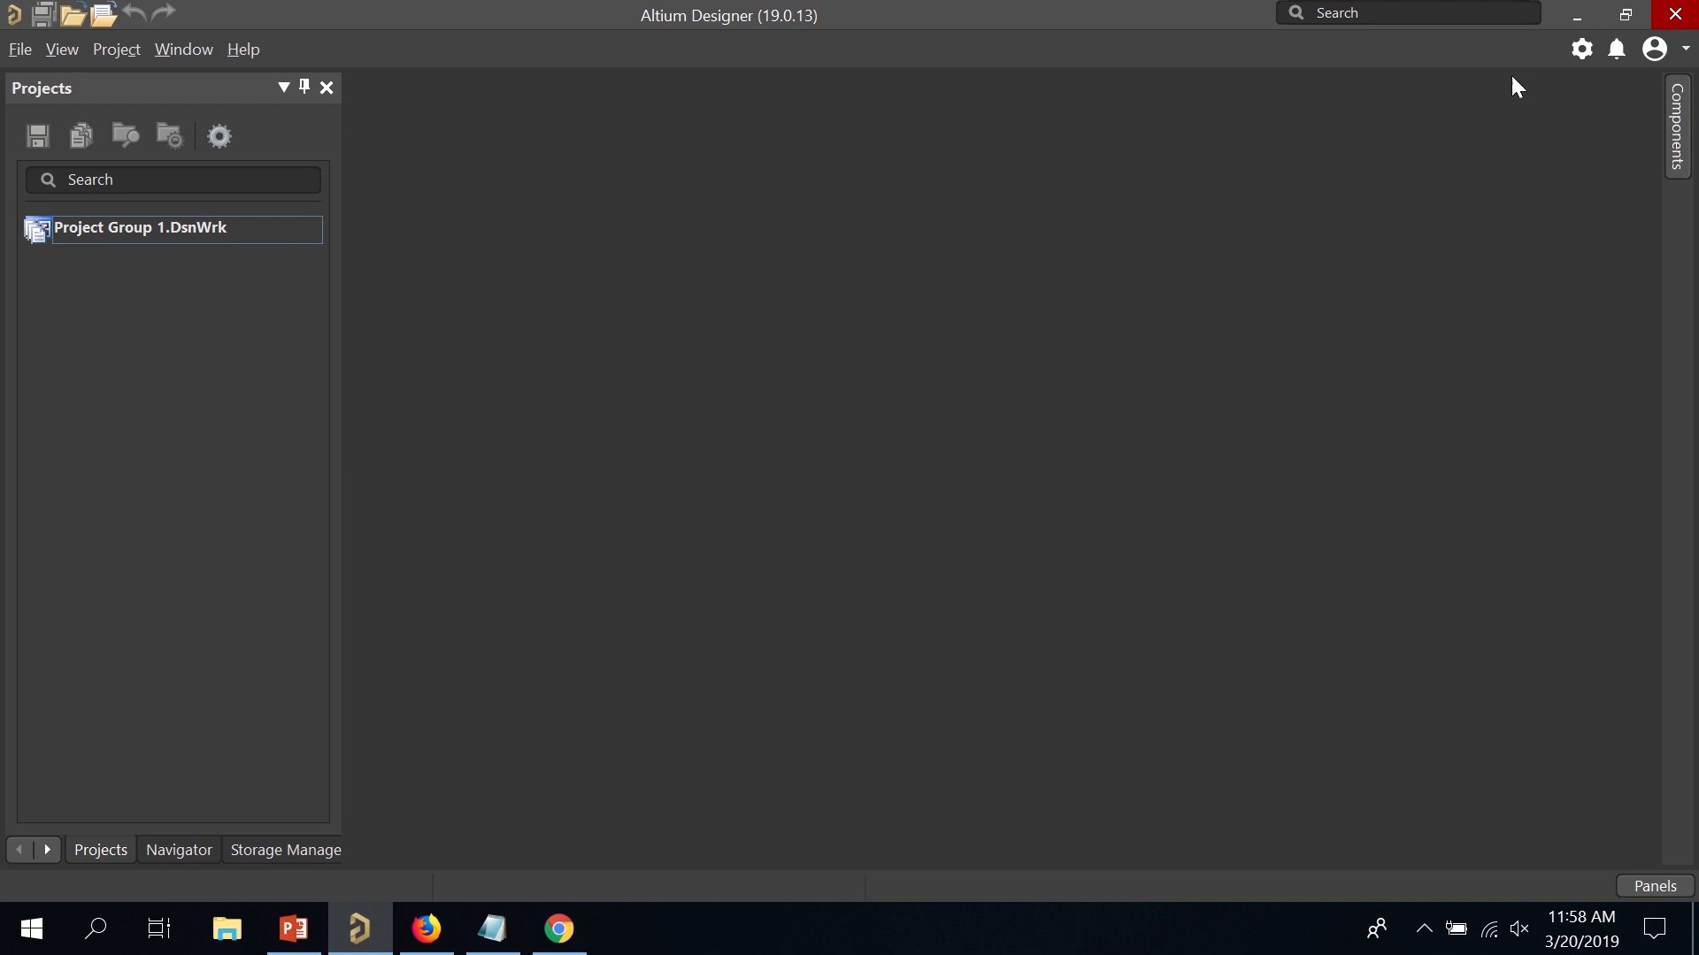
Sign in to the Altium account with the saved credentials, then reopen the account menu.
left_click(1661, 53)
left_click(1531, 160)
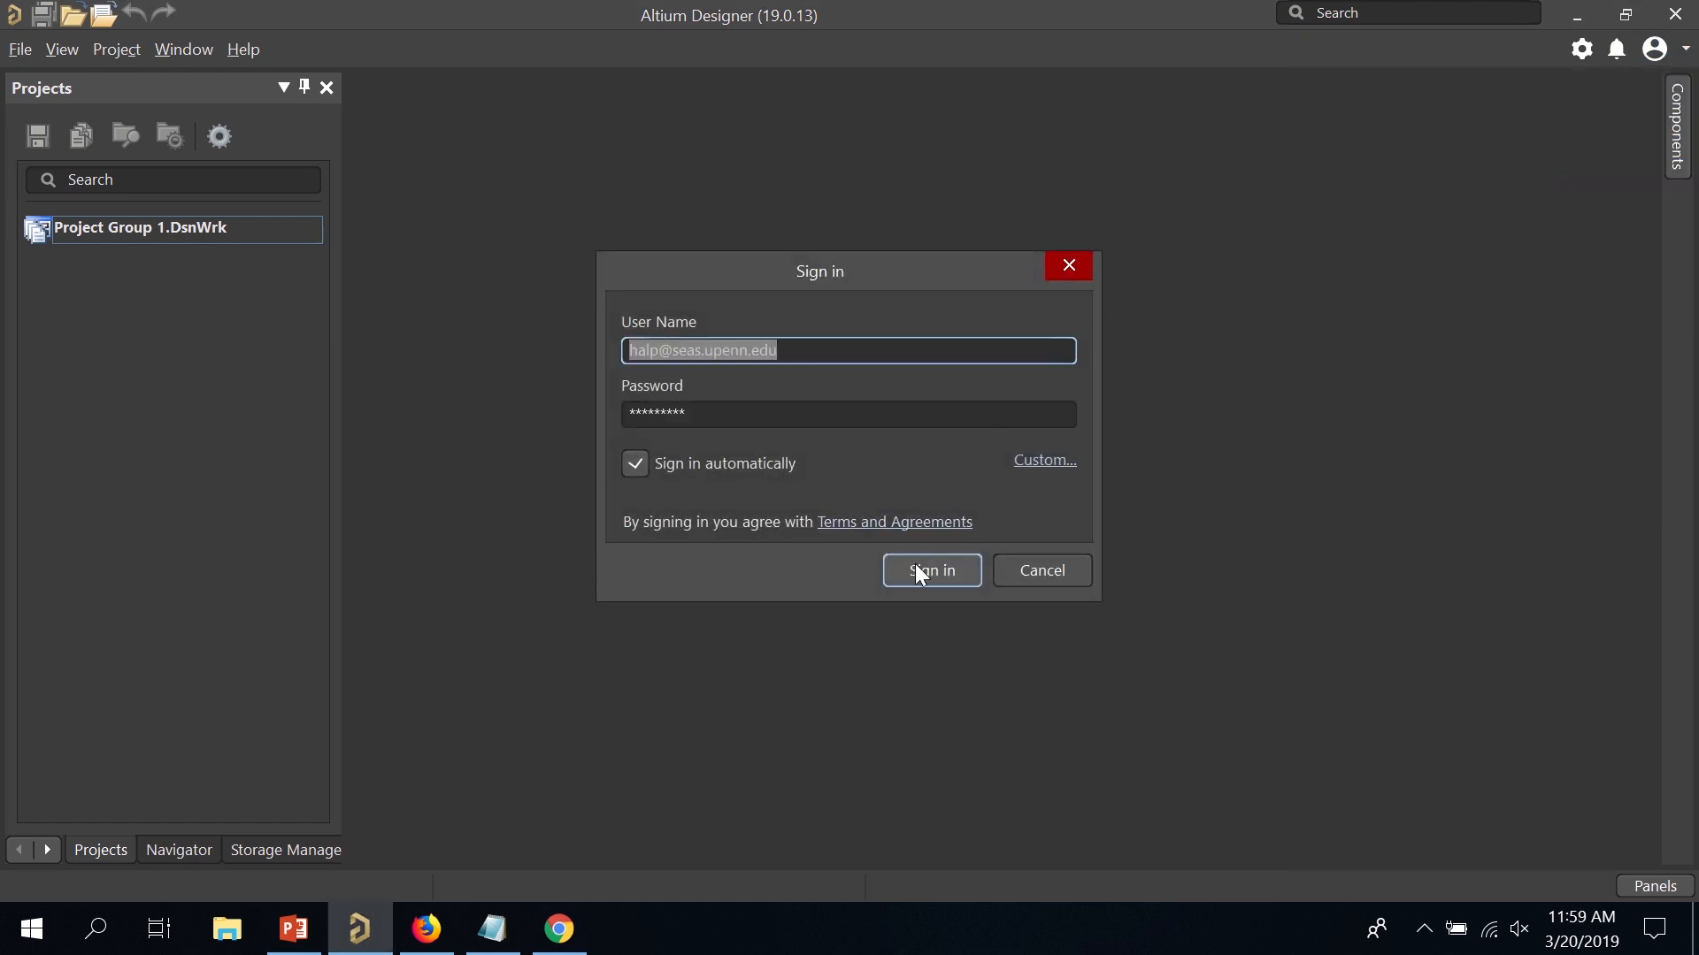
left_click(938, 577)
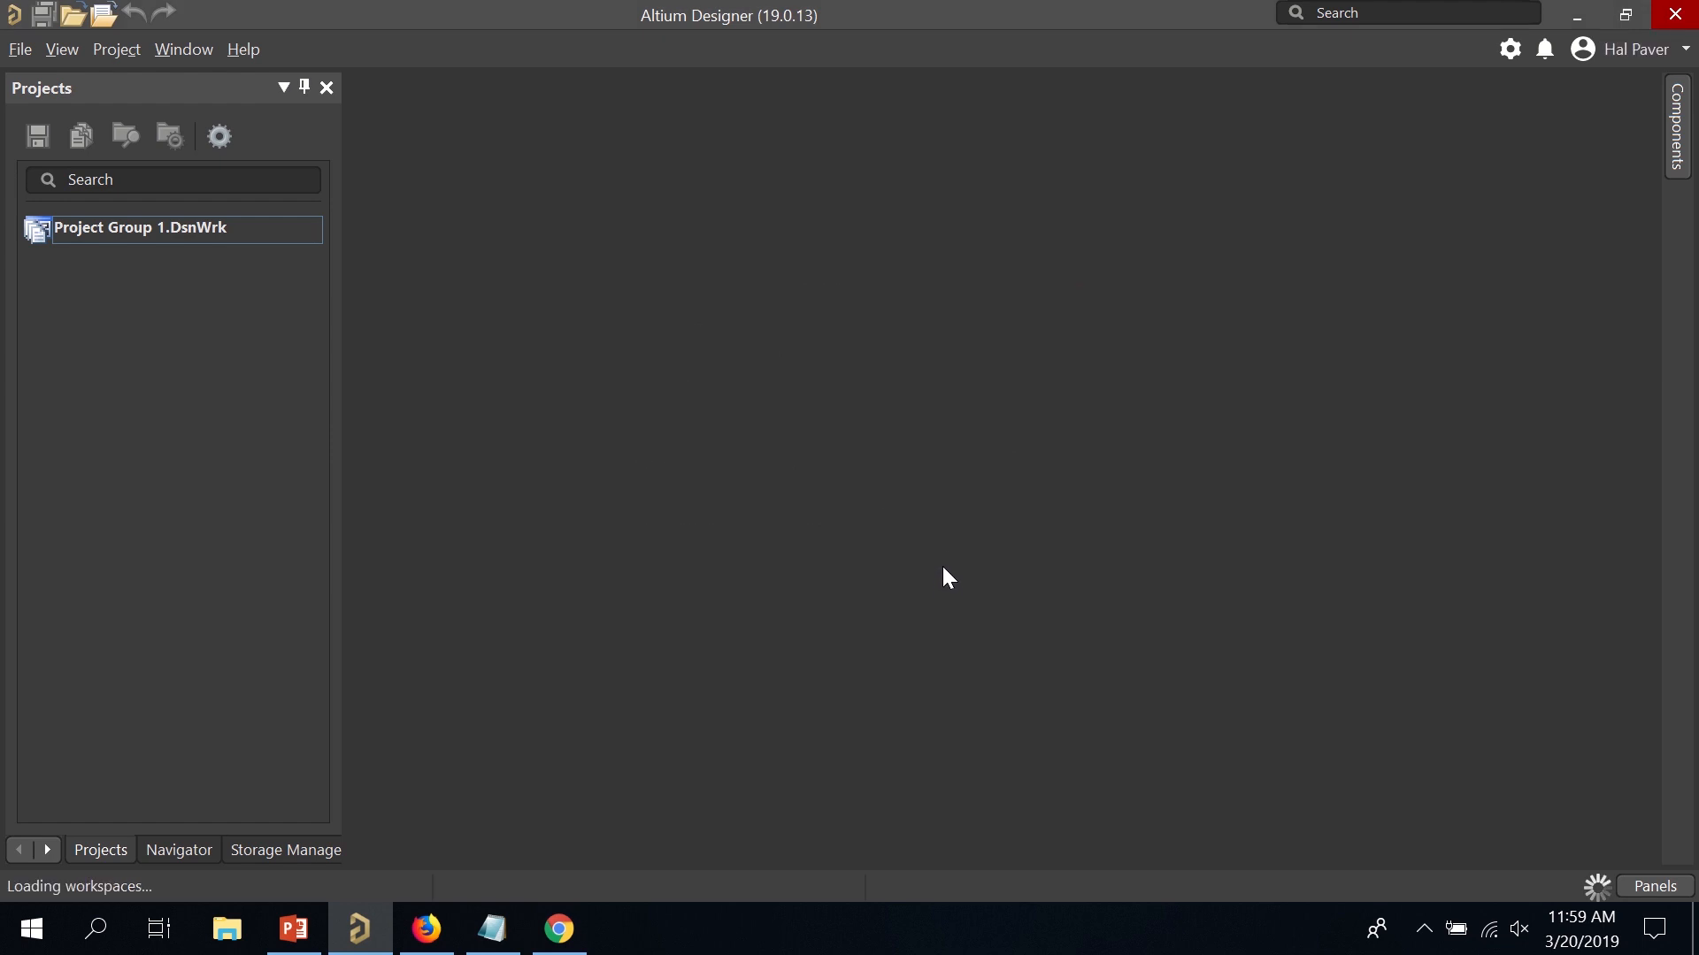
left_click(1657, 51)
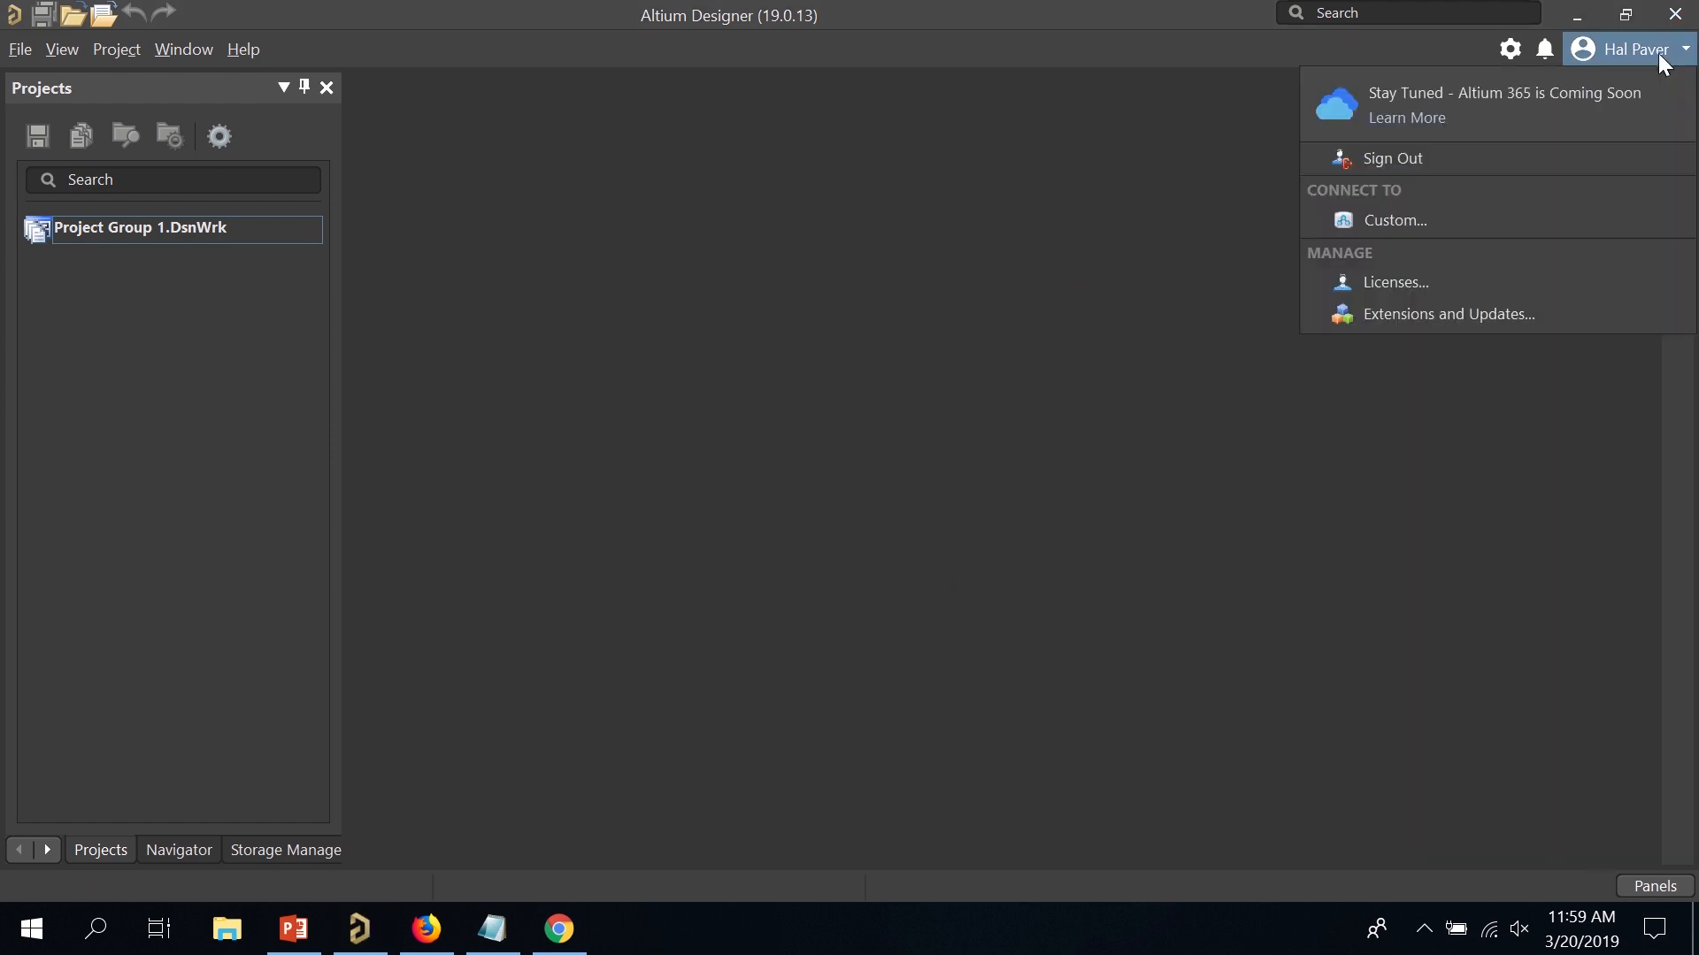
In Licenses, put the Private Server license valid to 31-Jan-2020 into use.
left_click(1541, 282)
scroll(1053, 564, "down", 2)
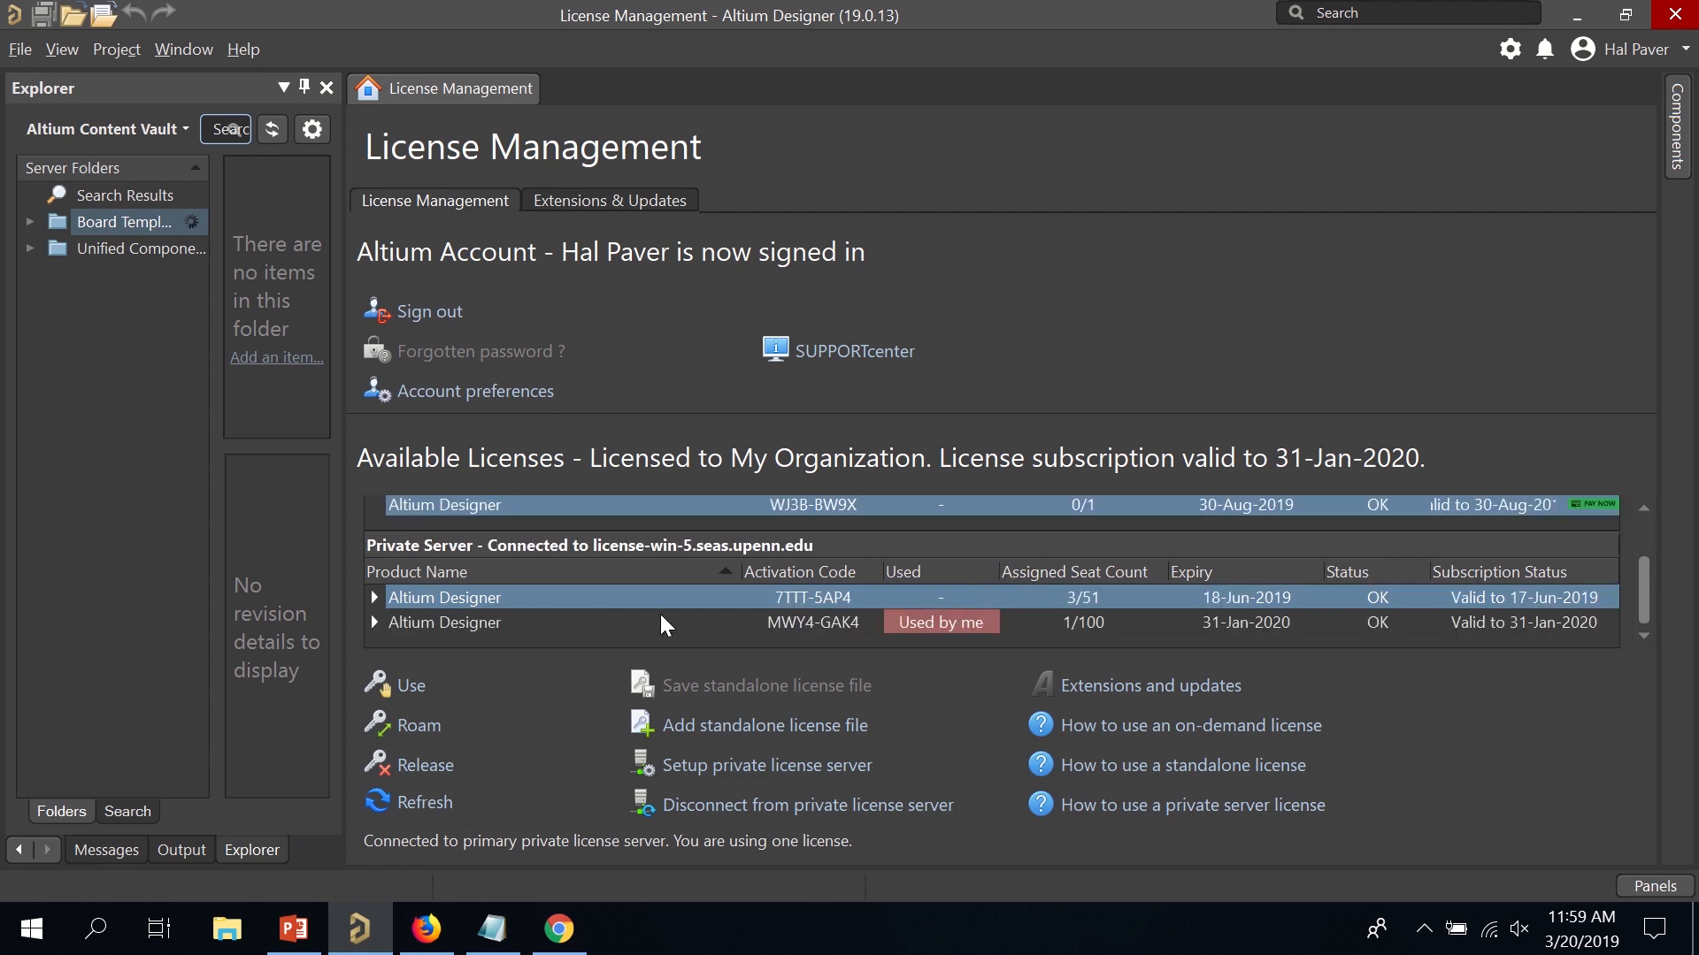
left_click(819, 624)
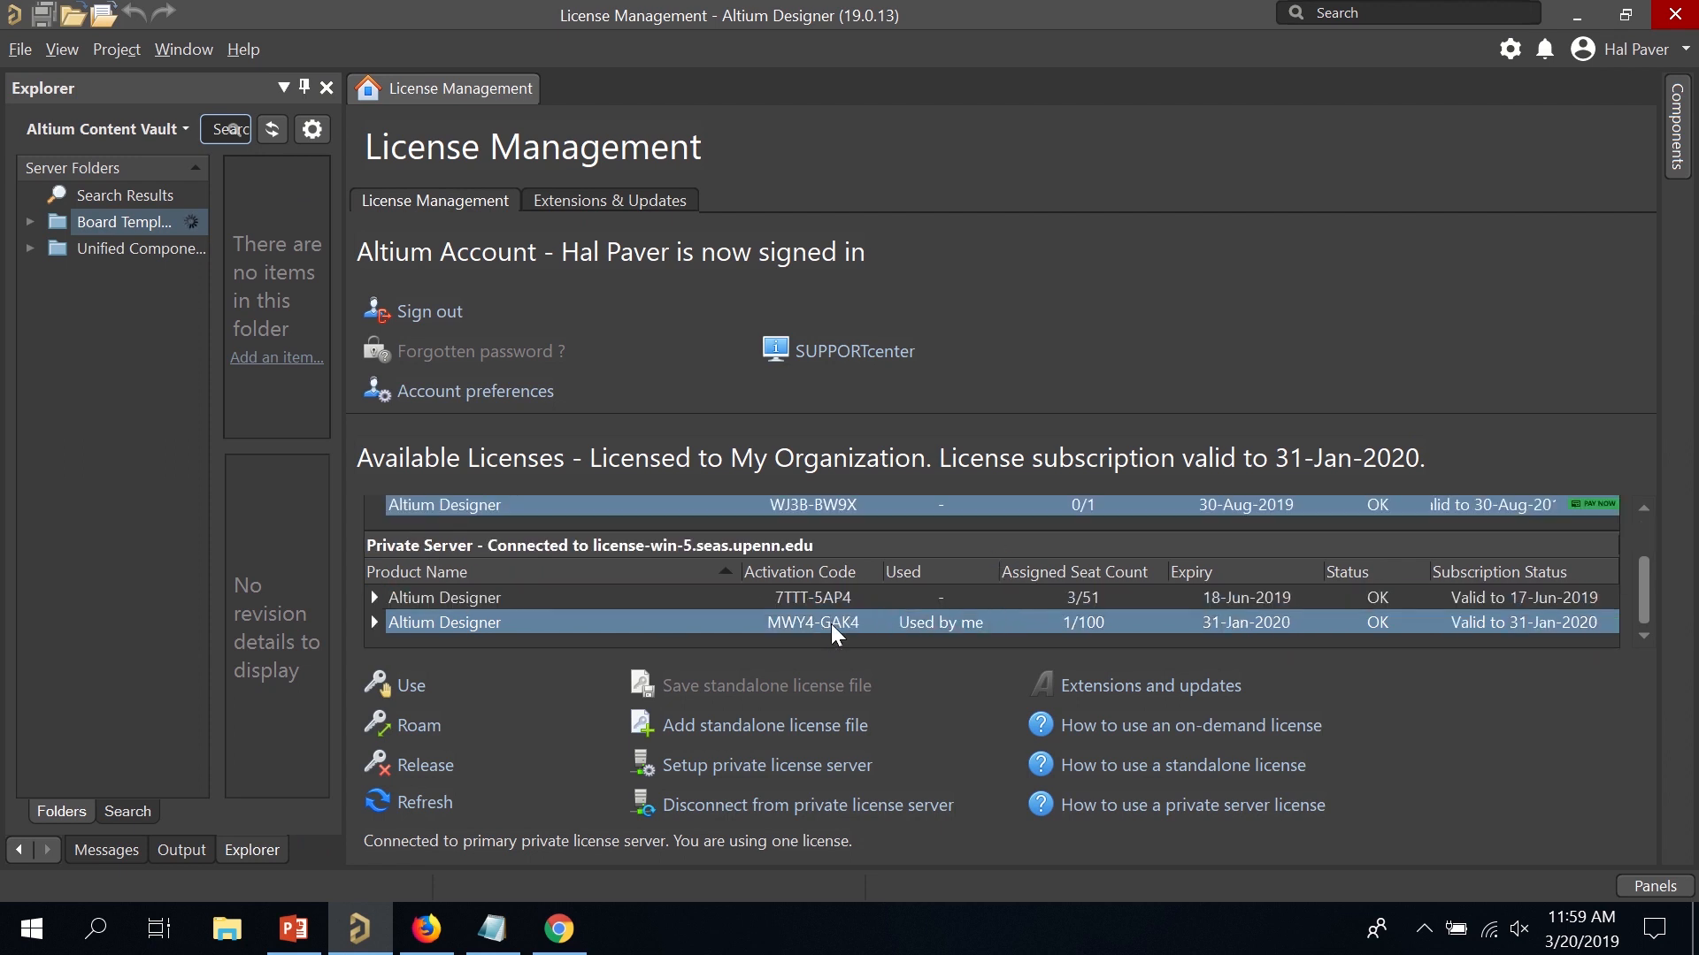
right_click(831, 623)
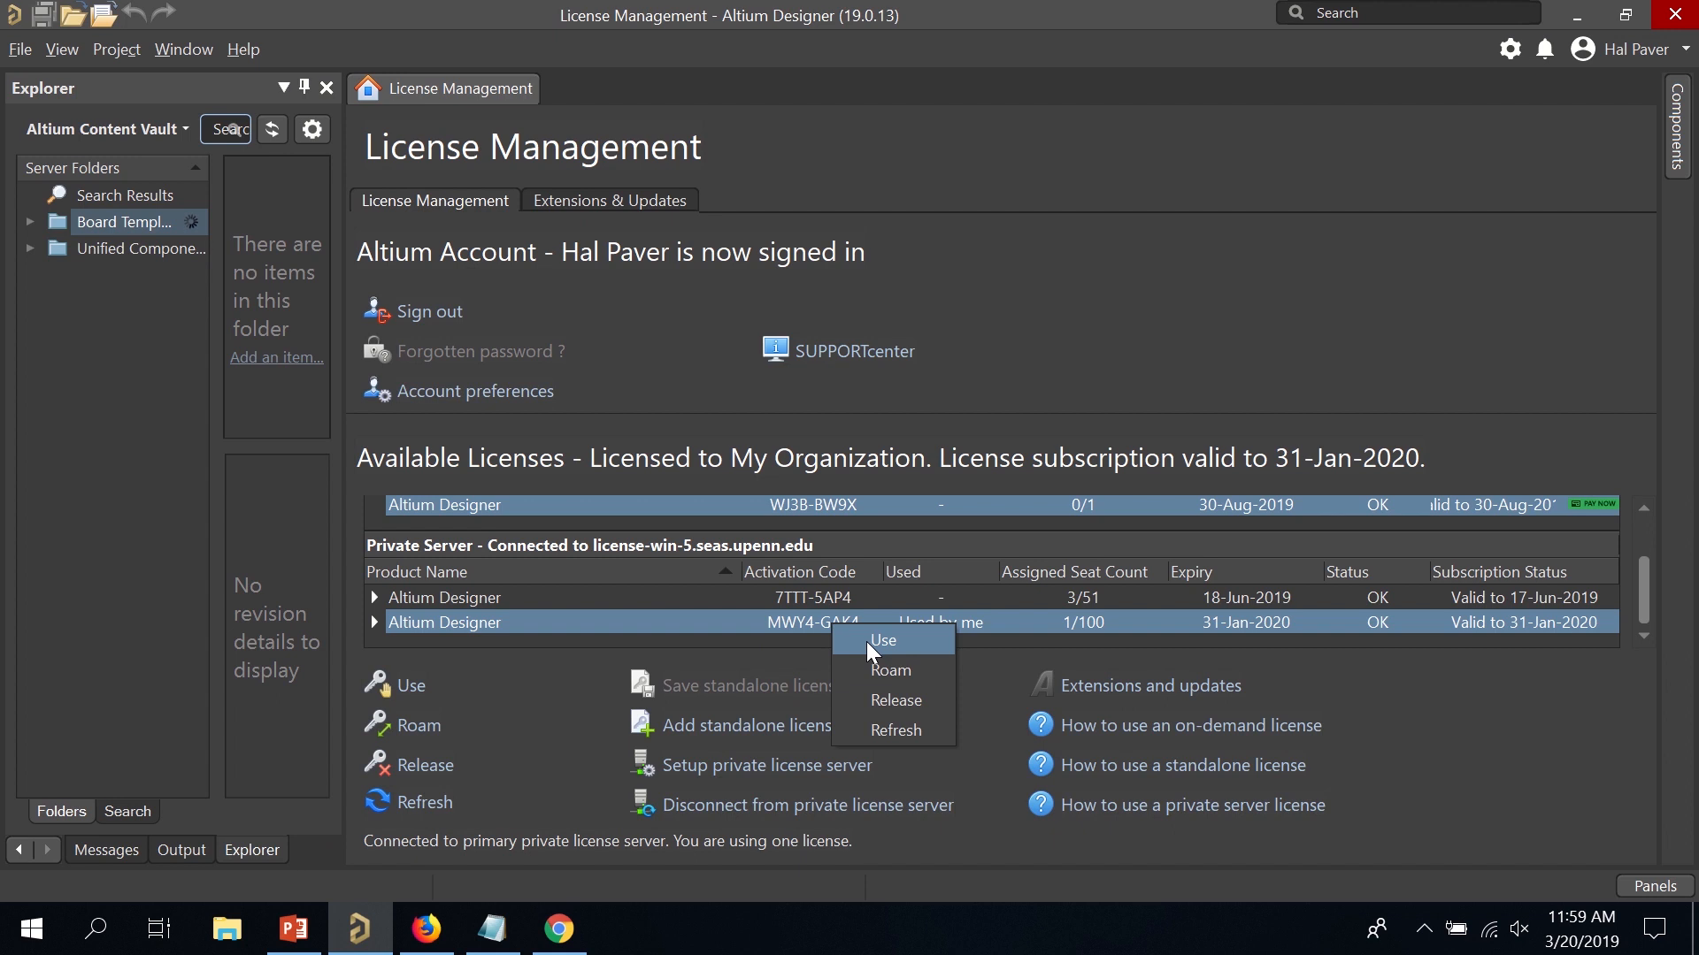
left_click(867, 640)
scroll(679, 608, "down", 2)
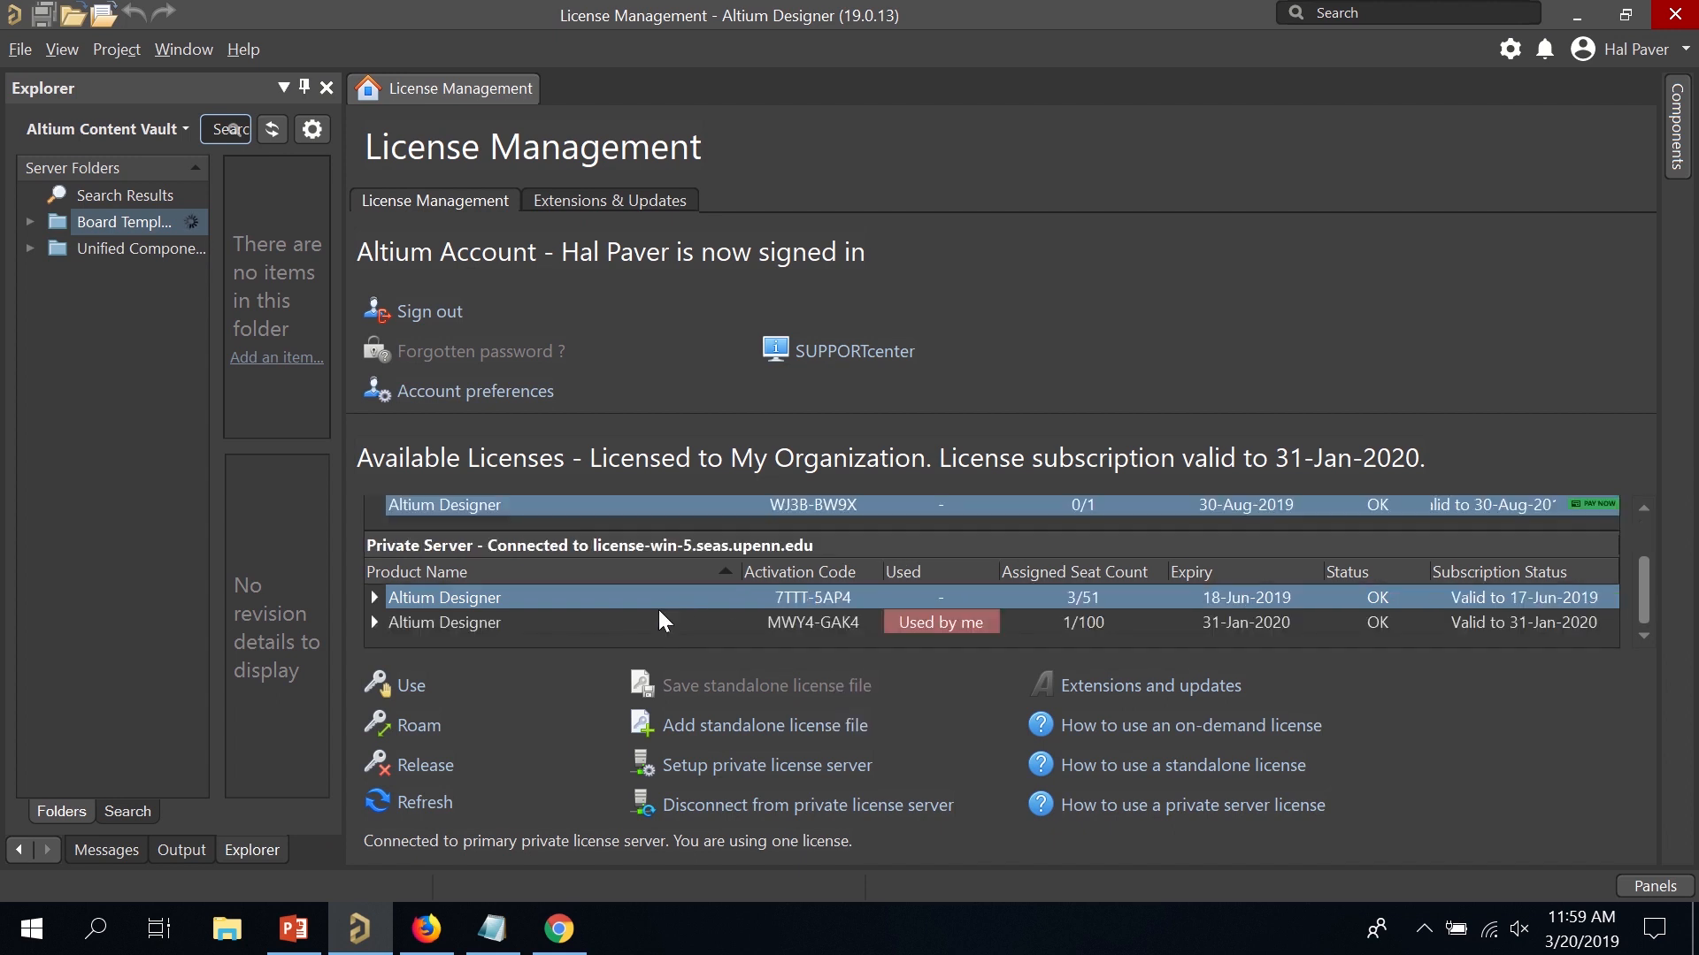
left_click(651, 621)
left_click(414, 685)
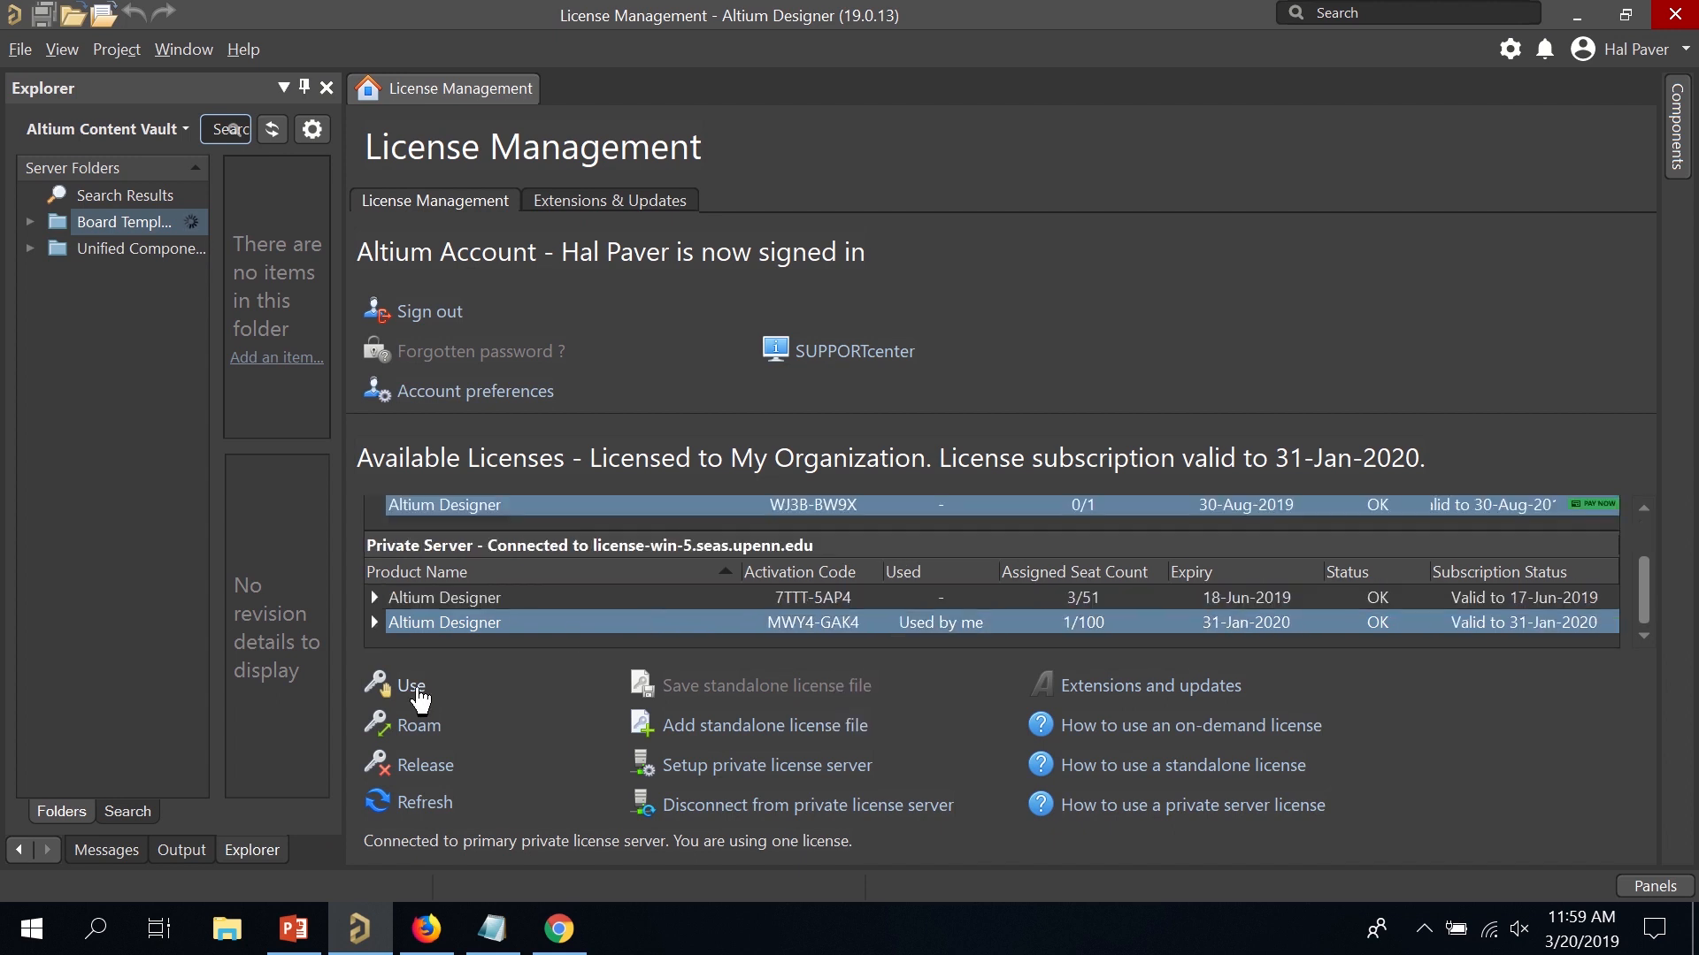
Close the License Management page with Close All Documents.
scroll(729, 548, "down", 2)
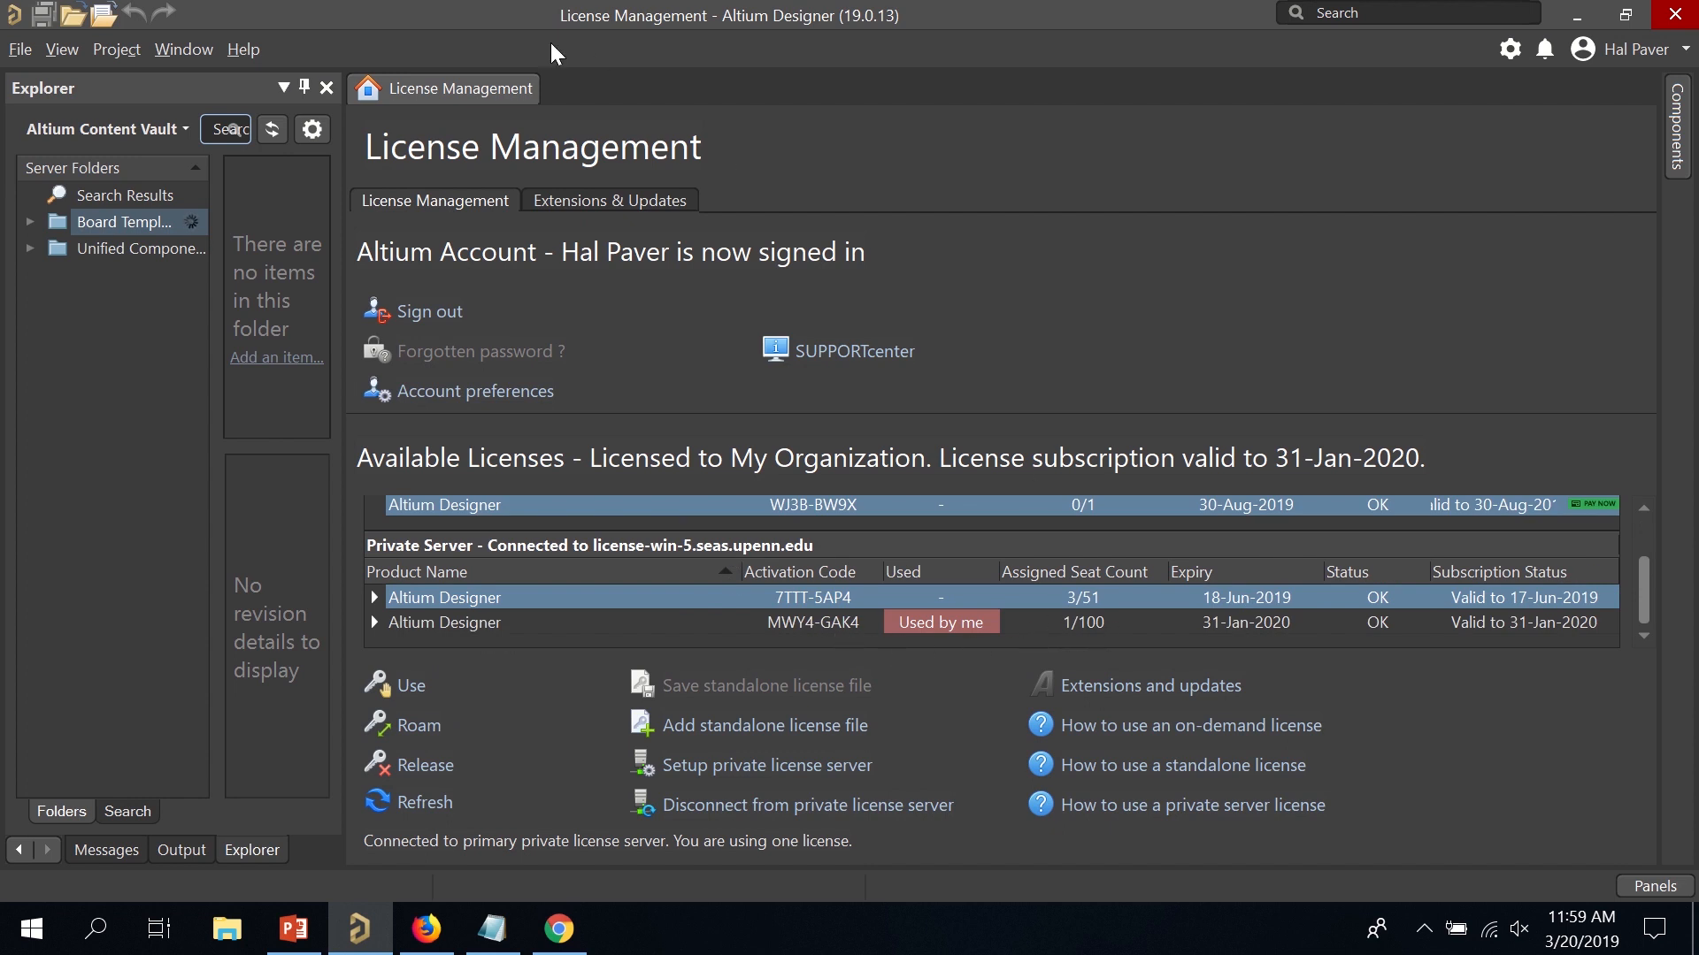
right_click(480, 89)
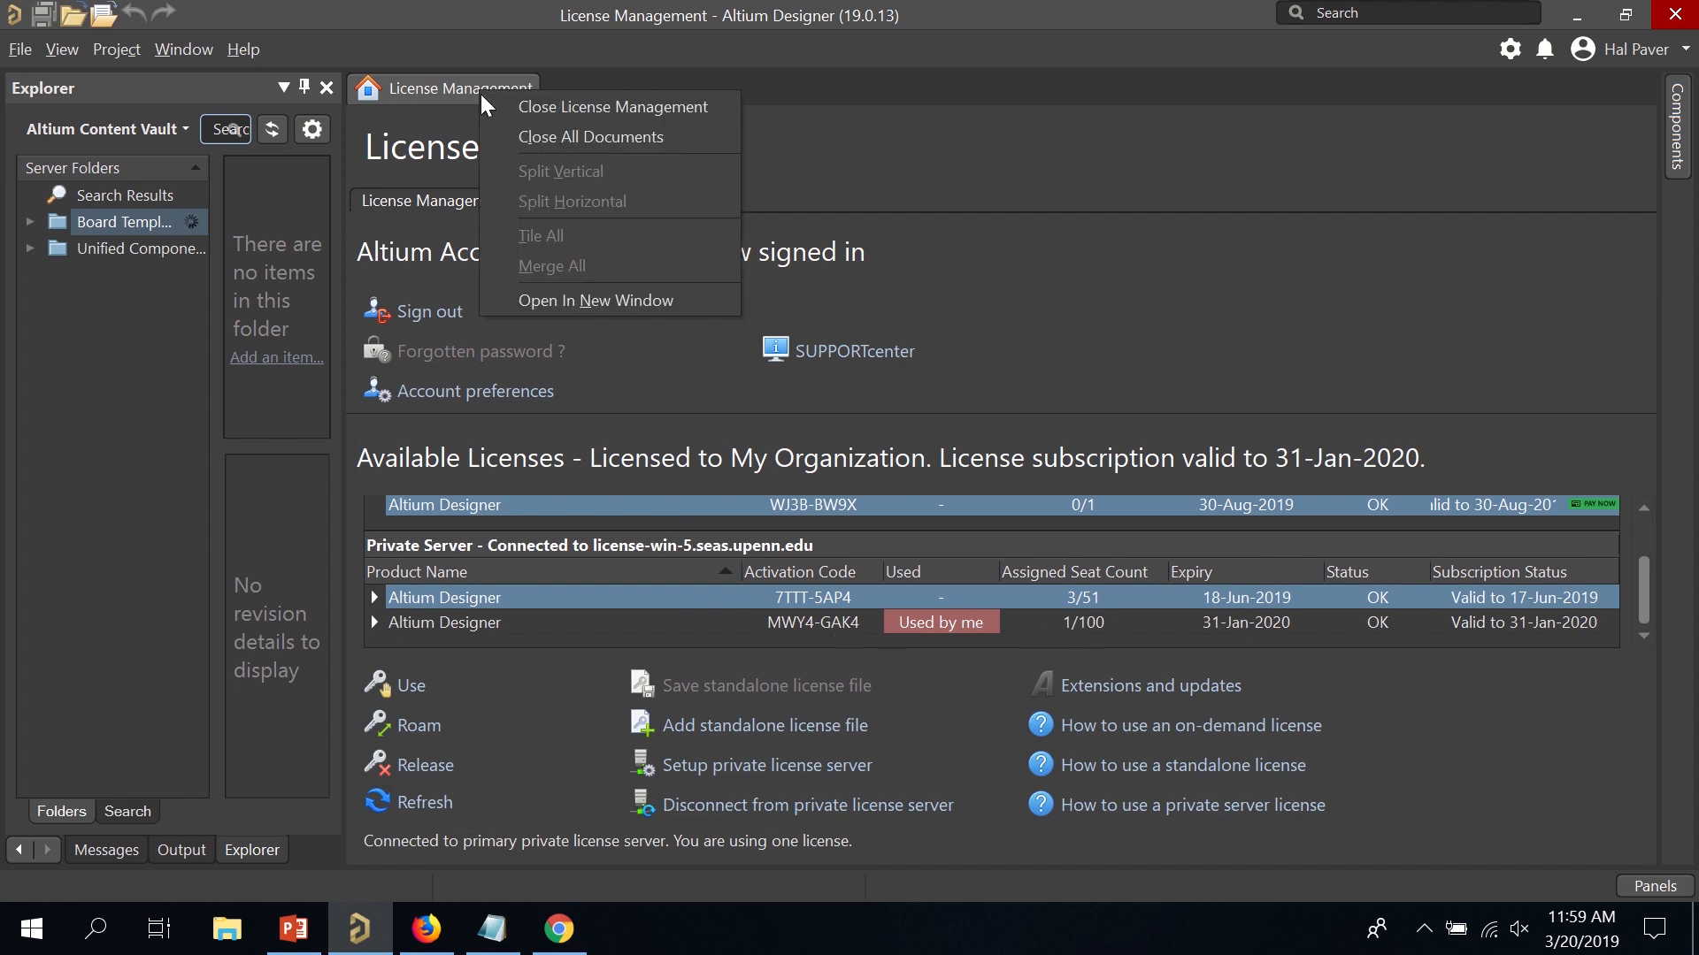
left_click(643, 137)
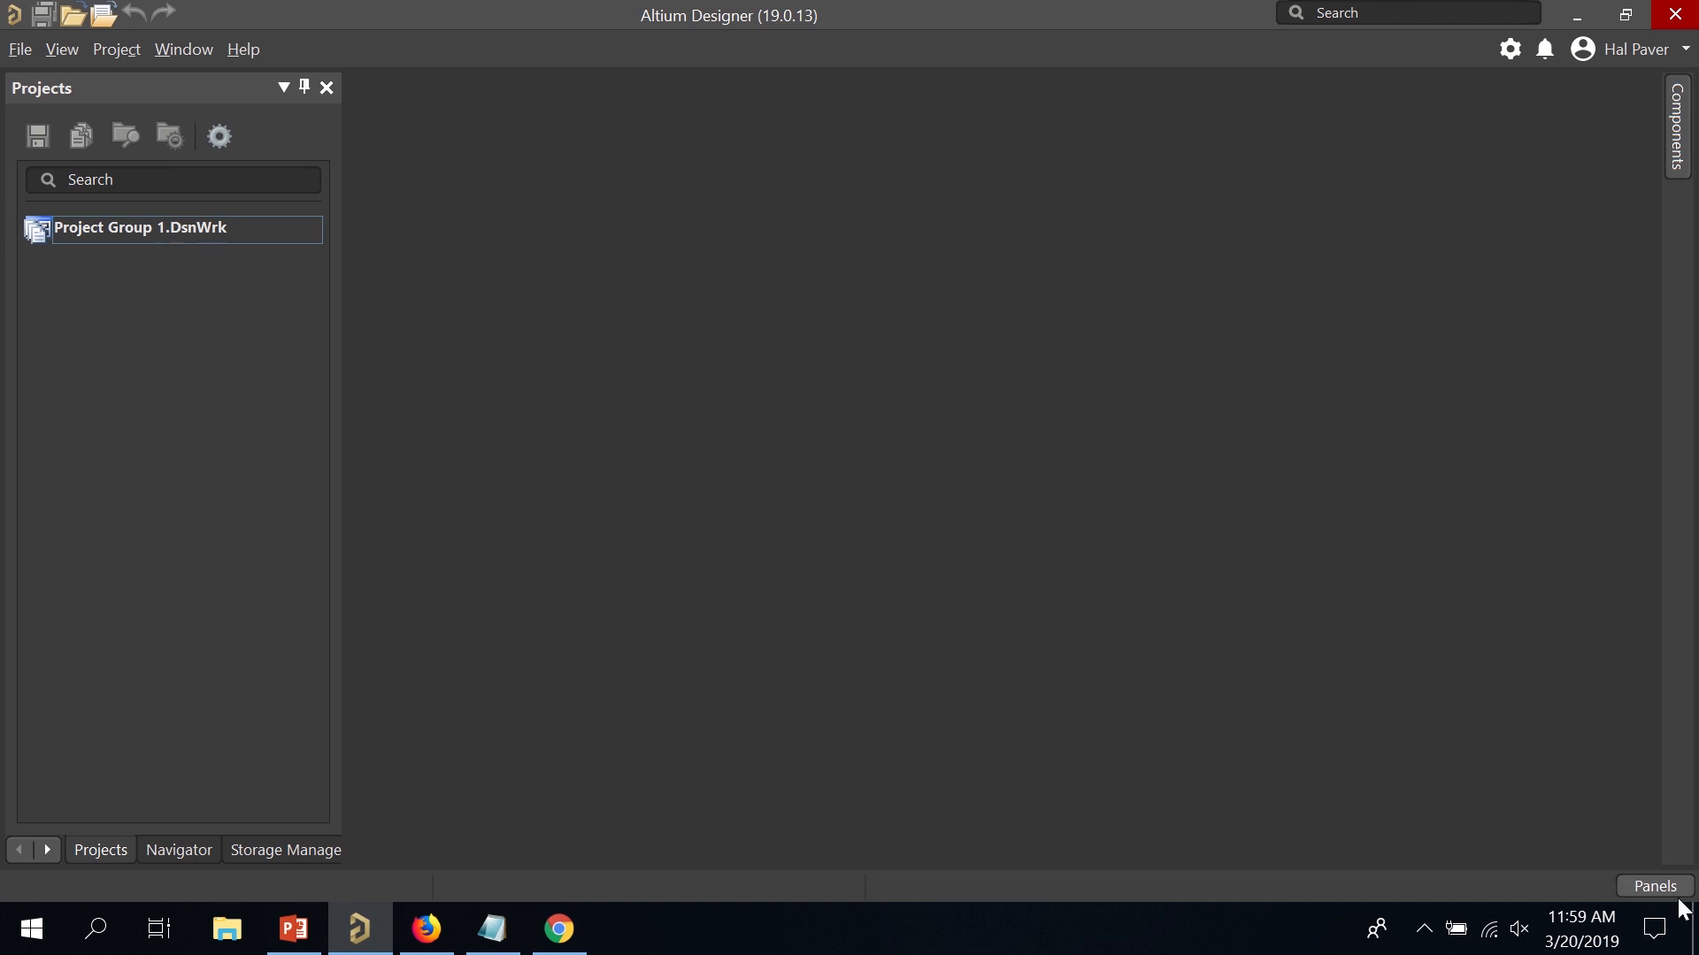
Hide and reshow the Projects panel, then open the Project Group 1.DsnWrk context menu.
left_click(1651, 887)
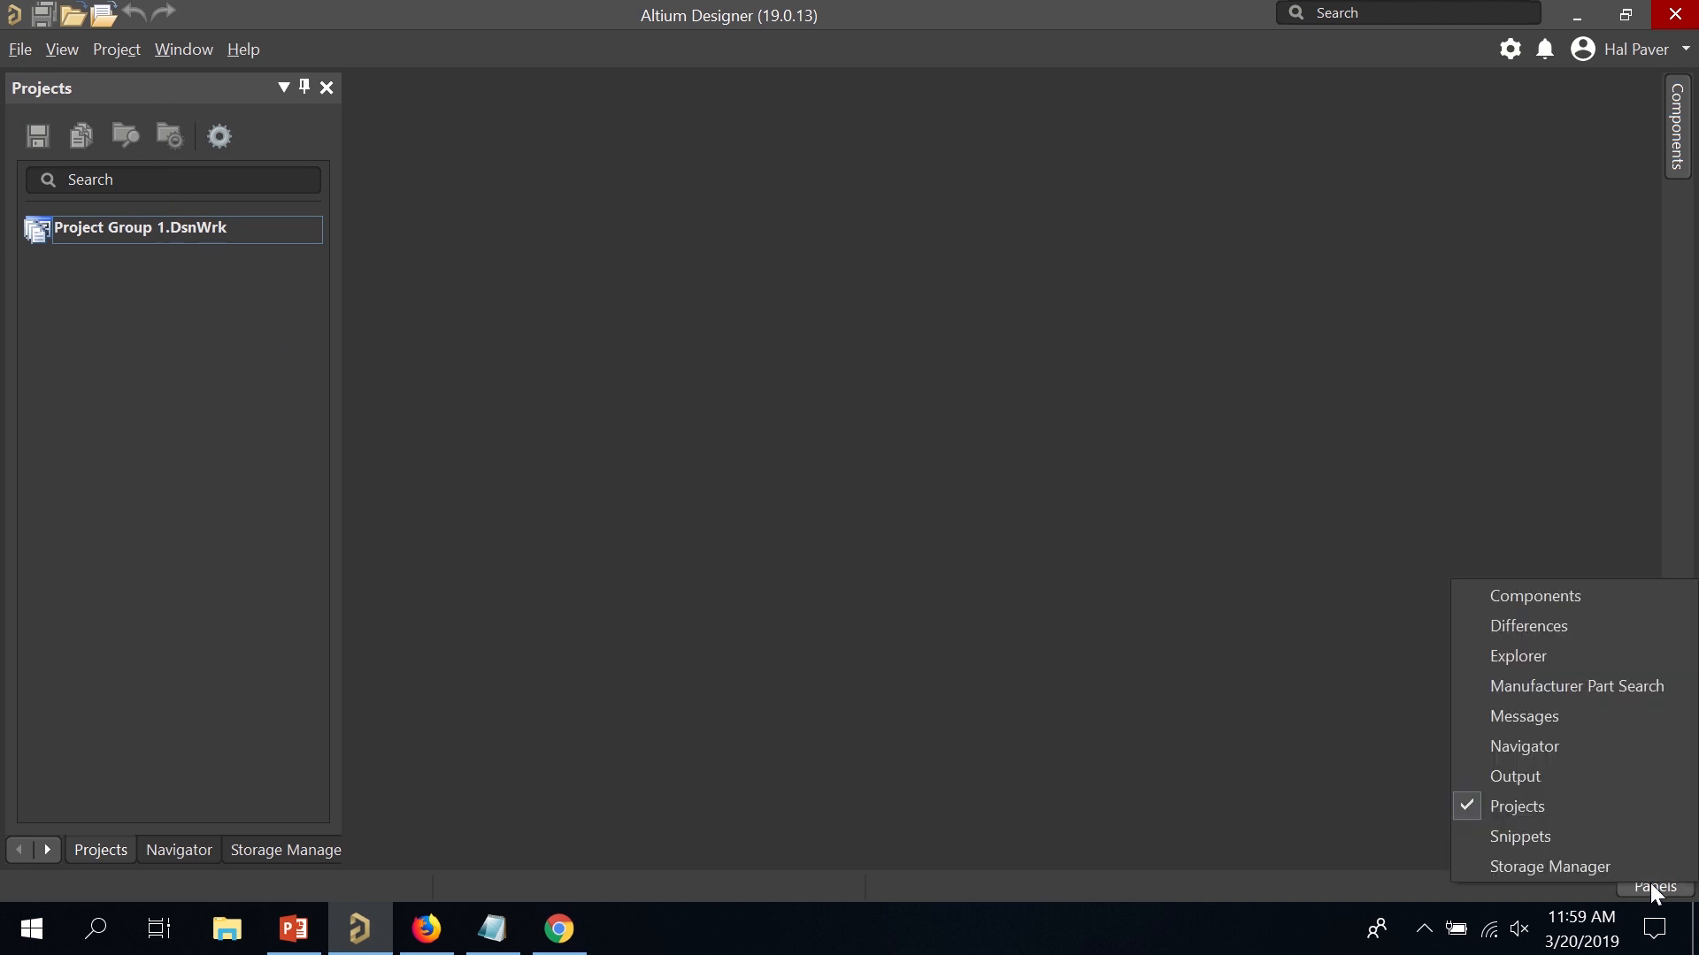
left_click(1518, 807)
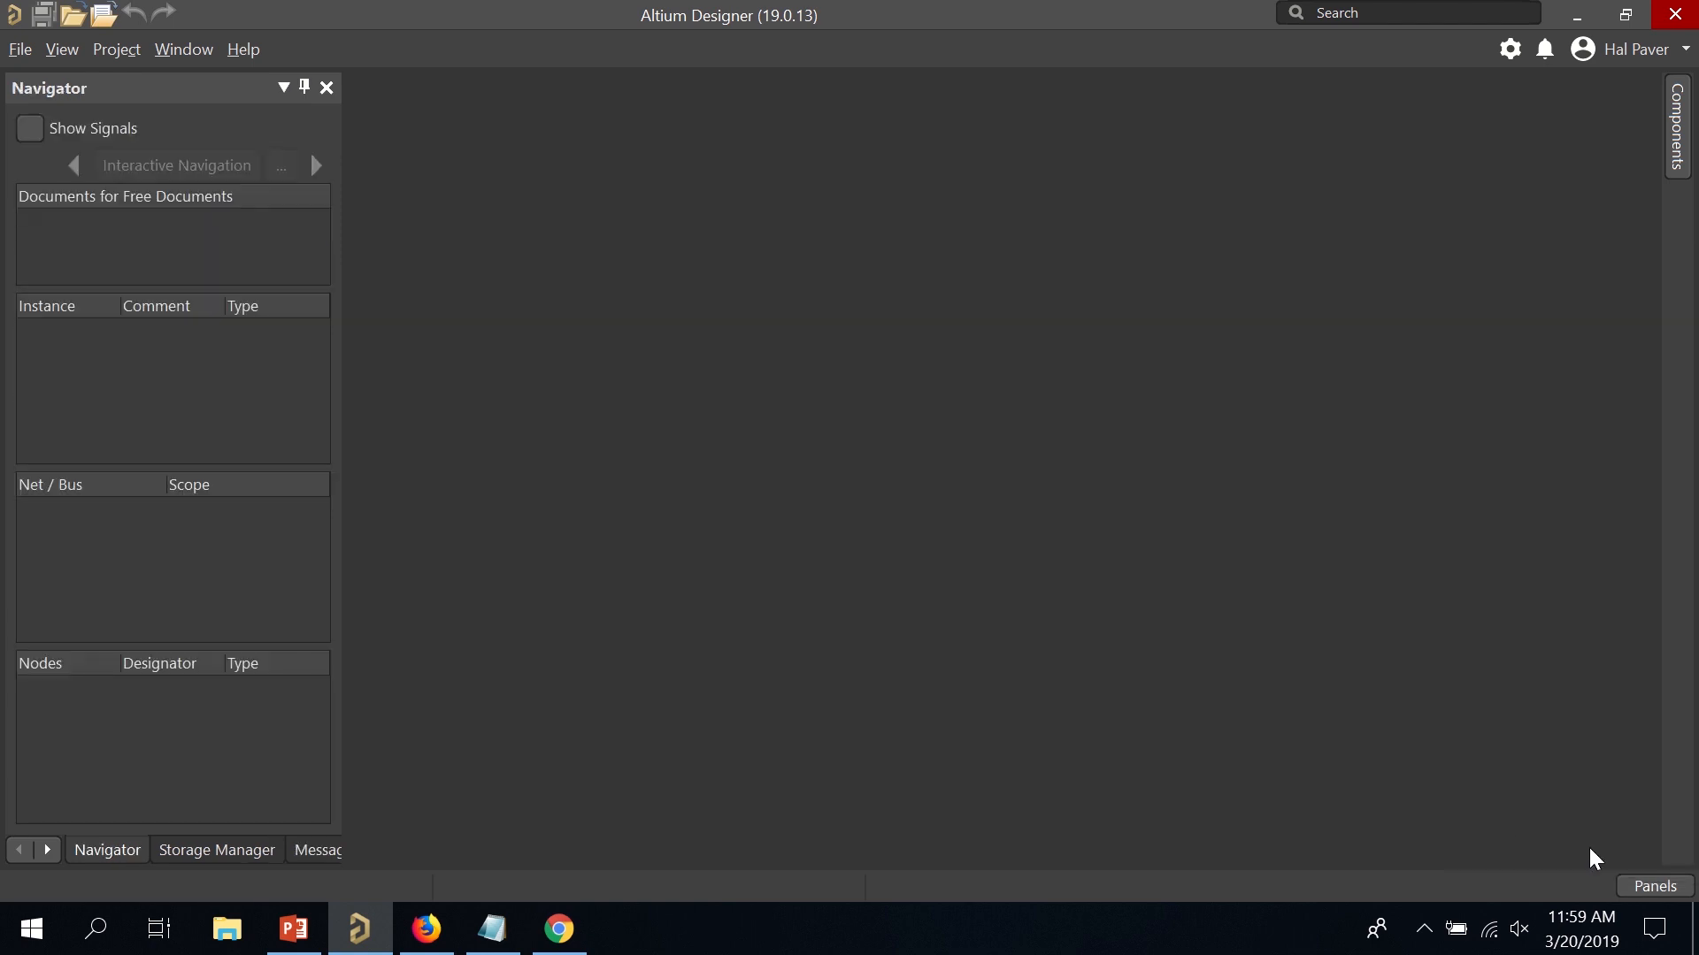
left_click(1637, 887)
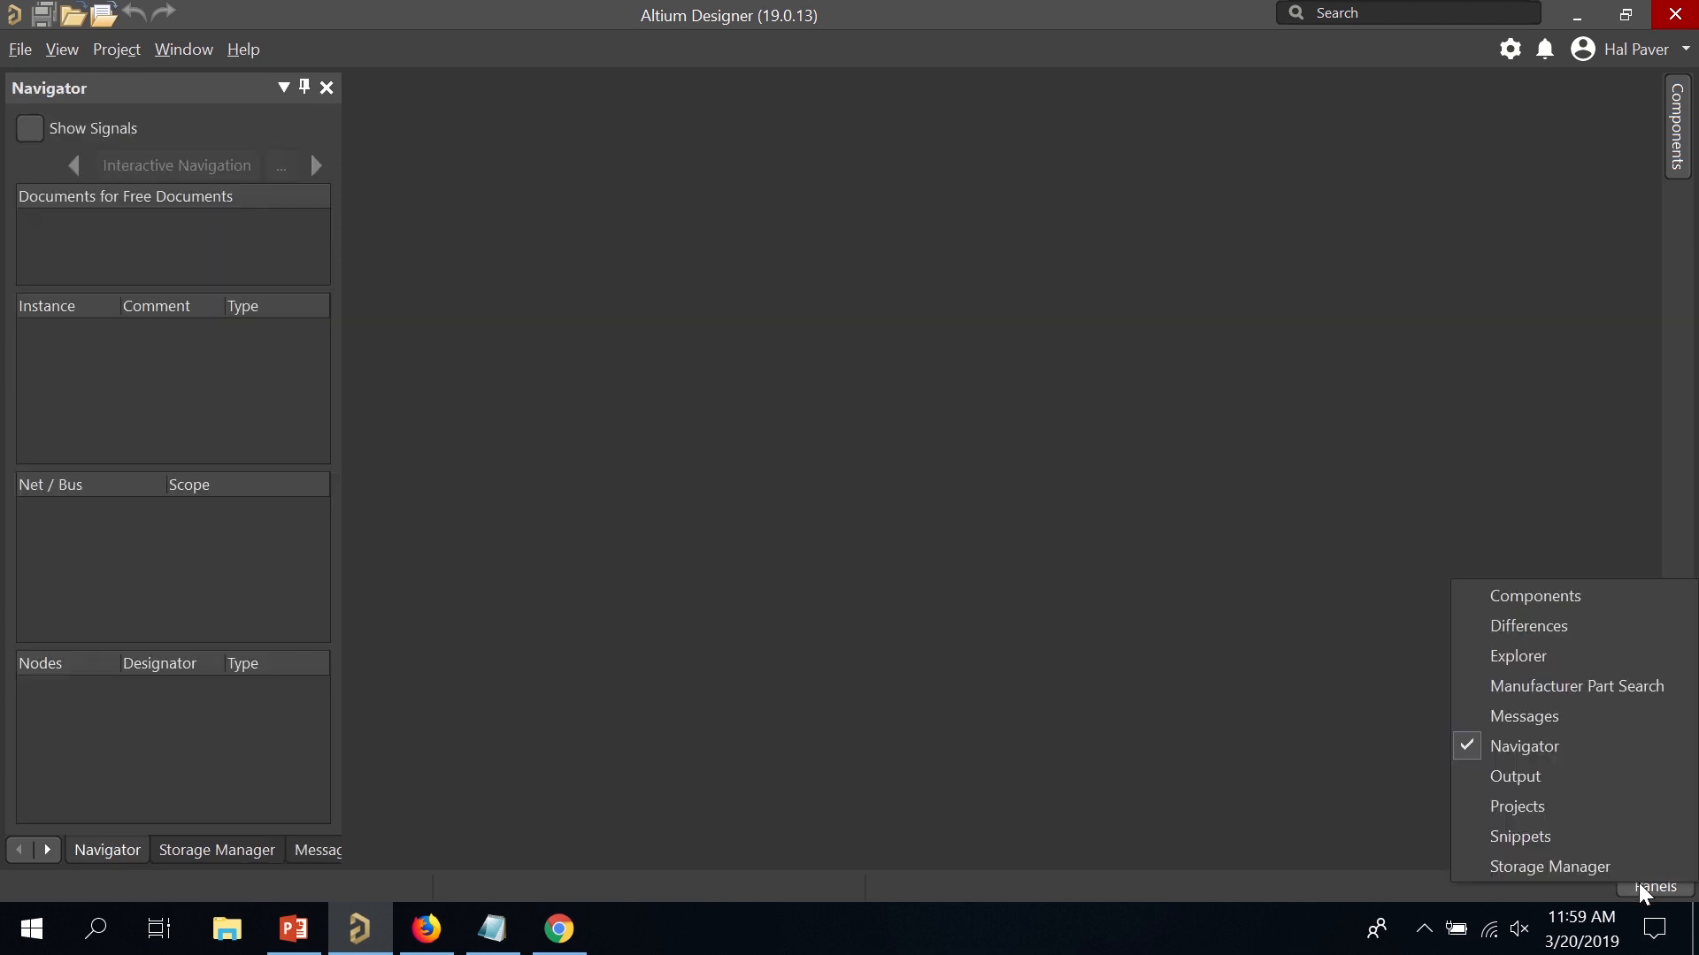
left_click(1563, 809)
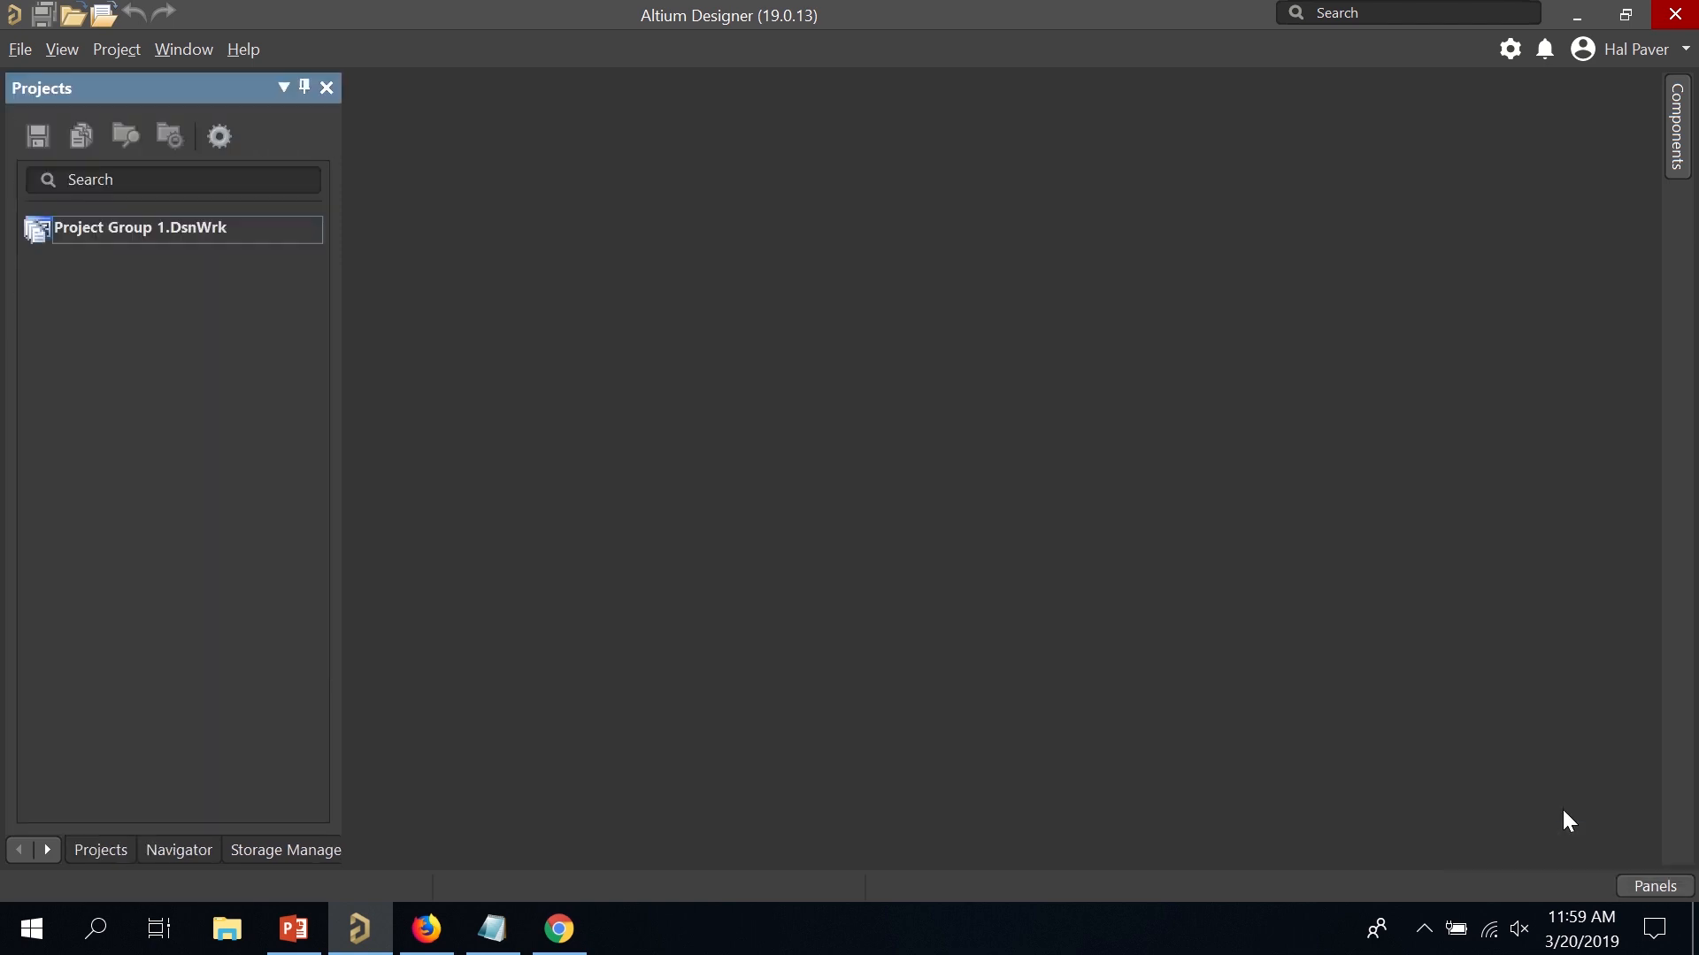
right_click(135, 239)
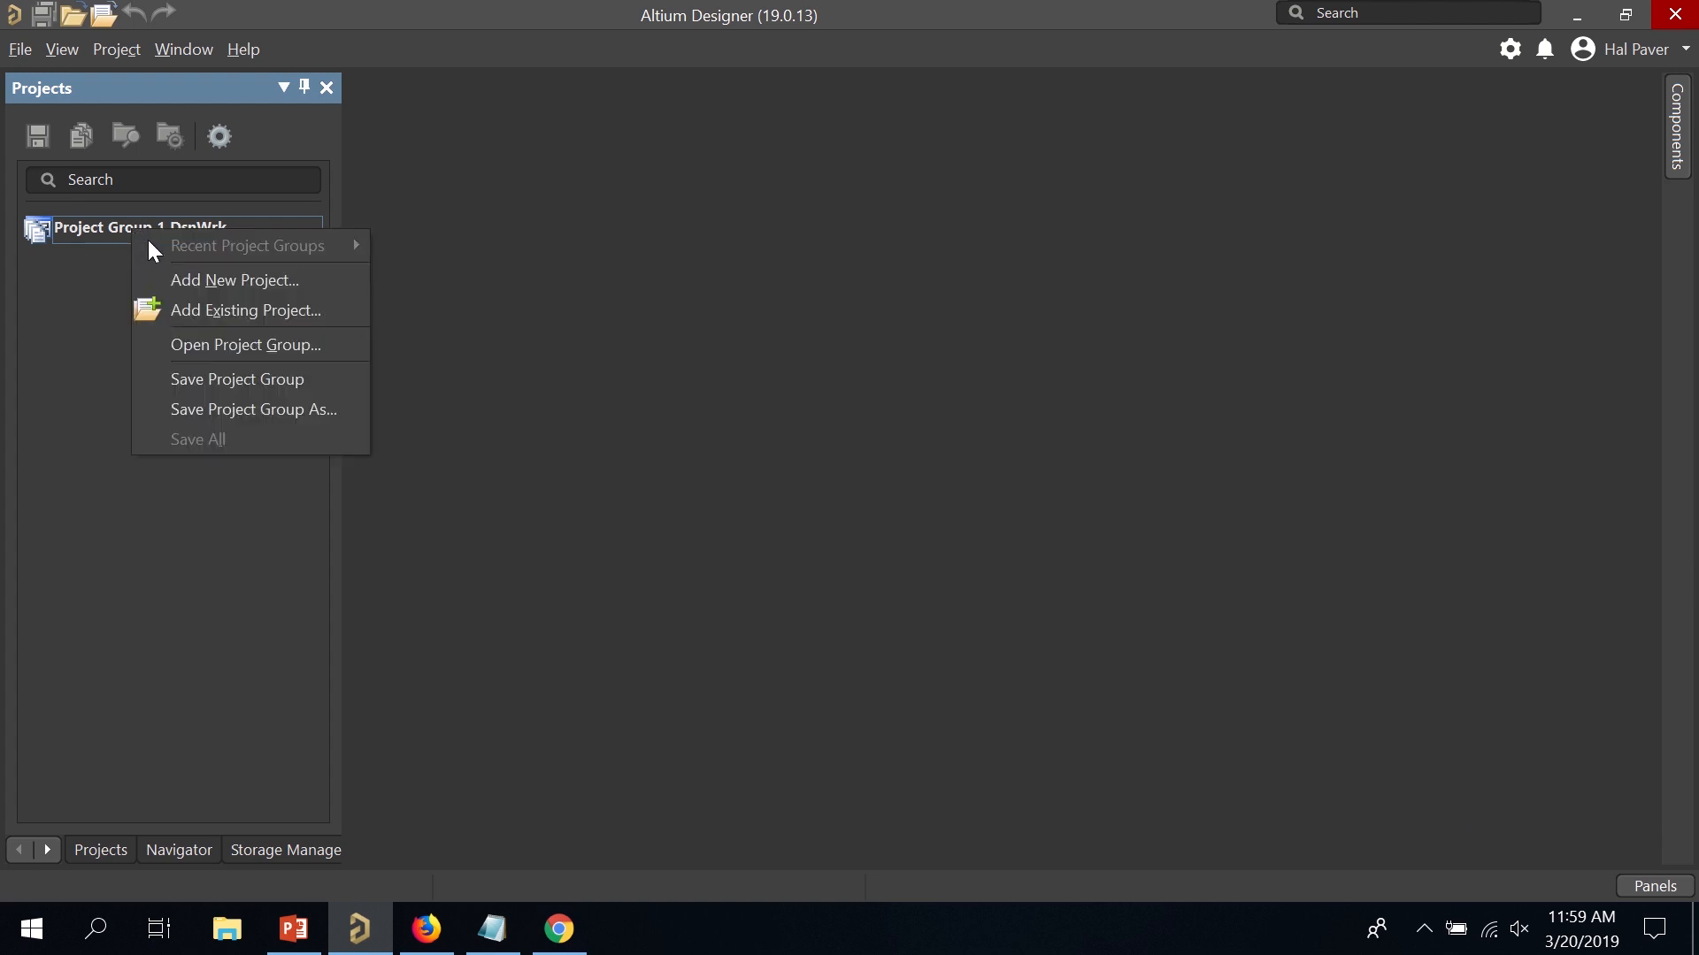
Add a <Default> PCB project named 'Accelerometer' to Project Group 1.DsnWrk.
left_click(182, 283)
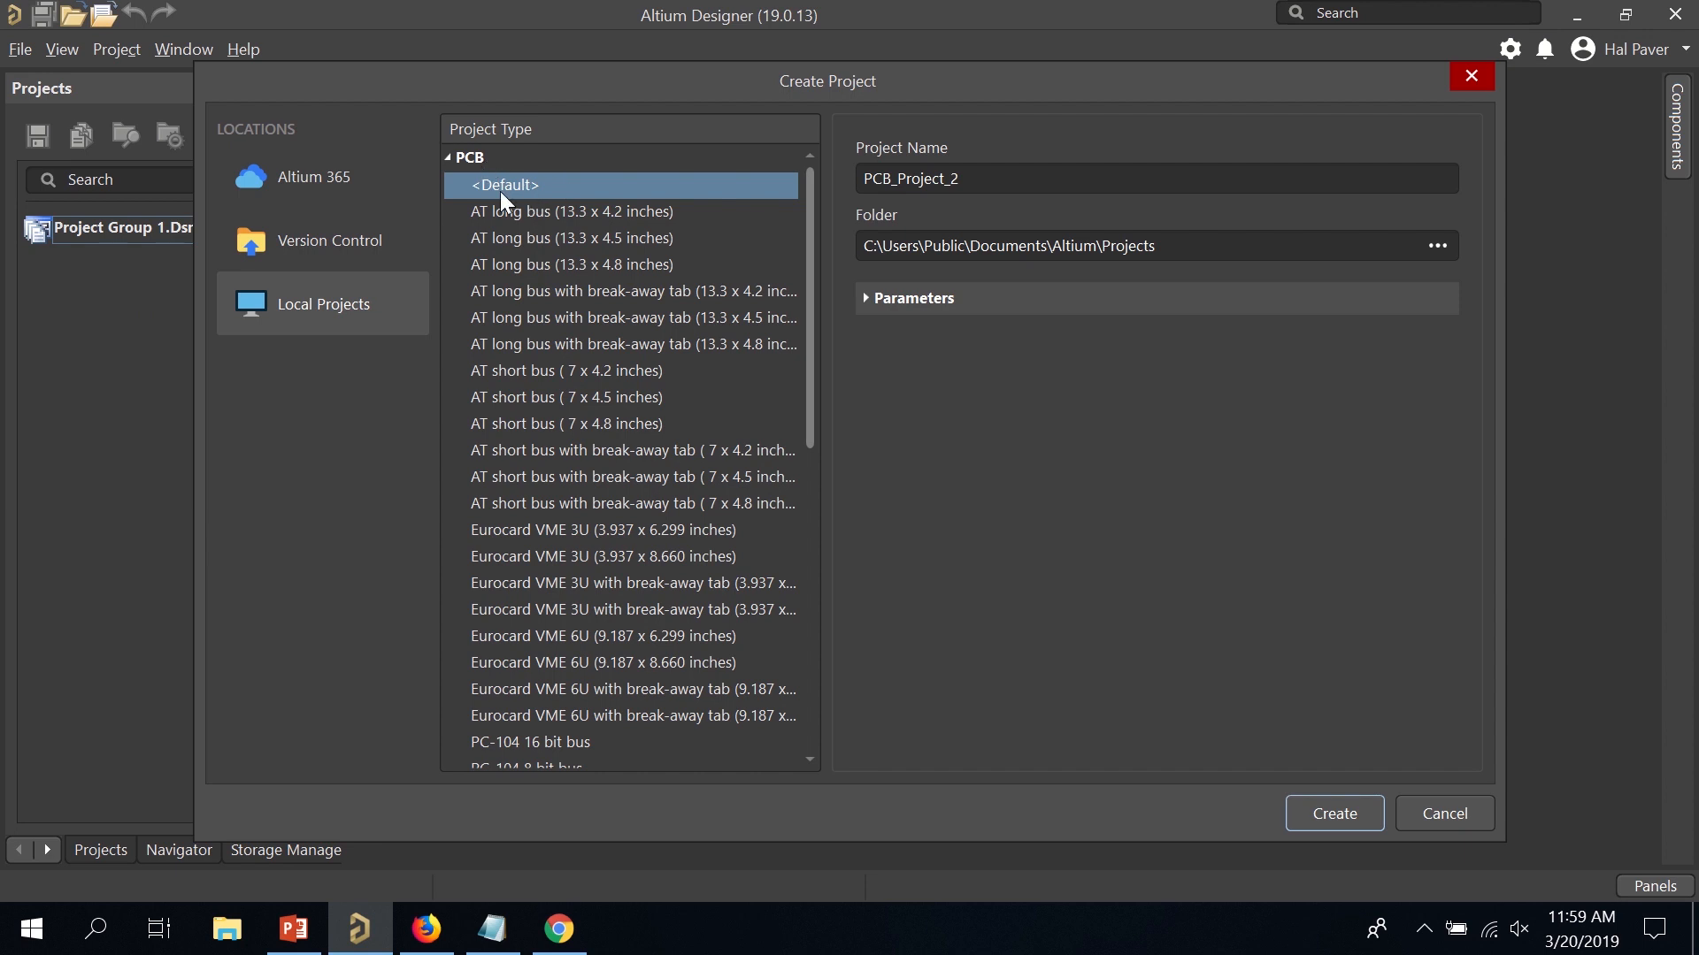
left_click(997, 178)
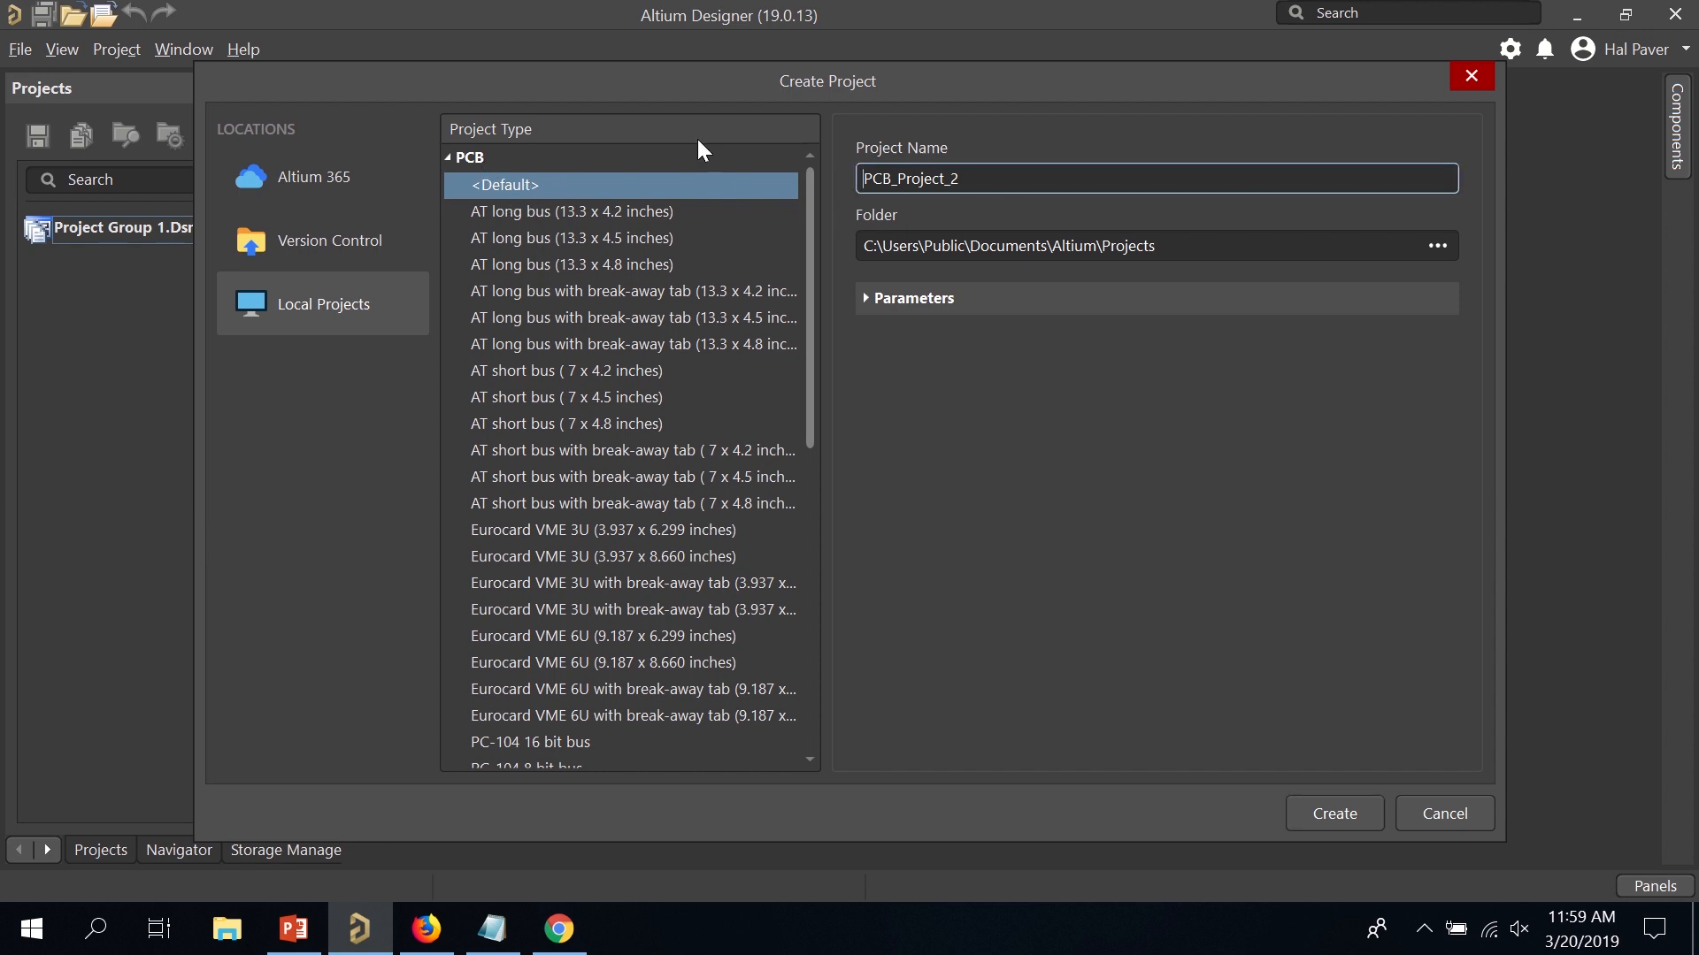
double_click(895, 181)
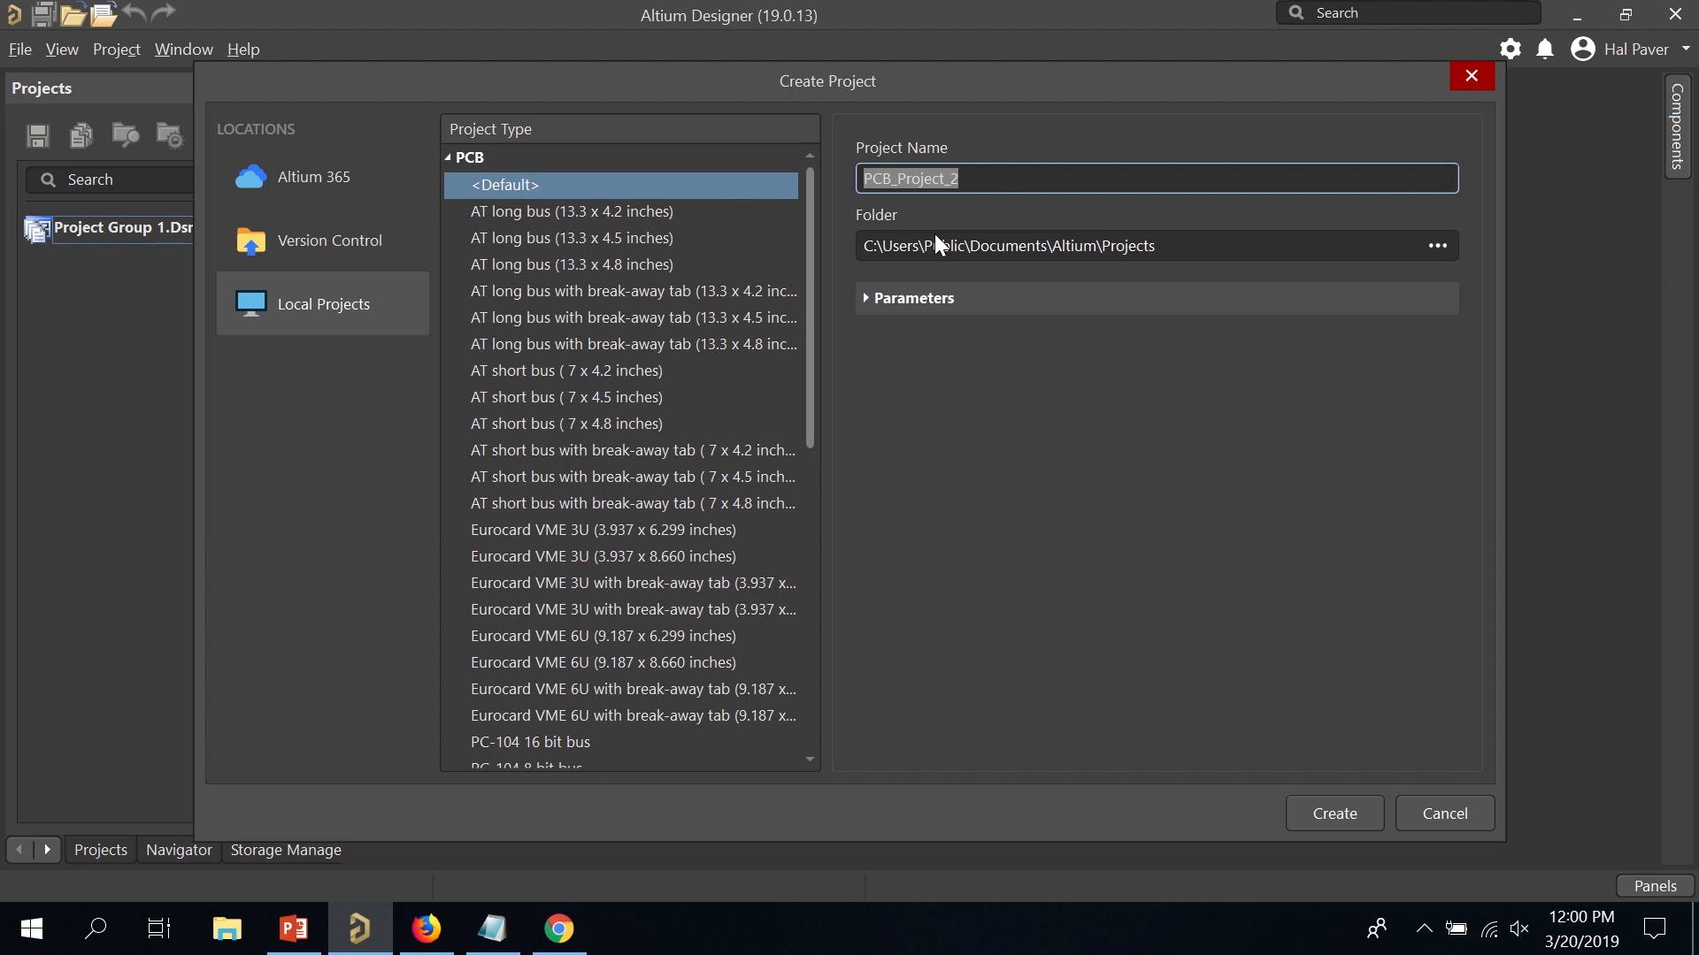
type("Acce")
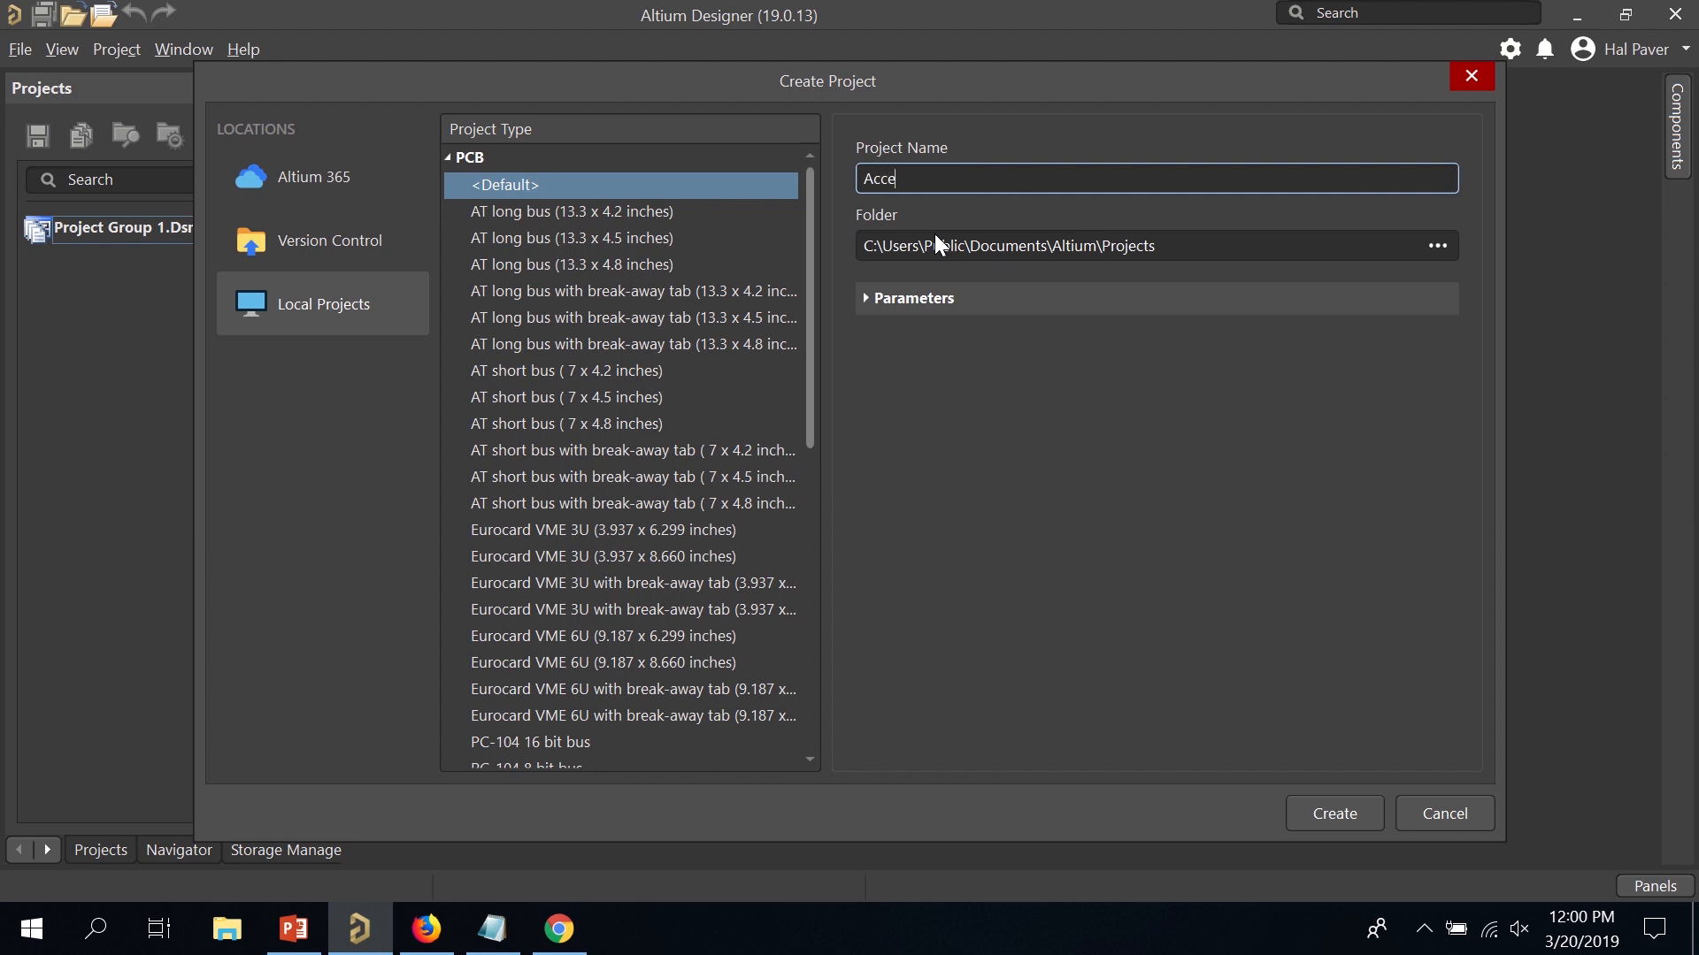
type("leromter")
key("BackSpace")
key("BackSpace")
key("BackSpace")
type("eter")
left_click(1327, 811)
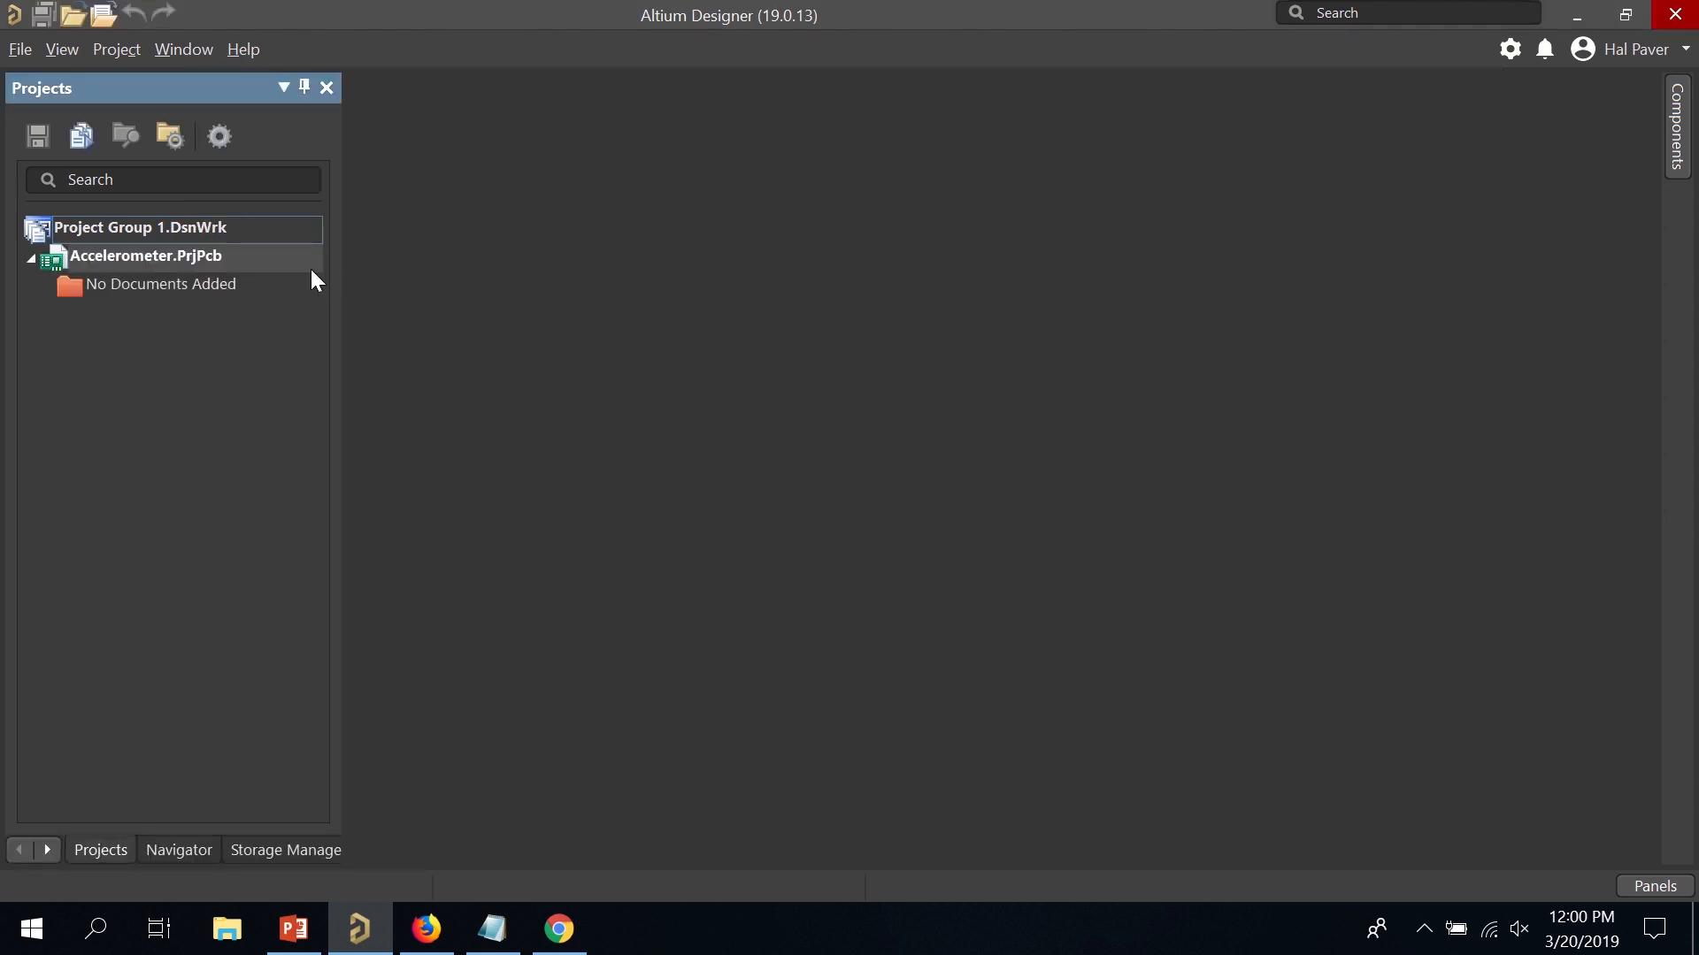
Add a new schematic, Sheet1.SchDoc, to Accelerometer.PrjPcb.
right_click(193, 259)
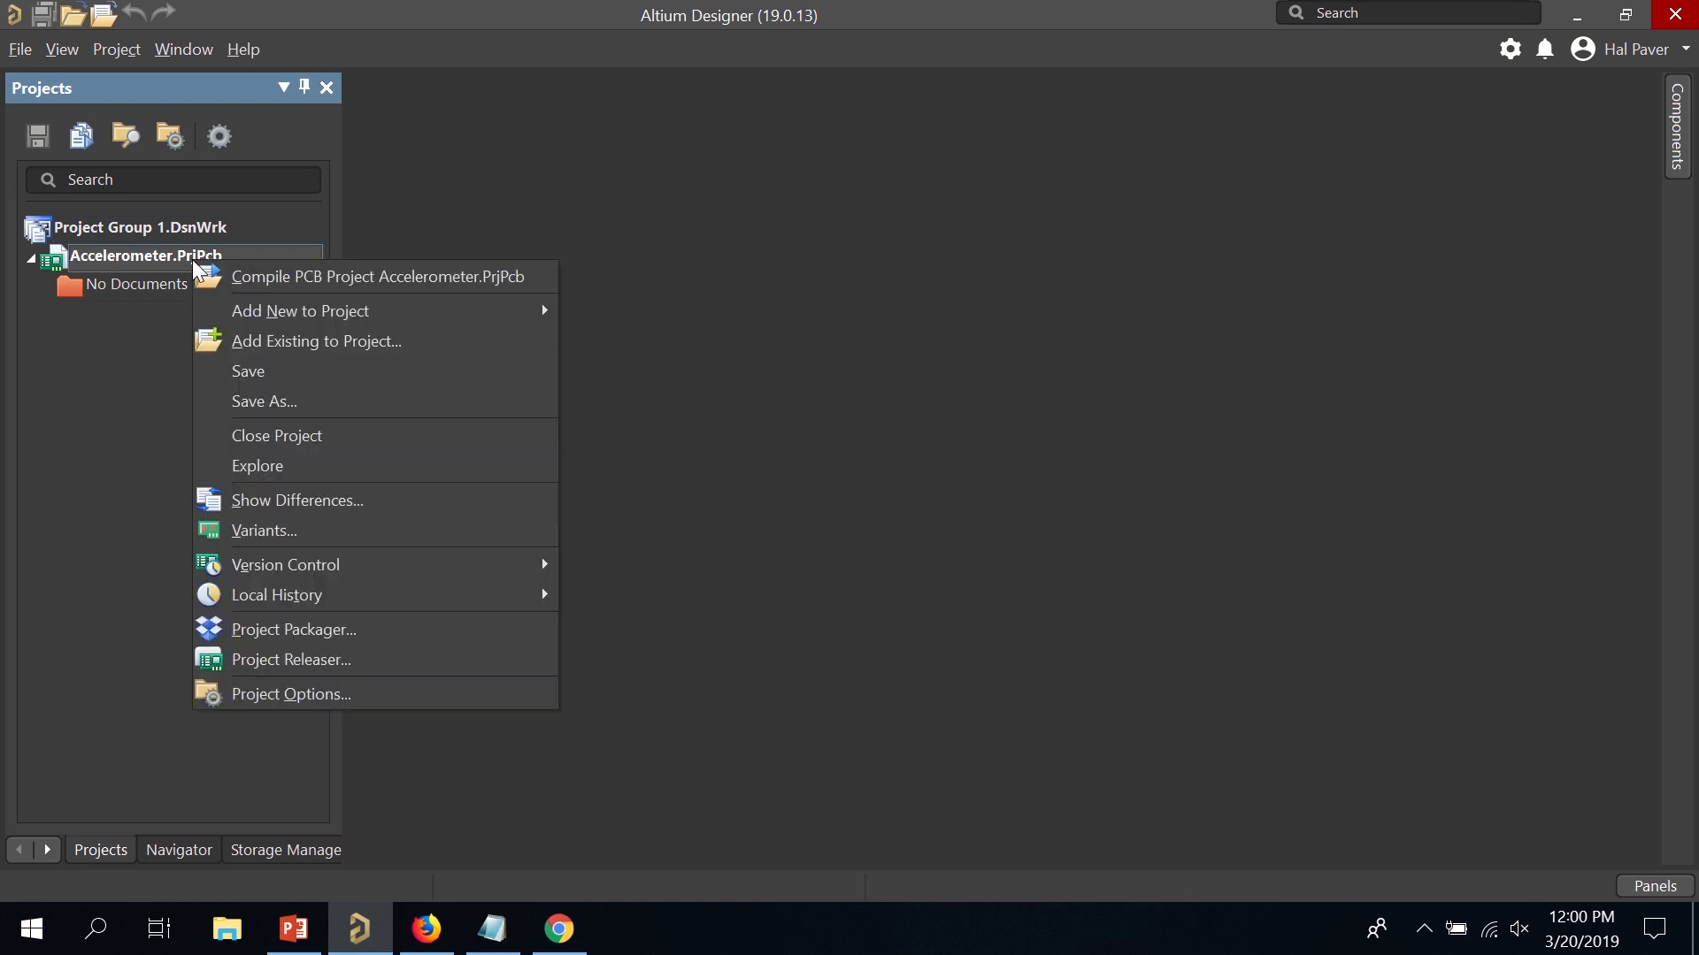
mouse_move(262, 304)
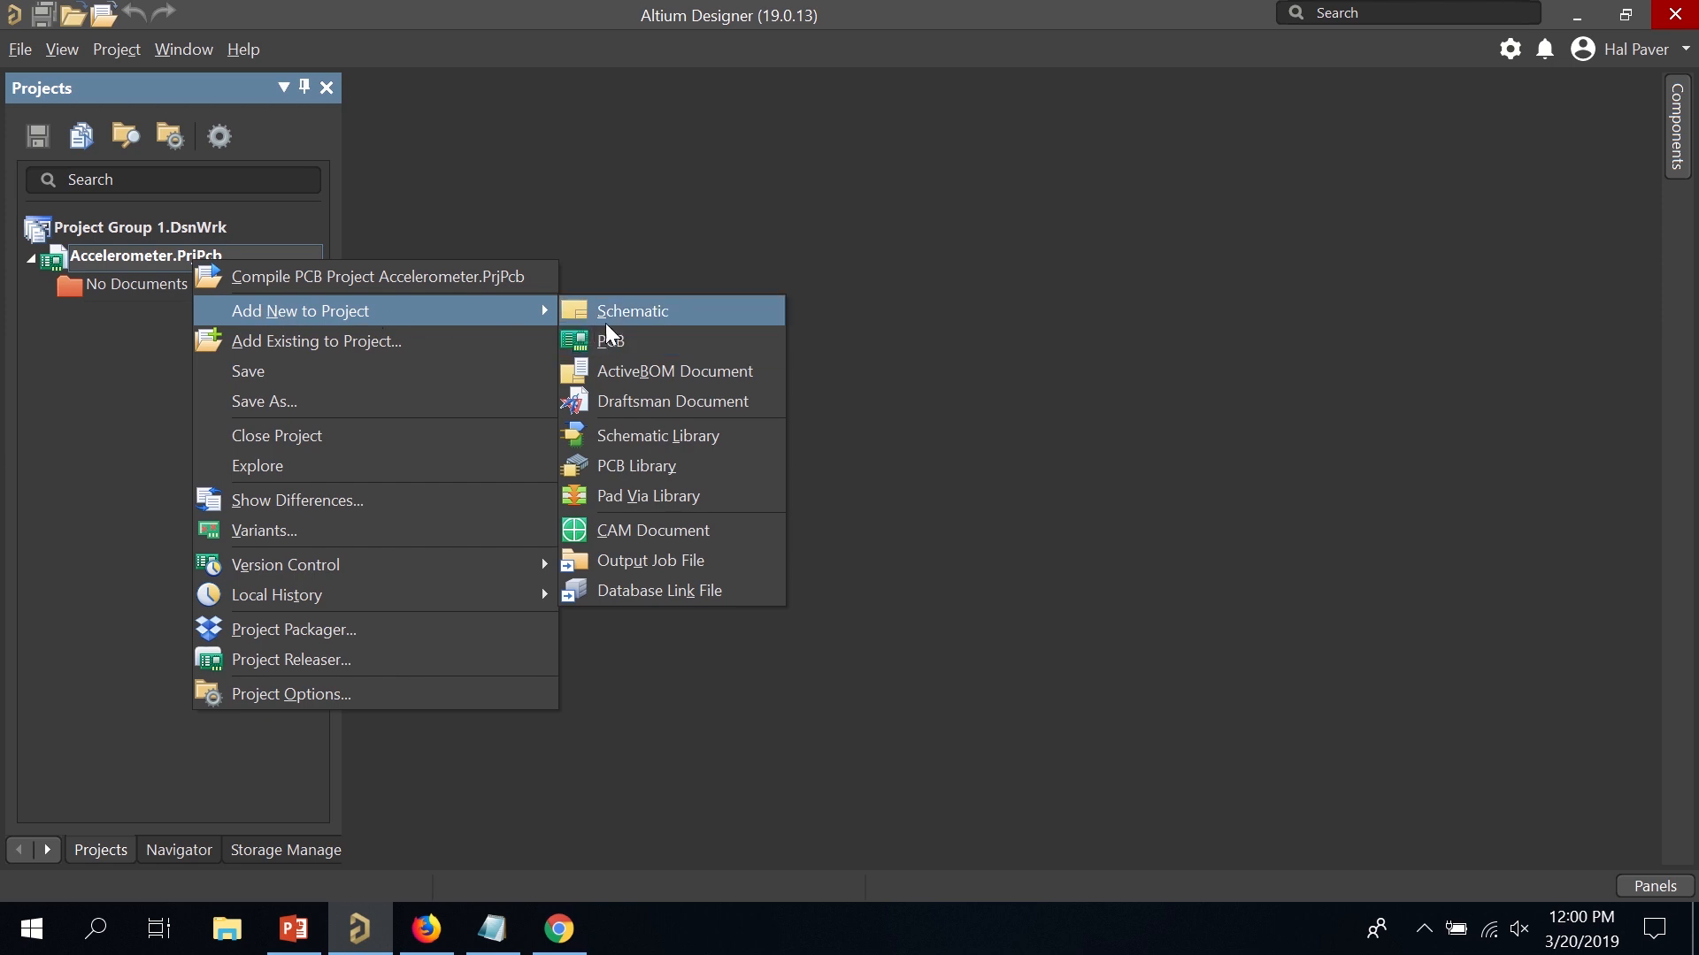
left_click(632, 318)
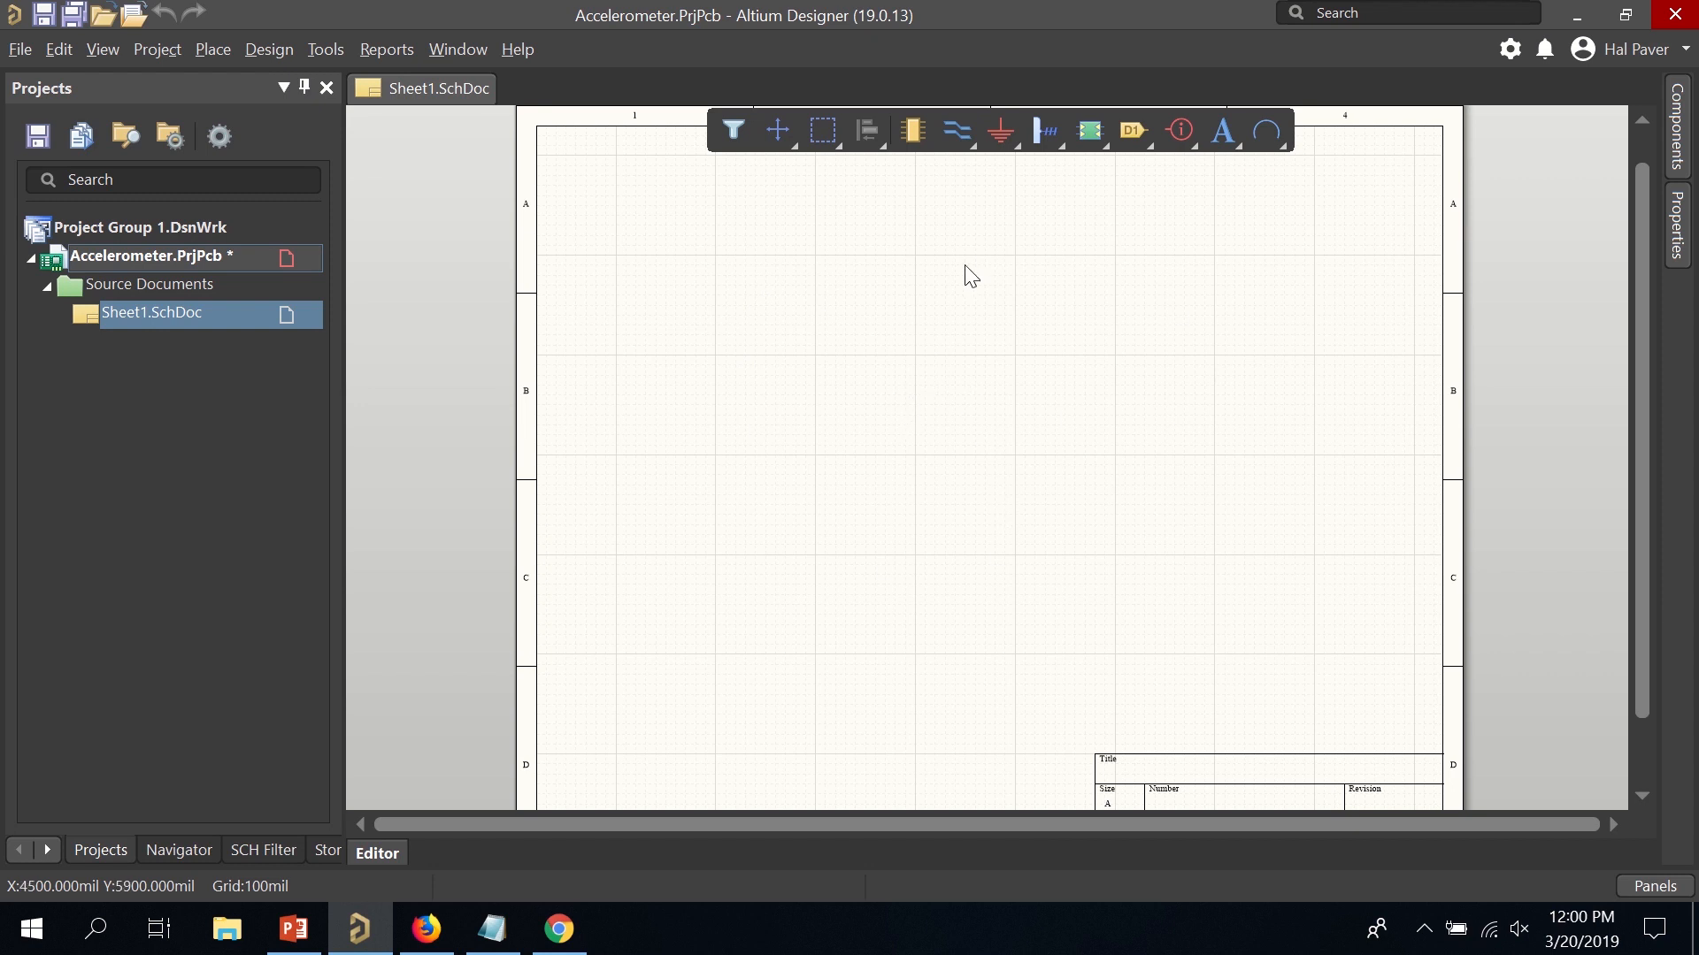
Browse the Bell part in Miscellaneous Devices.IntLib, then close the Components panel.
left_click(917, 140)
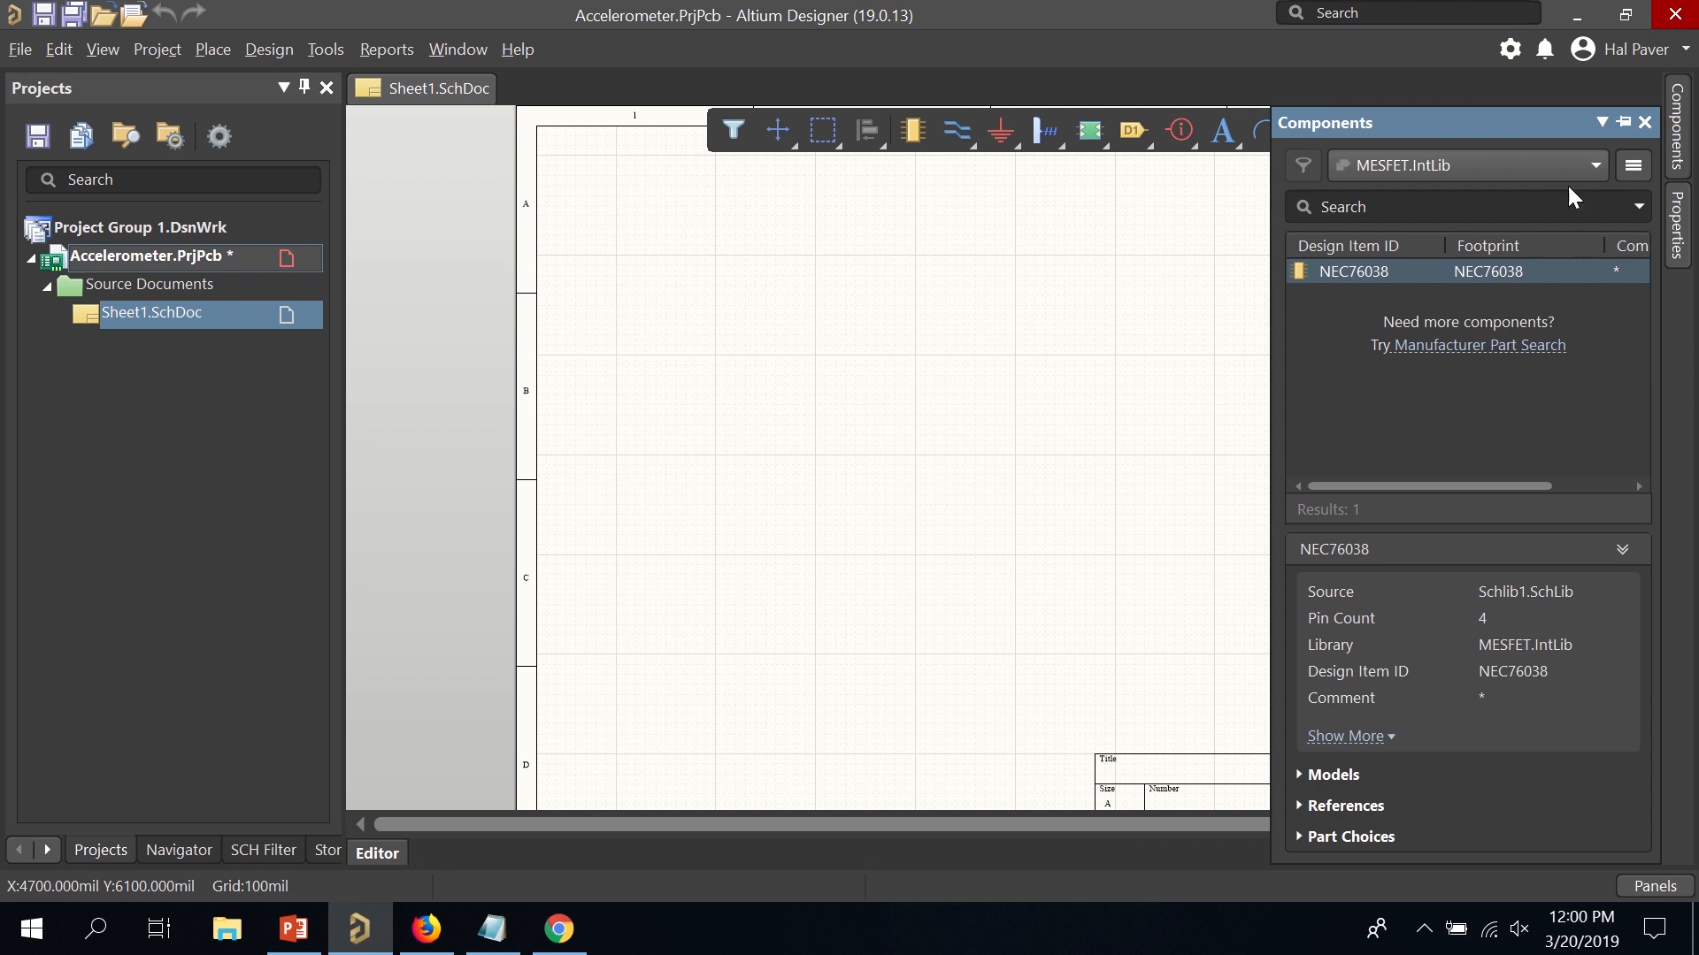
left_click(1589, 170)
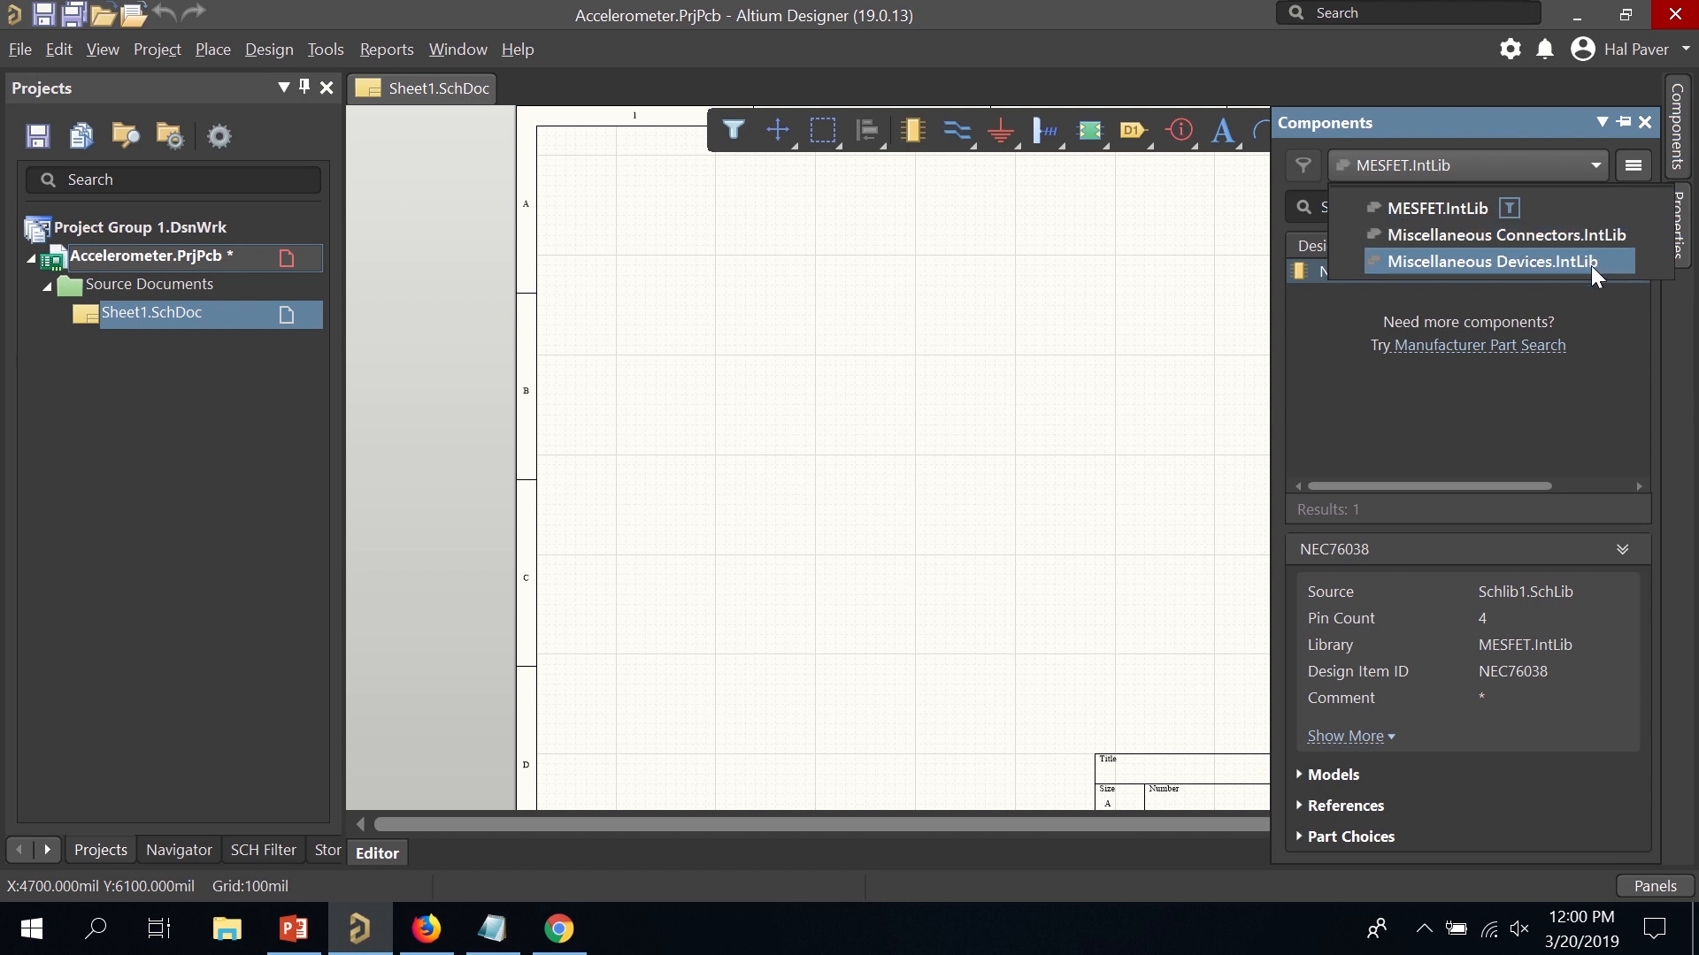
left_click(1590, 266)
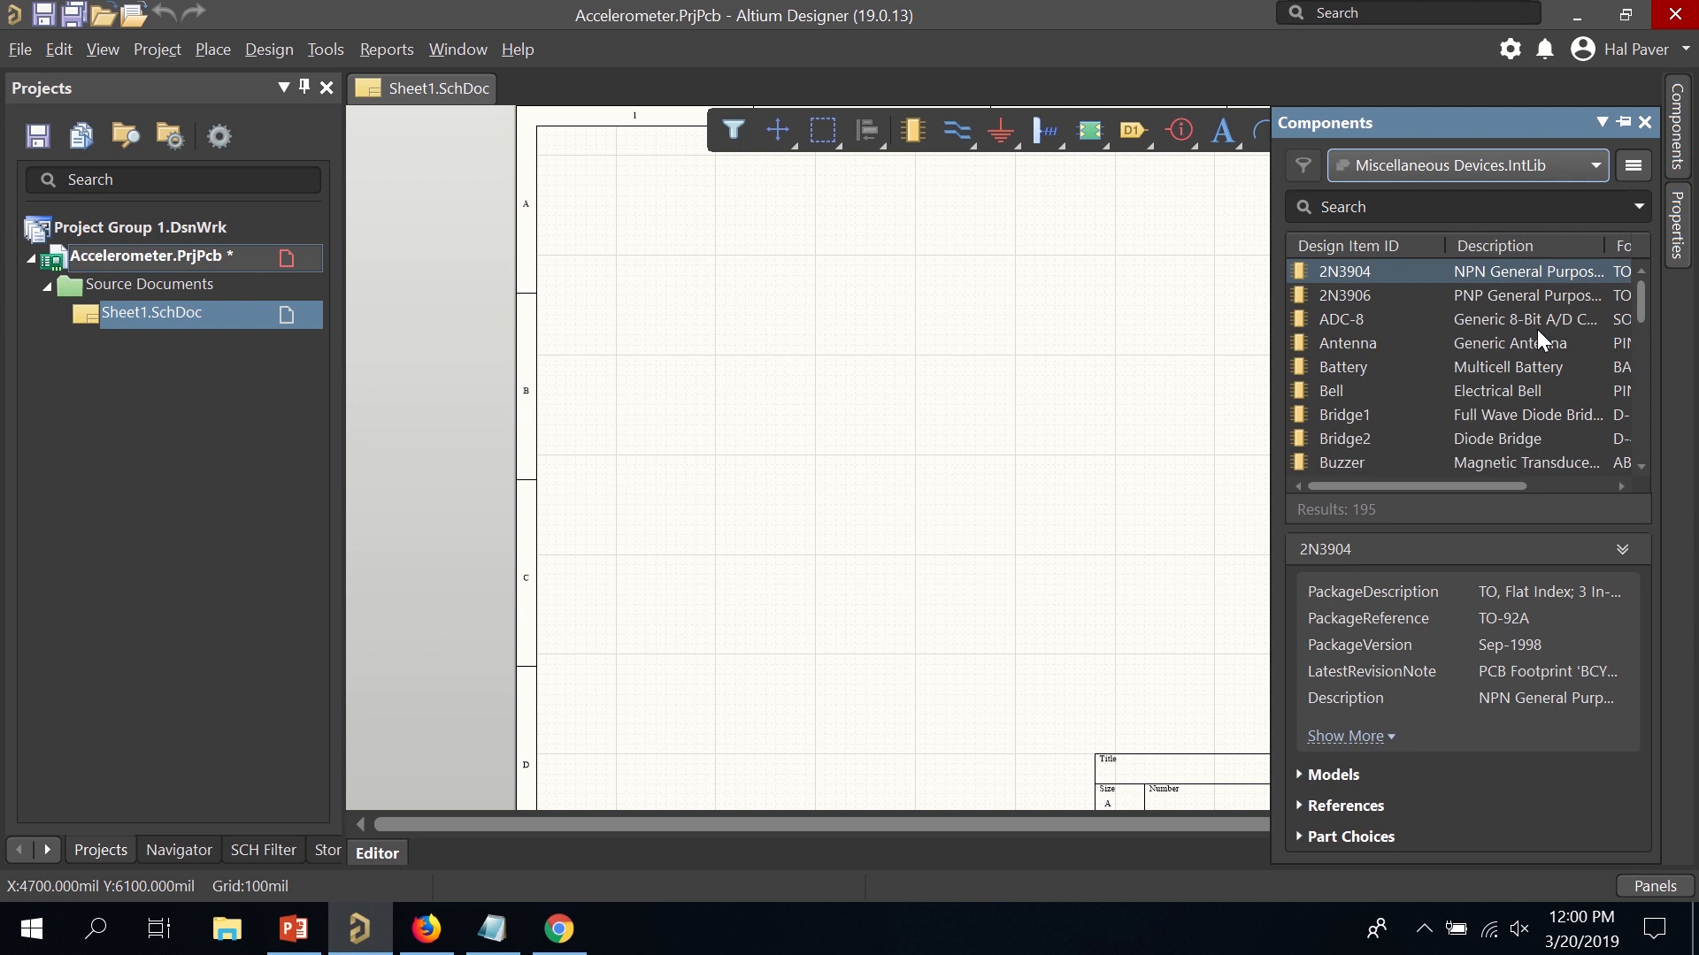
left_click(1479, 388)
scroll(1486, 380, "down", 10)
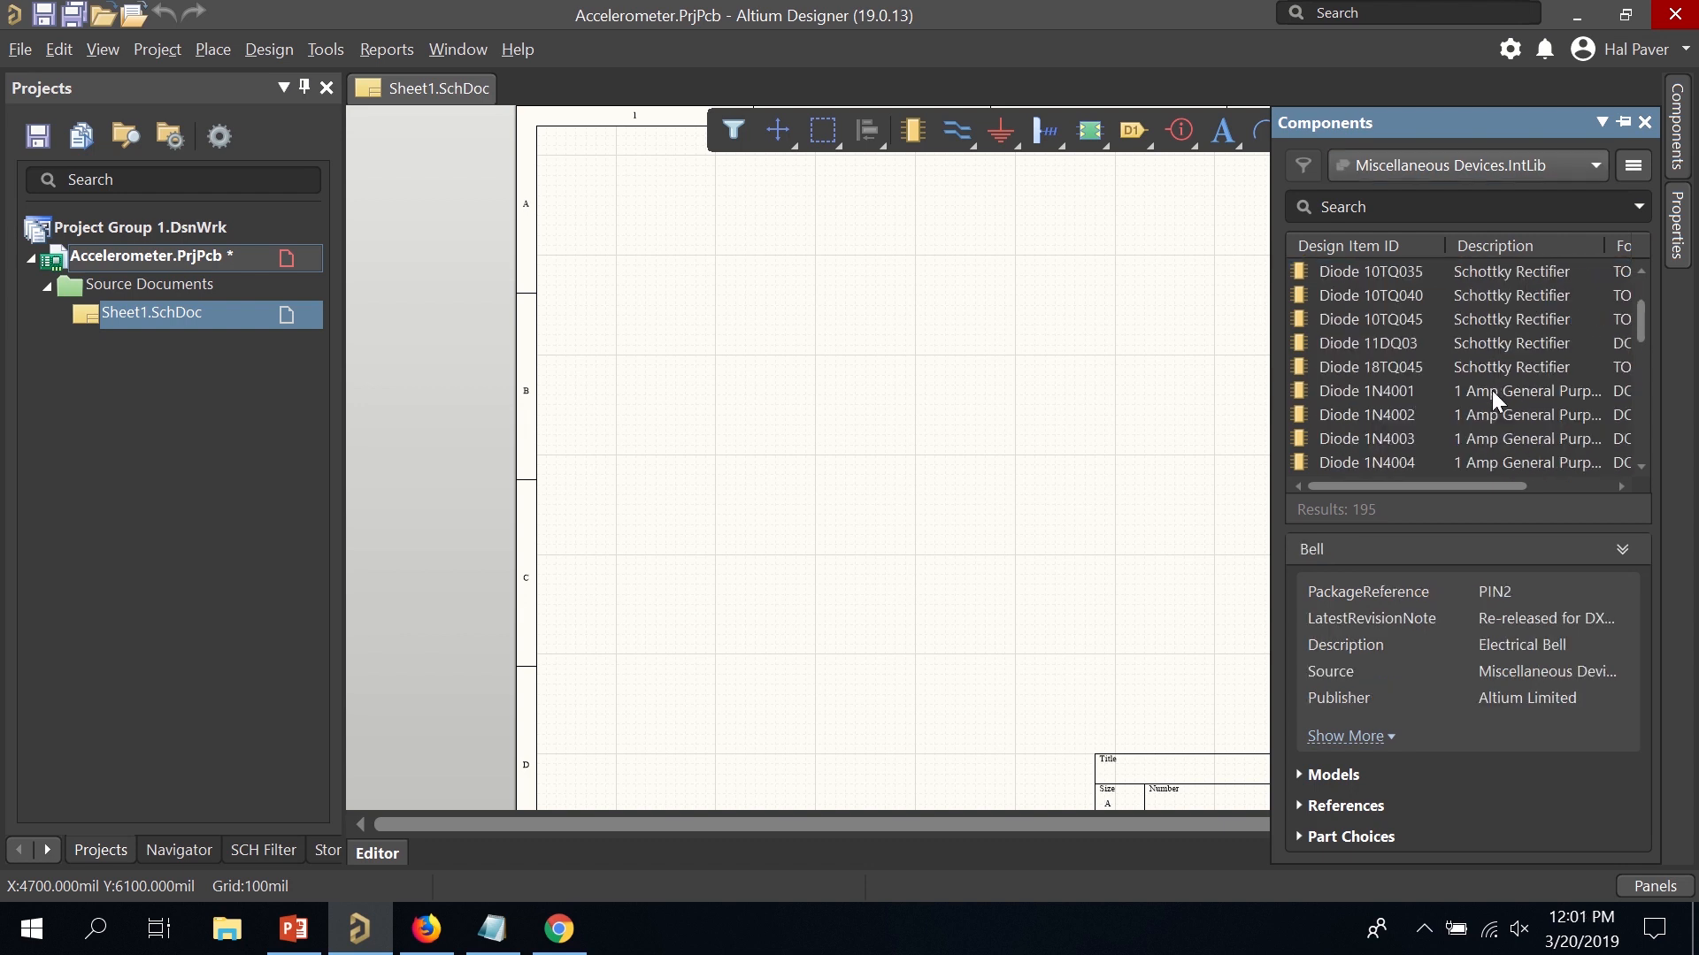
scroll(1493, 398, "down", 15)
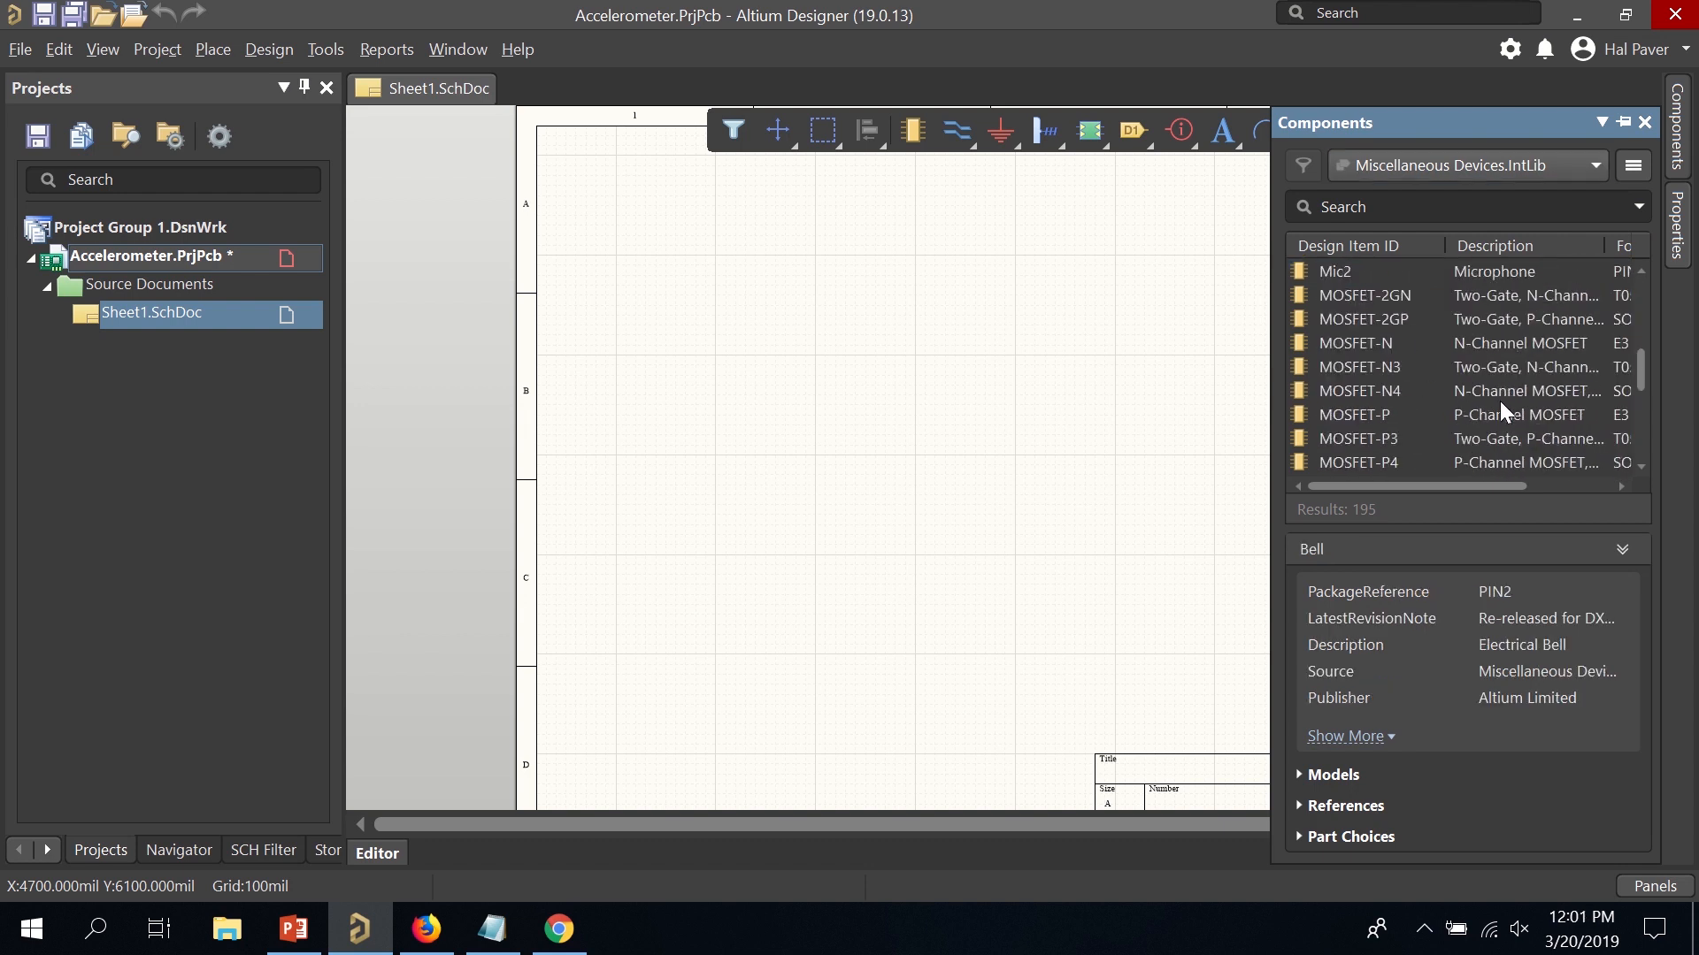
scroll(1513, 383, "down", 4)
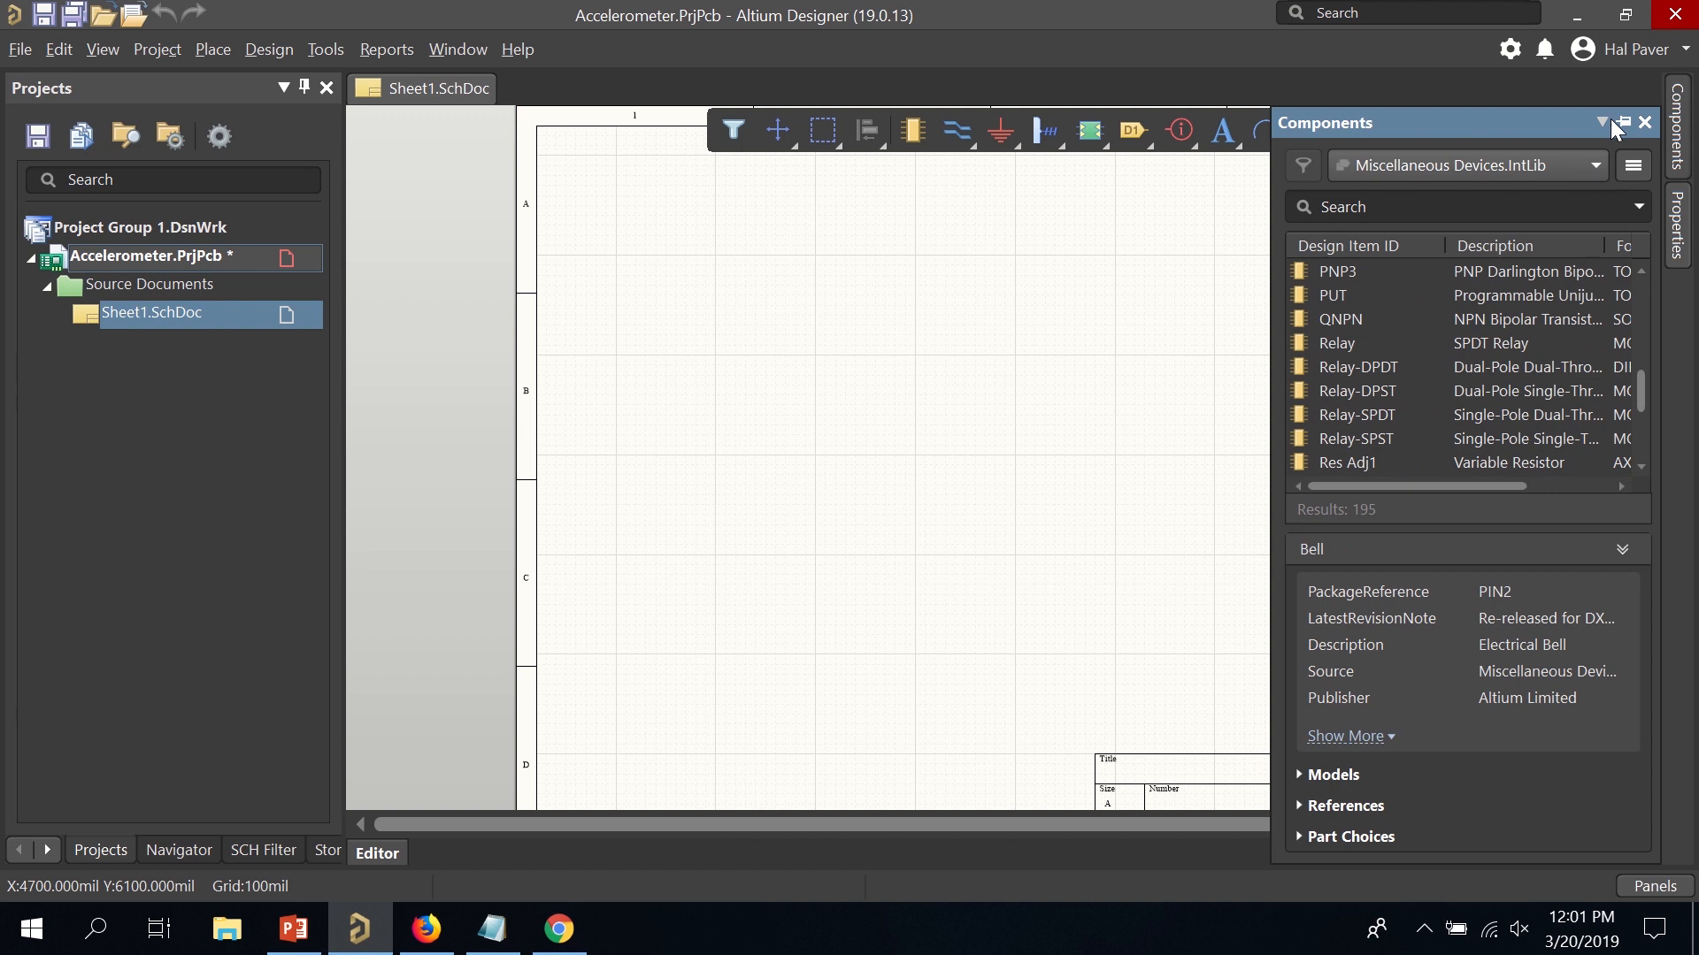
left_click(1644, 122)
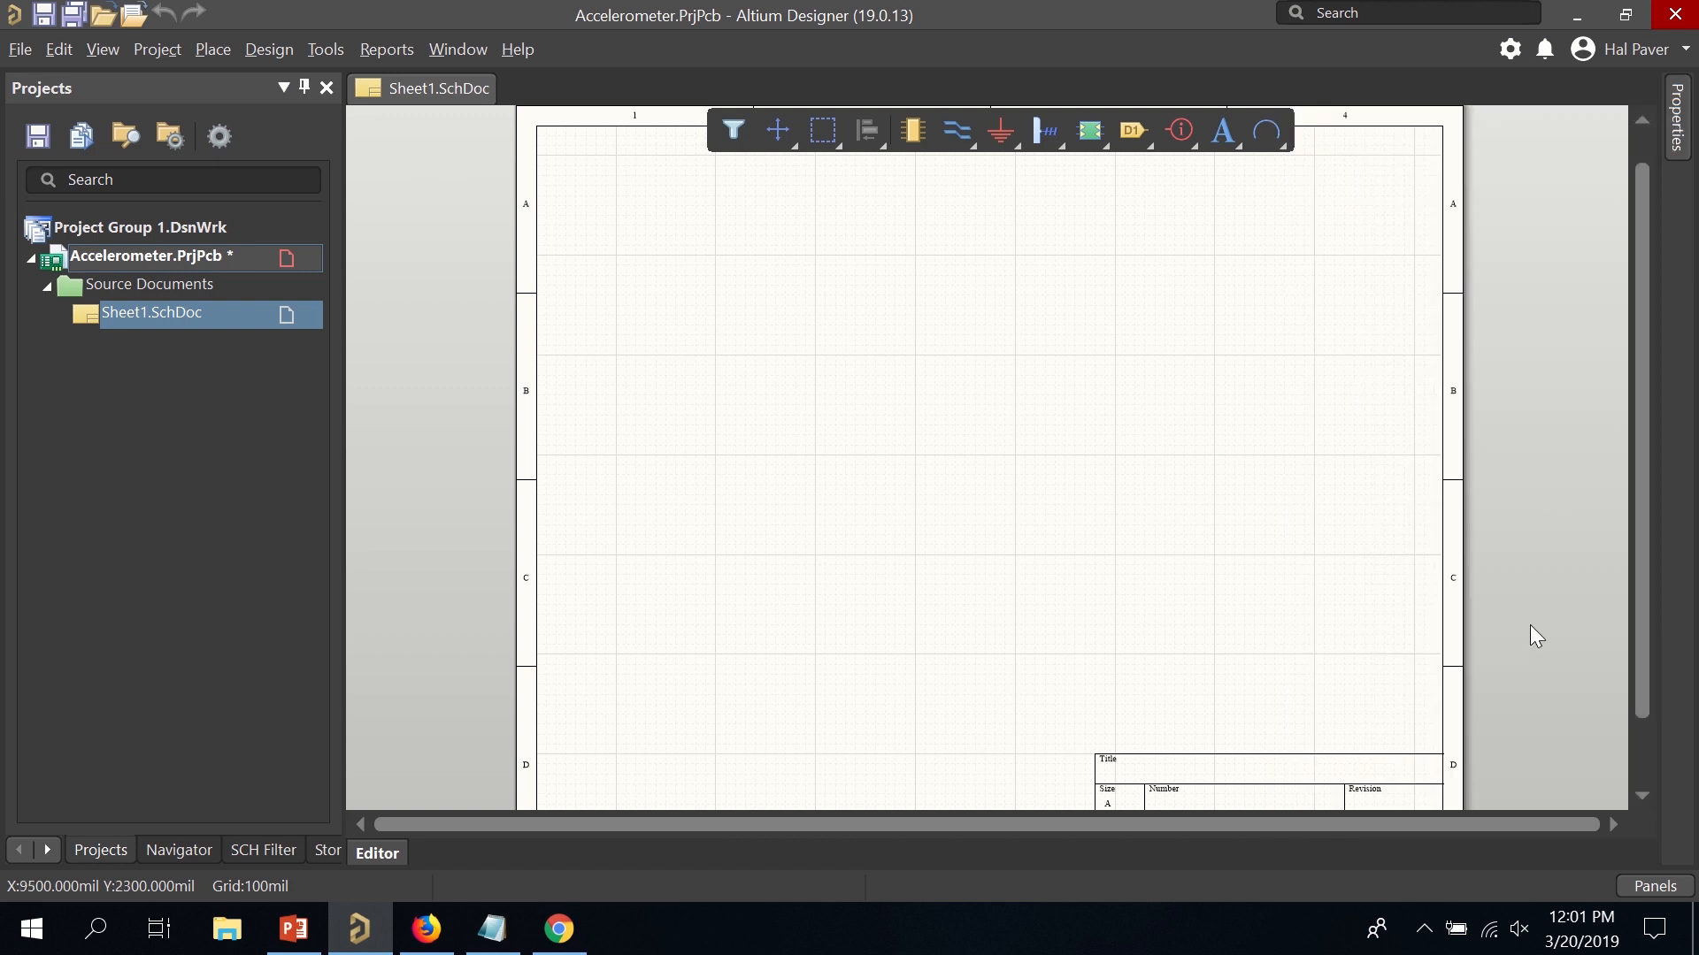
Show the Explorer panel and widen it.
left_click(1654, 885)
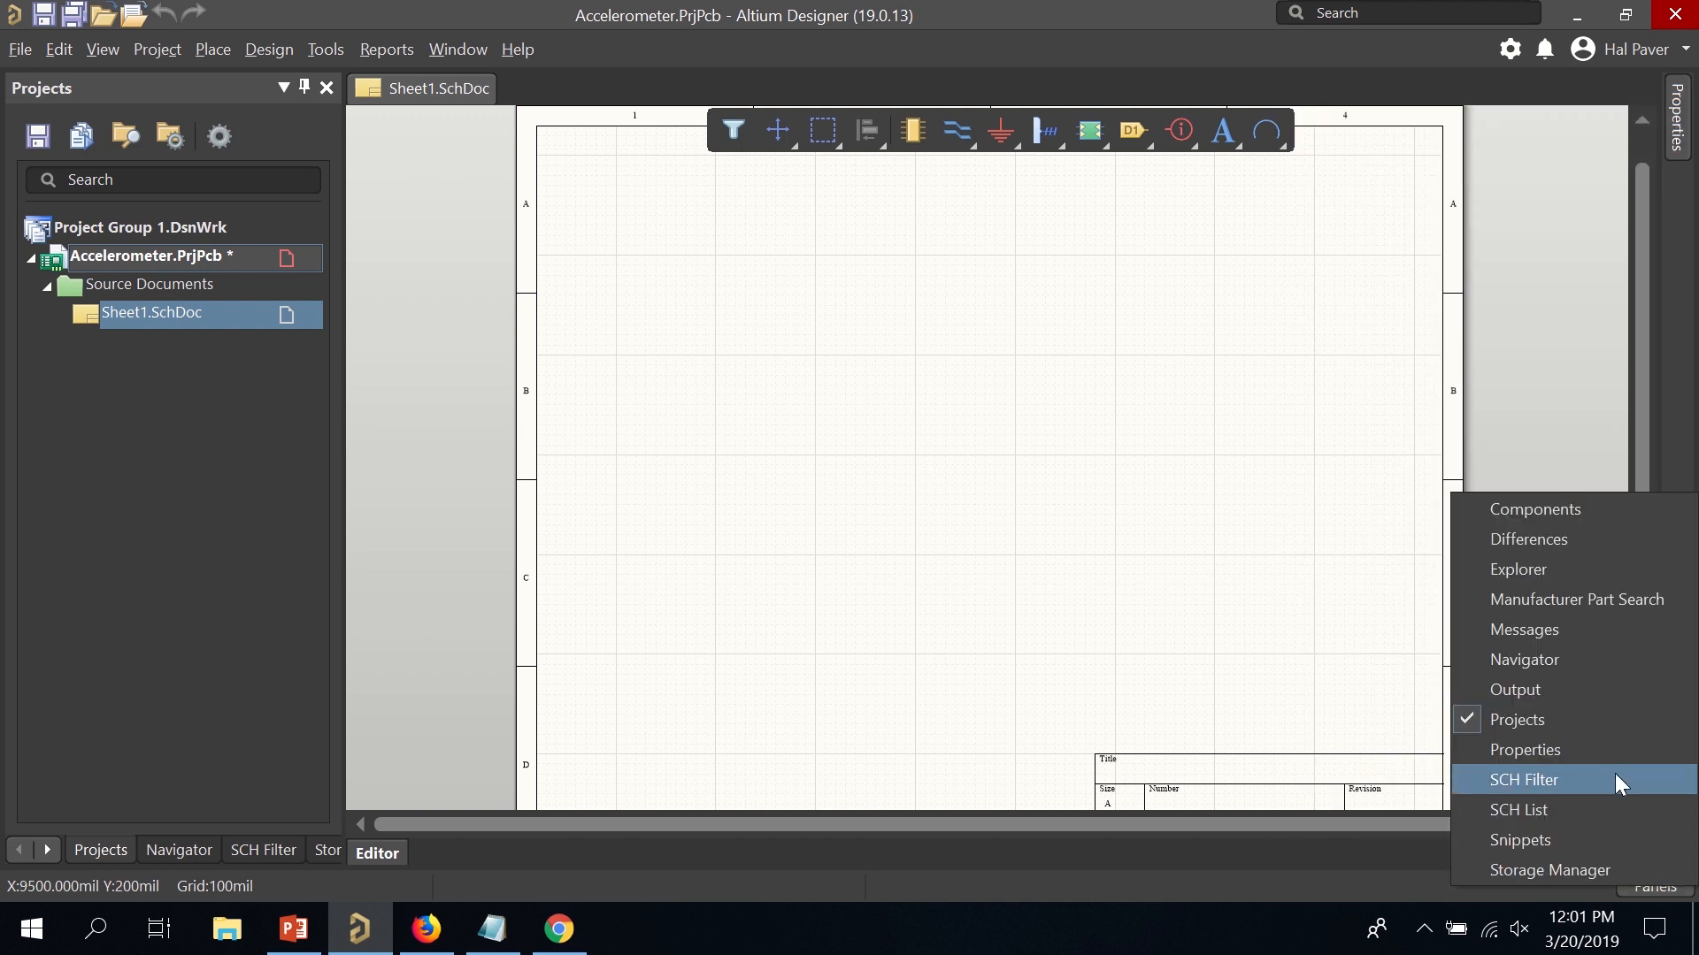
left_click(1590, 566)
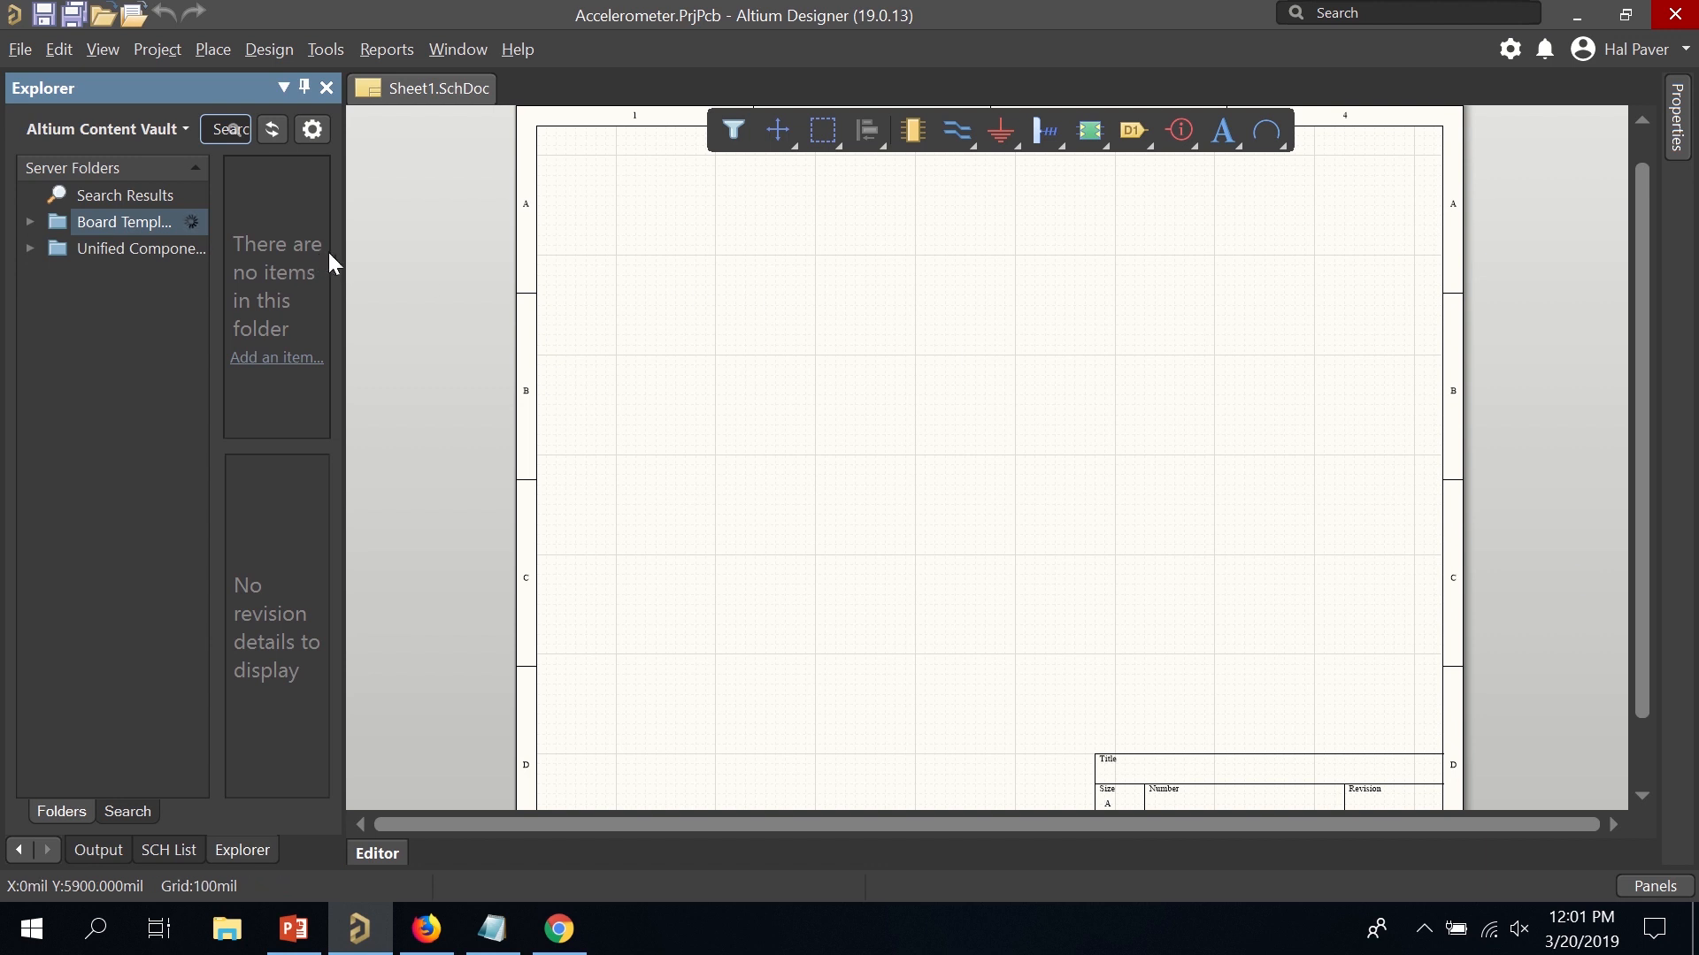
left_click_drag(346, 256, 632, 278)
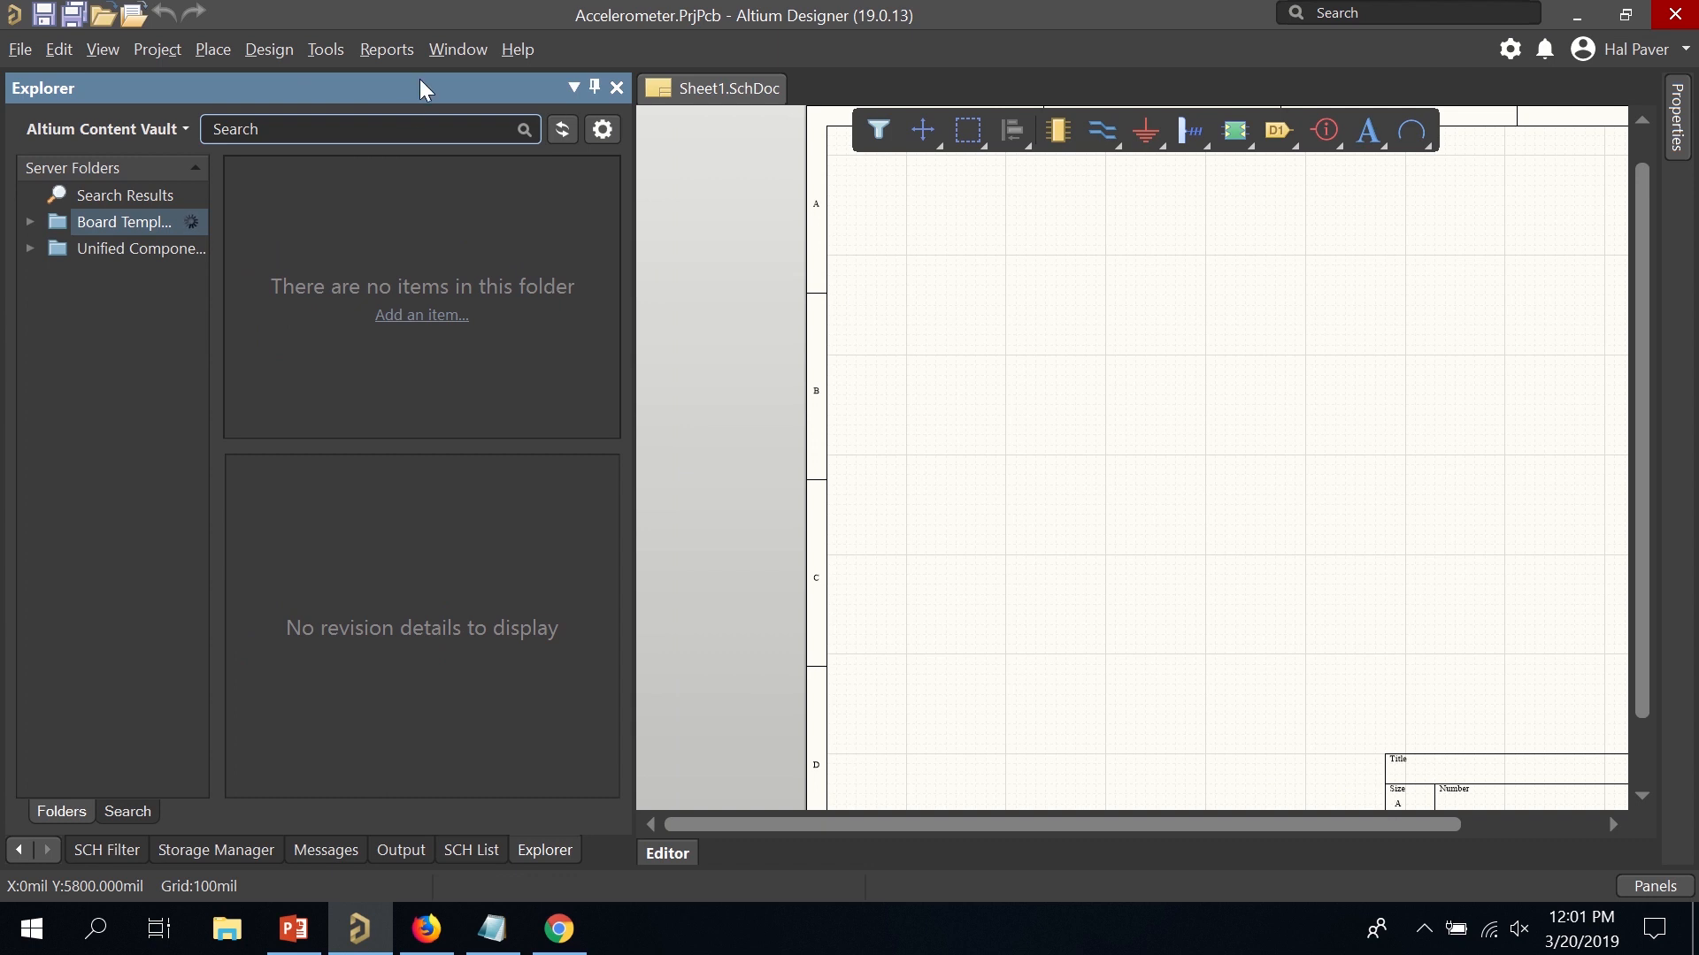
Search the Content Vault for 'adxl335' and widen the Name column to read part names.
left_click(406, 127)
type("adxl335")
key("Return")
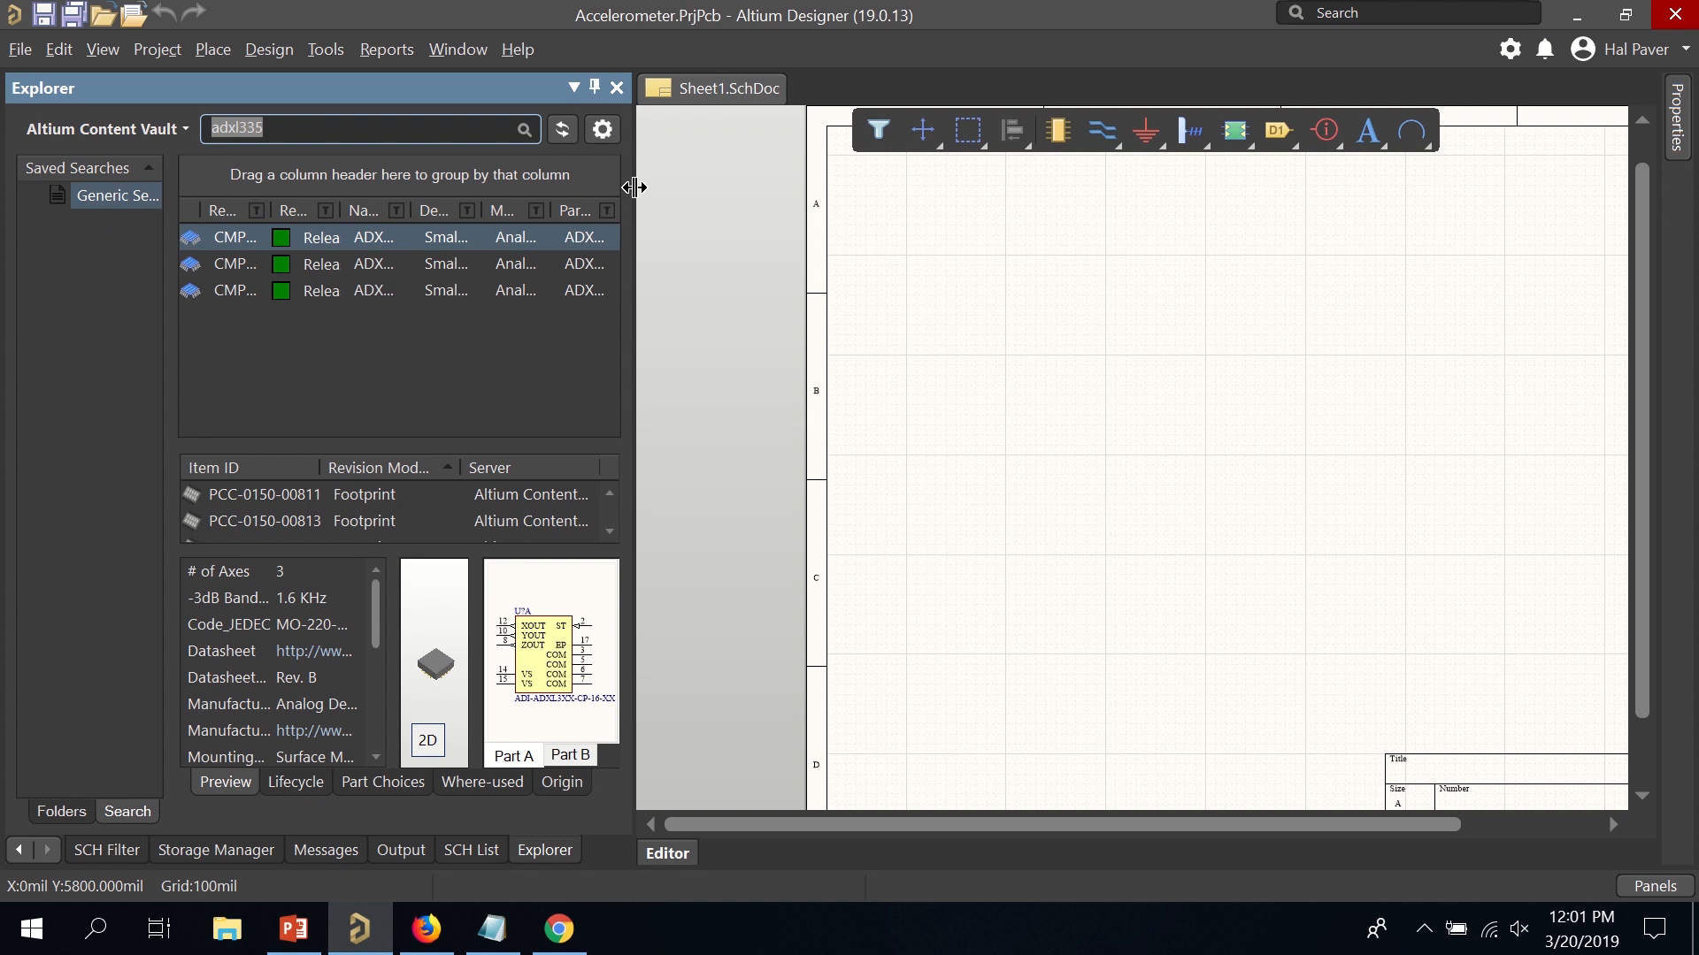
left_click_drag(634, 182, 1051, 187)
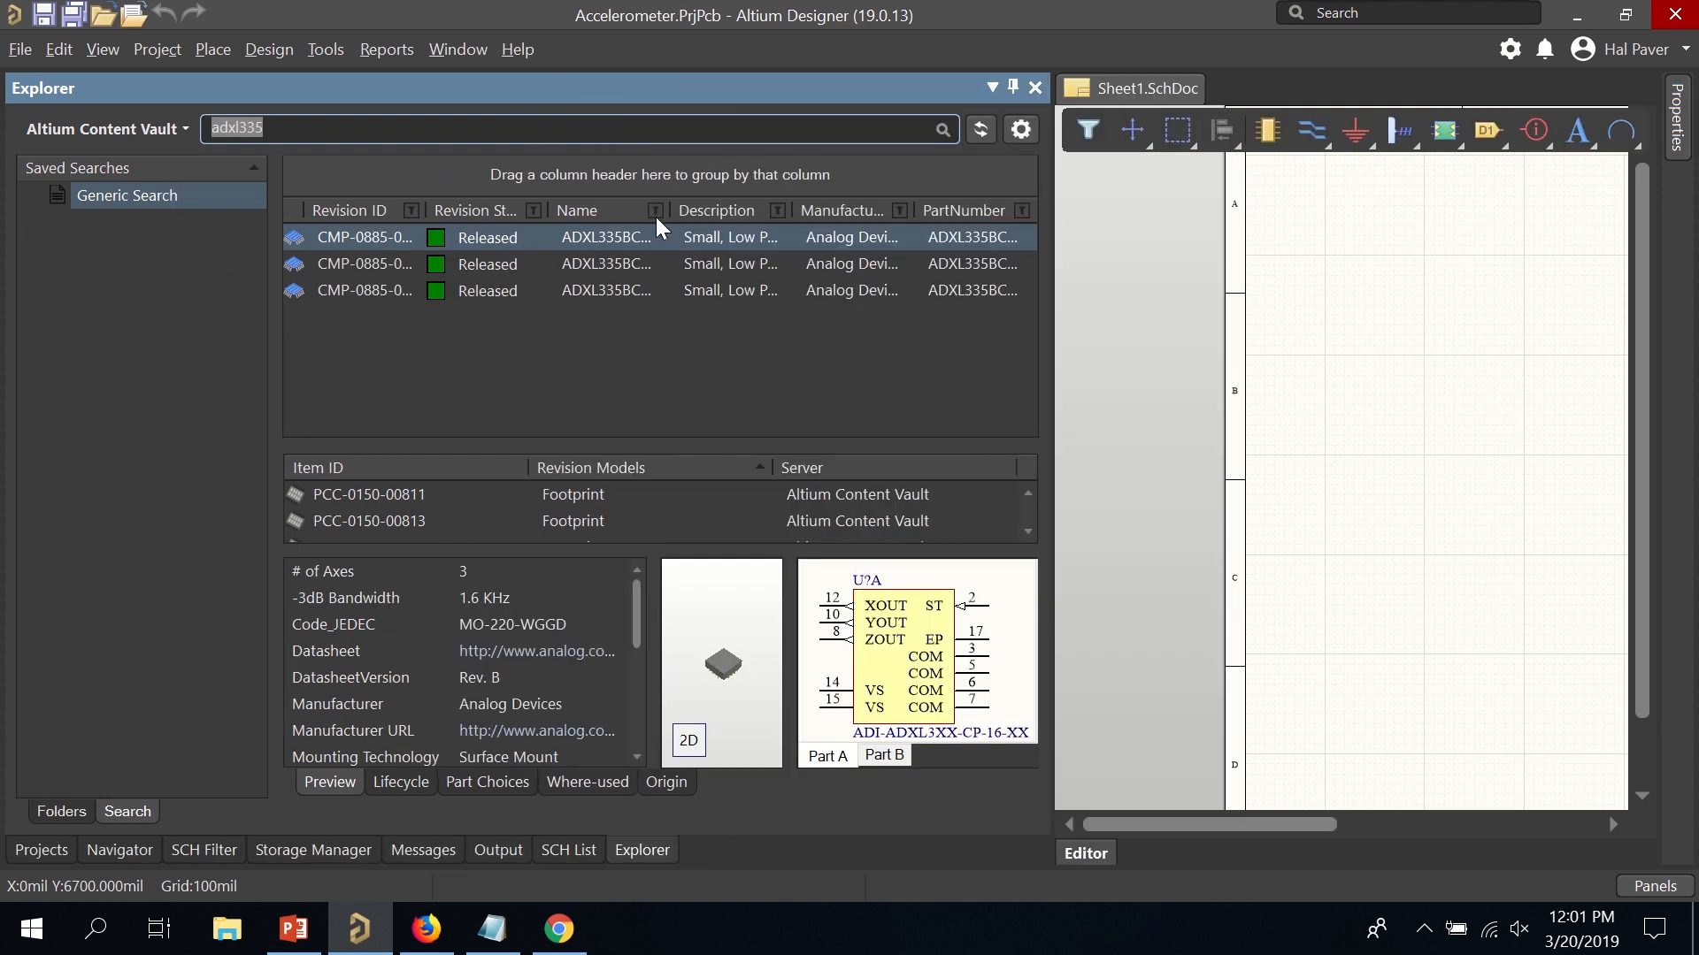
left_click(666, 205)
left_click_drag(666, 205, 771, 209)
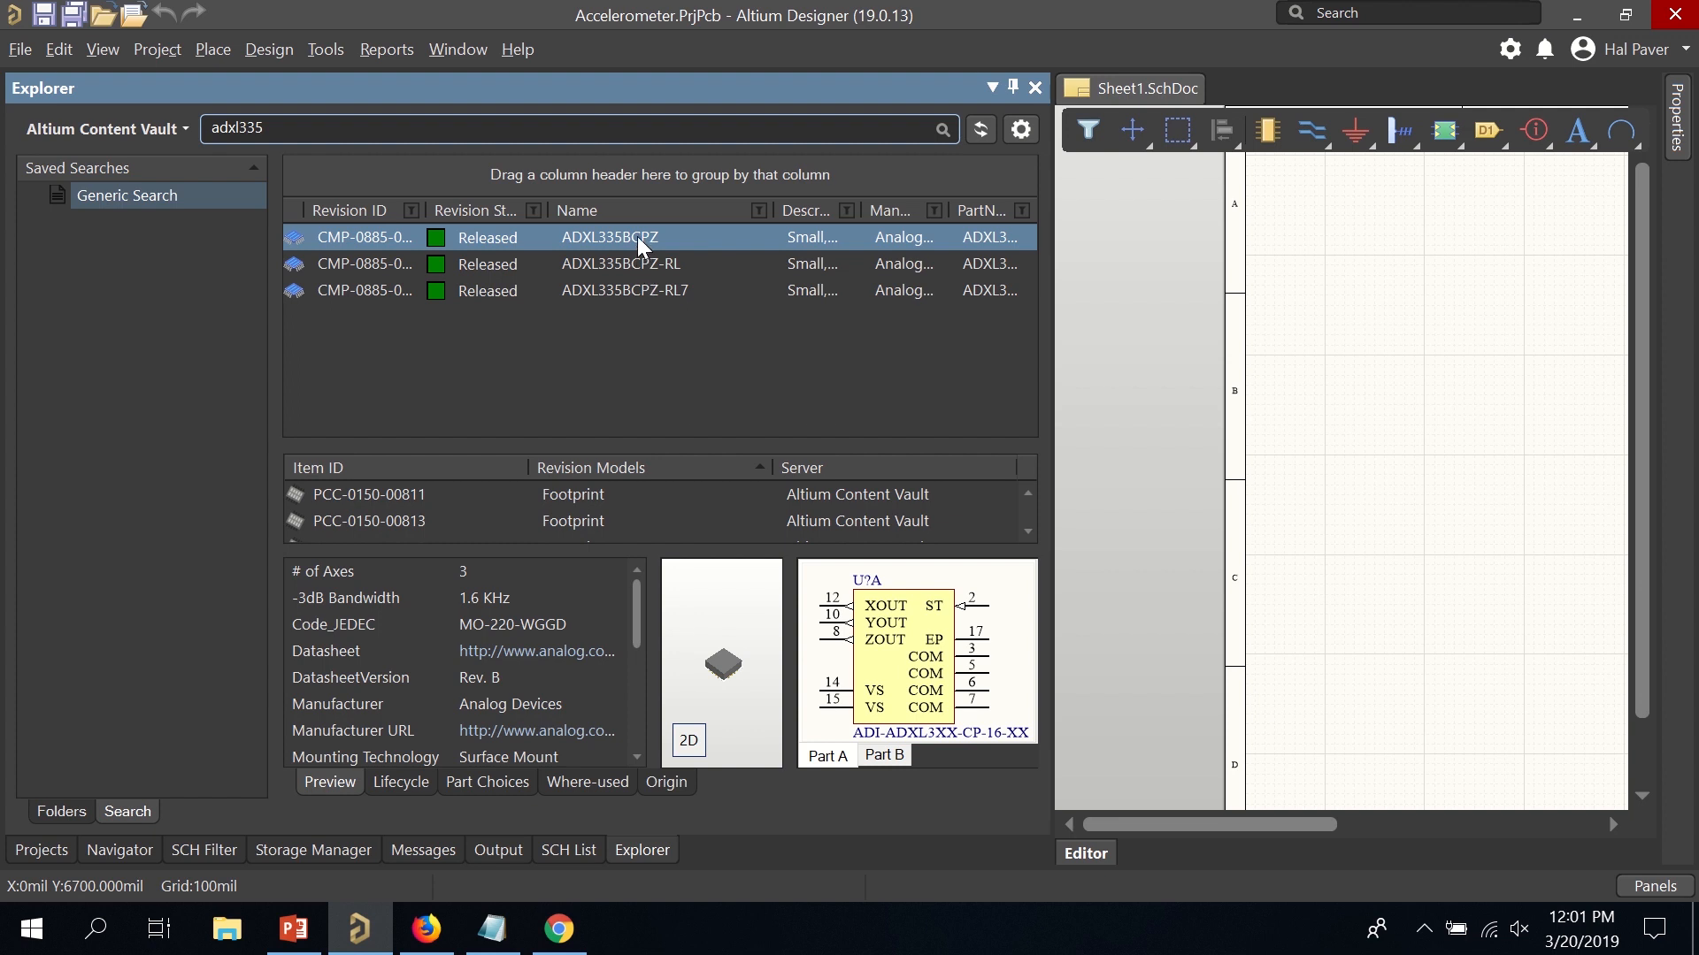
Place Part A of ADXL335BCPZ from the vault onto the sheet.
right_click(639, 236)
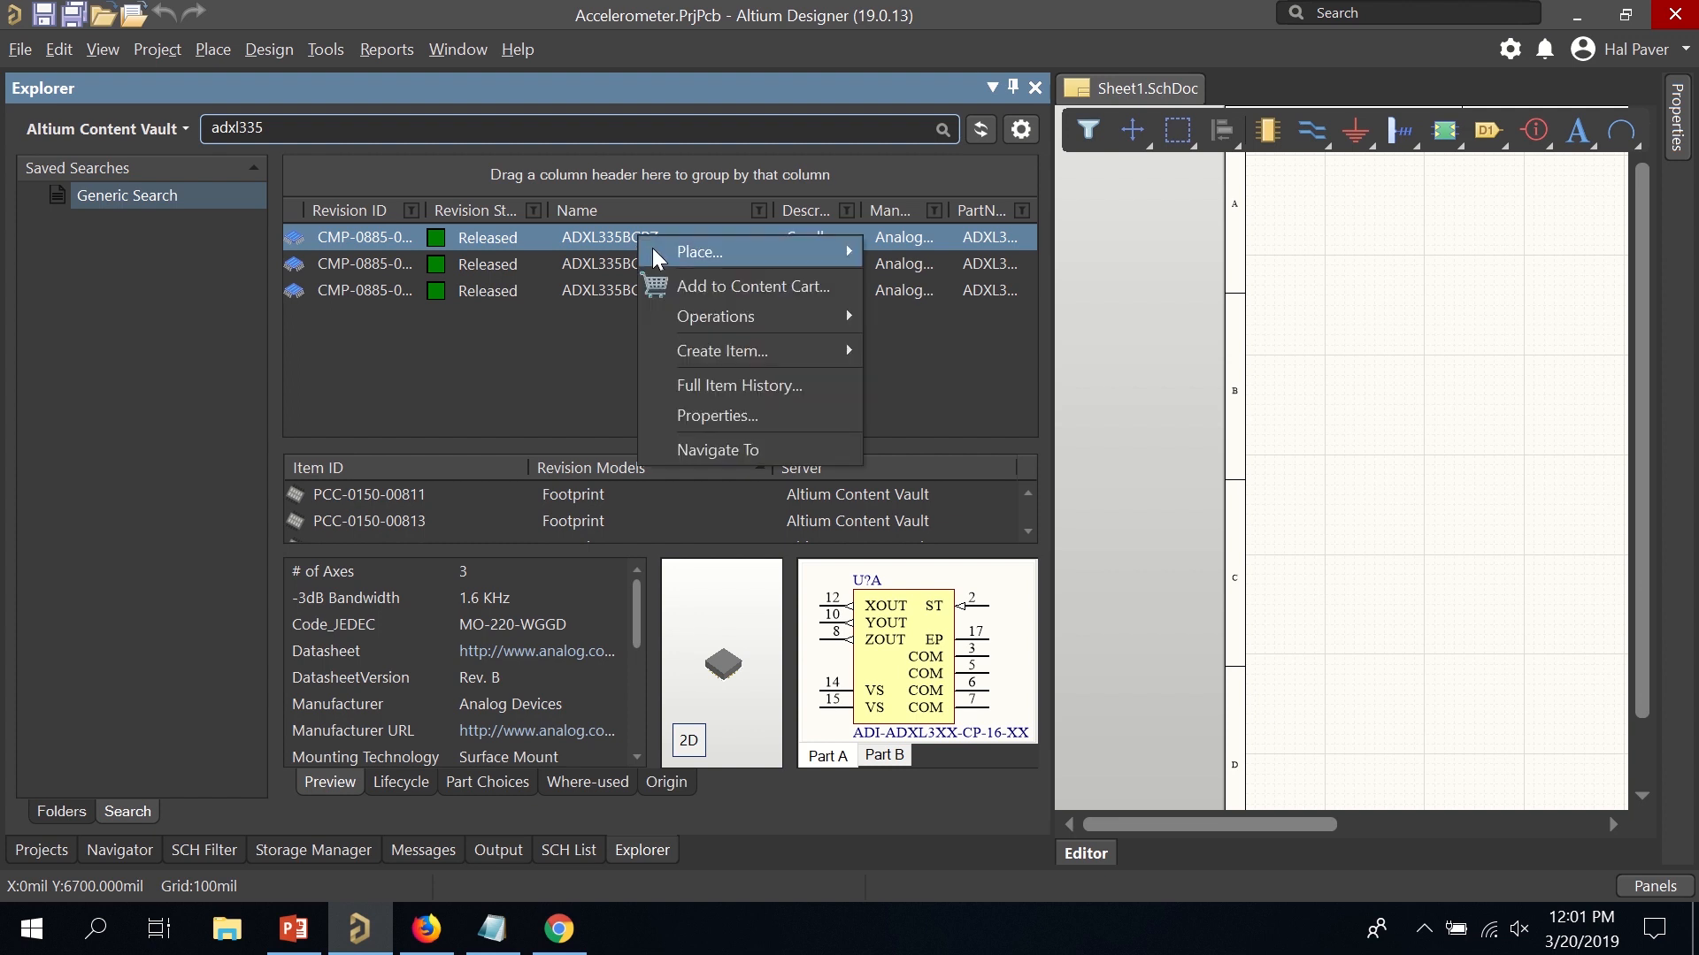
mouse_move(662, 254)
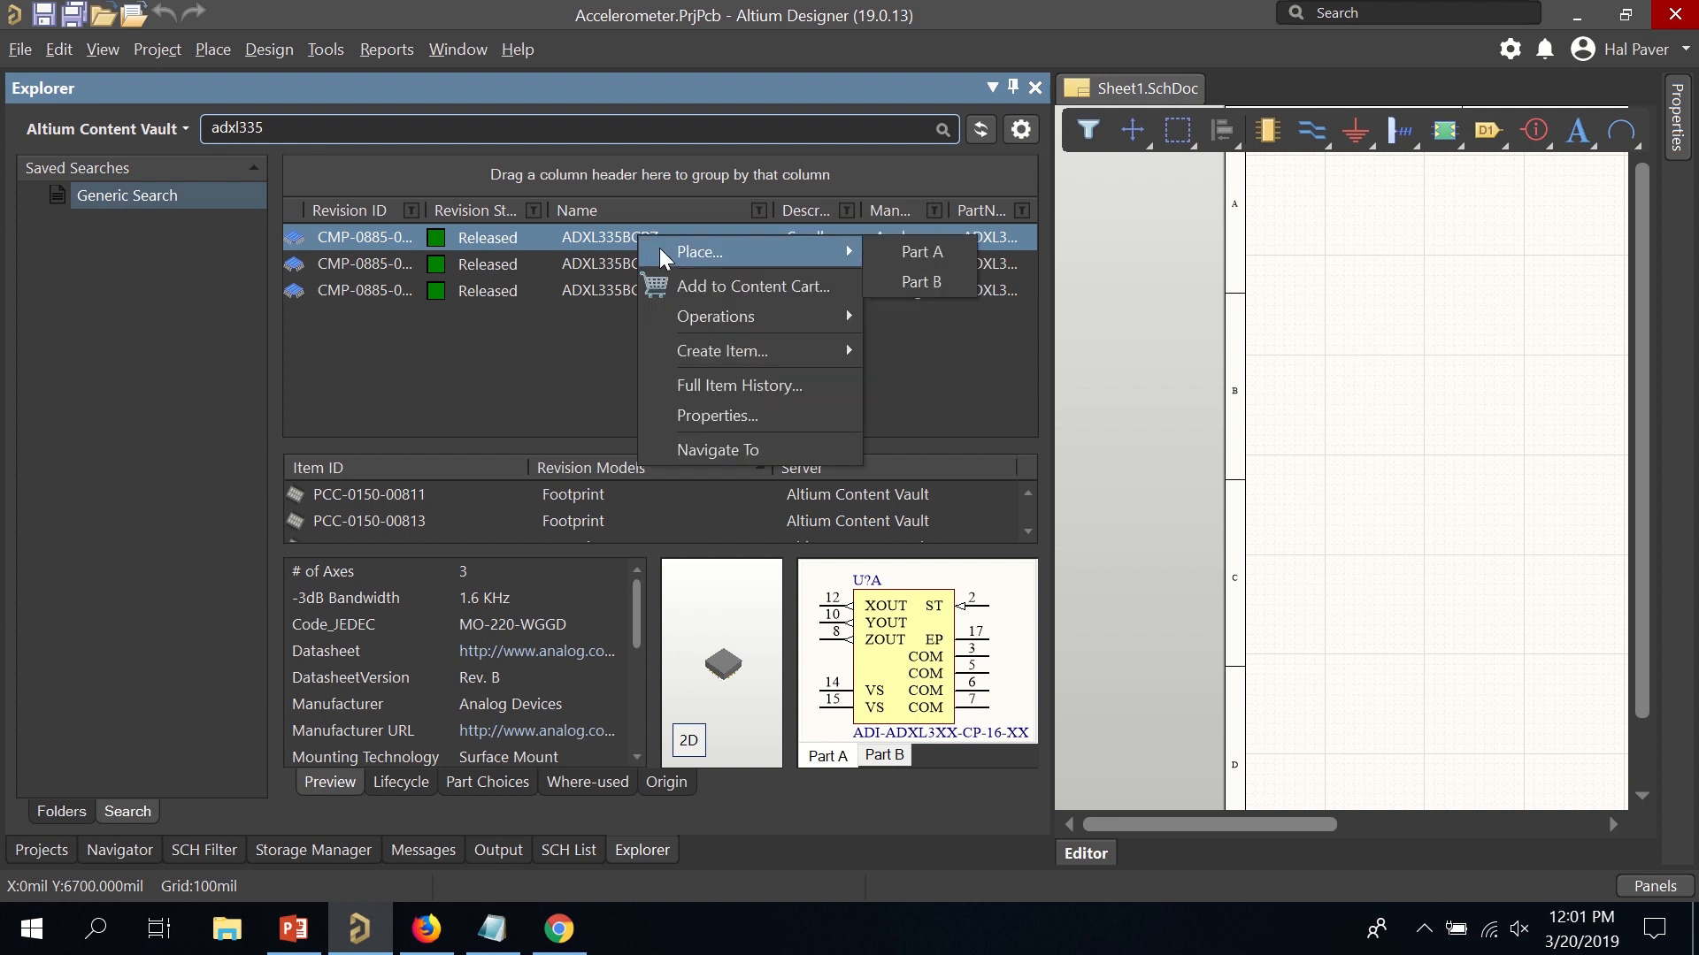
left_click(902, 260)
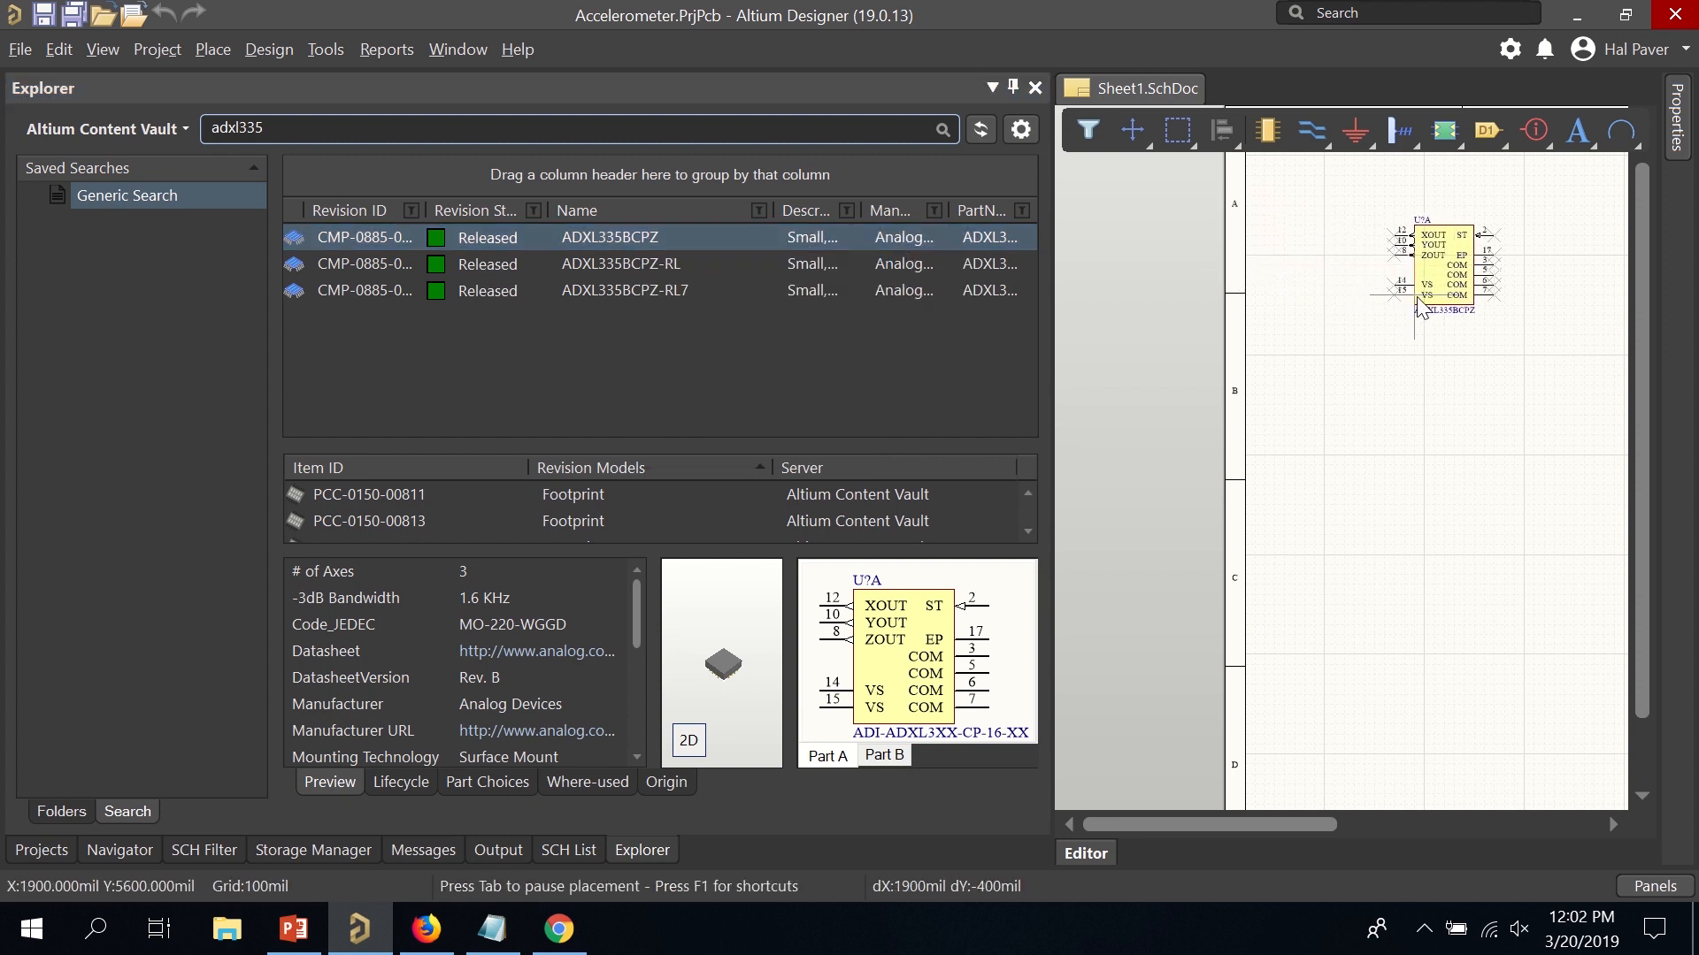
key("Escape")
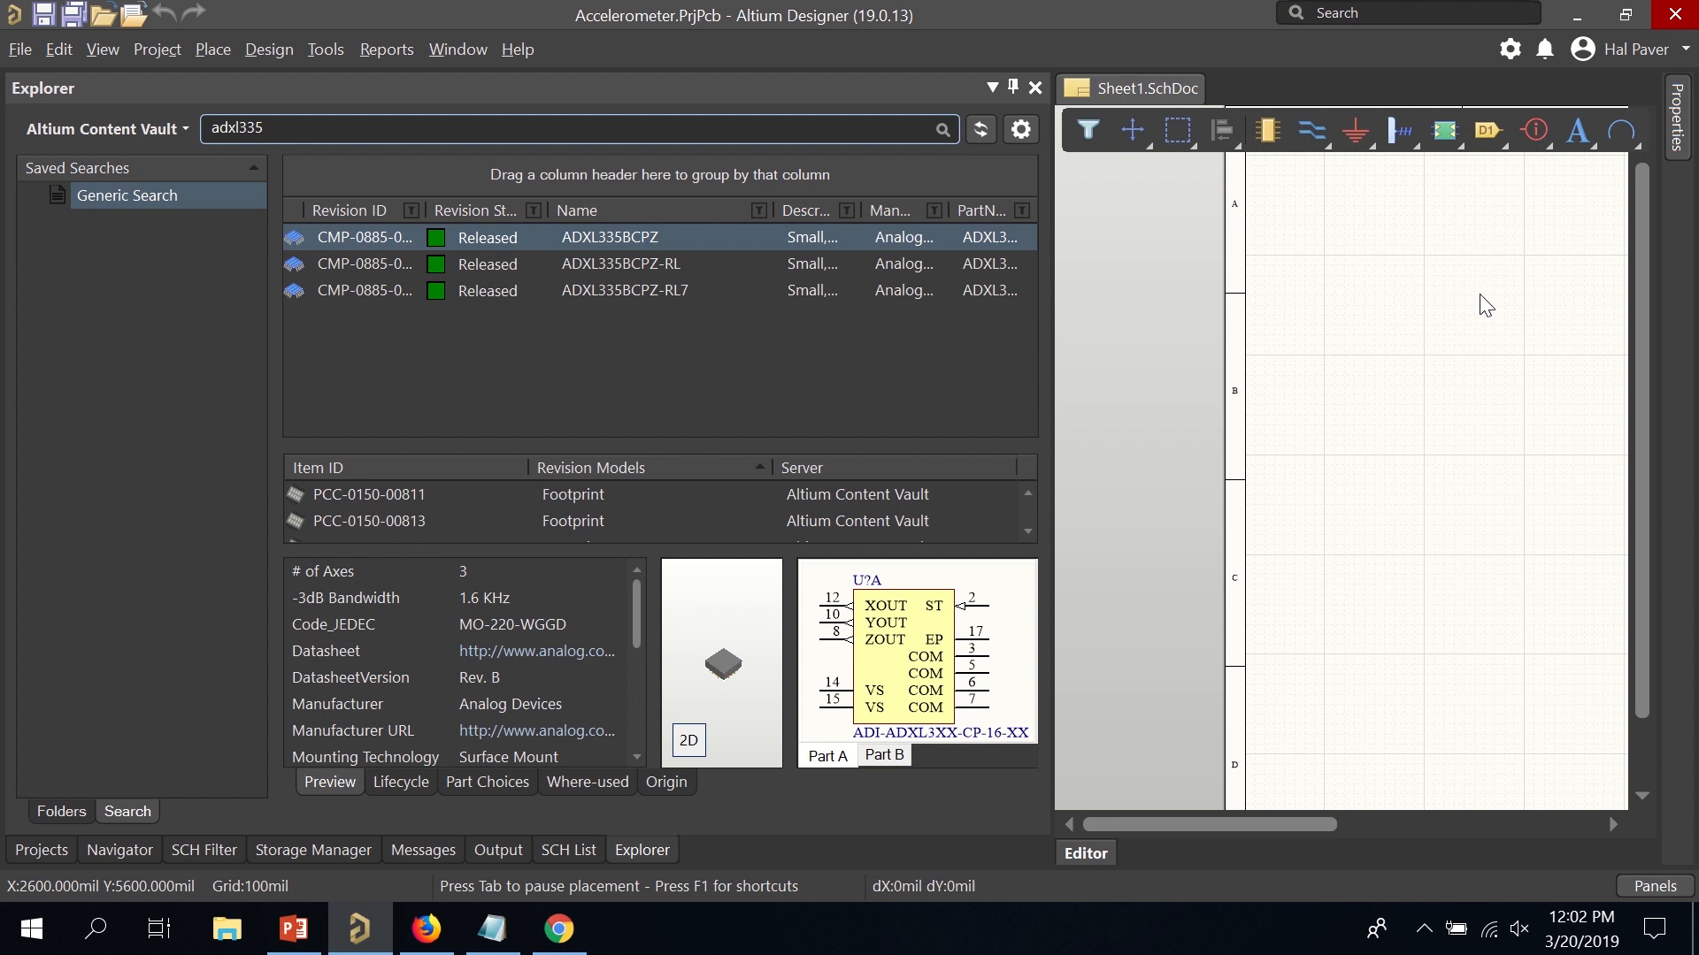
left_click(1466, 232)
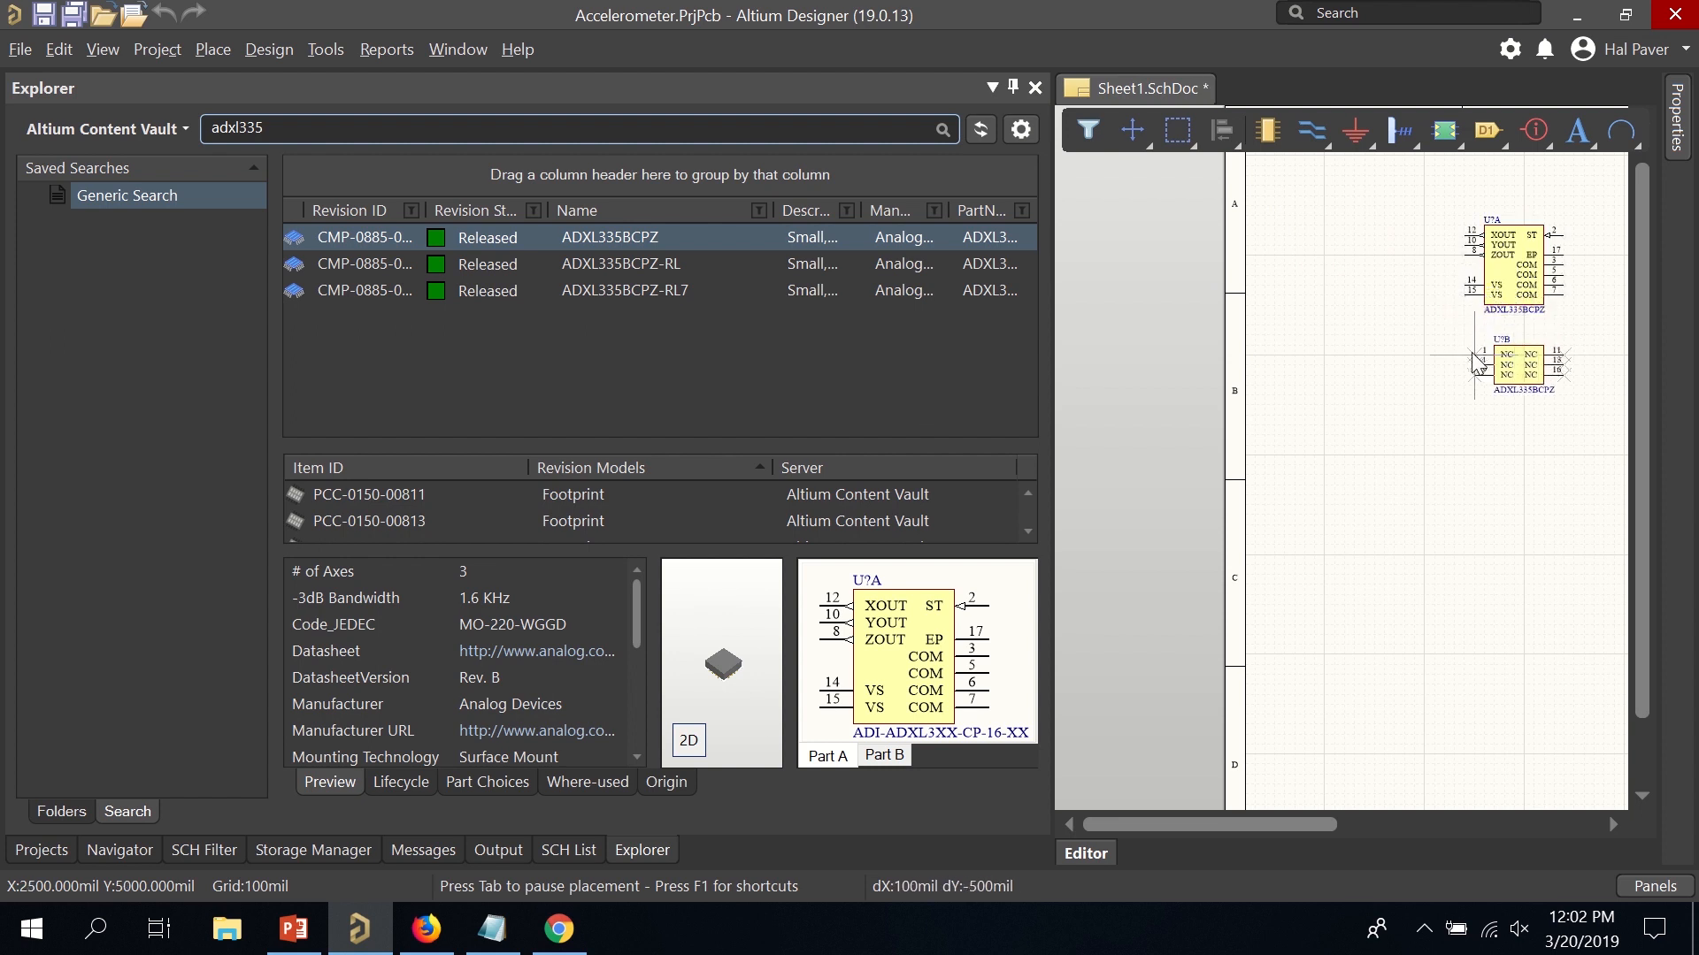
Drop ADXL335BCPZ Part B on the sheet below Part A.
key("End")
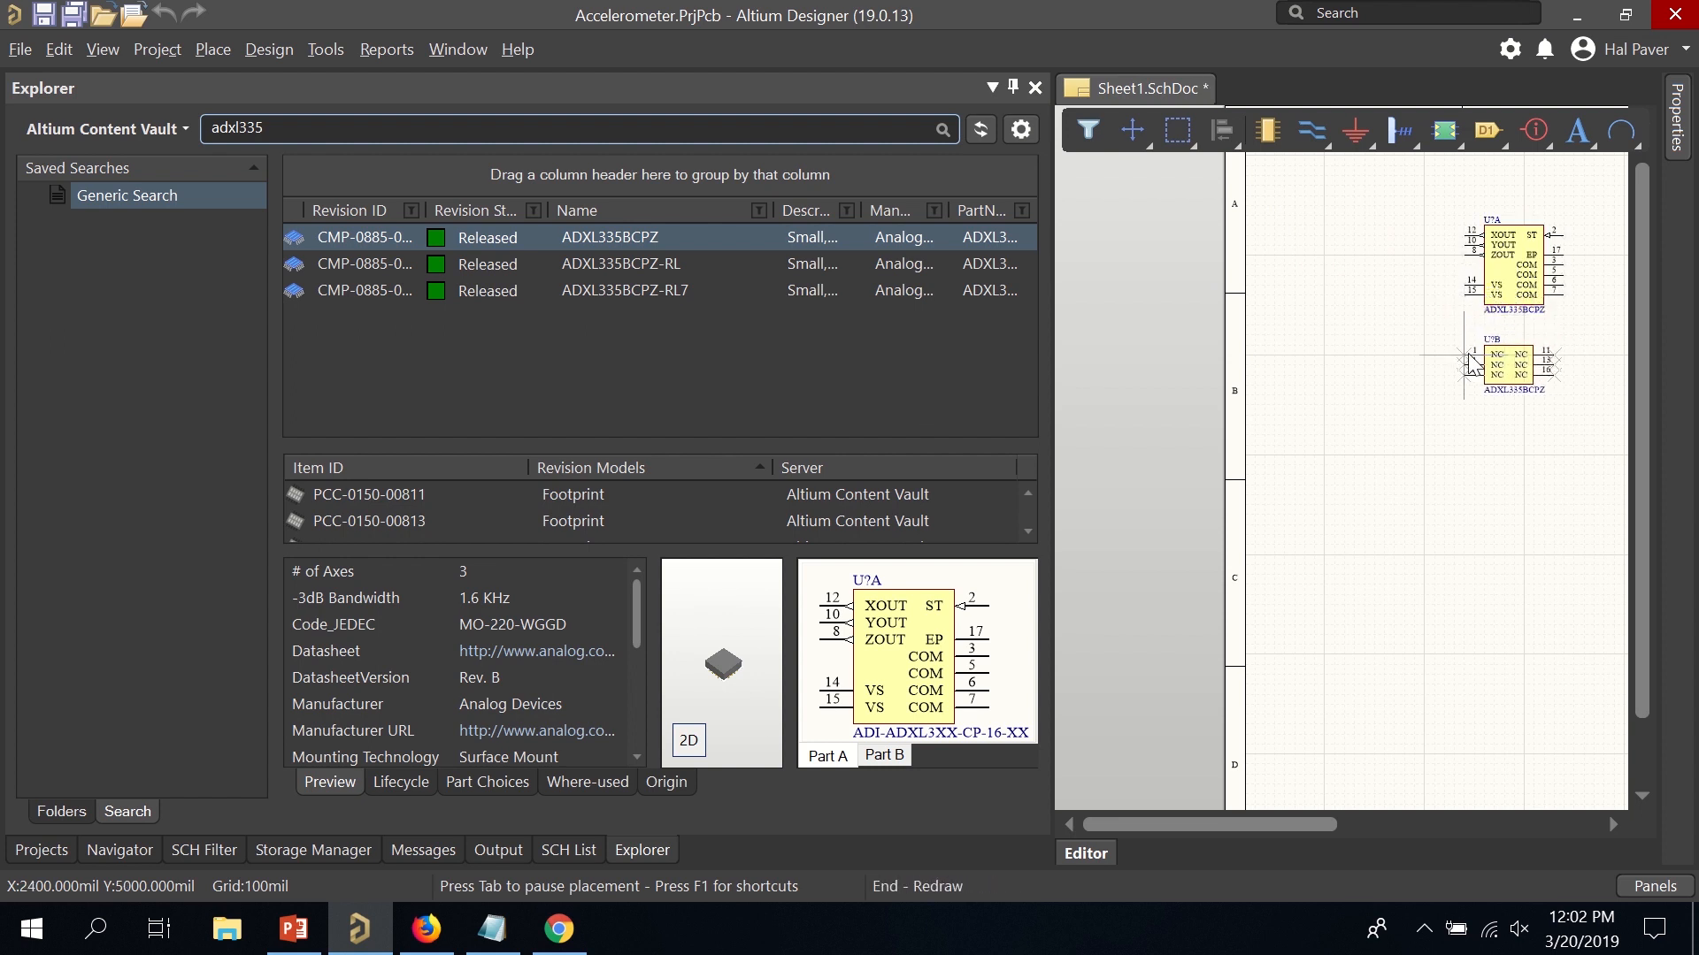
key("Home")
key("Left")
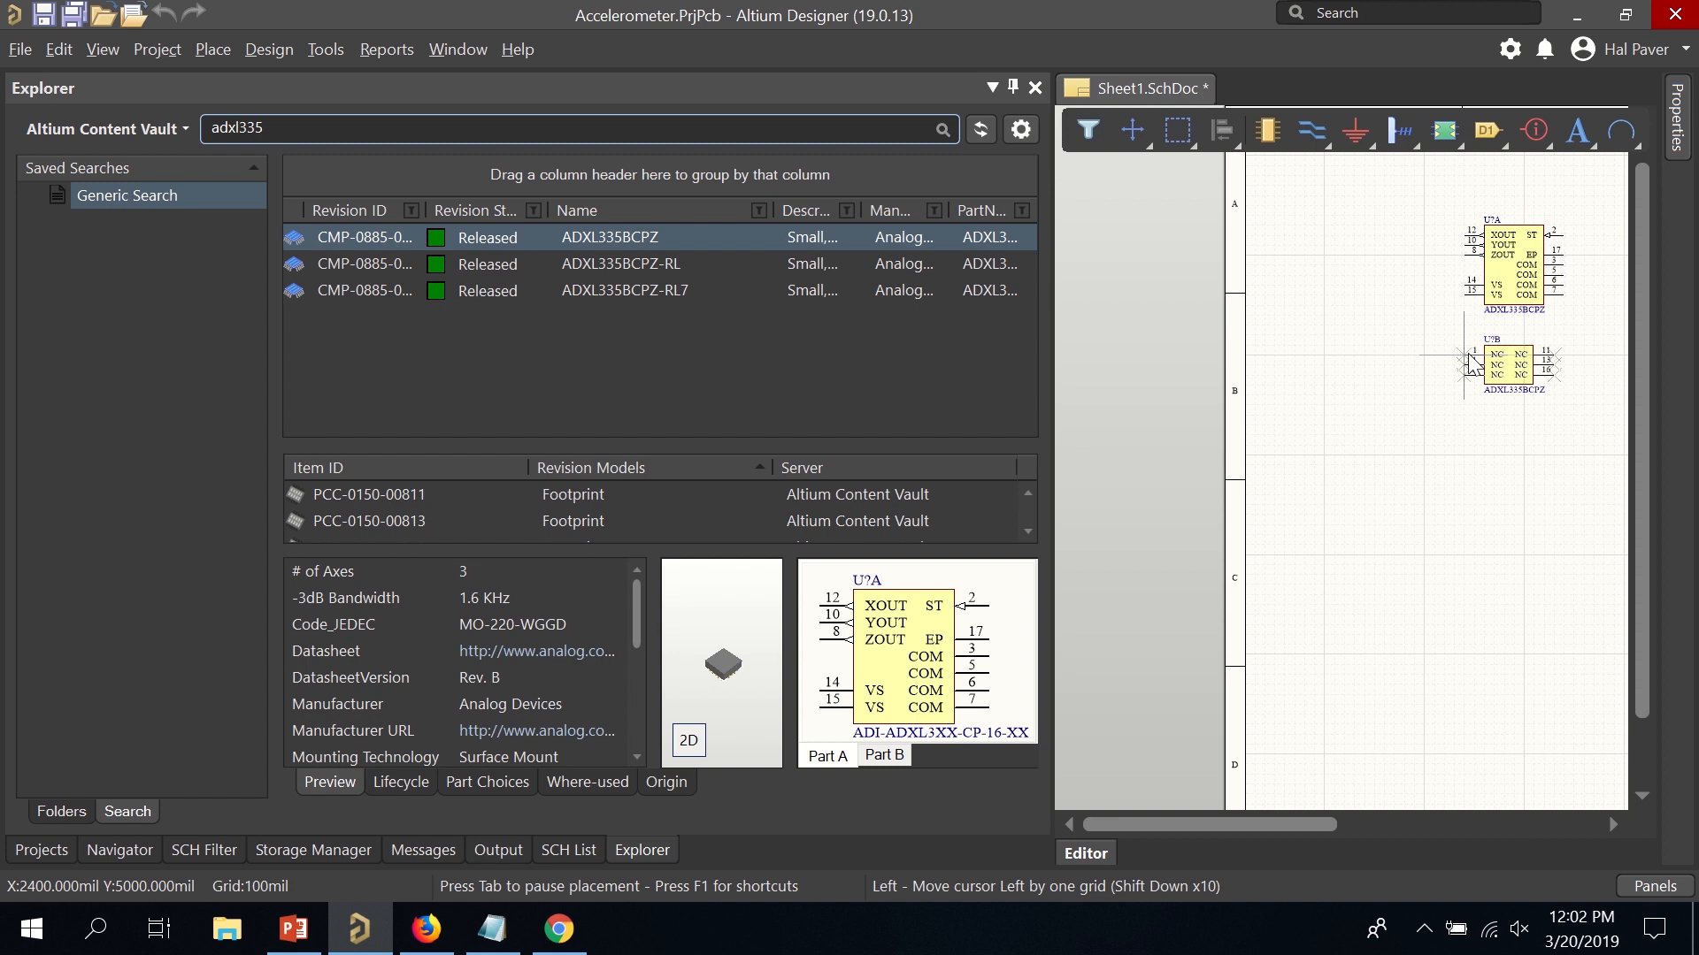
key("Right")
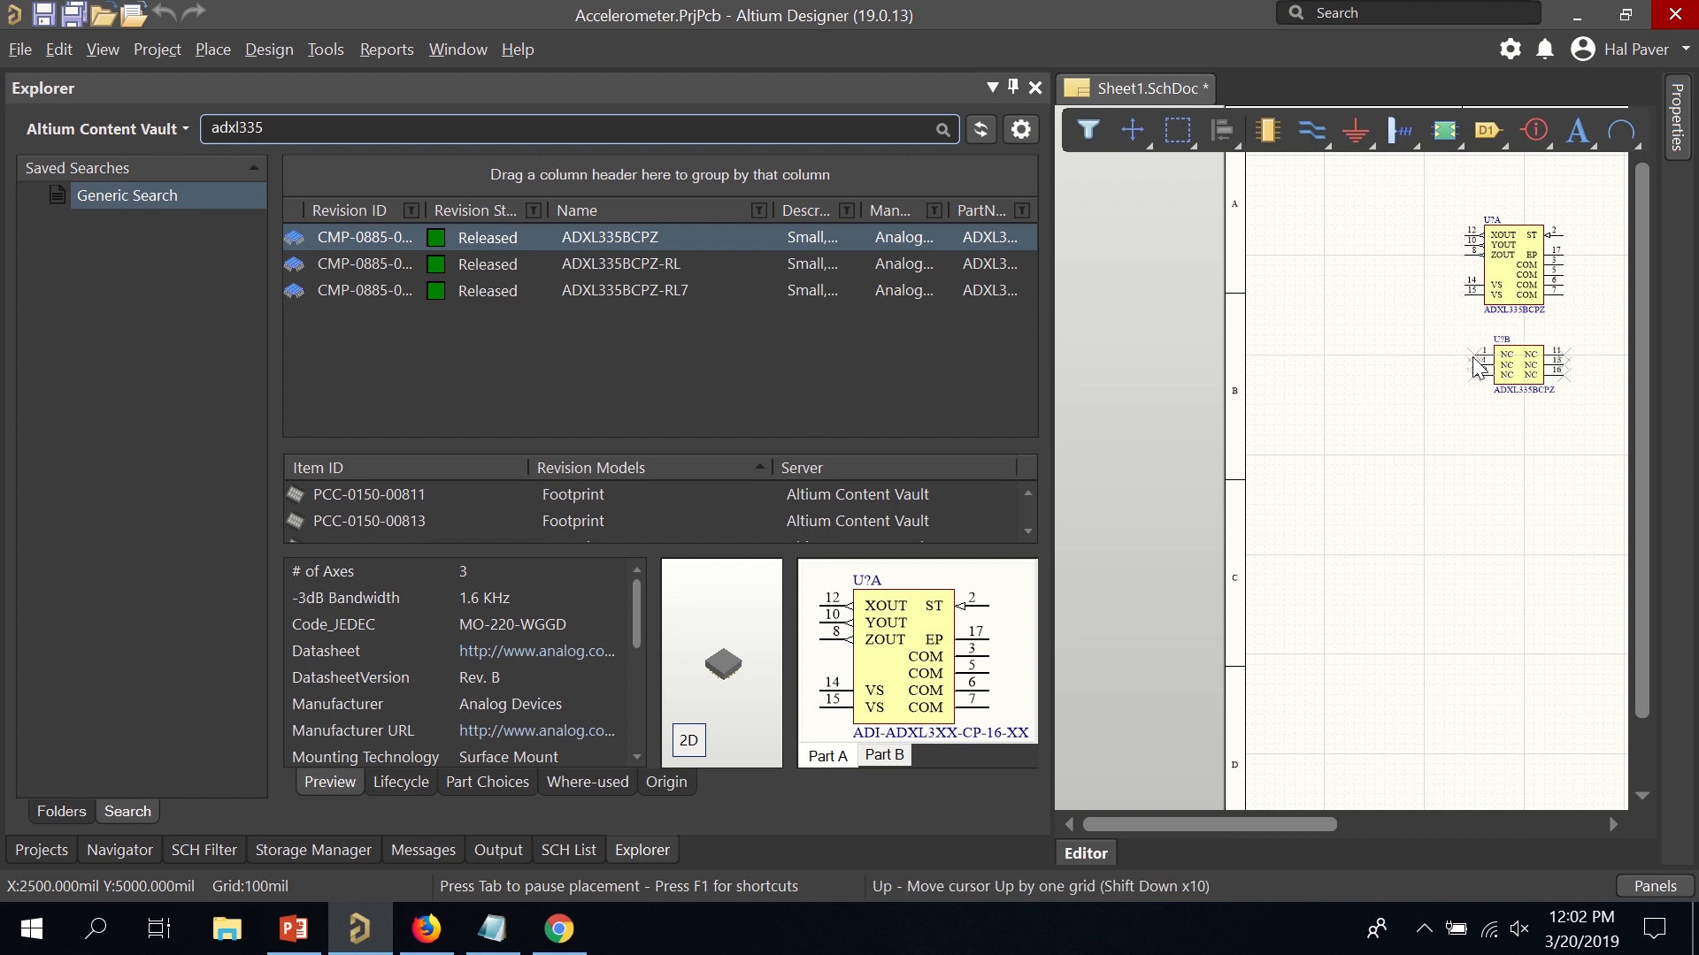
left_click(1476, 370)
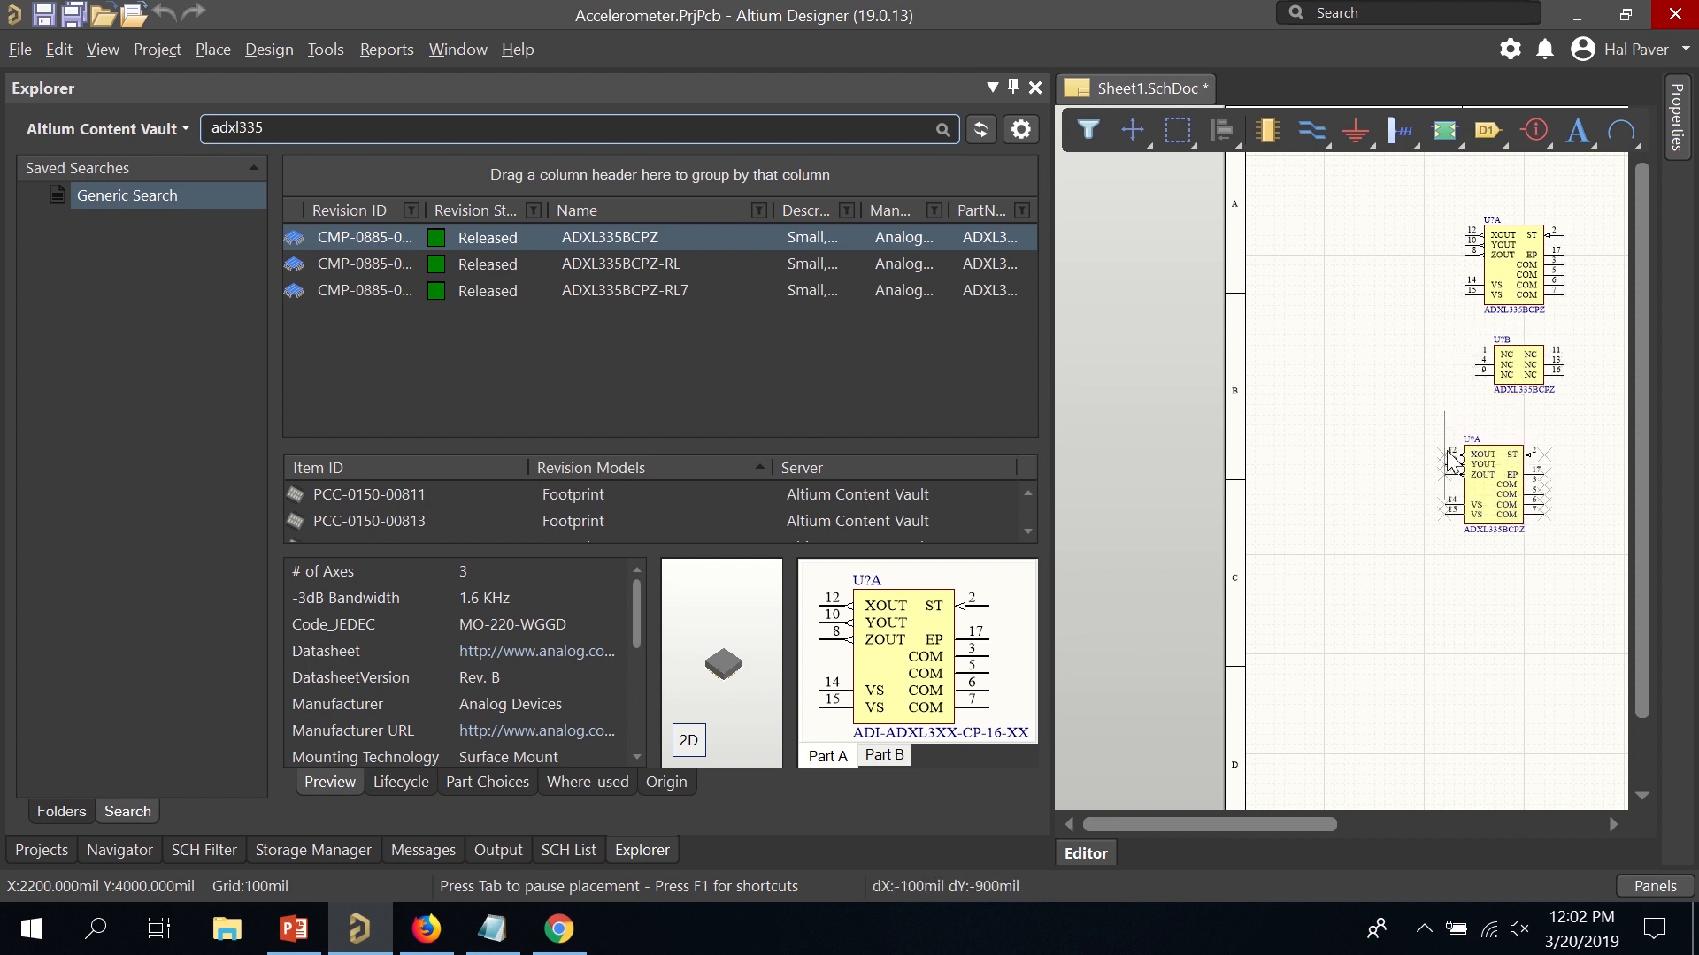
End part placement and move U?B up to sit just below U?A.
key("Page_Down")
key("End")
key("Home")
key("Left")
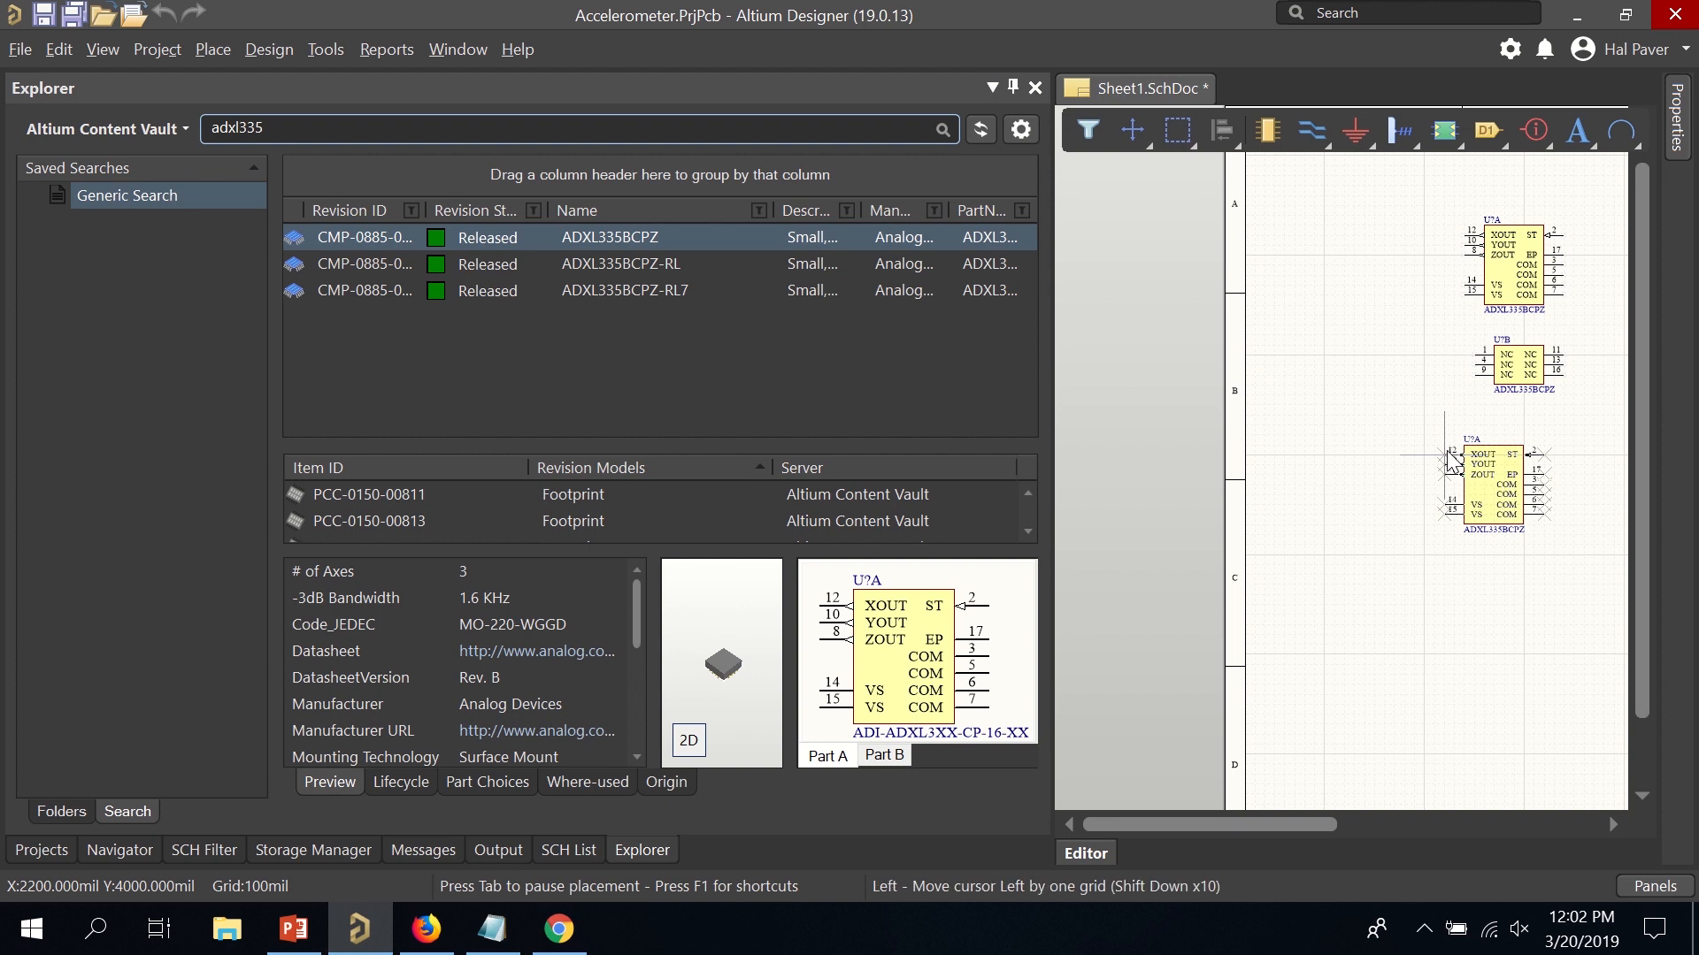
key("Right")
key("Up")
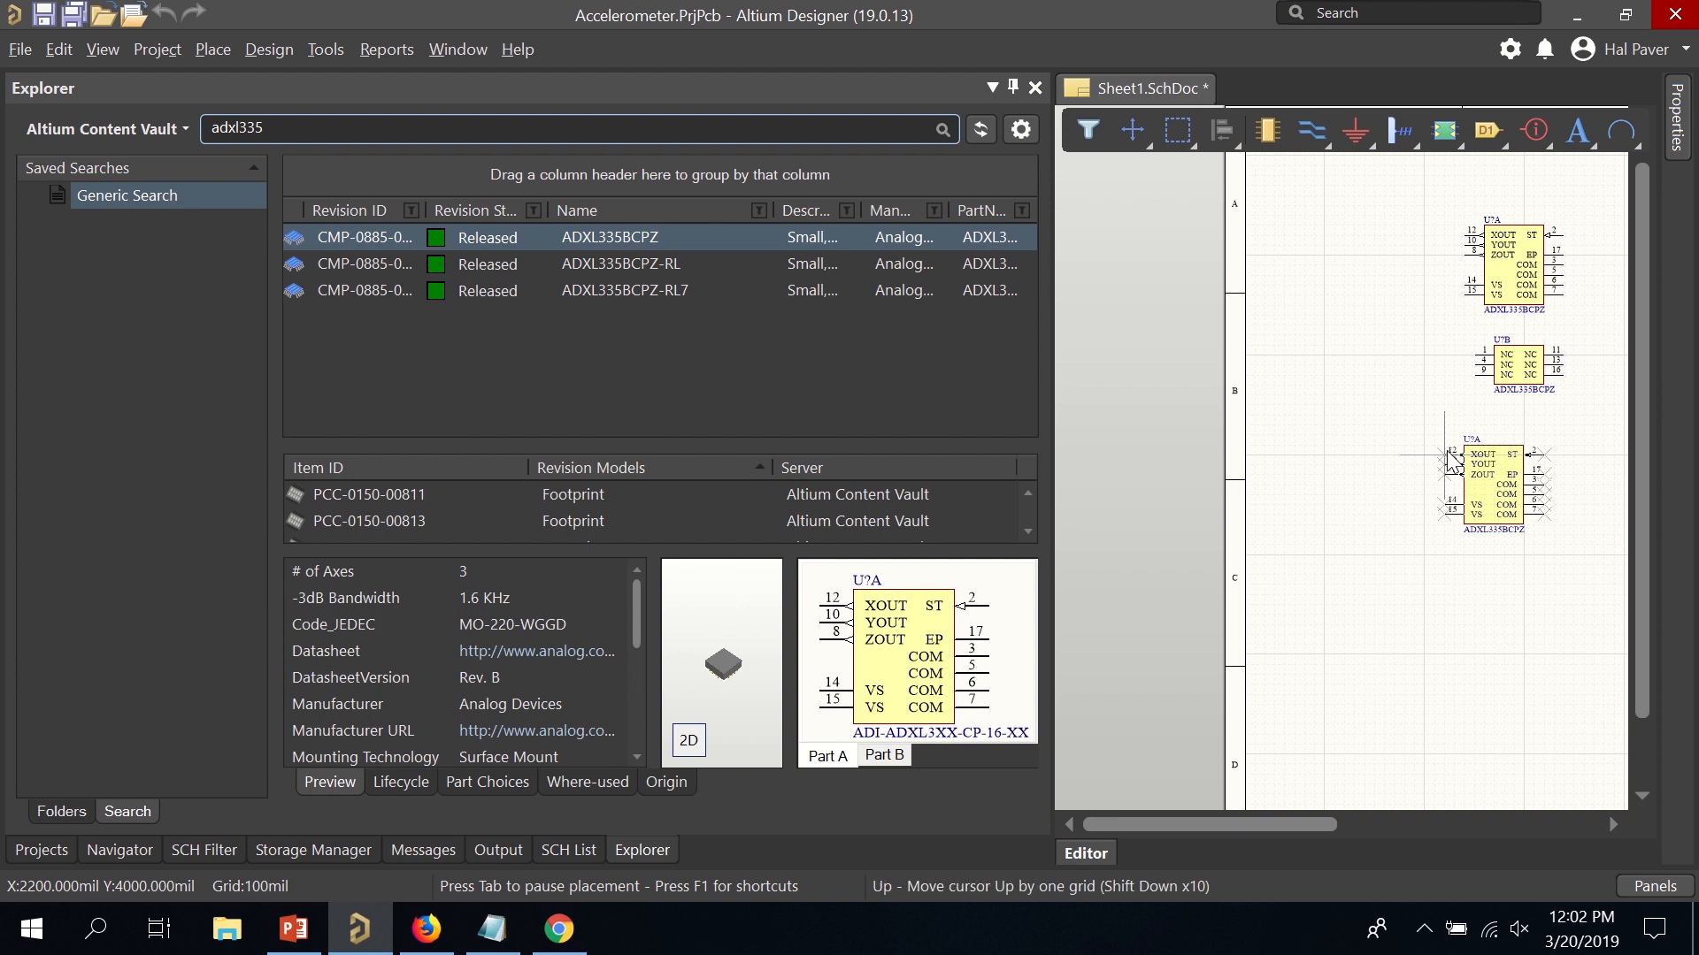
key("Down")
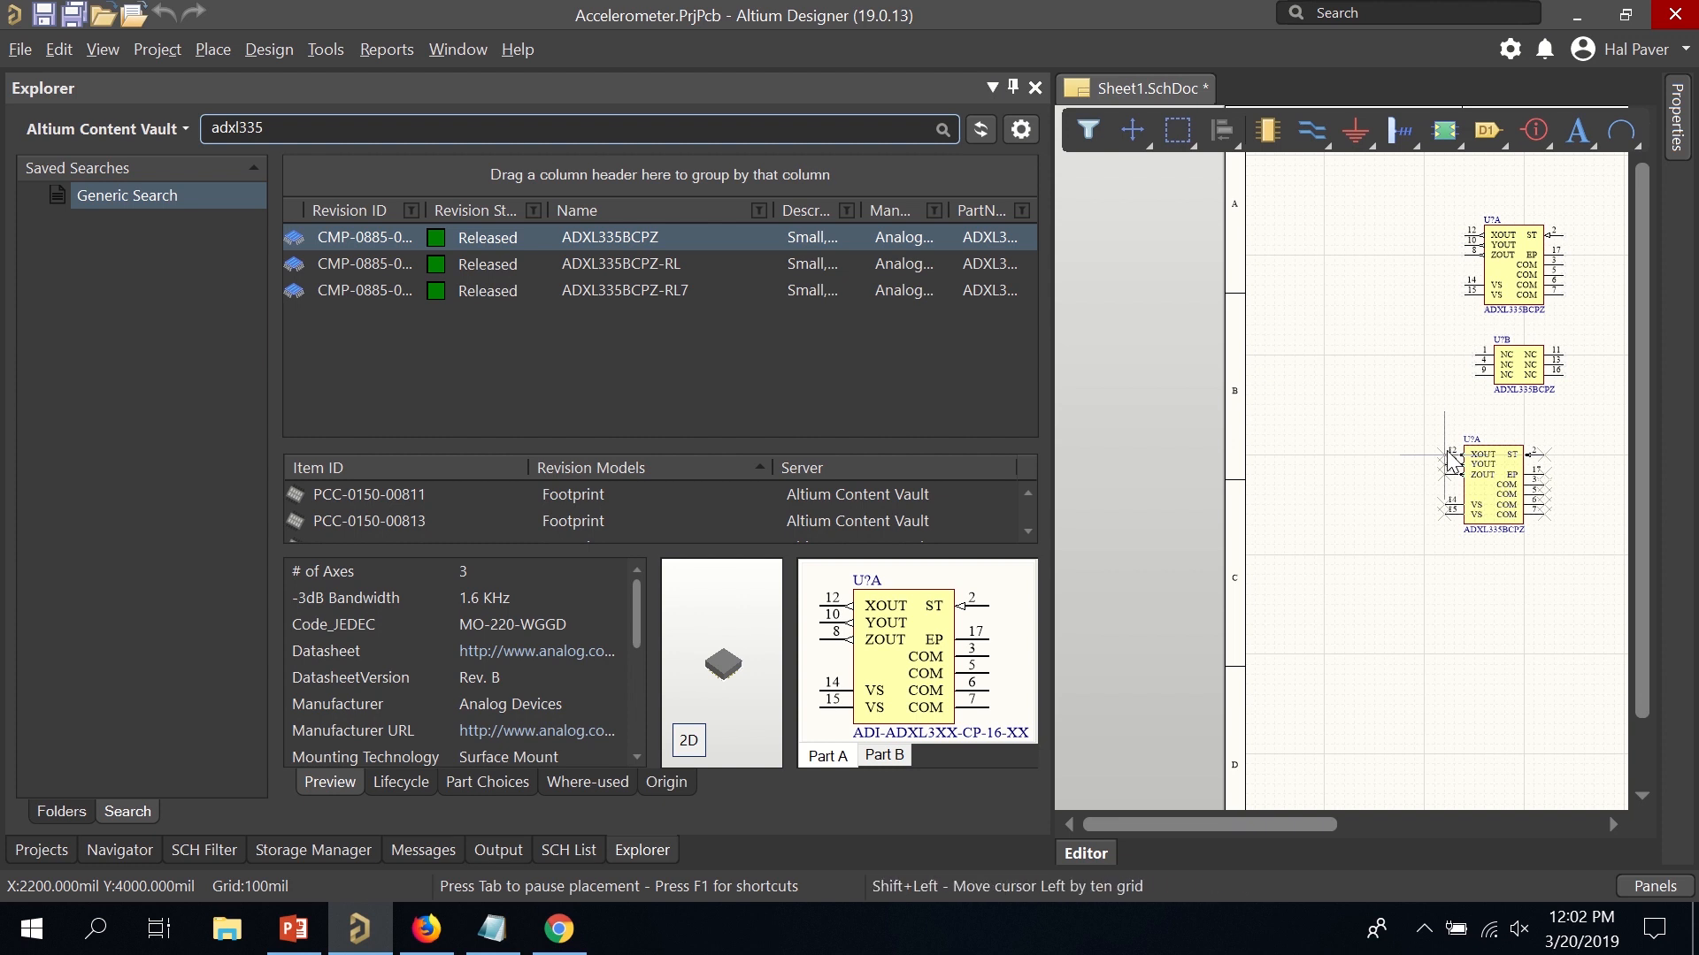
right_click(1448, 452)
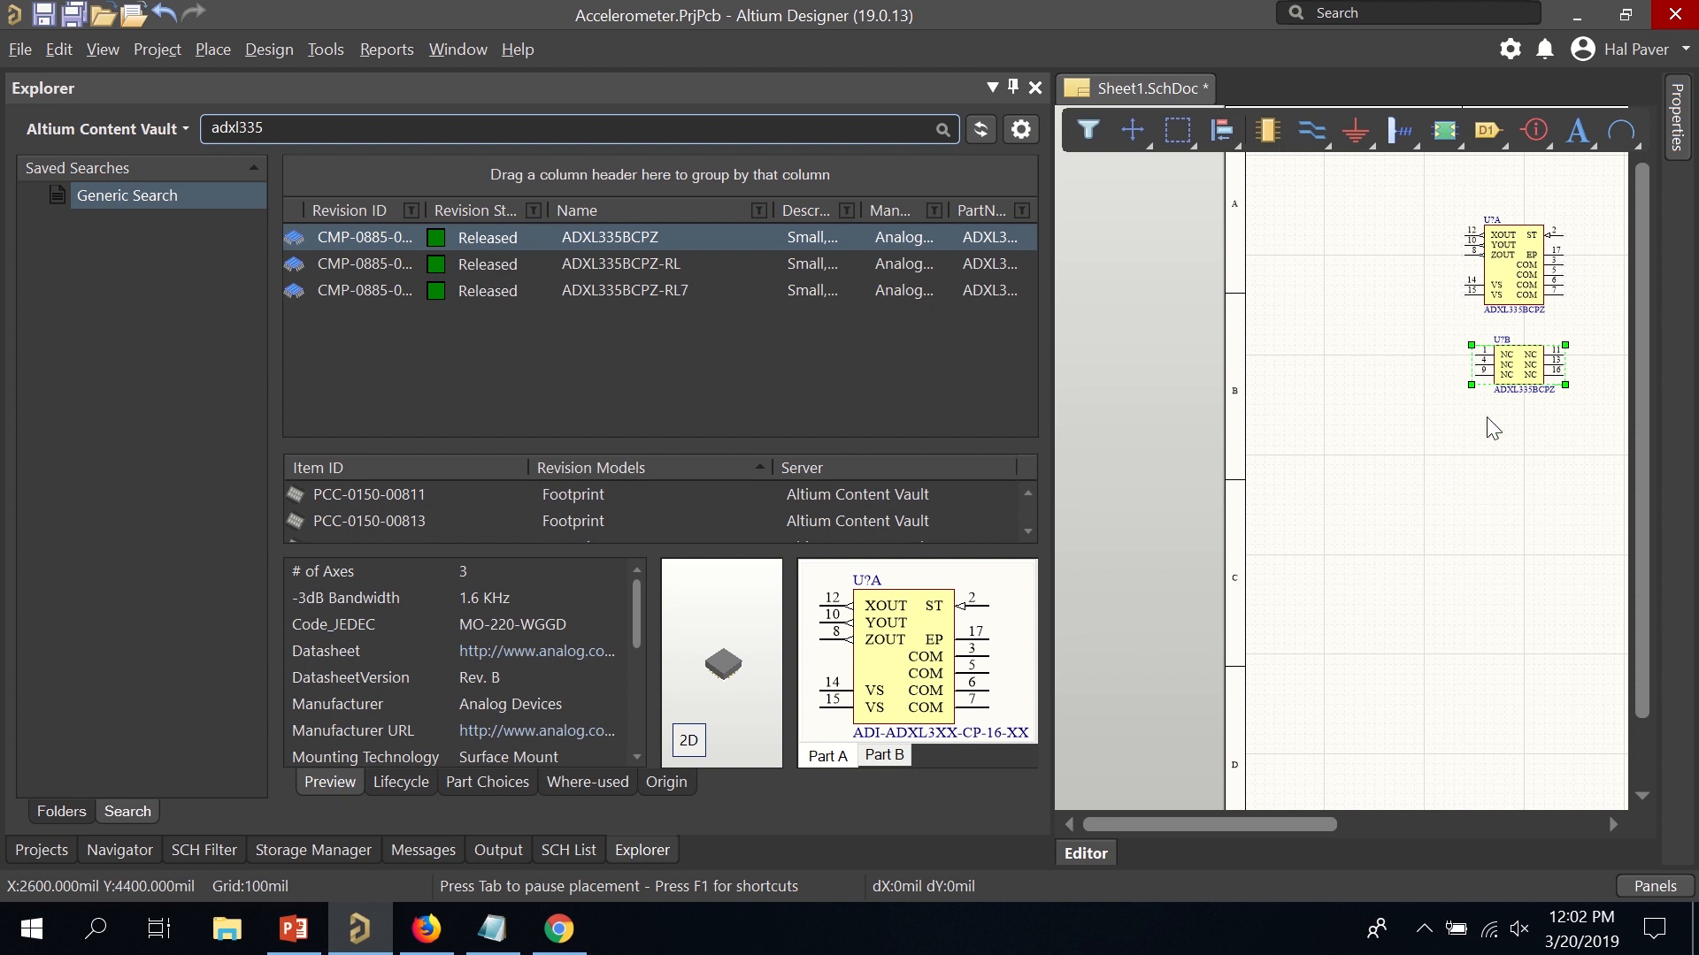
mouse_move(1571, 378)
left_mouse_down()
mouse_move(1561, 357)
mouse_move(1571, 368)
left_mouse_up()
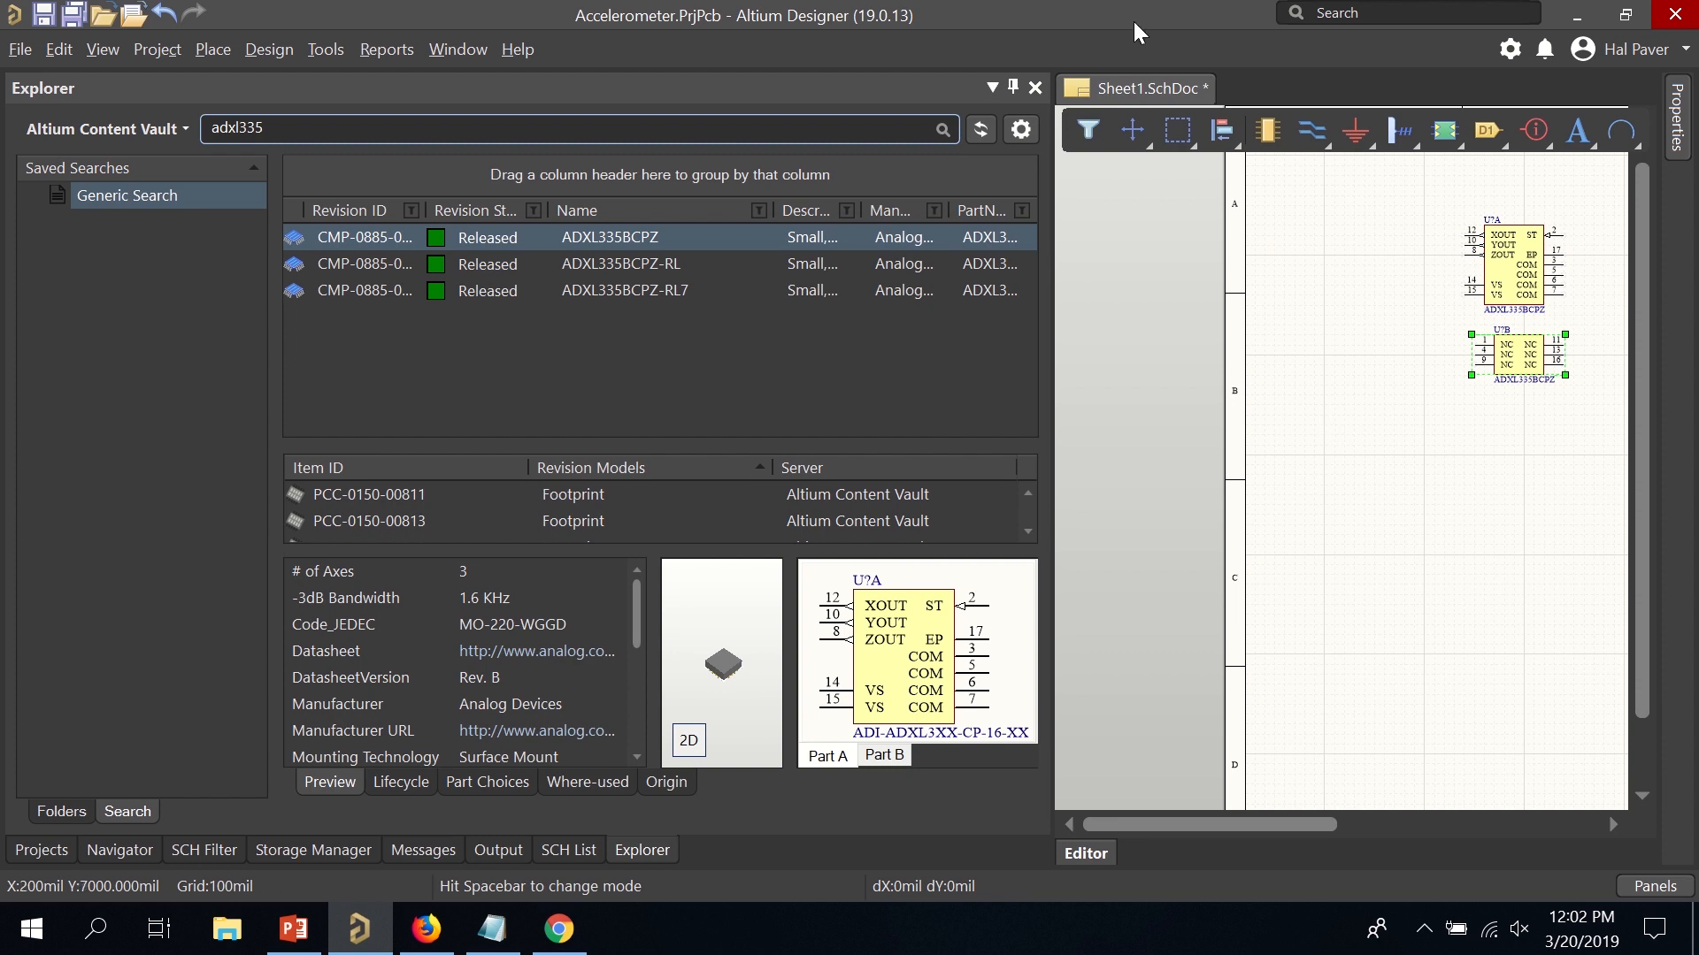
Search the vault for 'lp2980aim' and select the Texas Instruments LP2980AIM5-3.3.
left_click(790, 123)
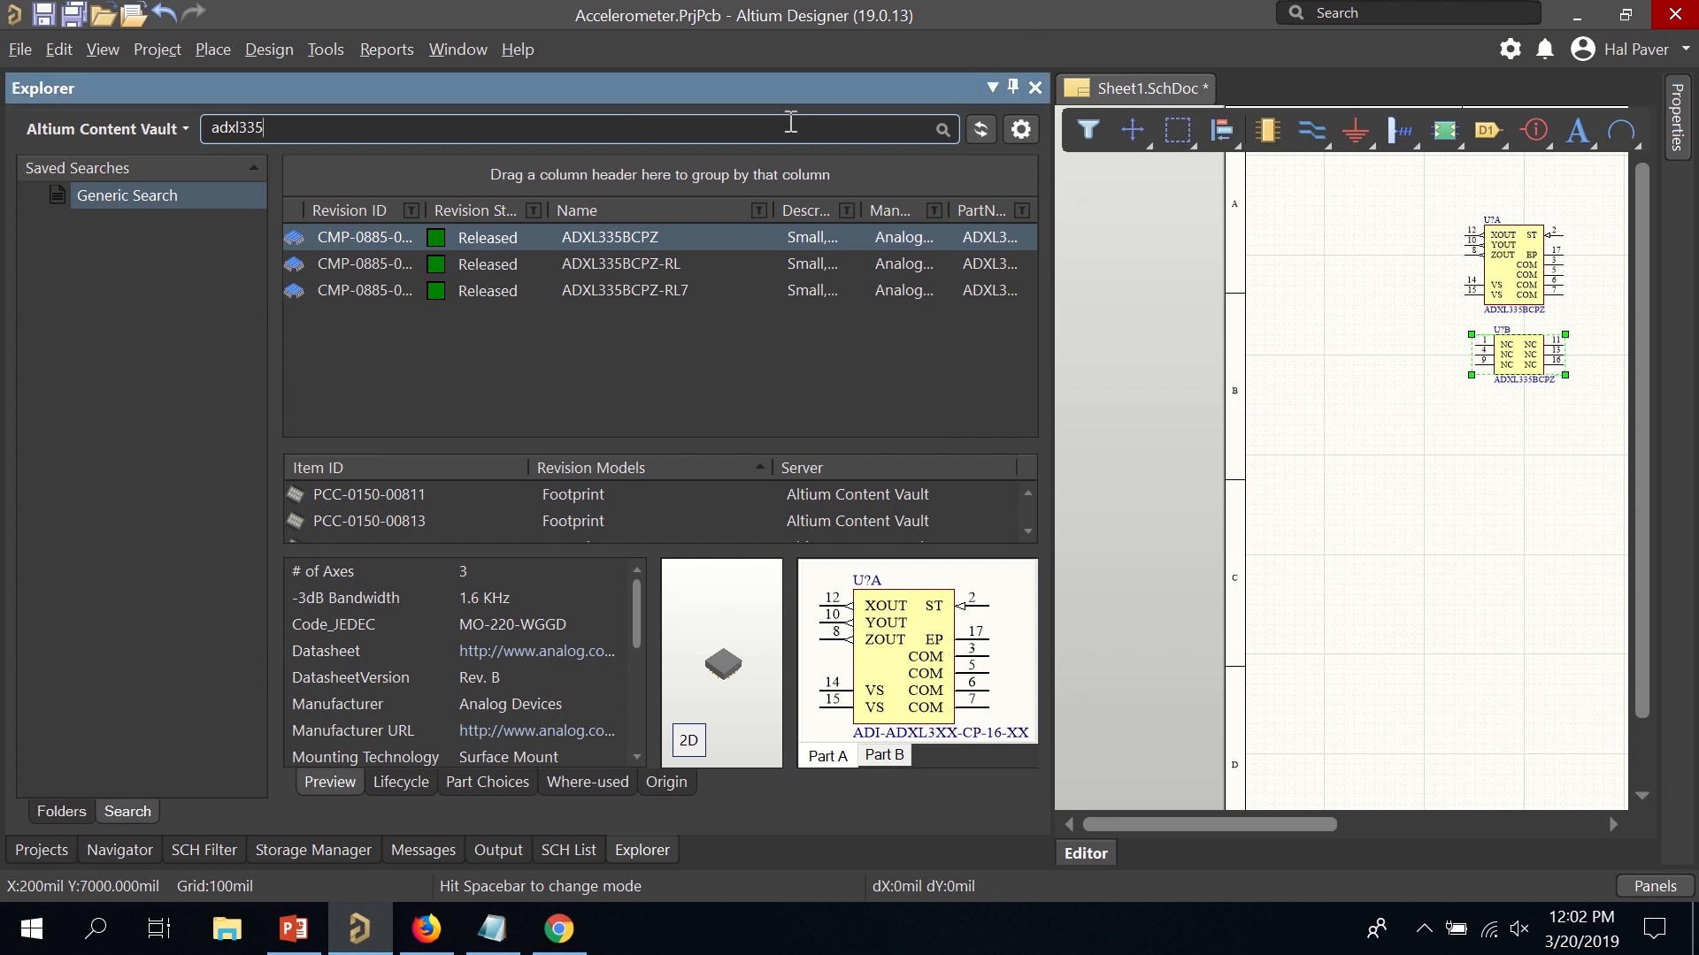
key("BackSpace")
type("lp2980aim")
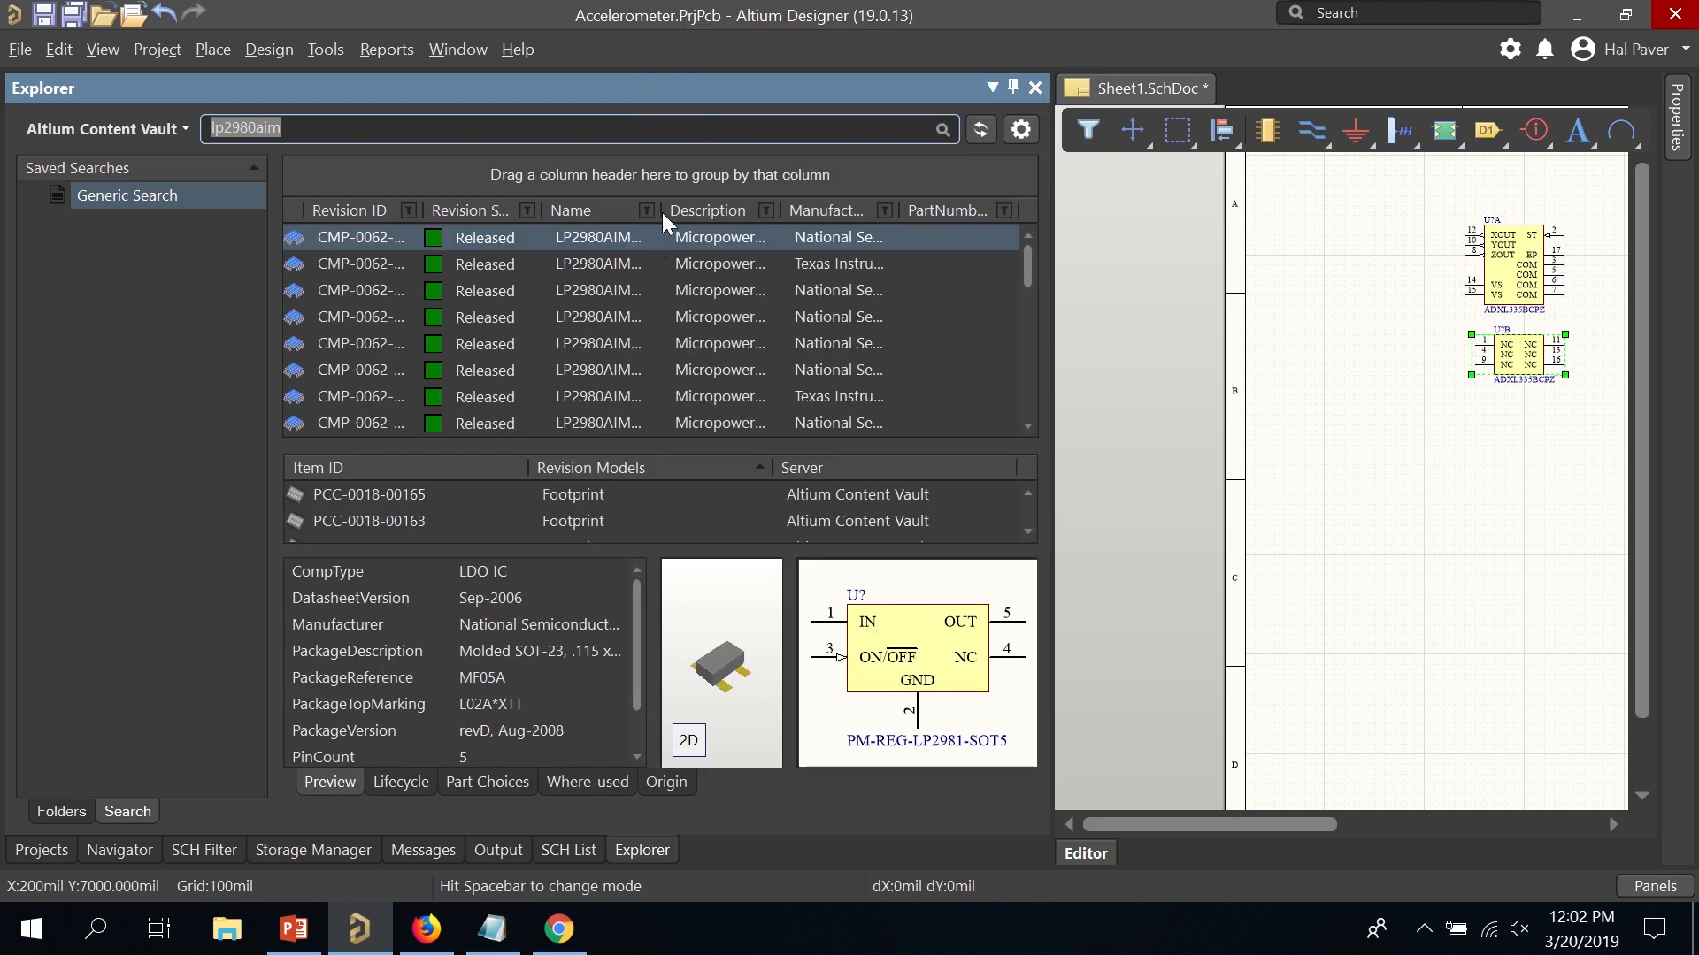
left_click_drag(662, 212, 799, 221)
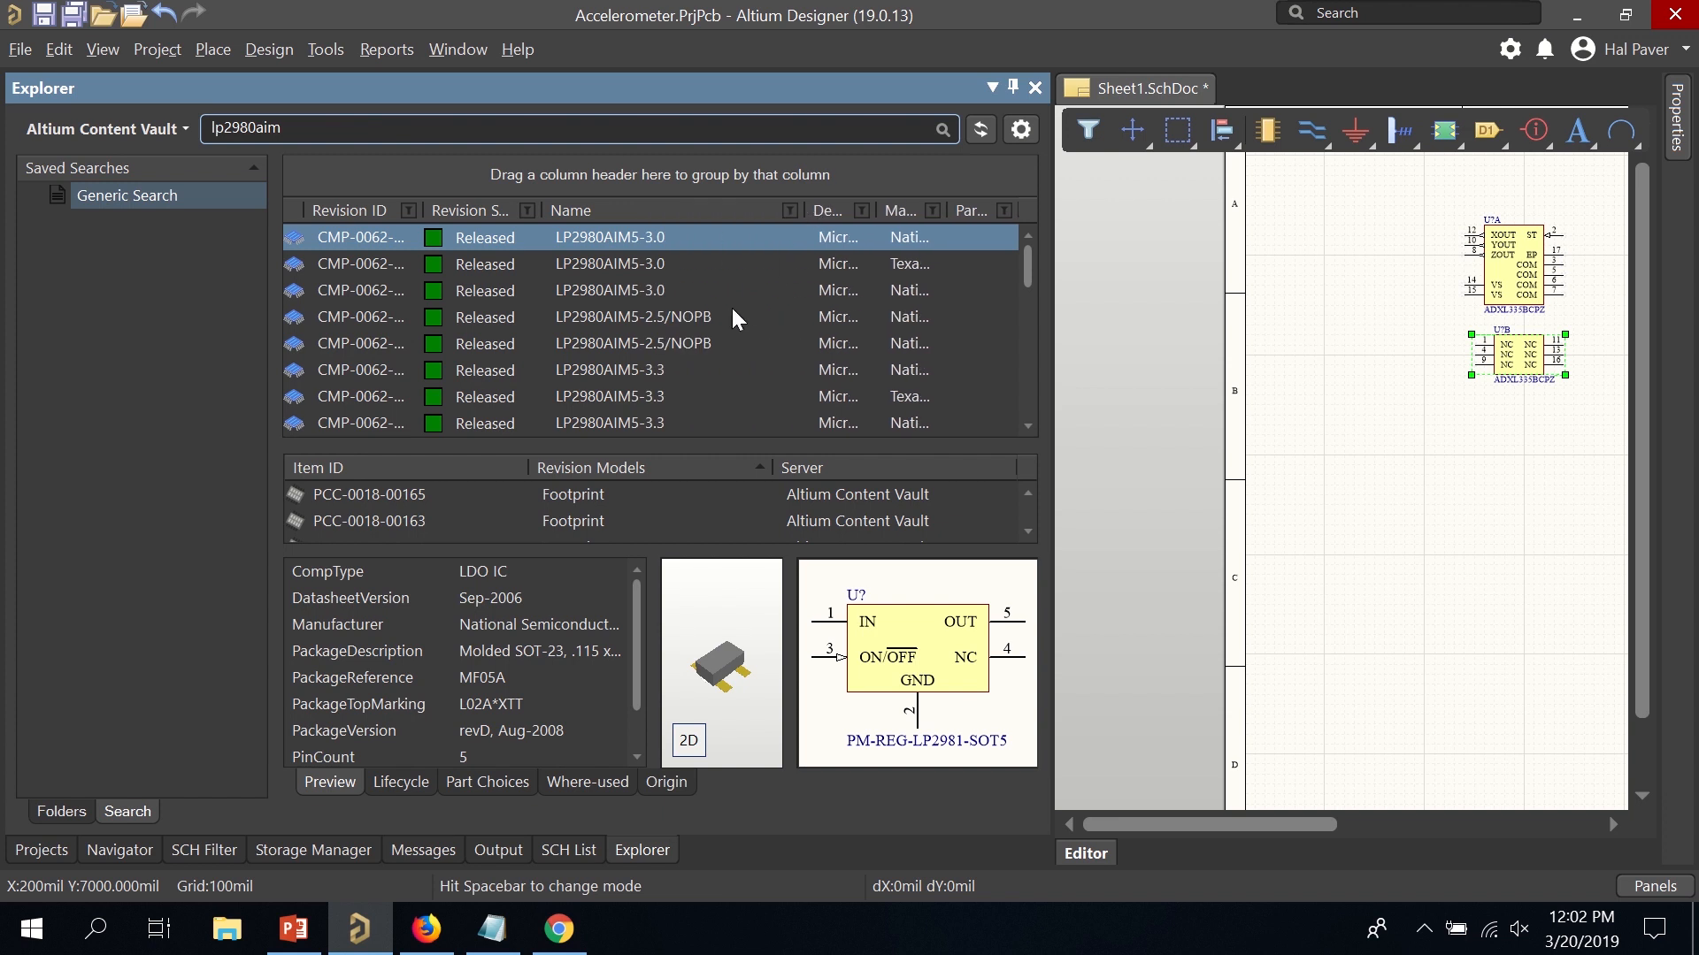
scroll(724, 327, "down", 1)
left_click(641, 317)
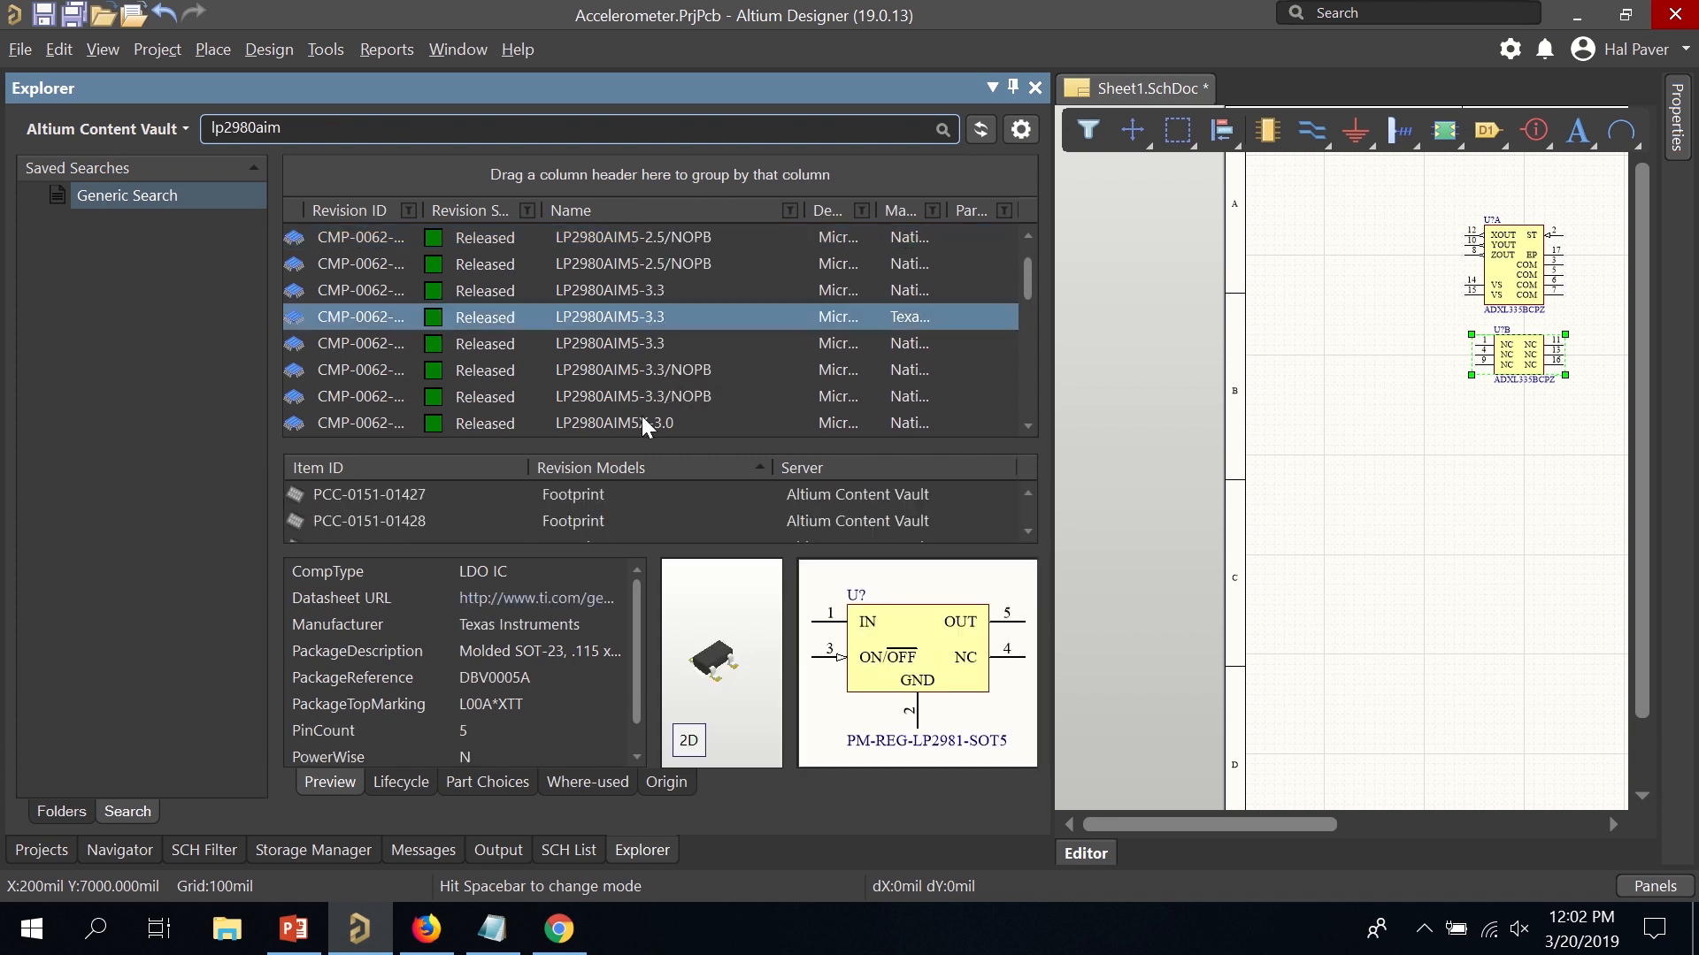
Place the LP2980AIM5-3.3 regulator on the sheet below the accelerometer.
right_click(578, 317)
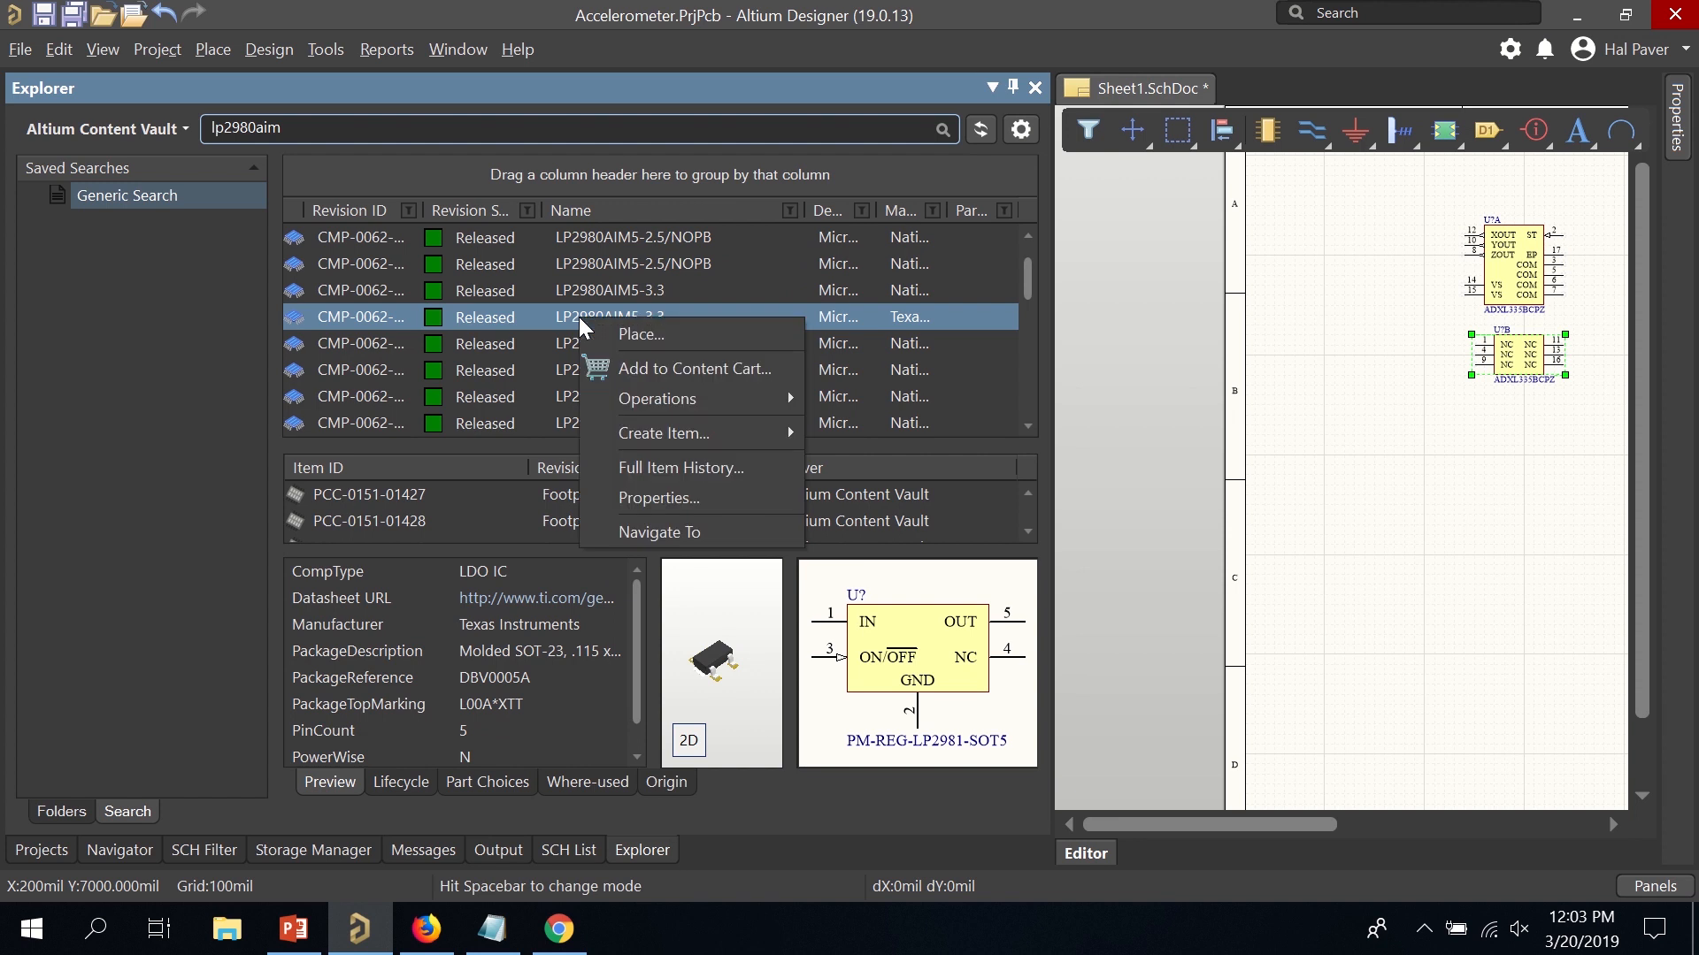
left_click(602, 334)
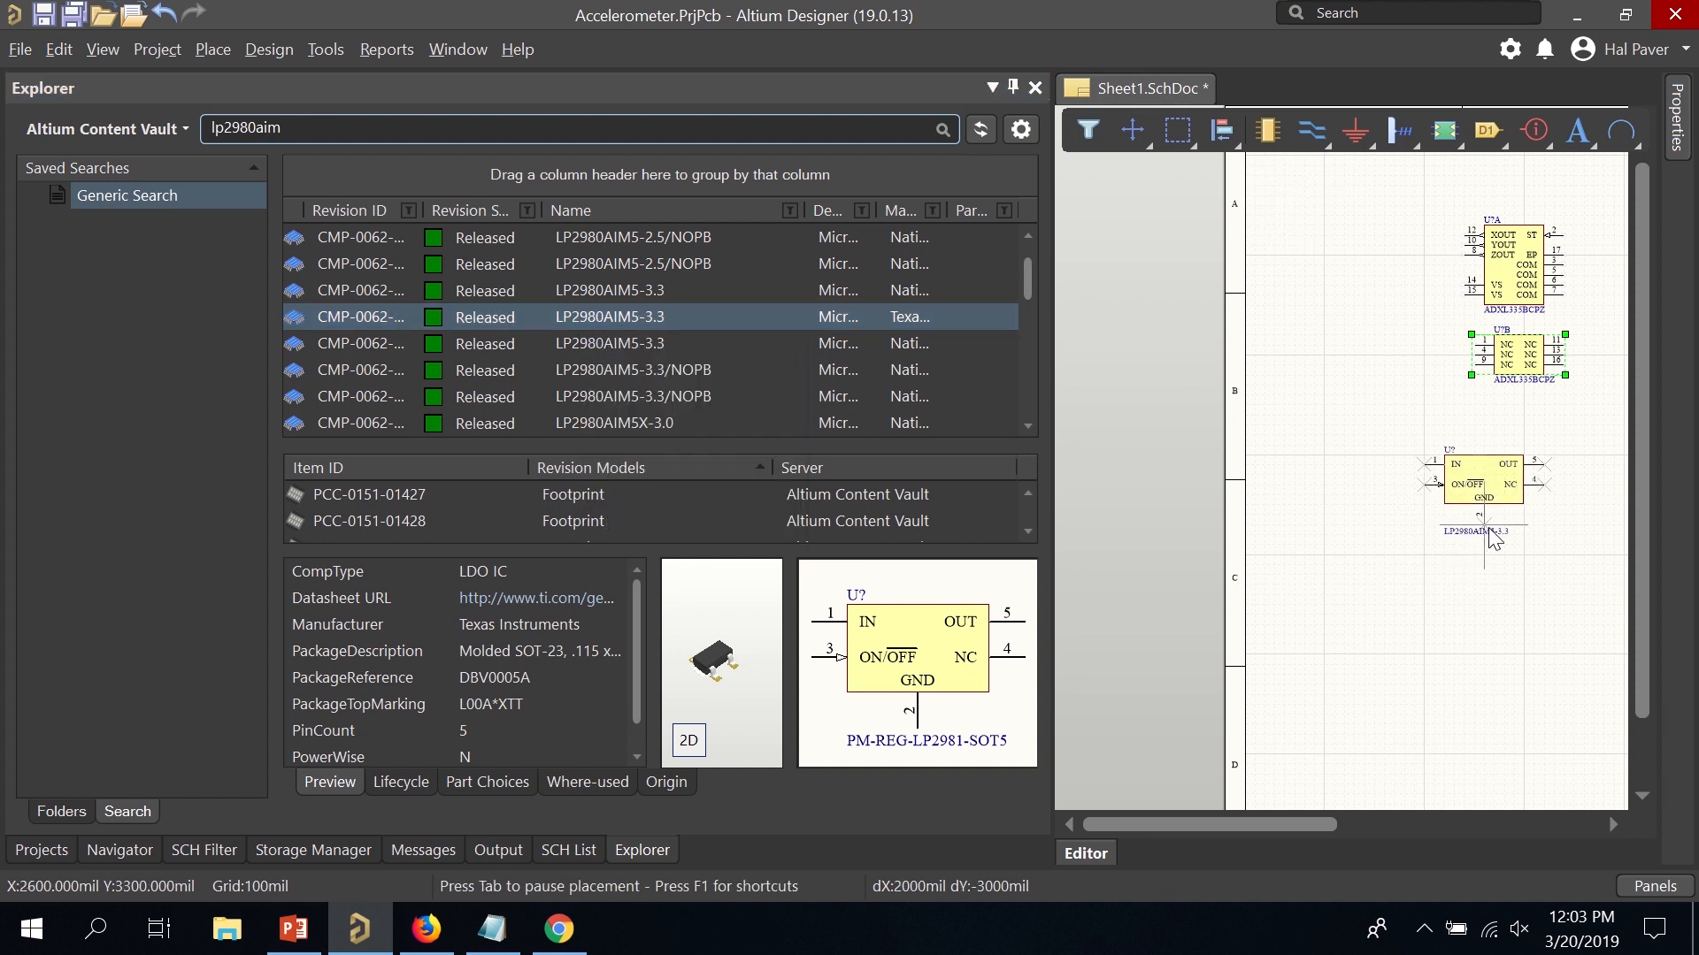
left_click(1506, 566)
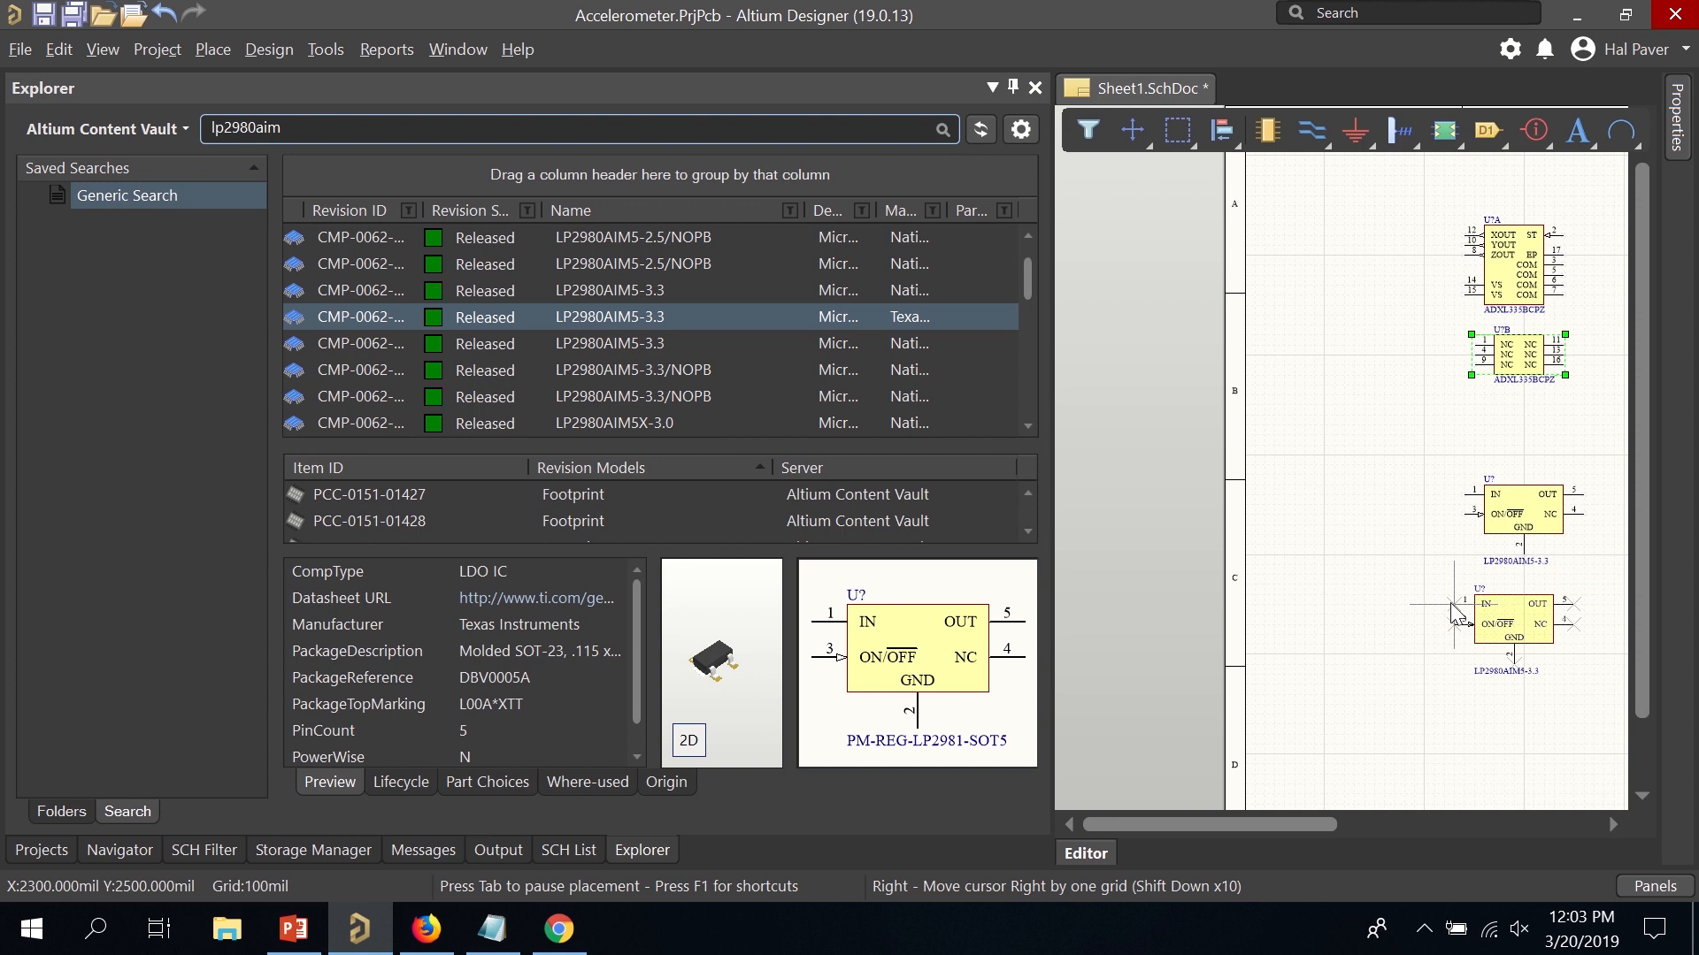
right_click(1452, 603)
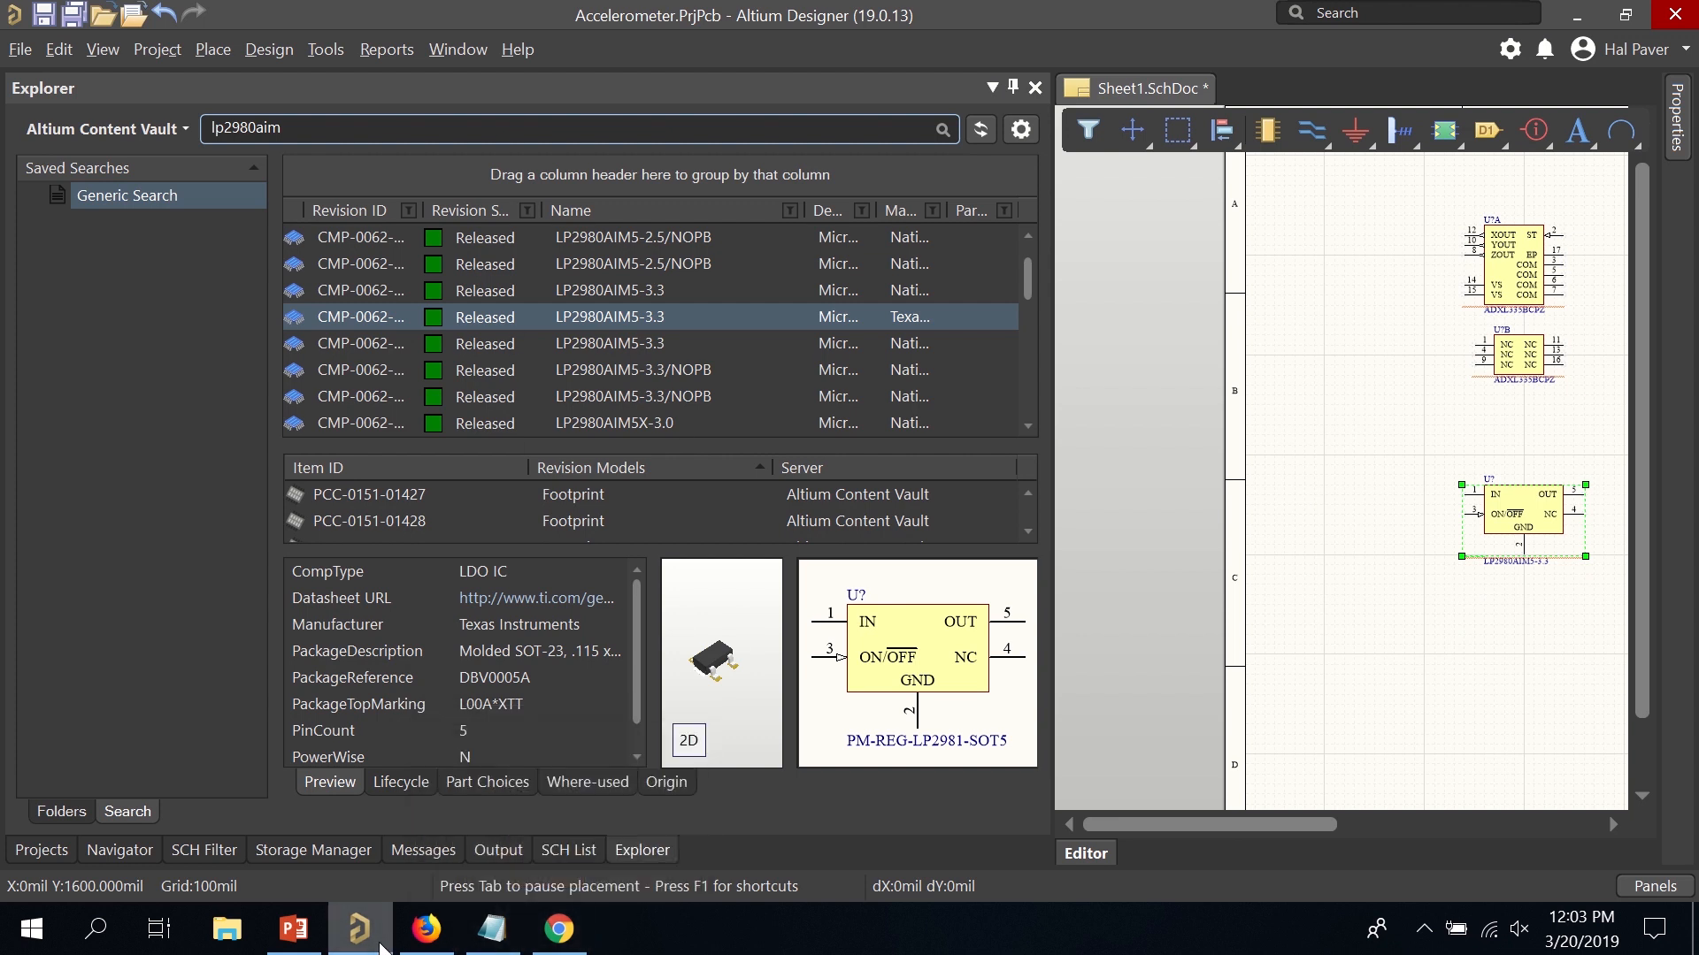
Copy the connector part number 640383-7 from the Notepad notes.
left_click(492, 929)
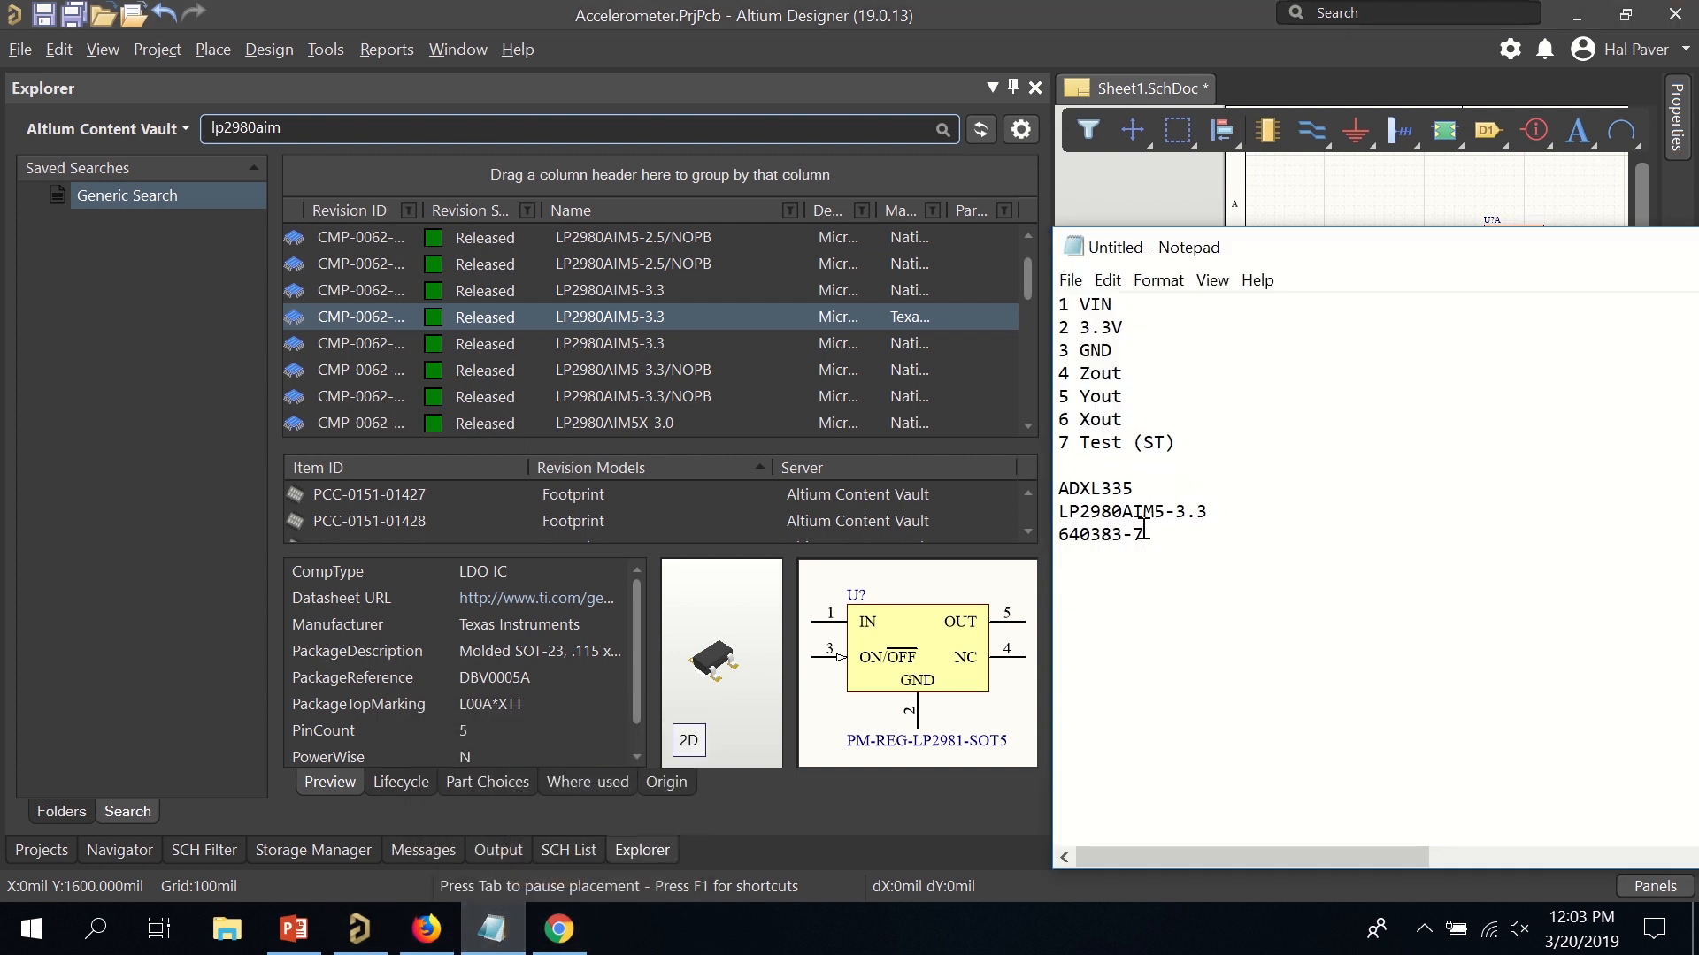
left_click_drag(1142, 536, 1033, 547)
right_click(1079, 536)
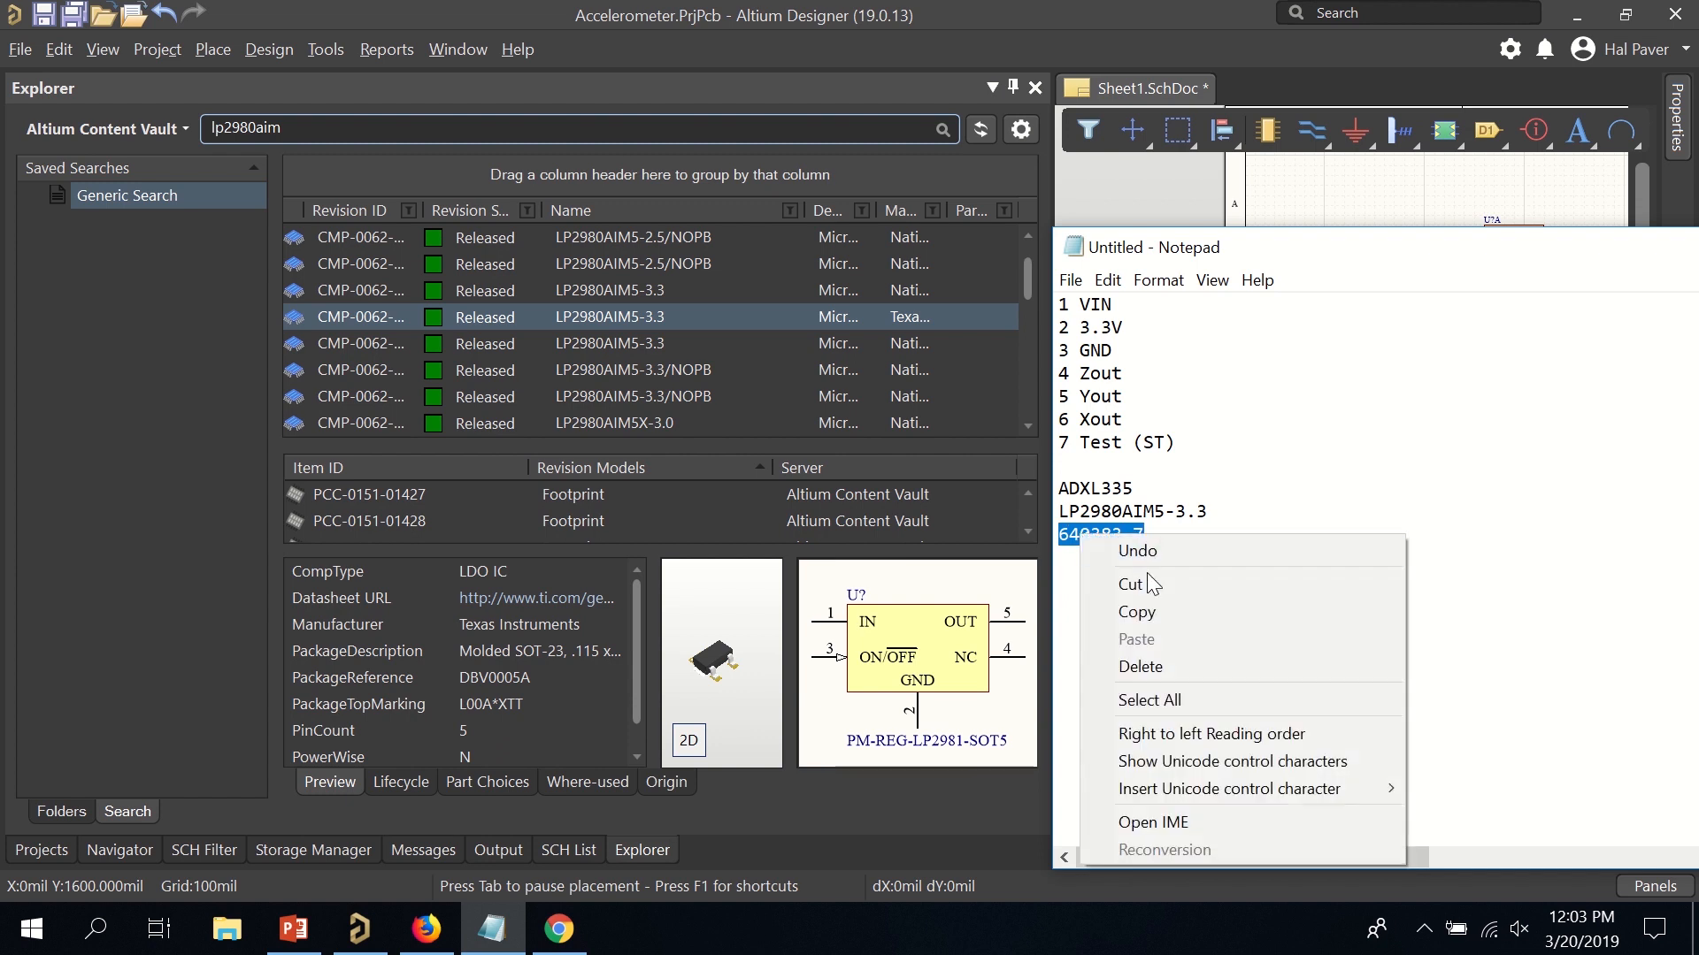
left_click(1150, 611)
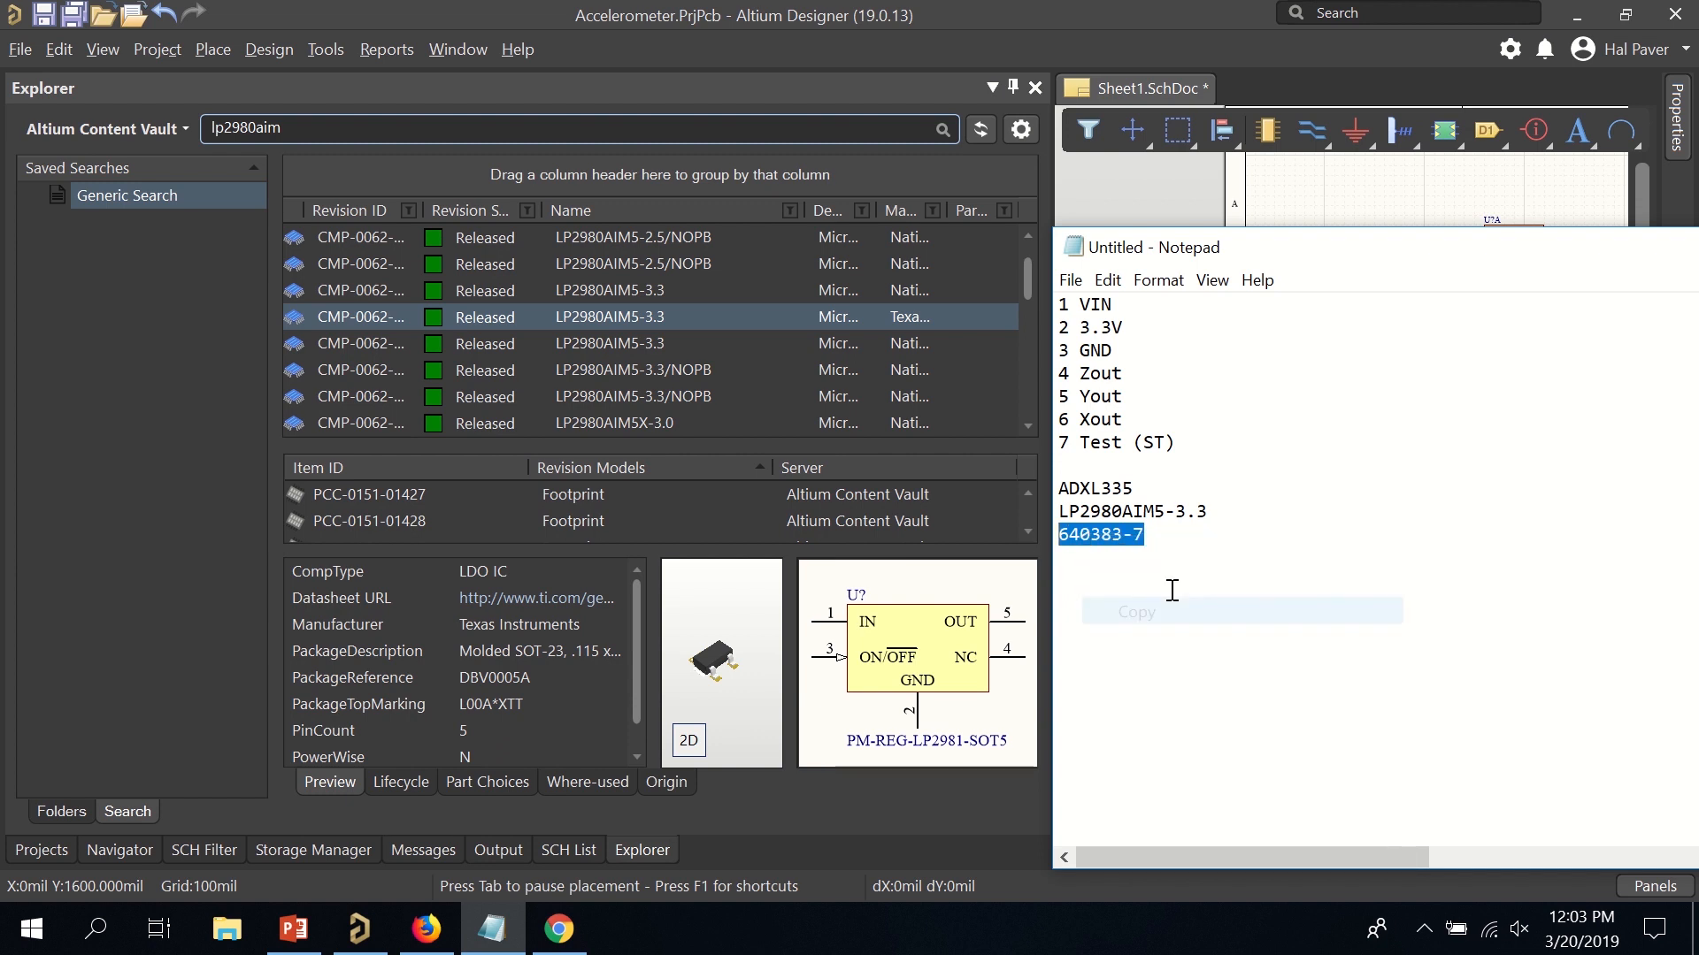
Replace 'lp2980aim' with 640383-7 in the Explorer search and run it.
left_click(702, 126)
right_click(702, 127)
left_click(758, 205)
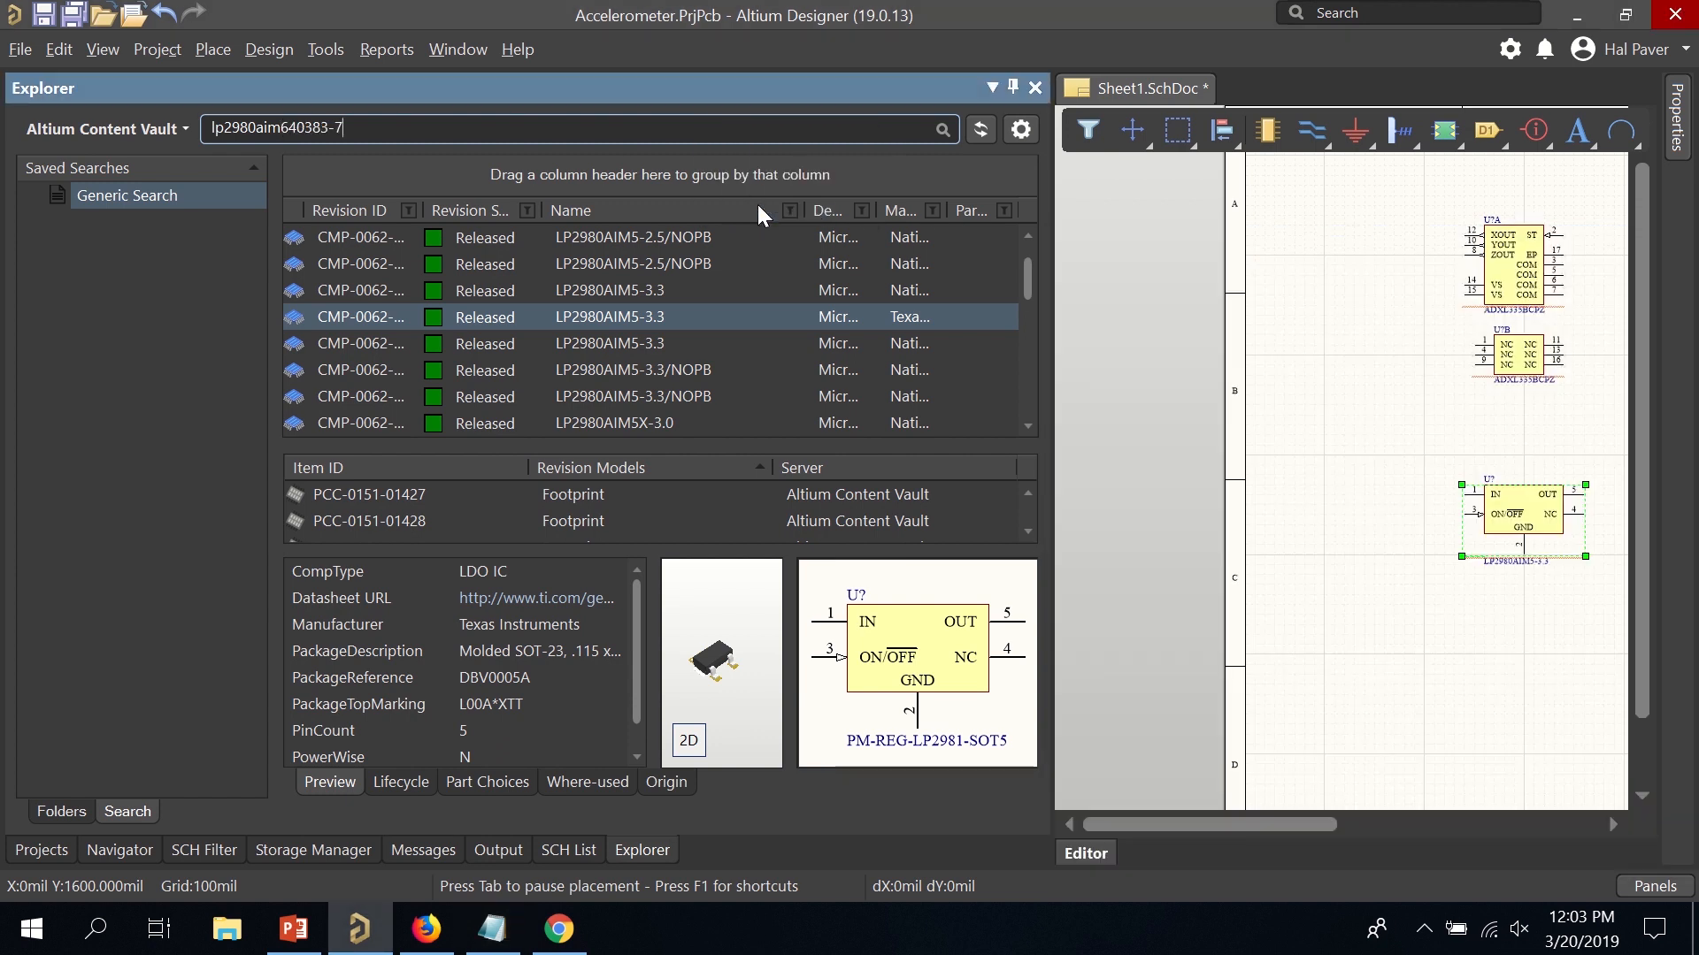
left_click_drag(285, 127, 99, 148)
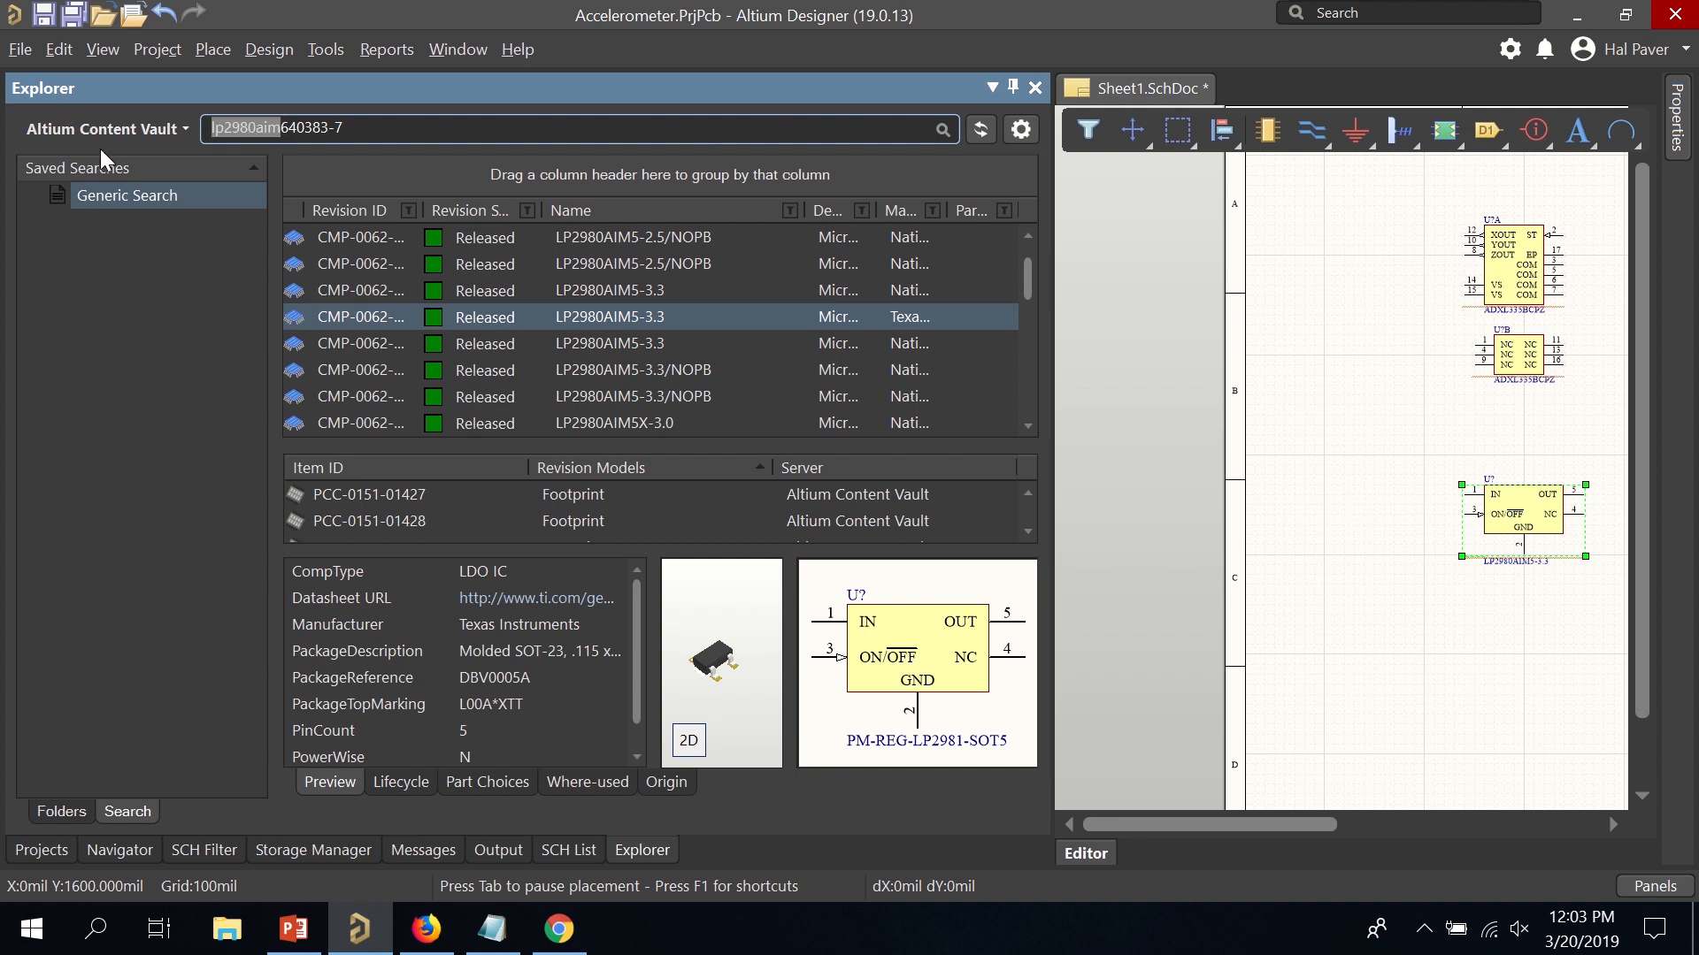
key("BackSpace")
key("Return")
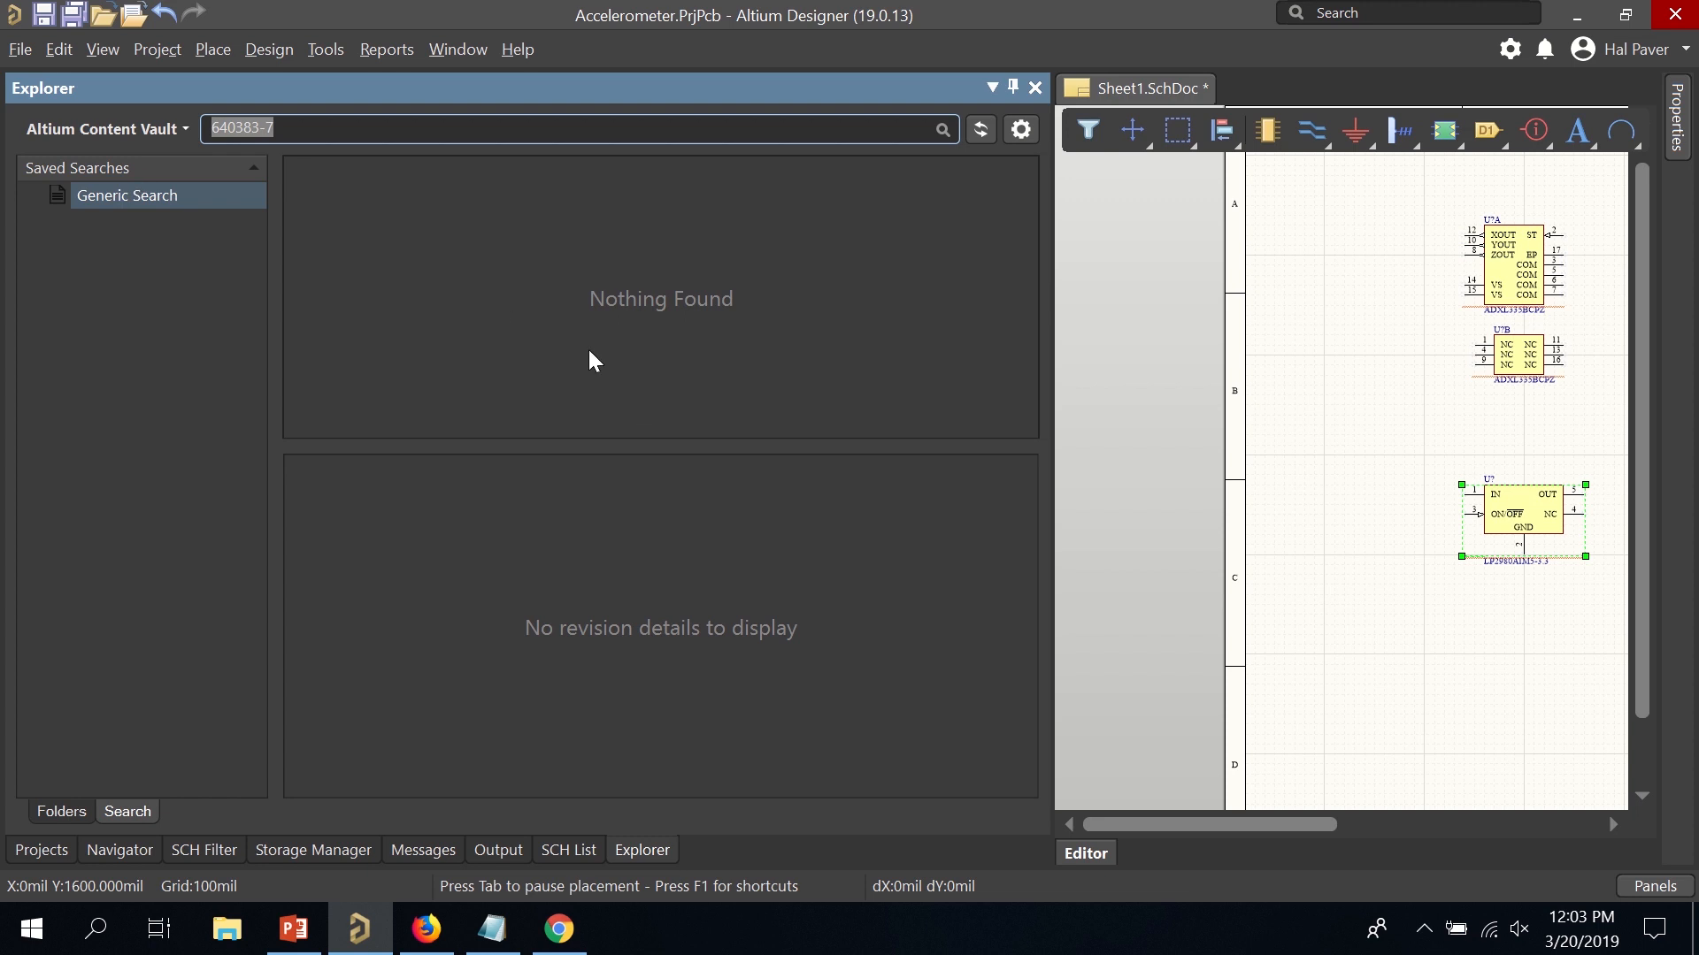
Log in to SnapEDA with the account e-mail and password, then search for part 640383-7.
left_click(426, 929)
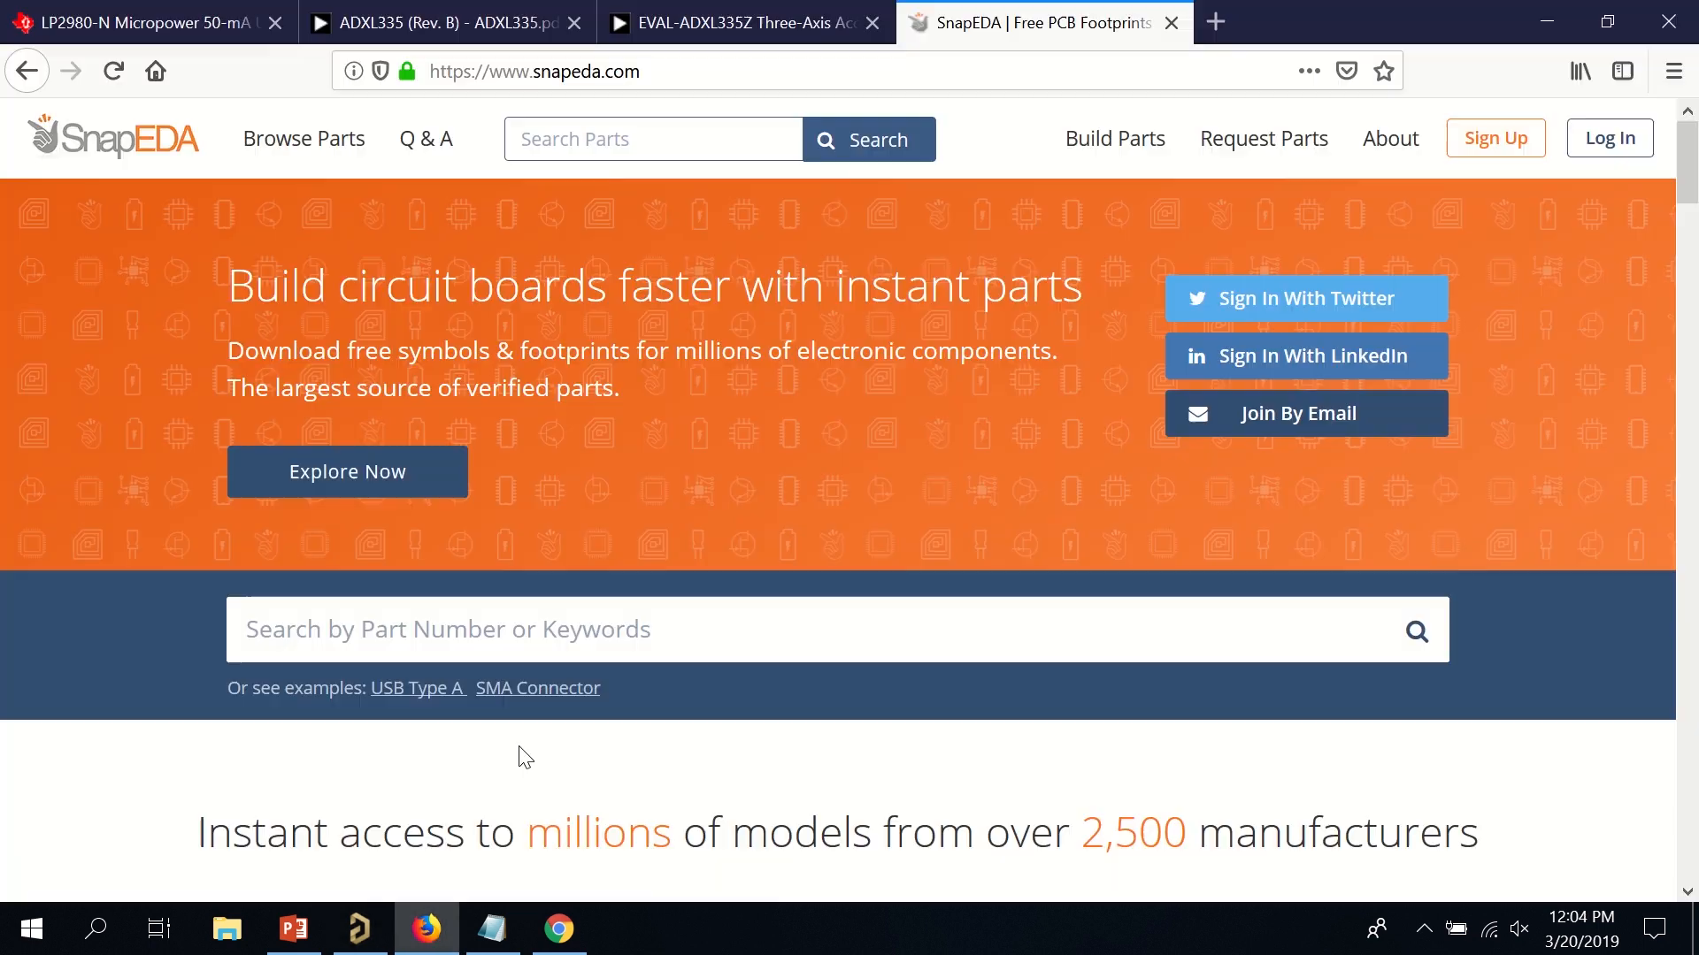
left_click(1597, 151)
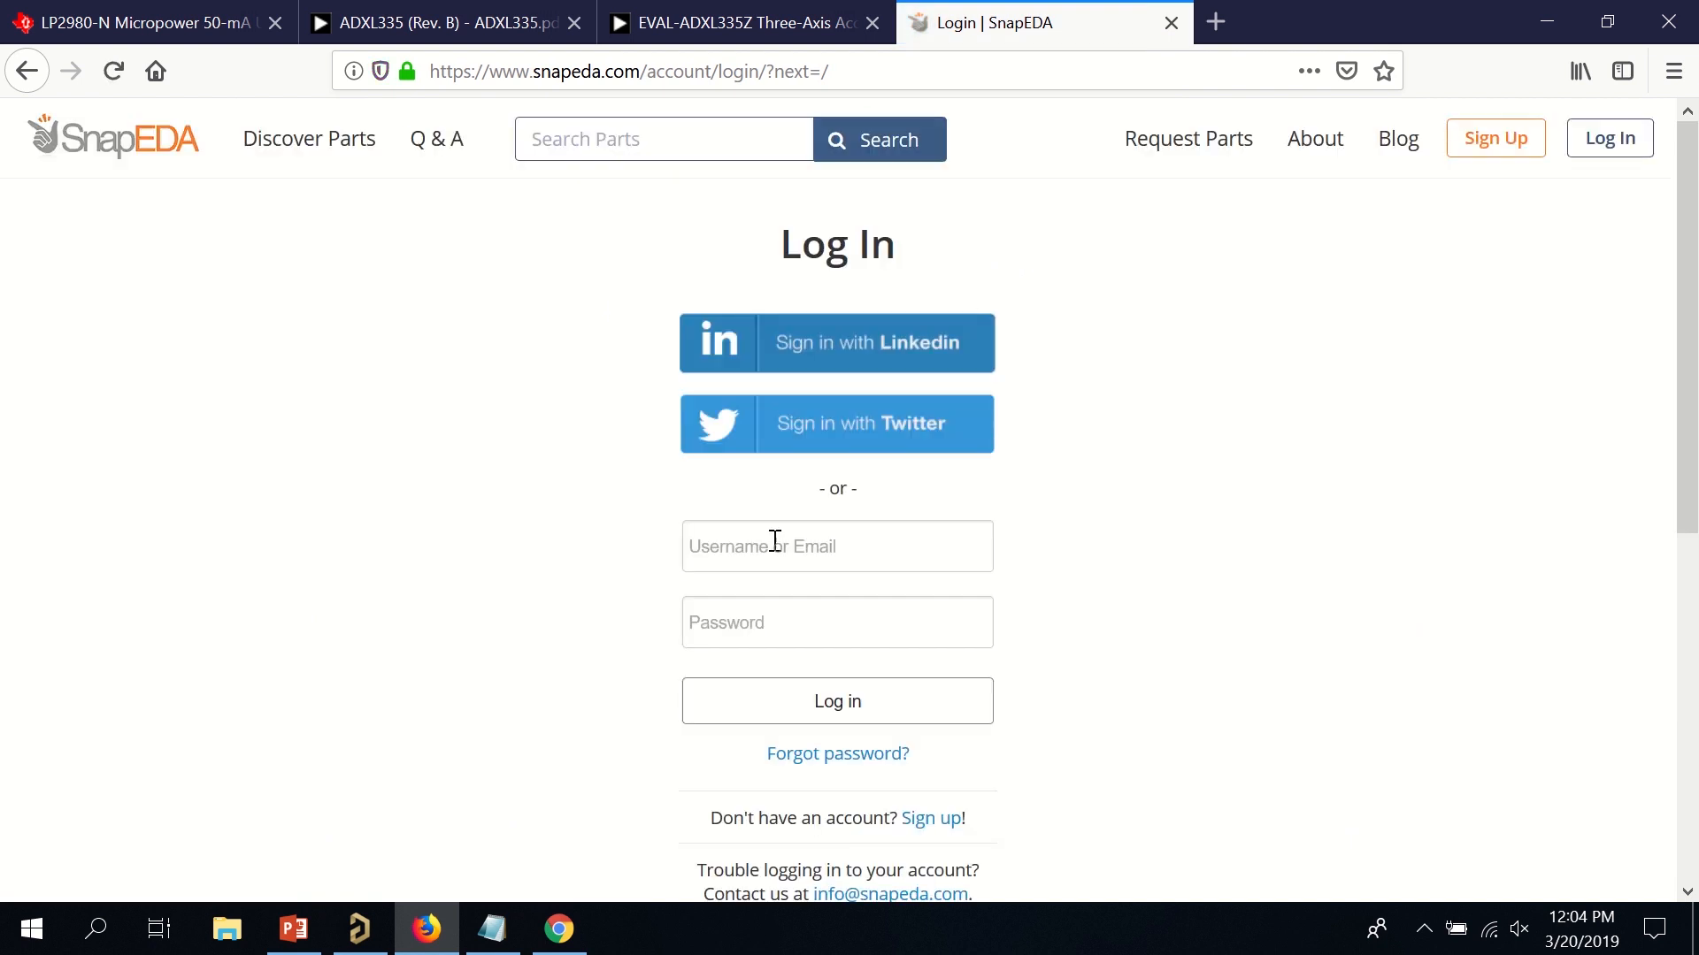
left_click(784, 534)
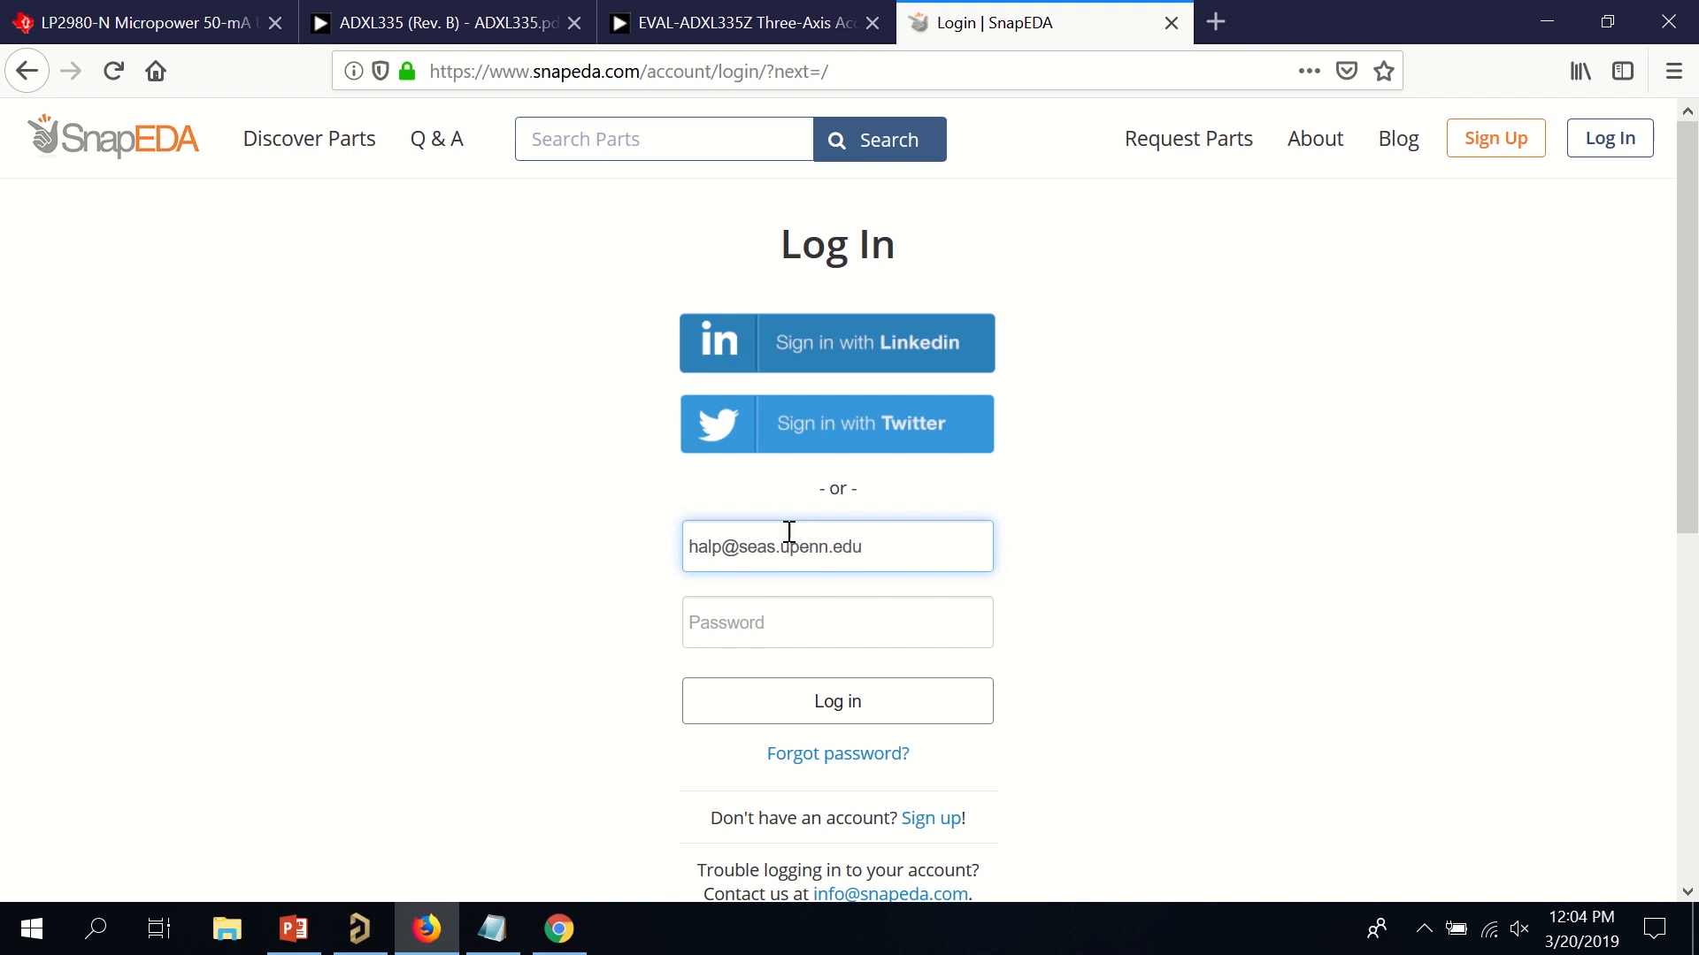
key("Tab")
type("*")
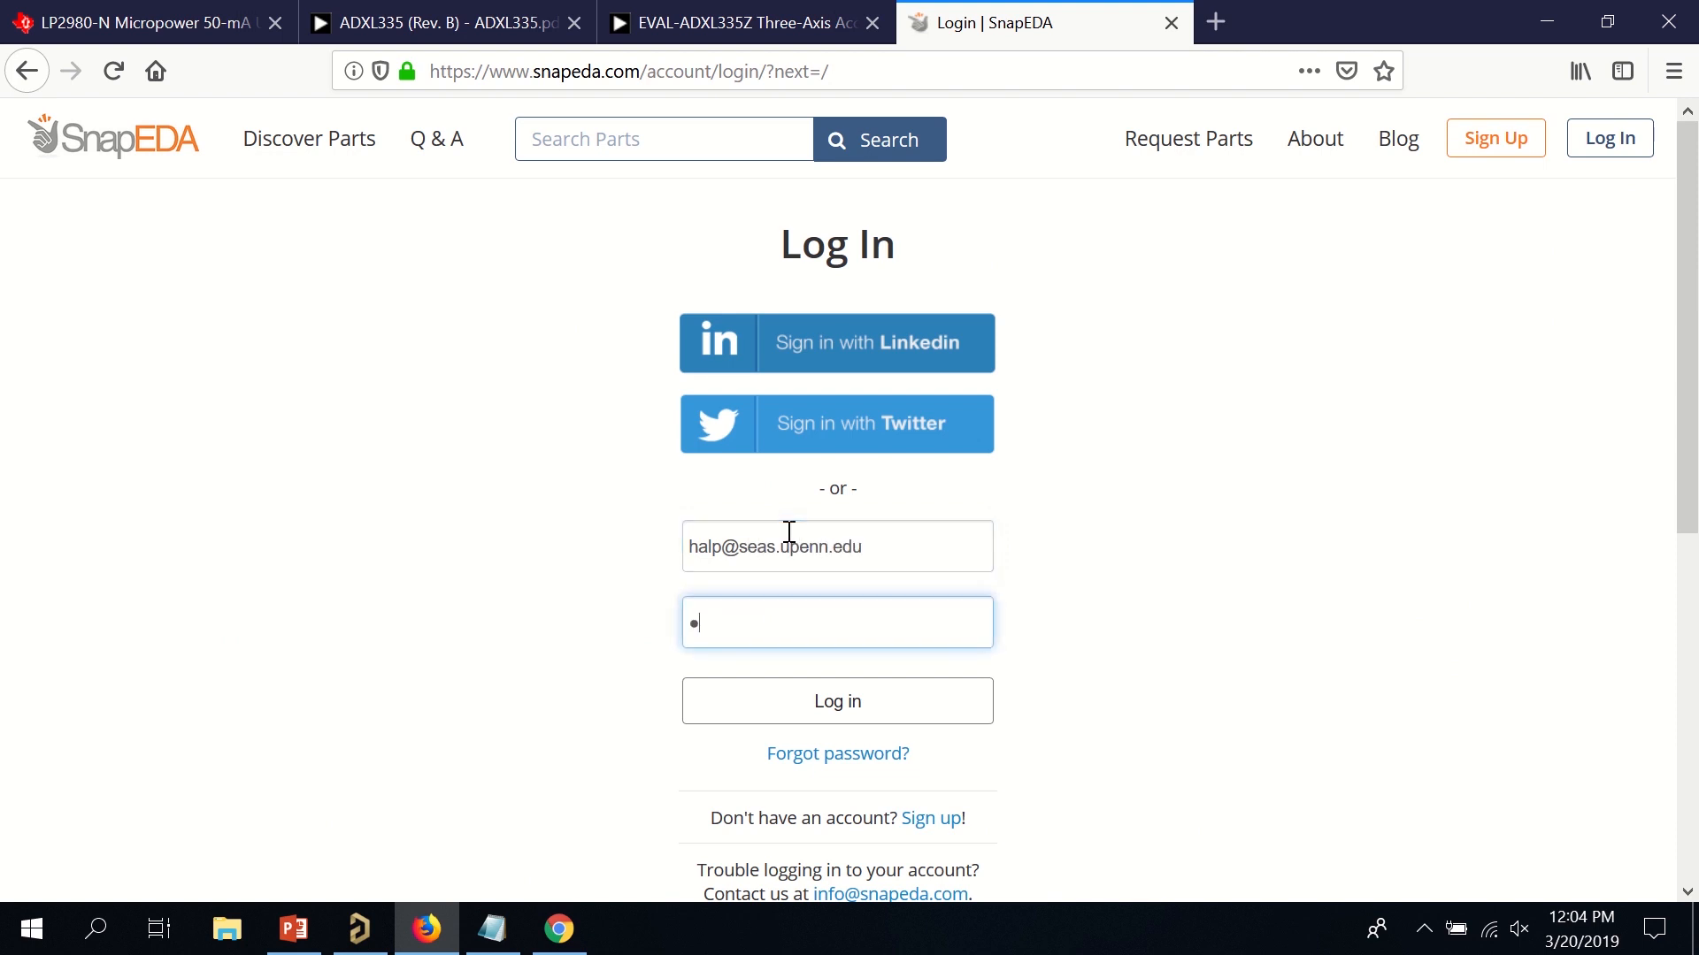
type("********")
key("Return")
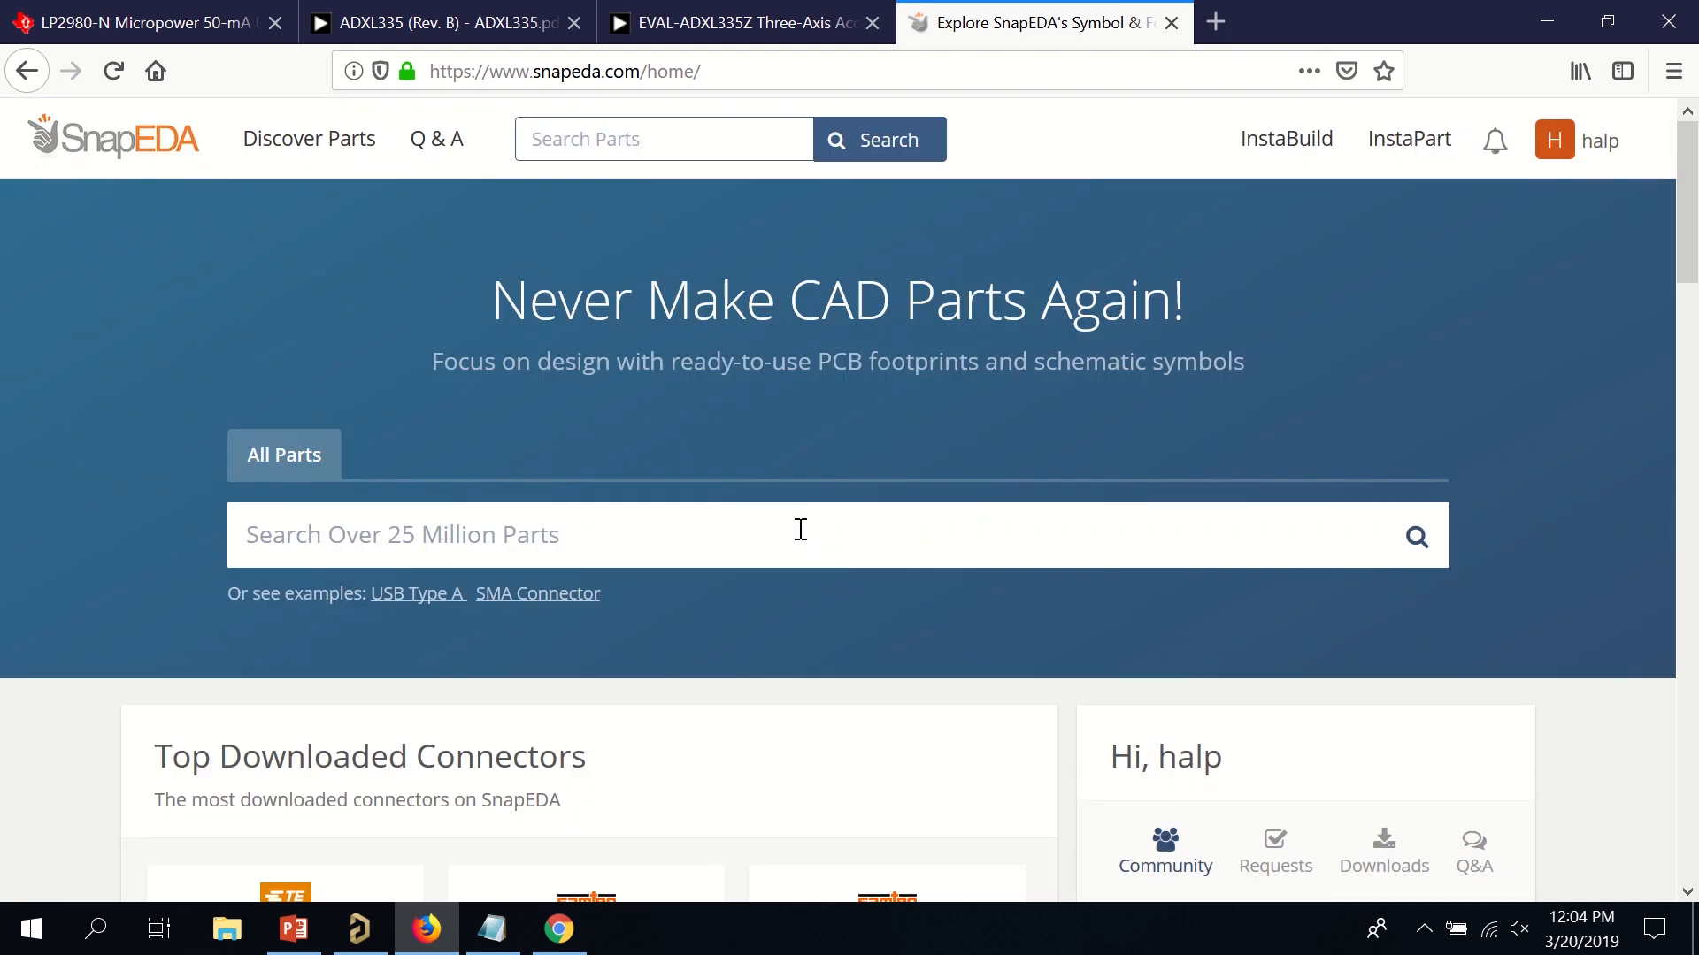
key("ctrl+v")
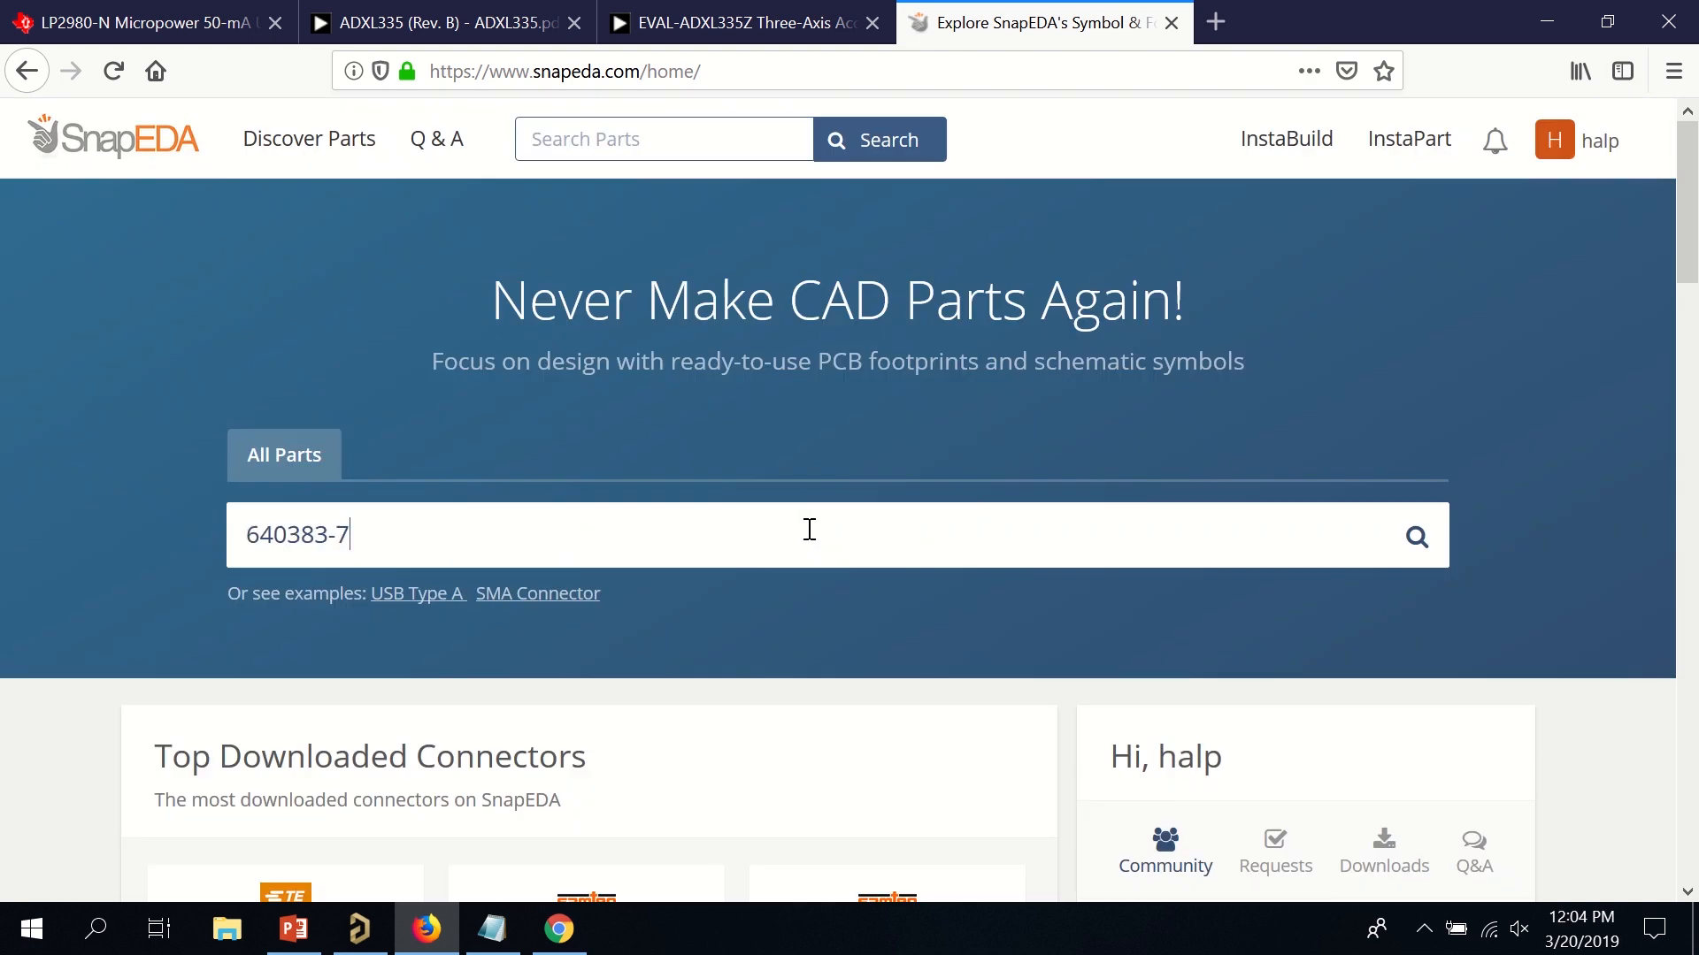
key("Return")
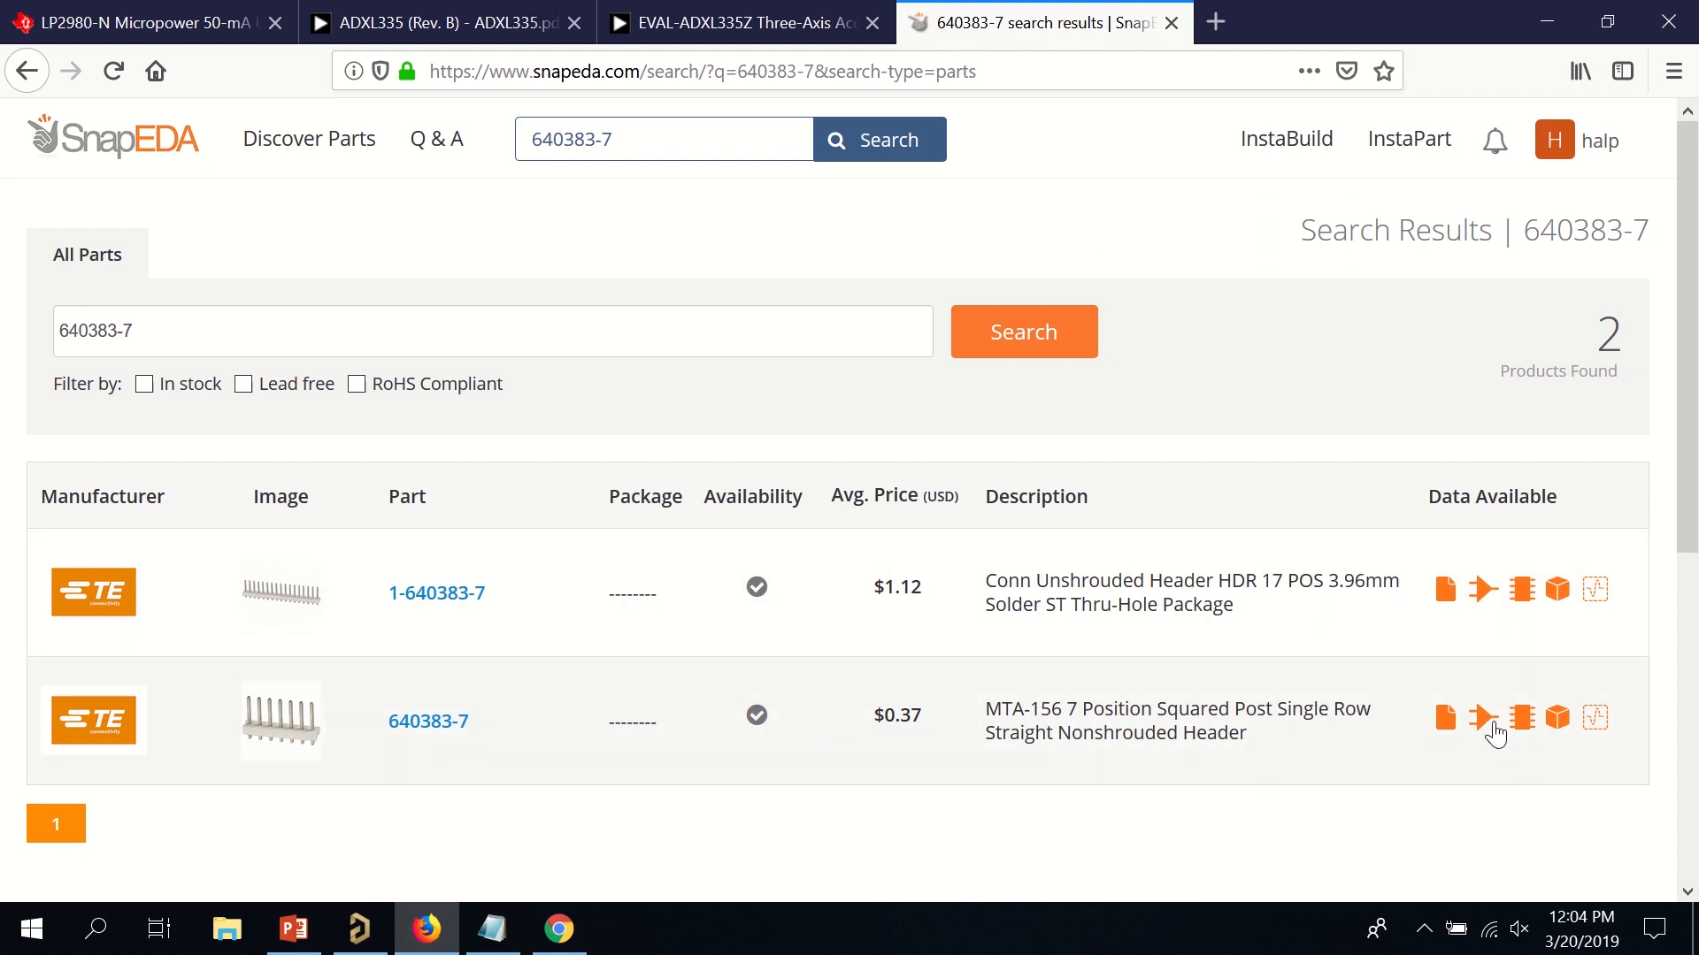
Save 640383-7.zip with the header's Altium-format symbol and footprint, then open the import guide.
scroll(1495, 734, "down", 3)
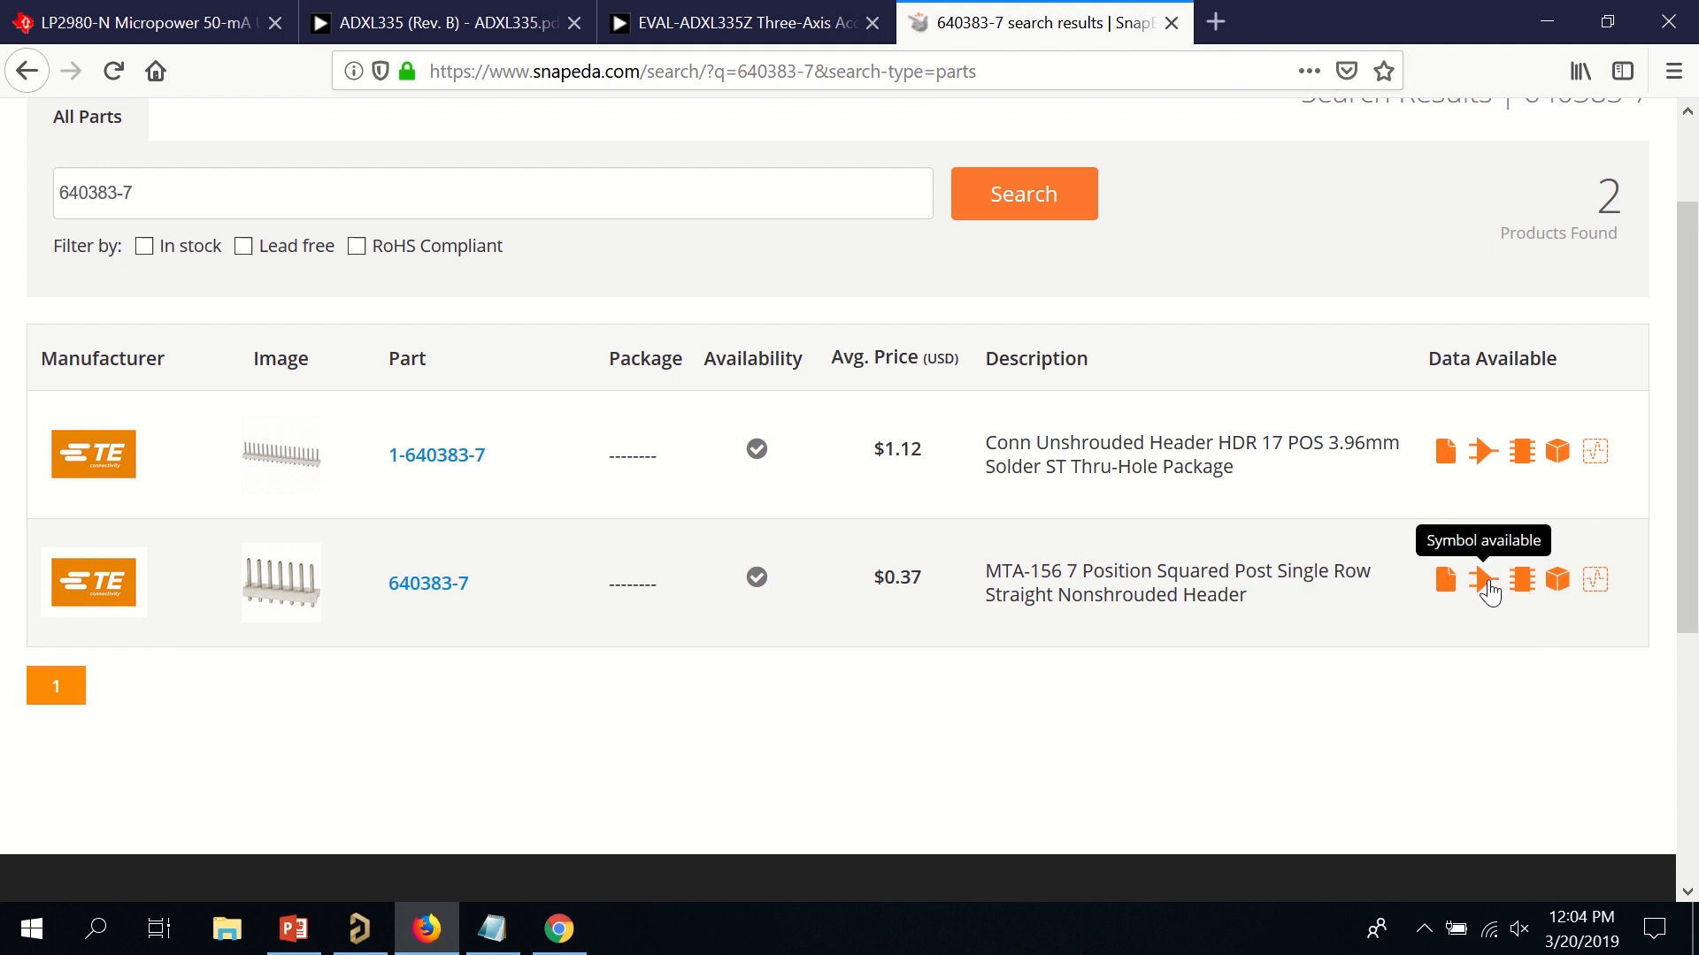
left_click(1483, 584)
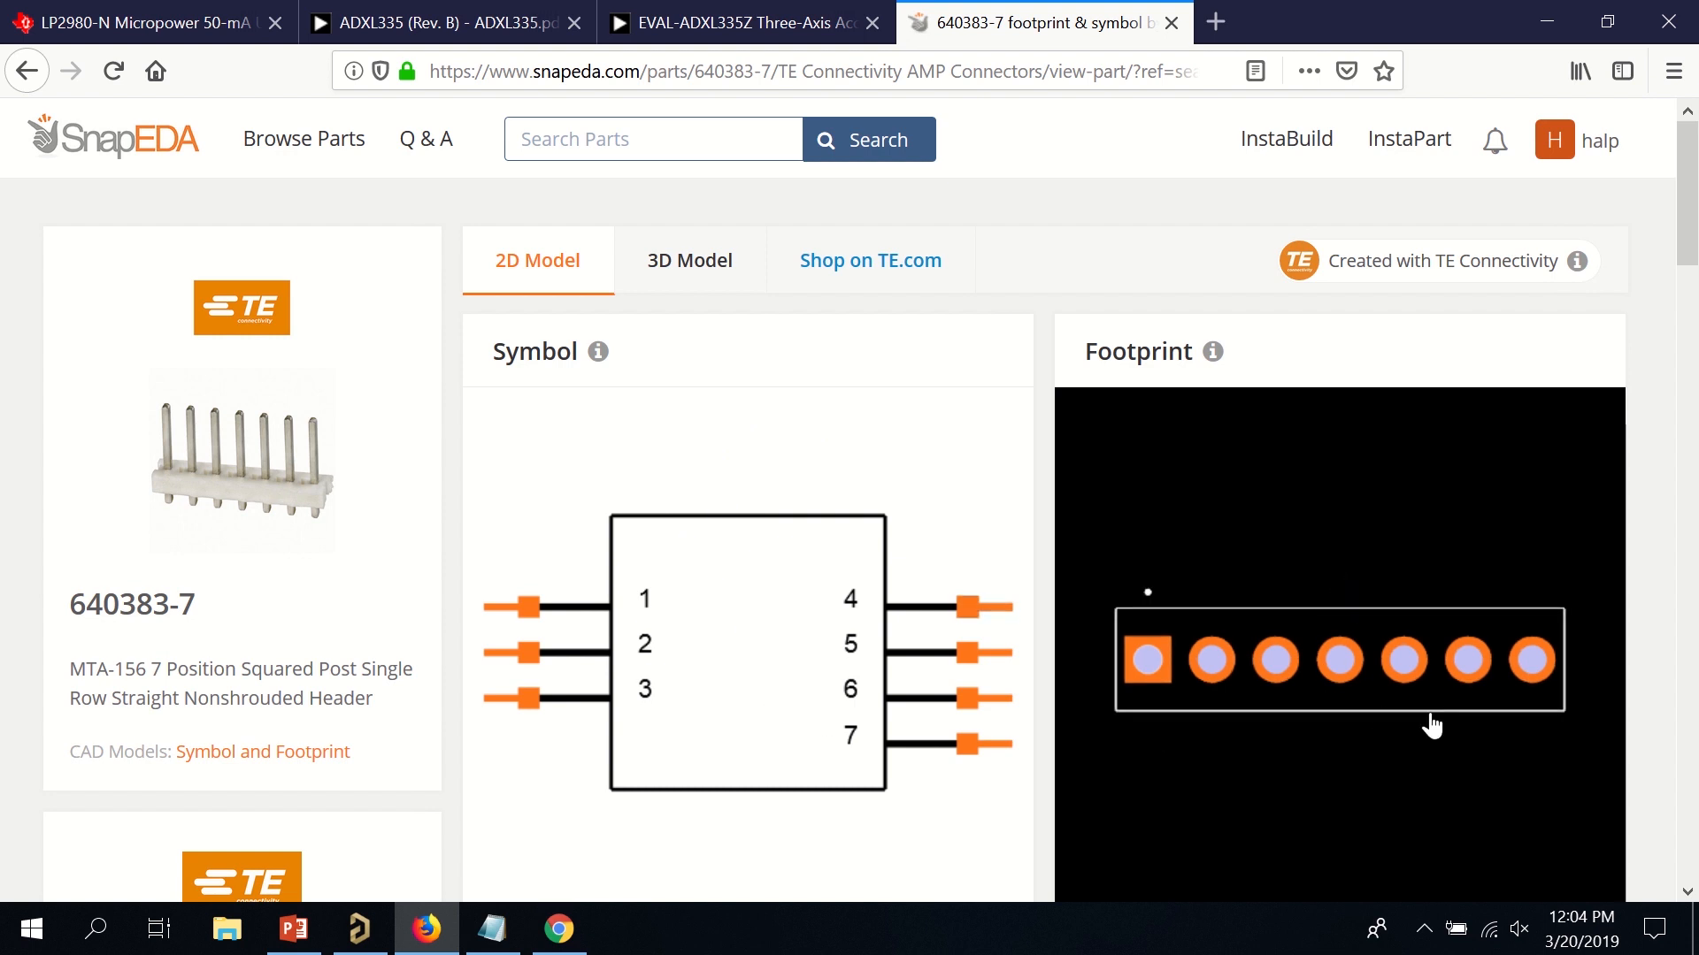
scroll(1415, 721, "down", 5)
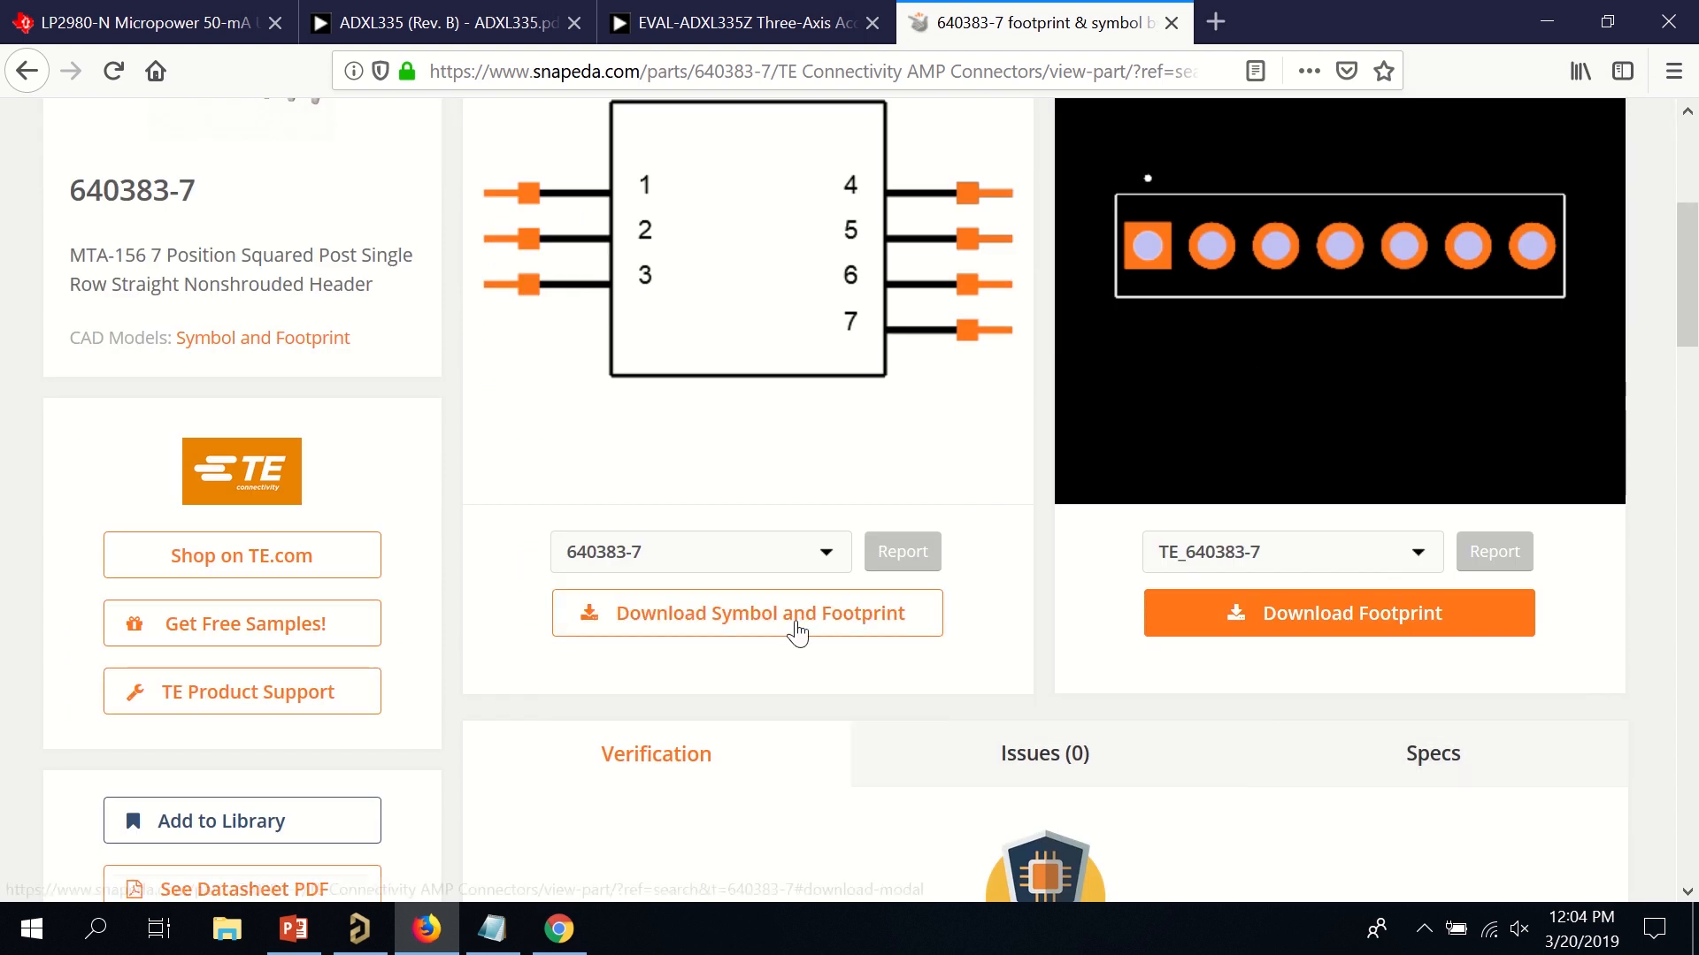
left_click(795, 617)
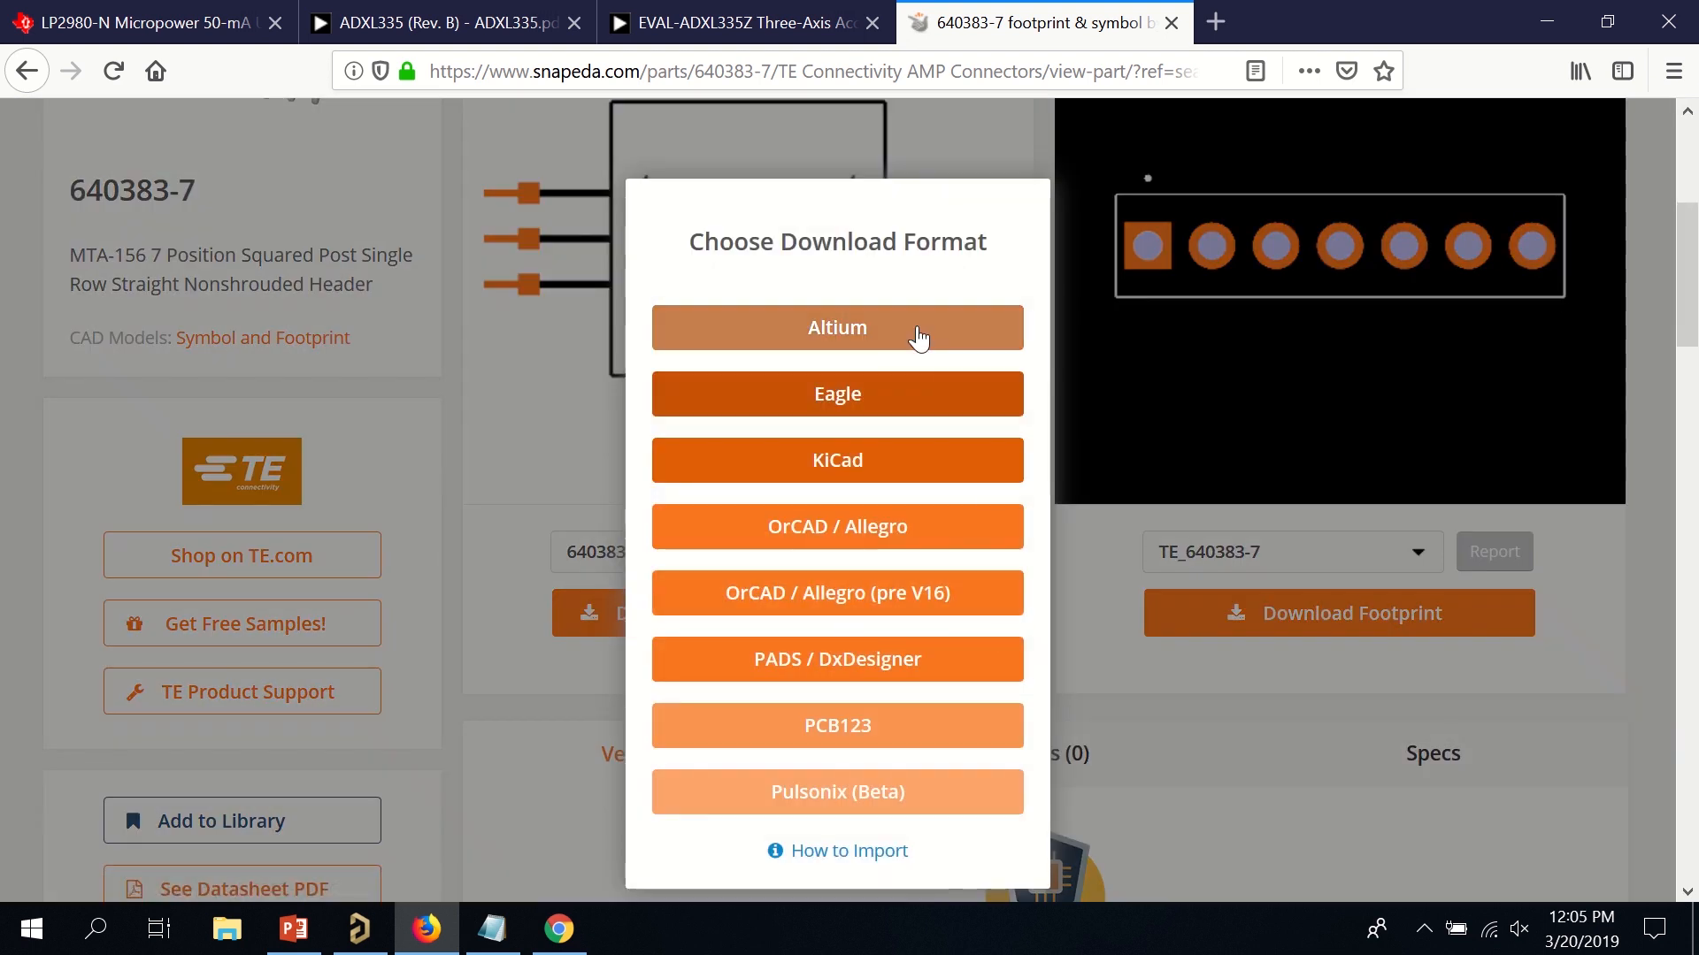
left_click(920, 329)
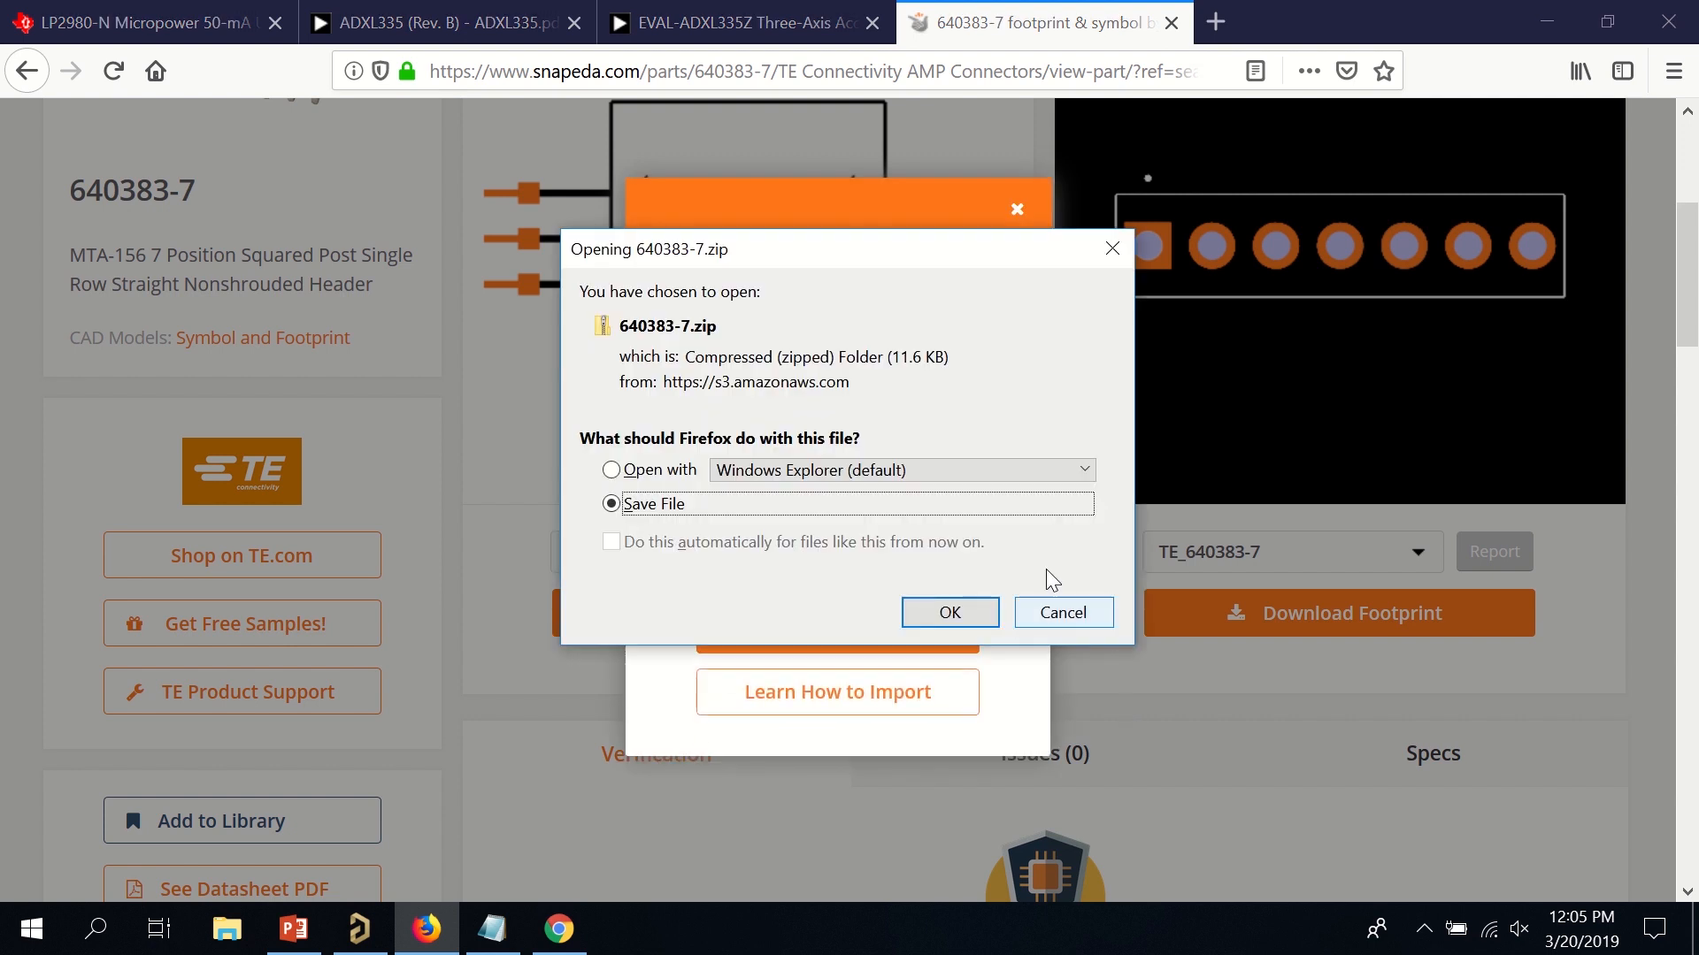
left_click(955, 614)
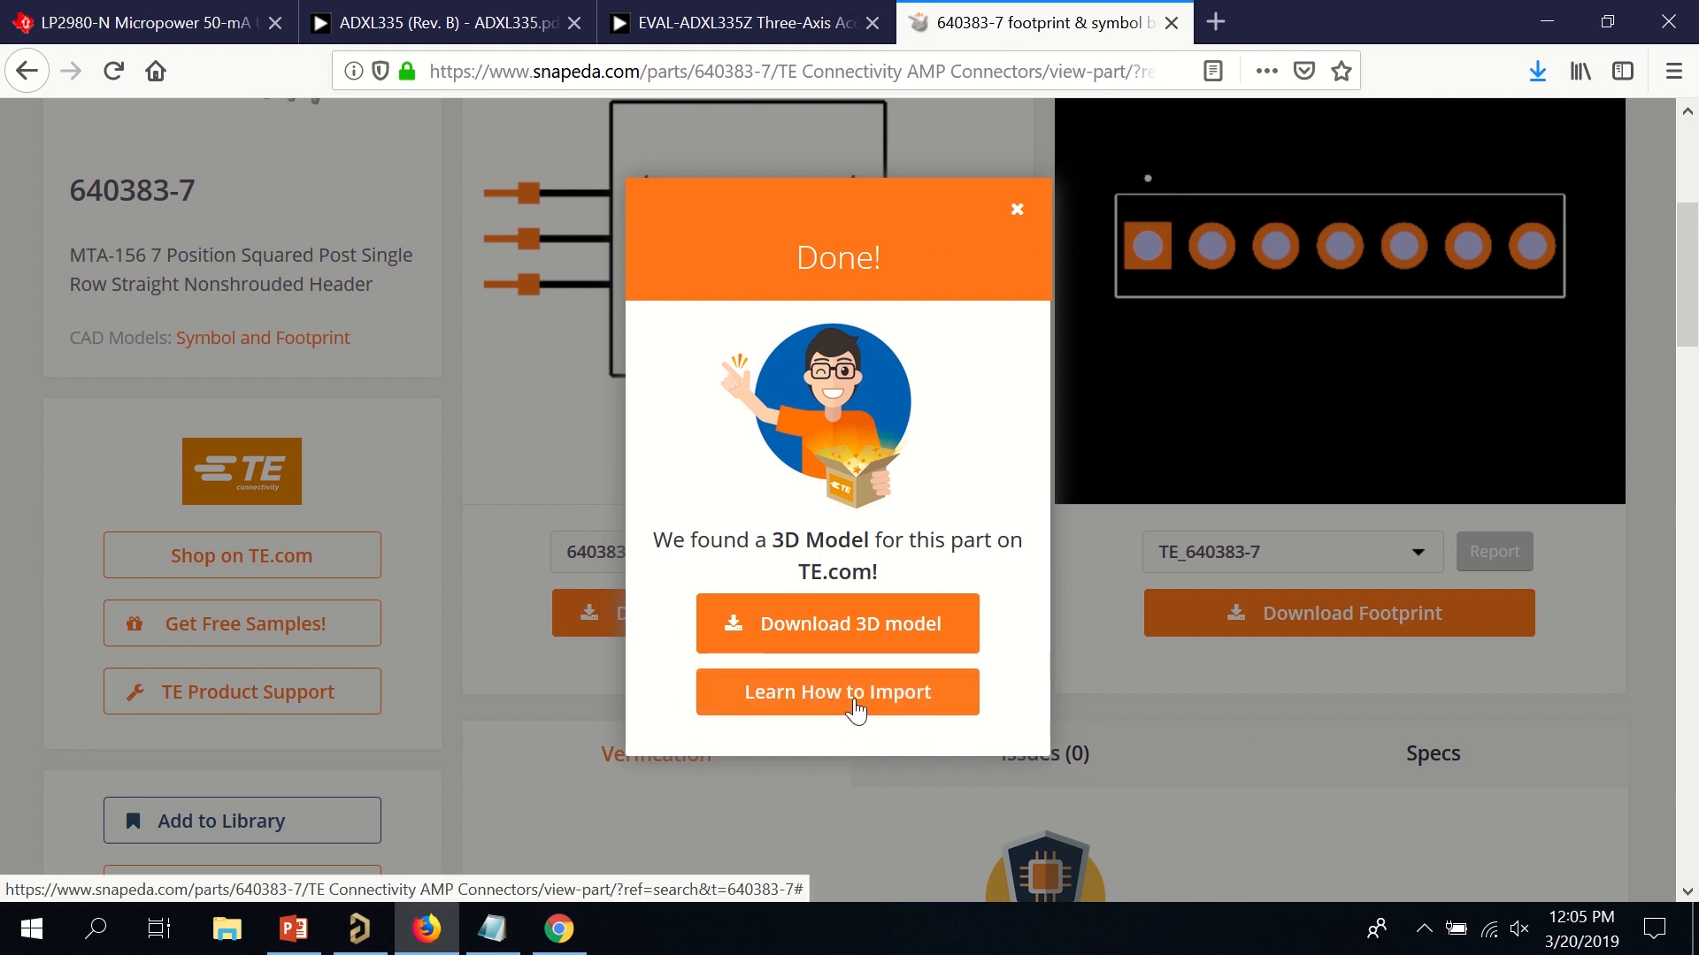
left_click(854, 705)
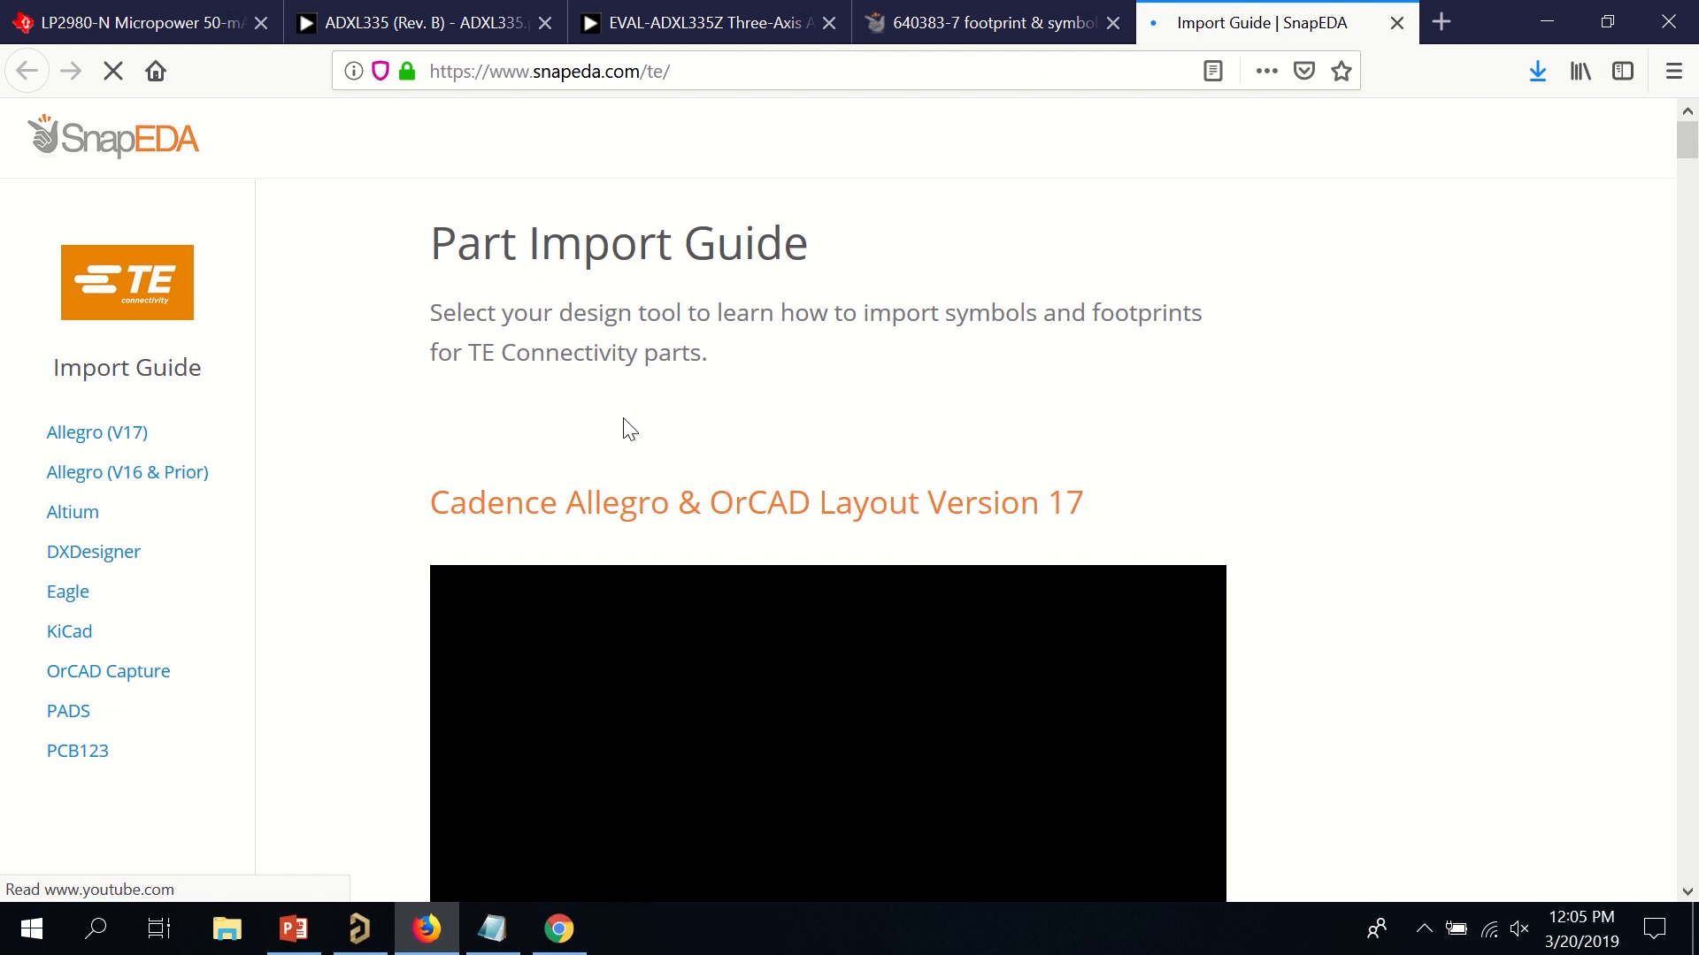
Open the Downloads folder containing 640383-7.zip from Firefox's downloads list.
scroll(1095, 319, "down", 4)
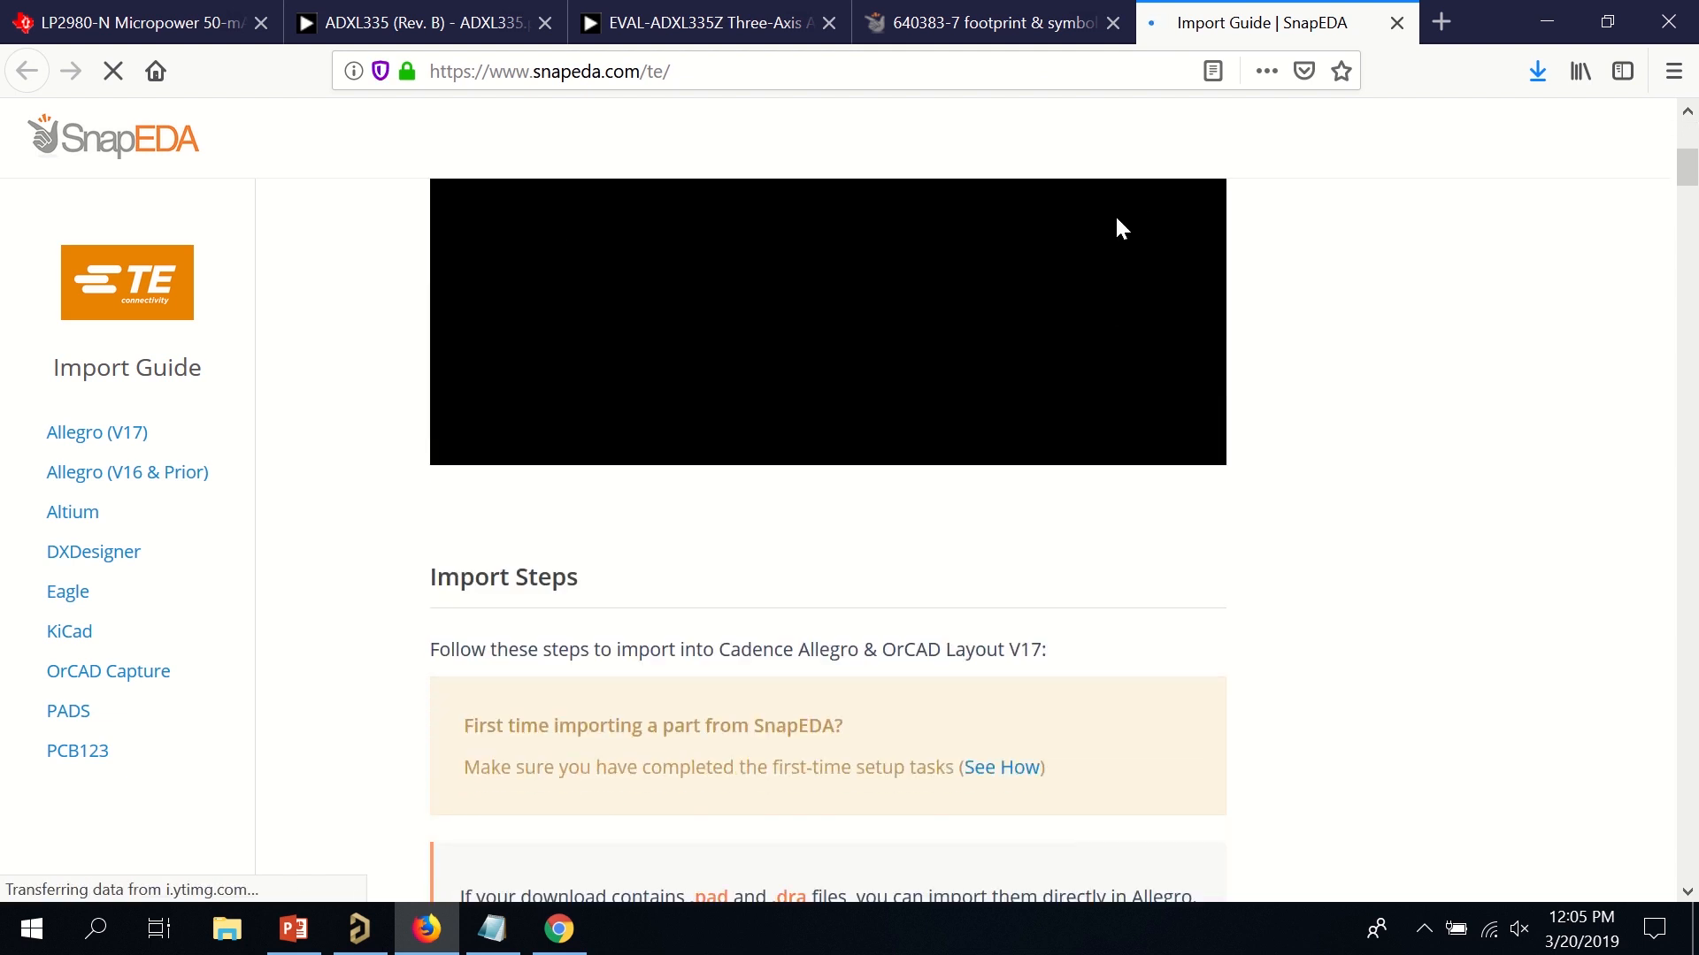
left_click(1535, 71)
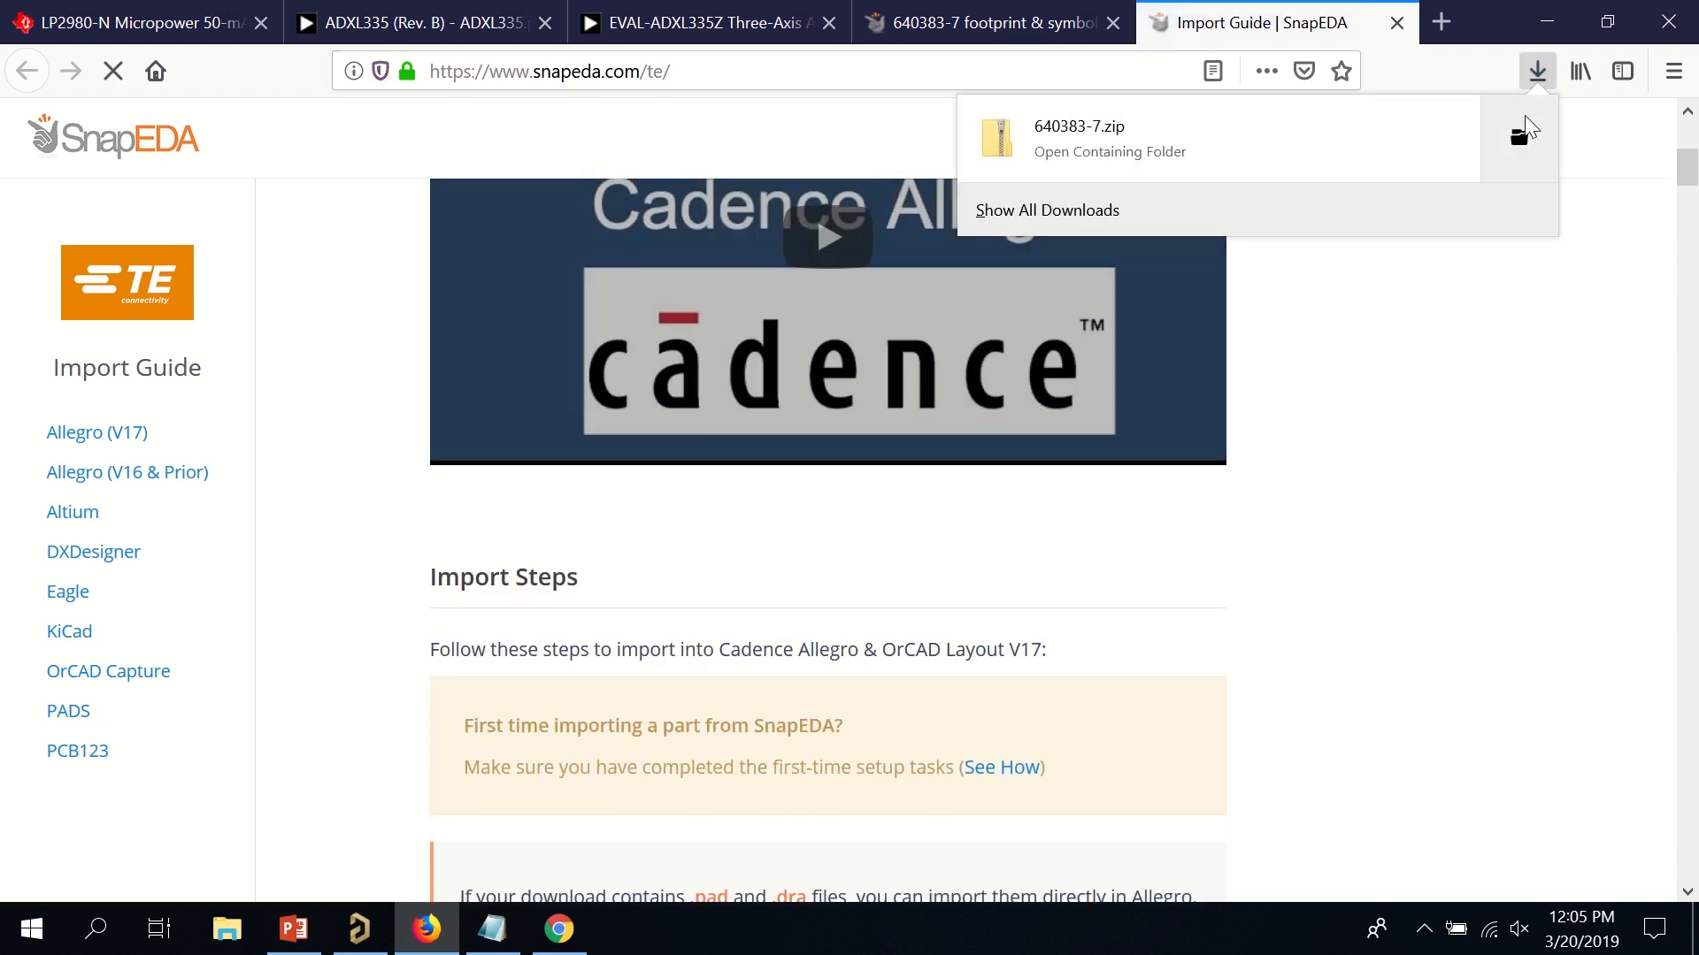
left_click(1523, 127)
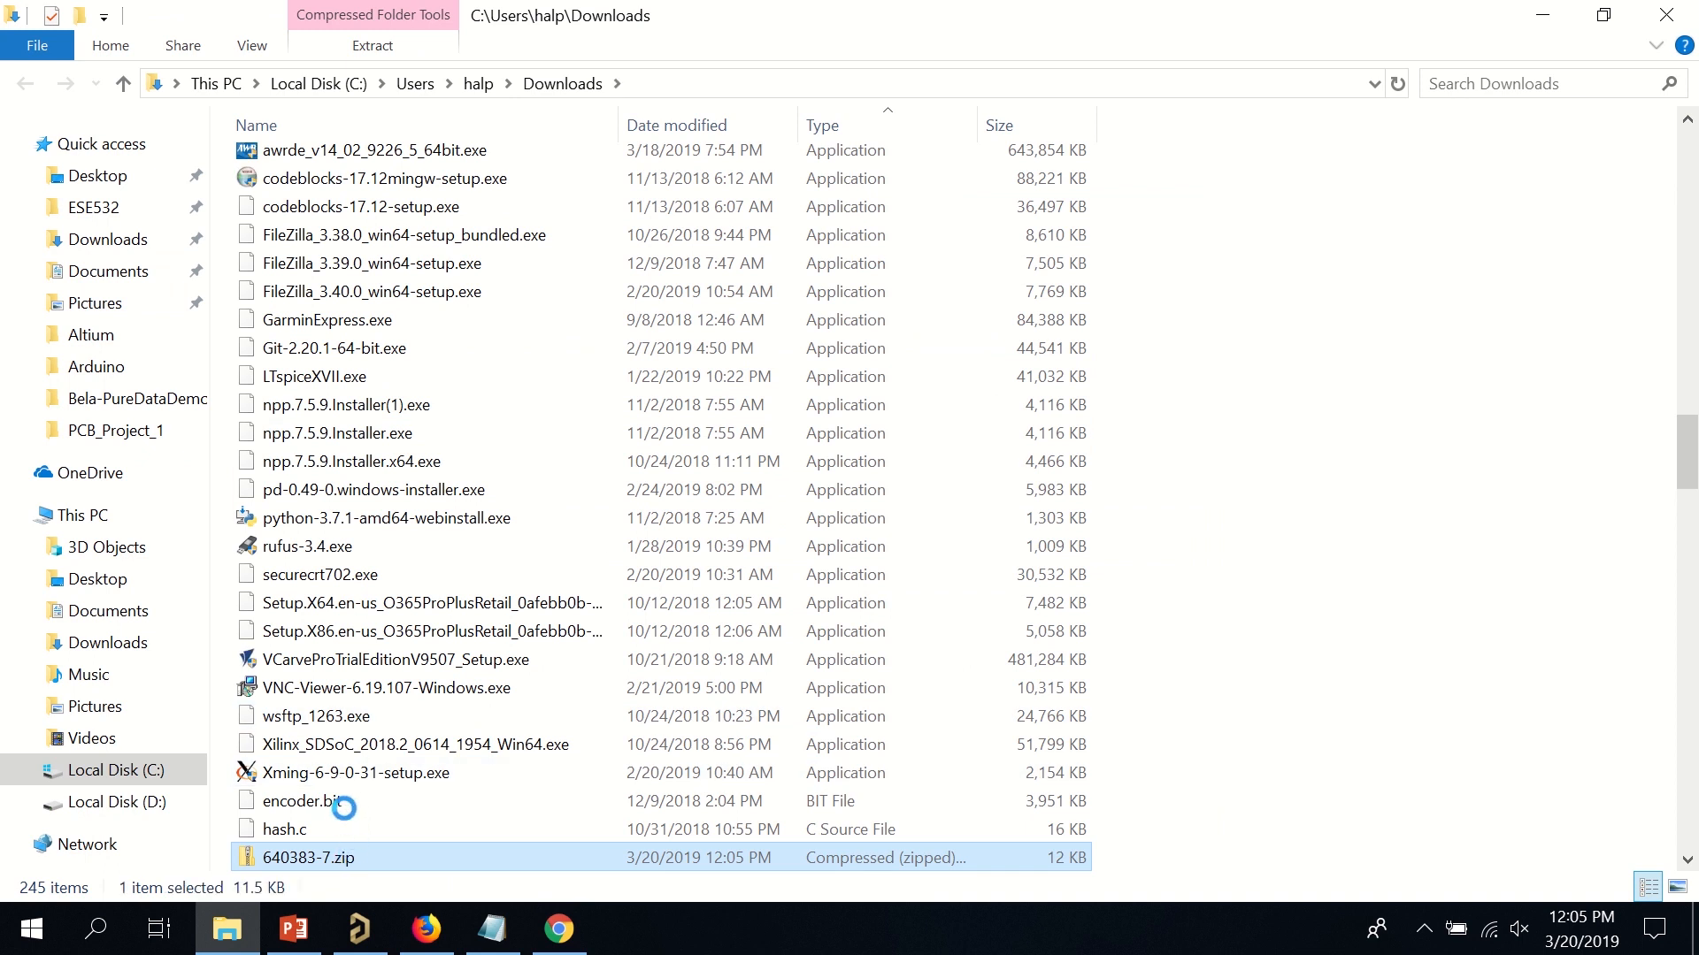
Start extracting 640383-7.zip and browse to C:\Users\Public\Documents\Altium as the destination.
right_click(344, 856)
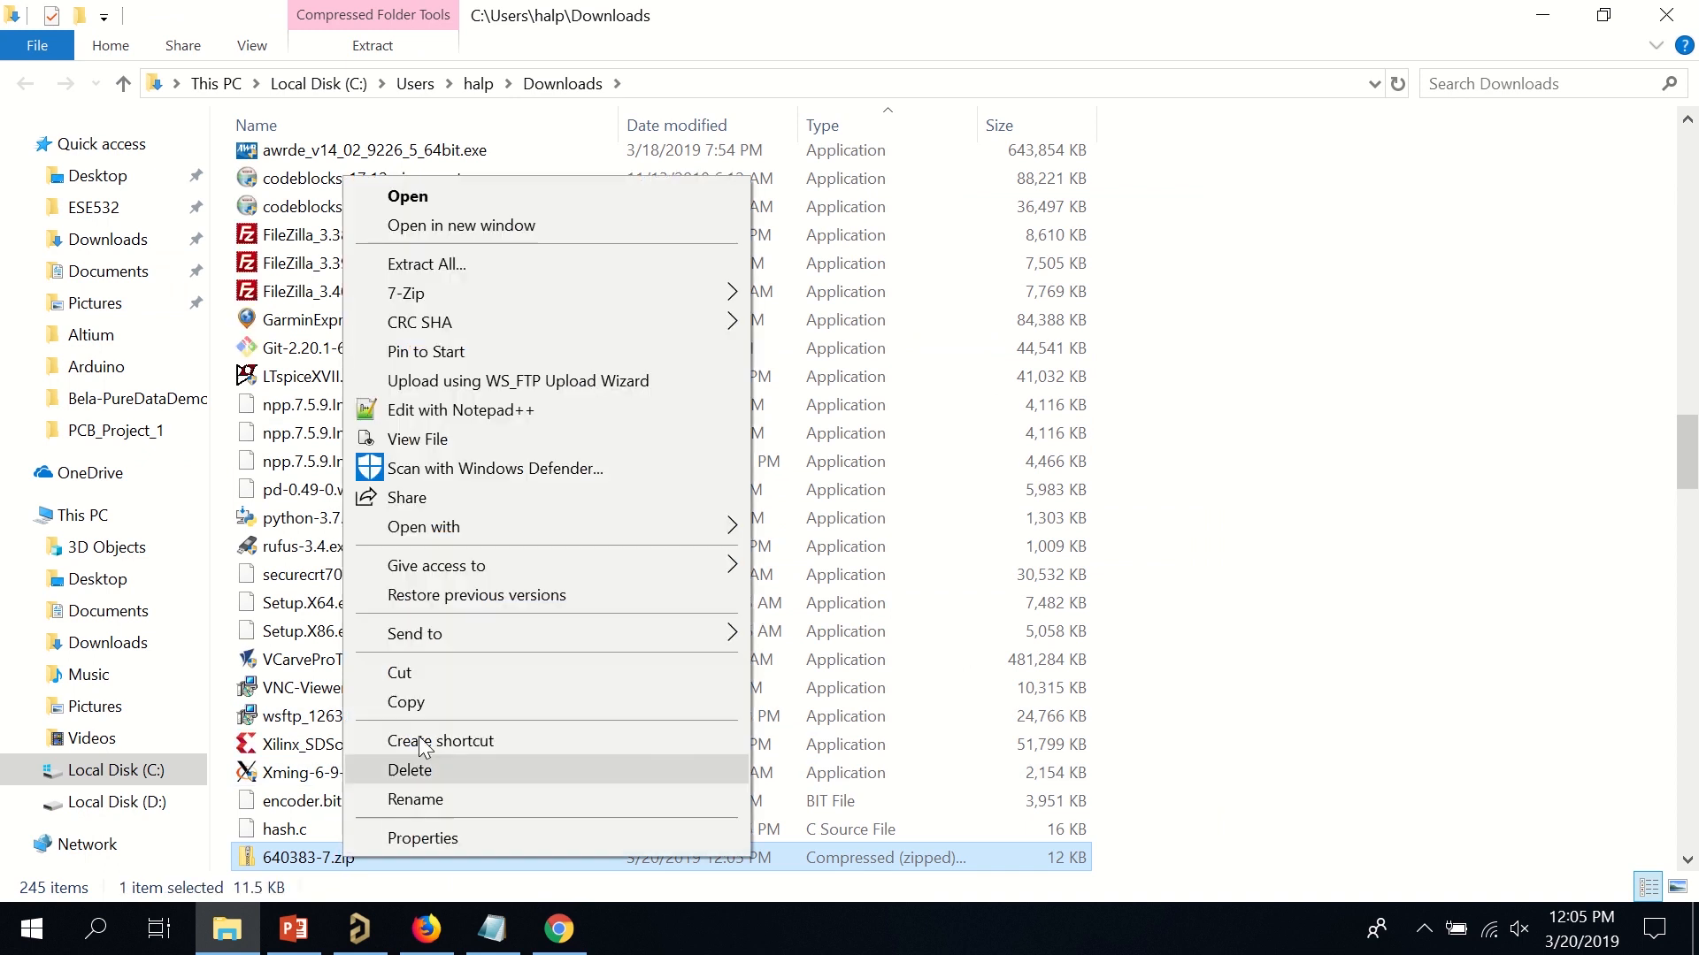
left_click(555, 254)
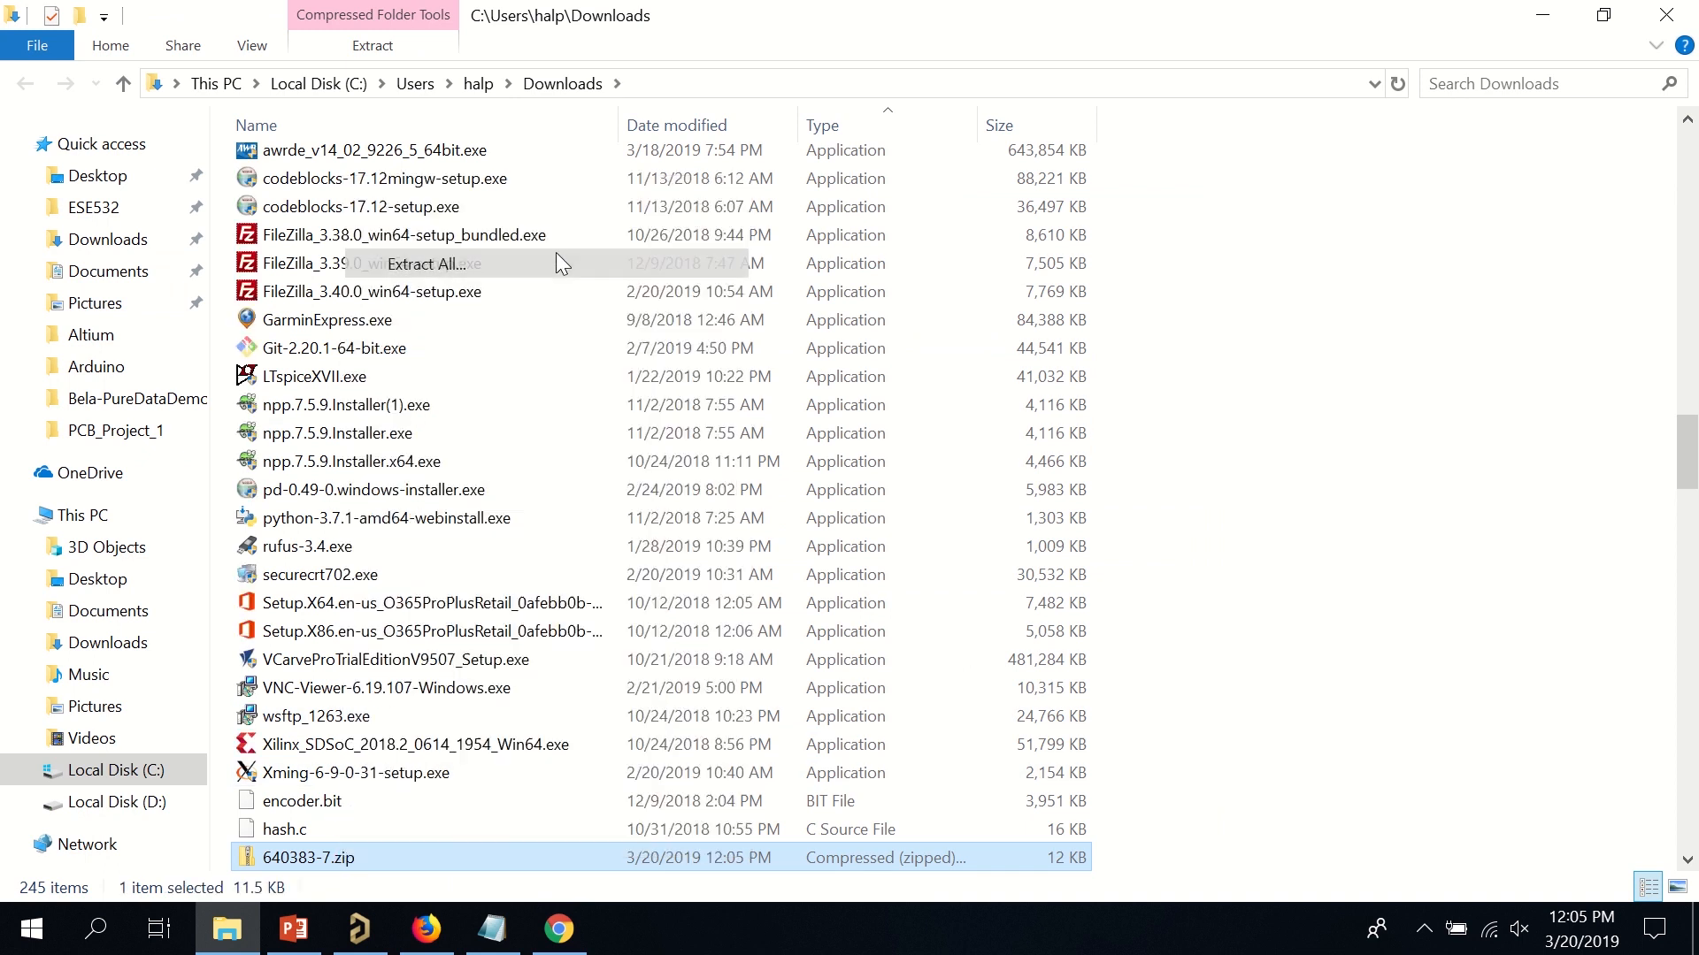
left_click(1108, 340)
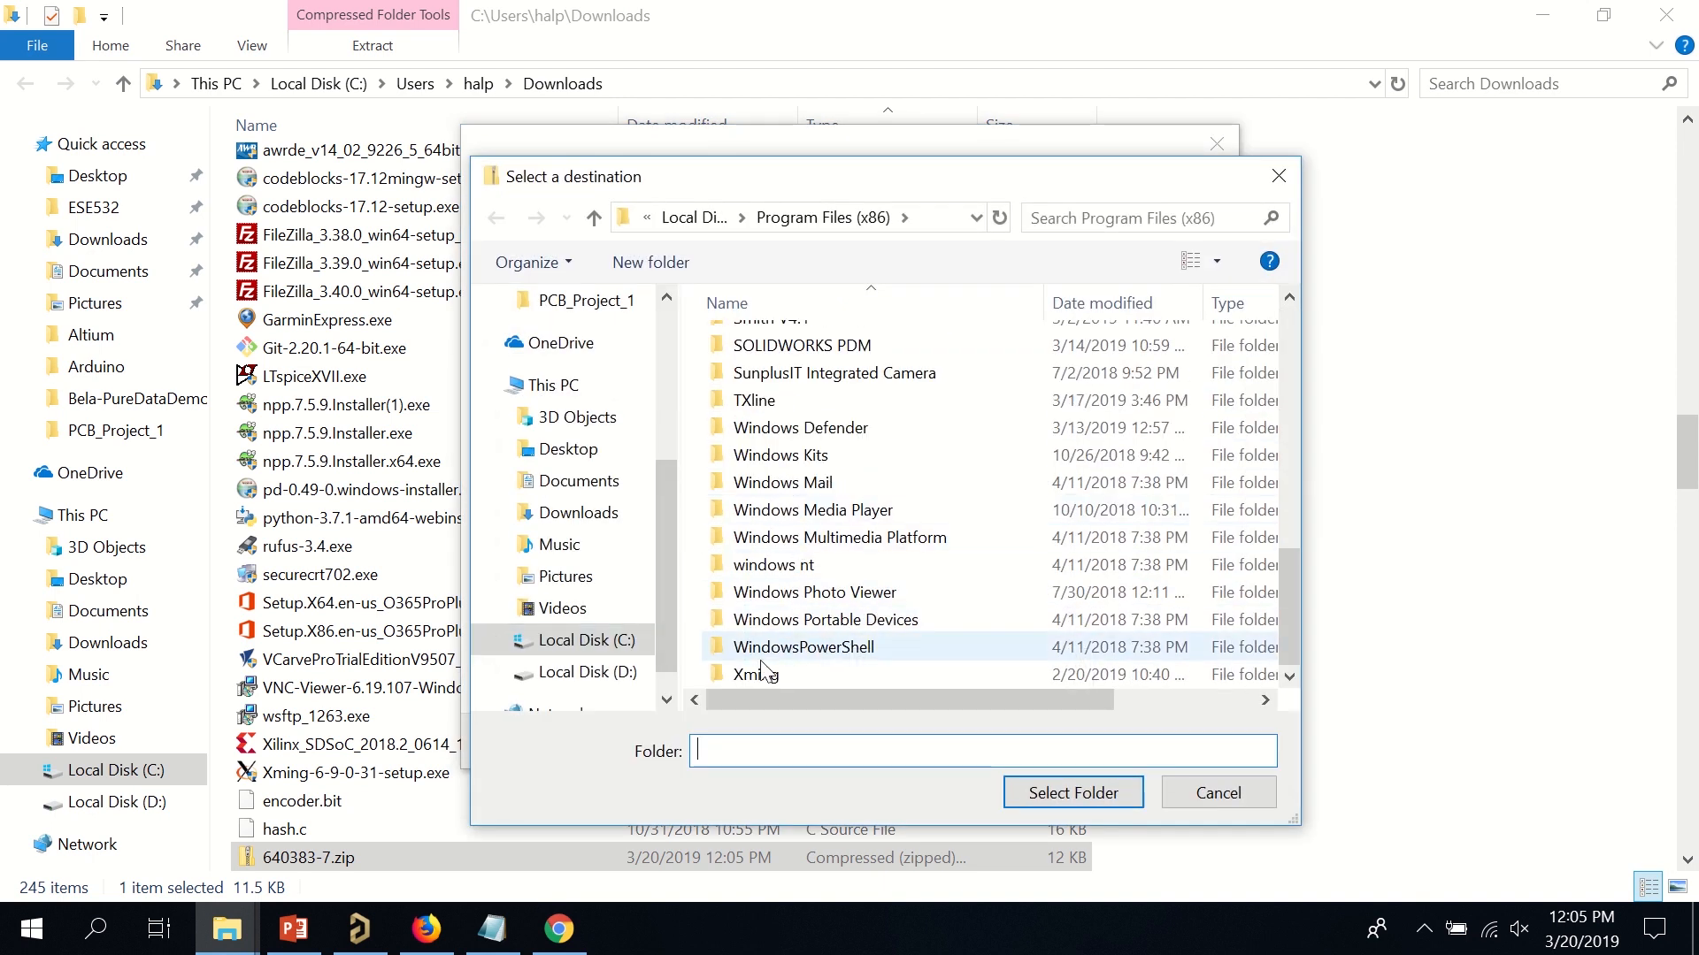
left_click(580, 640)
scroll(756, 604, "down", 1)
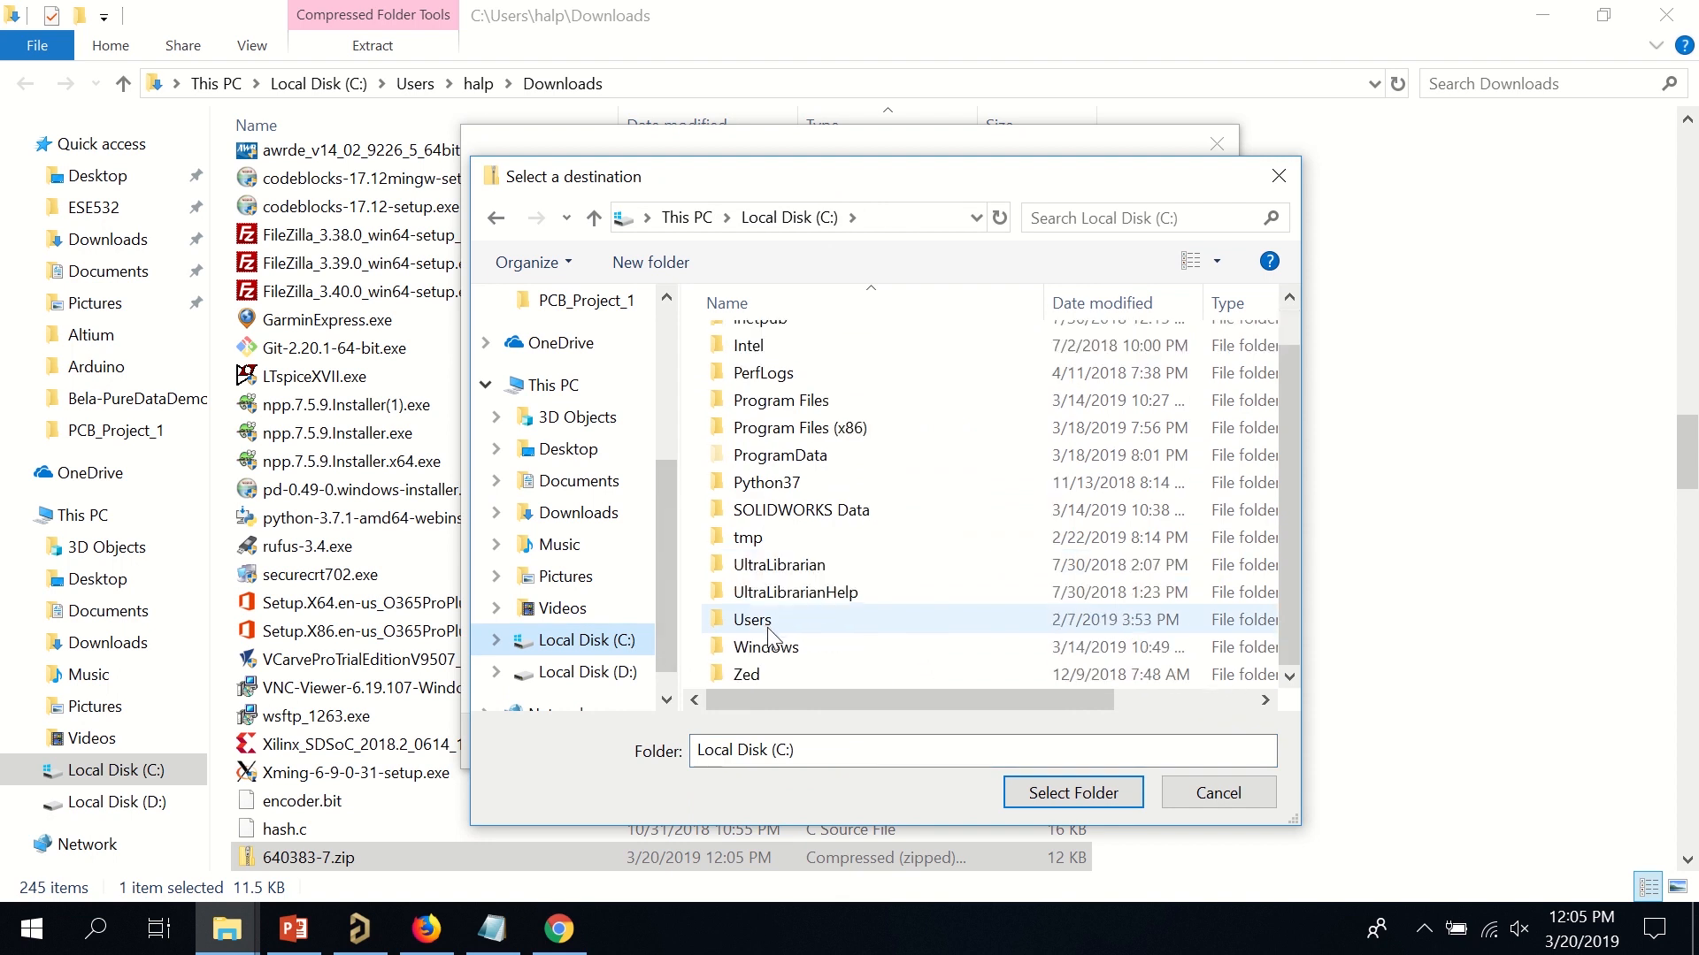
double_click(767, 621)
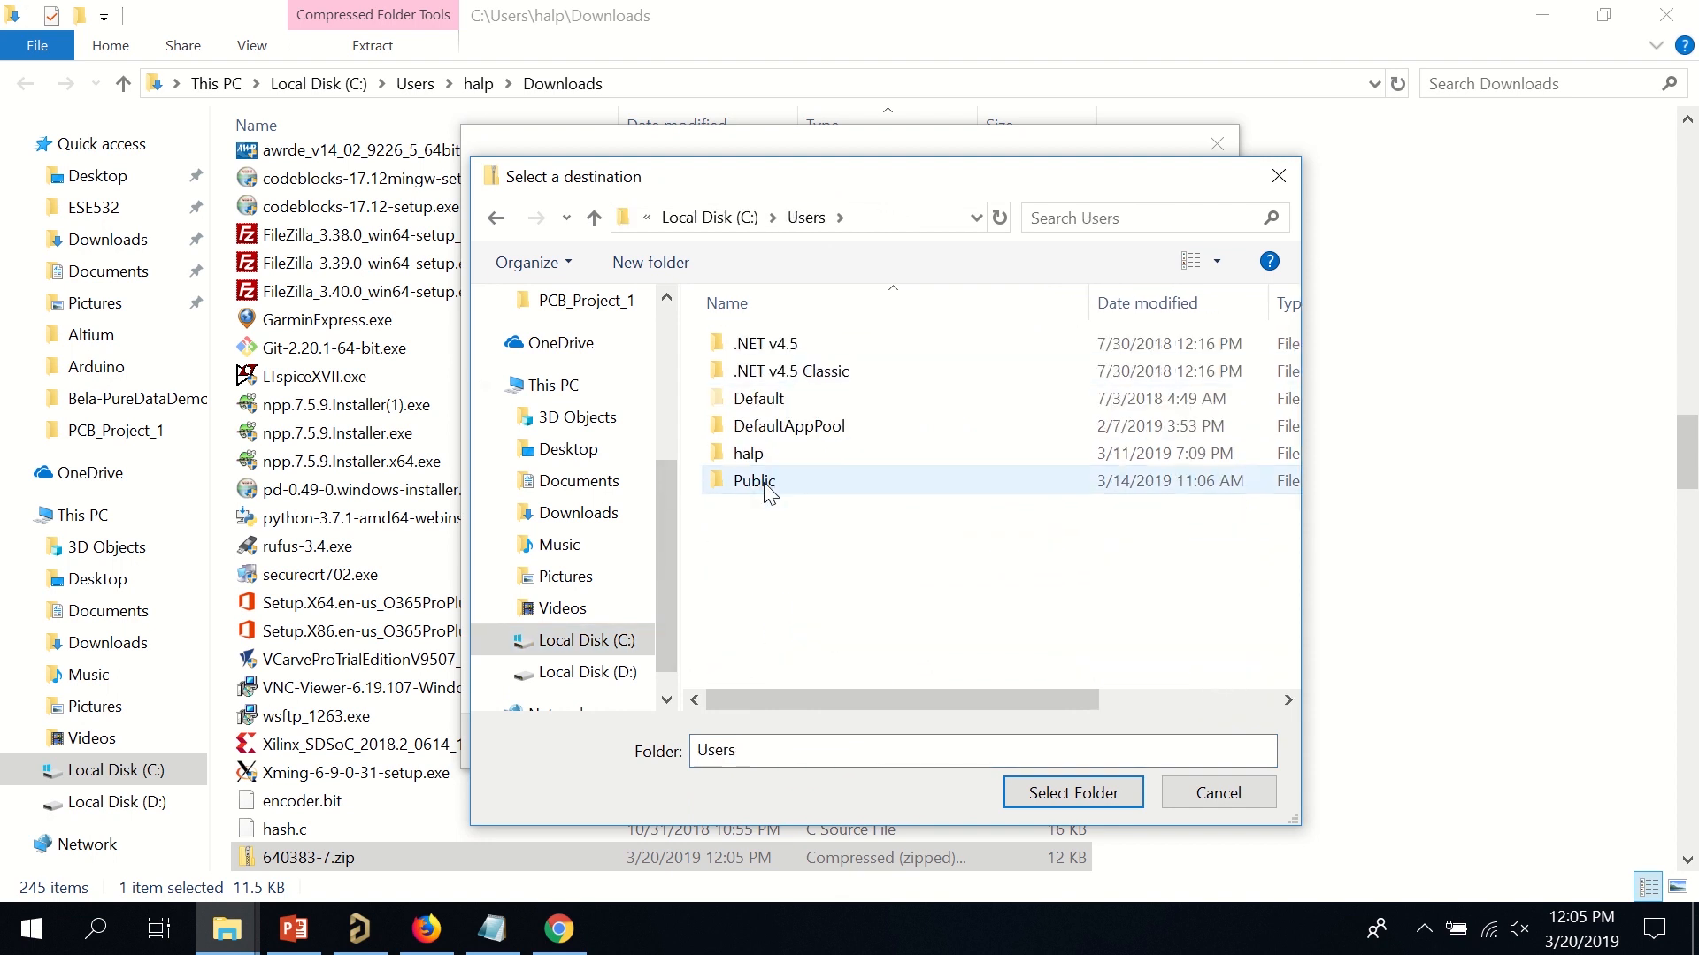
double_click(757, 482)
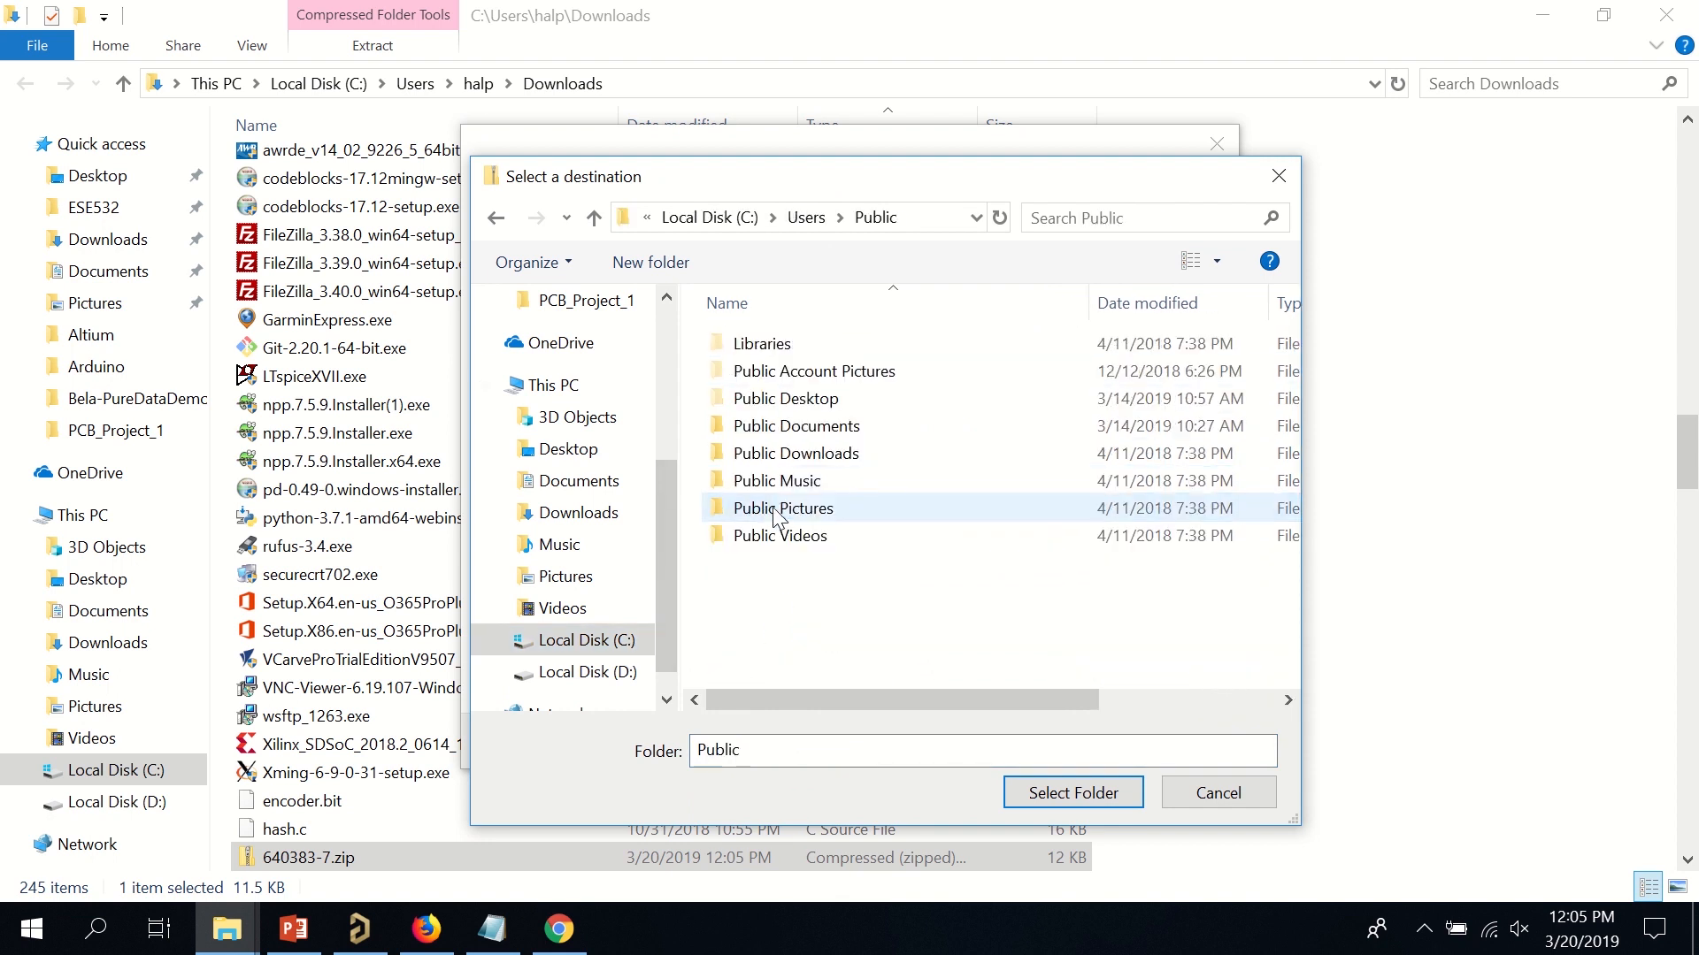
double_click(830, 428)
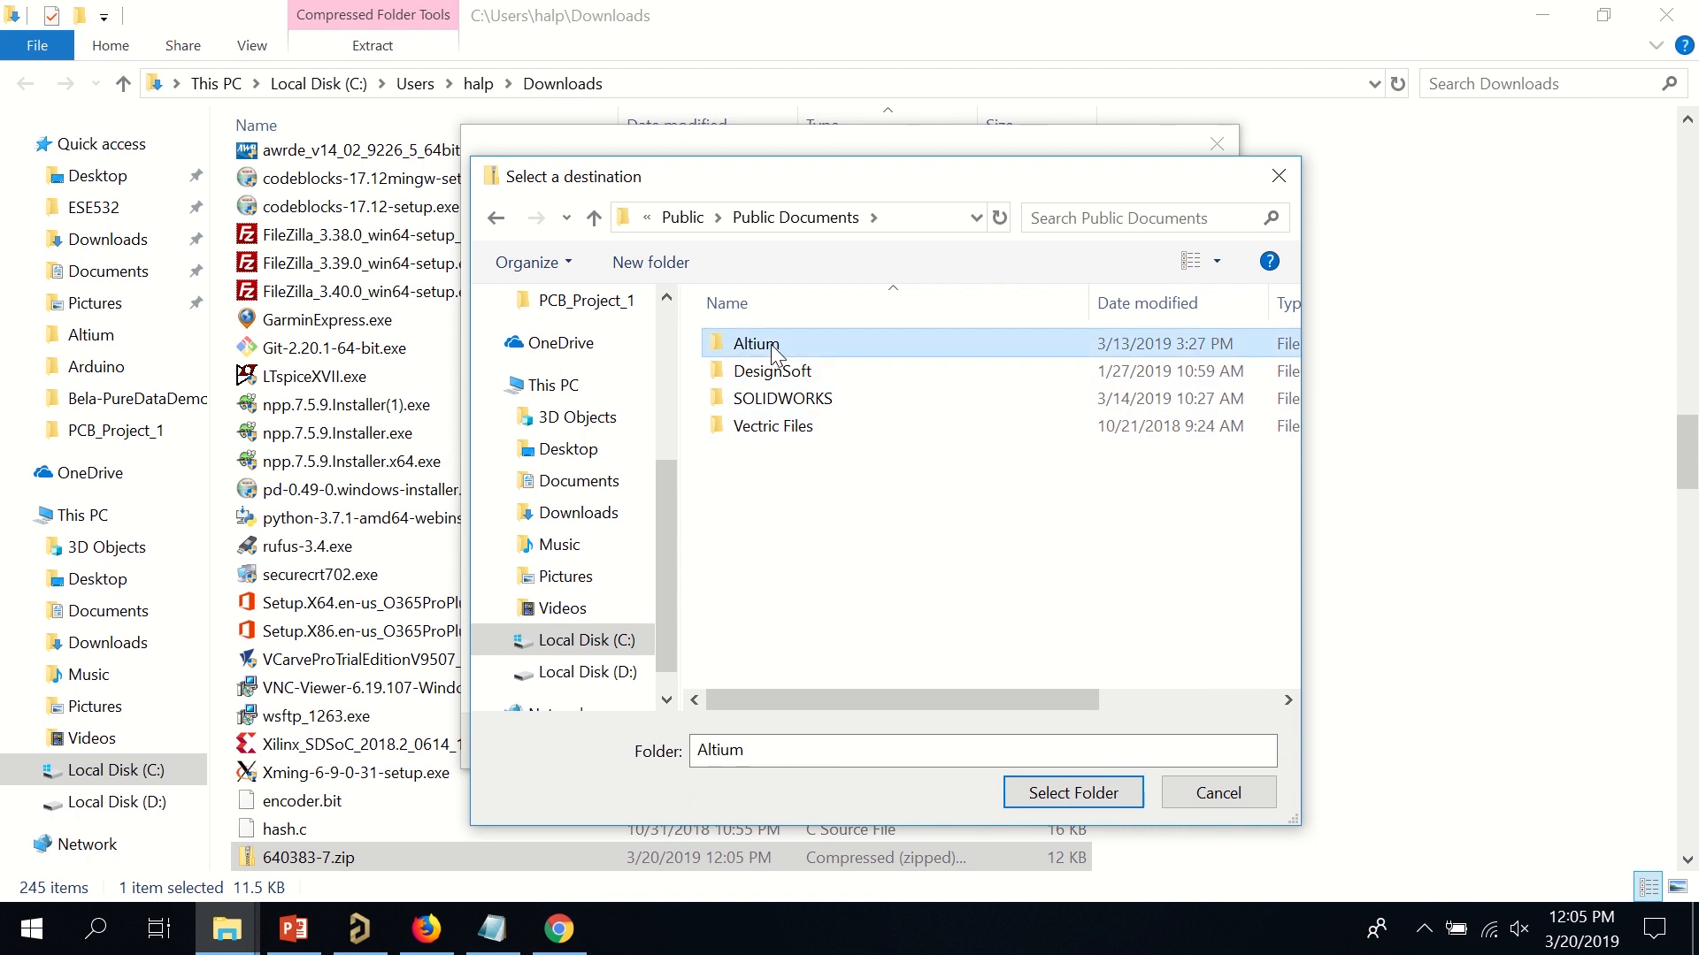
double_click(771, 343)
Extract into the Altium folder, replacing the existing how-to-import.htm.
left_click(1042, 793)
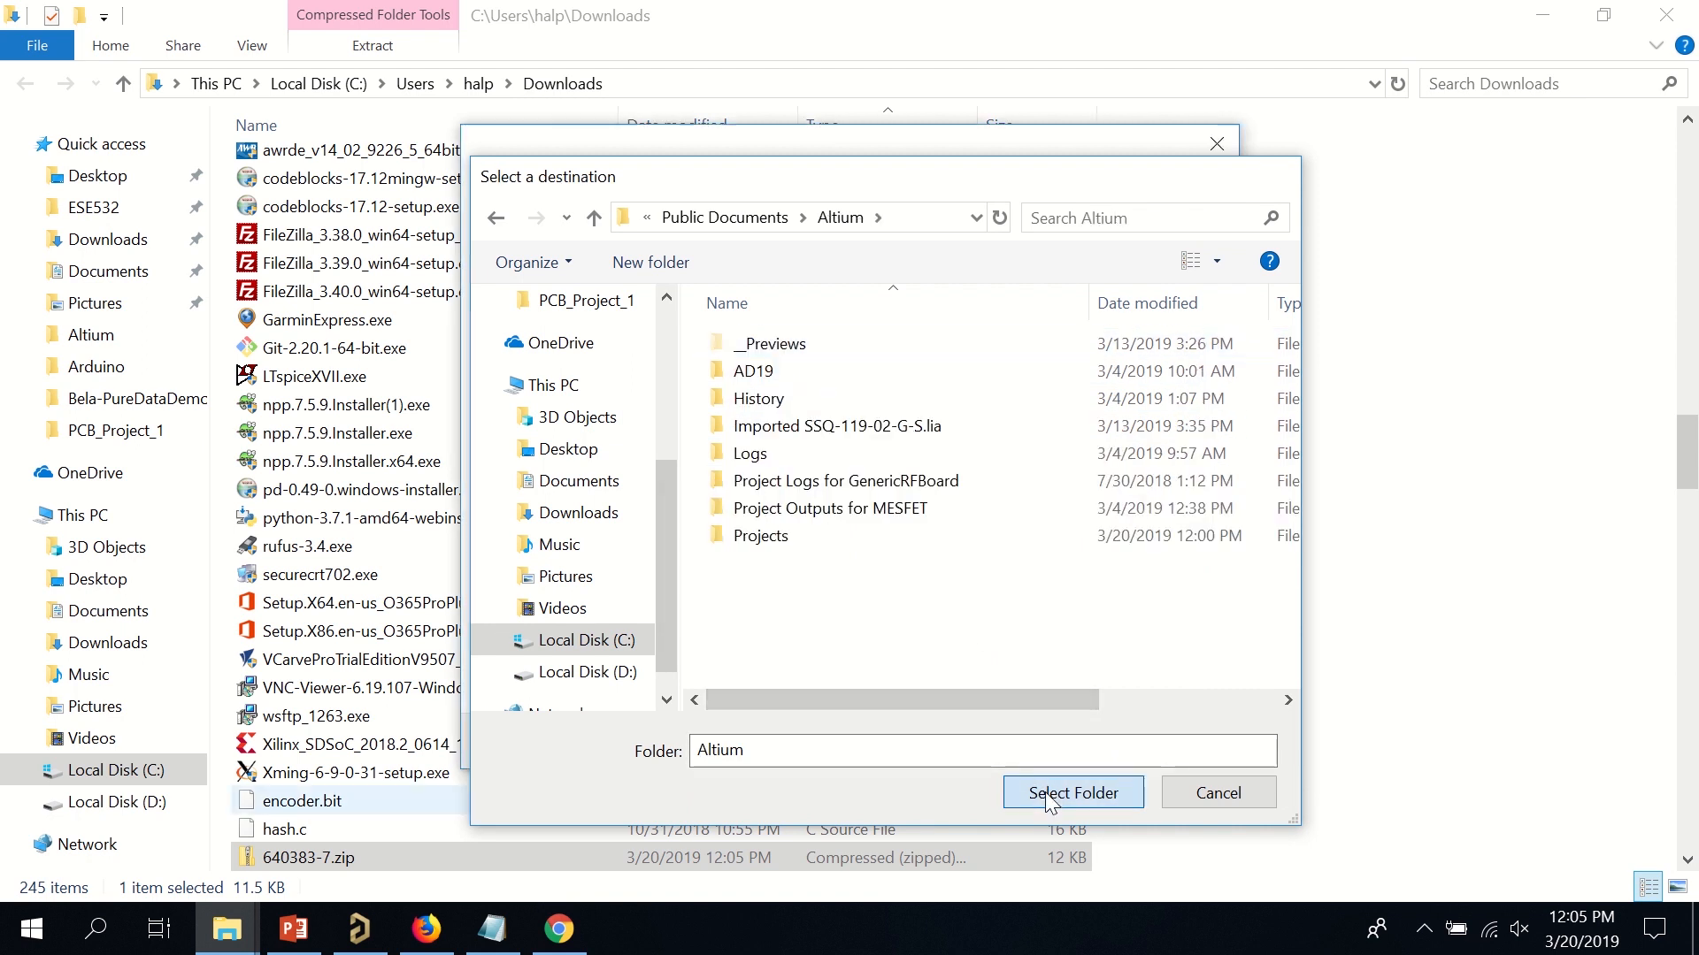
left_click(1049, 746)
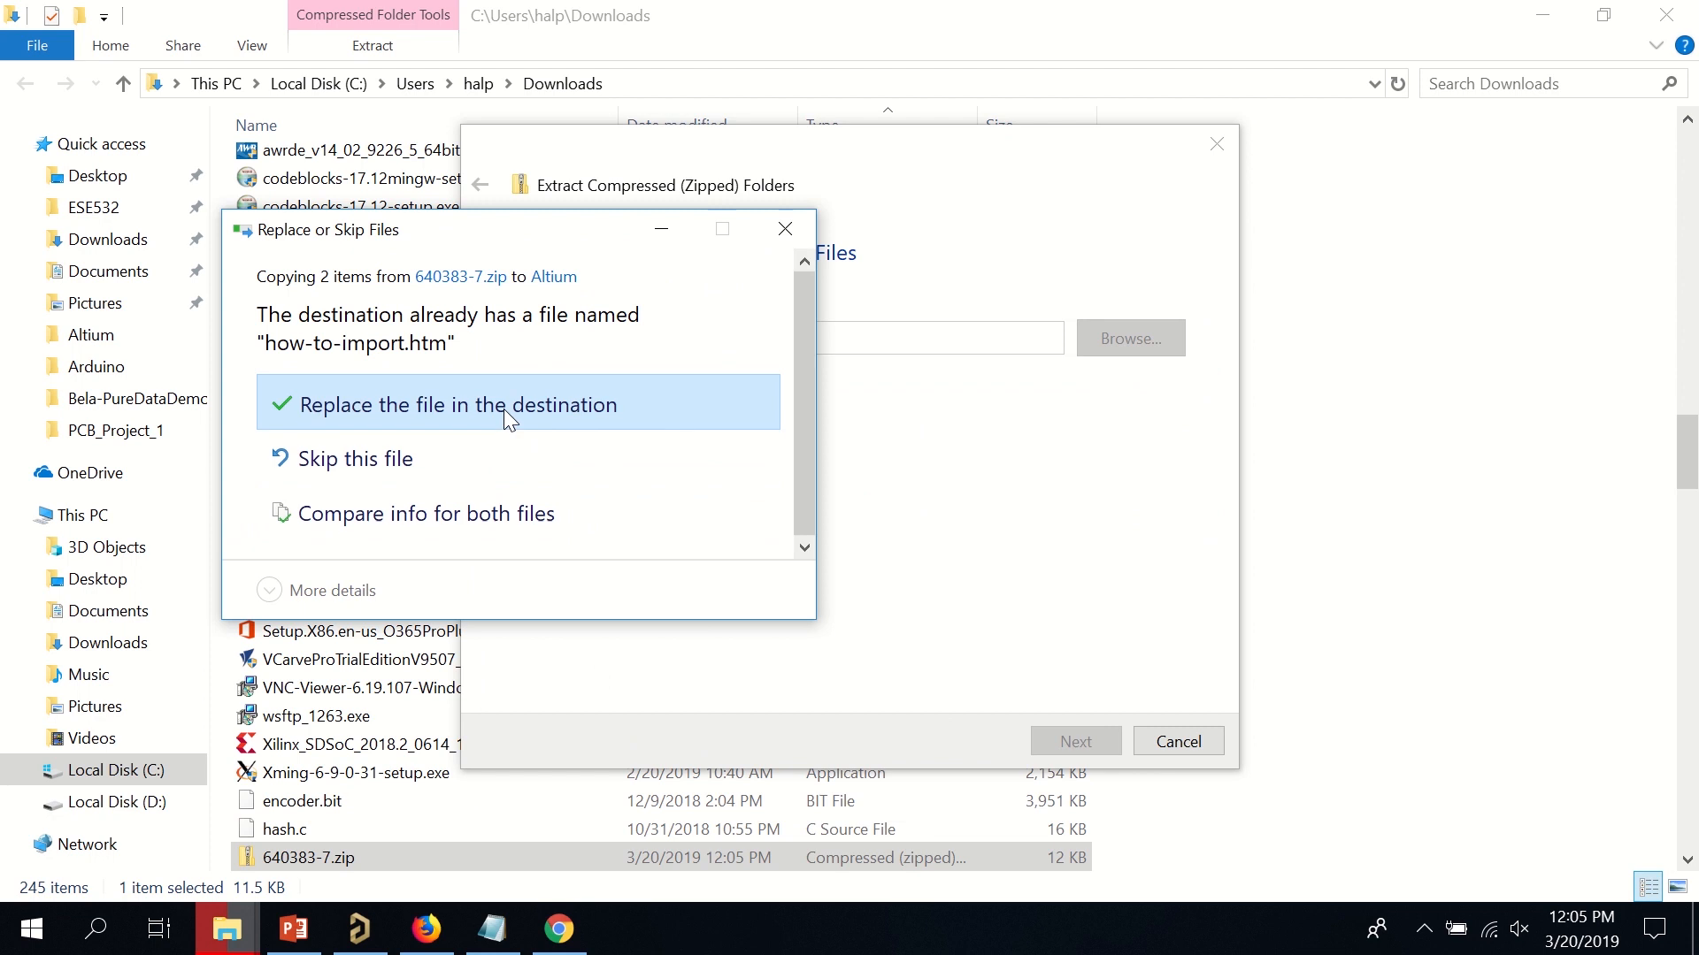
left_click(502, 410)
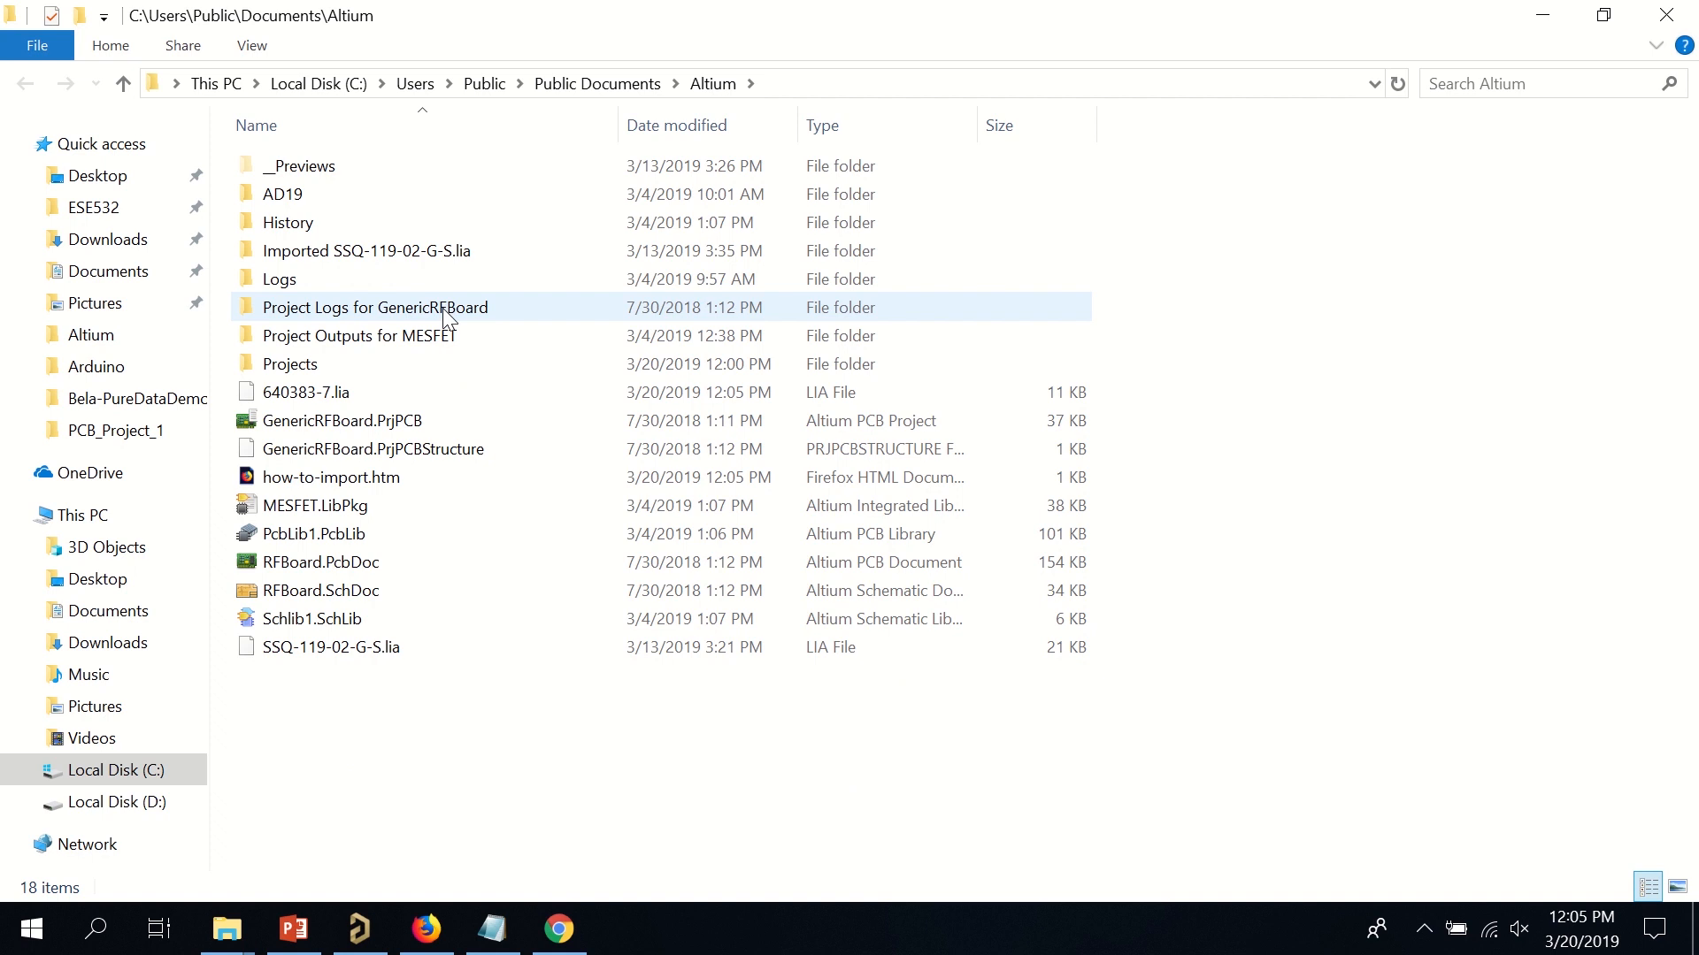
Sort by date modified, select 640383-7.lia, copy the folder path, and minimize both Explorer windows.
left_click(735, 125)
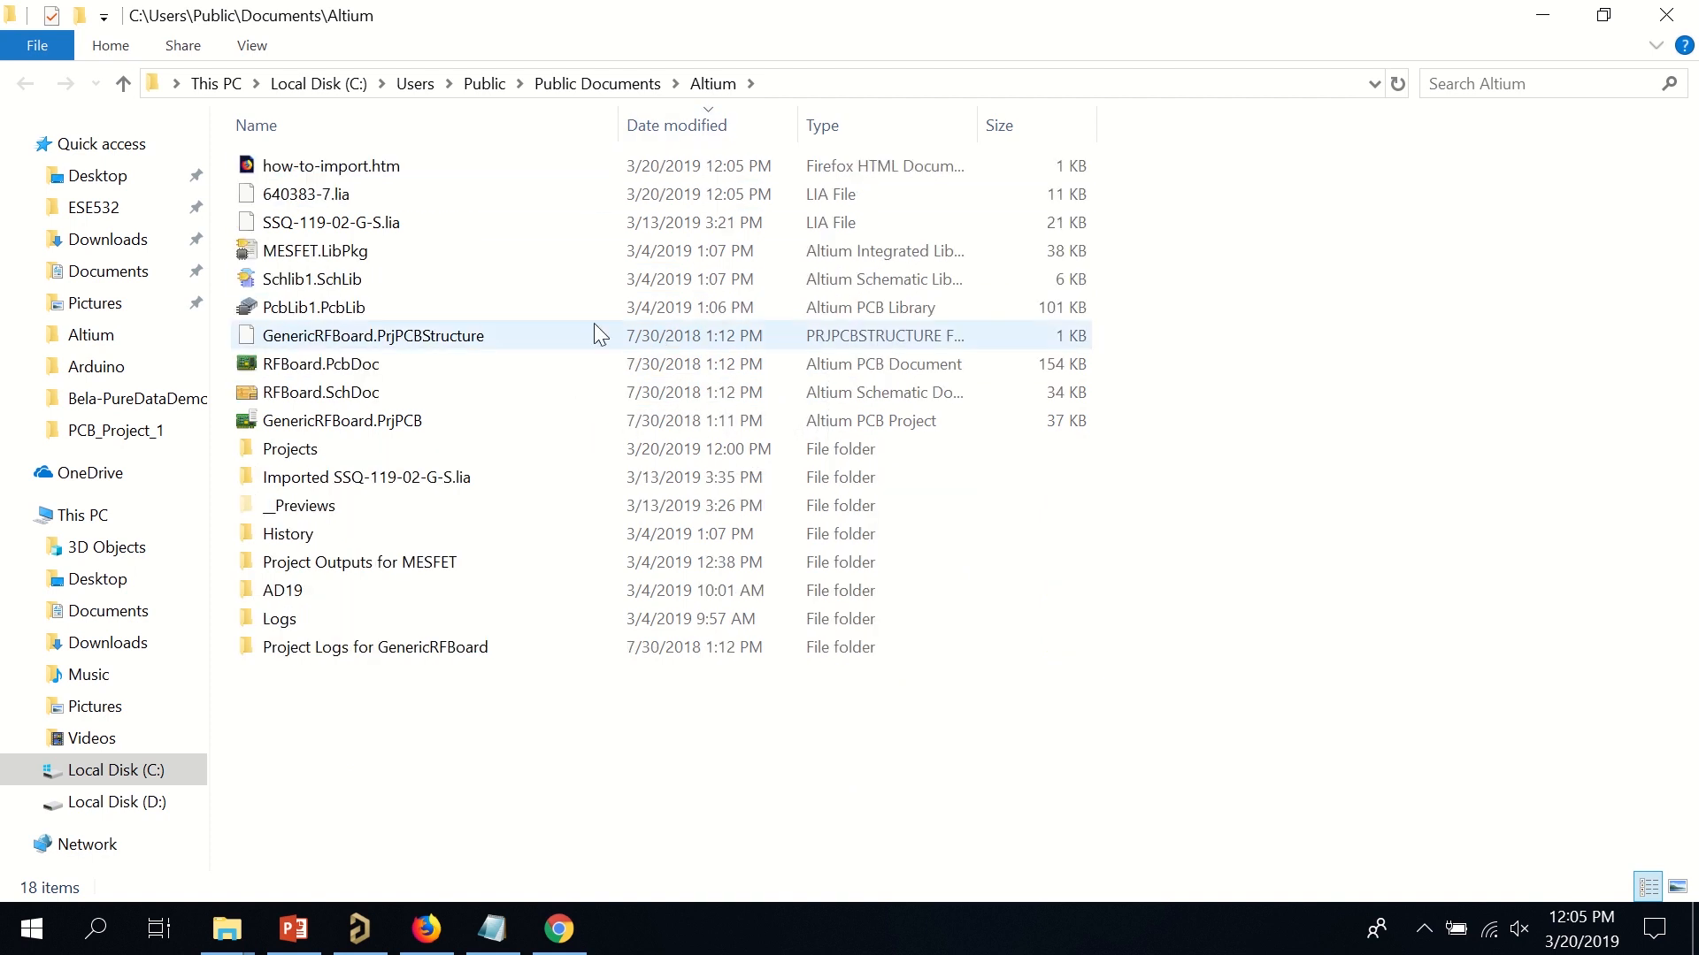
left_click(405, 177)
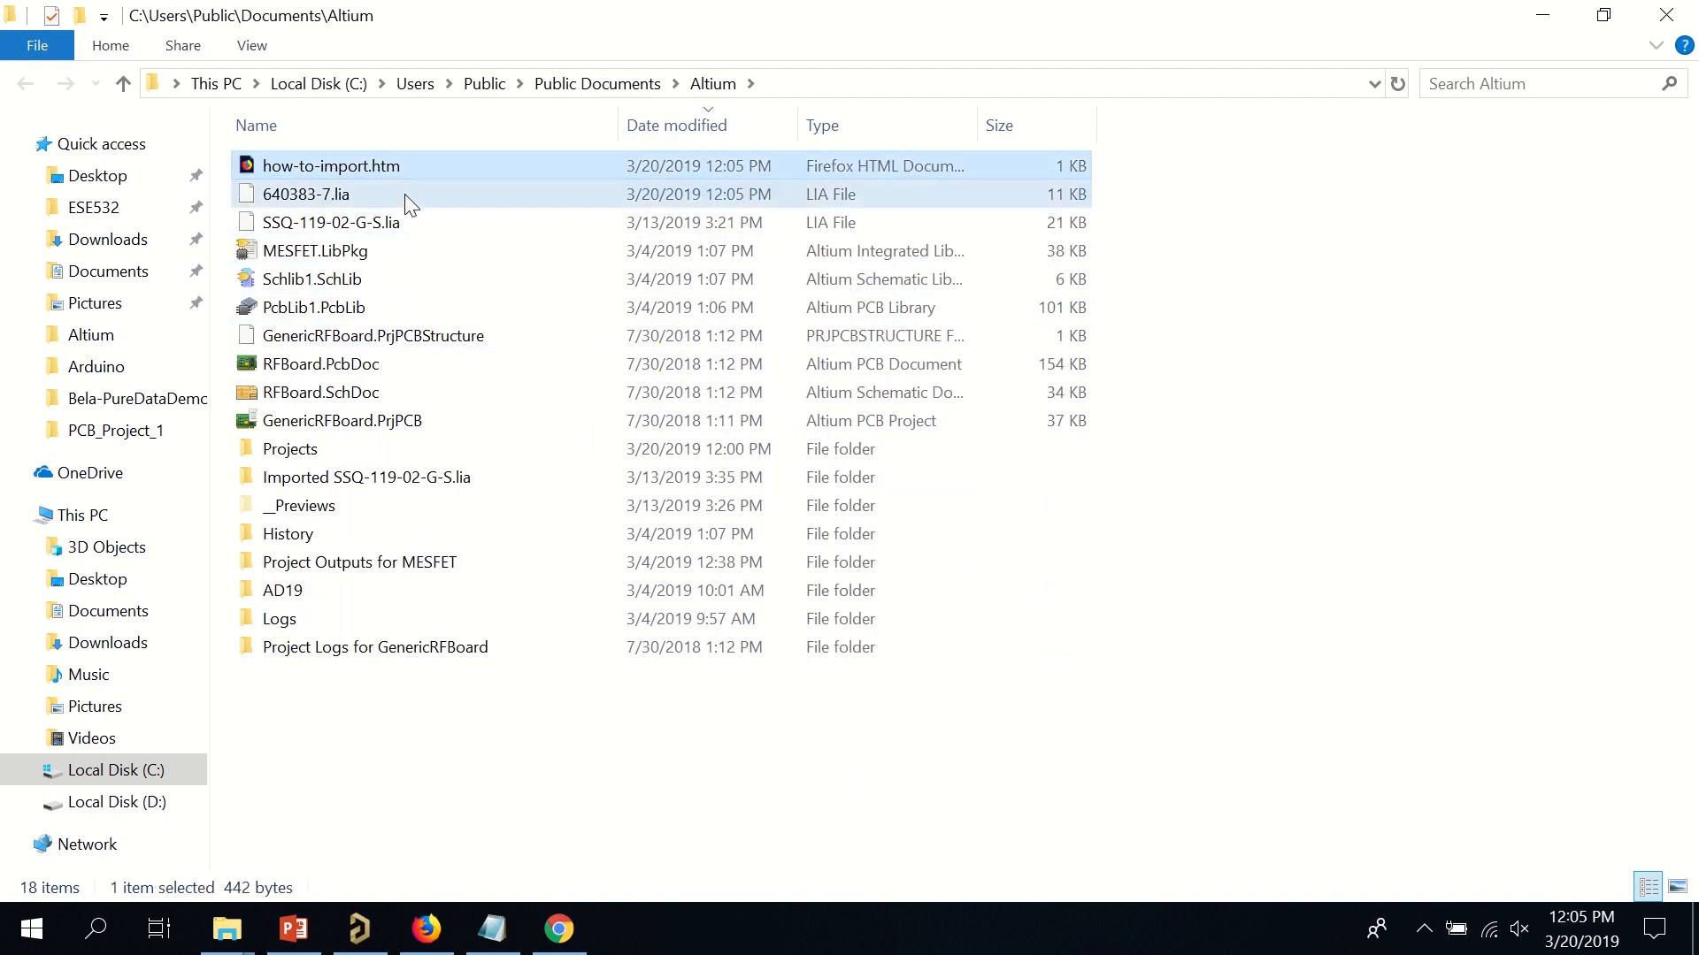
left_click(405, 194)
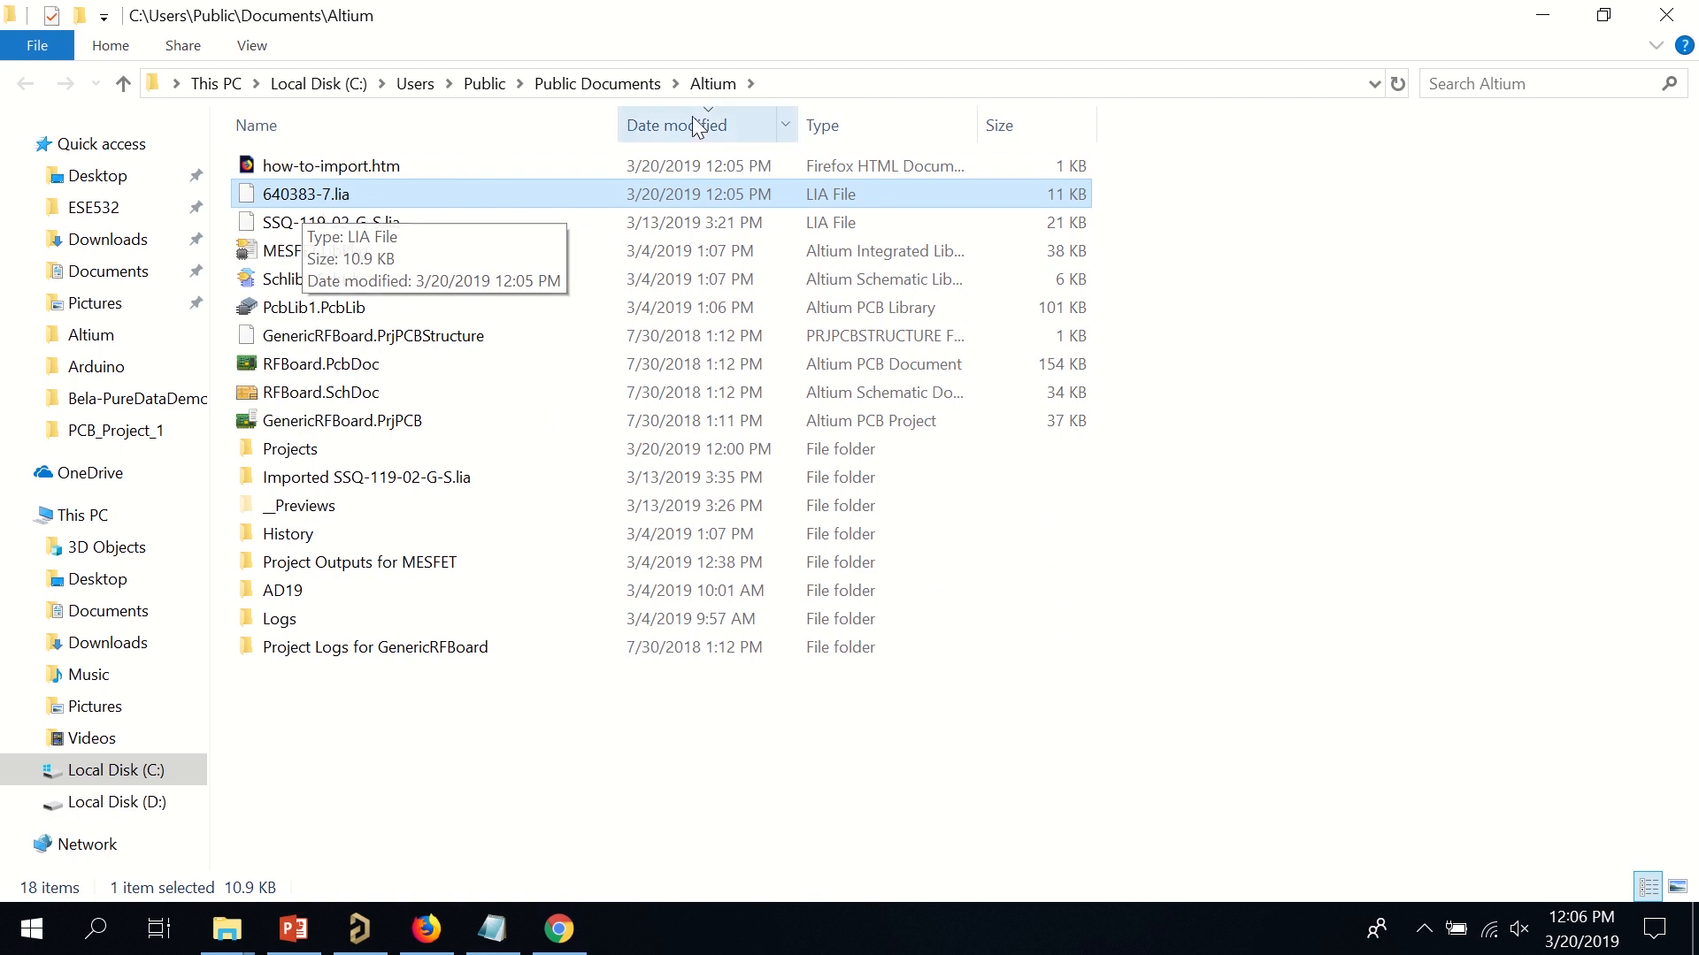
left_click(796, 83)
key("ctrl+c")
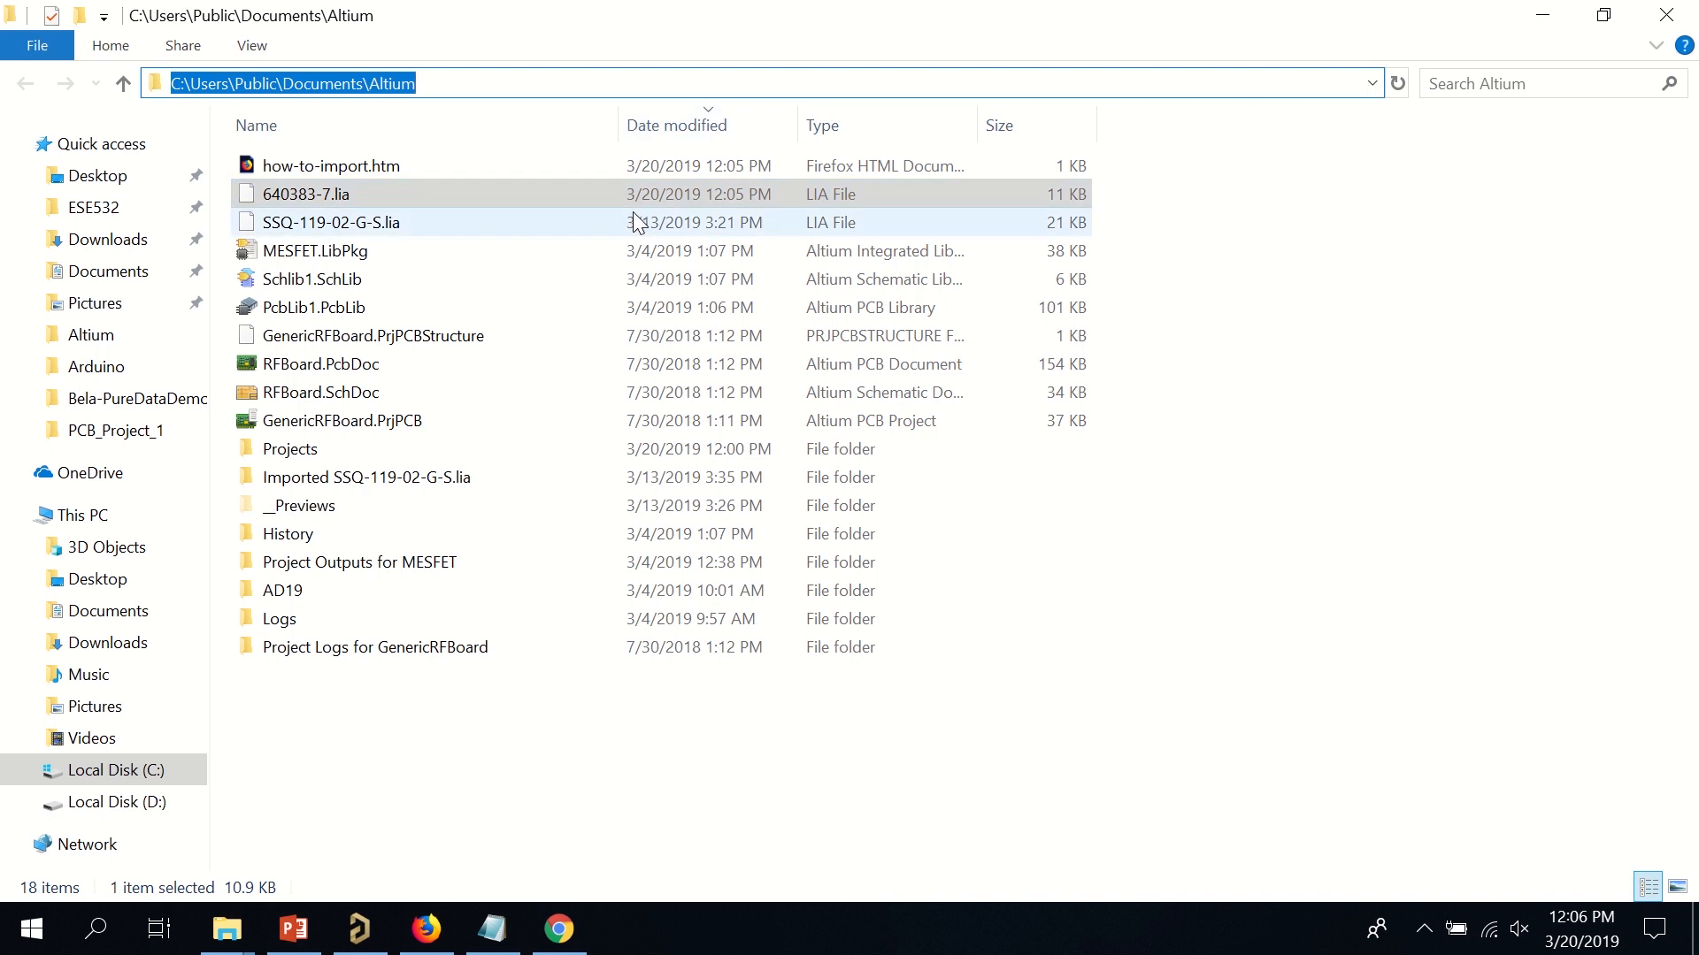
left_click(1541, 16)
left_click(1540, 16)
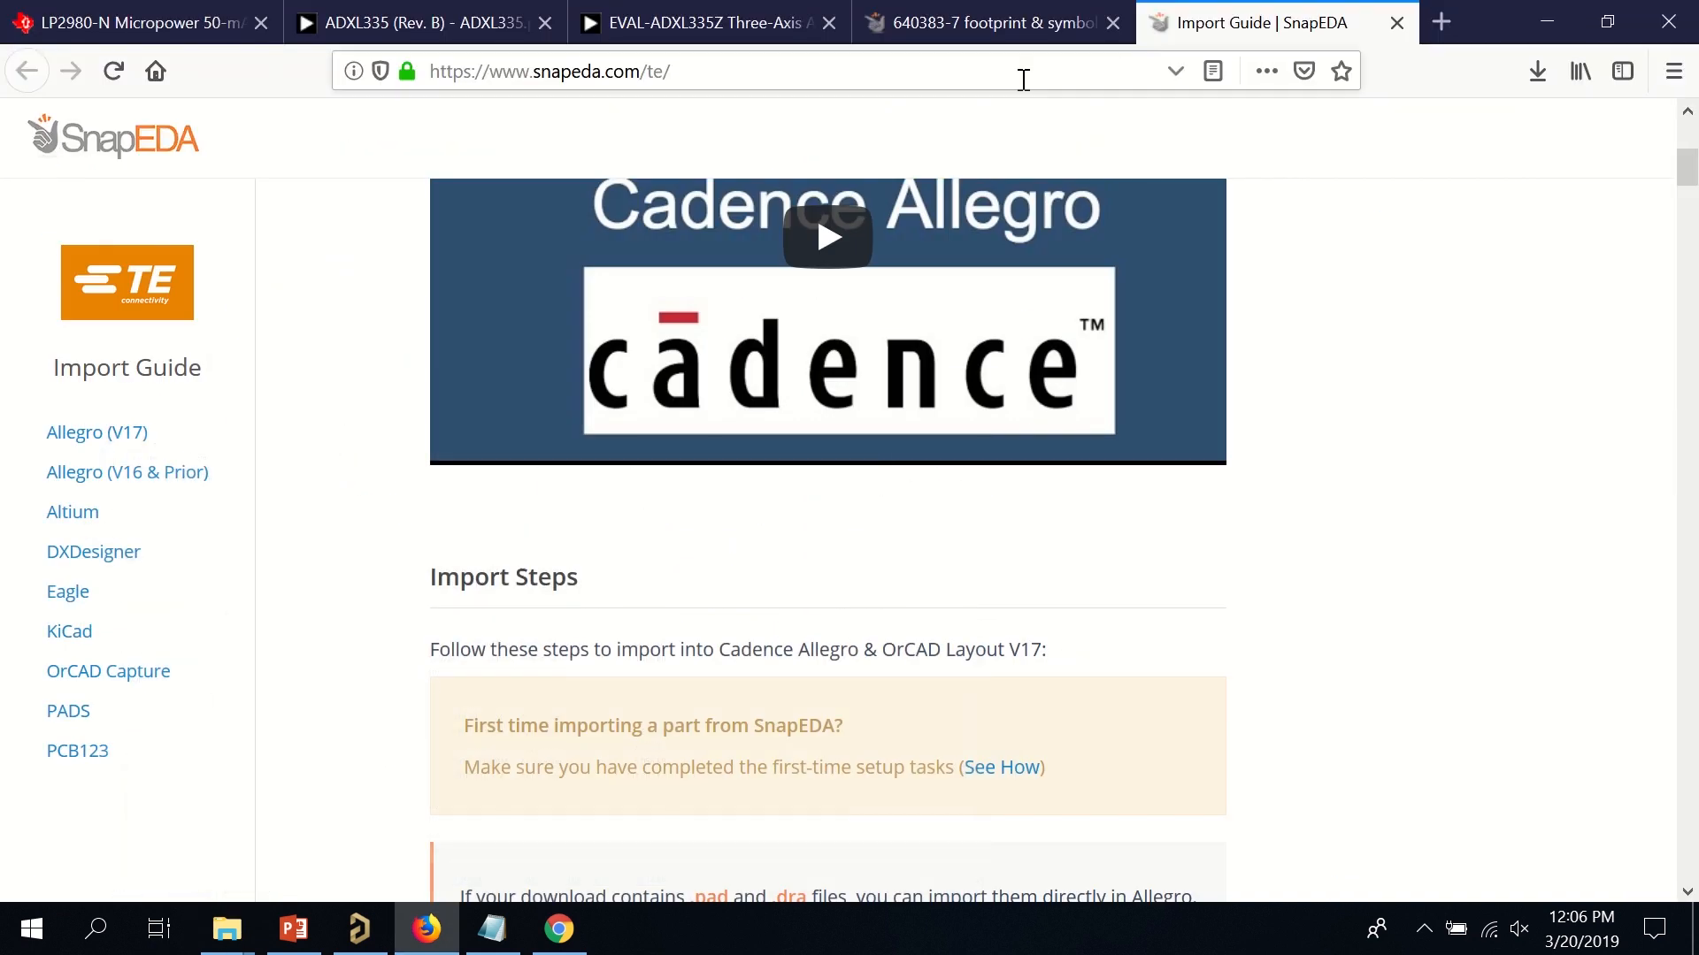
Start the Import Wizard with P-CAD Designs and Libraries Files as the import type.
left_click(360, 925)
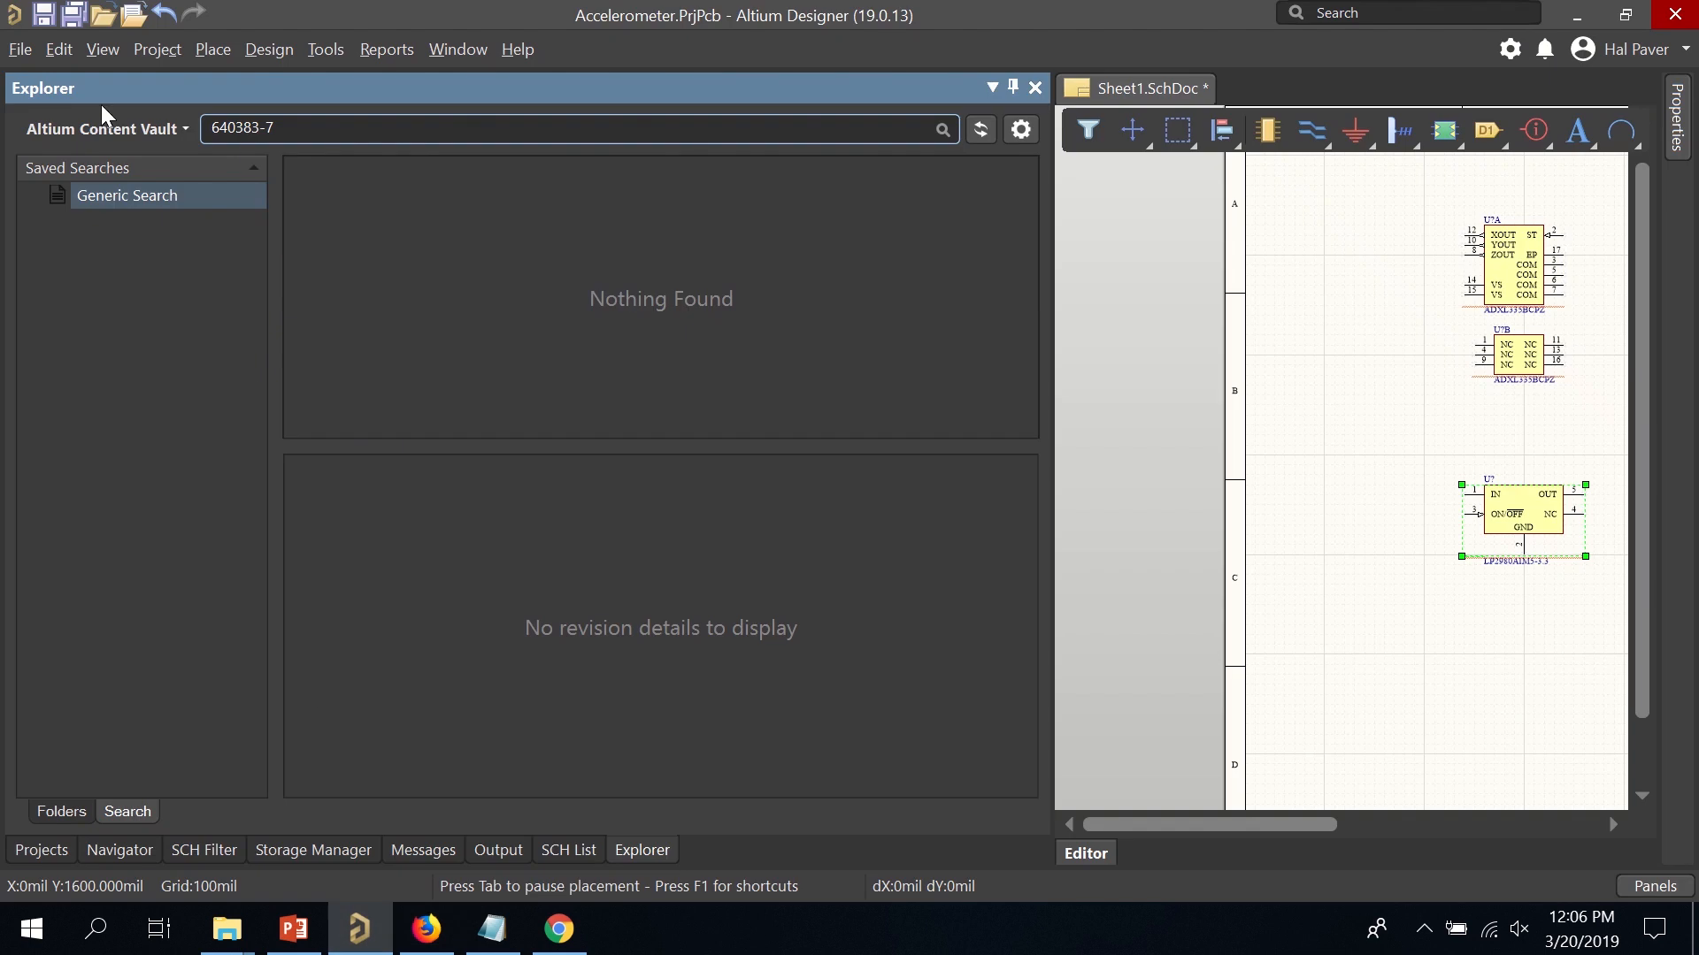
left_click(29, 49)
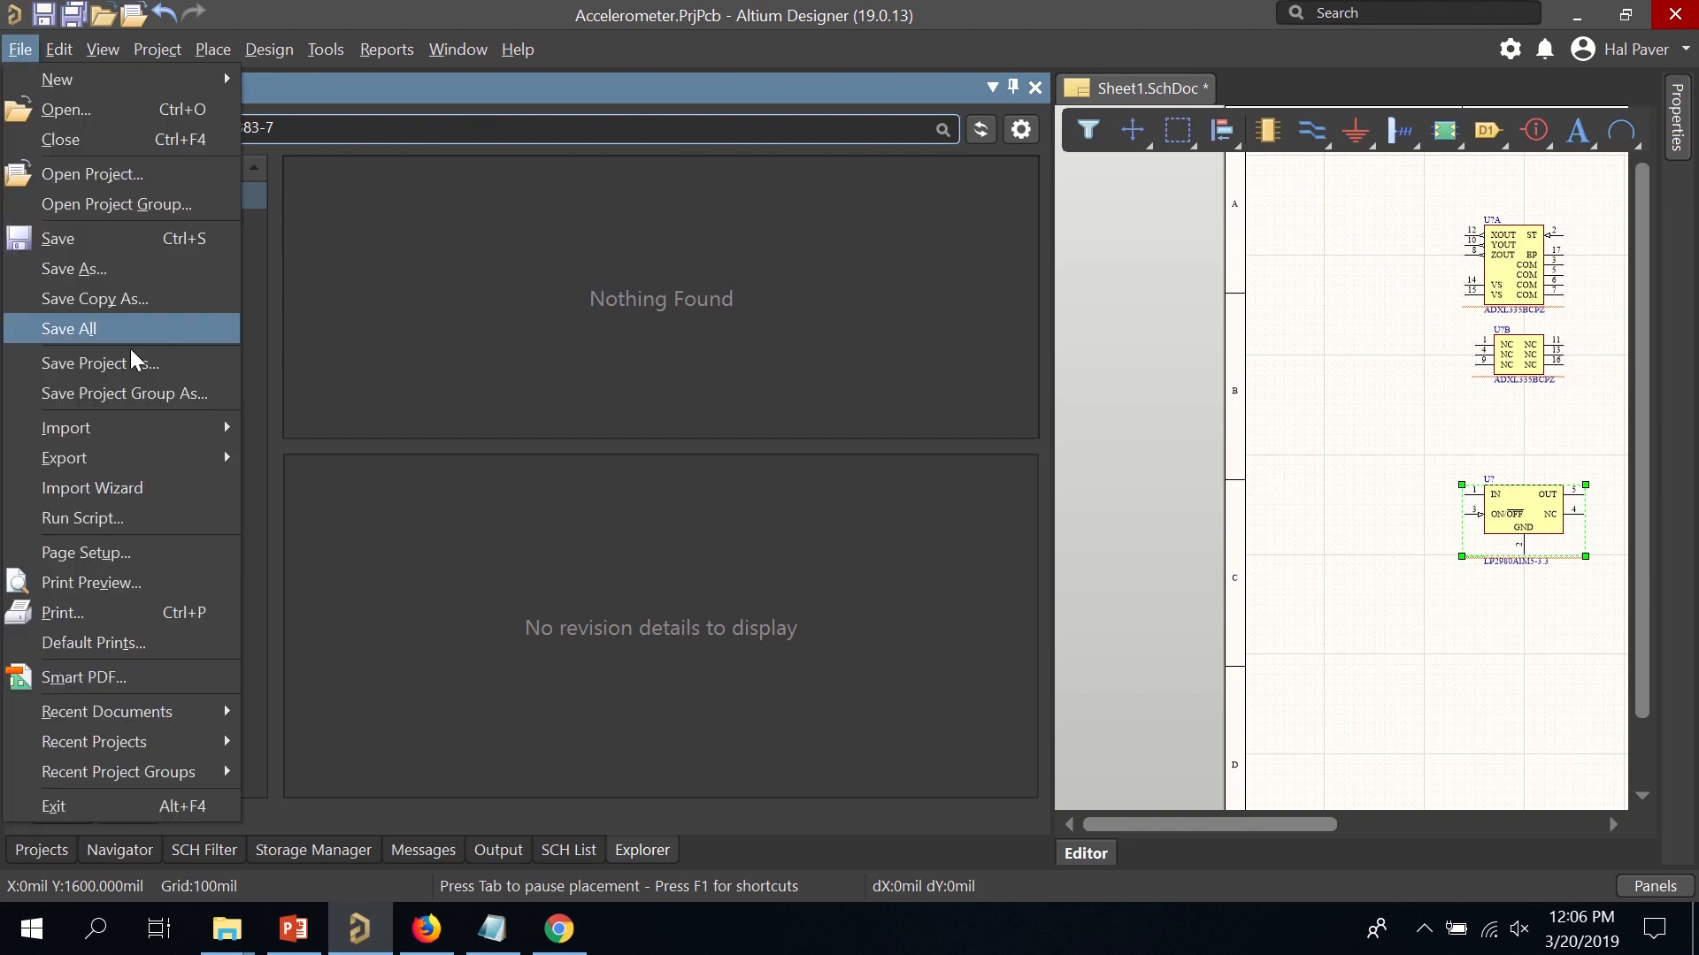
left_click(148, 488)
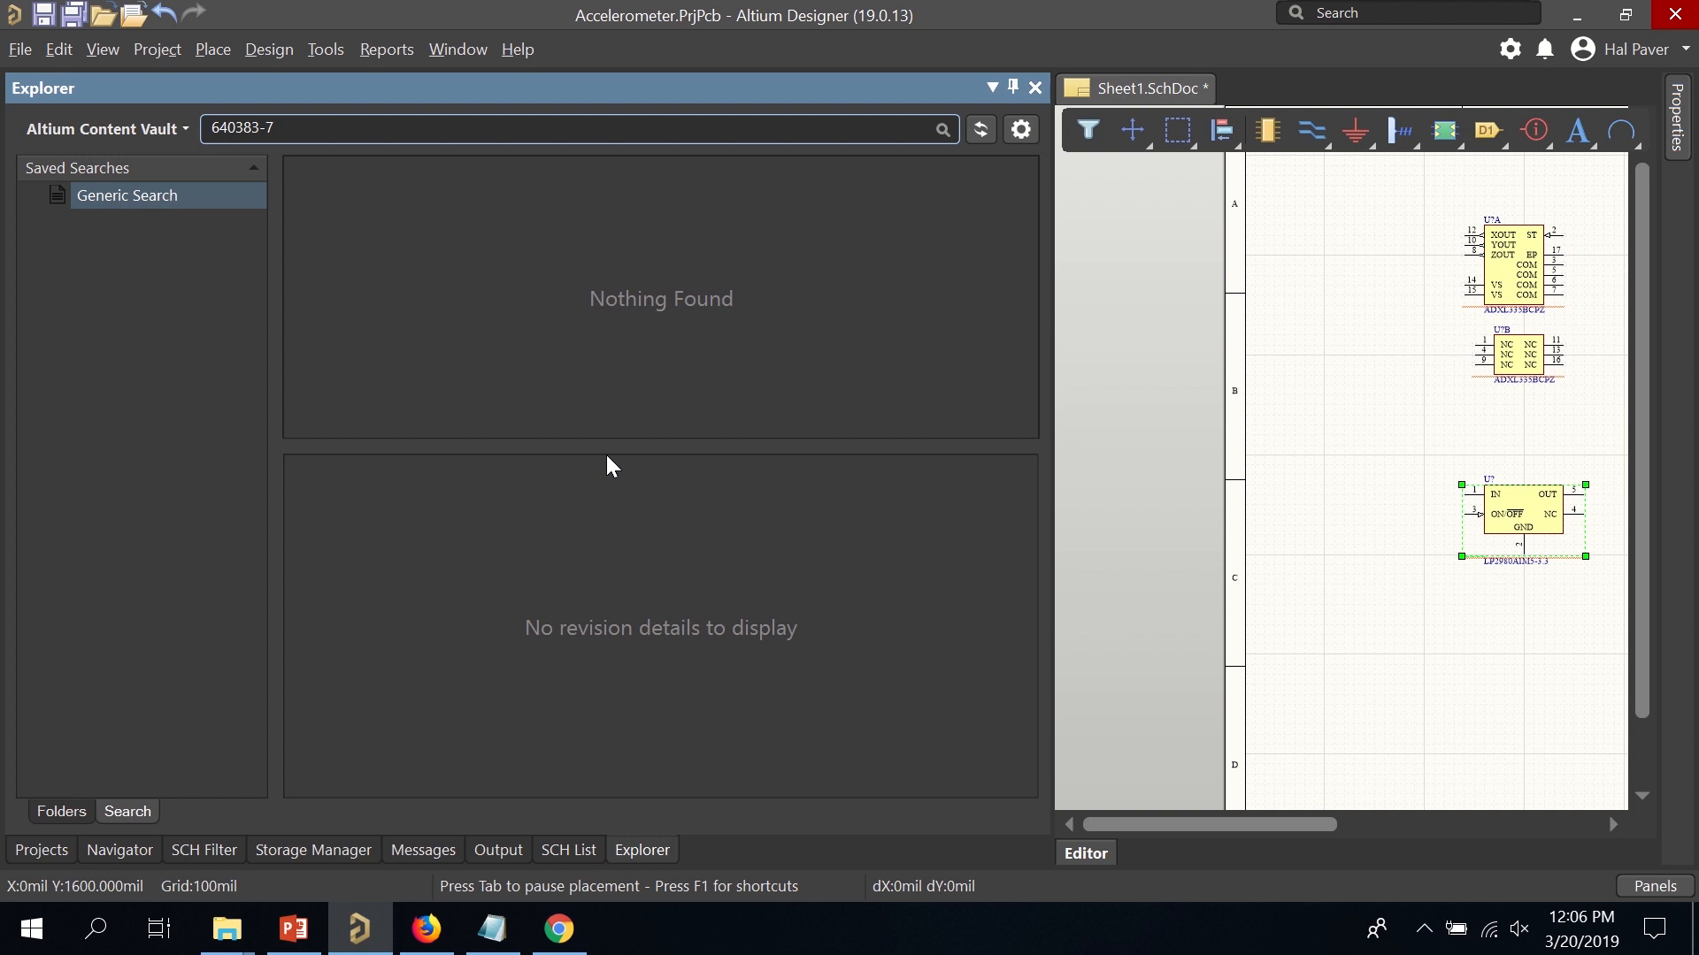
left_click(1097, 750)
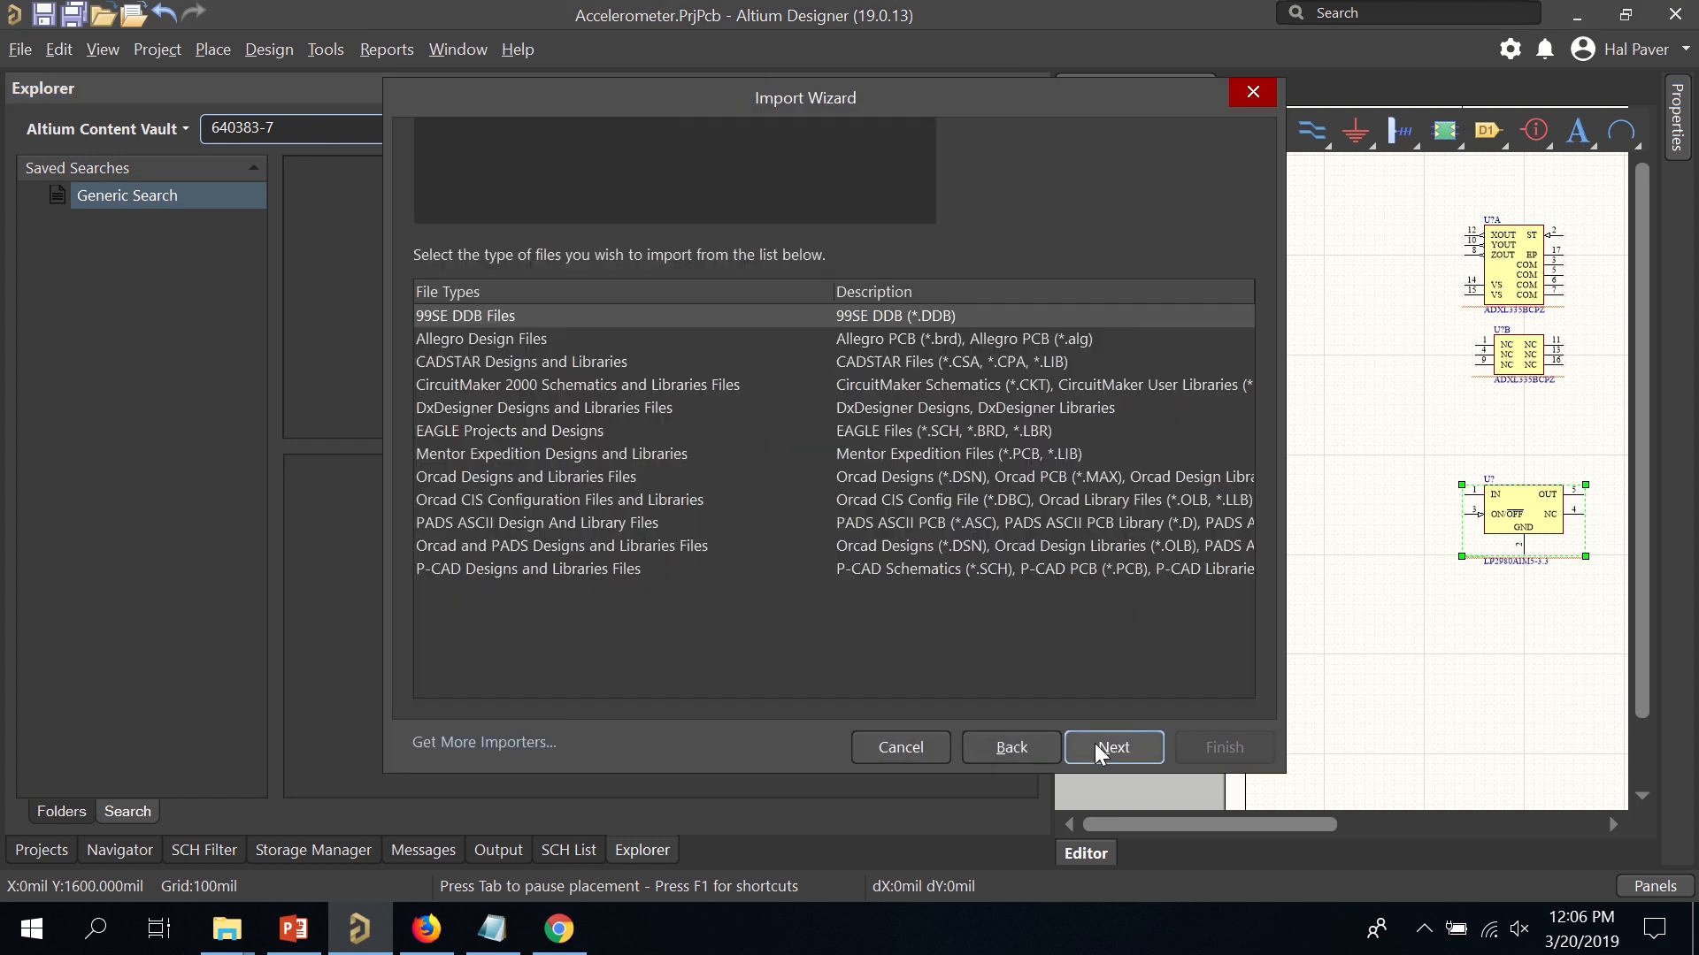
left_click(591, 571)
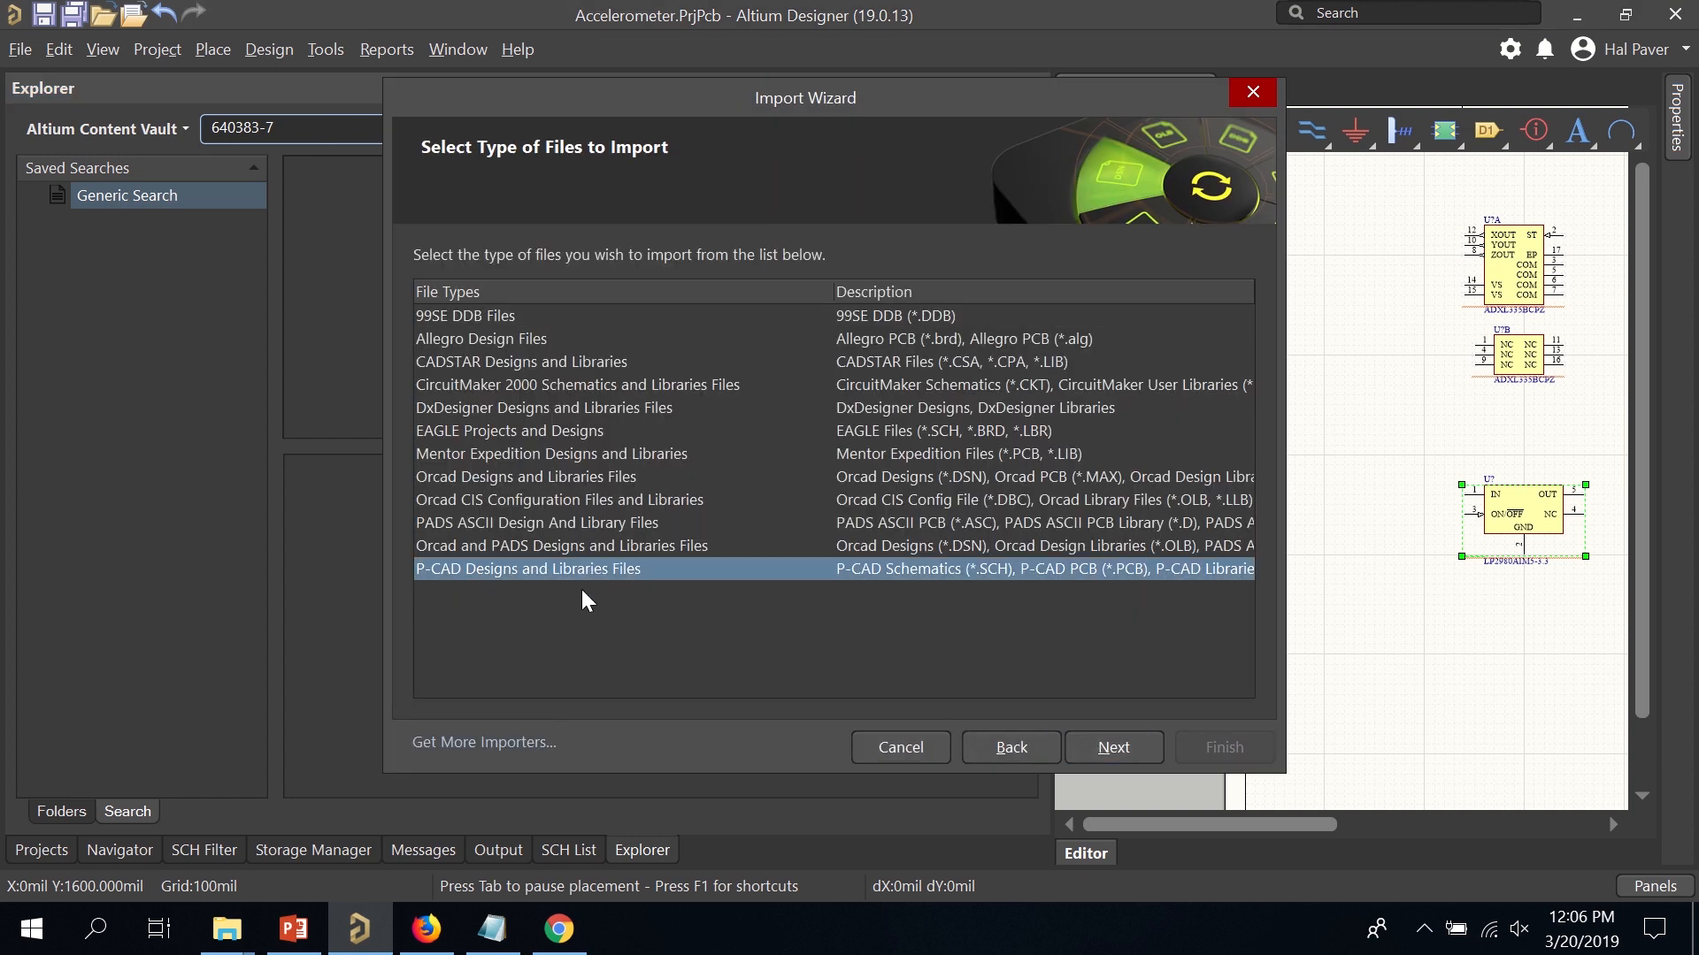
left_click(1102, 745)
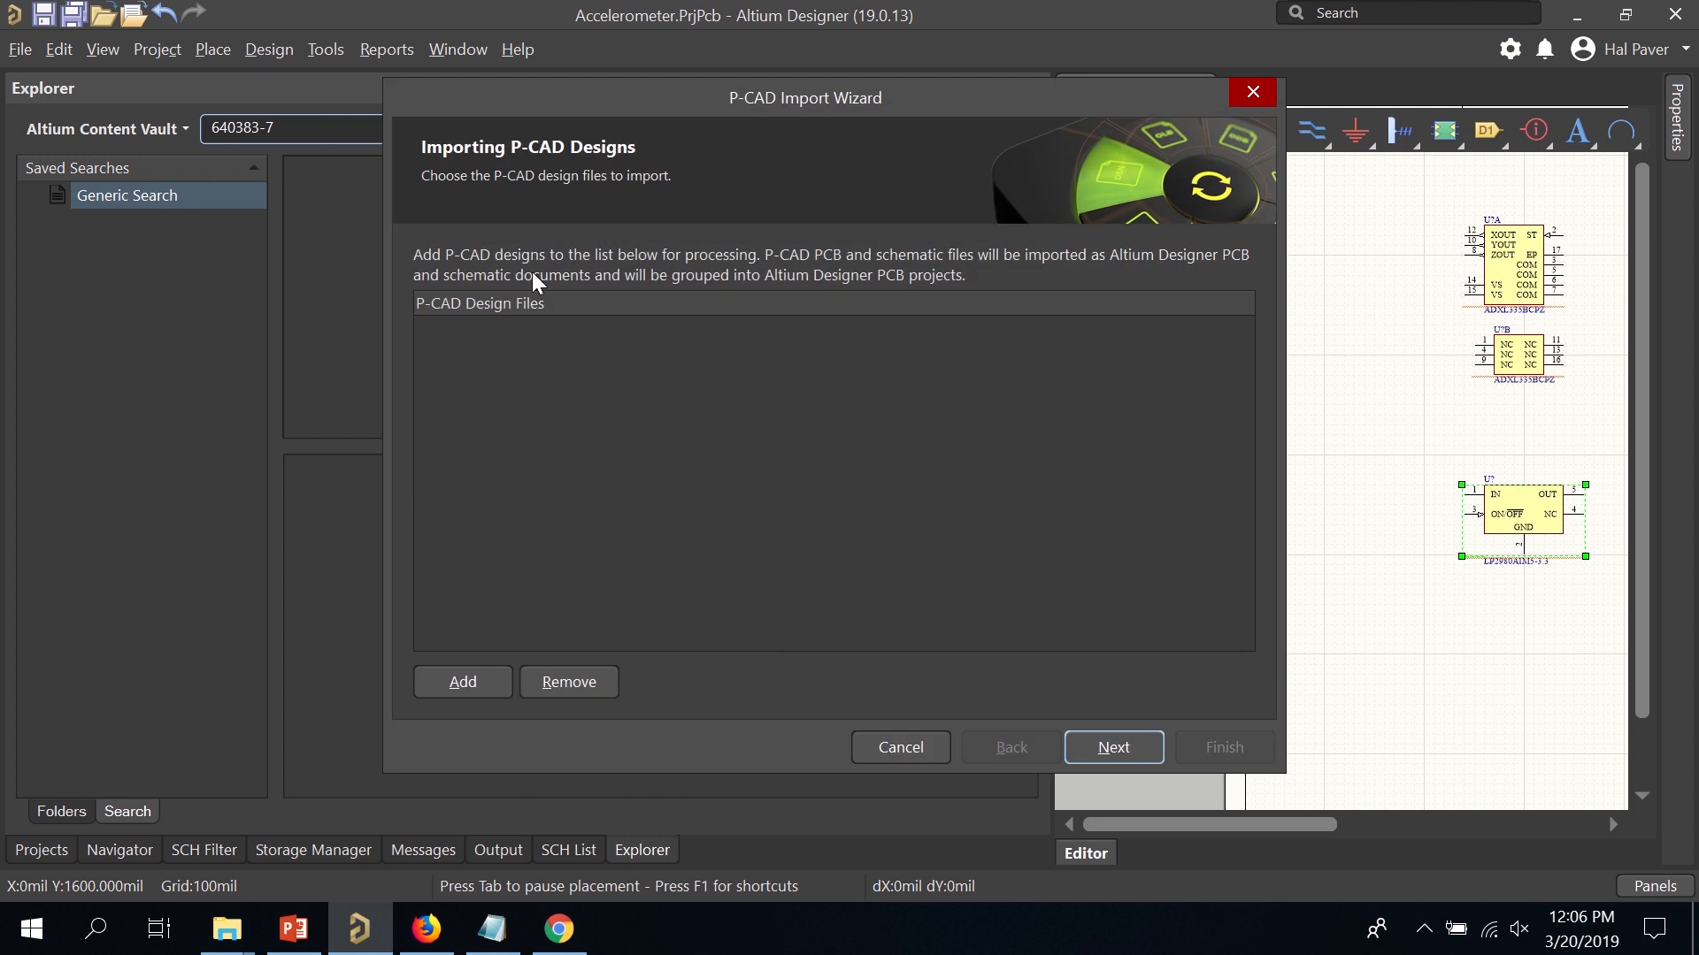
left_click(1118, 745)
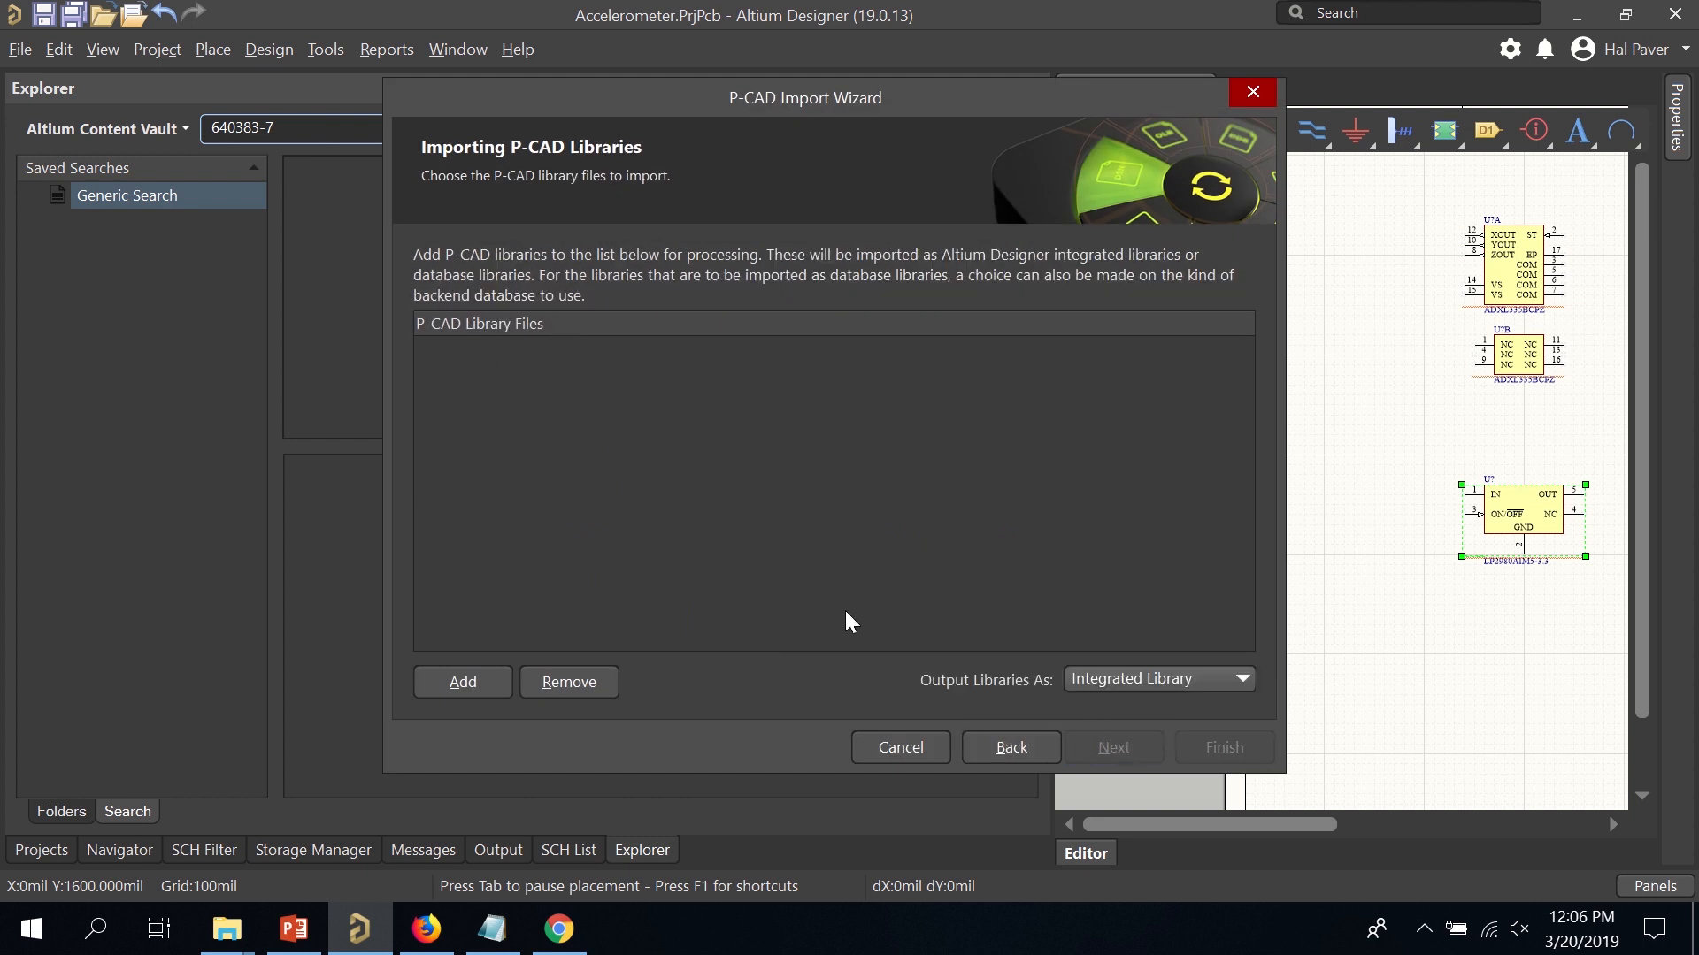
Add 640383-7.lia from the pasted Public Documents Altium folder path.
left_click(472, 672)
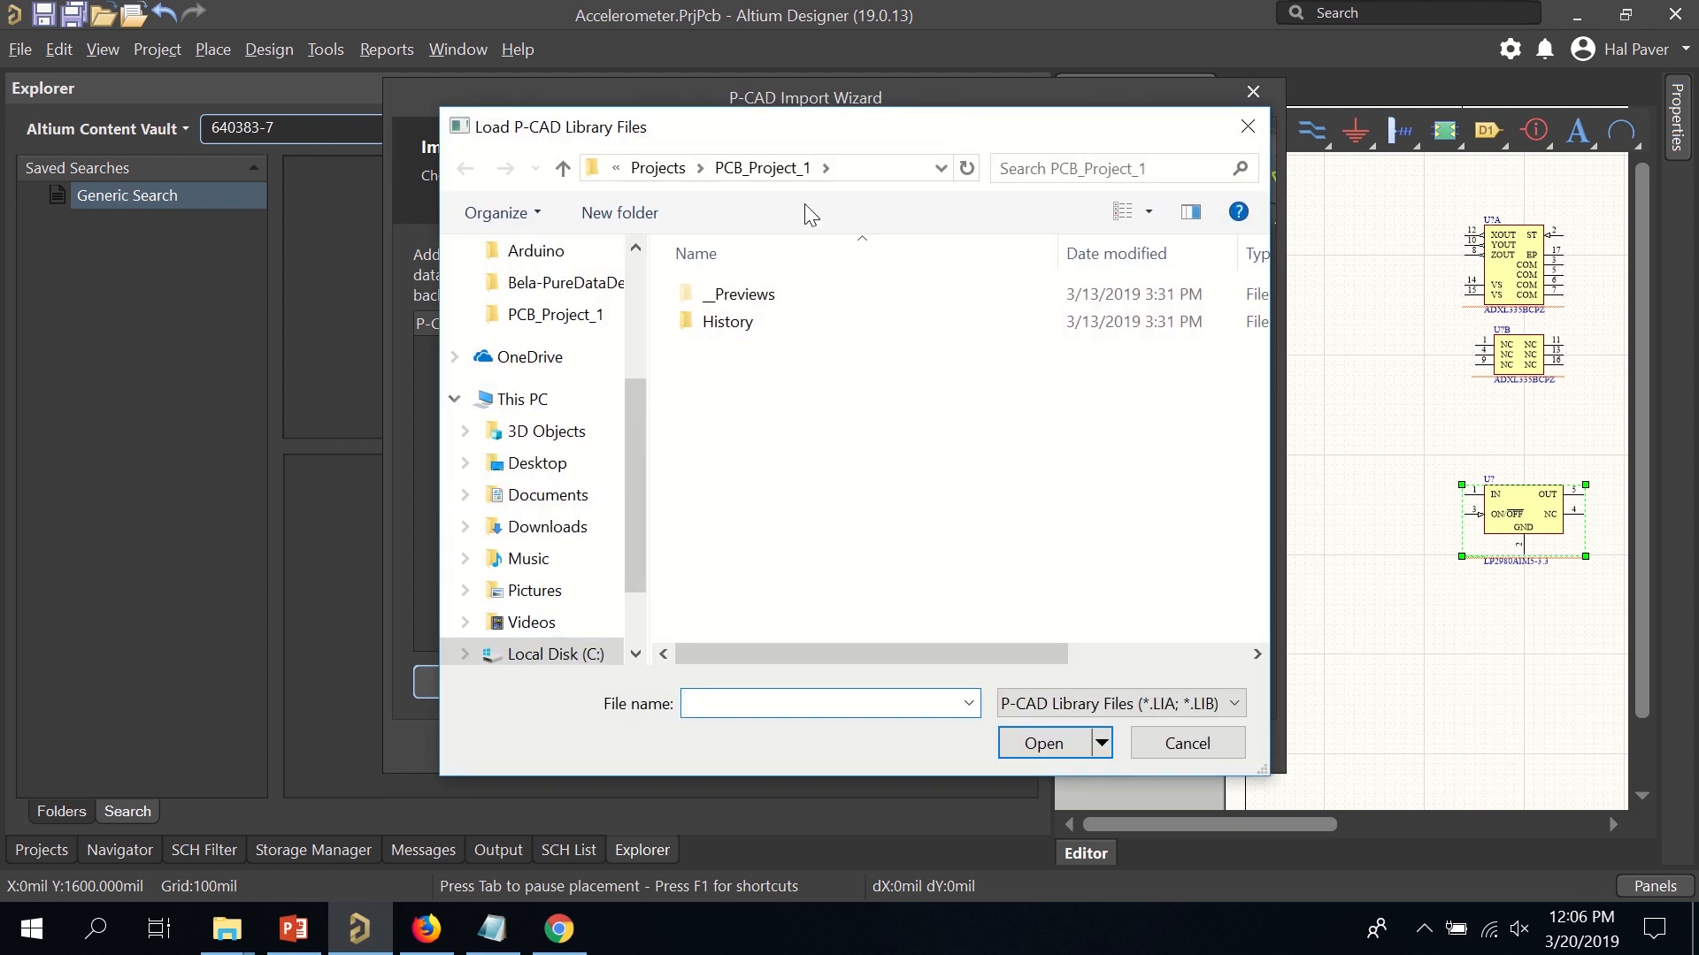
left_click(885, 170)
key("ctrl+v")
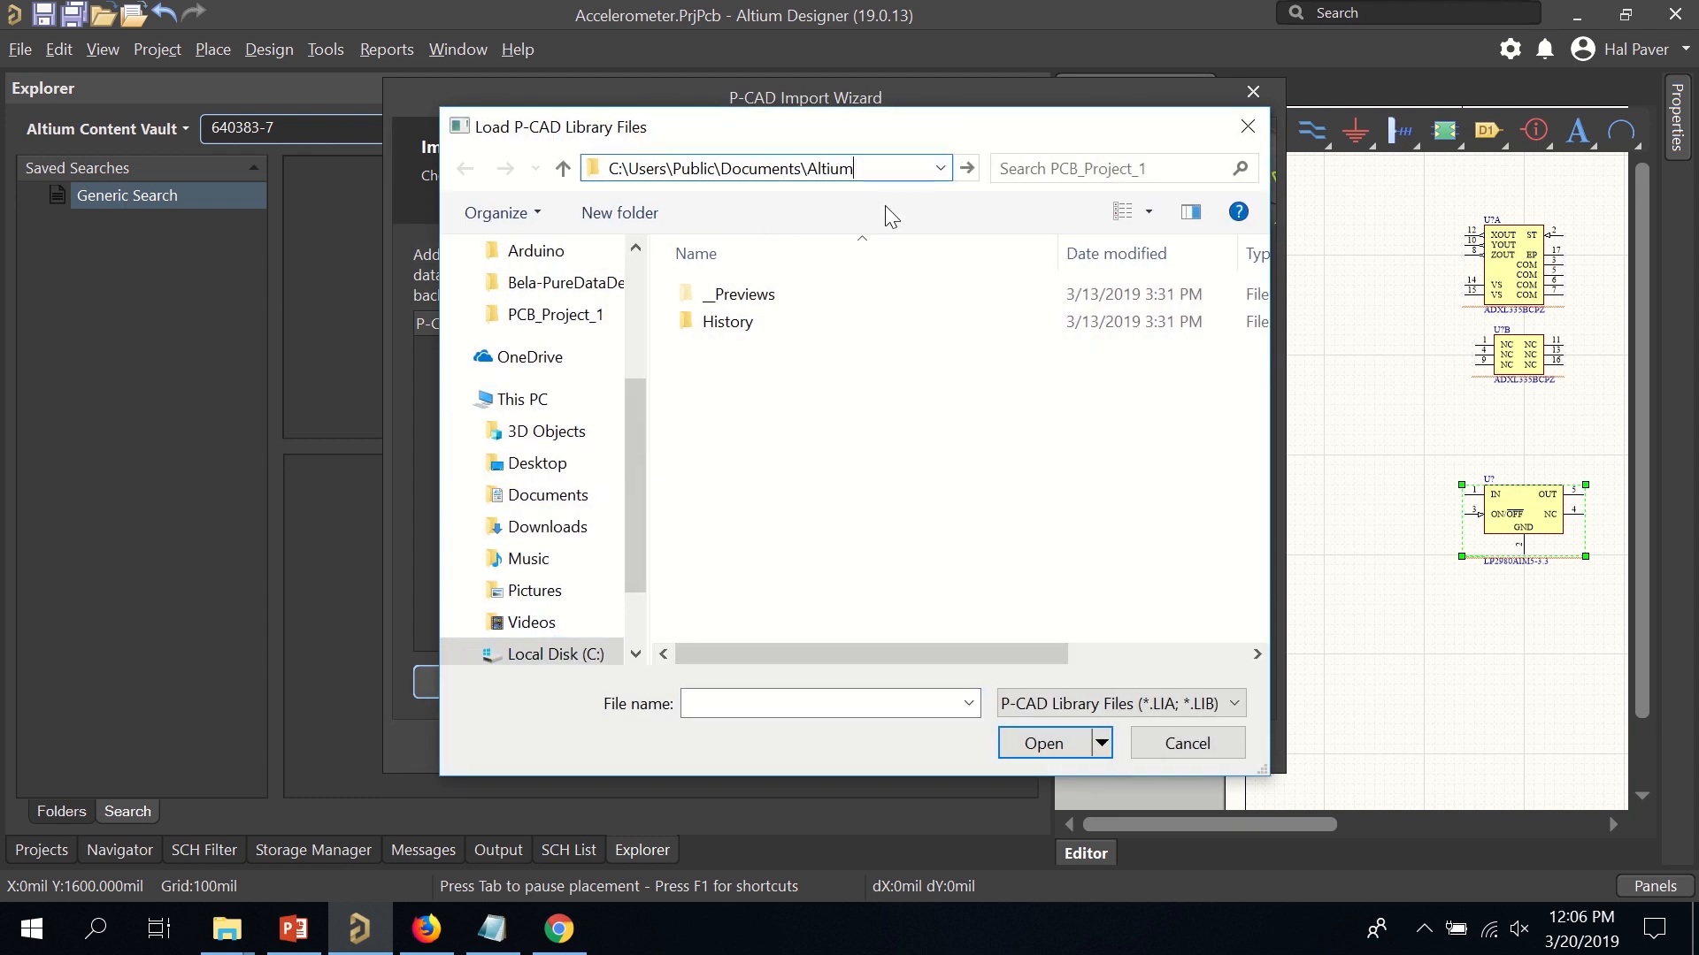
key("Return")
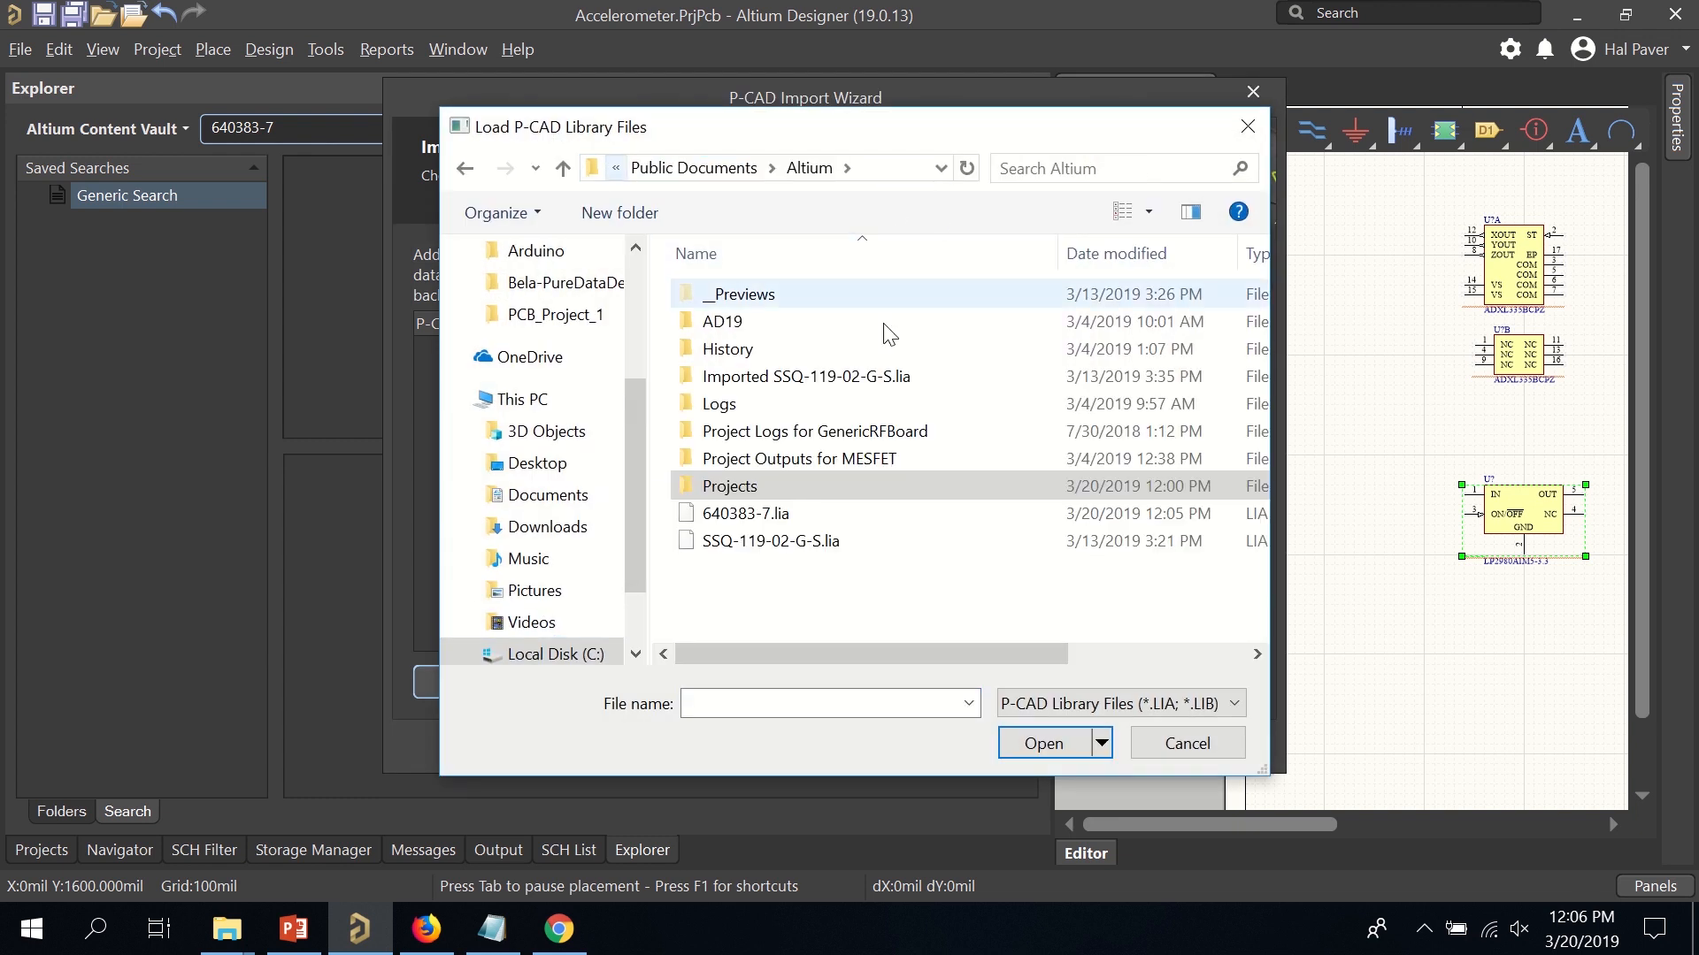
double_click(766, 516)
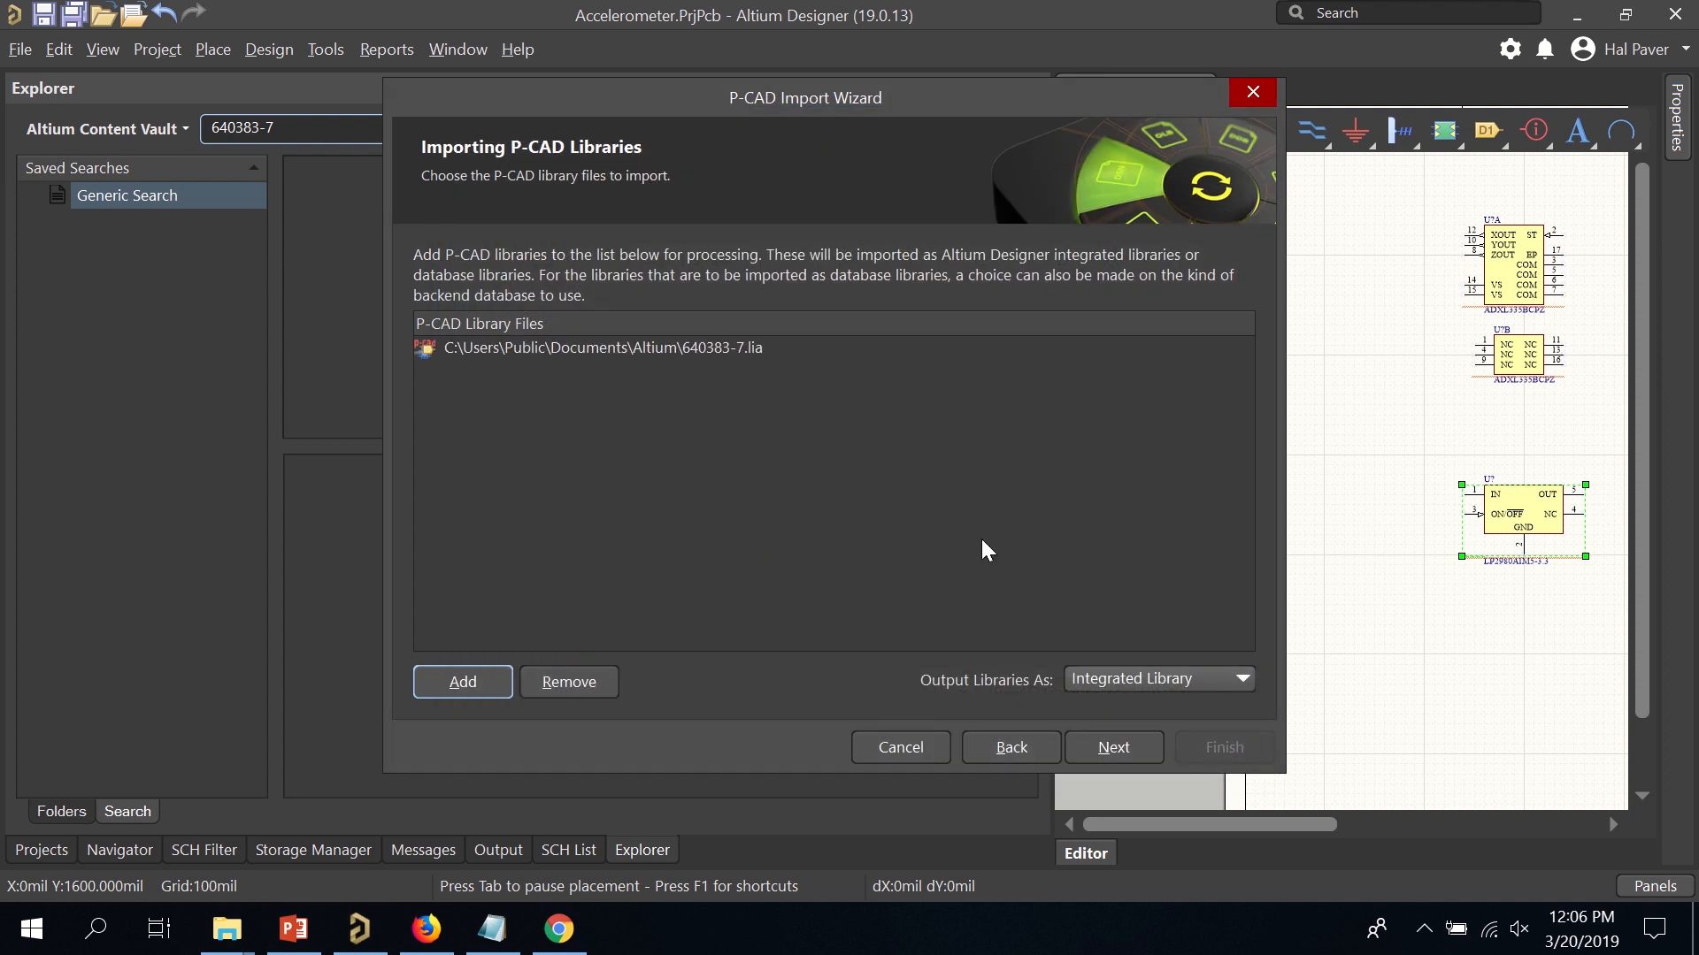
Accept default naming, reporting and layer mappings, and finish importing into an integrated library.
left_click(1106, 747)
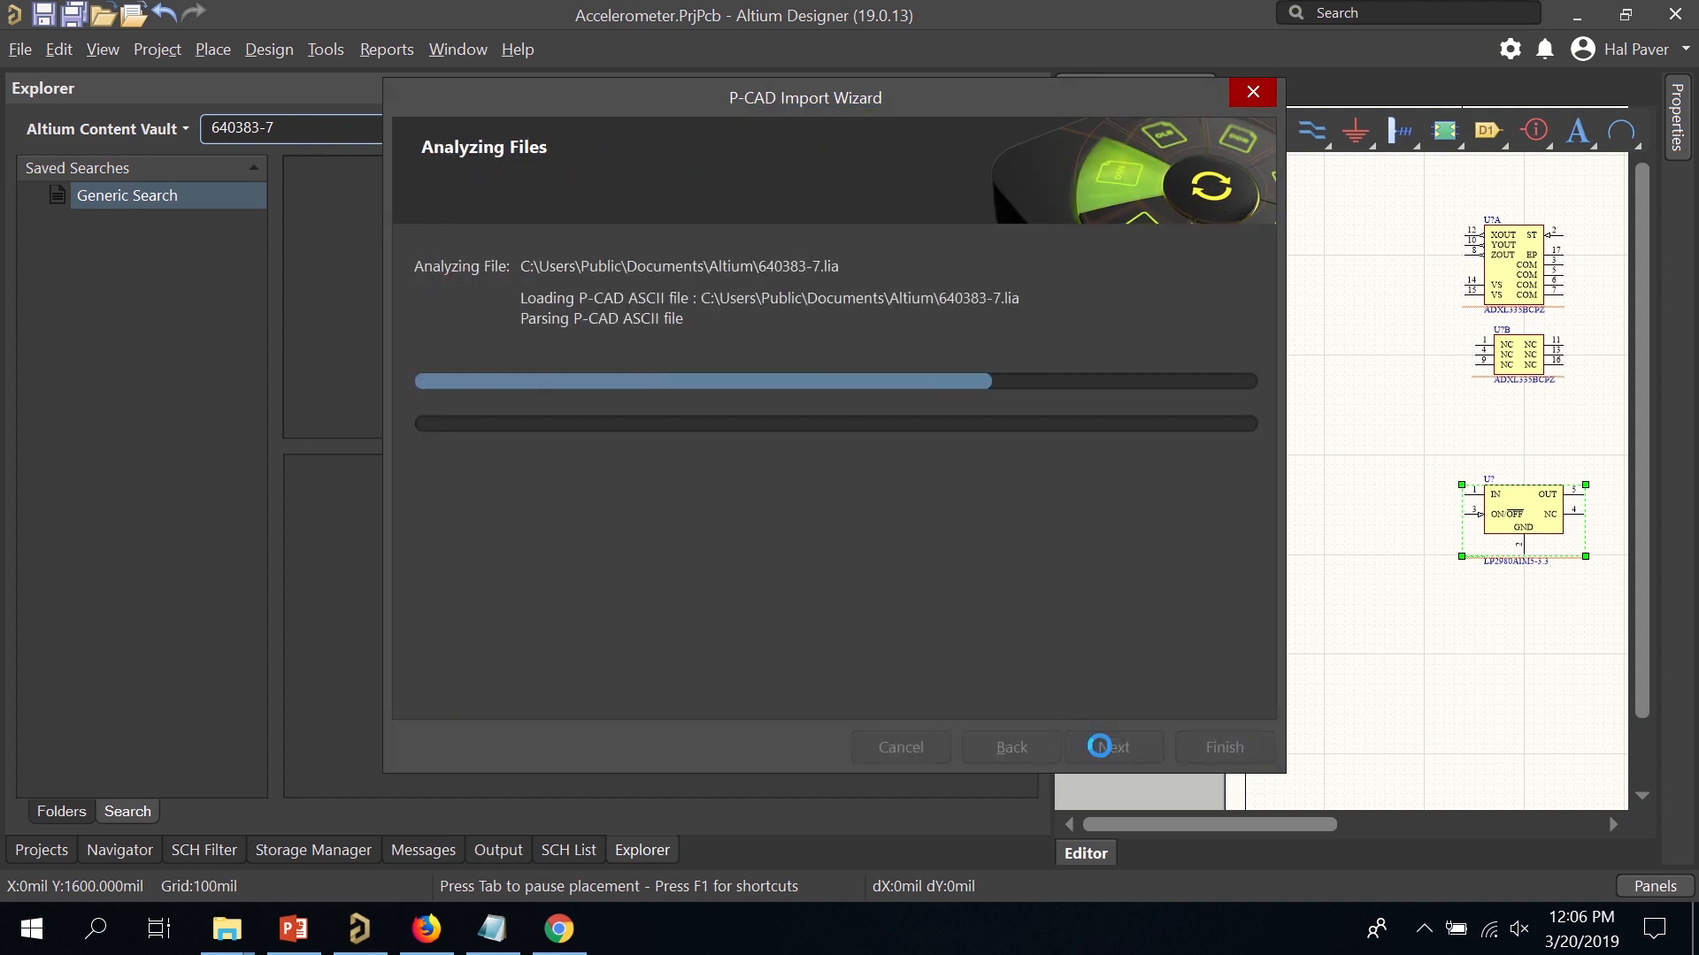
left_click(1107, 748)
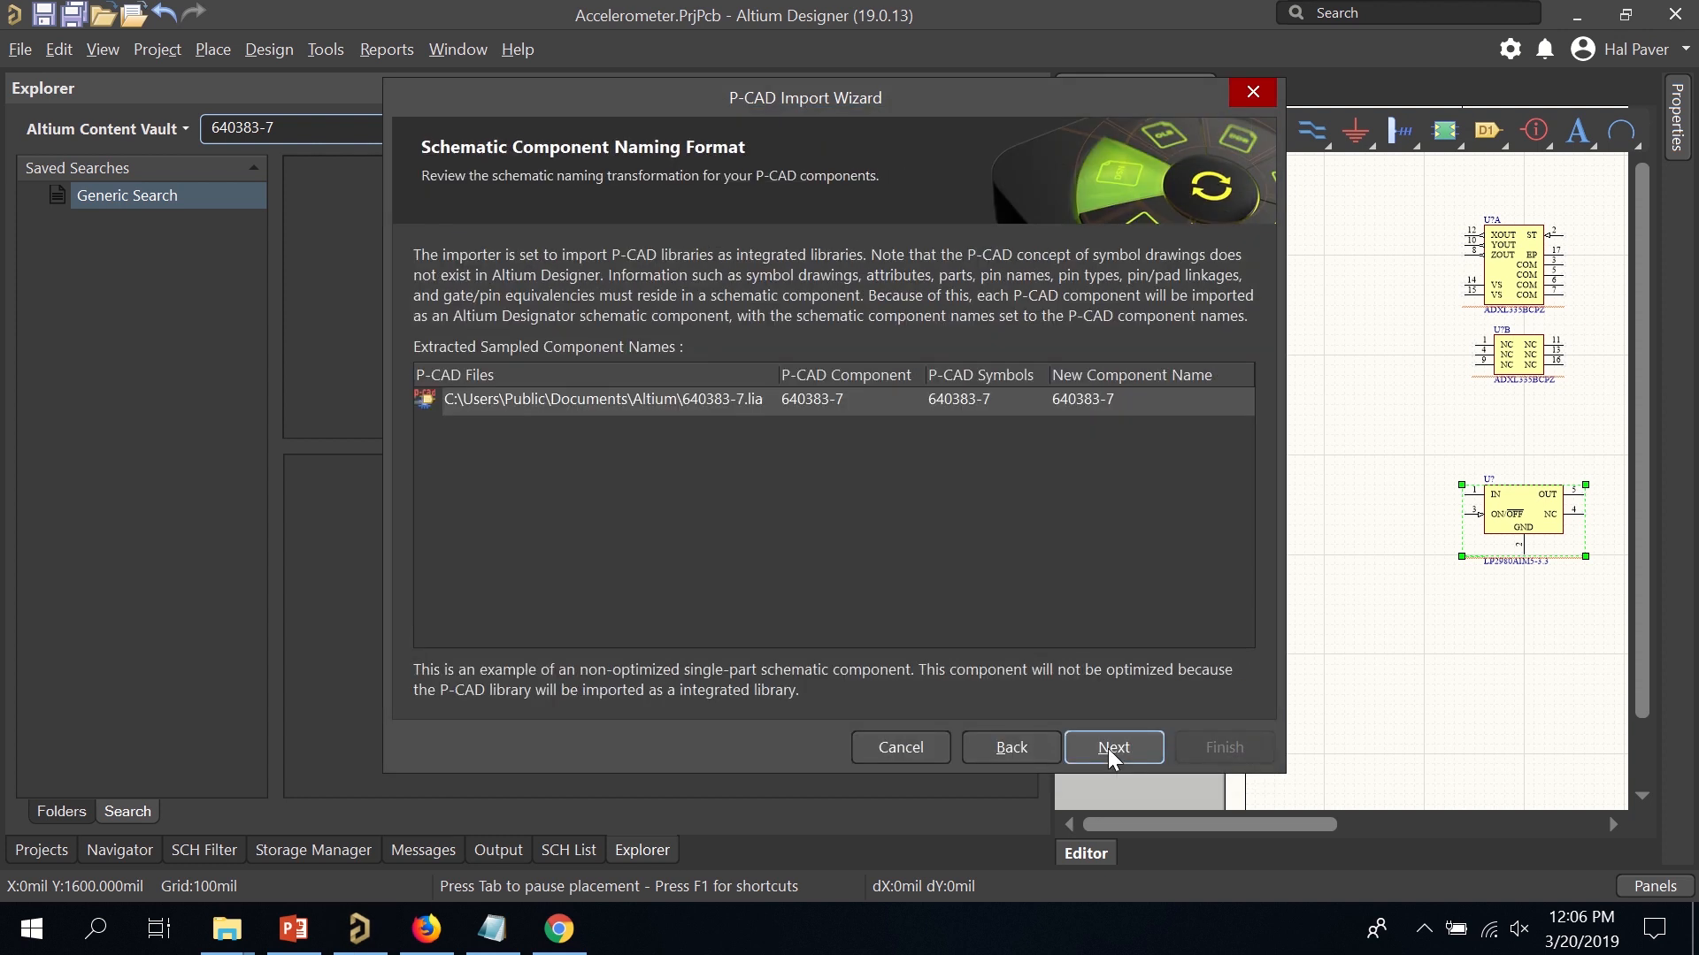
left_click(1108, 748)
left_click(1108, 748)
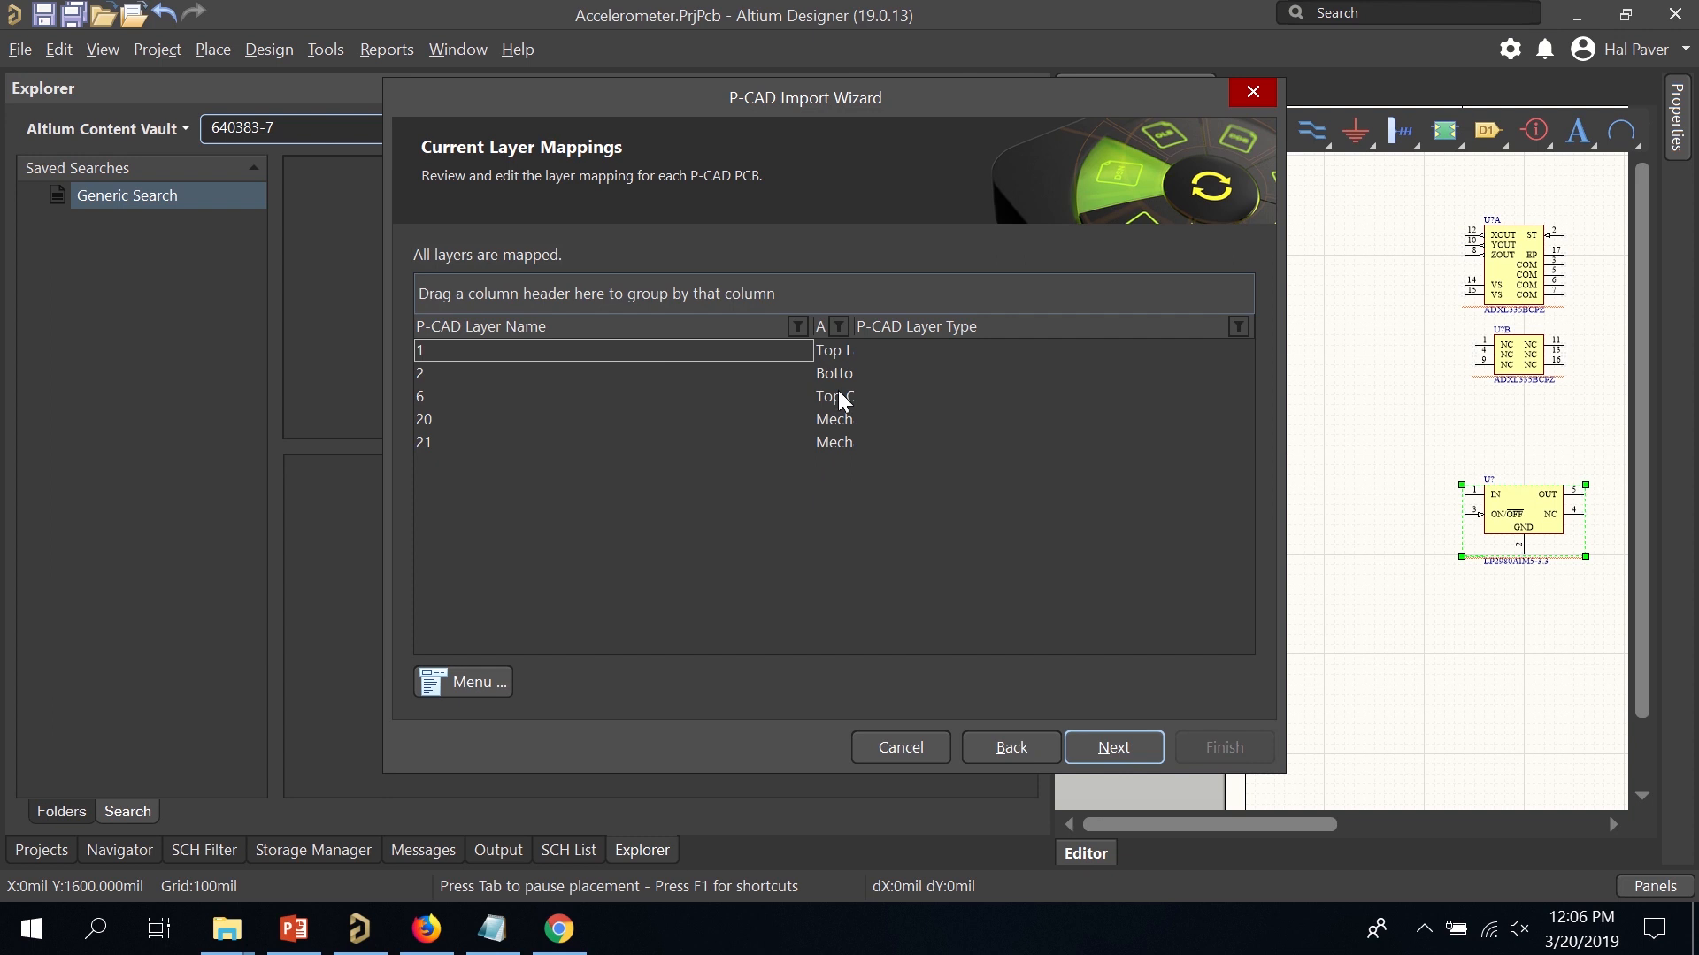
left_click(1097, 751)
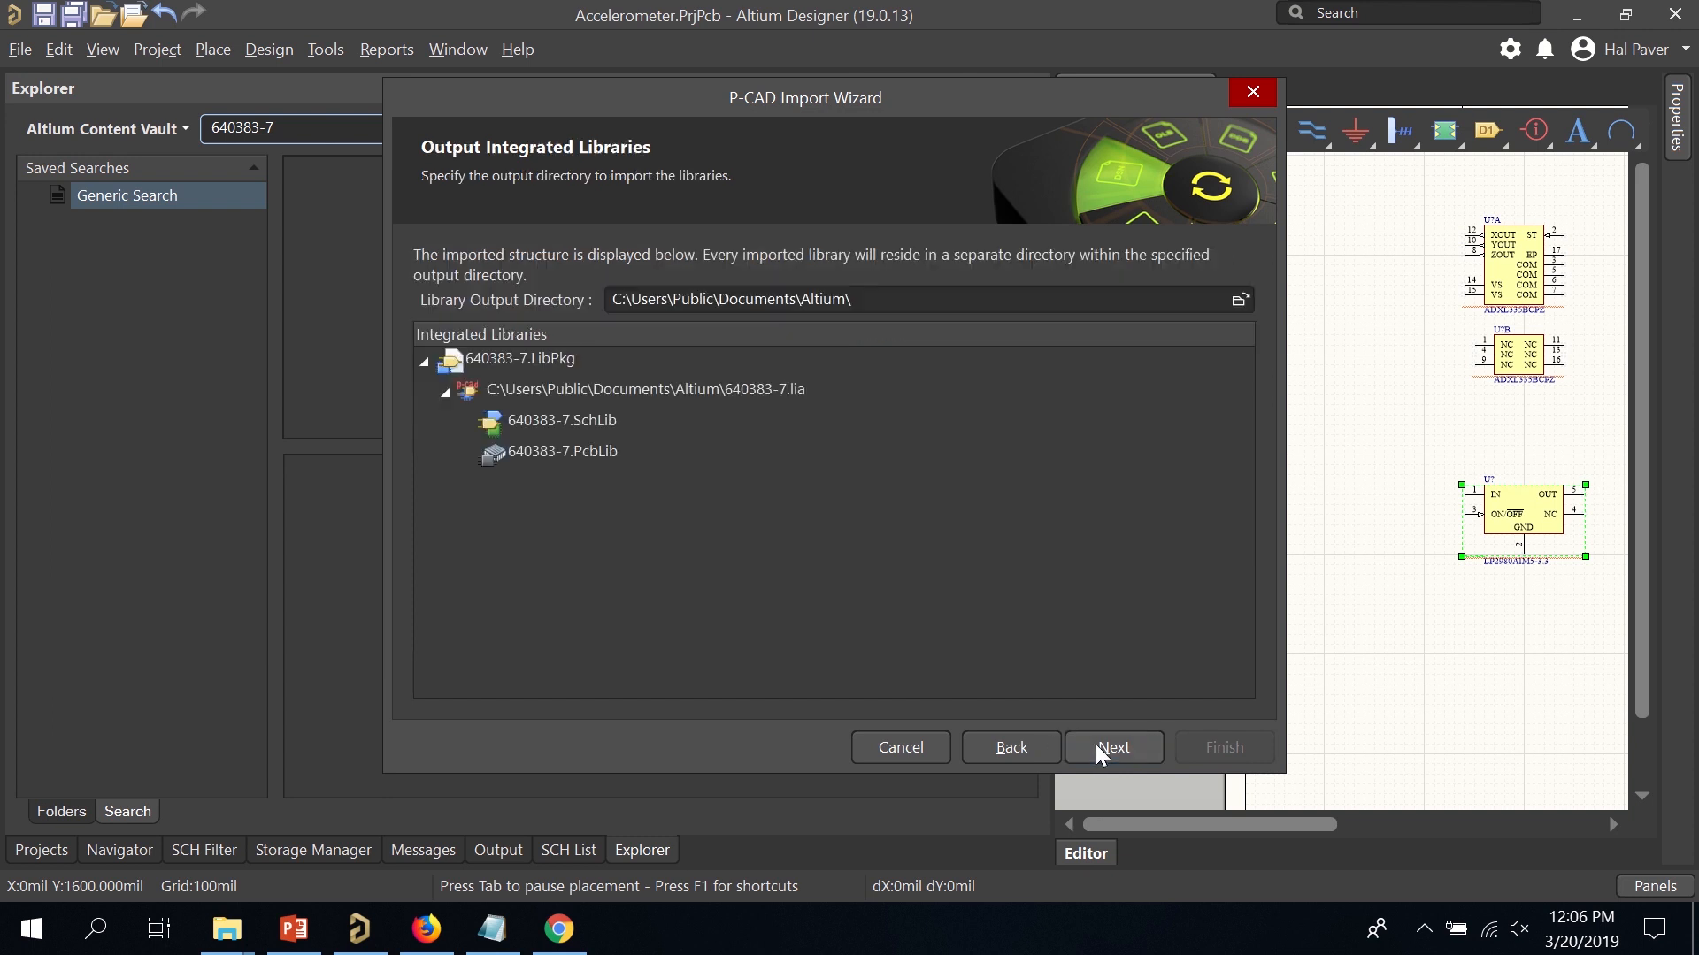
left_click(1112, 749)
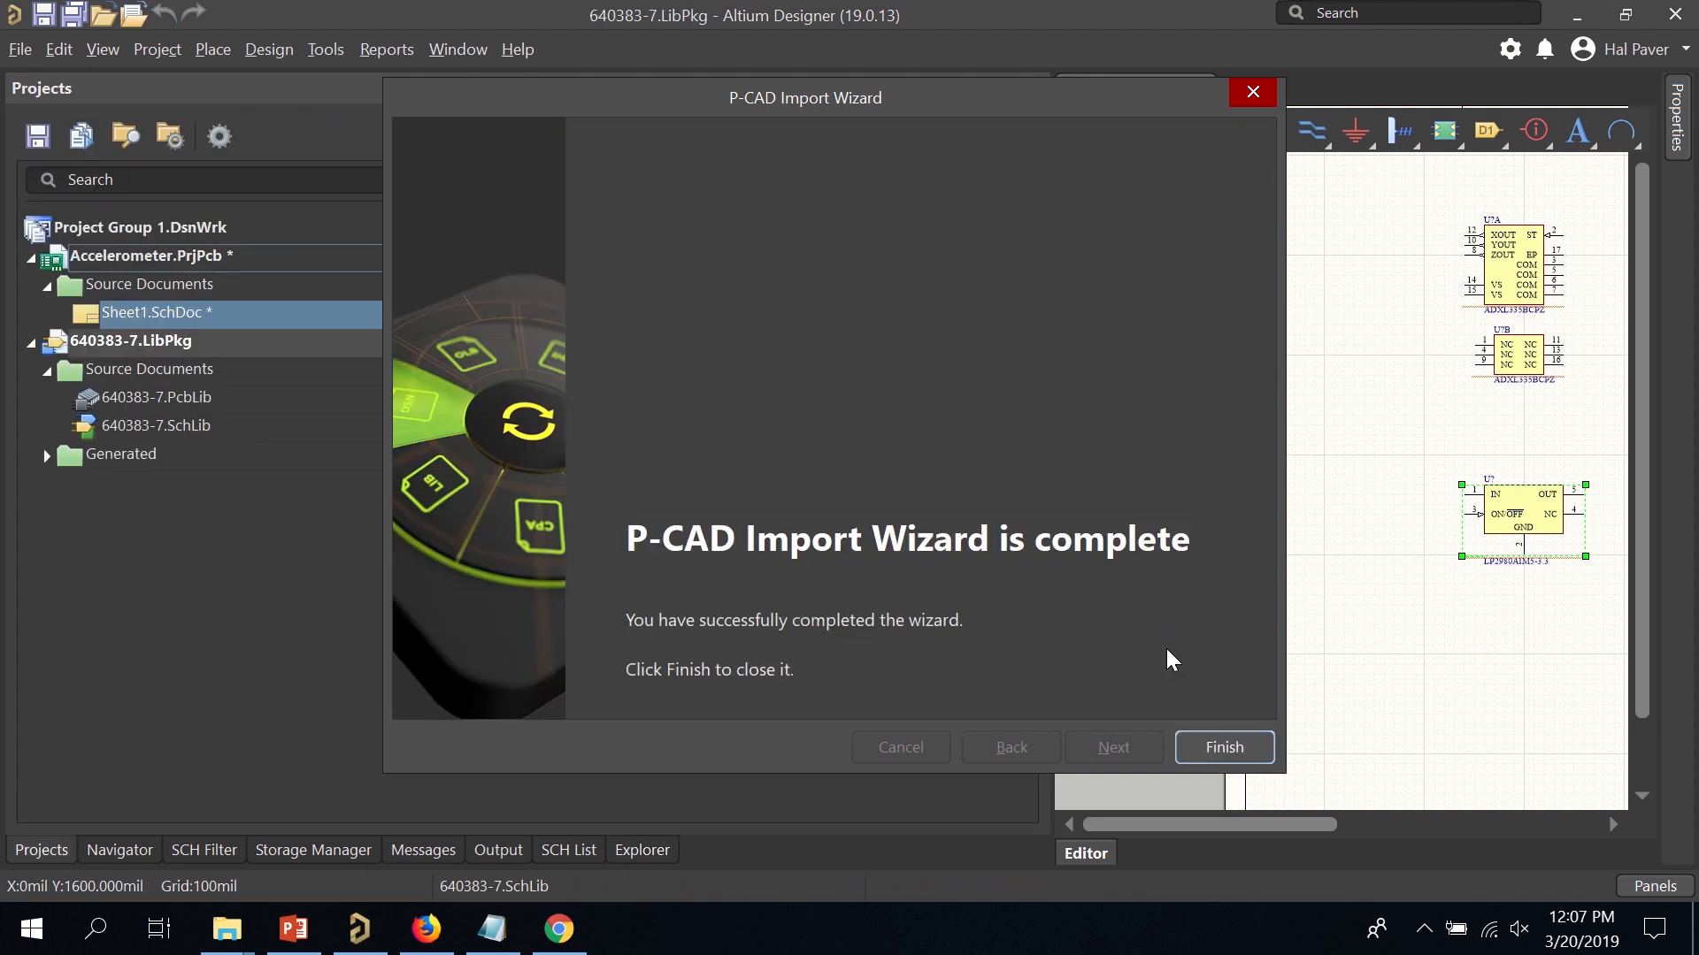
left_click(1222, 745)
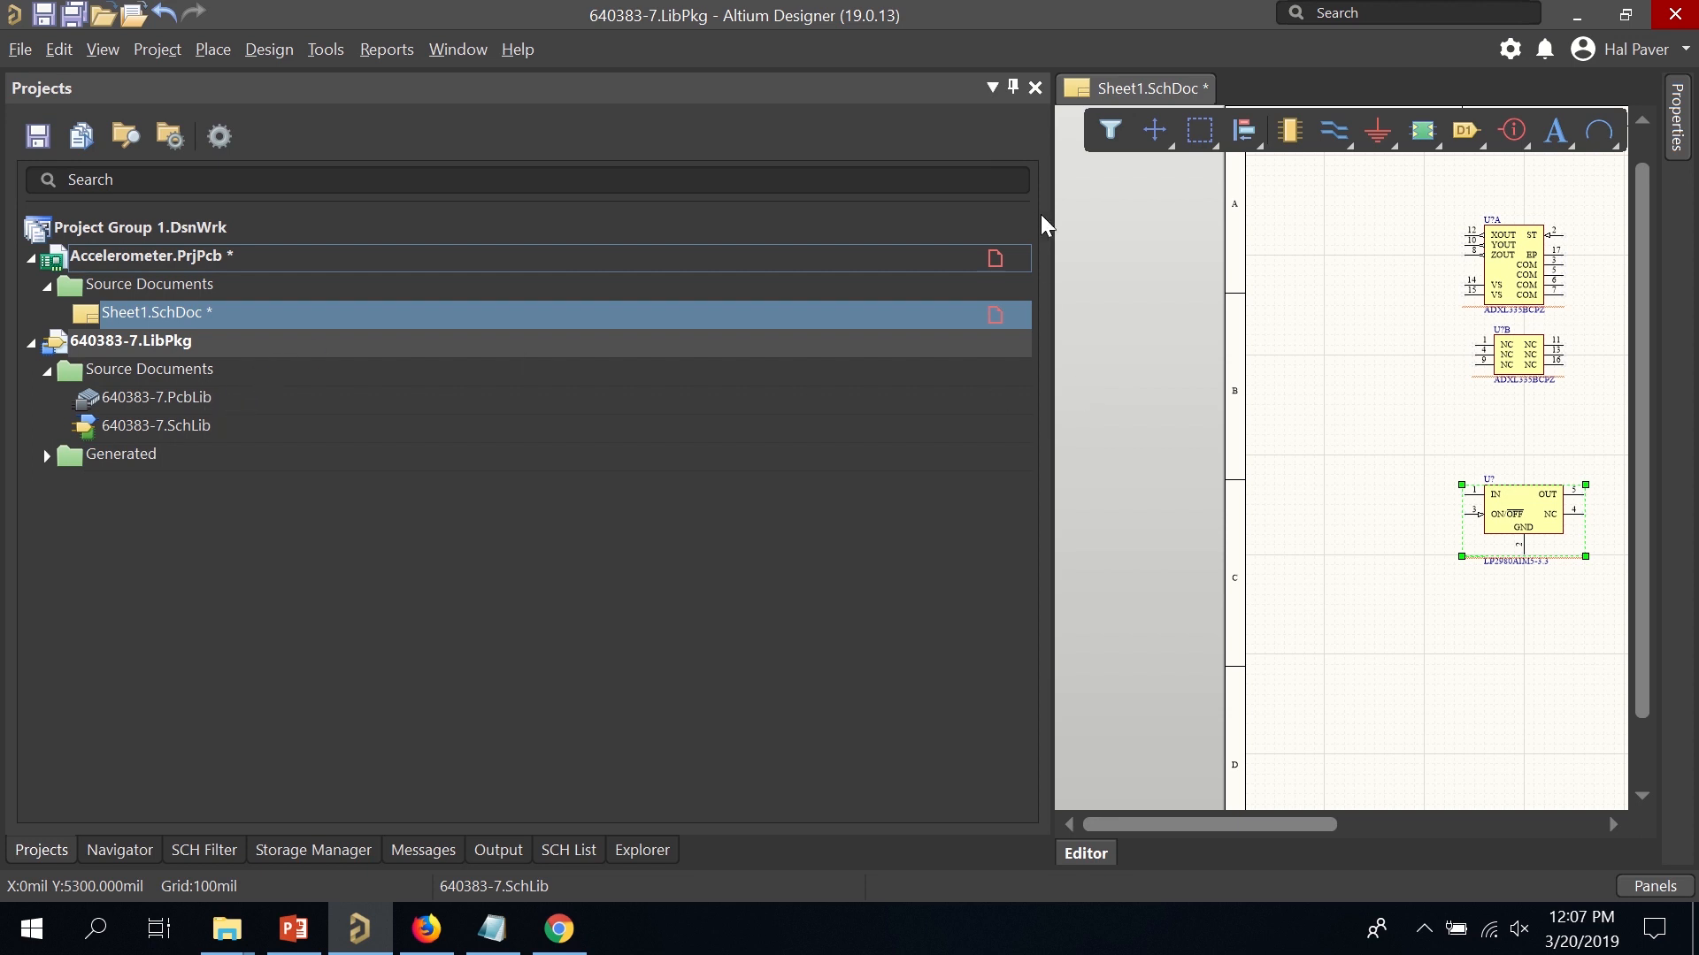
Show 640383-7.IntLib in the Components panel, listing its MTA-156 7-position header.
left_click_drag(1053, 217, 149, 255)
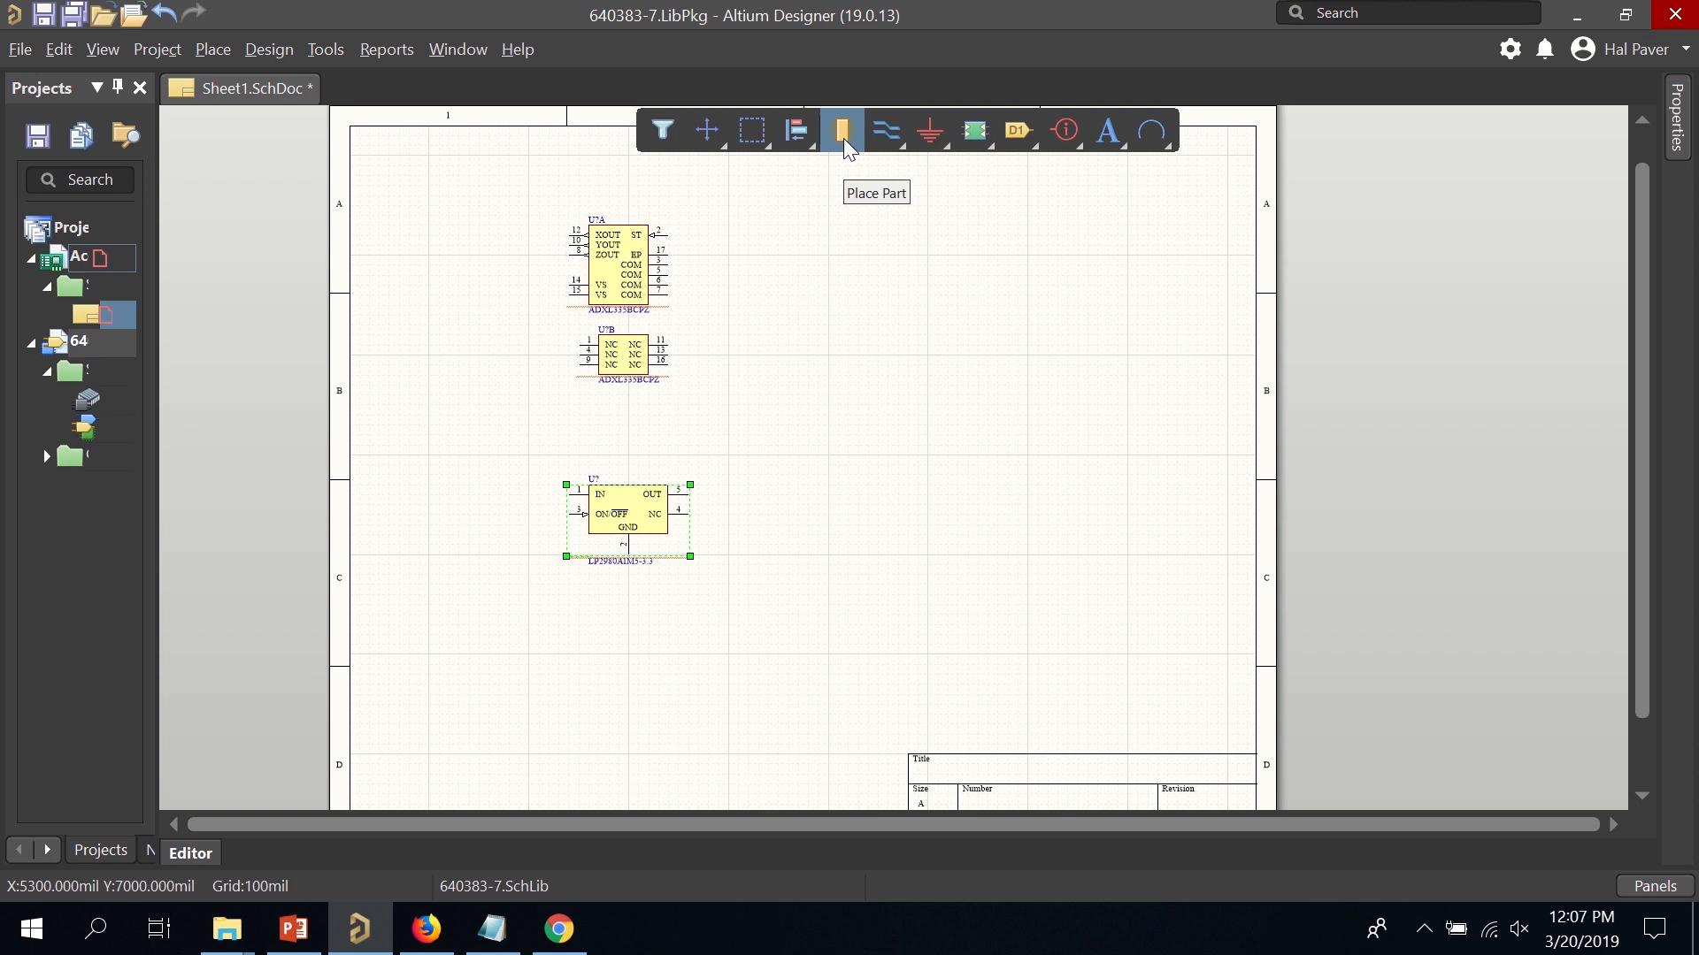
left_click(845, 133)
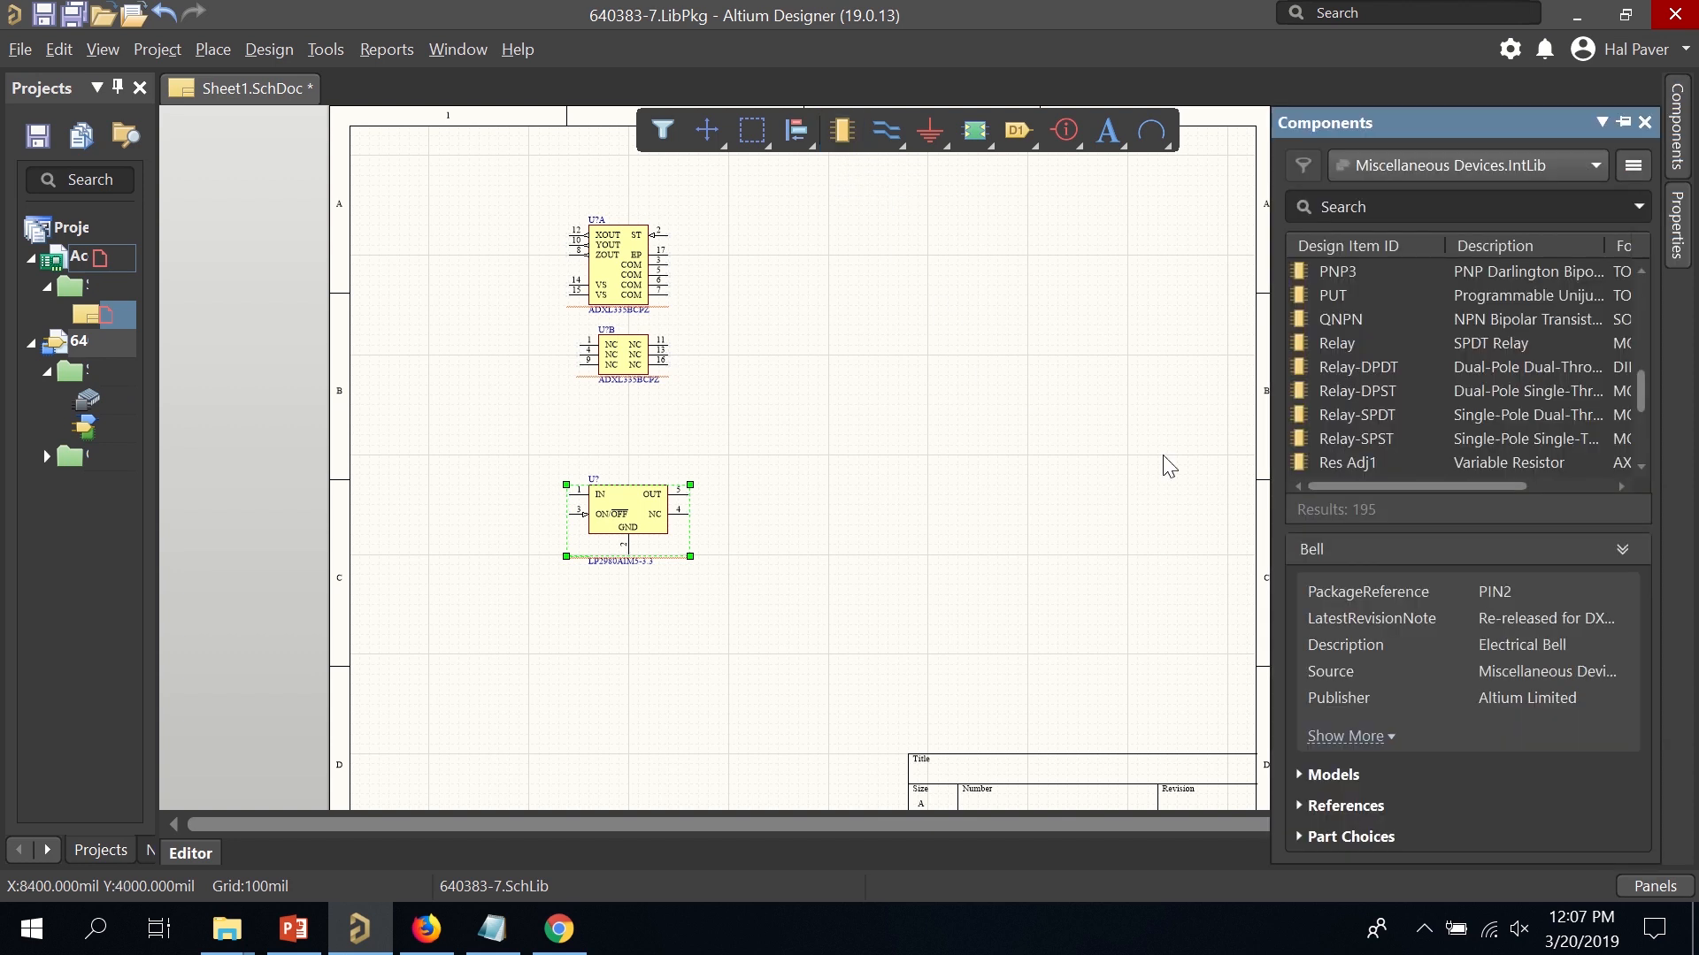
left_click(1562, 168)
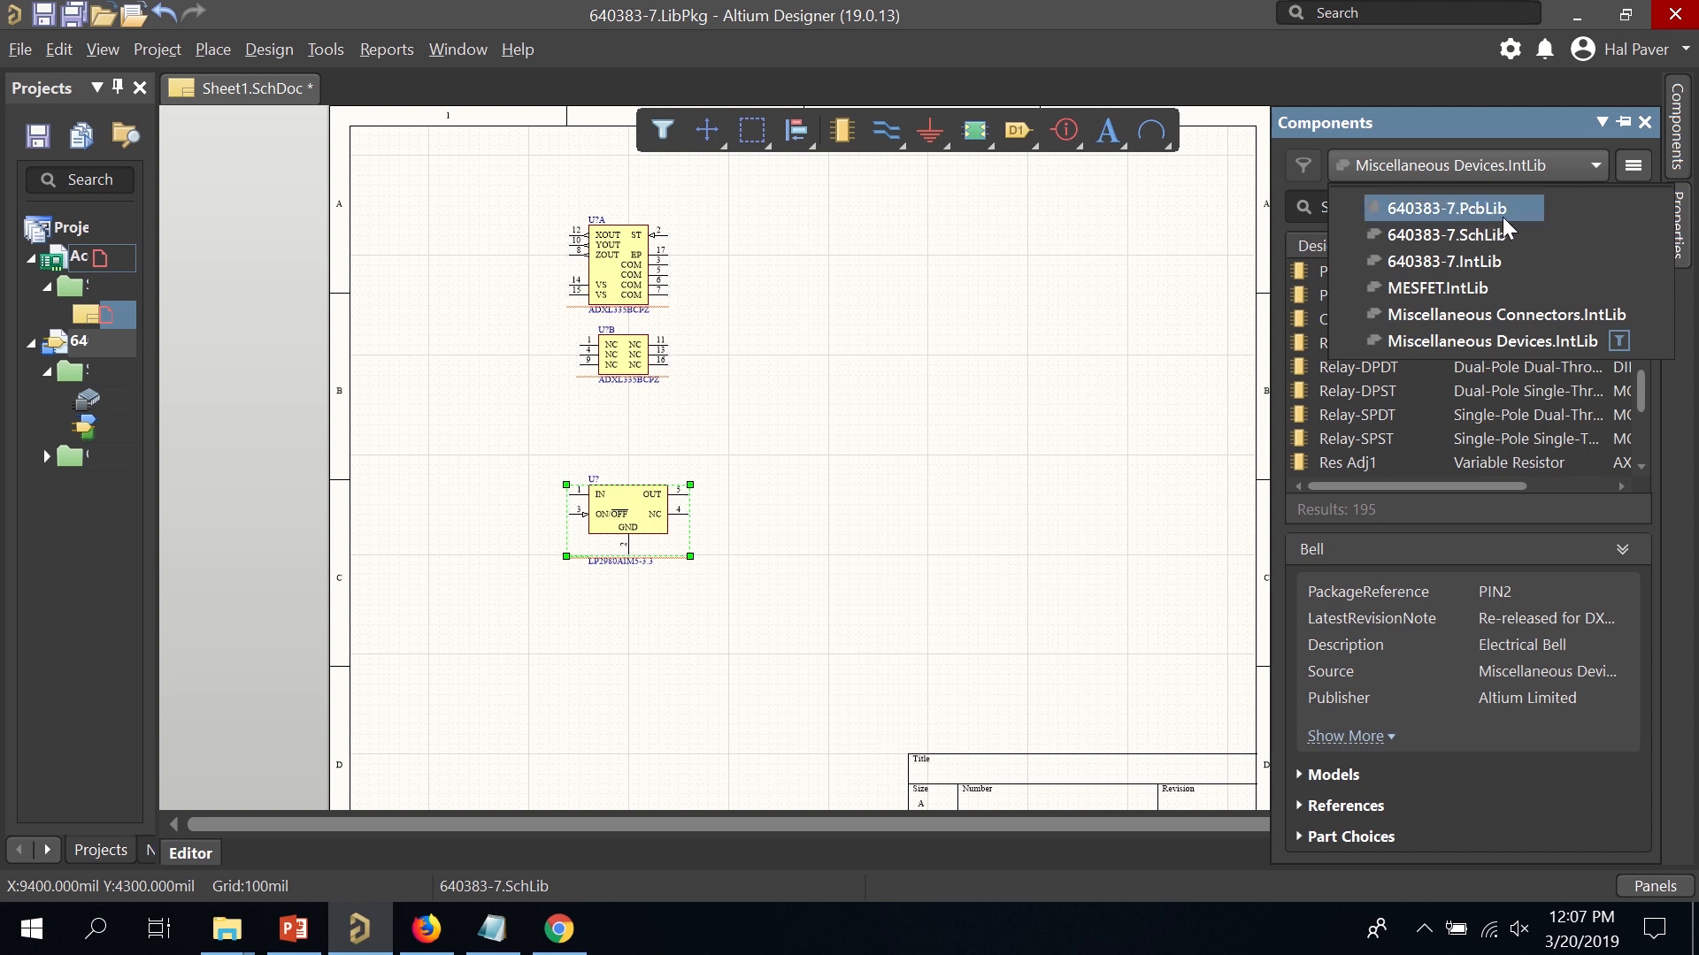
left_click(1489, 263)
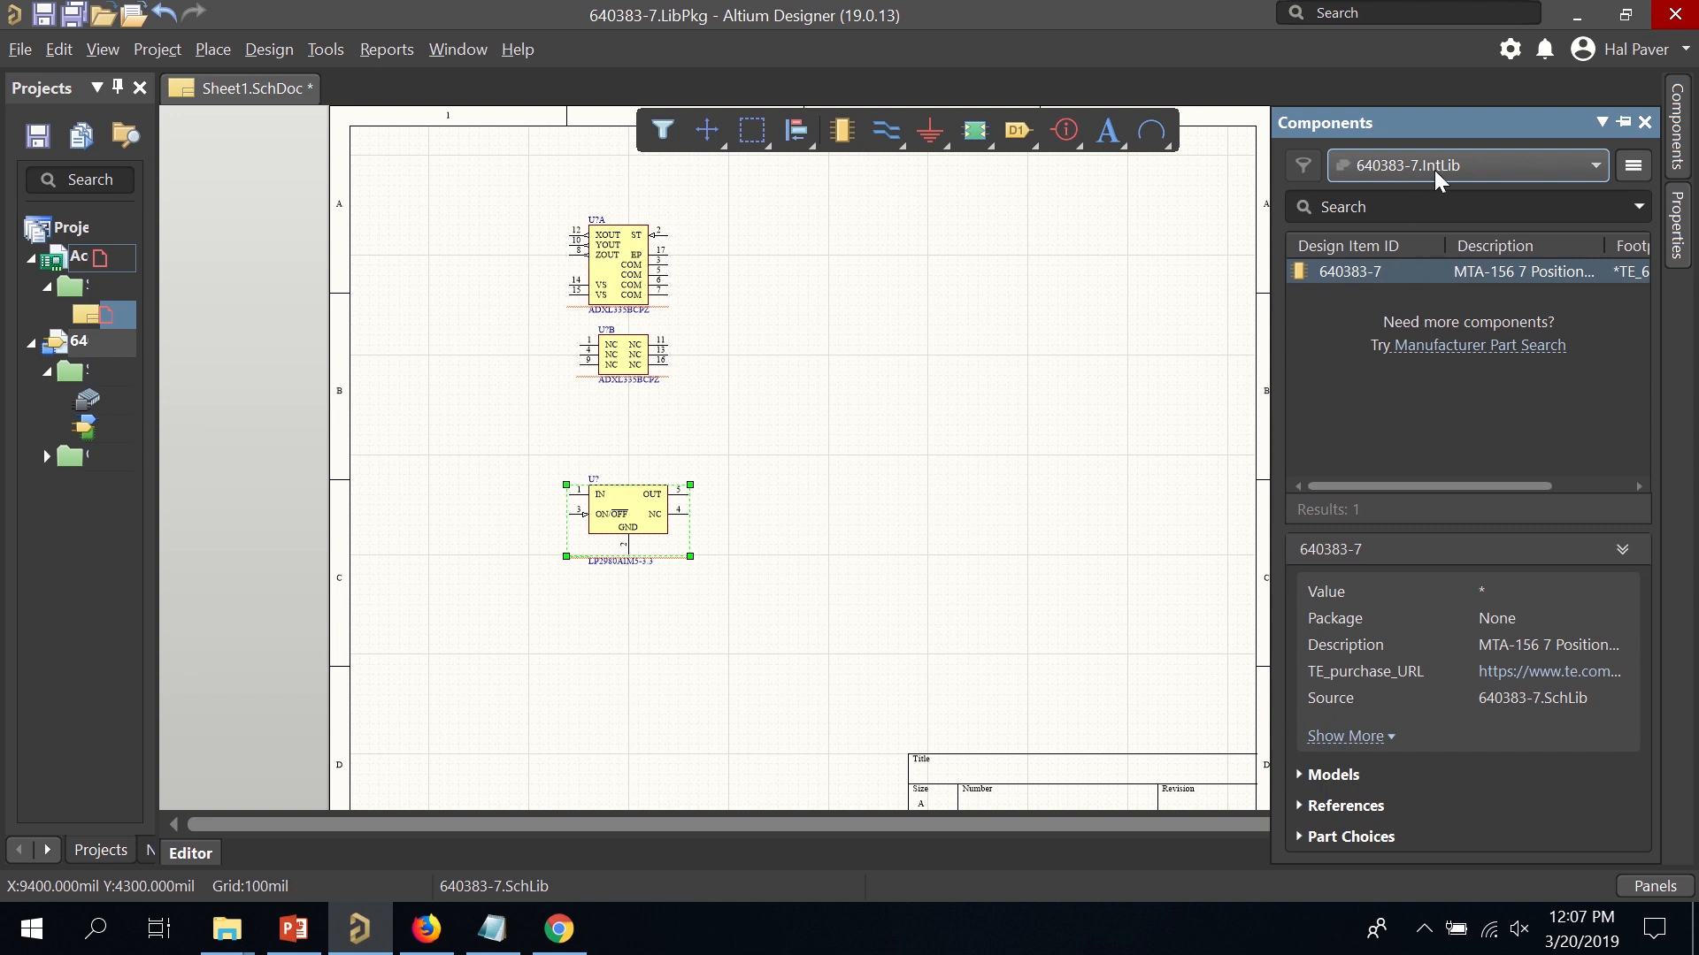
Place one 640383-7 header J? to the right of the ADXL335 part U?A.
left_click(1392, 274)
right_click(1391, 276)
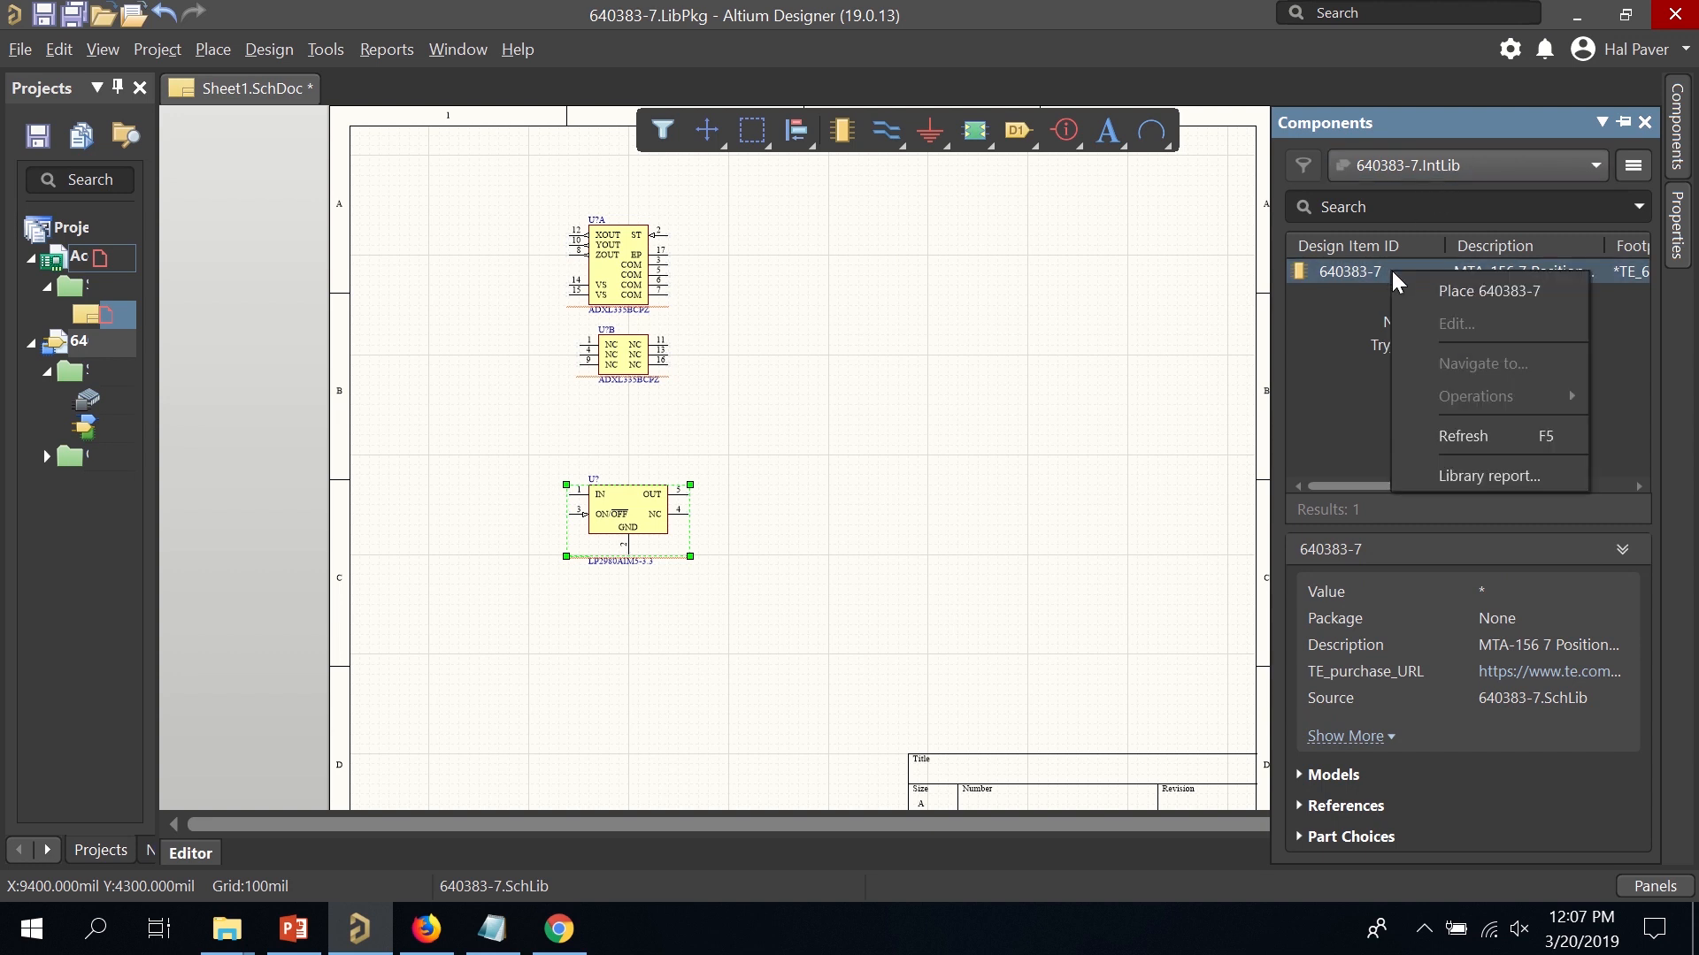
left_click(1414, 291)
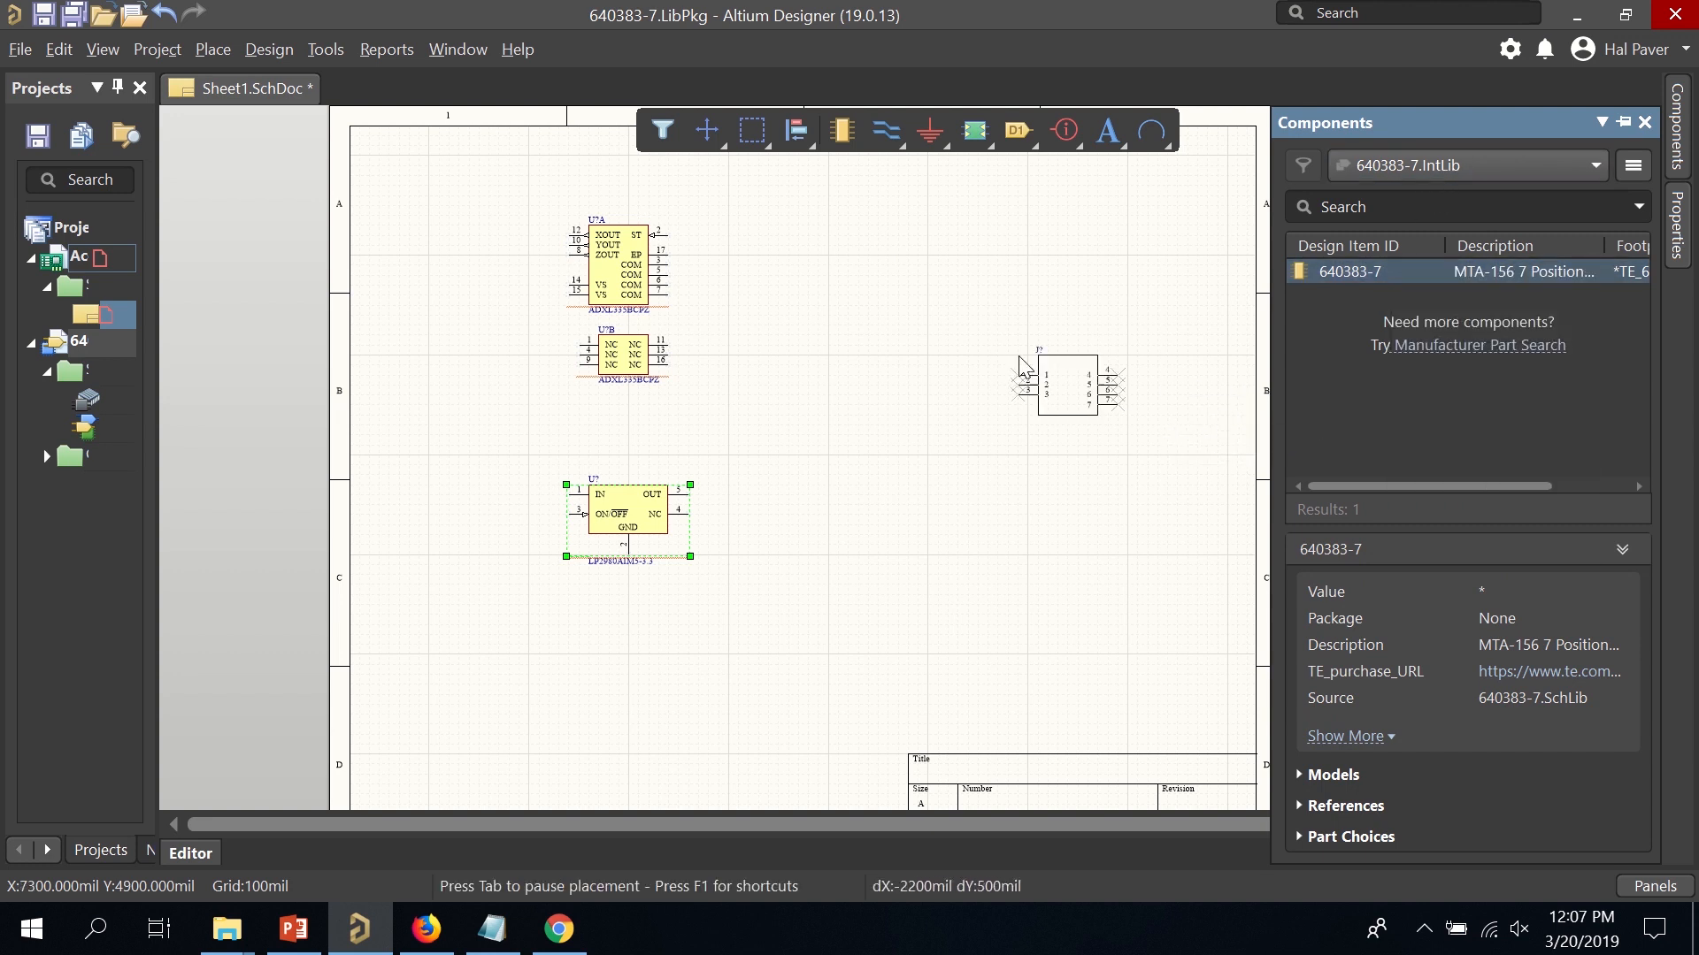
left_click(883, 296)
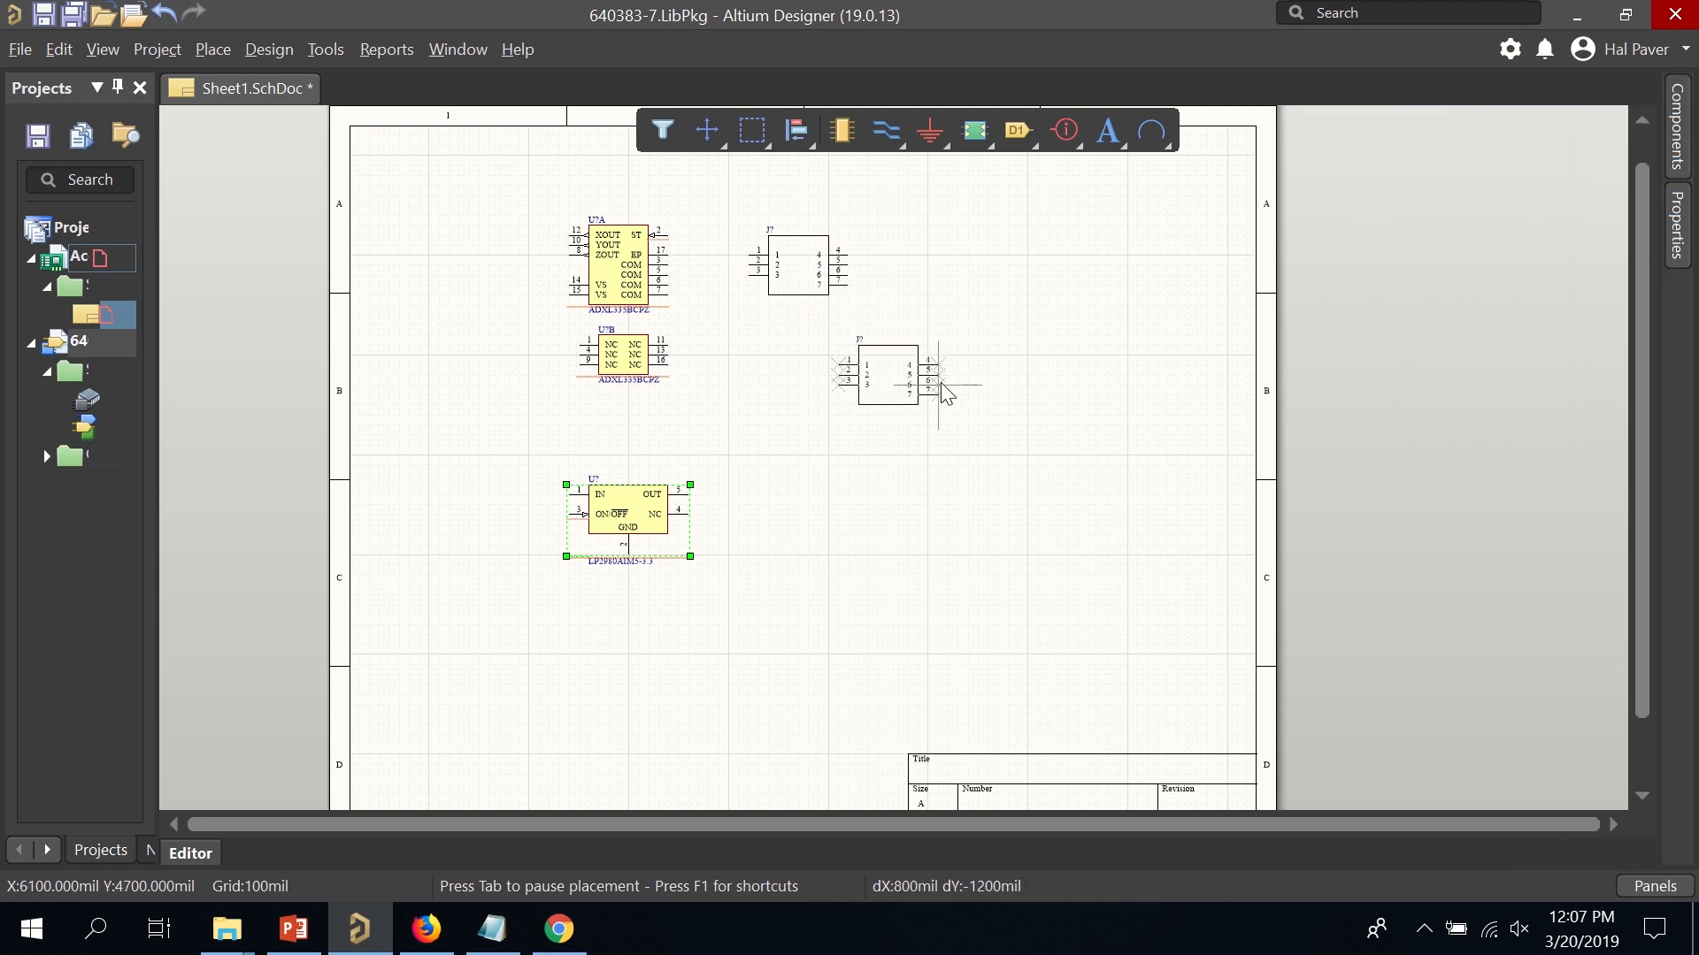
right_click(948, 381)
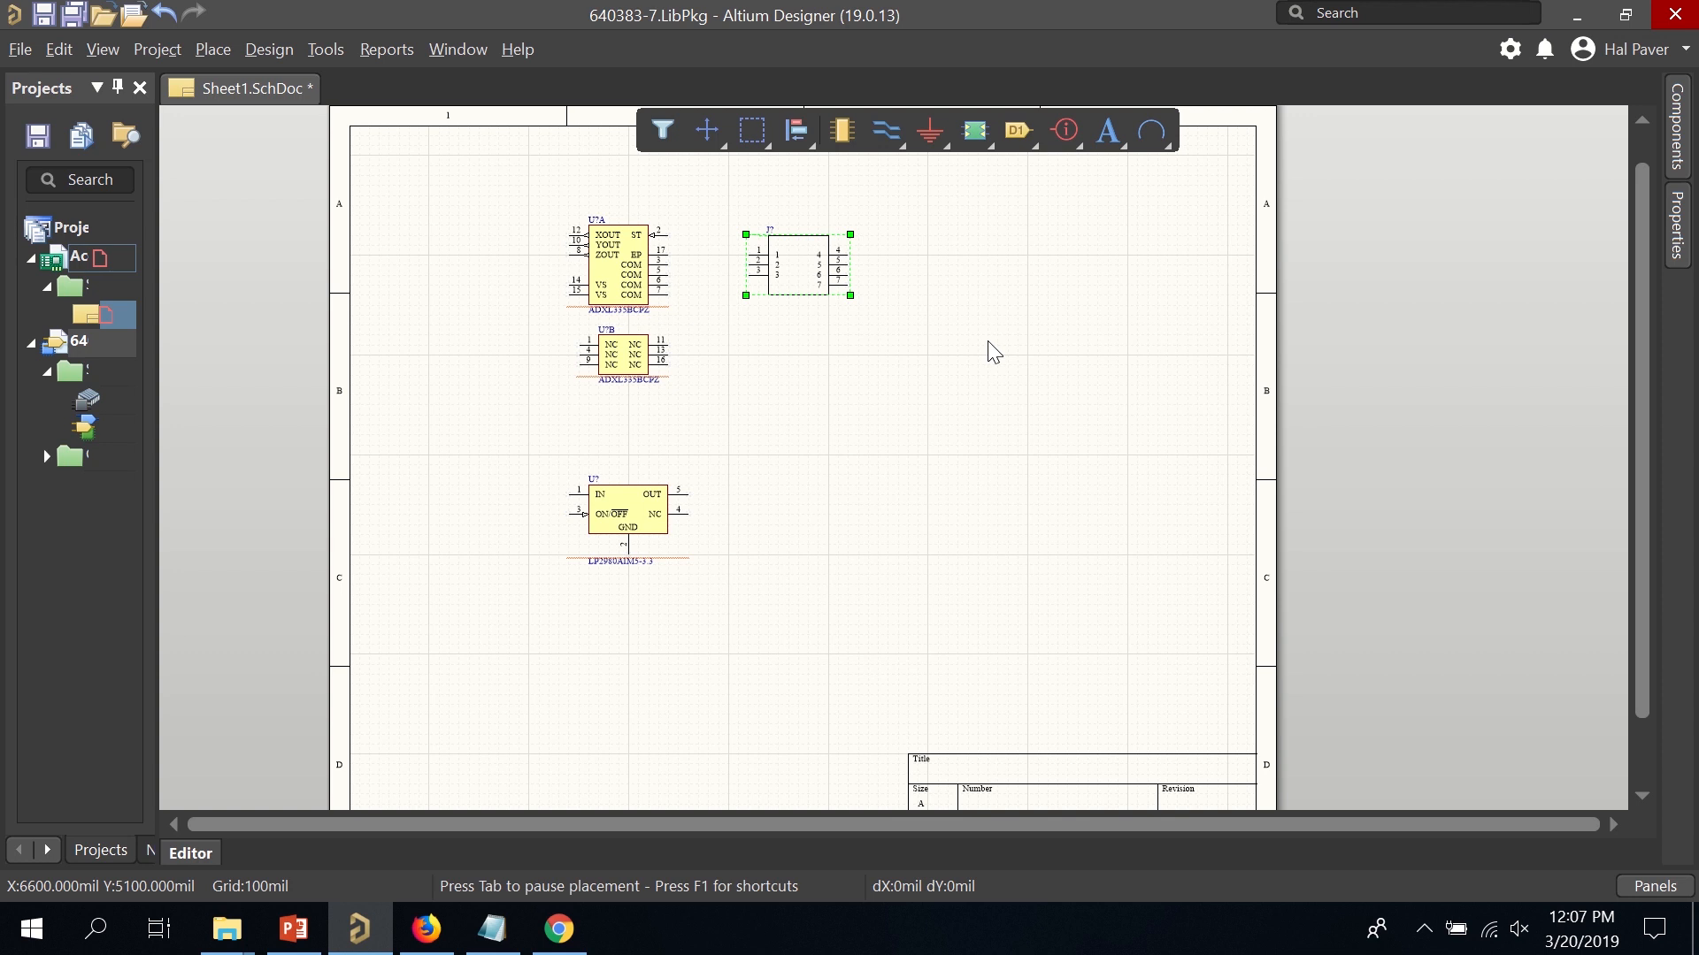
scroll(995, 352, "up", 1)
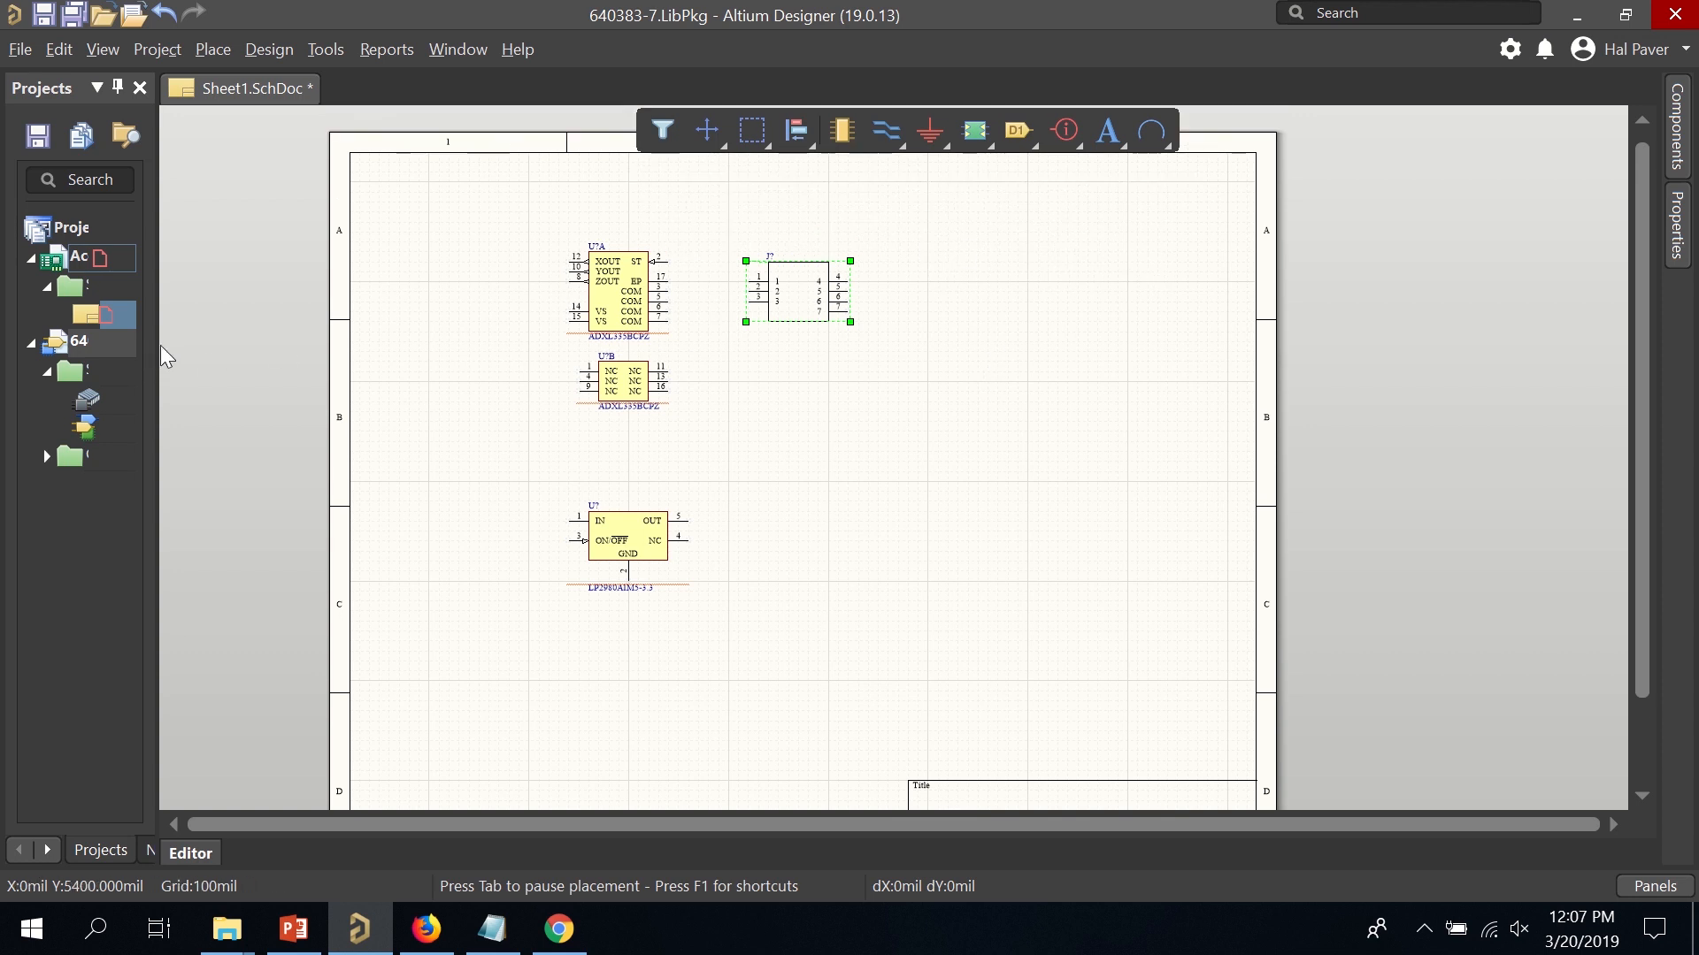
left_click_drag(152, 338, 363, 333)
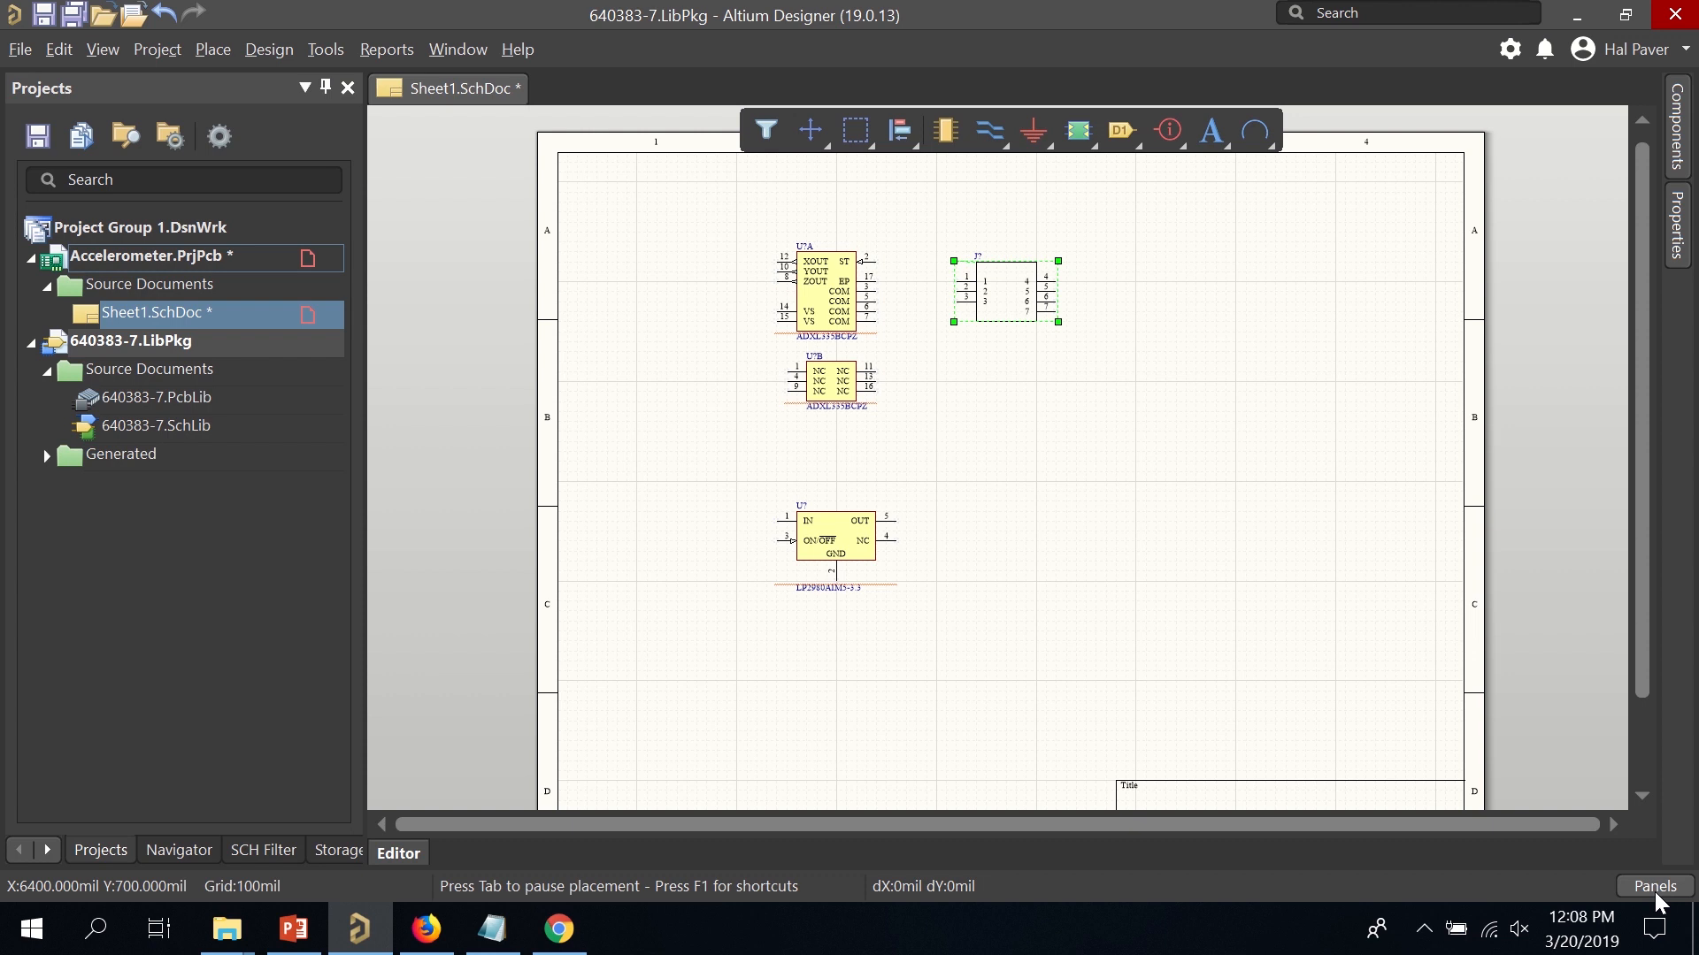
Open Explorer in folder view and go to Unified Components > Components - Generic > Capacitors > Generic Chip.
left_click(1654, 887)
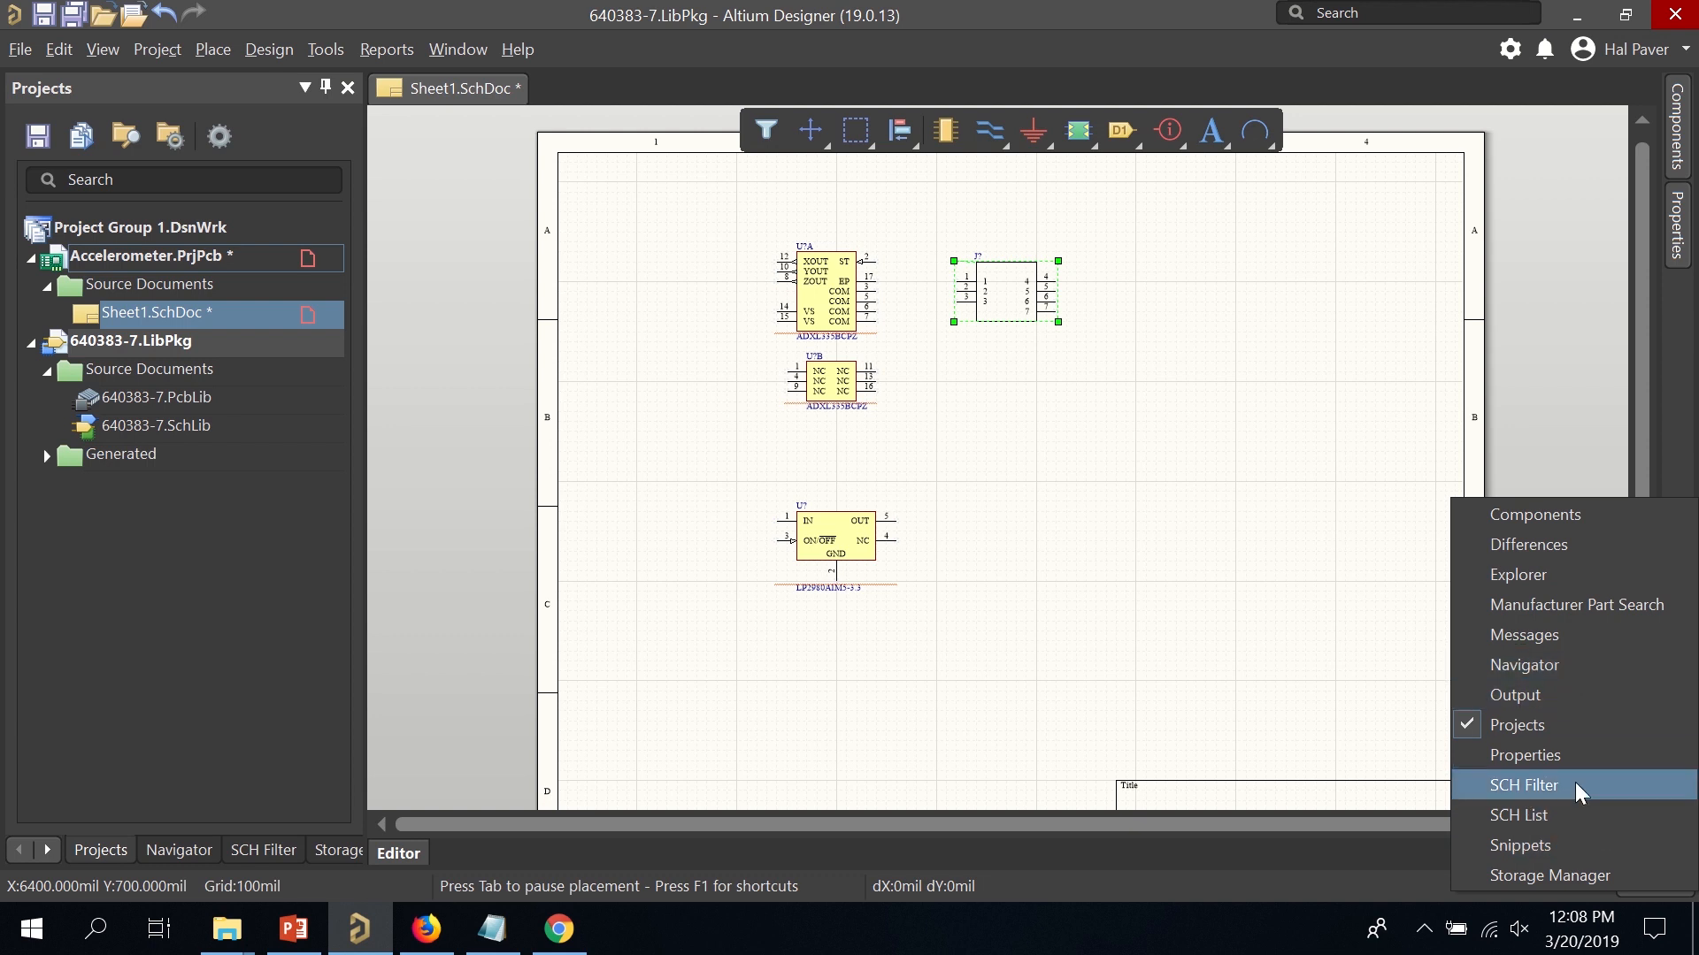
left_click(1571, 584)
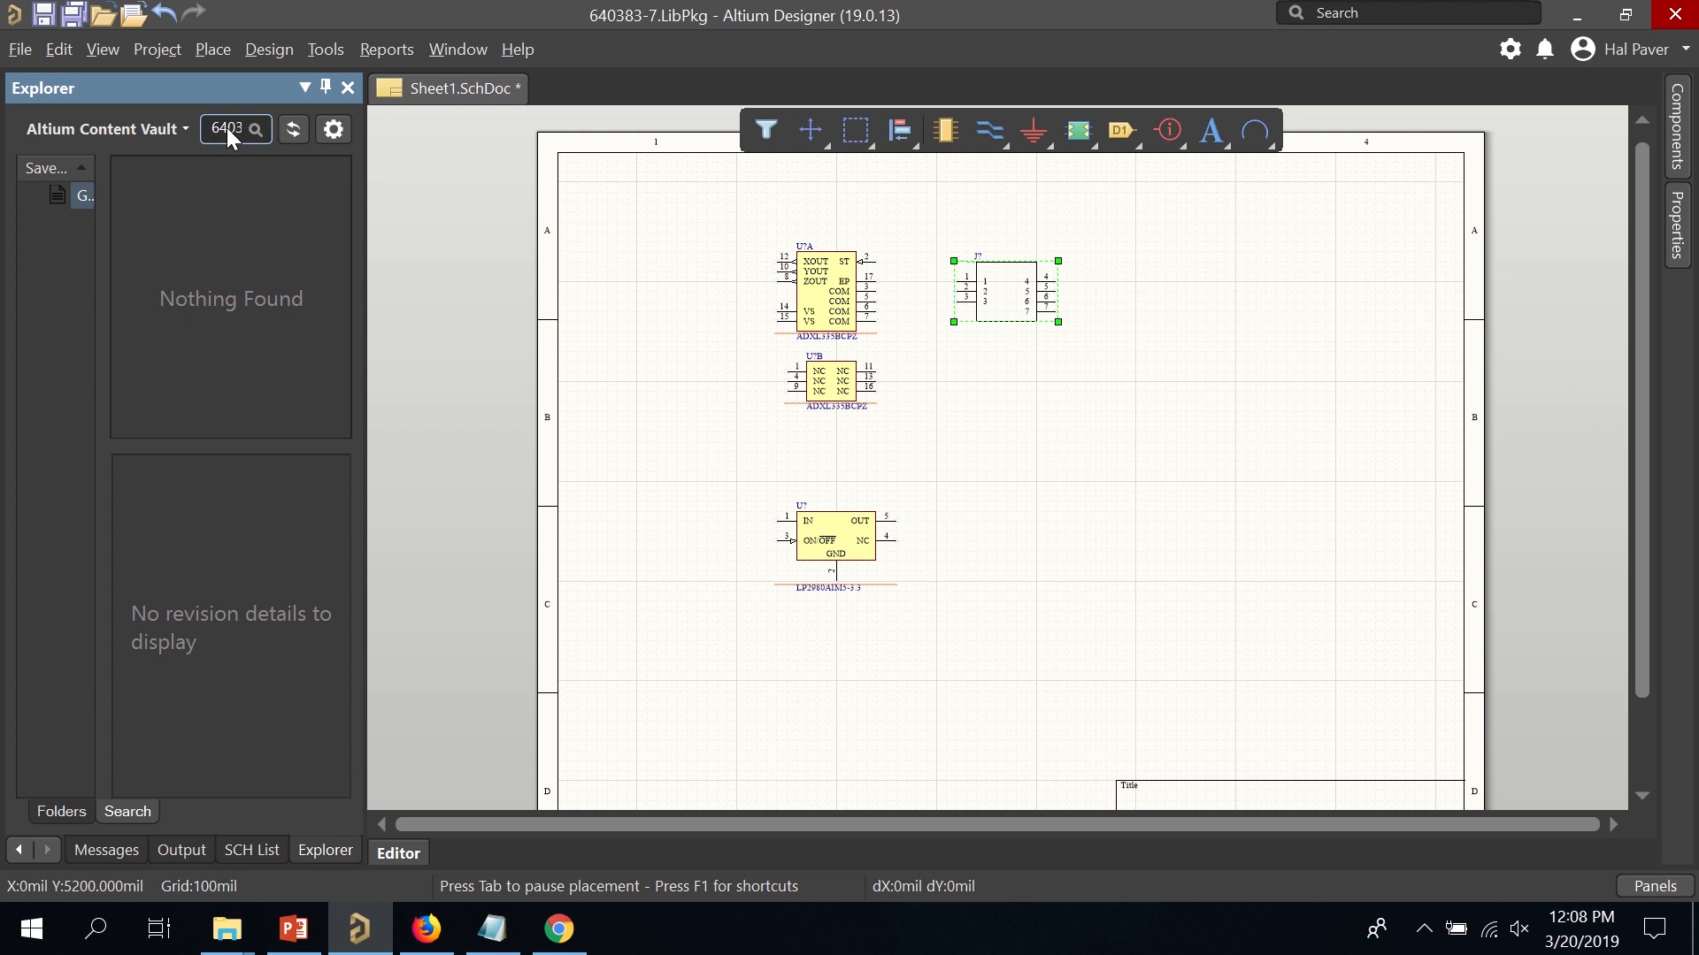
left_click_drag(364, 179, 781, 241)
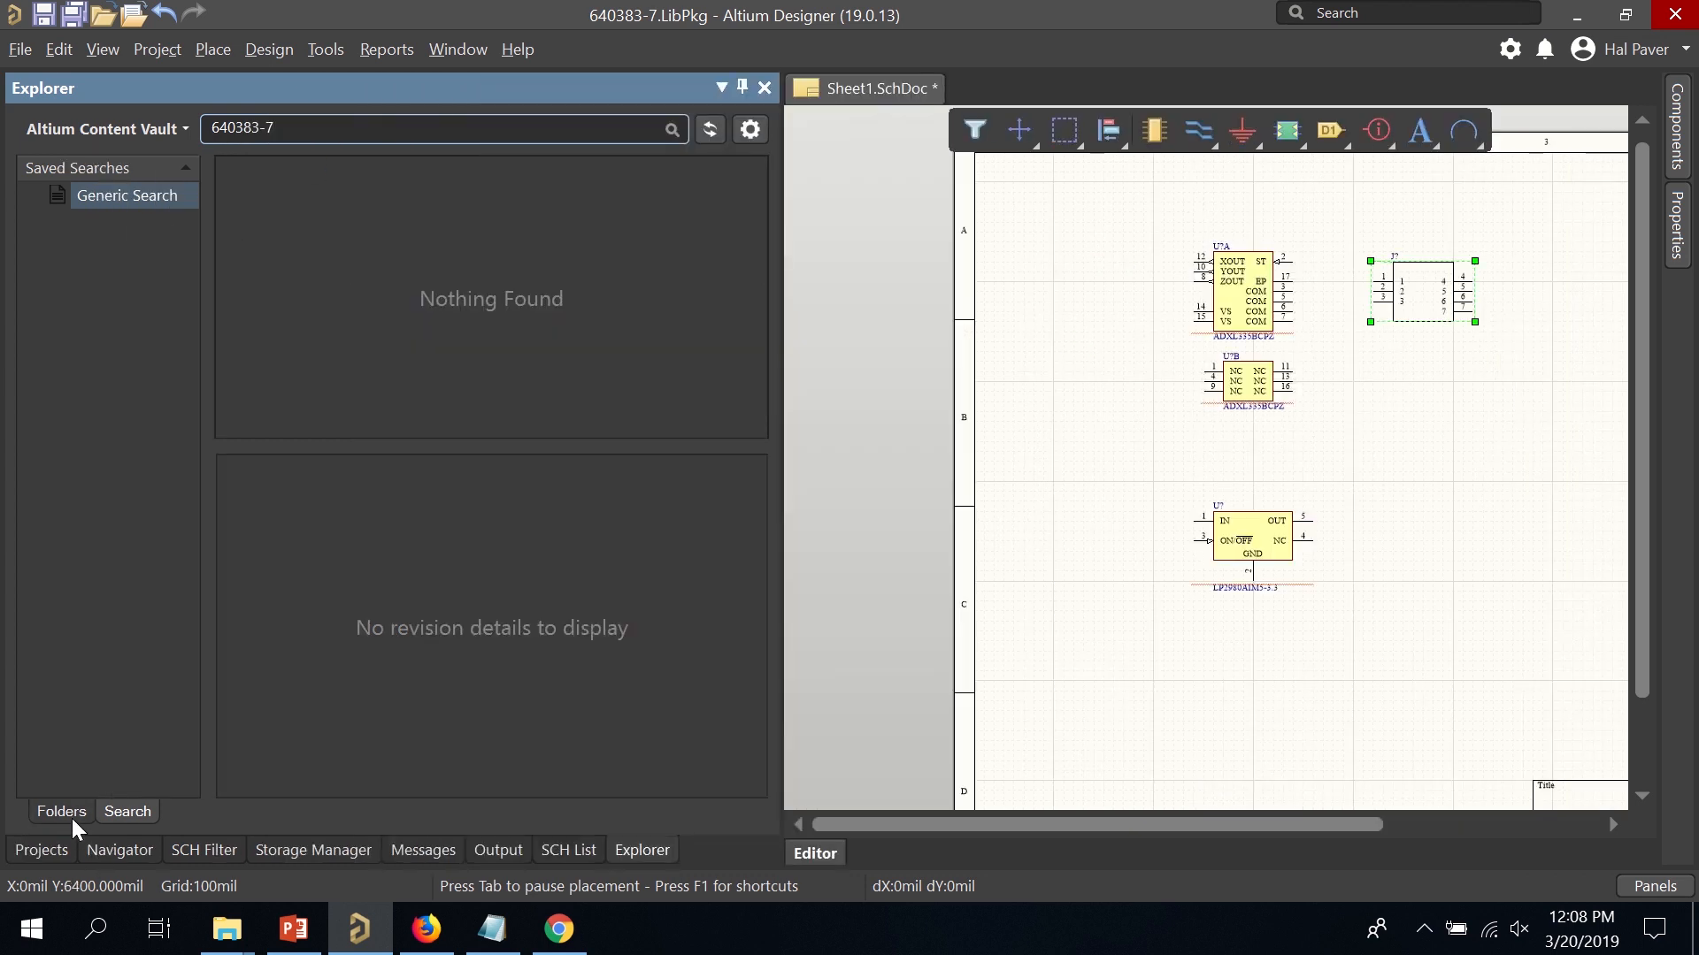
left_click(75, 811)
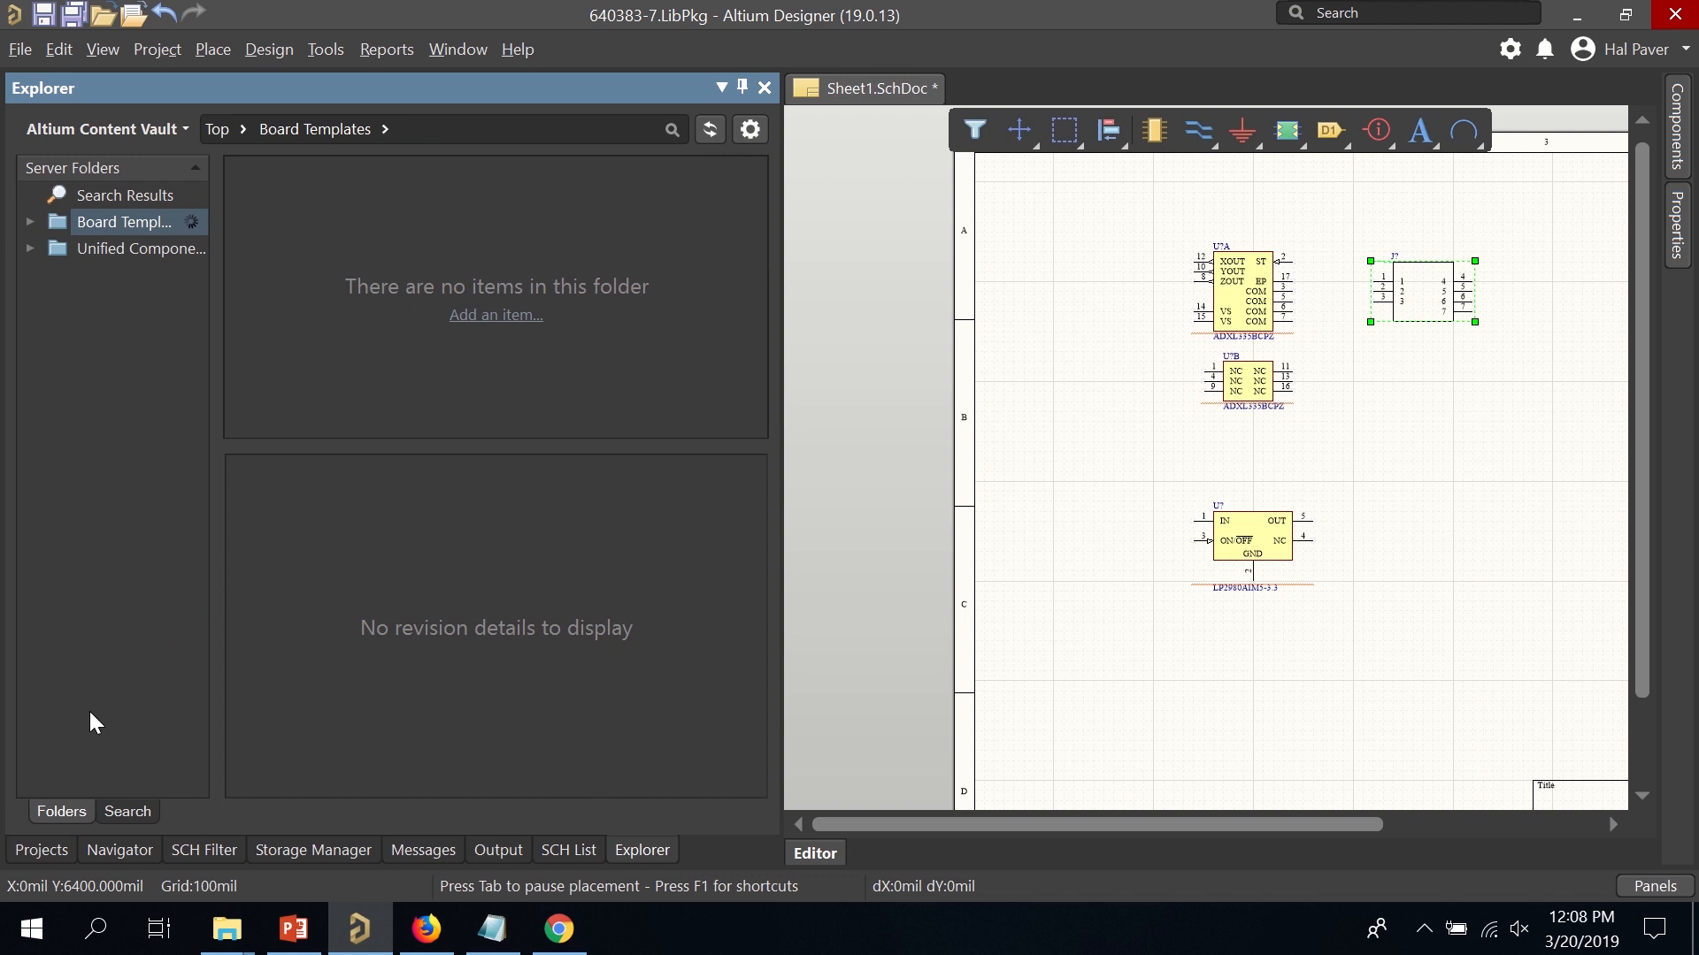
left_click_drag(215, 233, 441, 265)
left_click(30, 248)
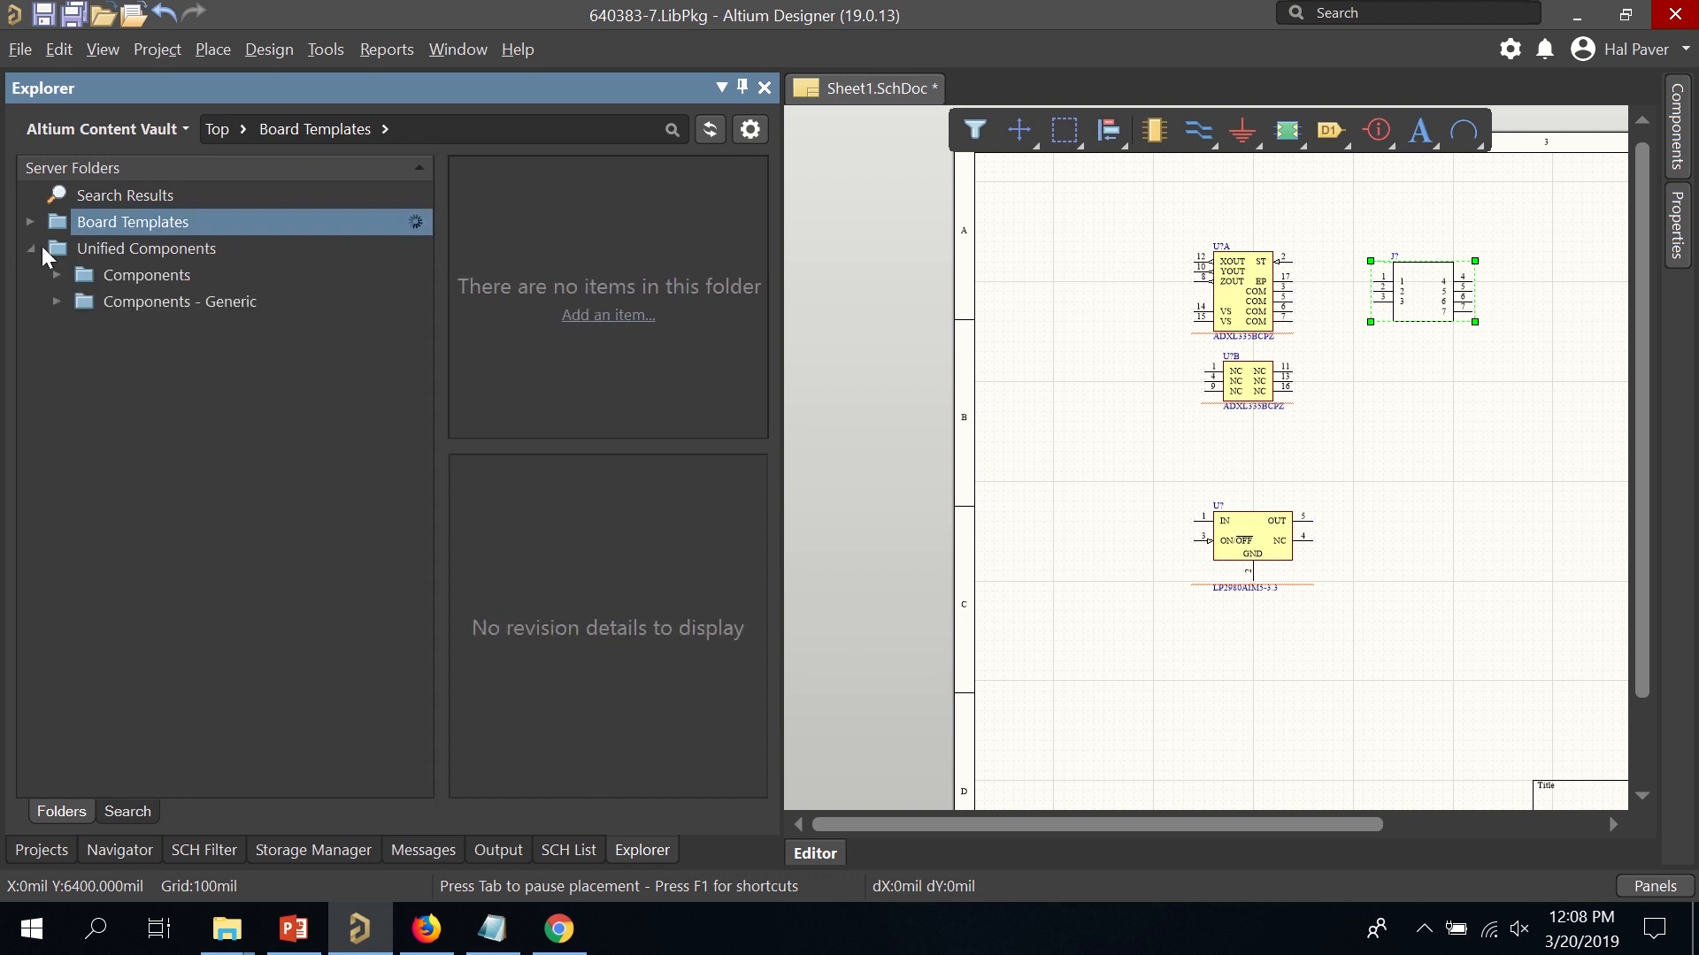
left_click(57, 301)
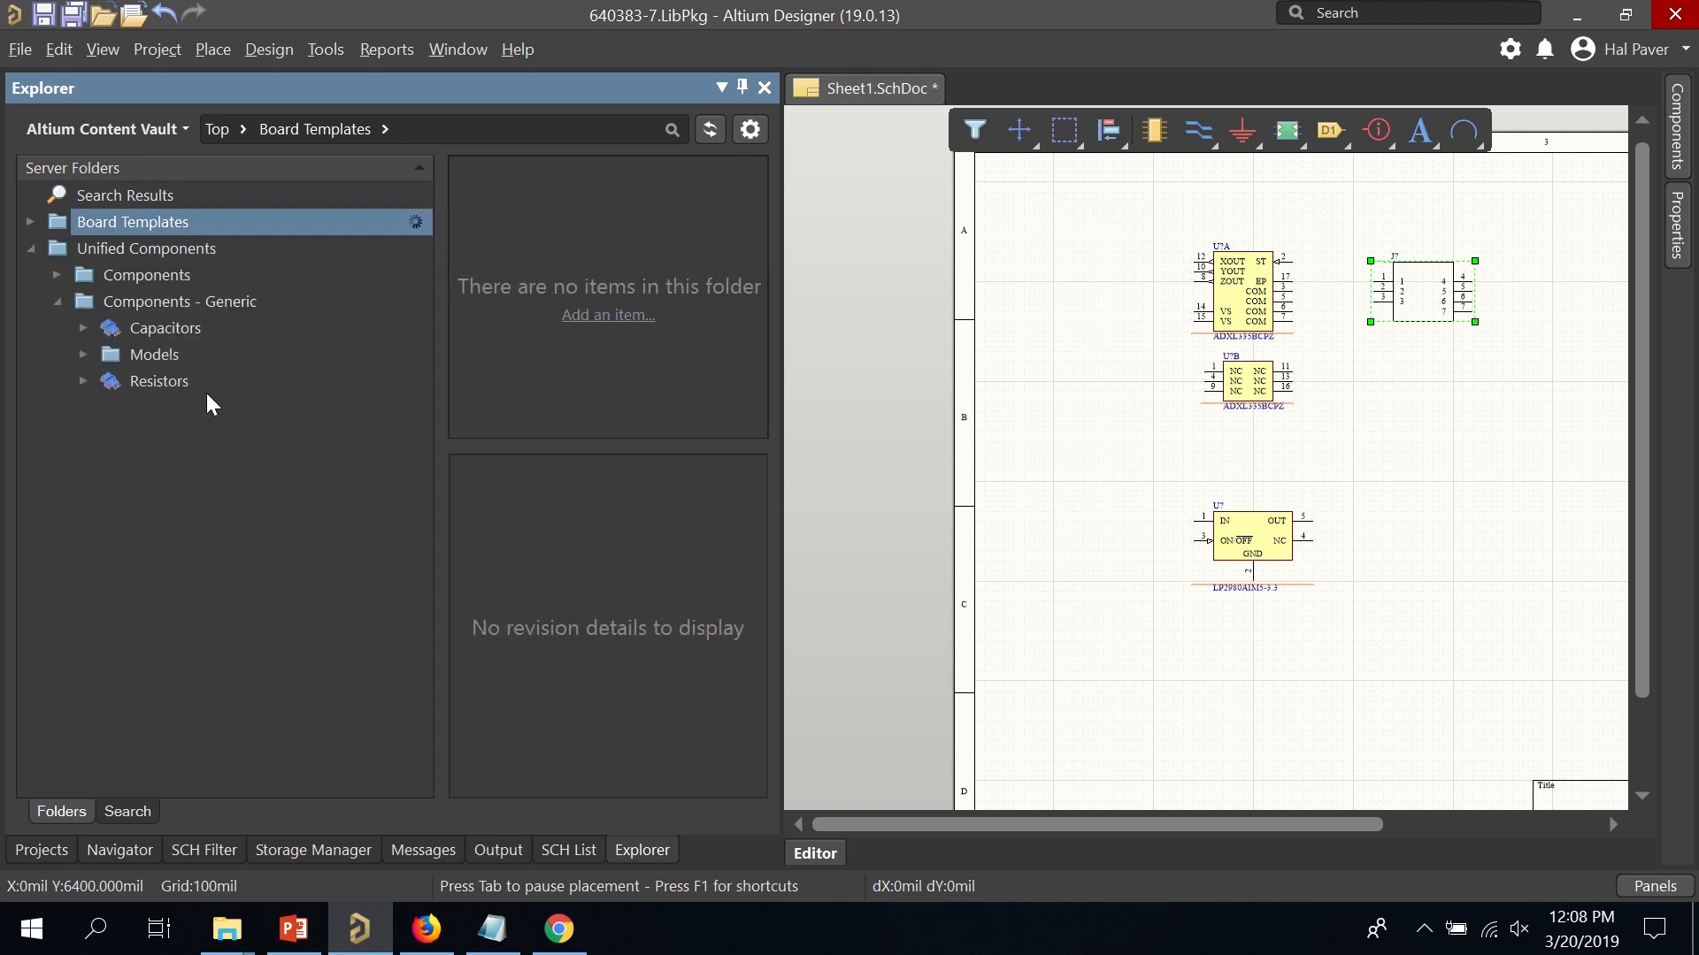
left_click(84, 328)
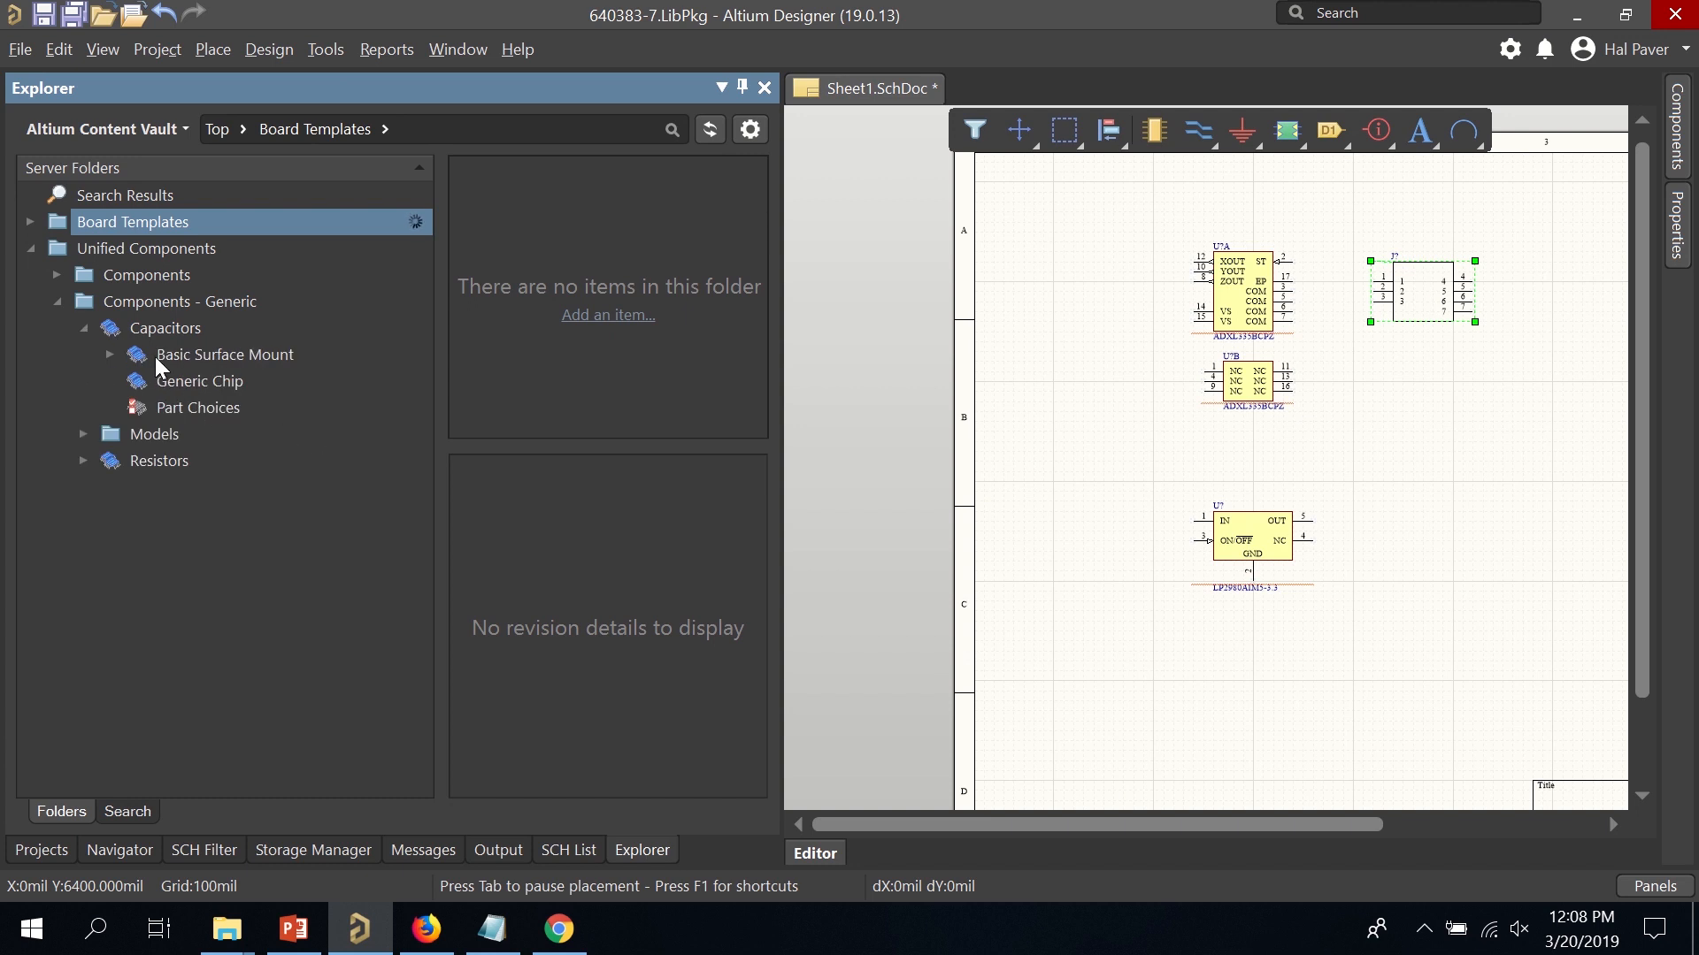
left_click(110, 354)
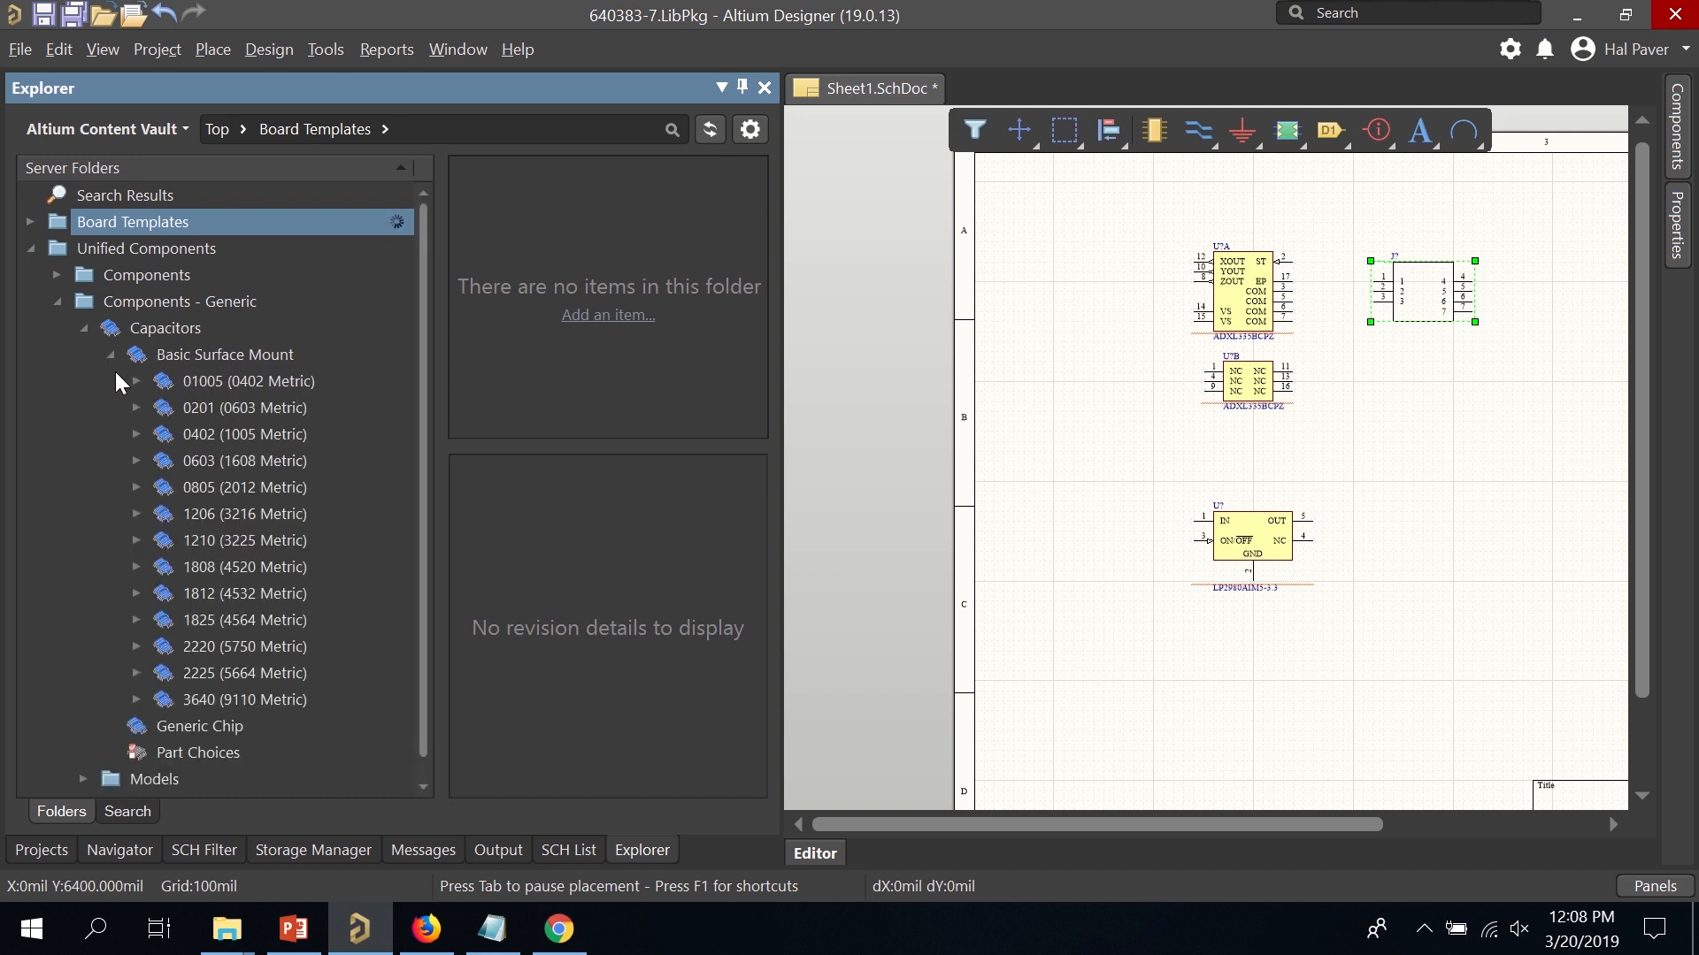
left_click(166, 729)
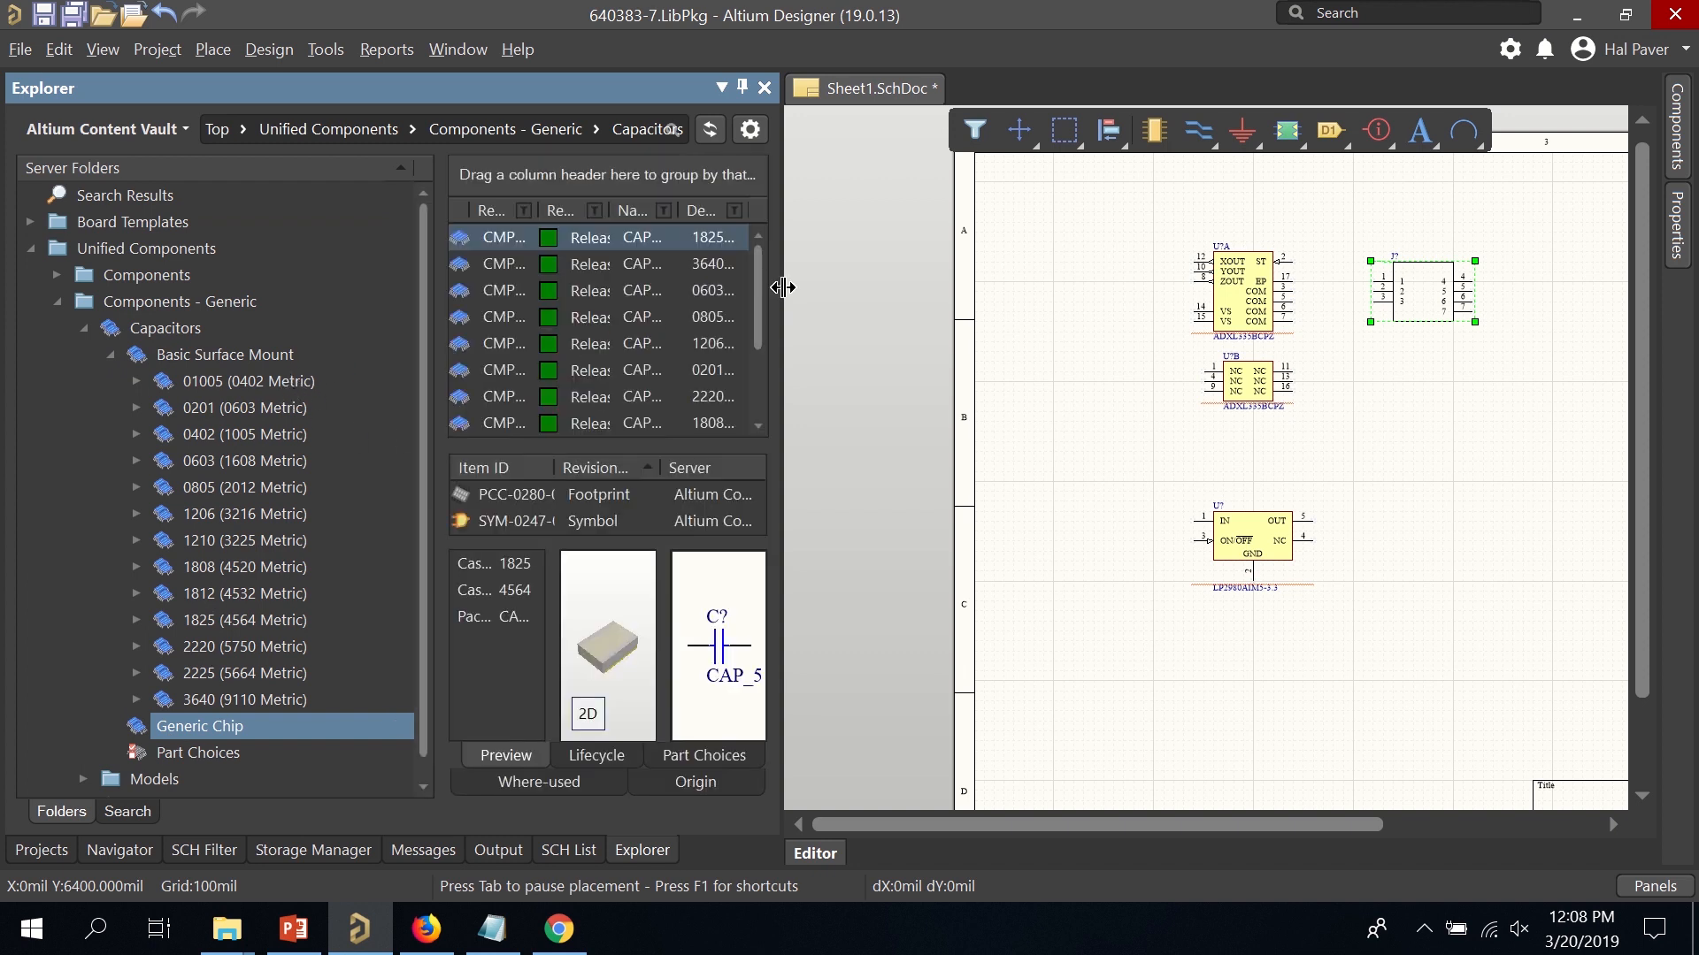
Place six CAP0603 capacitors: four in a row right of the ADXL335, two below.
left_click_drag(782, 287, 1085, 322)
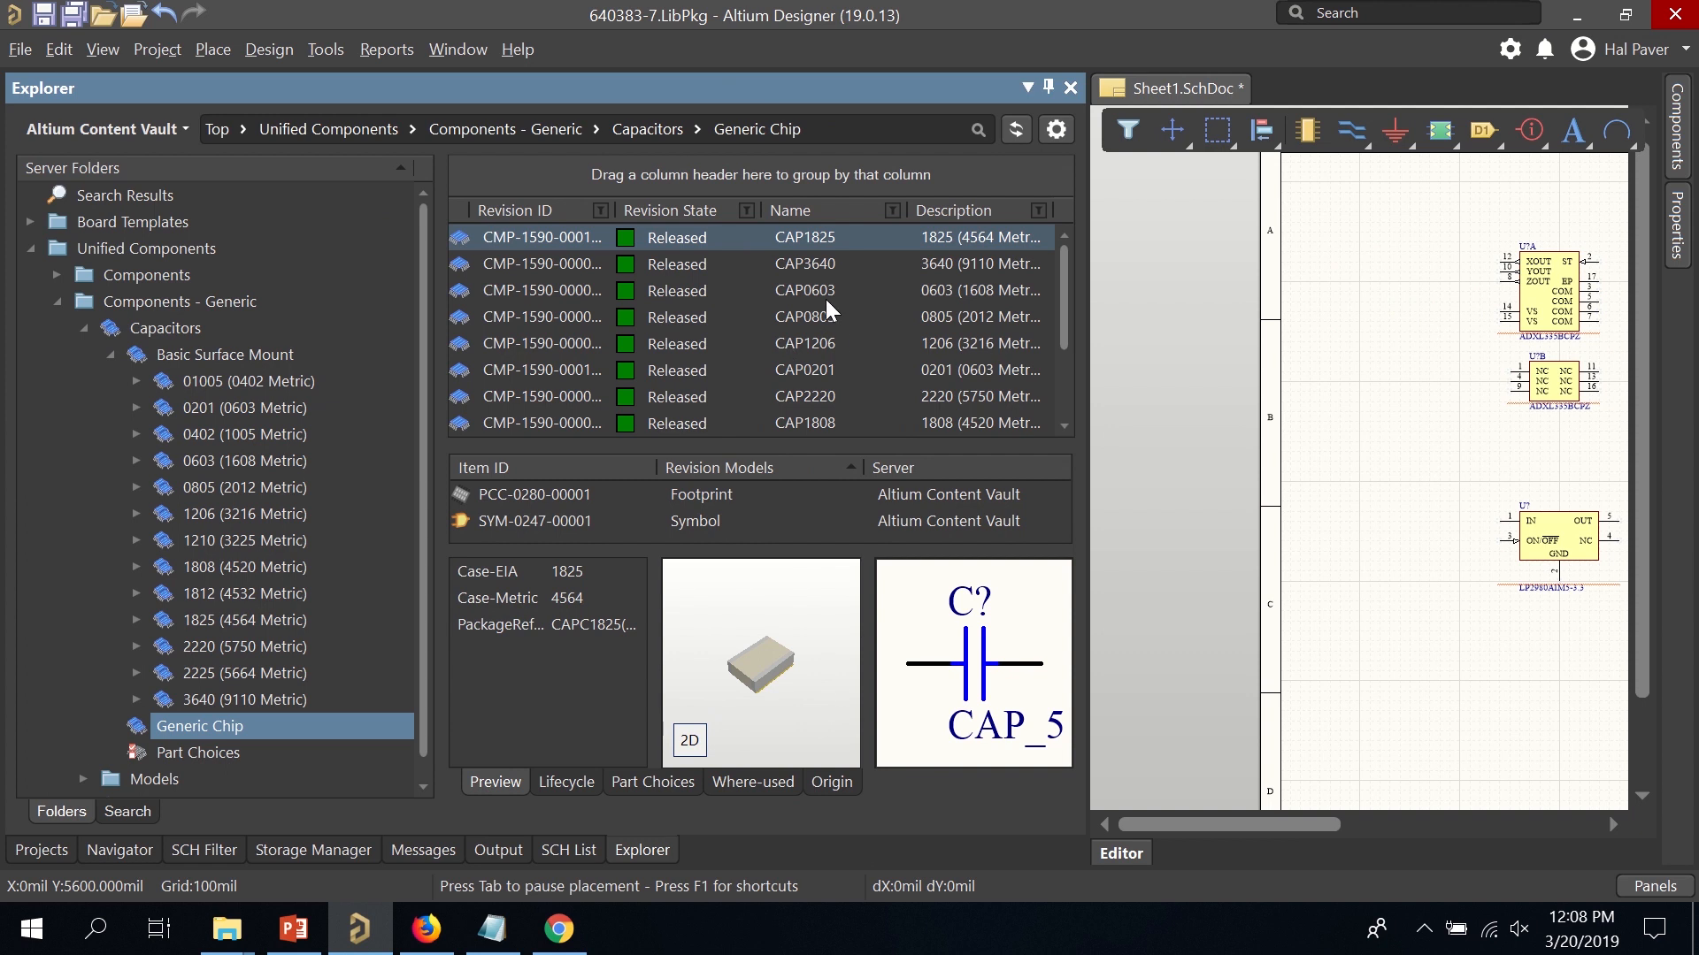
left_click(801, 296)
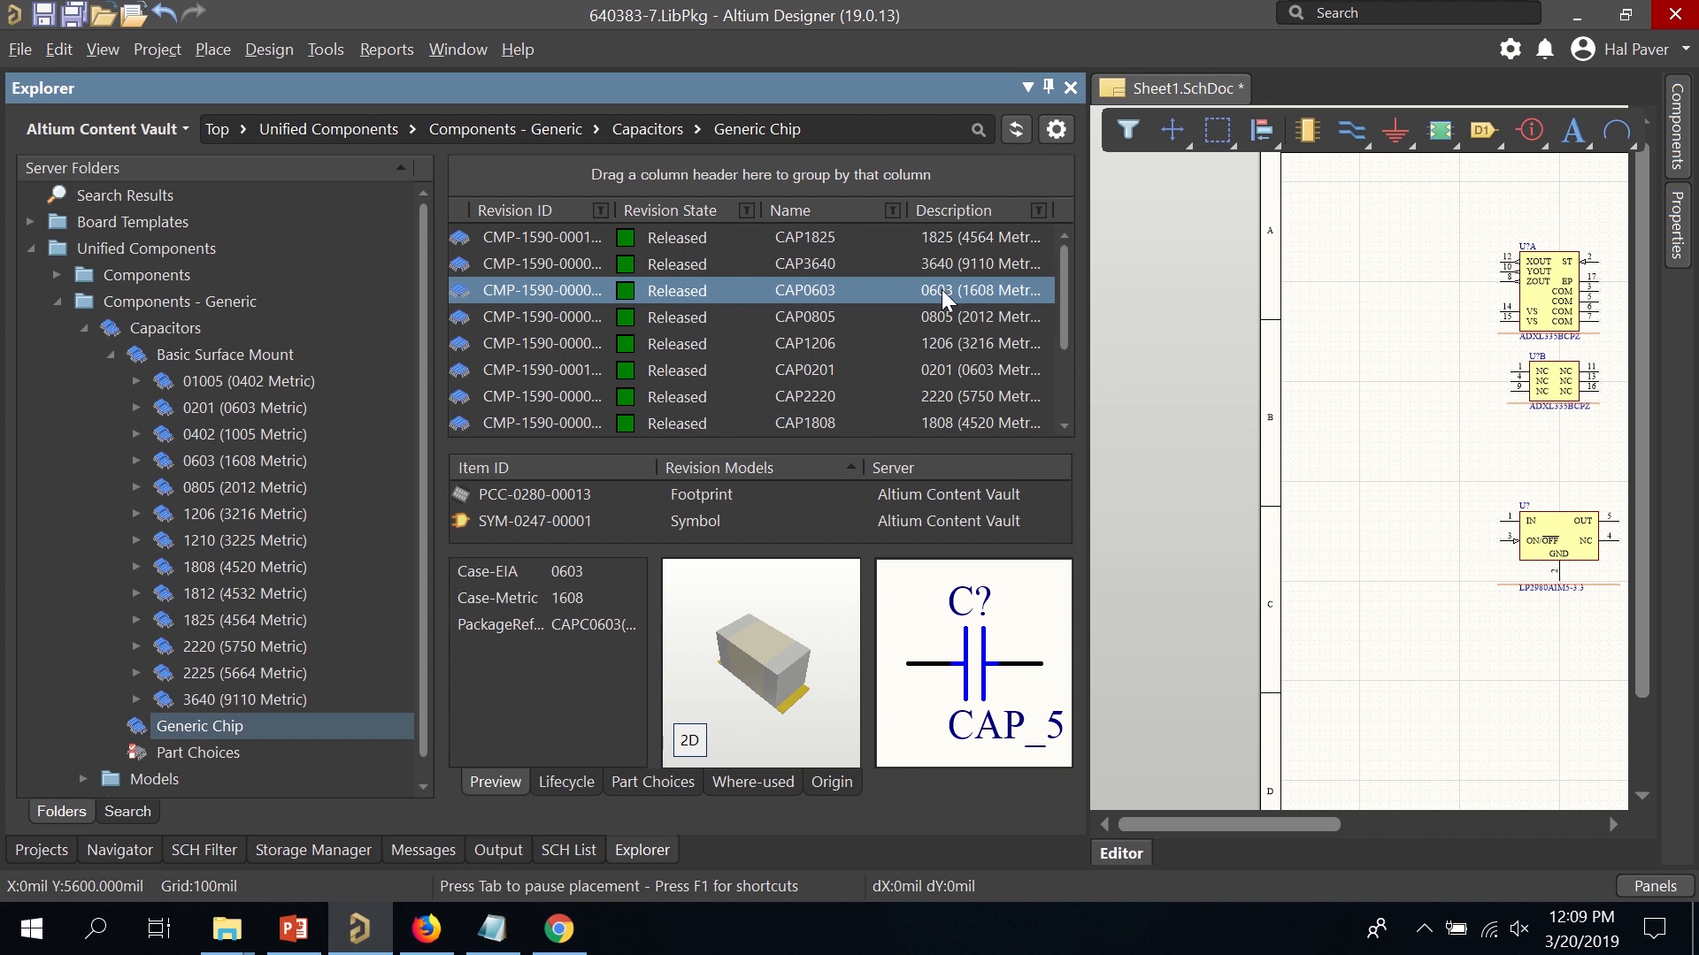
right_click(741, 288)
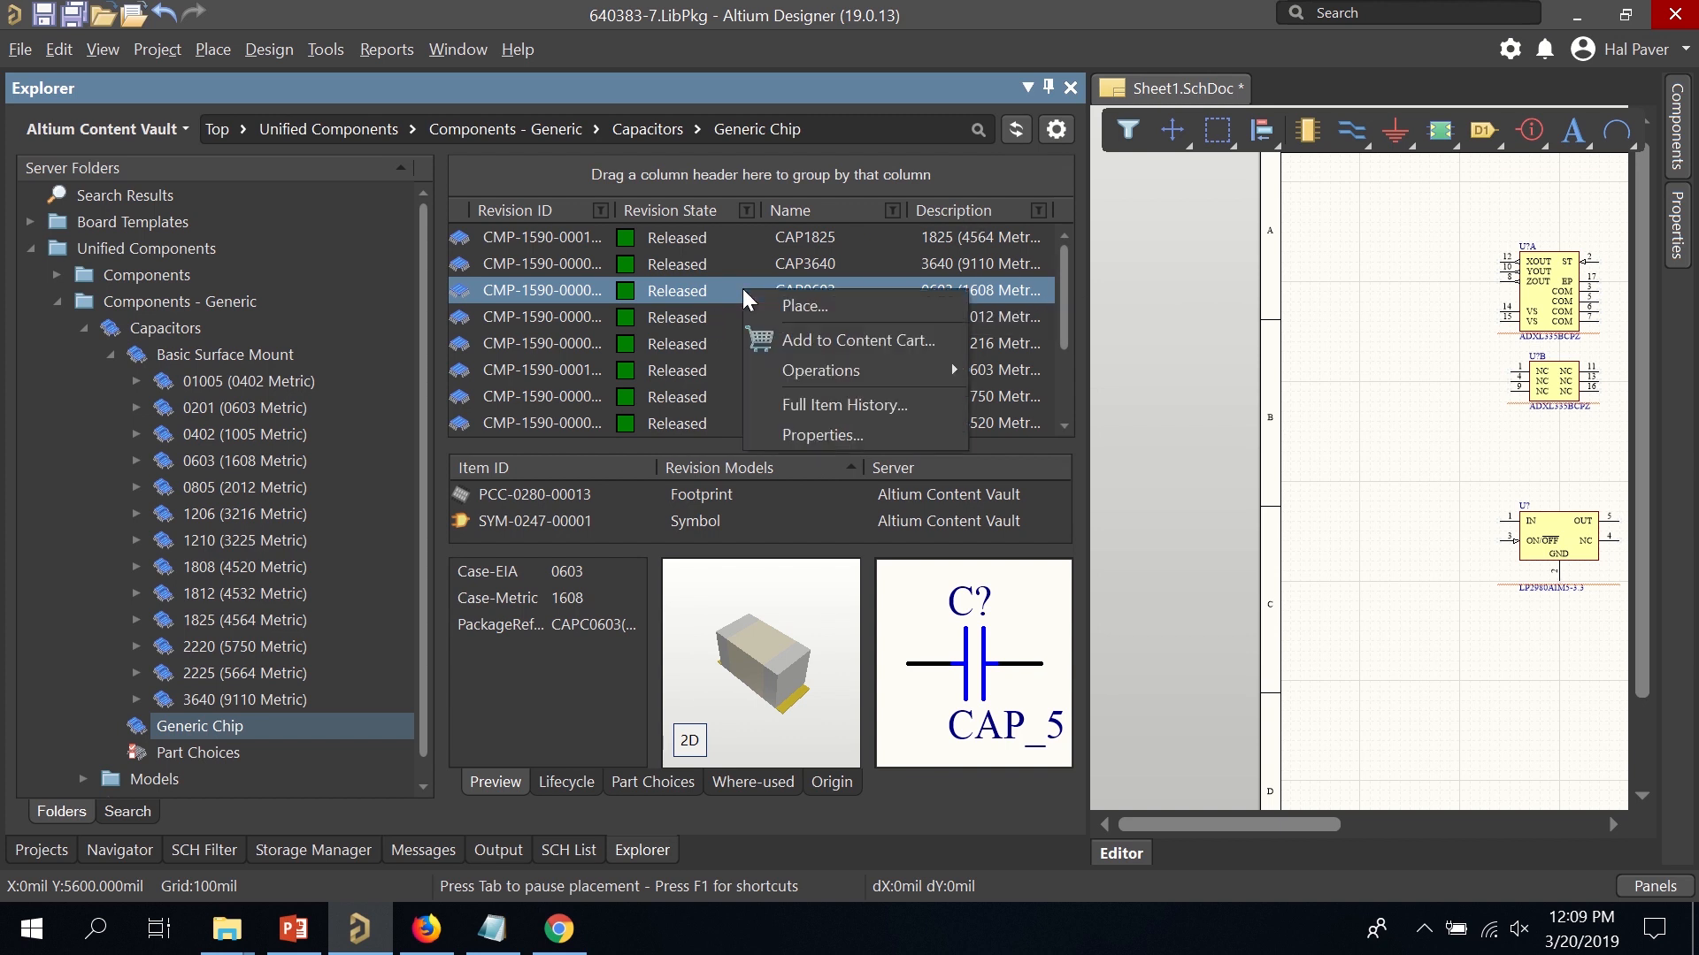
left_click(767, 310)
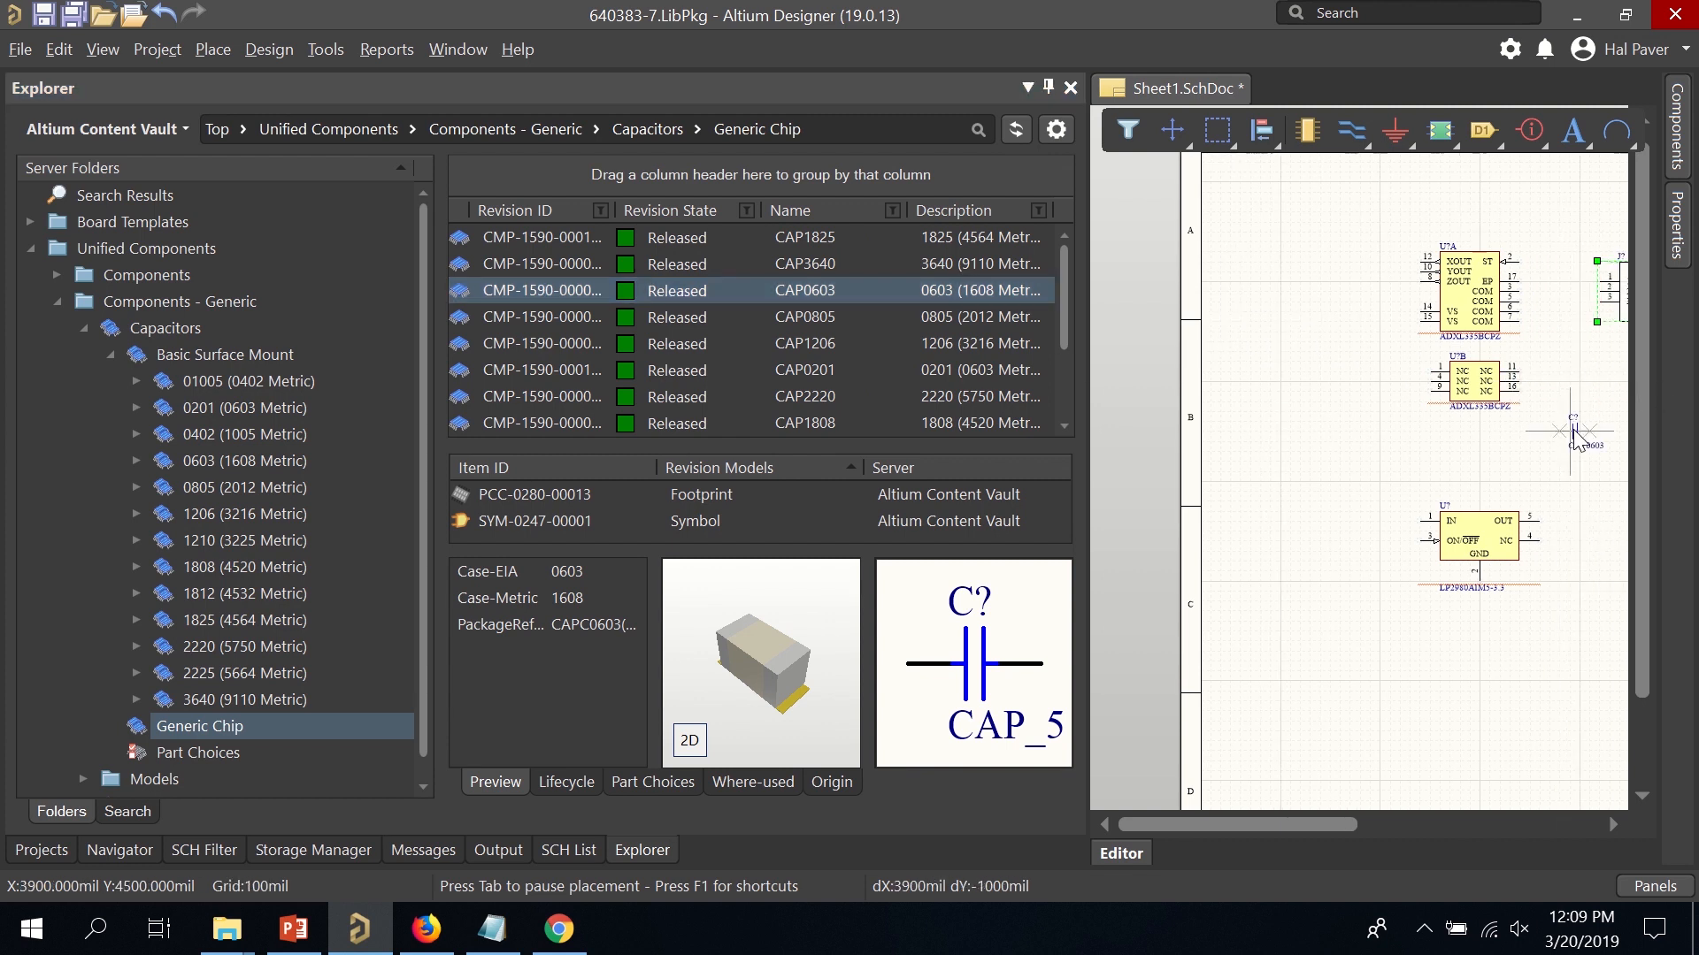
left_click(1358, 405)
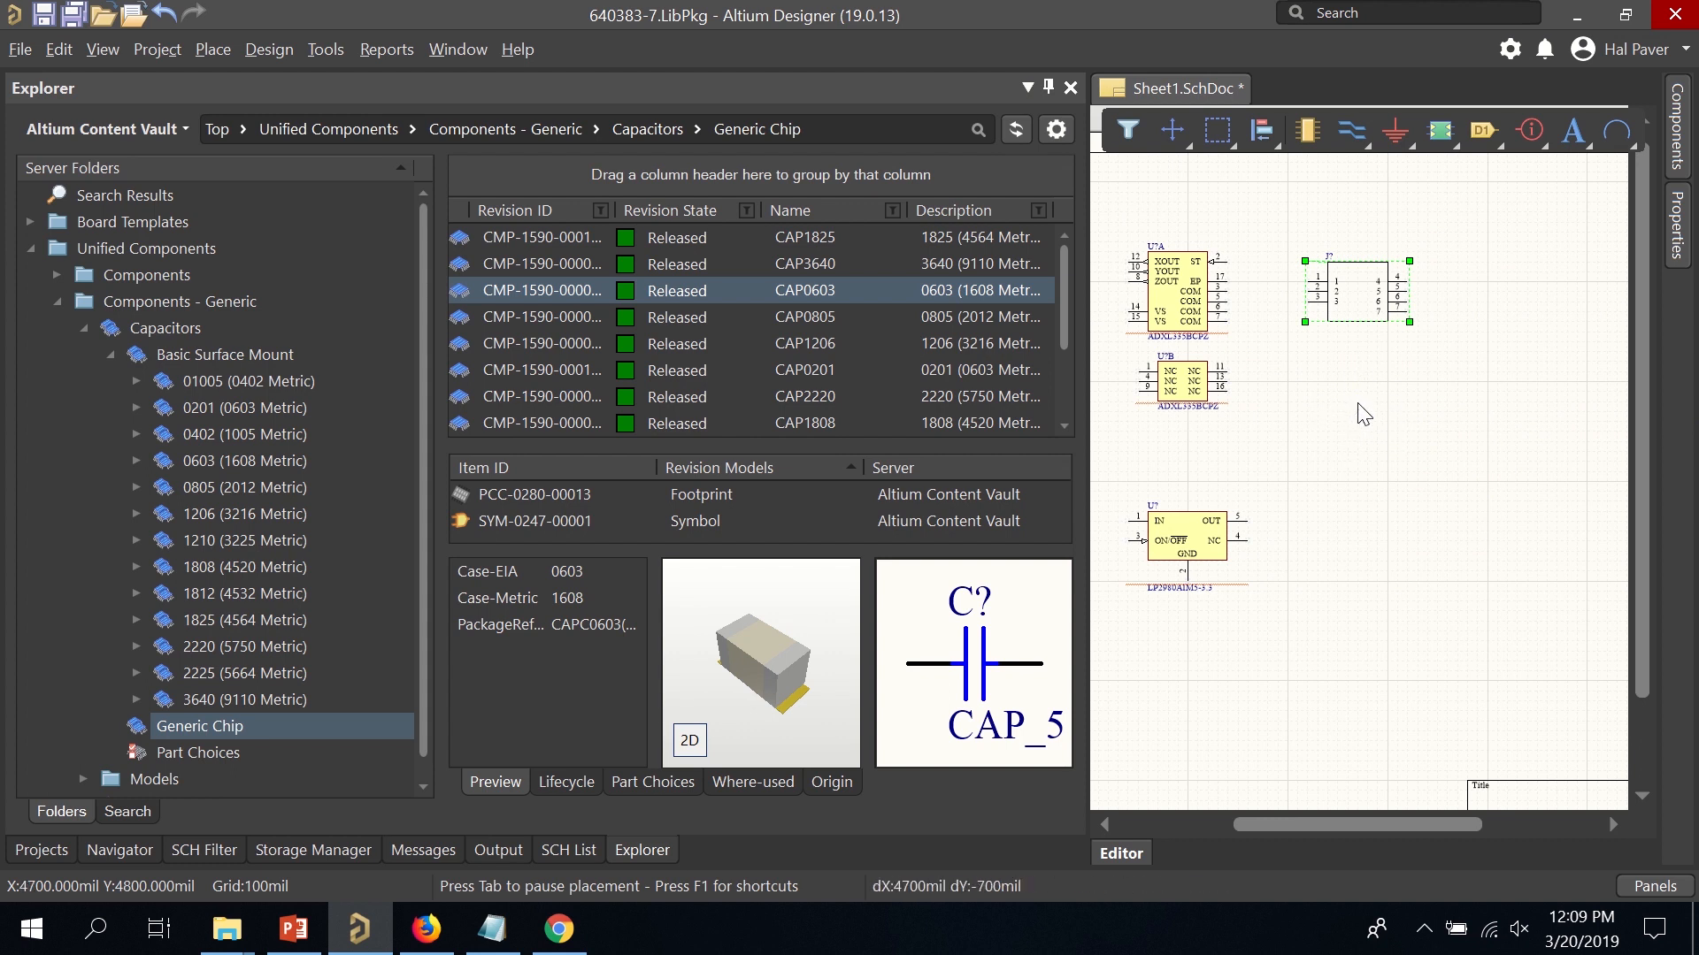
left_click(1416, 414)
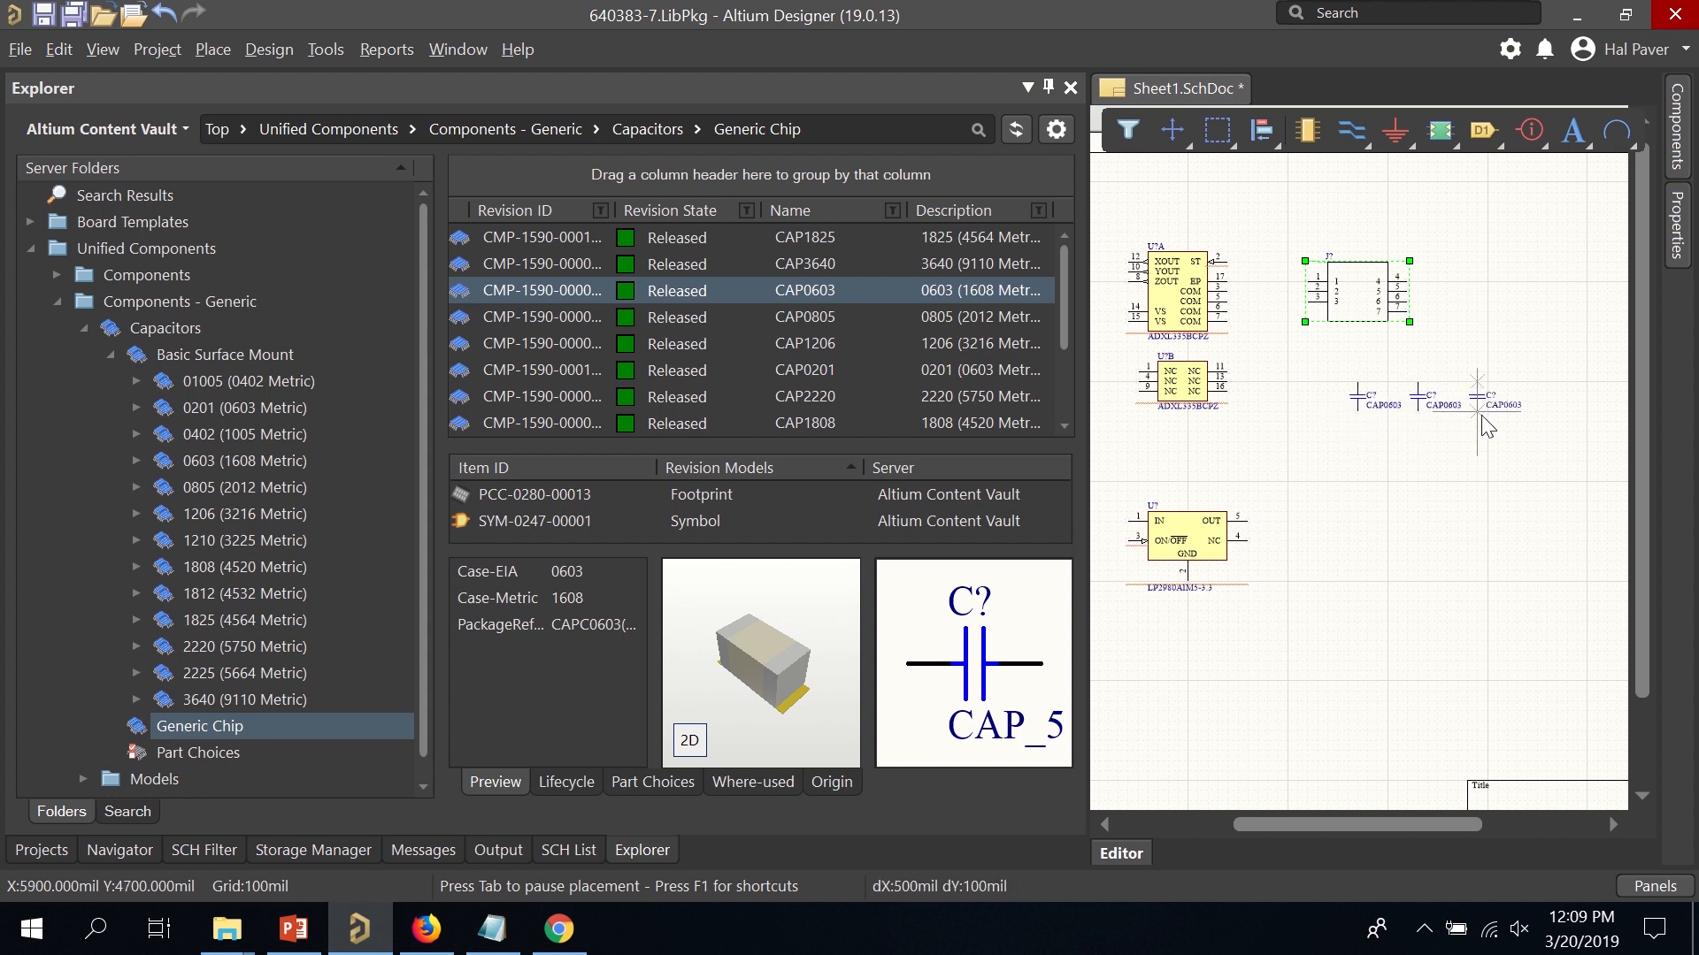
left_click(1480, 419)
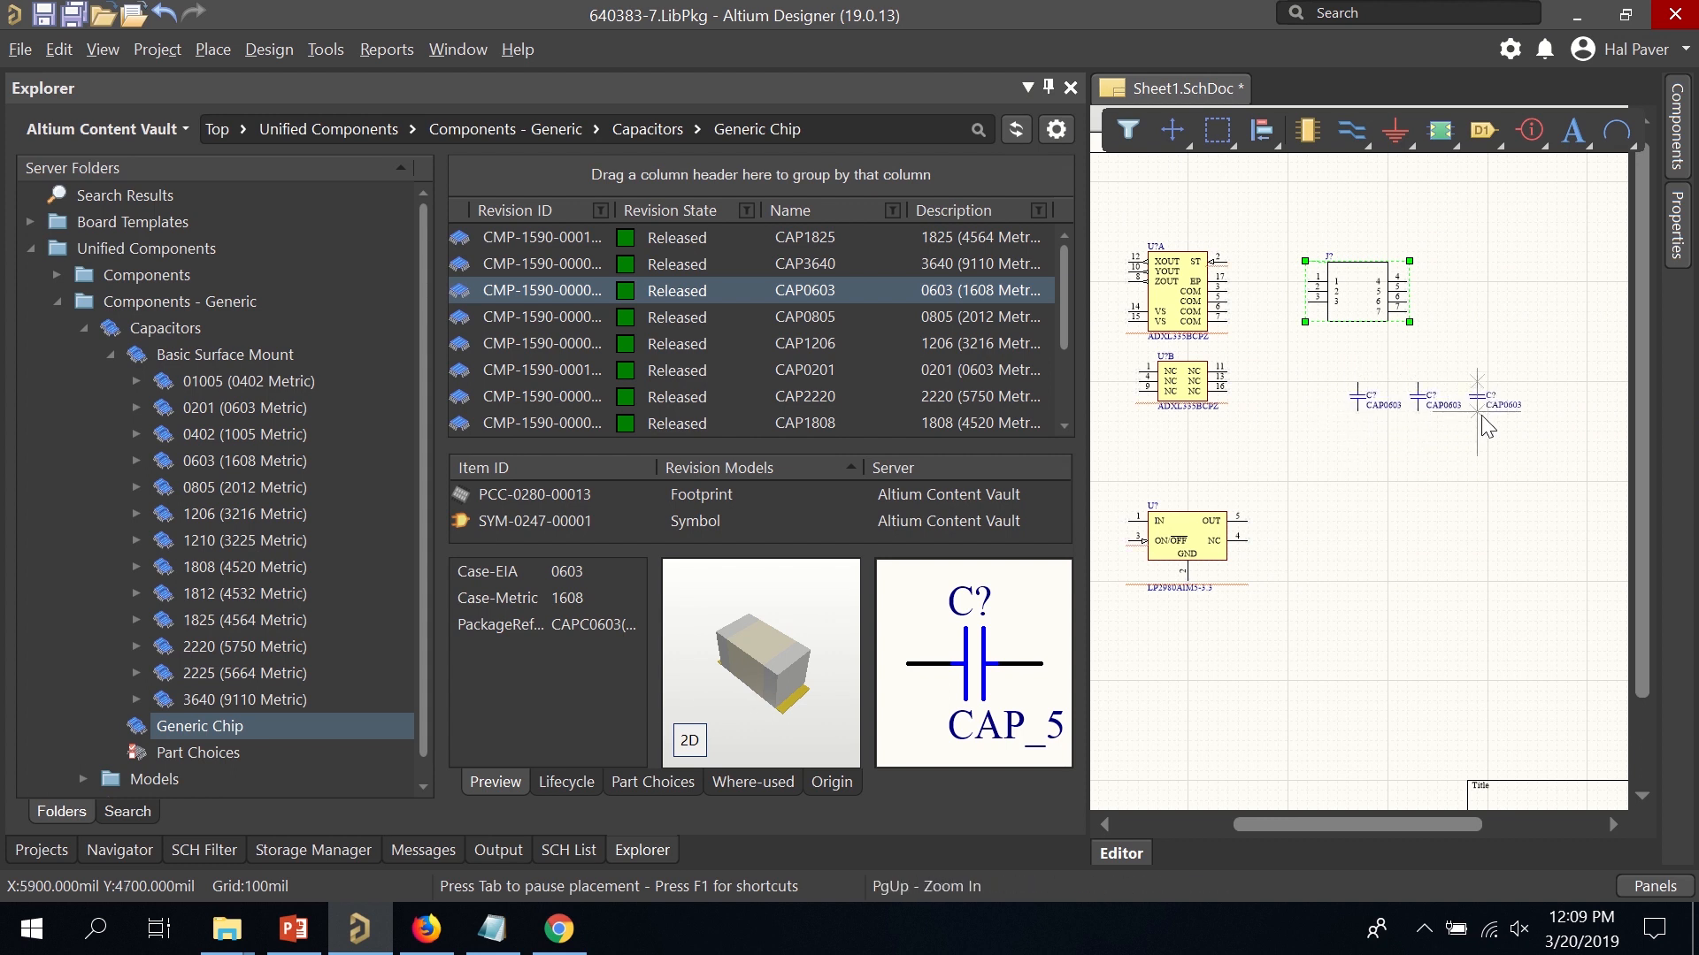
left_click(1543, 411)
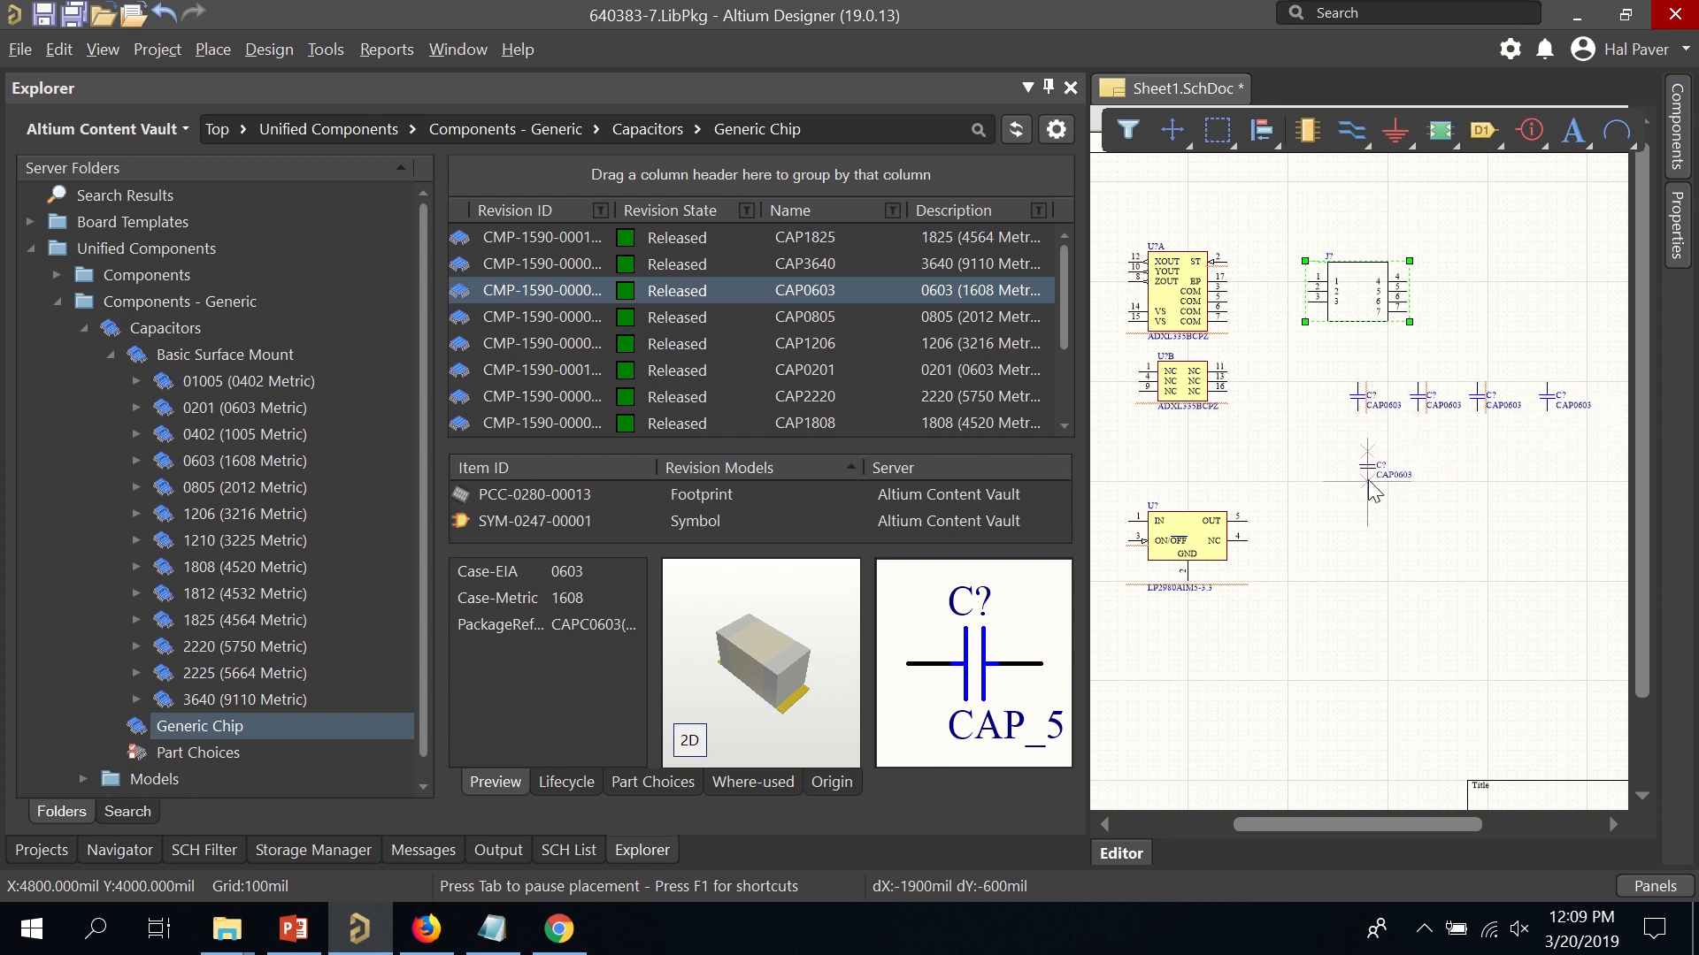
left_click(1368, 480)
left_click(1428, 480)
key("Escape")
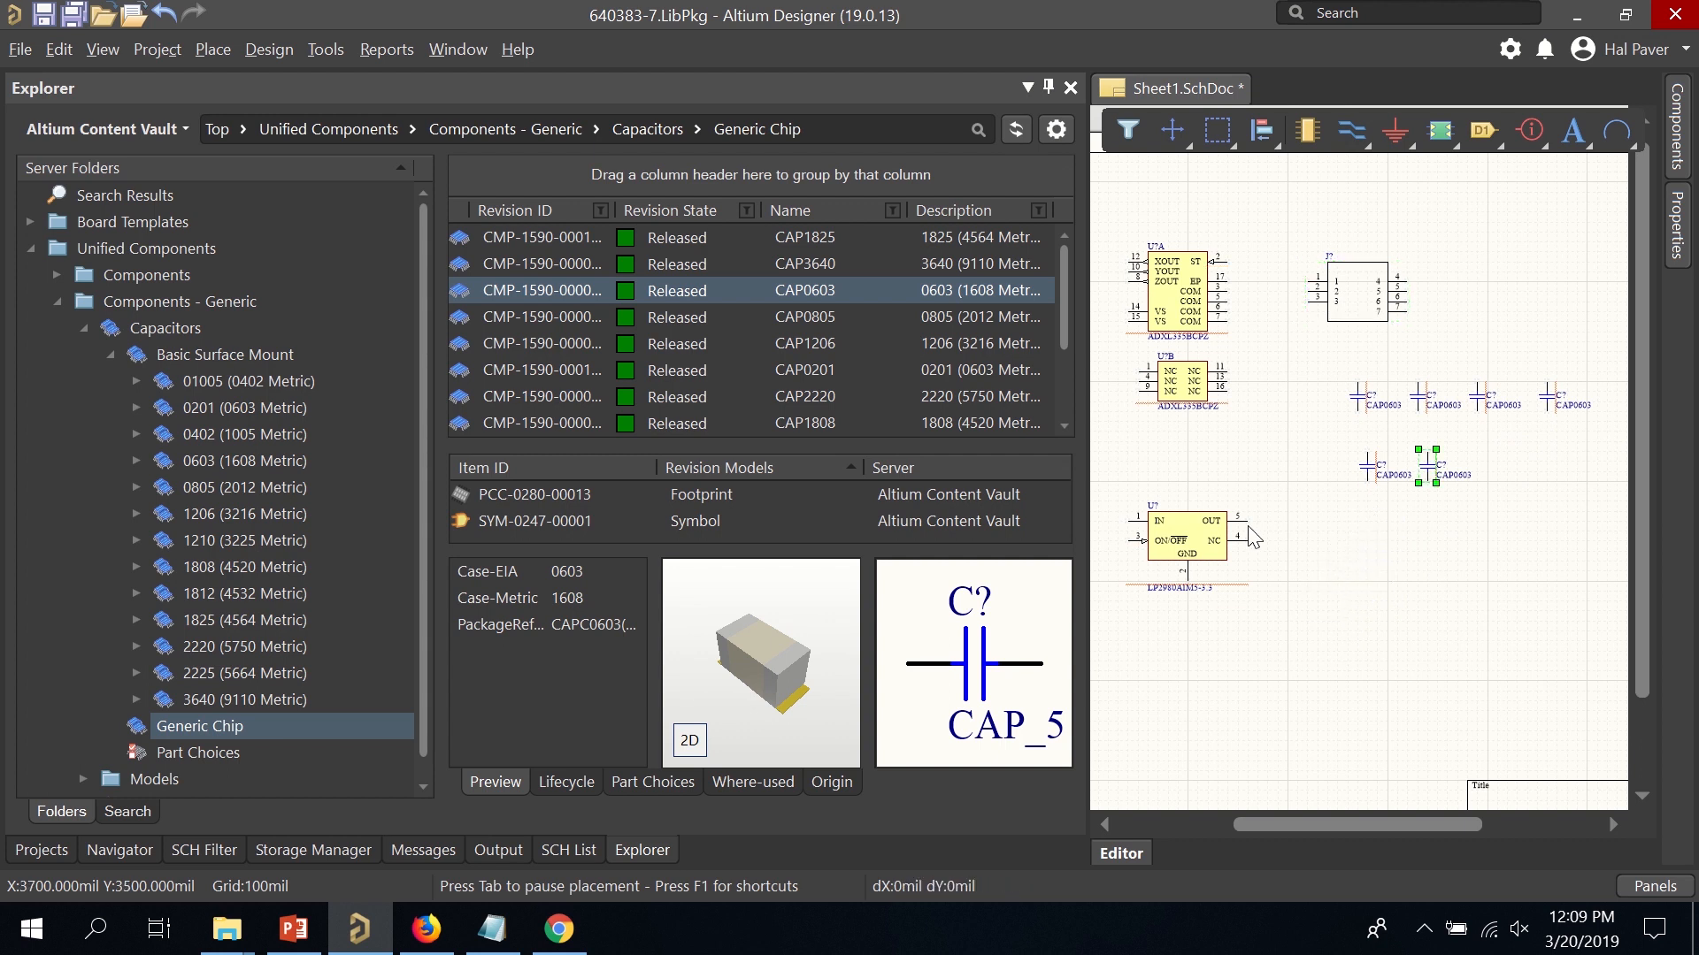
left_click_drag(1087, 437, 162, 488)
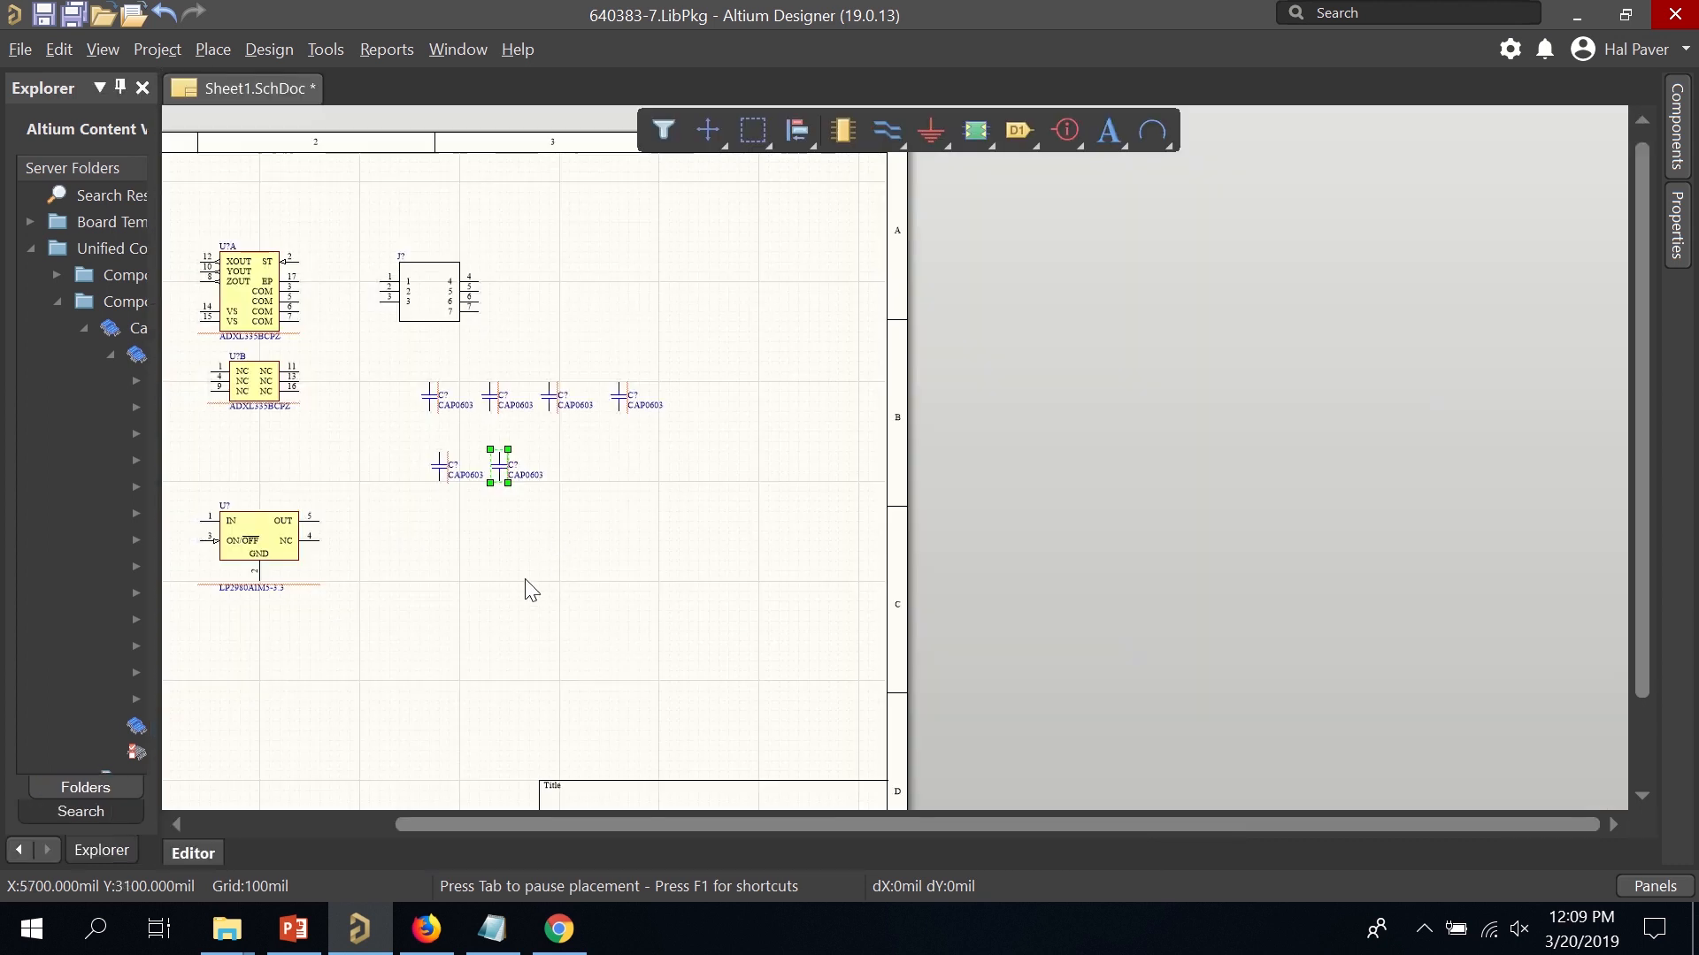
Fit the whole sheet in view, nudge connector J? right and align U?B under U?A.
right_click_drag(526, 592, 899, 535)
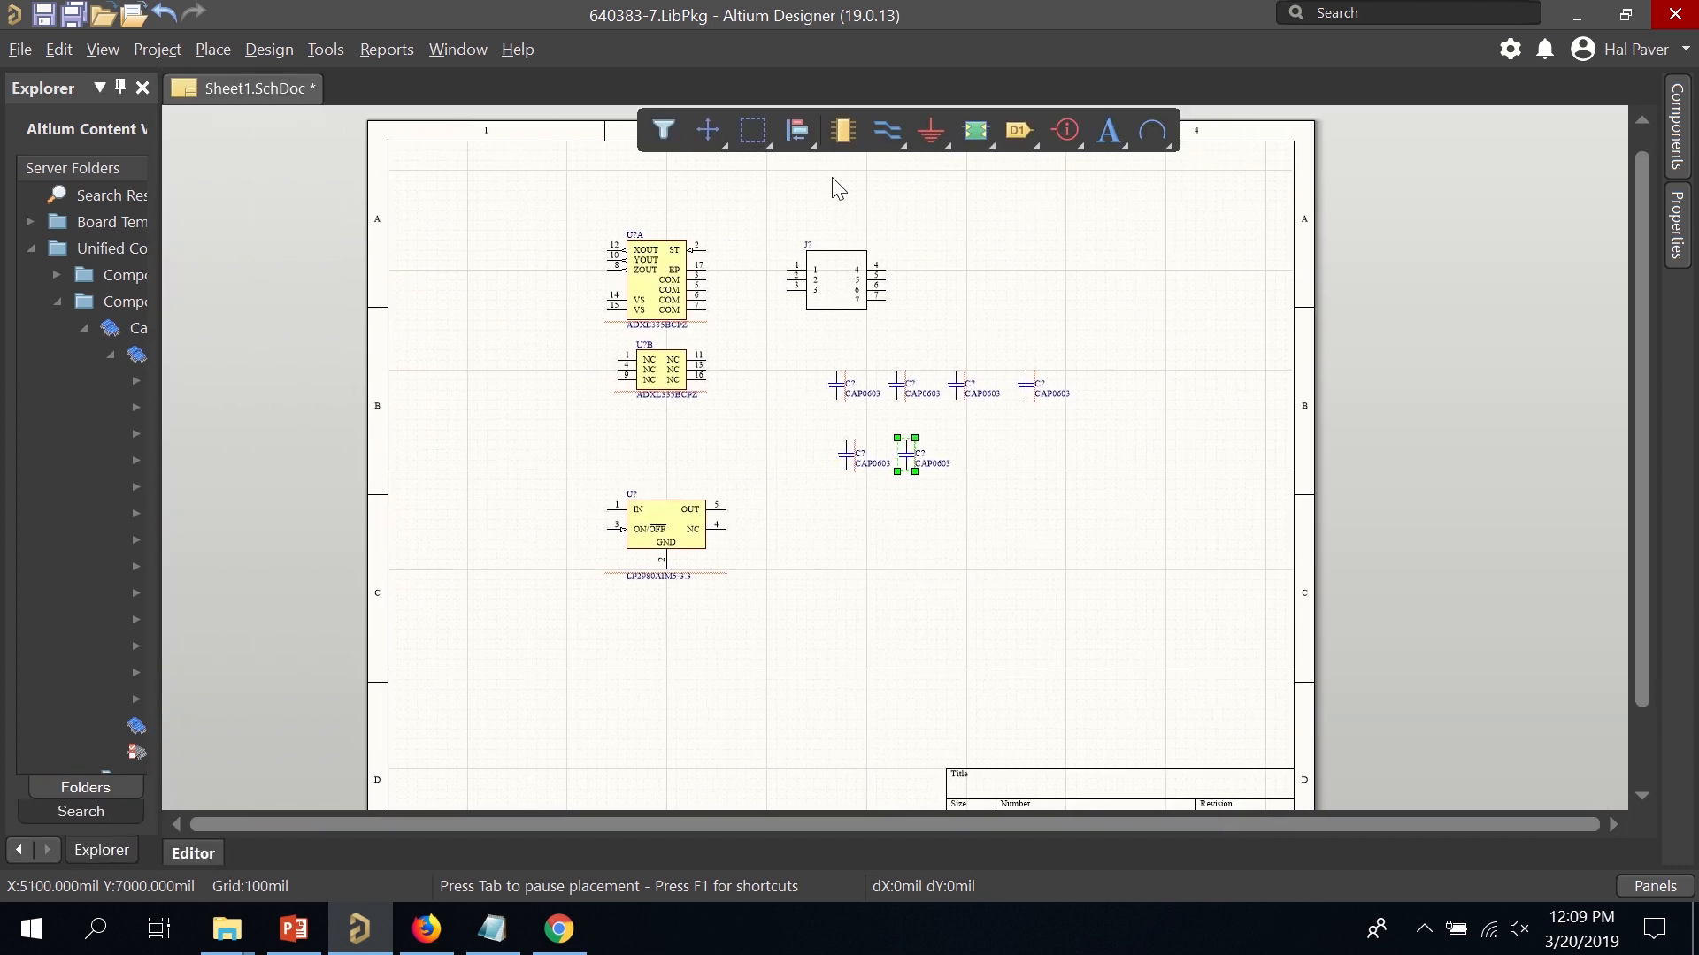
left_click(123, 57)
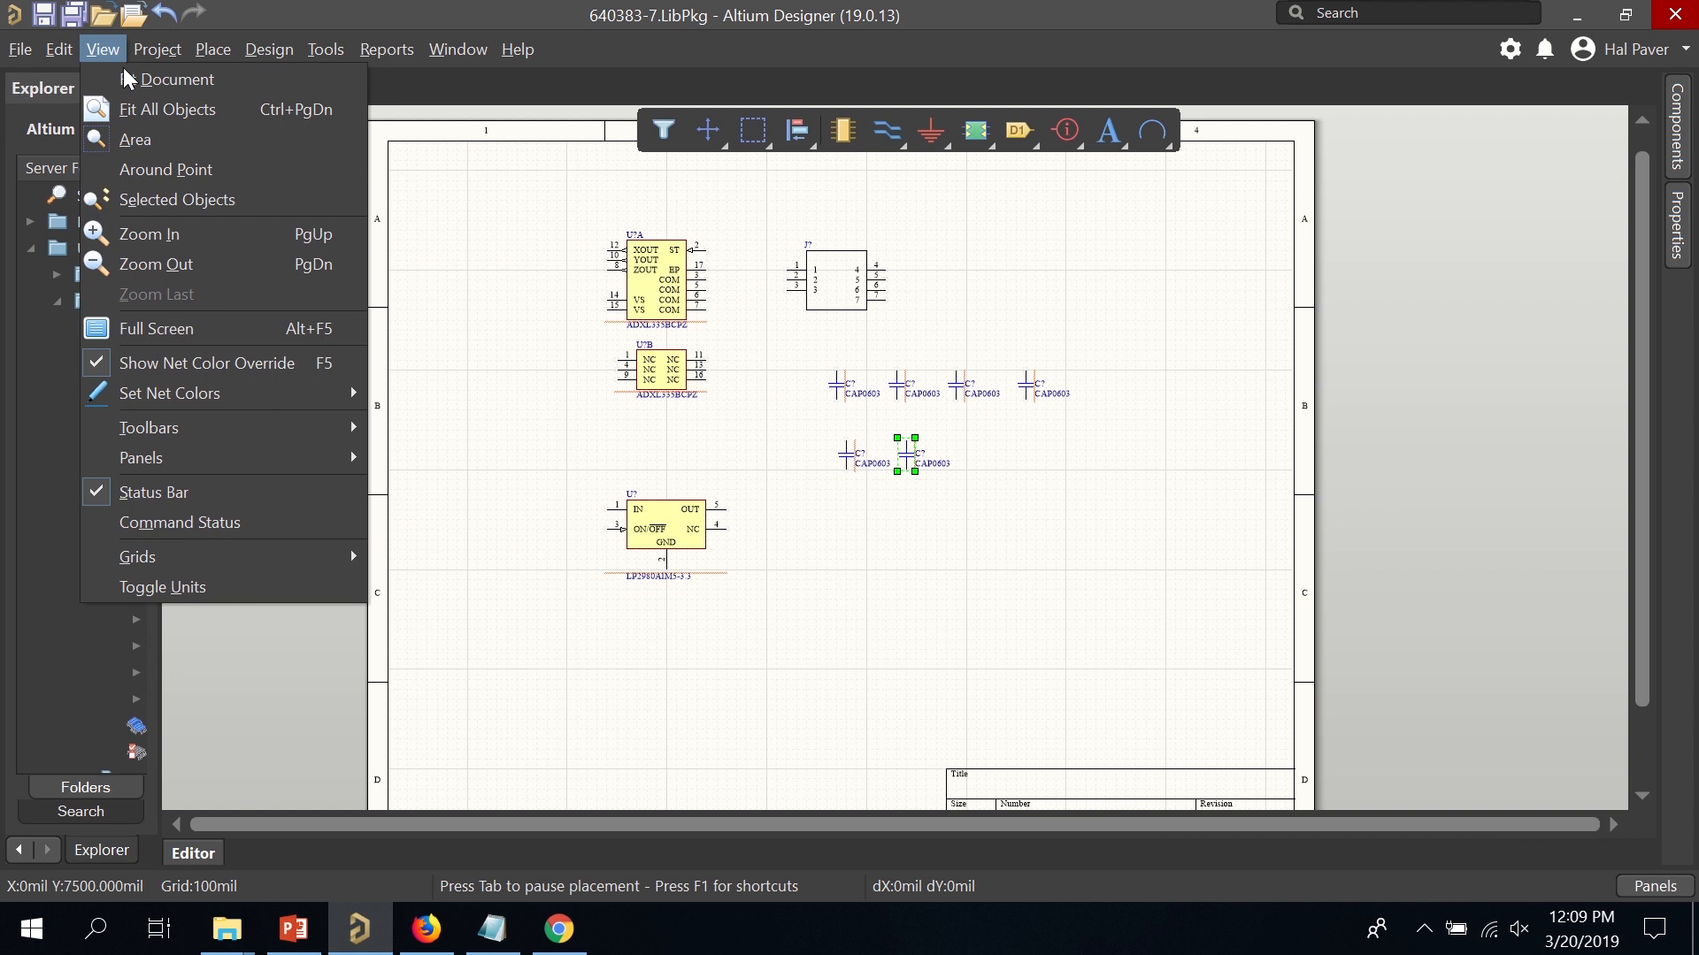
left_click(204, 108)
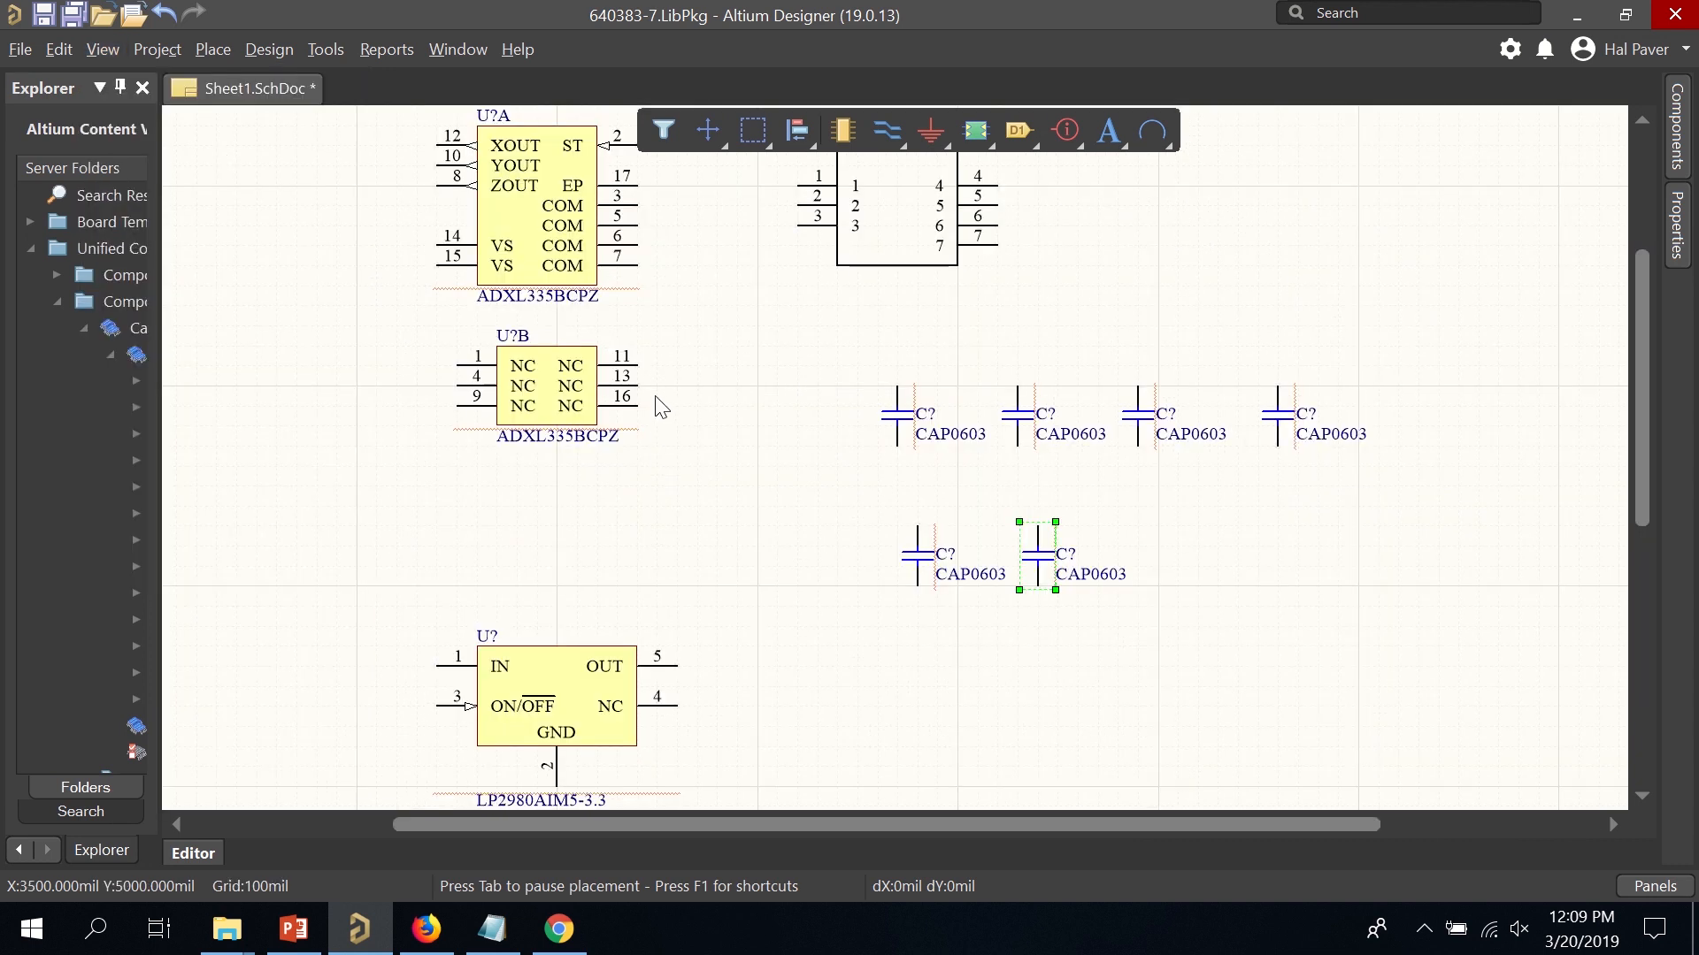
scroll(656, 402, "down", 1)
scroll(662, 406, "up", 2)
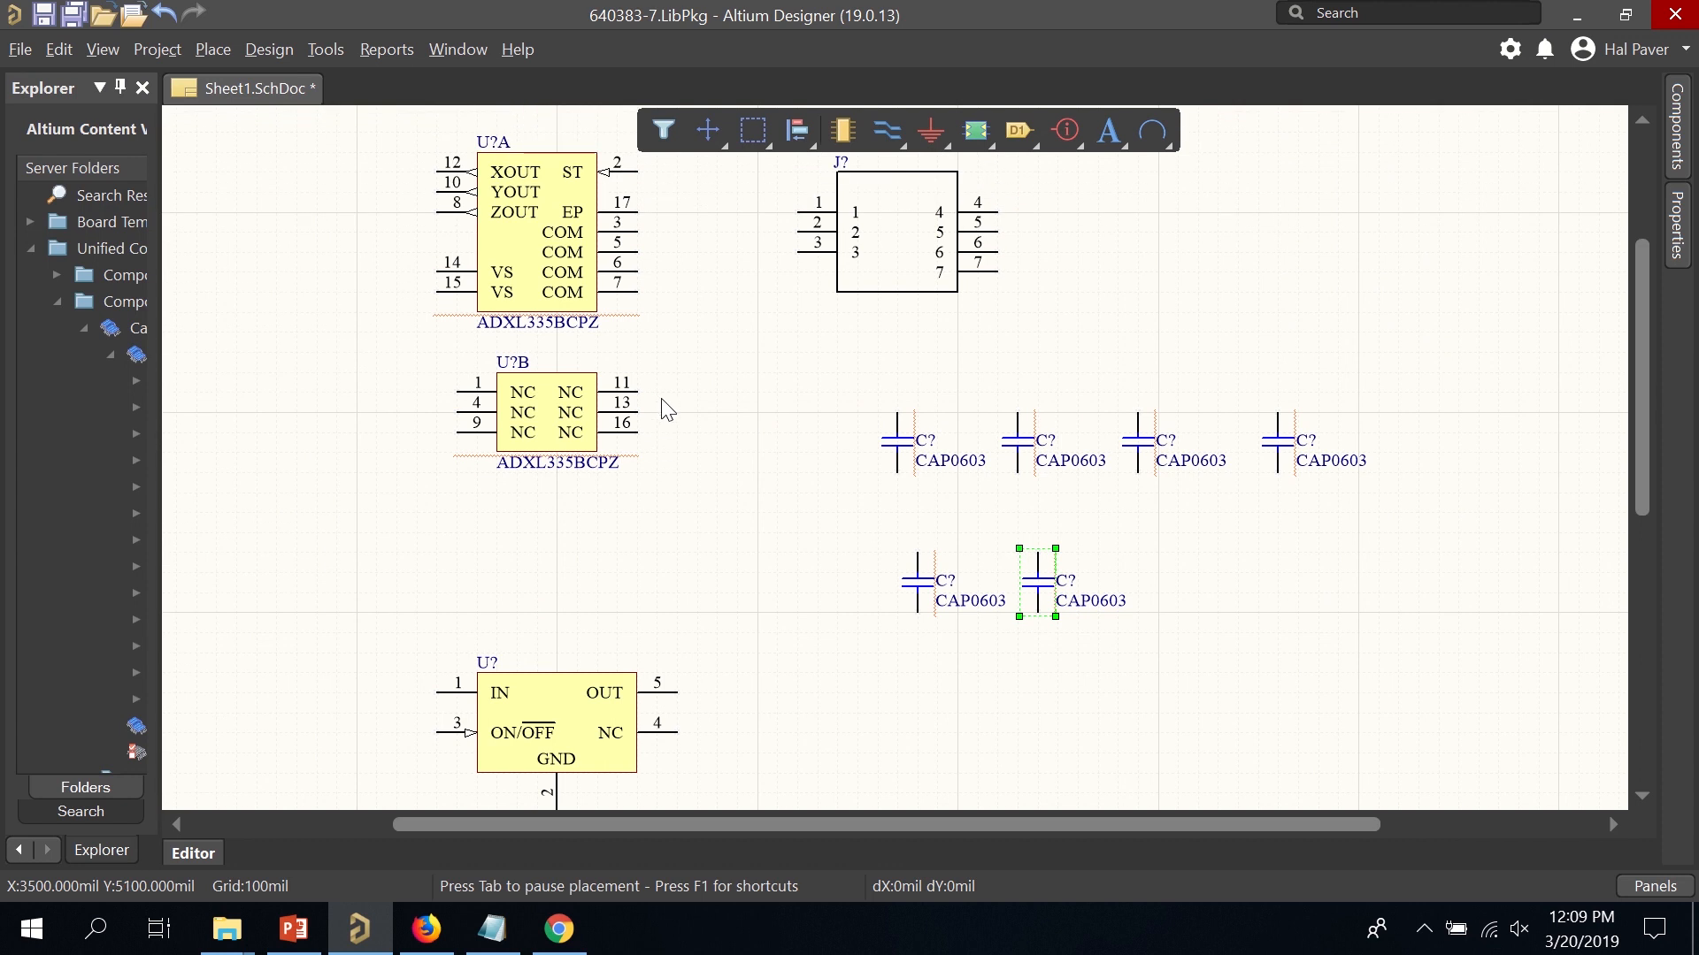
scroll(668, 410, "down", 2, "ctrl")
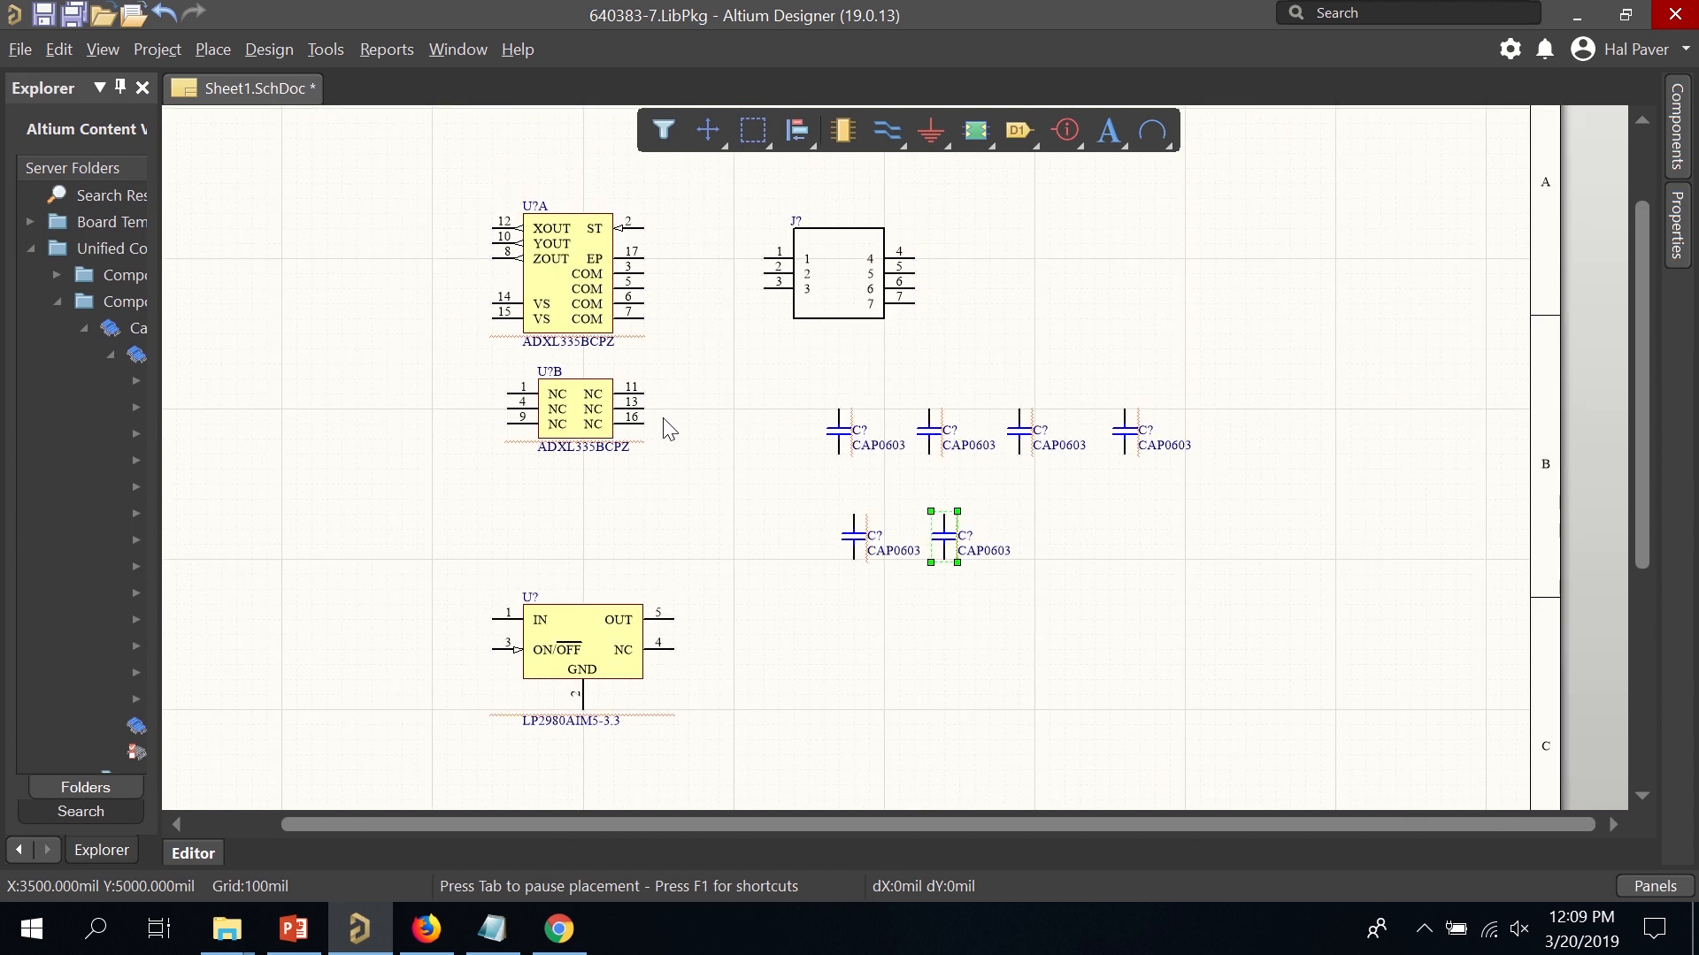
left_click(766, 527)
left_click_drag(832, 277, 839, 271)
mouse_move(570, 409)
left_mouse_down()
mouse_move(518, 412)
mouse_move(555, 409)
left_mouse_up()
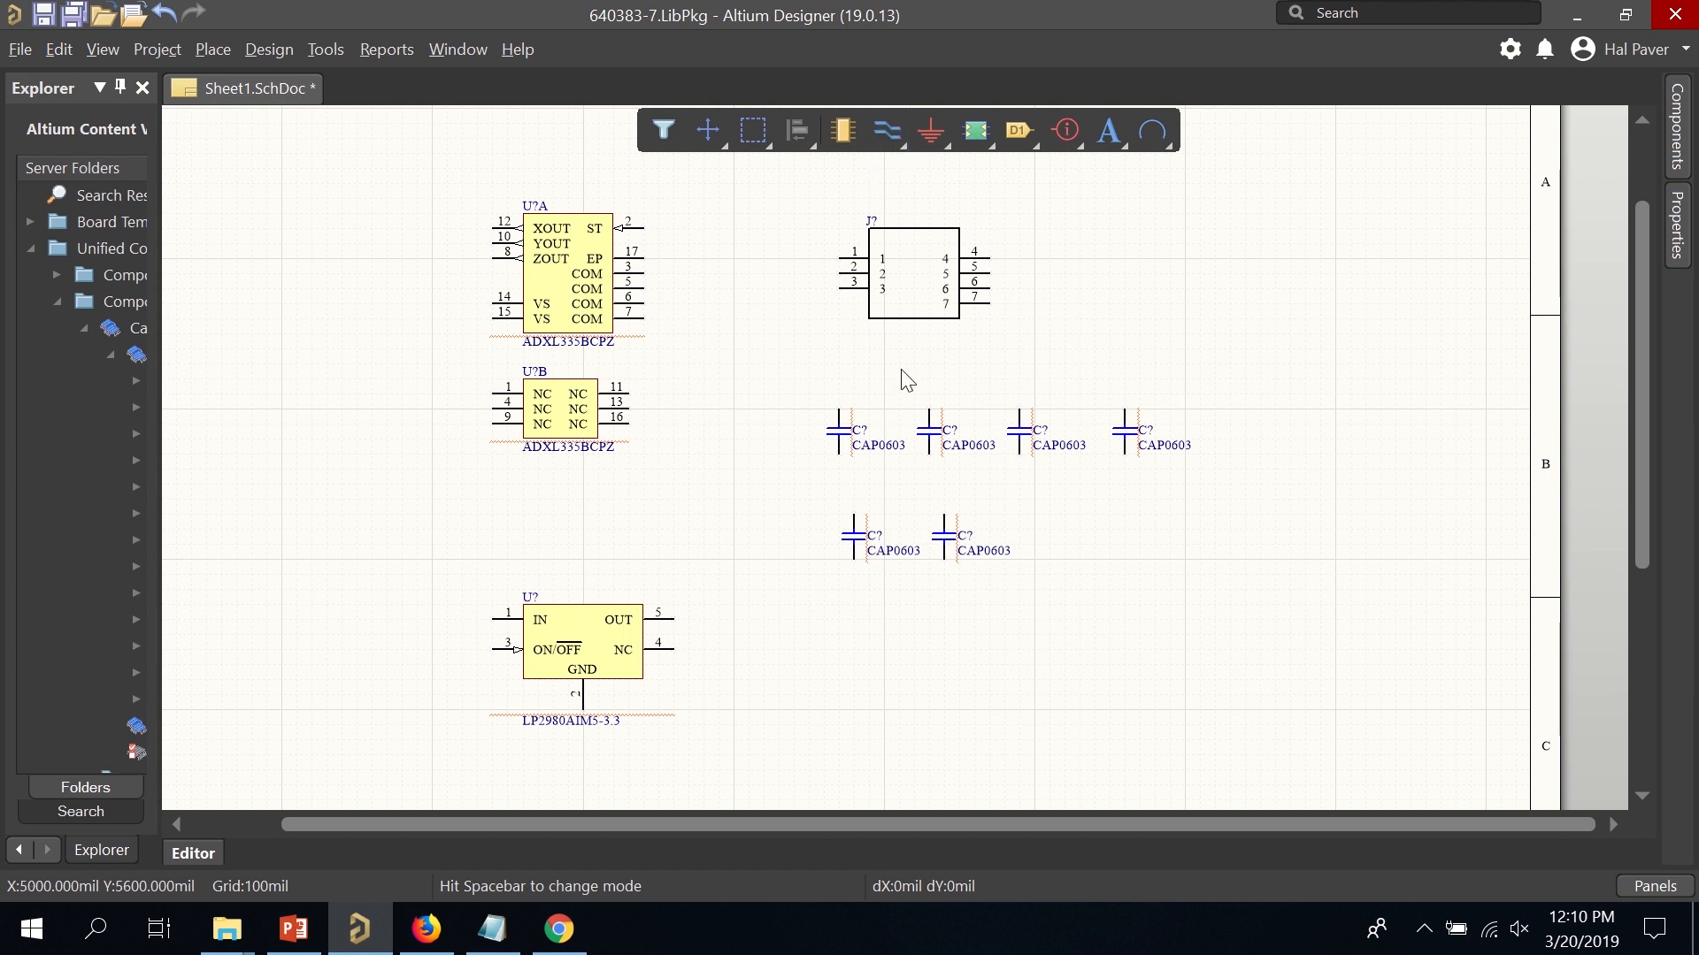
Place a GND symbol below U?A's COM pins, joining pins 3, 5, 6 and 7.
left_click(936, 135)
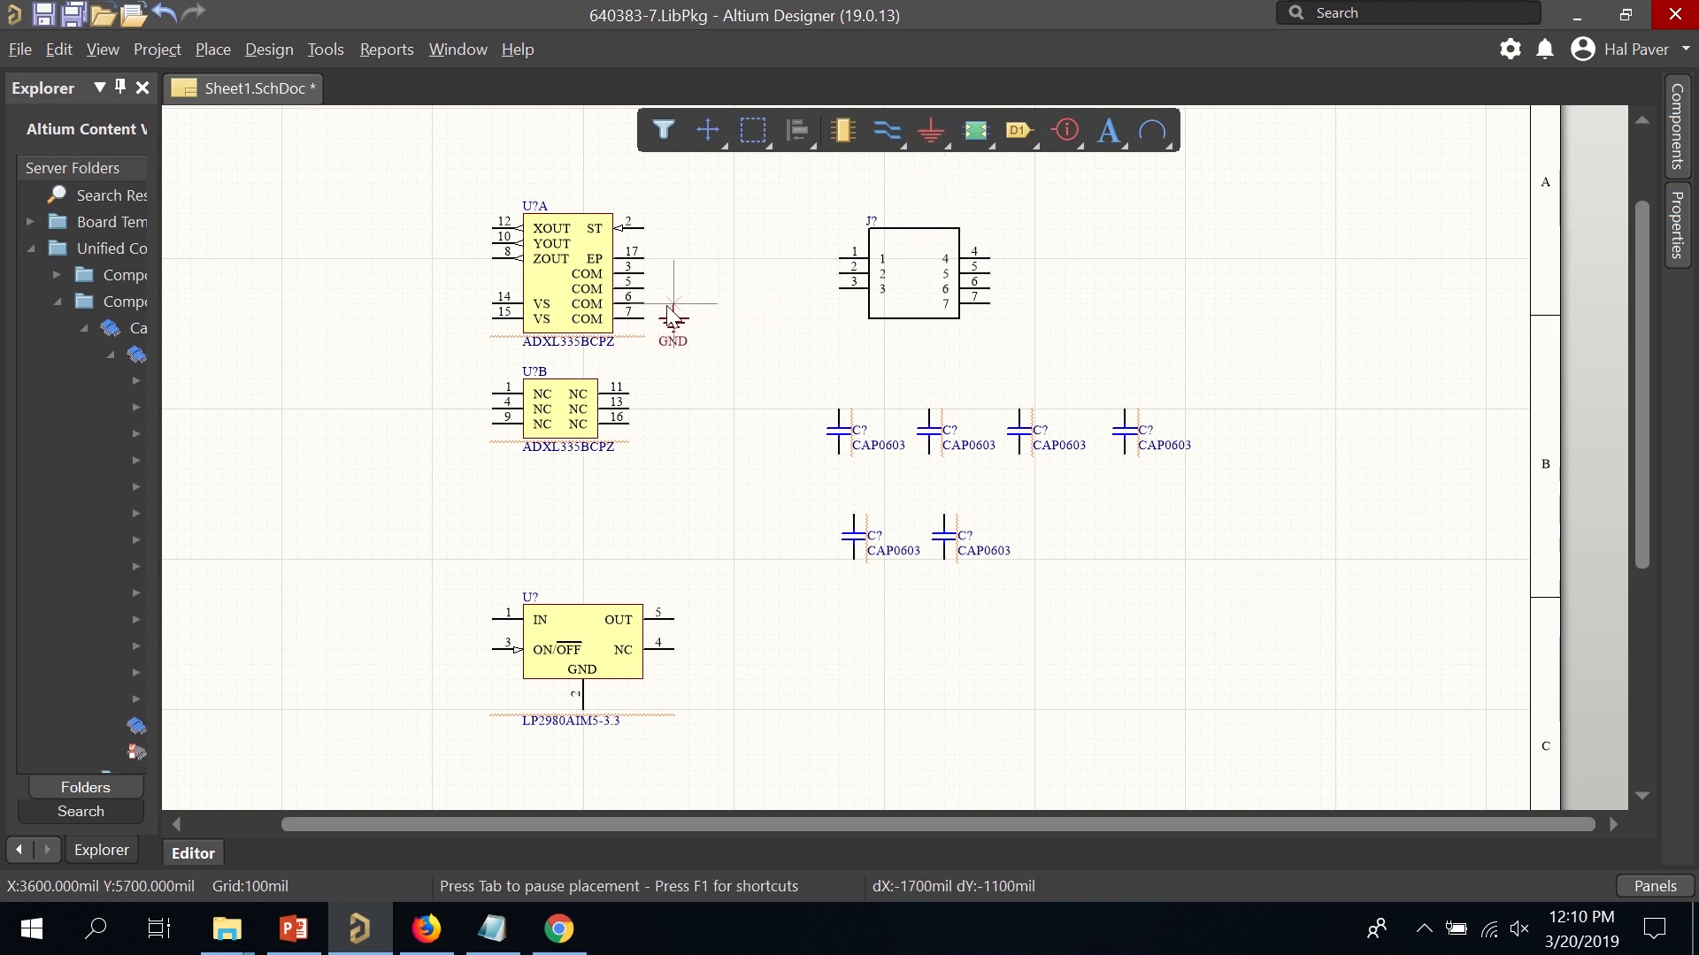
left_click(646, 279)
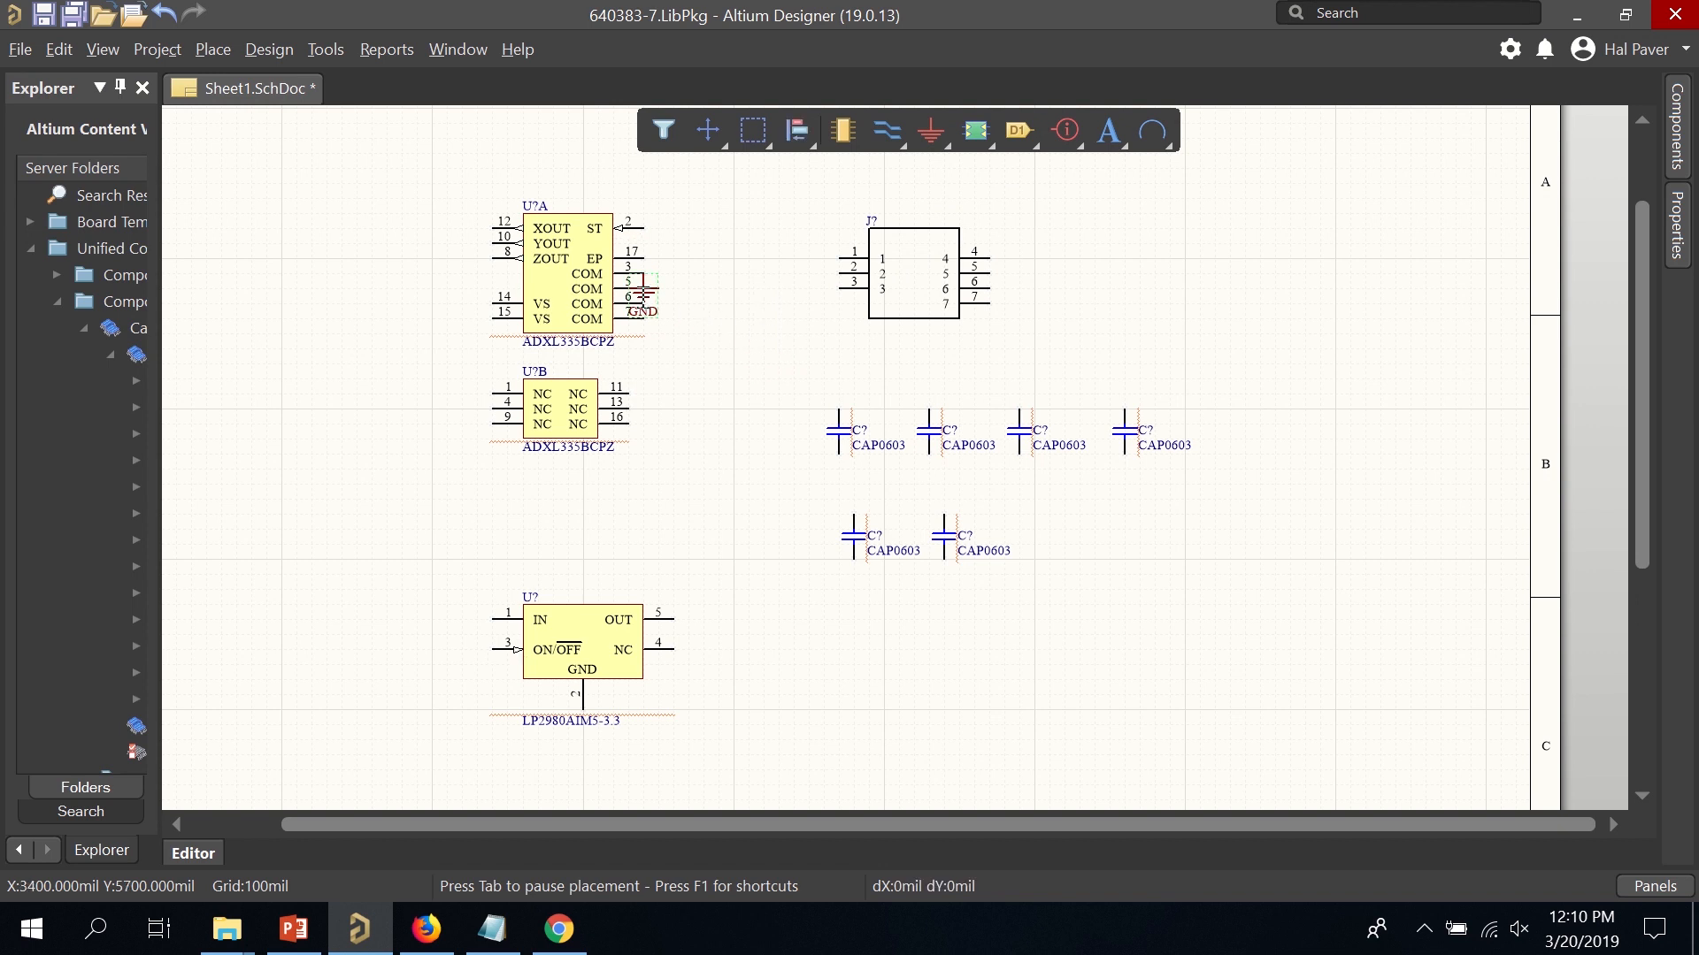
left_click_drag(649, 295, 645, 335)
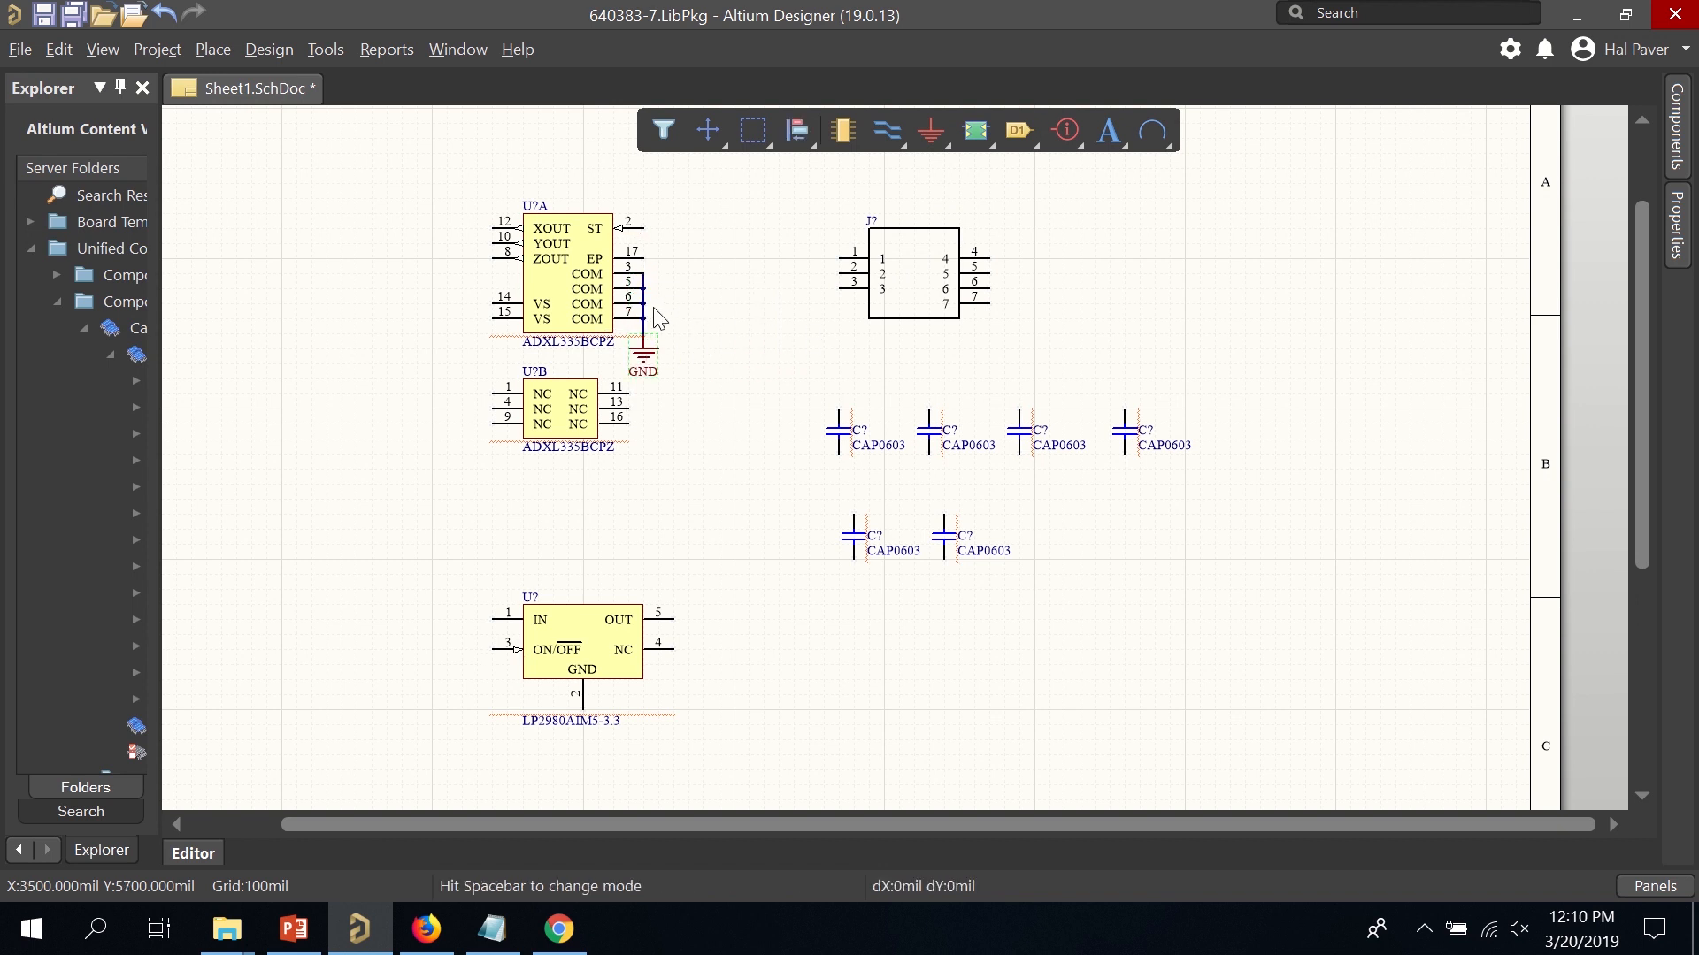
scroll(655, 312, "up", 1, "ctrl")
scroll(655, 312, "up", 4, "ctrl")
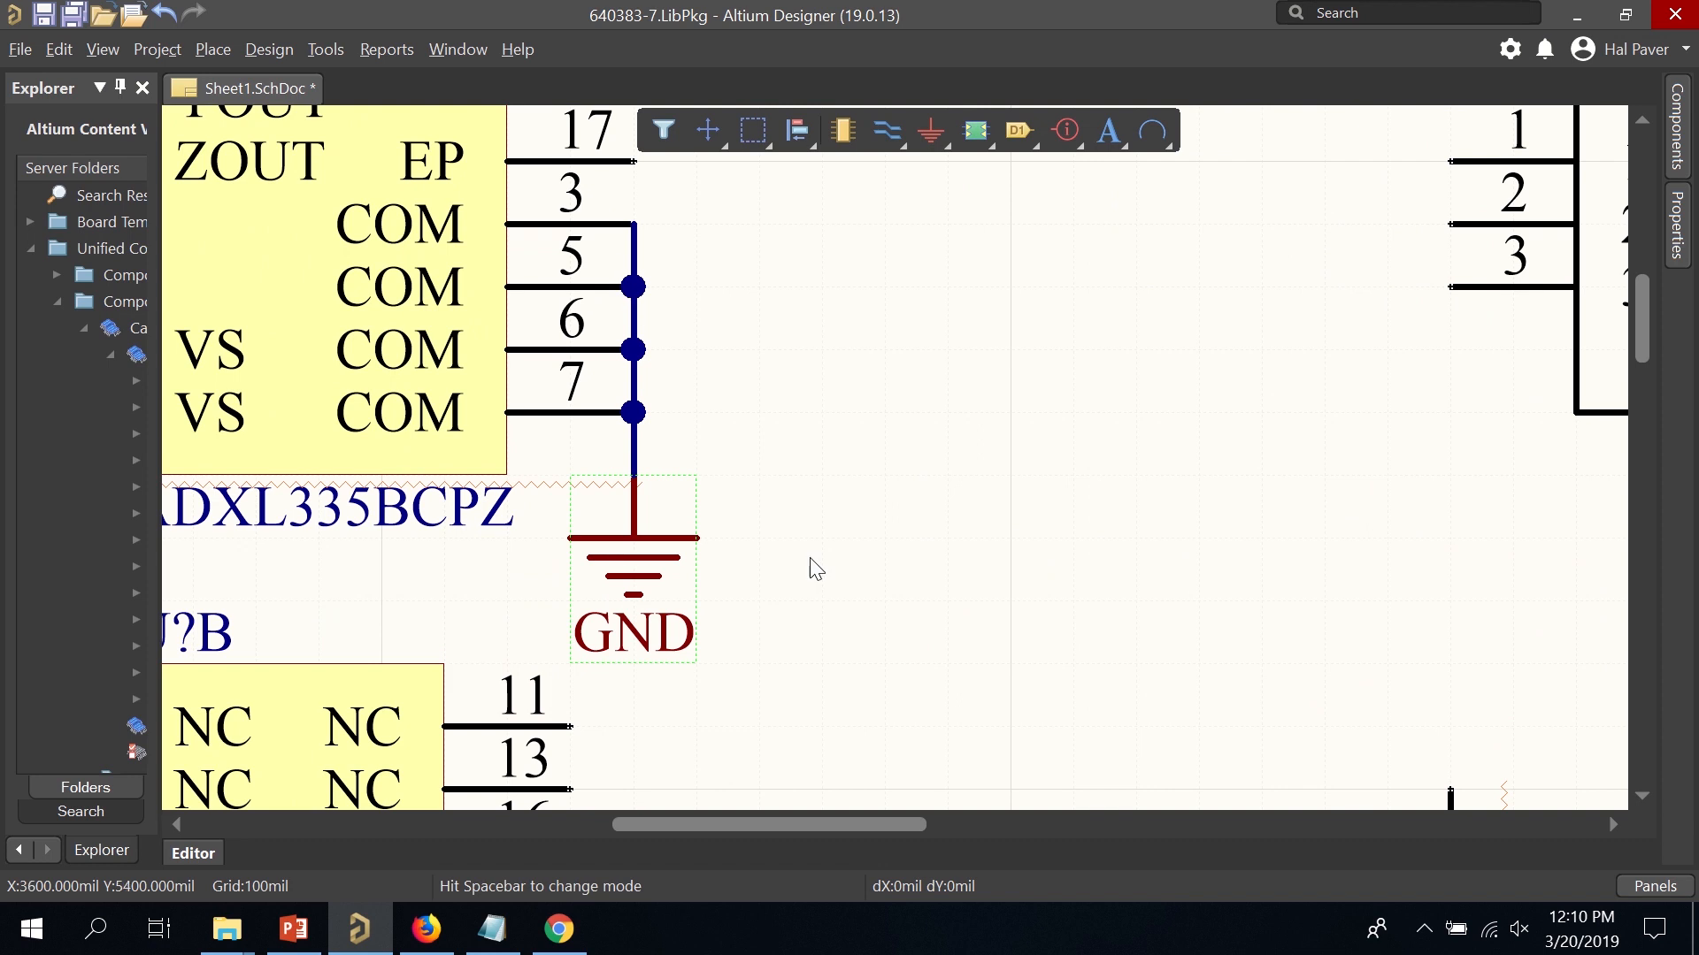
Move the COM wire and its GND symbol further right on the sheet.
left_click_drag(829, 662, 604, 203)
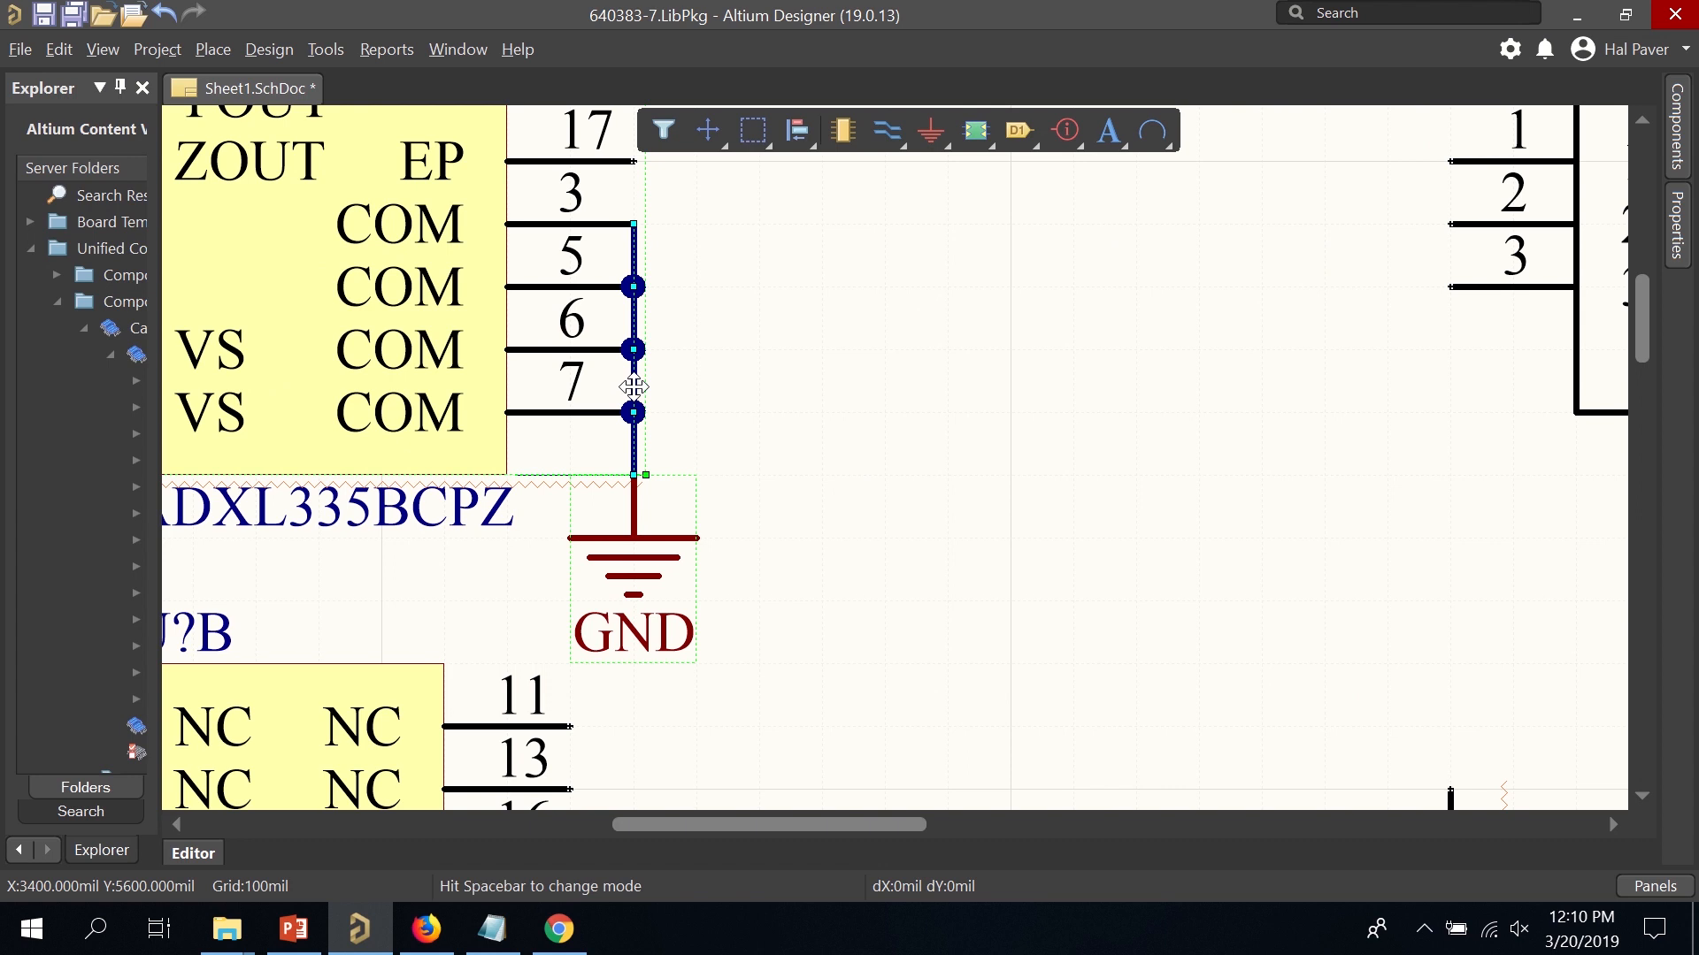
left_click_drag(634, 385, 686, 405)
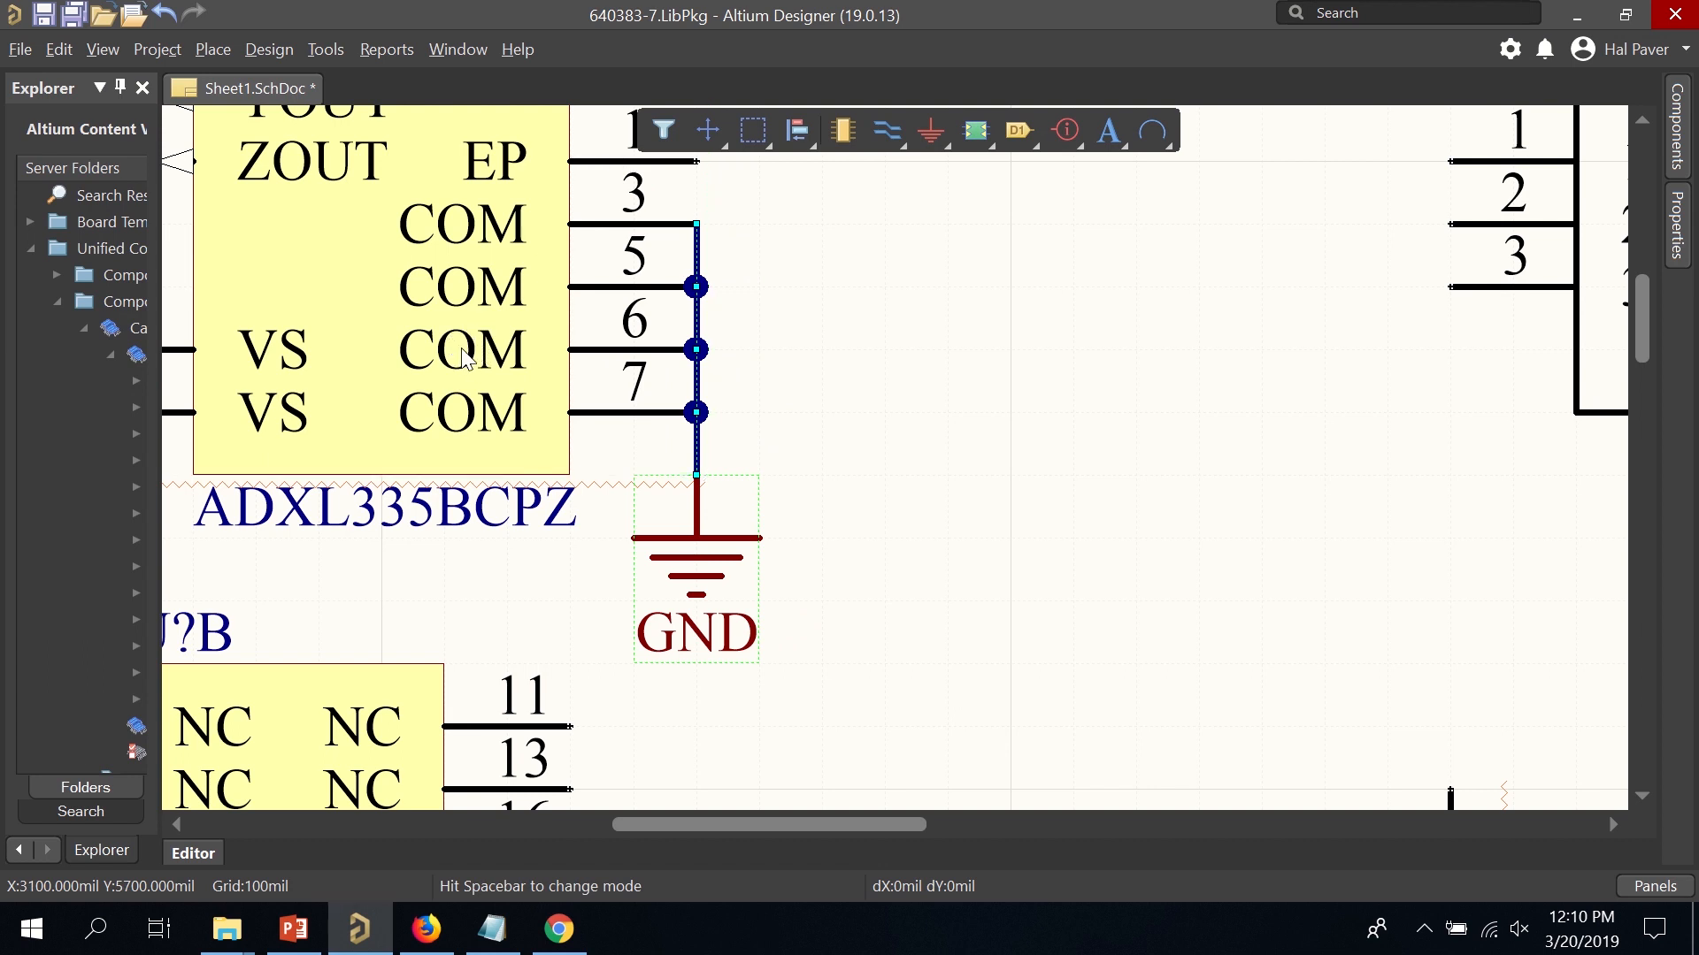
left_click_drag(689, 386, 940, 386)
left_click(1127, 469)
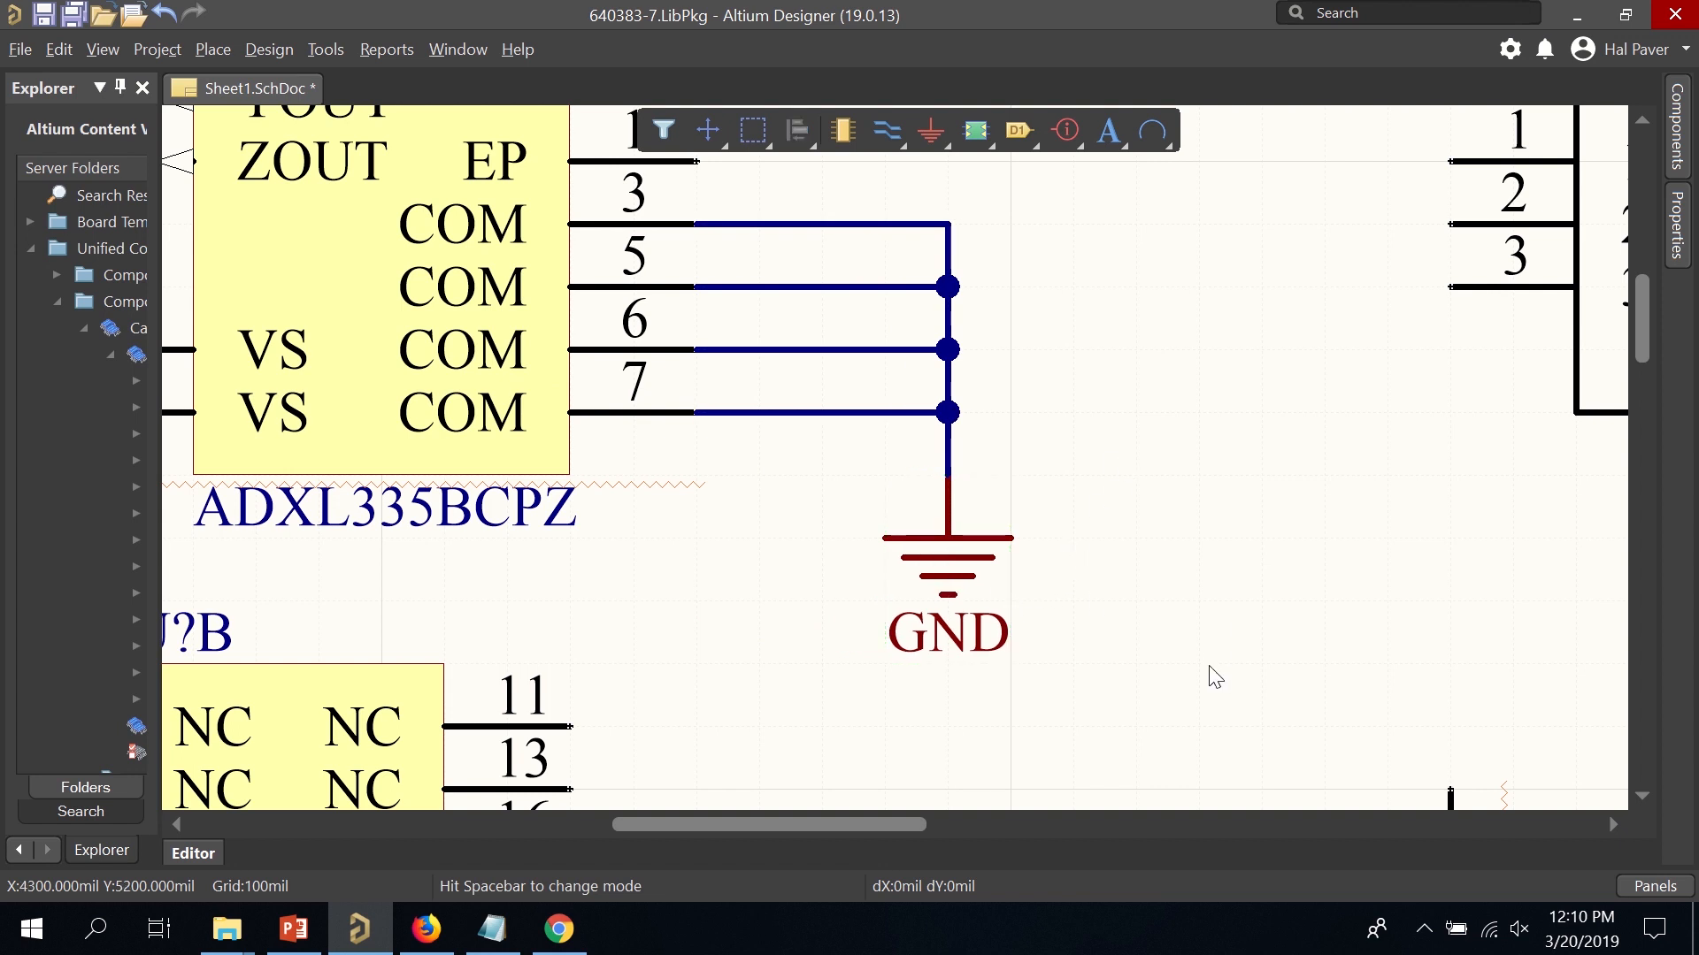
left_click_drag(1209, 664, 816, 200)
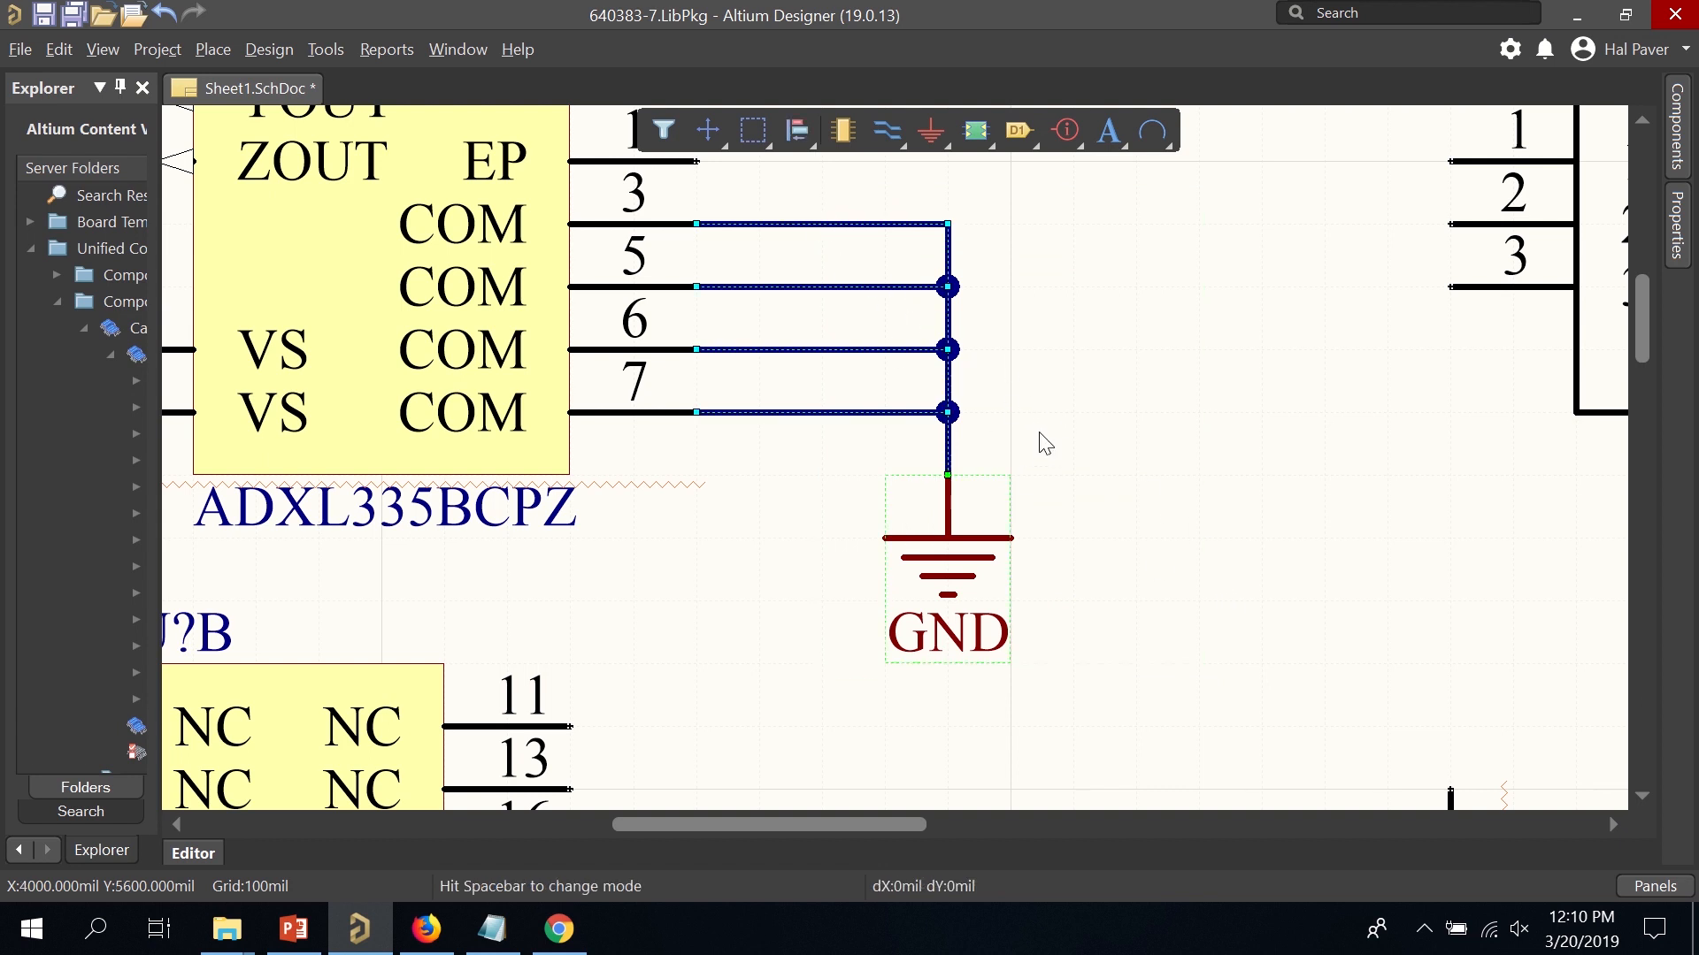
left_click(1274, 496)
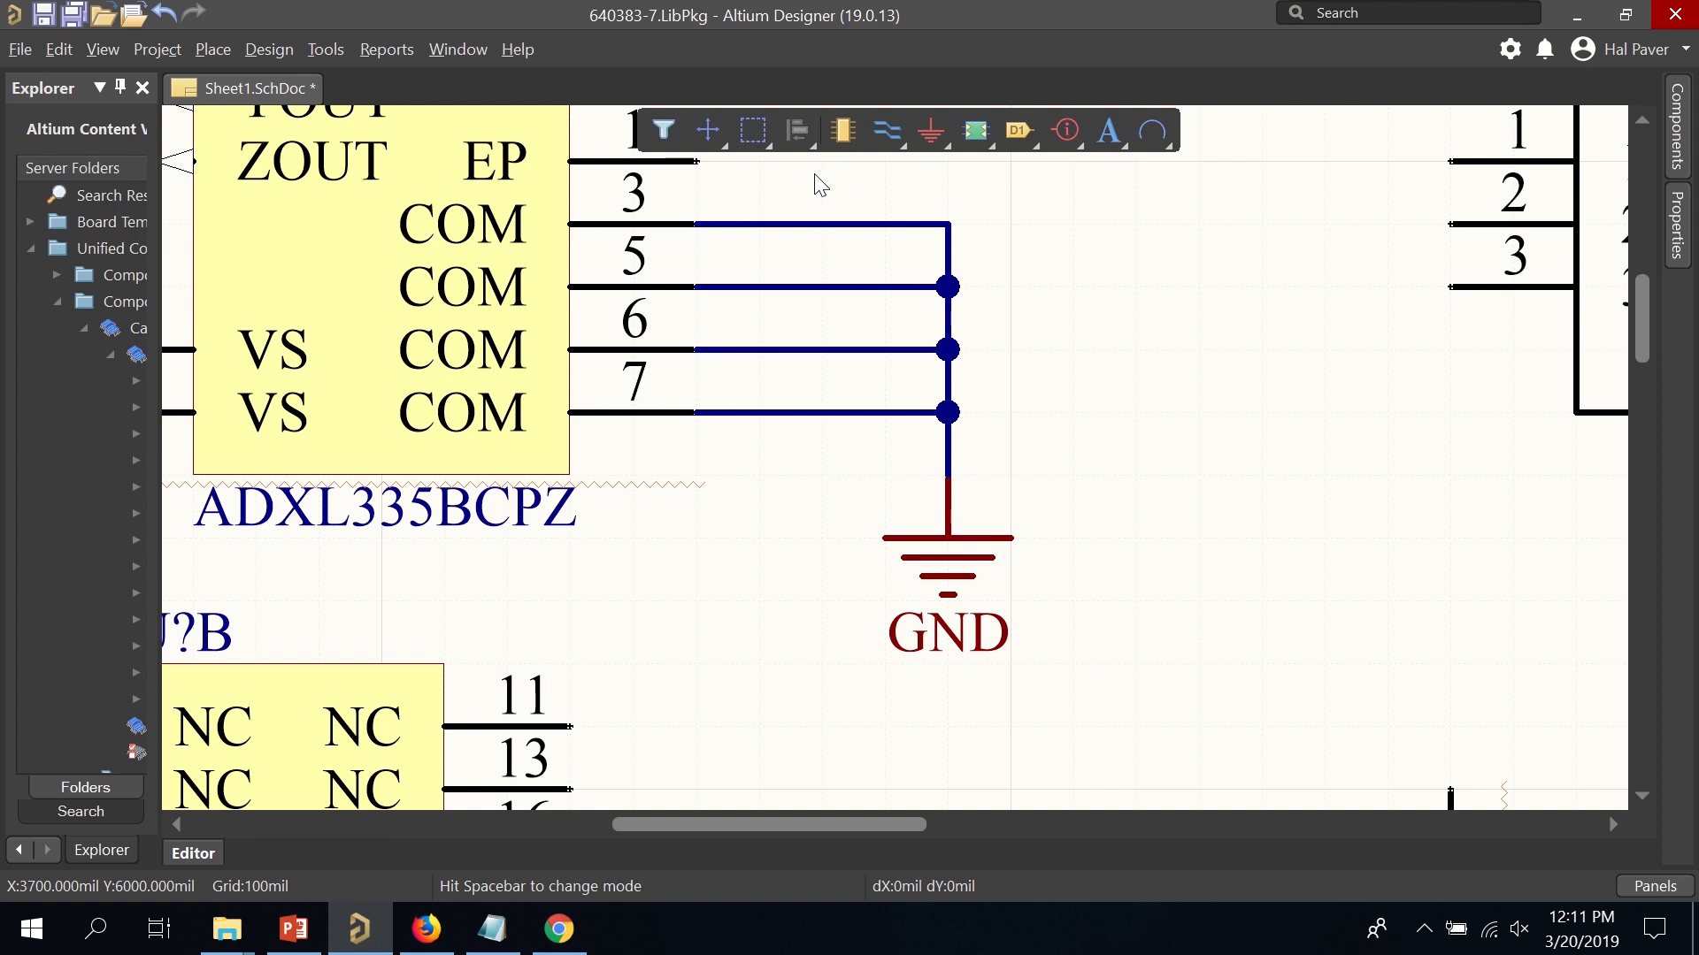
left_click_drag(821, 183, 1306, 709)
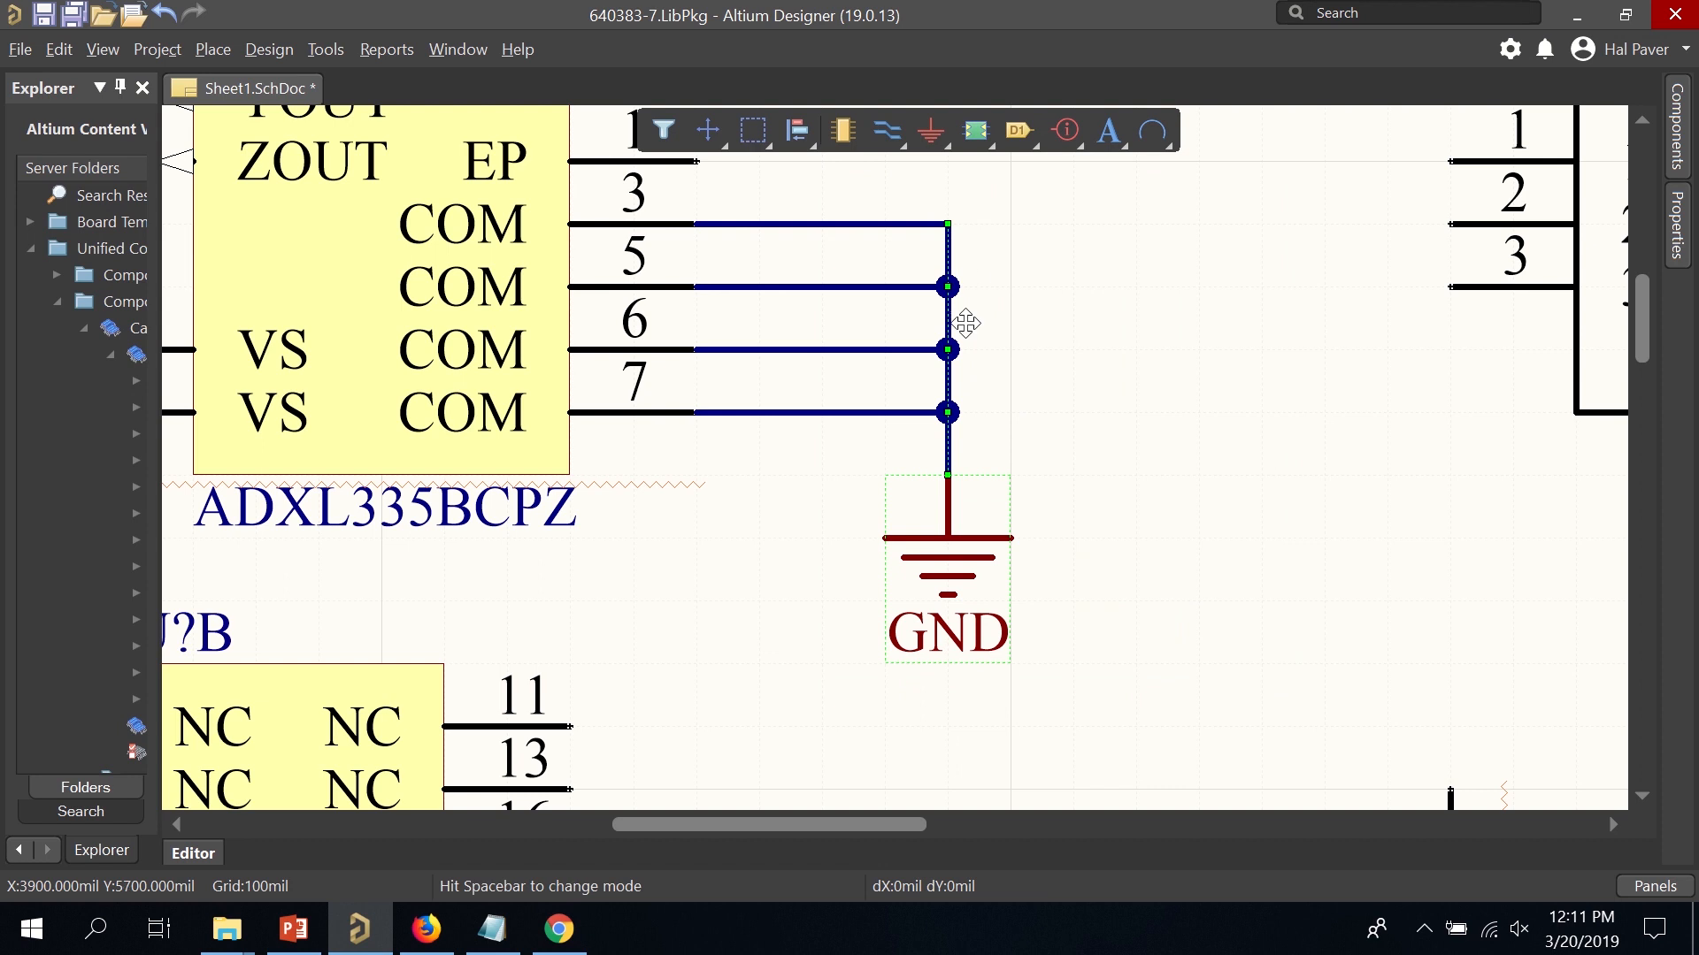
left_click(1181, 403)
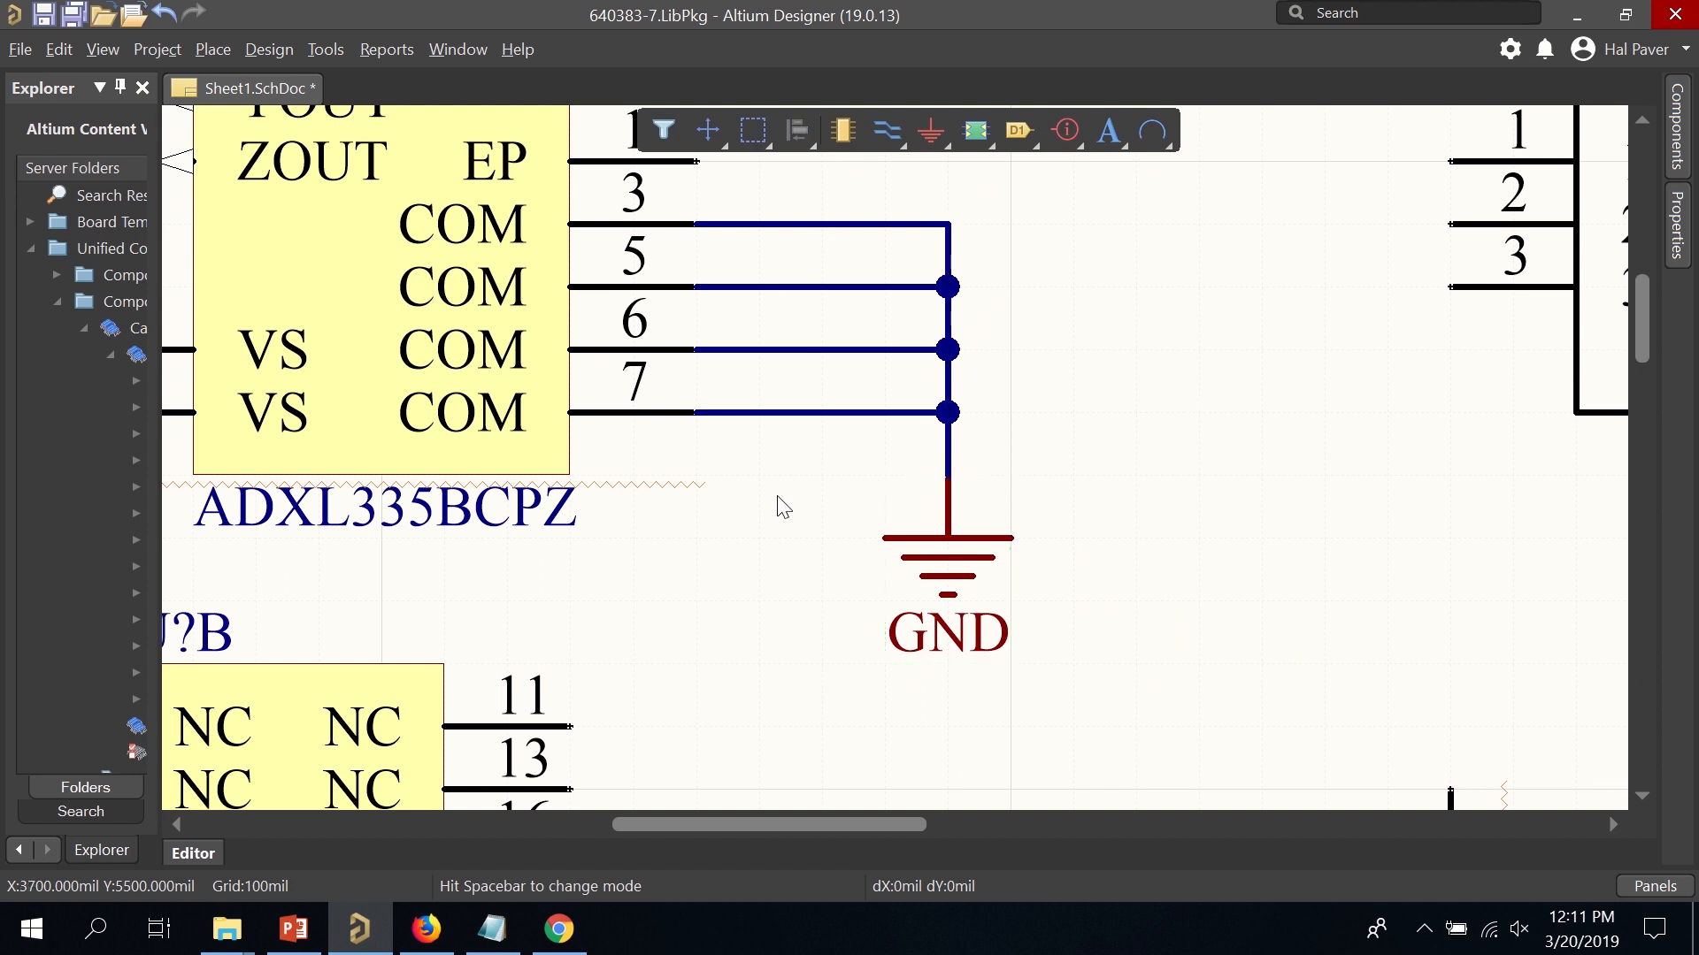
scroll(731, 495, "up", 1, "ctrl")
scroll(731, 487, "down", 5, "ctrl")
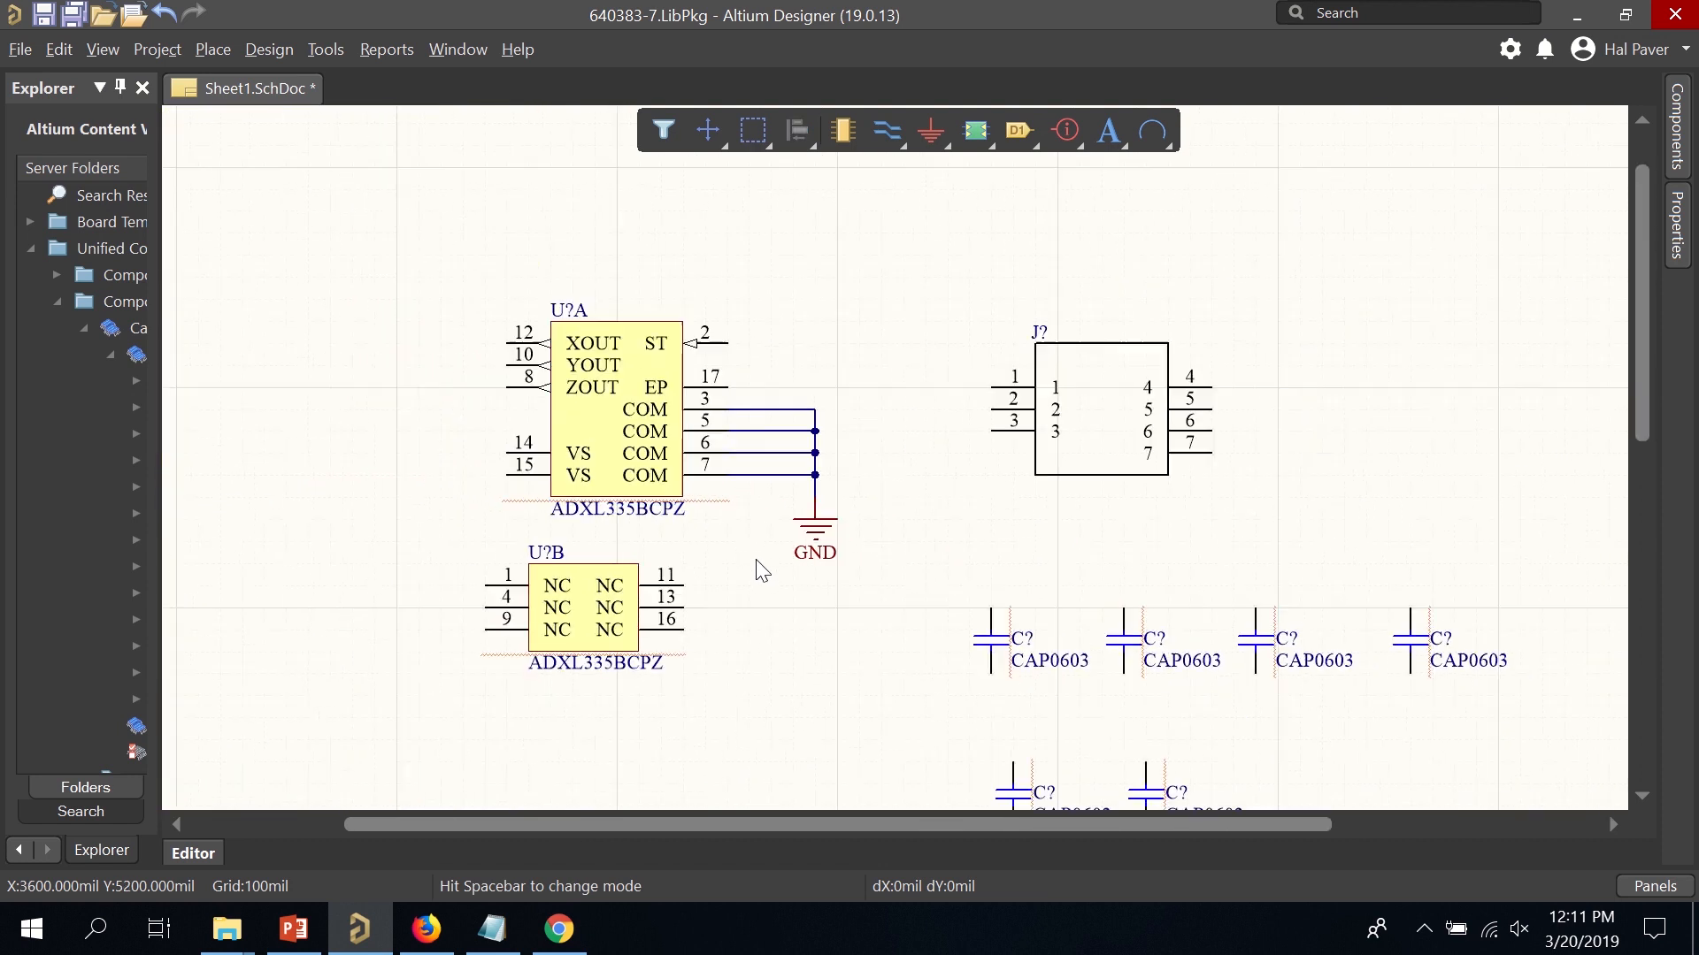
Ground the LP2980's pin 2 and shift the LP2980AIM5-3.3 label left, clear of the symbol.
scroll(758, 531, "down", 3)
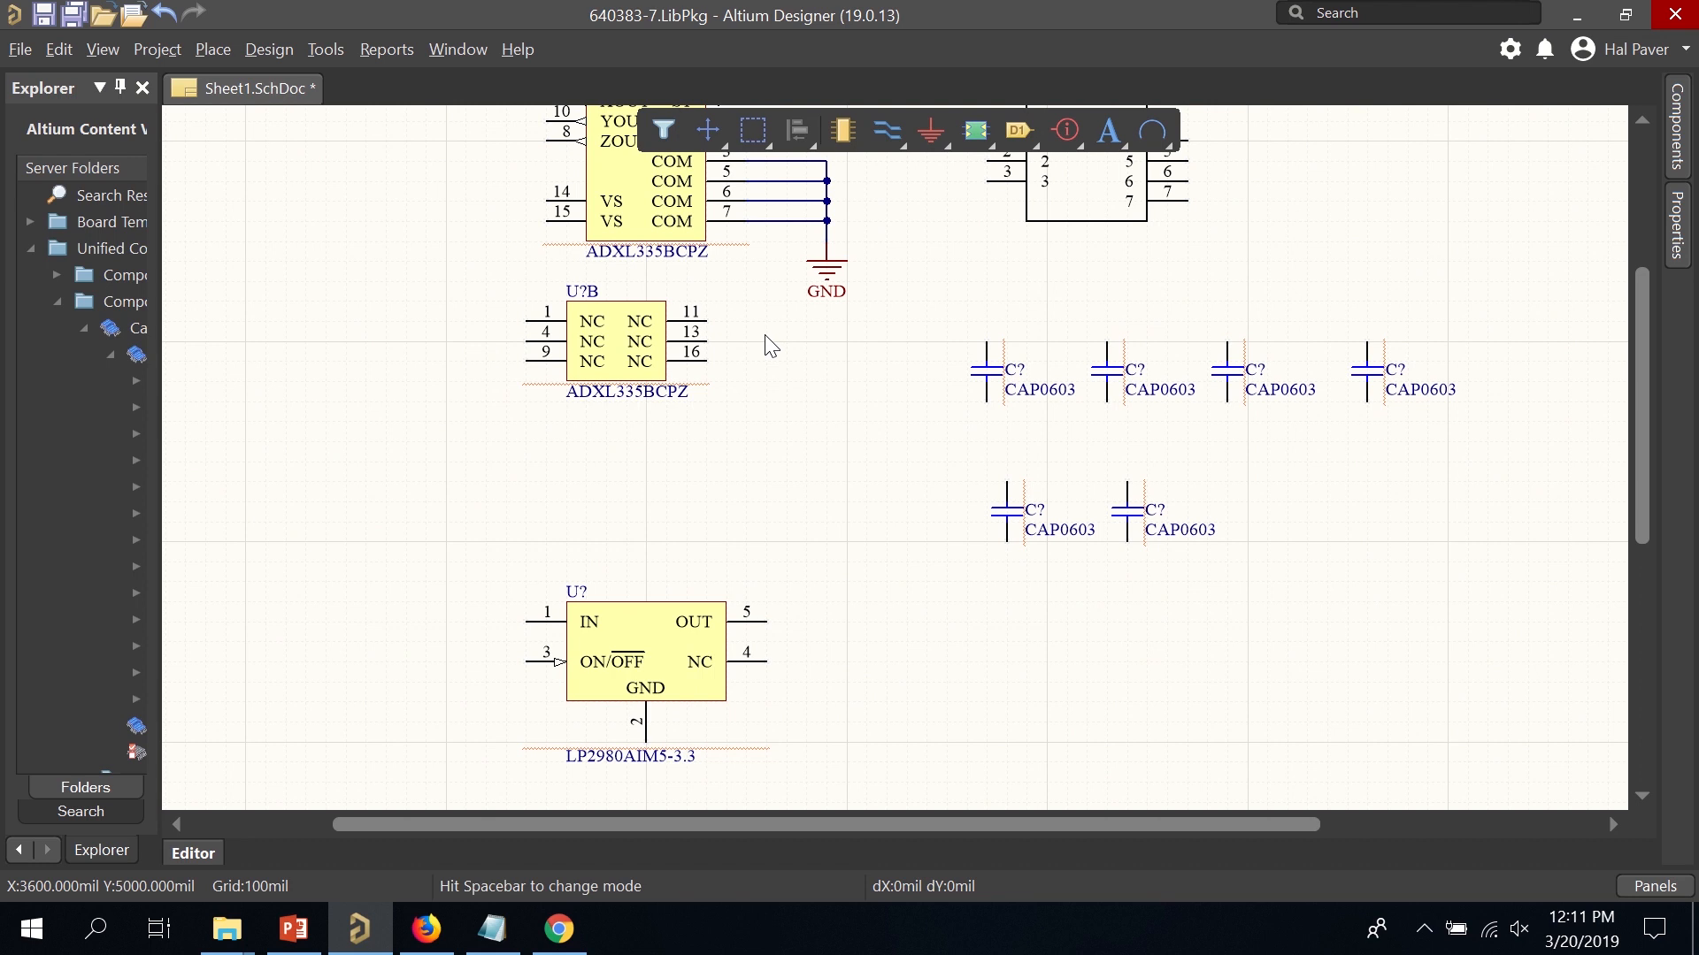
left_click(931, 130)
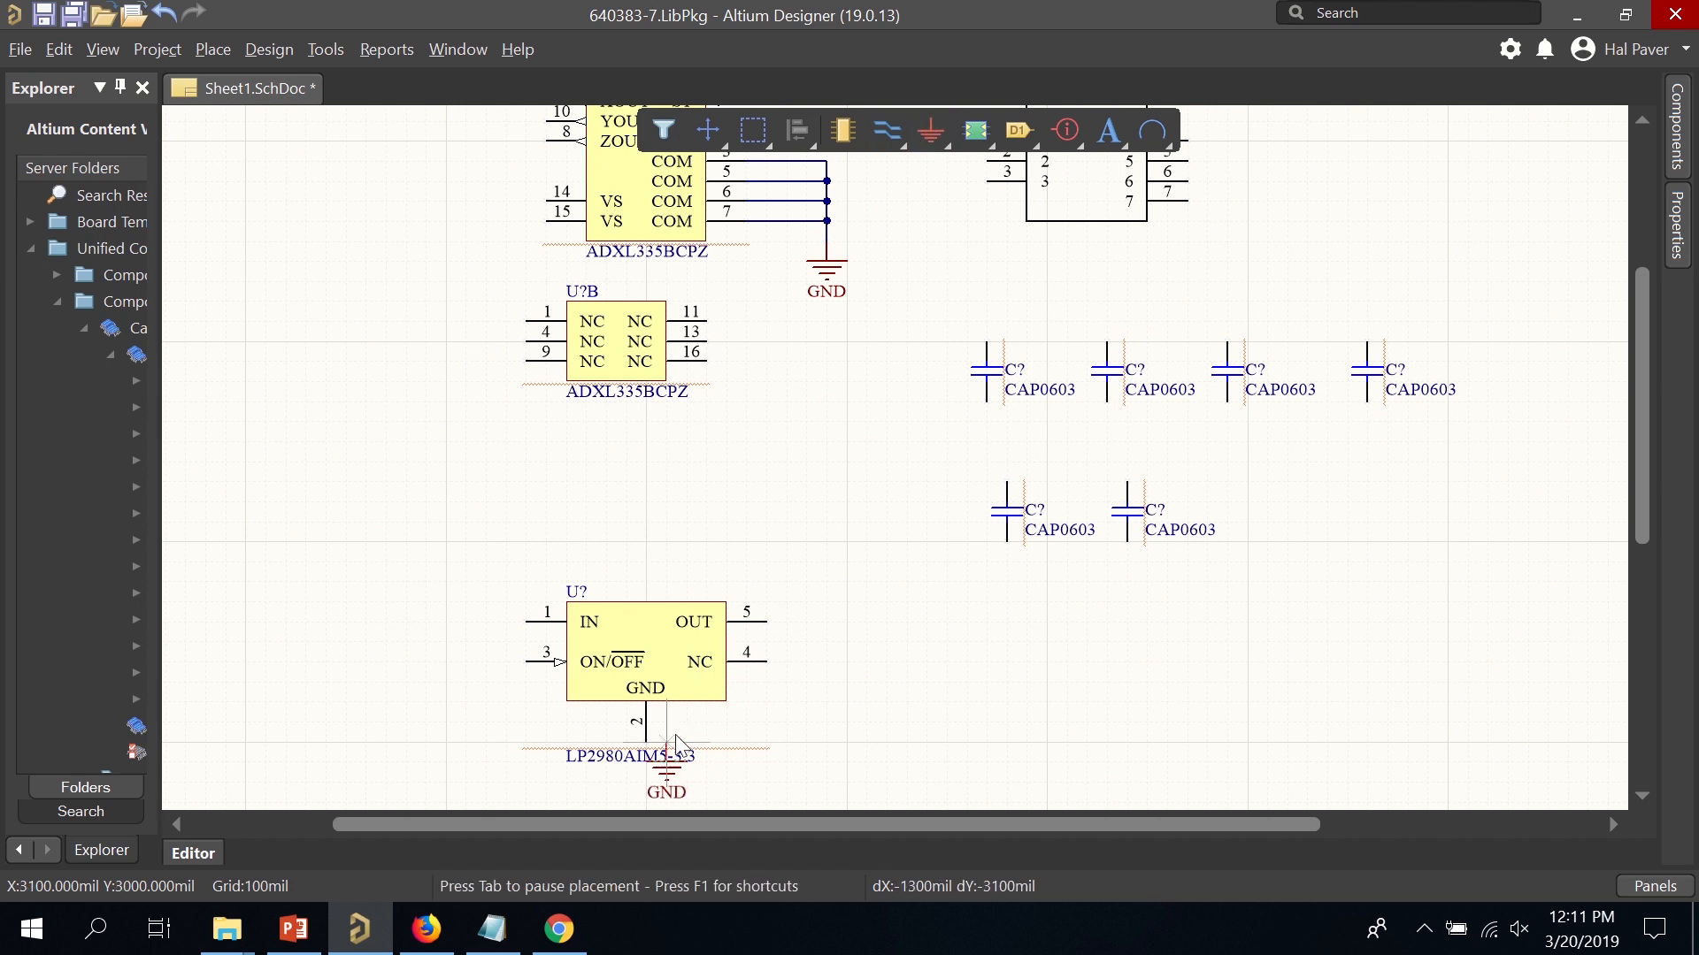
left_click(646, 768)
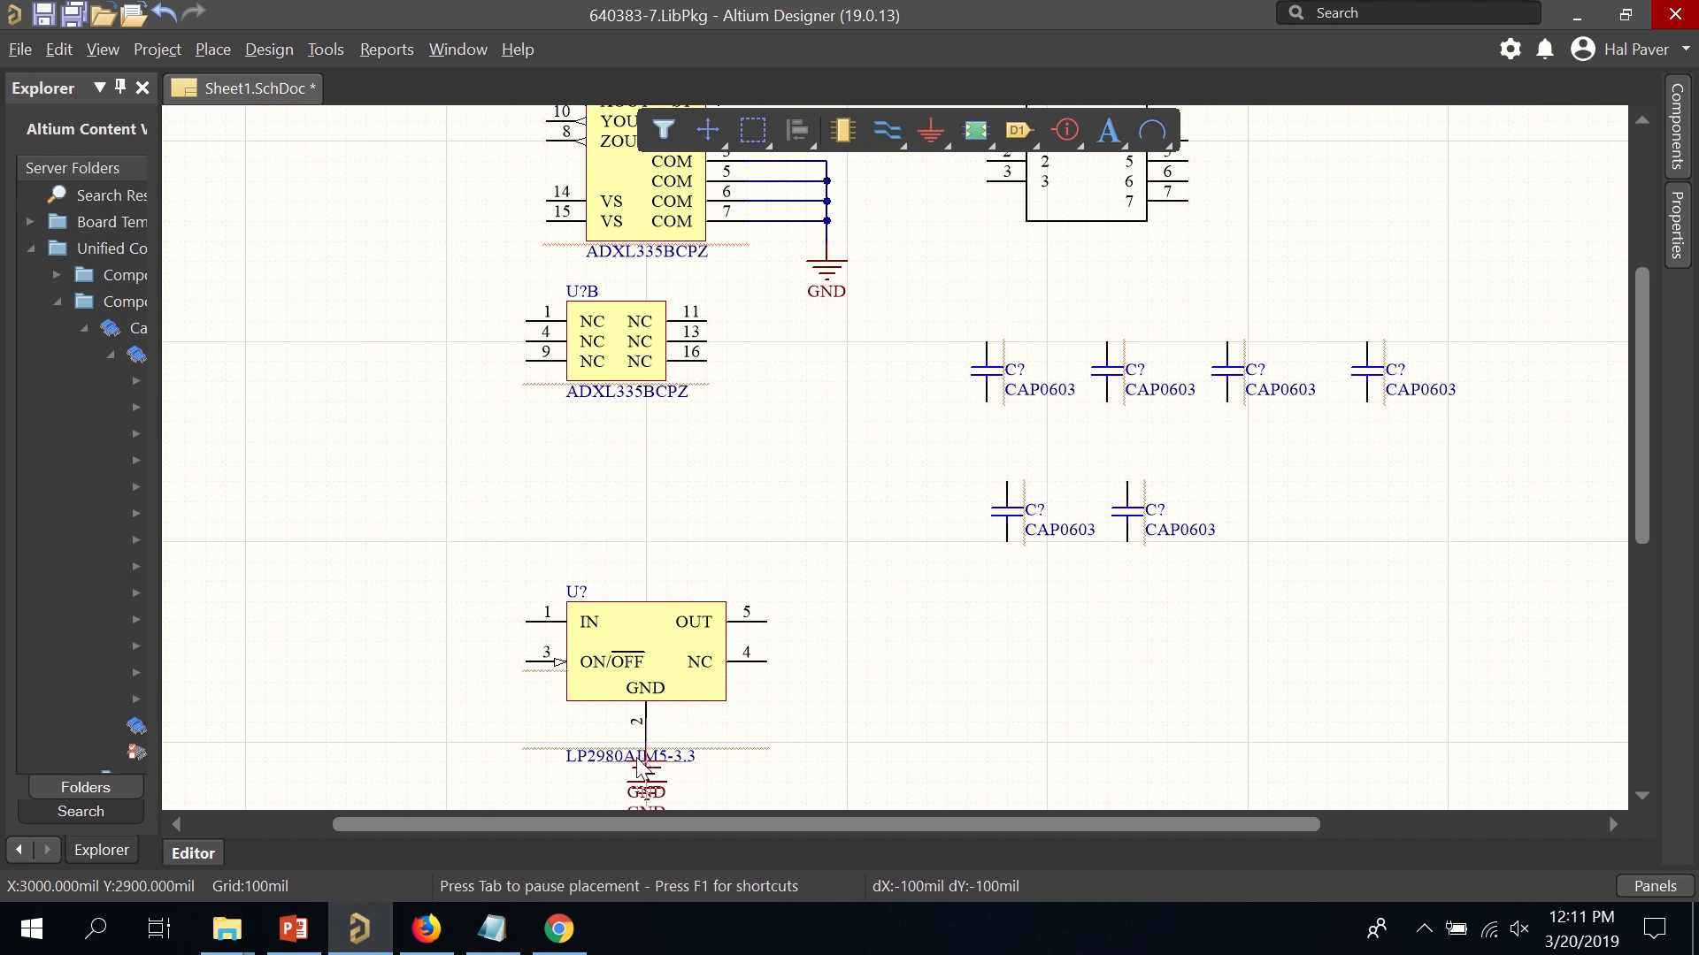
left_click_drag(595, 760, 507, 760)
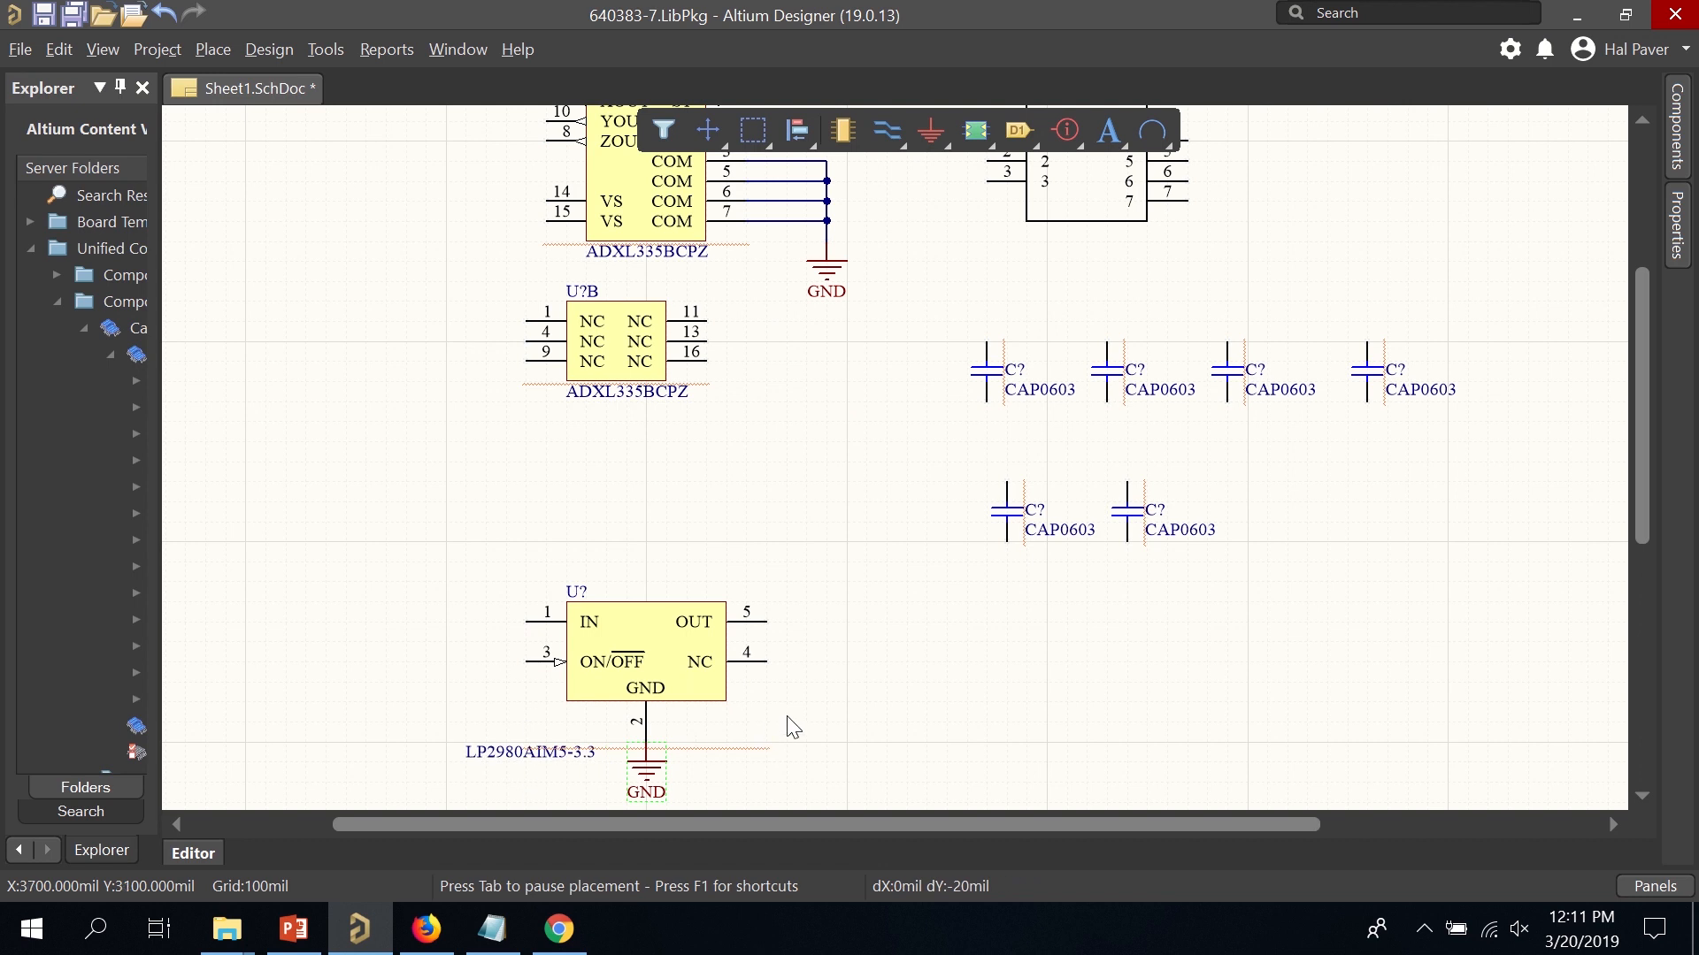
left_click(860, 661)
Check the pin list in Notepad, then wire a GND symbol to connector J? pin 3.
scroll(955, 279, "up", 2)
scroll(962, 274, "up", 2)
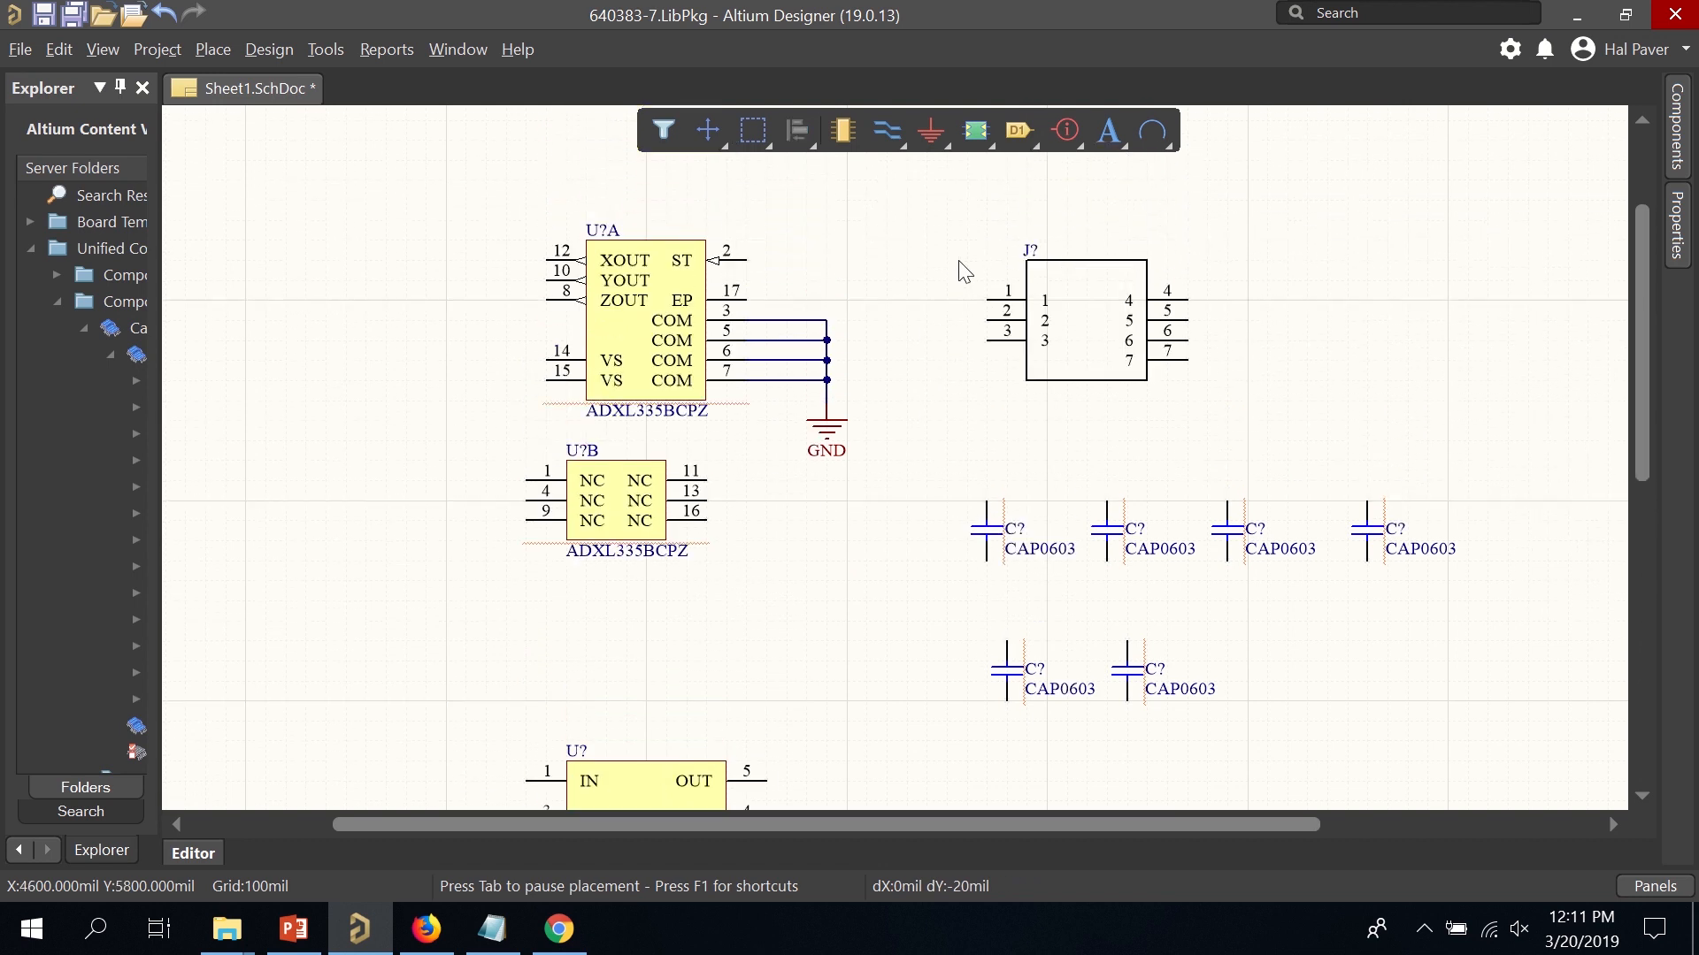
left_click(485, 934)
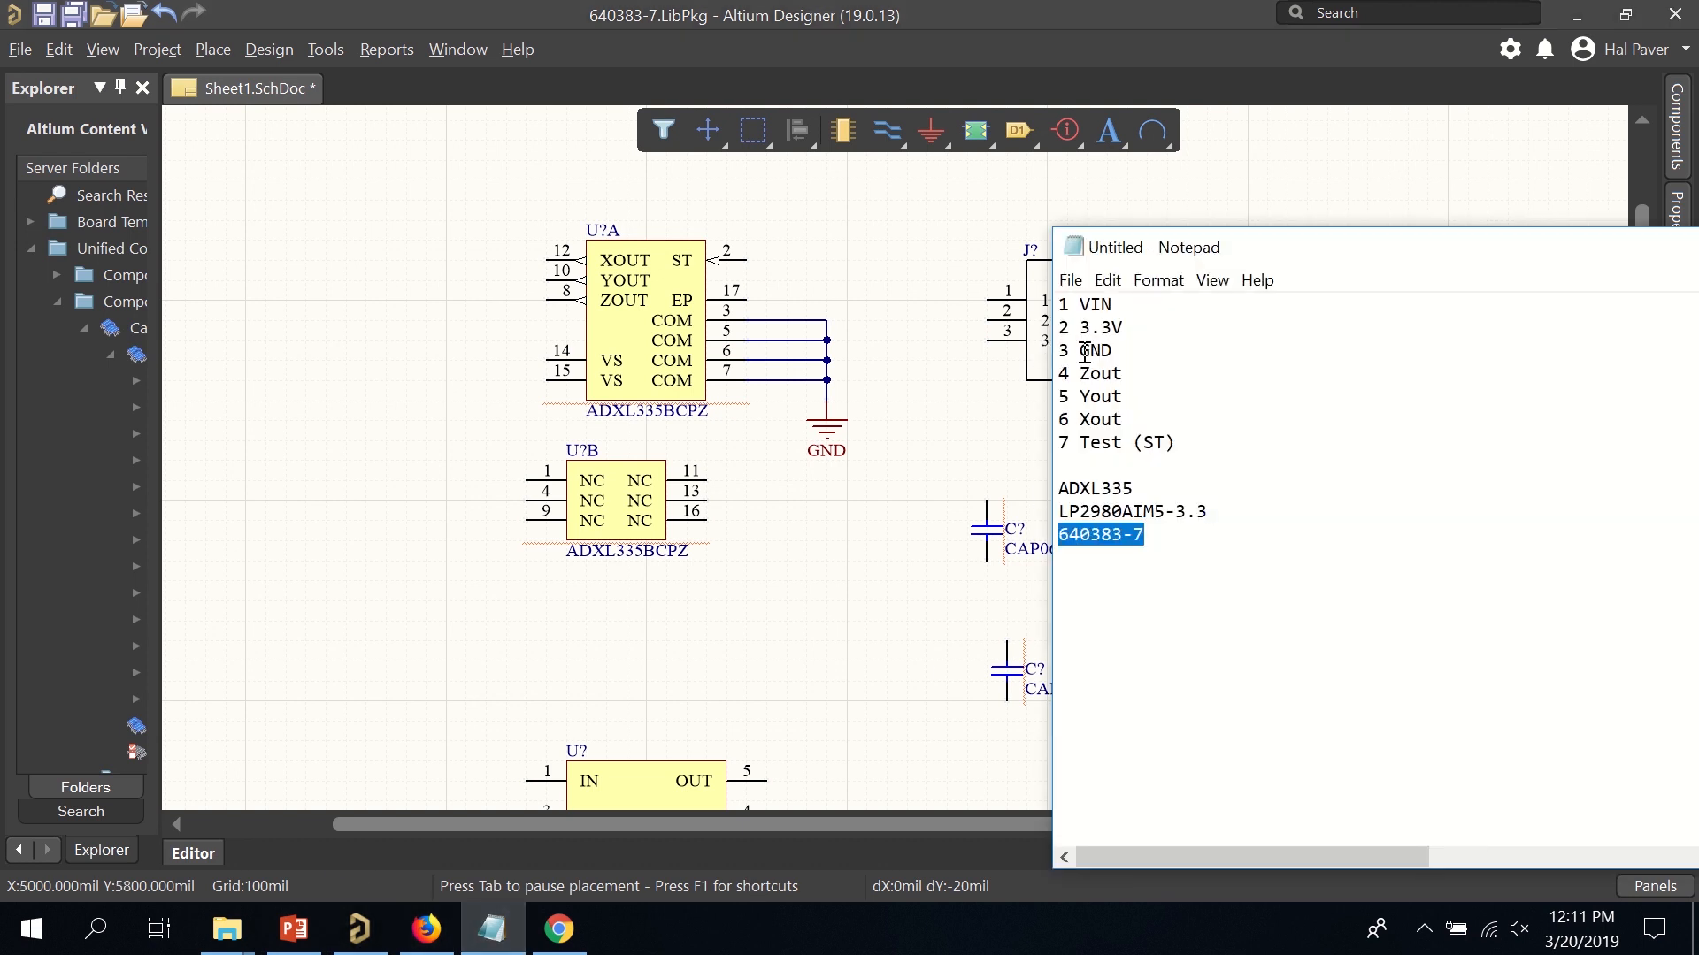
left_click(892, 214)
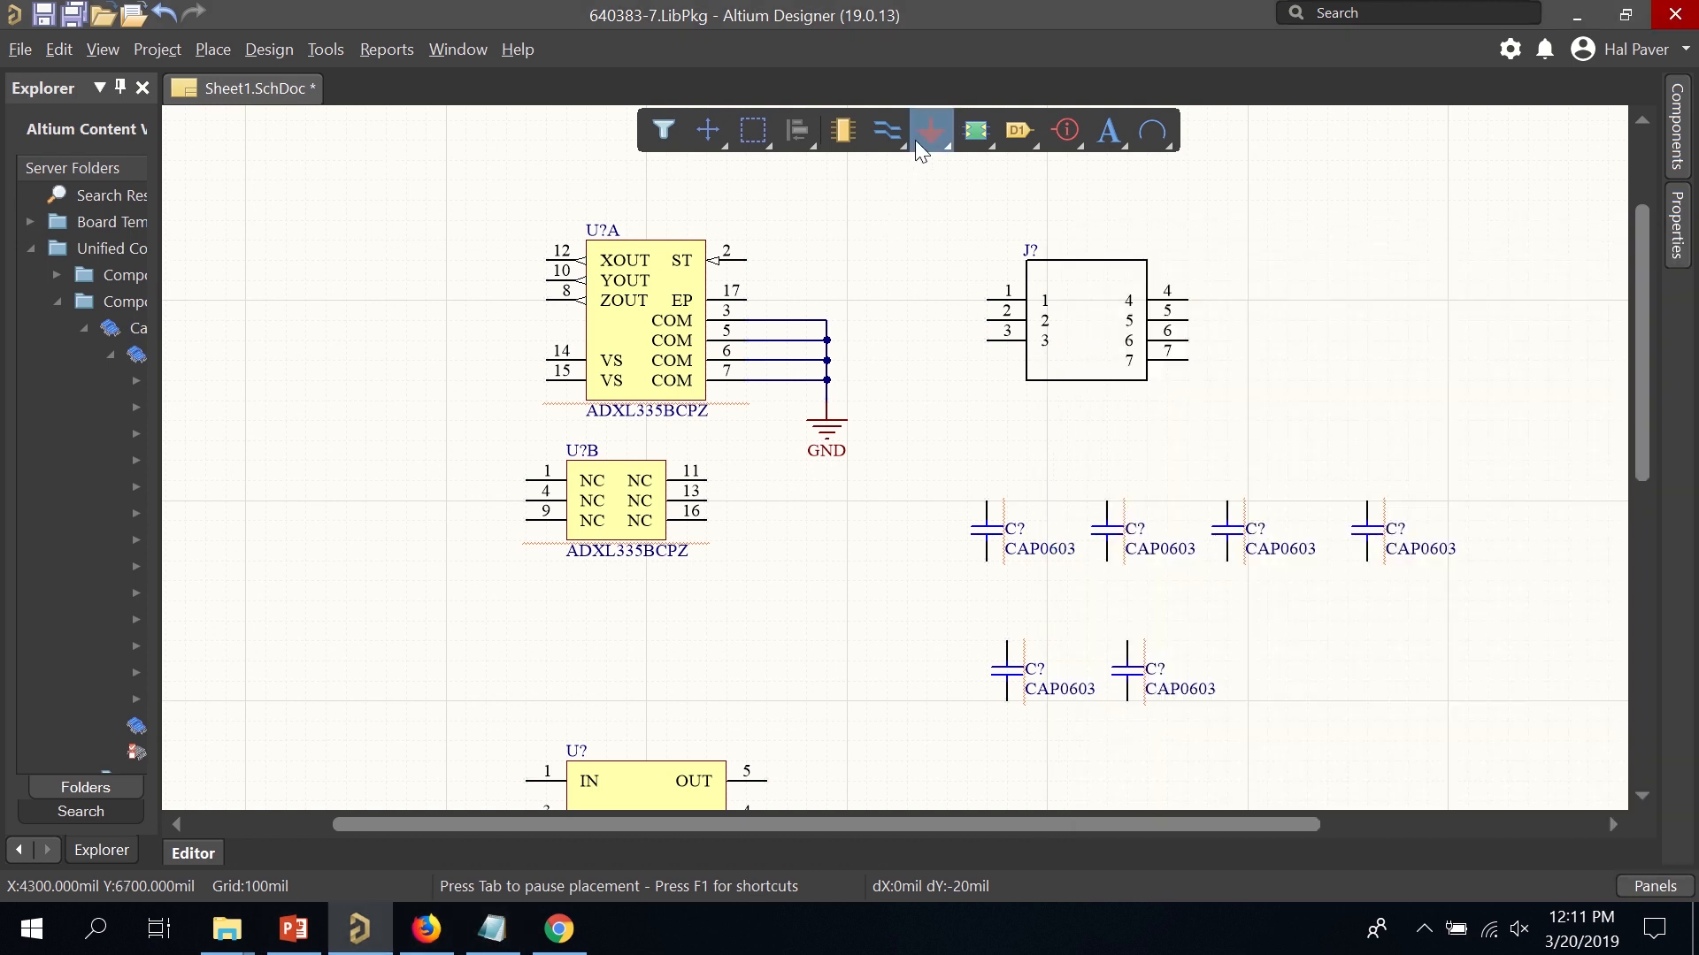
left_click(987, 341)
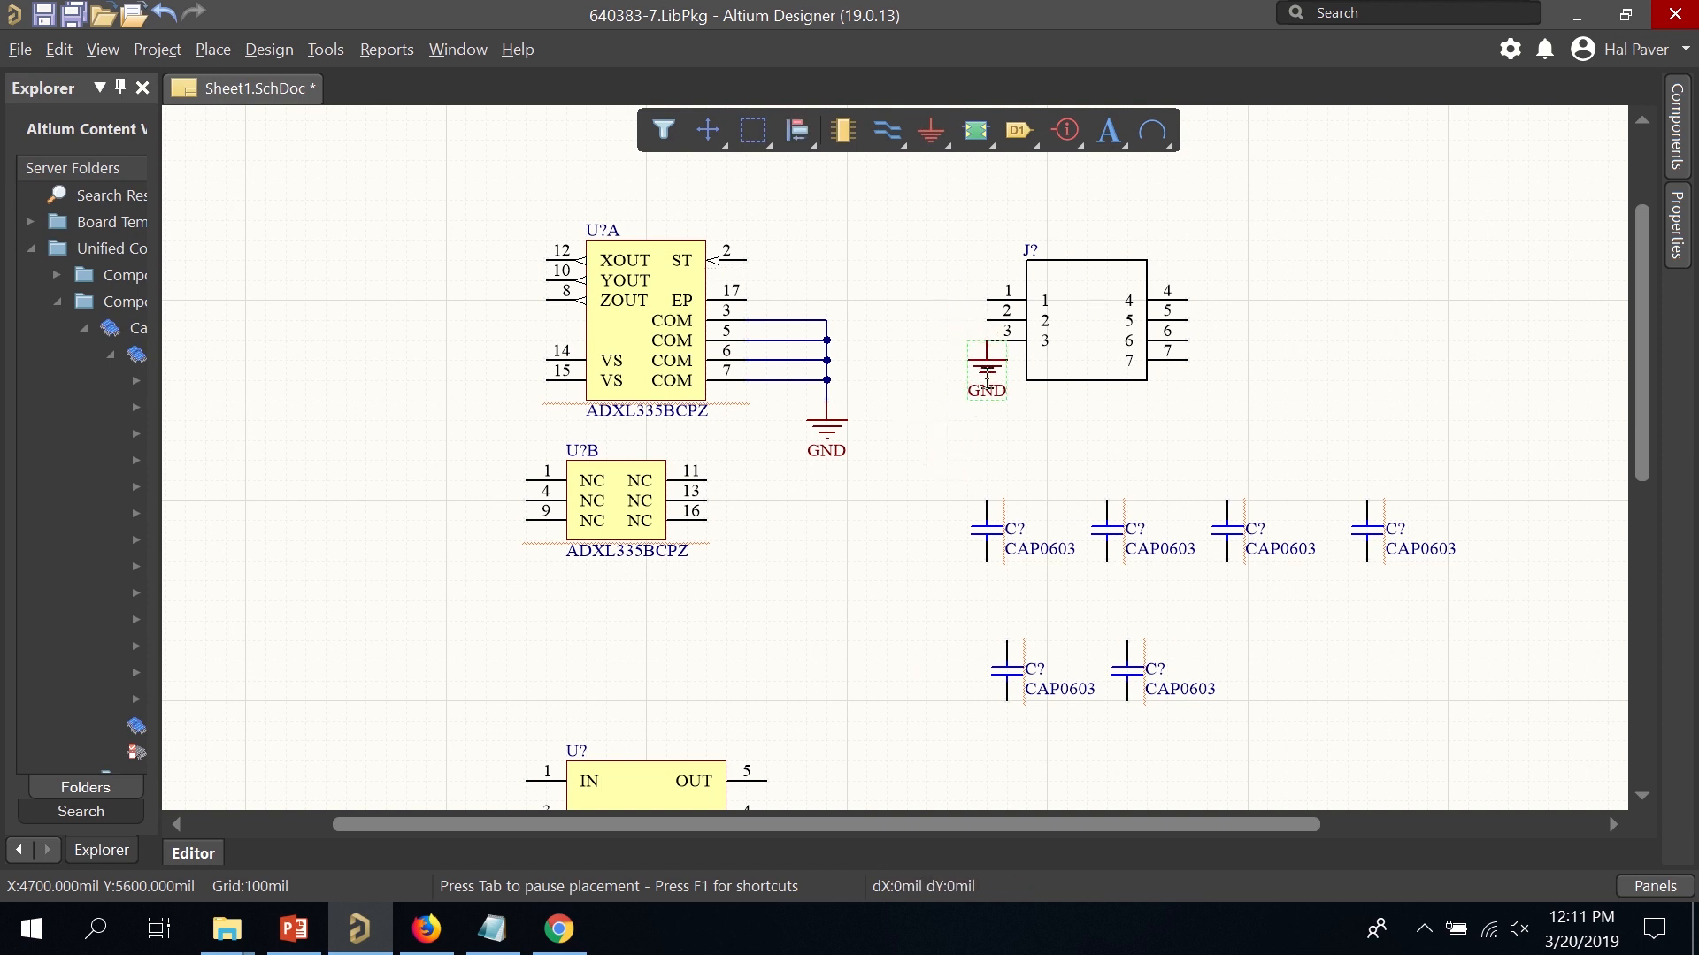
mouse_move(982, 368)
left_mouse_down()
mouse_move(985, 352)
mouse_move(948, 382)
mouse_move(984, 389)
mouse_move(974, 350)
left_mouse_up()
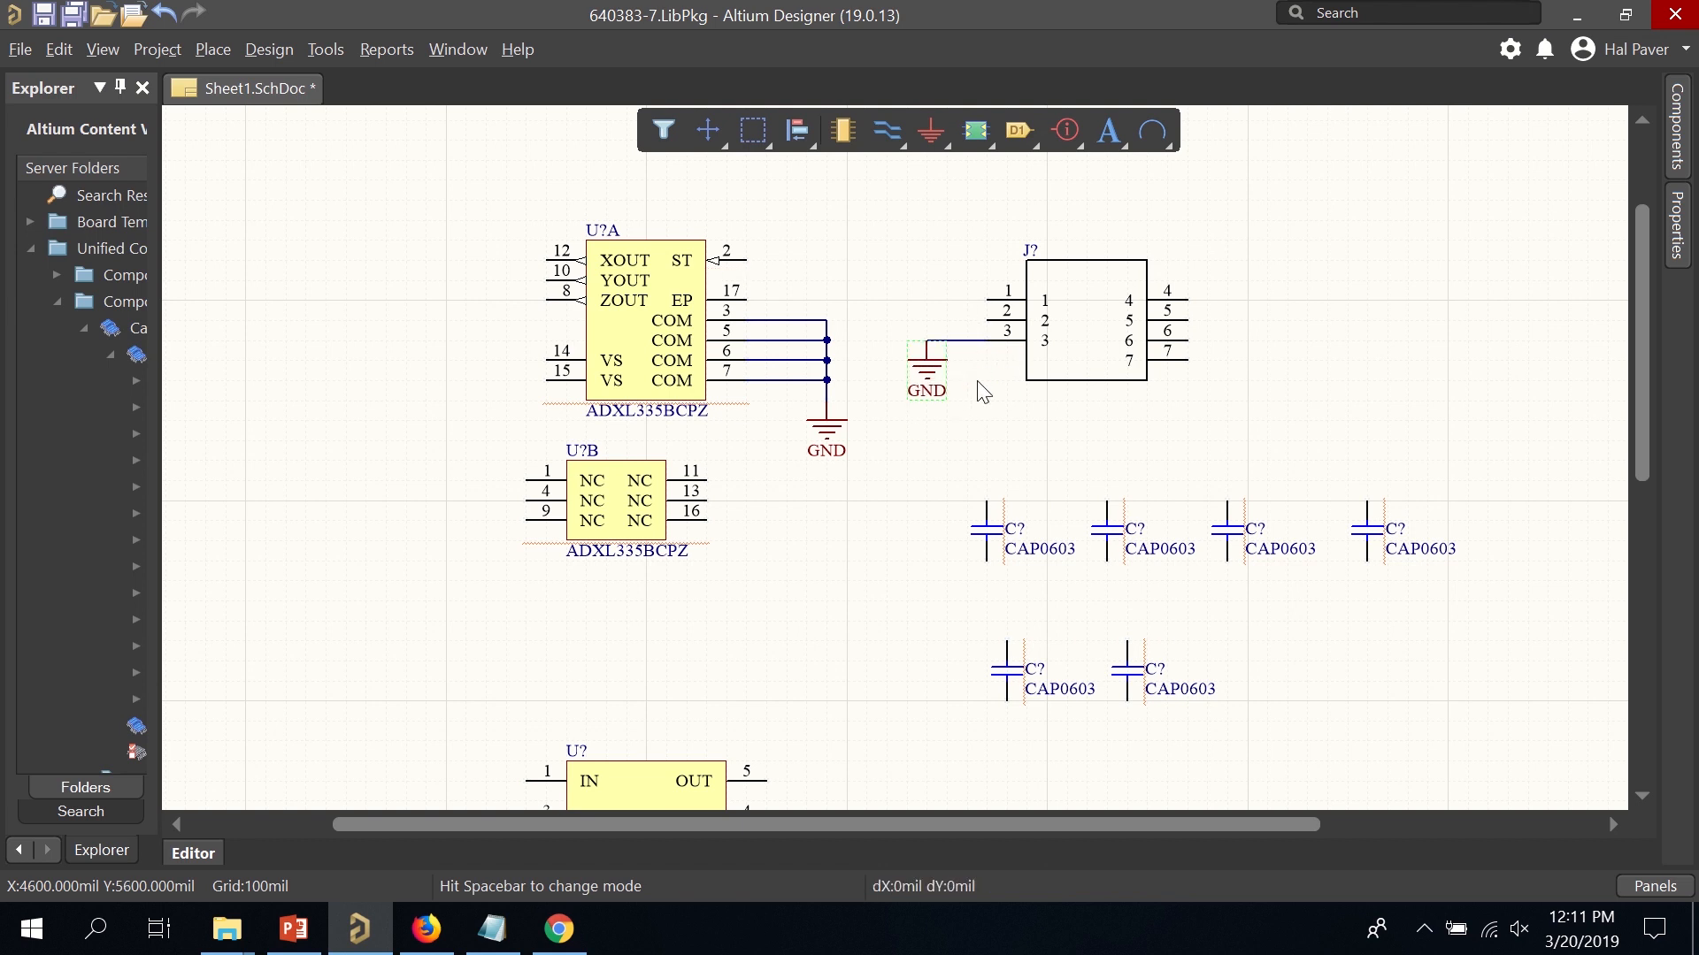
left_click(987, 400)
Move the LP2980 and its ground up-left, then start a wire leftward from its IN pin.
scroll(567, 409, "down", 3)
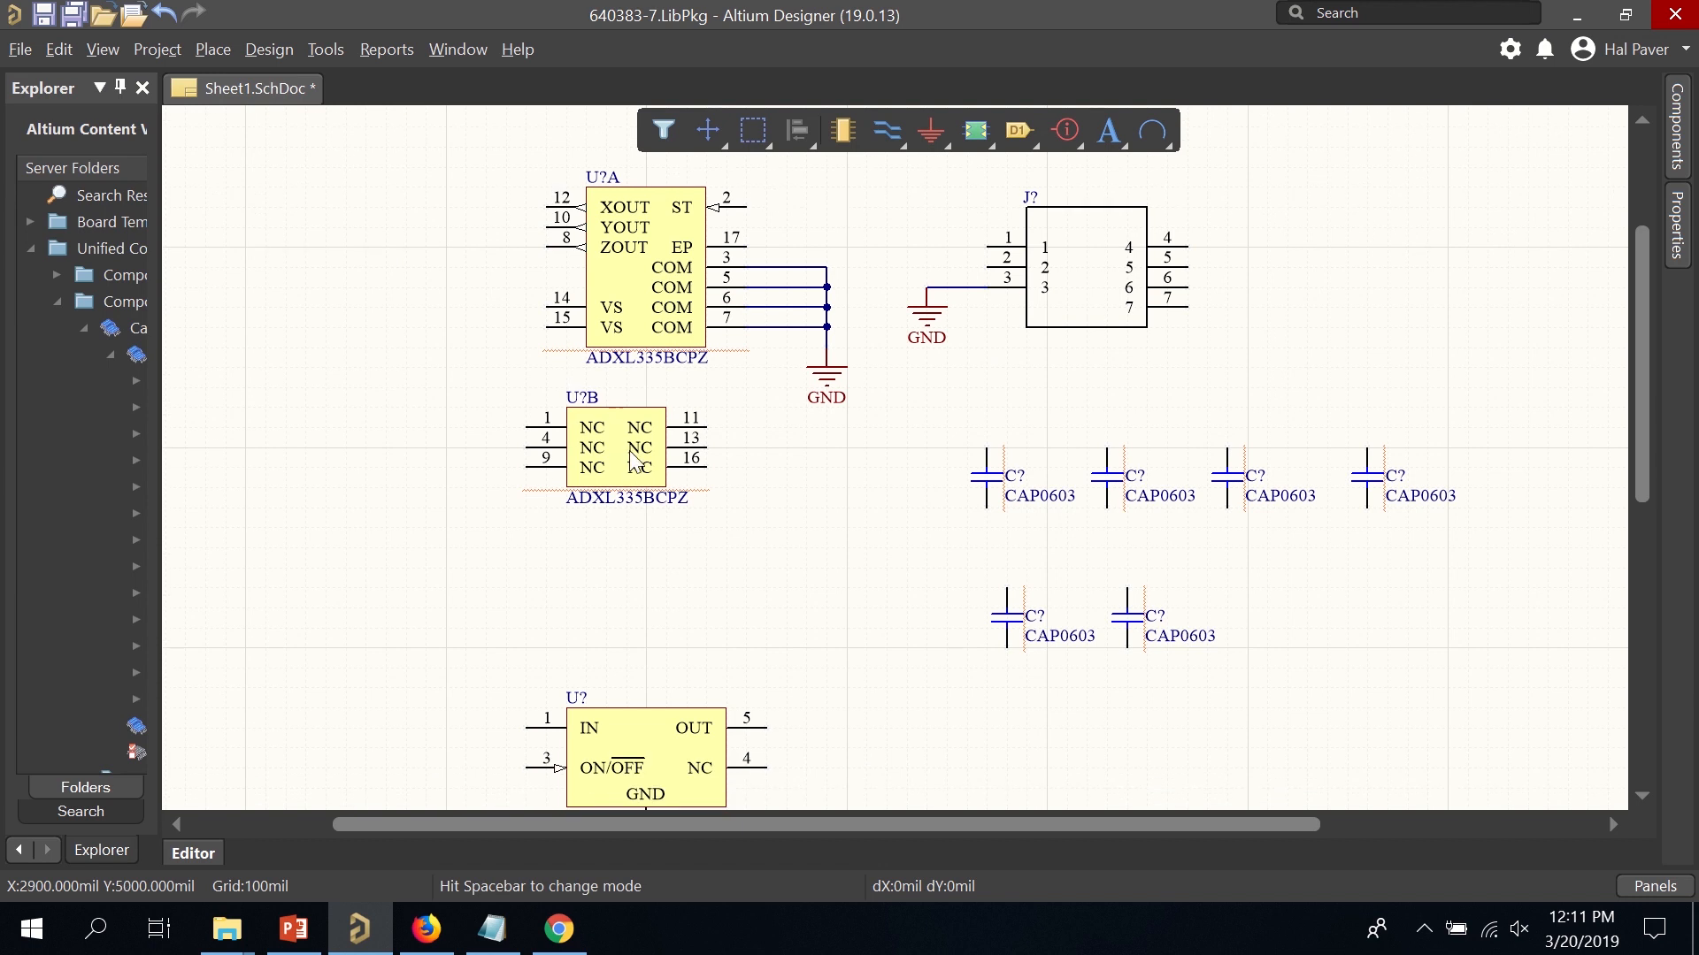
left_click_drag(656, 619, 567, 522)
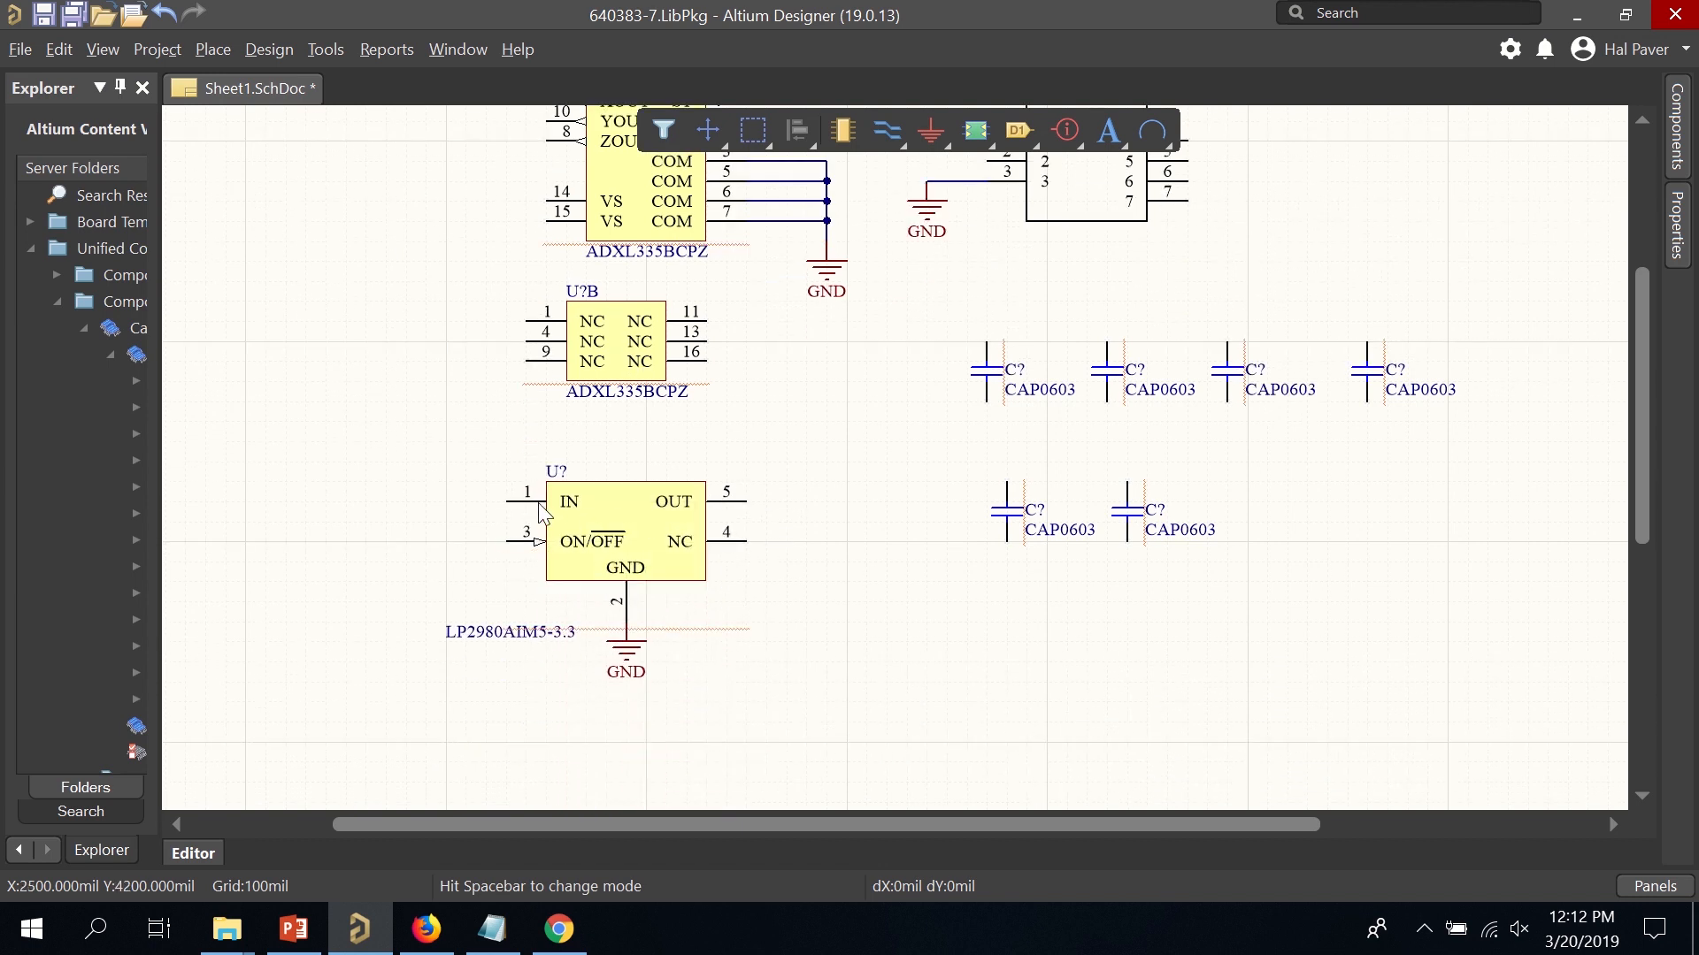
left_click(886, 124)
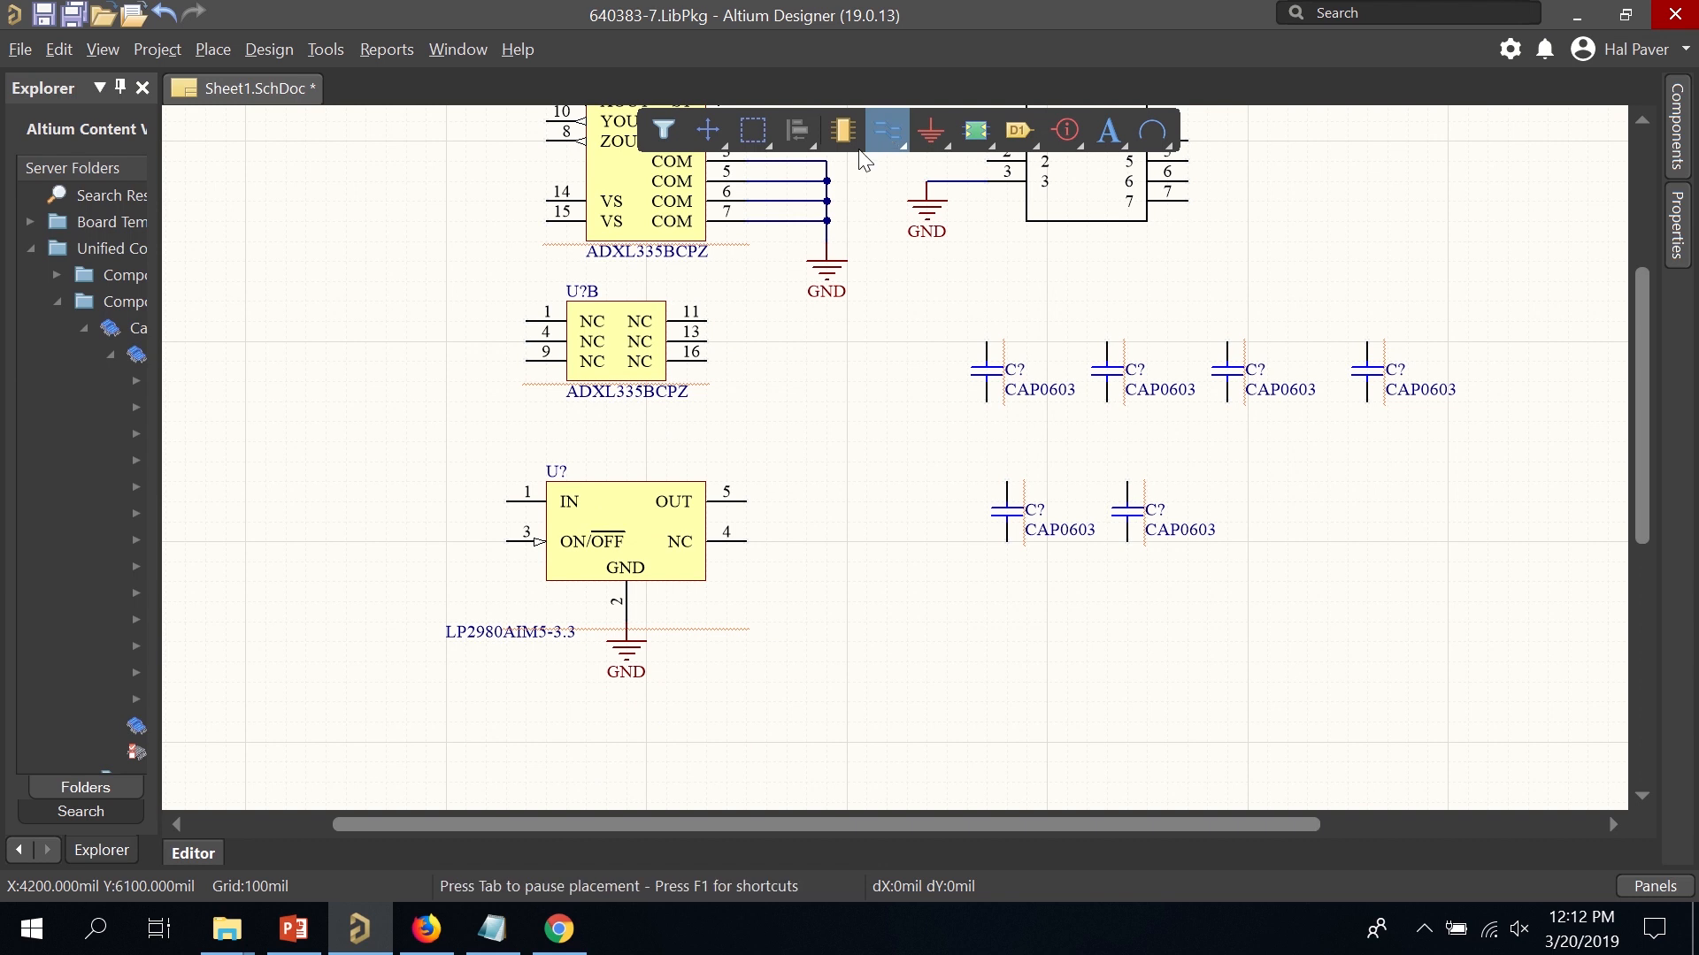
left_click(384, 507)
Drop a net label on the regulator's IN pin 1 wire and name it +5V.
right_click(416, 523)
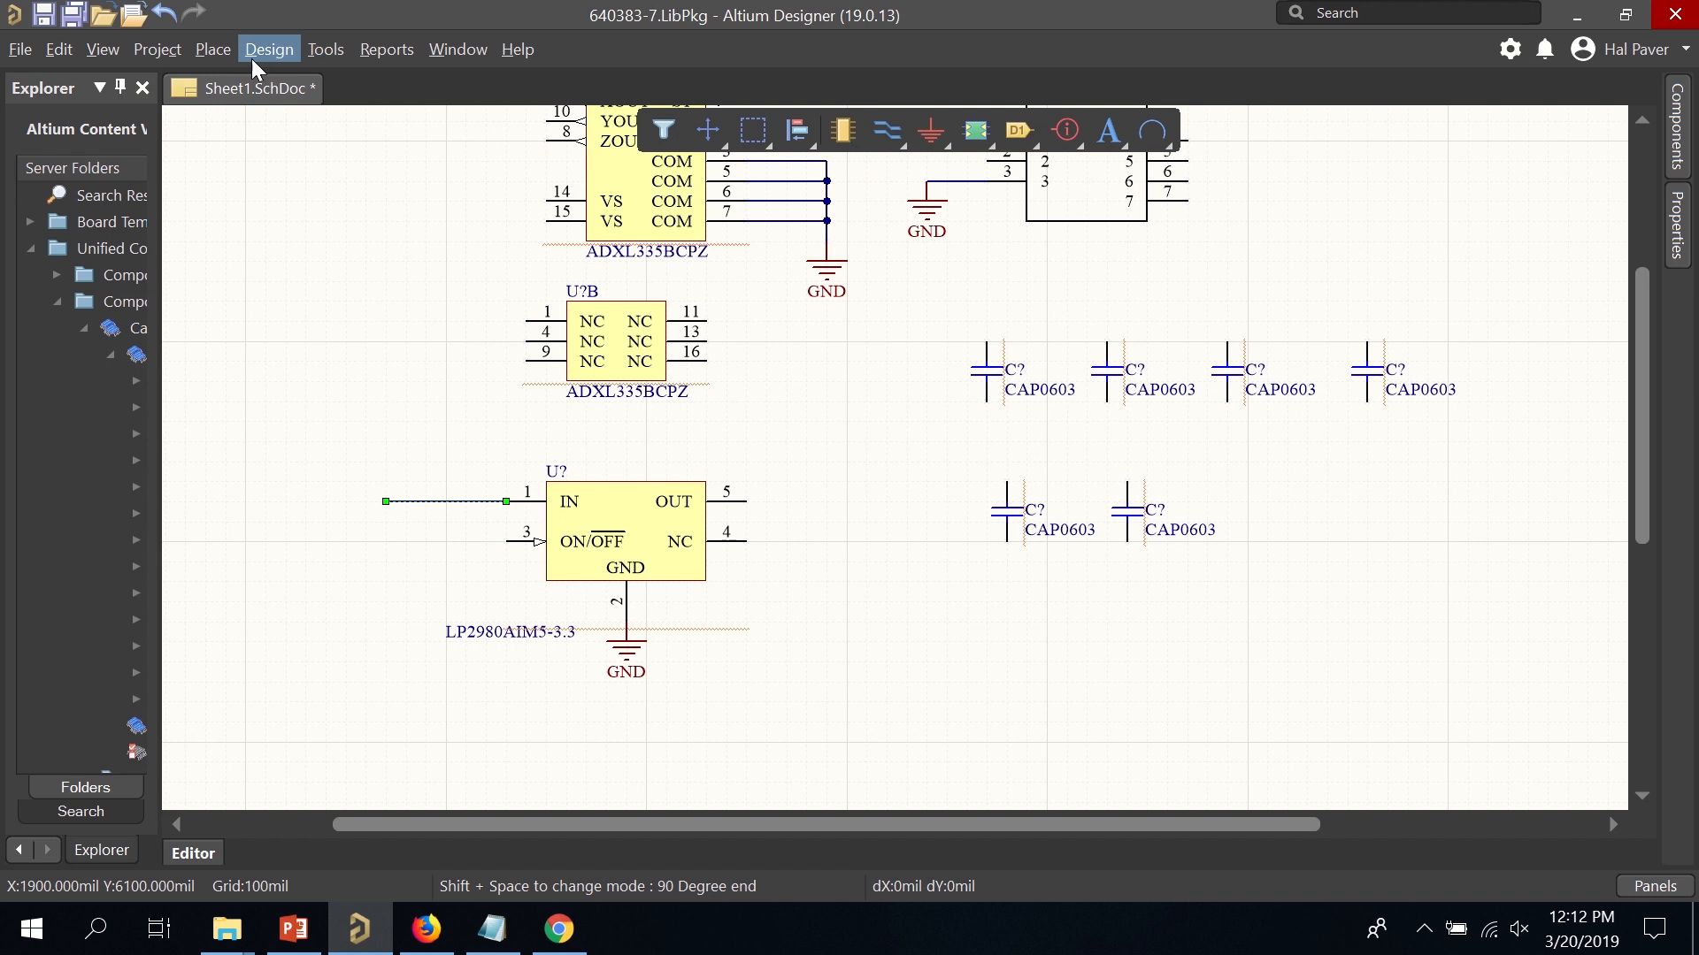
left_click(219, 50)
mouse_move(269, 50)
mouse_move(212, 50)
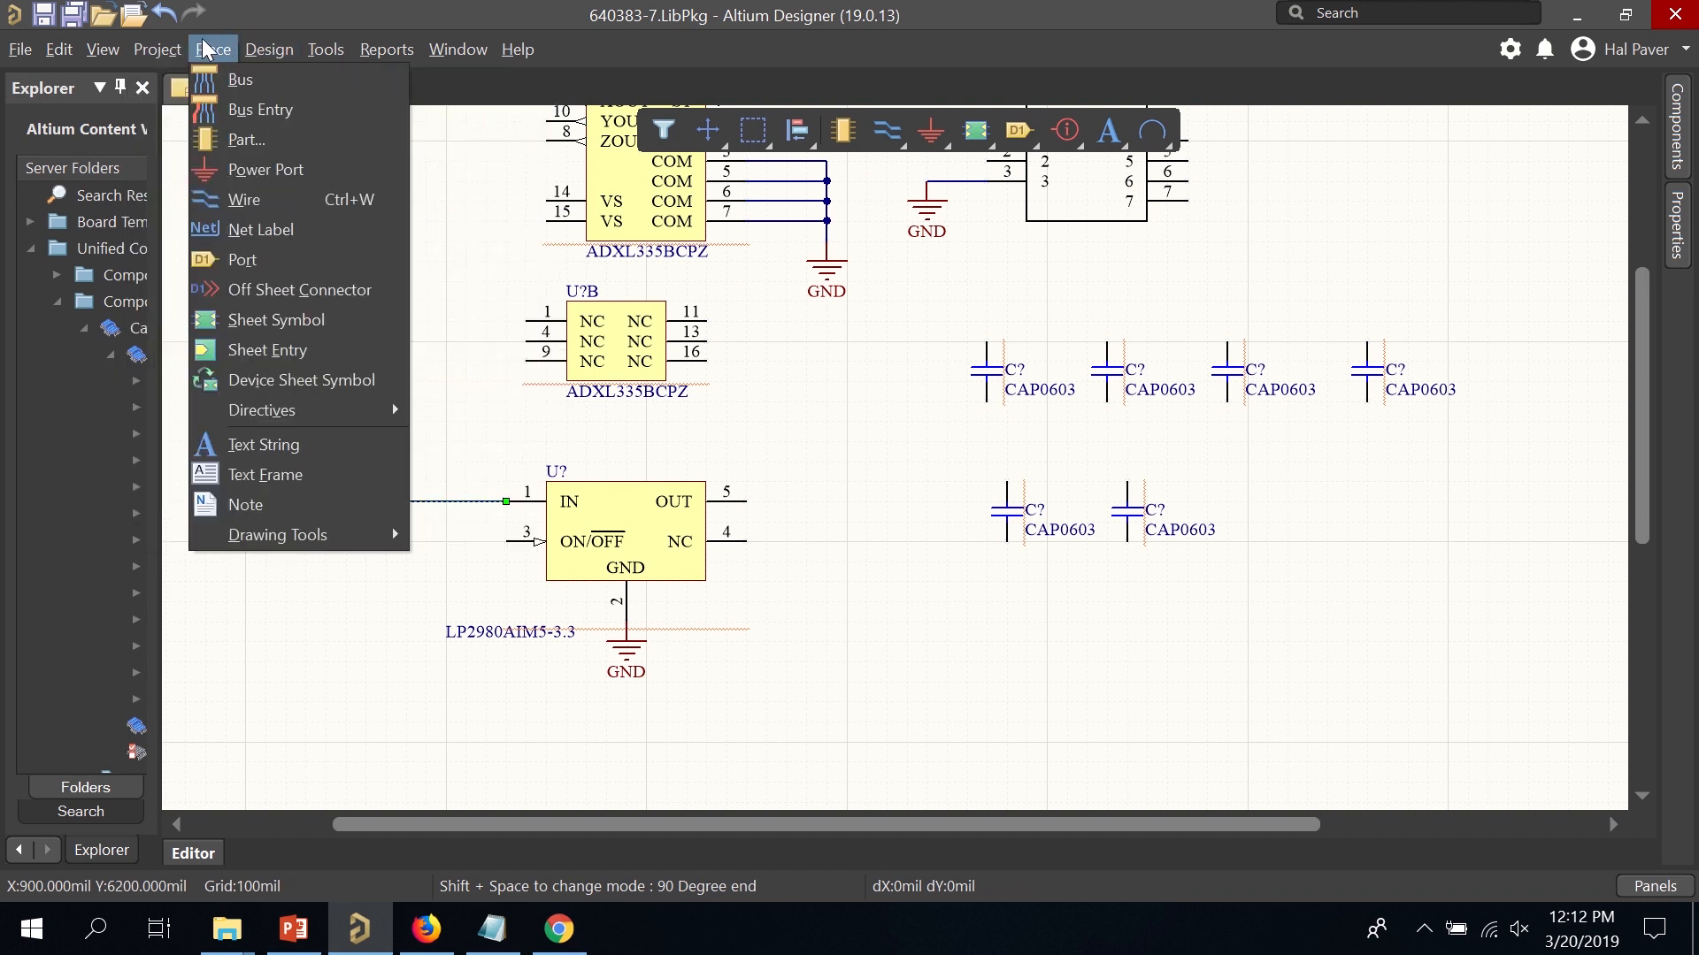
left_click(297, 230)
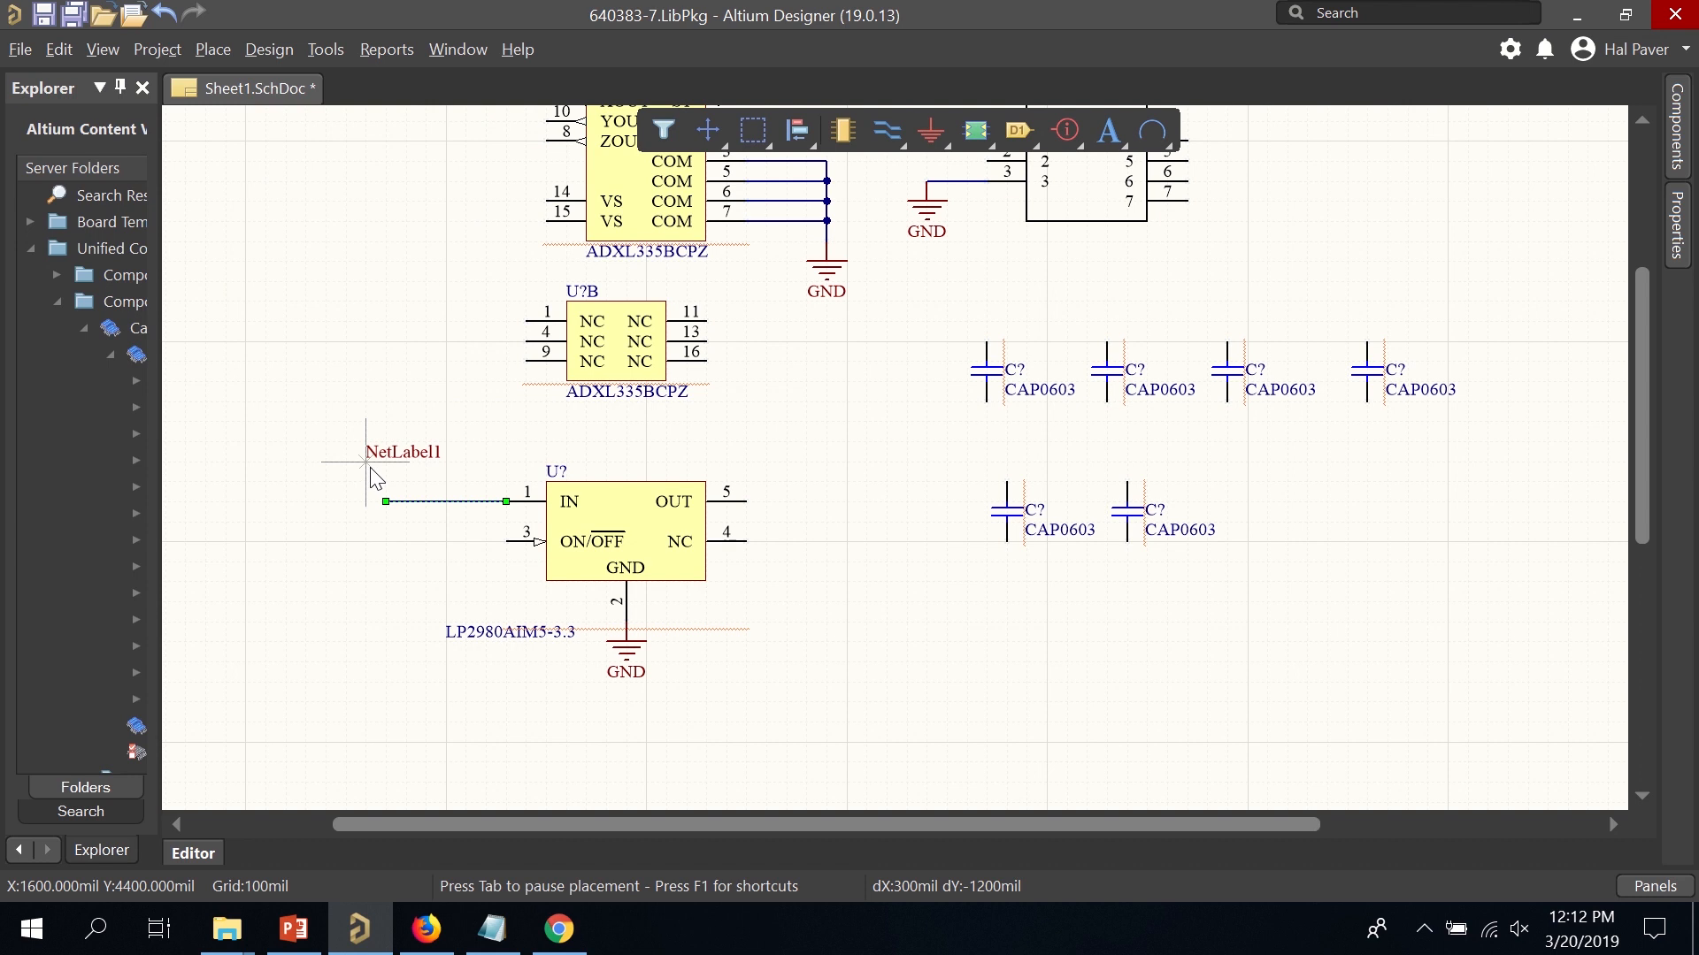
key("Left")
left_click(410, 501)
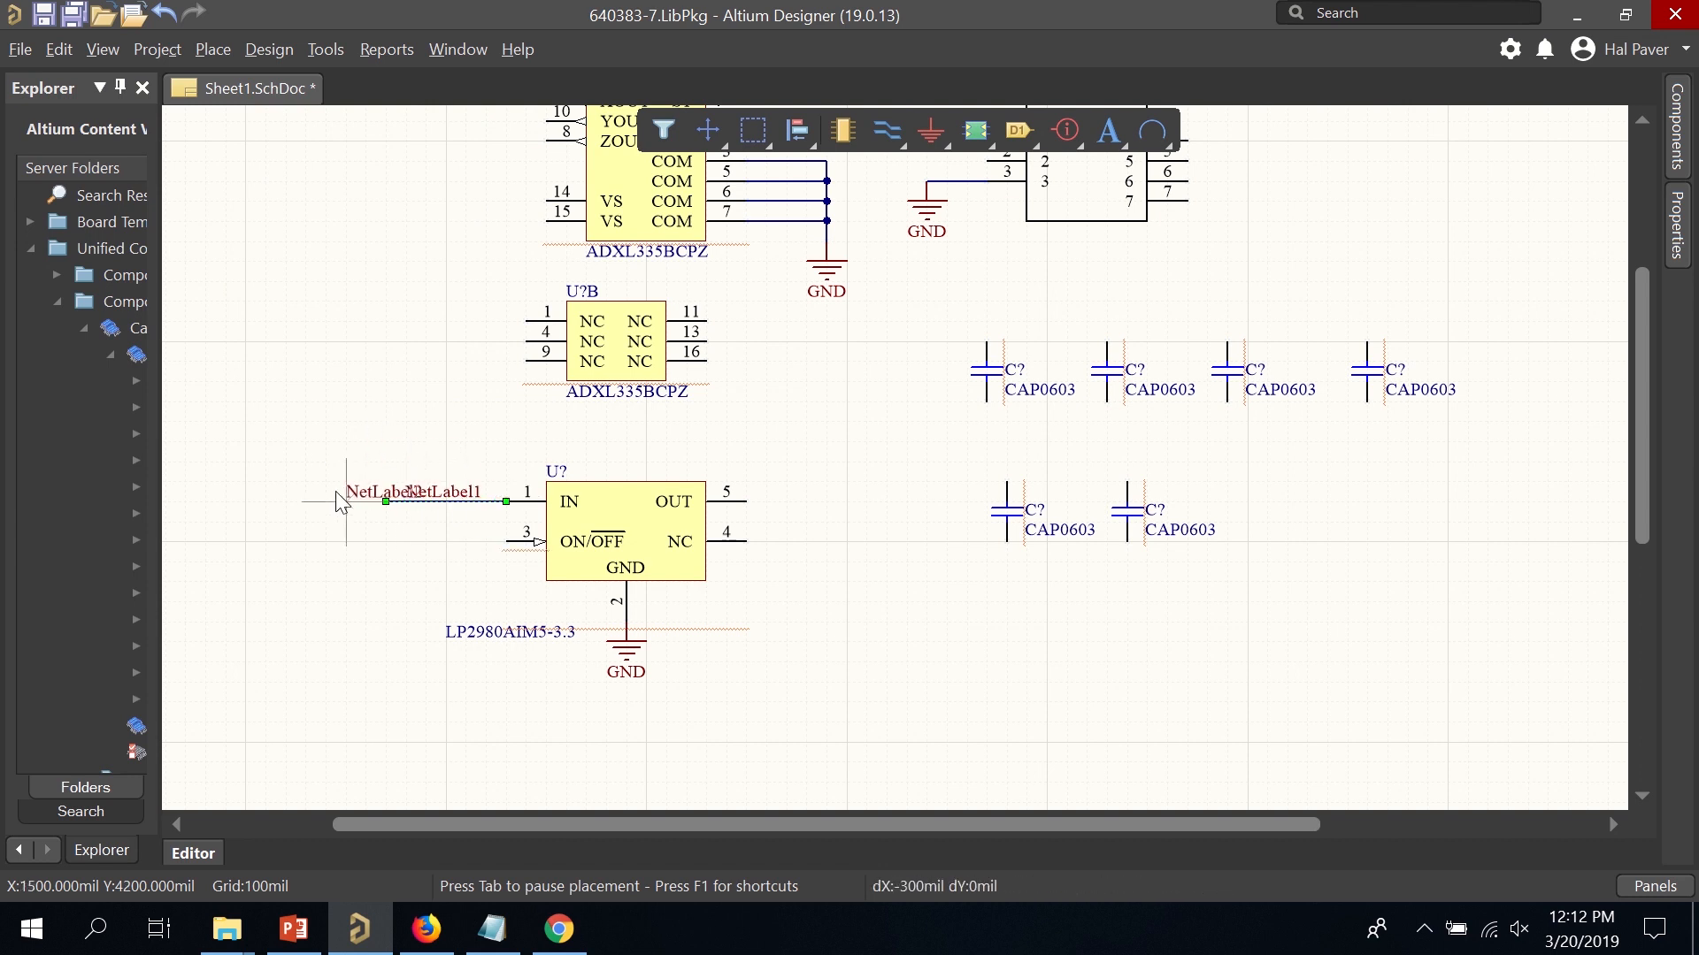
right_click(347, 470)
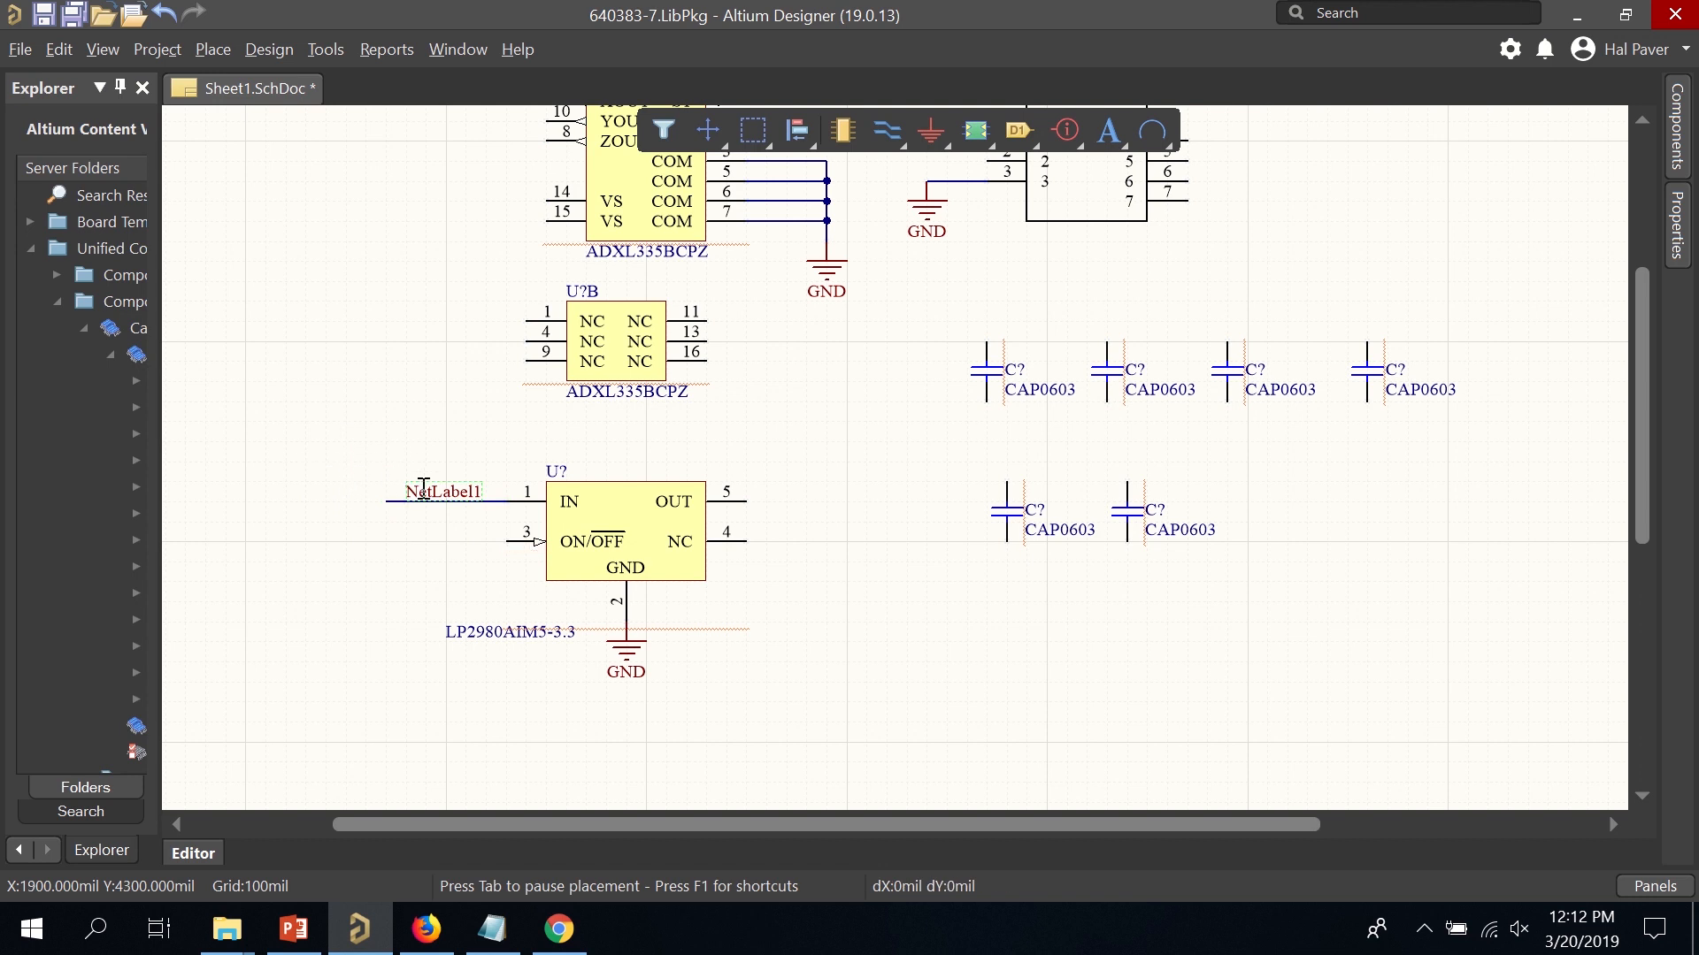
double_click(423, 489)
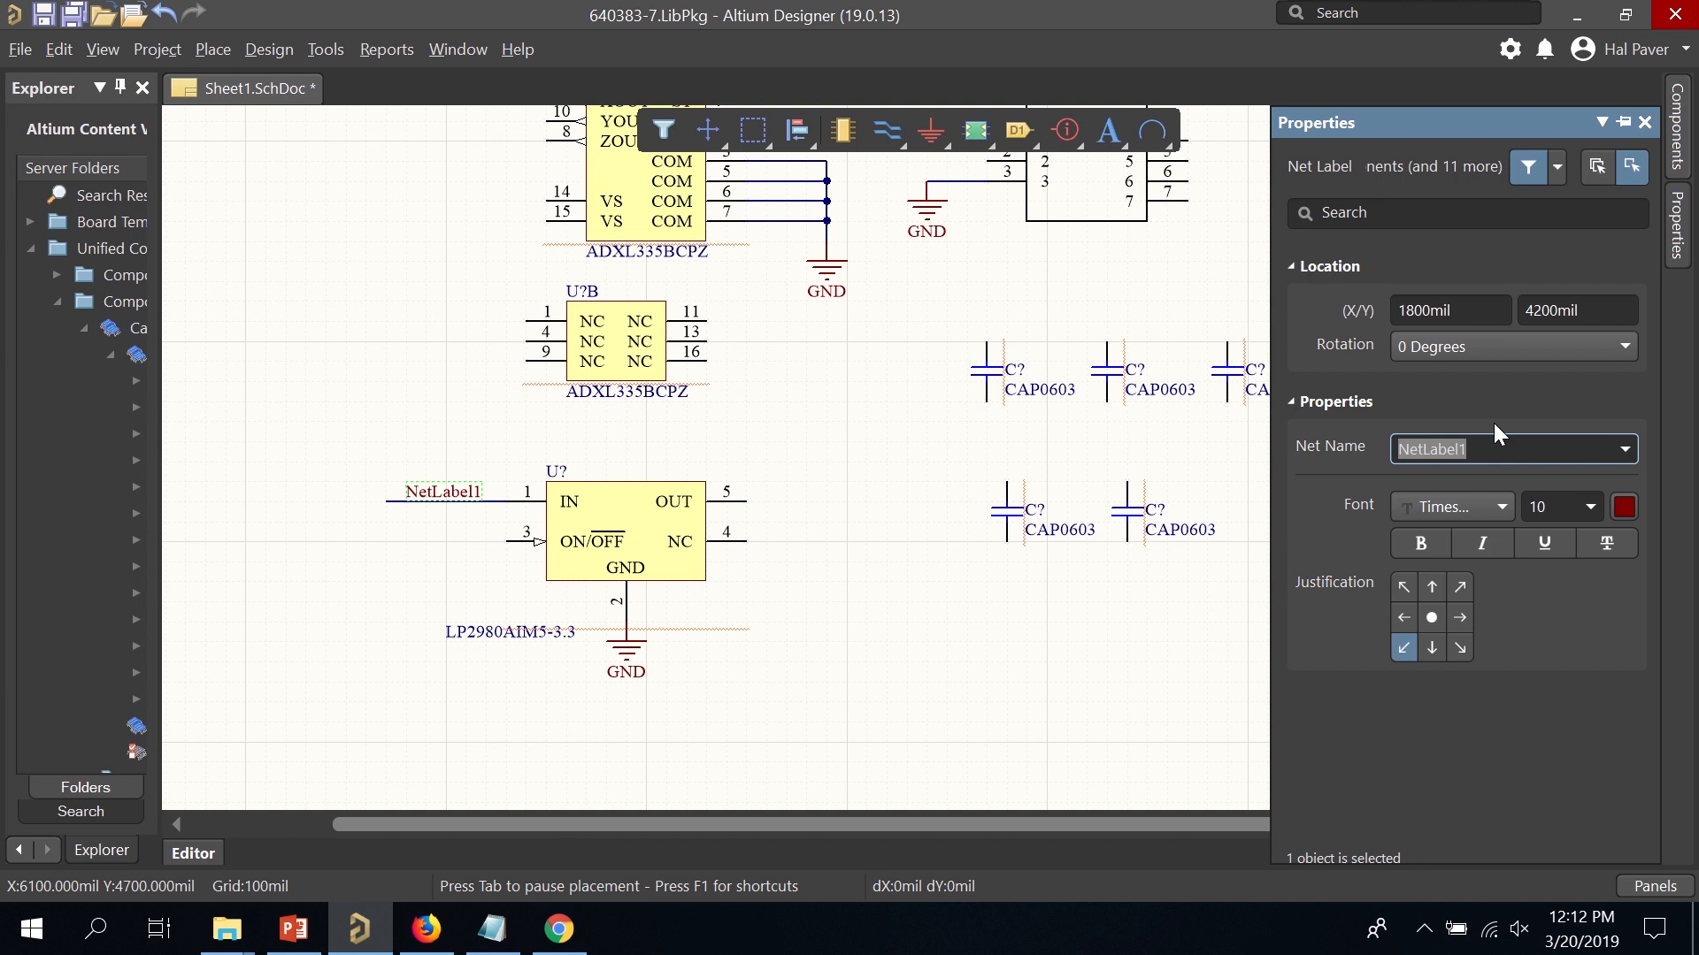
type("+5V")
key("Return")
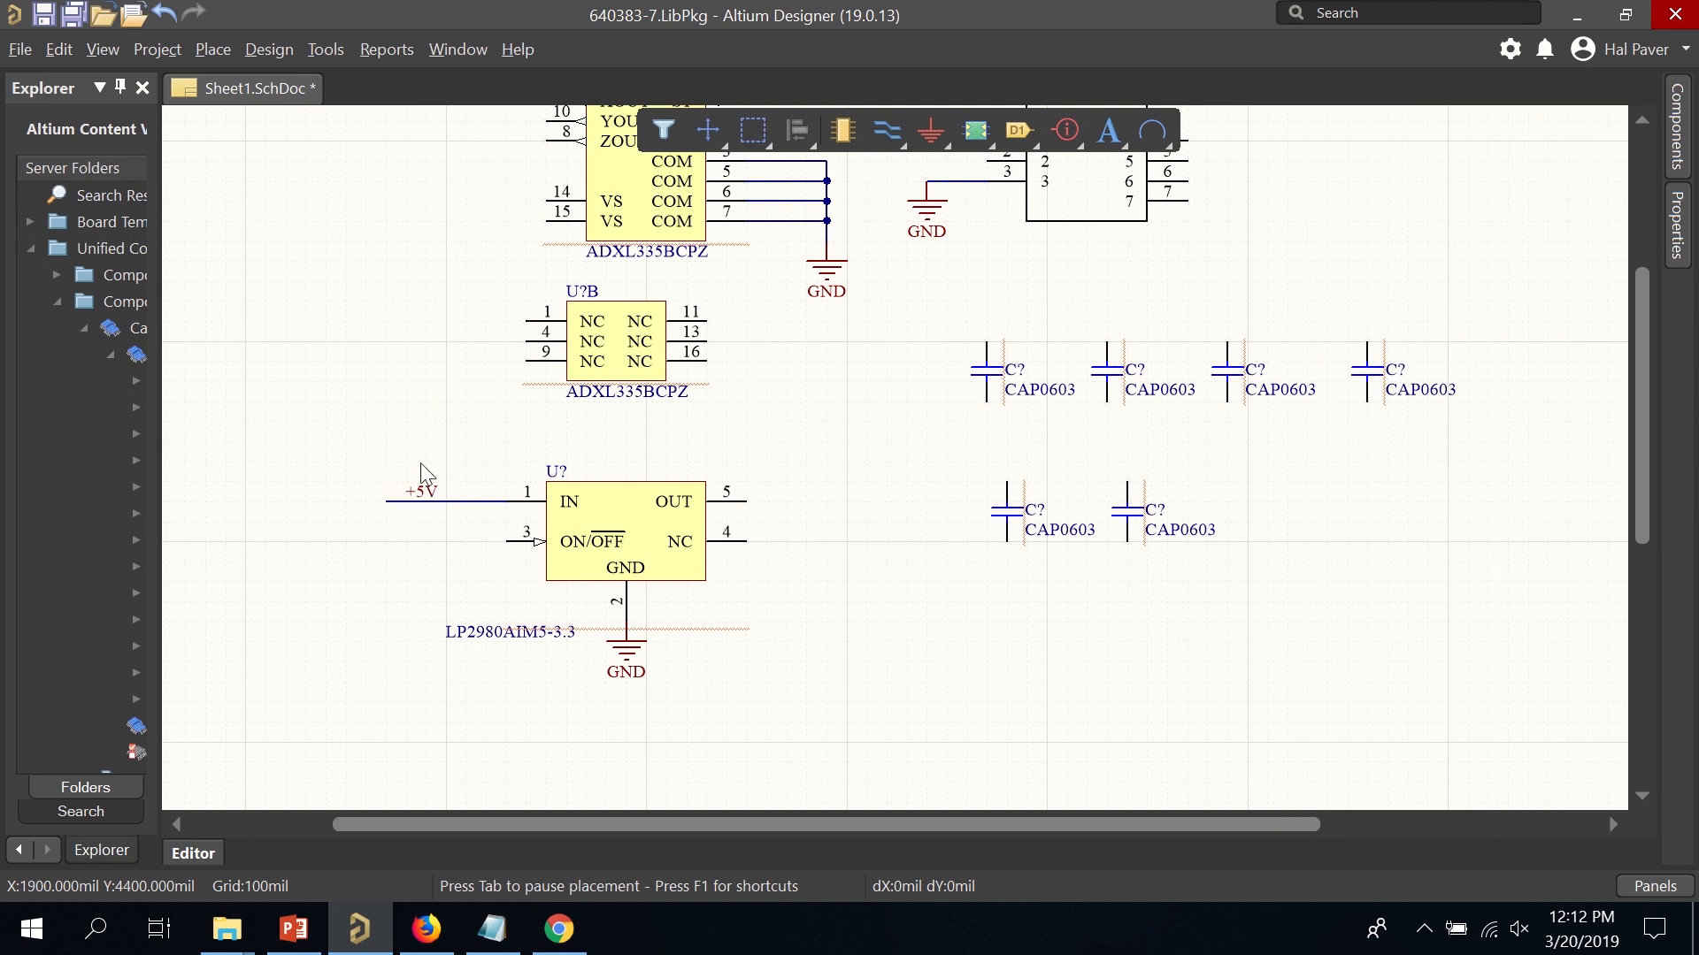
Copy the +5V label and wire onto J? pin 1, then shift the LP2980 with its wiring left.
scroll(449, 403, "up", 1, "ctrl")
scroll(448, 403, "down", 2, "ctrl")
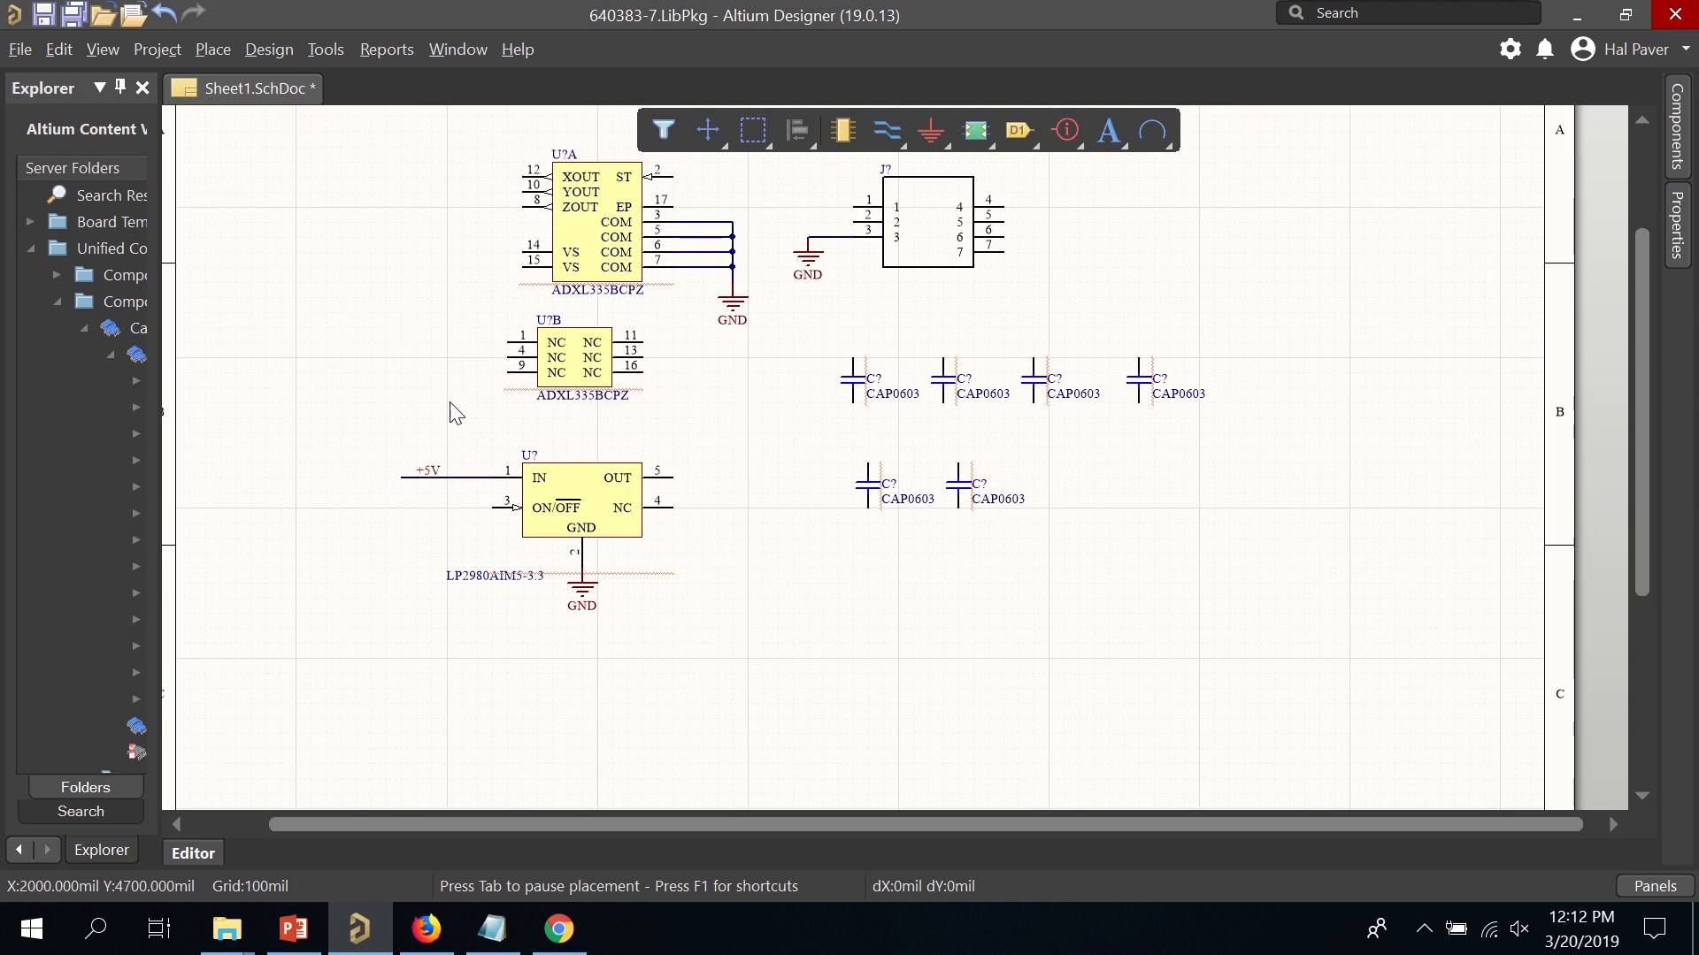
left_click_drag(345, 406, 407, 469)
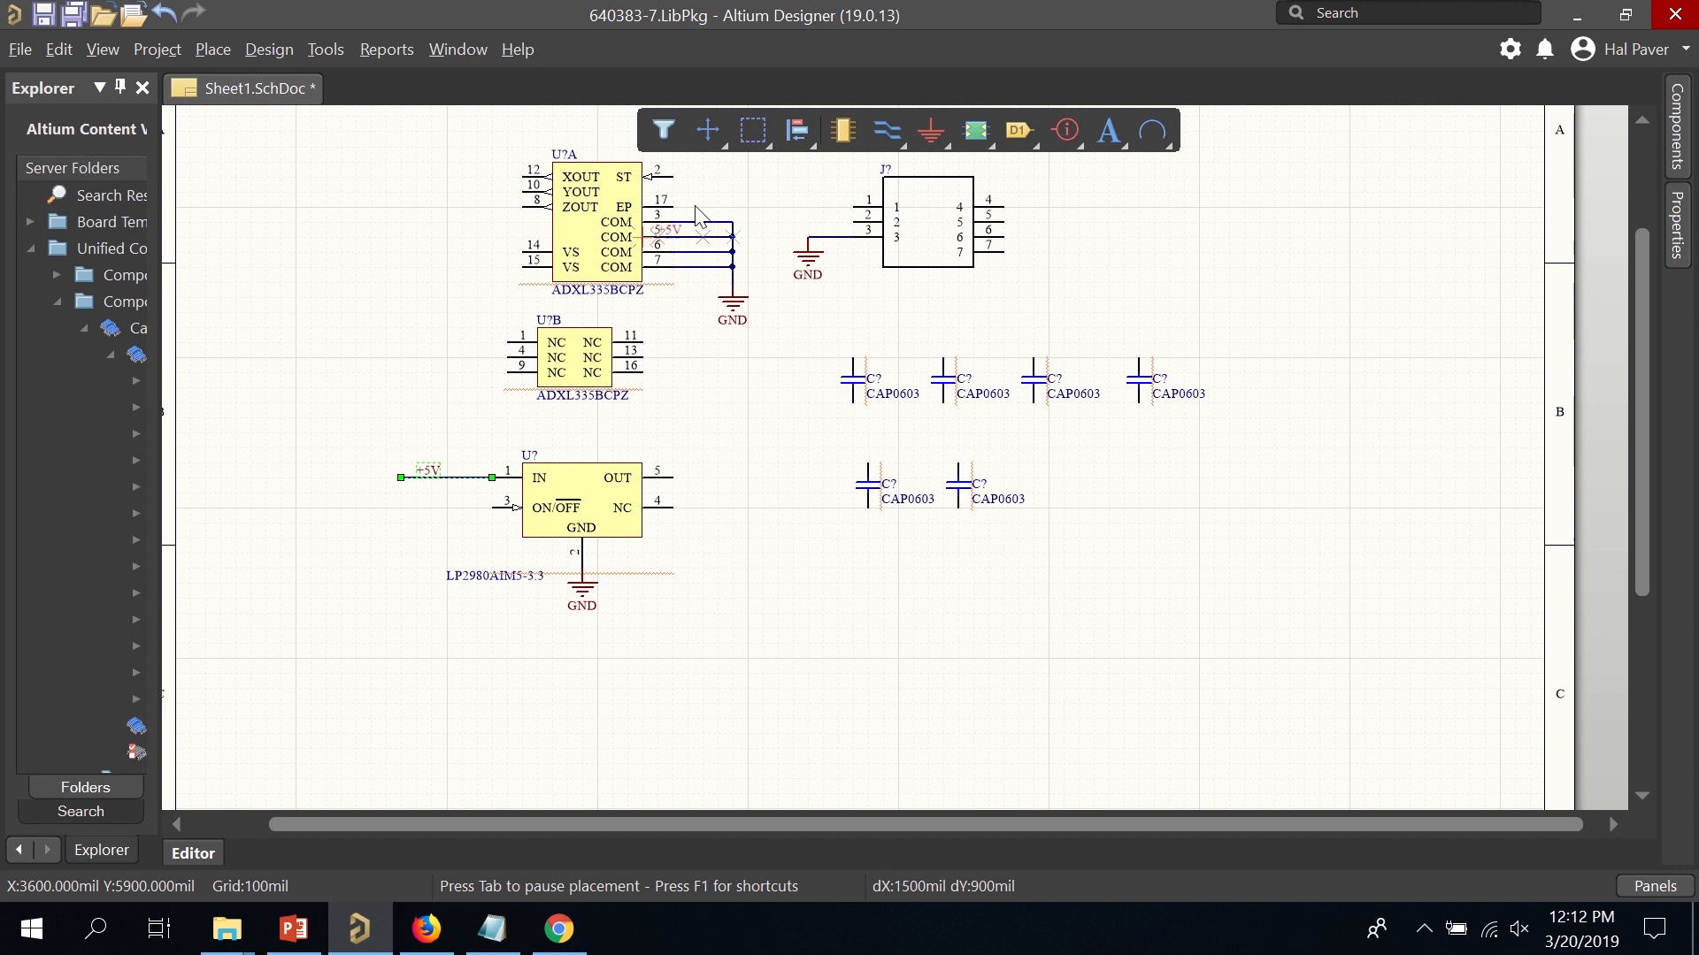
left_click(777, 211)
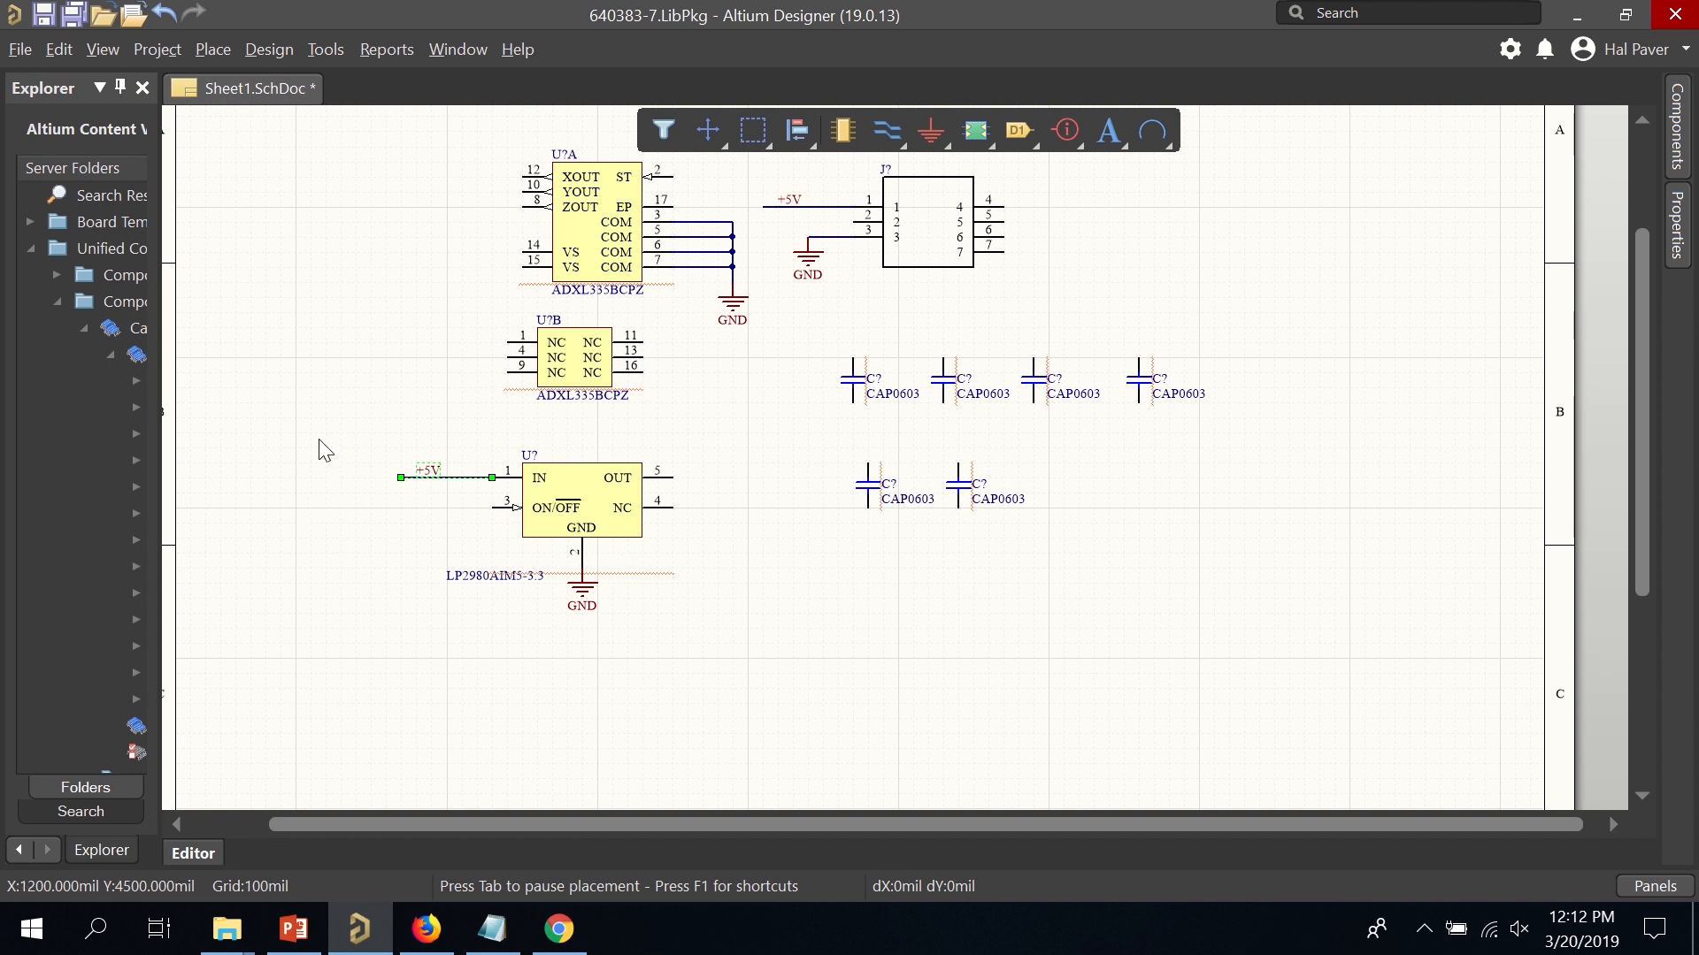
left_click_drag(318, 439, 682, 633)
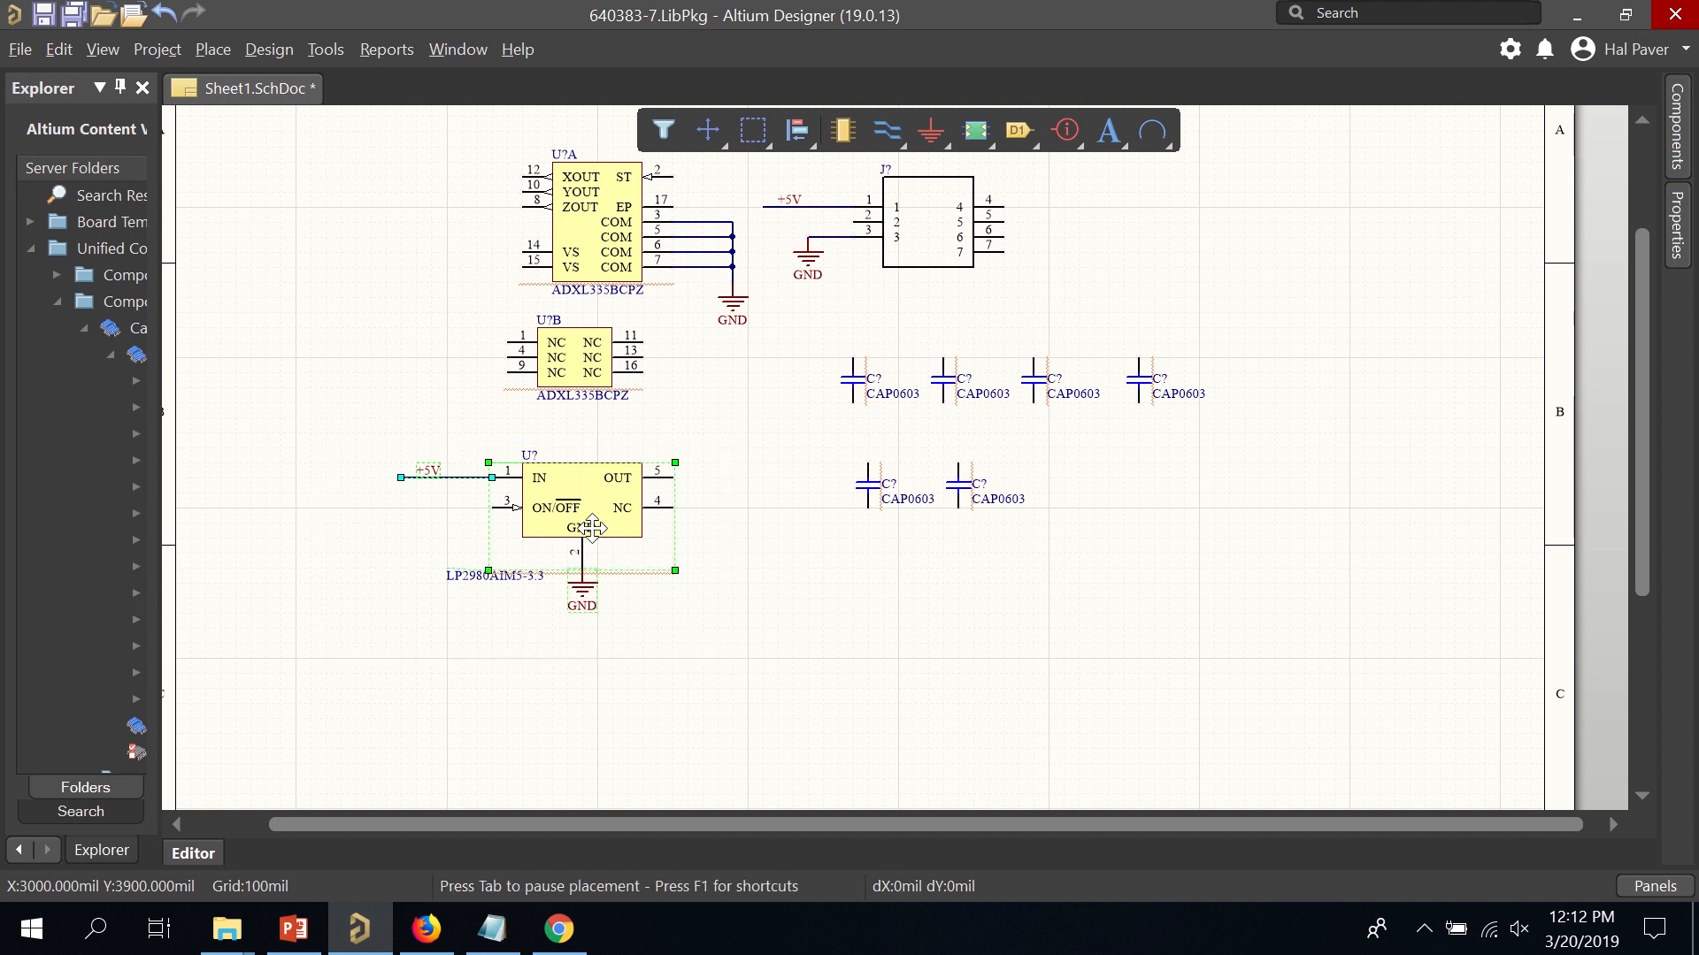
left_click_drag(584, 534, 372, 560)
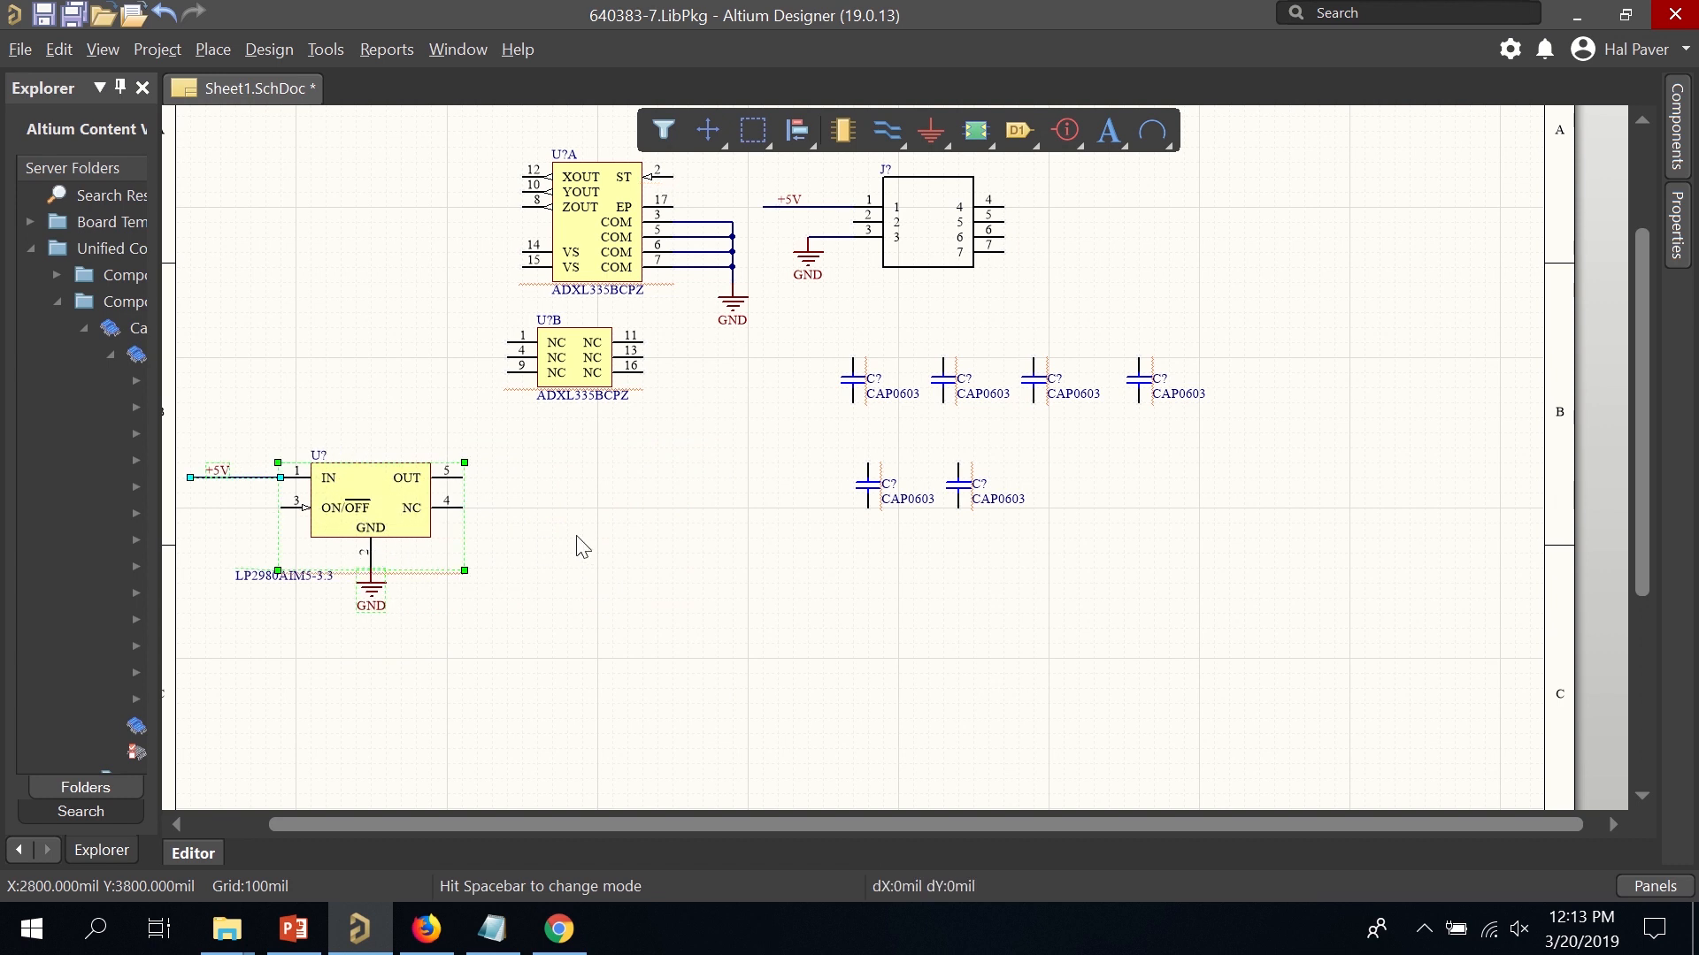
Move U?B down-right and join ADXL335 VS pins 14 and 15 with a wire.
left_click_drag(573, 365, 610, 461)
left_click(887, 131)
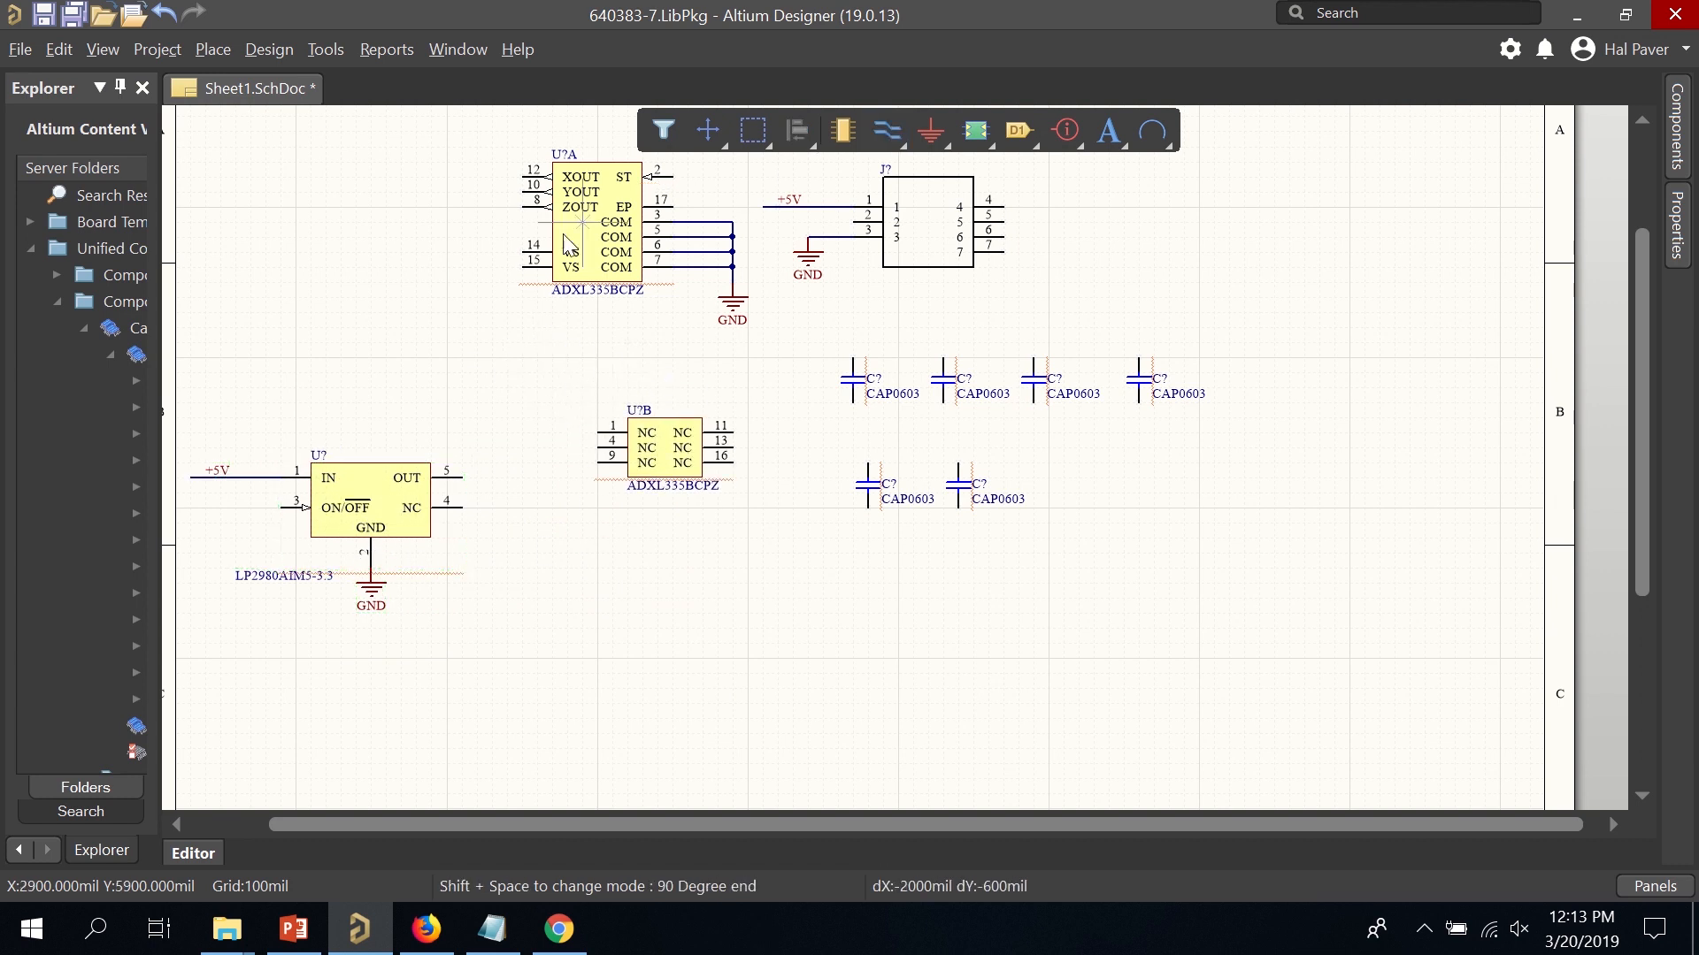
left_click(522, 253)
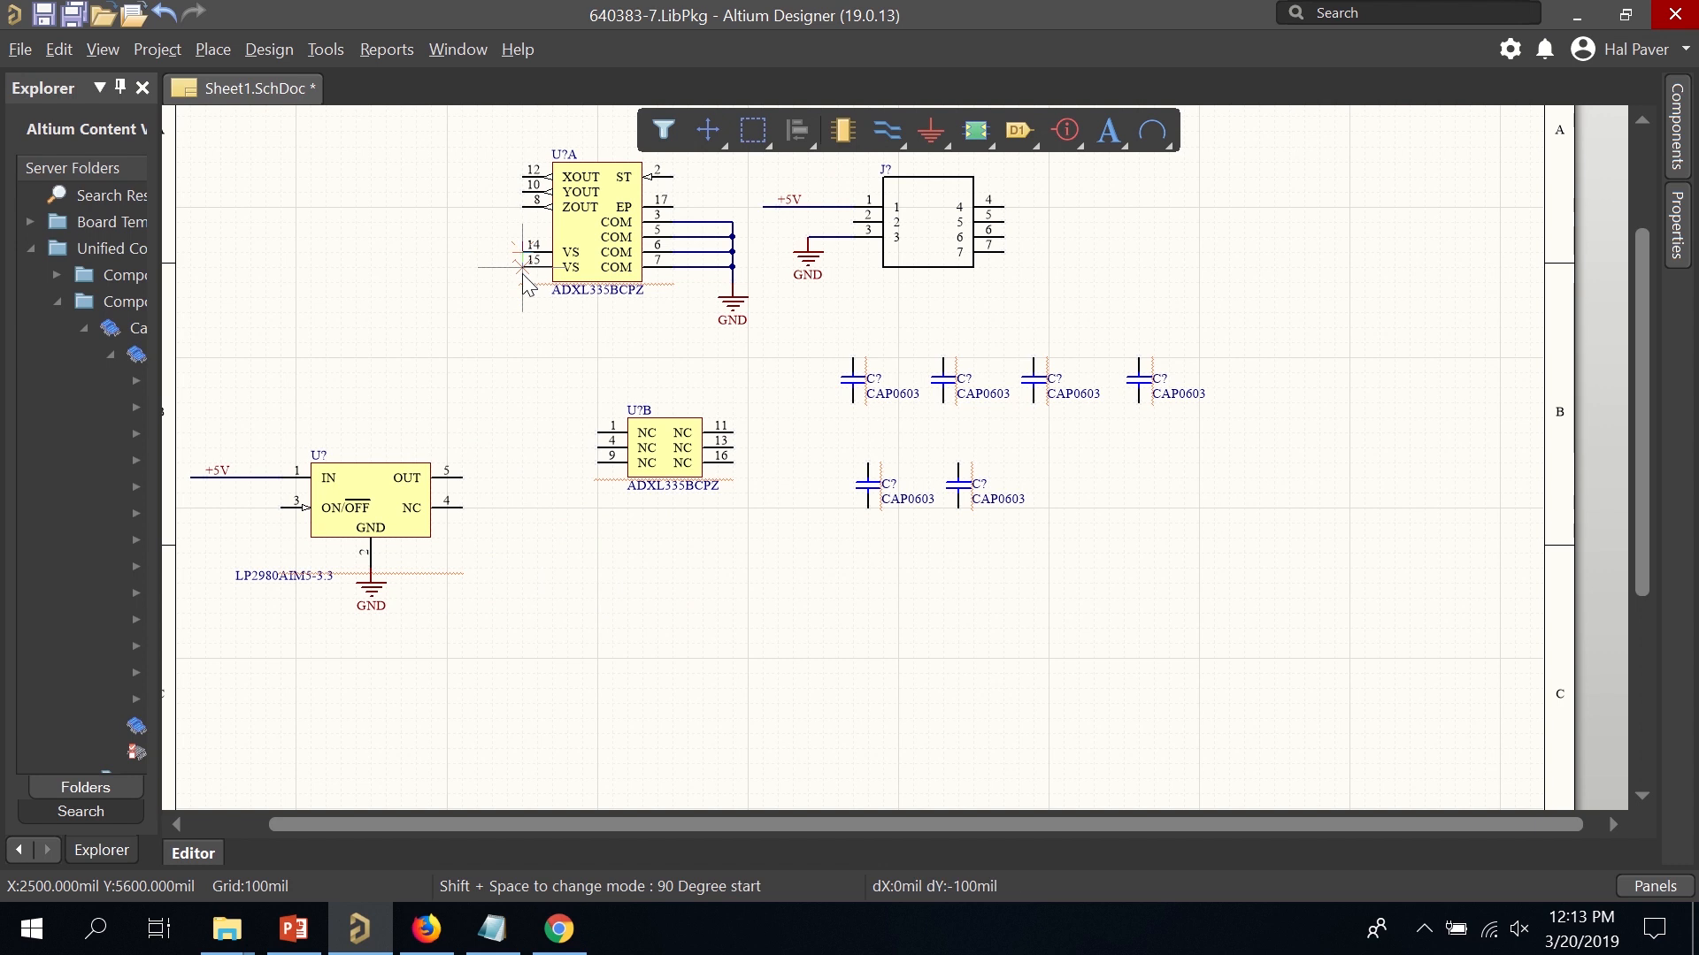
left_click(522, 266)
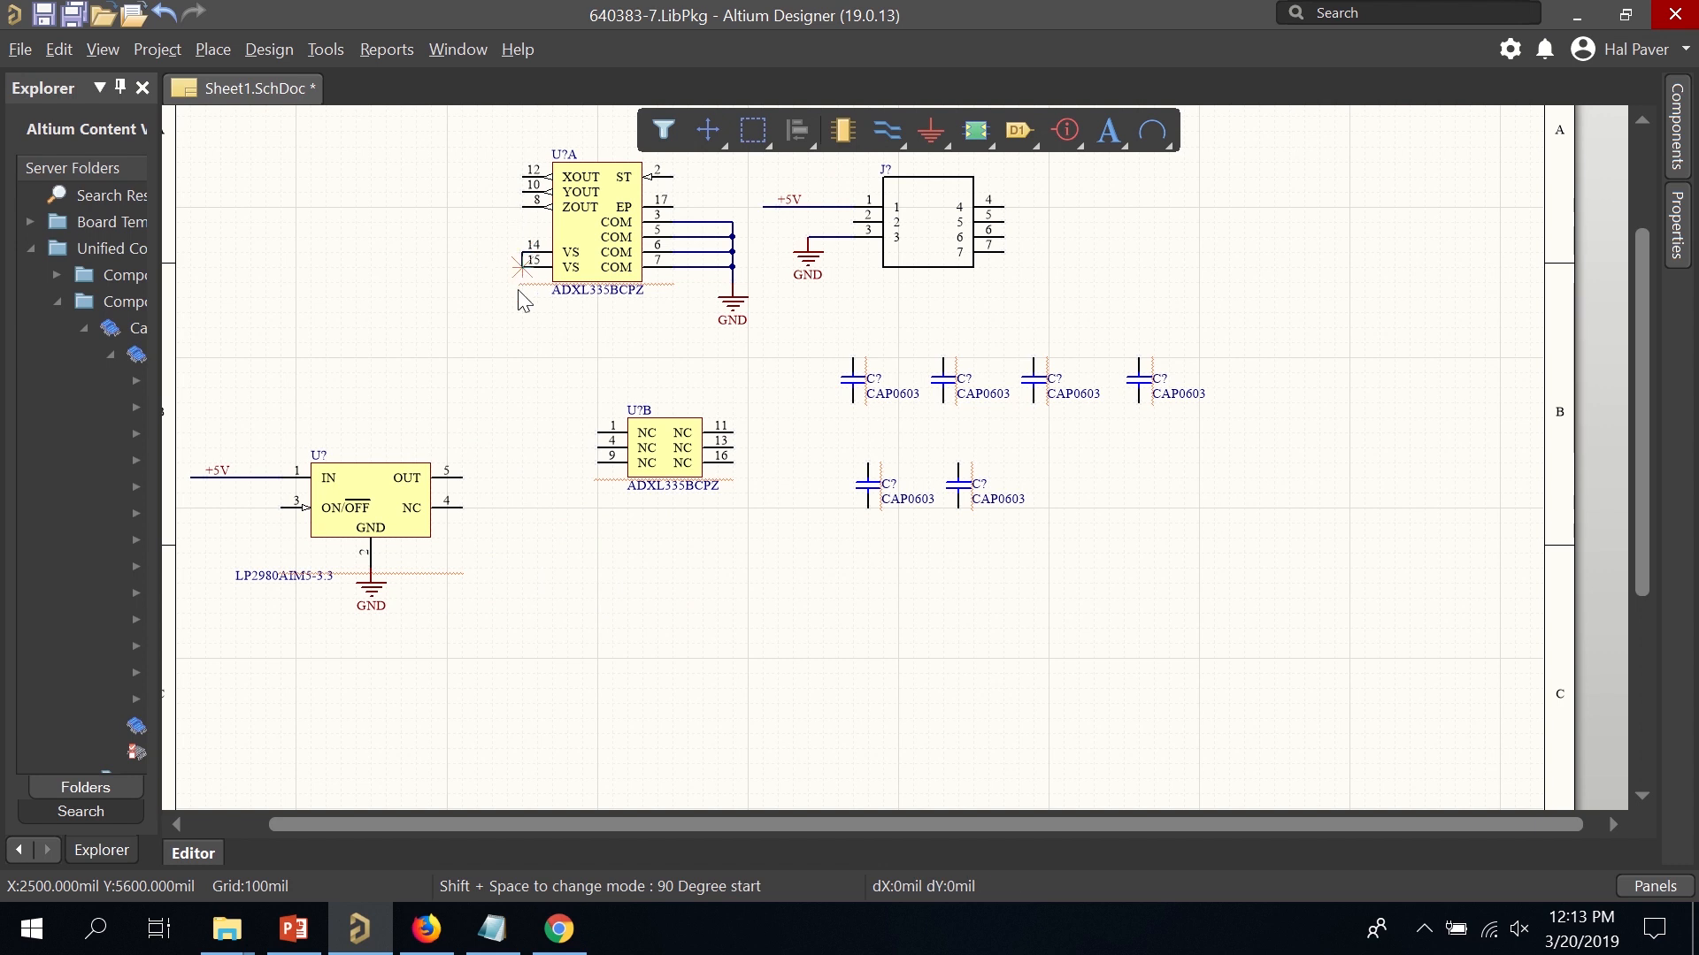
Wire the LP2980 OUT pin 5 up to pin 14 and shift the pin 14–15 joining segment left.
left_click(462, 478)
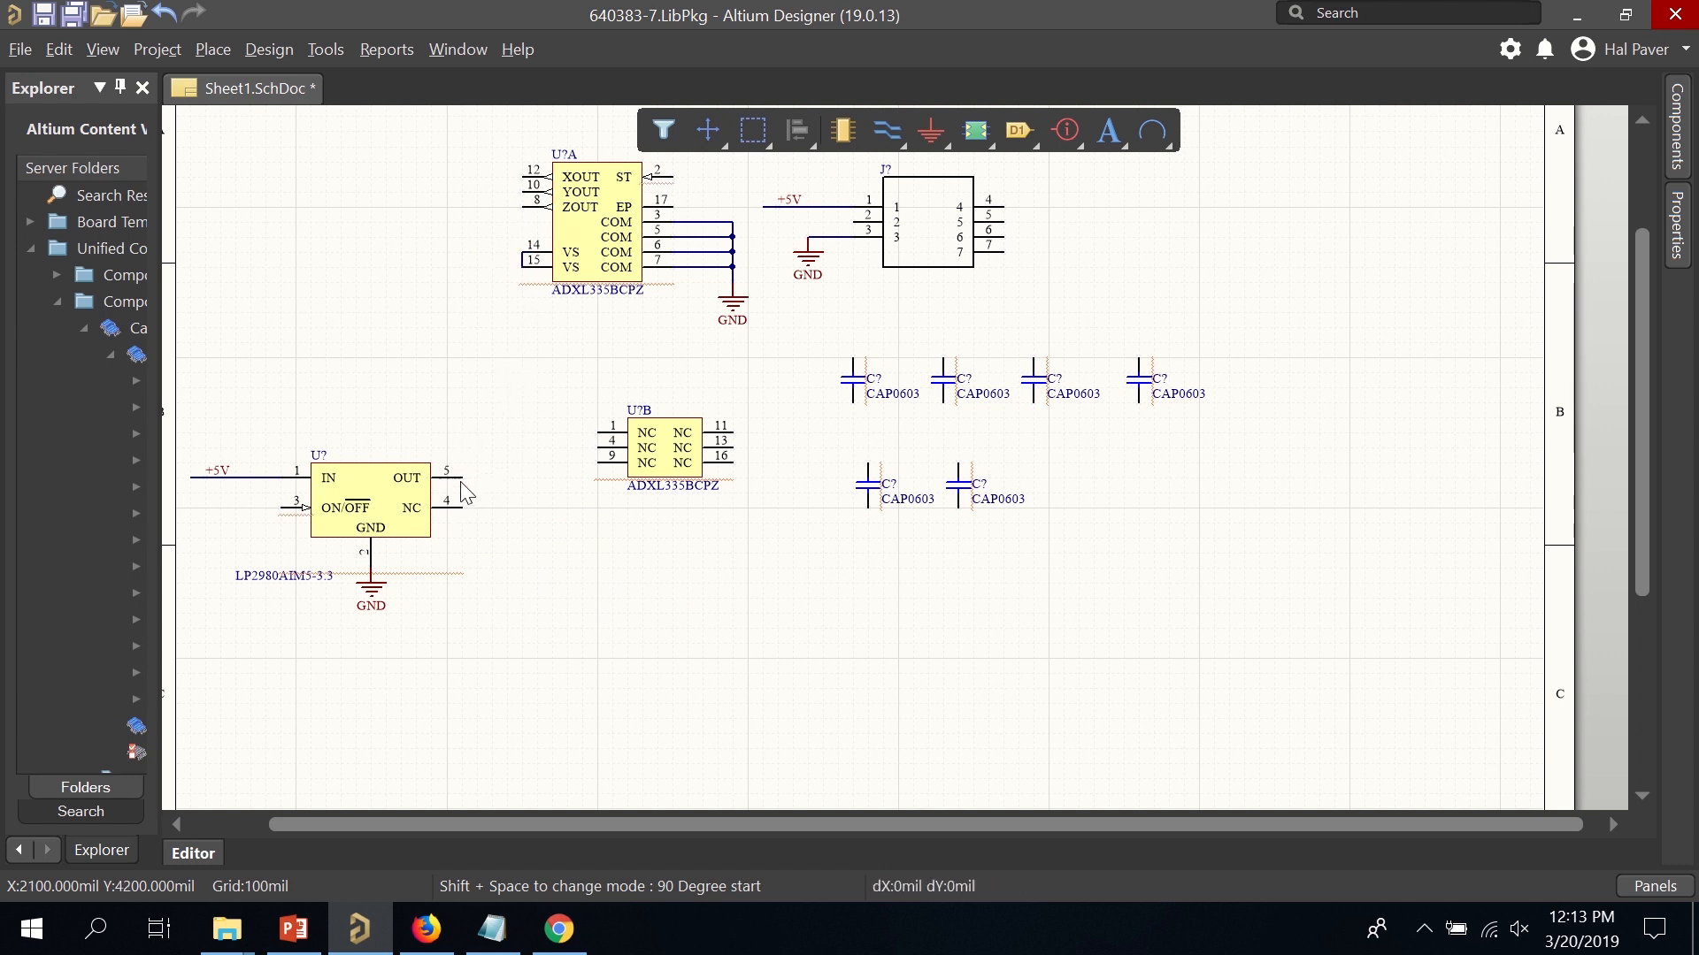
left_click(478, 253)
left_click(520, 254)
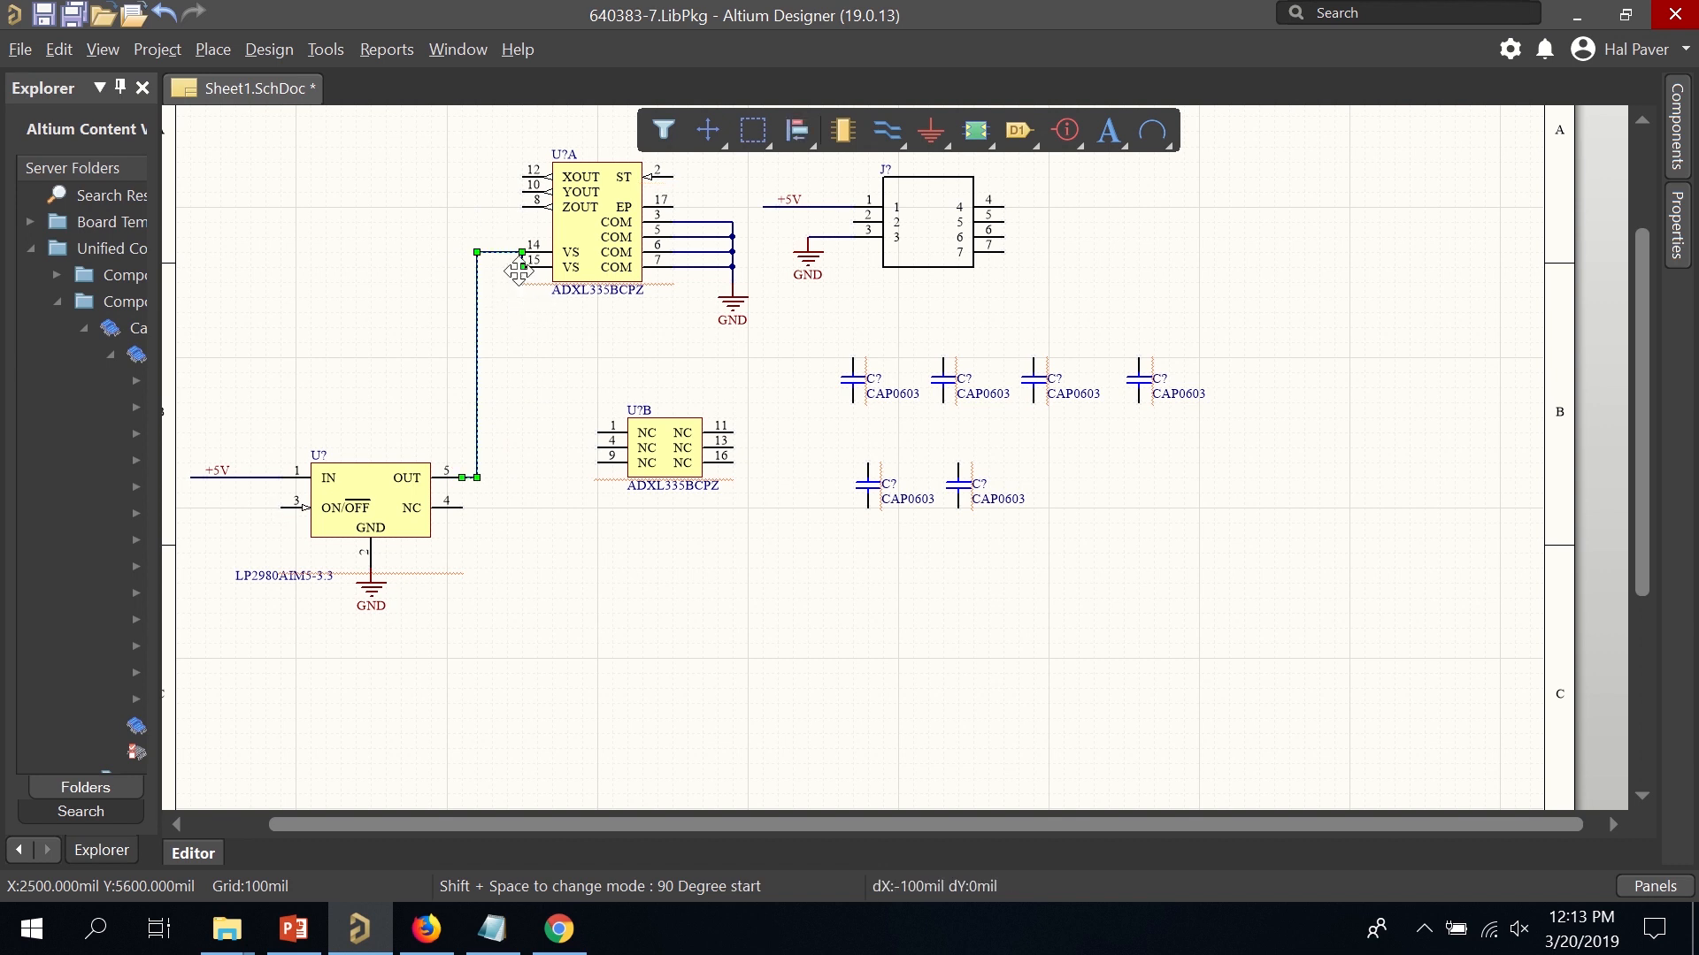
scroll(522, 259, "up", 1, "ctrl")
scroll(522, 258, "up", 7, "ctrl")
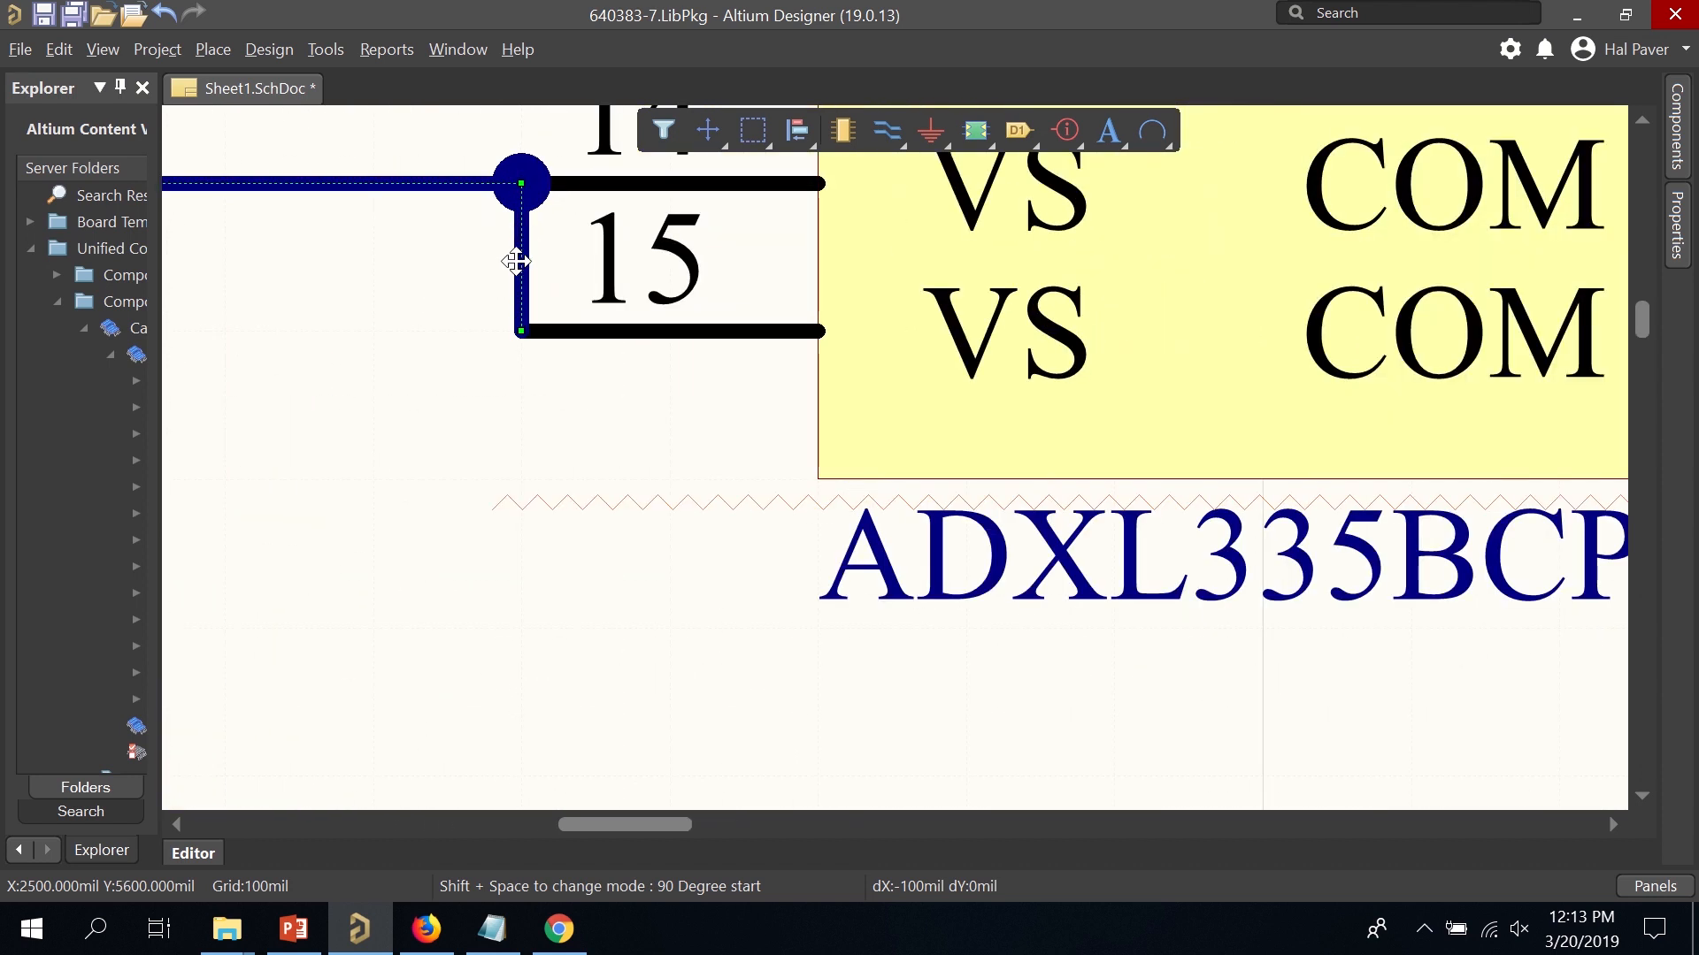
left_click_drag(524, 261, 296, 265)
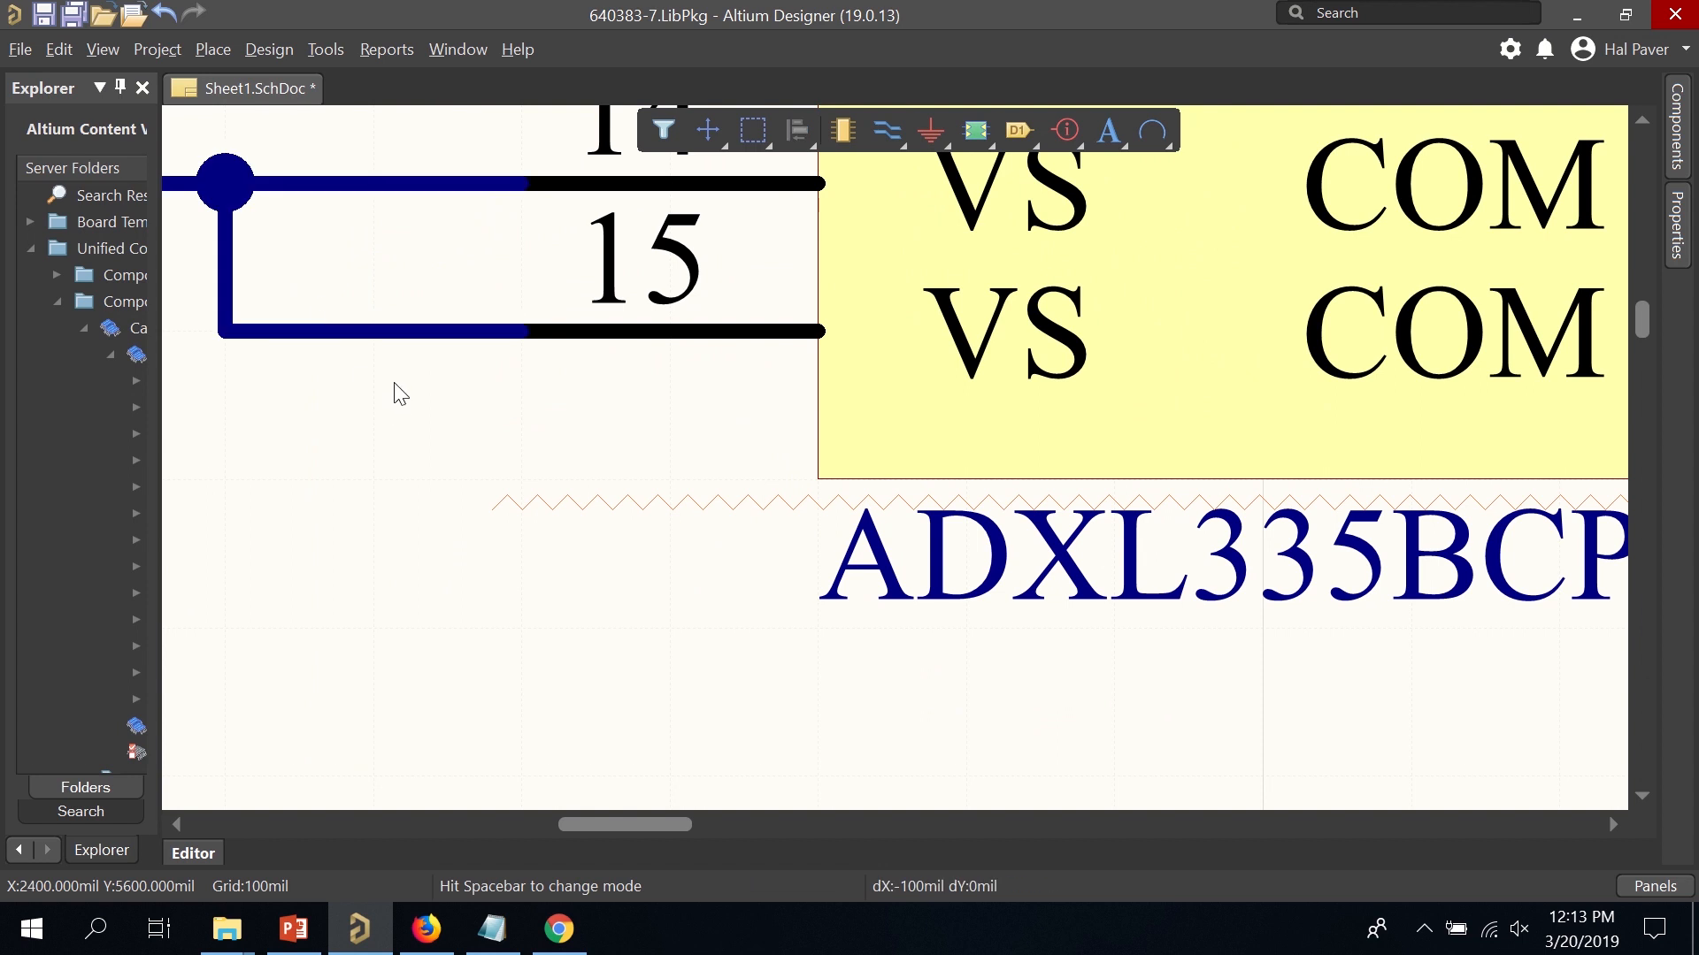
scroll(400, 394, "down", 10, "ctrl")
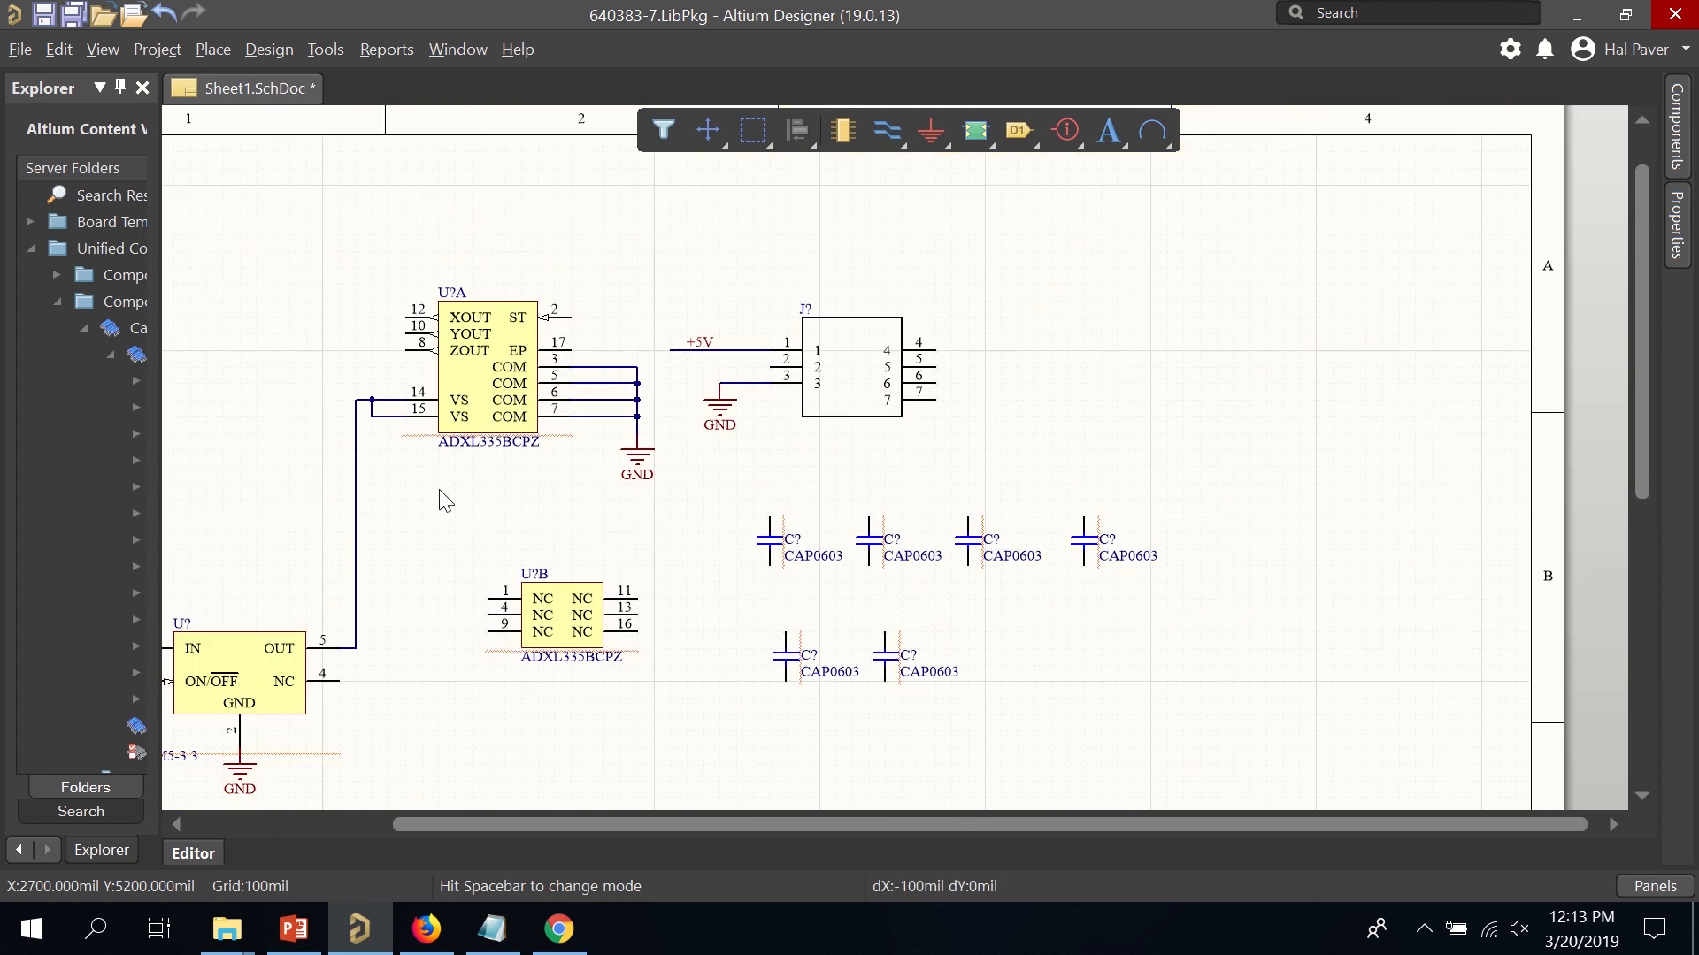
Move U?B up-left and put a vertical +3.3V net label on the regulator's output wire.
right_click_drag(445, 501, 699, 391)
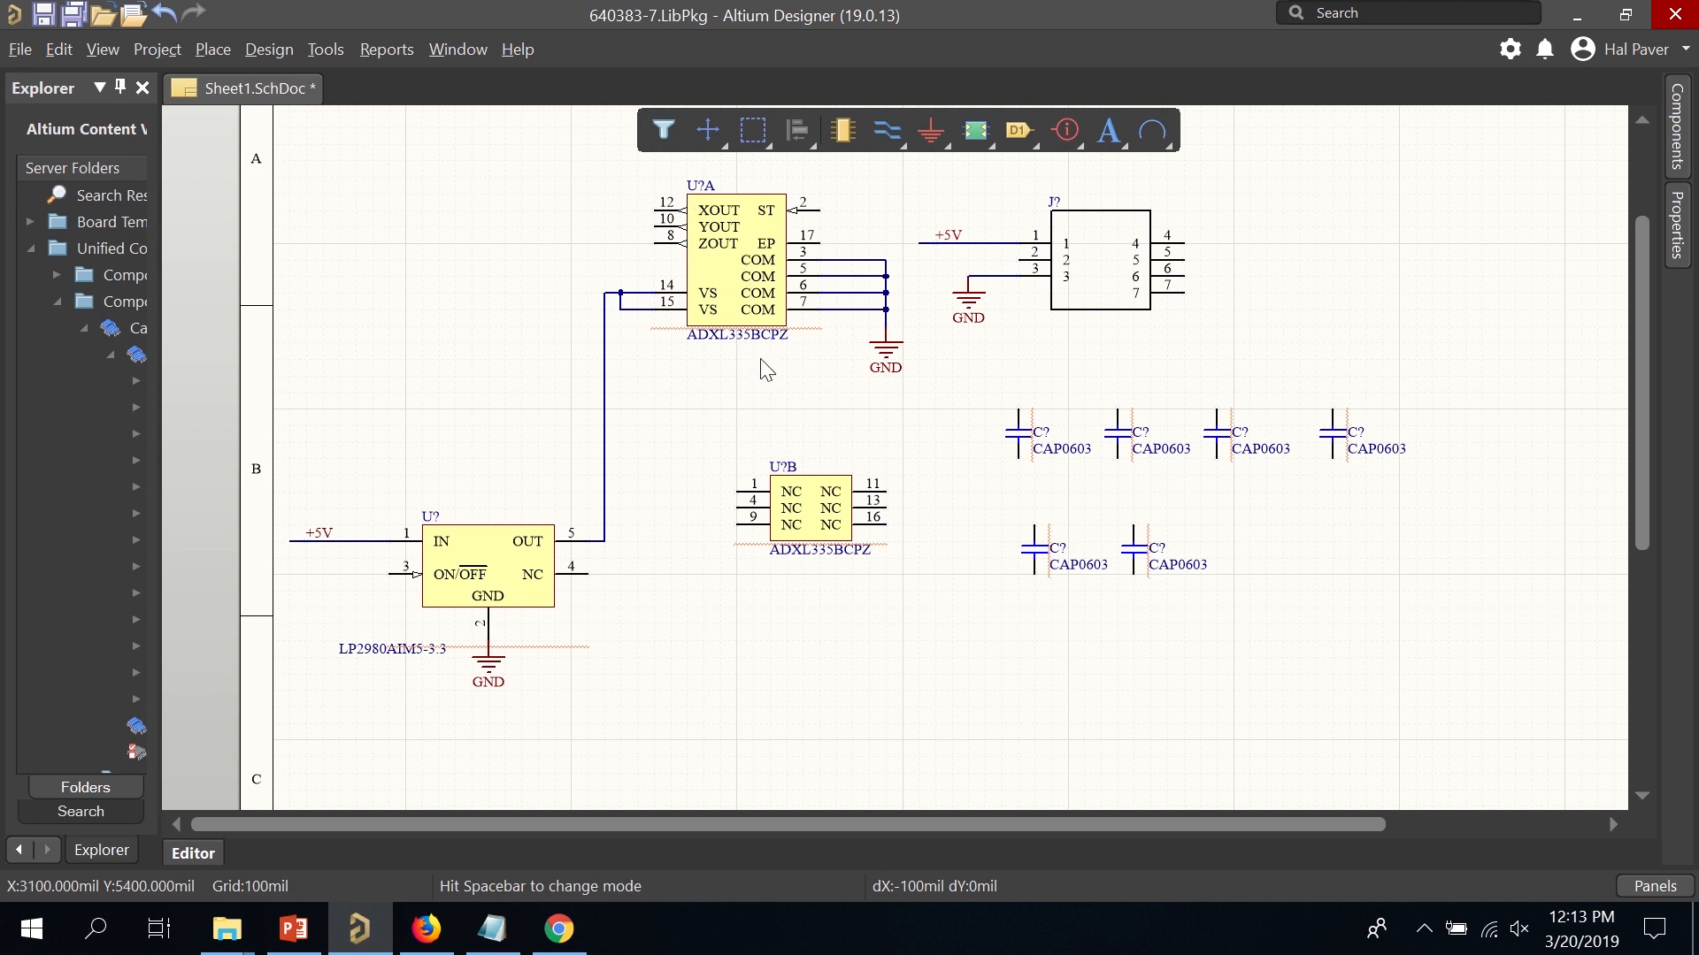
left_click_drag(822, 519, 701, 427)
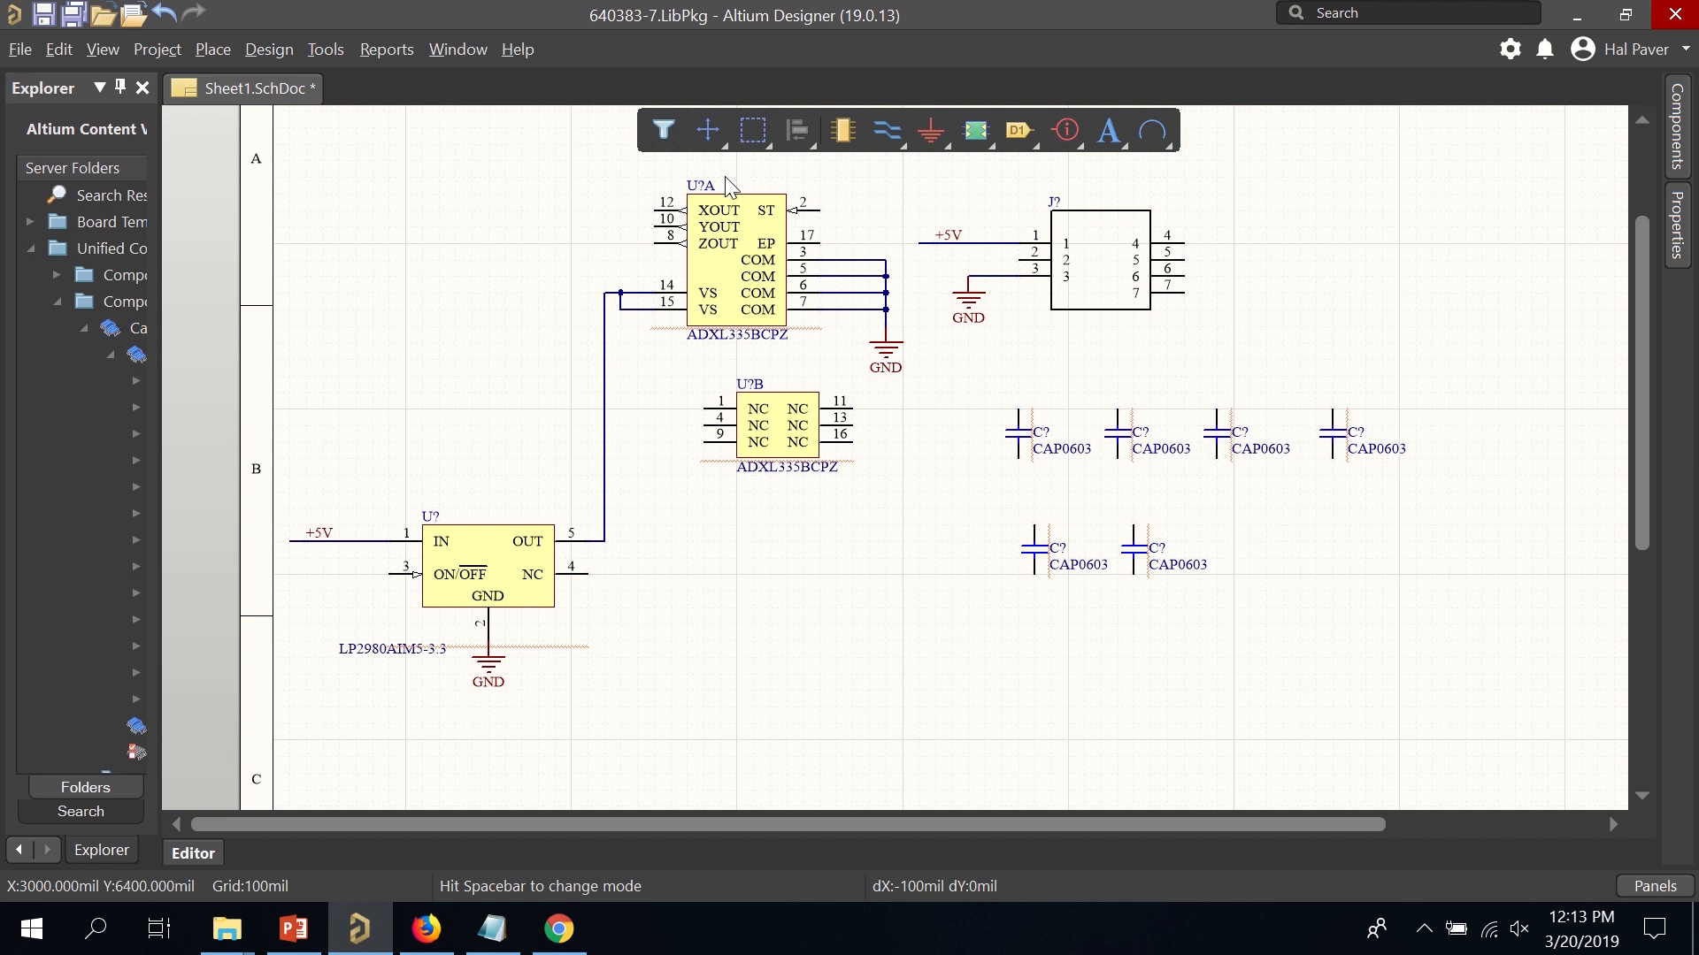
left_click(213, 49)
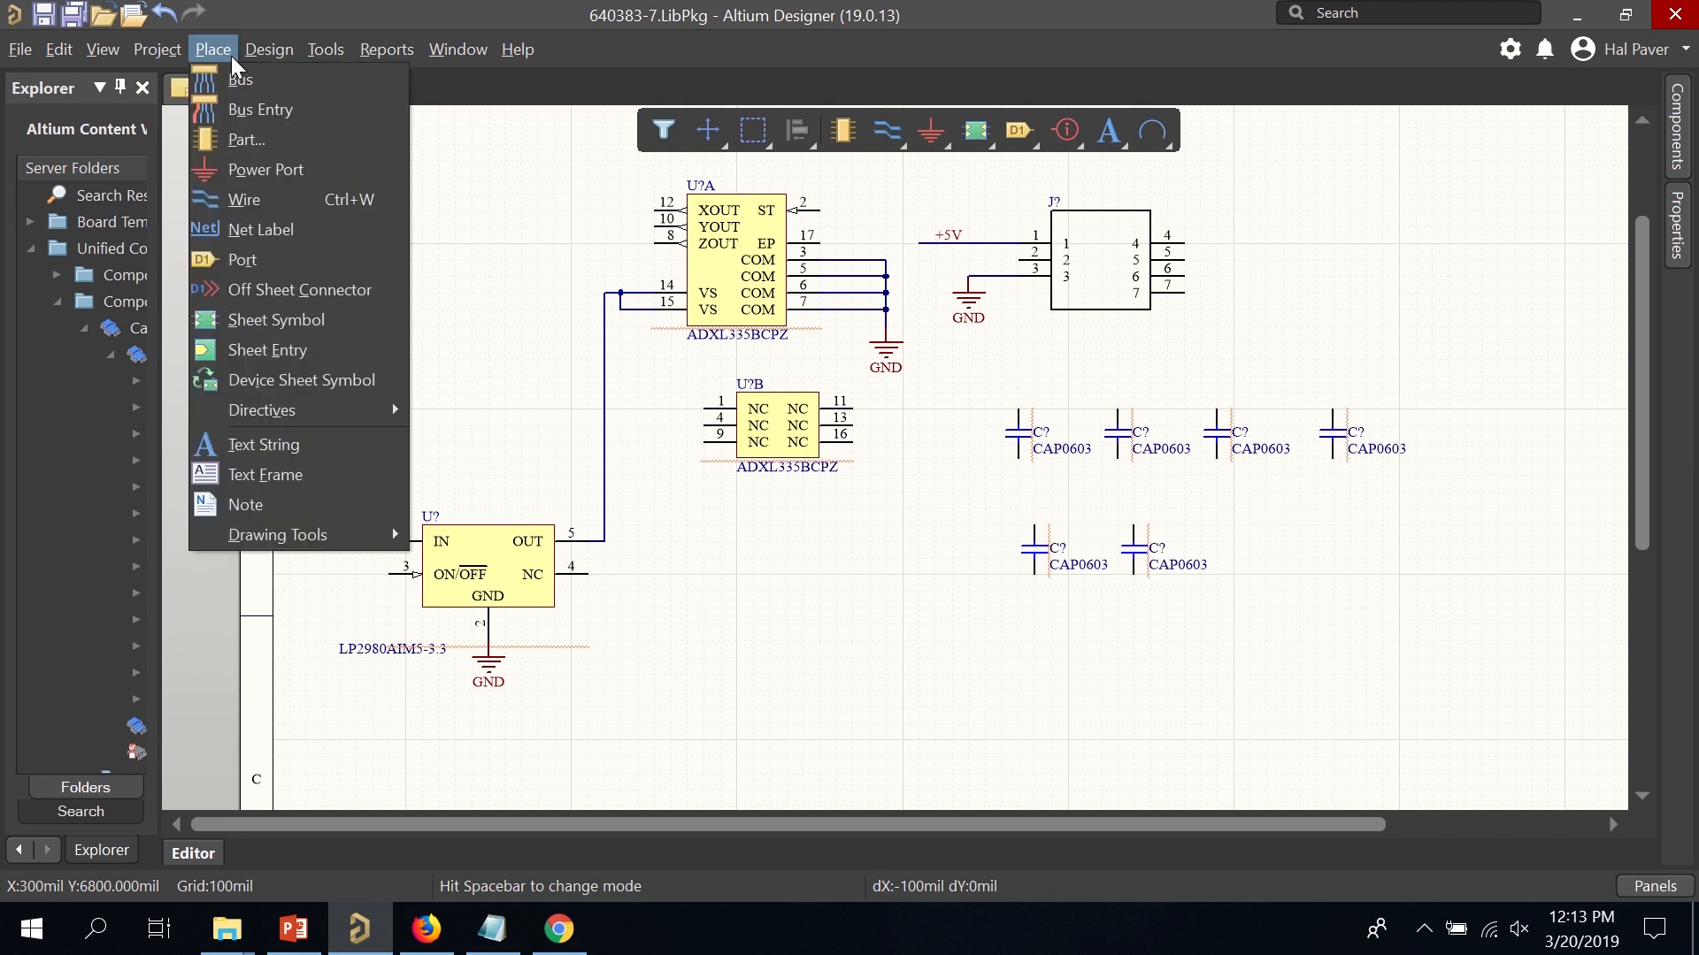
left_click(320, 226)
key("space")
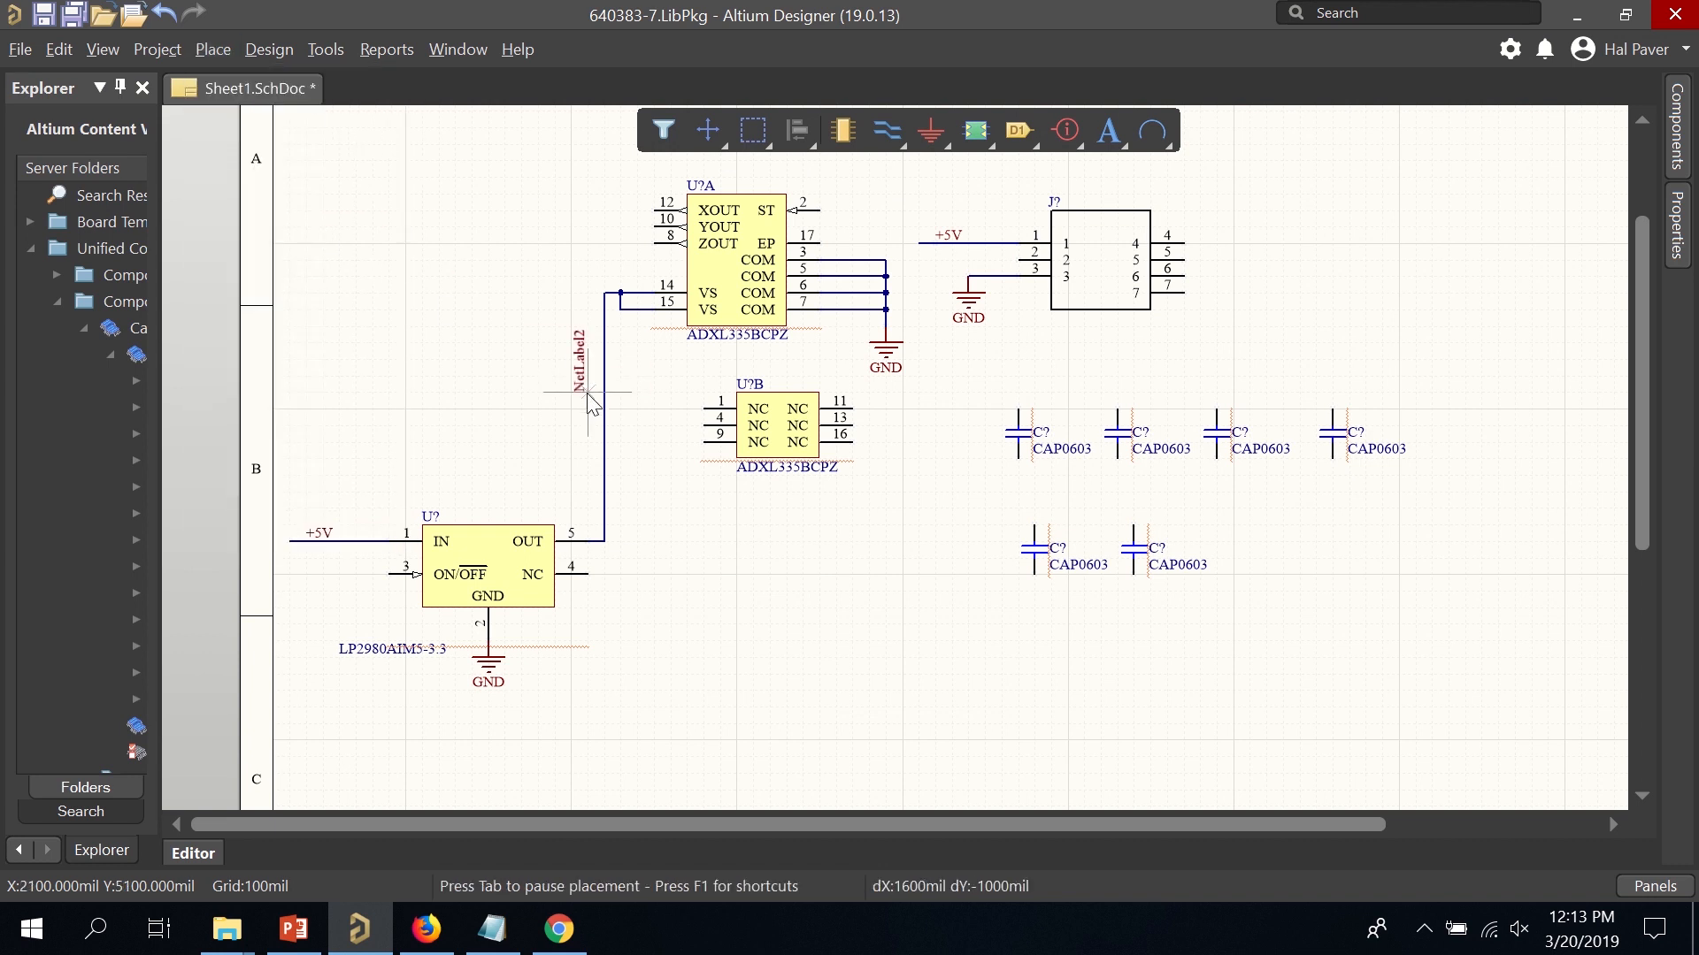
left_click(602, 409)
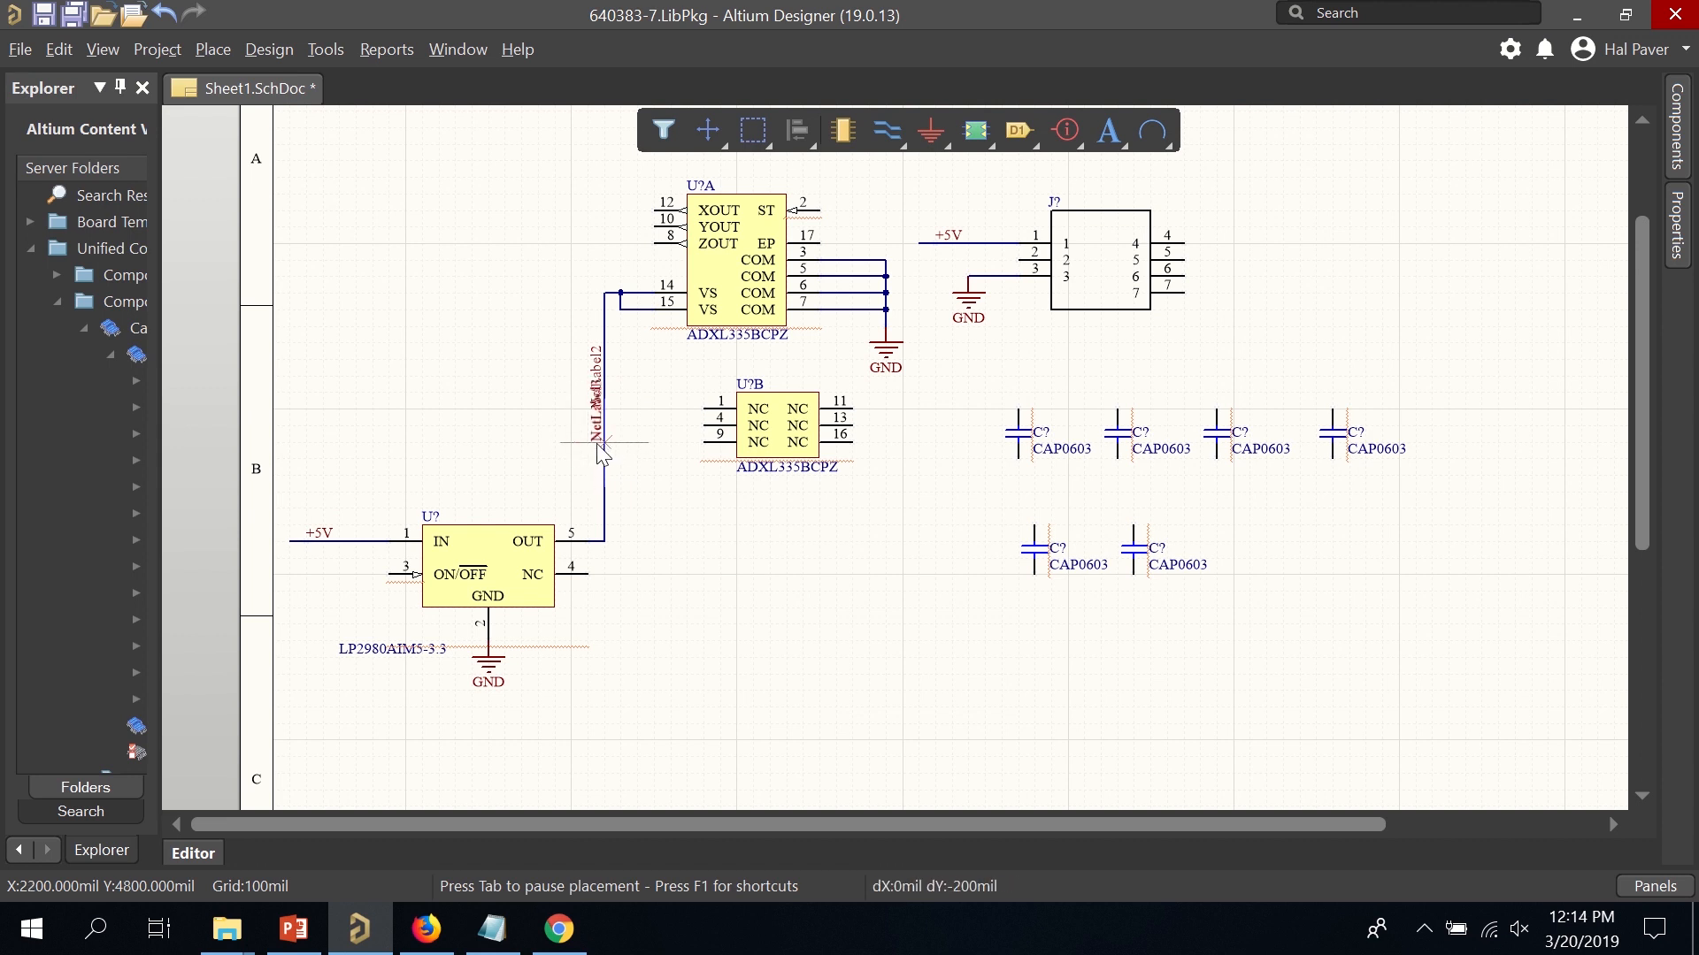
key("Tab")
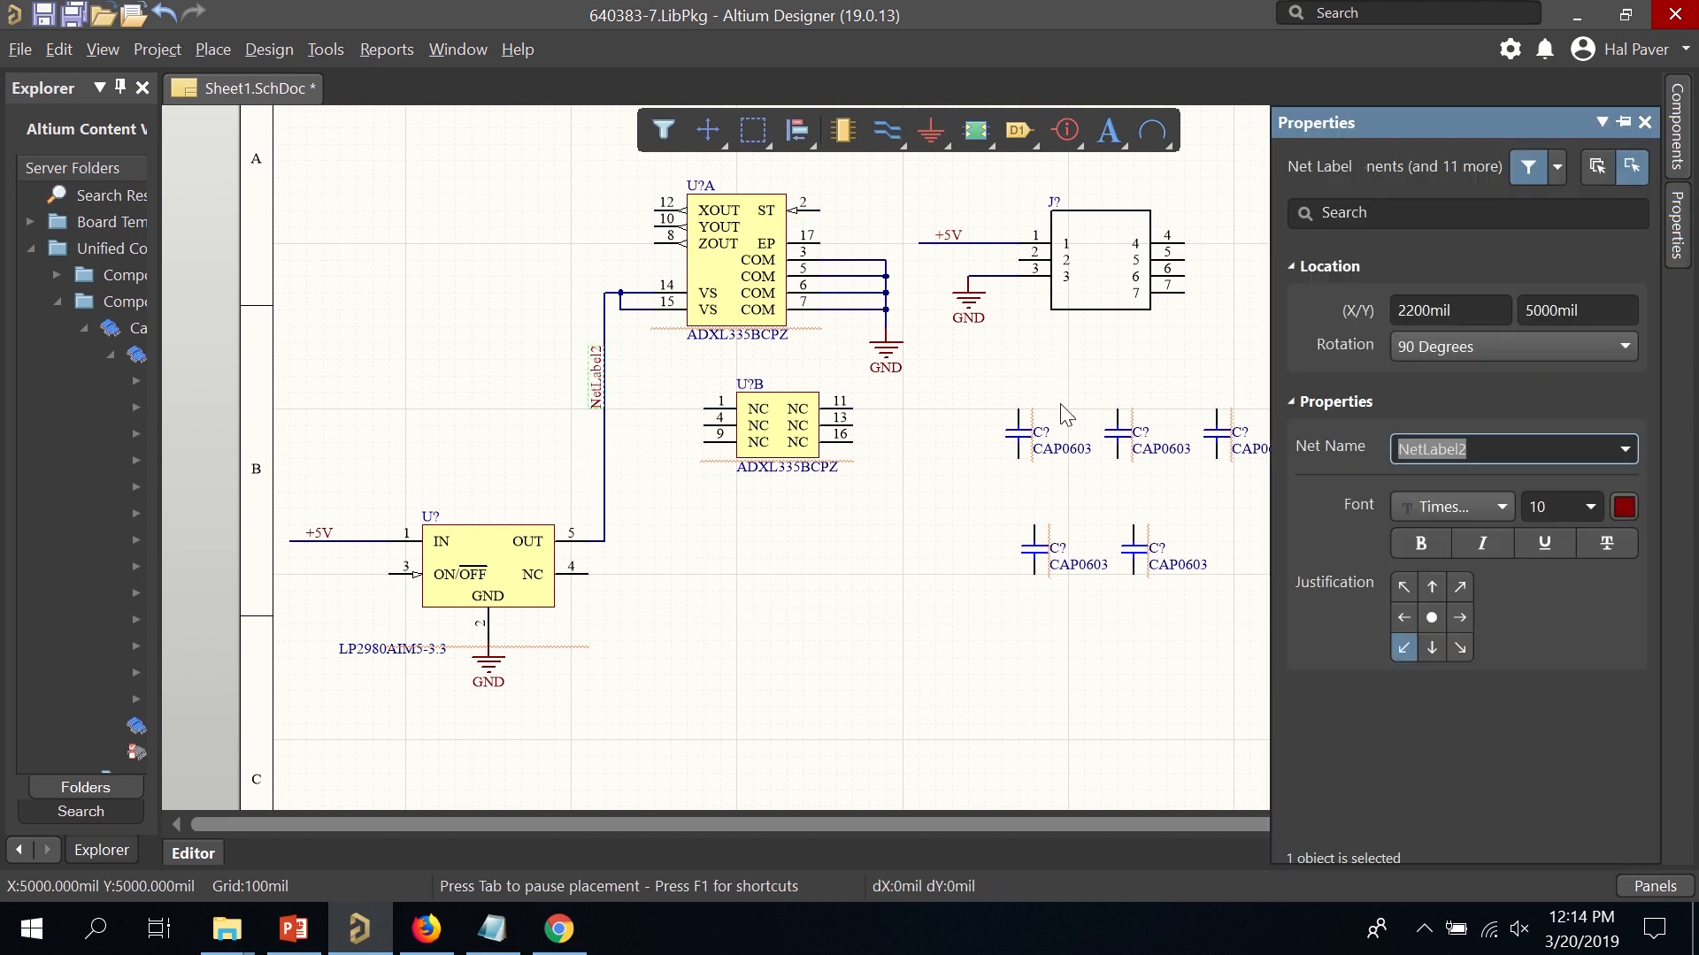
type("+3.3V")
key("Return")
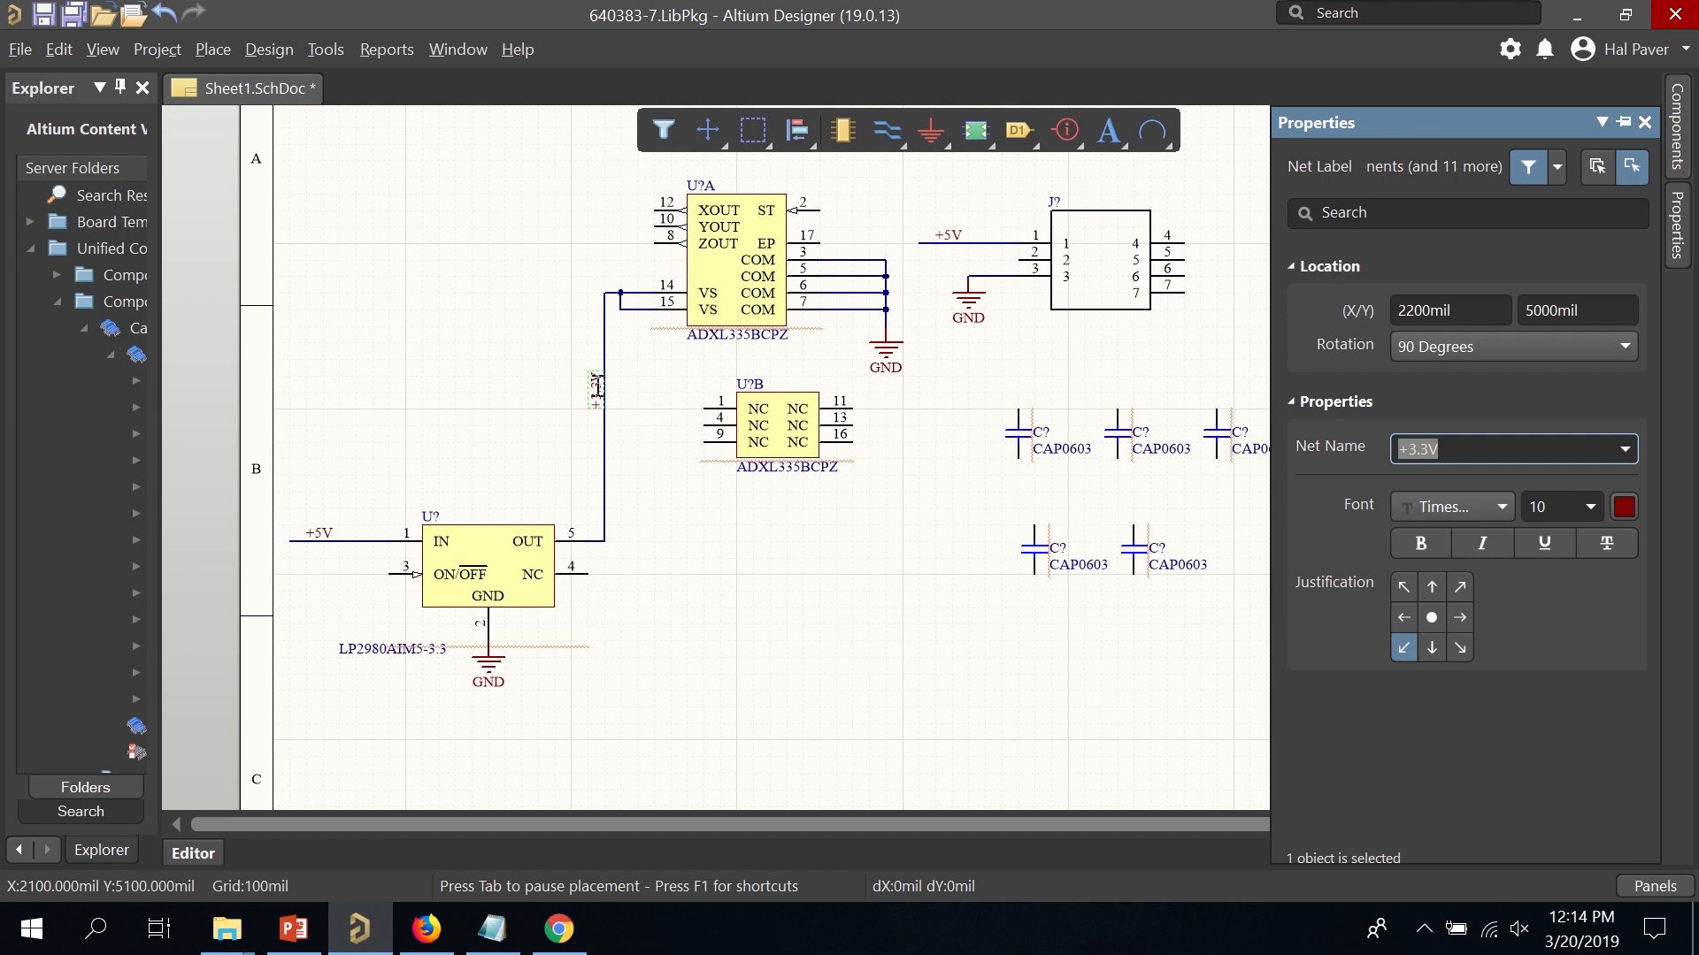
left_click(605, 387)
left_click_drag(520, 345, 702, 442)
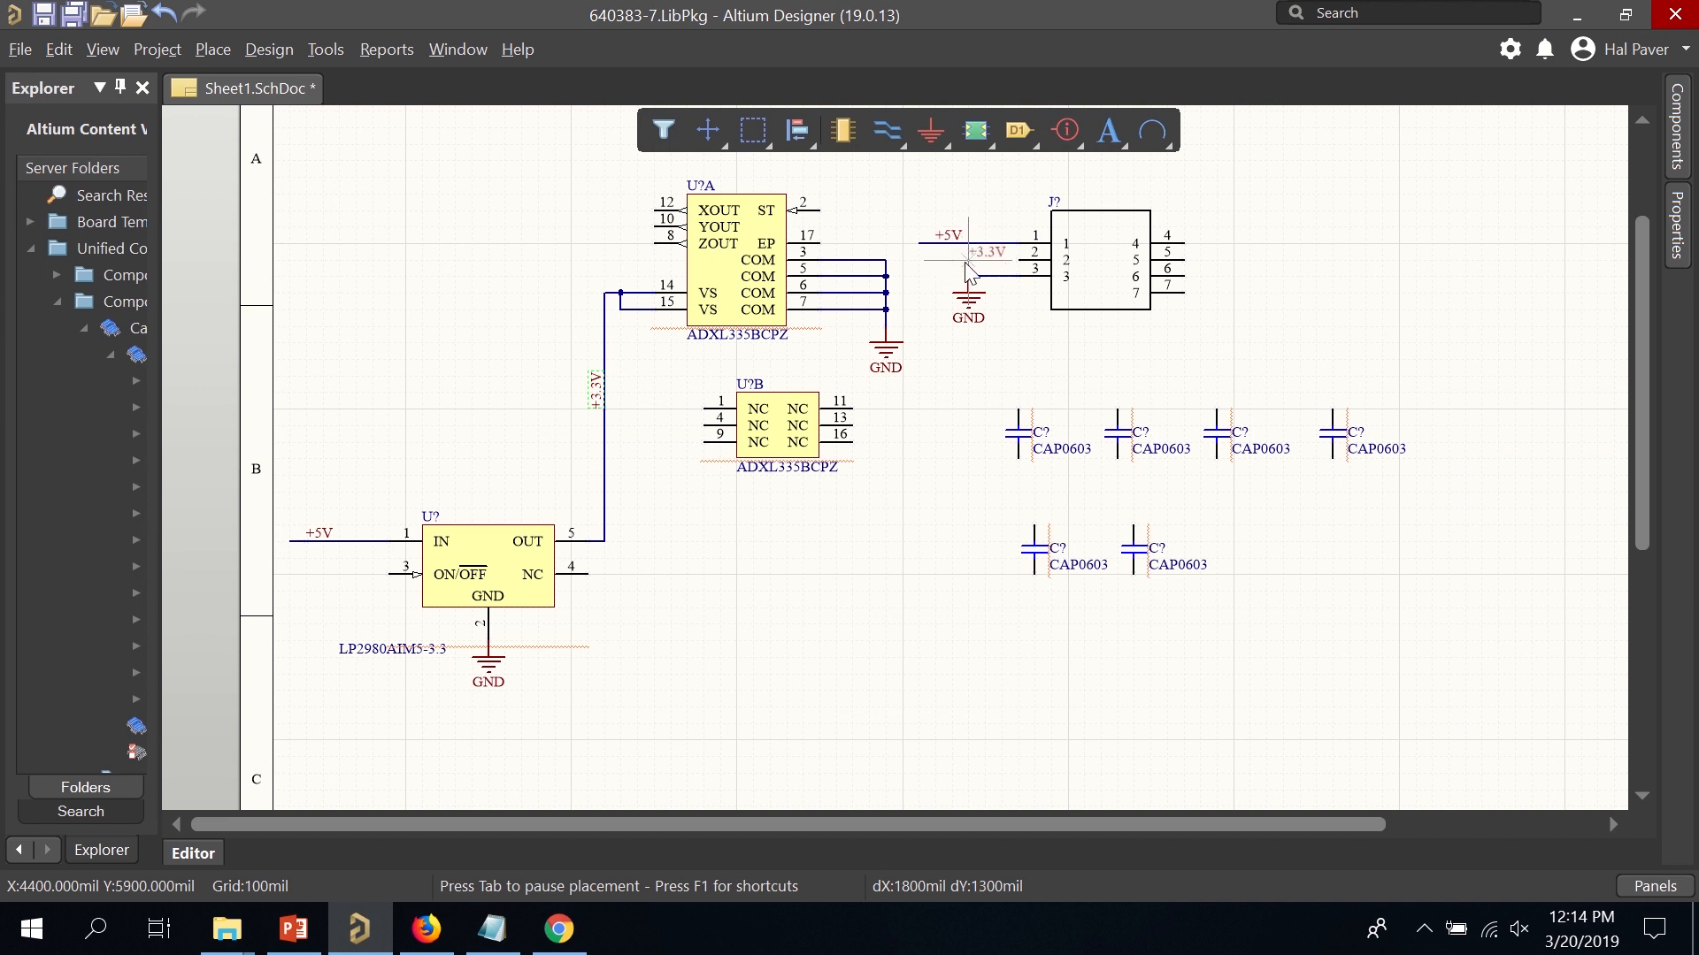
Place the +3.3V label at connector J? pin 2 and wire it.
left_click(968, 265)
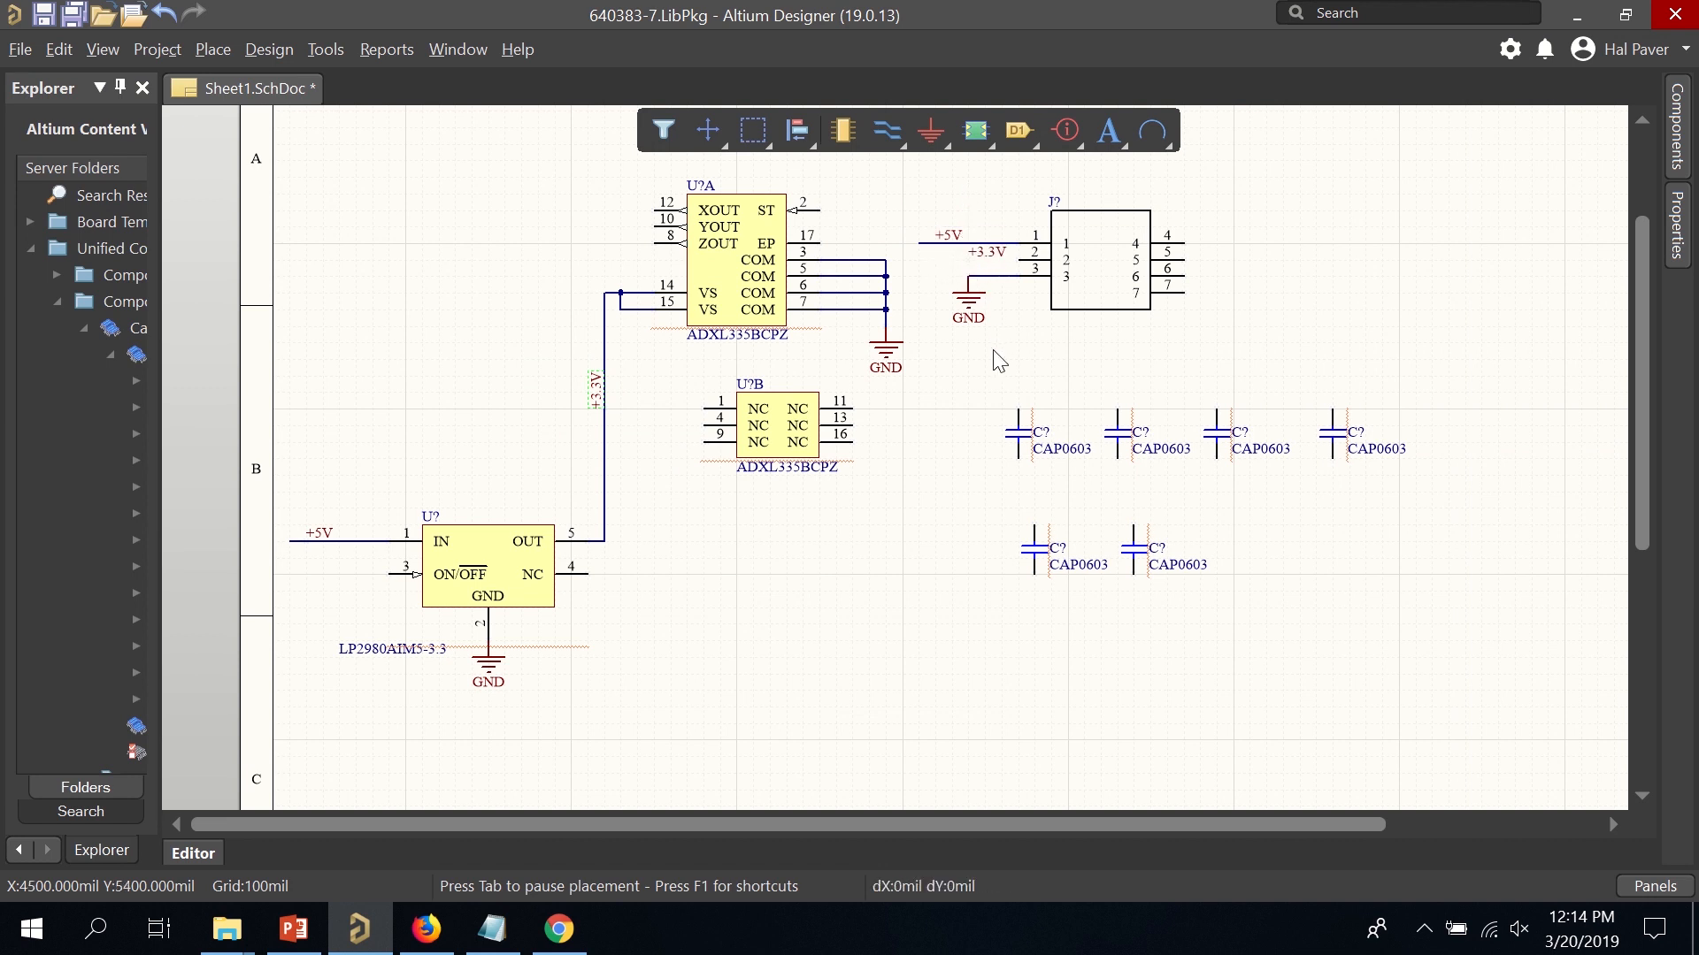
left_click(888, 133)
left_click(1017, 254)
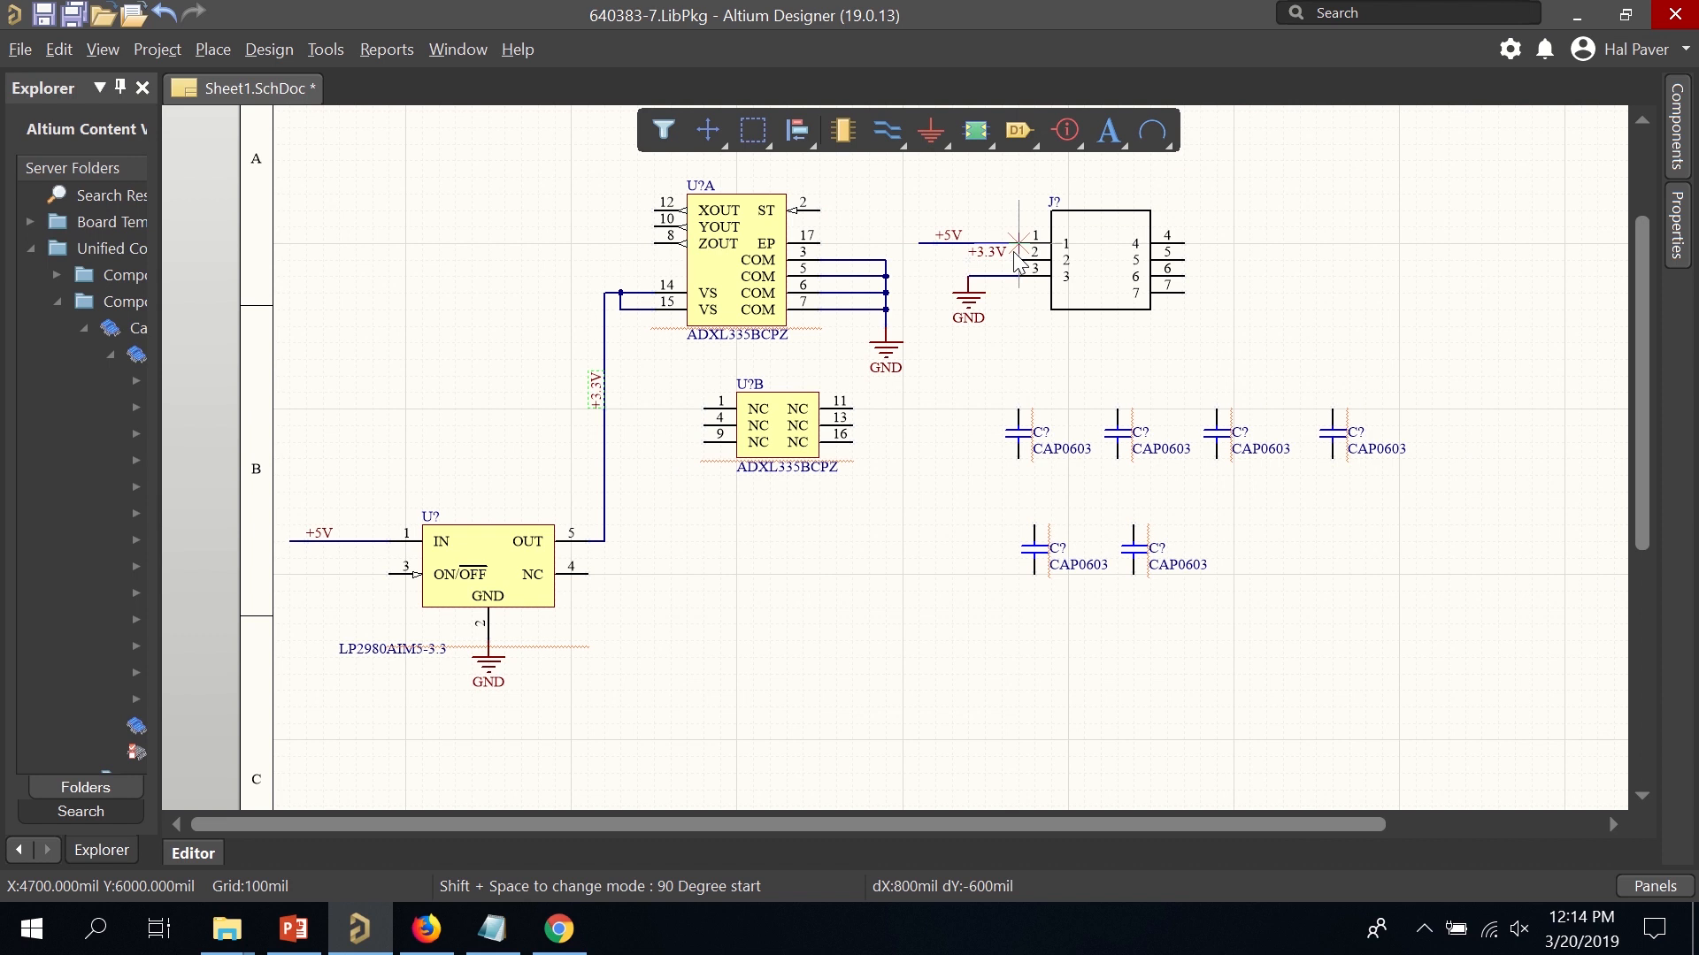
left_click(924, 268)
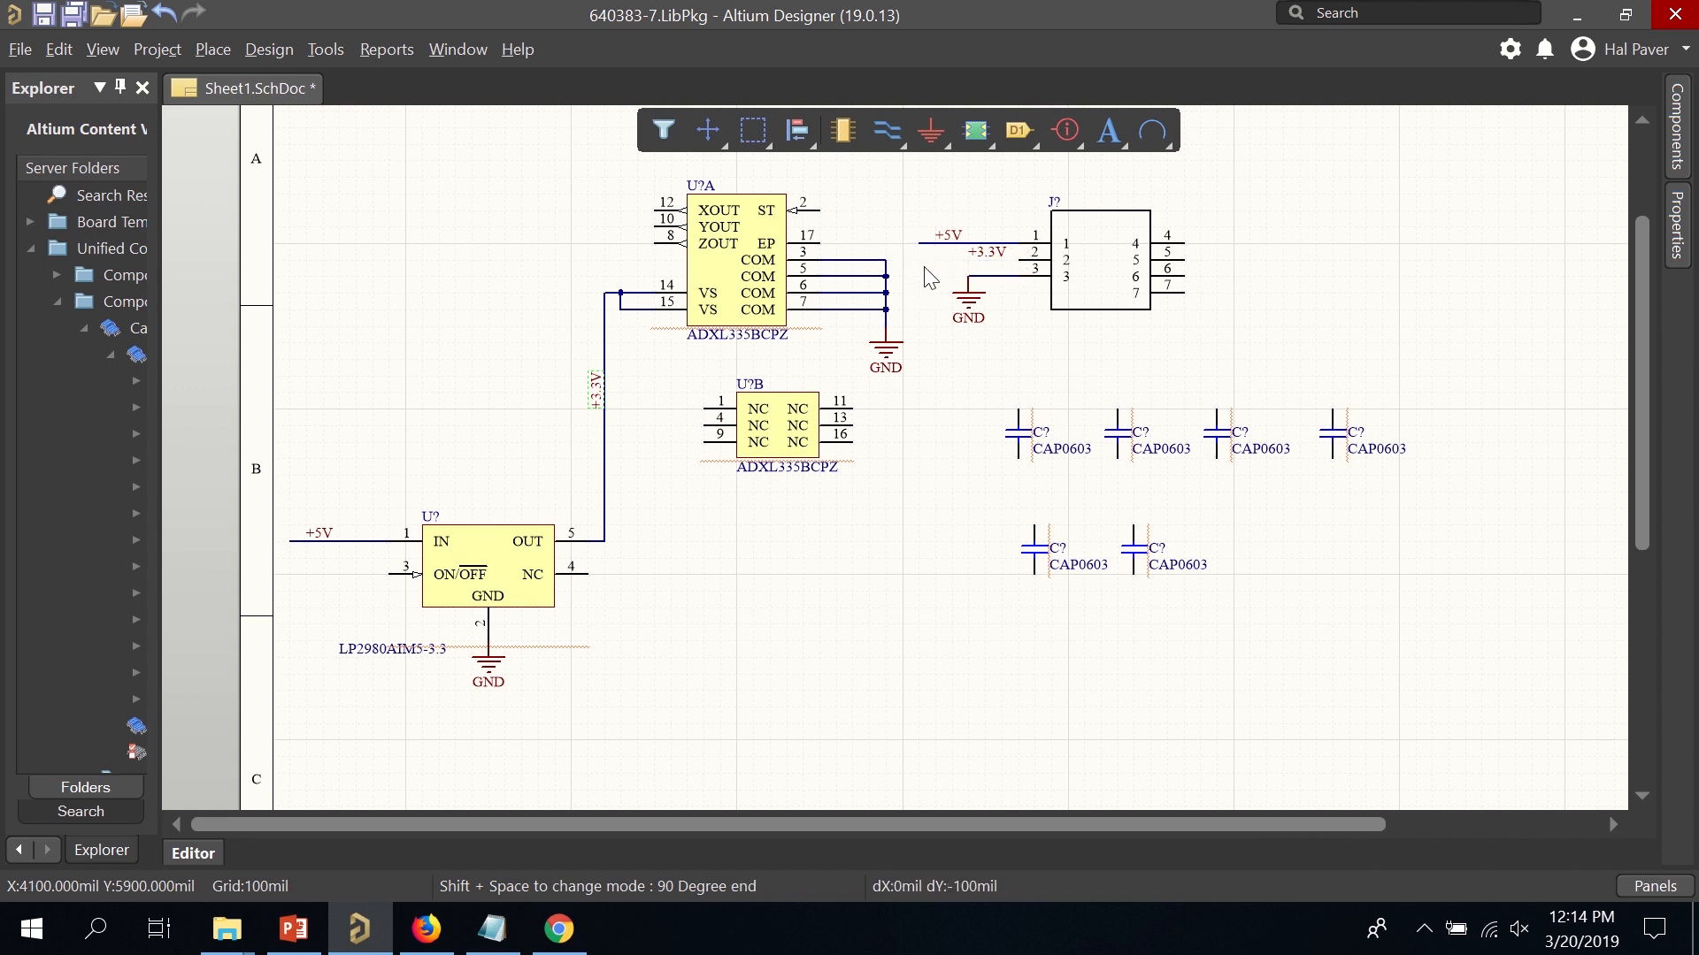
right_click(947, 325)
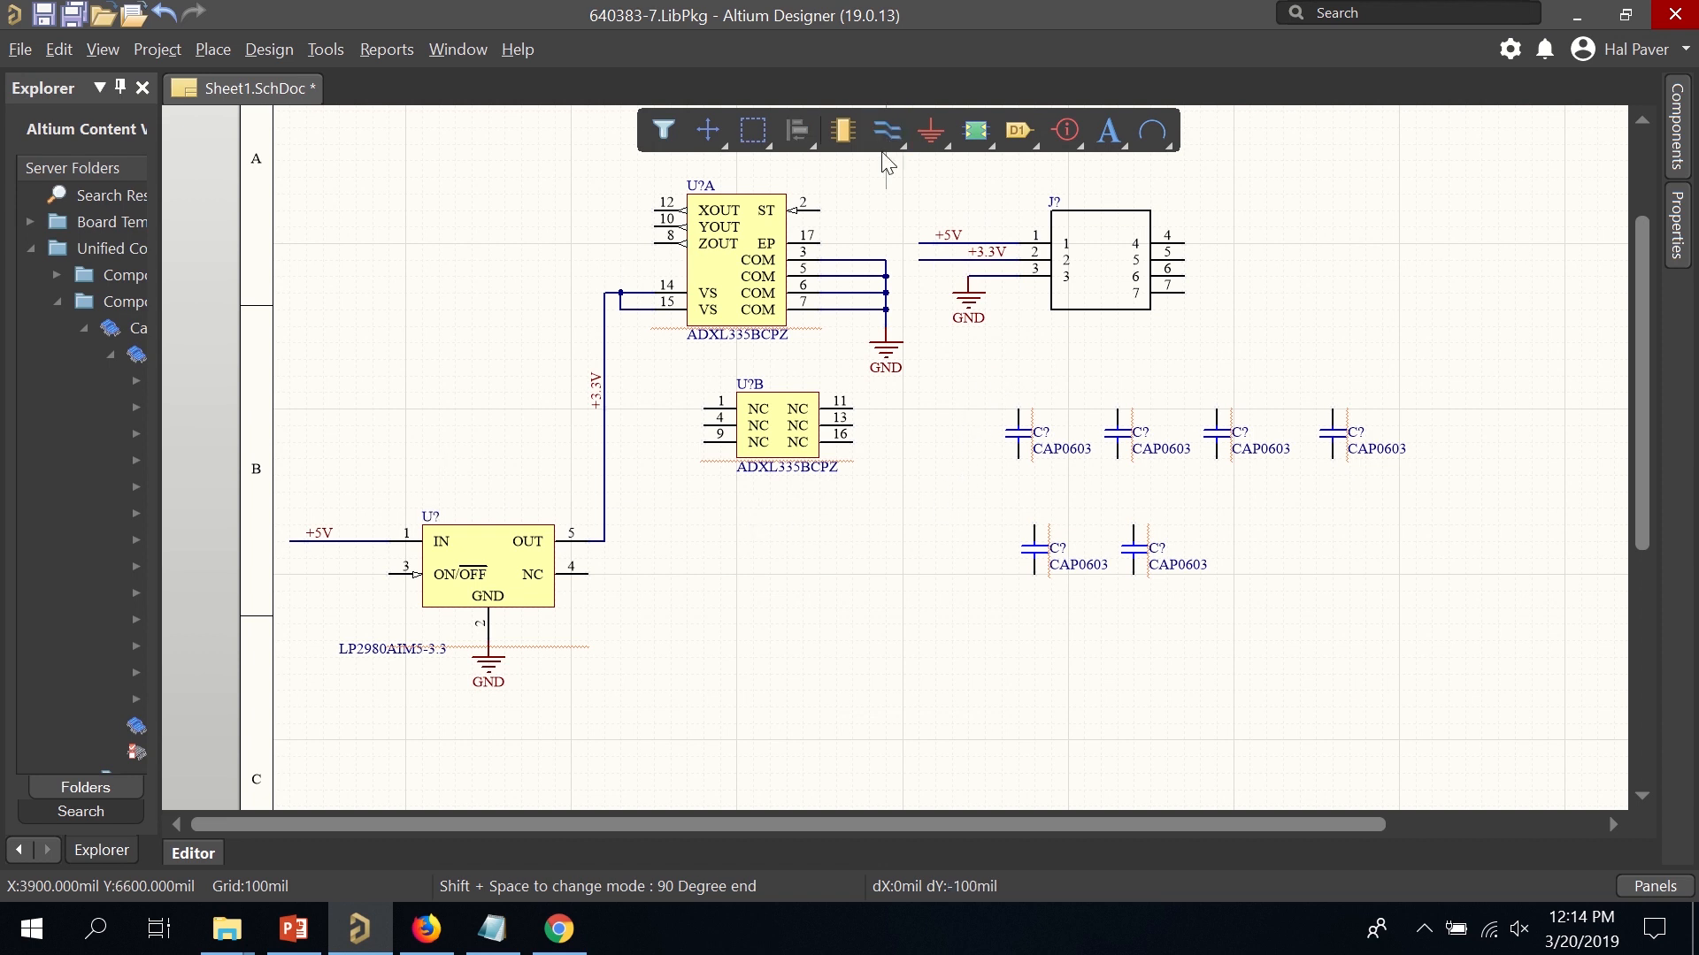
Tie the LP2980's ON/OFF pin to its +5V input line.
left_click(390, 573)
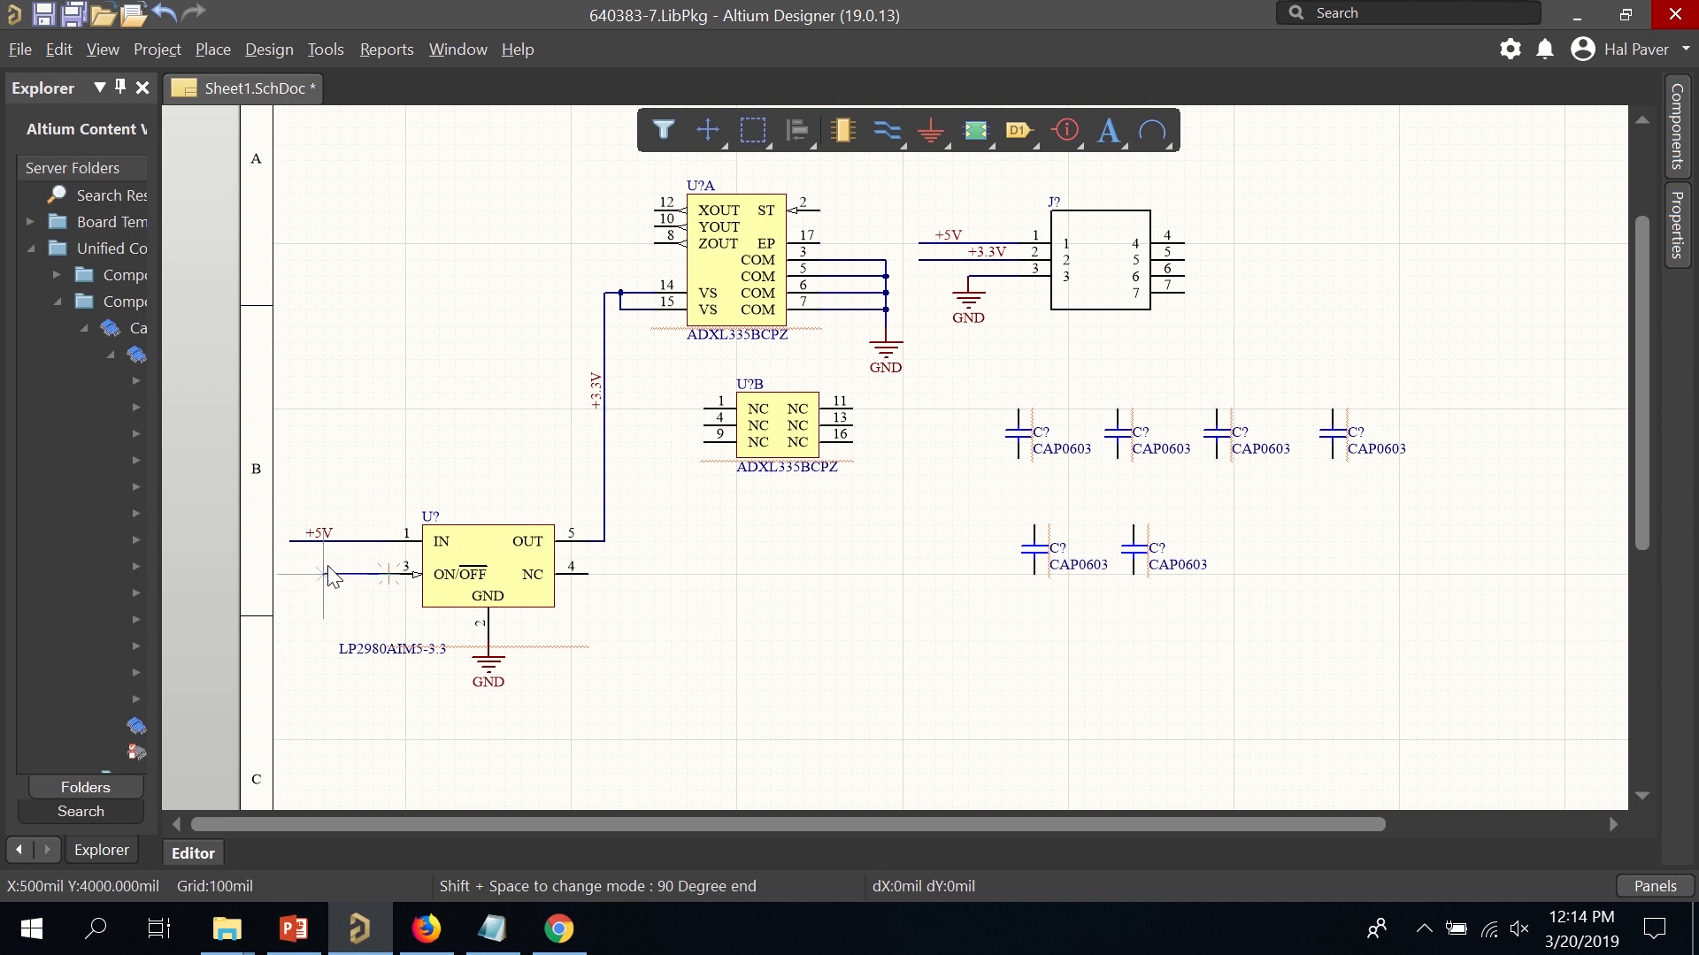
left_click(323, 540)
key("shift+space")
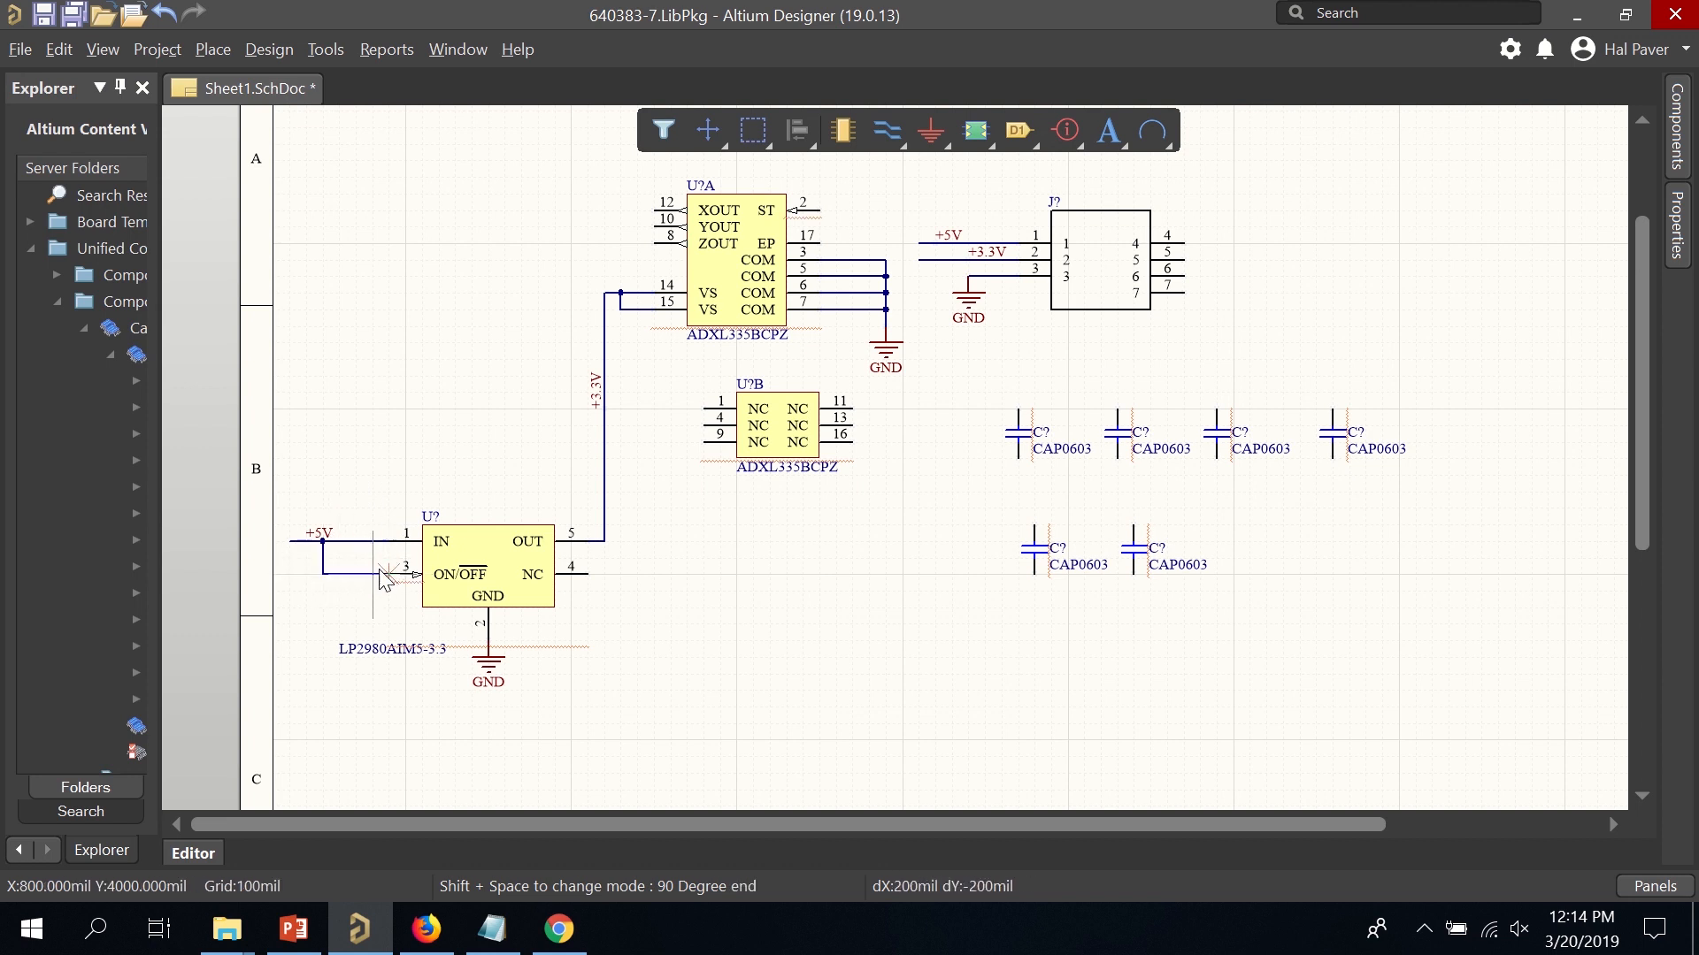
right_click(381, 571)
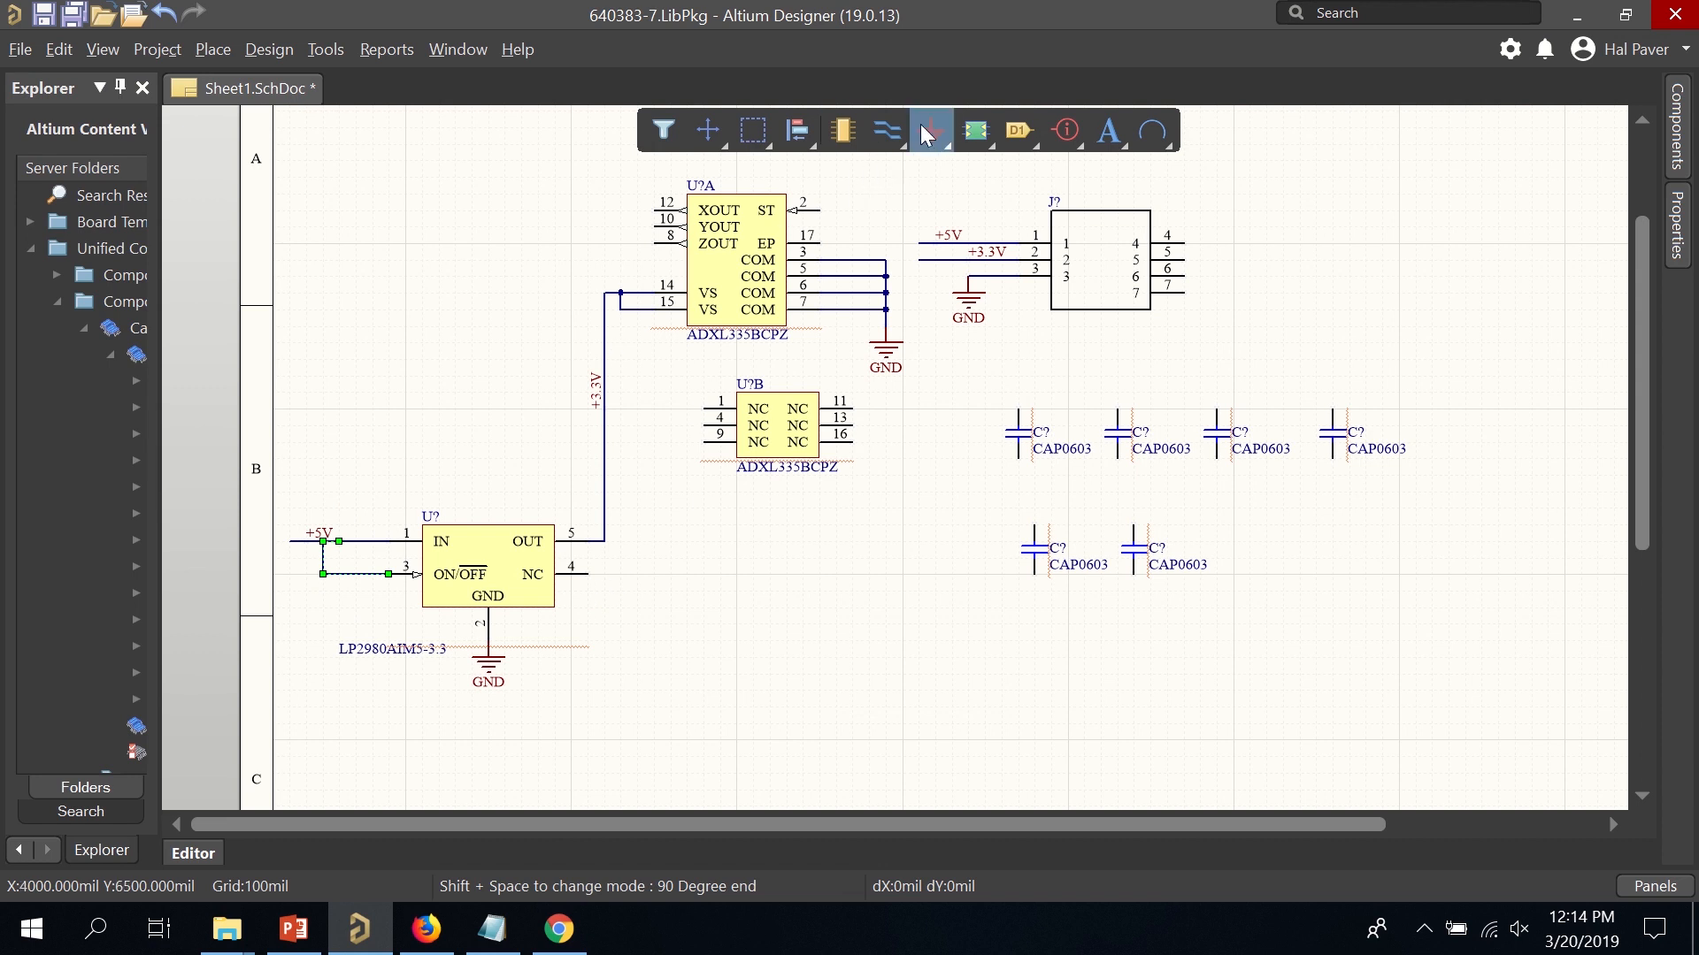
Route a wire from U?A's ST pin 2 around the connector to J? pin 7.
left_click(888, 133)
left_click(823, 208)
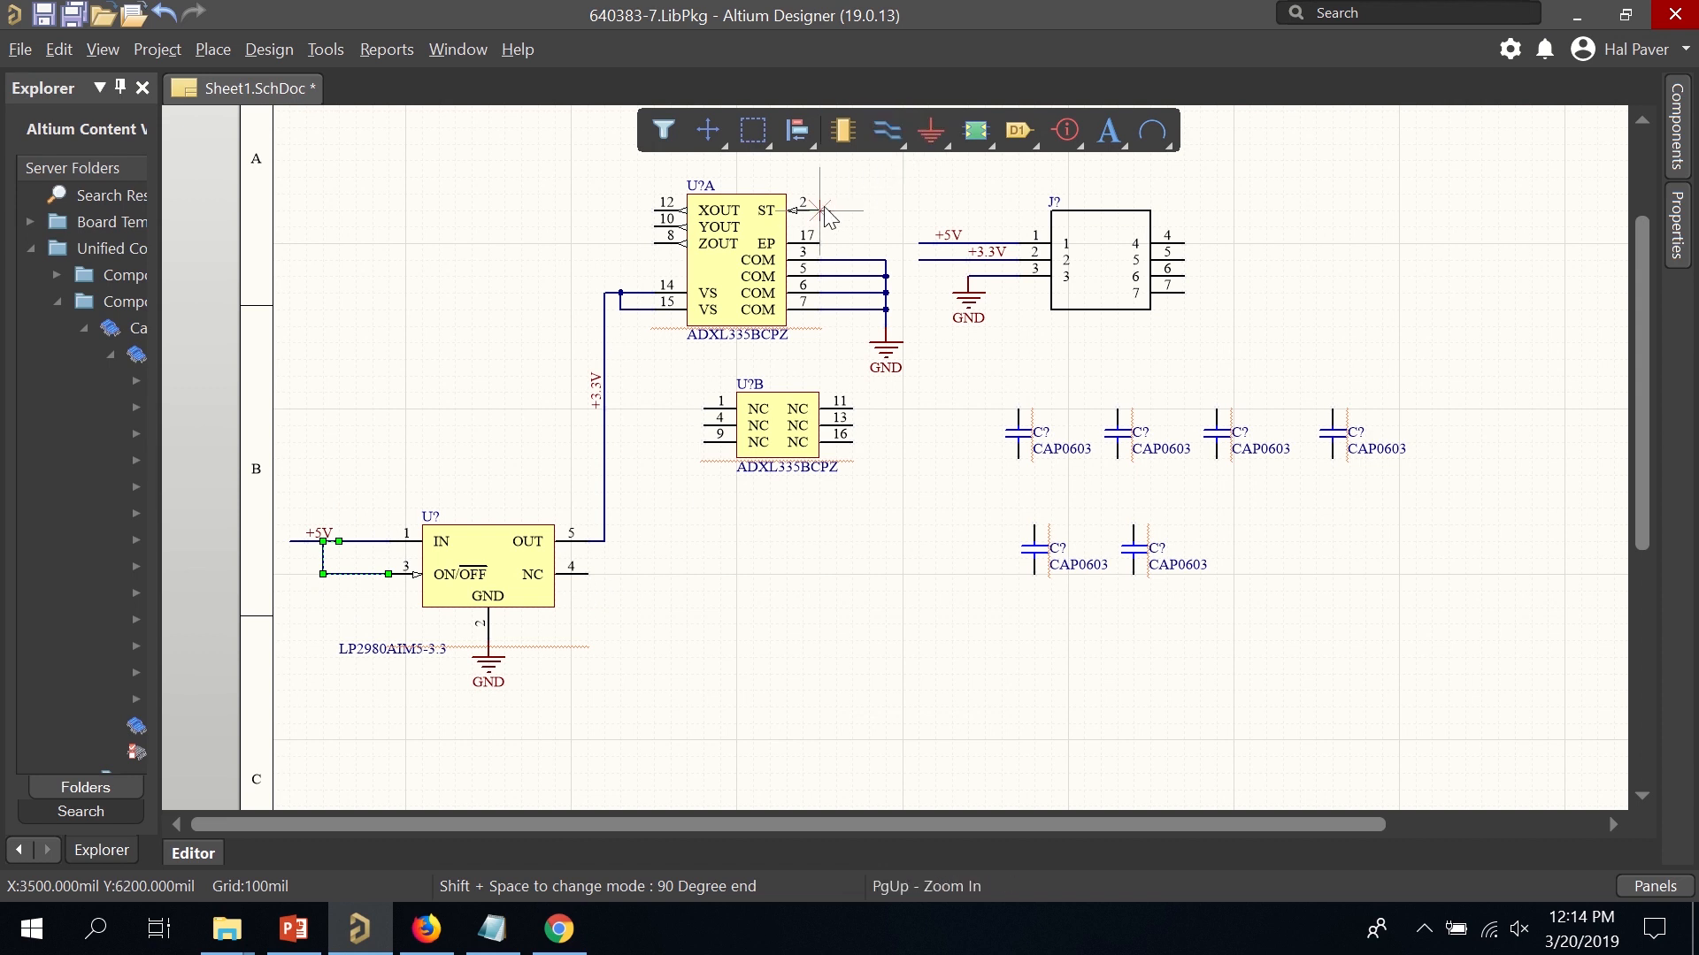
key("Escape")
left_click(935, 161)
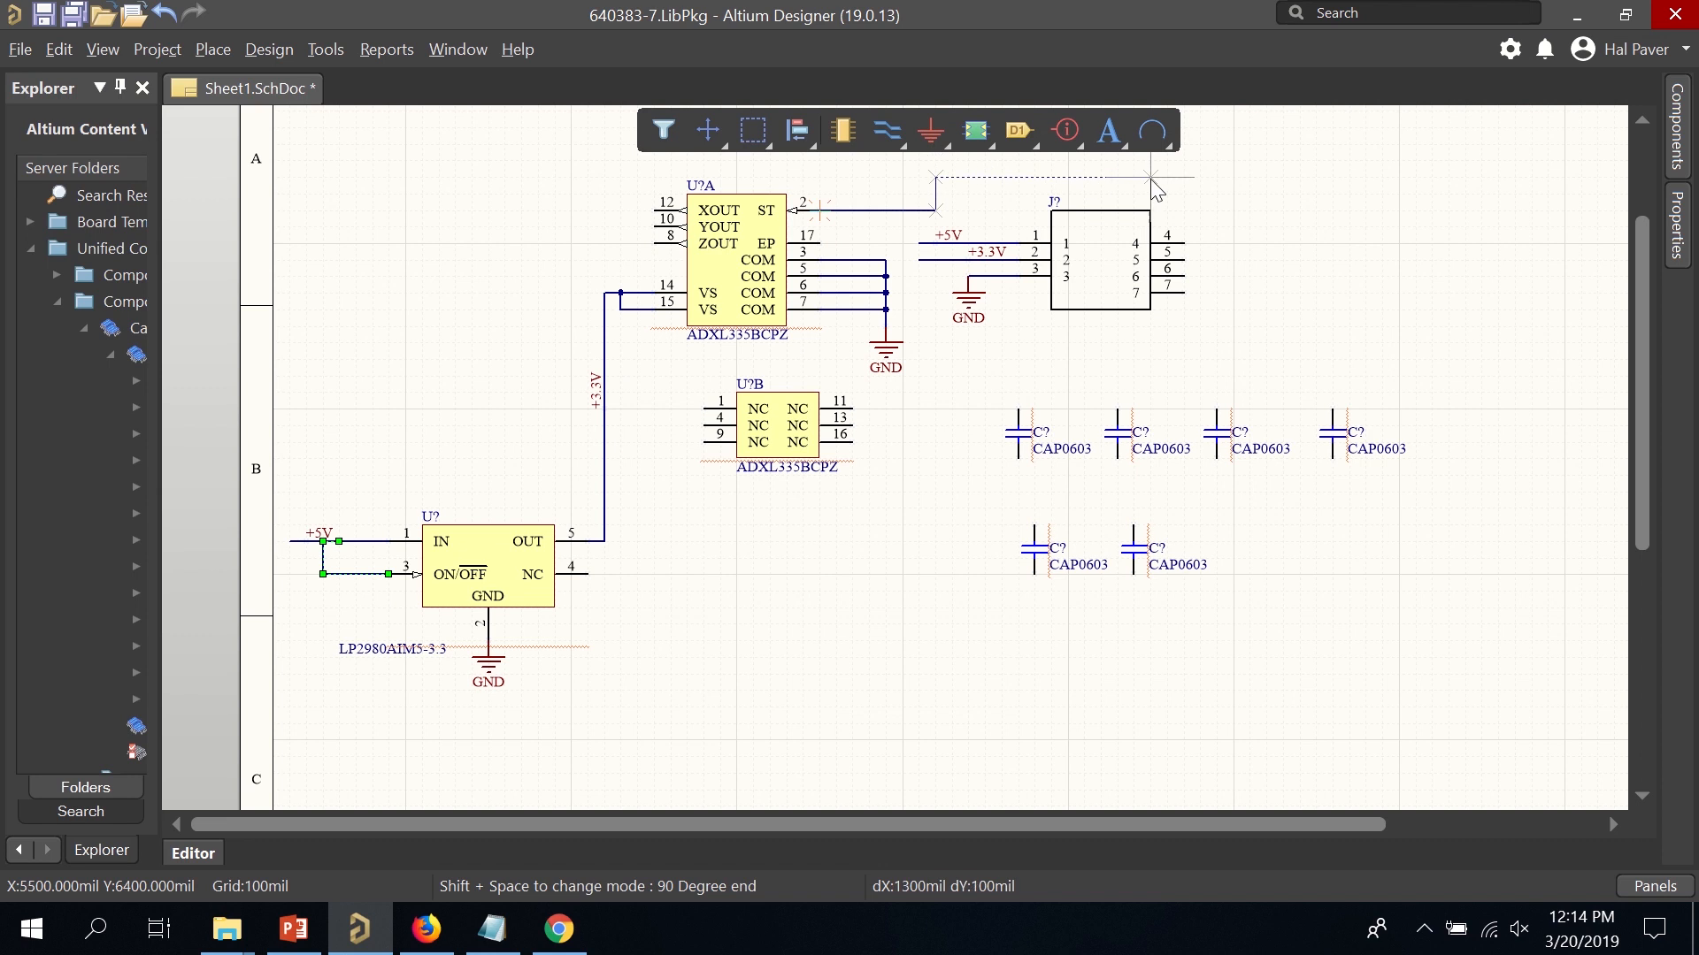
left_click(1215, 162)
left_click(1266, 292)
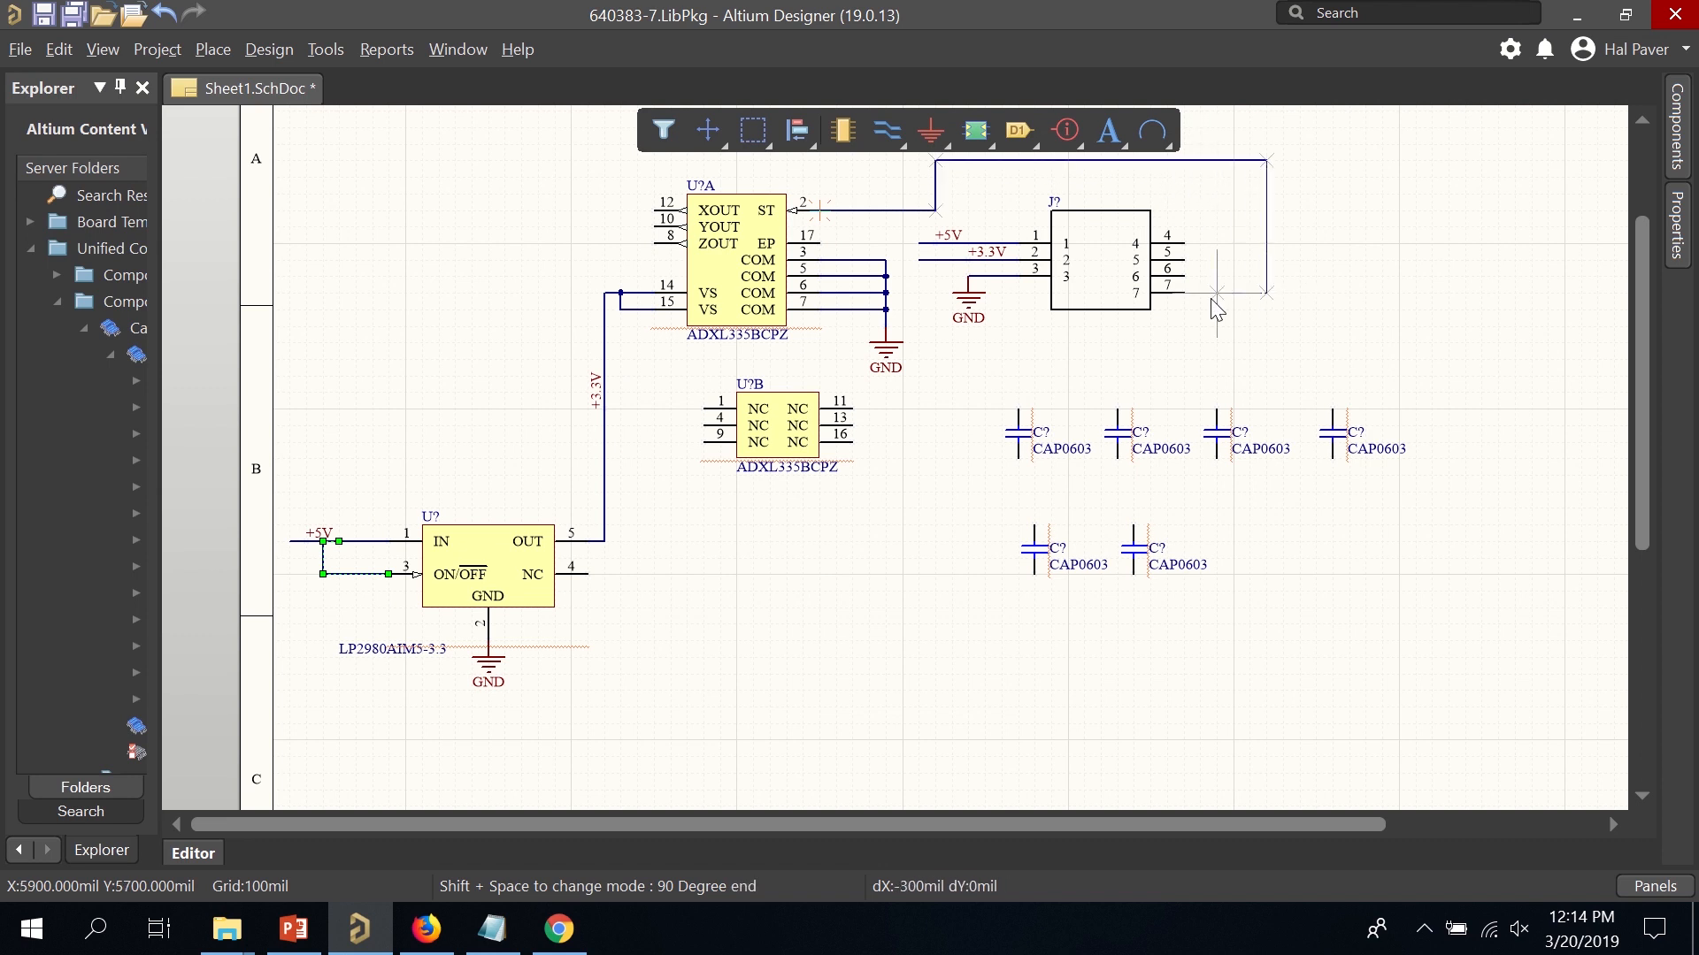
left_click(1185, 292)
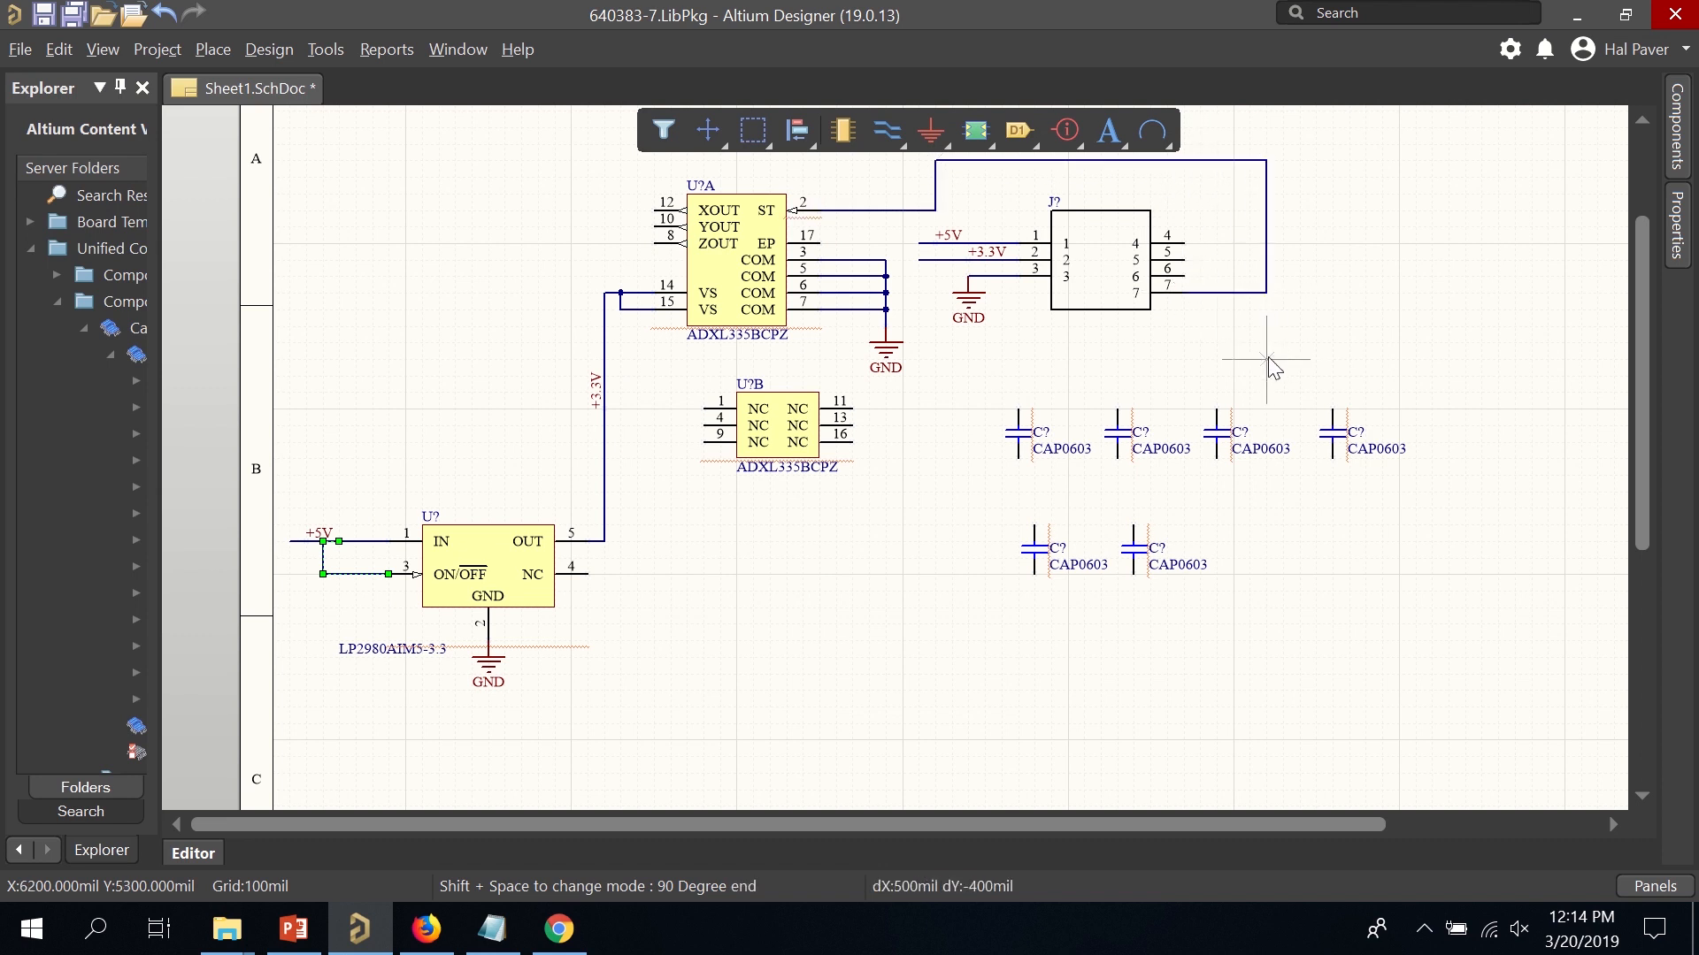
key("Escape")
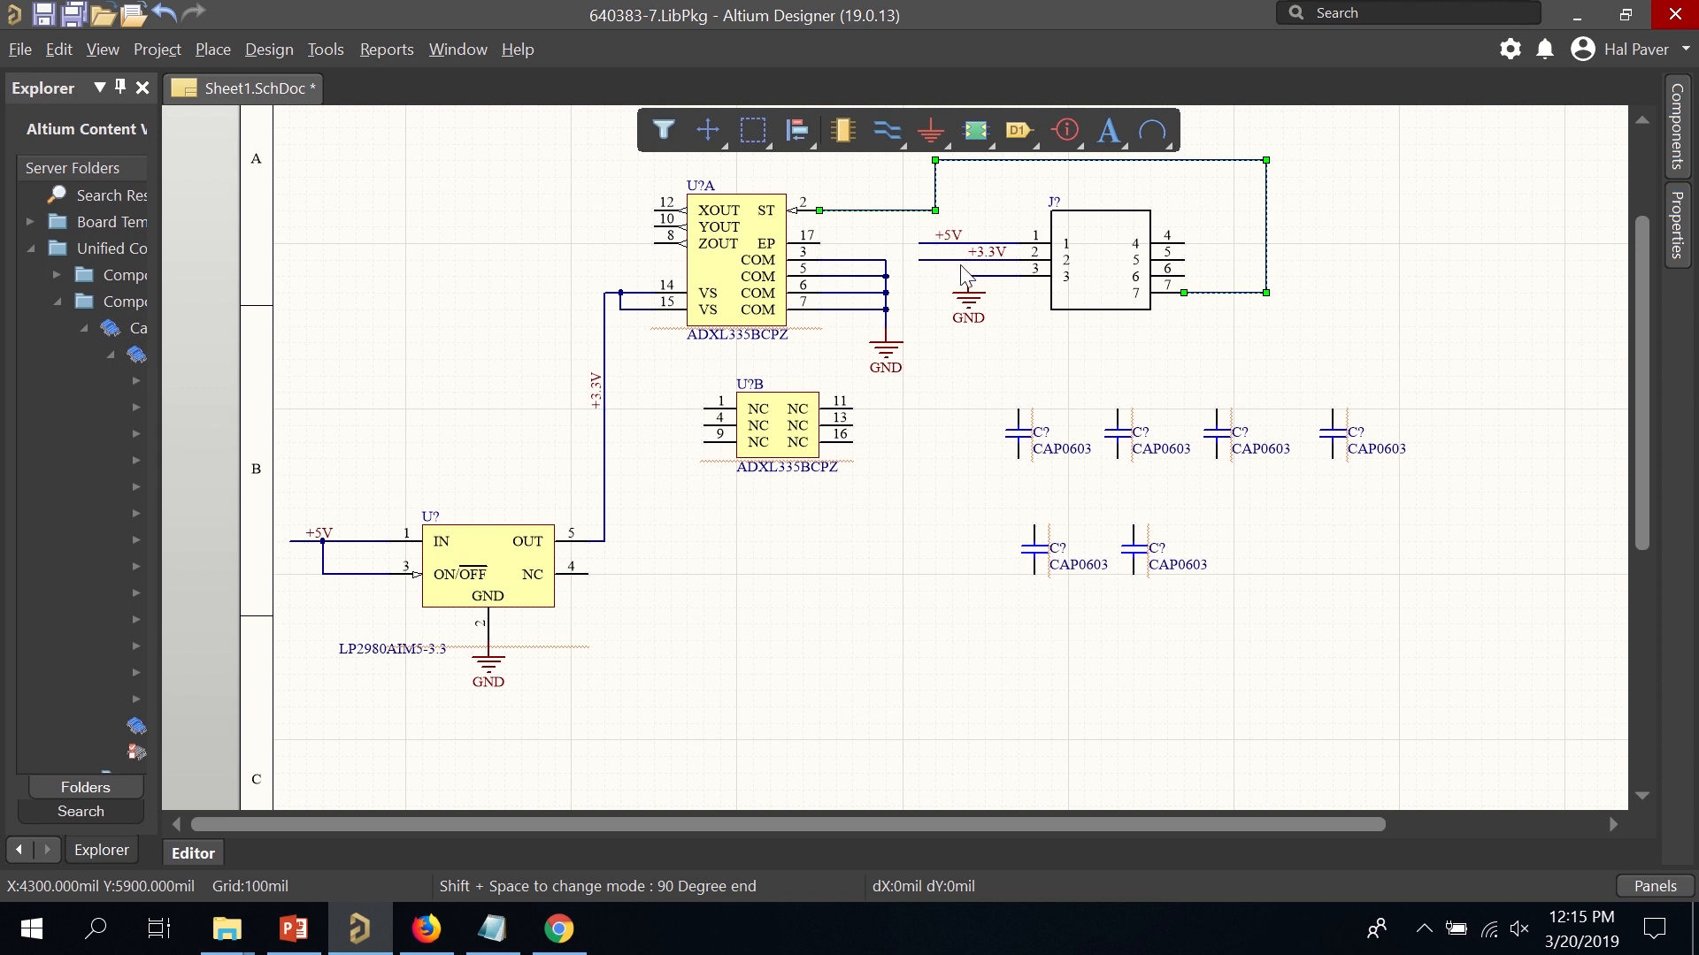
Delete the ST-to-pin 7 wire and move J? with its labels and GND to the upper left.
key("Delete")
left_click_drag(914, 184, 1282, 380)
left_click_drag(1107, 293, 550, 264)
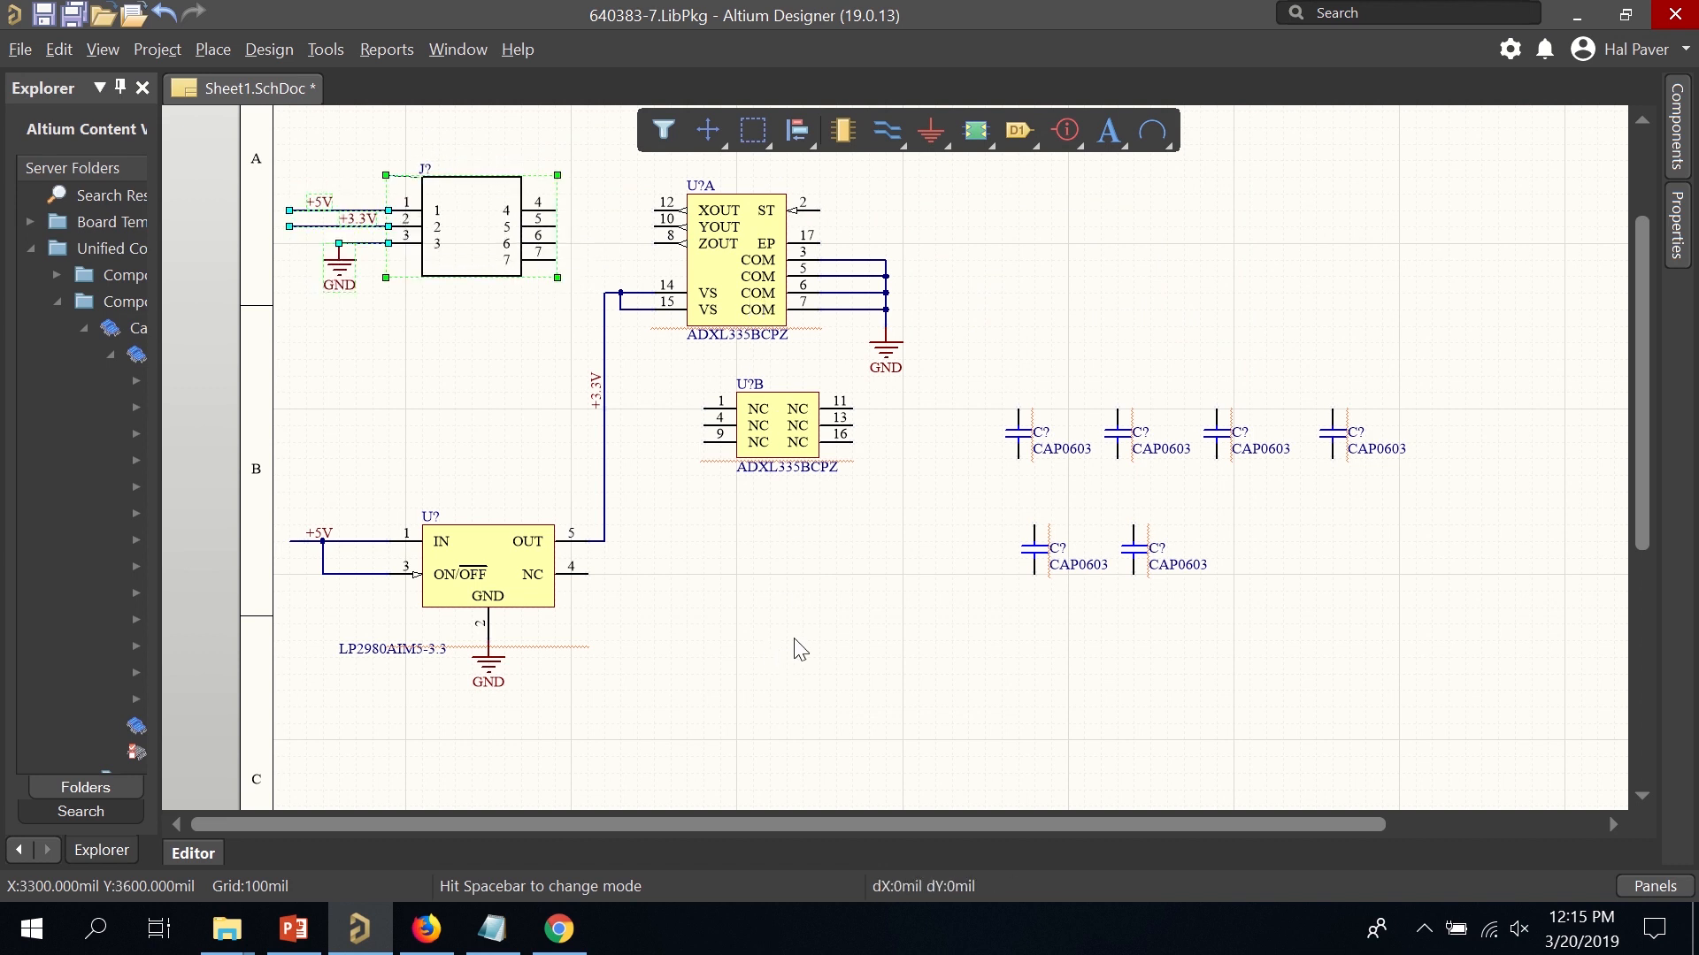
Check the connector pinout notes in Notepad, then adjust the placement on the schematic.
left_click(518, 936)
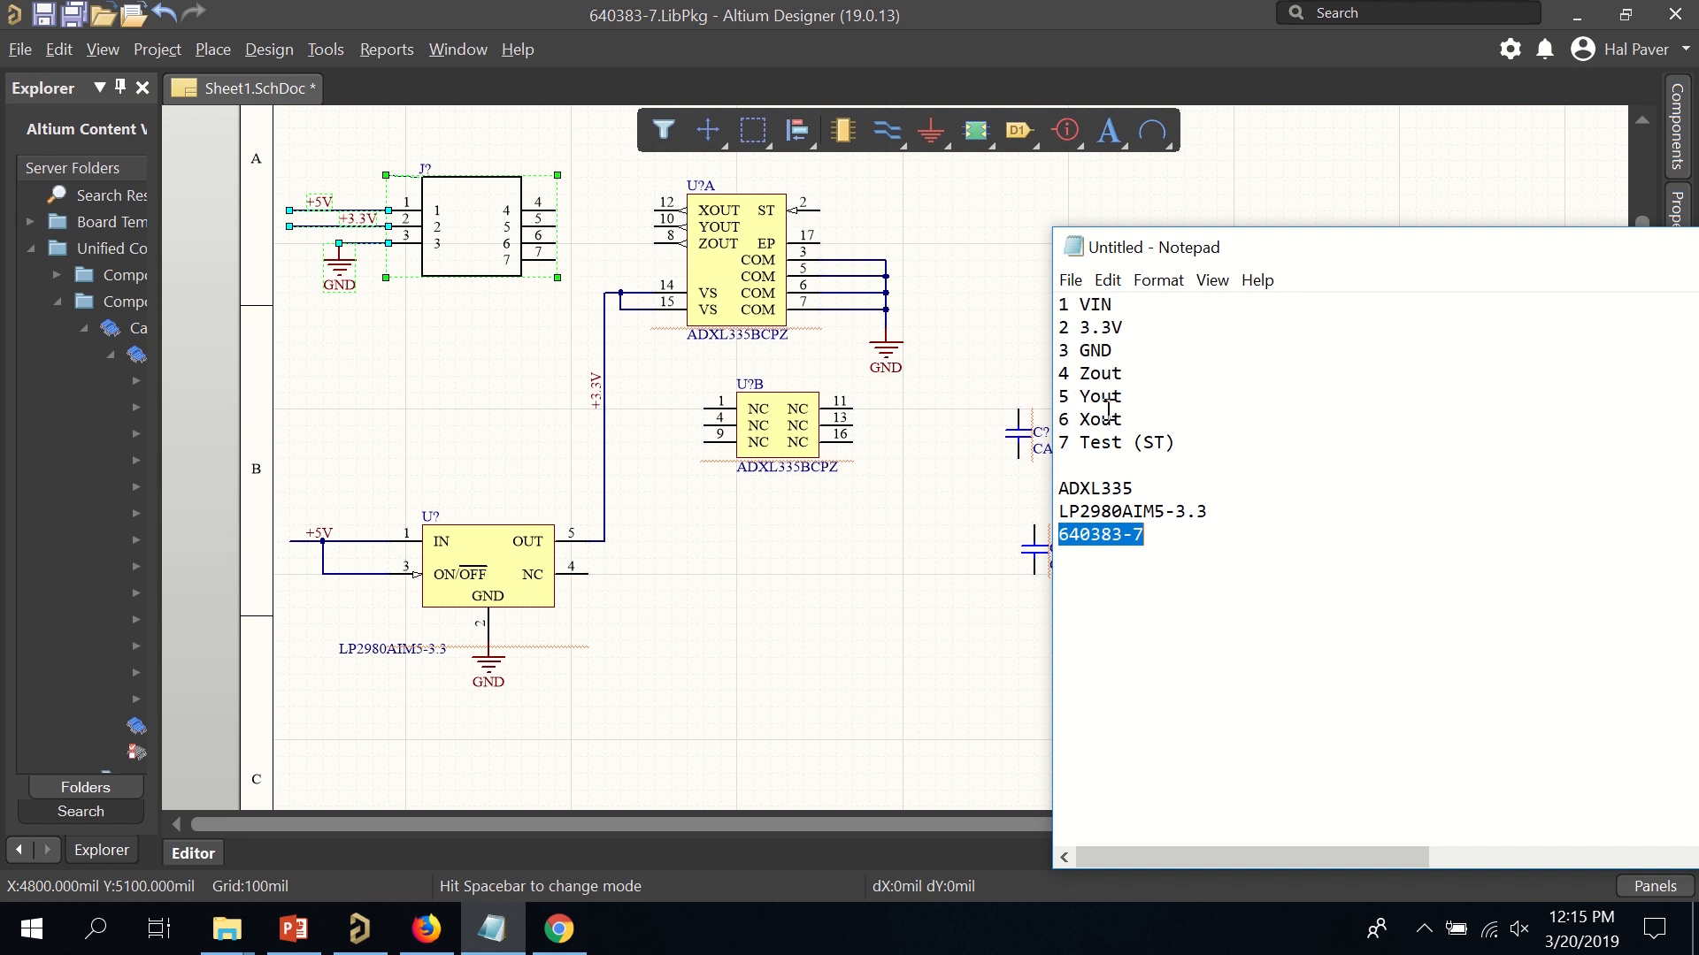
left_click(863, 549)
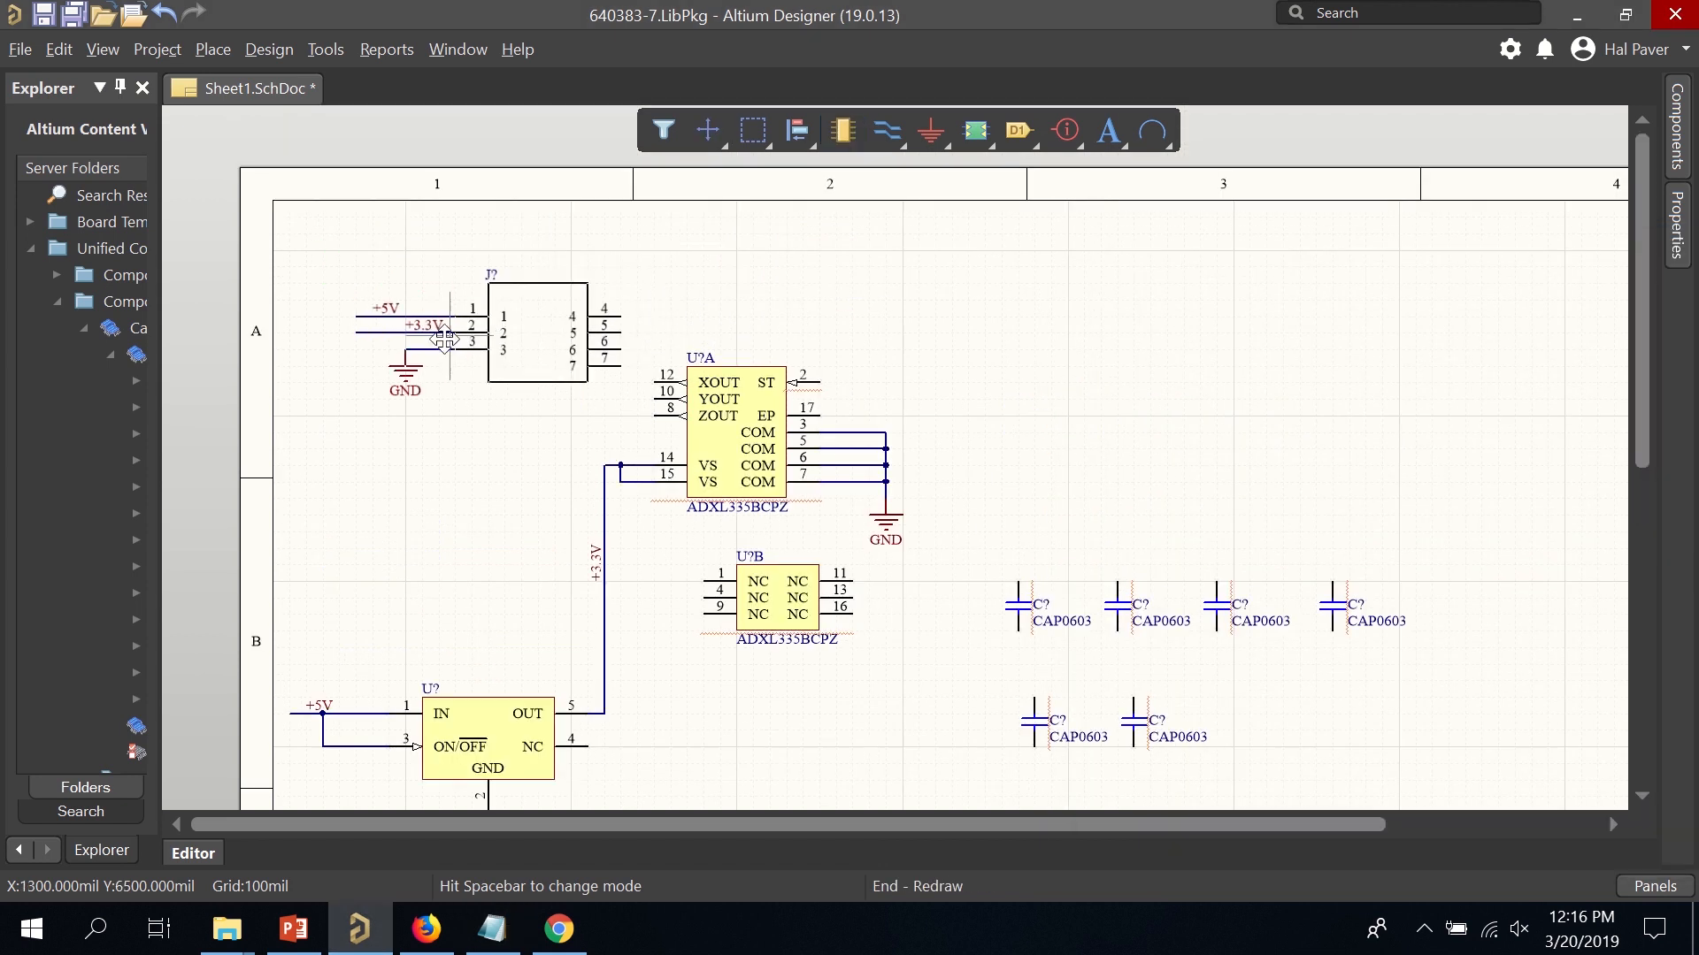
left_click_drag(461, 339, 395, 355)
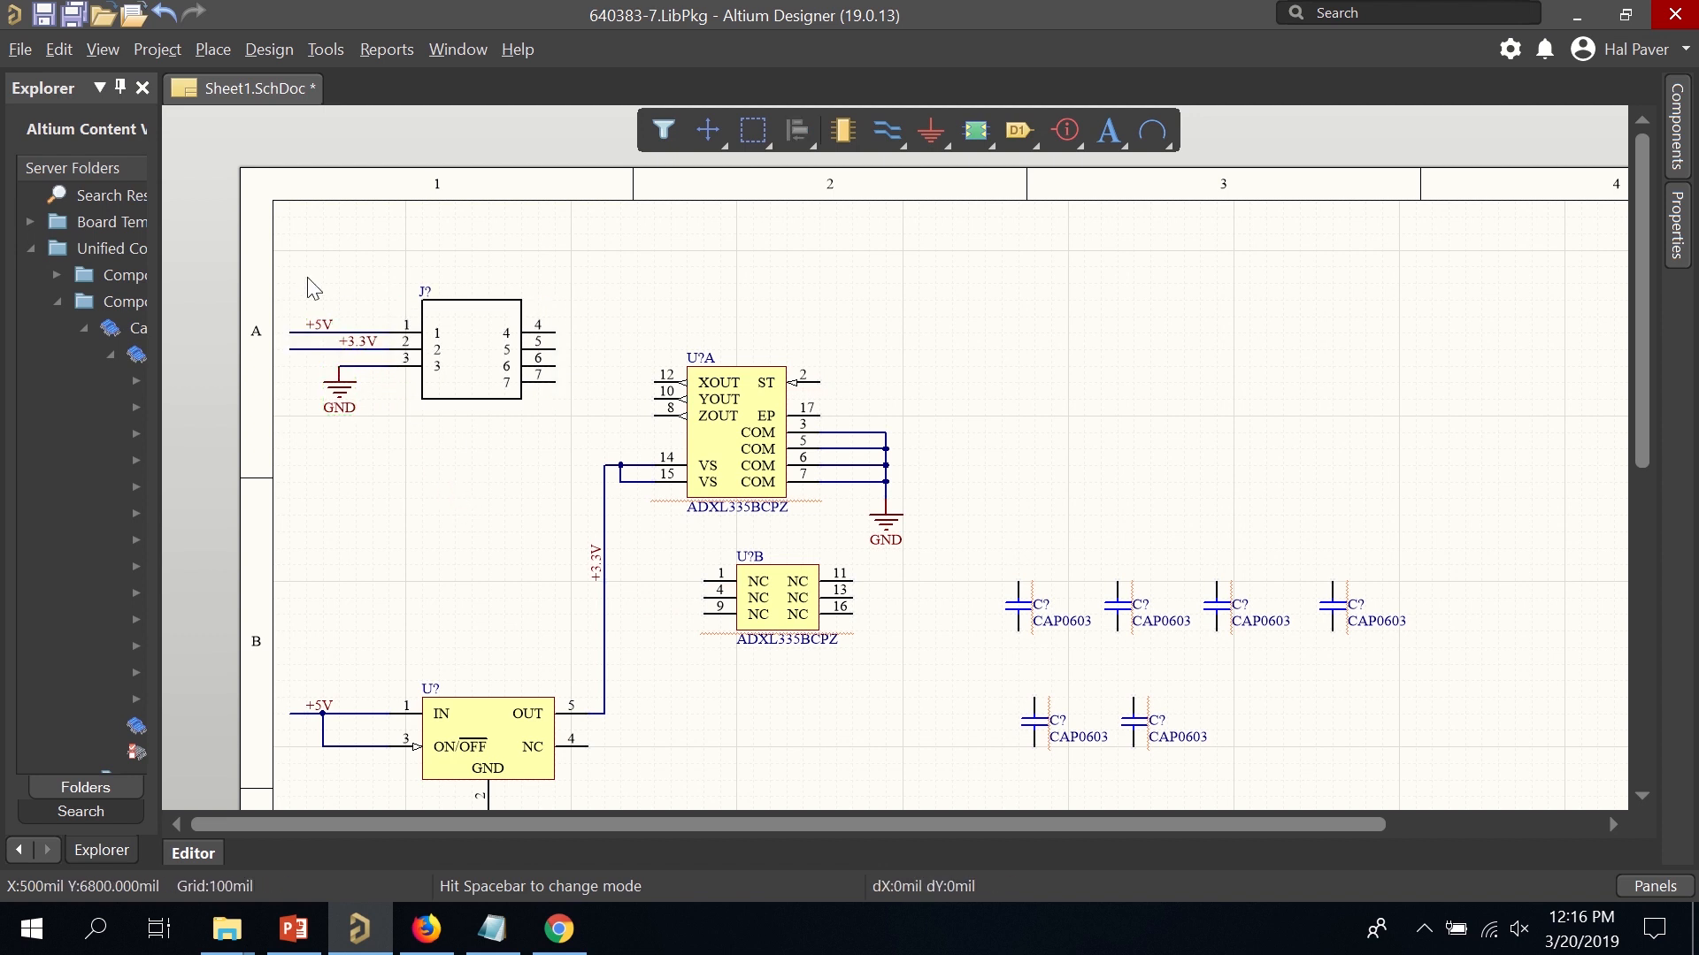
Mirror connector J? with its wires and labels and place it directly above U?A.
left_click_drag(277, 235, 585, 458)
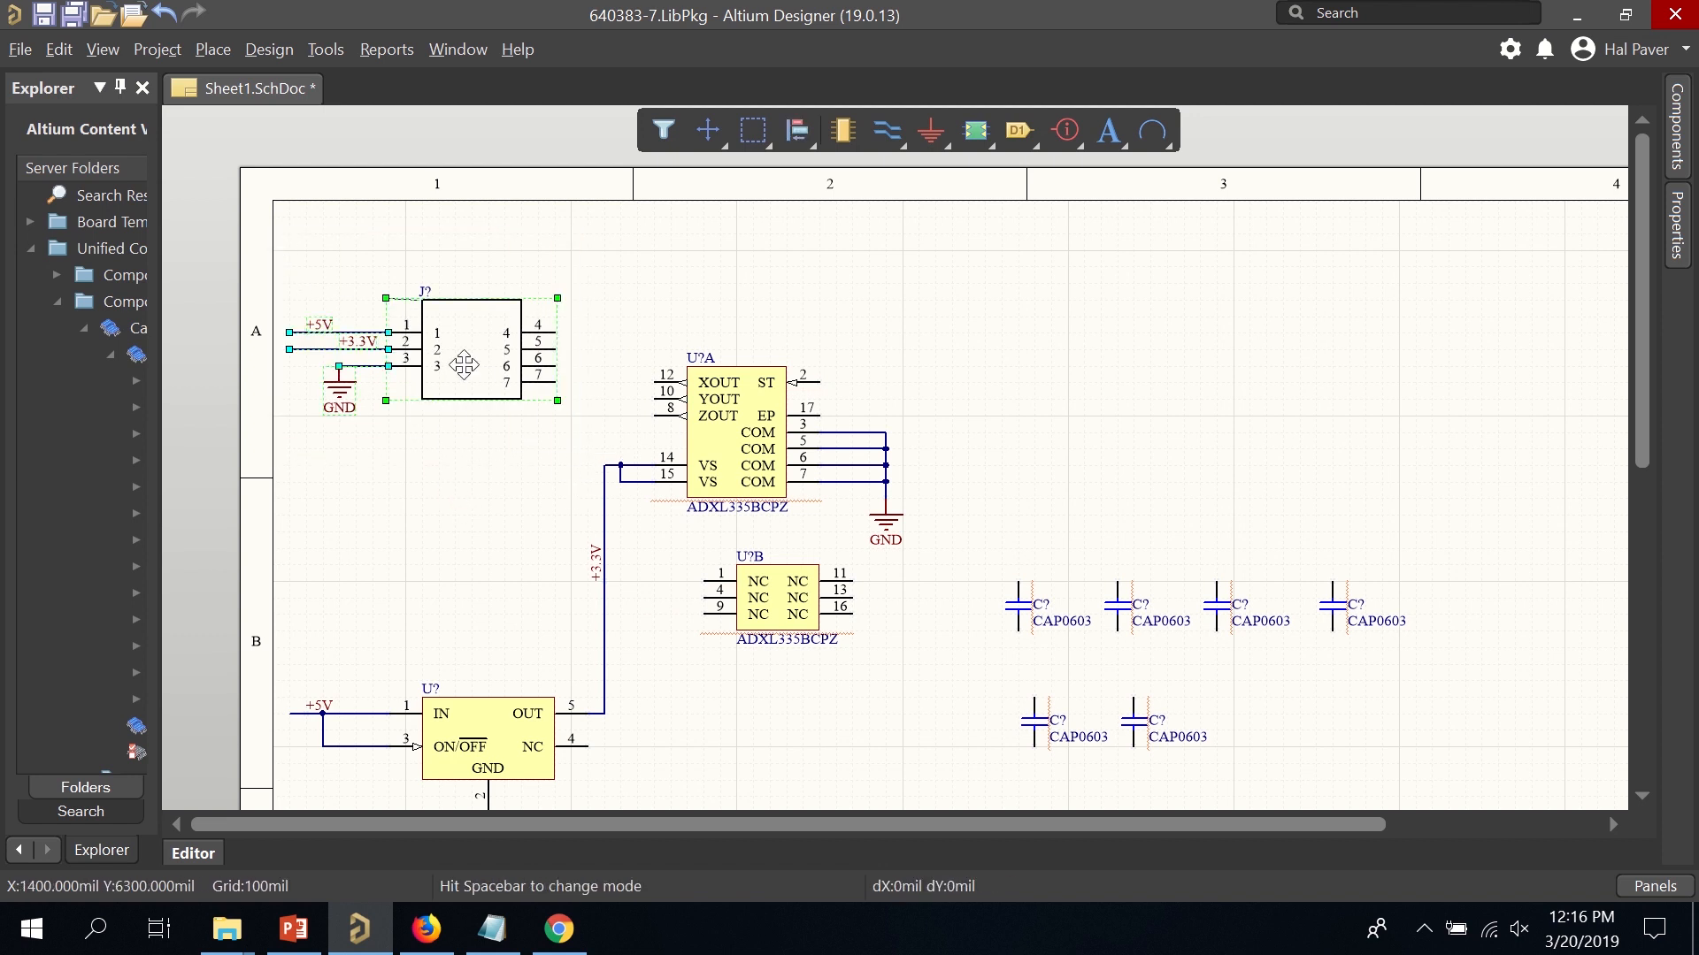
left_click_drag(464, 365, 841, 311)
key("x")
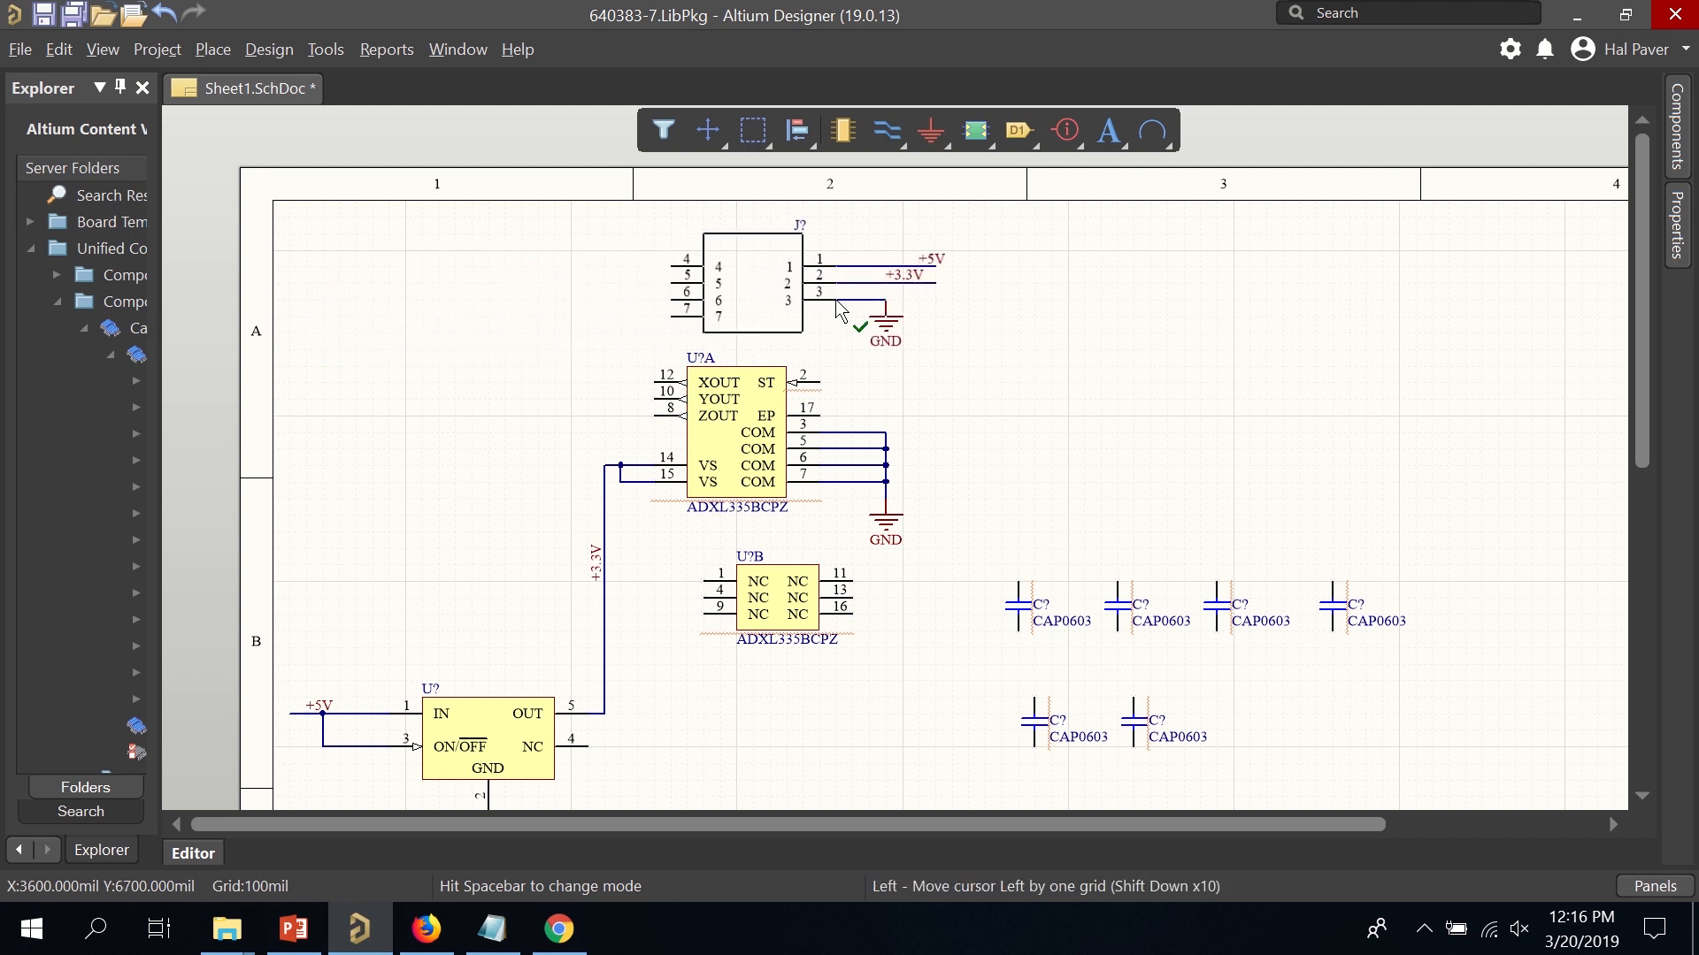
key("Right")
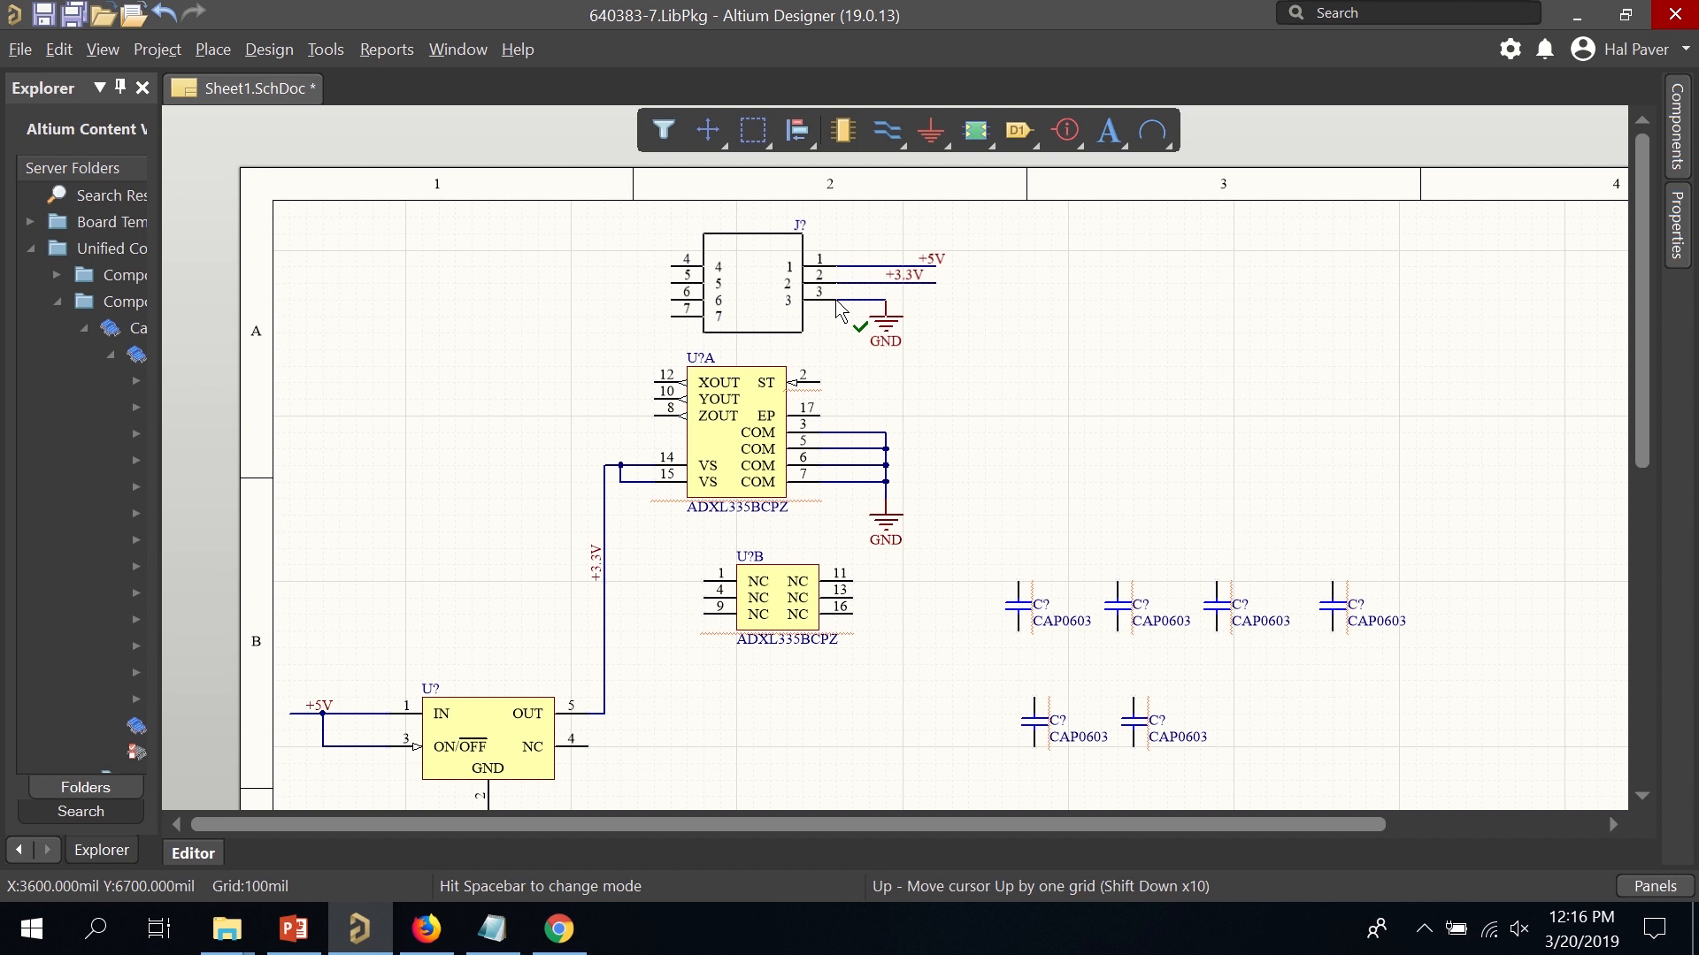
left_click_drag(841, 311, 840, 311)
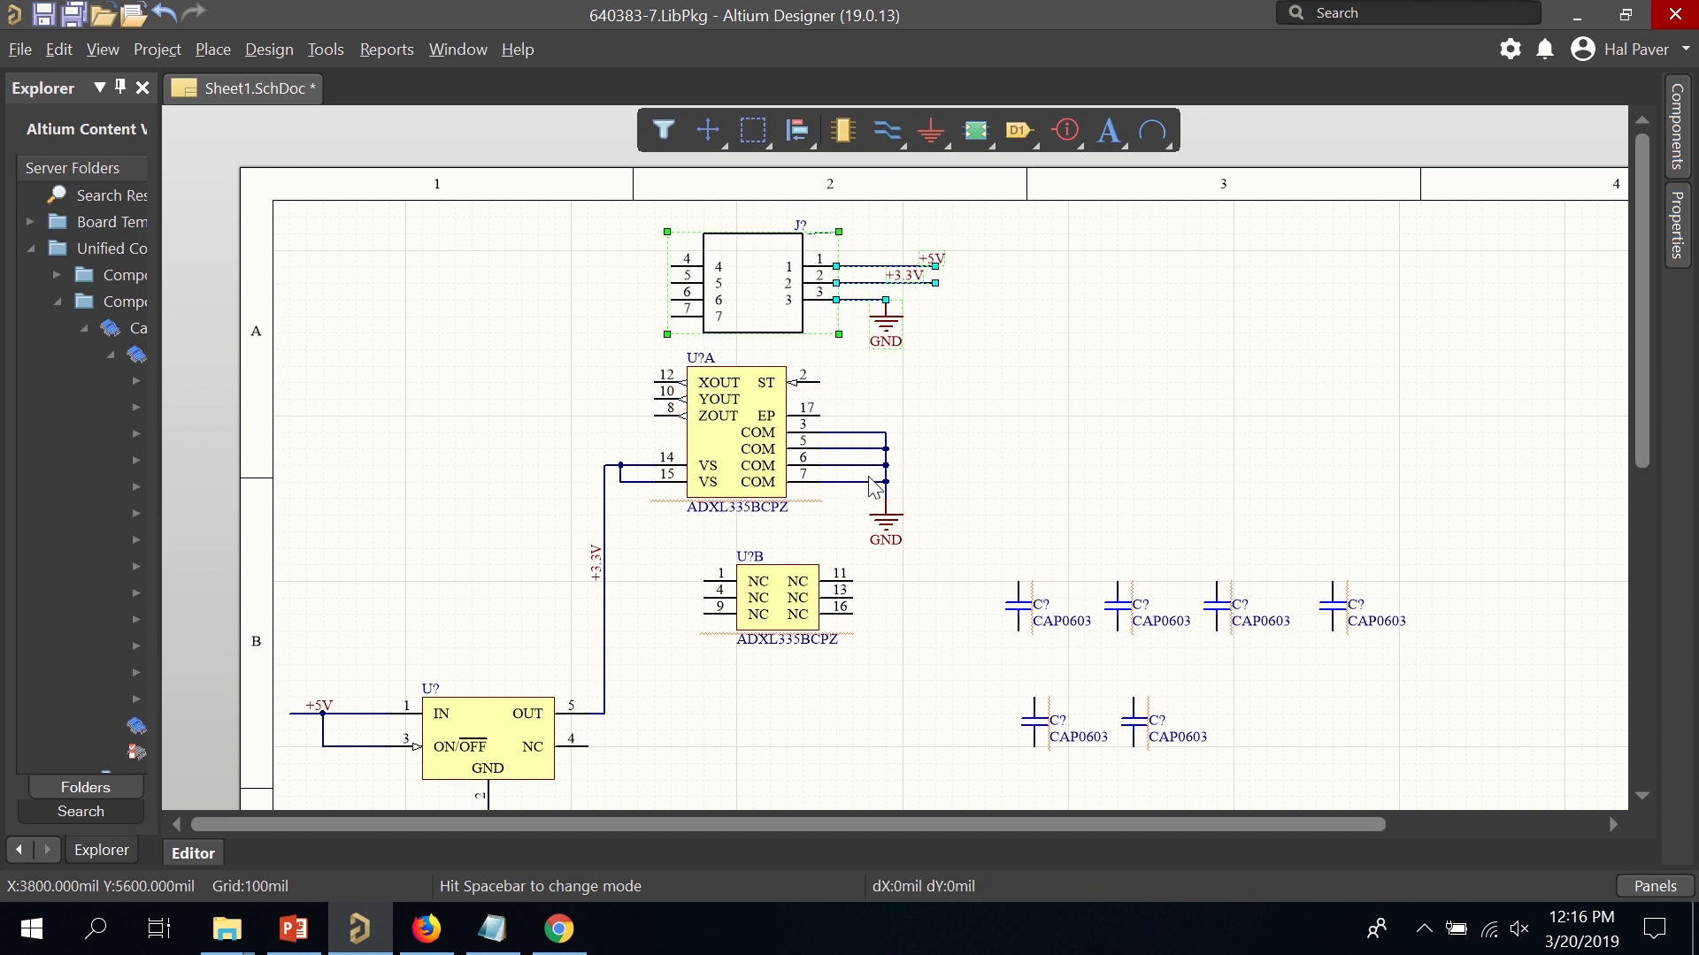
left_click(1059, 344)
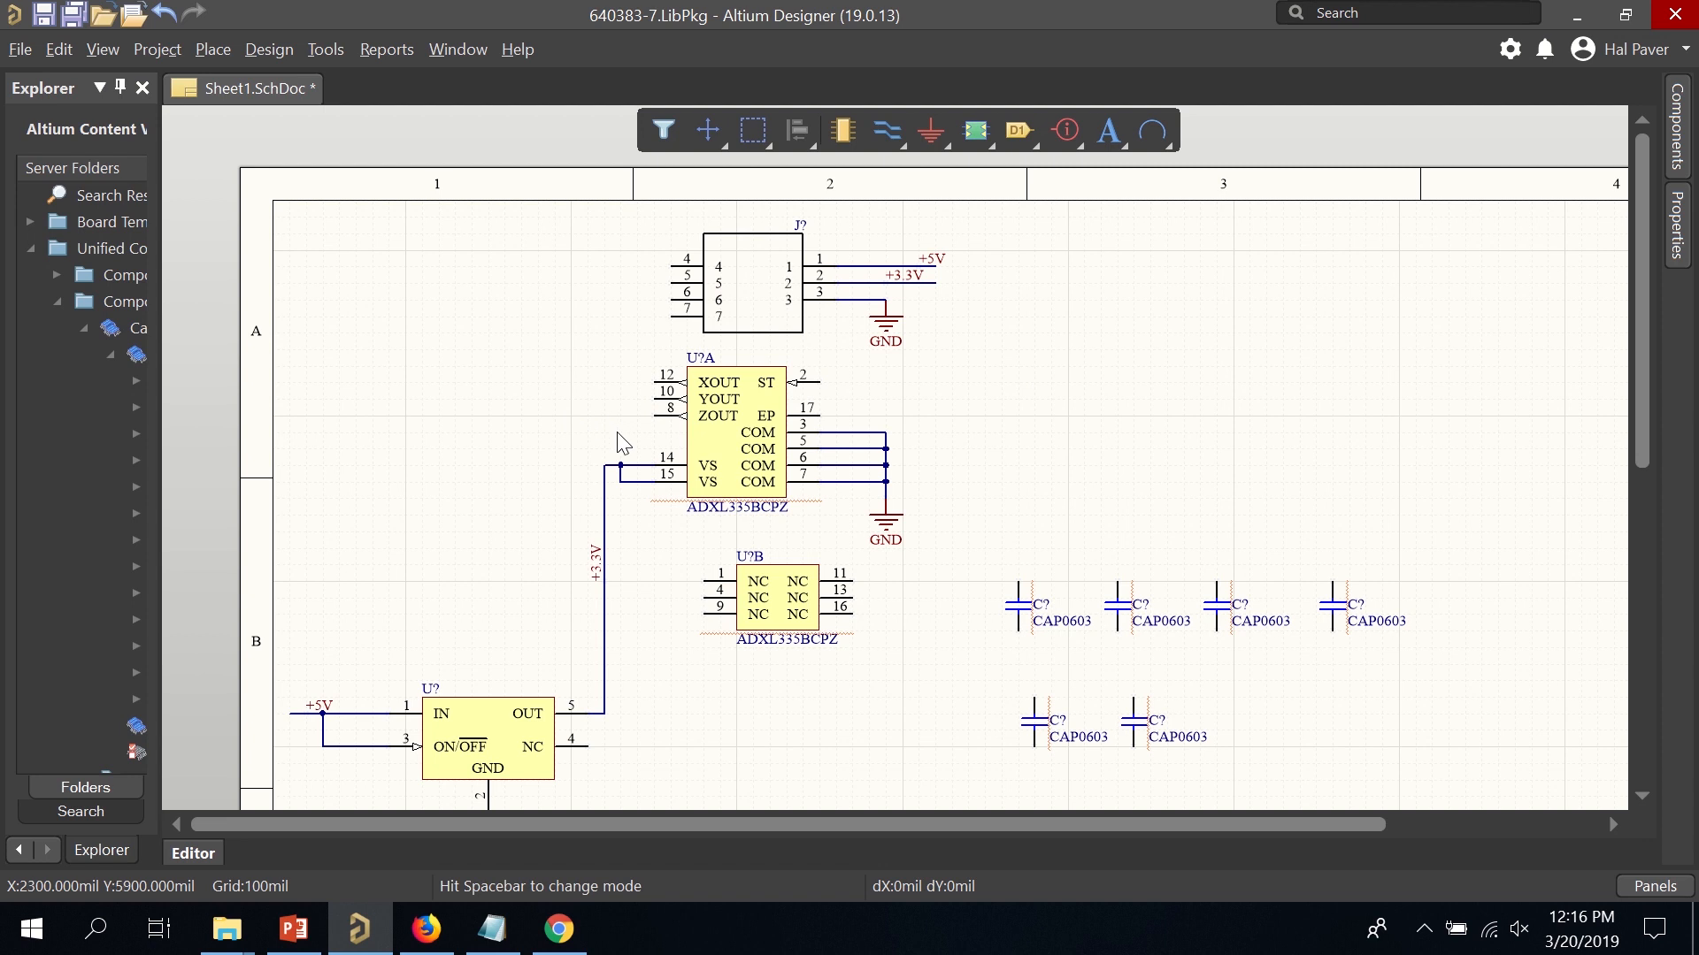
Wire connector pin 6 to XOUT (pin 12) and pin 5 to YOUT (pin 10).
scroll(607, 383, "up", 2, "ctrl")
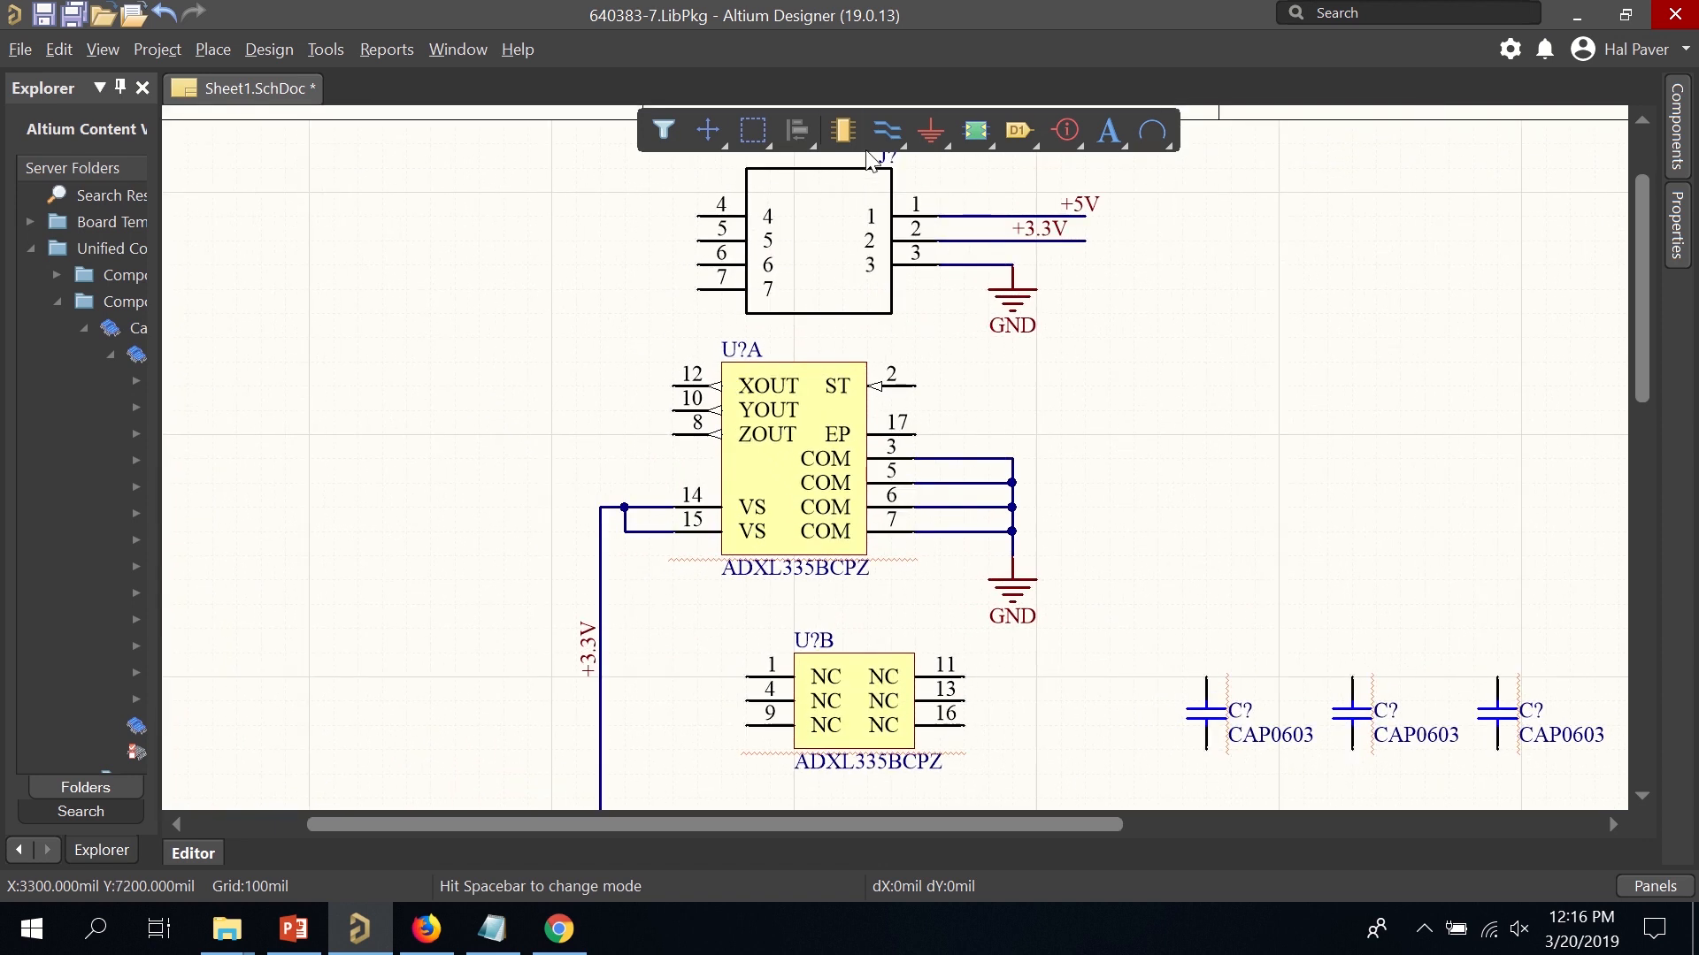
left_click(882, 135)
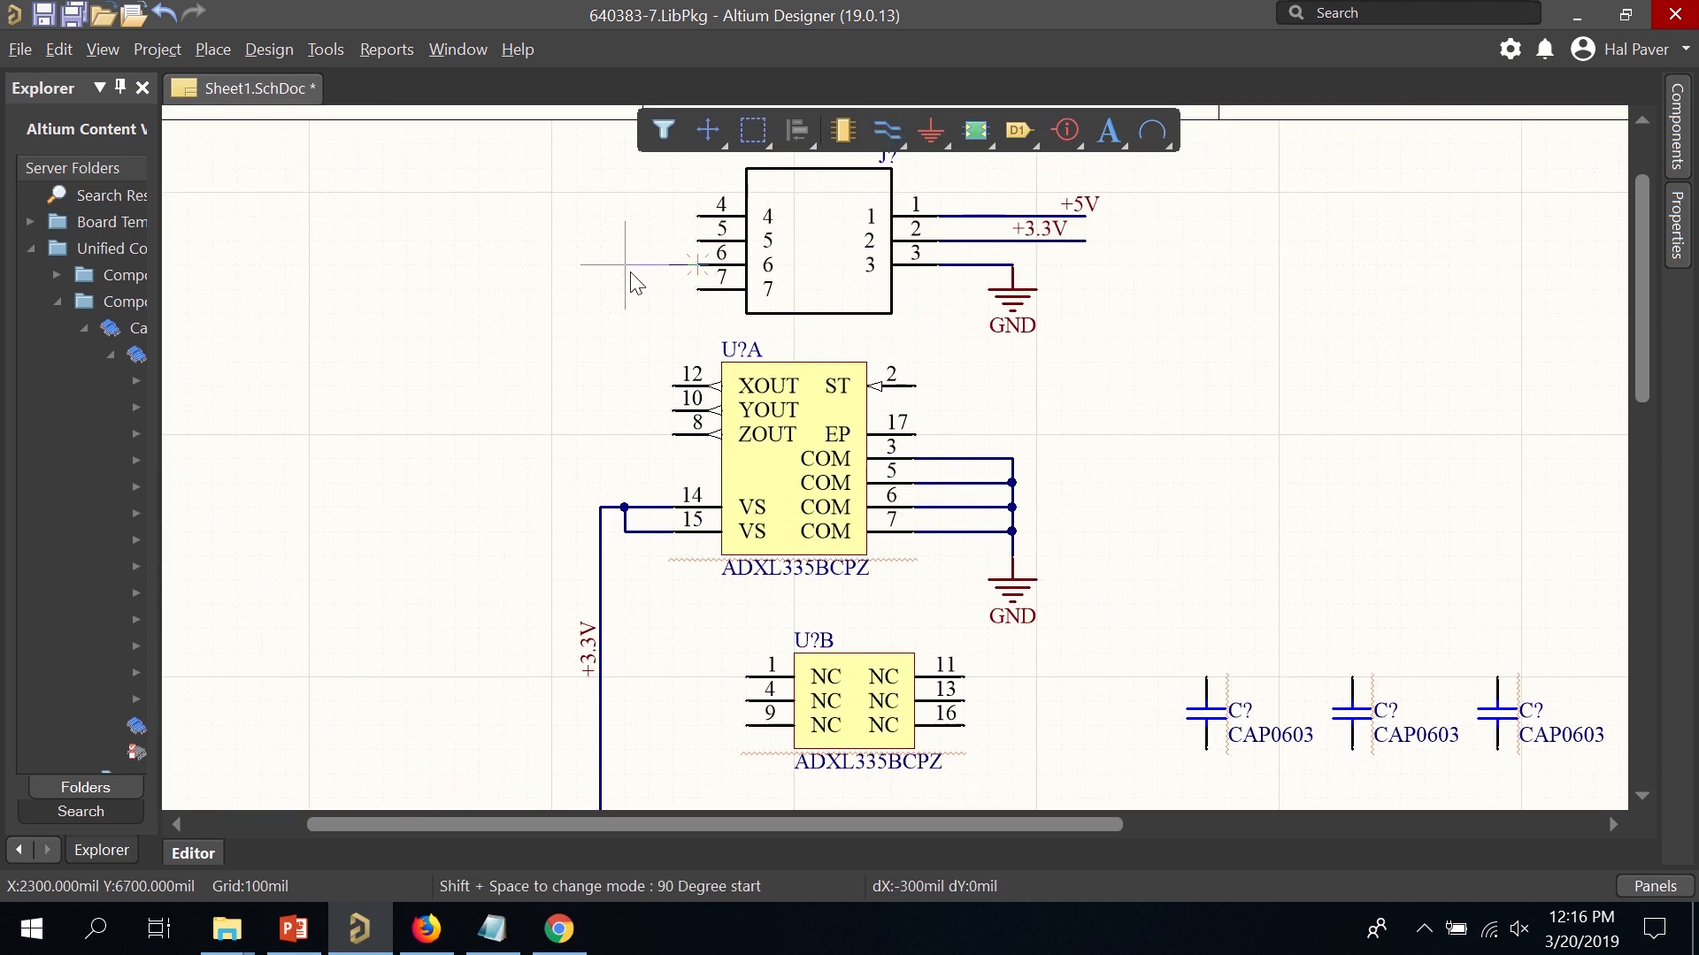
left_click(697, 265)
left_click(674, 388)
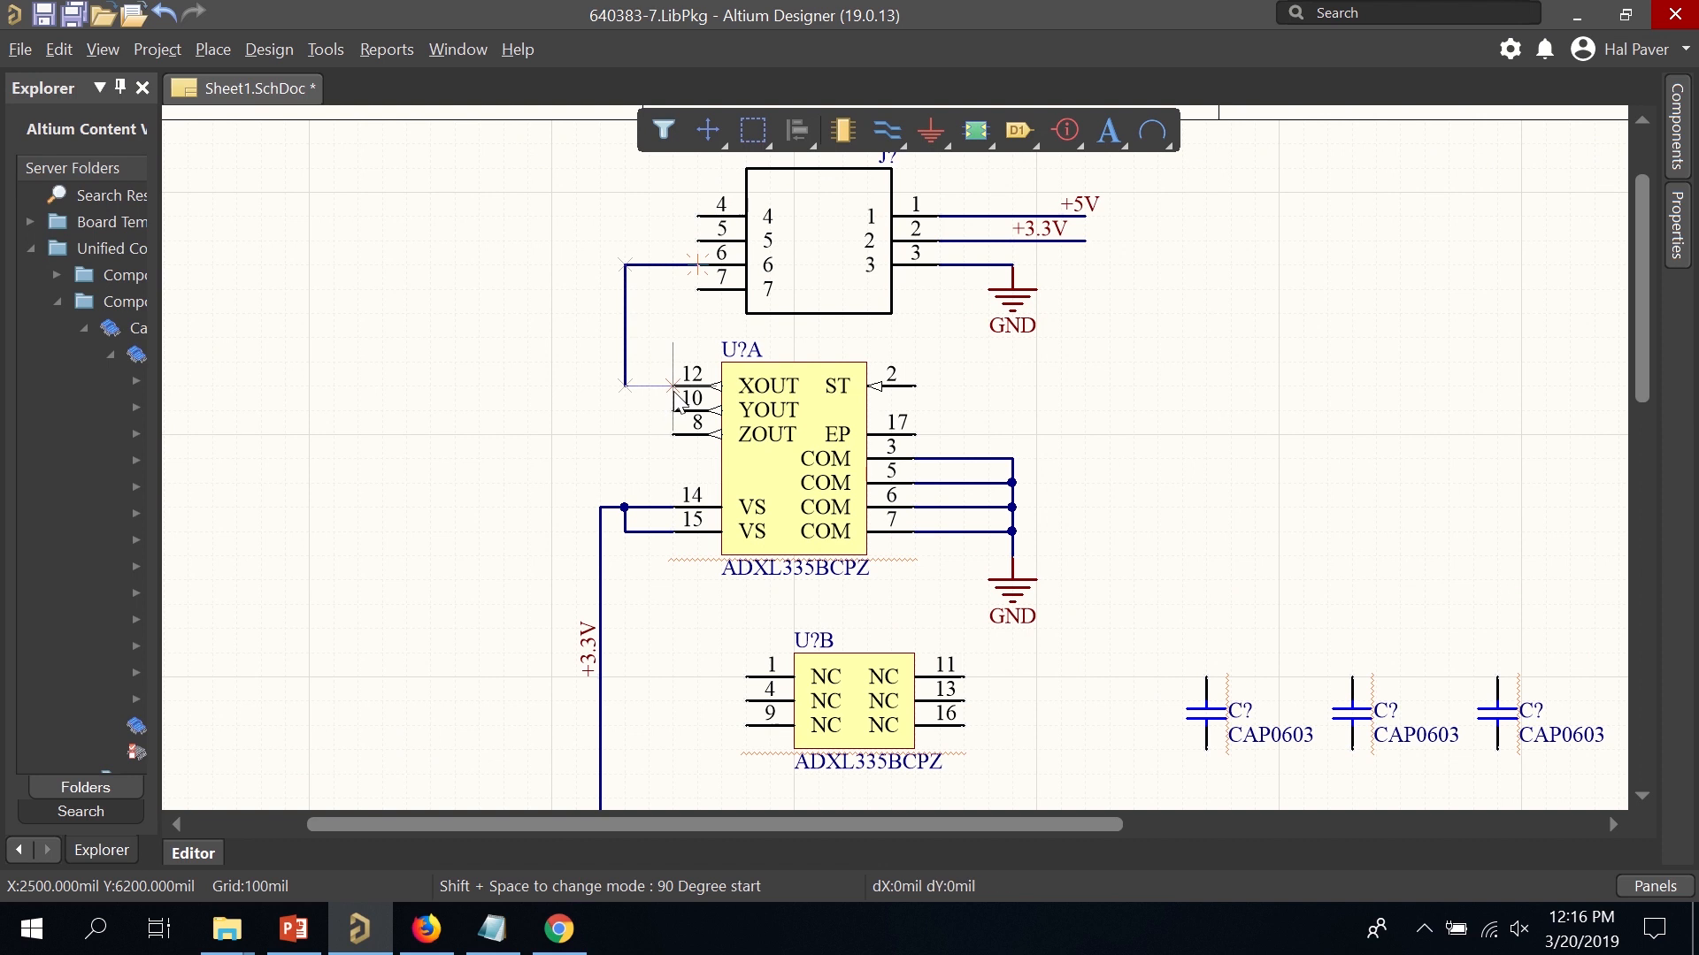
left_click(697, 240)
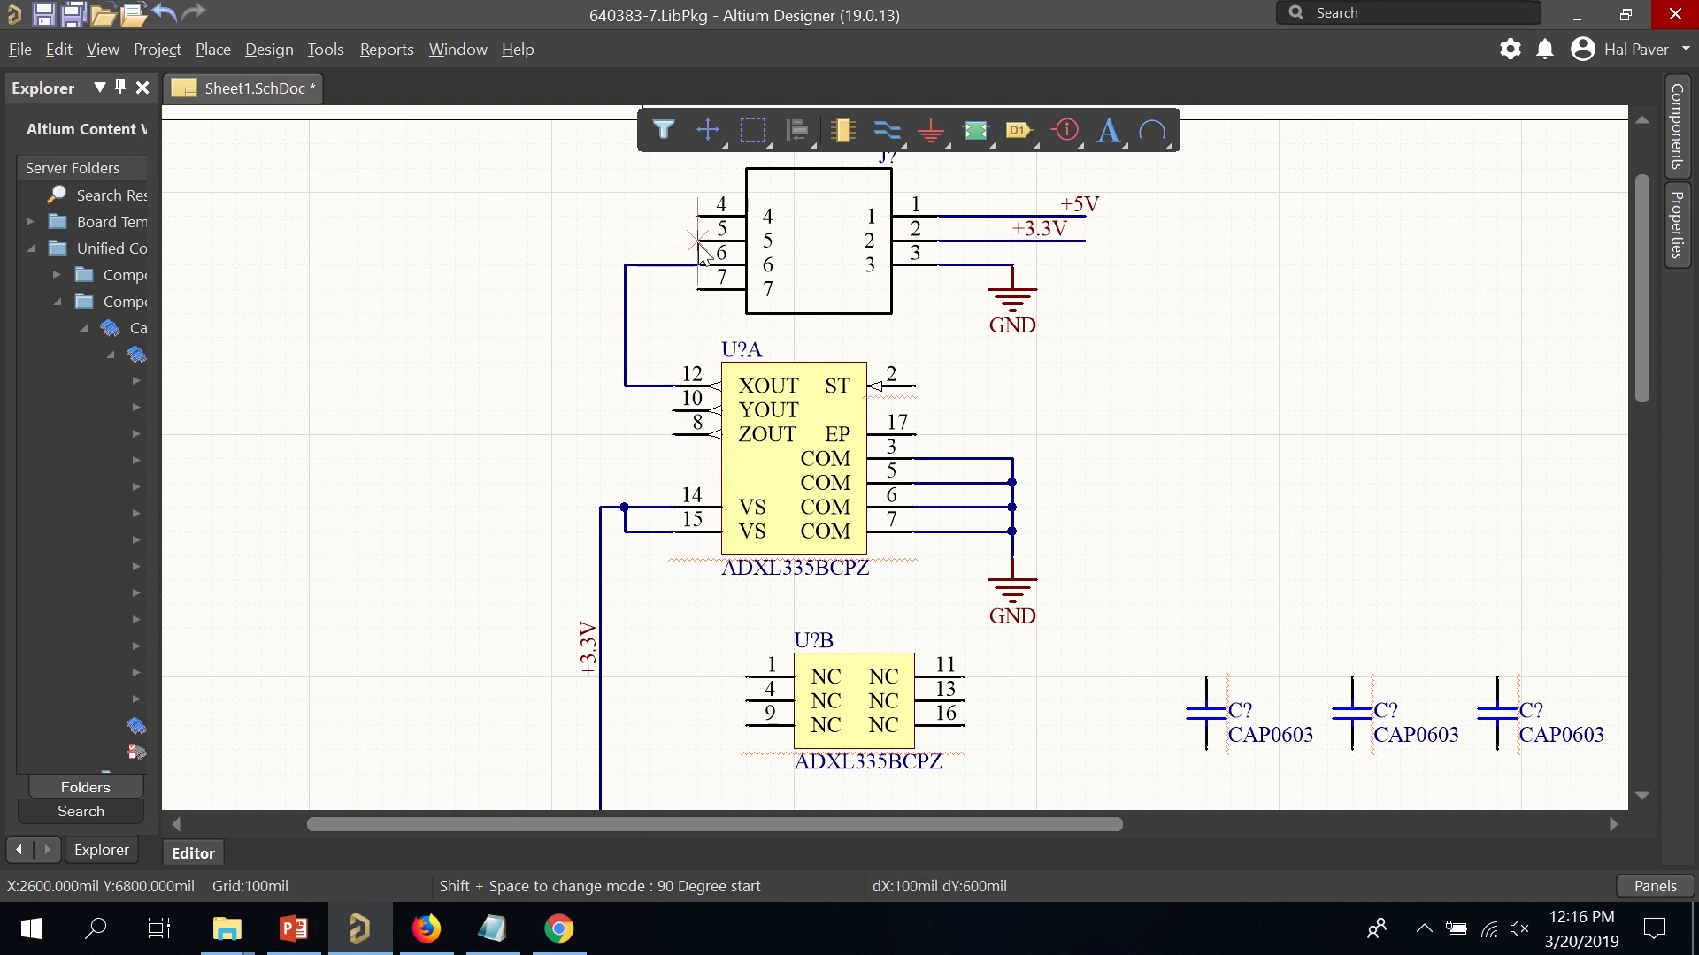
left_click(602, 265)
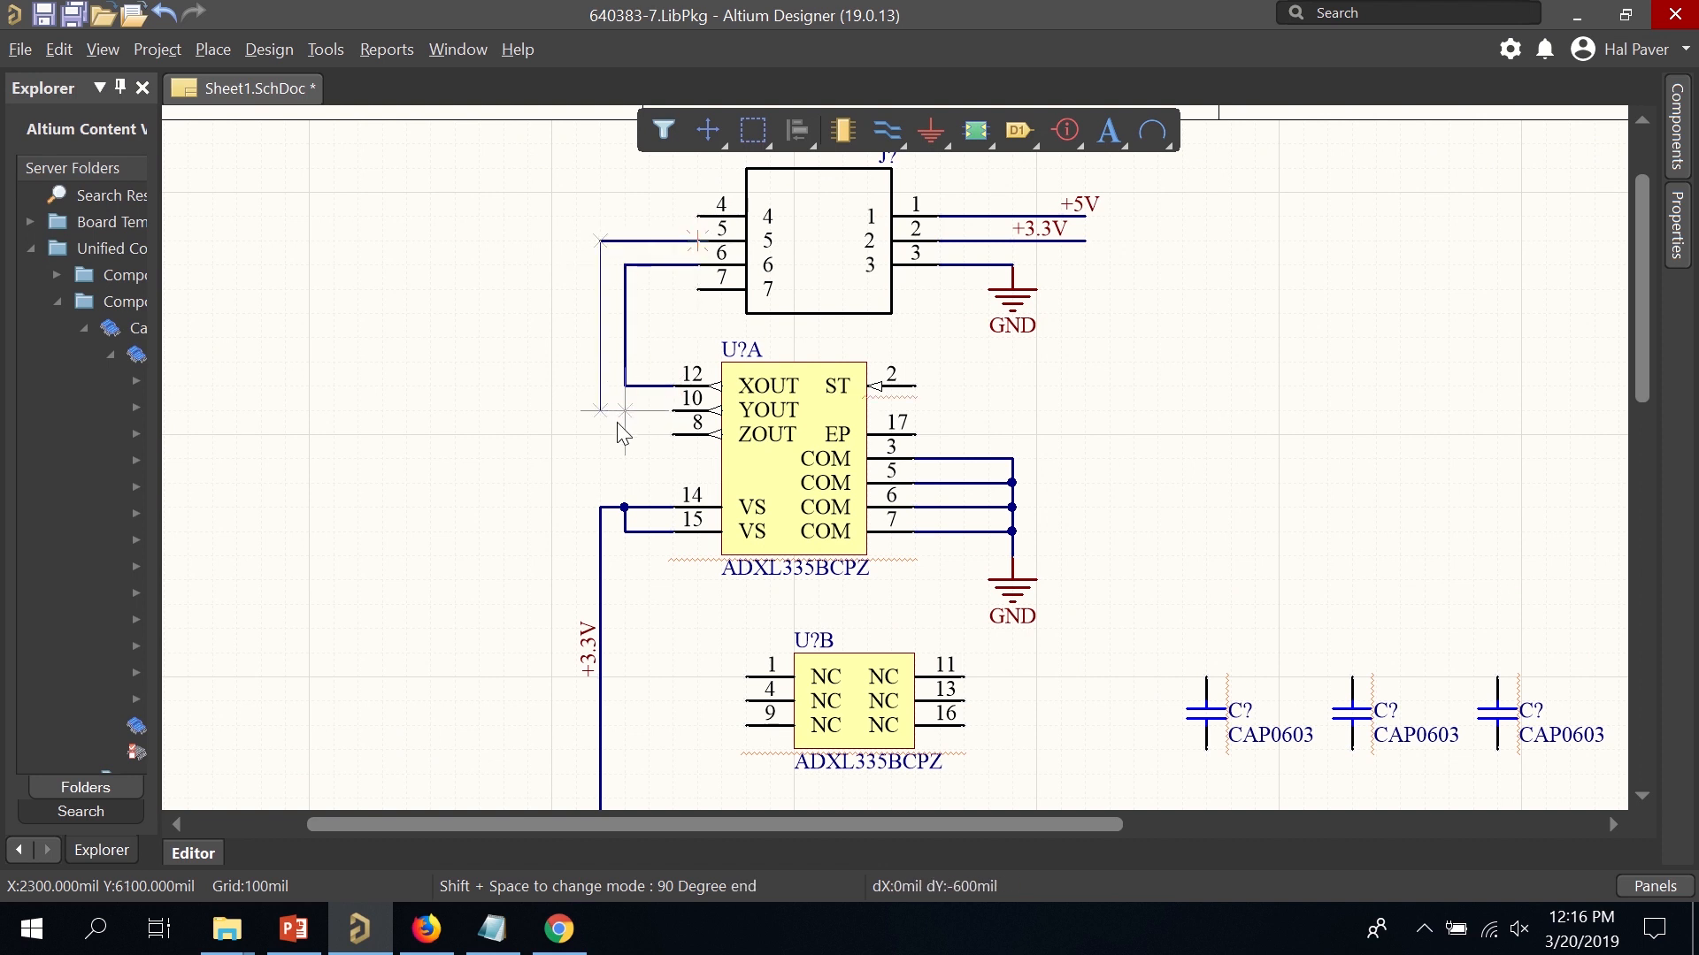
left_click(623, 412)
left_click(674, 411)
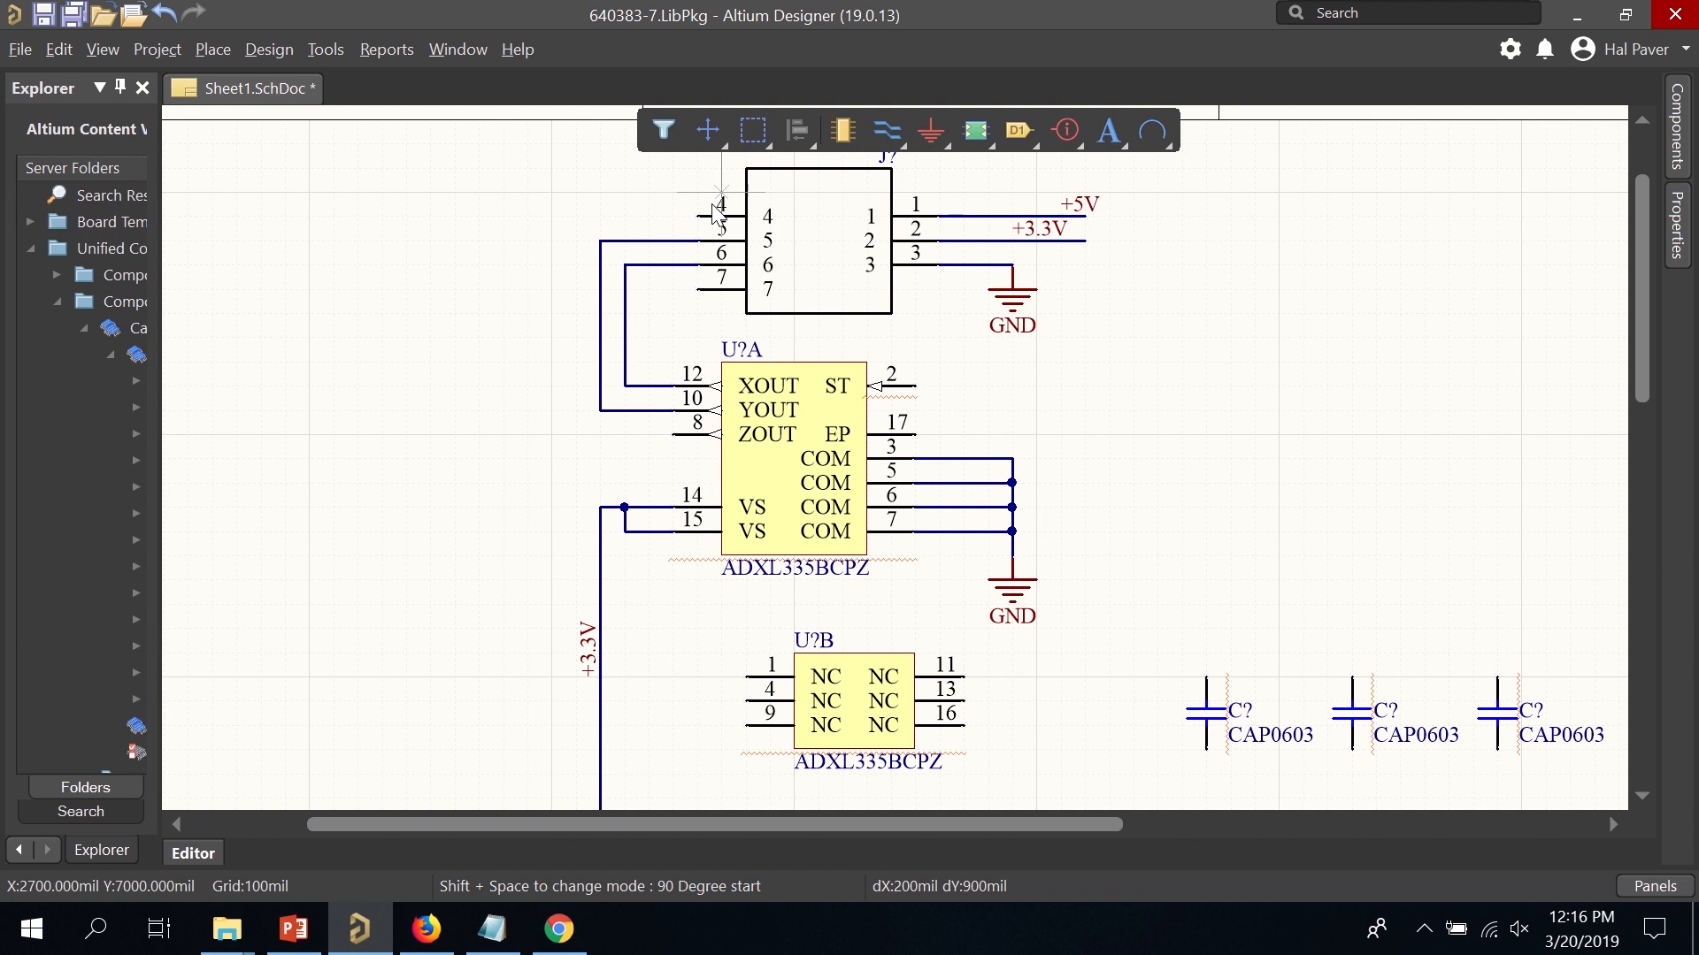
Wire pin 4 to ZOUT (pin 8) and pin 7 to ST (pin 2), shifting the ST wire slightly right.
left_click(697, 215)
left_click(529, 215)
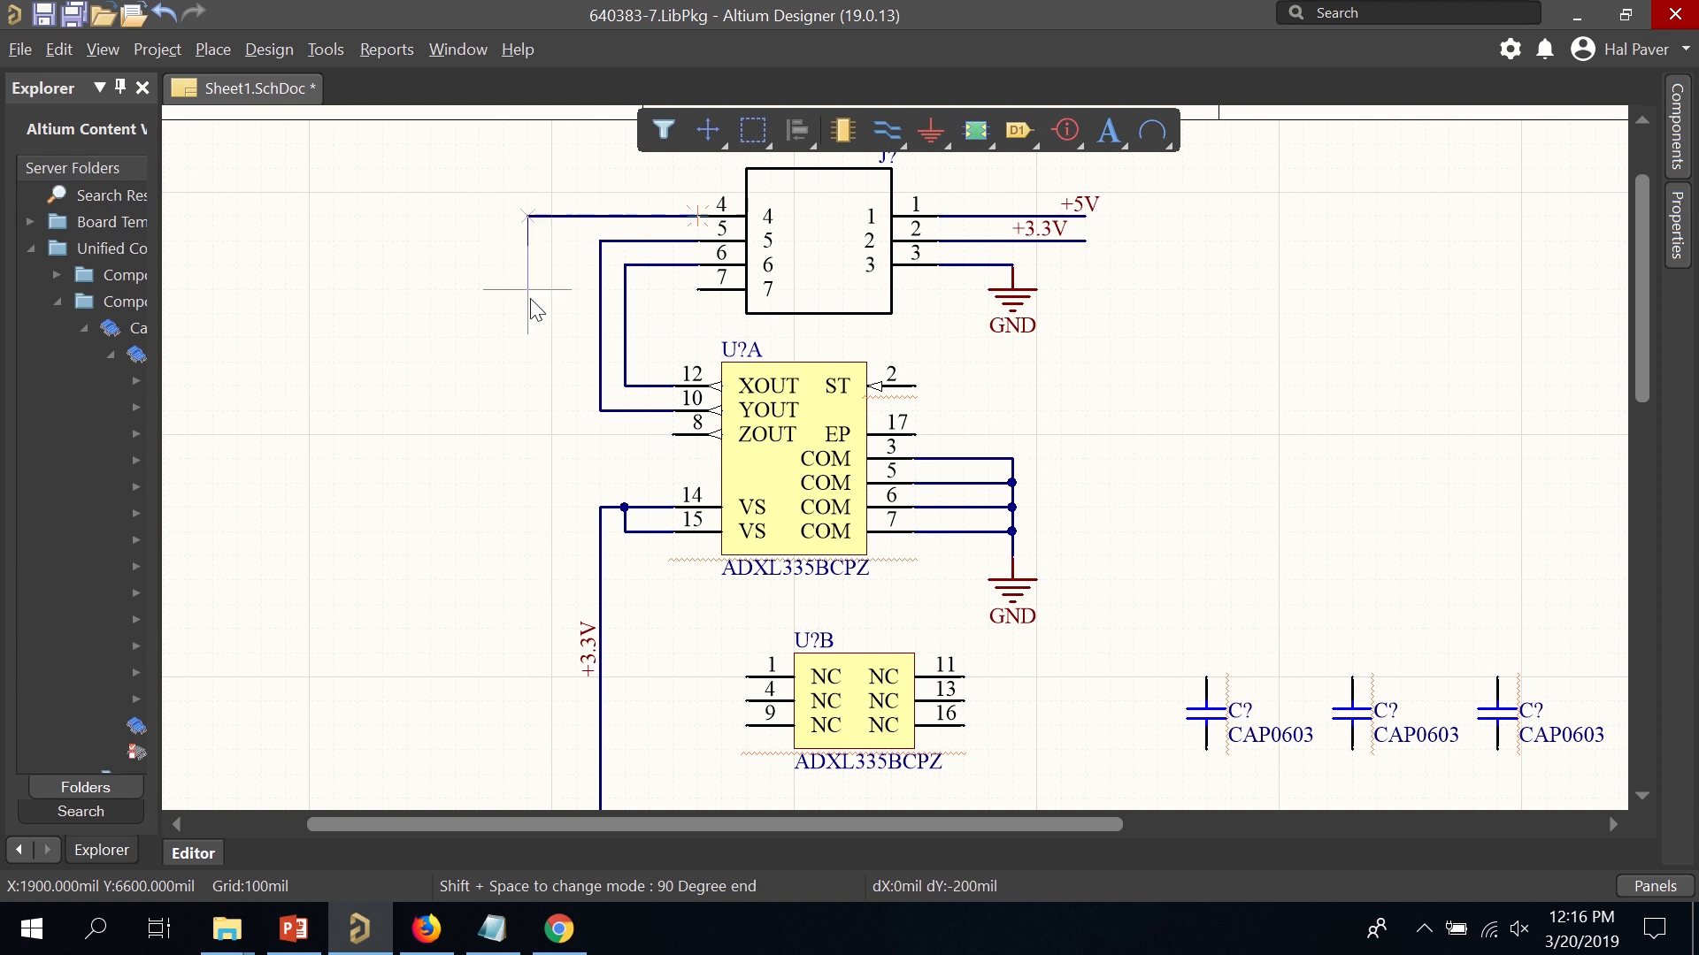
left_click(528, 434)
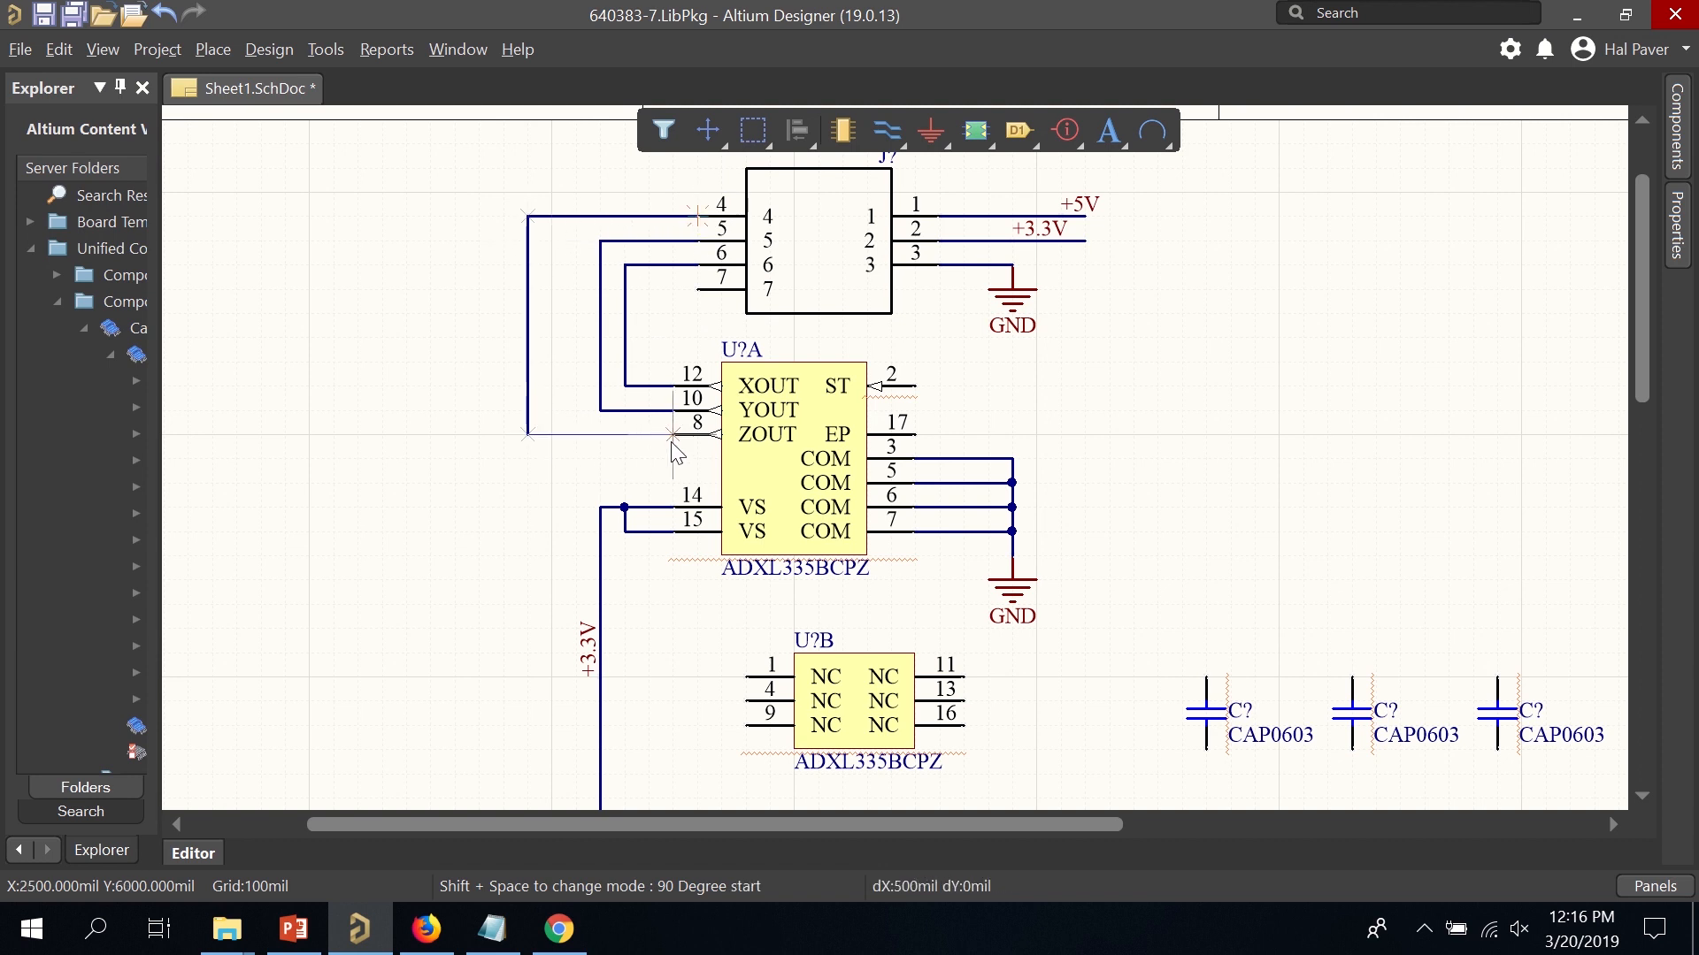
left_click(674, 435)
left_click(697, 289)
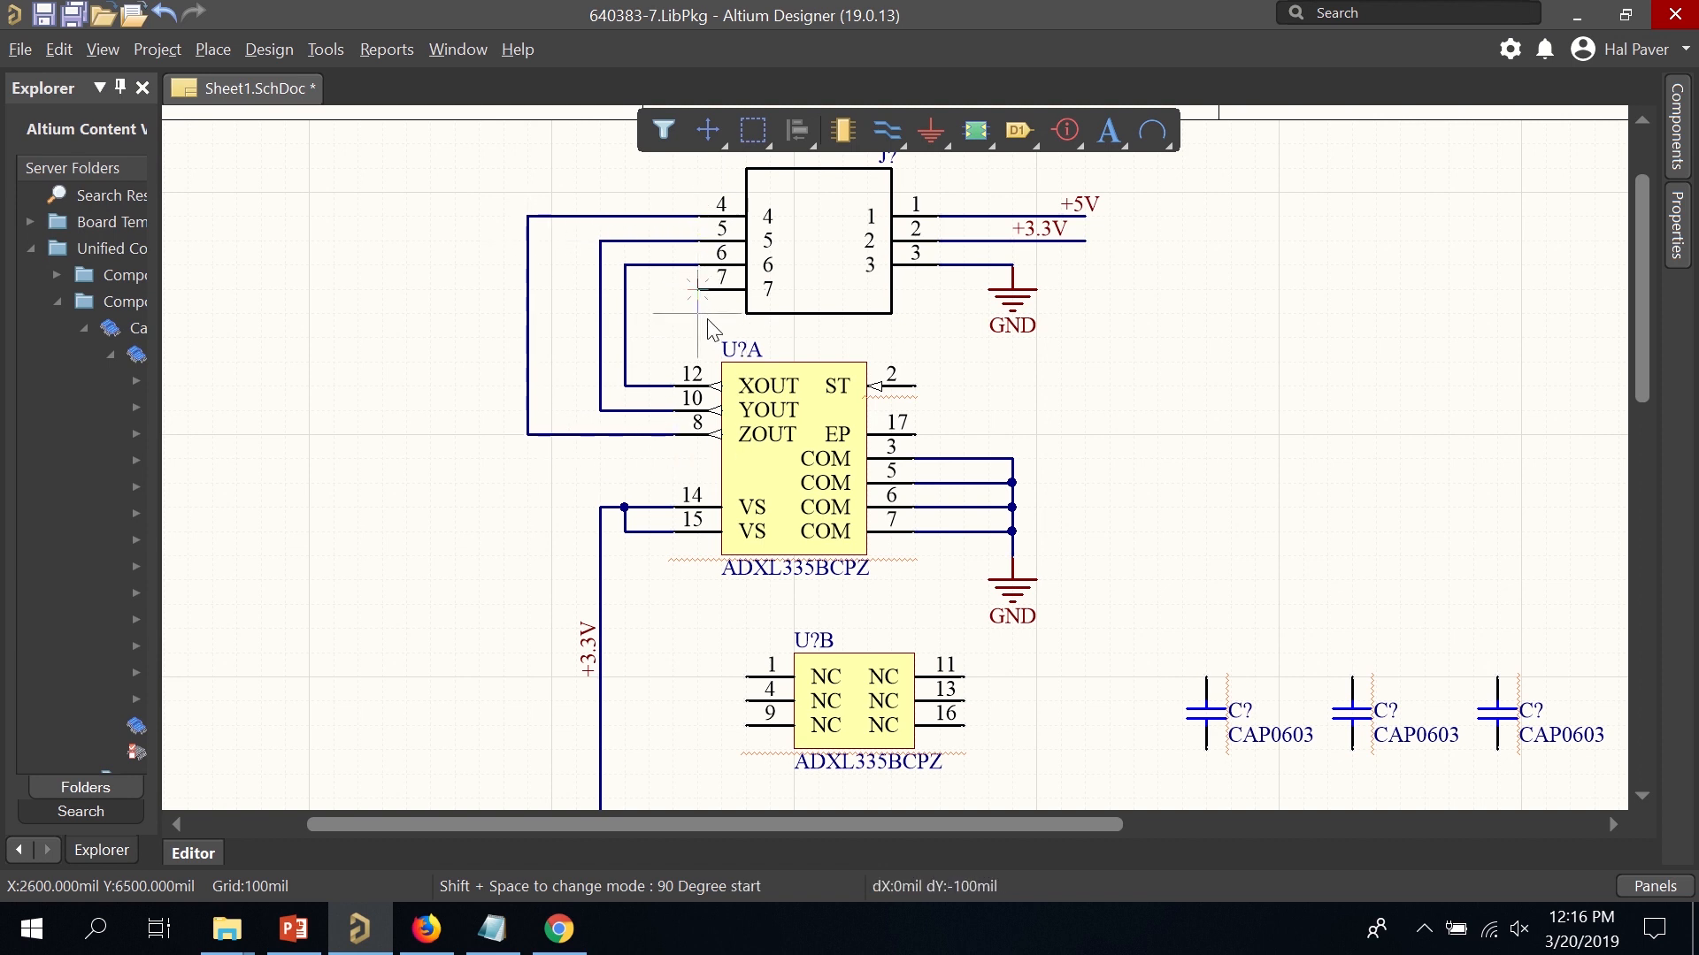
left_click(678, 335)
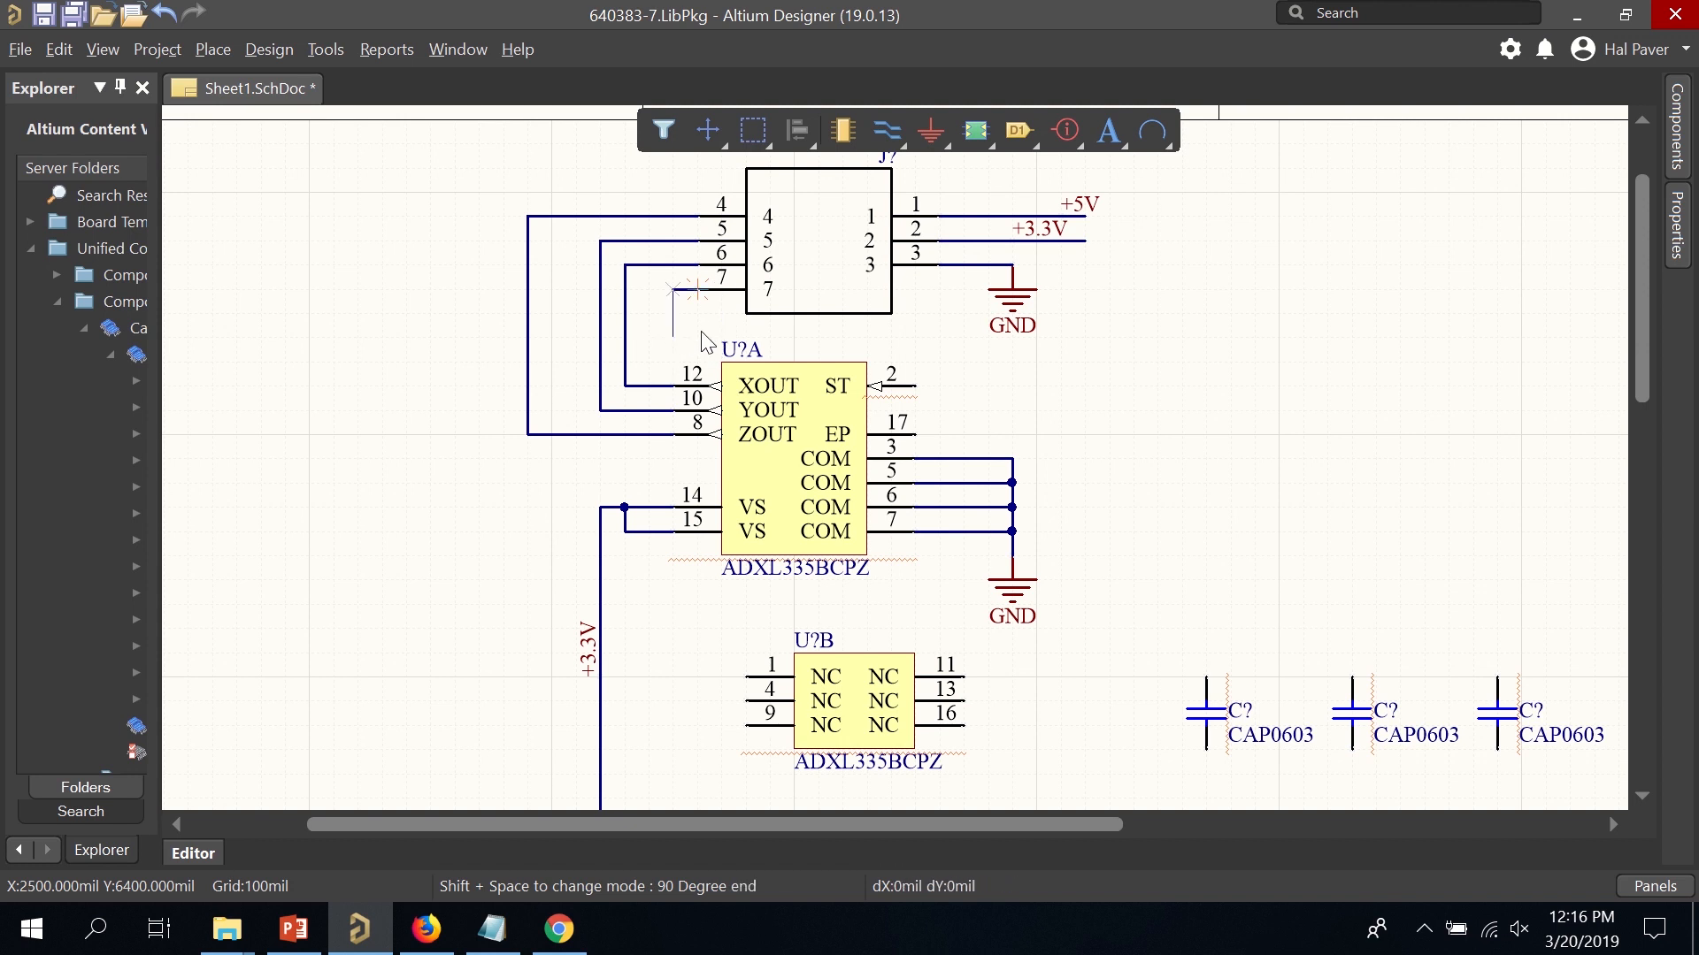
left_click(916, 385)
right_click(1016, 459)
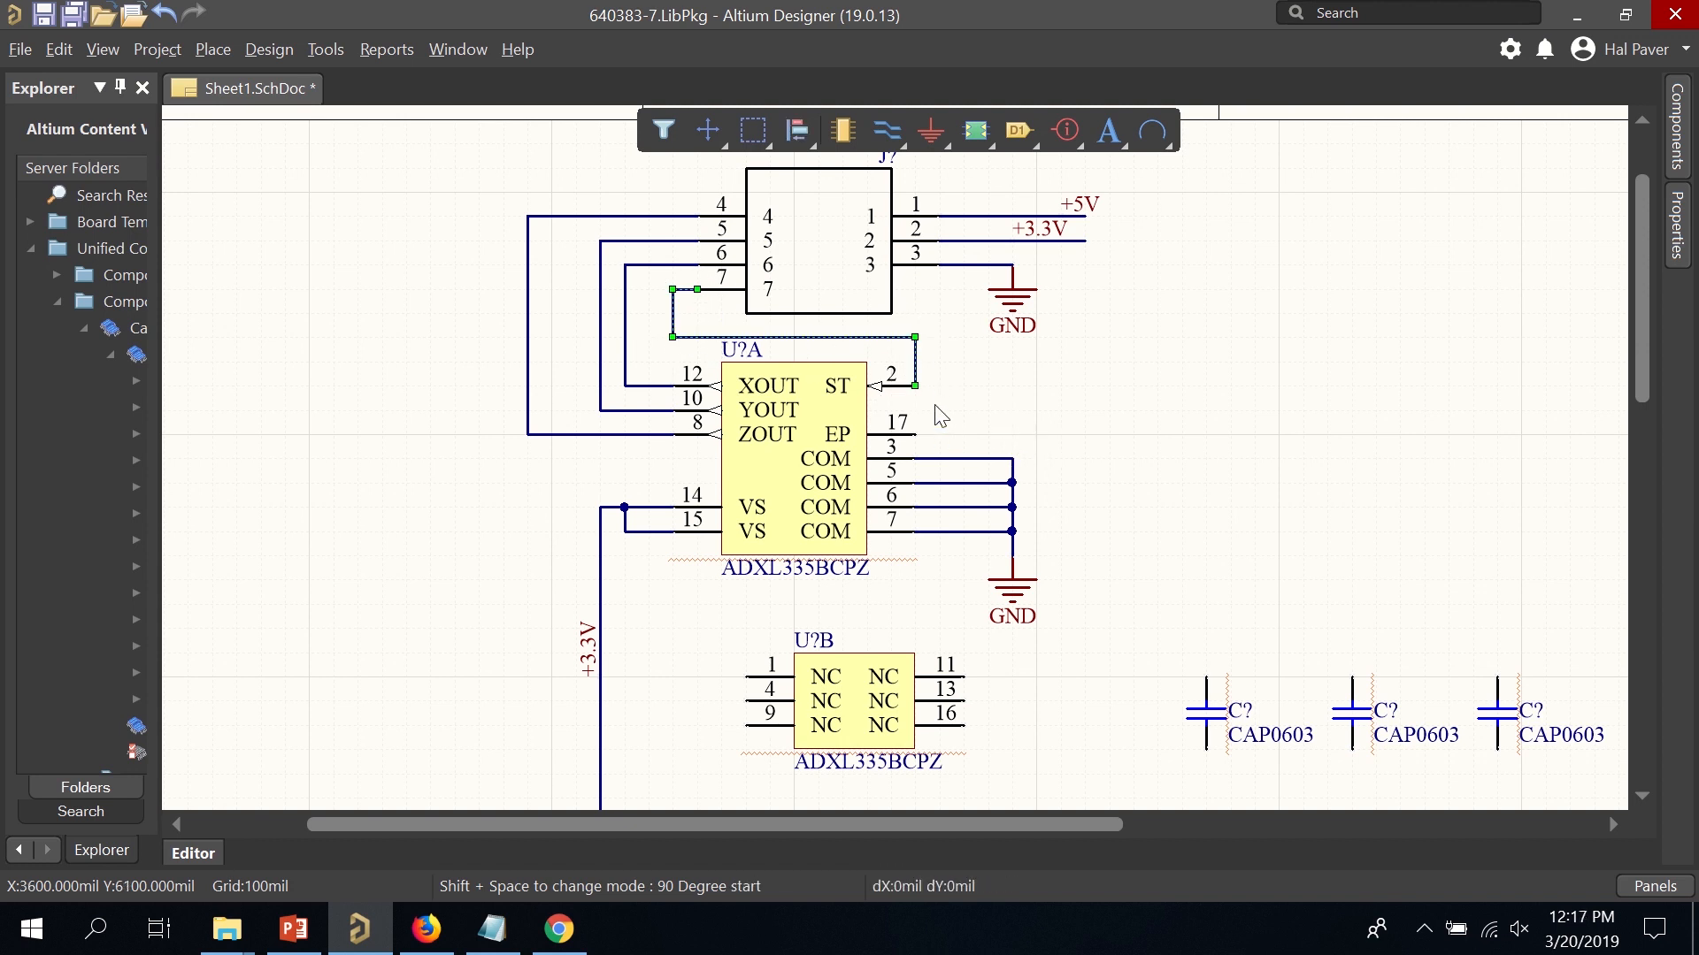
left_click_drag(915, 362, 940, 364)
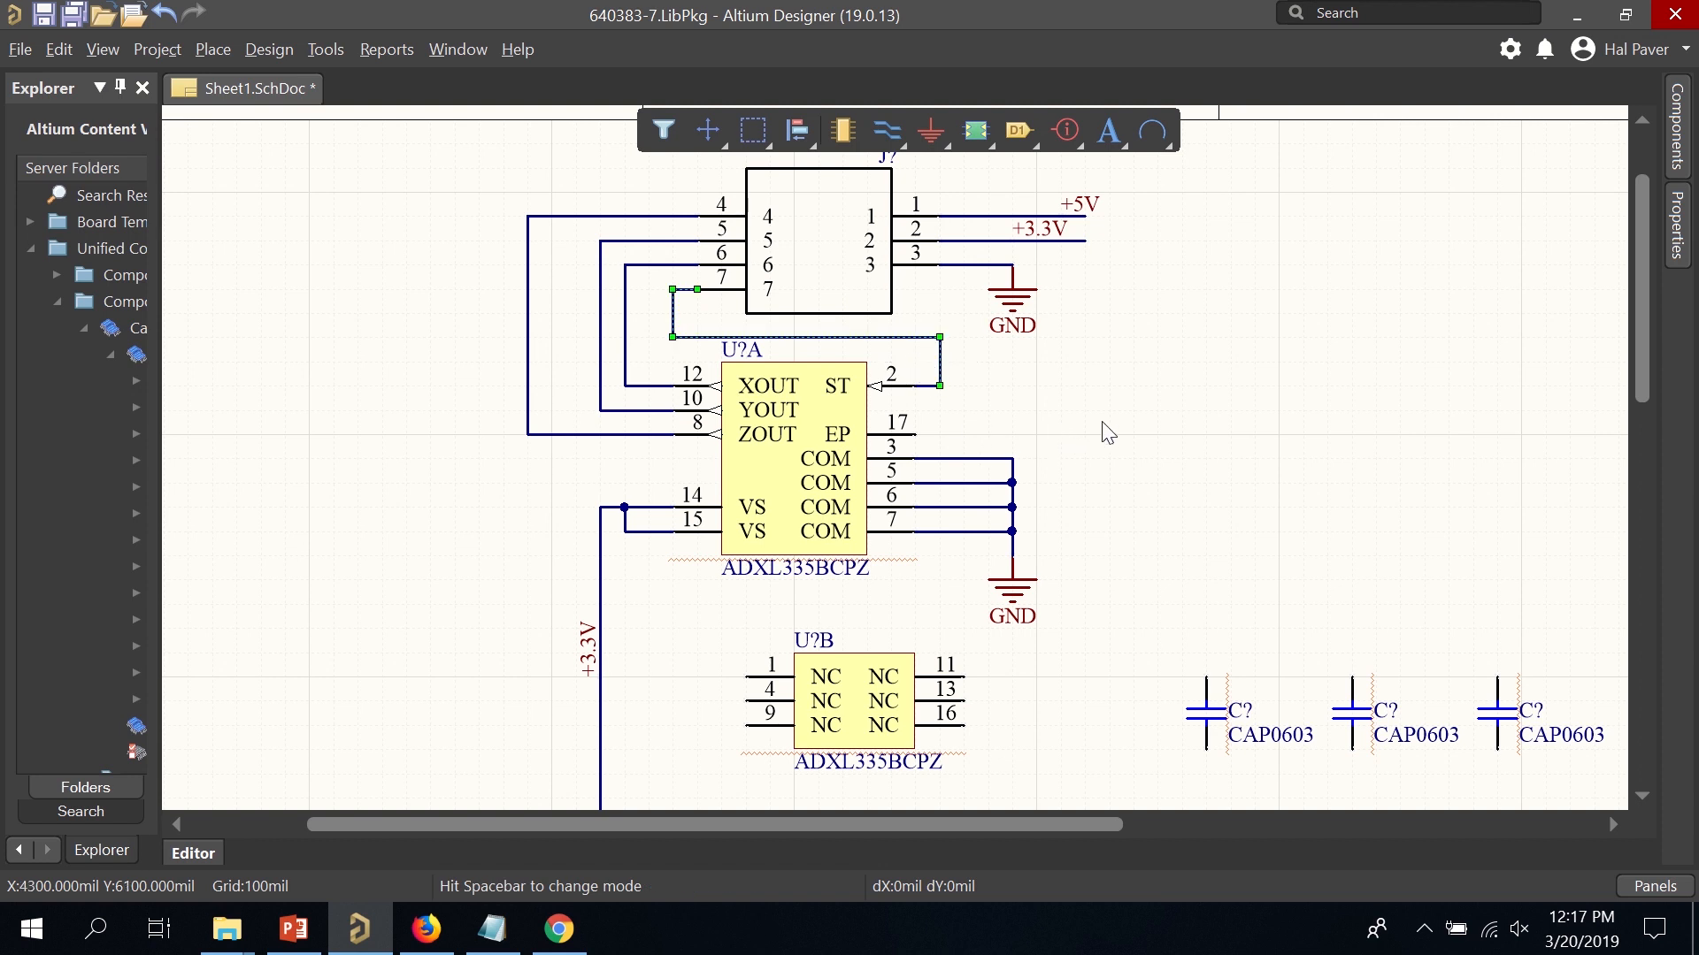
Place a CAP0603 on the ADXL335's VS supply wire and ground its lower end.
scroll(1232, 459, "down", 2)
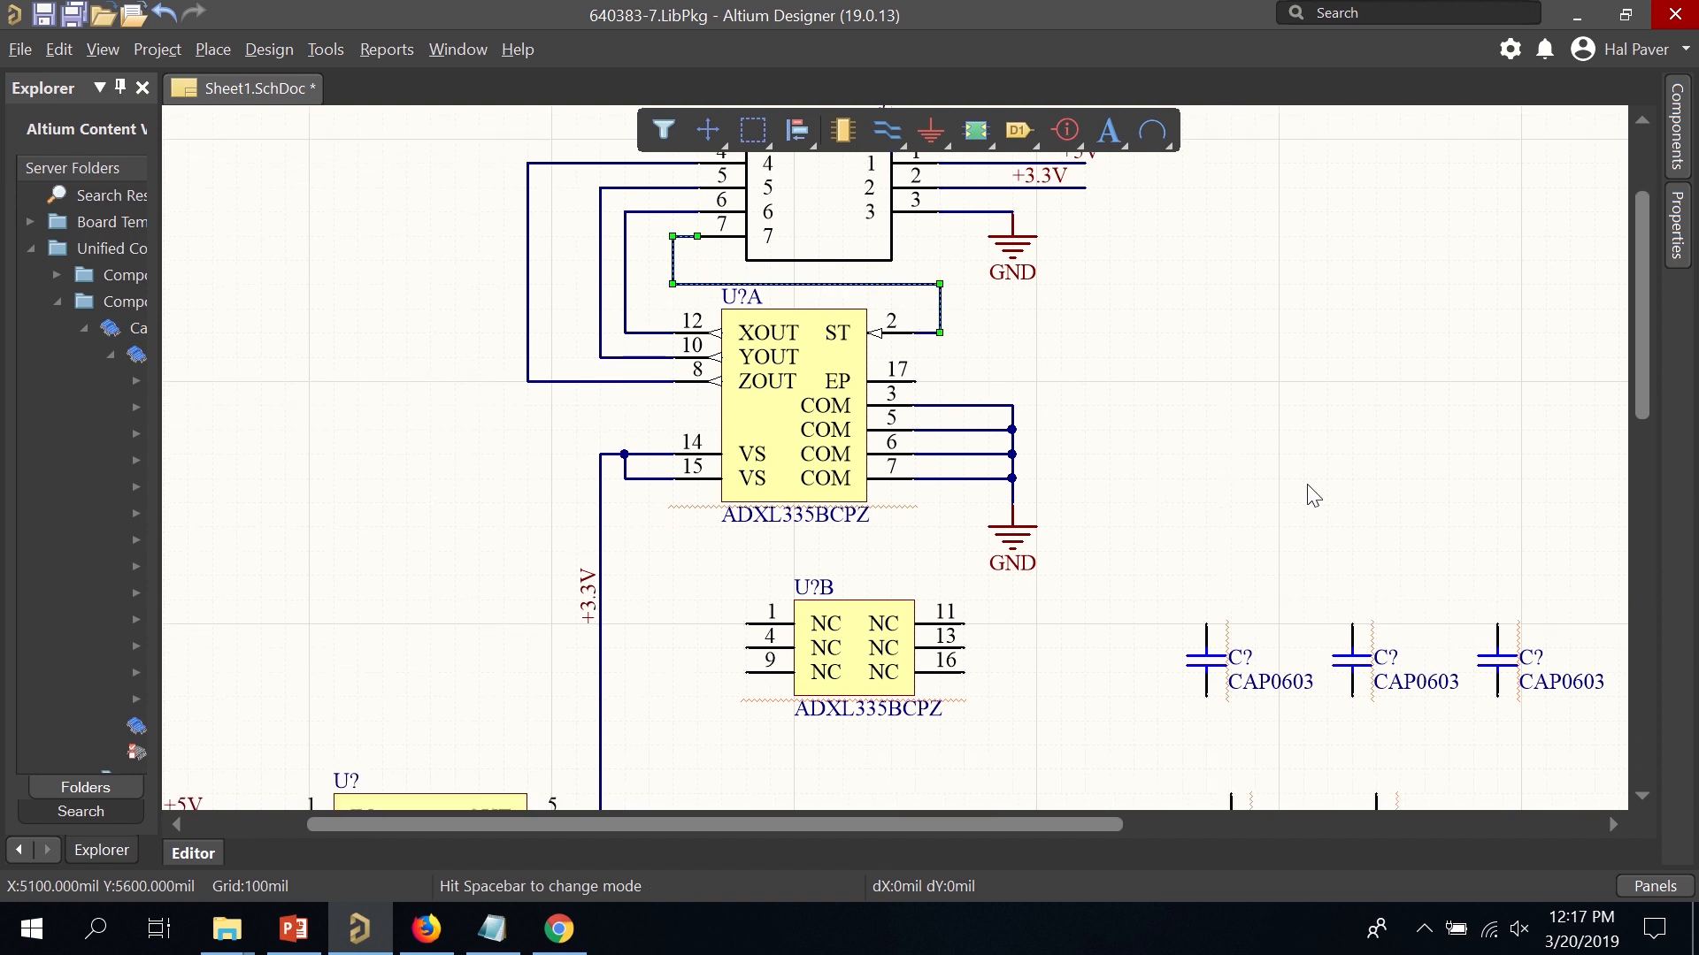
scroll(1313, 495, "down", 3)
mouse_move(1208, 599)
left_mouse_down()
mouse_move(669, 539)
mouse_move(619, 486)
mouse_move(626, 464)
left_mouse_up()
left_click(718, 530)
left_click(930, 131)
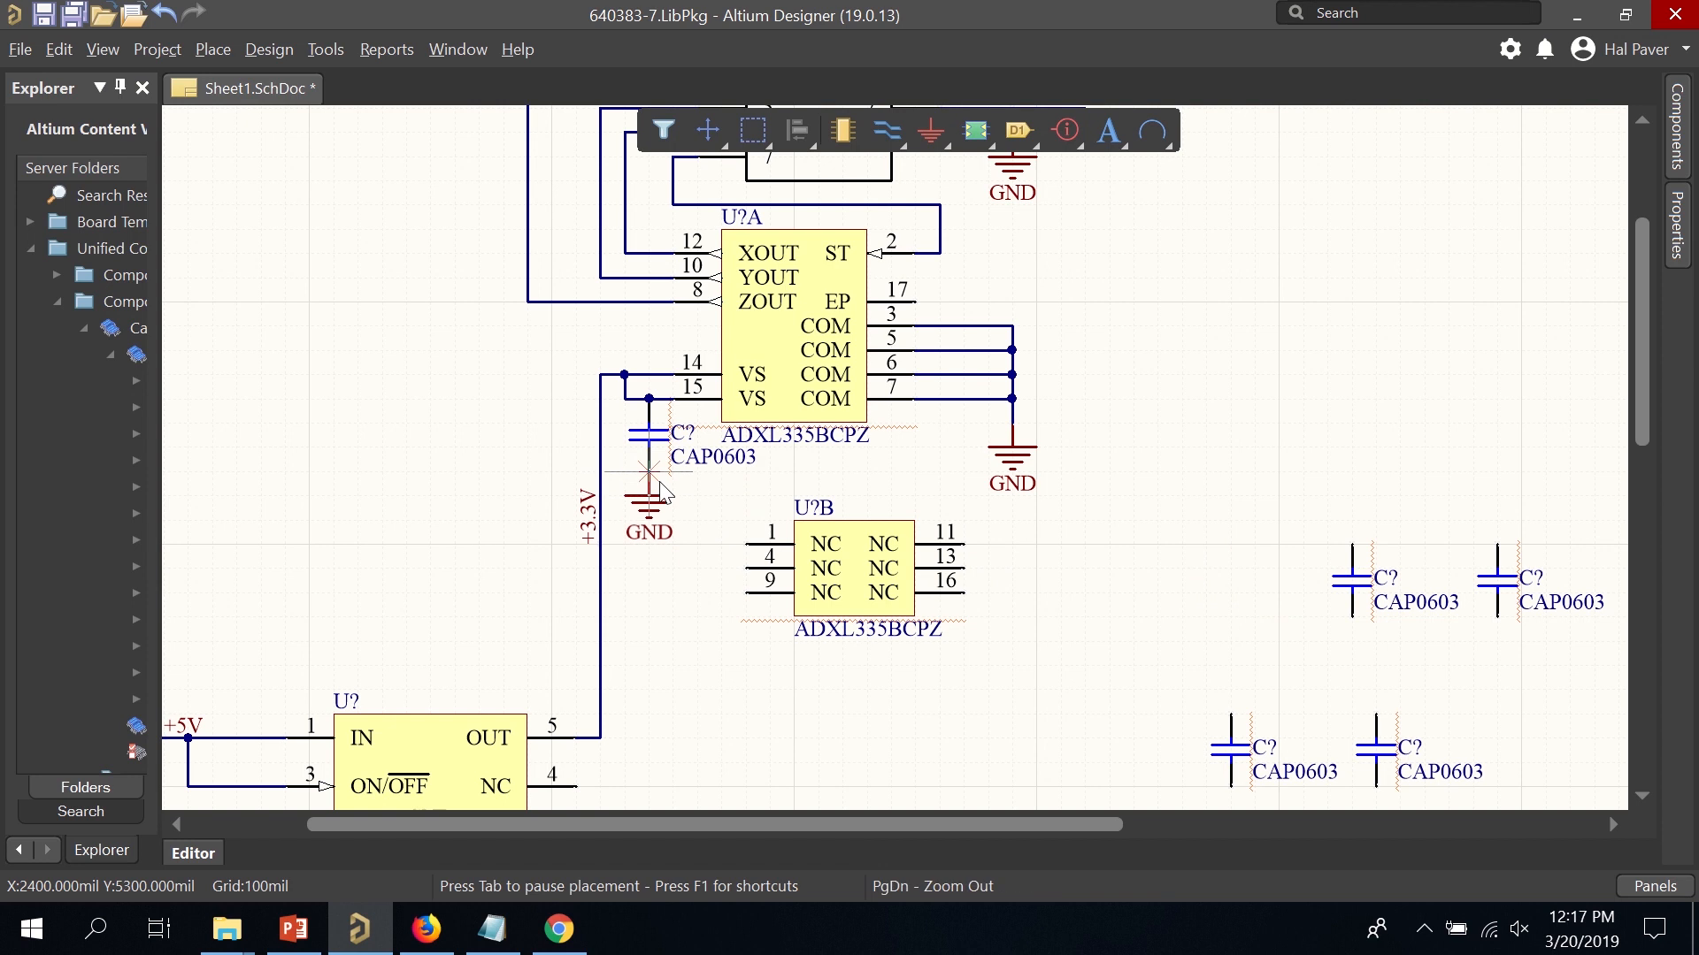
left_click(648, 496)
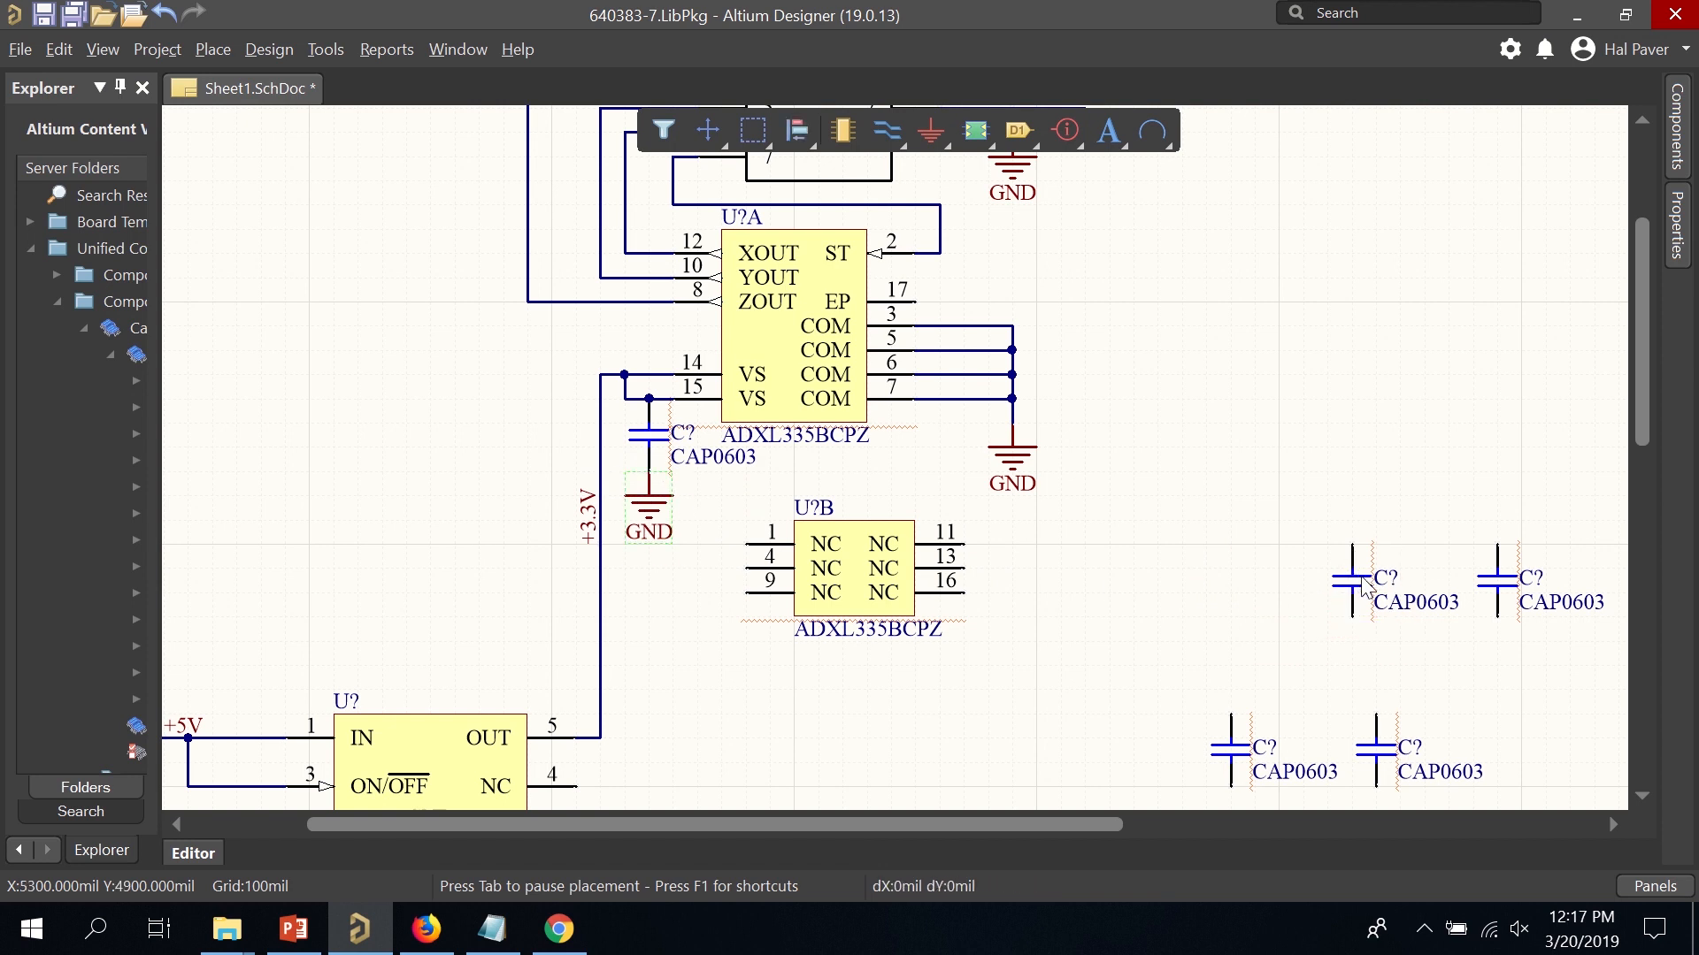
Add a grounded capacitor on the LP2980 input and move the LP2980AIM5-3.3 label to its right.
scroll(1319, 591, "down", 3)
left_click_drag(1357, 453, 188, 708)
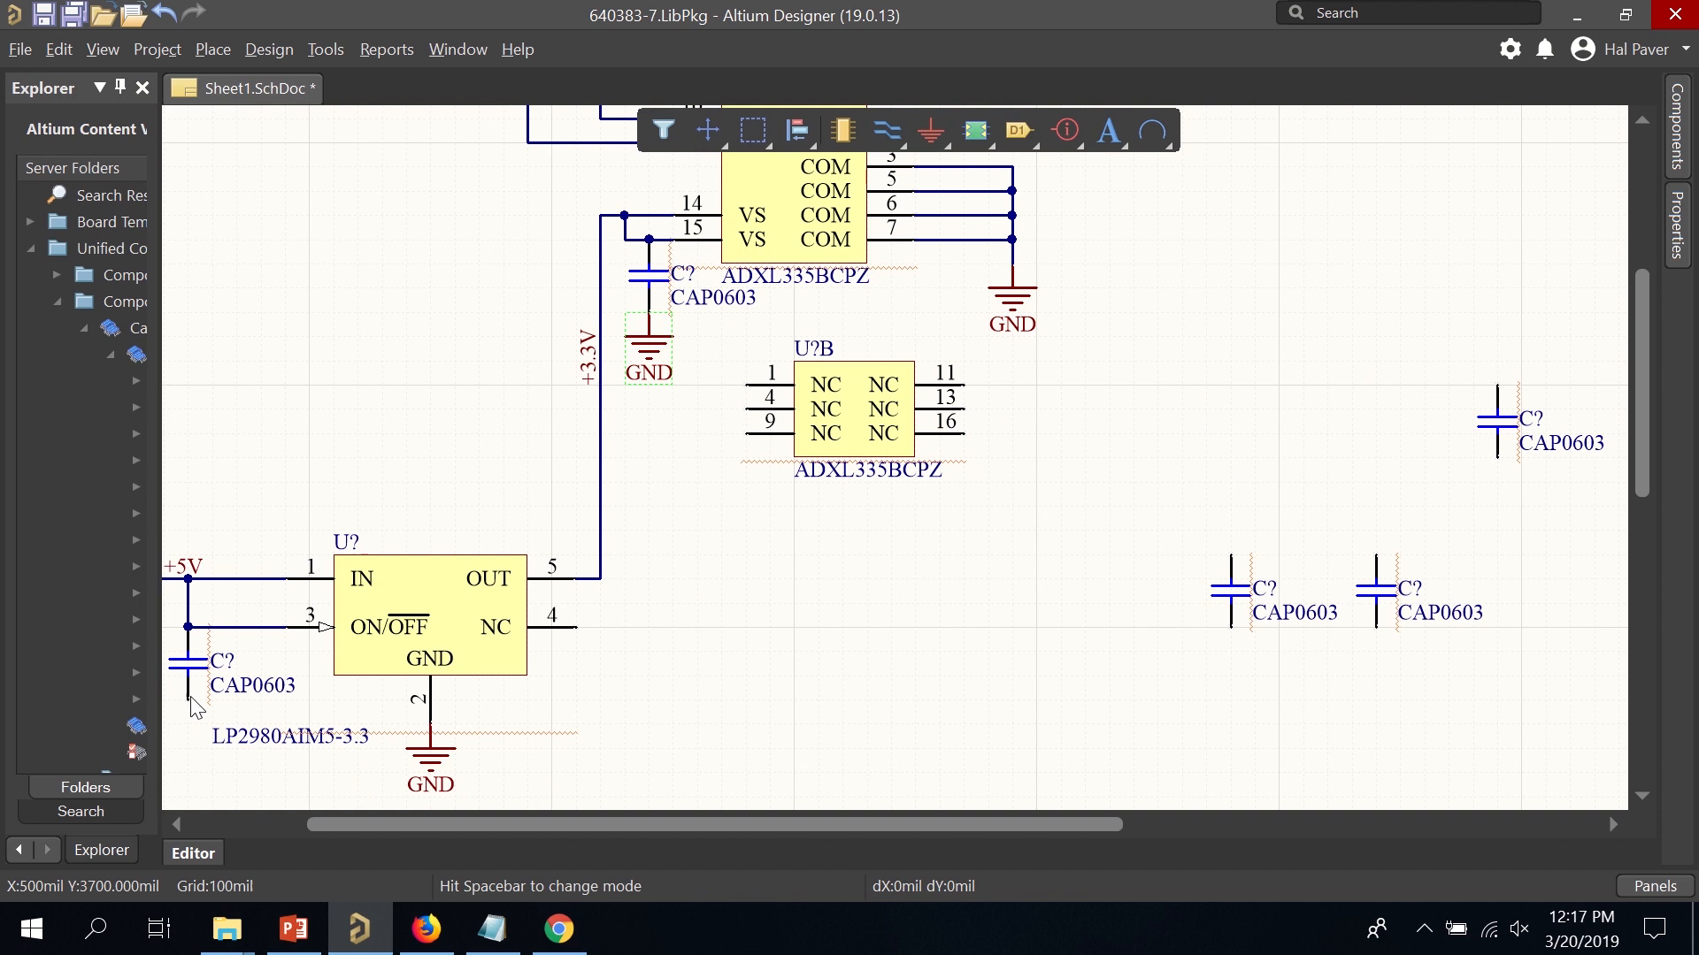
right_click_drag(744, 724, 1209, 566)
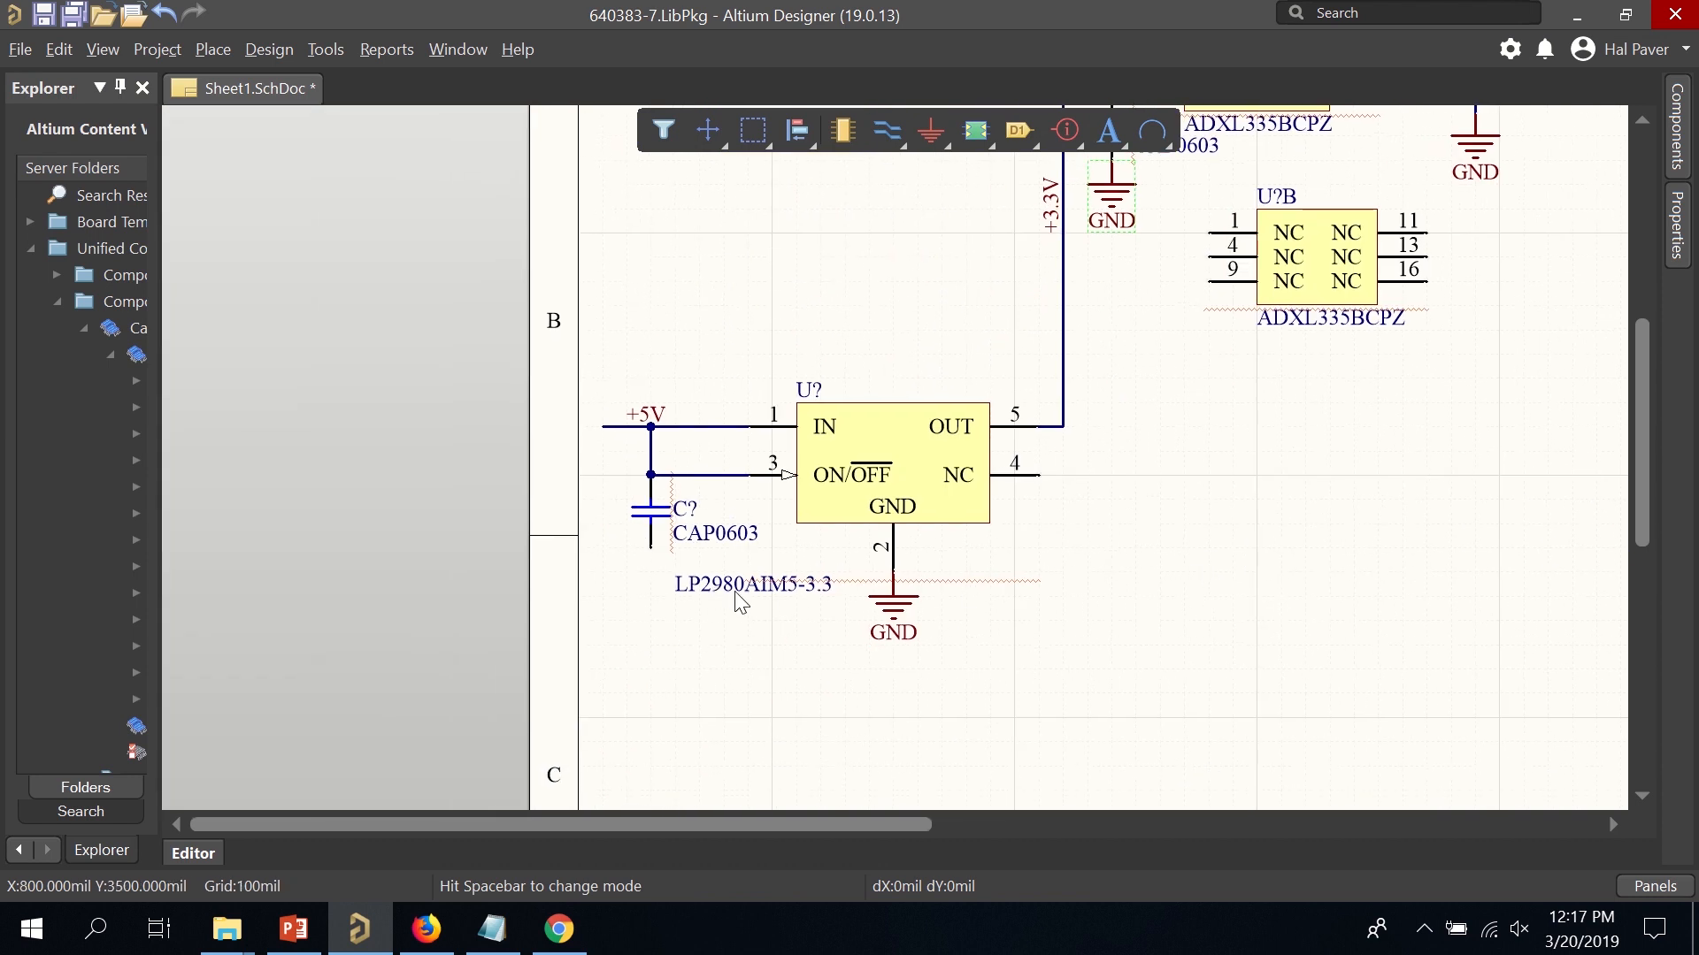
left_click_drag(736, 591, 1002, 556)
key("g")
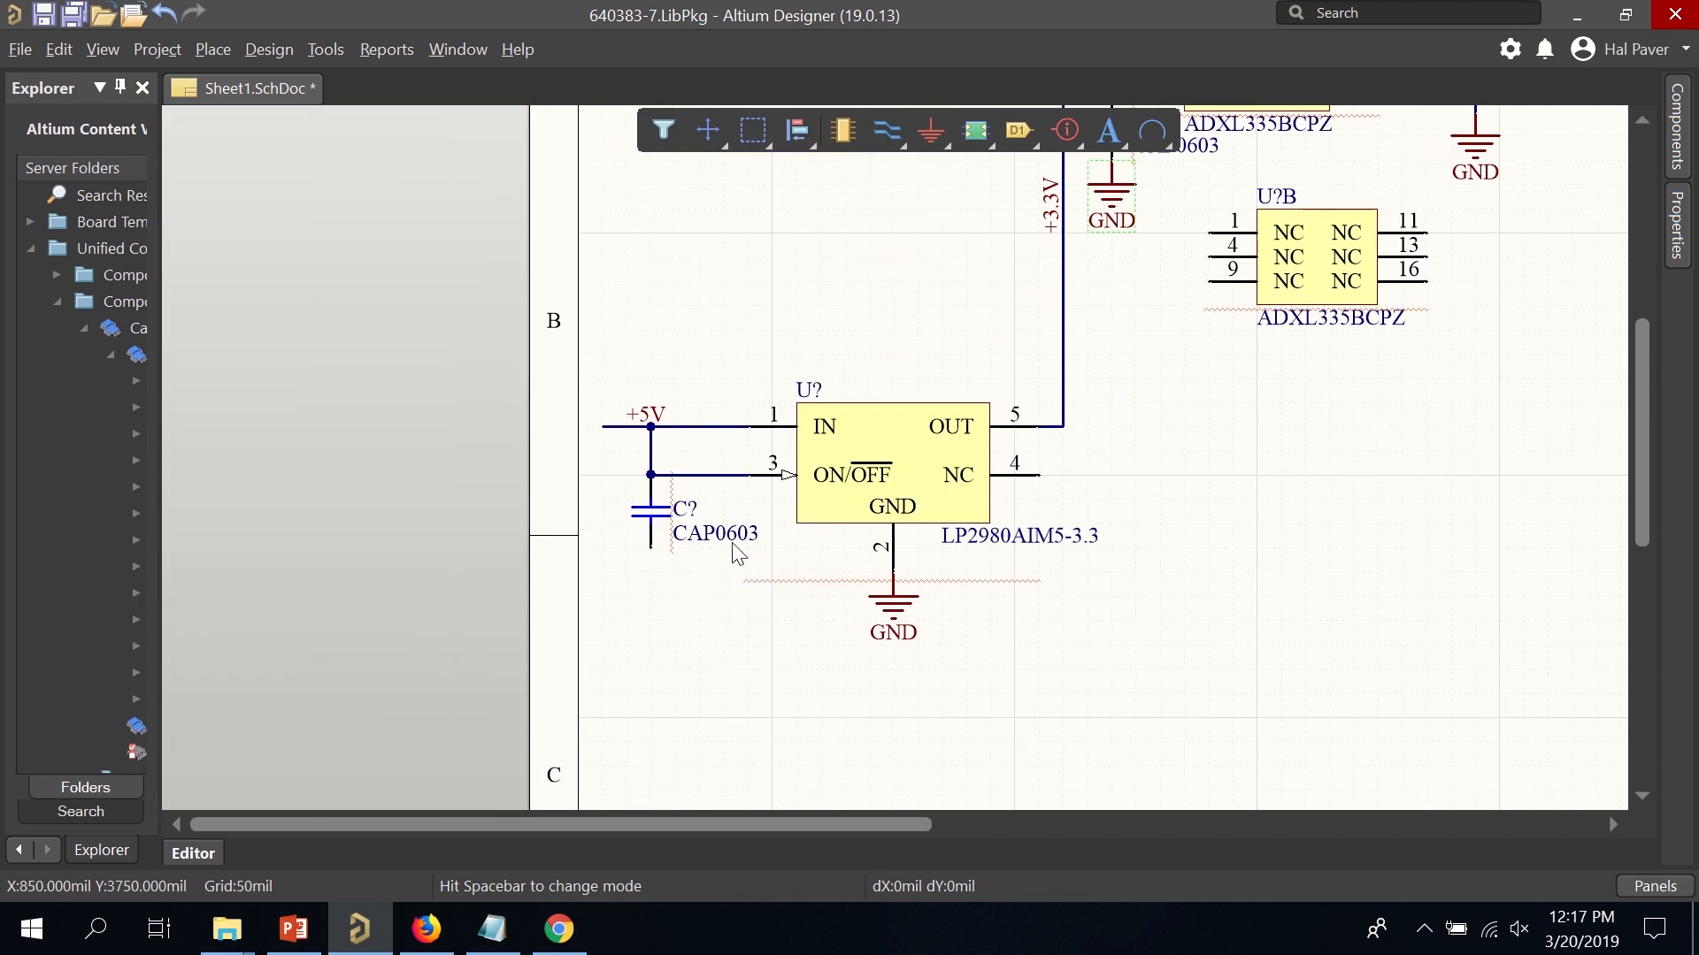
left_click(931, 131)
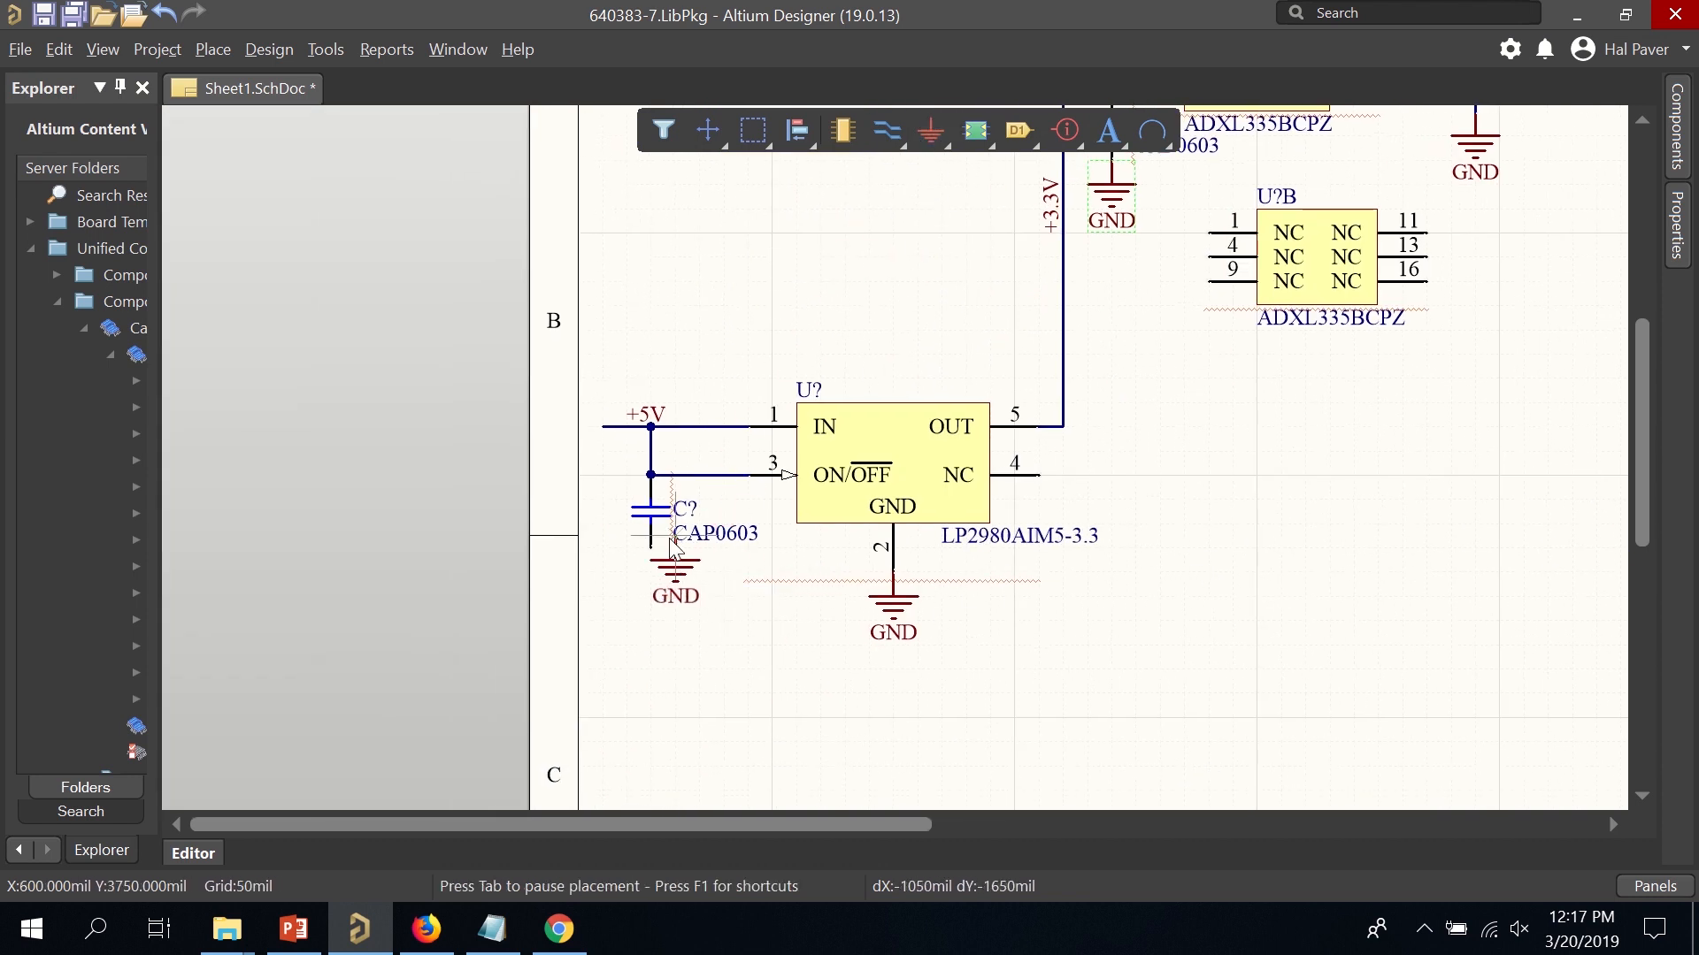
left_click(651, 571)
right_click(1155, 564)
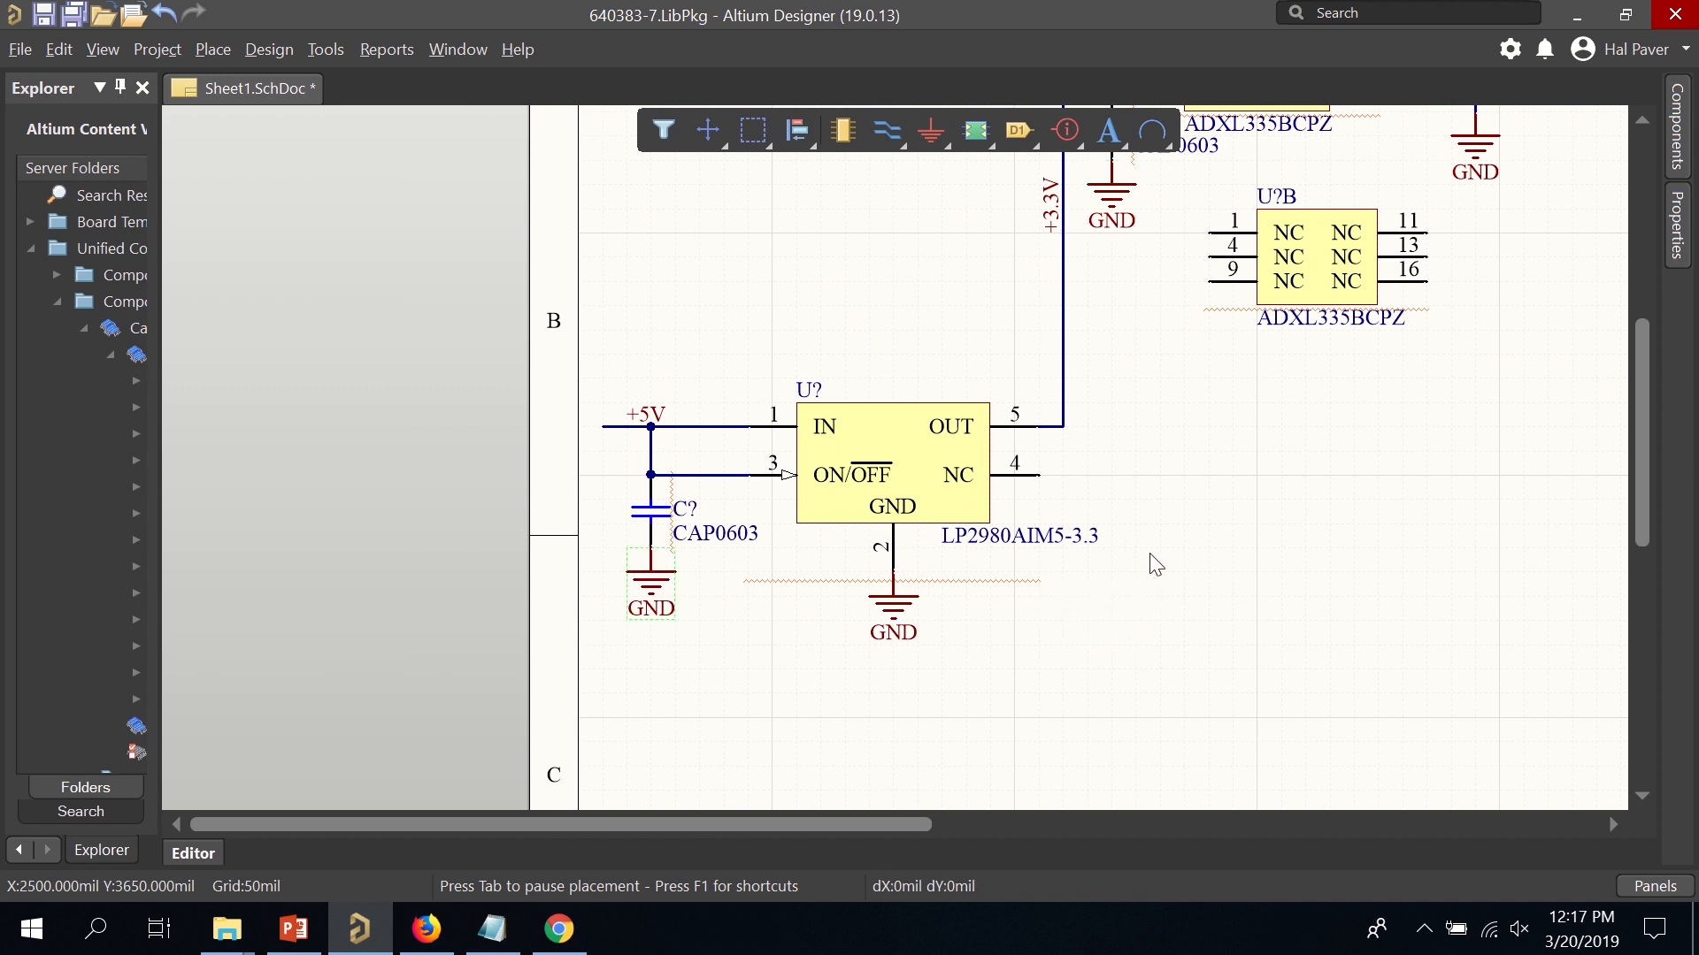
right_click_drag(1251, 460, 774, 798)
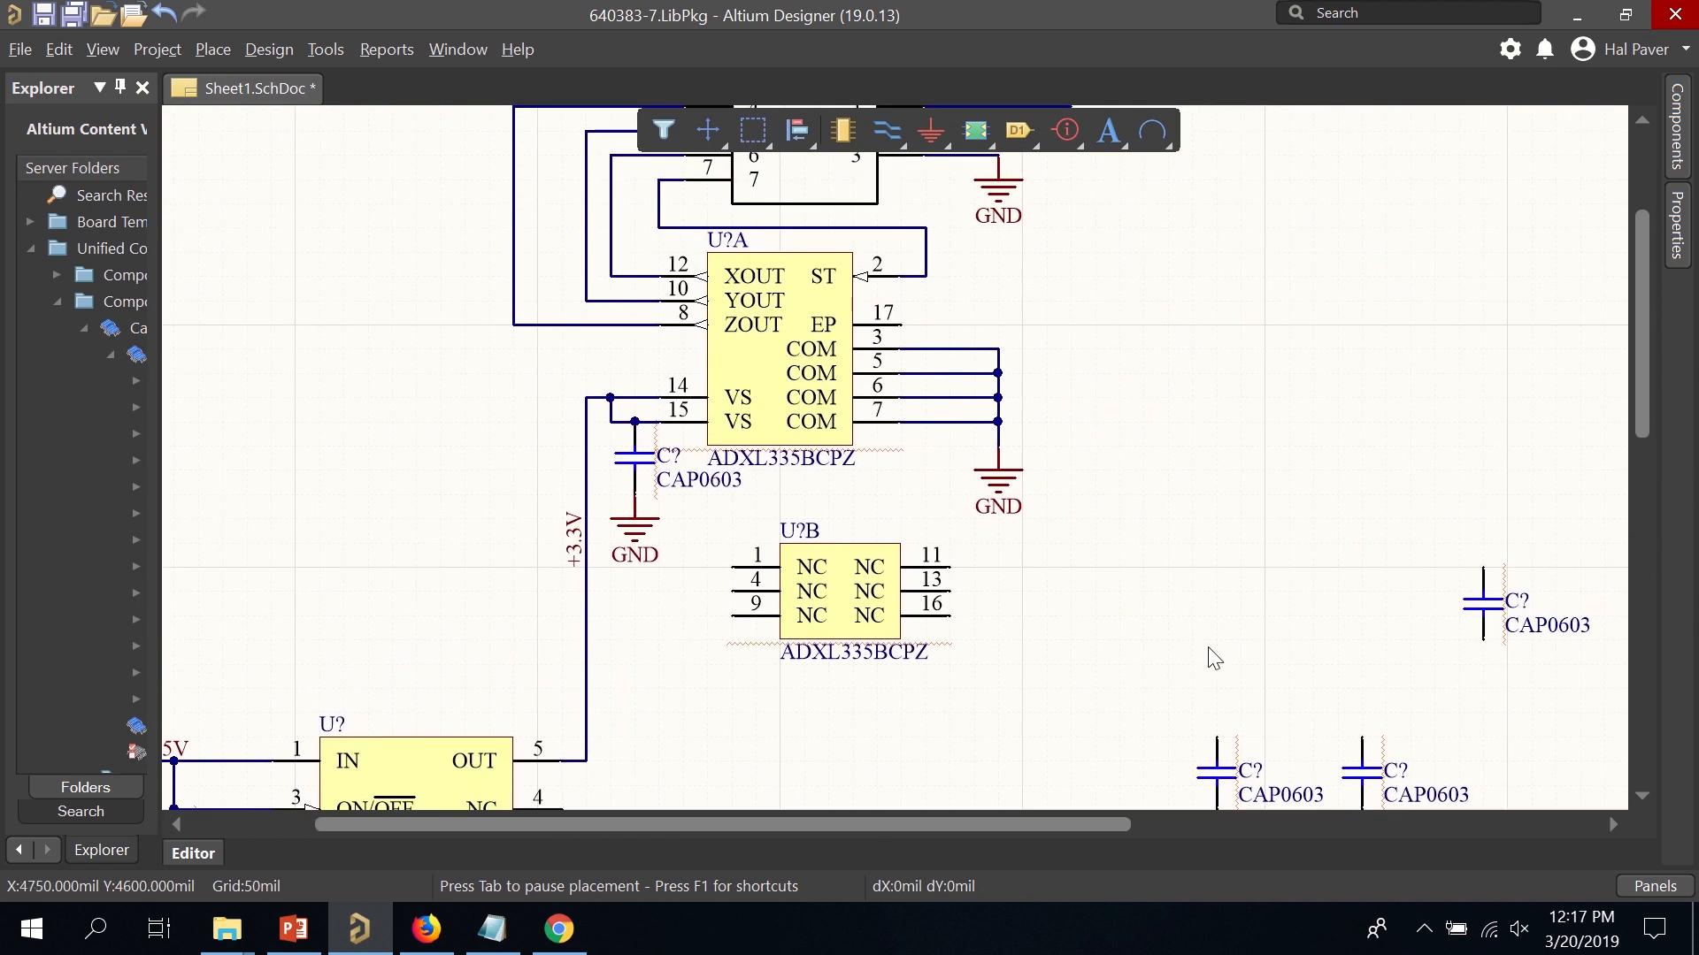
right_click_drag(1185, 541, 1157, 659)
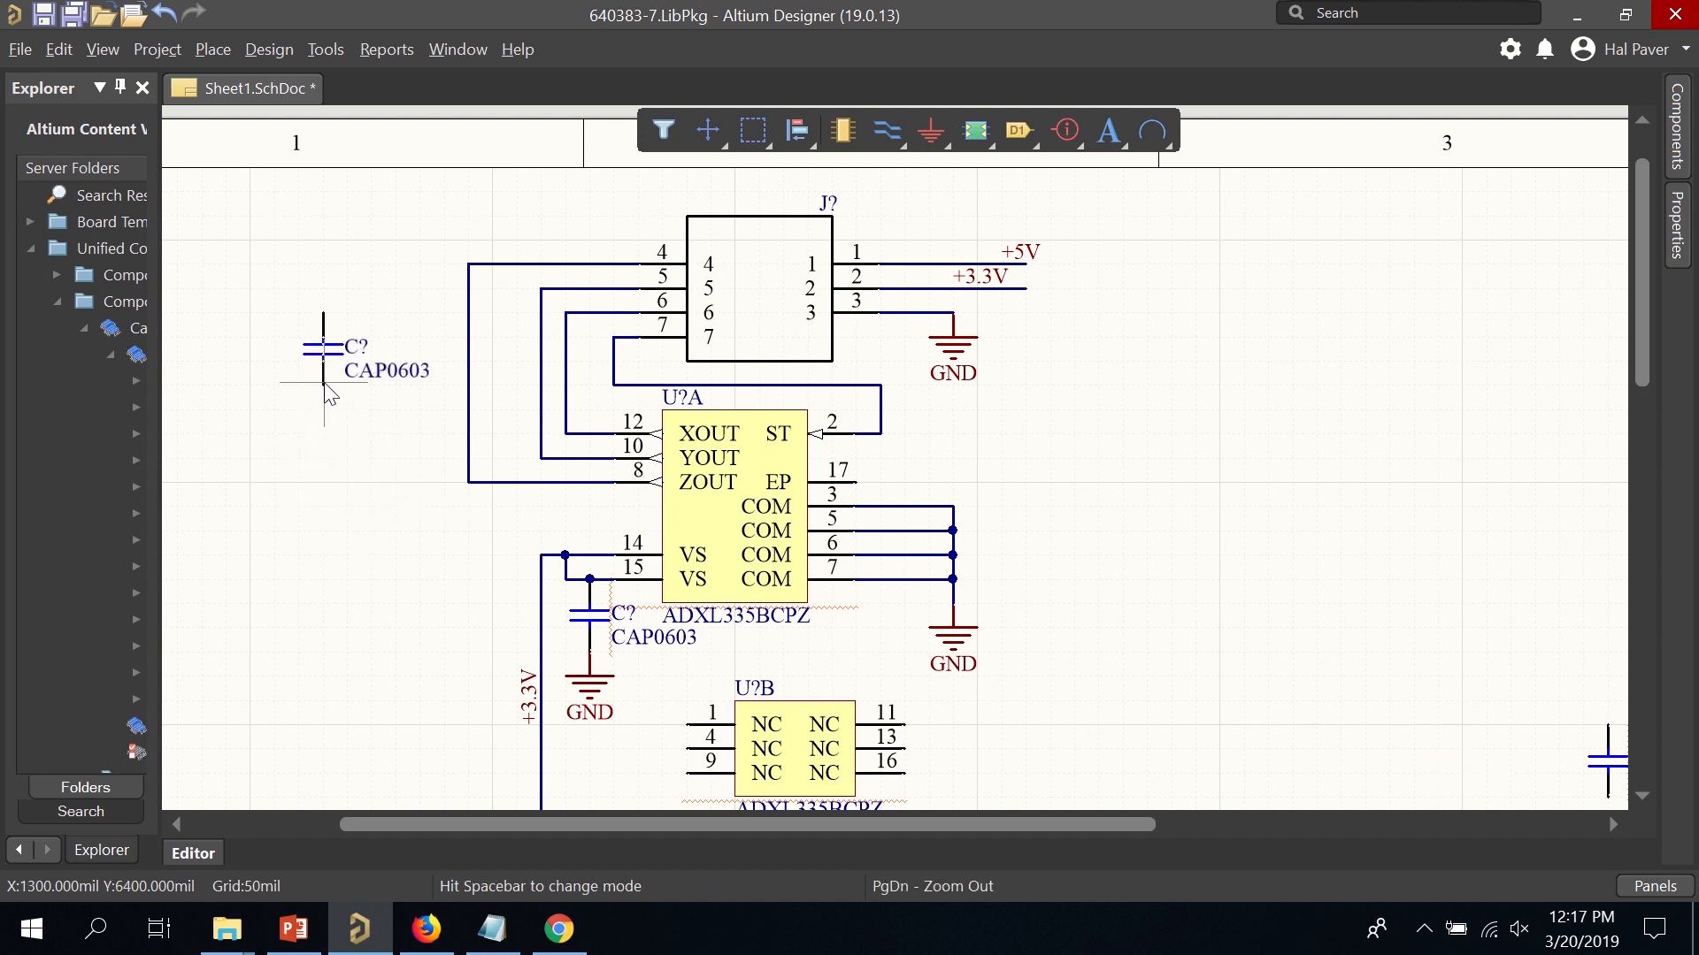
Arrange three CAP0603 capacitors in a row left of U?A.
left_click(335, 506)
left_click_drag(337, 500, 397, 548)
scroll(1345, 551, "down", 2)
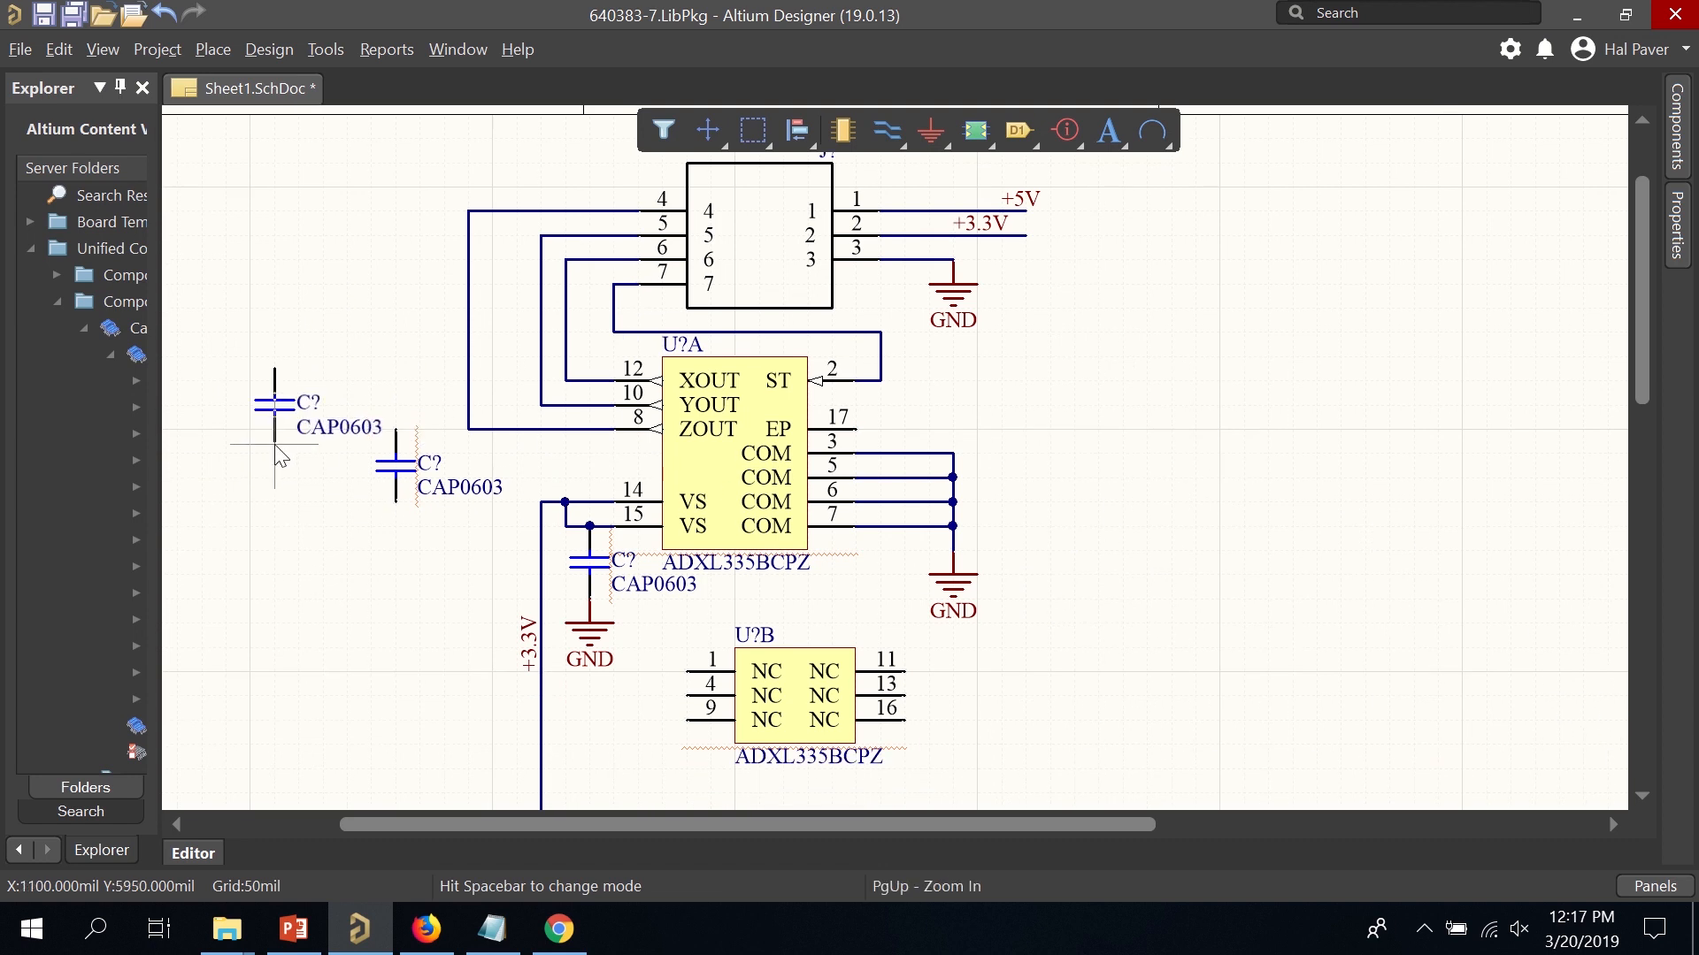
left_click(272, 447)
right_click_drag(1420, 652, 1188, 495)
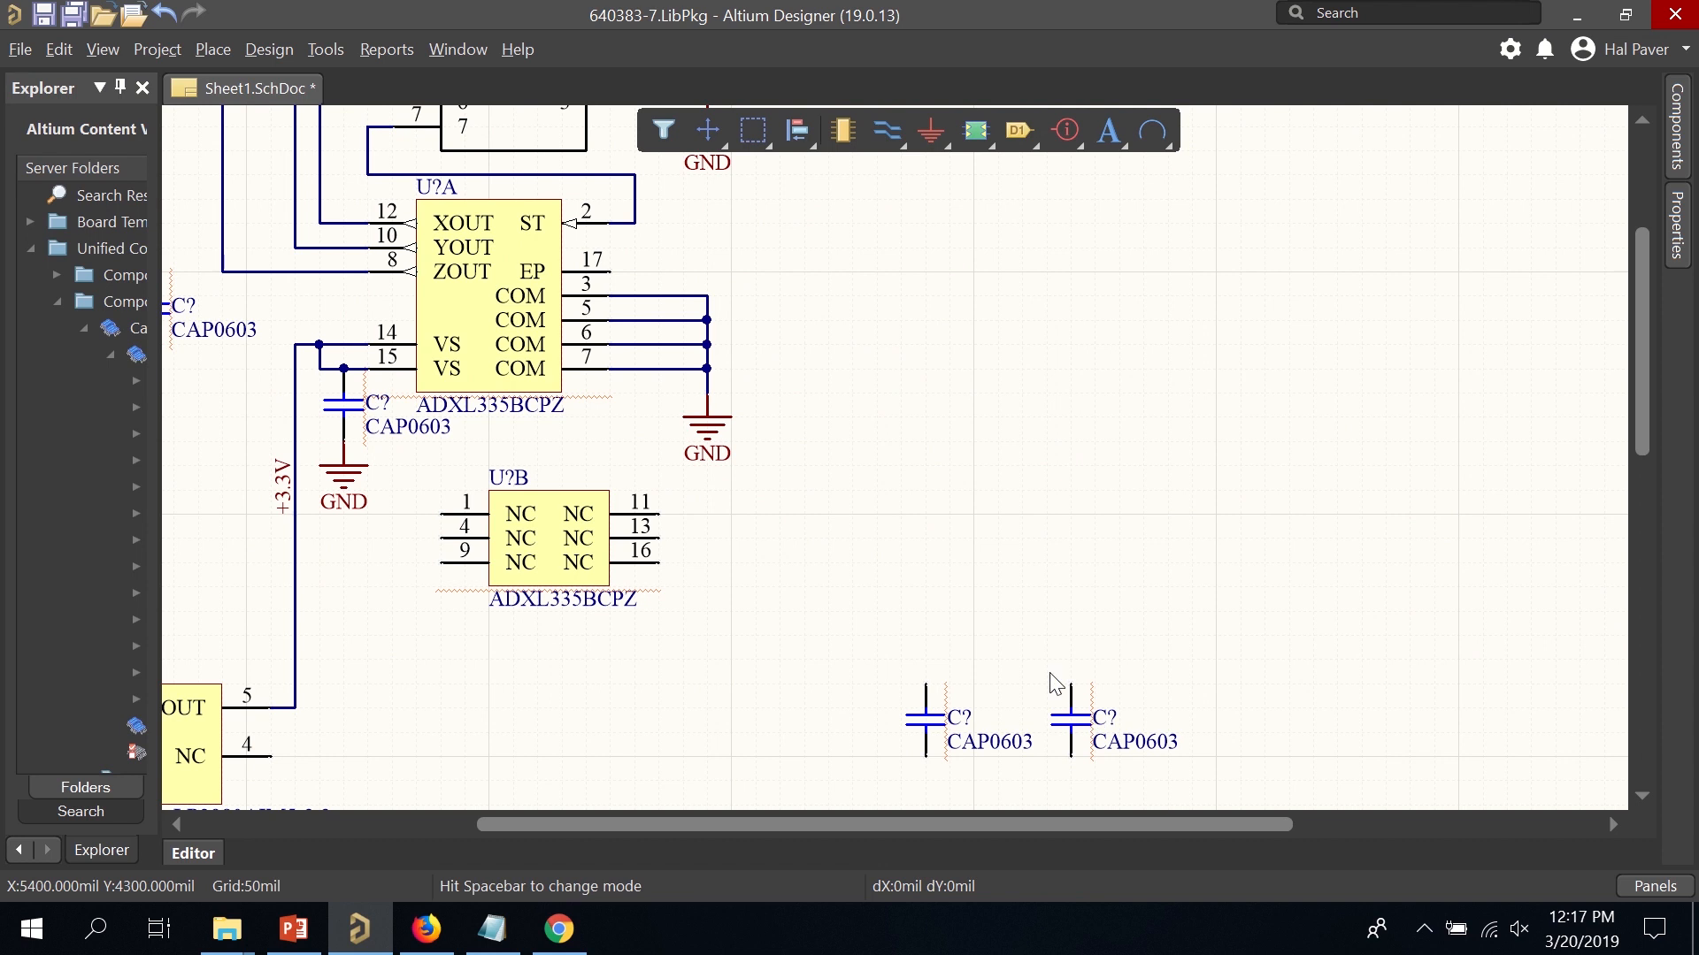
left_click_drag(1055, 684, 238, 168)
right_click_drag(501, 390, 759, 569)
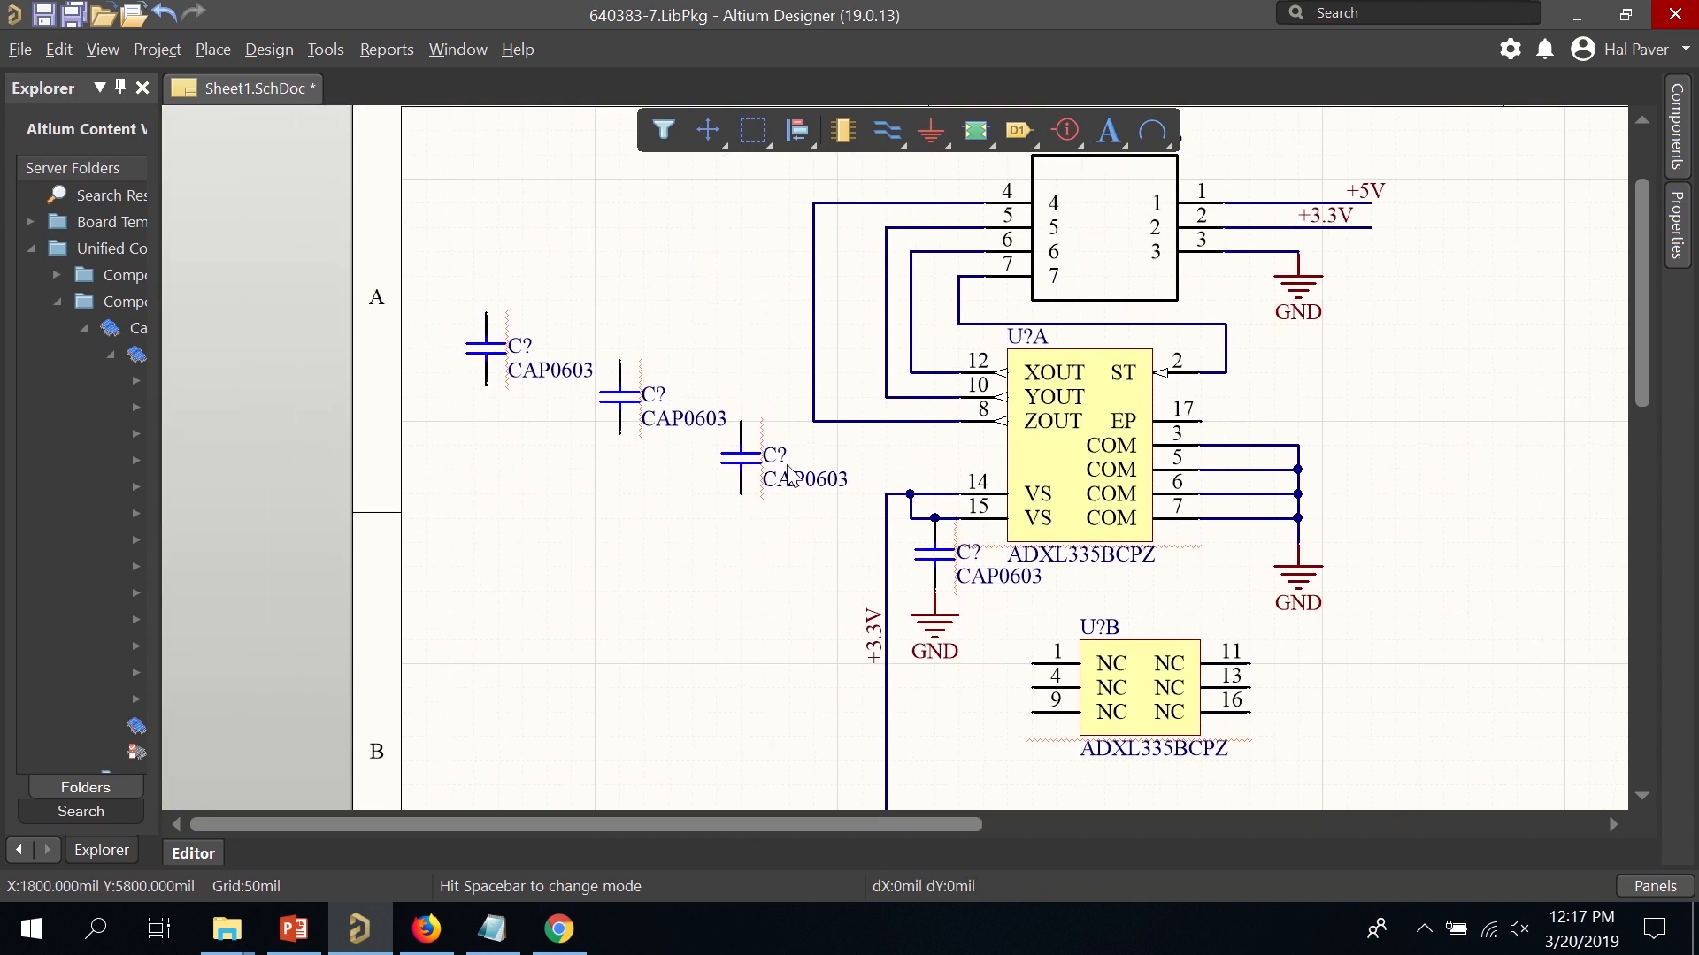
Place a GND symbol on the bottom of each of the three capacitors.
left_click(930, 131)
left_click(741, 496)
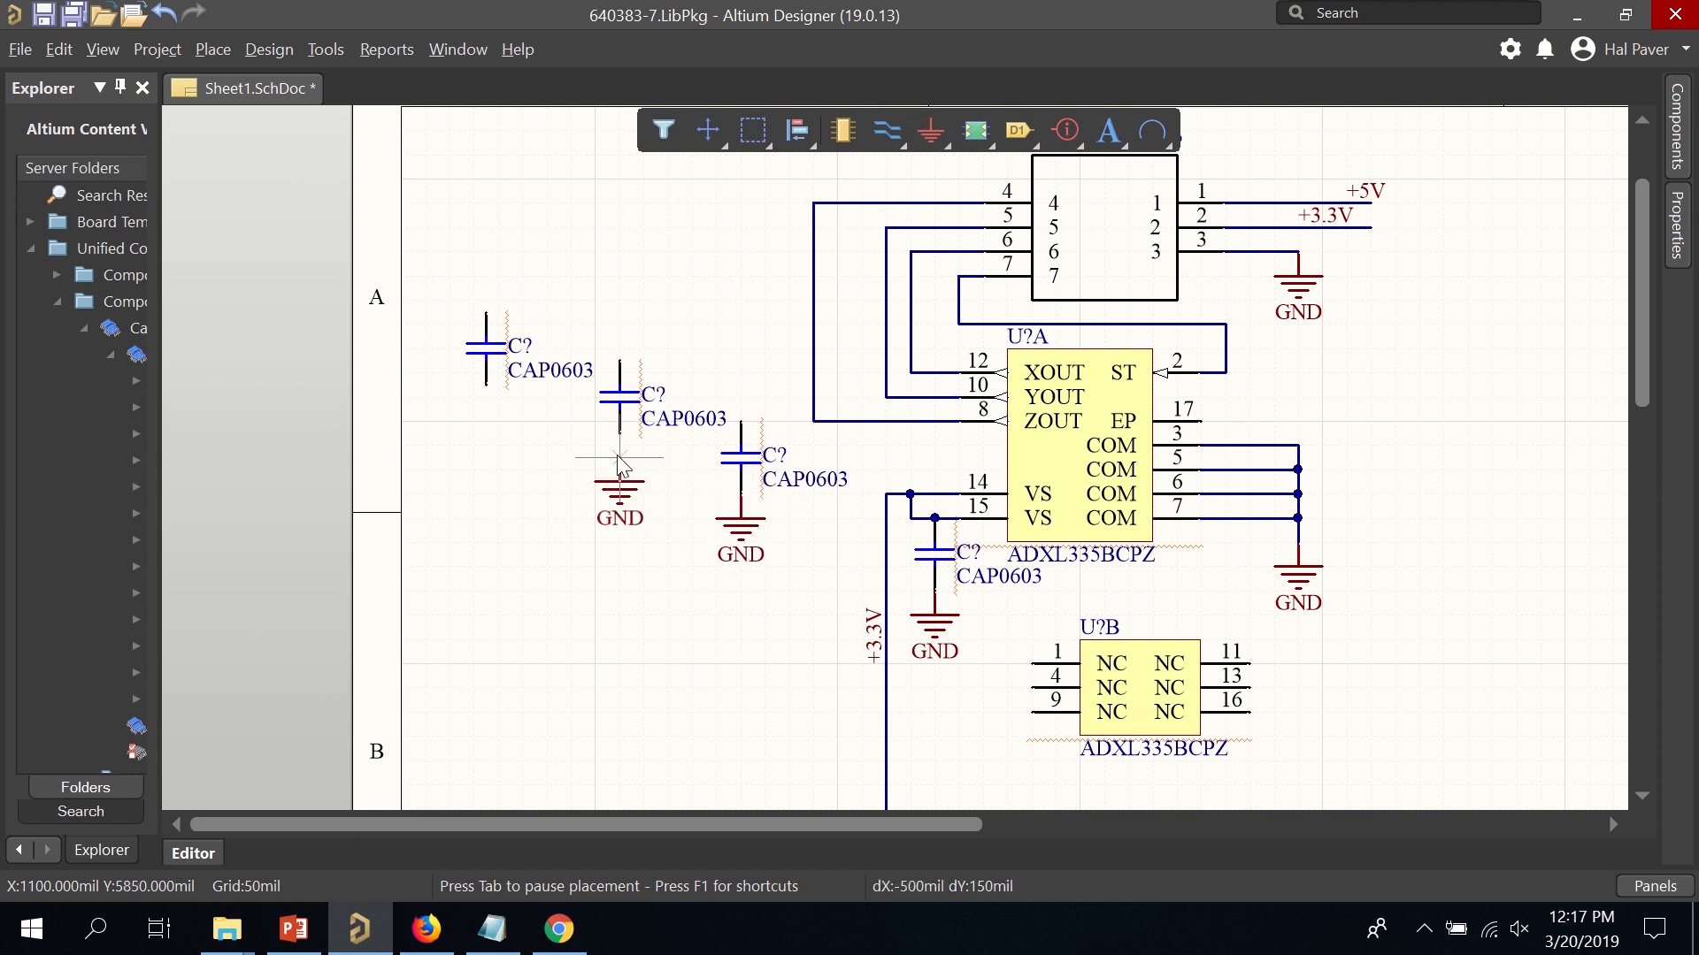
left_click(619, 434)
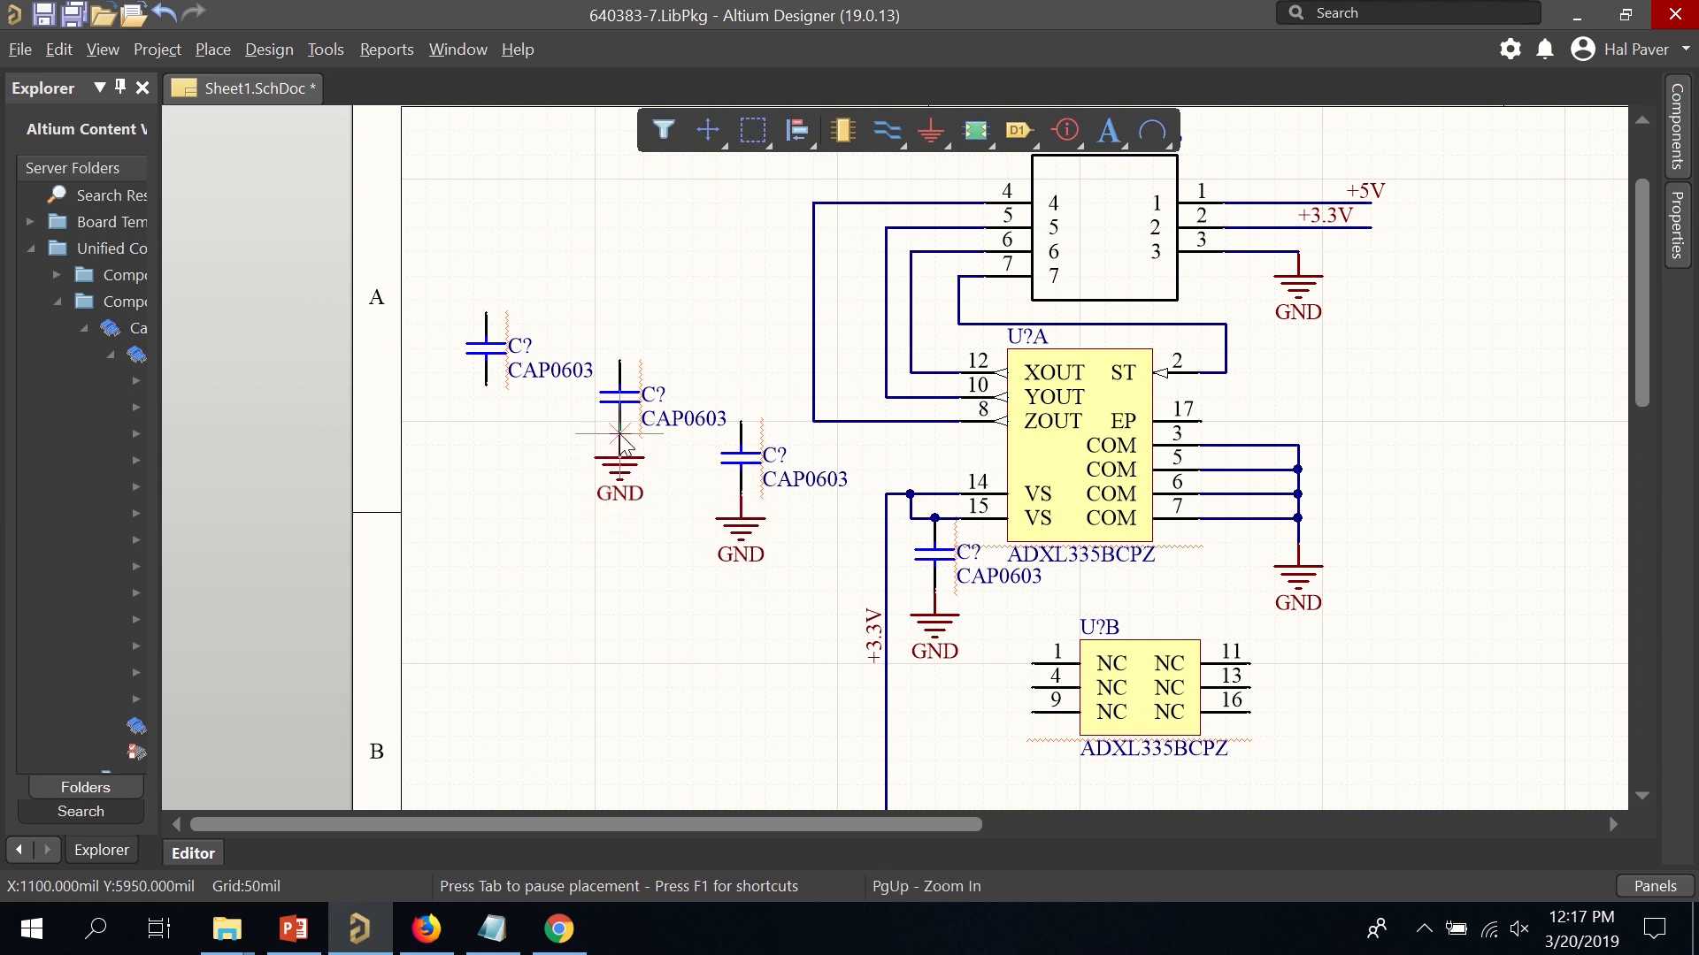
left_click(486, 387)
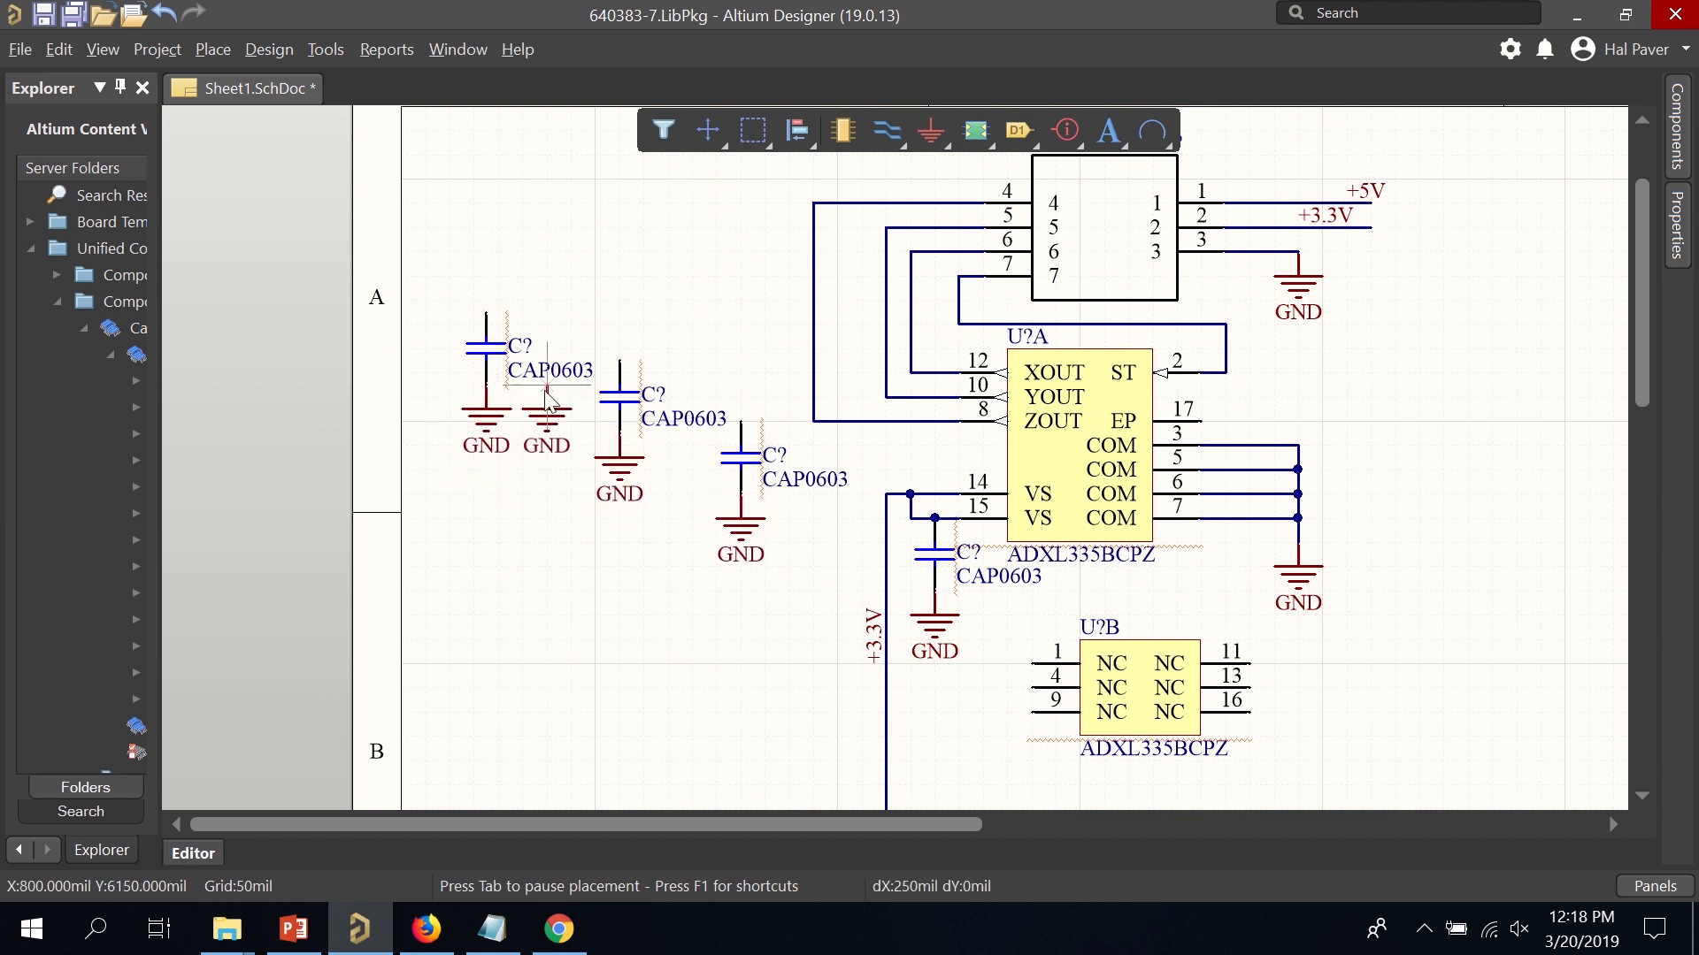
Wire the capacitors' top pins to ZOUT, XOUT and YOUT, raising the YOUT wire above the others.
left_click(887, 131)
left_click(742, 422)
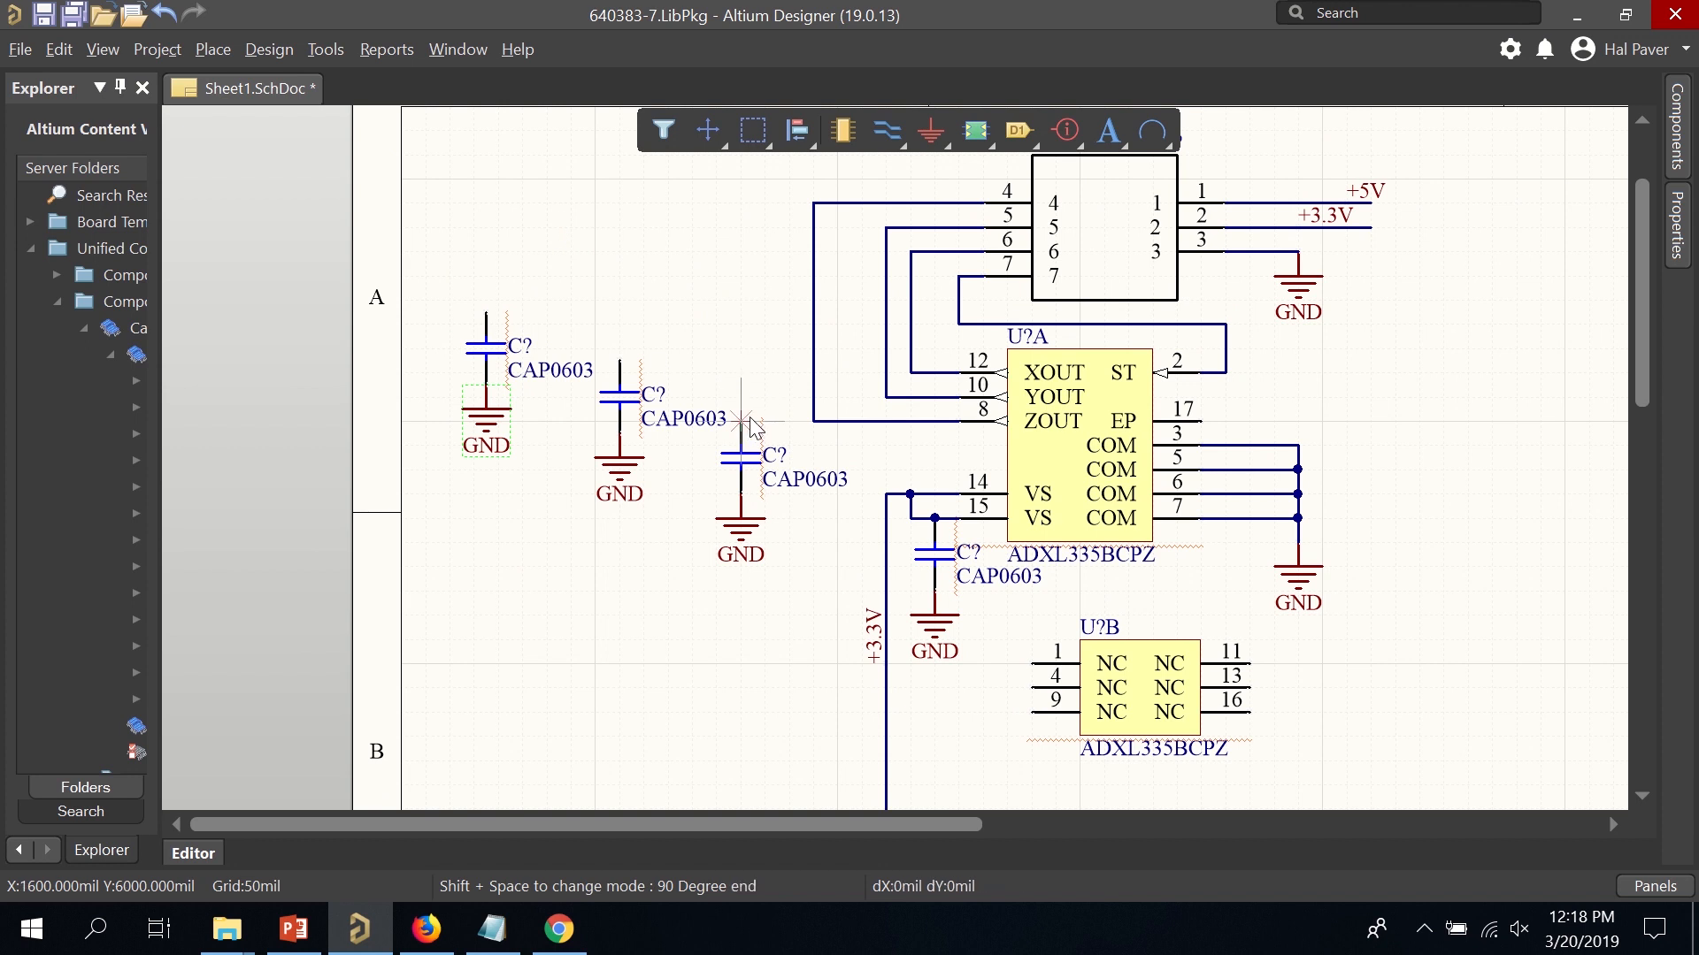
left_click(813, 422)
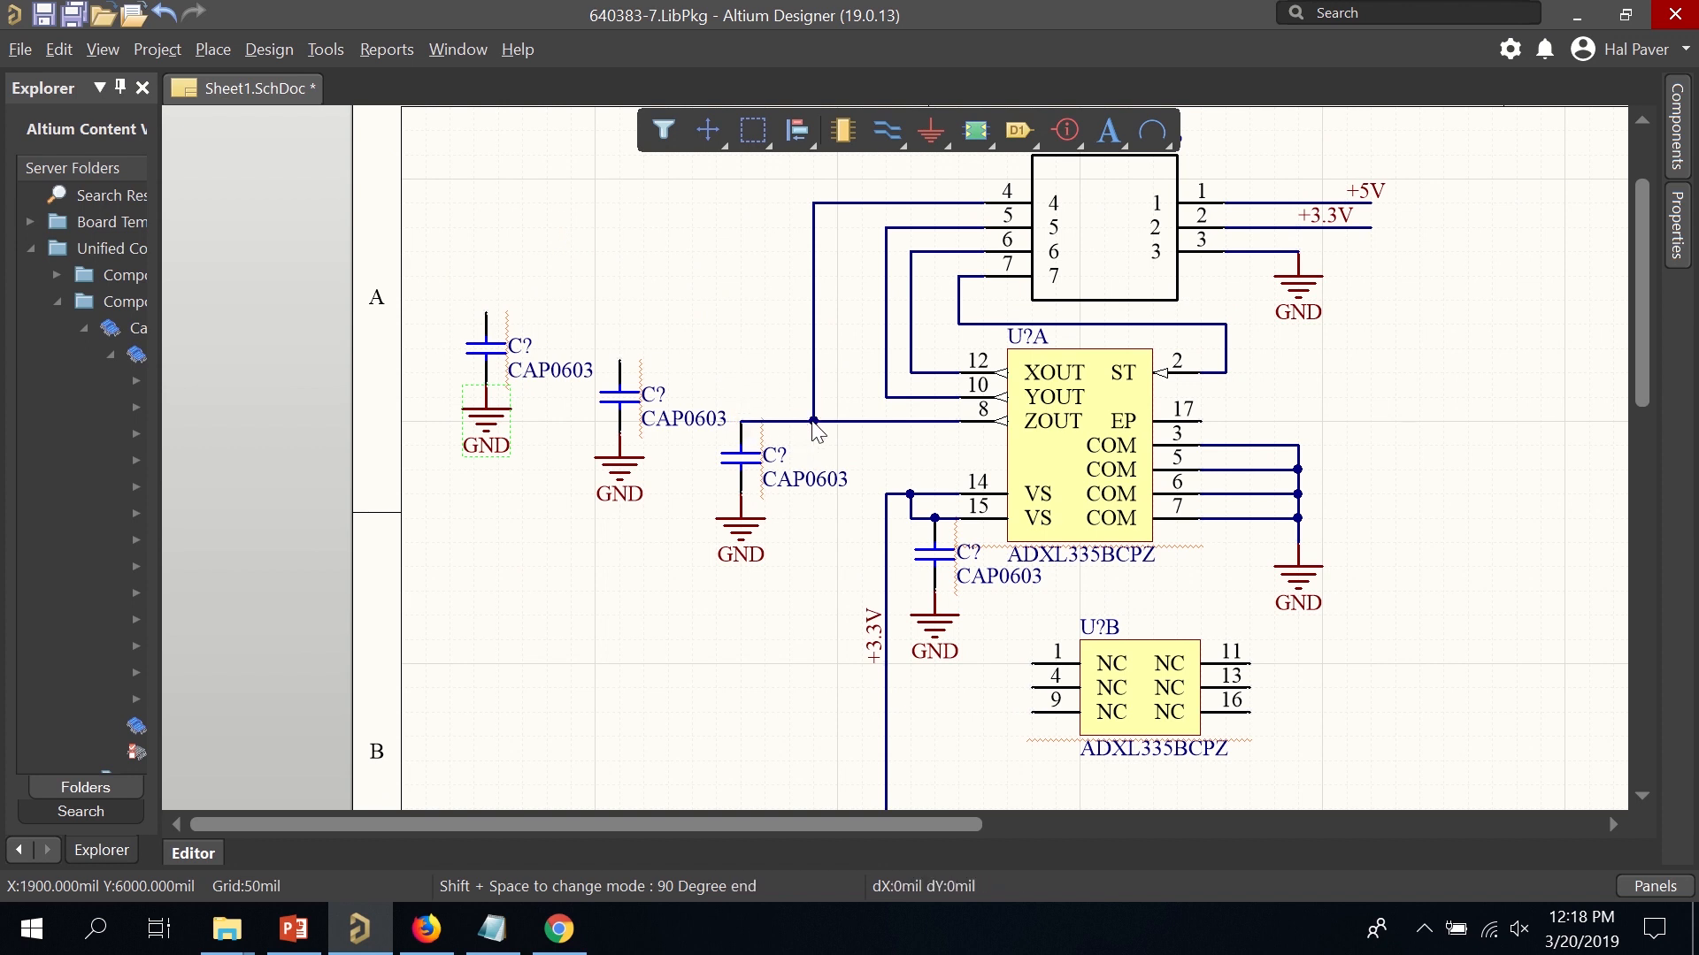
left_click(620, 350)
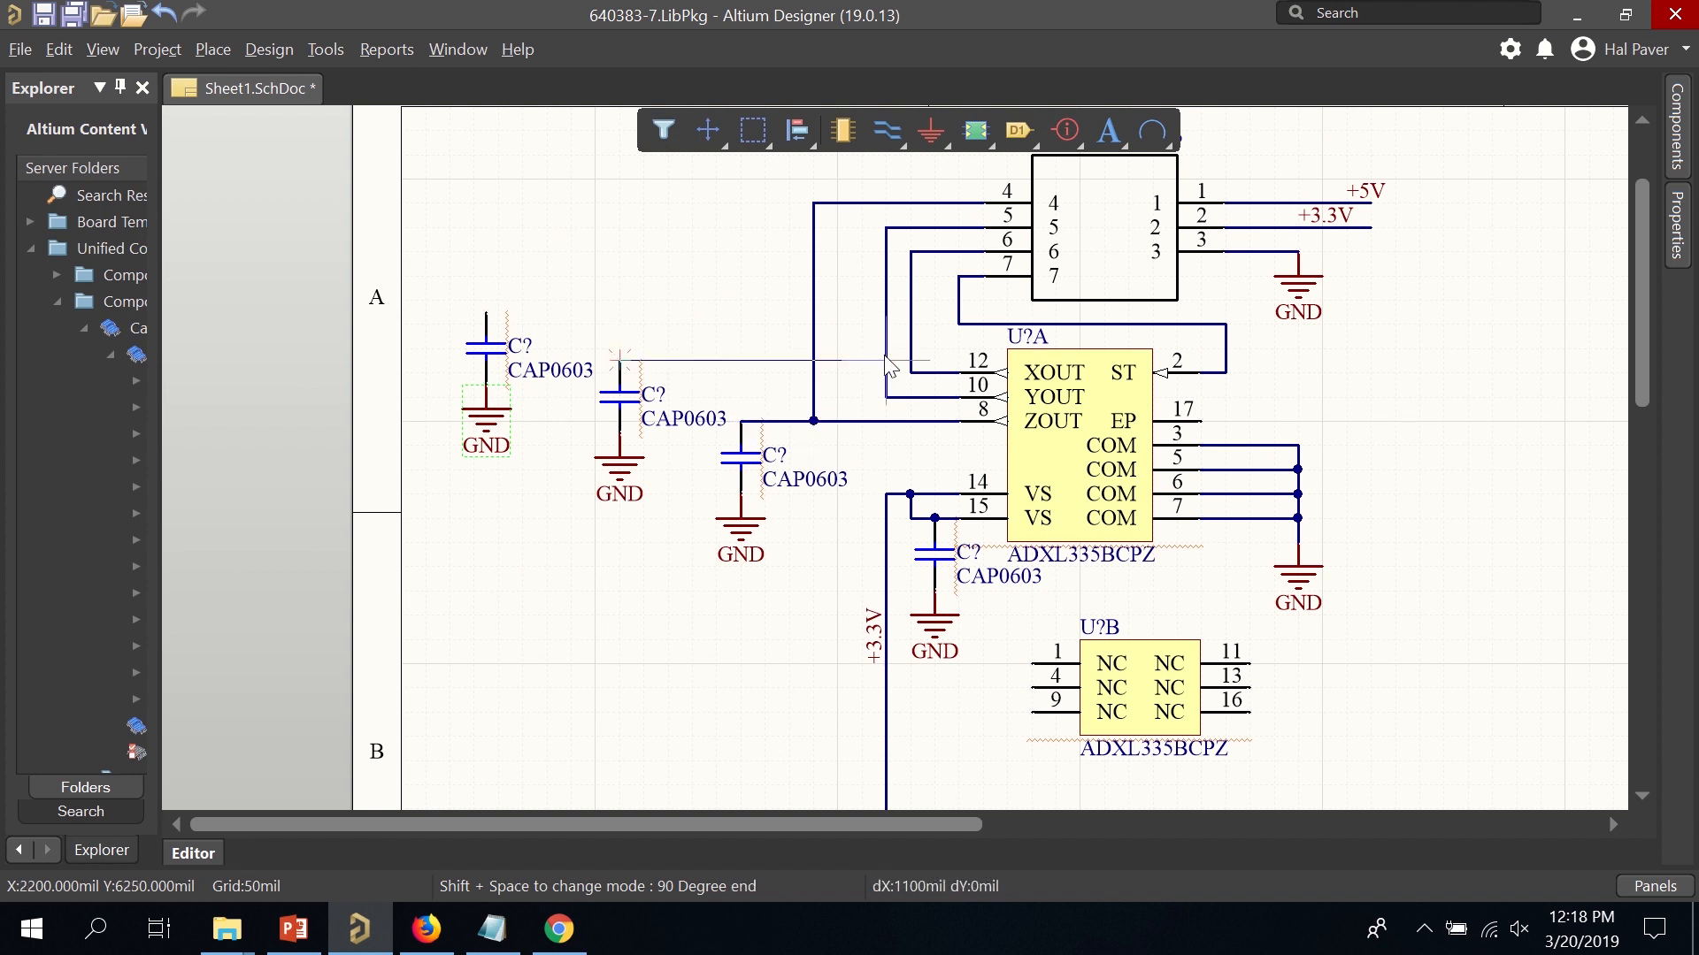
left_click(886, 360)
left_click(486, 314)
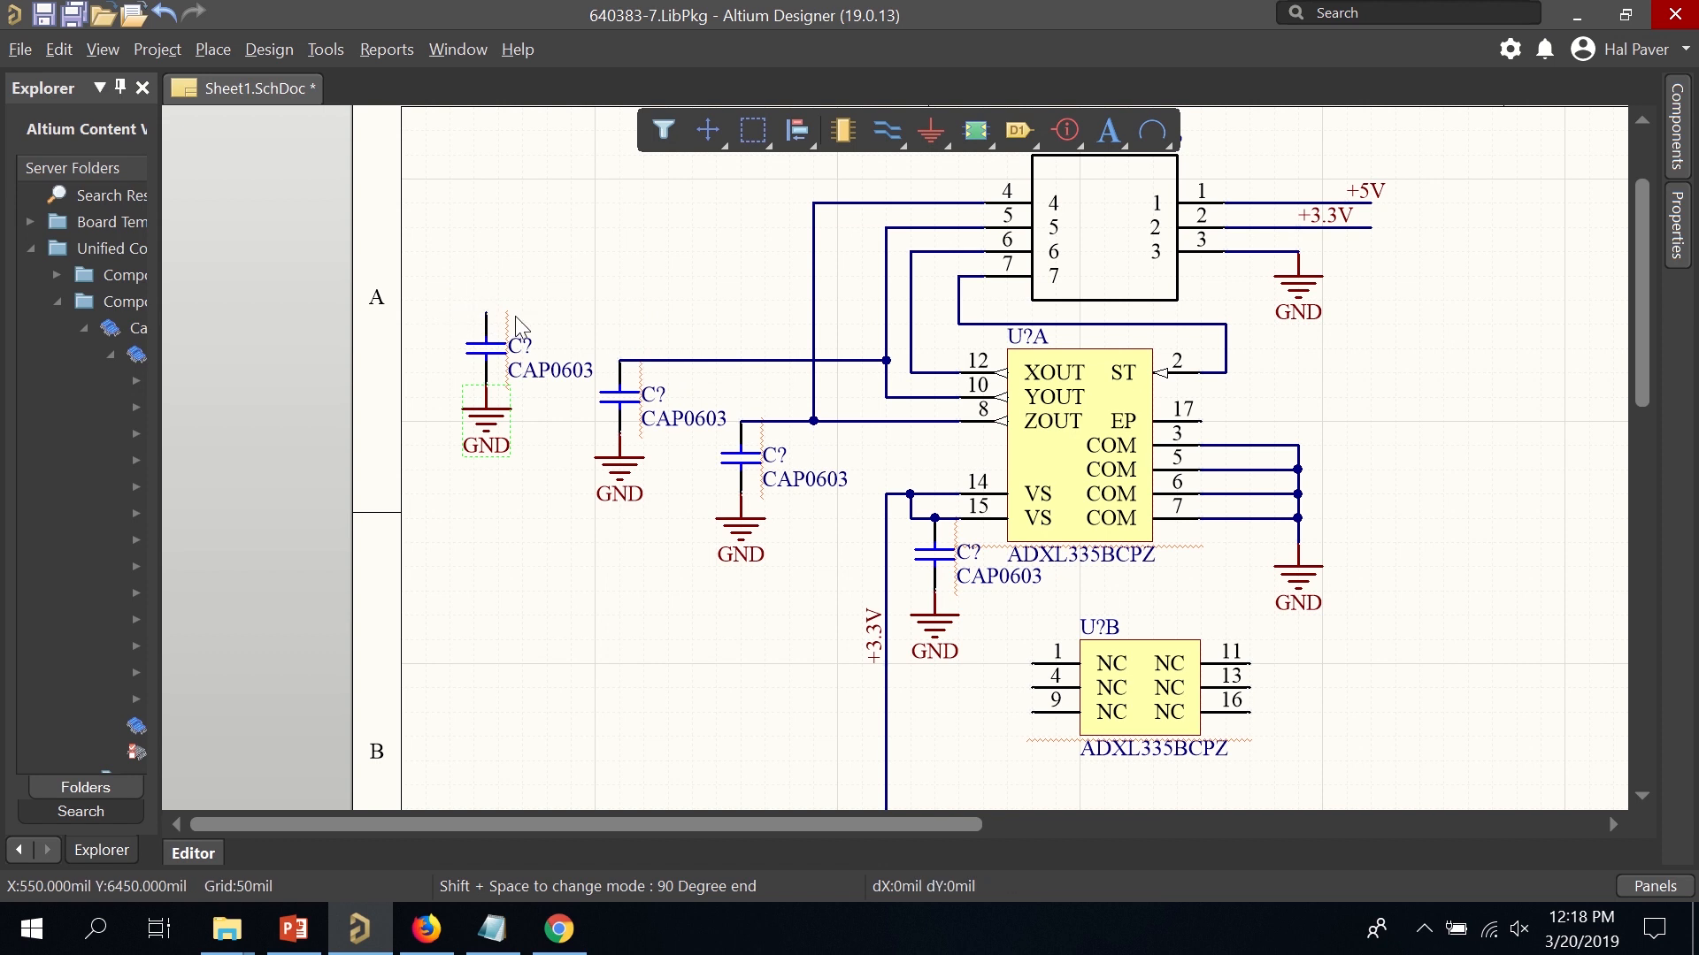
left_click(910, 325)
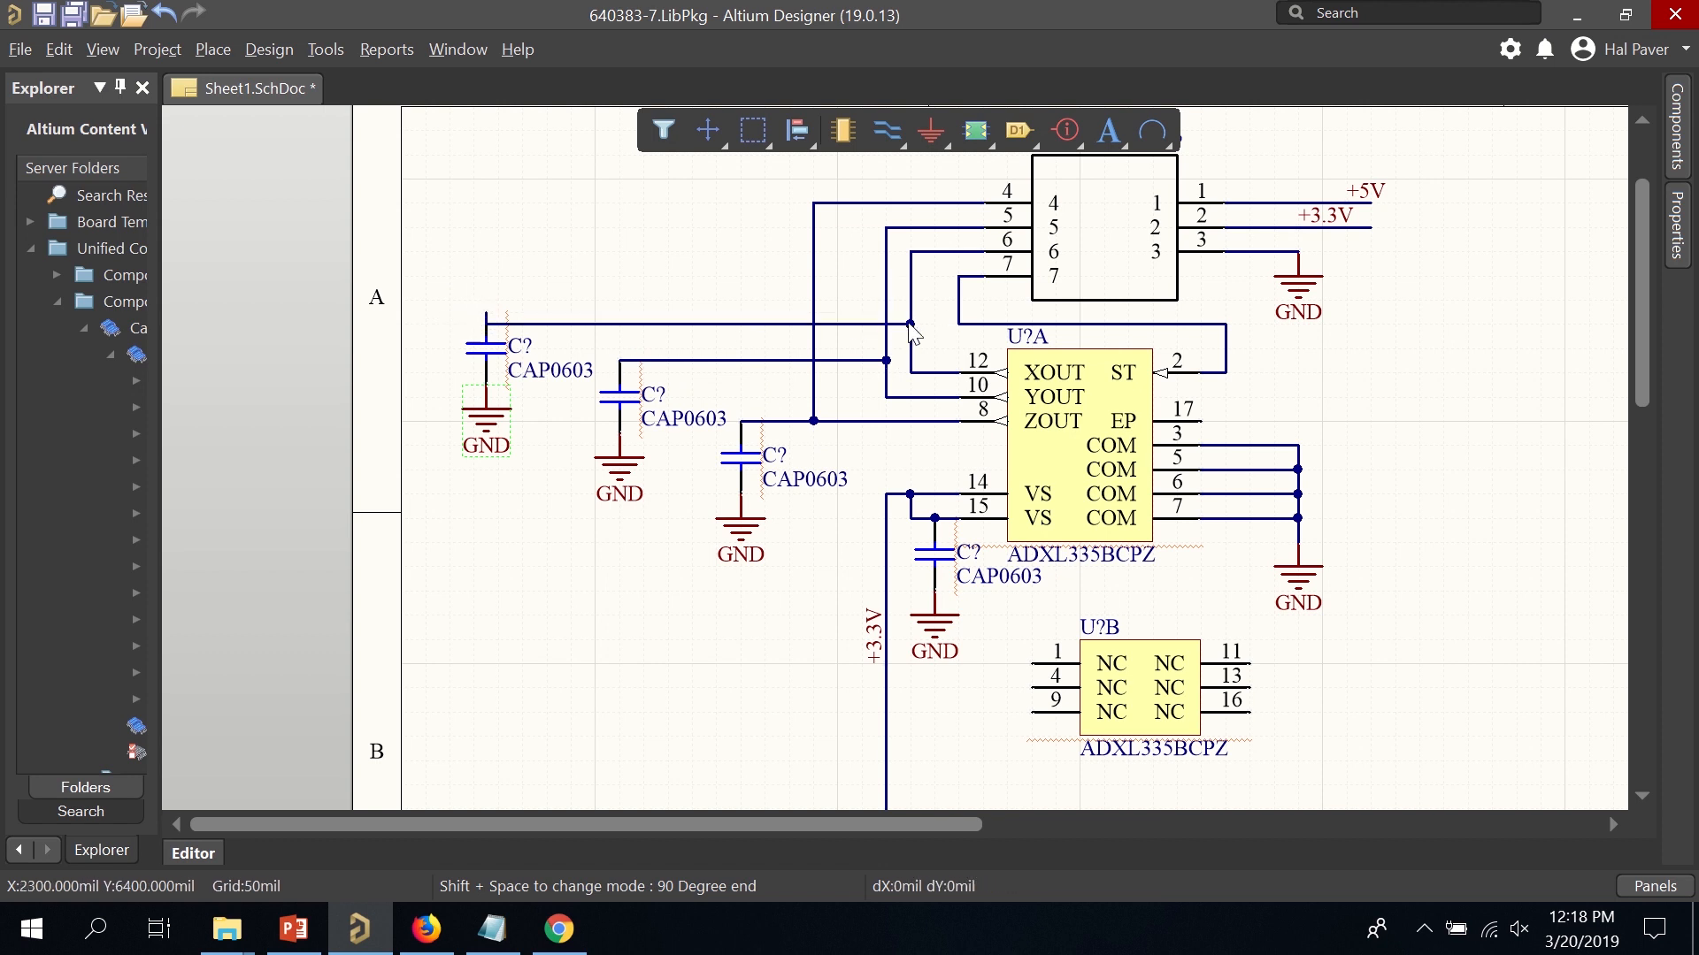
key("Escape")
left_click(818, 325)
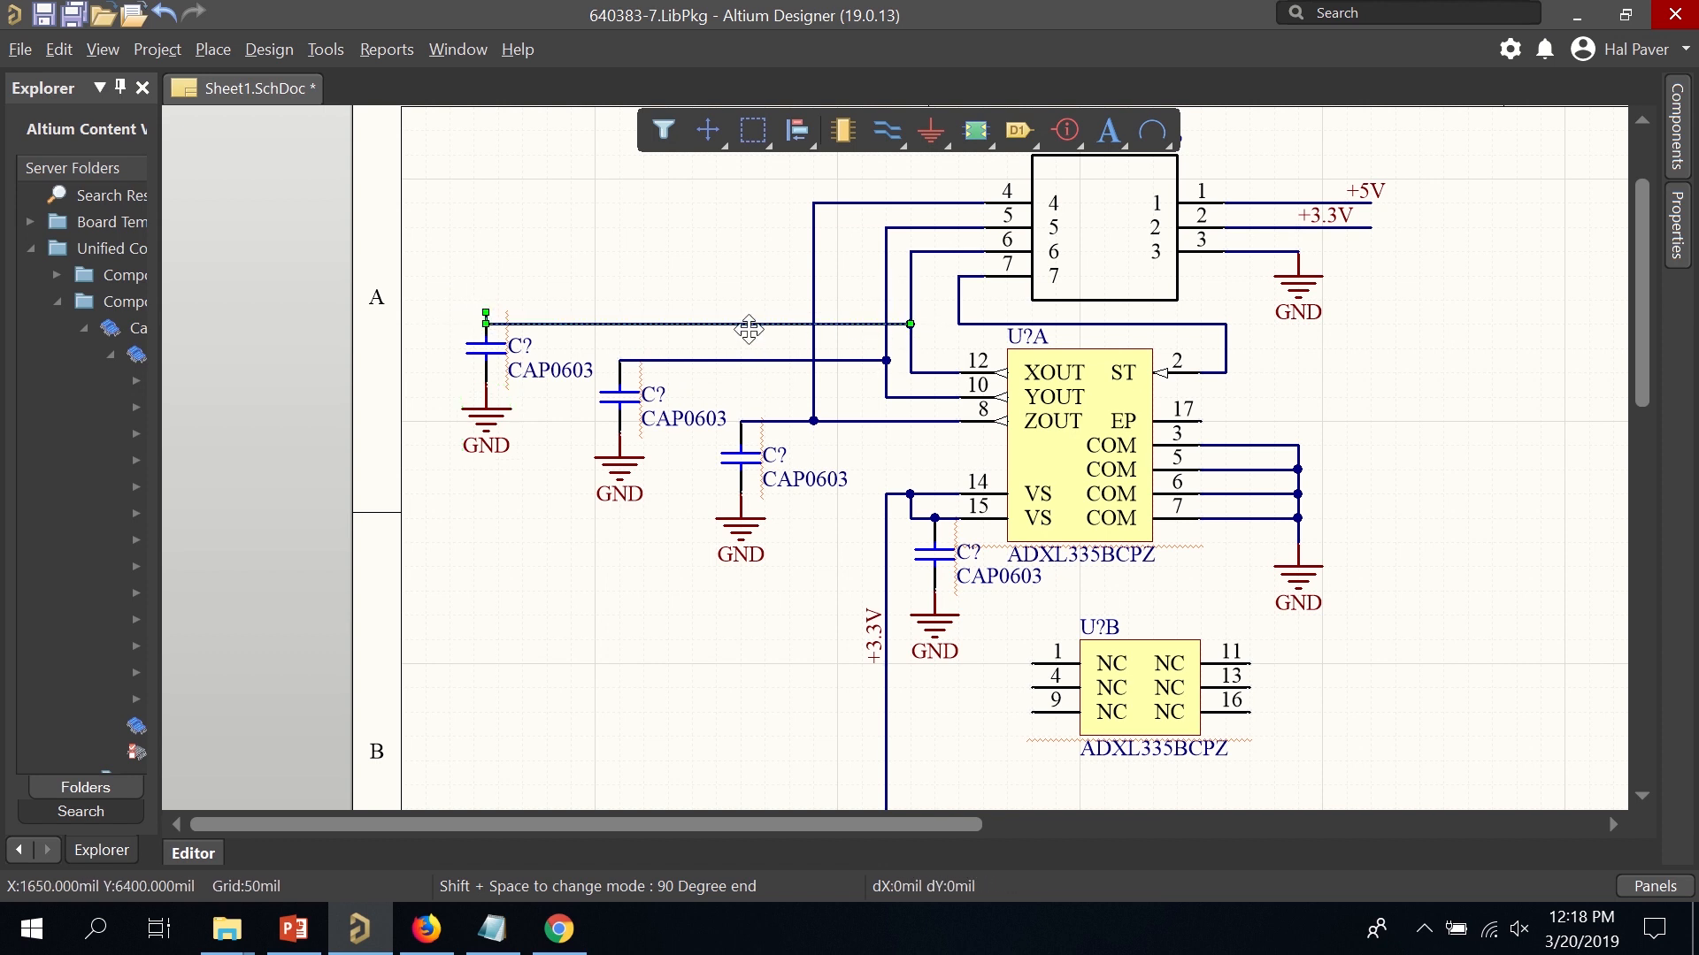
left_click_drag(751, 328, 754, 300)
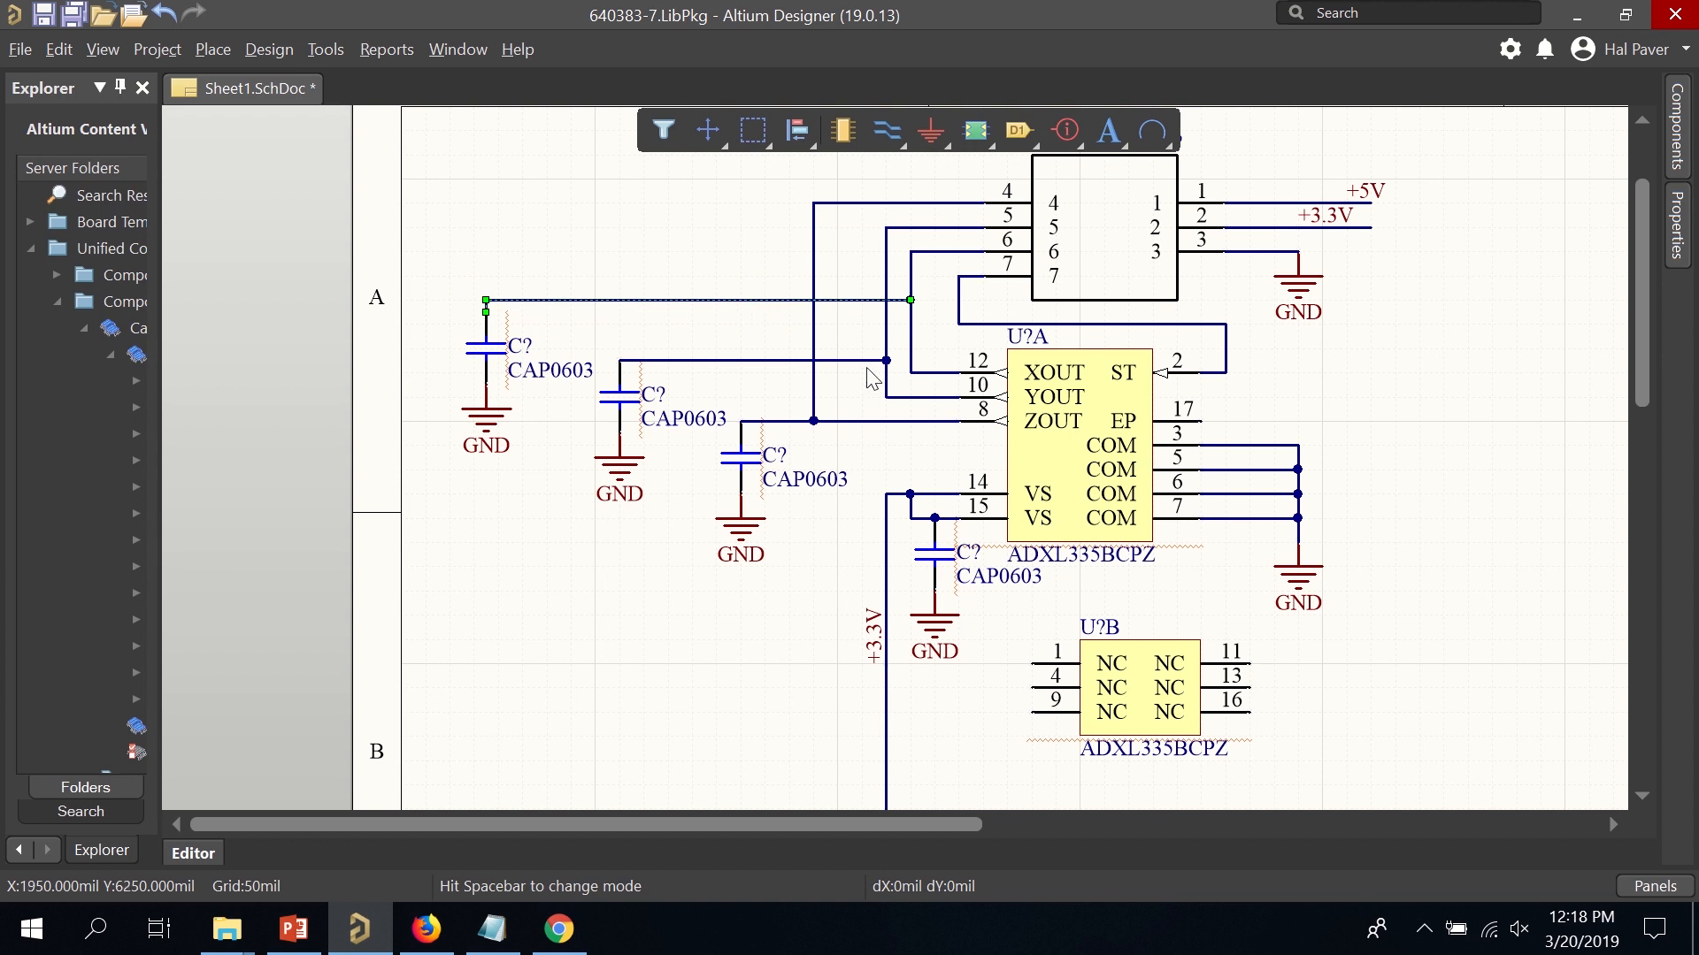
scroll(856, 293, "up", 2, "ctrl")
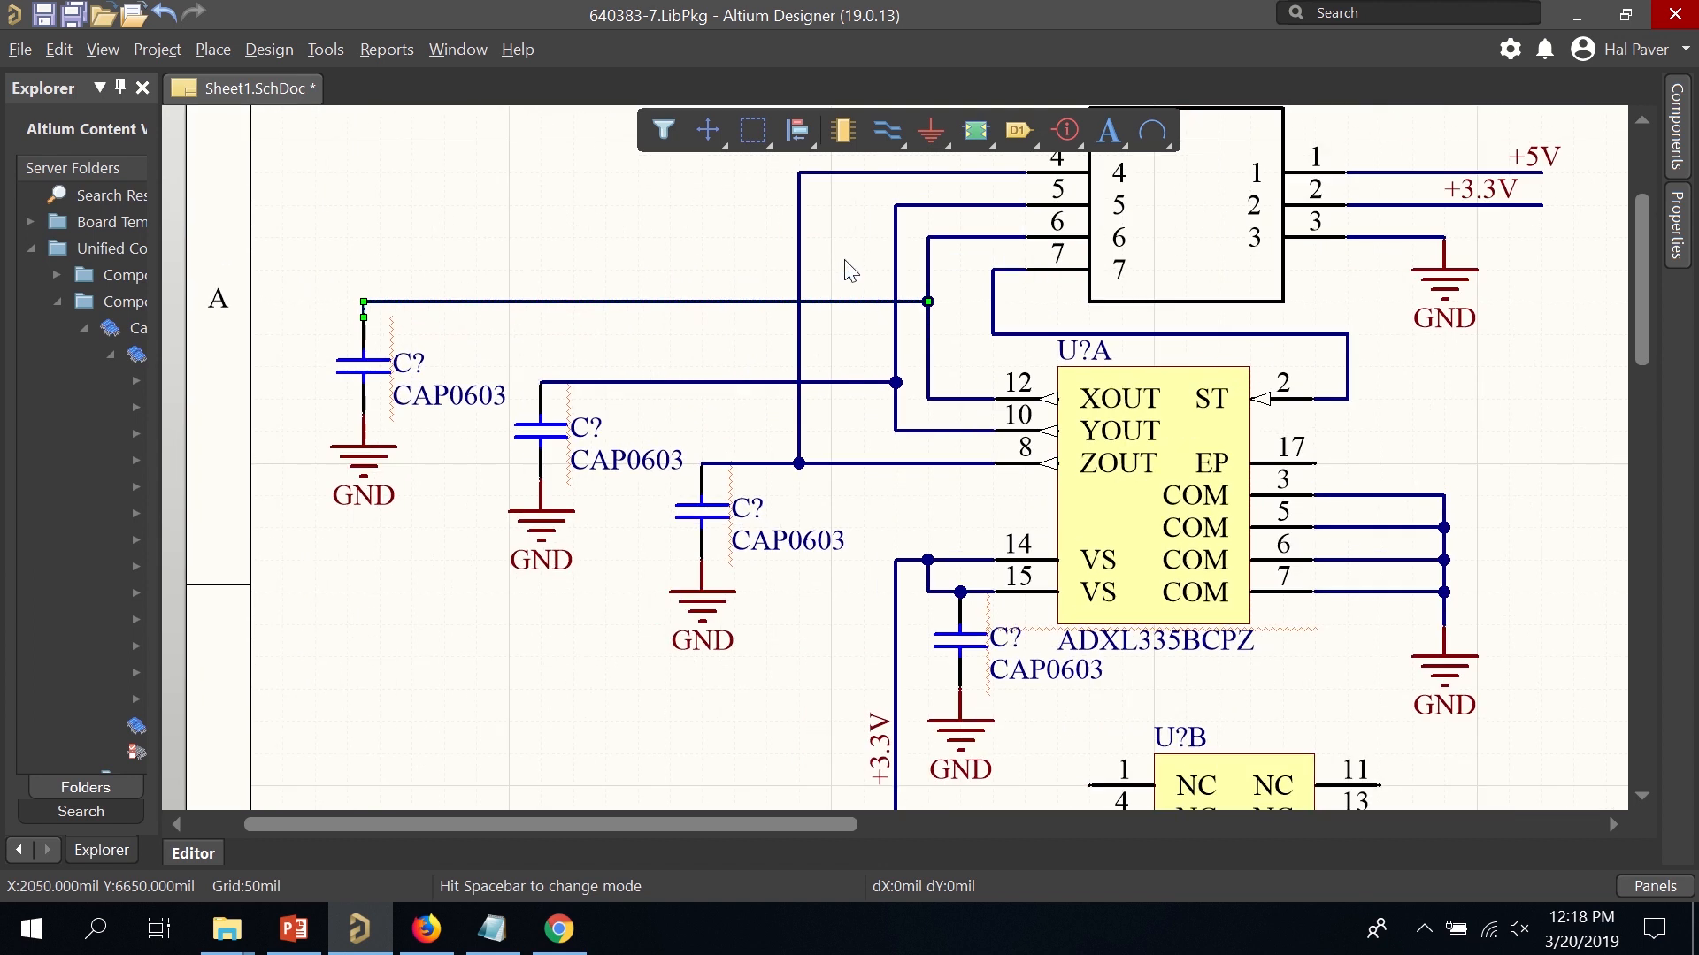
left_click(668, 311)
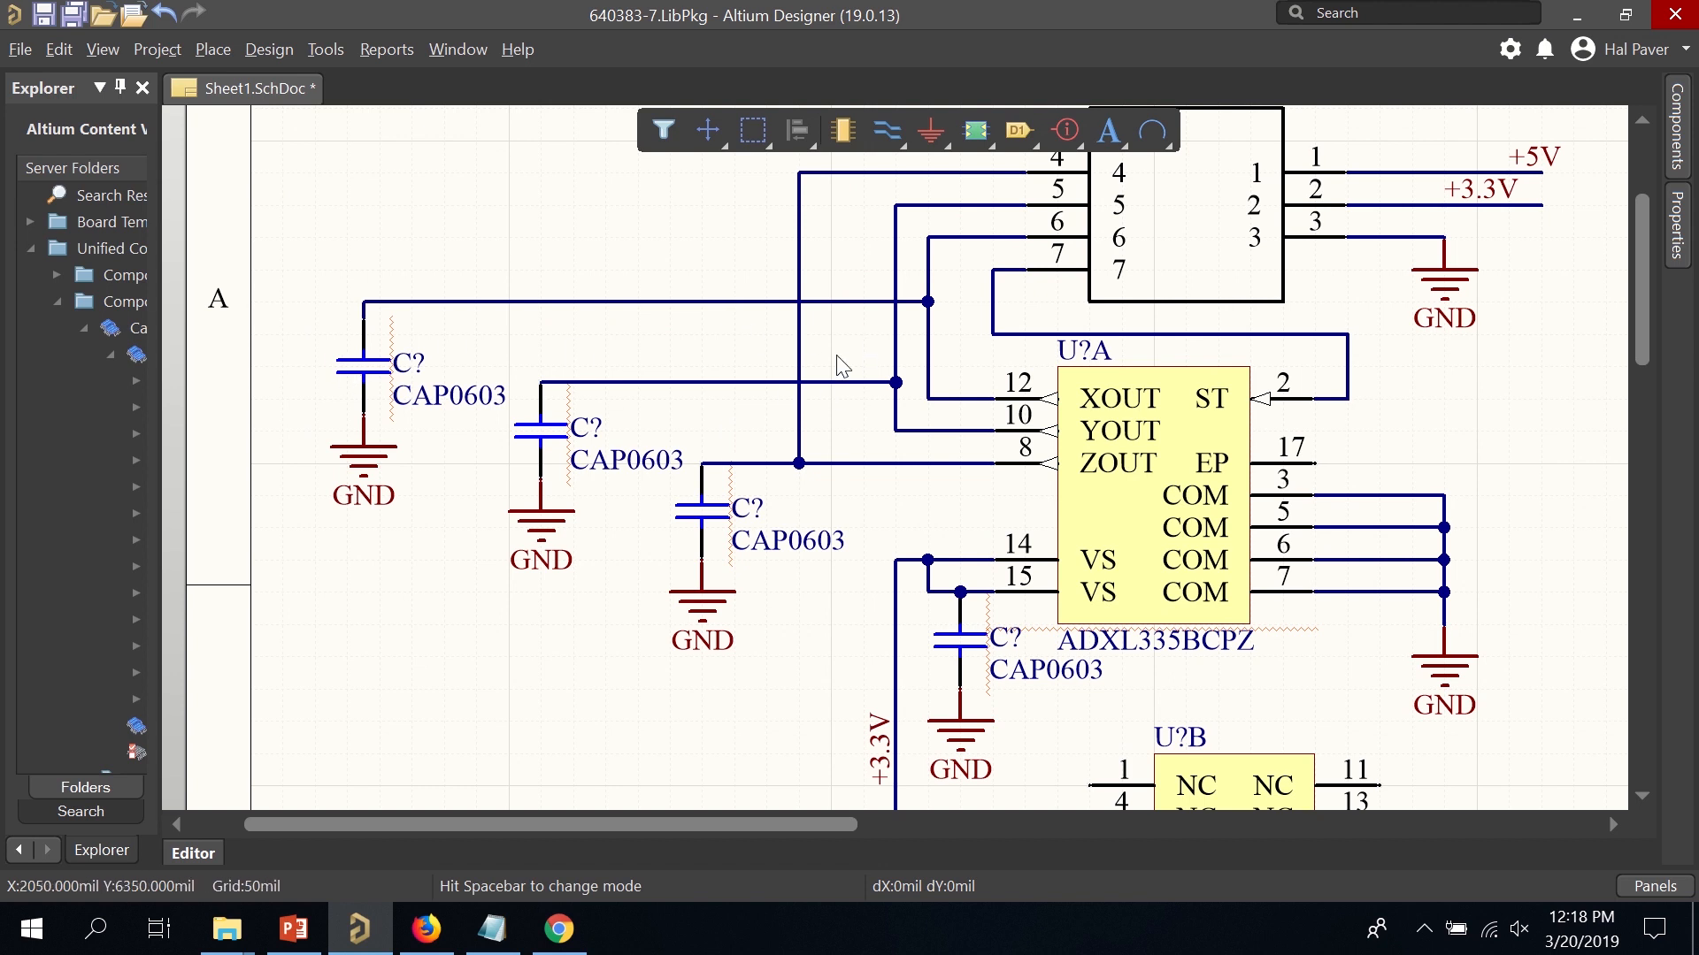
Shift the vertical output wire and its junction to the left.
left_click_drag(798, 359, 701, 351)
key("Left")
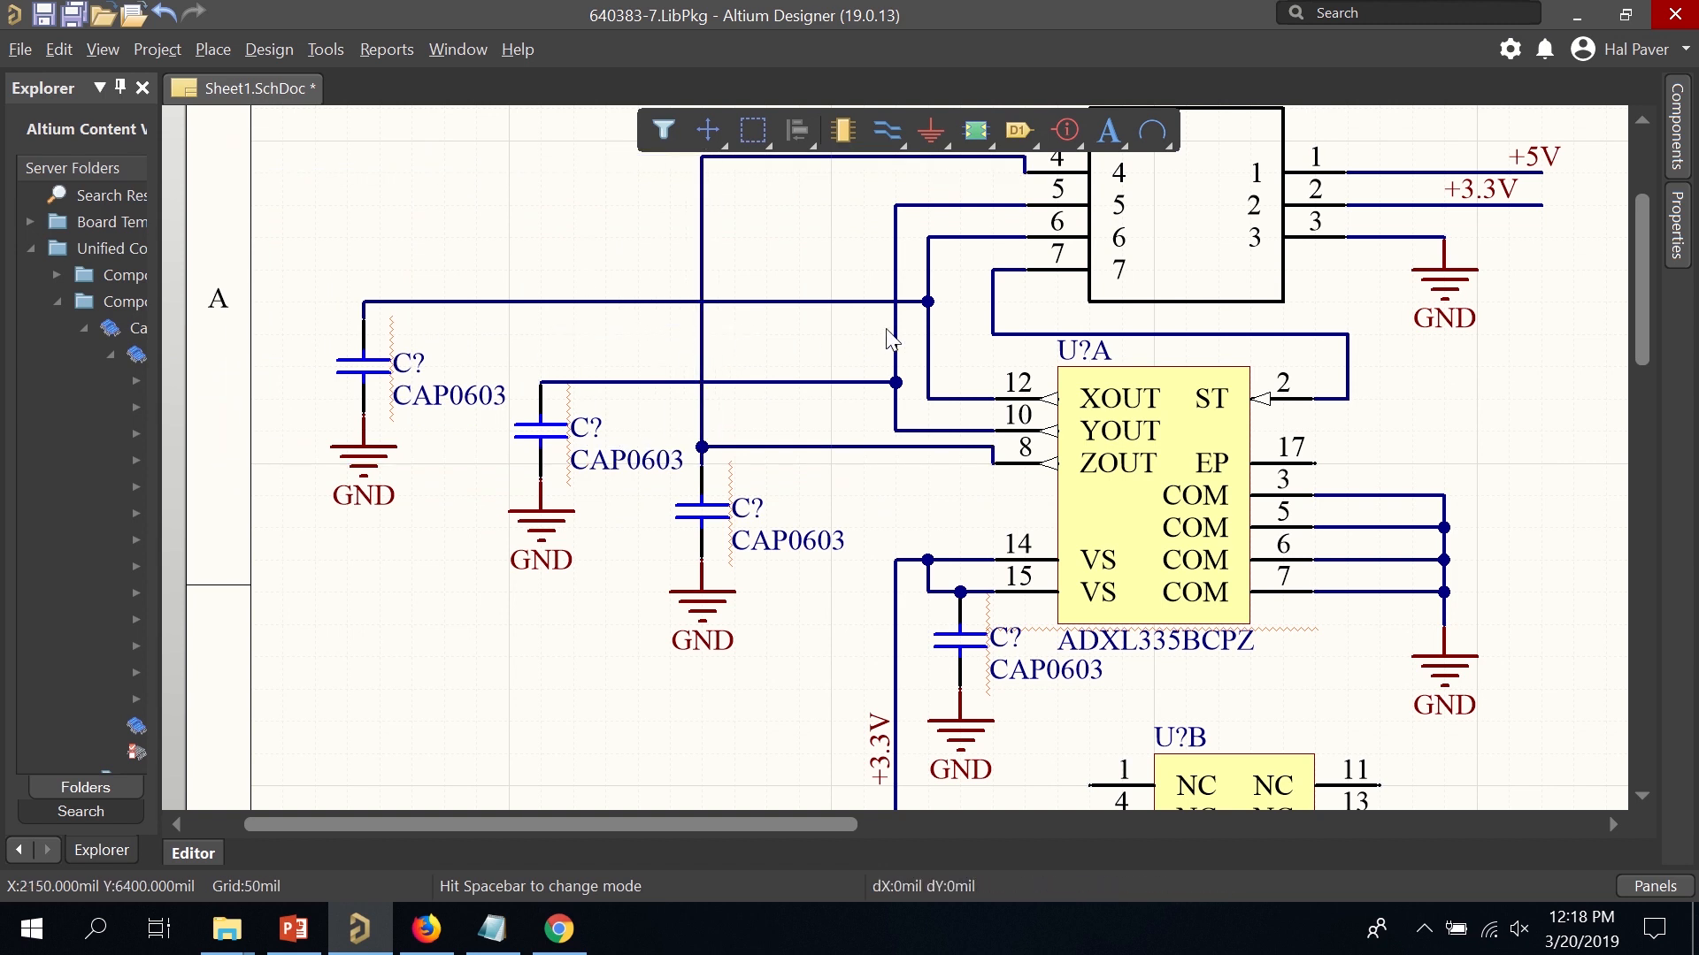
left_click_drag(896, 336, 766, 336)
Move one capacitor with its ground up near the connector and rewire its top pin to the vertical line.
left_click_drag(311, 324, 276, 320)
left_click_drag(345, 382, 834, 326)
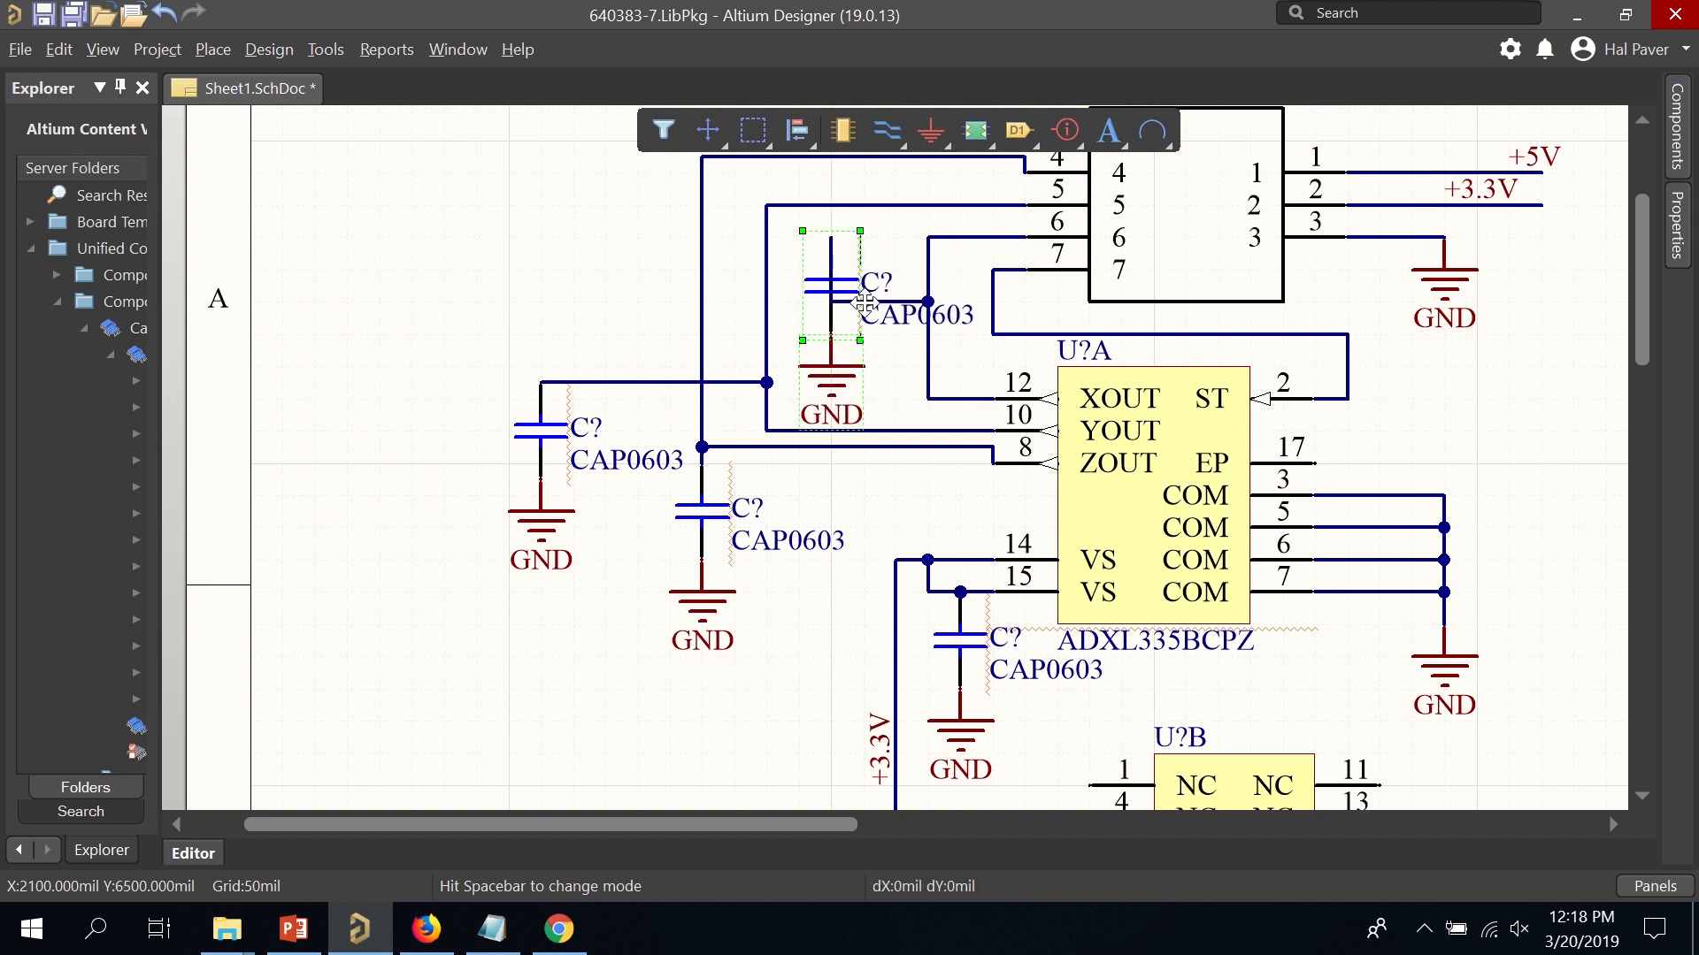
left_click(874, 300)
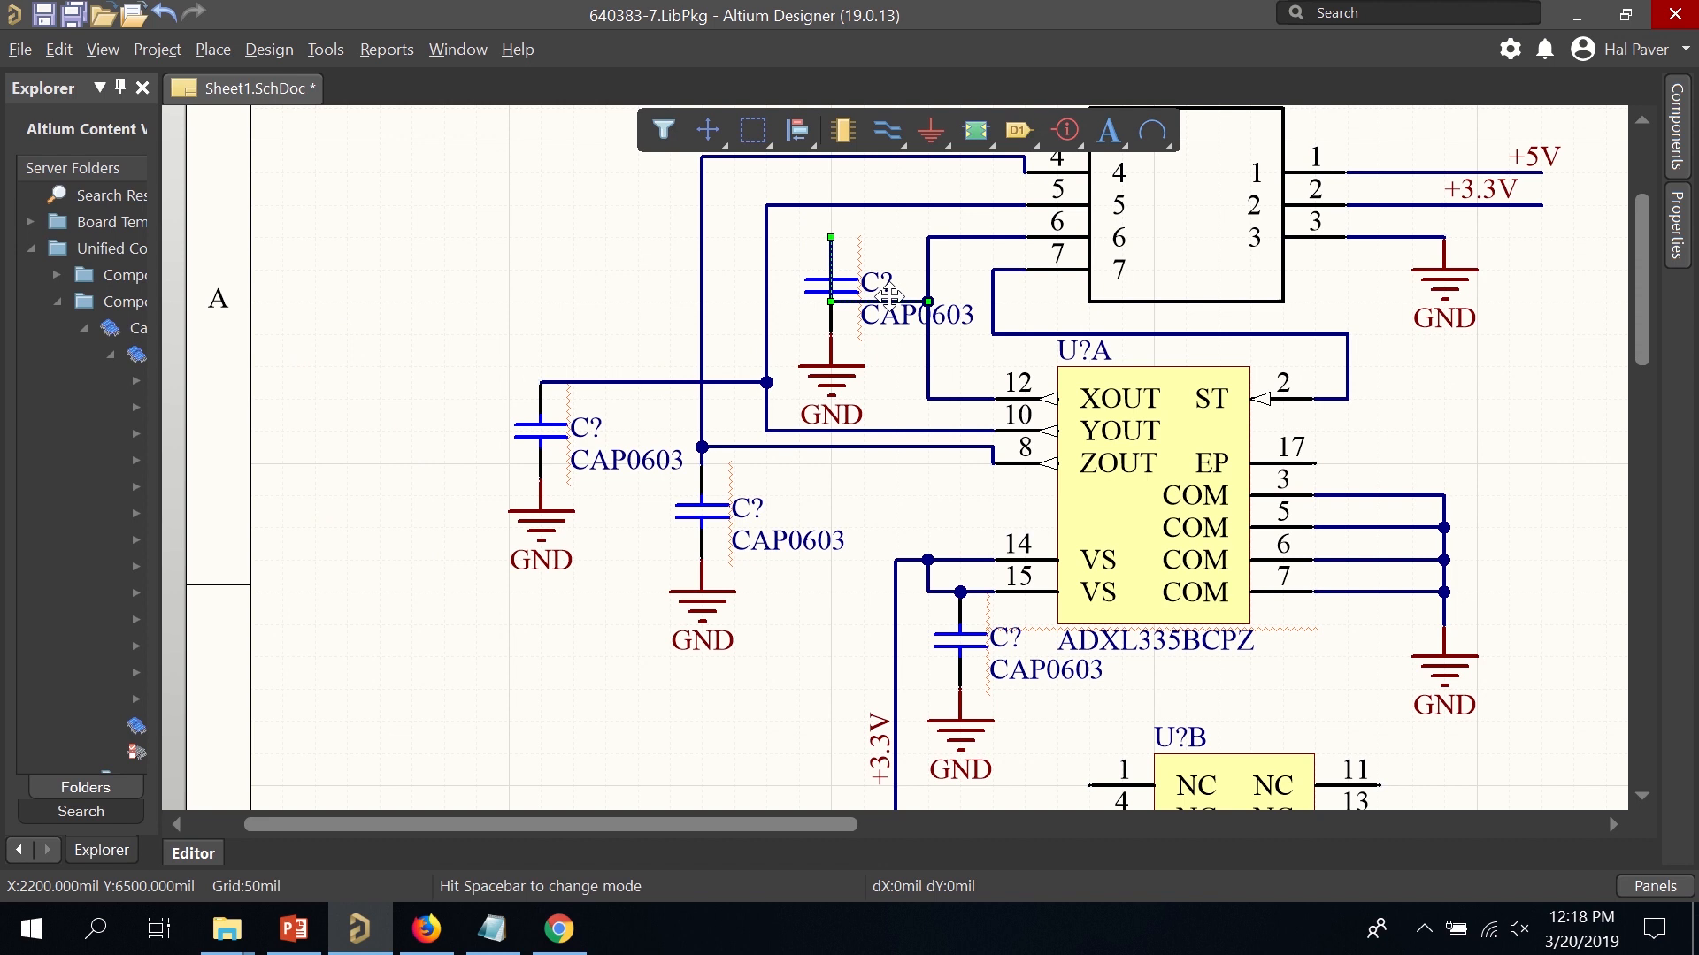
key("Delete")
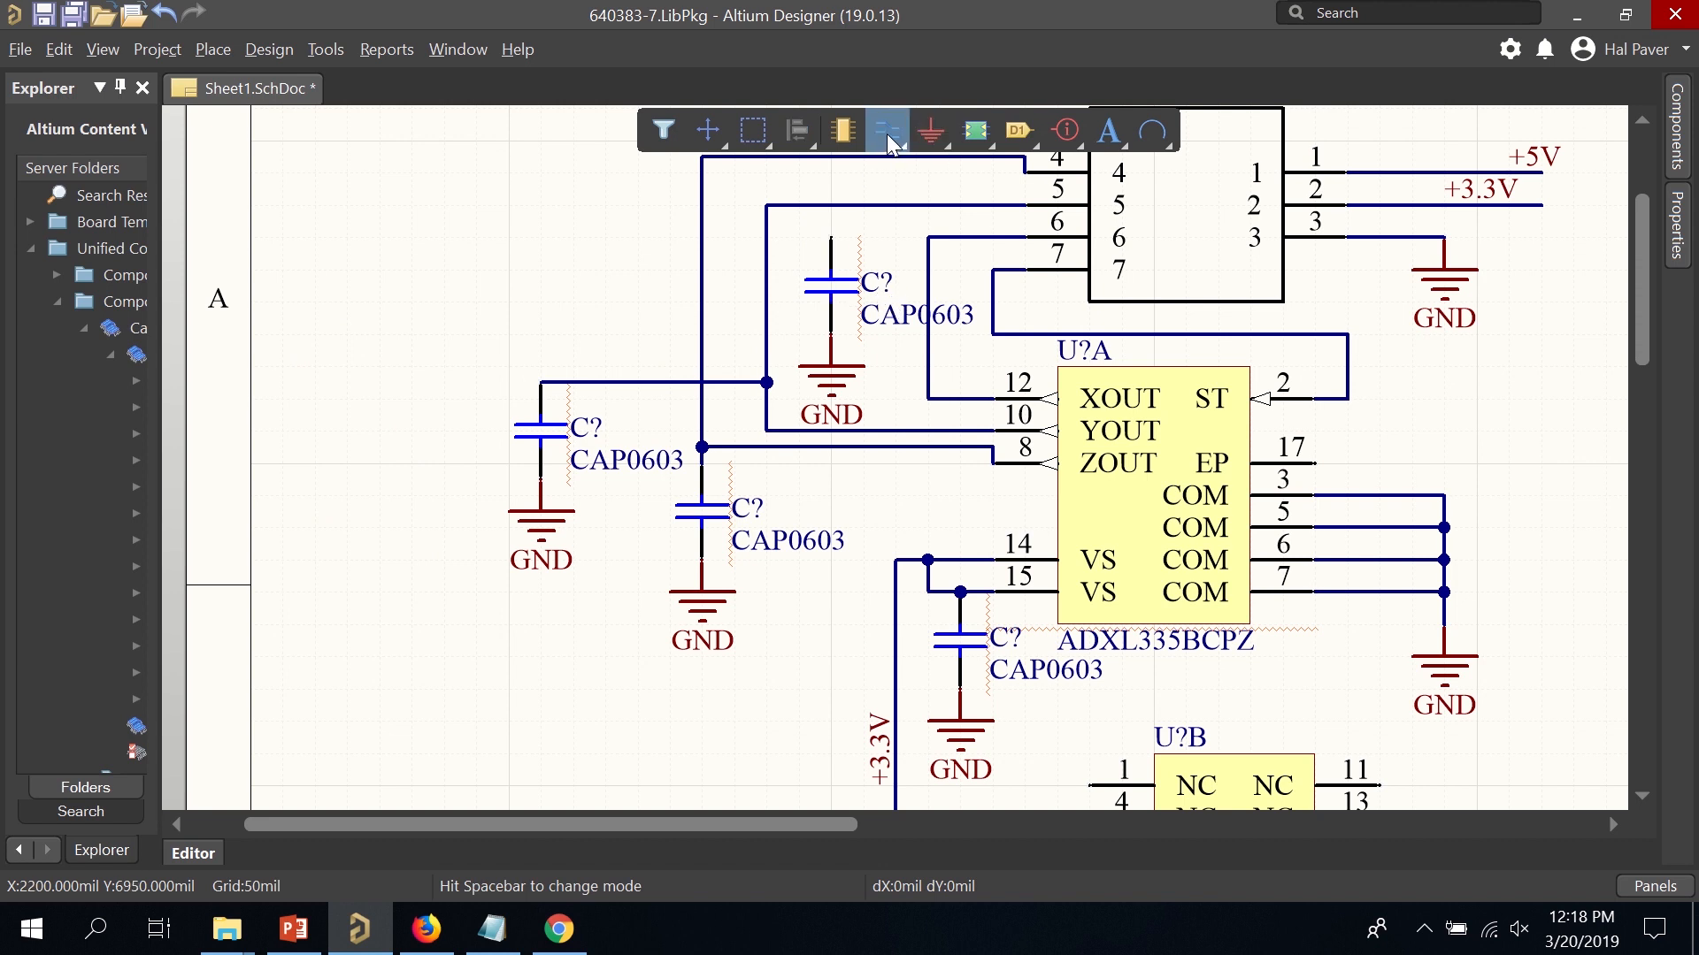
left_click(886, 133)
left_click(832, 237)
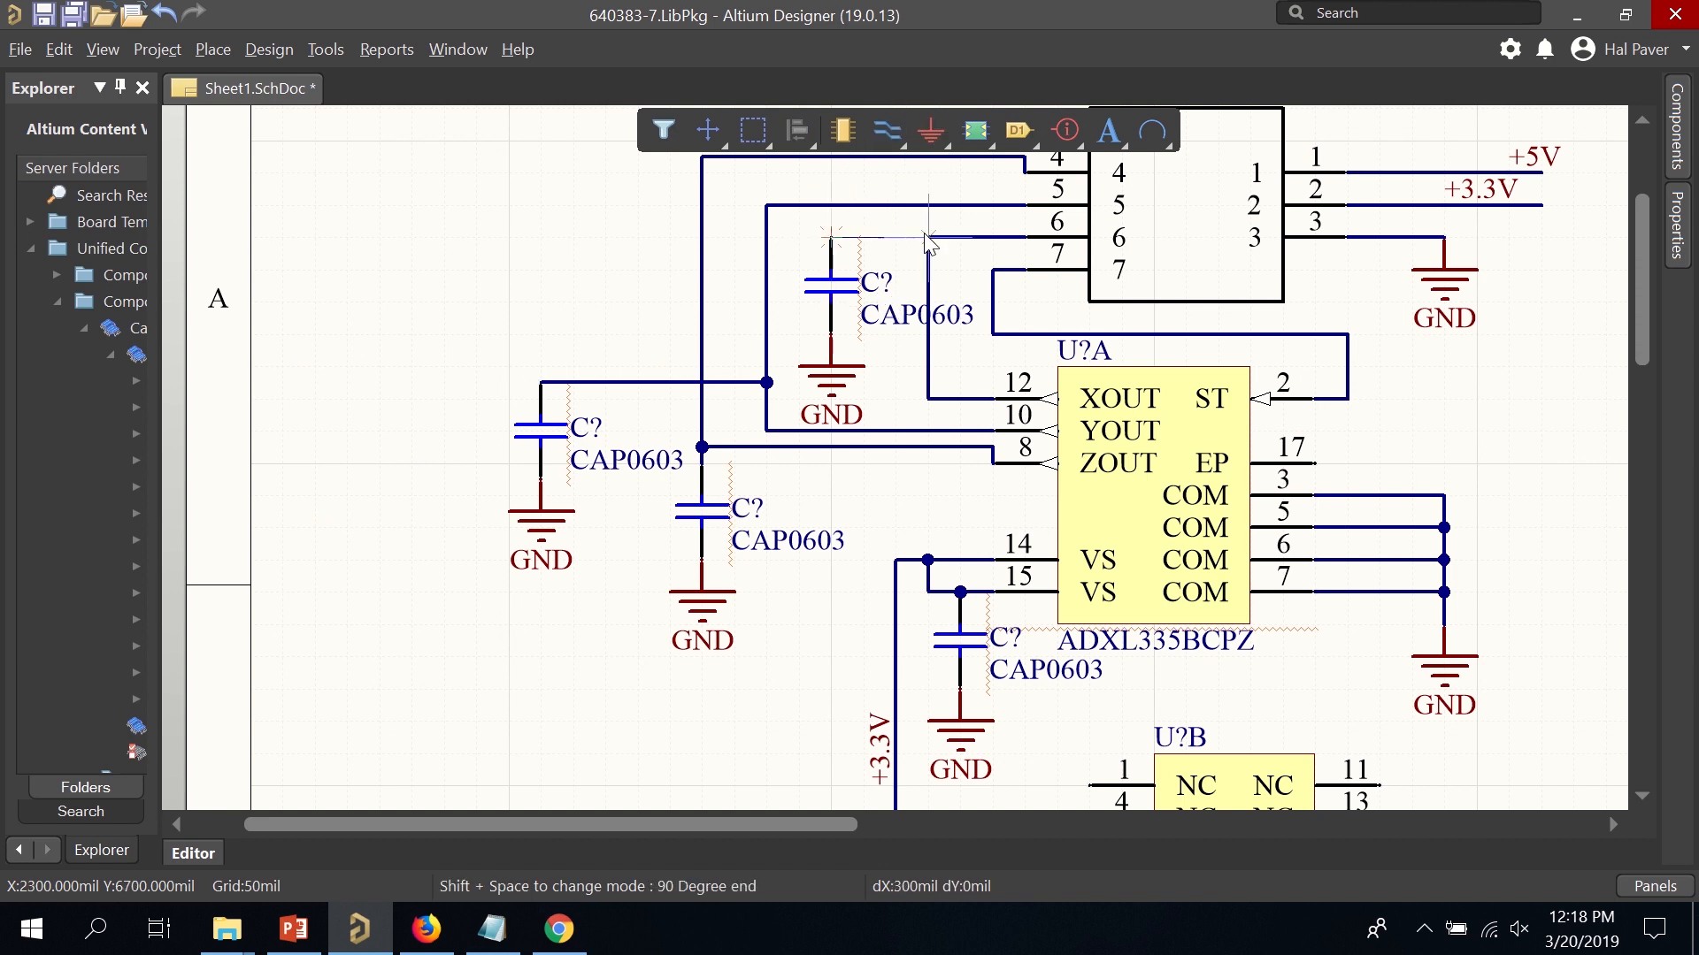
left_click(928, 238)
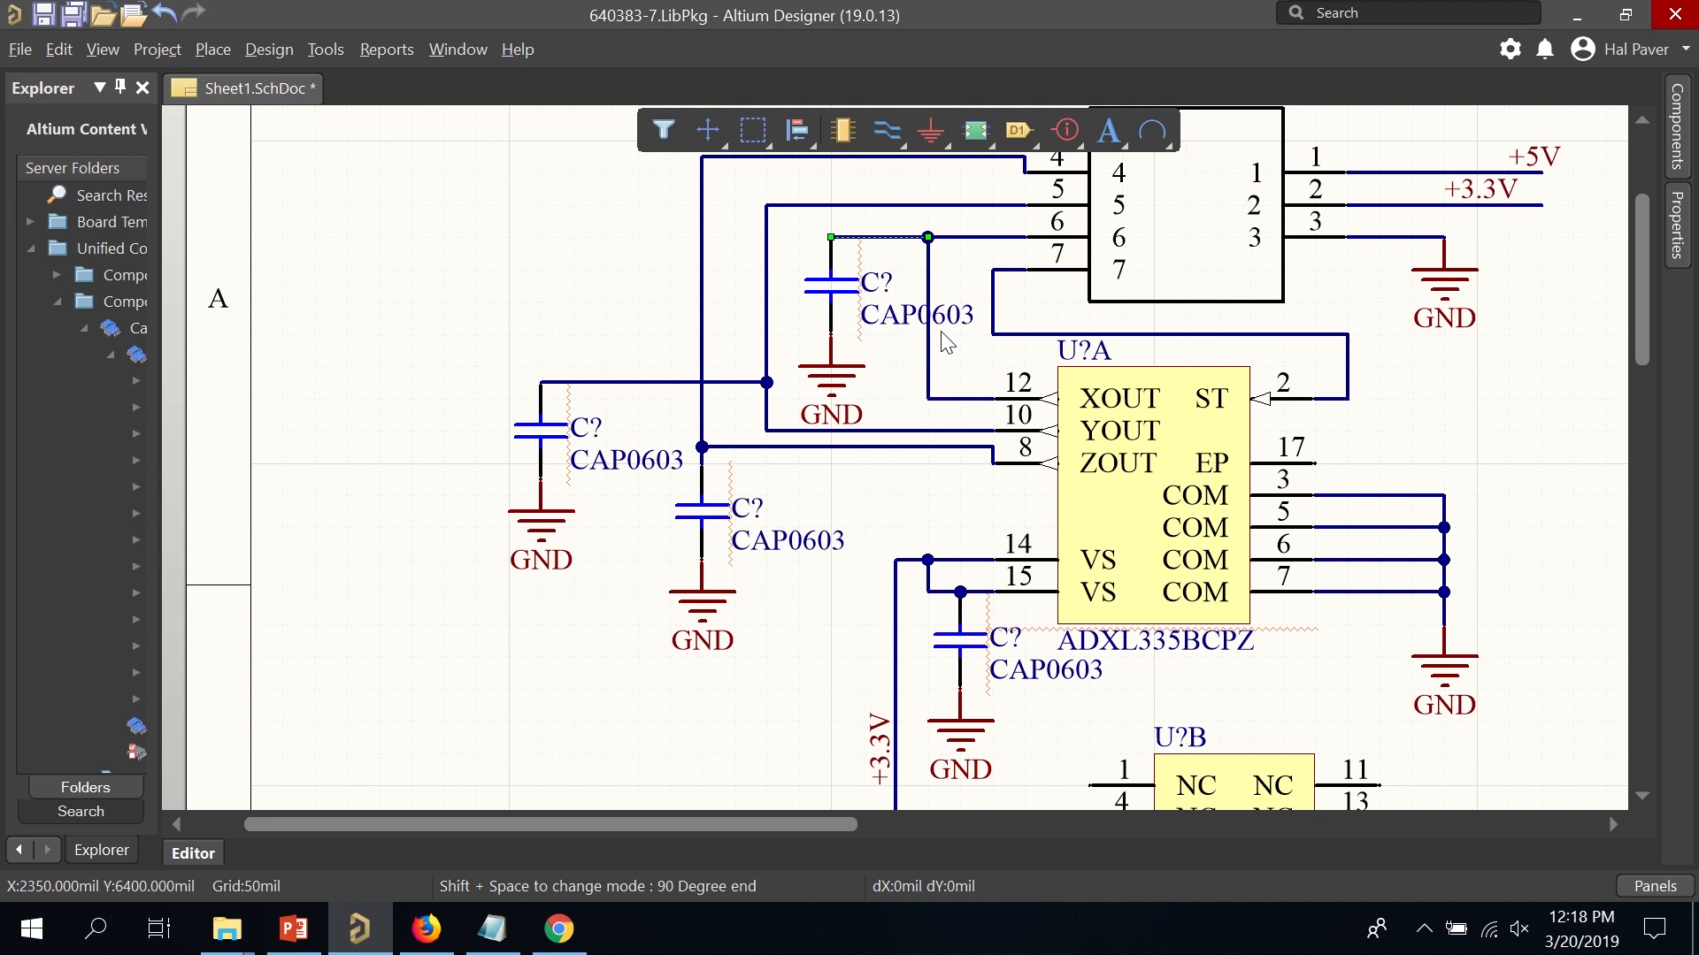
right_click(865, 555)
left_click(822, 612)
Remove the pin 4–ZOUT wire, move the left capacitor up, and wire it to the pin 5 junction.
left_click(701, 268)
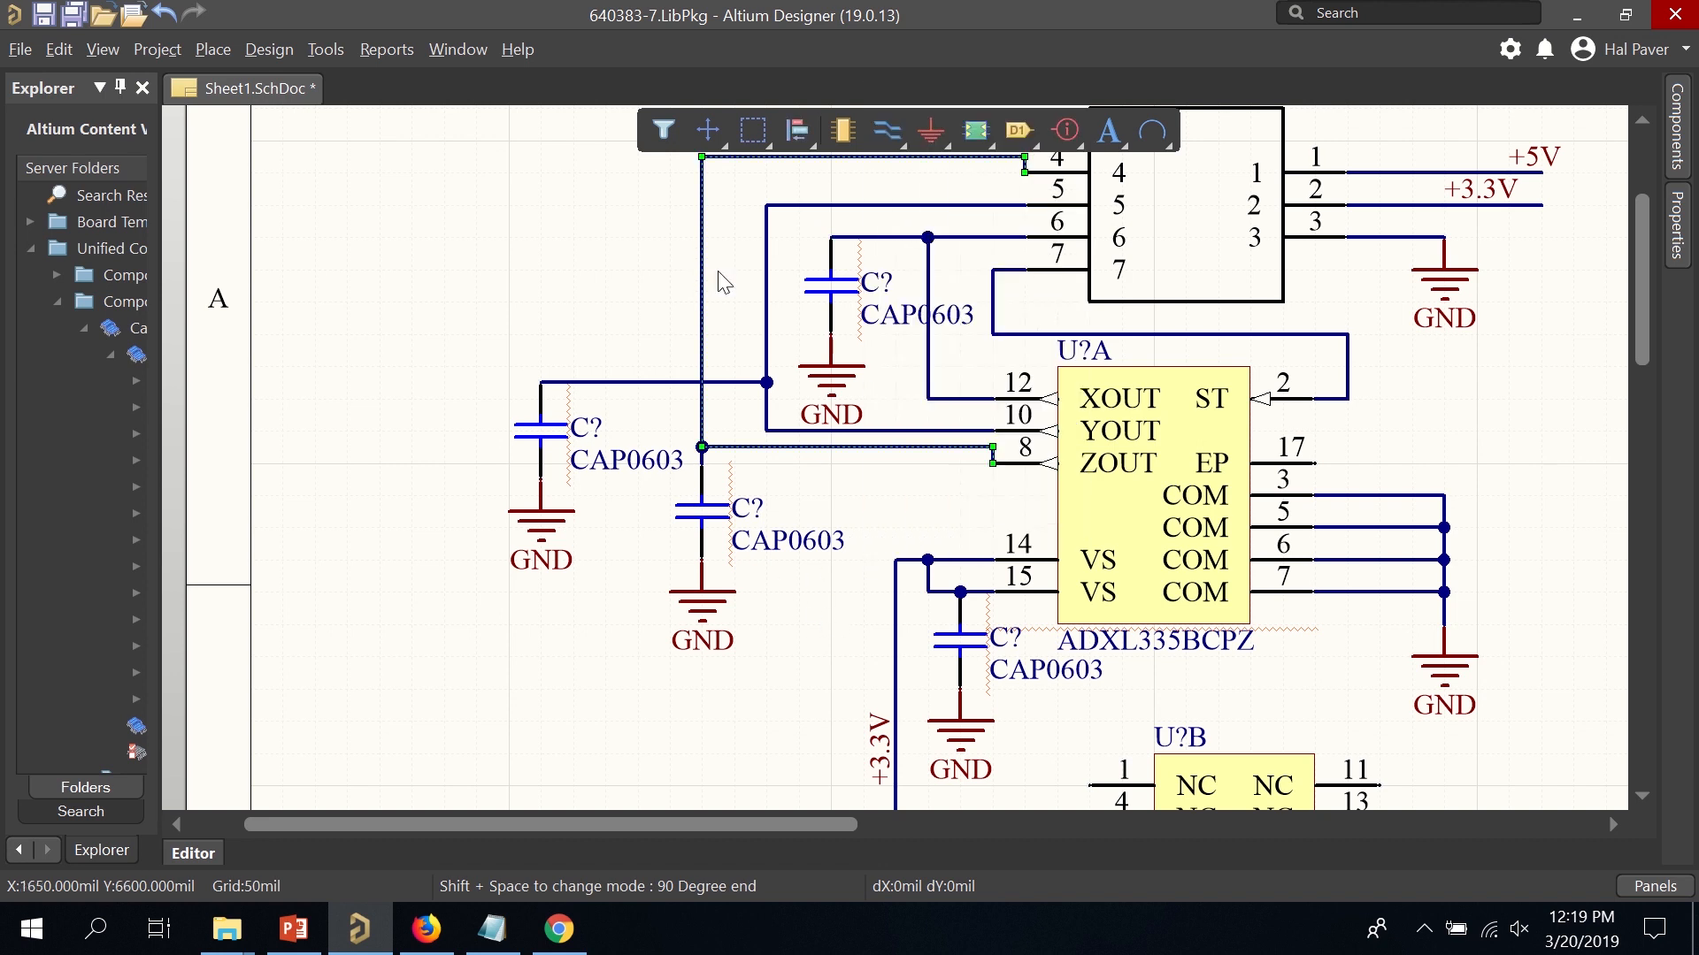
key("Delete")
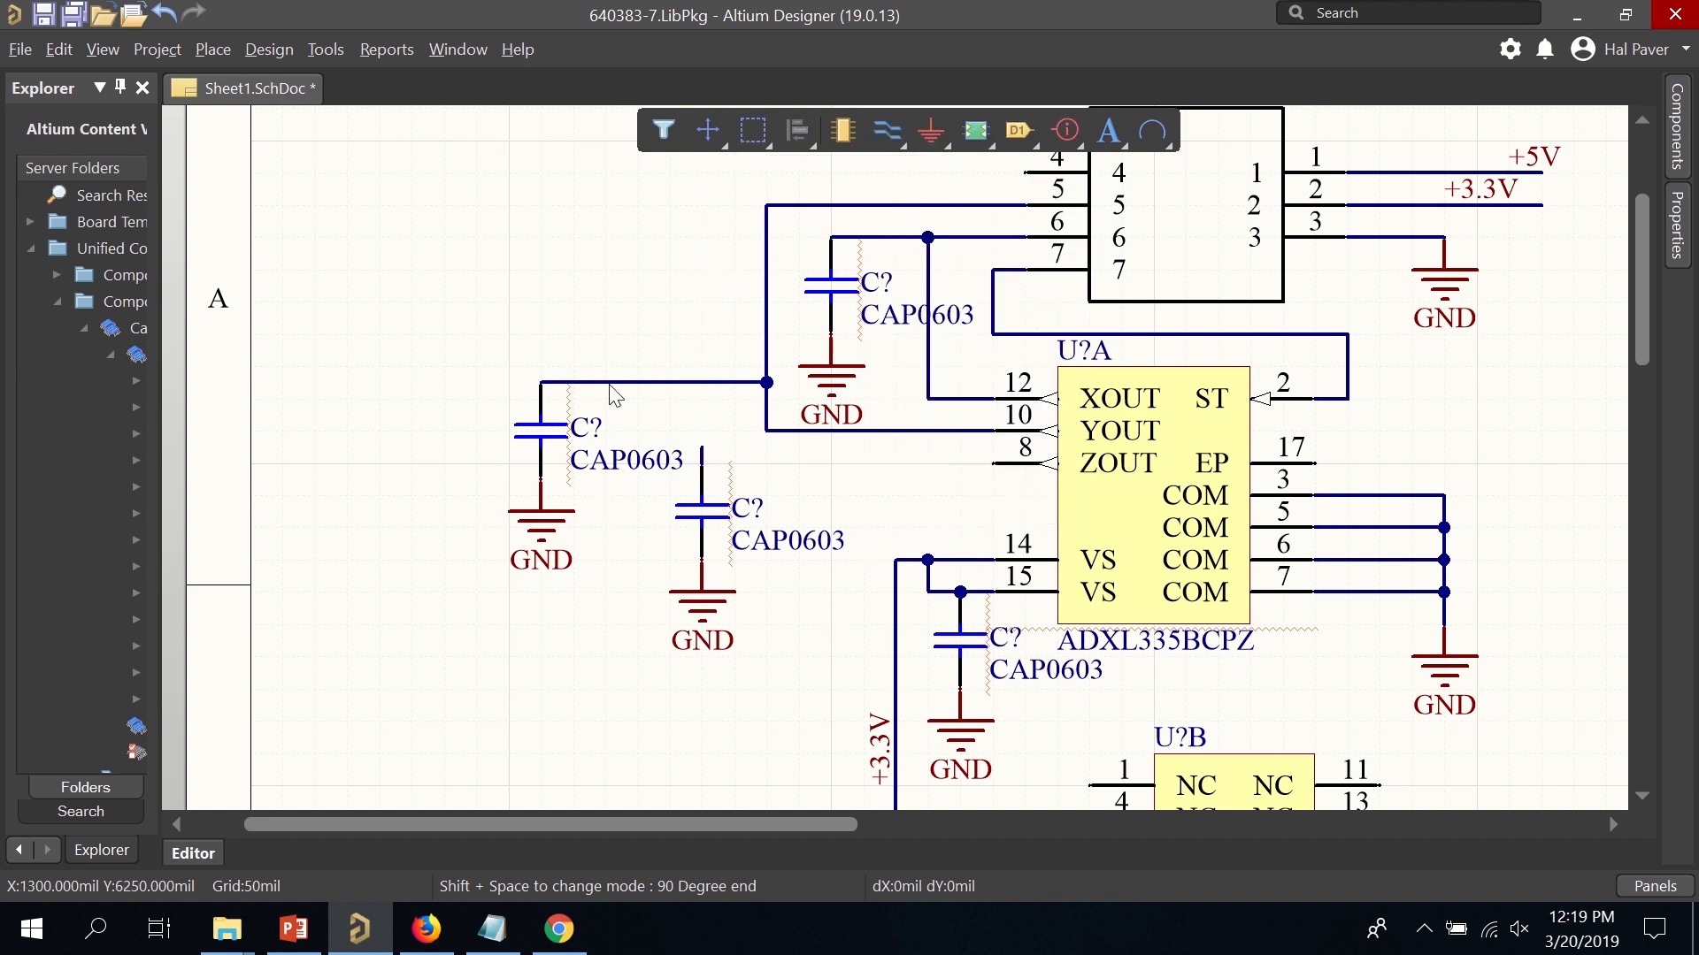
left_click(616, 383)
key("Delete")
left_click_drag(478, 352, 626, 316)
left_click(637, 624)
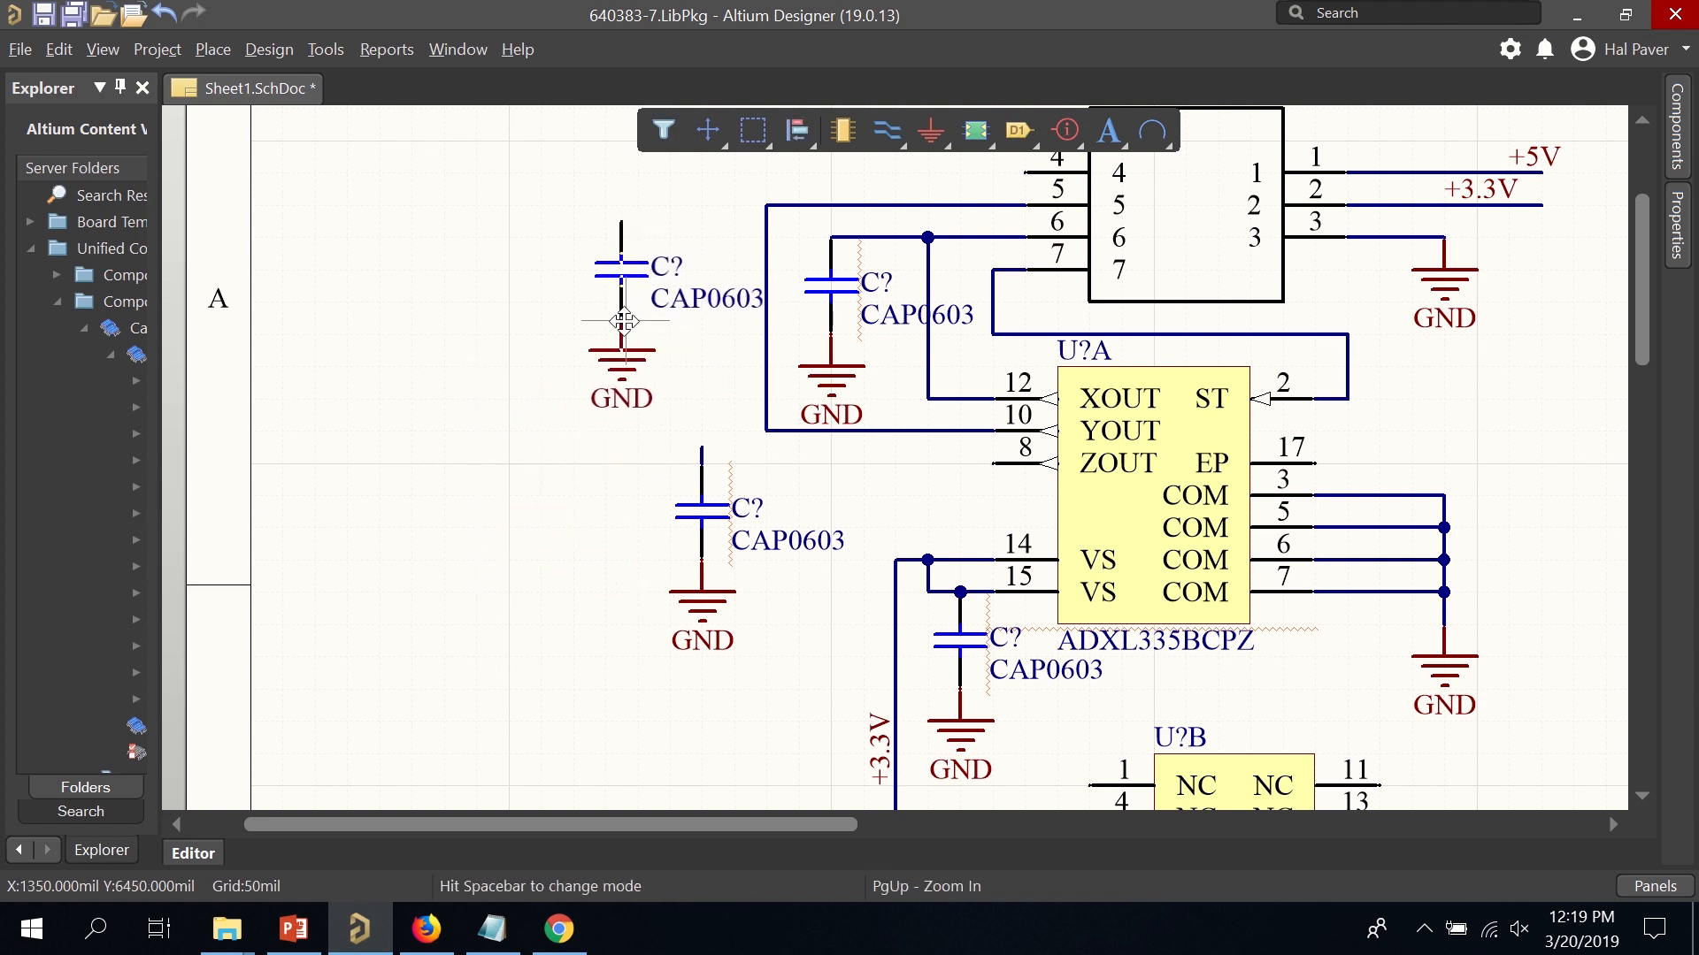
left_click(882, 135)
left_click(766, 205)
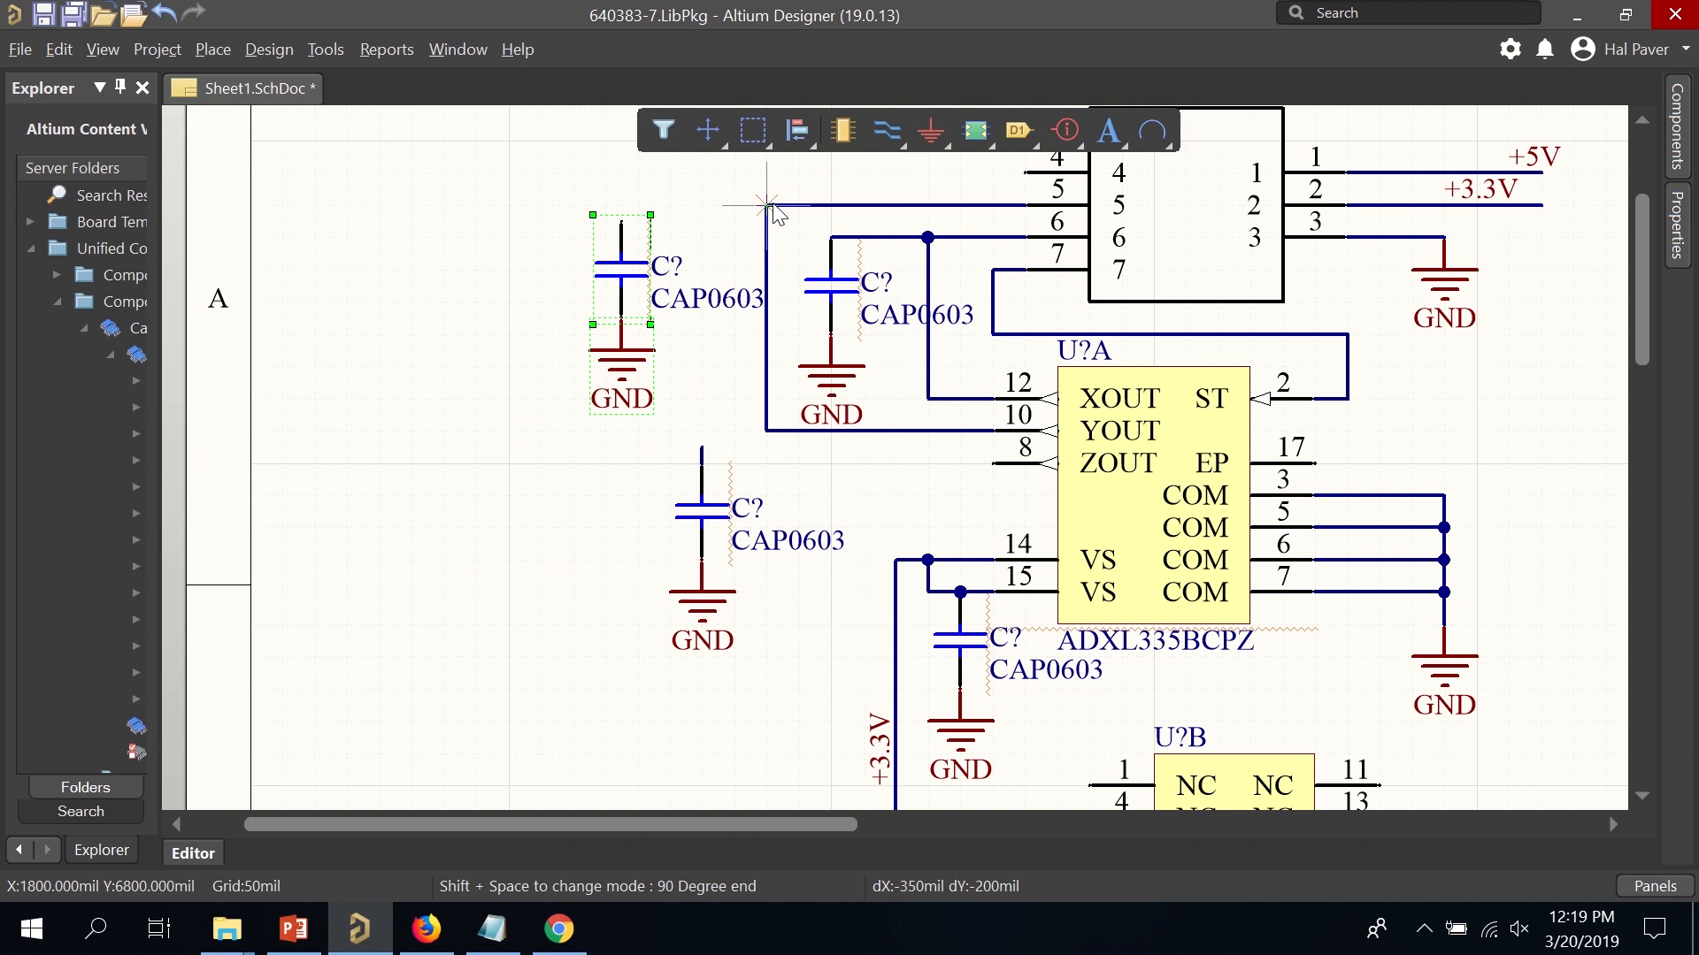
left_click(621, 221)
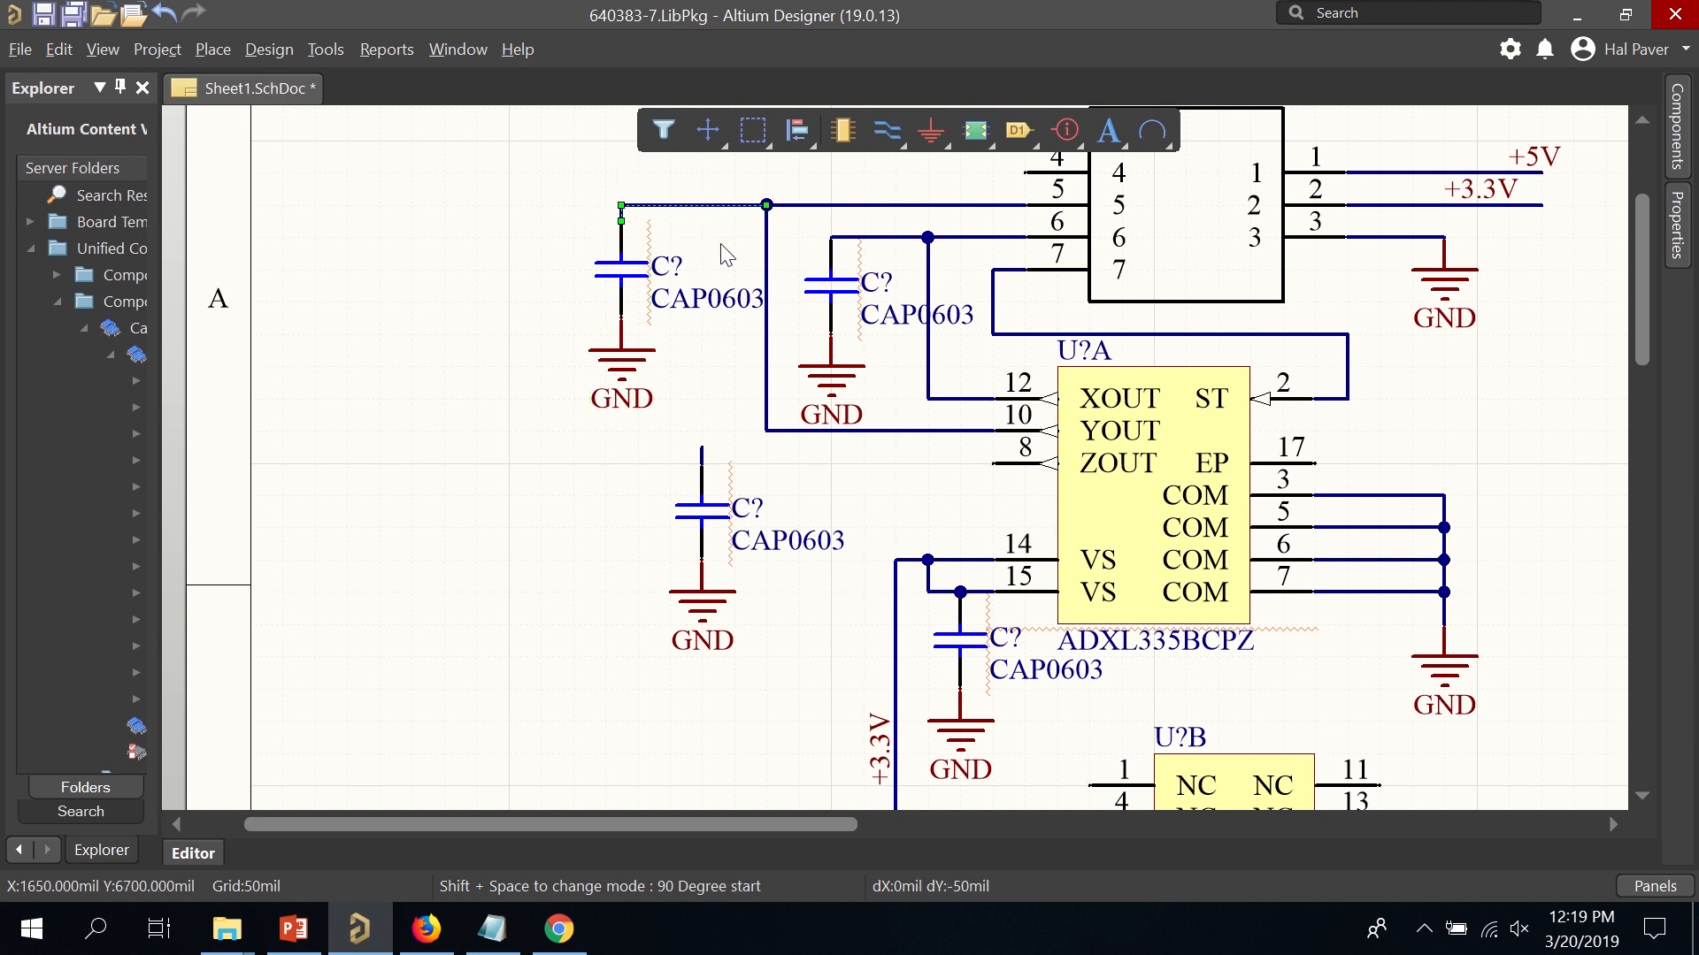
Bring the lower capacitor into the top row and wire connector pin 4 to ZOUT pin 8 and that capacitor.
left_click_drag(740, 686, 562, 458)
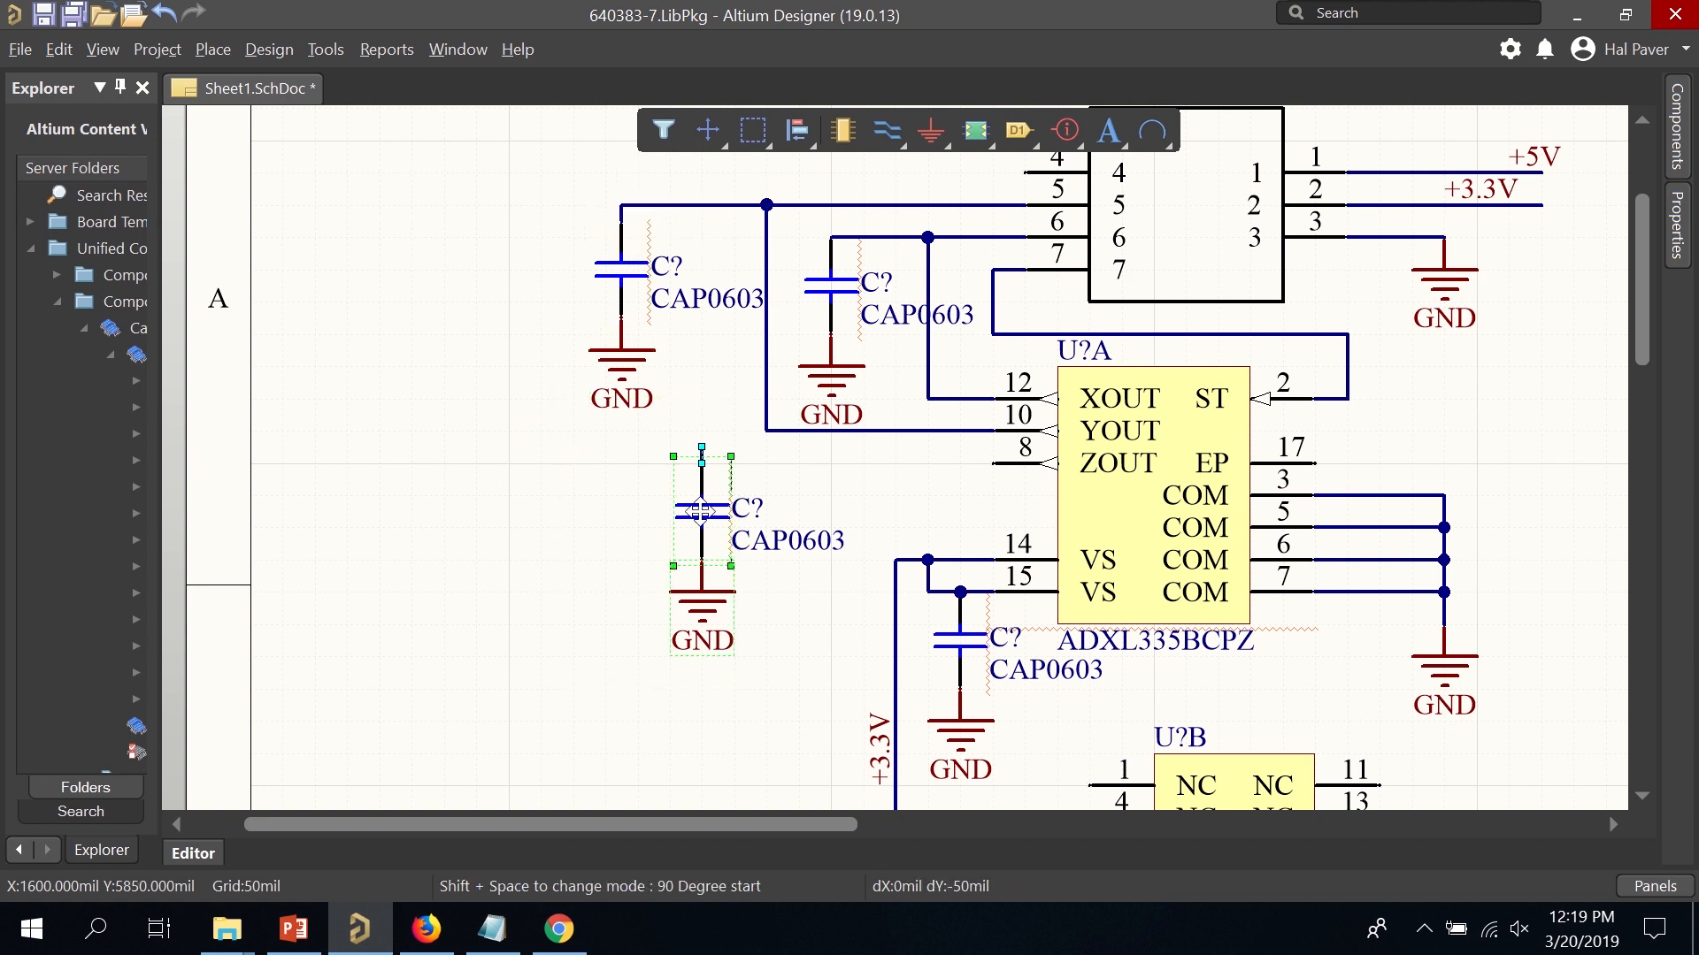
left_click_drag(701, 510, 358, 210)
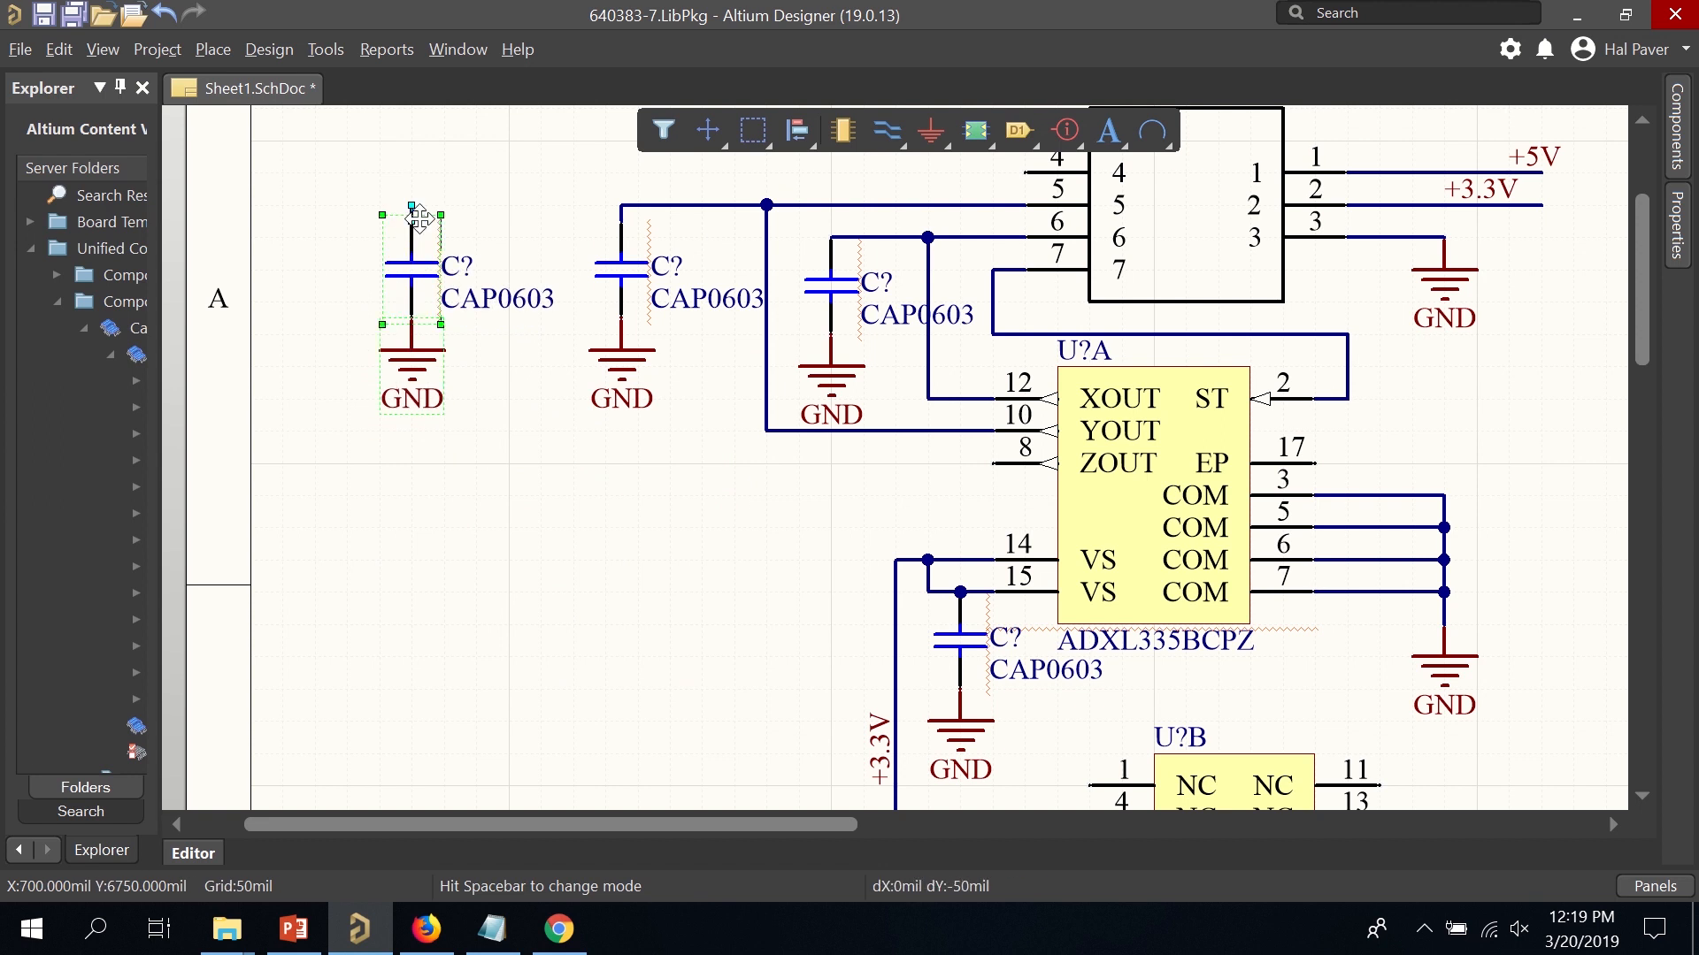
scroll(584, 302, "up", 1)
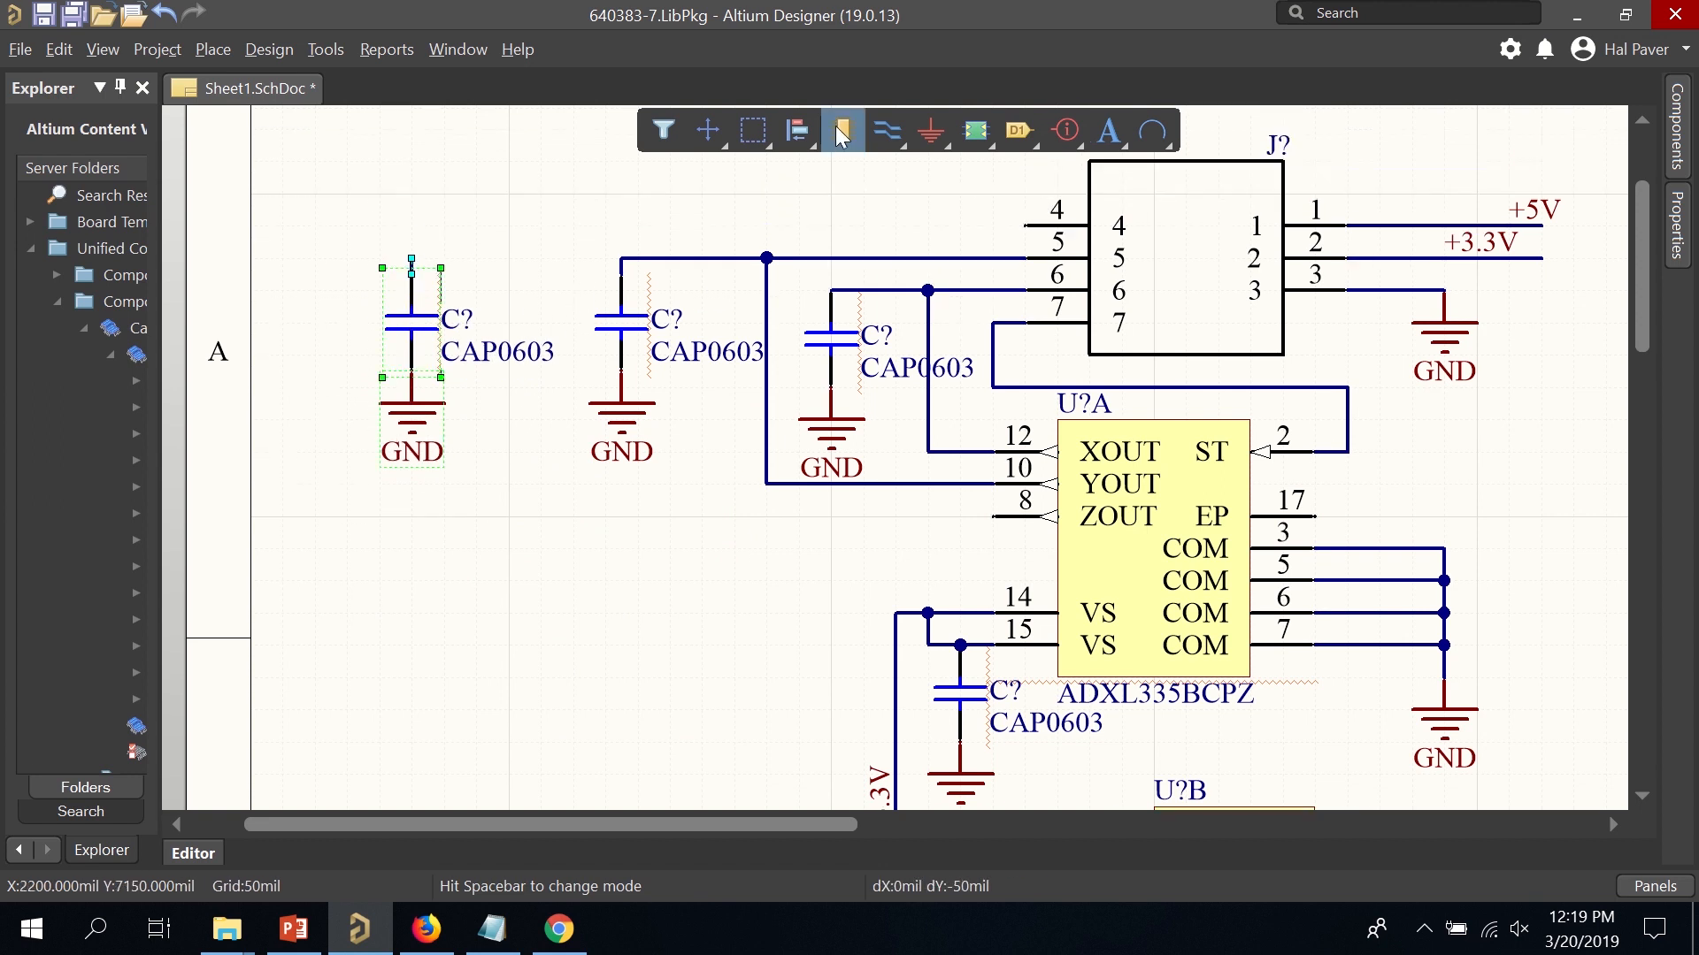
left_click(887, 131)
left_click(1024, 226)
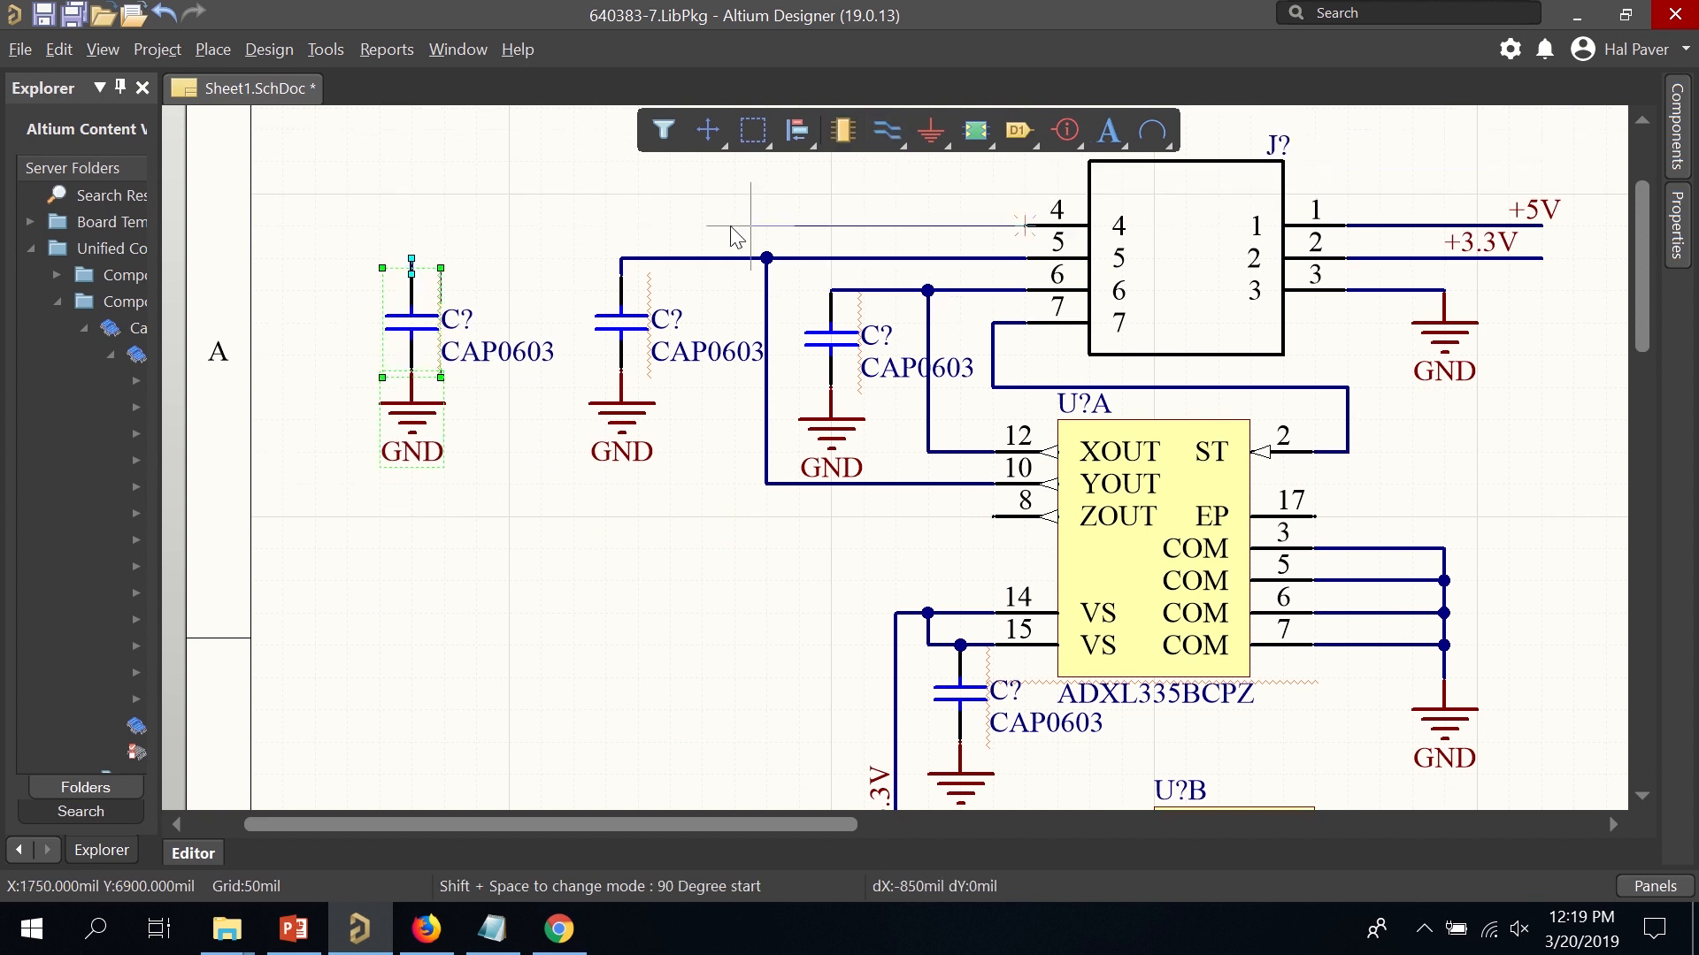
left_click(559, 228)
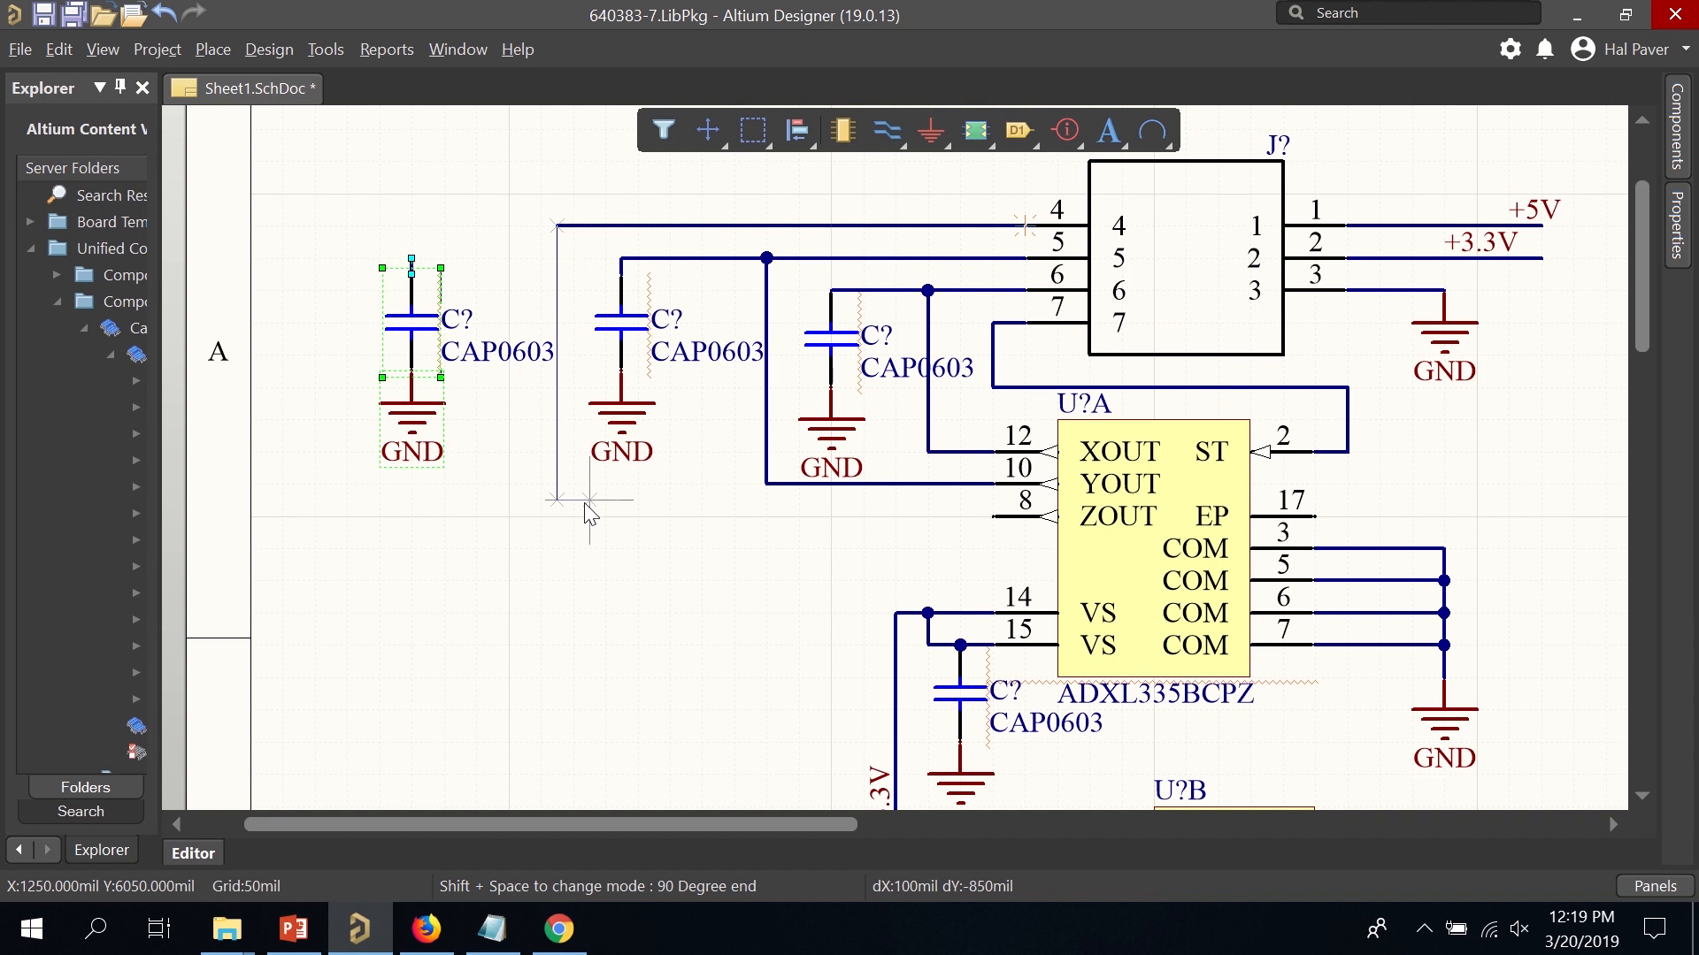
left_click(993, 516)
left_click(557, 226)
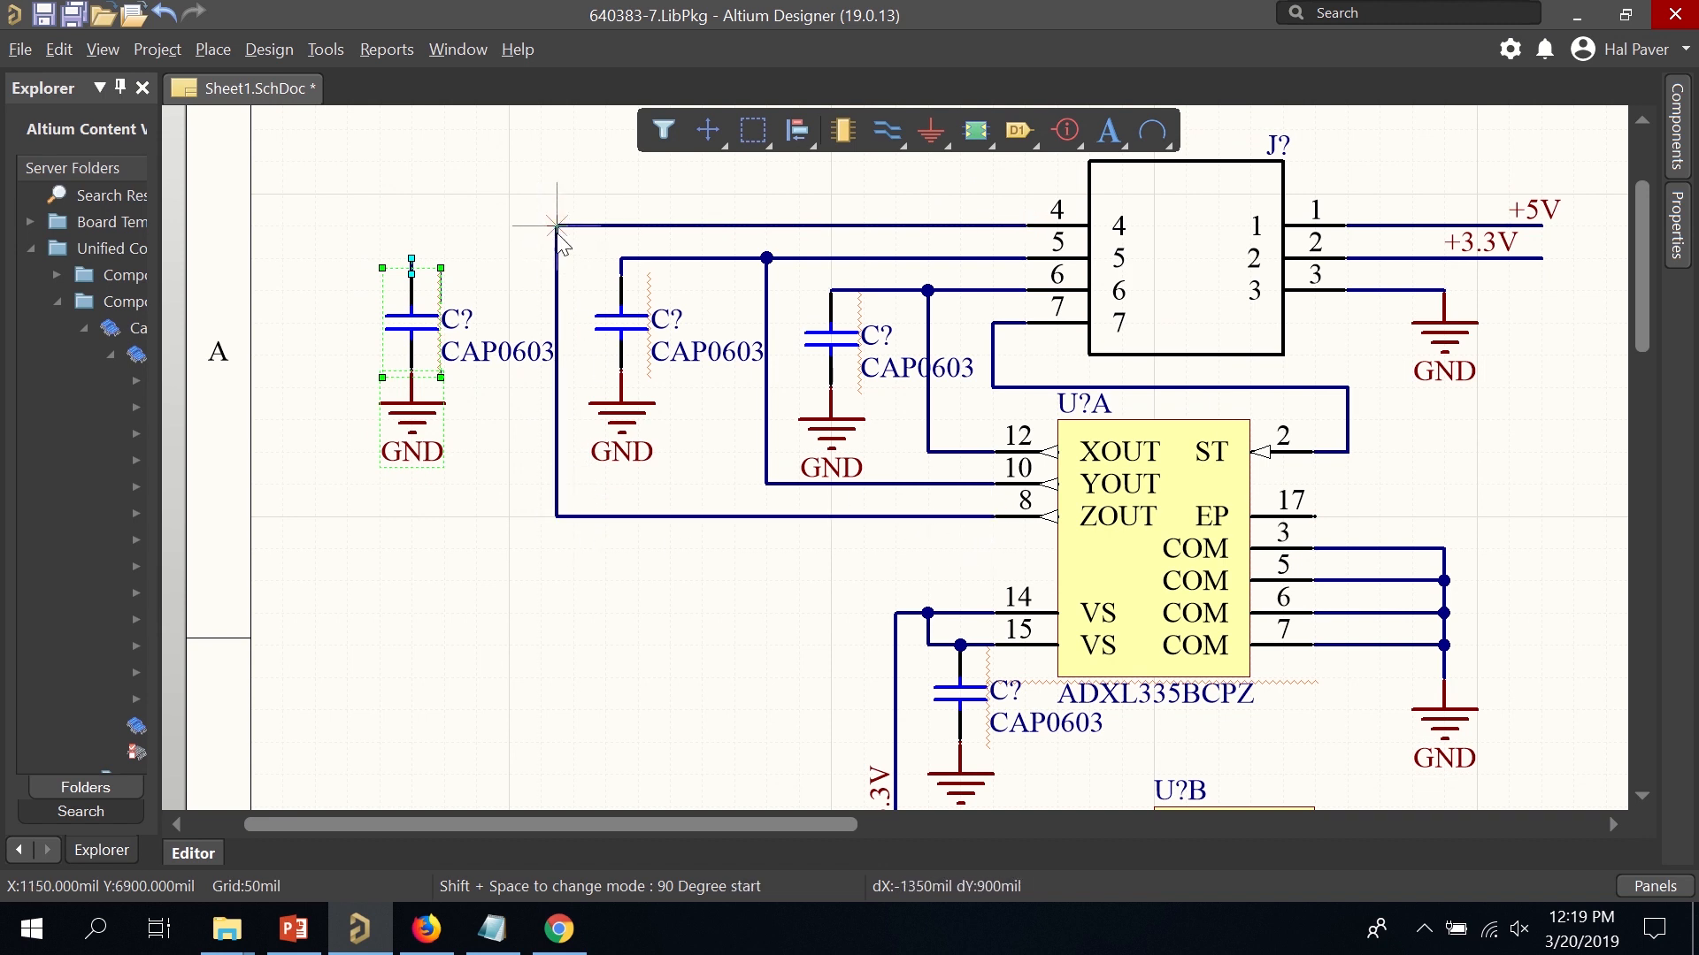
left_click(412, 274)
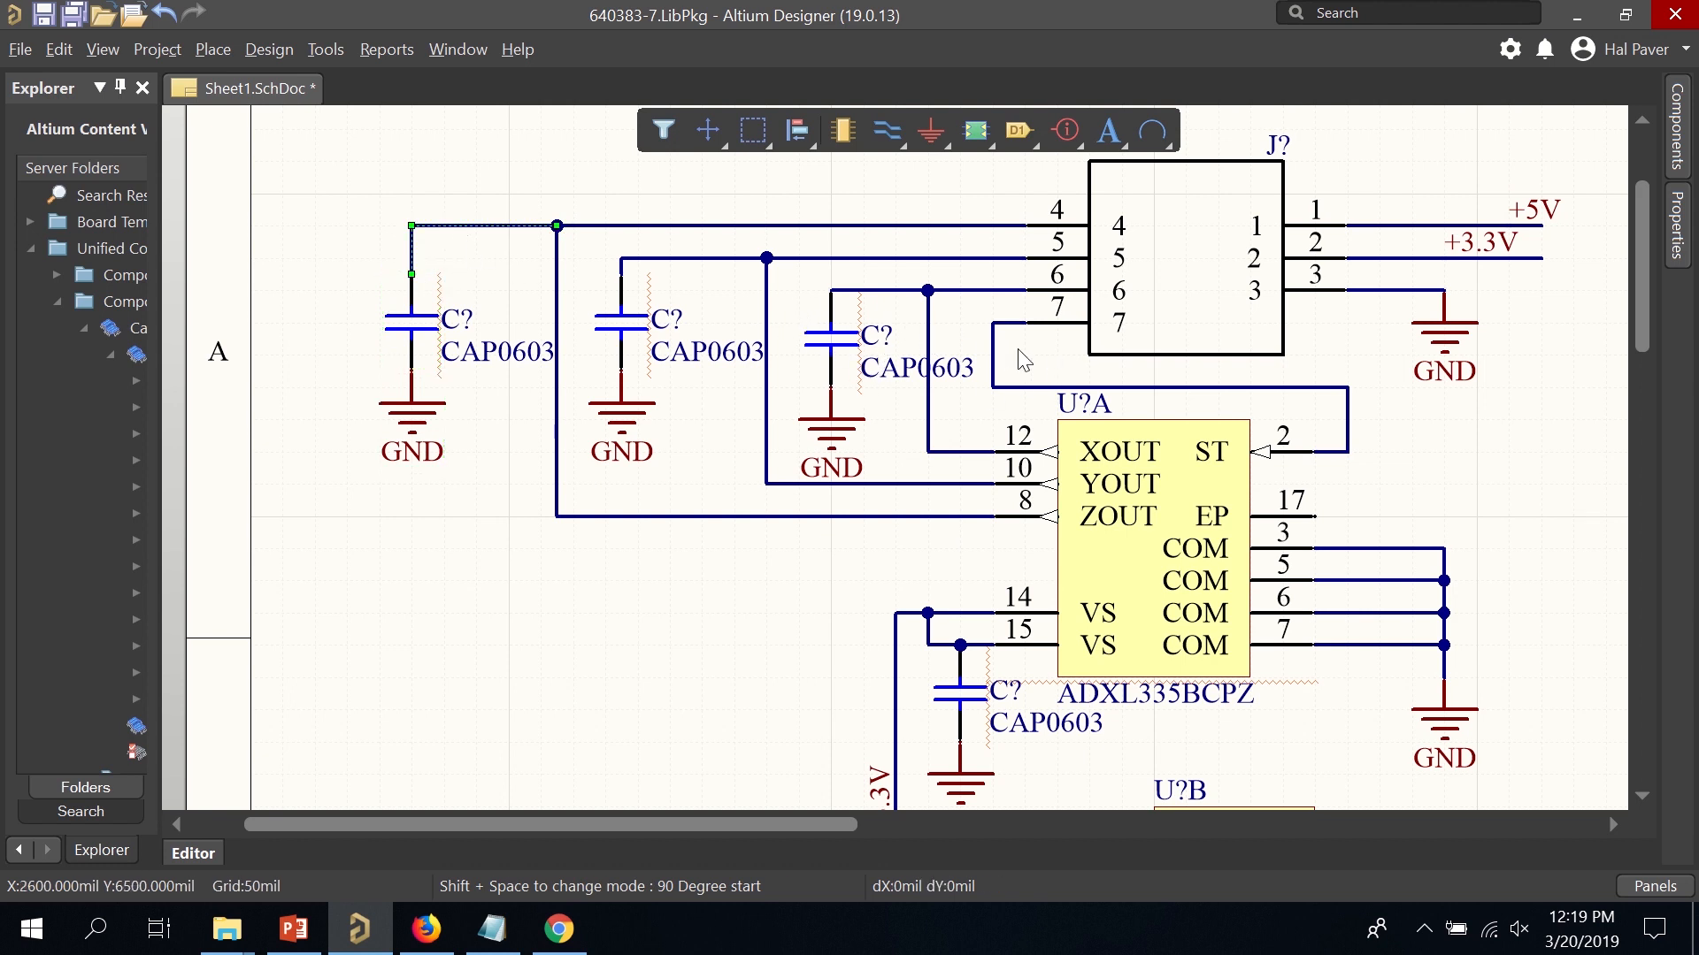
Shift the left, middle and third capacitors left and move the YOUT wire's vertical run right.
scroll(731, 336, "down", 2, "ctrl")
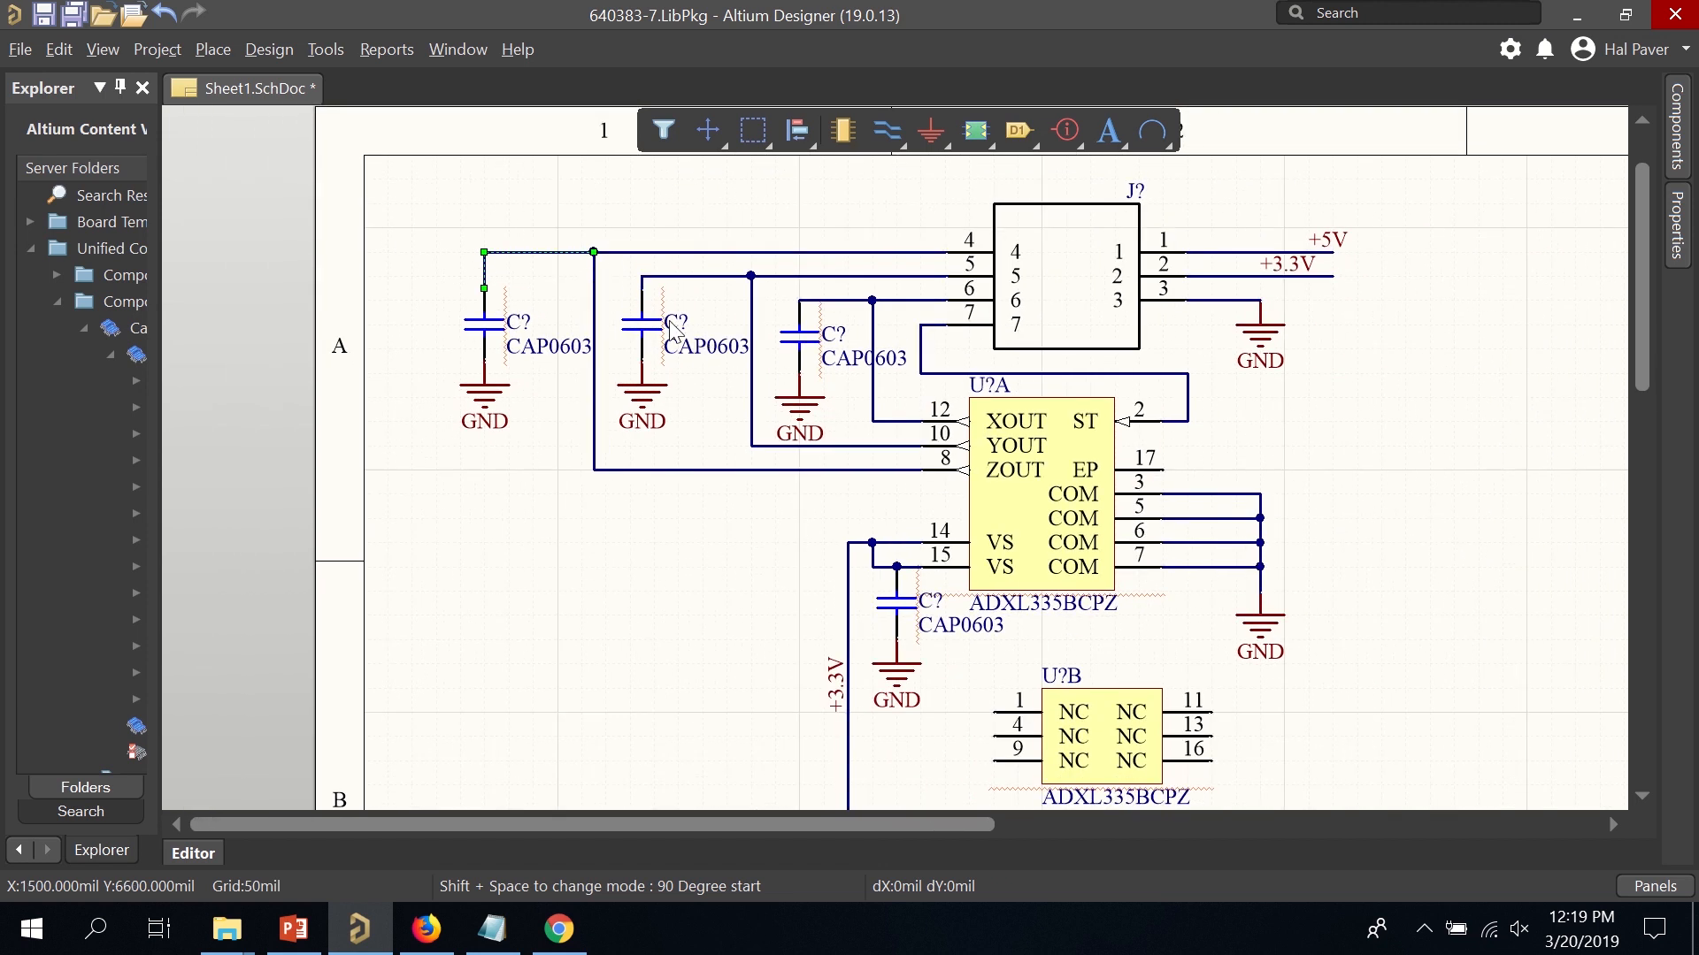
left_click(558, 473)
mouse_move(478, 325)
left_mouse_down()
mouse_move(400, 330)
mouse_move(403, 363)
left_mouse_up()
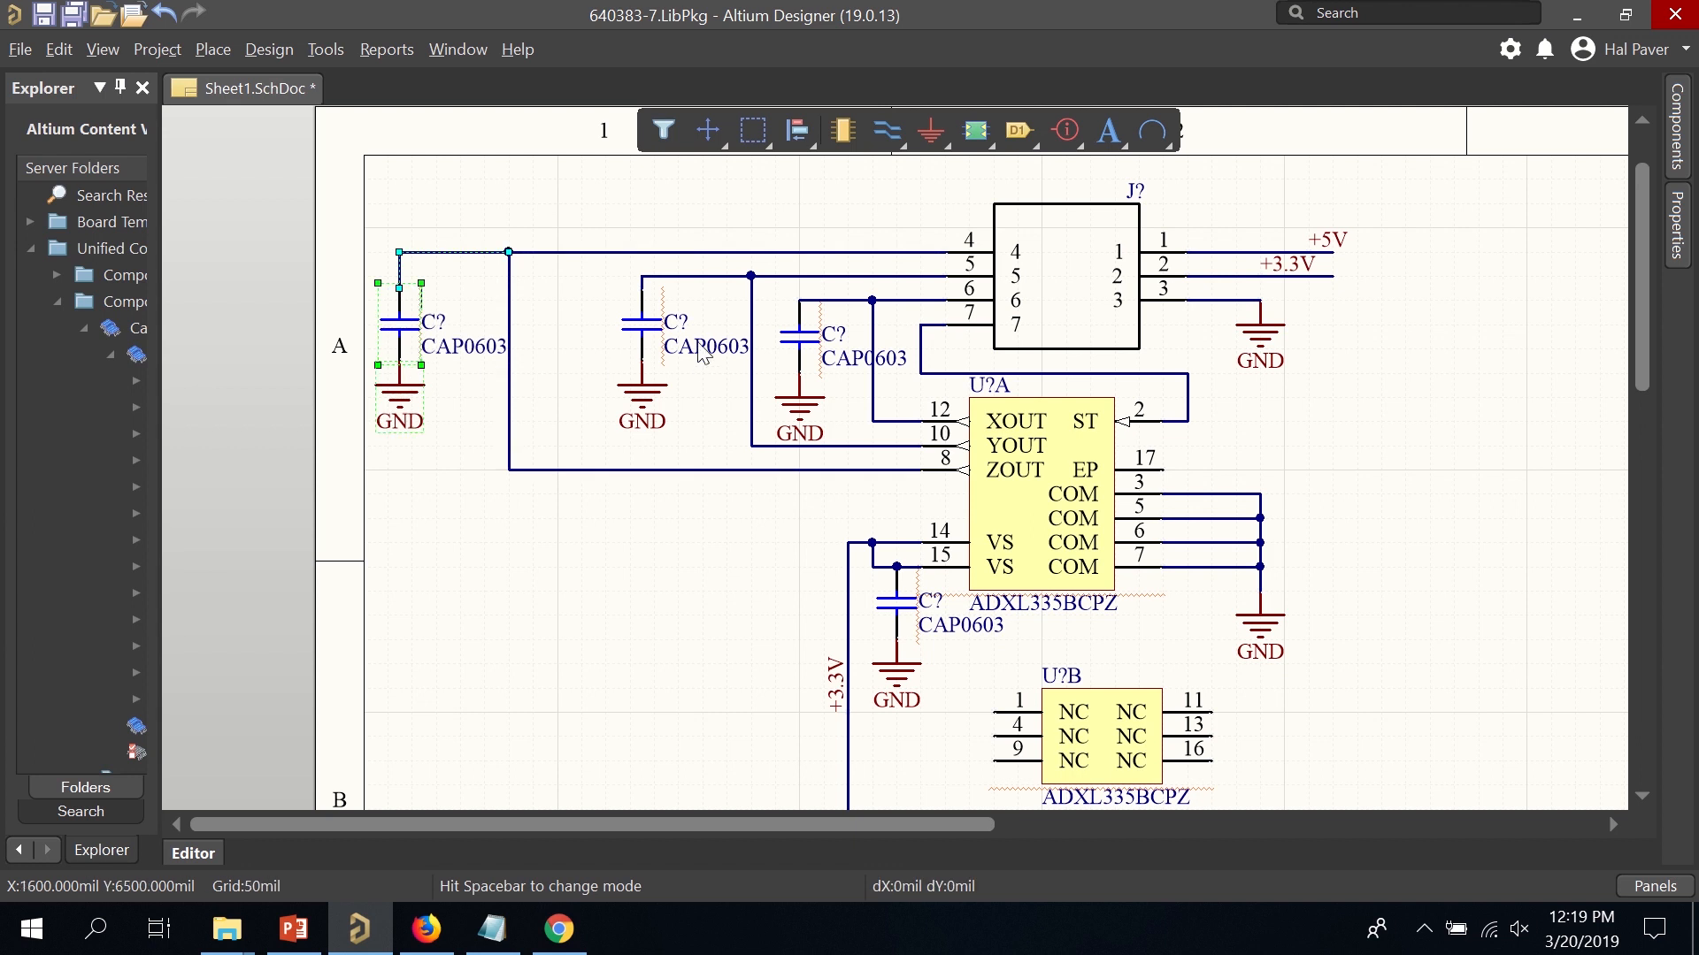
left_click_drag(594, 265, 761, 464)
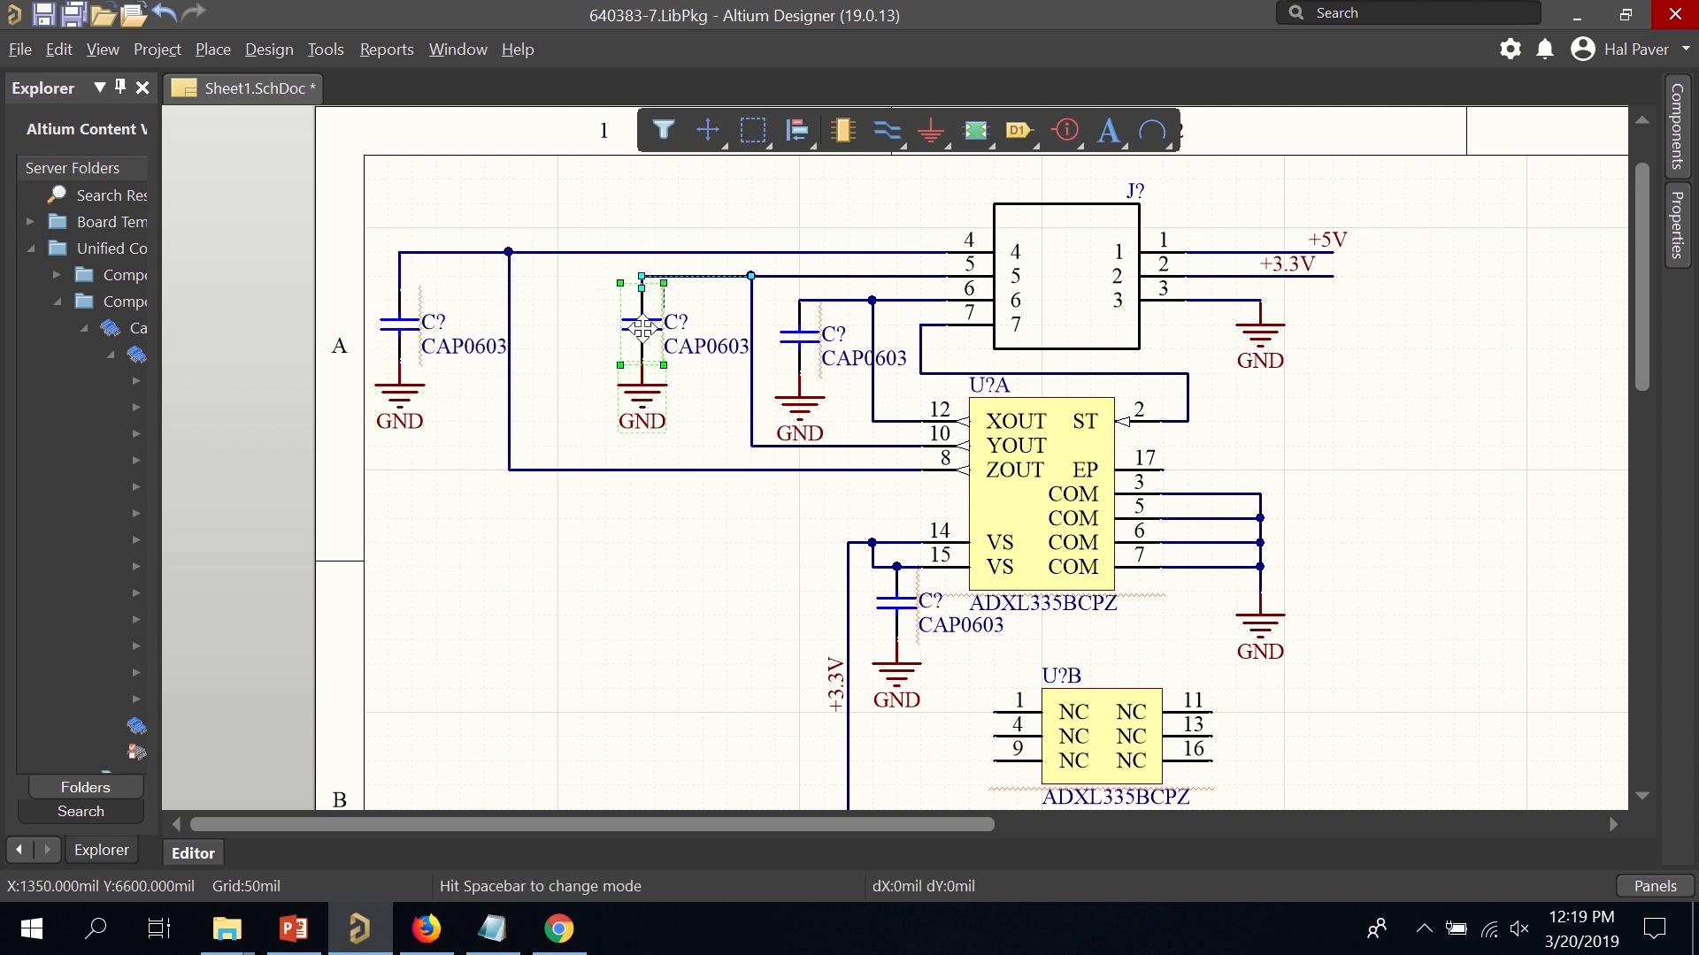
left_click_drag(644, 367, 584, 368)
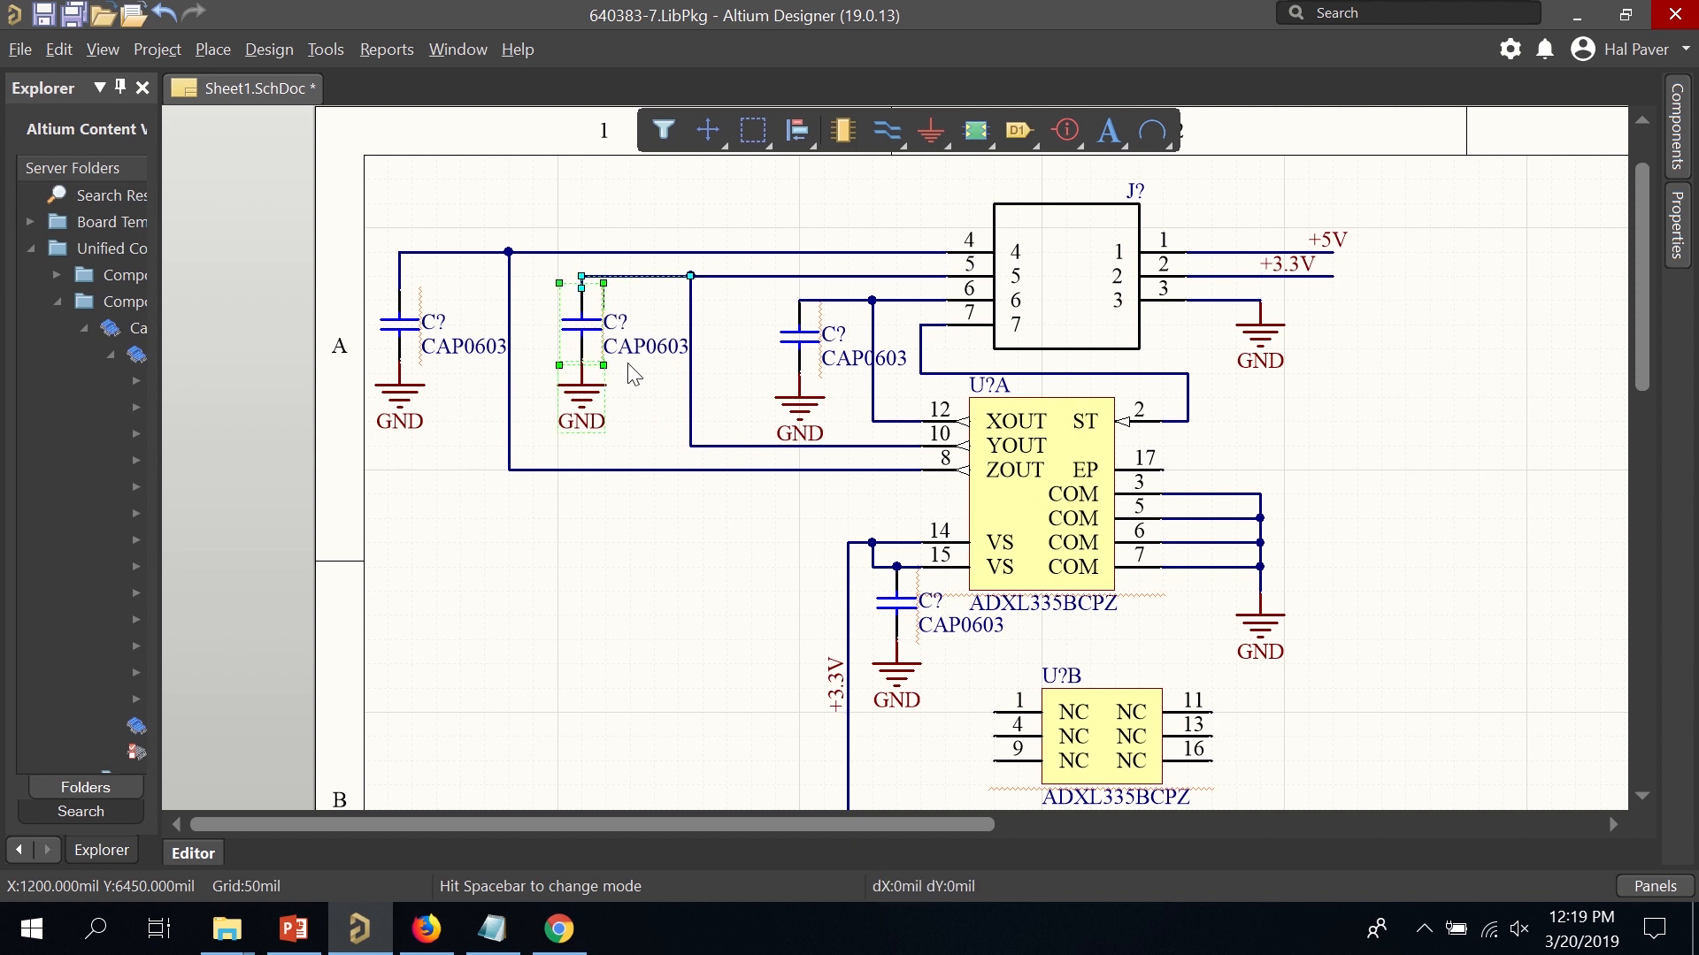
left_click(691, 325)
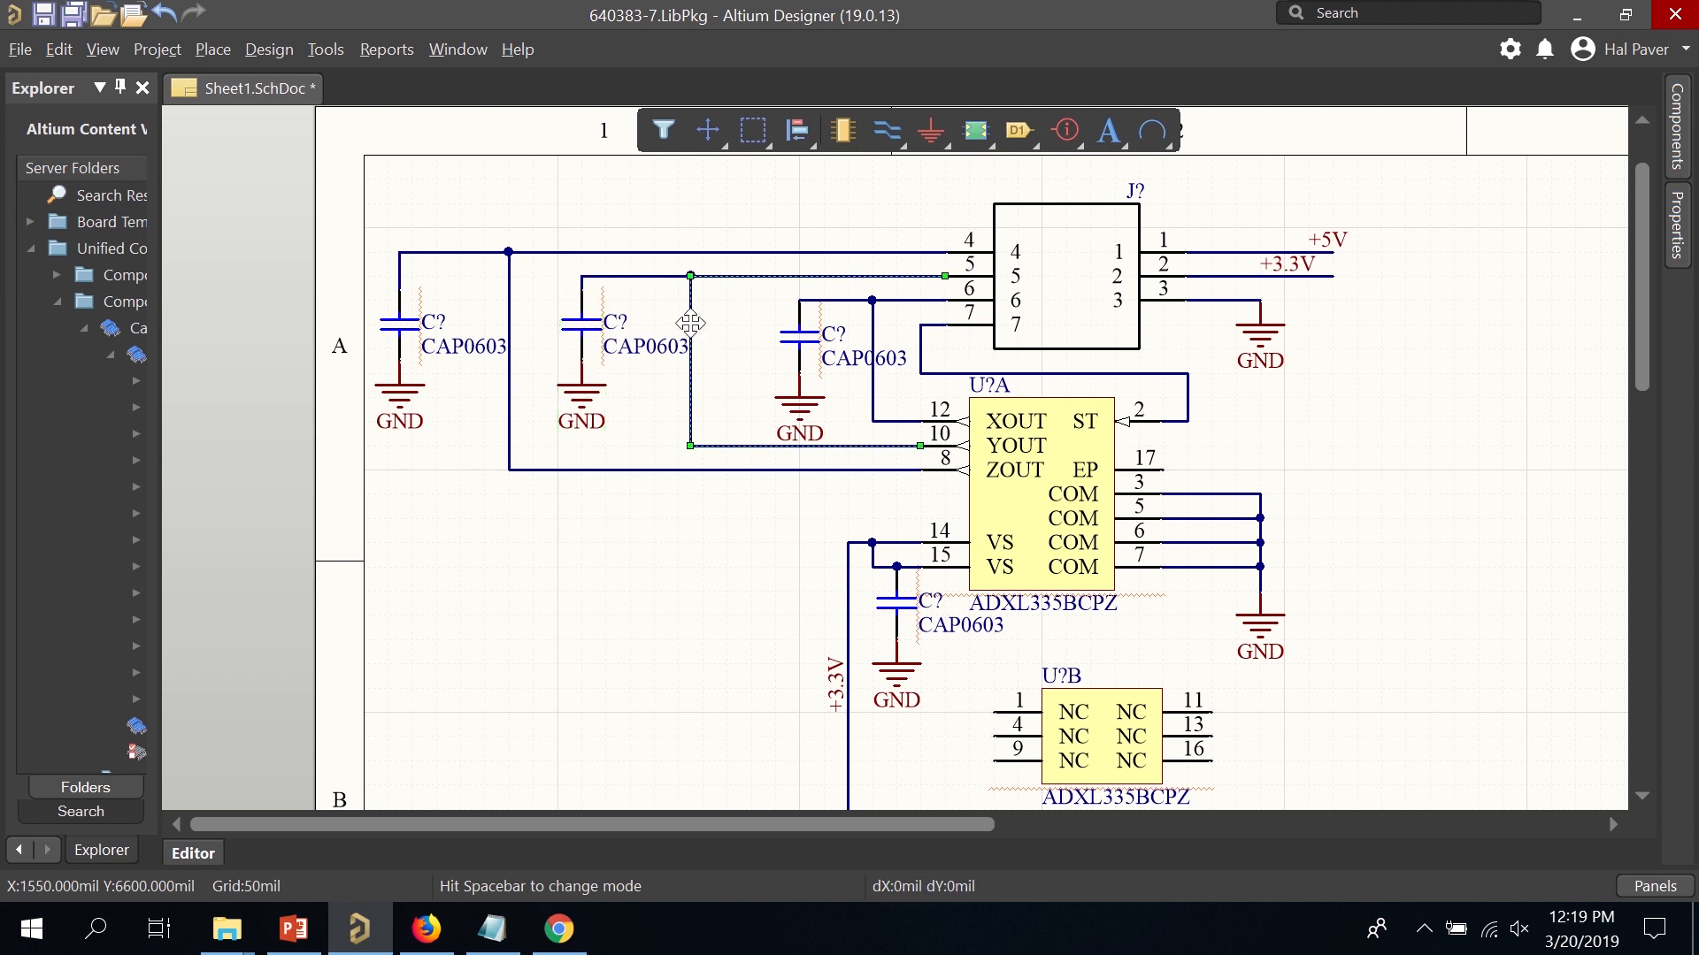
left_click_drag(691, 324, 807, 416)
left_click_drag(808, 349, 772, 349)
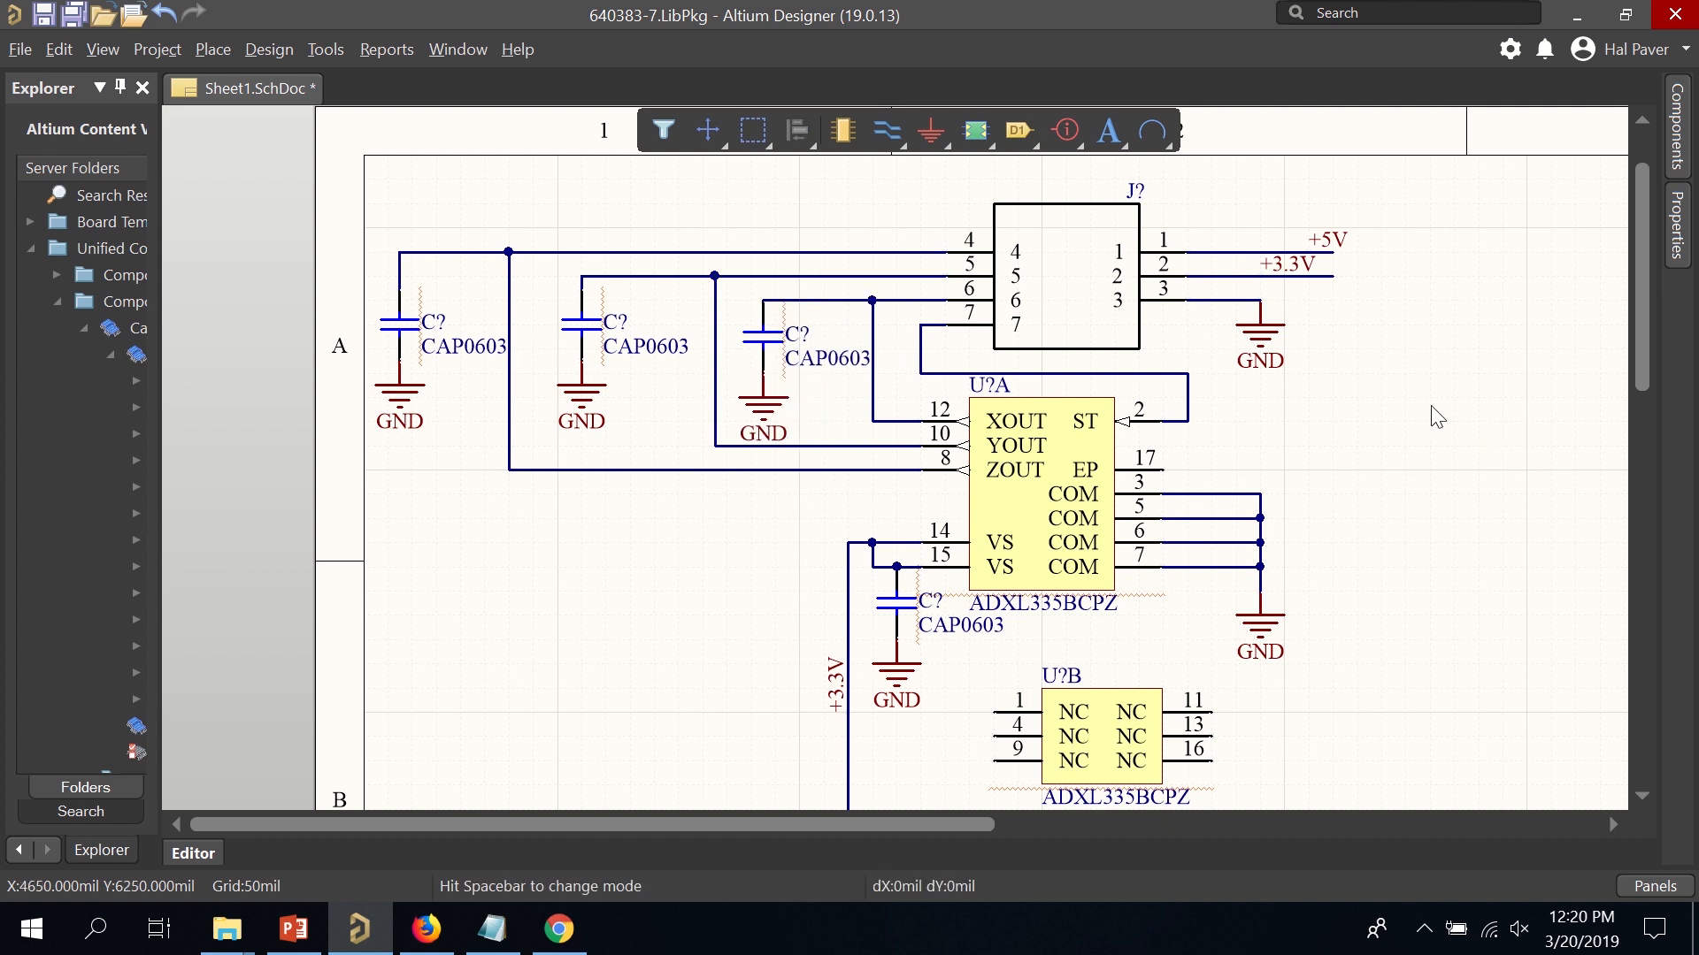
scroll(1414, 413, "down", 5)
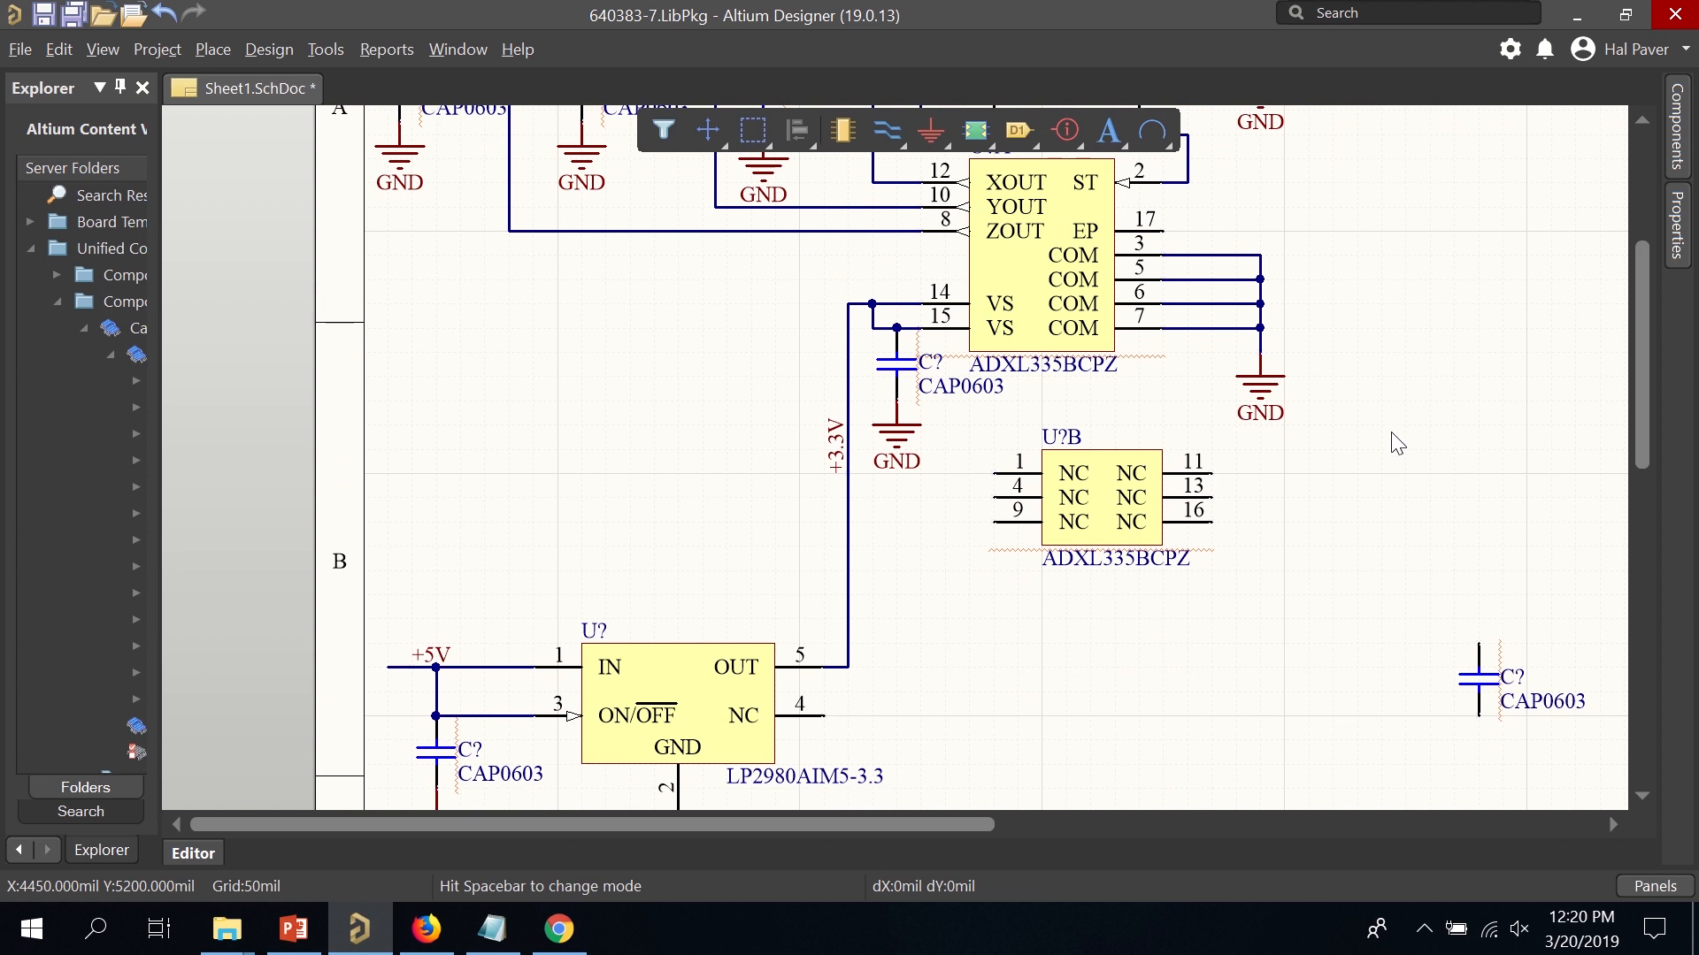
left_click_drag(1497, 643, 899, 639)
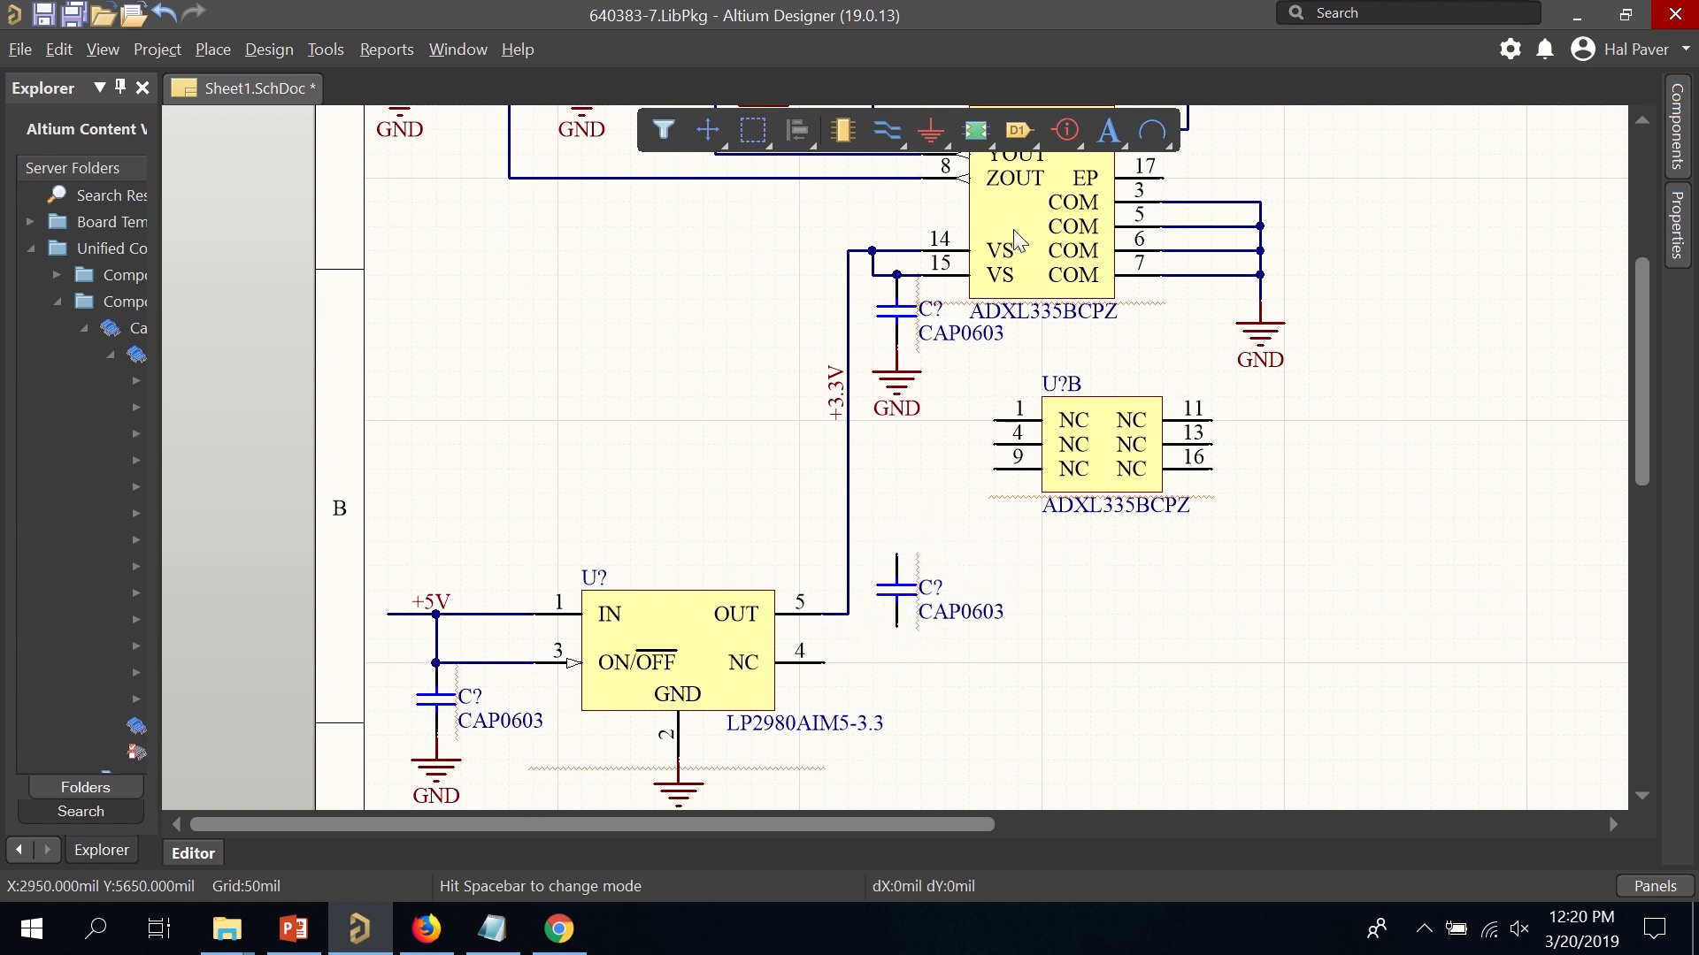
left_click(930, 130)
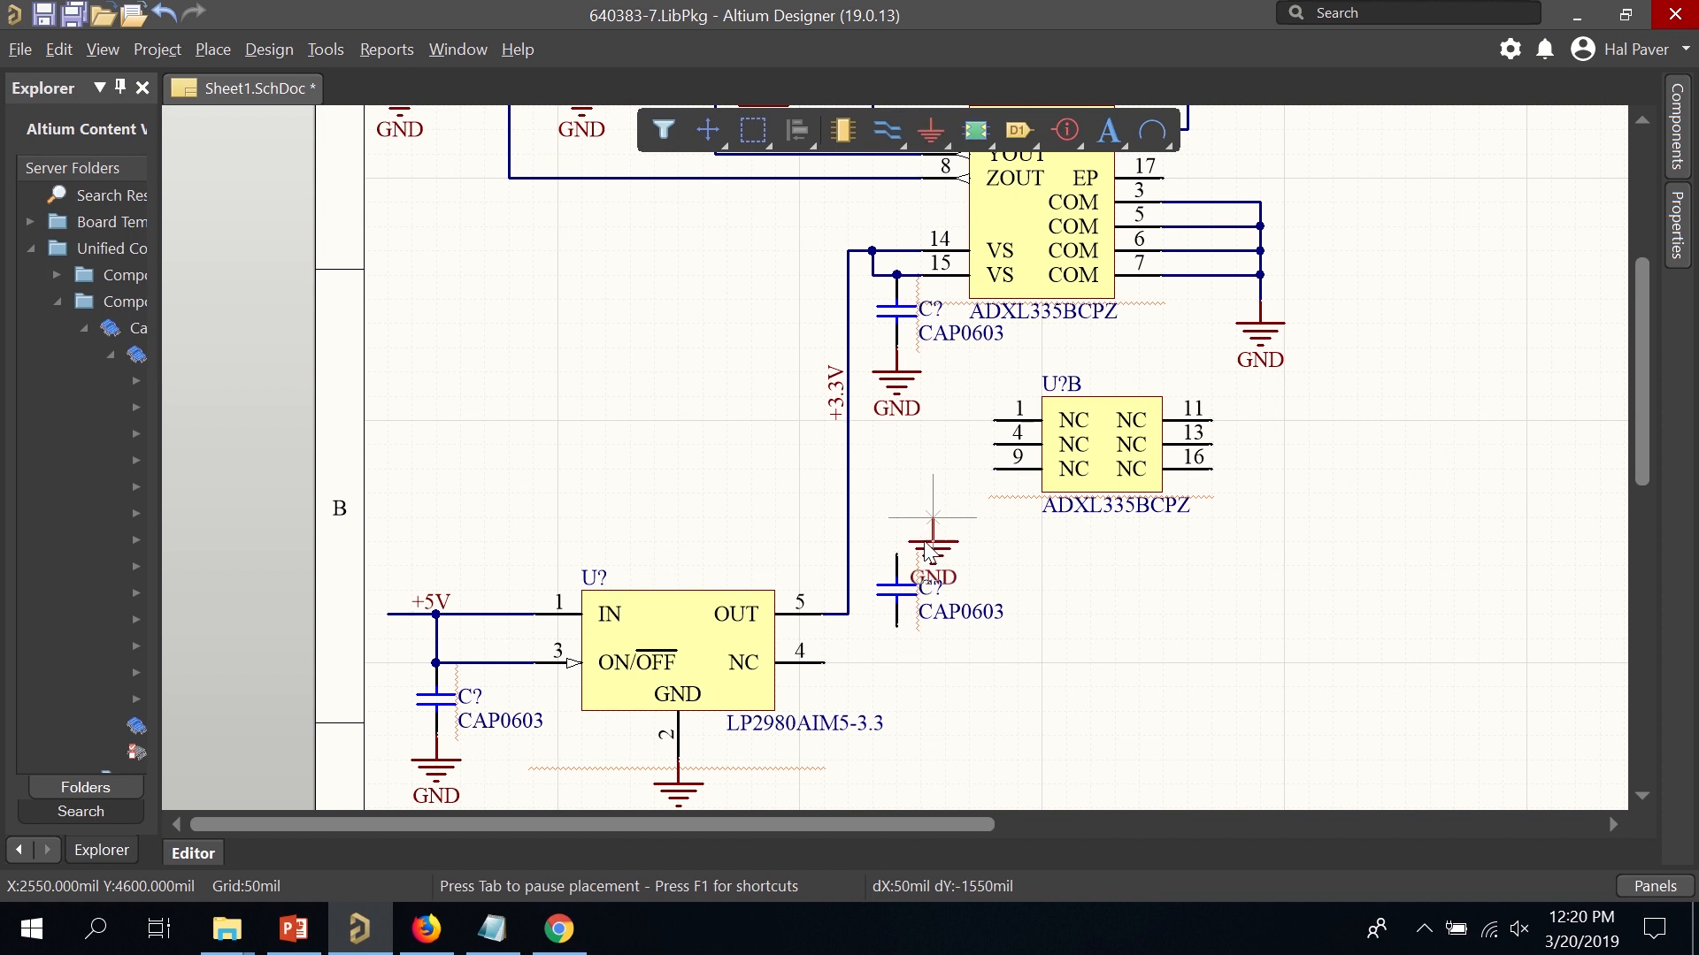
left_click(898, 630)
key("Escape")
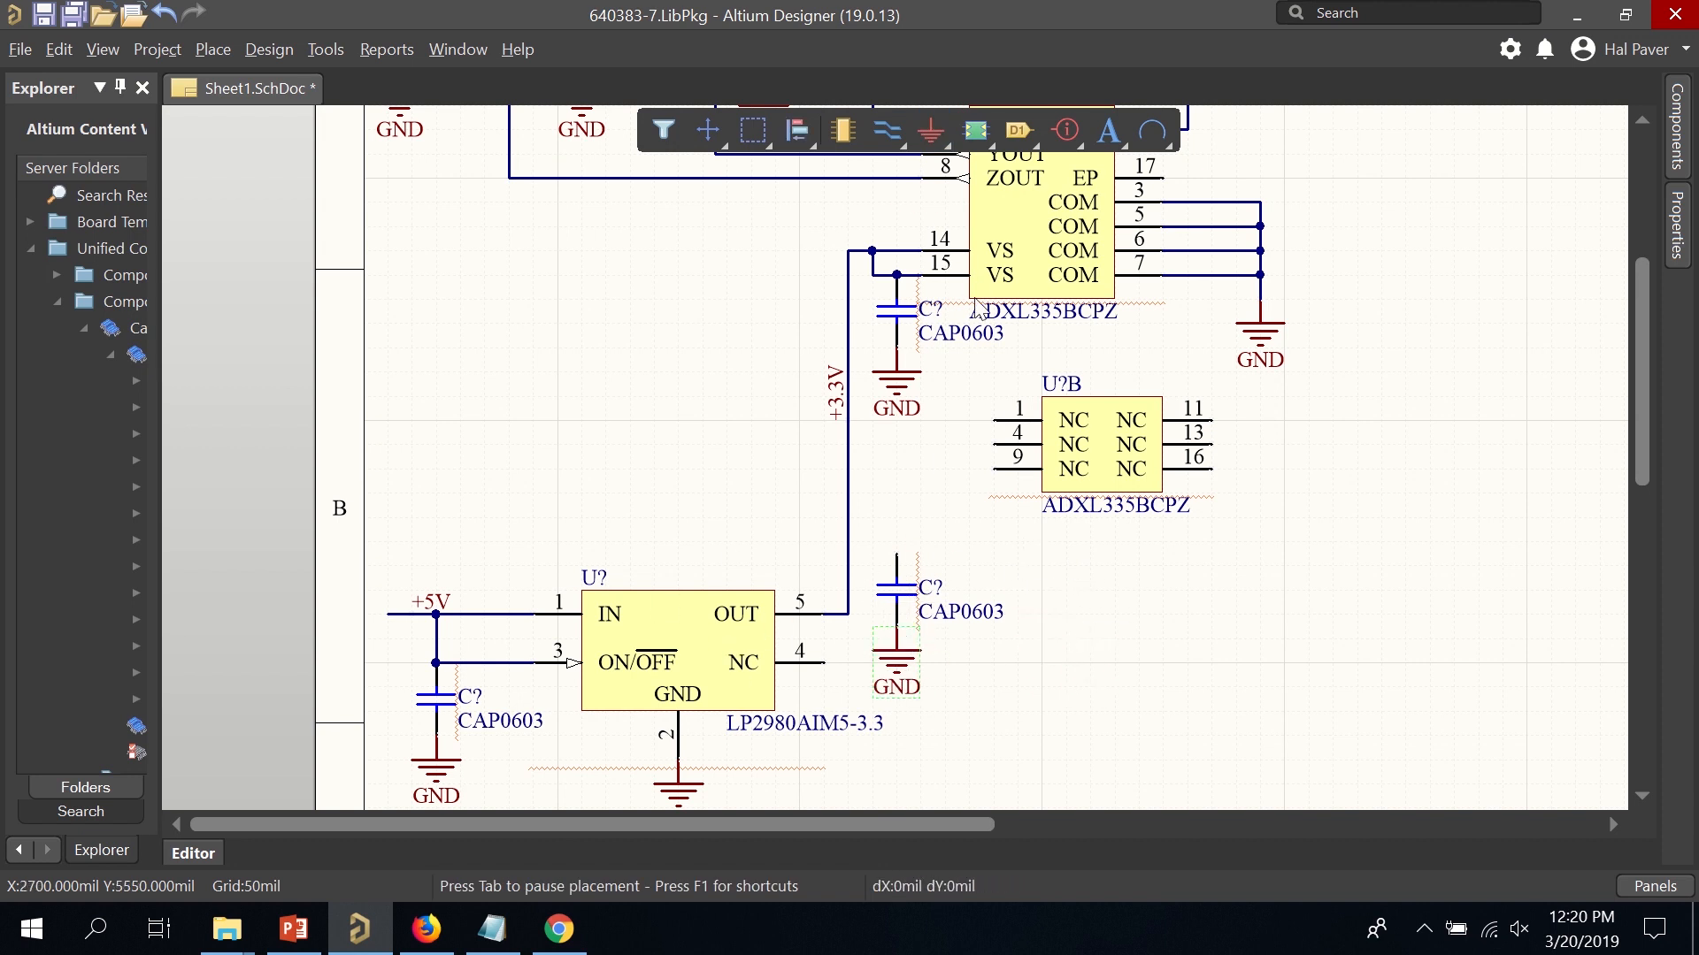
left_click(887, 130)
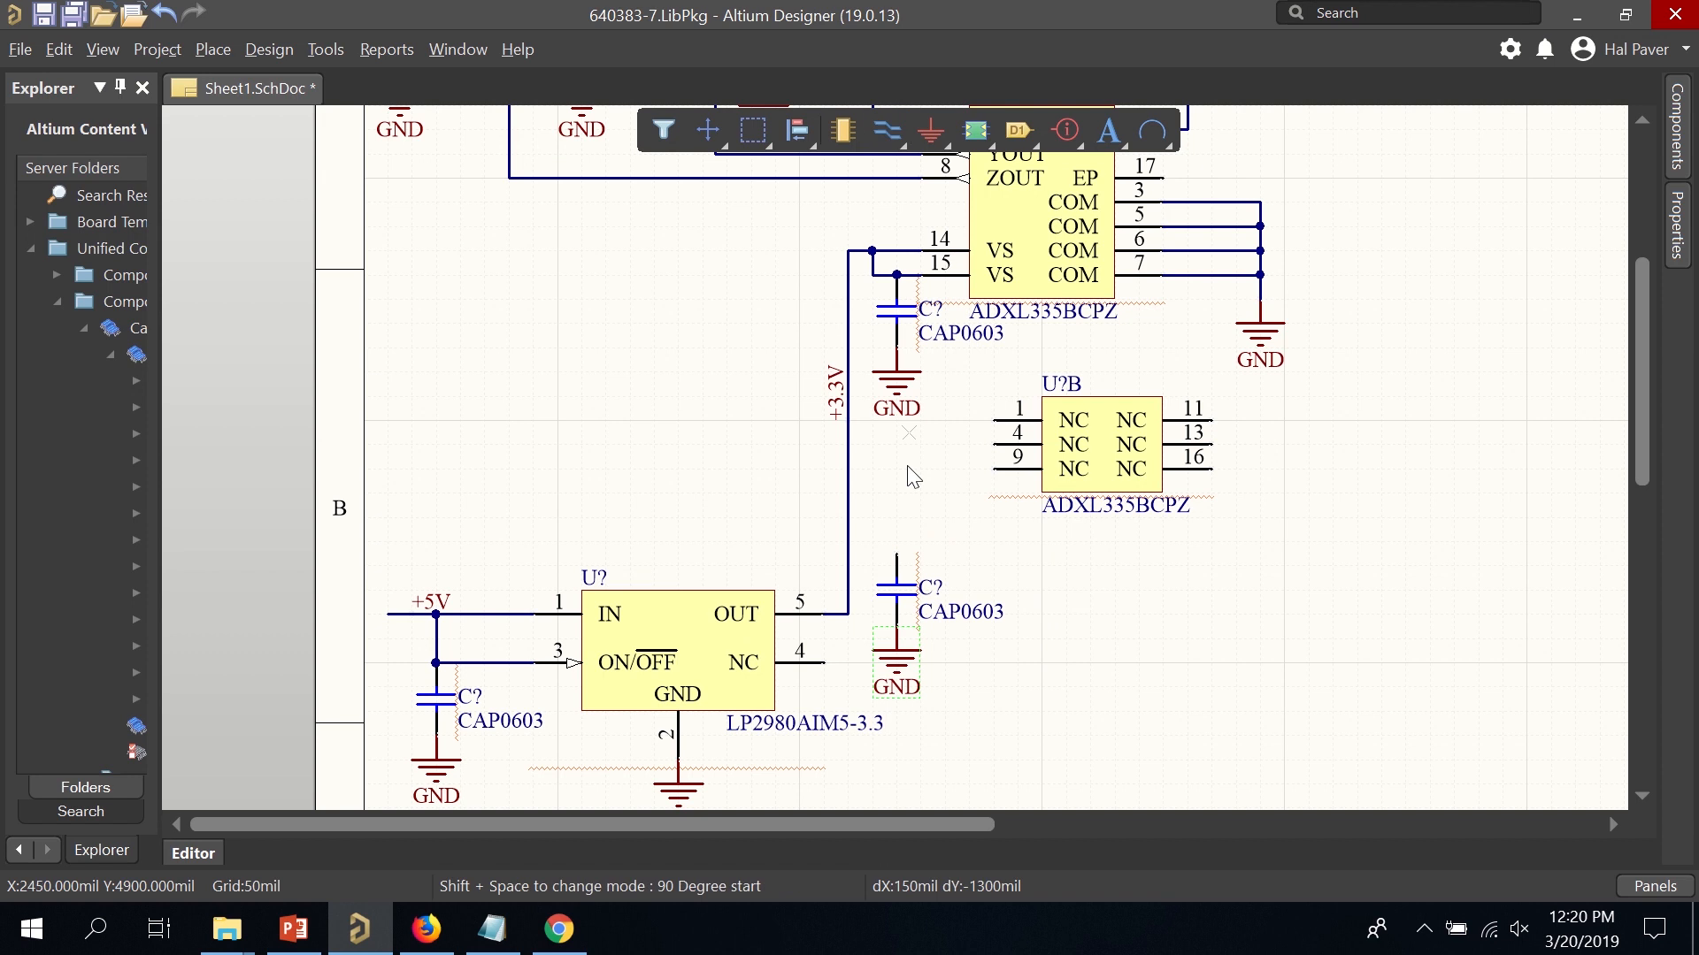
left_click(896, 553)
left_click(848, 553)
right_click(982, 577)
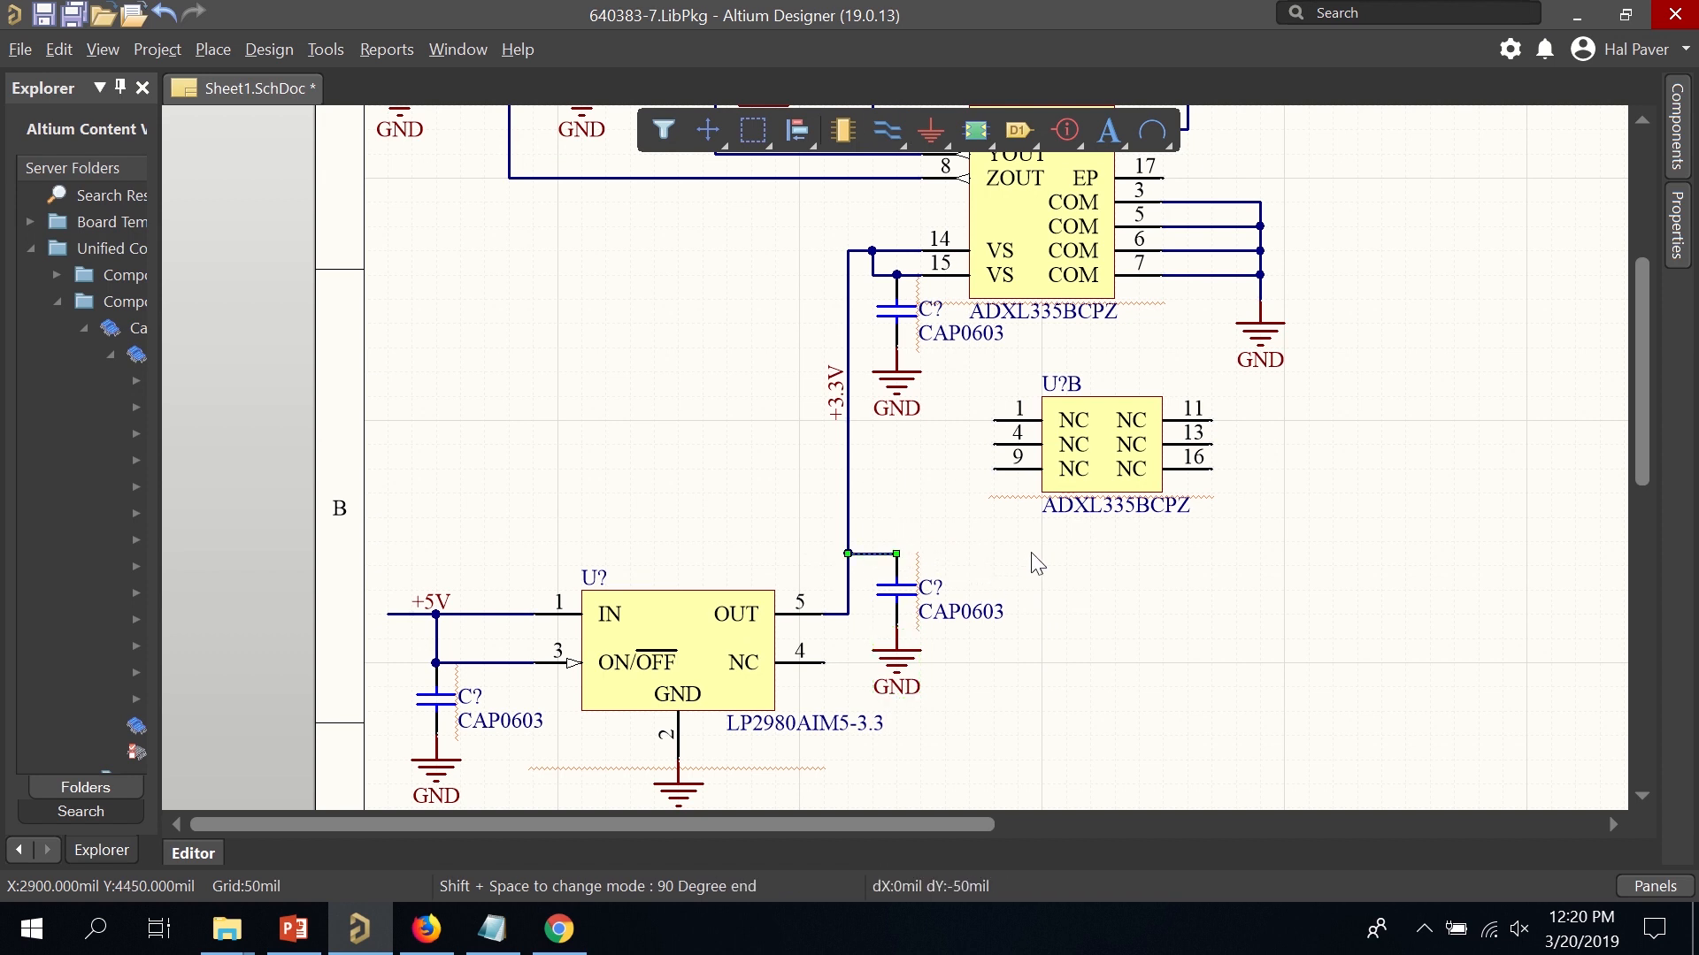
scroll(1050, 564, "down", 3)
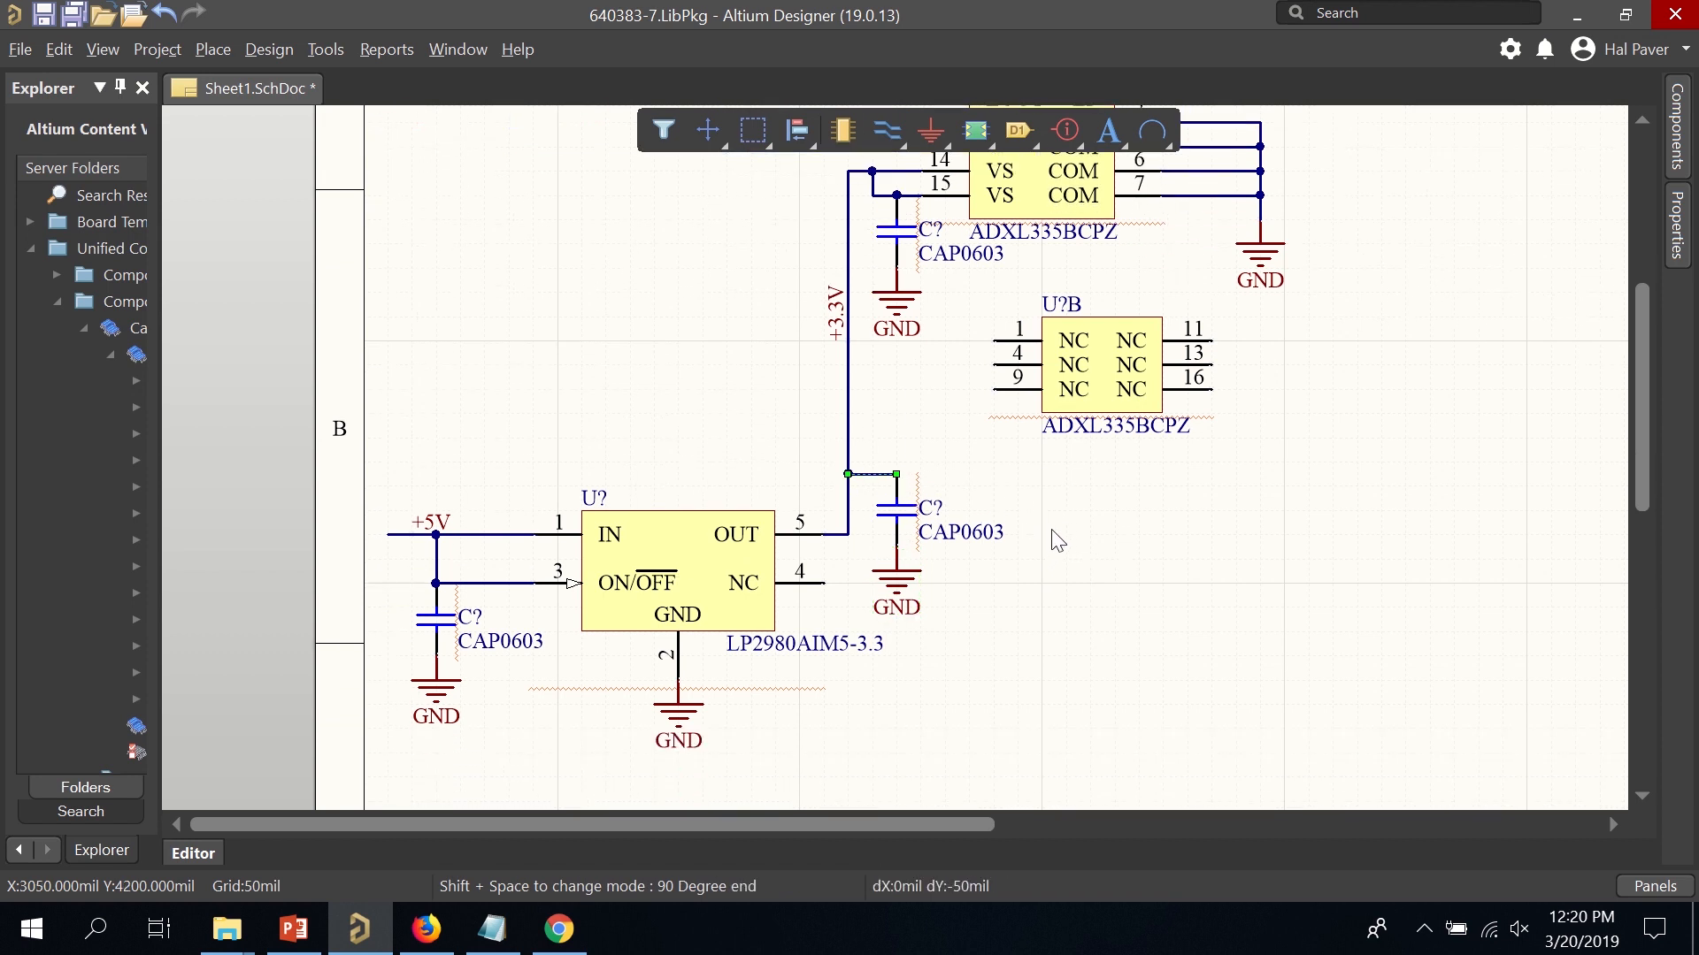
scroll(1058, 541, "up", 5)
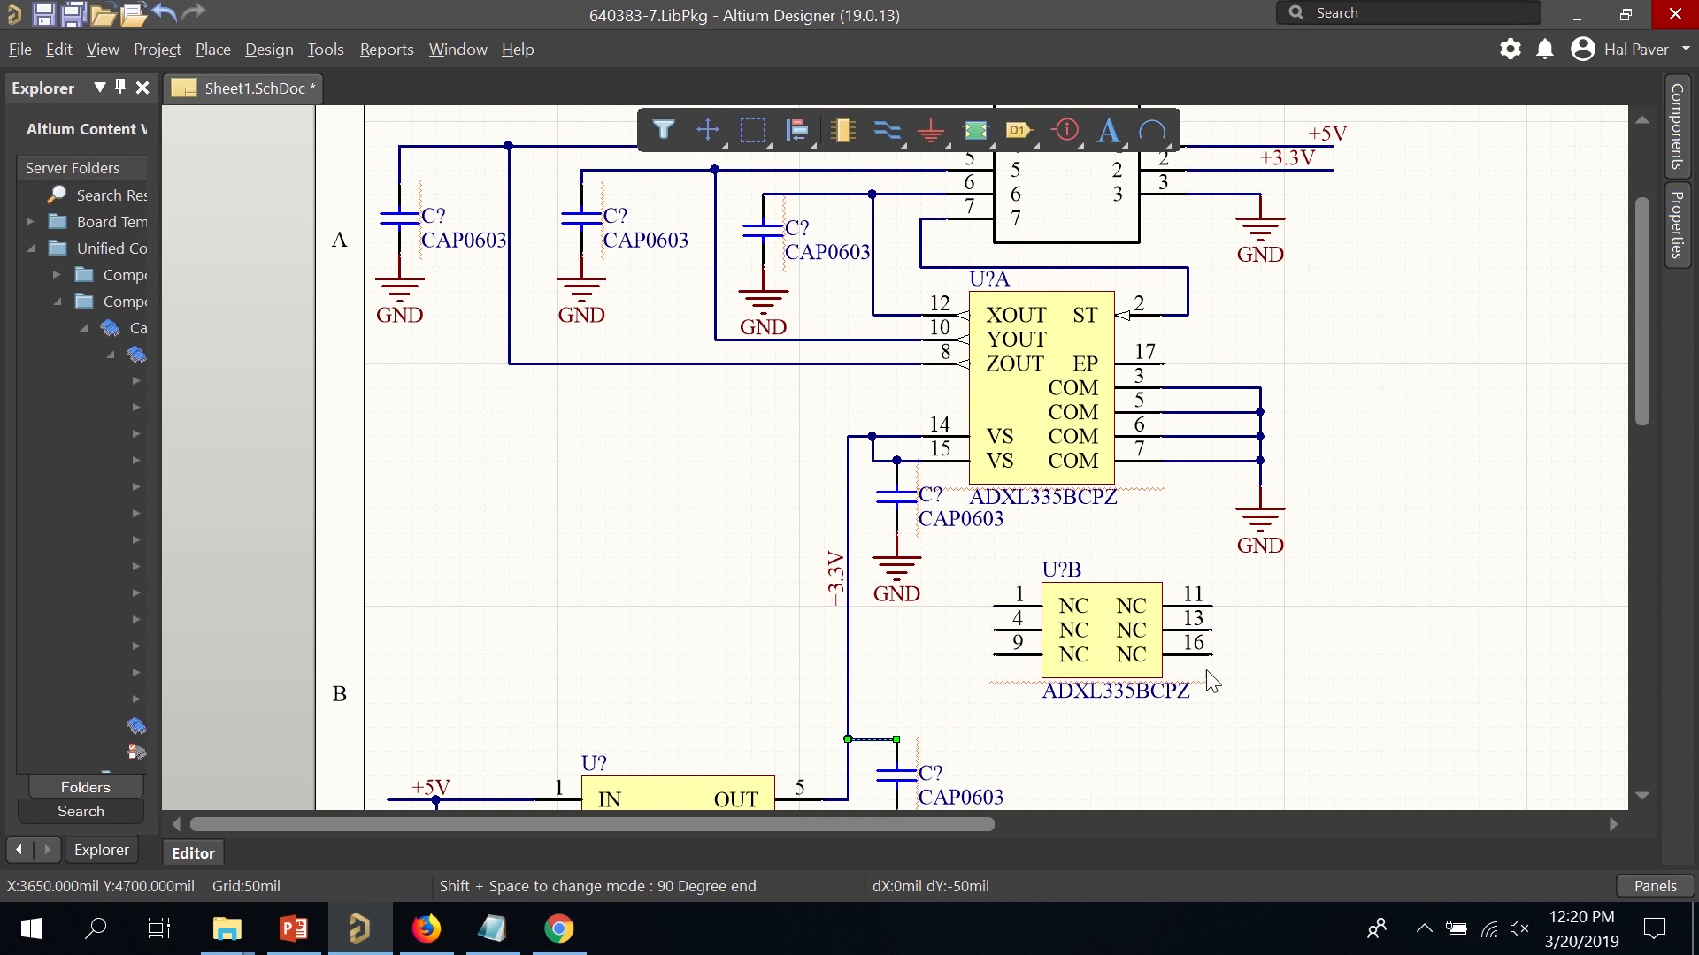
scroll(1150, 602, "down", 4)
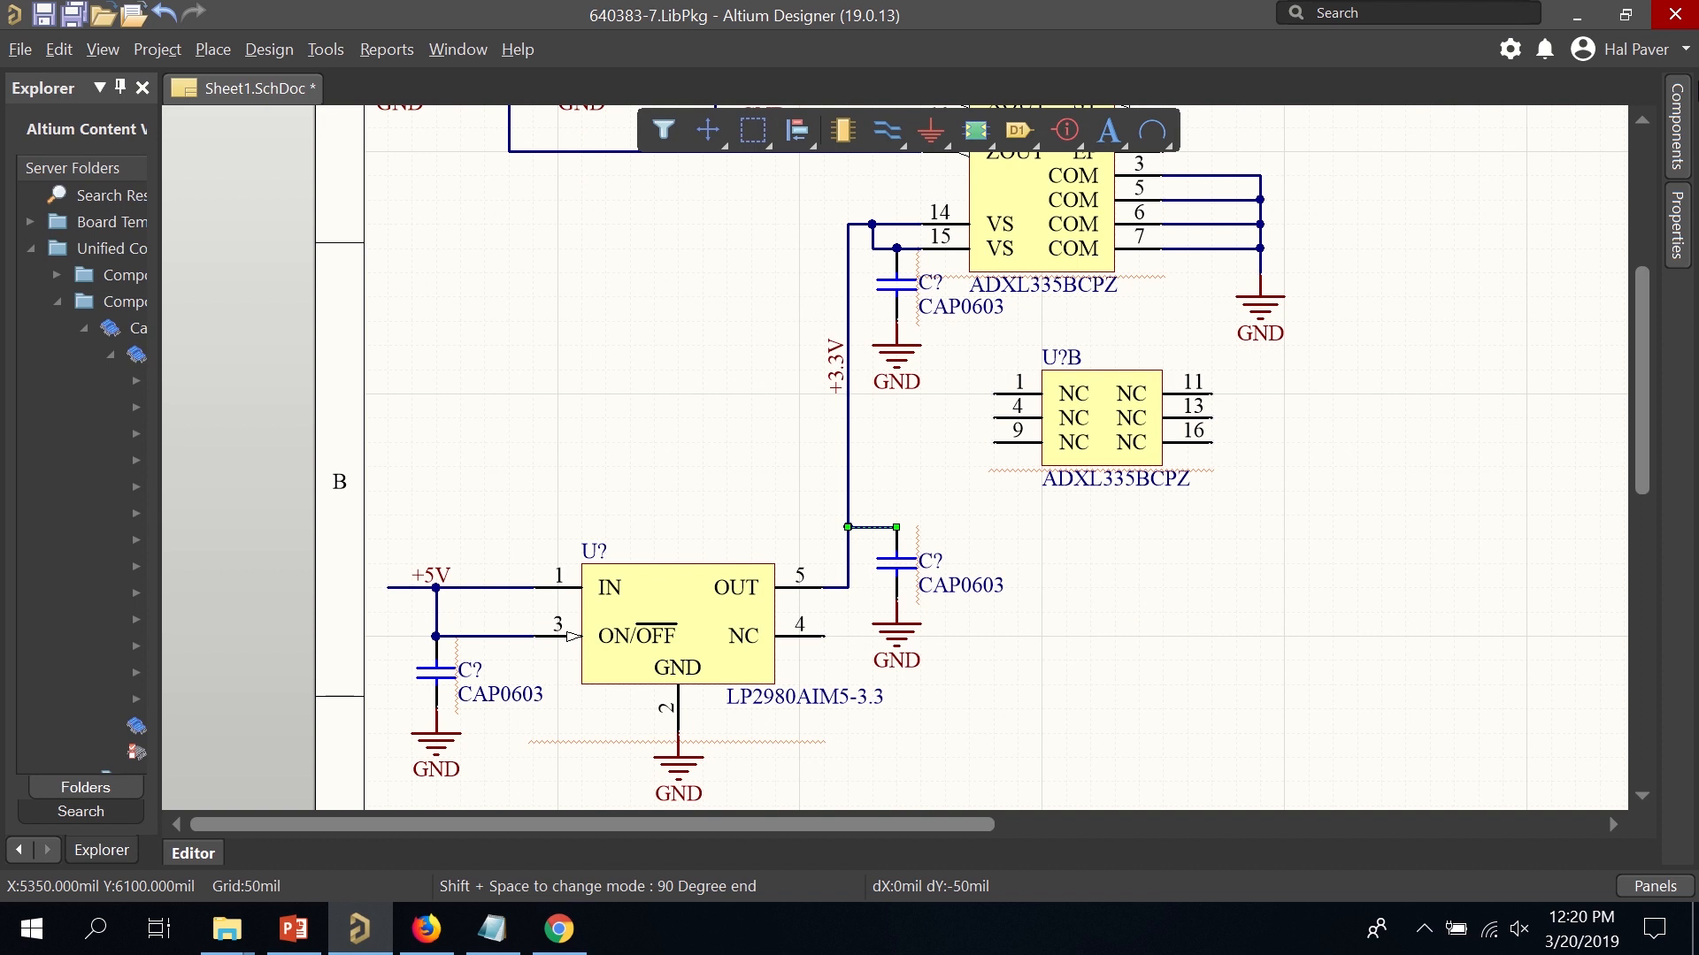
Place a Generic No ERC marker on the regulator's unused pin 4.
right_click(1437, 377)
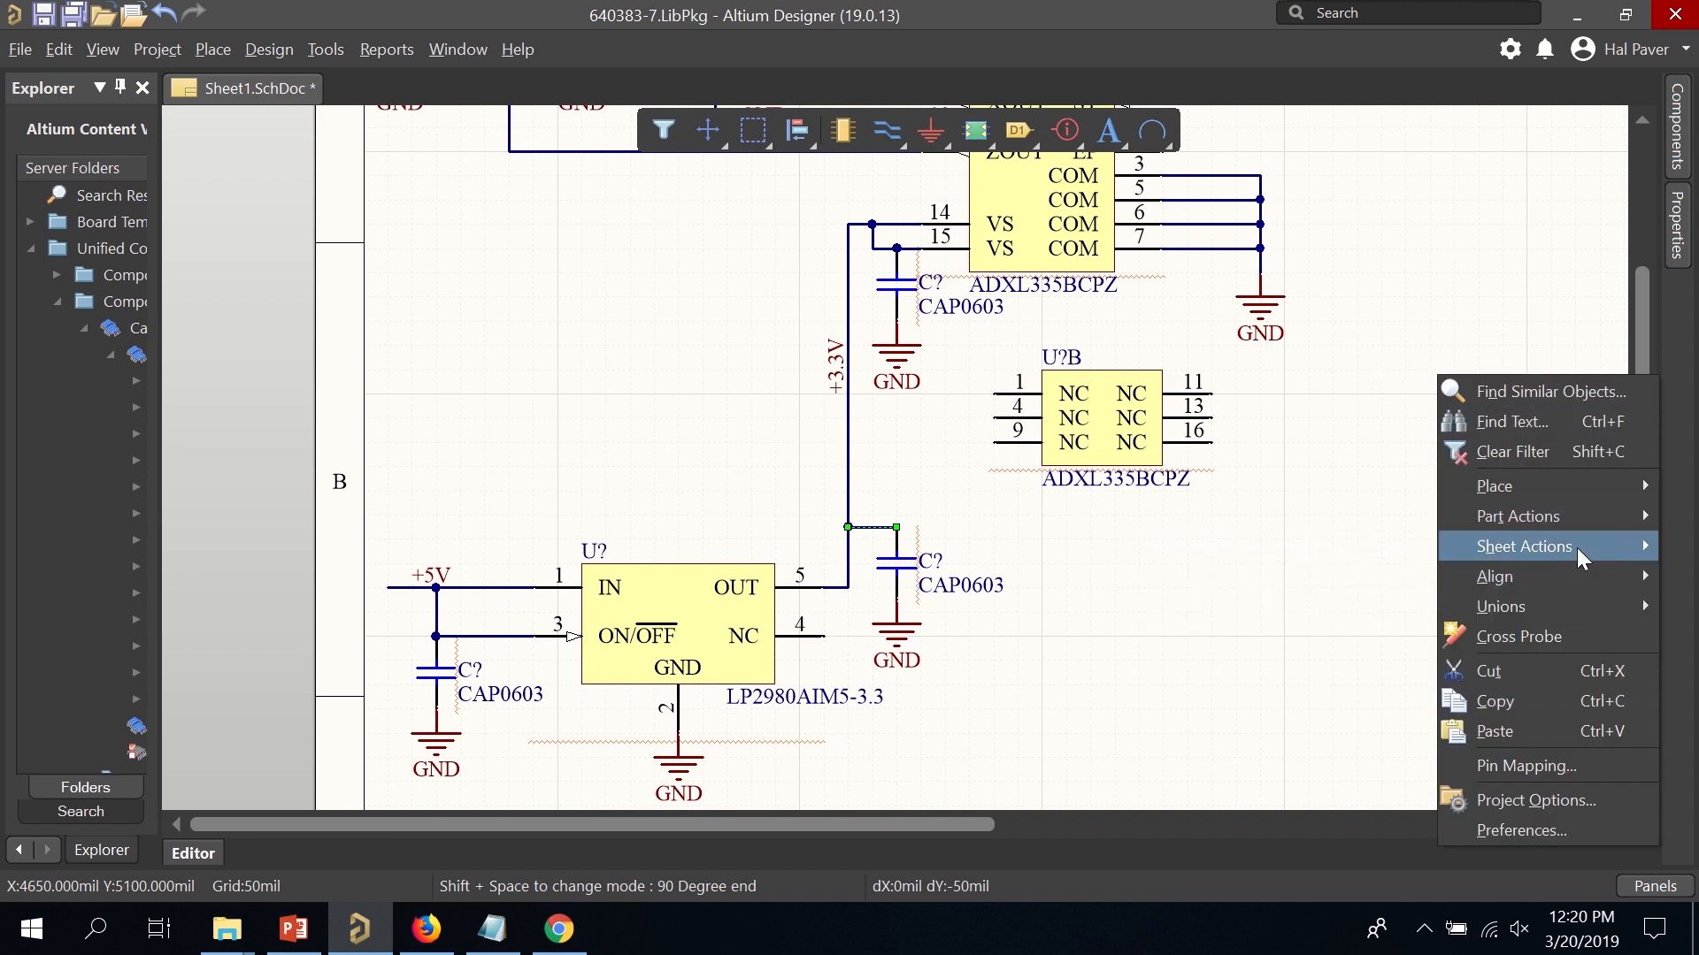
mouse_move(1578, 526)
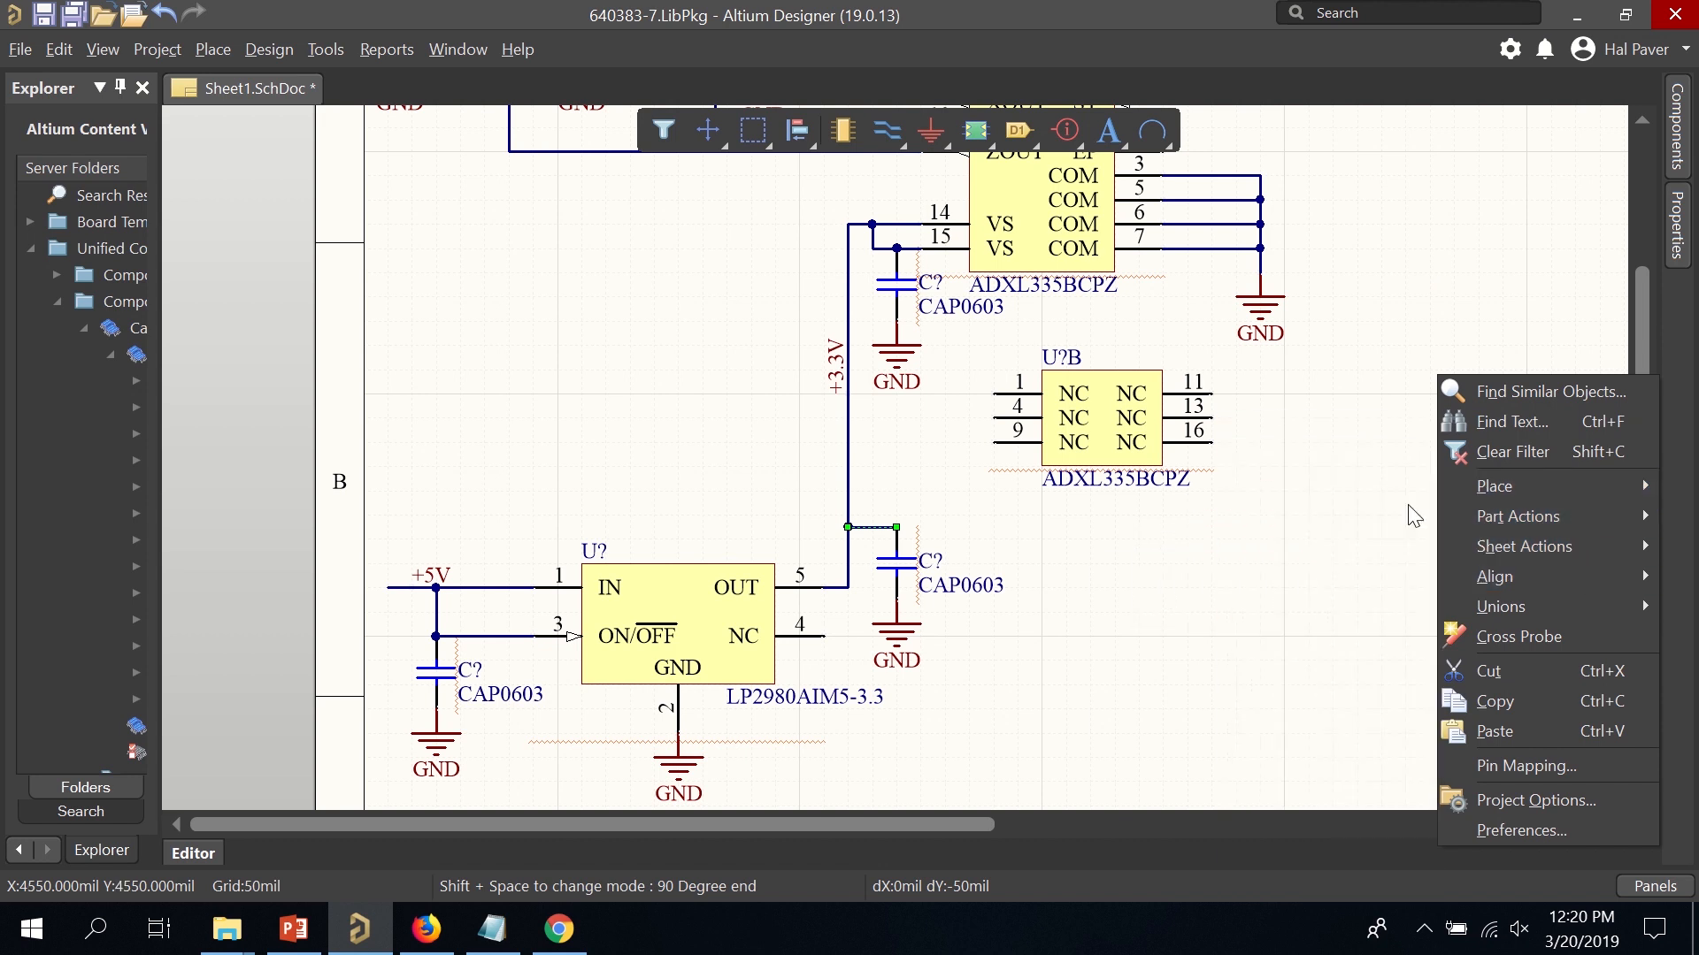
mouse_move(1496, 488)
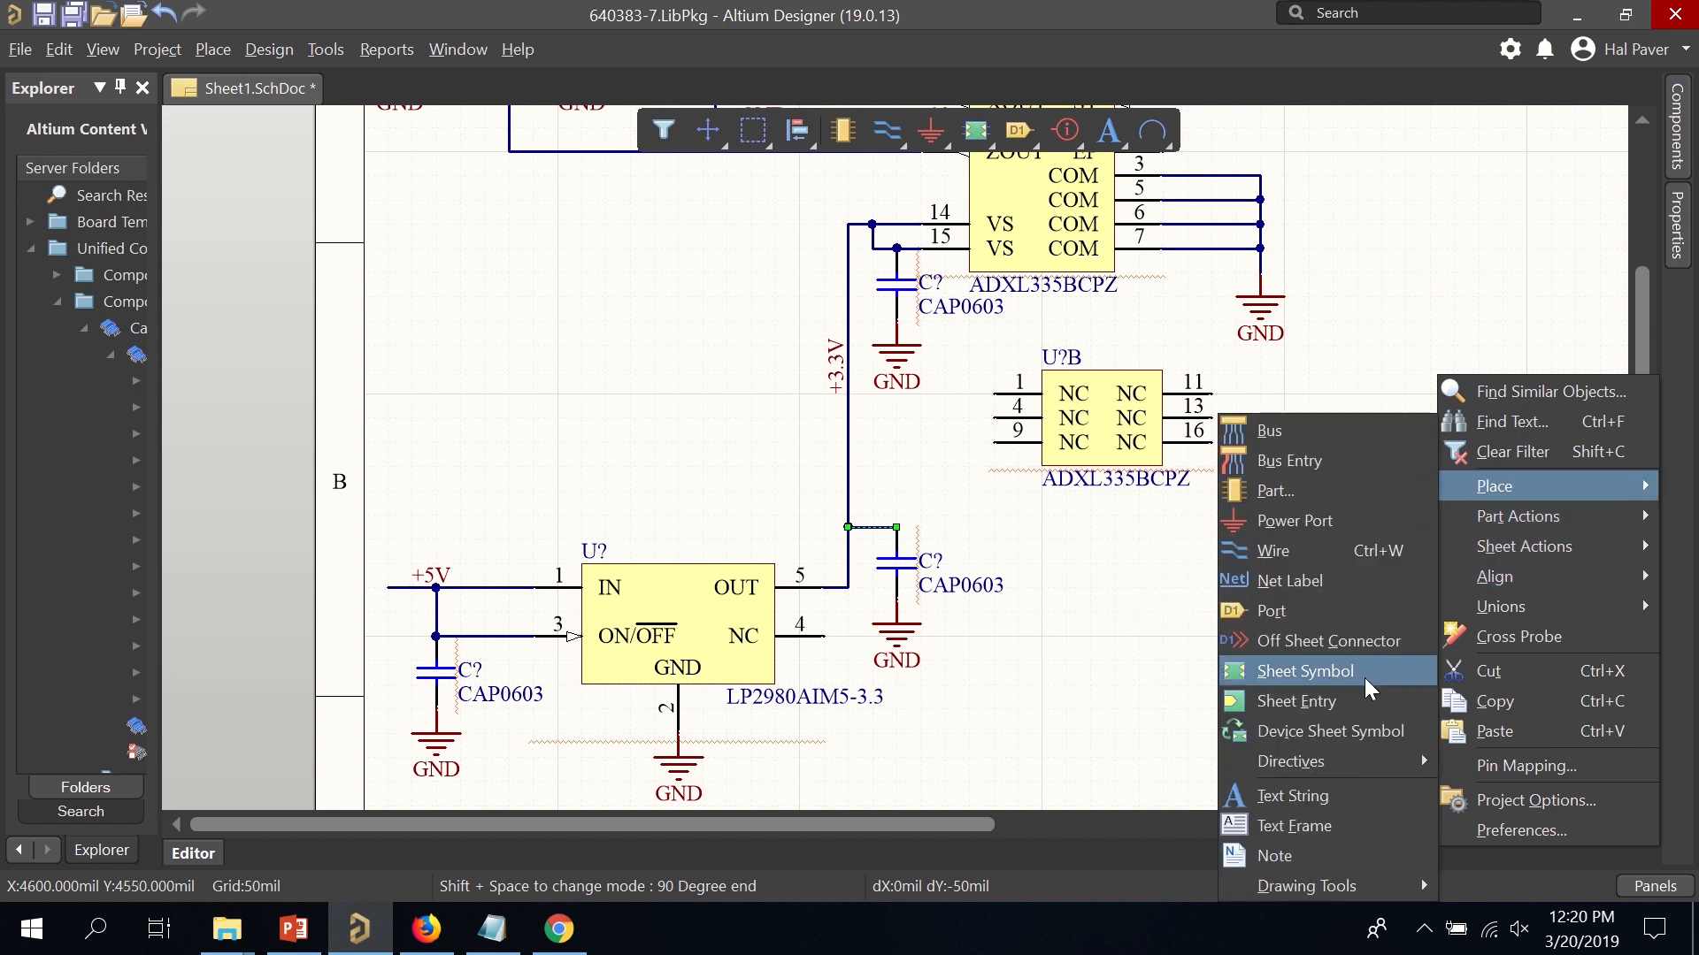
mouse_move(1360, 761)
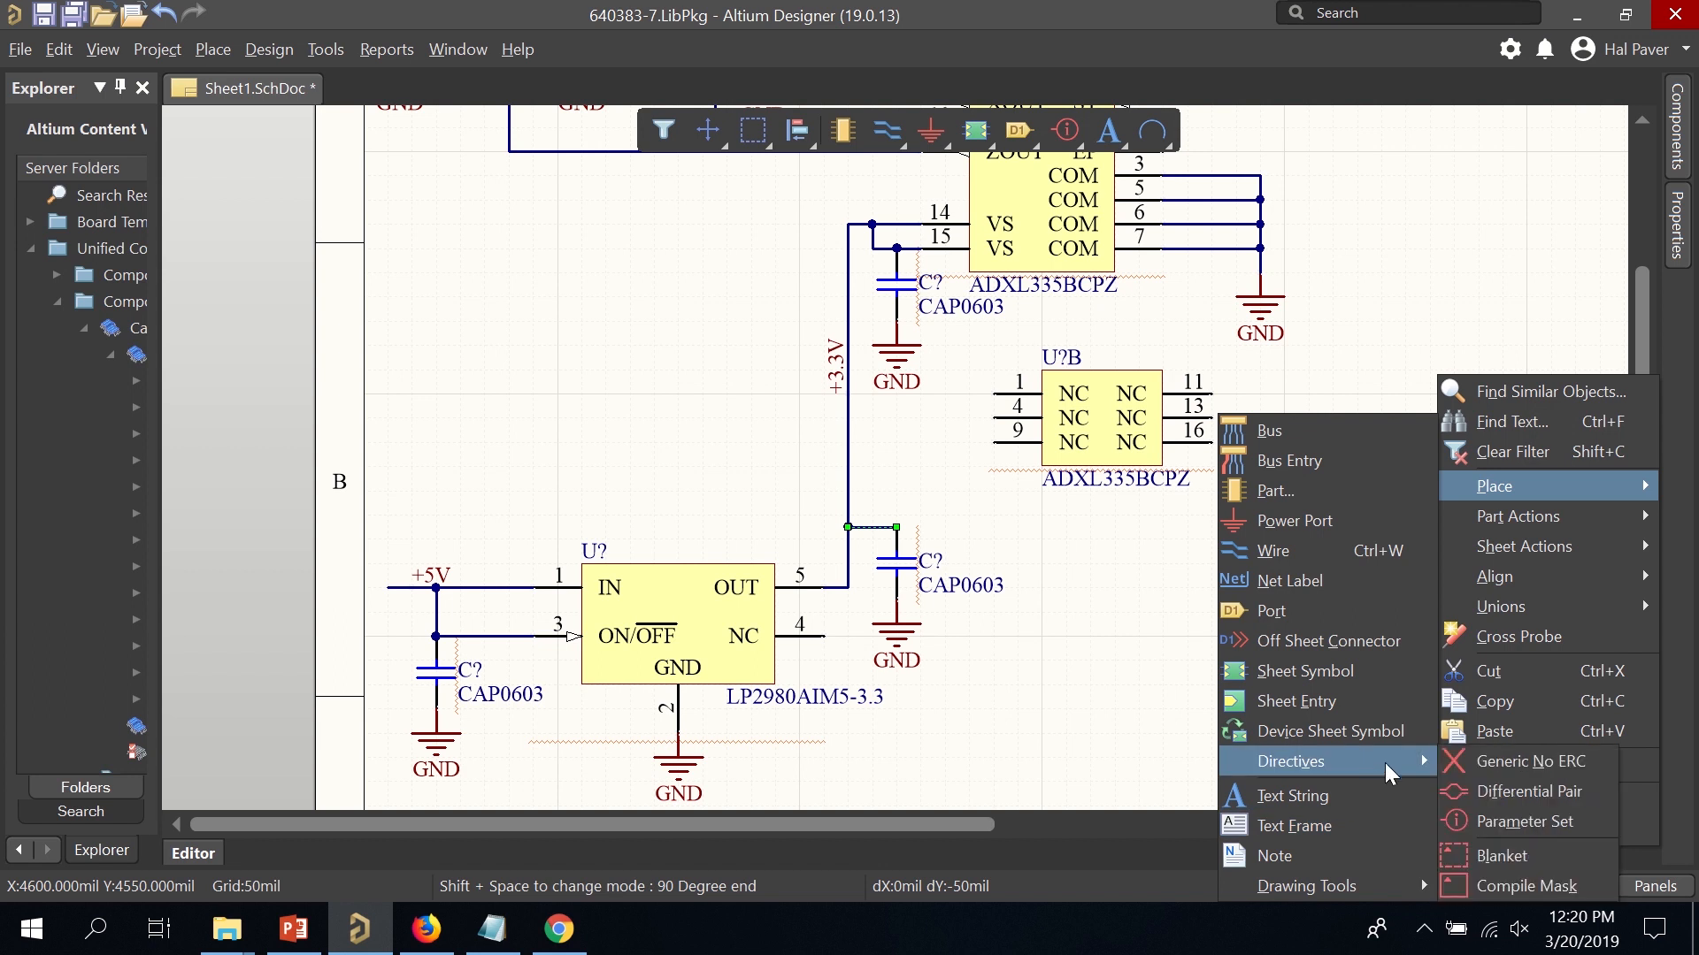
left_click(1478, 772)
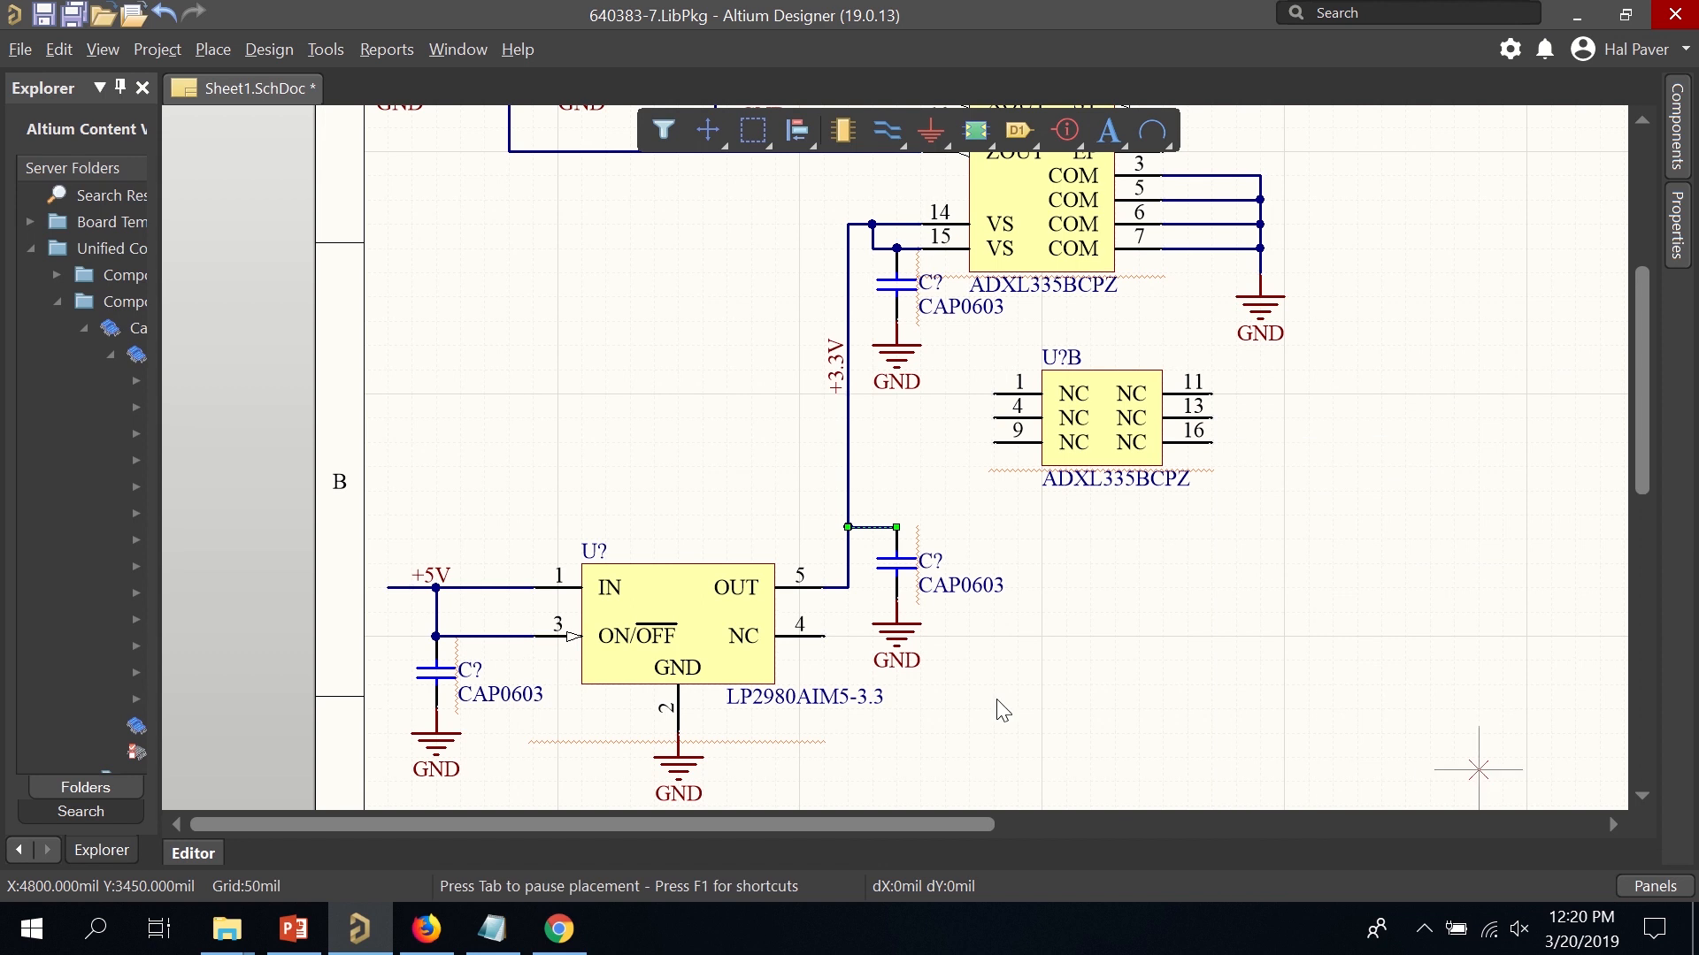
left_click(825, 636)
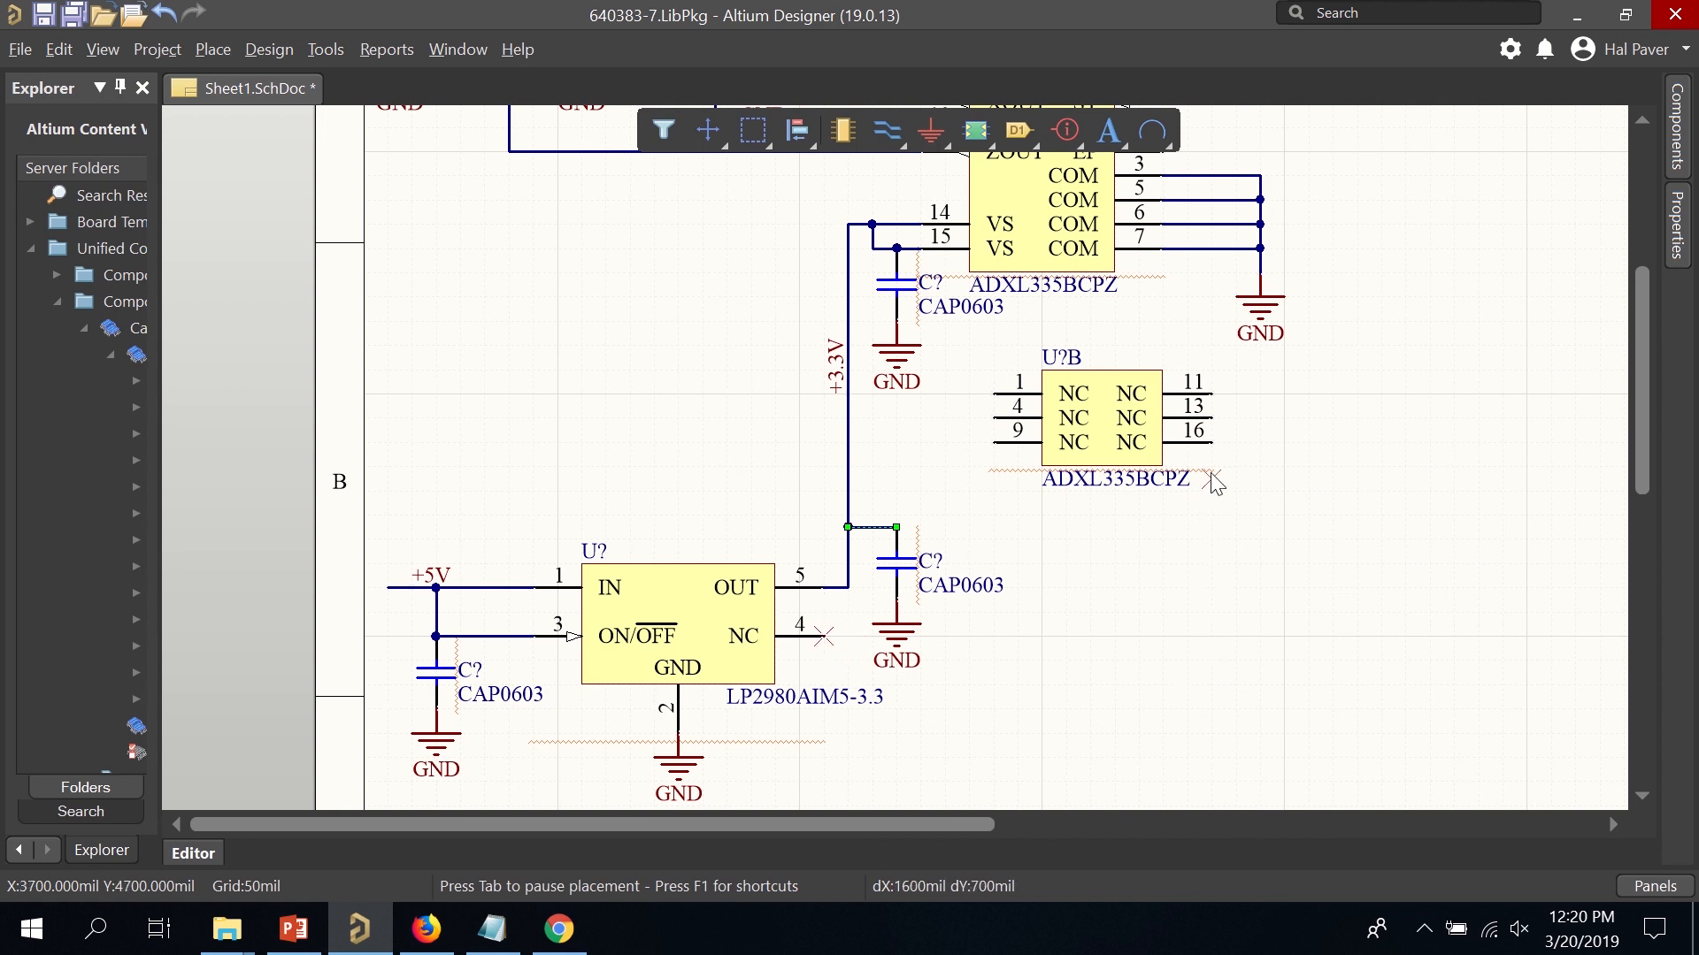
Add no-ERC markers to U?B pins 16, 13, 11, 1, 4 and 9, then view the whole sheet.
left_click(1212, 442)
left_click(1212, 417)
left_click(1212, 393)
left_click(995, 392)
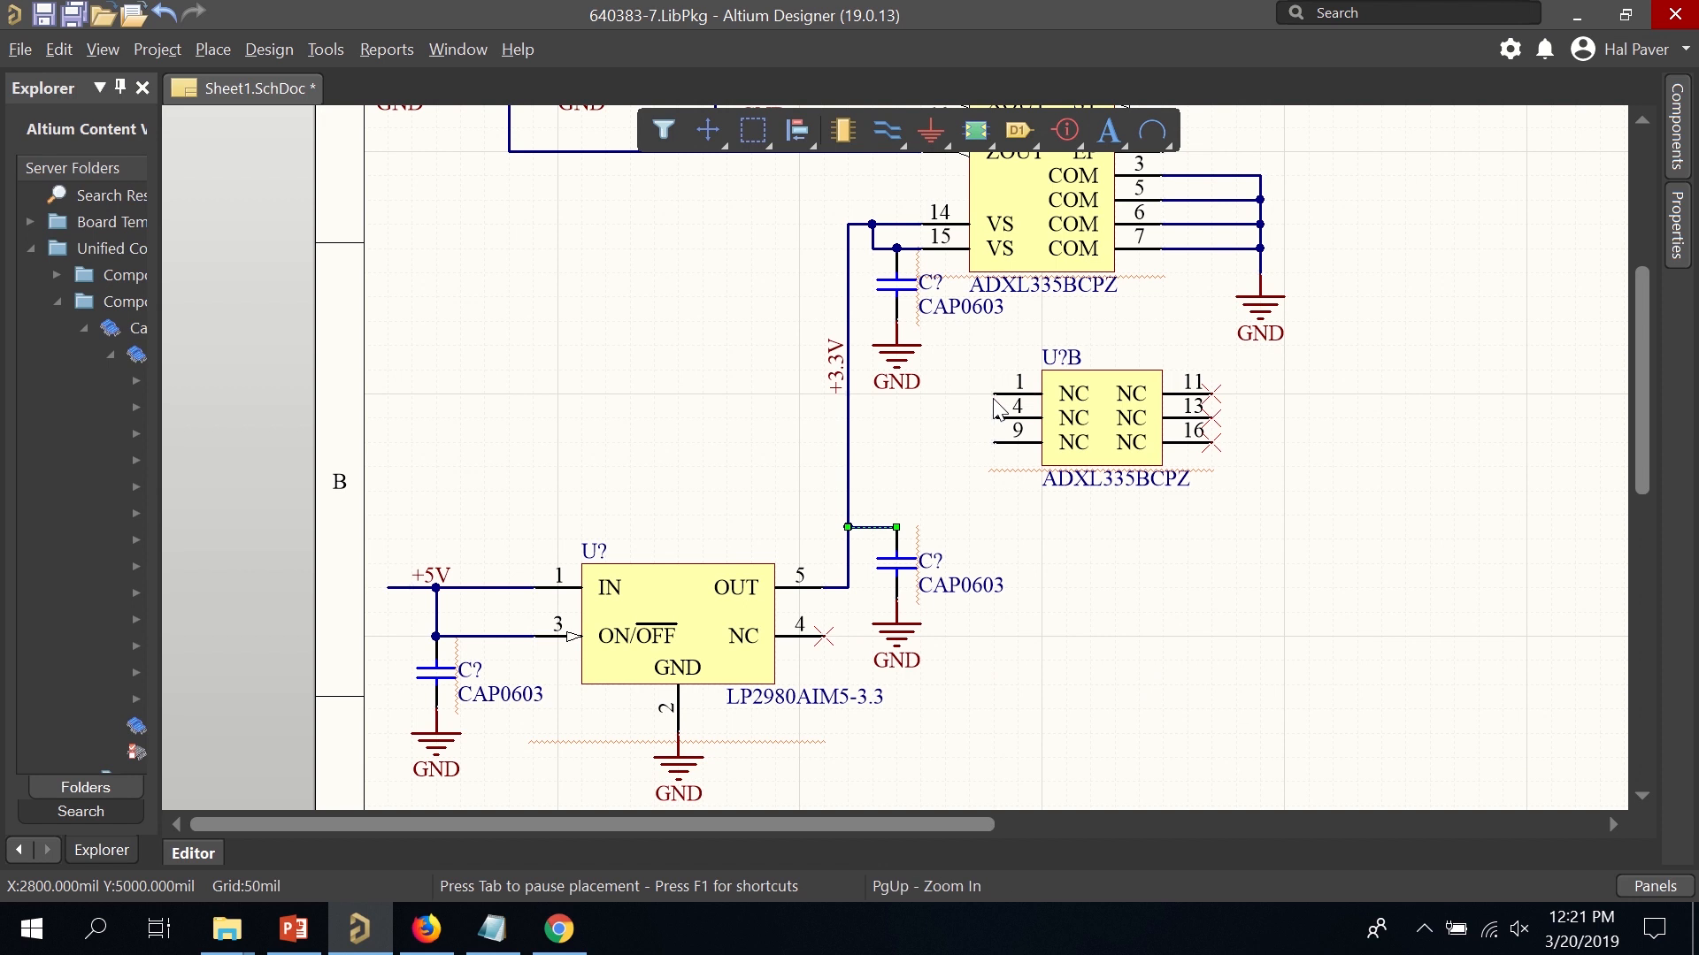
left_click(996, 418)
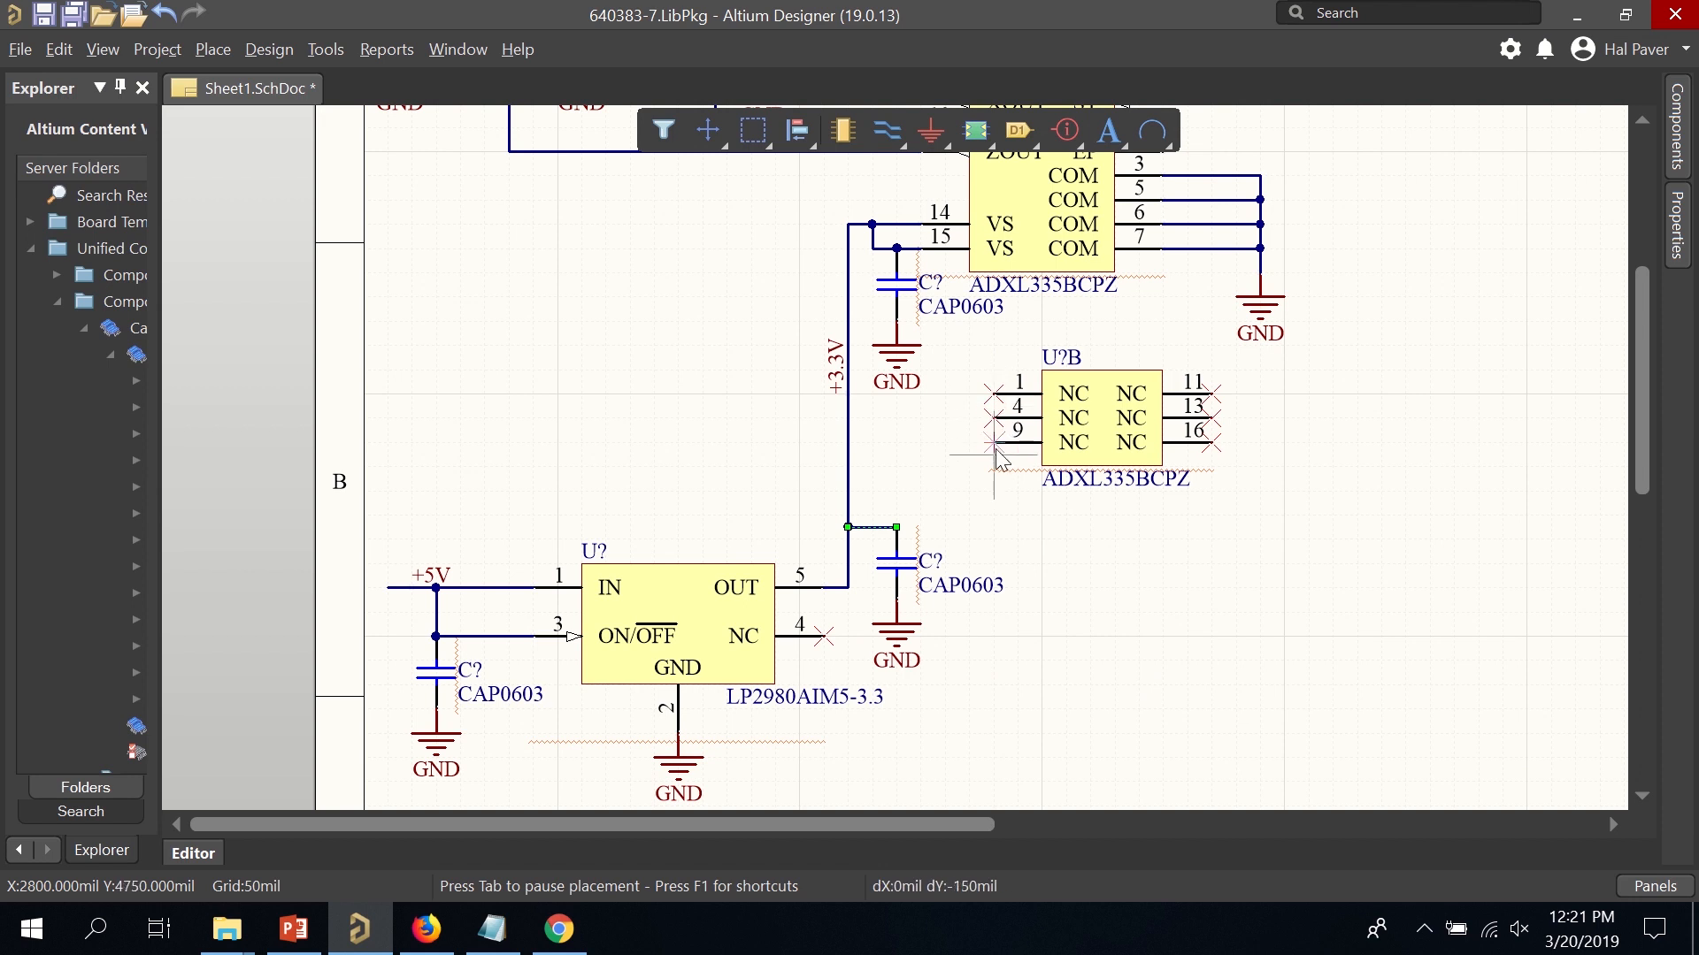
left_click(996, 442)
scroll(1008, 562, "down", 3, "ctrl")
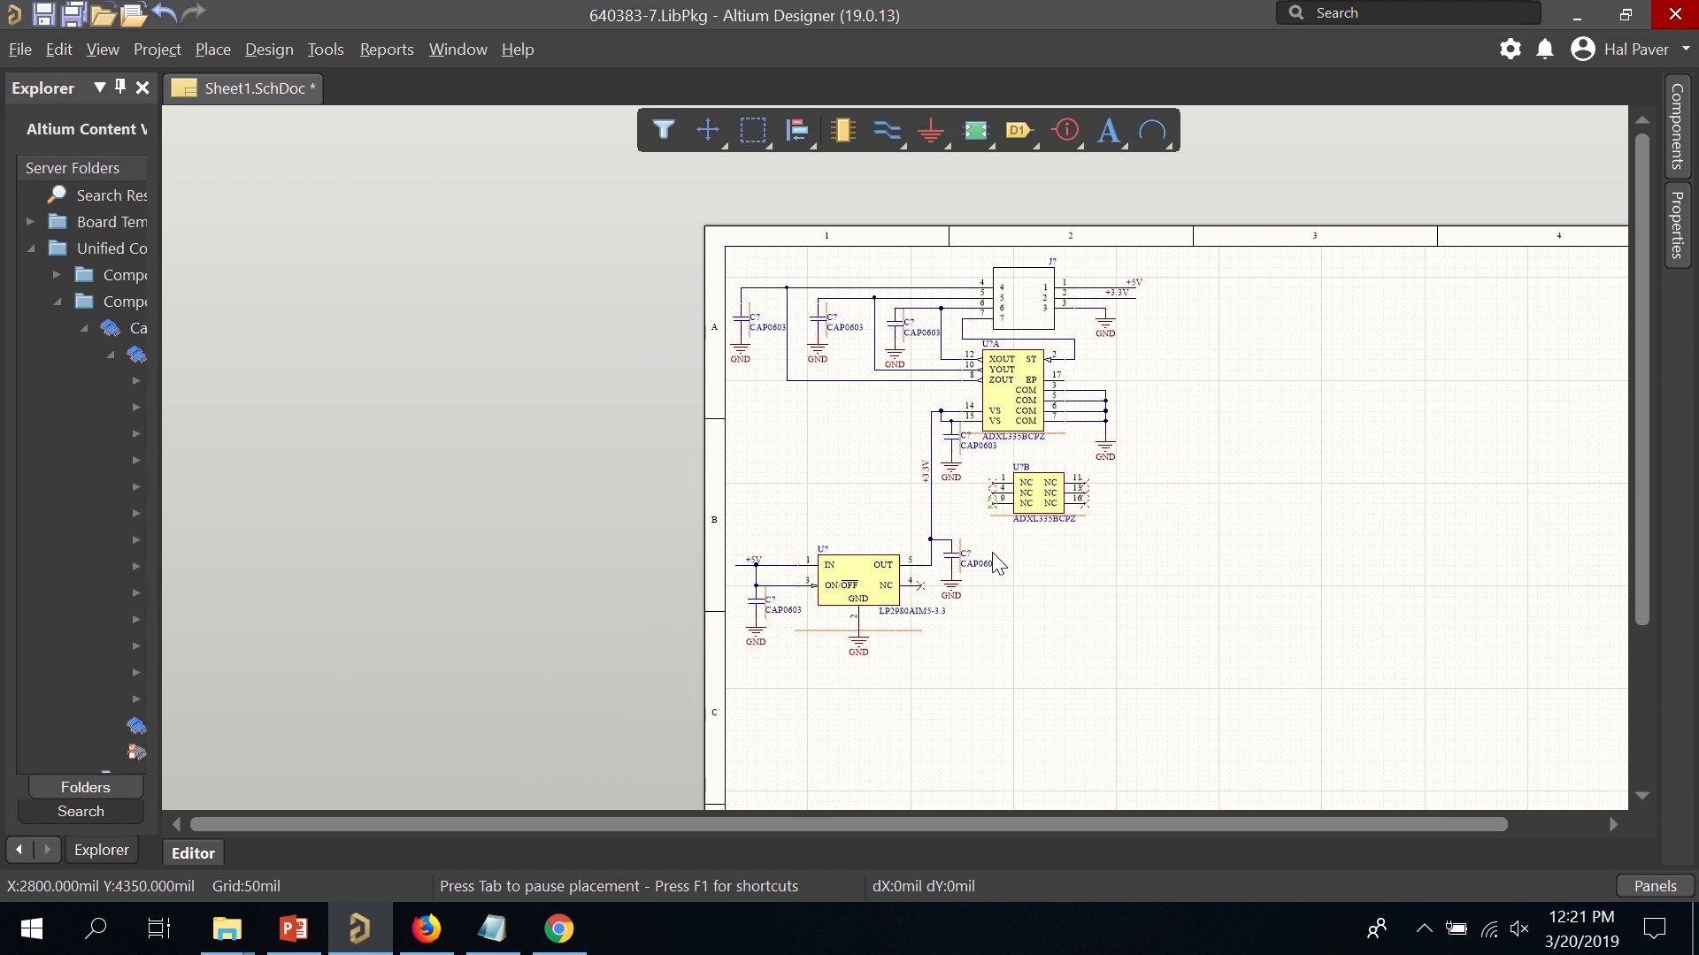
scroll(1277, 501, "down", 2, "ctrl")
right_click_drag(1278, 501, 1032, 400)
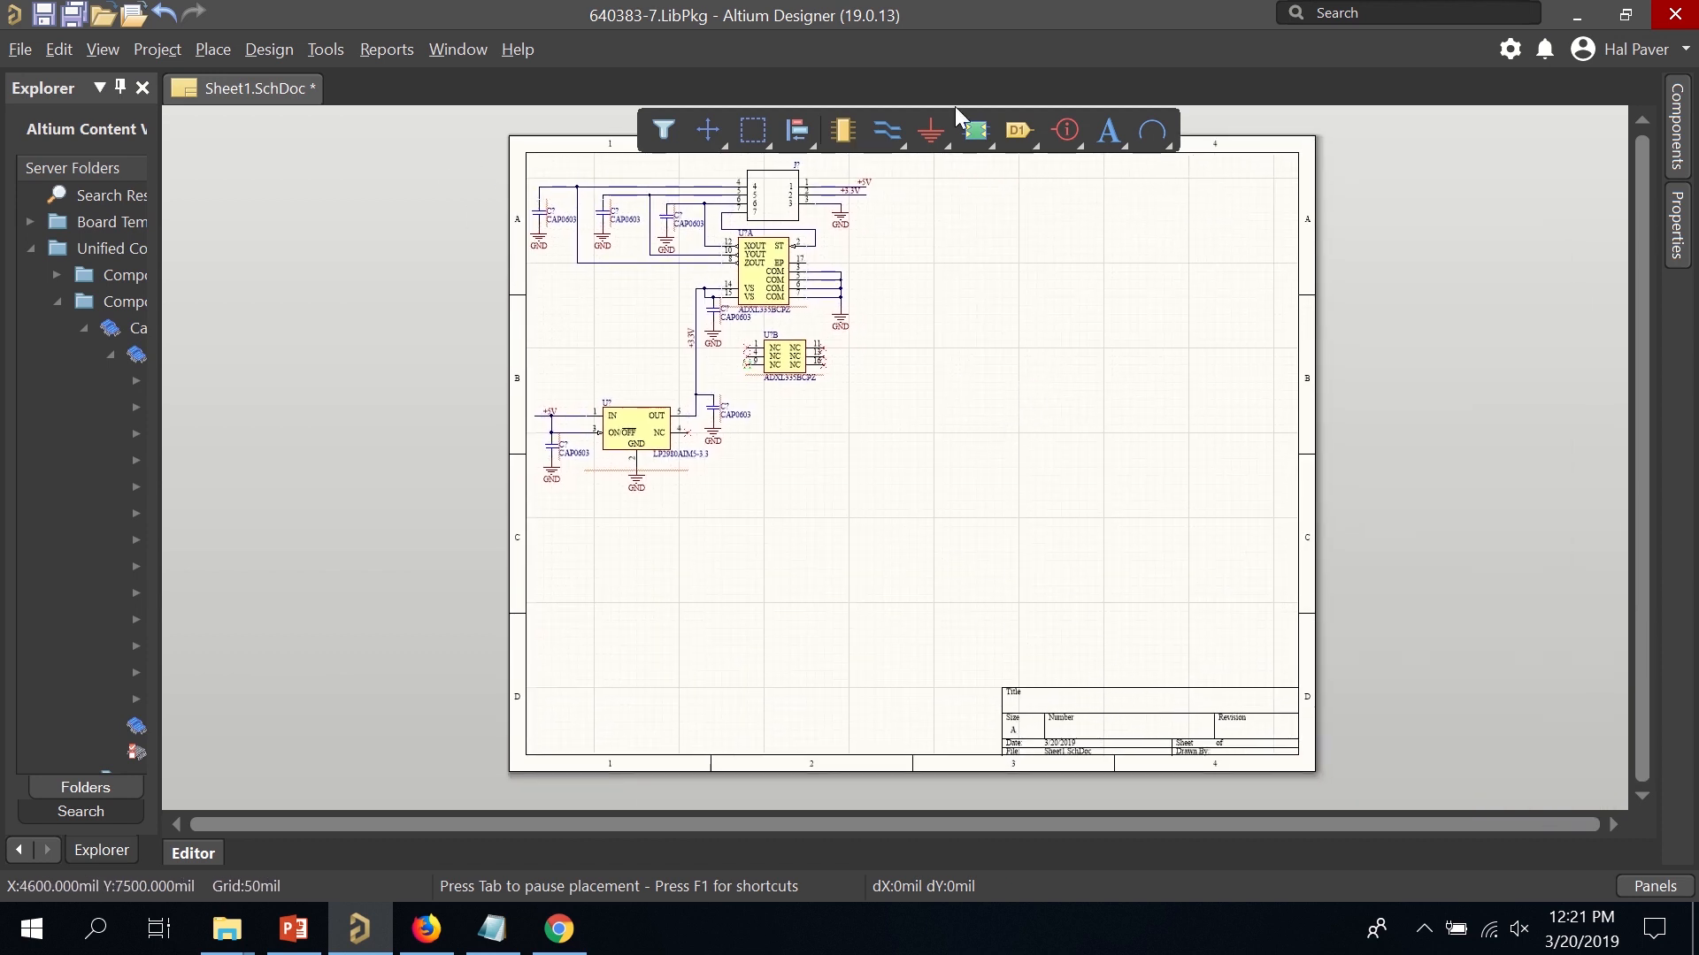
Place a text string reading 'Accelerometer Demo' in the title block's Title field.
left_click(1103, 135)
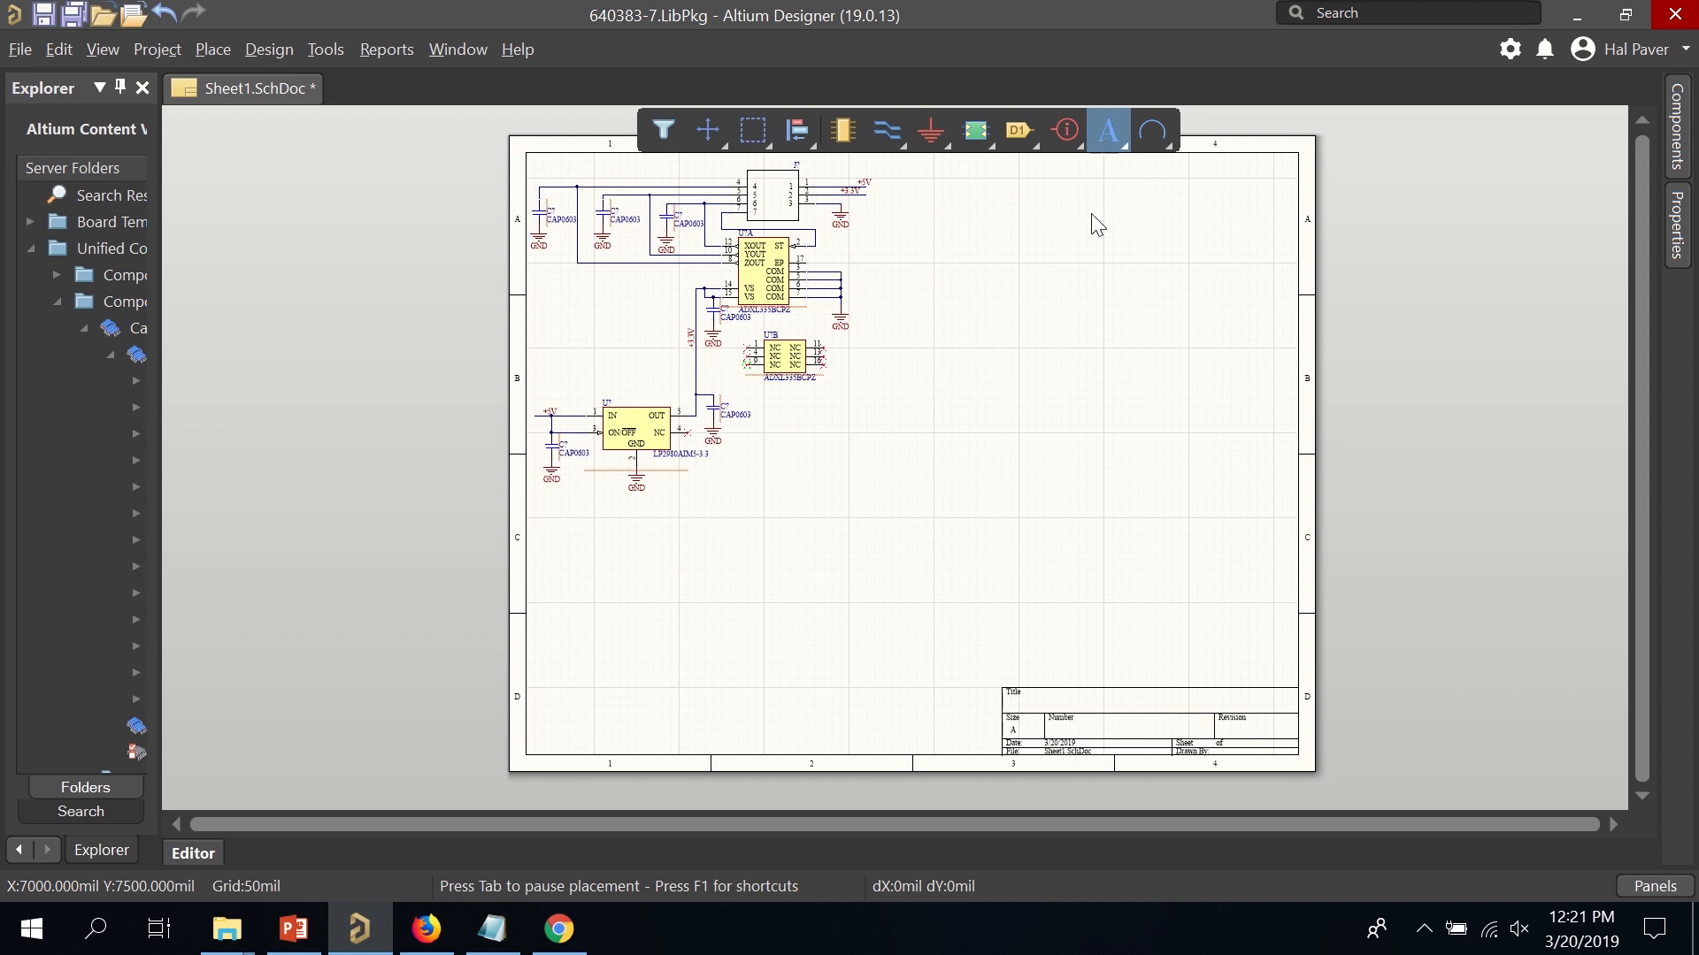
left_click(1047, 712)
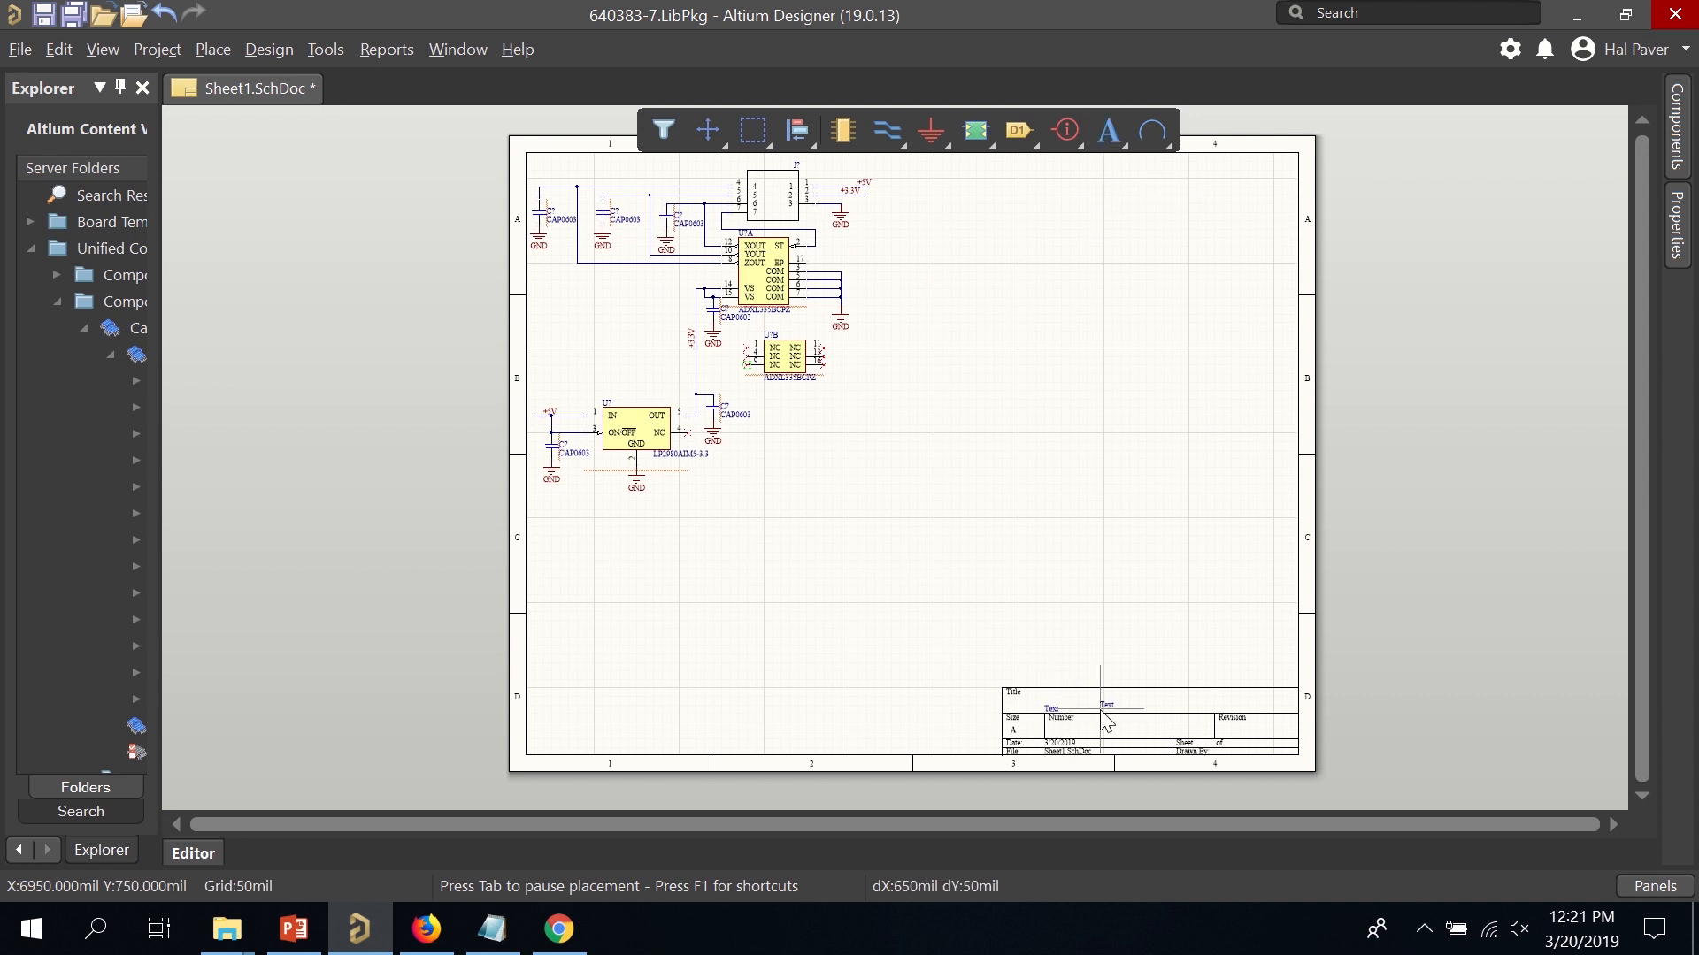
right_click(1078, 713)
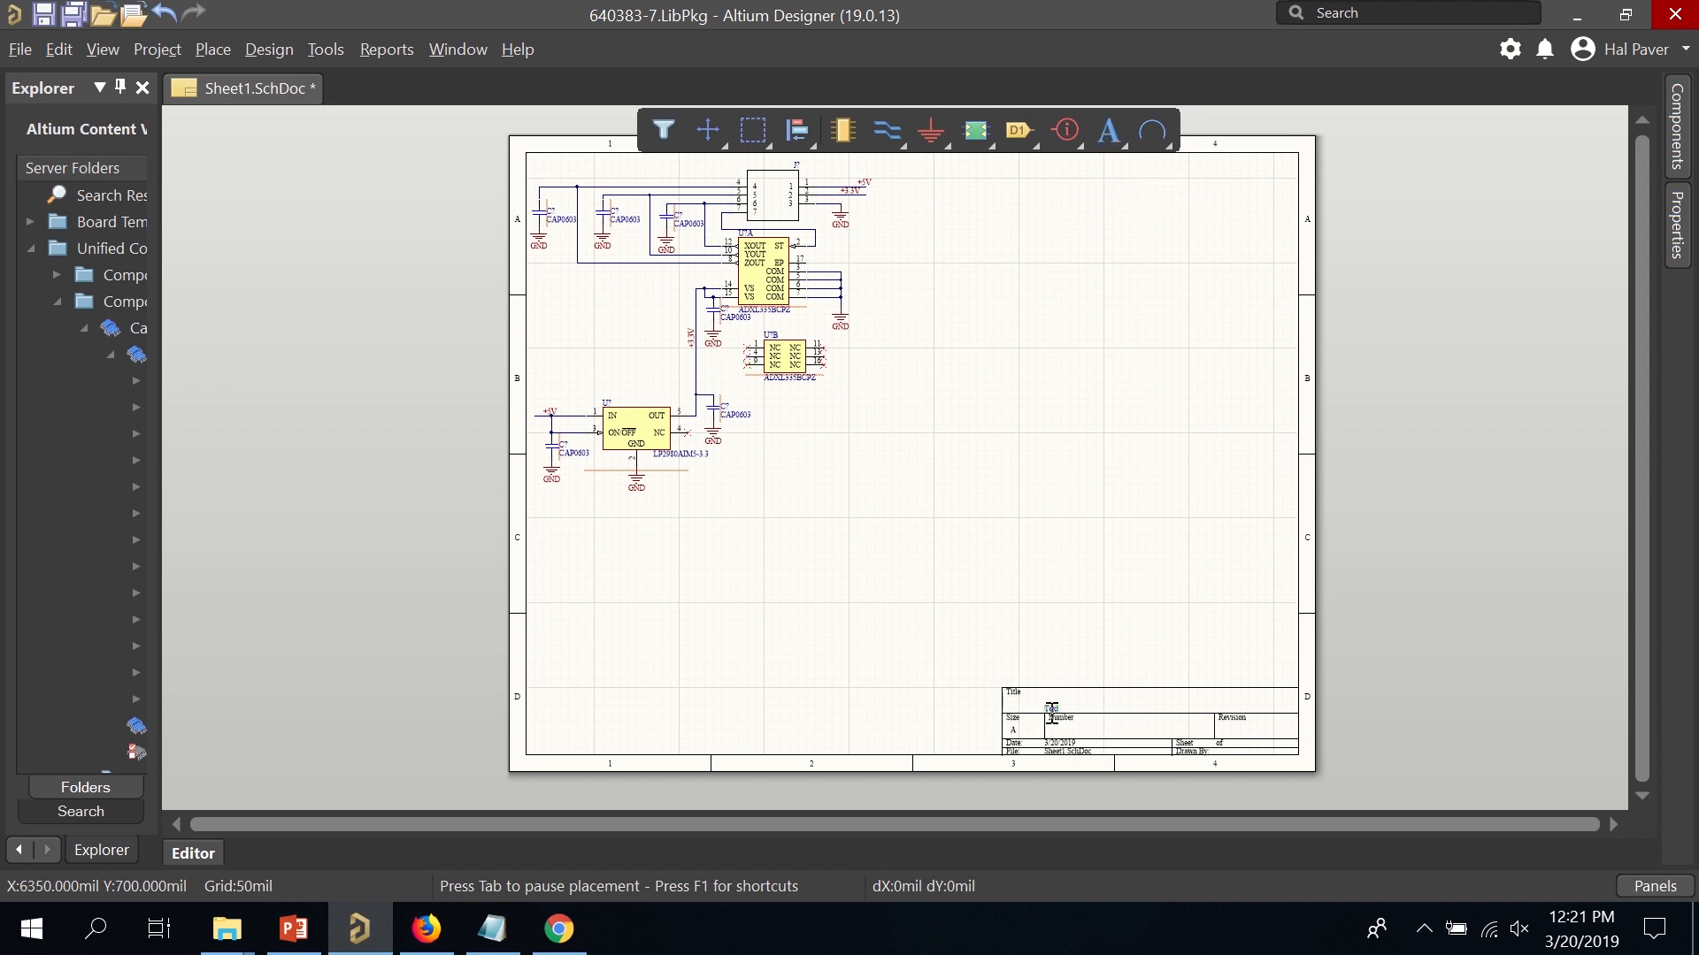
key("Tab")
type("A")
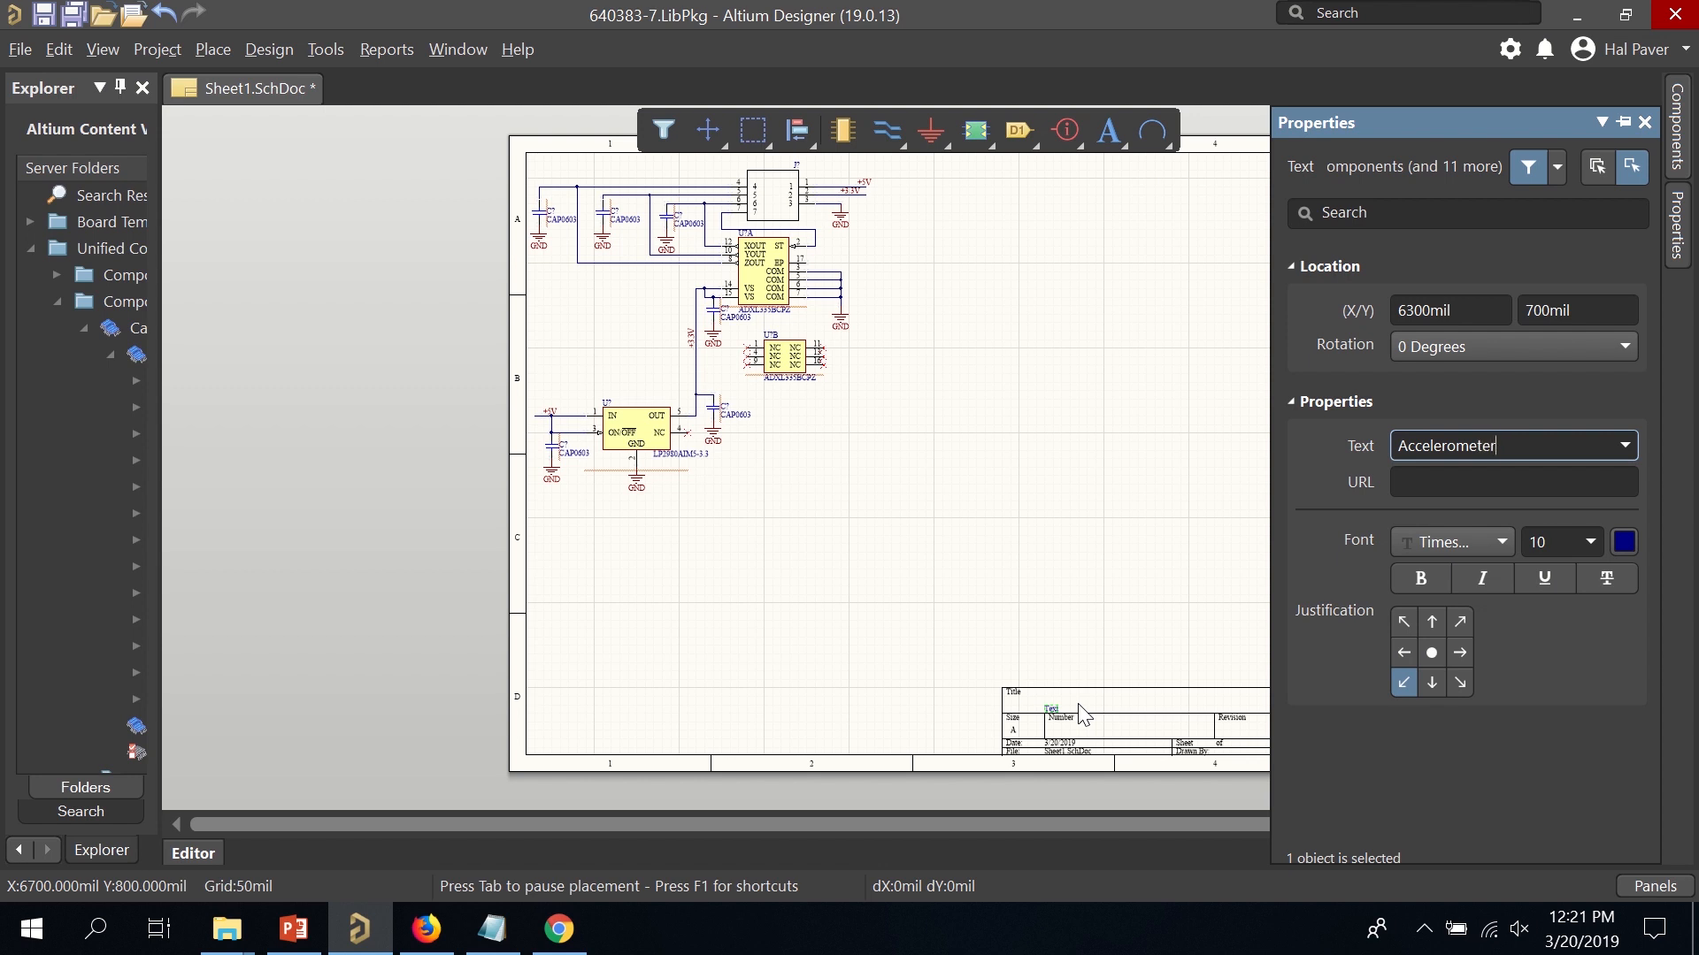
type("o")
key("Return")
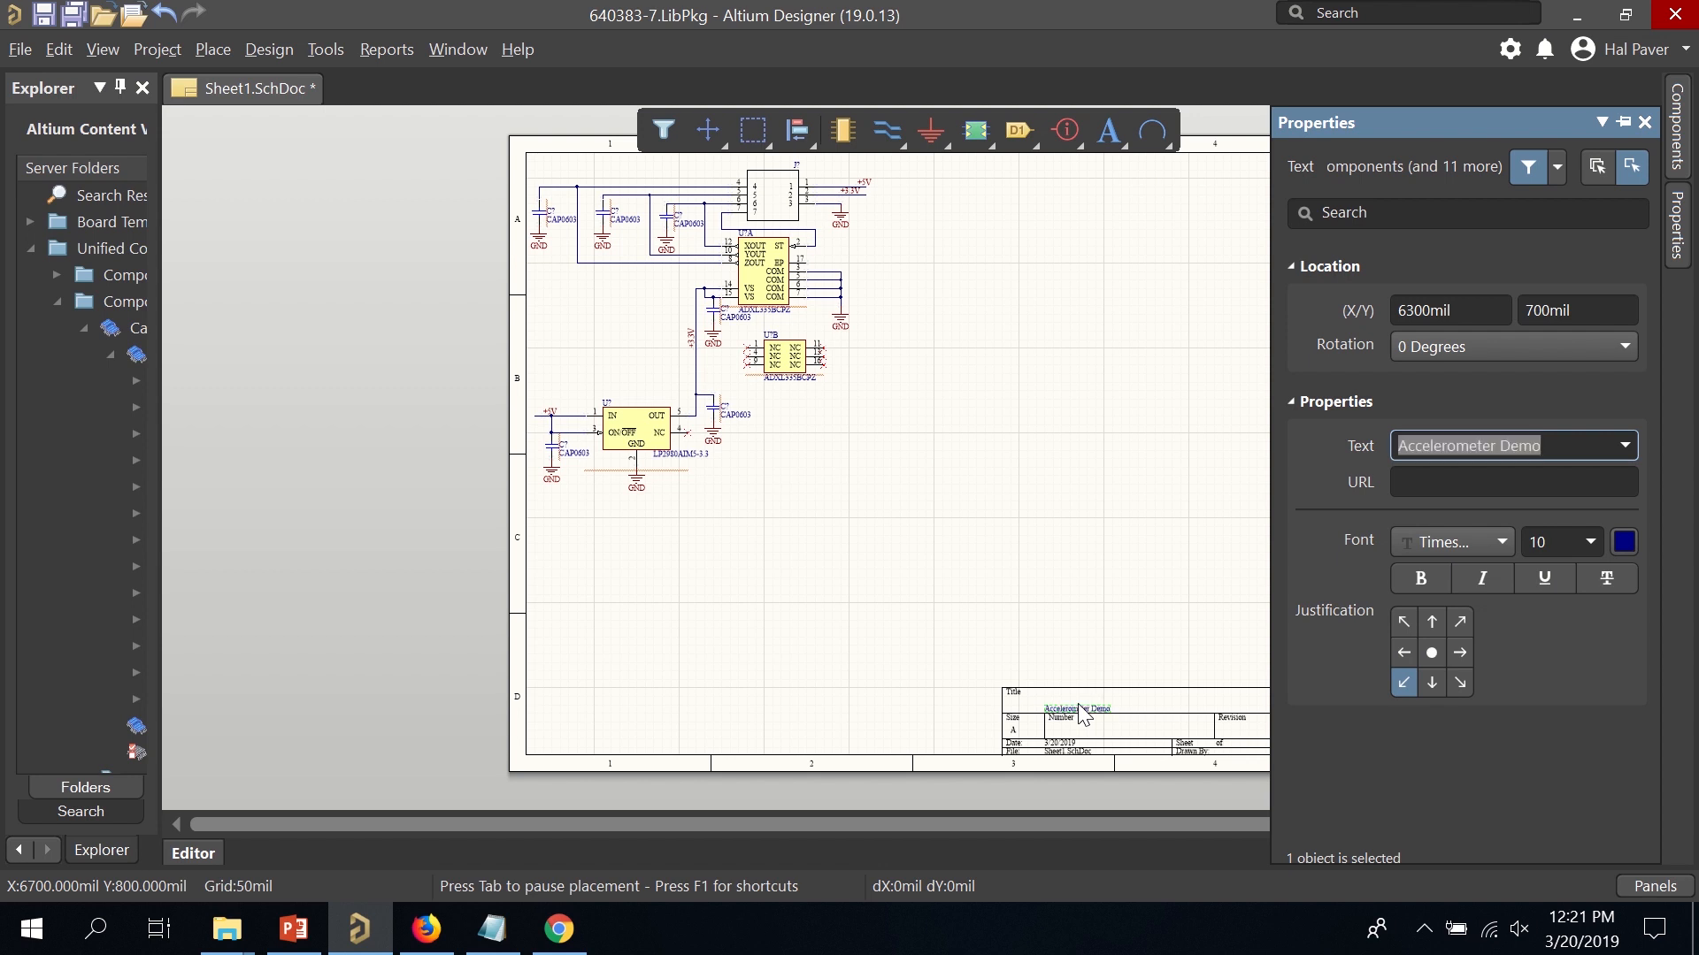
left_click(1092, 614)
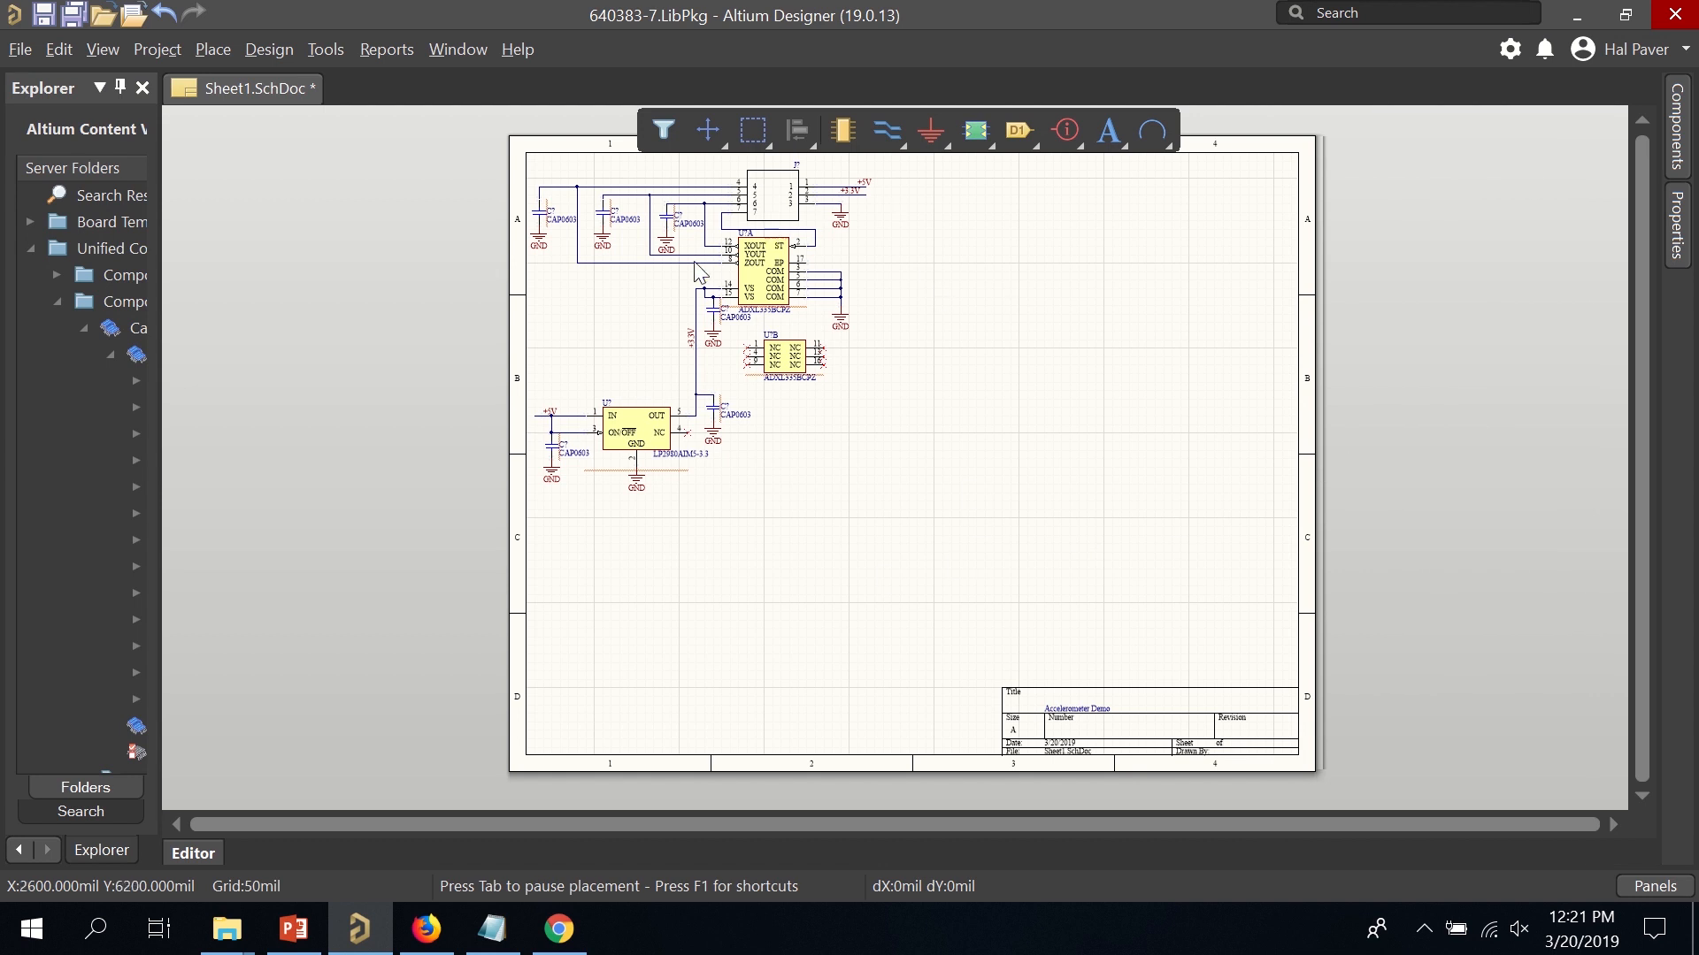
Move the entire circuit right and down toward the centre of the sheet.
left_click_drag(998, 574, 483, 149)
left_click_drag(756, 223, 970, 354)
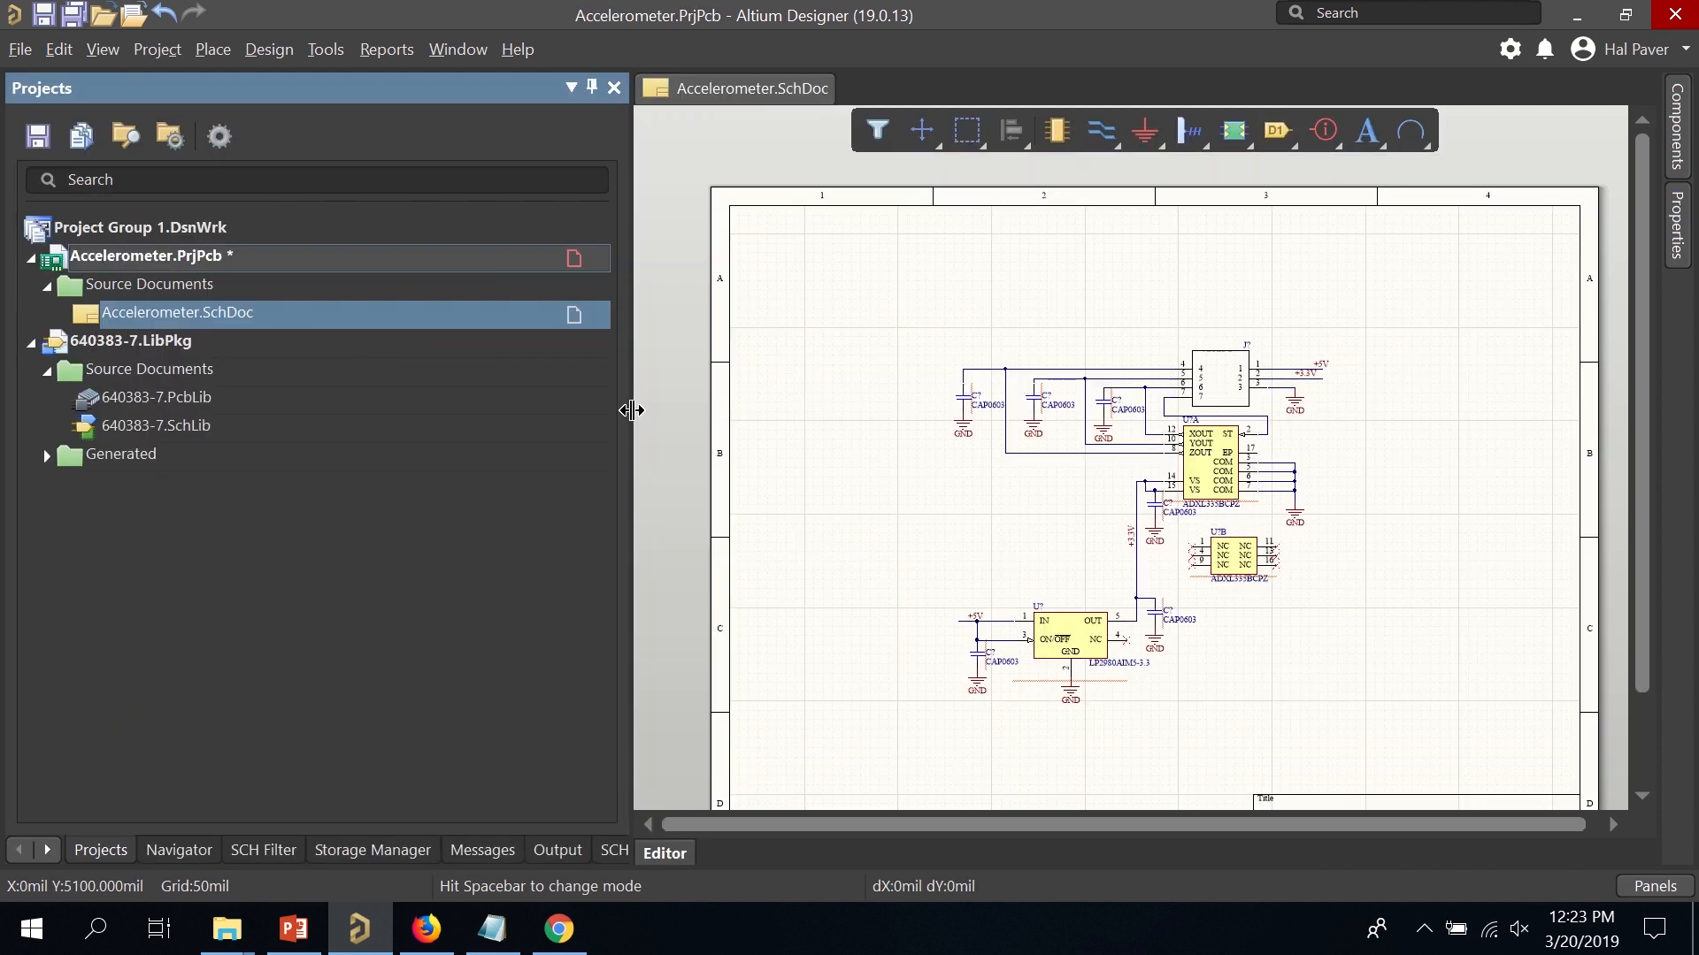
left_click_drag(629, 410, 296, 411)
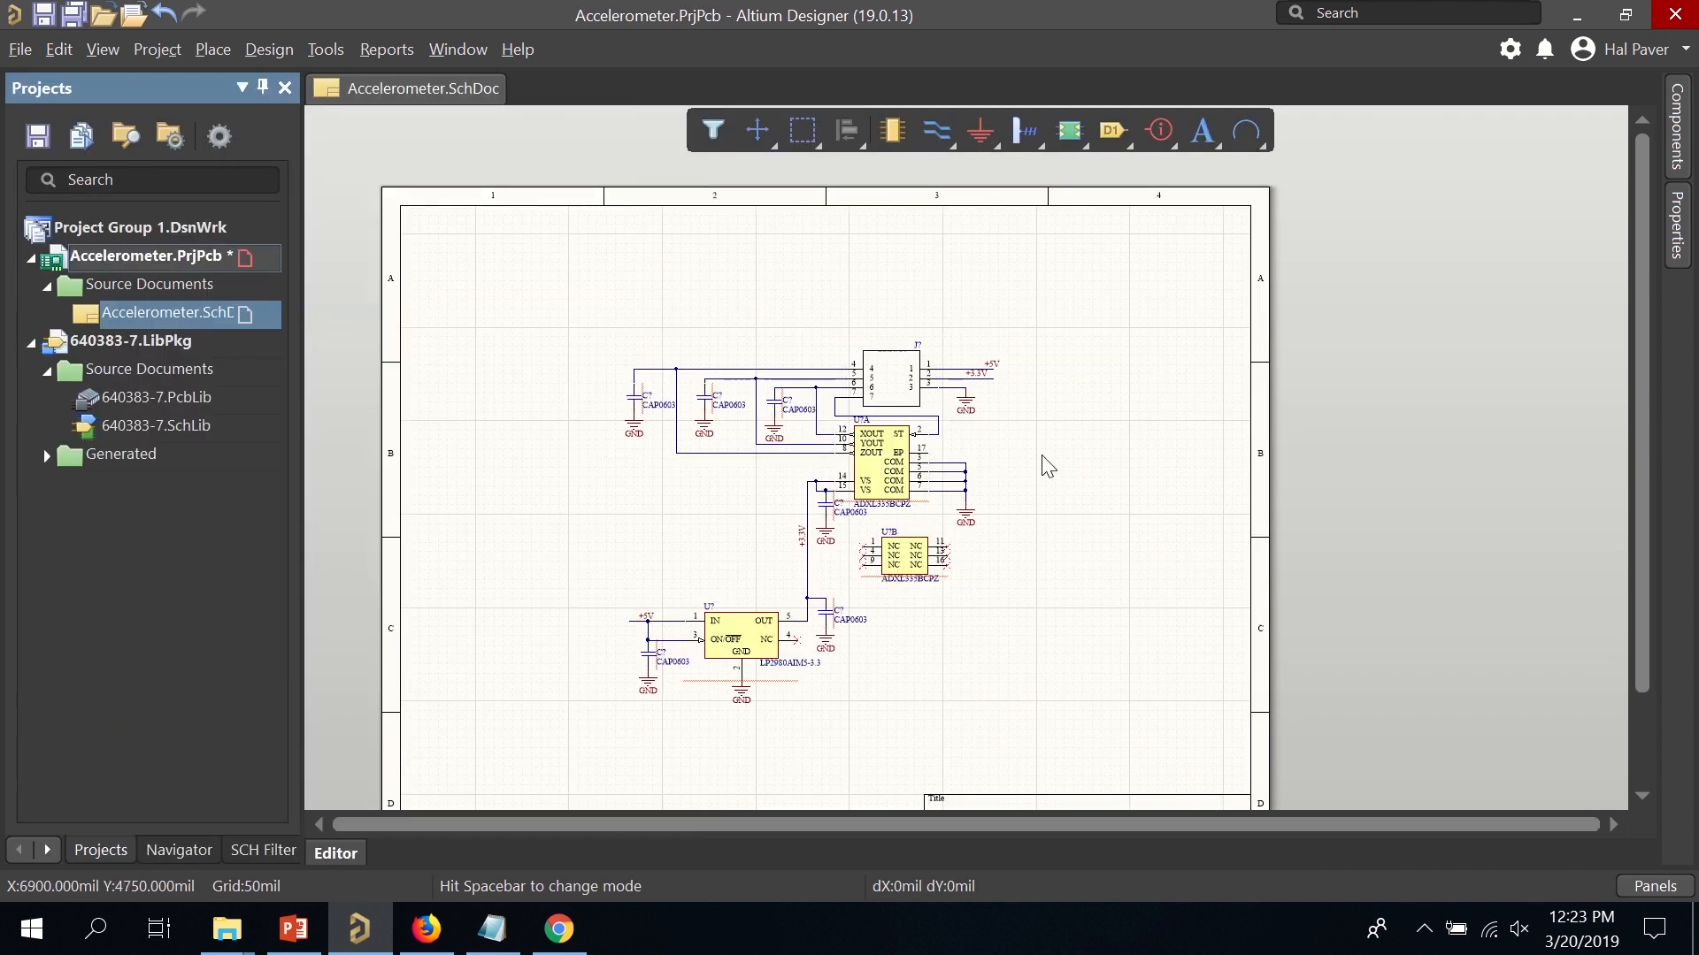
scroll(1005, 504, "up", 1, "ctrl")
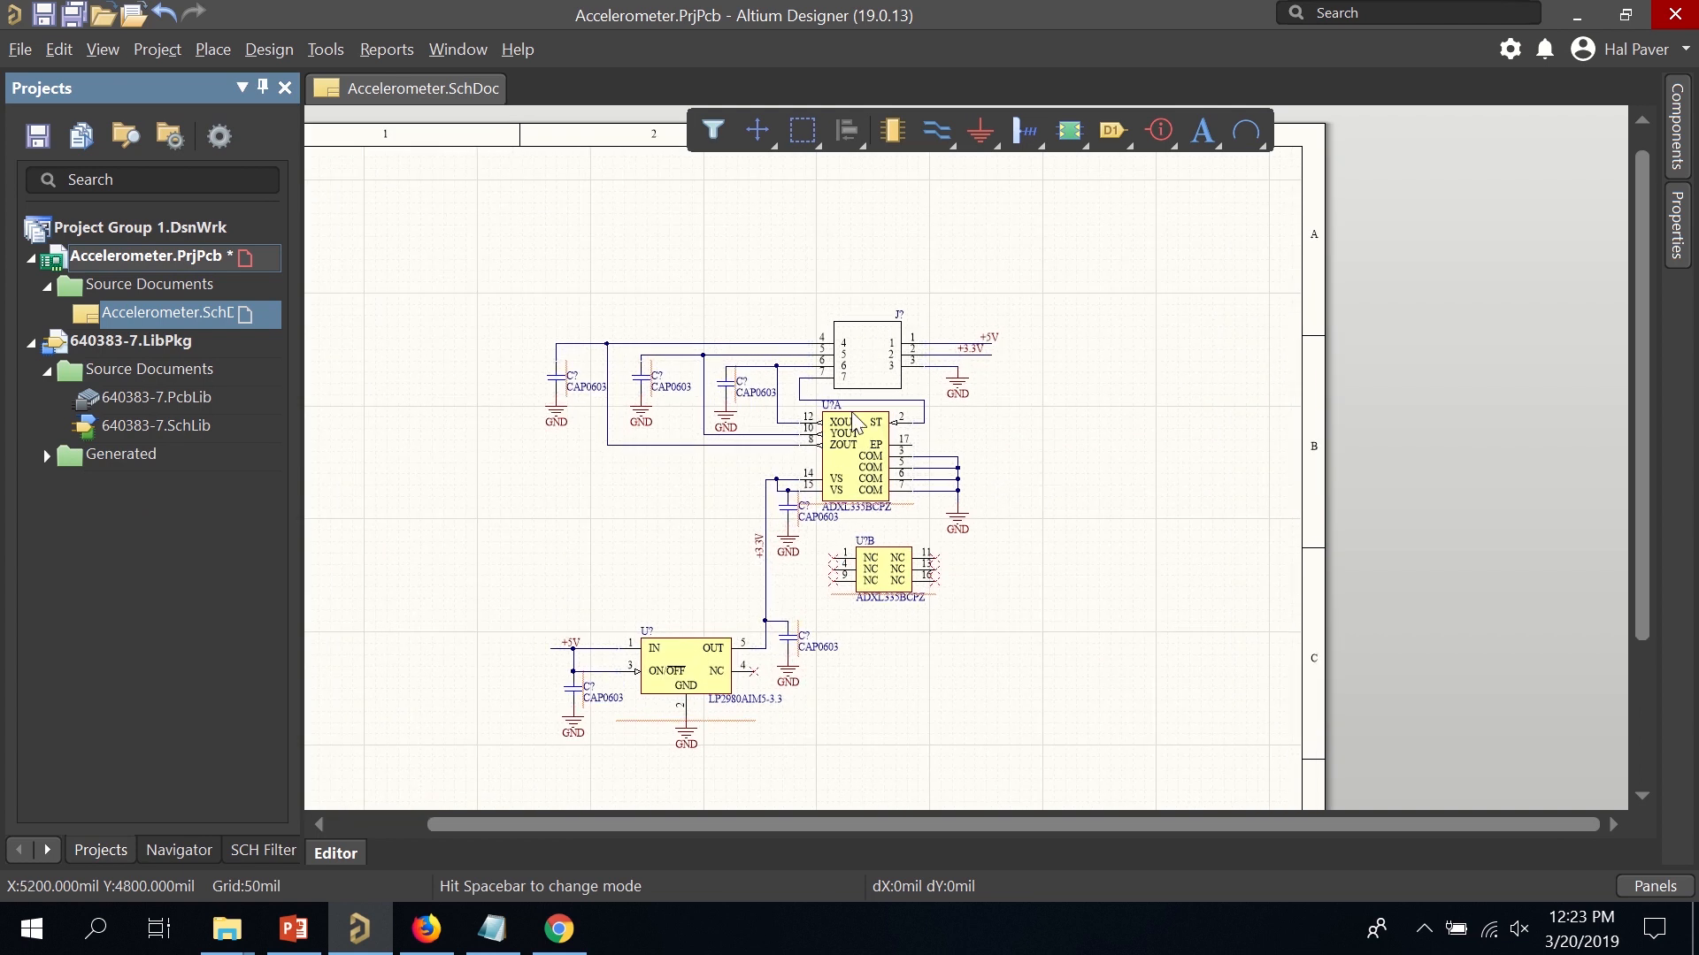
scroll(882, 382, "up", 2, "ctrl")
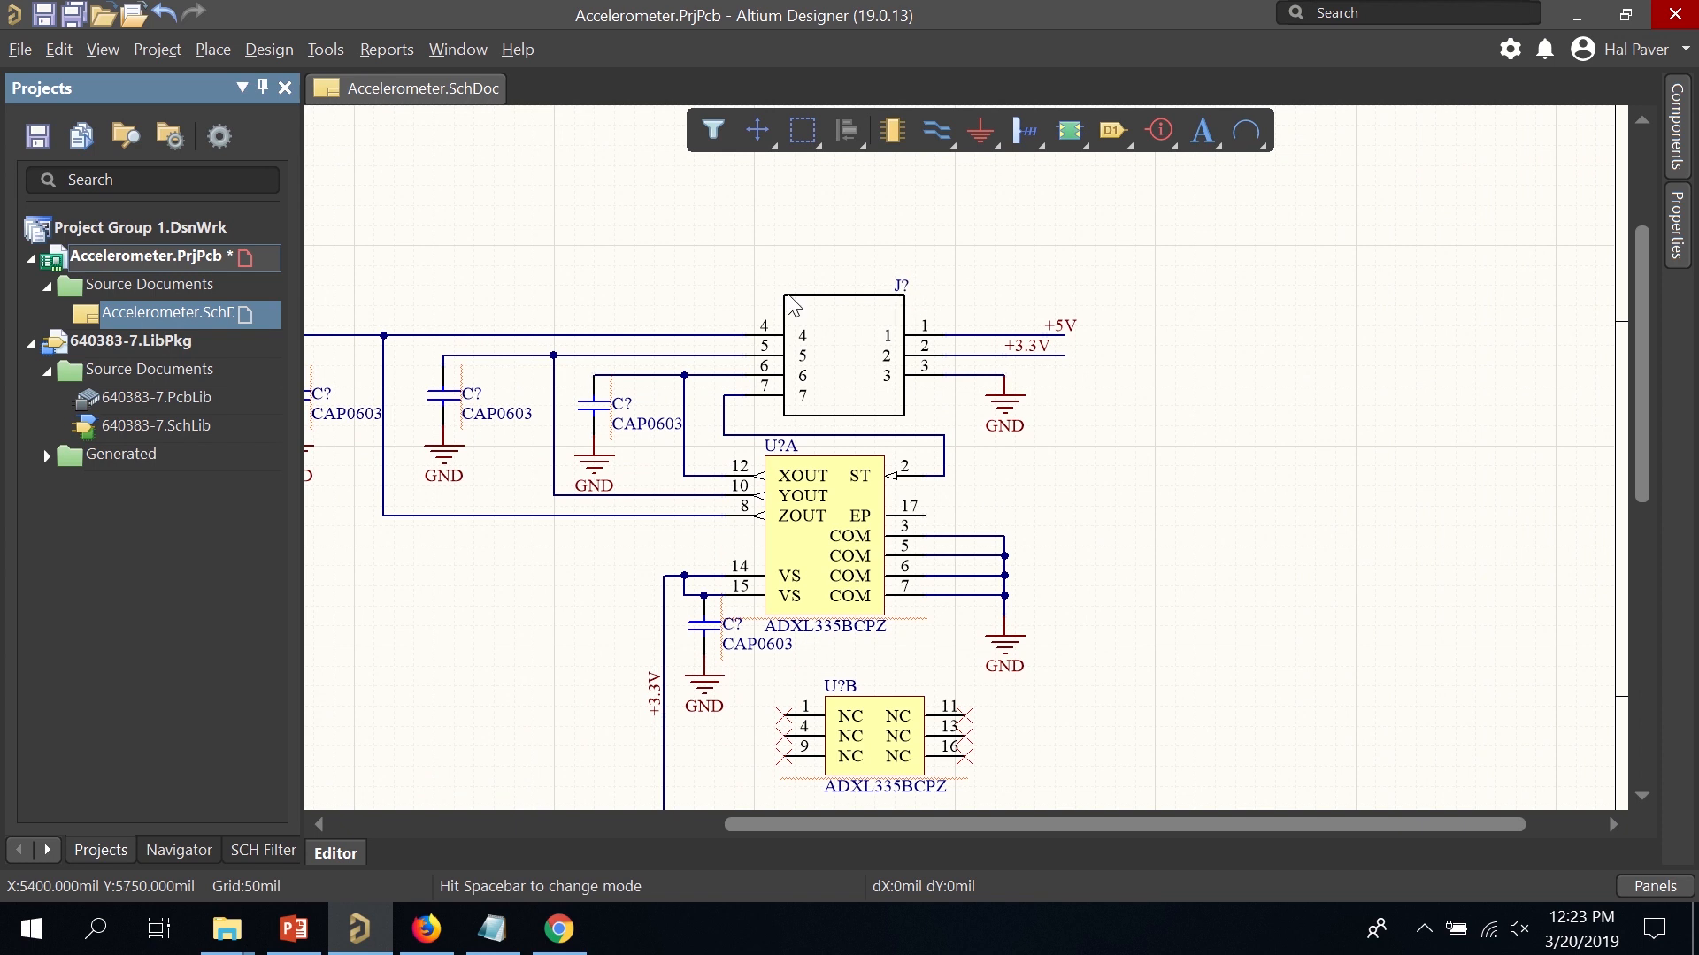
Save the Accelerometer project and its schematic from the Projects panel.
right_click(146, 260)
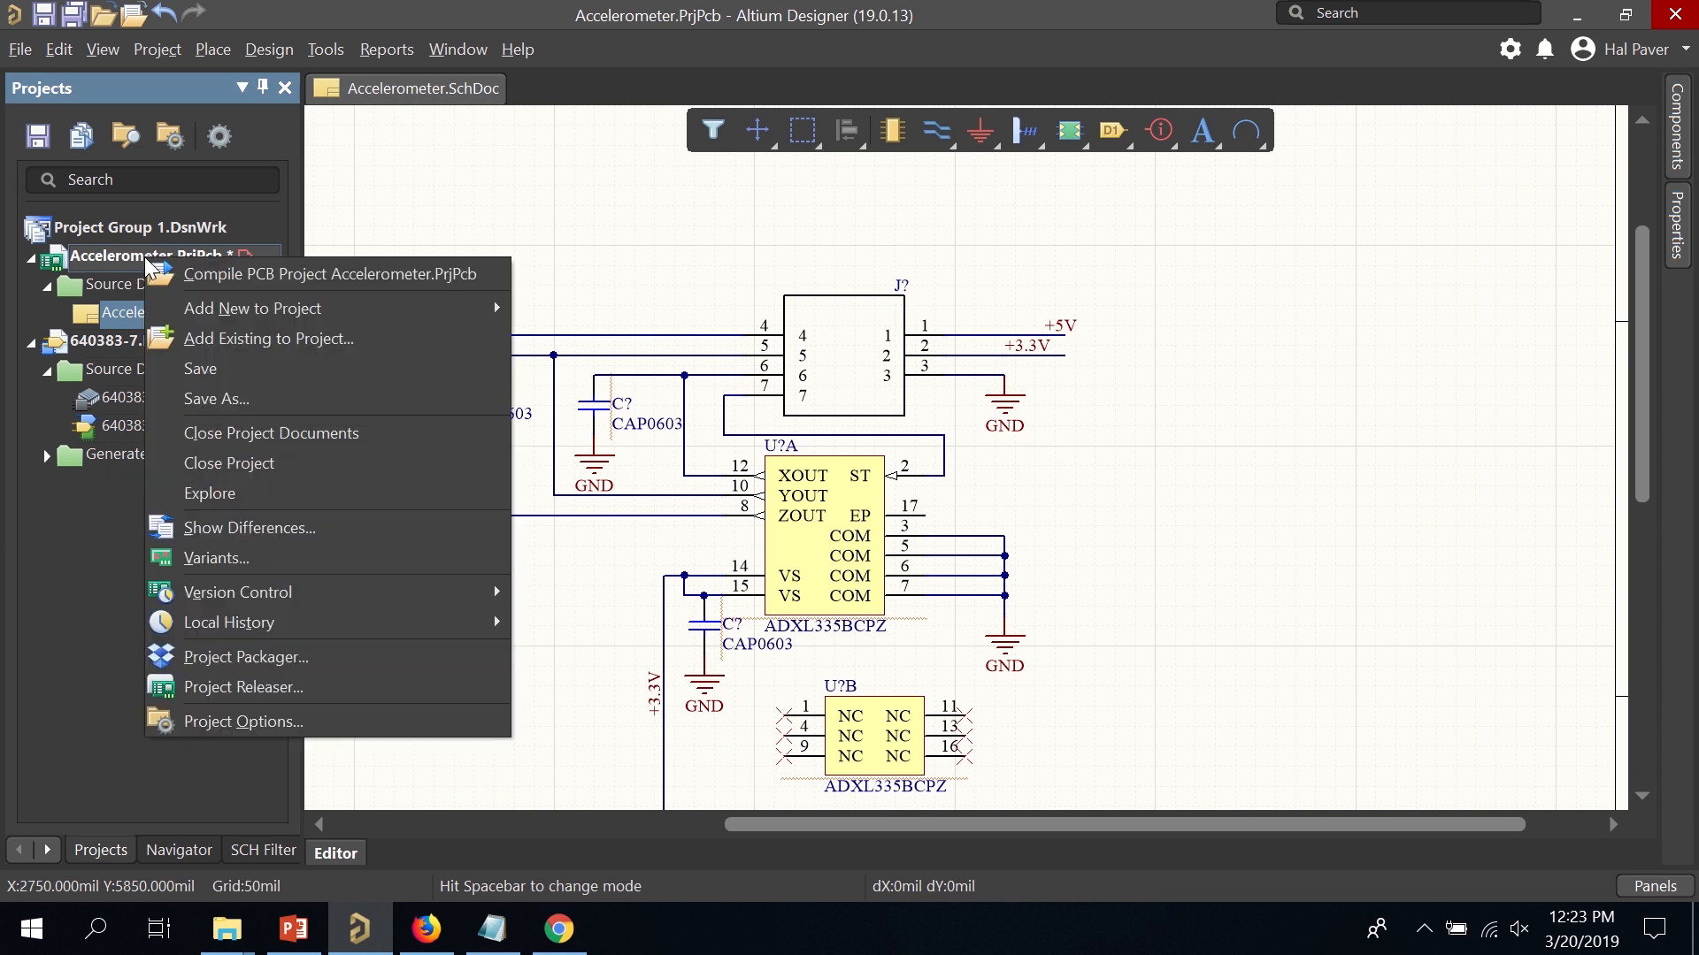
left_click(232, 367)
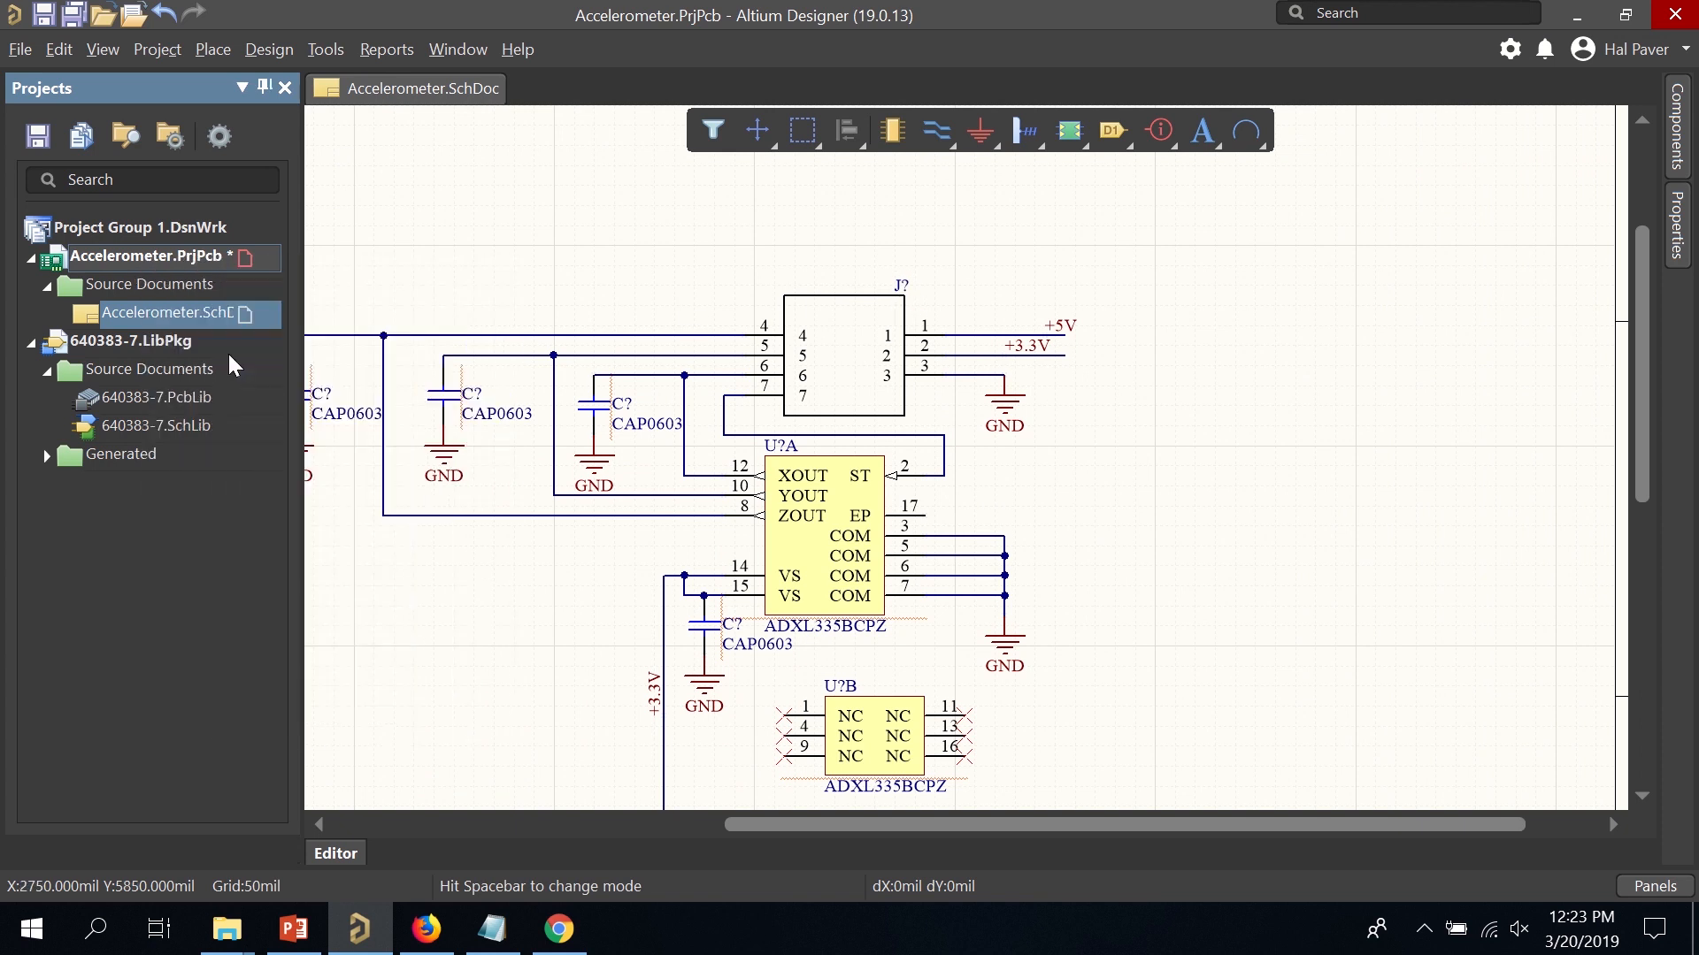
right_click(173, 320)
left_click(232, 422)
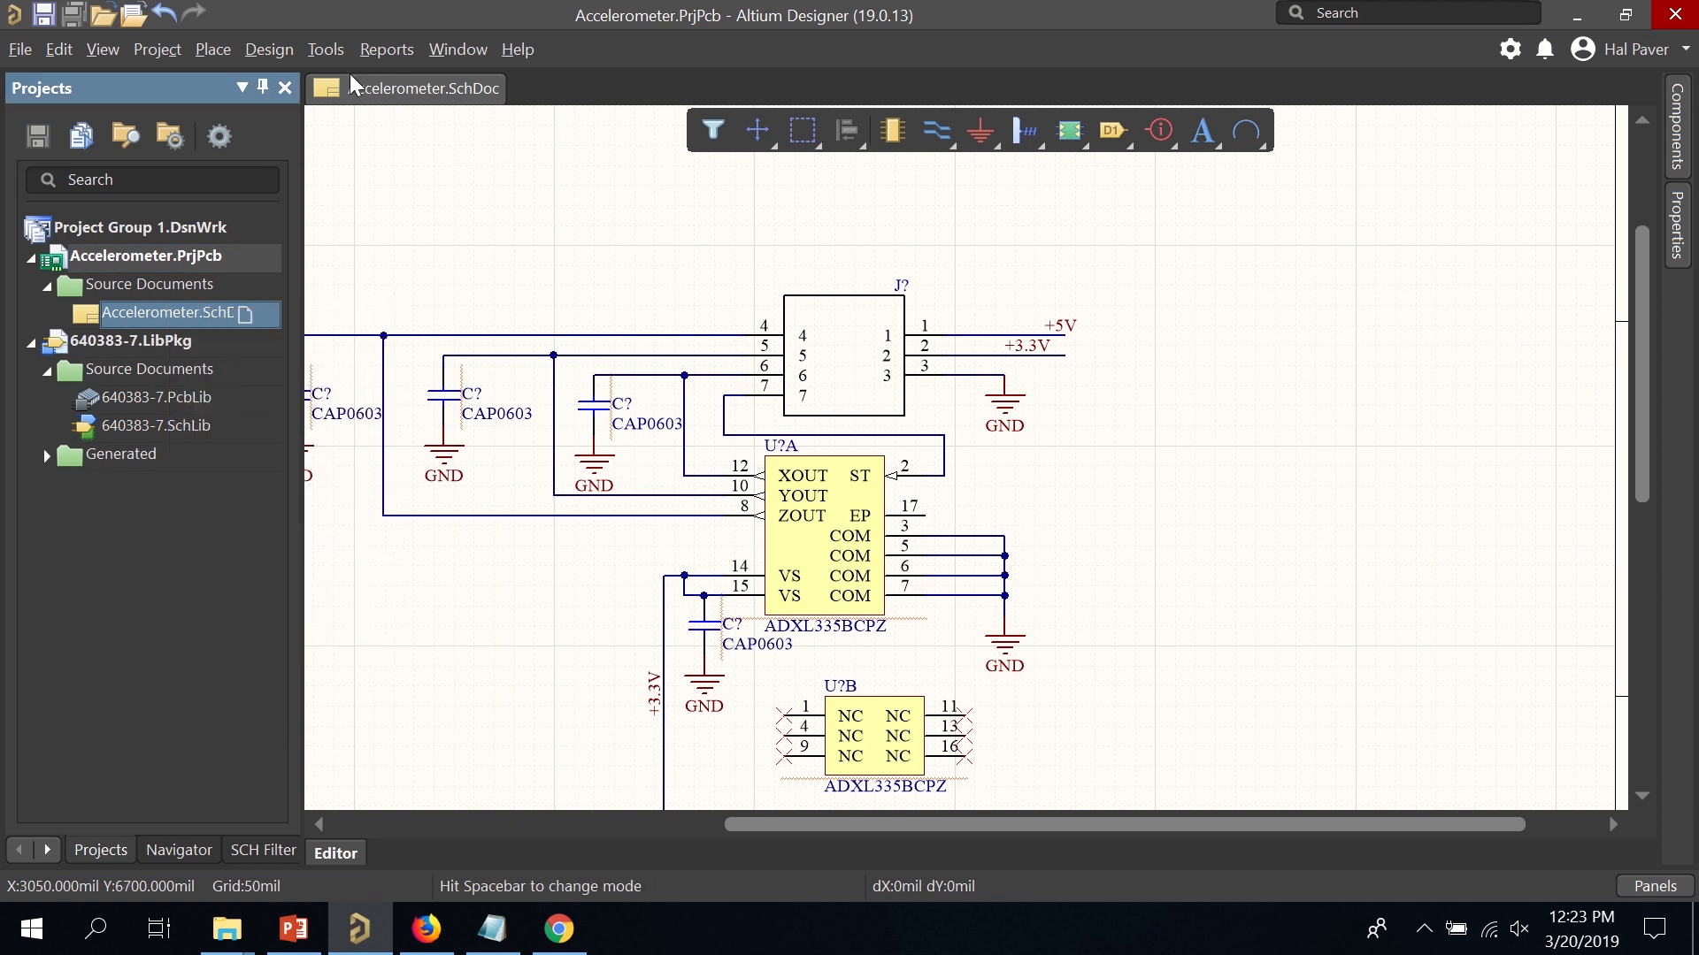
left_click(324, 49)
mouse_move(513, 280)
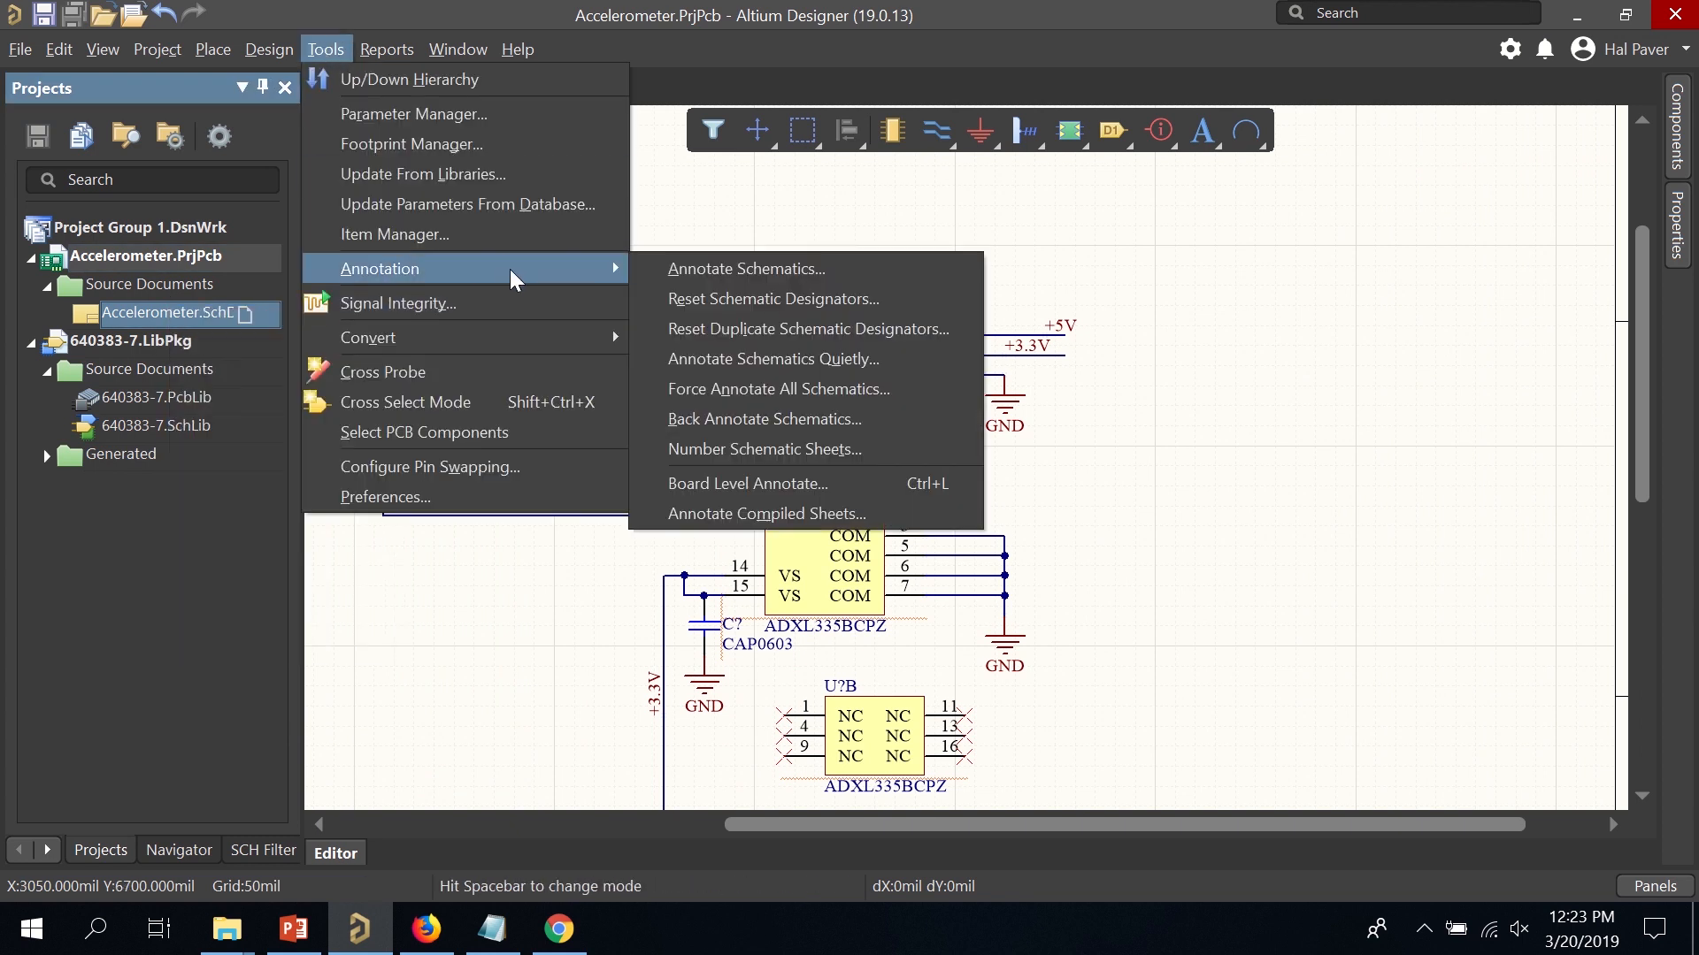
left_click(732, 271)
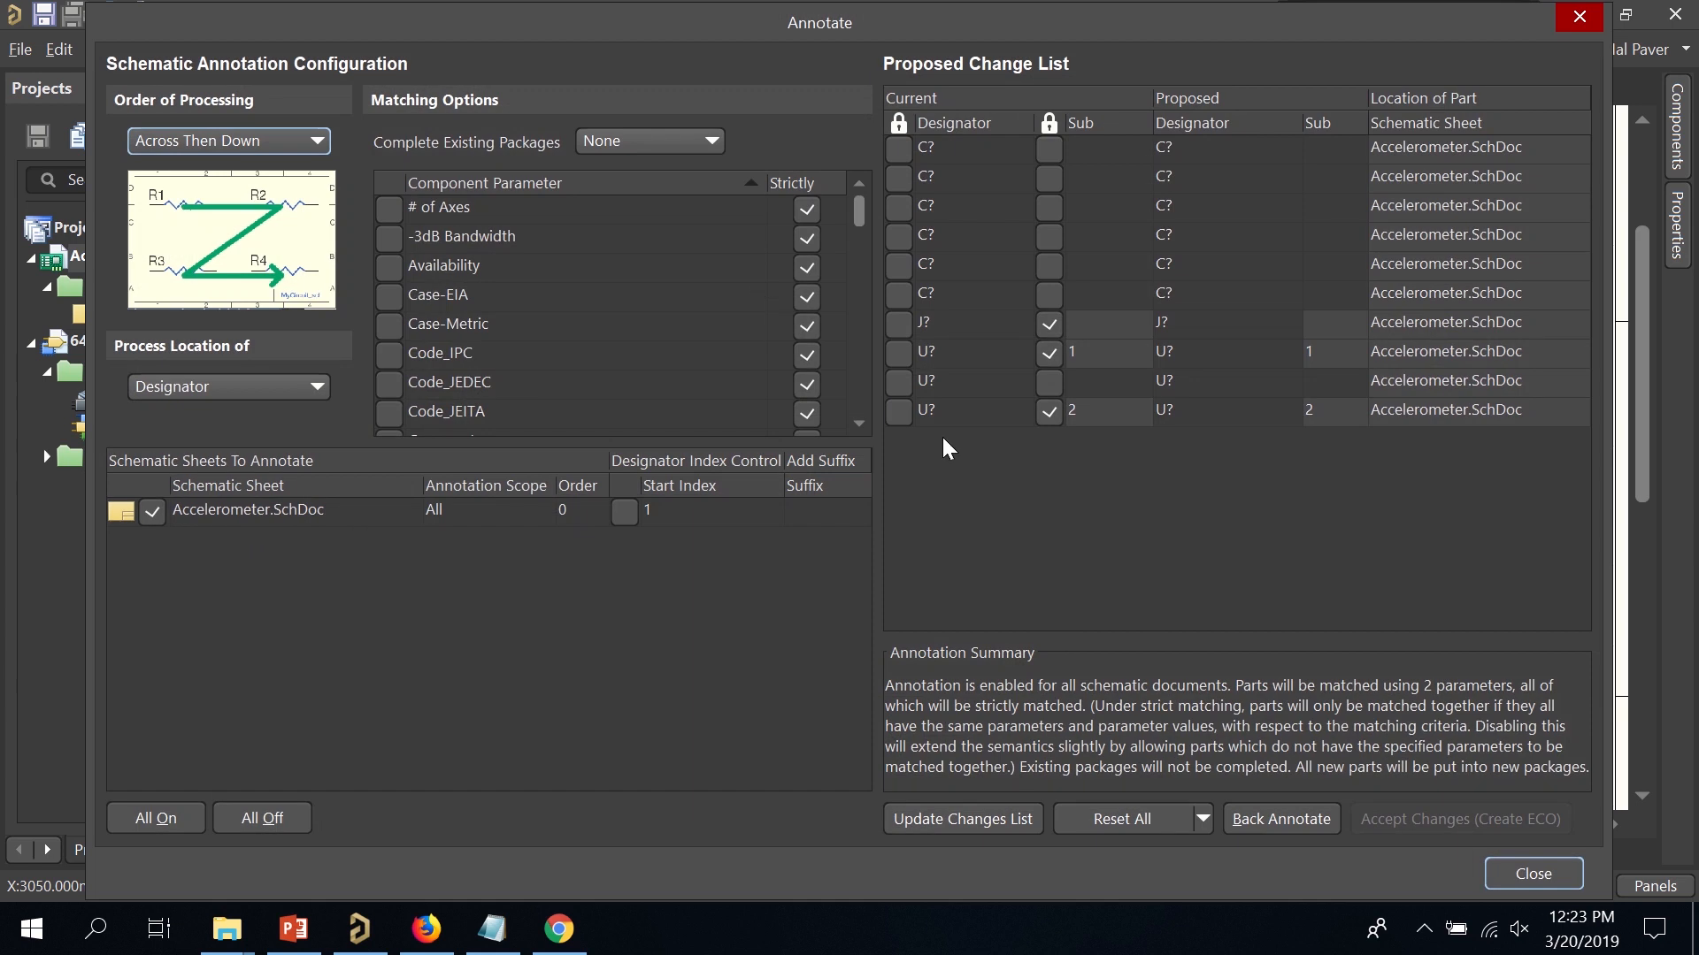
left_click(931, 819)
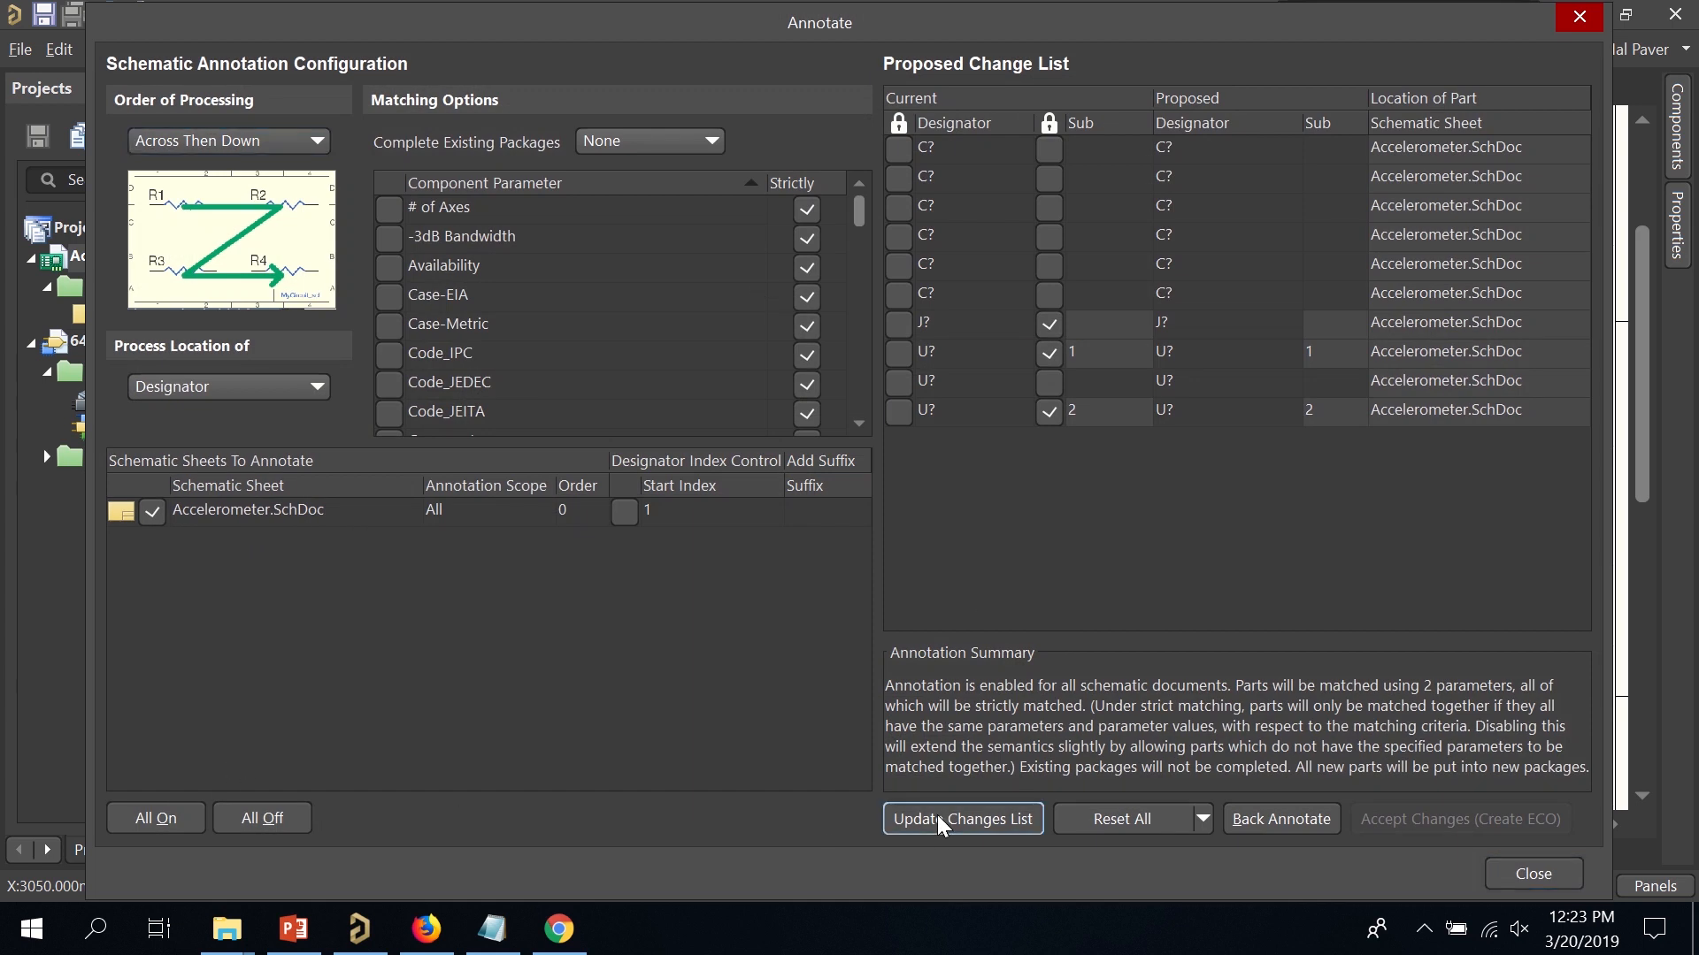
left_click(1029, 538)
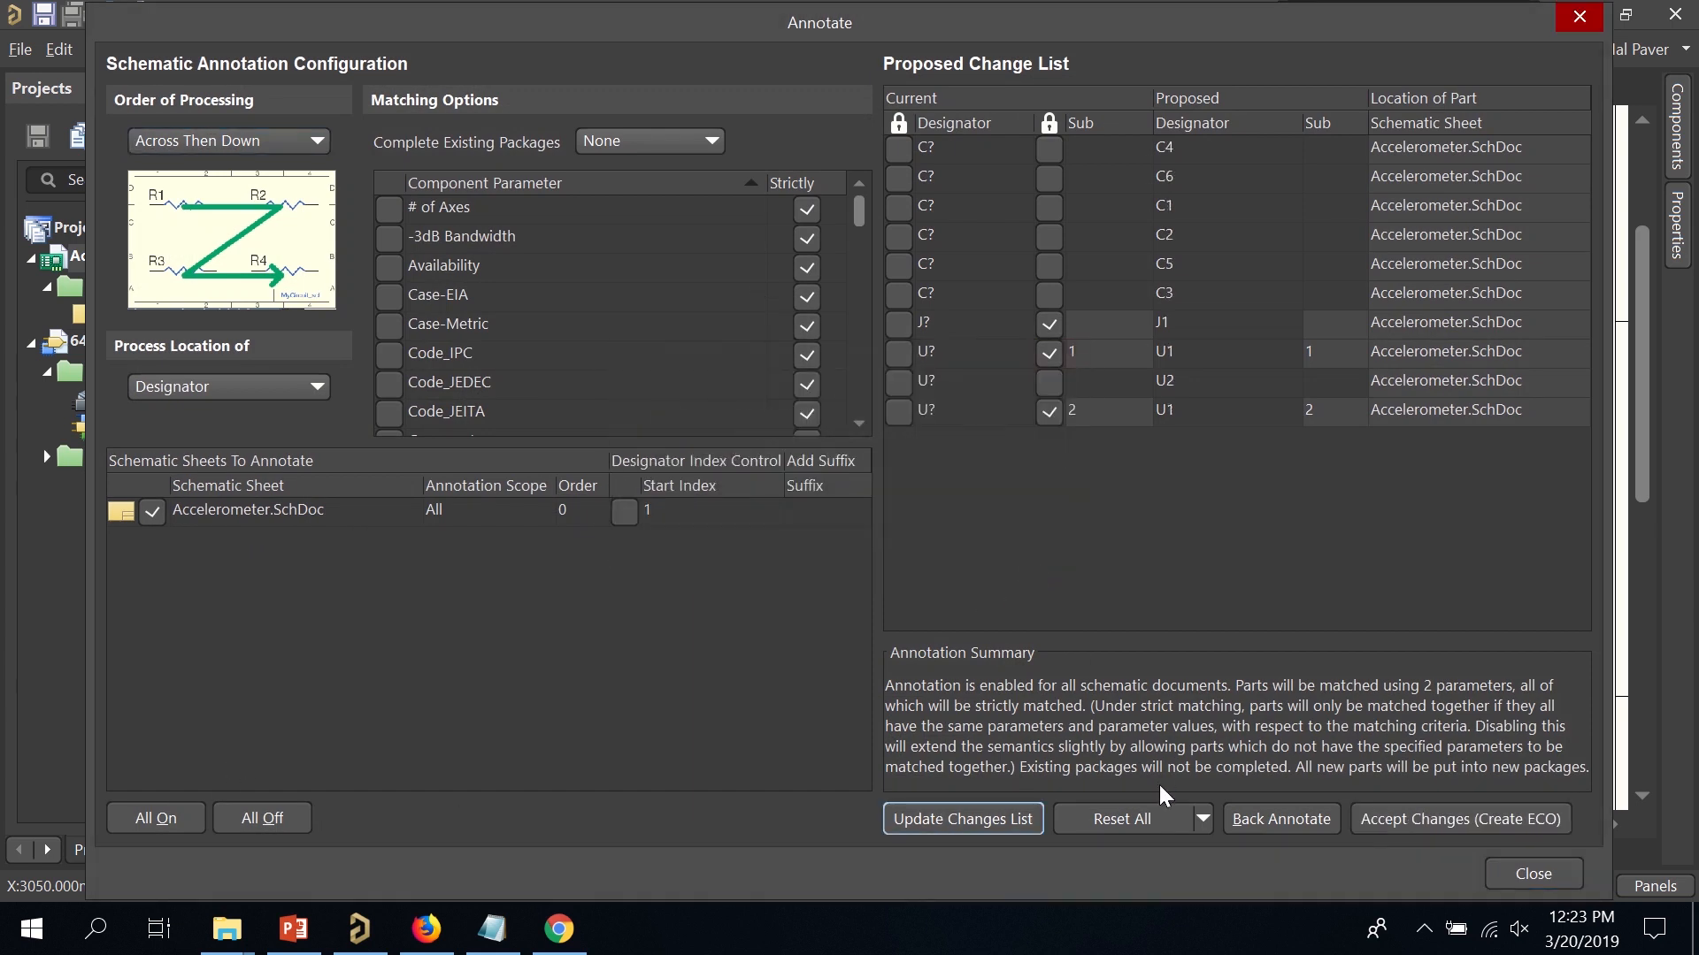
left_click(1460, 819)
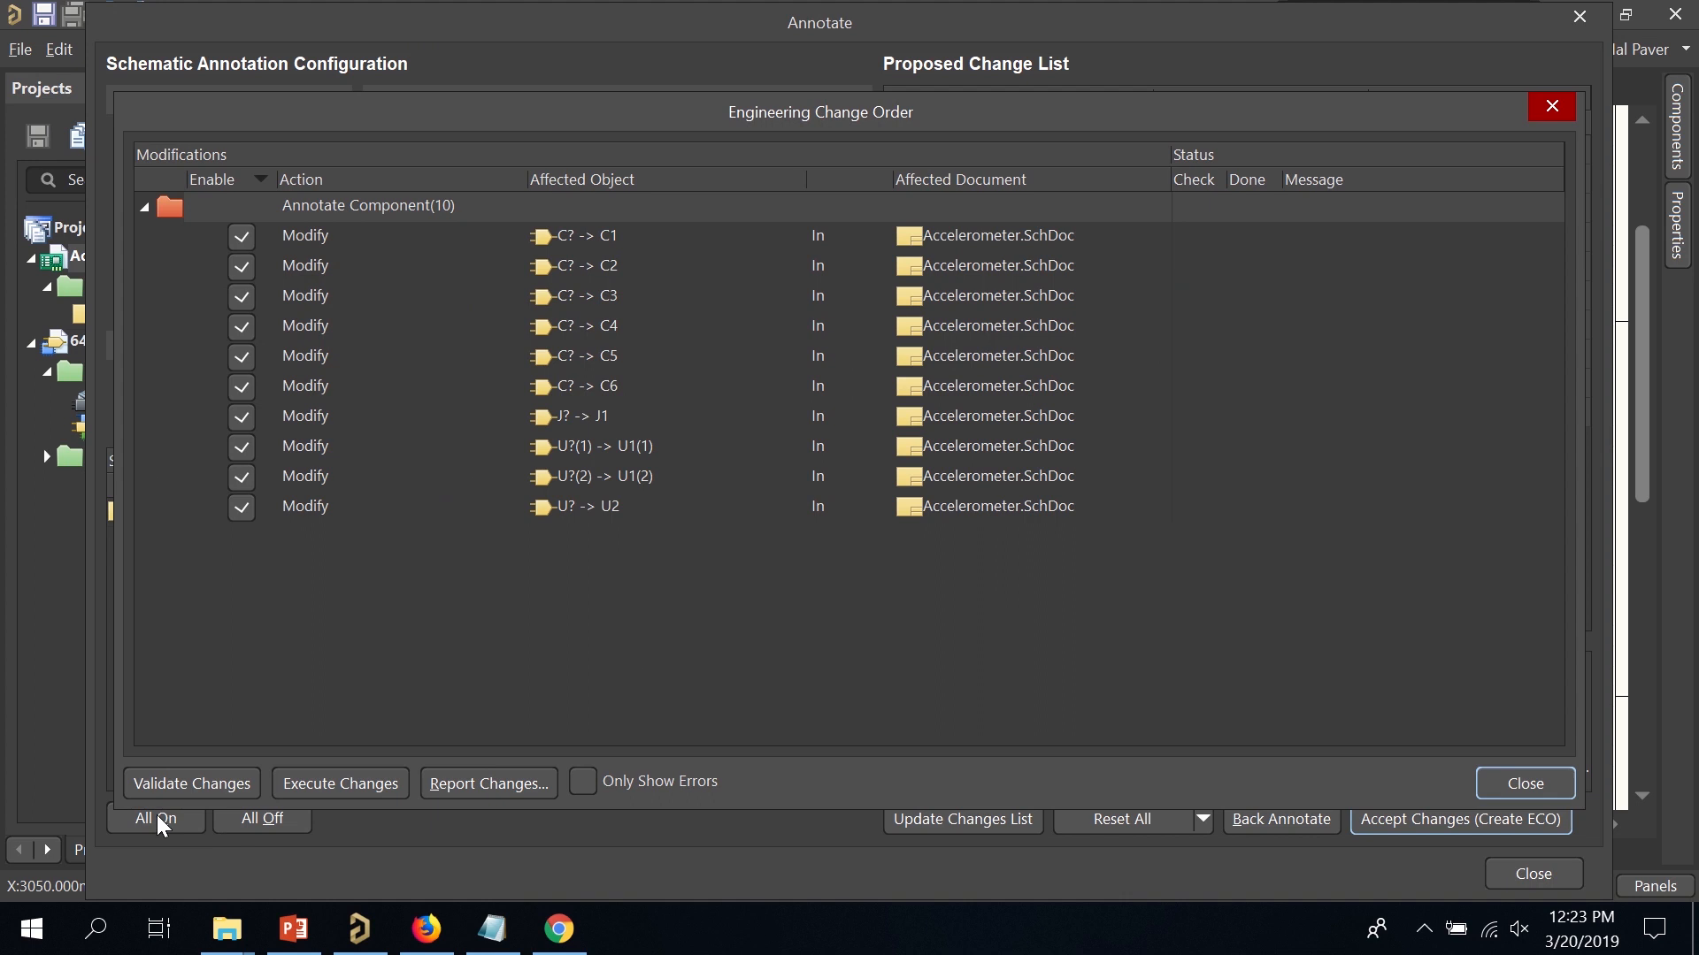
left_click(177, 786)
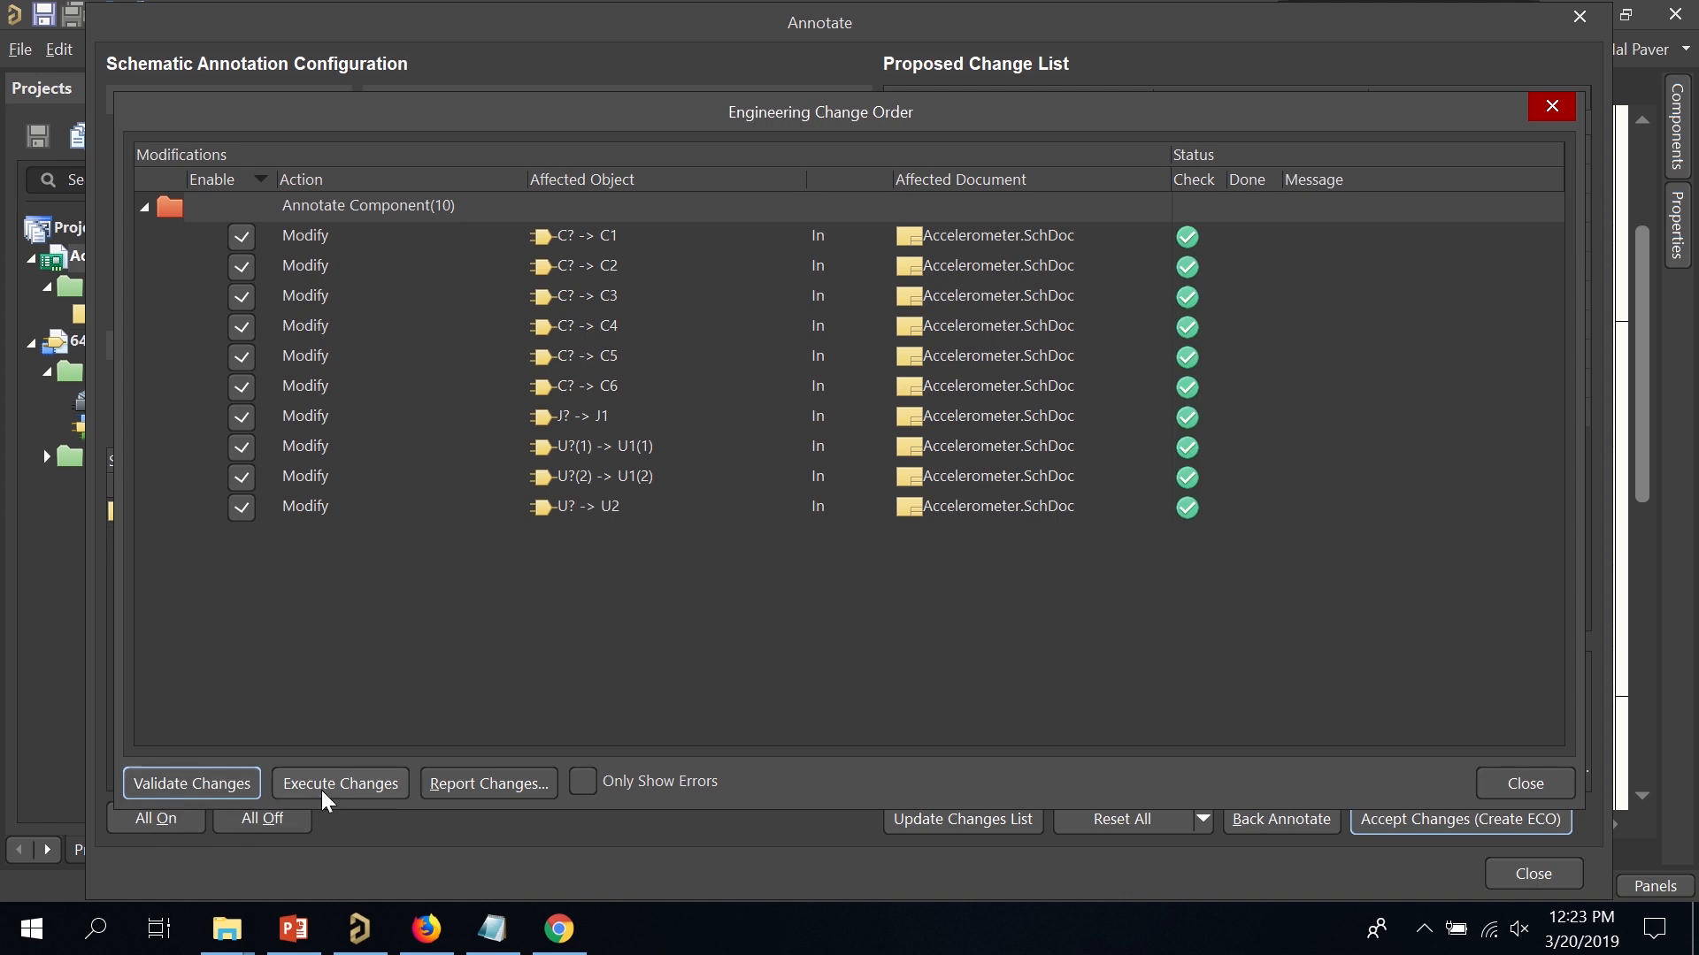
left_click(378, 792)
left_click(1489, 793)
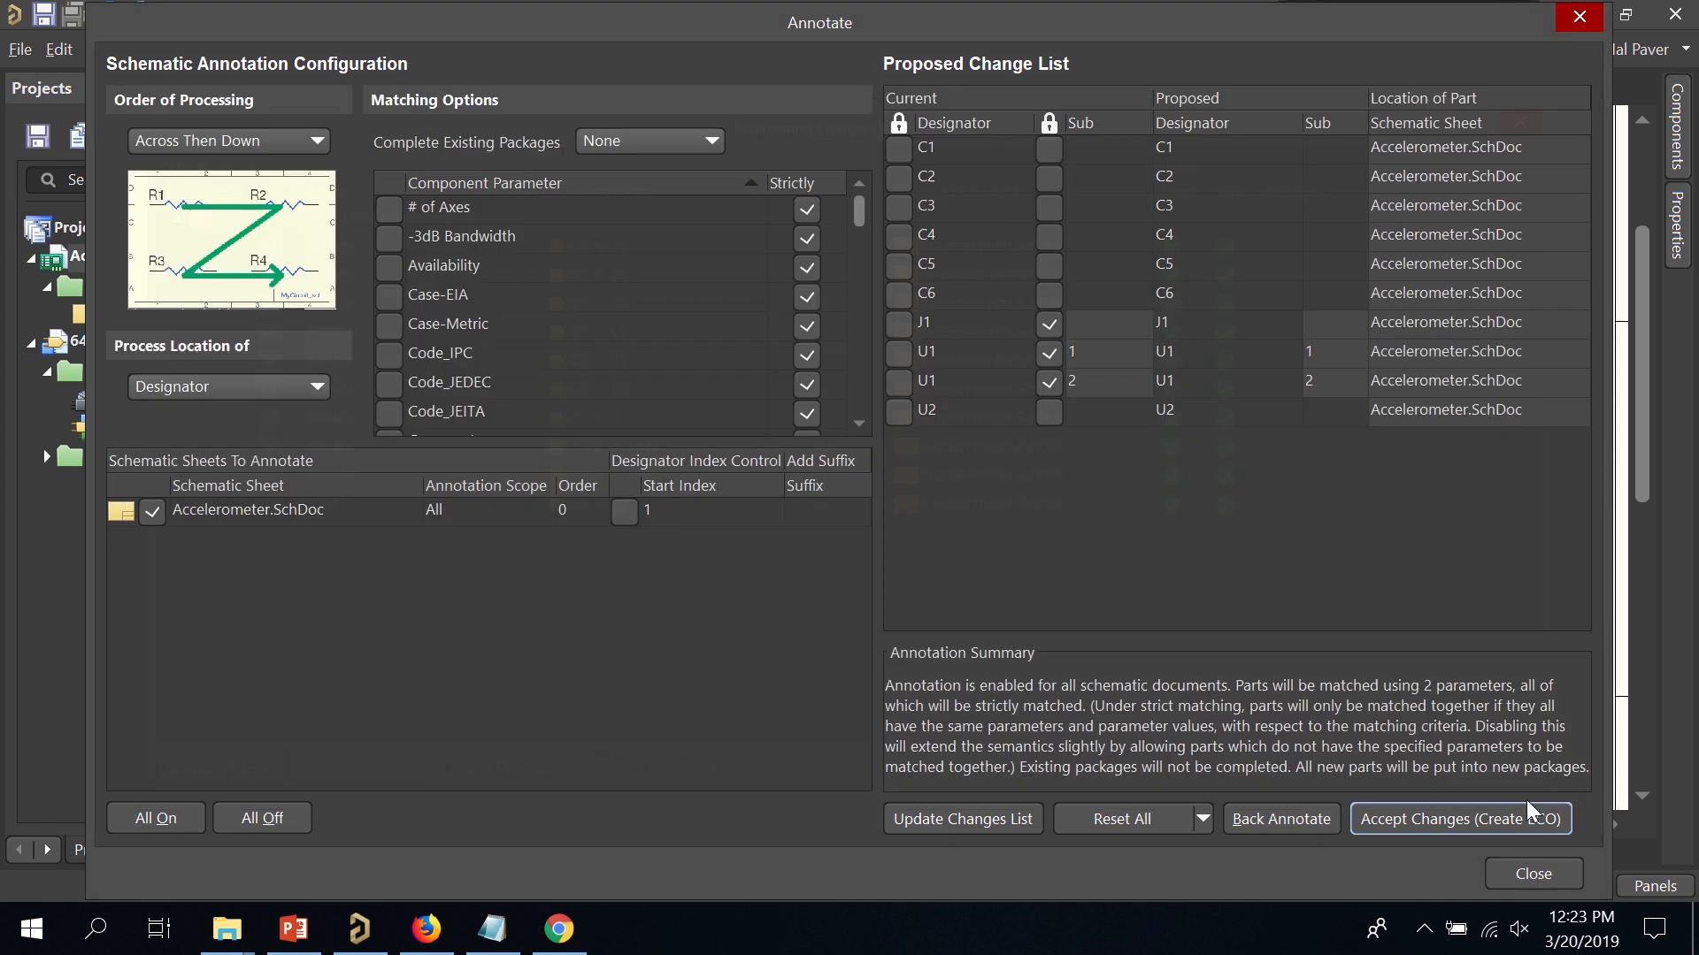
left_click(1548, 876)
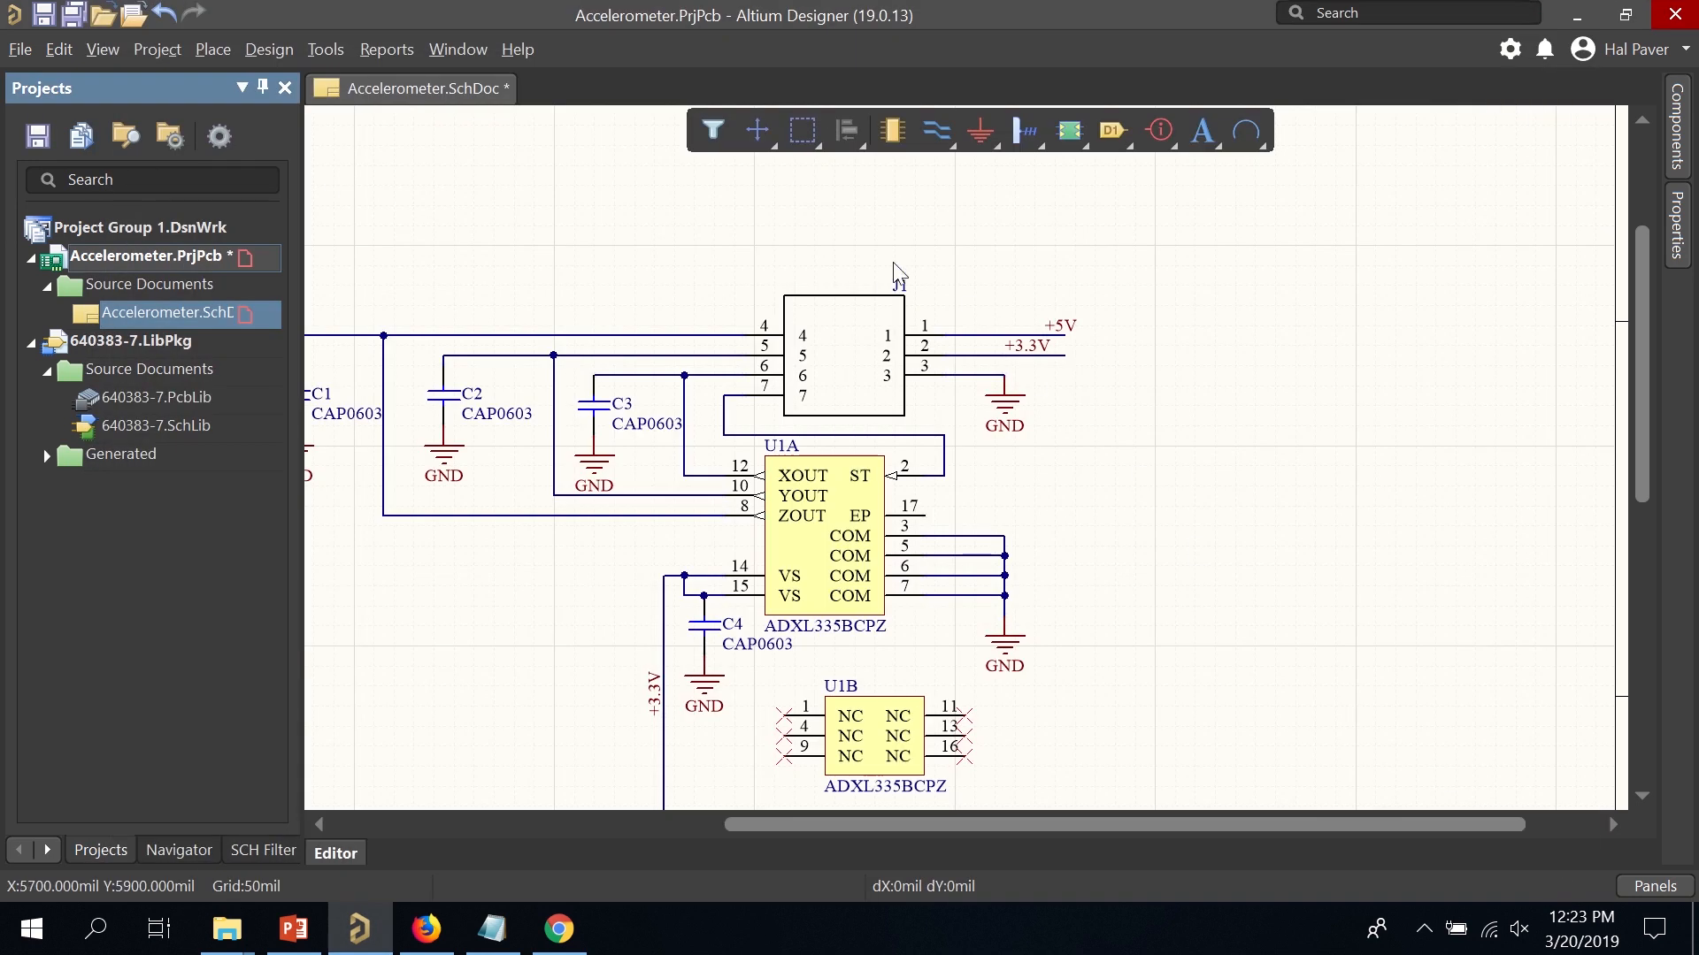
scroll(899, 301, "down", 5)
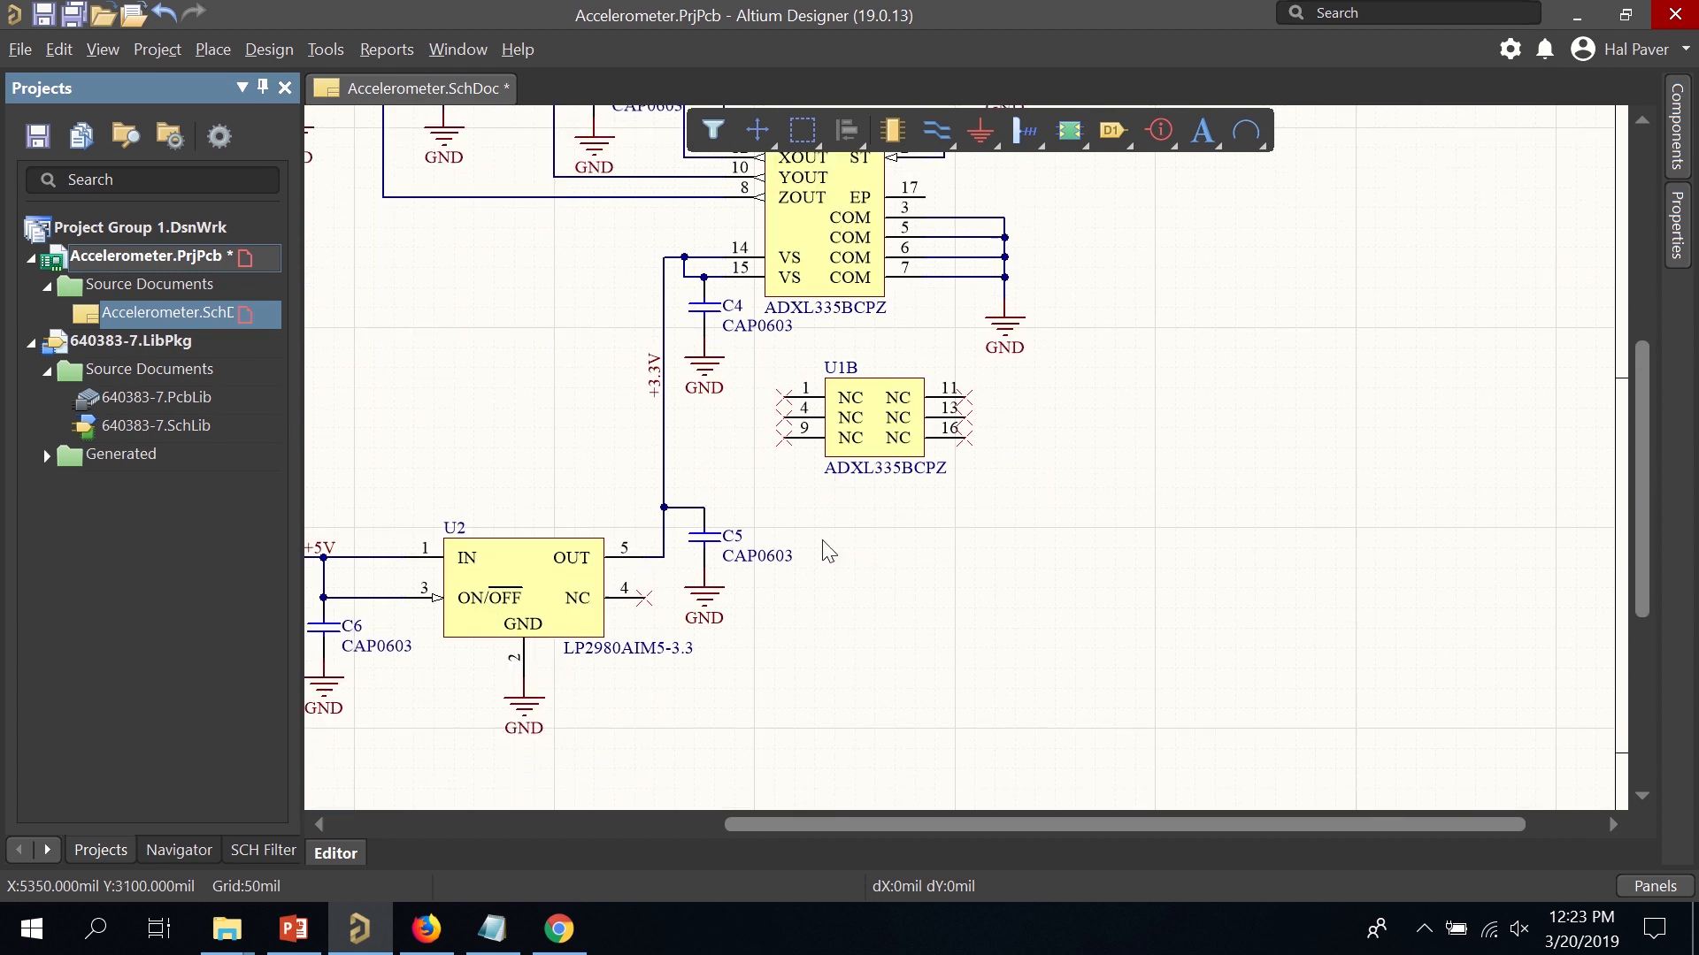
scroll(466, 415, "up", 3)
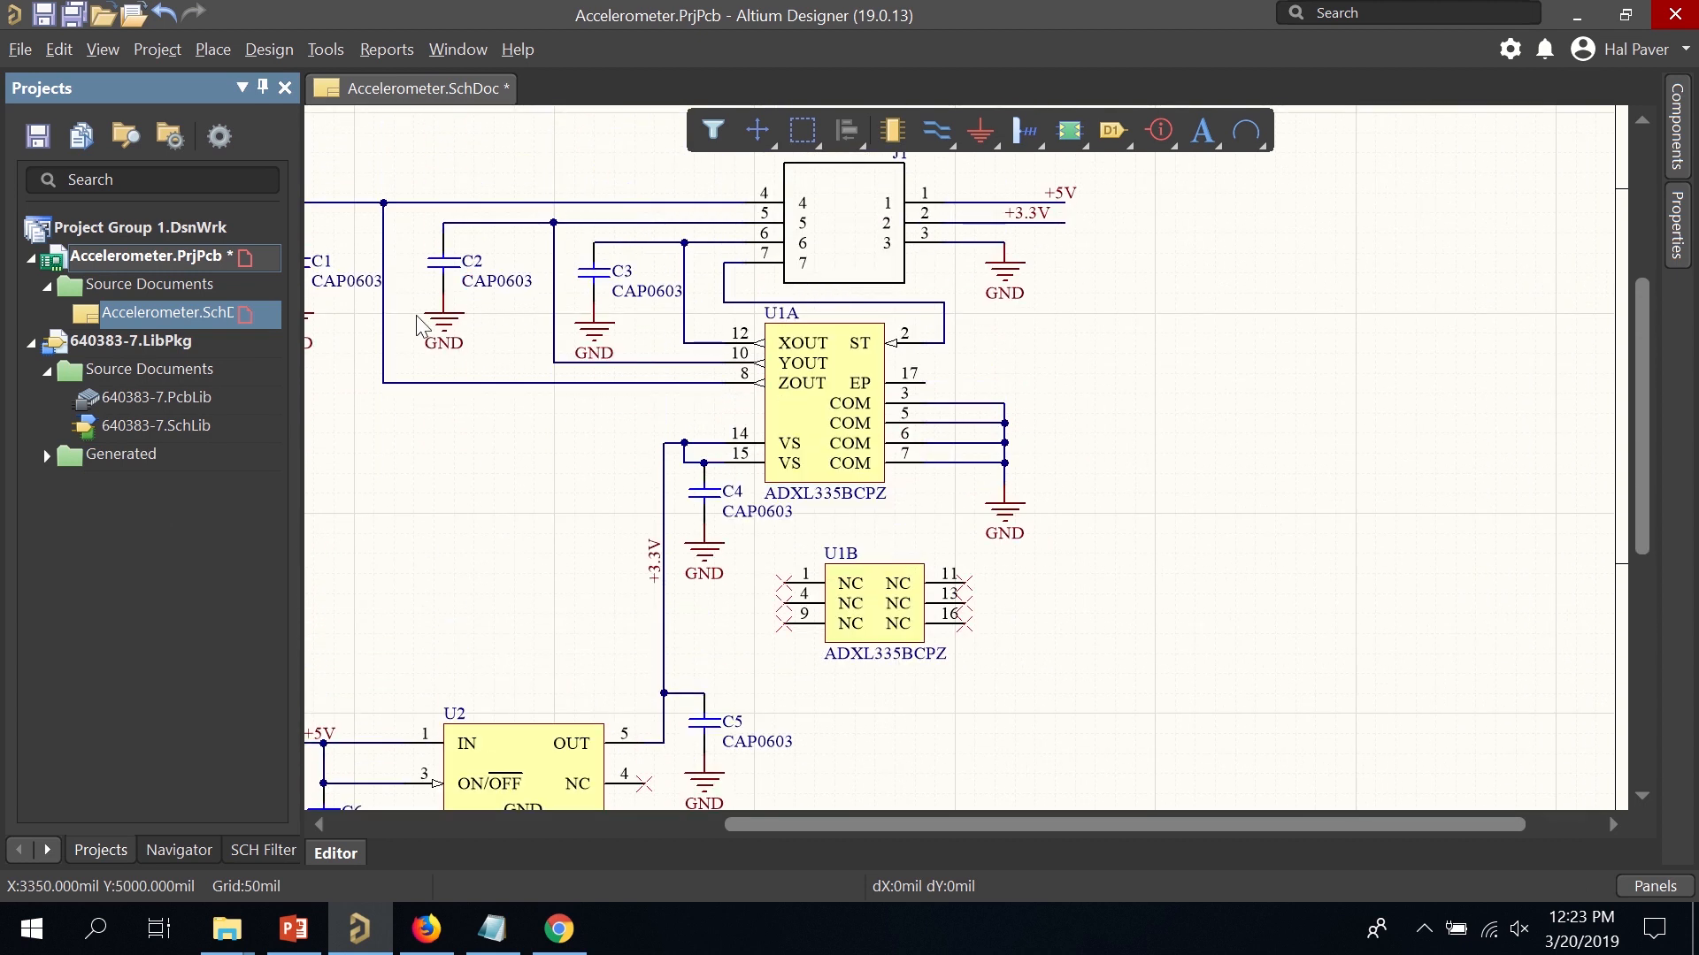
right_click_drag(475, 560, 663, 489)
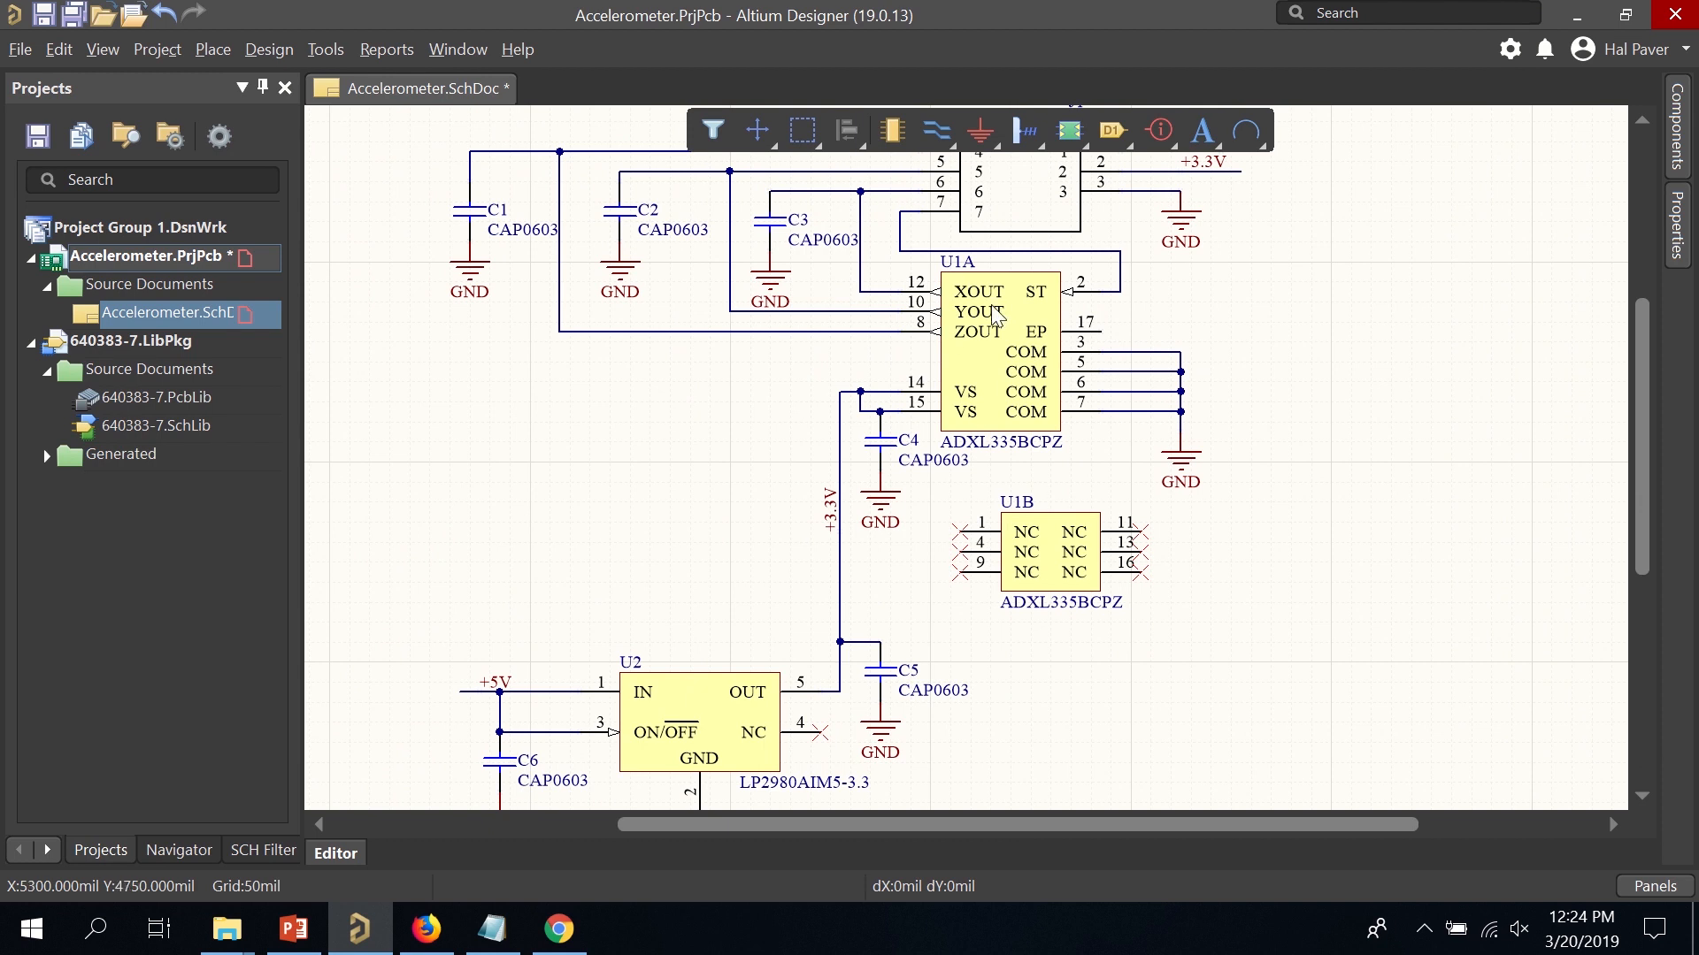
scroll(866, 430, "up", 2)
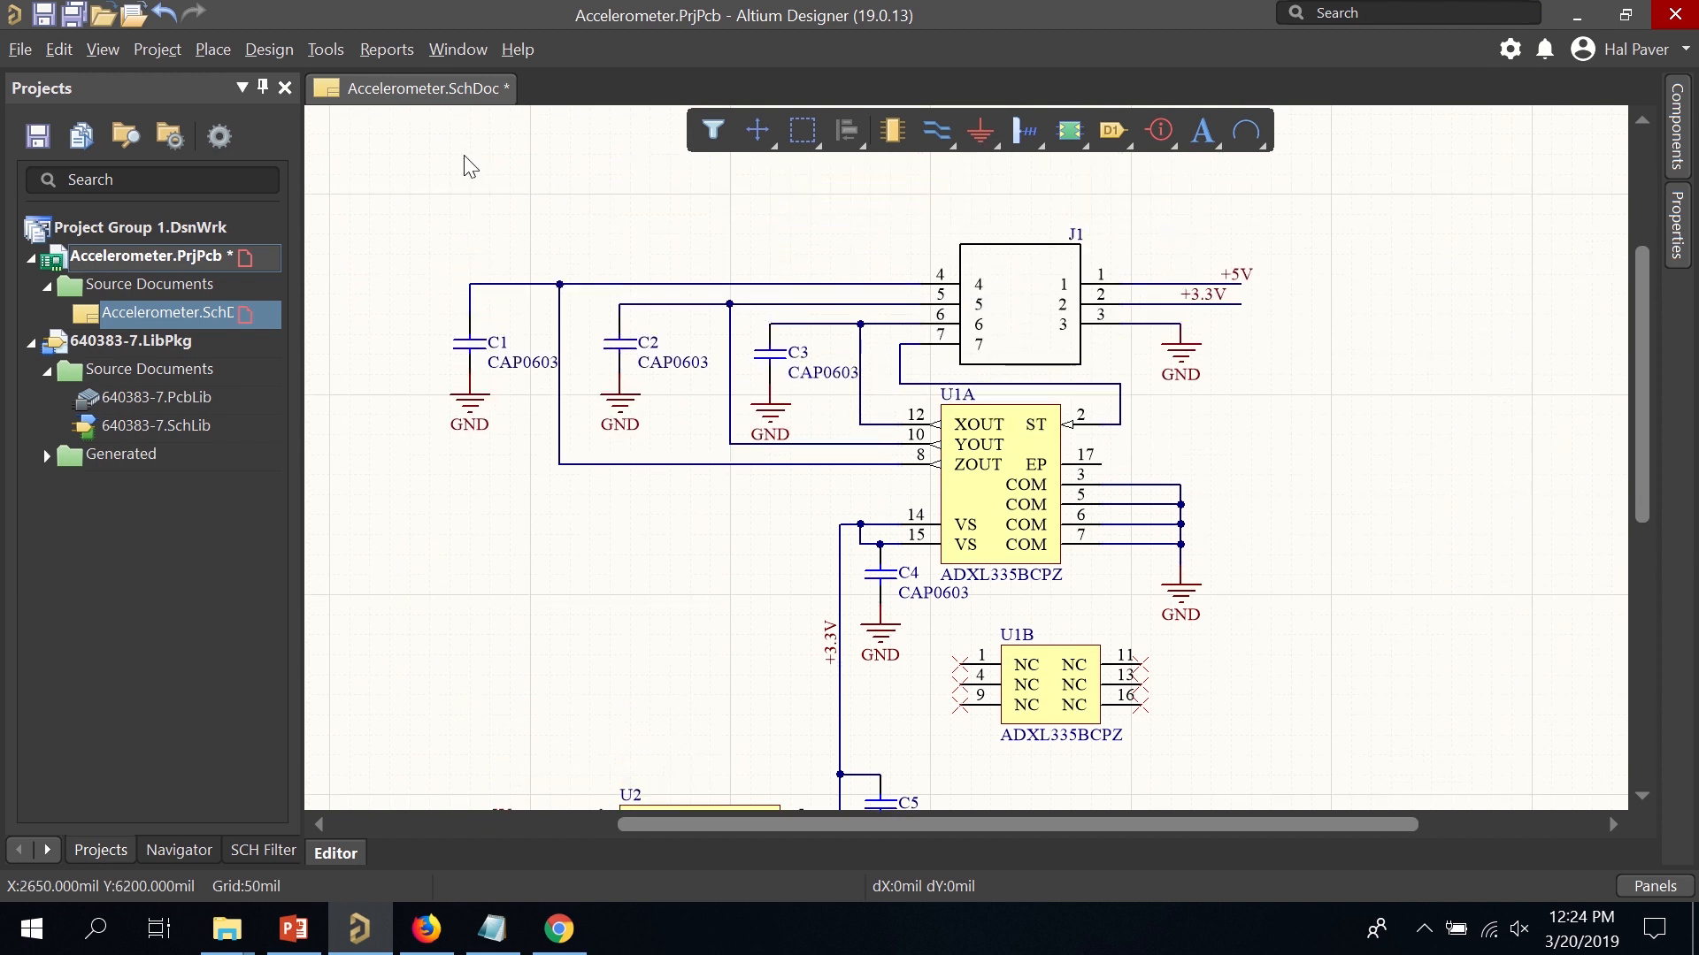
Save the schematic and the Accelerometer project.
key("ctrl+s")
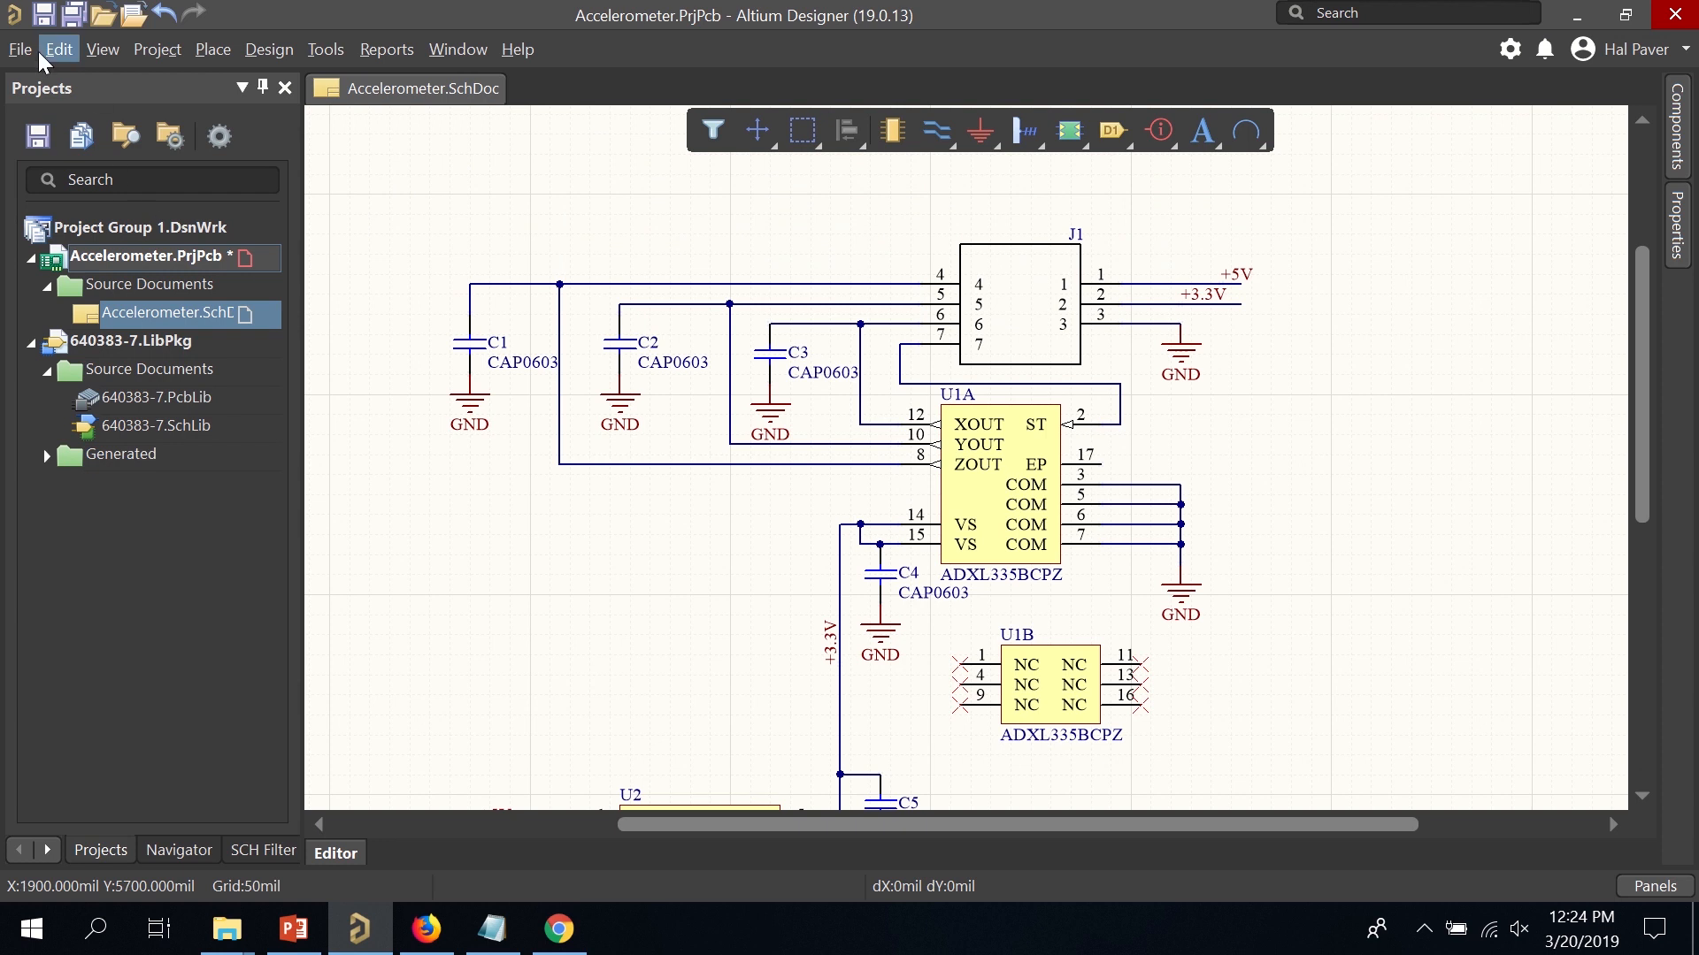
left_click(139, 260)
right_click(140, 259)
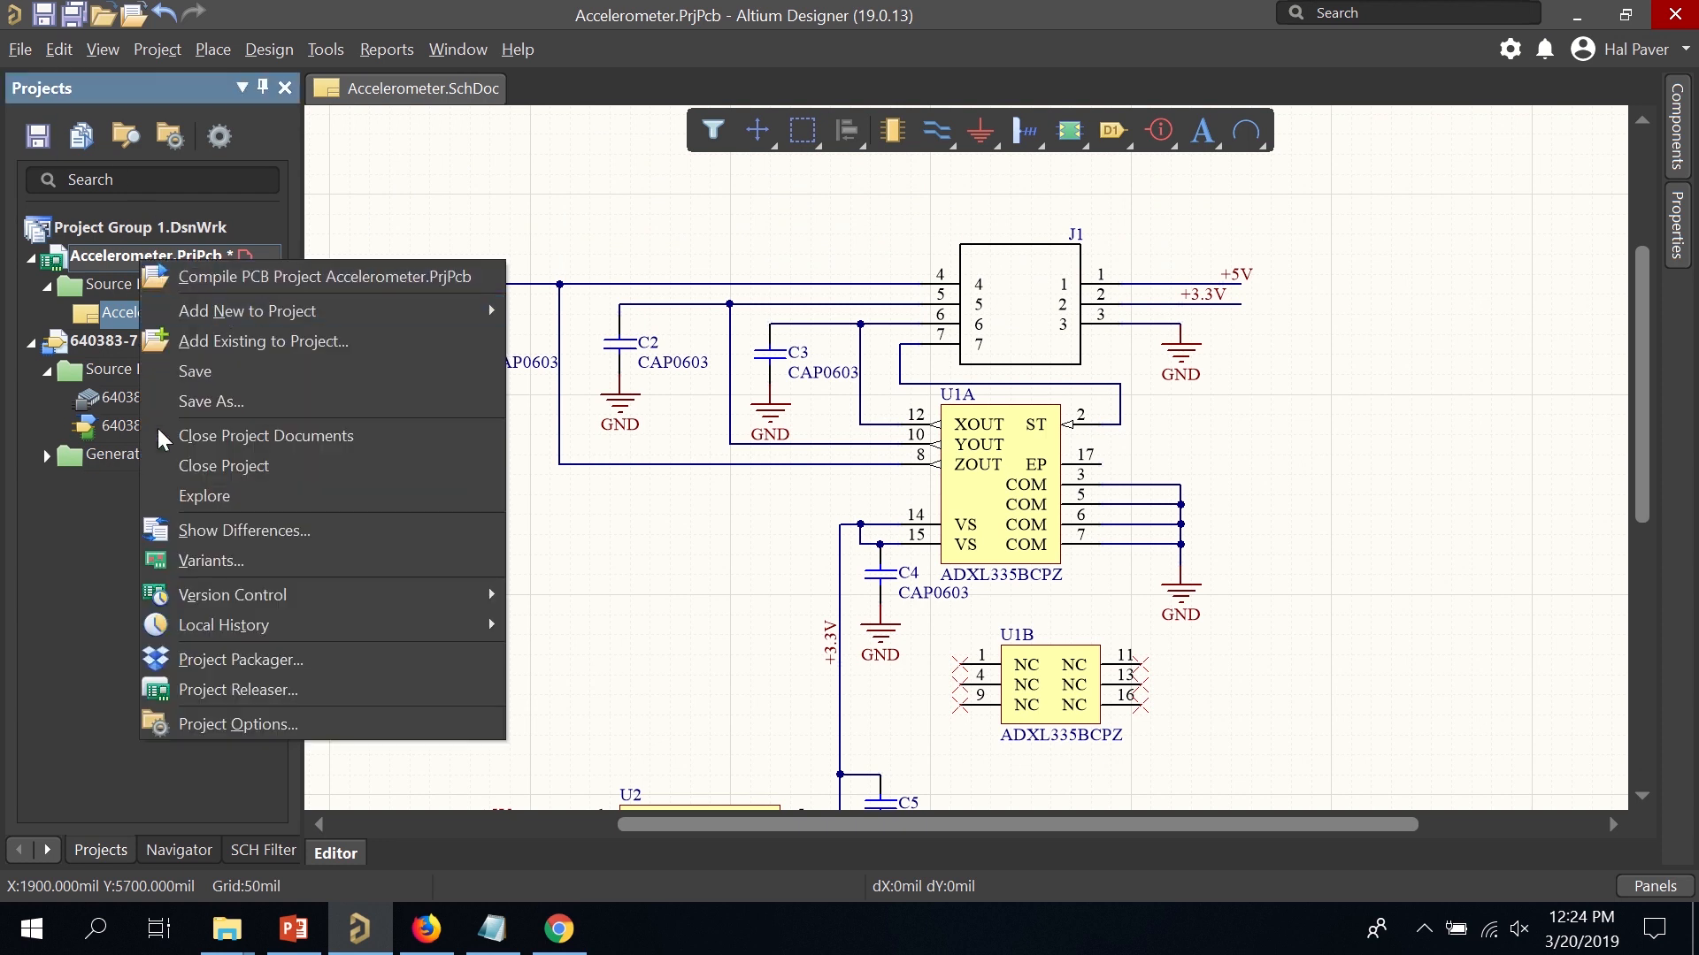
left_click(210, 382)
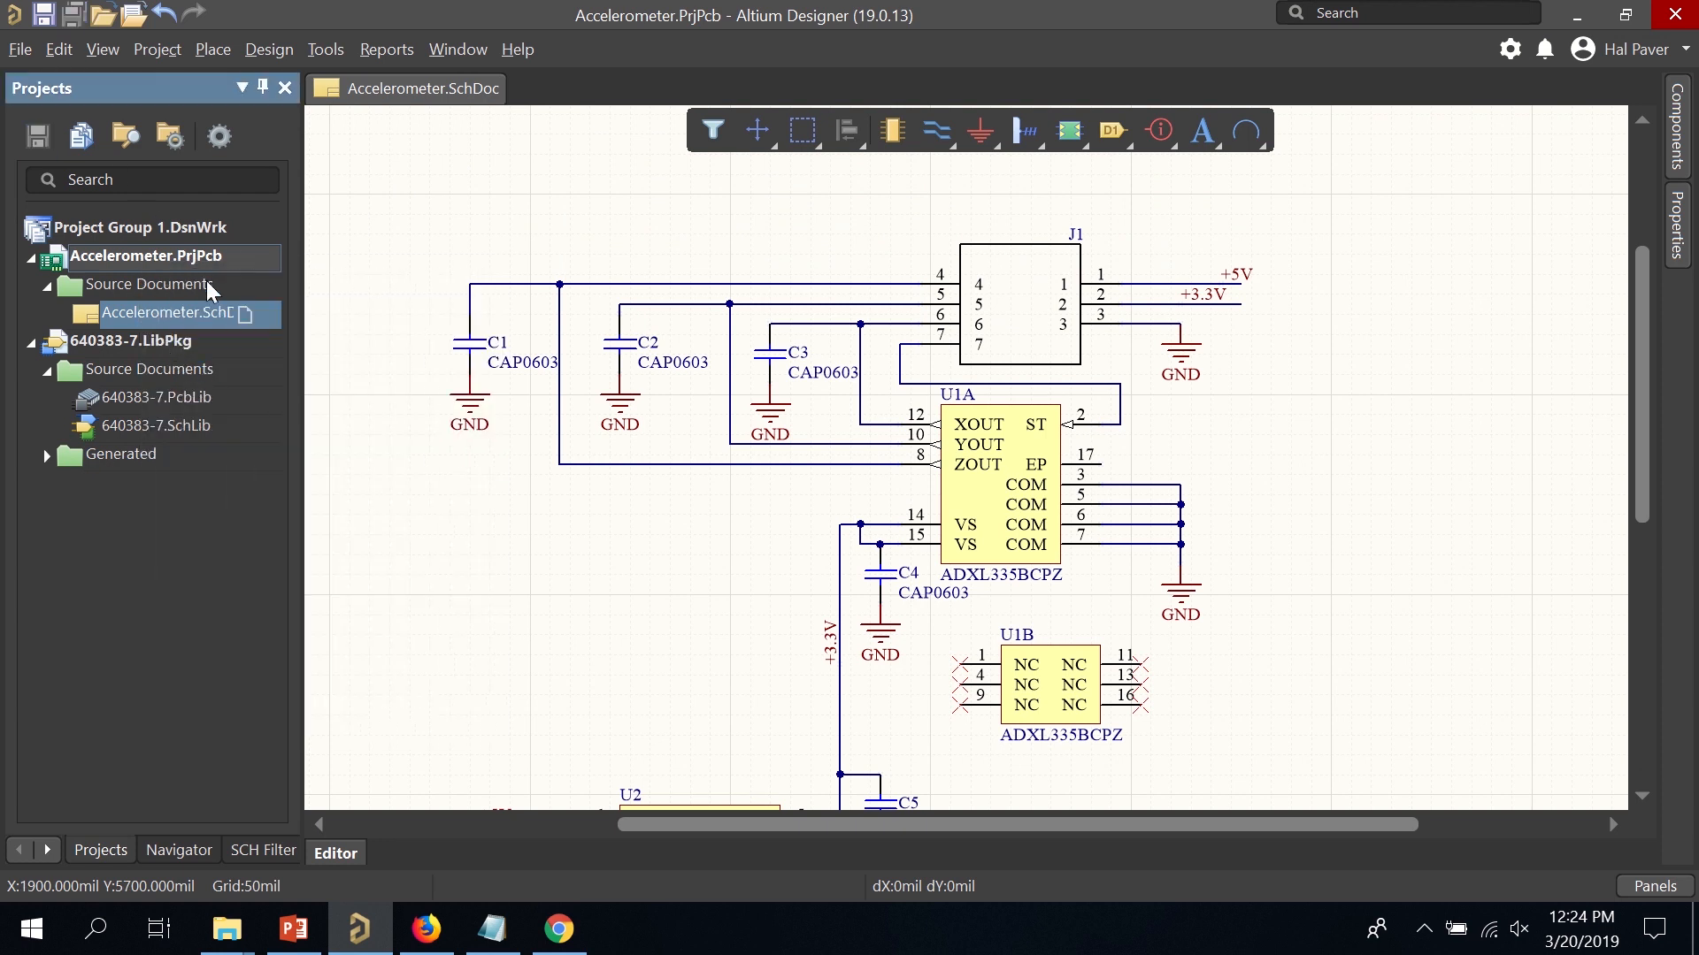
Add a new PCB document to the Accelerometer project.
right_click(154, 264)
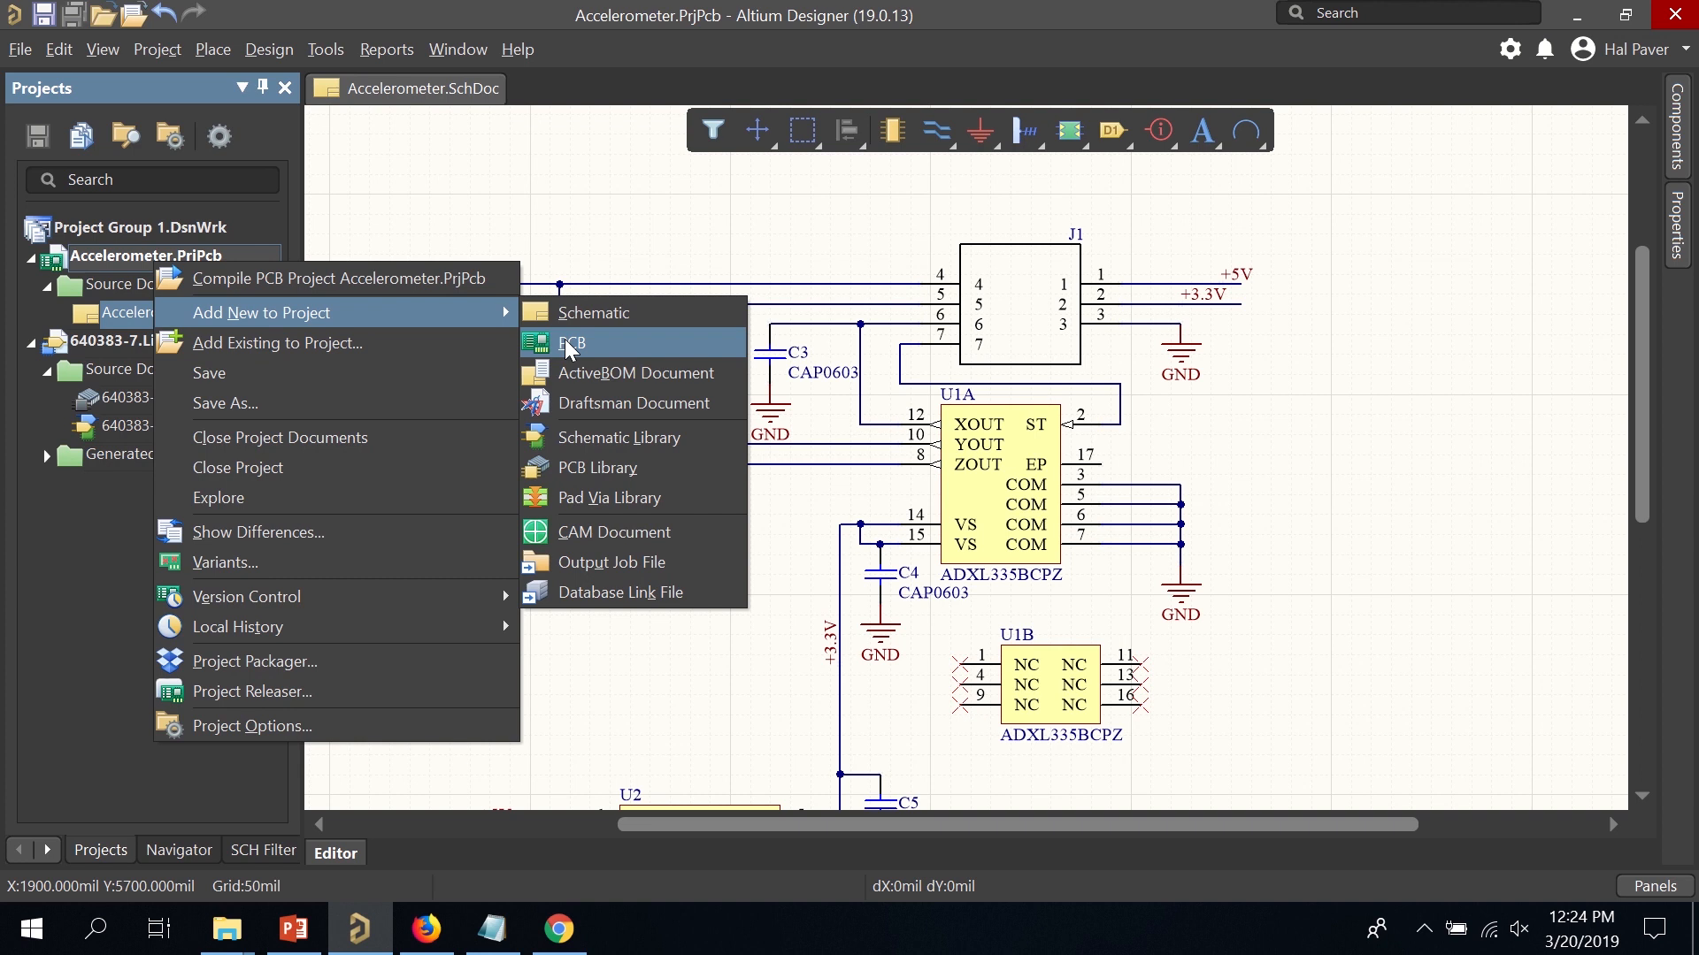
left_click(572, 344)
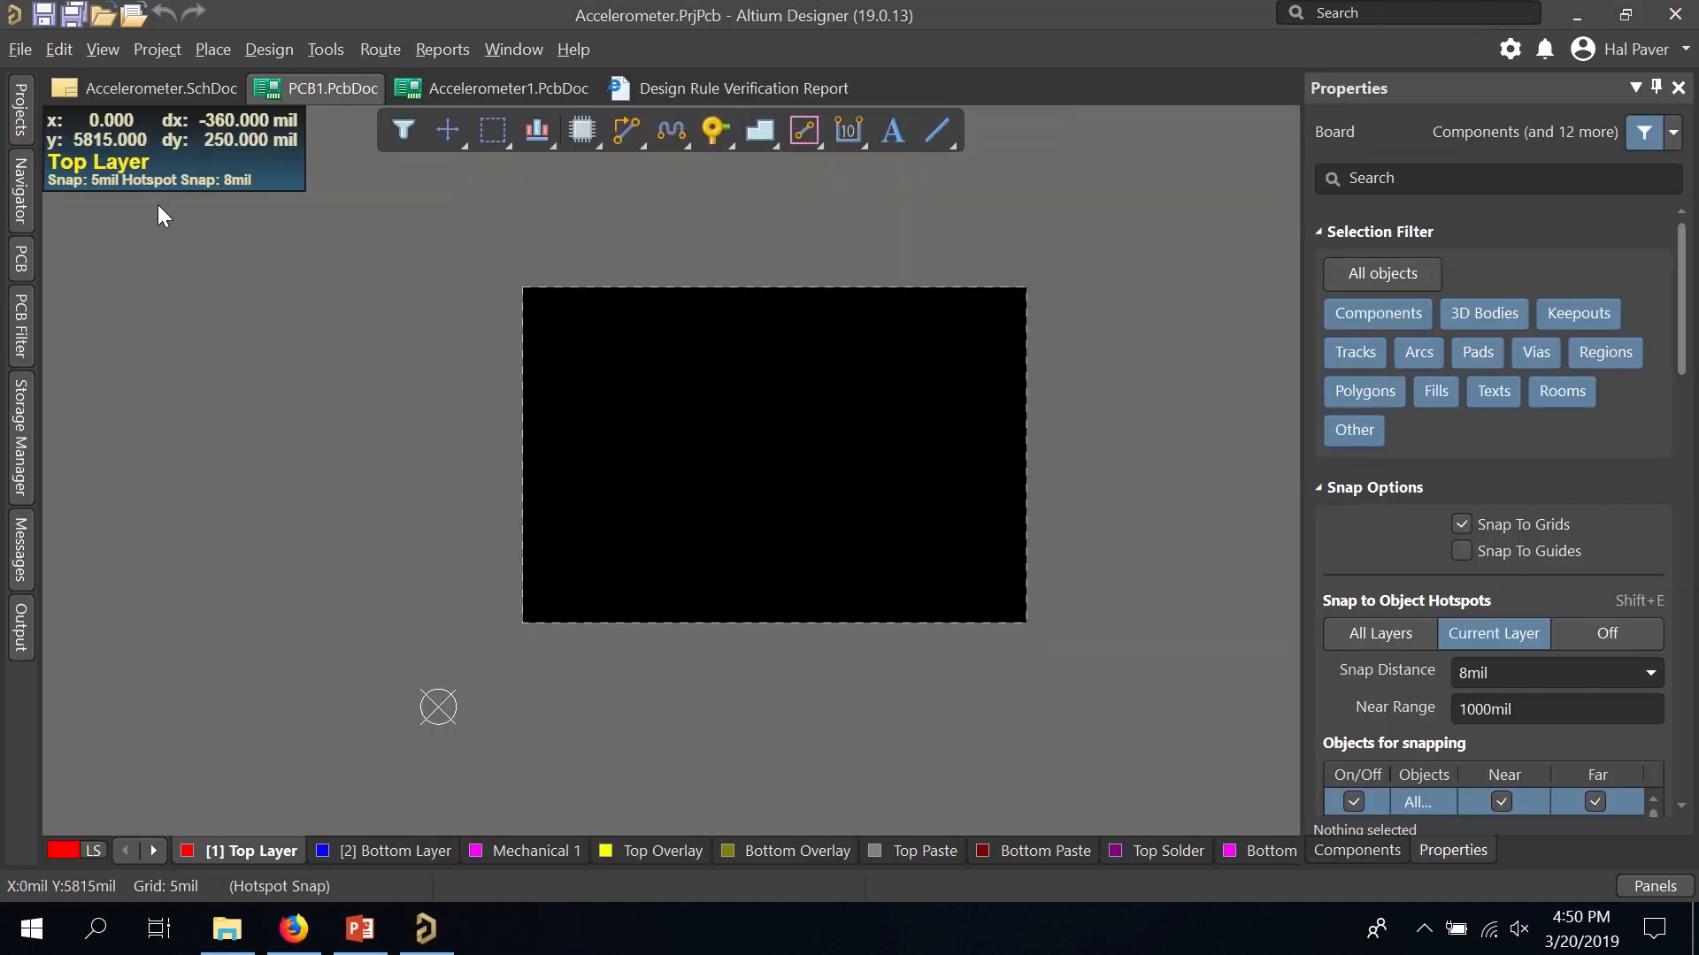
left_click(23, 122)
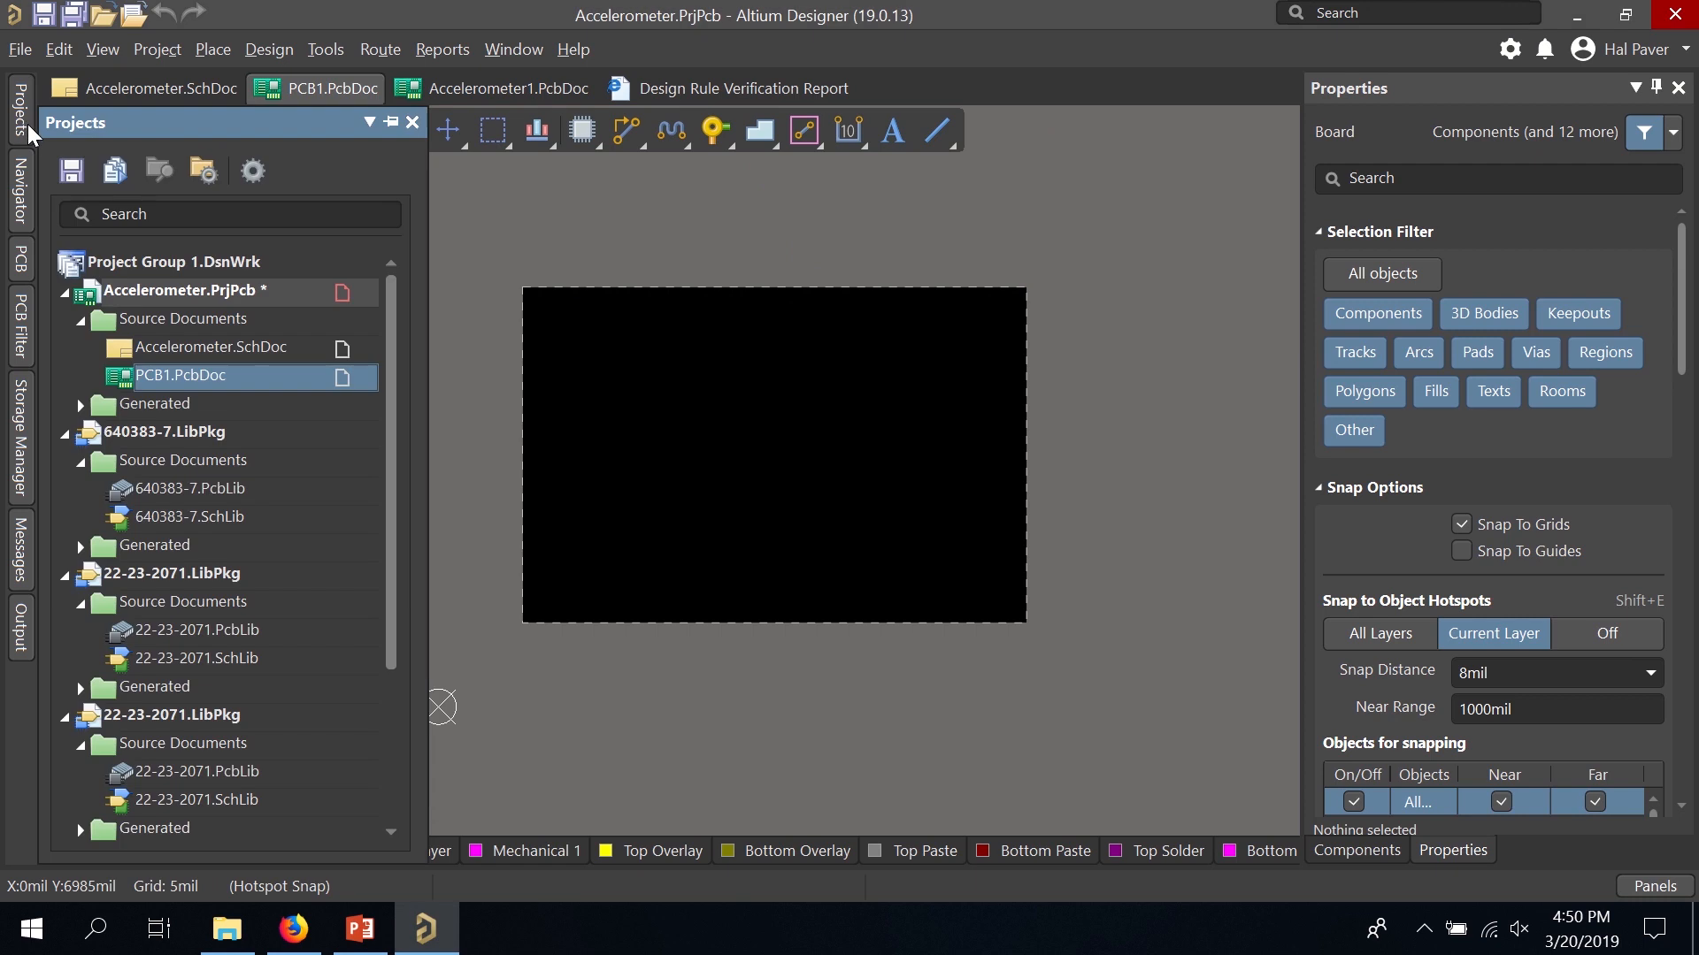
Save PCB1.PcbDoc as Accelerometer.PcbDoc, replacing the existing file.
right_click(213, 375)
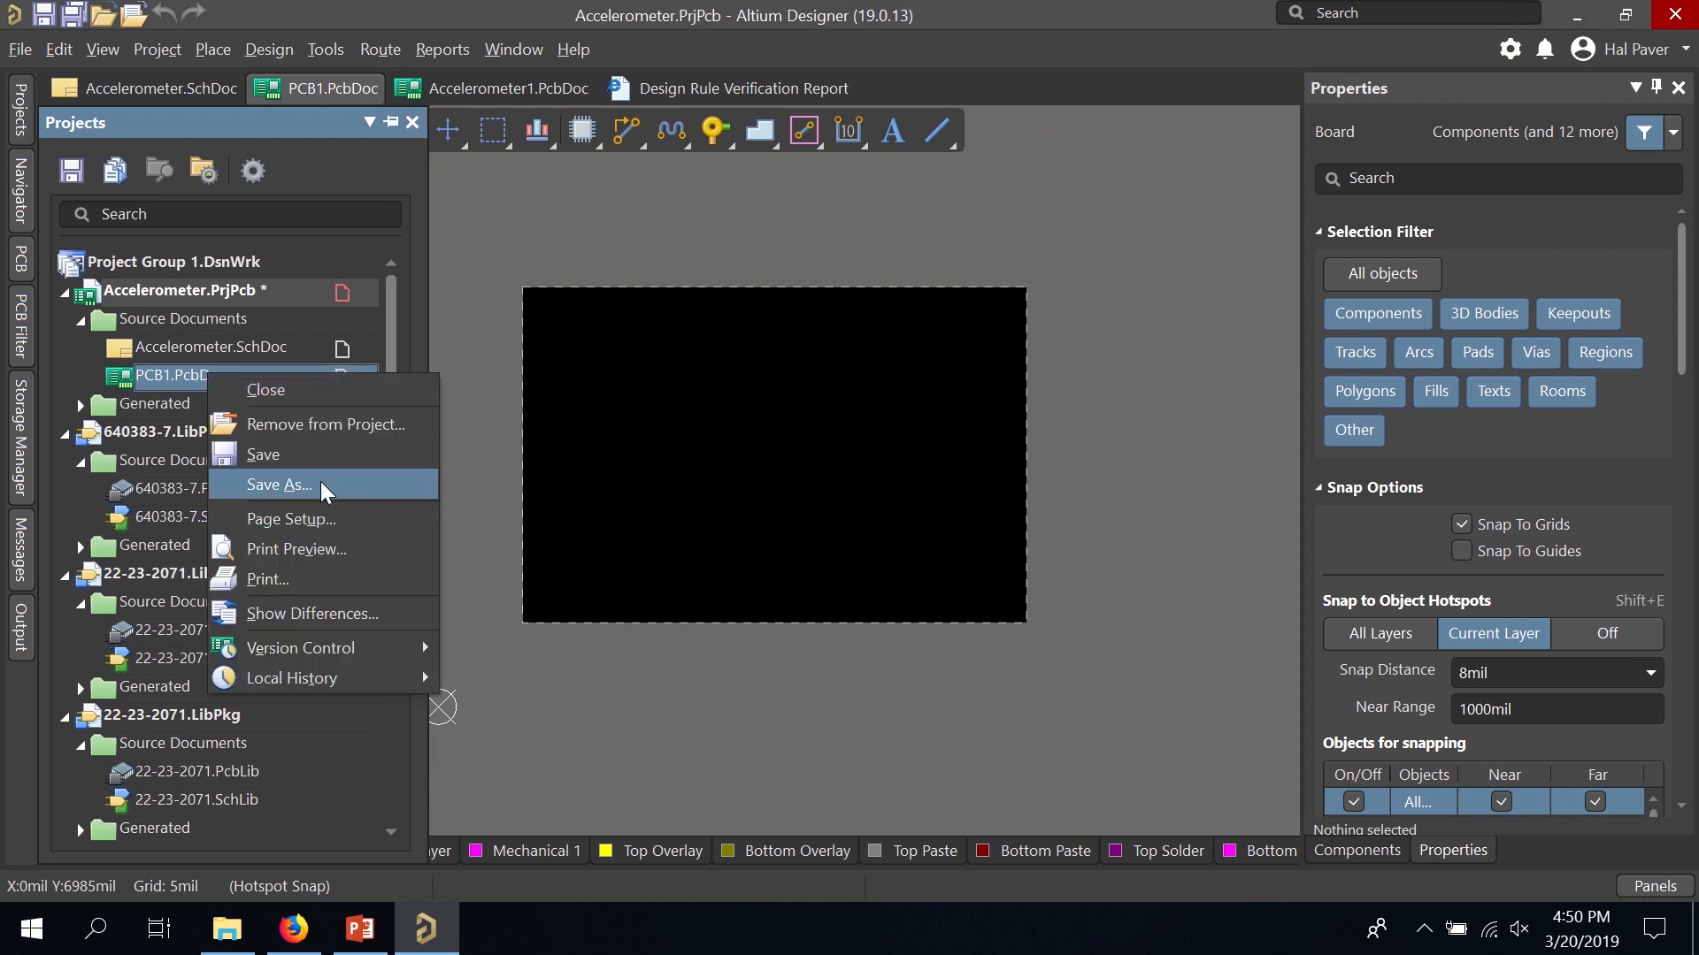
left_click(278, 485)
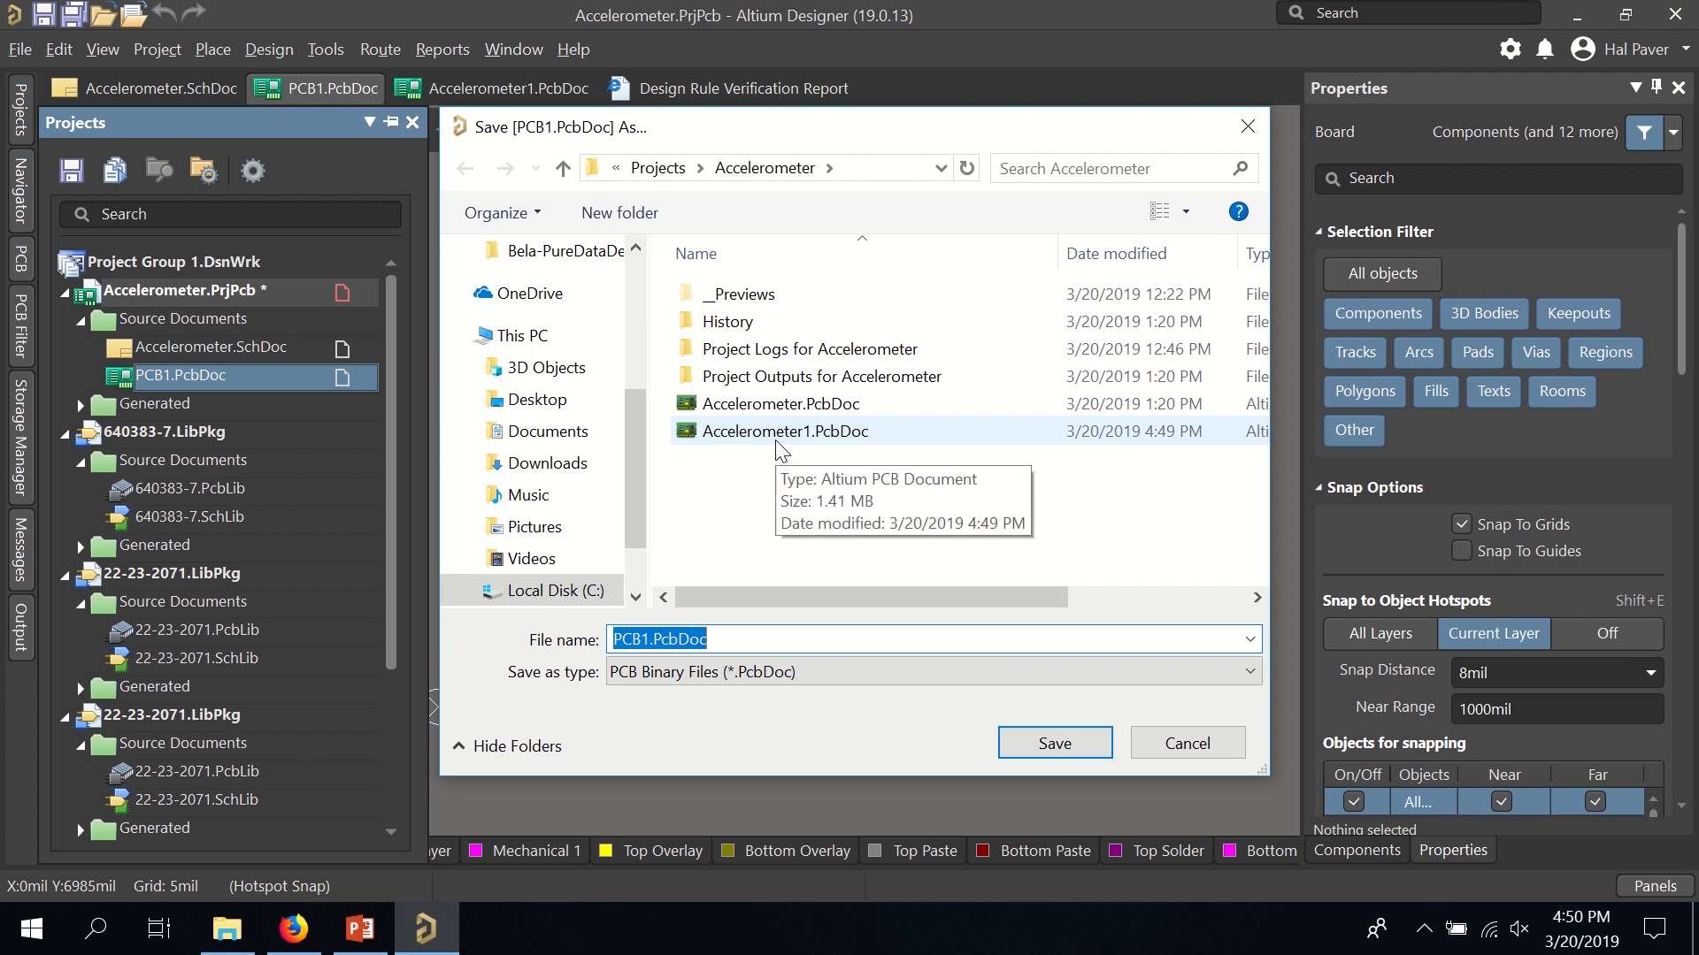
left_click(783, 405)
double_click(744, 639)
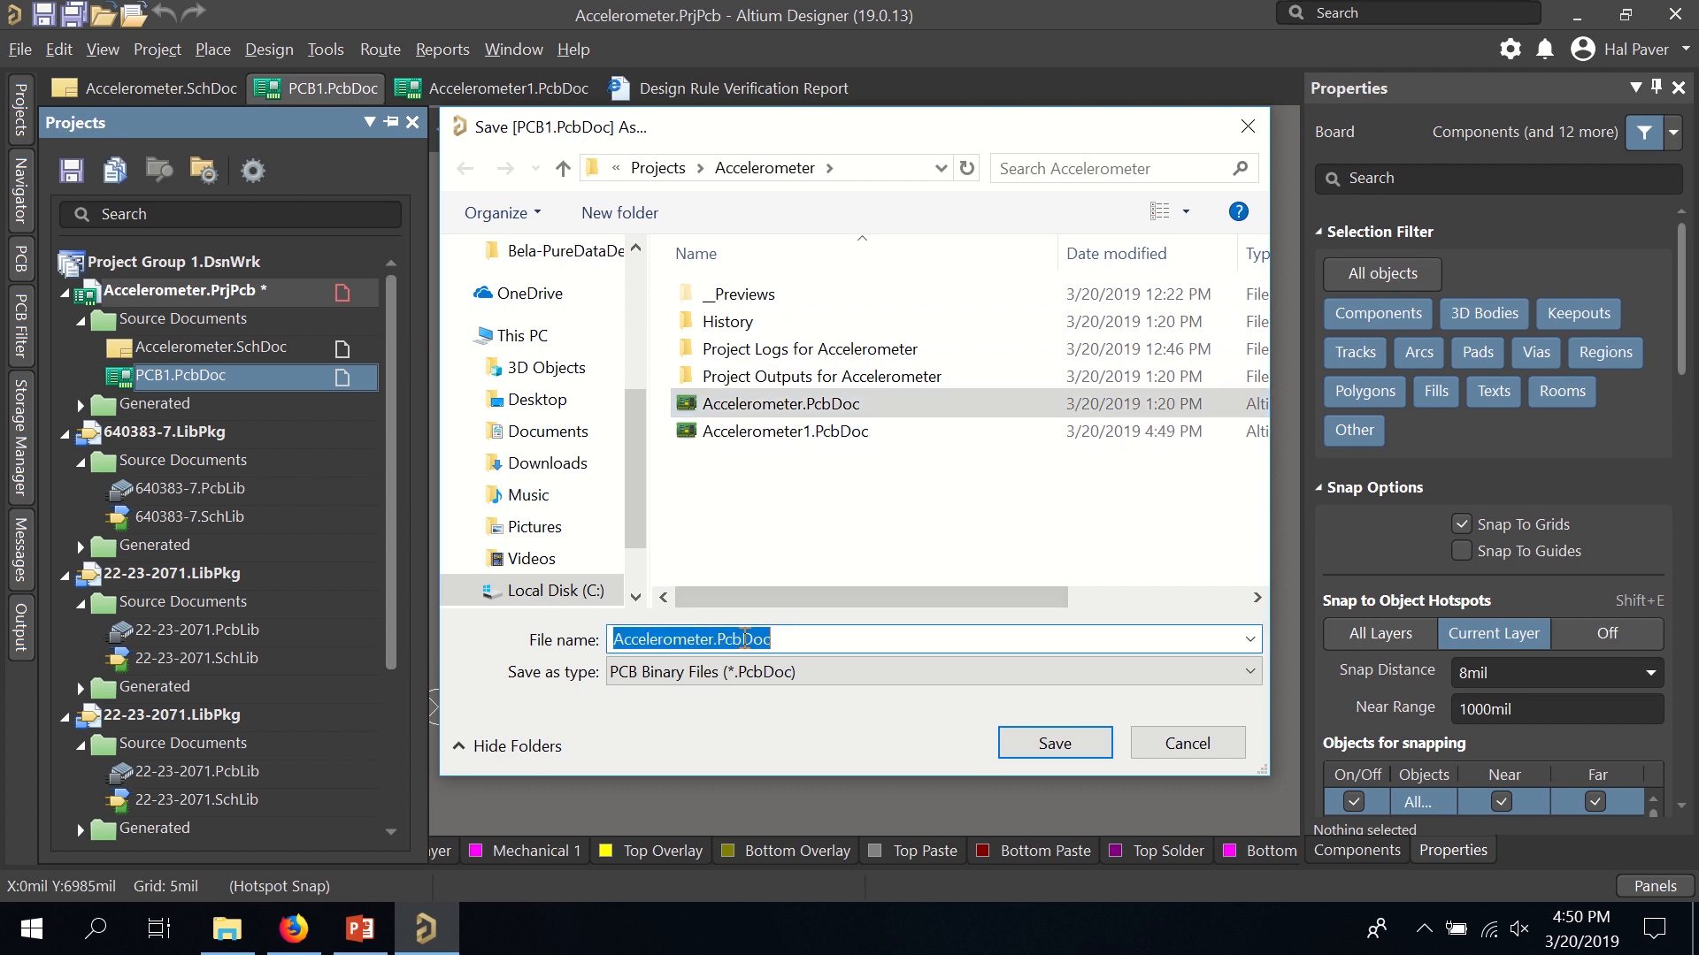
left_click(800, 639)
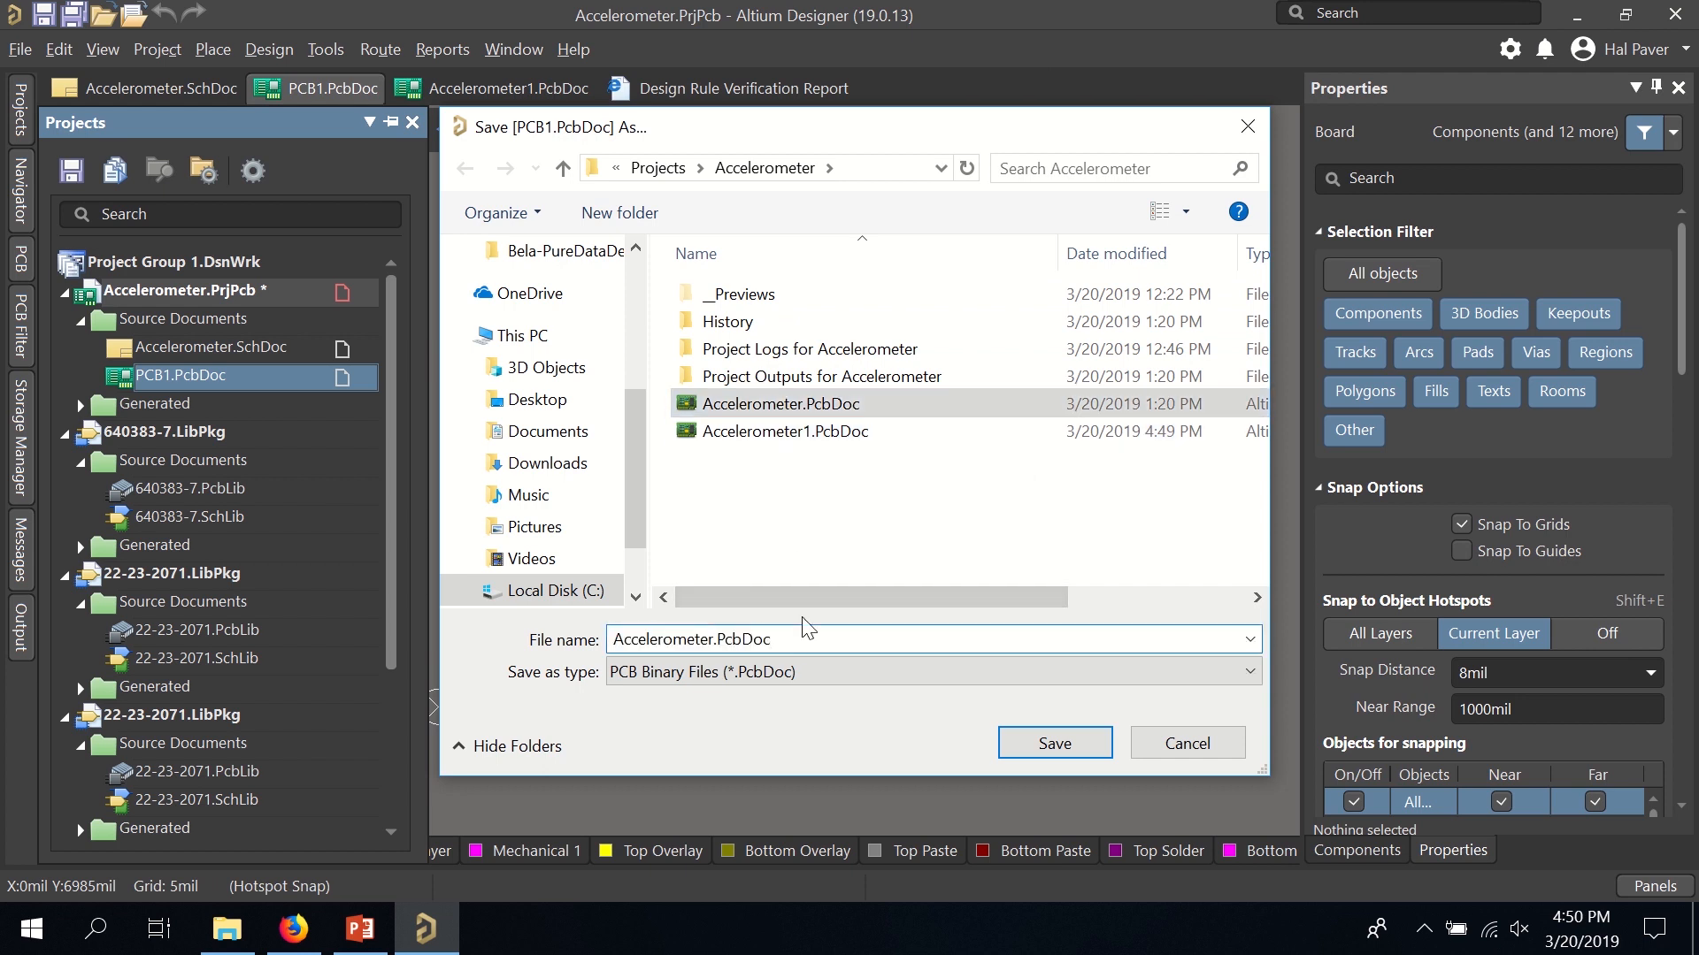
key("BackSpace")
key("BackSpace")
key("BackSpace")
key("BackSpace")
key("BackSpace")
key("BackSpace")
key("BackSpace")
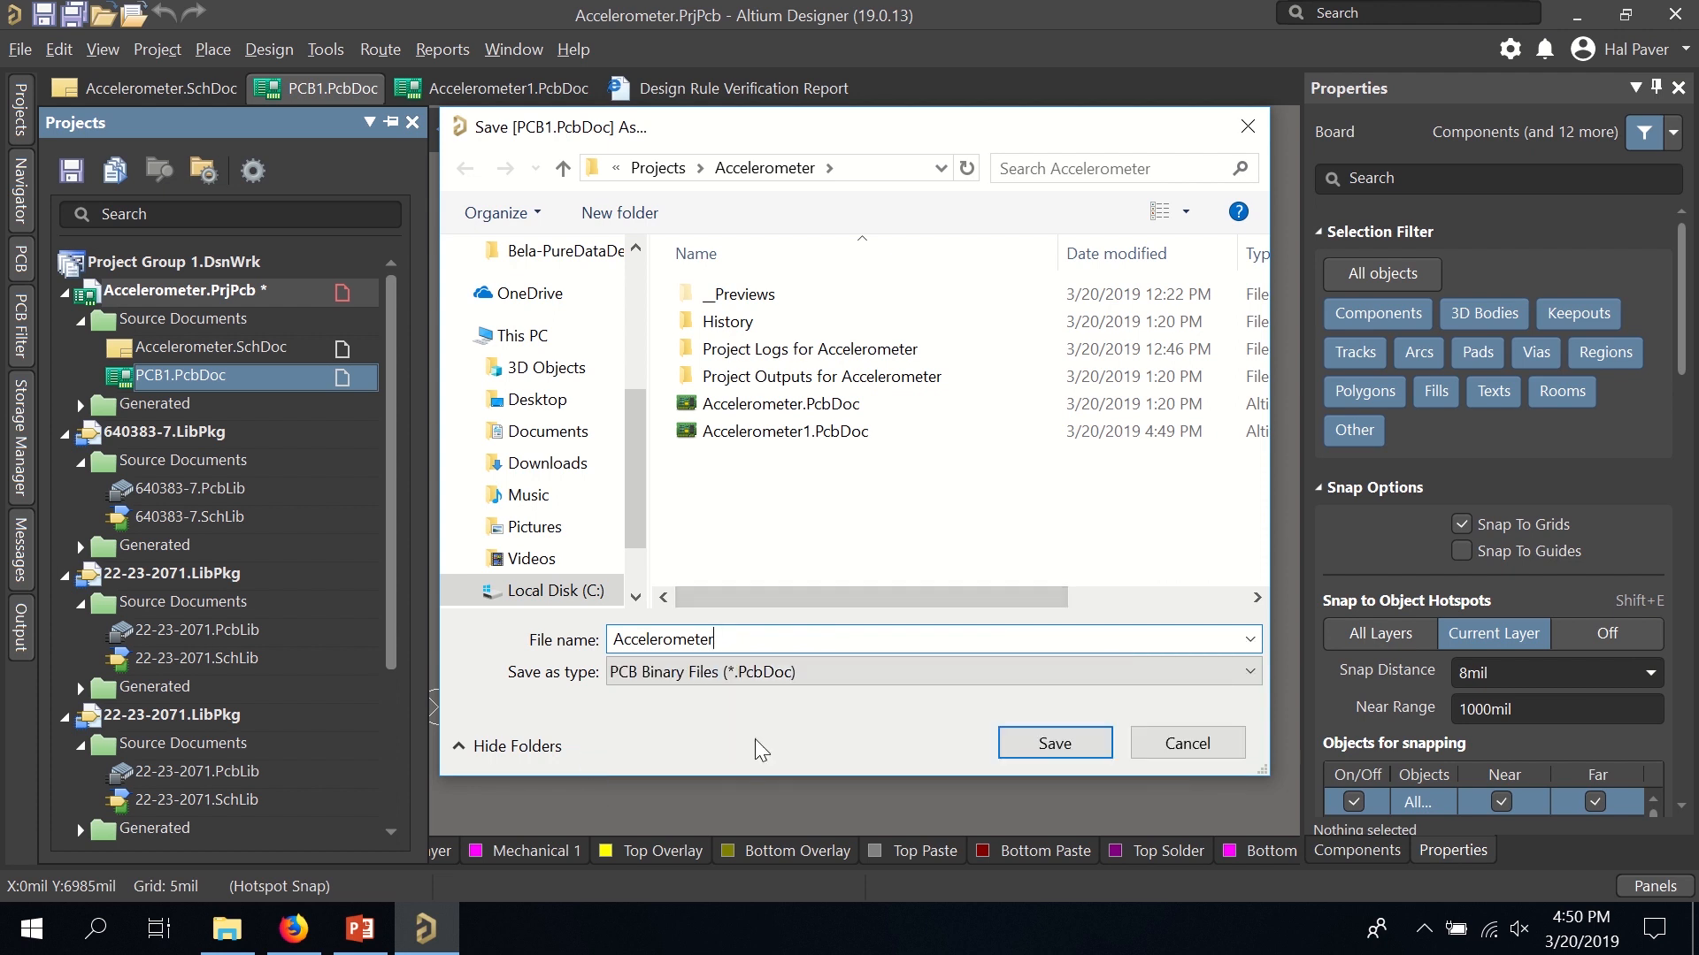
left_click(1049, 742)
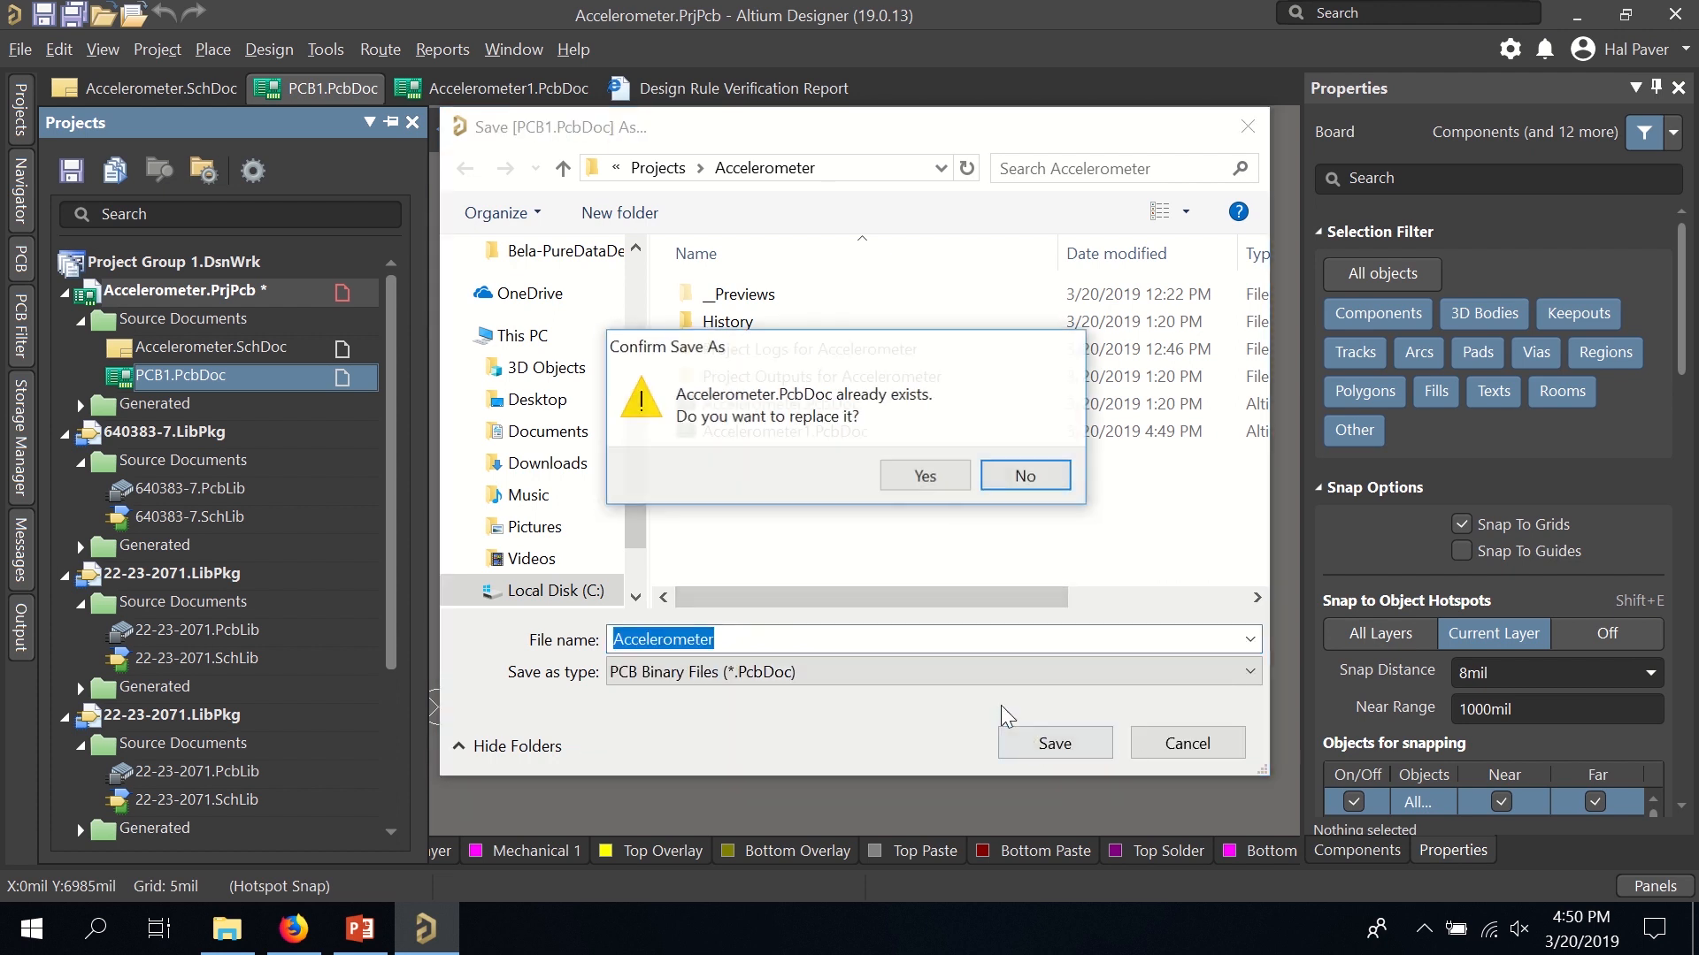
left_click(924, 476)
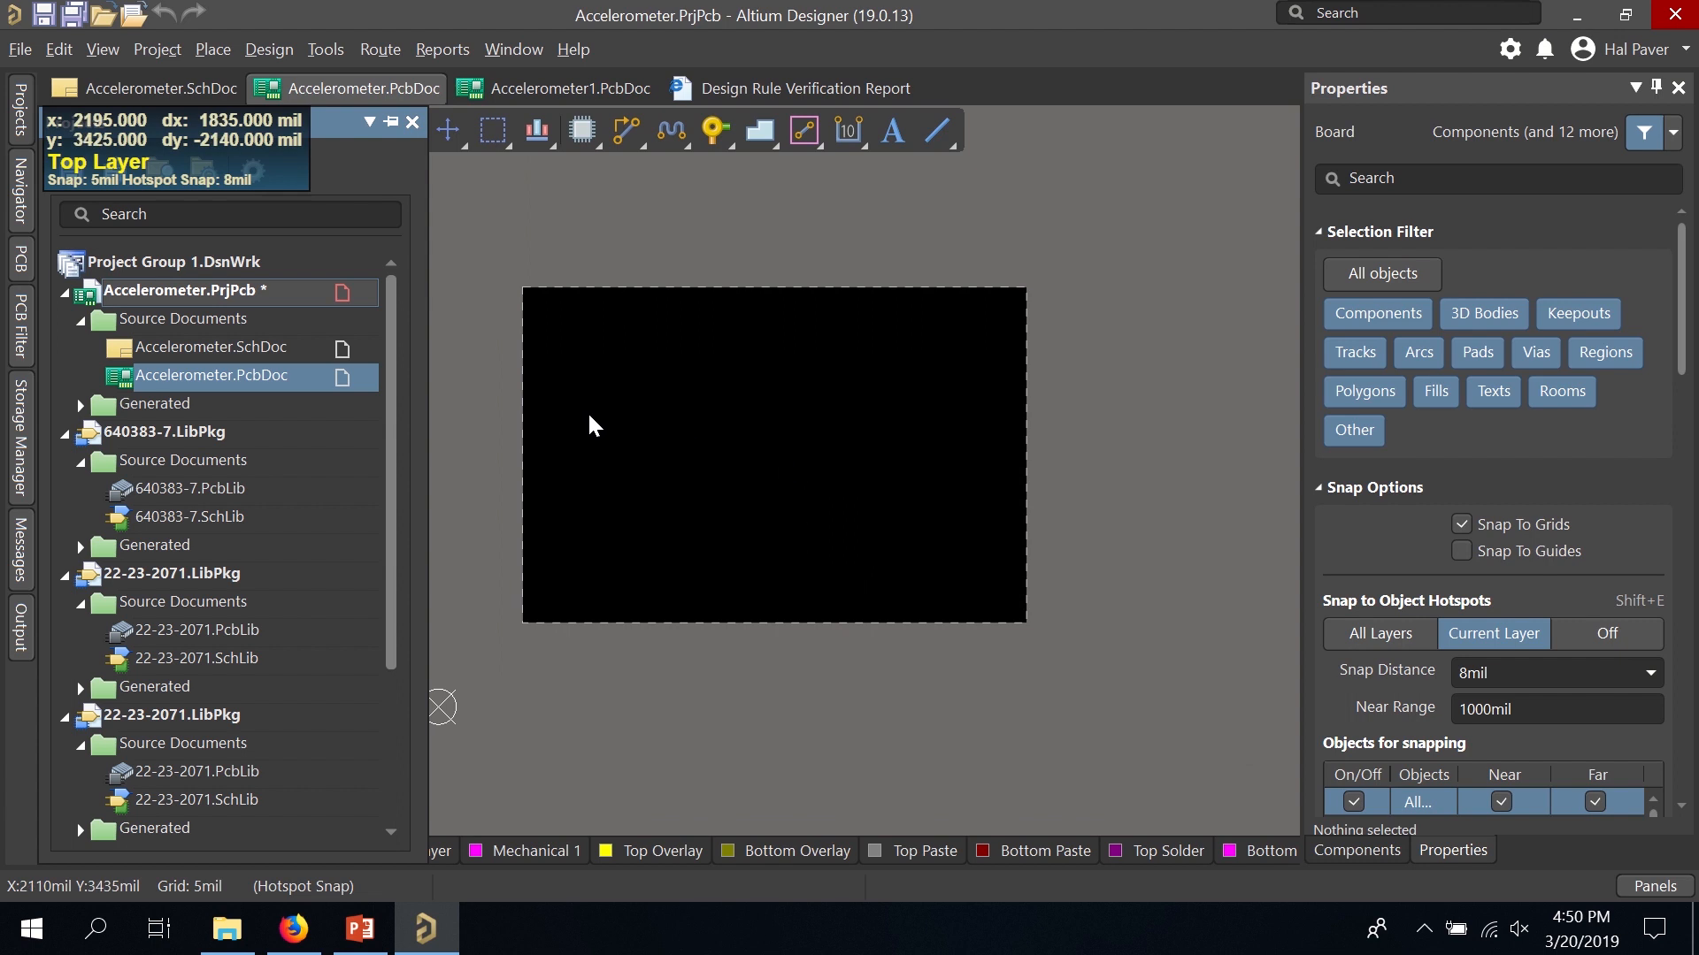
Import Downloads\accel.DWG as a DXF/DWG drawing at inch scale.
left_click(20, 50)
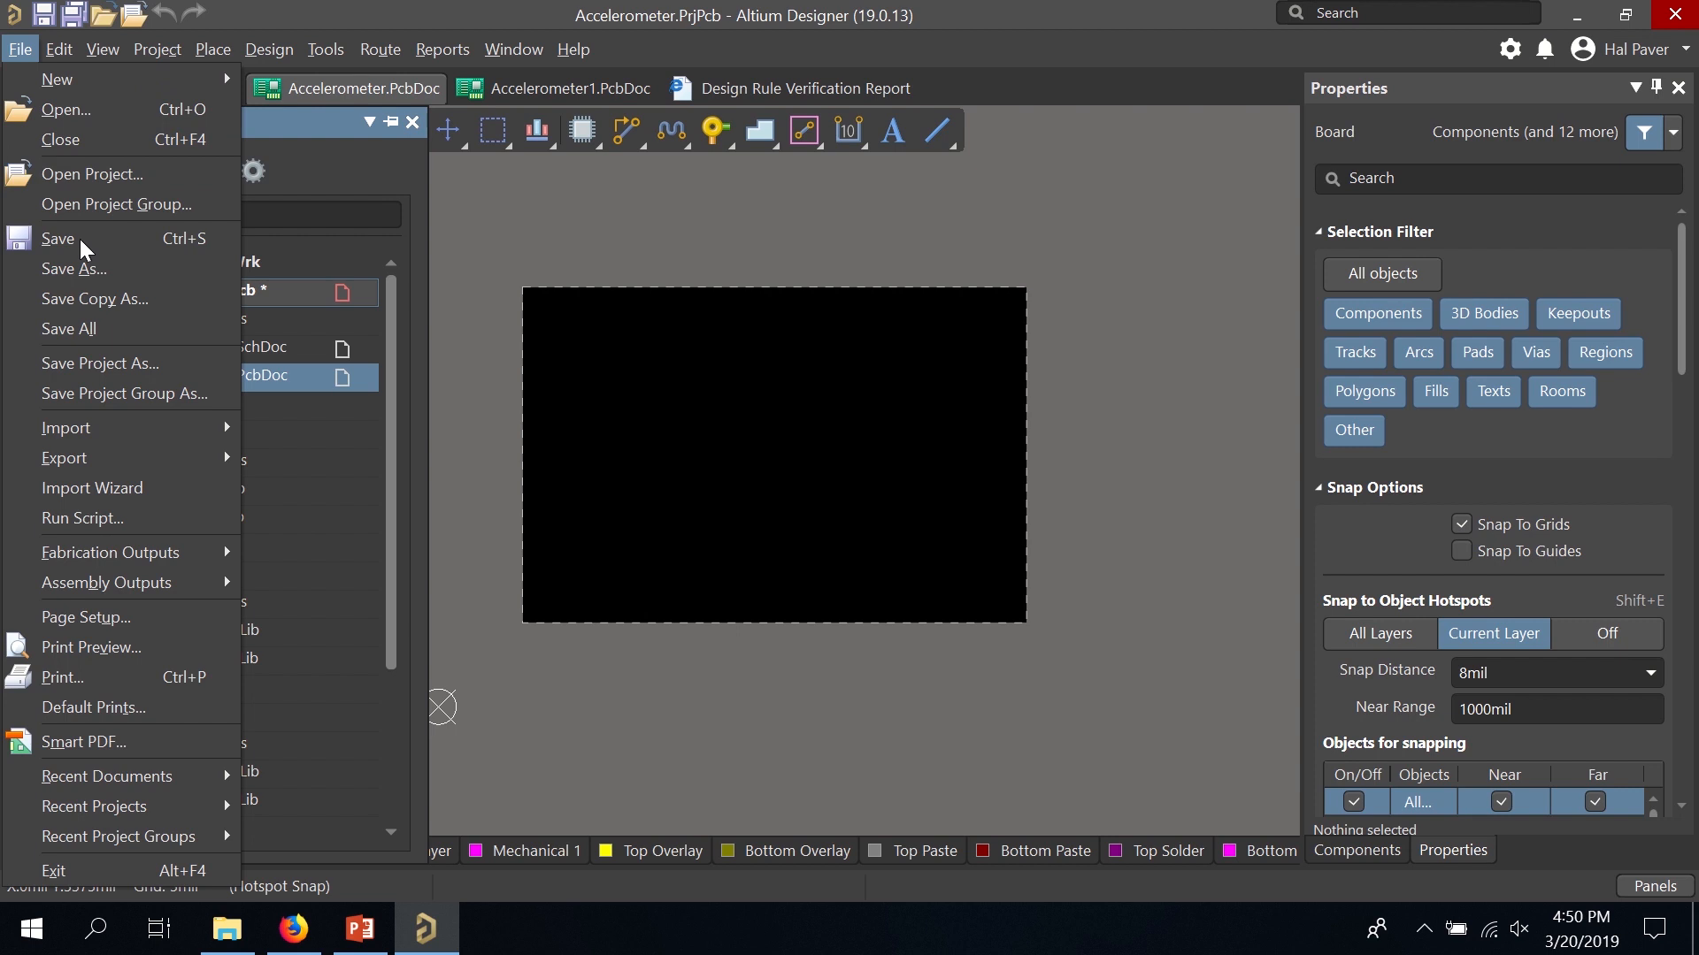
mouse_move(146, 426)
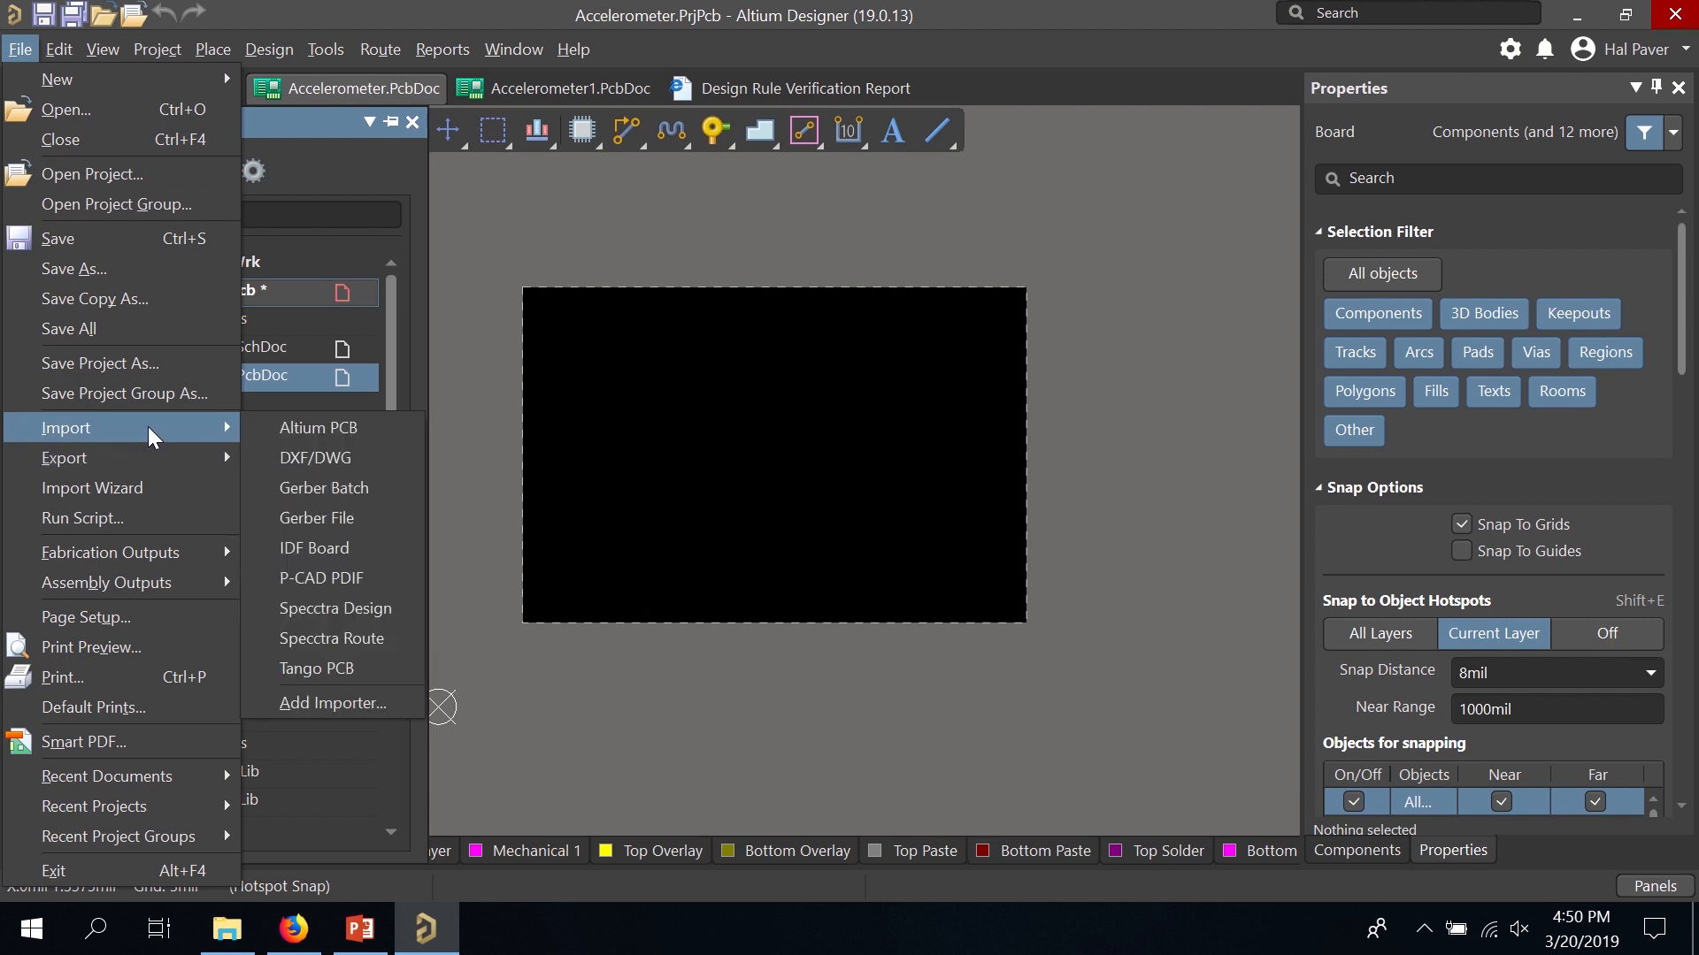
left_click(316, 458)
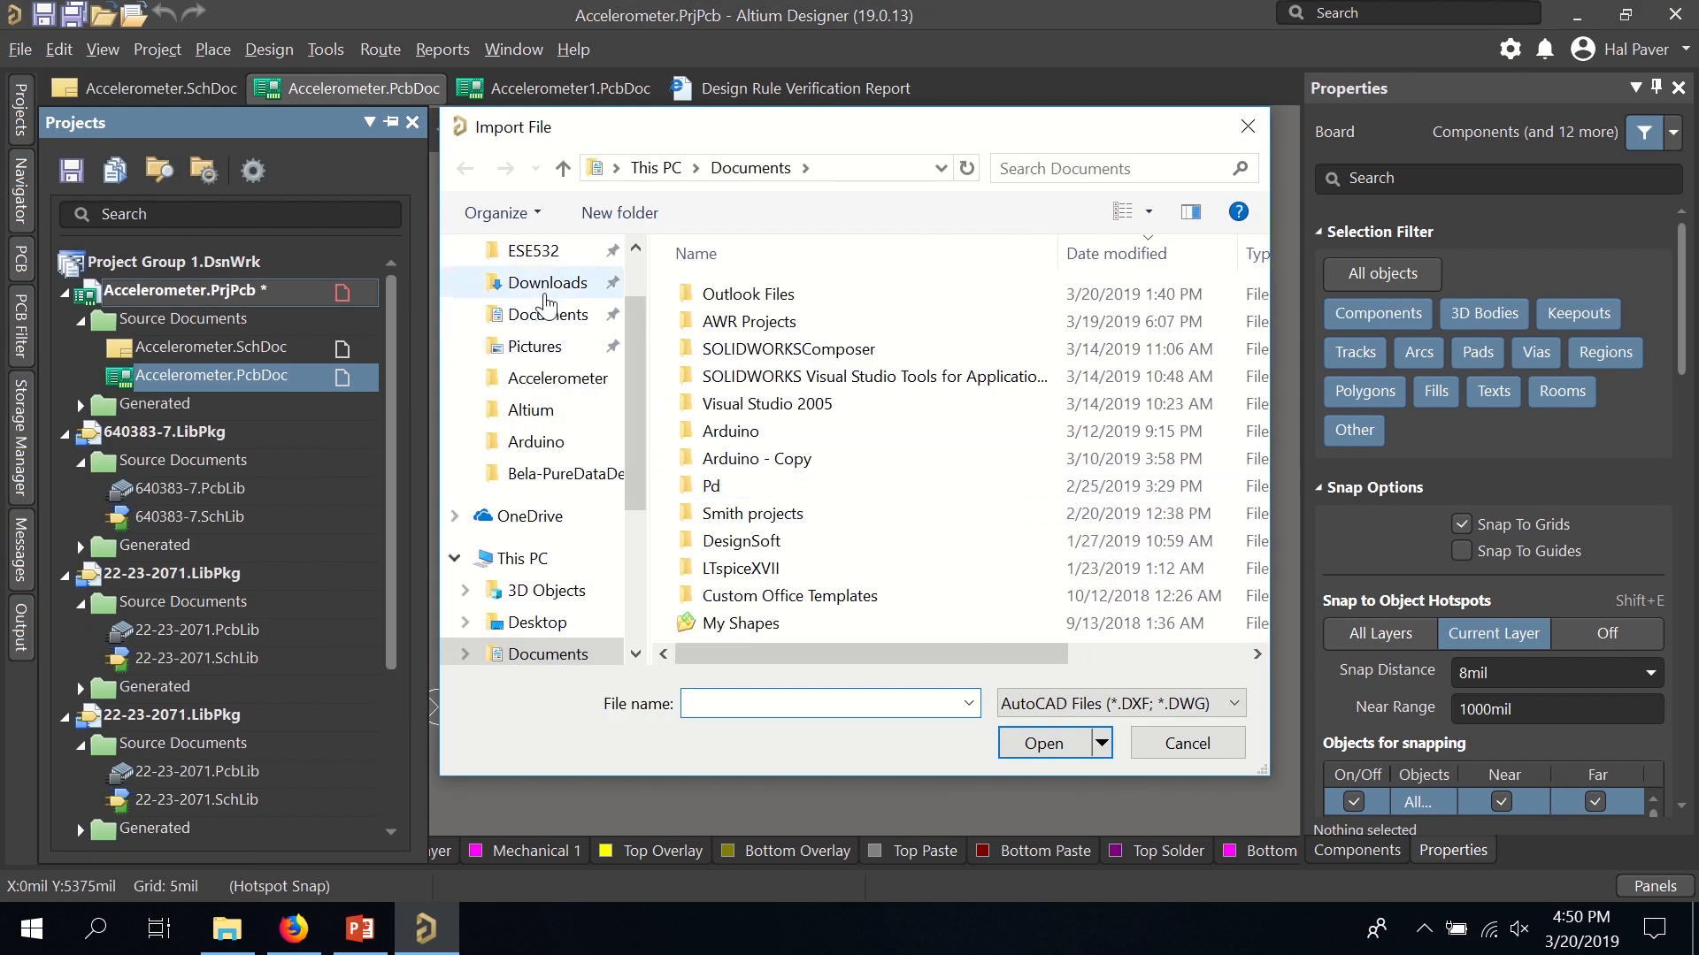
left_click(545, 292)
scroll(797, 460, "down", 3)
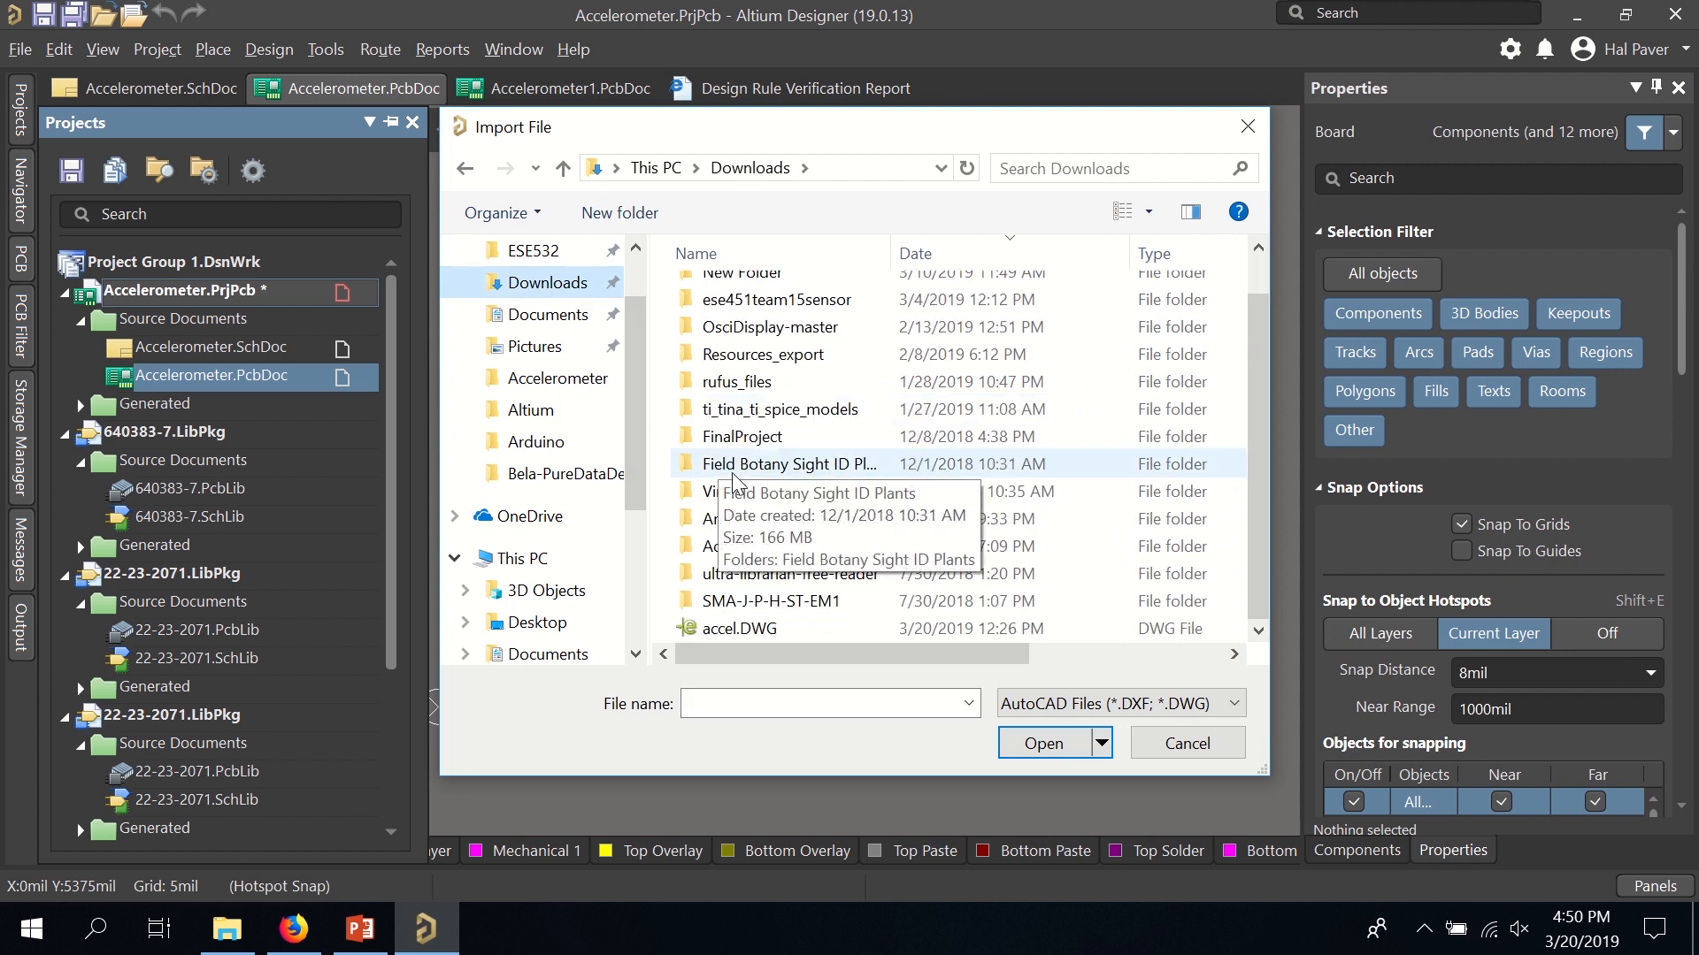
double_click(747, 628)
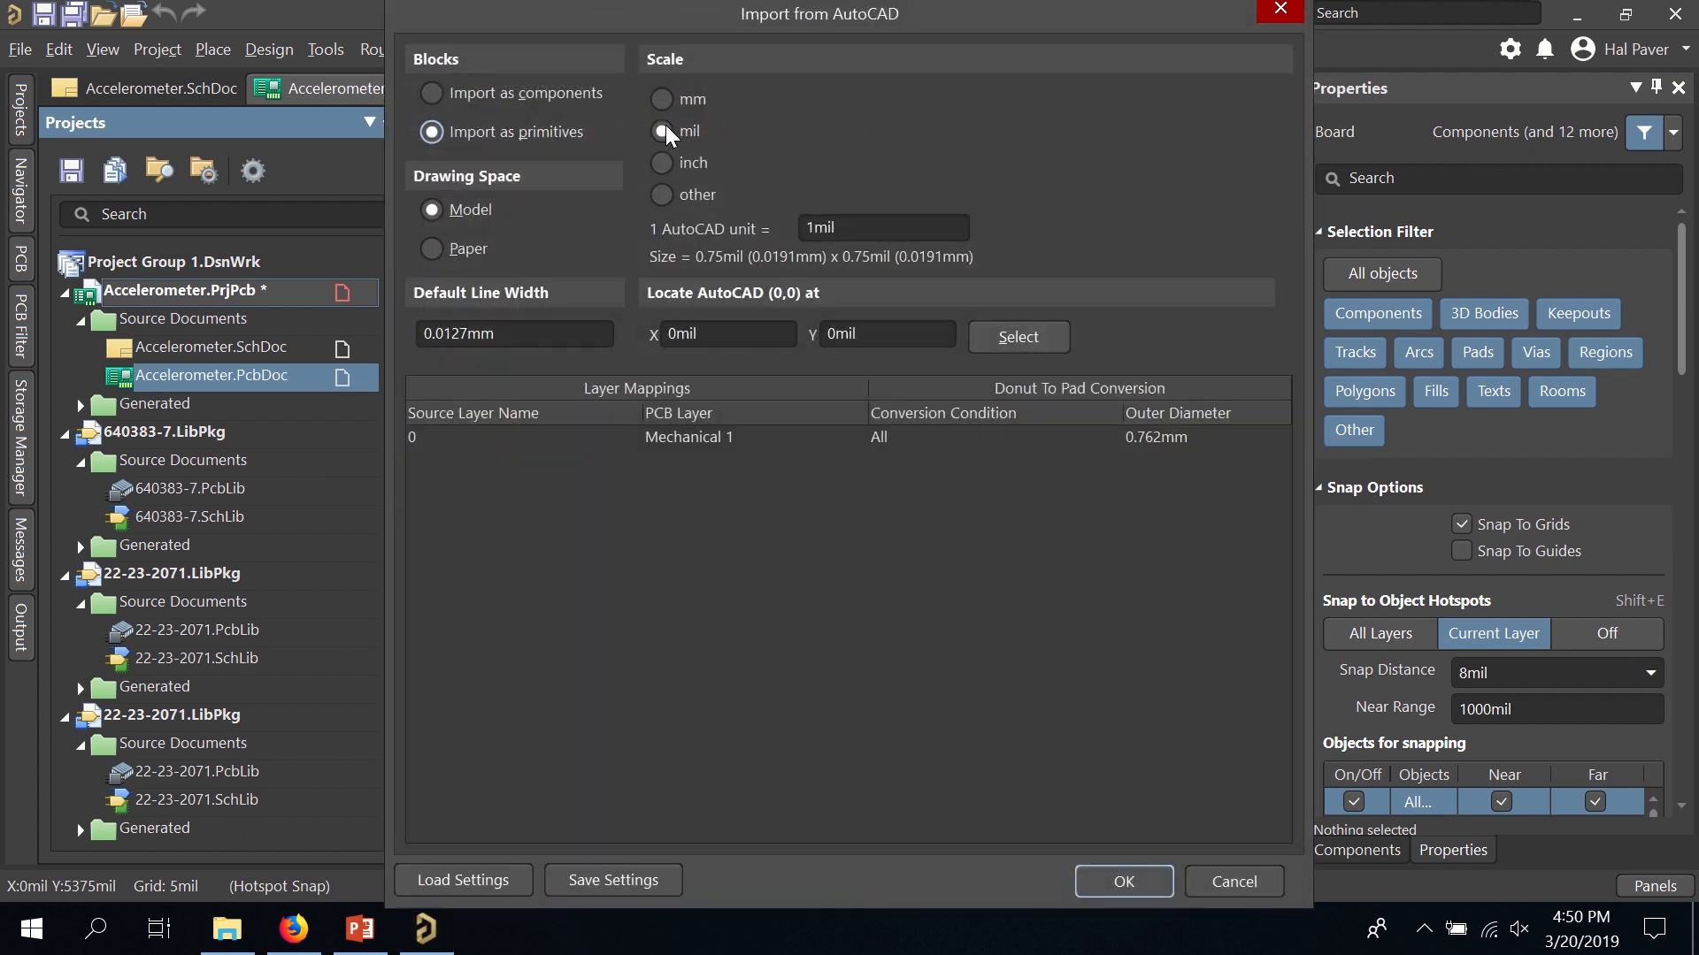
left_click(663, 163)
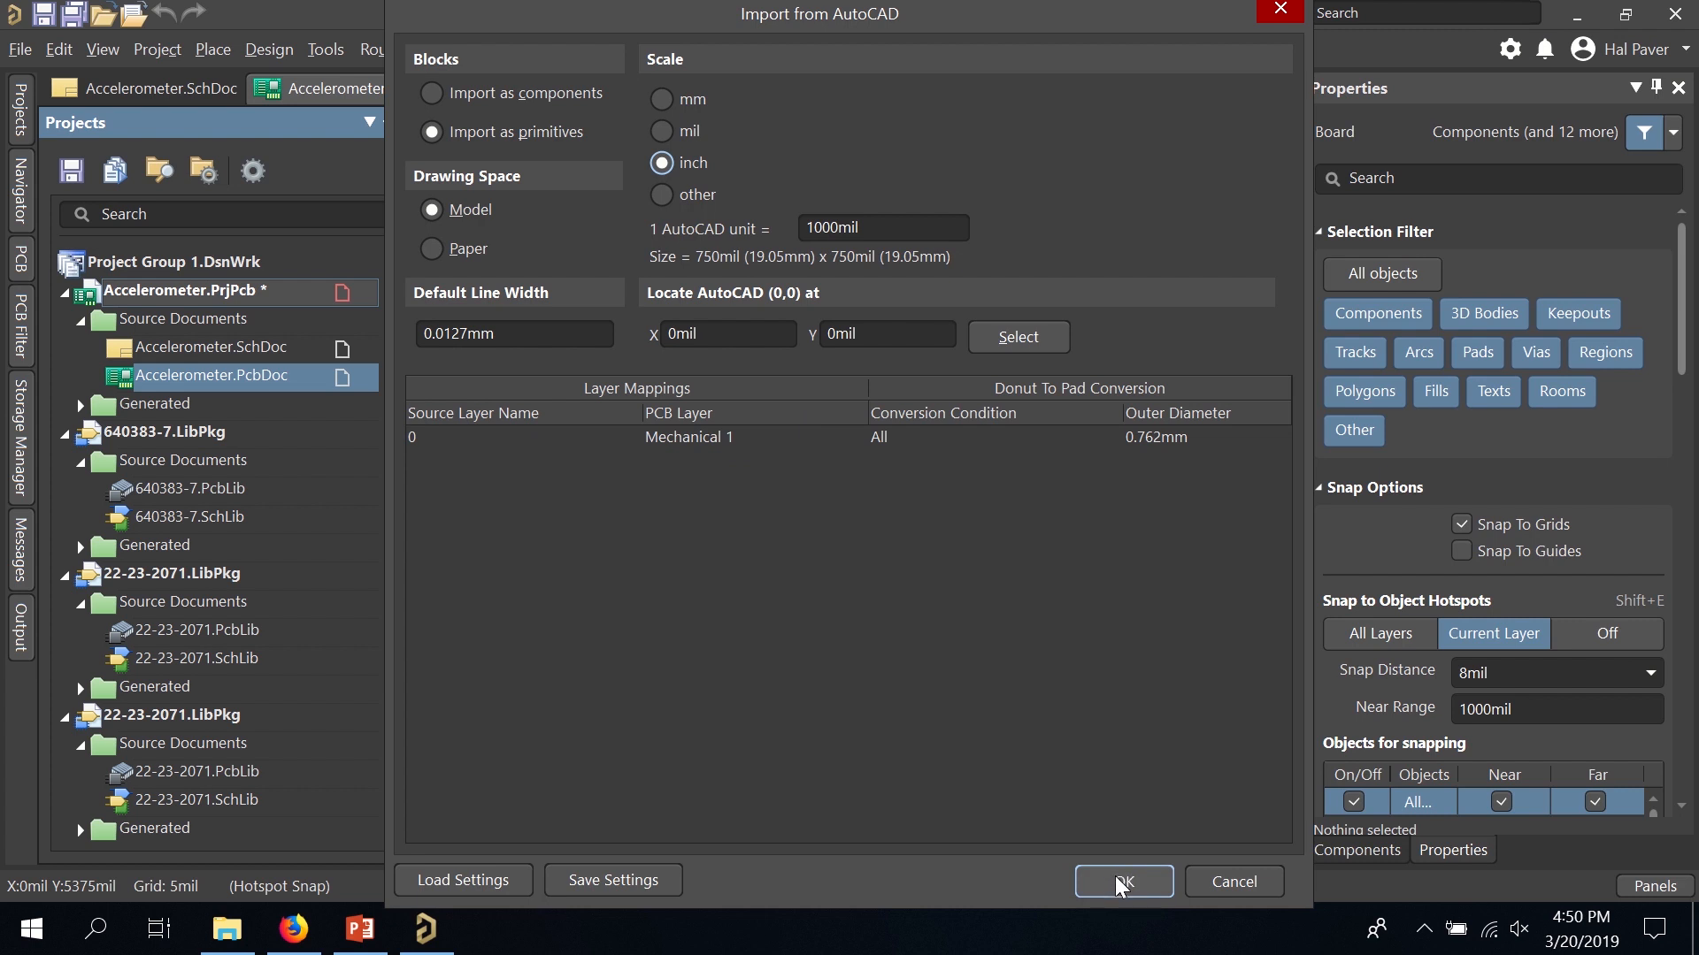
left_click(1122, 882)
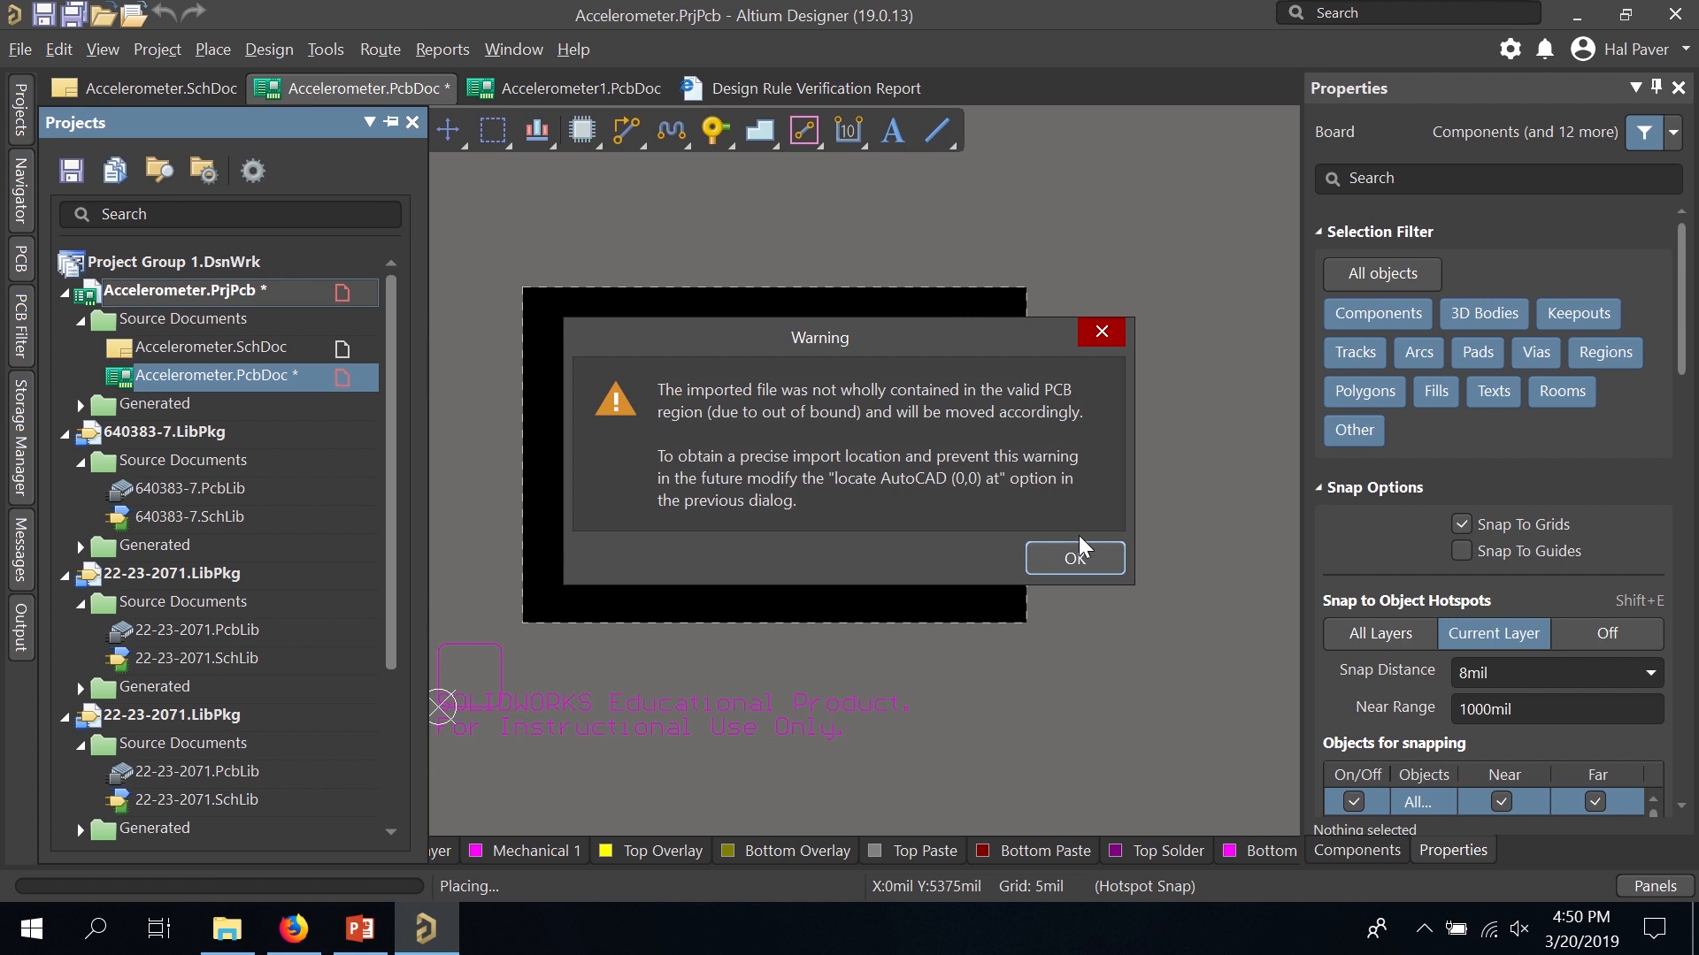
left_click(1074, 558)
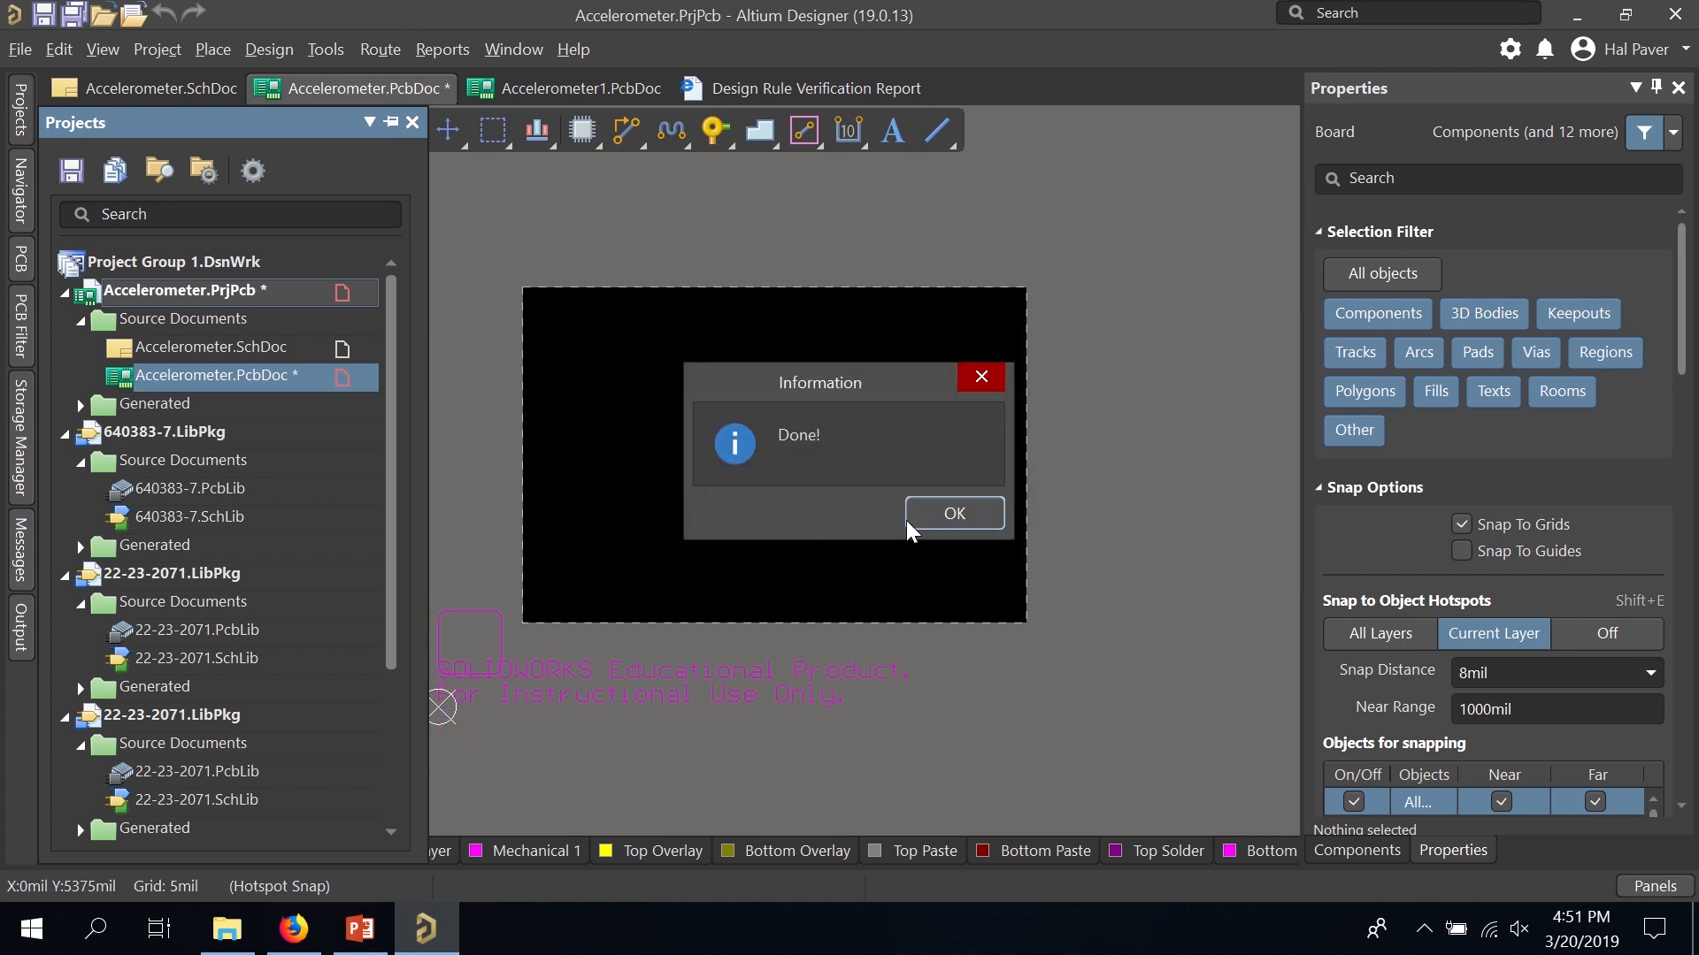
left_click(953, 514)
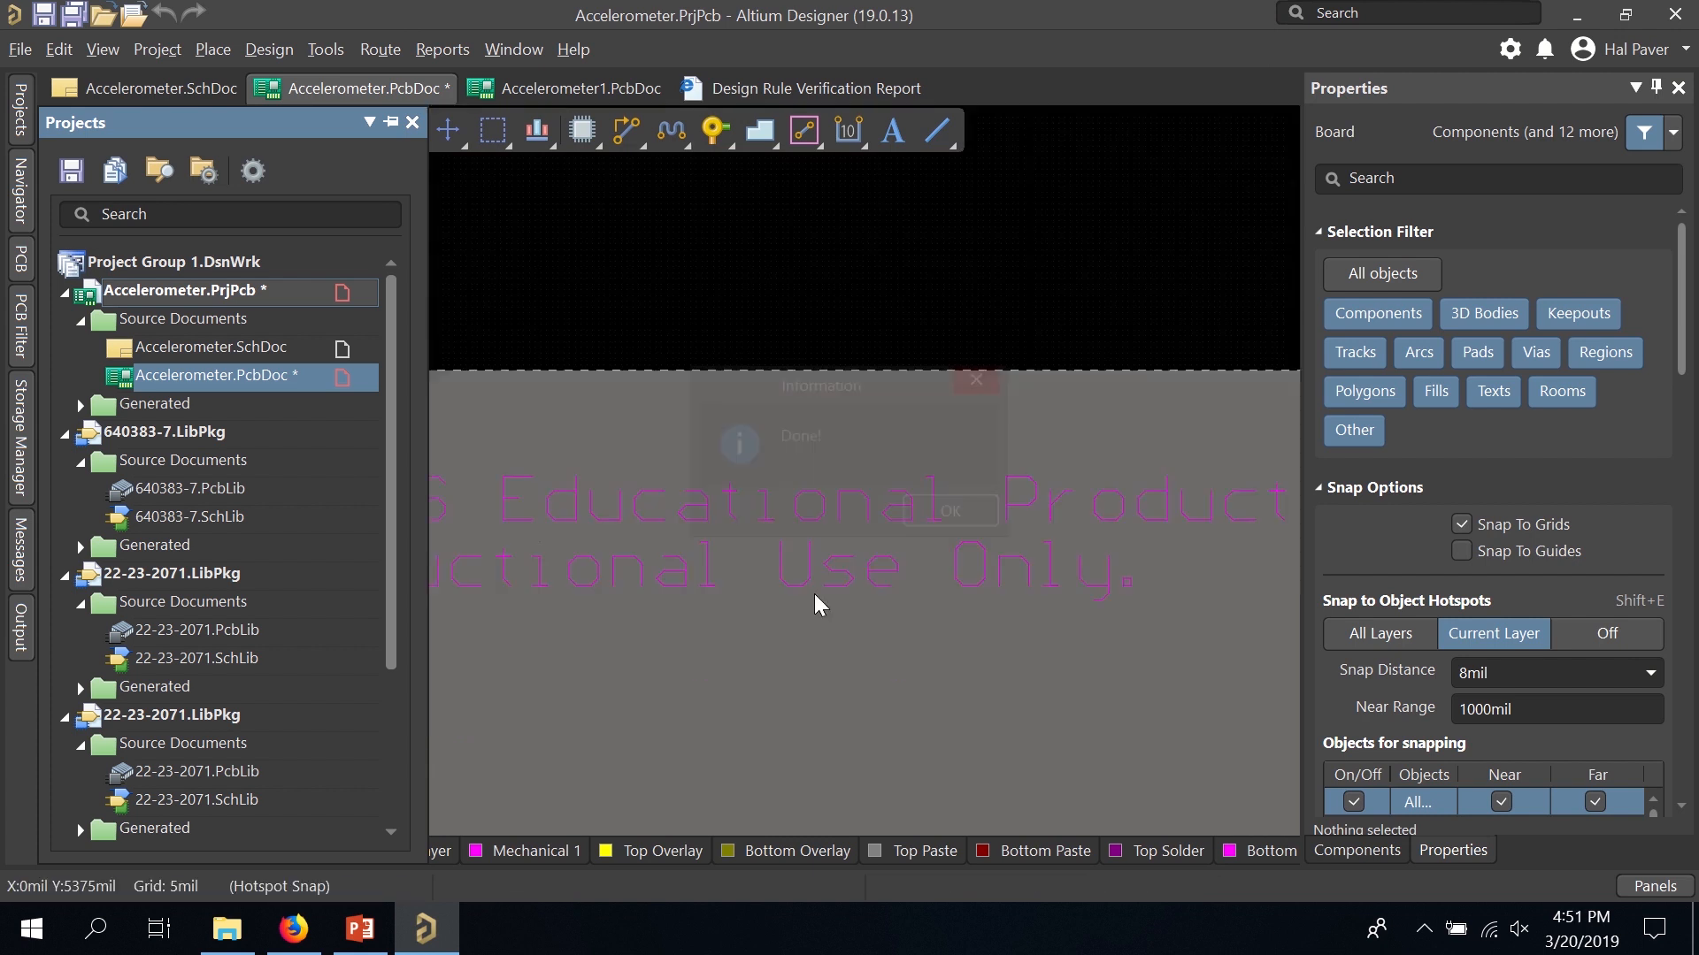
Delete the 'SOLIDWORKS Educational Product.' and 'For Instructional Use Only.' watermark texts.
left_click(617, 520)
key("Delete")
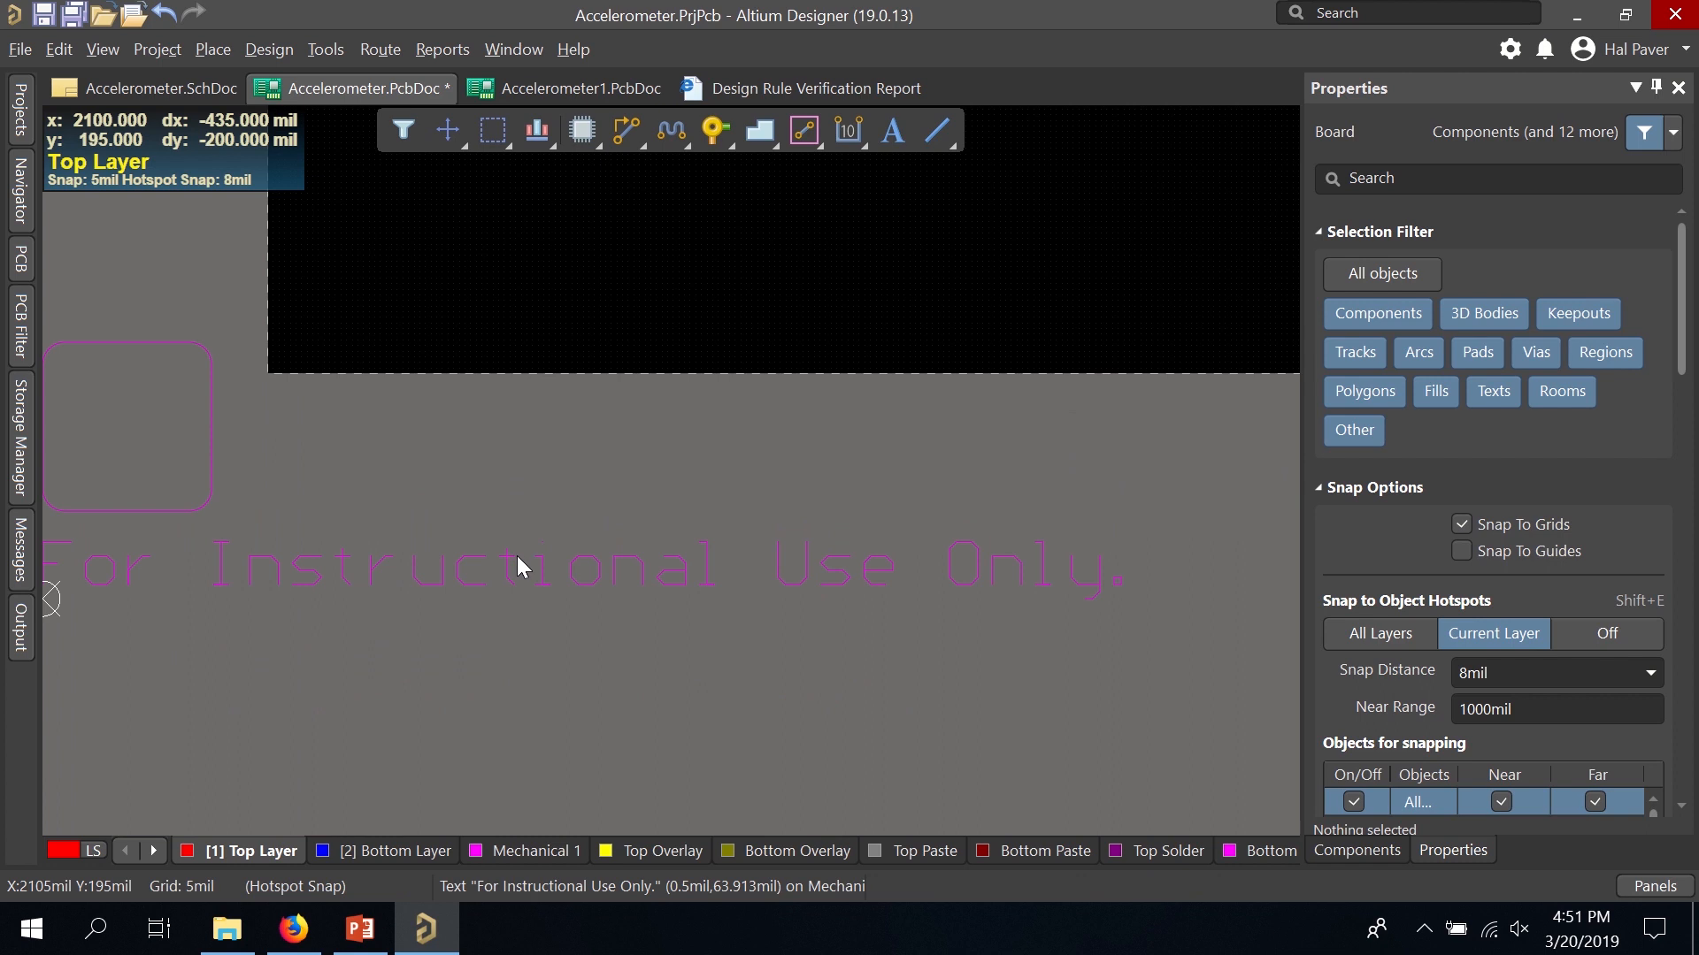
left_click(517, 567)
key("Delete")
scroll(315, 495, "down", 2, "ctrl")
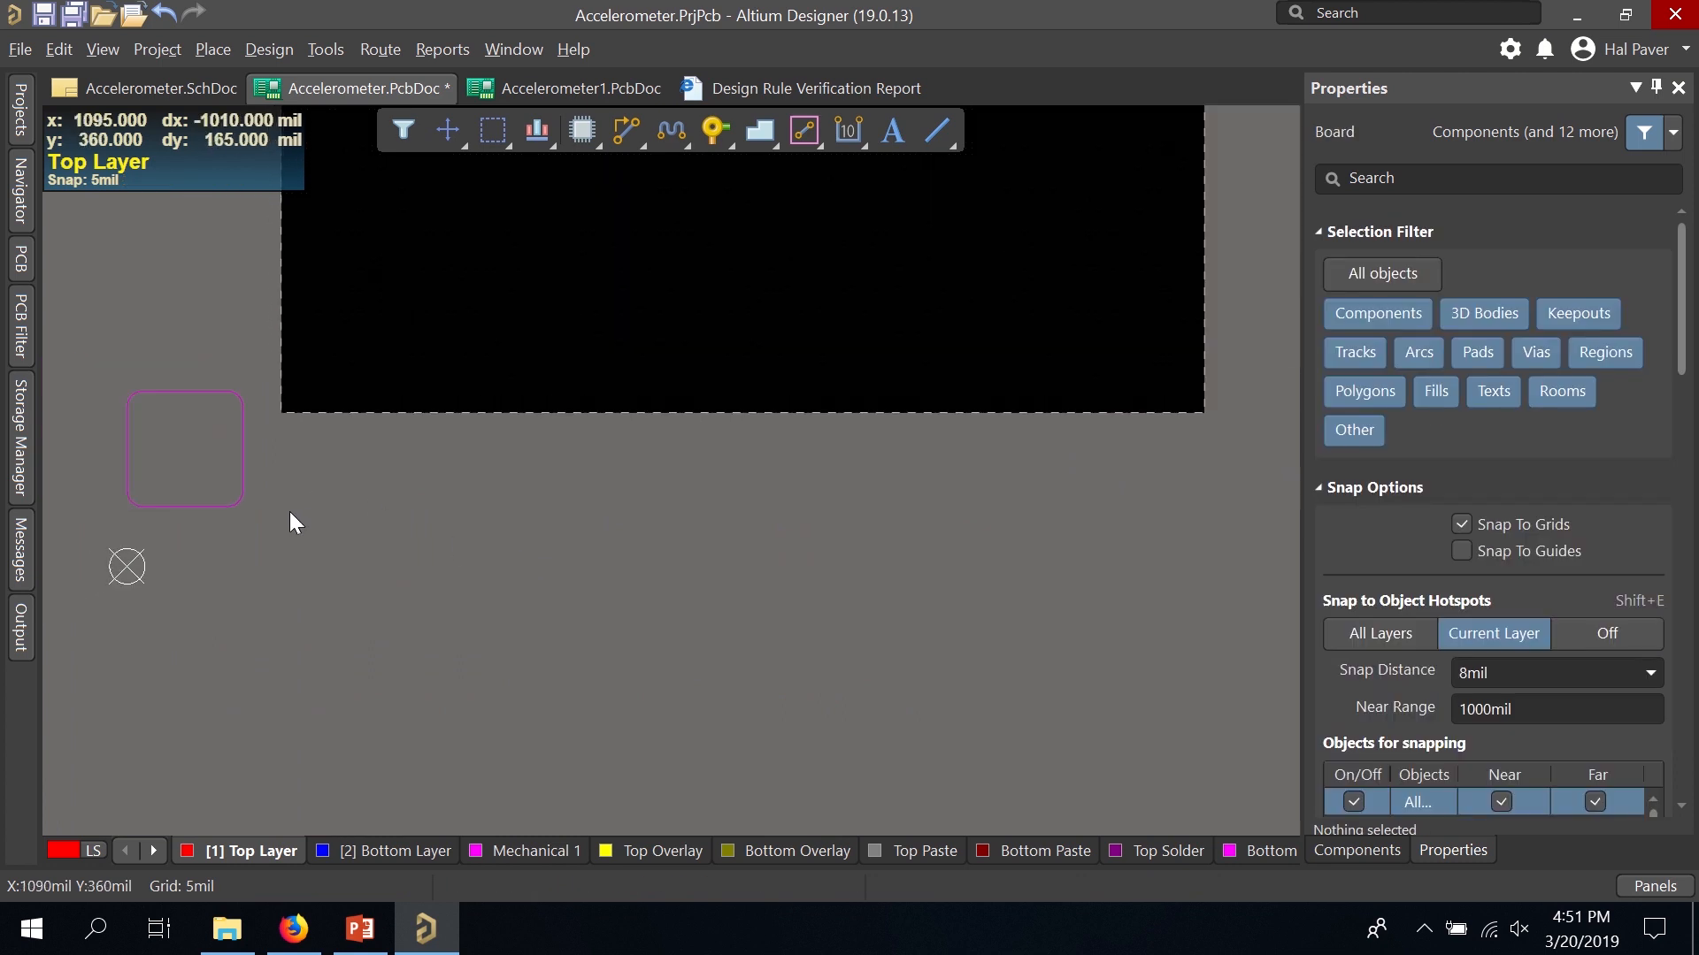
scroll(212, 497, "down", 1, "ctrl")
scroll(101, 483, "up", 5, "ctrl")
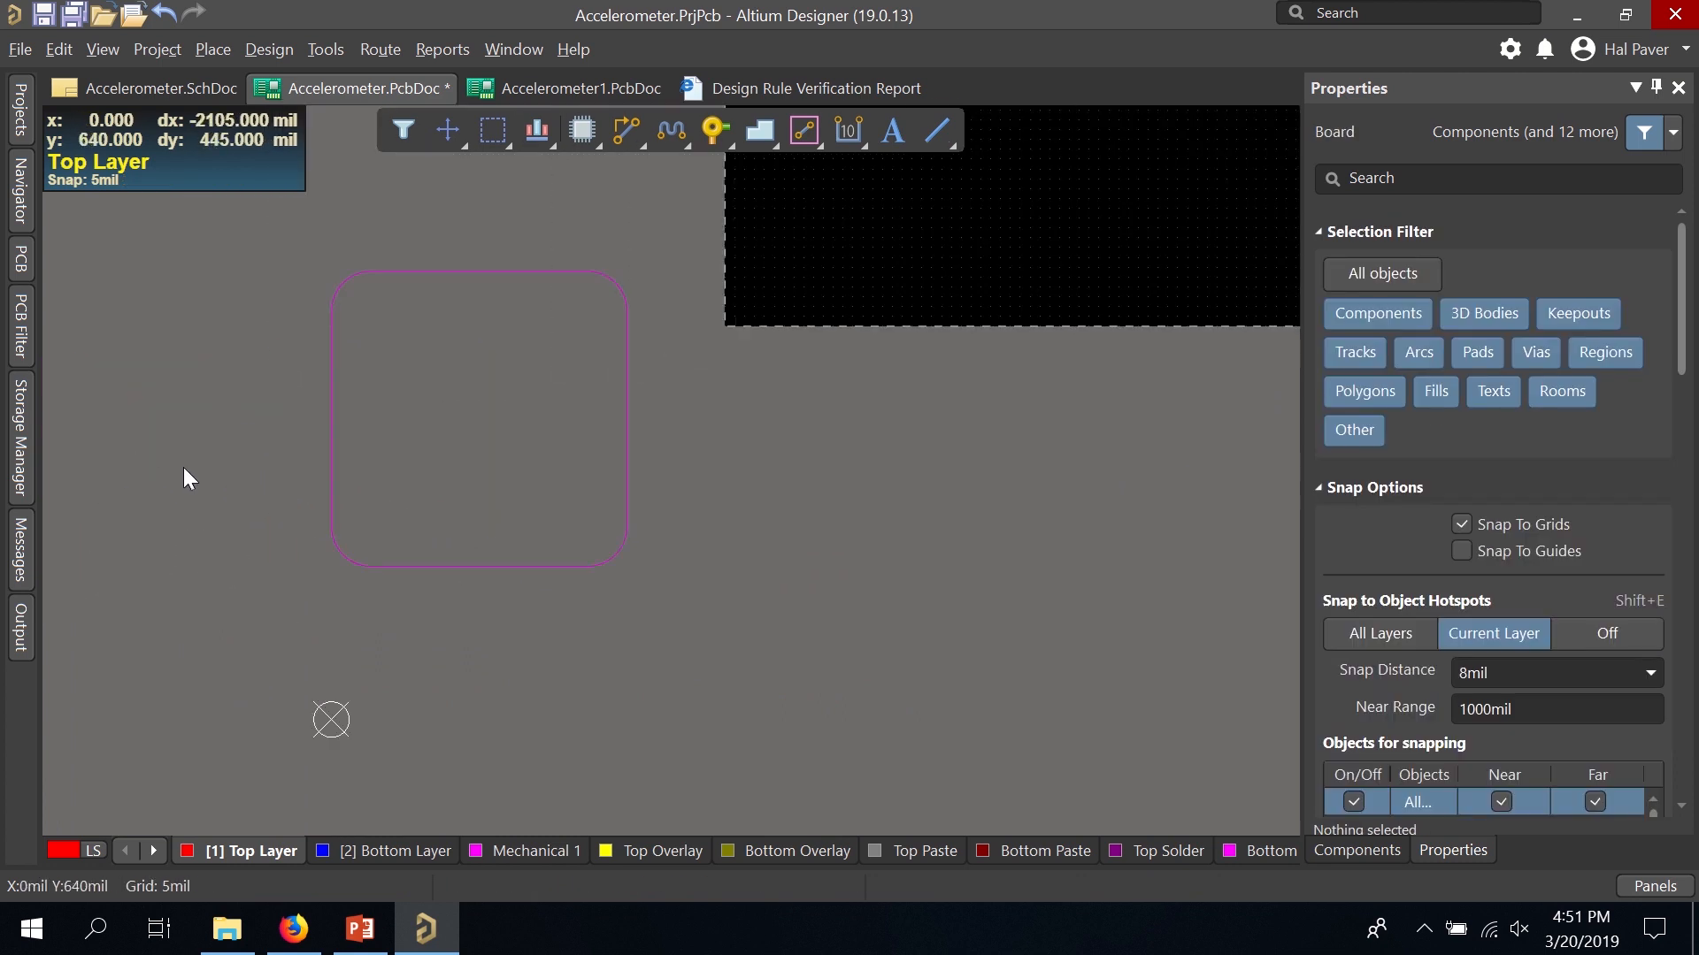
scroll(183, 467, "up", 1, "ctrl")
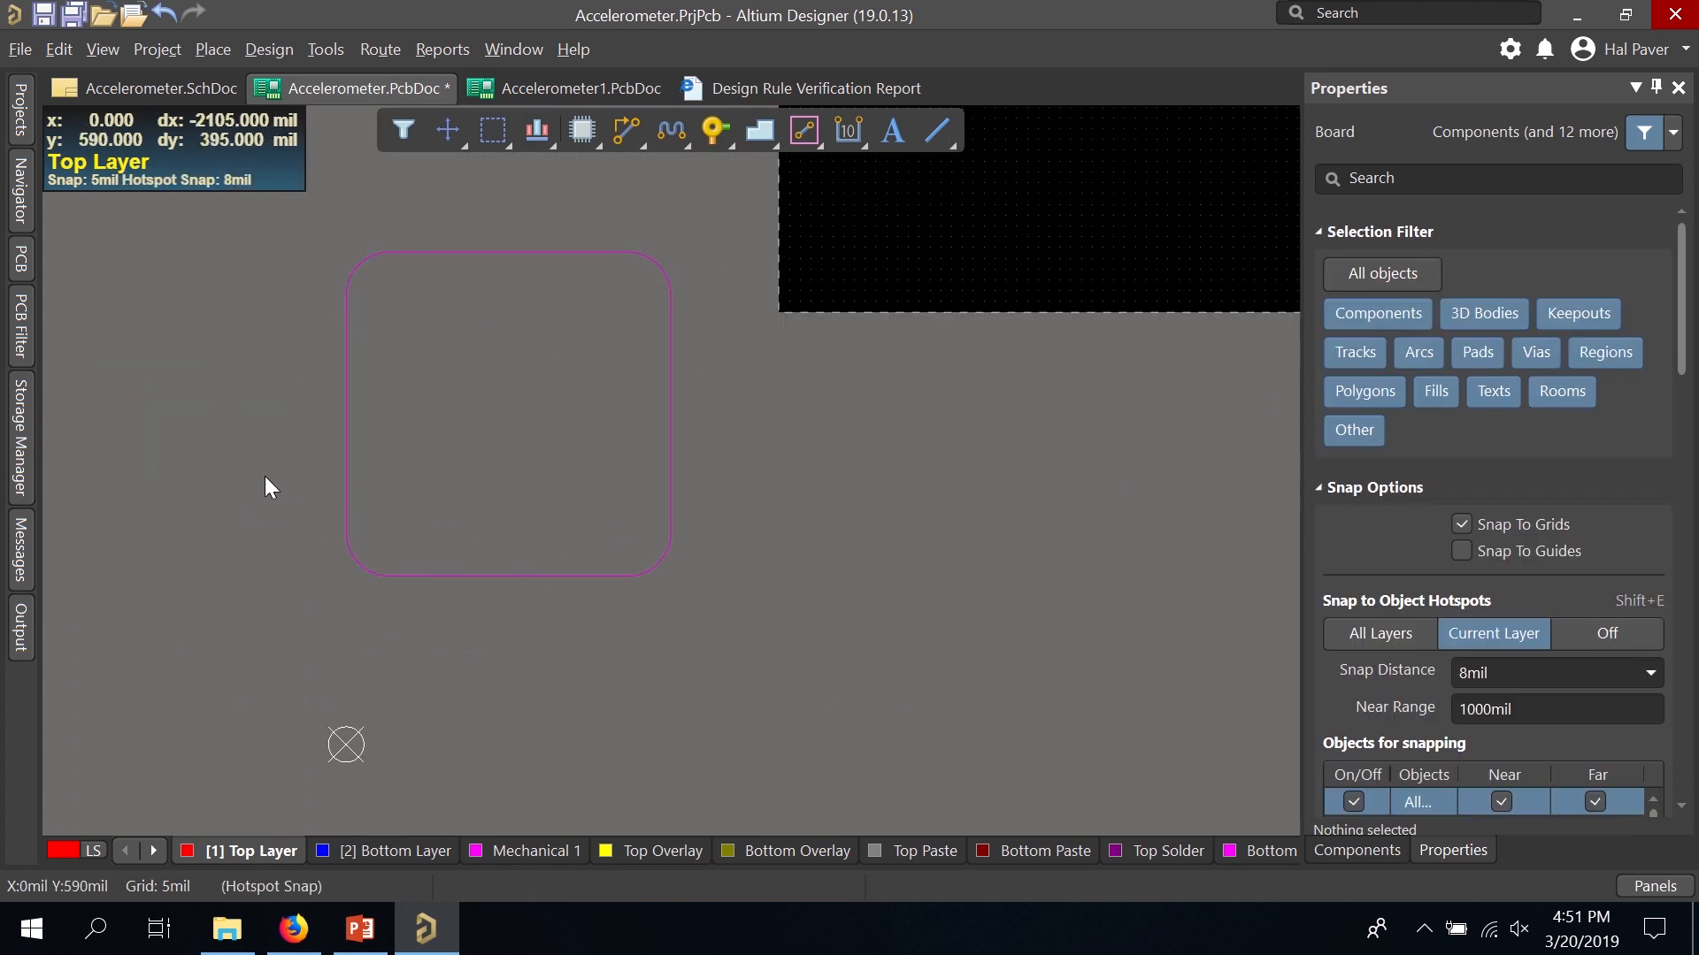
Set the relative origin at the outline's lower-left corner, then window-select the rounded outline.
left_click(55, 48)
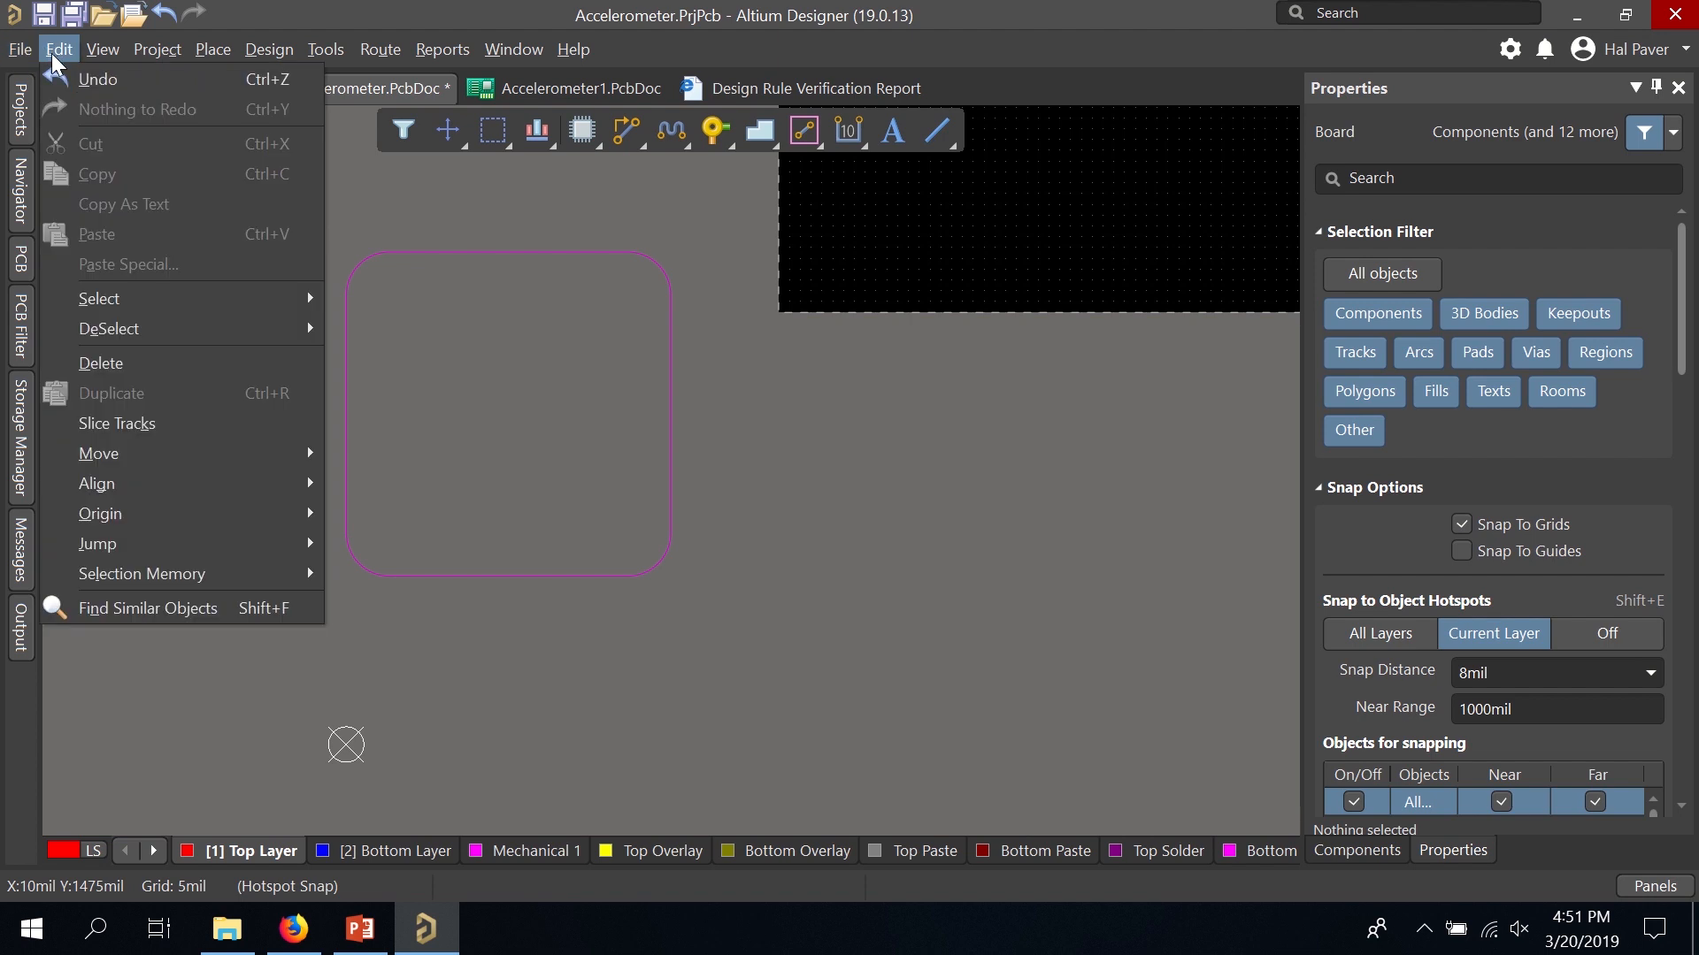
mouse_move(180, 508)
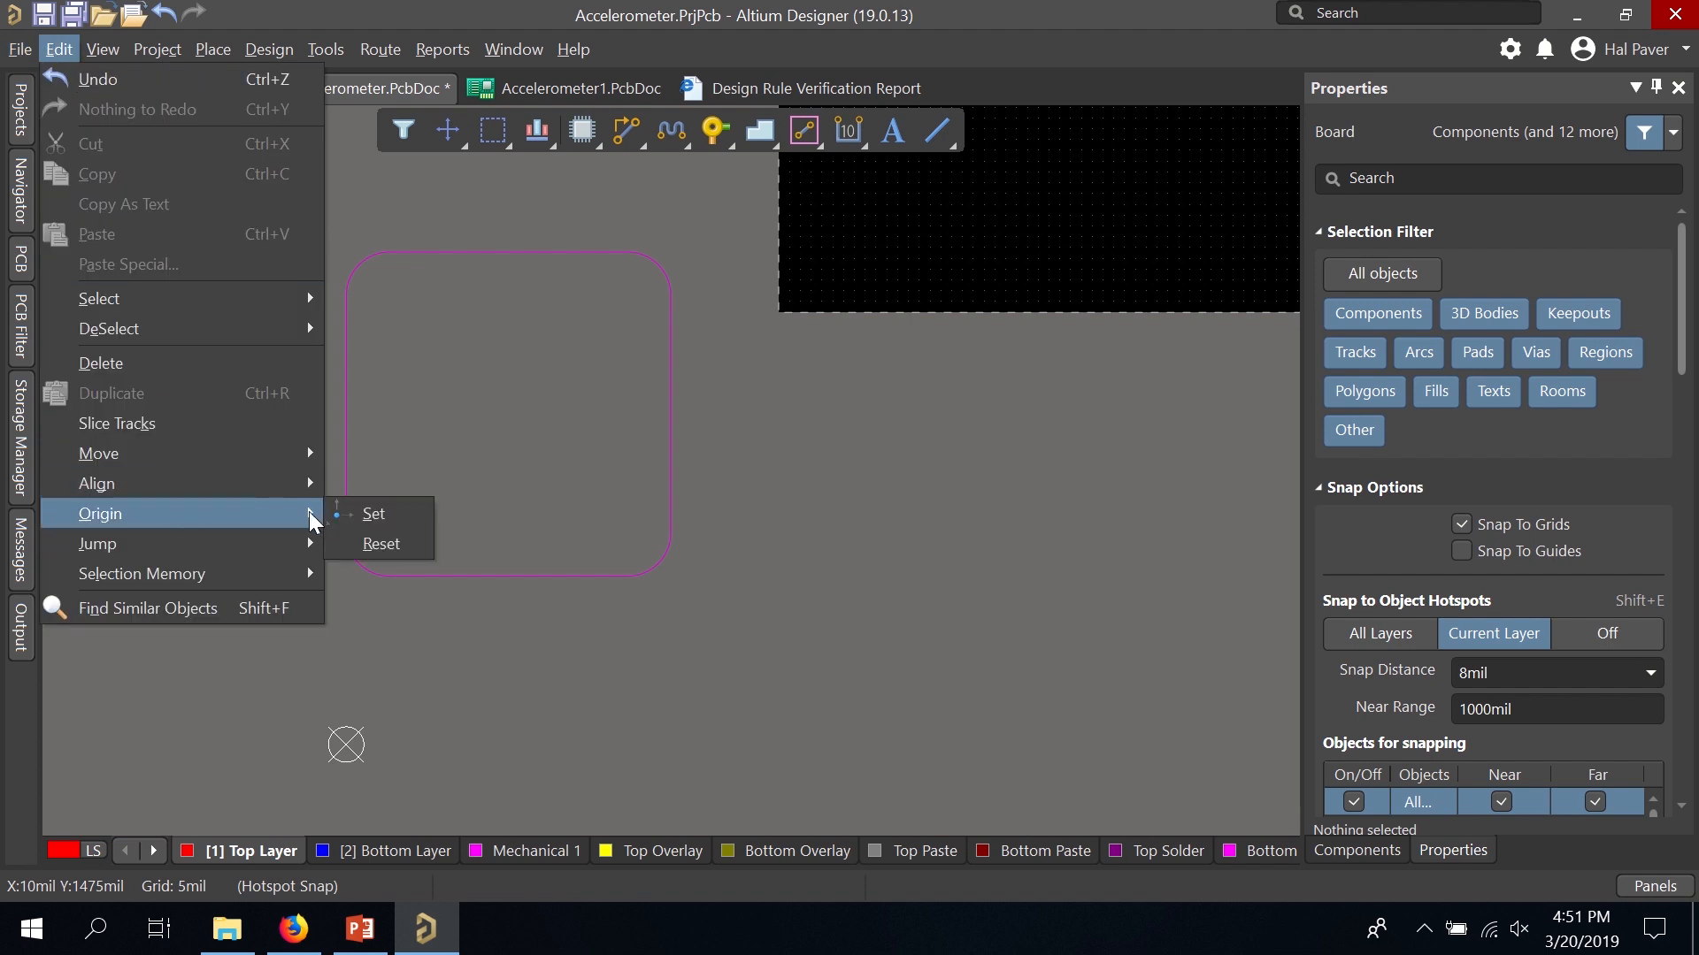
left_click(354, 514)
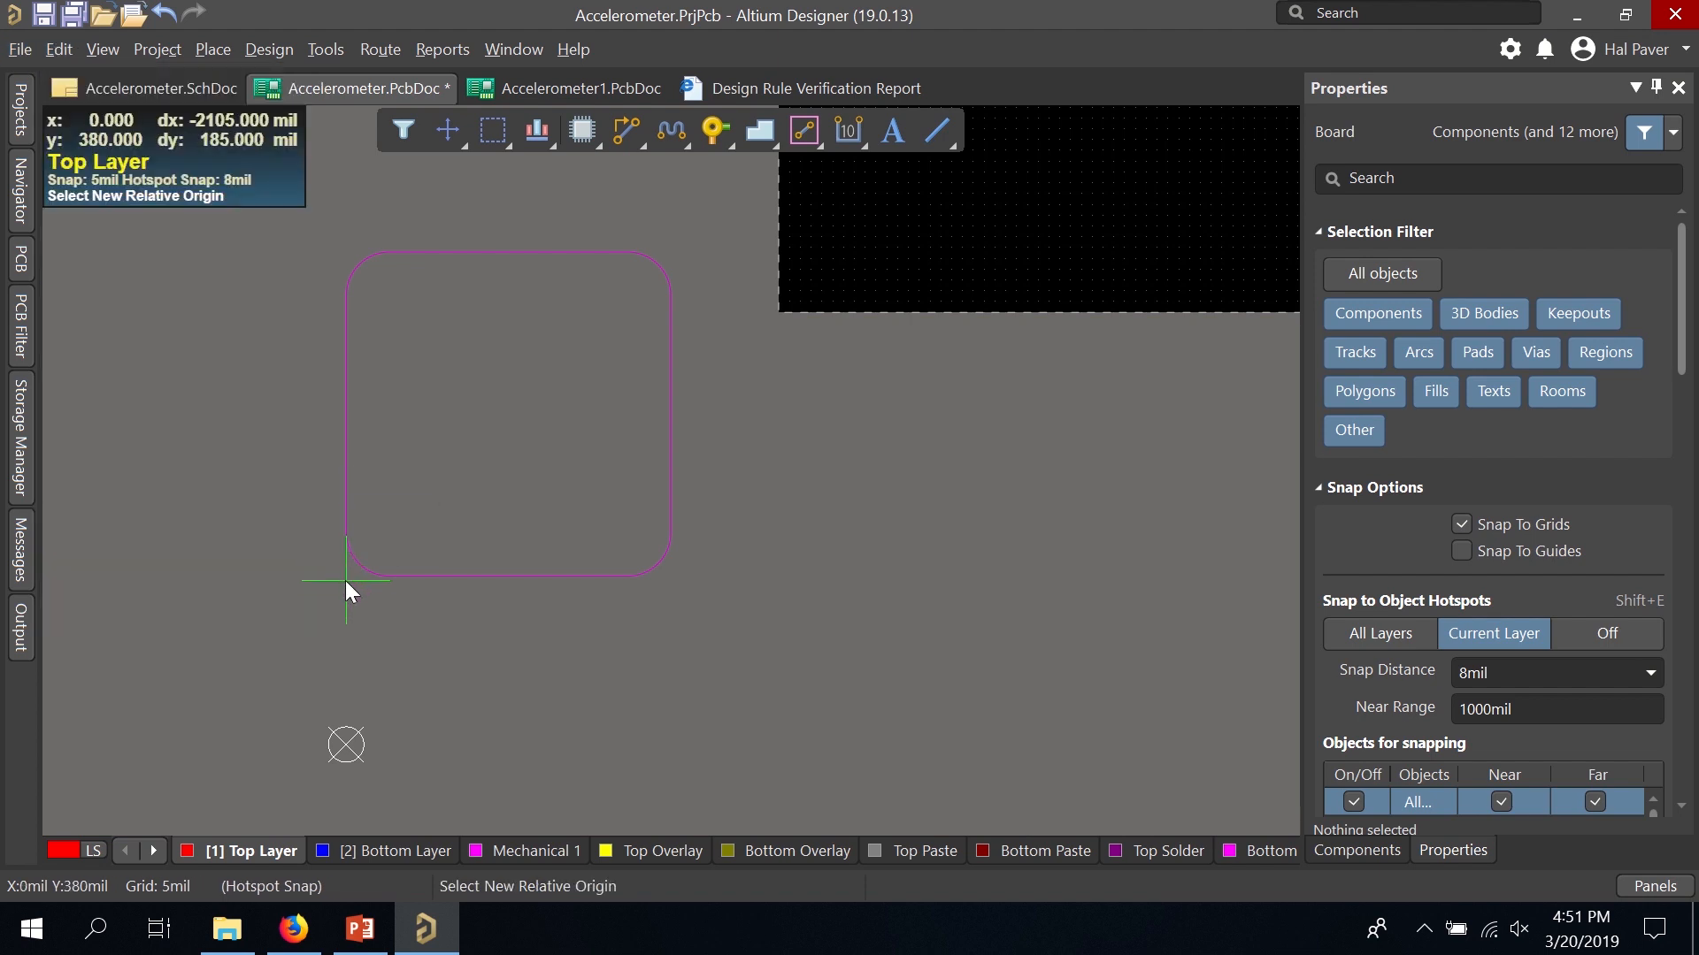
scroll(343, 582, "up", 3, "ctrl")
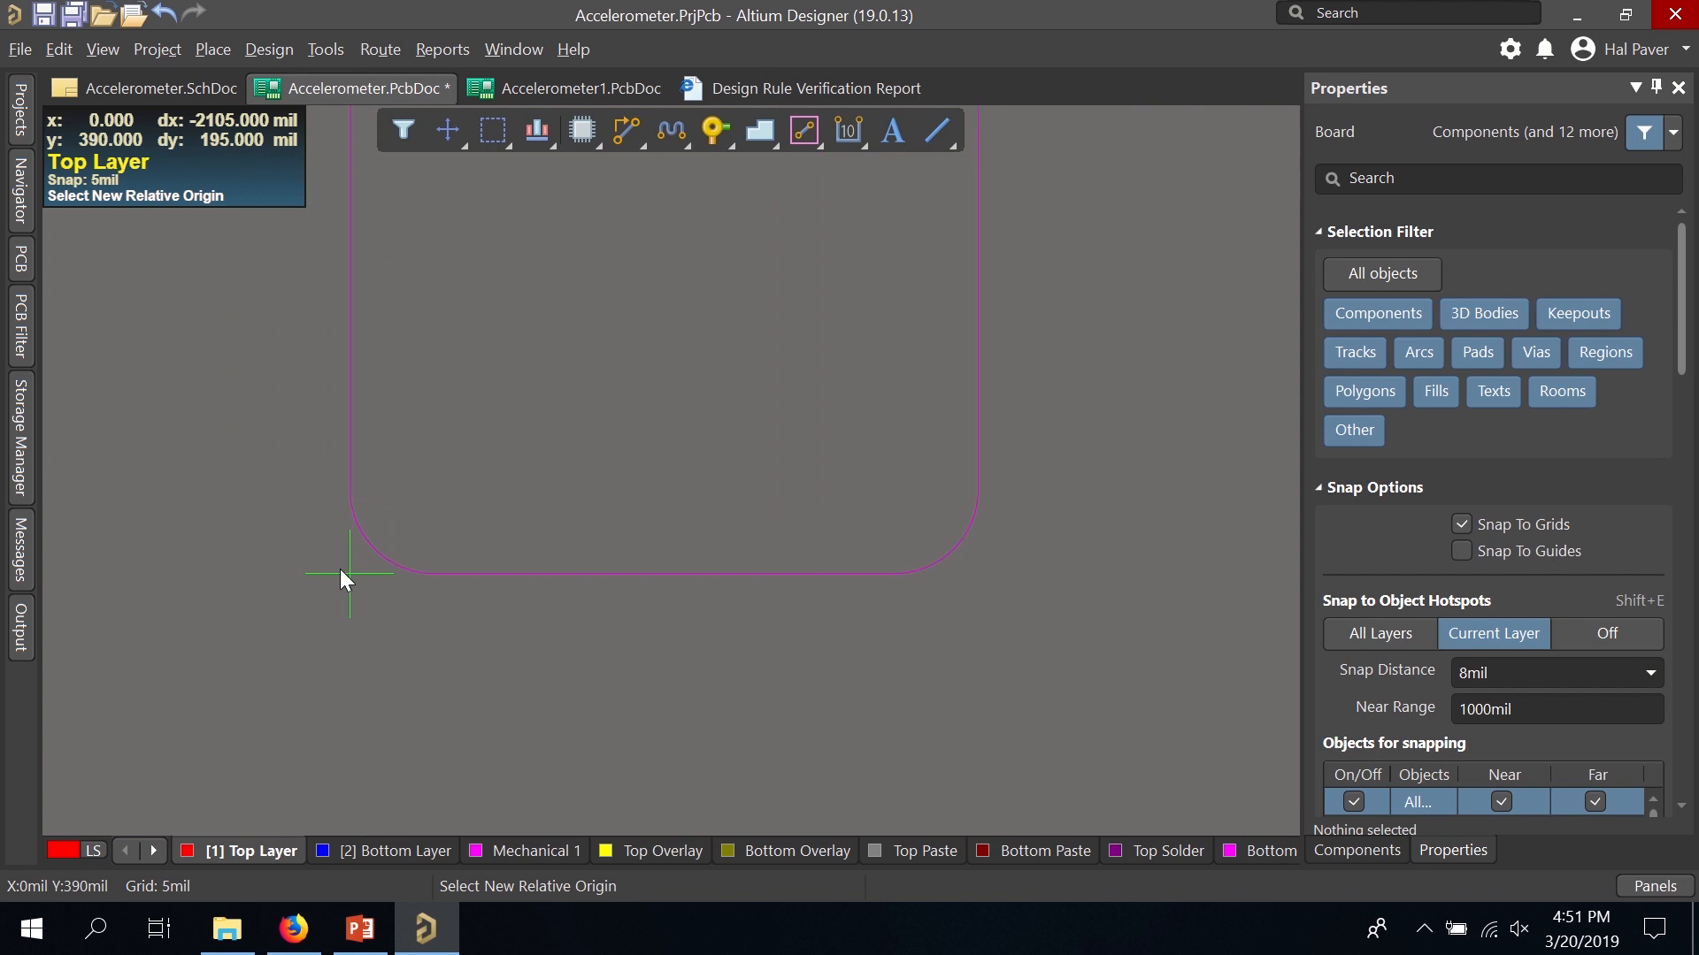
left_click(295, 592)
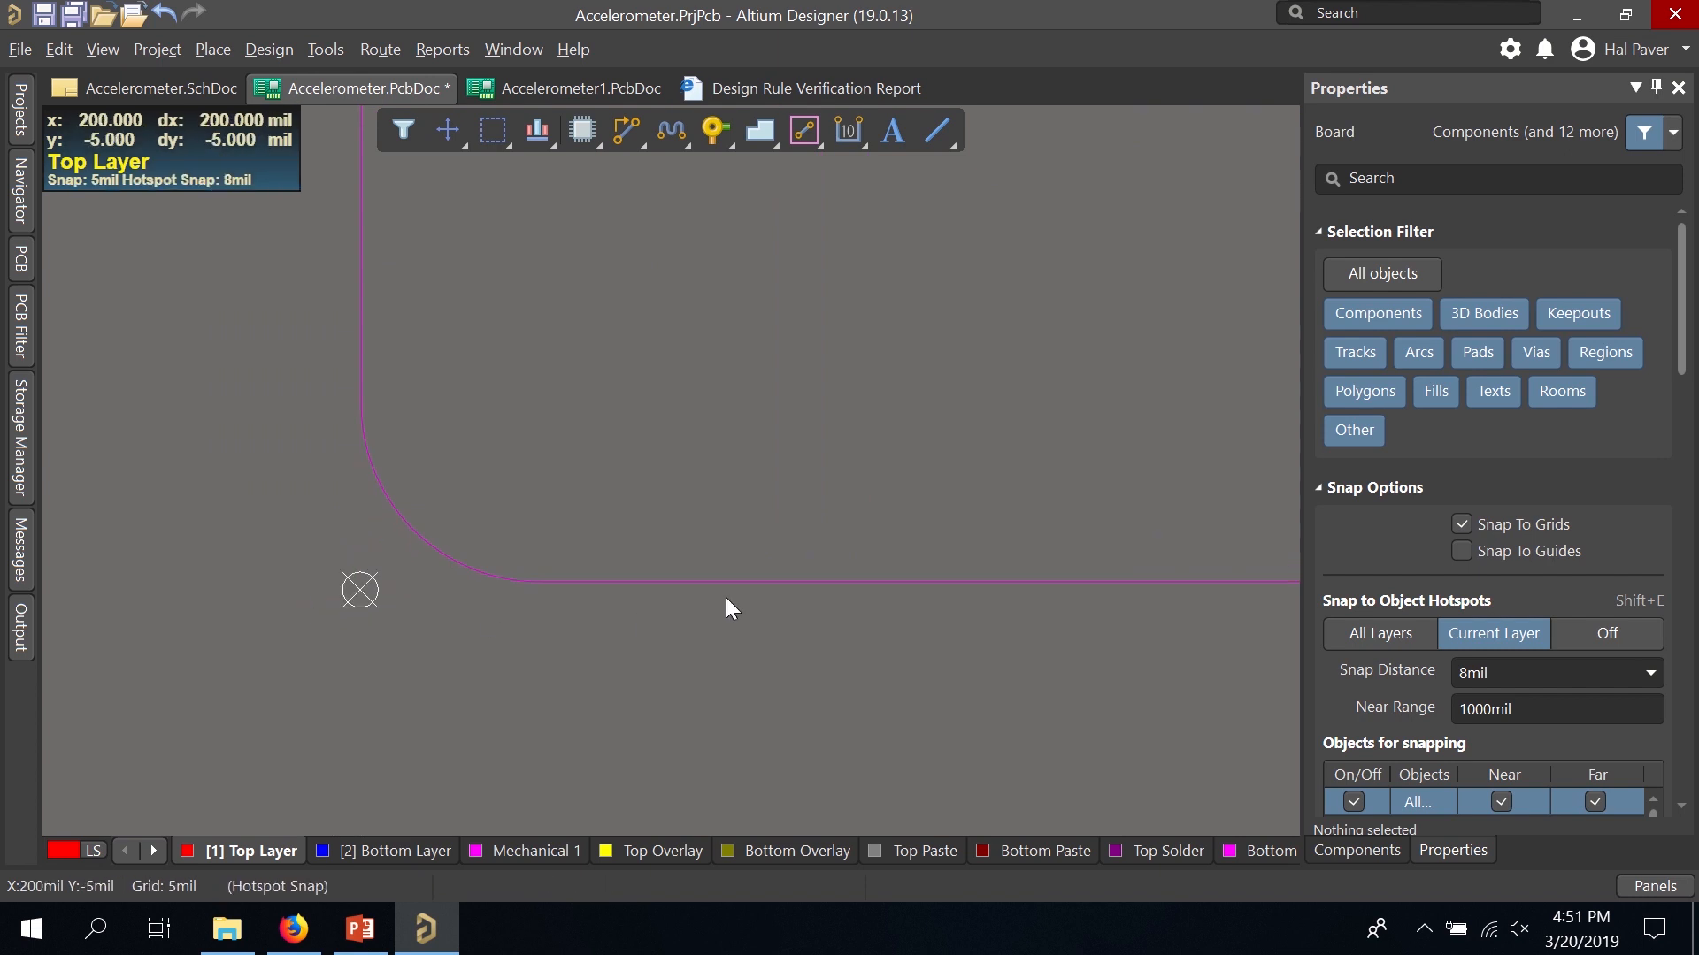
scroll(704, 568, "down", 5, "ctrl")
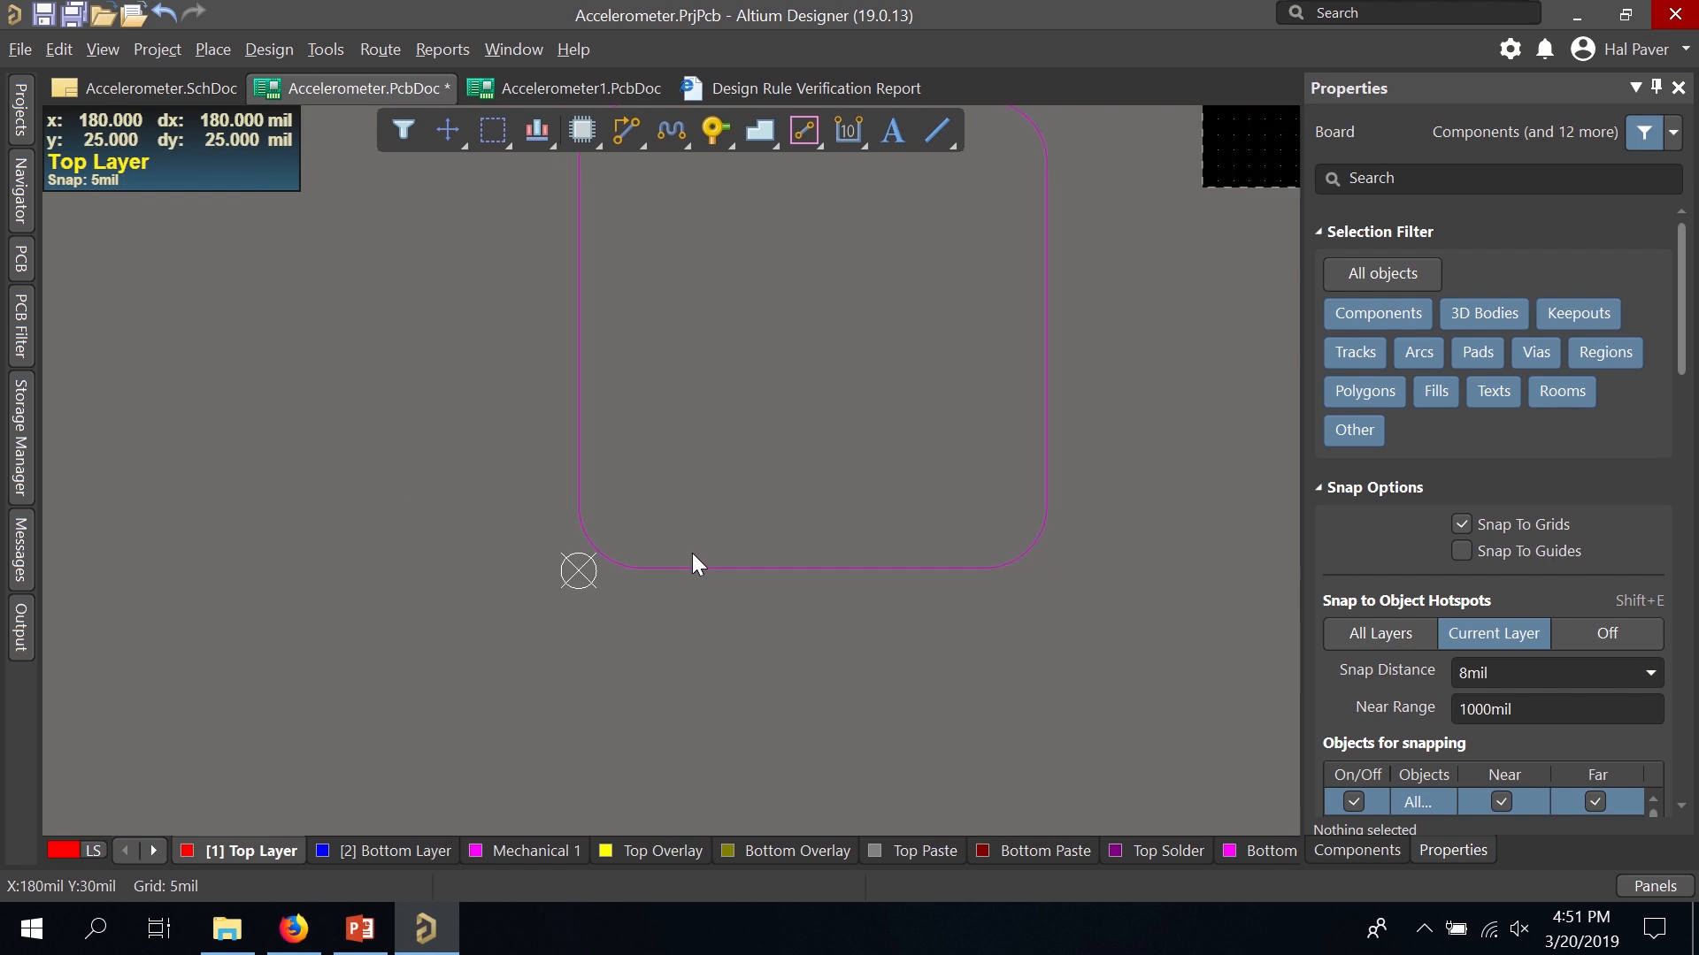
left_click_drag(538, 278, 864, 649)
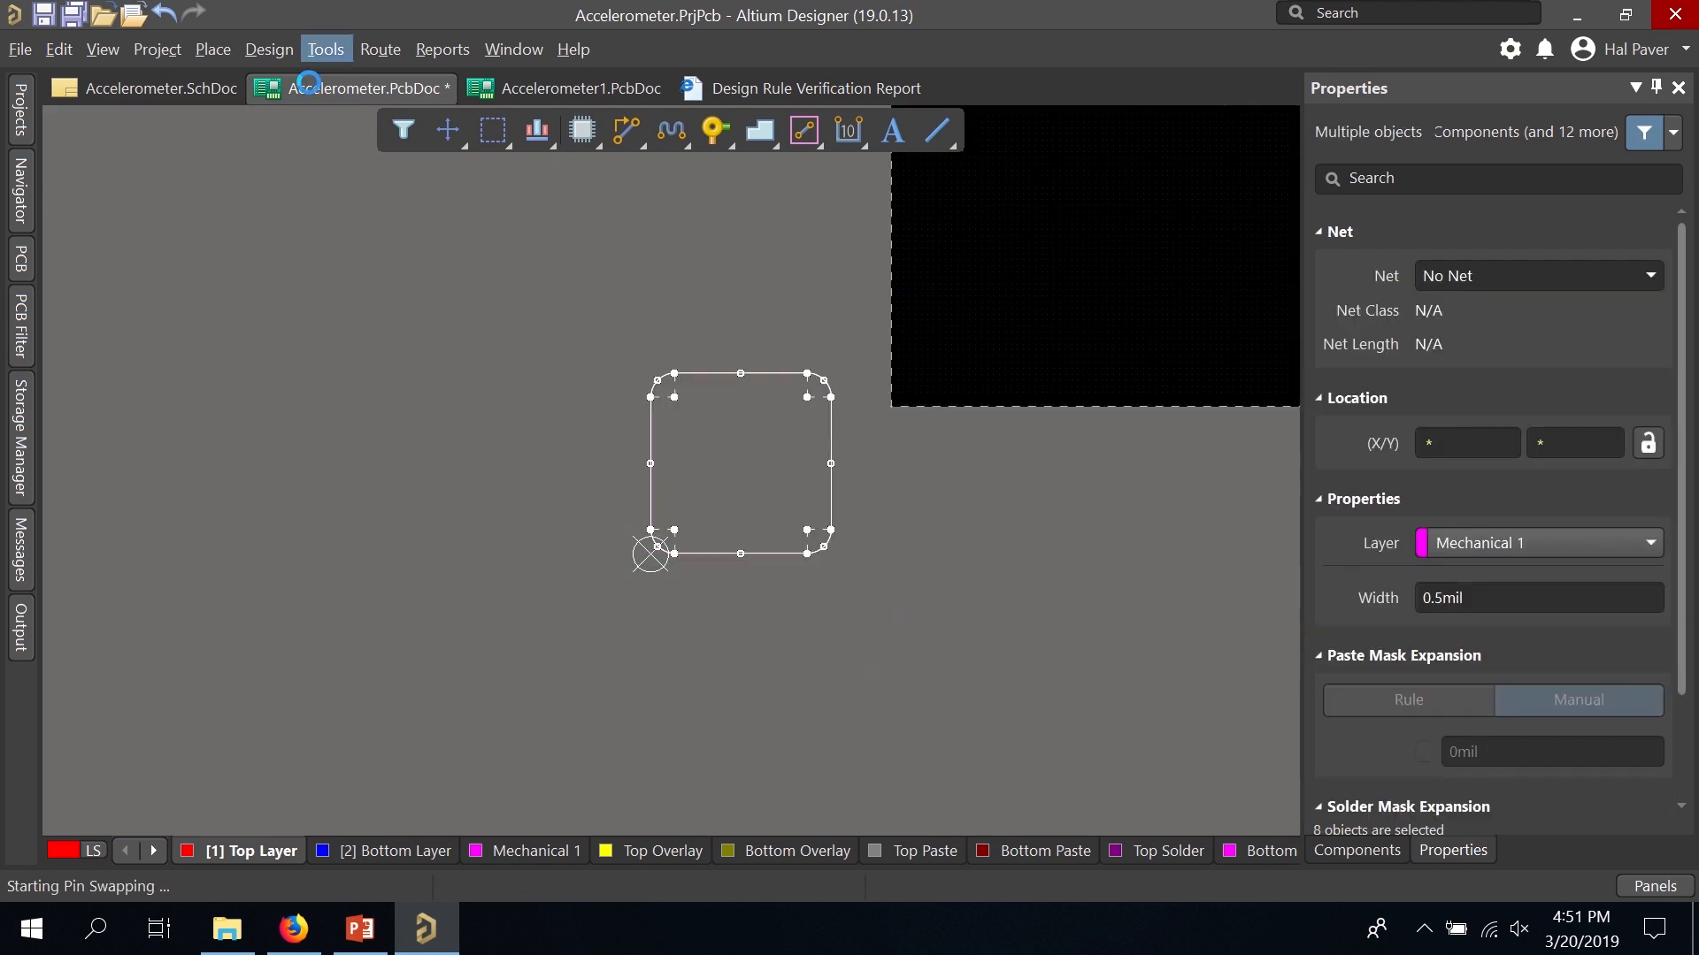
Define the board shape from the selected rounded outline, then clear the selection.
left_click(269, 49)
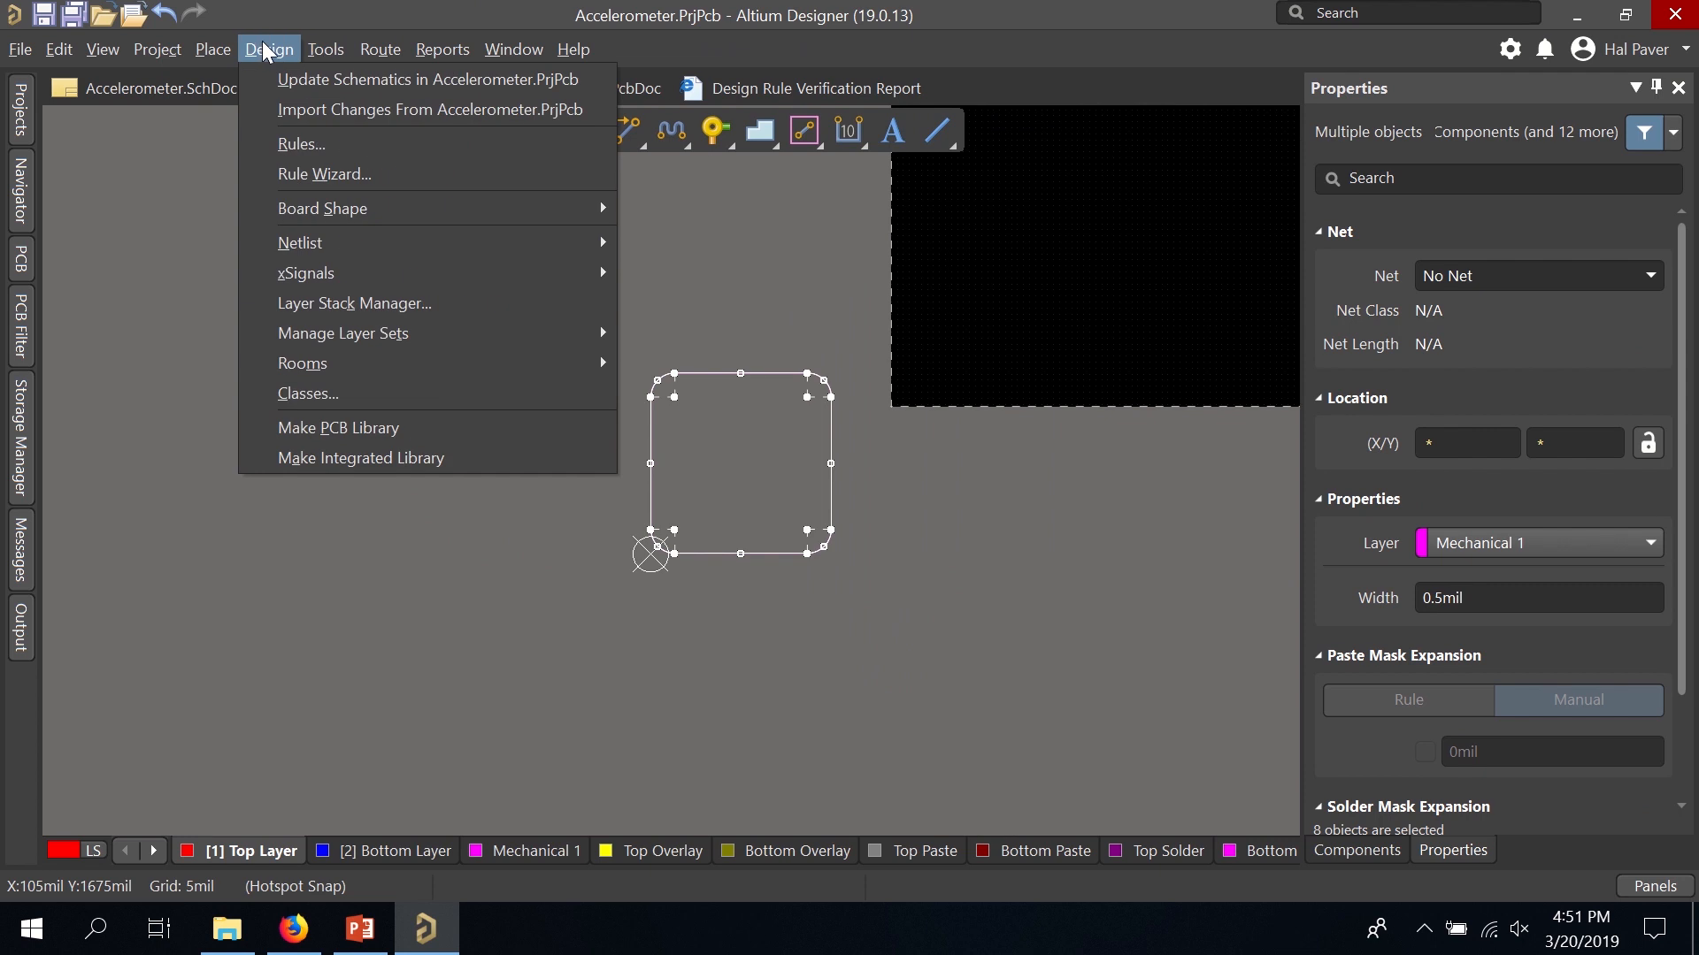
mouse_move(361, 209)
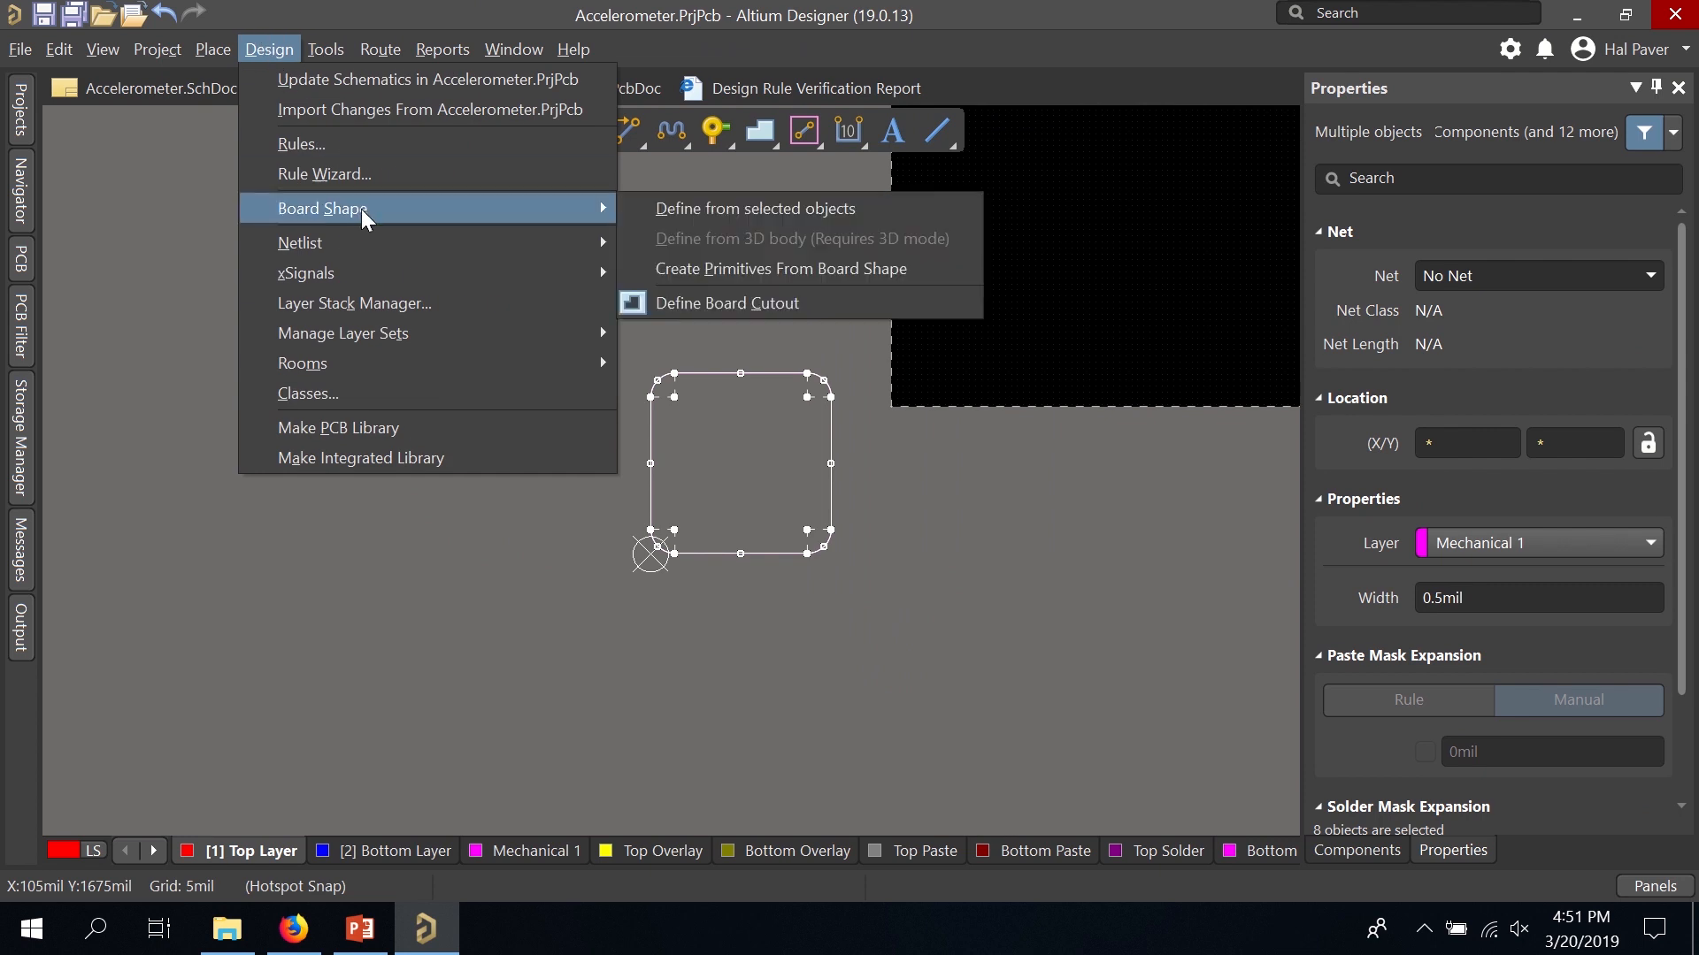
left_click(655, 212)
left_click(947, 462)
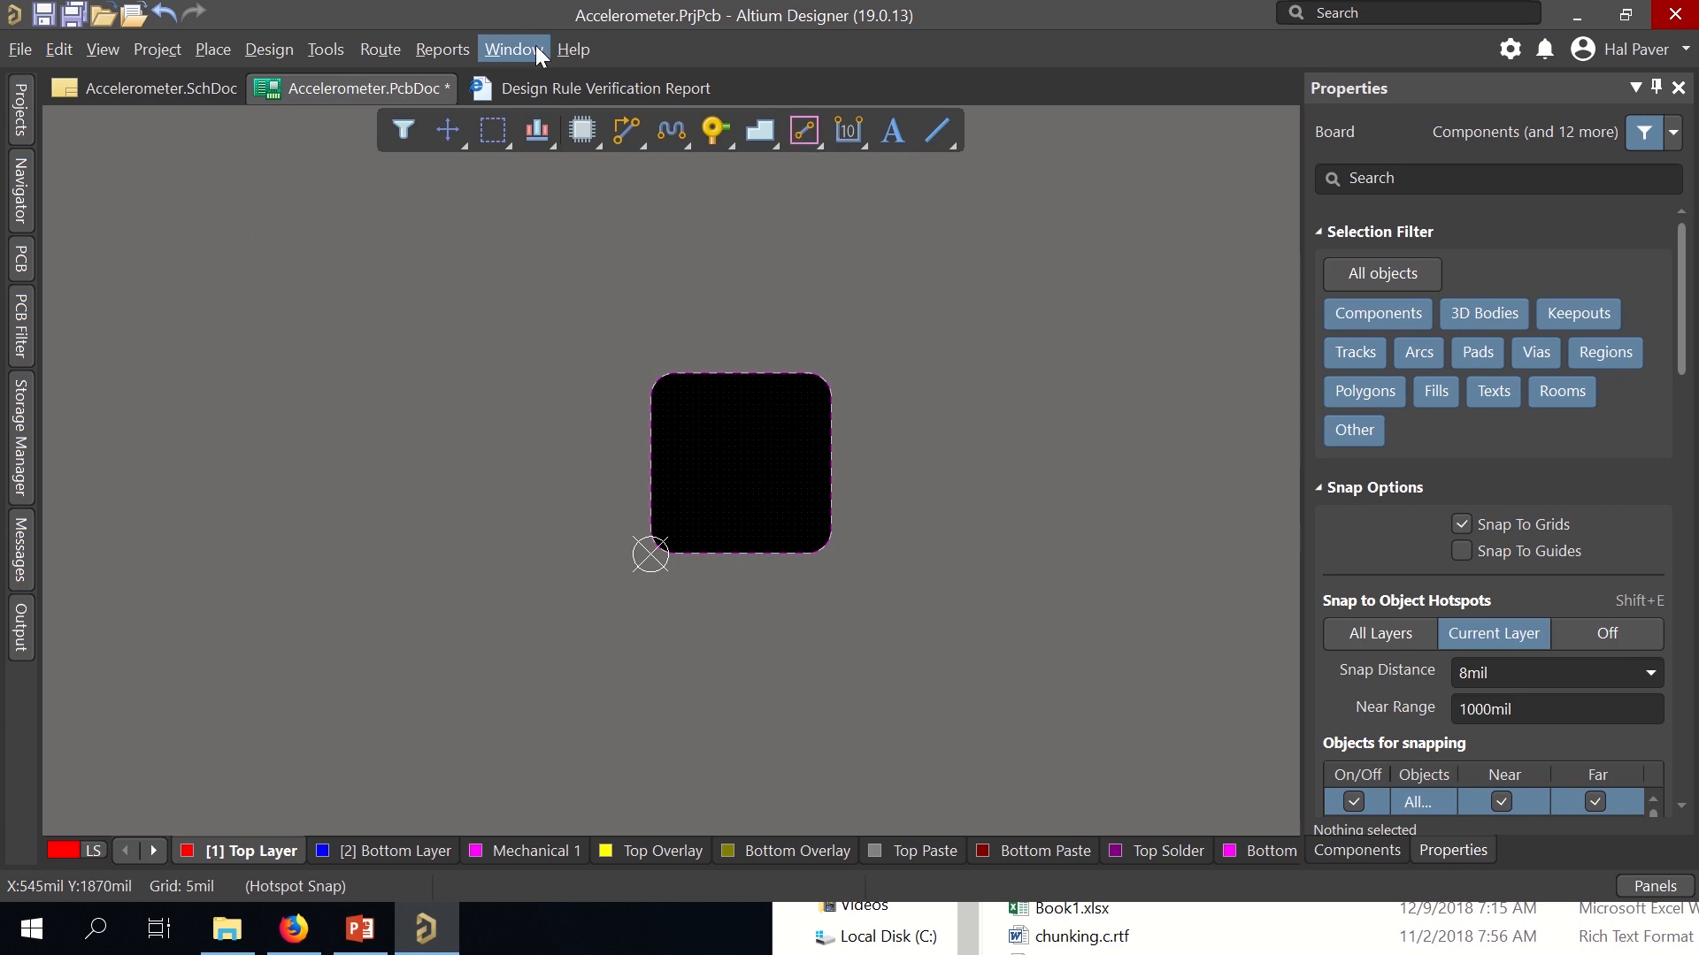
Import changes from Accelerometer.PrjPcb, validating and executing the change order for C1–C6, U1, U2 and J1.
left_click(326, 55)
mouse_move(290, 54)
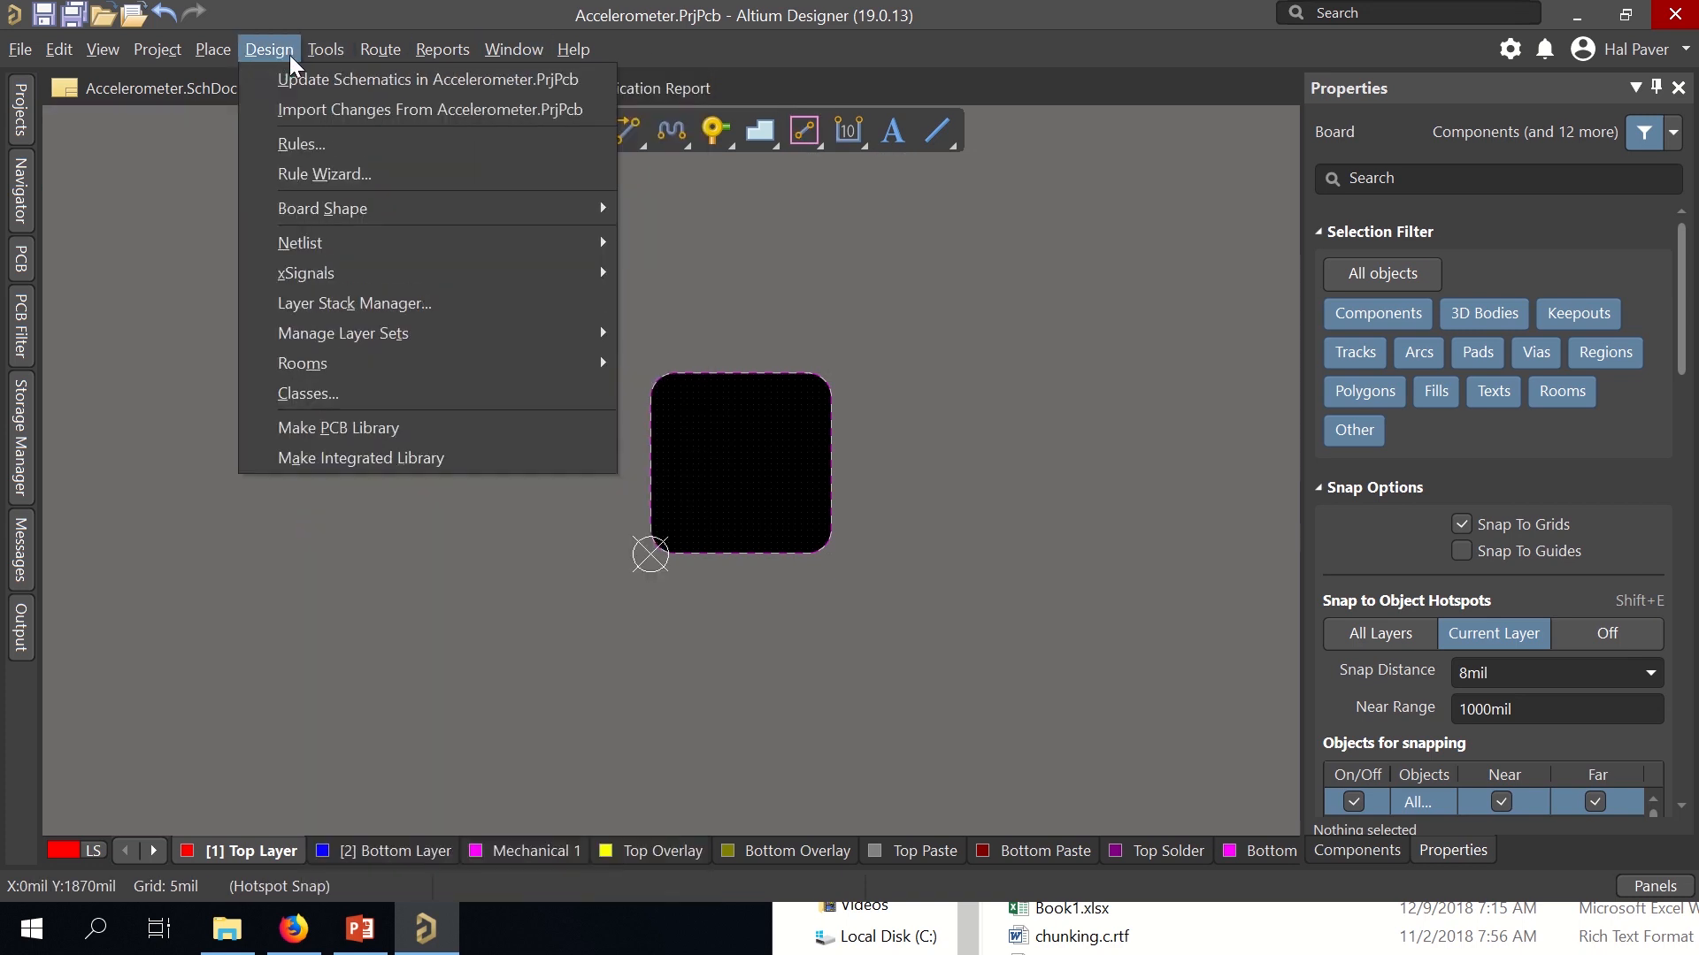
left_click(316, 109)
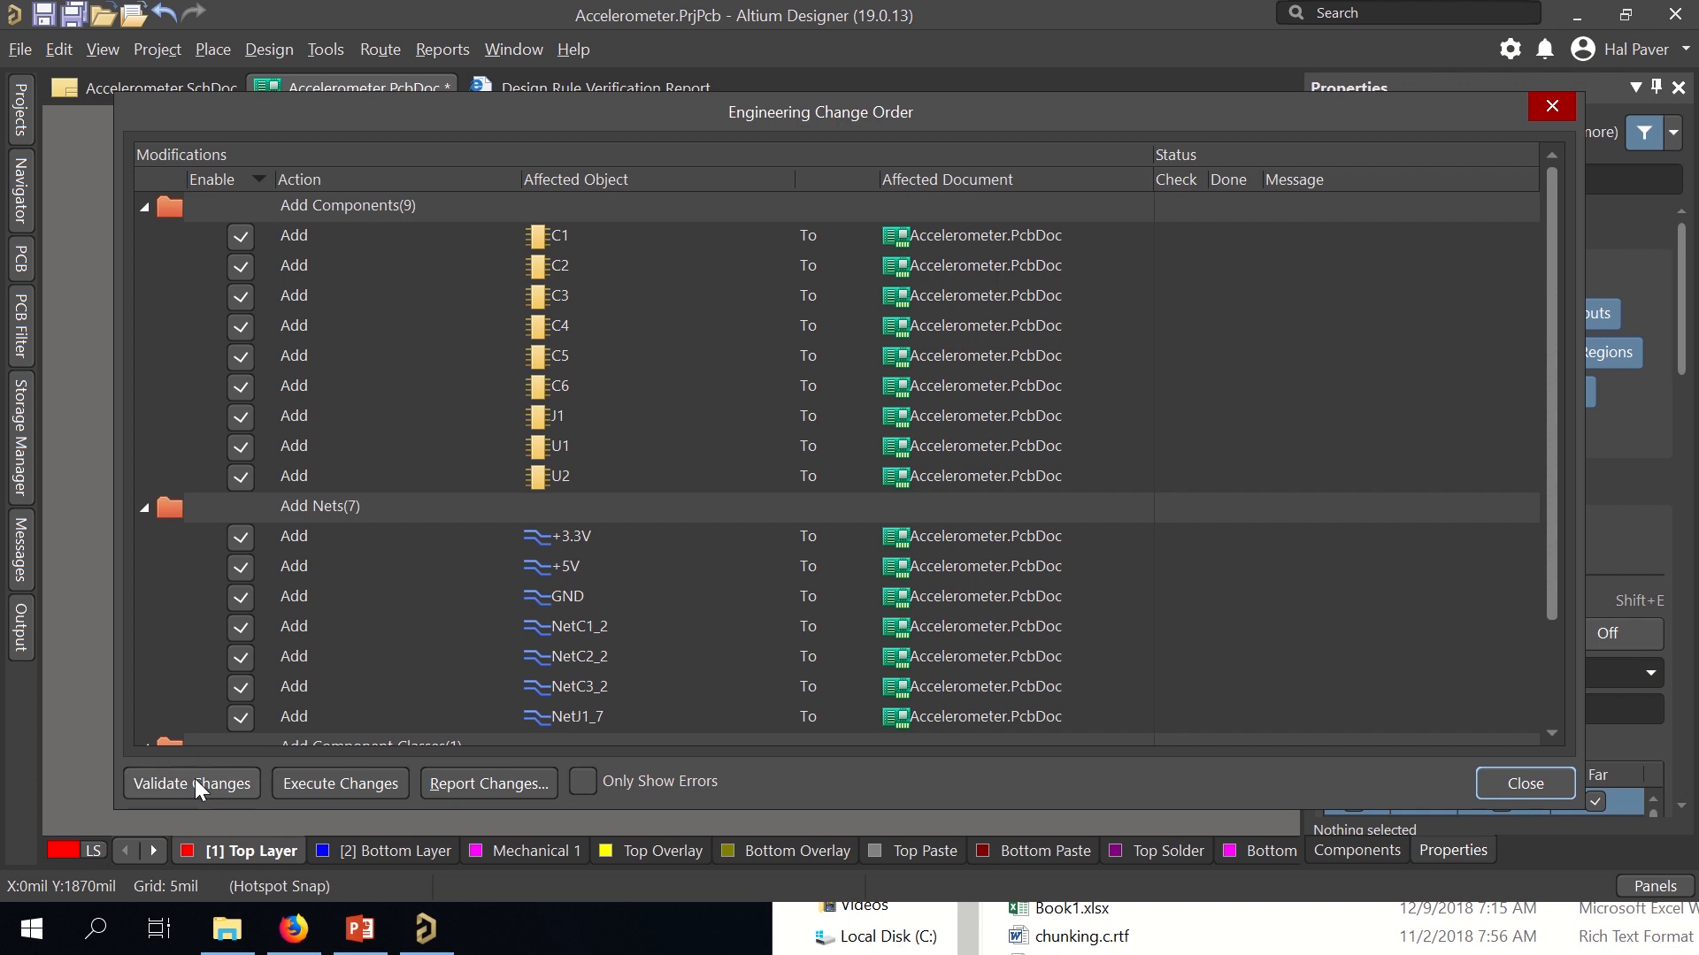
left_click(198, 786)
left_click(293, 795)
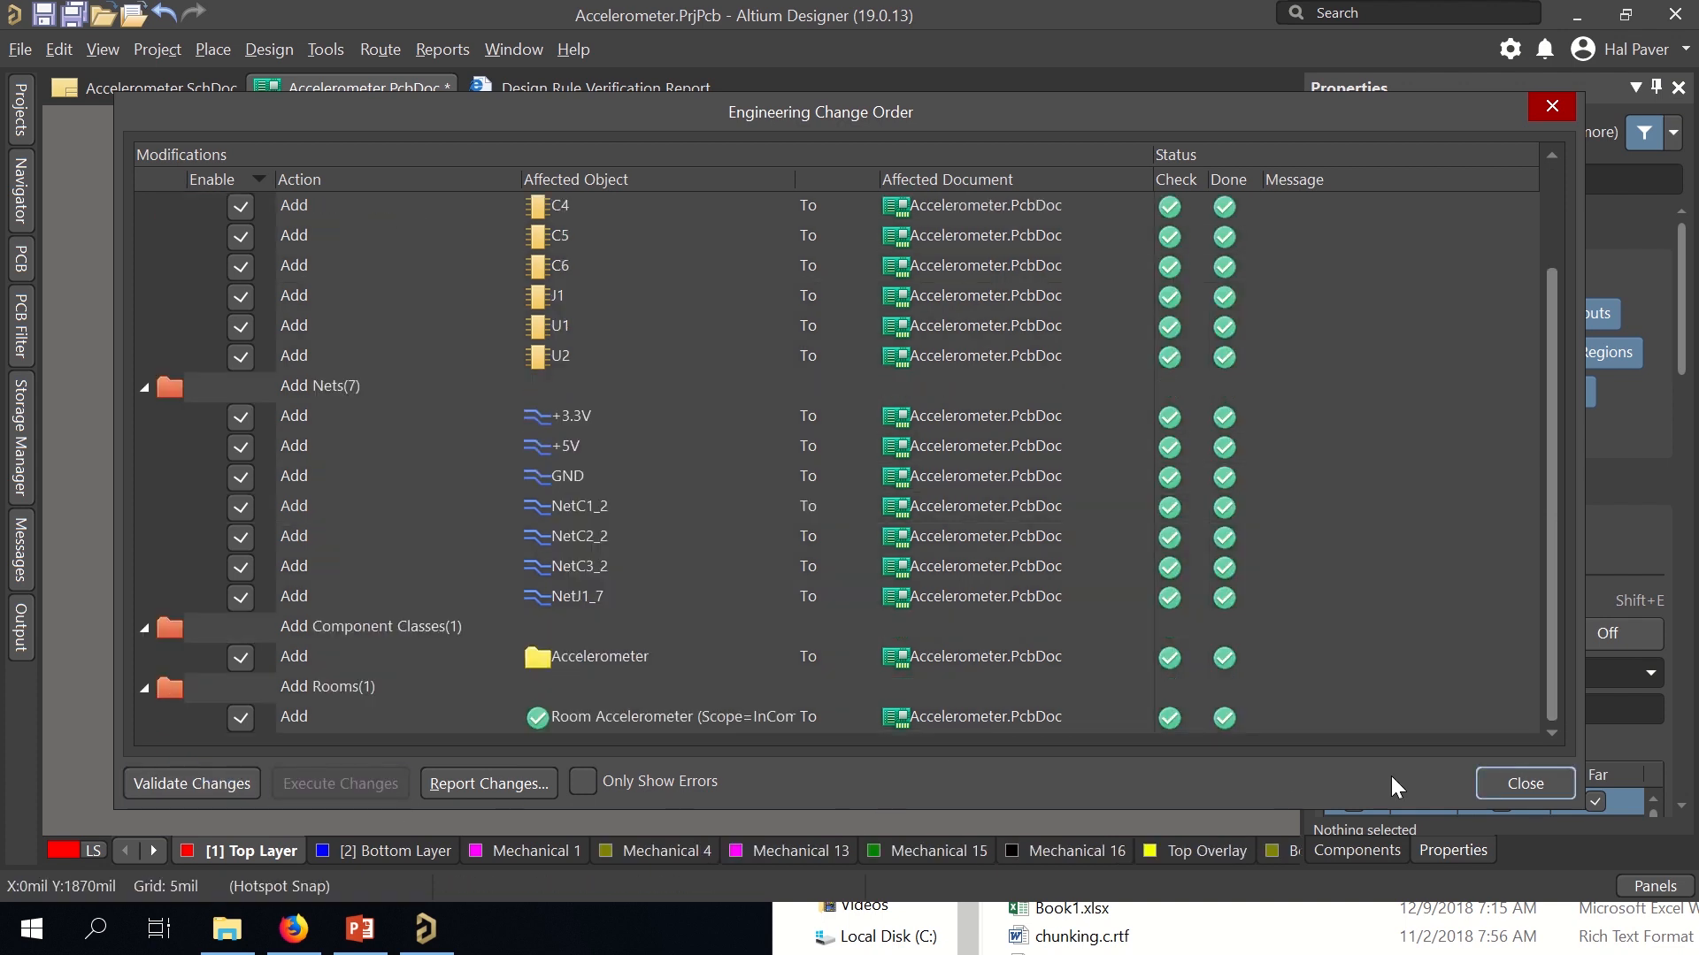
left_click(1524, 785)
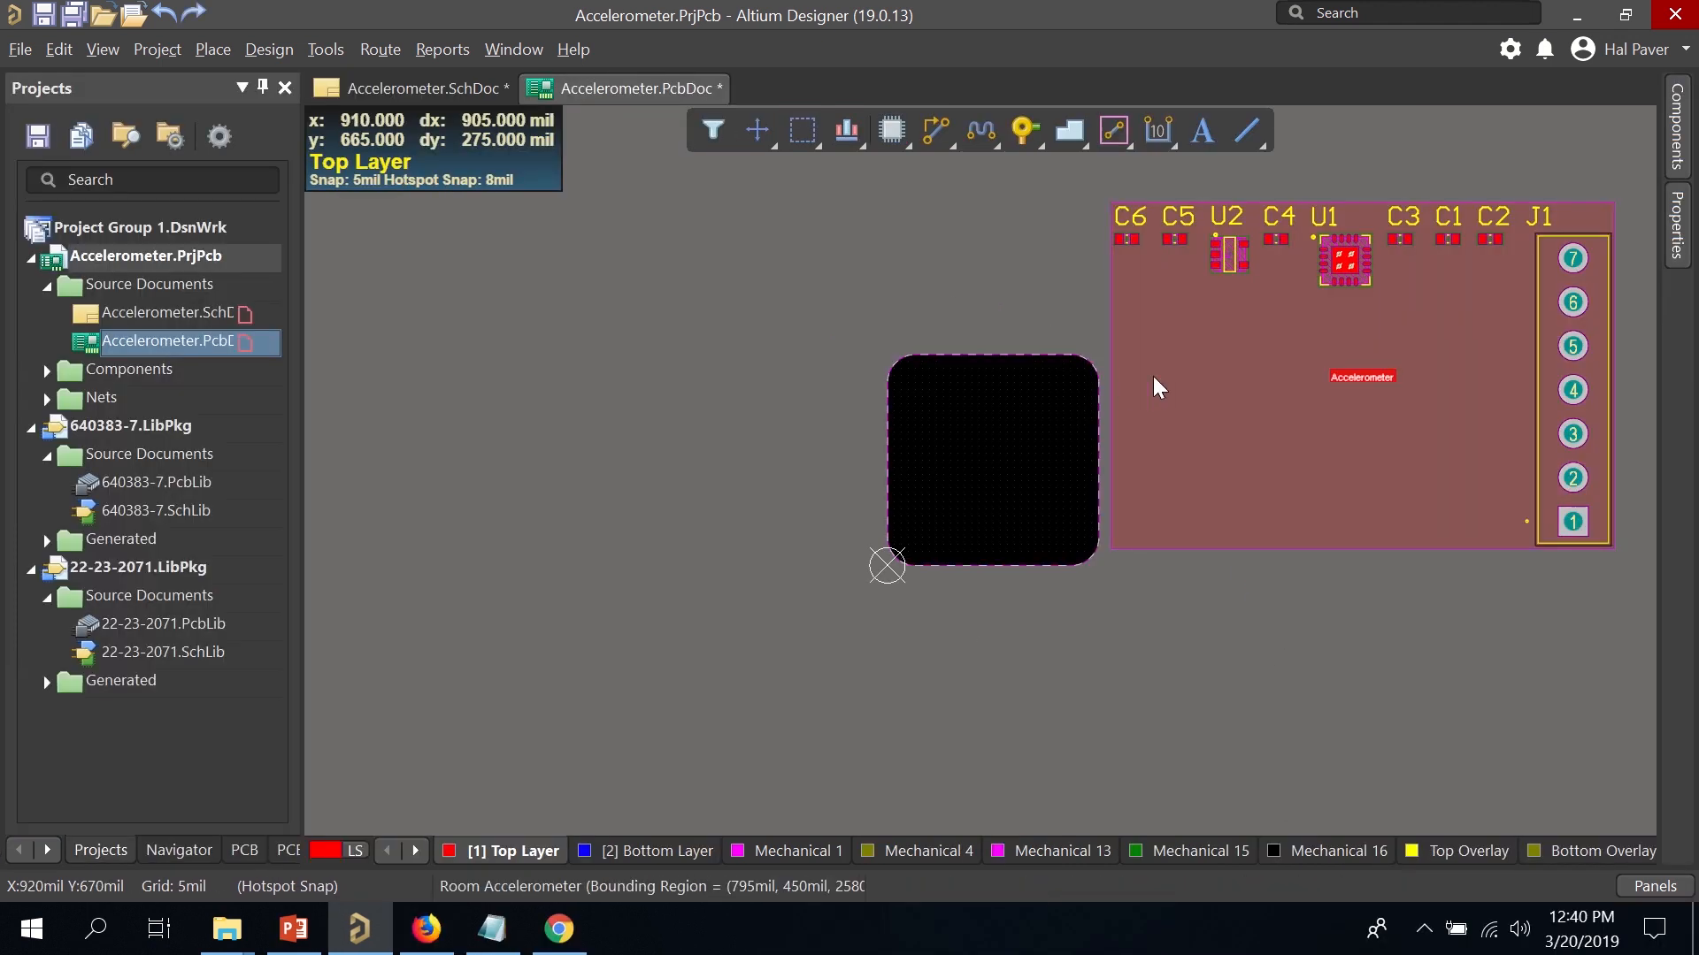
Delete the Accelerometer room, rotate J1 horizontal, and reopen Accelerometer.SchDoc.
left_click(1205, 401)
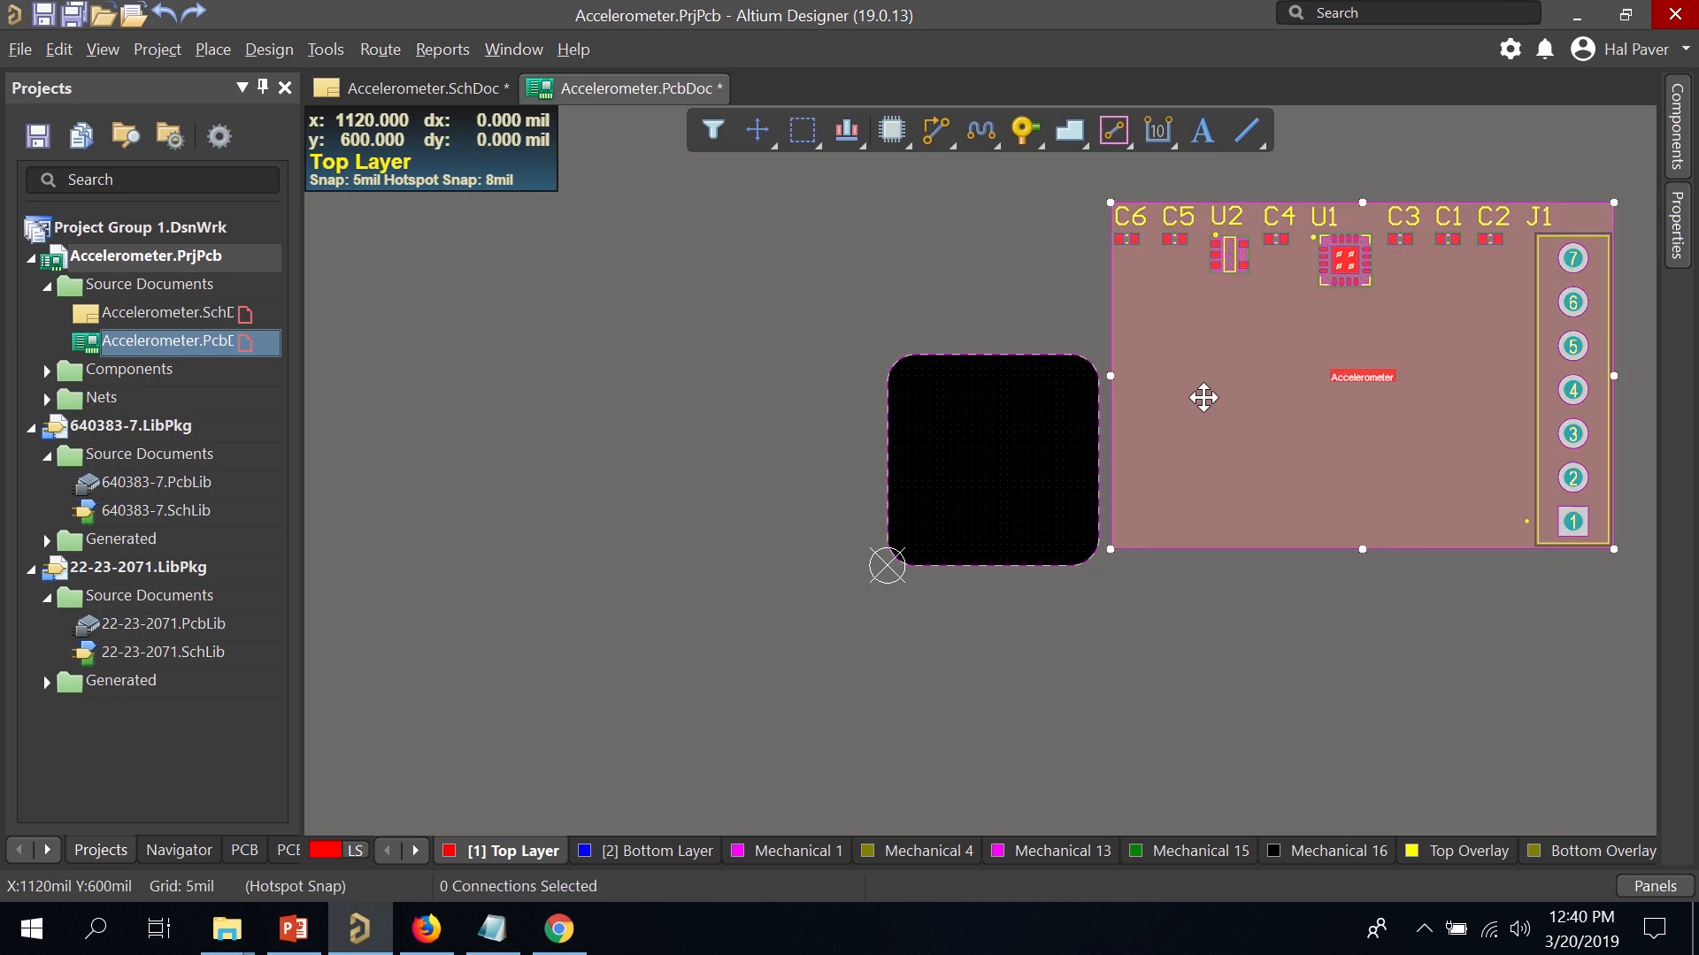
key("Delete")
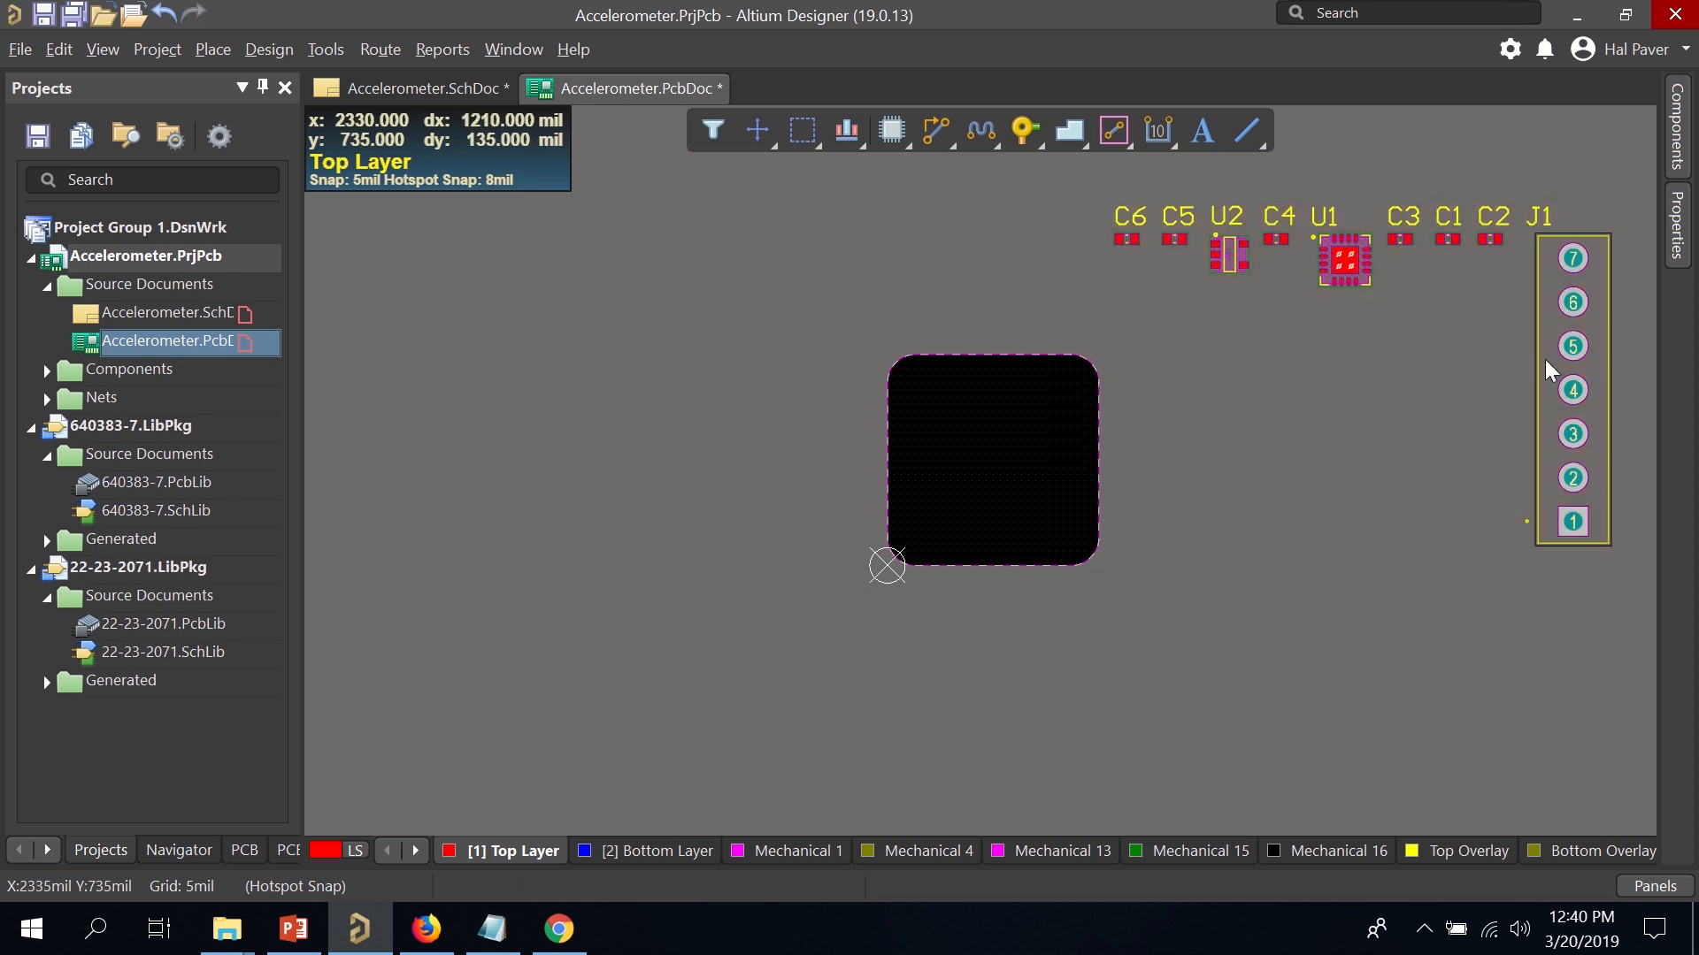
left_click_drag(1559, 371, 1343, 436)
key("space")
key("space")
key("space")
key("space")
key("space")
key("space")
key("space")
key("space")
key("space")
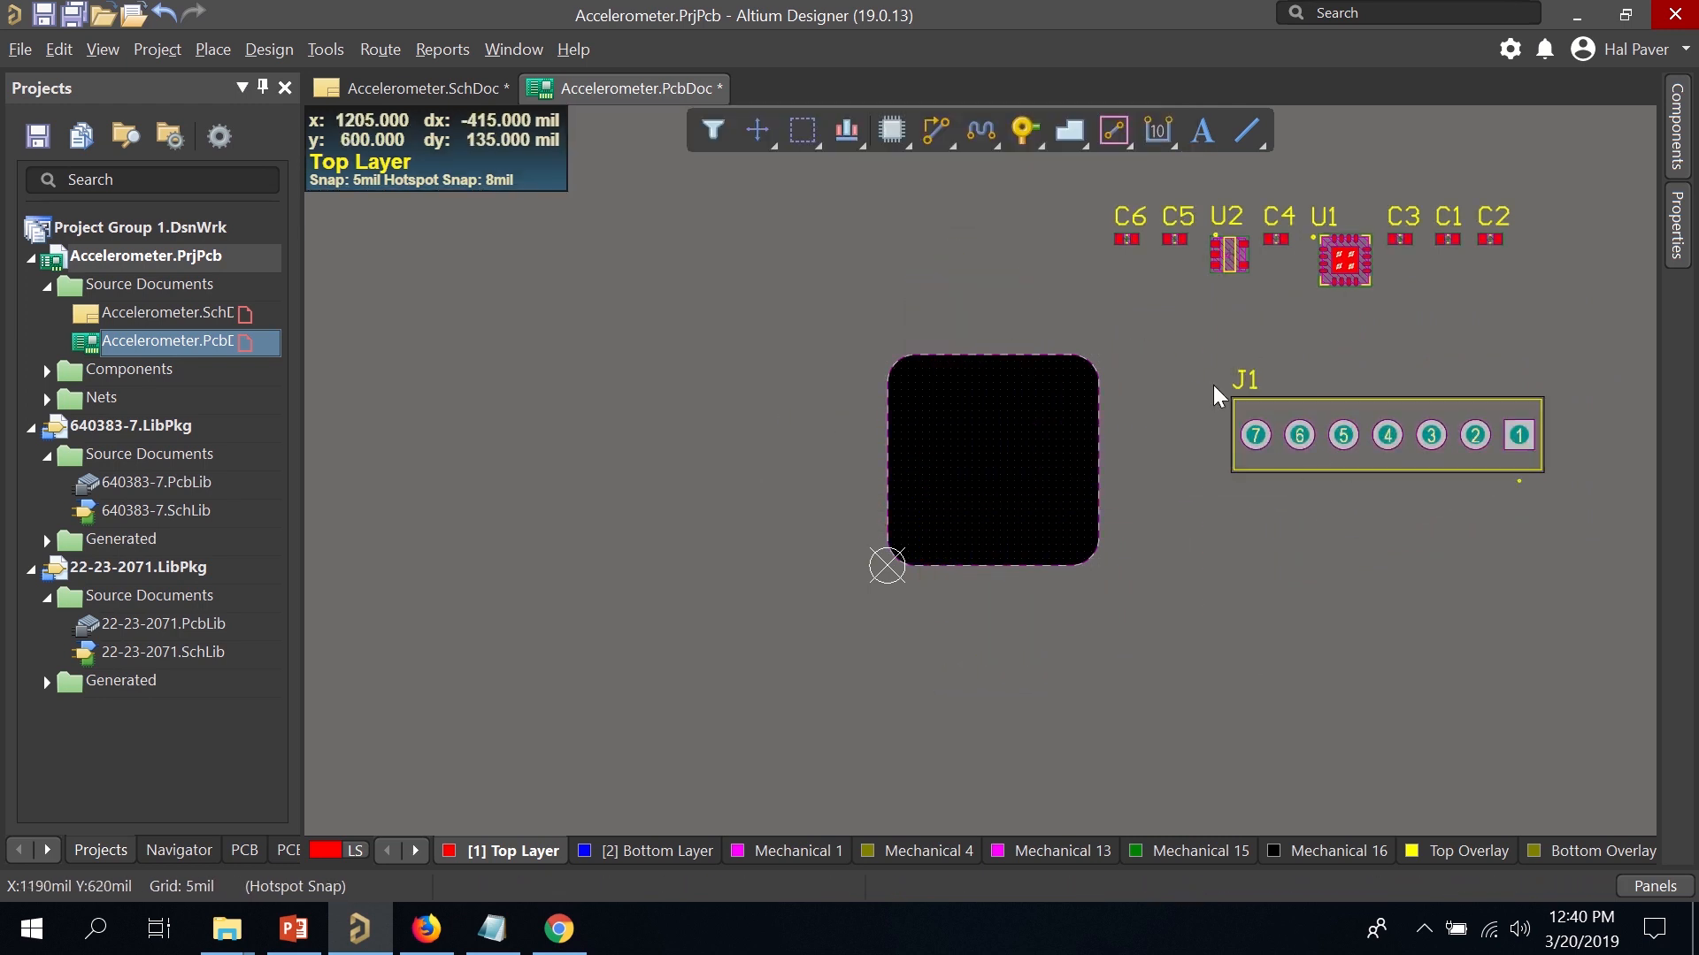
double_click(196, 320)
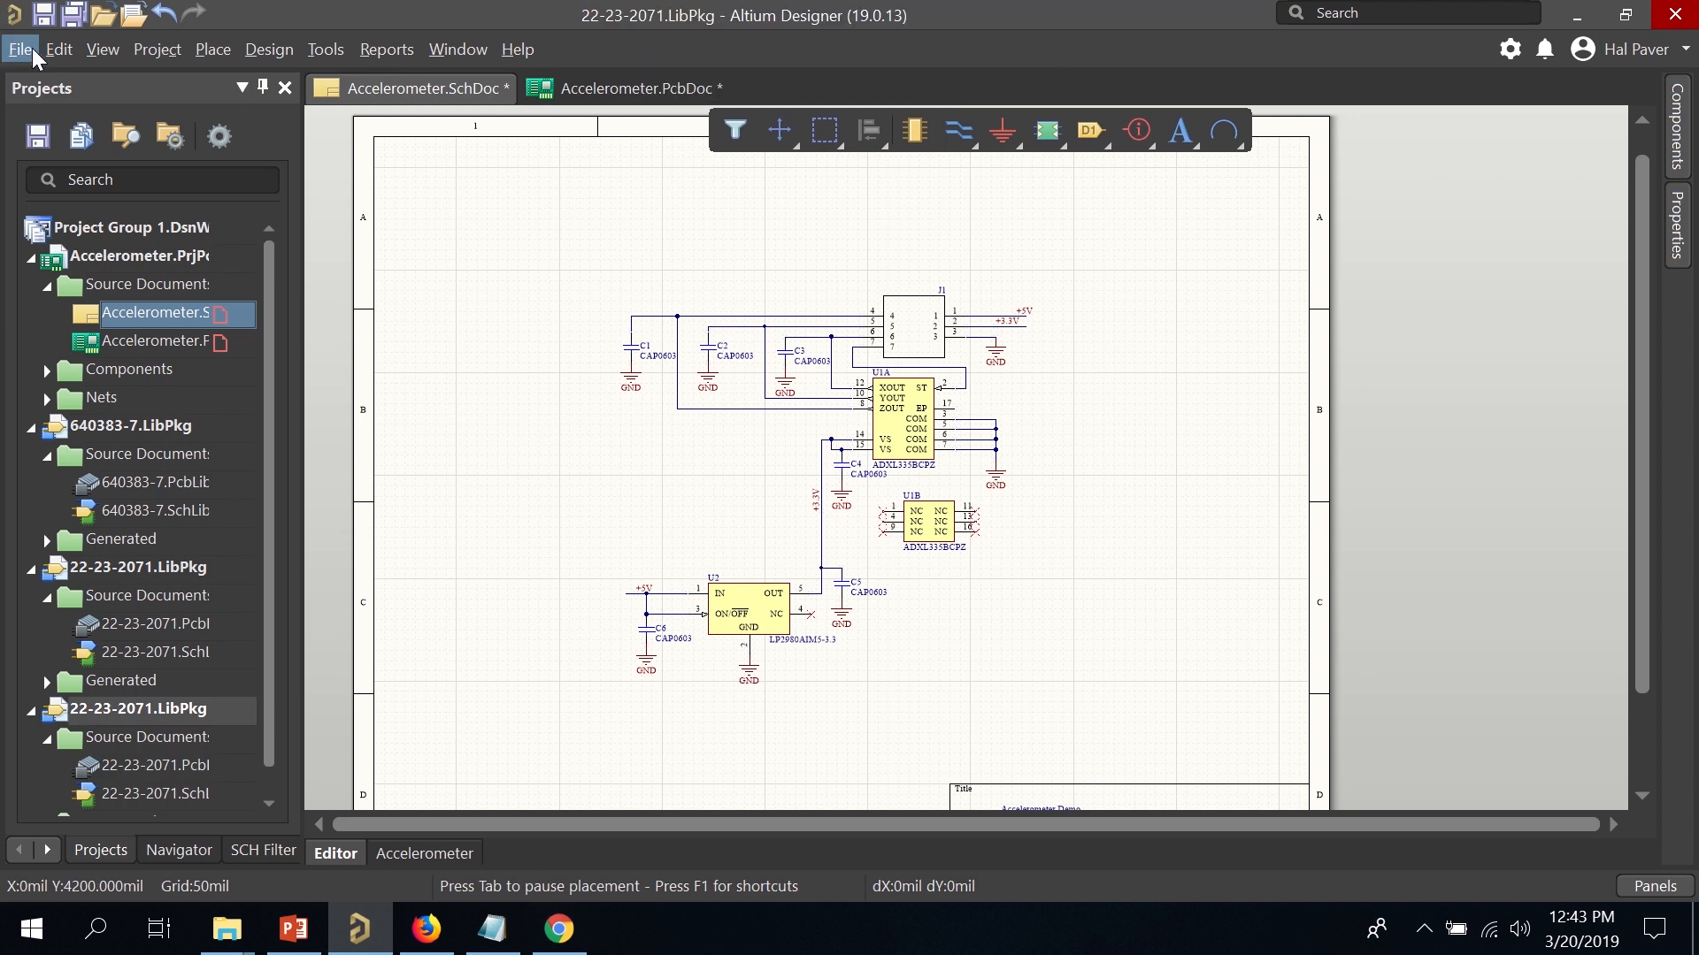
Start the Import Wizard for P-CAD Designs and Libraries Files, skipping the designs page.
left_click(20, 49)
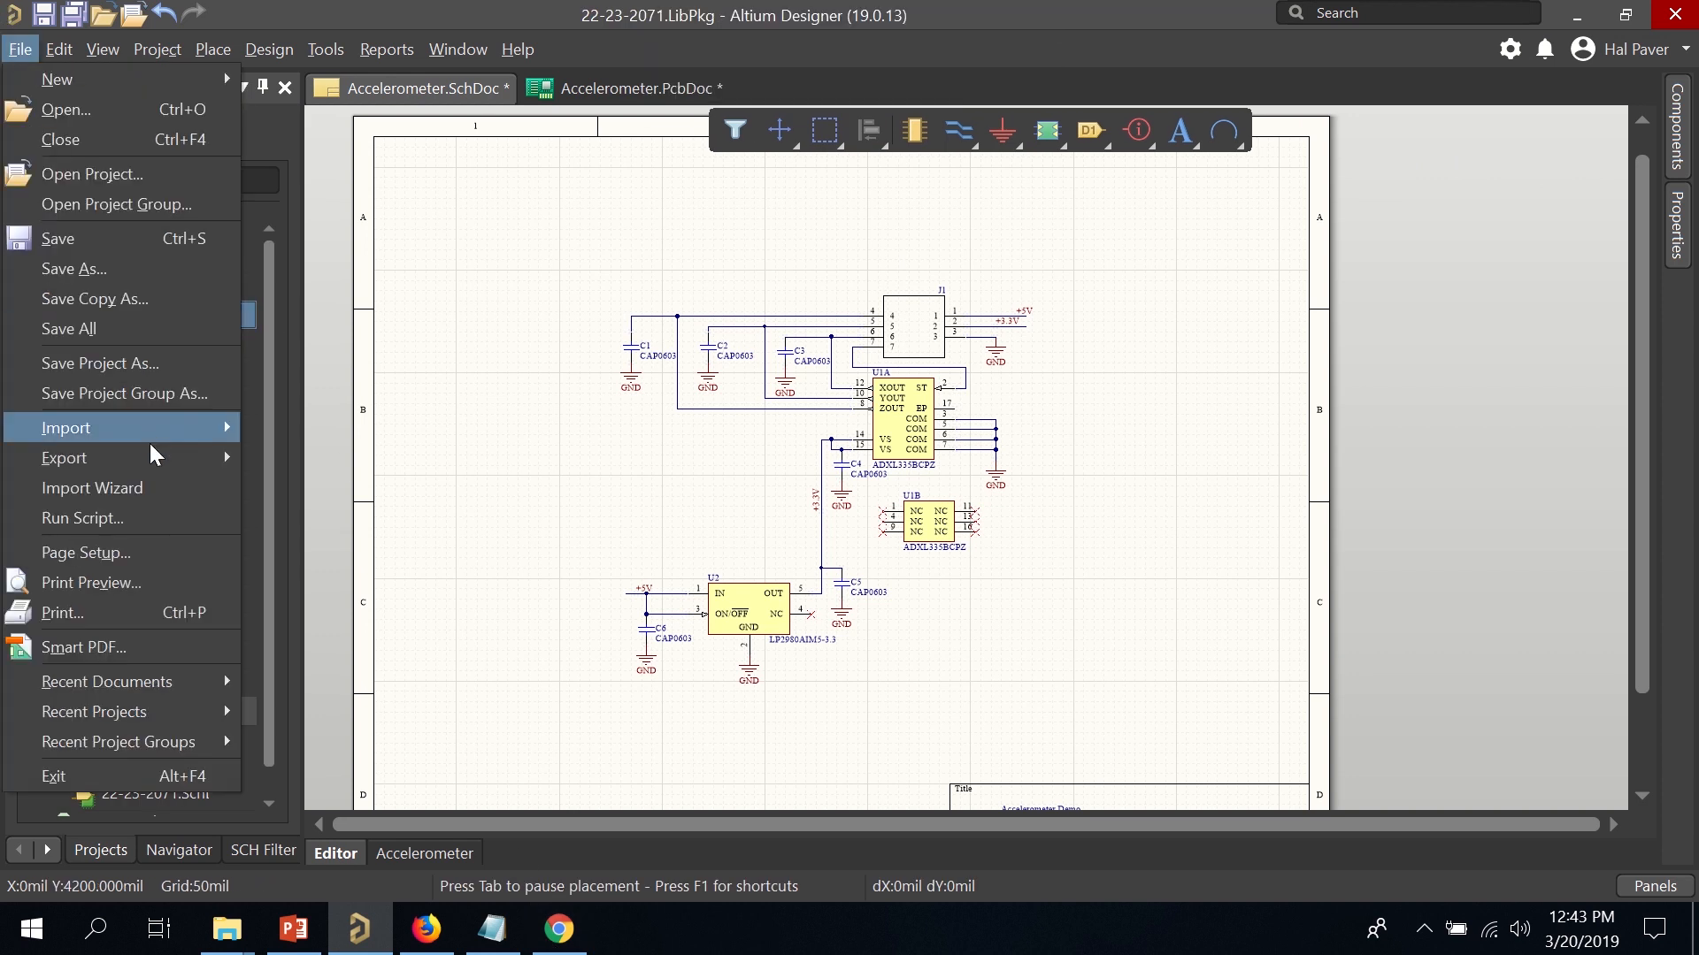
left_click(167, 482)
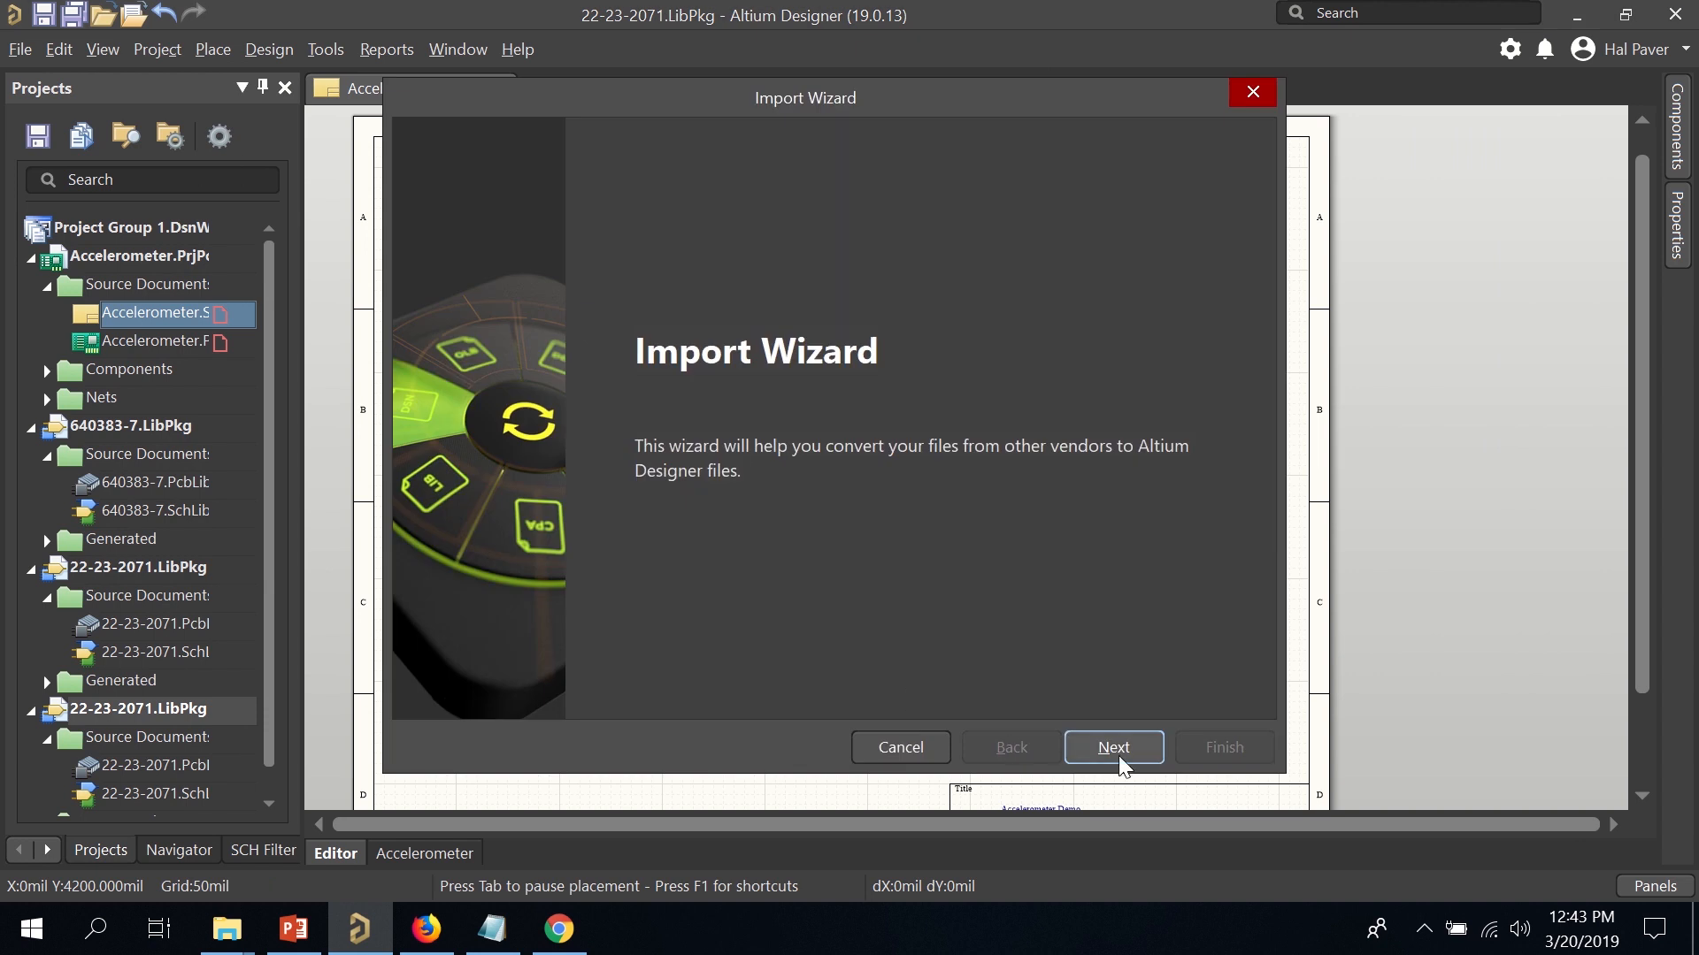
left_click(1114, 748)
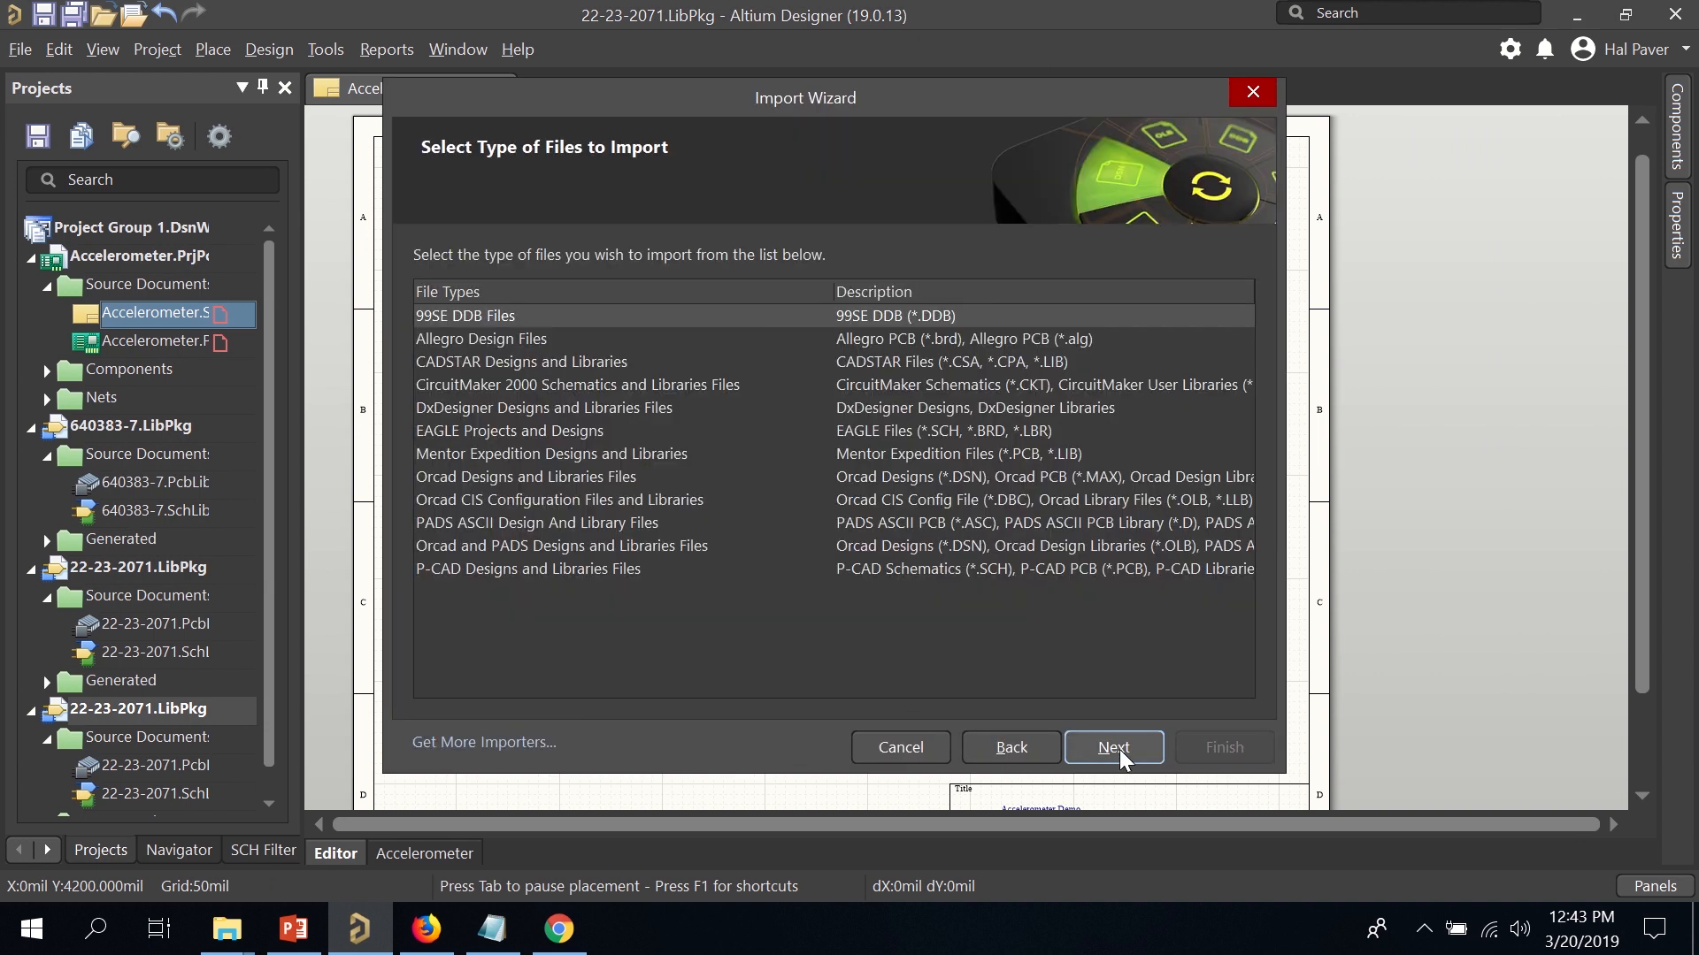
left_click(570, 570)
left_click(1095, 753)
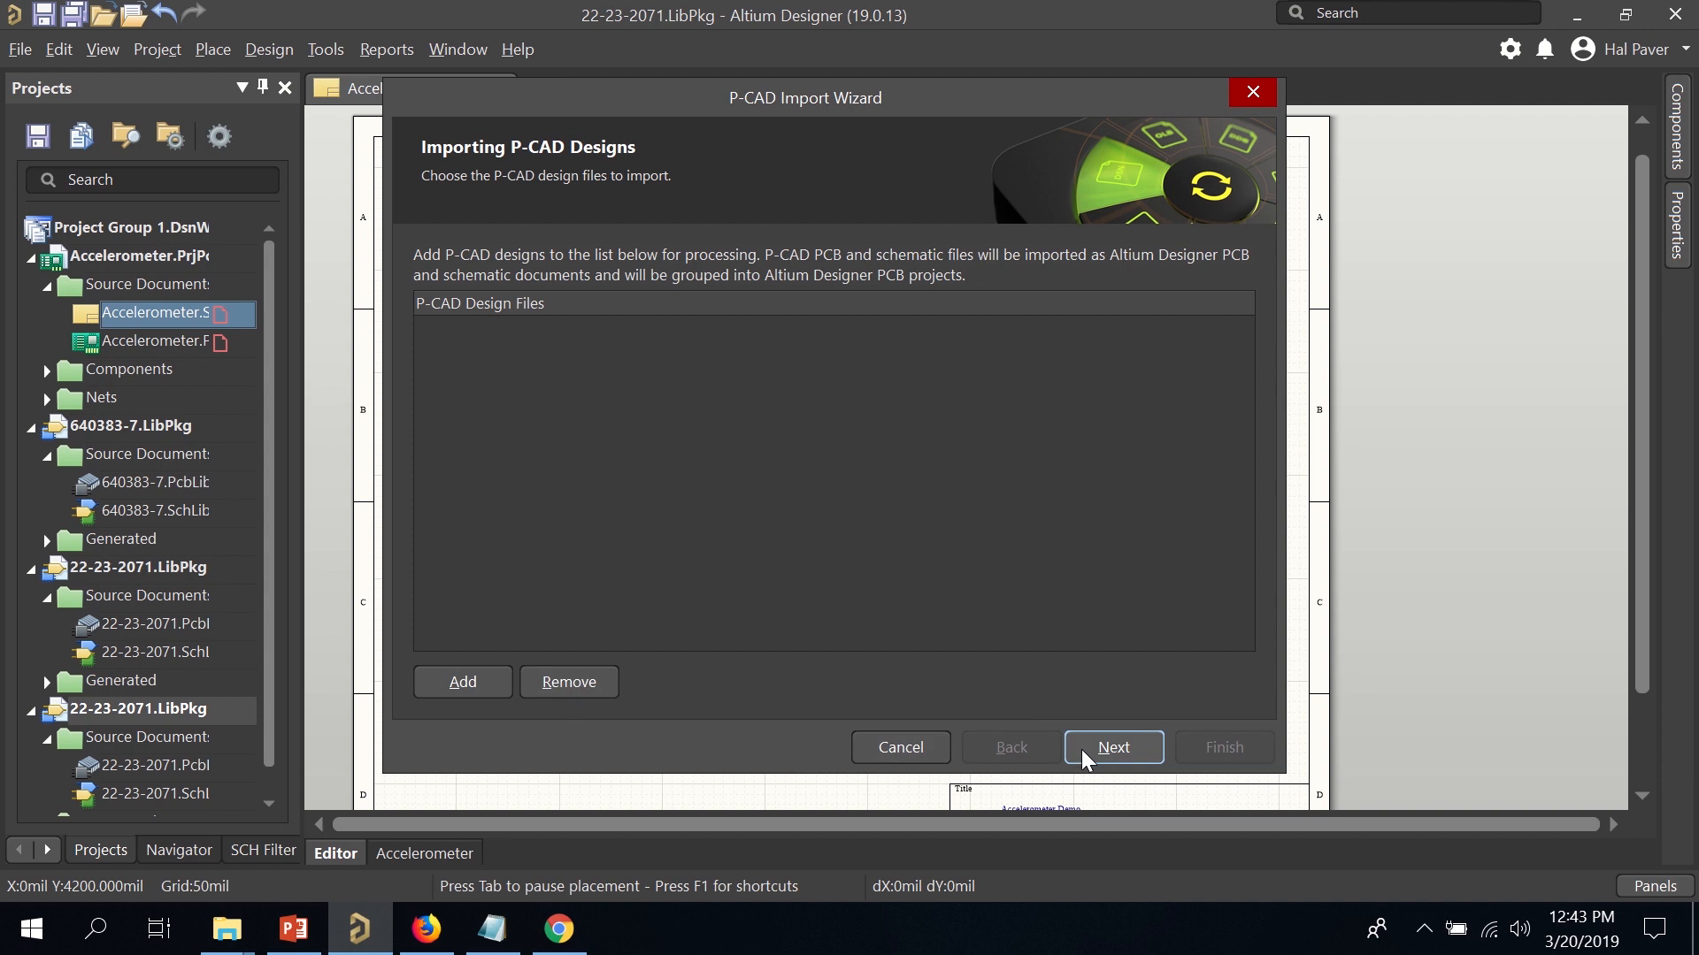
left_click(1106, 752)
Add the library file 826937-7.lia to the import list.
left_click(463, 682)
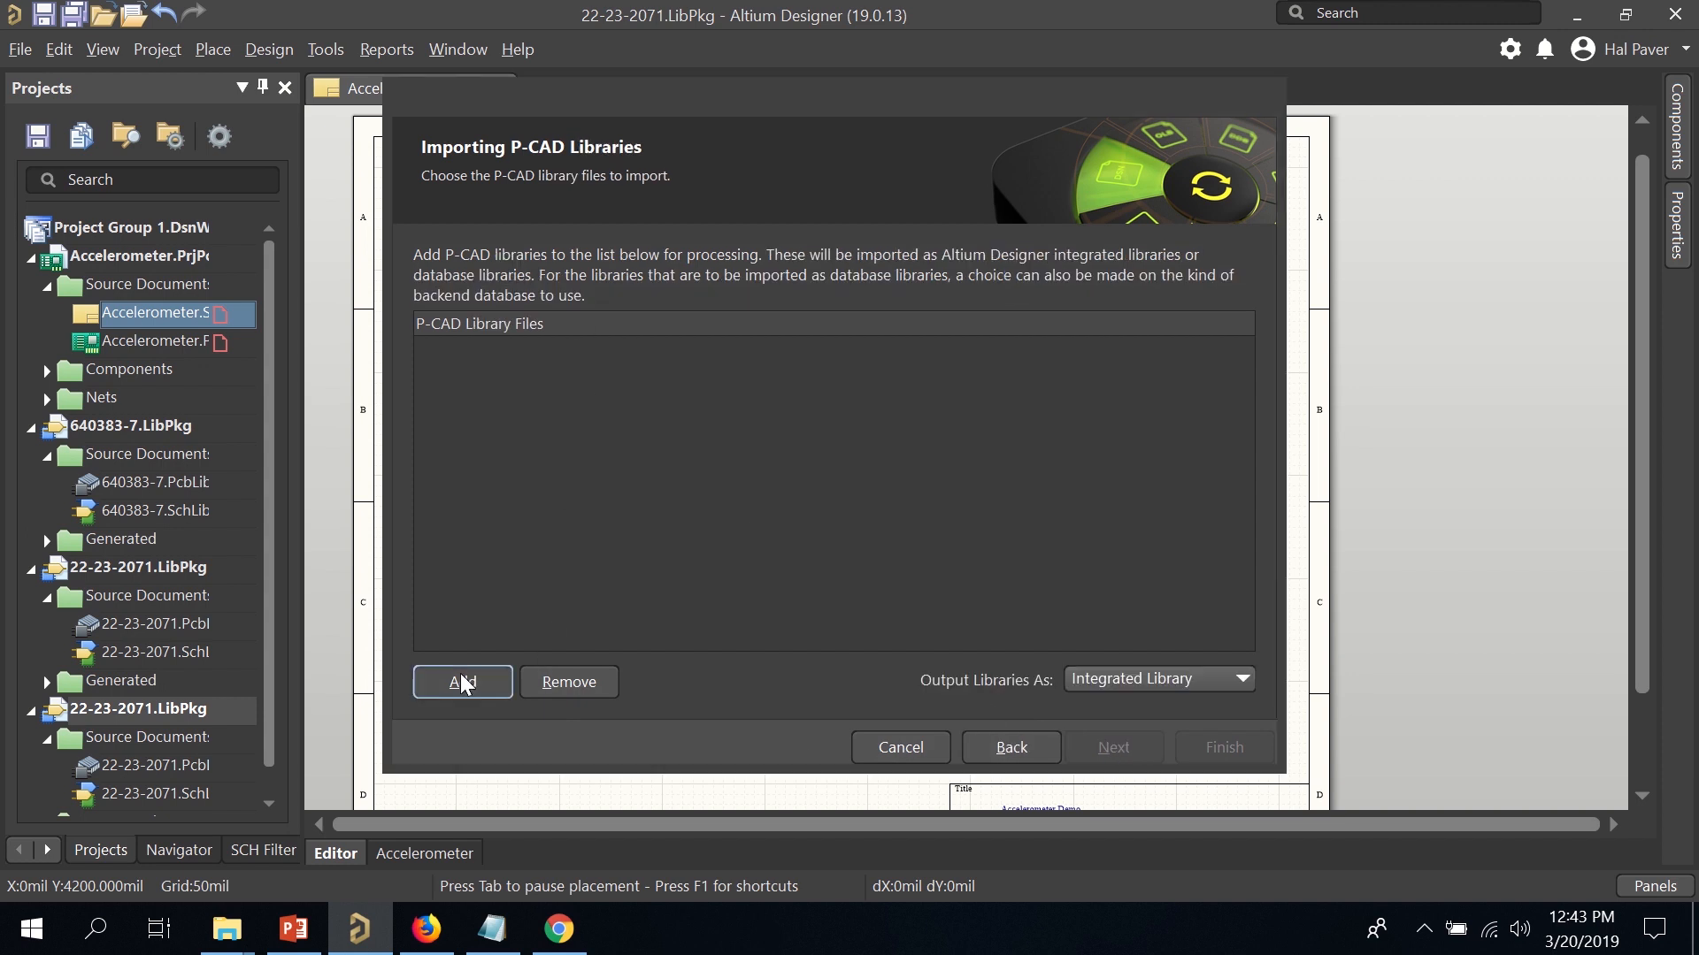
scroll(796, 531, "down", 1)
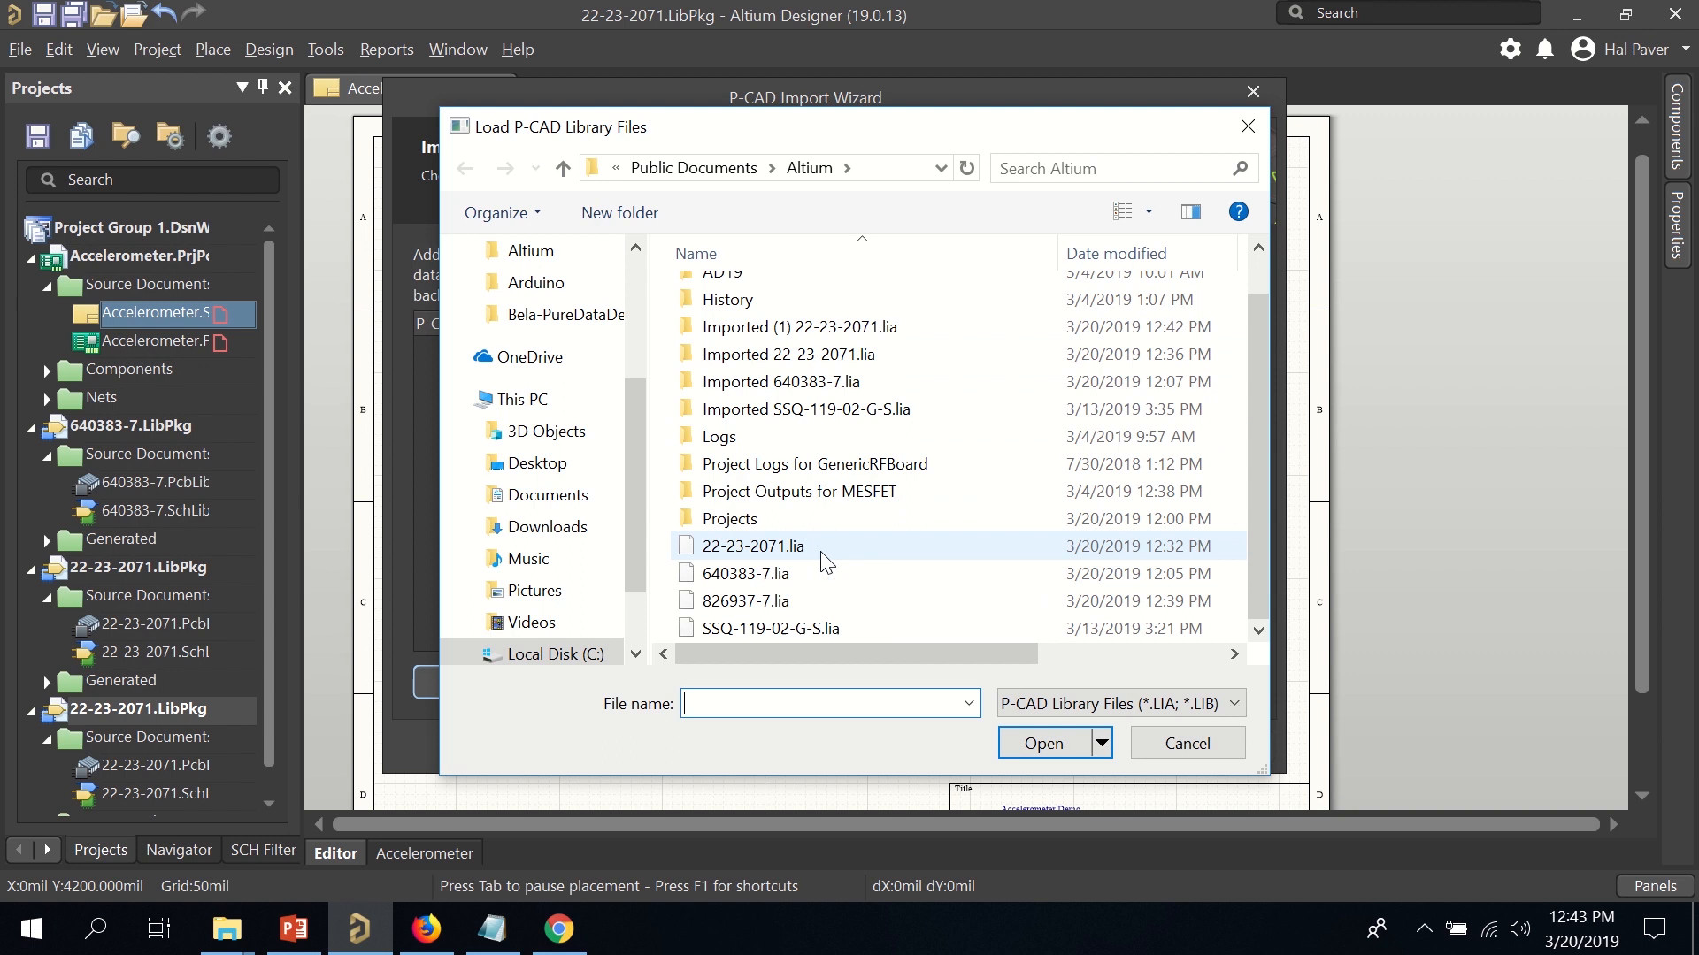
left_click(828, 563)
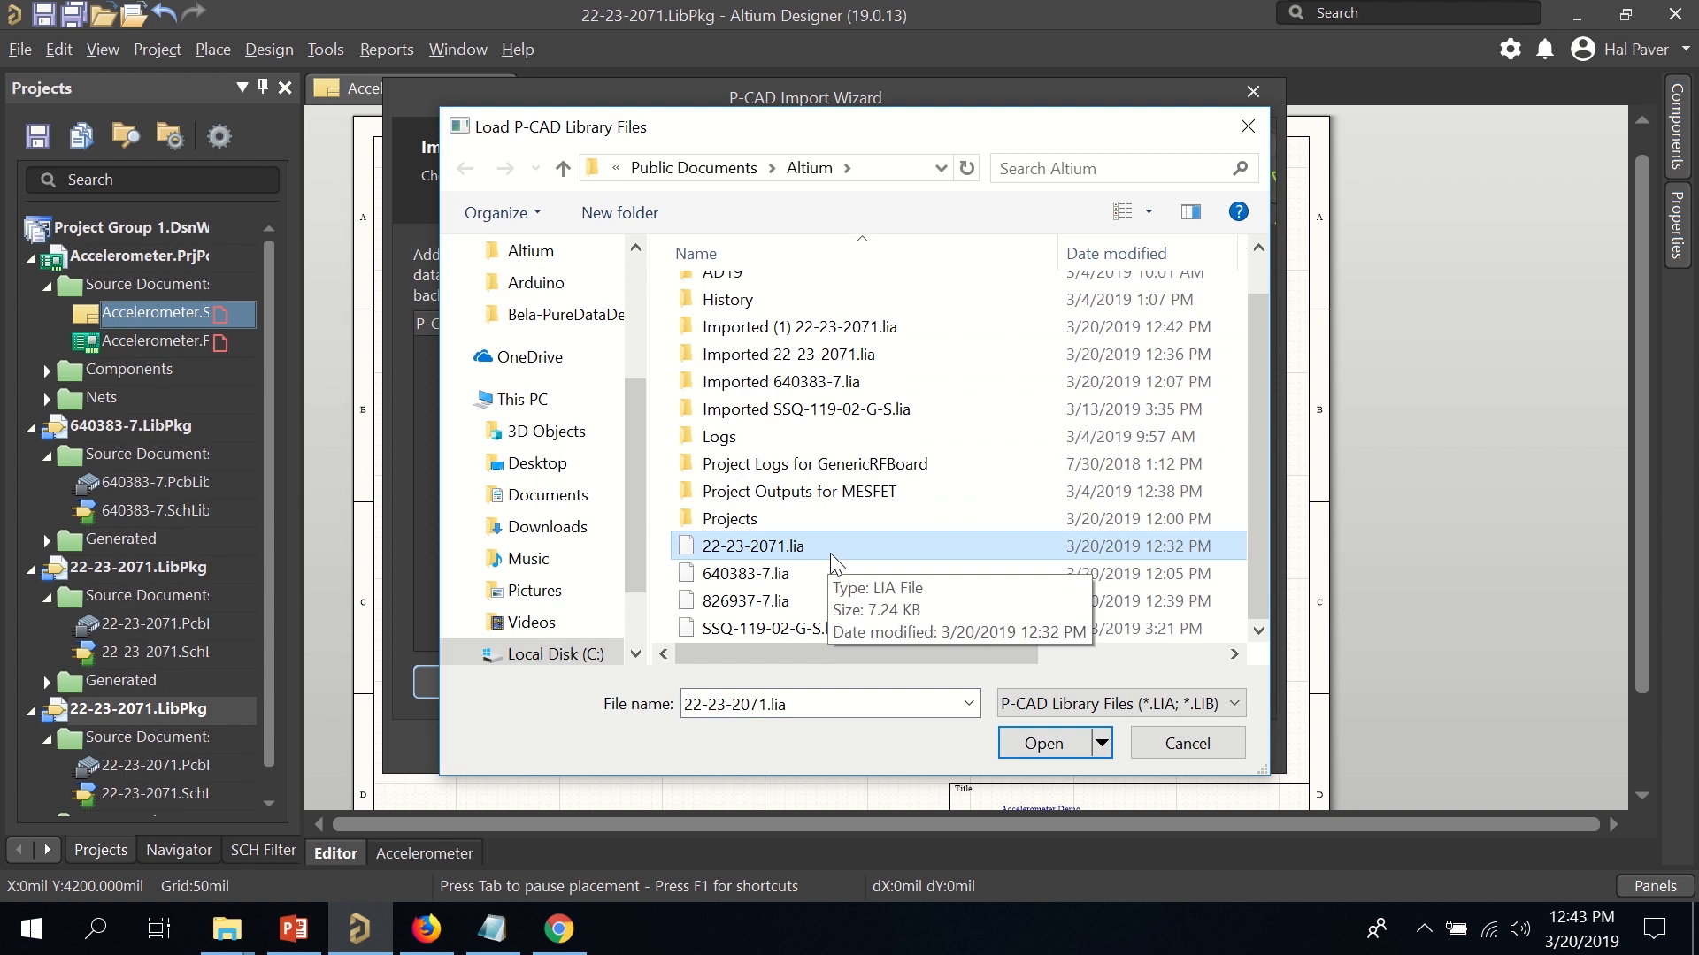
left_click(862, 615)
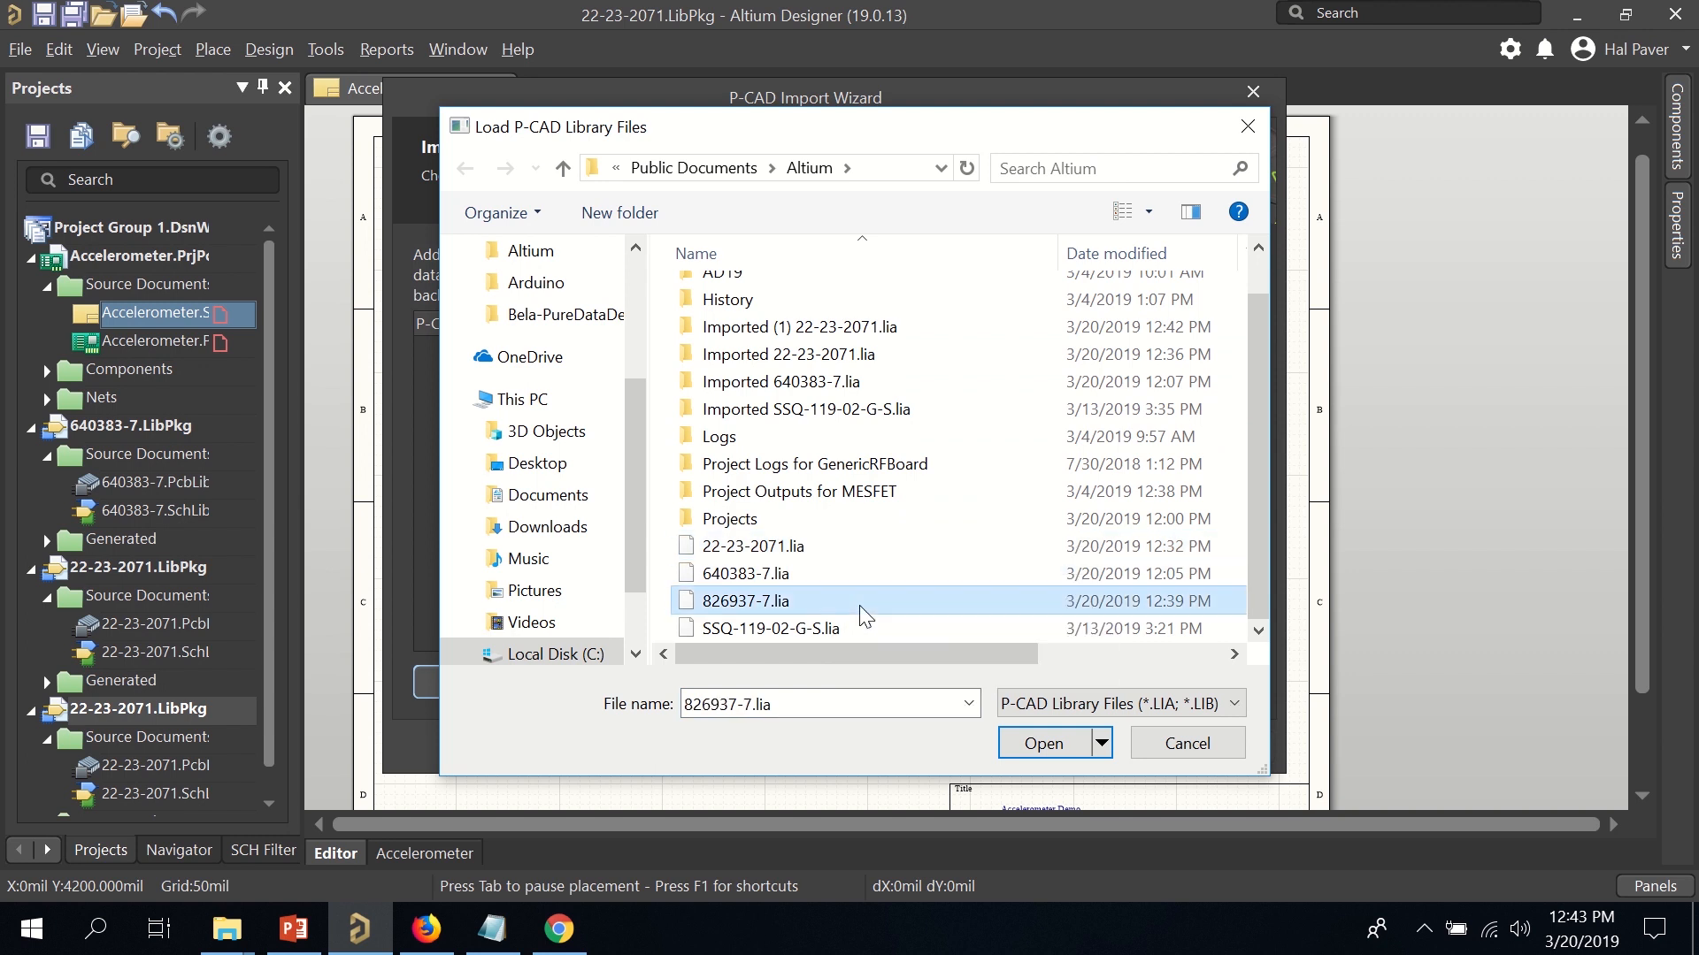
double_click(865, 610)
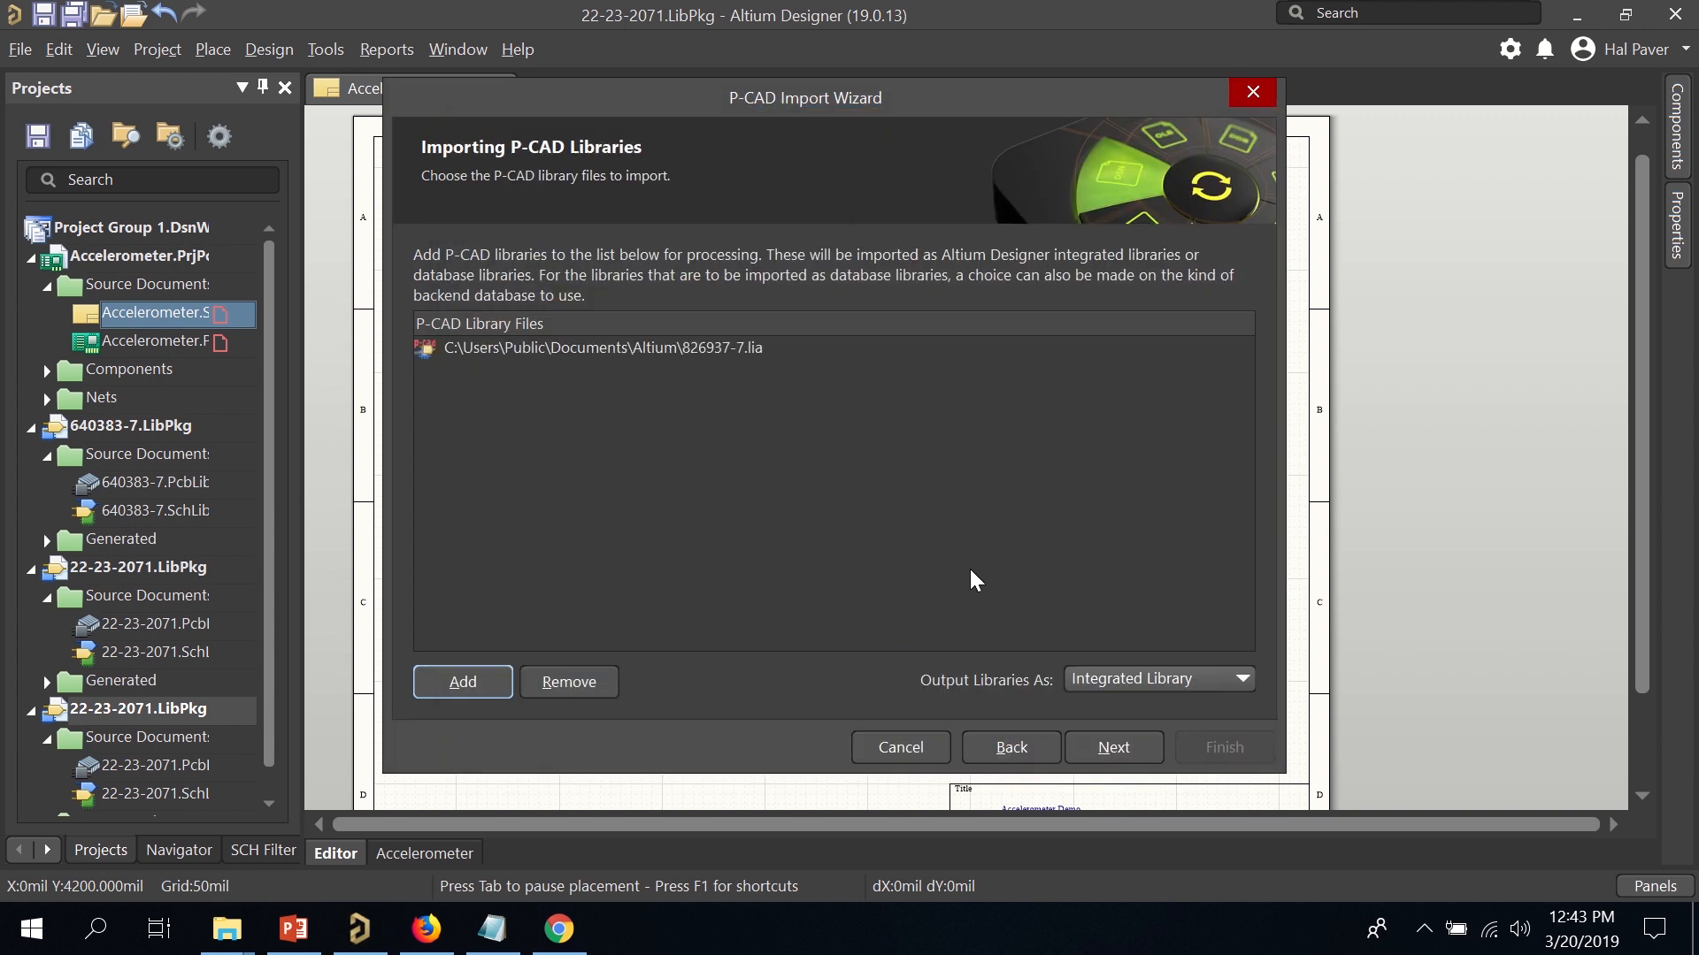
Accept the default naming, reporting and Top/Bottom layer mappings, and run the import.
left_click(1113, 748)
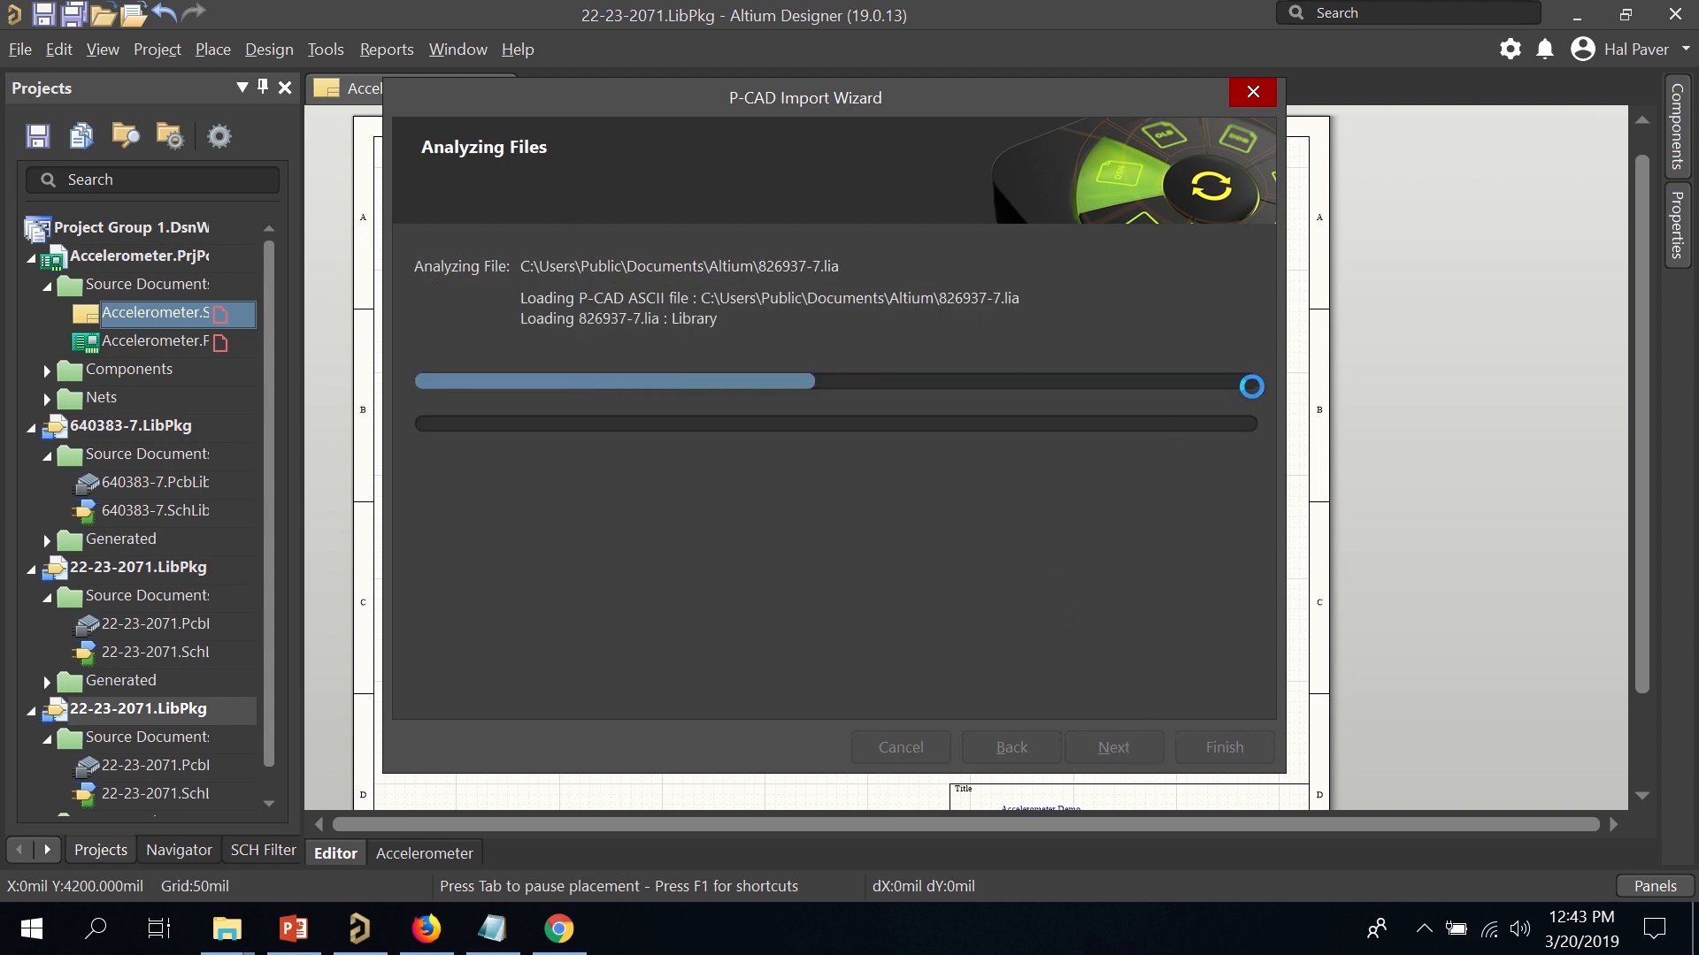
left_click(1114, 748)
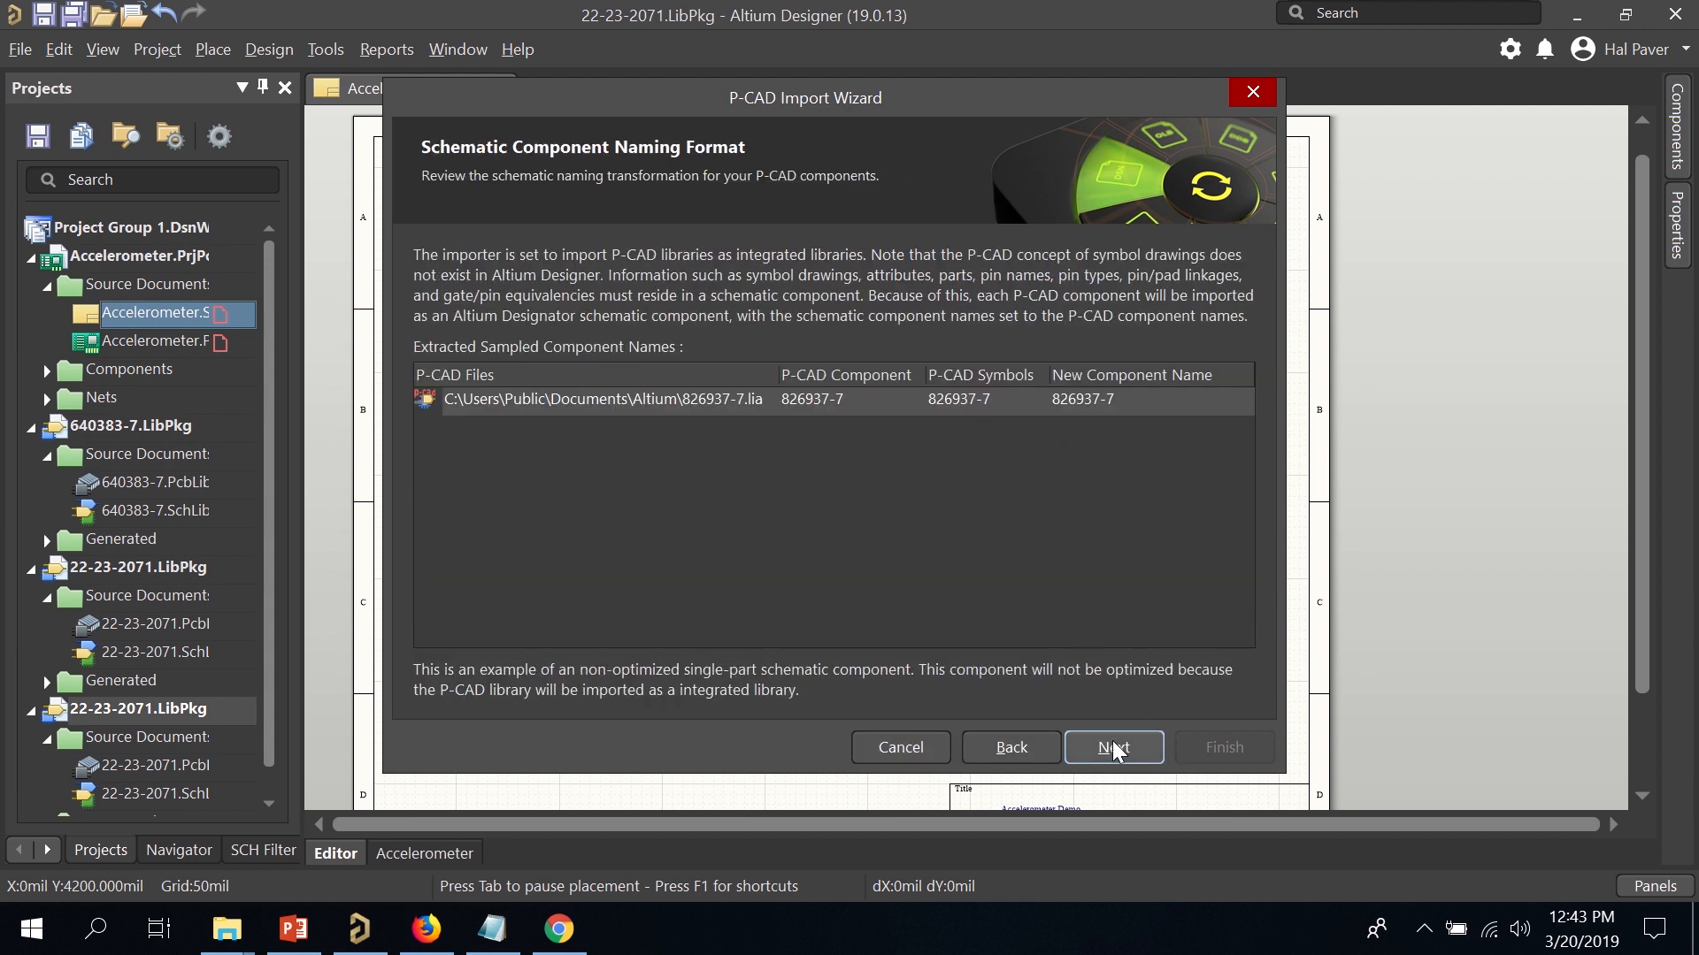
left_click(1114, 748)
left_click(1114, 747)
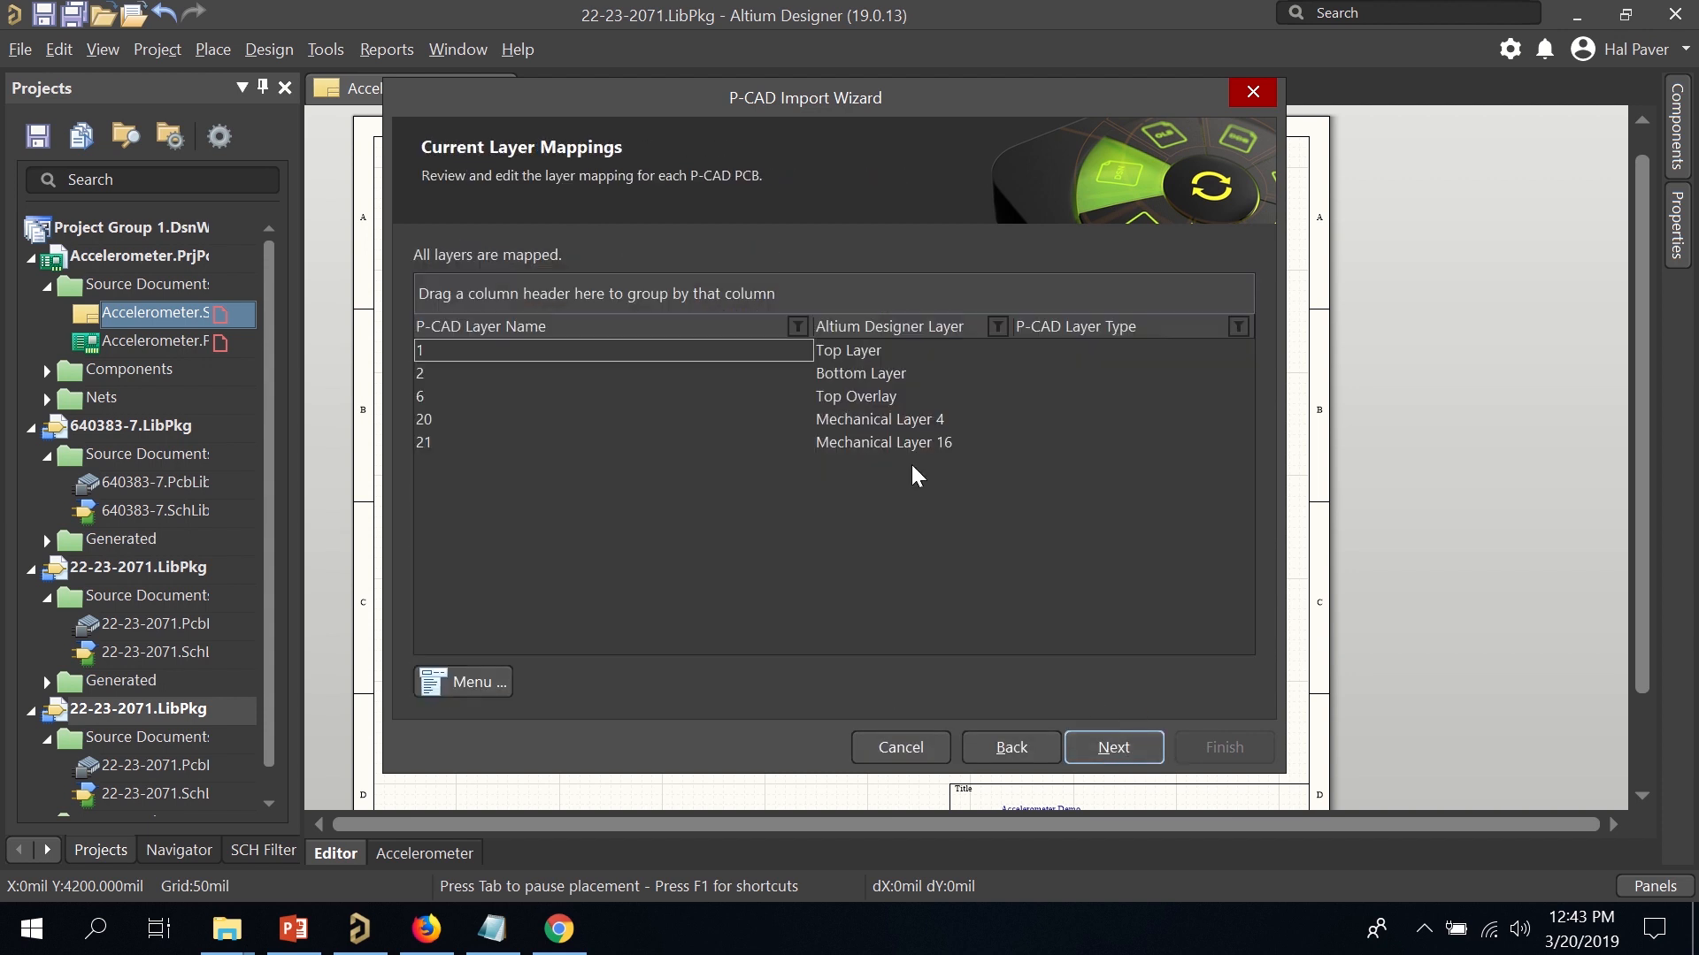
left_click(456, 357)
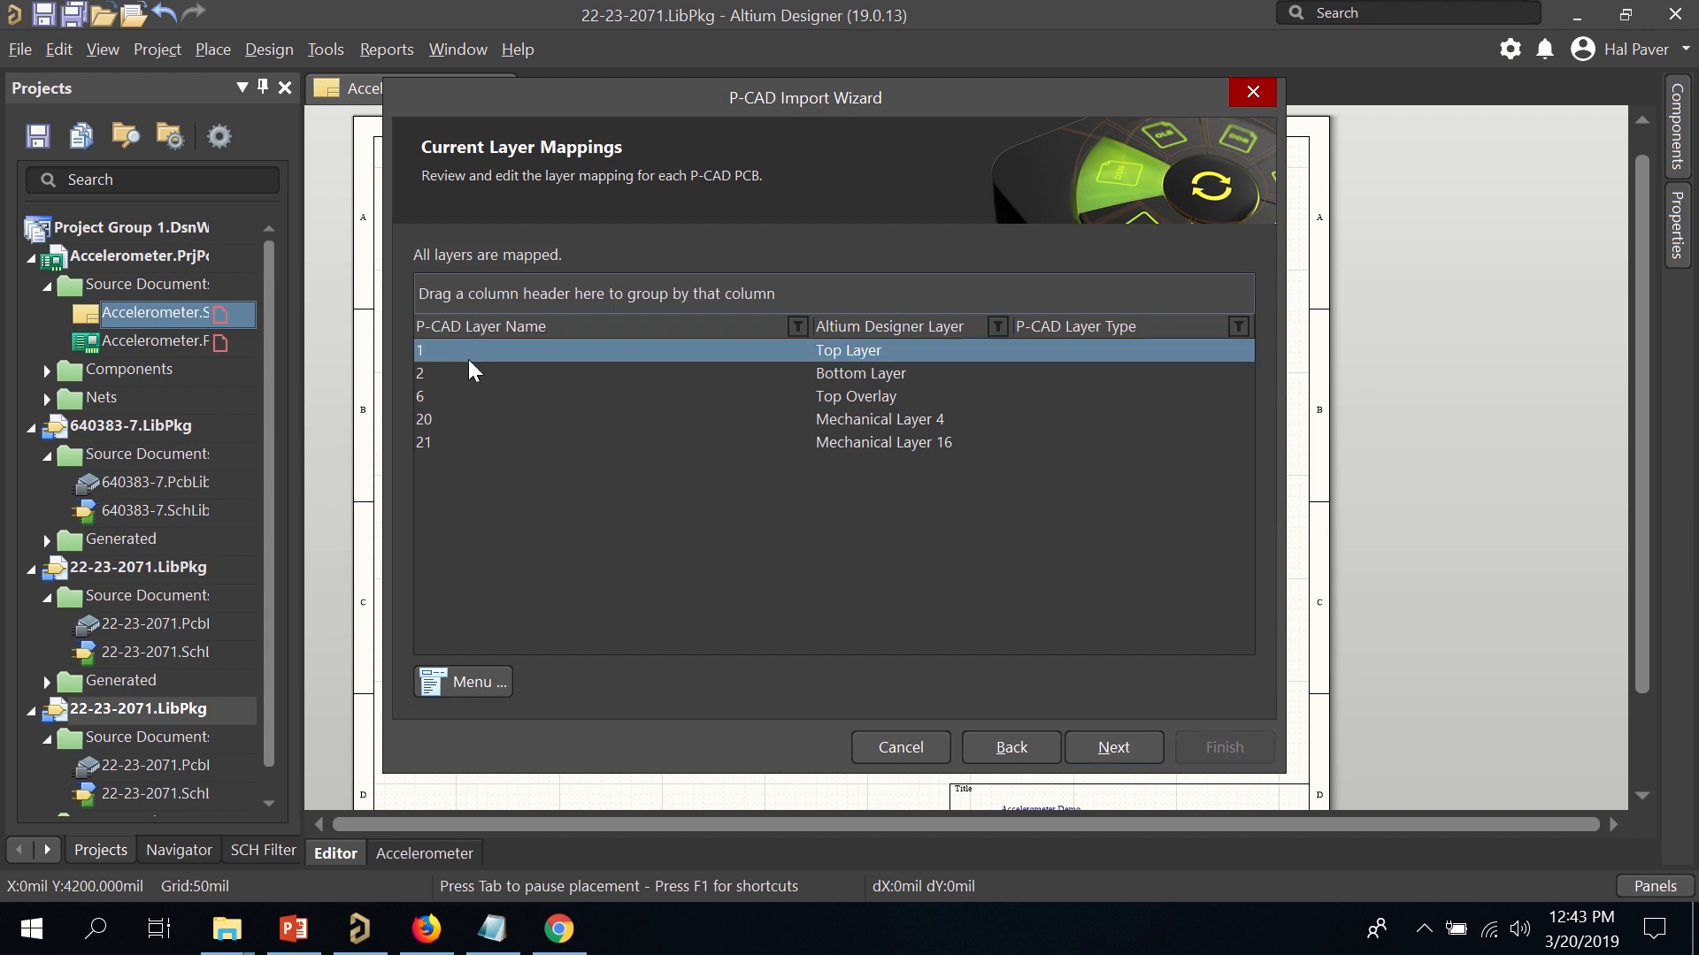
left_click(513, 375, "shift")
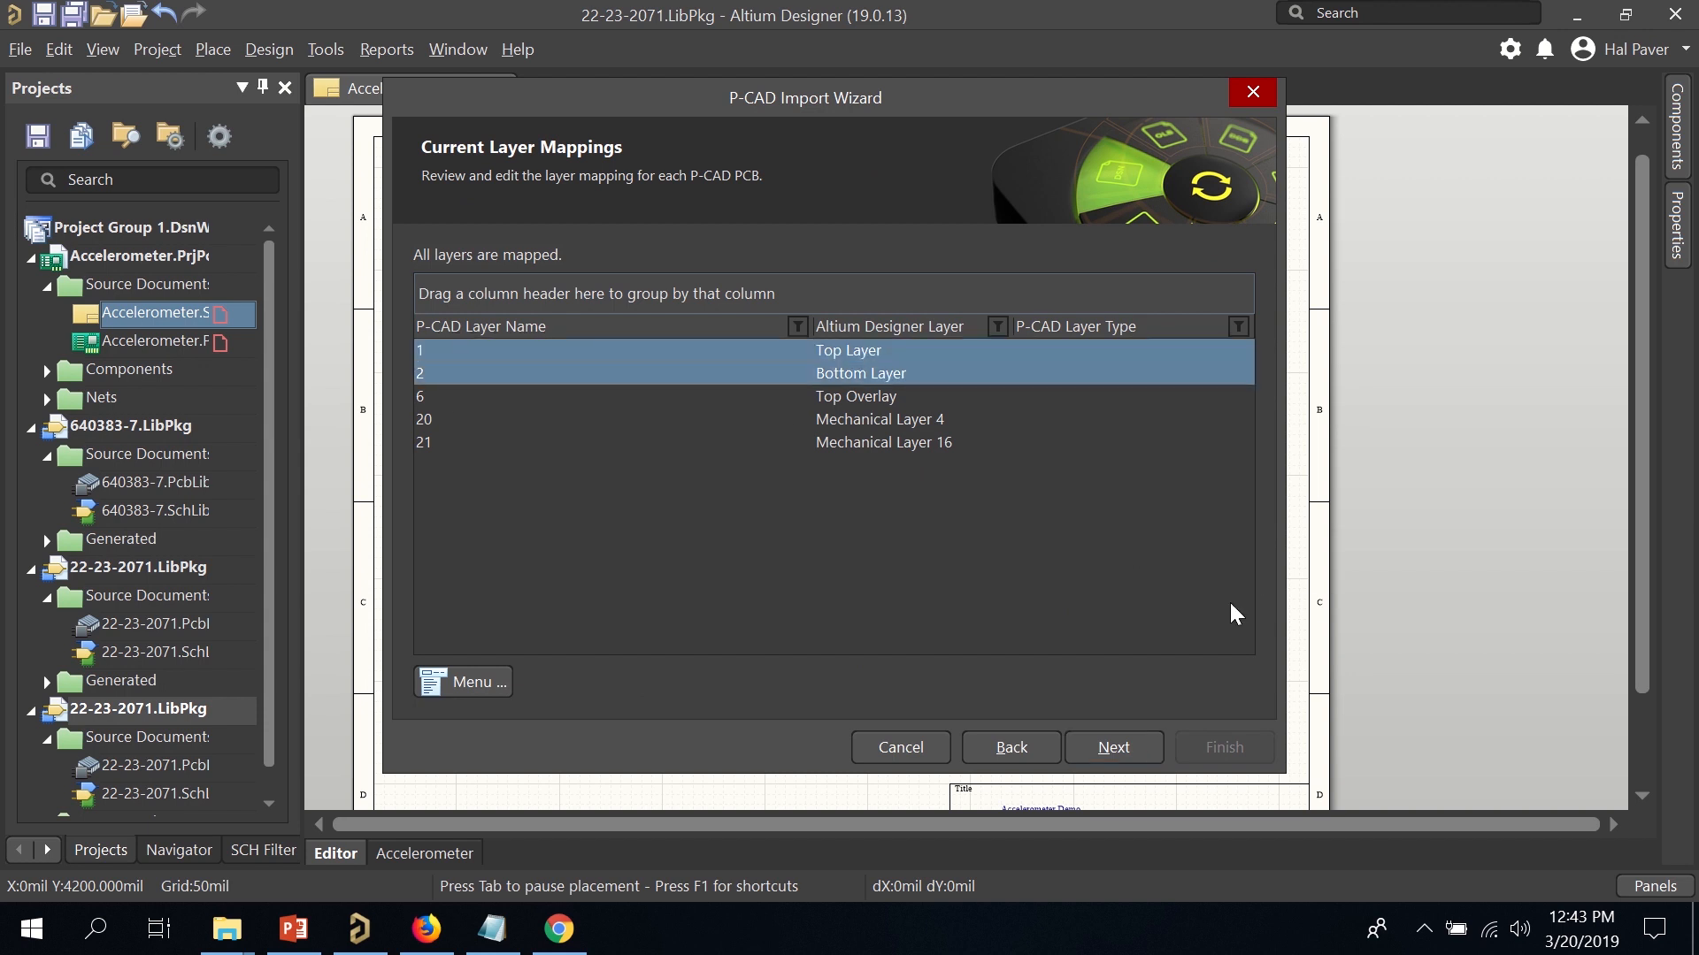
left_click(1141, 756)
left_click(1112, 746)
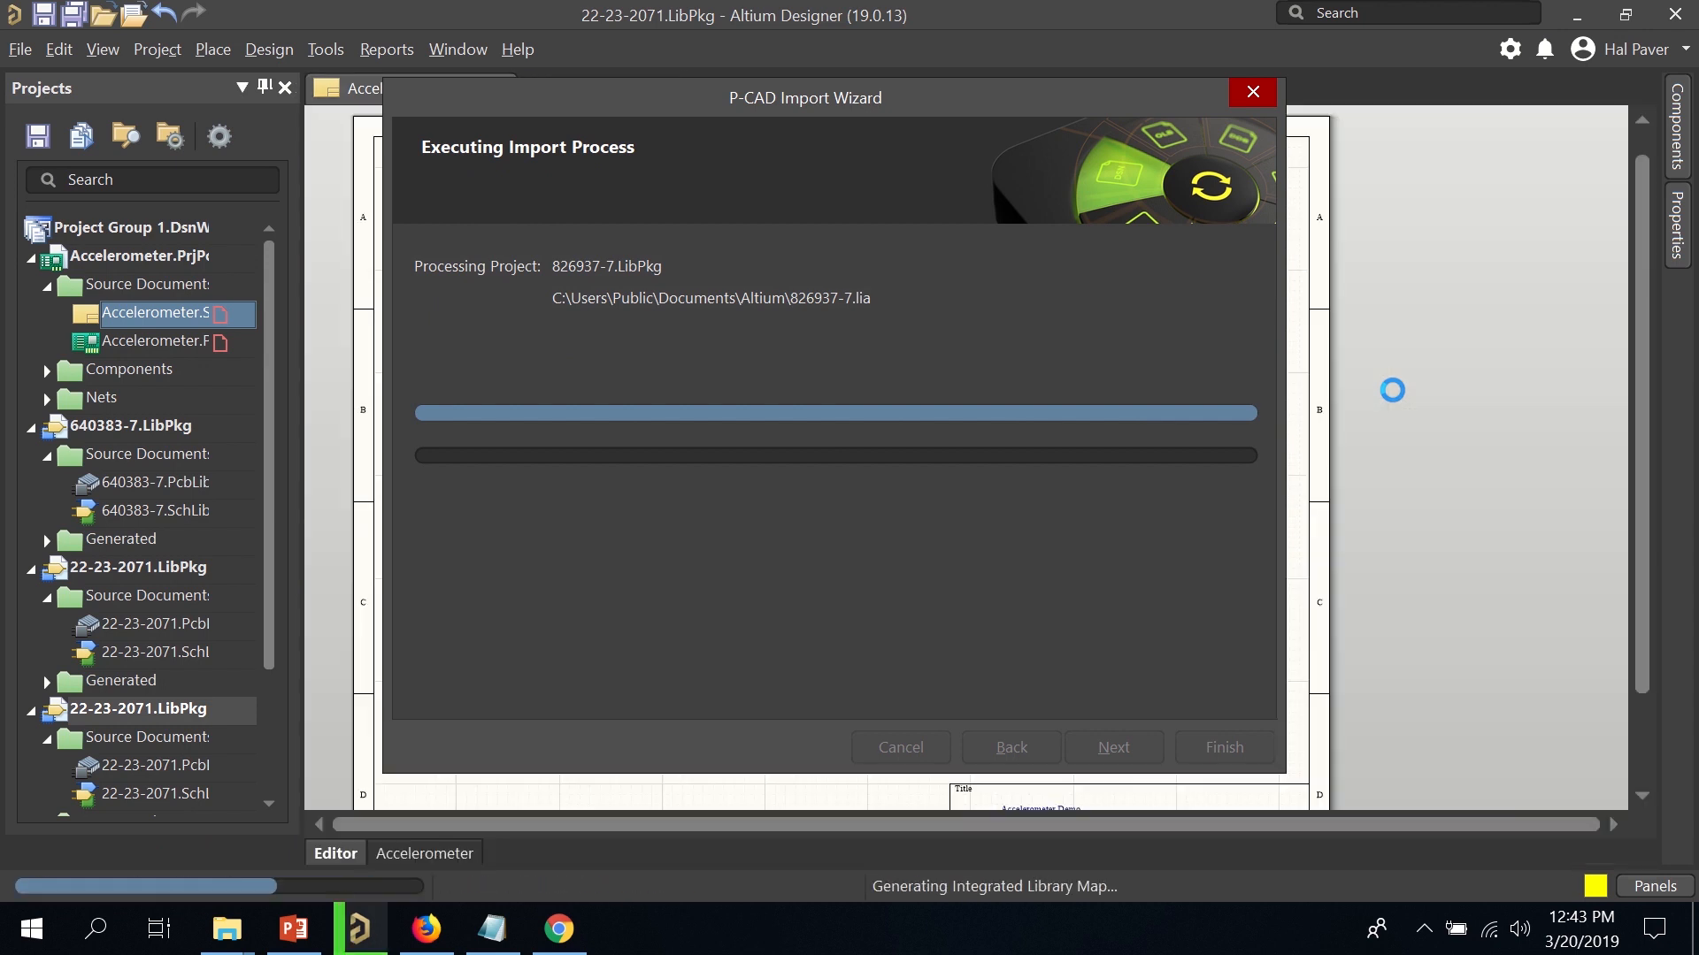
left_click(1224, 747)
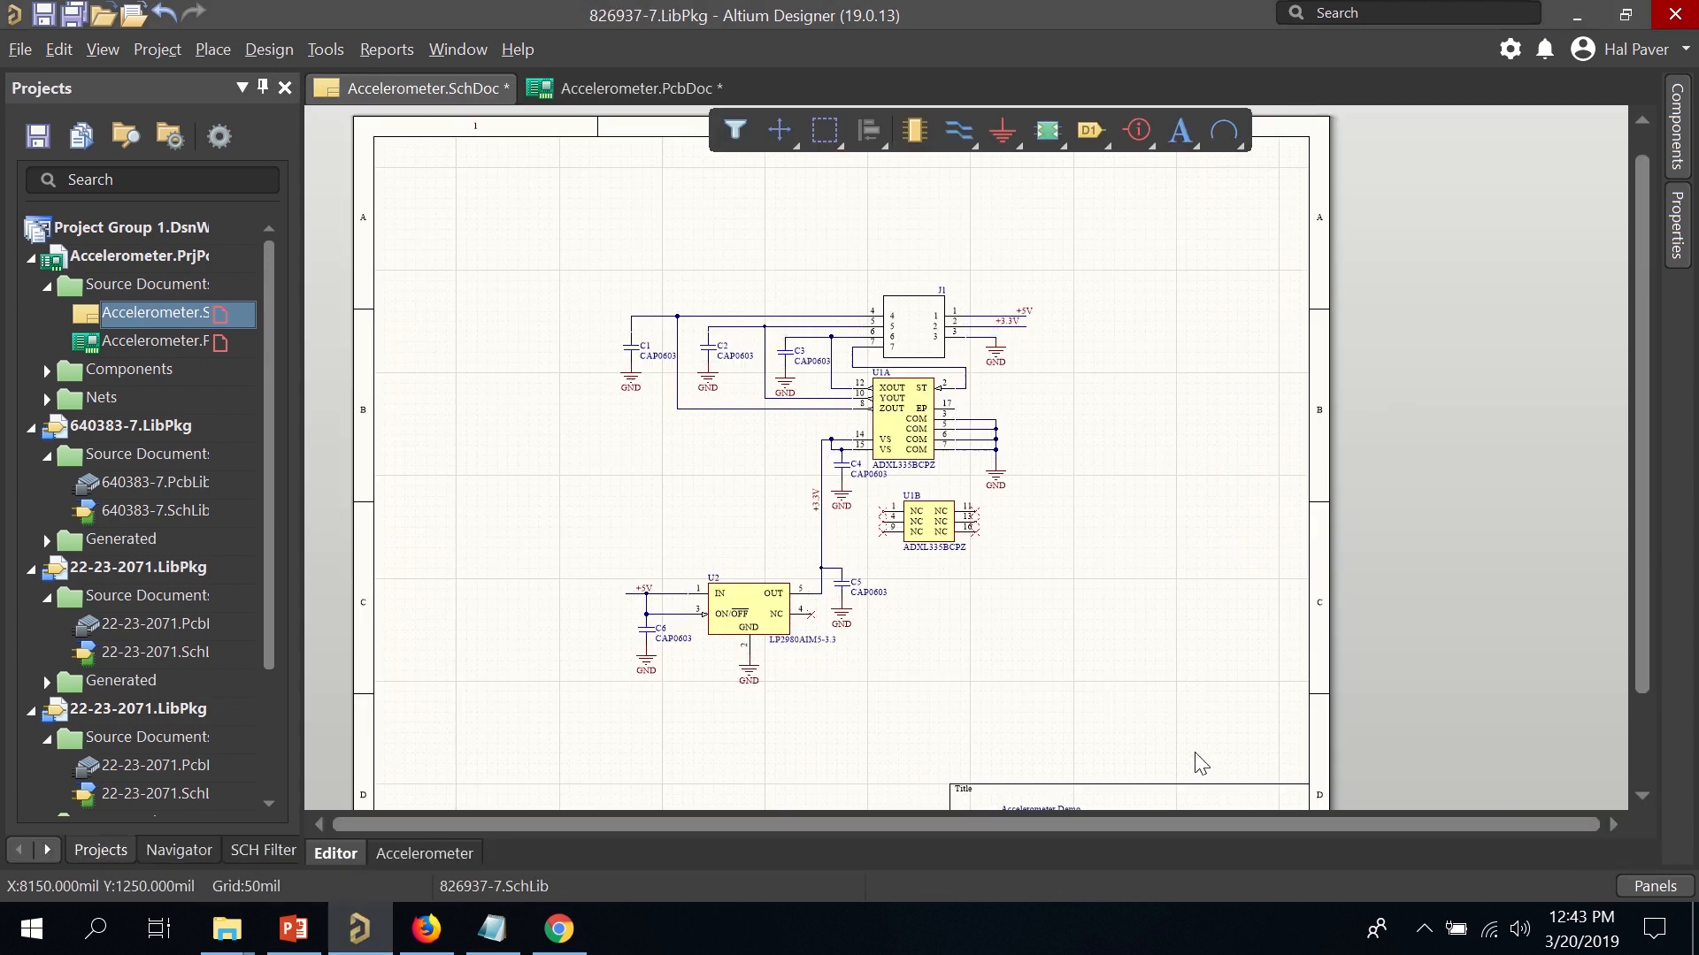
Load 826937-7.IntLib in Components and start placing the 826937-7 connector.
left_click(1676, 128)
left_click(1502, 165)
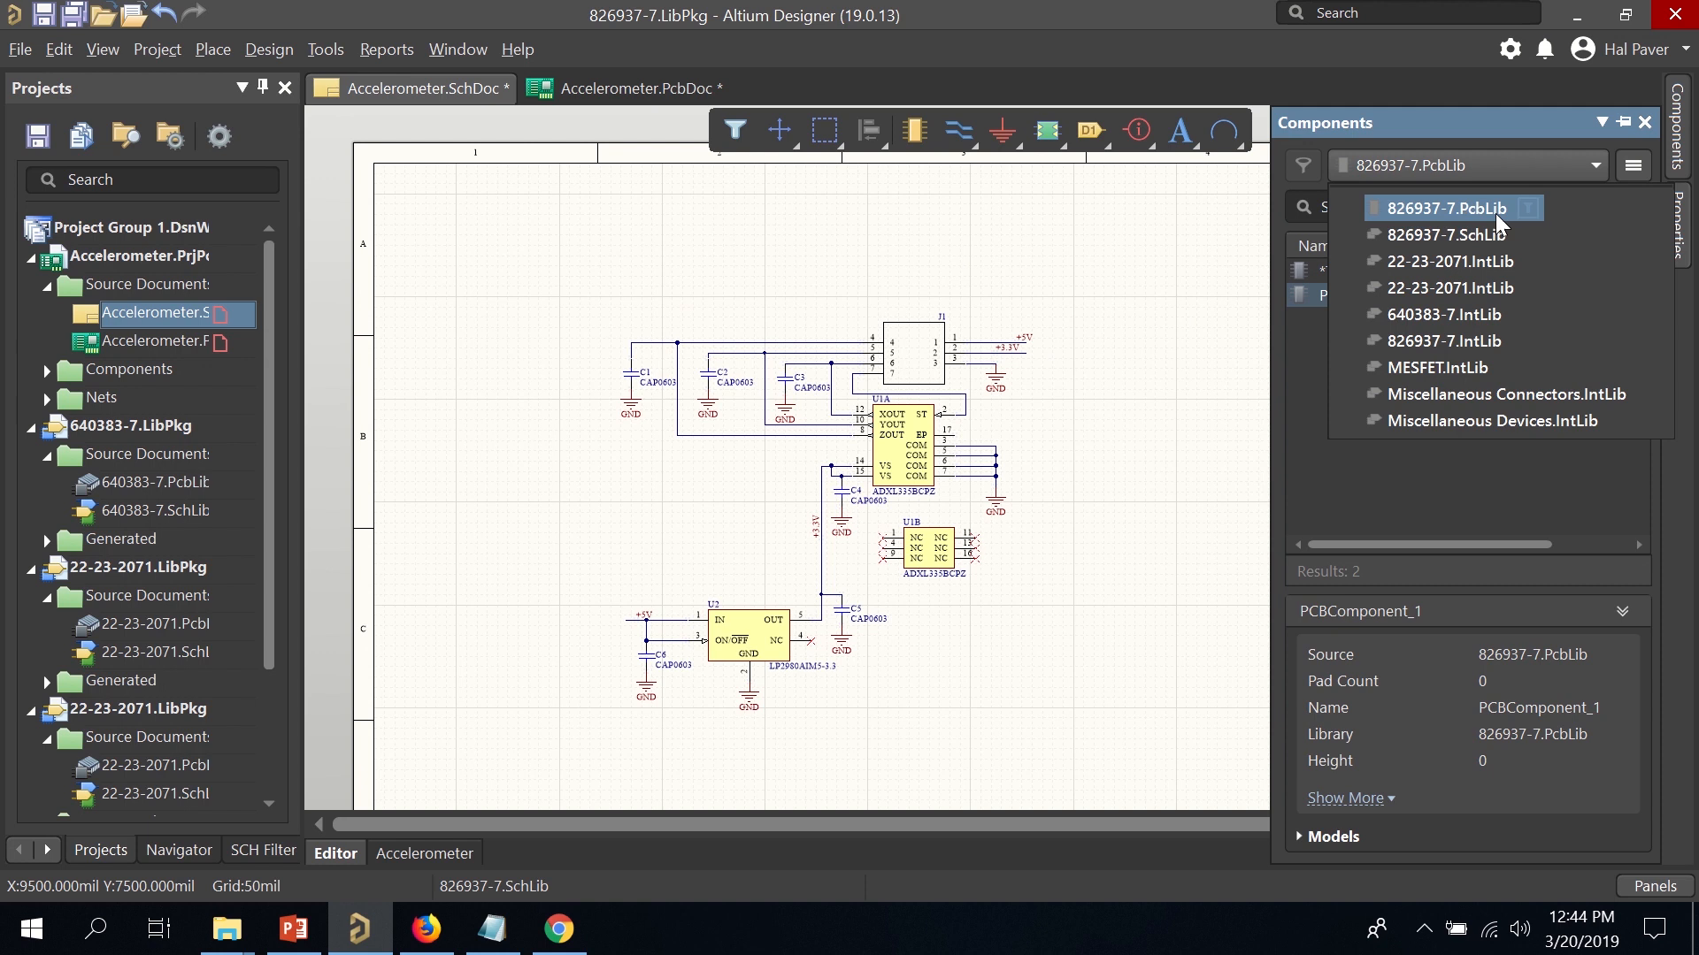
left_click(1458, 158)
left_click(1469, 166)
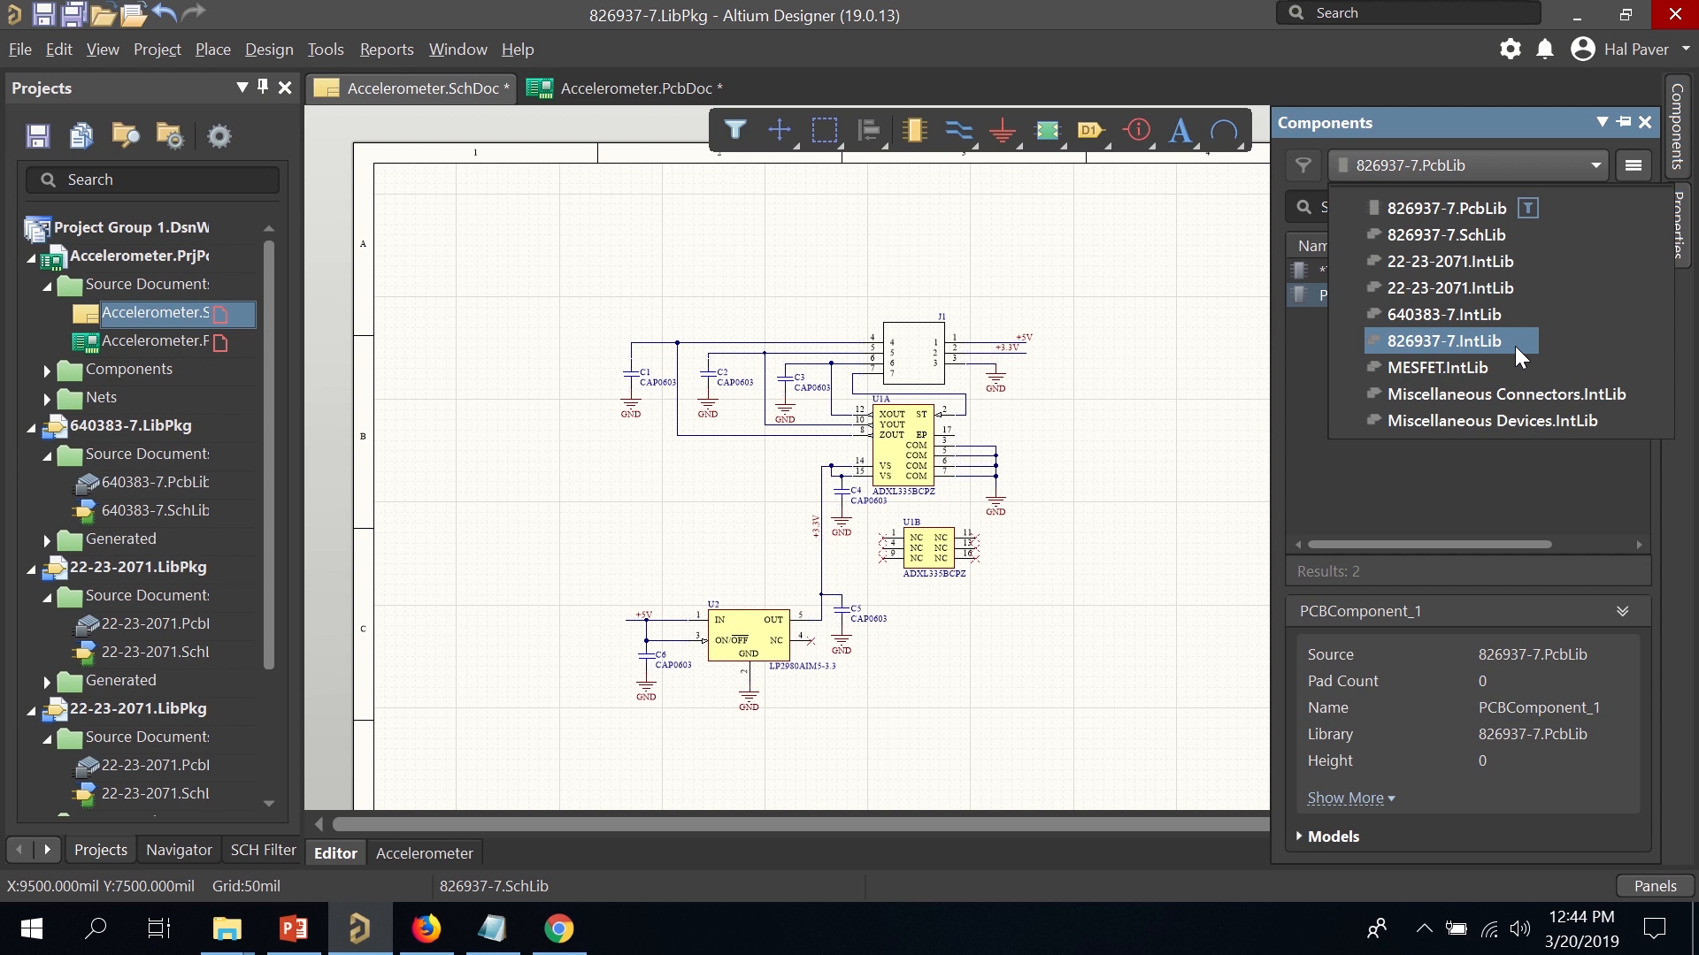
left_click(1520, 355)
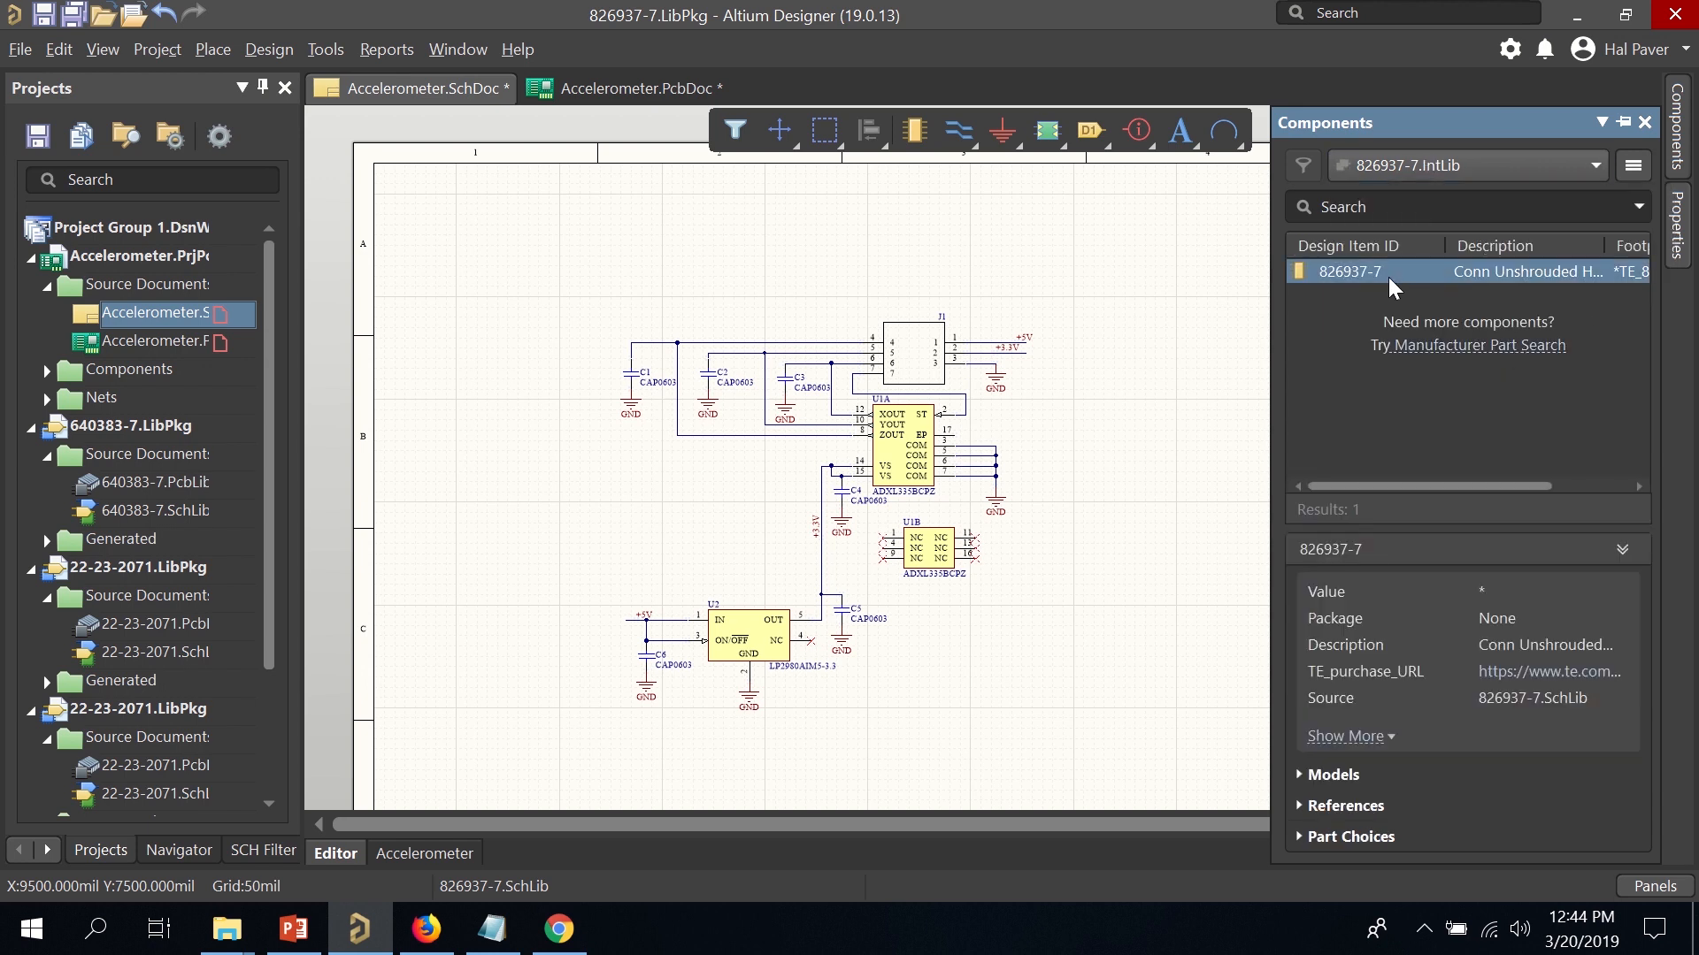
right_click(1395, 288)
left_click(1458, 297)
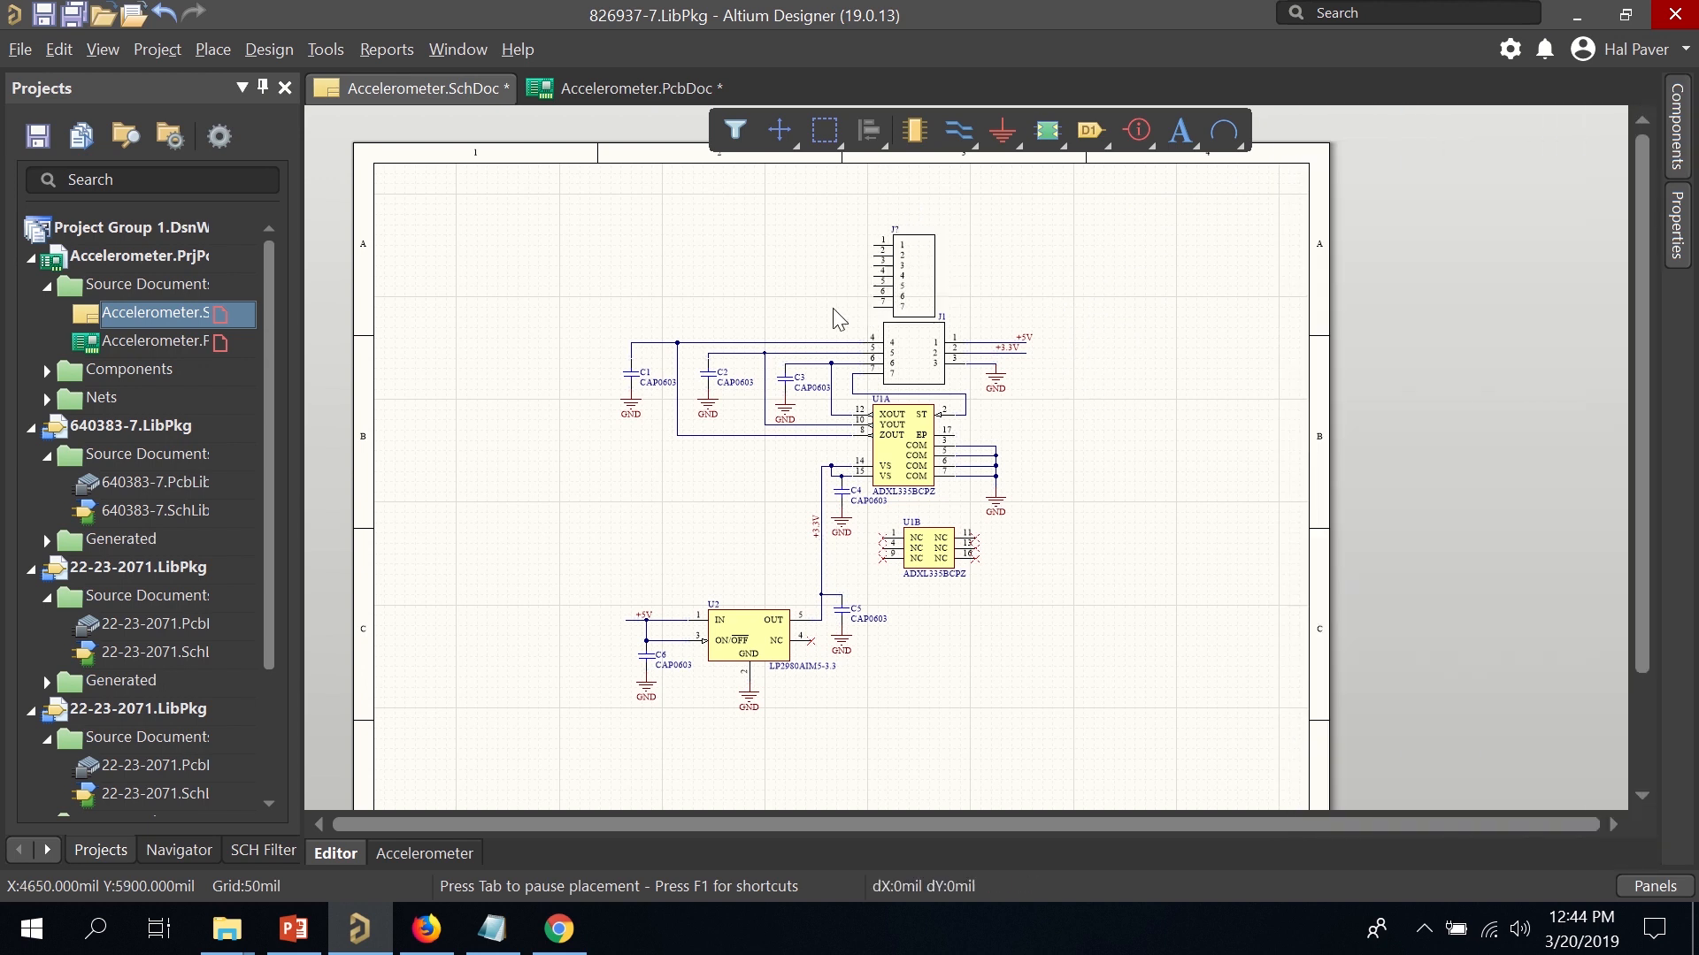
Drop the new connector, clear old J1 off its wires, and move the new one beside the power wires.
left_click(865, 307)
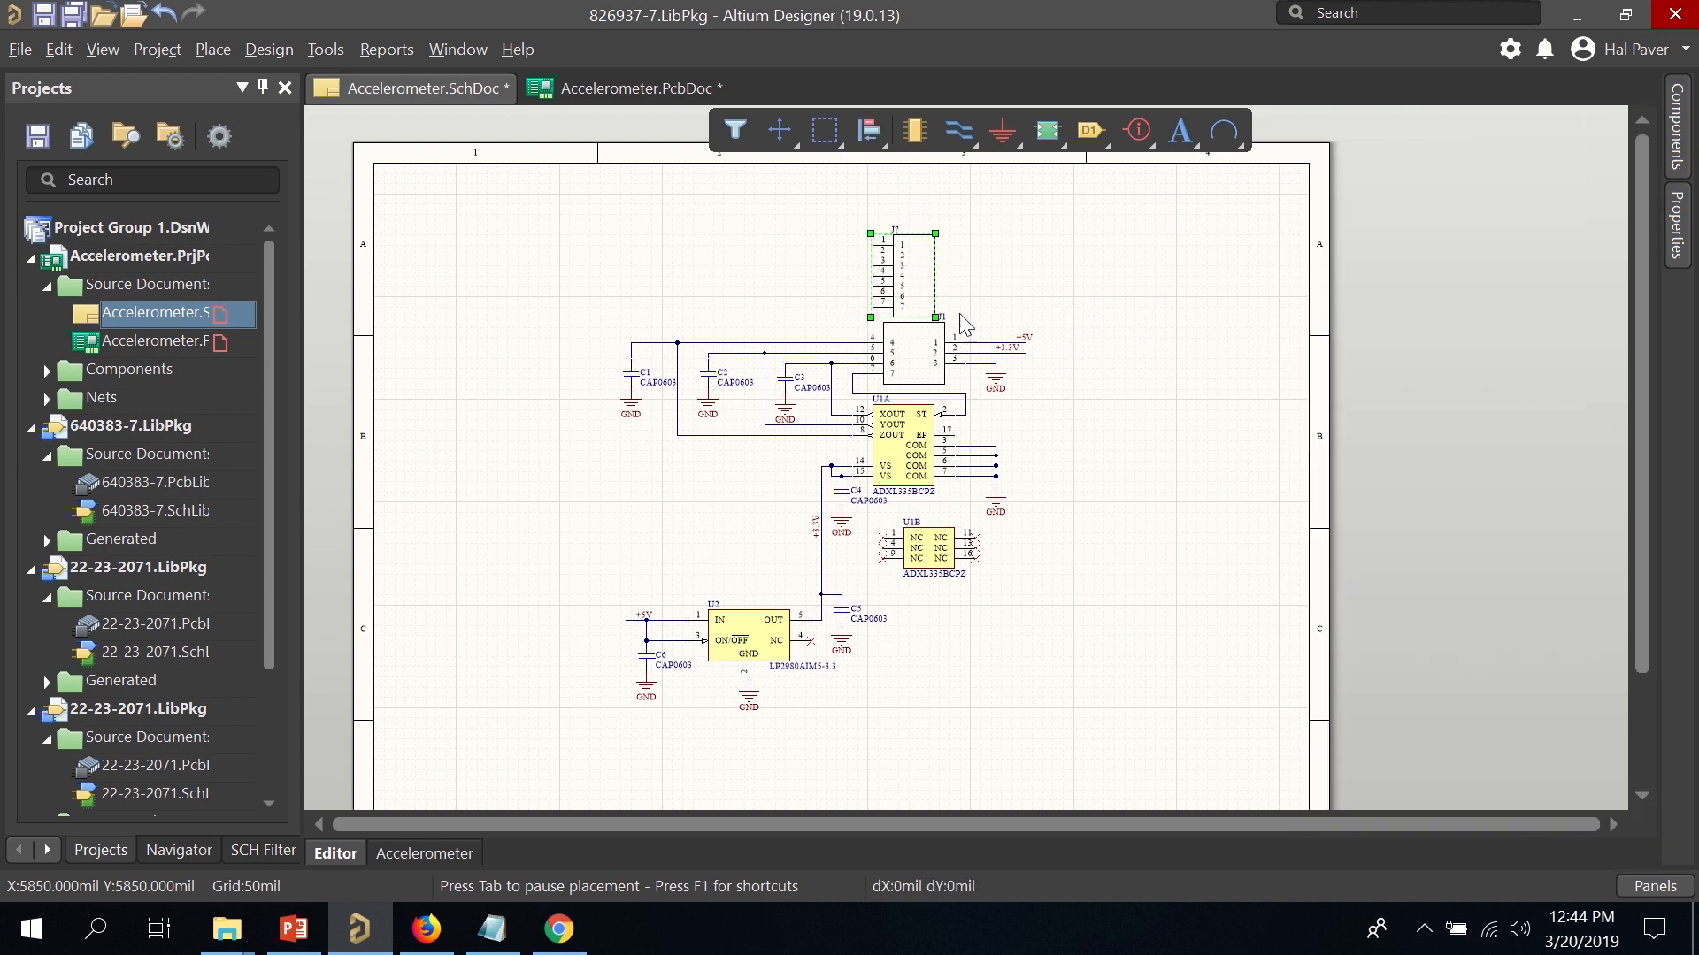
scroll(864, 308, "up", 3, "ctrl")
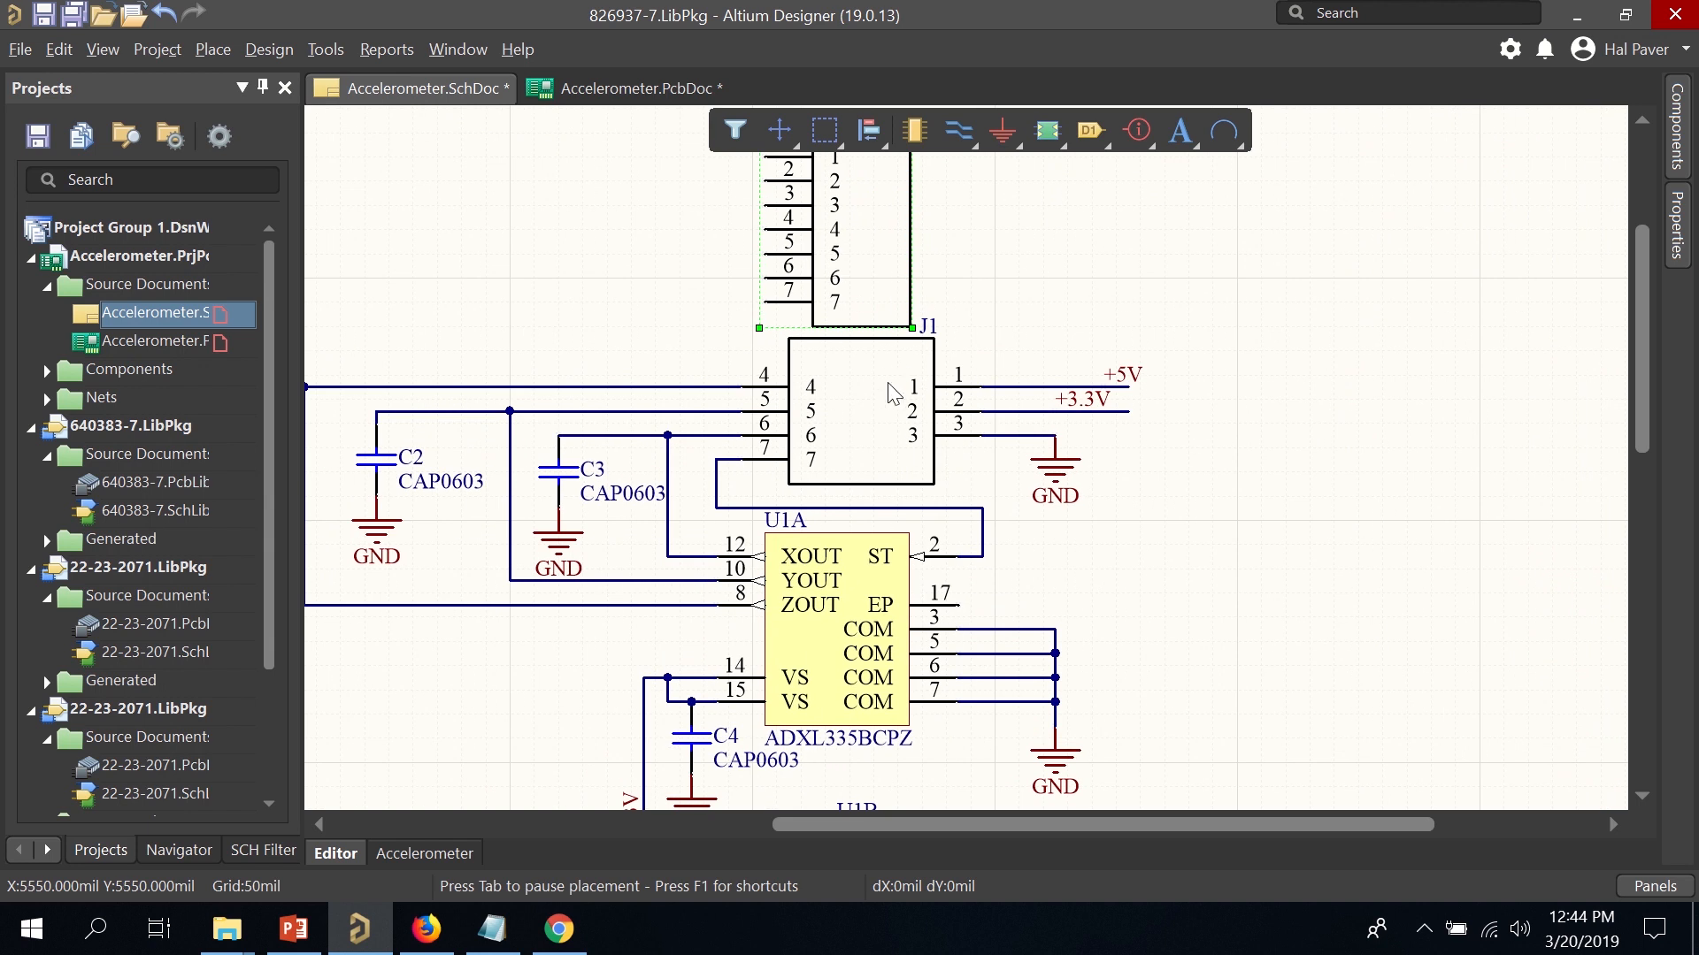
left_click(890, 381)
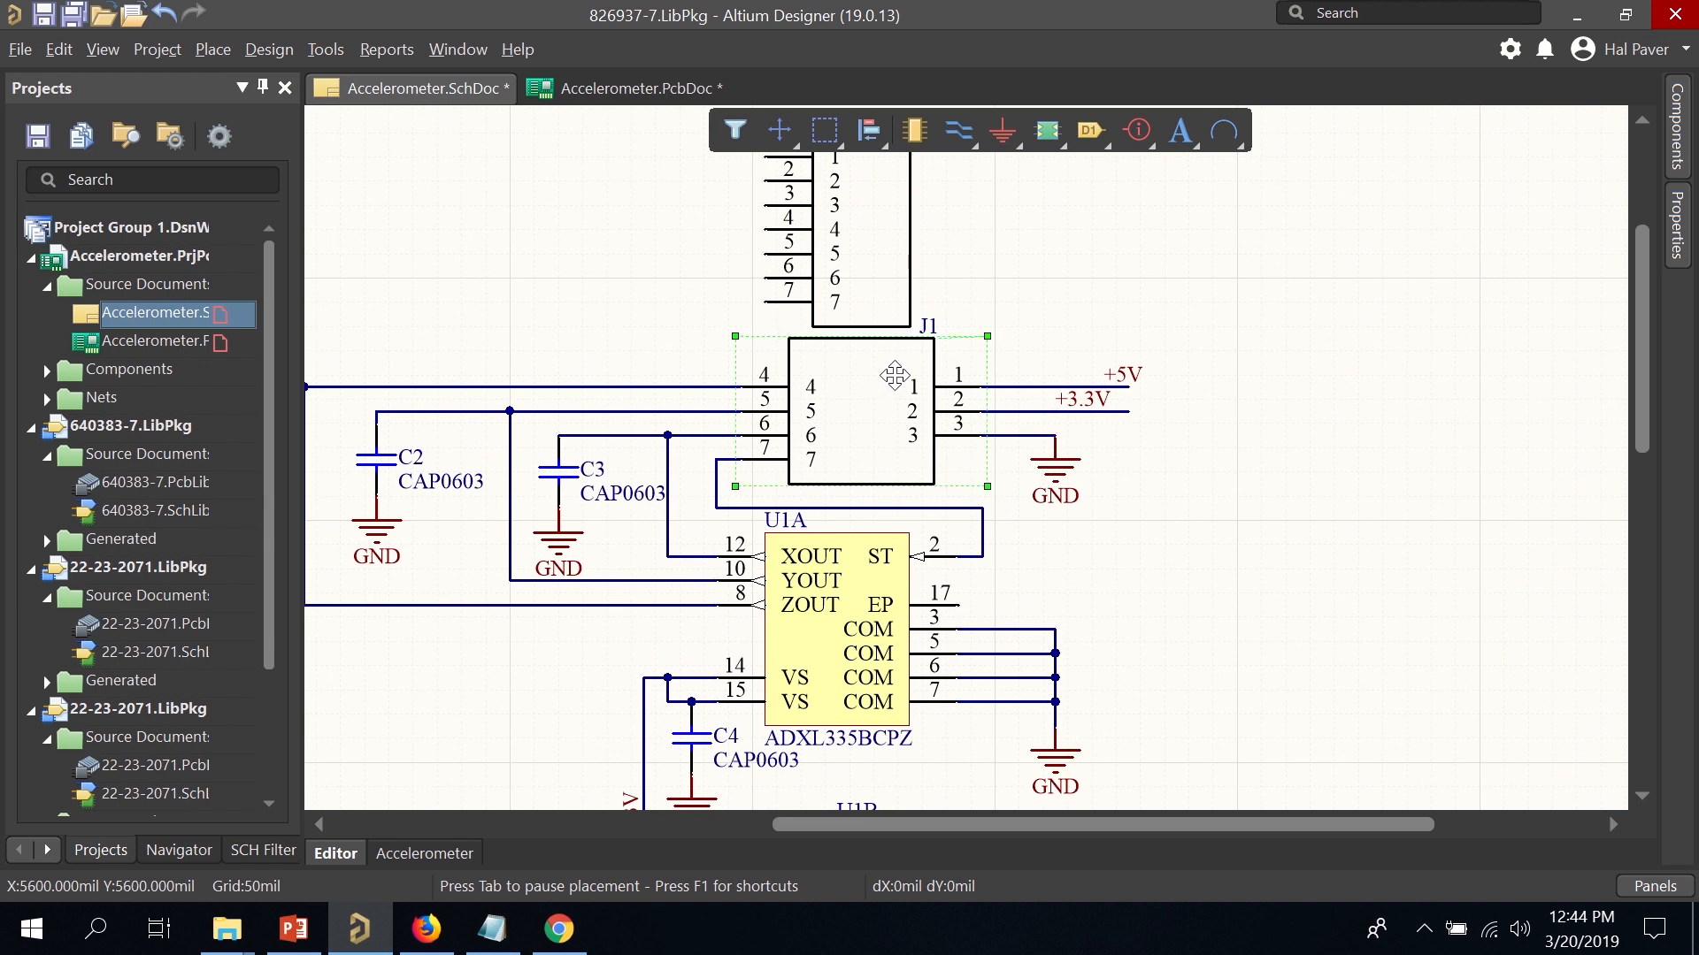
key("Delete")
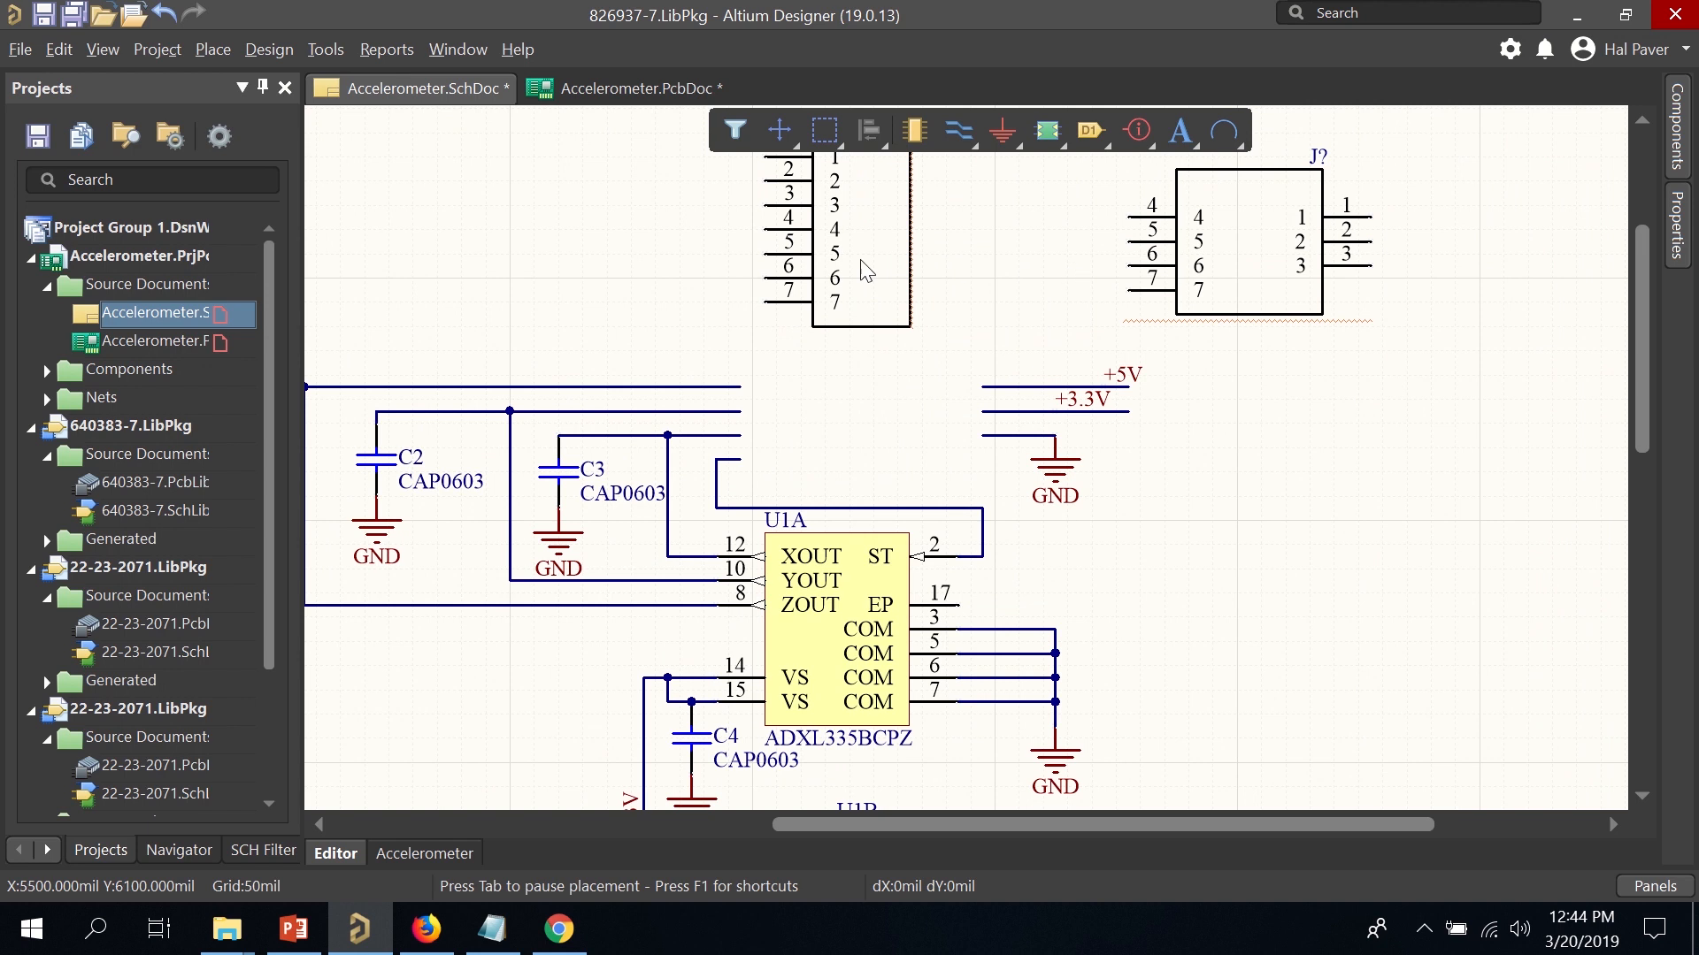
left_click_drag(852, 268, 788, 363)
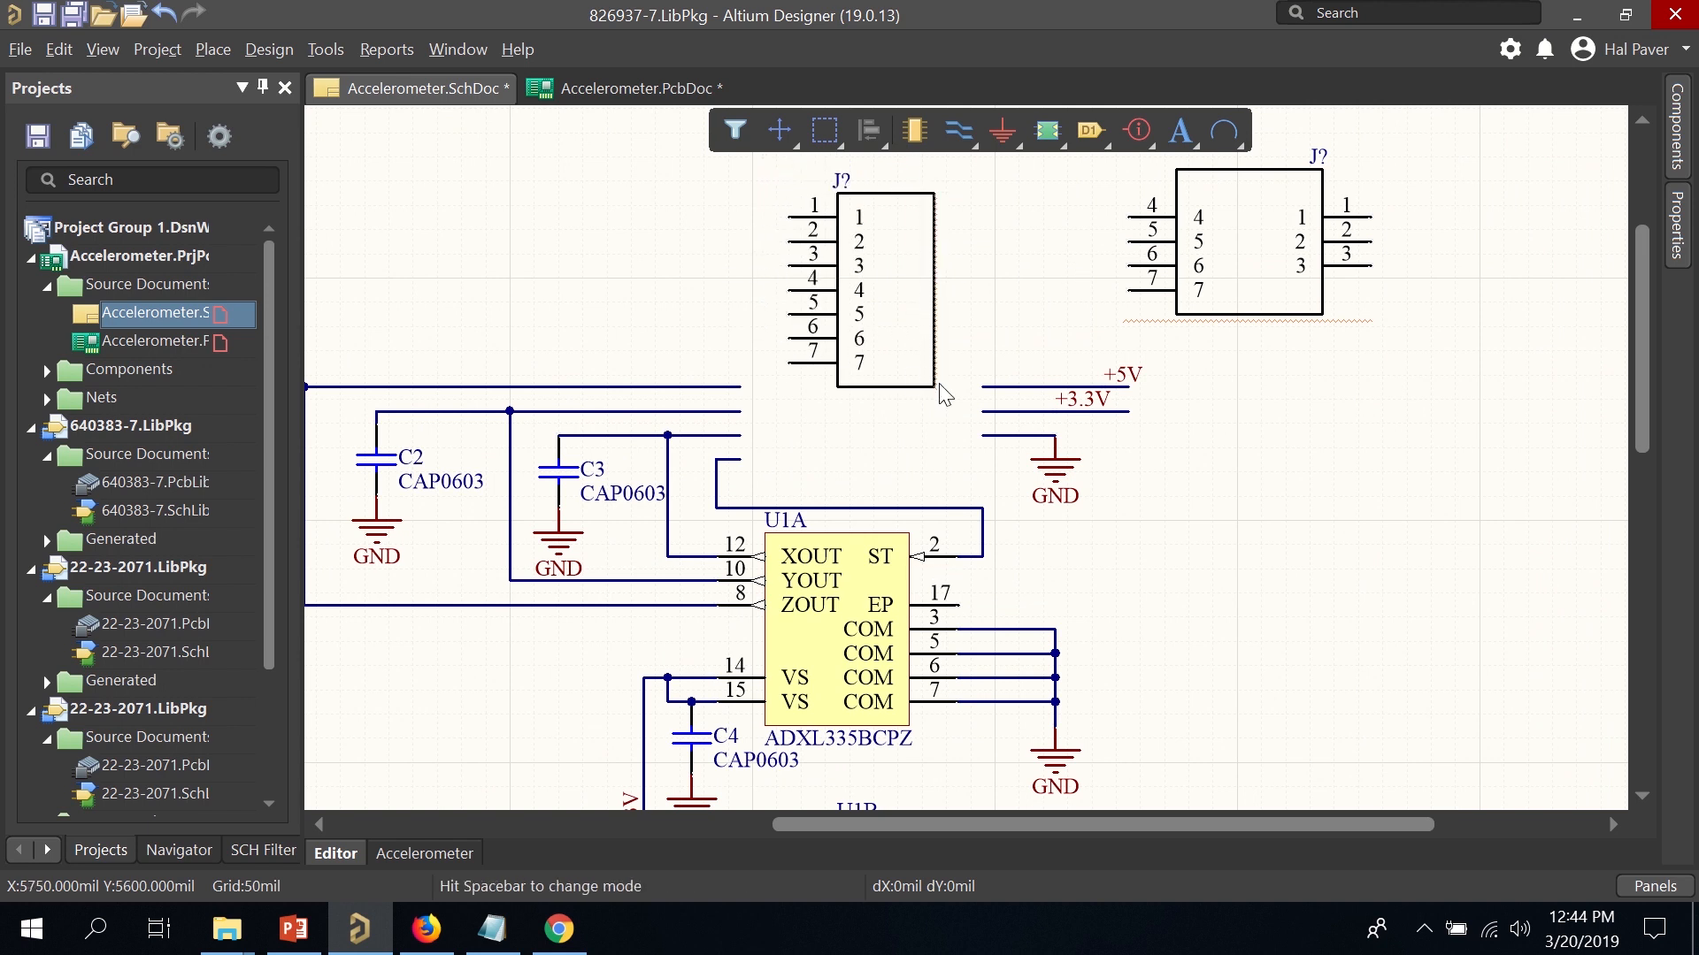
Connect the +5V and +3.3V wires to pins 1–2 and a left-pointing GND port to pin 3.
left_click_drag(977, 367, 1168, 399)
left_click_drag(1059, 384, 695, 220)
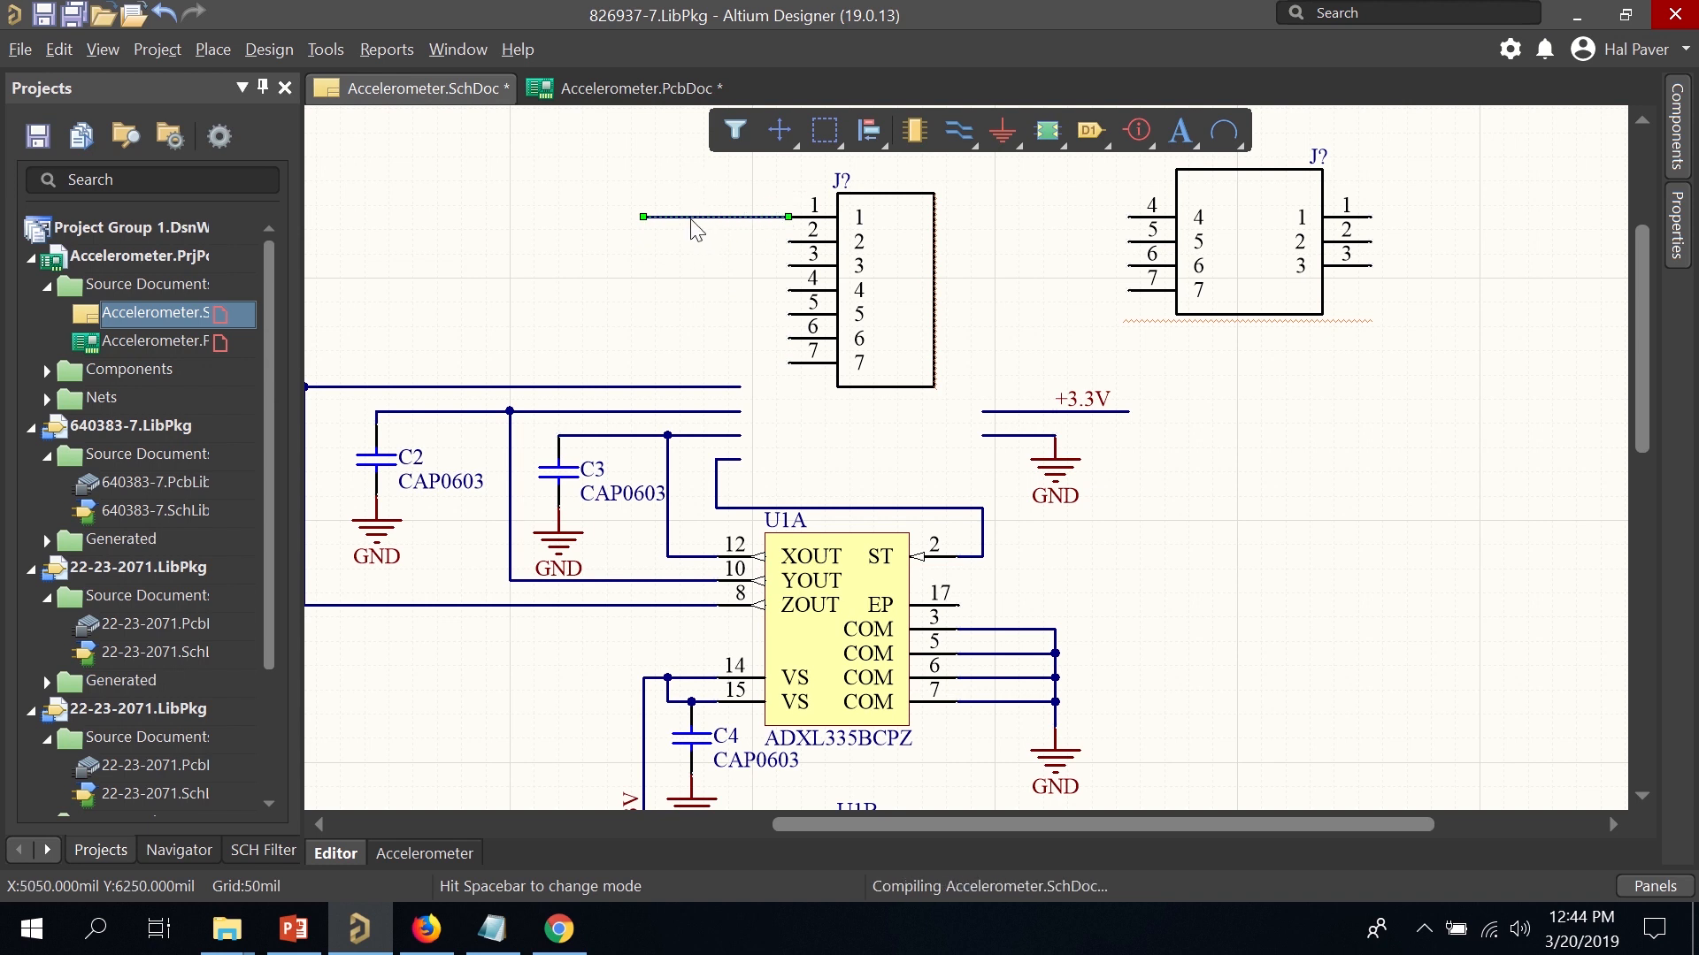
mouse_move(1017, 412)
left_mouse_down()
mouse_move(1140, 423)
mouse_move(688, 283)
mouse_move(722, 244)
mouse_move(668, 251)
mouse_move(726, 257)
left_mouse_up()
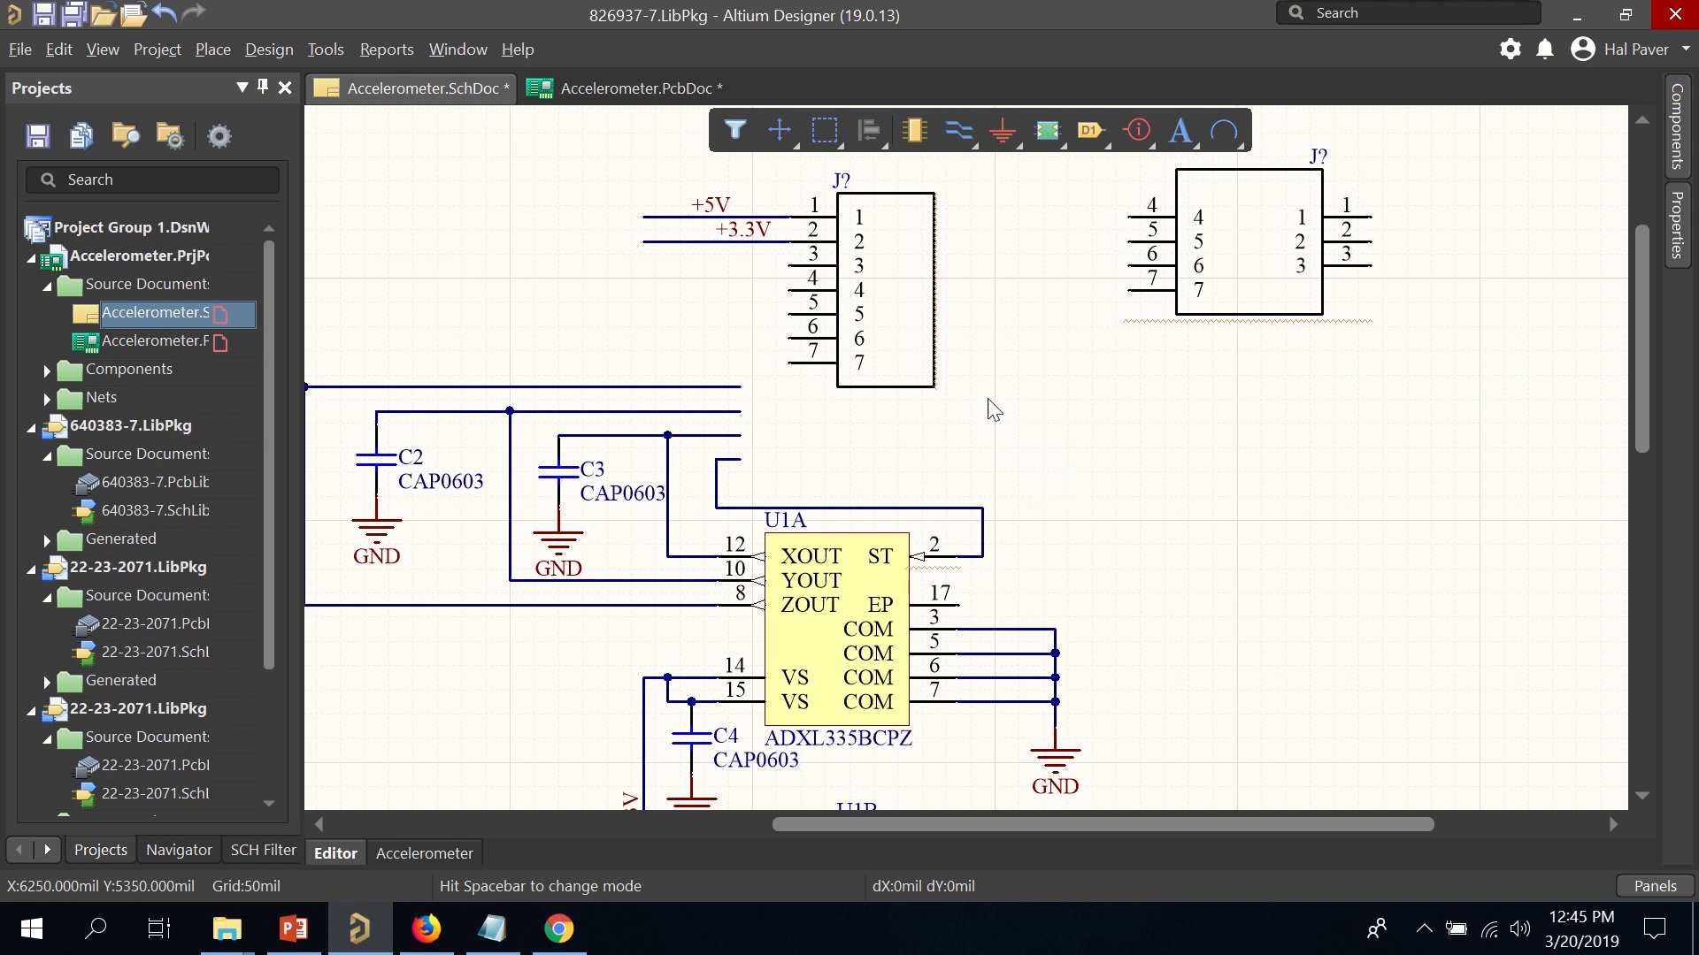
key("p")
key("o")
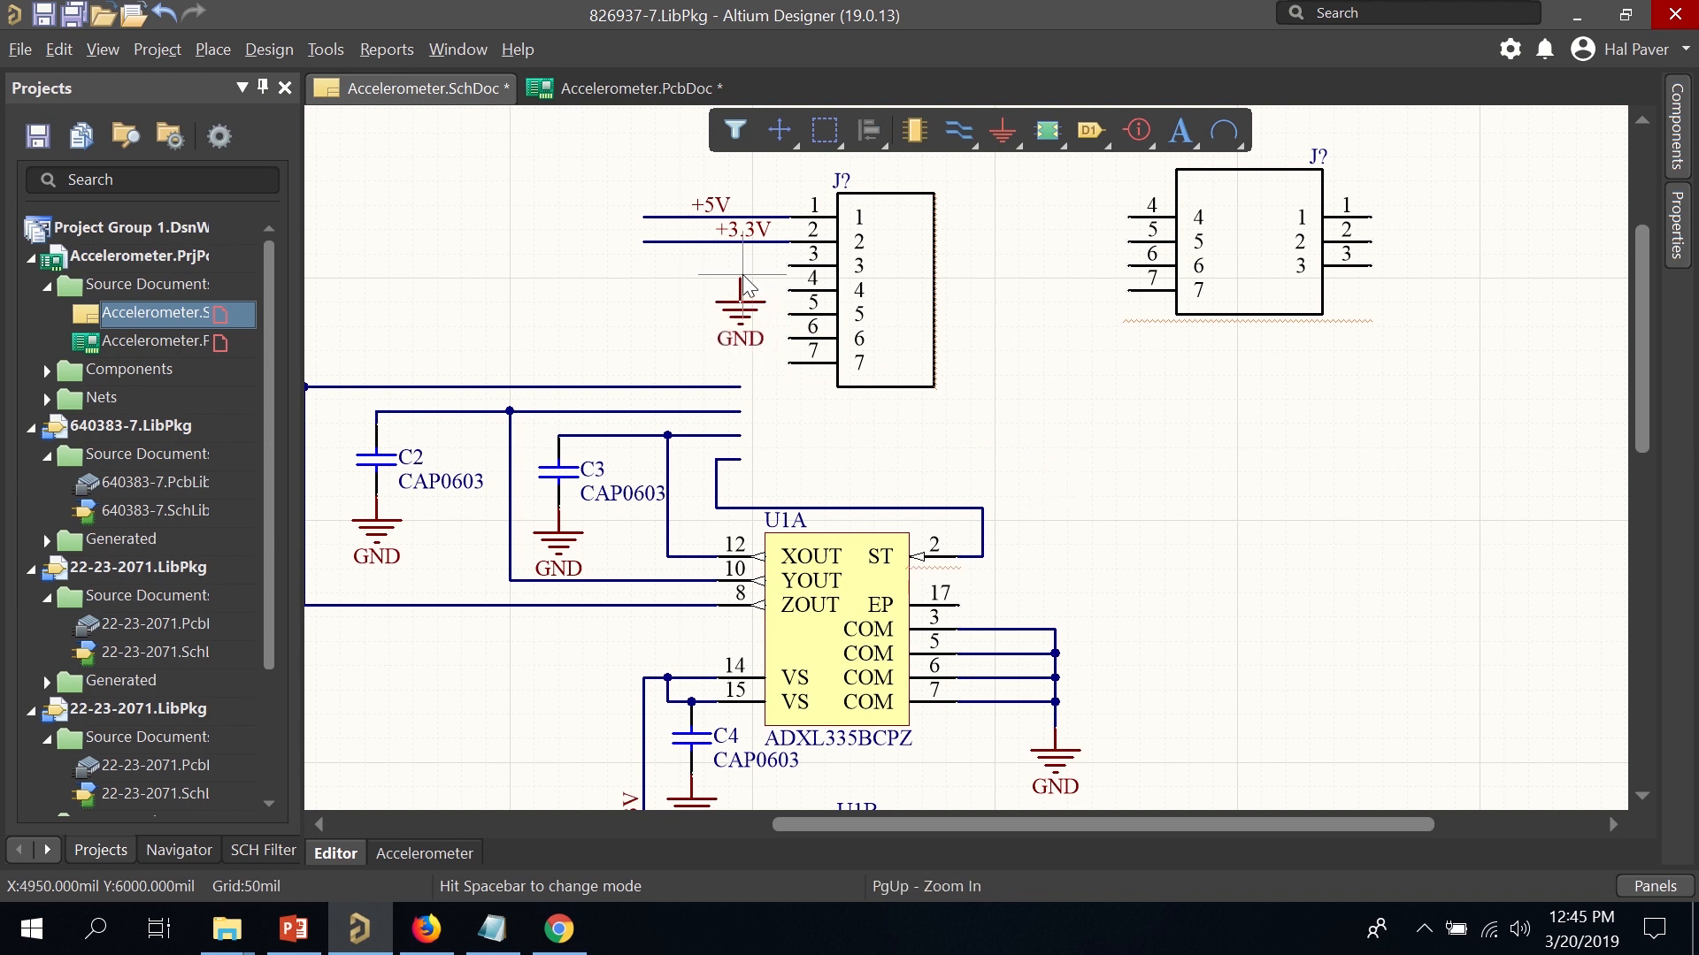
key("space")
key("space")
key("space")
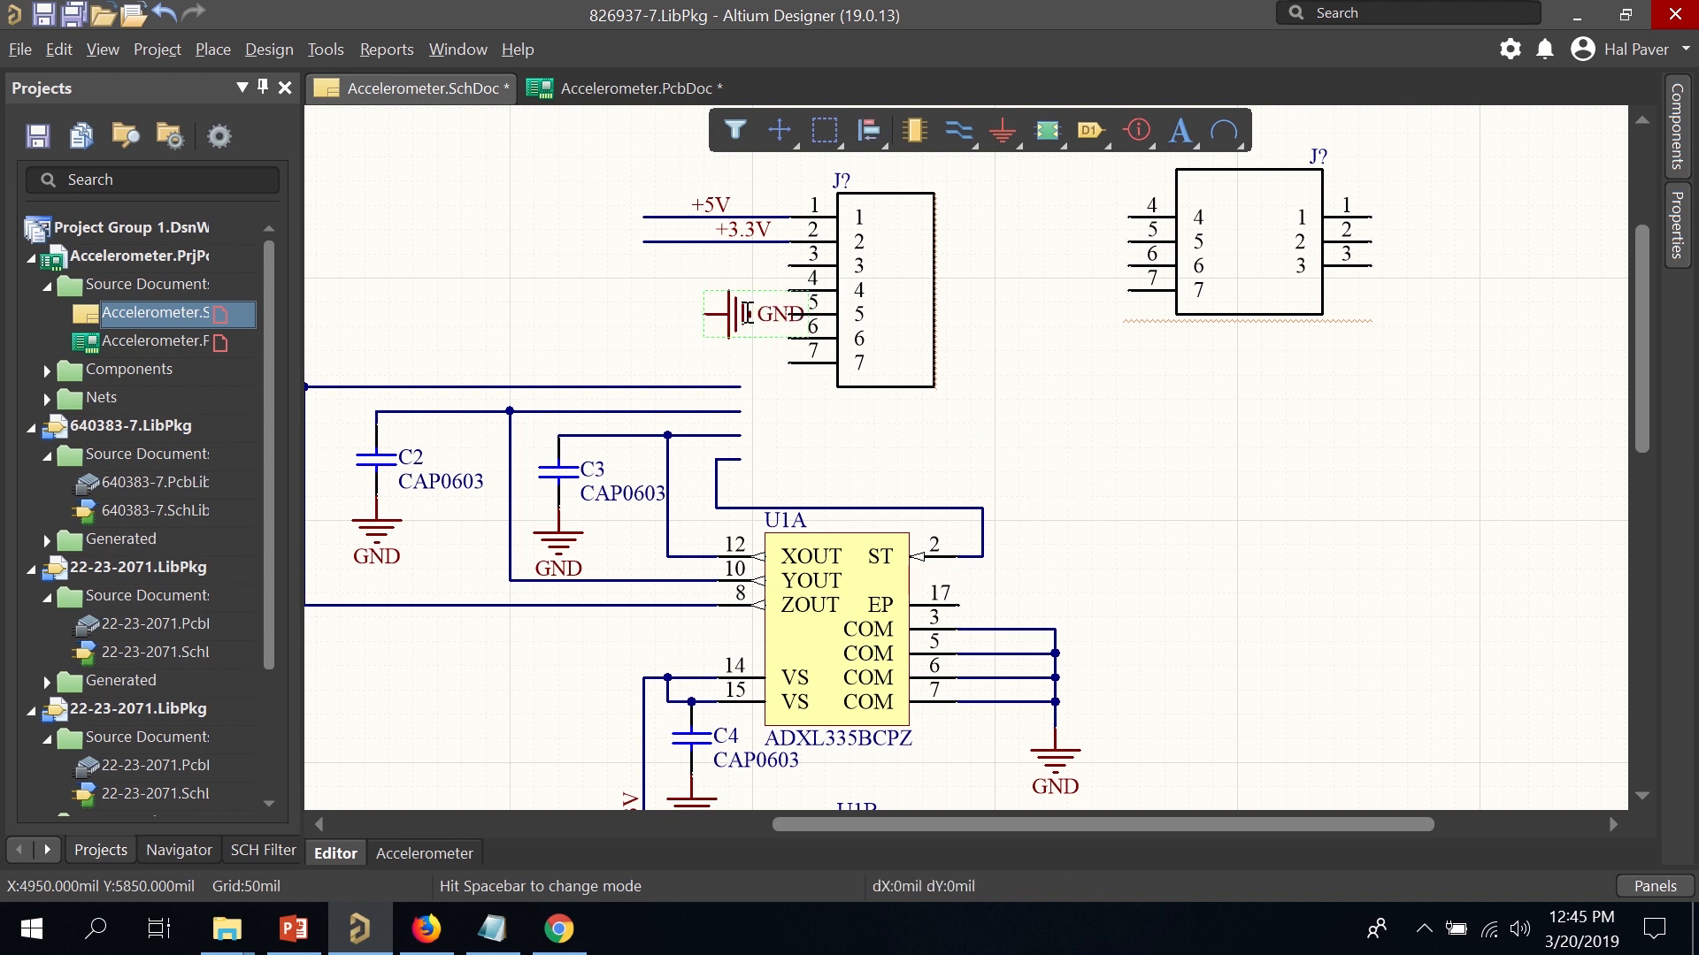
left_click(788, 265)
left_click_drag(758, 265, 606, 267)
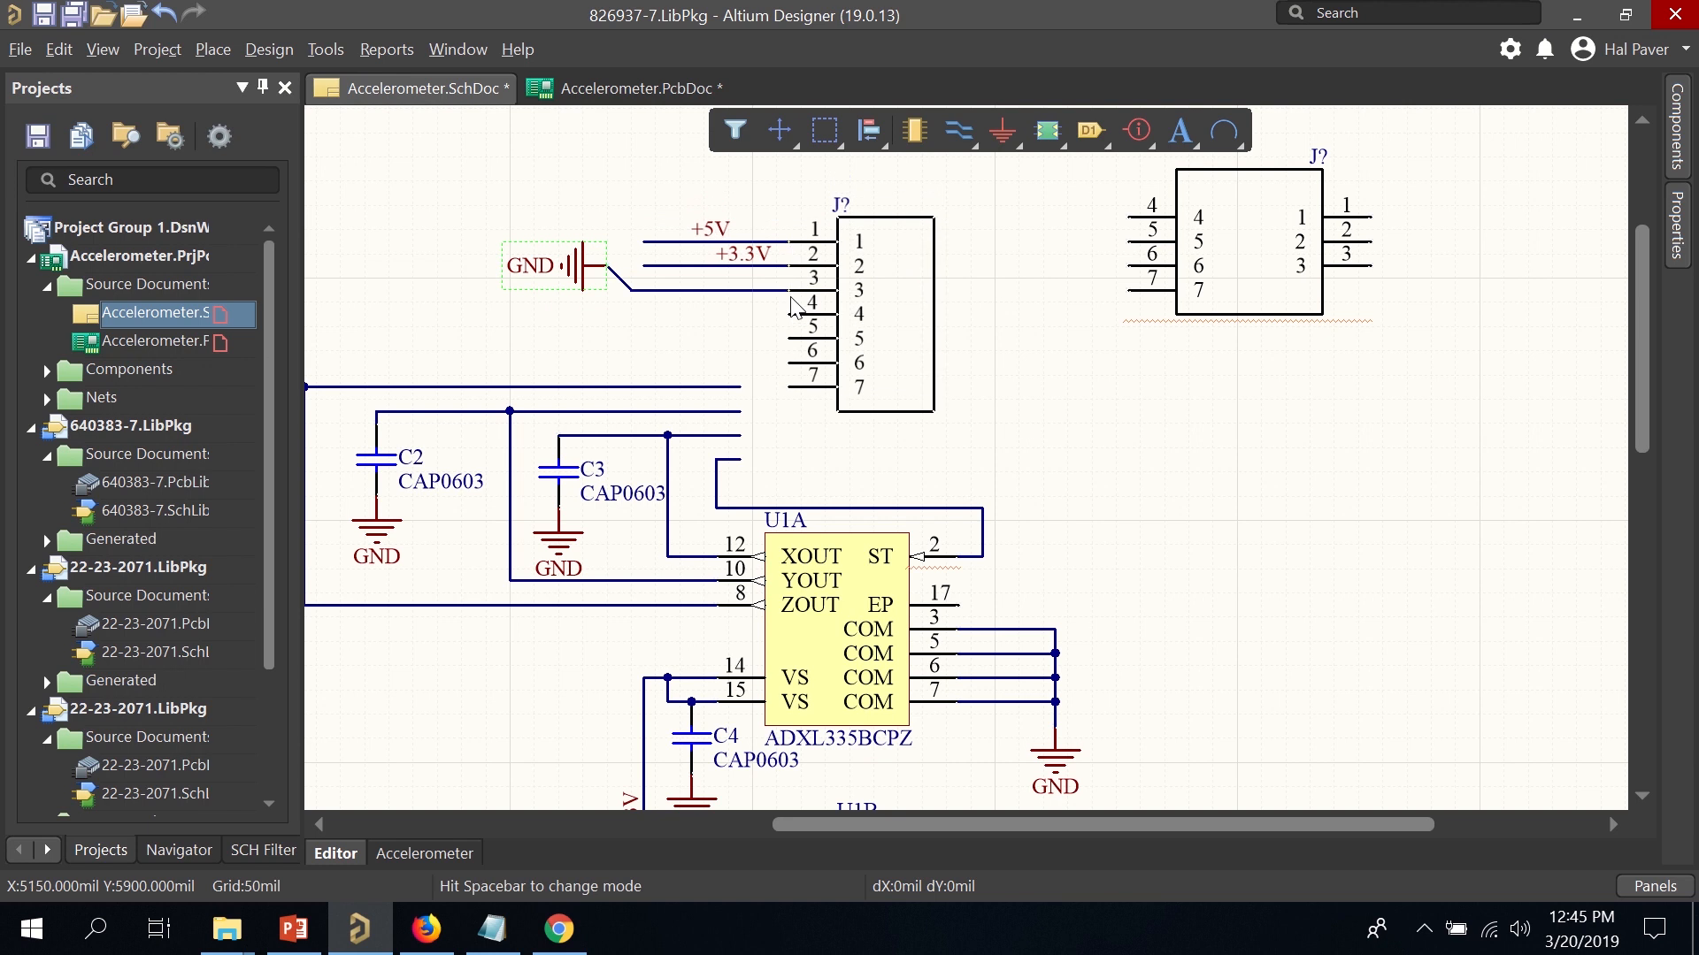
left_click(486, 188)
Align the connector with the pin 4–7 wires, delete the old split connector, and save.
left_click_drag(1031, 380, 429, 172)
left_click_drag(882, 295, 740, 391)
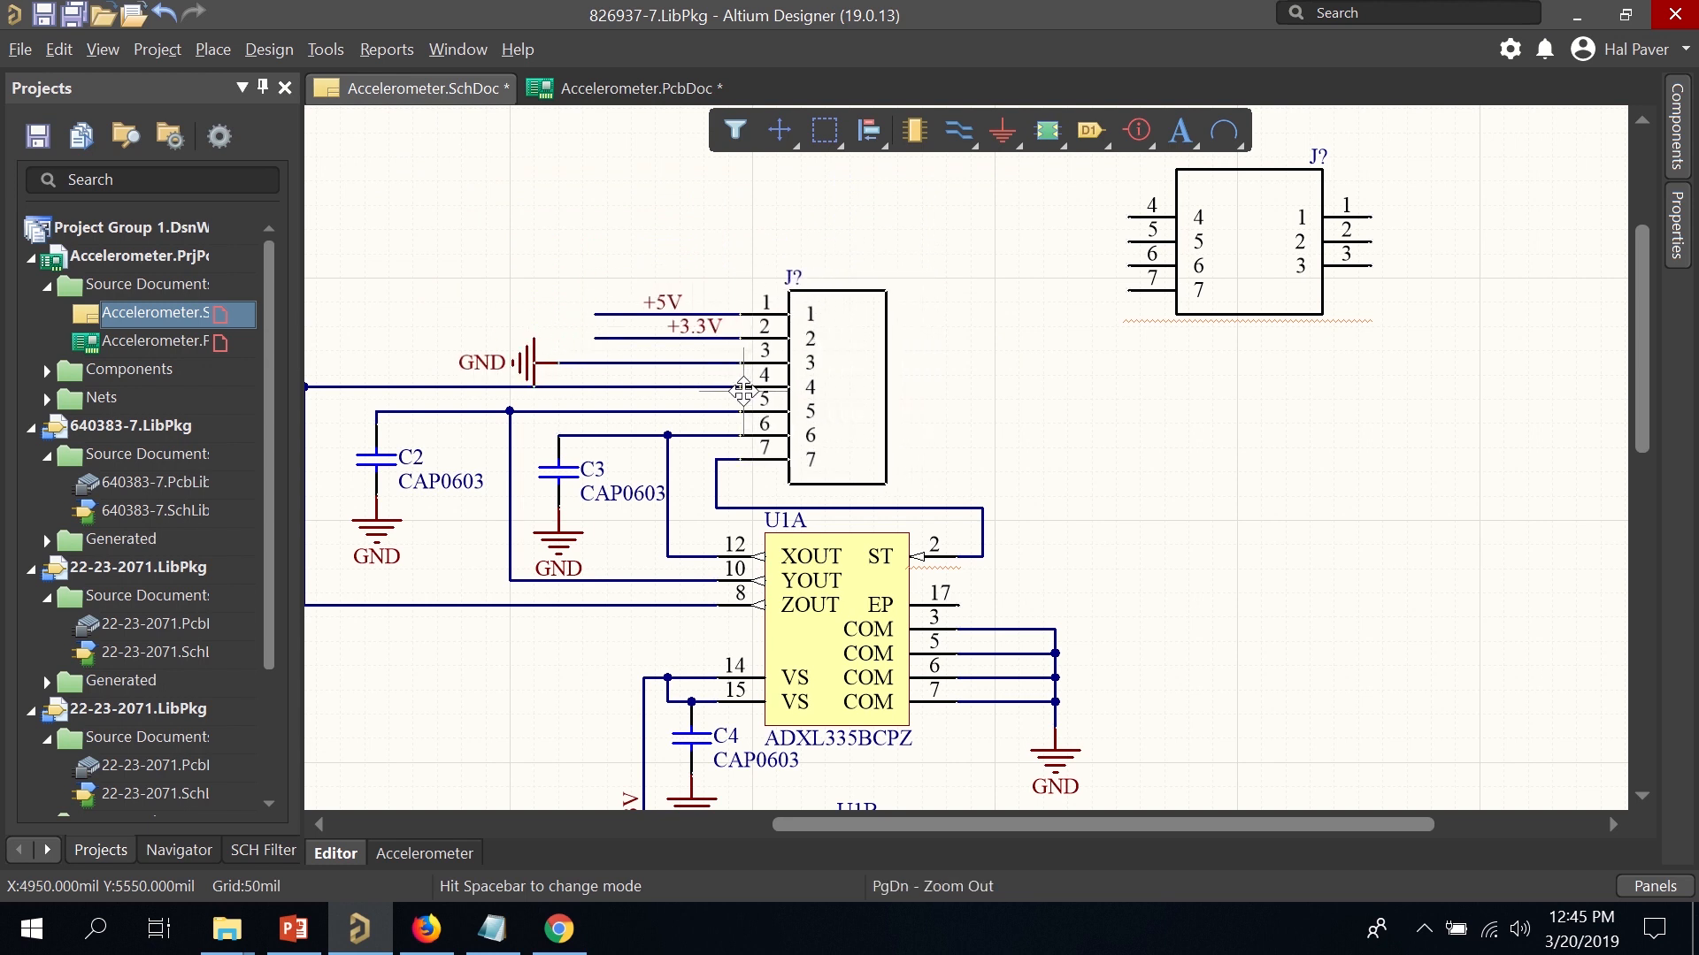
left_click(914, 385)
left_click_drag(865, 383, 776, 387)
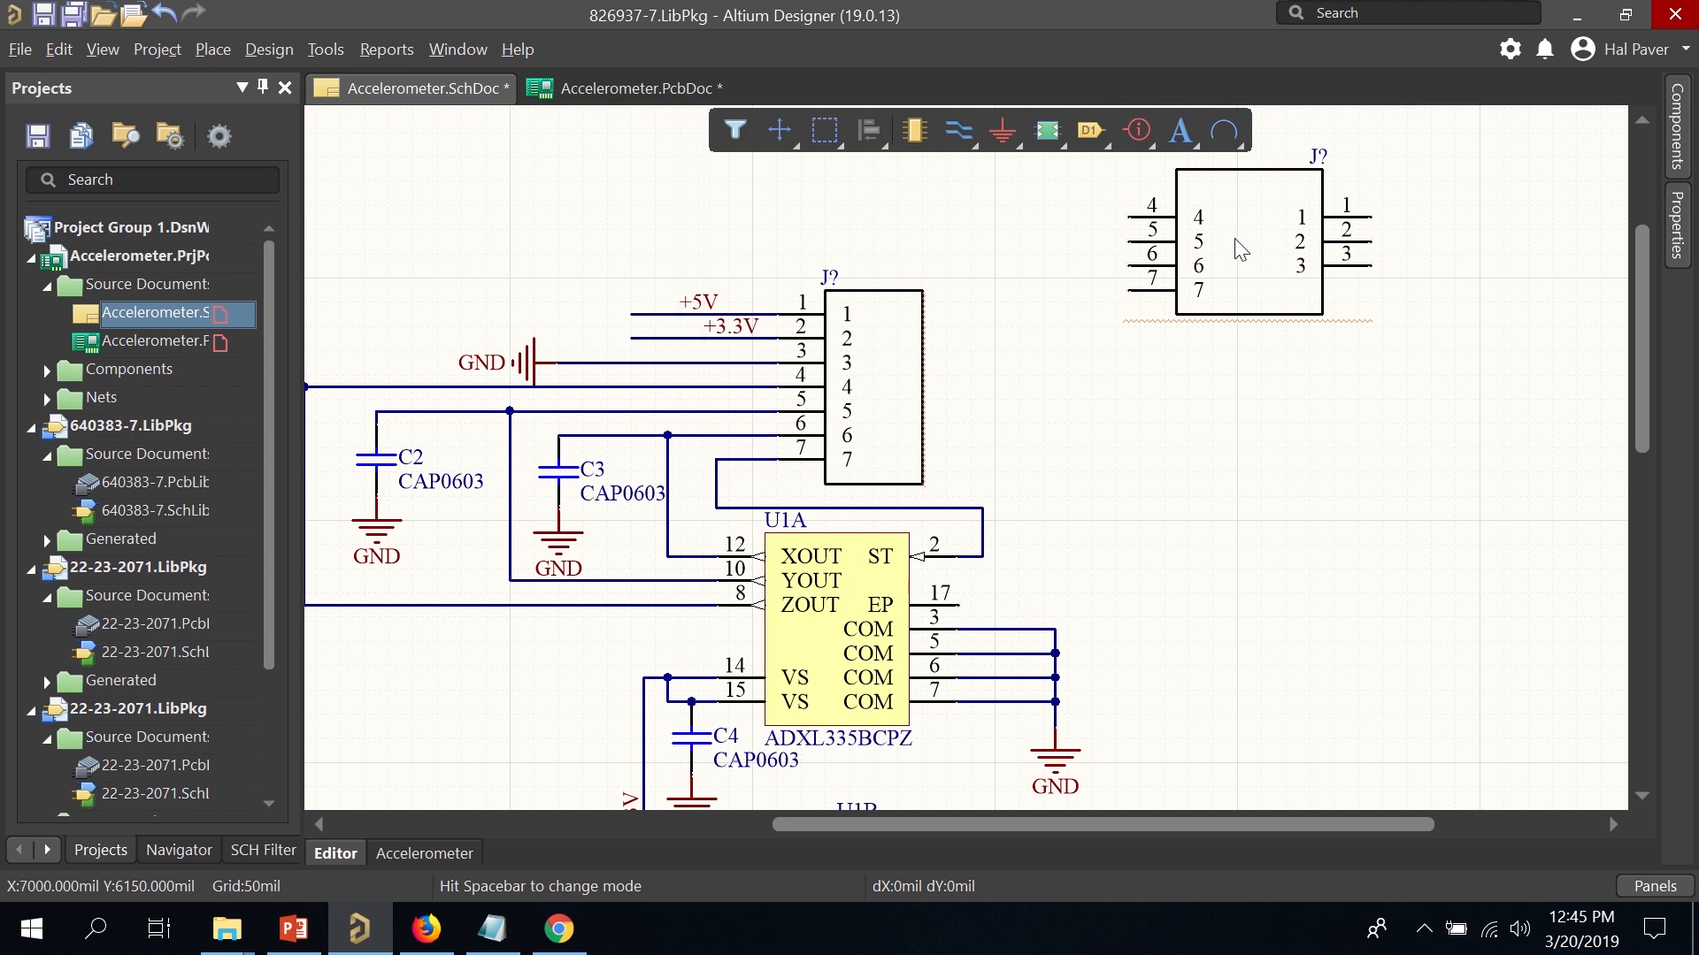
key("Delete")
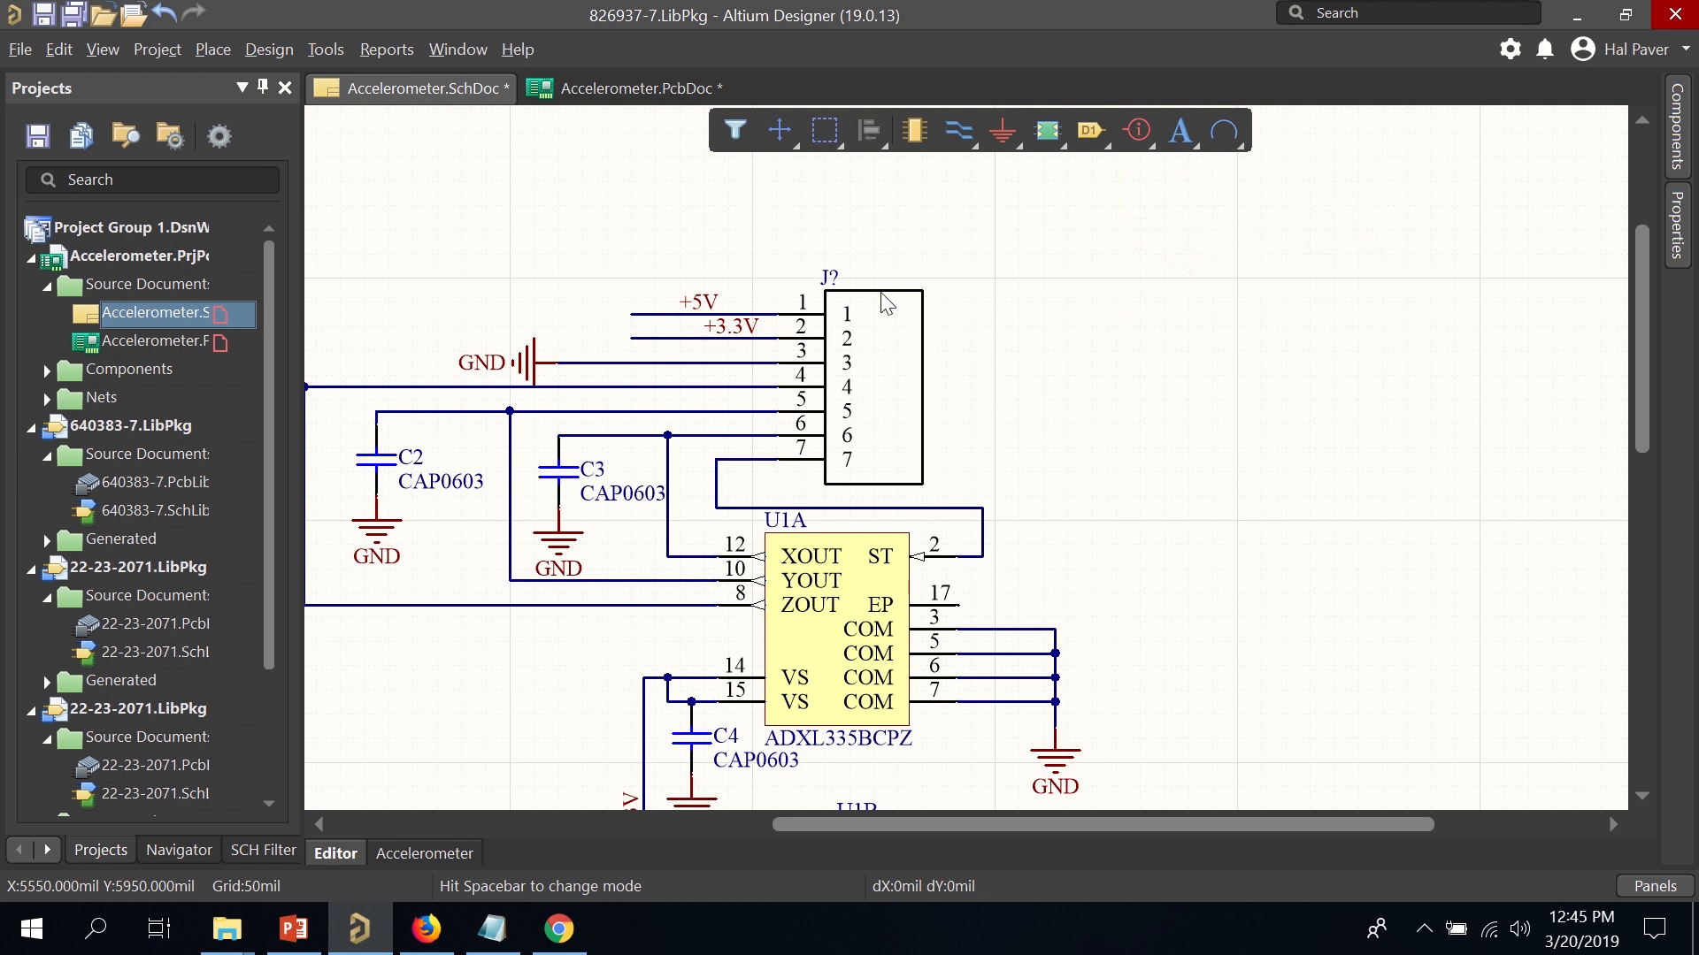
key("ctrl+s")
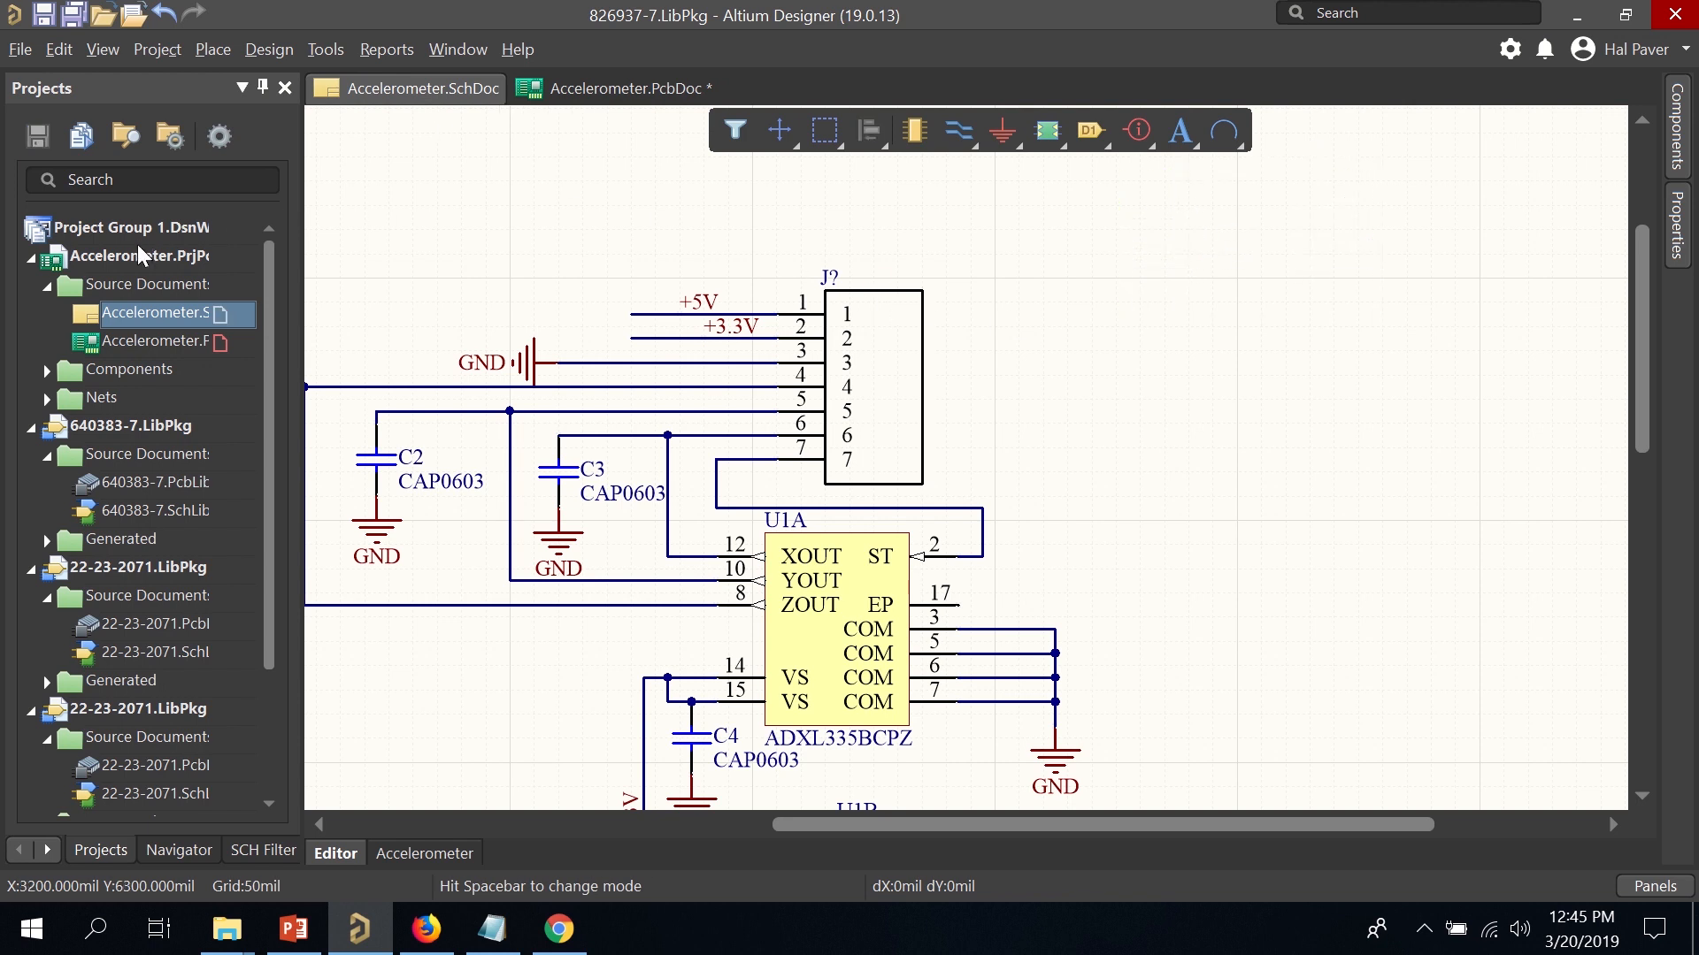
Save the Accelerometer project and dismiss the error from a first annotation attempt.
right_click(133, 258)
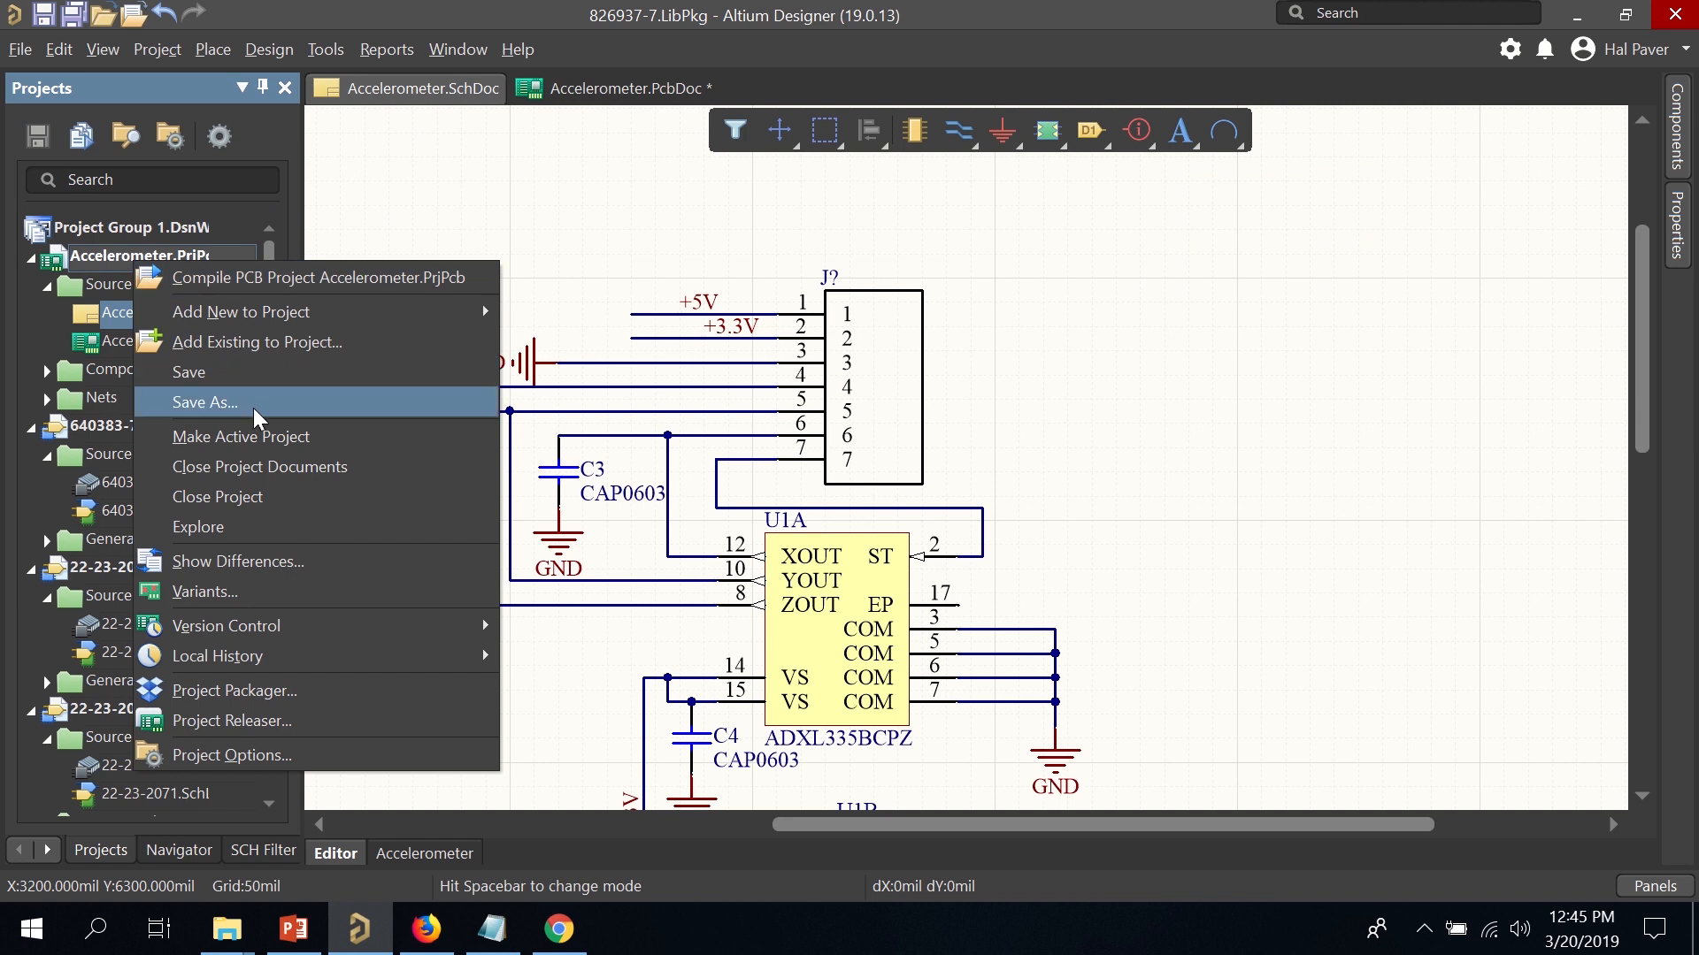
left_click(252, 373)
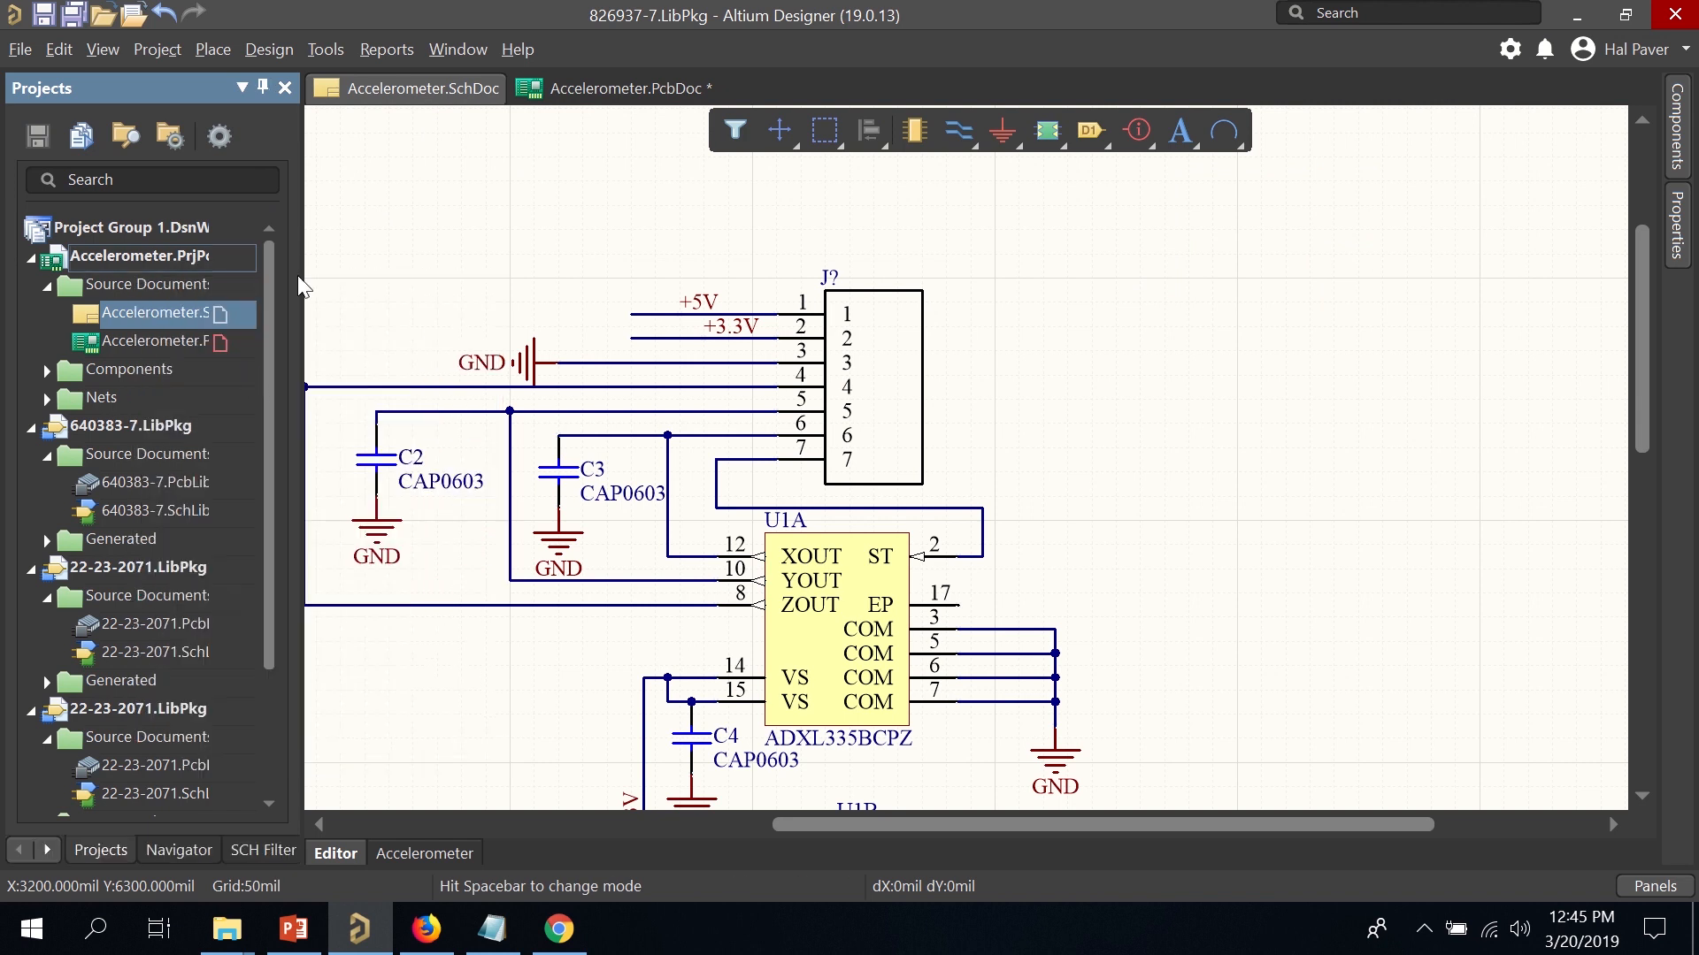
left_click(307, 52)
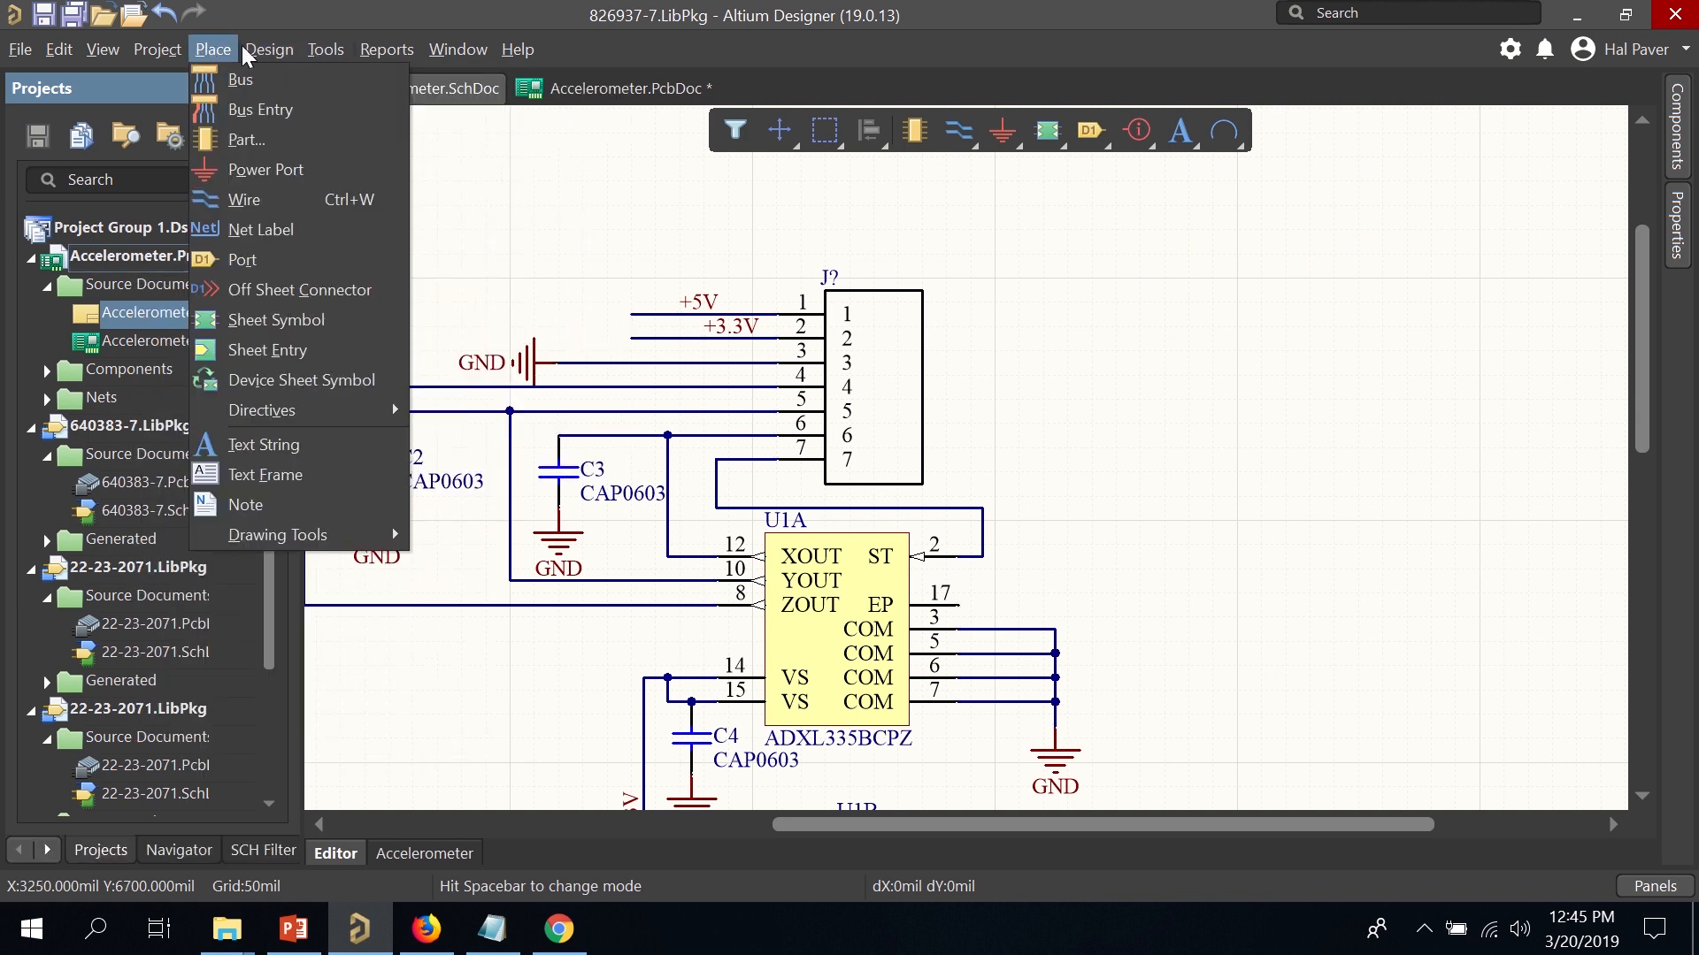
mouse_move(618, 275)
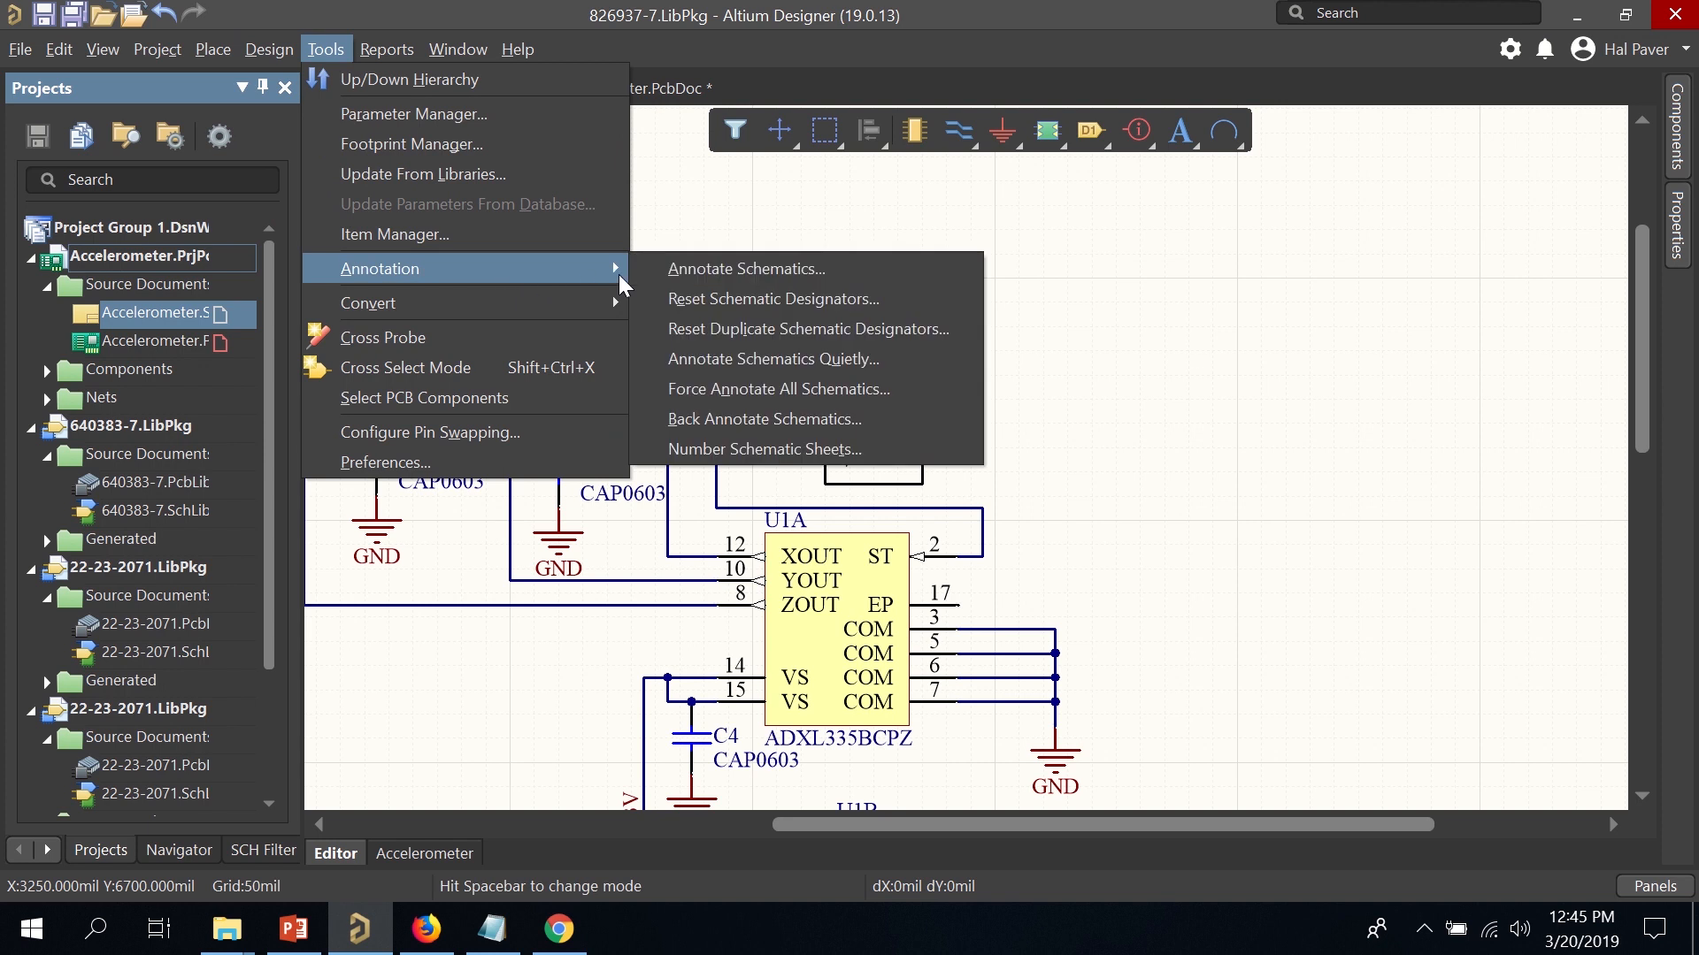
left_click(682, 270)
left_click(964, 513)
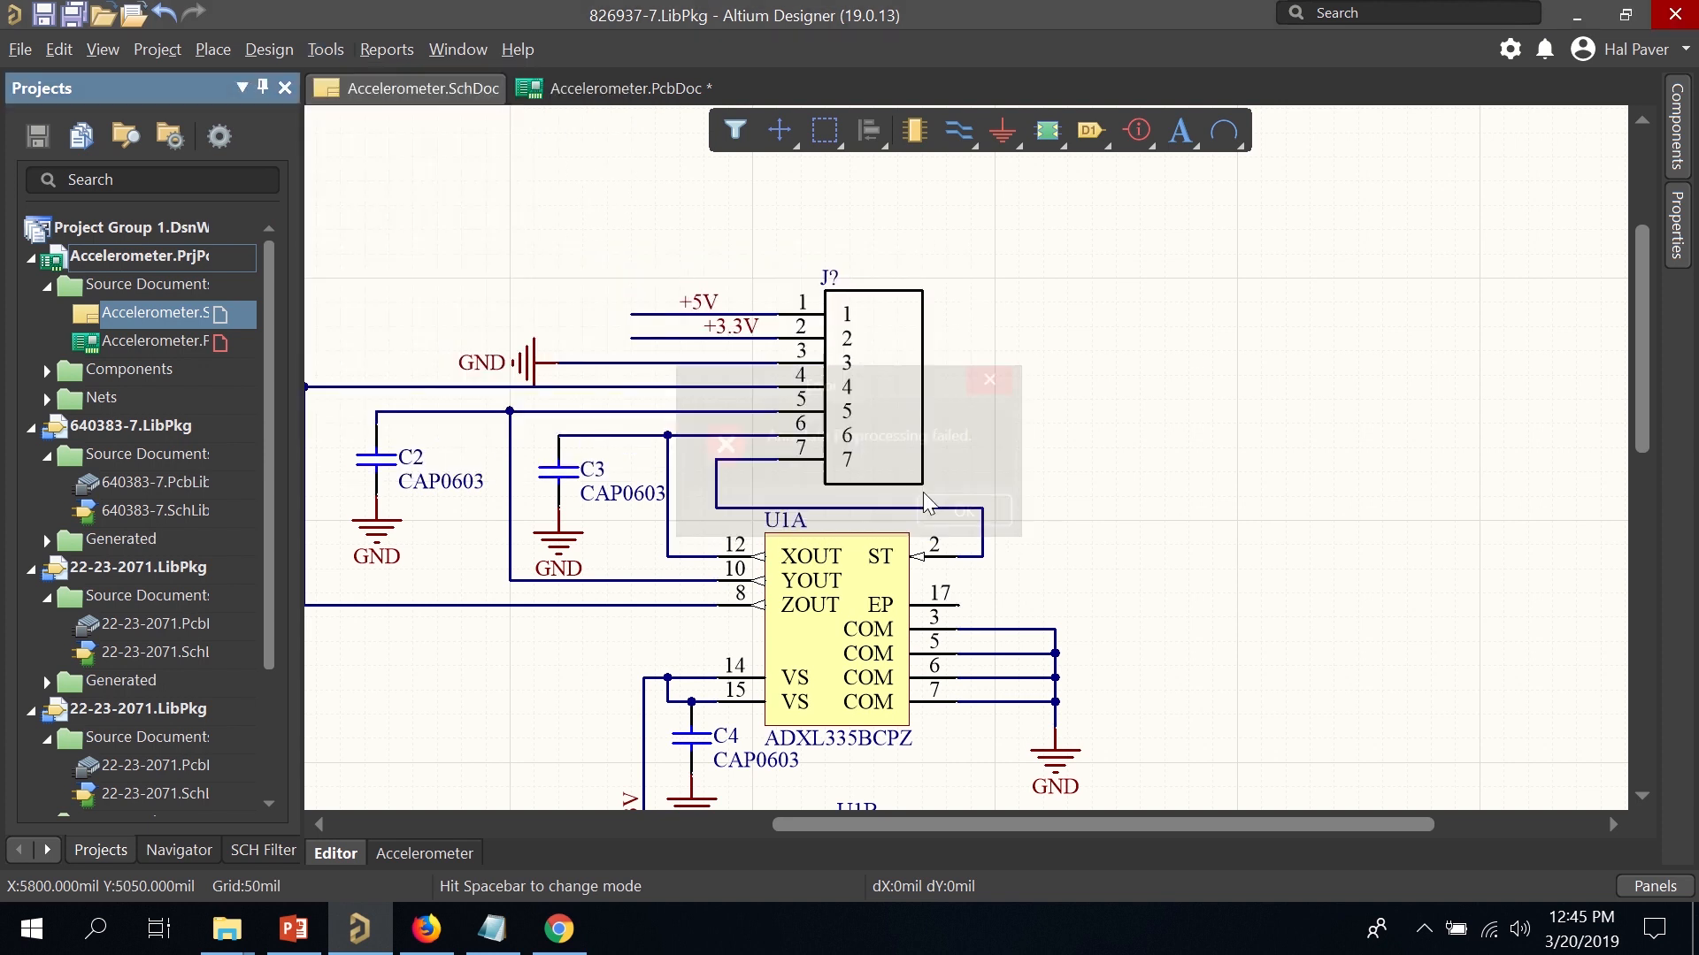
Save Accelerometer.PcbDoc and return to the Accelerometer.SchDoc schematic.
left_click_drag(301, 277, 518, 274)
left_click(268, 343)
right_click(268, 343)
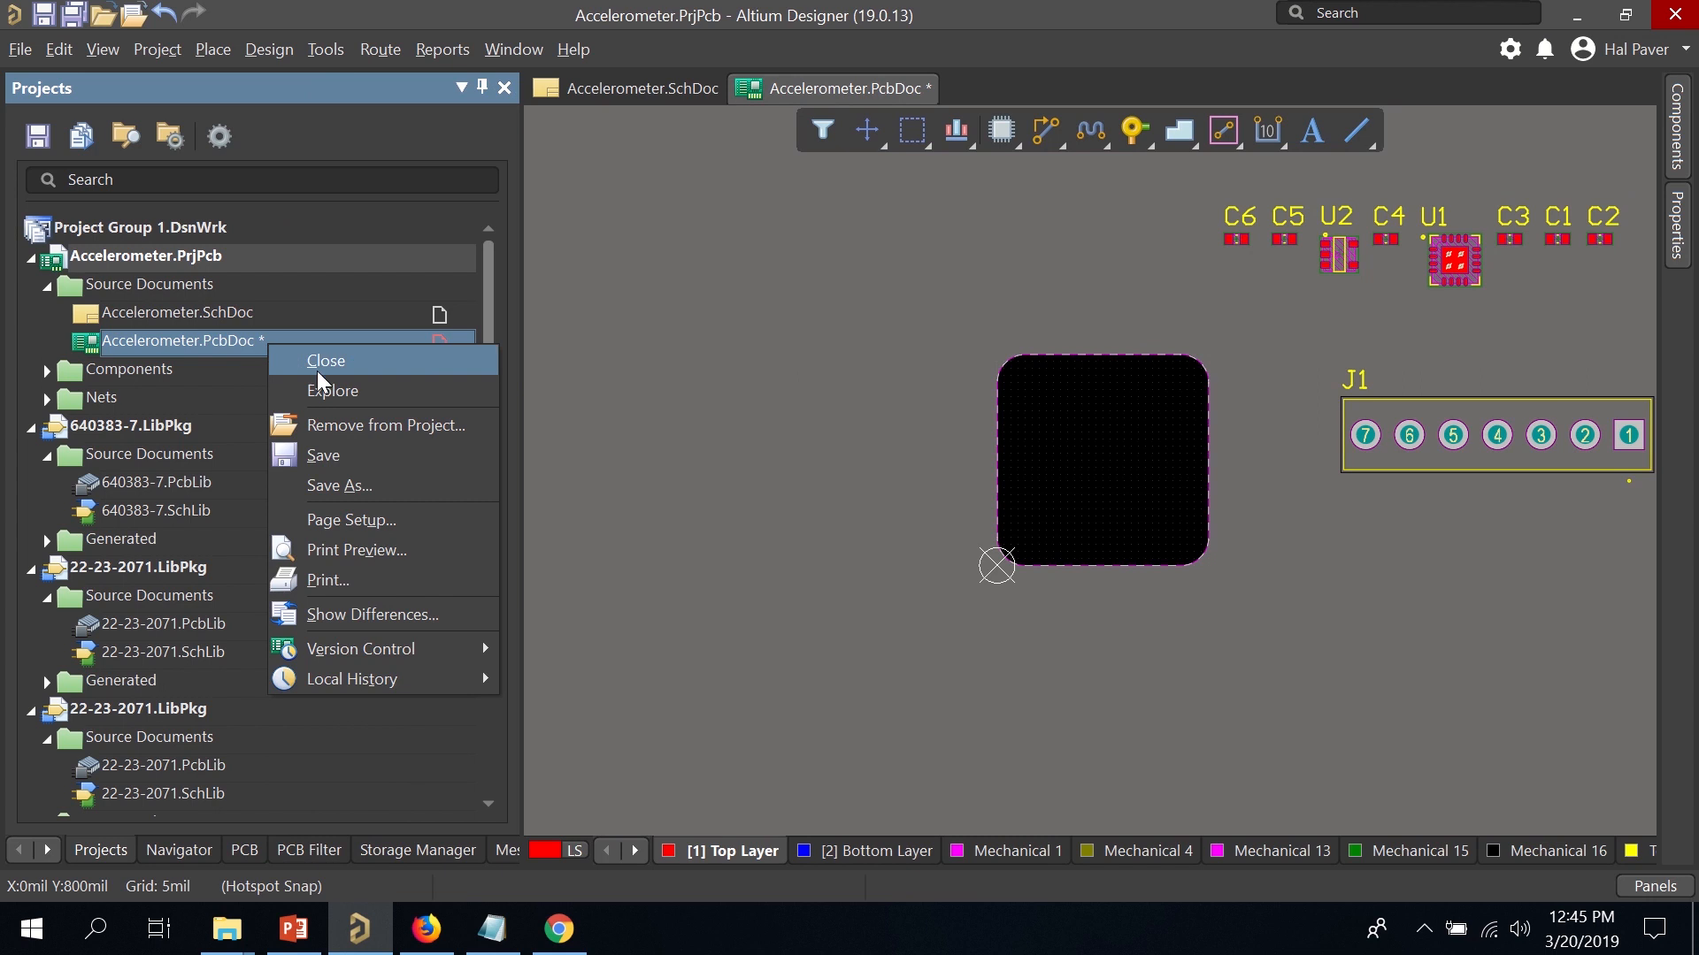
left_click(400, 458)
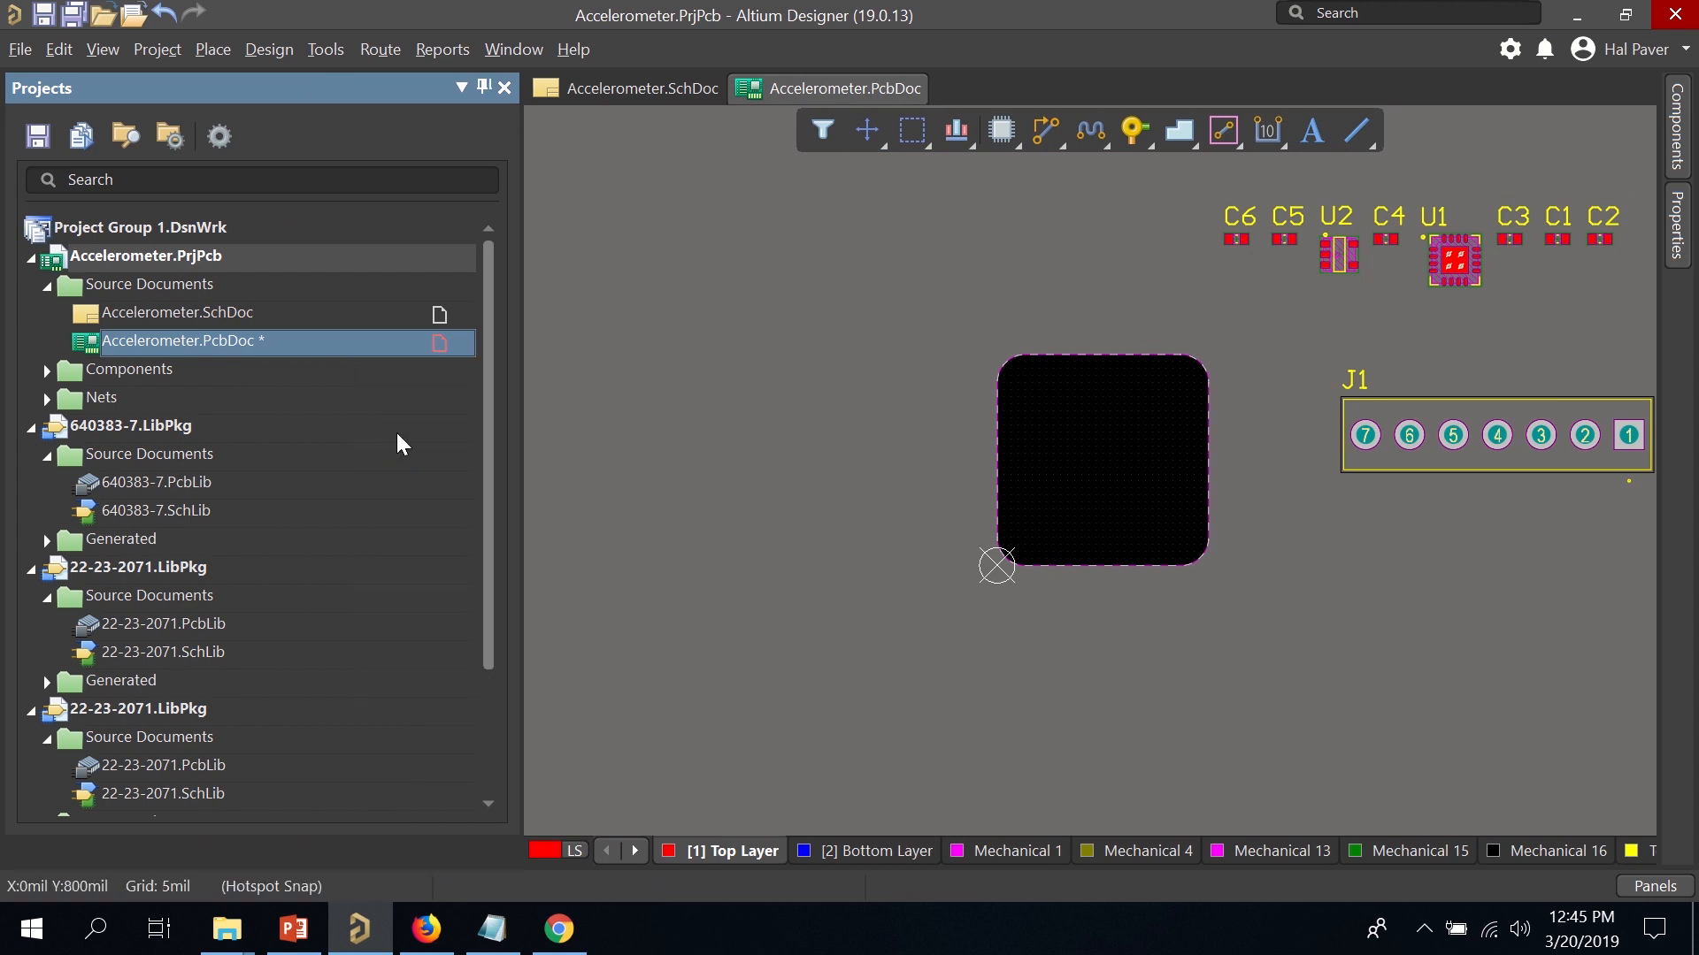
double_click(179, 309)
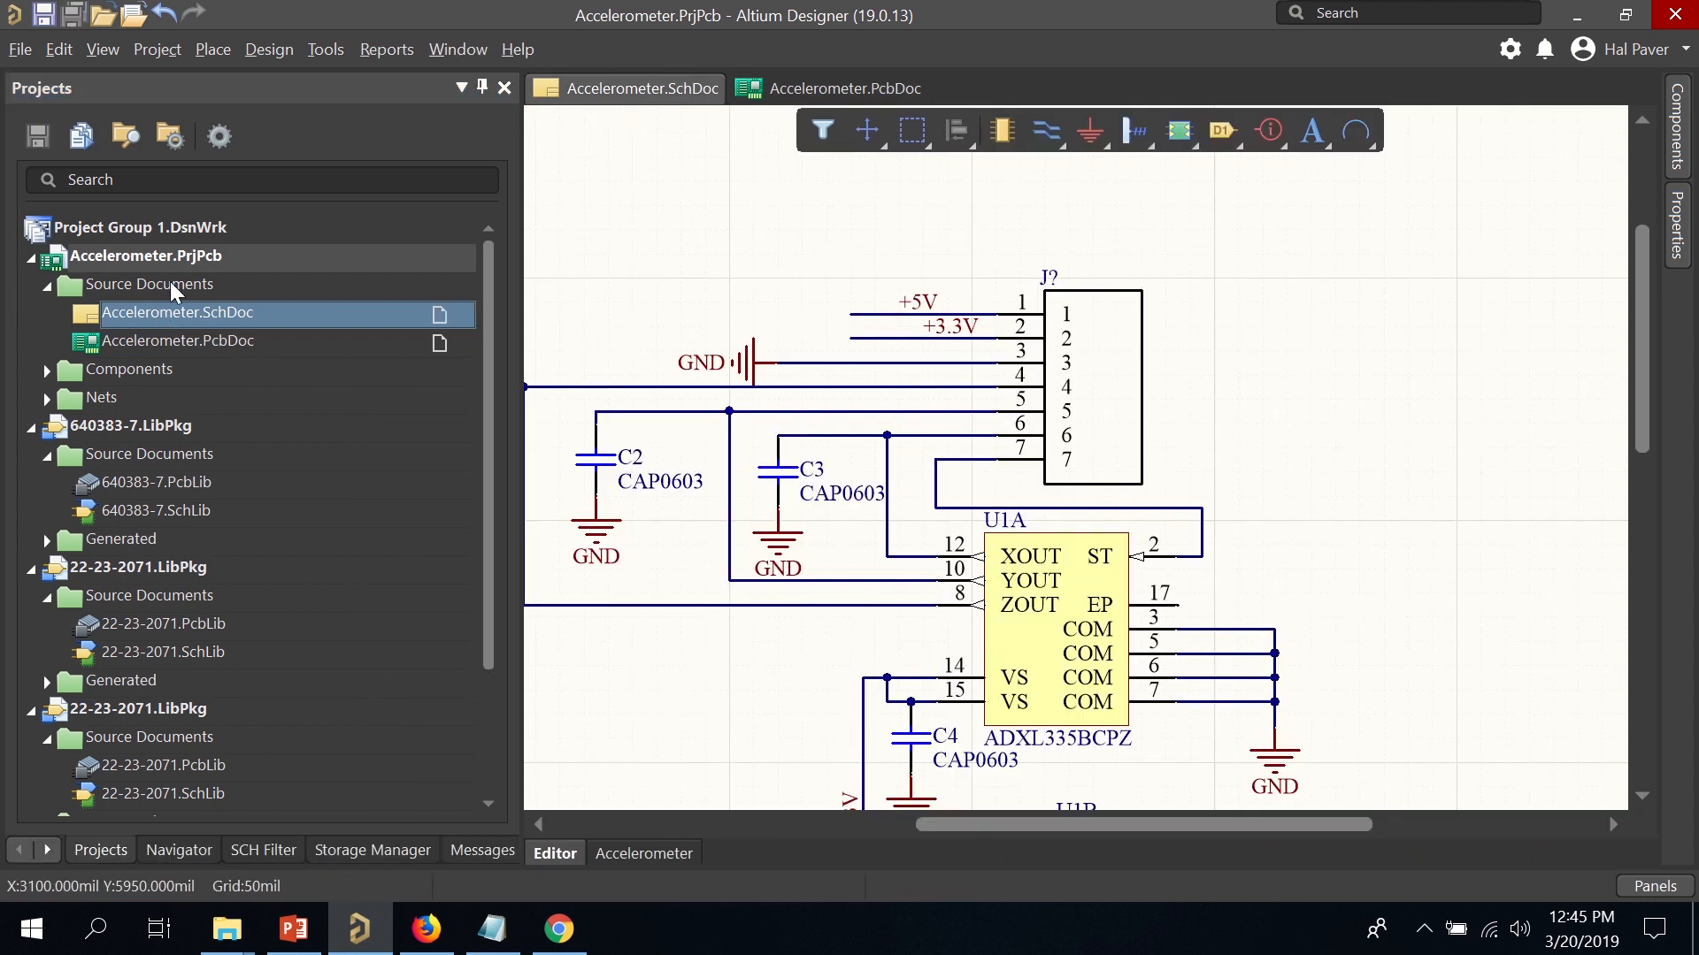
Annotate the schematic, executing the change order that renames J? to J1.
left_click(324, 51)
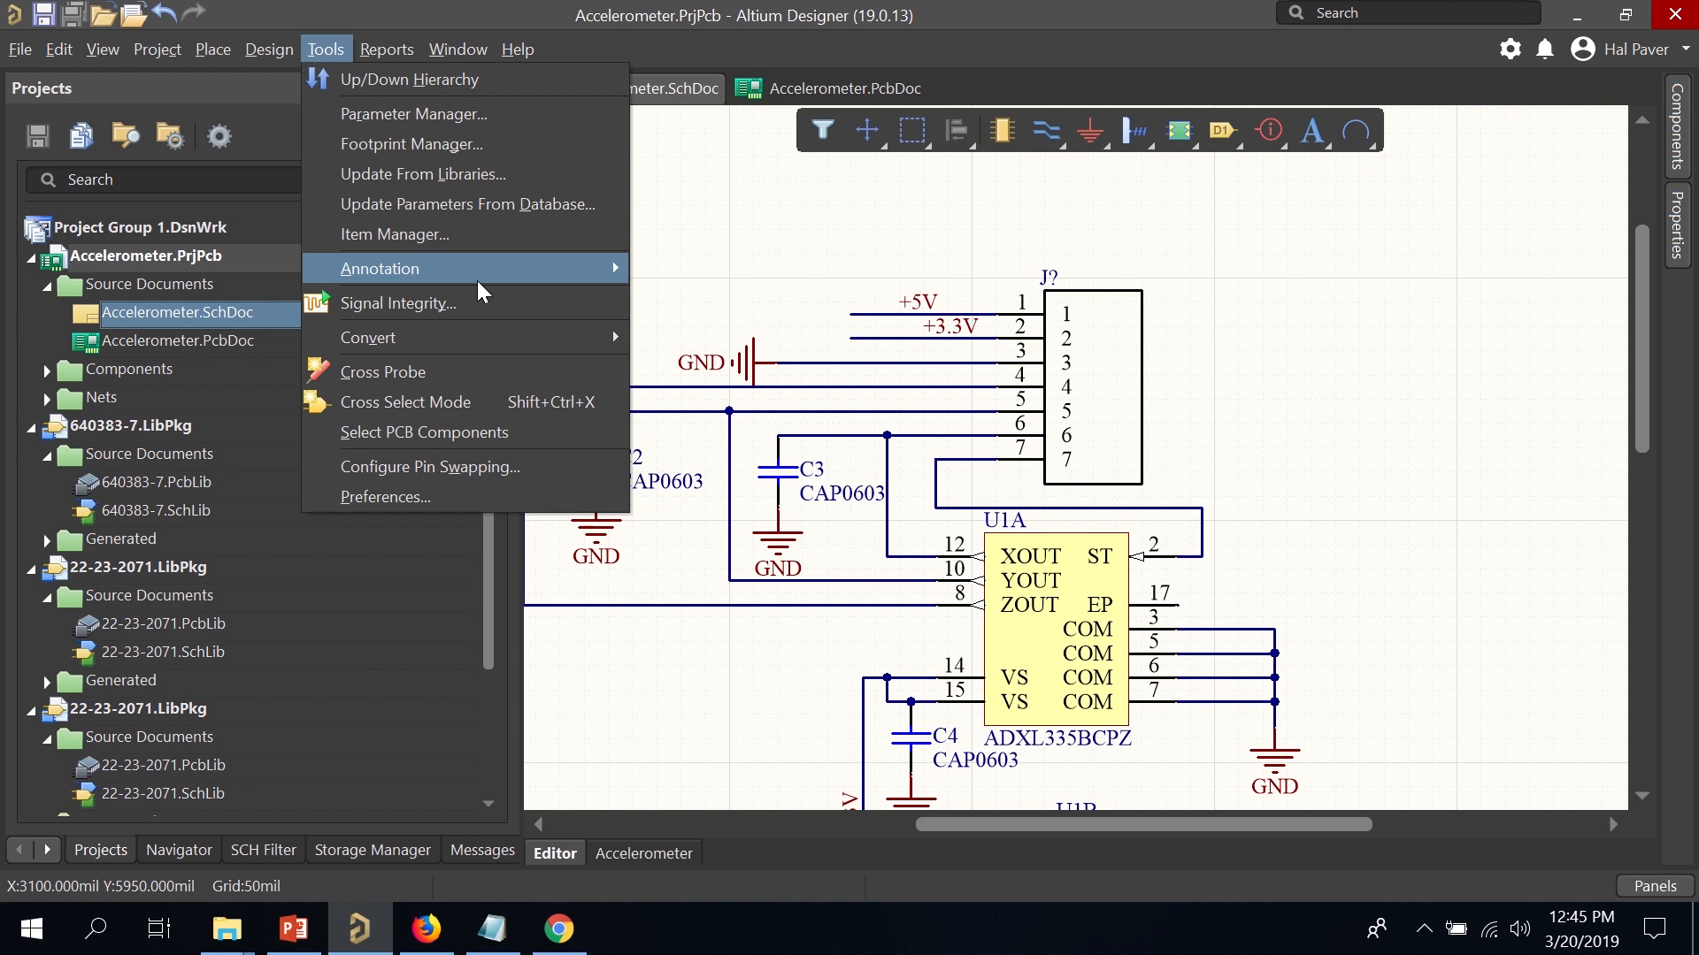
mouse_move(540, 268)
left_click(690, 271)
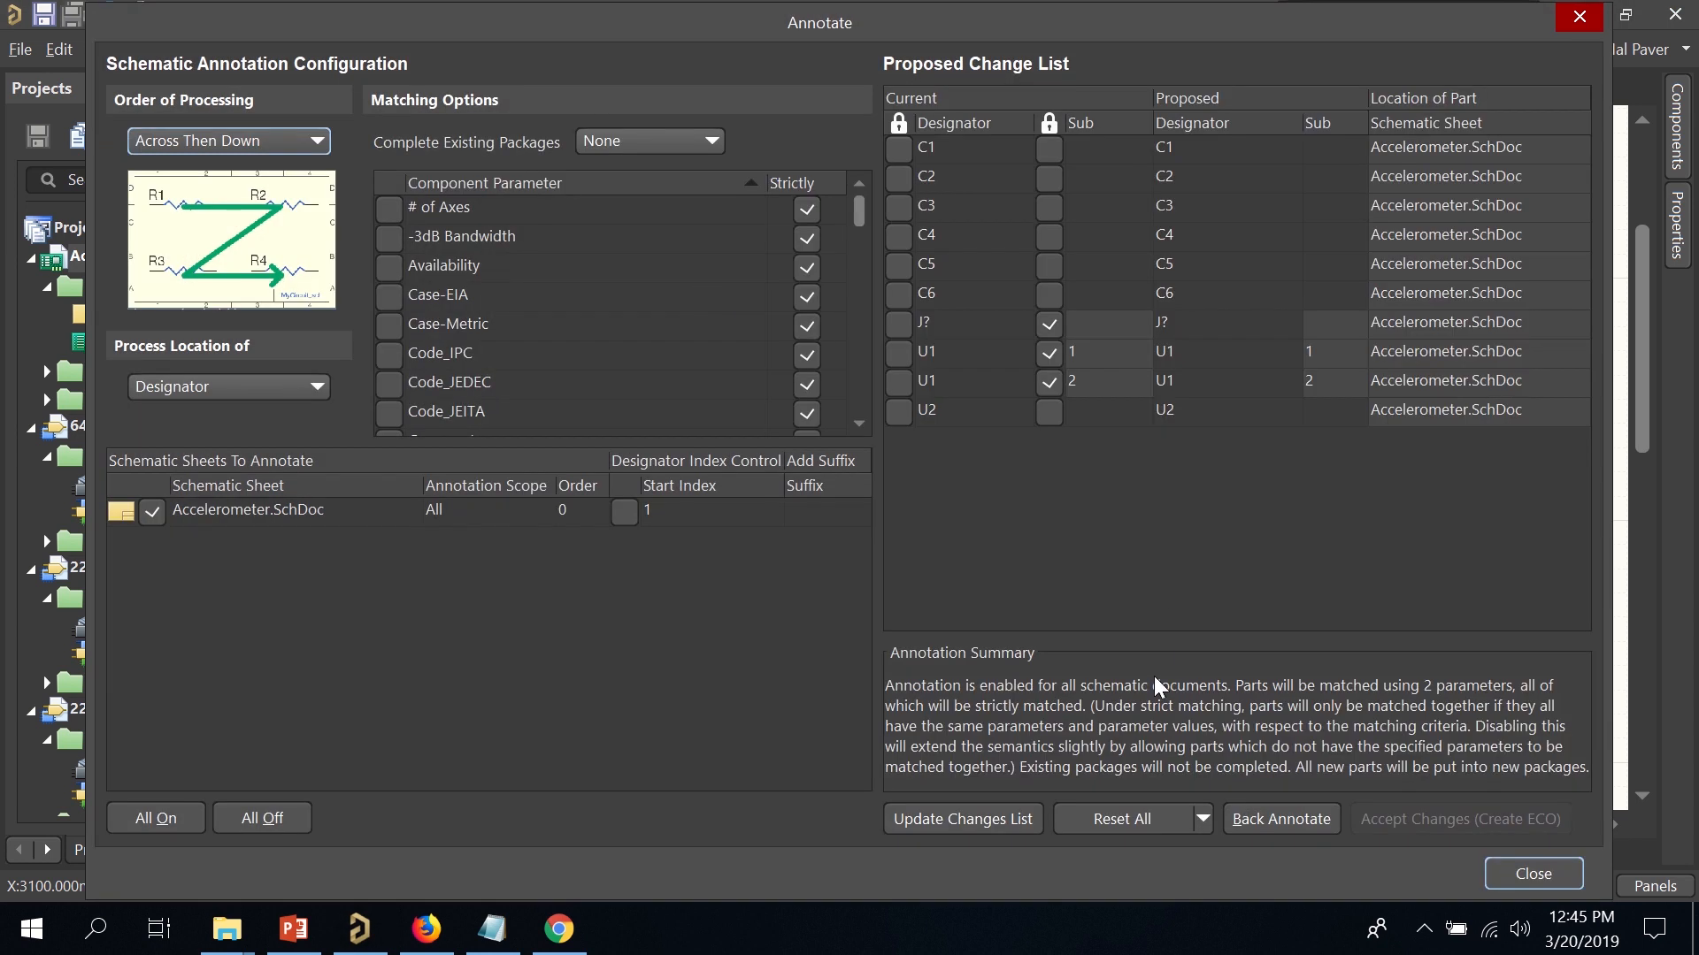
left_click(986, 819)
left_click(1026, 533)
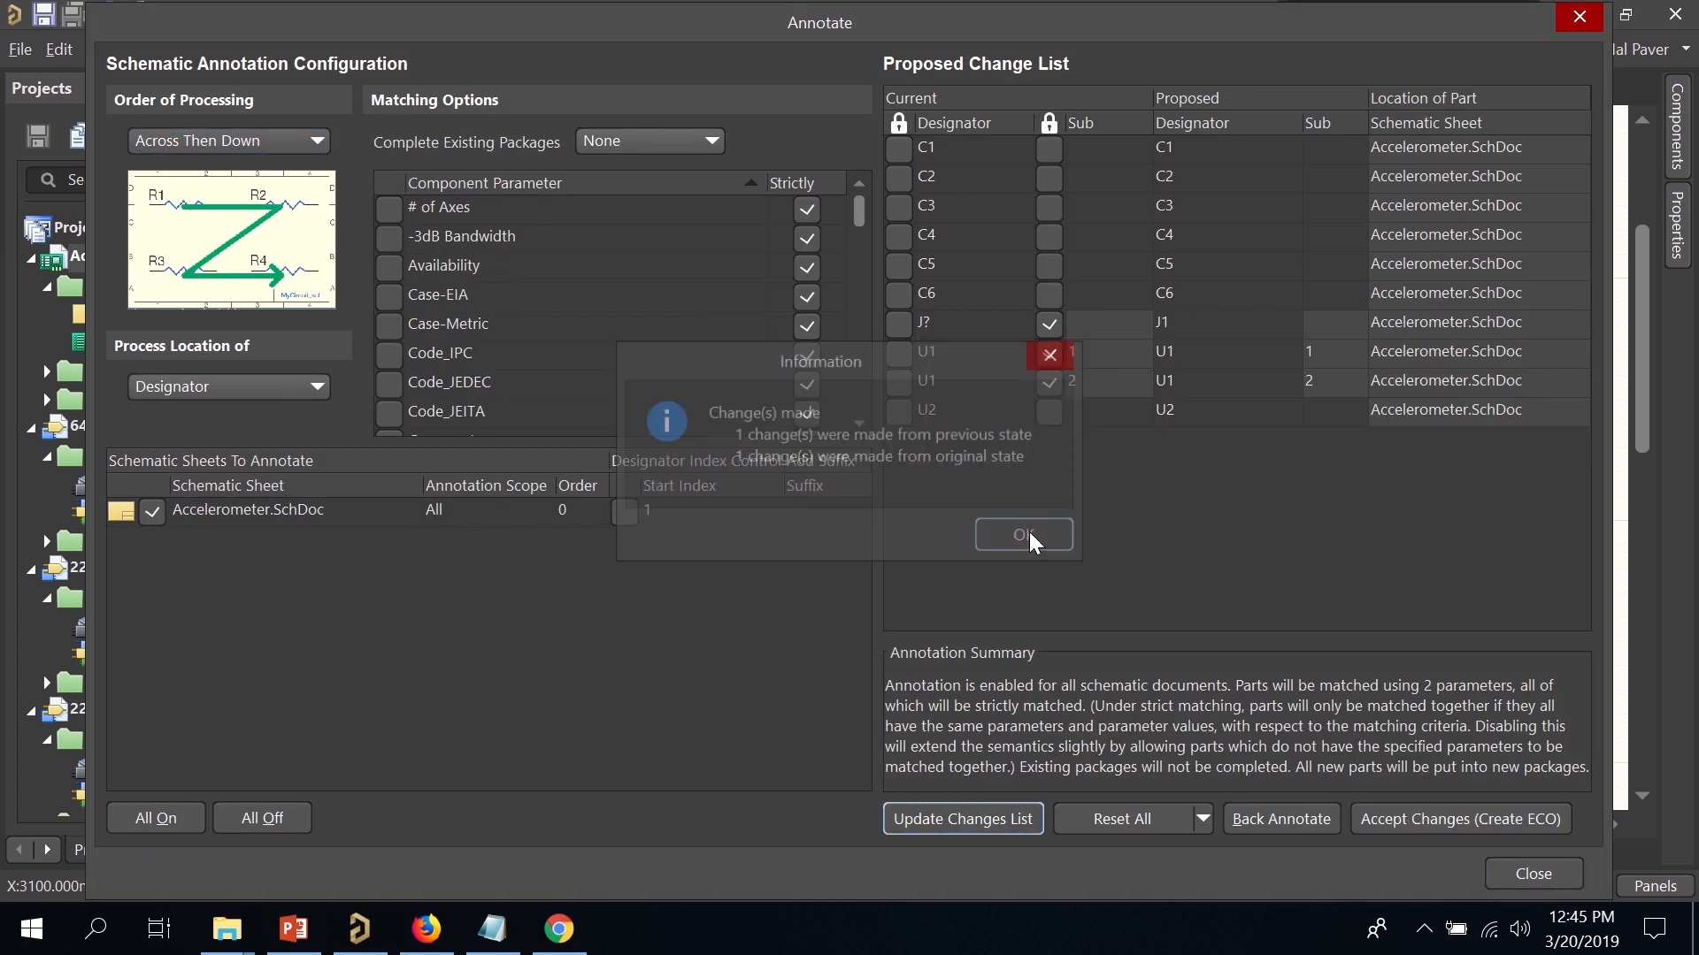
left_click(1378, 818)
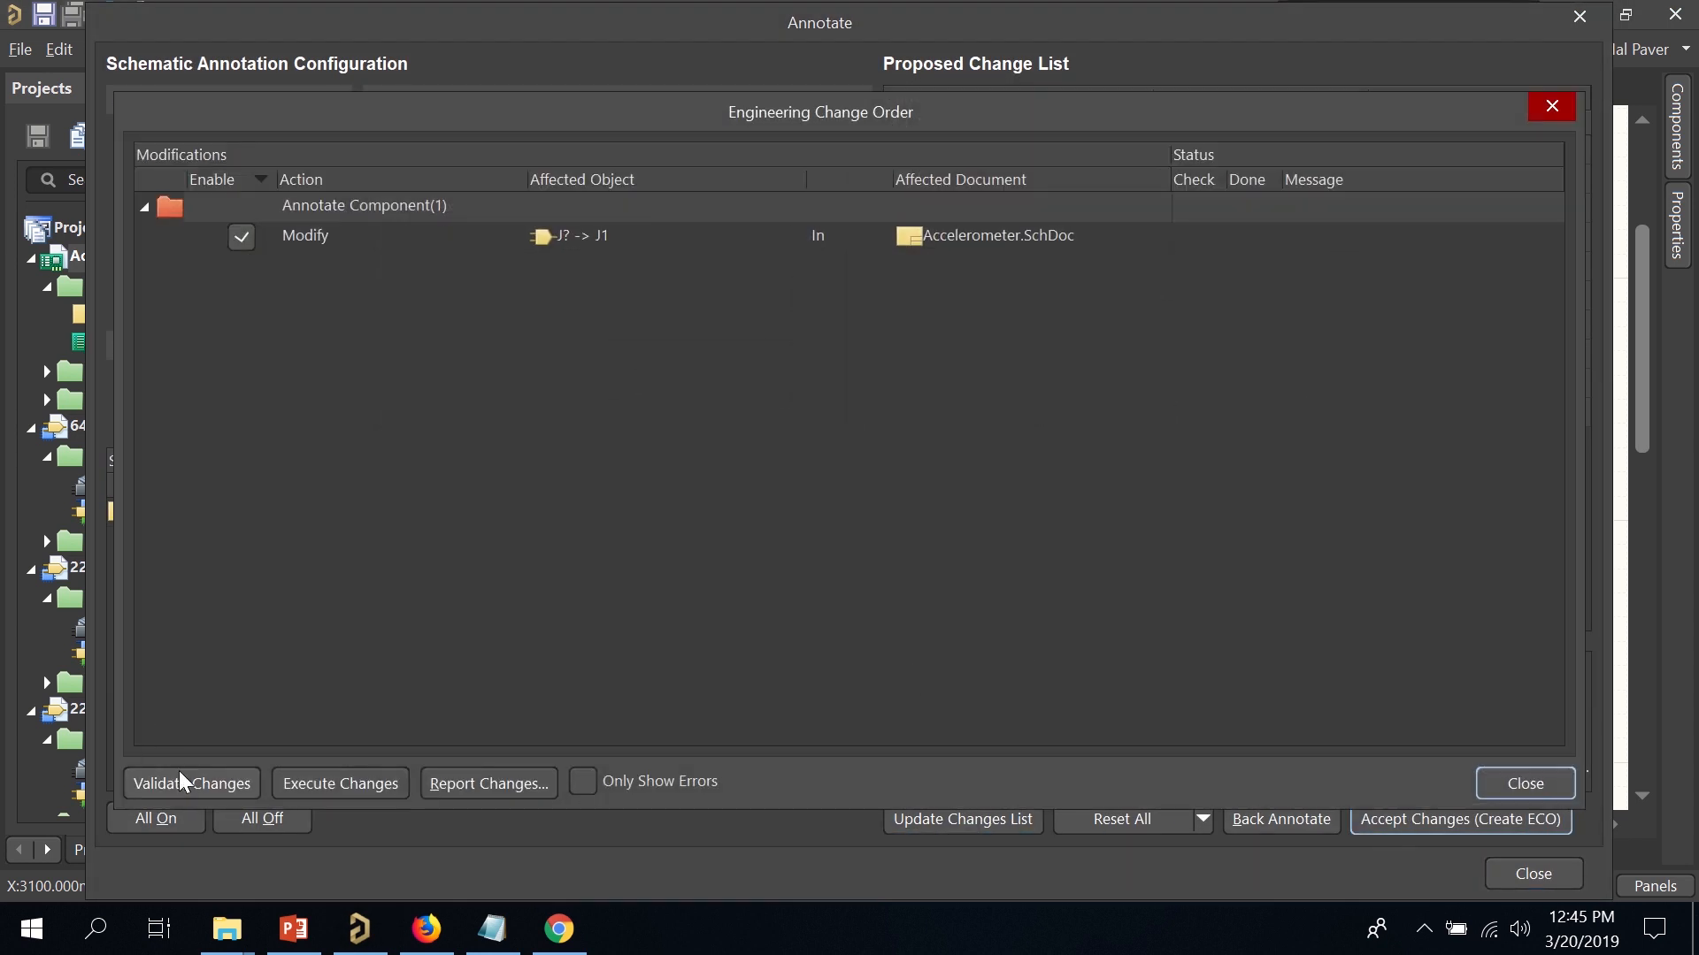
left_click(315, 786)
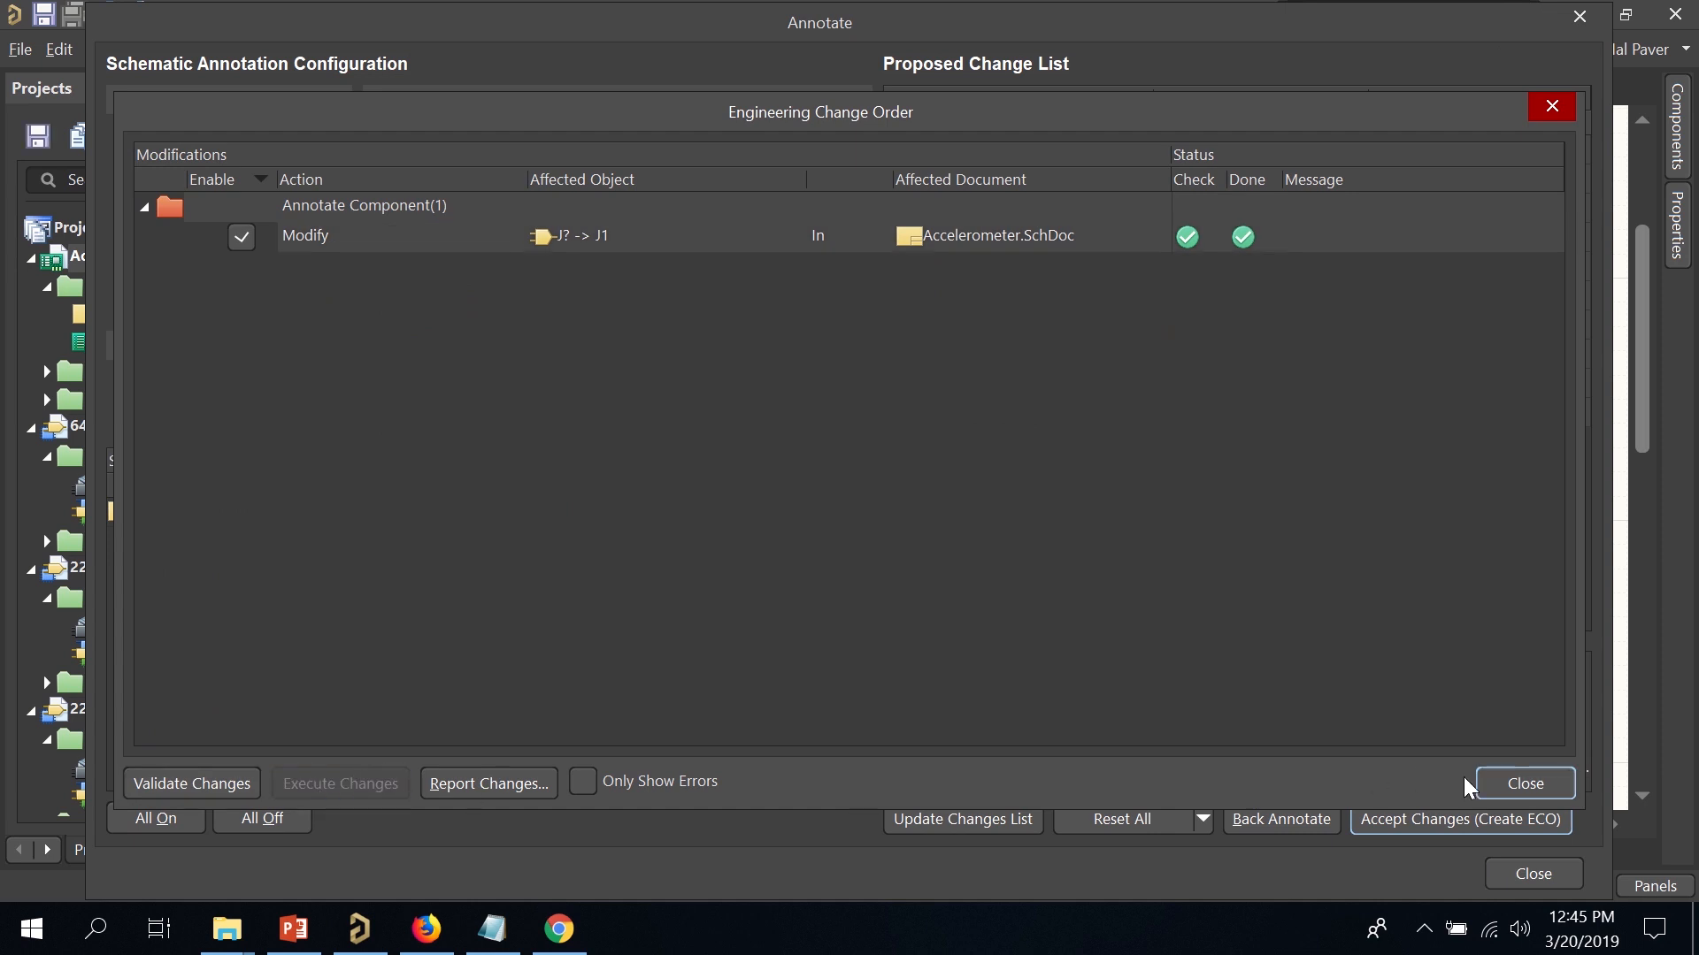
left_click(1518, 786)
left_click(1535, 872)
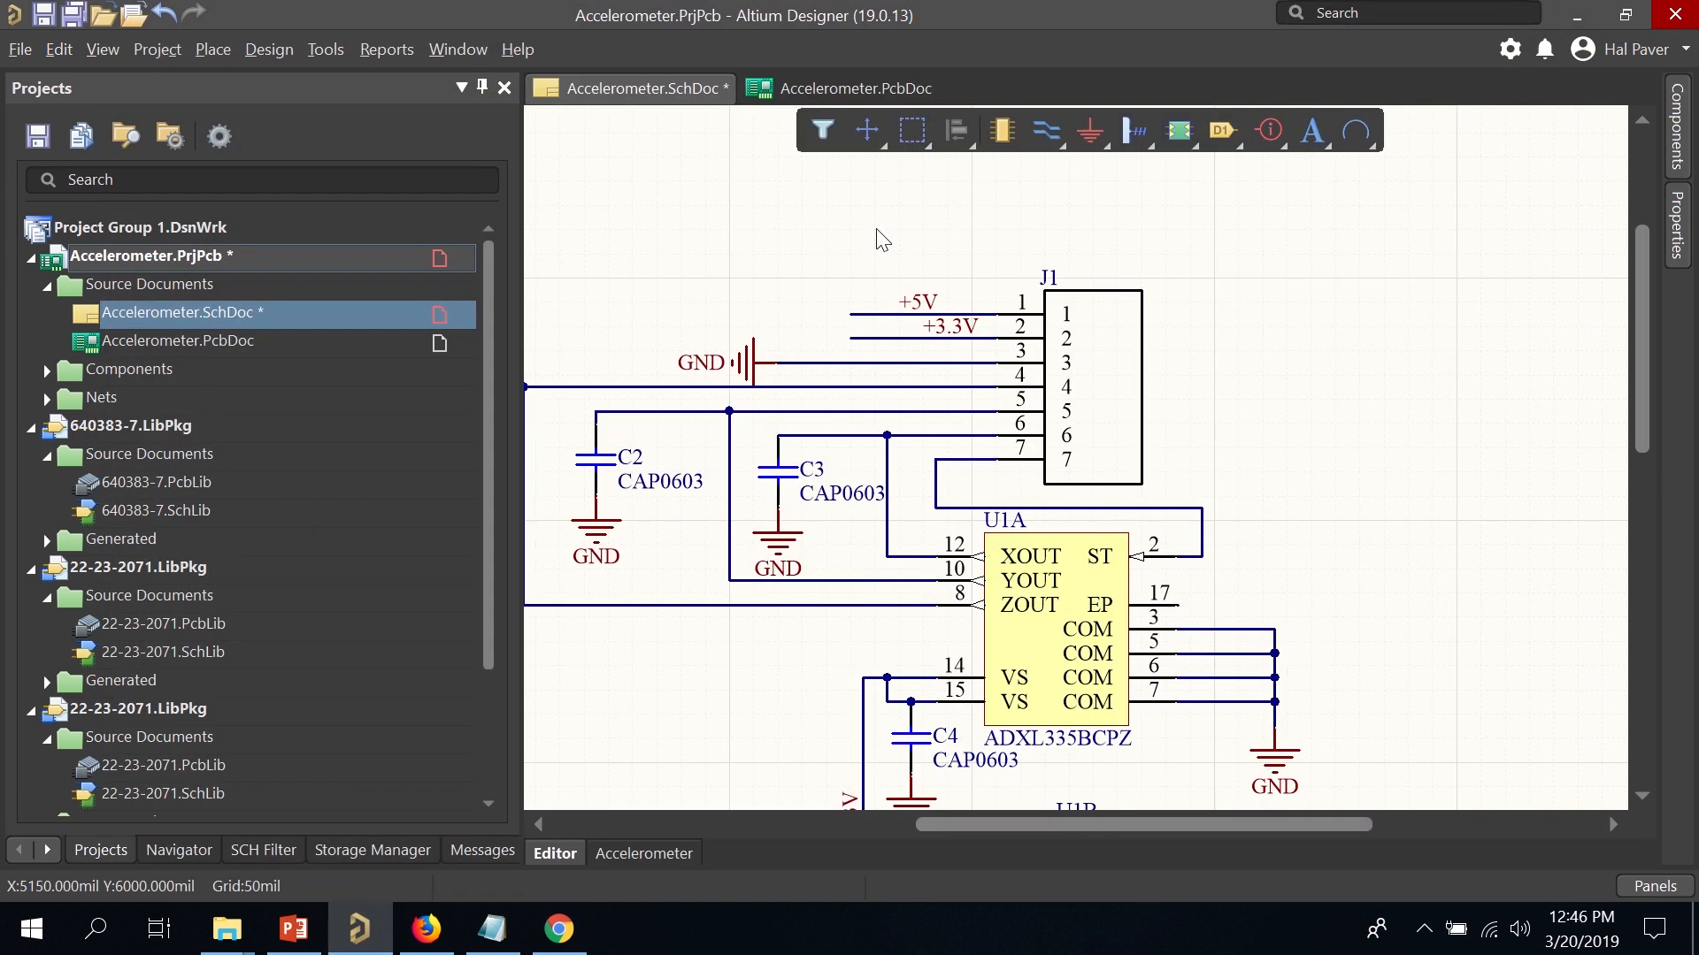
Save the schematic and the whole project, then open Accelerometer.PcbDoc.
key("ctrl+s")
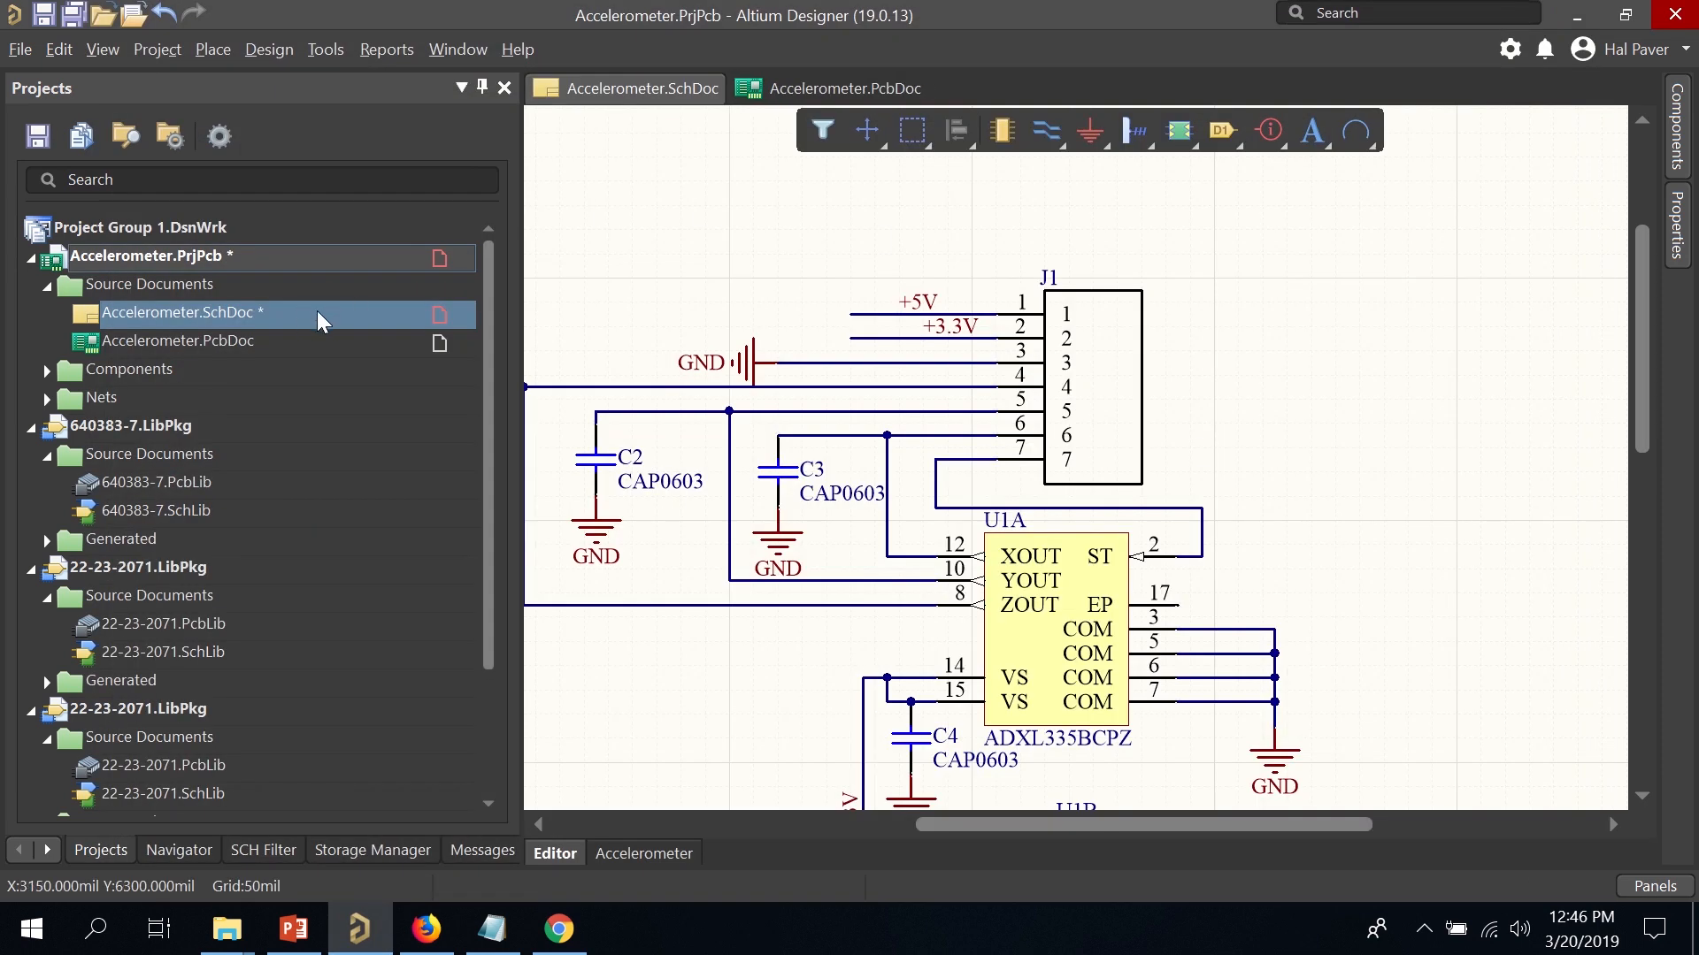
right_click(247, 256)
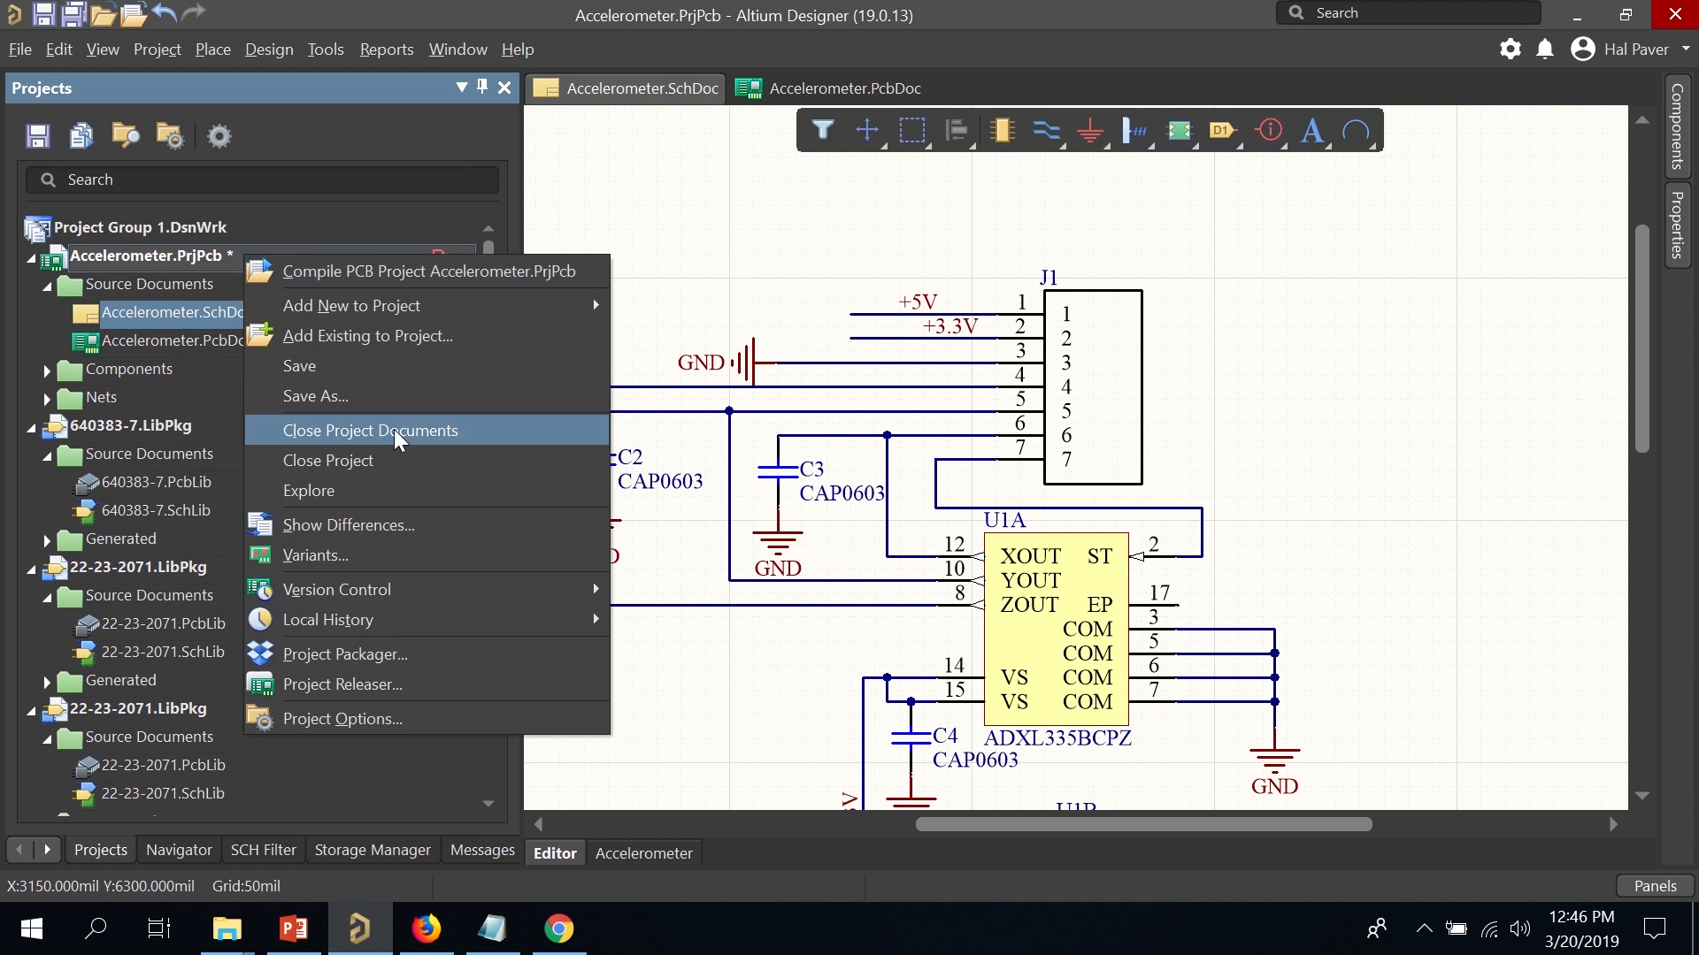
left_click(361, 377)
left_click(239, 342)
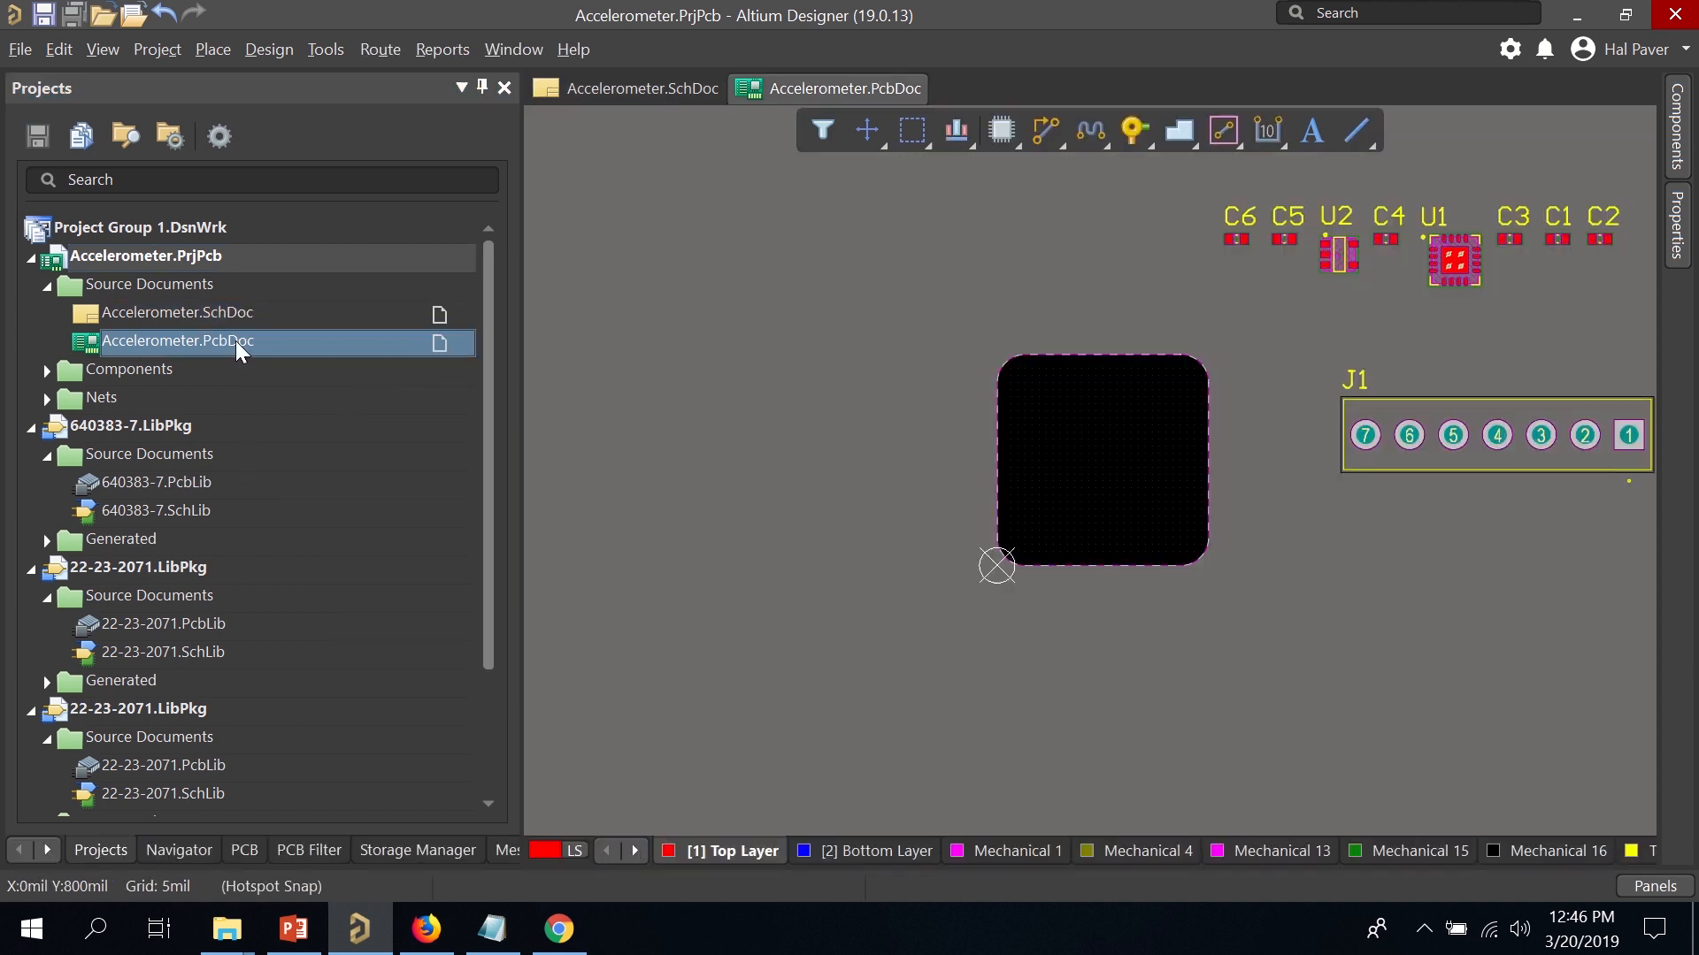
scroll(1001, 365, "down", 4, "ctrl")
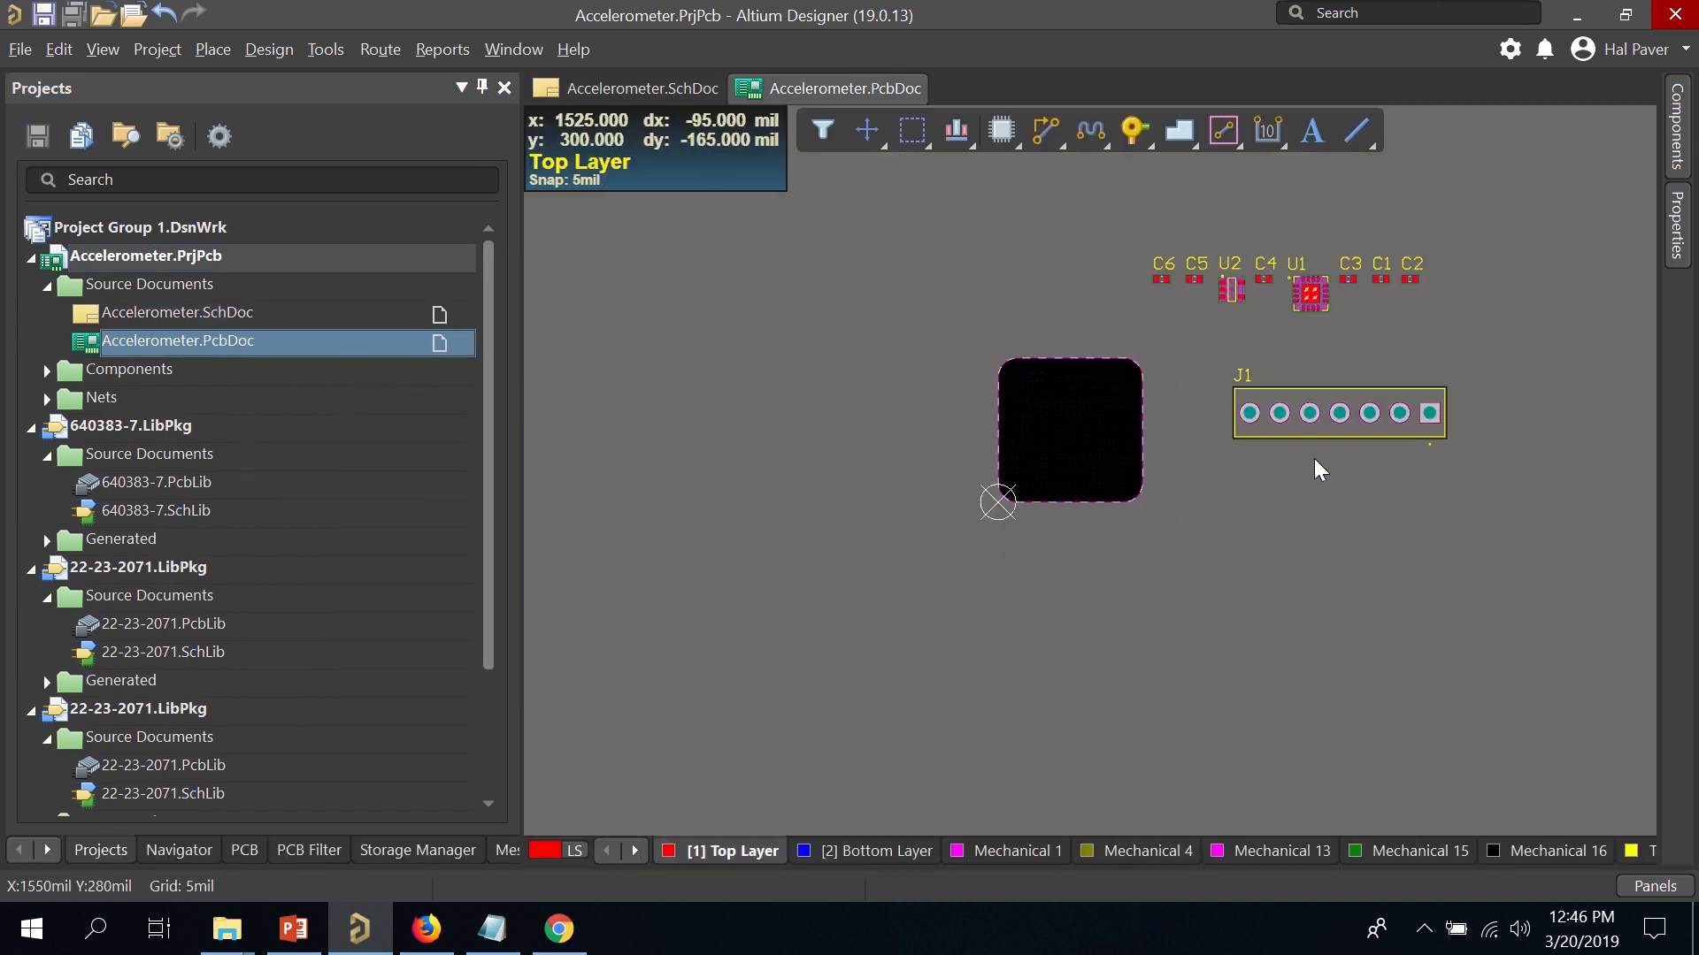
scroll(1380, 456, "down", 2, "ctrl")
scroll(1501, 391, "up", 3, "ctrl")
scroll(1500, 391, "up", 1, "ctrl")
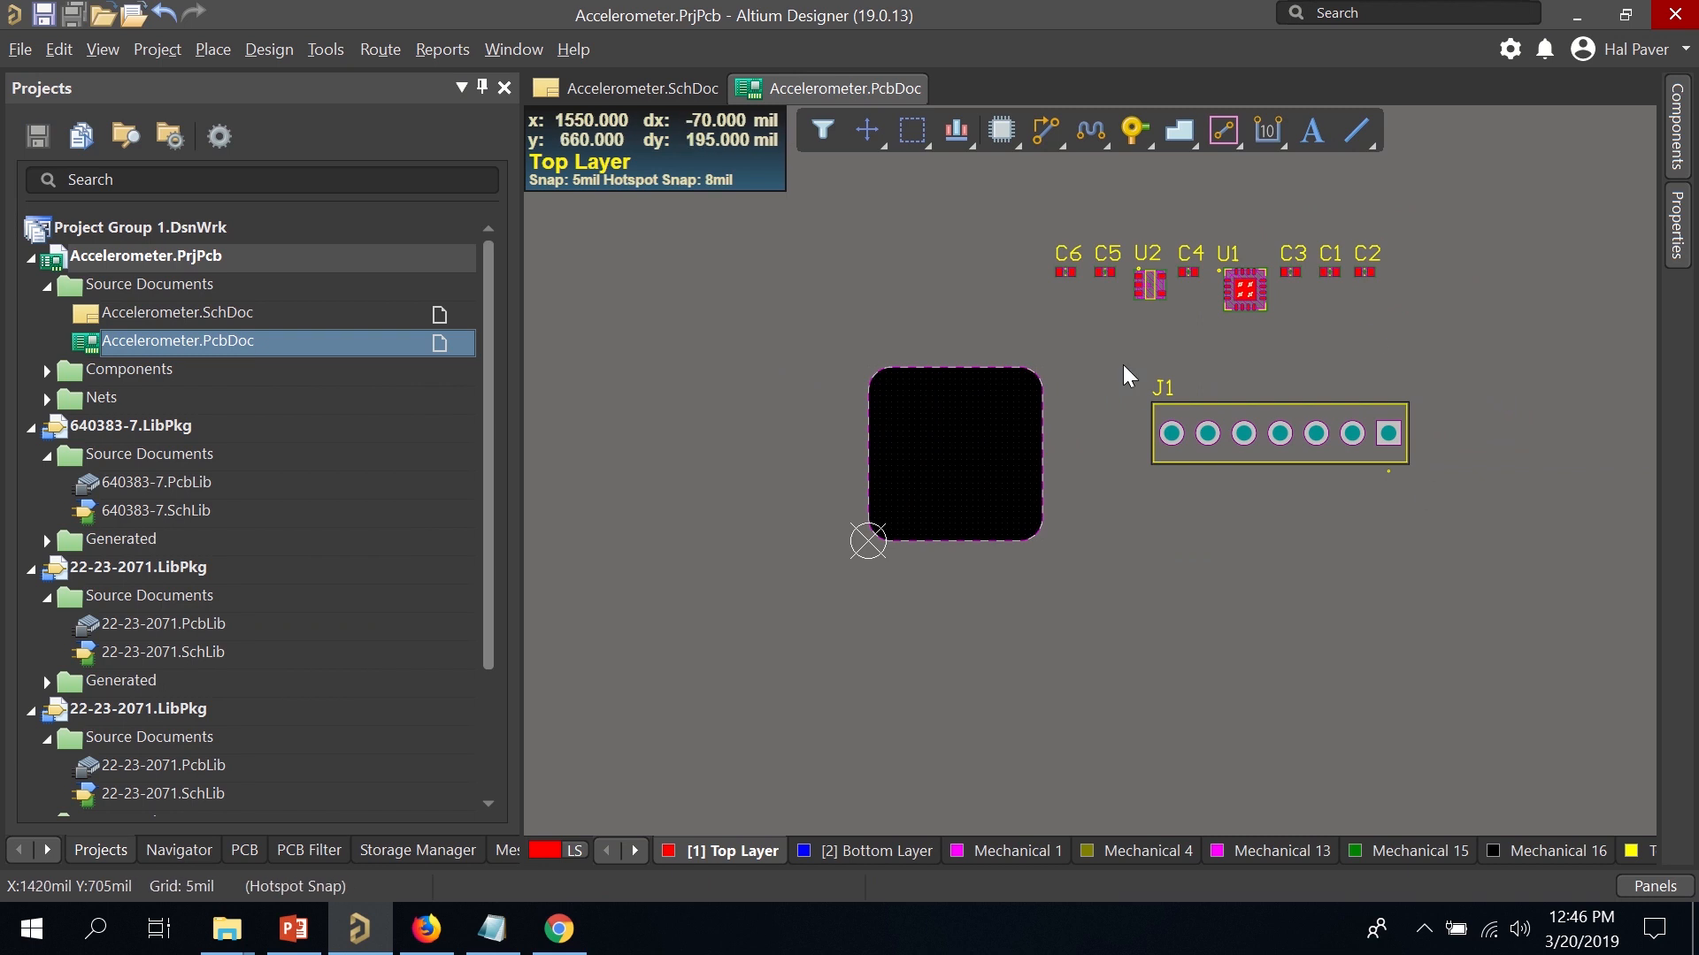
Import schematic changes into the PCB, auto-linking the unmatched component, then validate and execute.
left_click(323, 49)
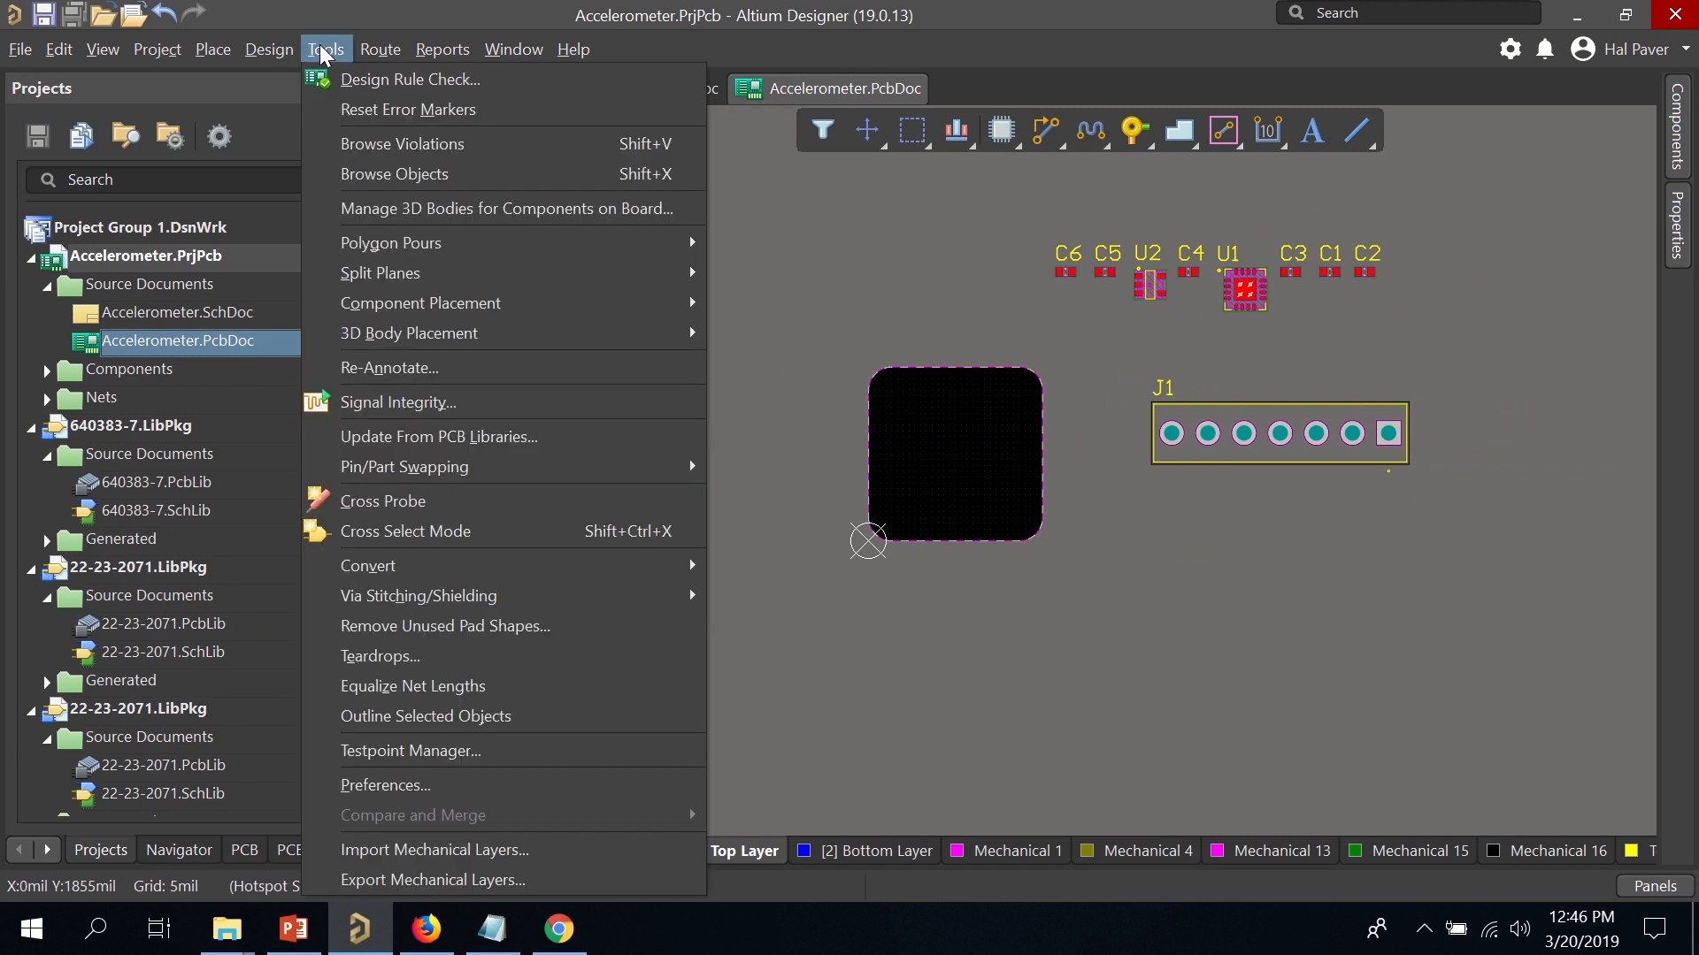
mouse_move(281, 52)
left_click(311, 110)
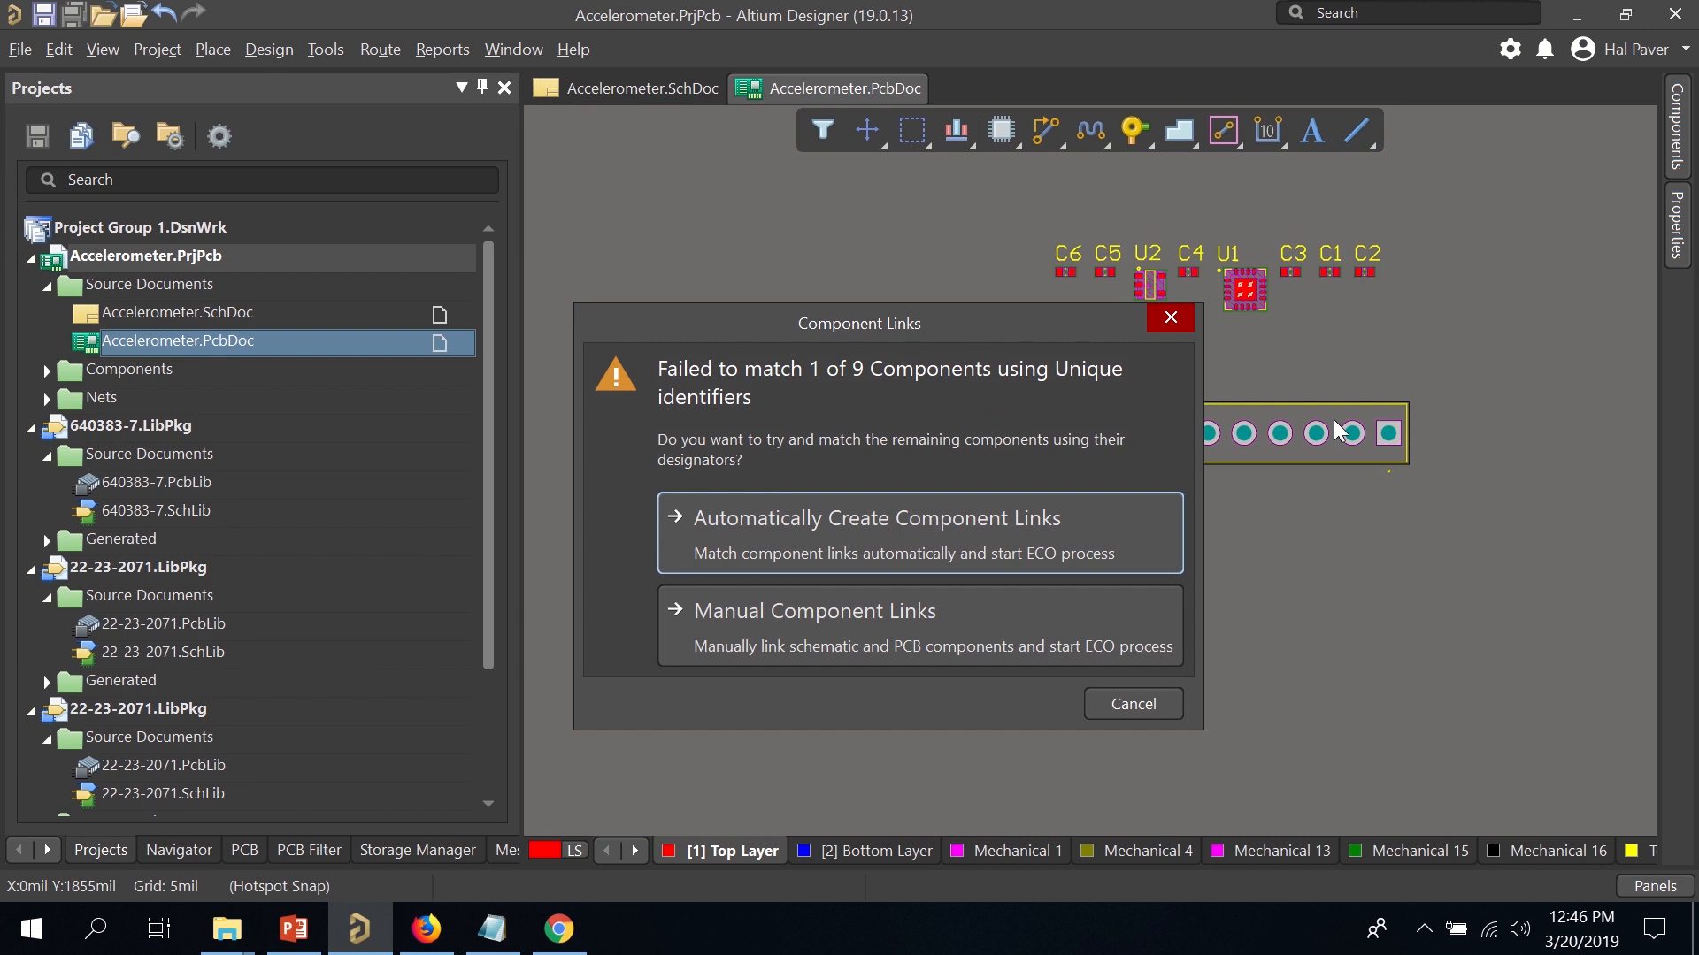
left_click(839, 534)
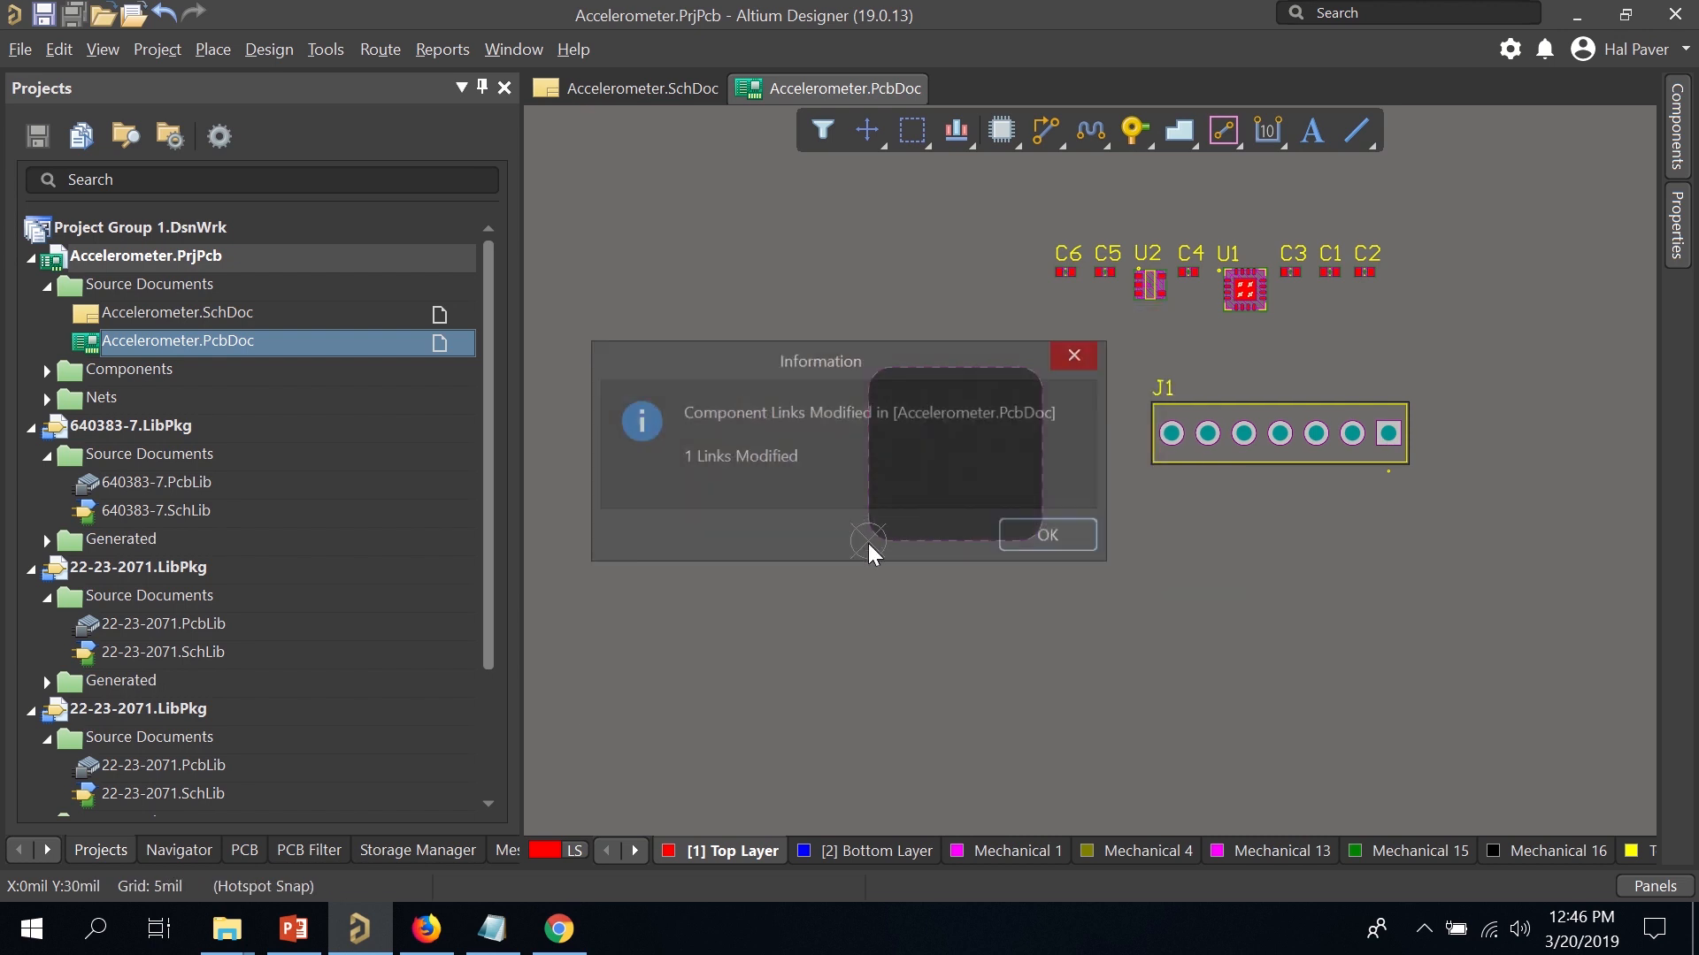
left_click(1049, 538)
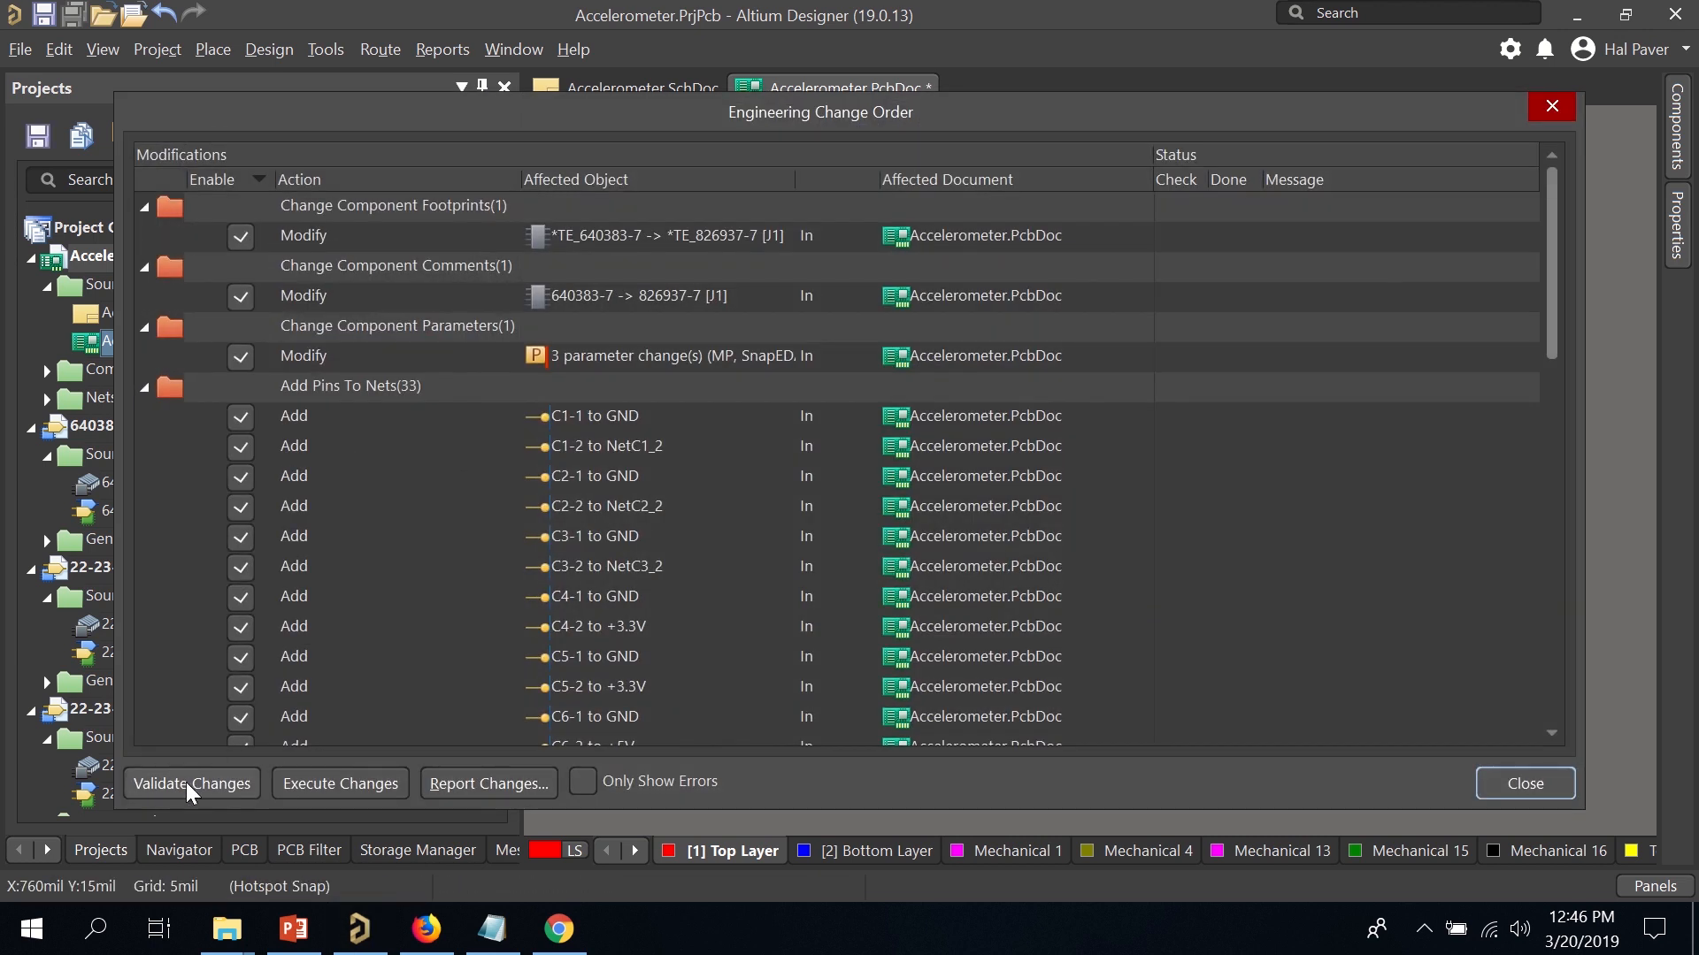
left_click(188, 785)
left_click(331, 785)
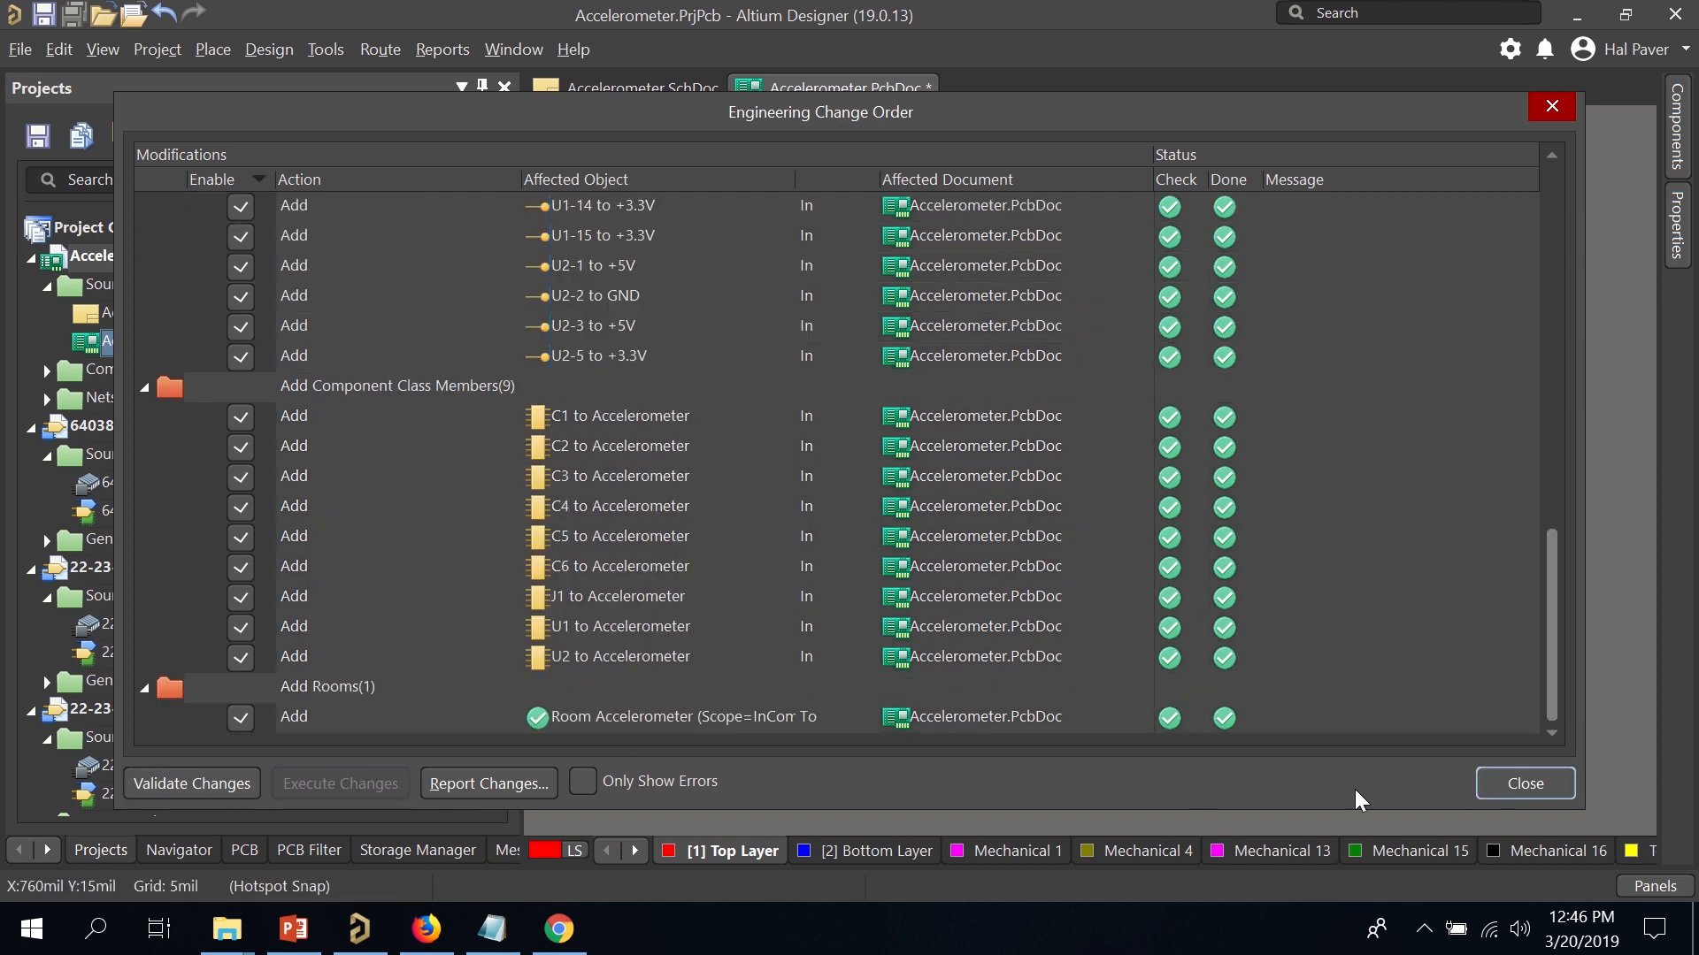
left_click(1523, 784)
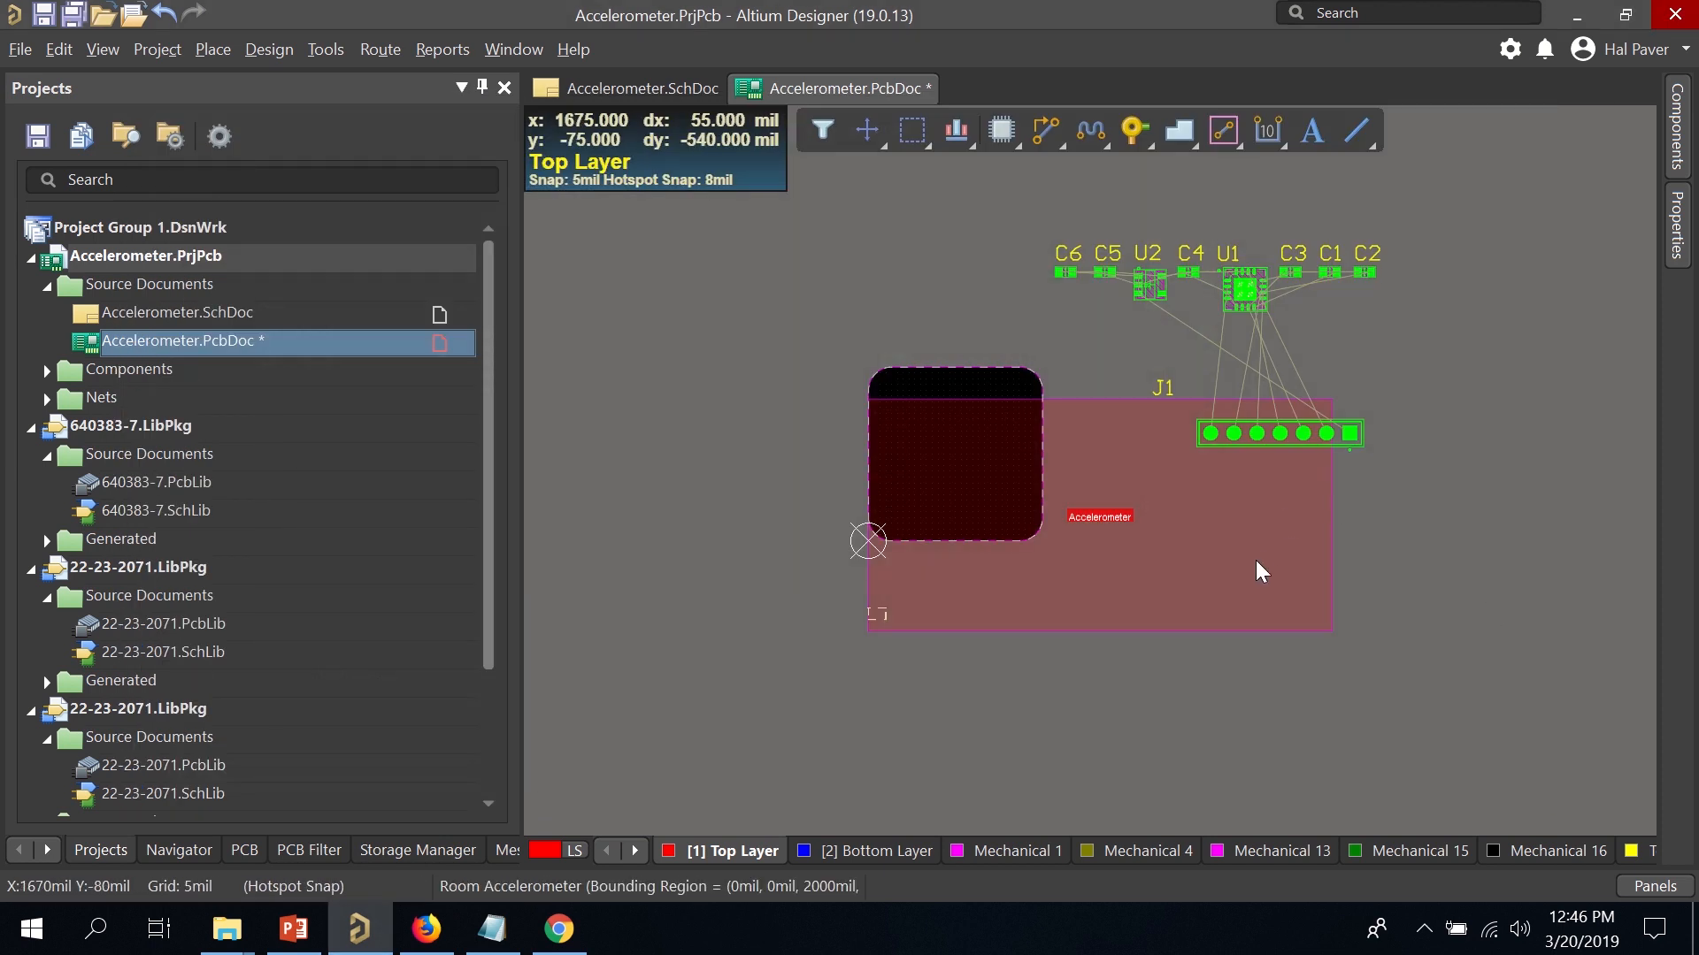
Move the re-added Accelerometer room beside the board and delete it.
left_click_drag(1255, 563, 1499, 630)
left_click(1034, 572)
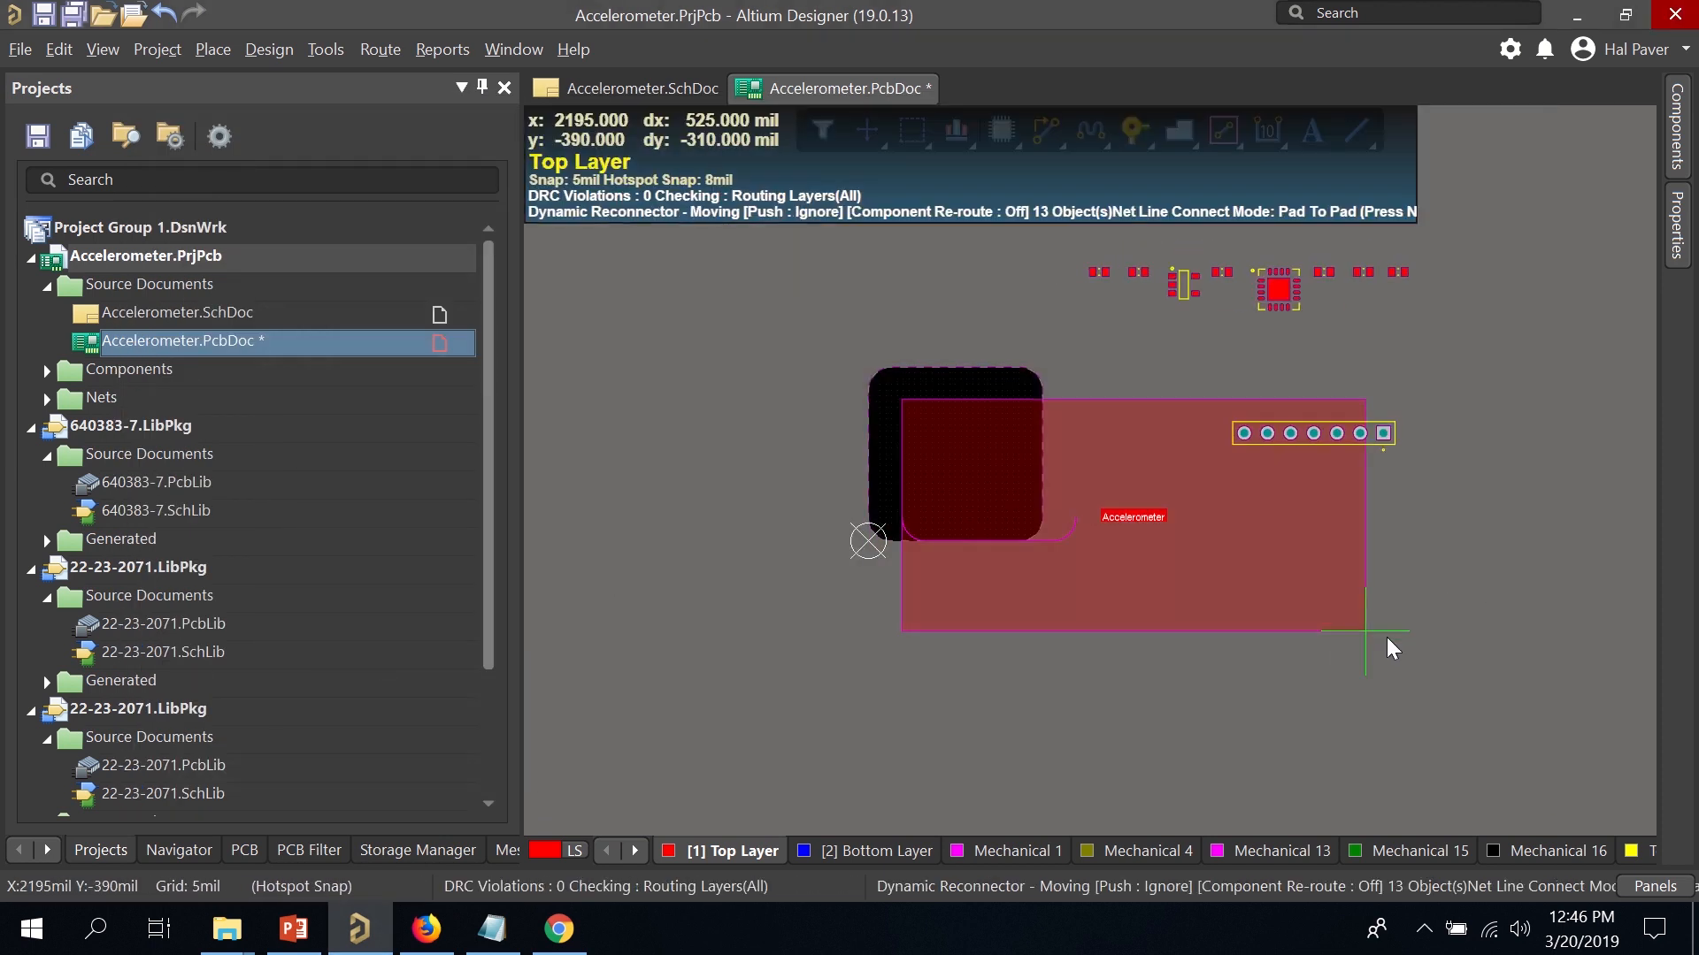
left_click(1339, 632)
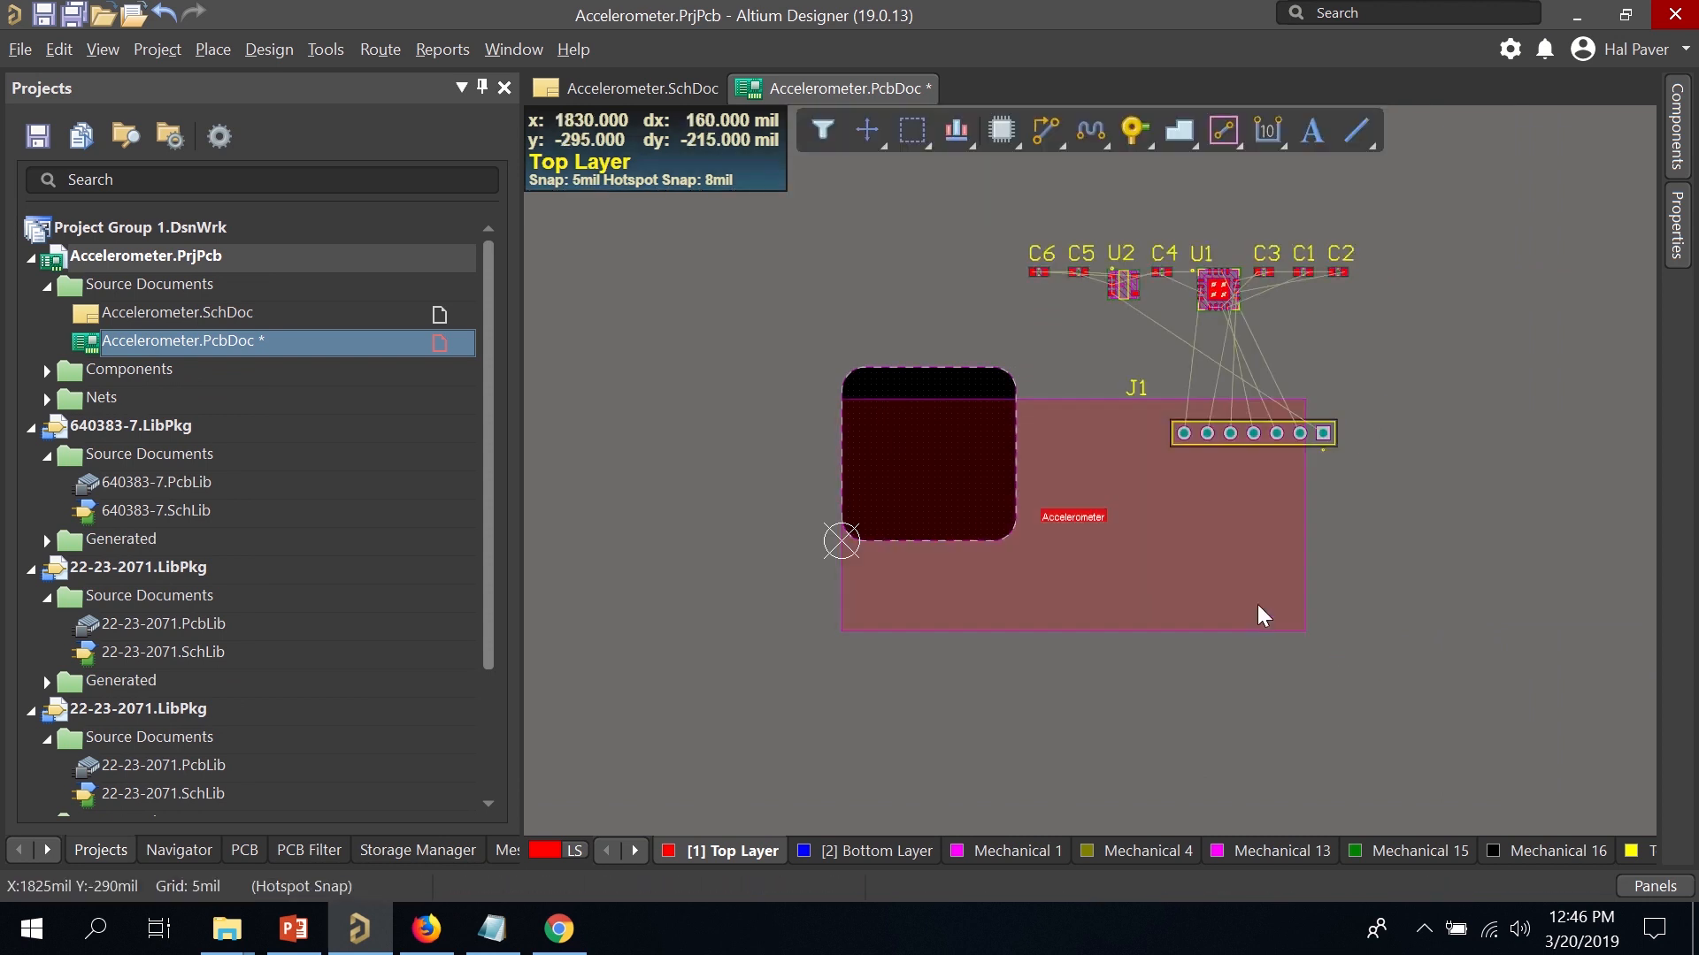
key("Delete")
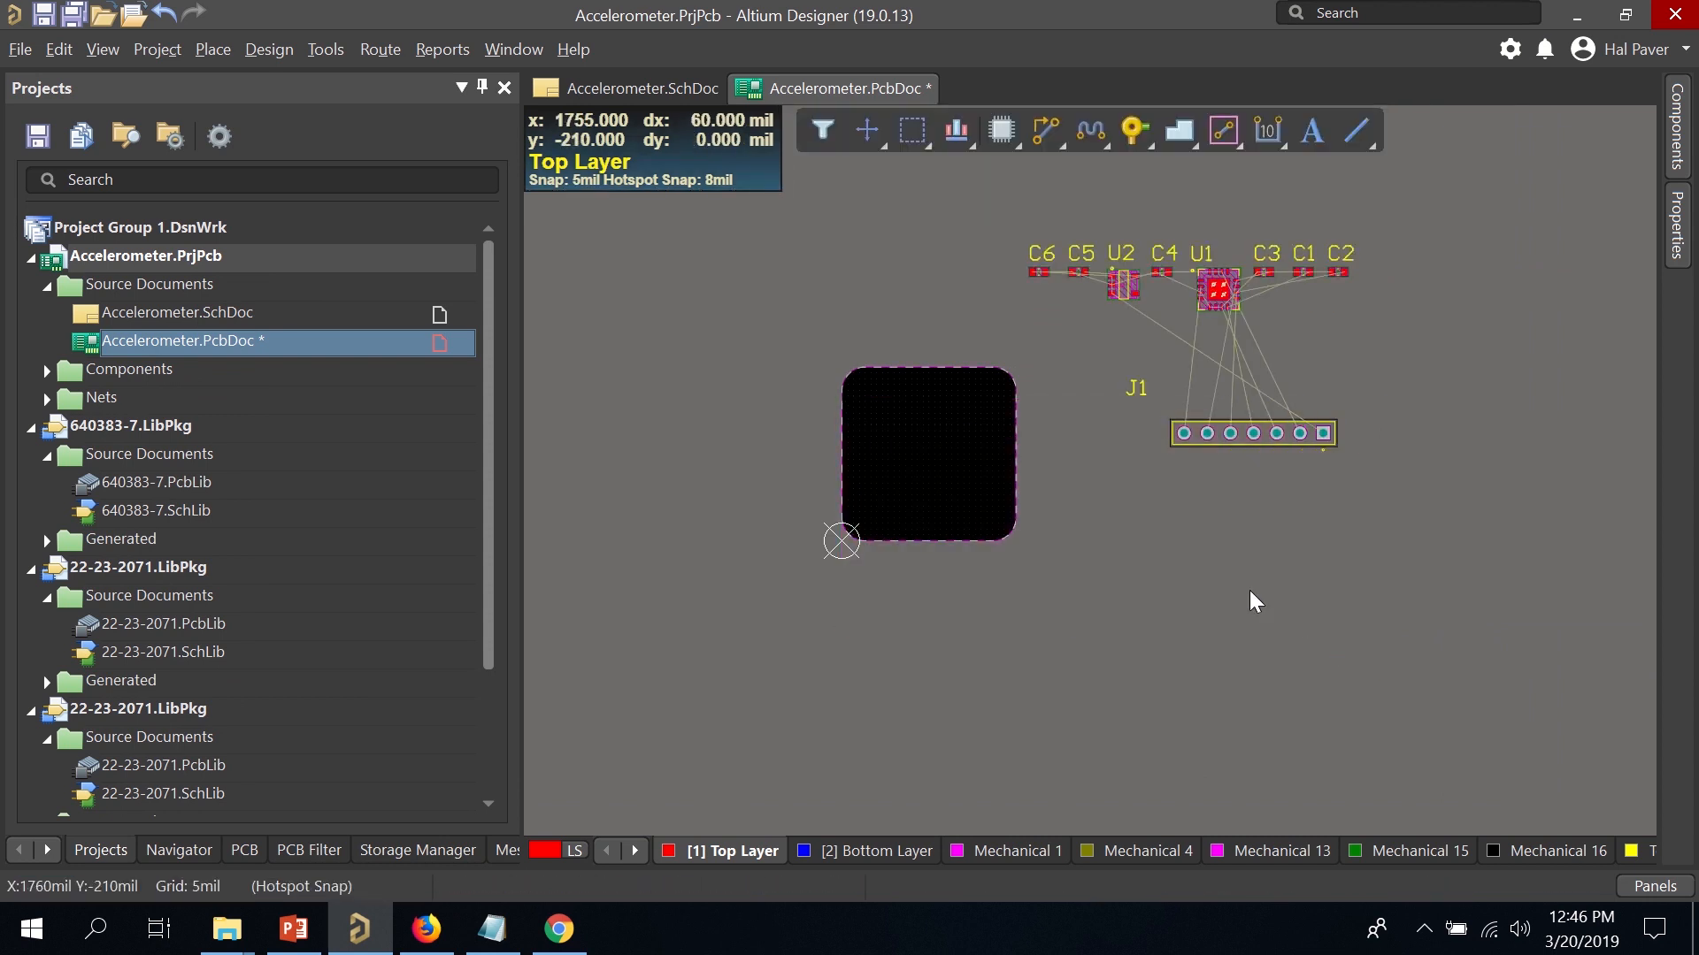
Place J1 rotated along the board's bottom edge with pad 1 left, then bring U1 onto the board.
left_click_drag(1236, 438, 927, 512)
key("space")
key("space")
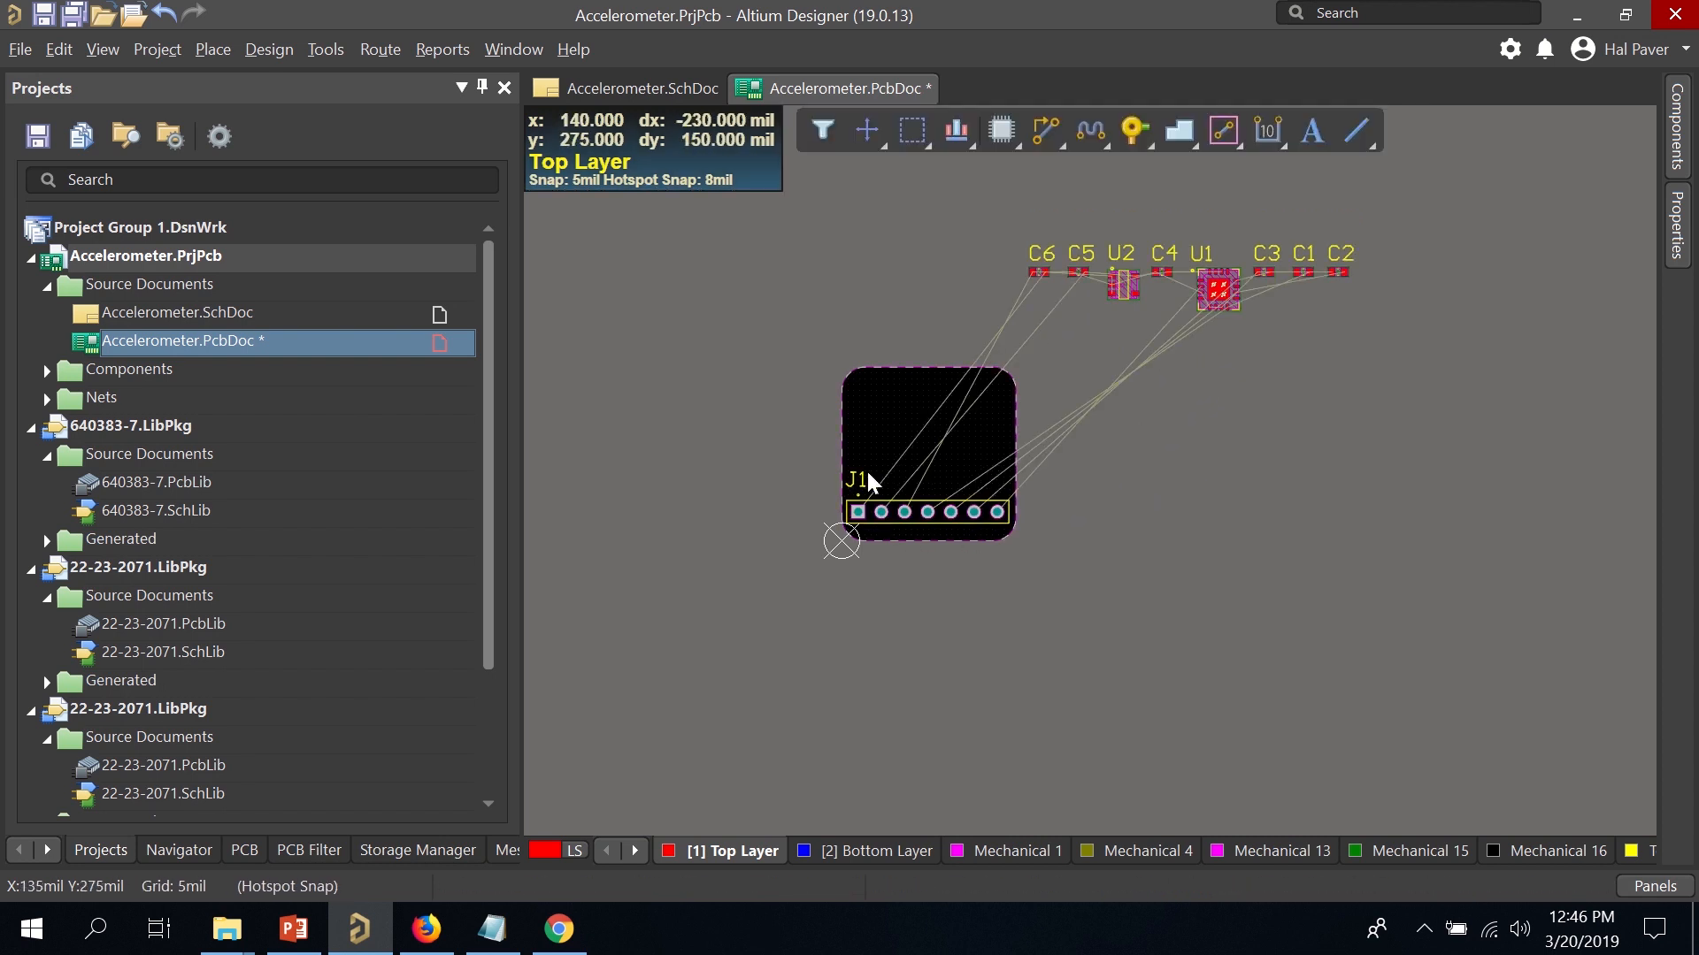
scroll(874, 363, "up", 3, "ctrl")
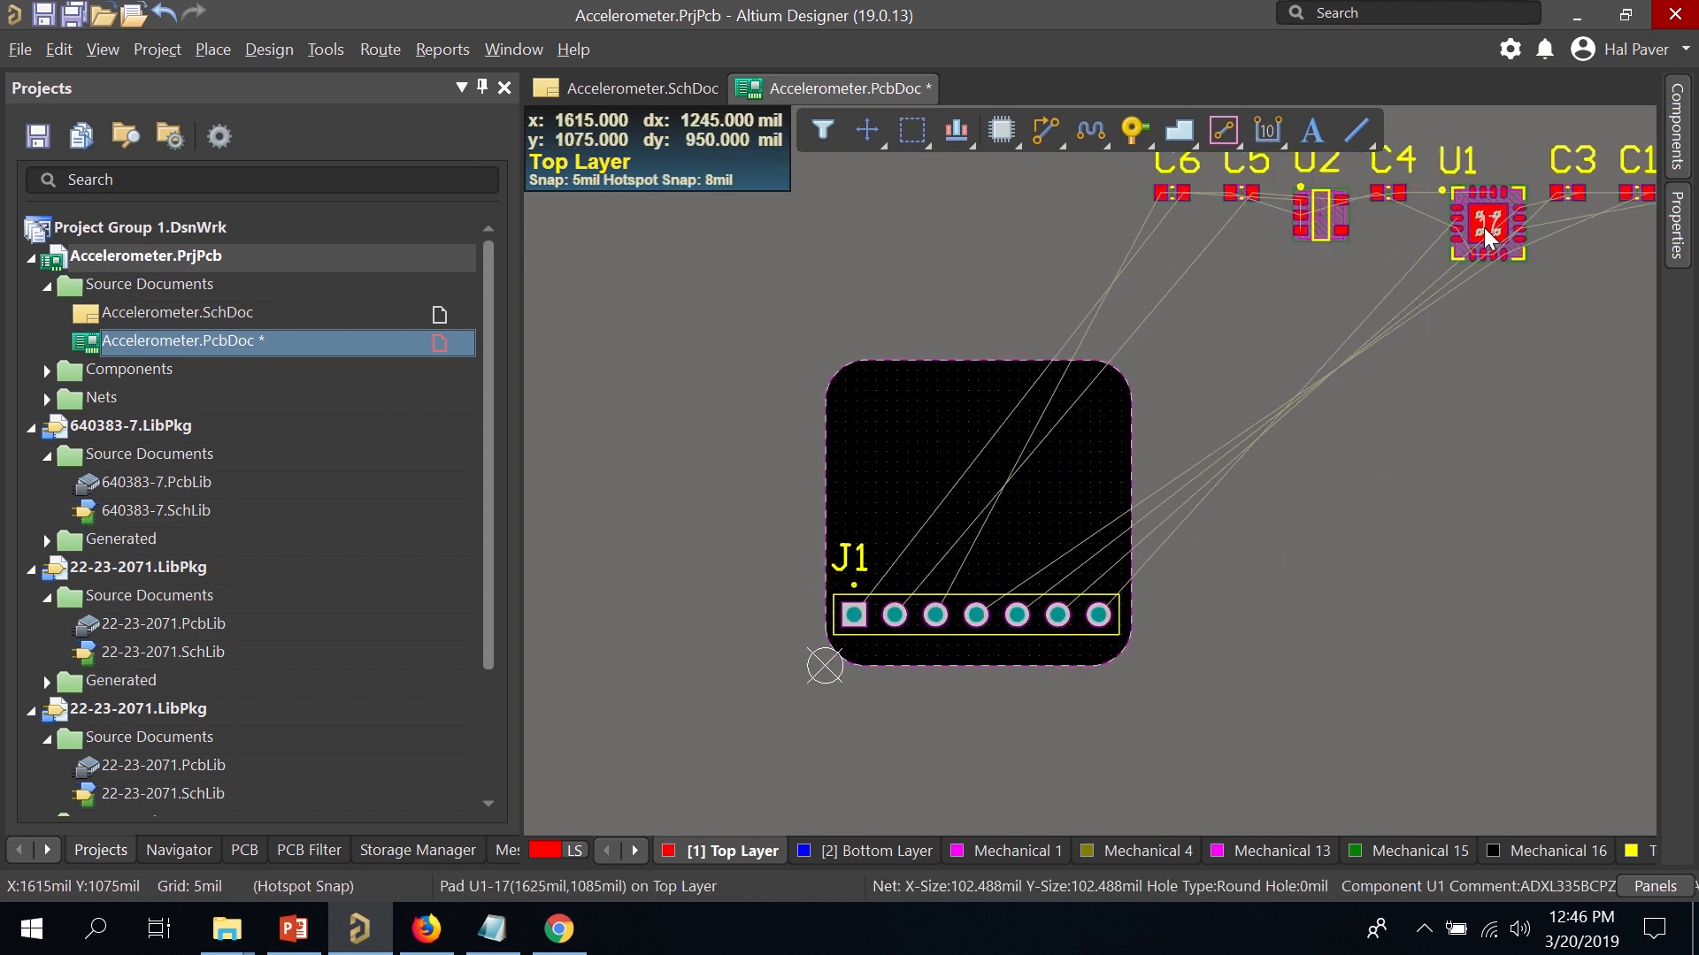
left_click_drag(1486, 226, 1000, 459)
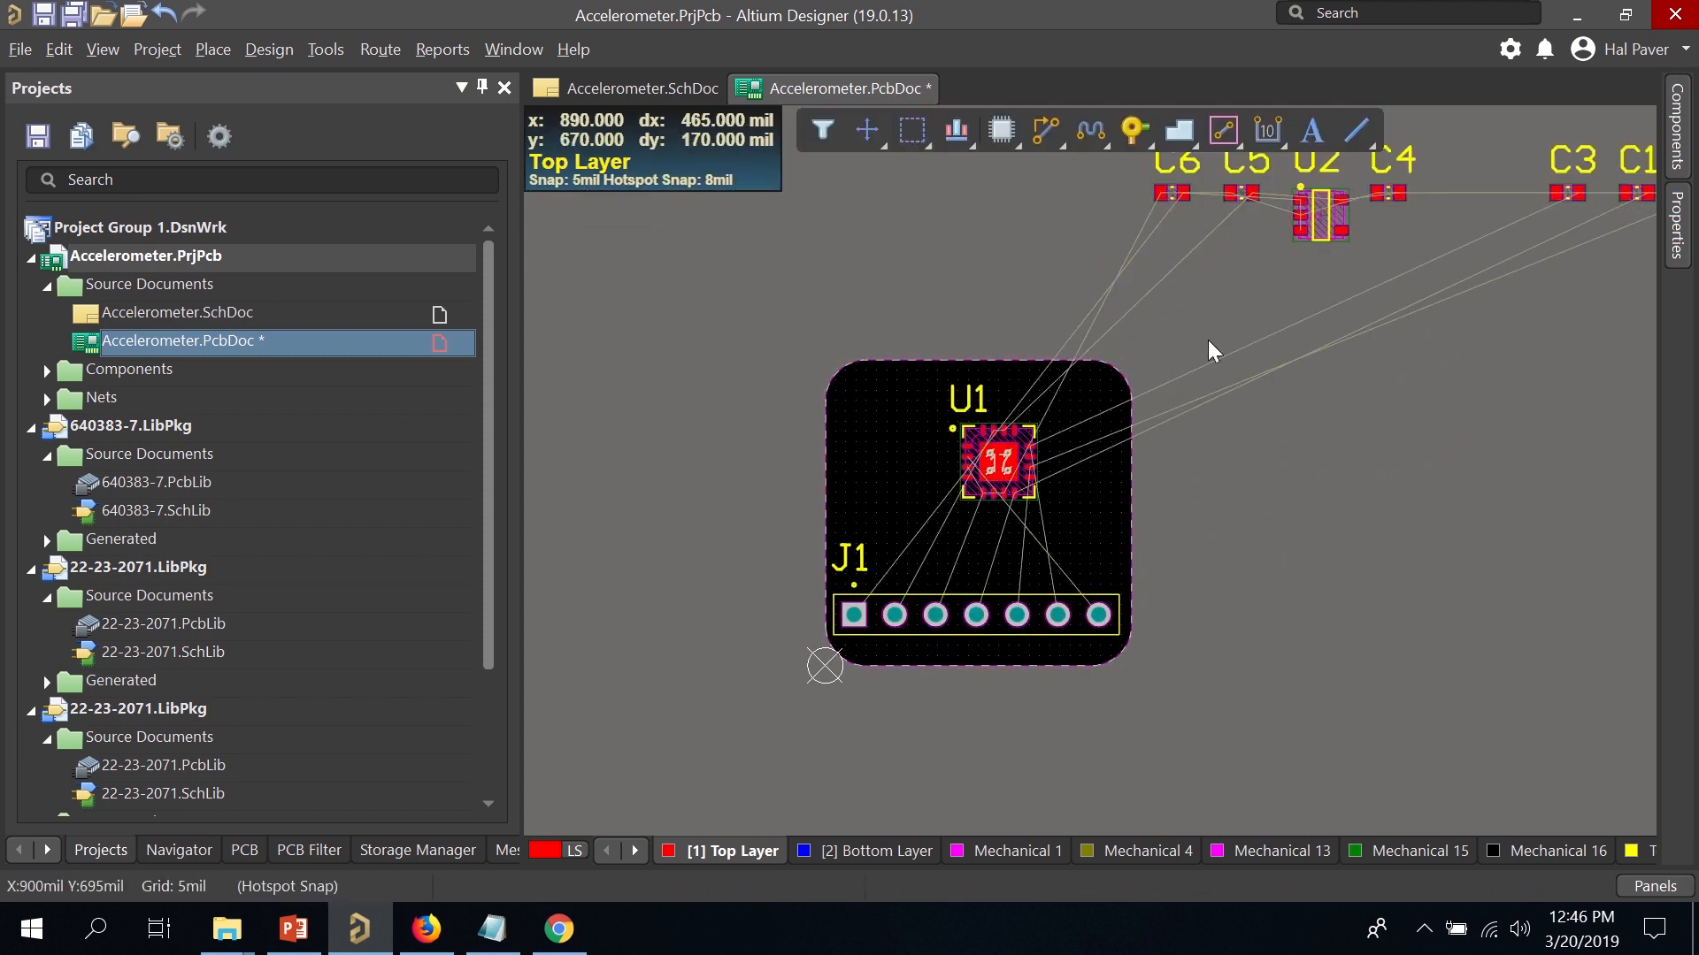
Settle U1 above J1 and place U2 just left of it, adjusting the view to check.
left_click_drag(1318, 229, 876, 503)
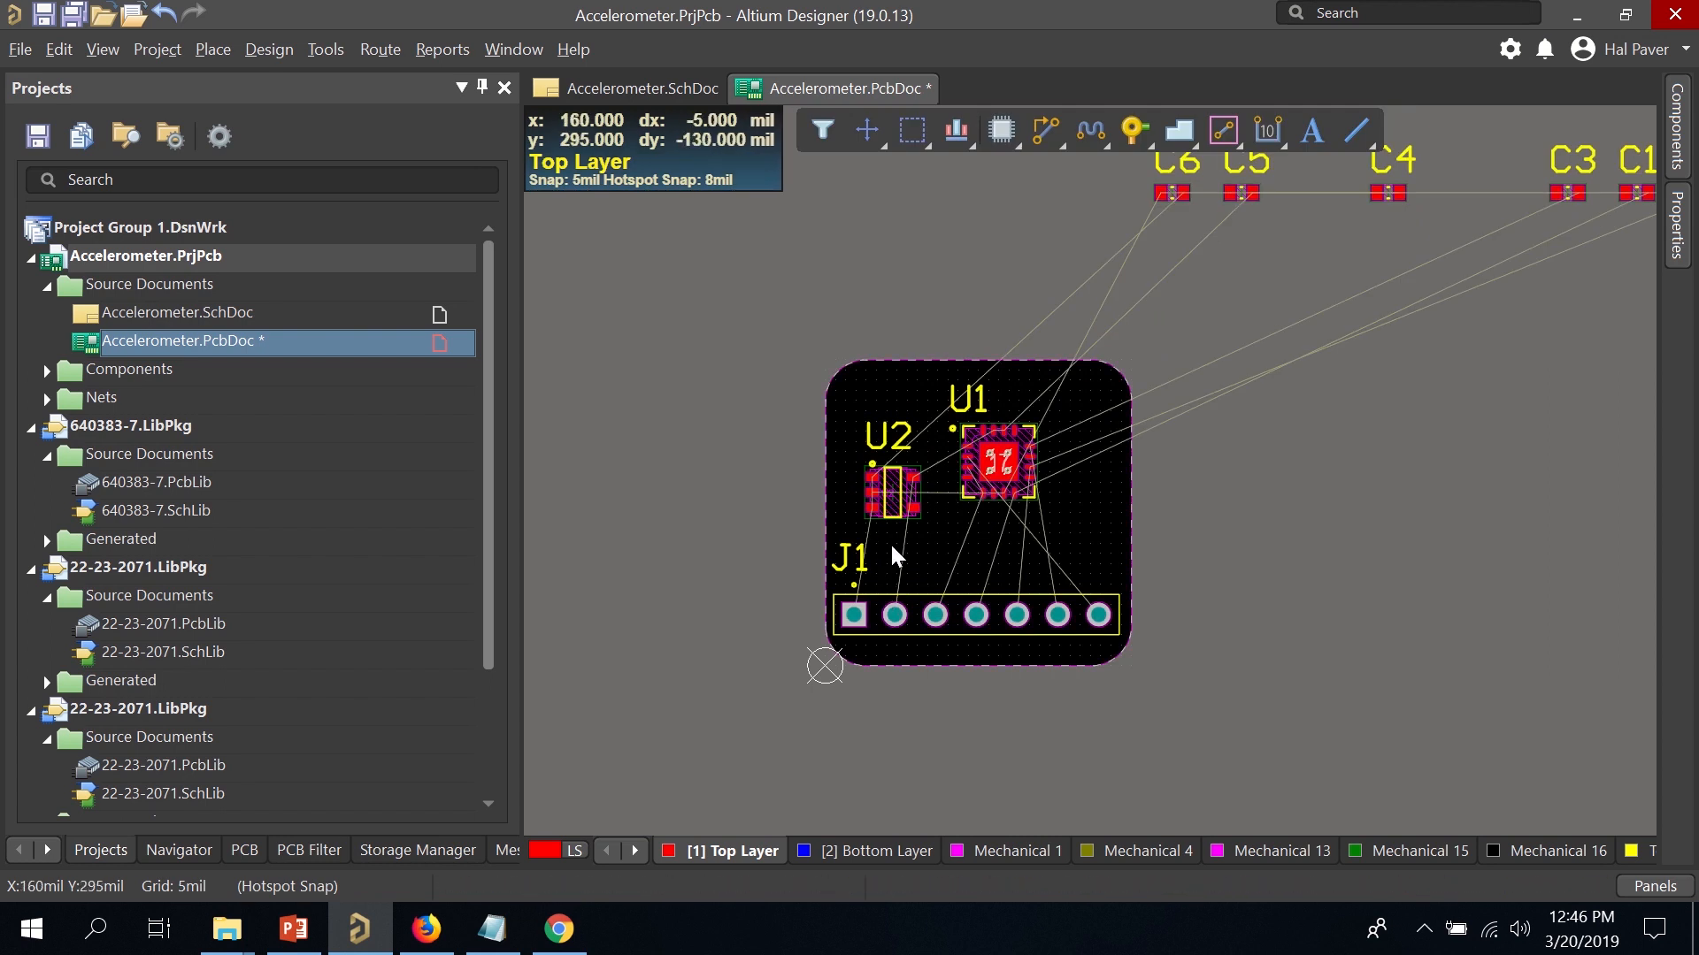
scroll(889, 541, "up", 3)
key("super")
left_click(1550, 619)
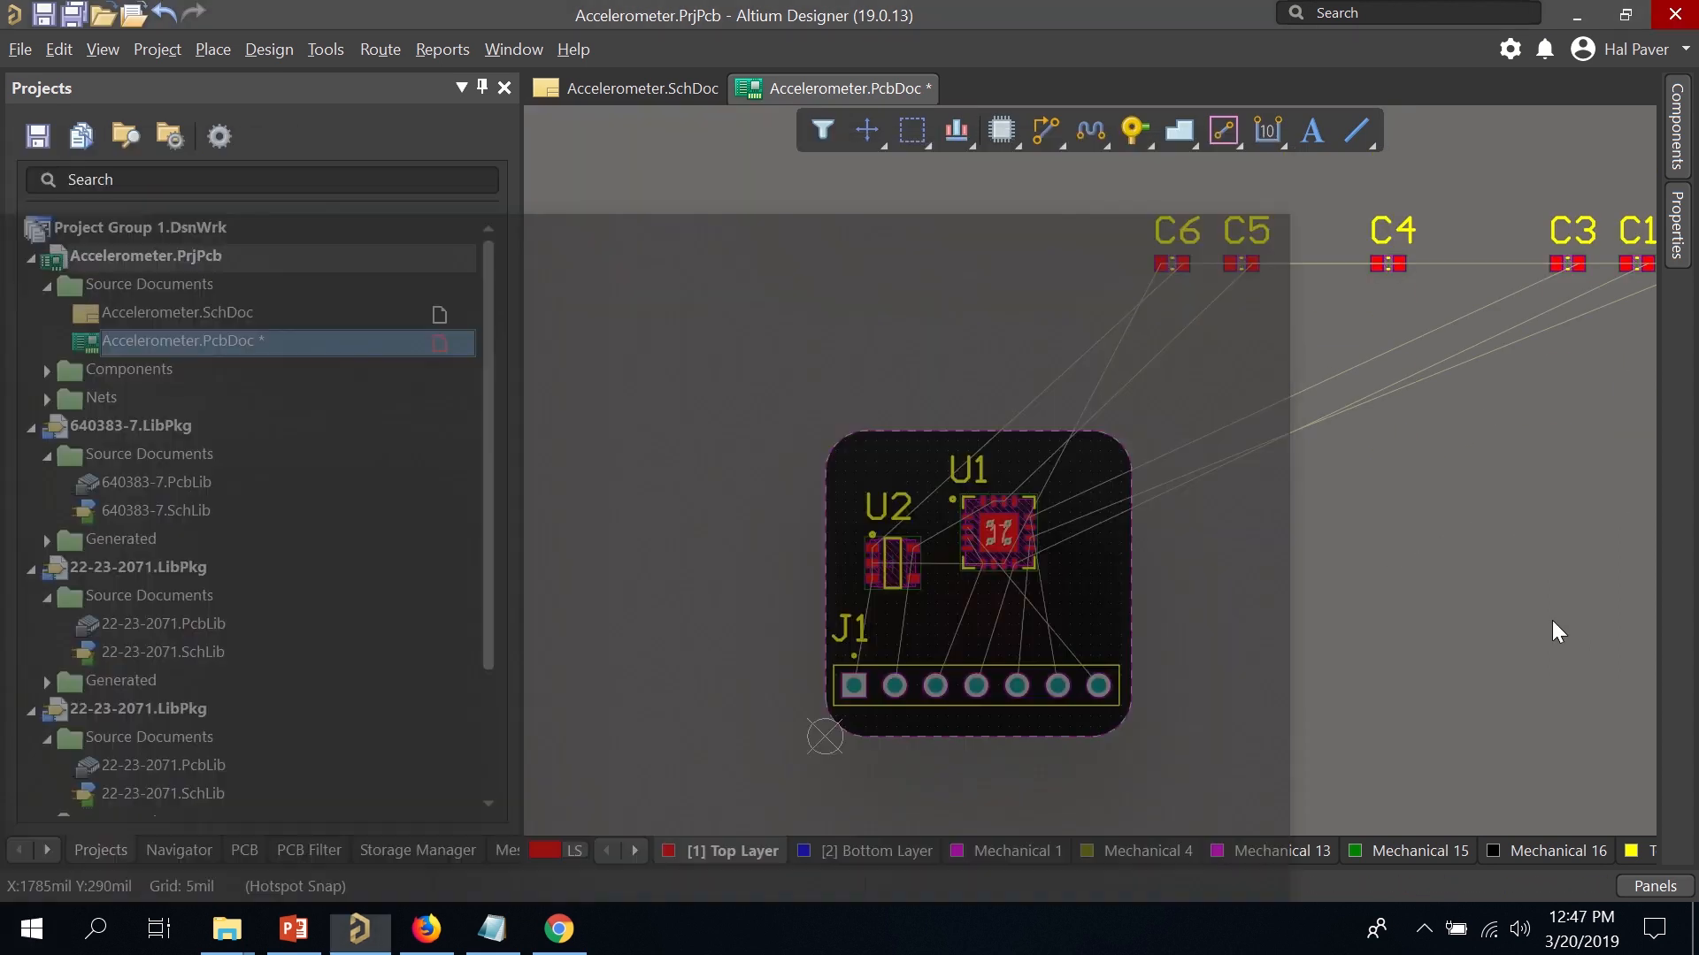
scroll(982, 611, "up", 7, "ctrl")
scroll(898, 600, "up", 2, "ctrl")
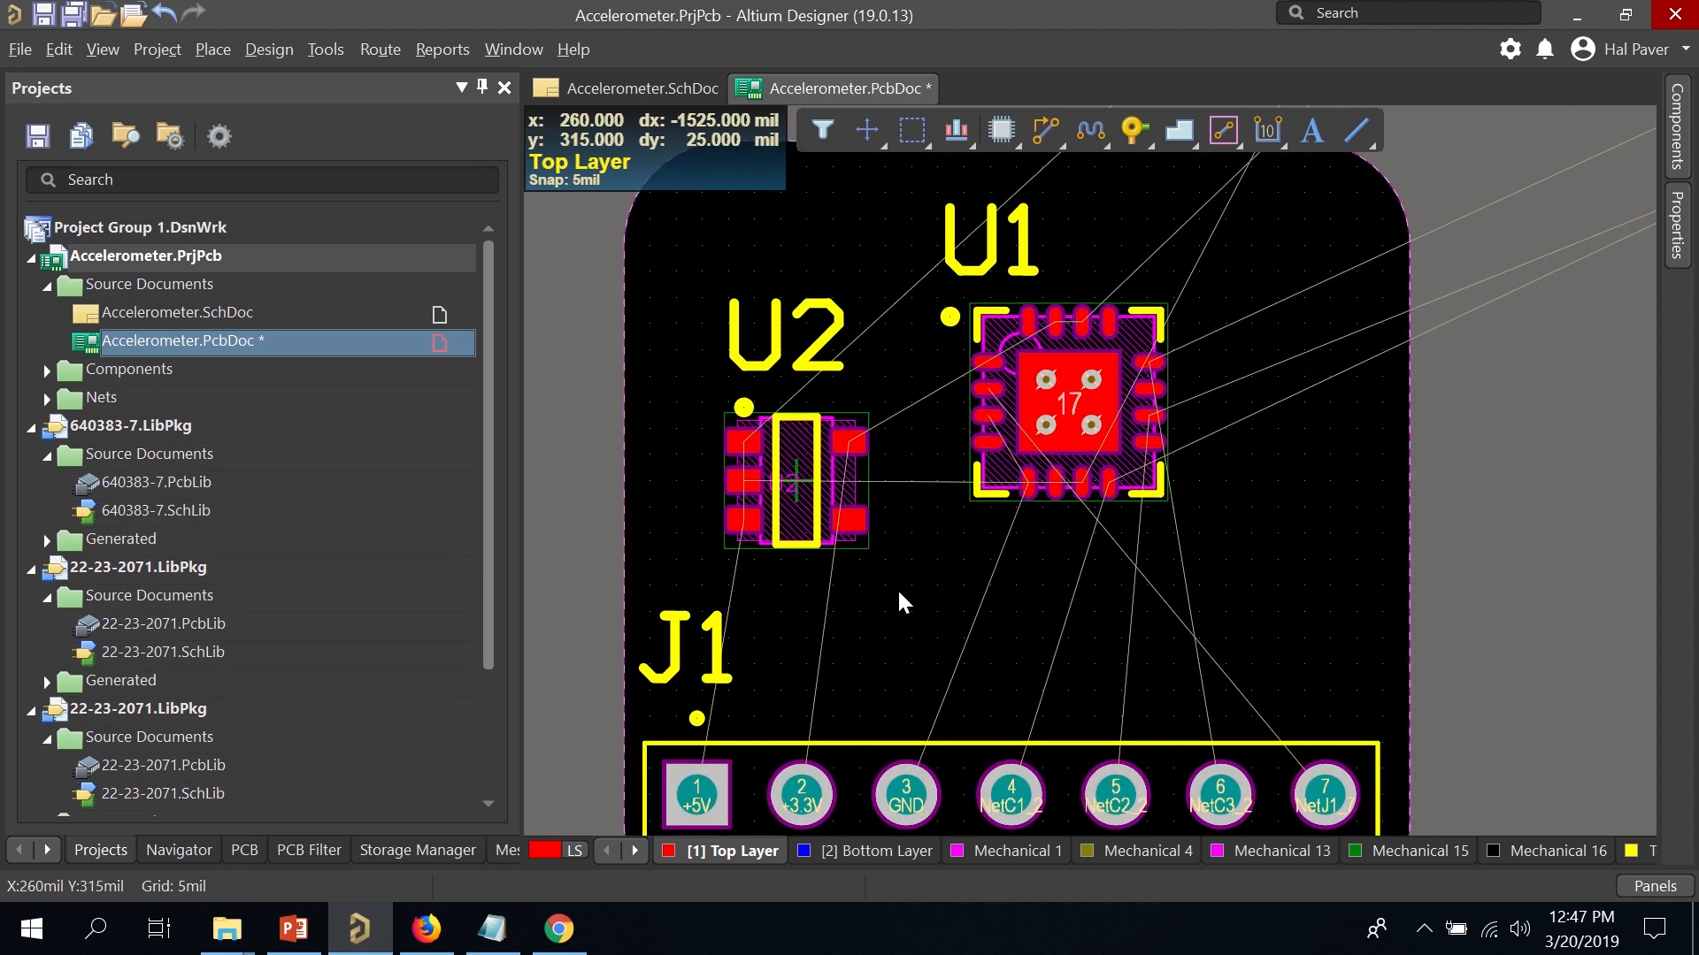
left_click_drag(901, 588, 927, 550)
right_click_drag(929, 581, 974, 473)
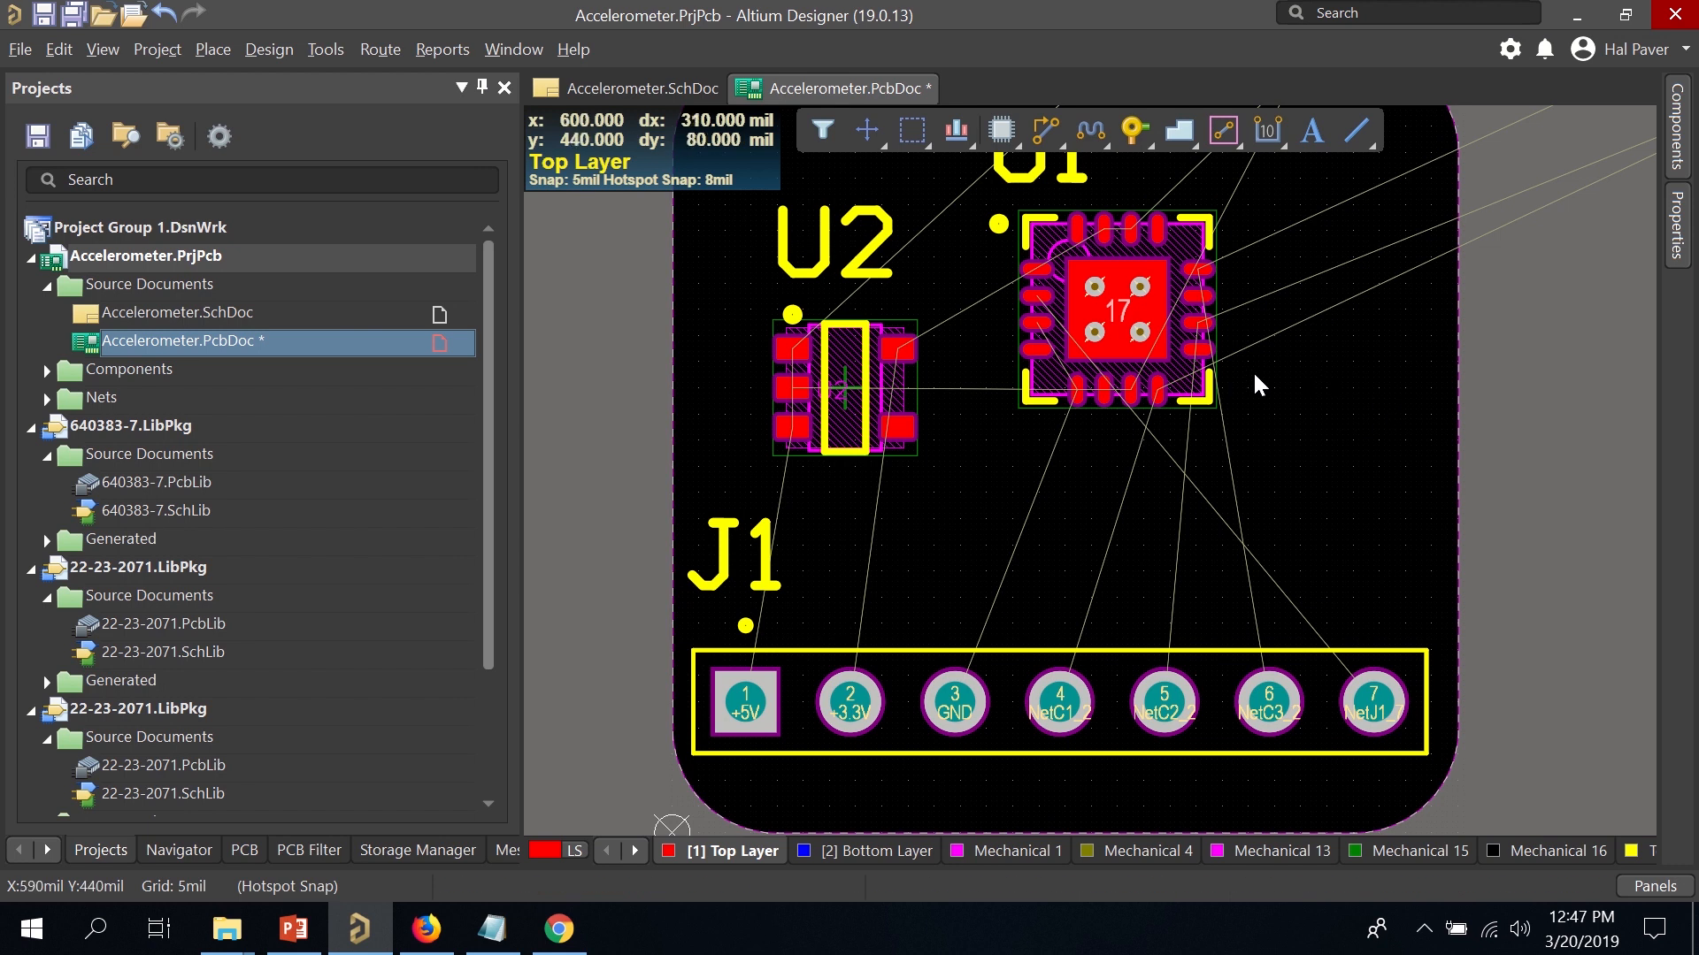
key("super")
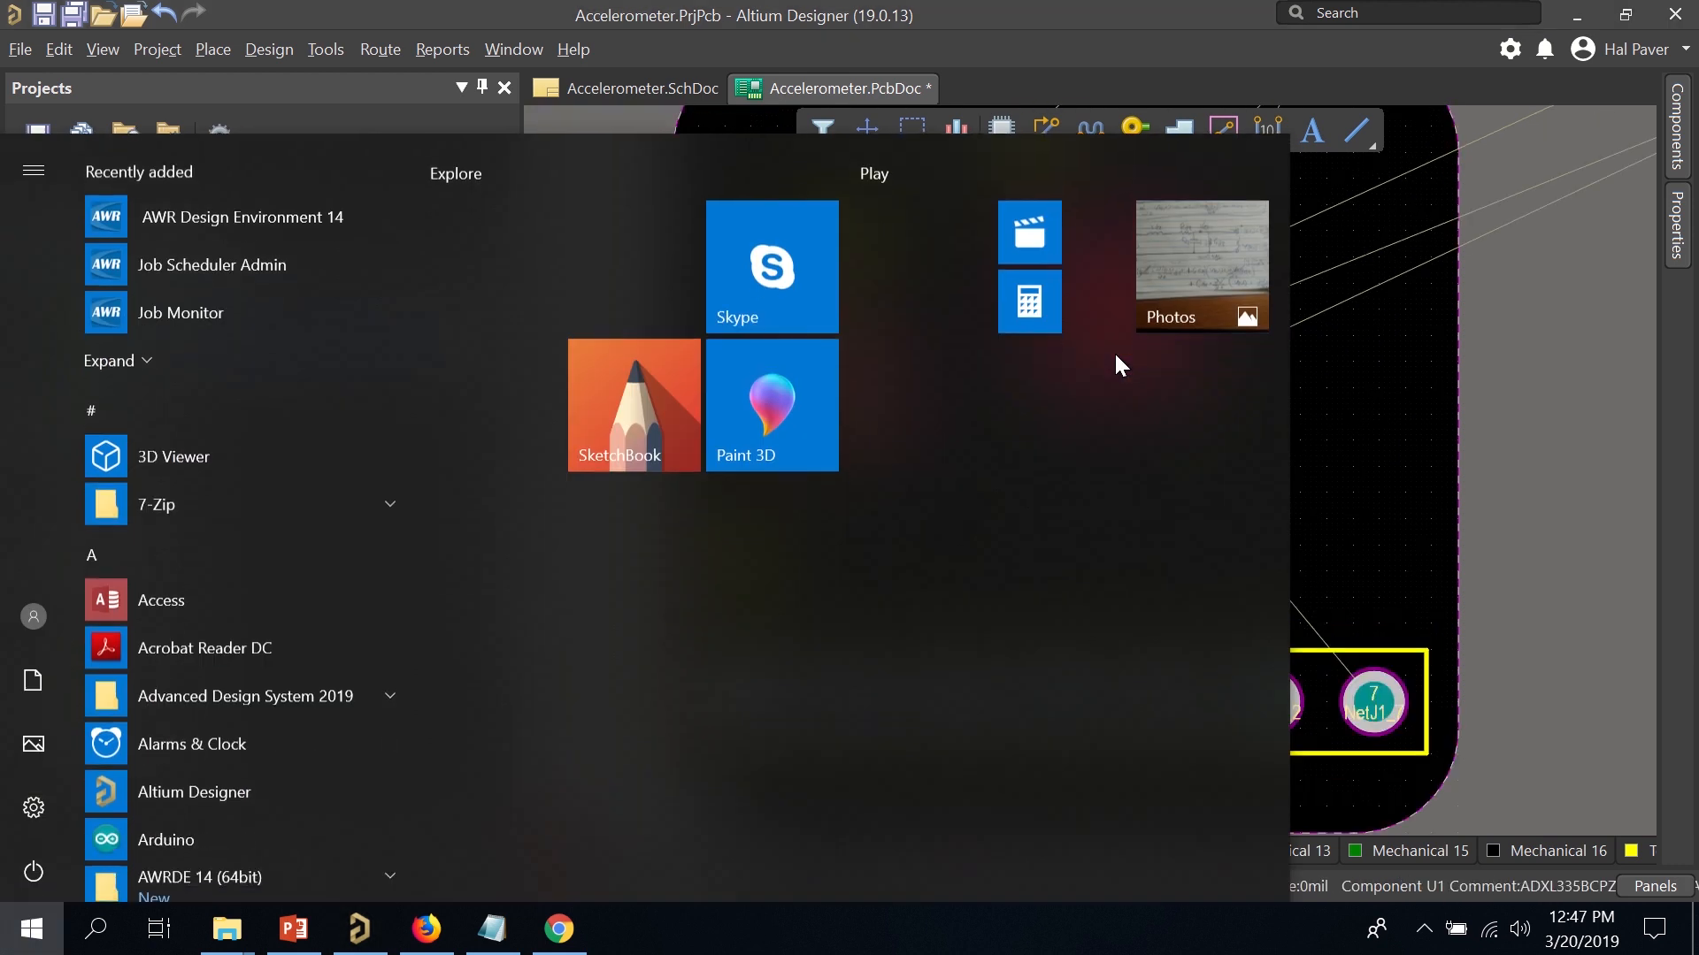
left_click(1560, 472)
right_click_drag(1561, 438, 1148, 518)
scroll(1371, 478, "down", 5, "ctrl")
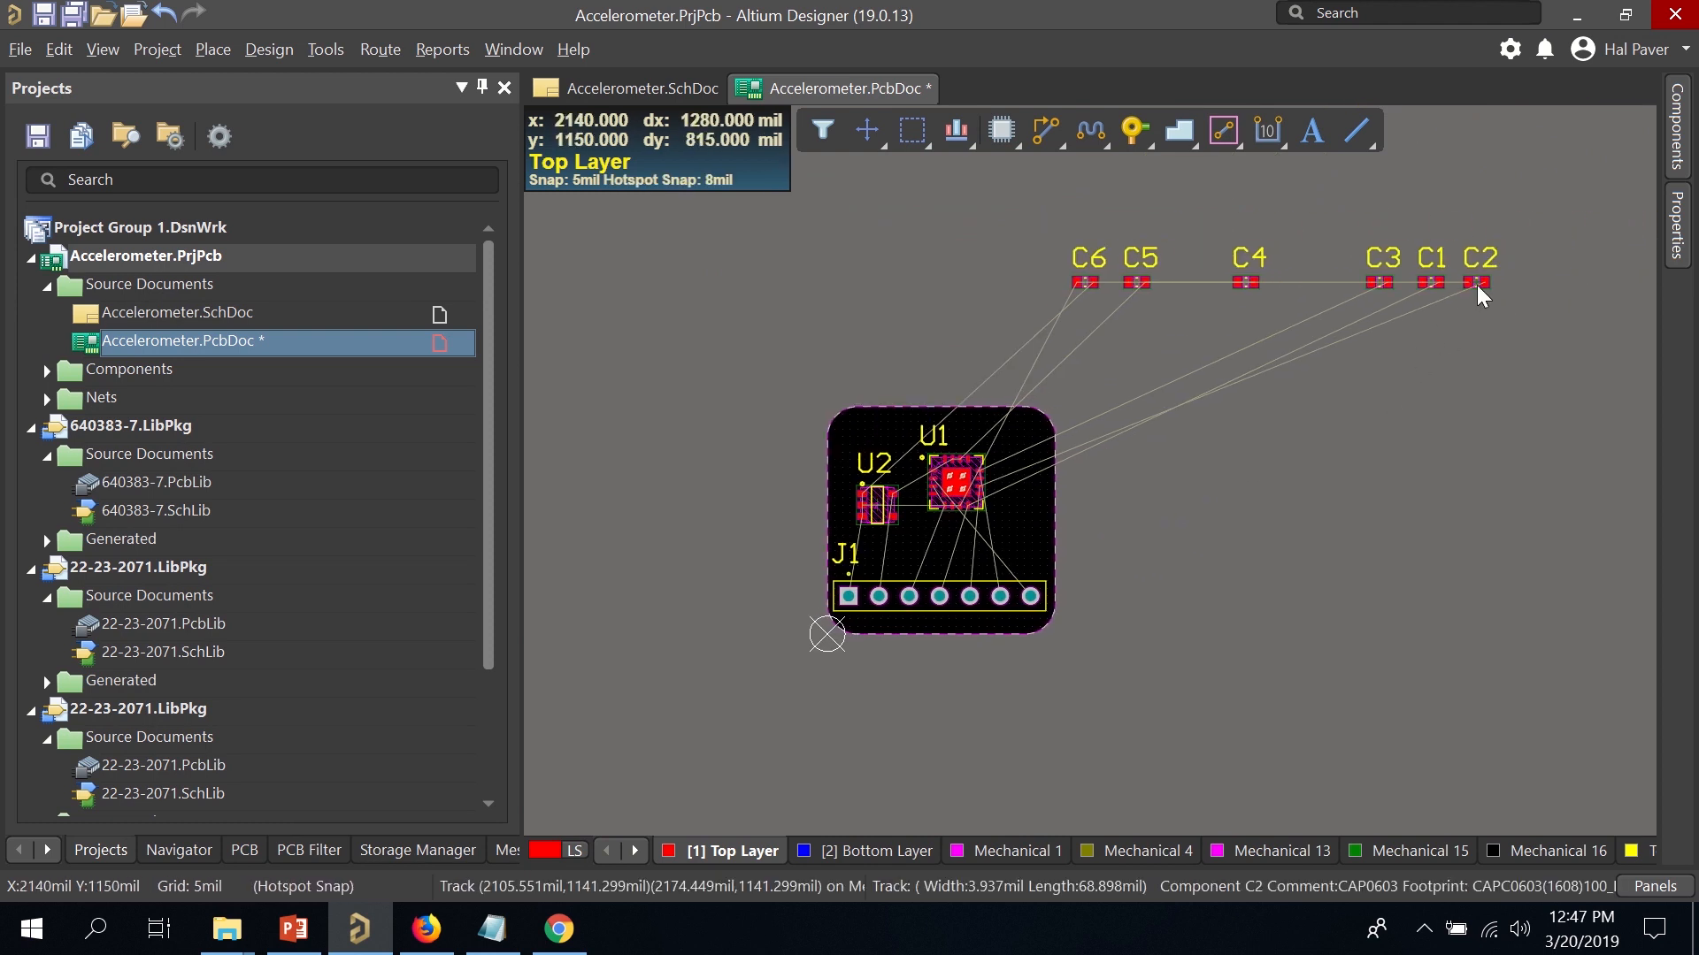
Place C2 right of U1, C1 below U1, C4 above U2, C6 above J1, C5 above U1, C3 upper right.
left_click_drag(1477, 285, 1048, 487)
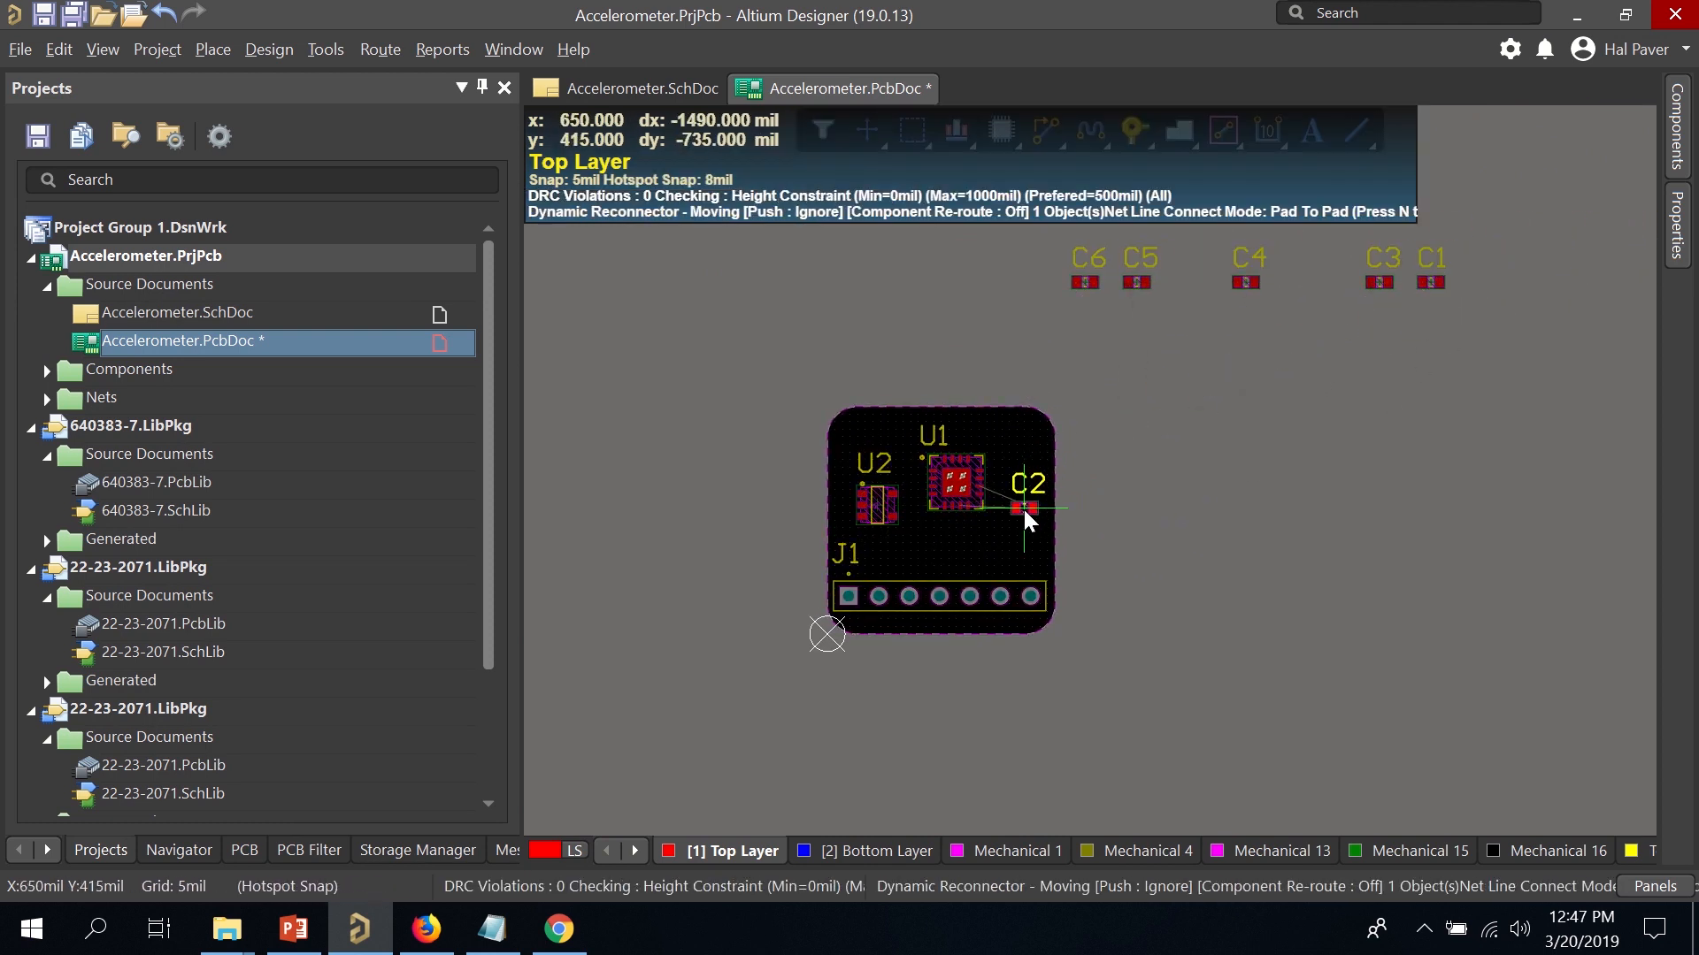
left_click_drag(1006, 502, 1007, 503)
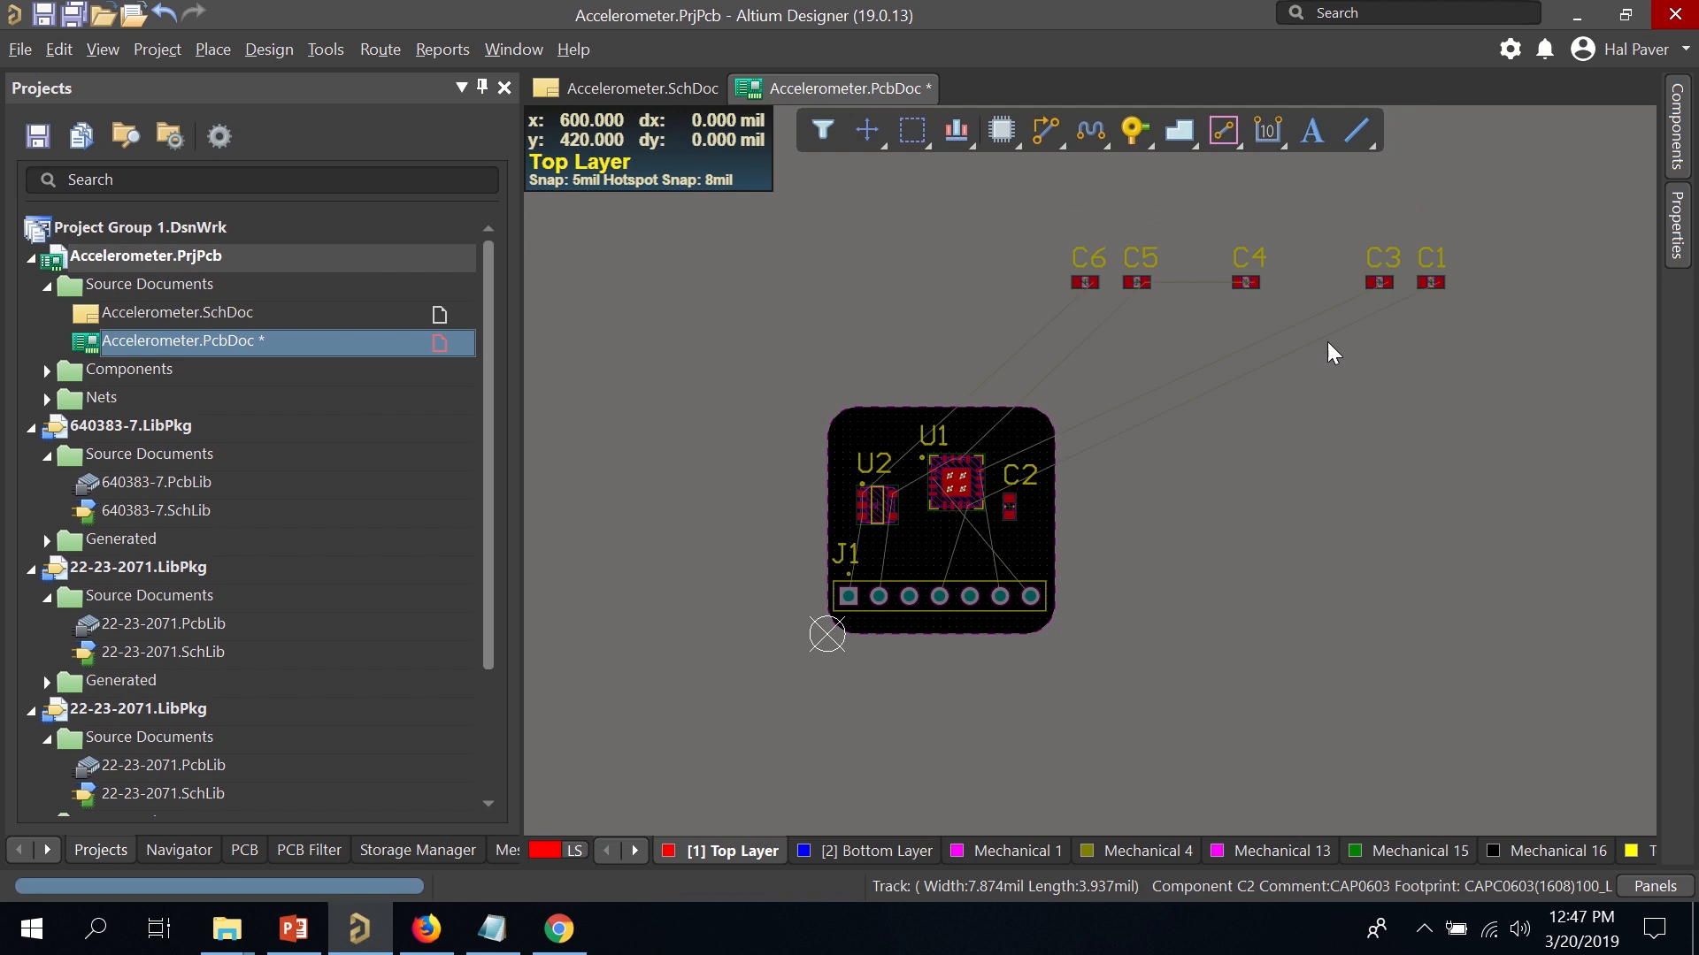
left_click_drag(1426, 283, 946, 533)
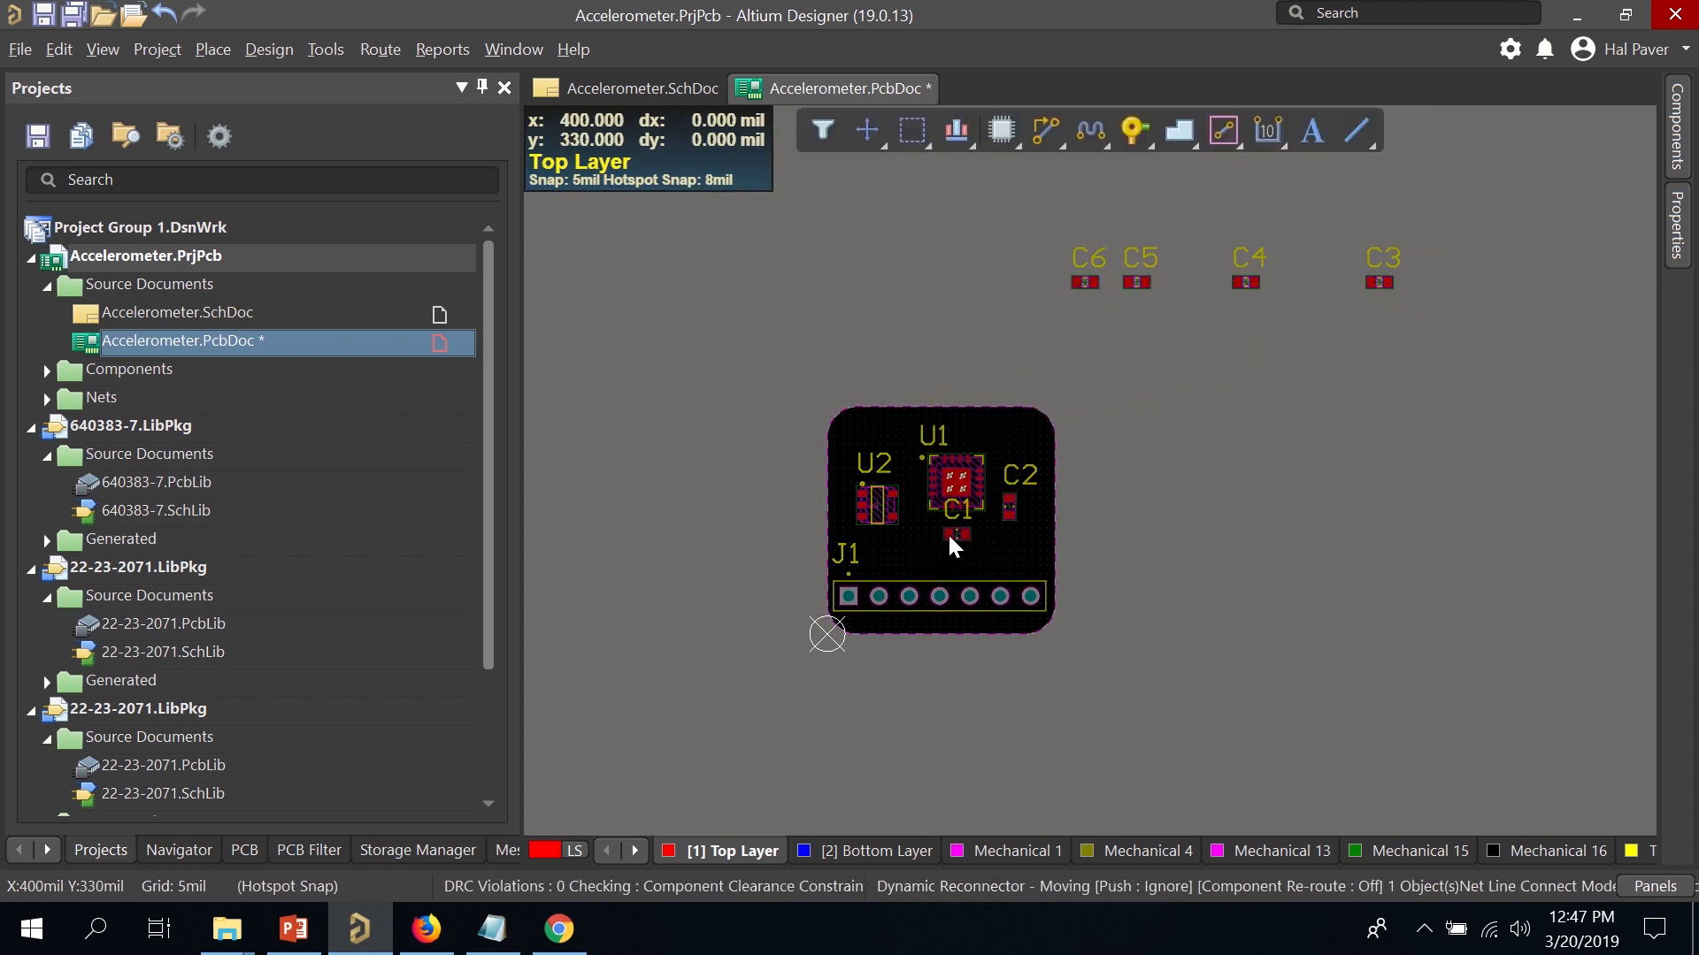
left_click_drag(1260, 281, 886, 430)
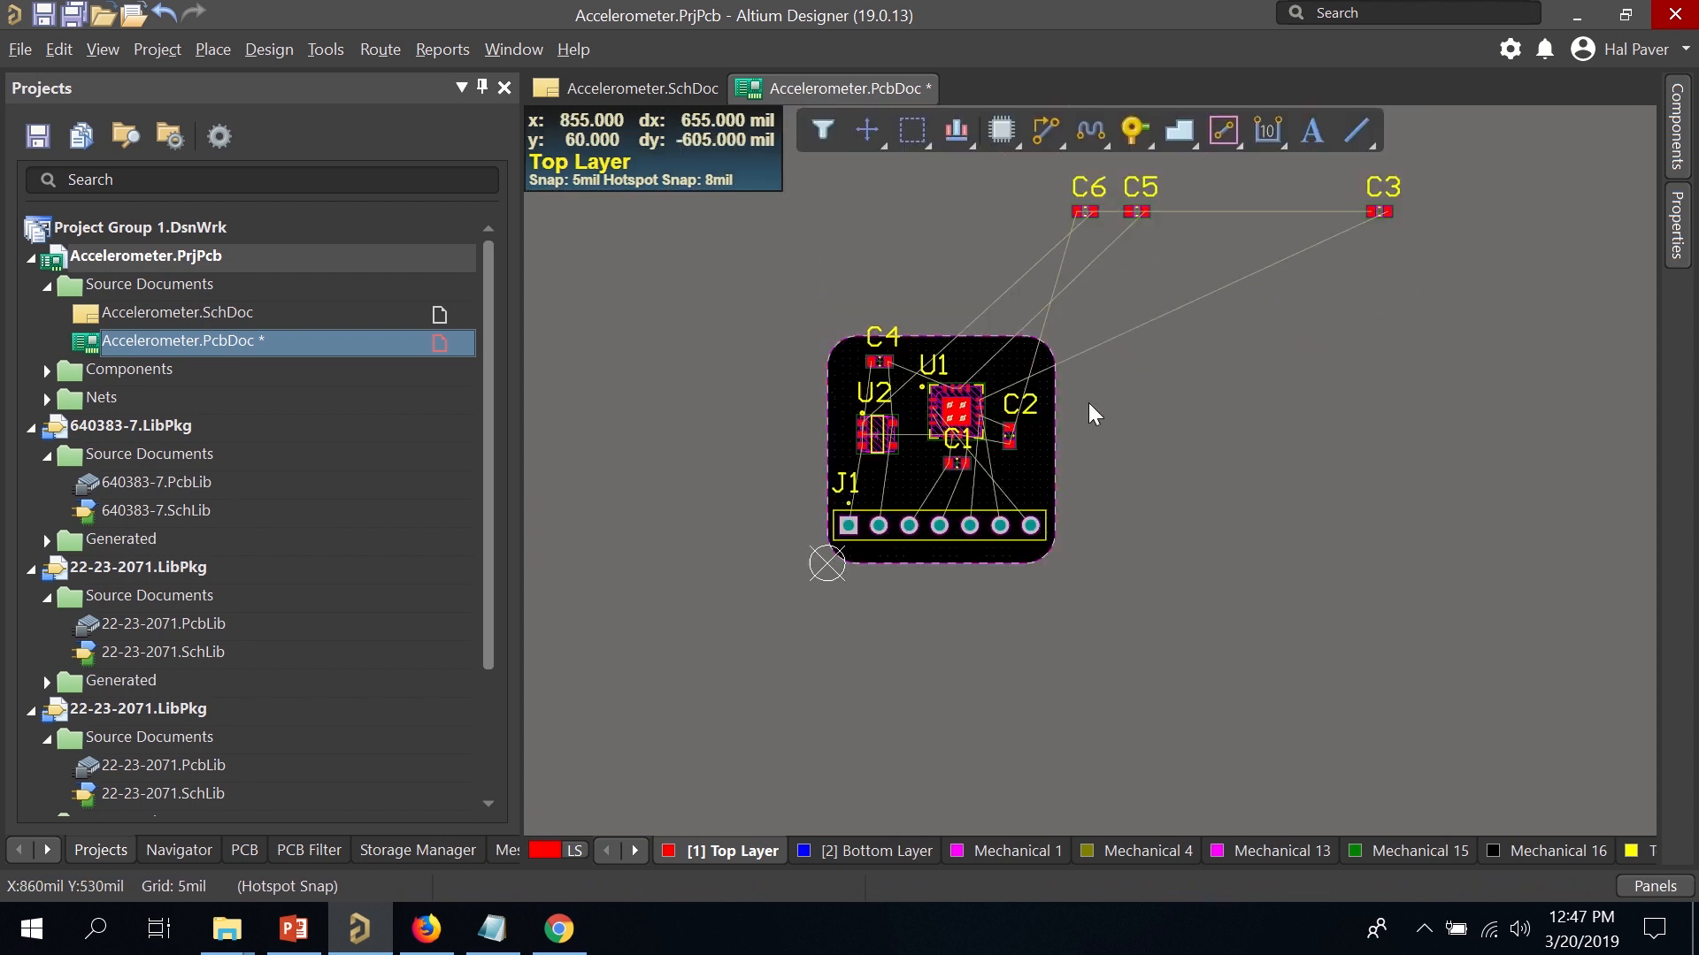
left_click_drag(1094, 285, 844, 538)
left_click_drag(1131, 285, 976, 433)
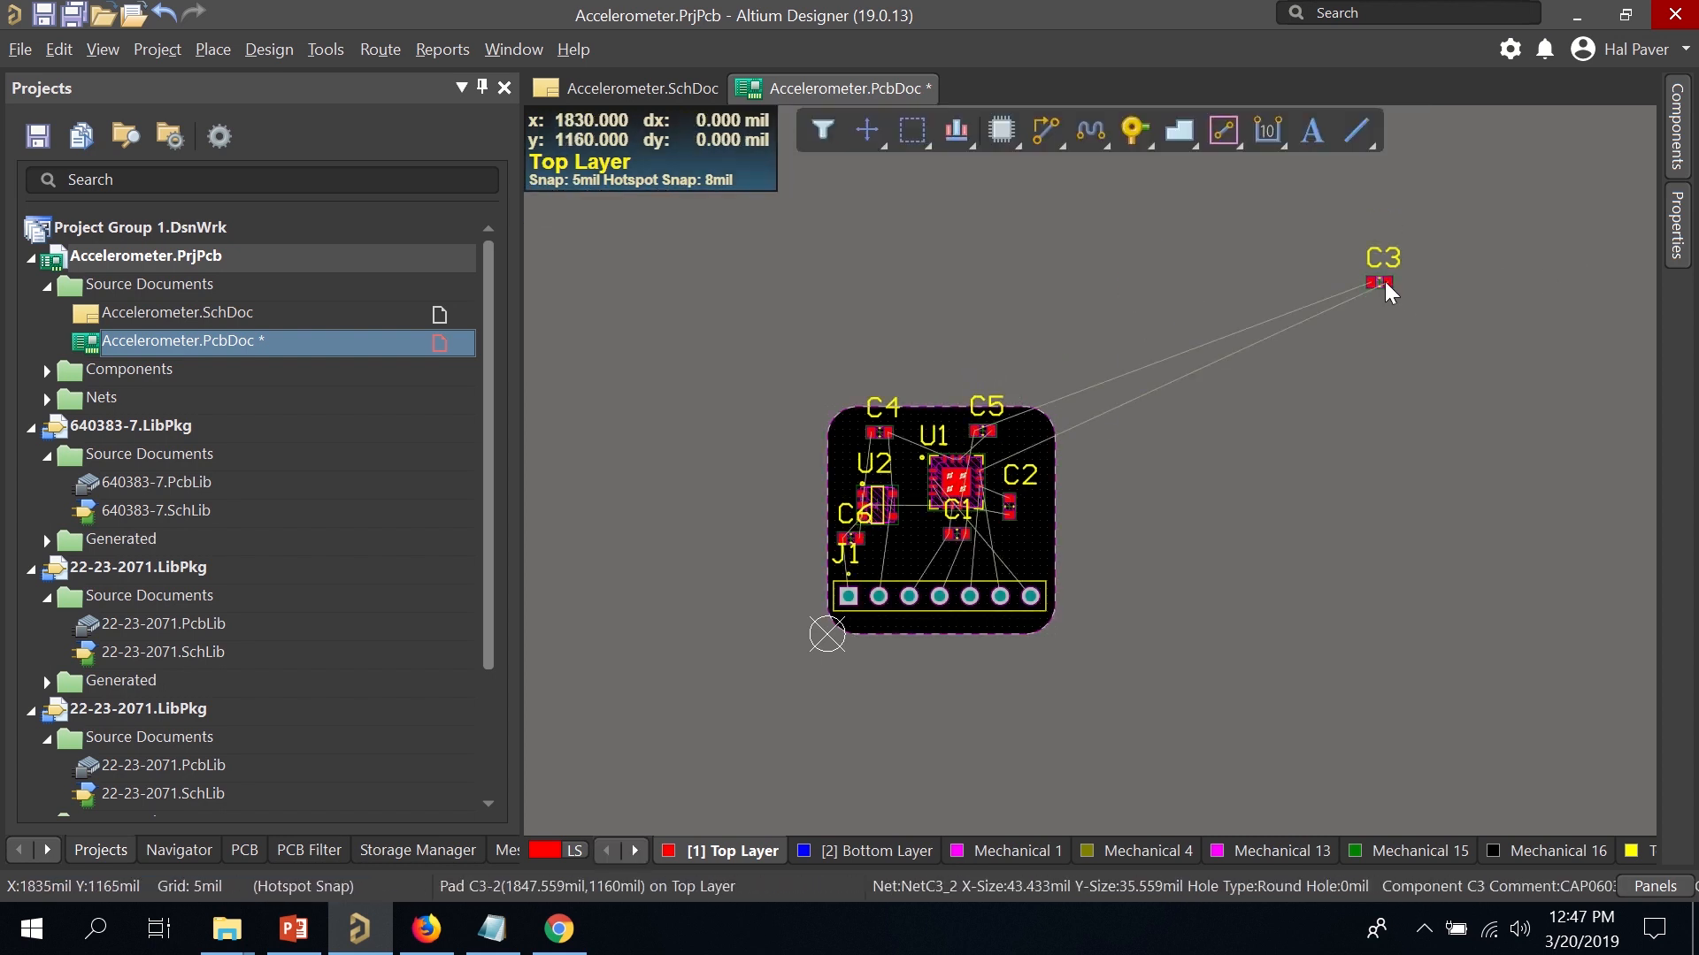
left_click_drag(1384, 282, 1029, 453)
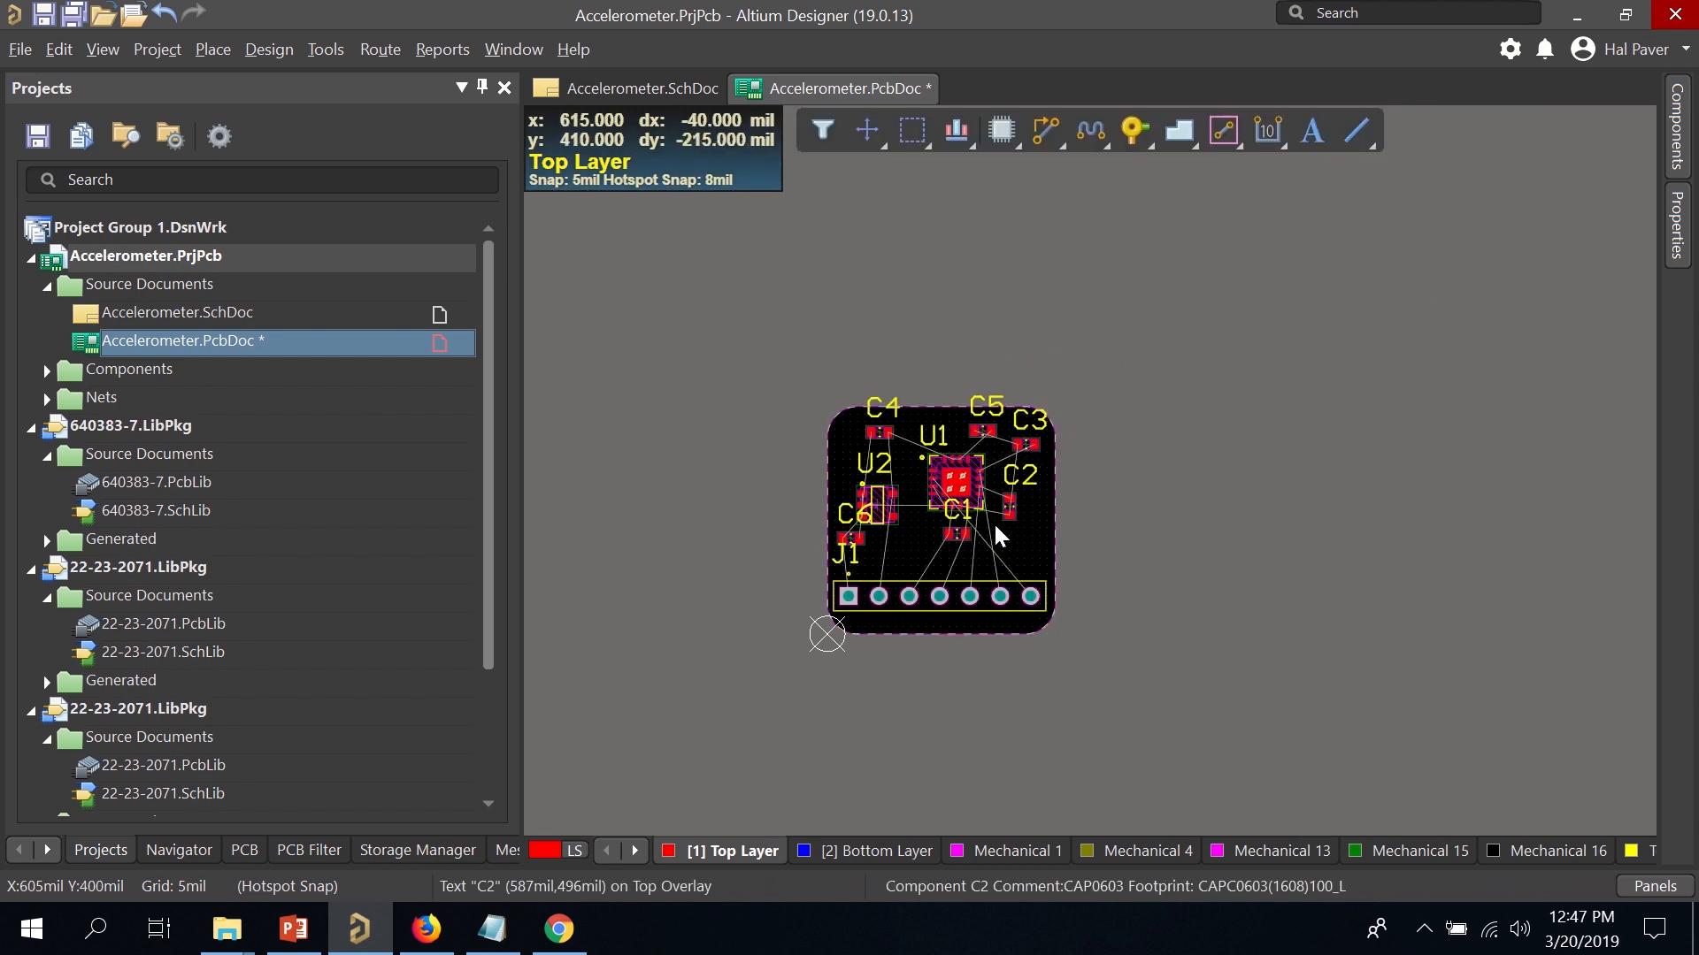
scroll(909, 525, "up", 5, "ctrl")
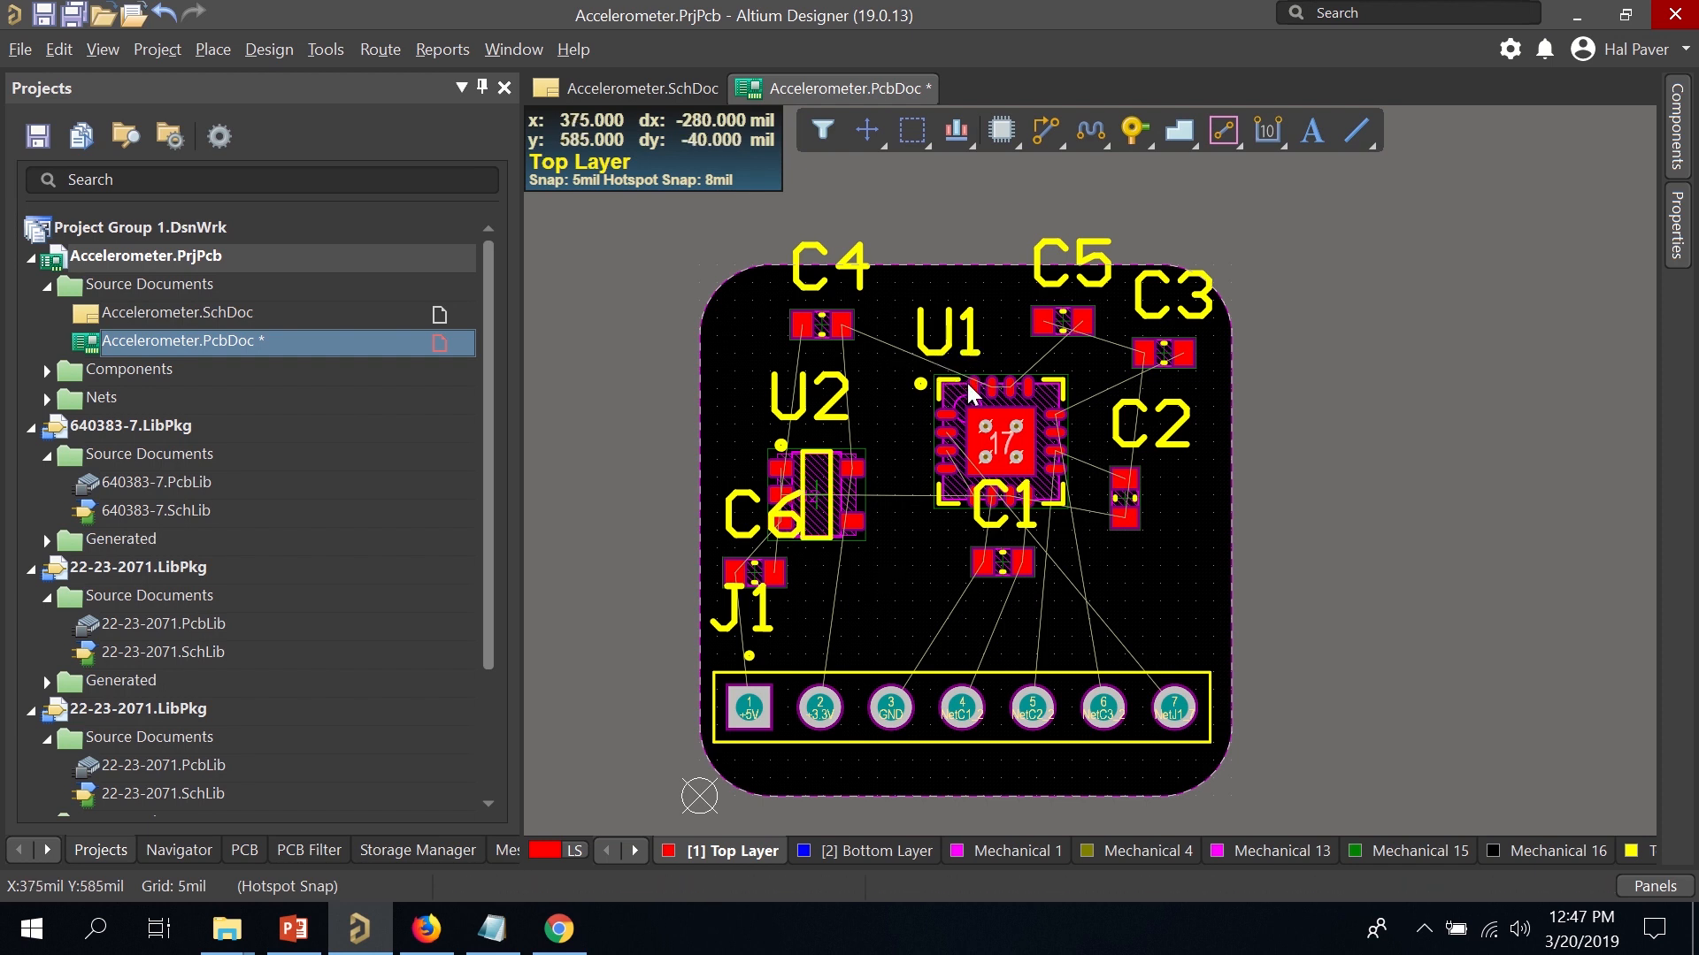
Hide the top overlay layer and nudge U2 up about 35 mil.
key("l")
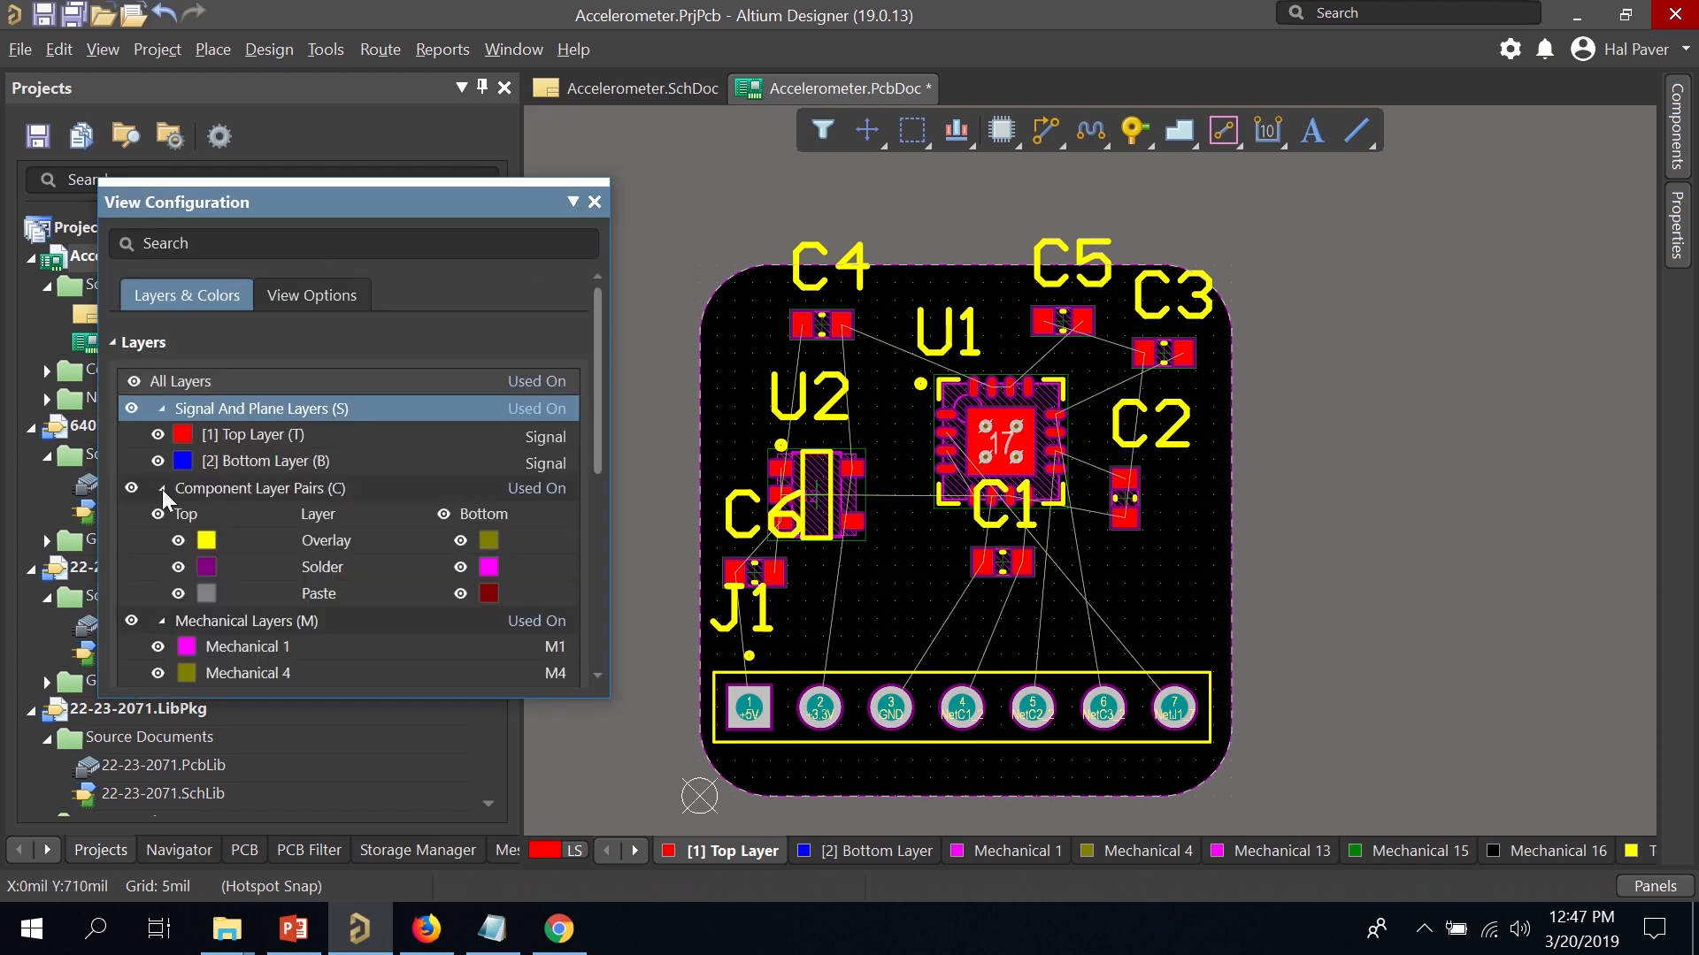
left_click(178, 541)
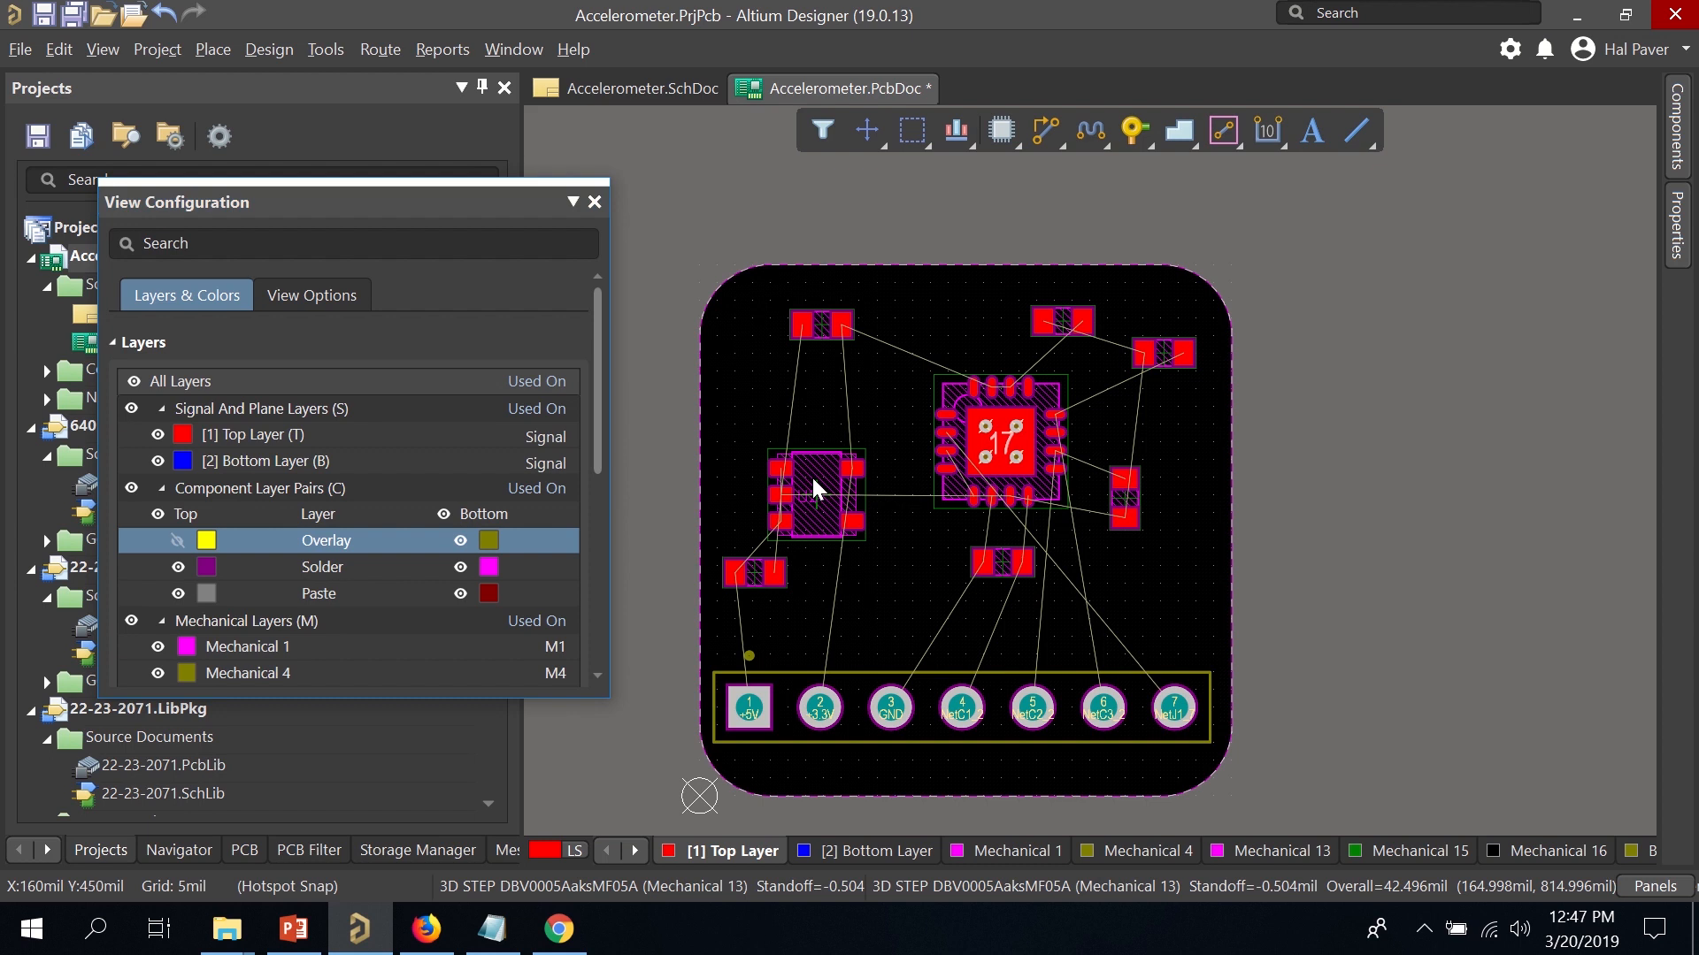
left_click_drag(811, 475, 812, 450)
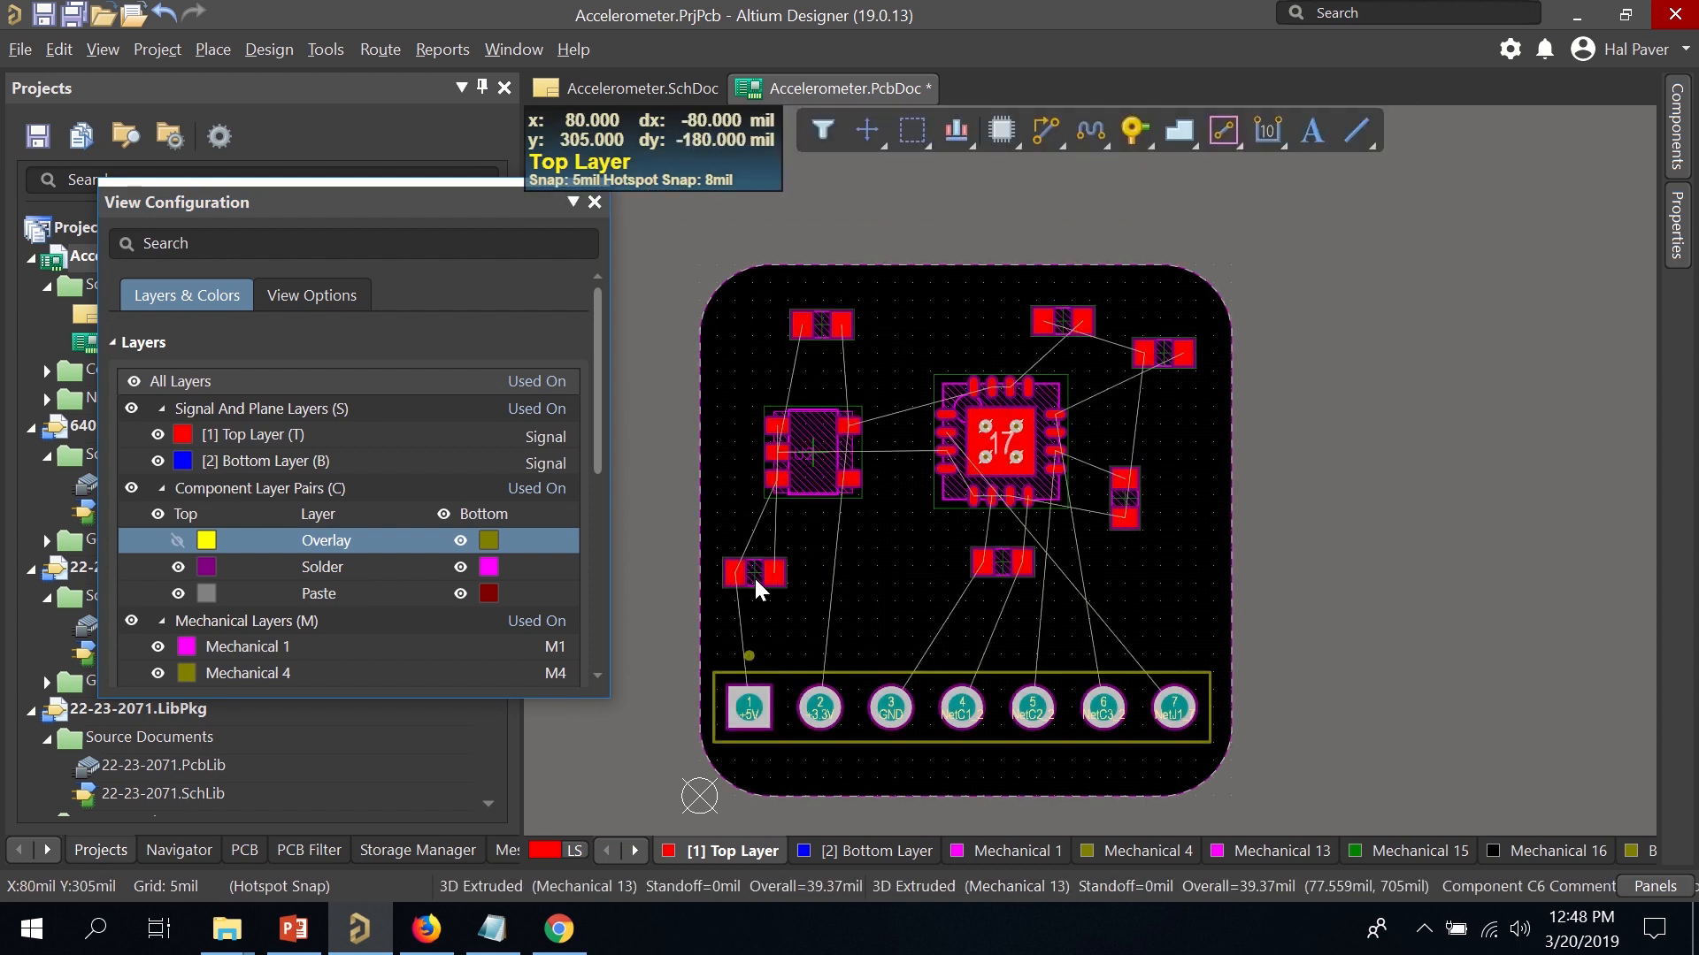
Nudge capacitor C6 into its final spot above J1's left end.
left_click_drag(754, 576, 771, 578)
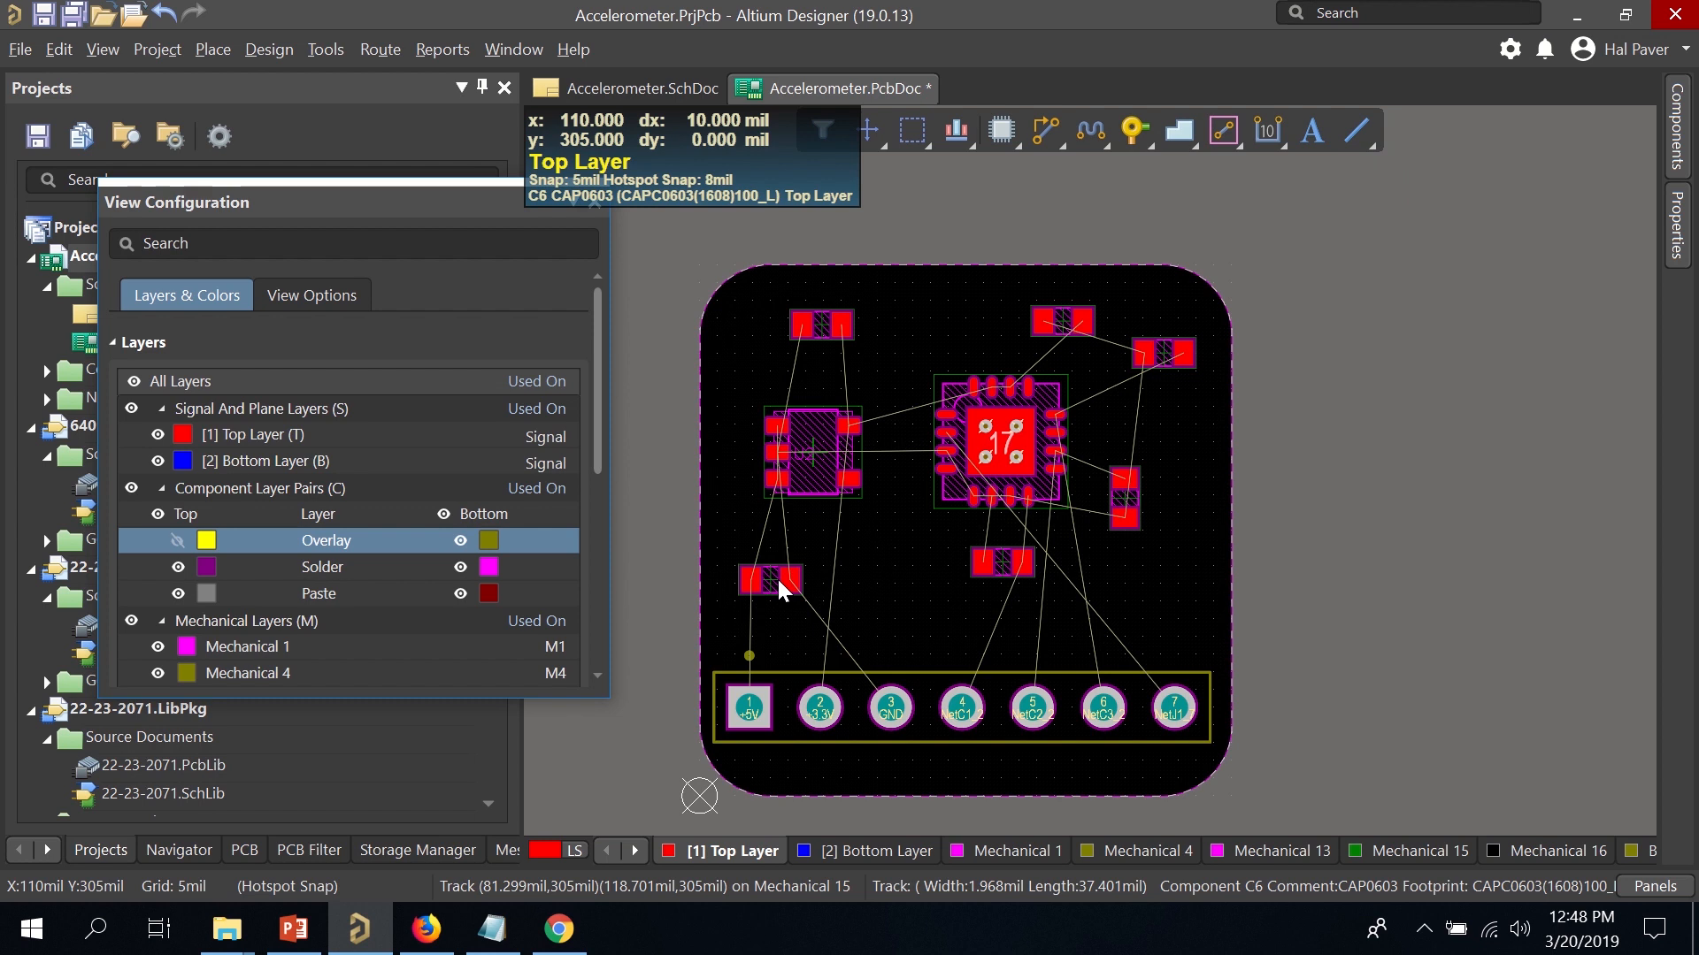
mouse_move(775, 575)
left_mouse_down()
mouse_move(742, 561)
mouse_move(754, 572)
left_mouse_up()
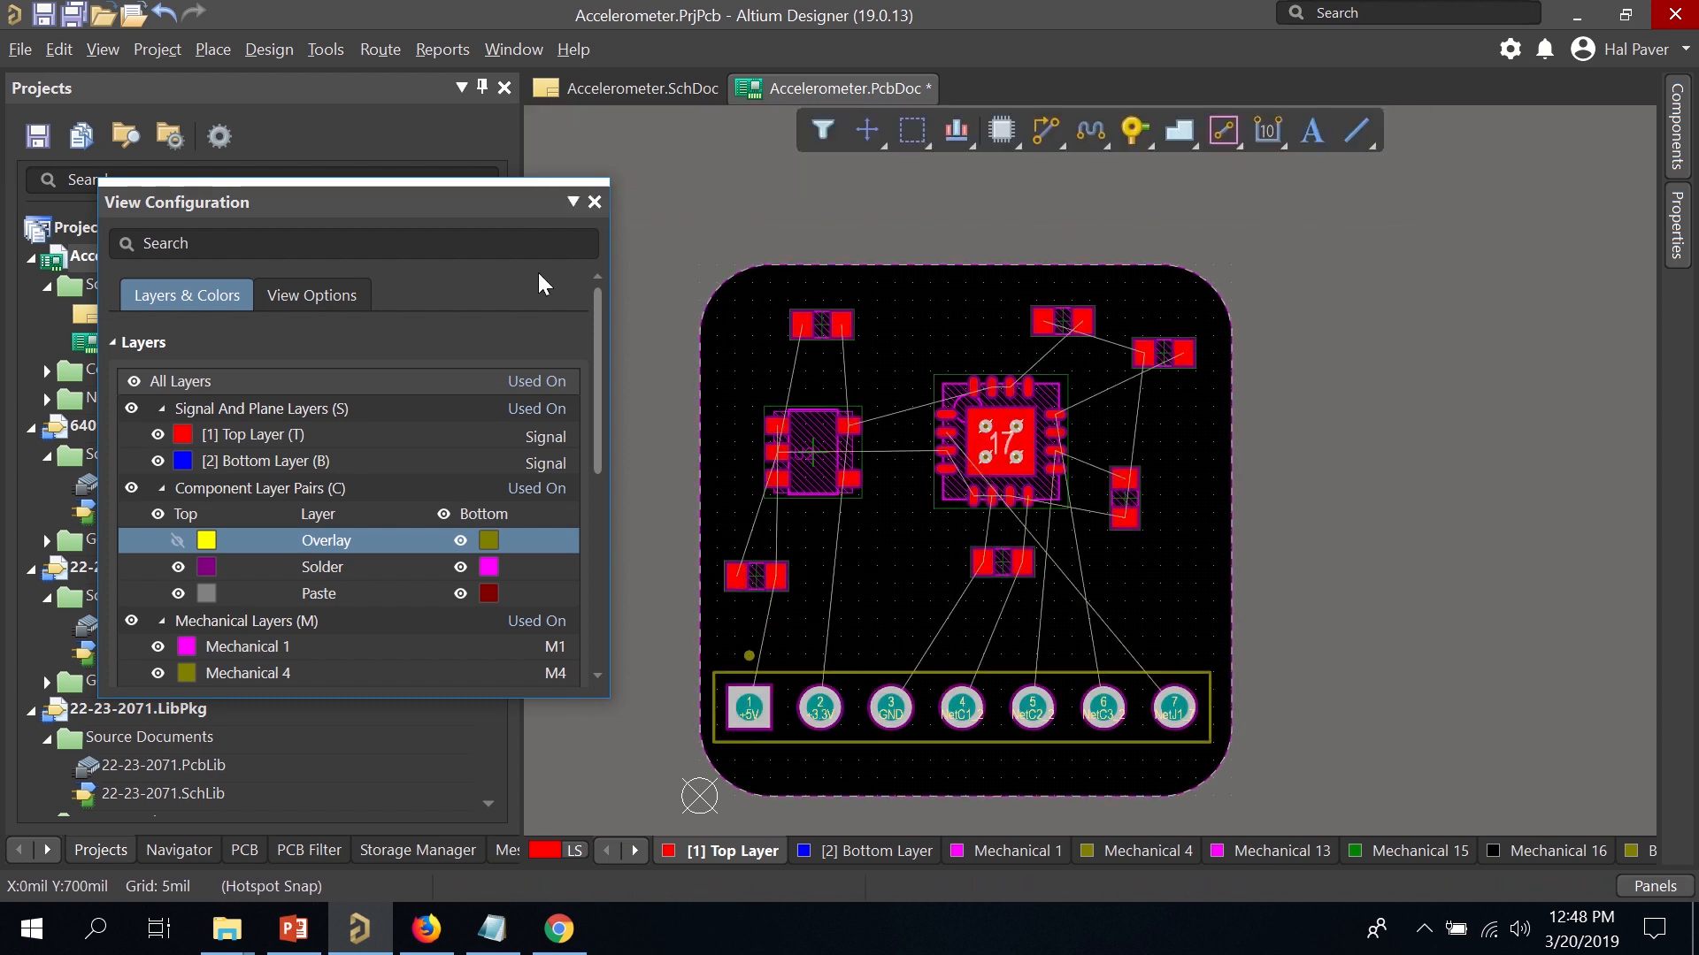
left_click(327, 49)
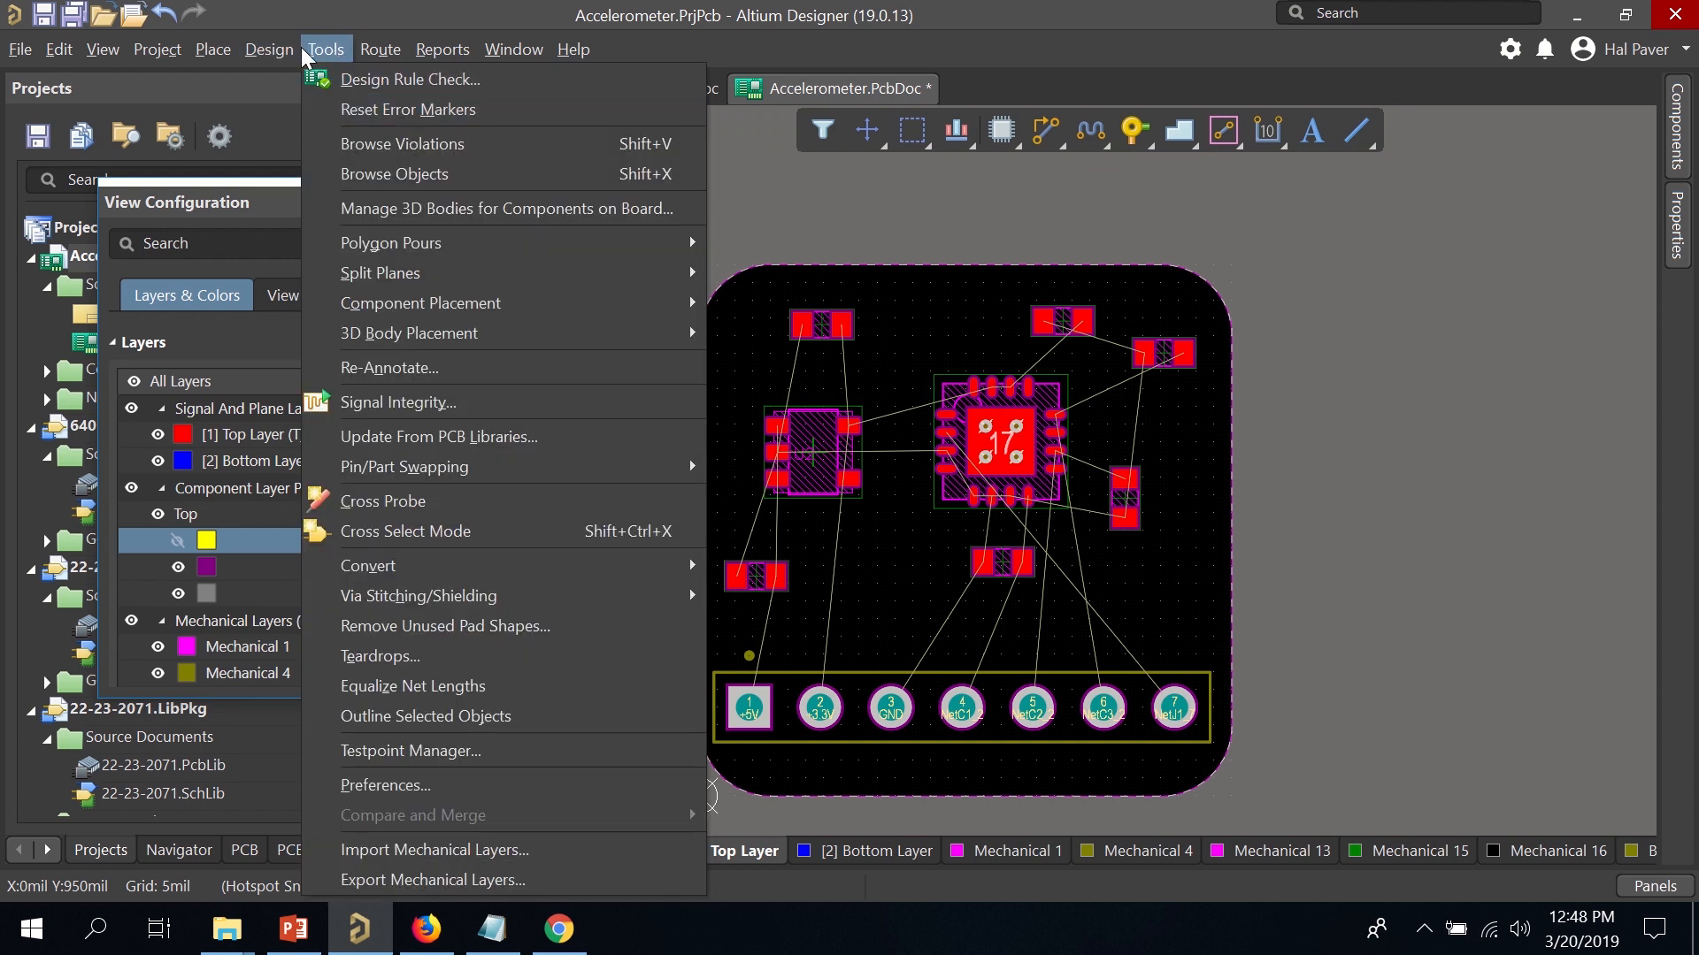
Open the existing Width rule under Routing in the design rules editor.
mouse_move(294, 49)
left_click(330, 152)
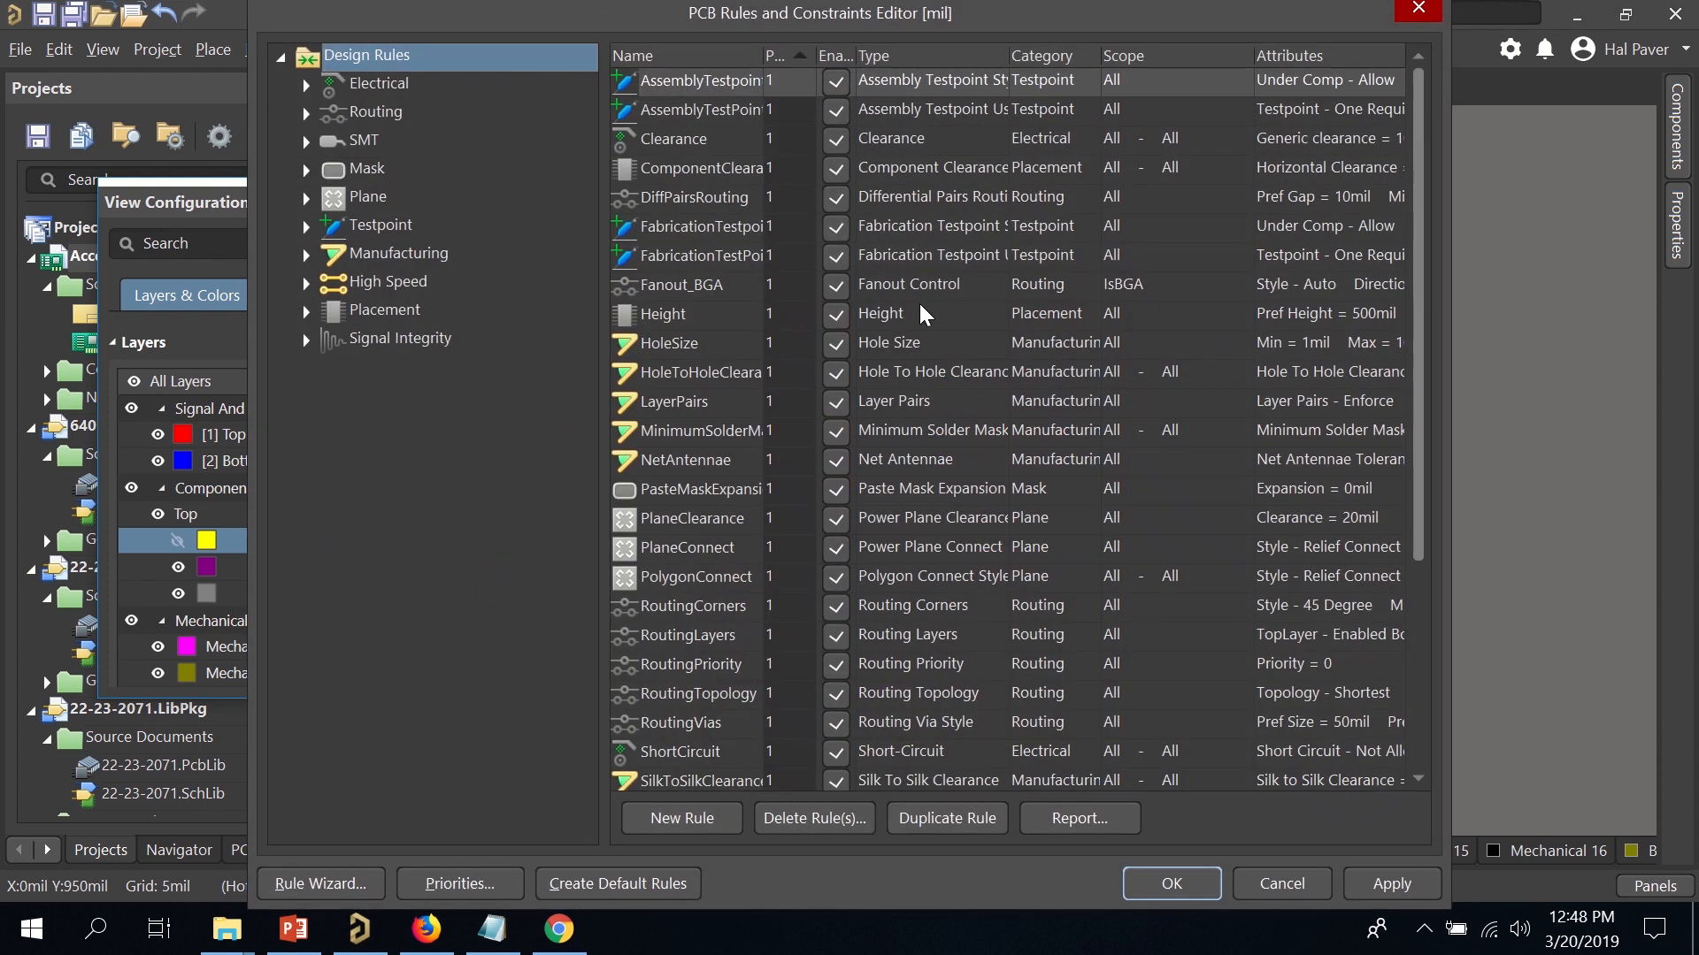
left_click(306, 85)
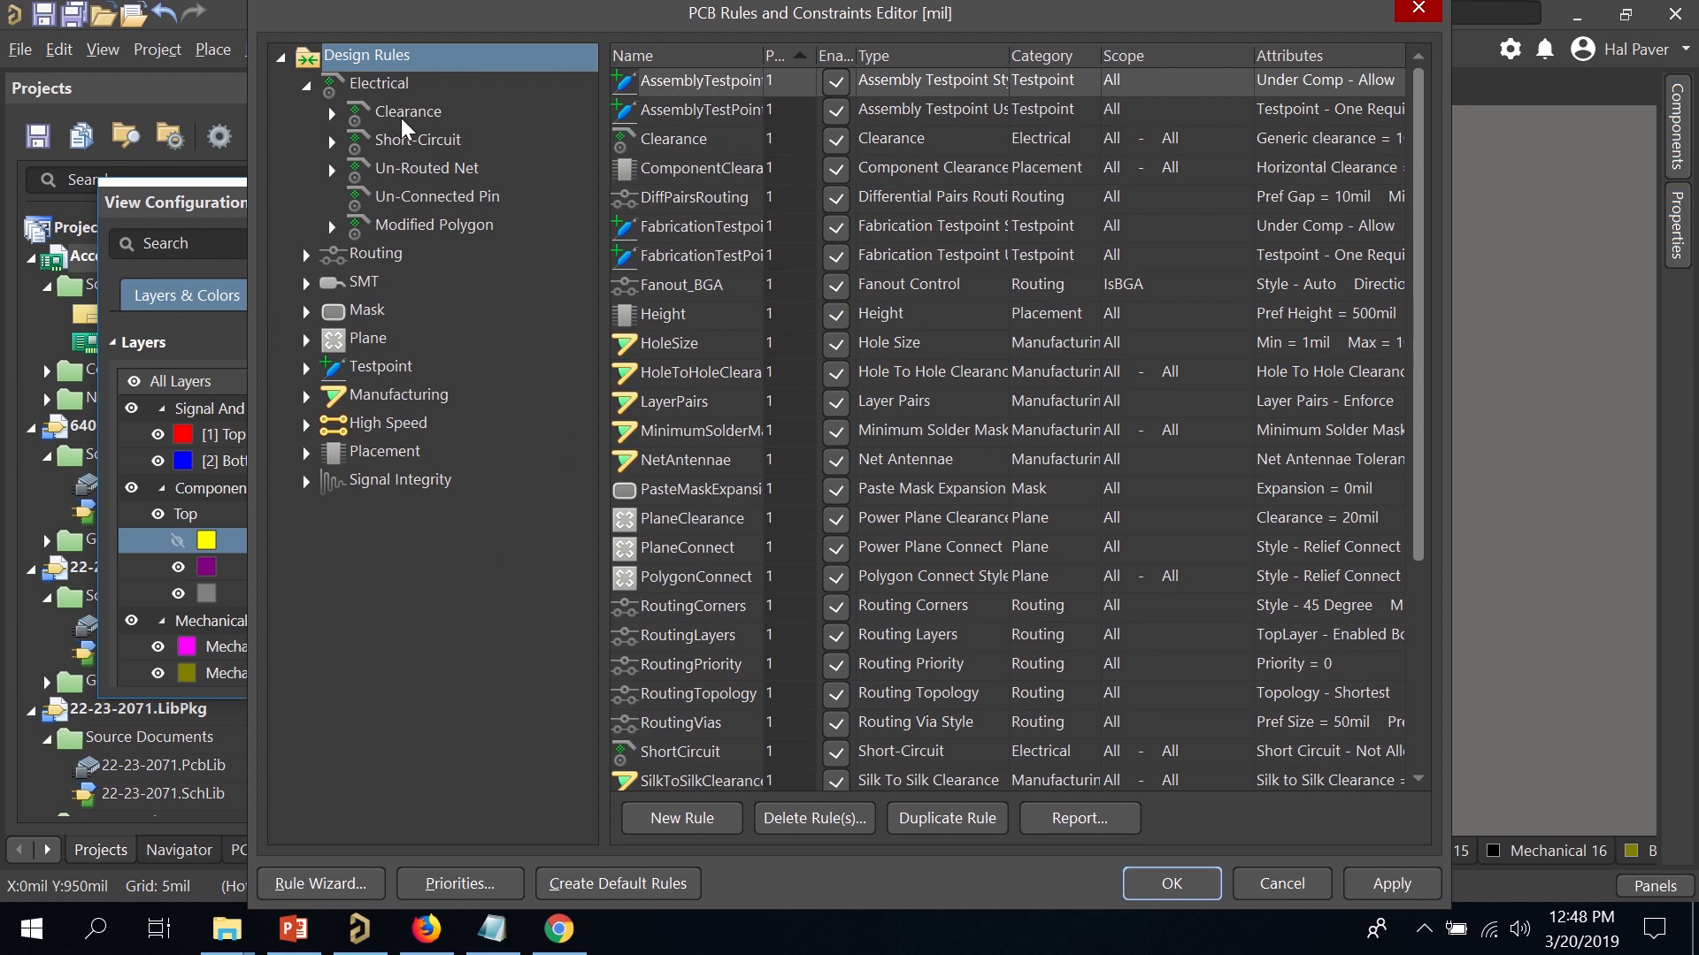
left_click(306, 255)
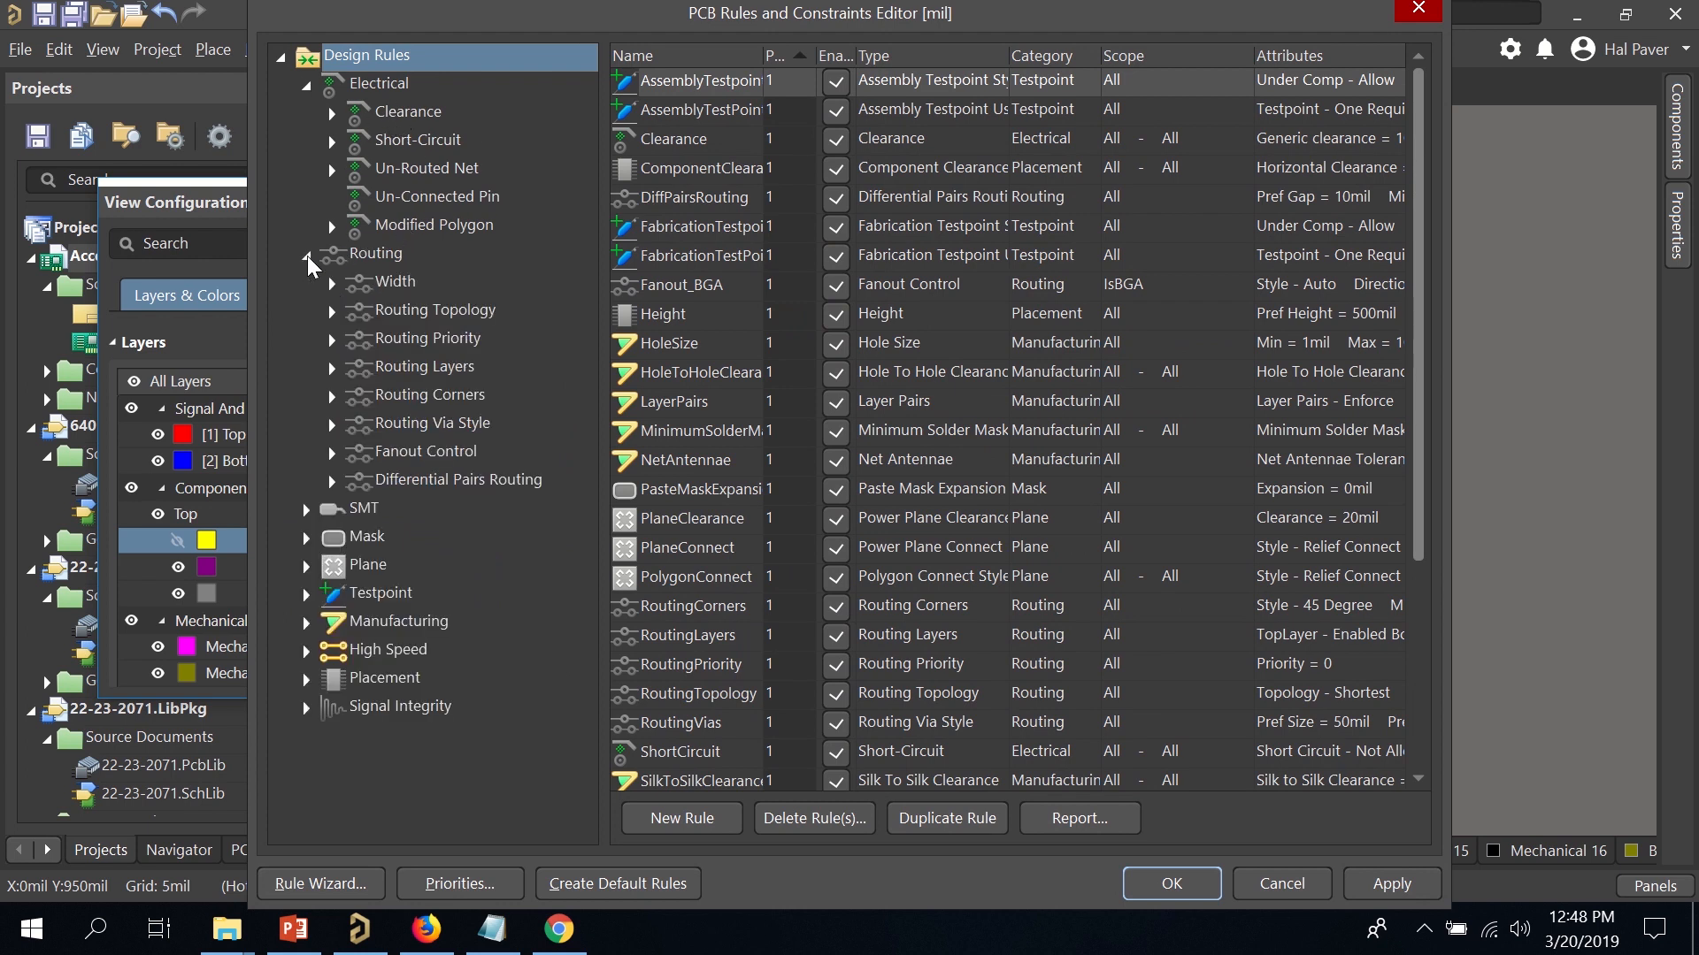
left_click(382, 285)
left_click(331, 284)
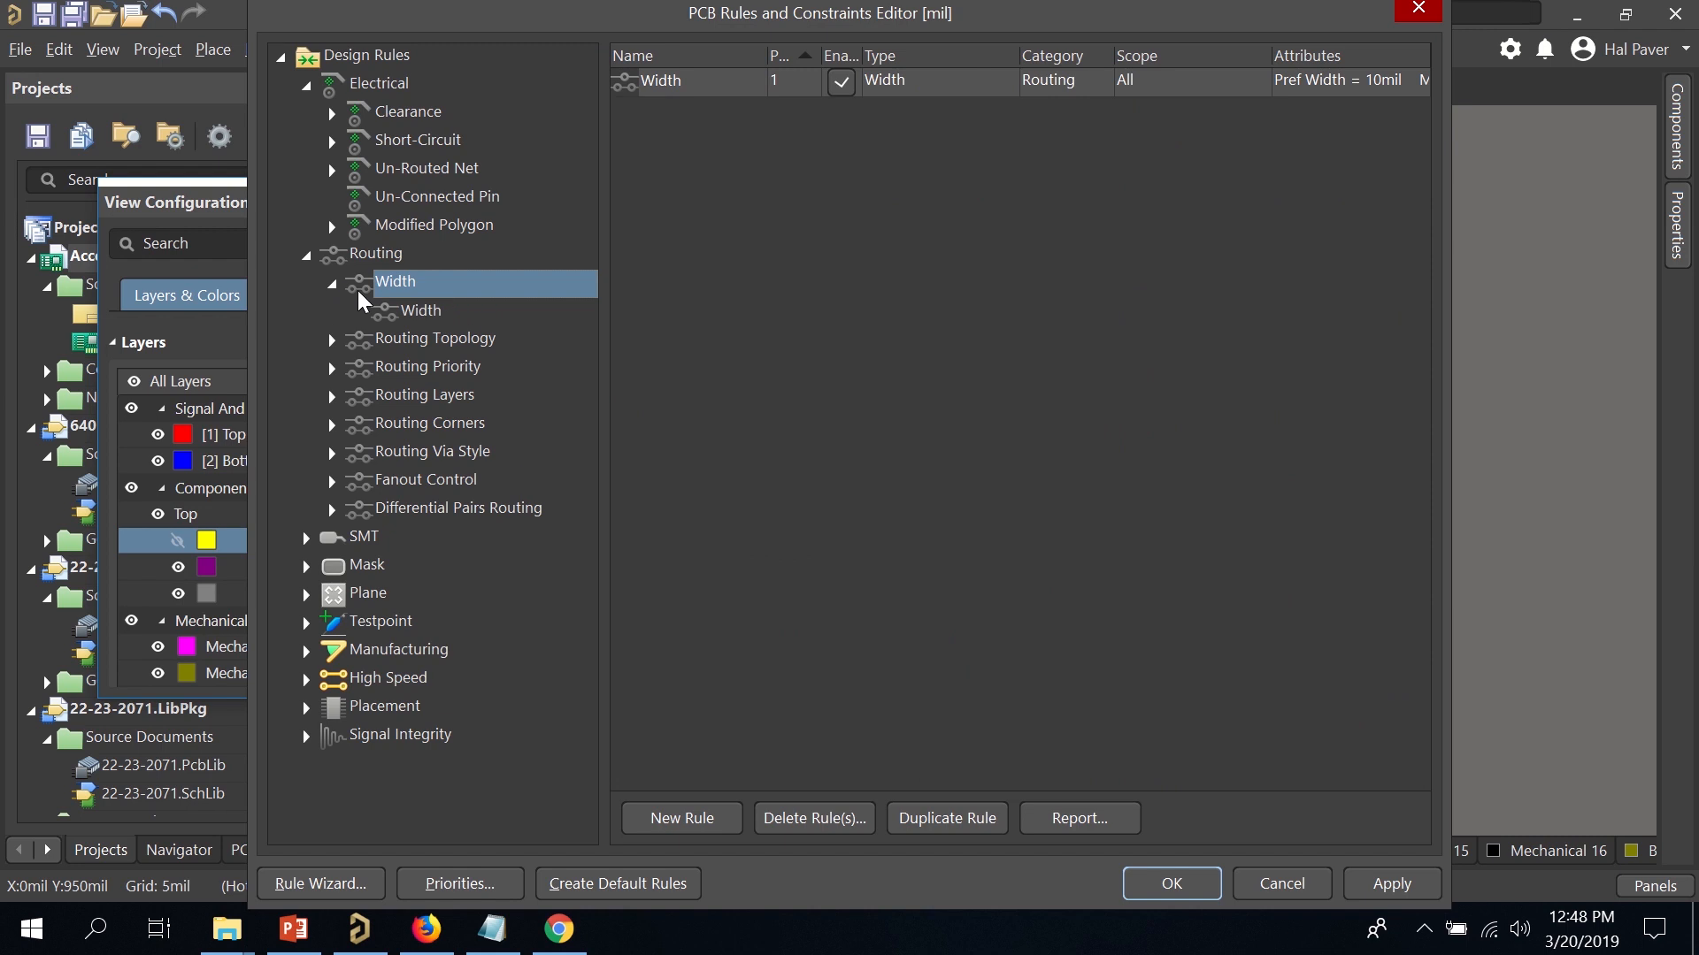
left_click(421, 311)
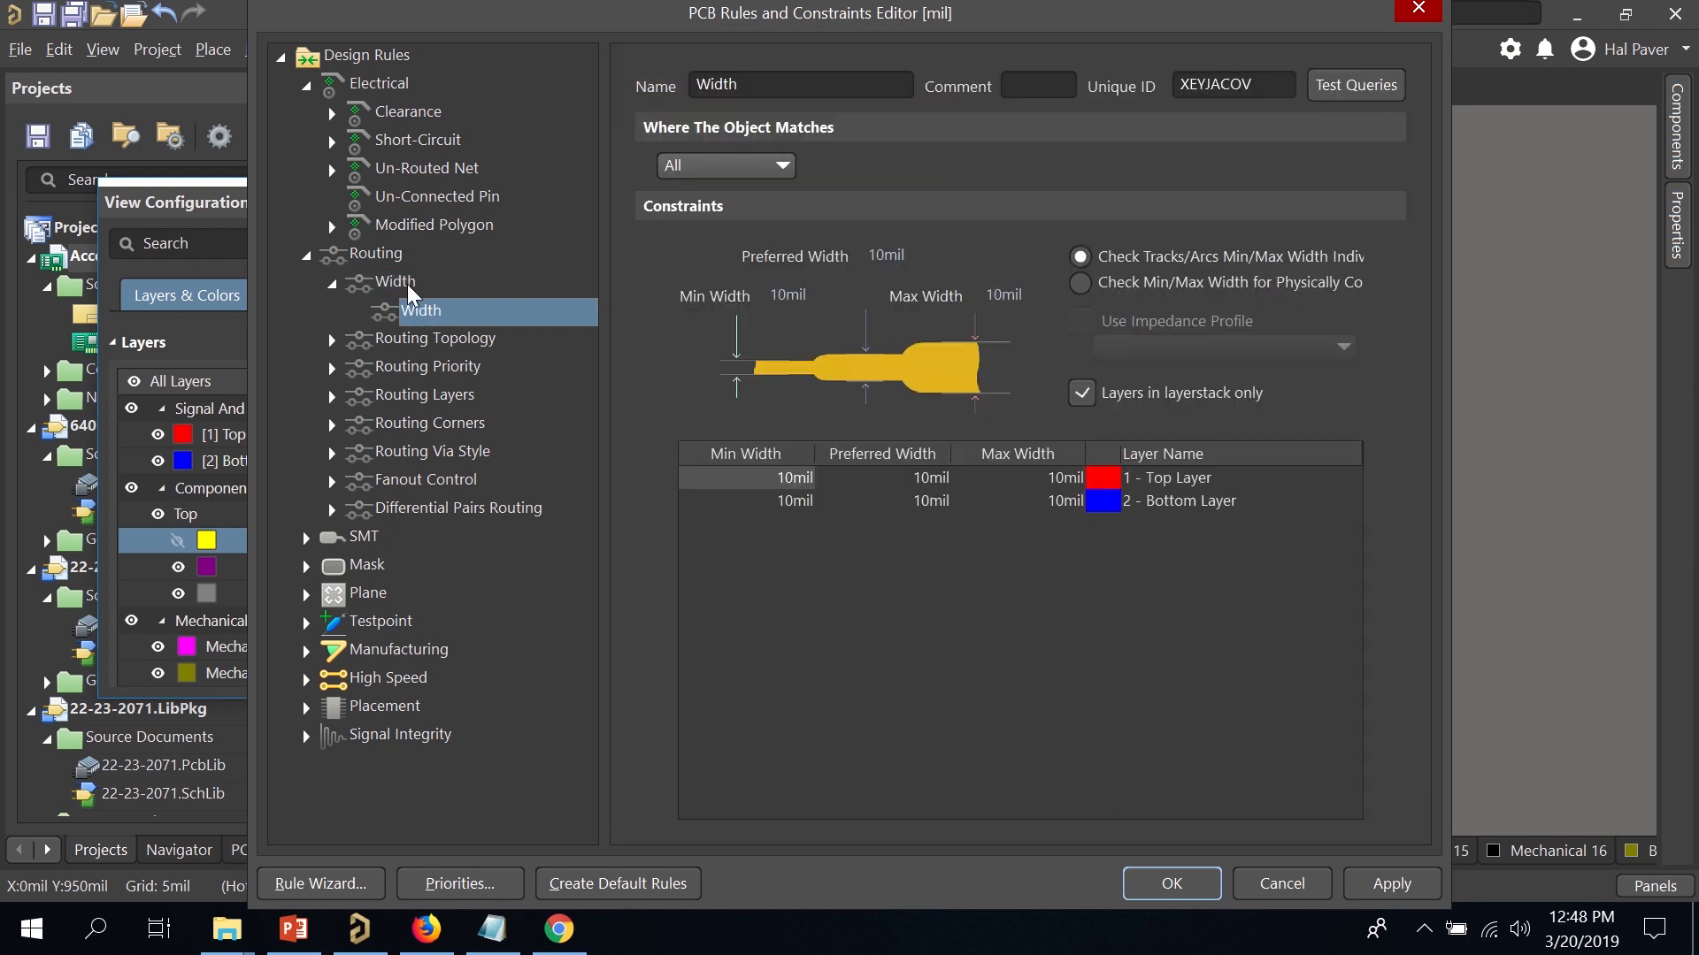
Set Top and Bottom layer widths to 6mil minimum, 10mil preferred and 20mil maximum, then apply.
left_click(784, 480)
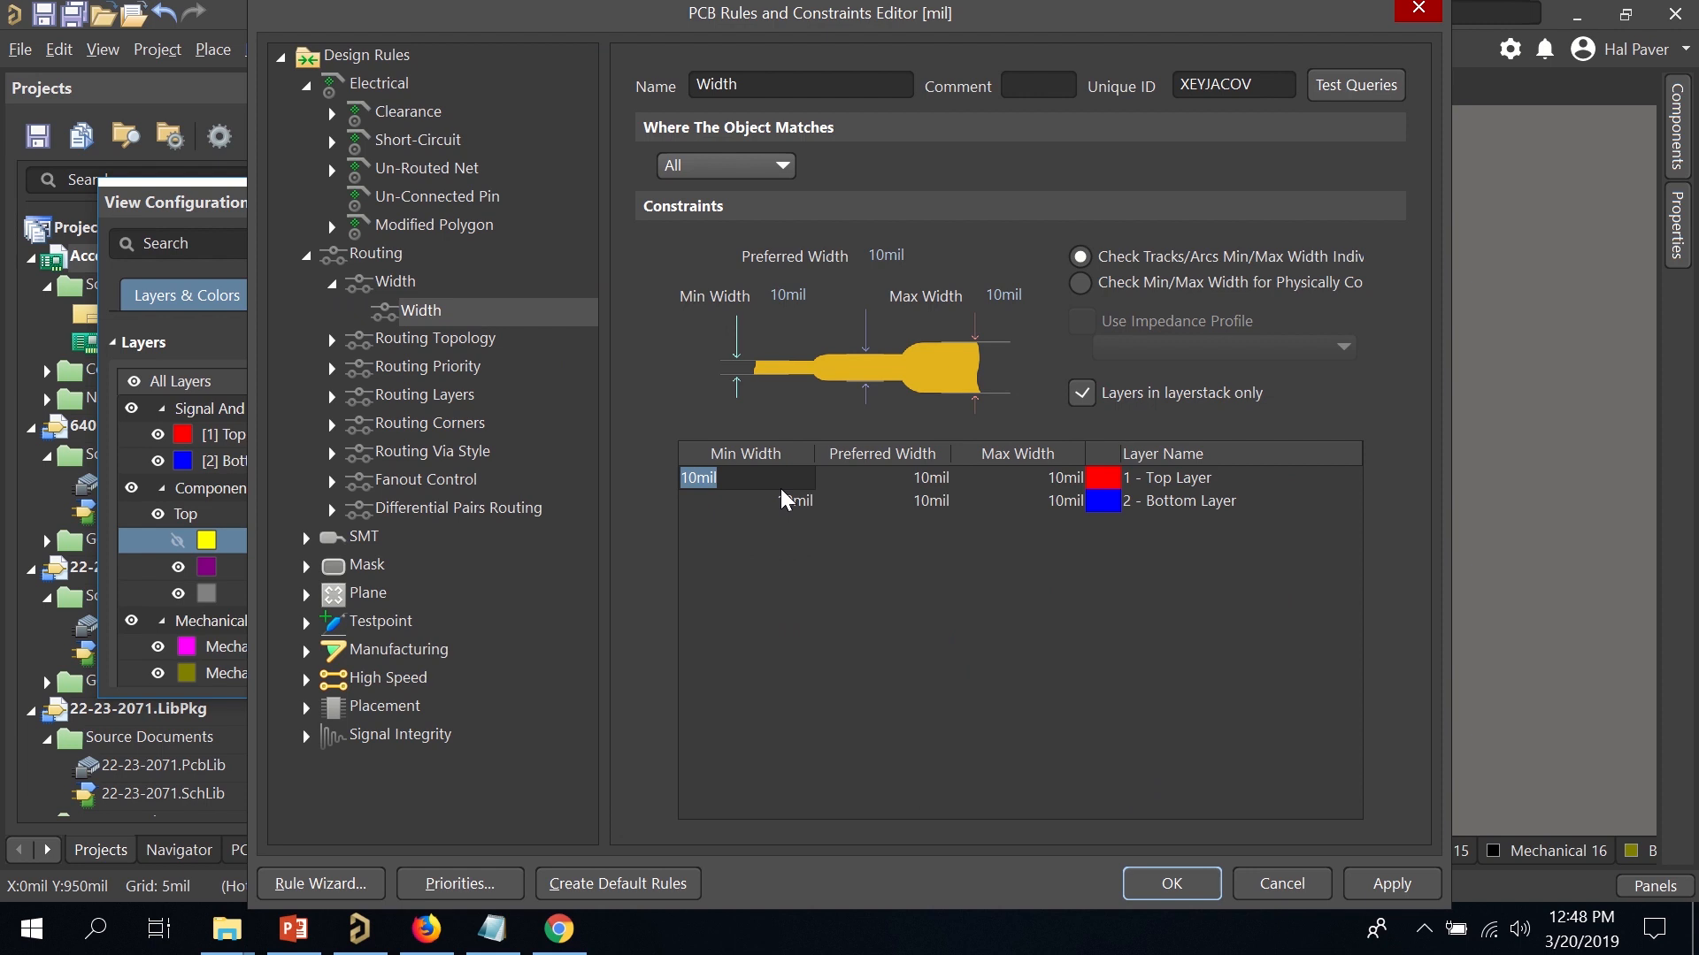
type("6")
left_click(791, 500)
type("6")
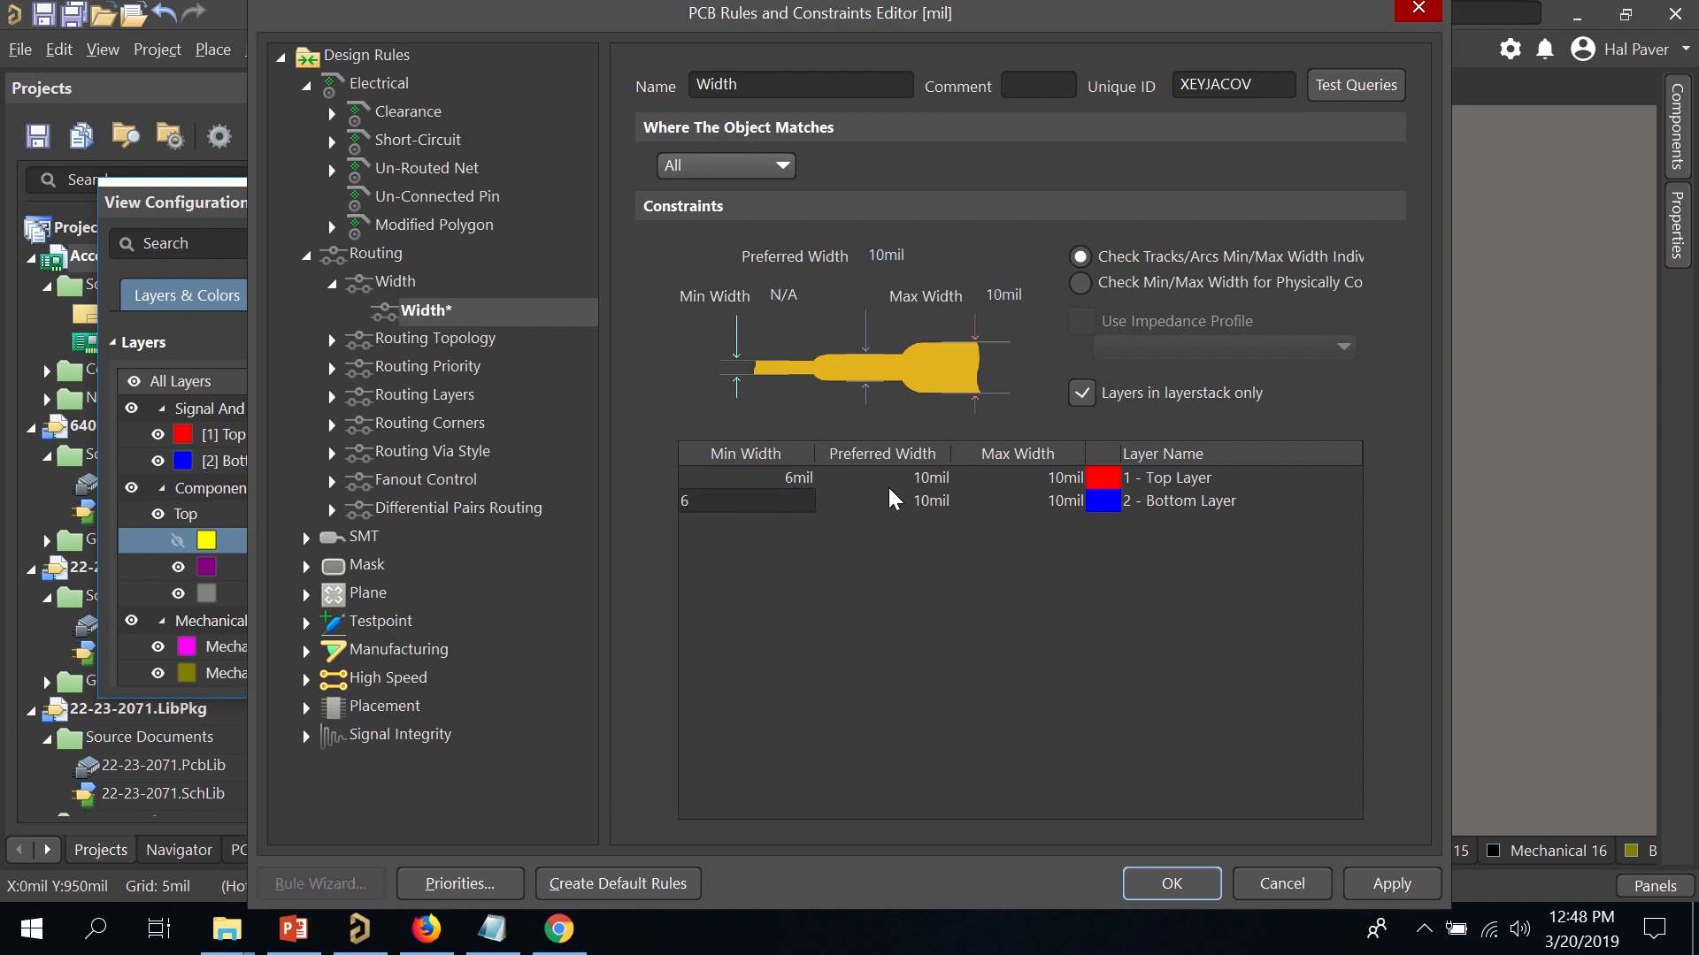
left_click(909, 486)
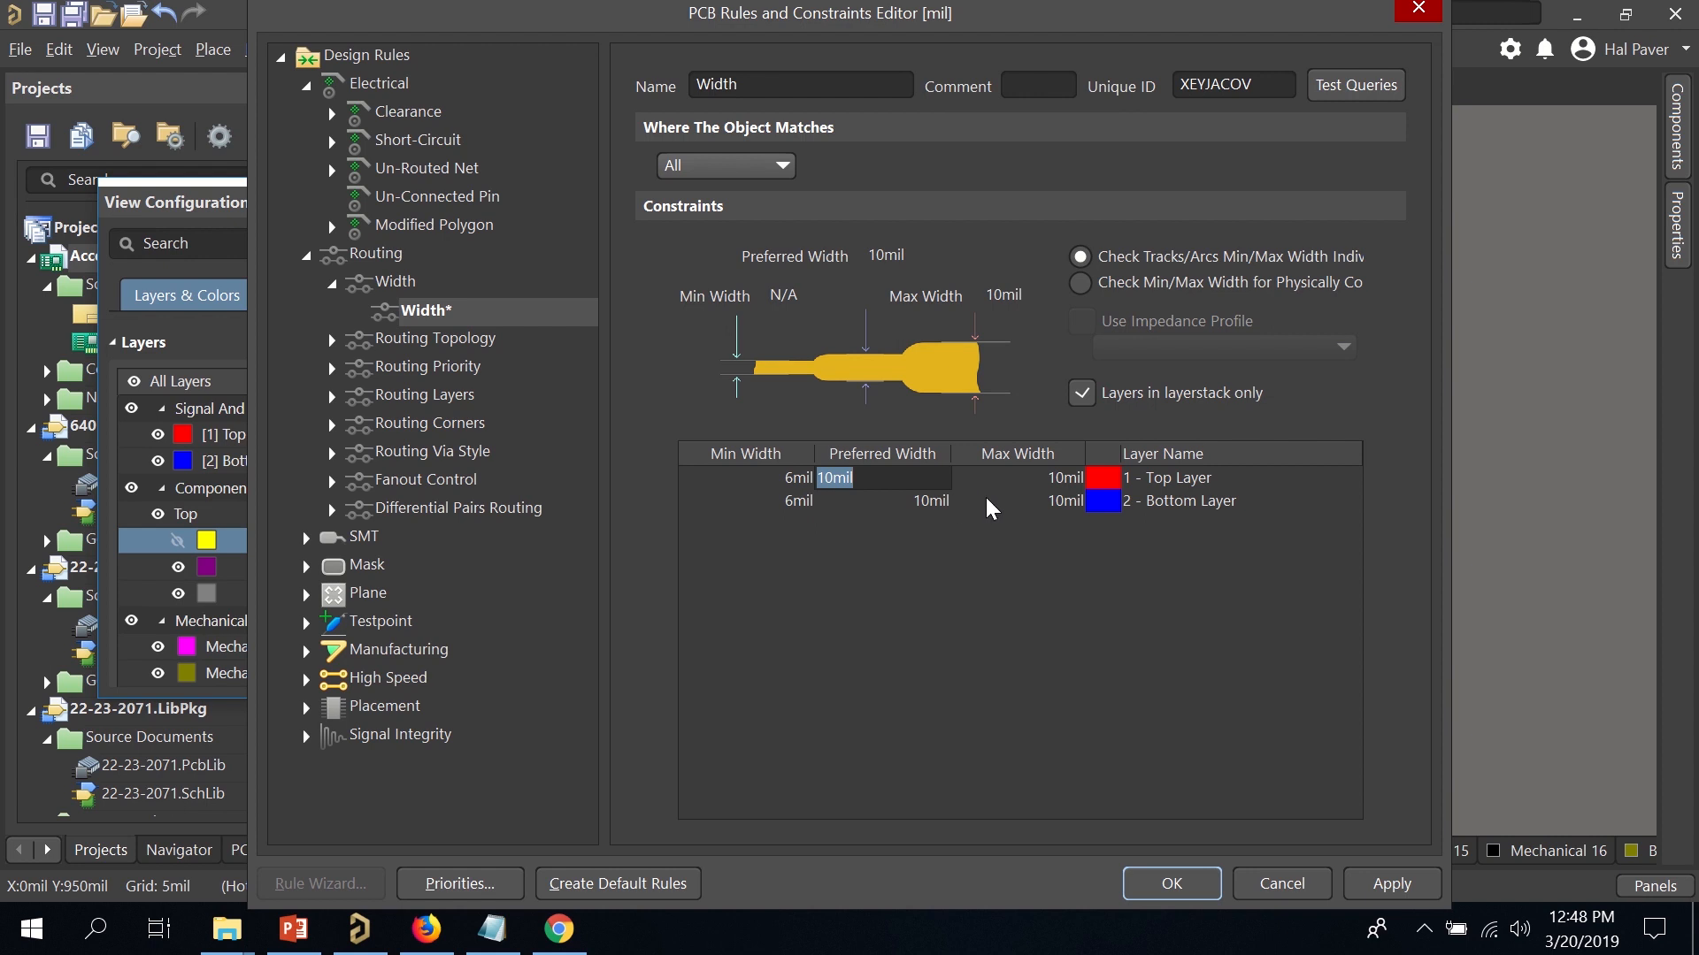
left_click(1035, 481)
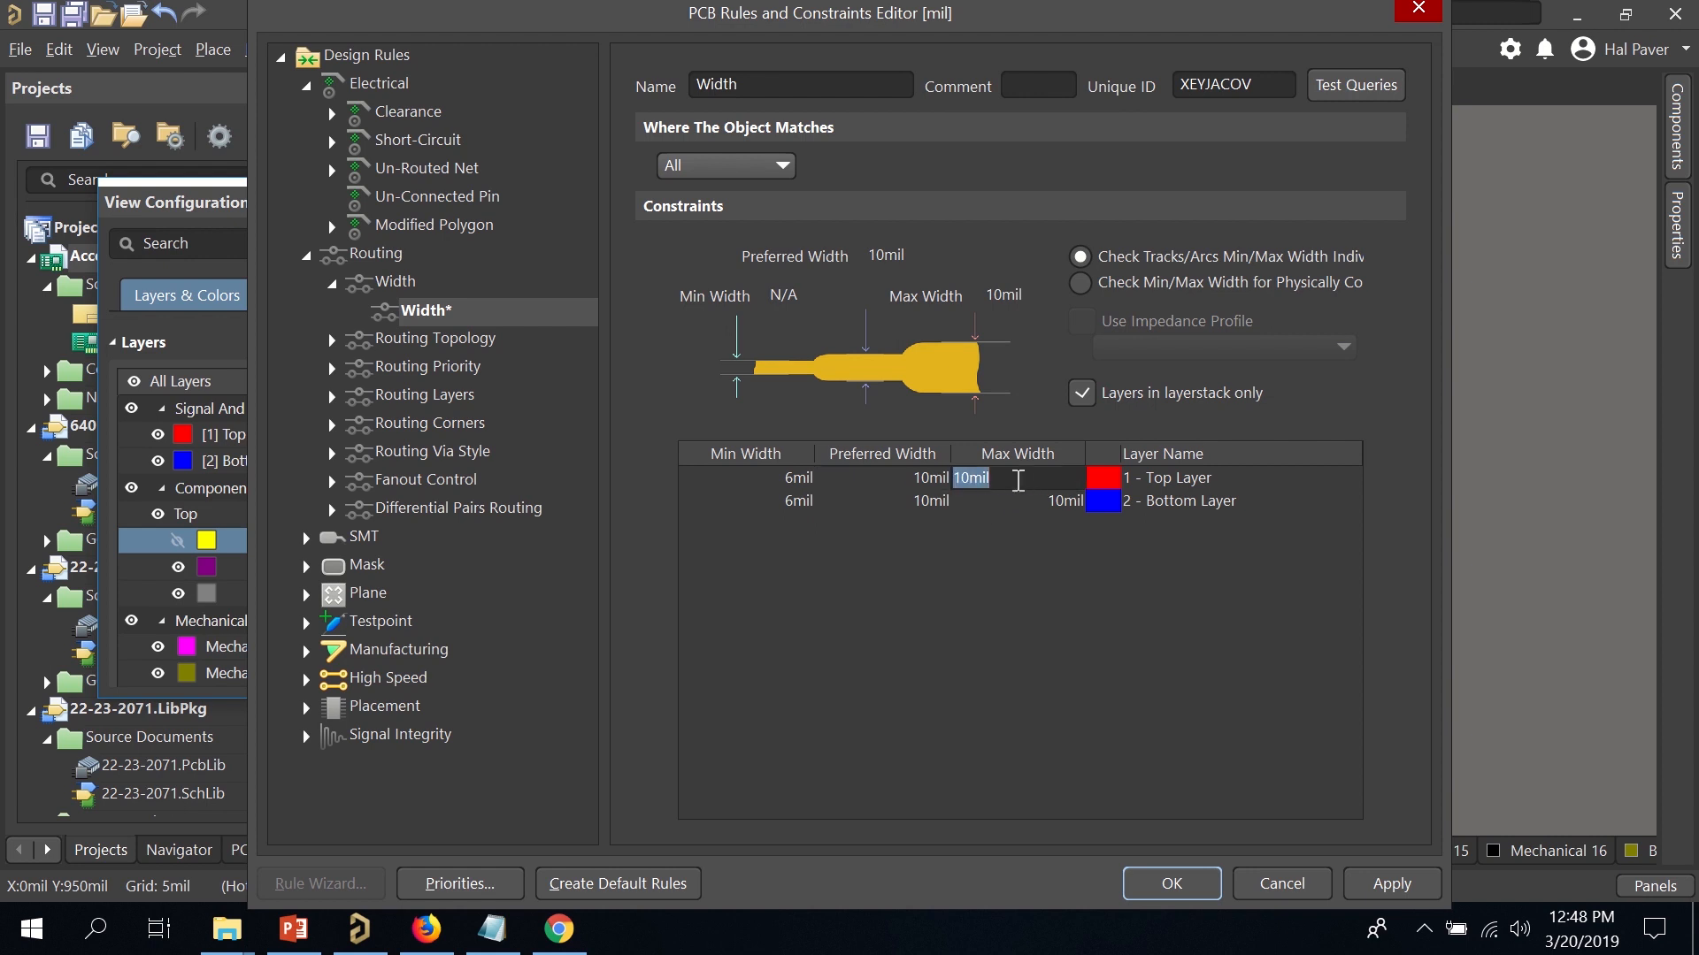
type("20")
left_click(1039, 504)
type("2")
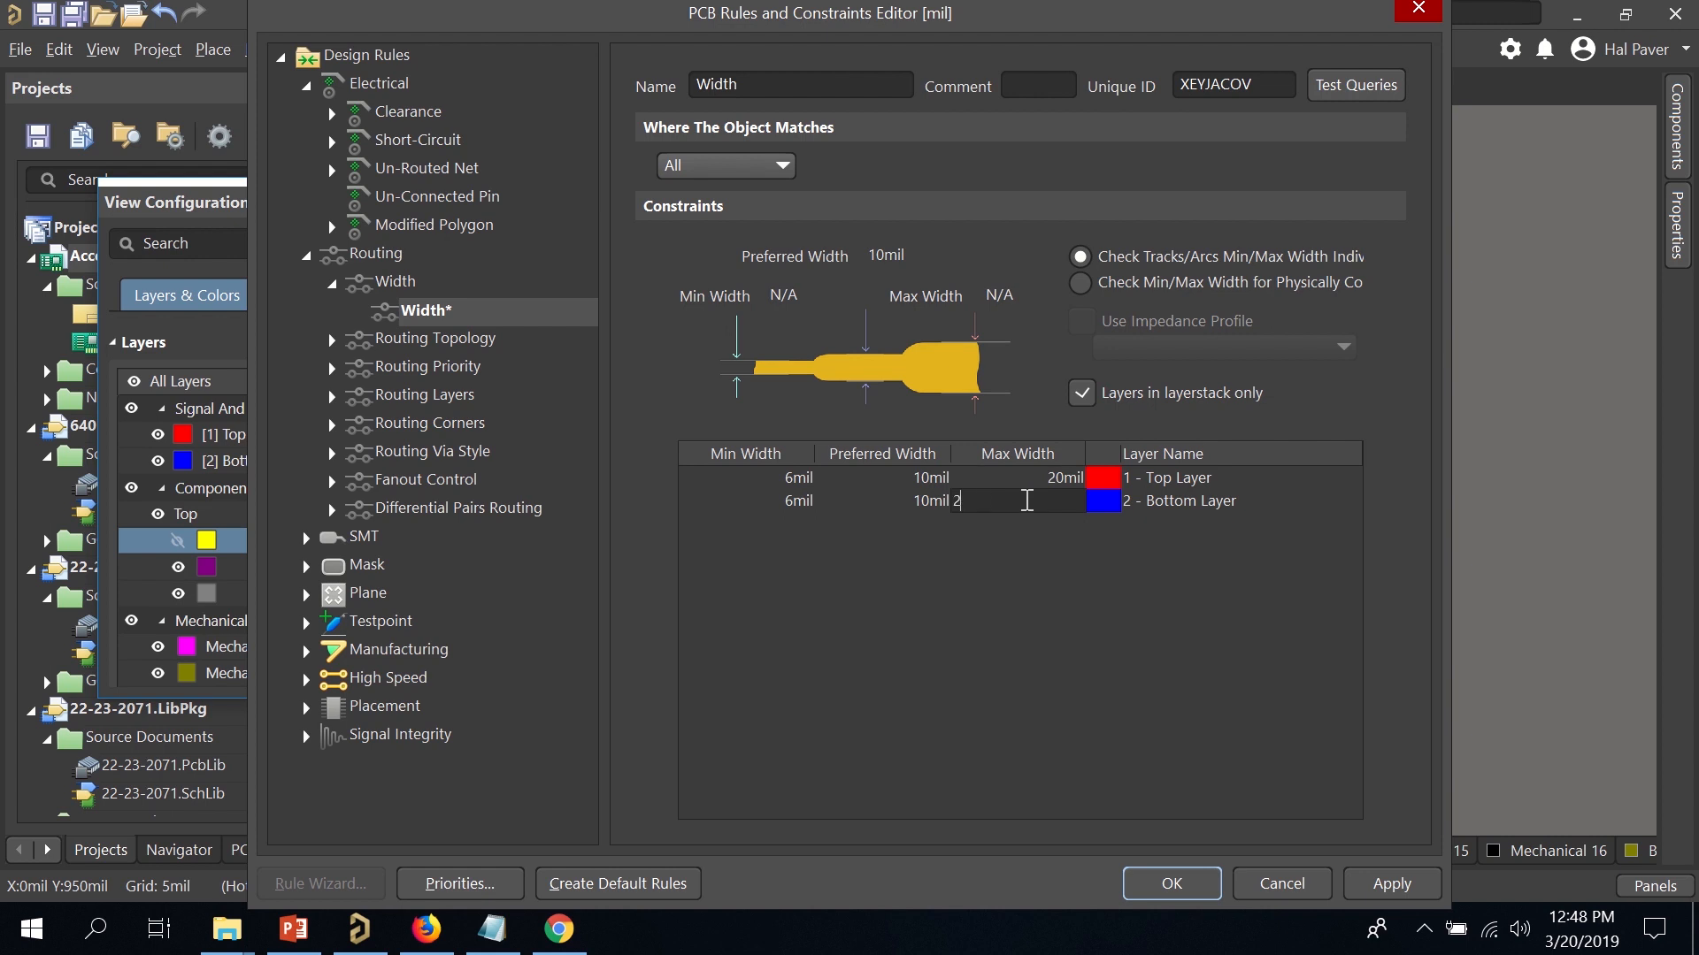
key("Return")
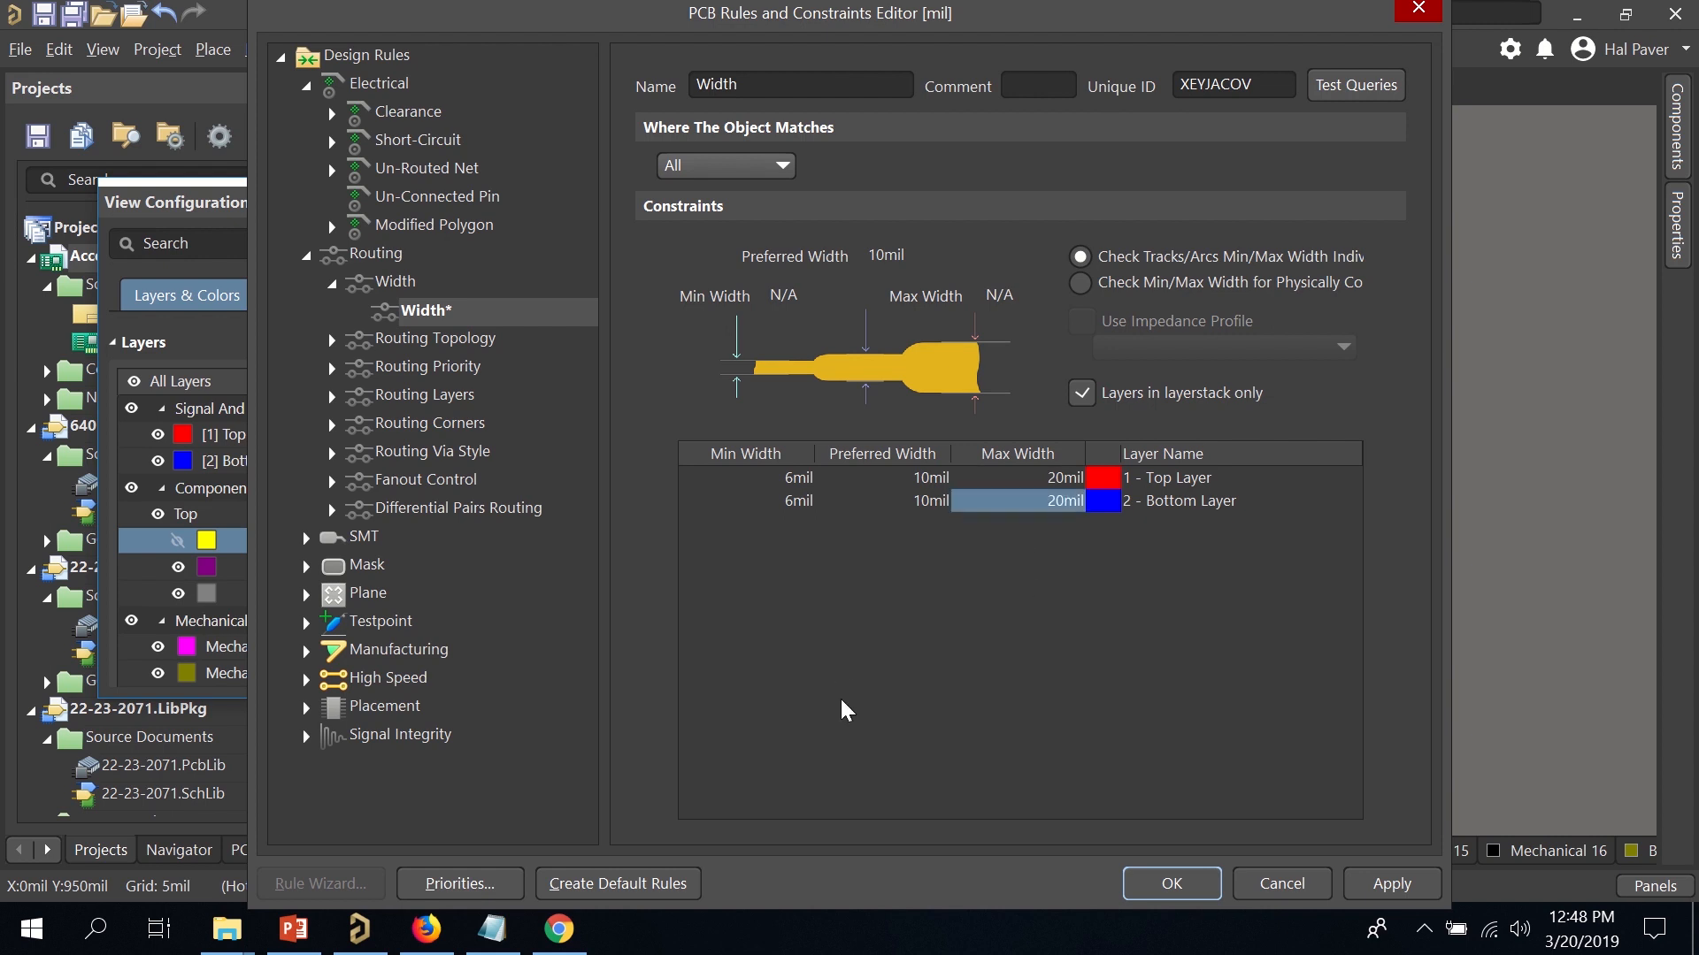
left_click(1406, 885)
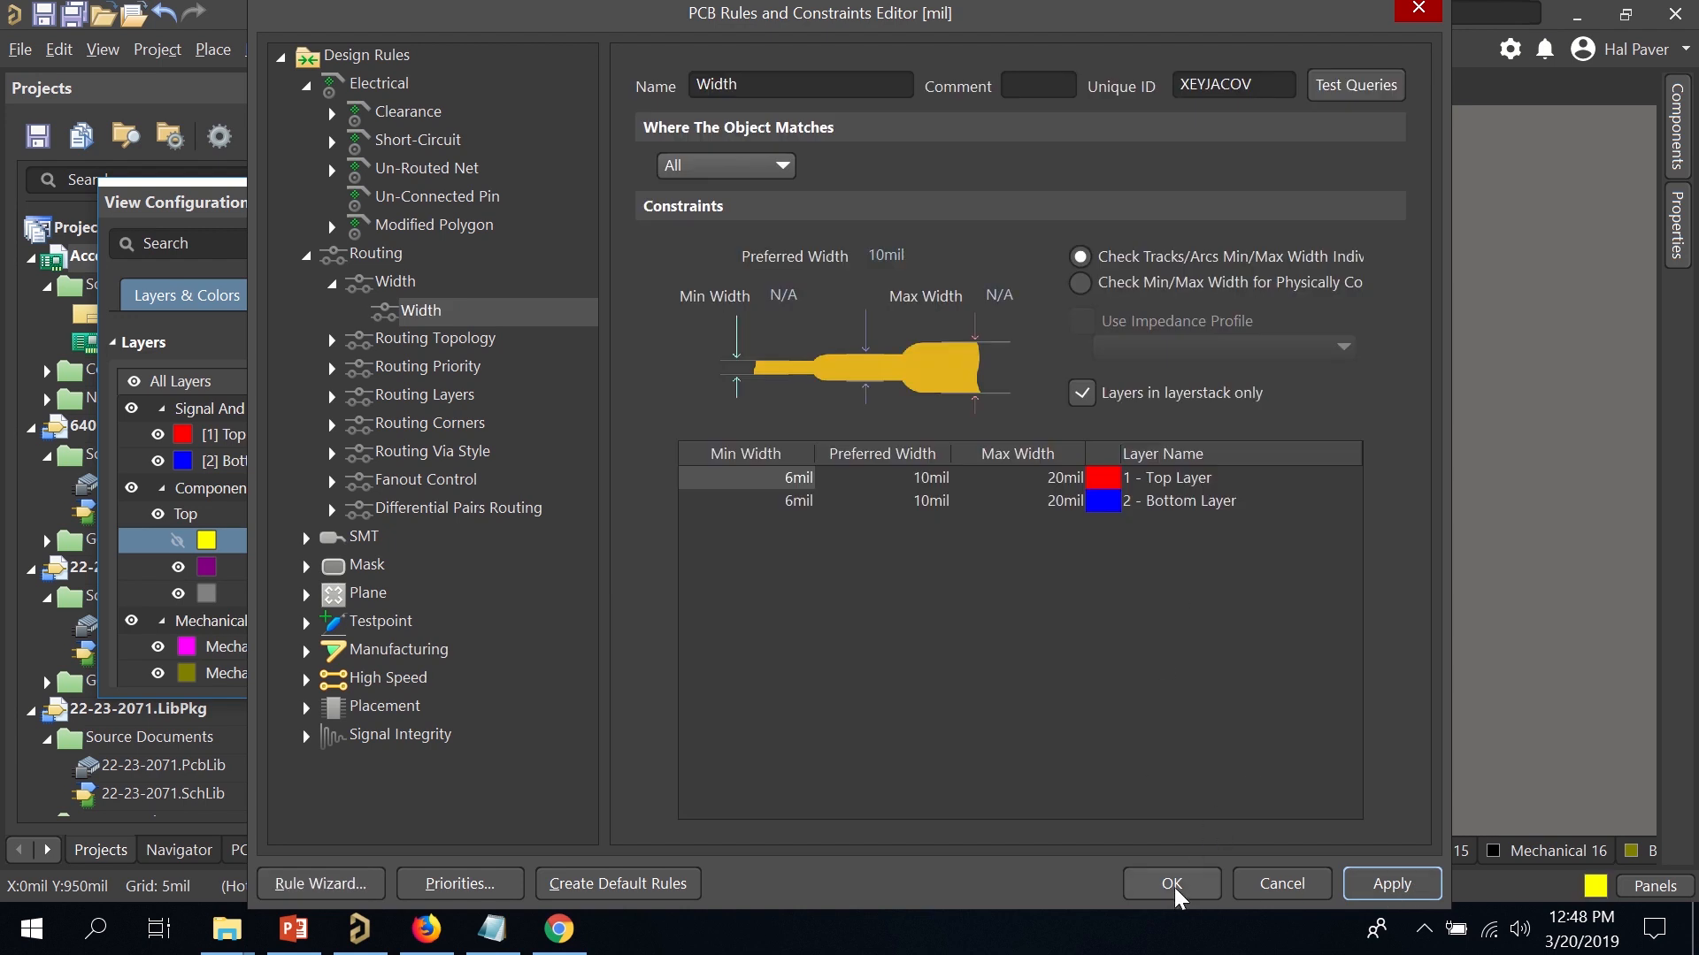
left_click(1177, 897)
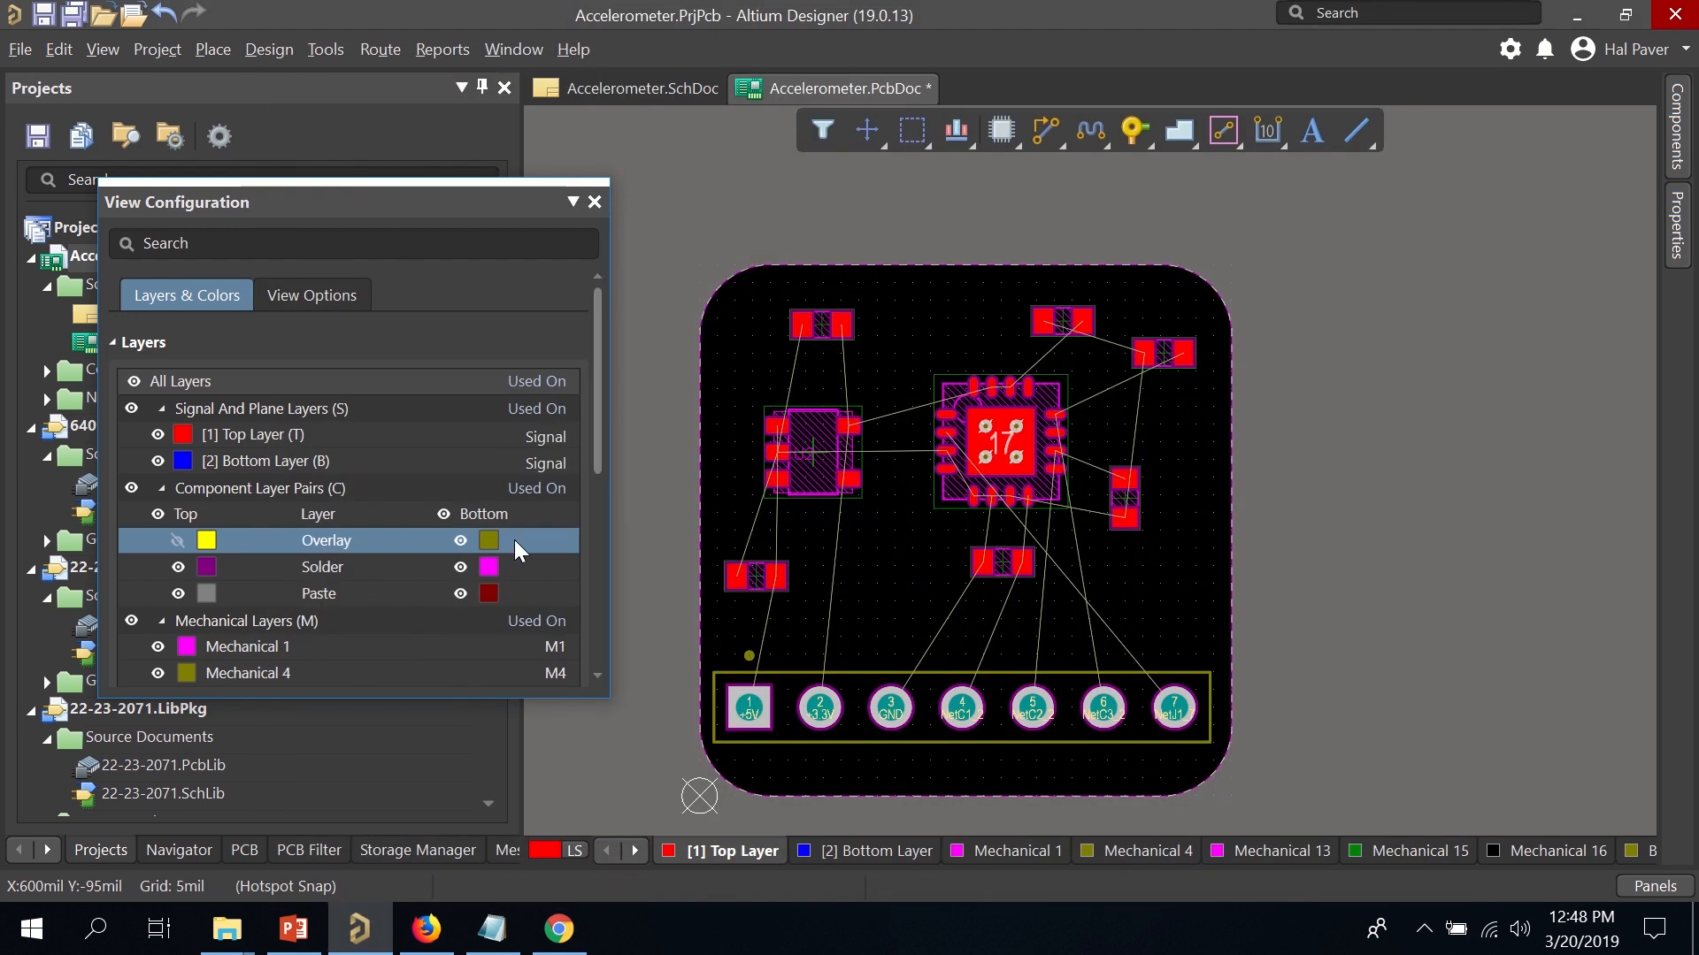
Route a +3.3V track from the centre chip's pin 14 up, across and diagonally to U2's pad 5.
left_click(594, 202)
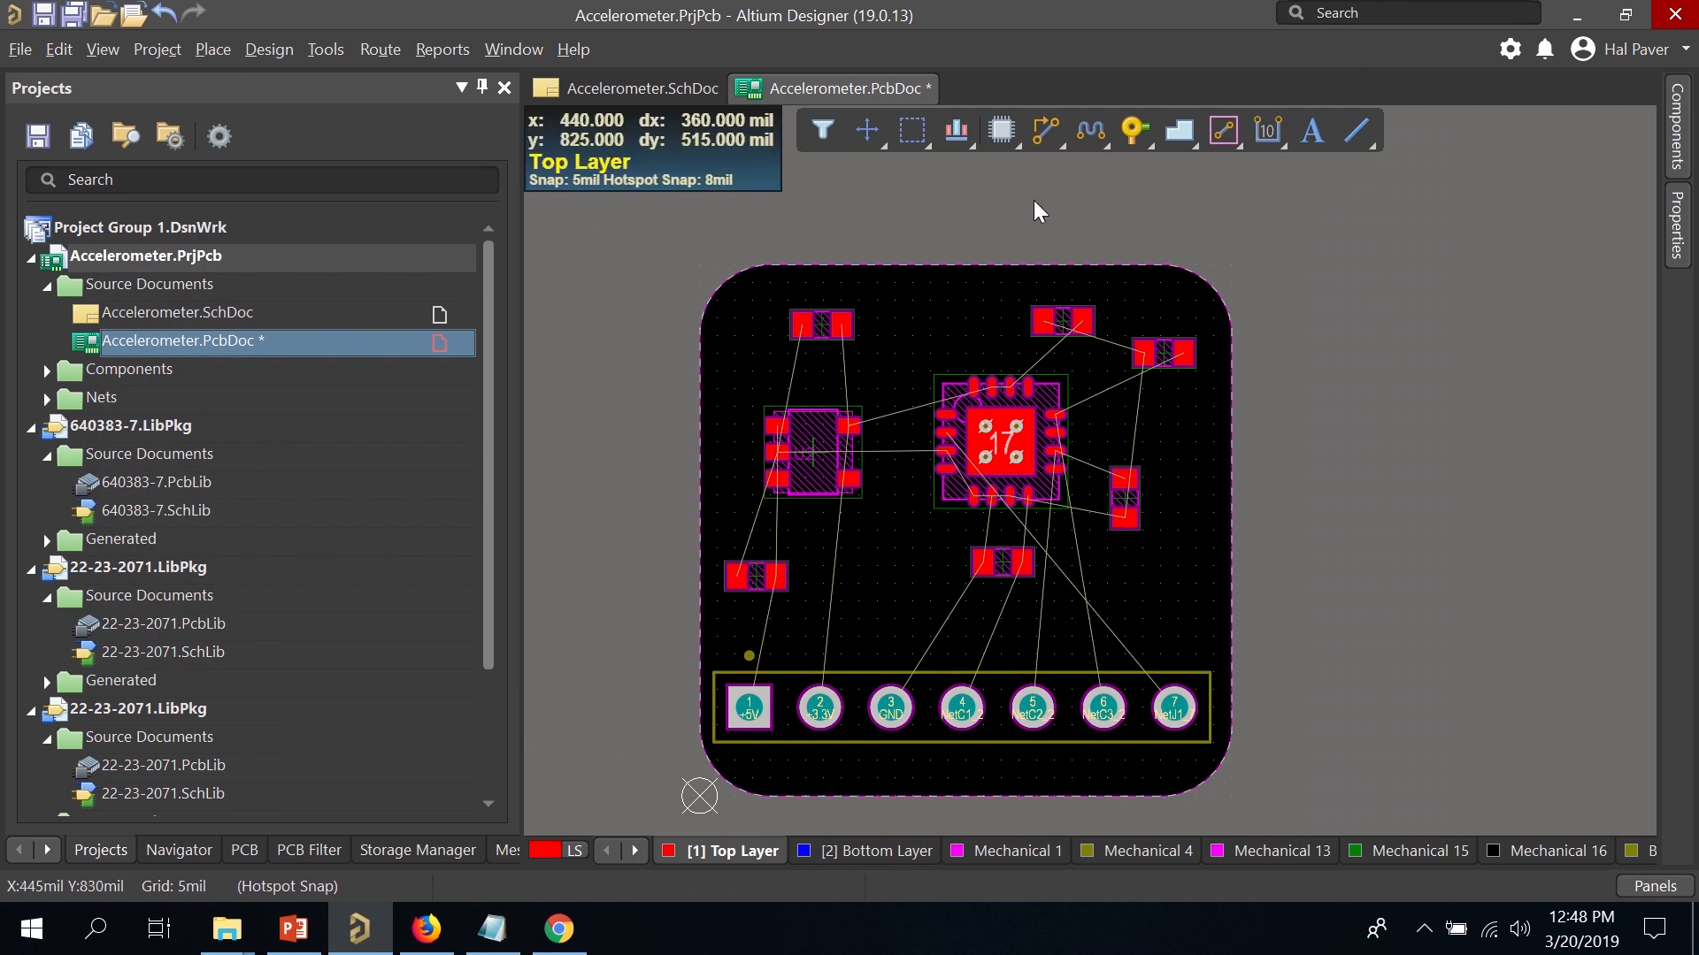
left_click(1047, 119)
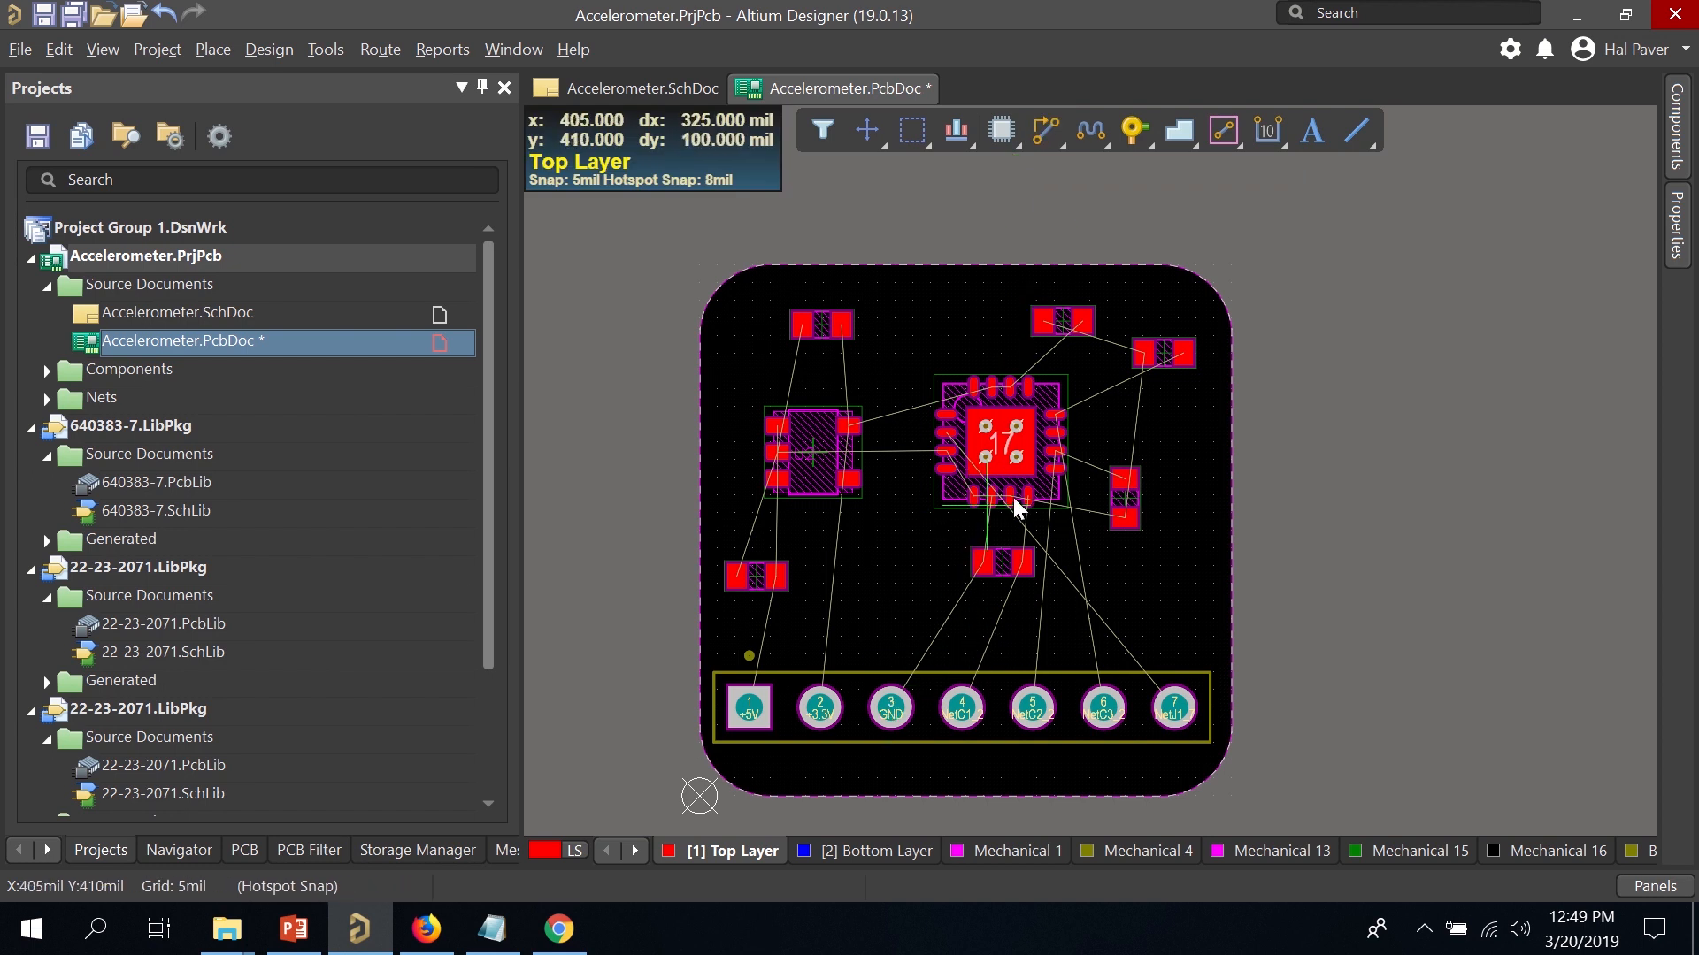
left_click(1010, 390)
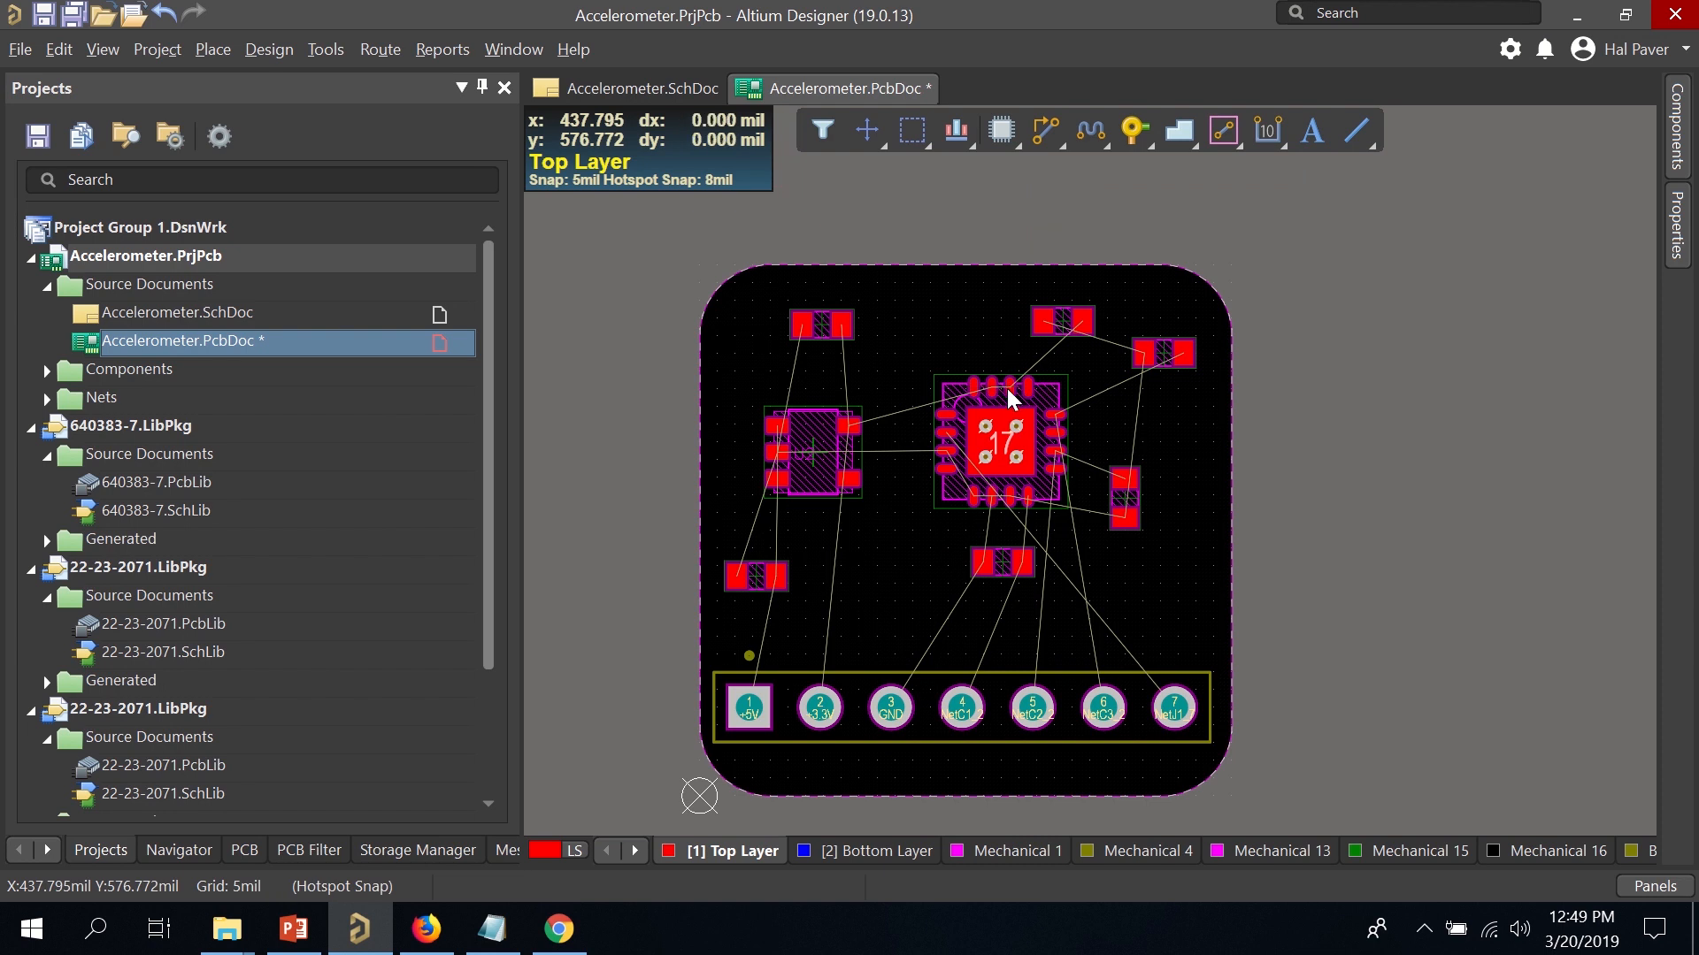
left_click(1002, 325)
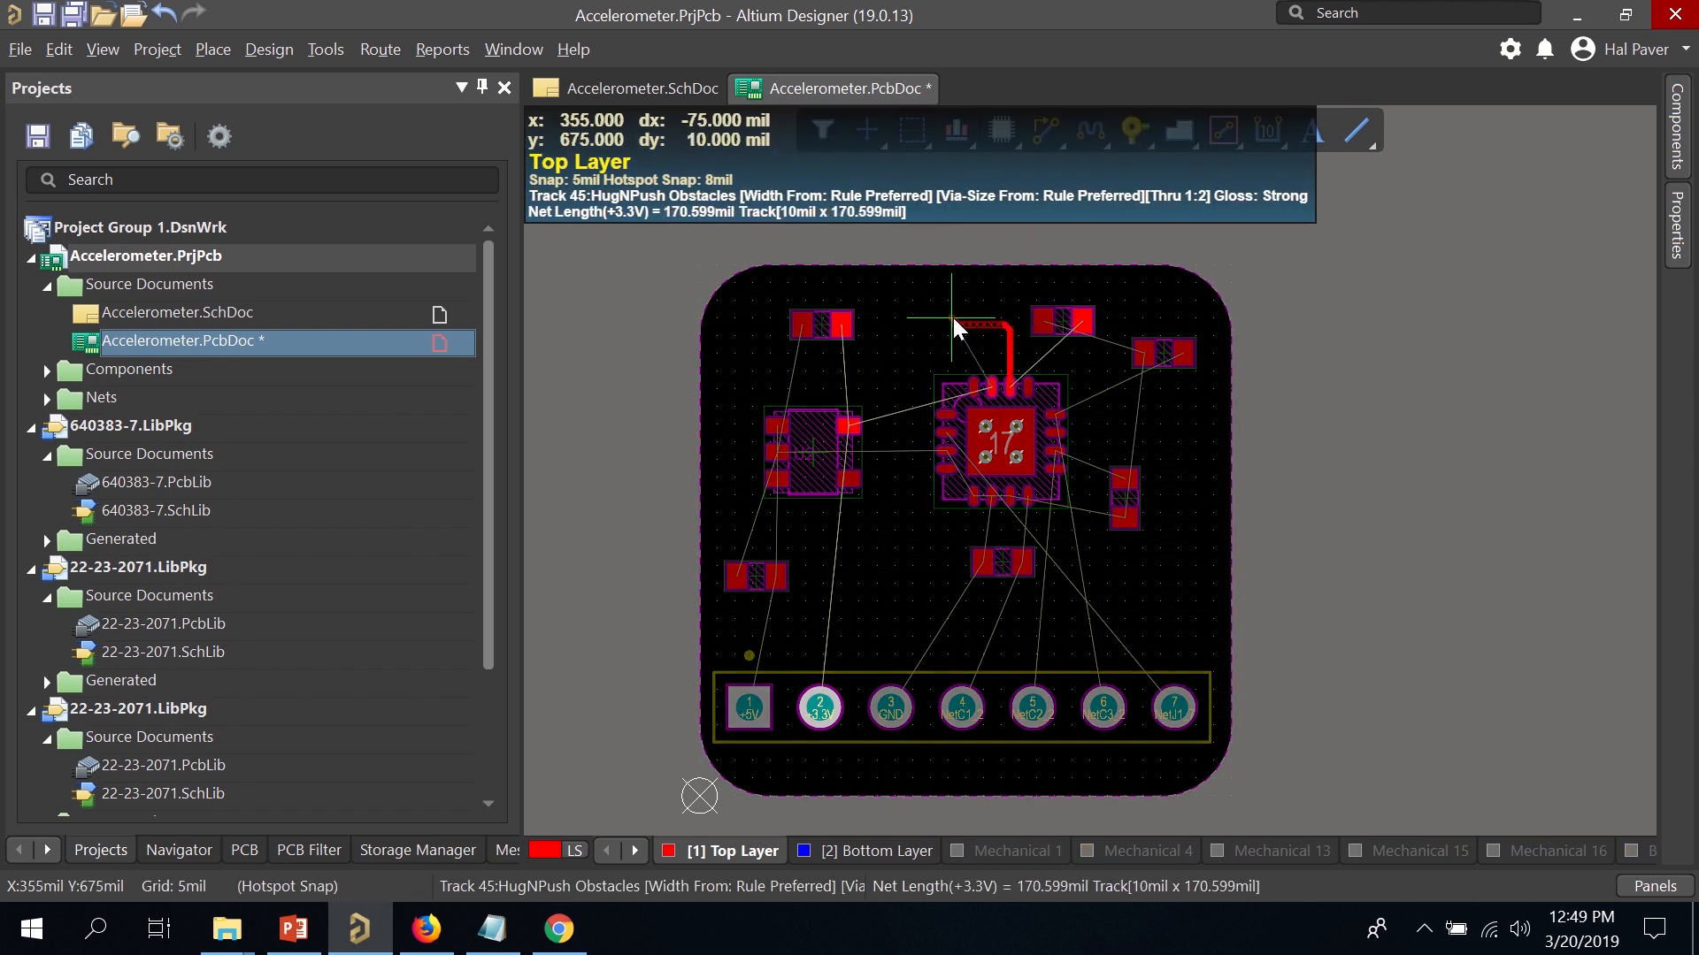
left_click(953, 318)
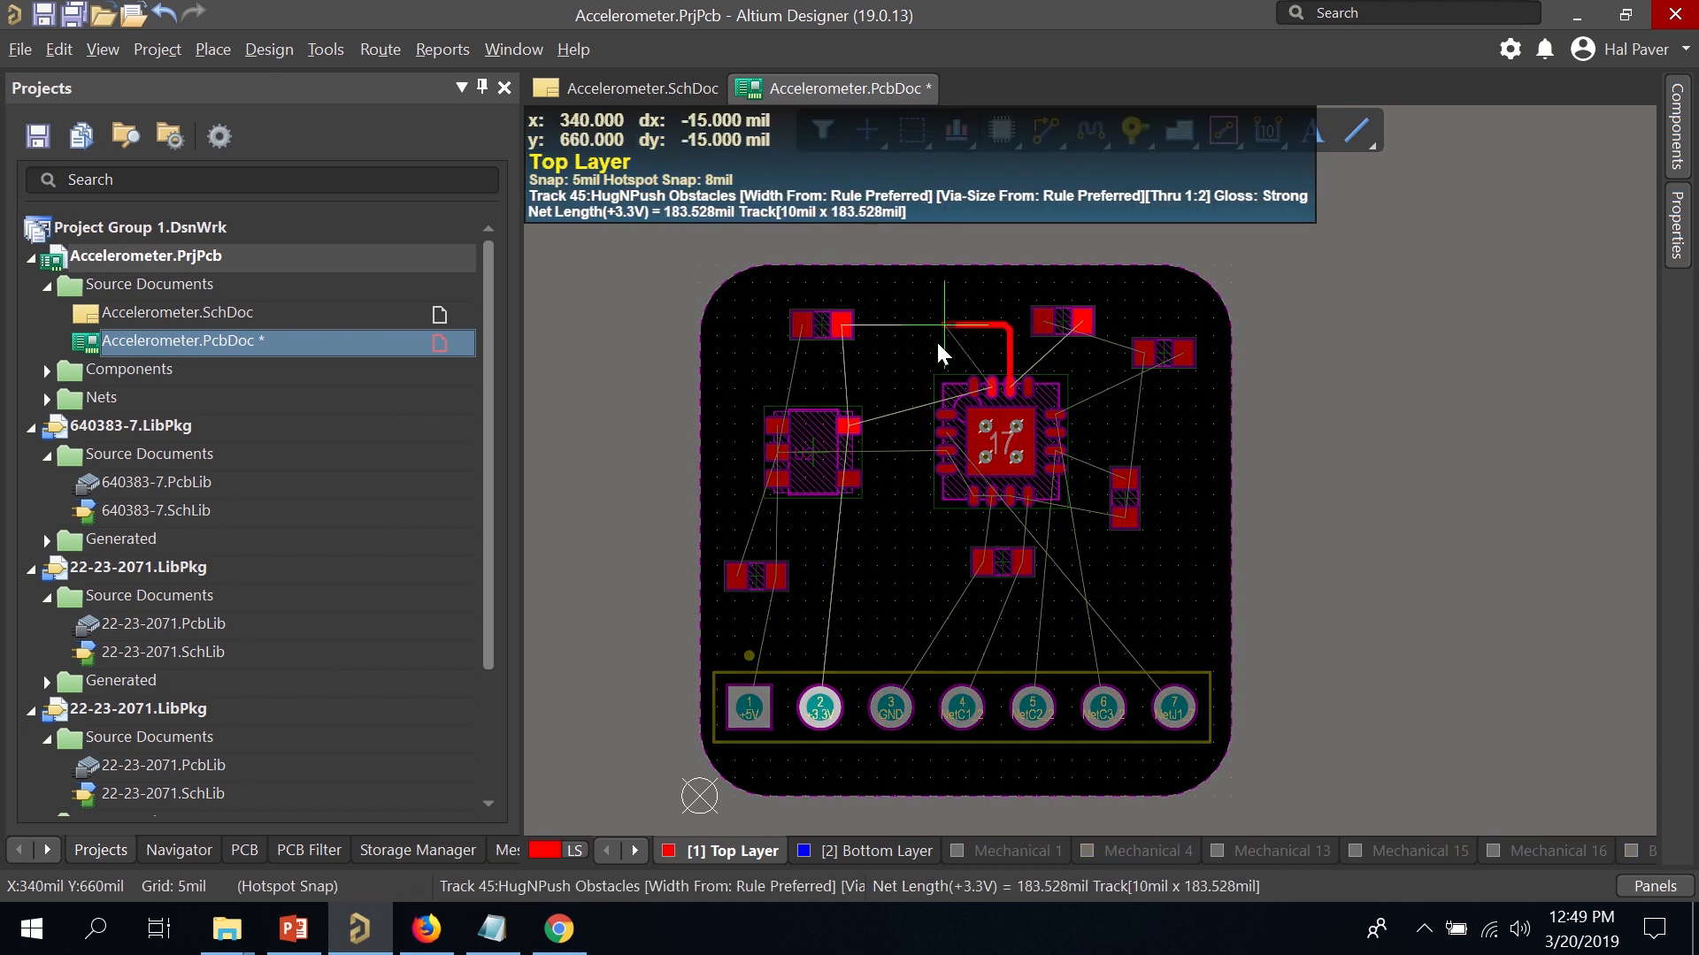
left_click(883, 395)
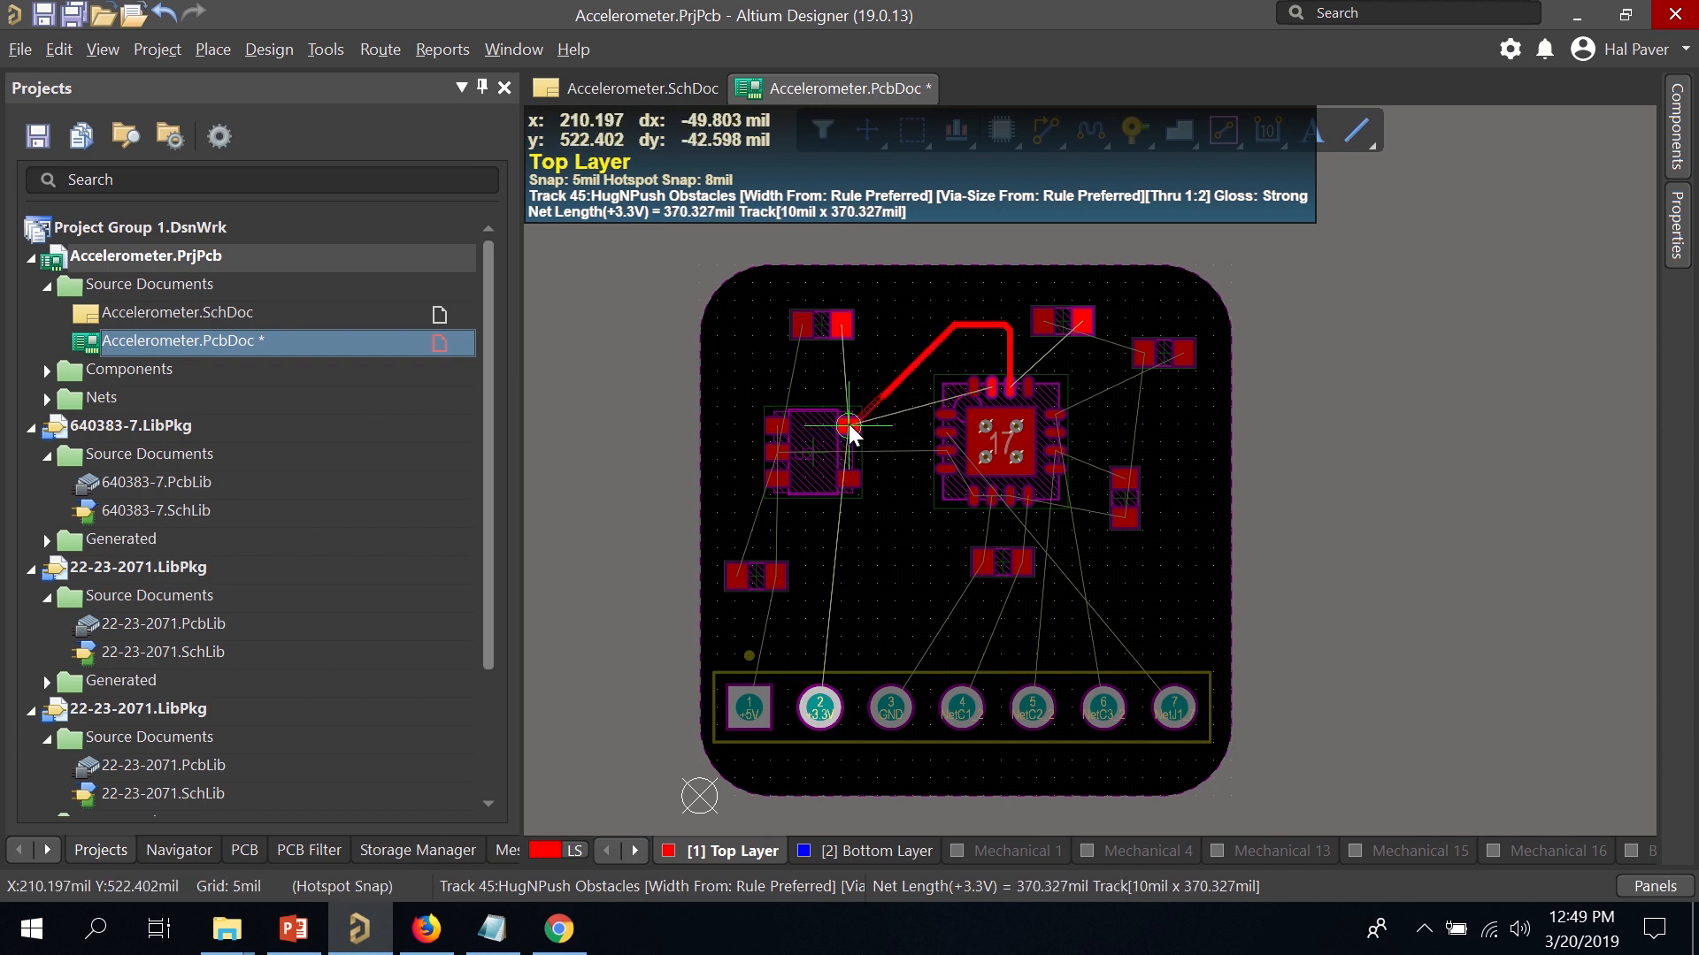
left_click(847, 423)
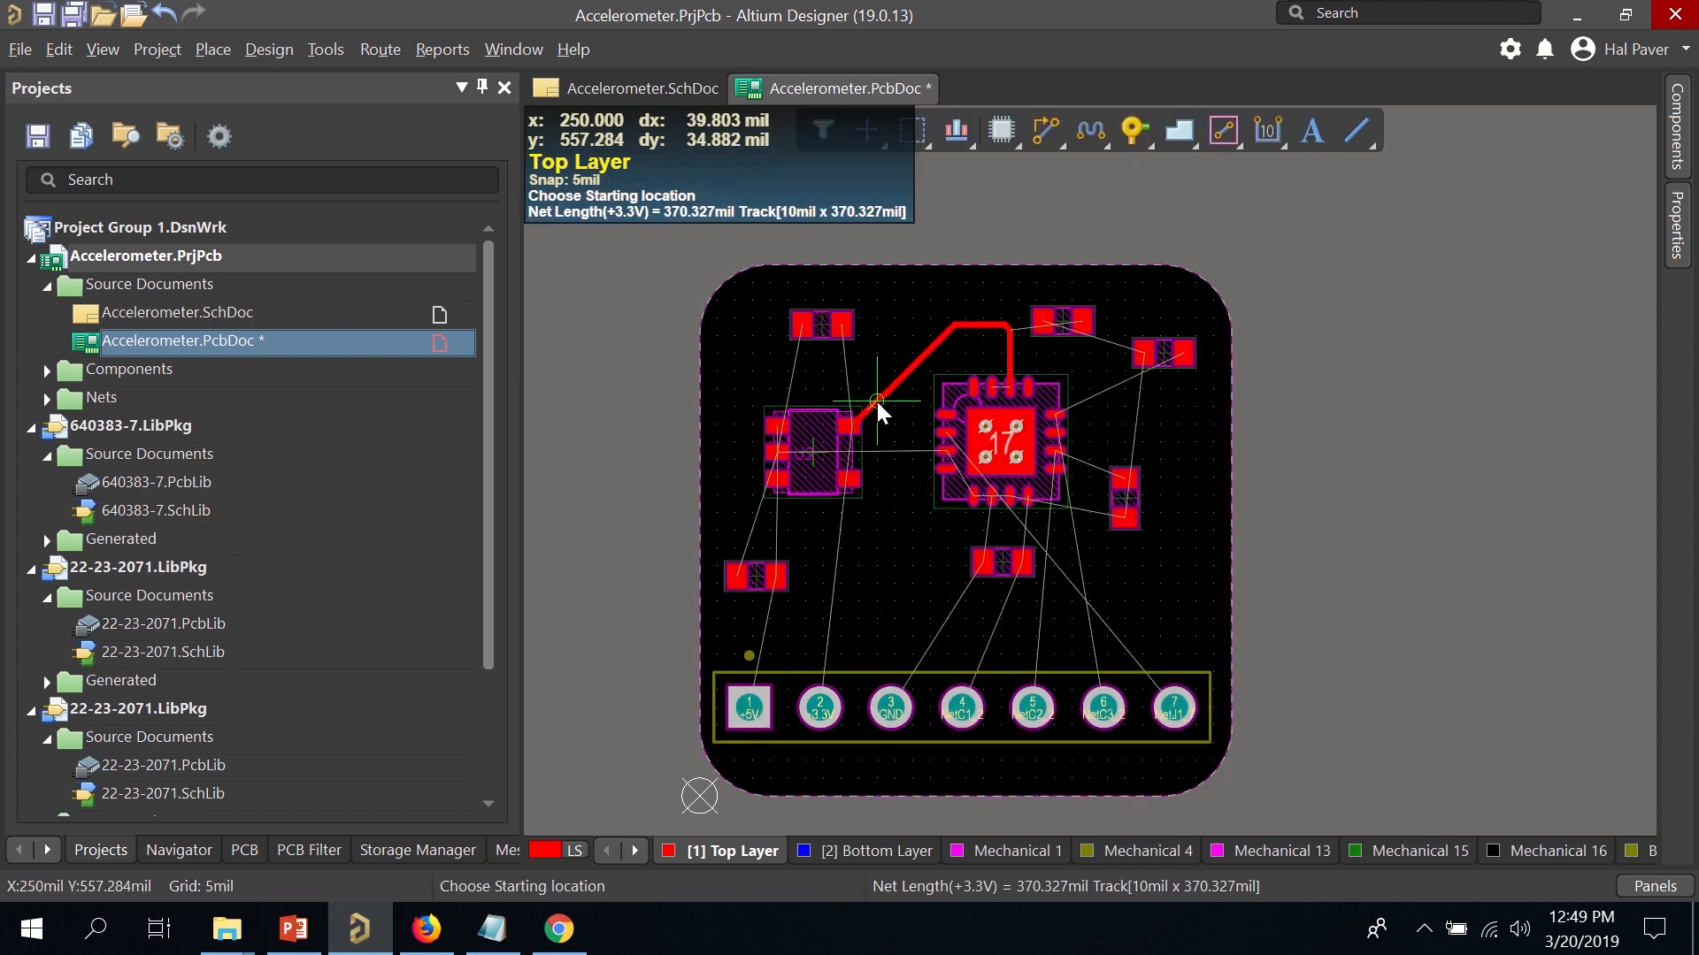
Bring up the Properties of the new +3.3V track's top segment.
scroll(878, 394, "up", 3, "ctrl")
scroll(889, 372, "up", 3, "ctrl")
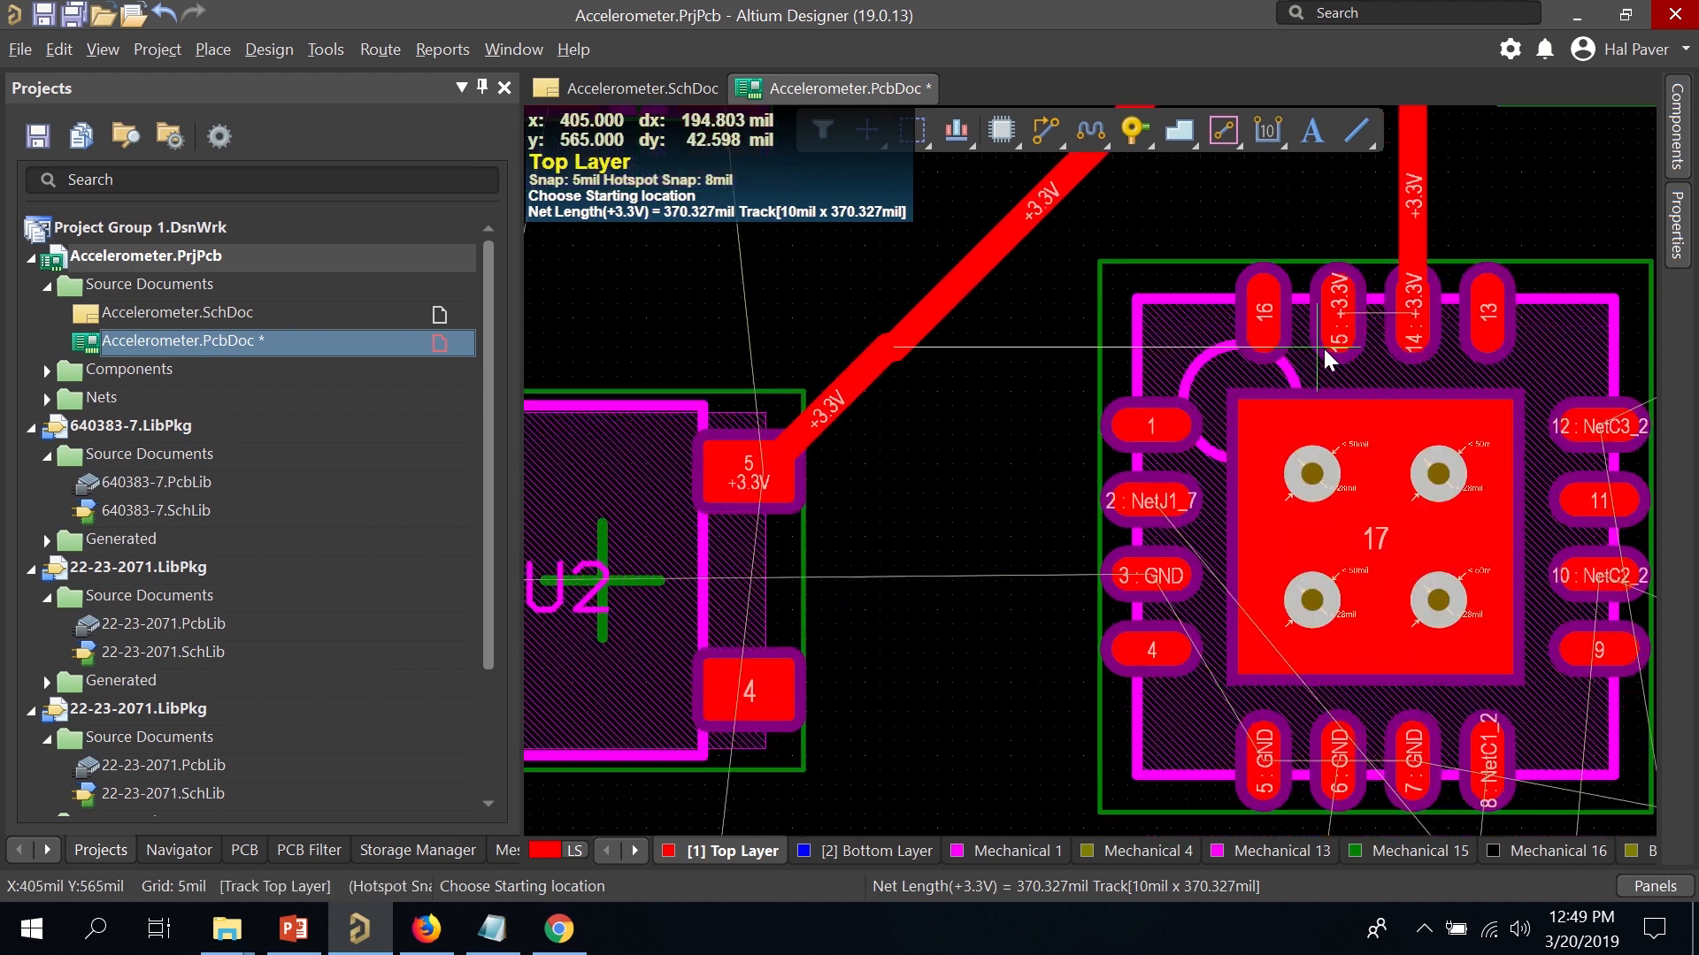
scroll(1238, 336, "up", 2)
scroll(1076, 352, "down", 2, "ctrl")
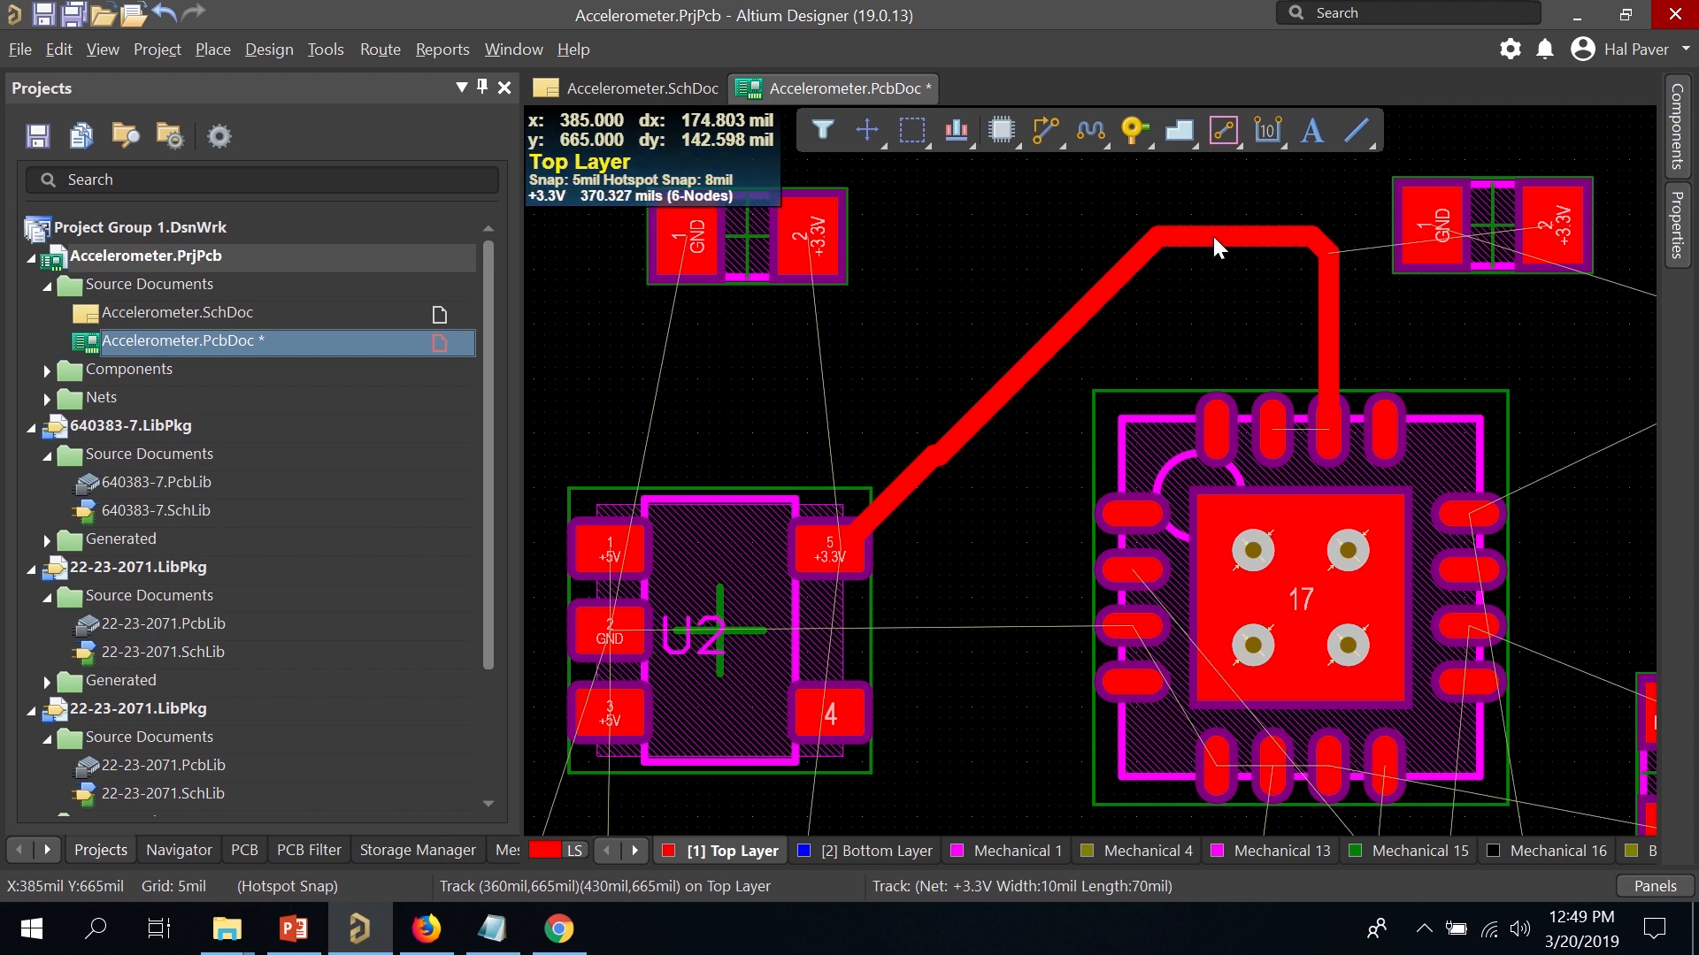
double_click(1212, 231)
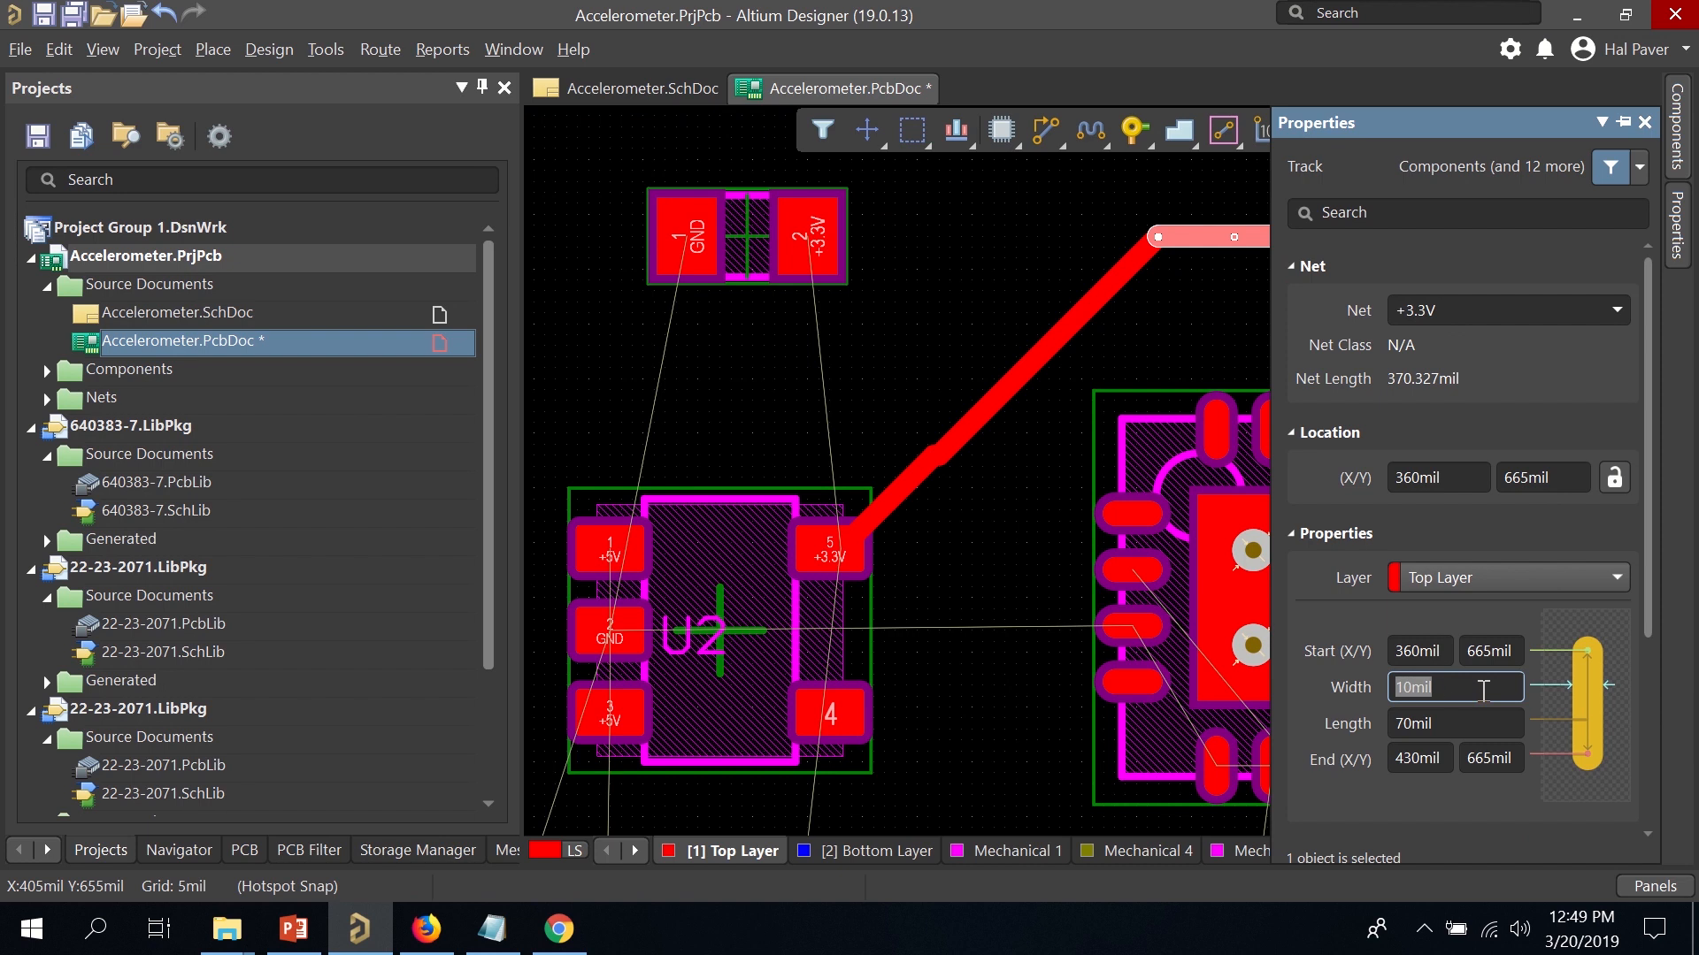
Set the top and diagonal +3.3V track segments to 20mil width.
type("20")
key("Return")
left_click(1035, 351)
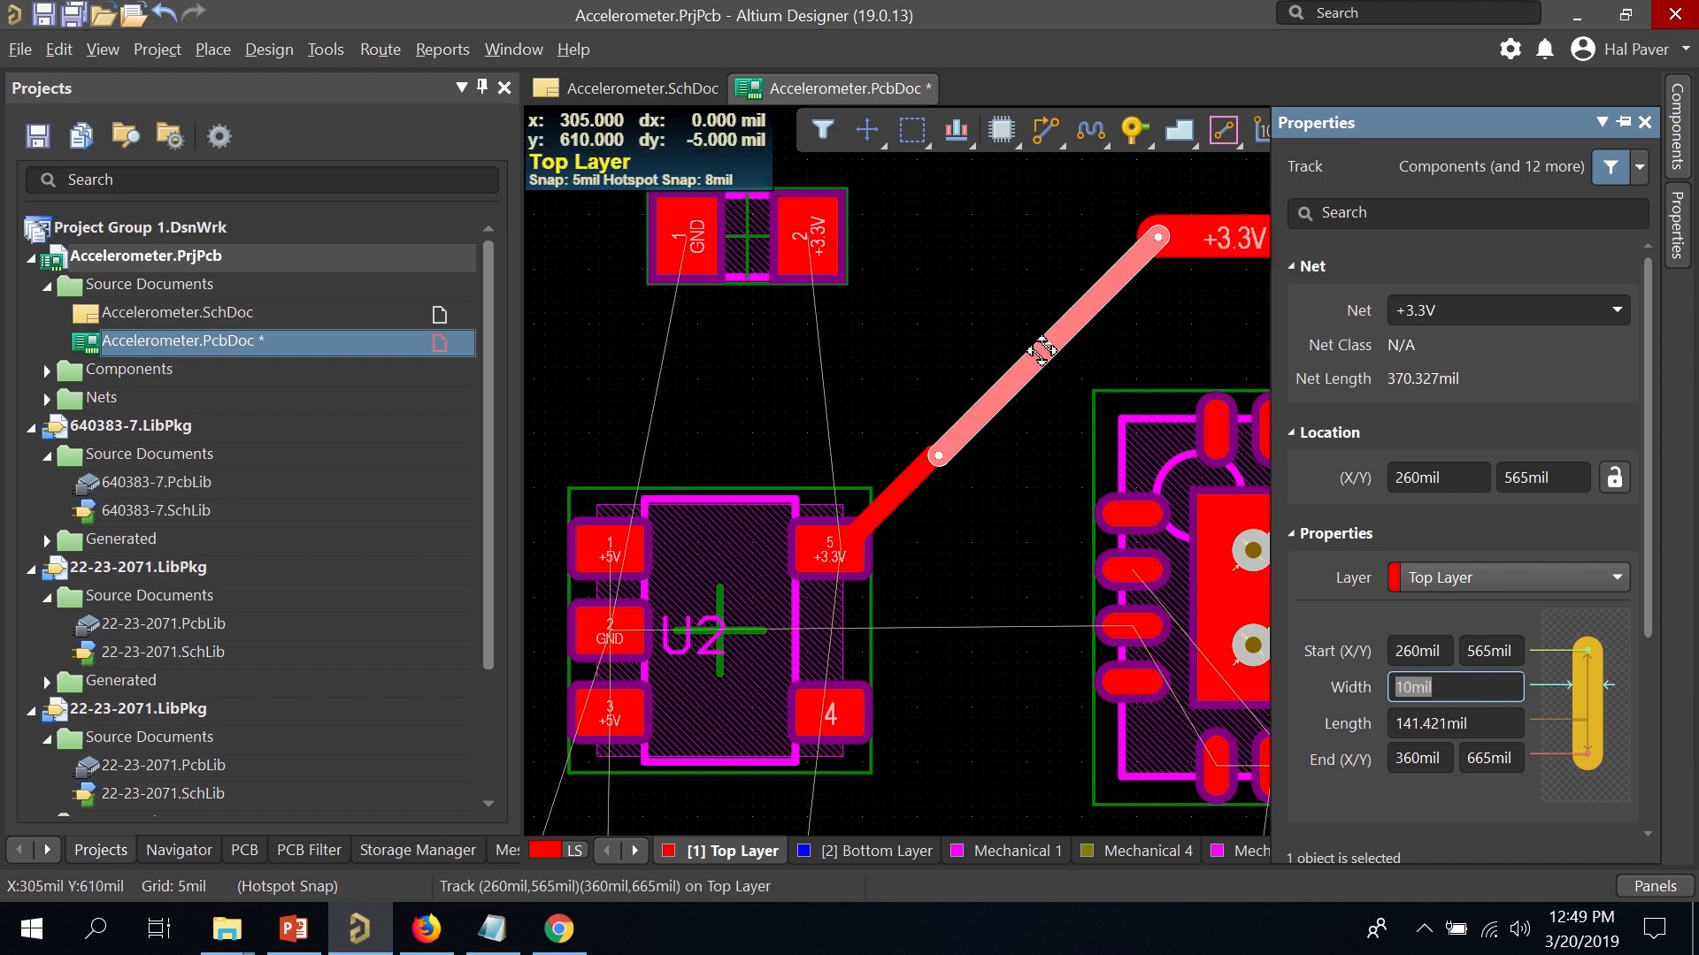
type("20")
key("Return")
Delete the short +3.3V stub and extend the wide diagonal track onto U2's pad 5.
left_click(924, 488)
left_click(867, 517)
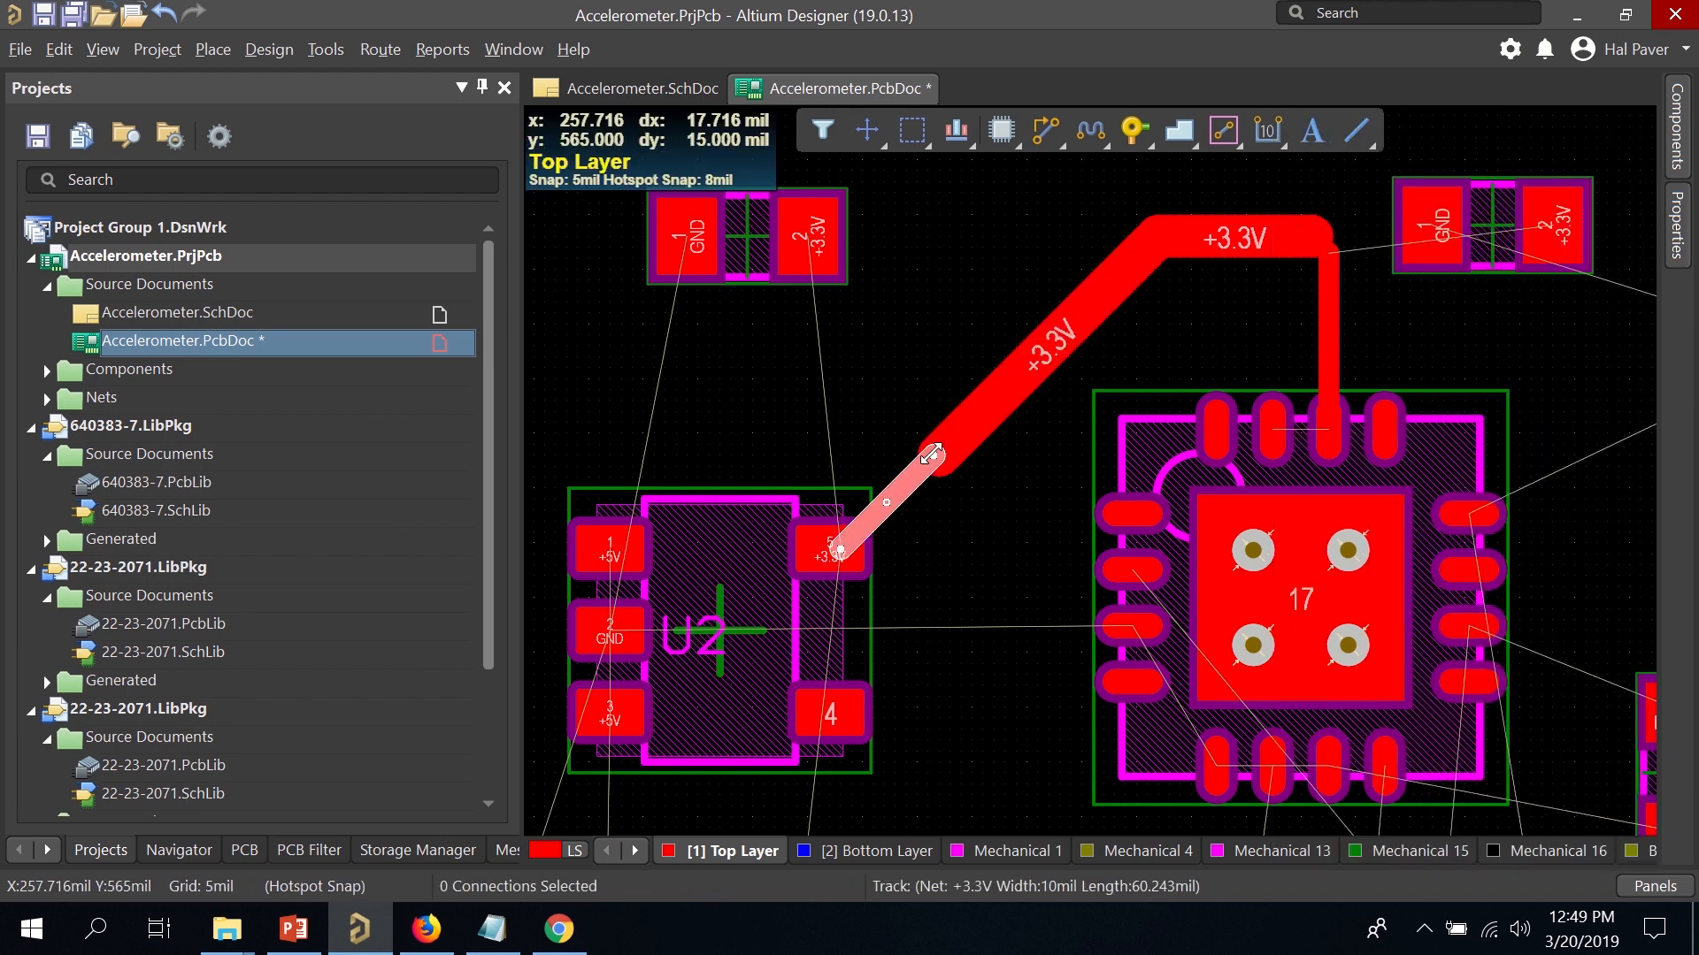
left_click_drag(931, 455, 887, 500)
left_click(927, 453)
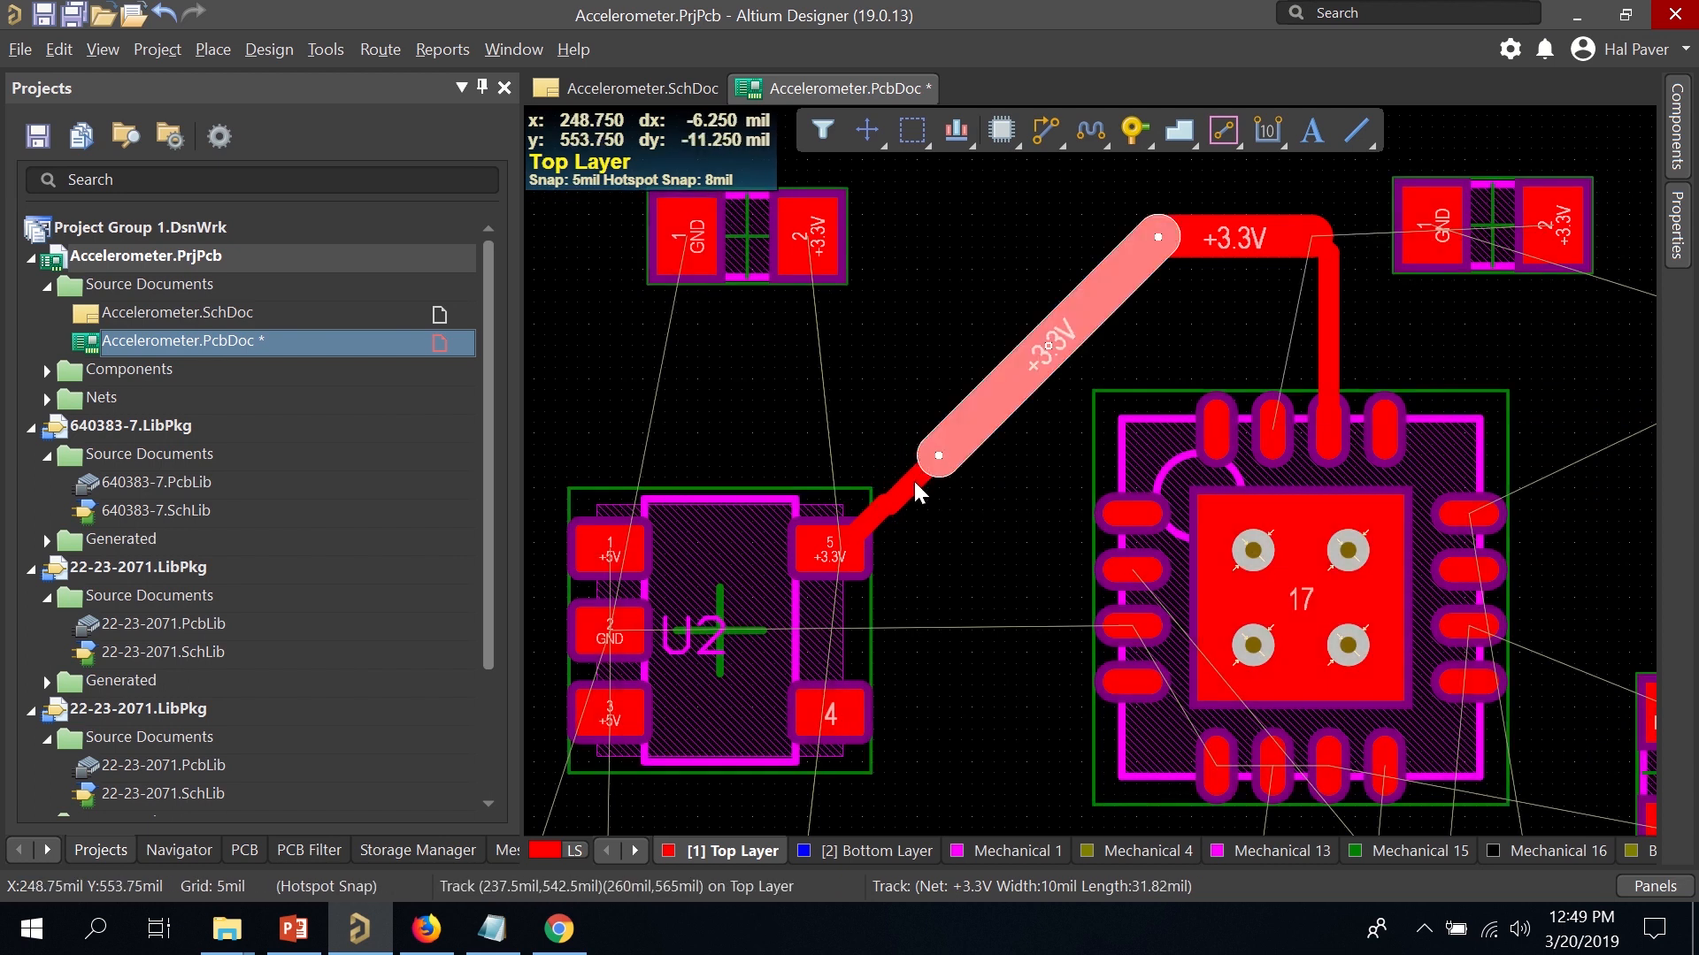
left_click(914, 482)
key("Delete")
left_click(932, 453)
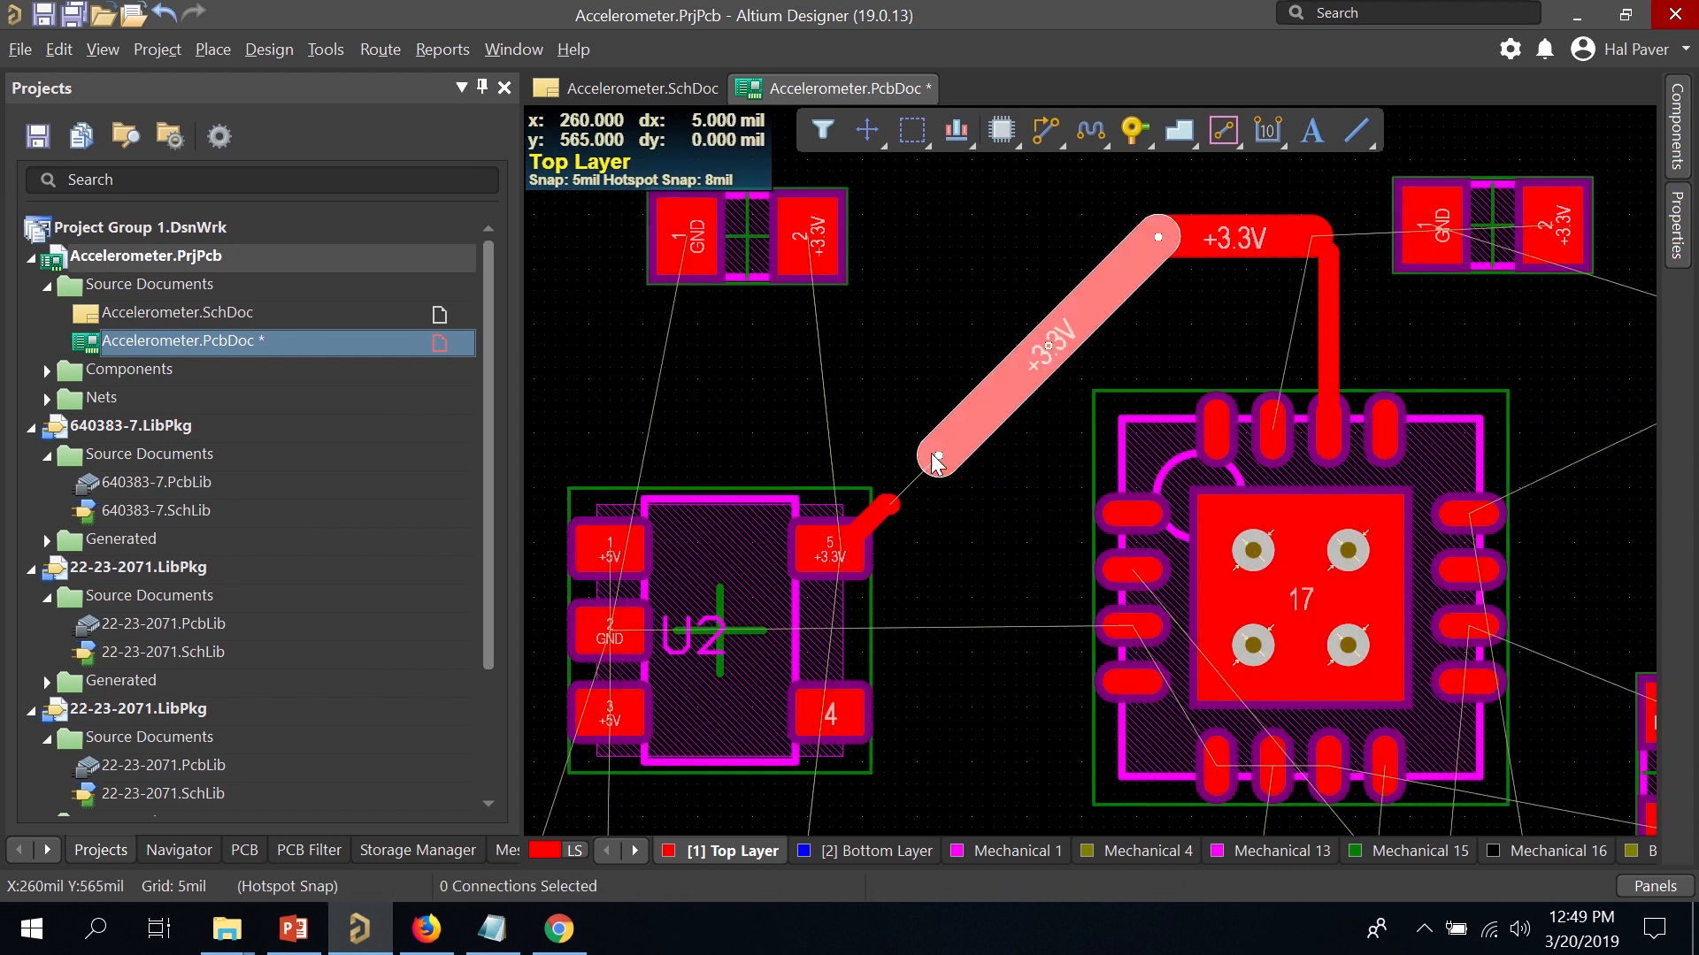
left_click_drag(936, 459, 889, 505)
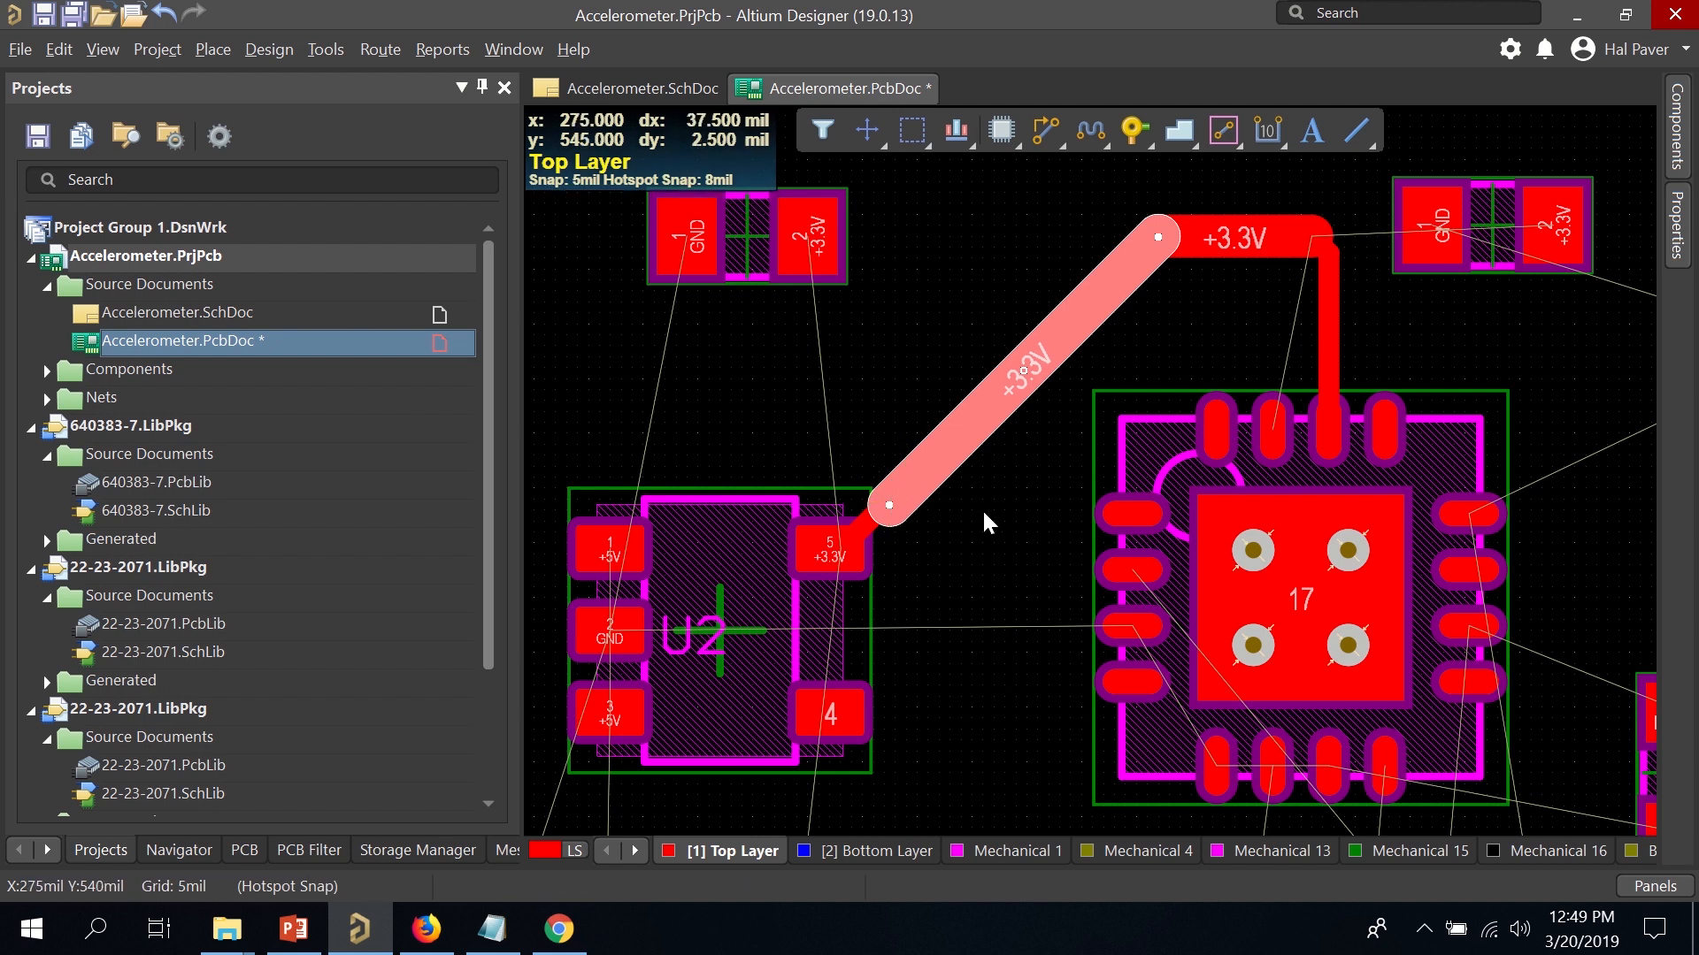
left_click(998, 524)
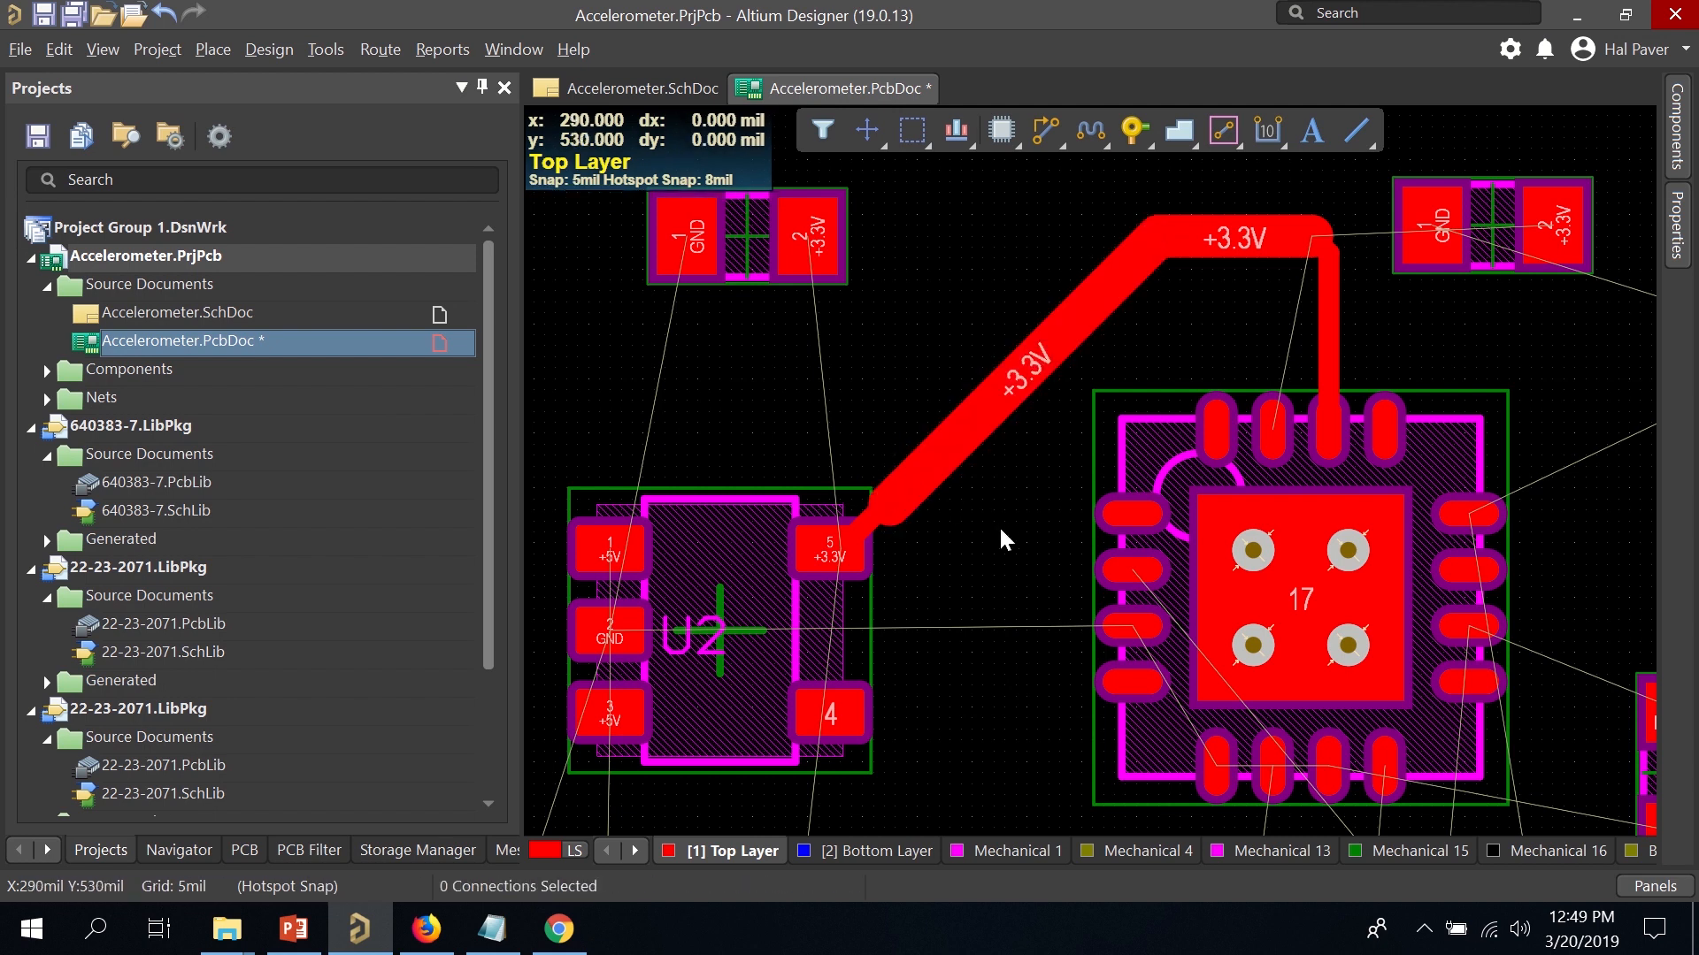
Join the vertical +3.3V track's top end to the widened track.
left_click(1327, 268)
left_click_drag(1327, 253, 1312, 236)
left_click(1402, 315)
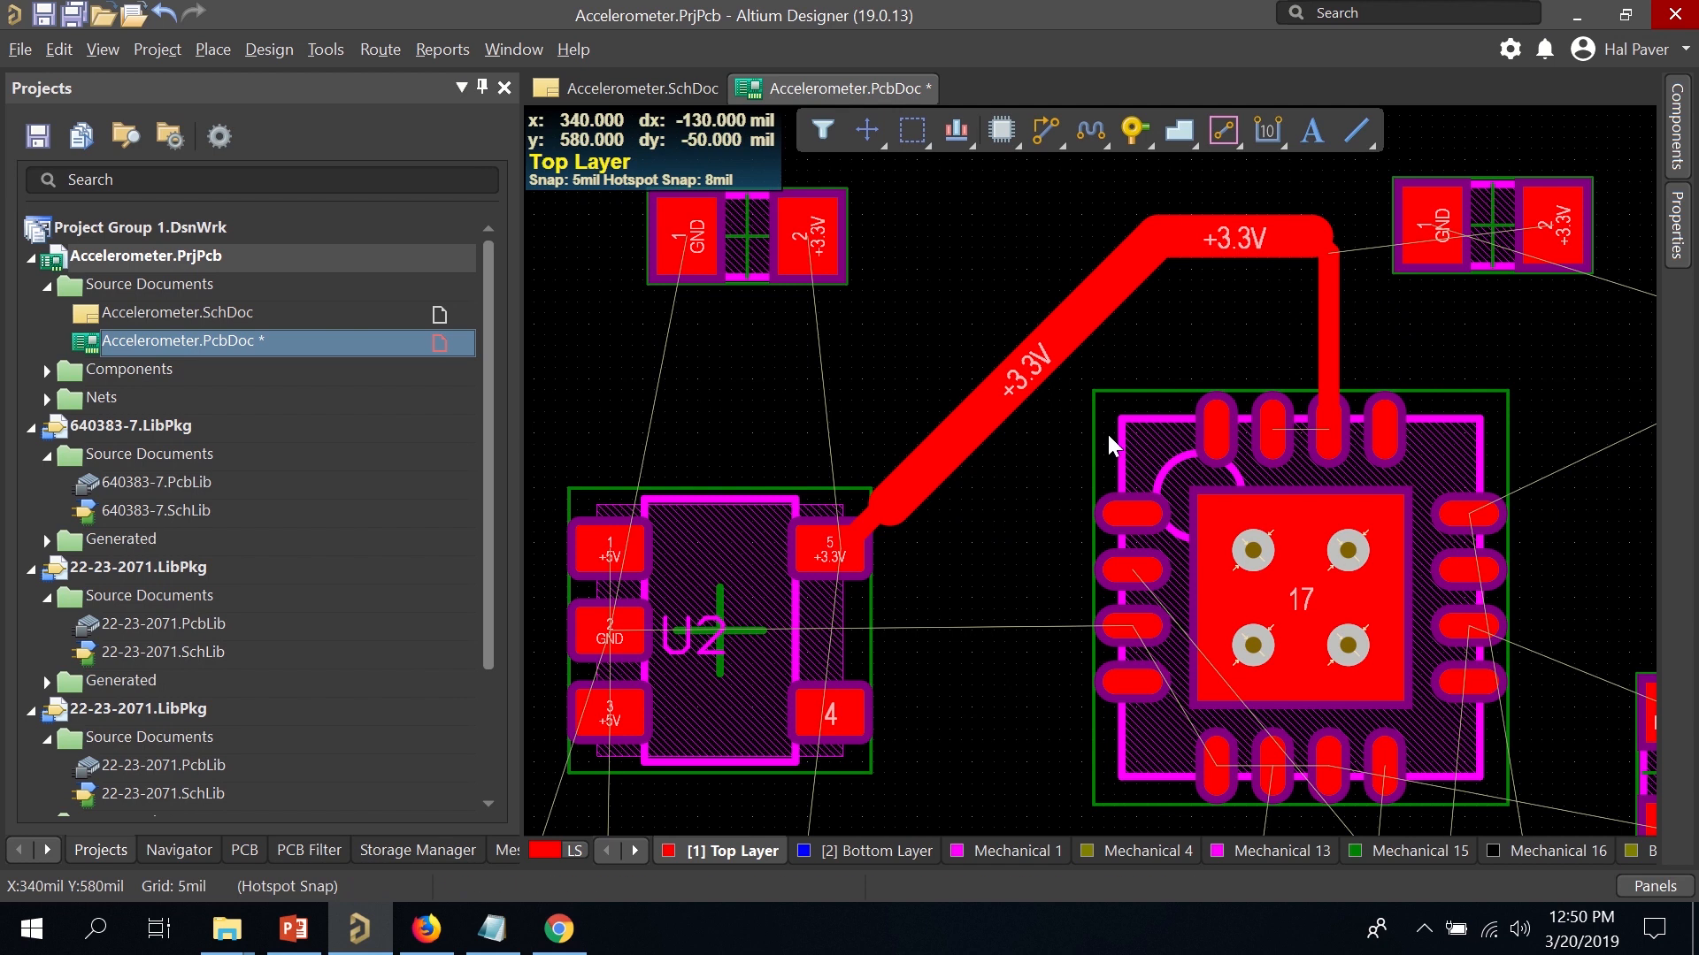
scroll(938, 601, "up", 2)
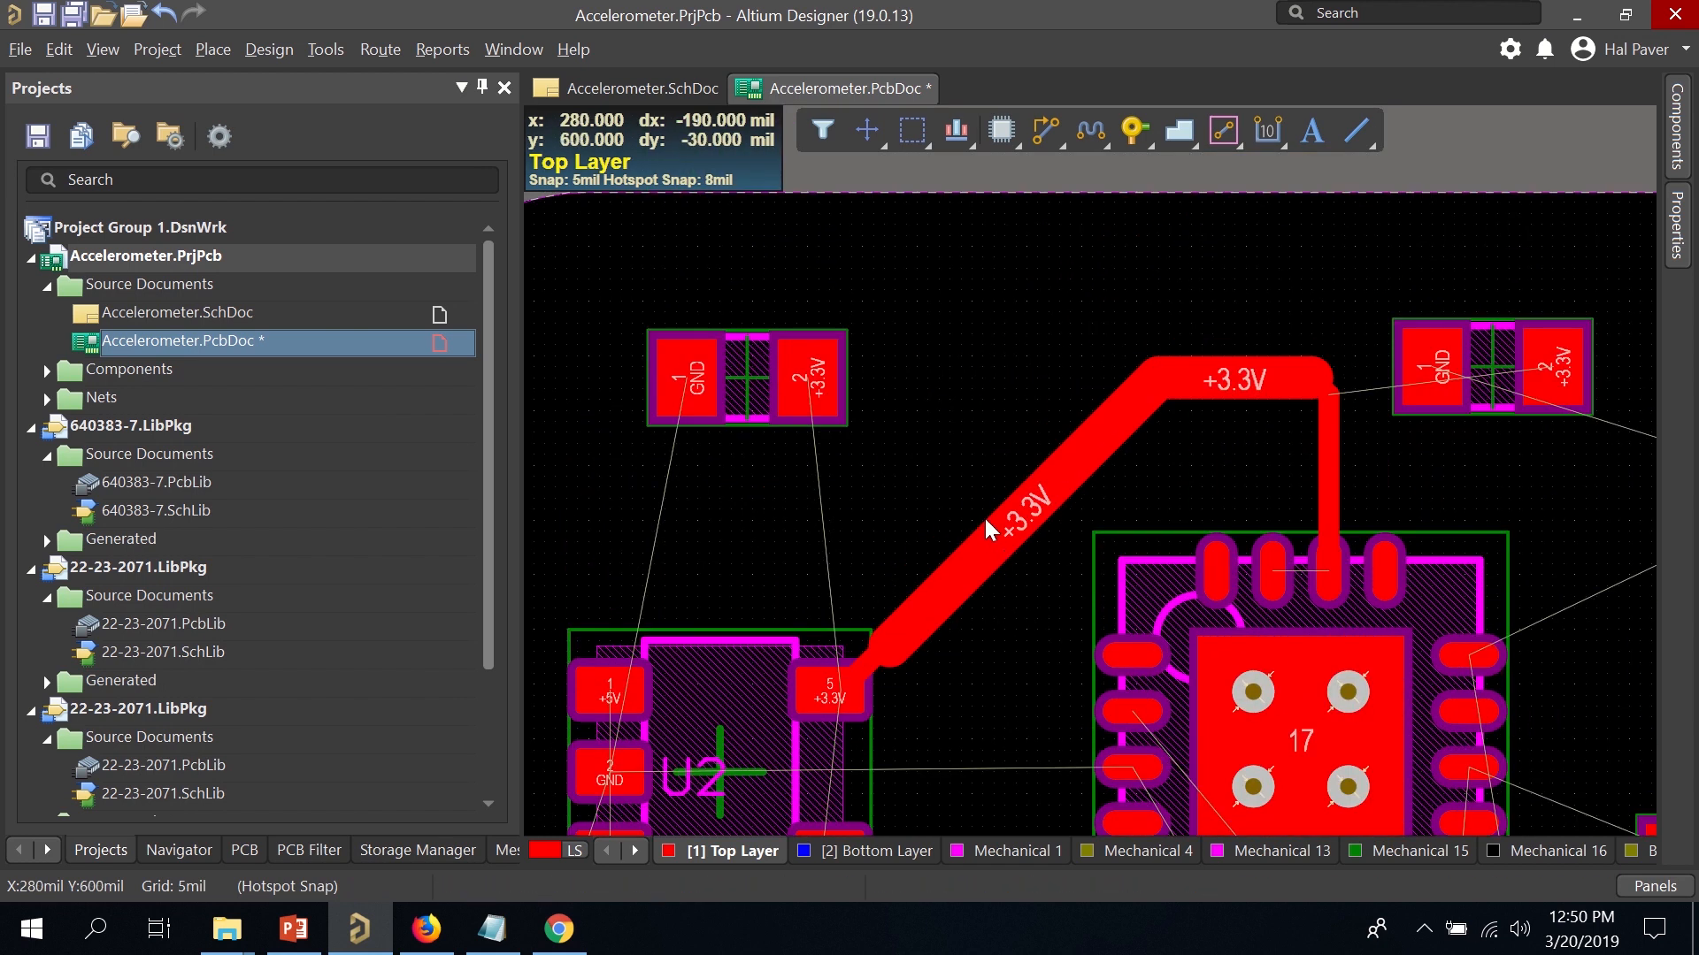
scroll(983, 517, "down", 2)
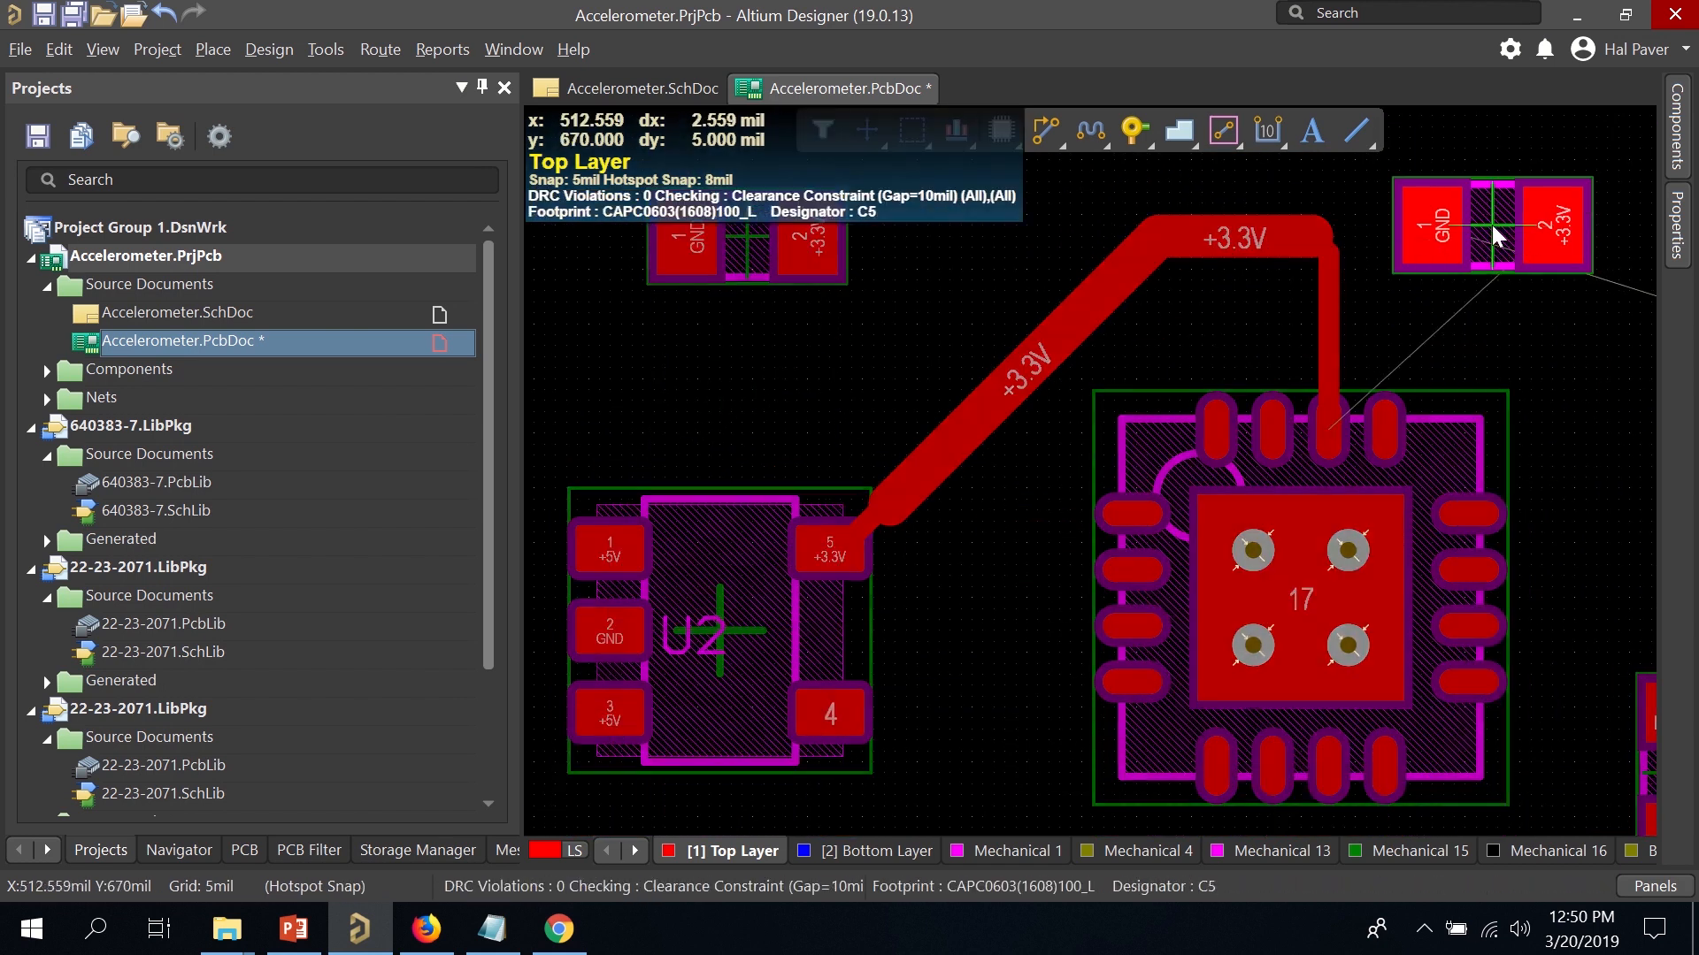
Move and rotate capacitor C5 so its +3.3V pad faces the route.
key("space")
left_click_drag(1493, 238, 1469, 308)
key("space")
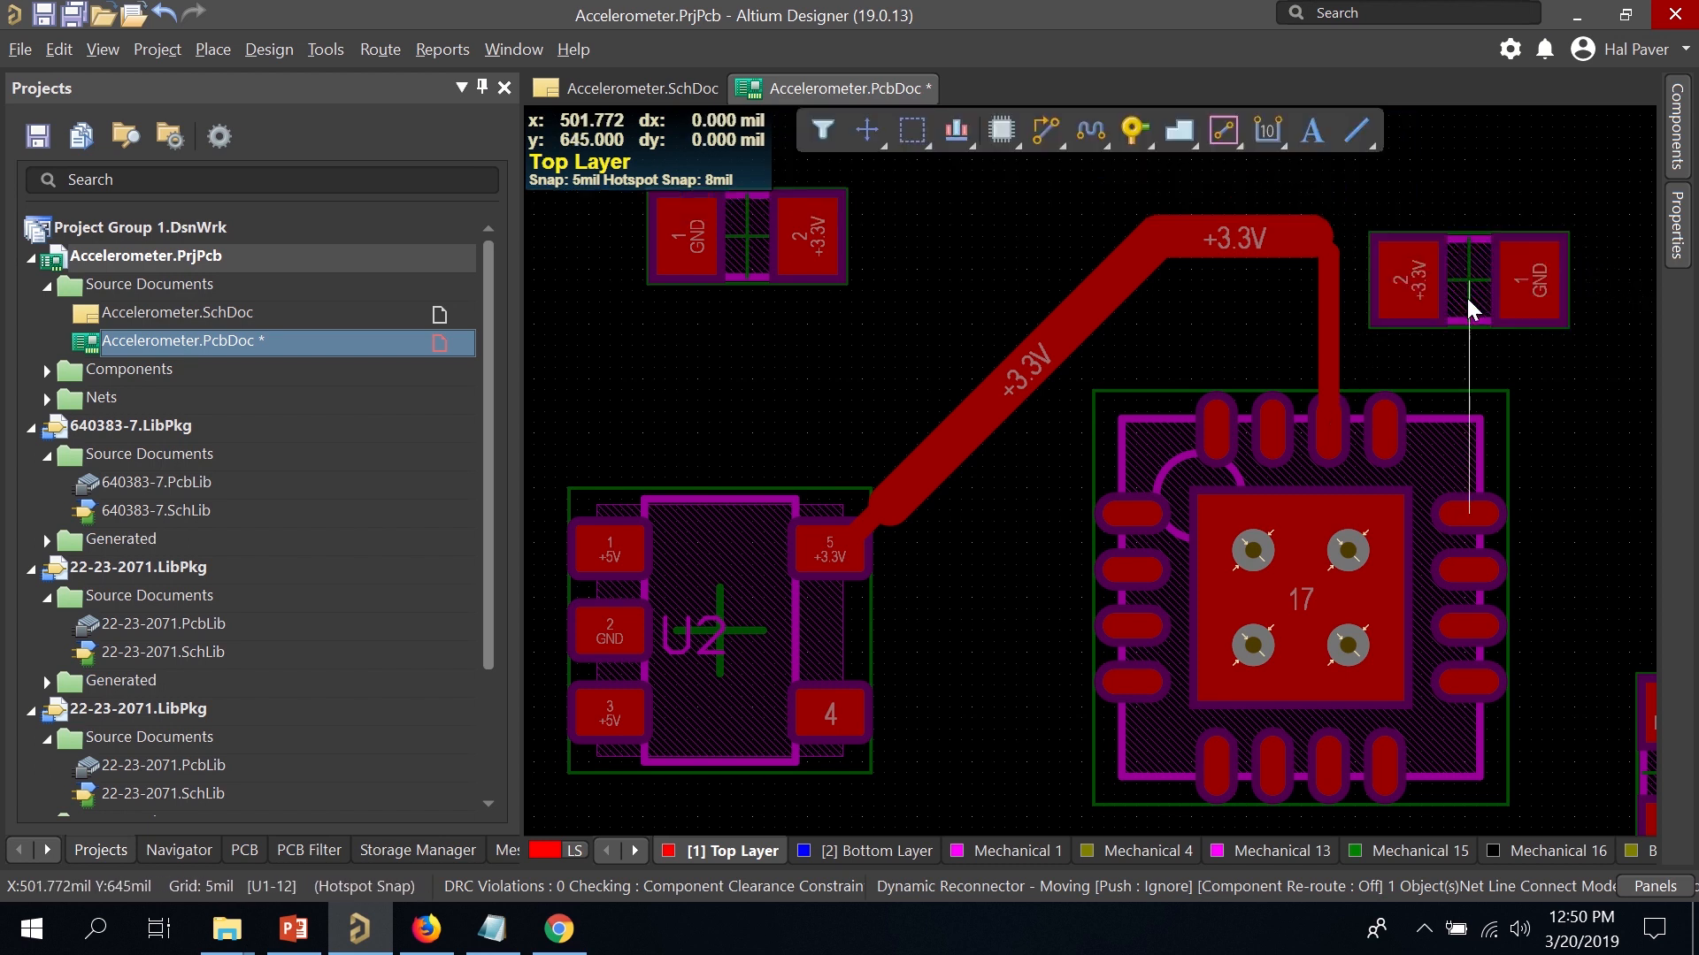
scroll(1331, 301, "up", 4, "ctrl")
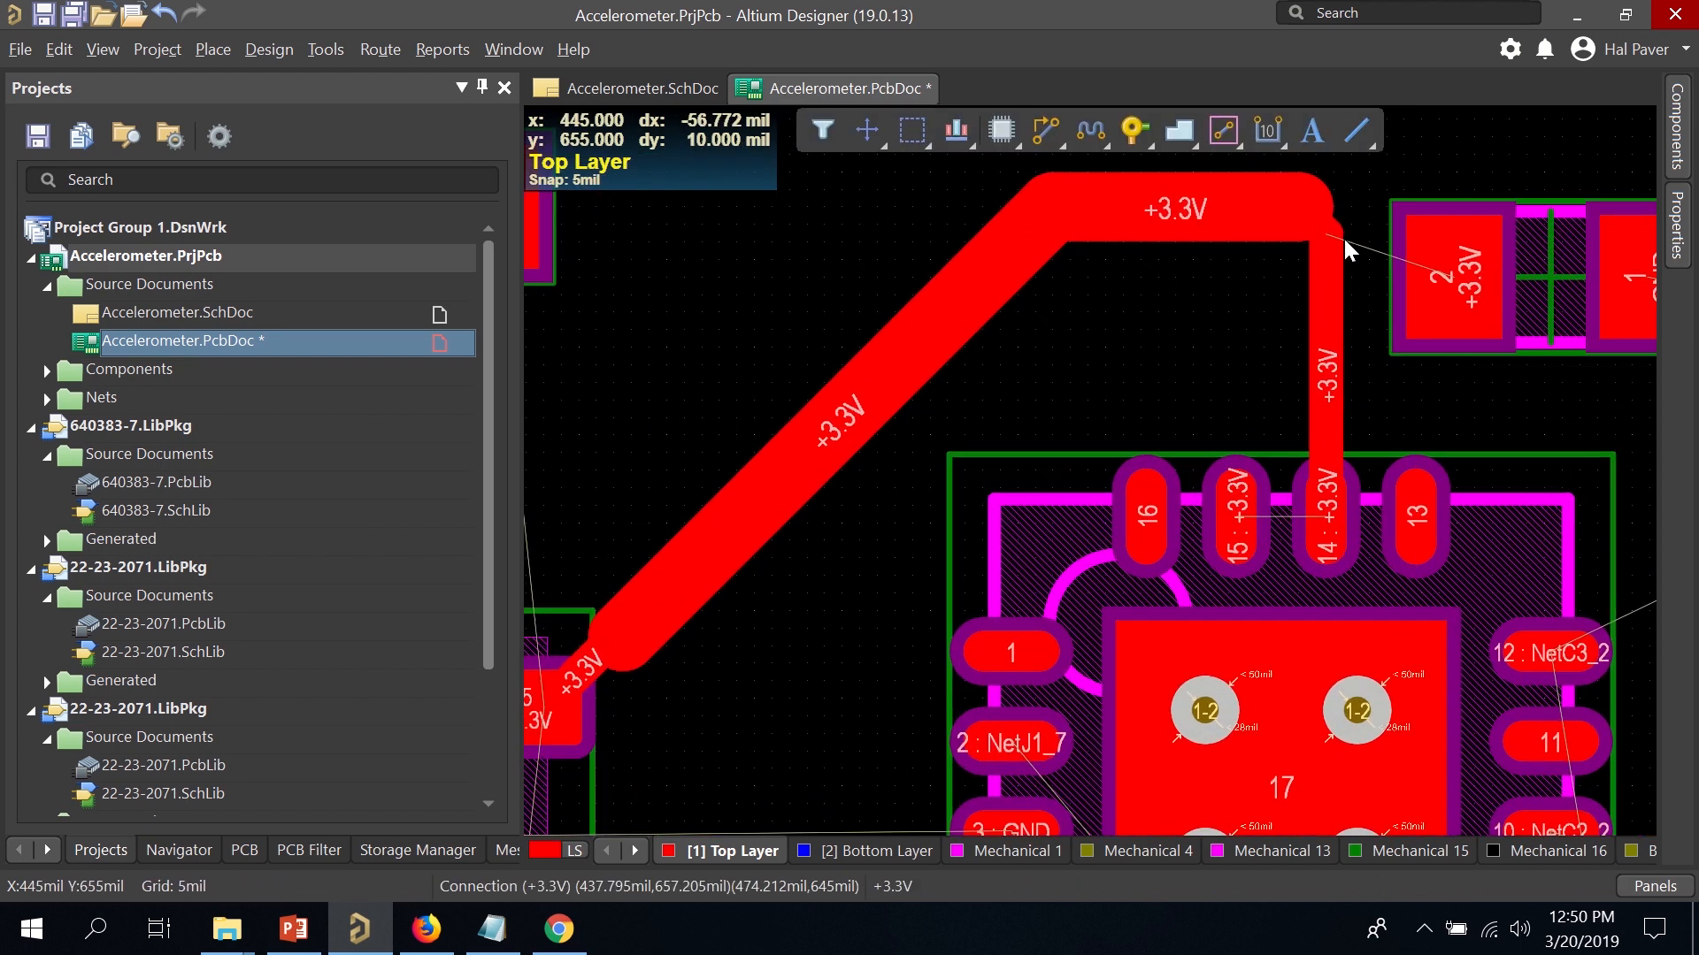
Route a 20mil track from C5's +3.3V pad to the +3.3V route.
left_click(1044, 133)
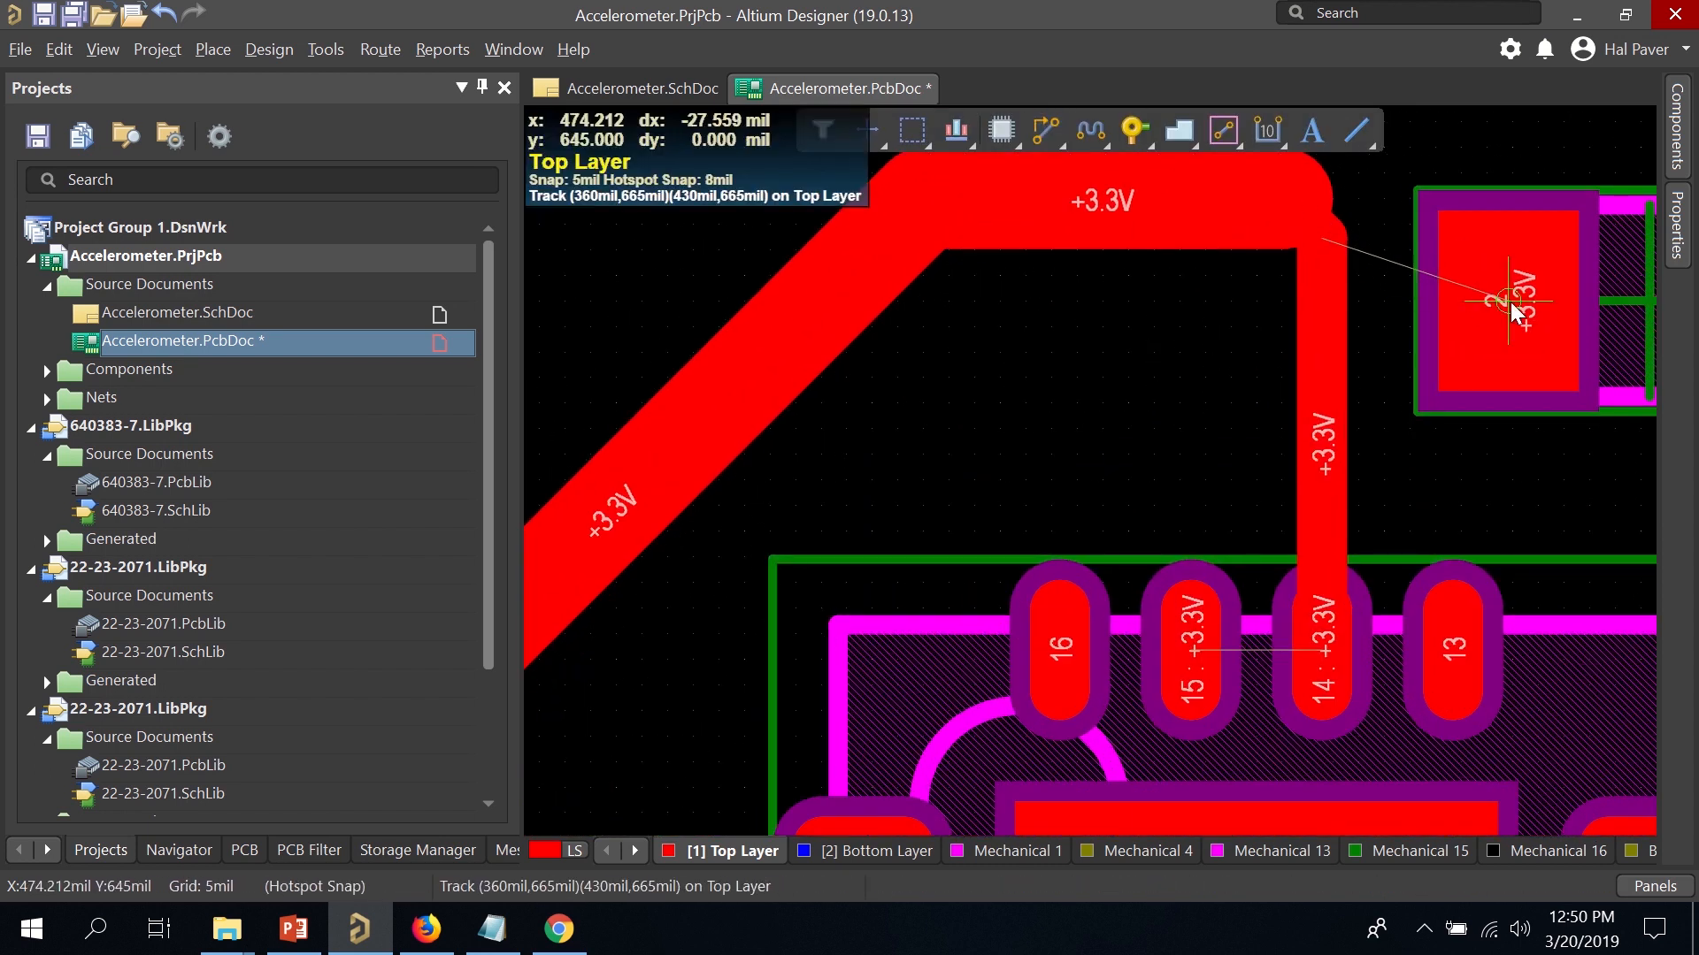
left_click(1414, 240)
left_click(1326, 251)
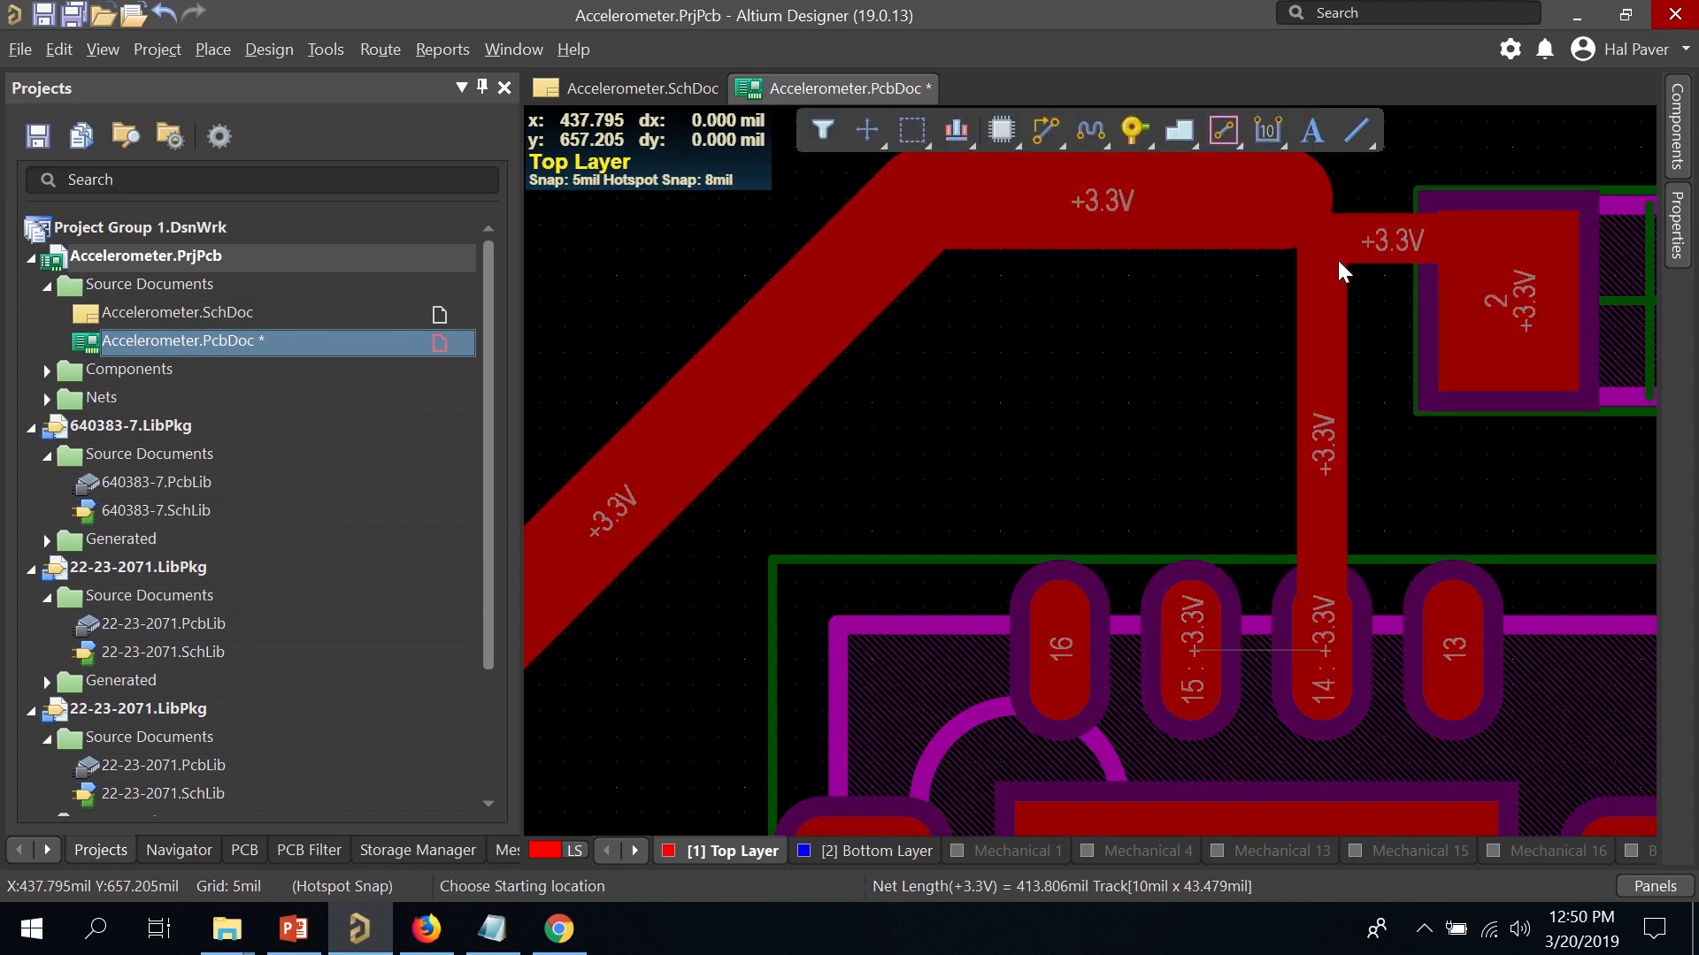
right_click(1337, 258)
left_click(1368, 248)
double_click(1369, 247)
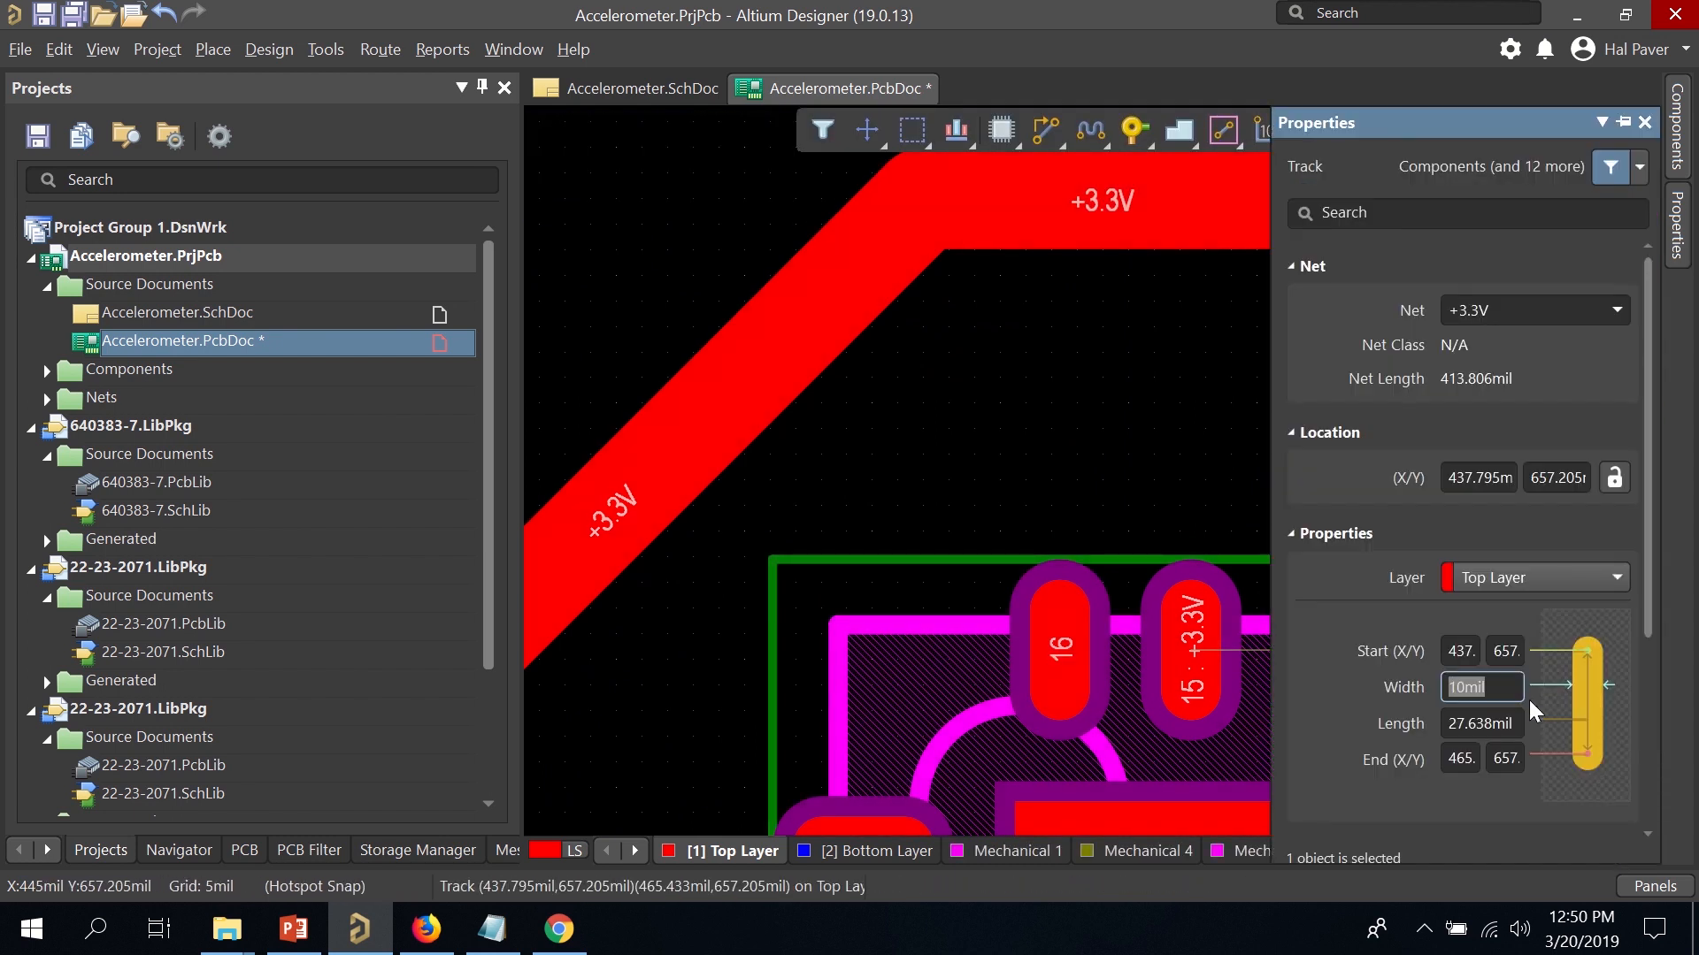
type("20")
key("Return")
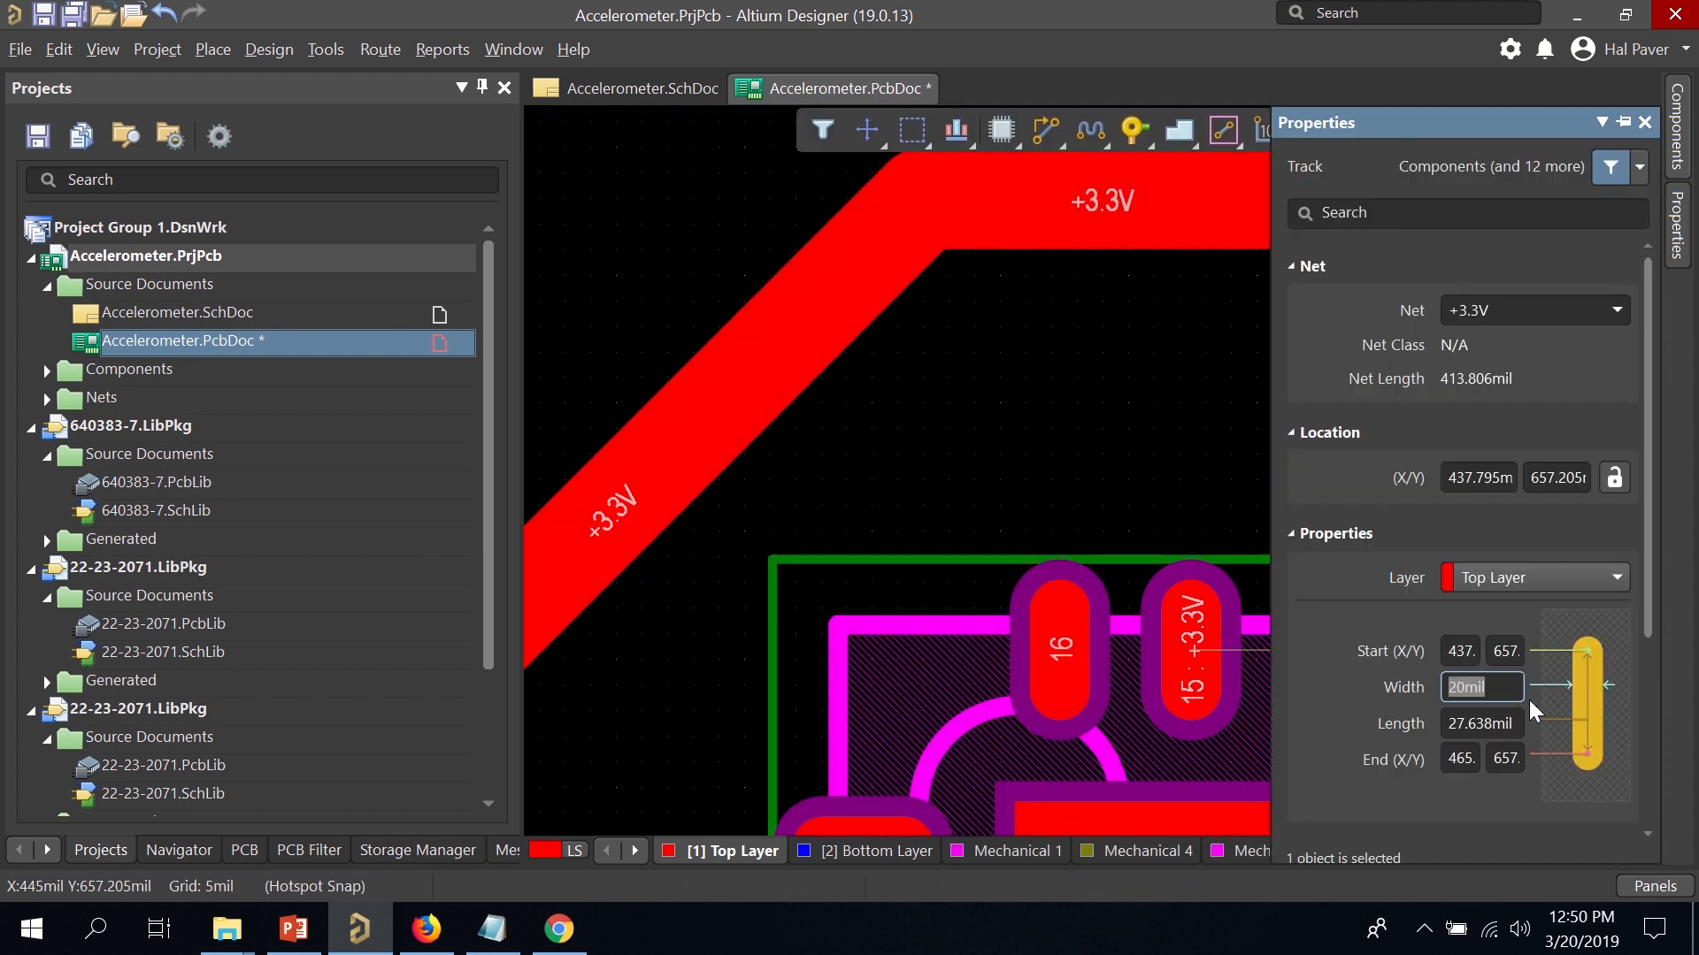
left_click(1156, 503)
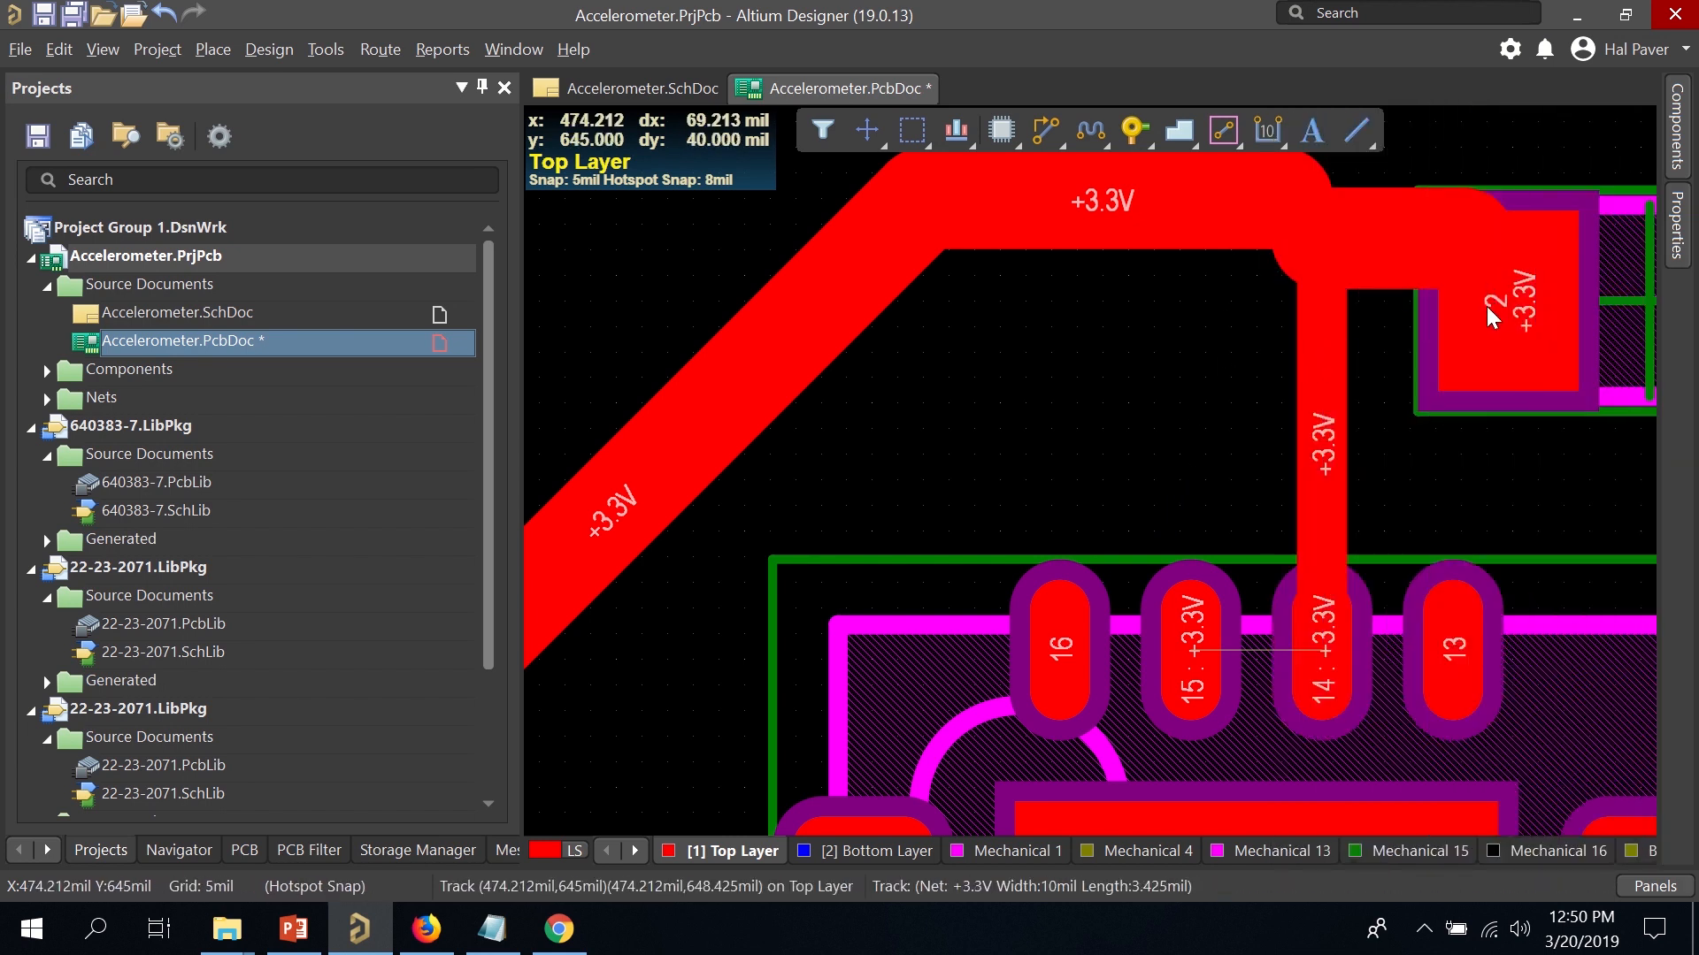
Nudge C5, then move C4 down beside U2, rotated to stand vertically.
scroll(1483, 306, "down", 4, "ctrl")
left_click_drag(1504, 303, 1518, 279)
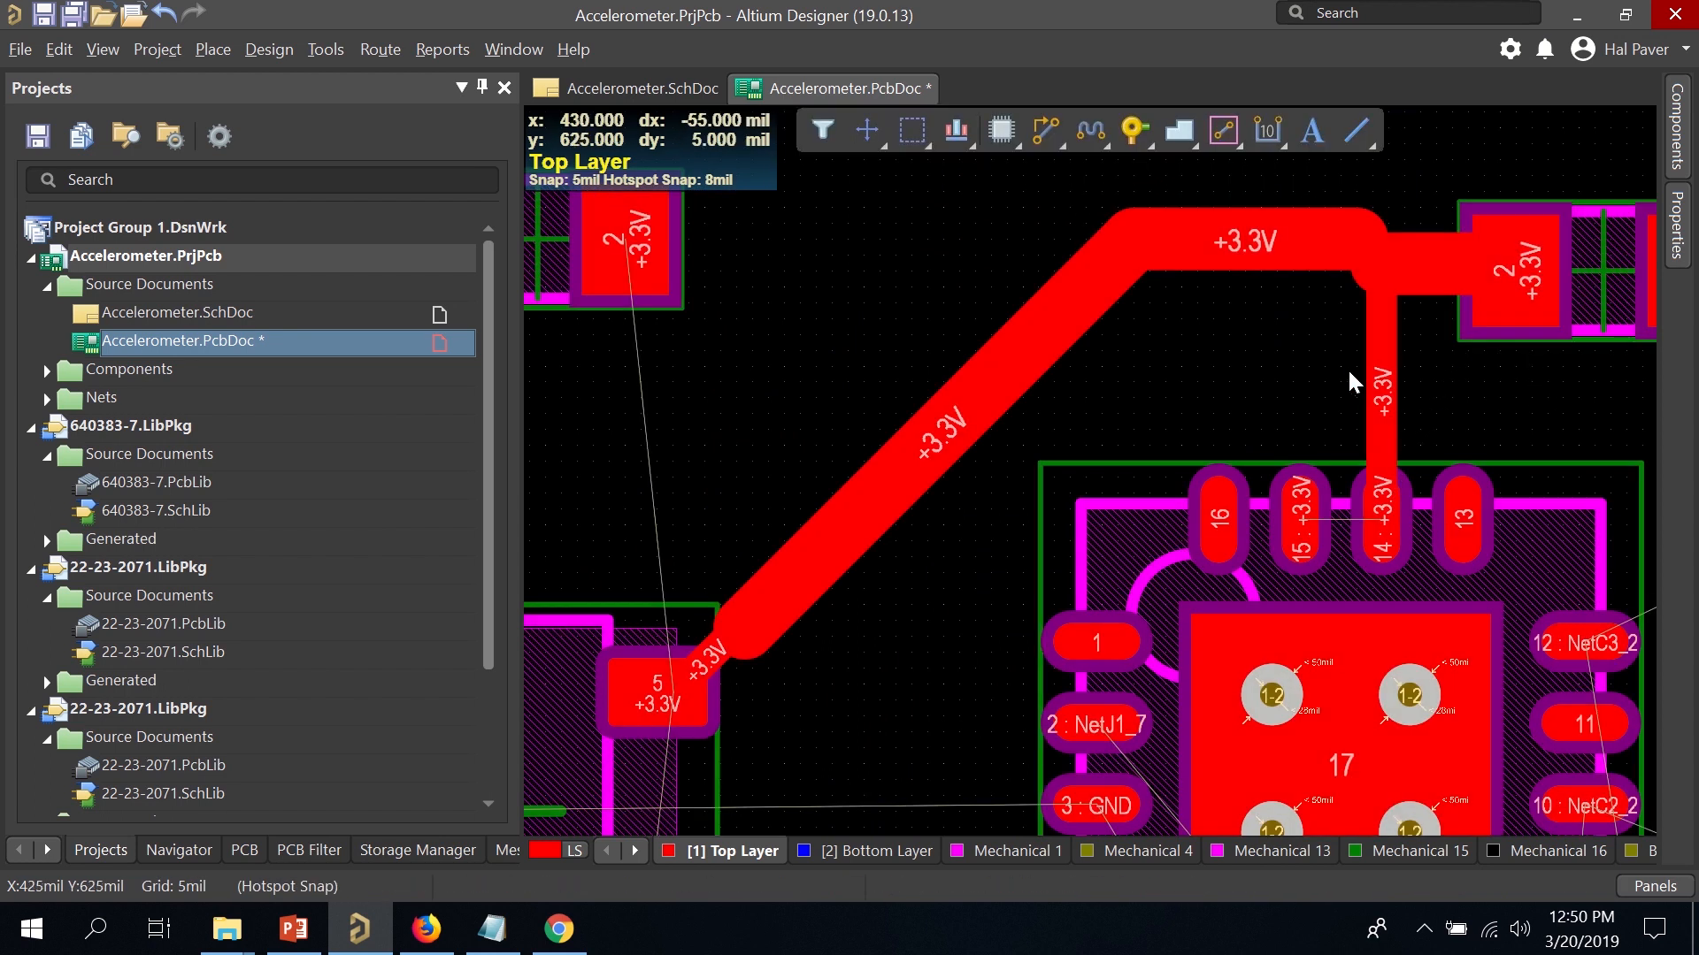
scroll(1324, 391, "down", 3, "ctrl")
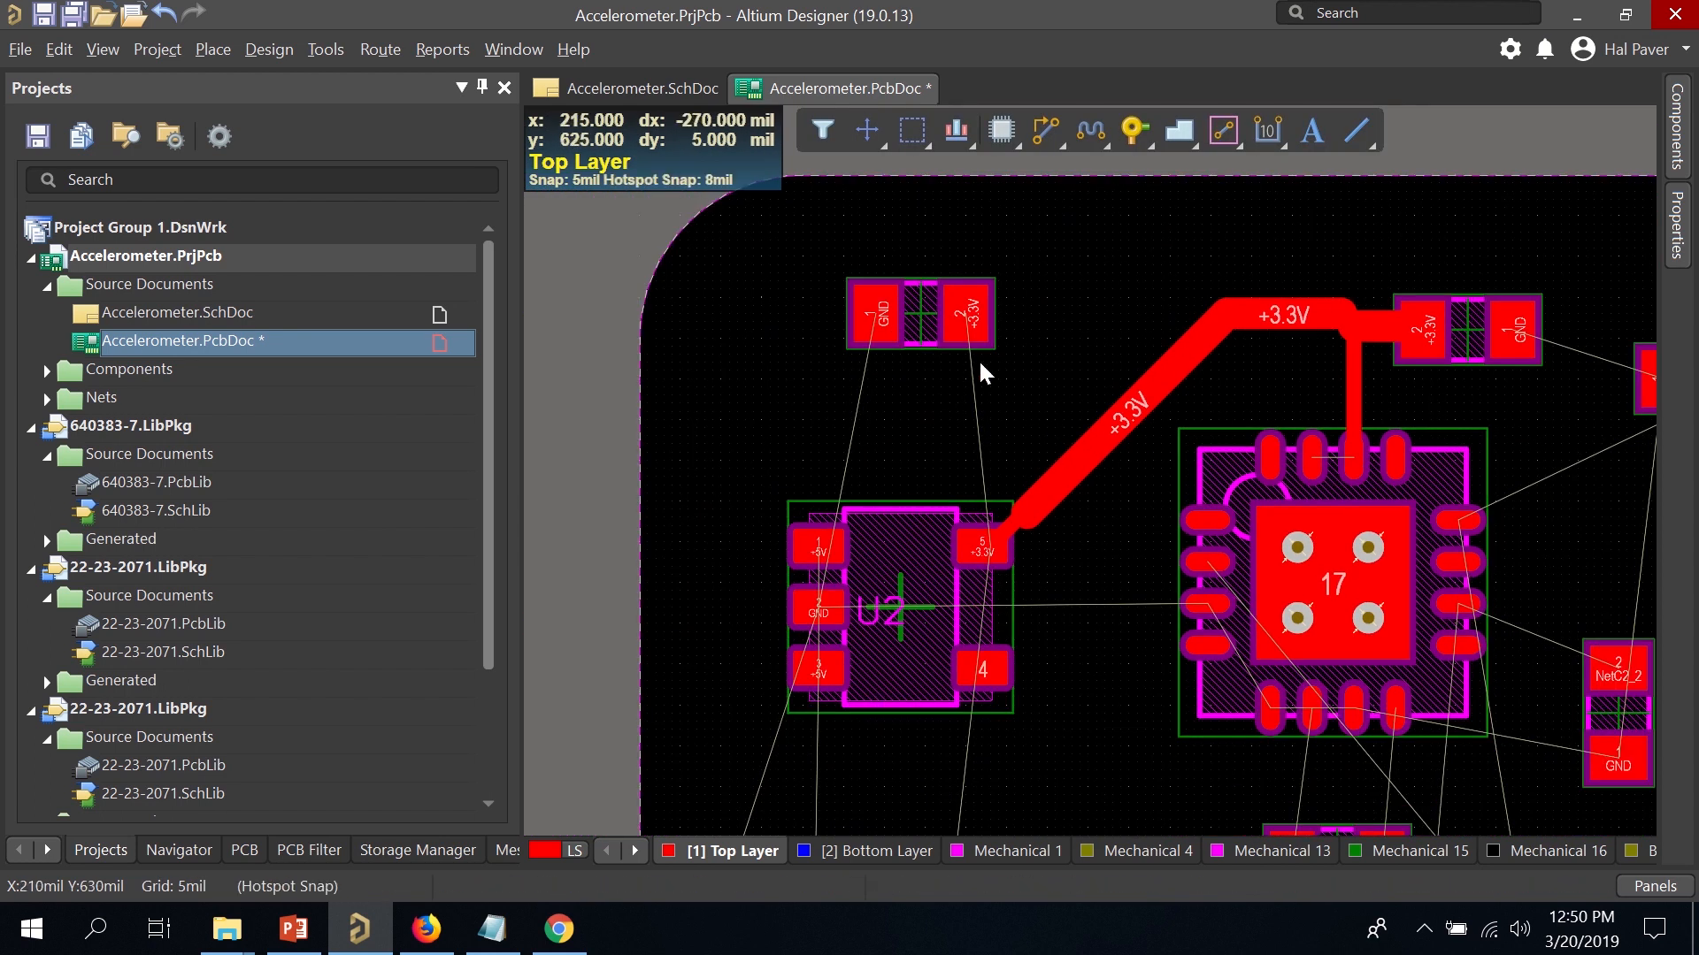
left_click_drag(945, 290, 1085, 604)
key("space")
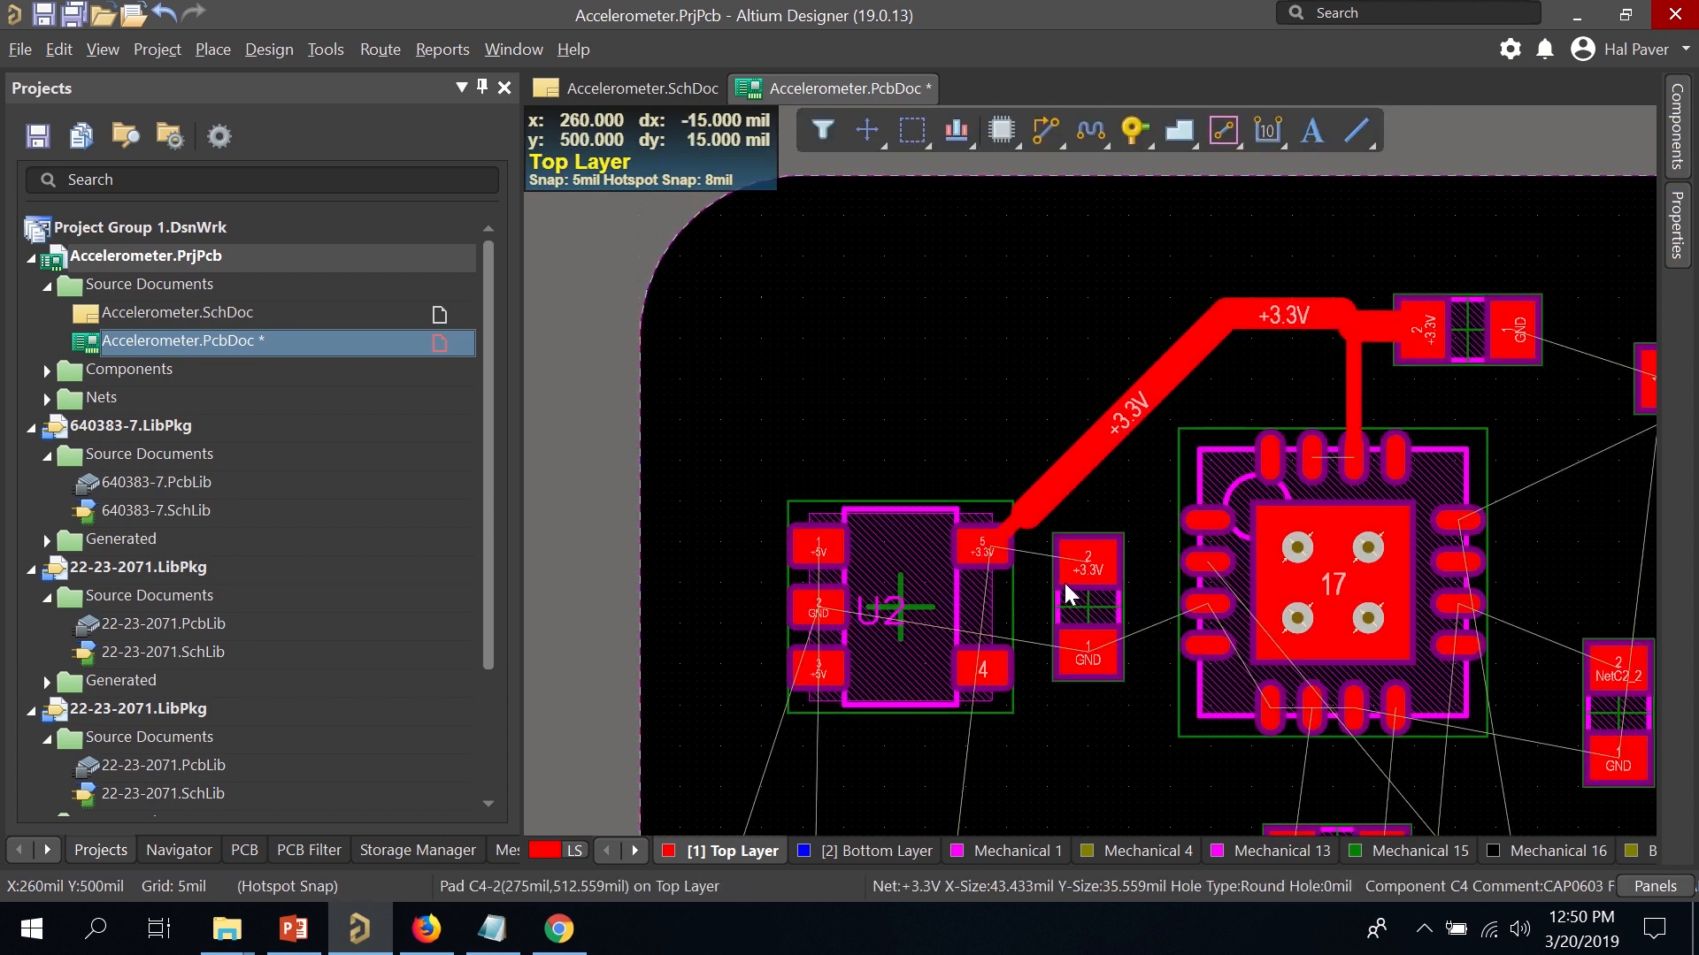
Route a track from U2's pad 5 to C4's +3.3V pad.
scroll(1062, 558, "up", 4, "ctrl")
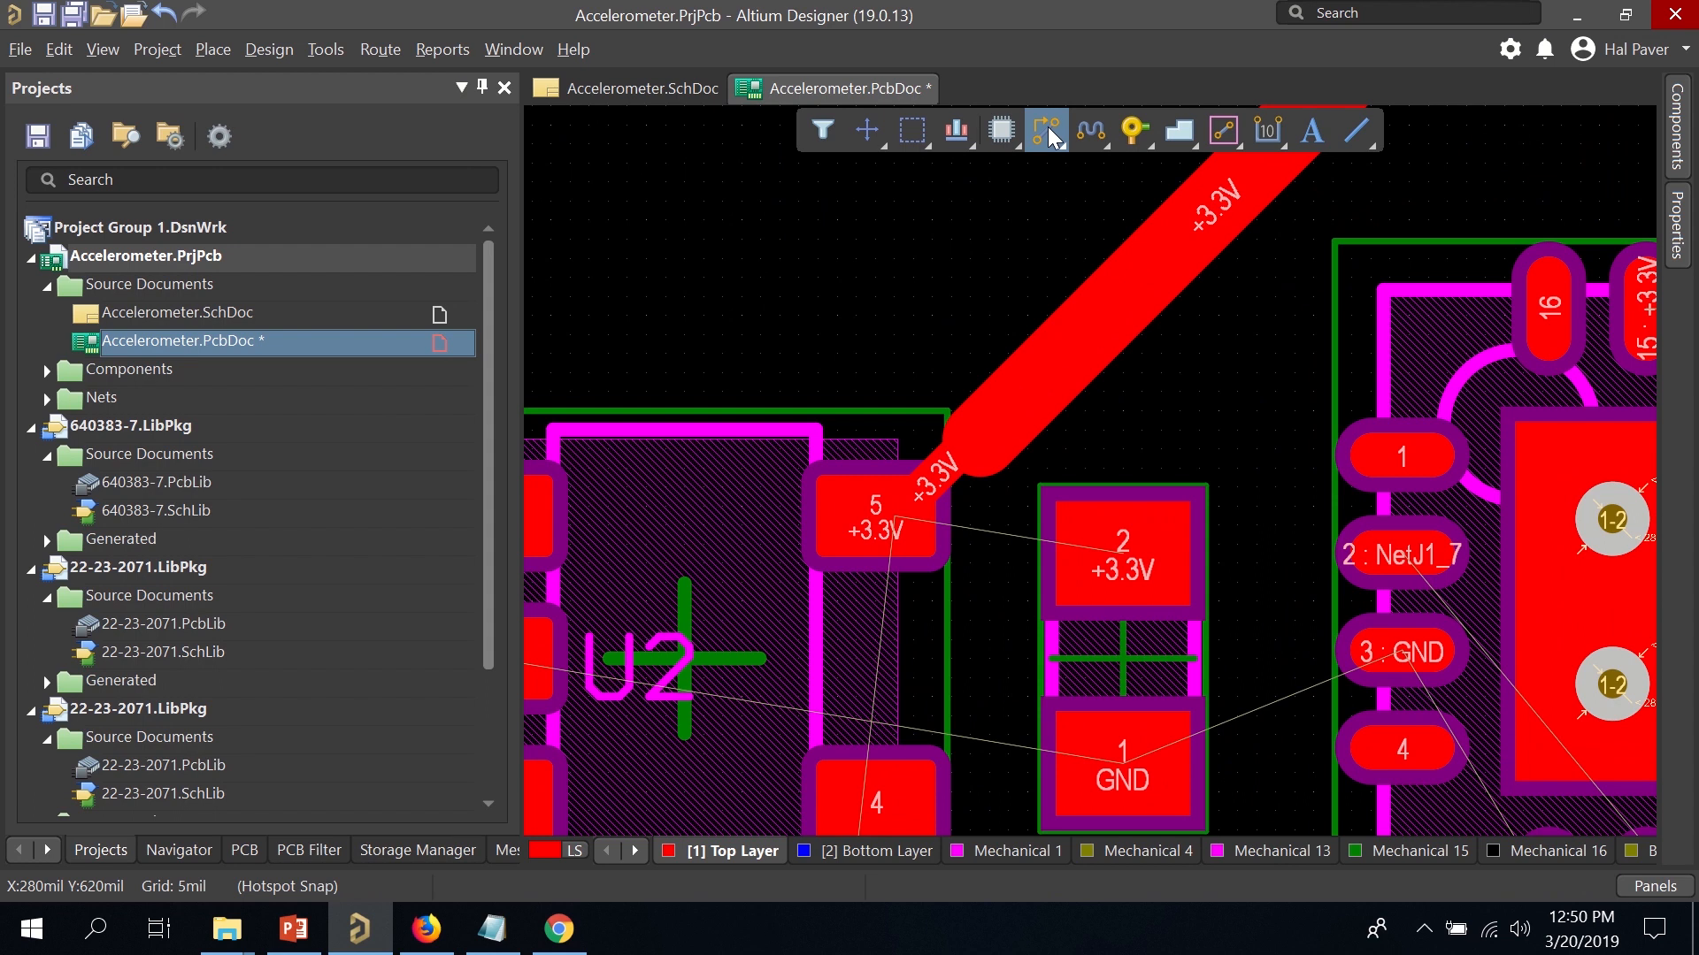
left_click(1047, 125)
left_click(894, 526)
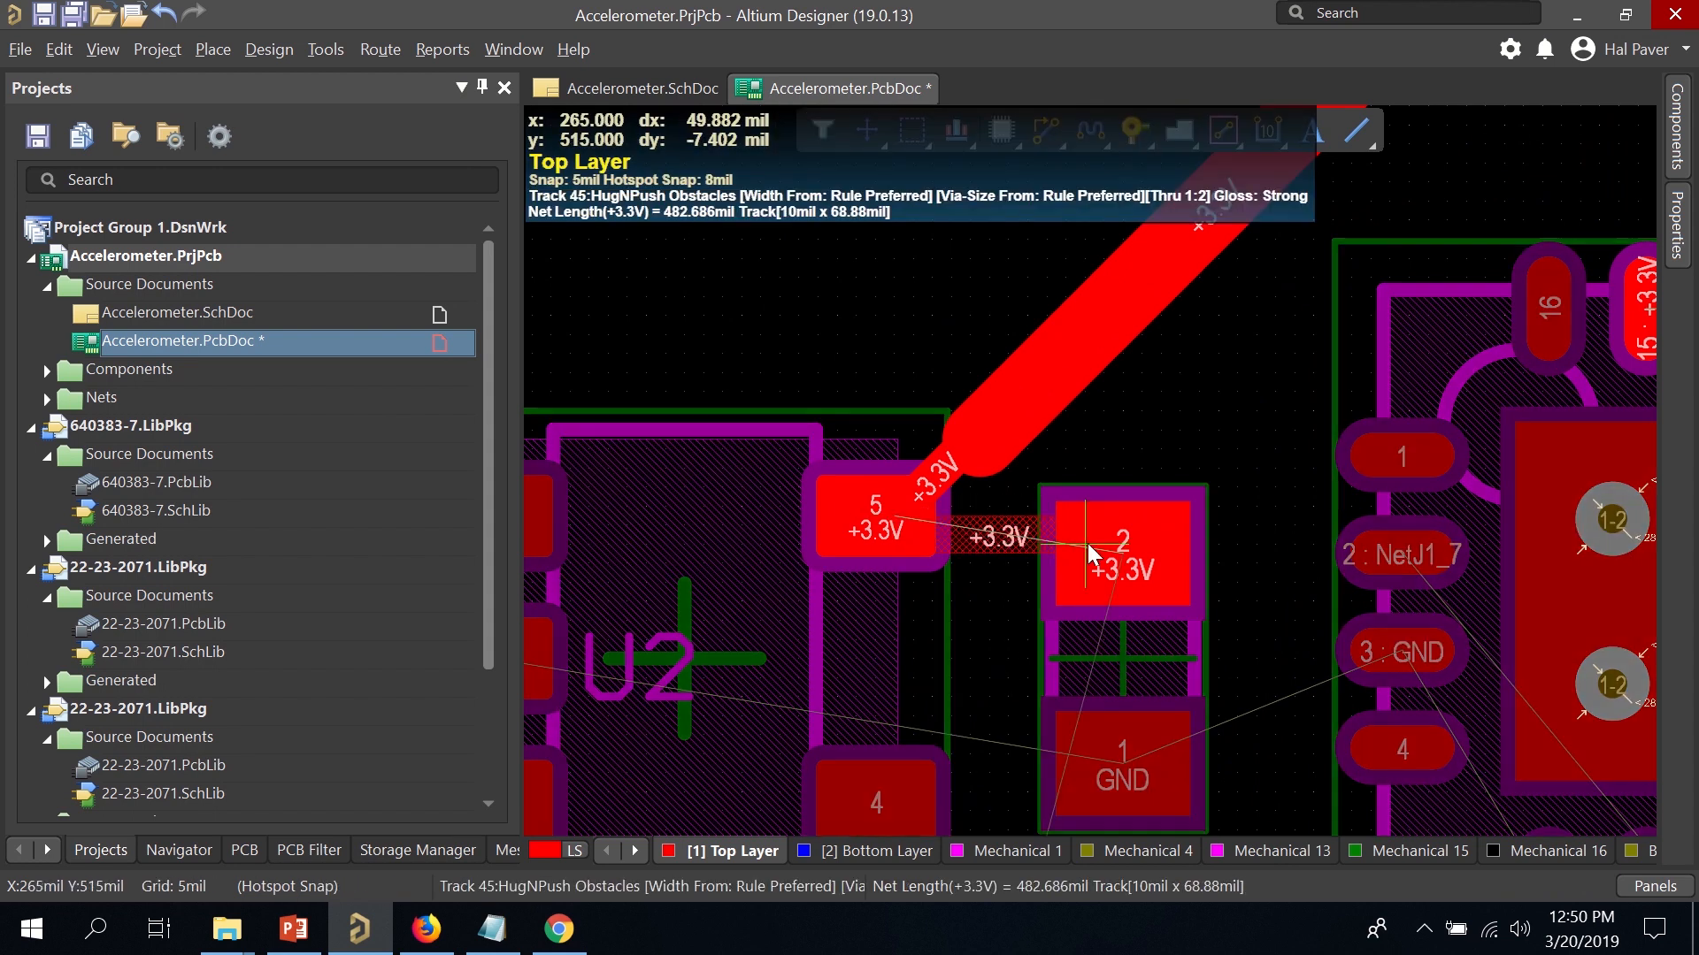
left_click(1086, 543)
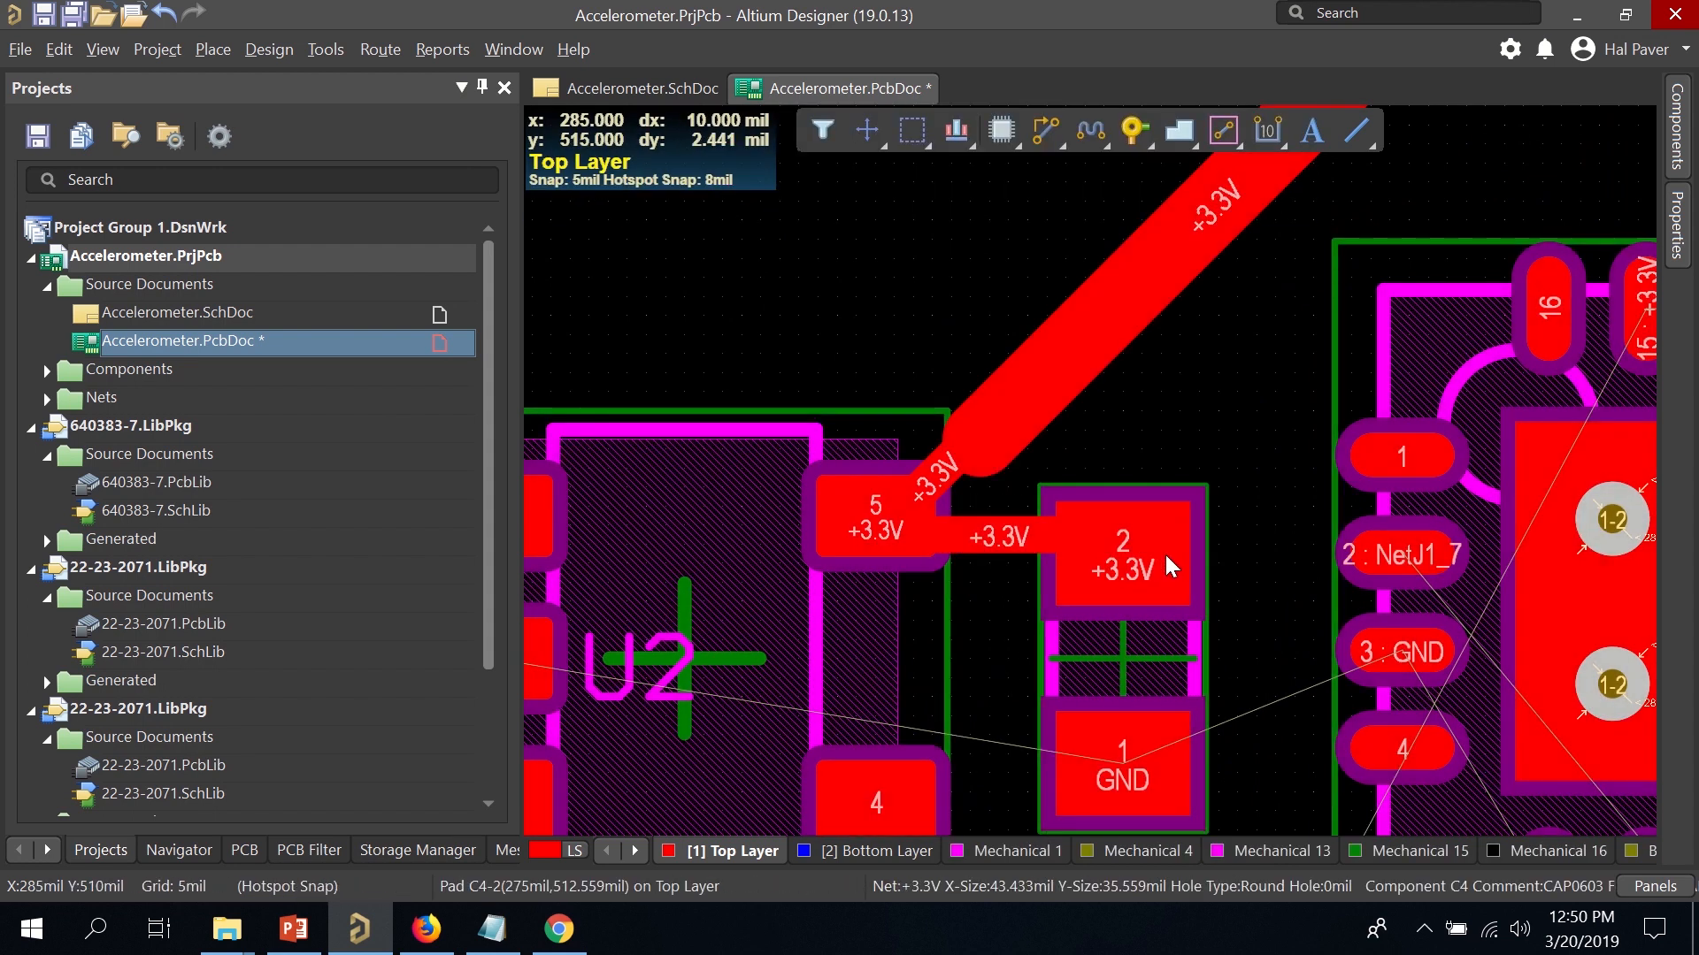
scroll(1164, 551, "down", 3, "ctrl")
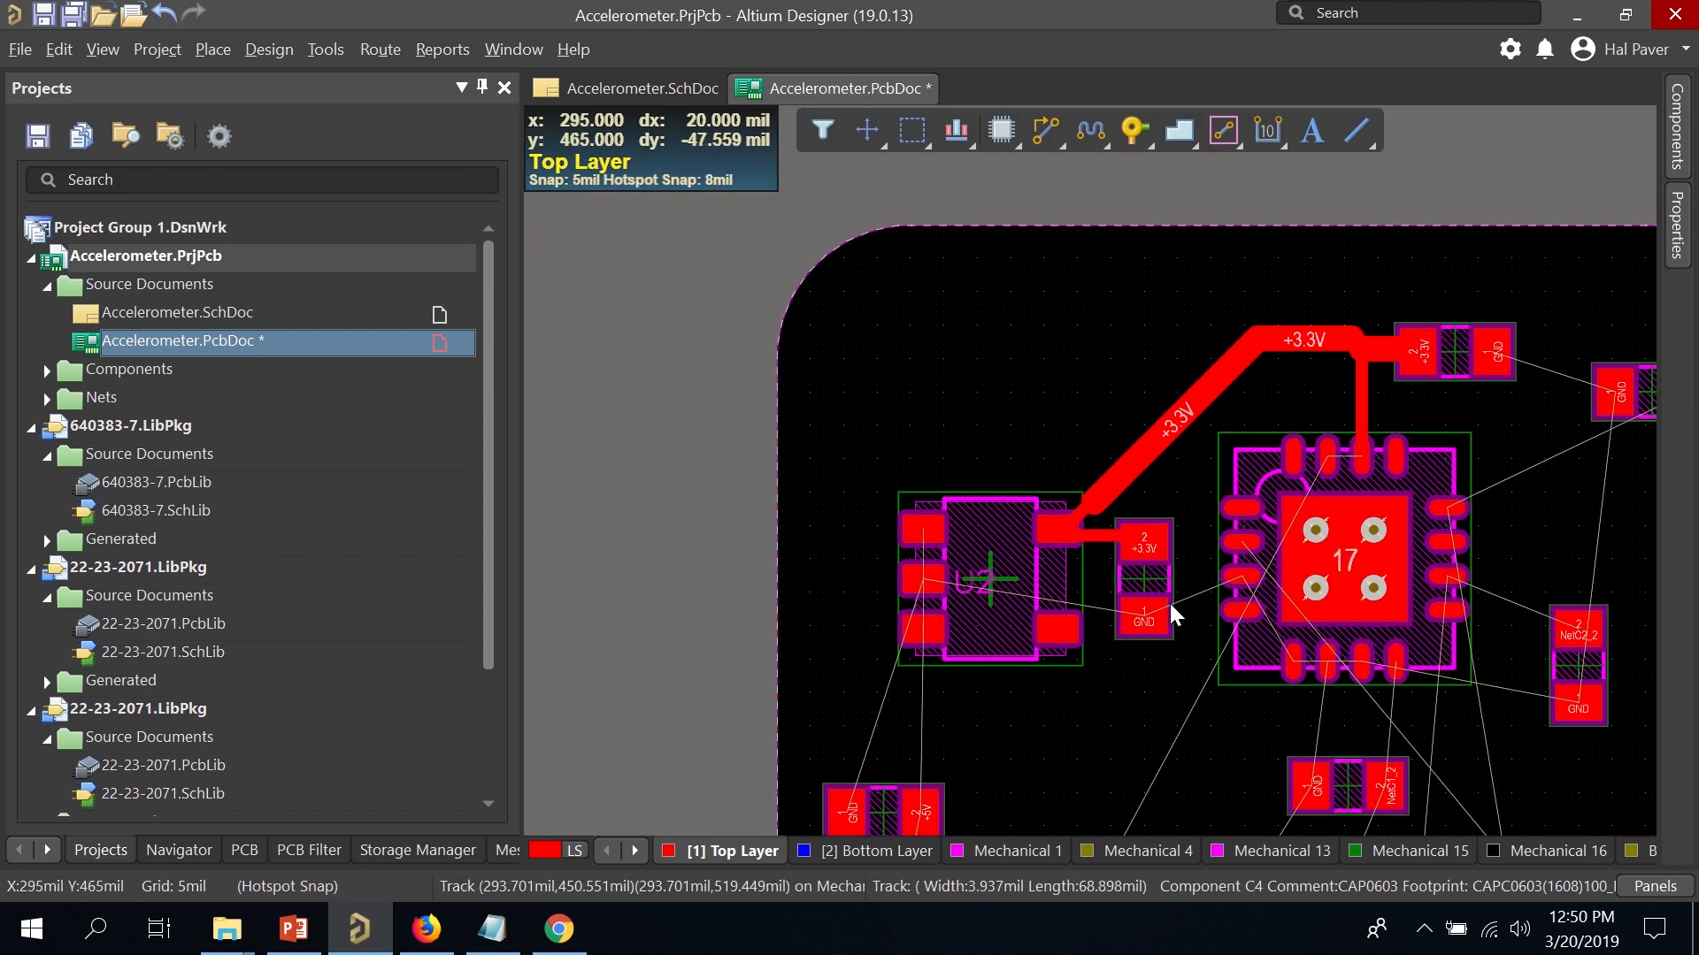
scroll(1192, 607, "down", 1, "ctrl")
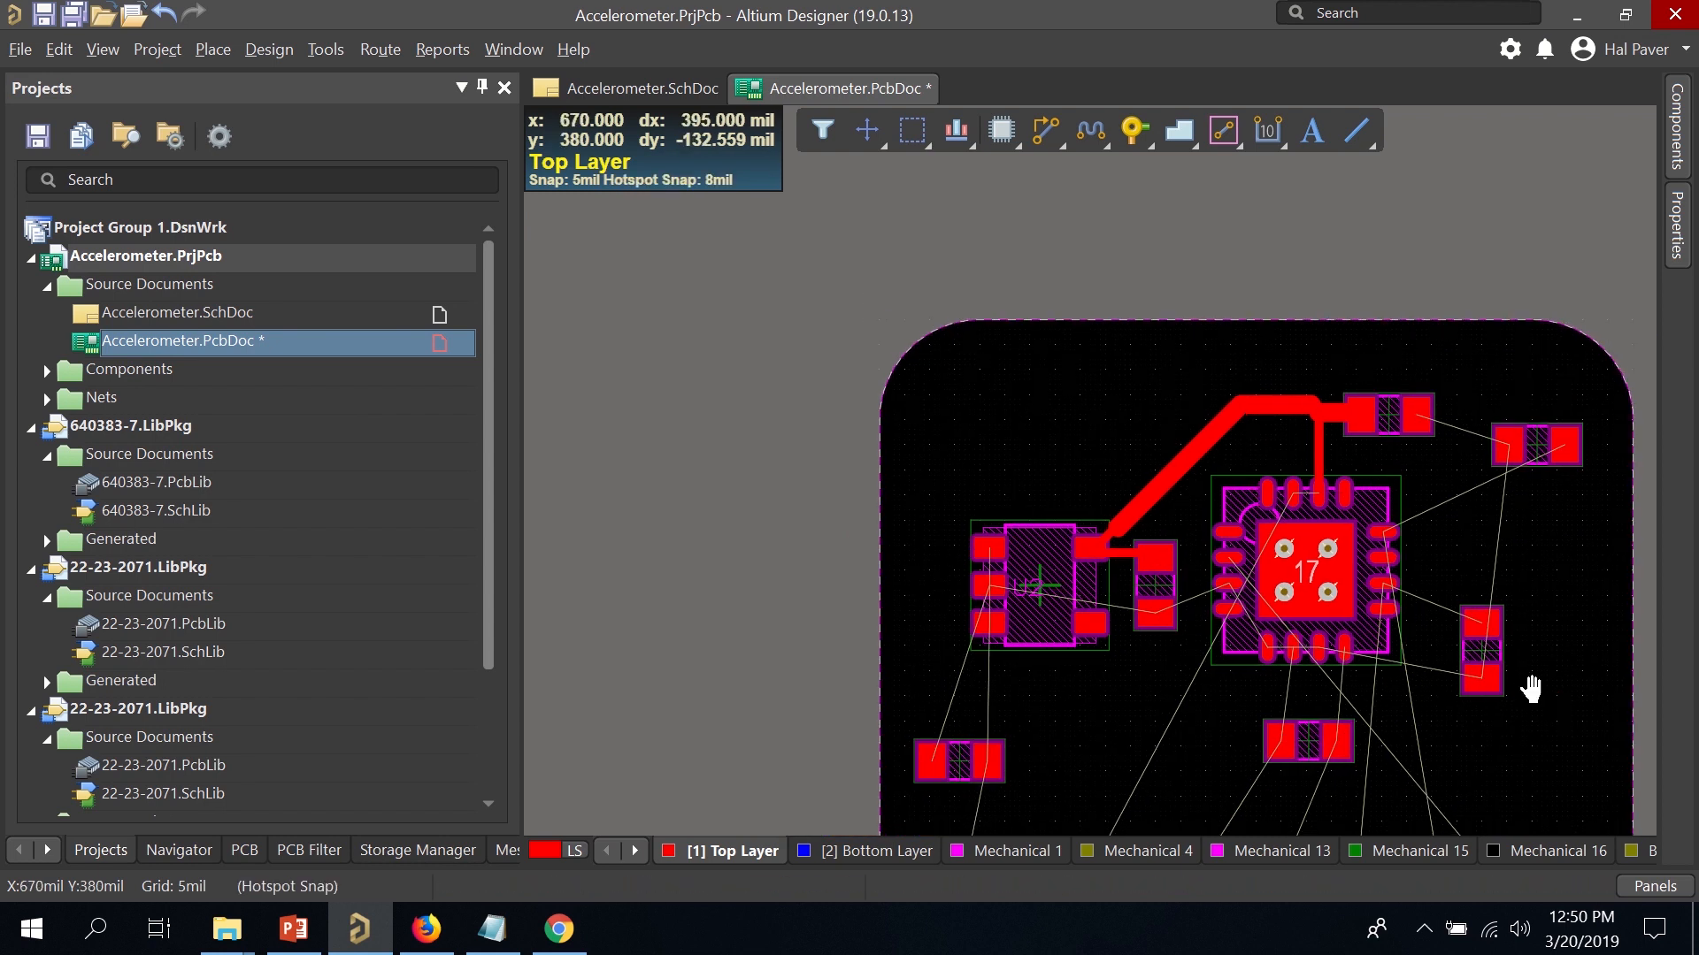
right_click_drag(1530, 688, 1286, 469)
scroll(1169, 315, "up", 2, "ctrl")
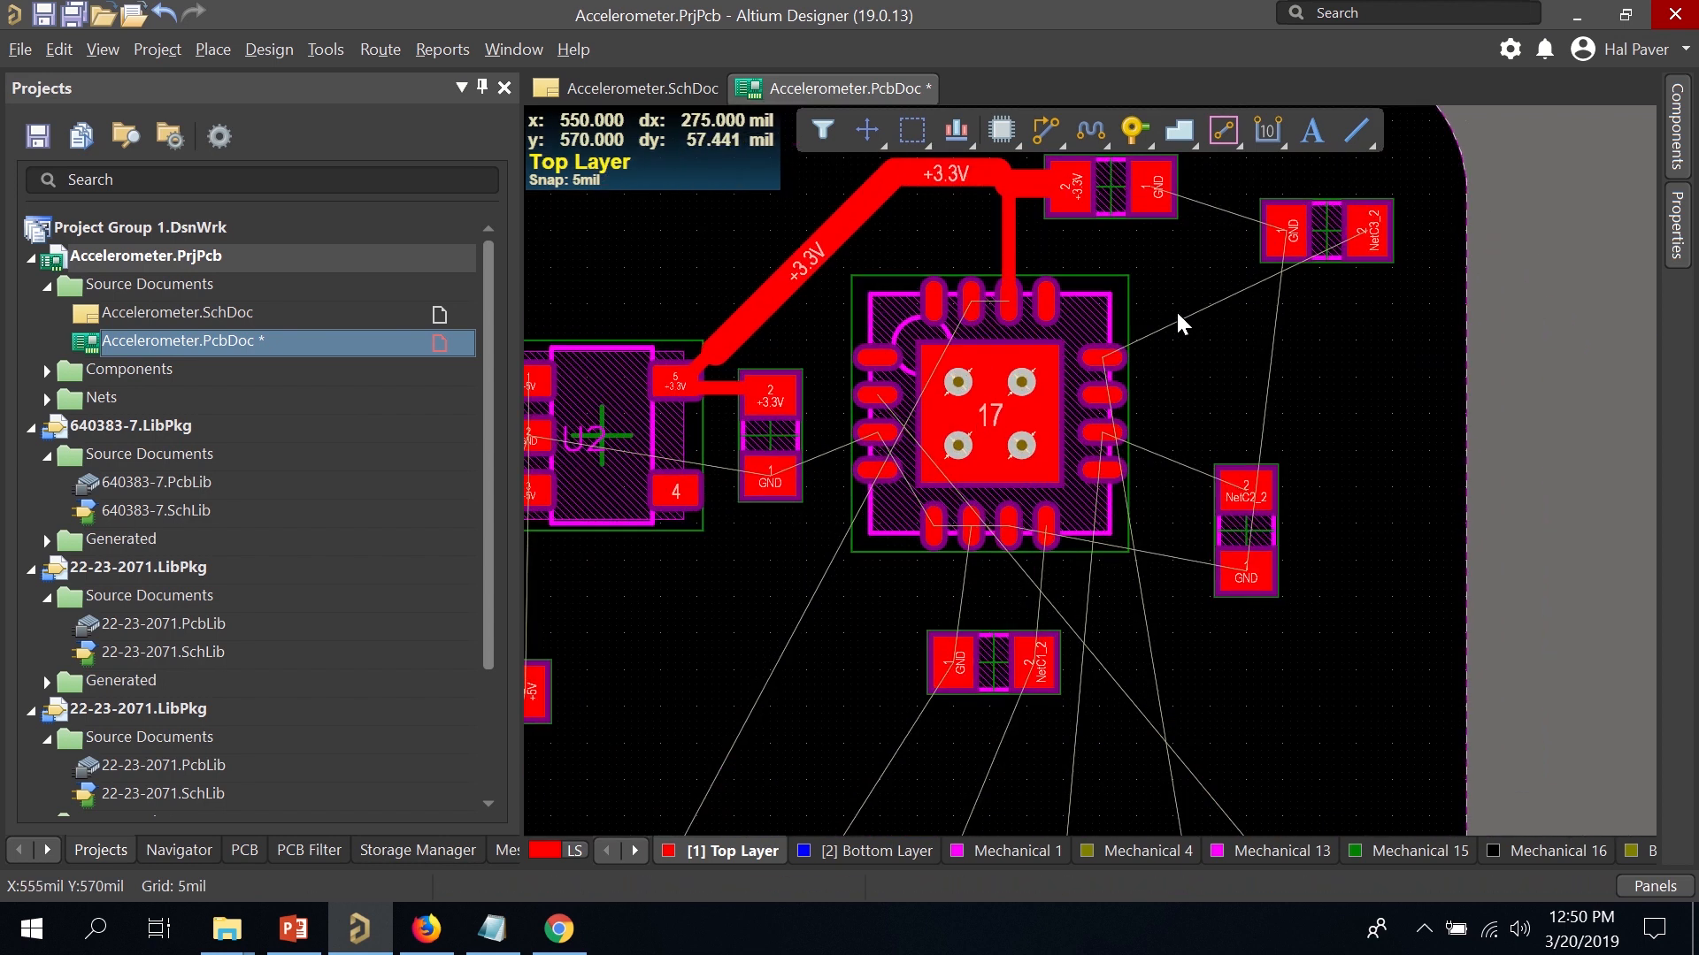
scroll(1197, 306, "up", 2, "ctrl")
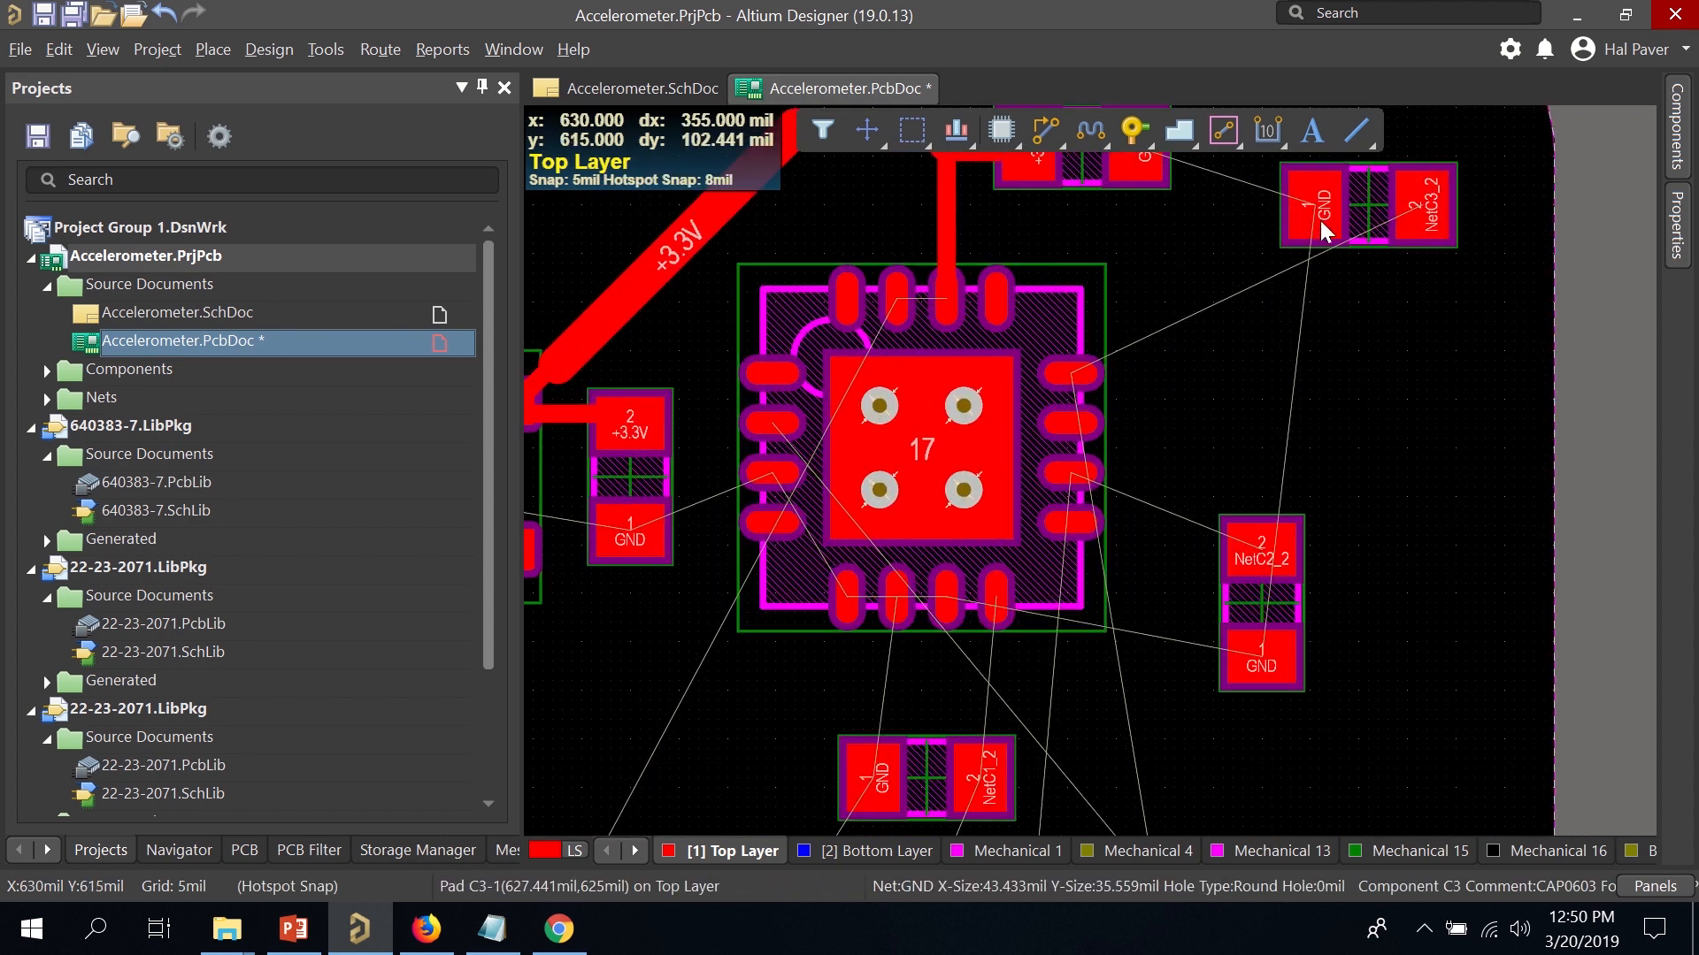
Move and rotate C3 beside the IC and C2 level with its pin.
left_click_drag(1320, 220, 1304, 370)
key("space")
key("space")
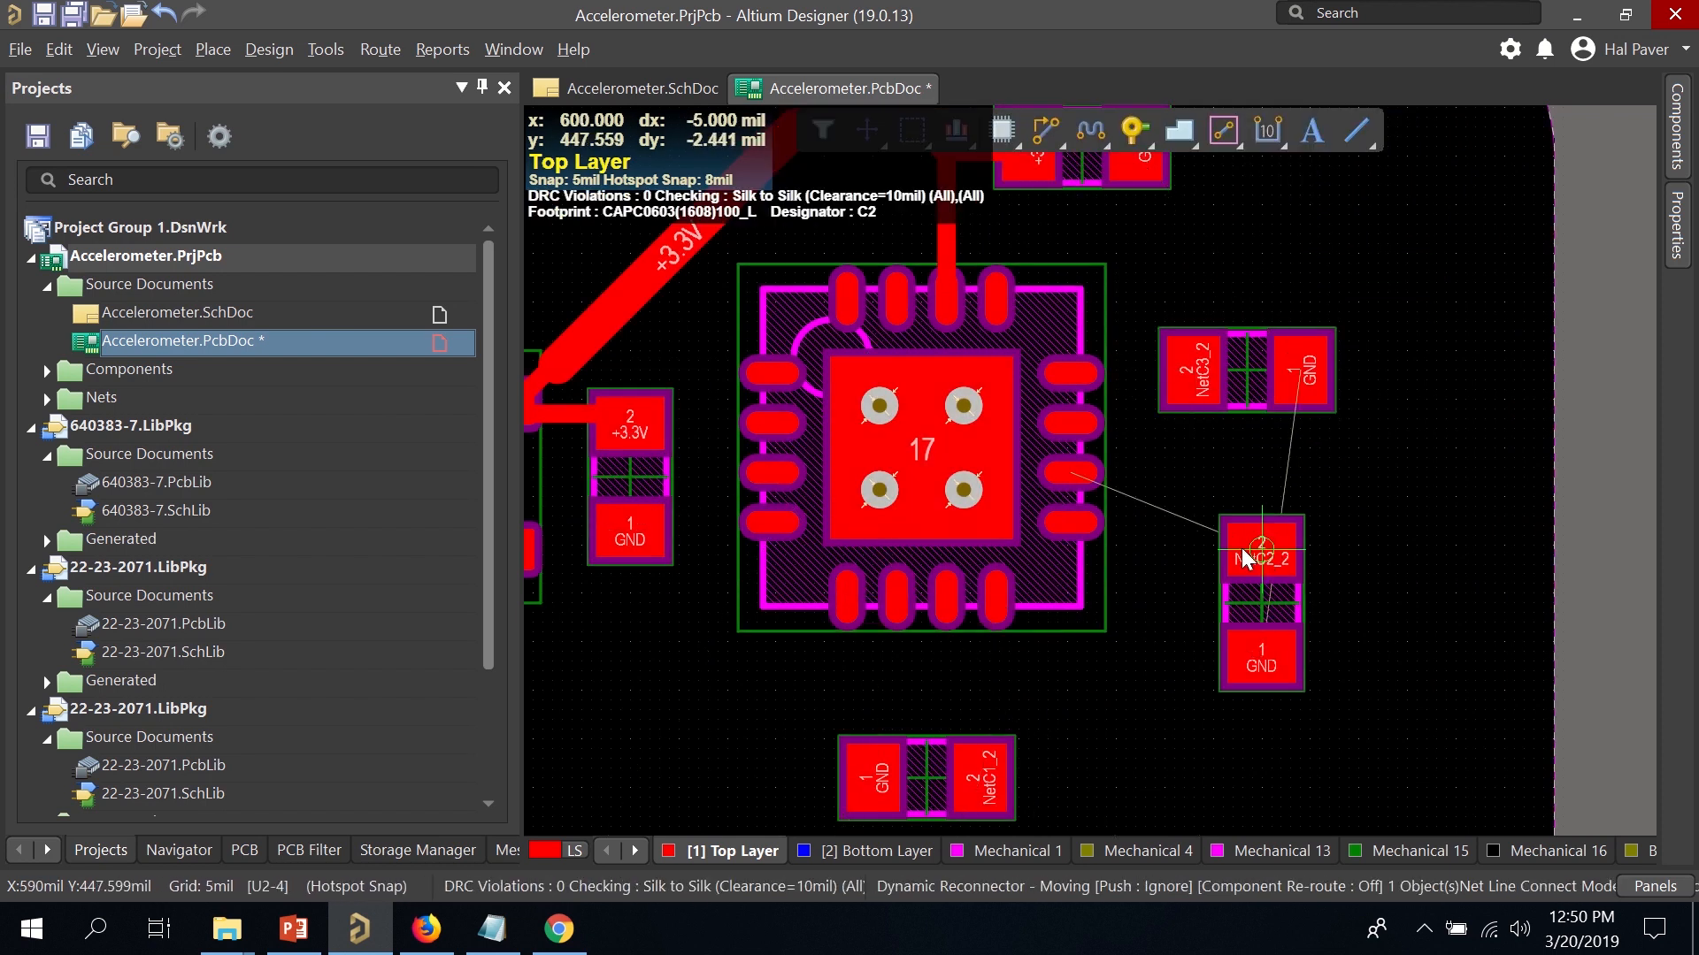
left_click_drag(1240, 548, 1206, 476)
key("space")
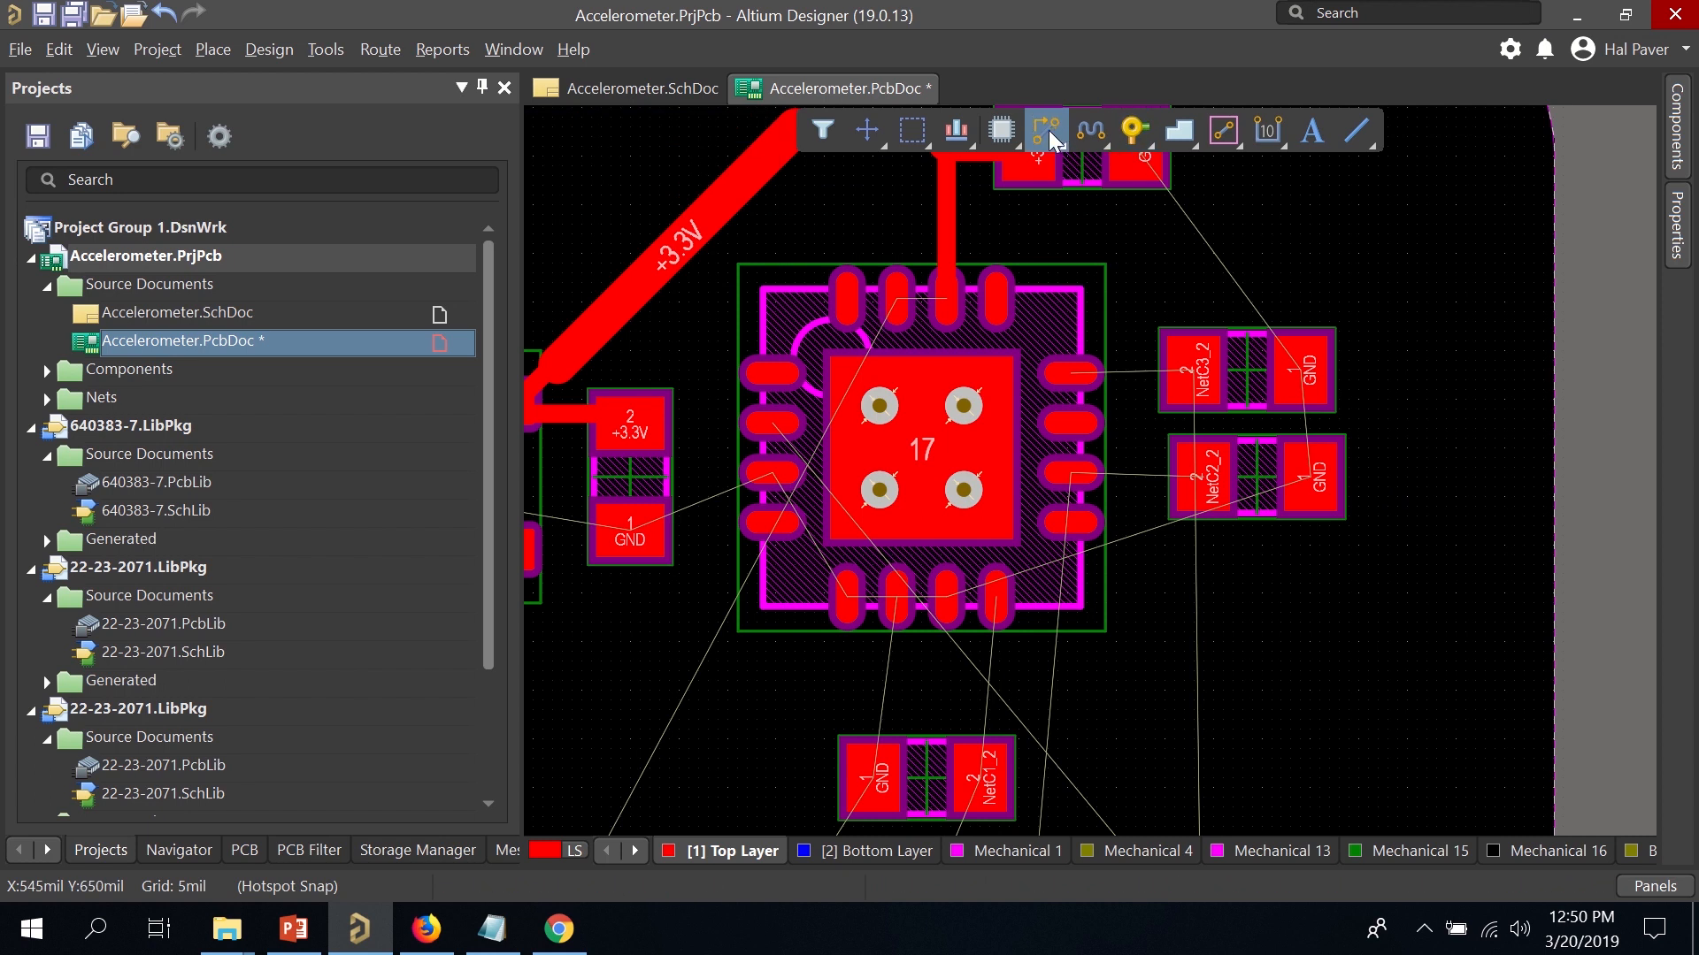
Route first tracks from the chip pads to the NetC3_2 and NetC2_2 capacitors.
left_click(1047, 133)
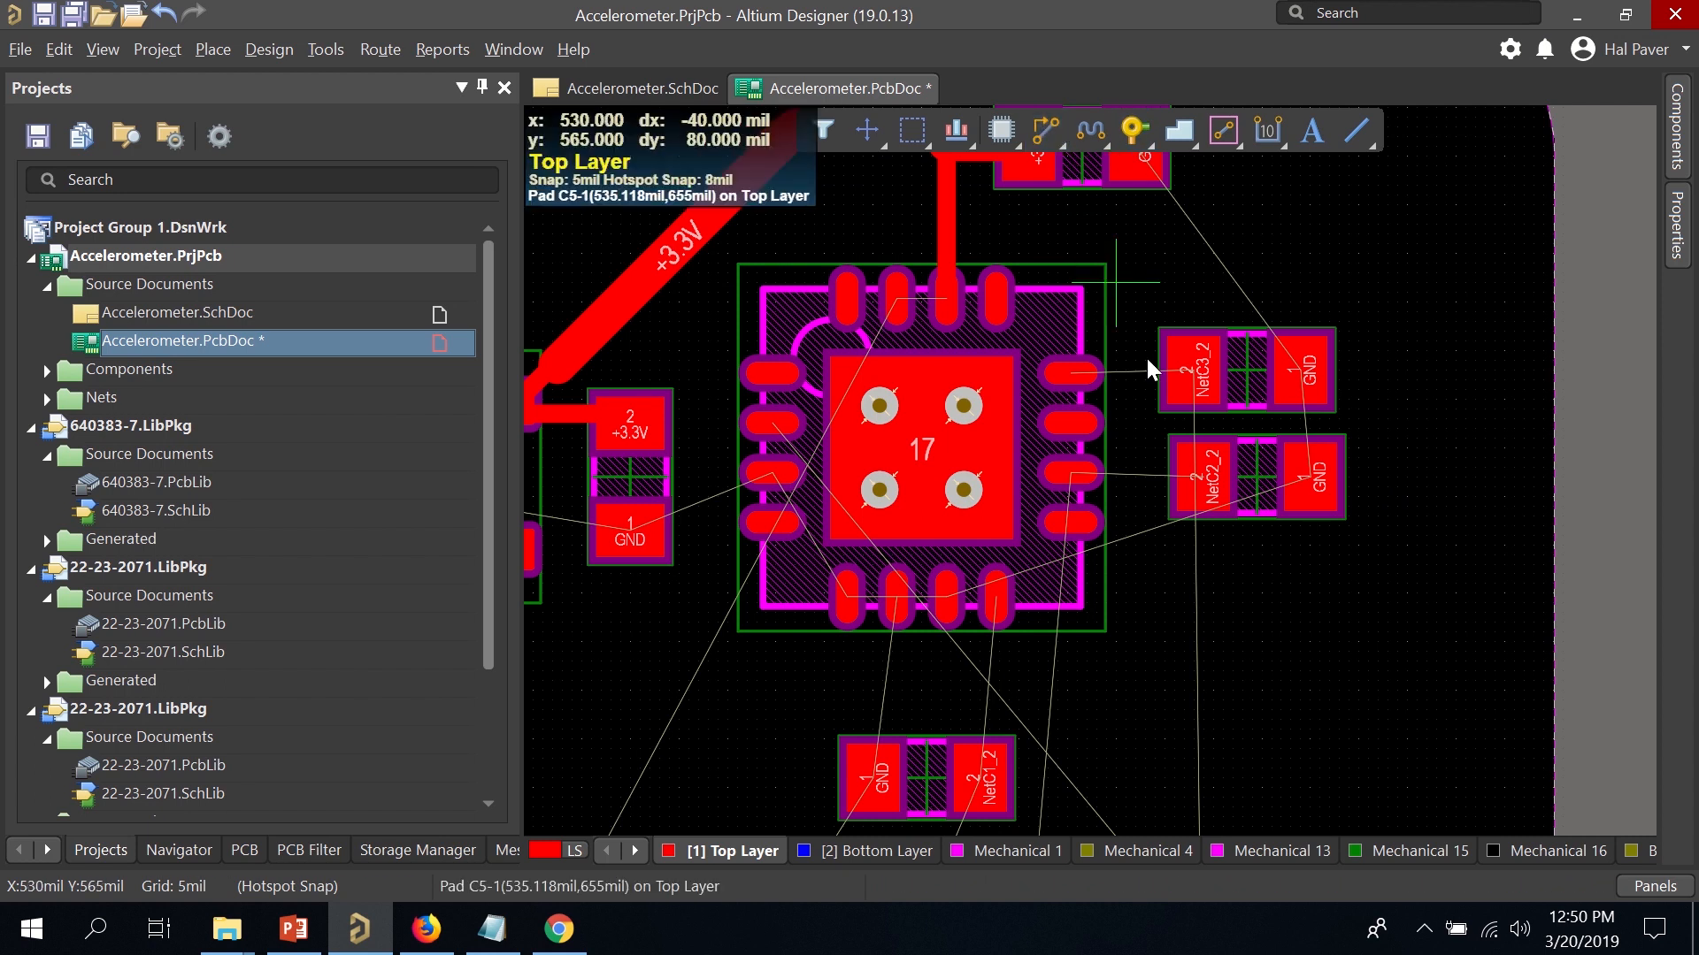
left_click(1073, 373)
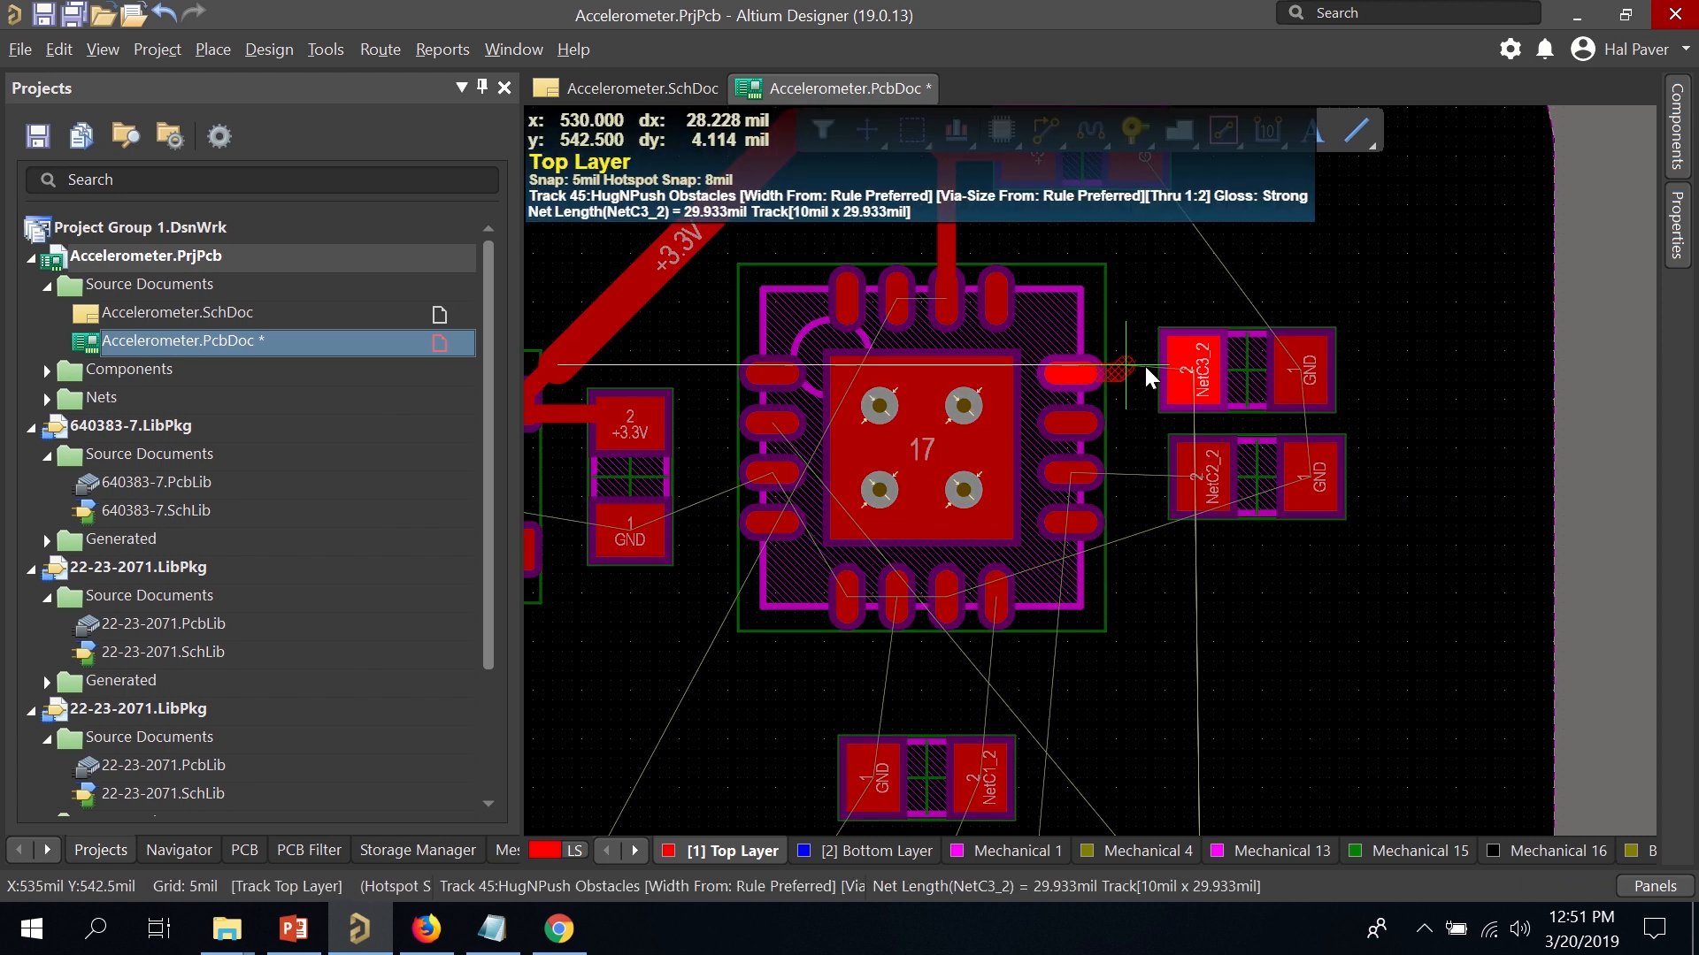
left_click(1196, 387)
left_click(1201, 476)
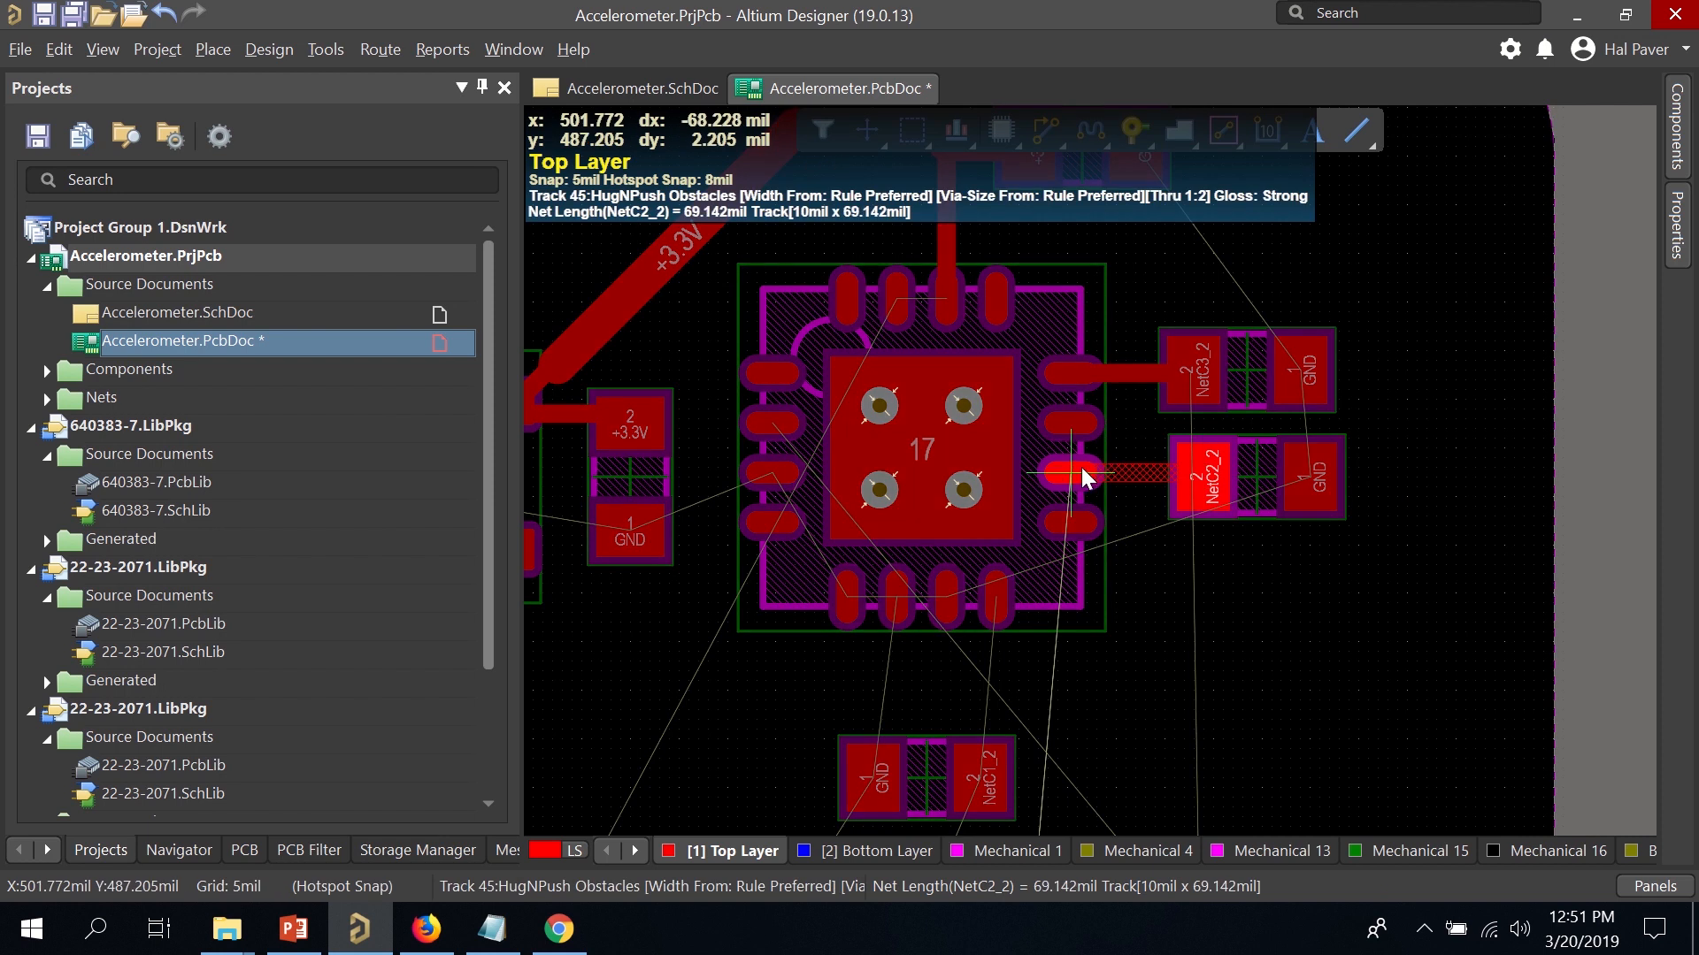
left_click(1071, 469)
scroll(1286, 469, "down", 3)
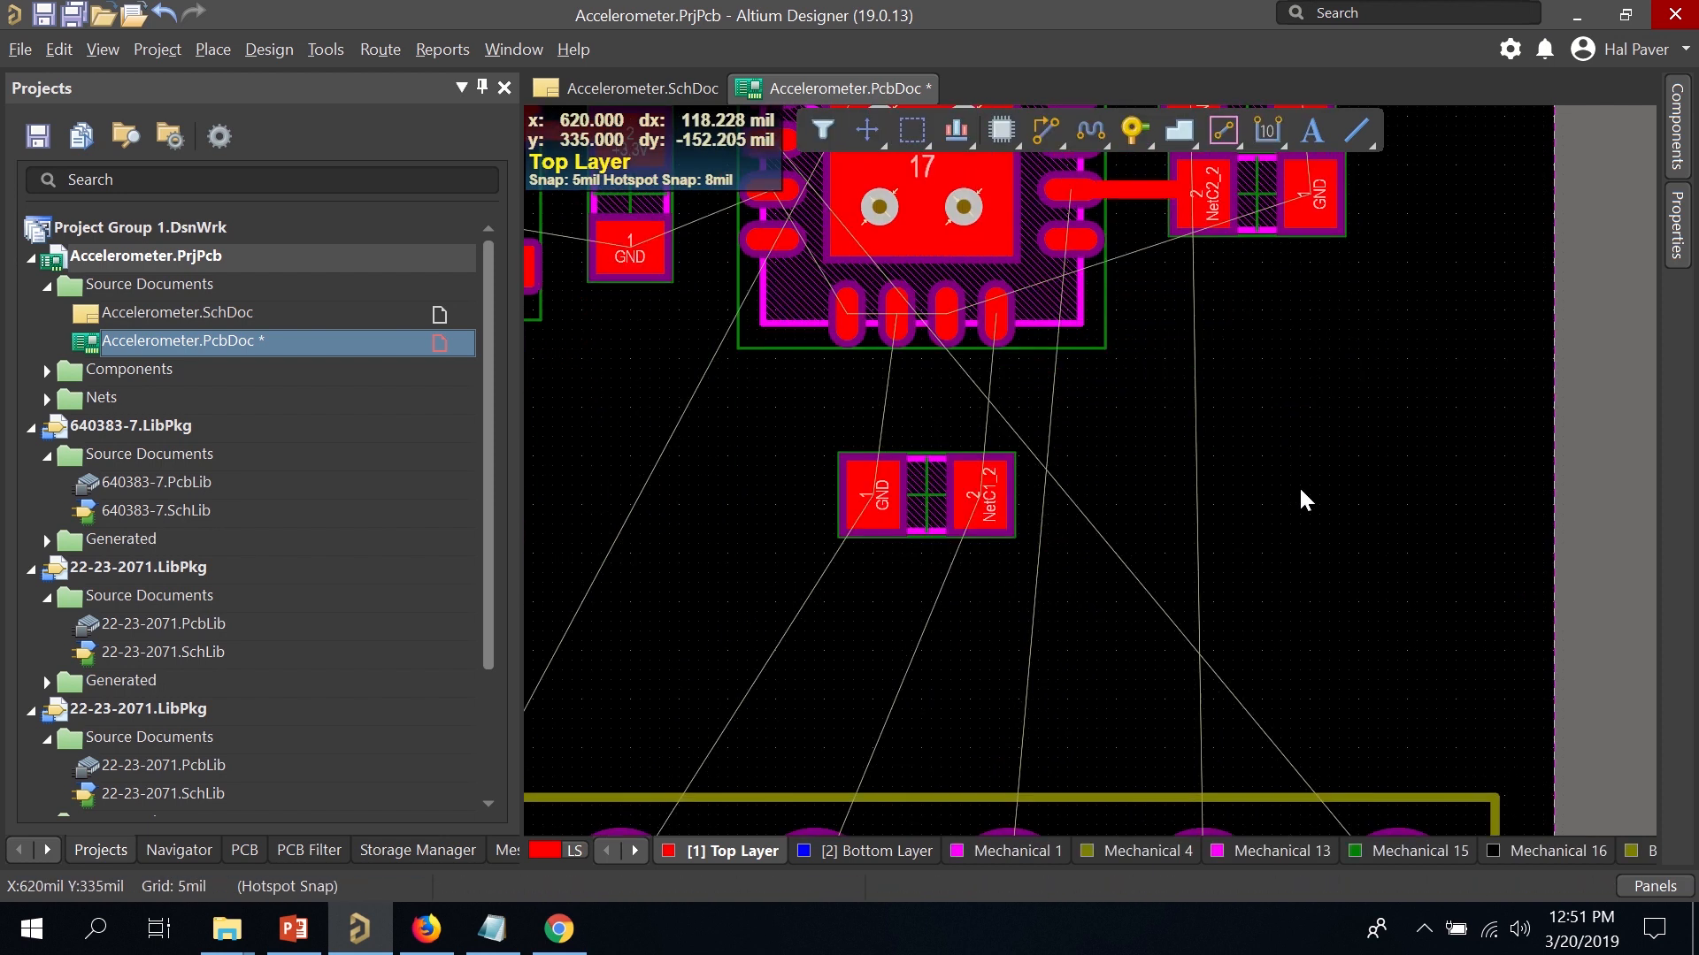
scroll(1290, 486, "down", 1)
scroll(1283, 465, "up", 4)
scroll(1274, 429, "down", 2)
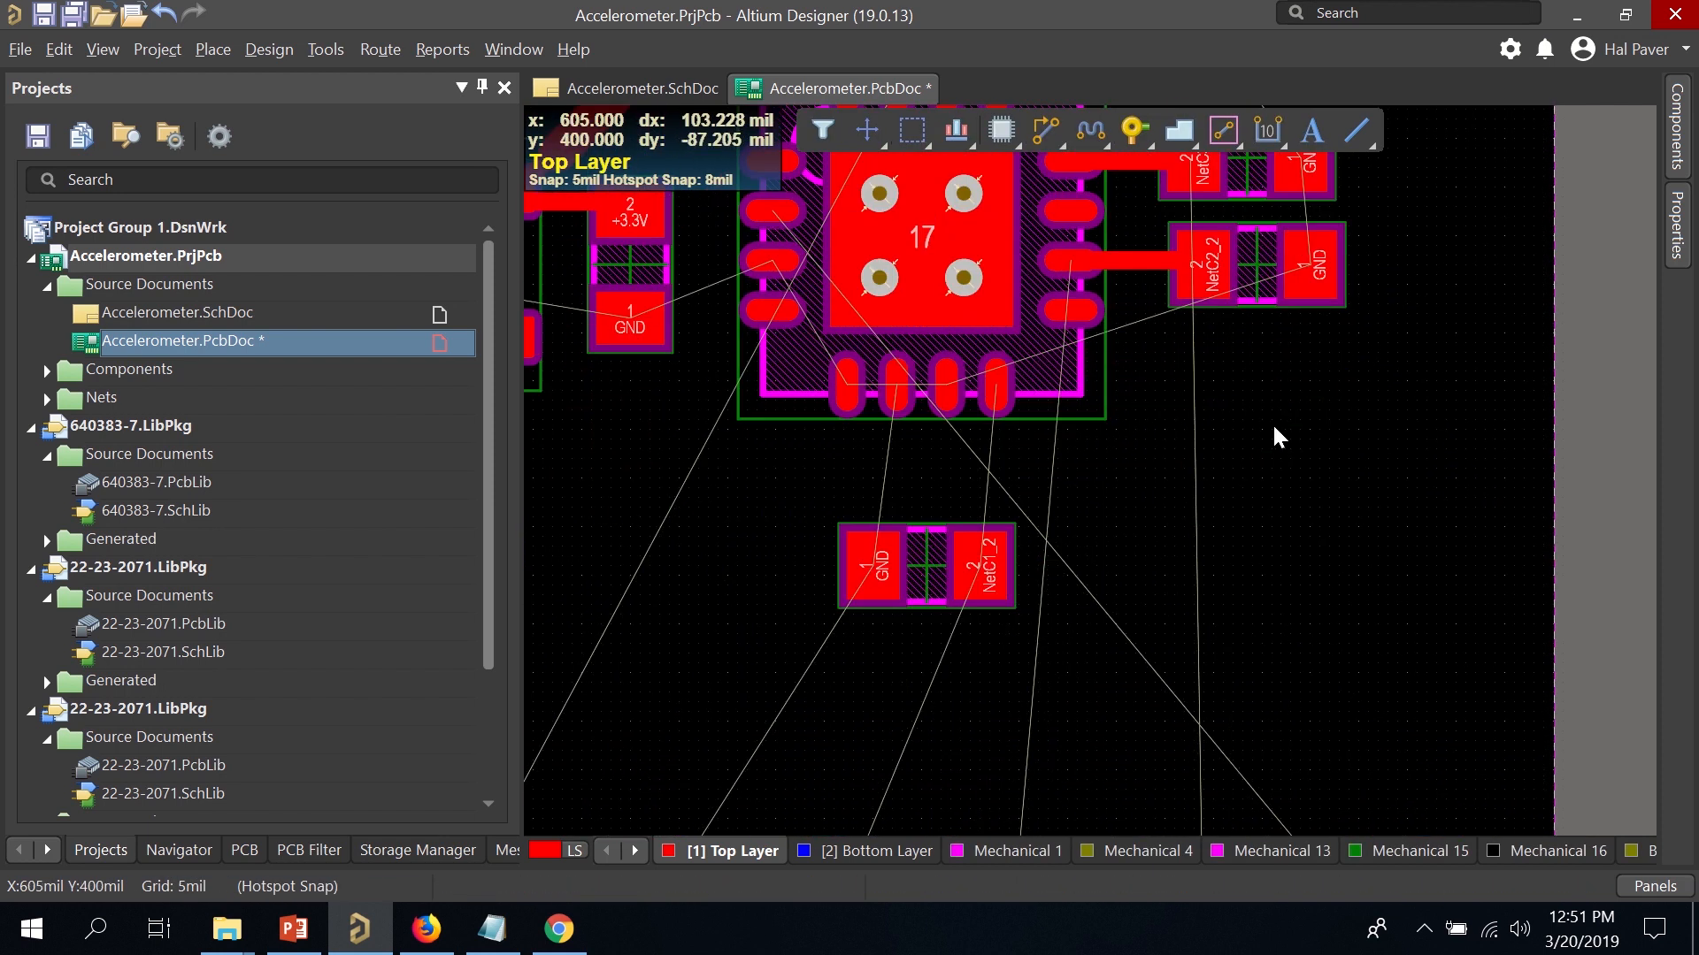
scroll(1274, 433, "up", 3)
Respace the NetC2_2 and NetC3_2 capacitors and delete their old tracks.
left_click_drag(1265, 497, 1268, 591)
left_click(1189, 474)
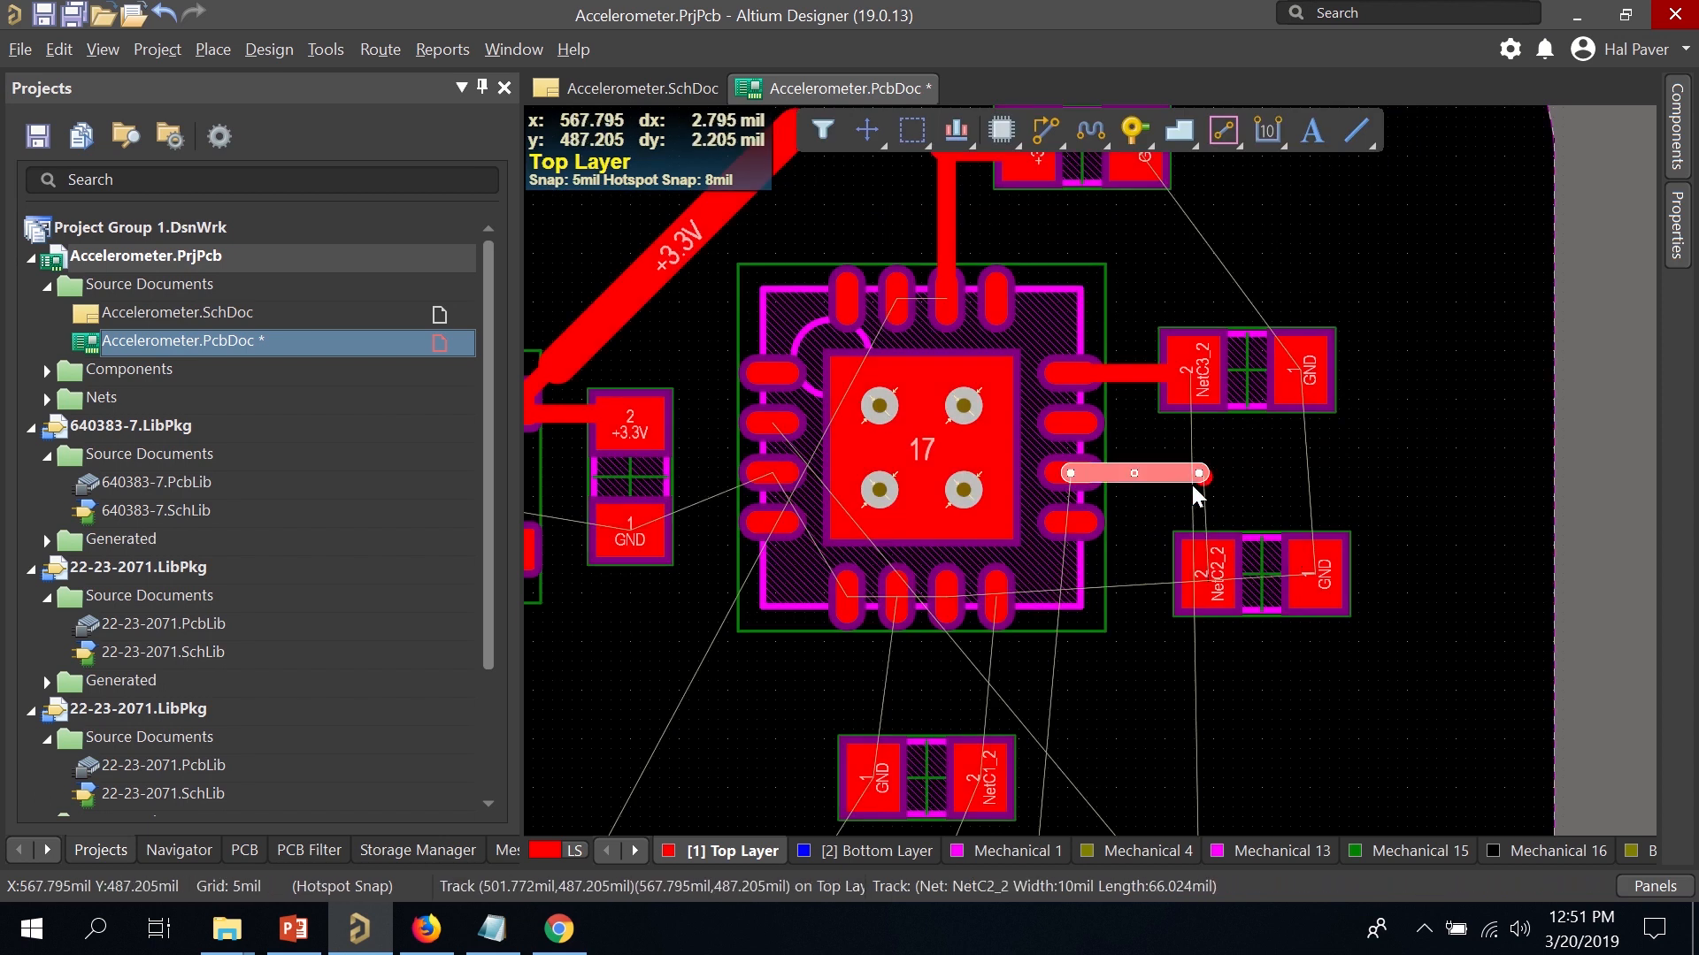
key("Delete")
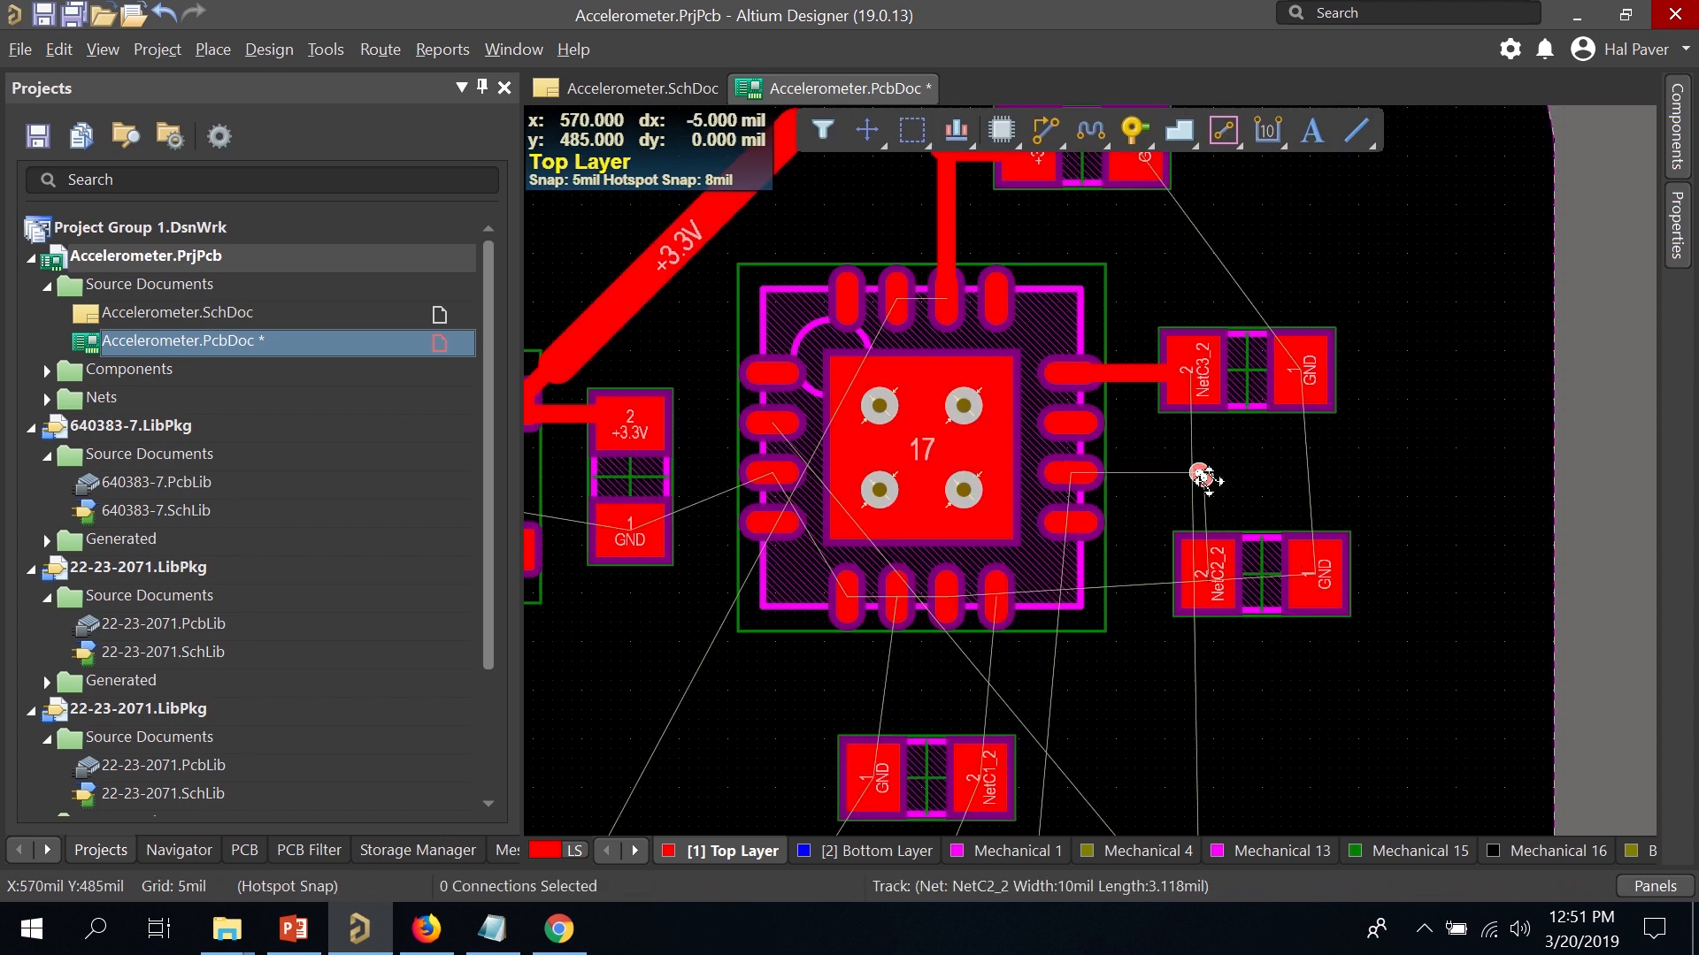
left_click_drag(1257, 574, 1254, 553)
left_click_drag(1244, 392, 1351, 382)
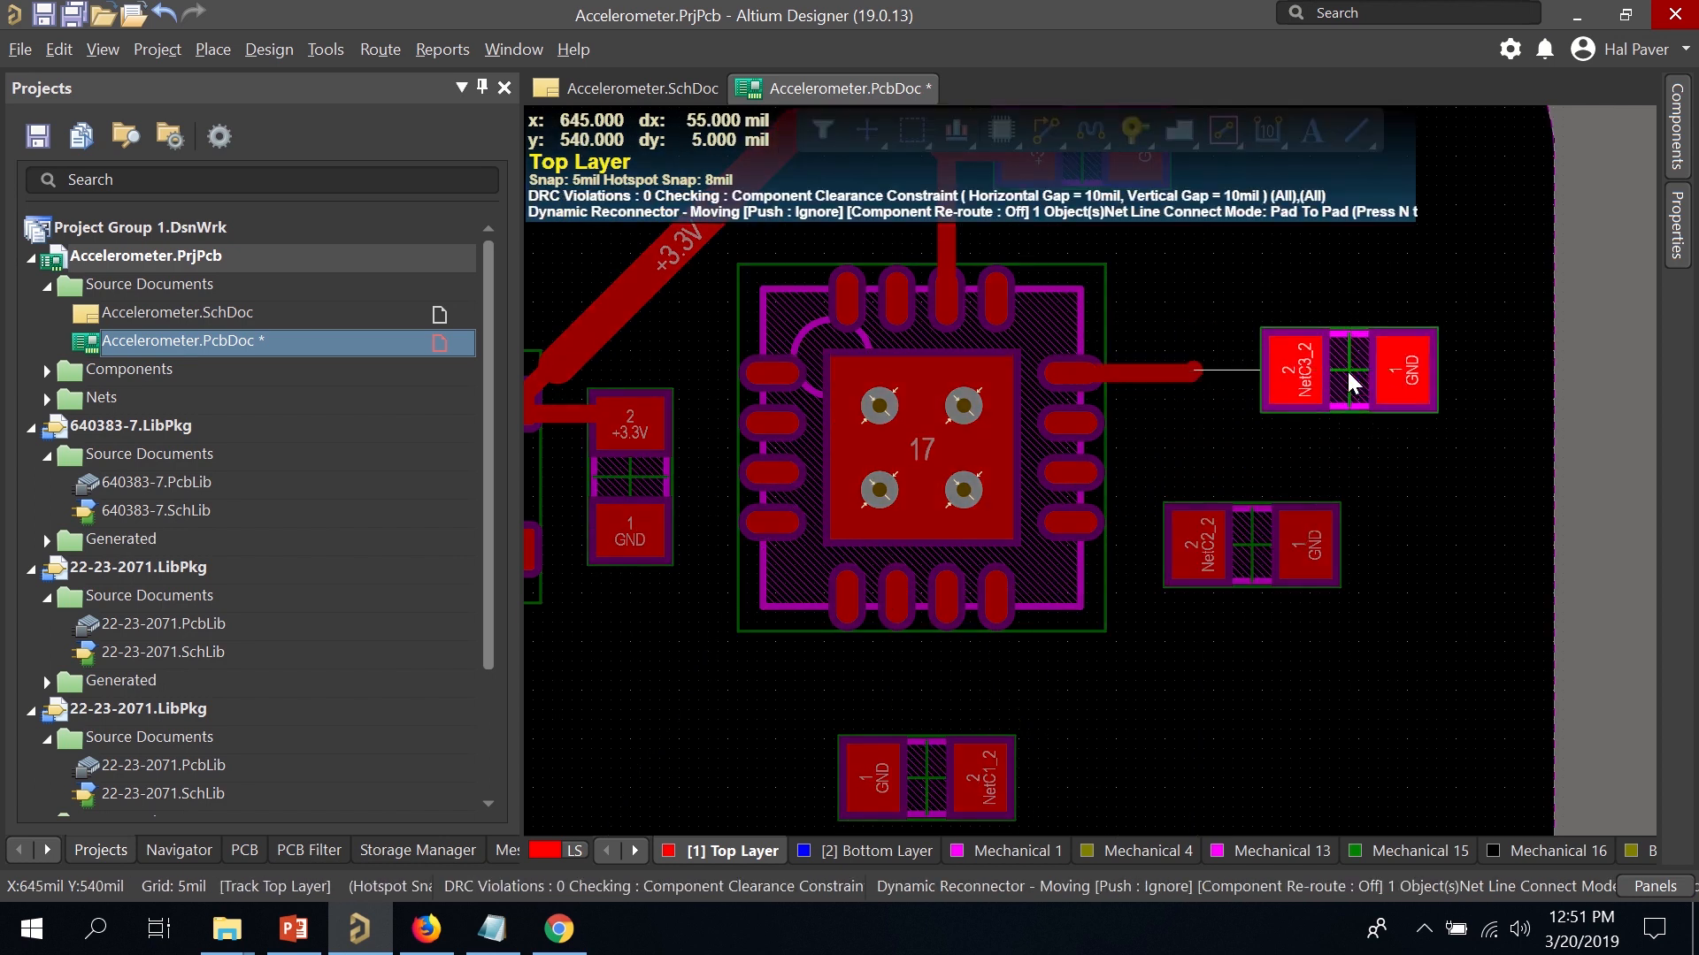
left_click(1349, 382)
left_click(1161, 371)
key("Delete")
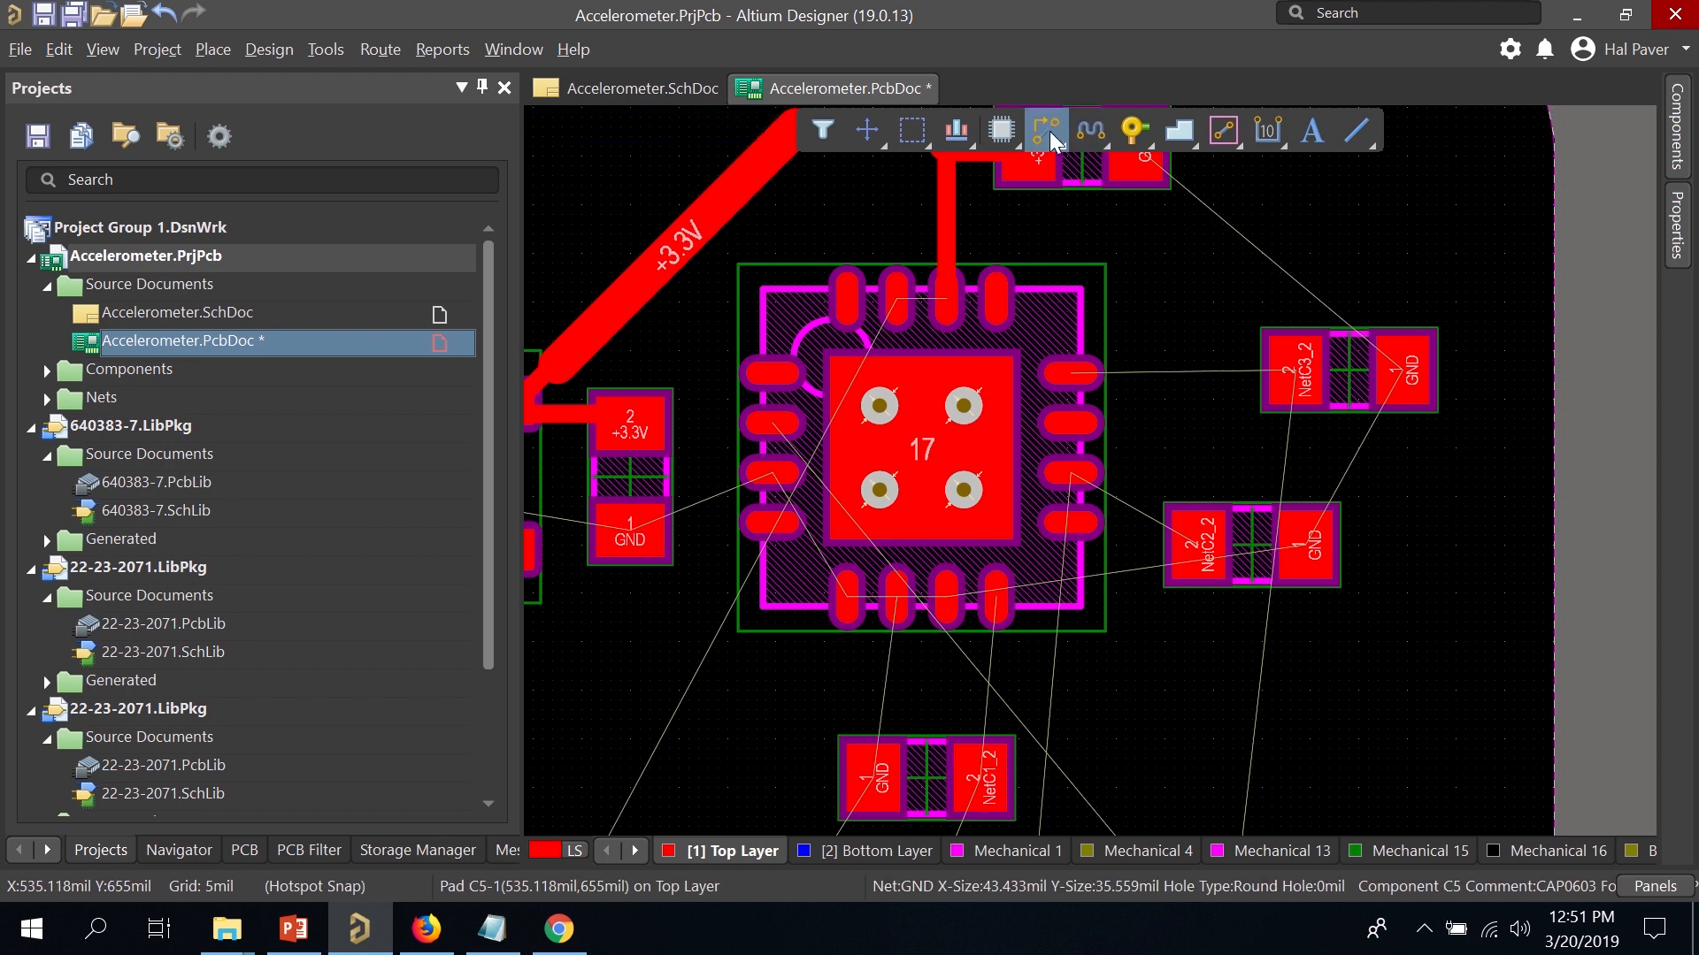
Route NetC3_2 from the chip through its capacitor down to connector pad 6.
left_click(1211, 388)
key("ctrl+w")
left_click(1290, 379, "ctrl")
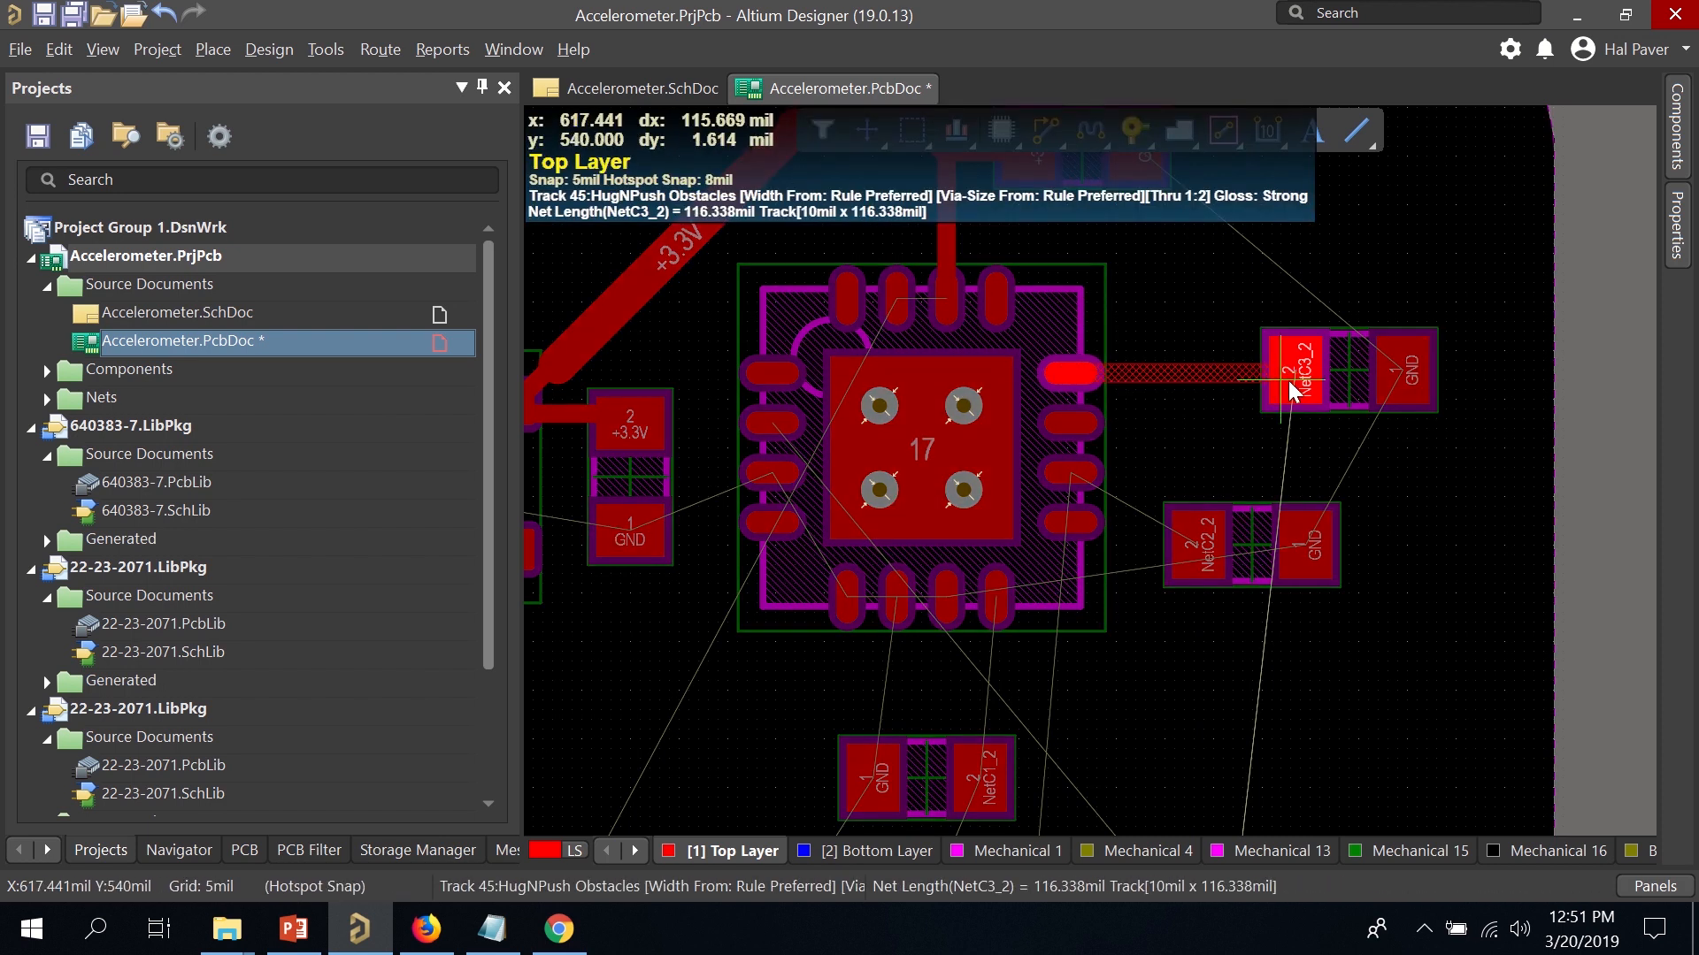
left_click(1298, 378)
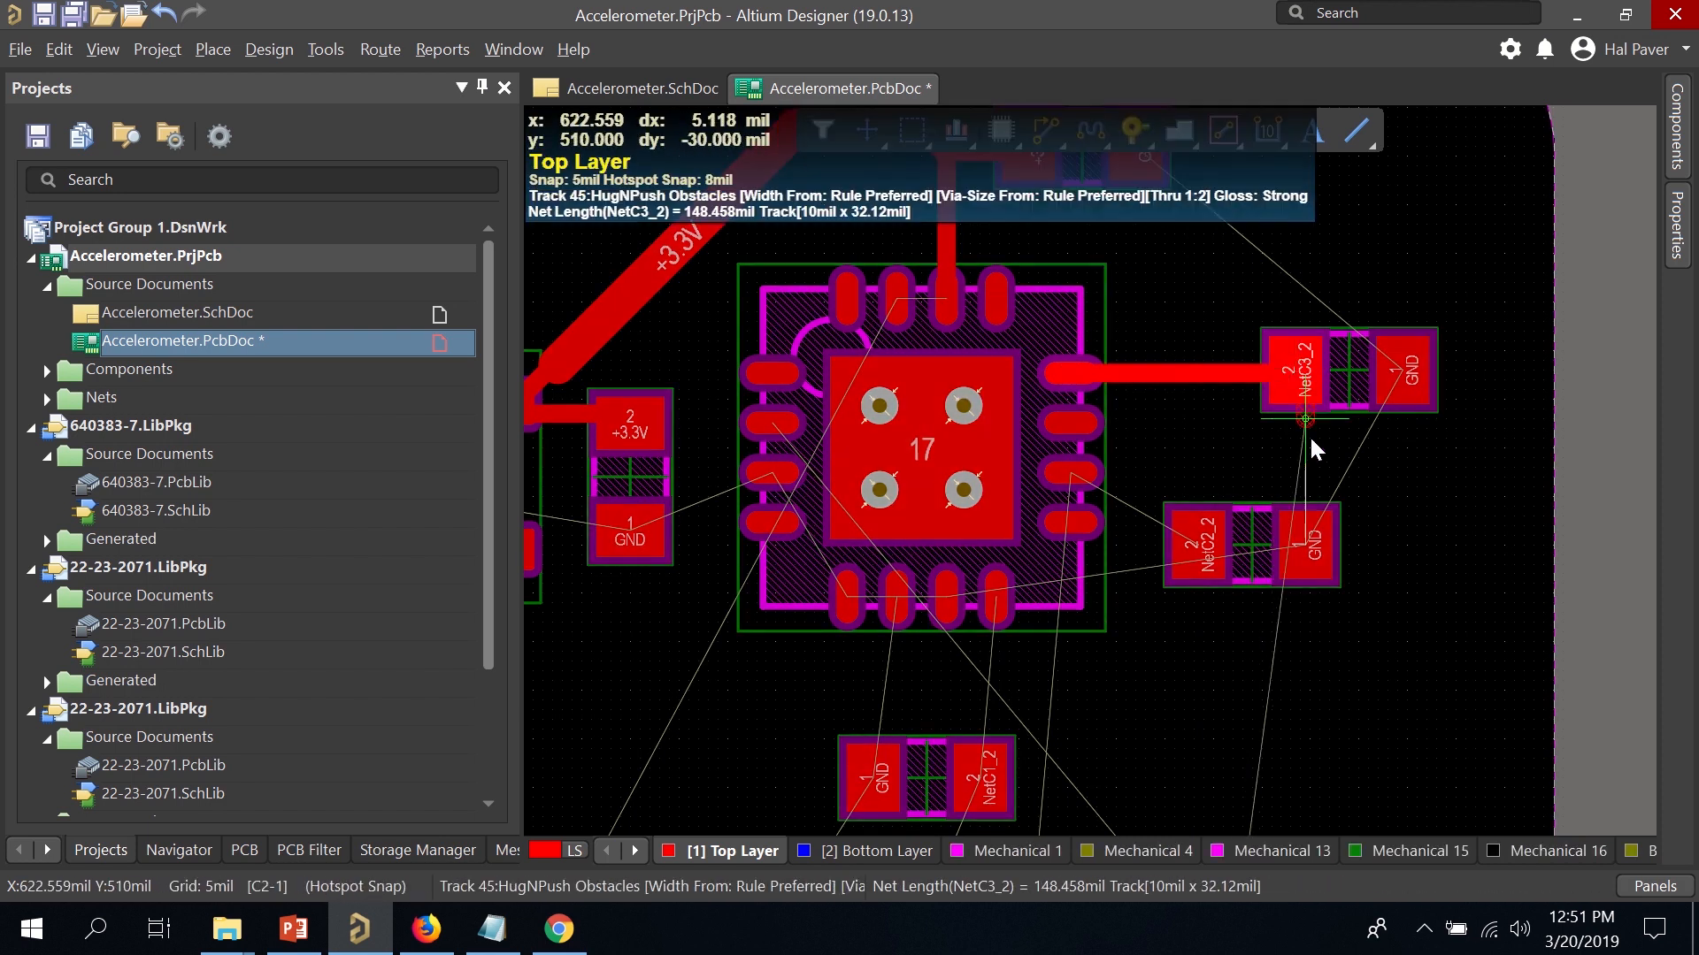
left_click(1394, 506)
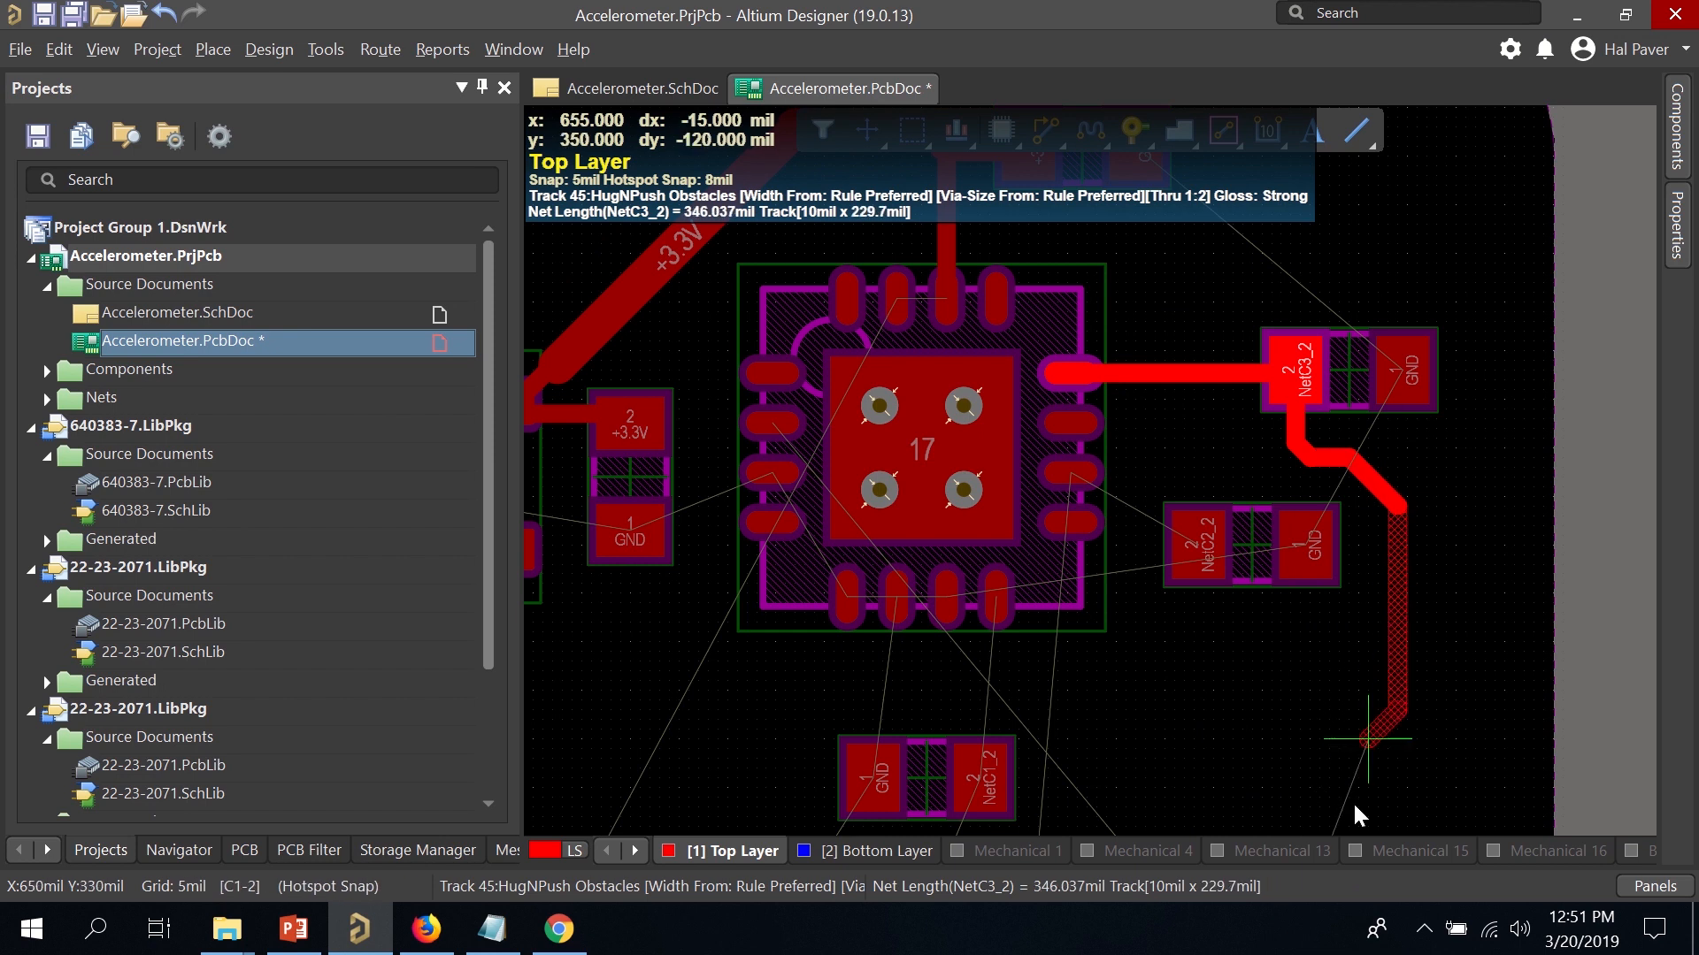
left_click(1208, 593)
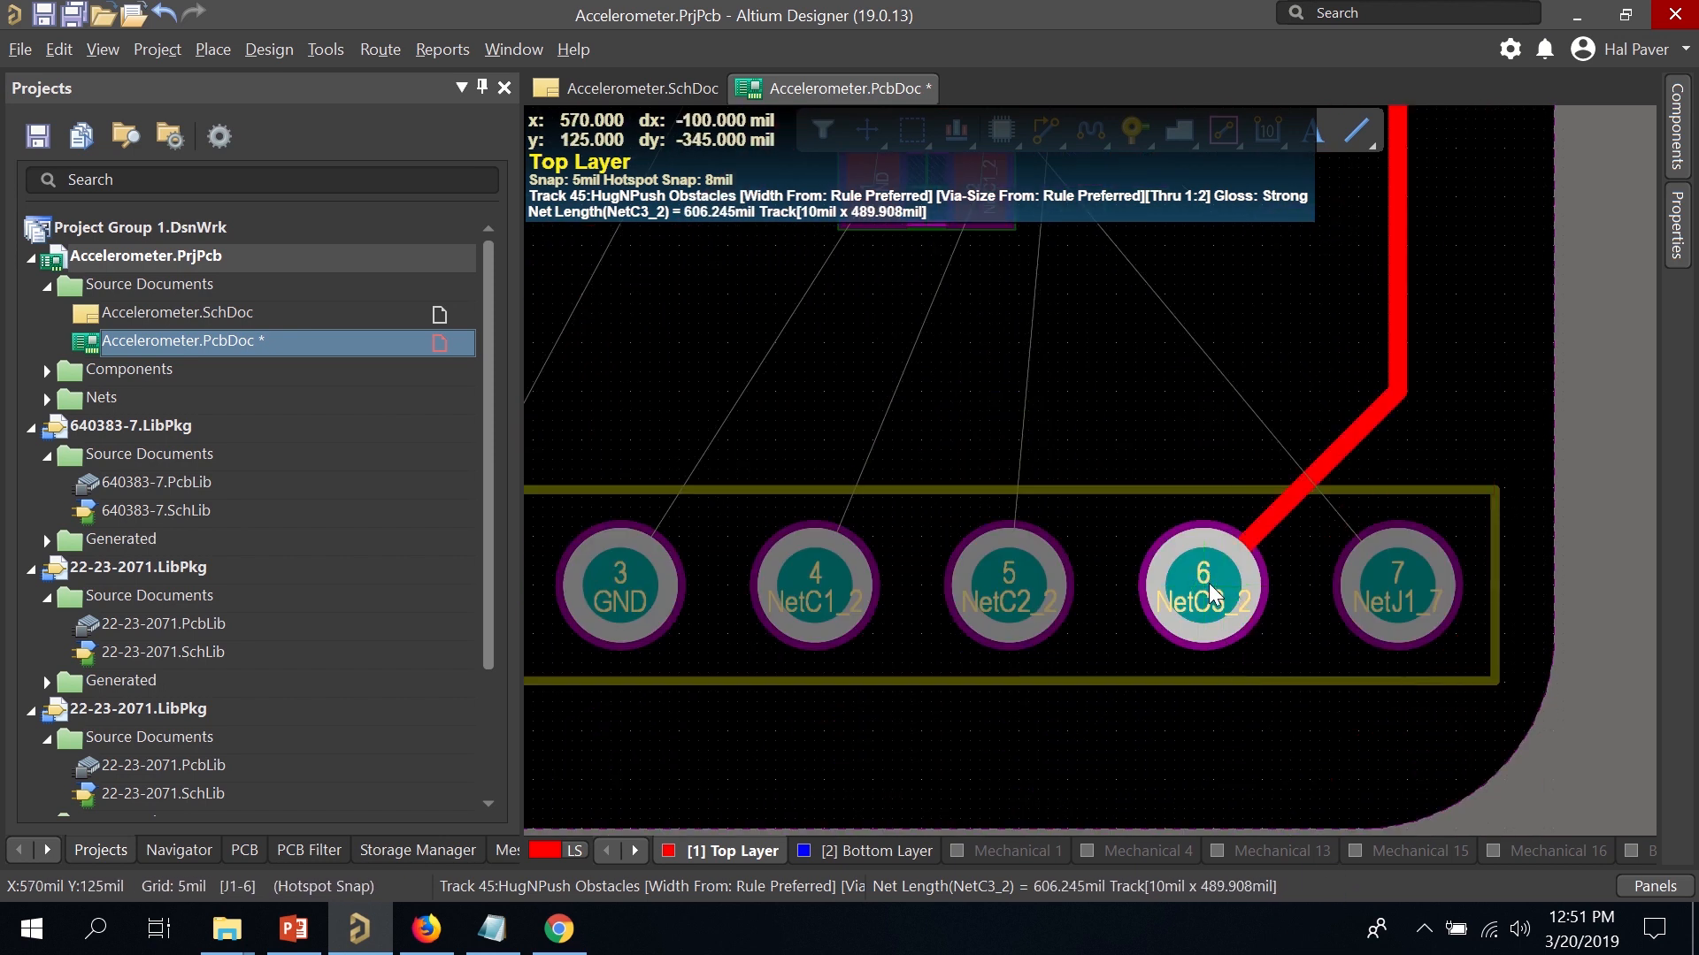
scroll(1208, 453, "up", 3)
scroll(1133, 248, "up", 2)
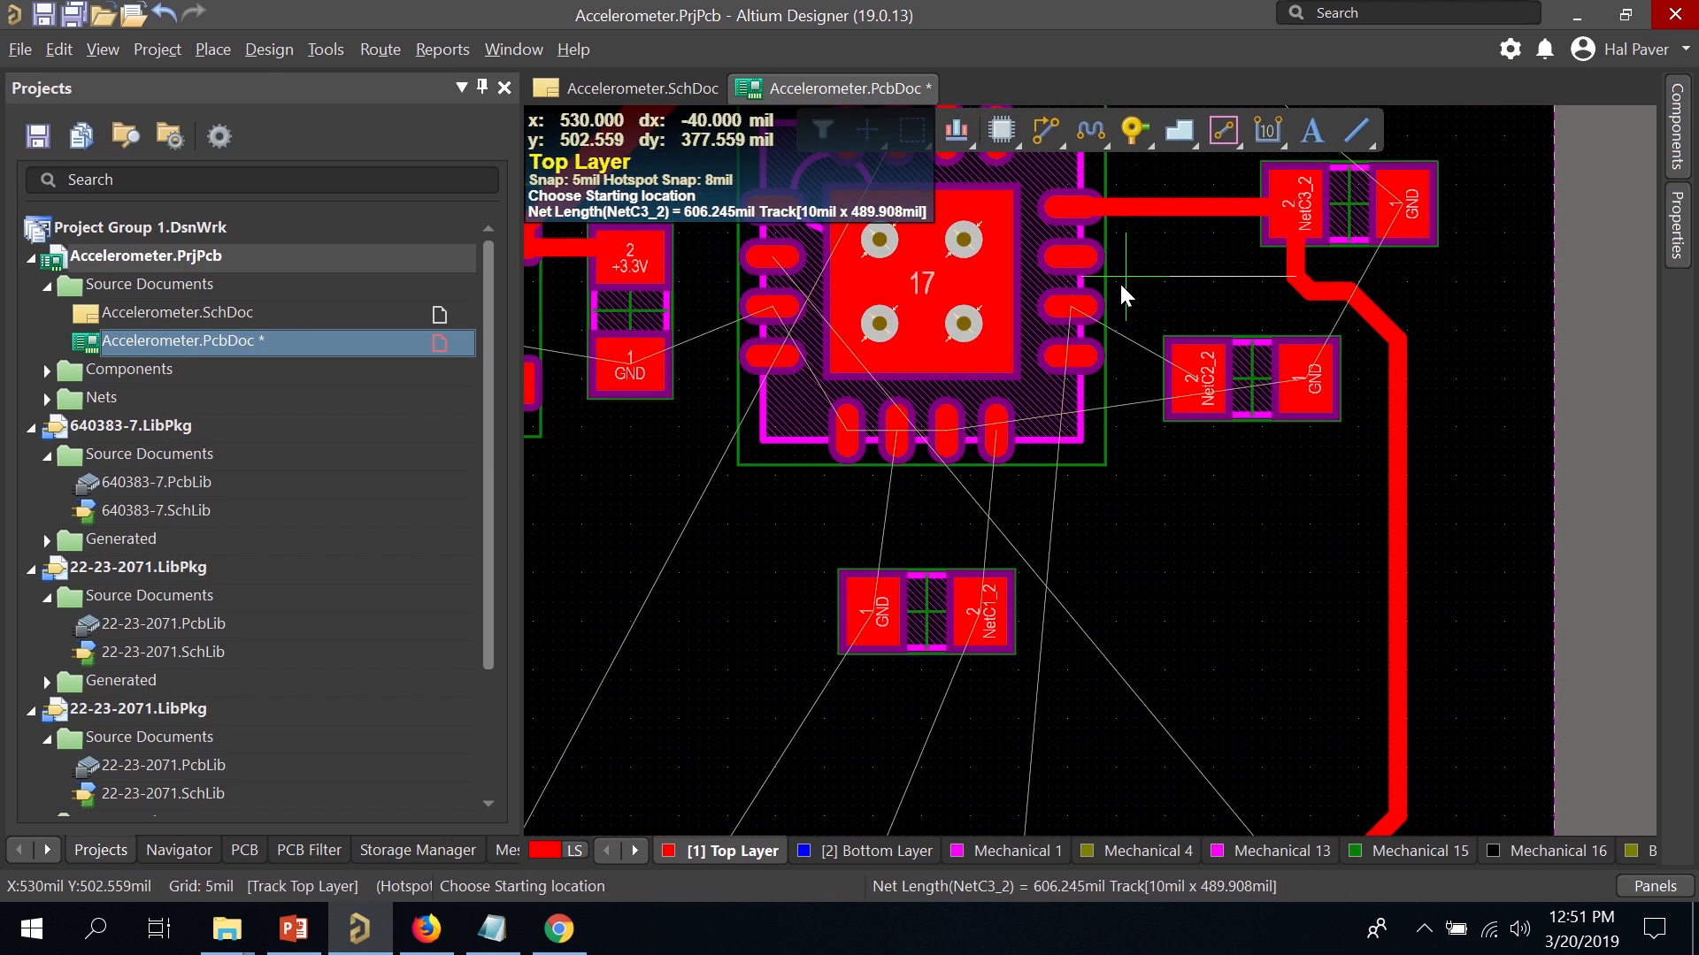
Route NetC2_2 from the chip through its capacitor to connector pad 5.
left_click(1072, 310)
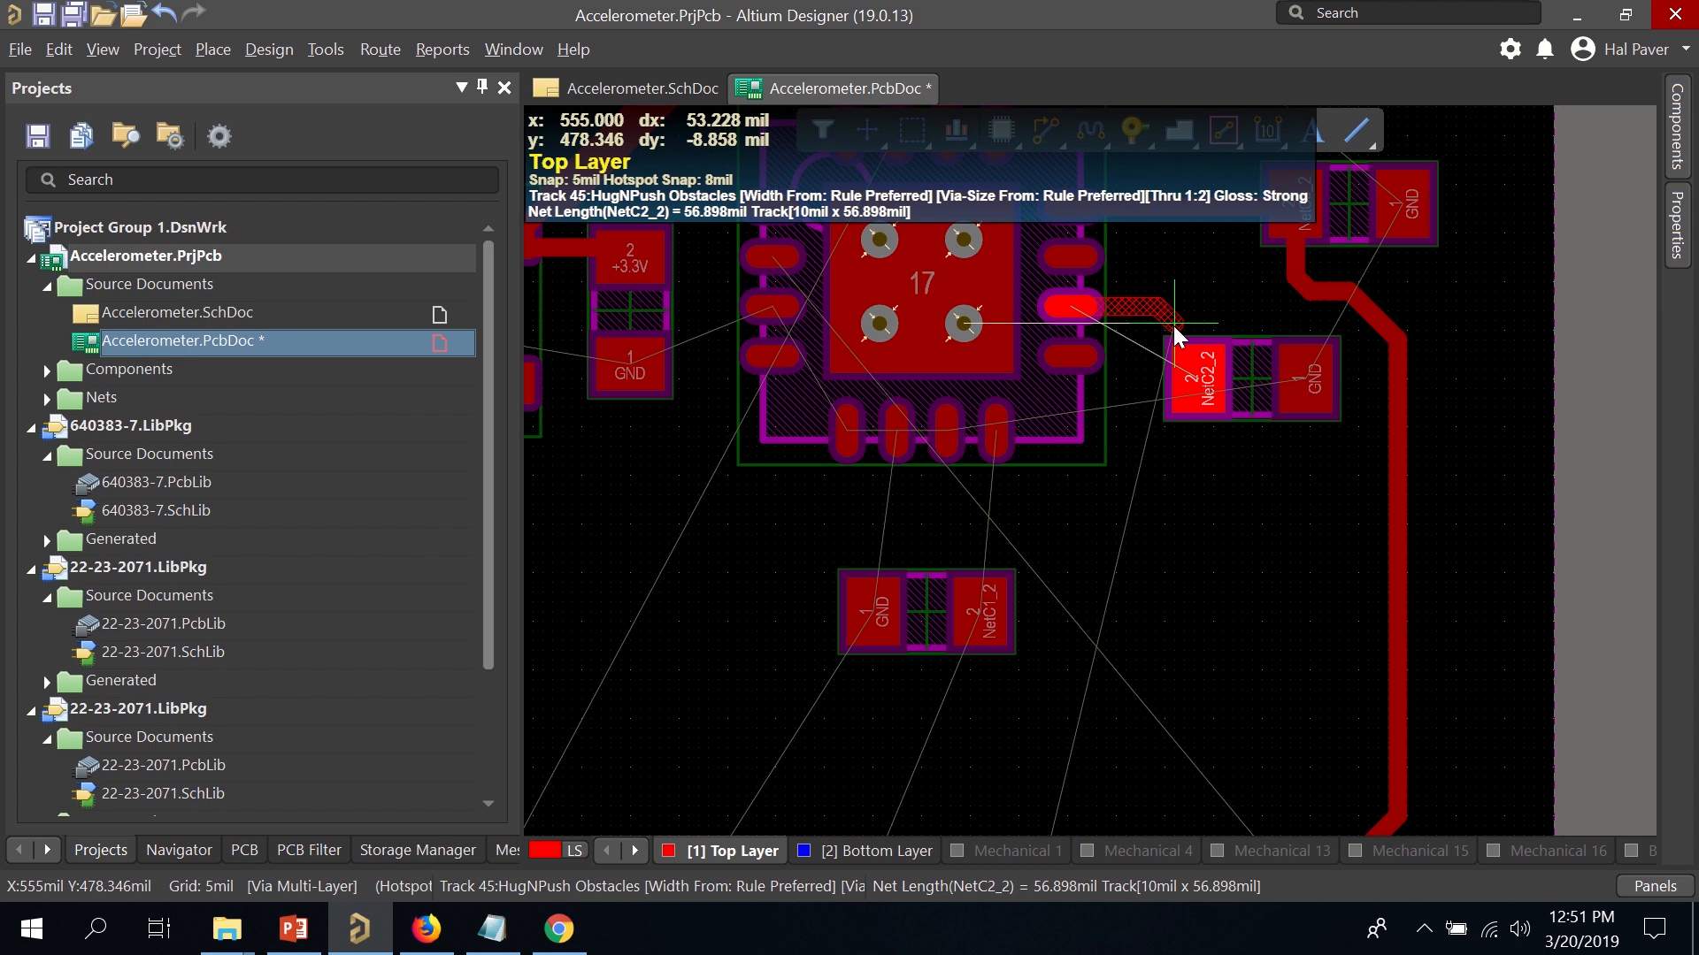
left_click(1196, 385)
scroll(1203, 423, "down", 2)
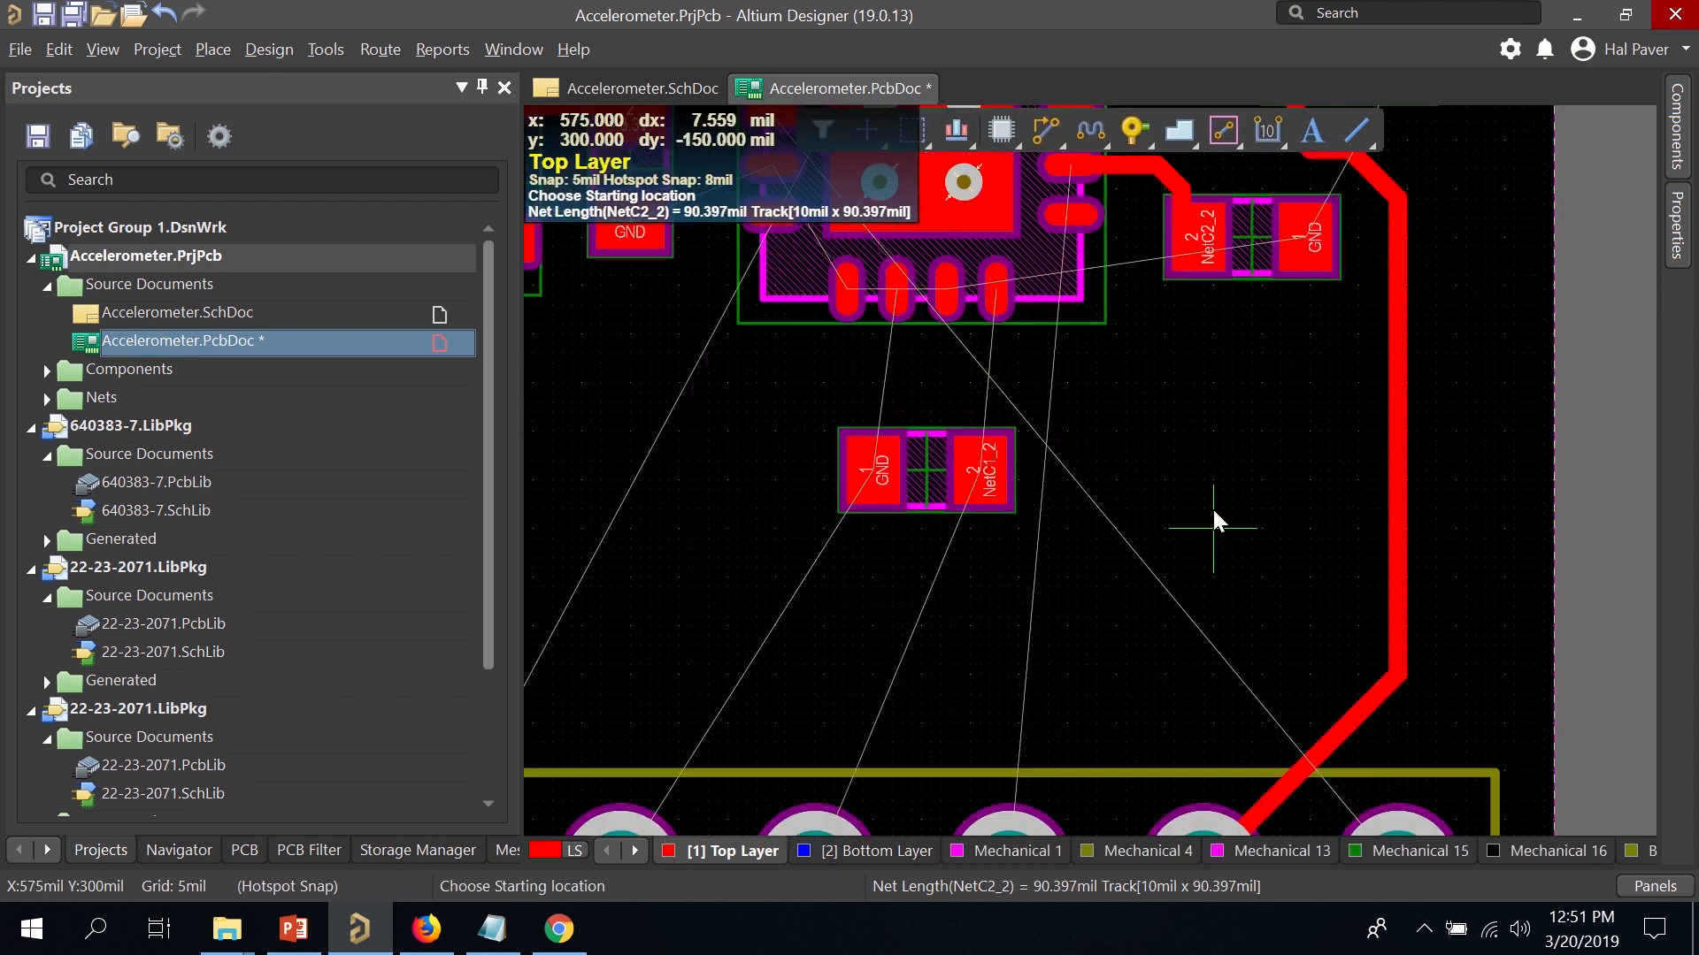
left_click(1204, 234)
scroll(1177, 531, "down", 3)
scroll(1150, 617, "down", 1)
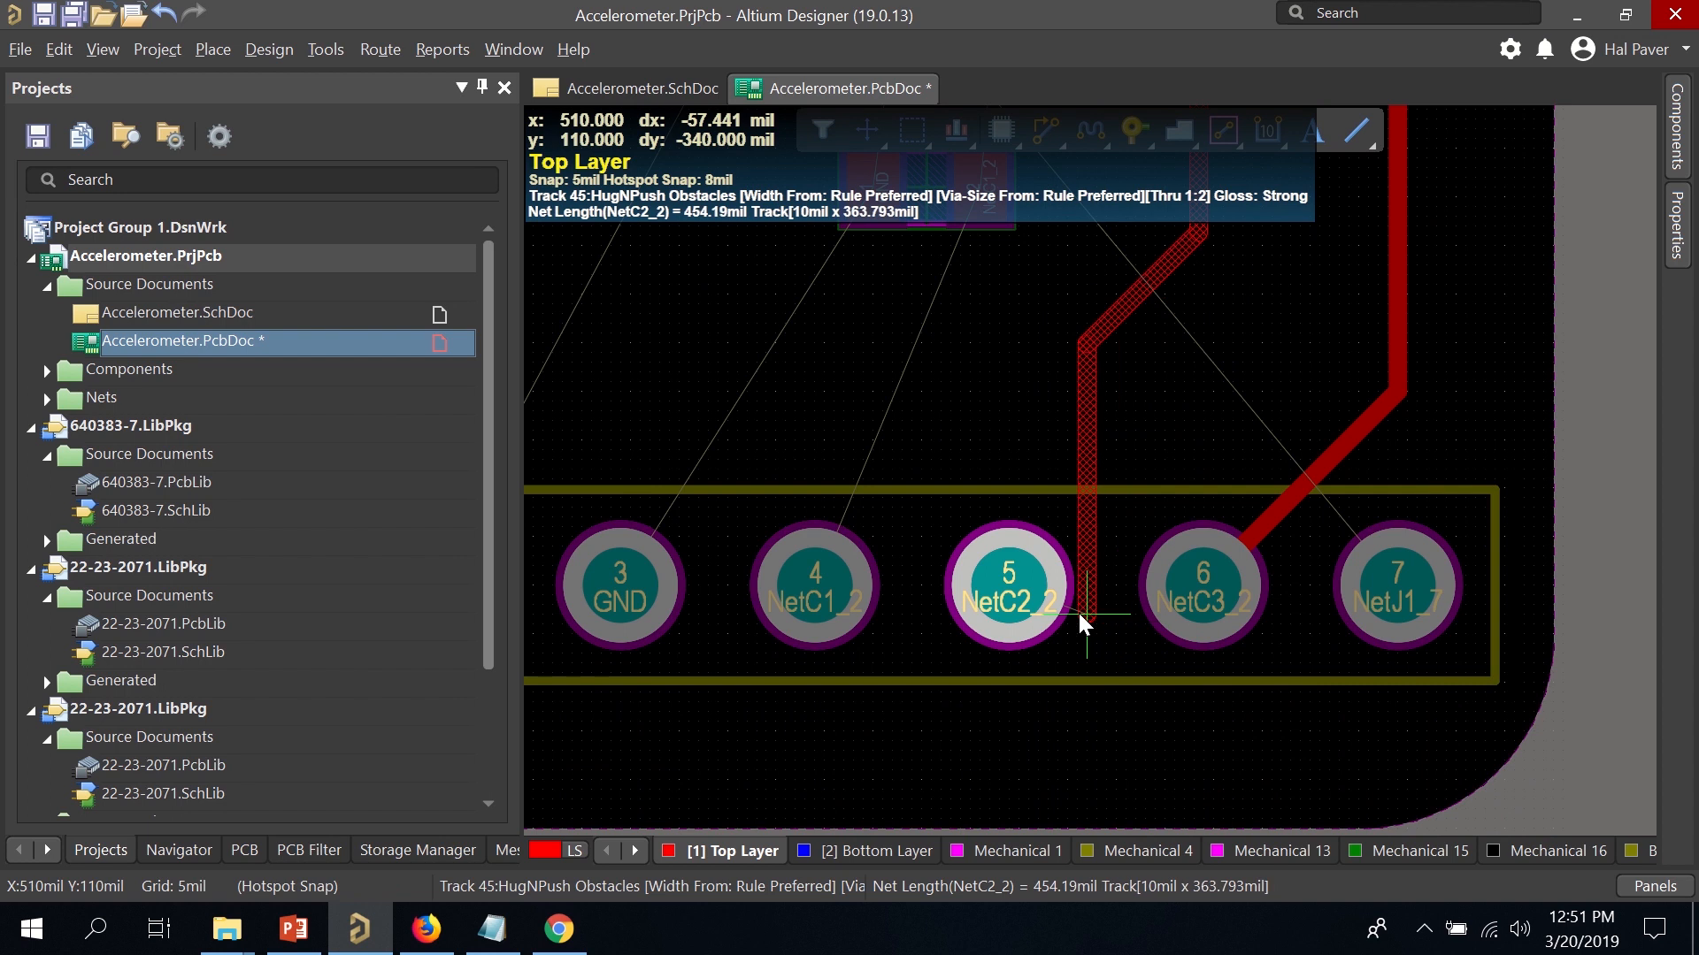
left_click(1012, 582)
scroll(1053, 528, "up", 5)
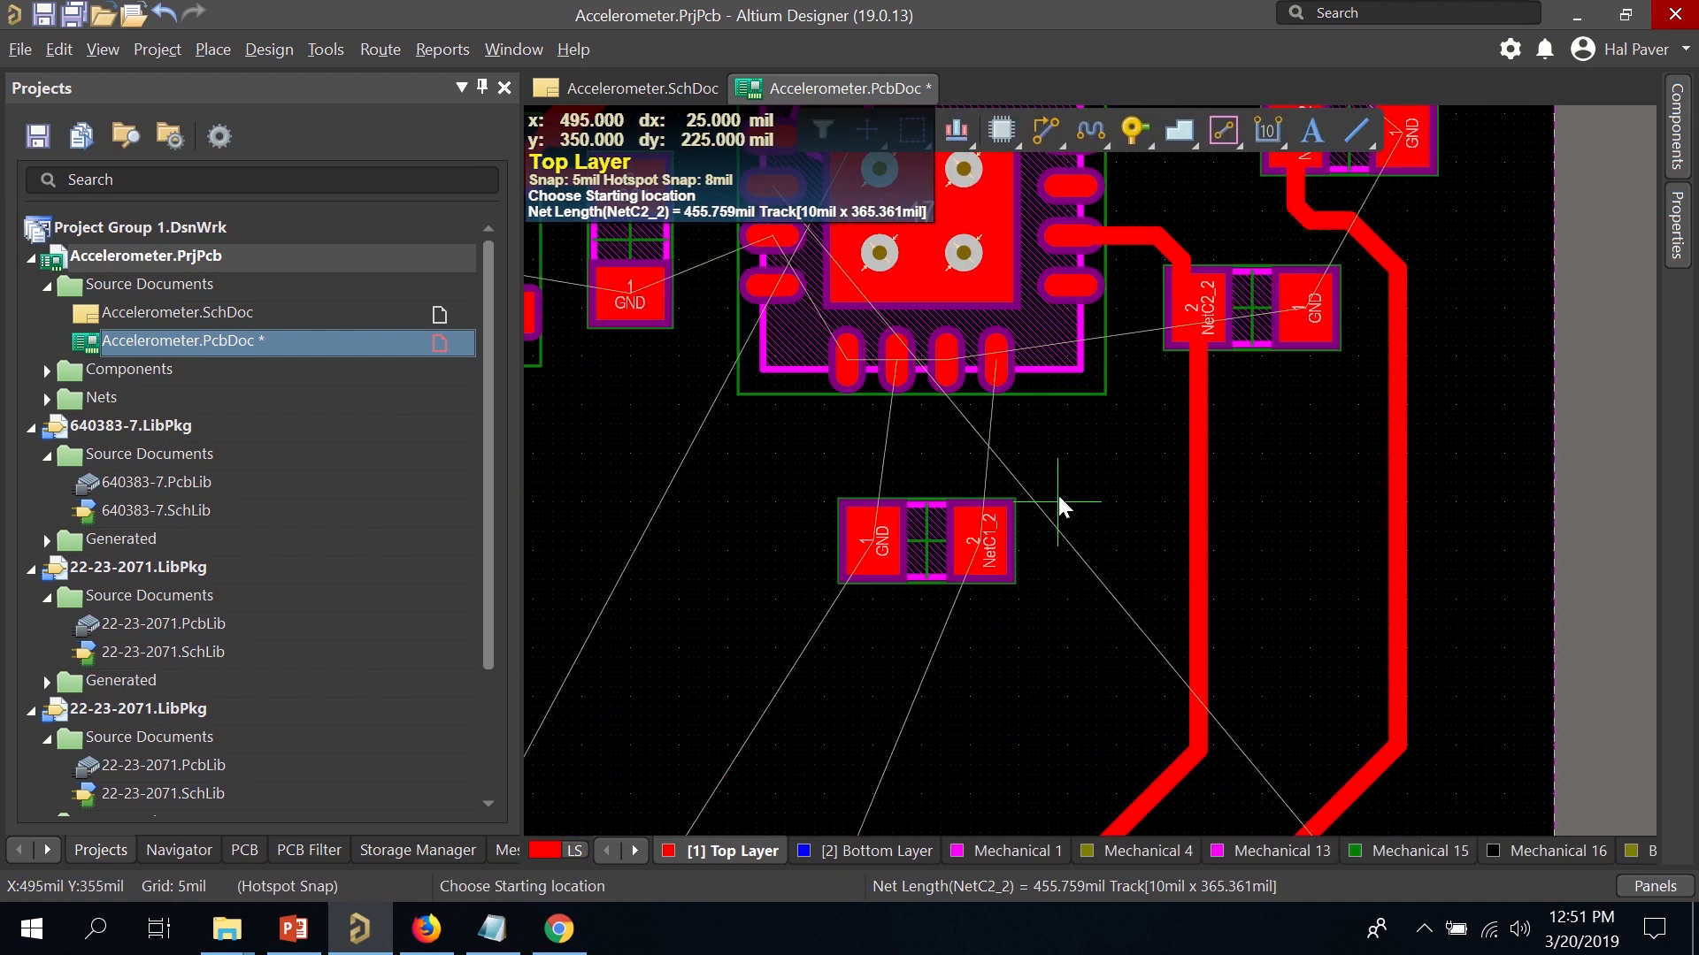
Route NetC1_2 from the chip through its capacitor to connector pad 4.
left_click(995, 371)
left_click(983, 555)
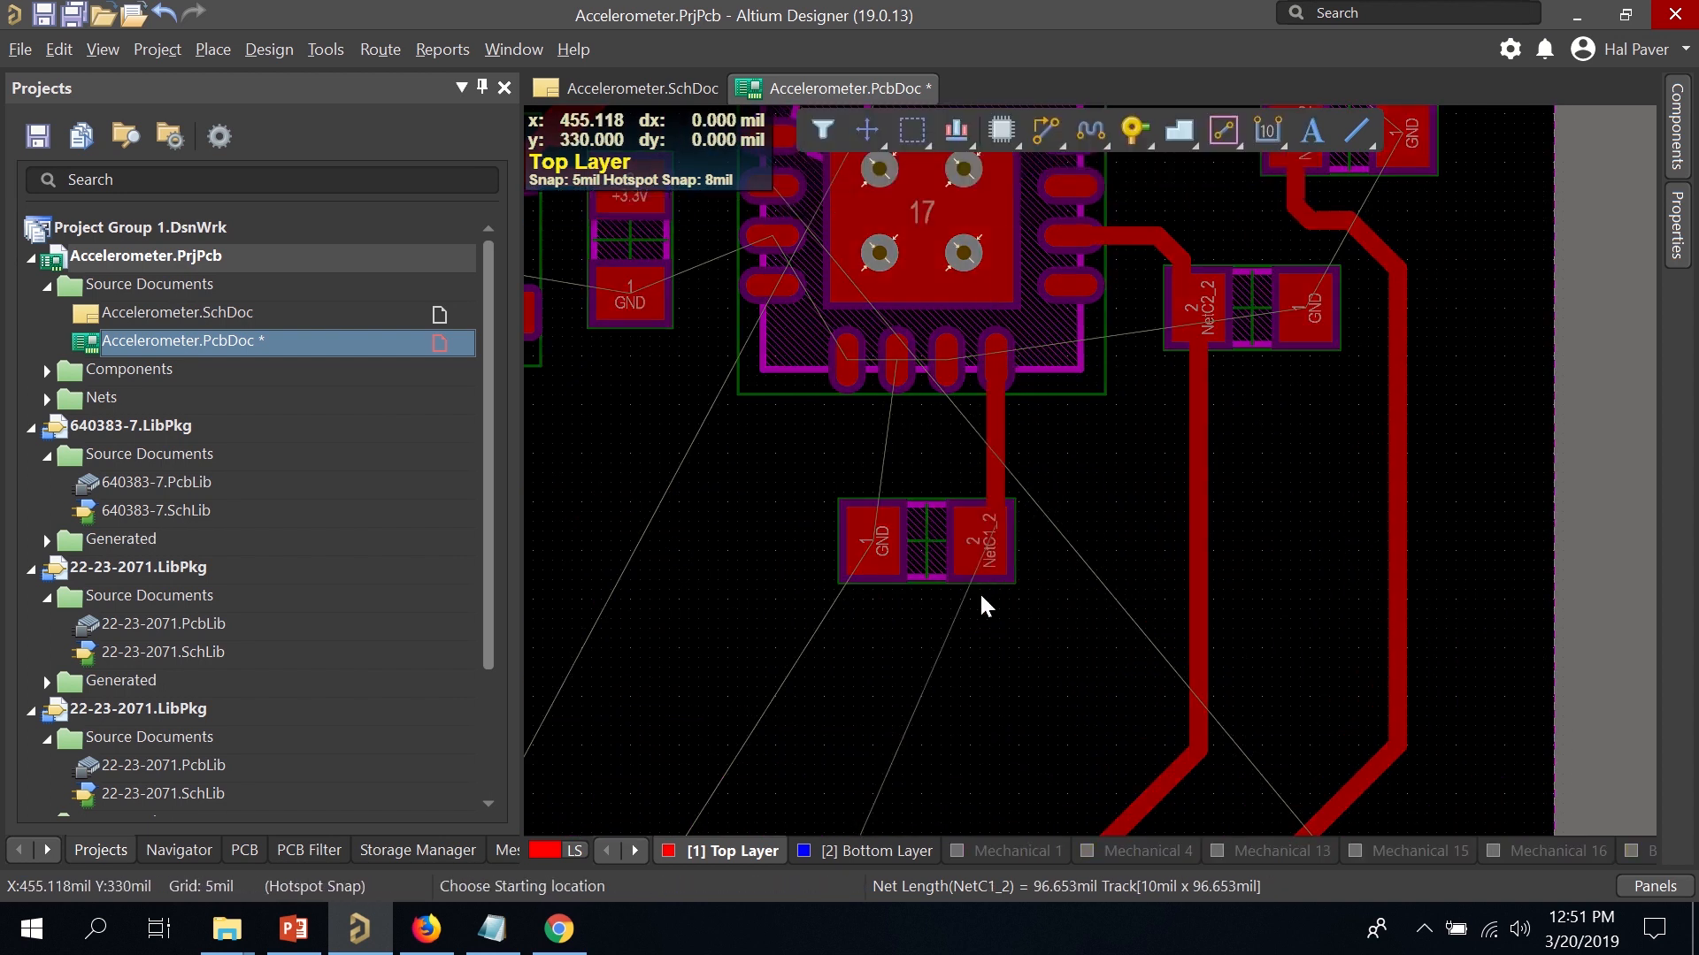
scroll(979, 591, "down", 5)
scroll(945, 432, "up", 2)
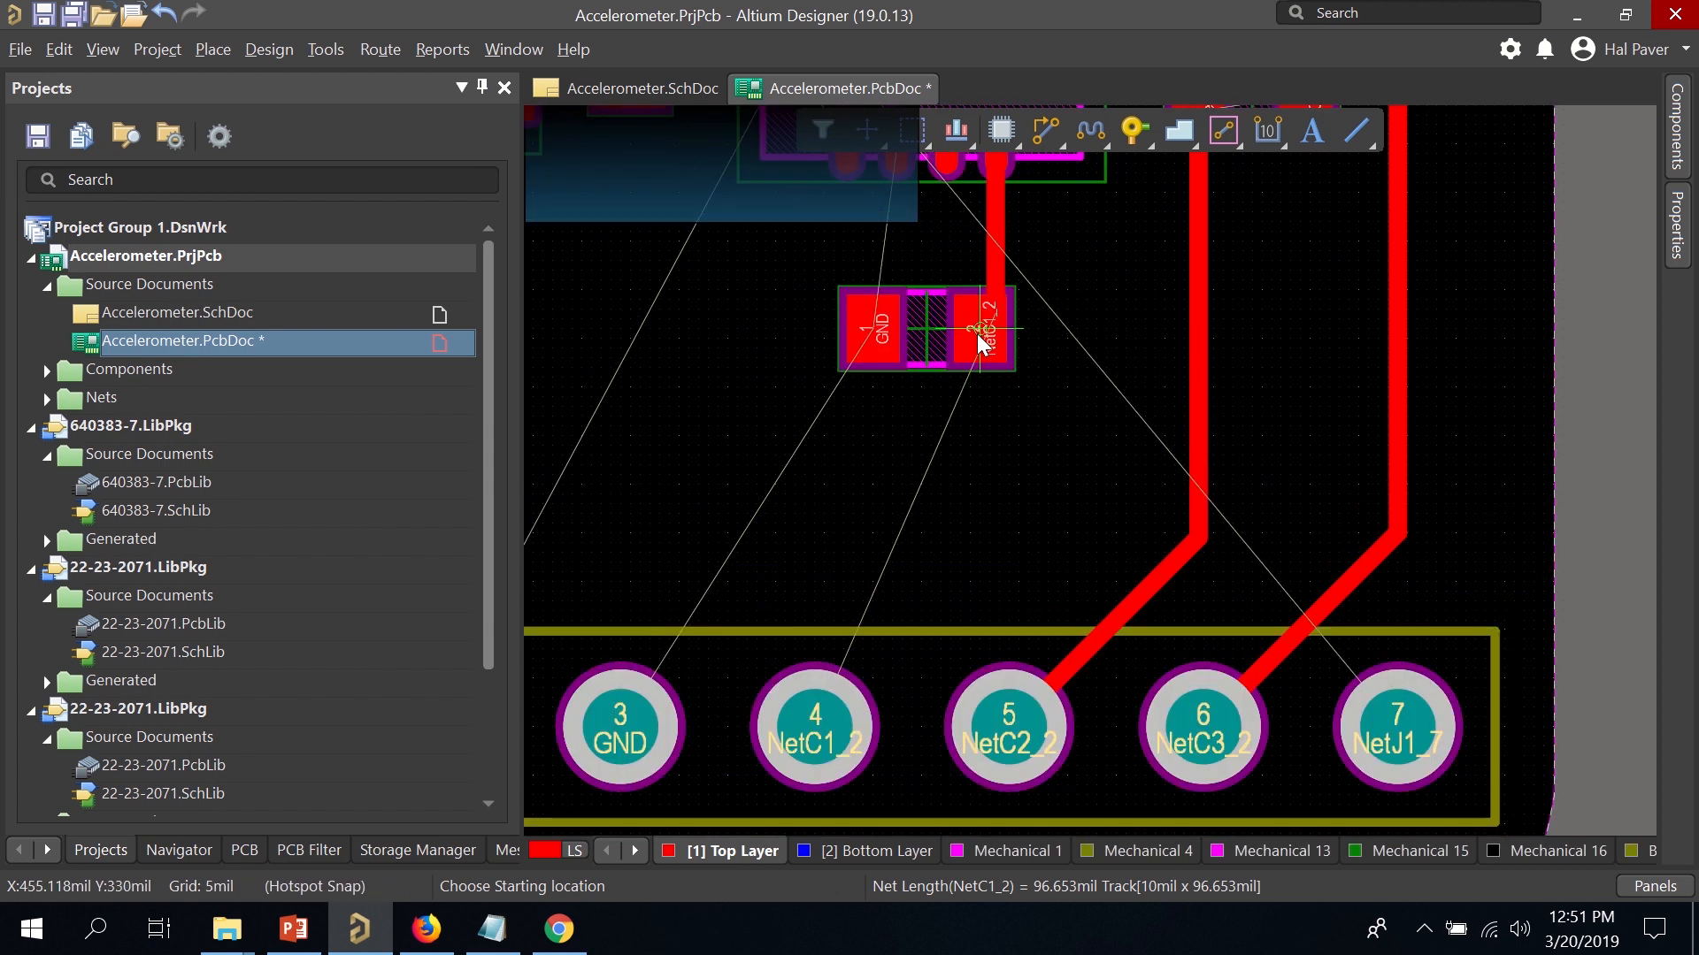
left_click(984, 325)
left_click(812, 739)
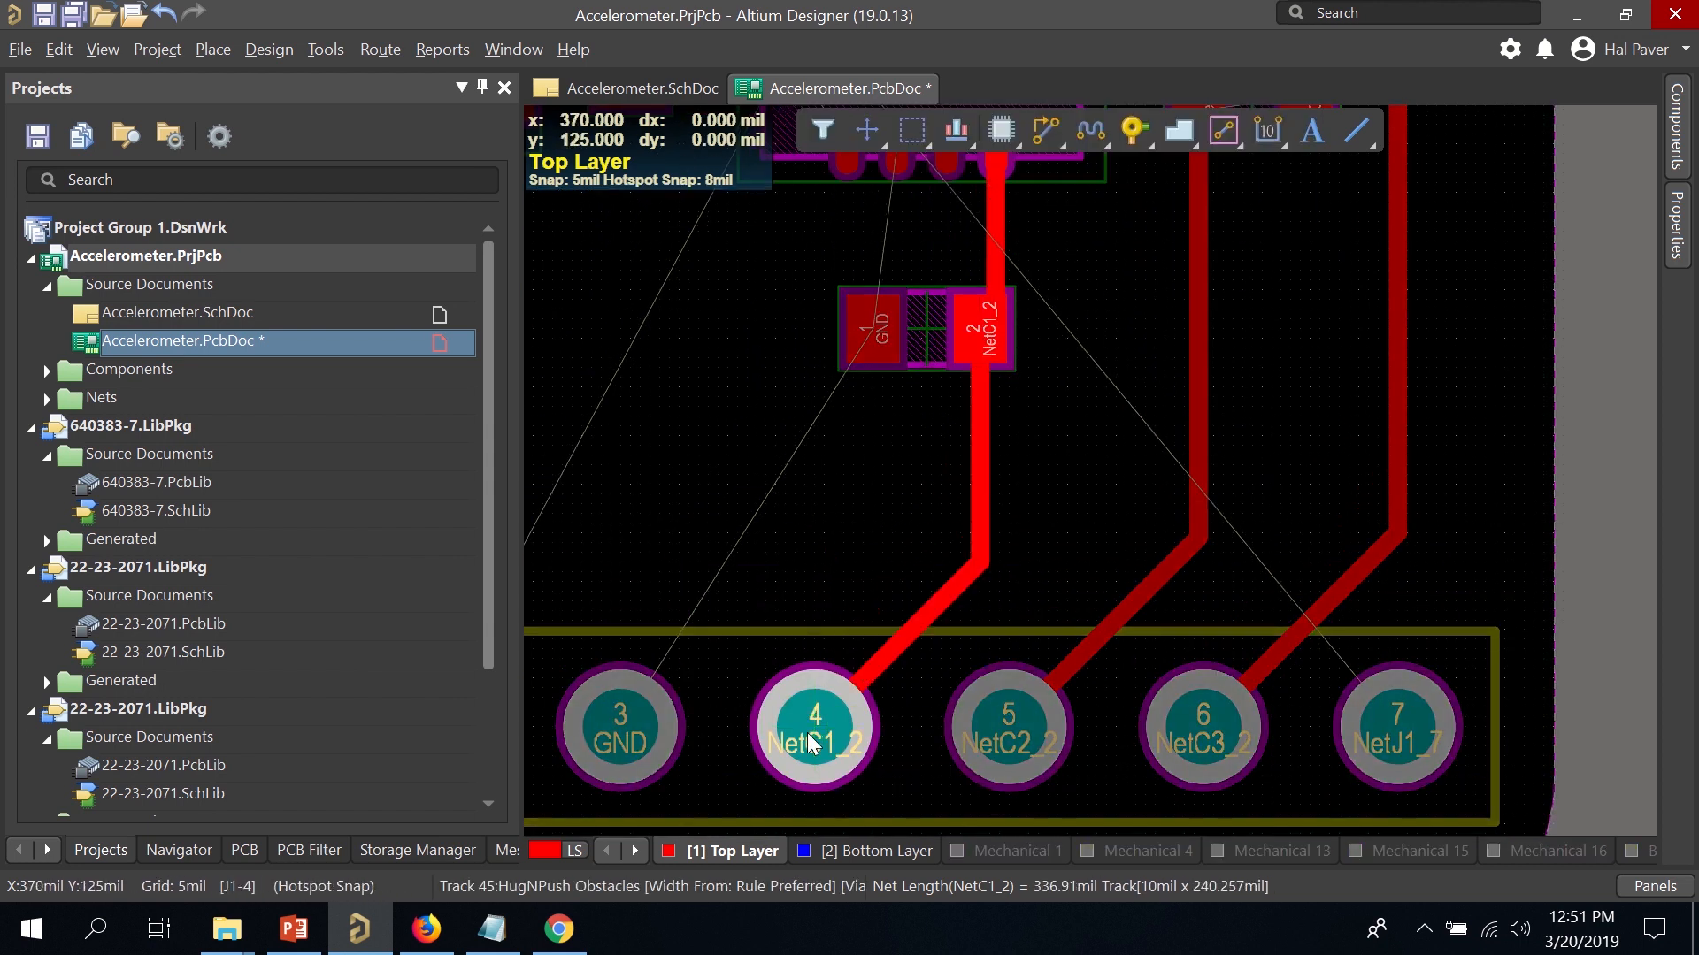
scroll(821, 552, "up", 3)
scroll(849, 513, "up", 1)
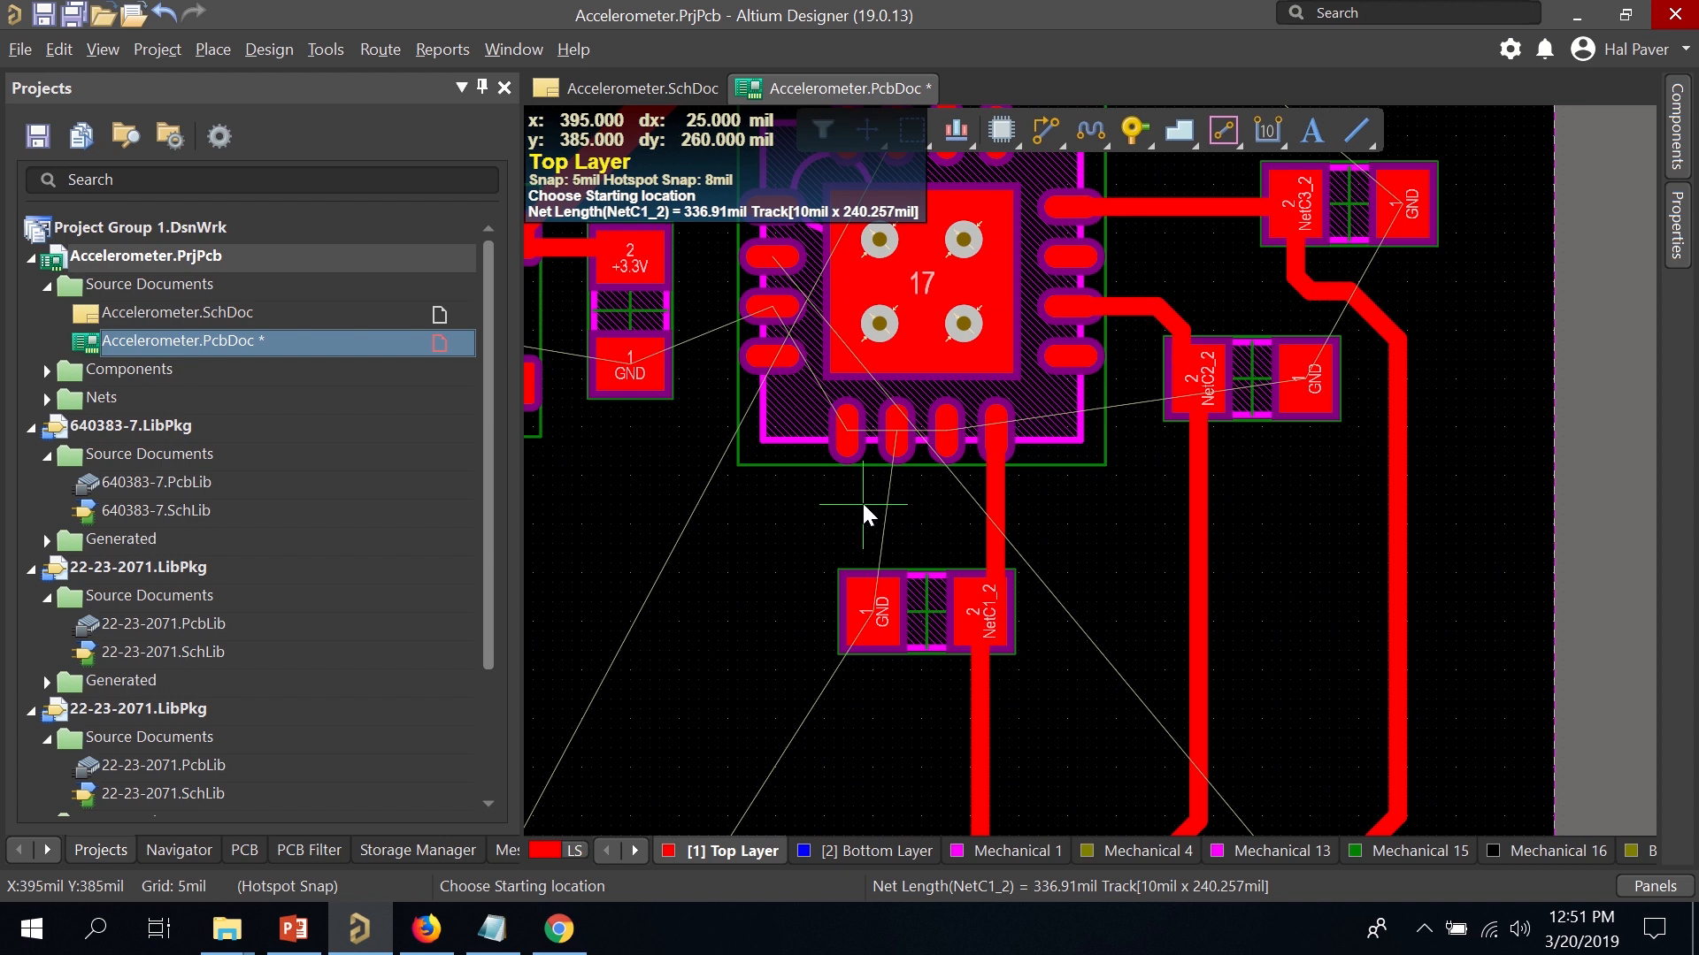
scroll(862, 500, "down", 3, "ctrl")
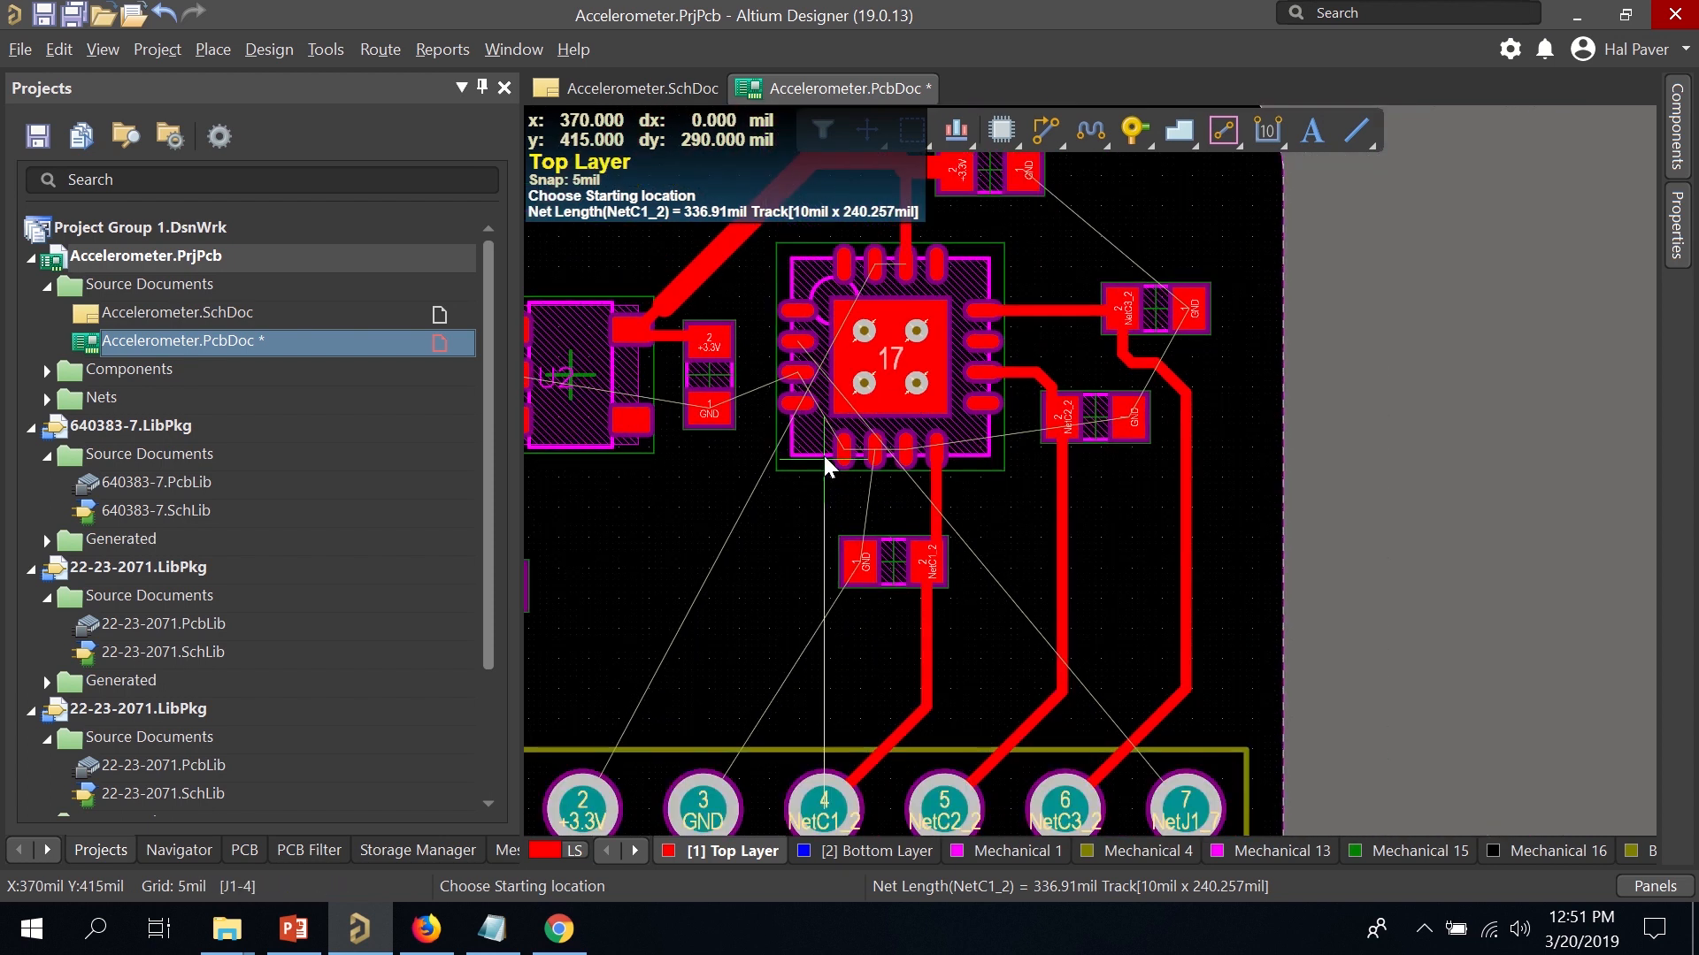
scroll(825, 460, "up", 2, "ctrl")
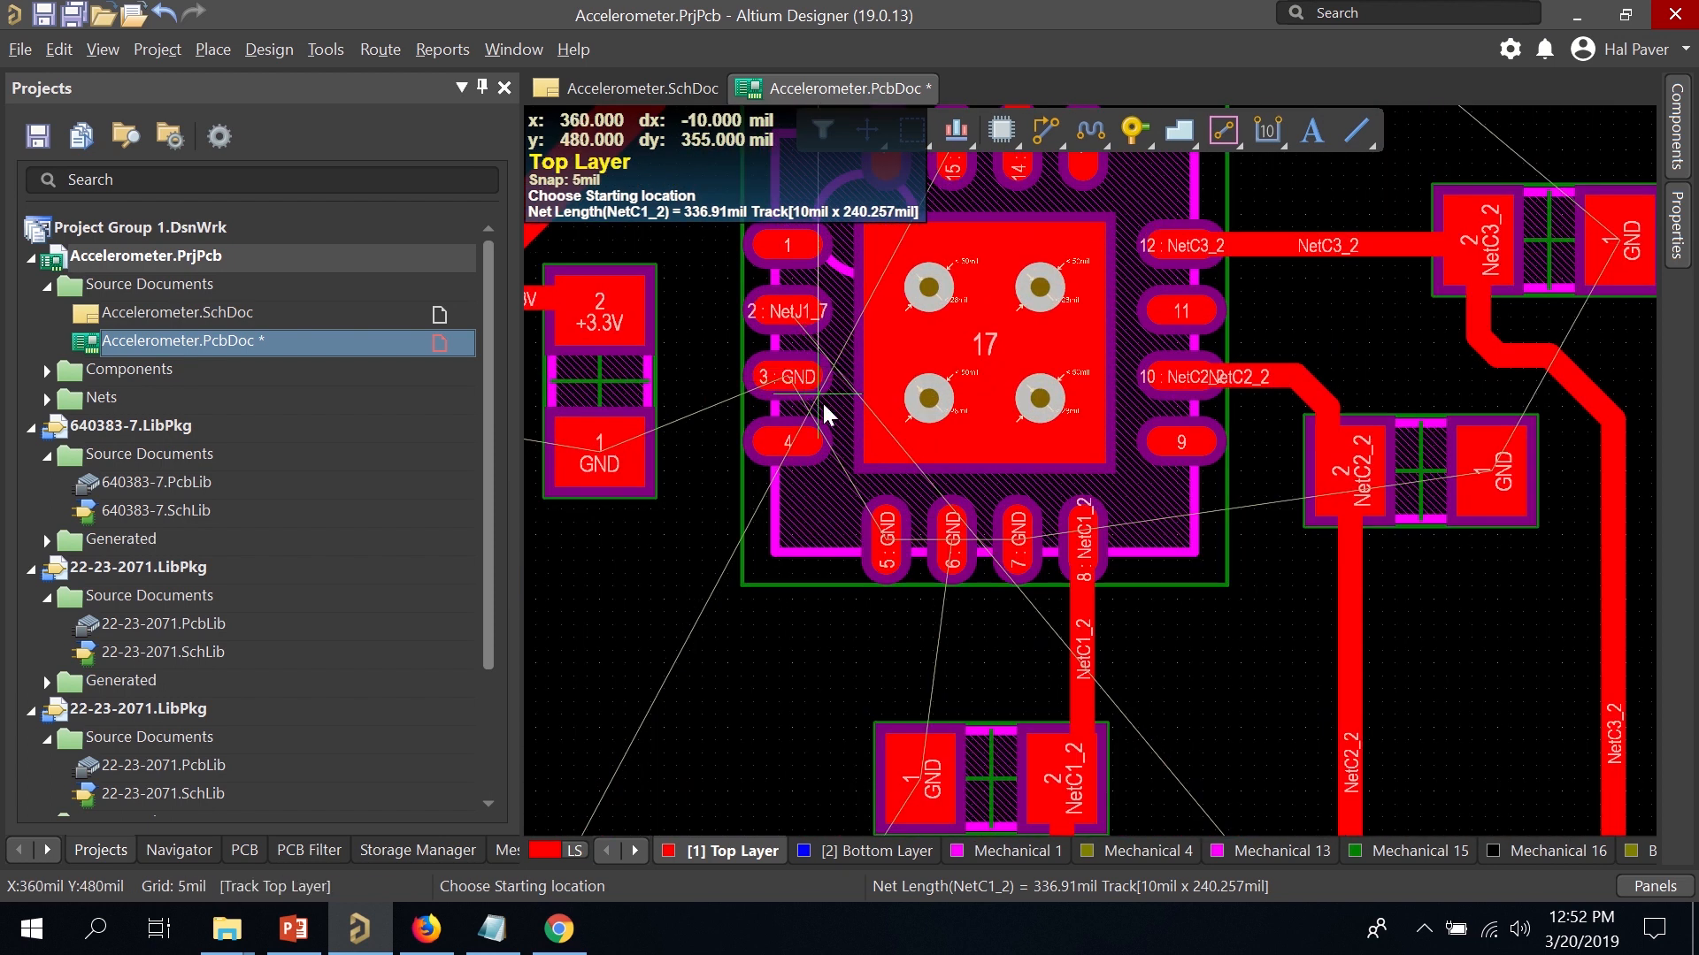
scroll(1117, 579, "down", 2)
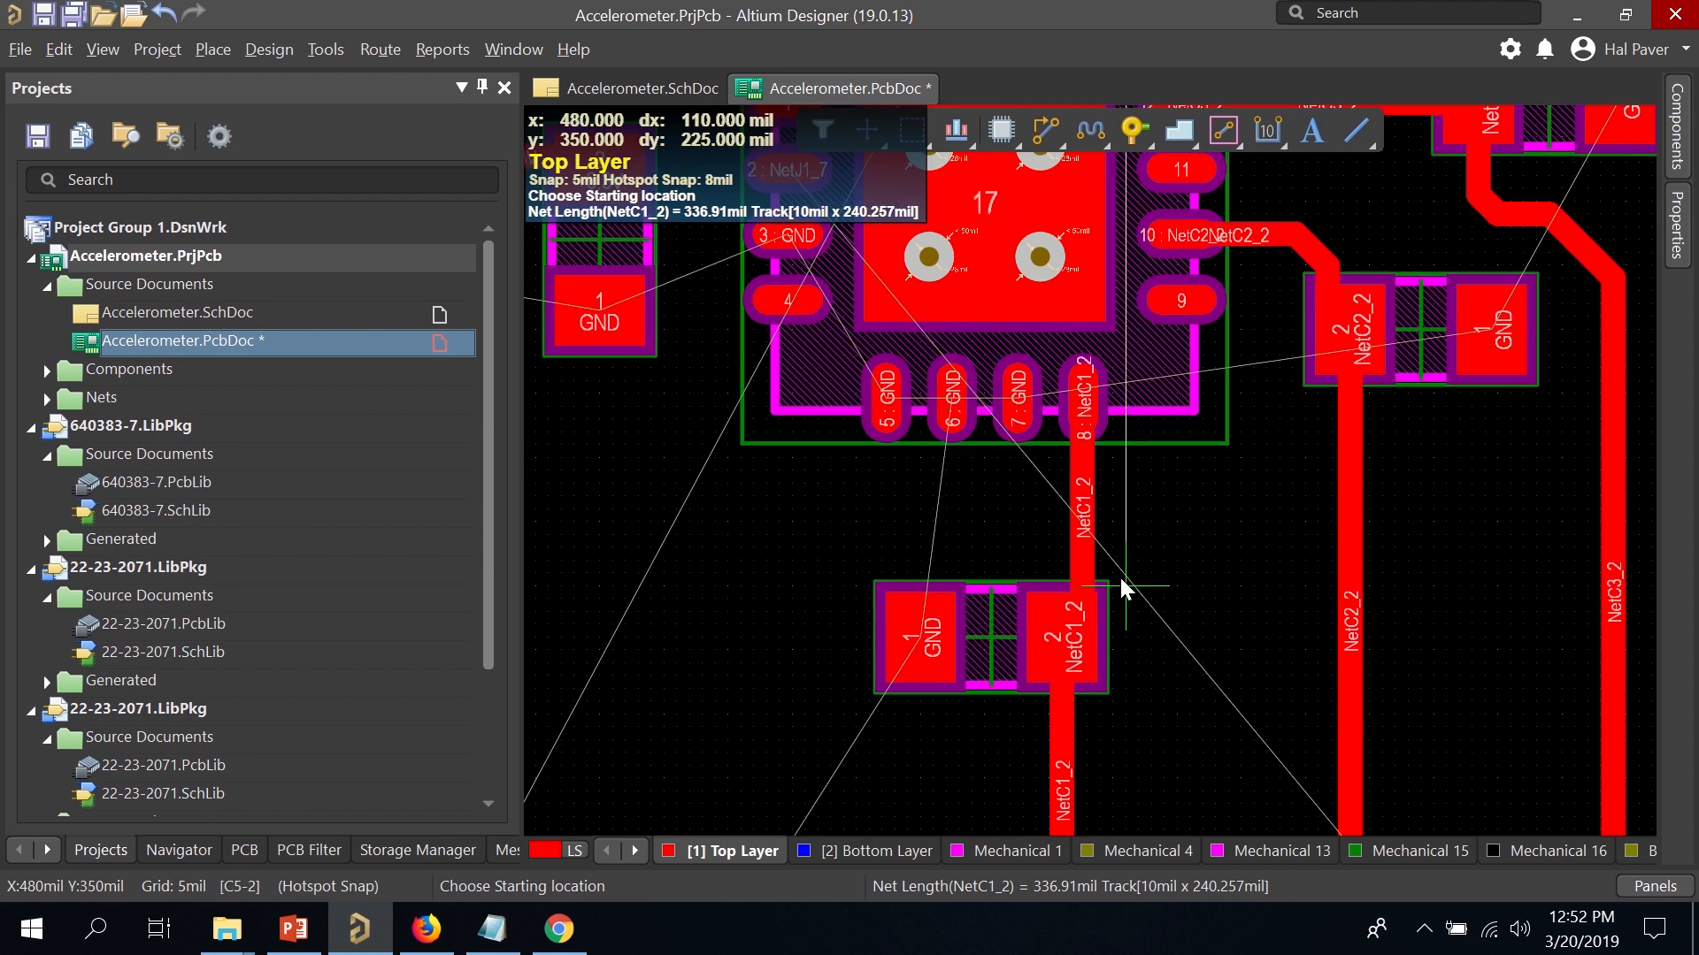
scroll(1120, 573, "down", 6)
scroll(1122, 576, "up", 3)
scroll(1106, 548, "up", 1, "ctrl")
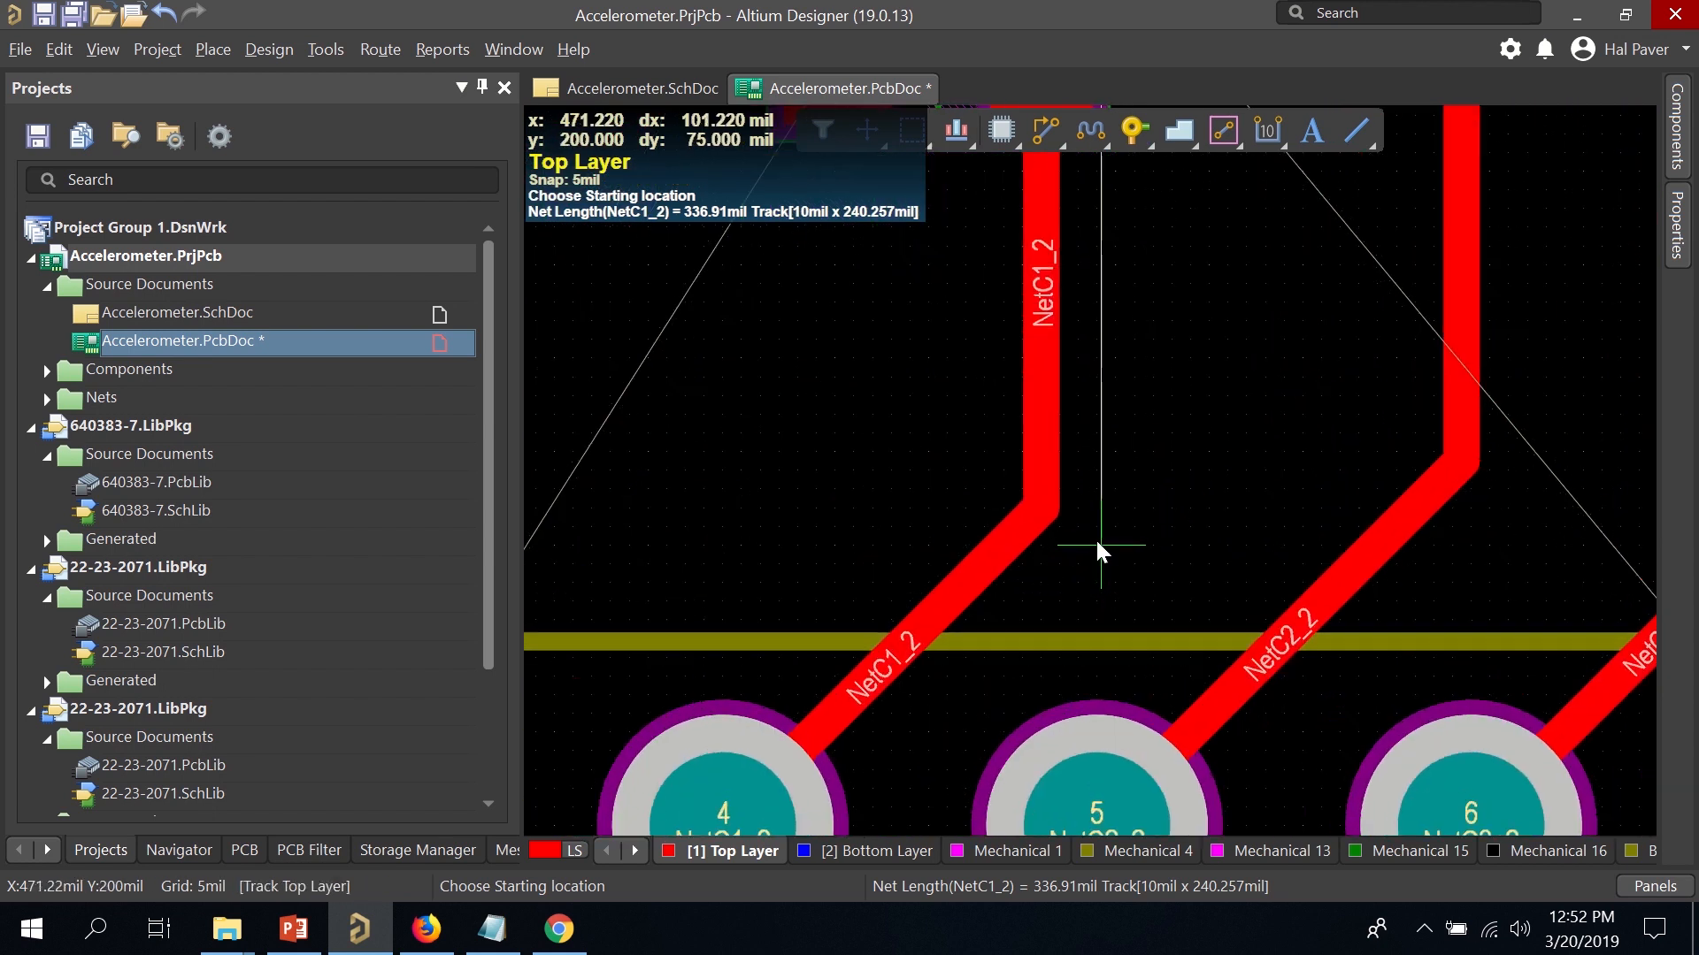
scroll(1077, 530, "down", 3, "ctrl")
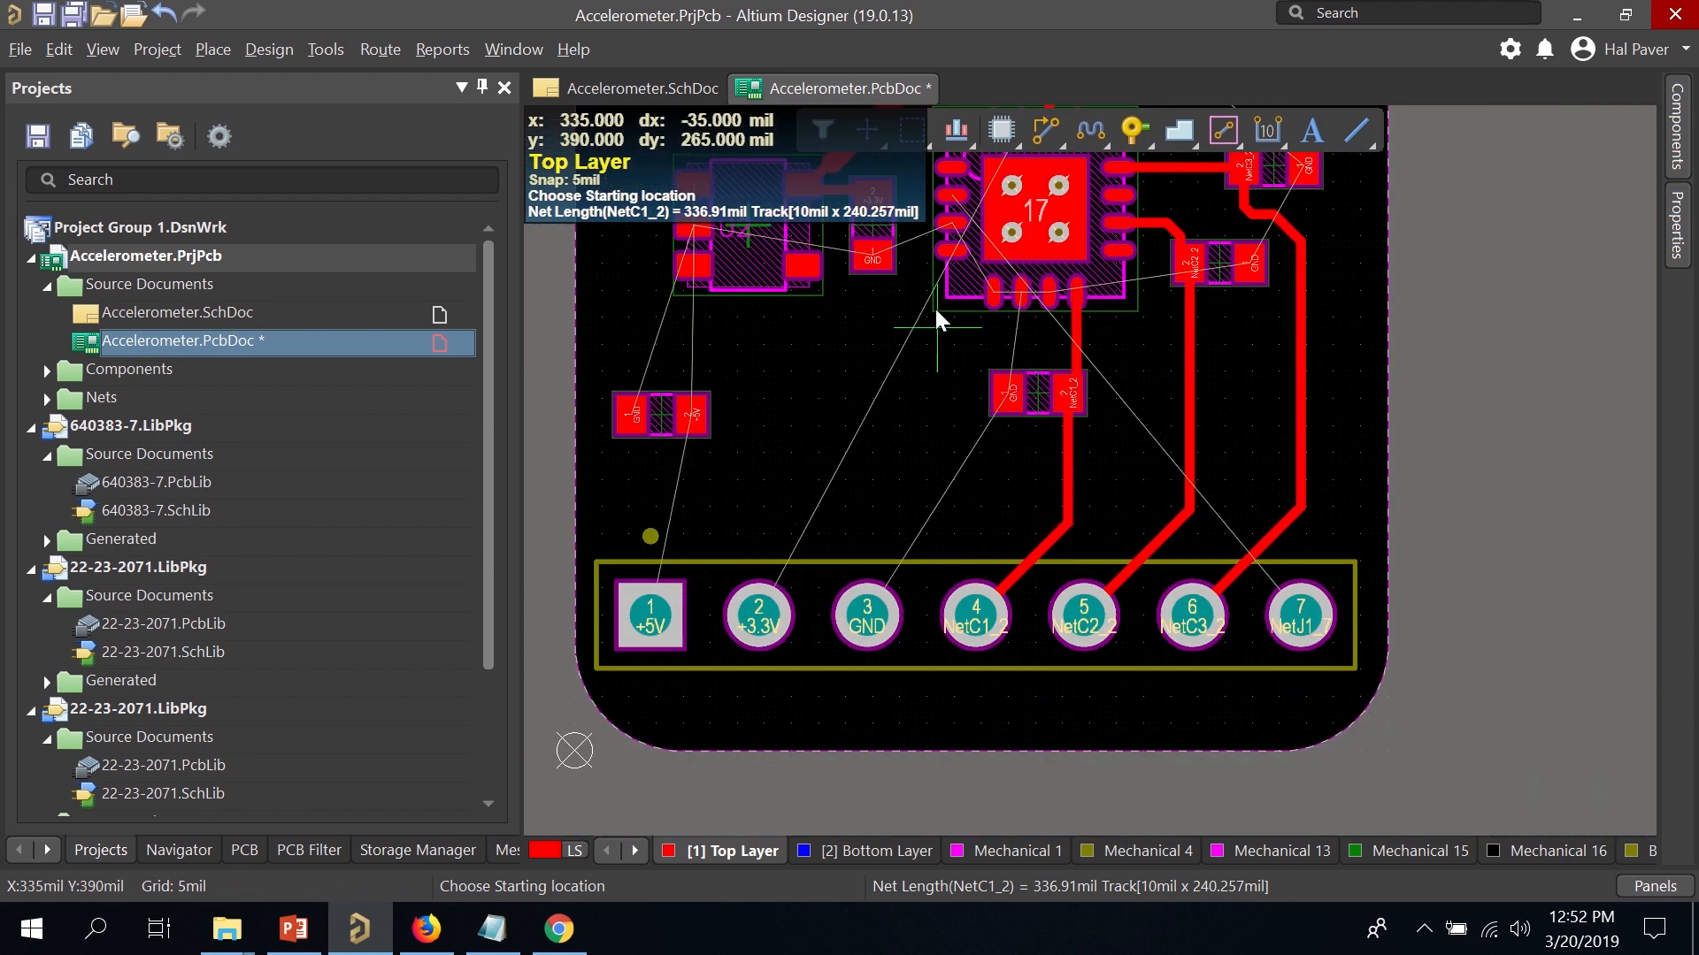
scroll(947, 234, "down", 1, "ctrl")
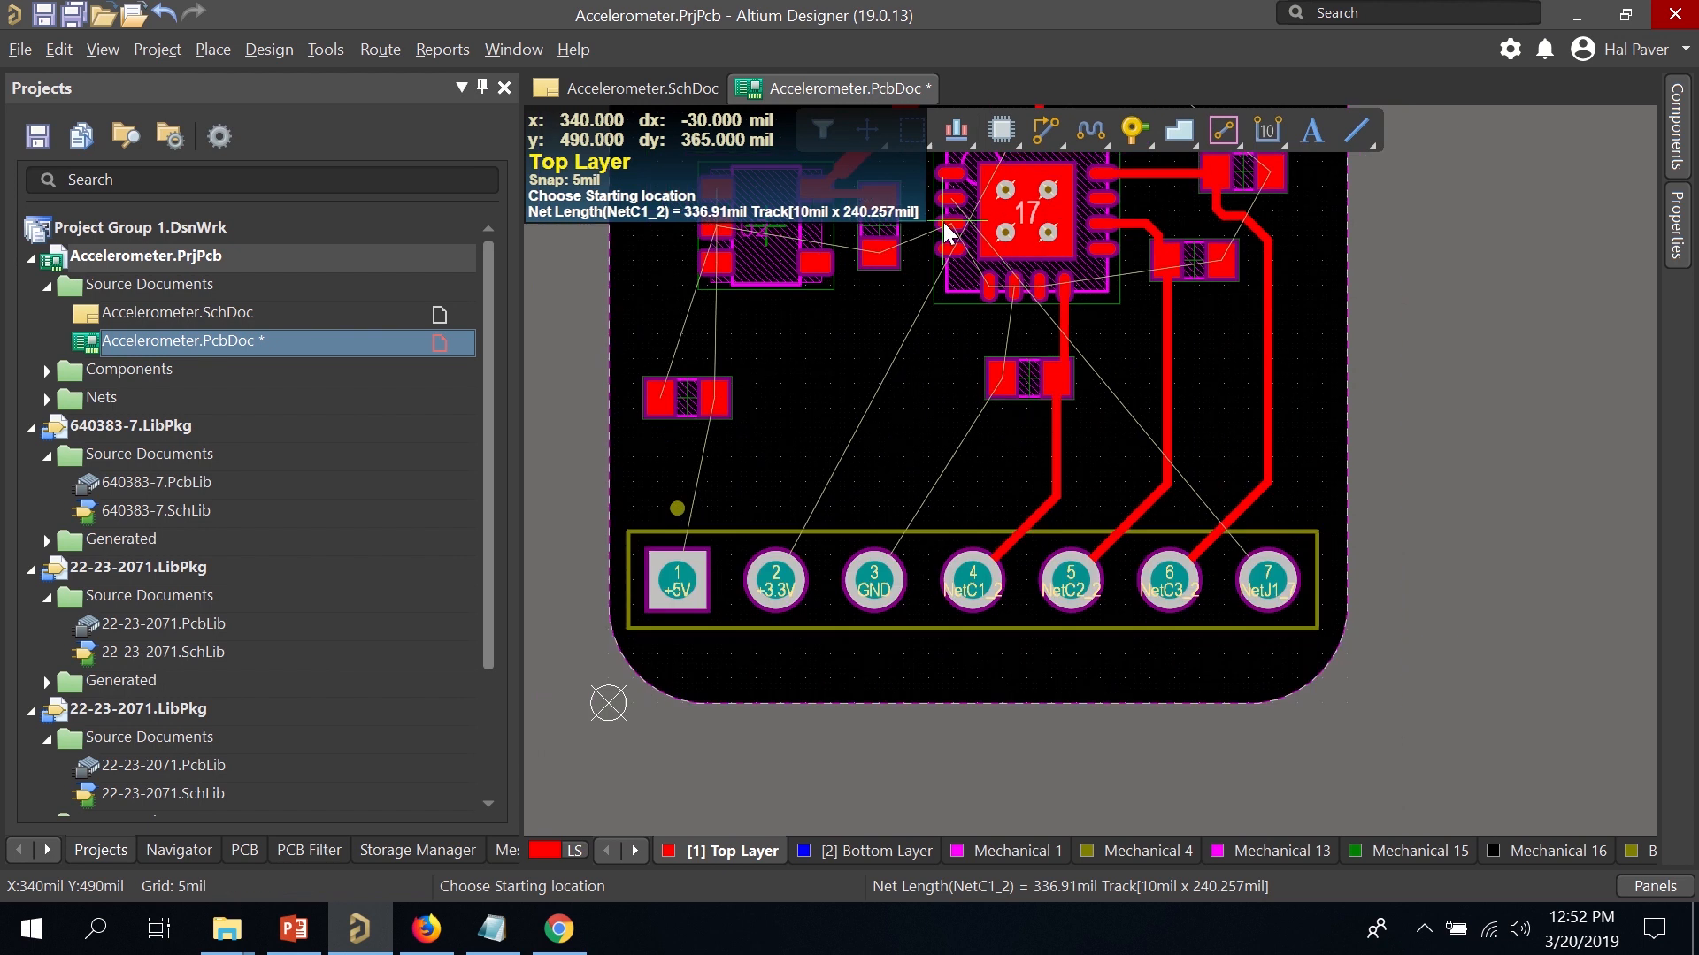
scroll(948, 221, "up", 4, "ctrl")
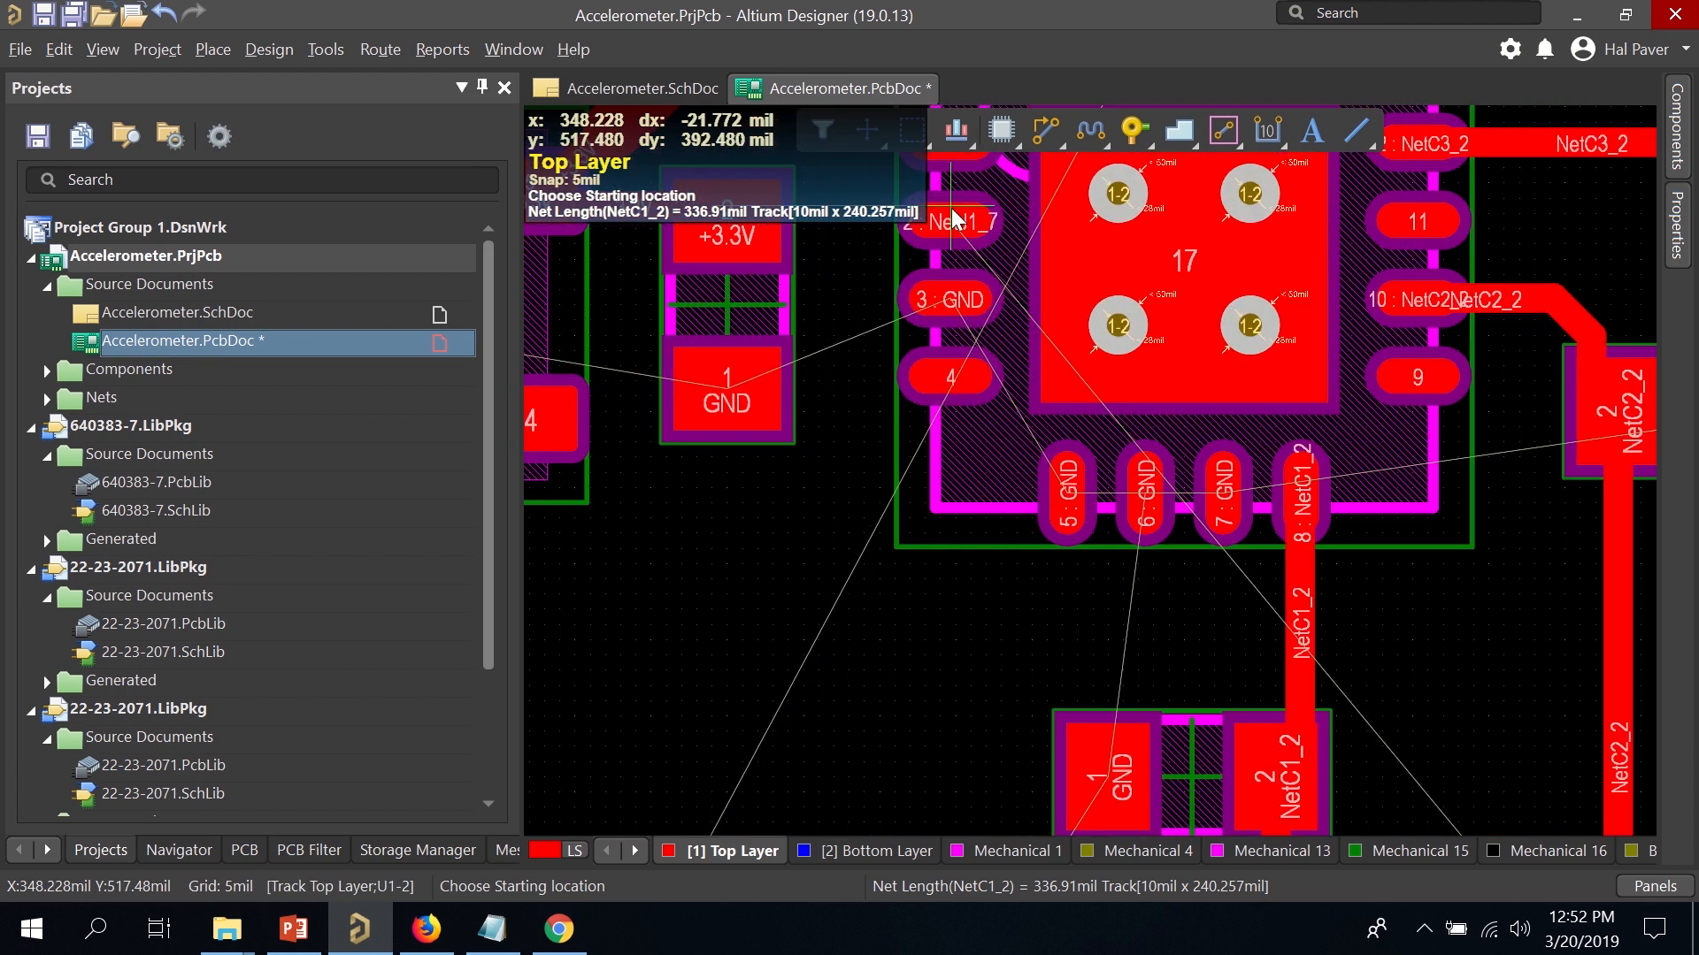
Route NetJ1_7 from the chip down and around beneath the connector to pad 7.
left_click(950, 213)
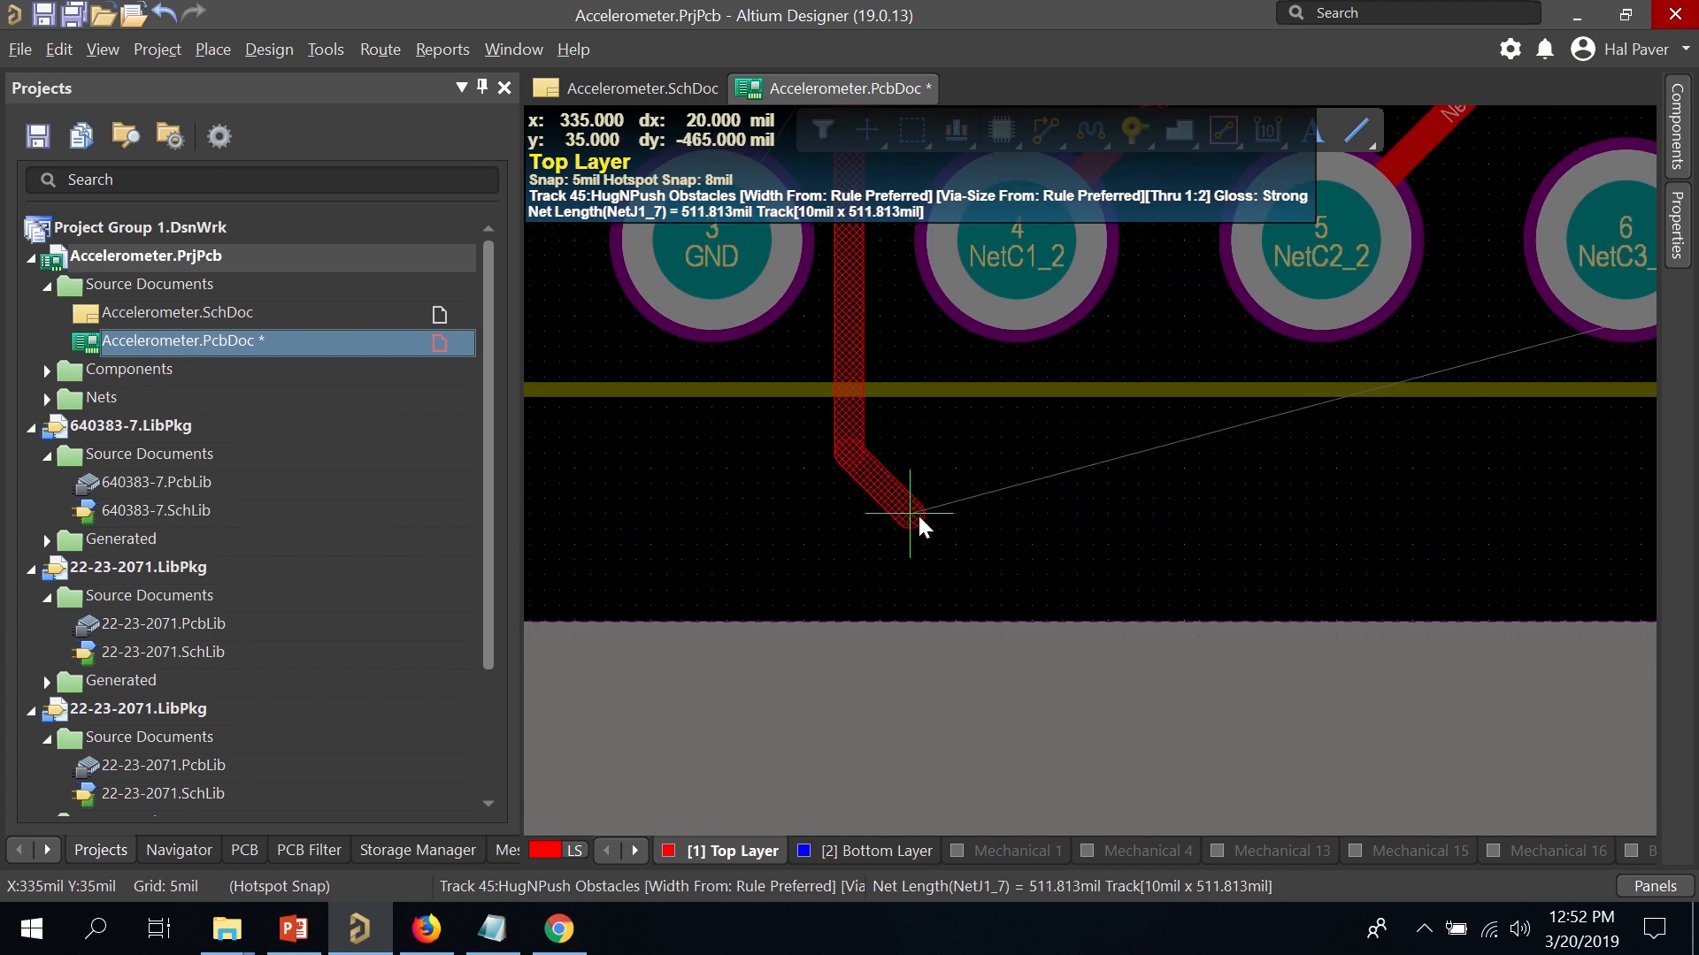
left_click(921, 508)
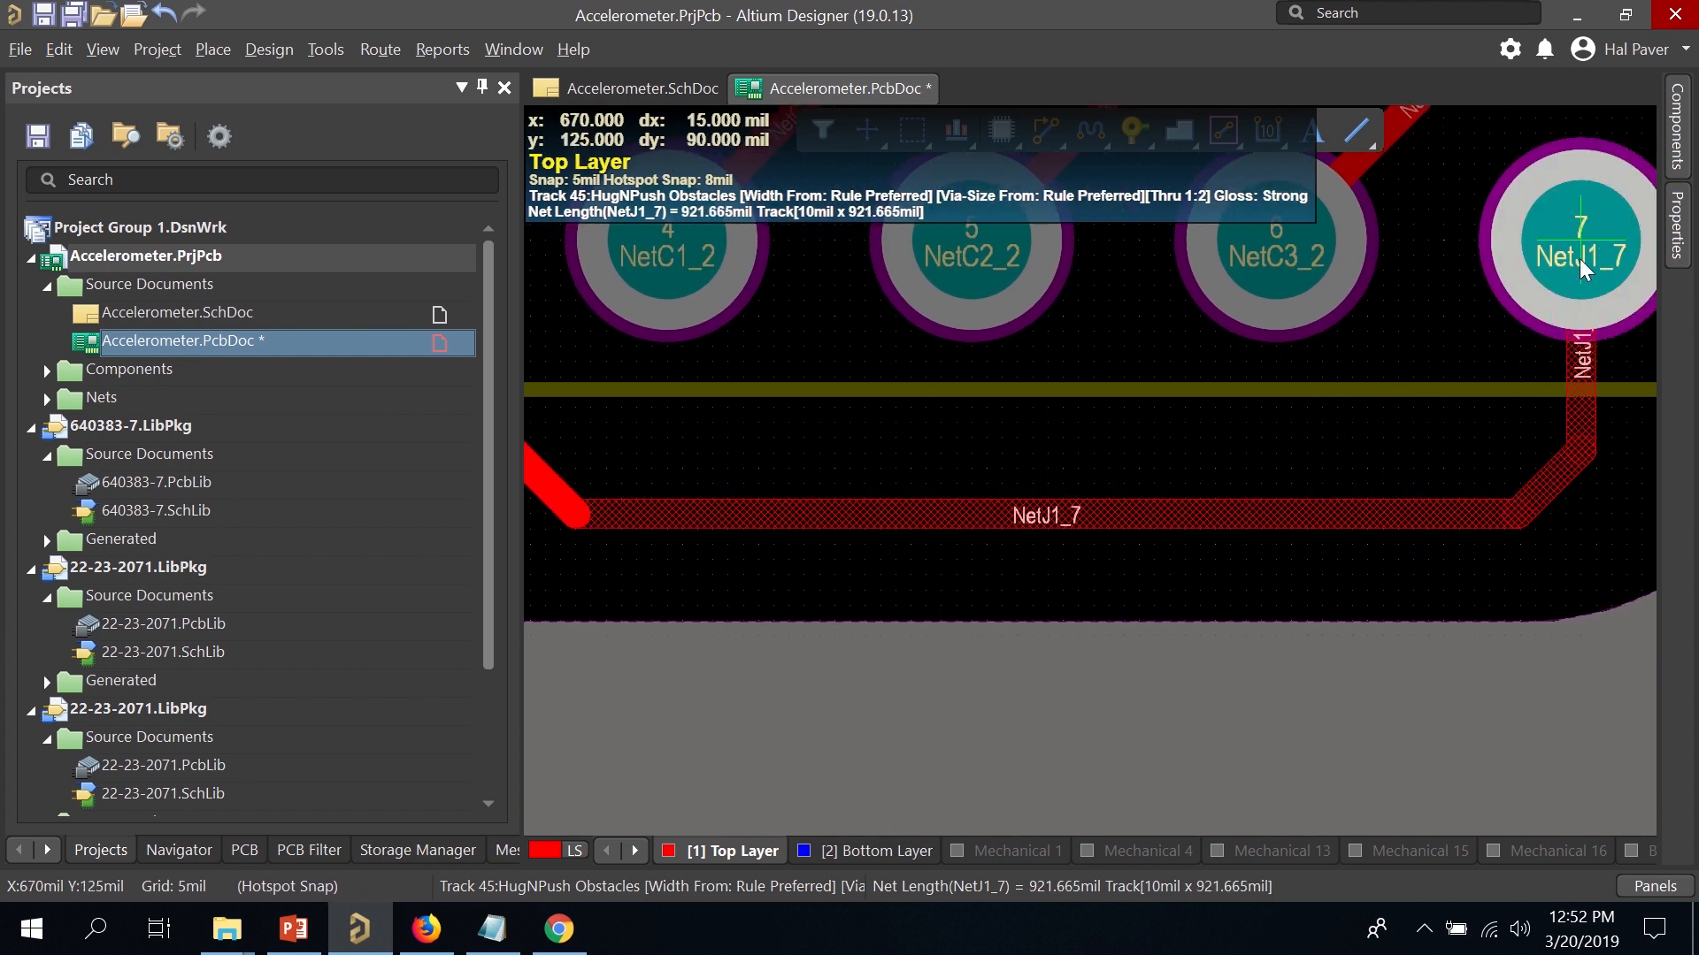
left_click(1589, 226)
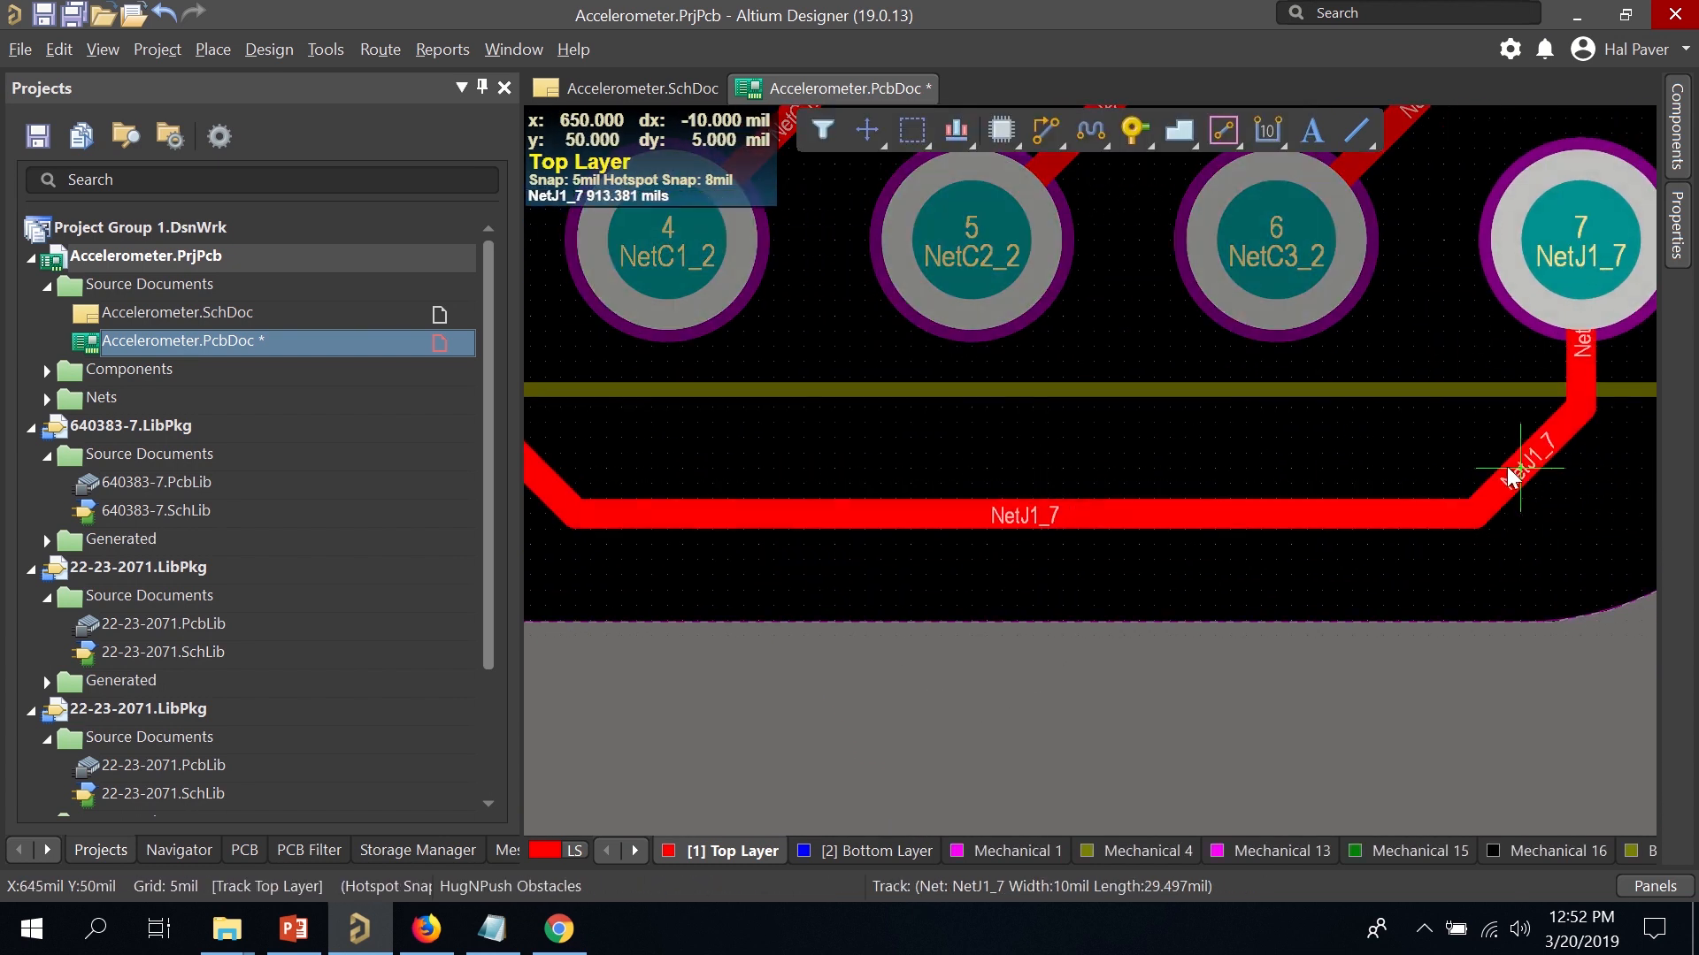
right_click(1494, 460)
scroll(1059, 417, "down", 2, "ctrl")
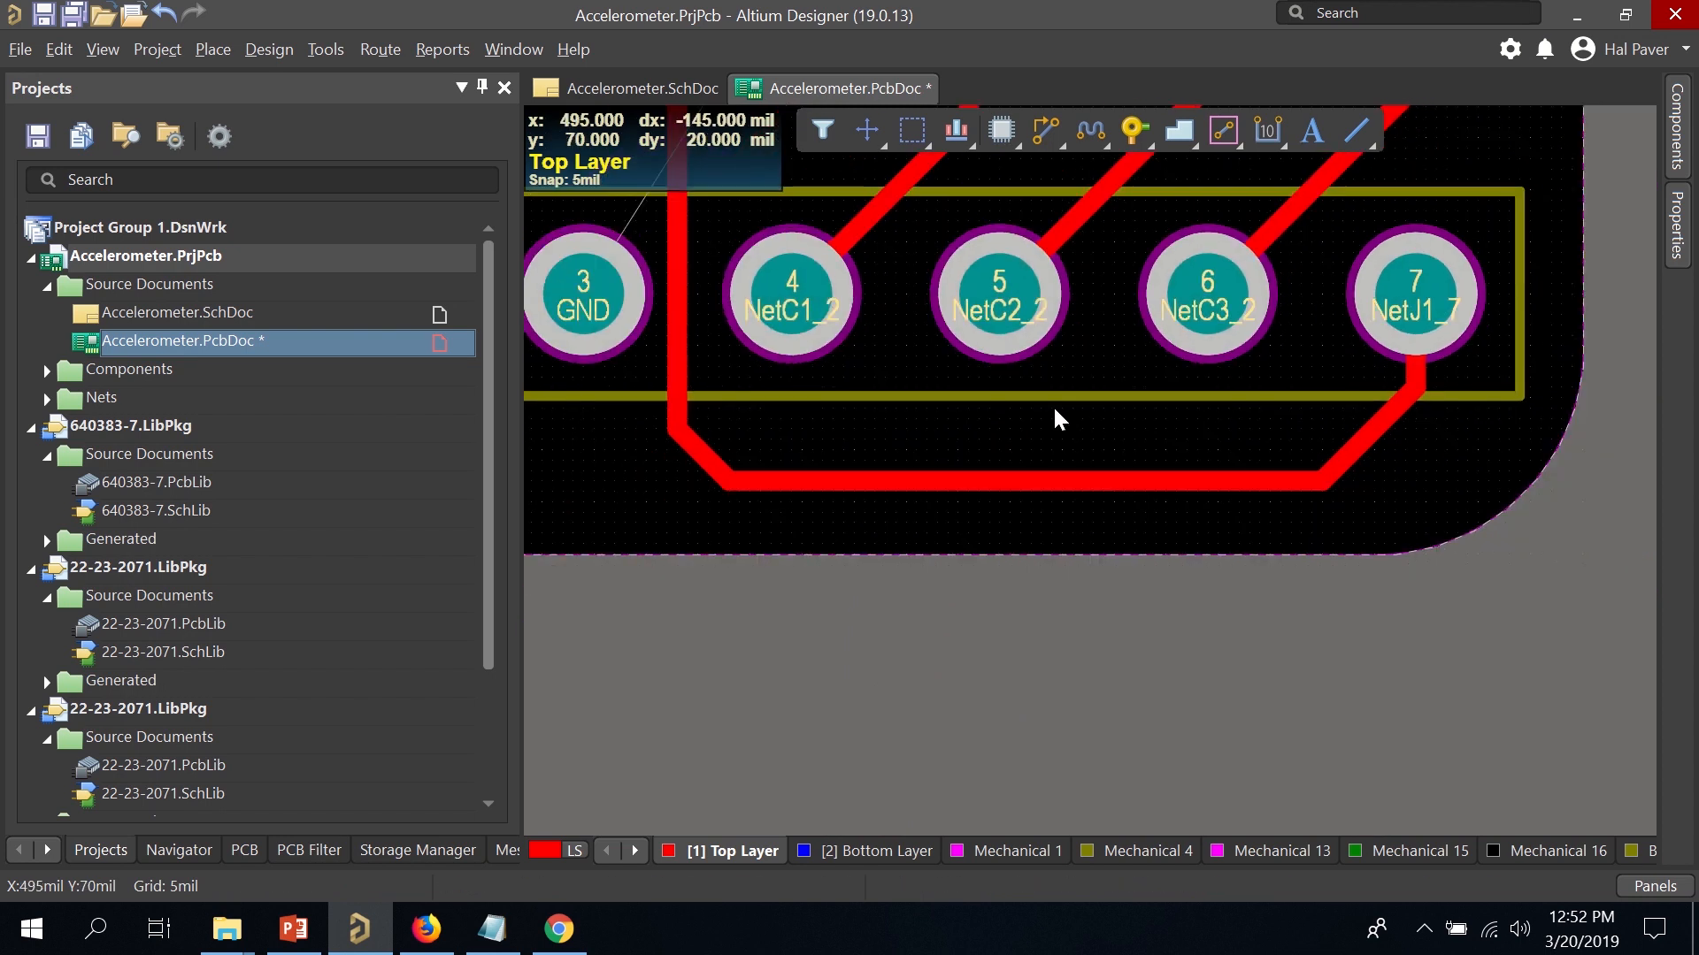
scroll(1055, 410, "down", 4, "ctrl")
right_click_drag(944, 279, 1025, 482)
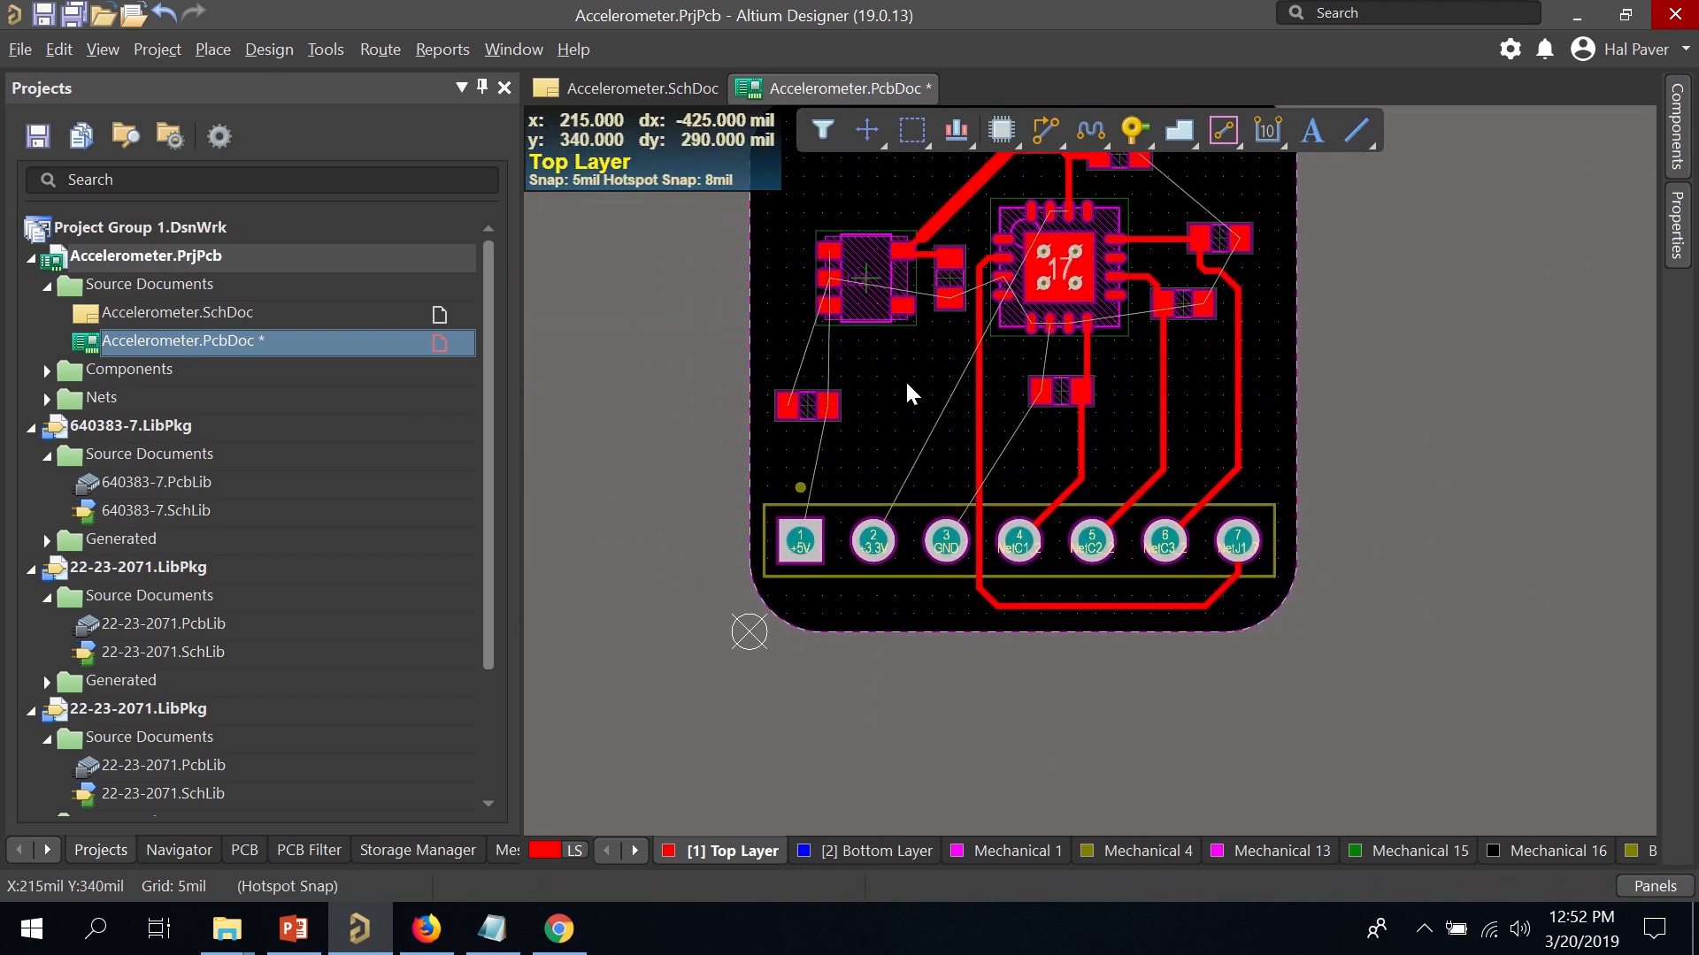
Shift regulator U2 slightly left and down.
scroll(913, 349, "down", 1, "ctrl")
scroll(913, 348, "up", 5, "ctrl")
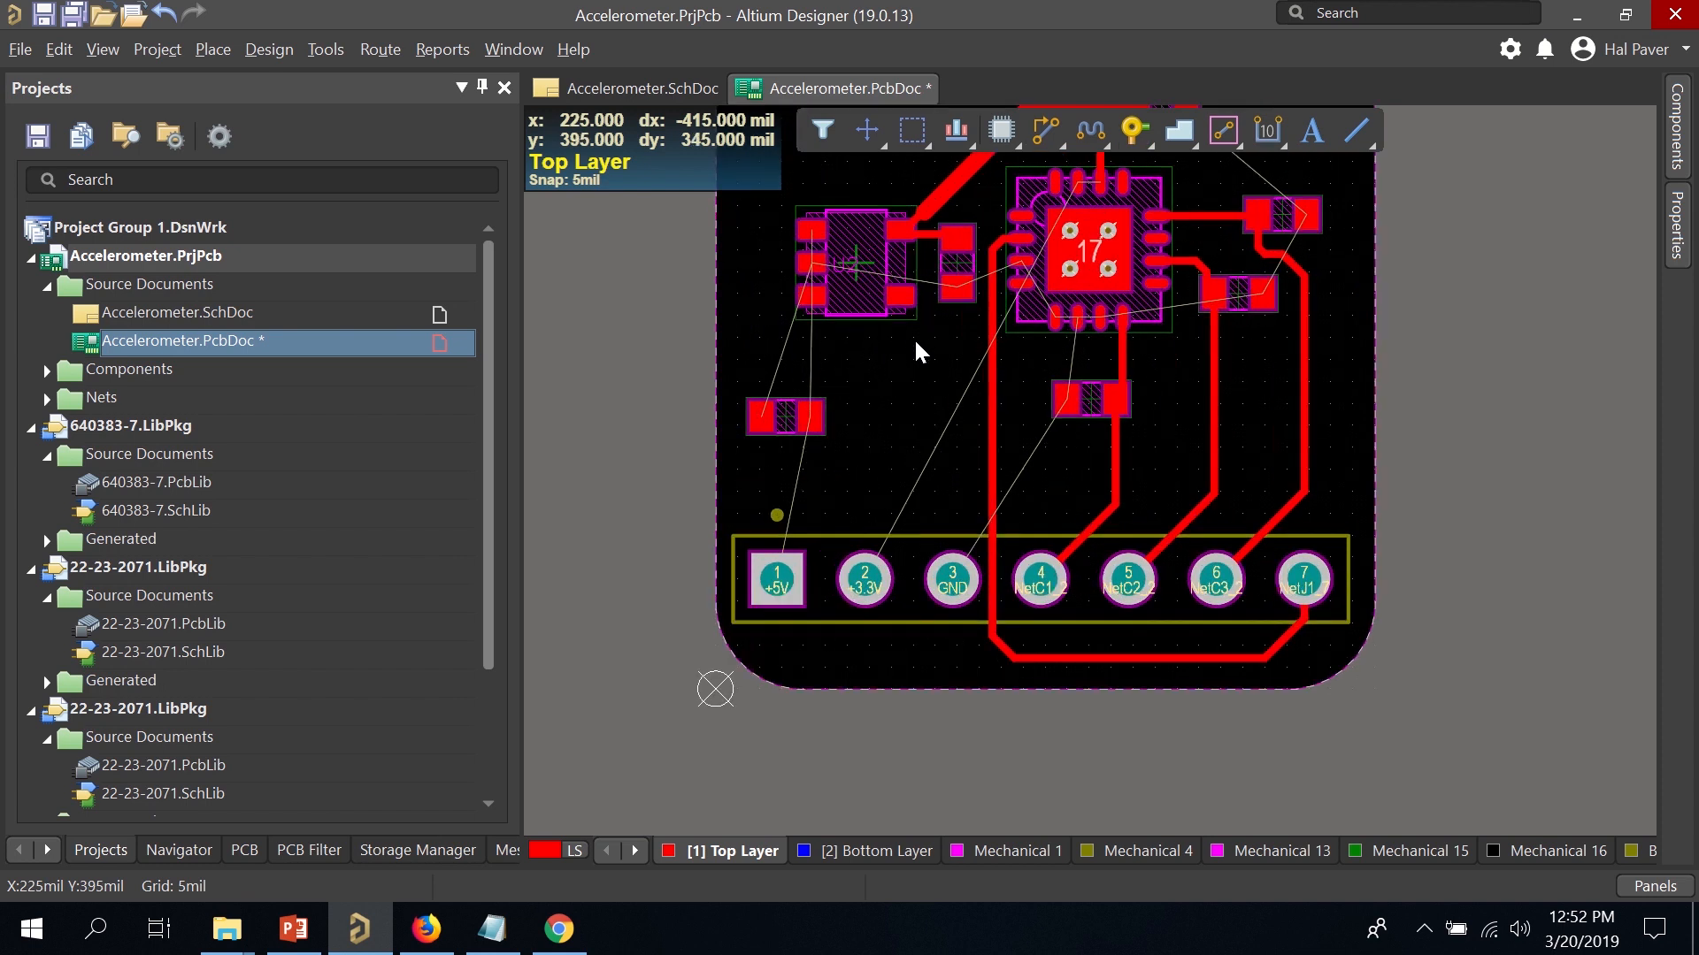
scroll(991, 253, "up", 3)
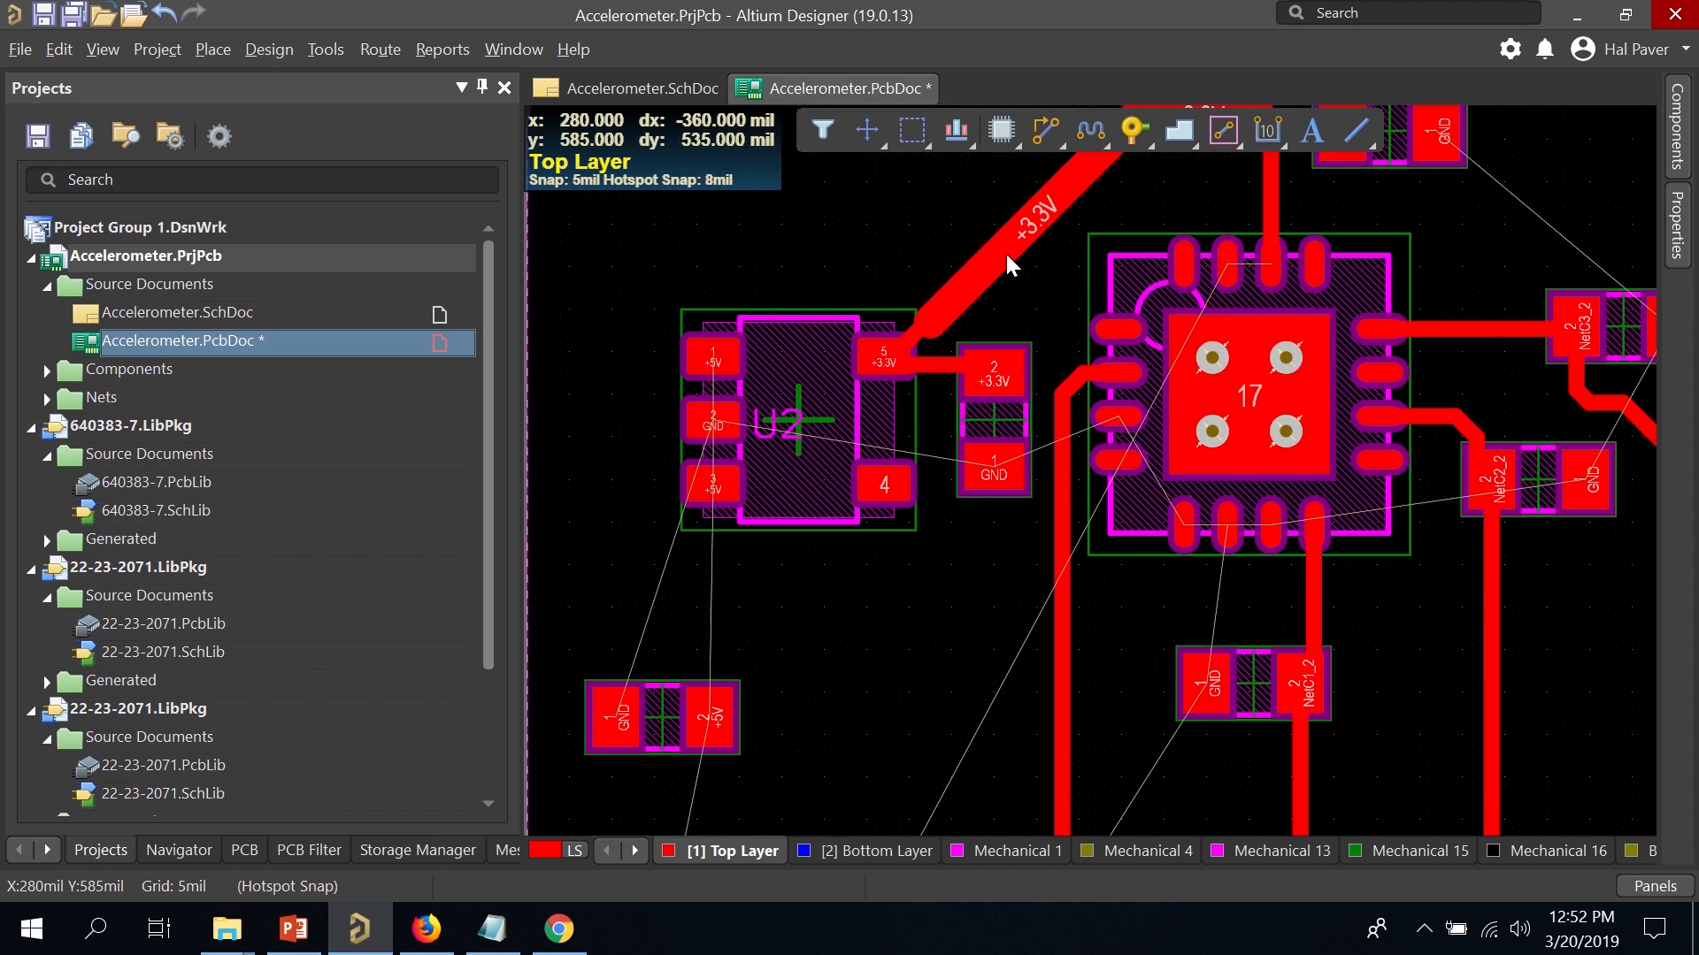
left_click(772, 409)
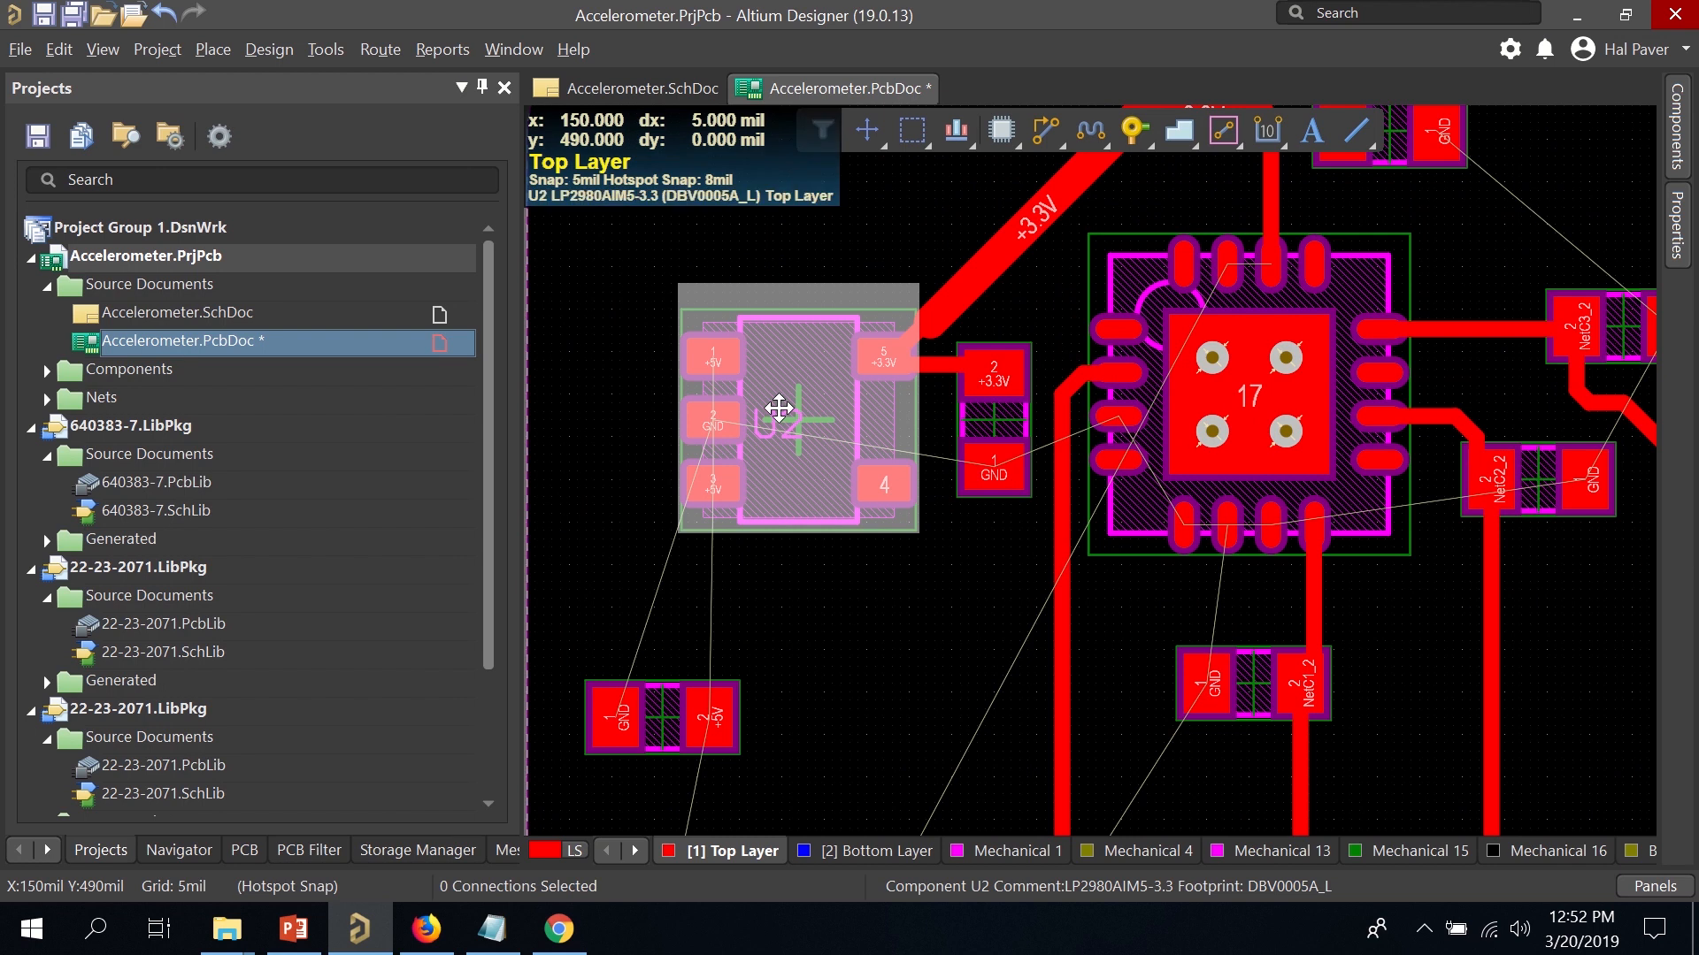
left_click_drag(778, 407, 746, 433)
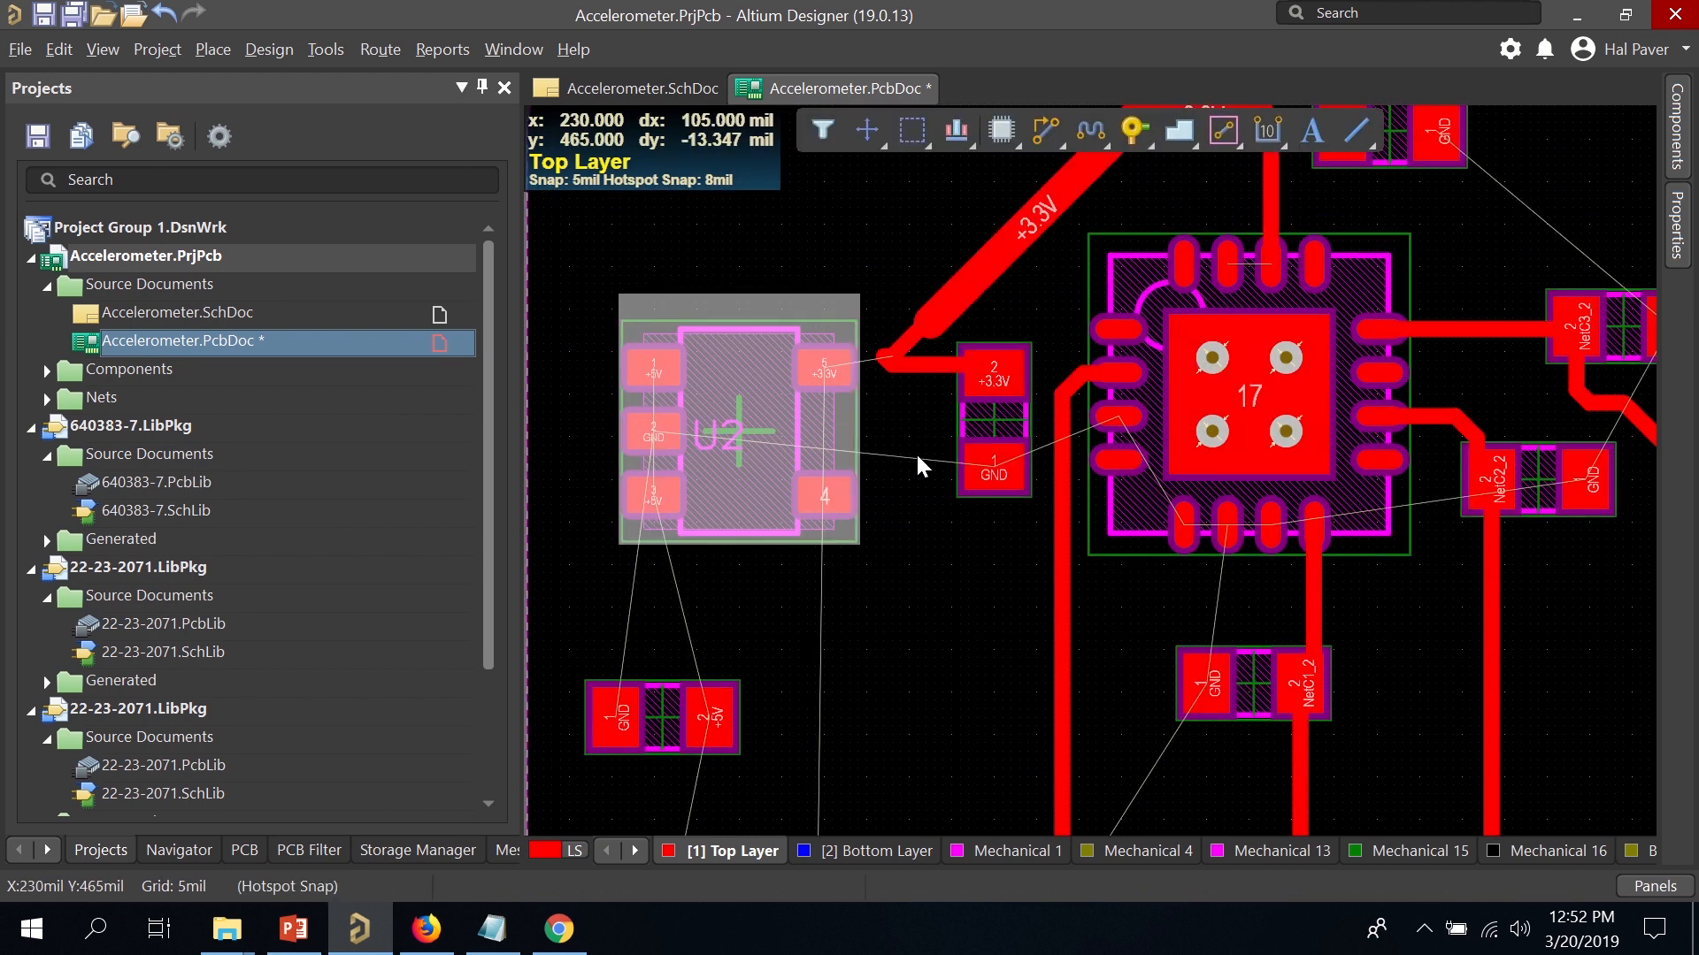
Delete the short +3.3V track stub beside U2's pad 5.
left_click(894, 363)
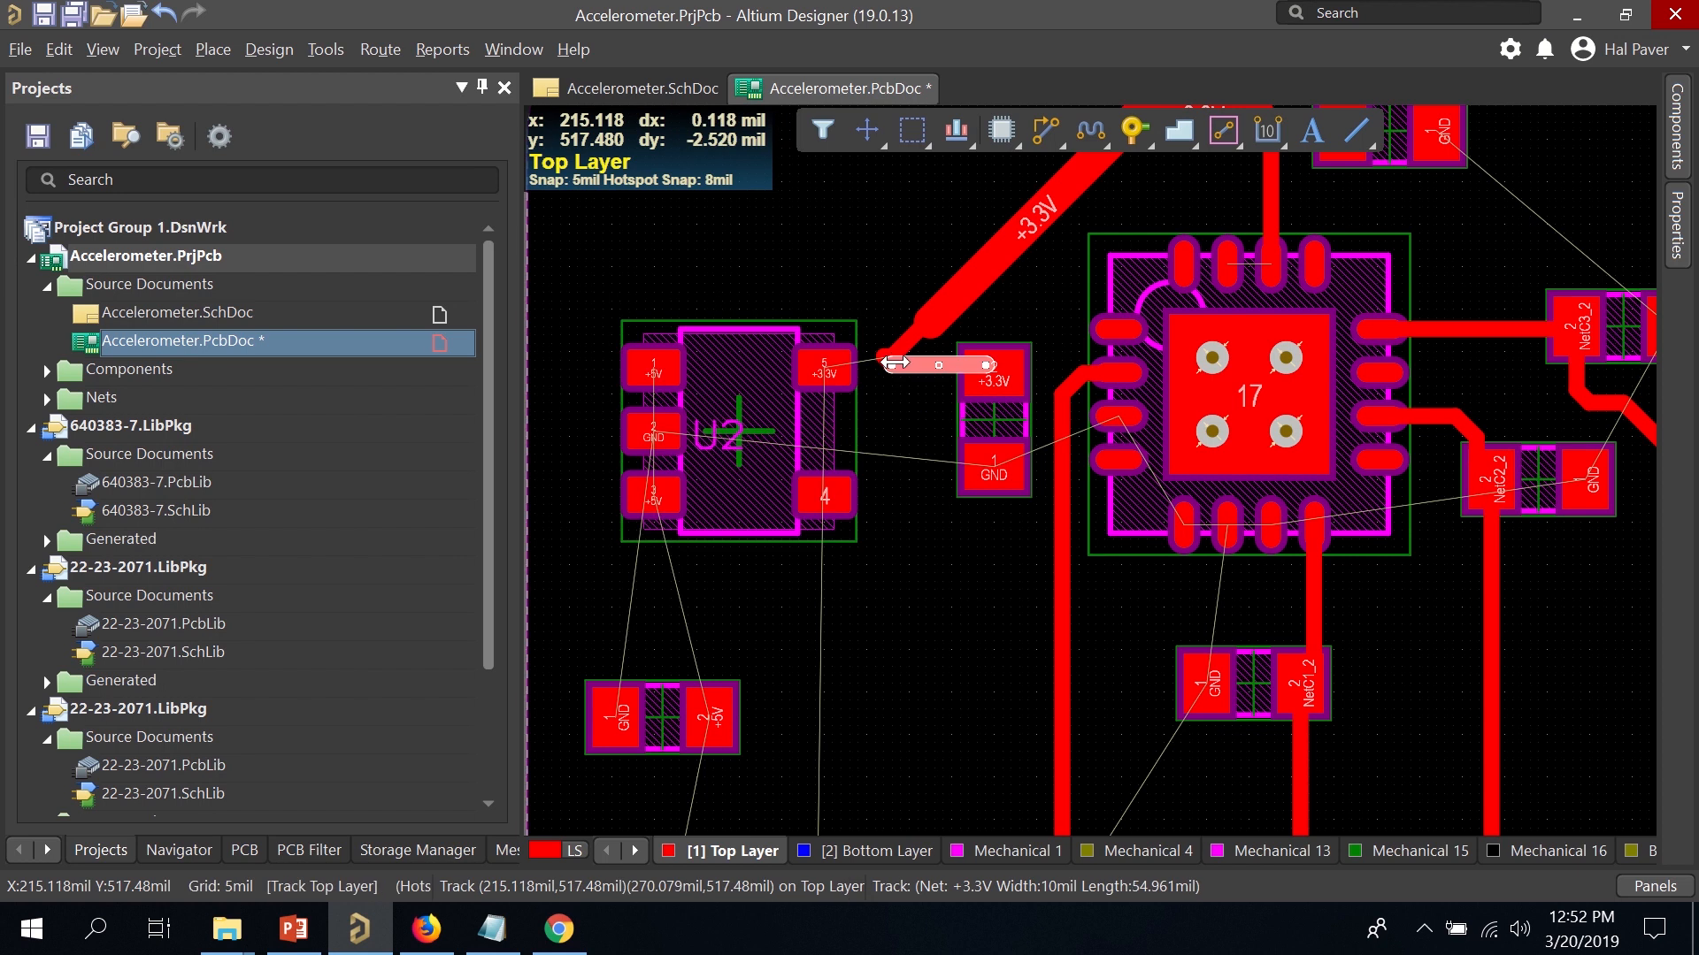
mouse_move(919, 368)
left_mouse_down()
mouse_move(949, 342)
mouse_move(895, 356)
left_mouse_up()
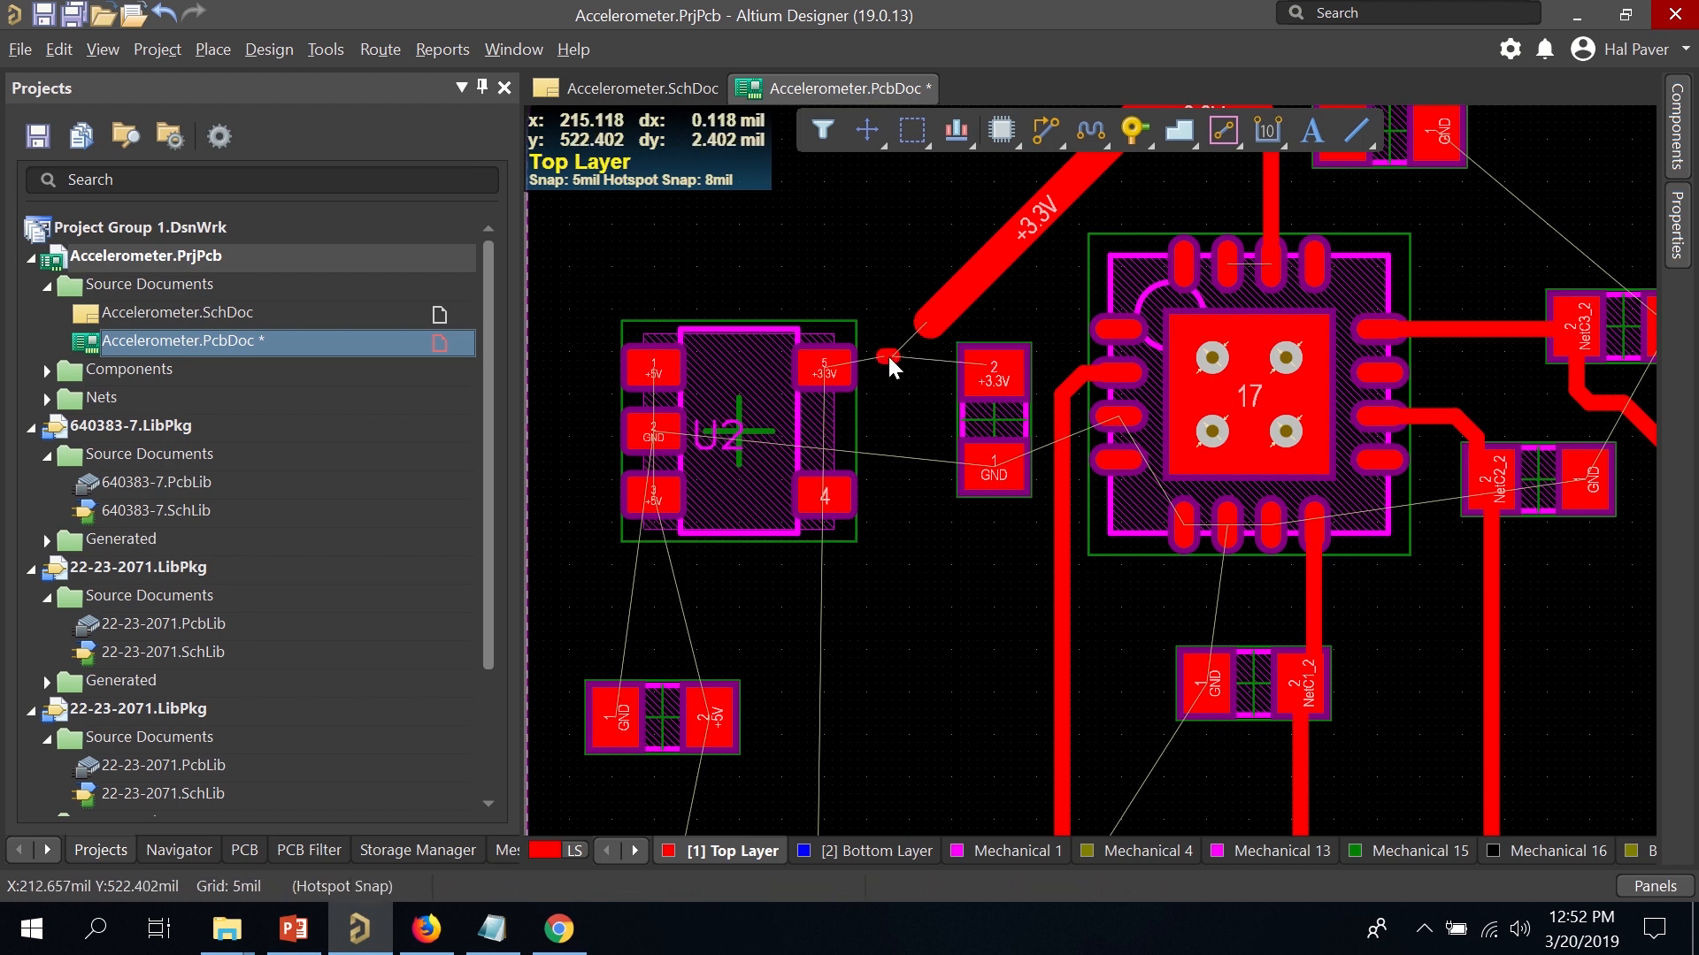
key("Delete")
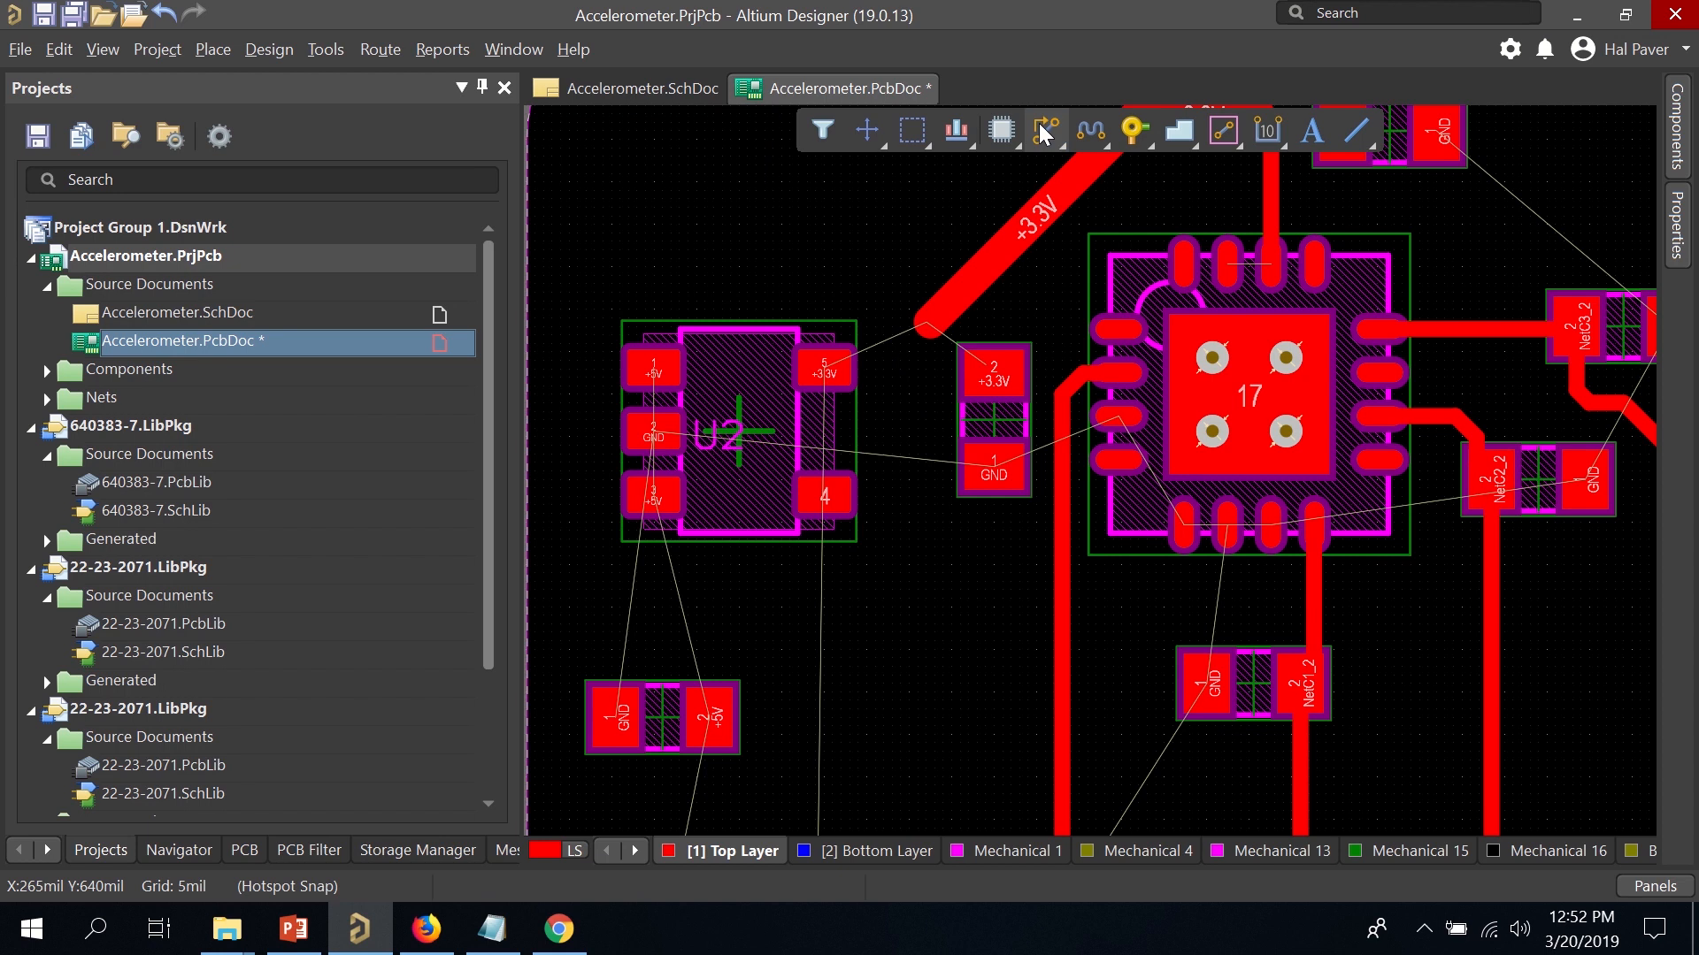
Route a short +3.3V stub from U2 pad 5 and join it to the existing +3.3V track.
left_click(1044, 132)
left_click(823, 366)
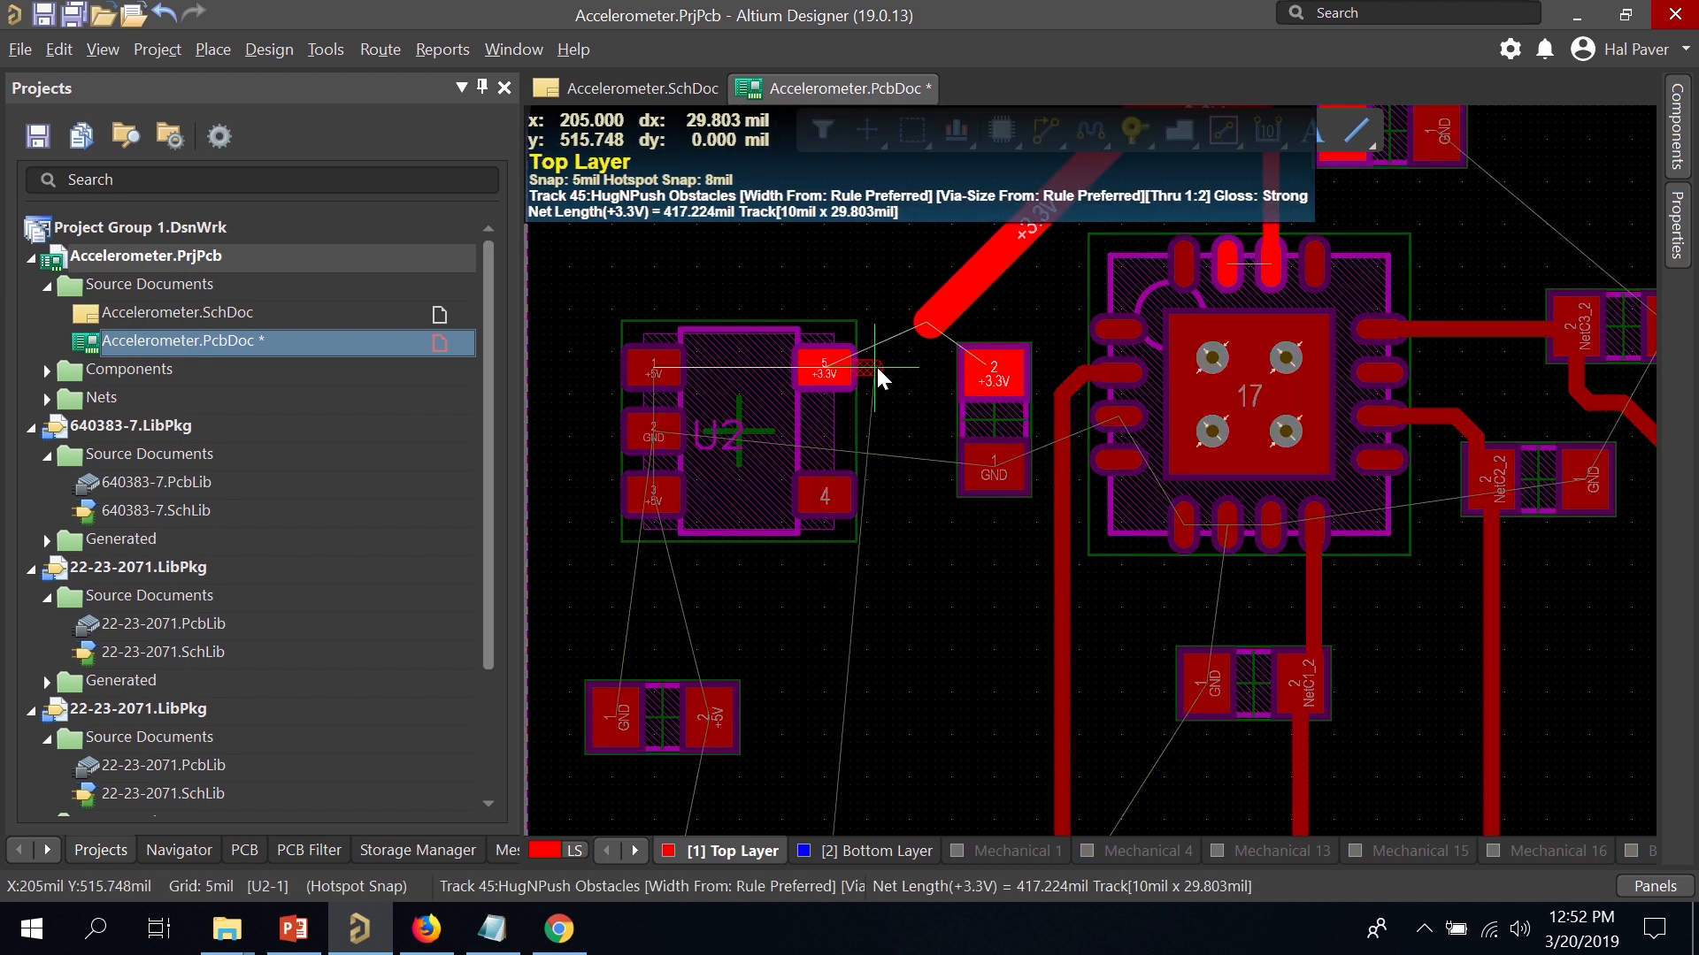
left_click(884, 367)
right_click(888, 364)
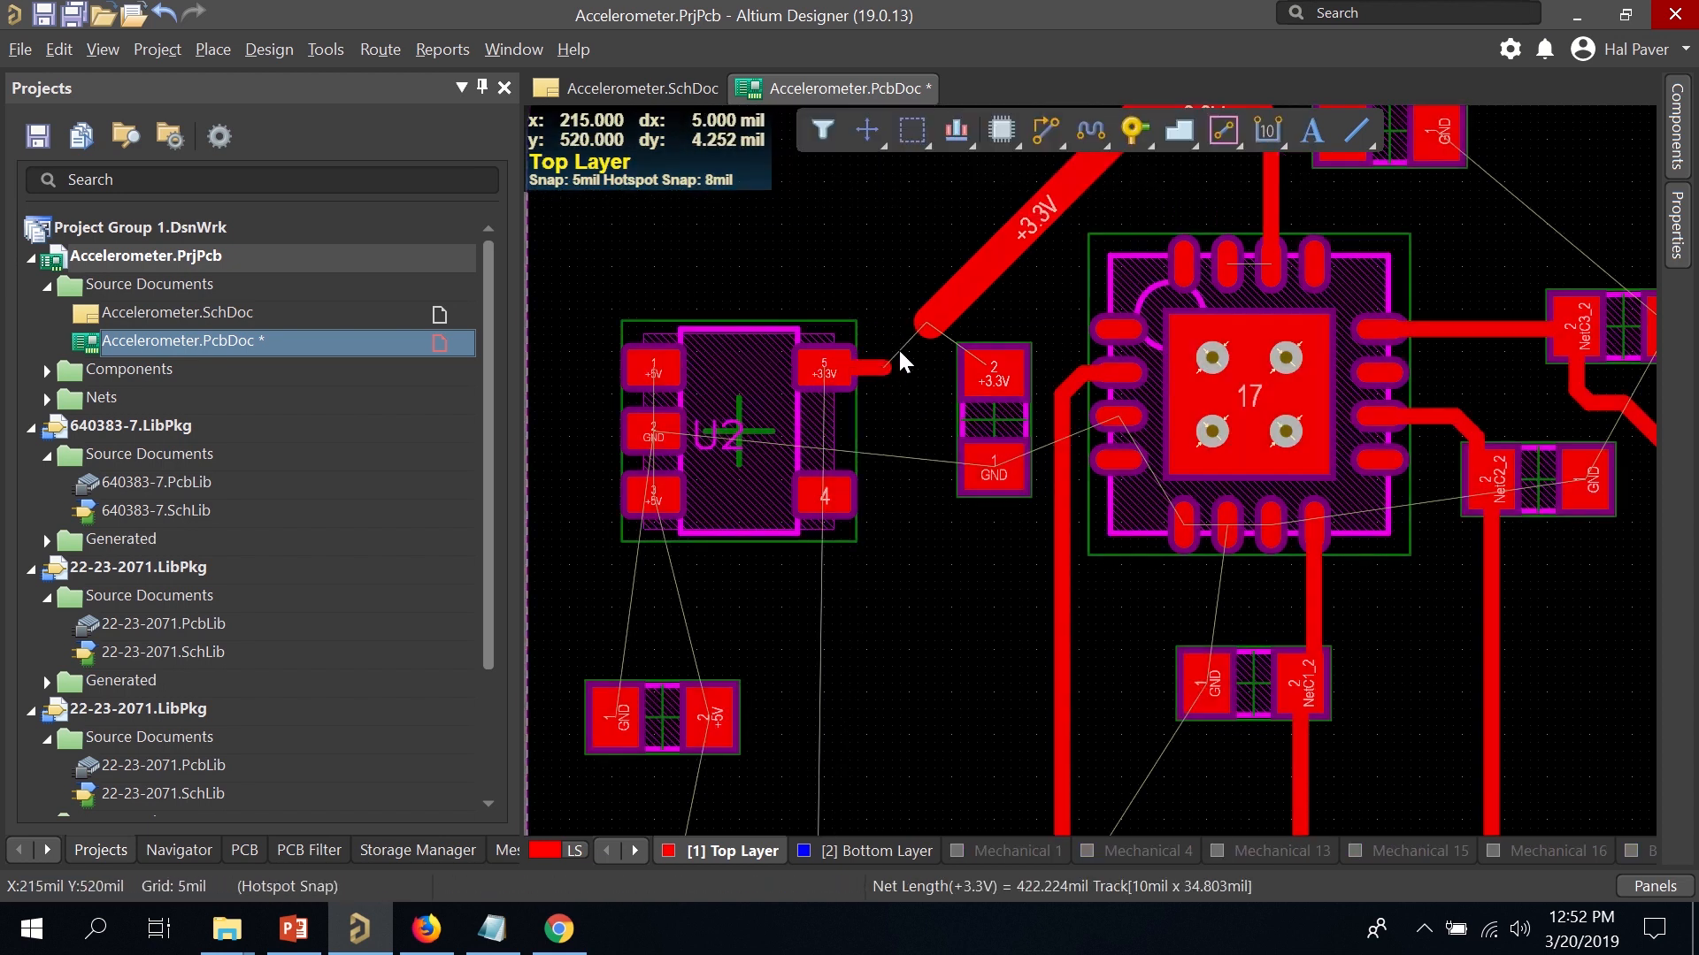
left_click(1047, 131)
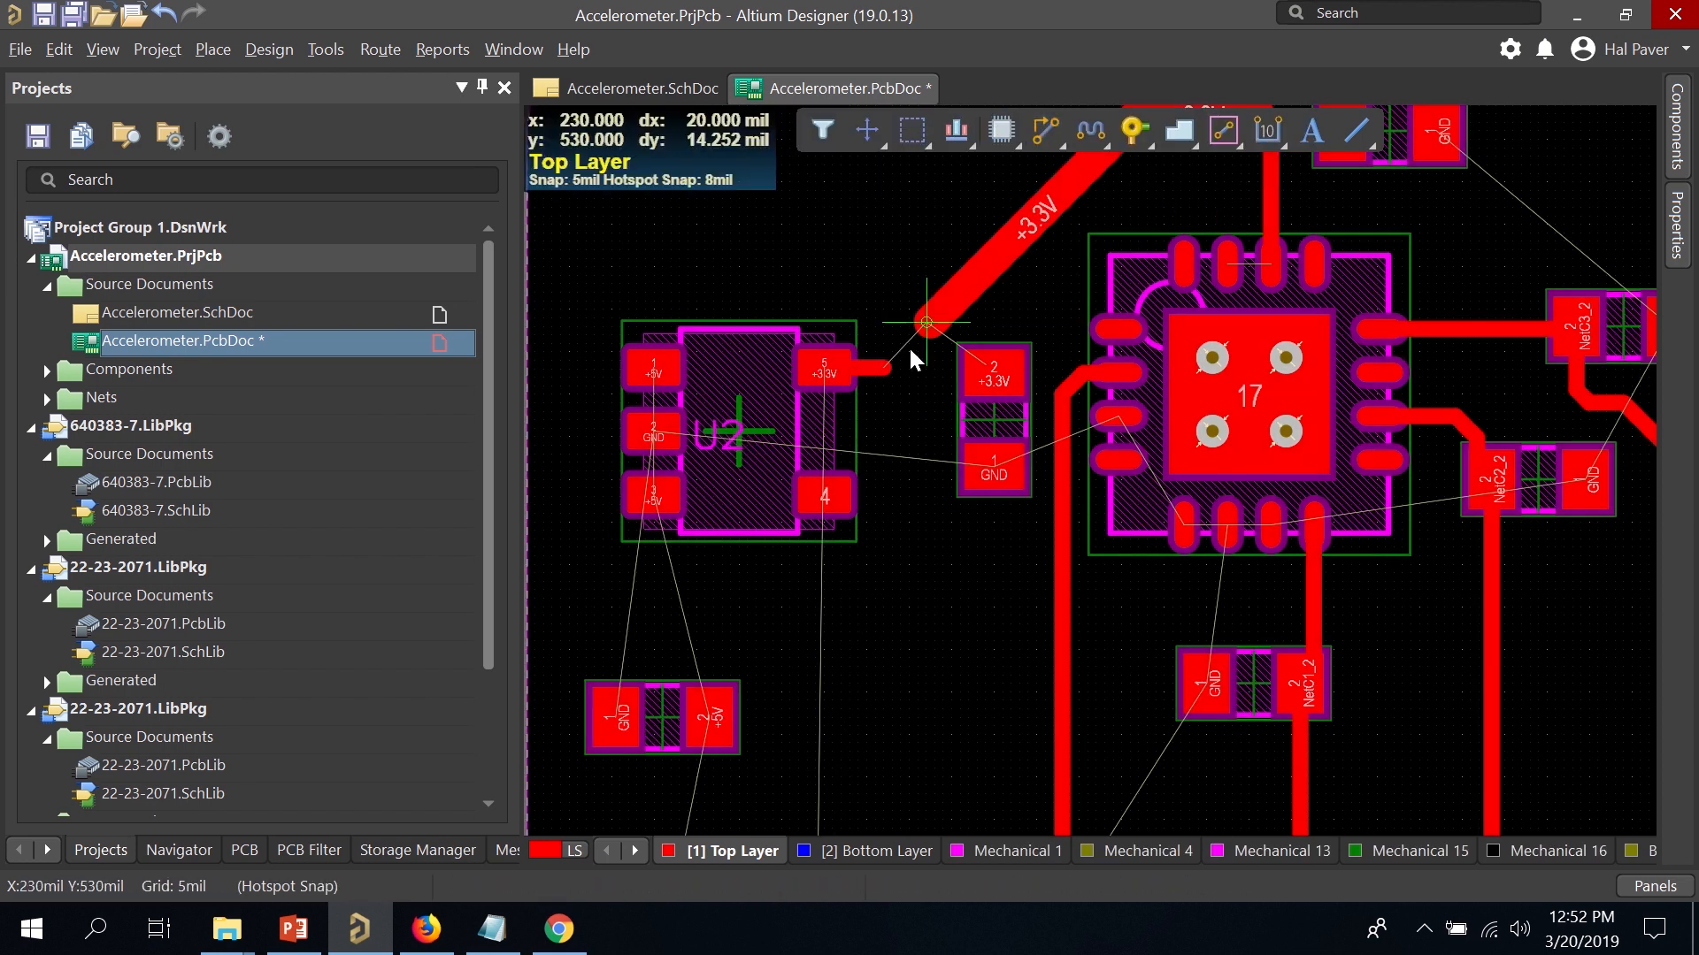
left_click(884, 366)
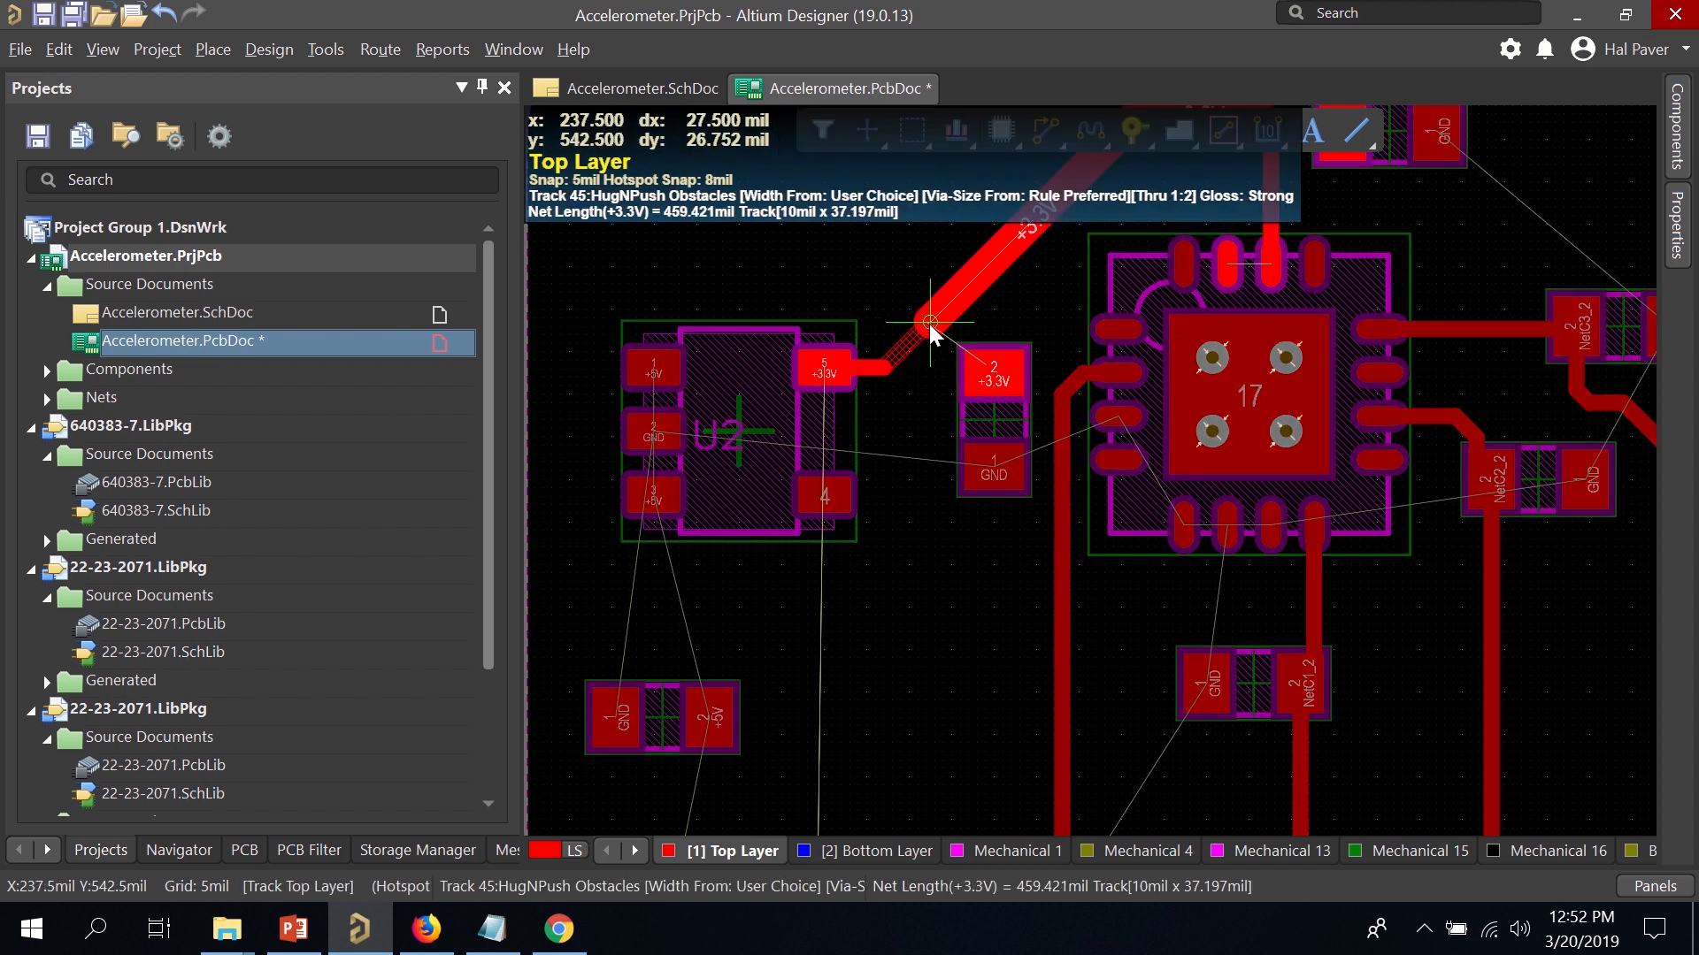
left_click(931, 322)
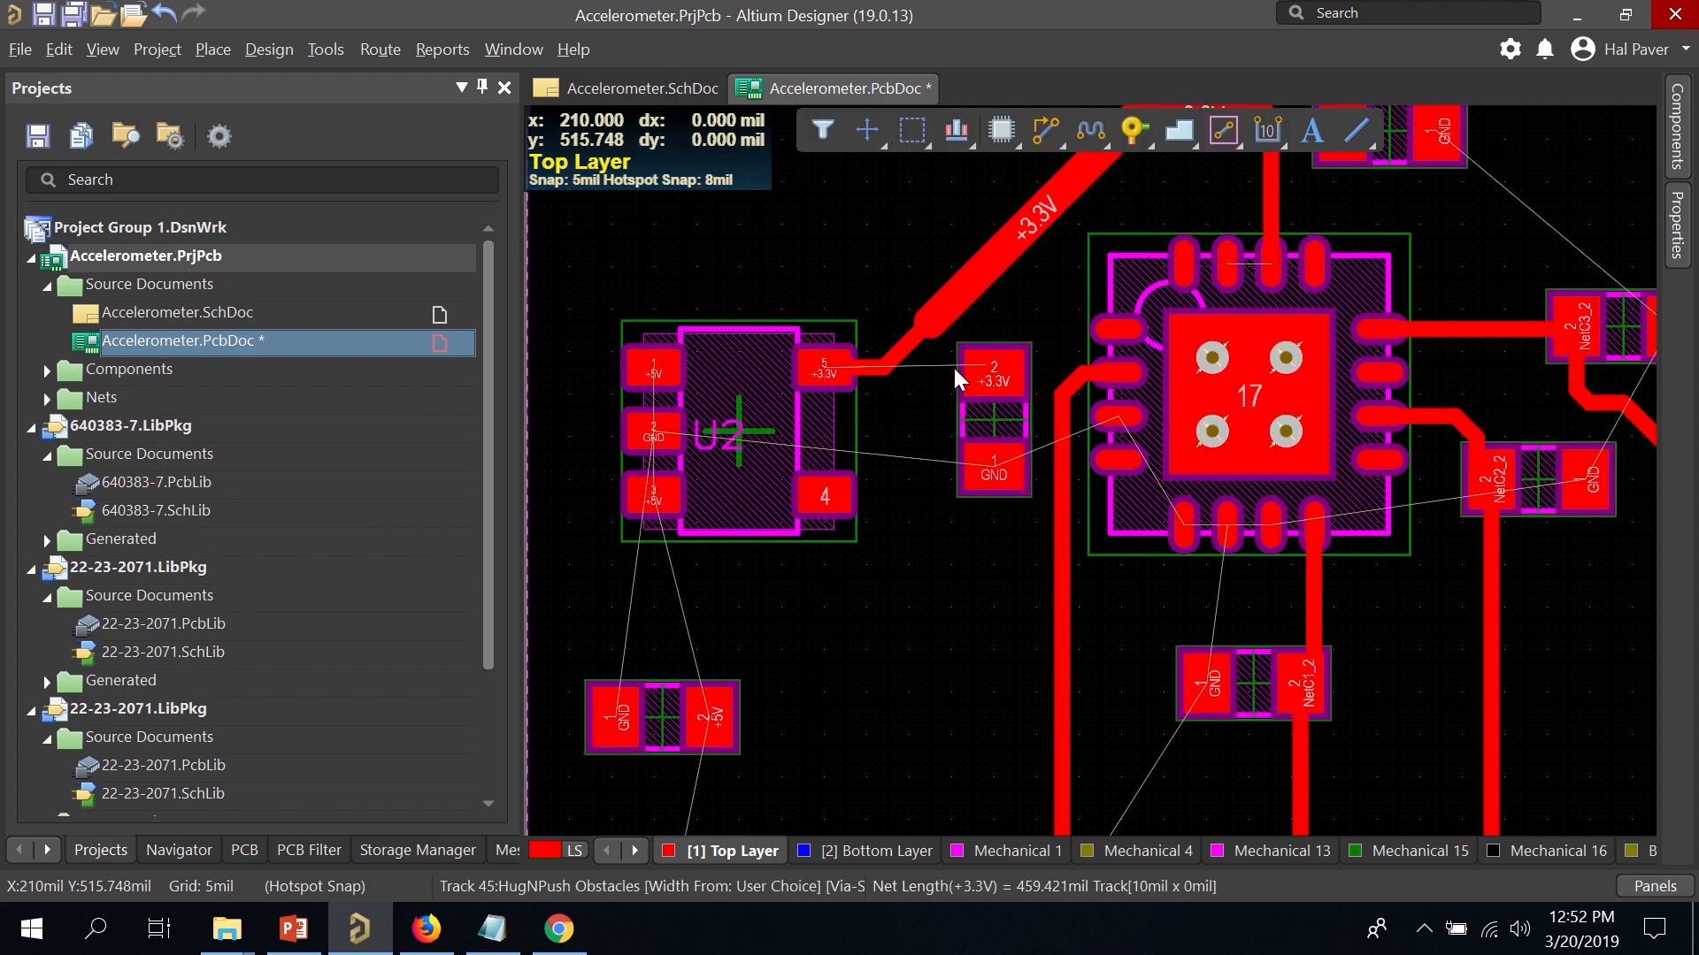
Try routing from the pad 5 stub toward C4 pad 2, cancelling each attempt.
left_click(883, 366)
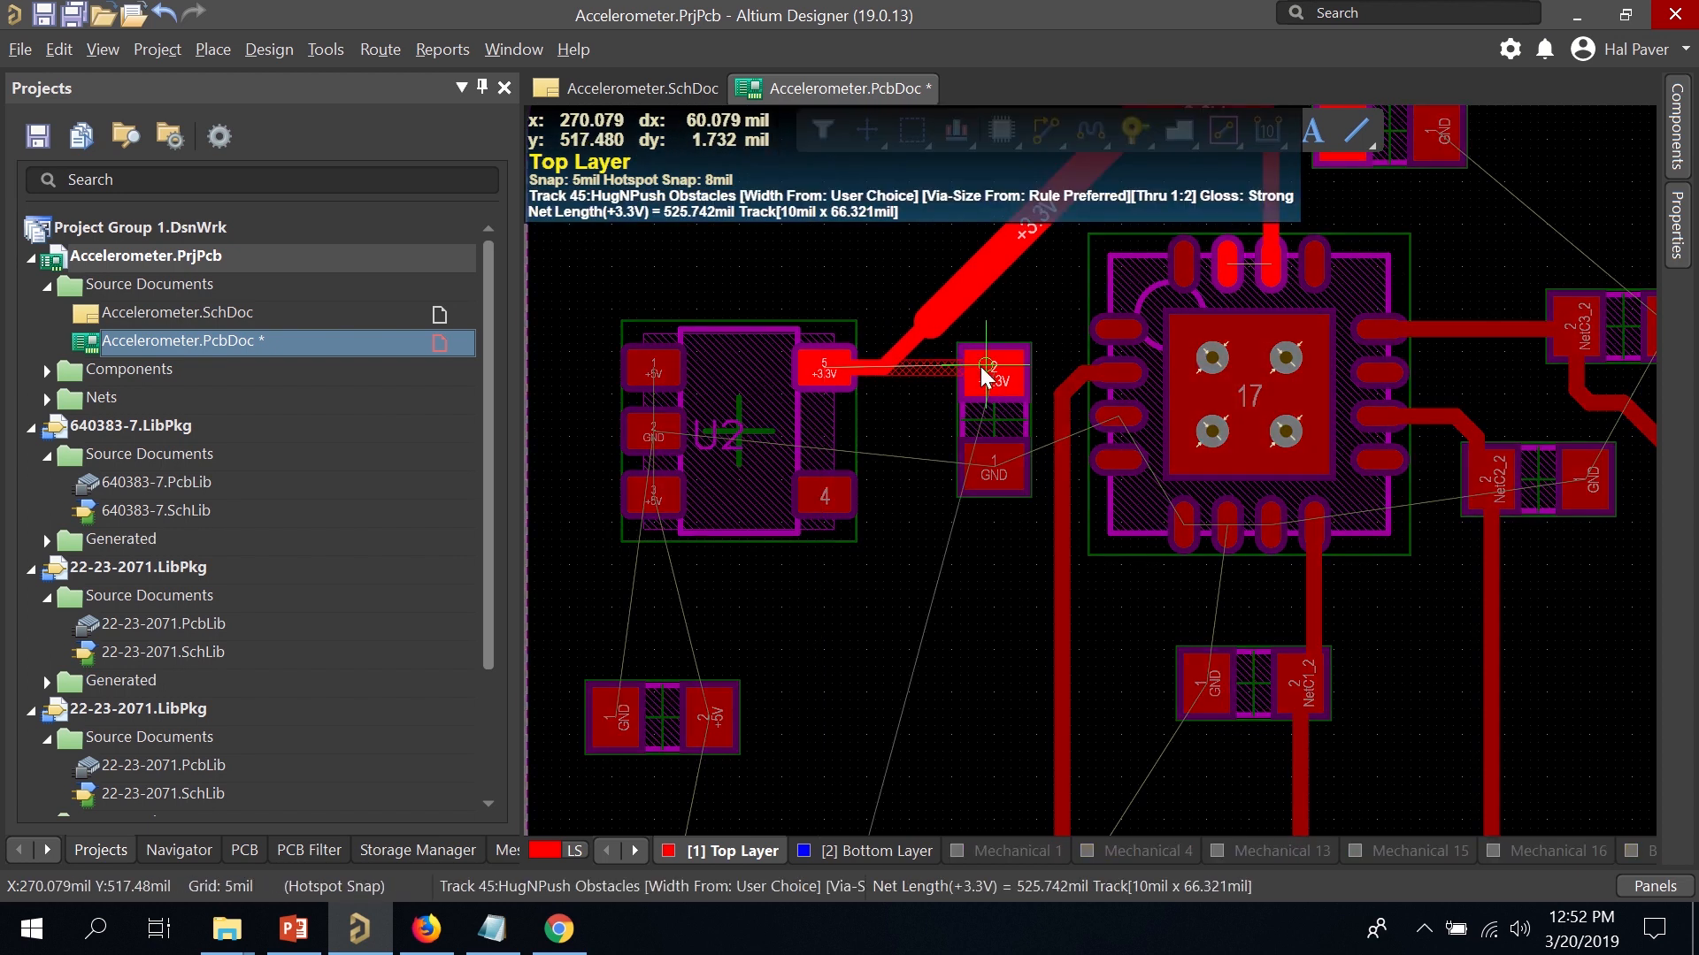
right_click(981, 366)
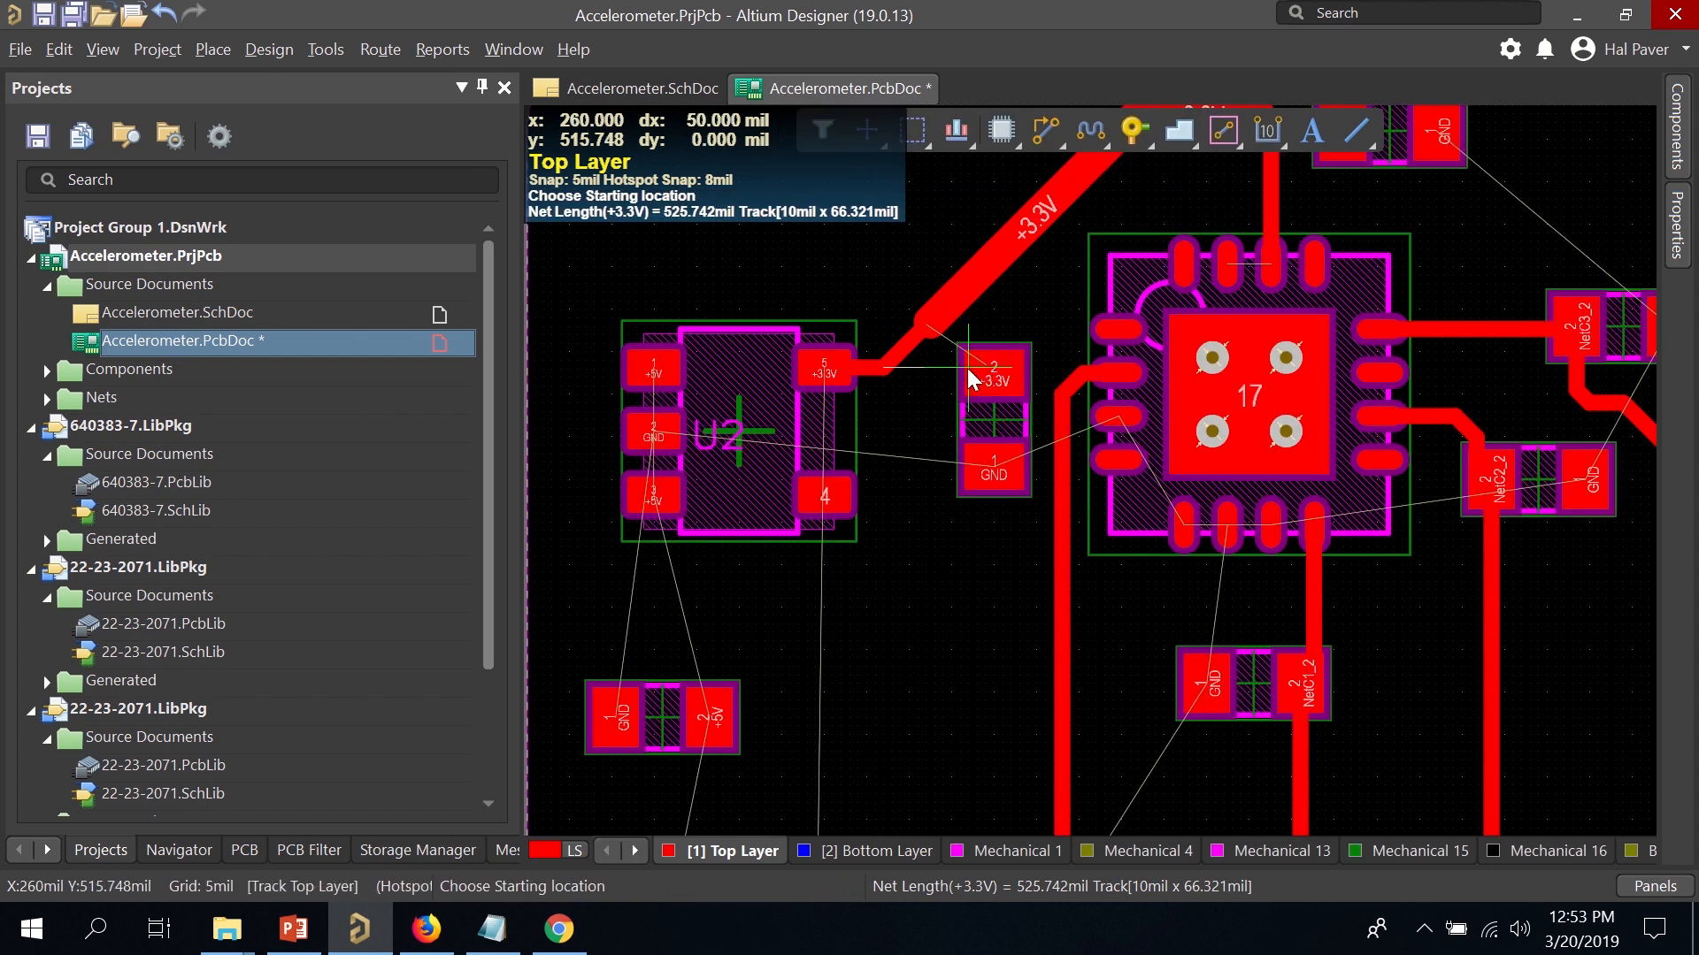
left_click(881, 365)
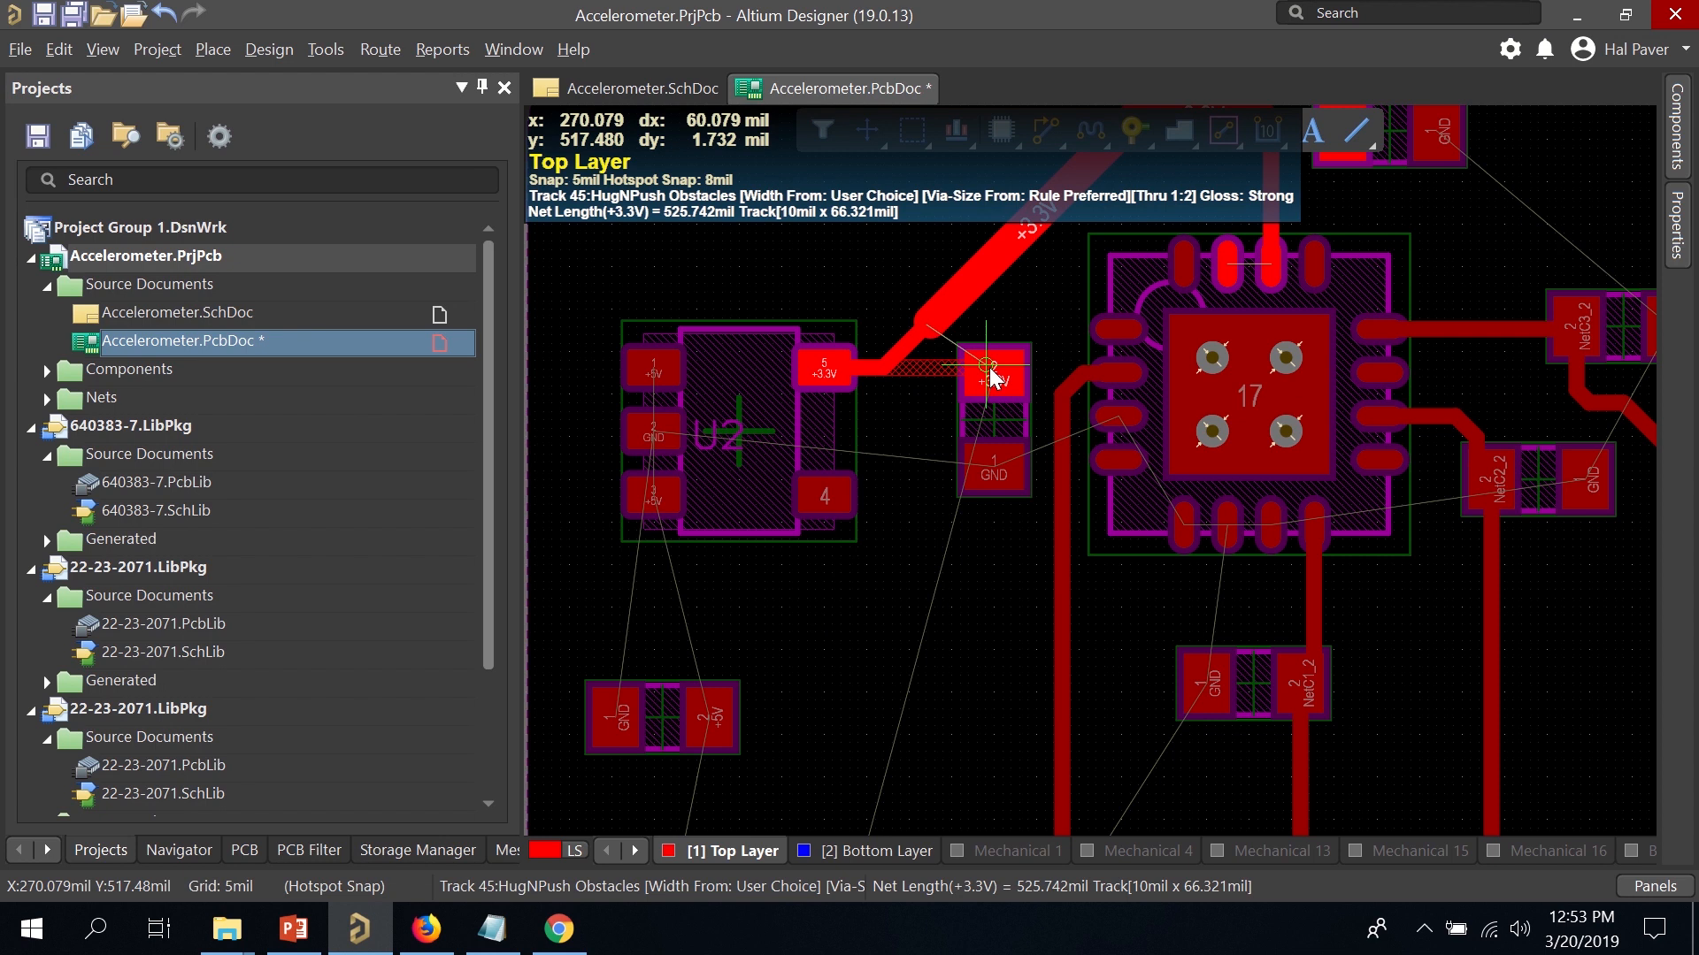
right_click(989, 369)
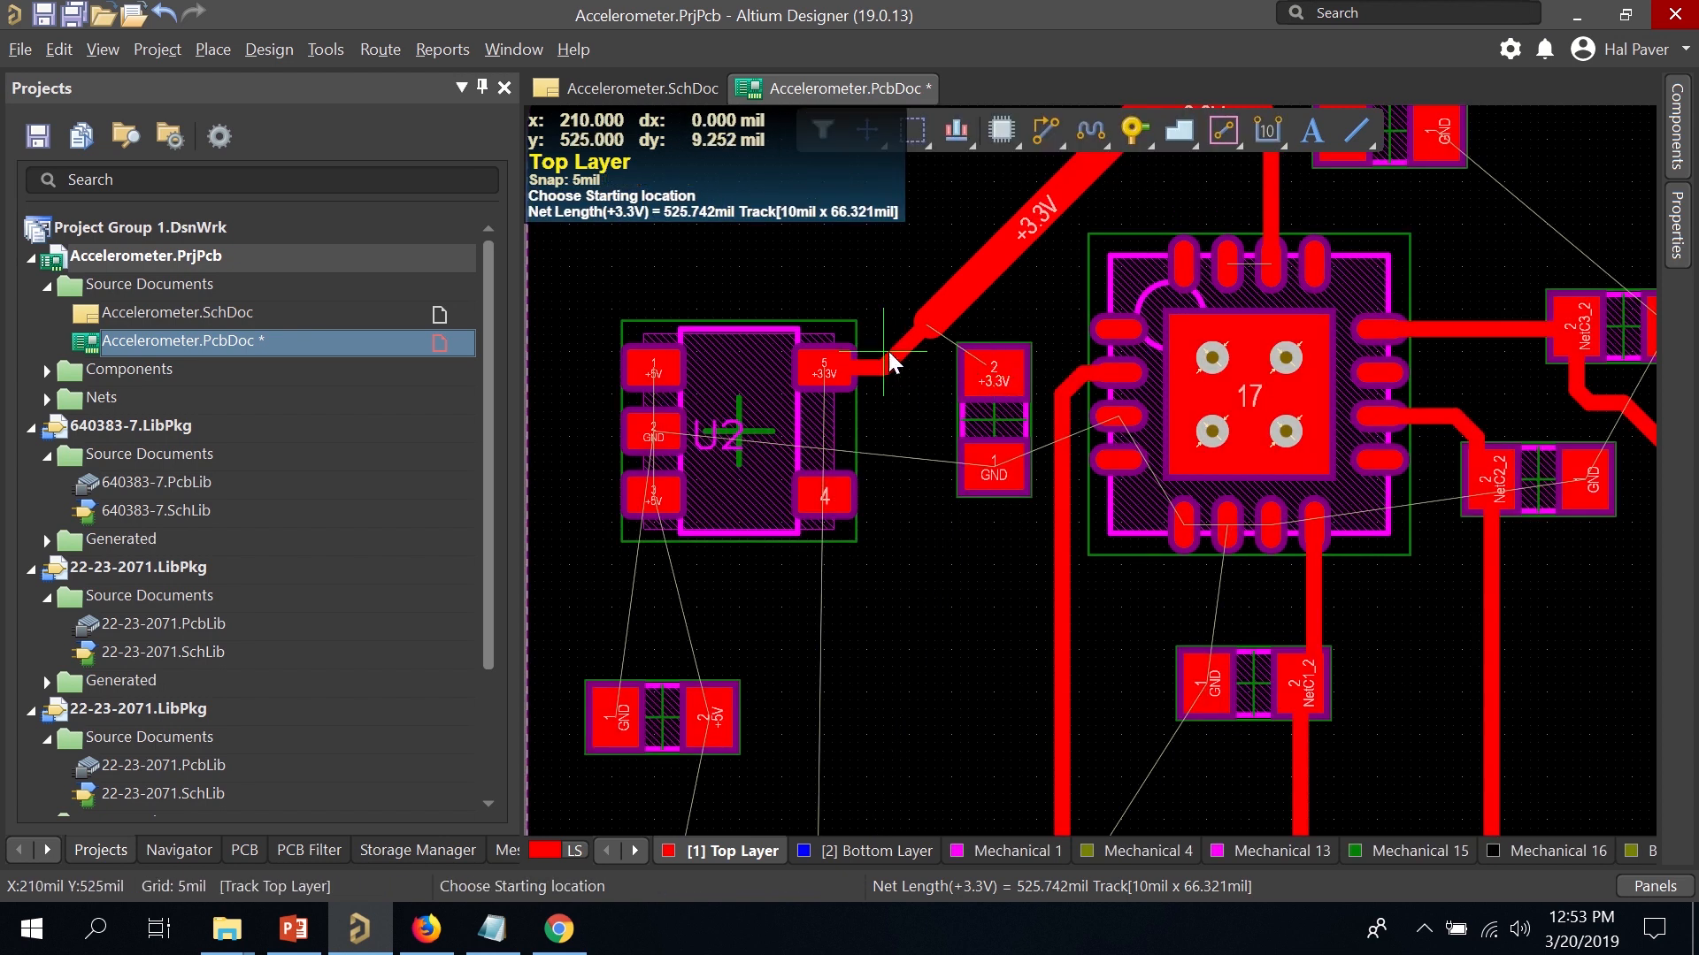
scroll(889, 352, "up", 1, "ctrl")
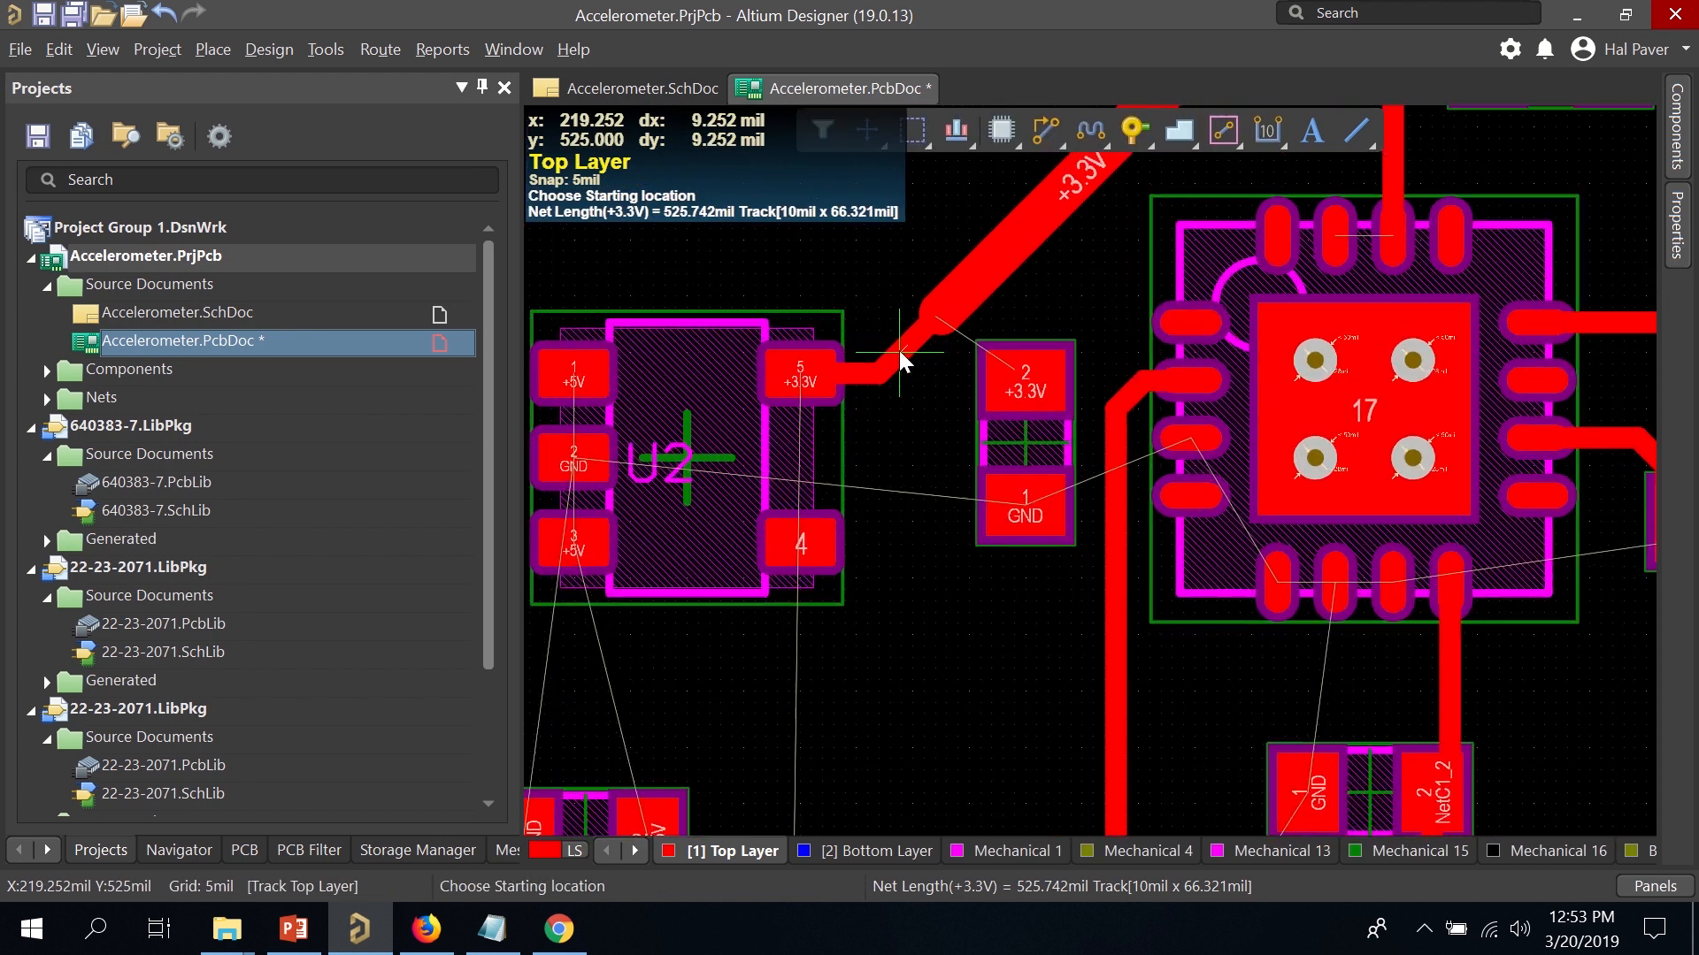
left_click(1016, 378)
right_click(1024, 388)
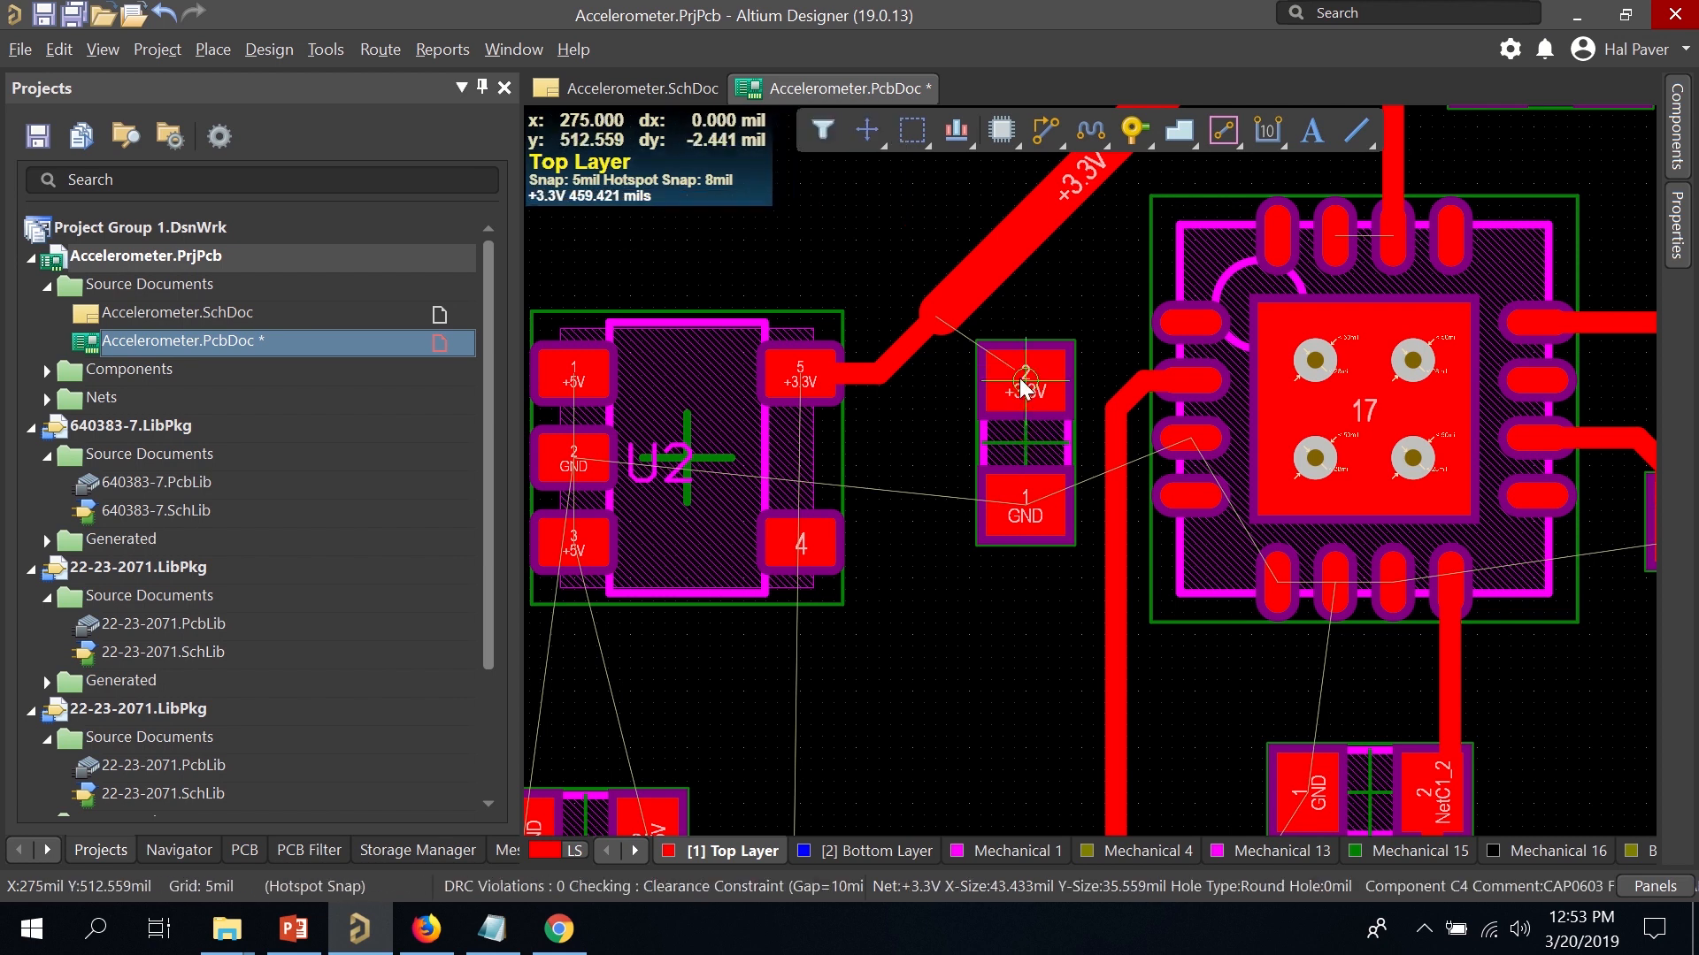
right_click(1028, 387)
Move C4 down and left, route pad 5 to its pad 2, and set the junction segment to 20 mil.
left_click_drag(1053, 392, 1015, 481)
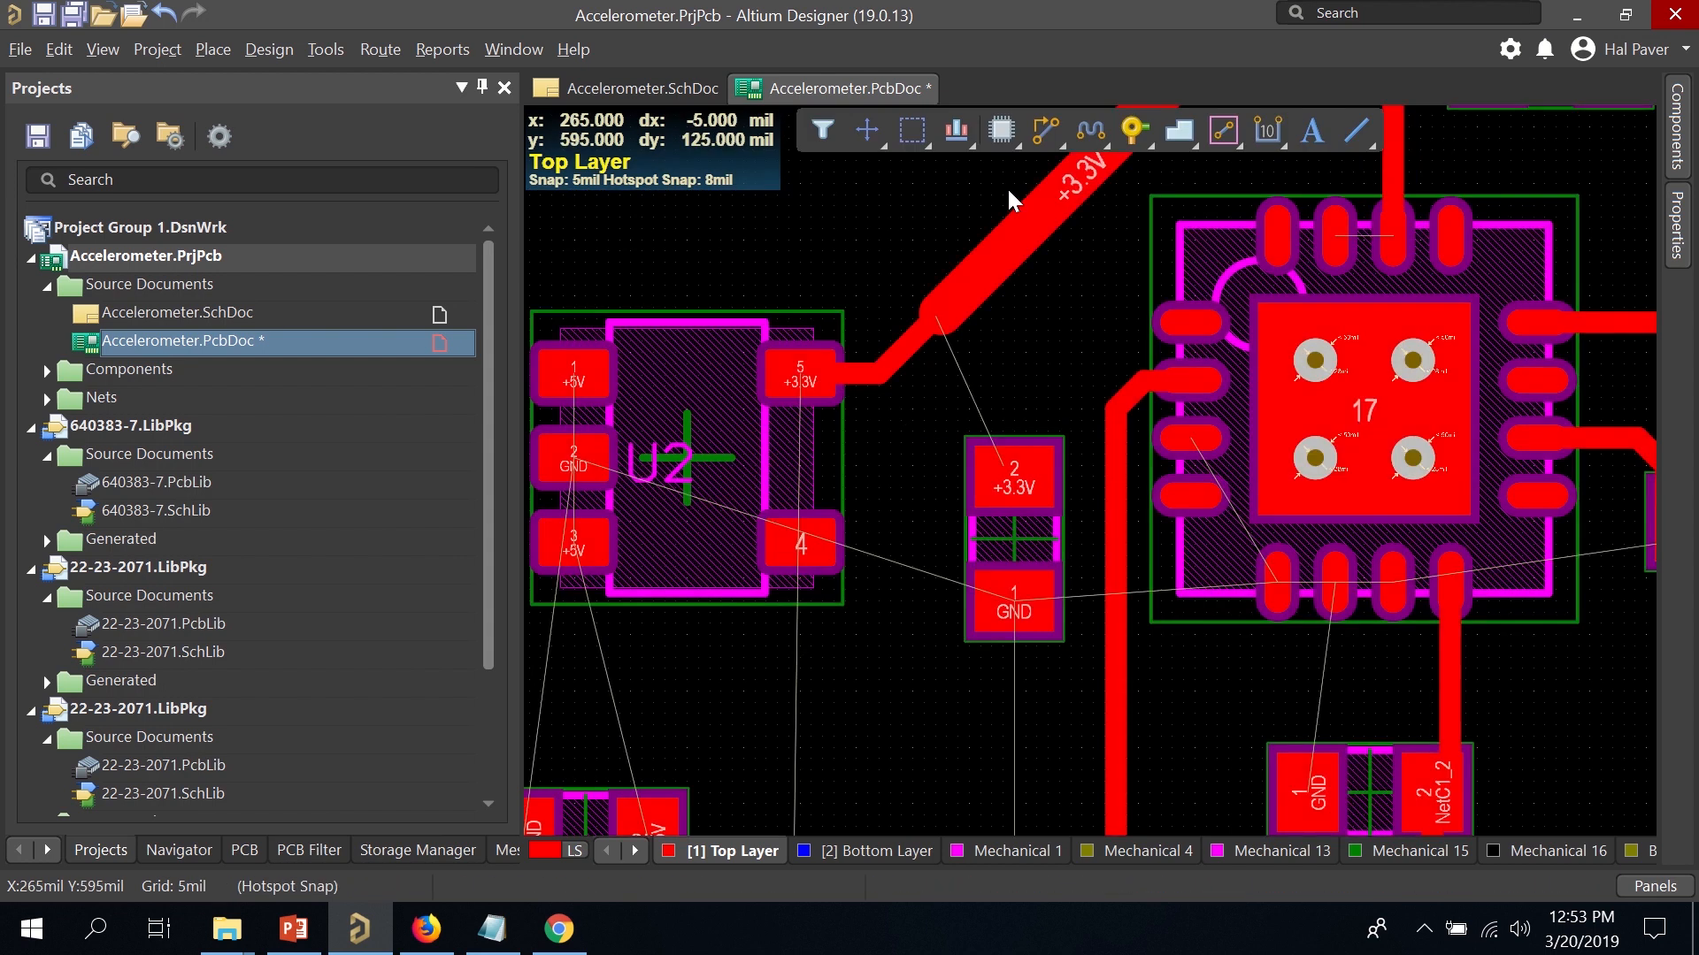
left_click(1046, 132)
left_click(879, 374)
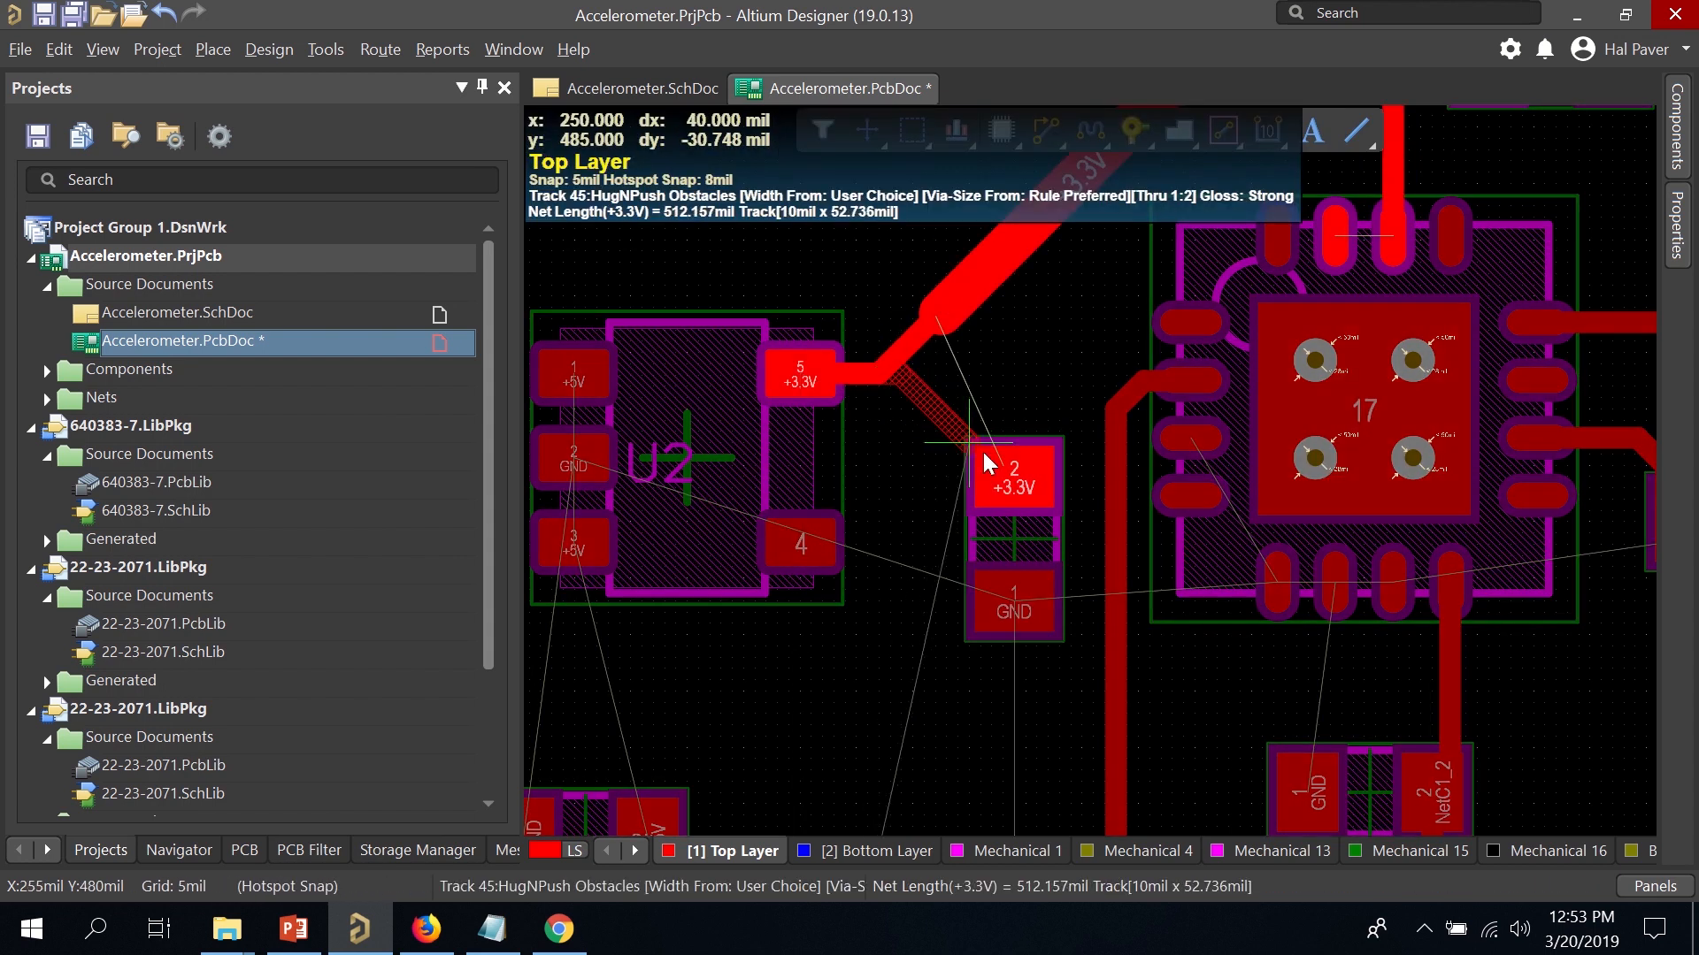
left_click(1021, 485)
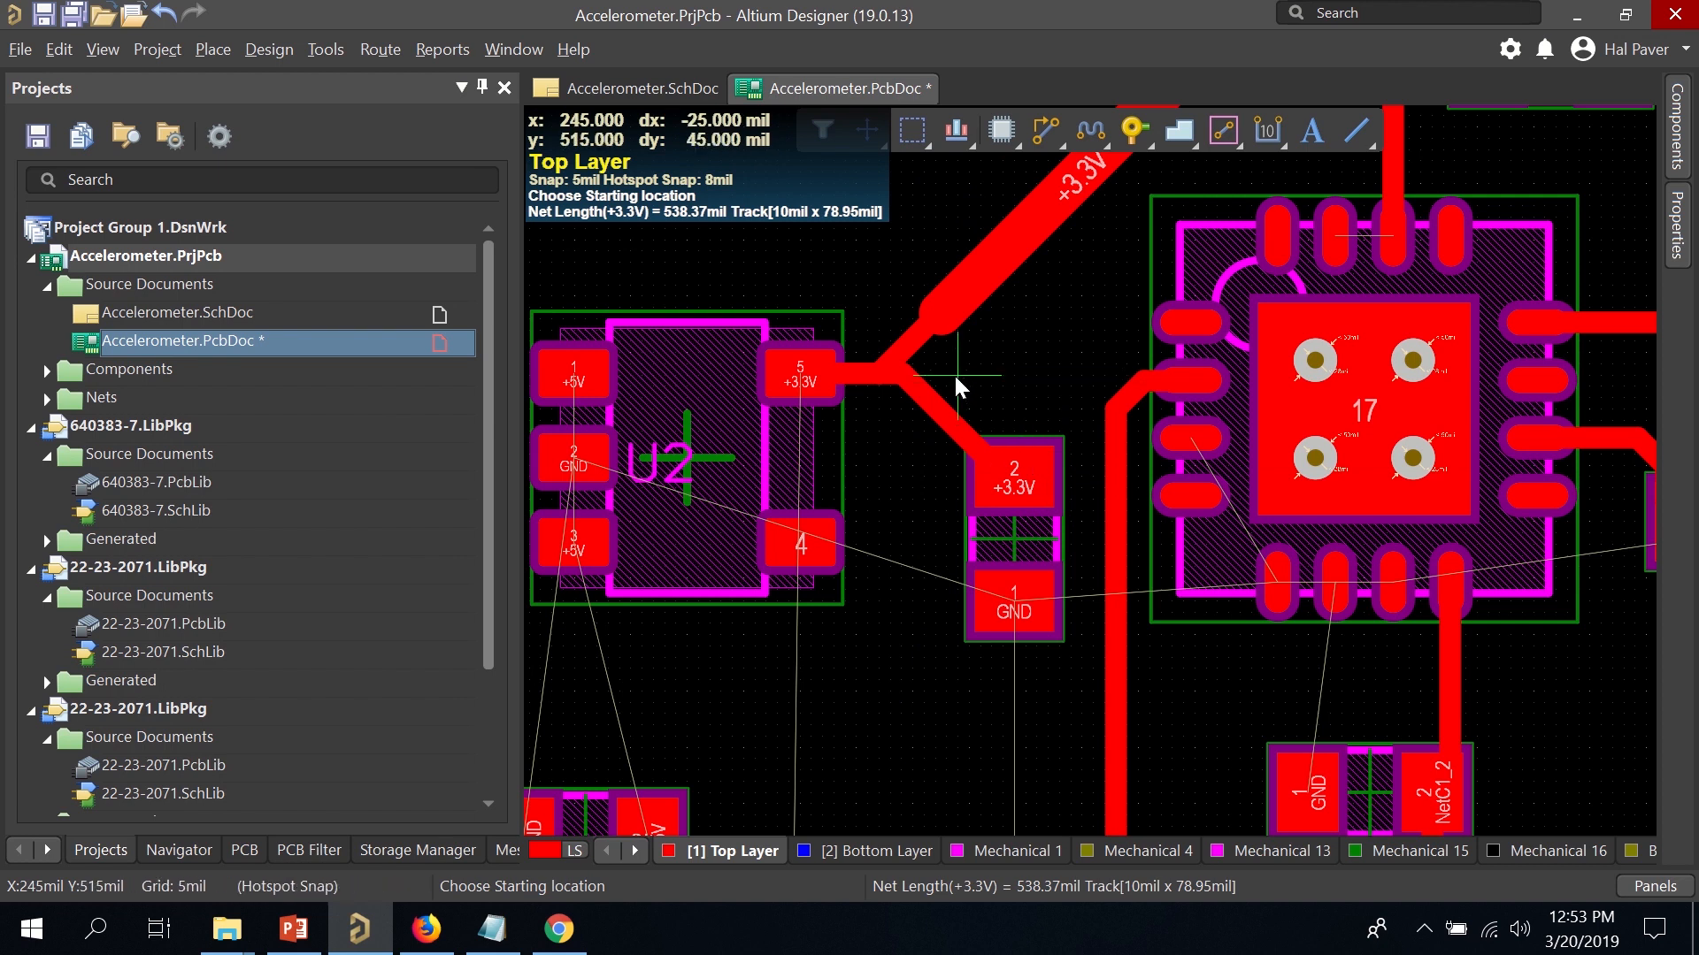
key("Escape")
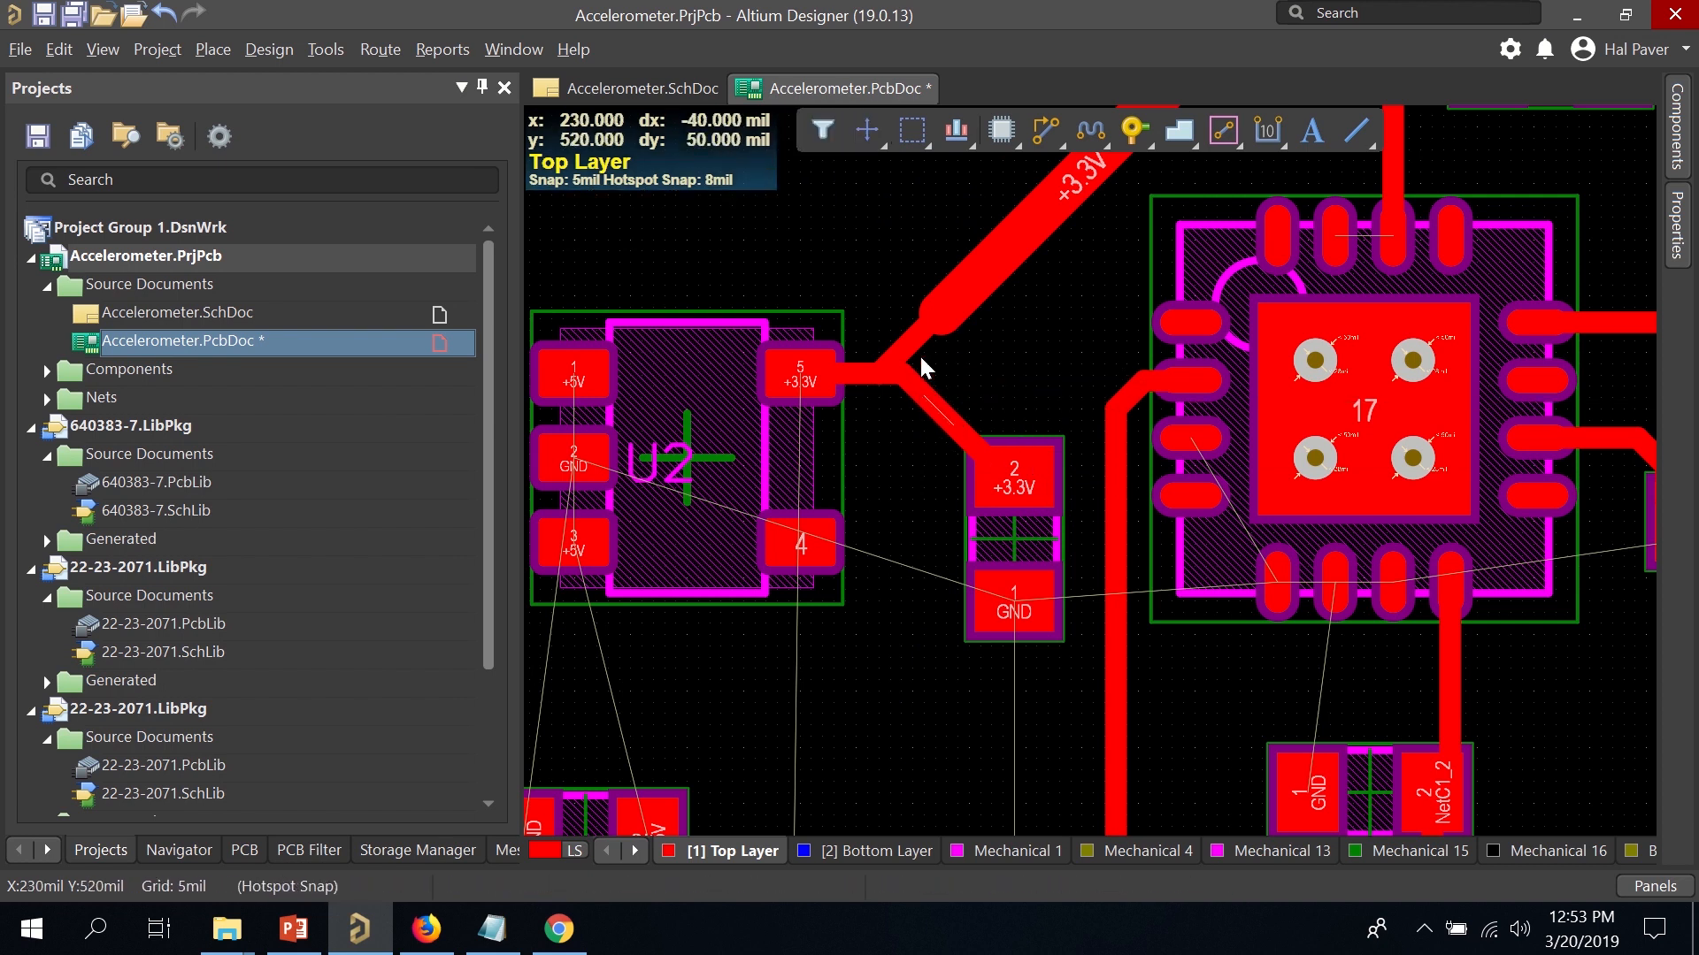
double_click(908, 344)
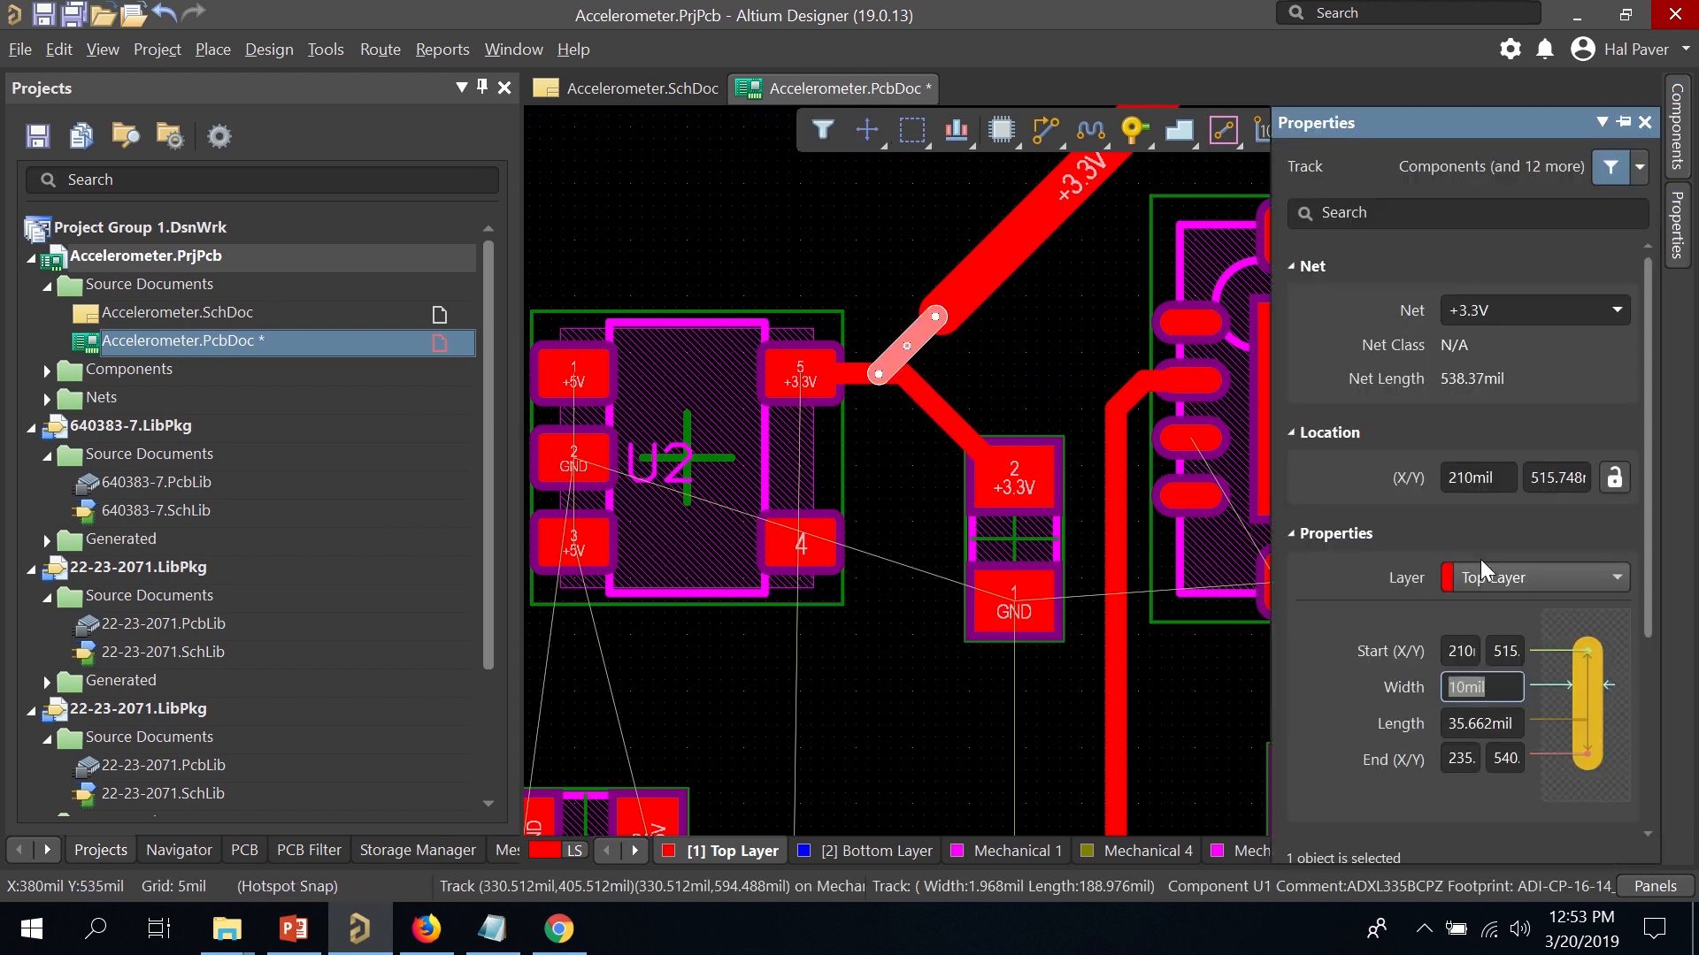
type("20")
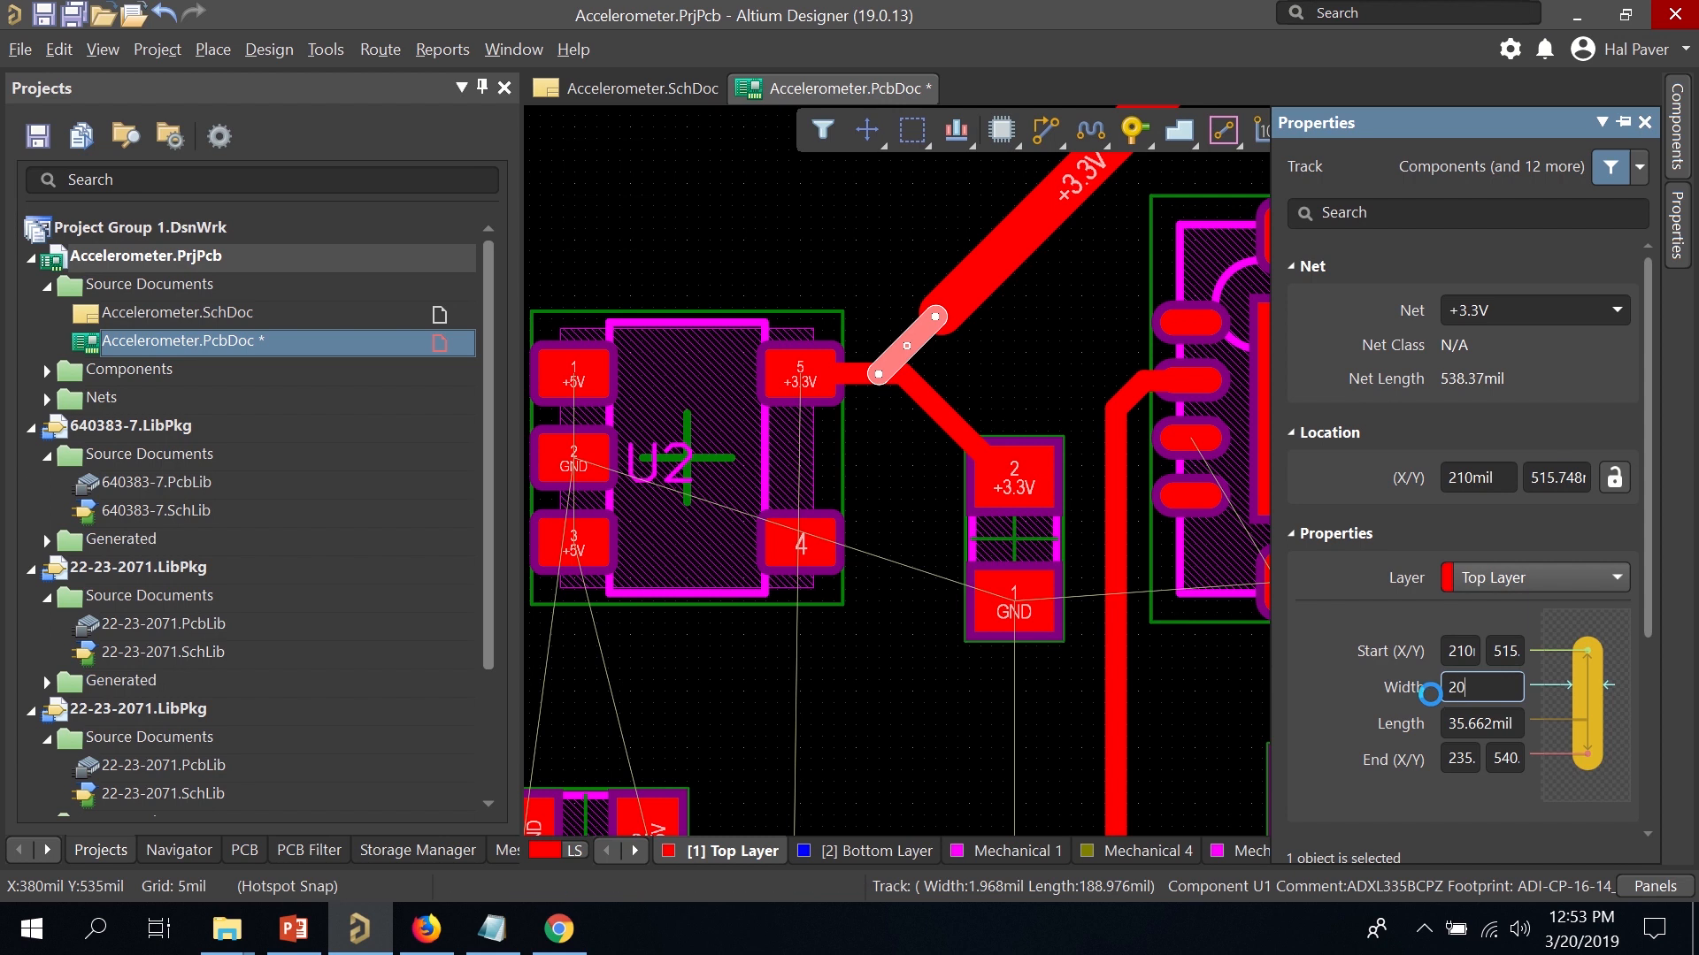
key("Return")
Delete the diagonal +3.3V track running to C4 pad 2.
left_click(1027, 381)
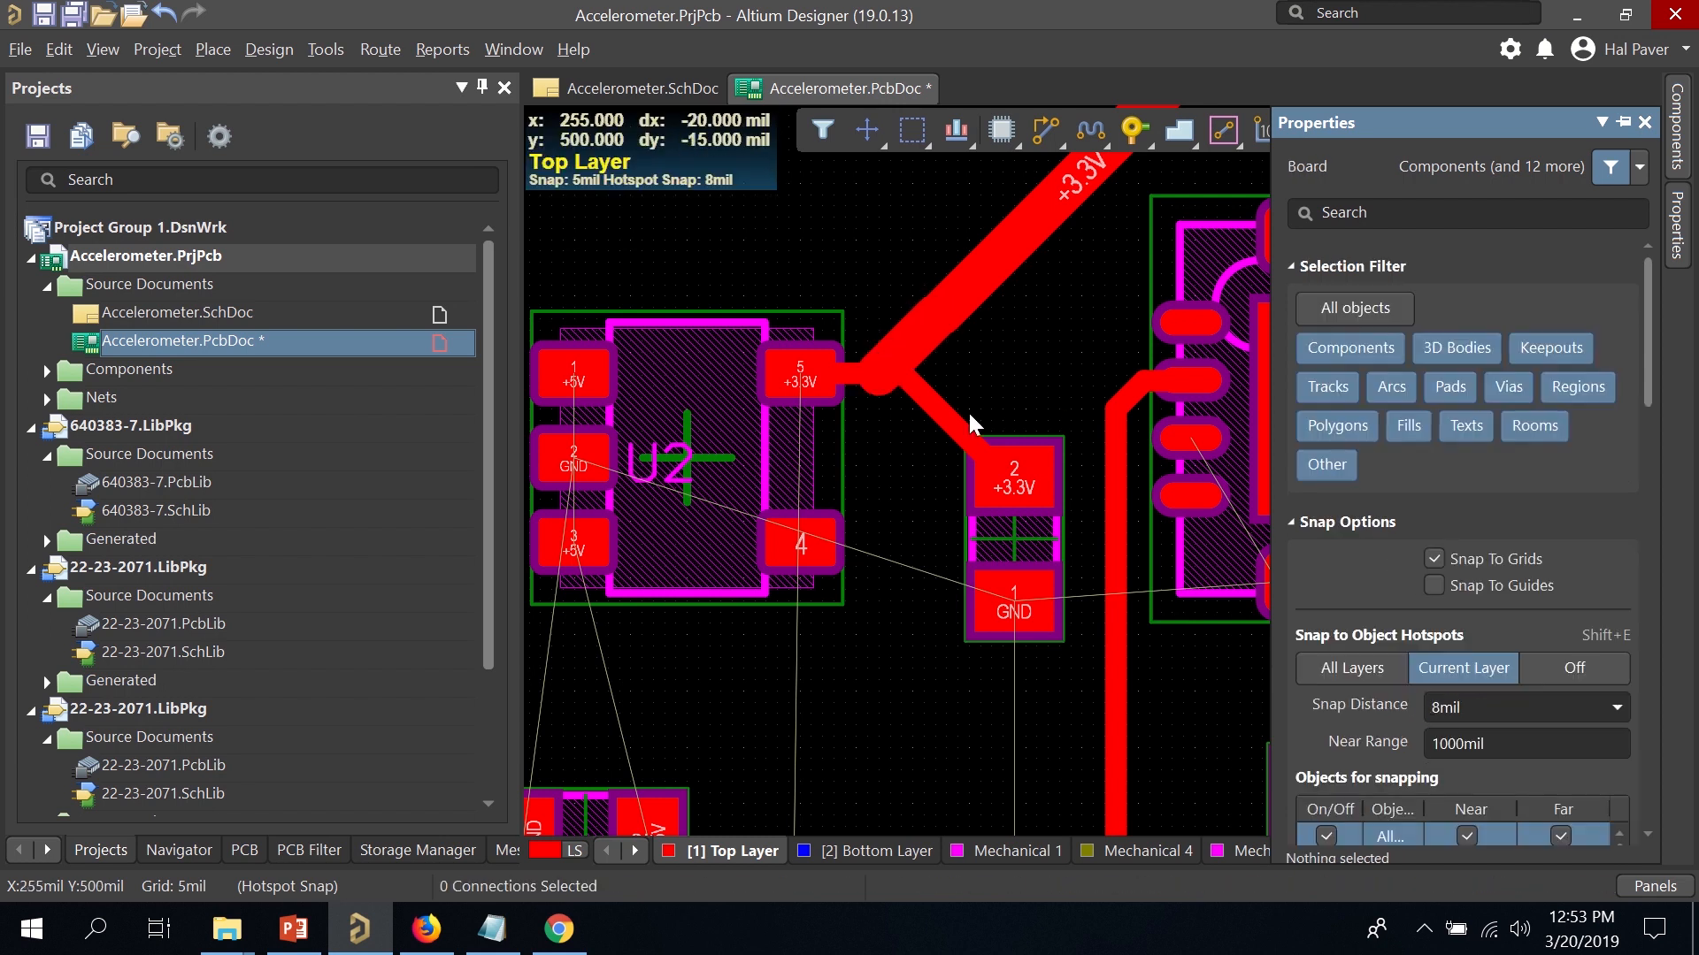
left_click(940, 405)
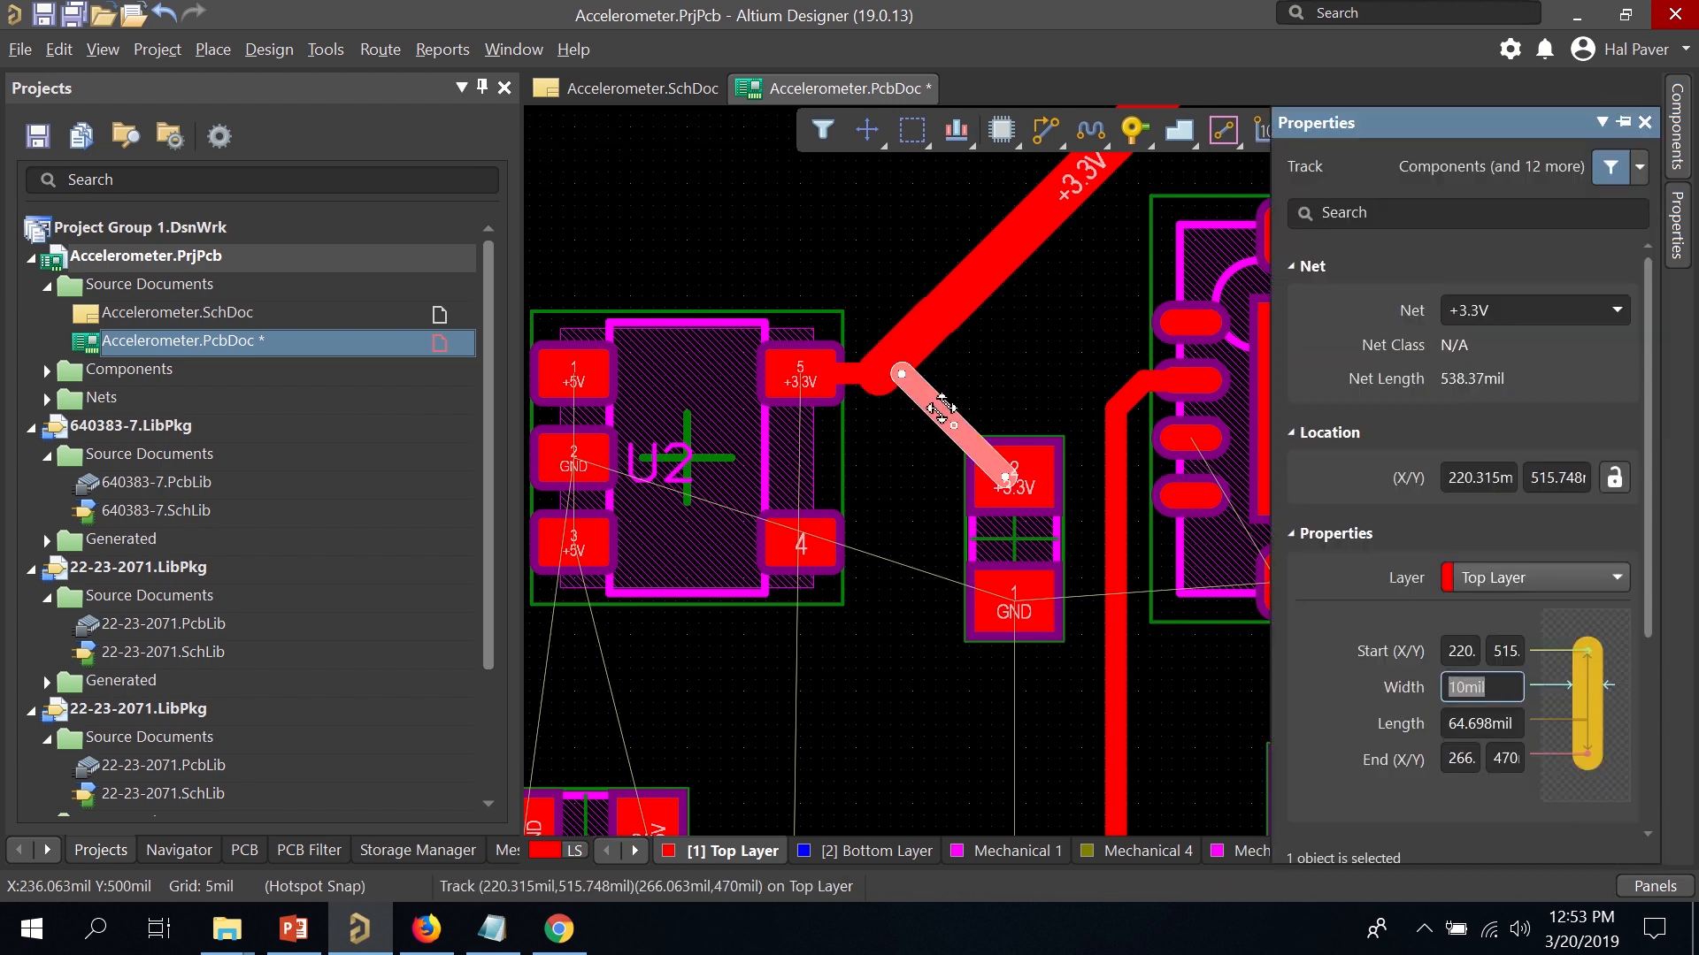
key("BackSpace")
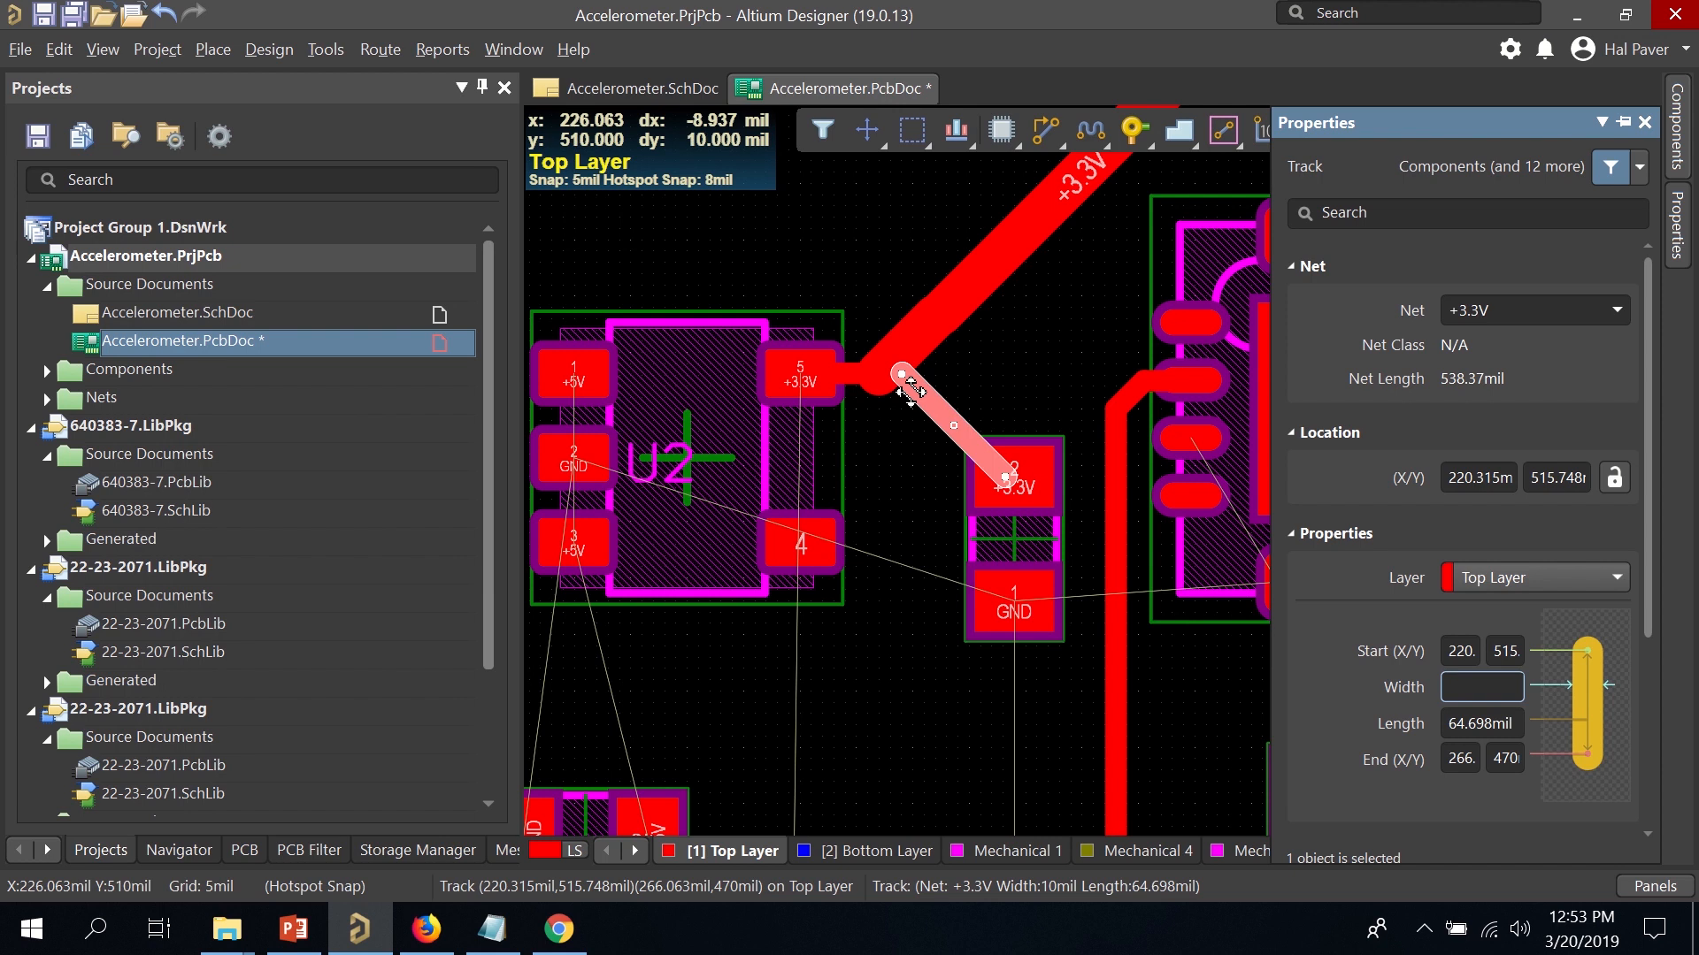
left_click_drag(901, 373, 974, 432)
left_click(936, 407)
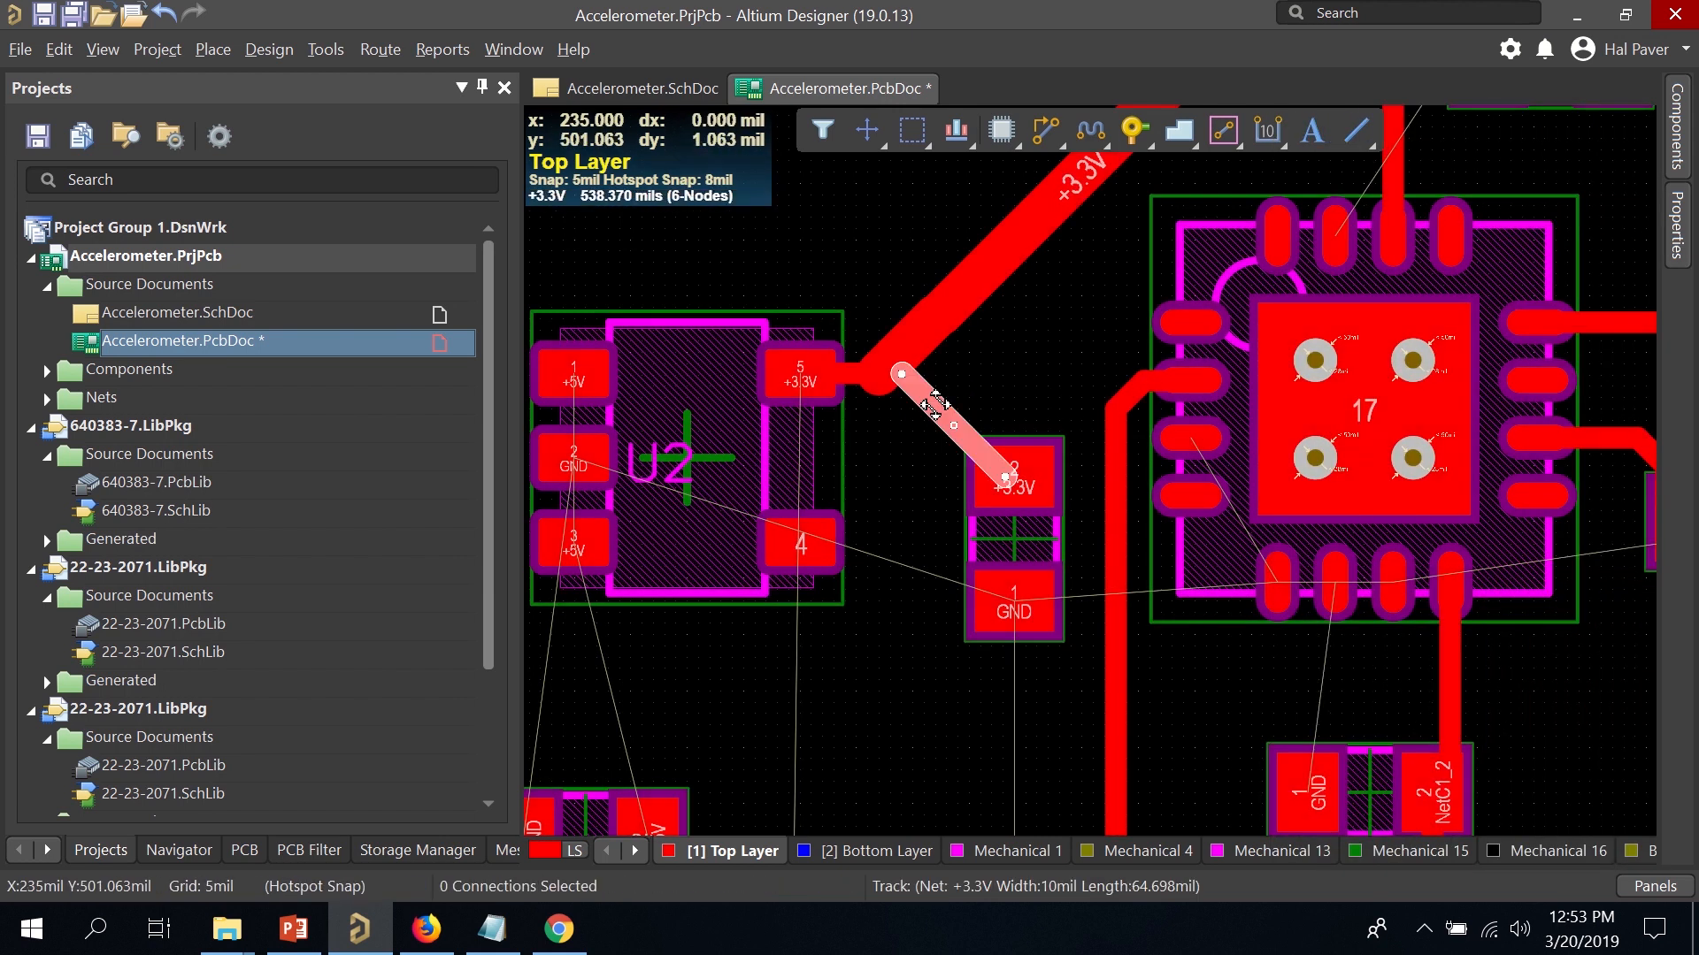
key("Delete")
Remove the short leftover +3.3V stub beside U2 pad 5.
left_click(1045, 130)
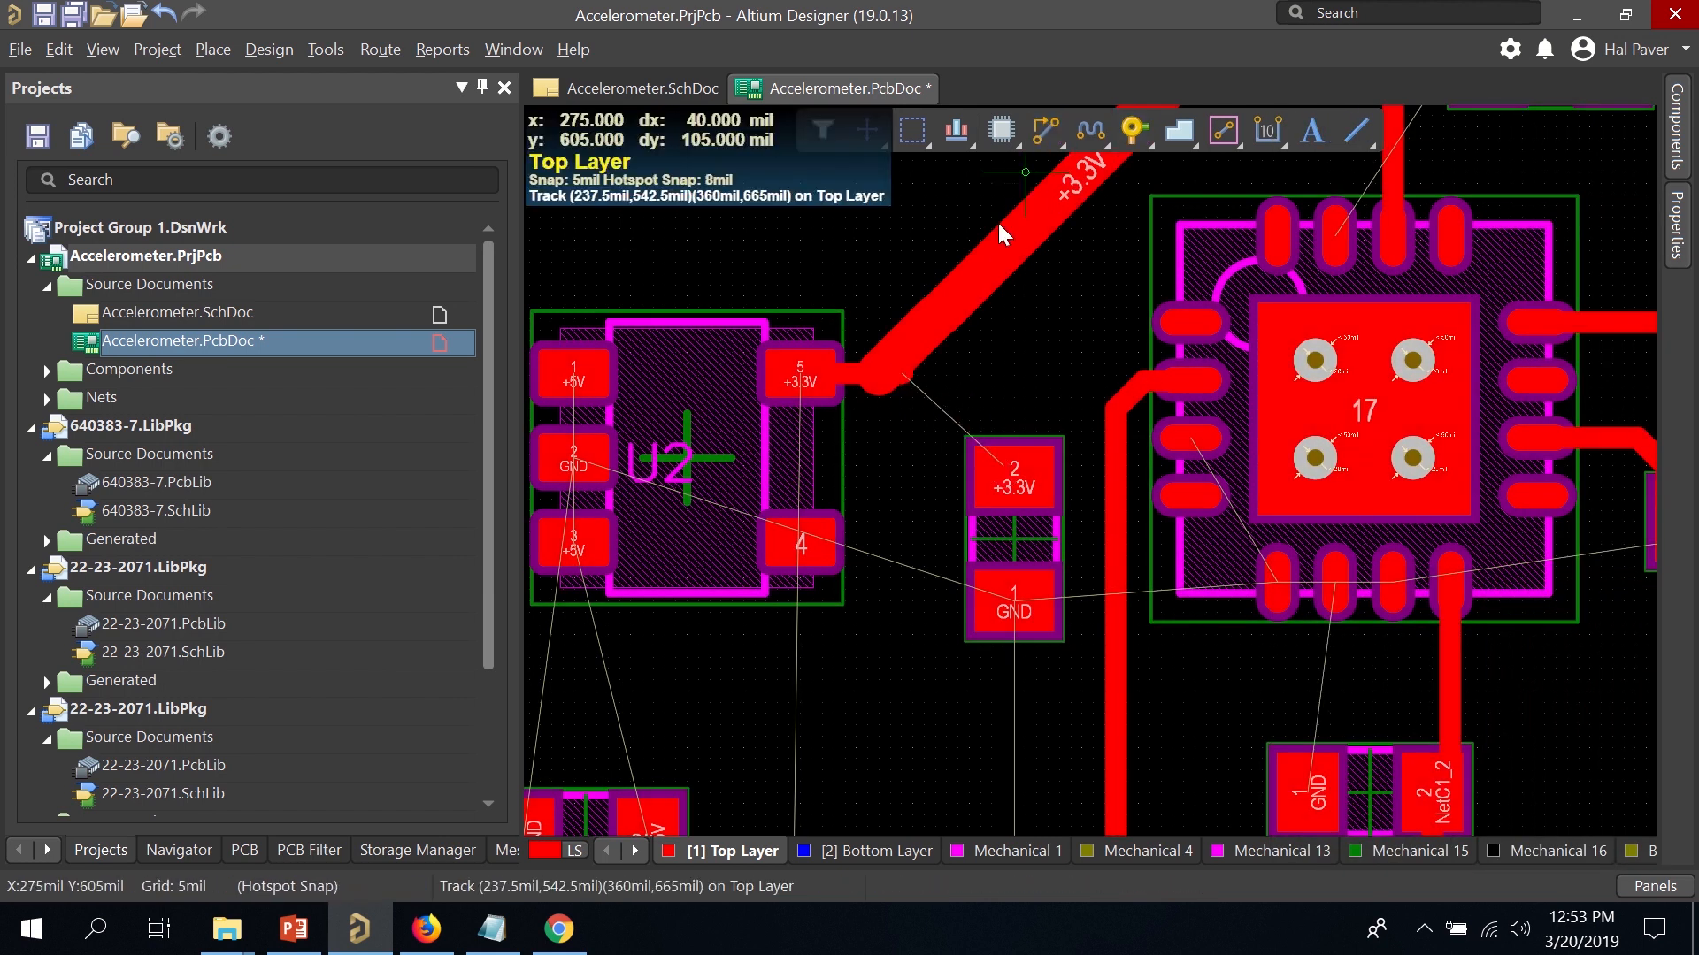
left_click(900, 372)
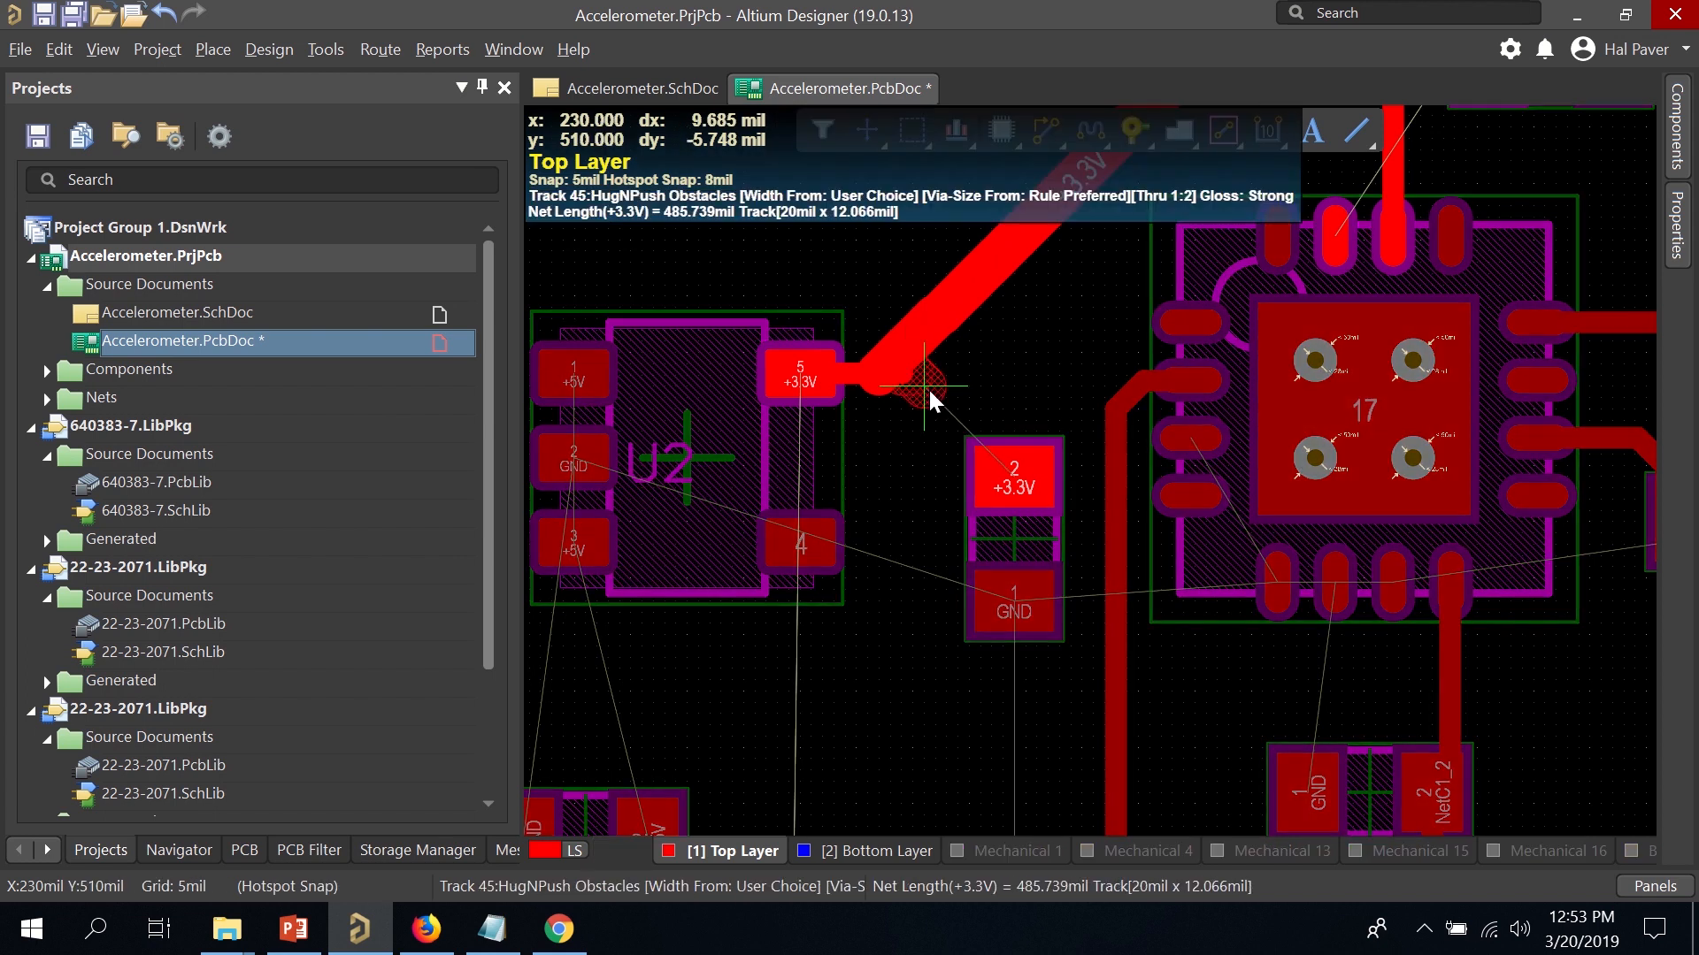
right_click(927, 390)
right_click(906, 381)
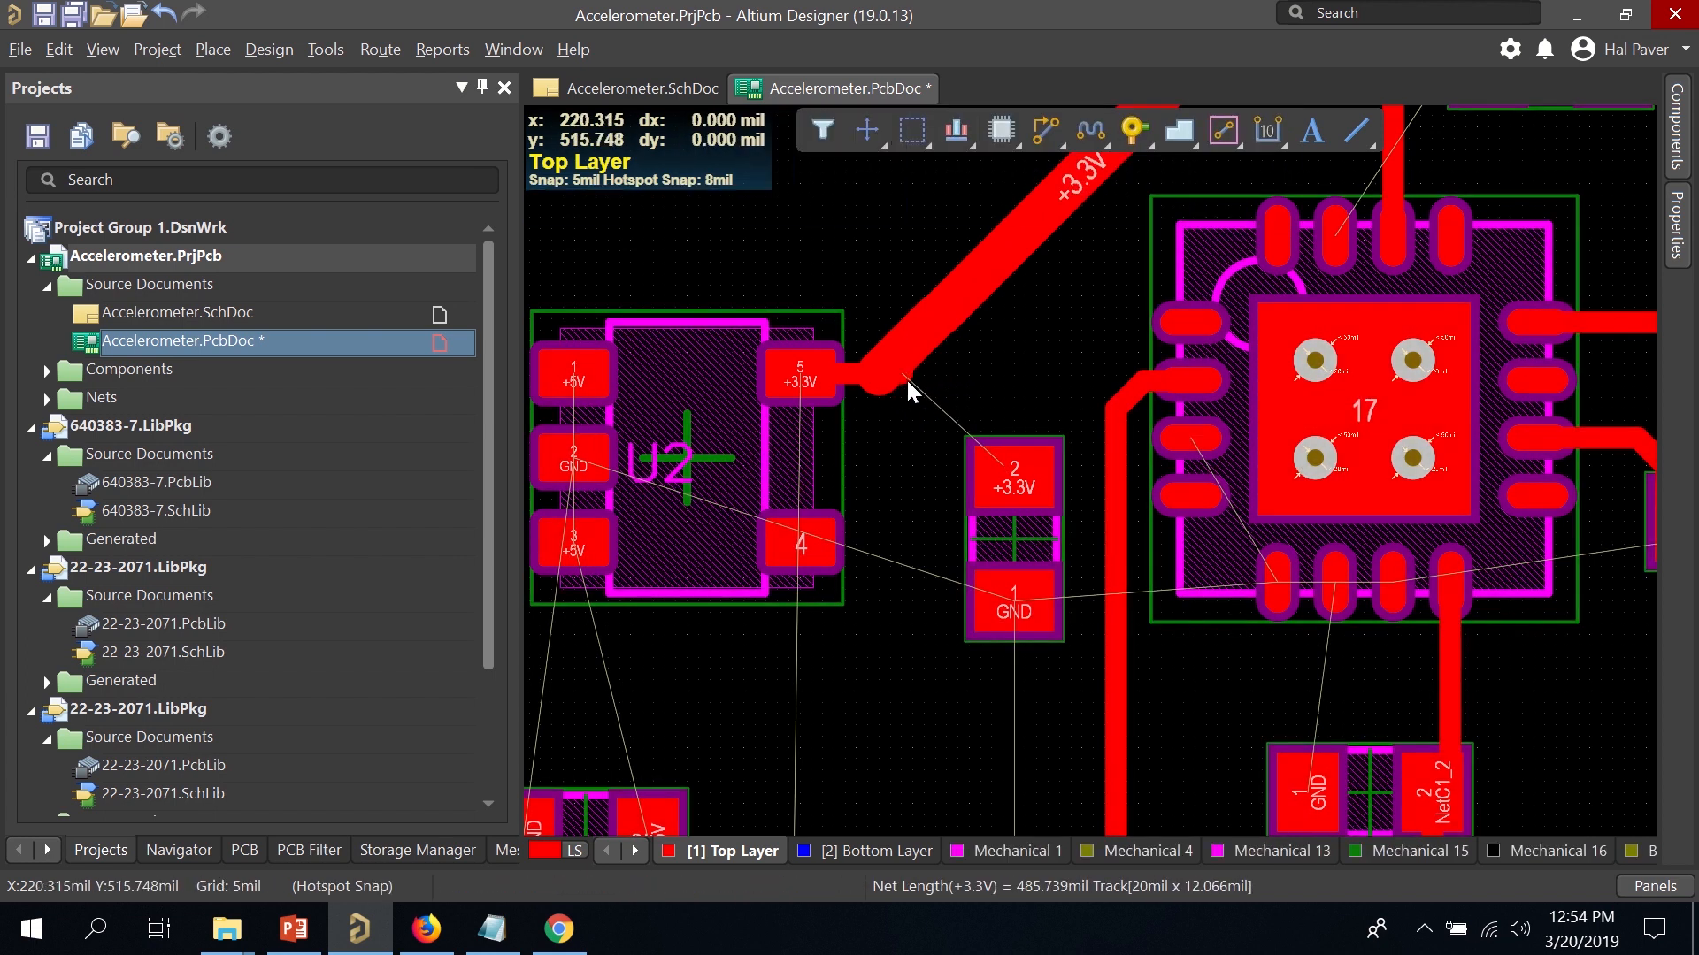
left_click(906, 379)
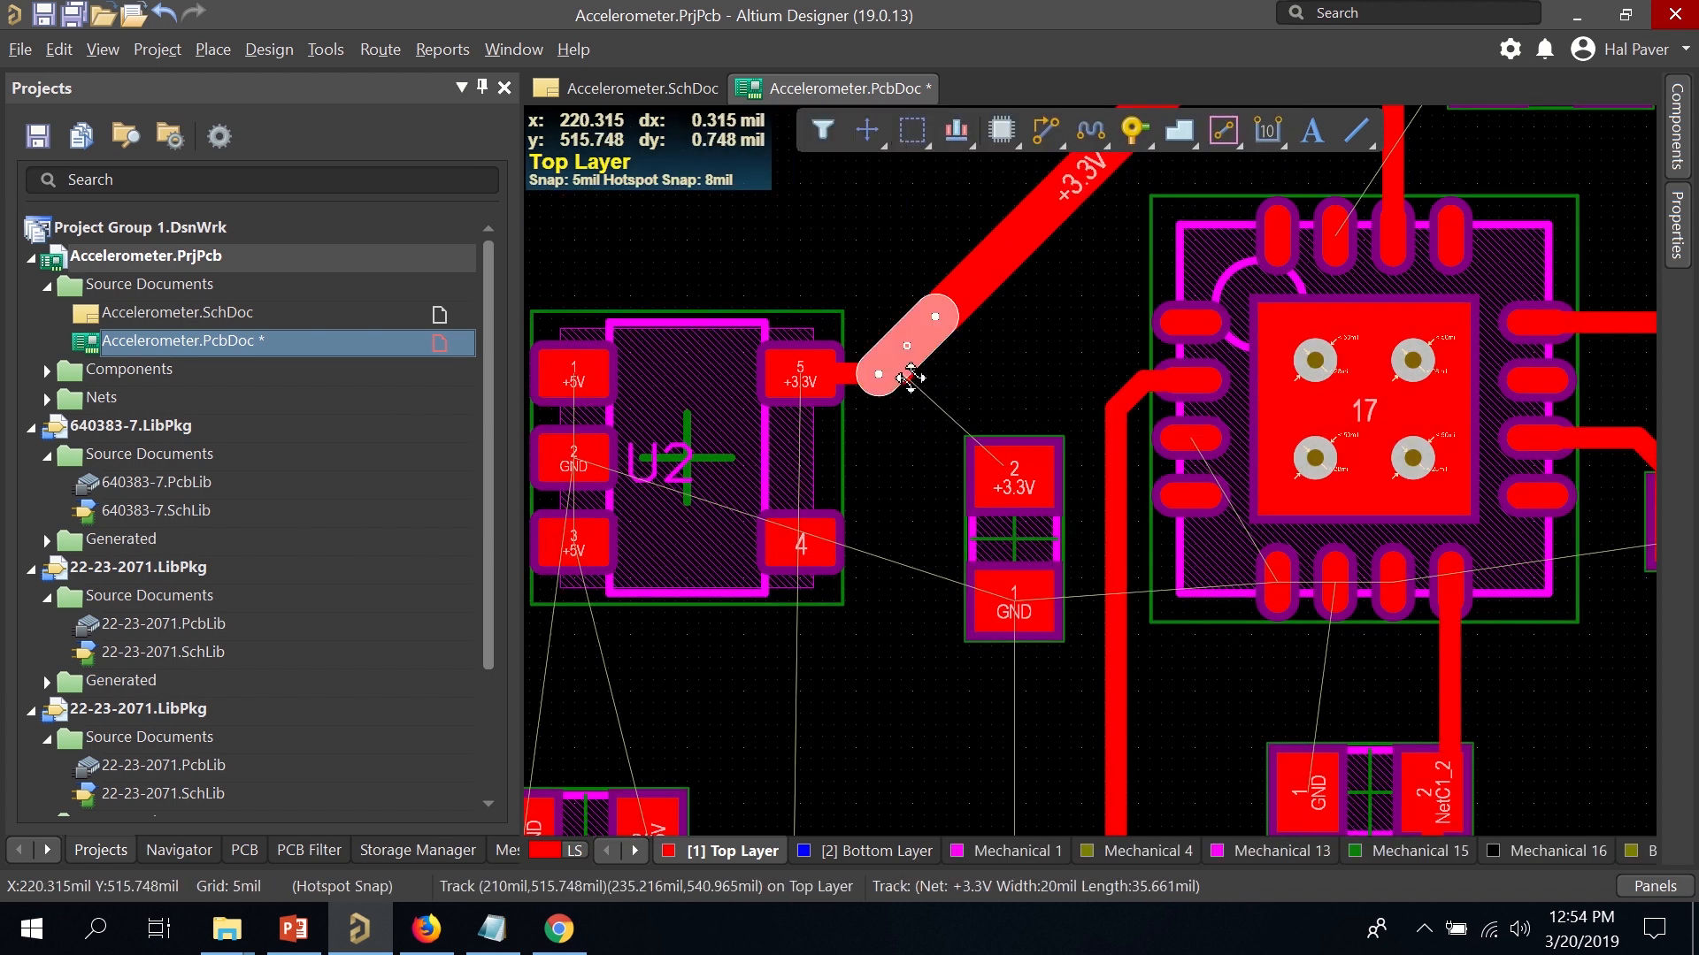
left_click(905, 379)
key("Delete")
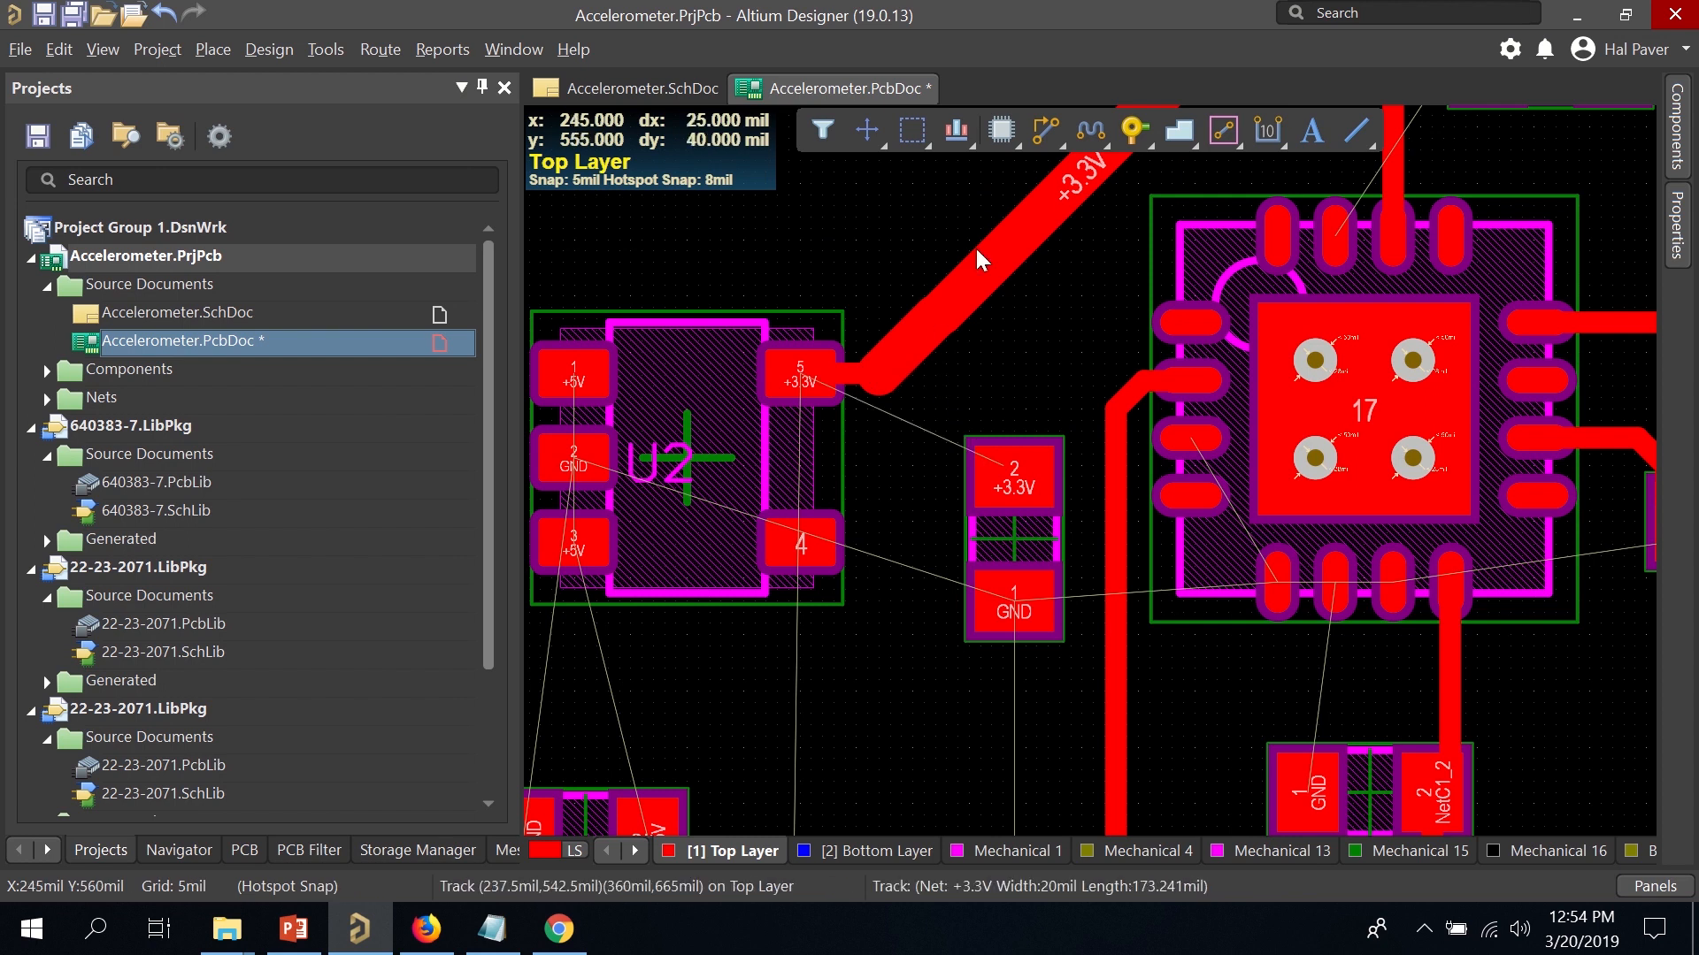
Place a first track segment from the trace end by pad 5 toward C4 pad 2.
left_click(1046, 131)
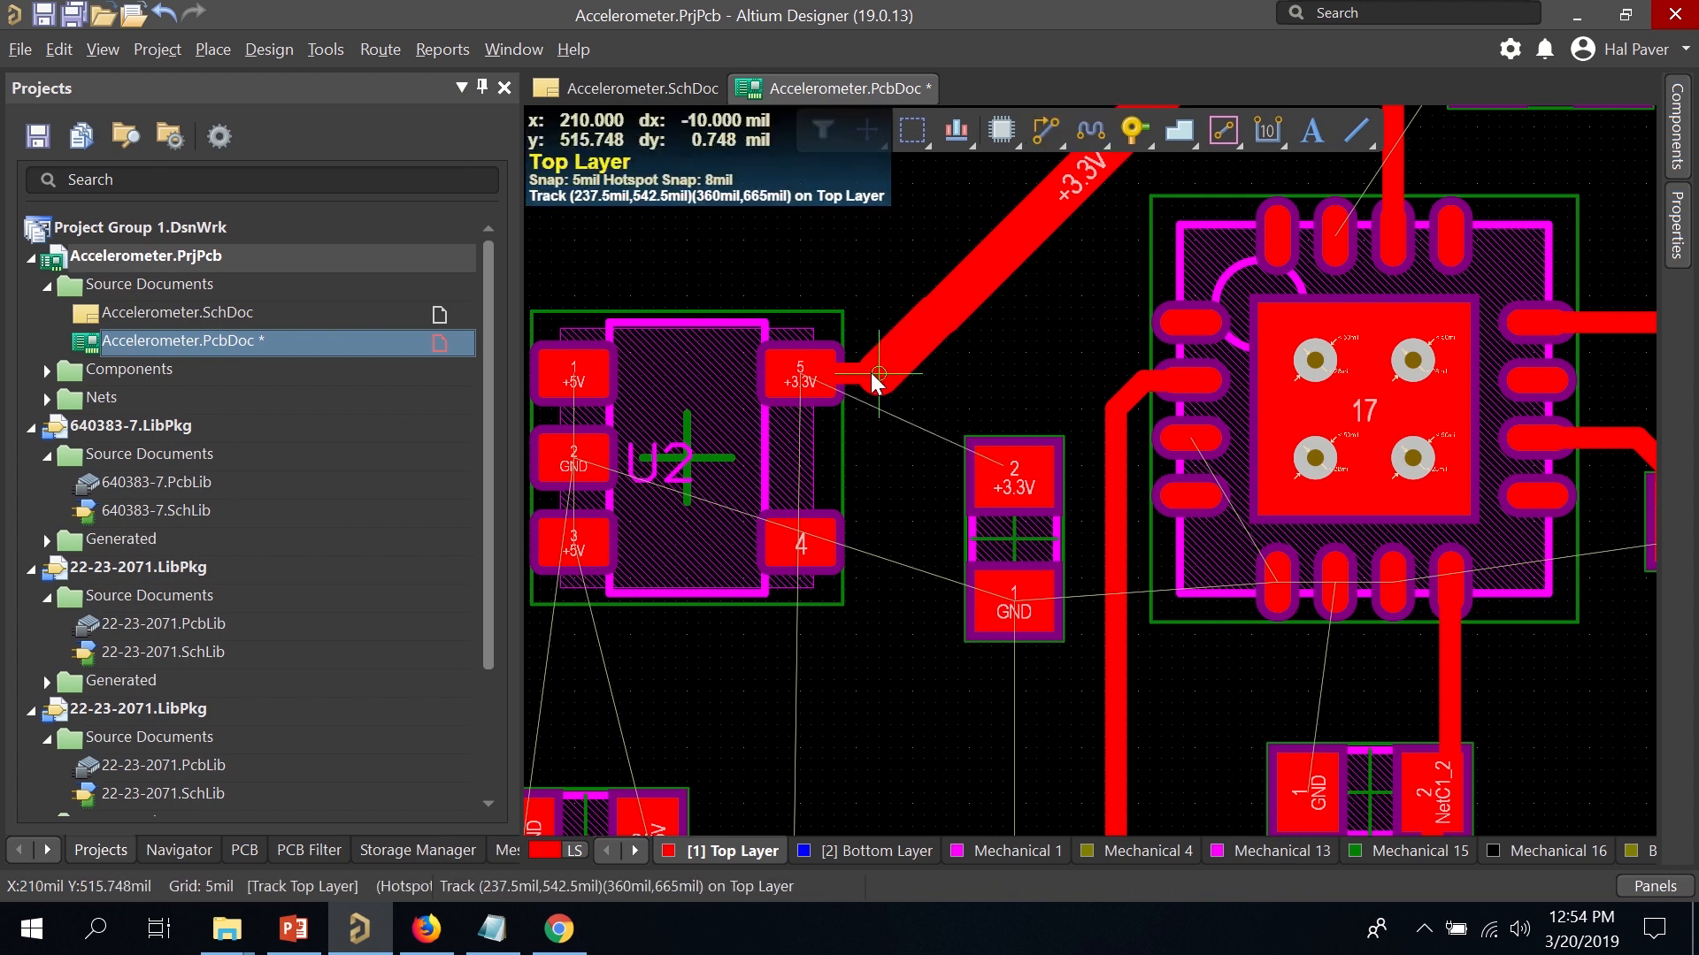
left_click(903, 389)
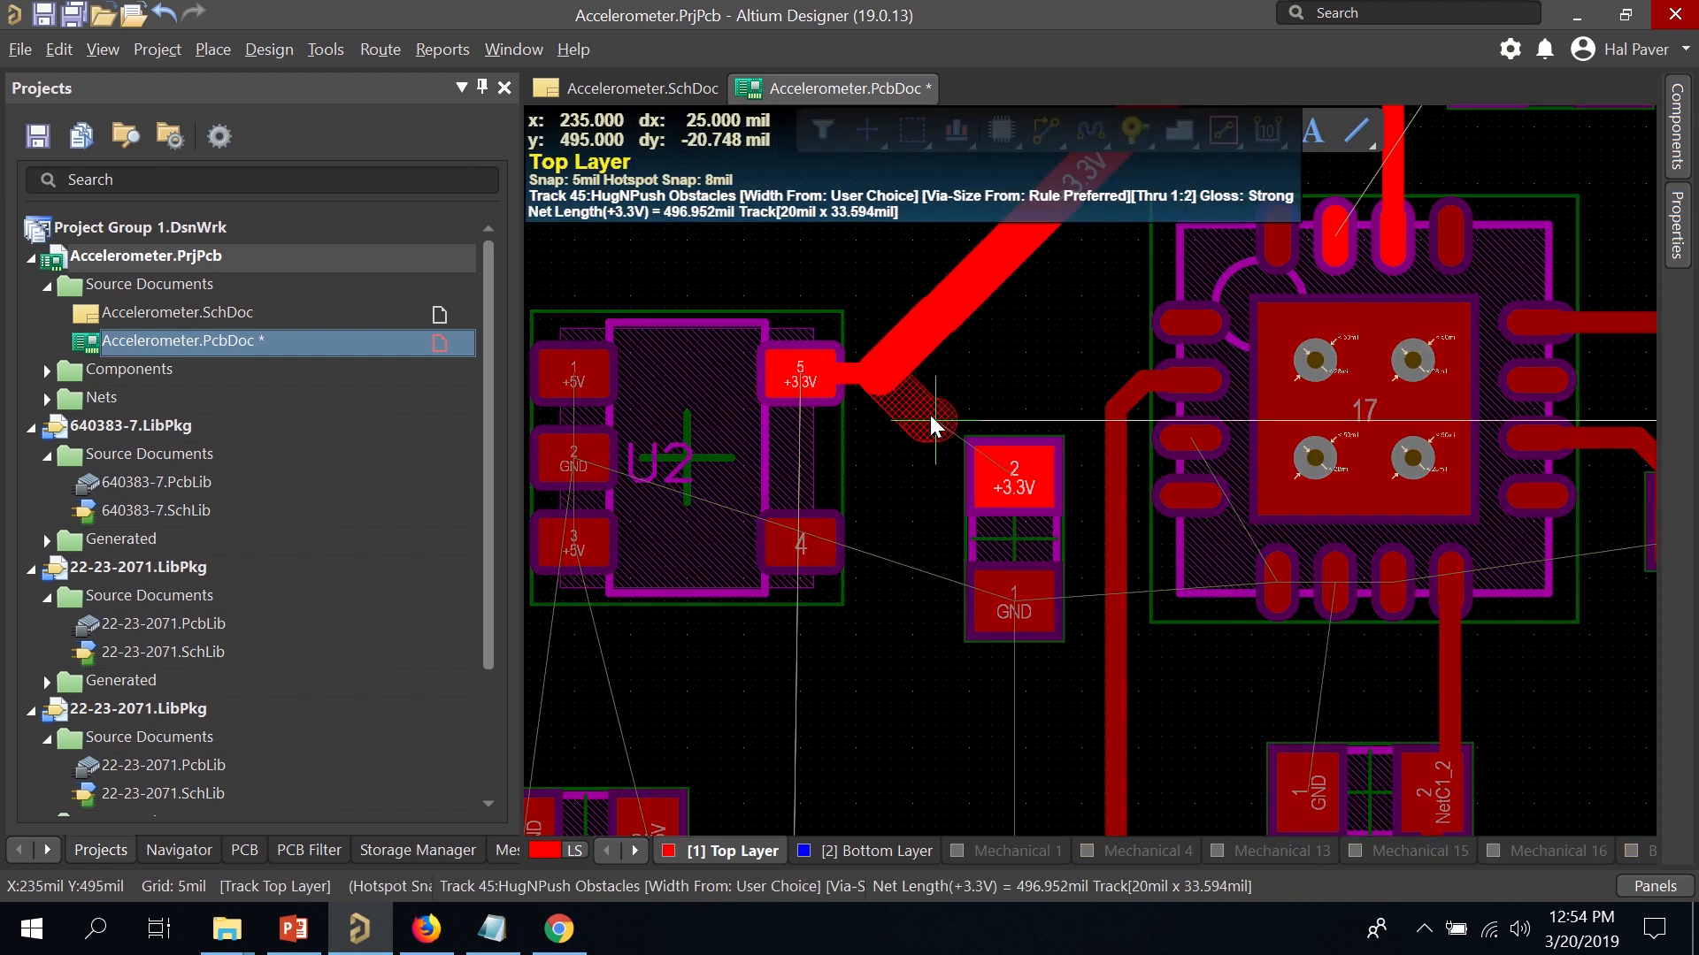
left_click(926, 421)
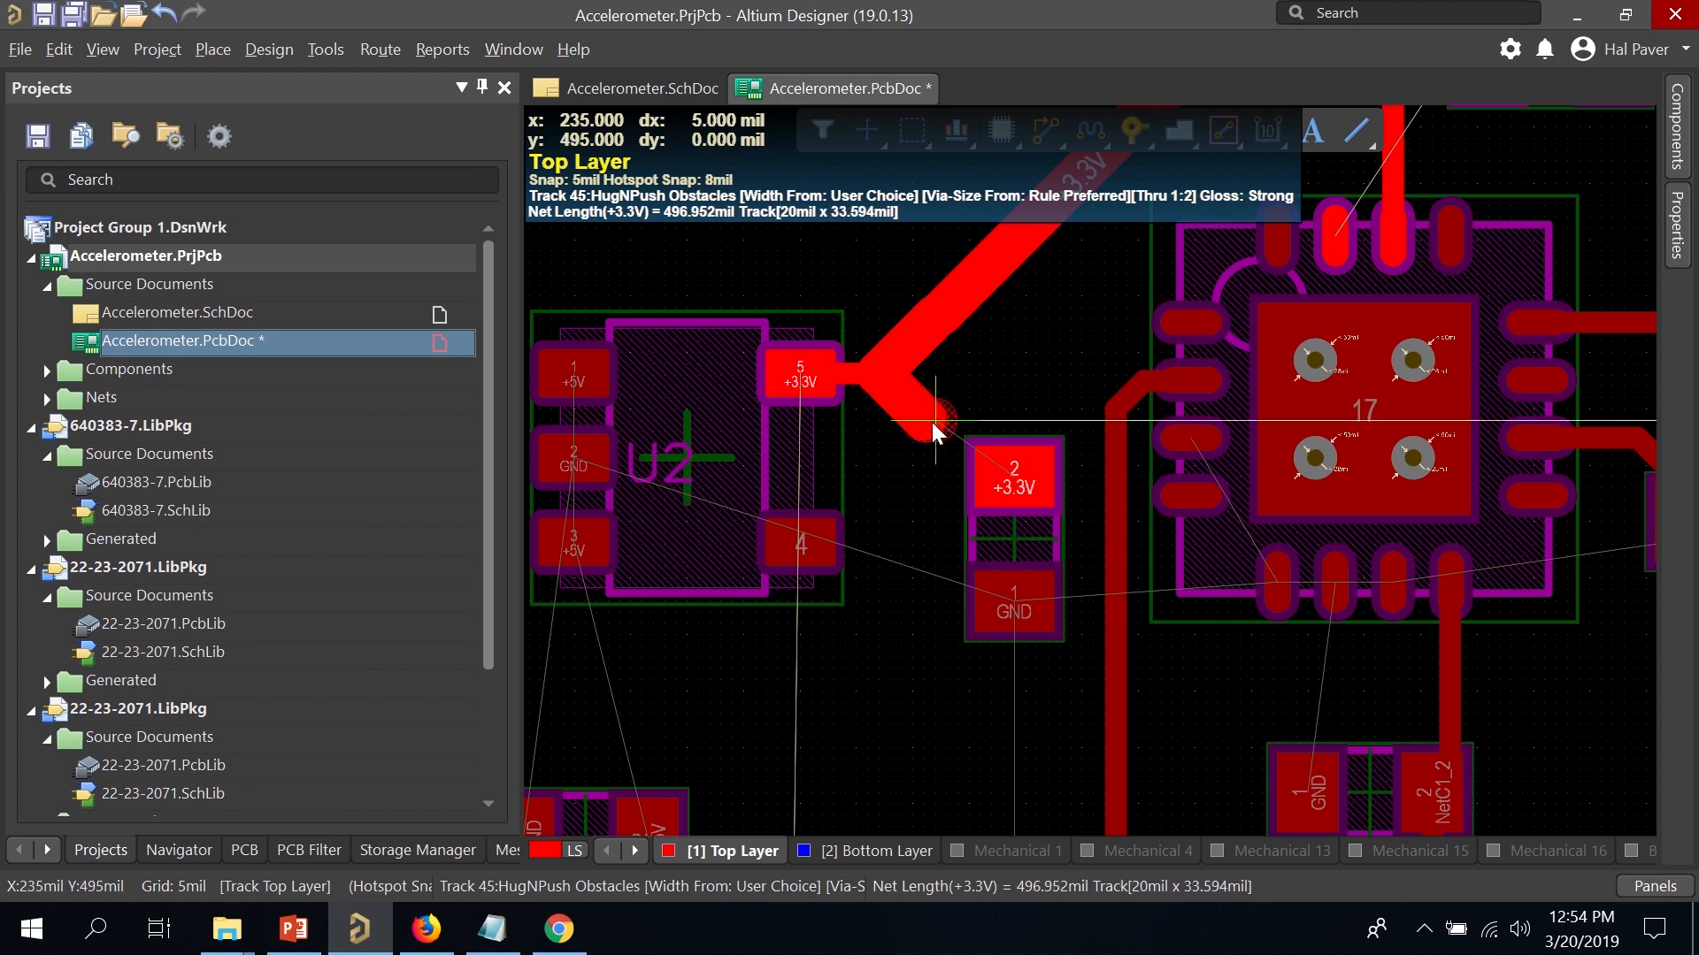
right_click(966, 429)
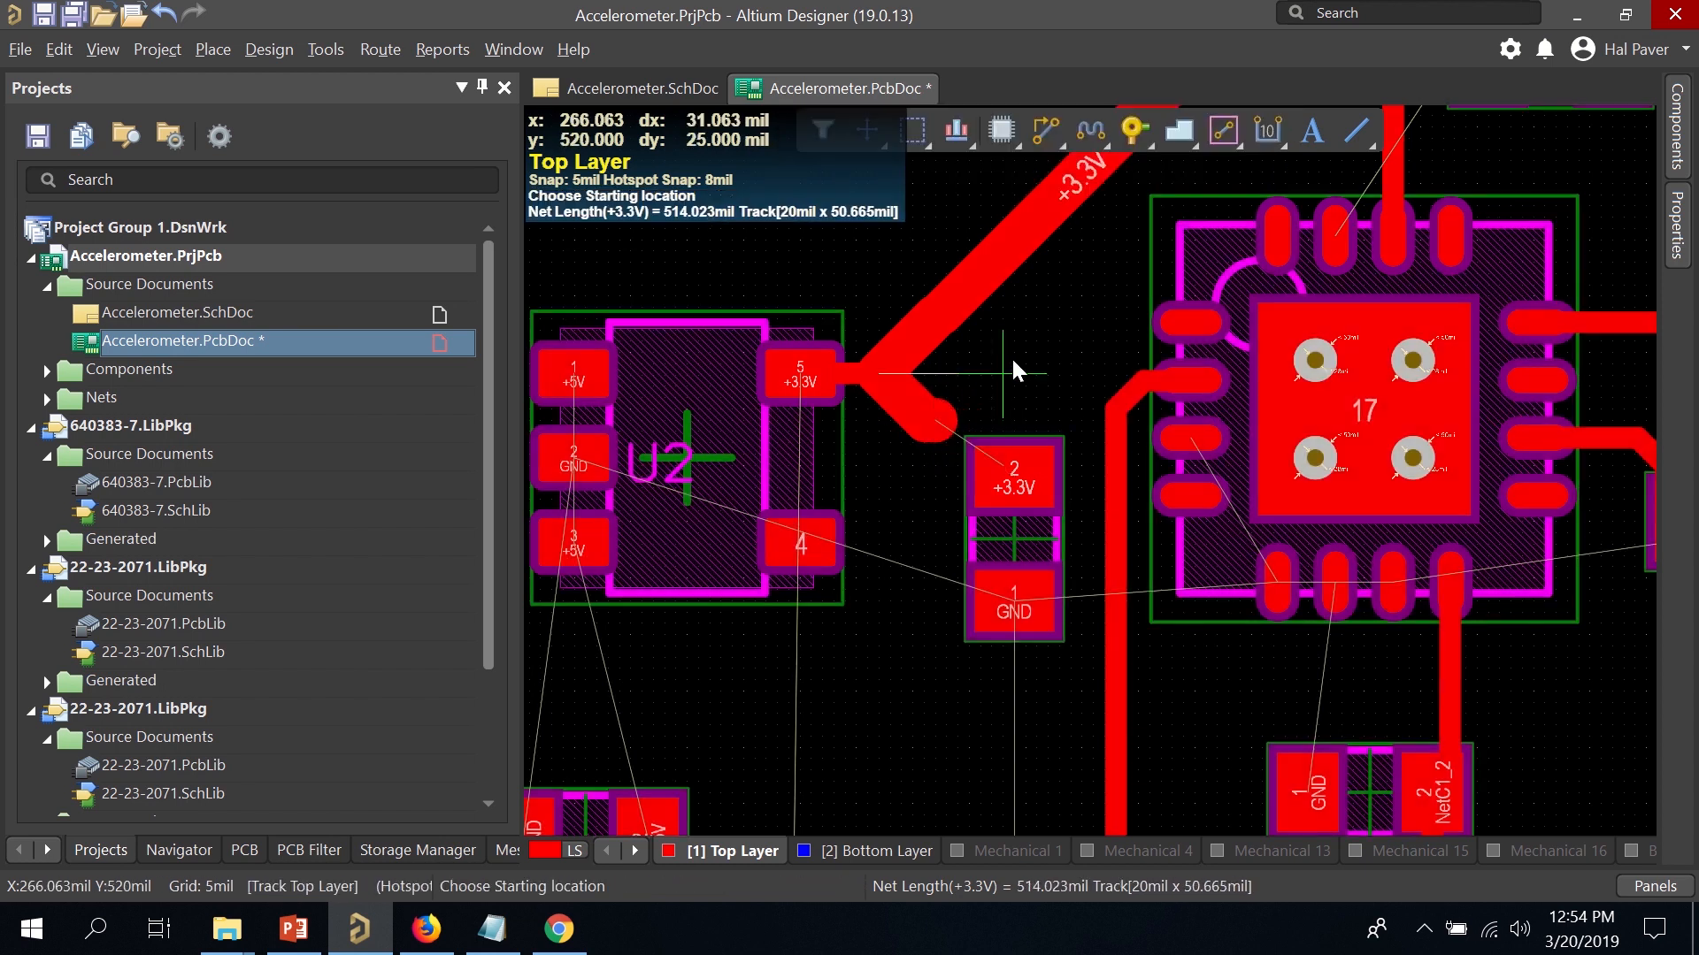
right_click(961, 411)
left_click(952, 412)
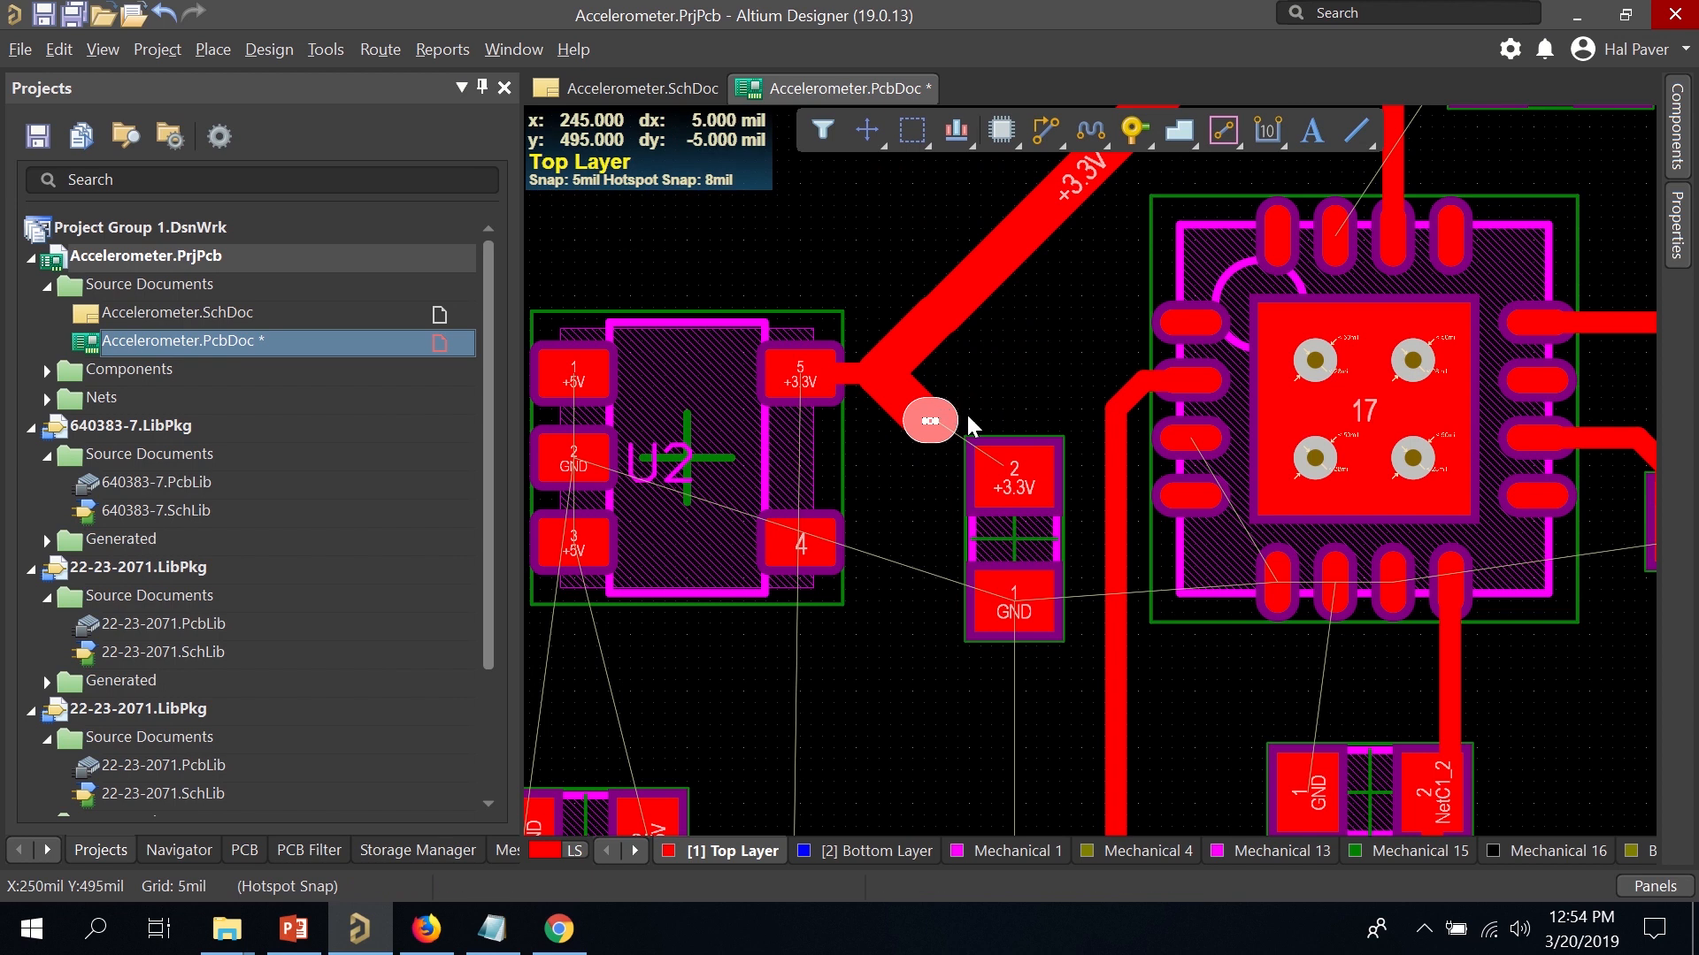
left_click(966, 412)
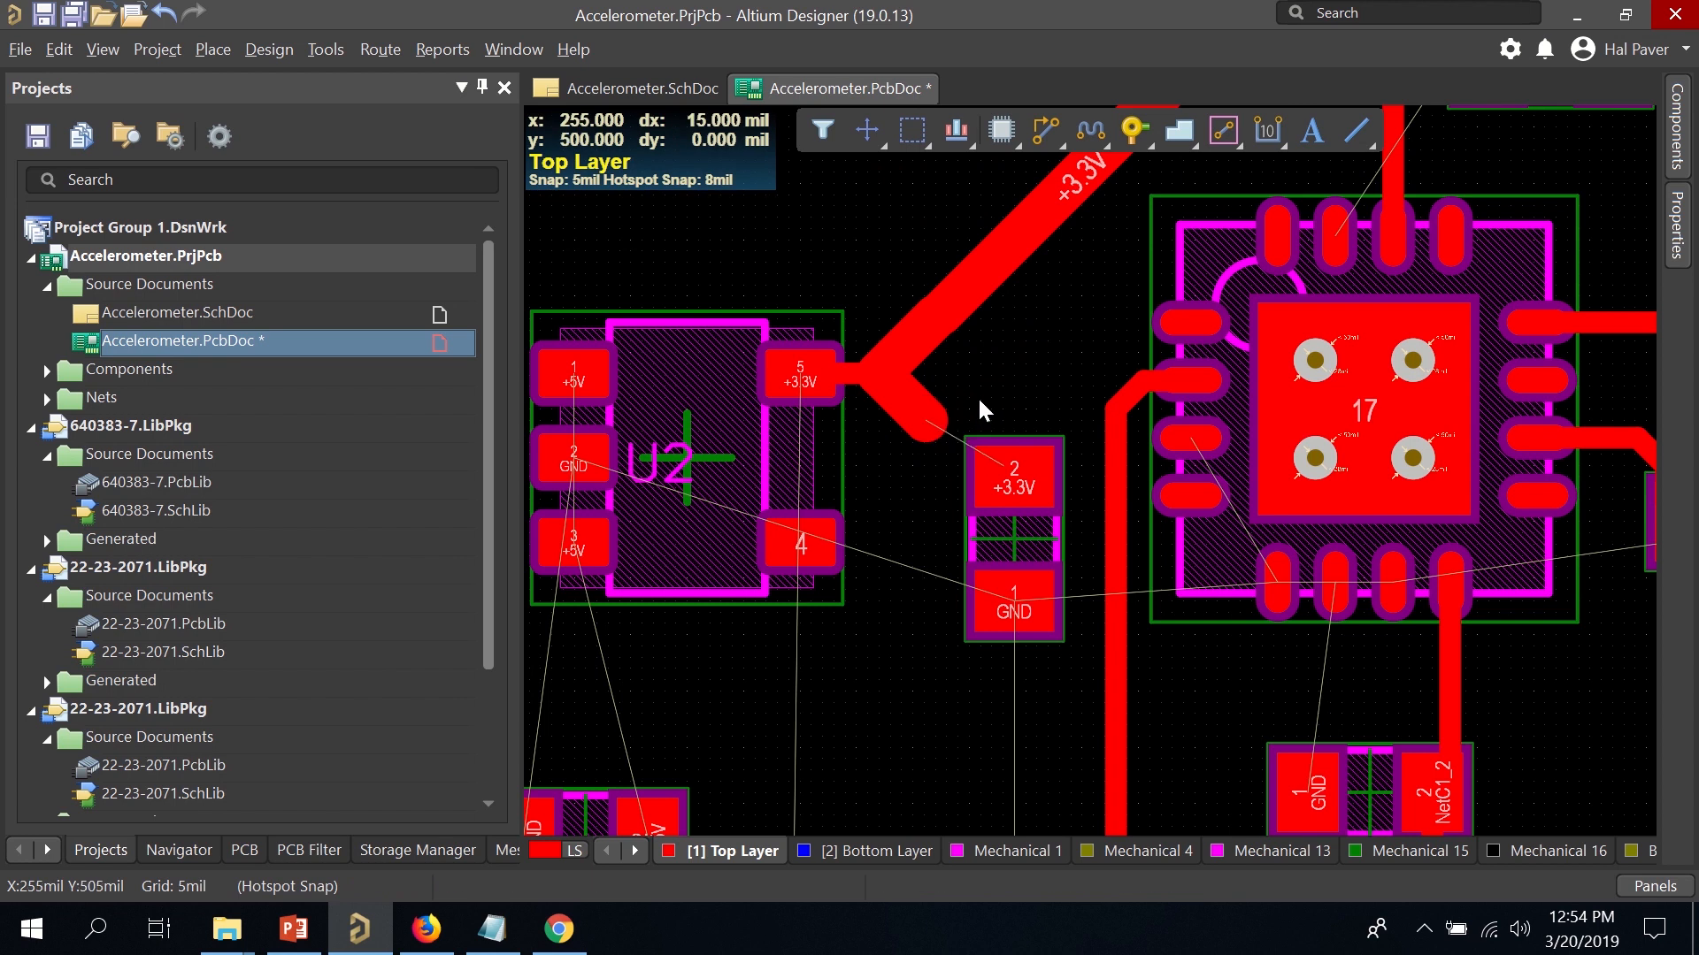
Route a track from that segment's end to C4 pad 2 and set its width to 10 mil.
left_click(1047, 131)
left_click(941, 427)
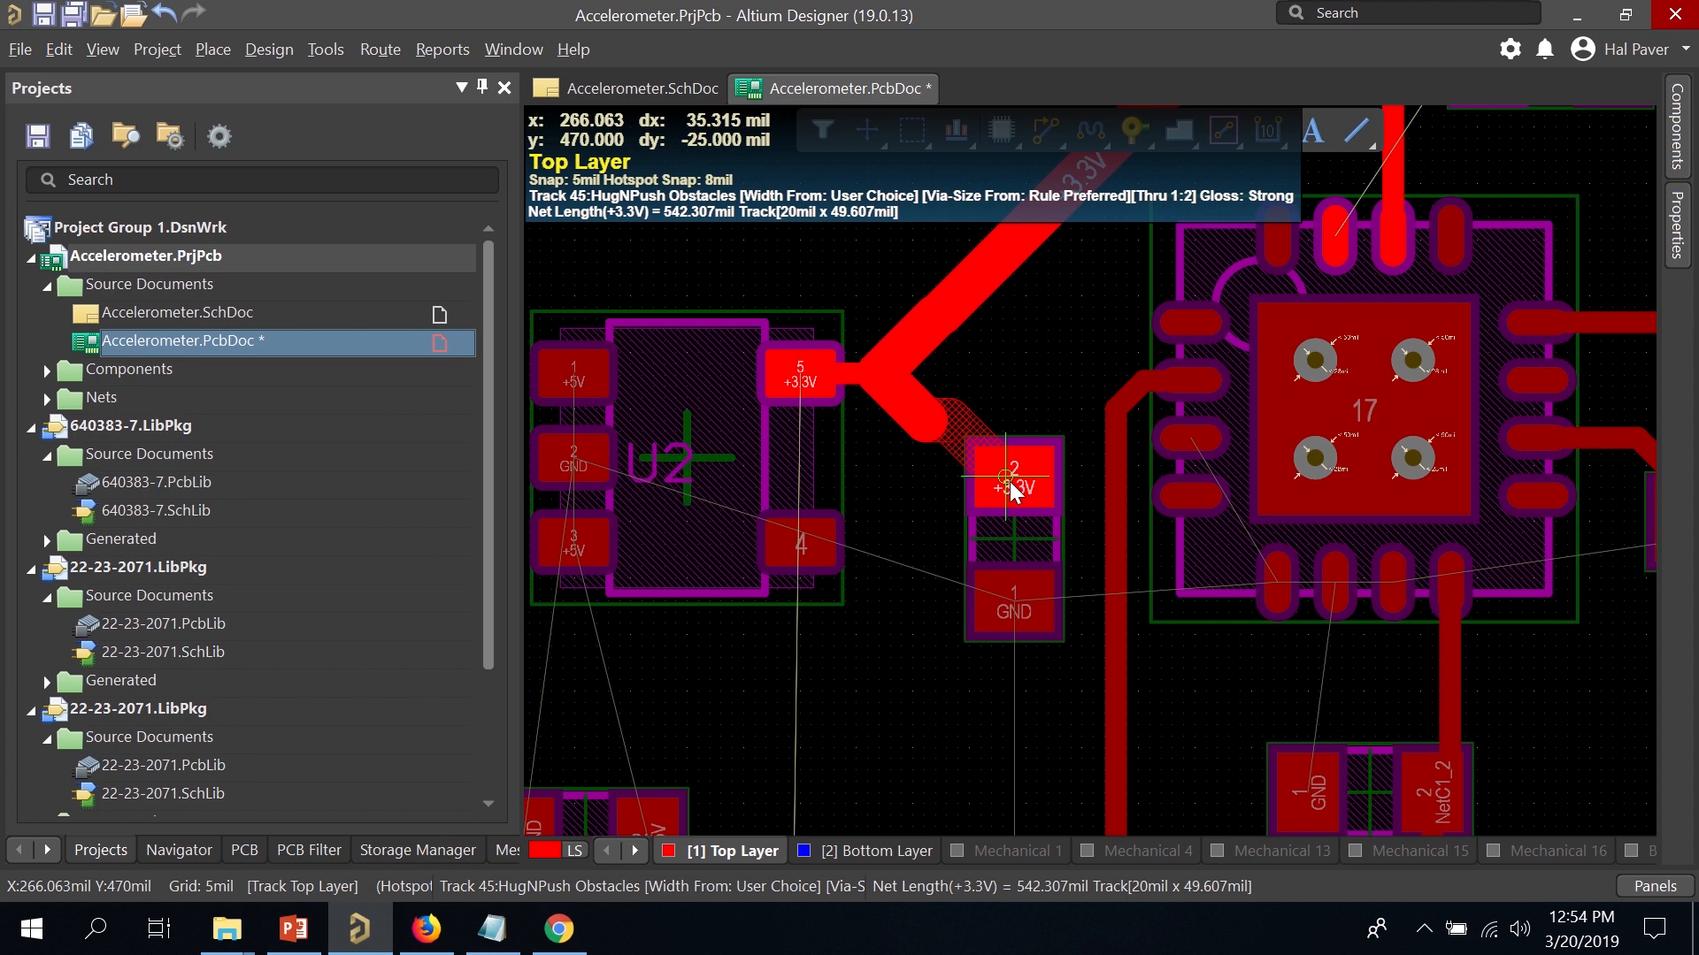
left_click(1012, 484)
key("Escape")
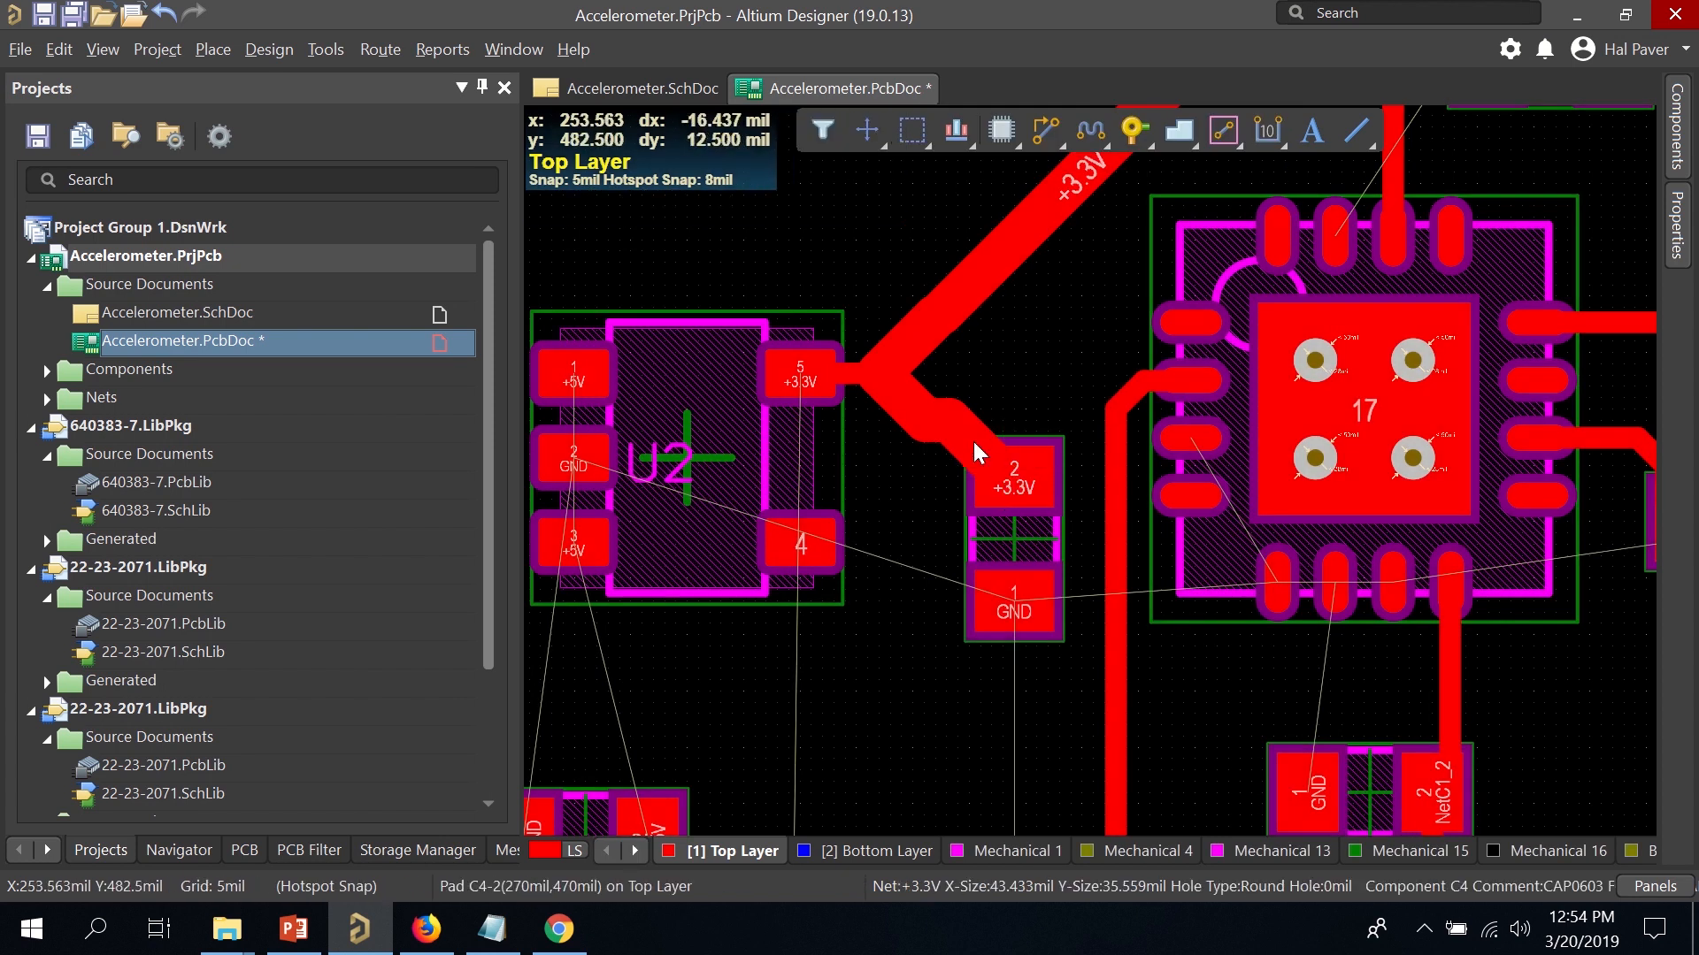
left_click(973, 438)
double_click(975, 442)
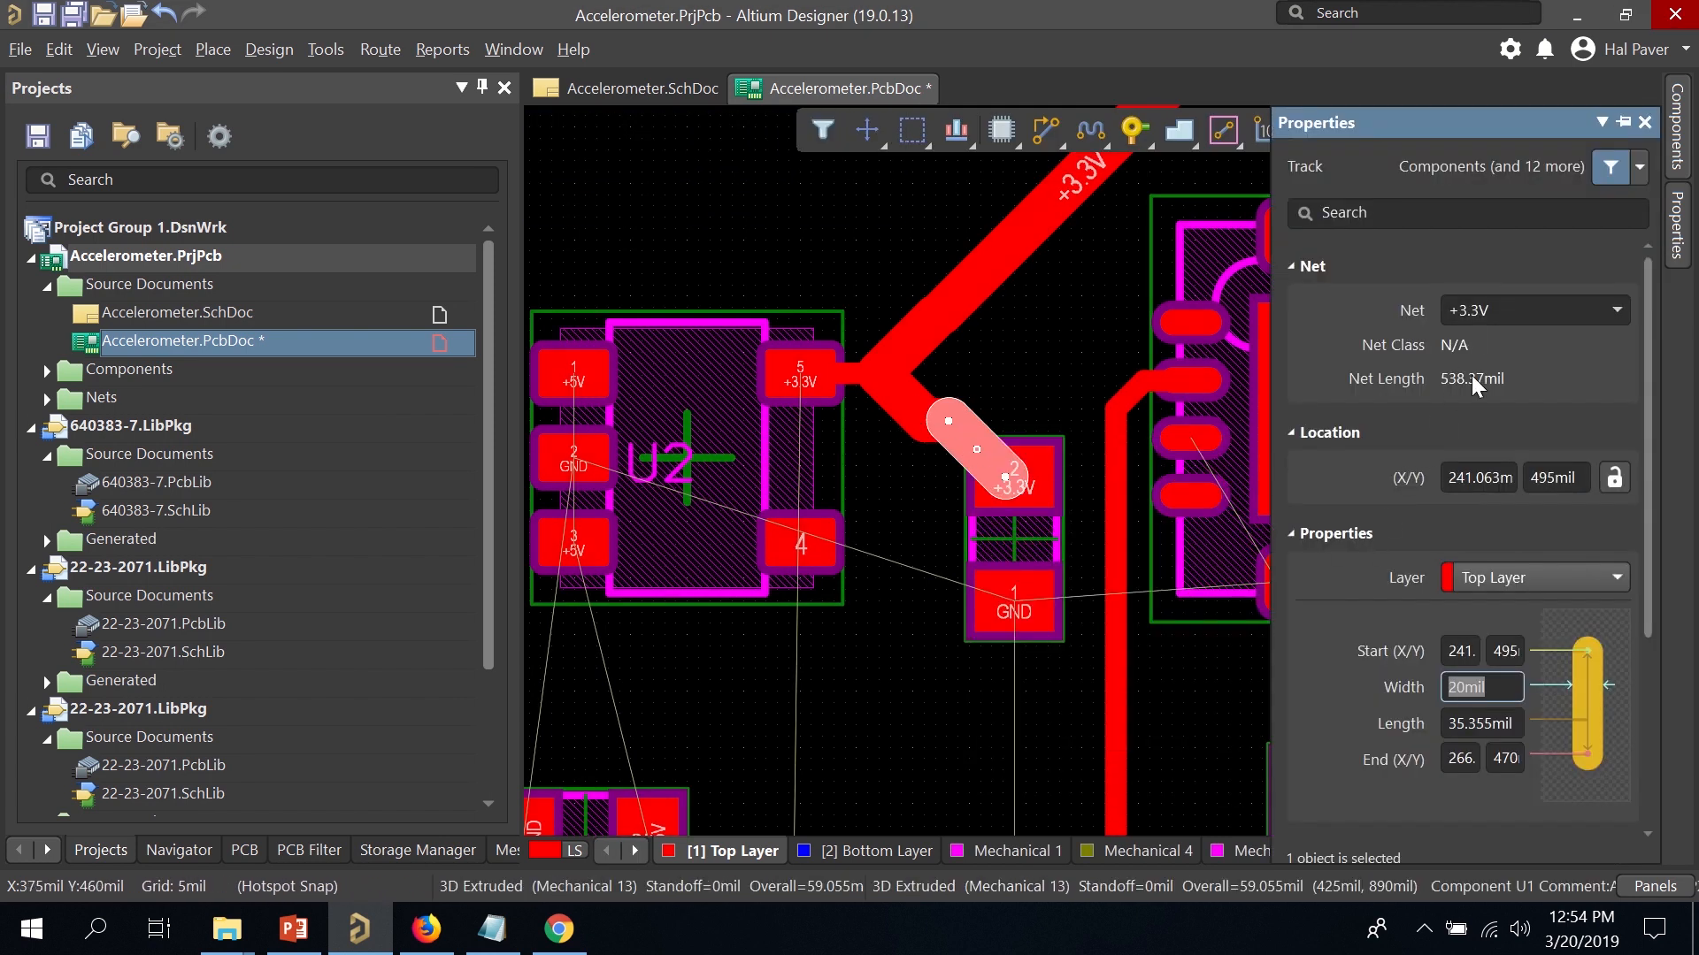
type("10")
key("Return")
left_click(1016, 400)
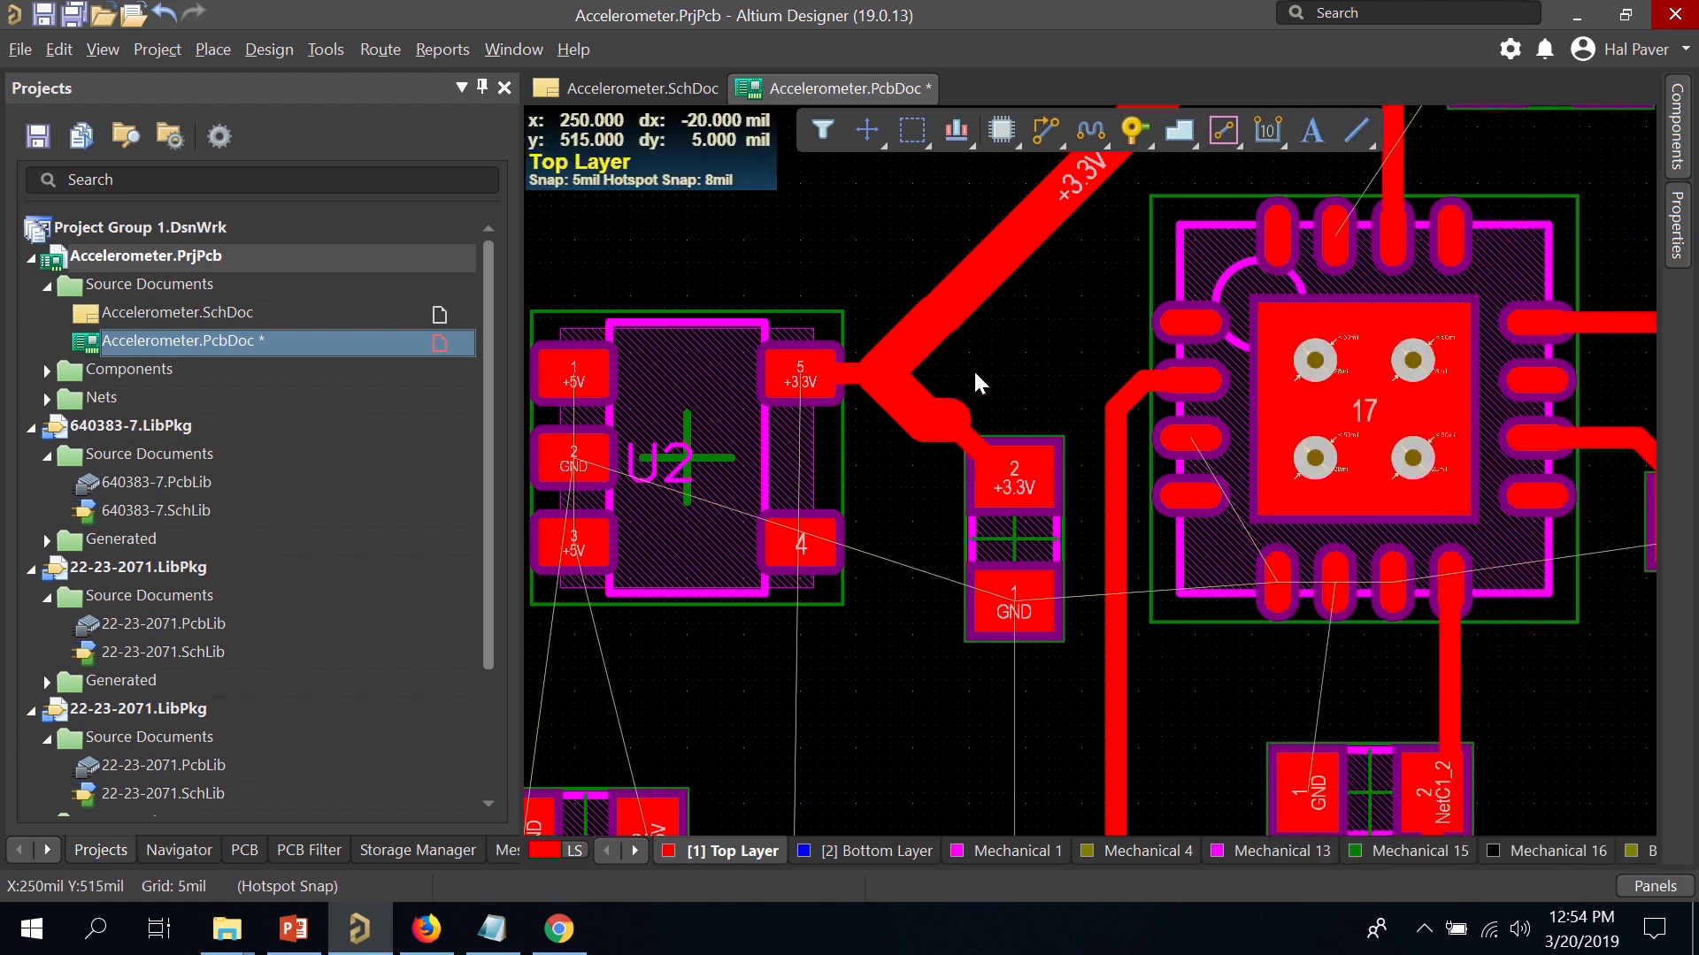
Zoom out and route a +3.3V track from the trace near U2 down to connector J1 pin 2.
scroll(948, 407, "down", 3)
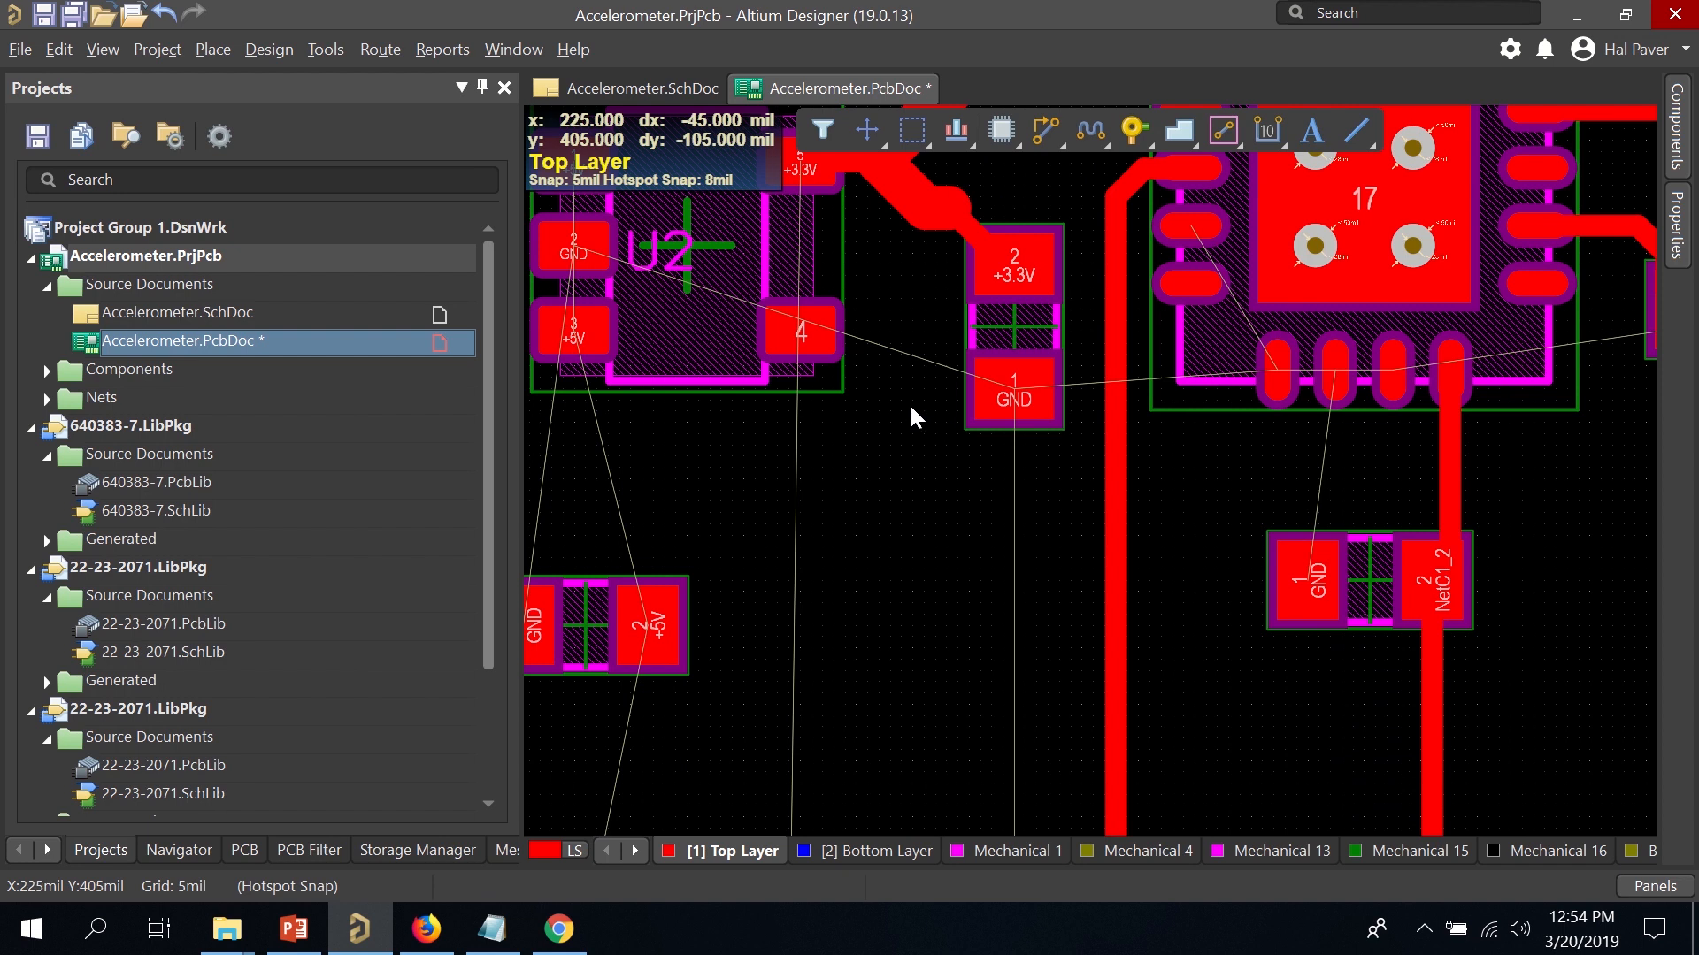
scroll(906, 400, "down", 3, "ctrl")
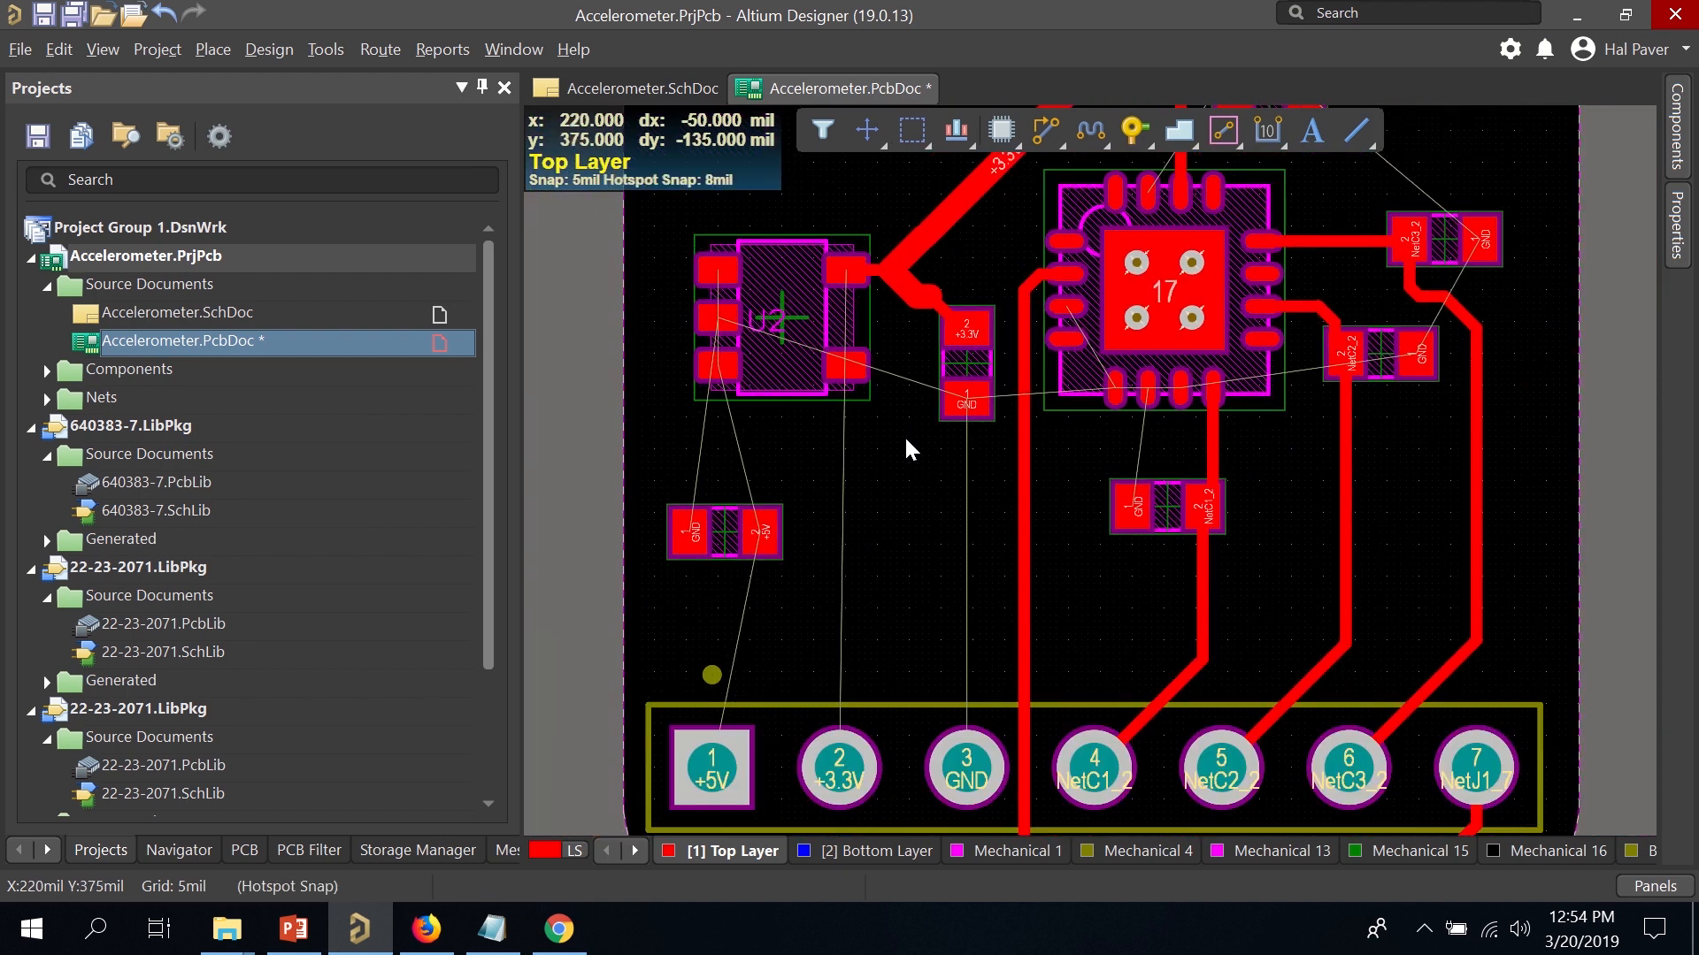
left_click(908, 297)
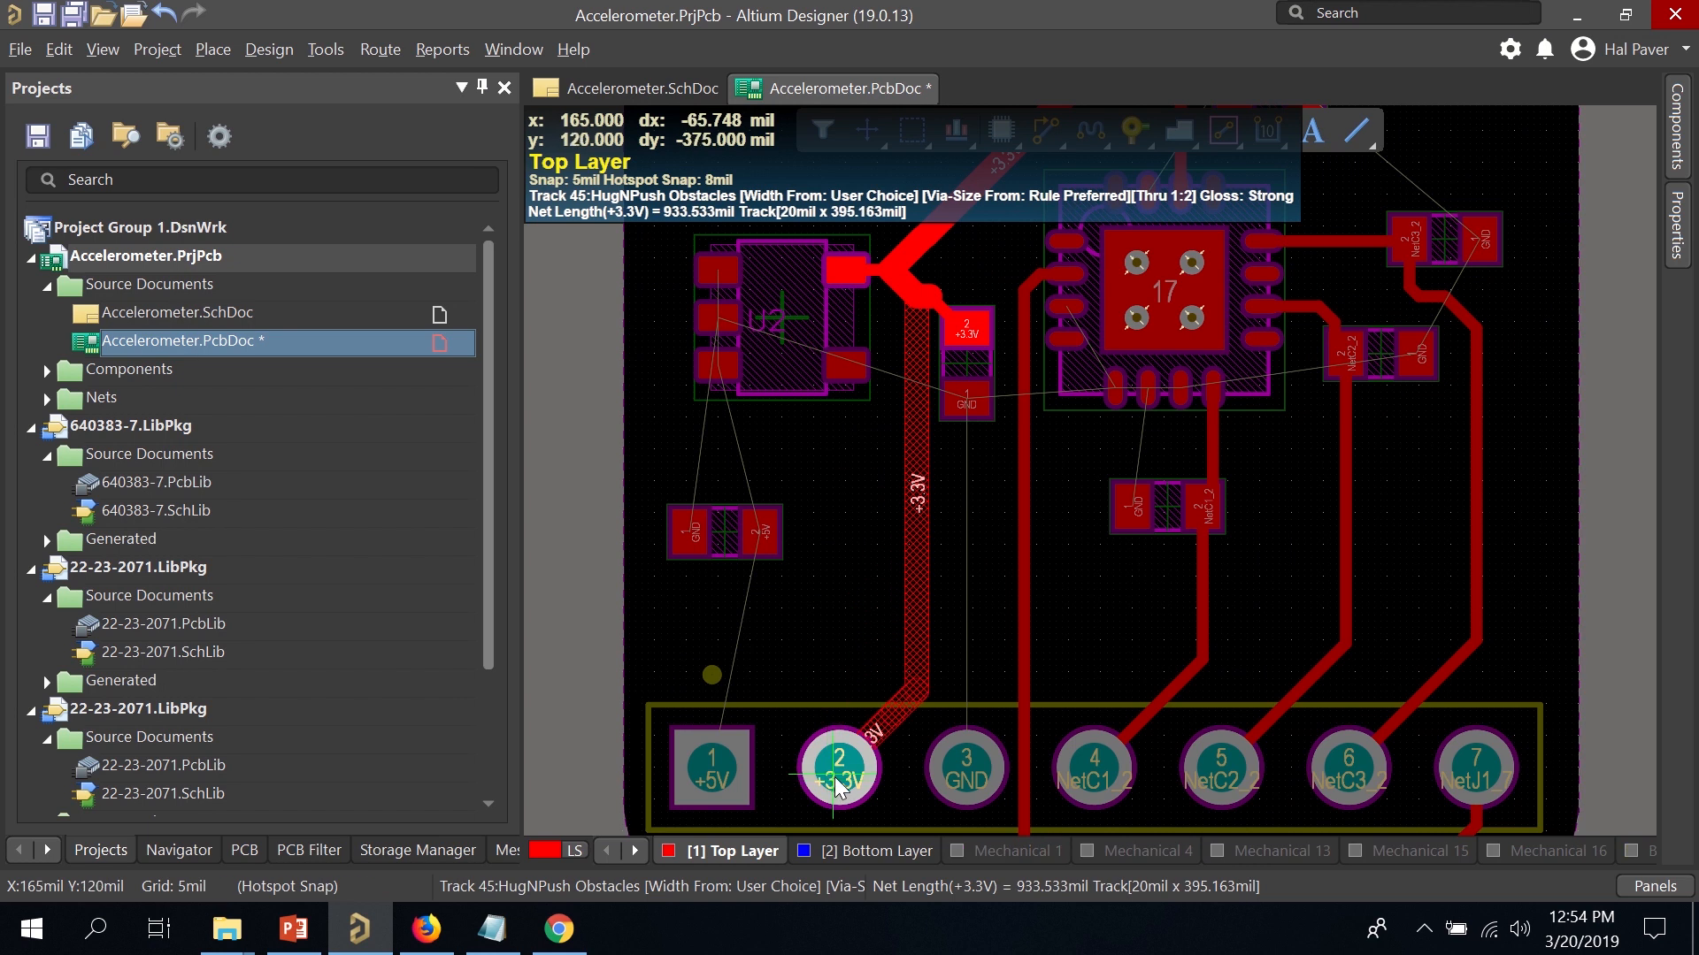
left_click(841, 775)
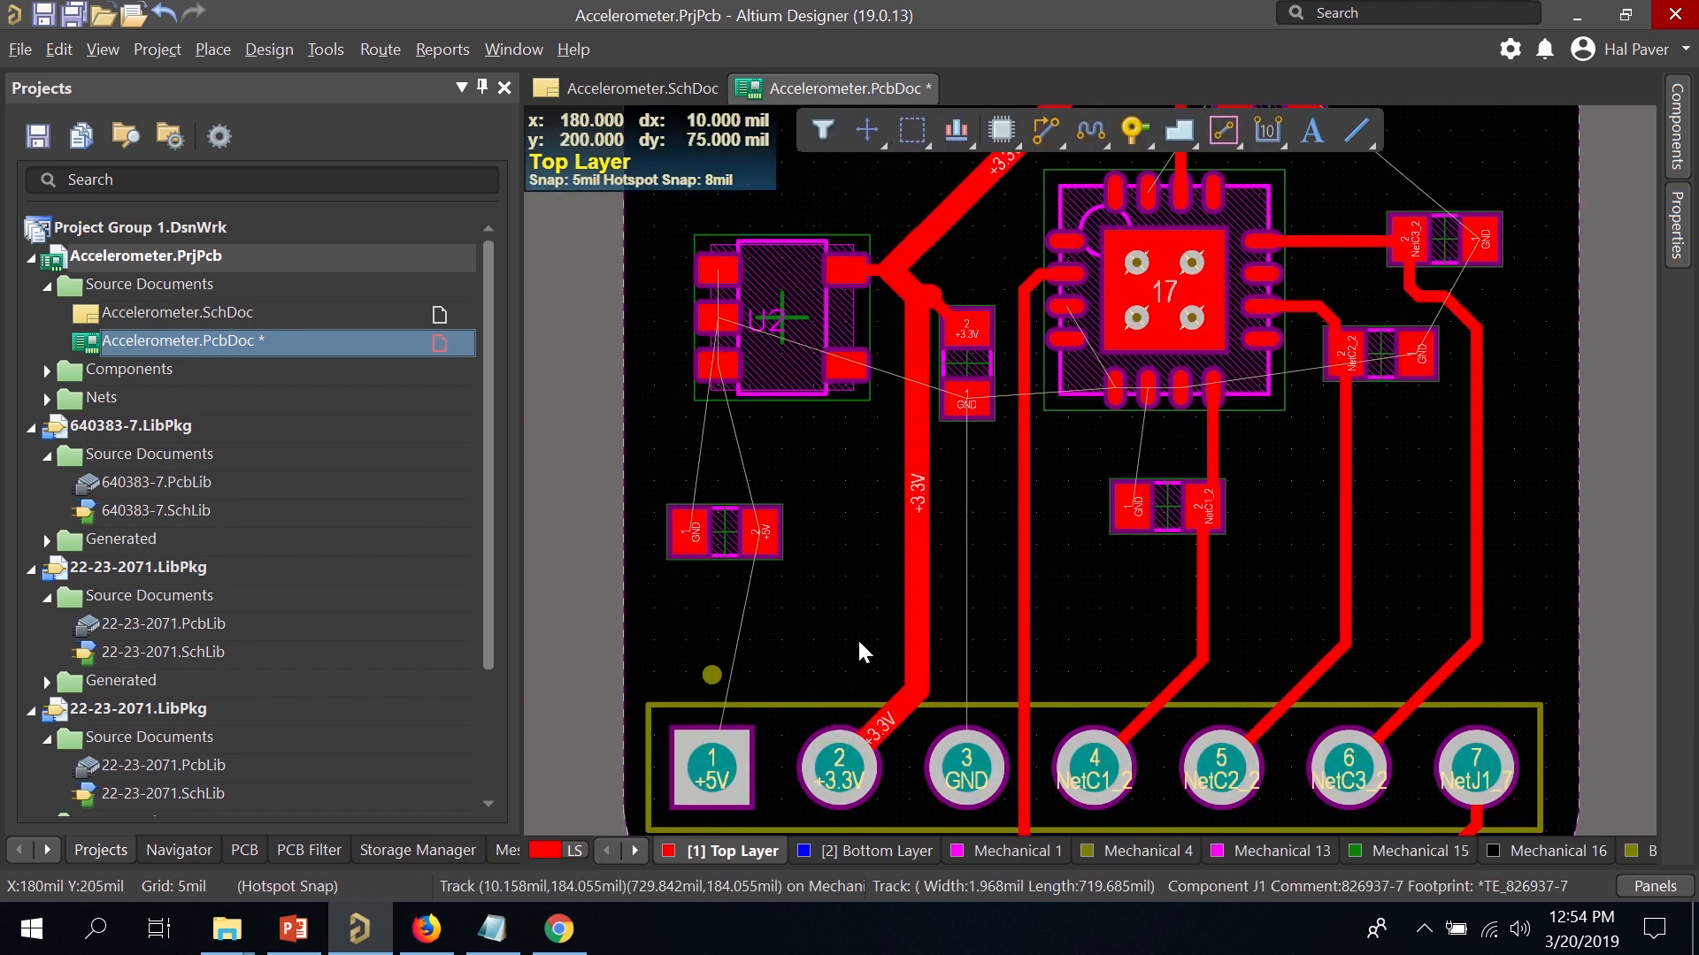
left_click(934, 289)
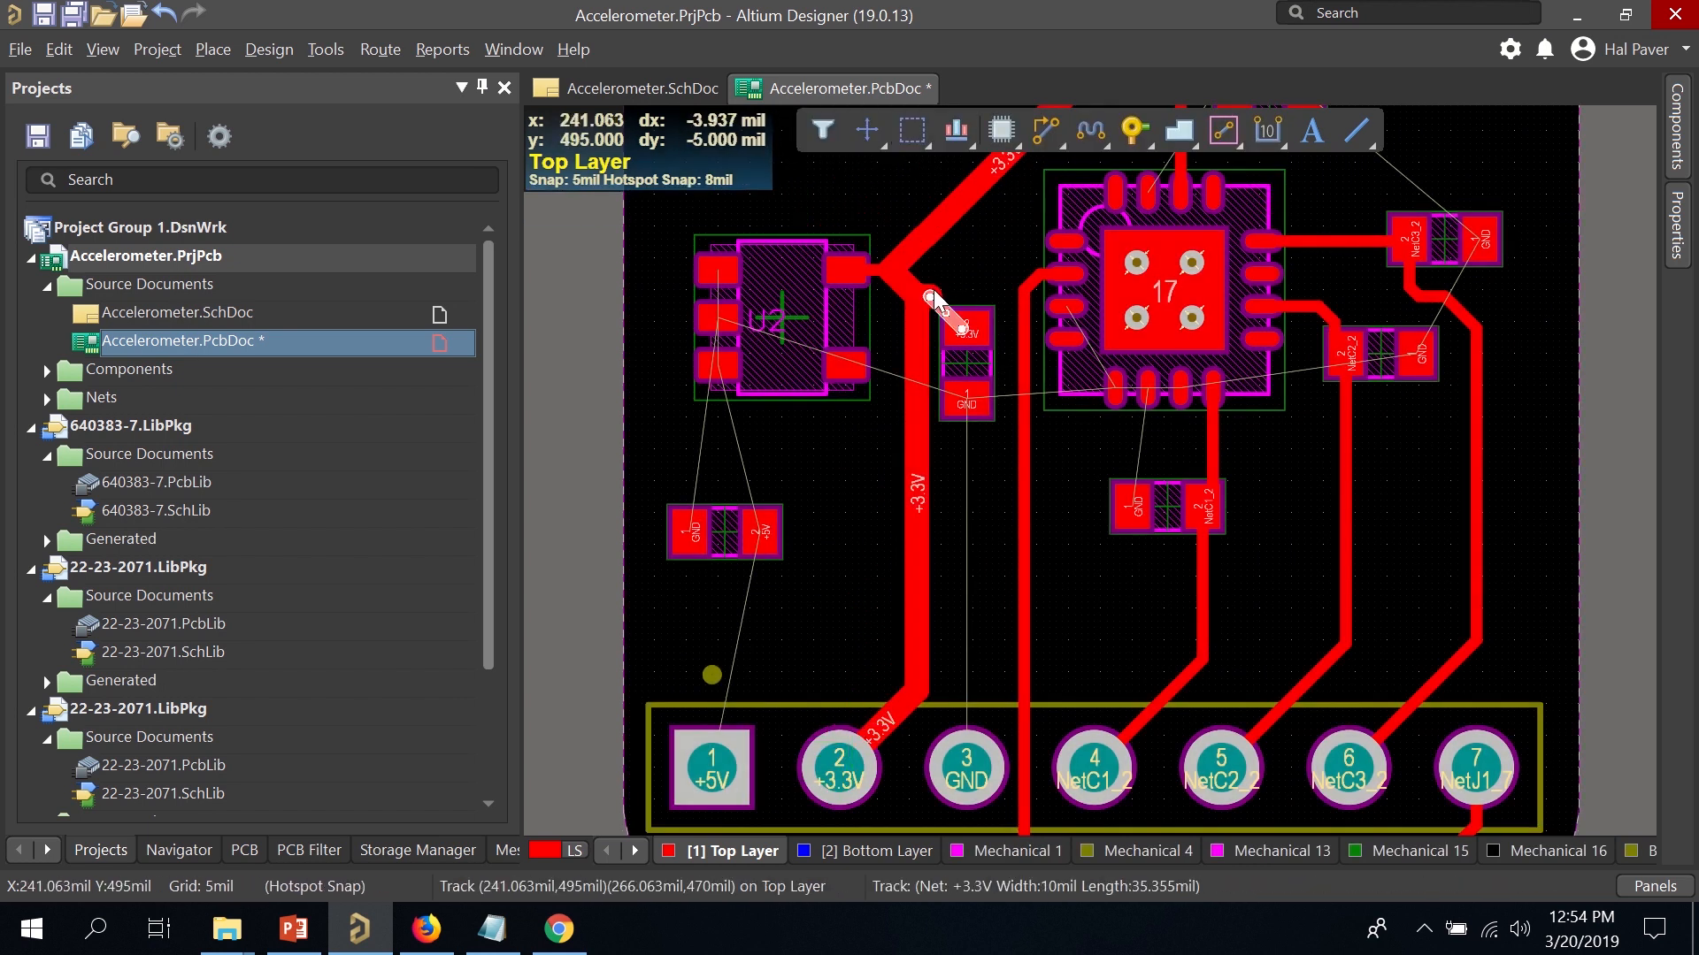
Move the short +3.3V segment's upper end onto the wide trace and delete the leftover stubs at pad 2.
left_click(934, 290)
mouse_move(927, 296)
left_mouse_down()
mouse_move(911, 300)
mouse_move(936, 295)
left_mouse_up()
left_click(948, 305)
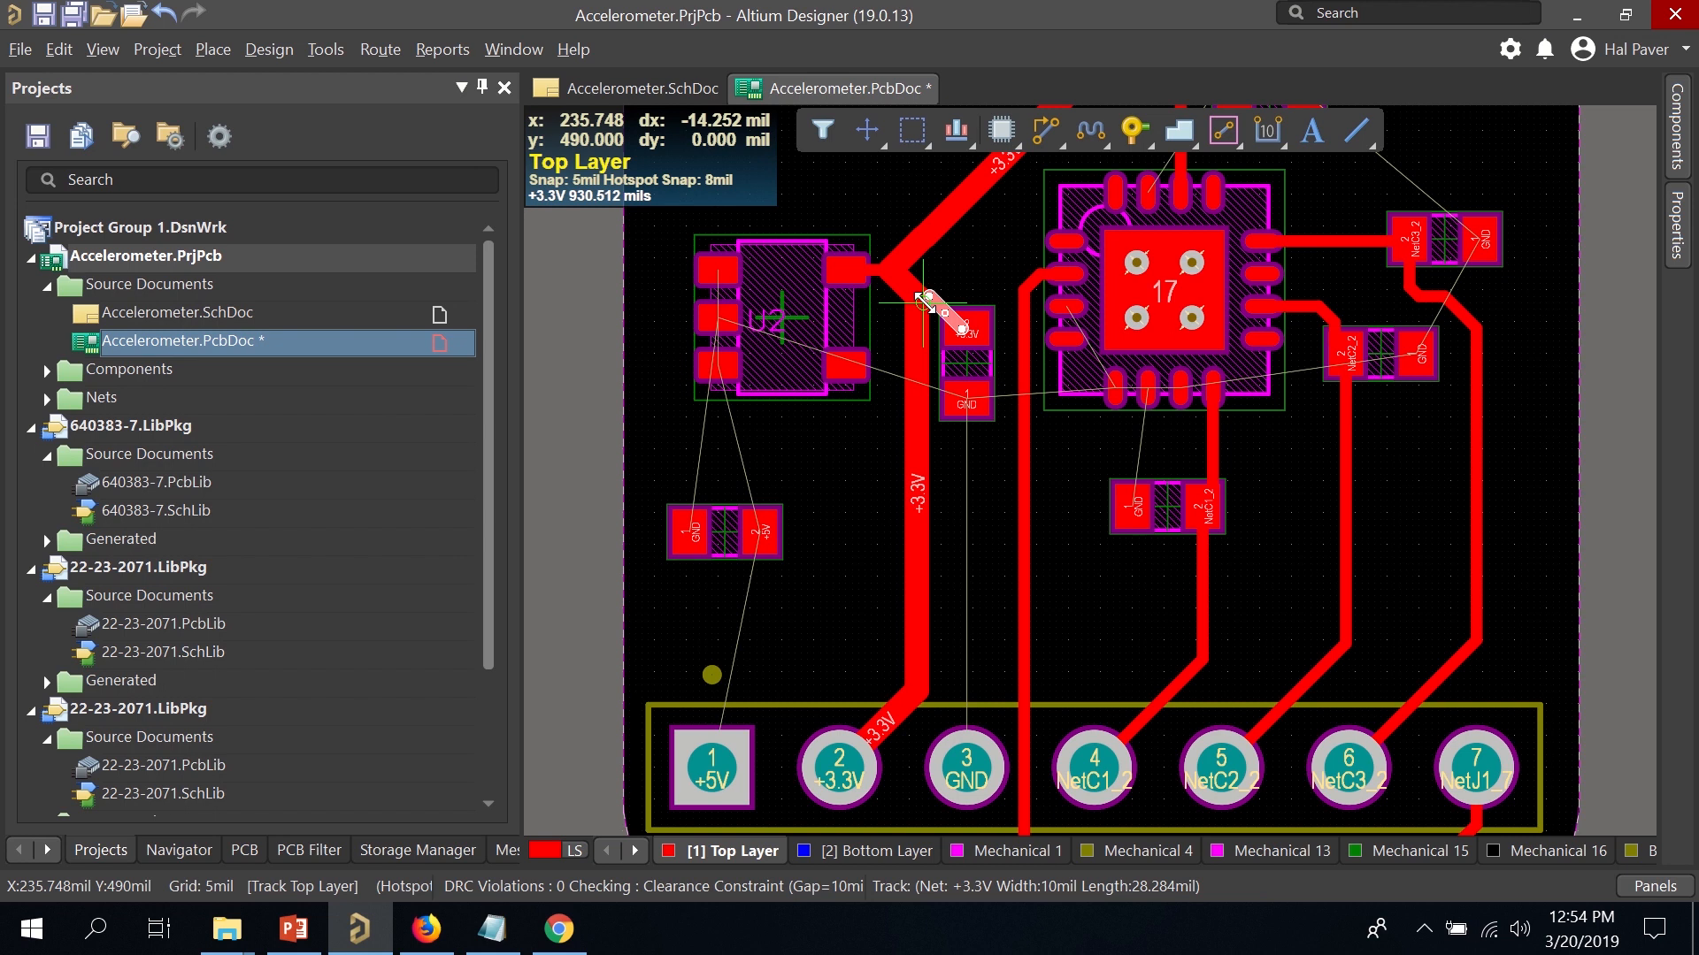
left_click(929, 302)
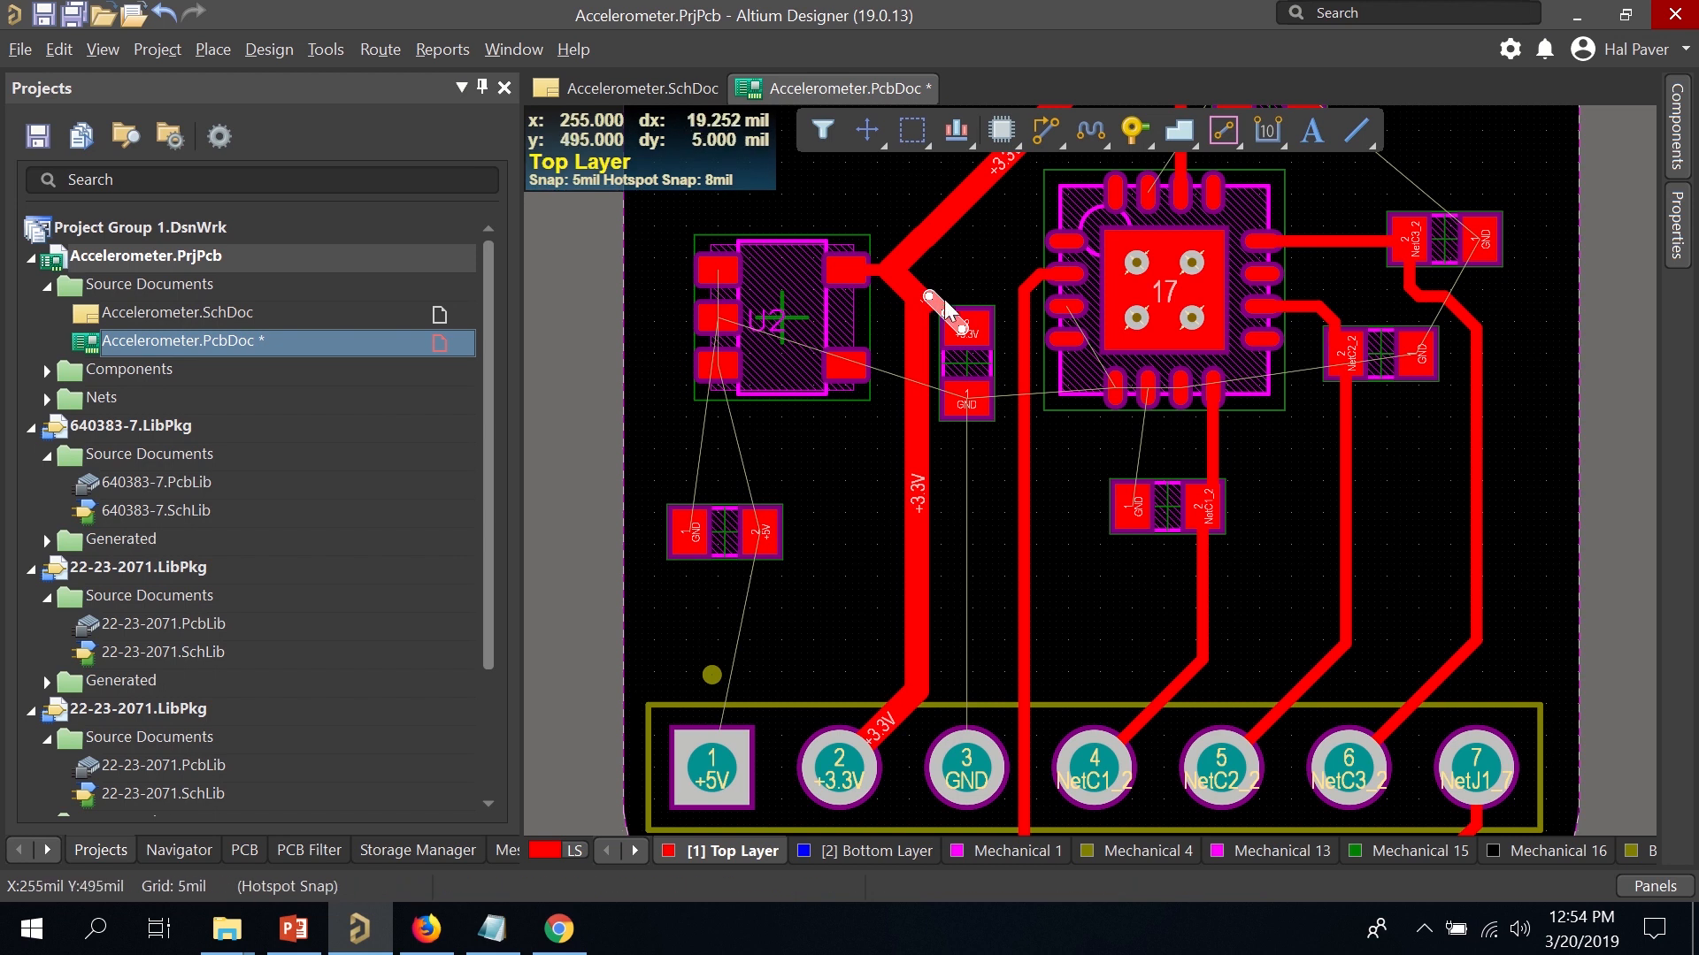
scroll(954, 285, "up", 5, "ctrl")
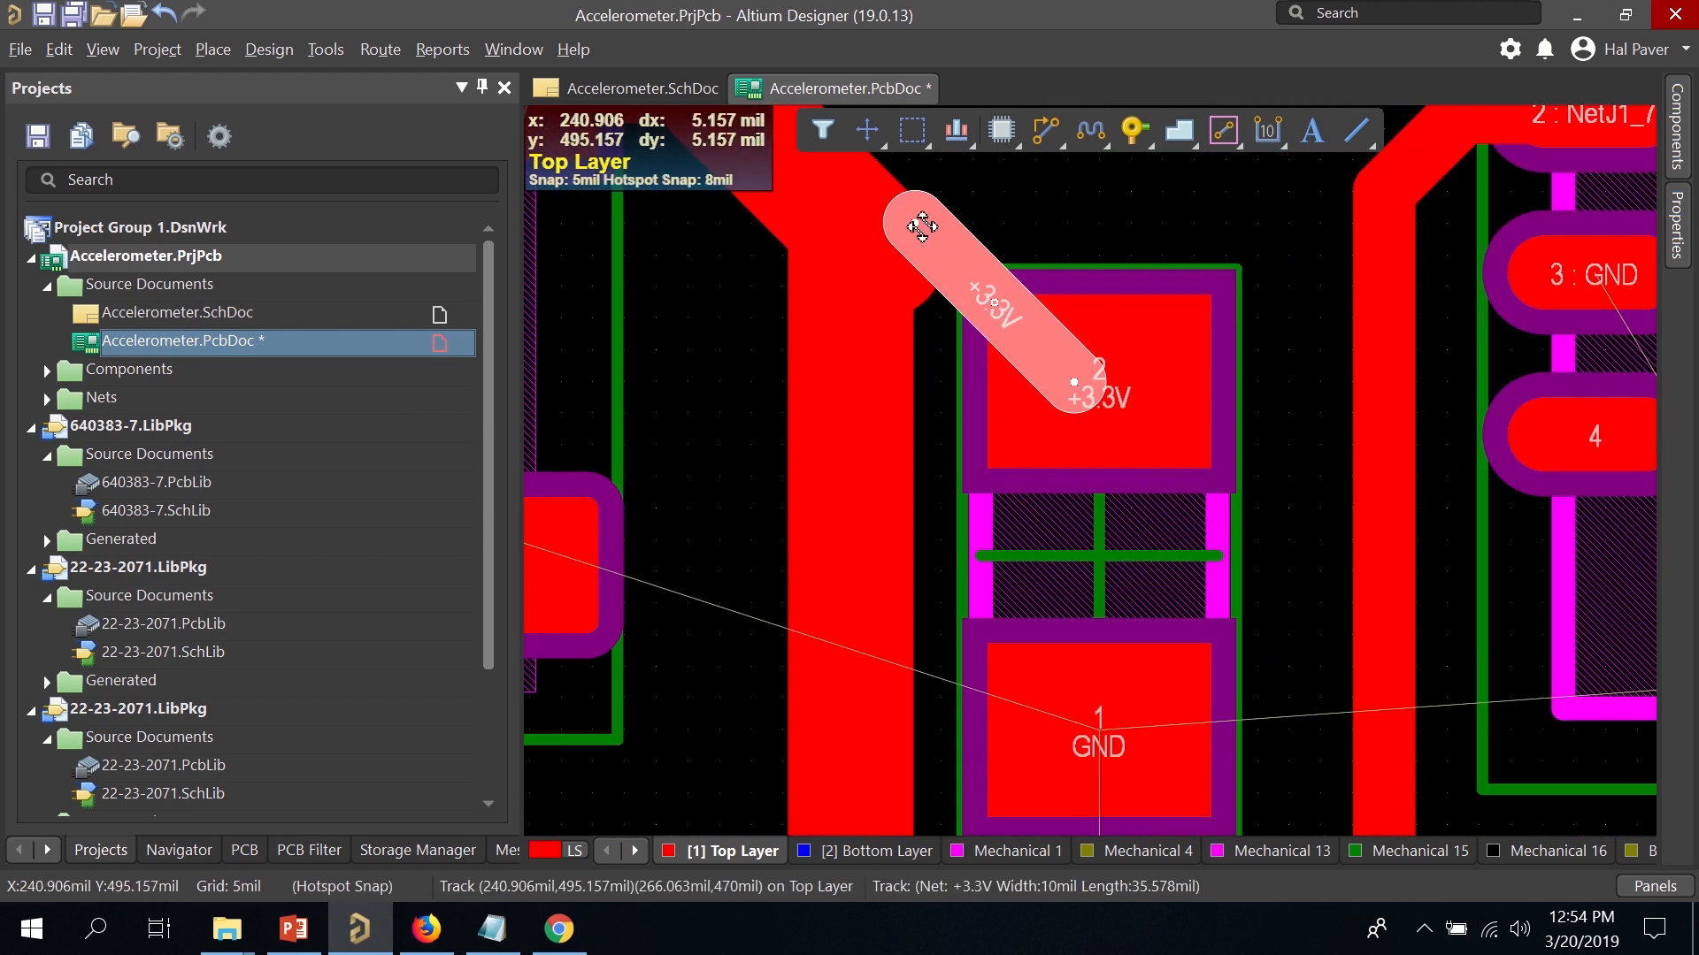
mouse_move(912, 218)
left_mouse_down()
mouse_move(871, 248)
mouse_move(930, 231)
left_mouse_up()
left_click(930, 228)
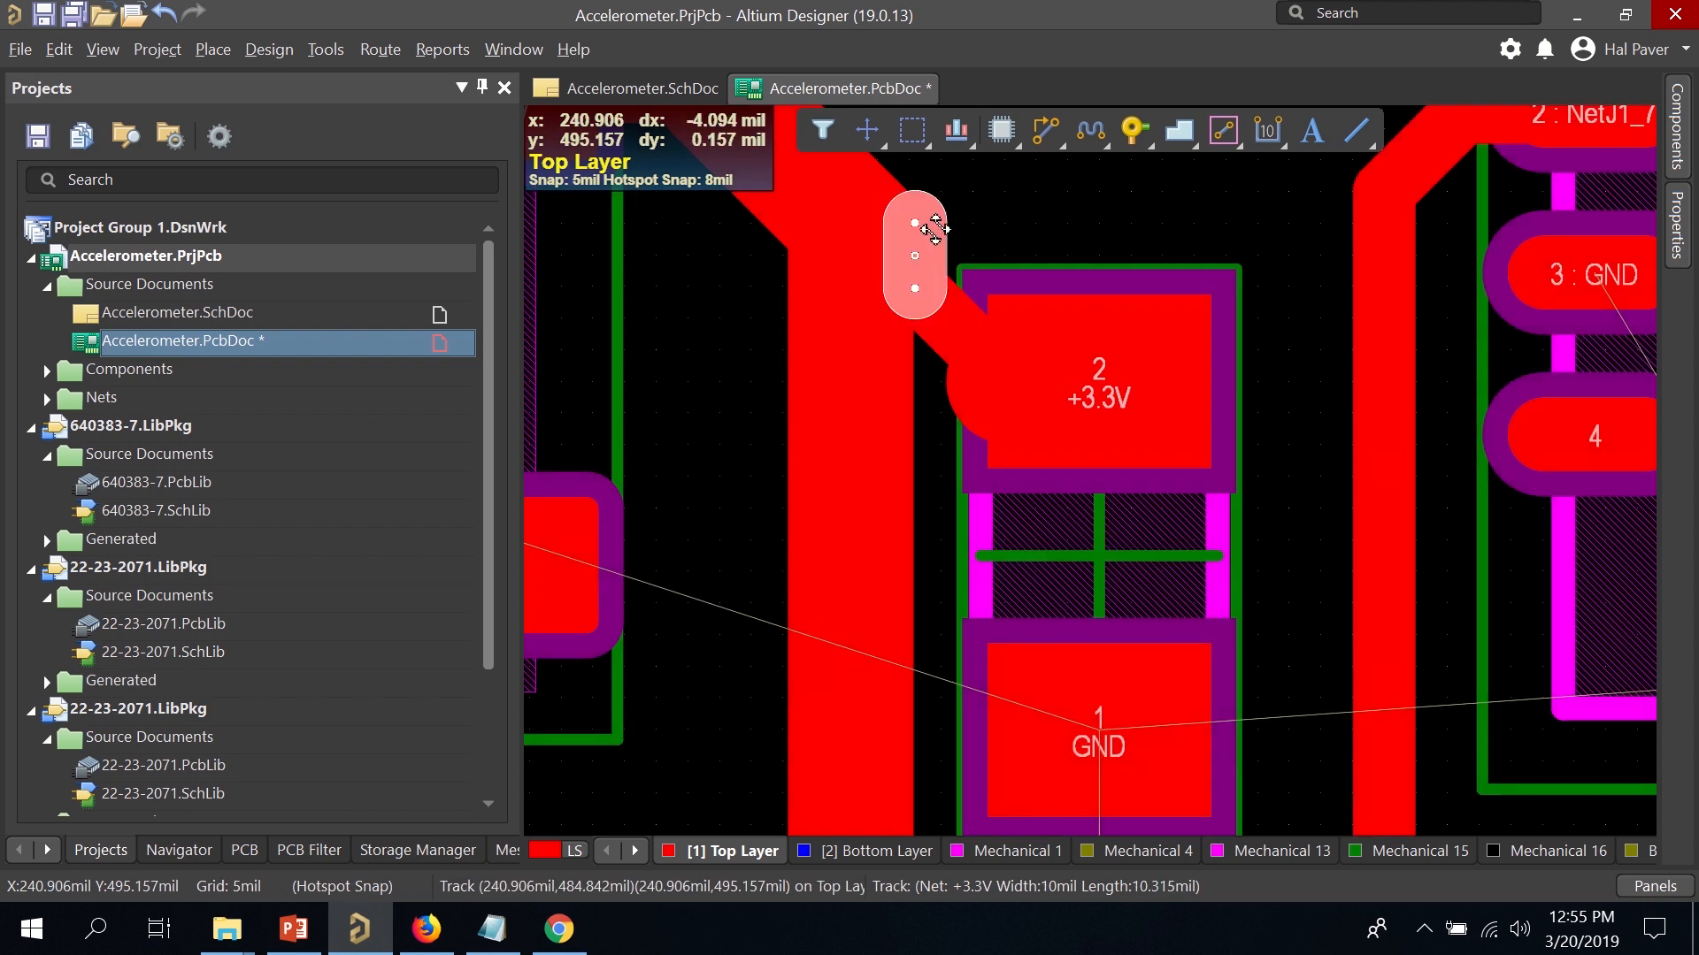
key("Delete")
left_click(964, 396)
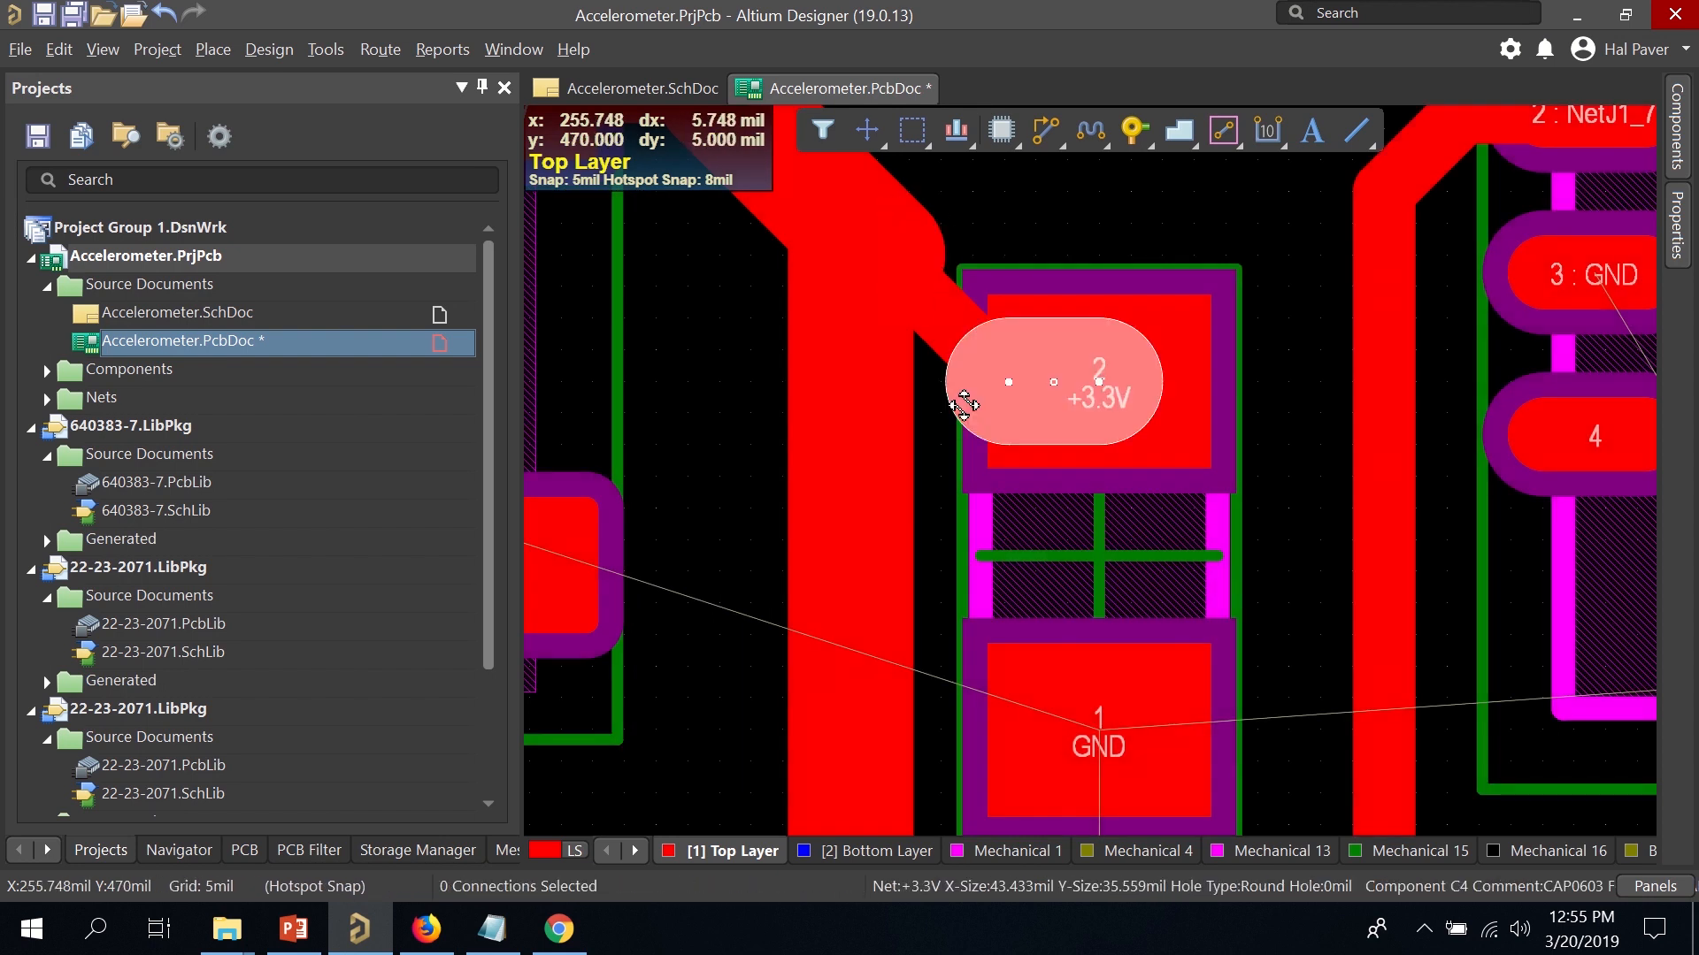
key("Delete")
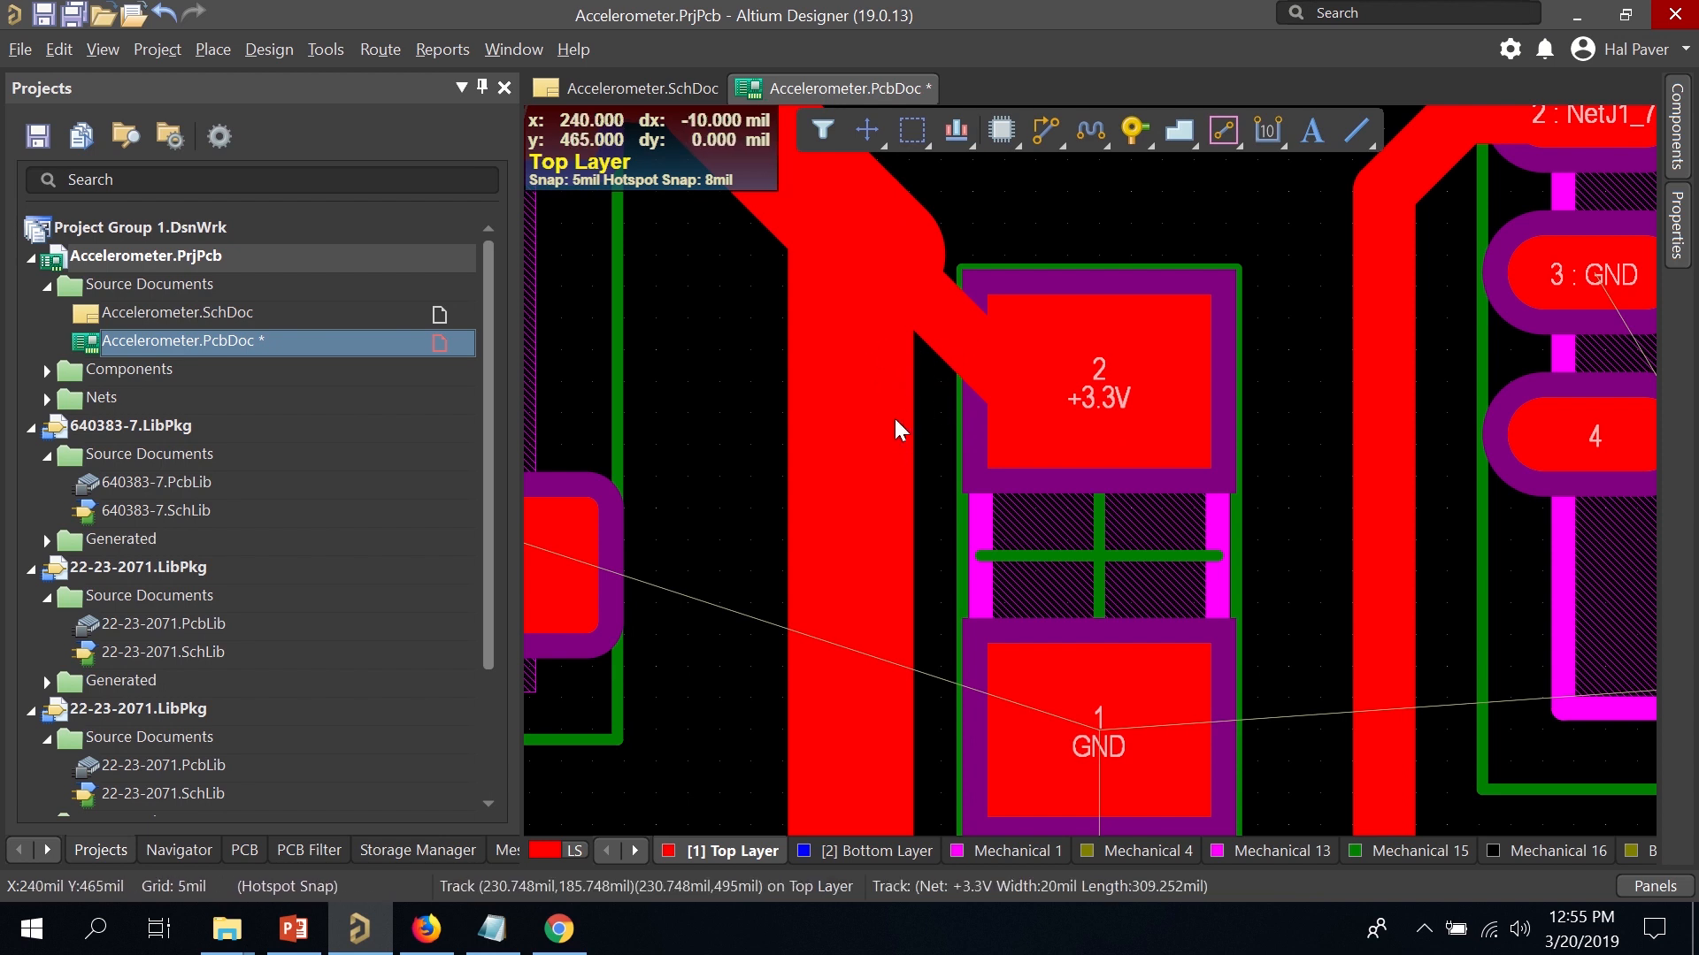
Route a new track from the +3.3V trace end to C4 pad 2 and make it 12 mil wide.
scroll(894, 424, "down", 2, "ctrl")
scroll(894, 424, "down", 1, "ctrl")
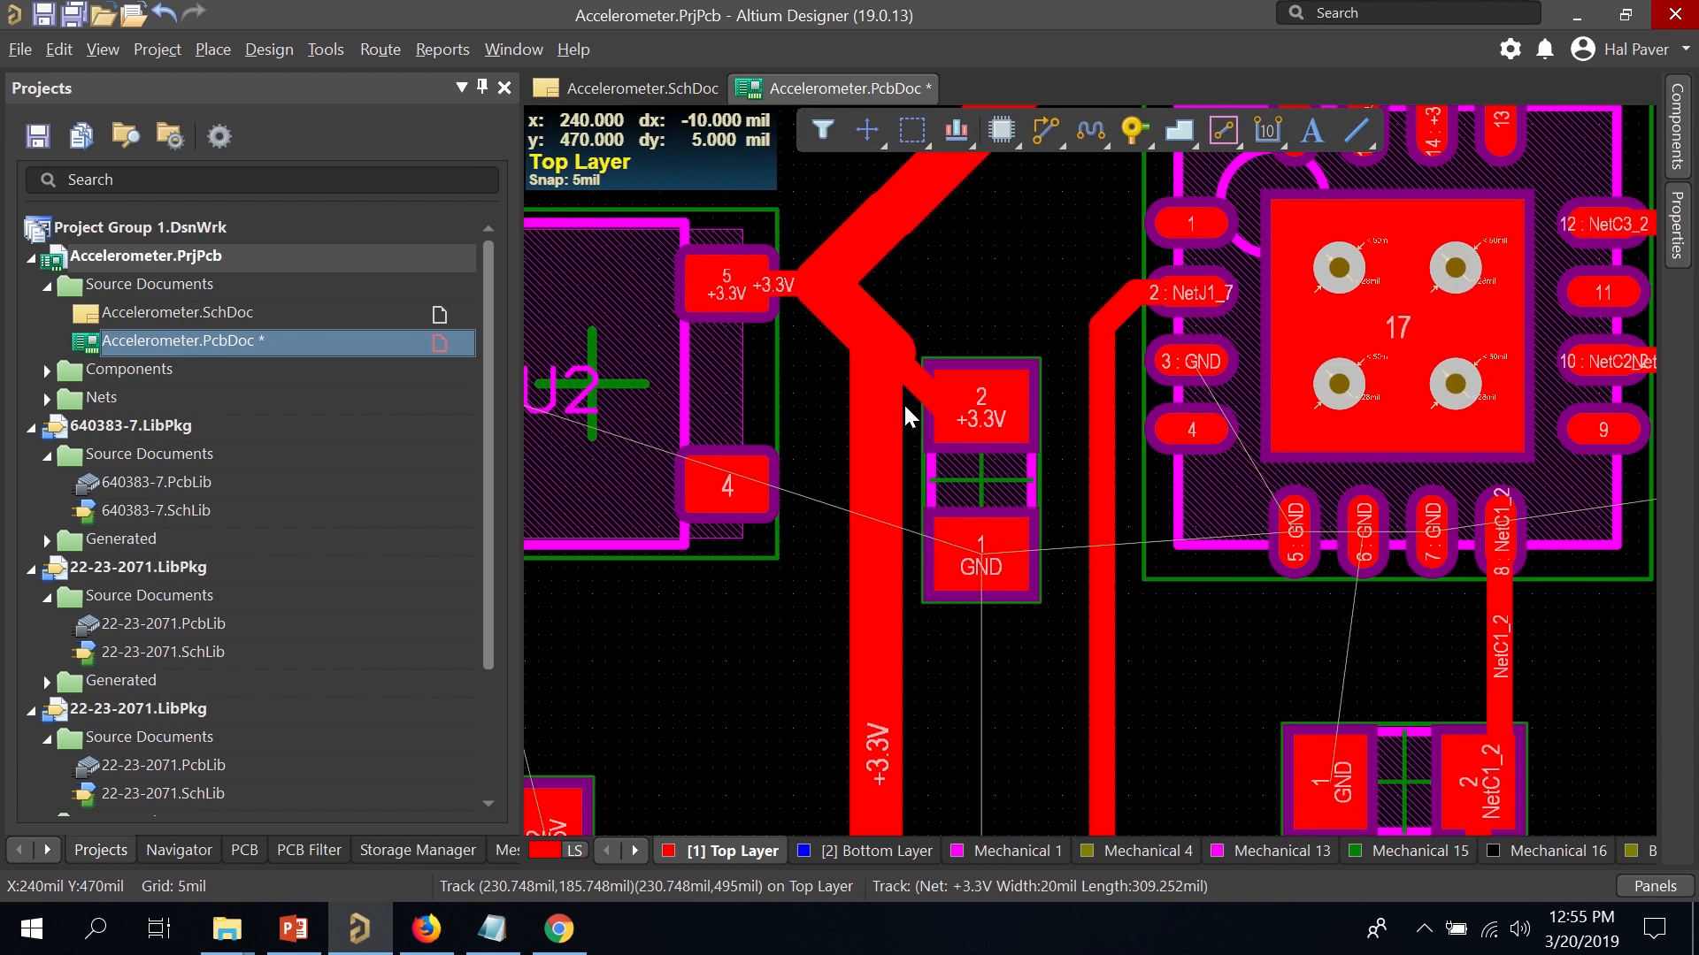
left_click(984, 408)
left_click(989, 411)
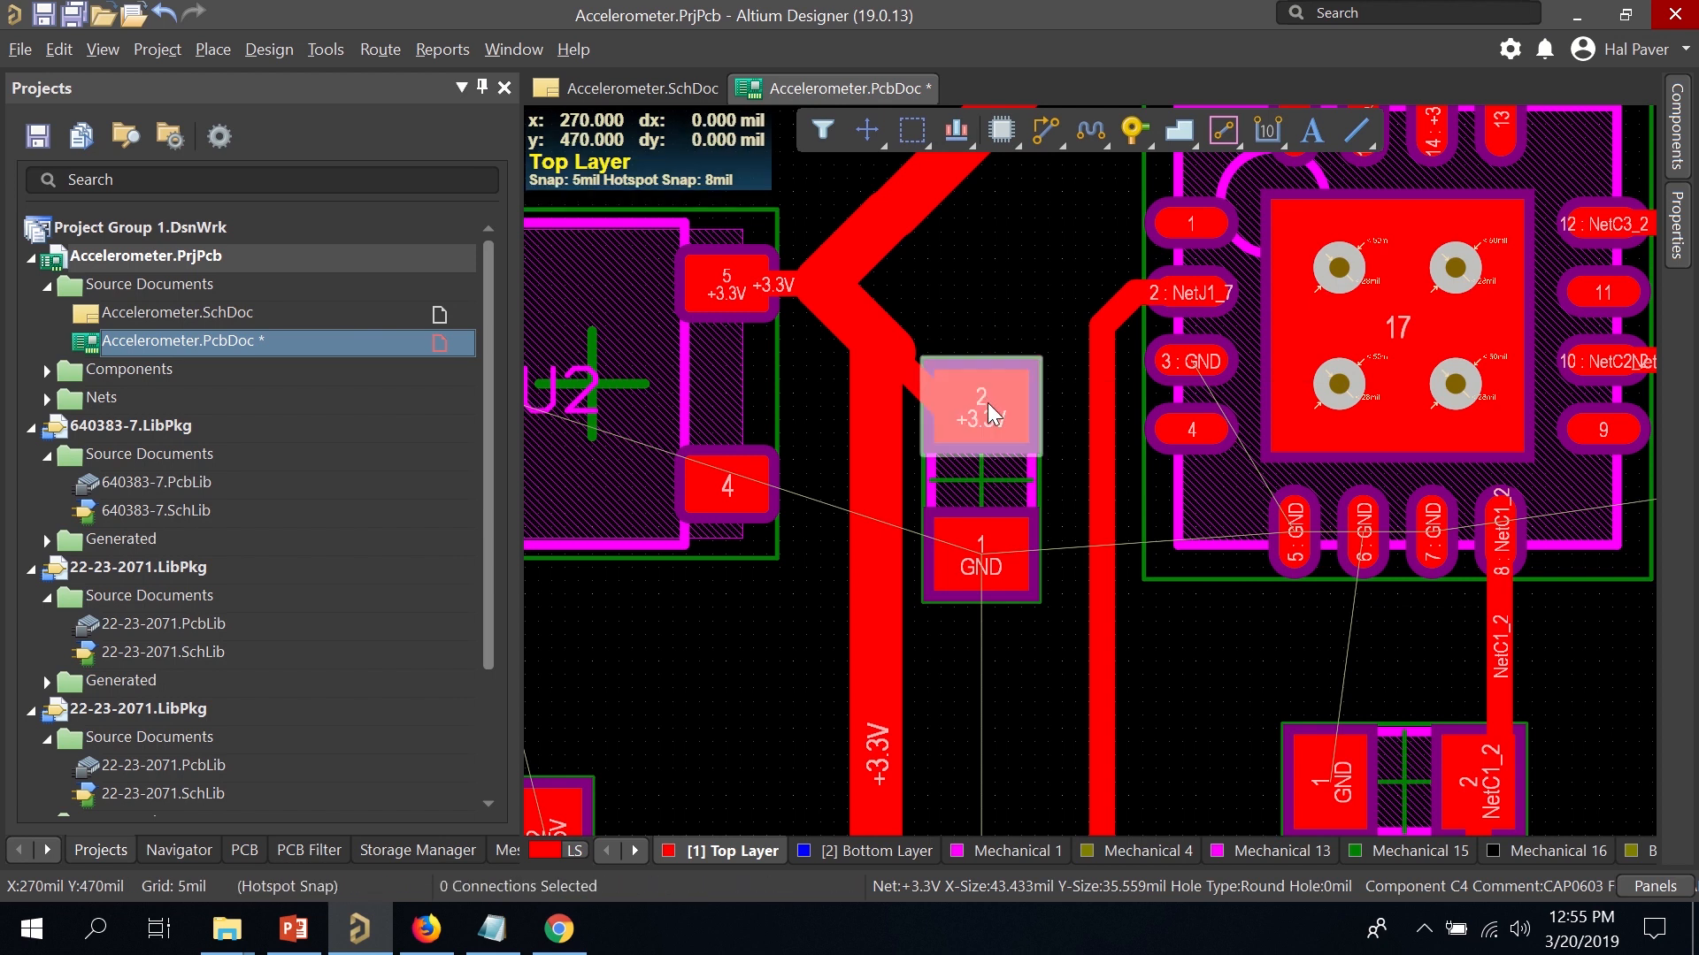
left_click_drag(1017, 382, 1005, 439)
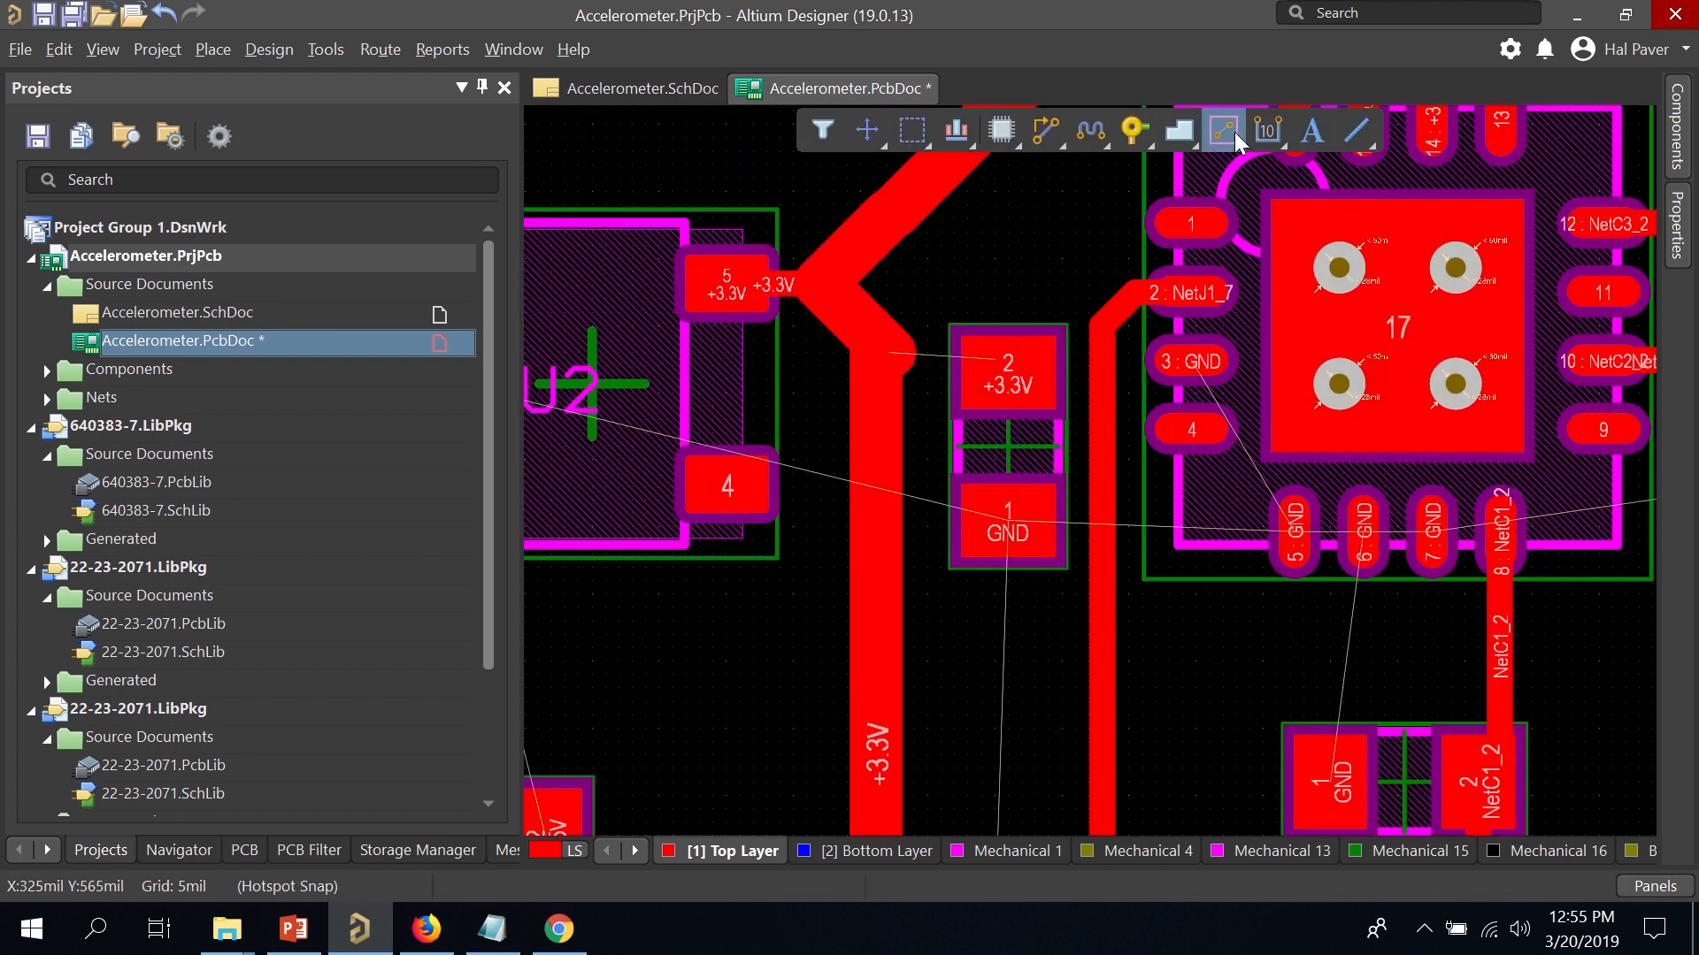
left_click(1047, 131)
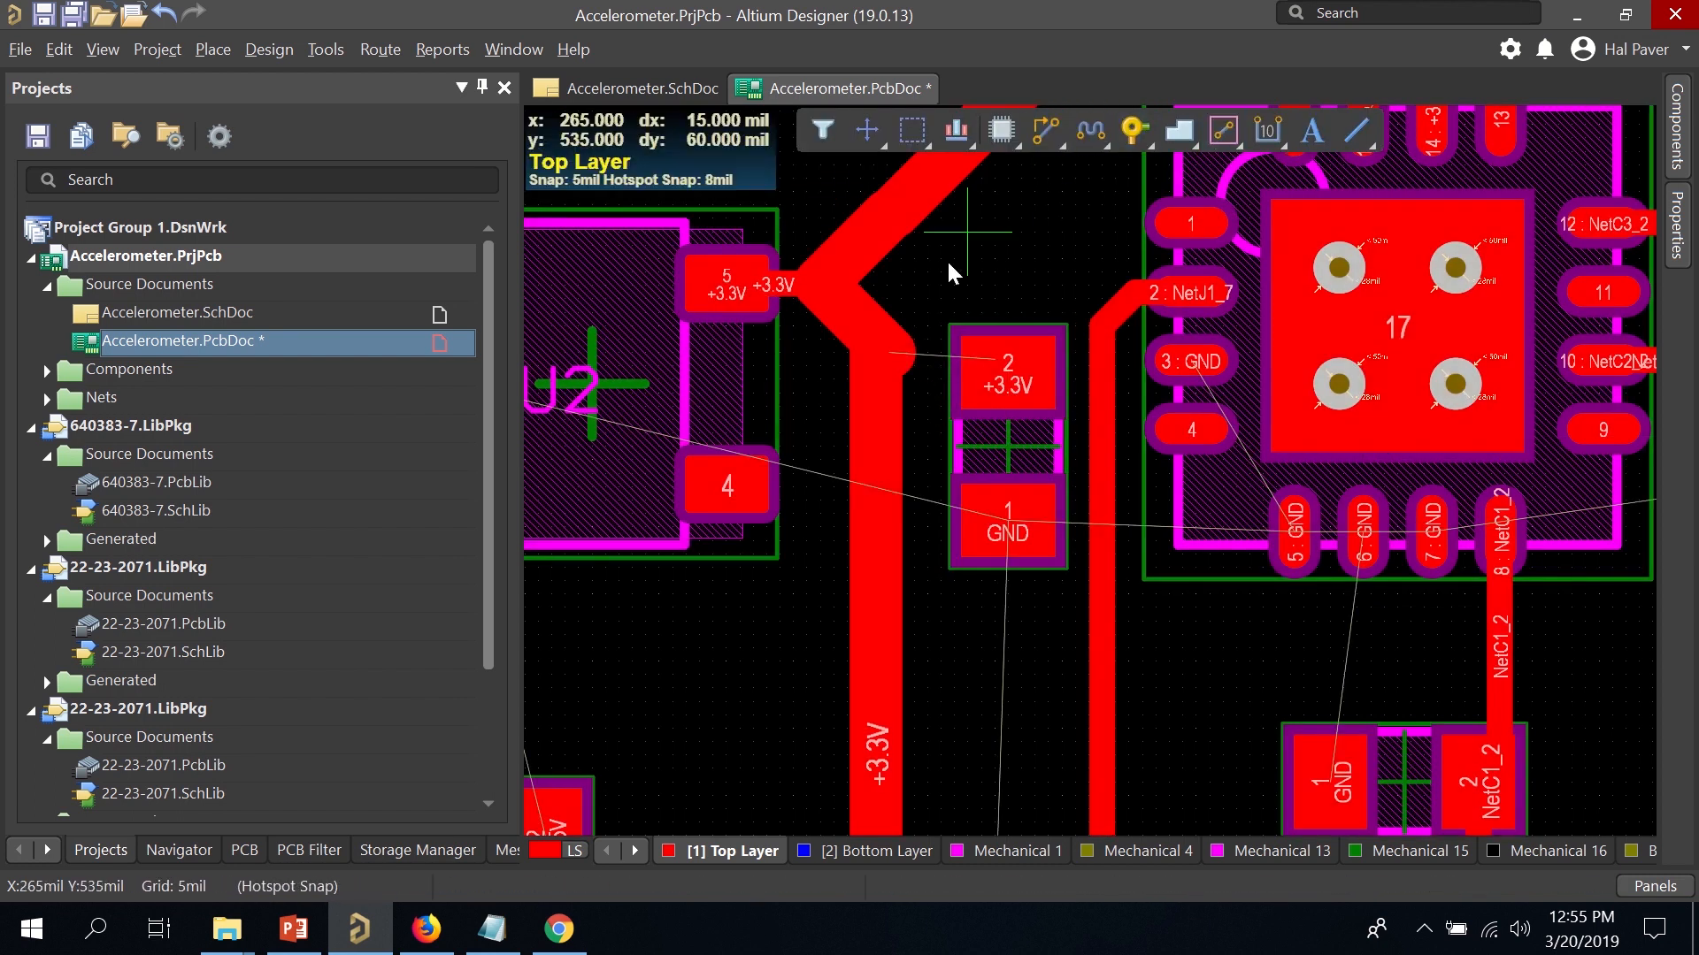
left_click(903, 354)
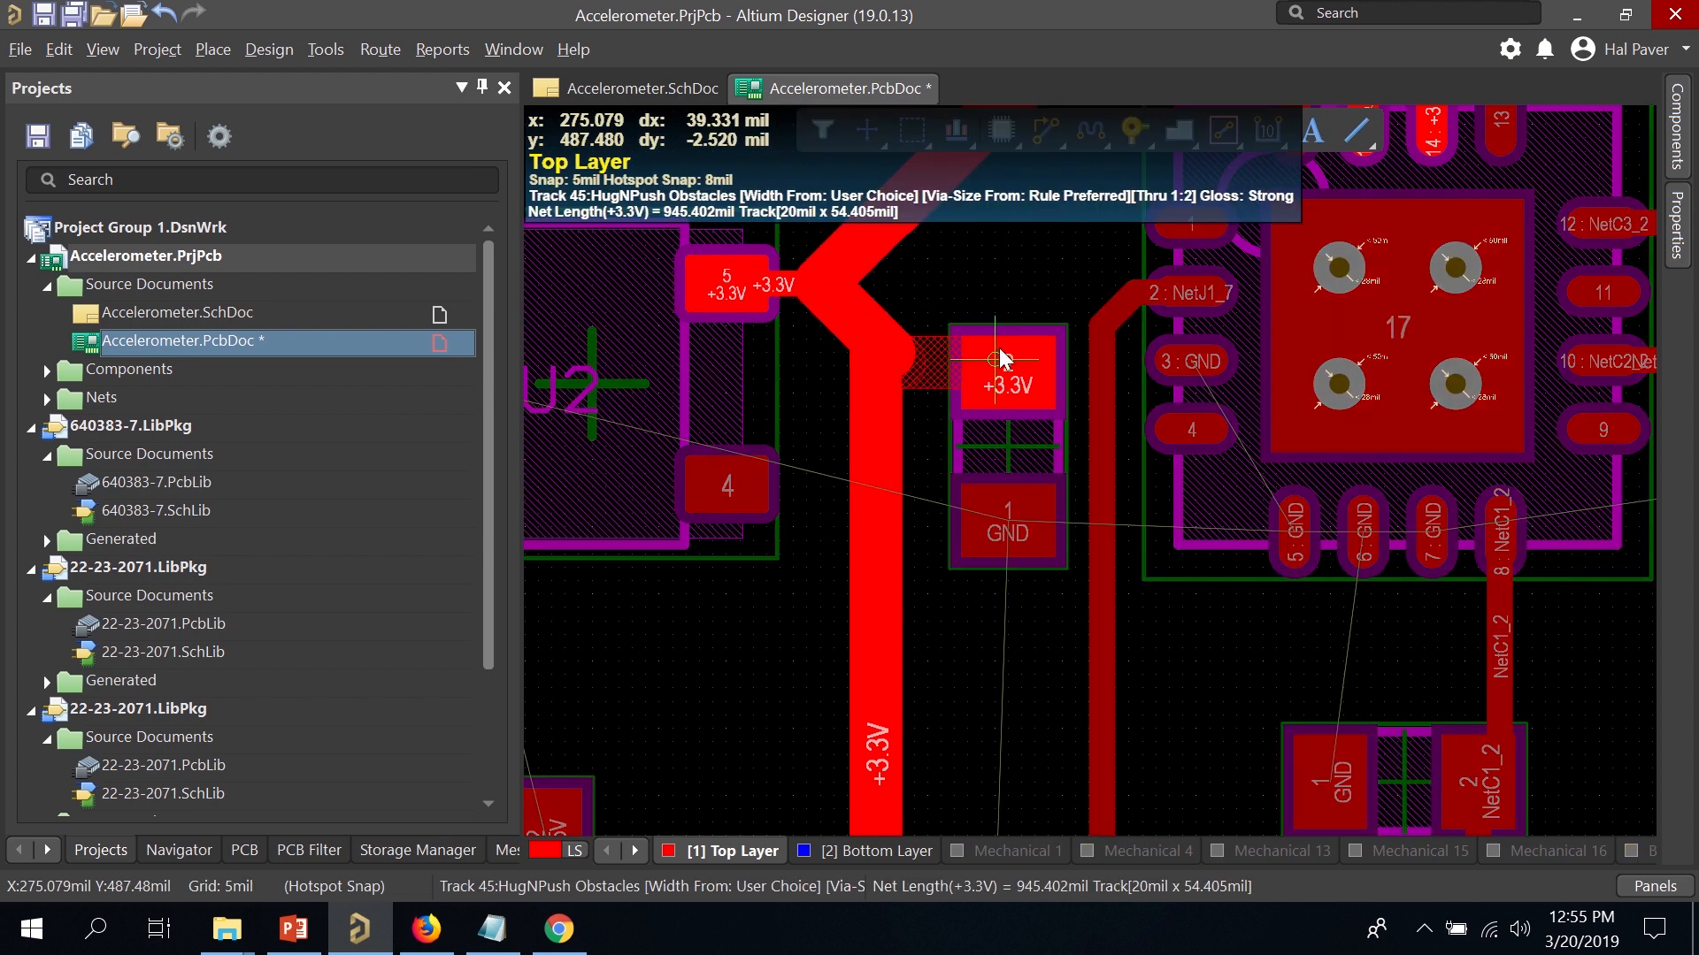
left_click(999, 358)
right_click(1027, 405)
left_click(947, 368)
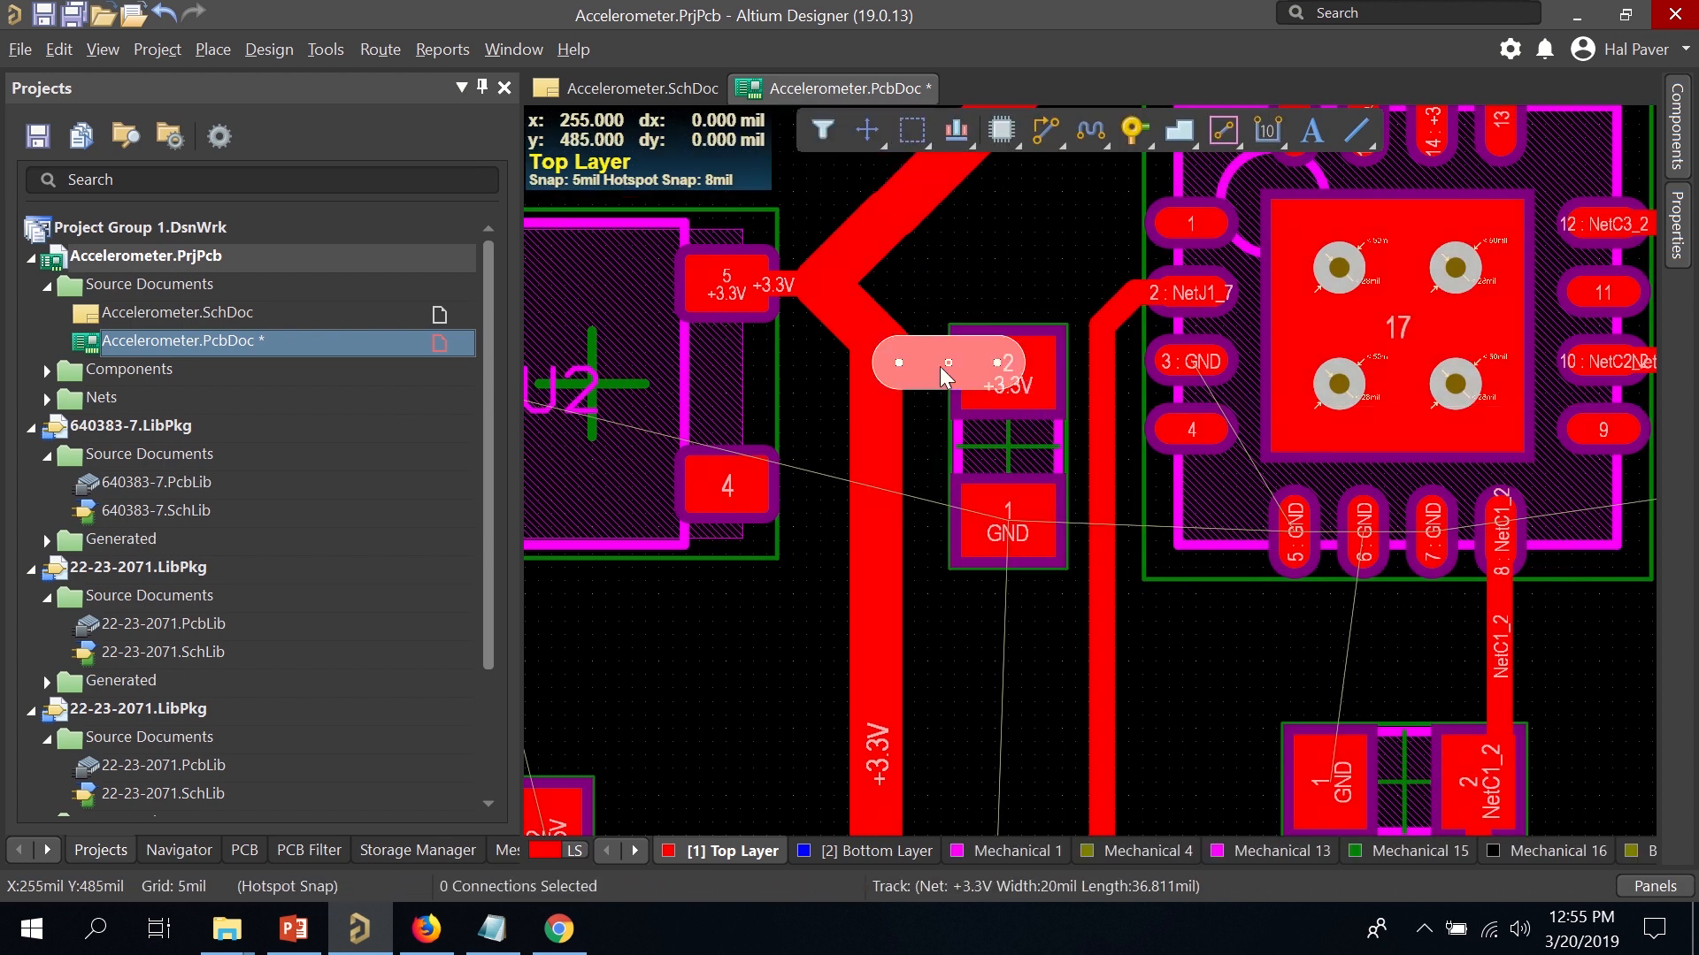
double_click(941, 366)
type("12")
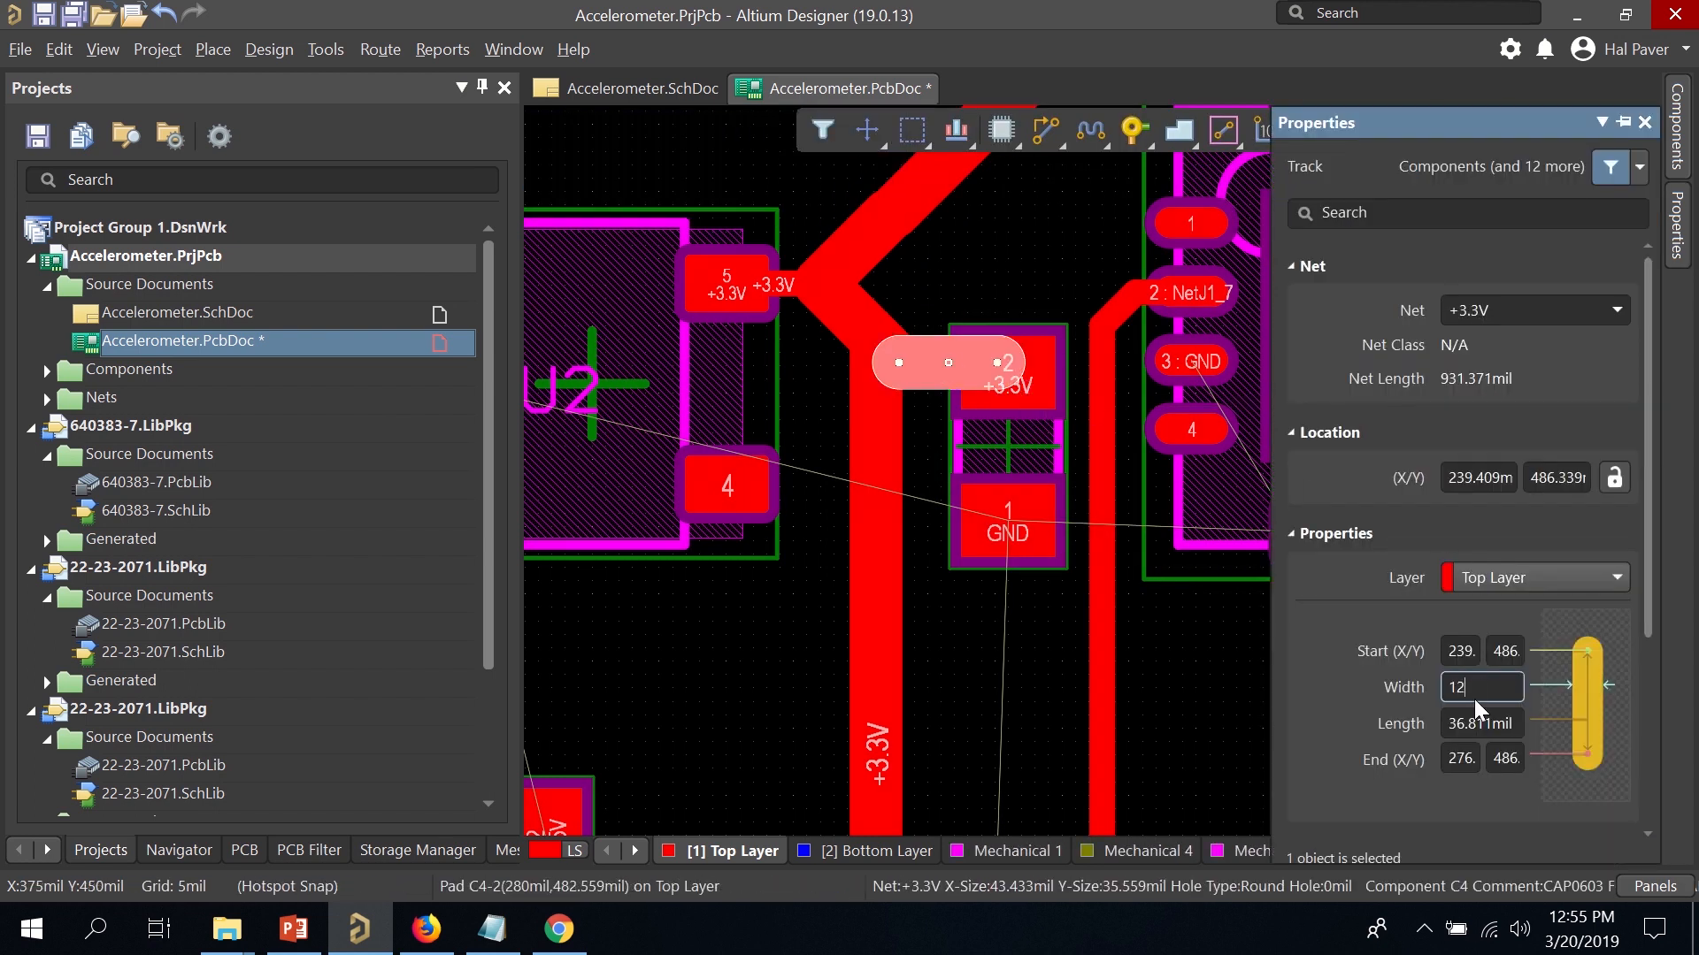
left_click(1209, 728)
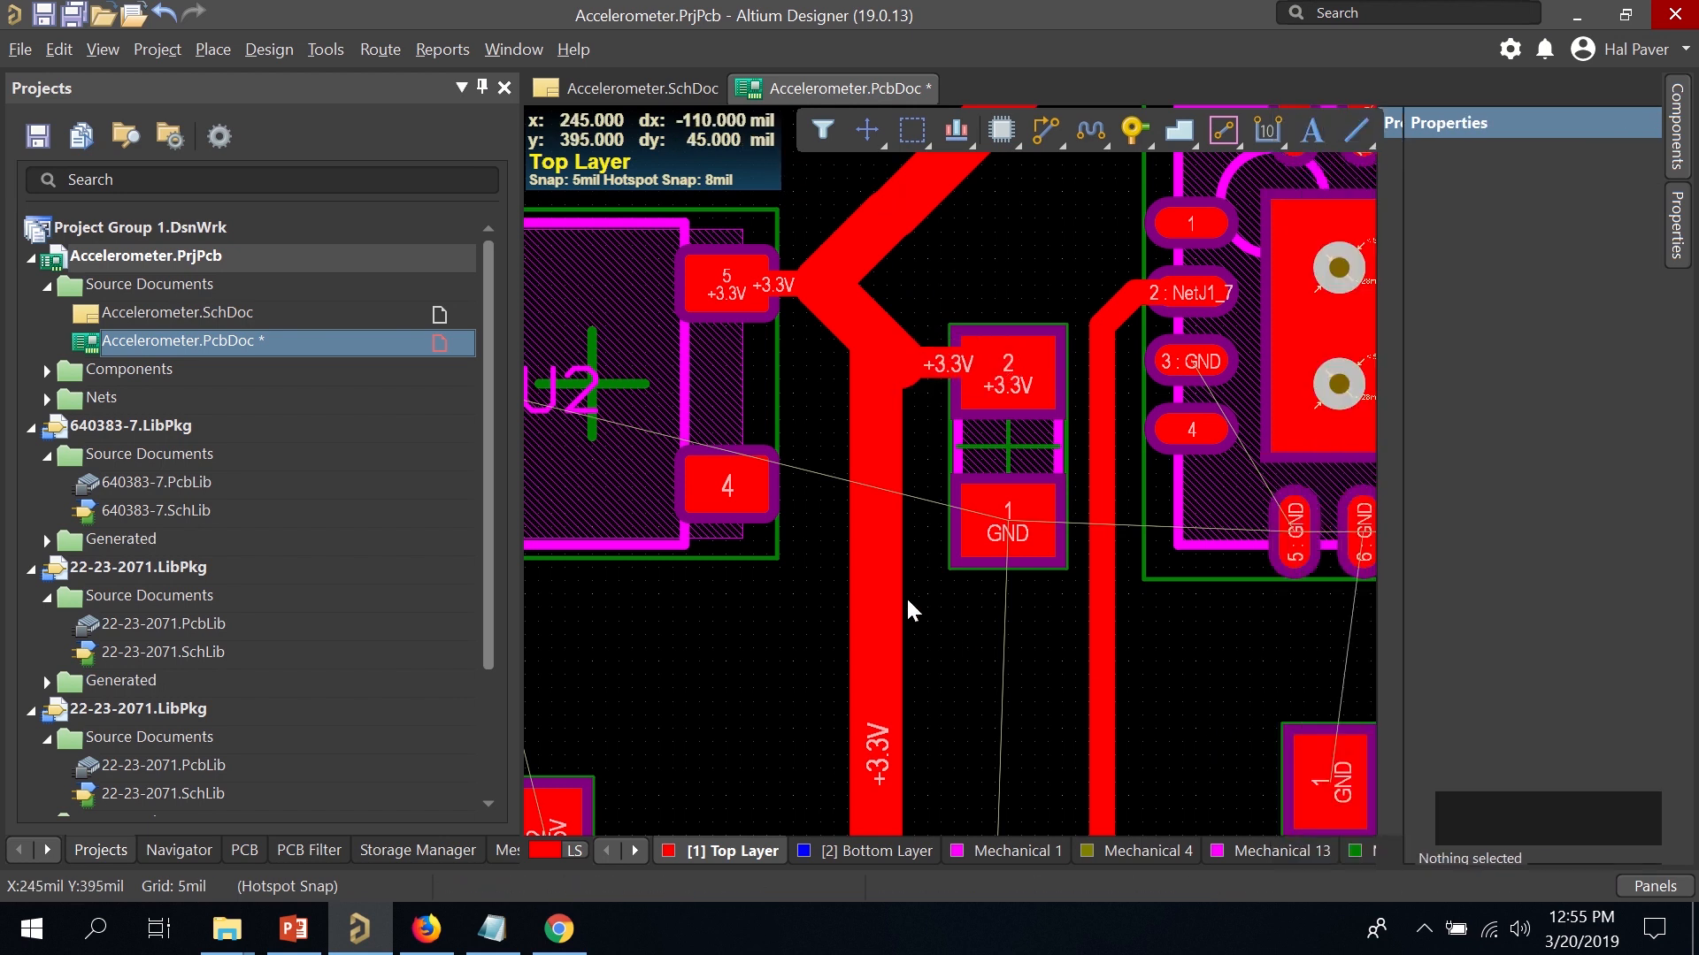
Drag capacitor C6 just below U2, rotating it 90° to a vertical orientation.
scroll(839, 566, "down", 2, "ctrl")
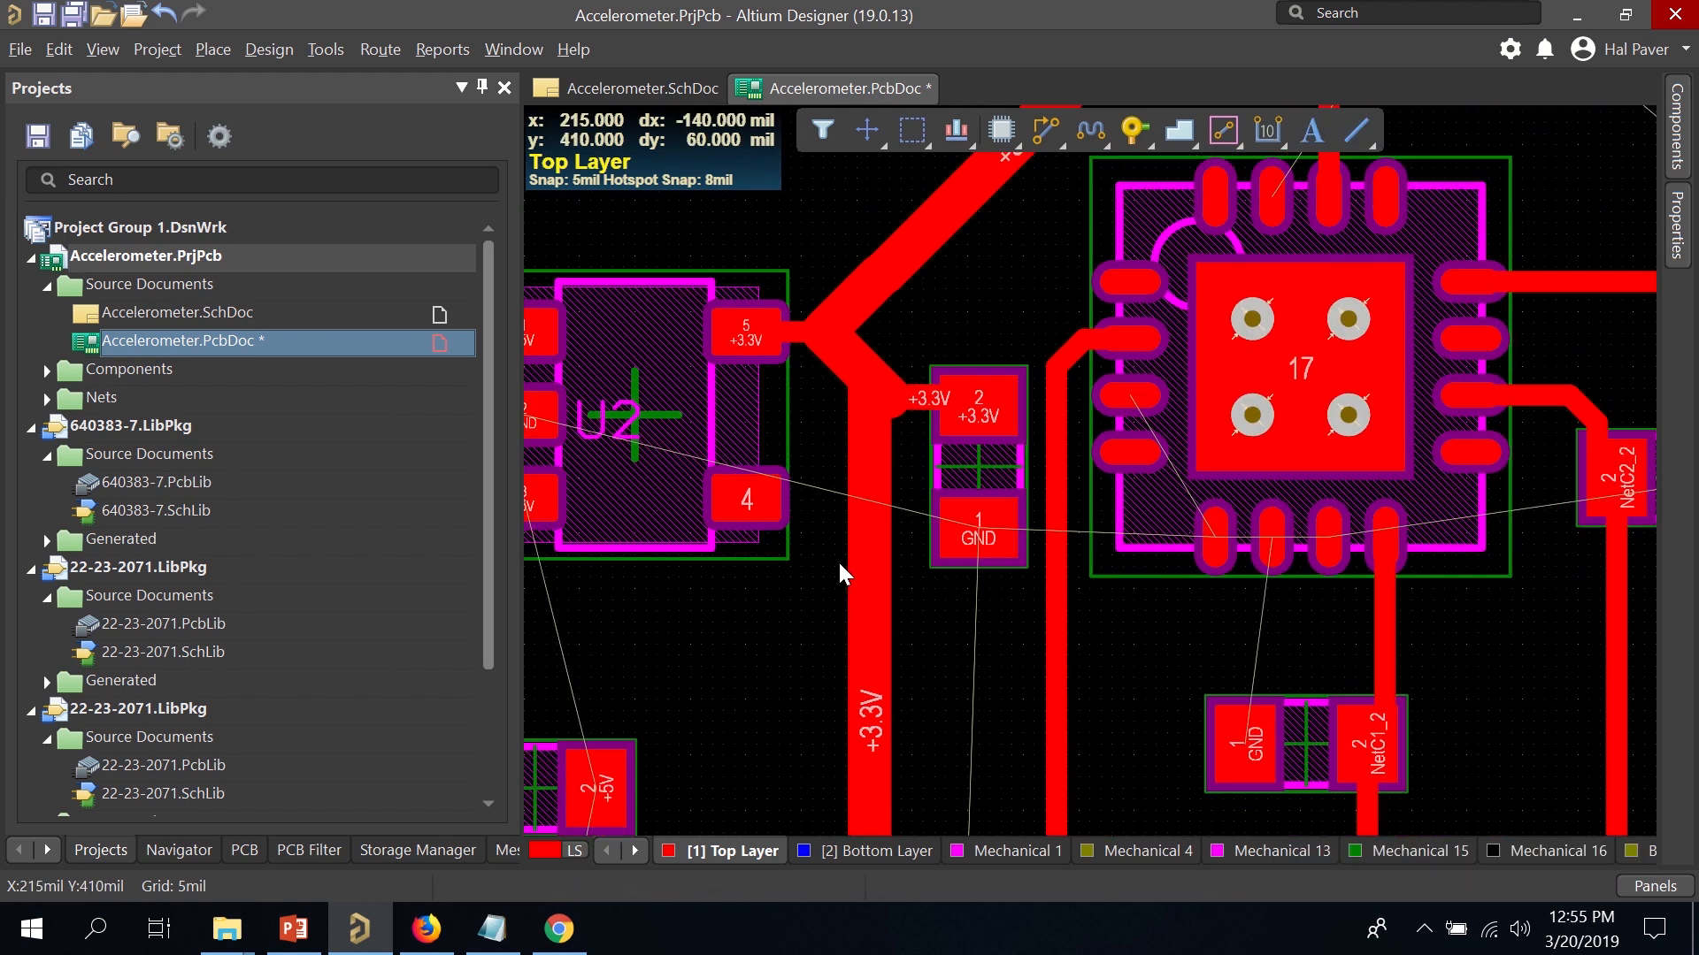
right_click_drag(775, 655, 794, 278)
scroll(799, 363, "down", 2, "ctrl")
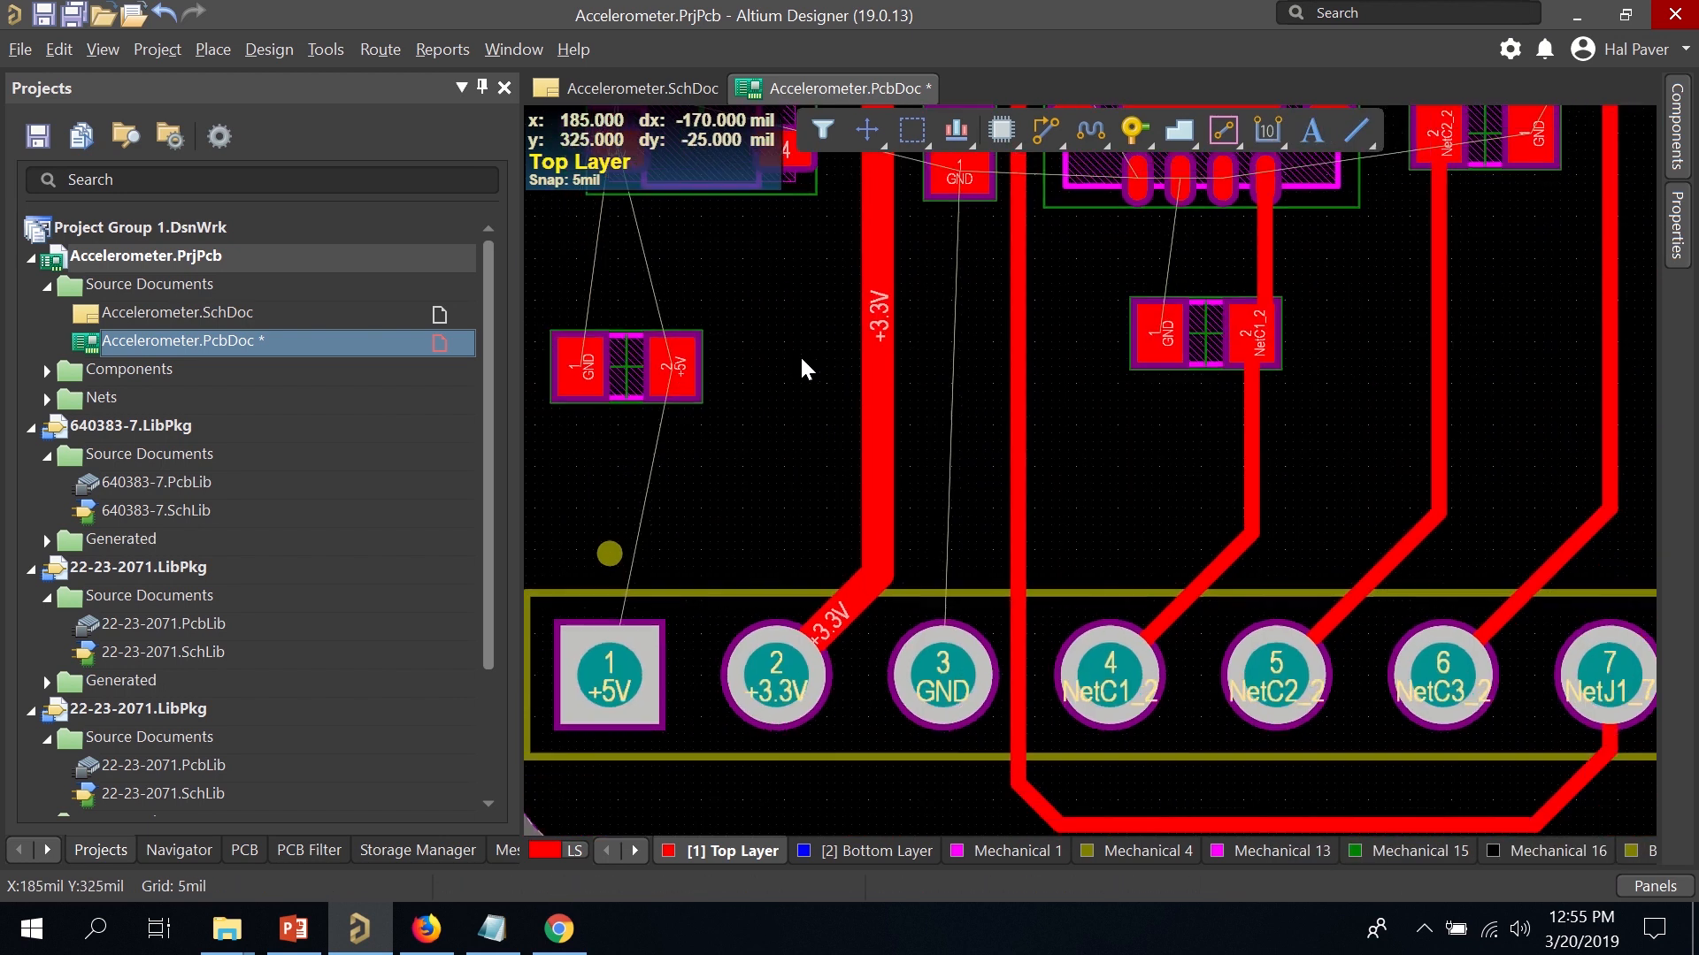
right_click_drag(756, 428, 920, 533)
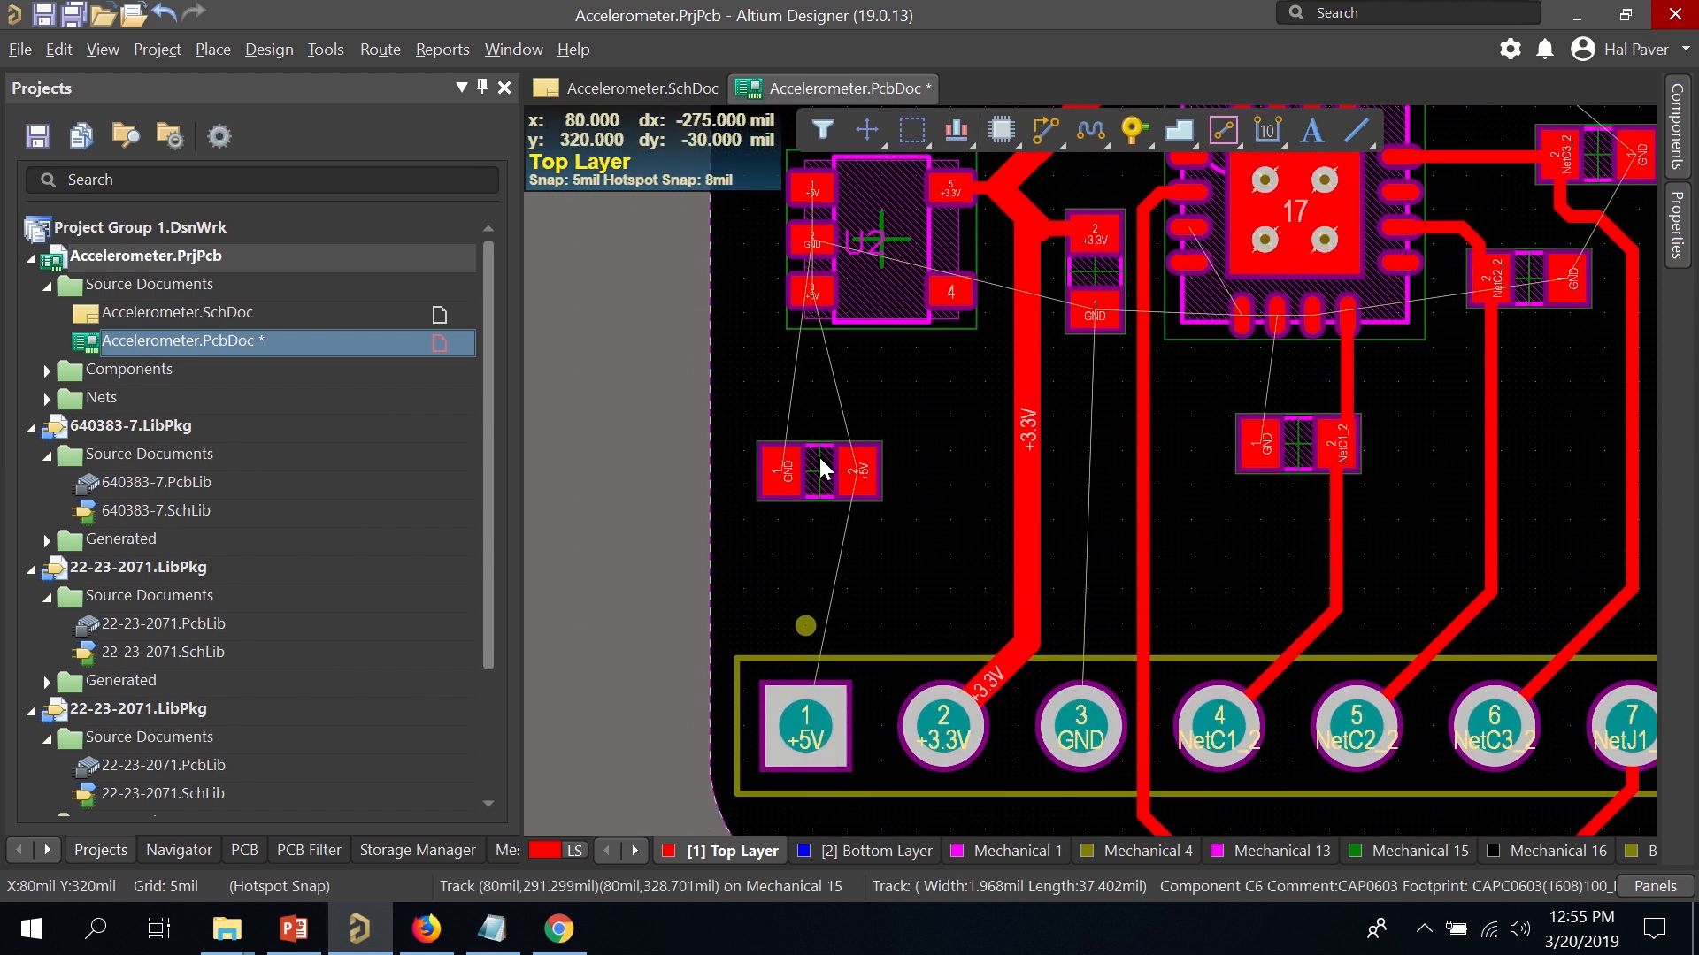
left_click_drag(800, 457, 853, 340)
key("space")
key("space")
scroll(853, 338, "up", 3)
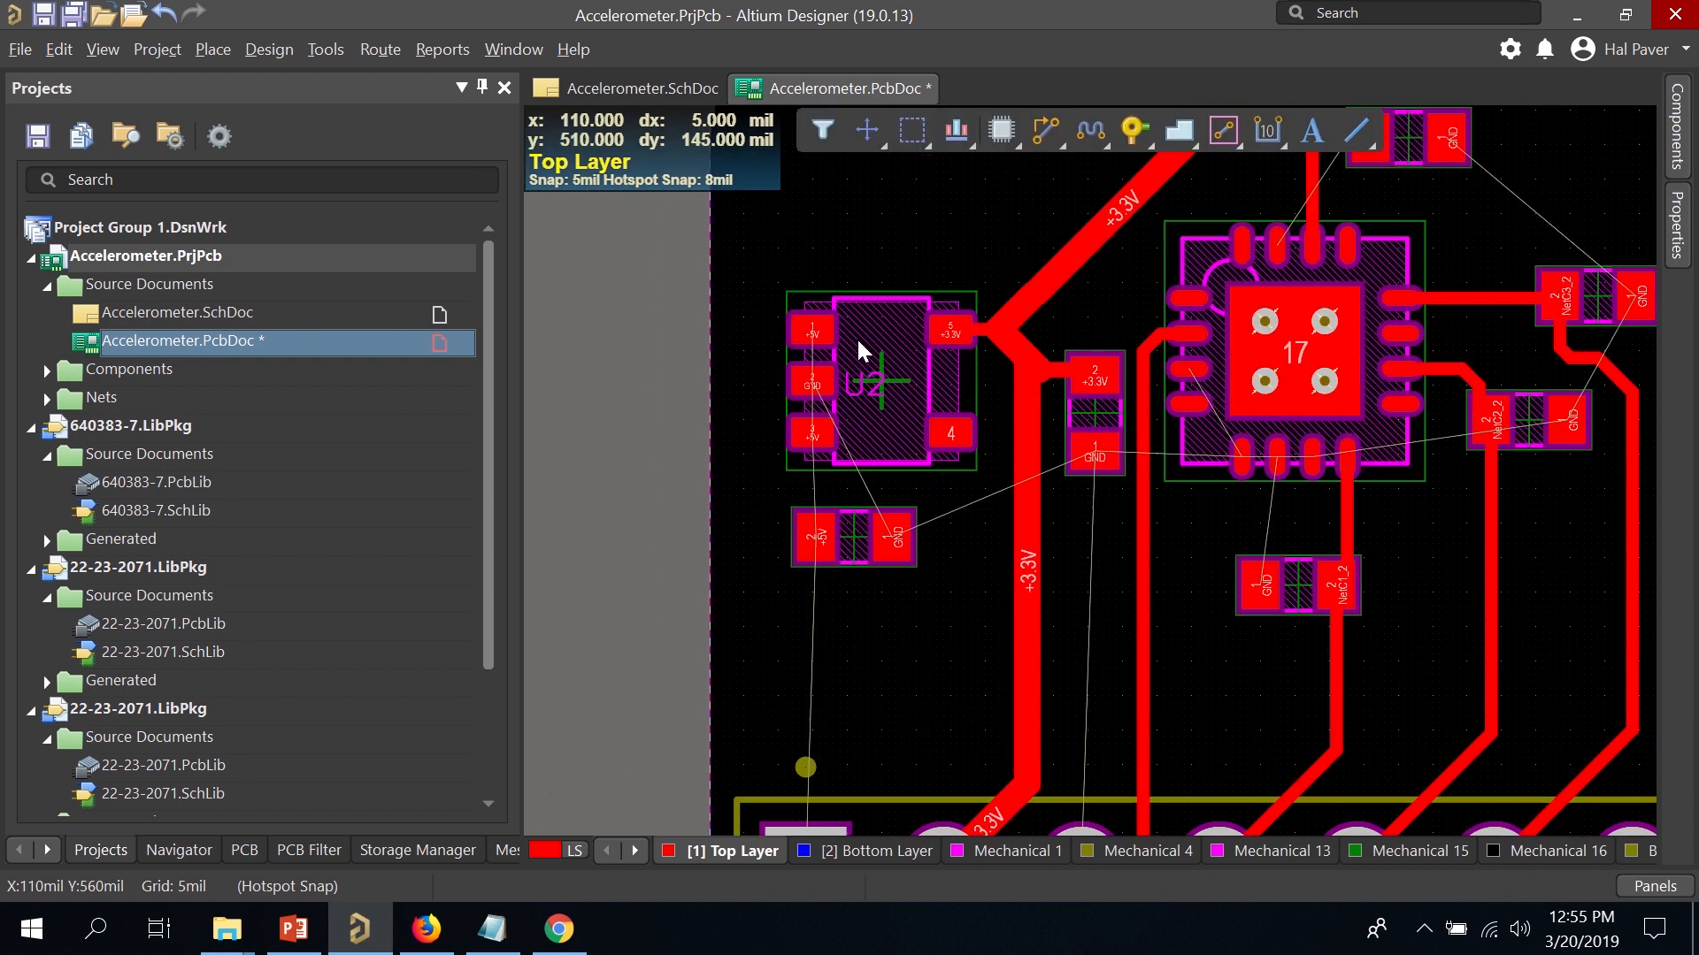
scroll(857, 329, "down", 2)
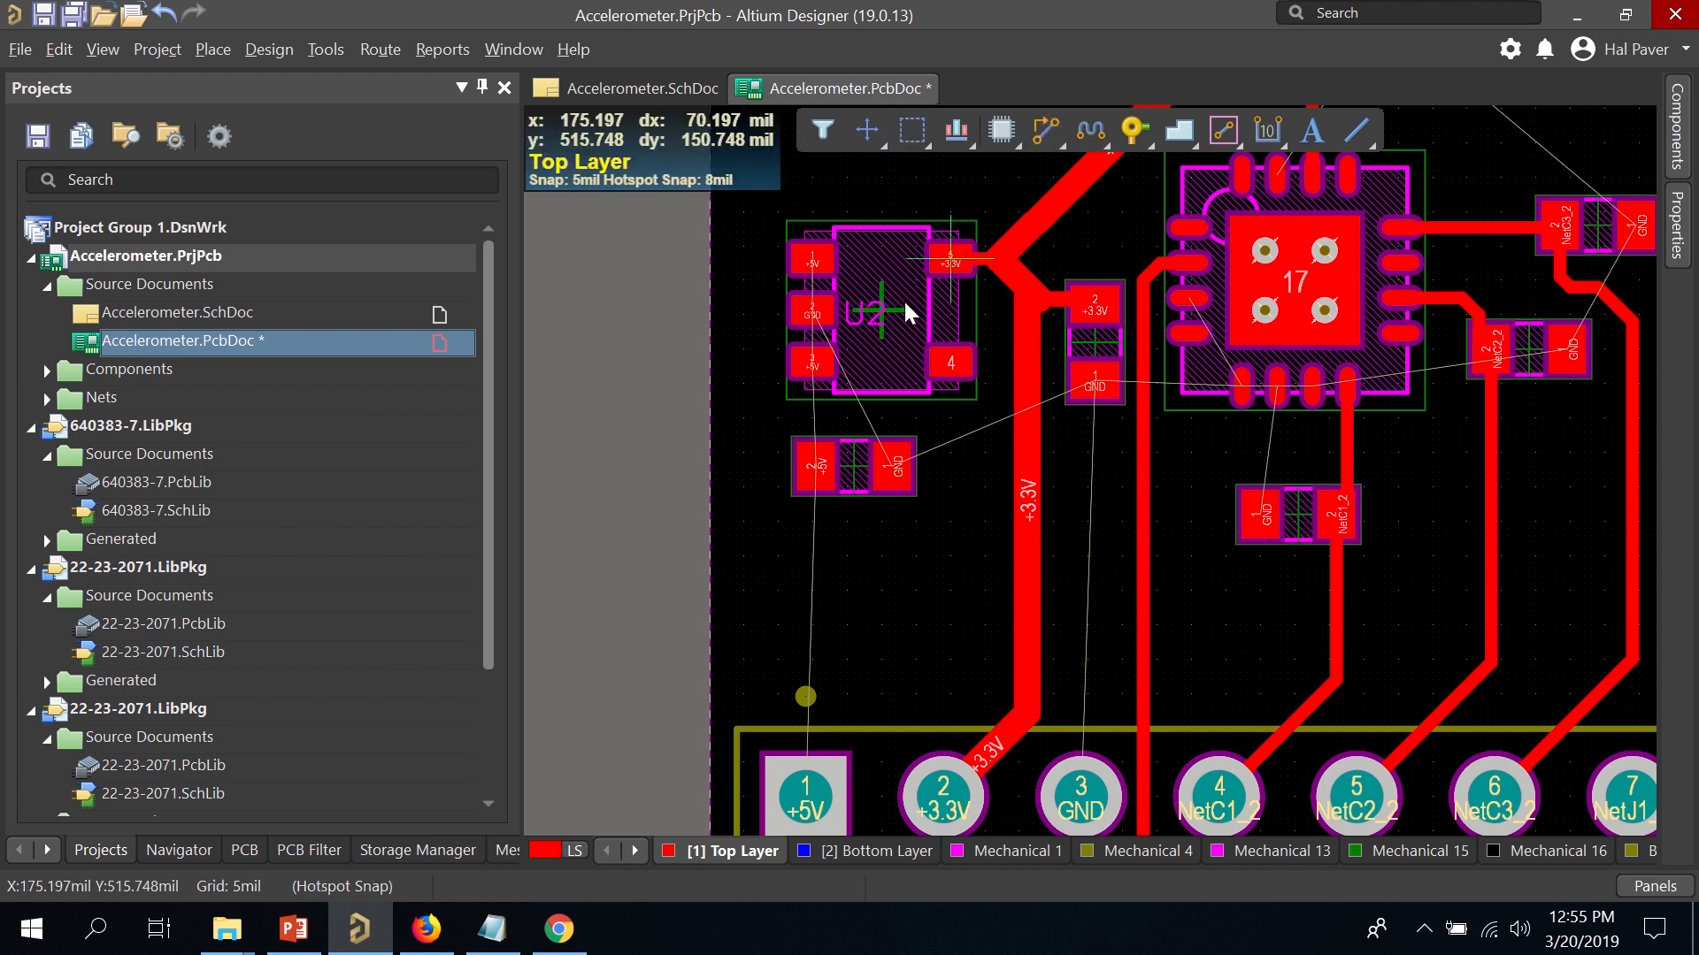
Route +5V from U2 pad 3 to C6's +5V pad, then to connector pad 1 at 20 mil width.
left_click(811, 370)
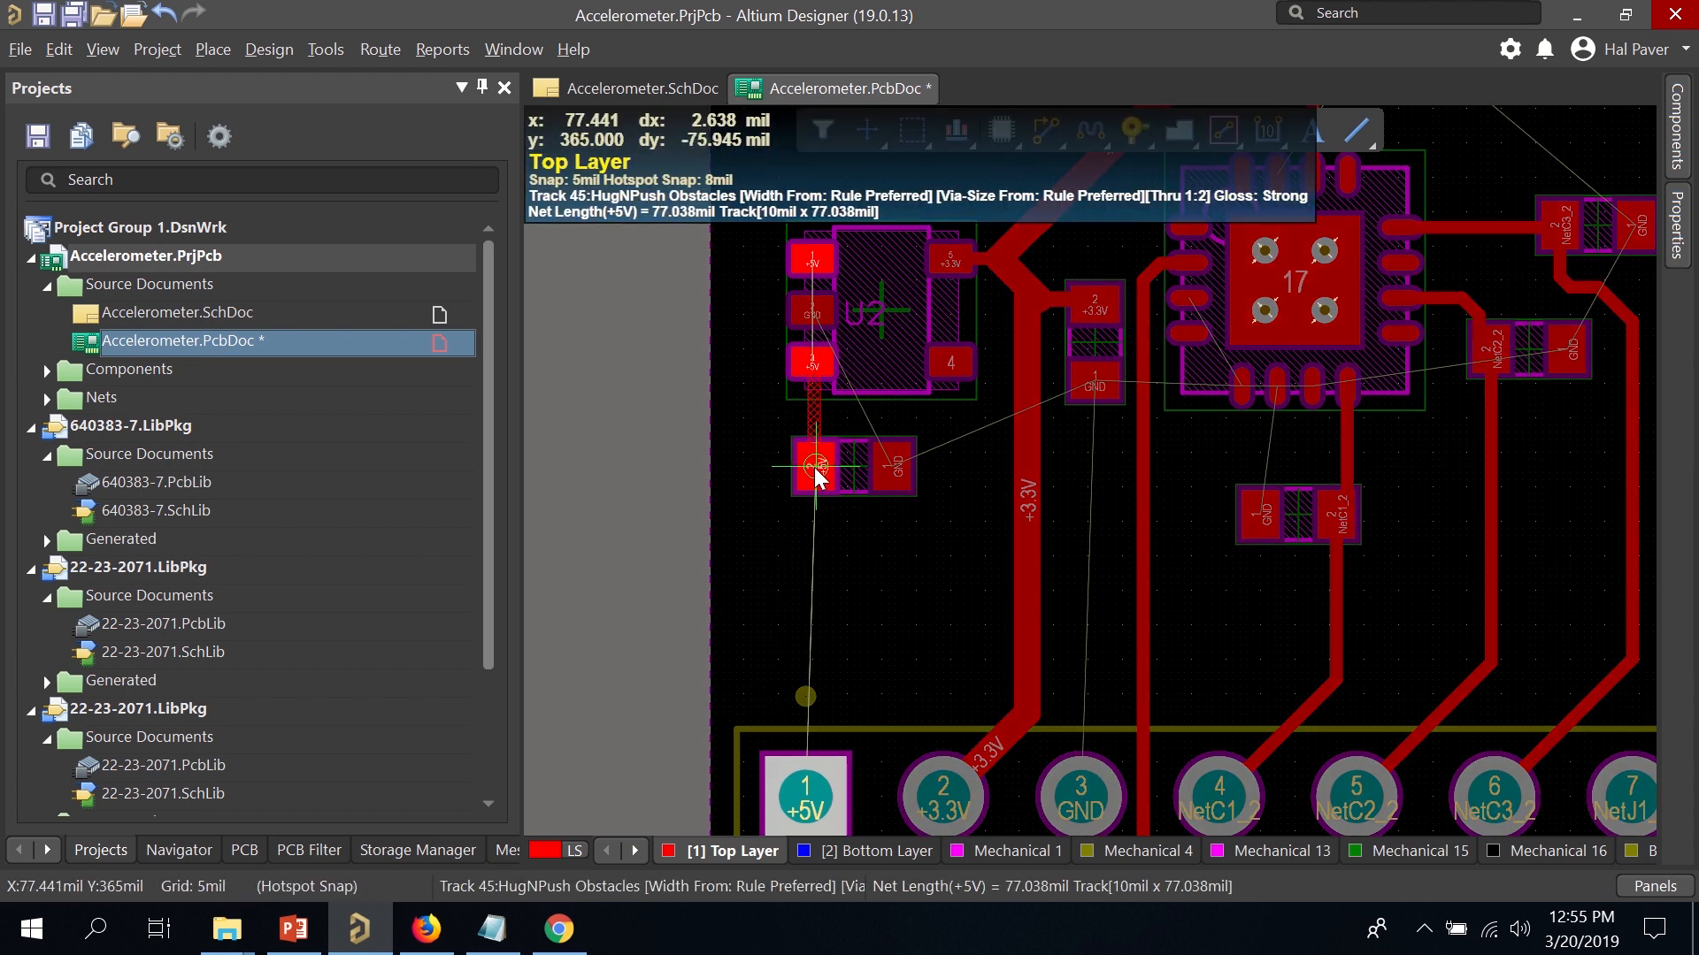
left_click(814, 467)
left_click(812, 466)
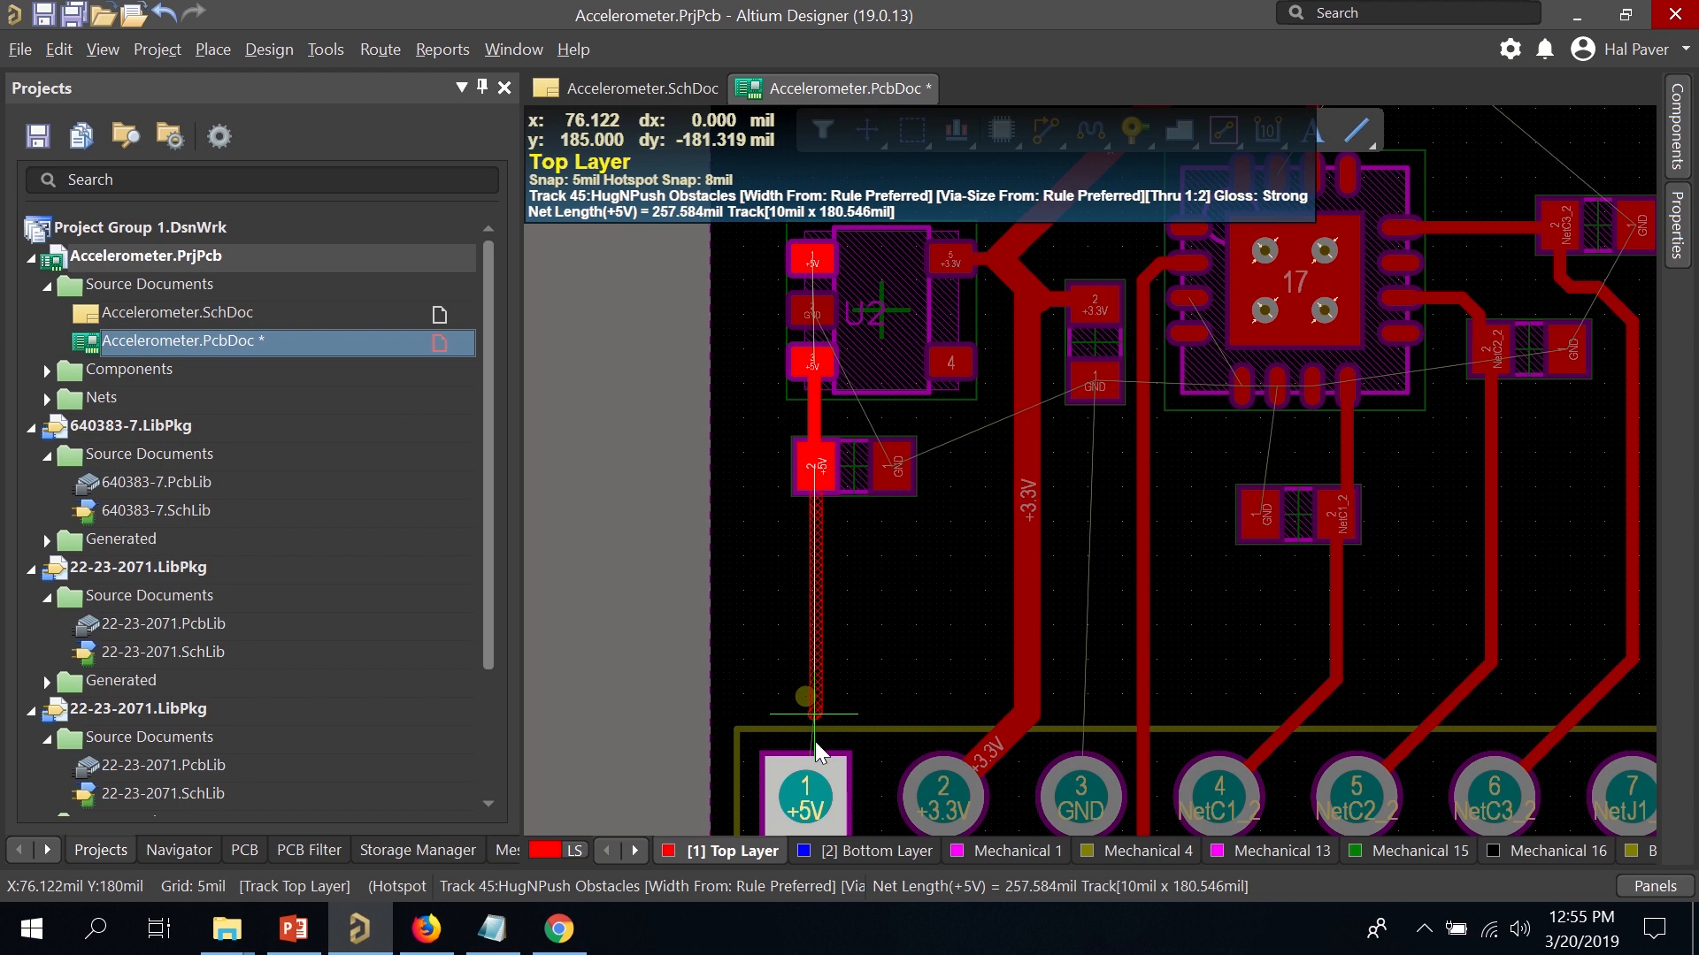
left_click(805, 800)
right_click(815, 714)
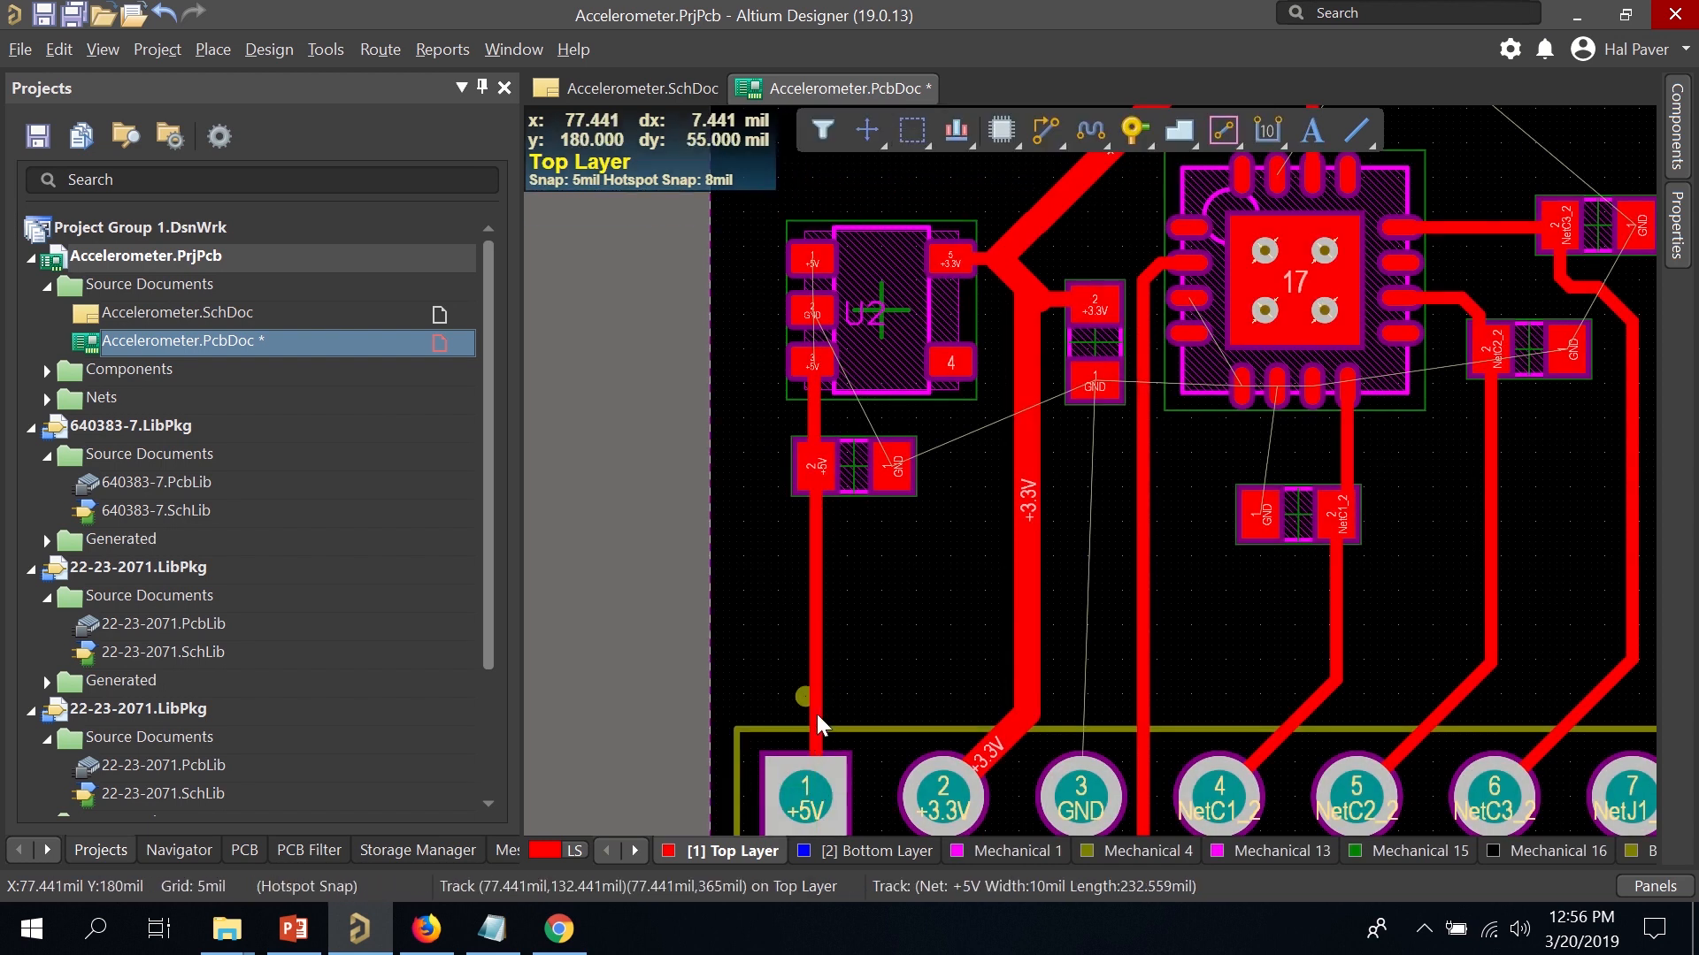
double_click(810, 613)
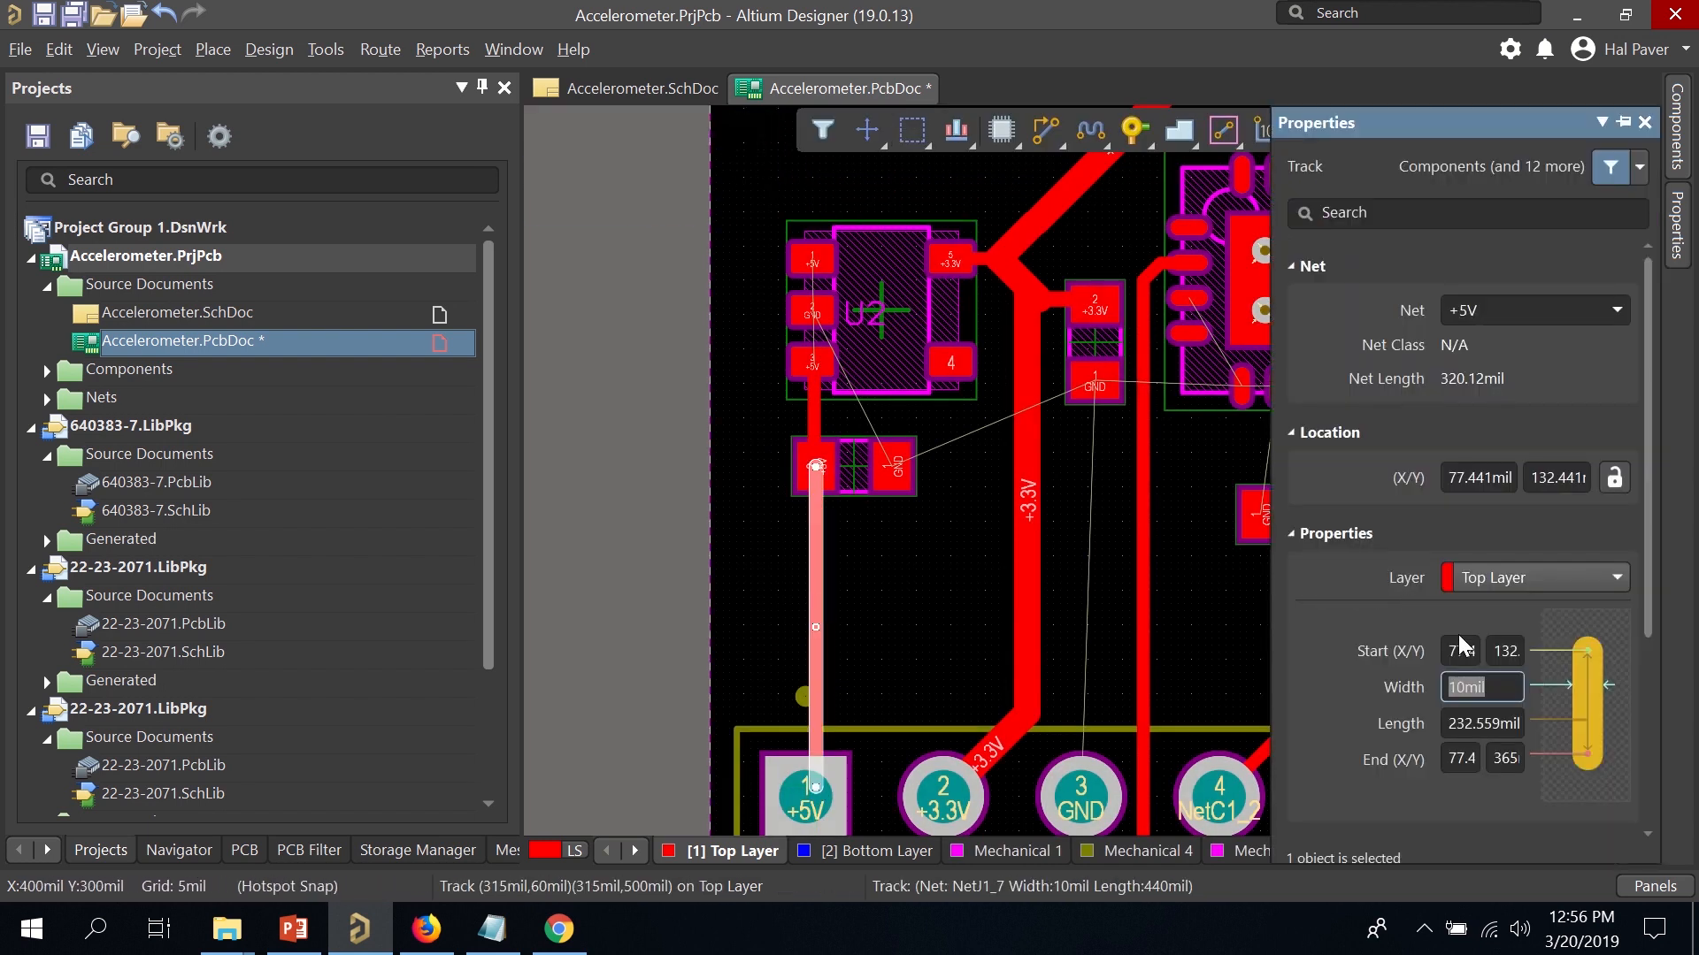
key("Return")
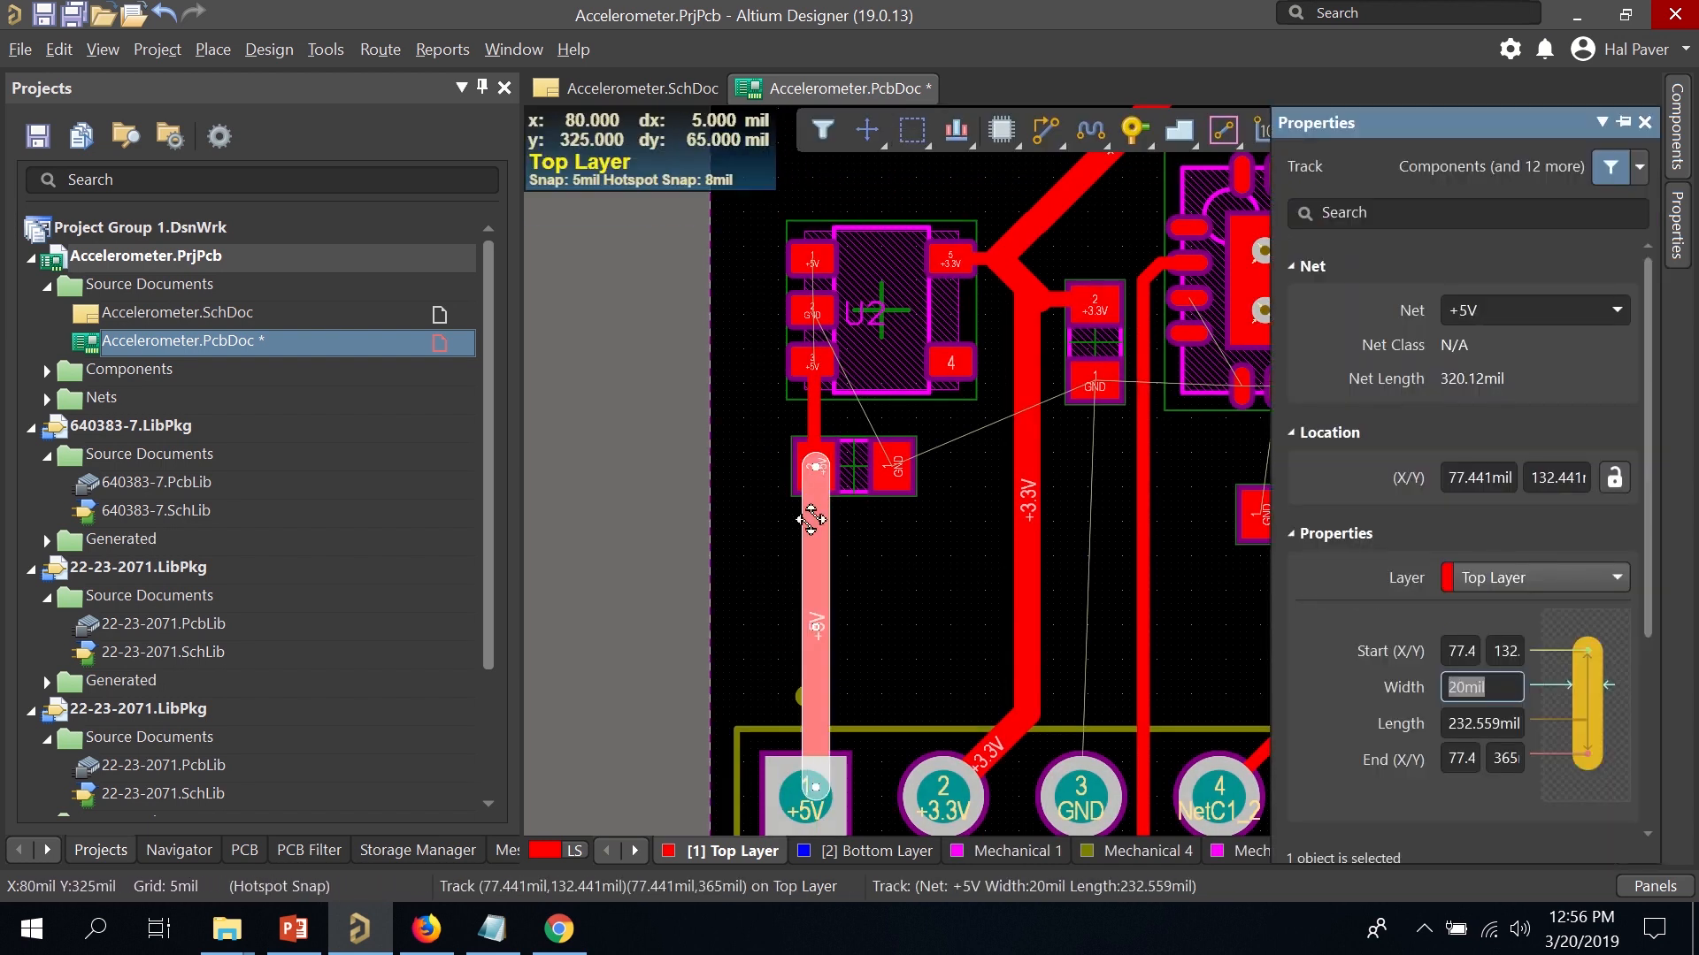
left_click(911, 545)
scroll(880, 412, "up", 3)
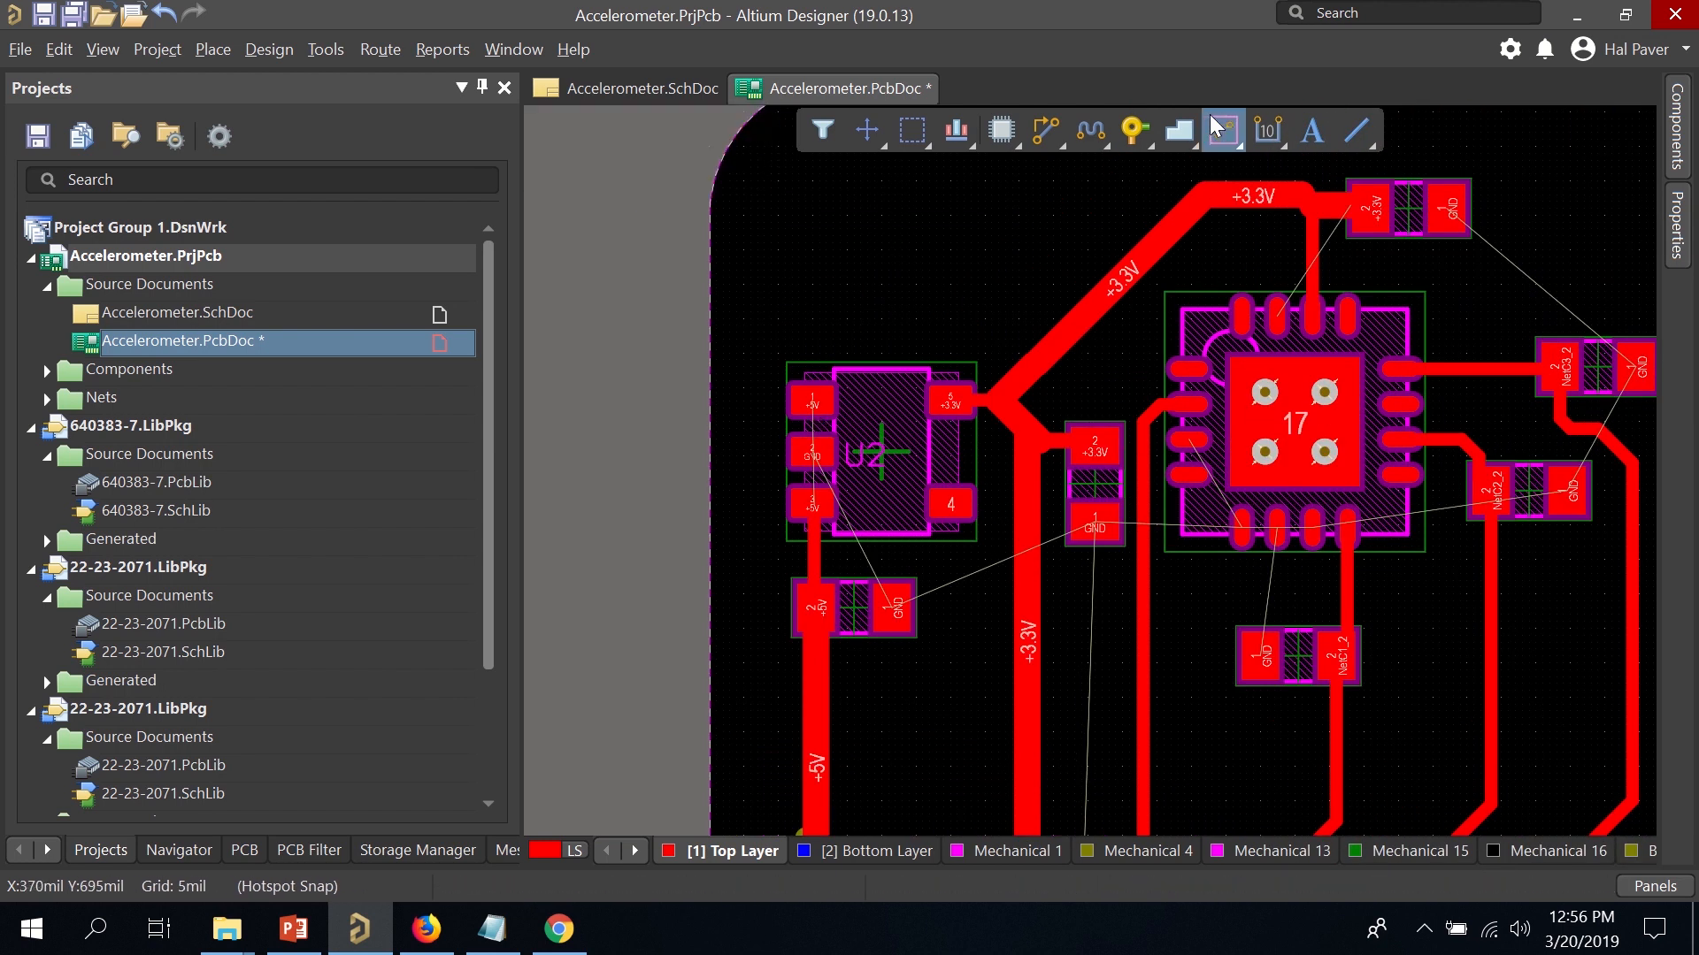
Route a +5V track from U2 pad 1 to C6's +5V pad.
key("ctrl+w")
left_click(793, 405)
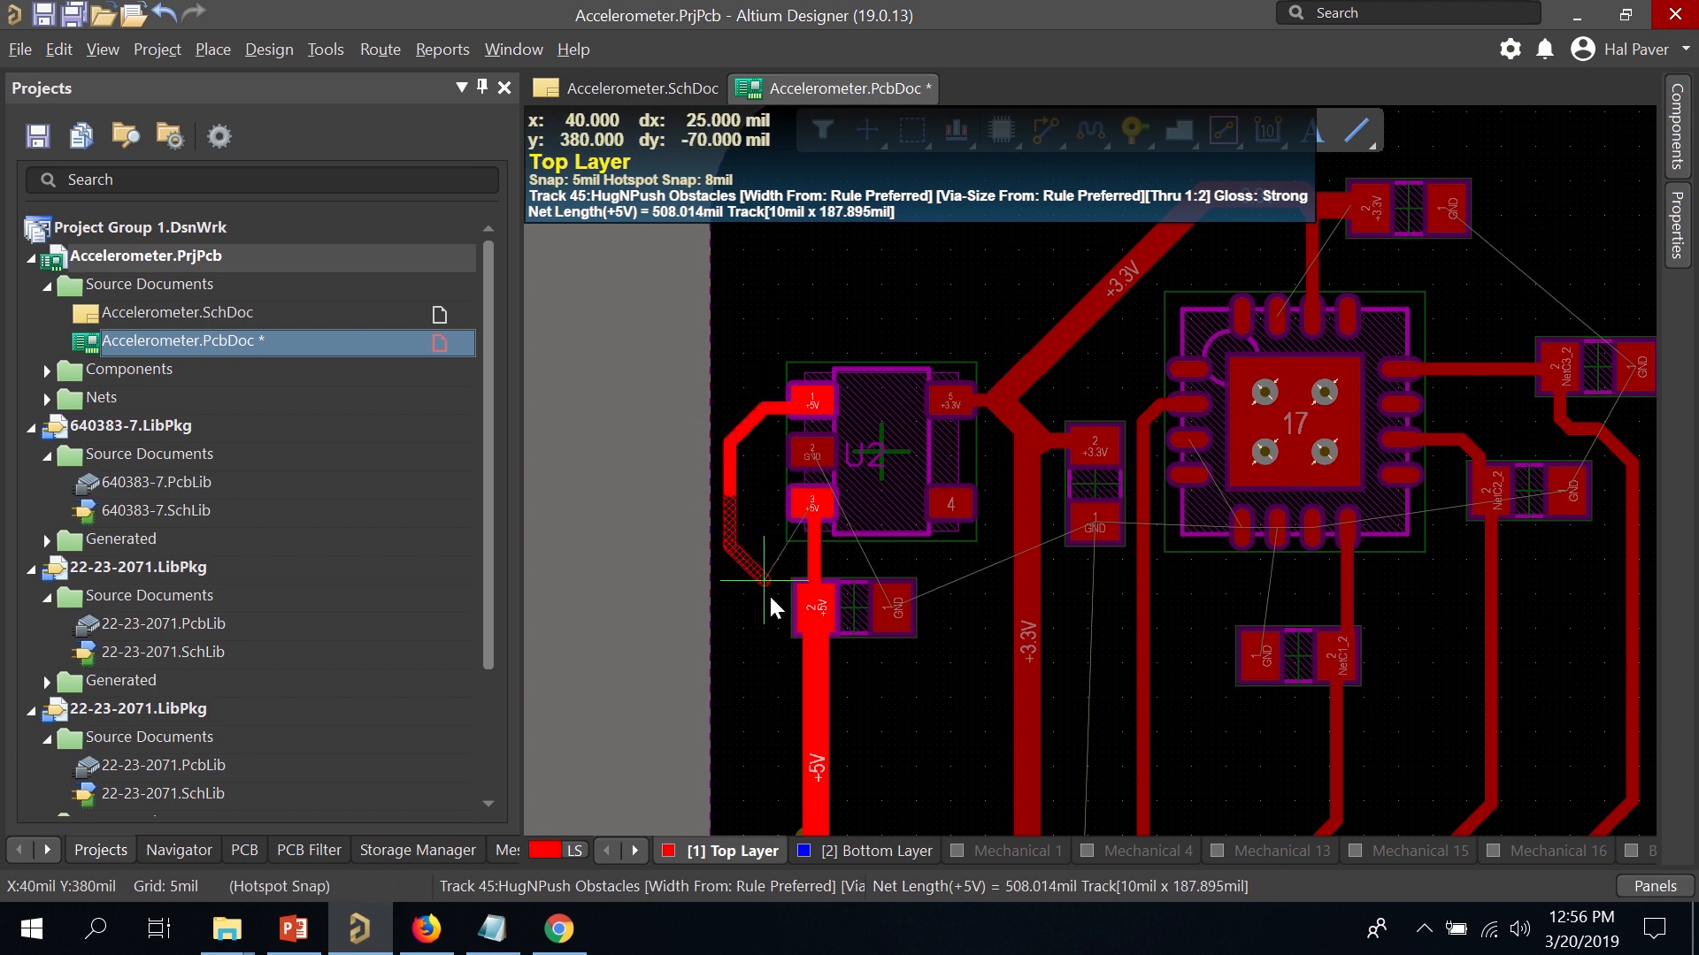
left_click(815, 614)
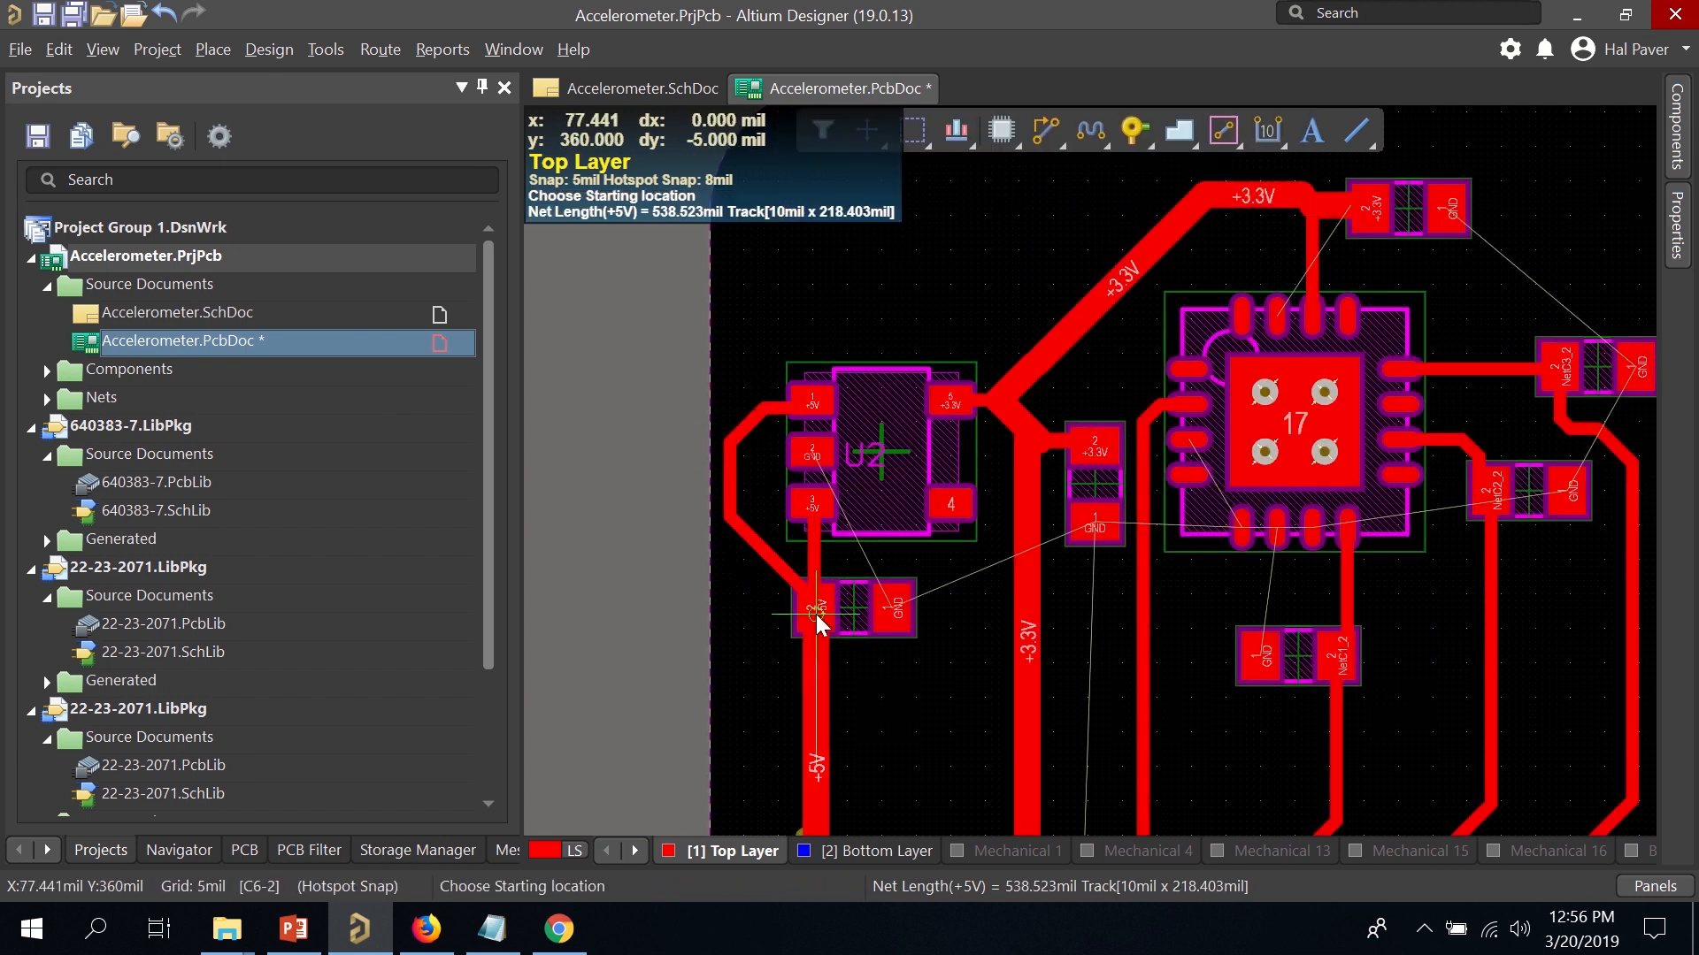
key("Escape")
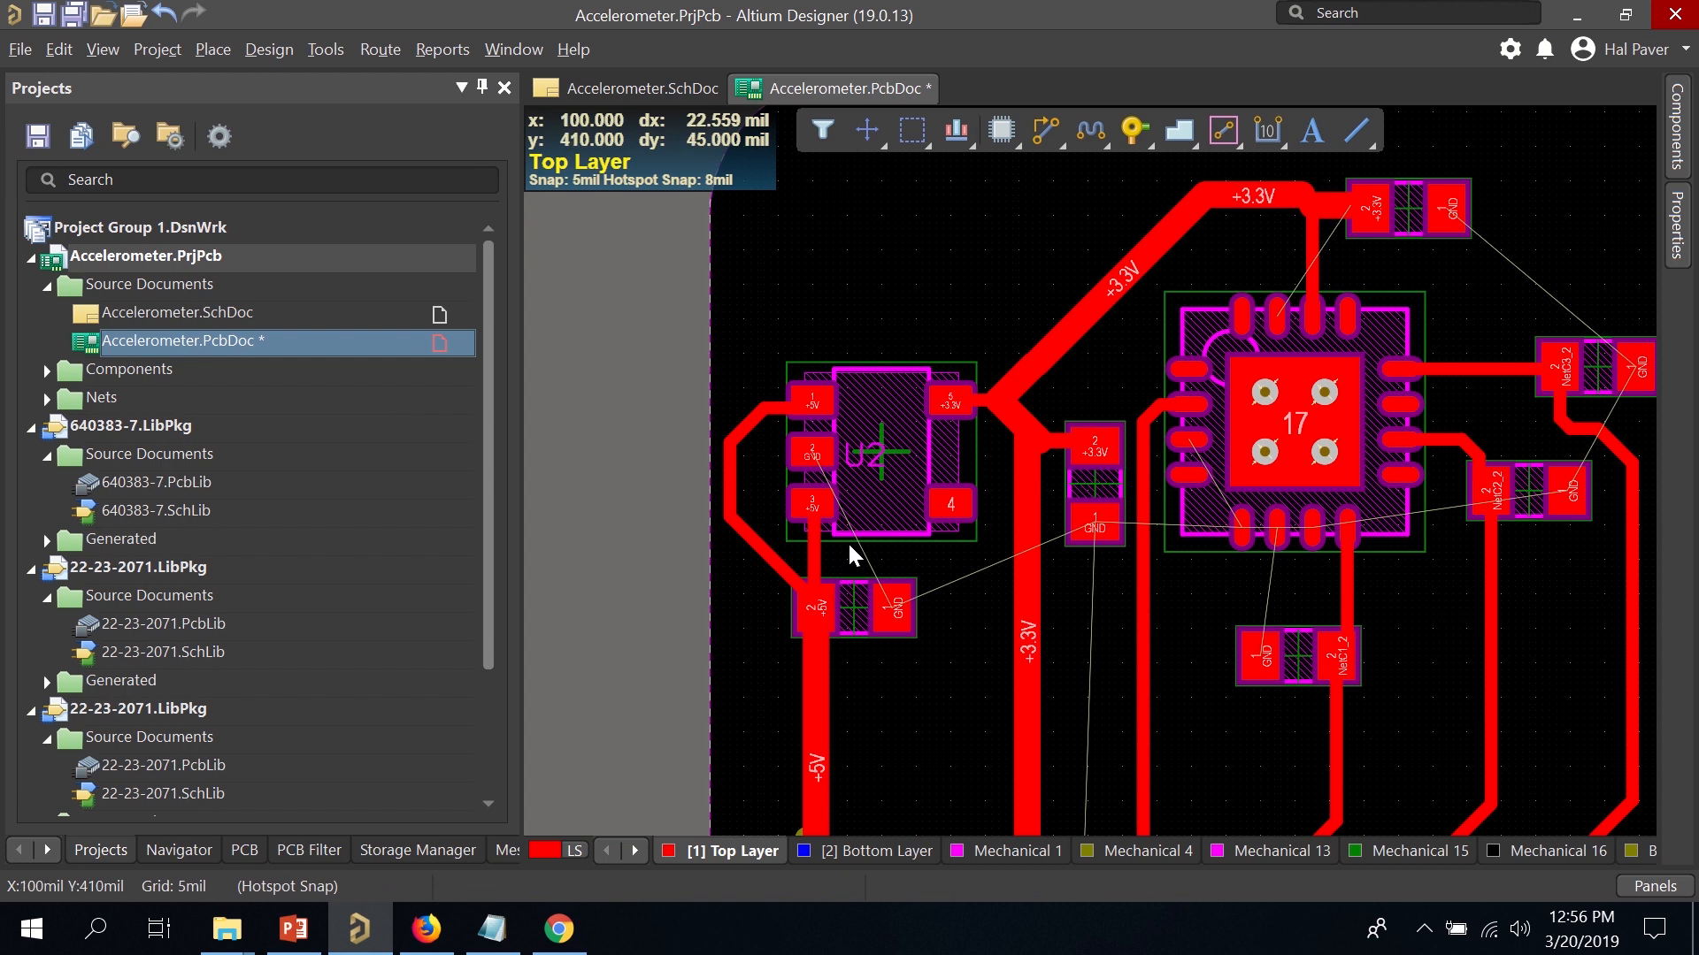
scroll(879, 492, "up", 2, "ctrl")
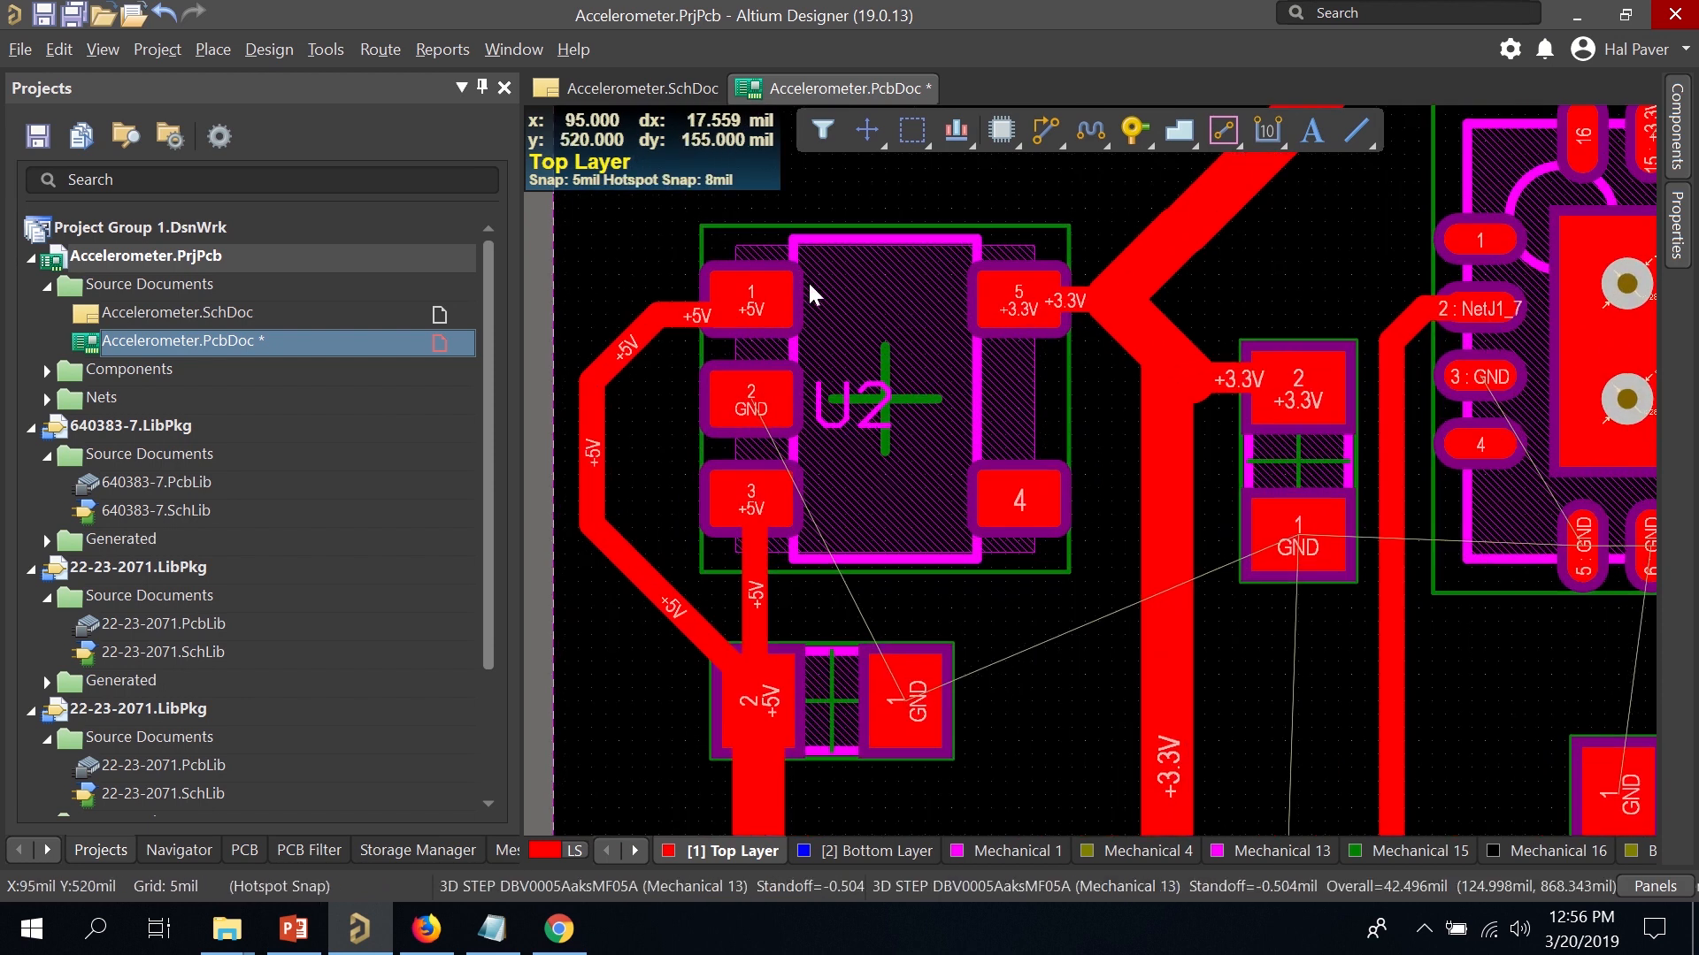
scroll(891, 327, "down", 2)
scroll(897, 331, "up", 3)
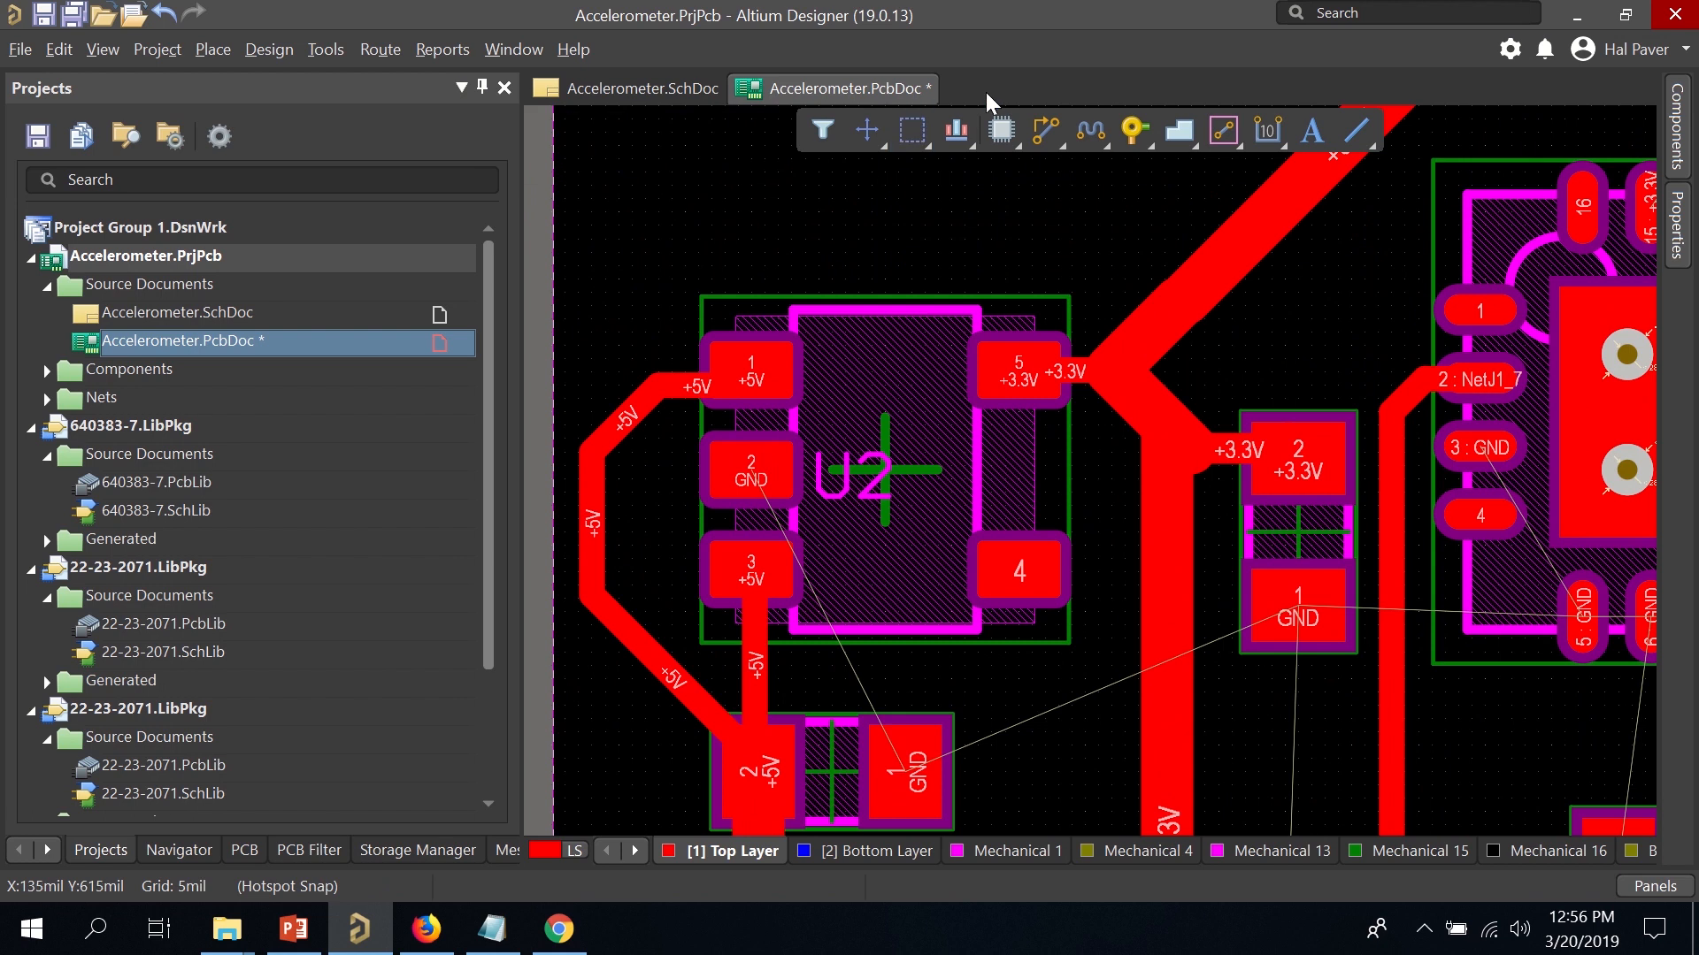
Route a GND track from U2 pad 2 with one bend down to C6's GND pad.
left_click(1063, 129)
left_click(752, 475)
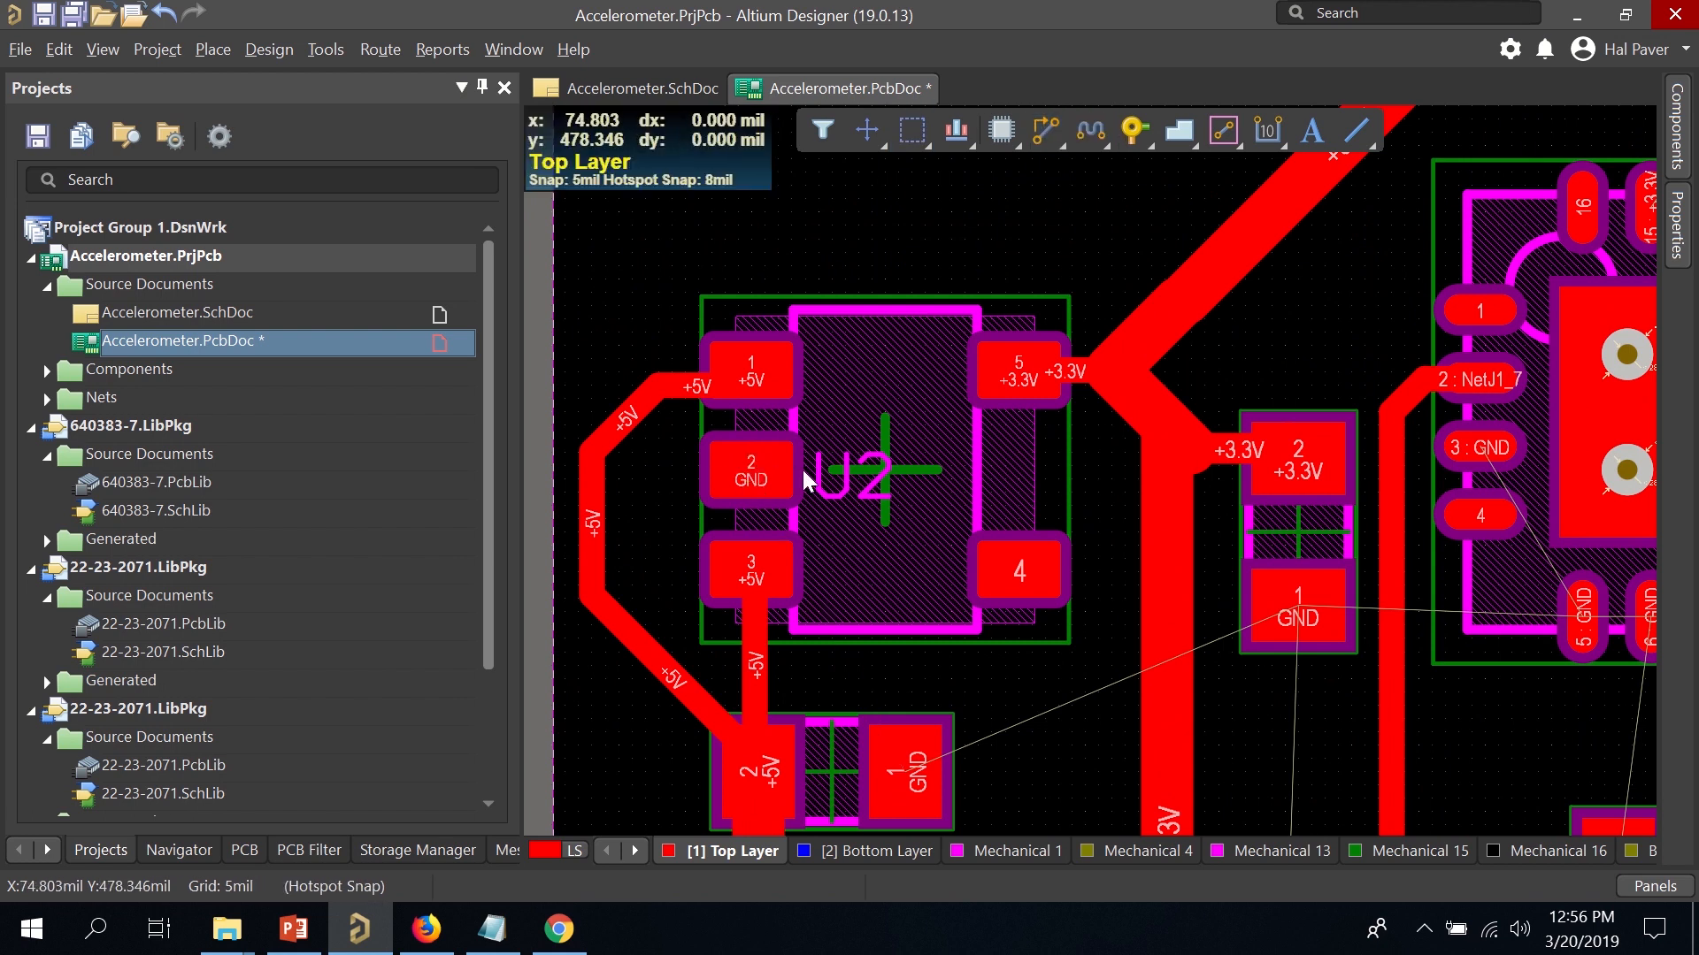
left_click(849, 487)
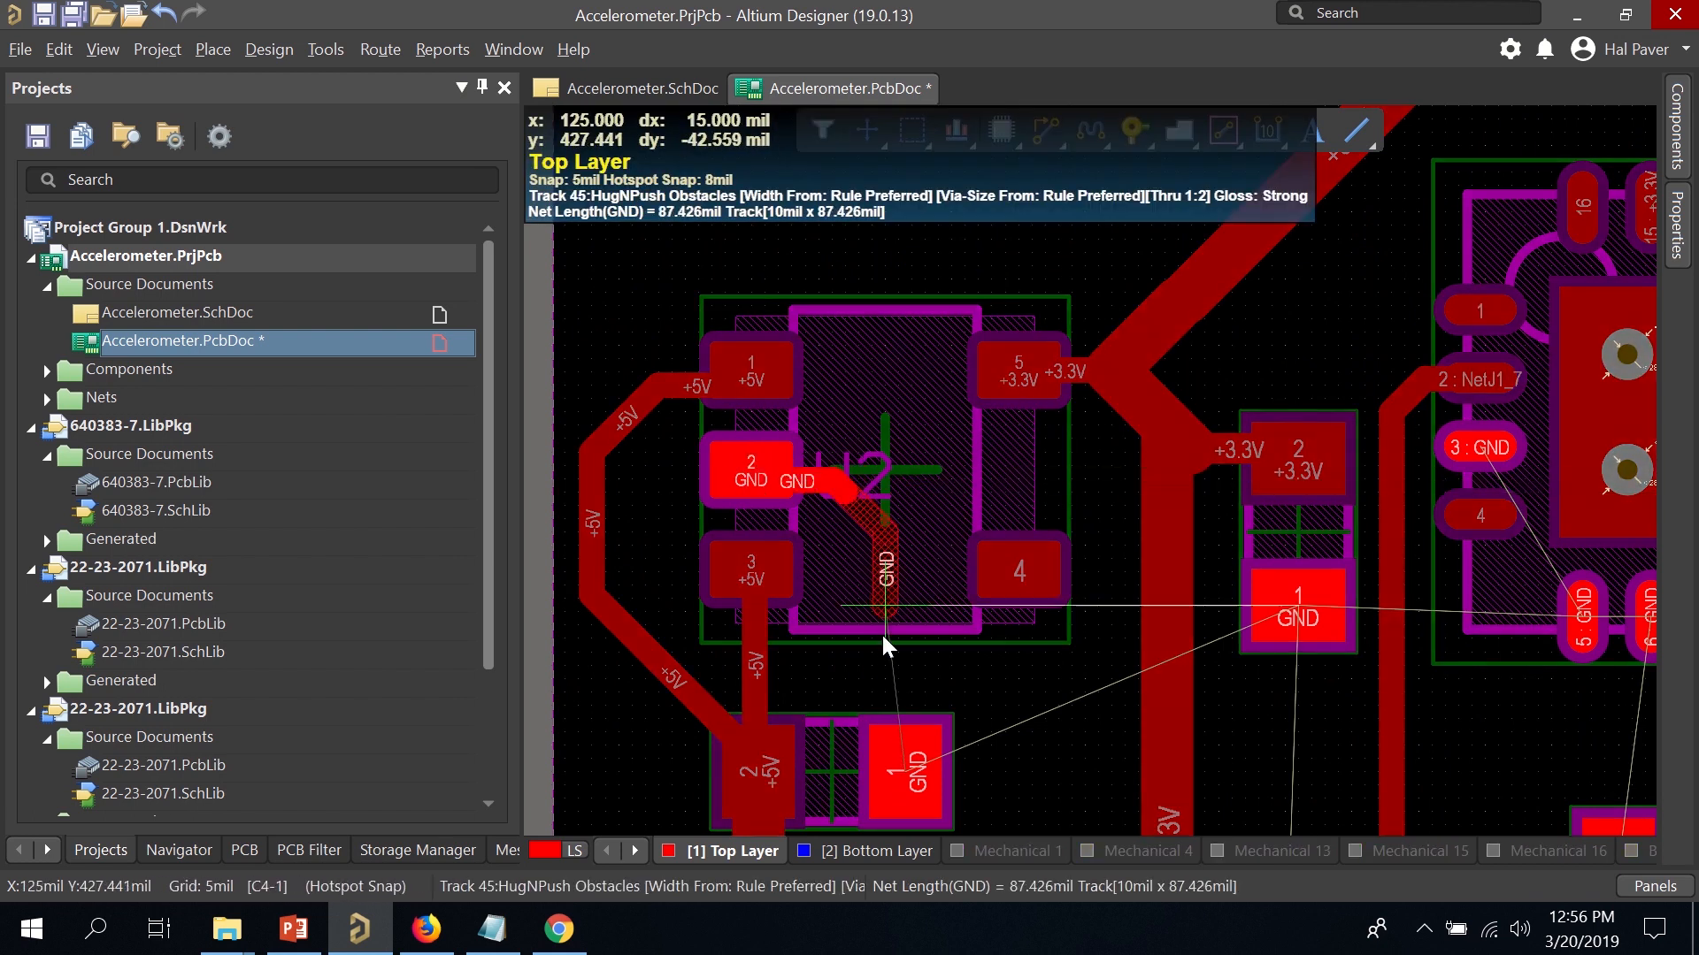
left_click(907, 768)
right_click(909, 772)
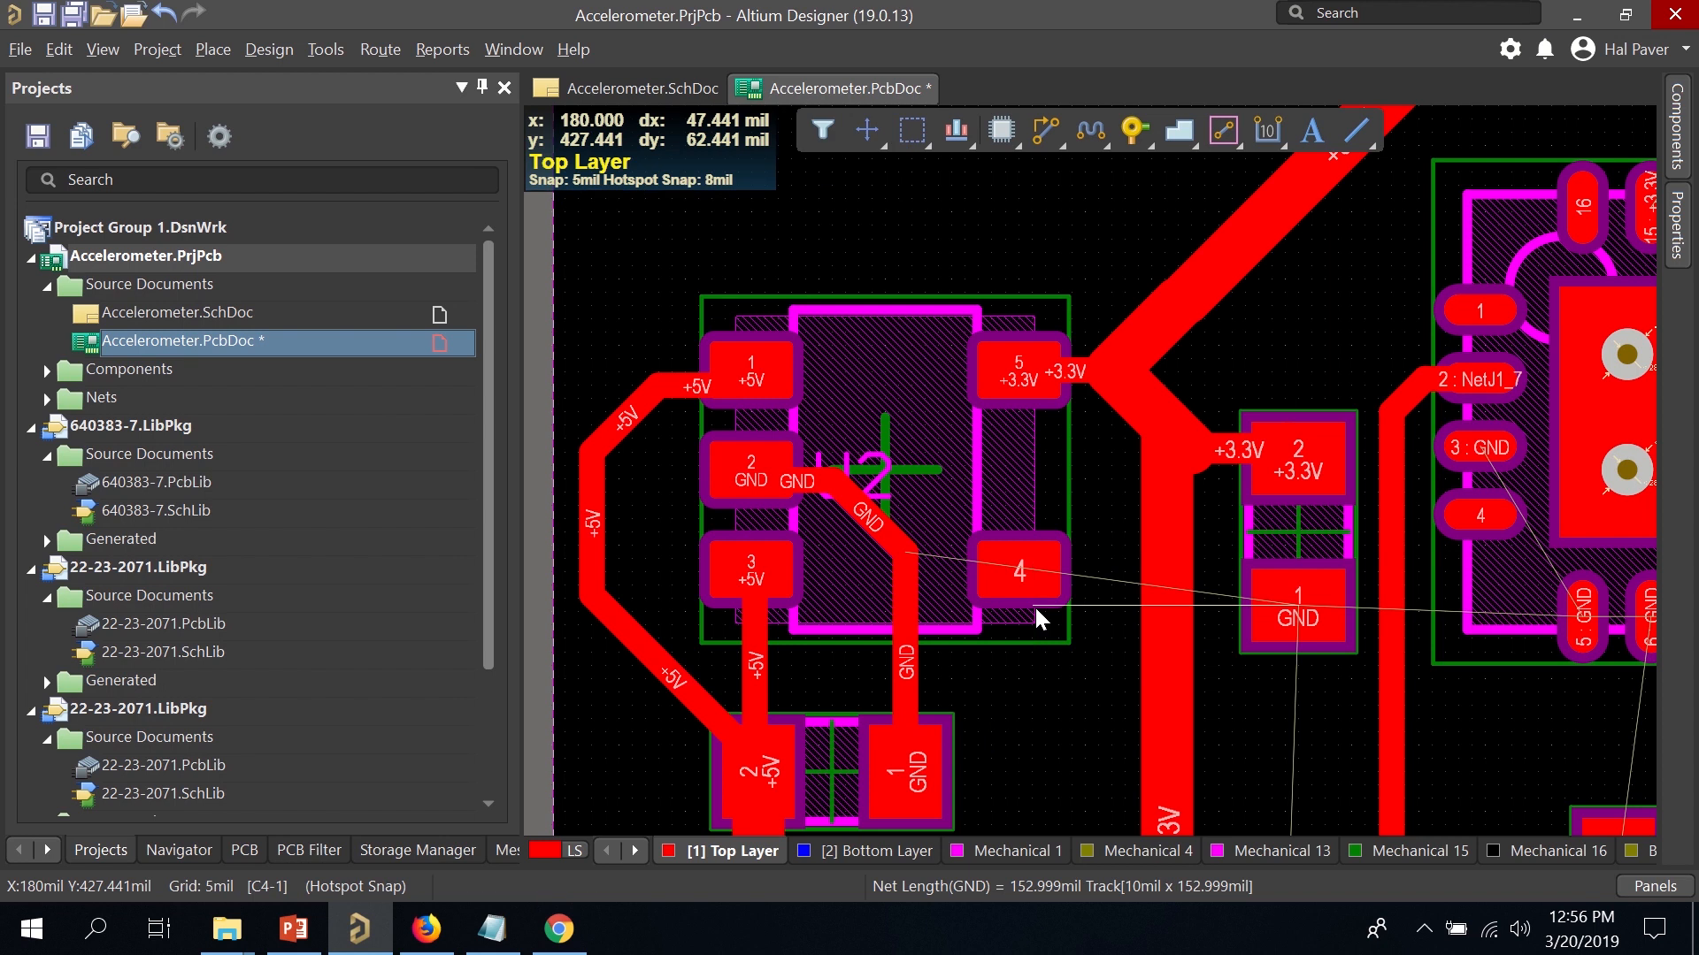
scroll(1044, 576, "down", 4, "ctrl")
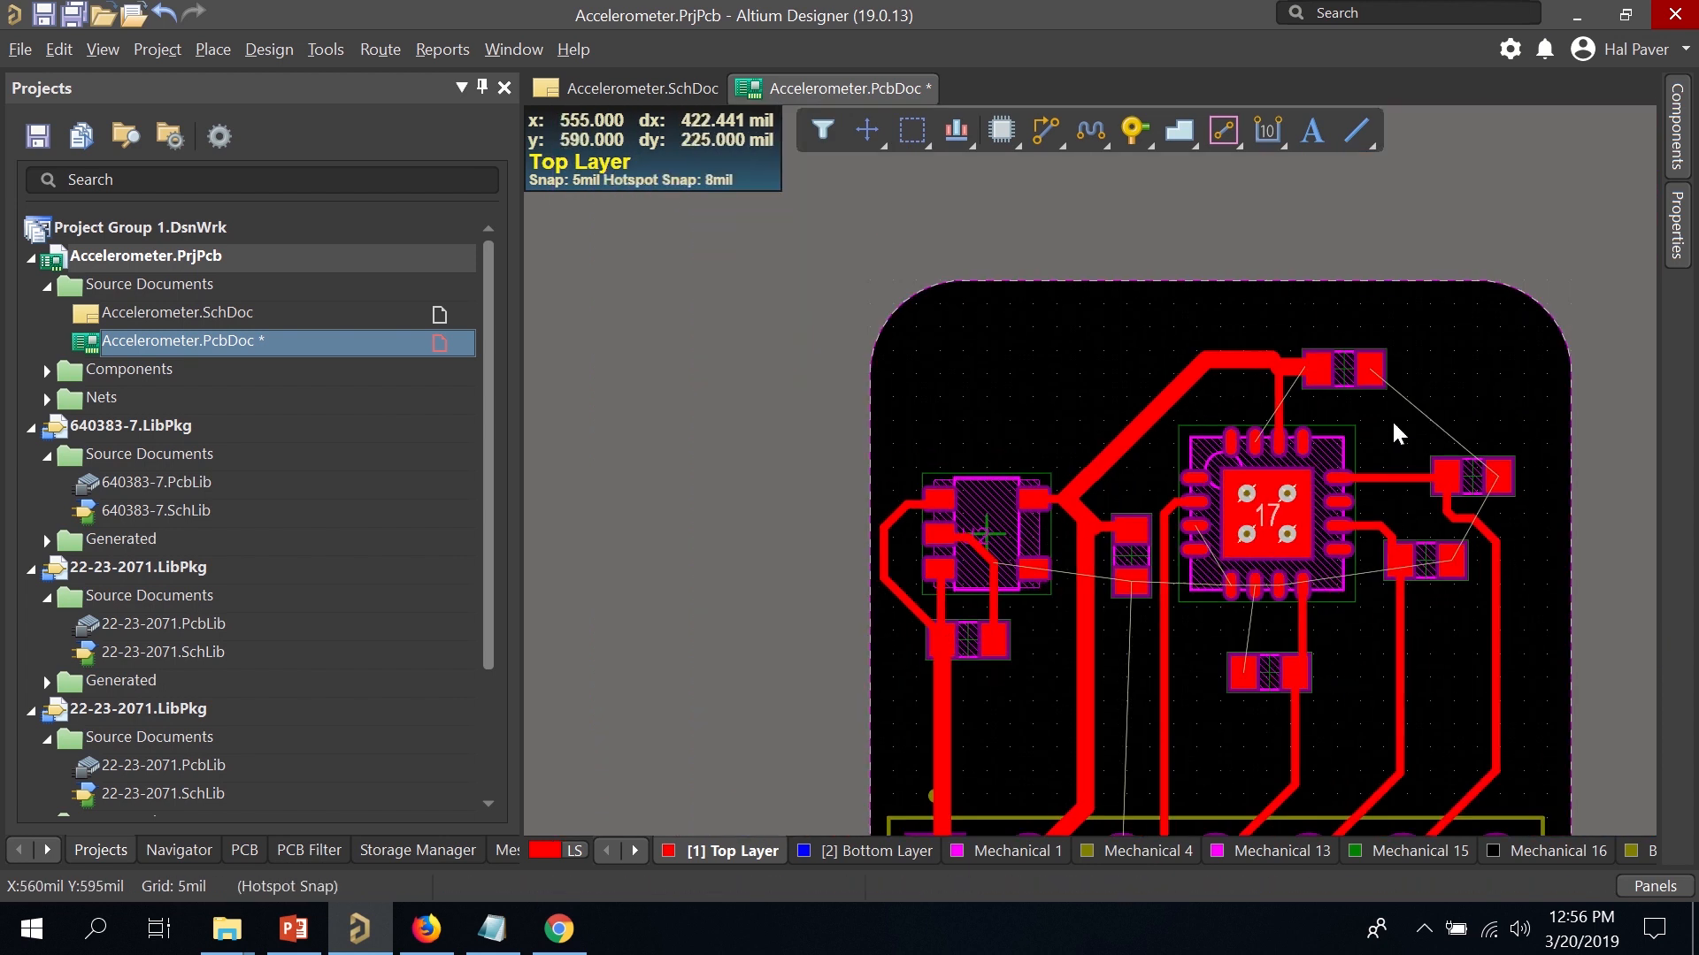
Route a 10 mil track from accelerometer pad 15, cornering upward, into the pin 14 +3.3V trace.
scroll(1416, 367, "up", 3, "ctrl")
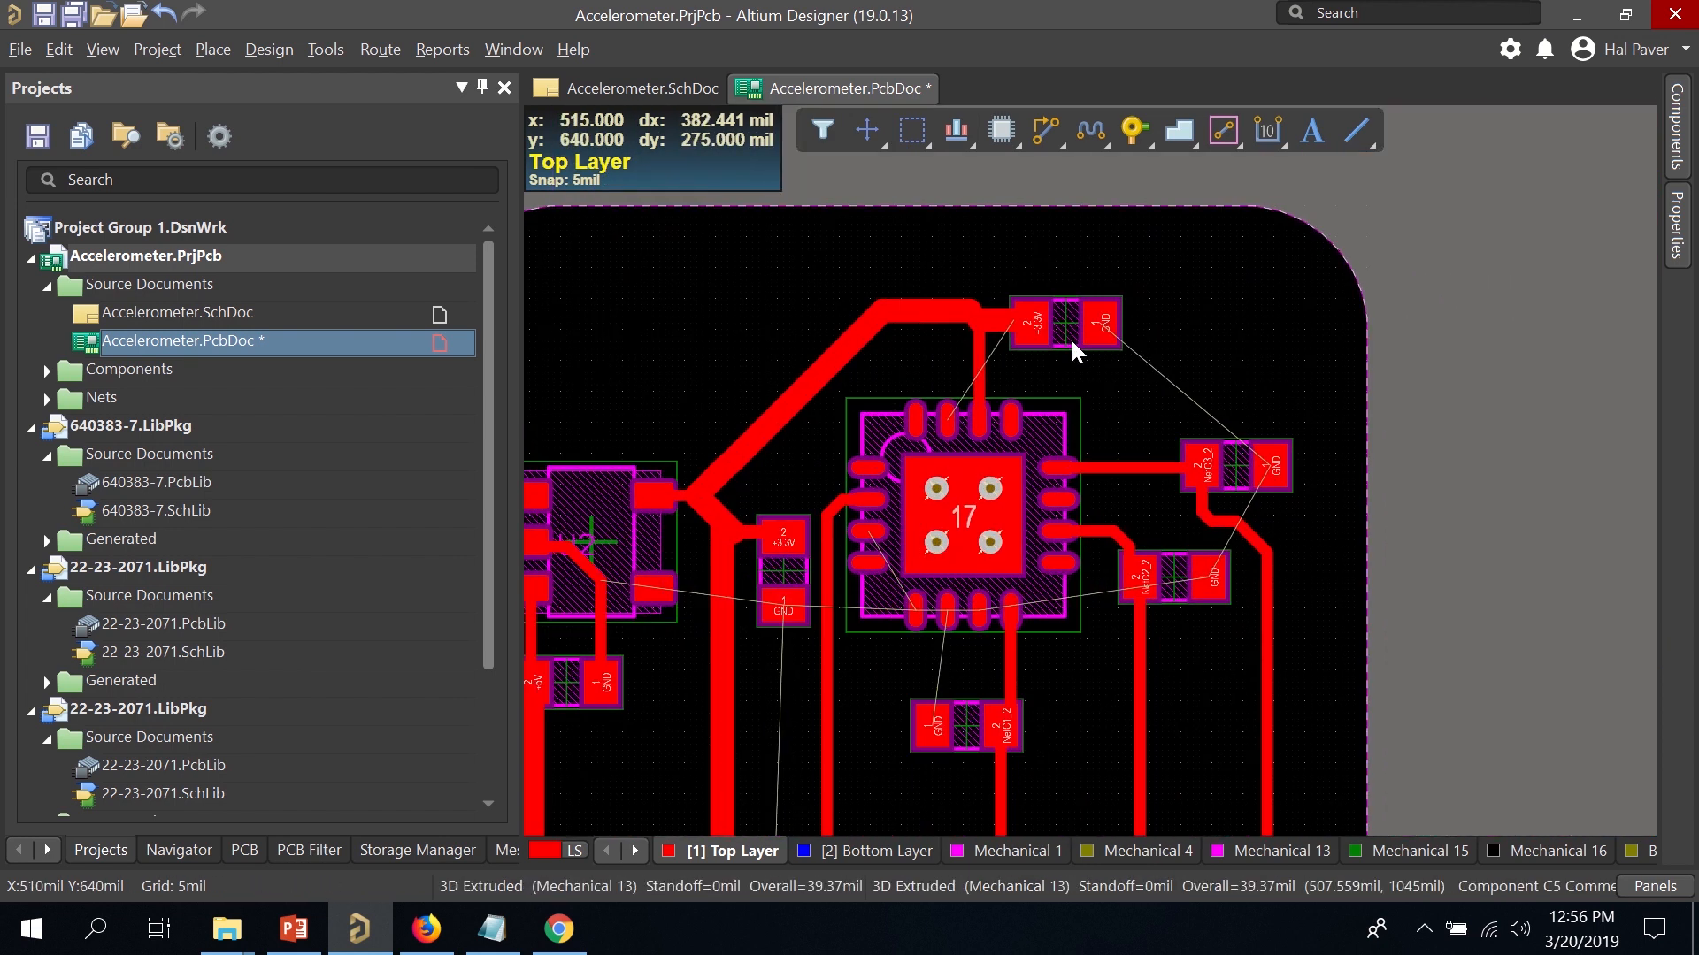
scroll(1062, 341, "up", 2, "ctrl")
scroll(1000, 350, "up", 2, "ctrl")
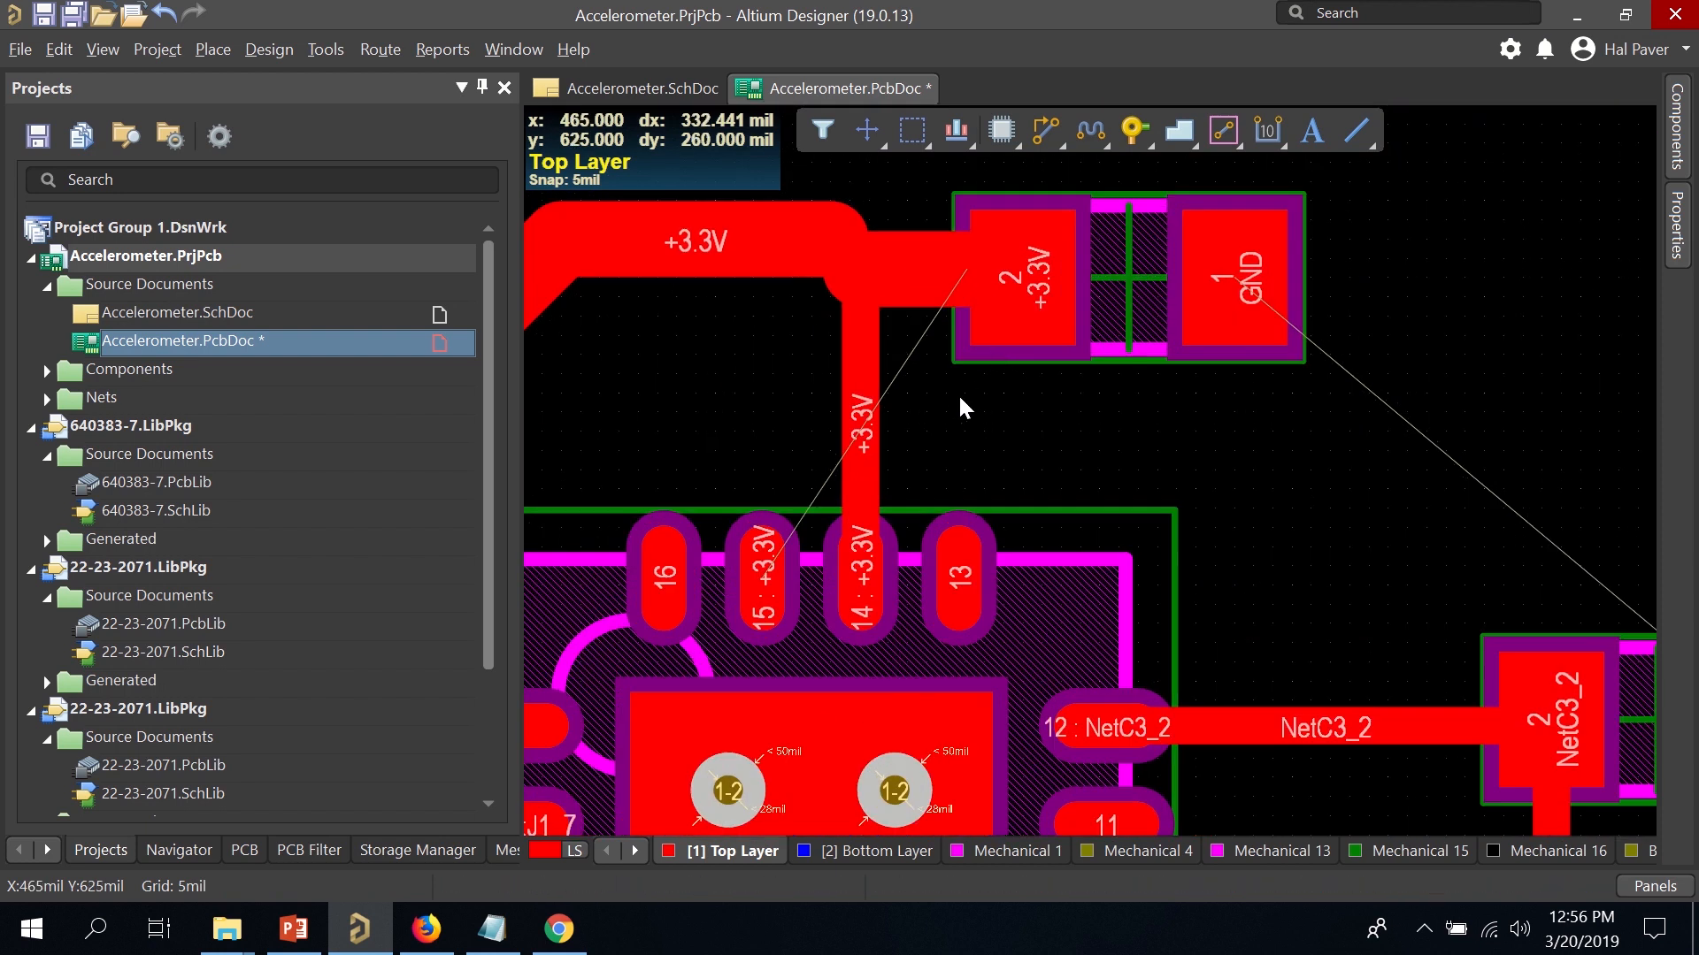
left_click(746, 589)
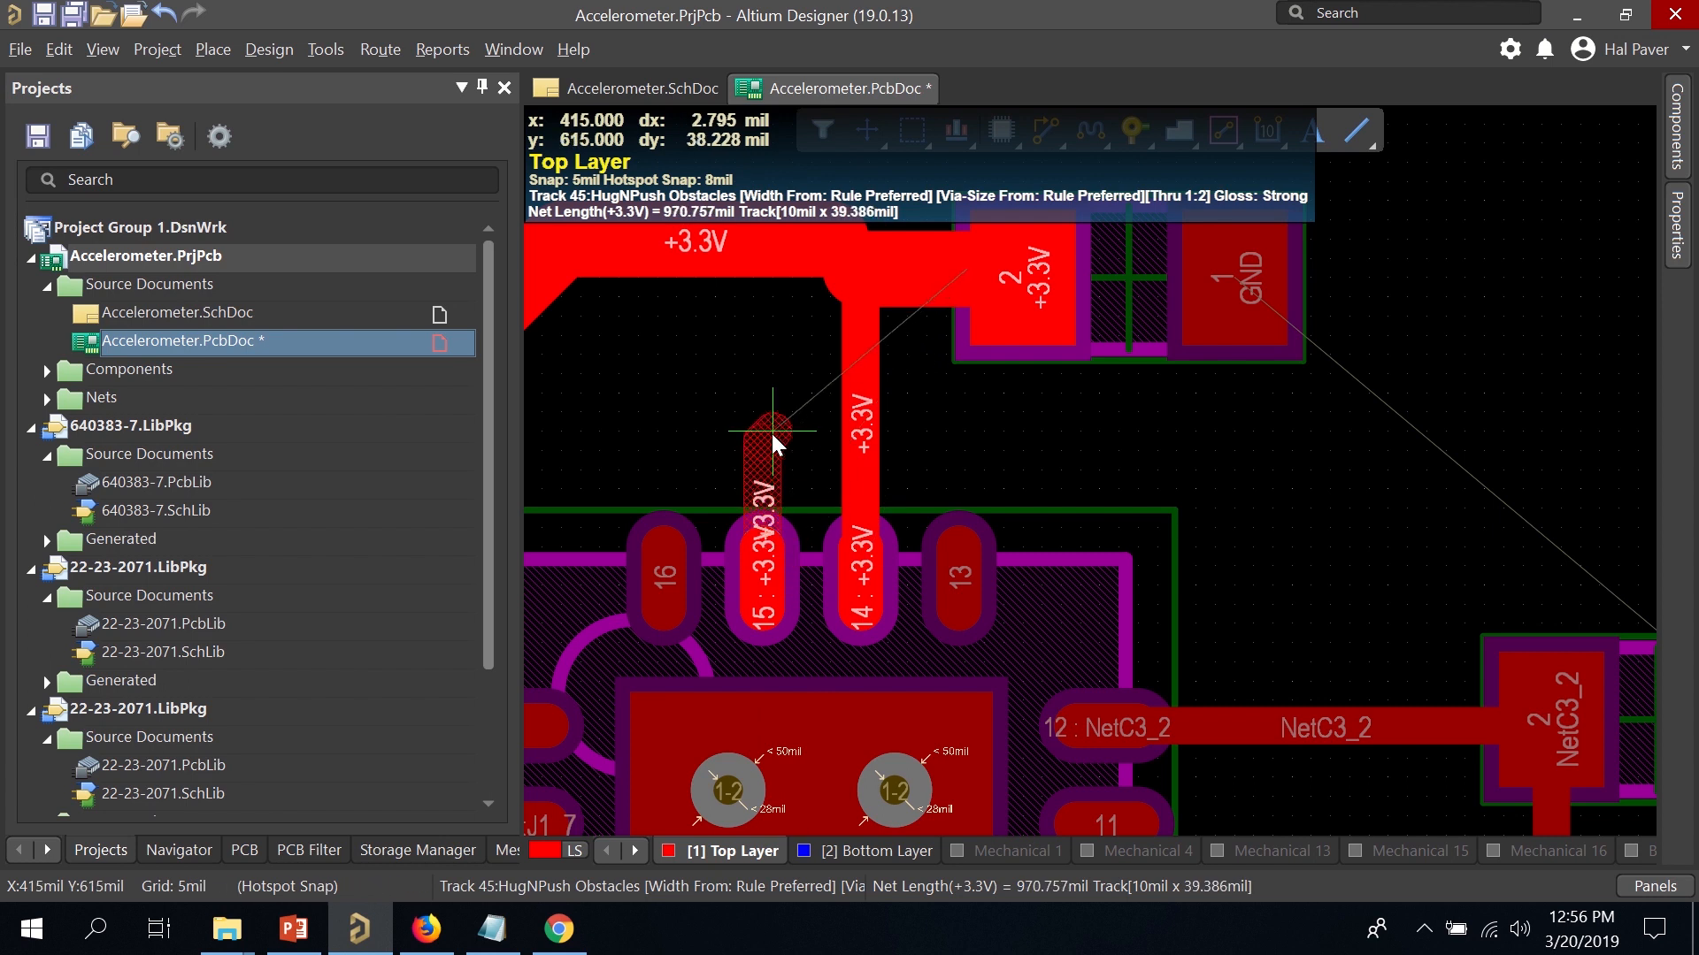
left_click(772, 393)
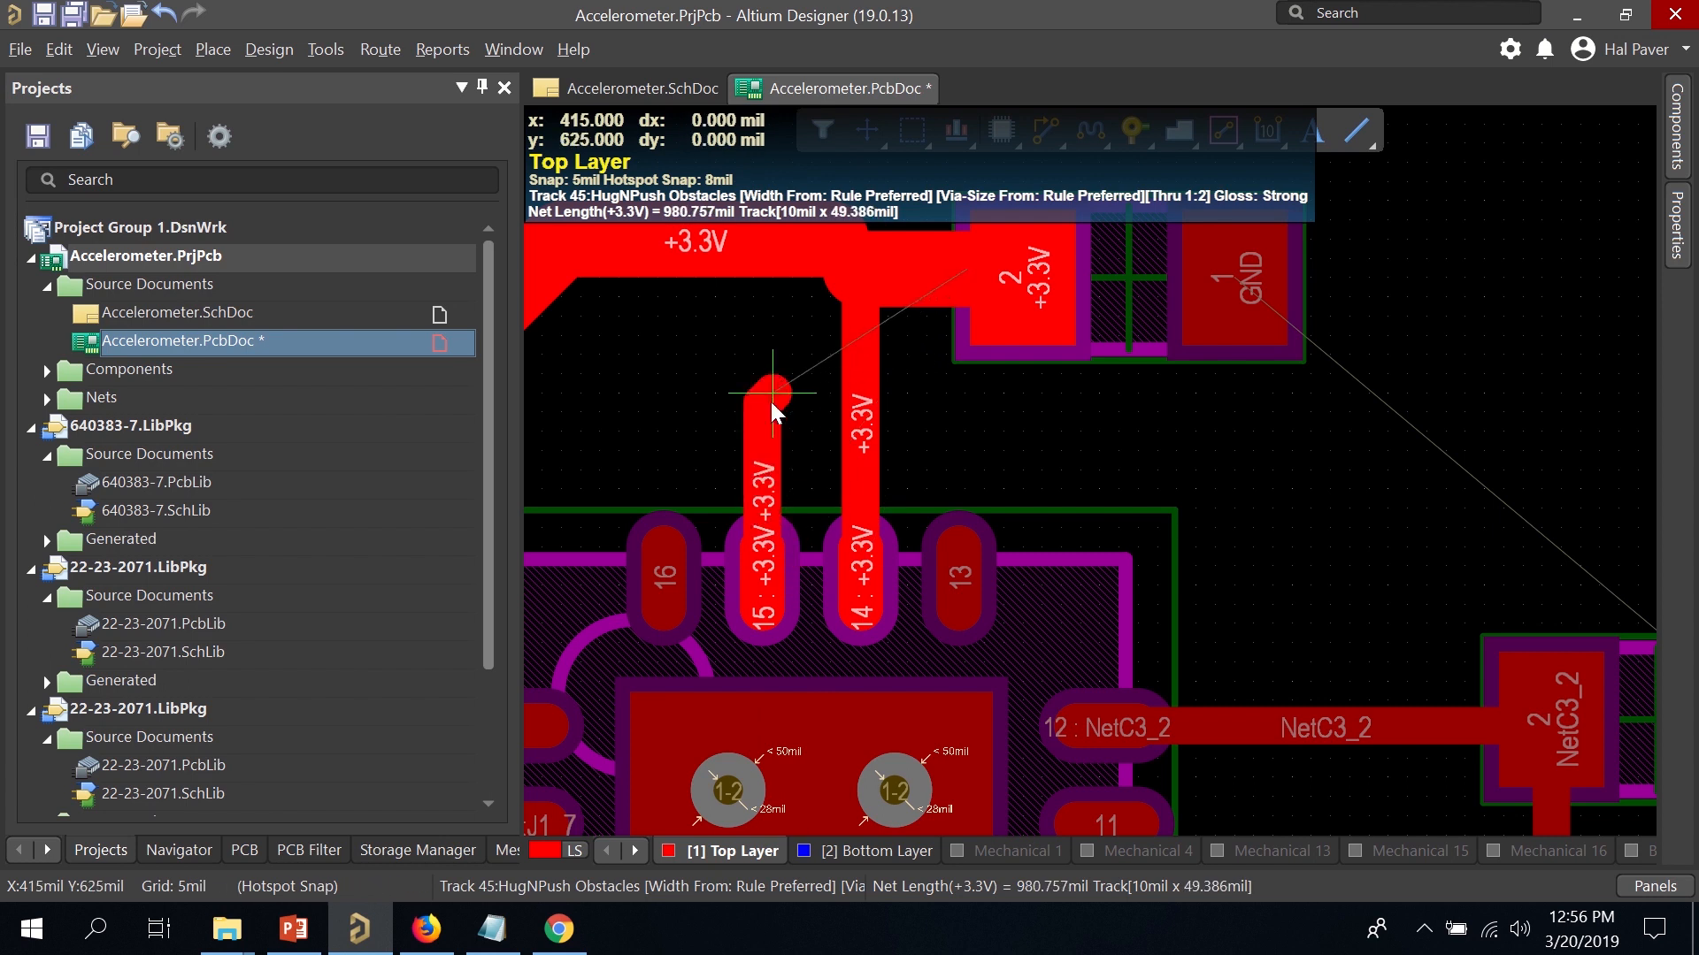
left_click(857, 389)
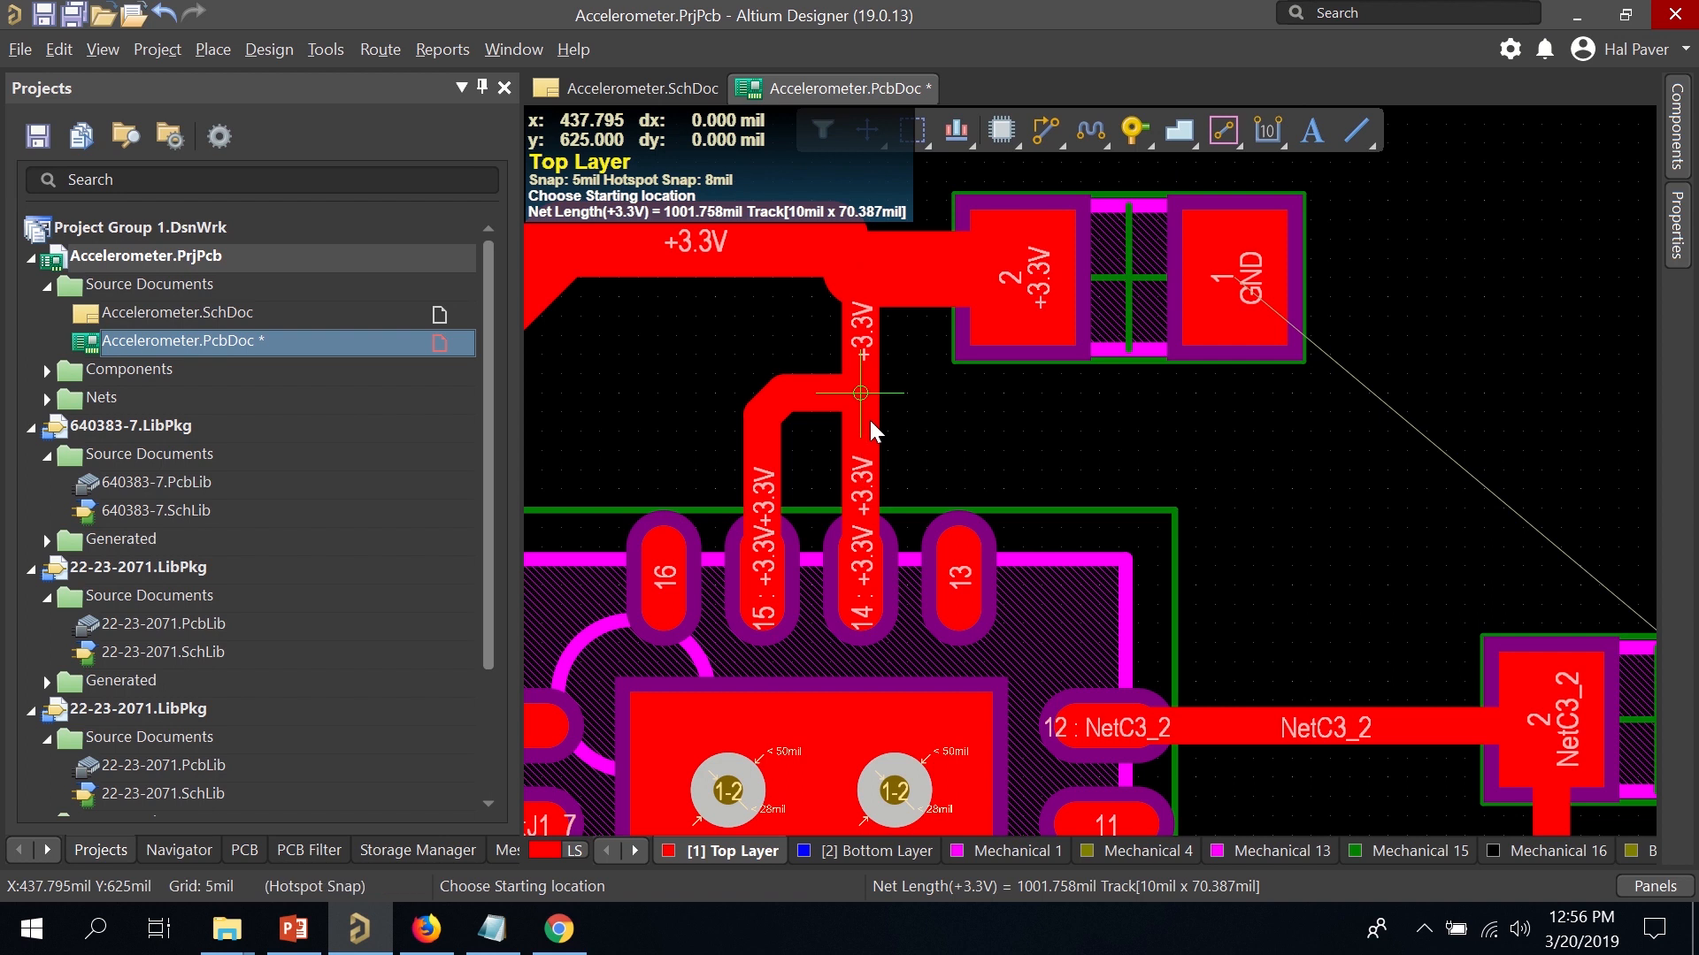
right_click(869, 421)
scroll(899, 430, "down", 4, "ctrl")
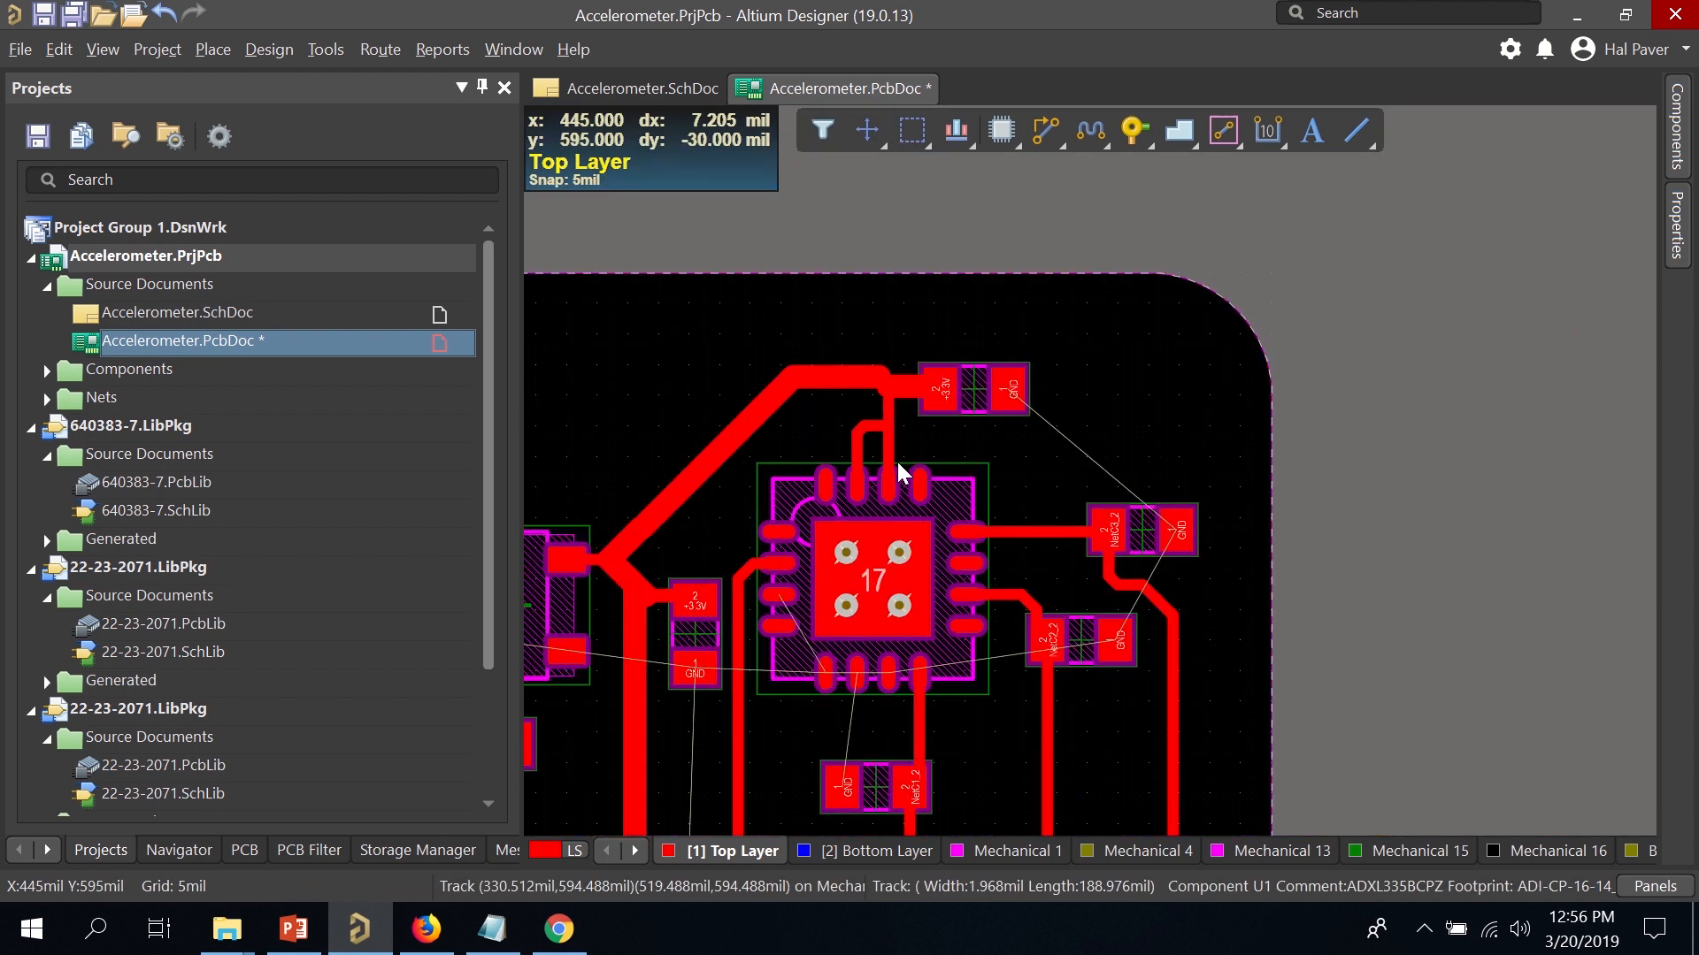
scroll(911, 462, "up", 3, "ctrl")
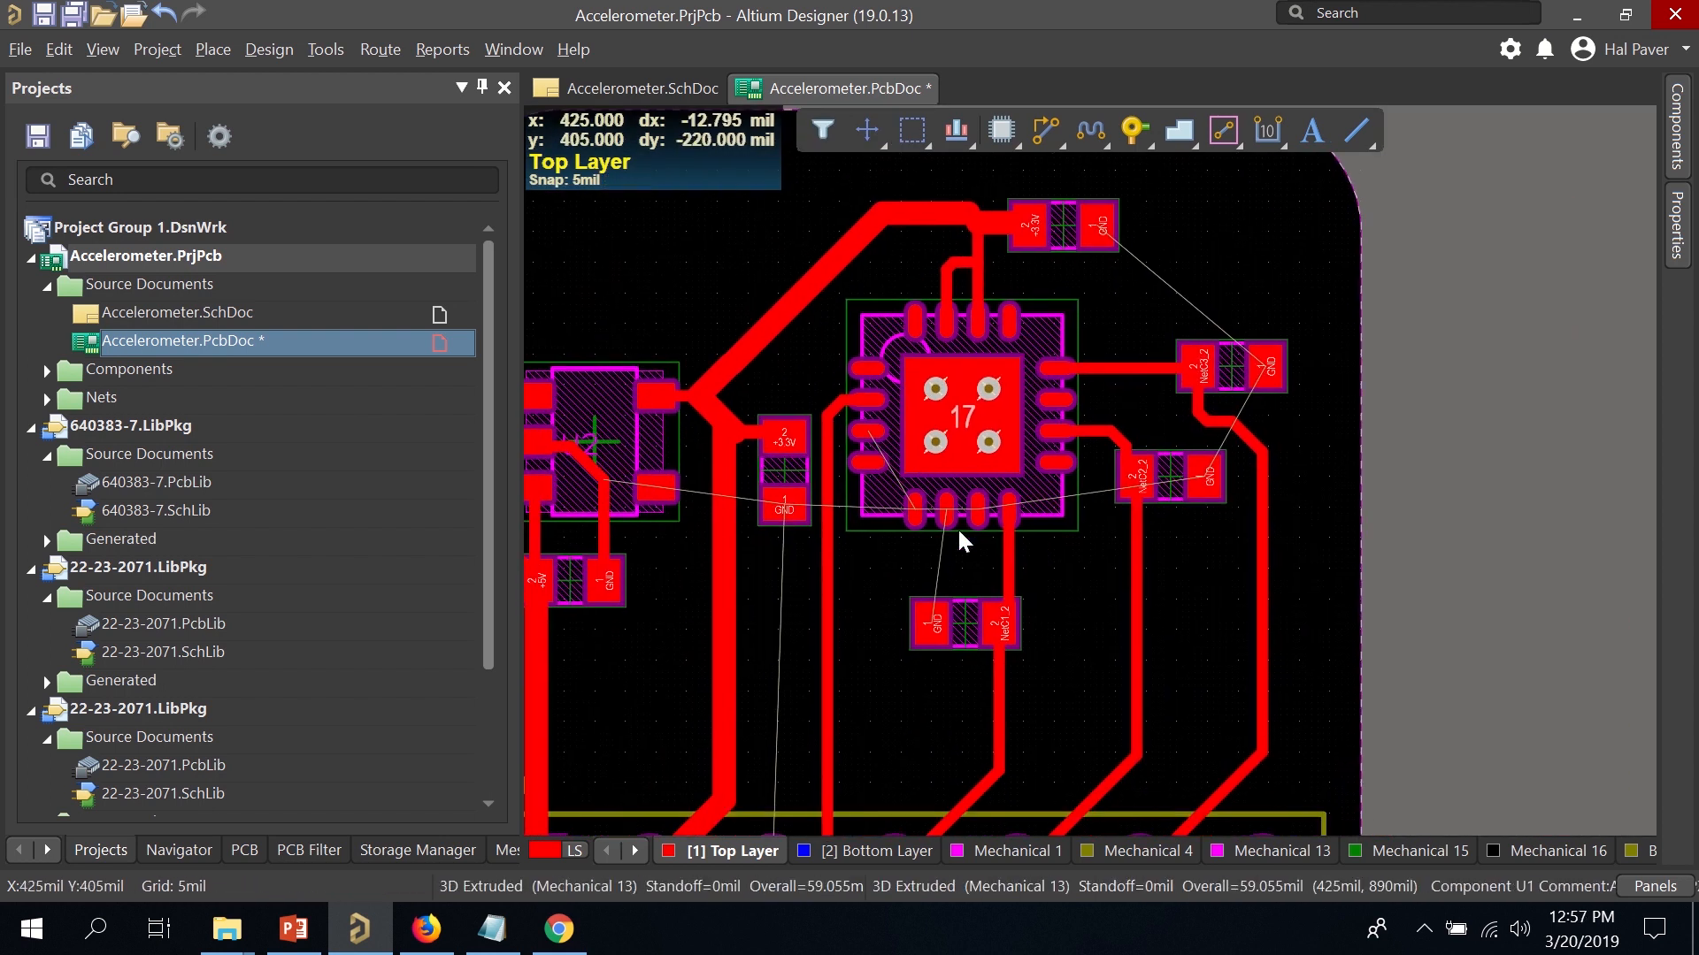
scroll(957, 528, "up", 2, "ctrl")
scroll(955, 518, "up", 1, "ctrl")
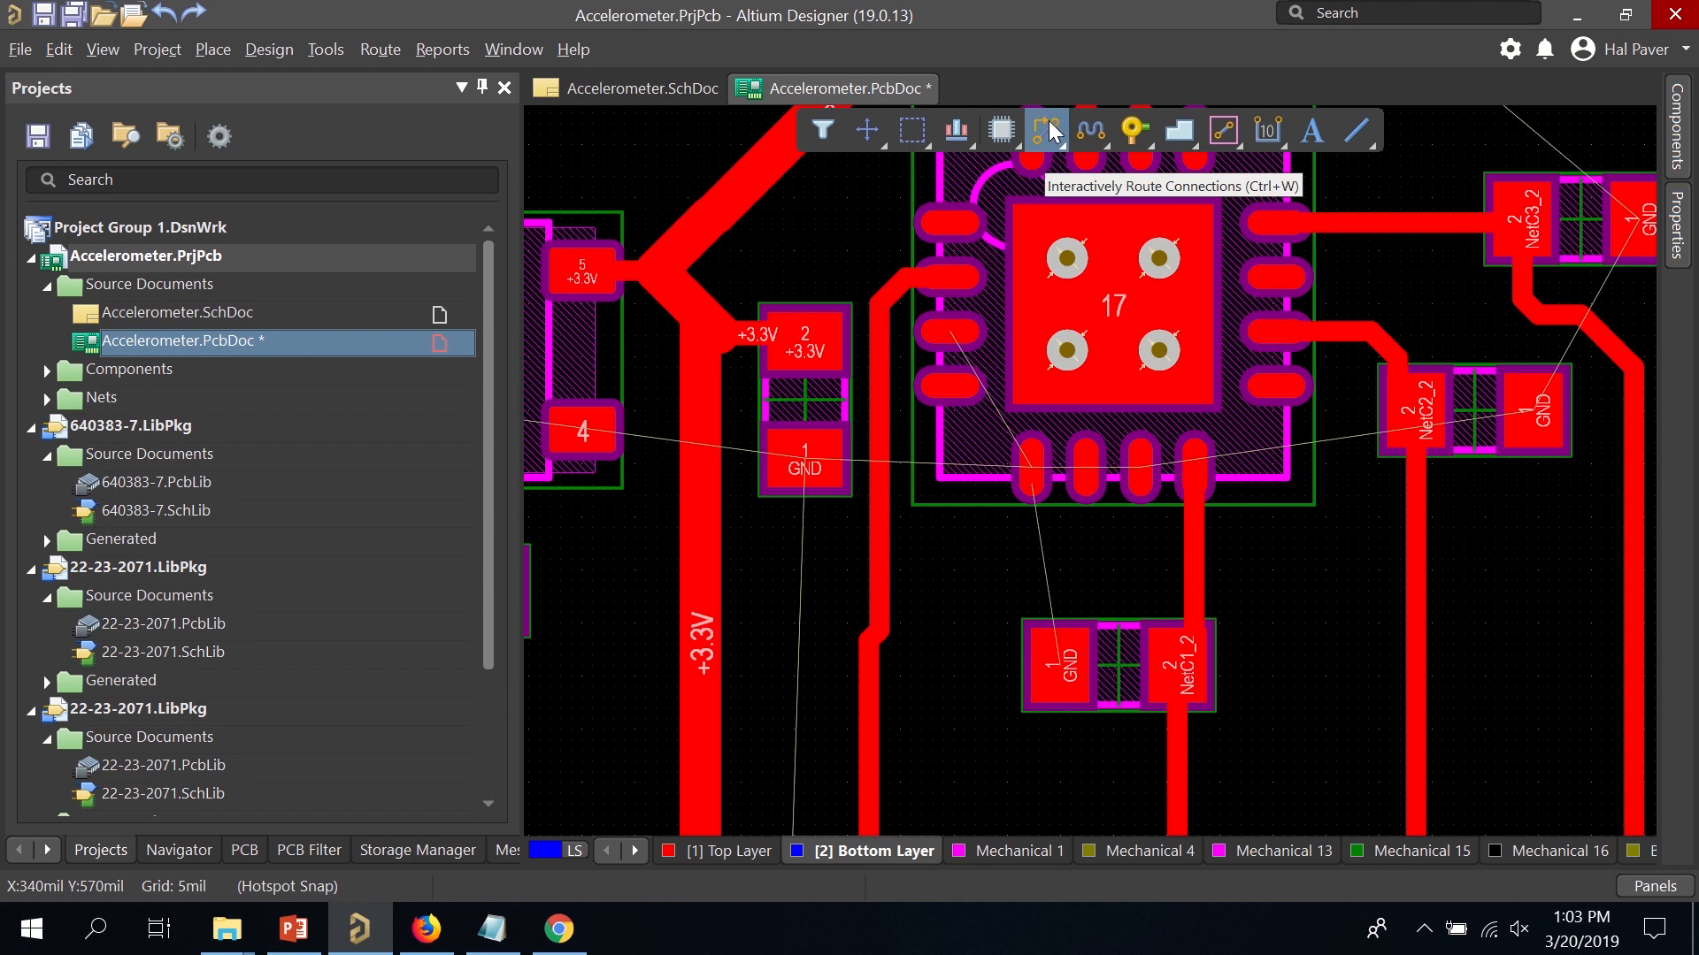
Place a via below the GND capacitor under U1 and assign it to the GND net.
left_click(1048, 124)
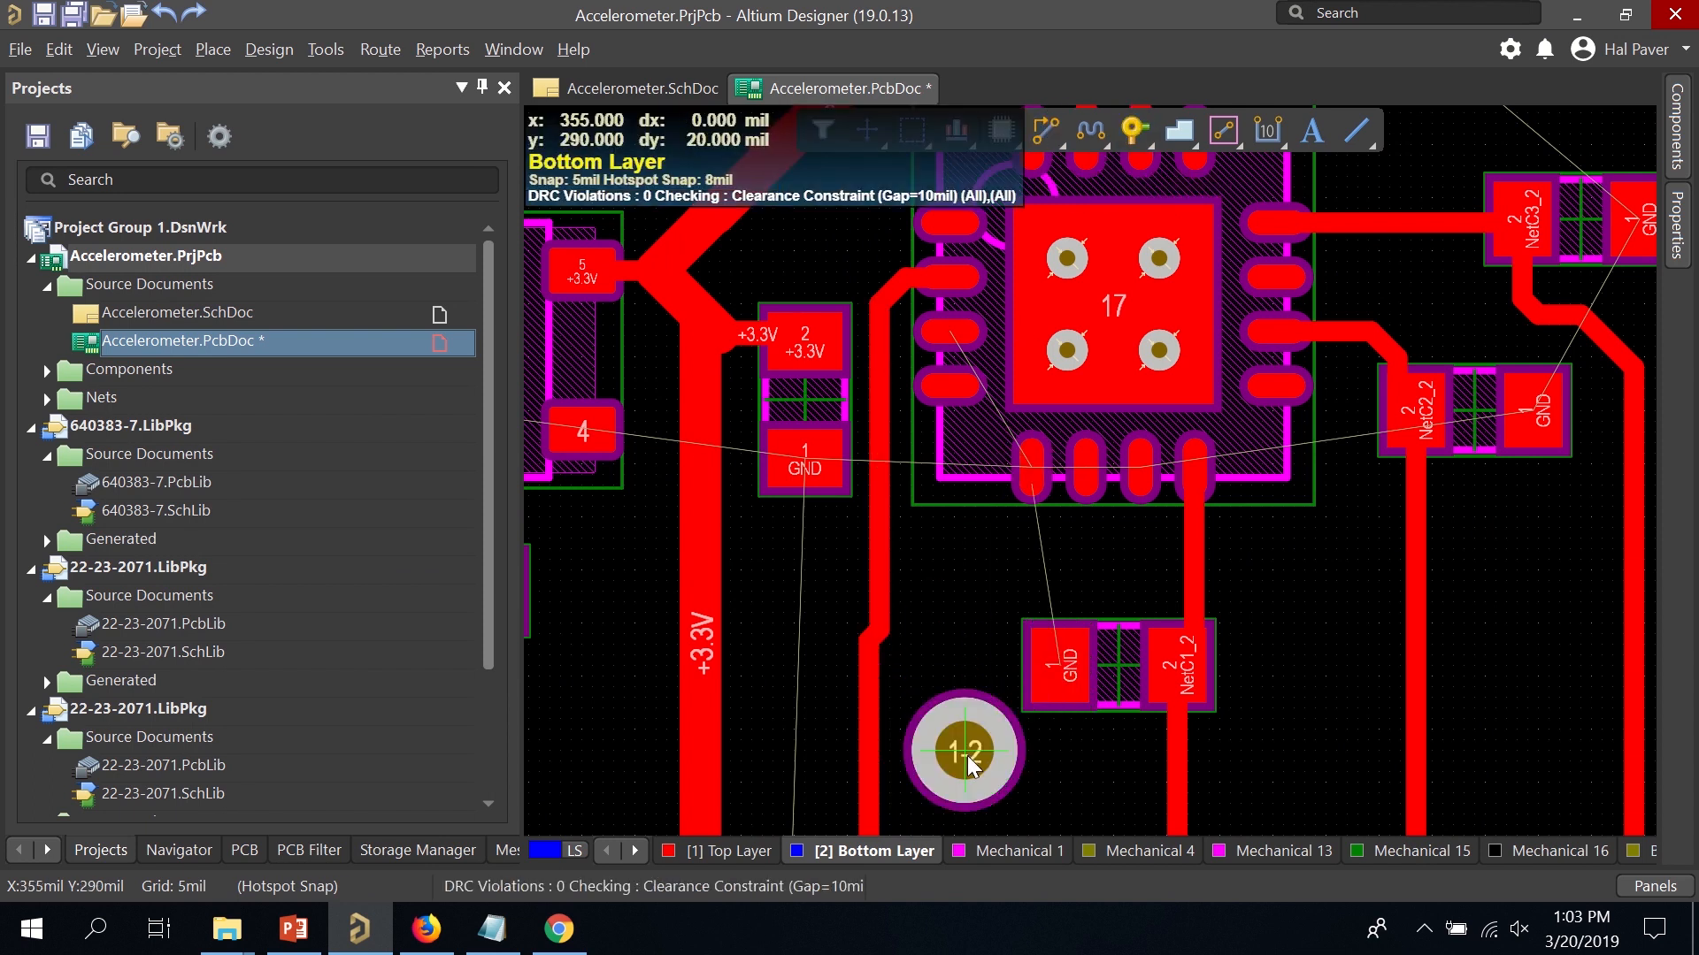
left_click(966, 755)
right_click(964, 751)
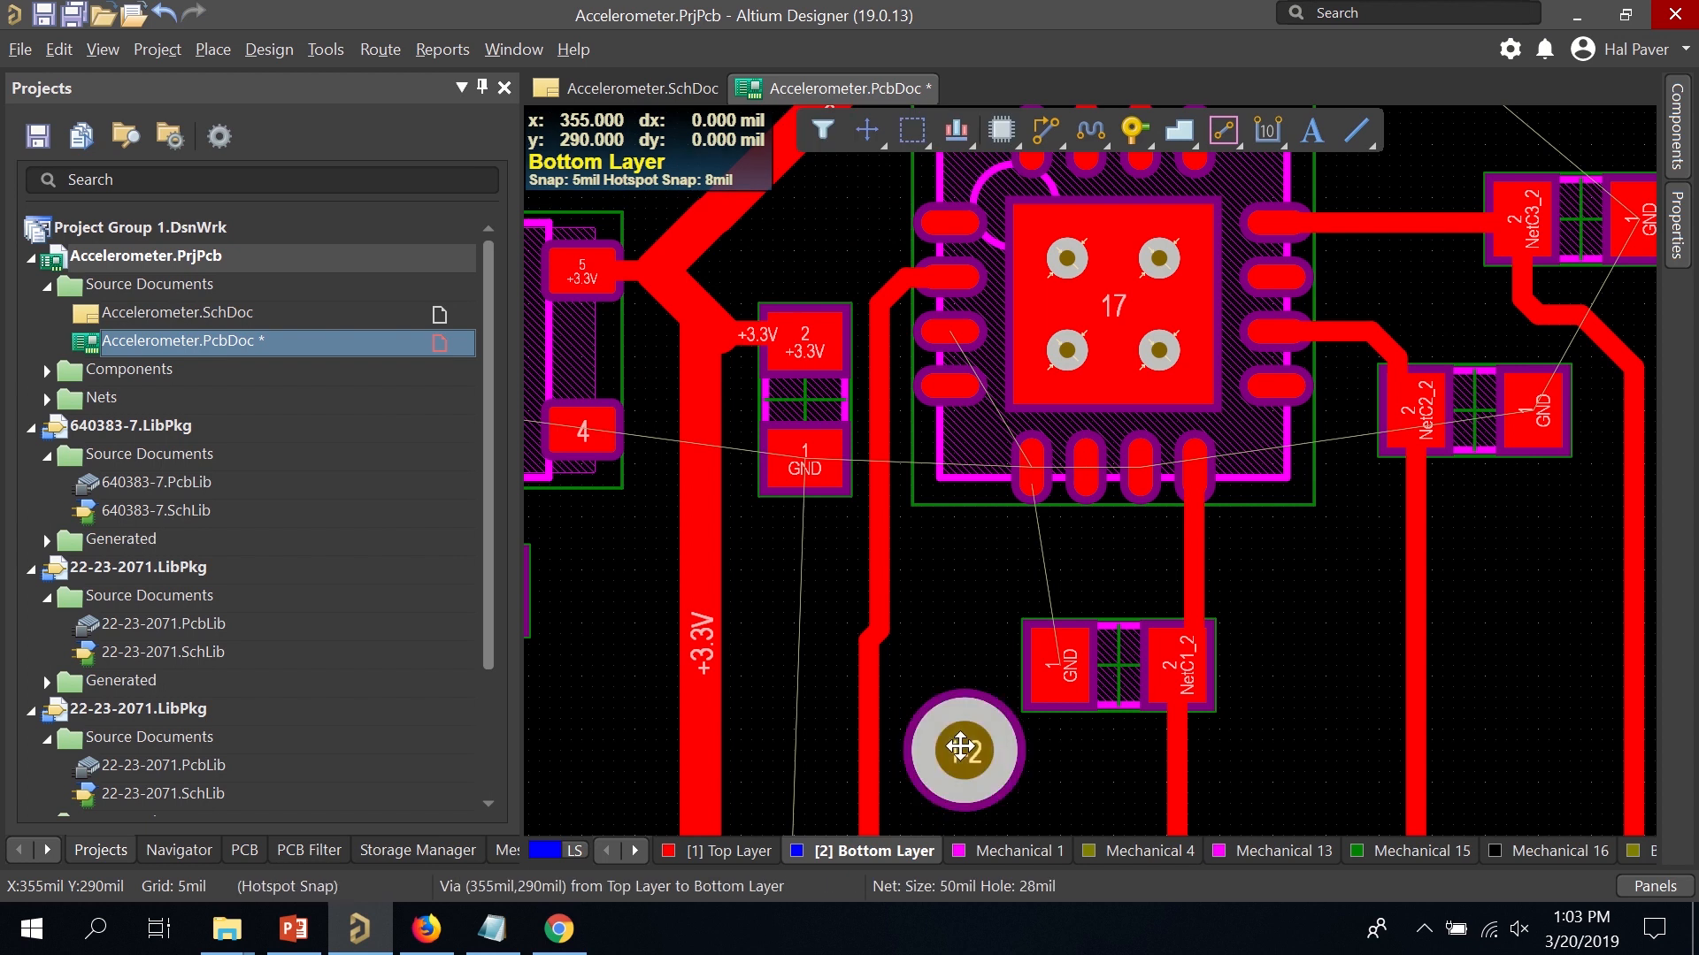
double_click(962, 750)
scroll(1441, 268, "up", 2)
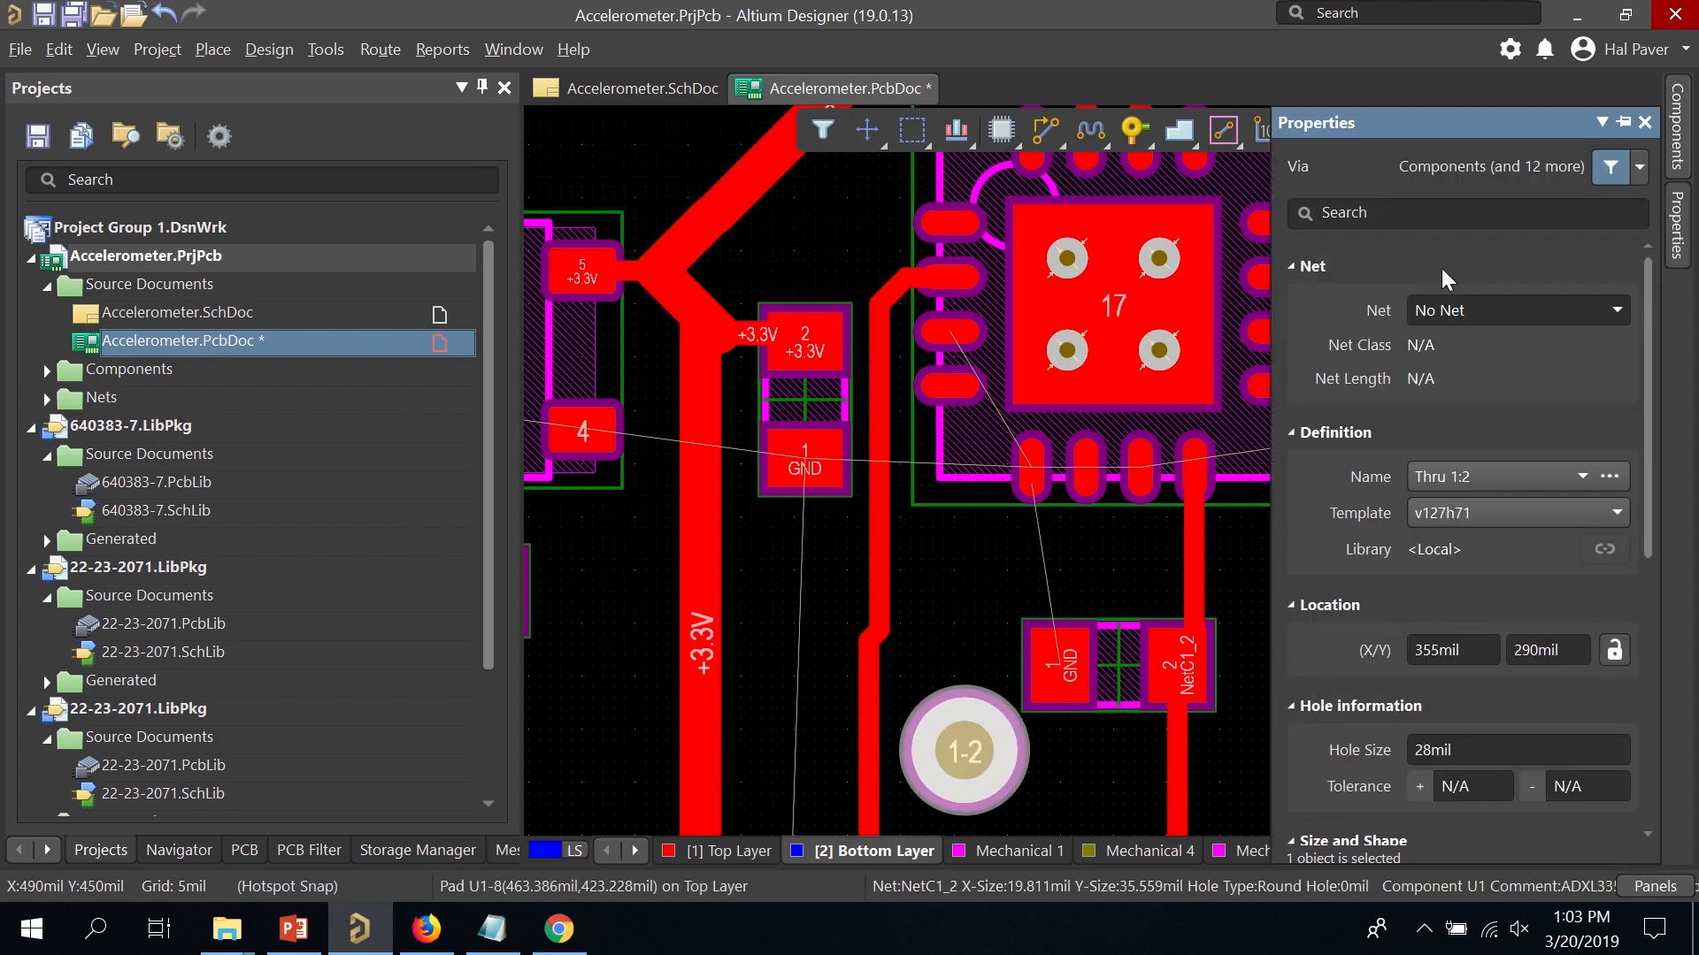
left_click(1612, 311)
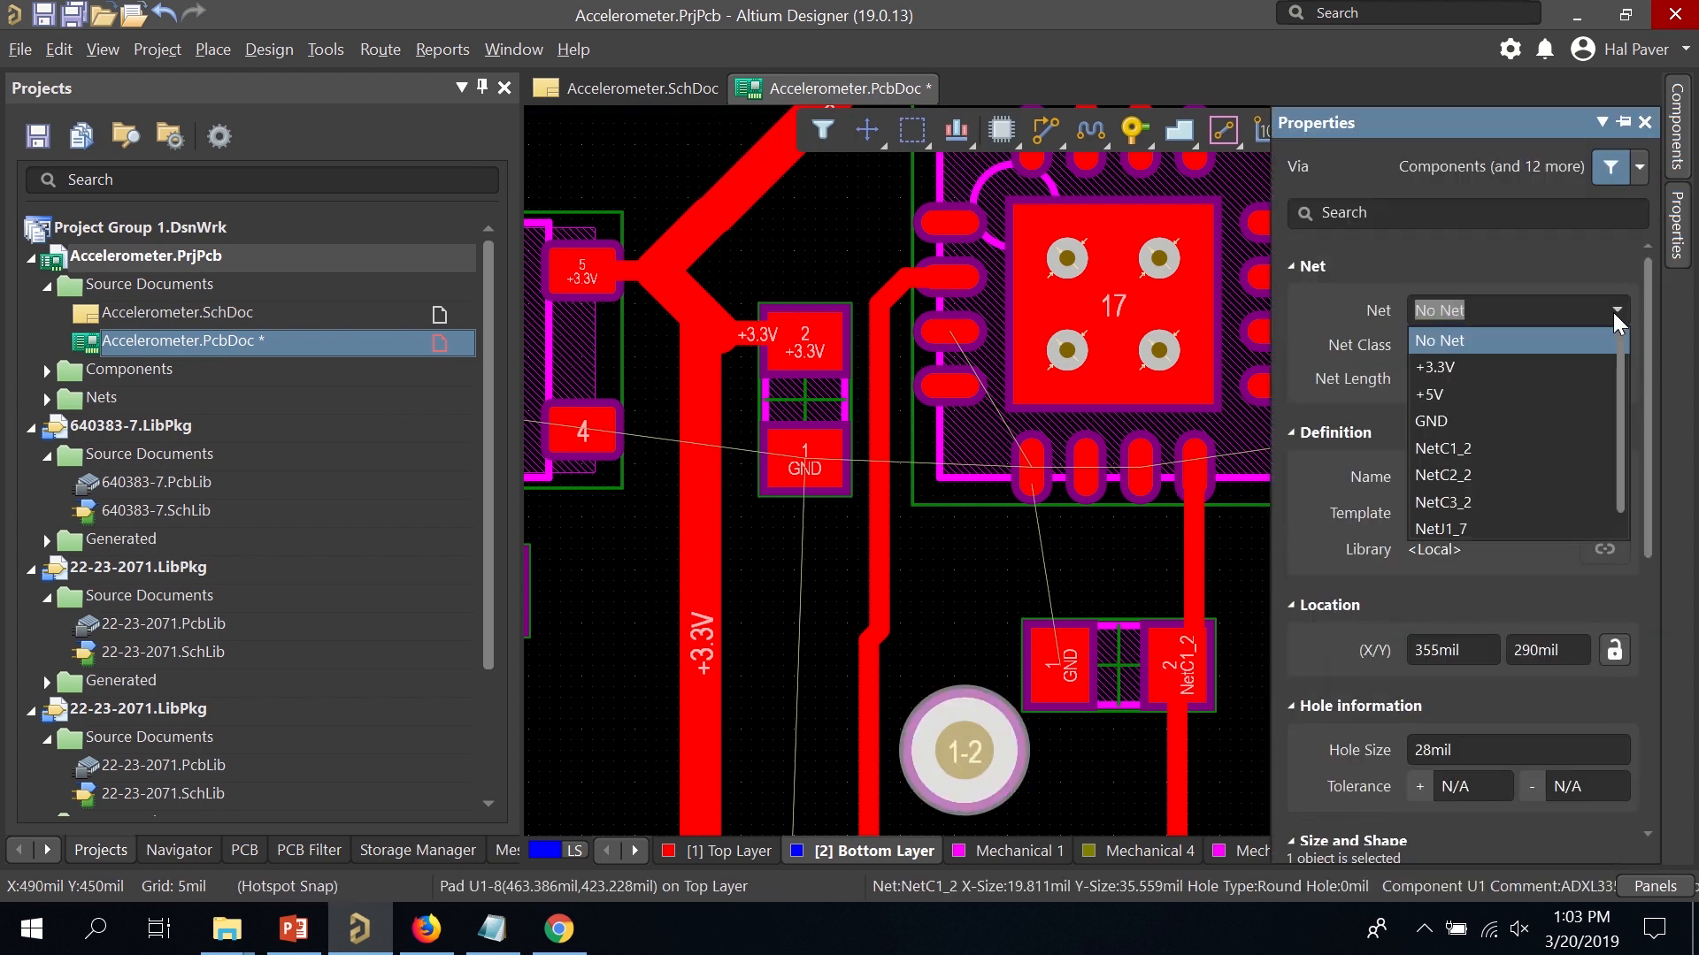
left_click(1548, 419)
Start a GND route from the IC's bottom GND pad, then cancel it.
left_click(1086, 134)
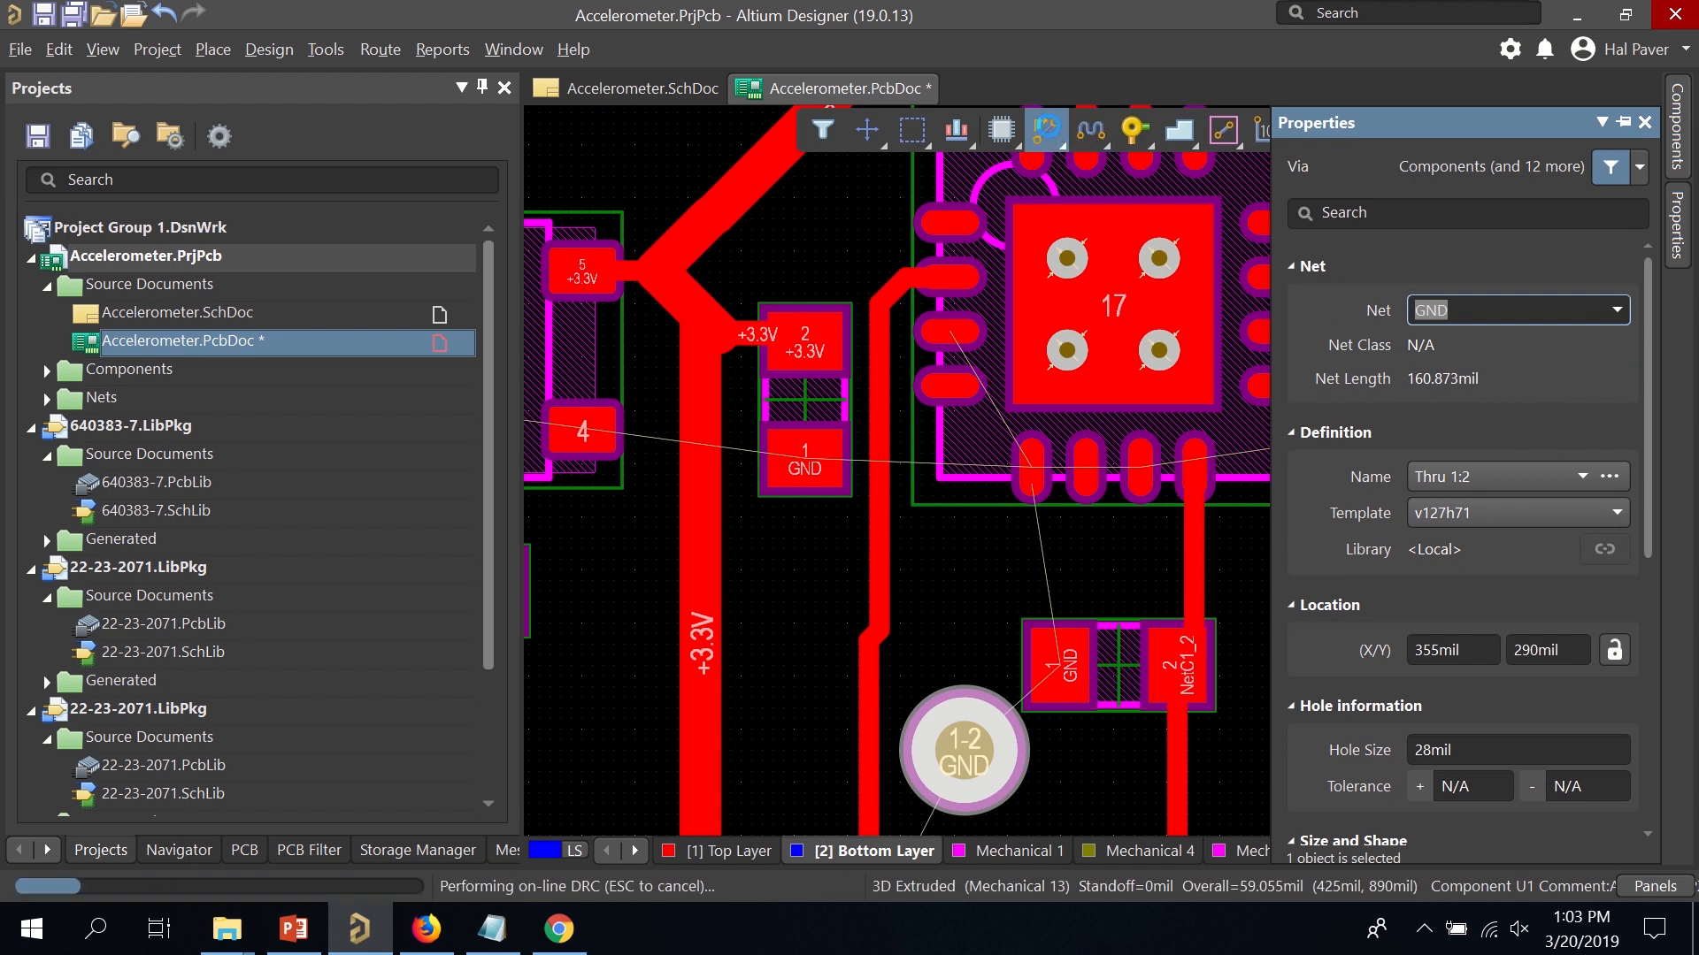
left_click(1030, 469)
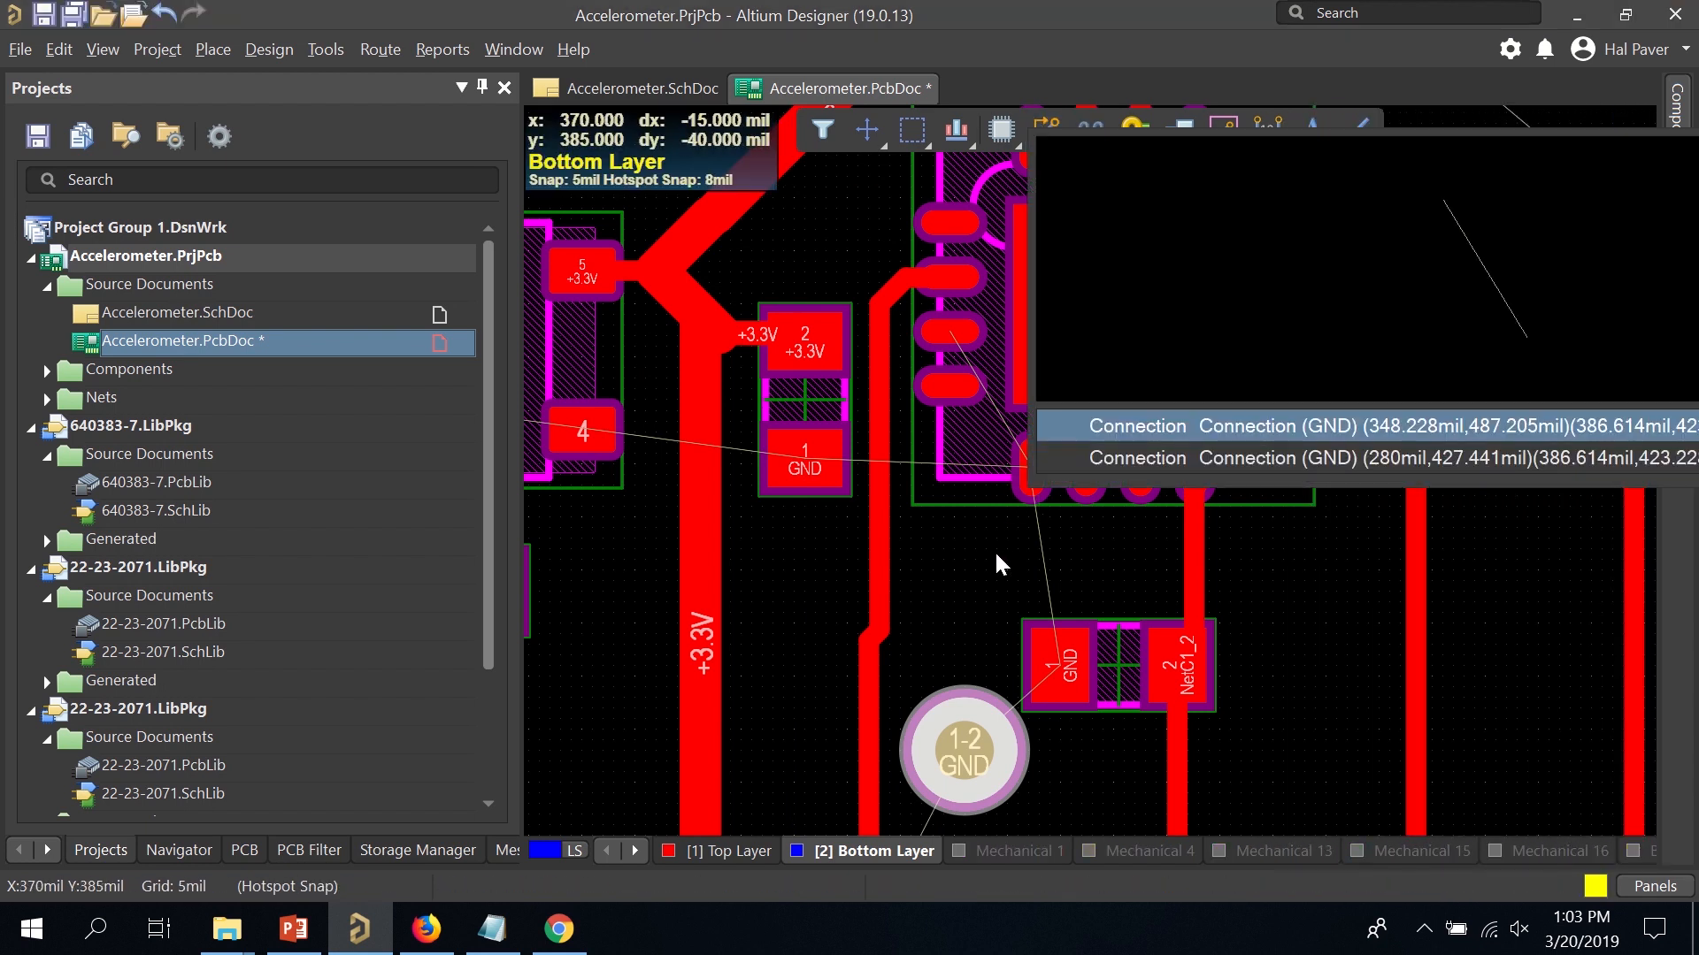
left_click(1018, 493)
right_click(1024, 470)
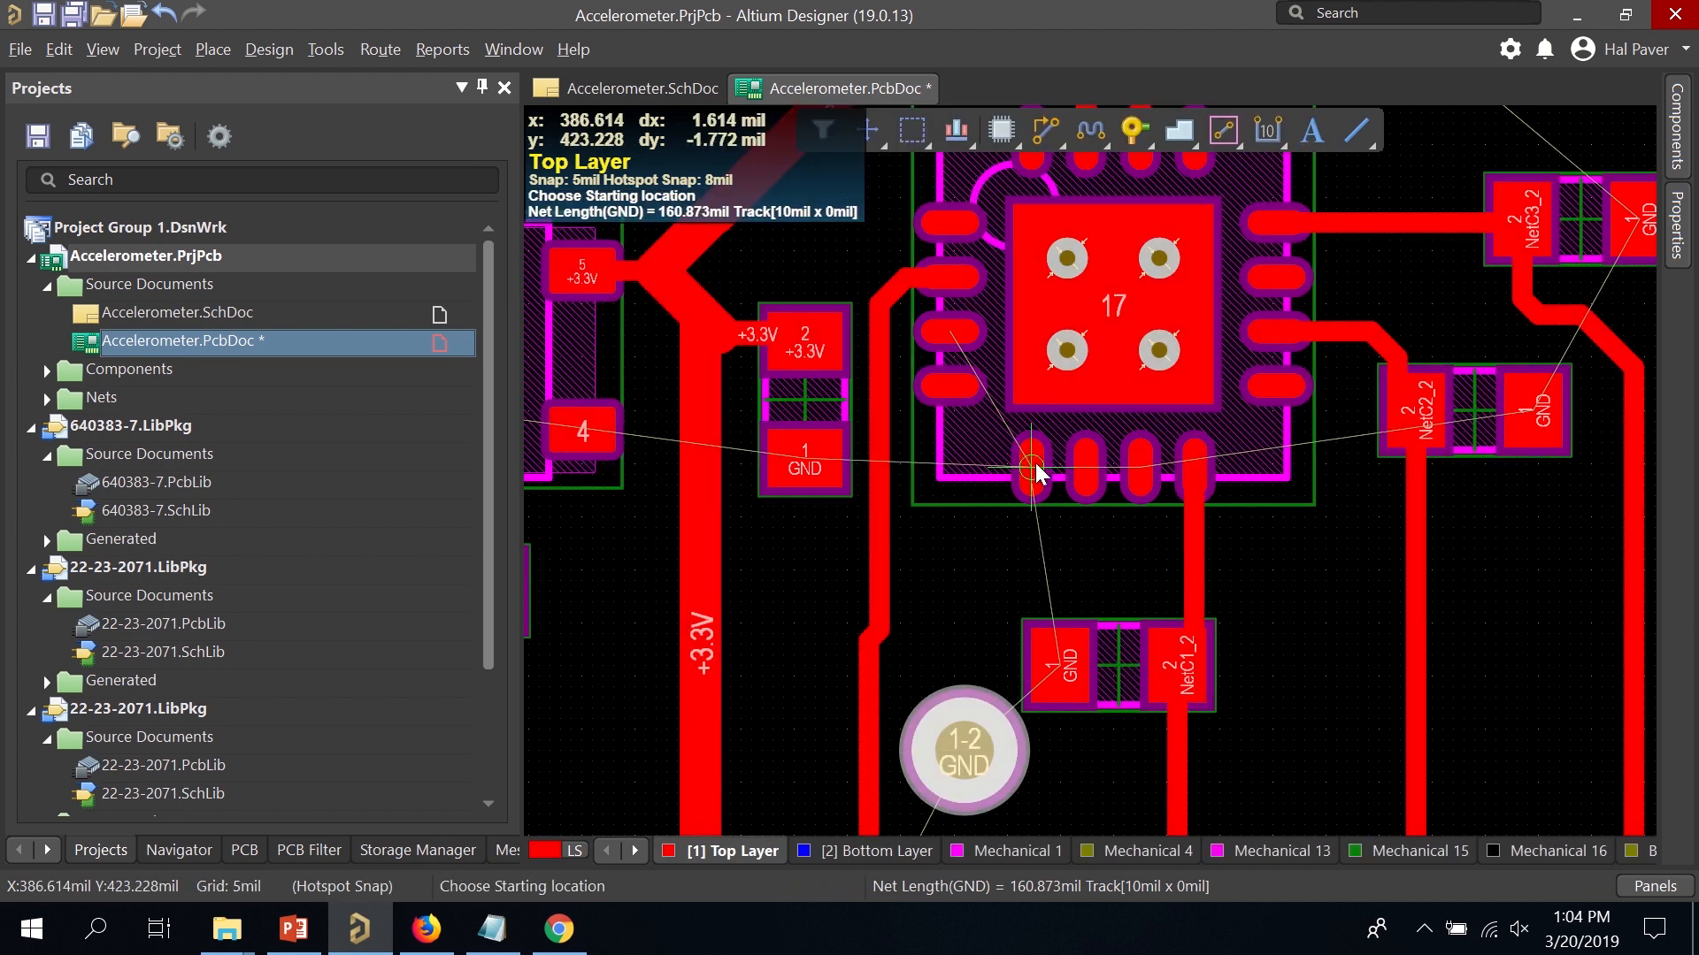
Route U1's bottom GND pad to the via, then continue on the Bottom Layer to J1 pad 3.
left_click(1035, 464)
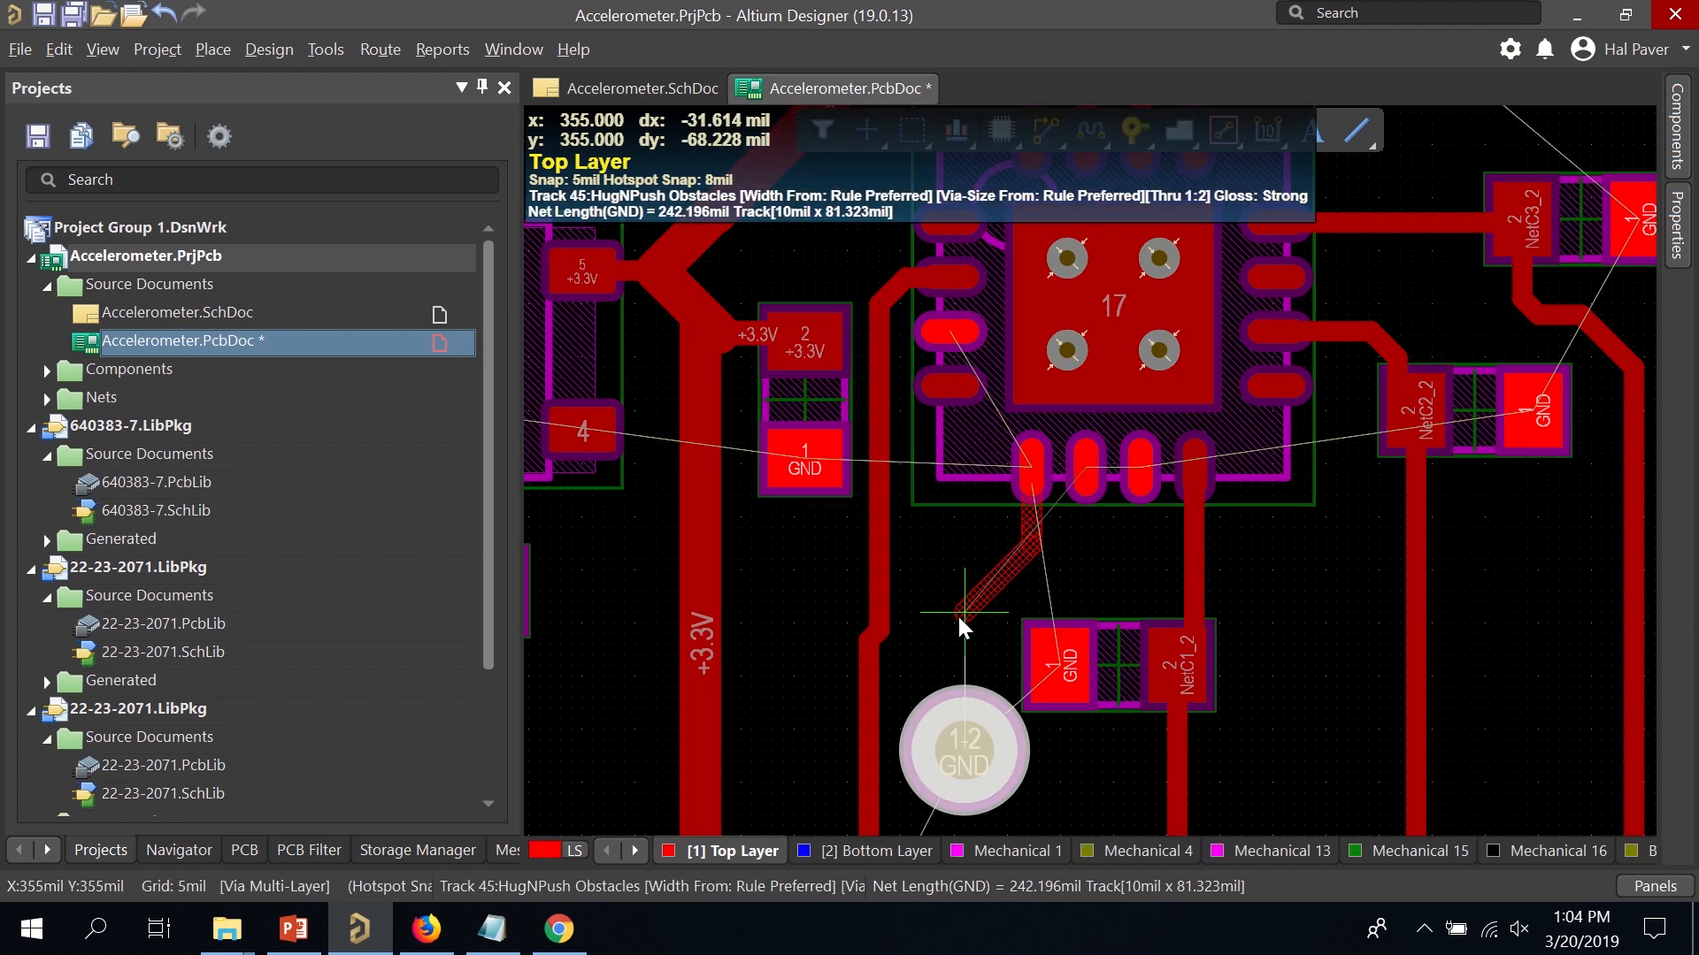
left_click(963, 758)
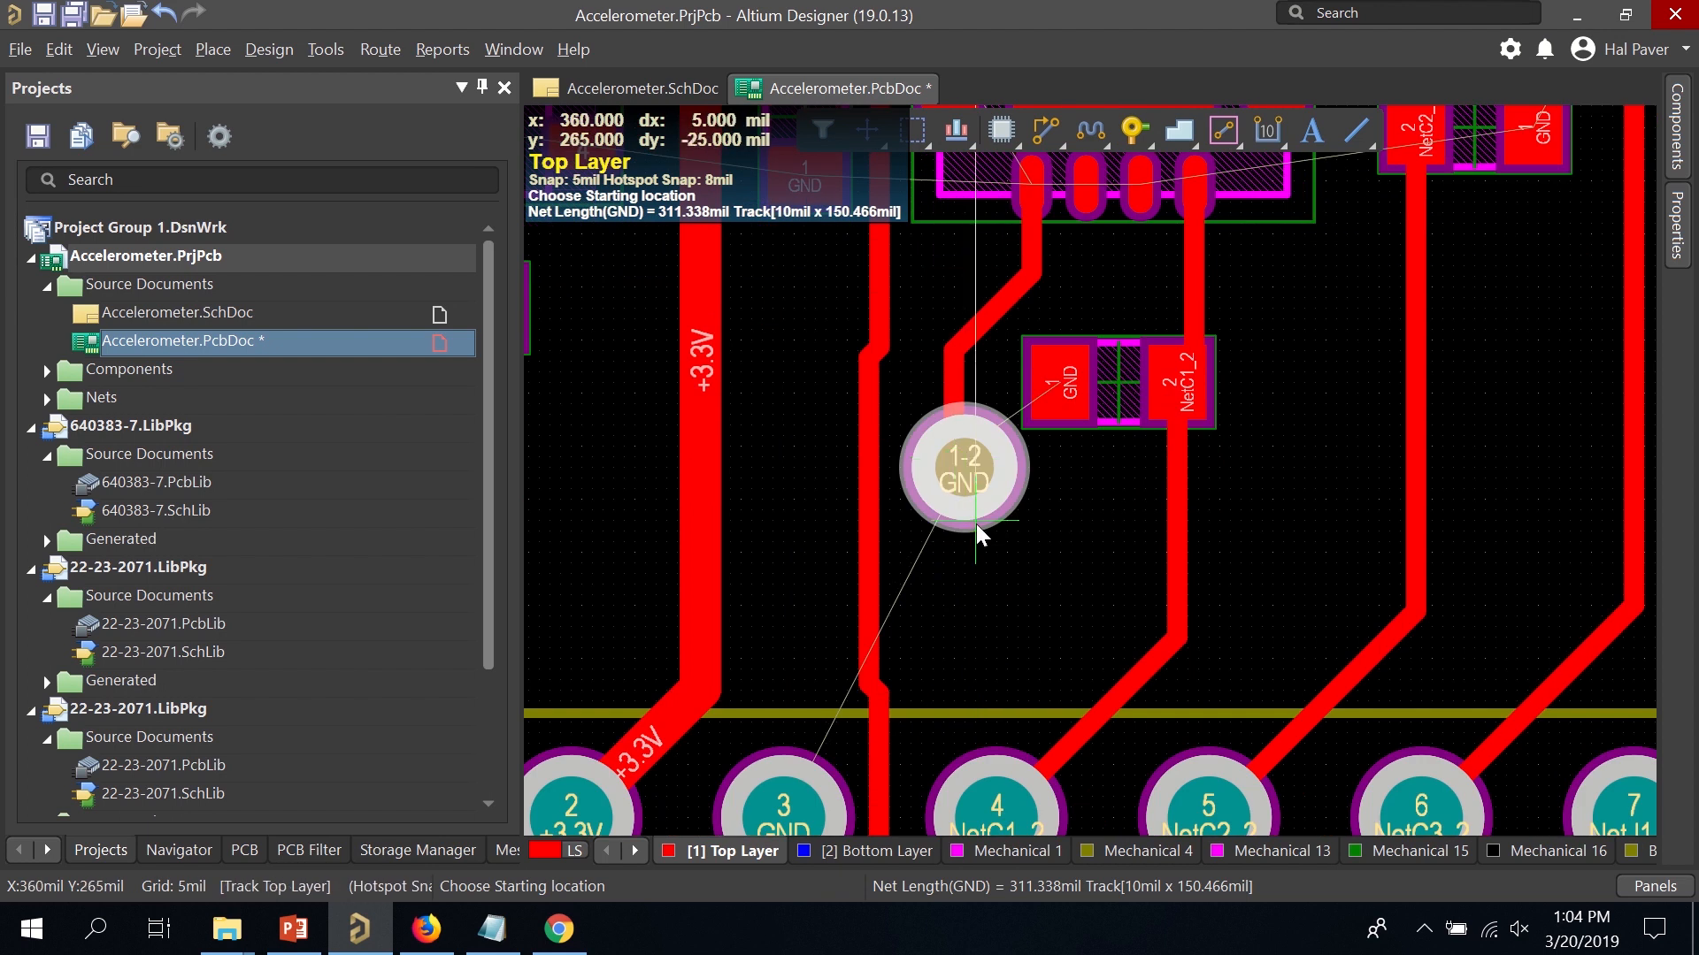
left_click(960, 455)
key("KP_Multiply")
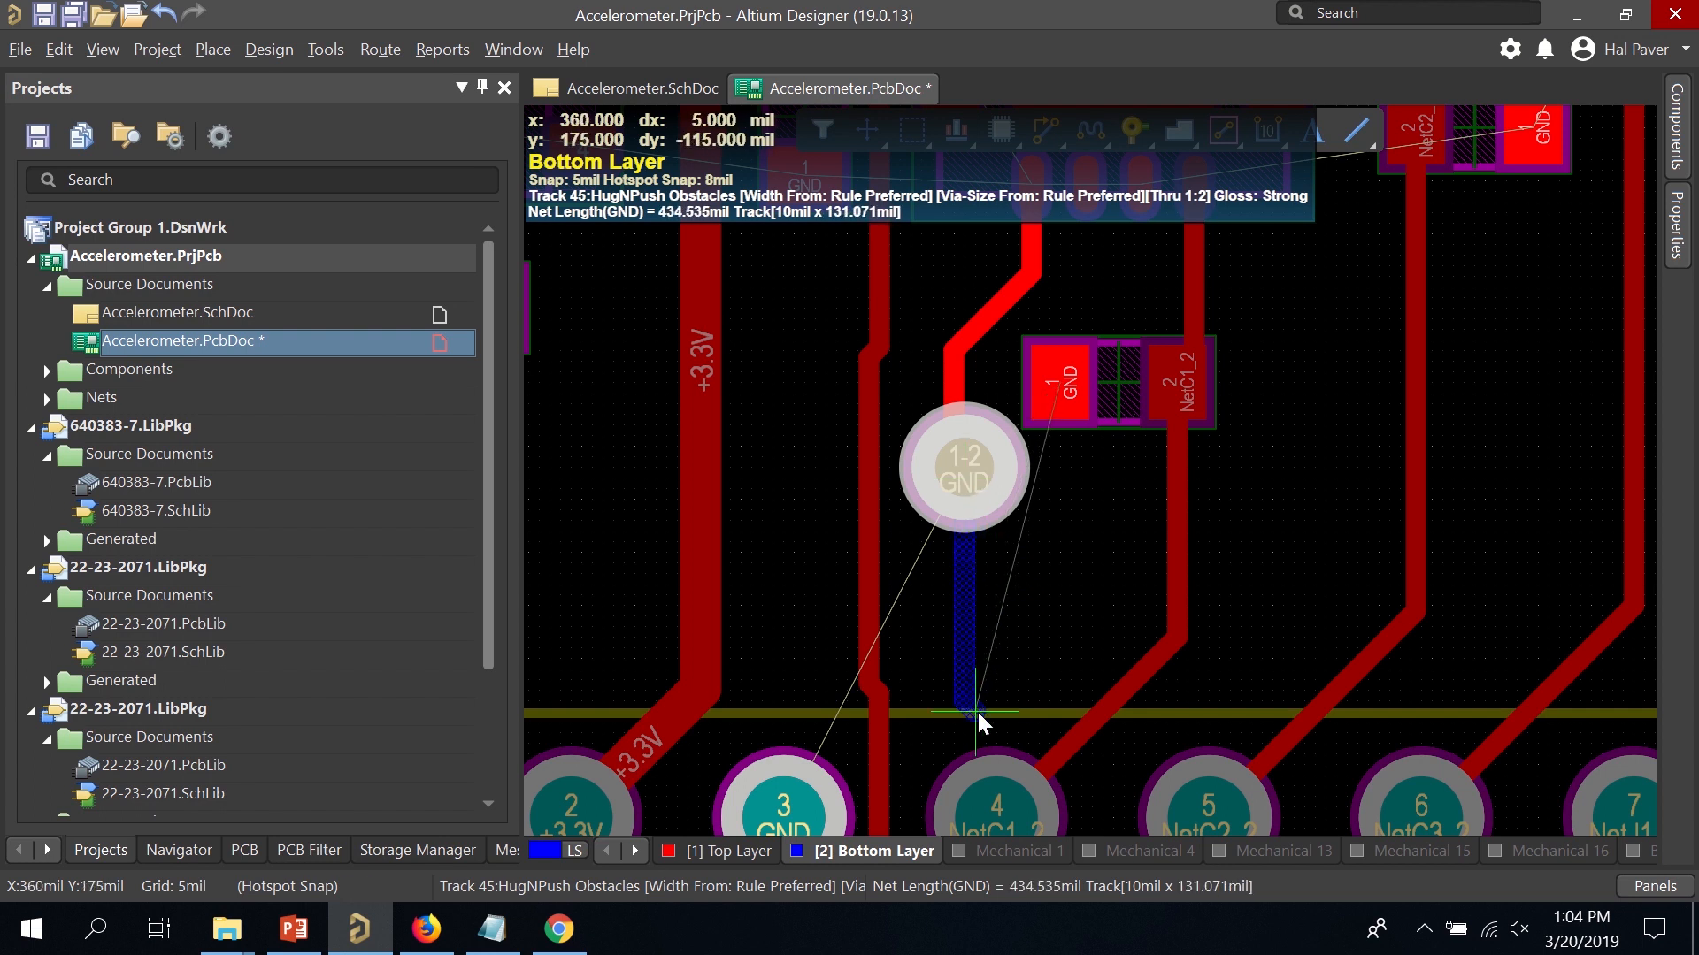
left_click(785, 826)
scroll(878, 703, "down", 3)
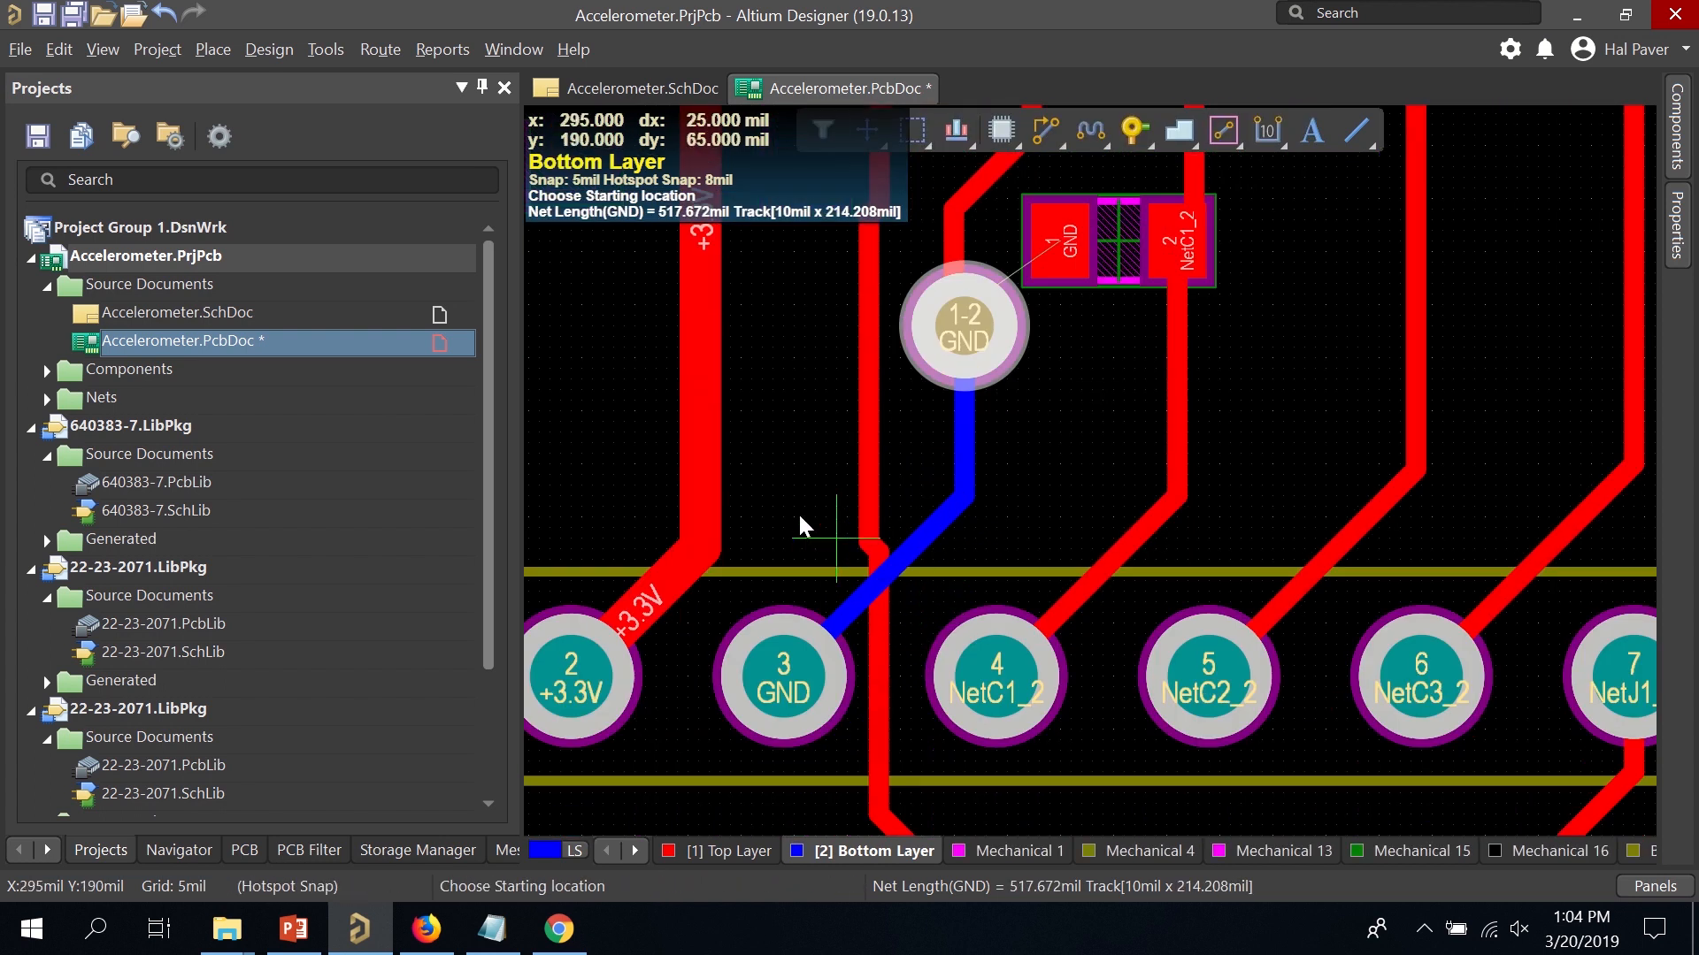
scroll(810, 504, "up", 6)
scroll(832, 488, "down", 3)
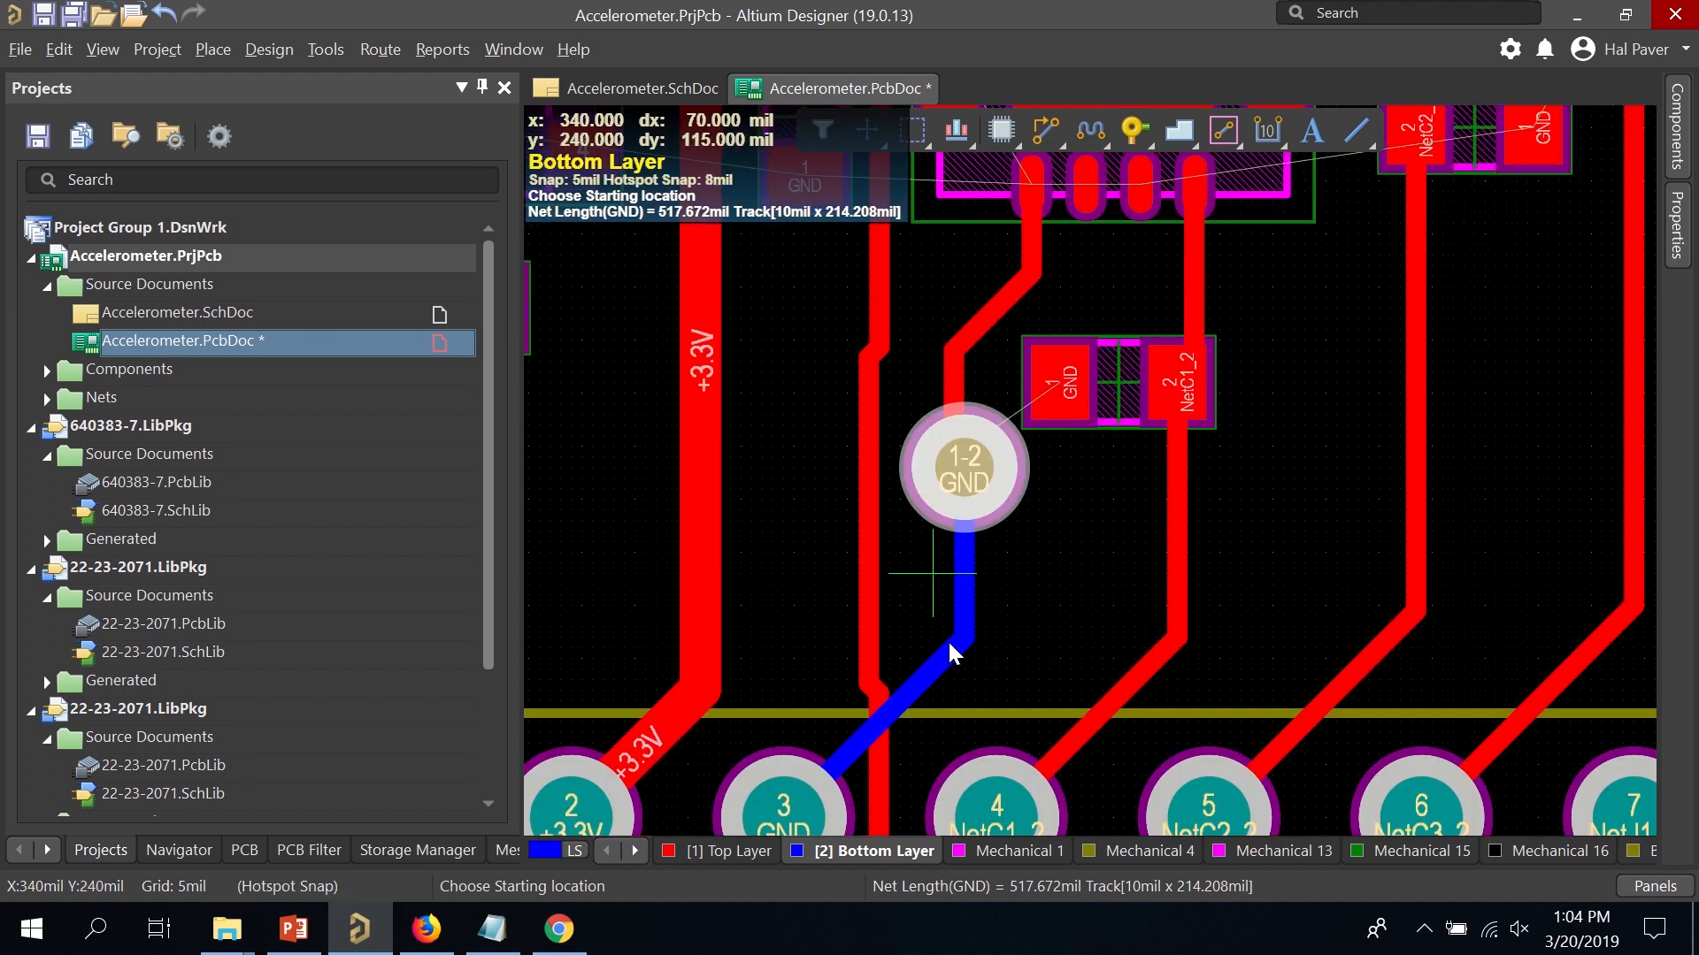
Stop routing and undo the new GND tracks and the via.
key("Escape")
key("ctrl+z")
key("ctrl+z")
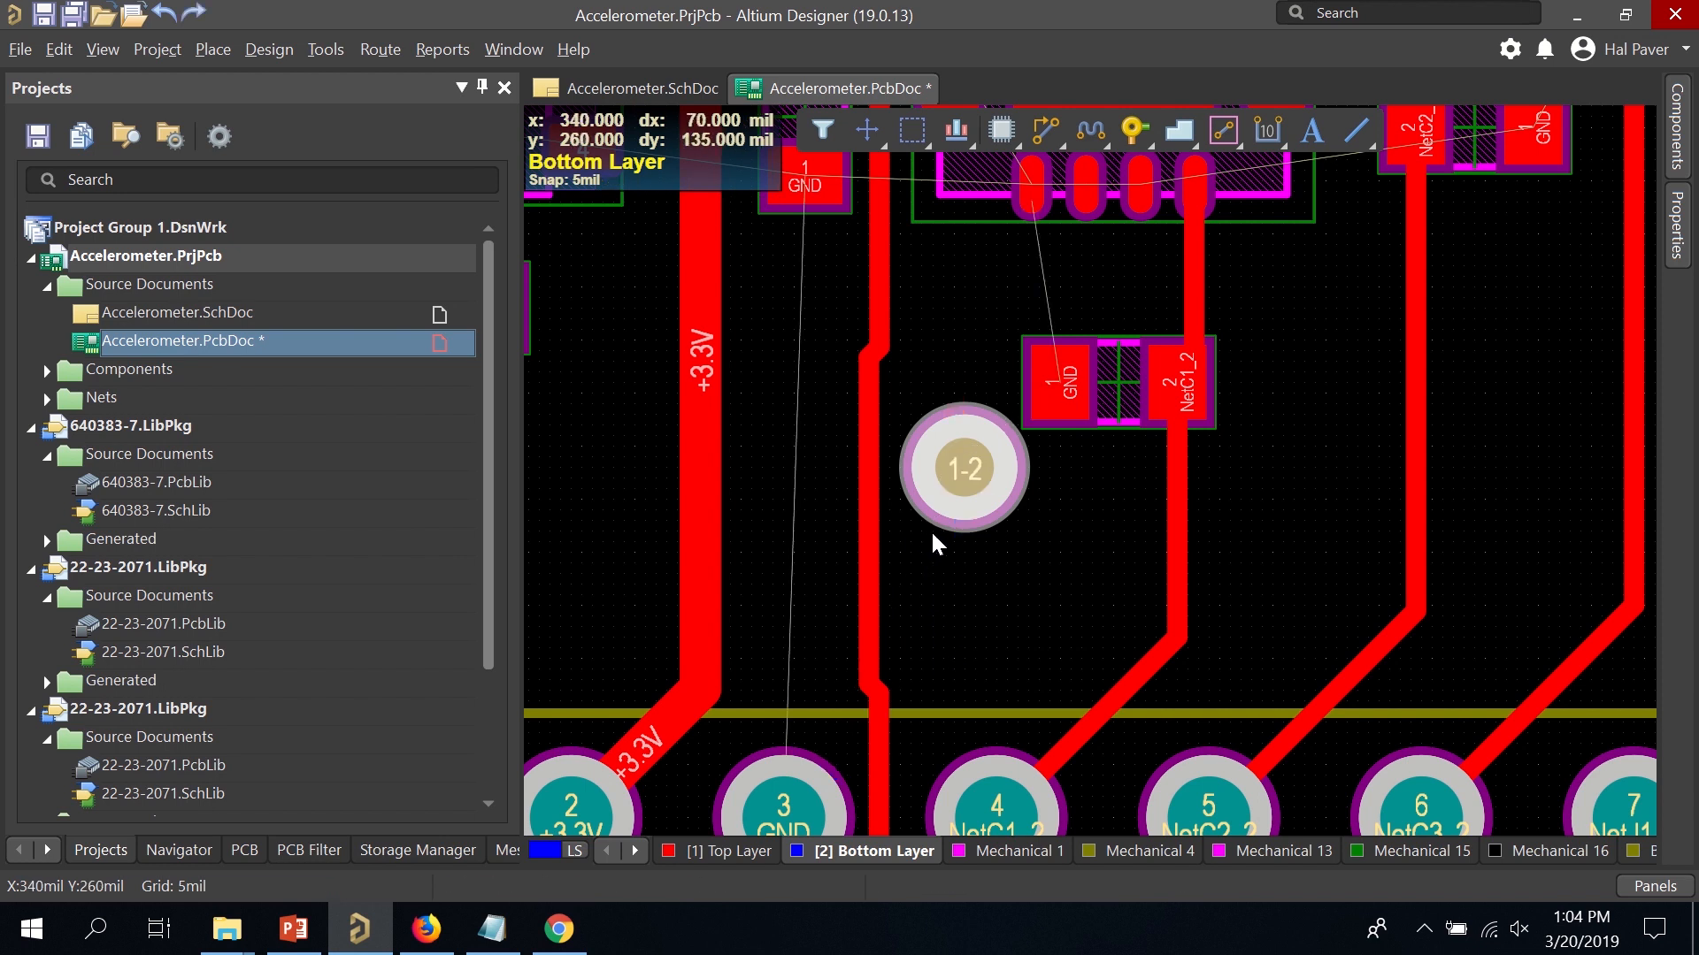
key("ctrl+z")
On the Top Layer, route U1's GND pad down through a new via to GND pad 3 on the bottom layer.
left_click(695, 851)
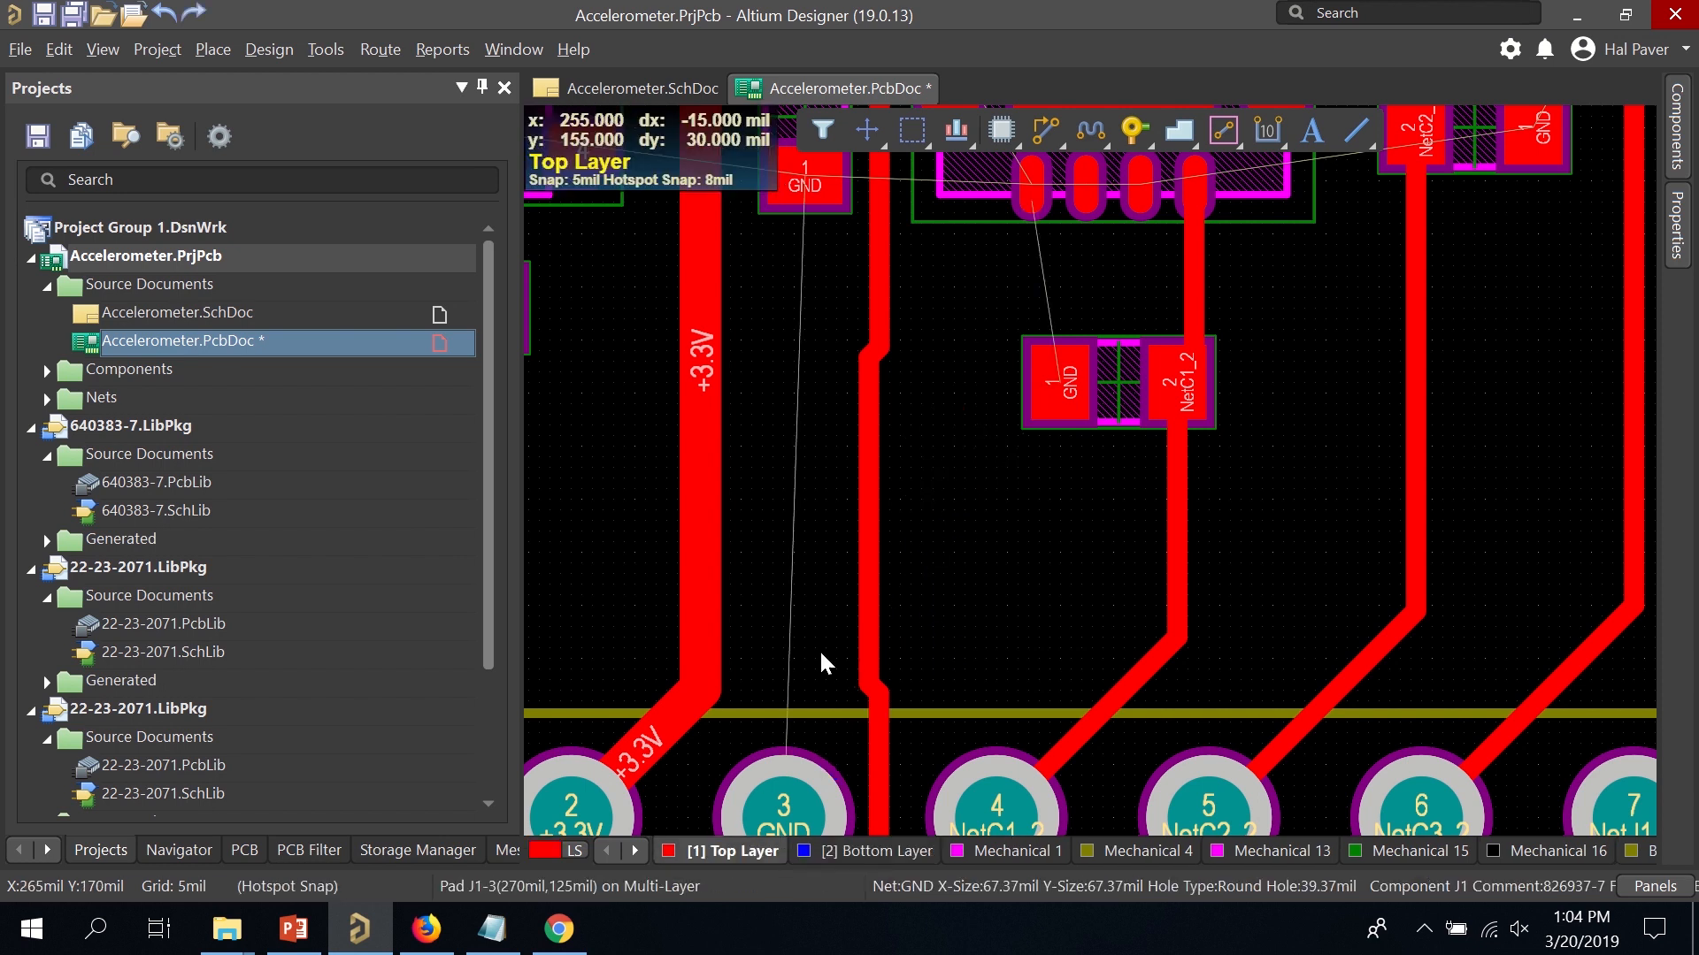
scroll(947, 337, "up", 3)
left_click(1053, 116)
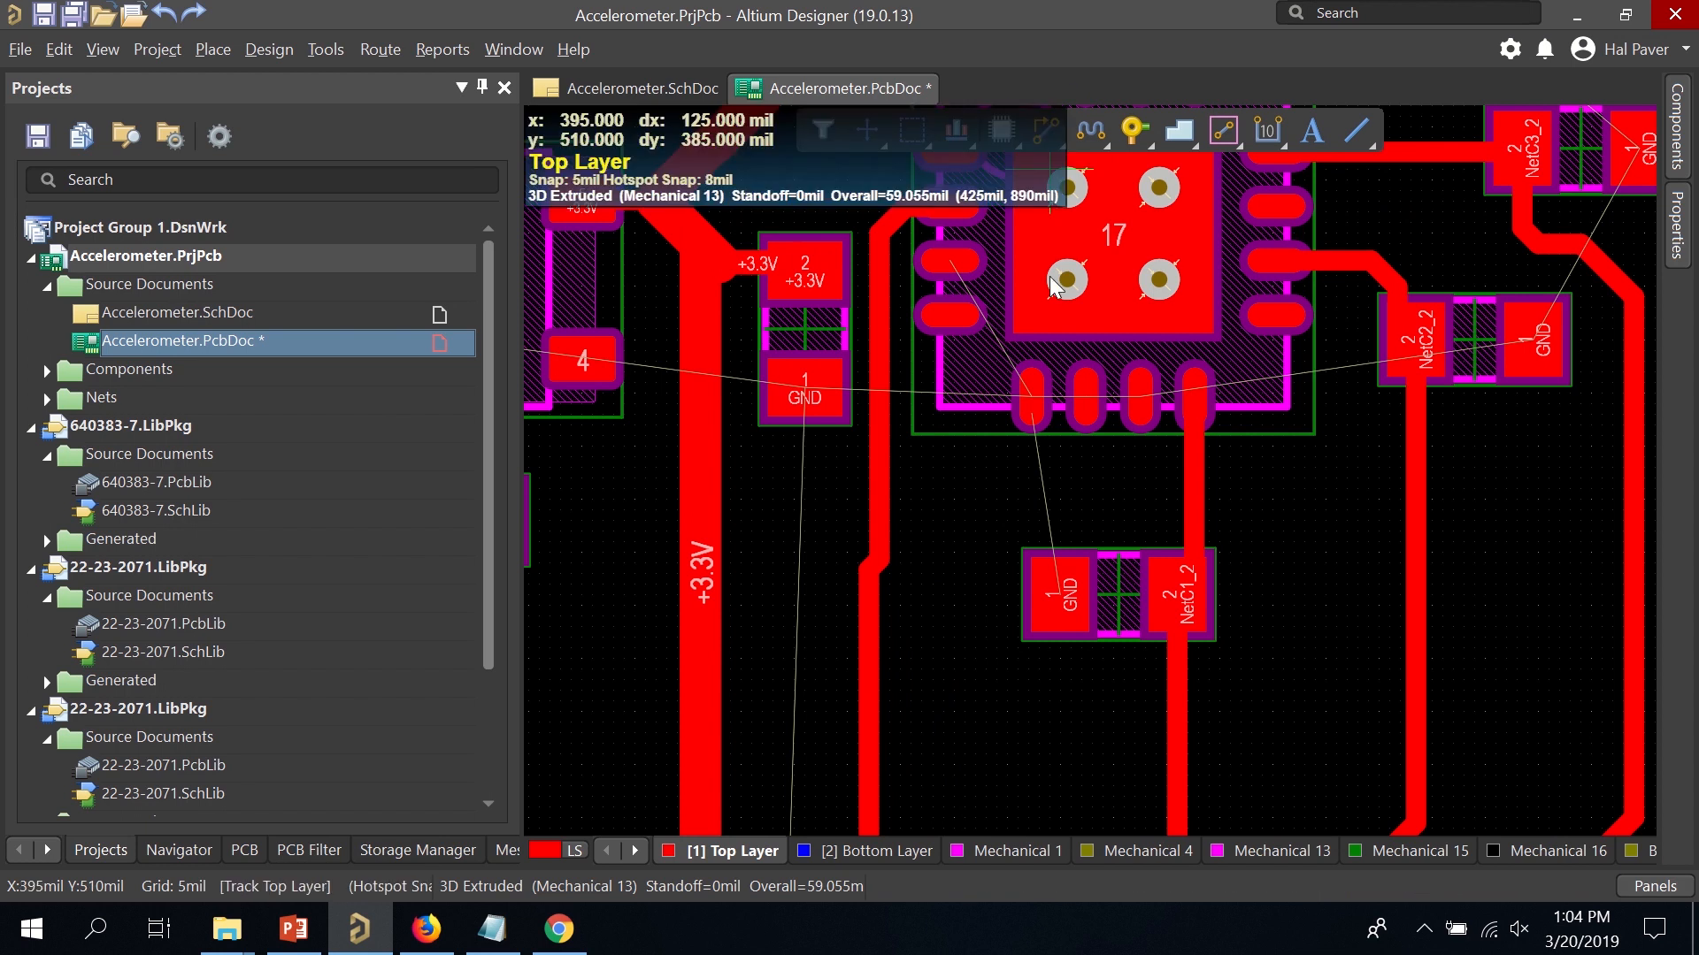
left_click(1026, 391)
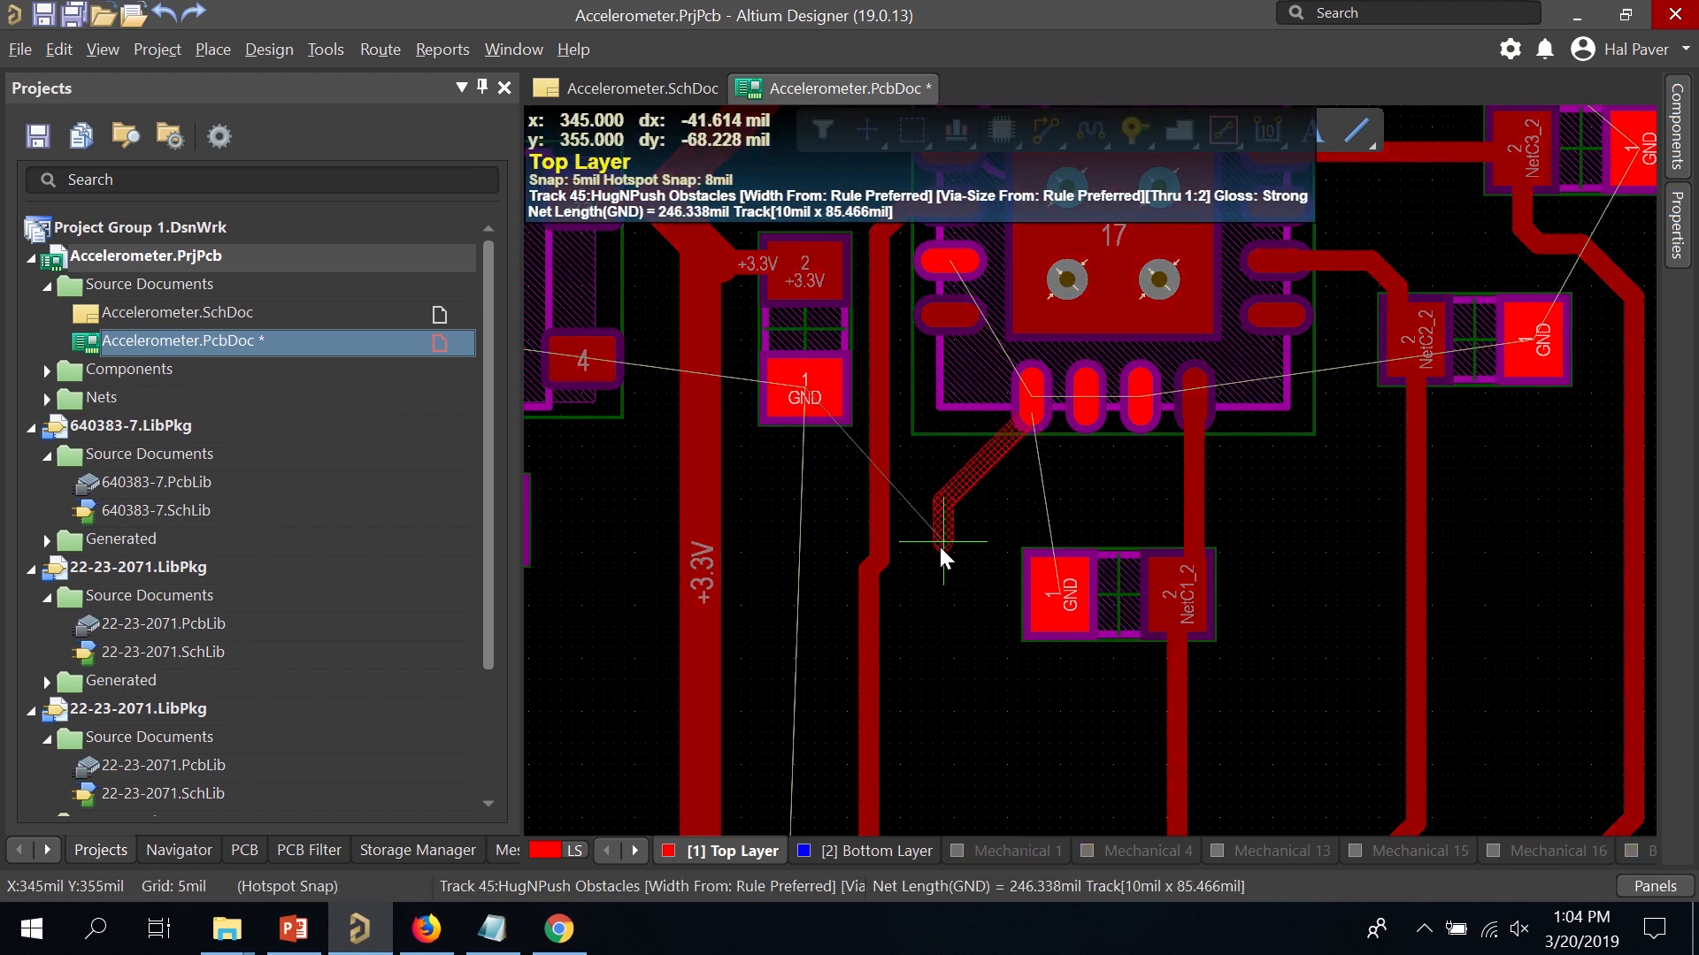
left_click(940, 546)
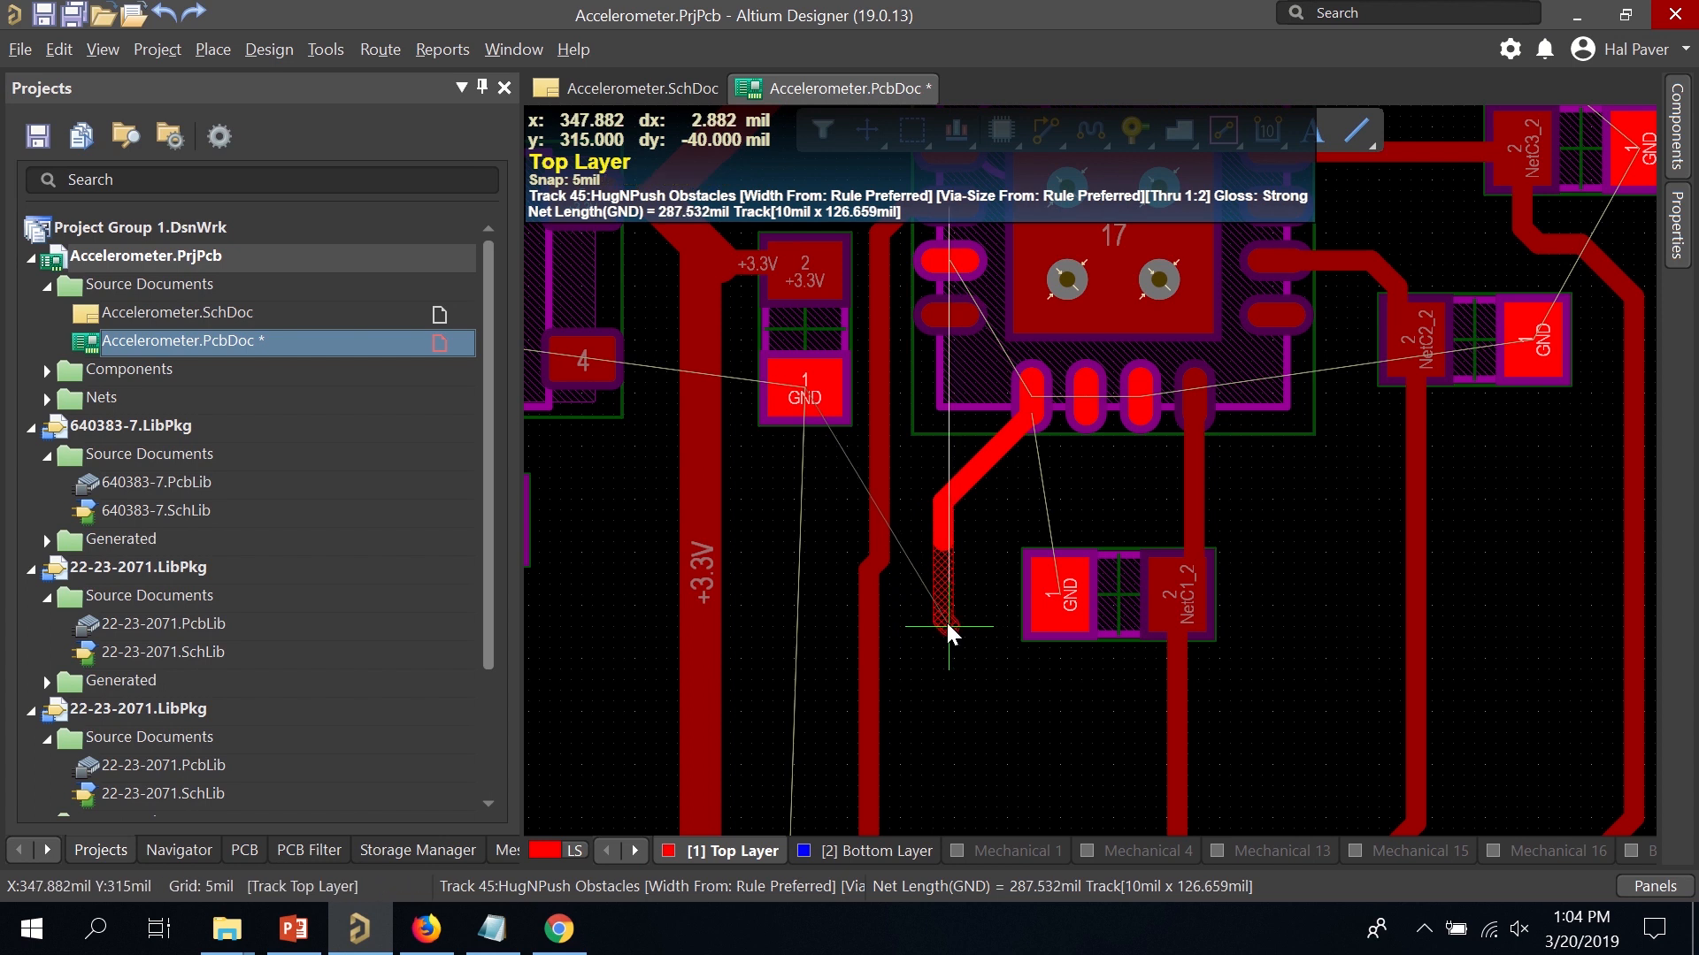
key("KP_Multiply")
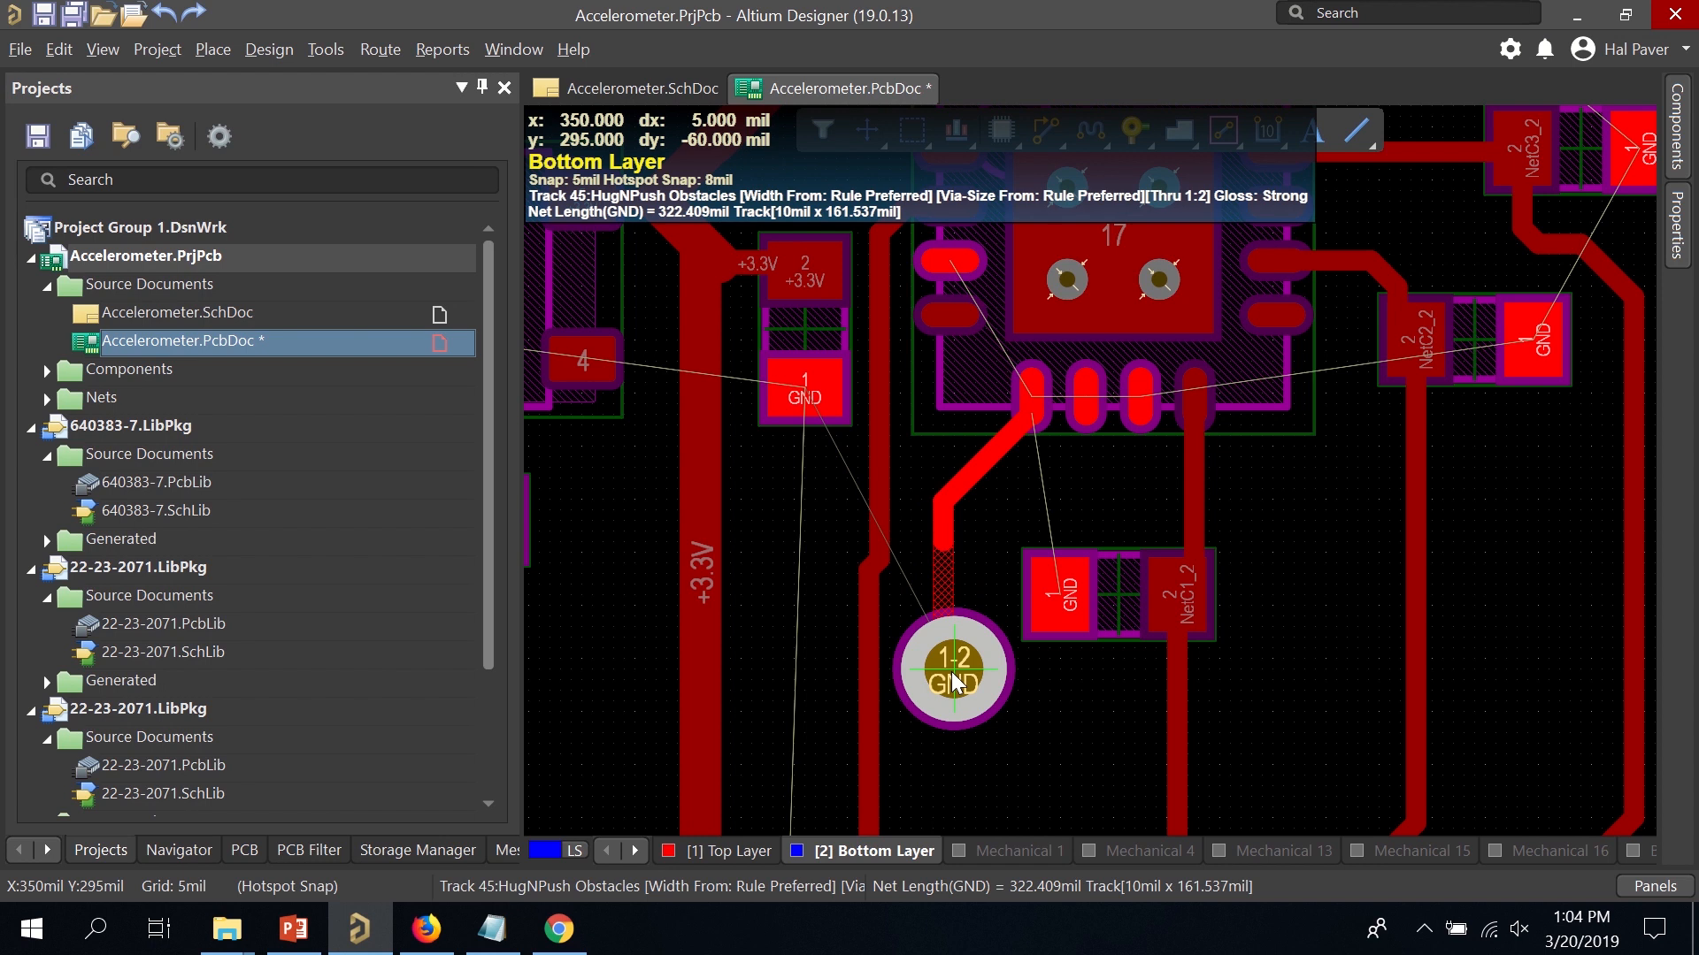
left_click(952, 672)
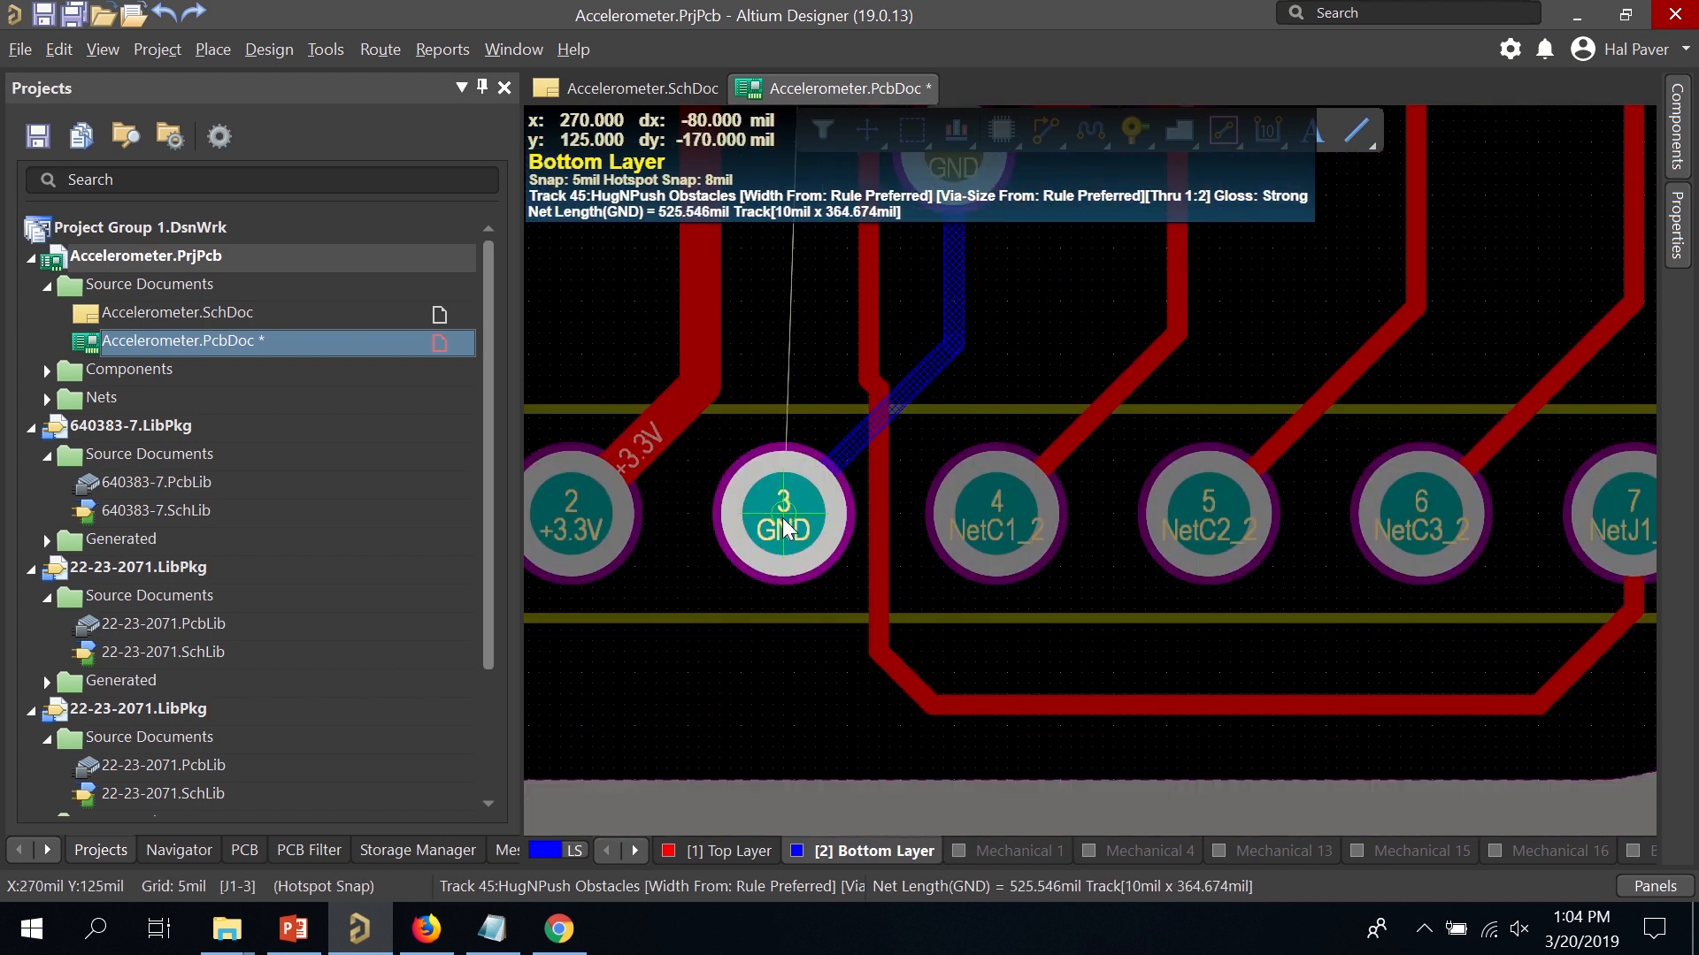
left_click(784, 524)
scroll(987, 381, "up", 3)
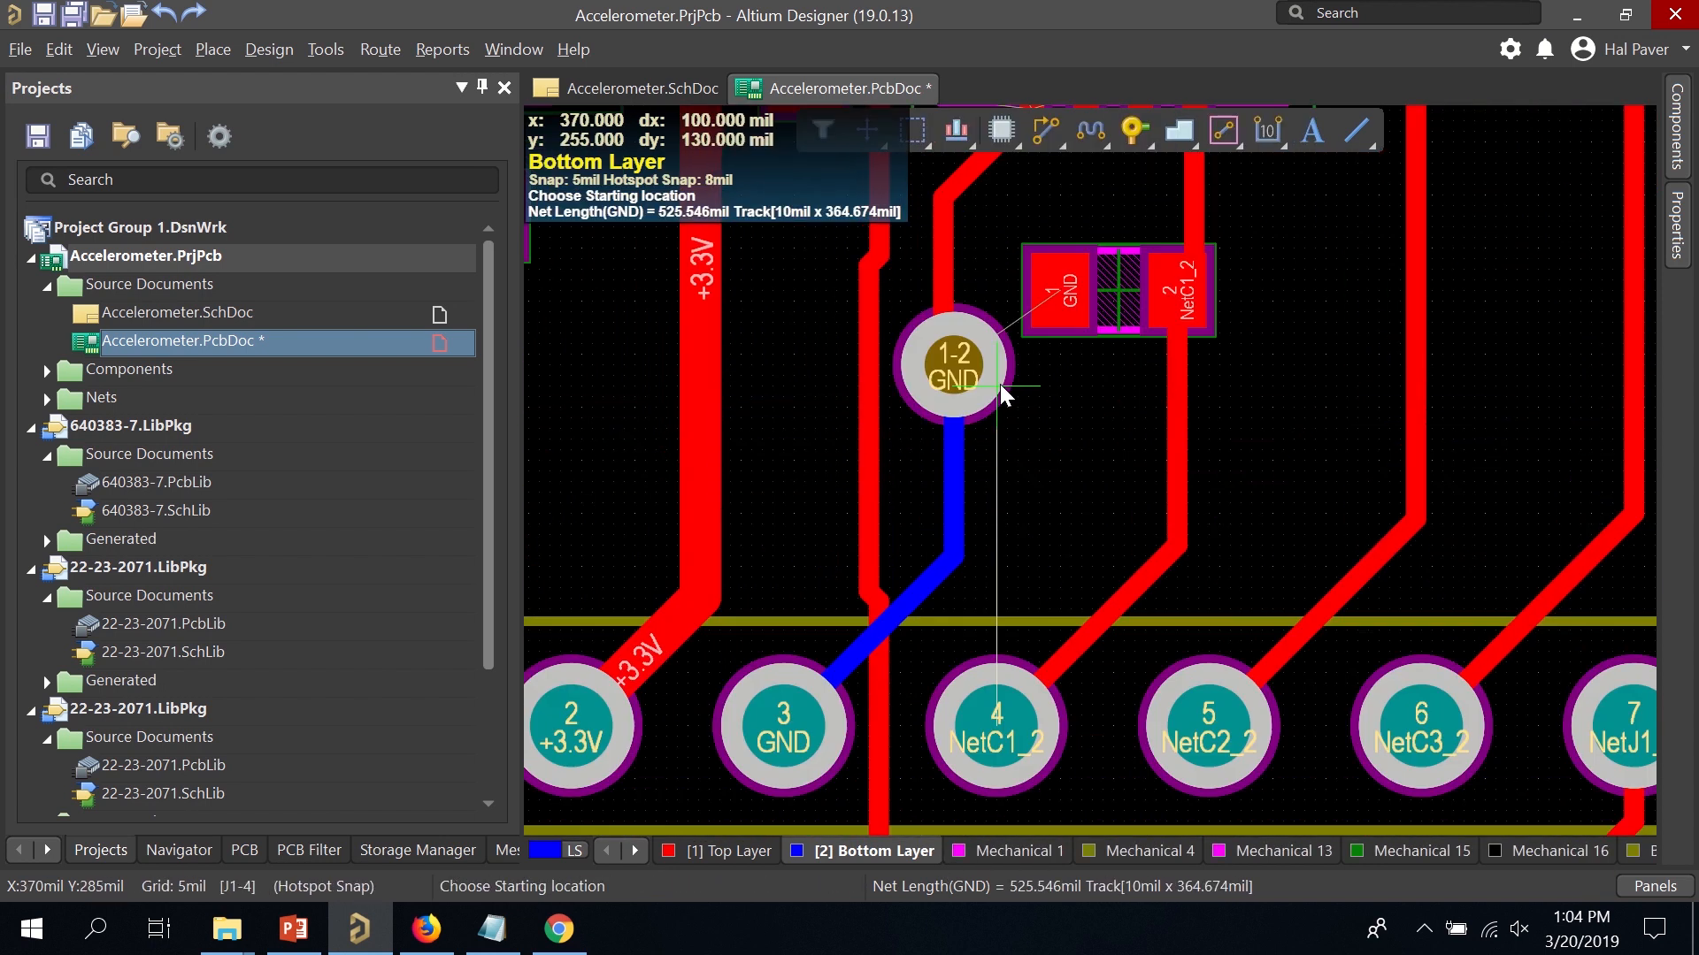
scroll(999, 384, "up", 3)
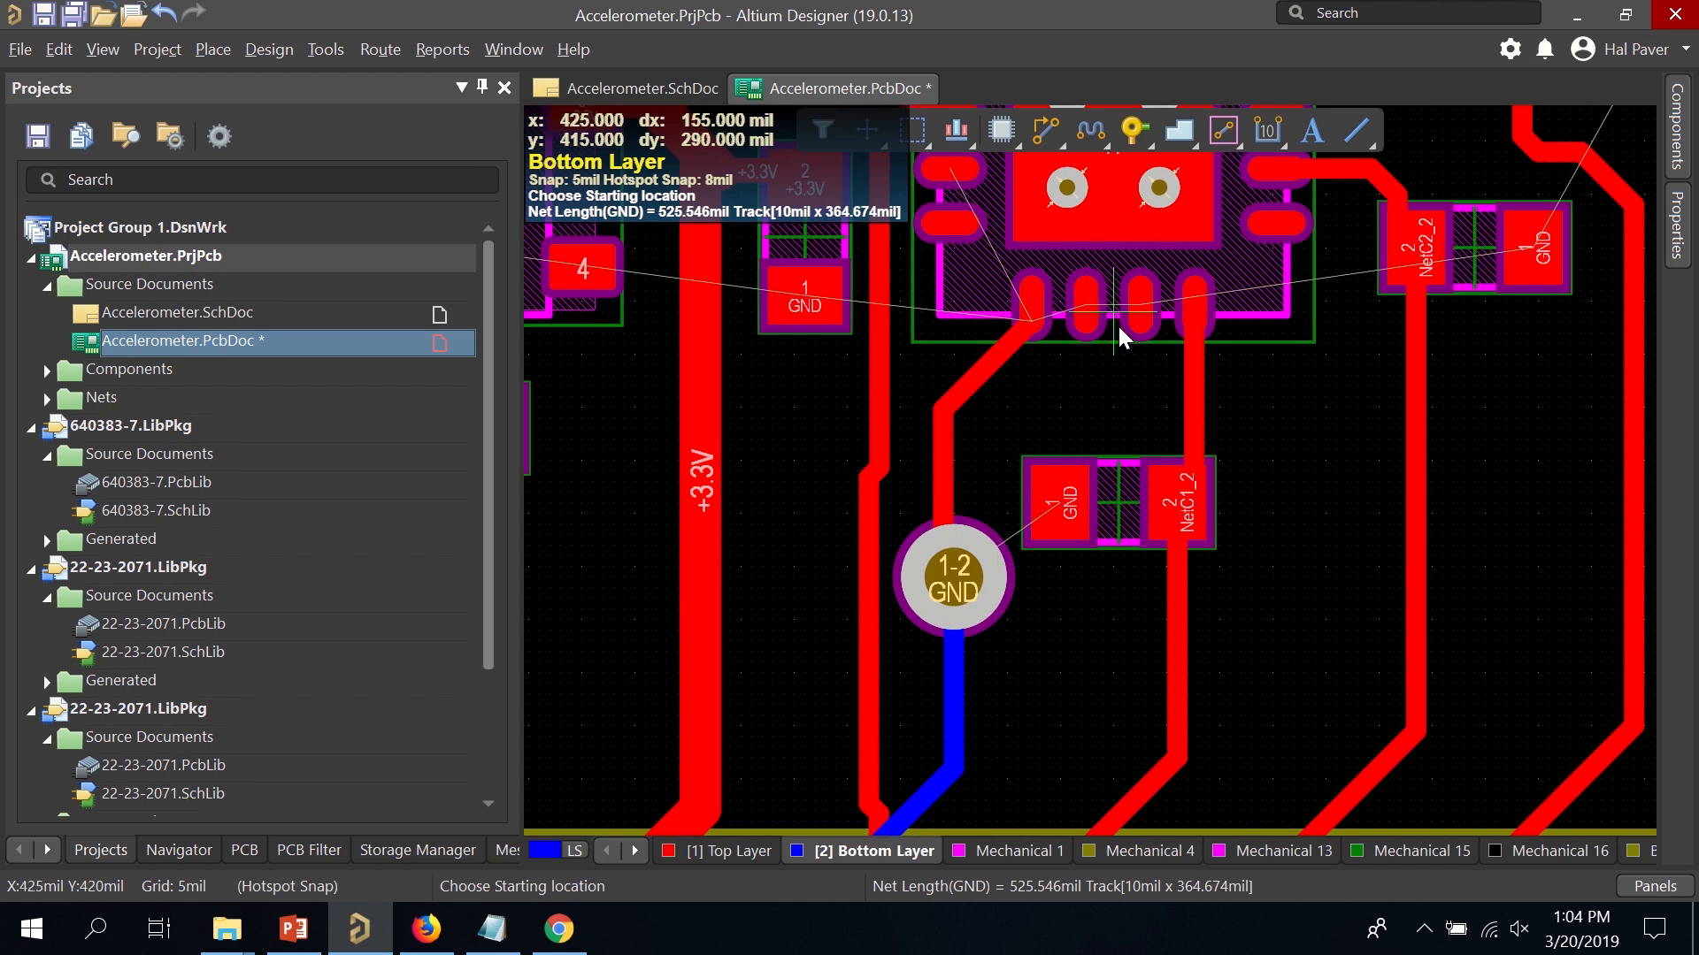
scroll(1085, 368, "up", 2)
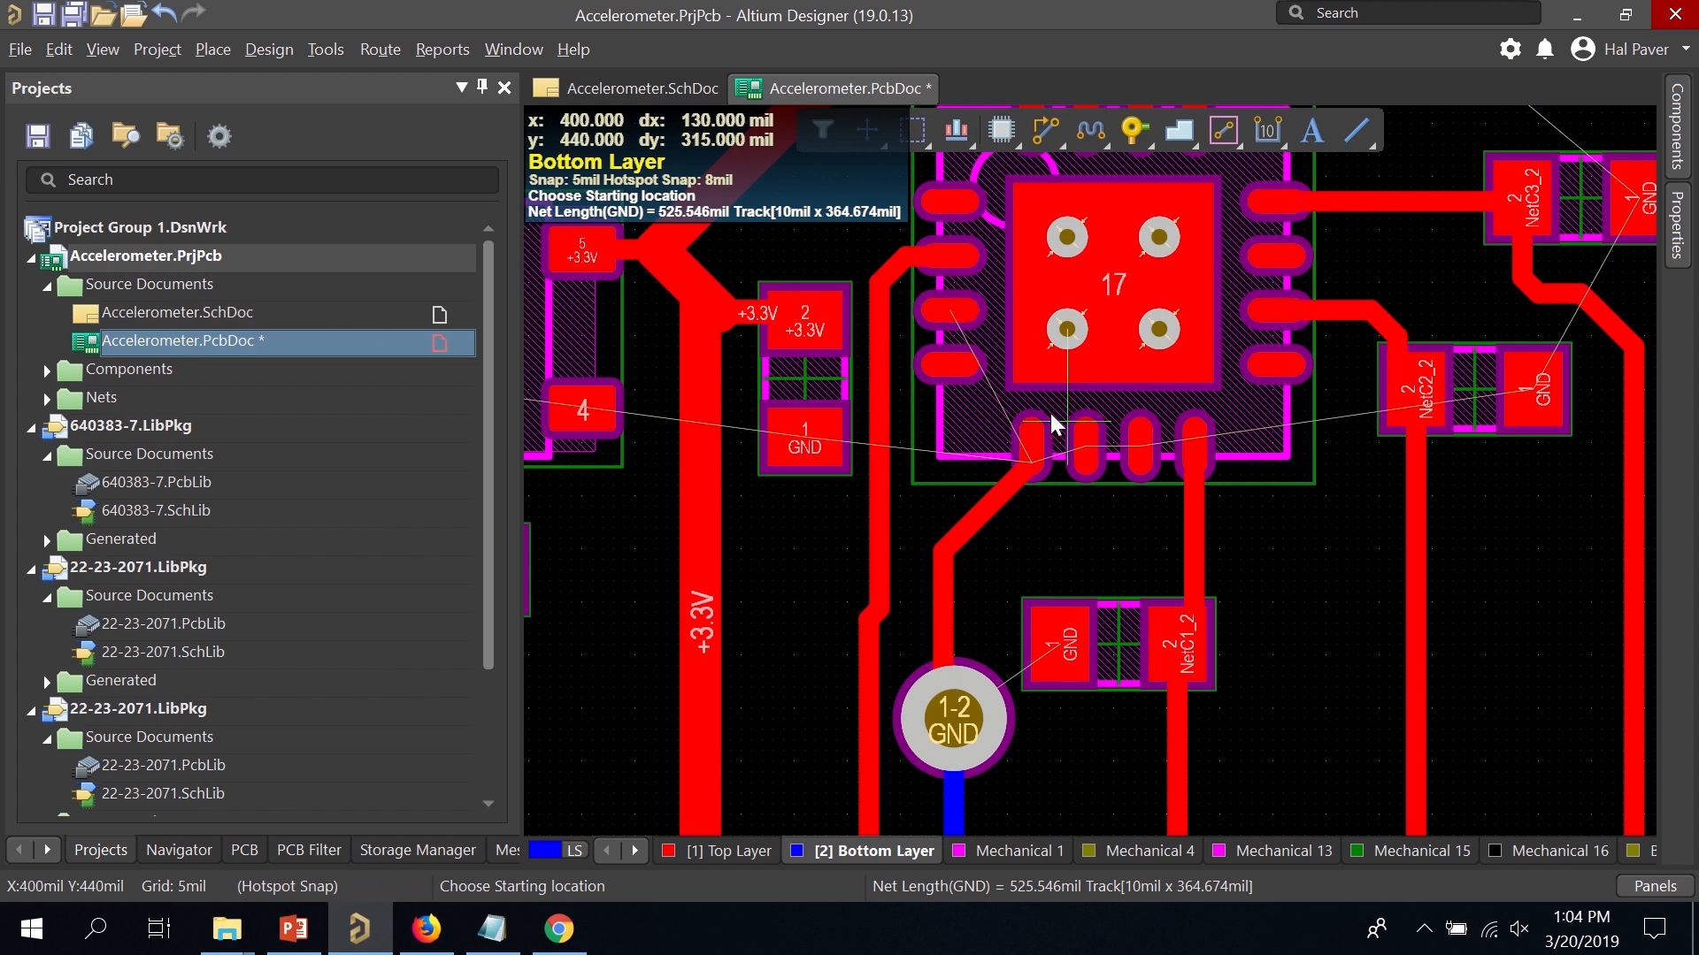
scroll(770, 709, "up", 1)
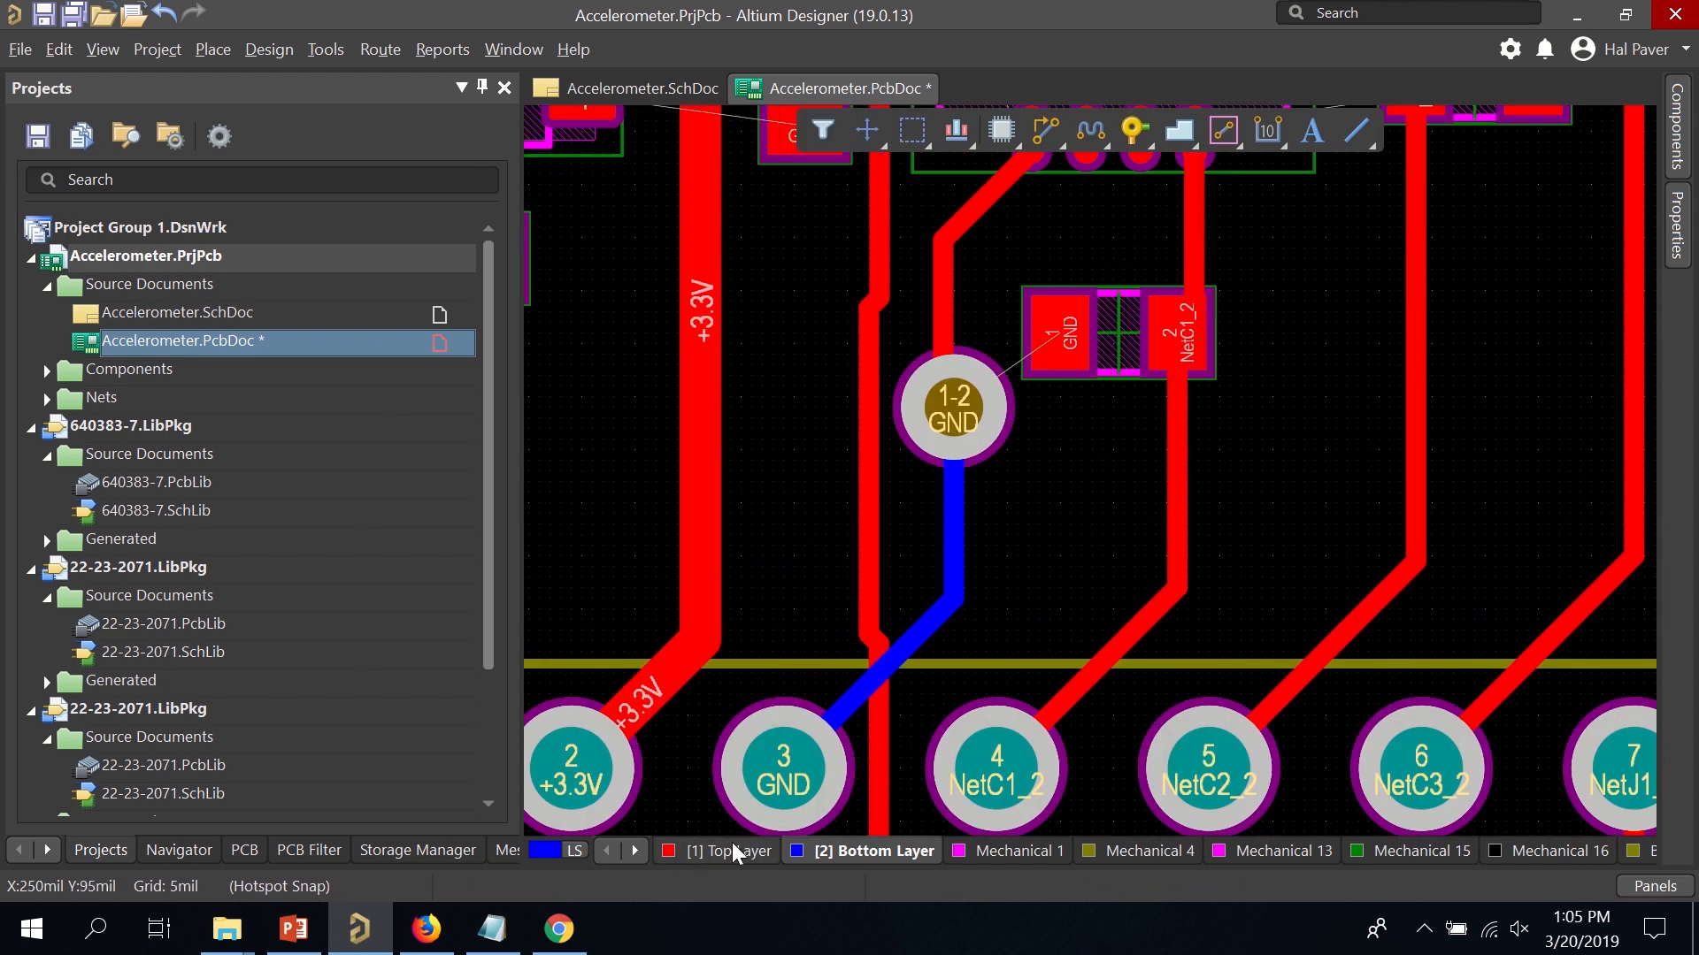
Reroute from U1's bottom GND pad, dropping a GND via and ending the bottom track at the lower GND via.
left_click(727, 858)
scroll(946, 593, "up", 5)
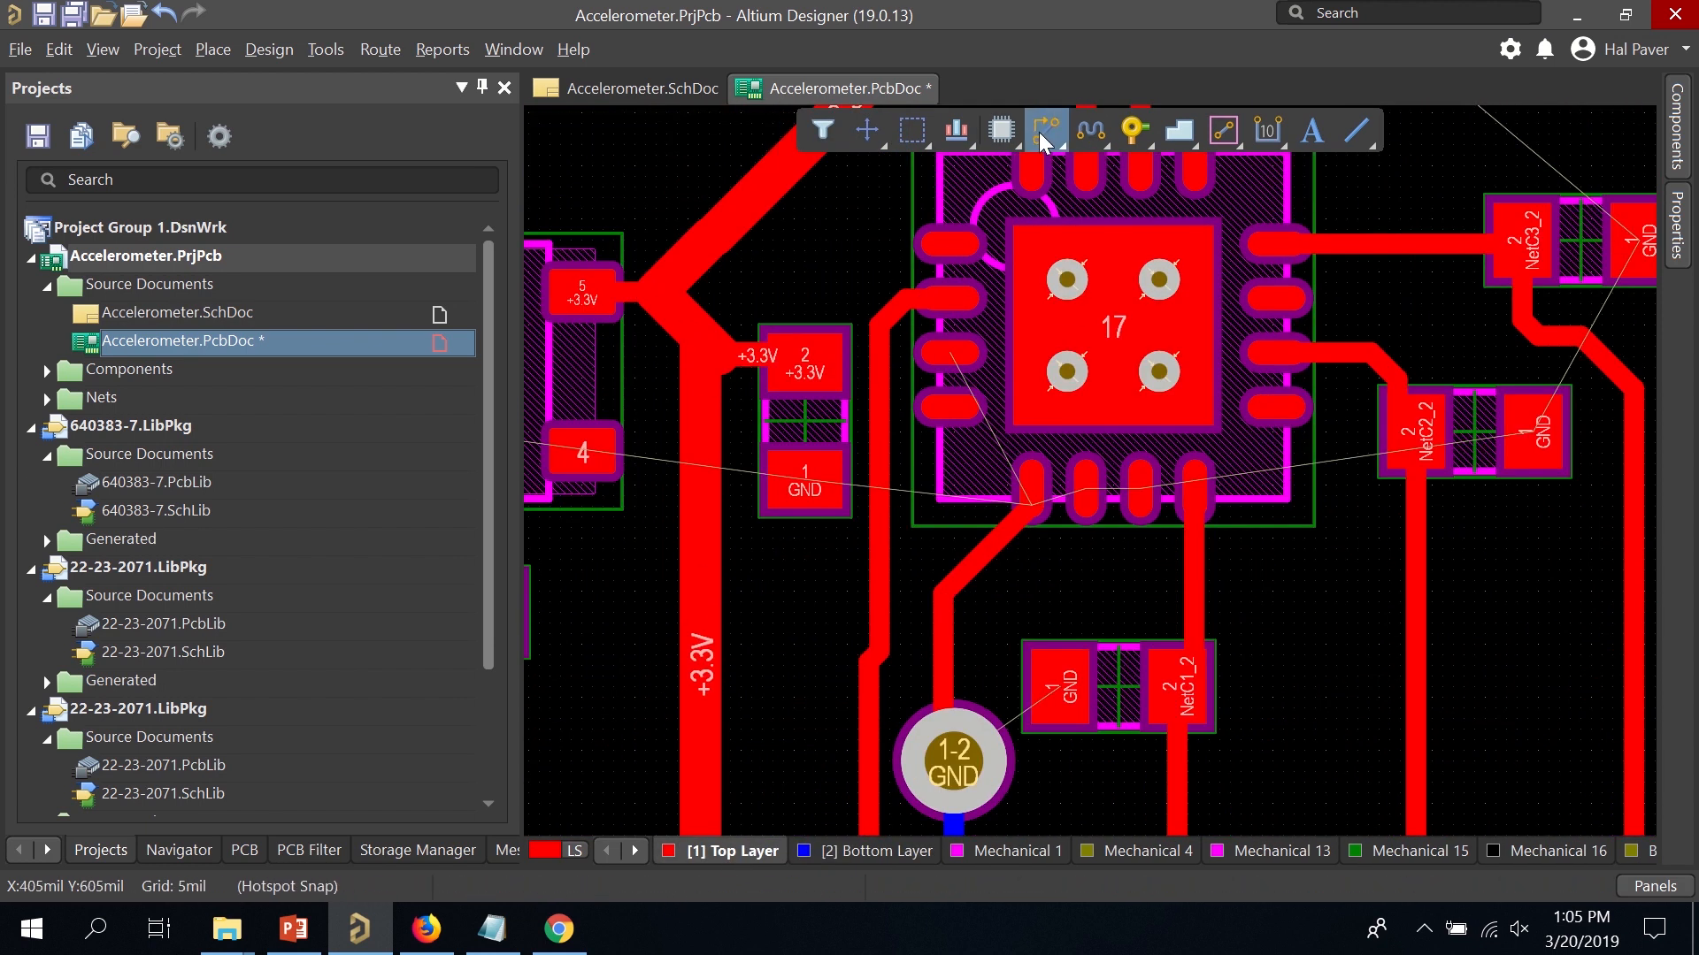
left_click(1083, 490)
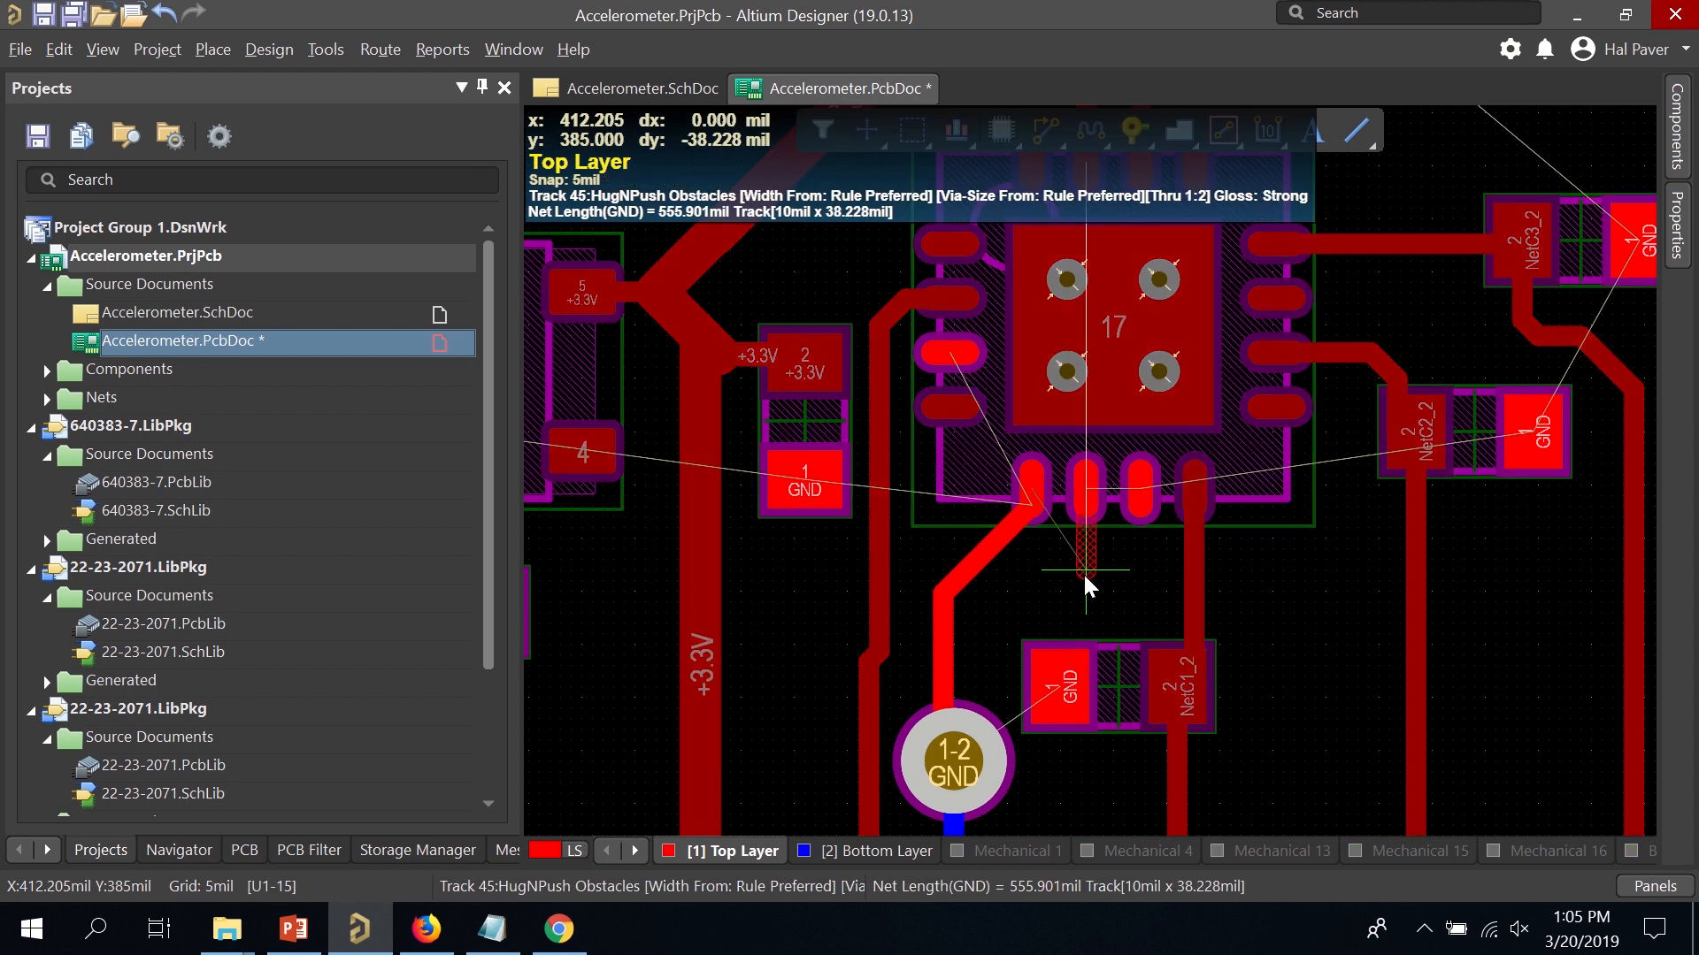
key("KP_Multiply")
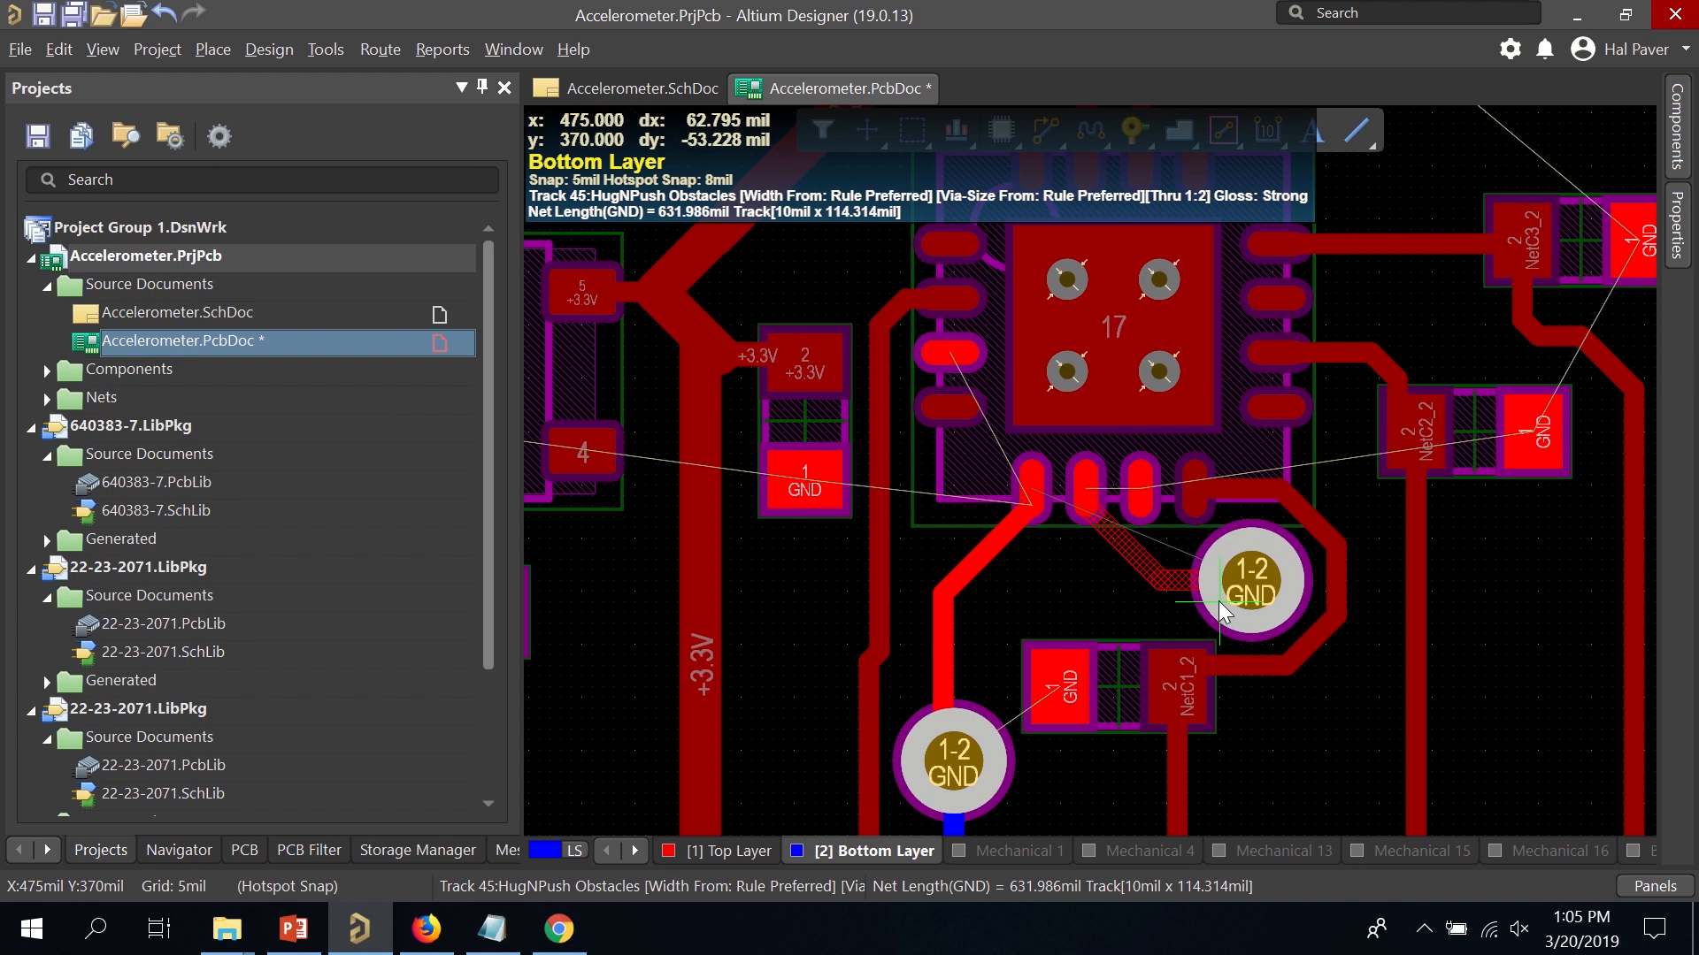
left_click(1218, 602)
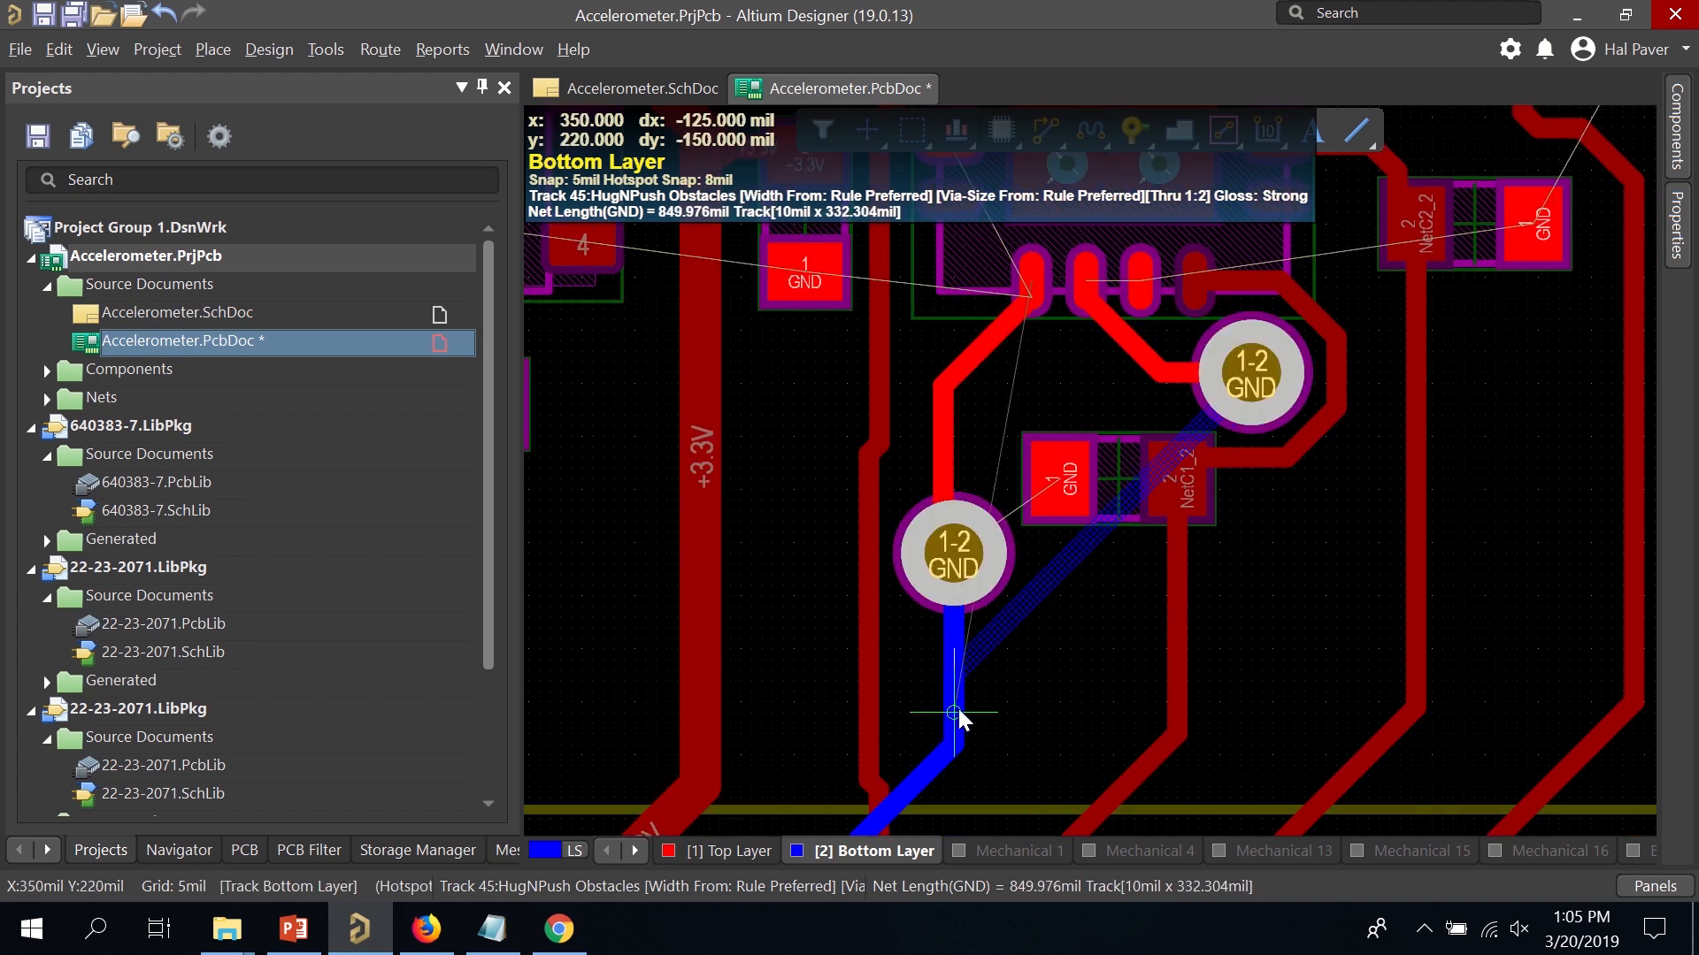
left_click(954, 713)
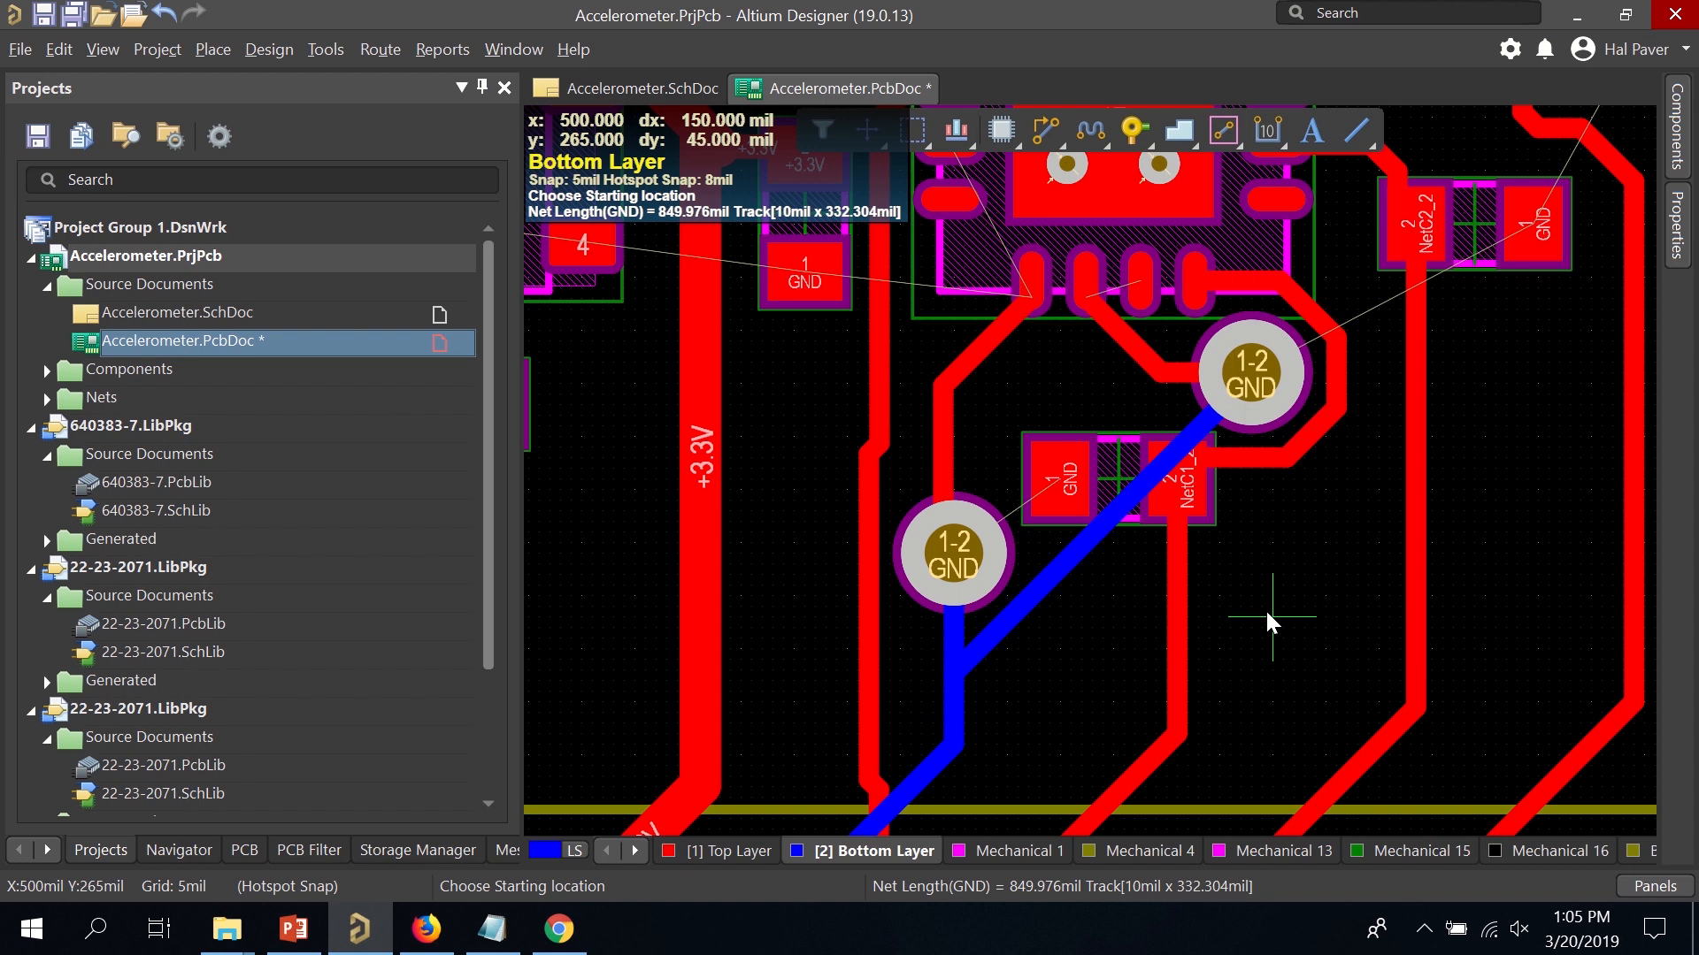
right_click(1215, 605)
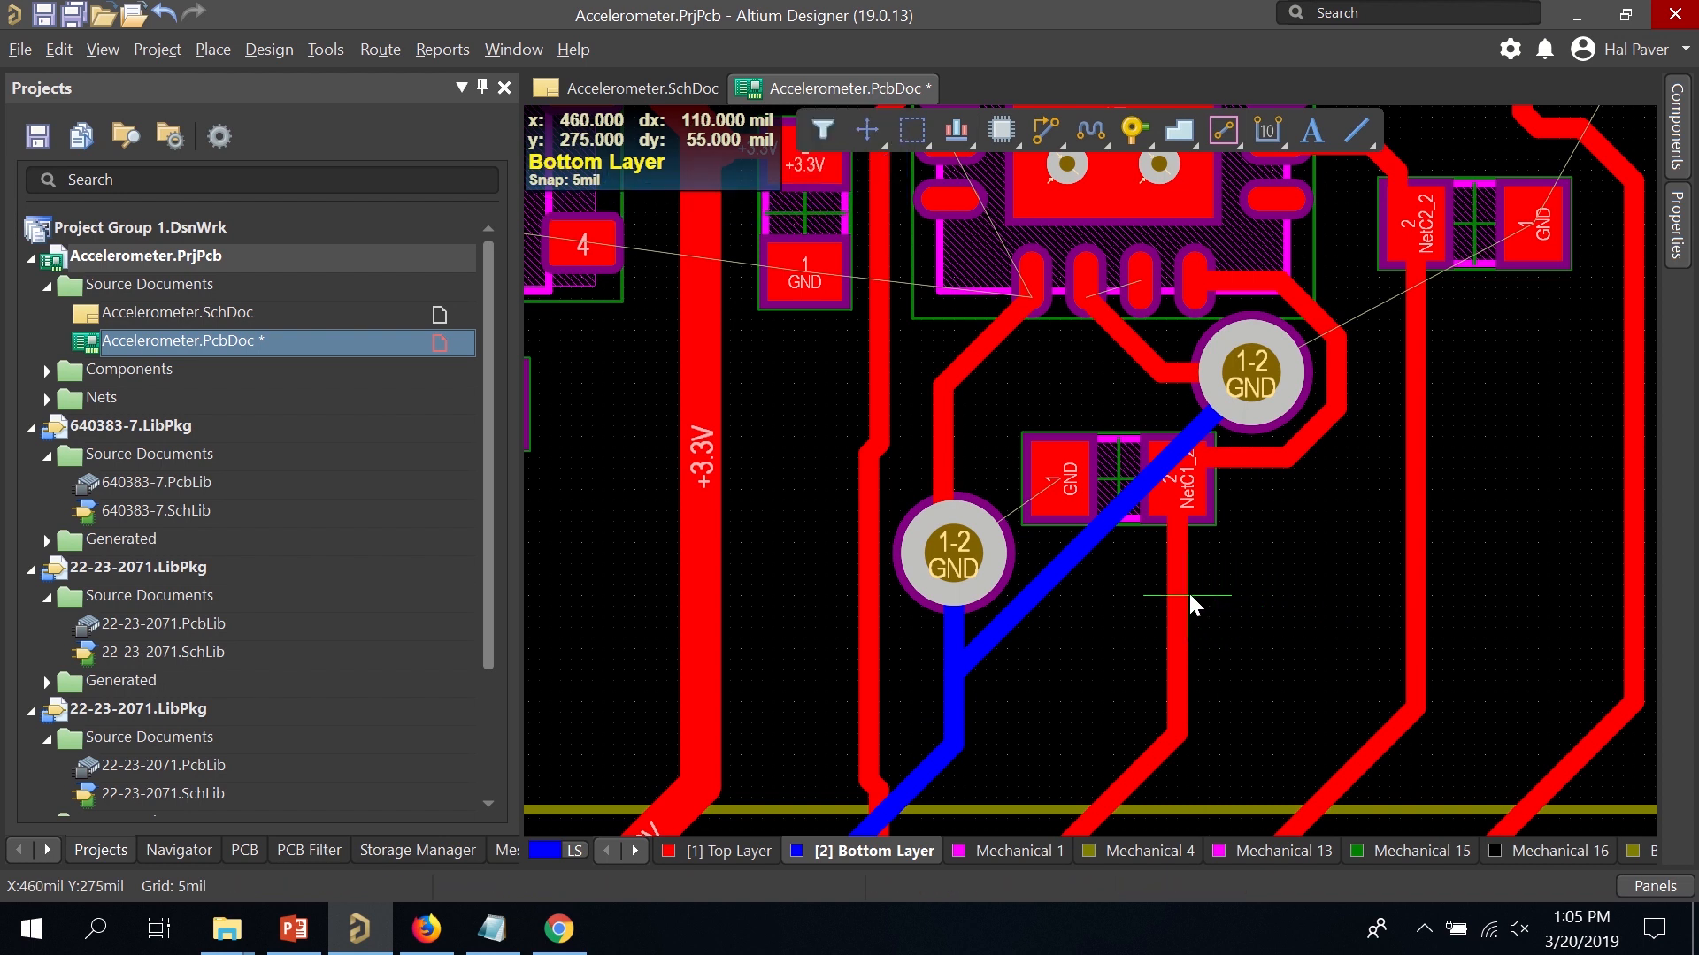
Undo and redo until the bottom-layer track and new GND vias are removed.
key("ctrl+z")
key("ctrl+z")
key("ctrl+z")
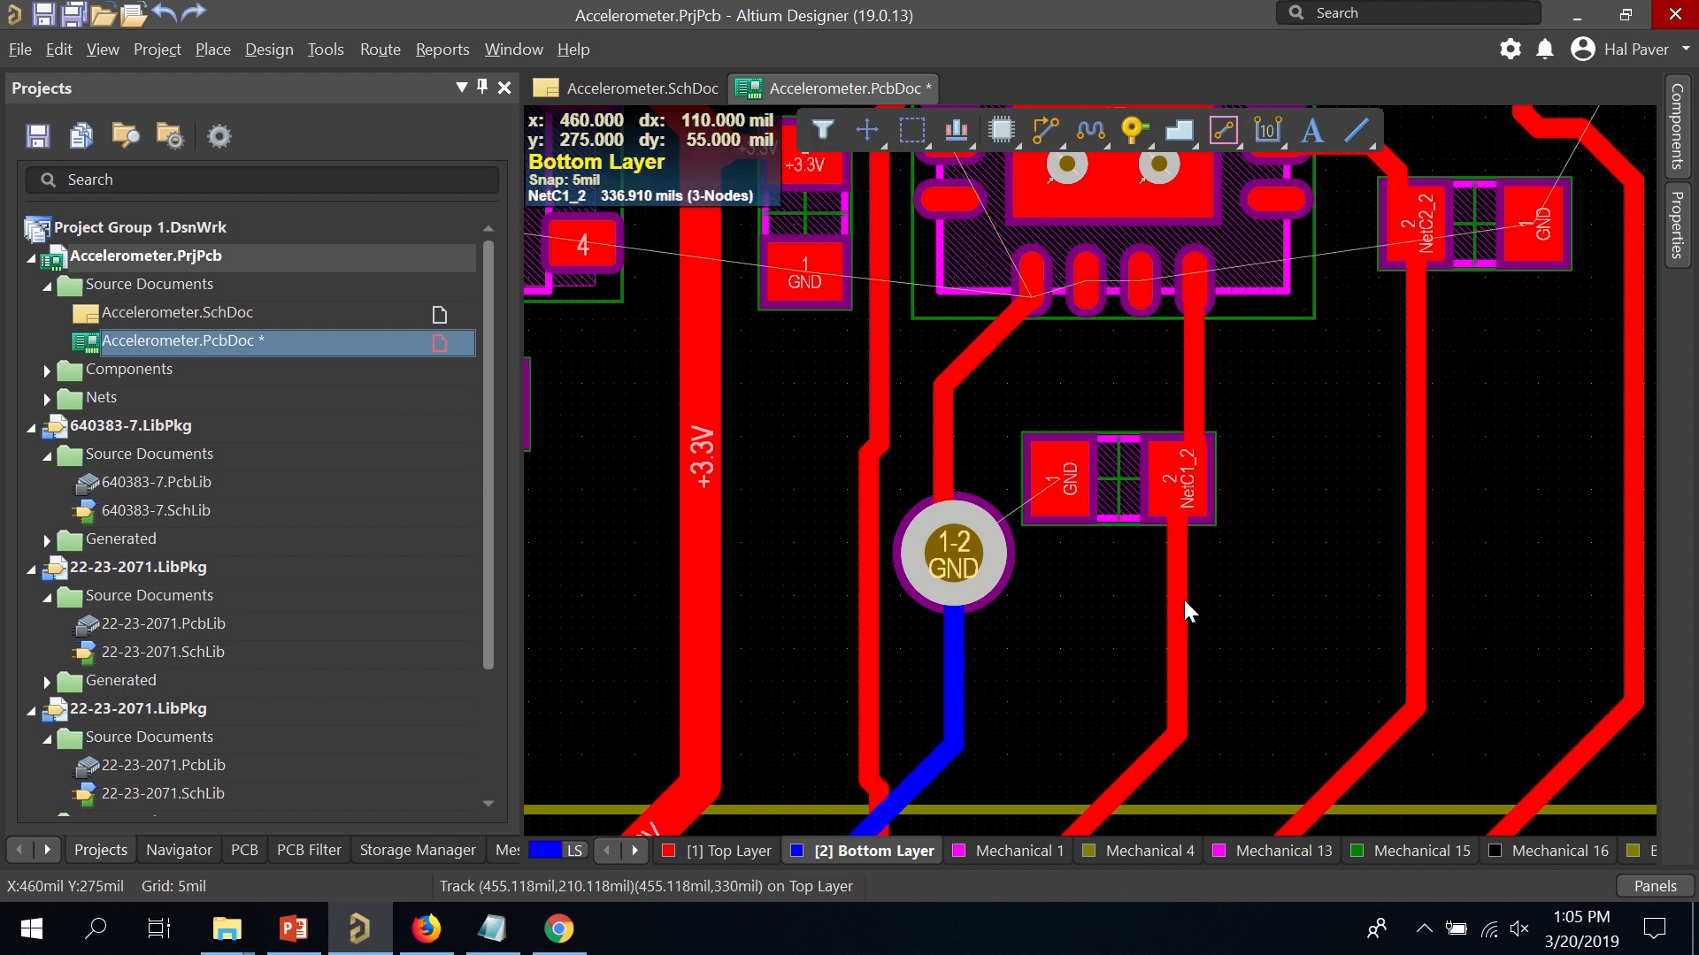
key("ctrl+y")
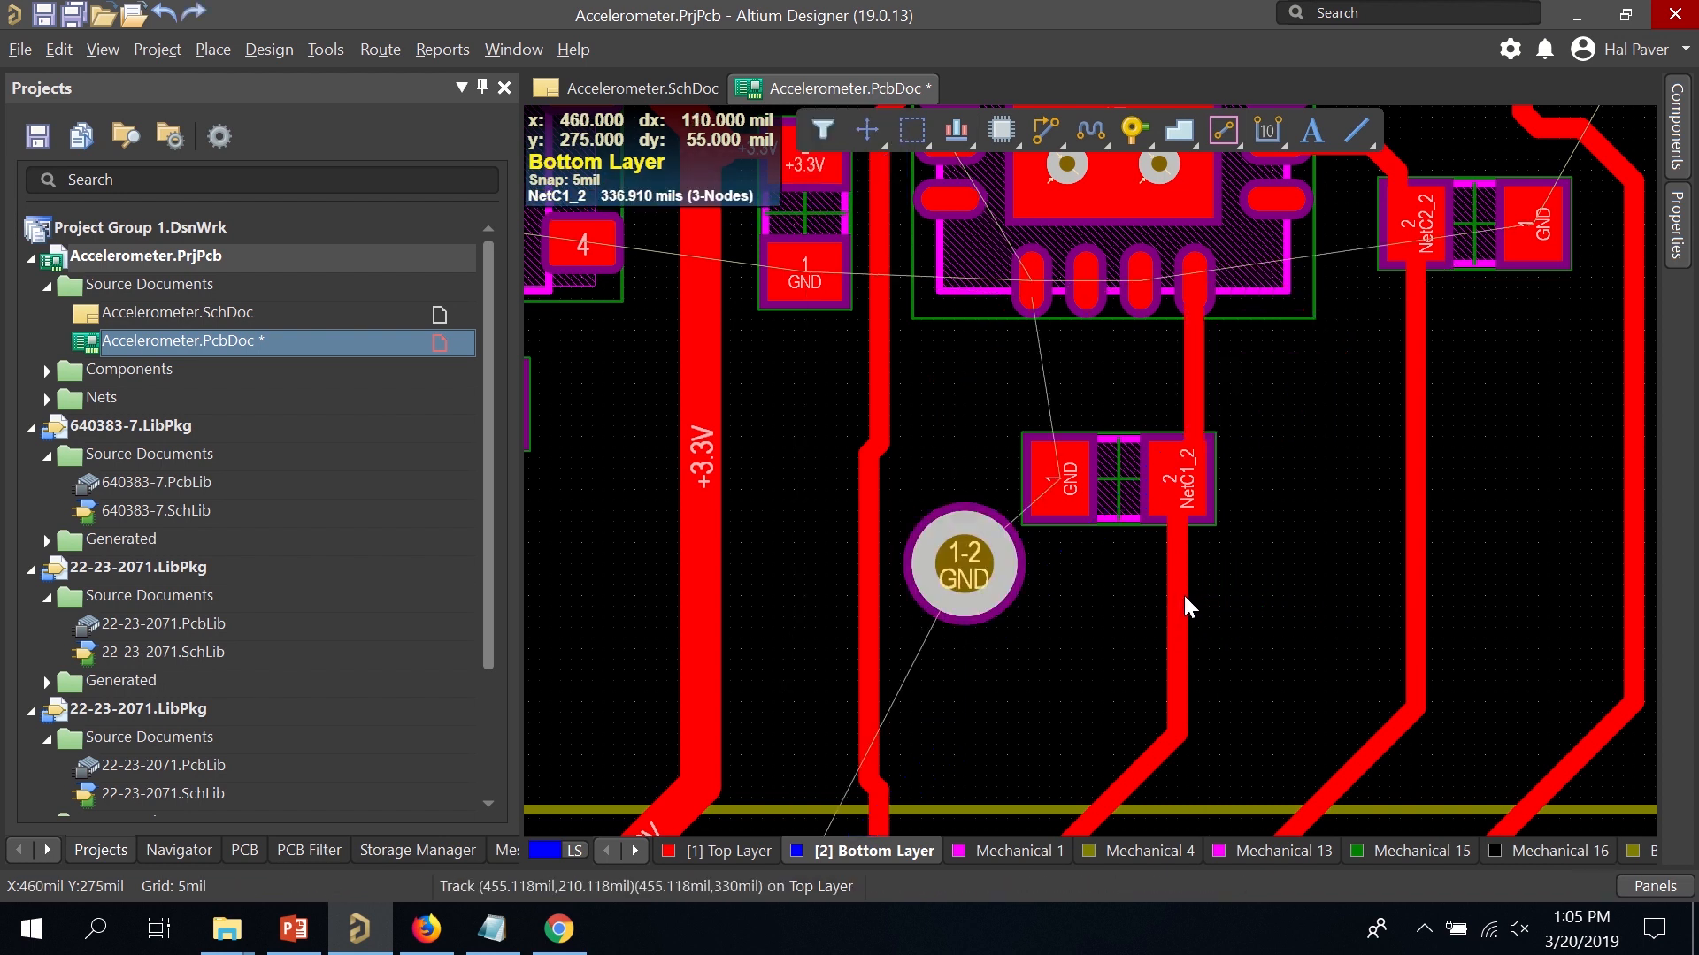
key("ctrl+y")
key("ctrl+z")
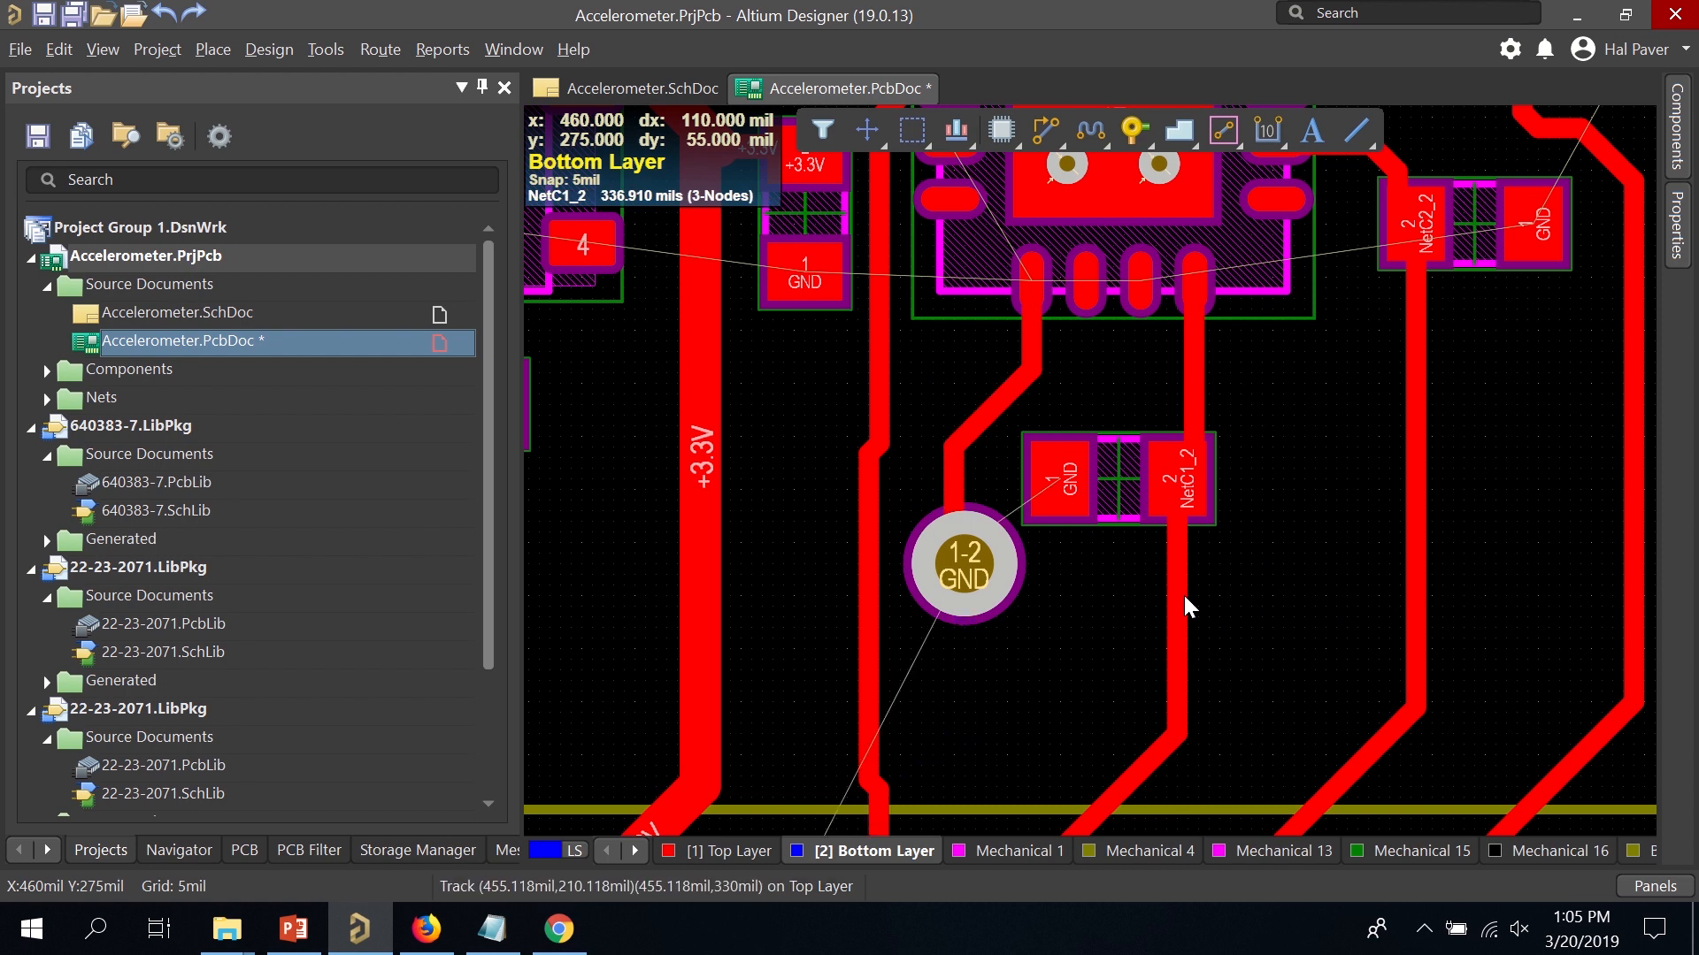
key("ctrl+z")
key("ctrl+z")
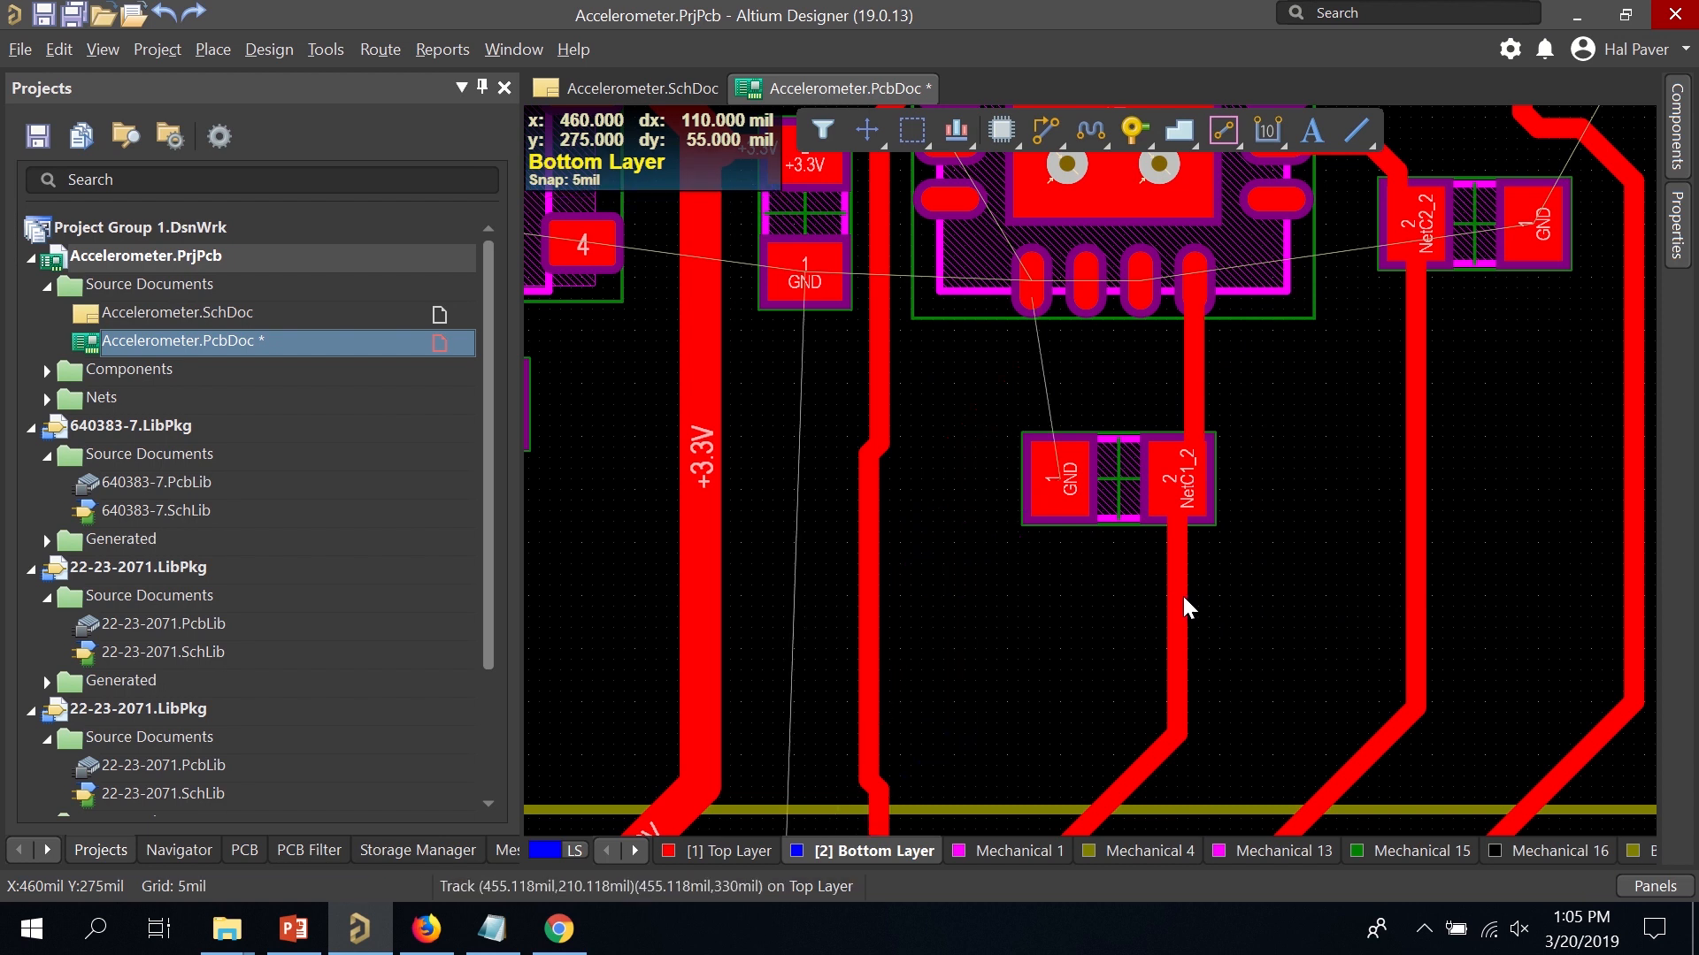
Save the PCB document and zoom out over the board.
key("ctrl+s")
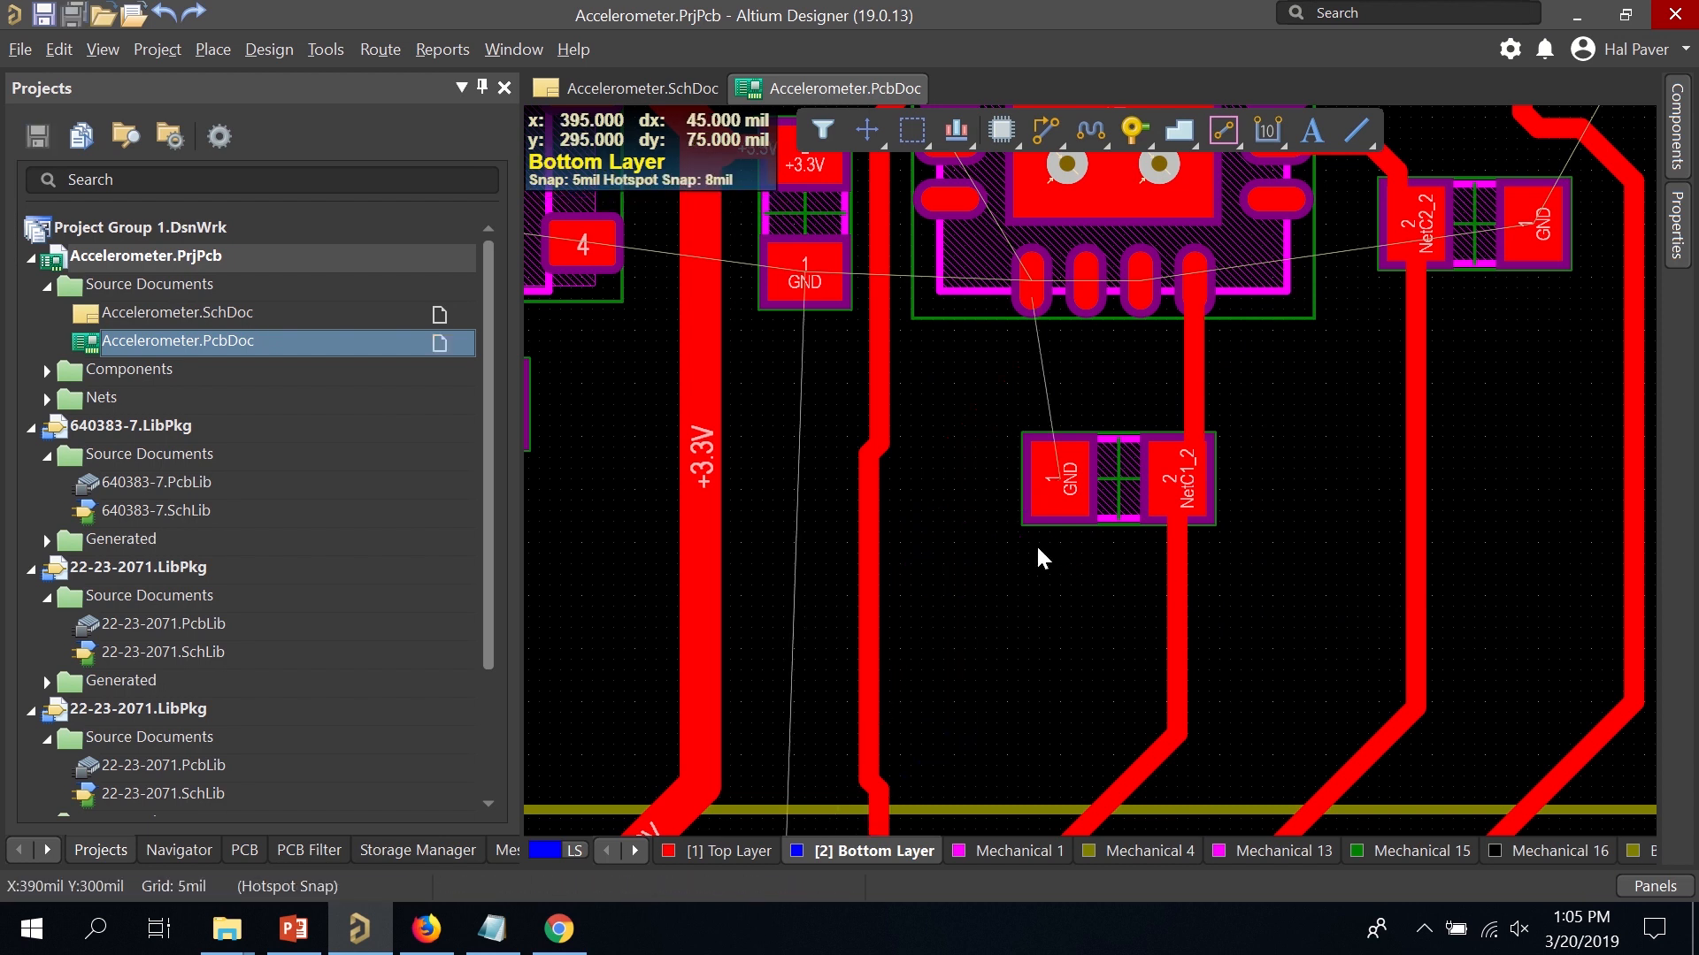
scroll(1034, 534, "up", 3)
scroll(1032, 528, "down", 5, "ctrl")
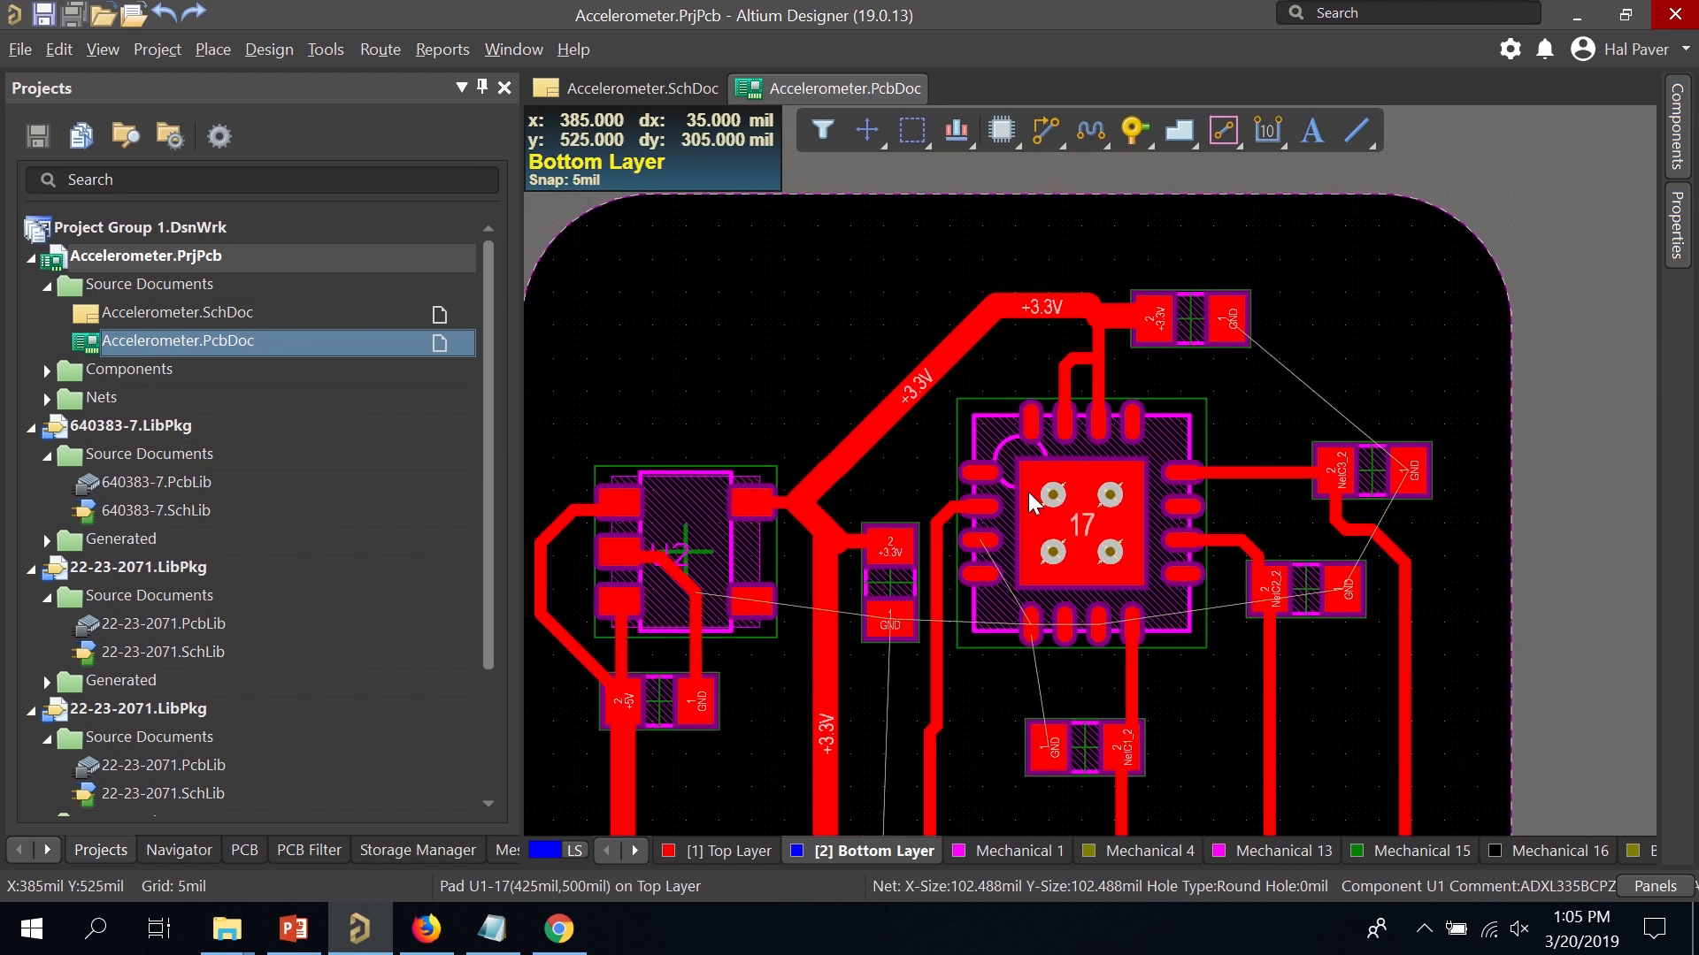
scroll(1031, 539, "down", 2)
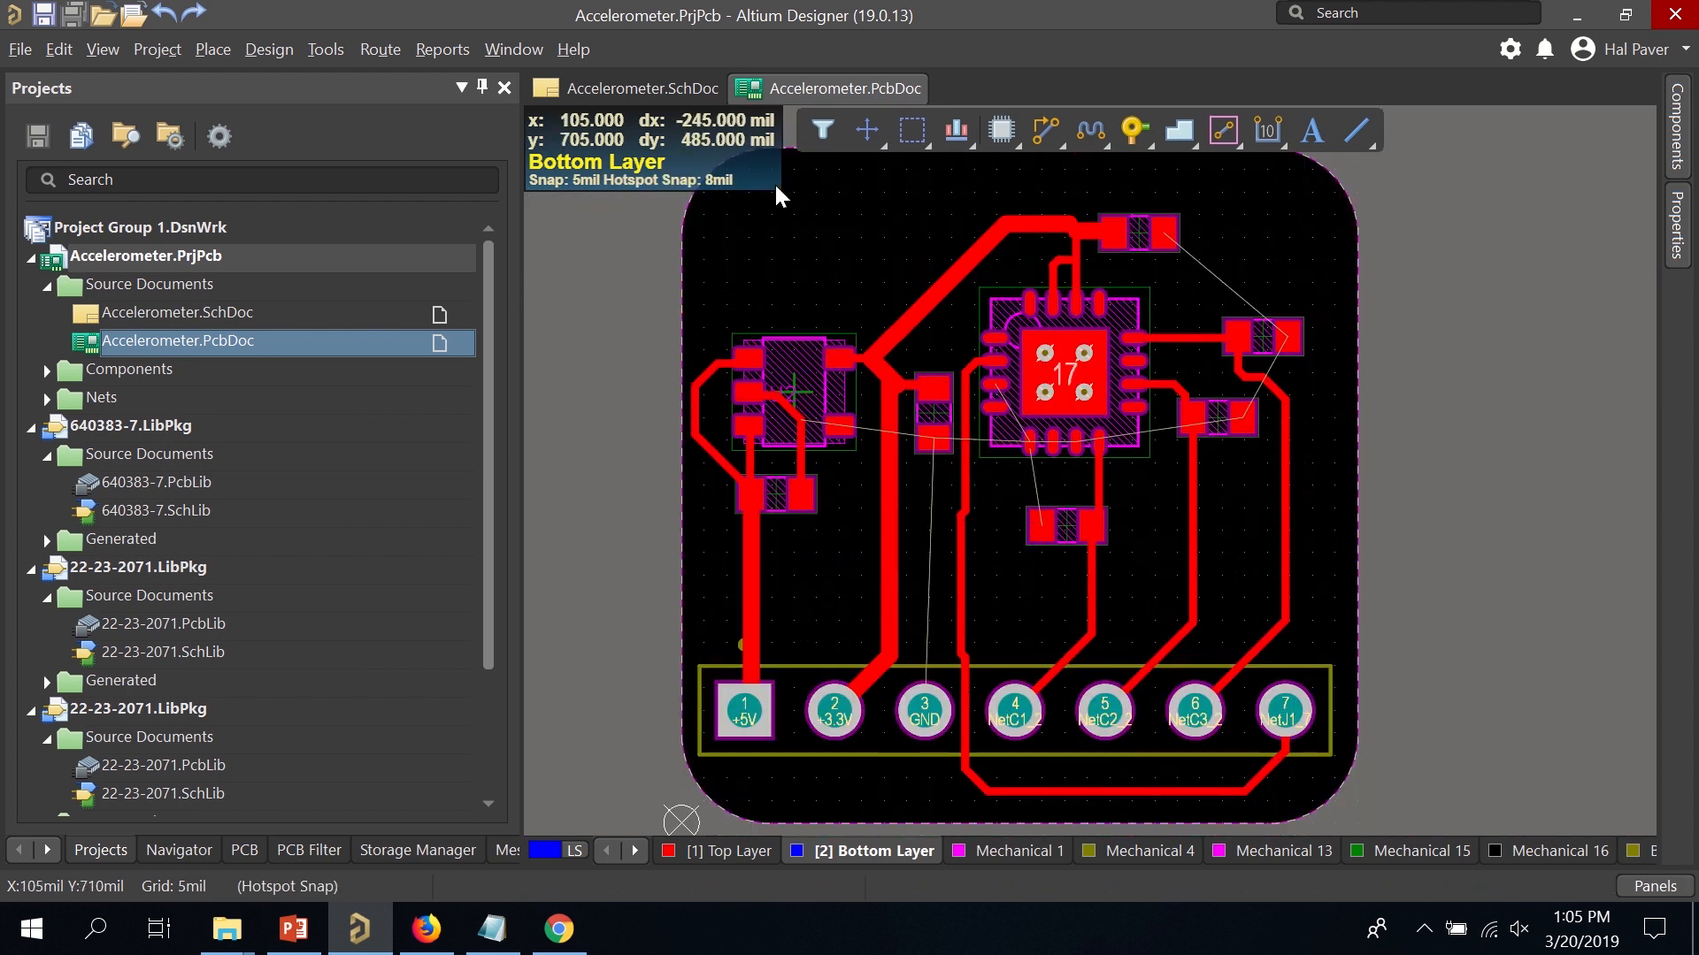
In the Polygon Pour Manager, create a new polygon from the board outline.
left_click(326, 49)
mouse_move(448, 246)
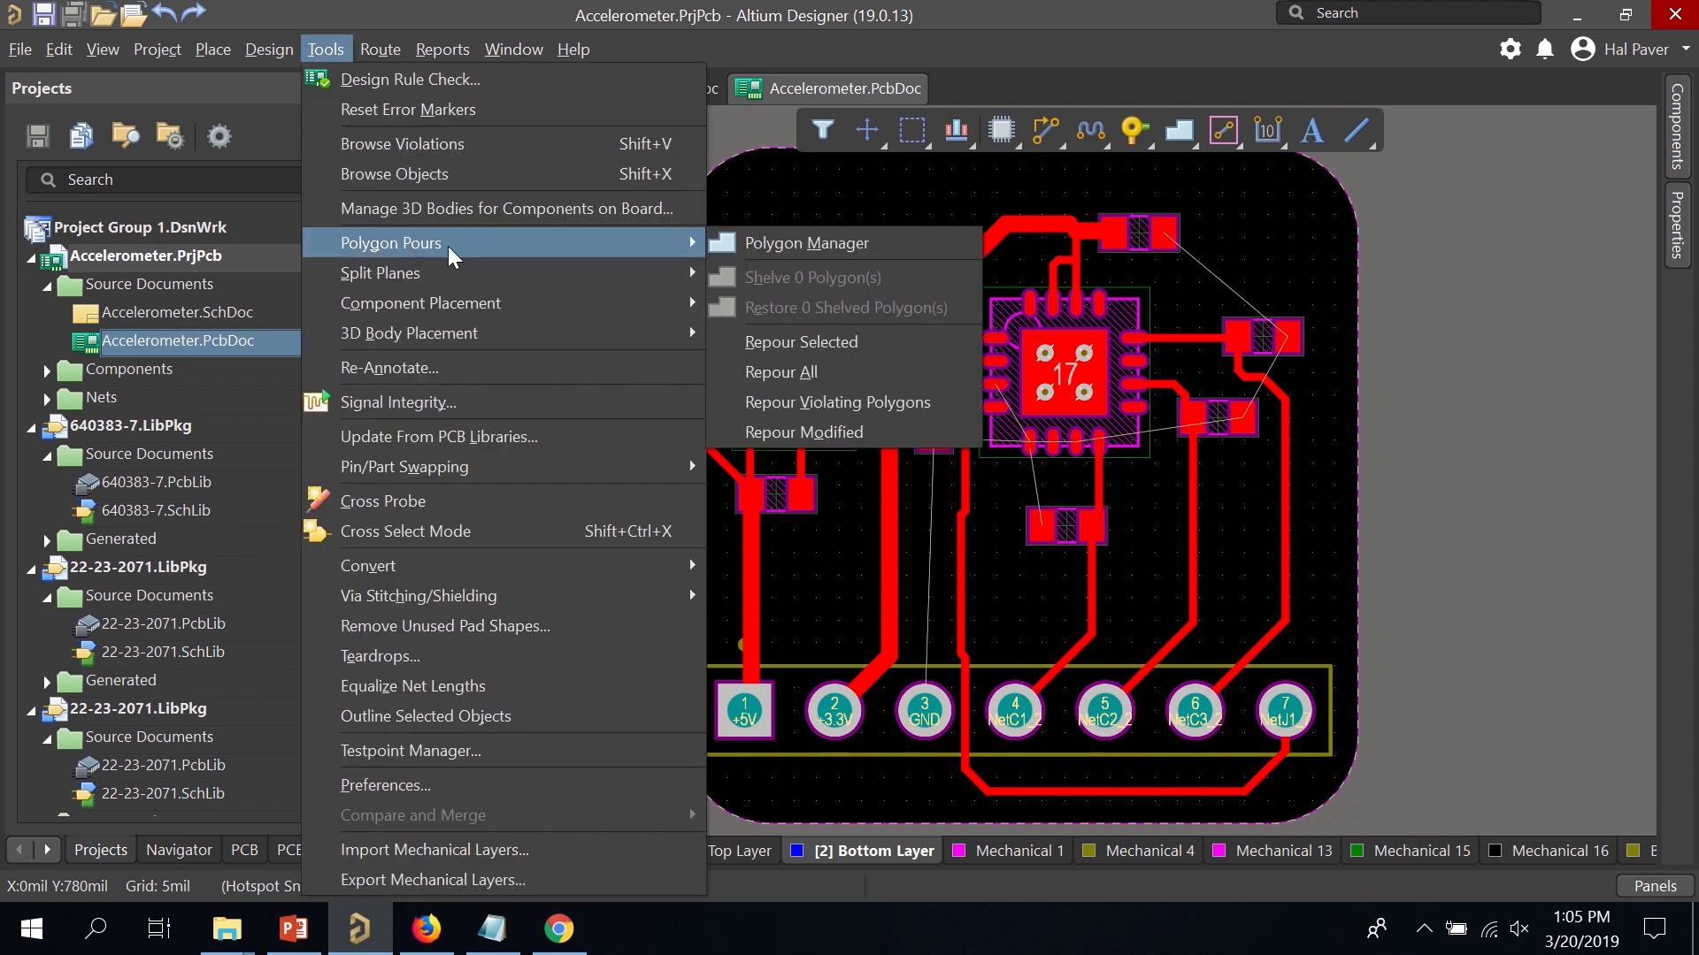
left_click(752, 251)
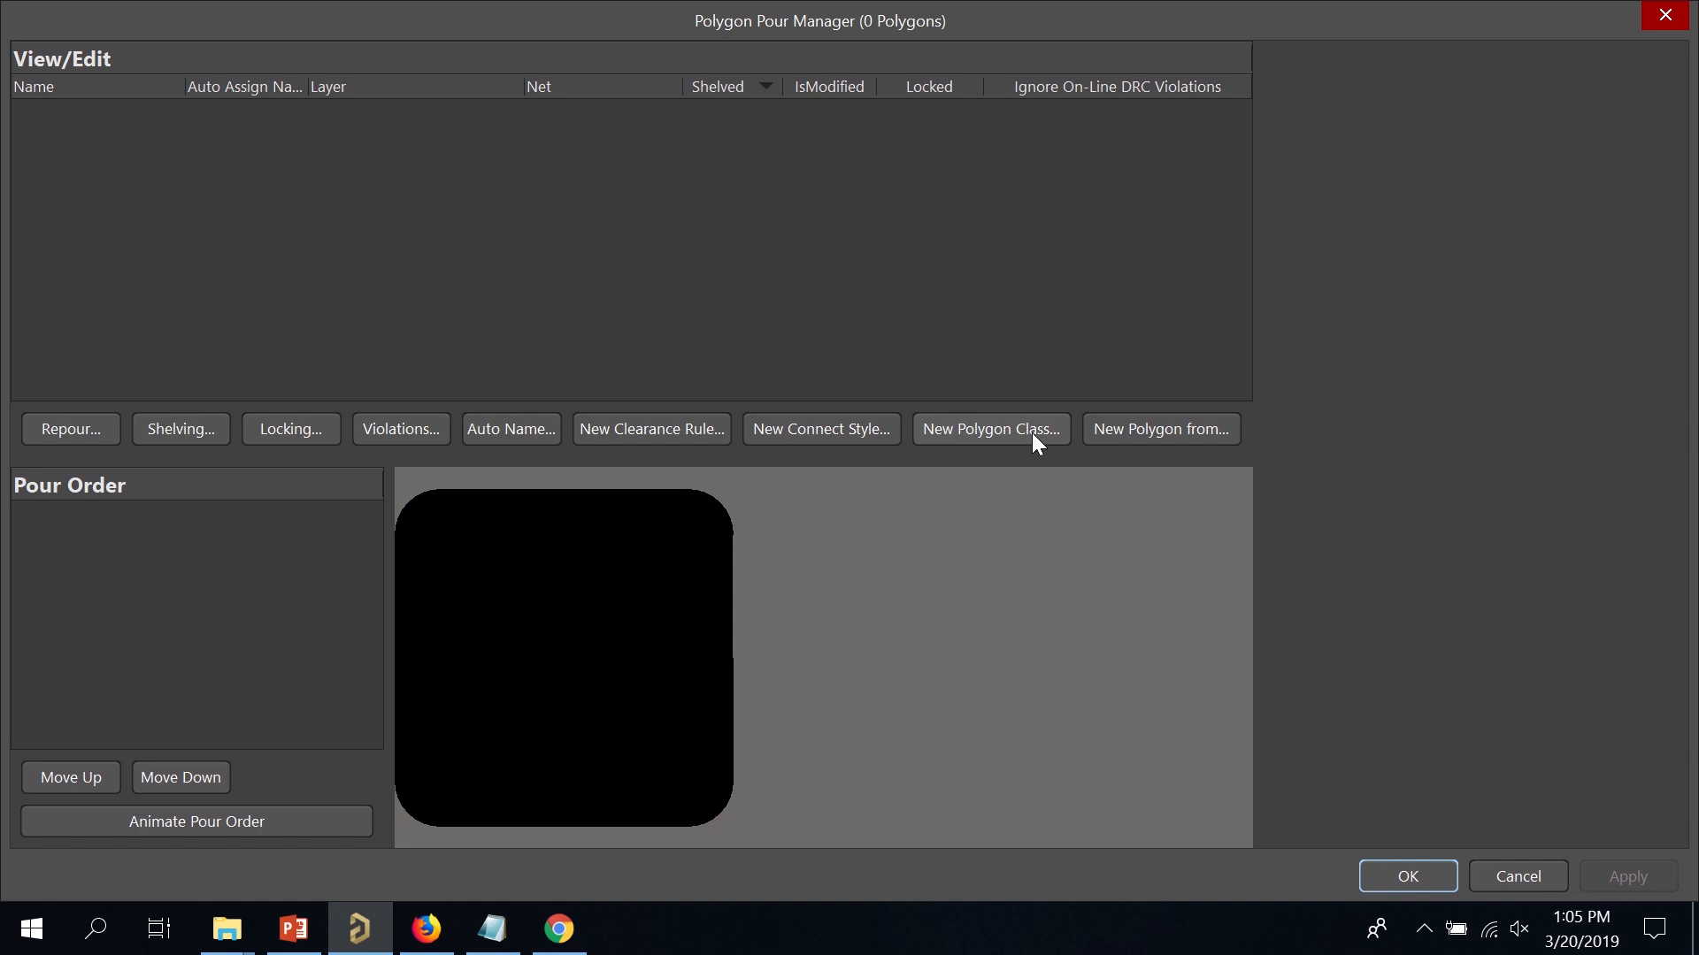
left_click(1121, 434)
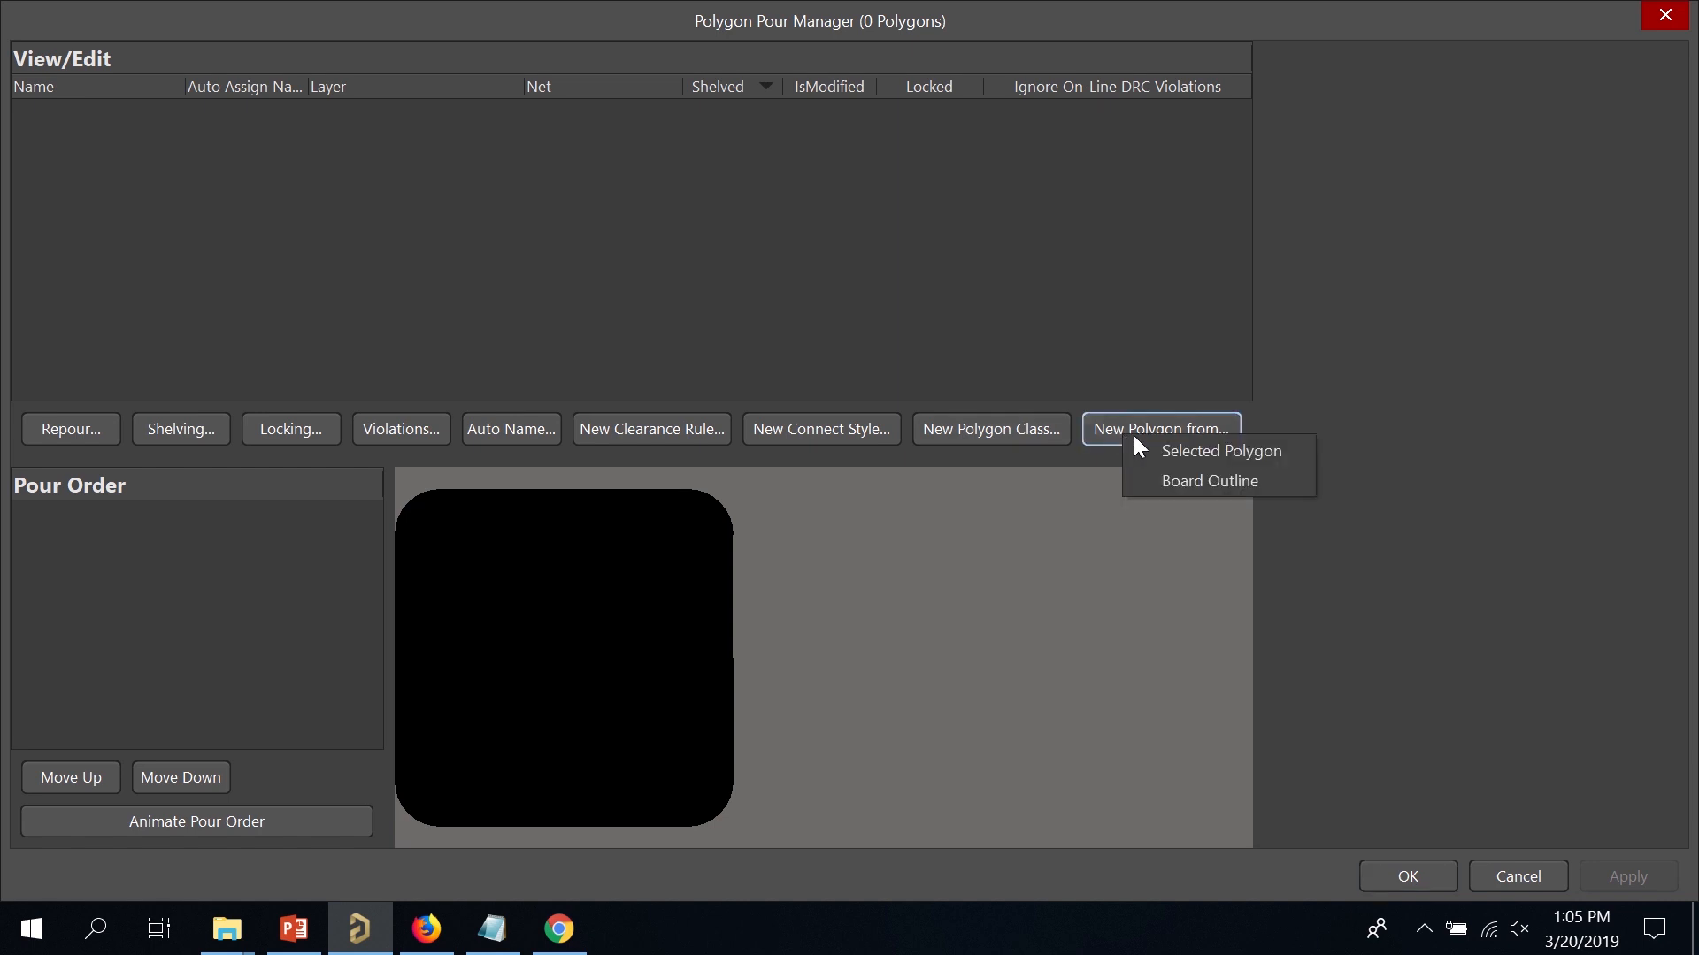
left_click(1184, 483)
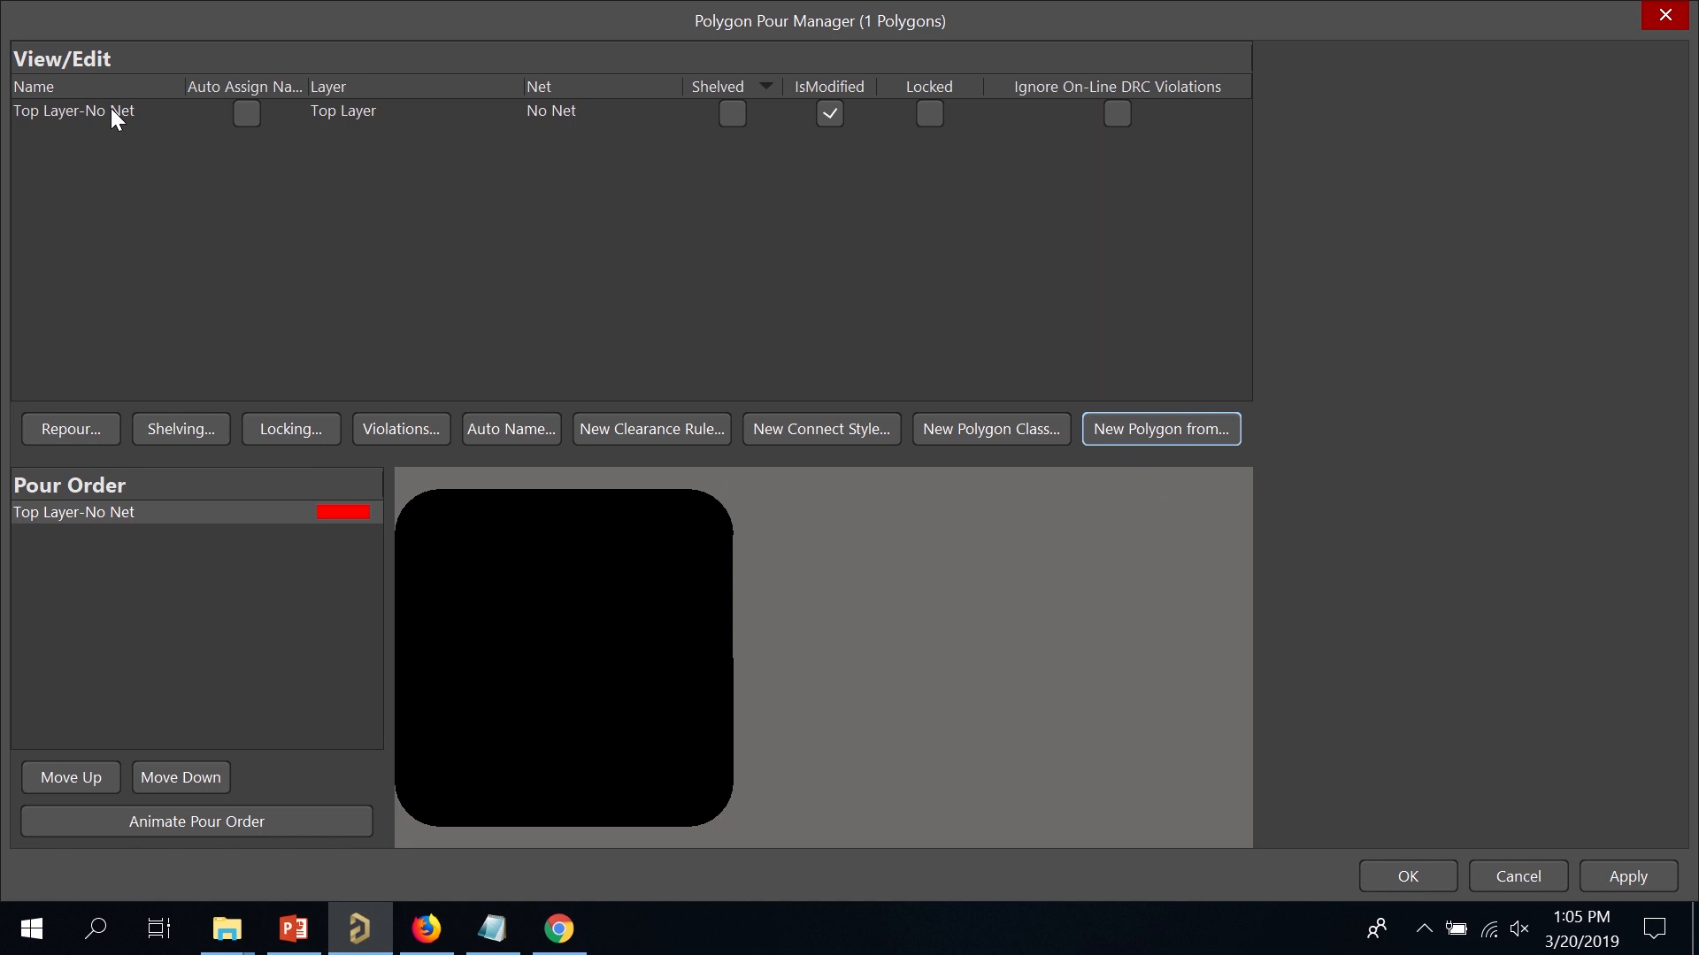
Set the polygon to Bottom Layer, GND net, solid fill, pouring over all same-net objects.
left_click(133, 514)
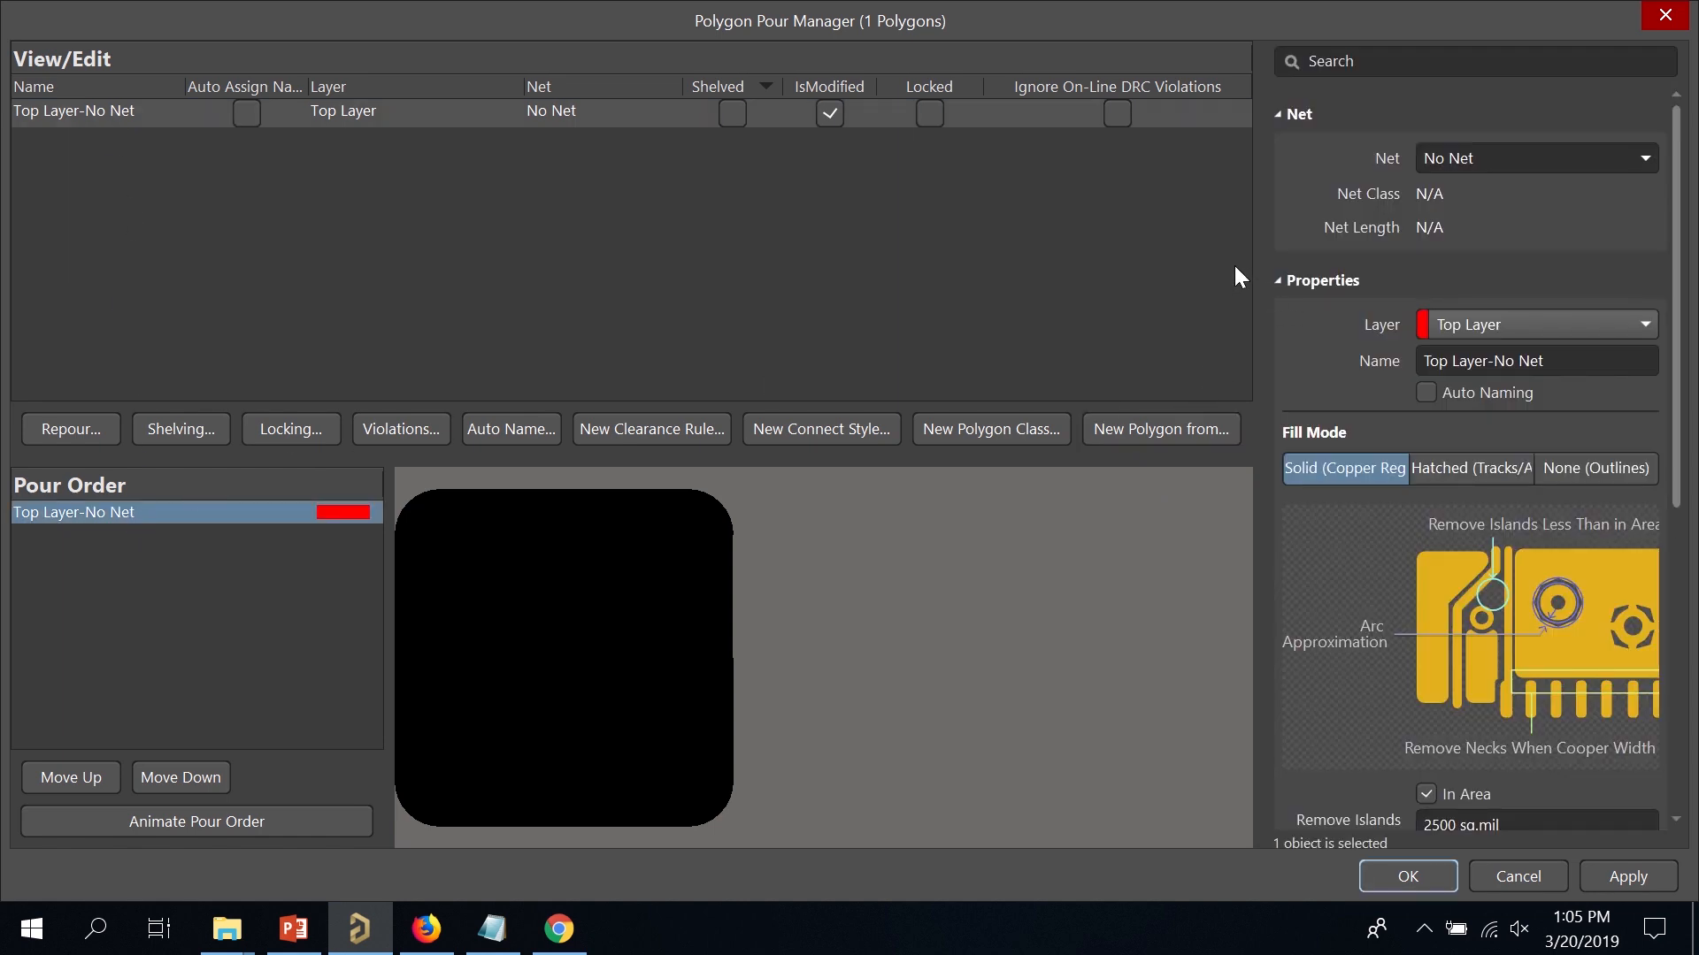
left_click(1583, 327)
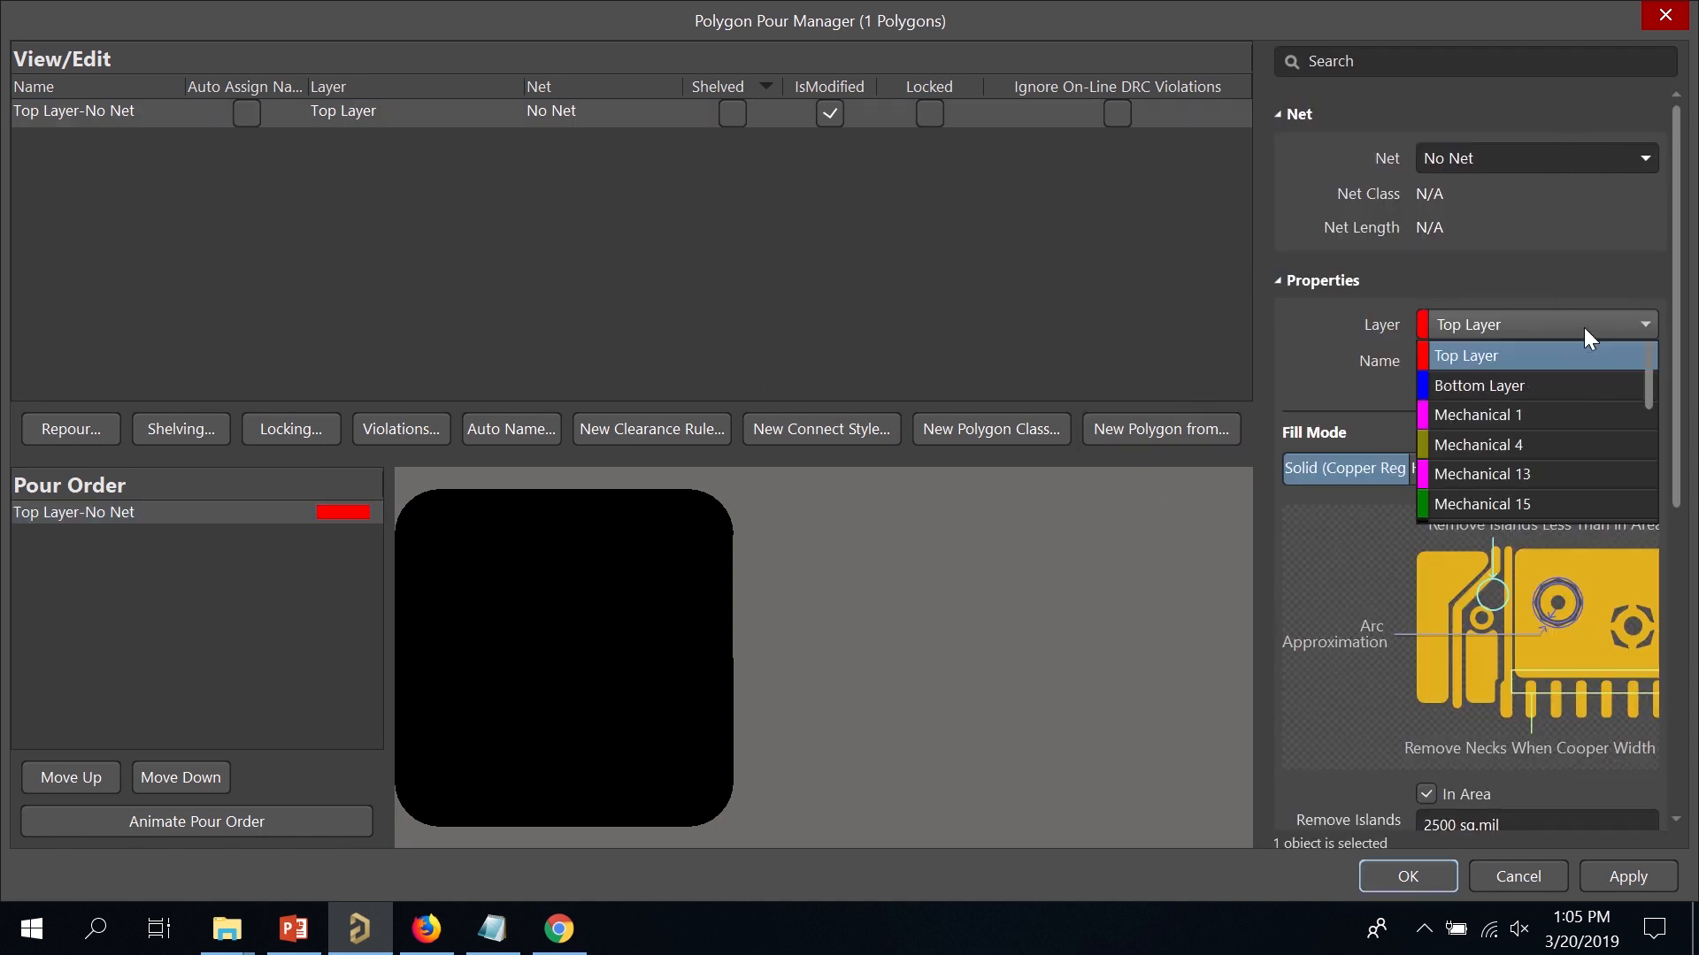
left_click(1554, 387)
left_click(1635, 159)
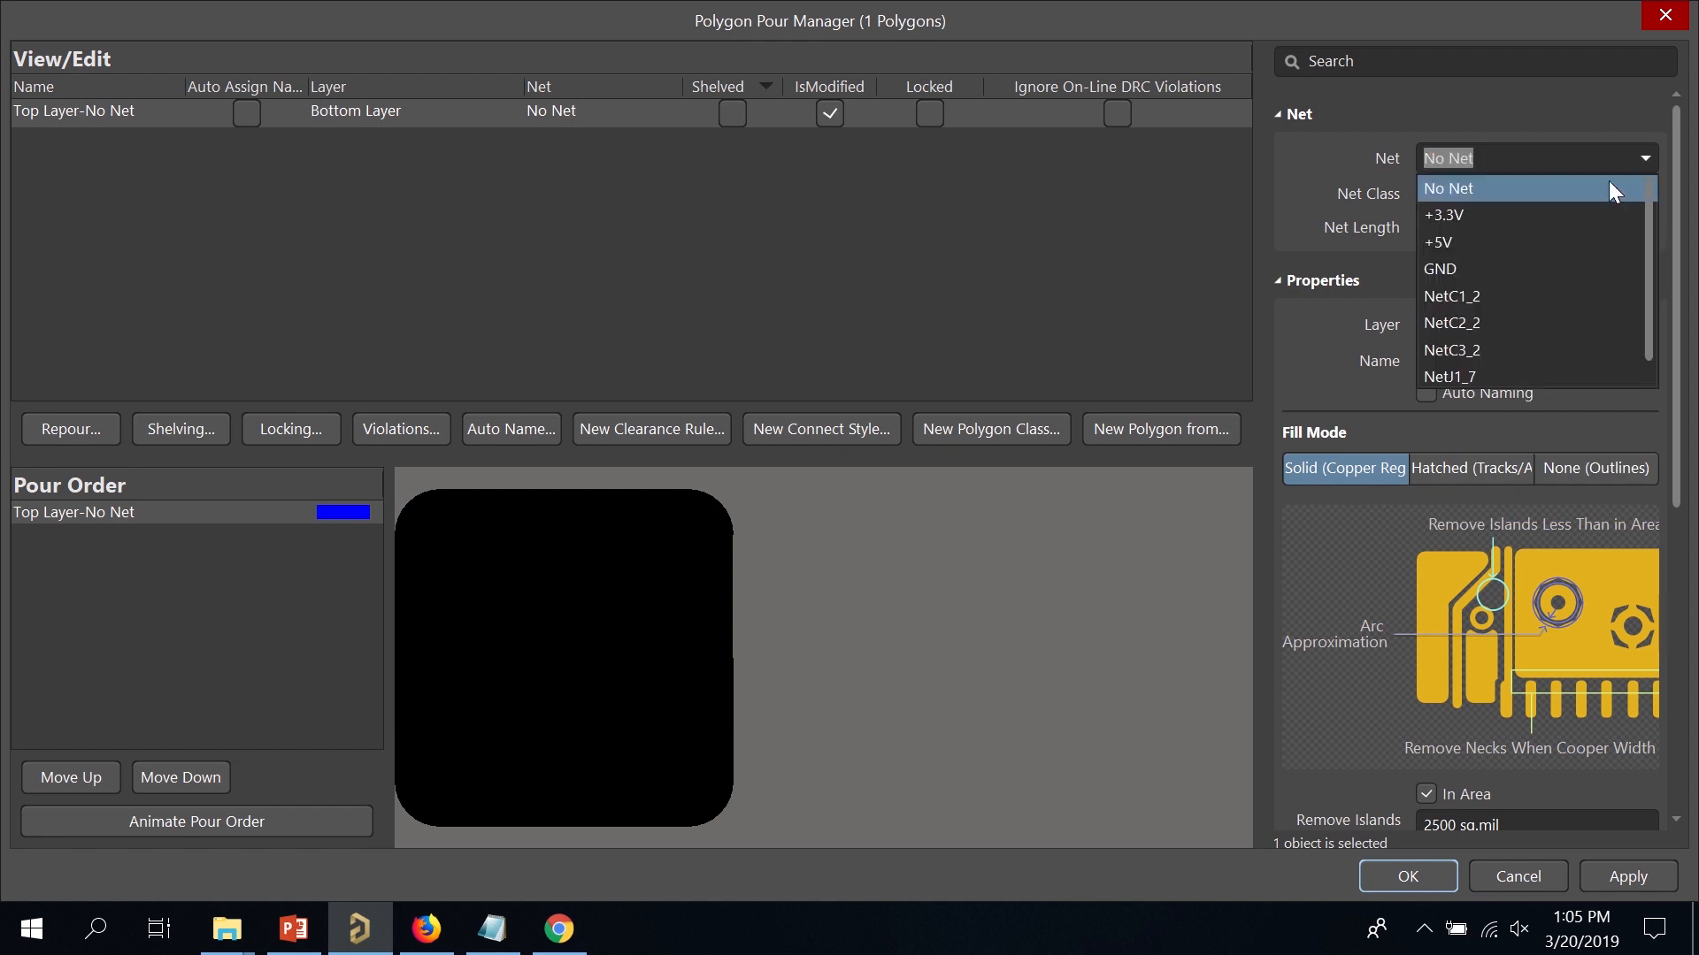
left_click(1574, 276)
scroll(1531, 265, "down", 5)
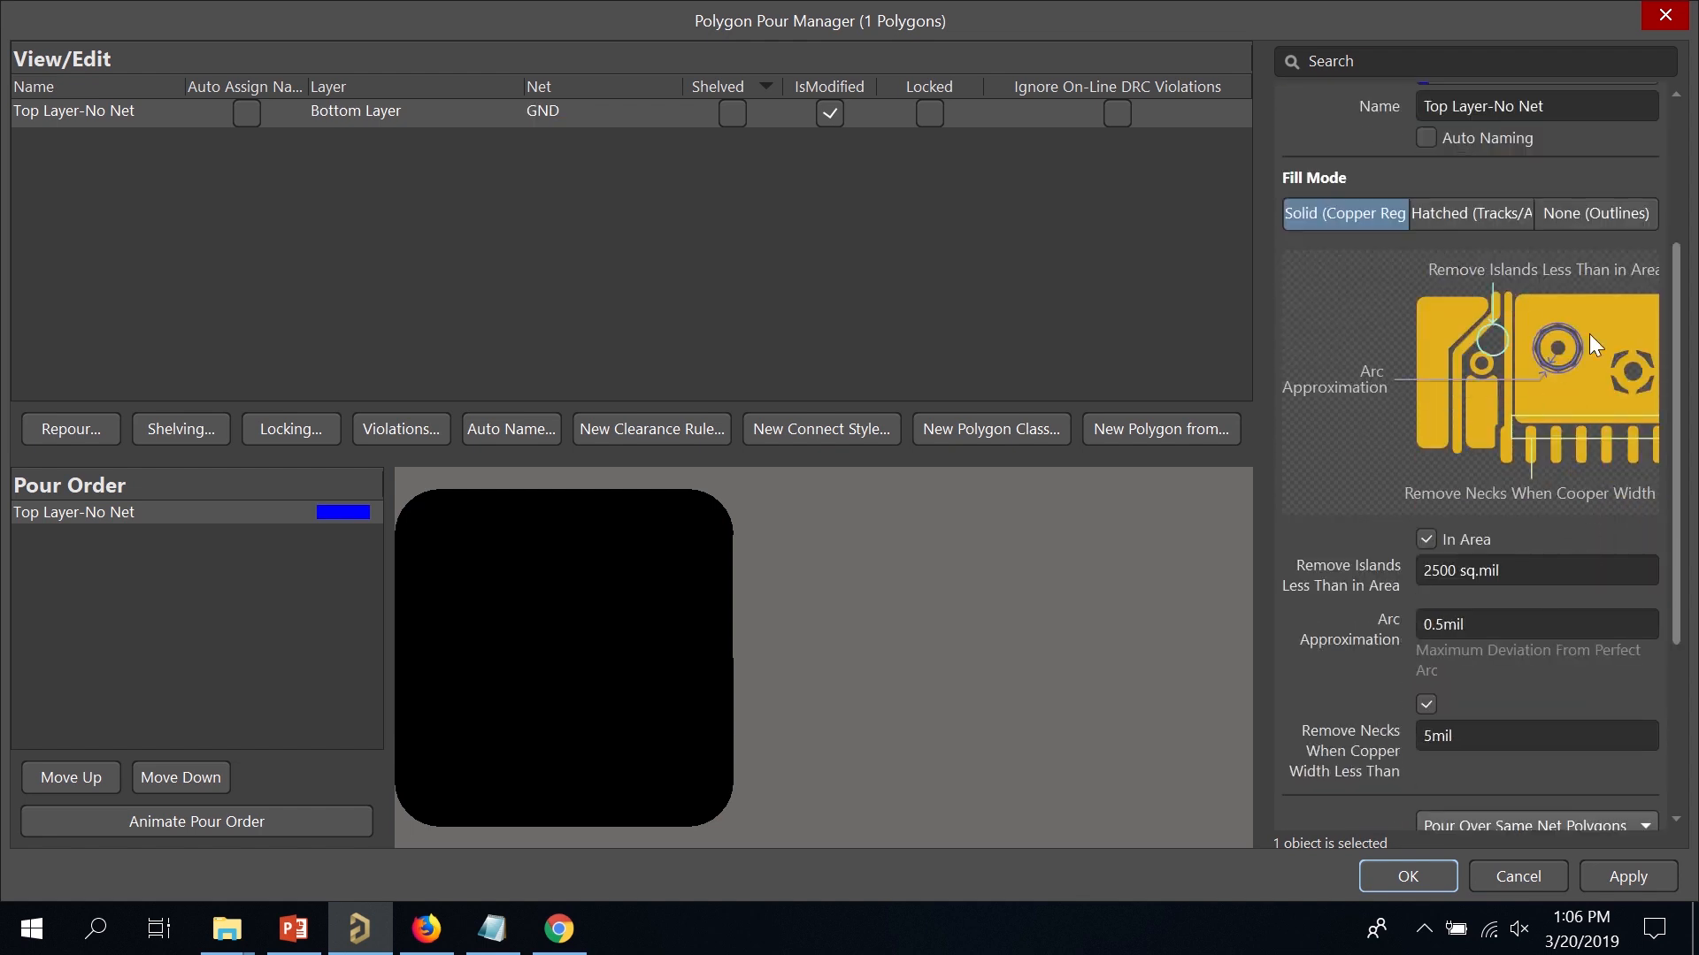
left_click(1437, 212)
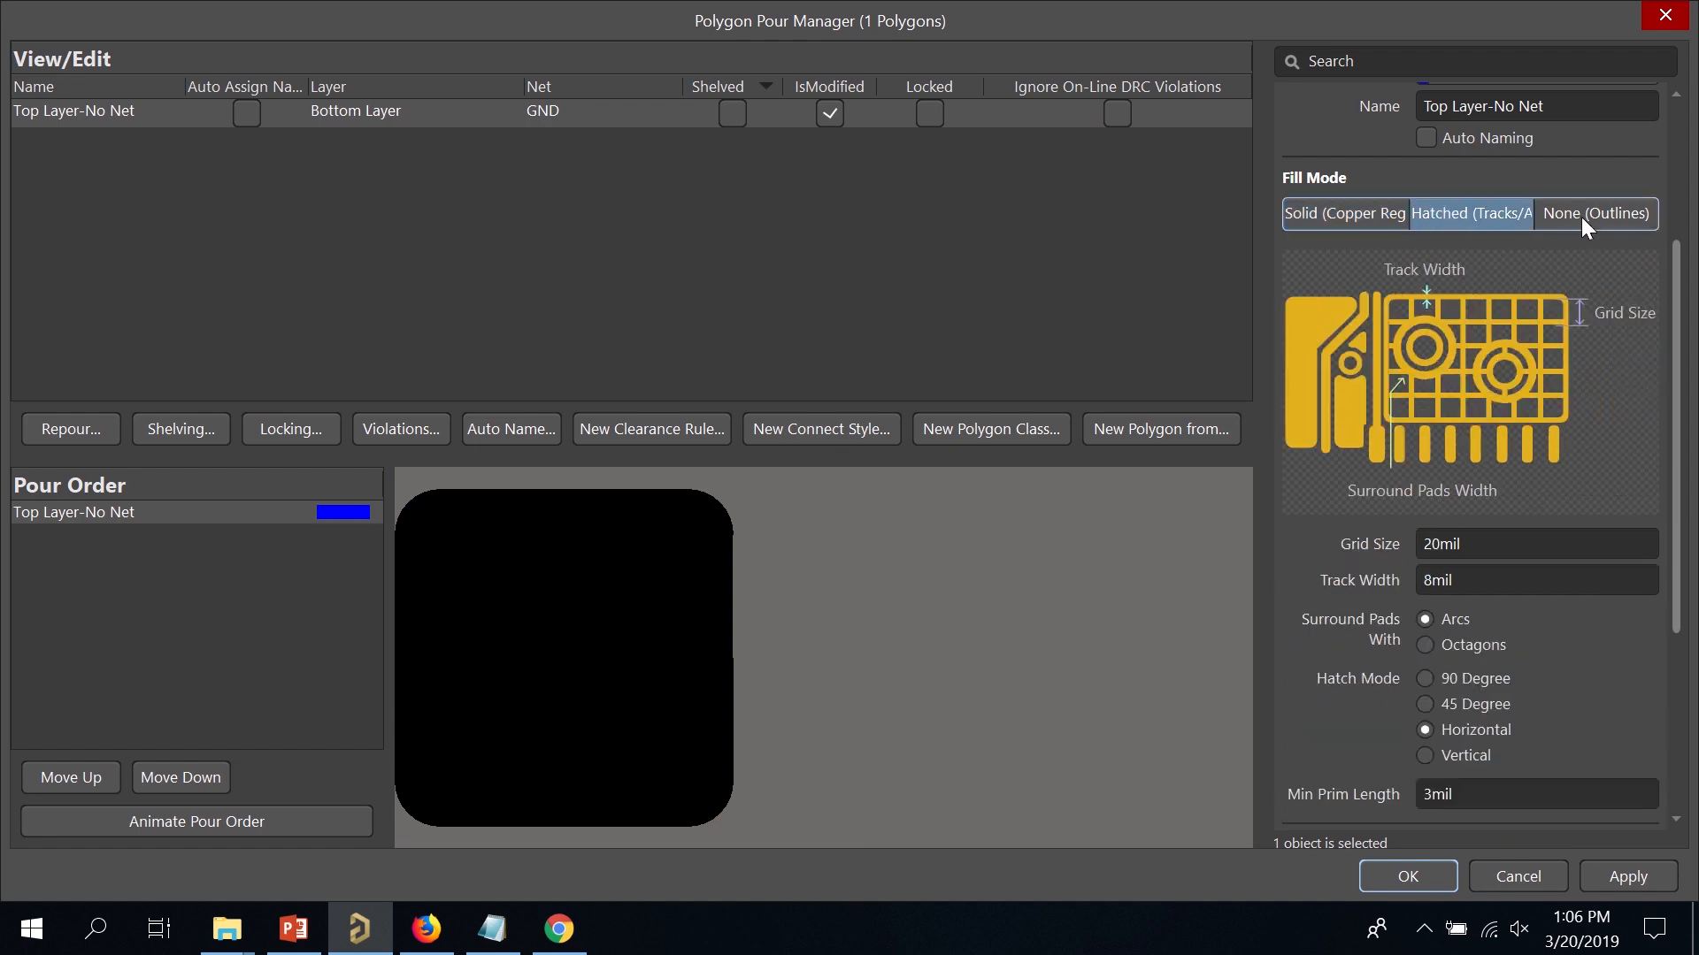
left_click(1362, 209)
scroll(1495, 433, "down", 2)
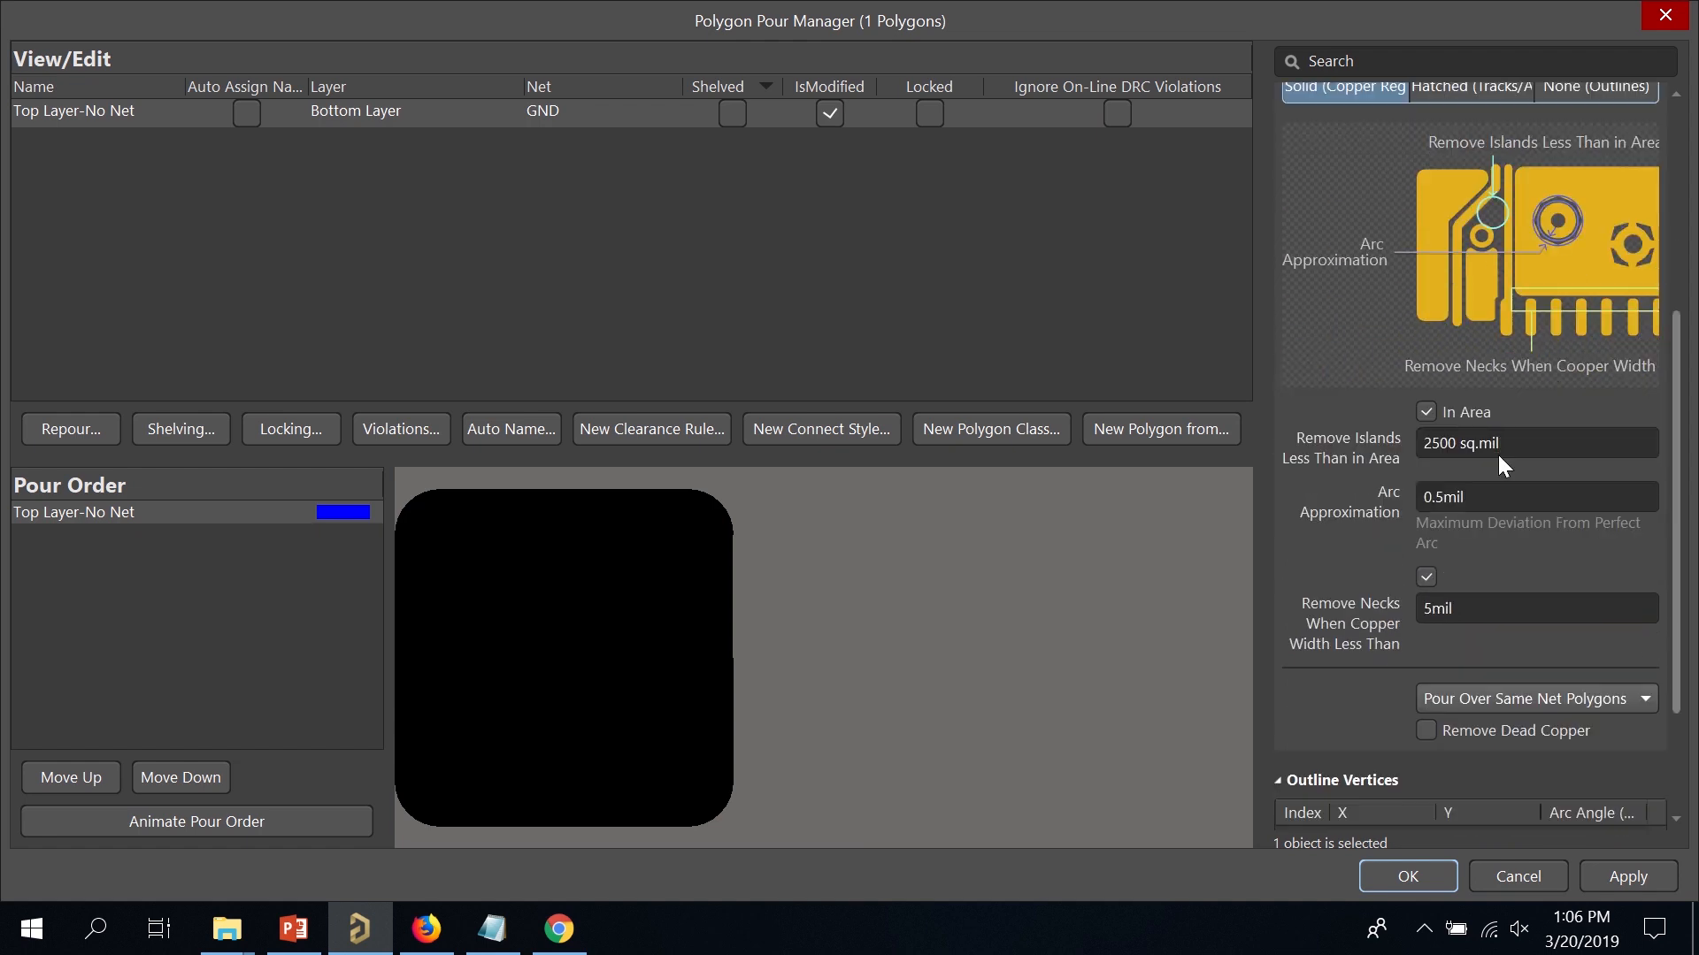
scroll(1499, 455, "down", 3)
left_click(1490, 526)
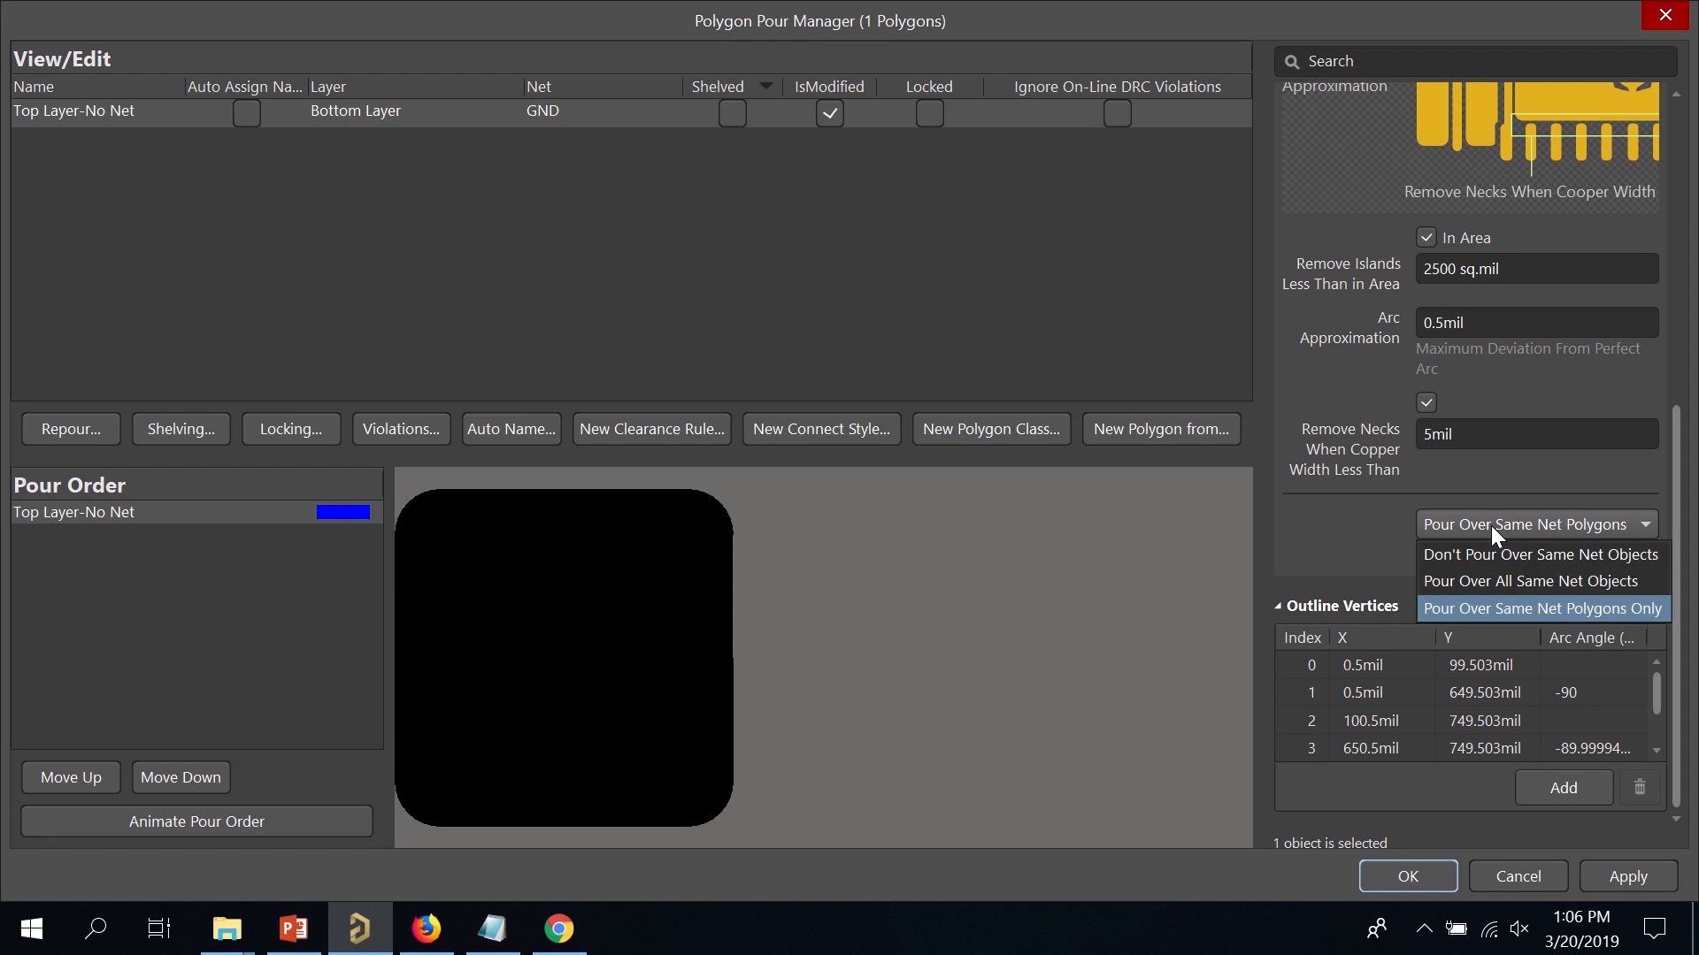
left_click(1527, 586)
Apply the polygon settings, confirm the repour, and close the manager.
left_click(1624, 877)
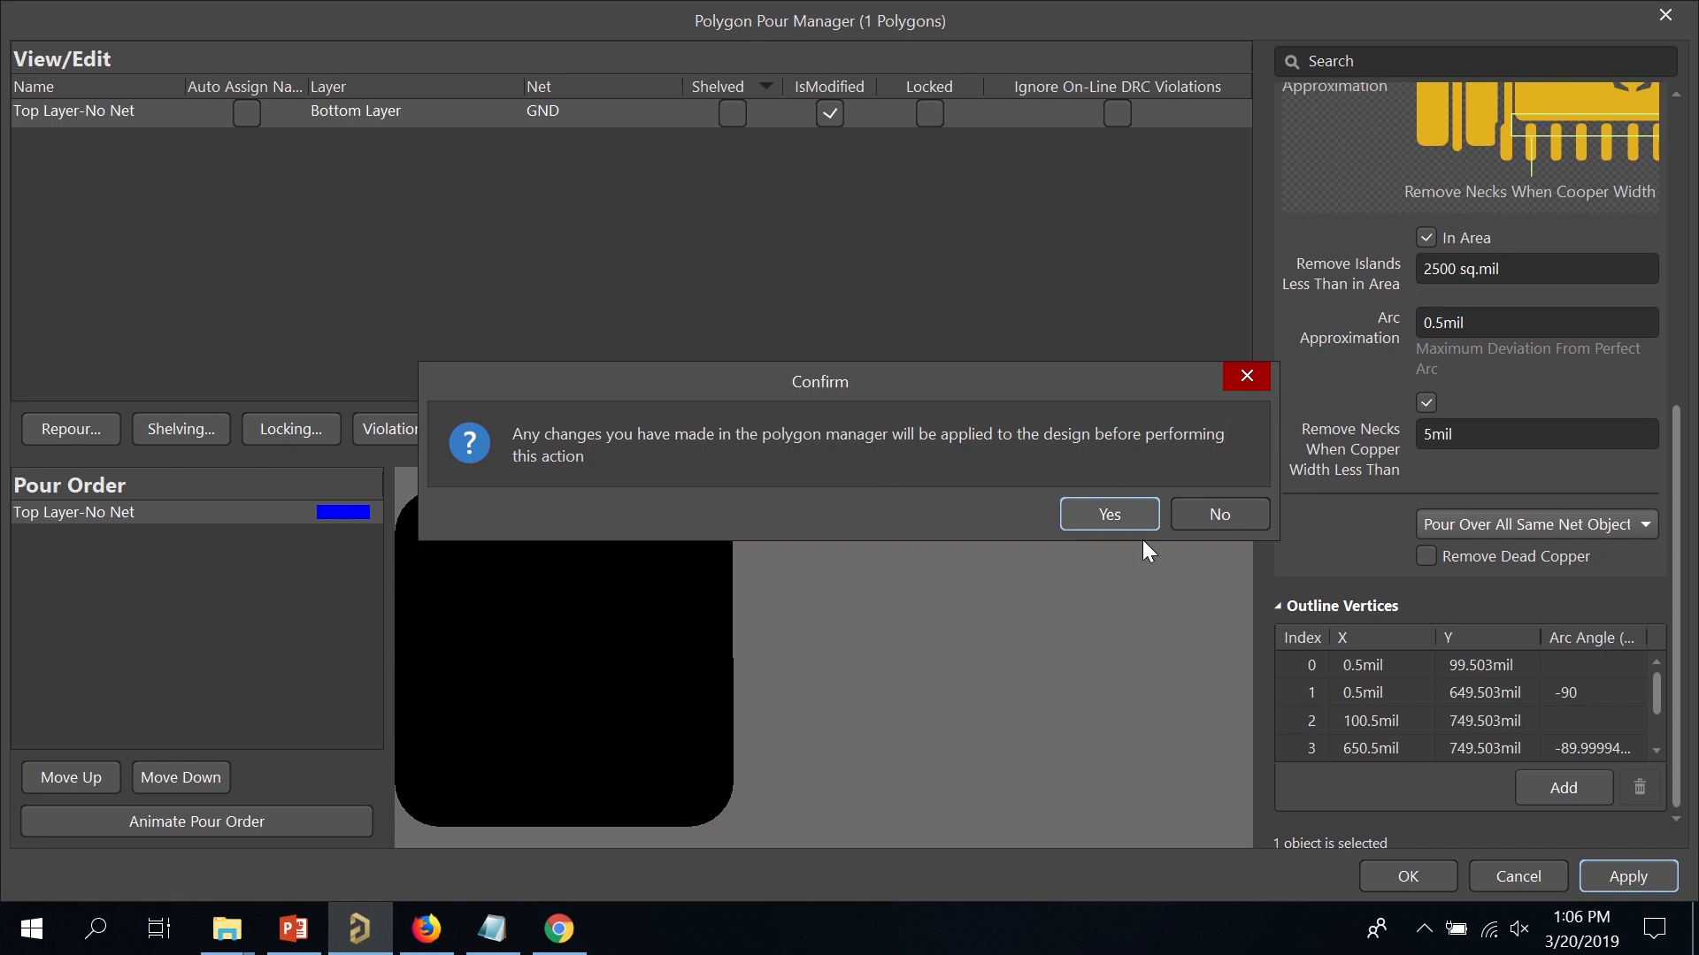
left_click(1110, 515)
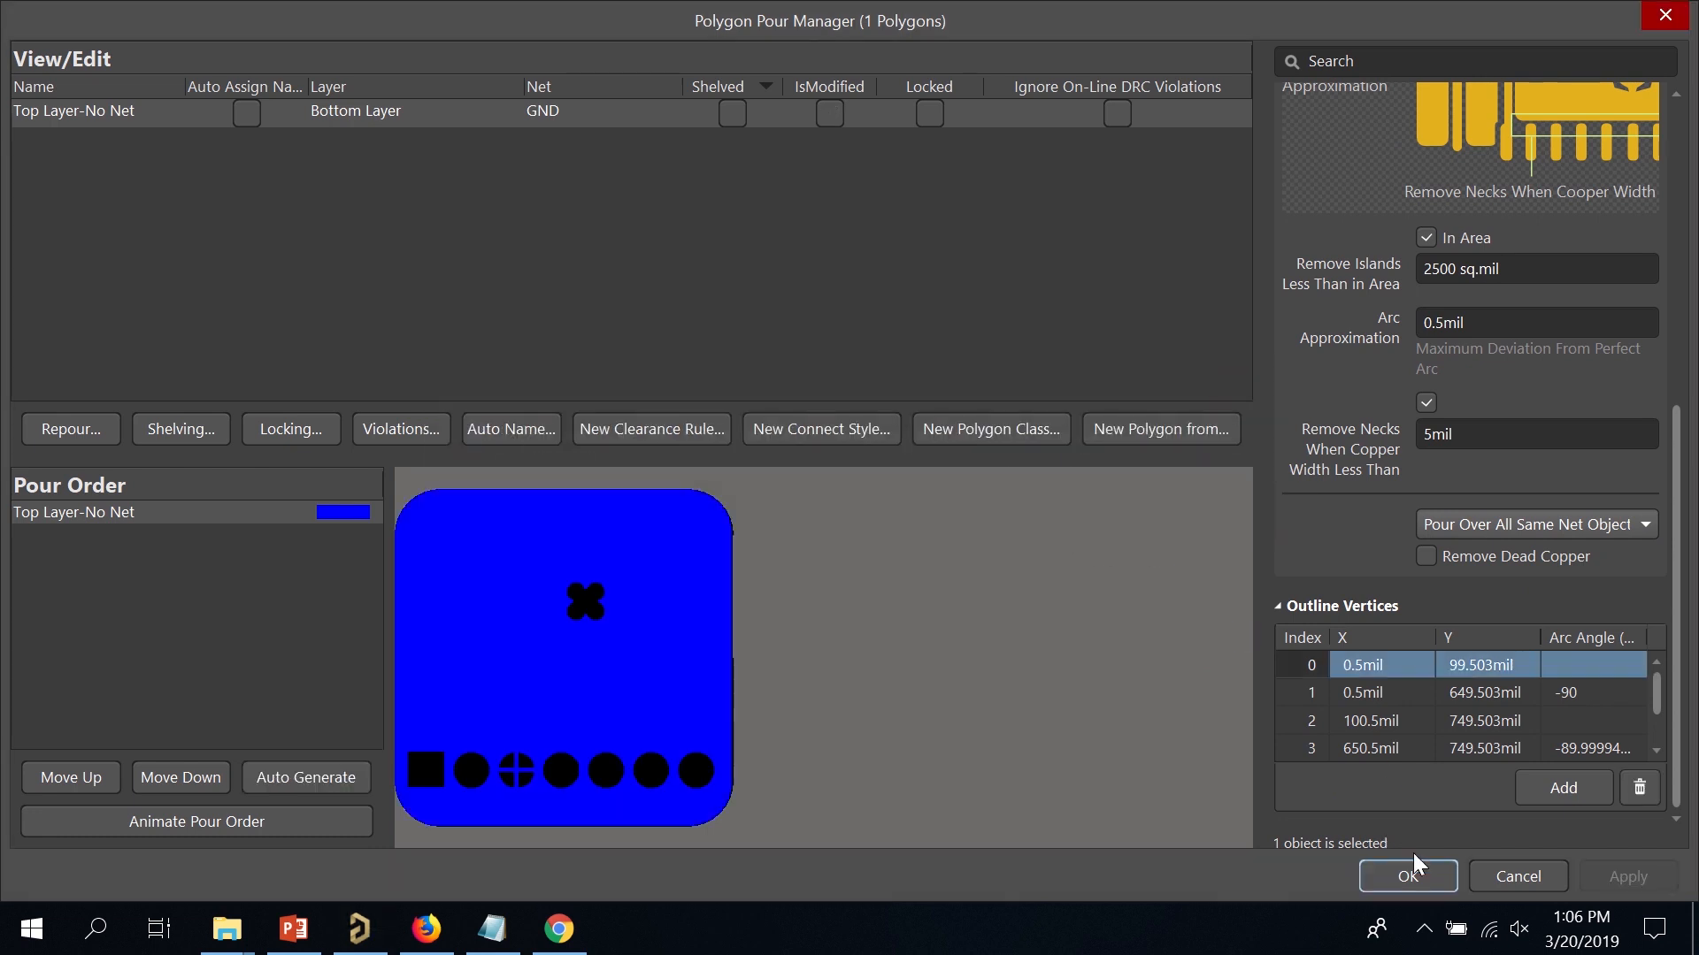
left_click(1408, 875)
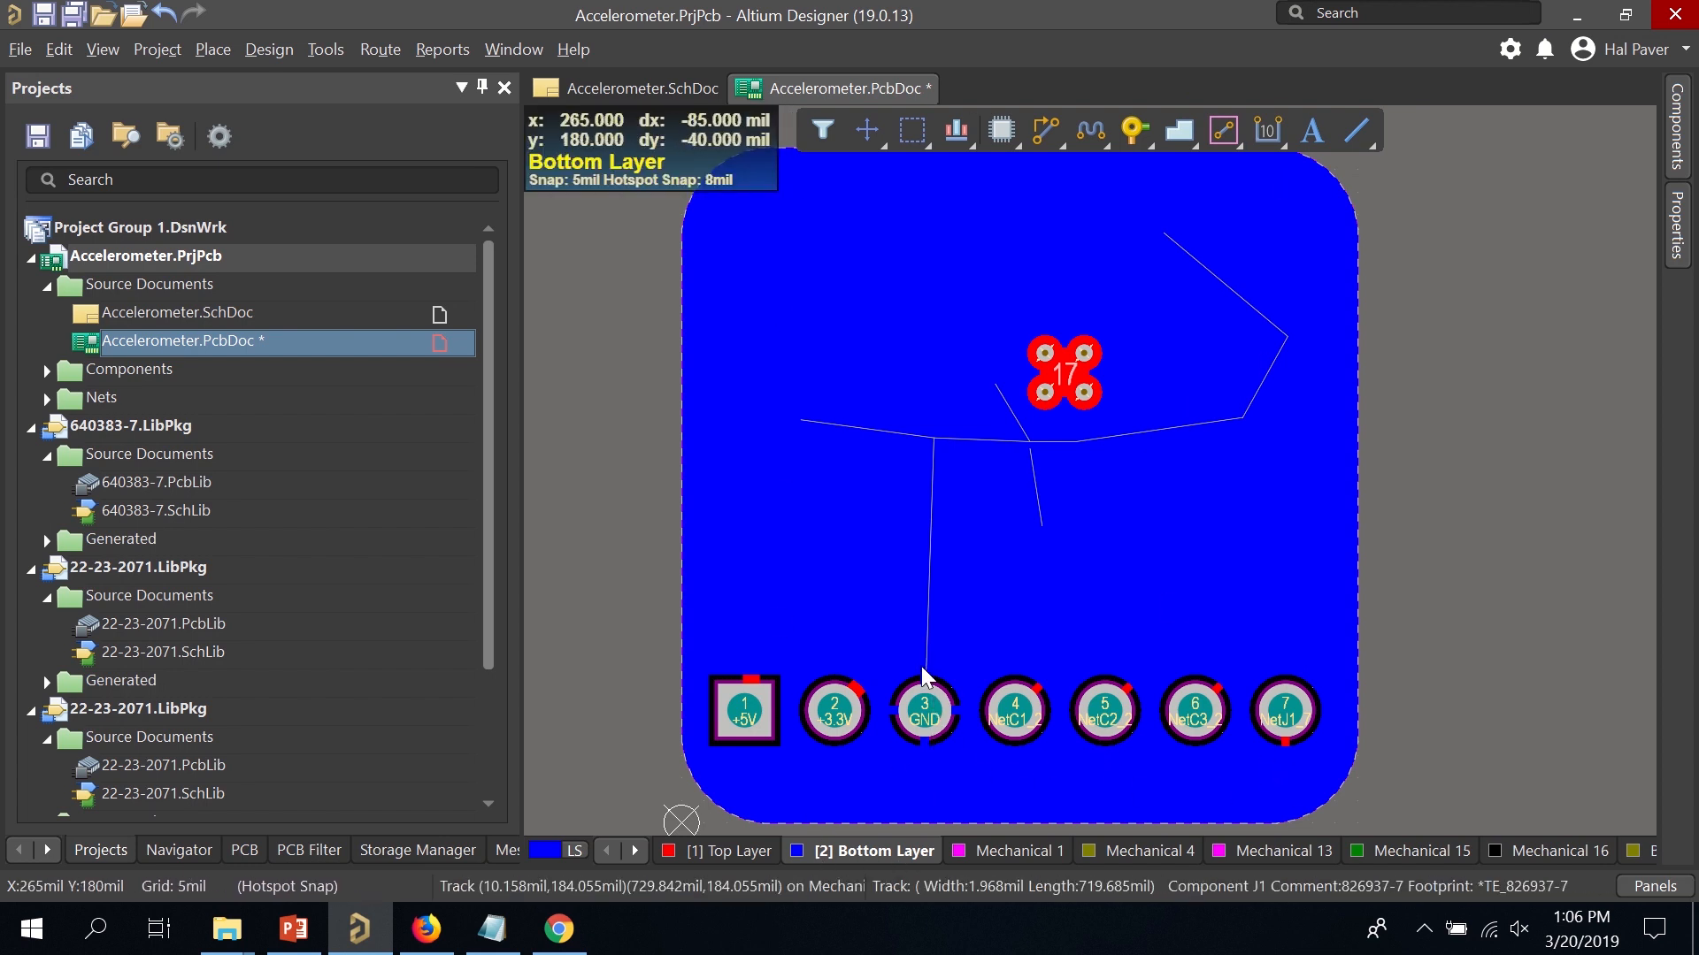
Zoom in around J1's GND pad and back out, then make [1] Top Layer active.
scroll(921, 678, "up", 2, "ctrl")
scroll(921, 678, "up", 1, "ctrl")
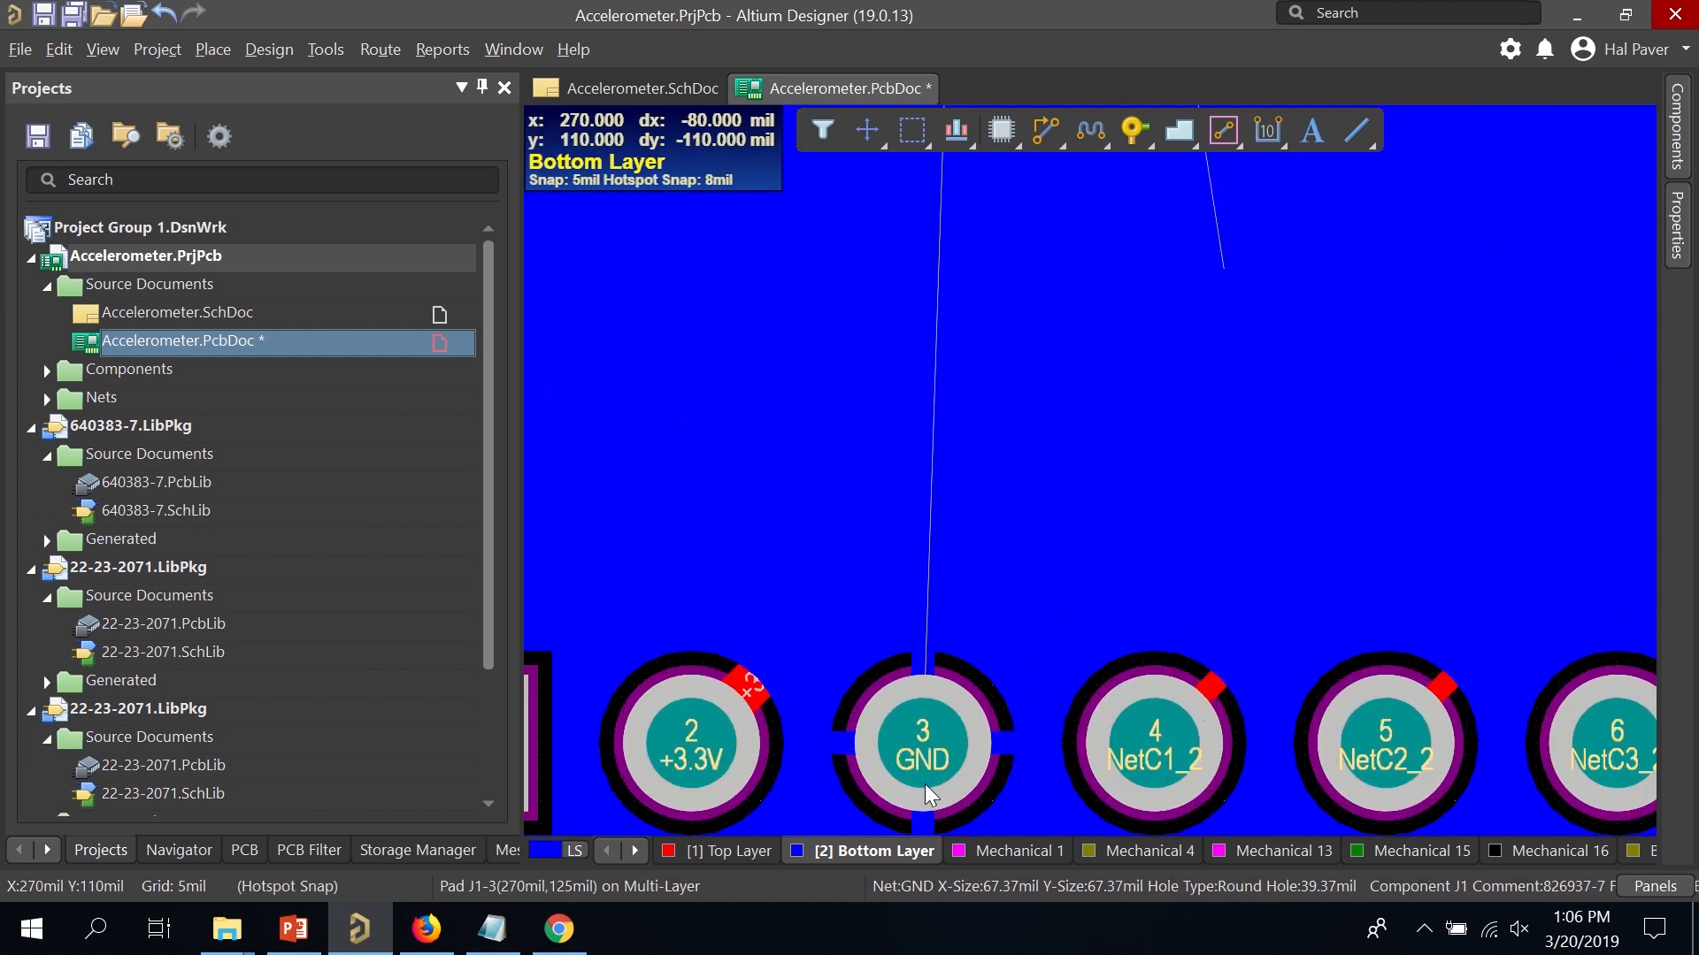
scroll(916, 699, "down", 3, "ctrl")
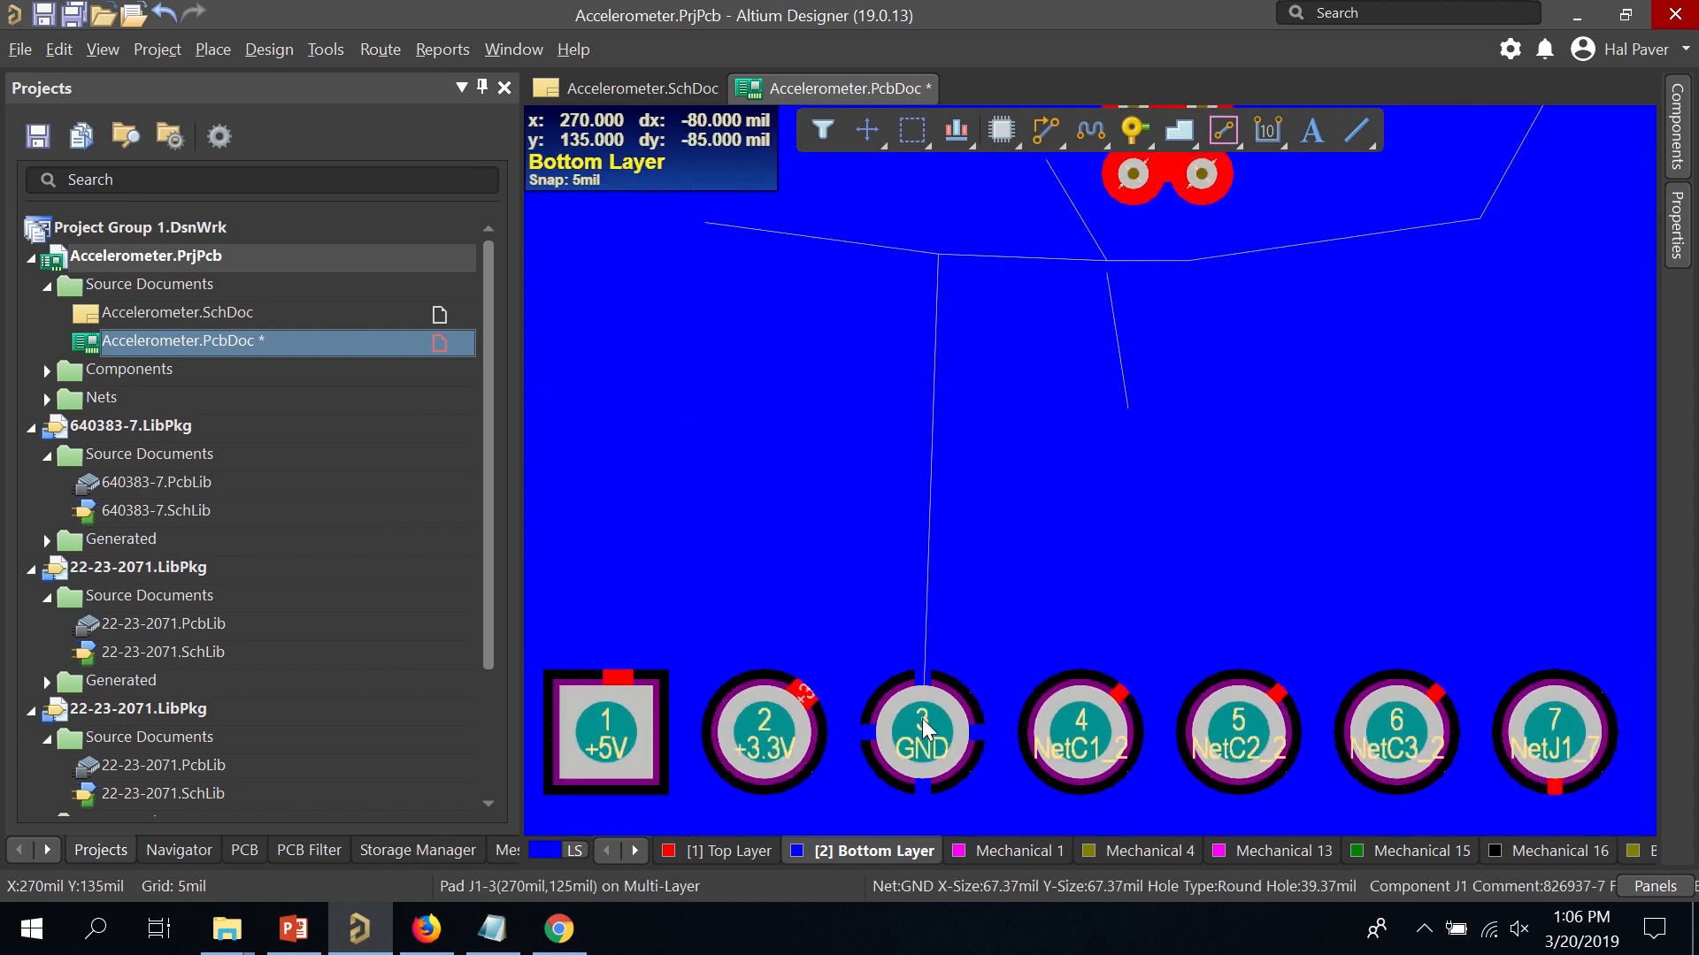
left_click(687, 853)
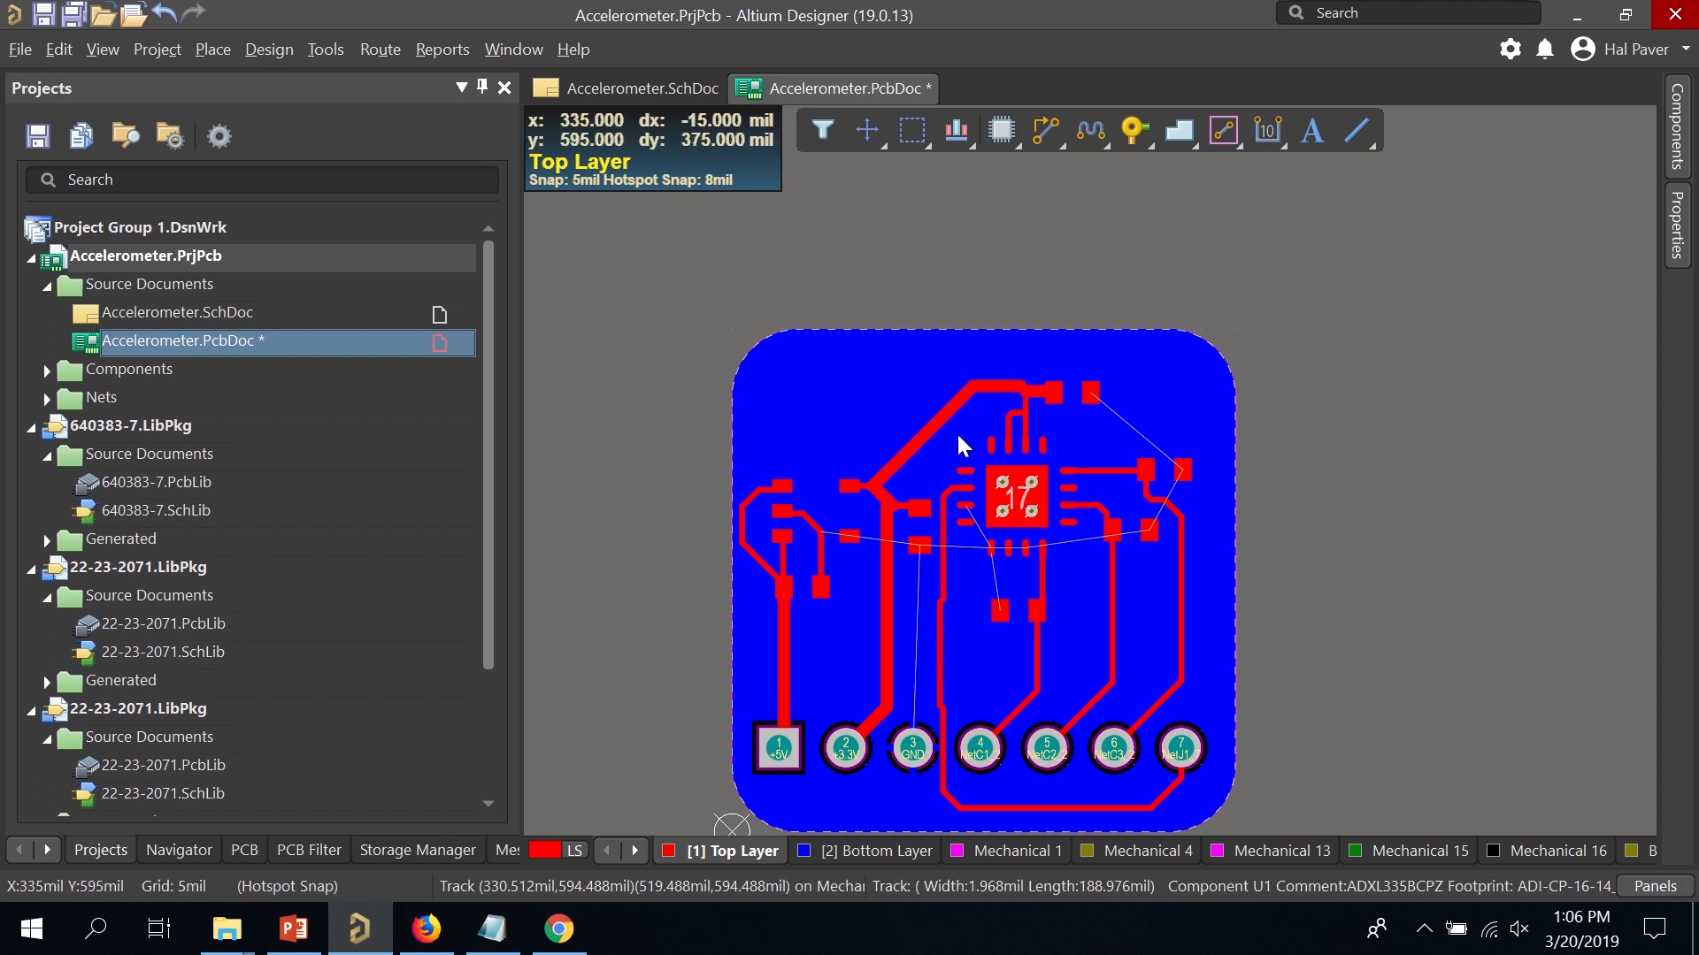
In View Configuration, toggle the silkscreen designators on and off again, then close it.
key("l")
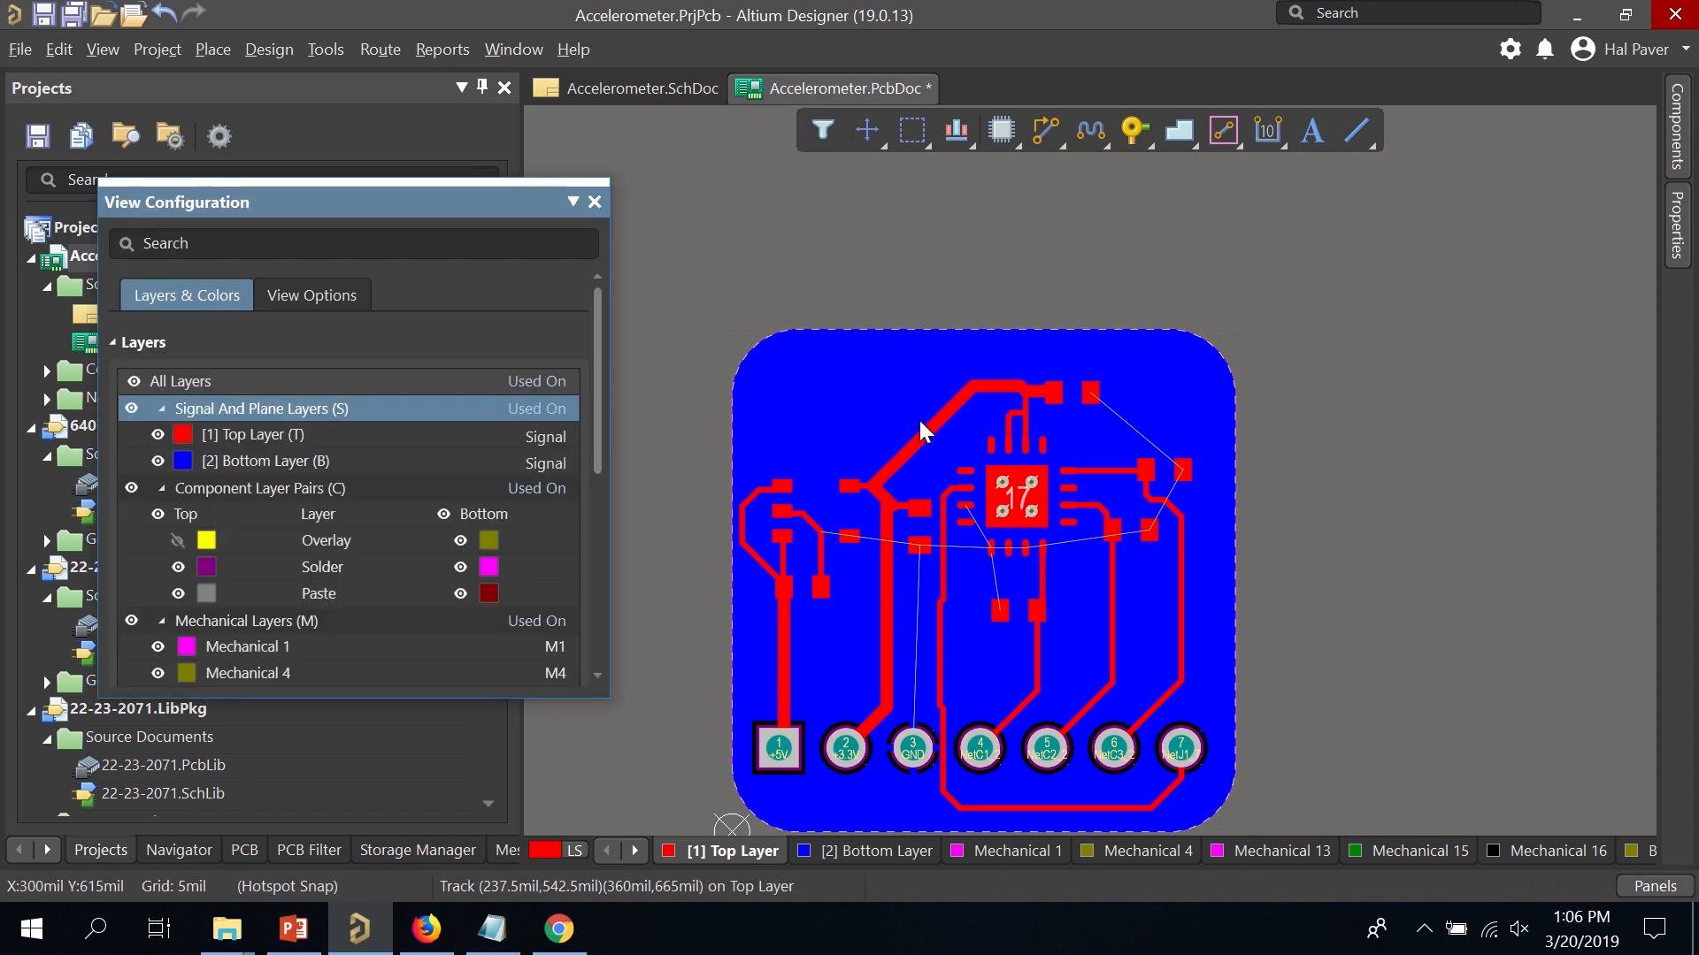
left_click(178, 540)
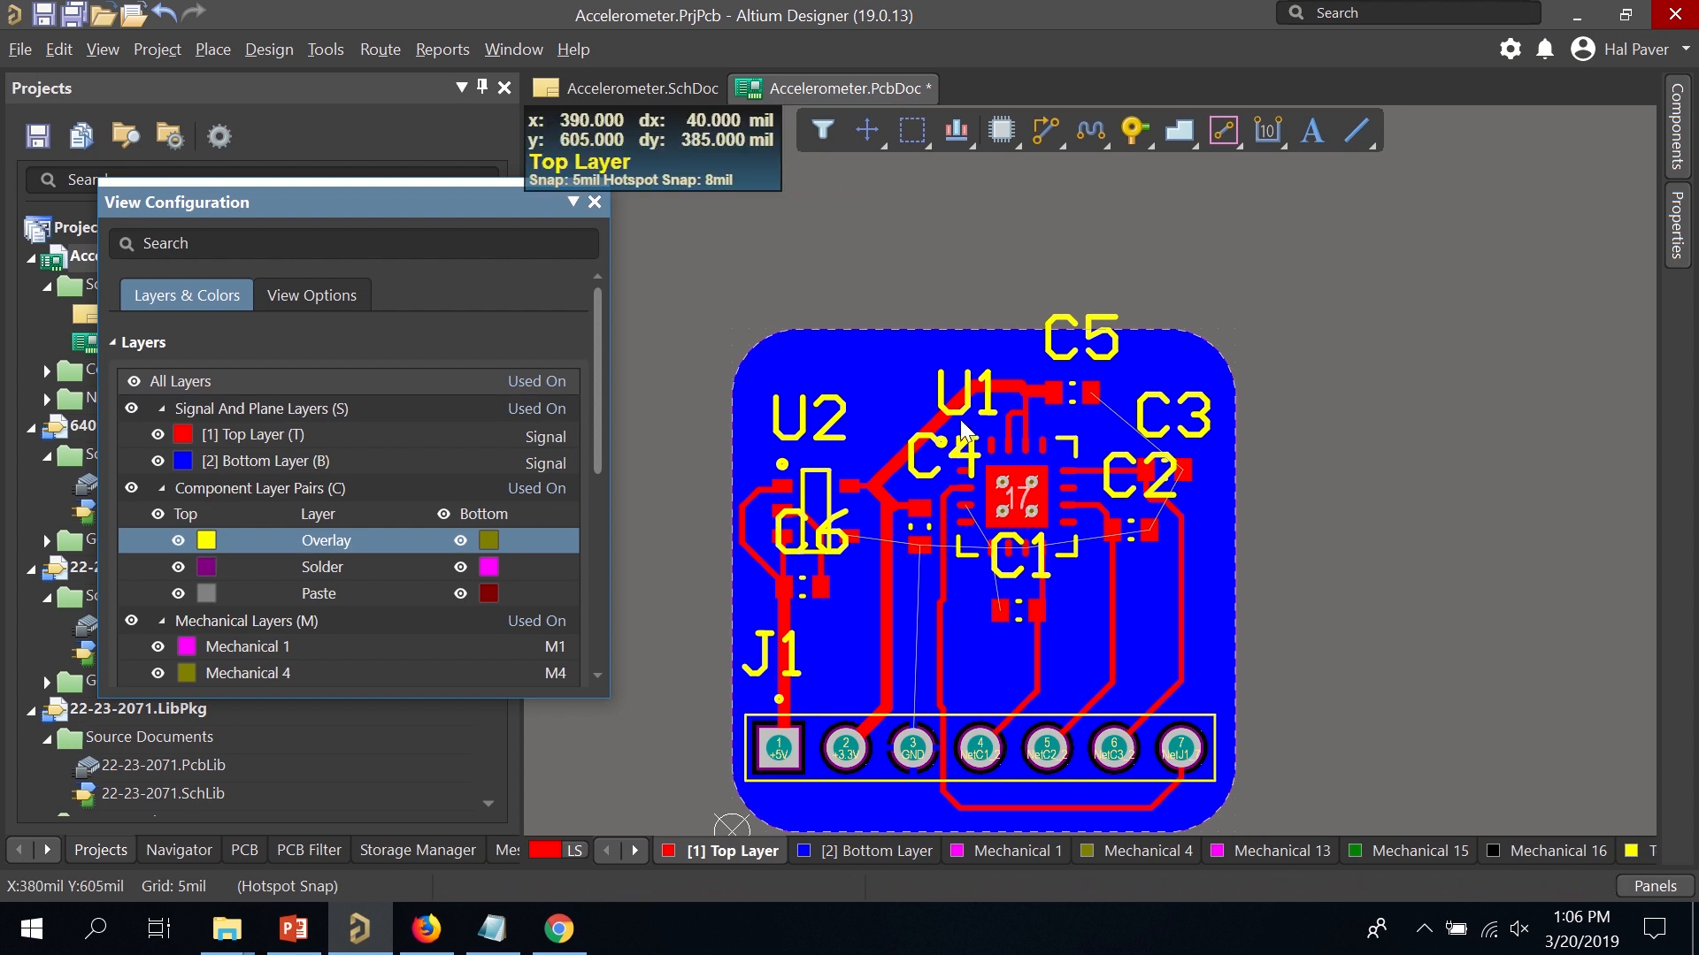
left_click(178, 541)
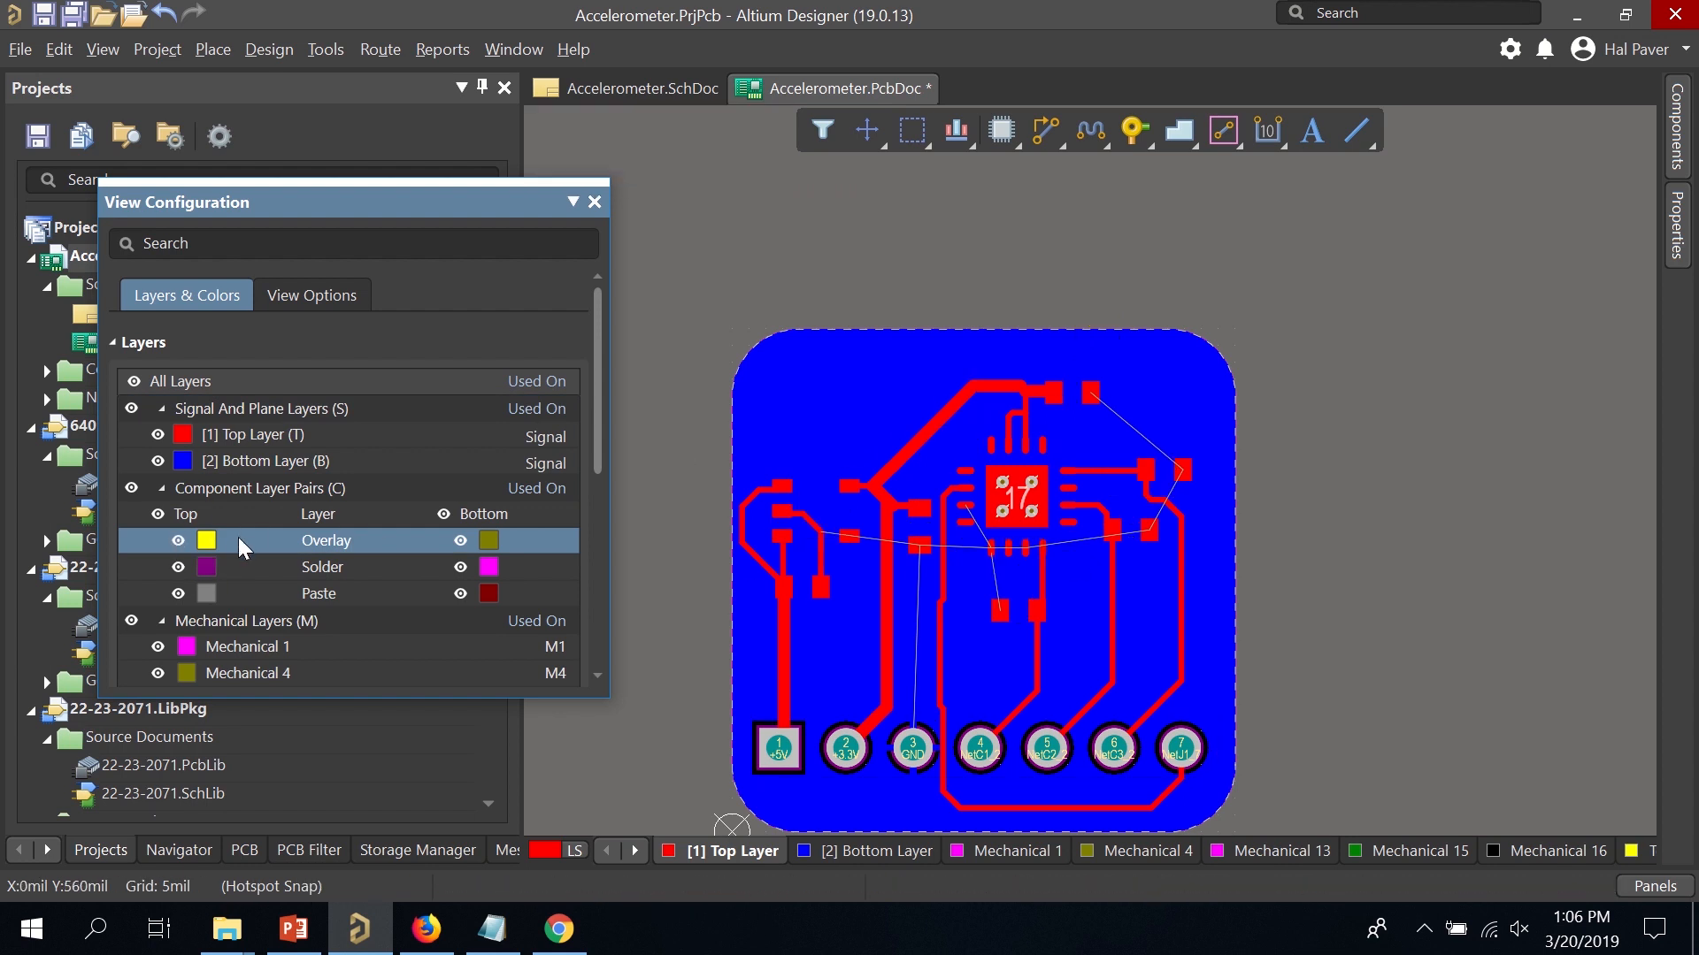
left_click(593, 203)
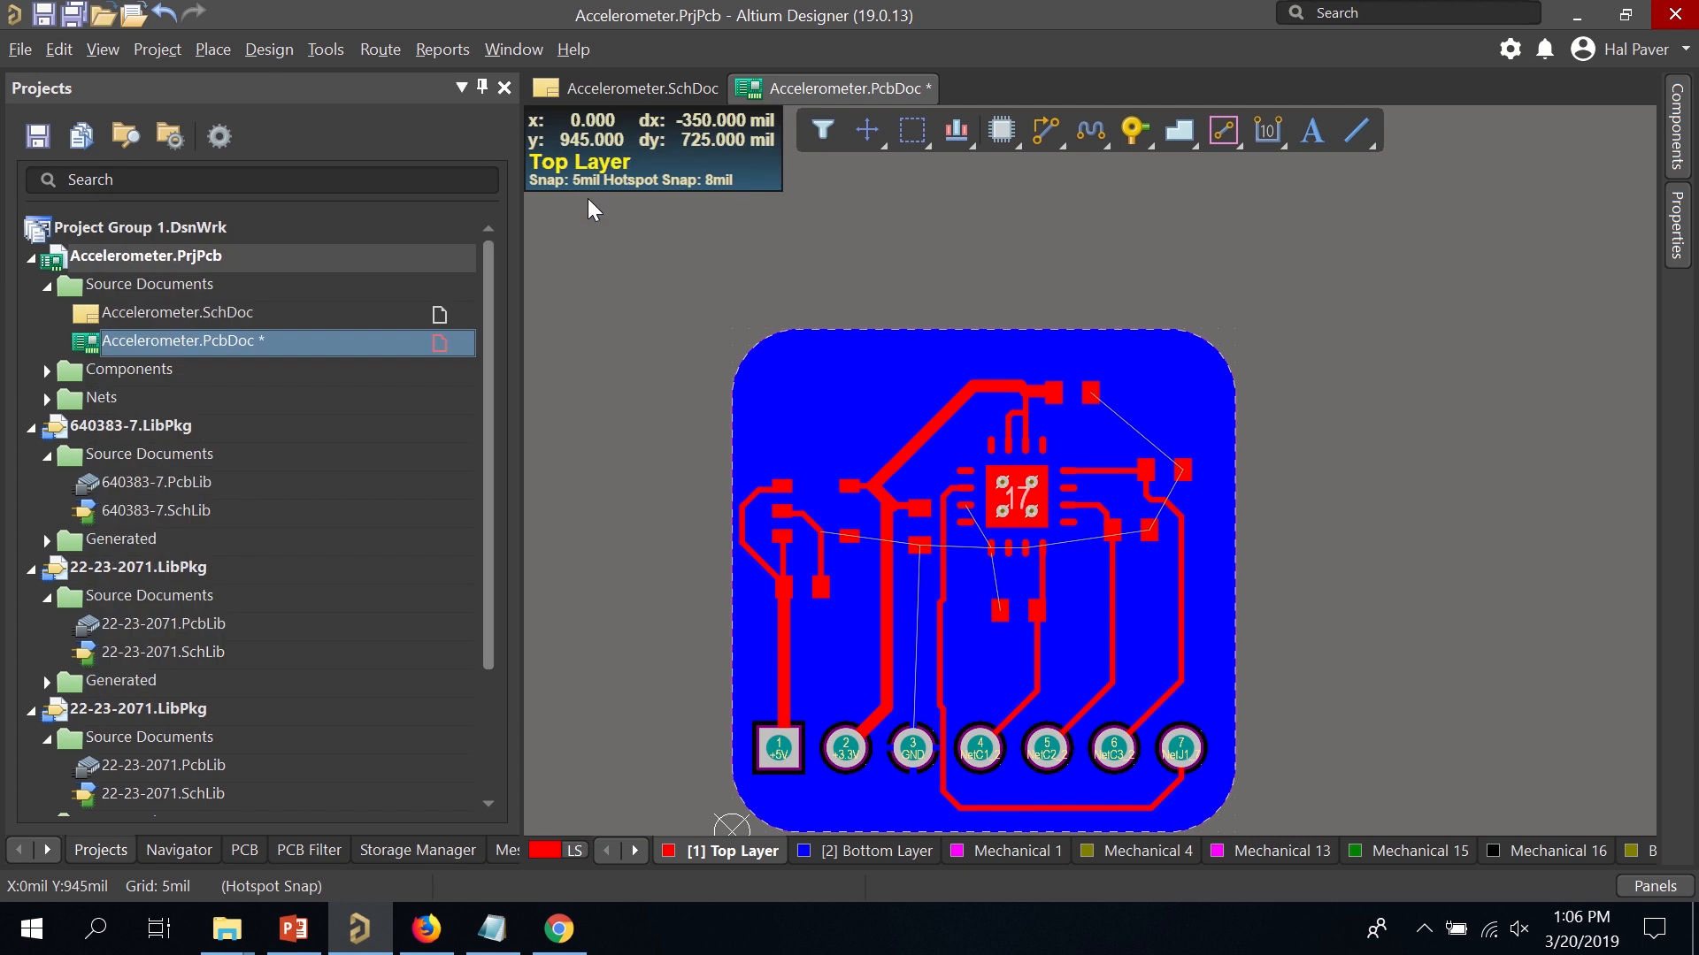
Shelve the bottom GND pour with Tools > Polygon Pours > Shelve 1 Polygon(s).
left_click(327, 49)
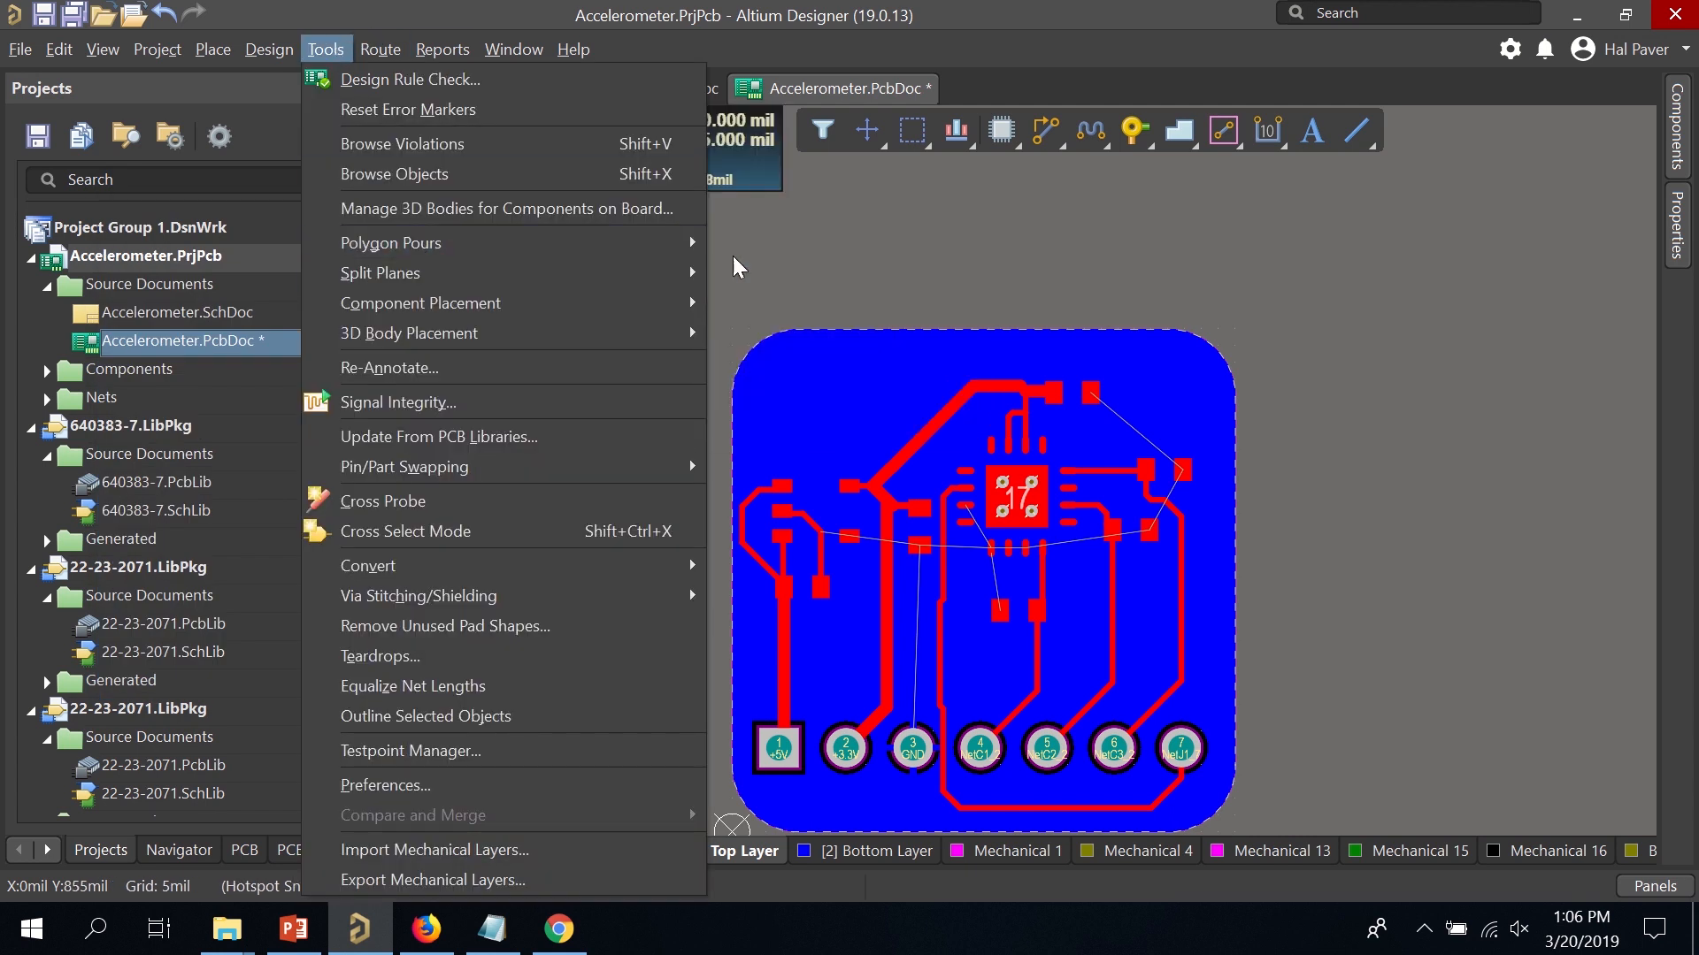
mouse_move(628, 239)
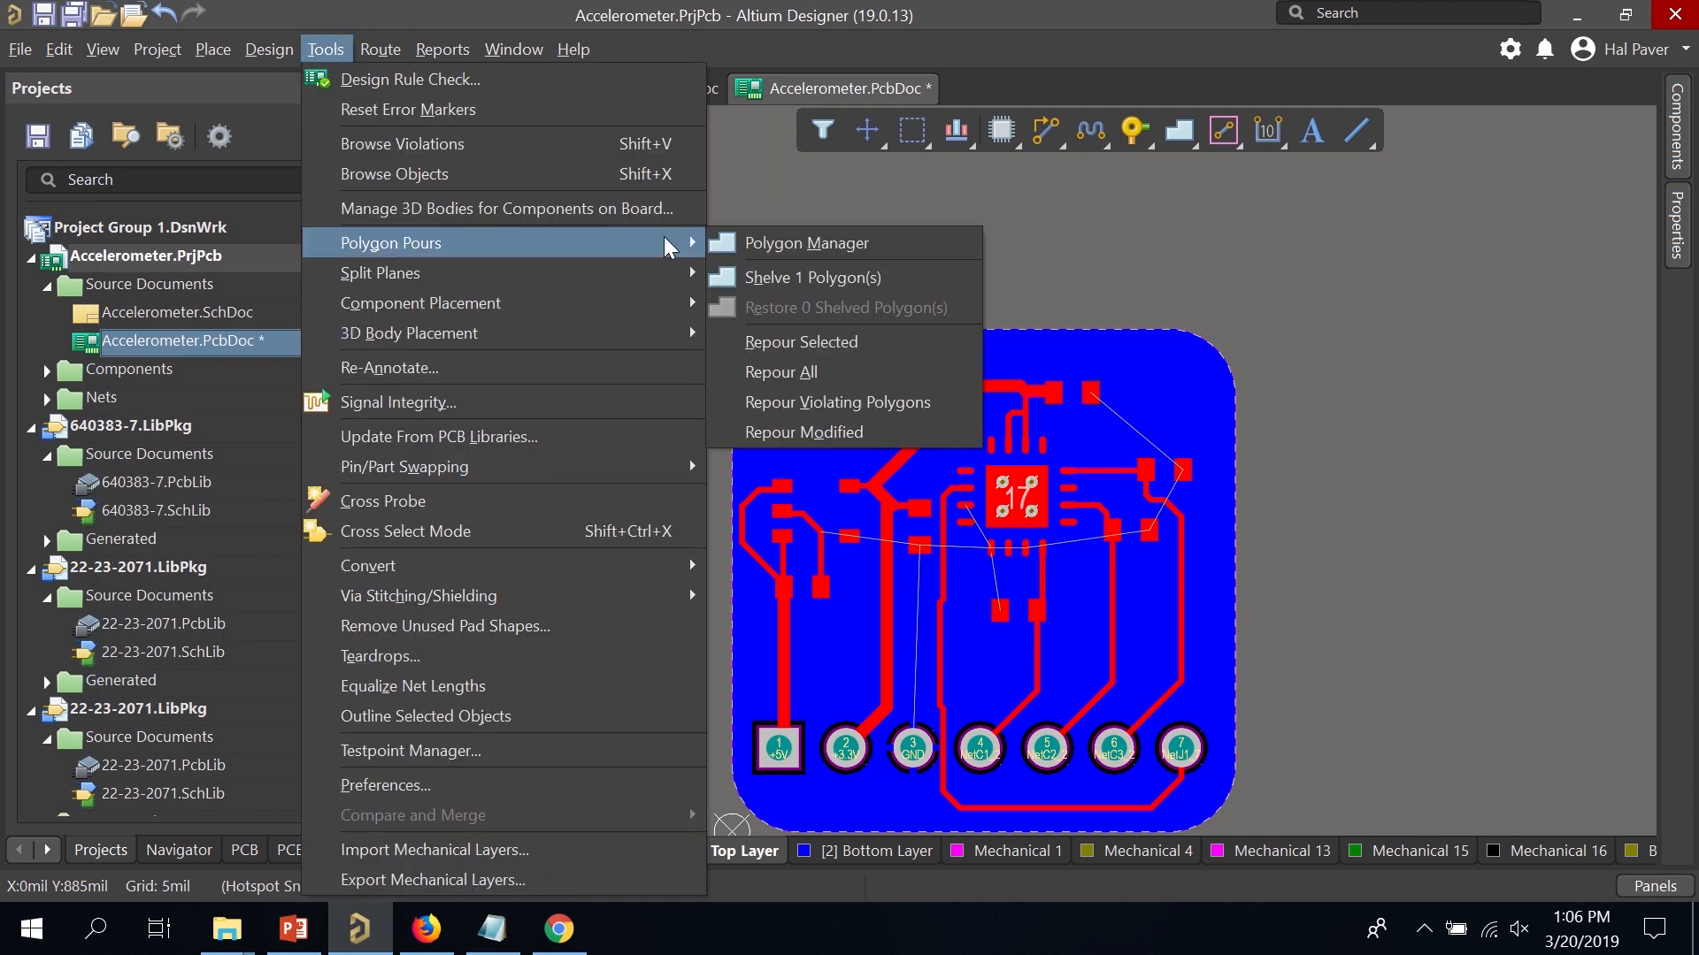
left_click(819, 289)
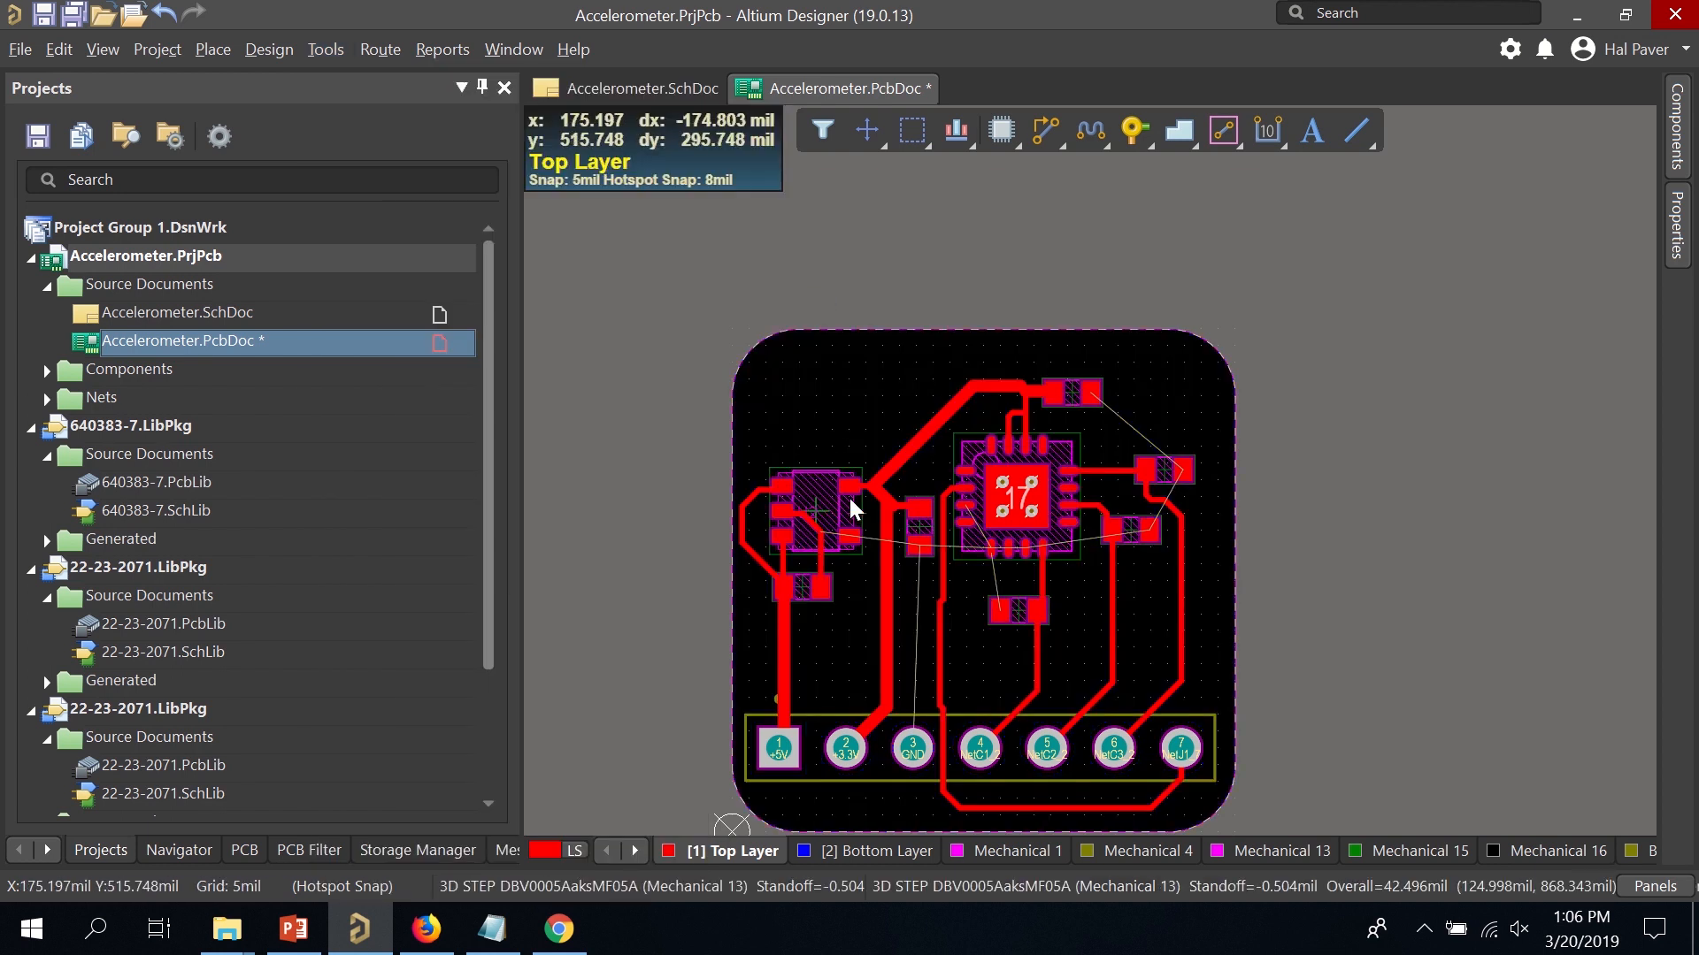
scroll(876, 579, "up", 4, "ctrl")
scroll(1141, 556, "down", 3)
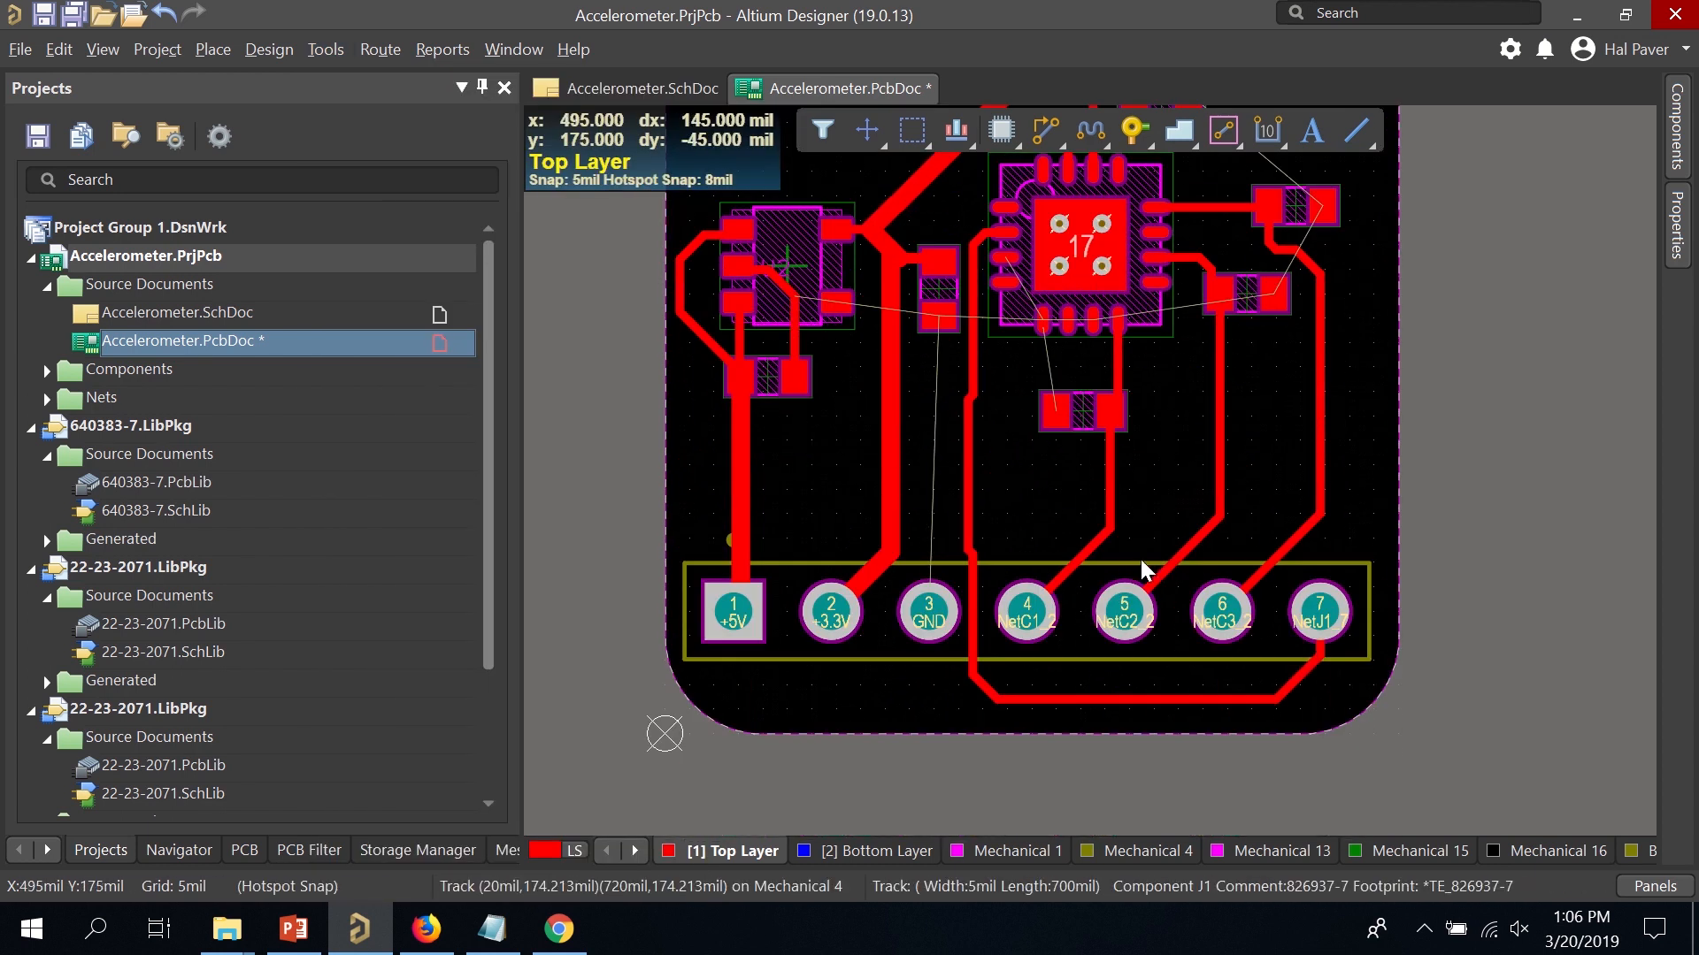
scroll(1138, 555, "up", 1, "ctrl")
scroll(1095, 533, "down", 2, "ctrl")
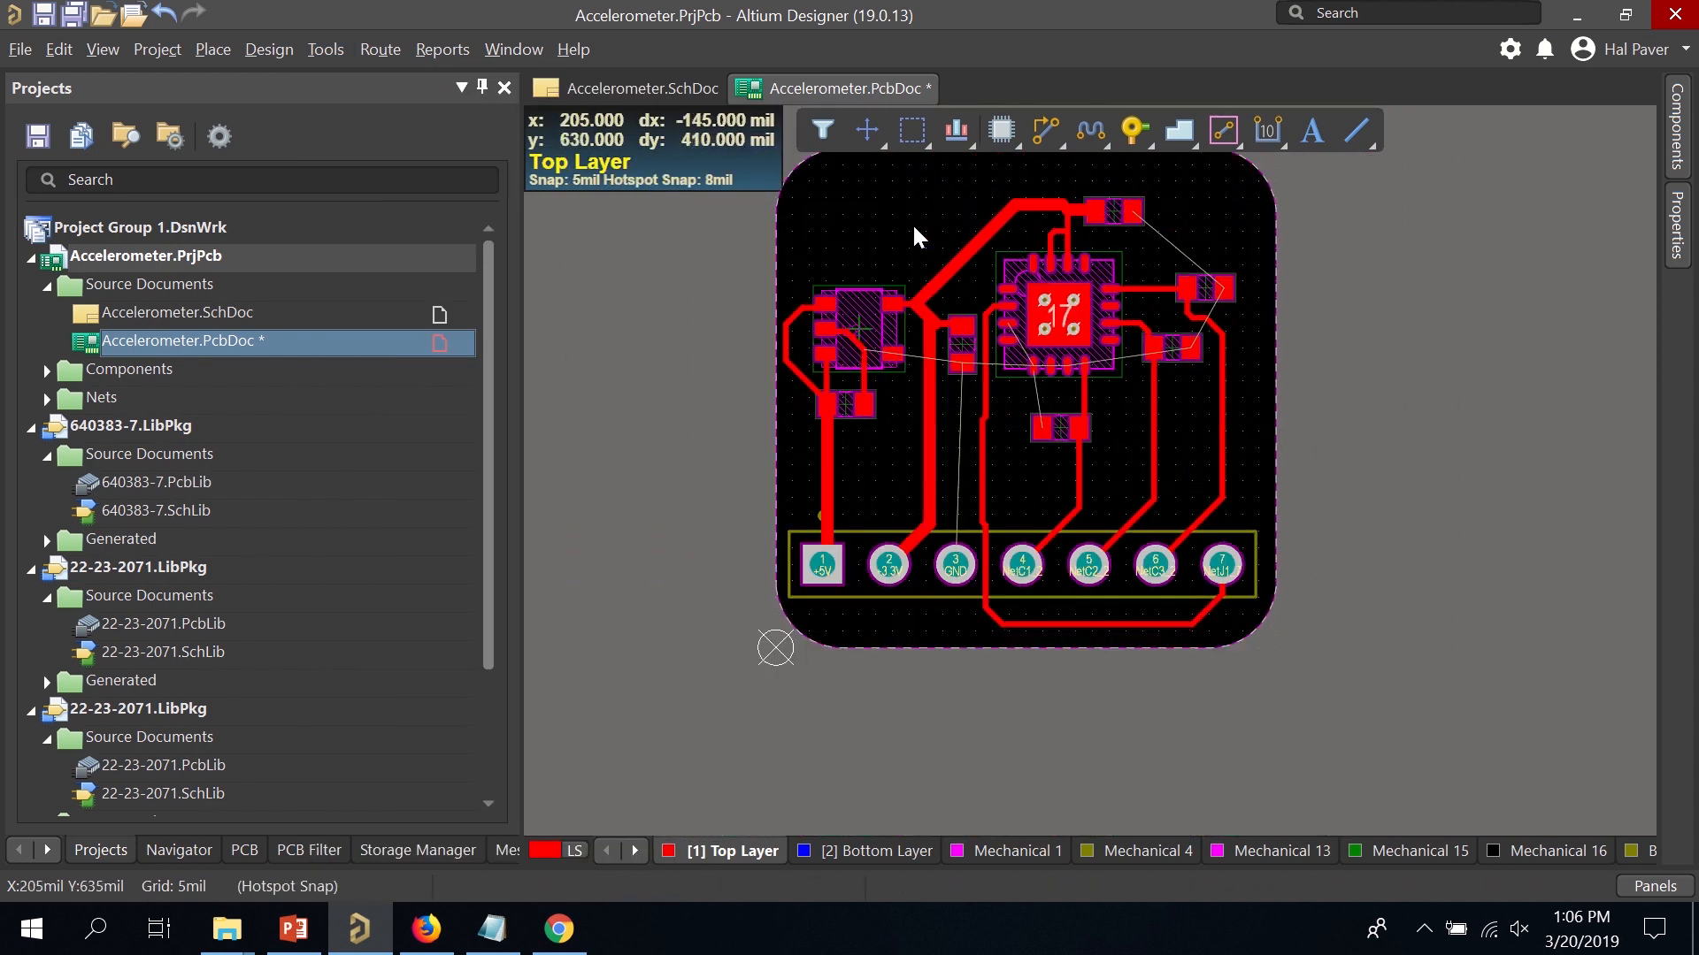
Place three vias: near the top-right corner, right of the capacitors, and below the lower capacitor.
scroll(944, 336, "up", 3, "ctrl")
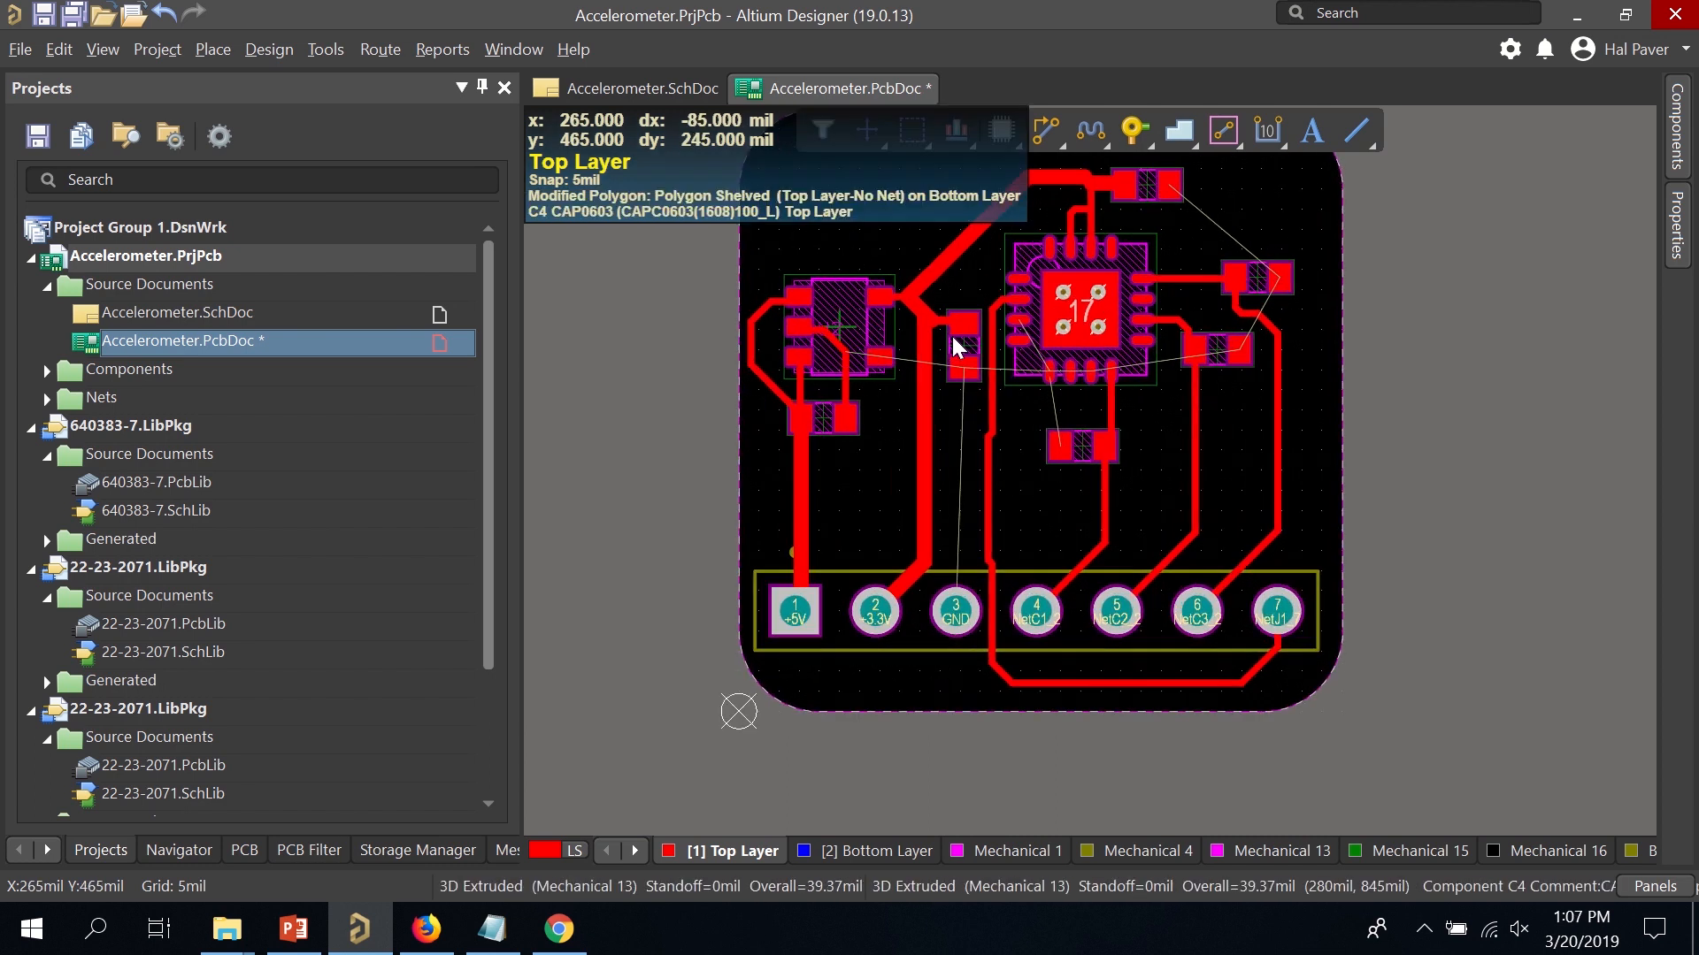
scroll(935, 324, "up", 2, "ctrl")
scroll(884, 314, "up", 1, "ctrl")
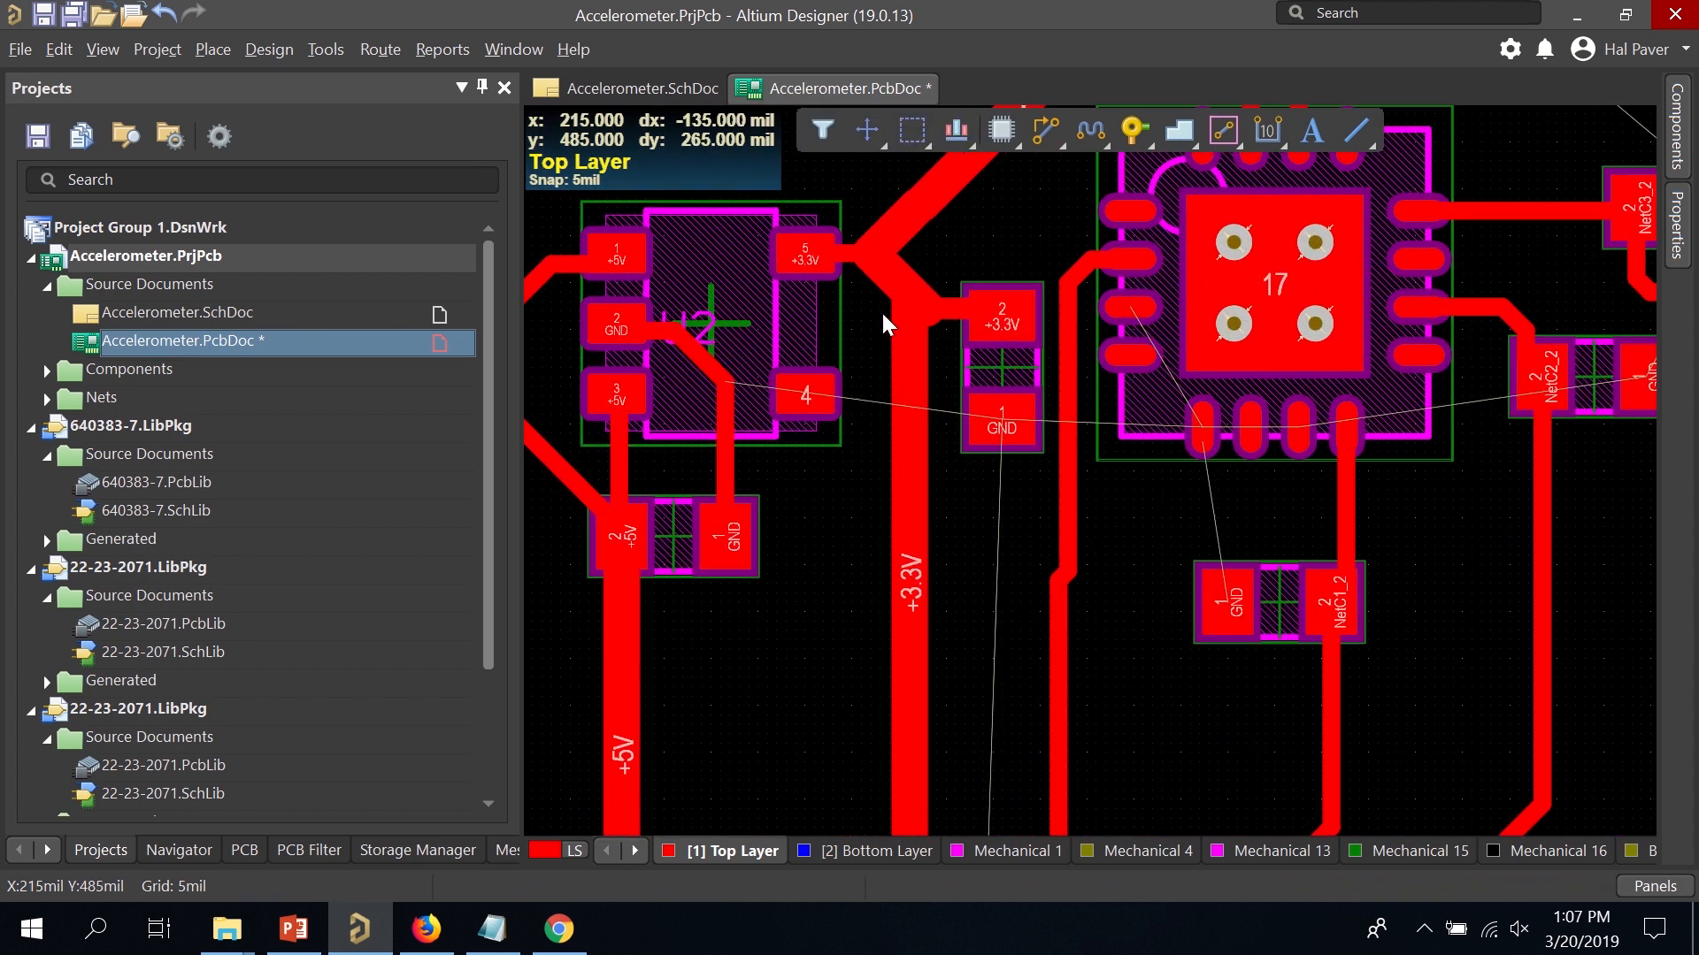
scroll(875, 308, "up", 1, "ctrl")
scroll(873, 305, "down", 2, "ctrl")
scroll(1383, 569, "up", 2, "ctrl")
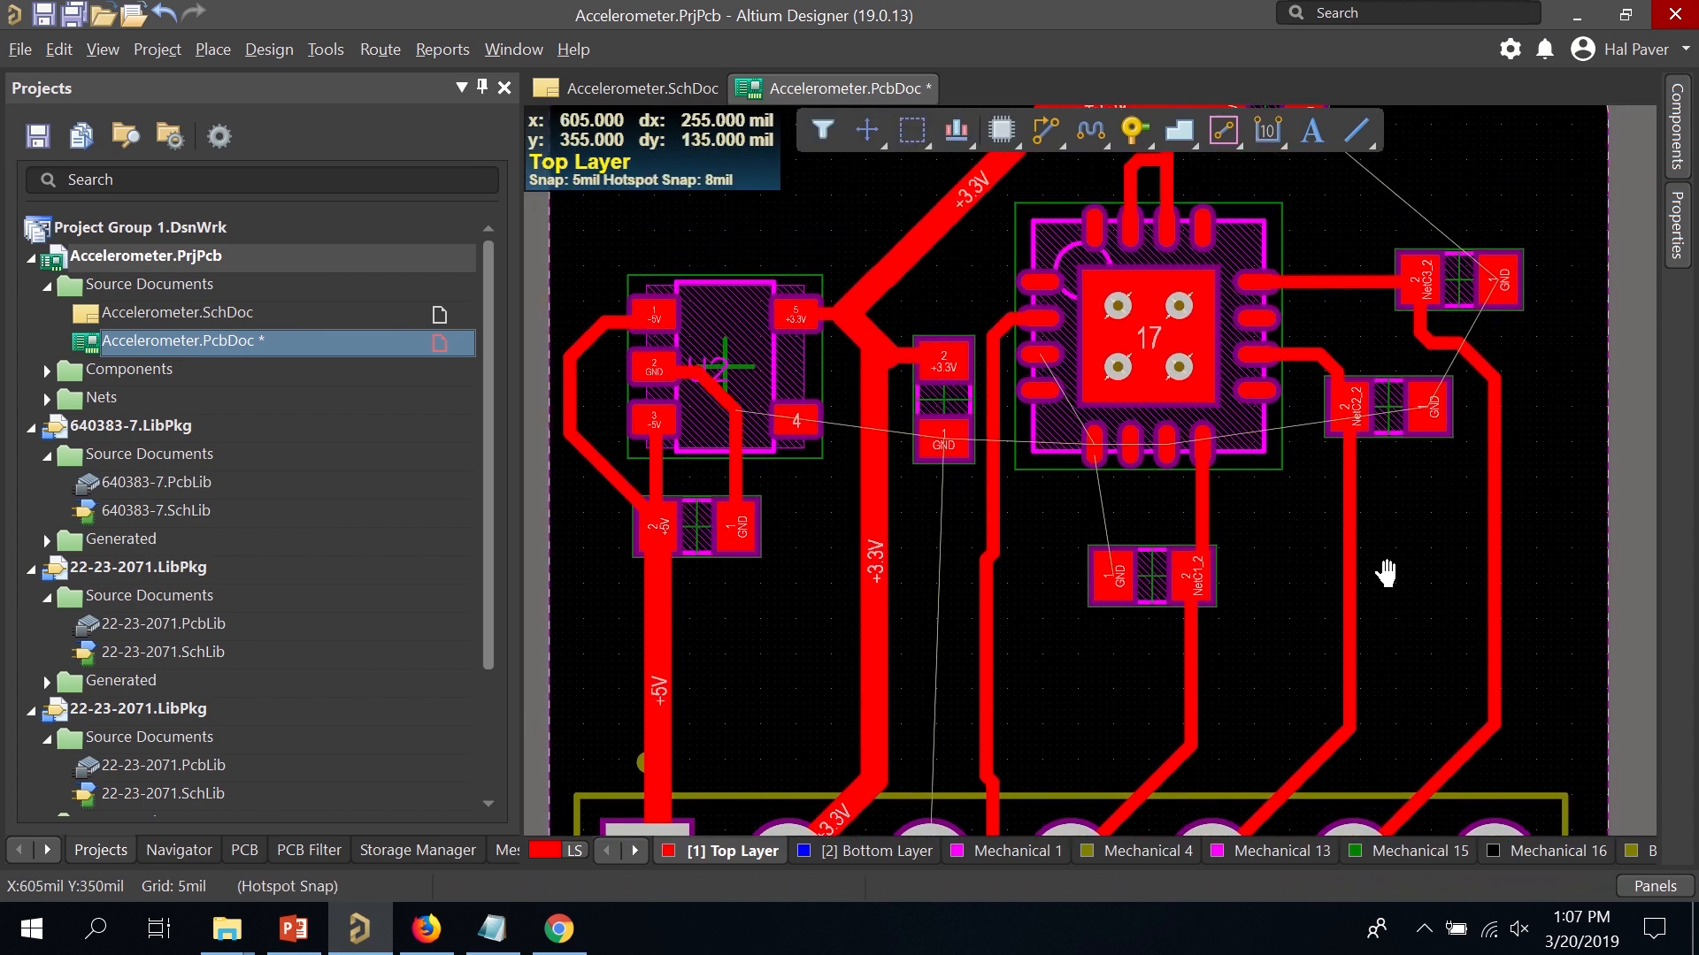
left_click(1133, 130)
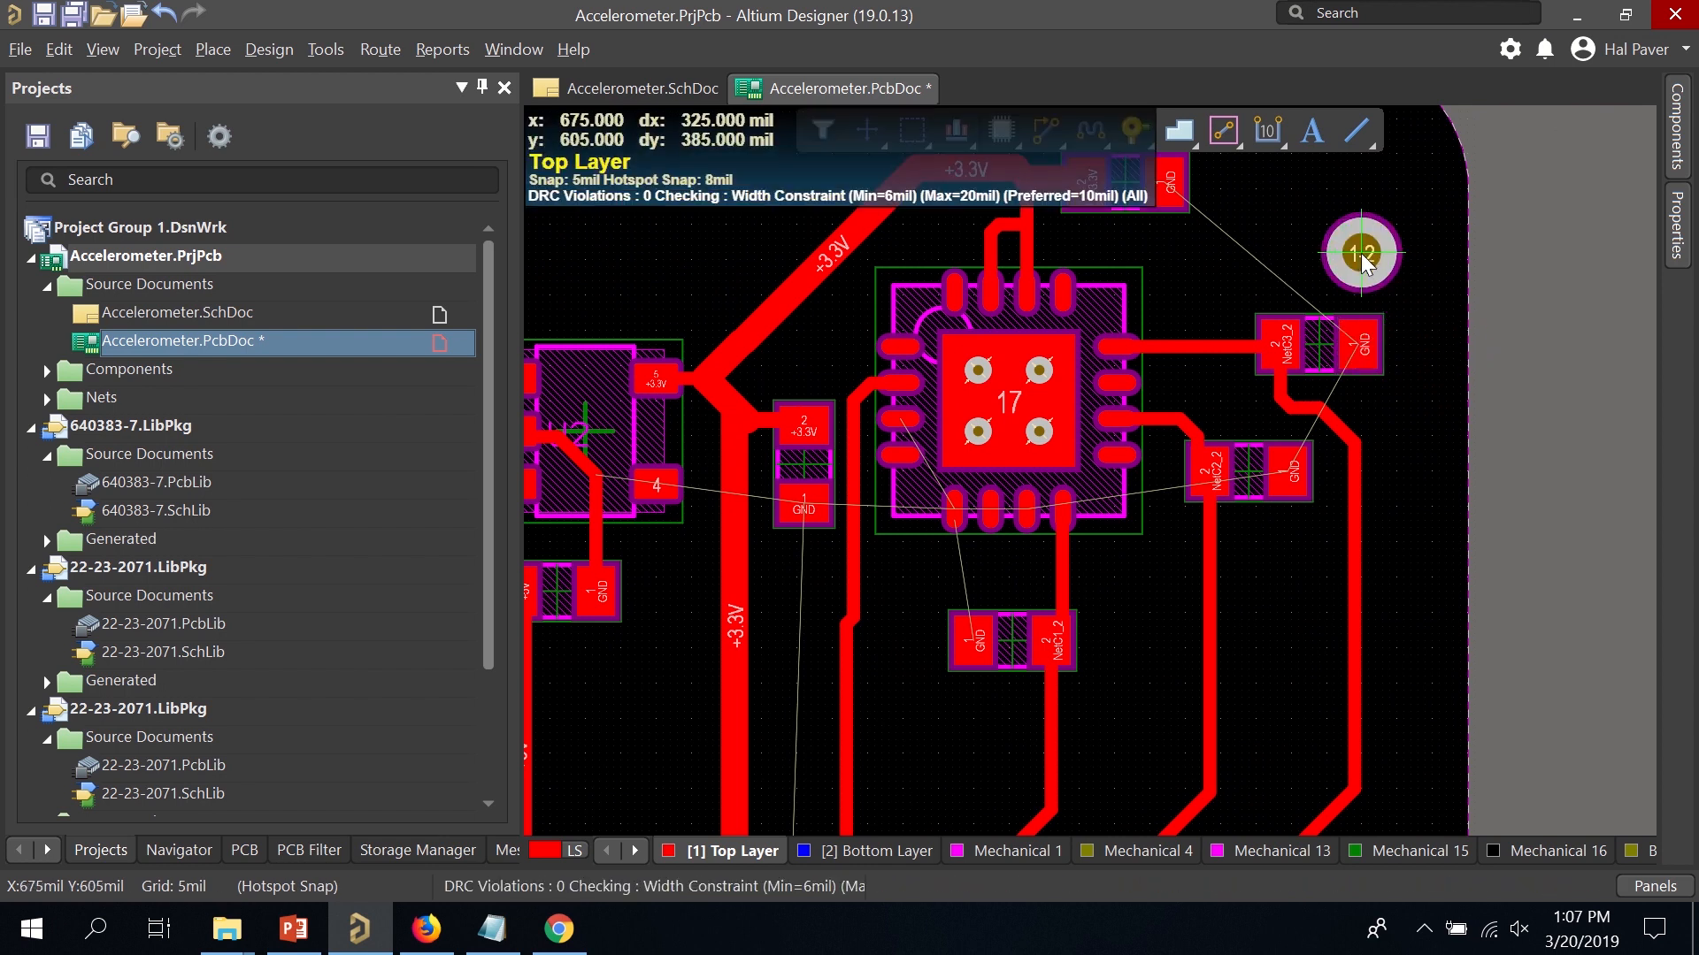
left_click(1361, 255)
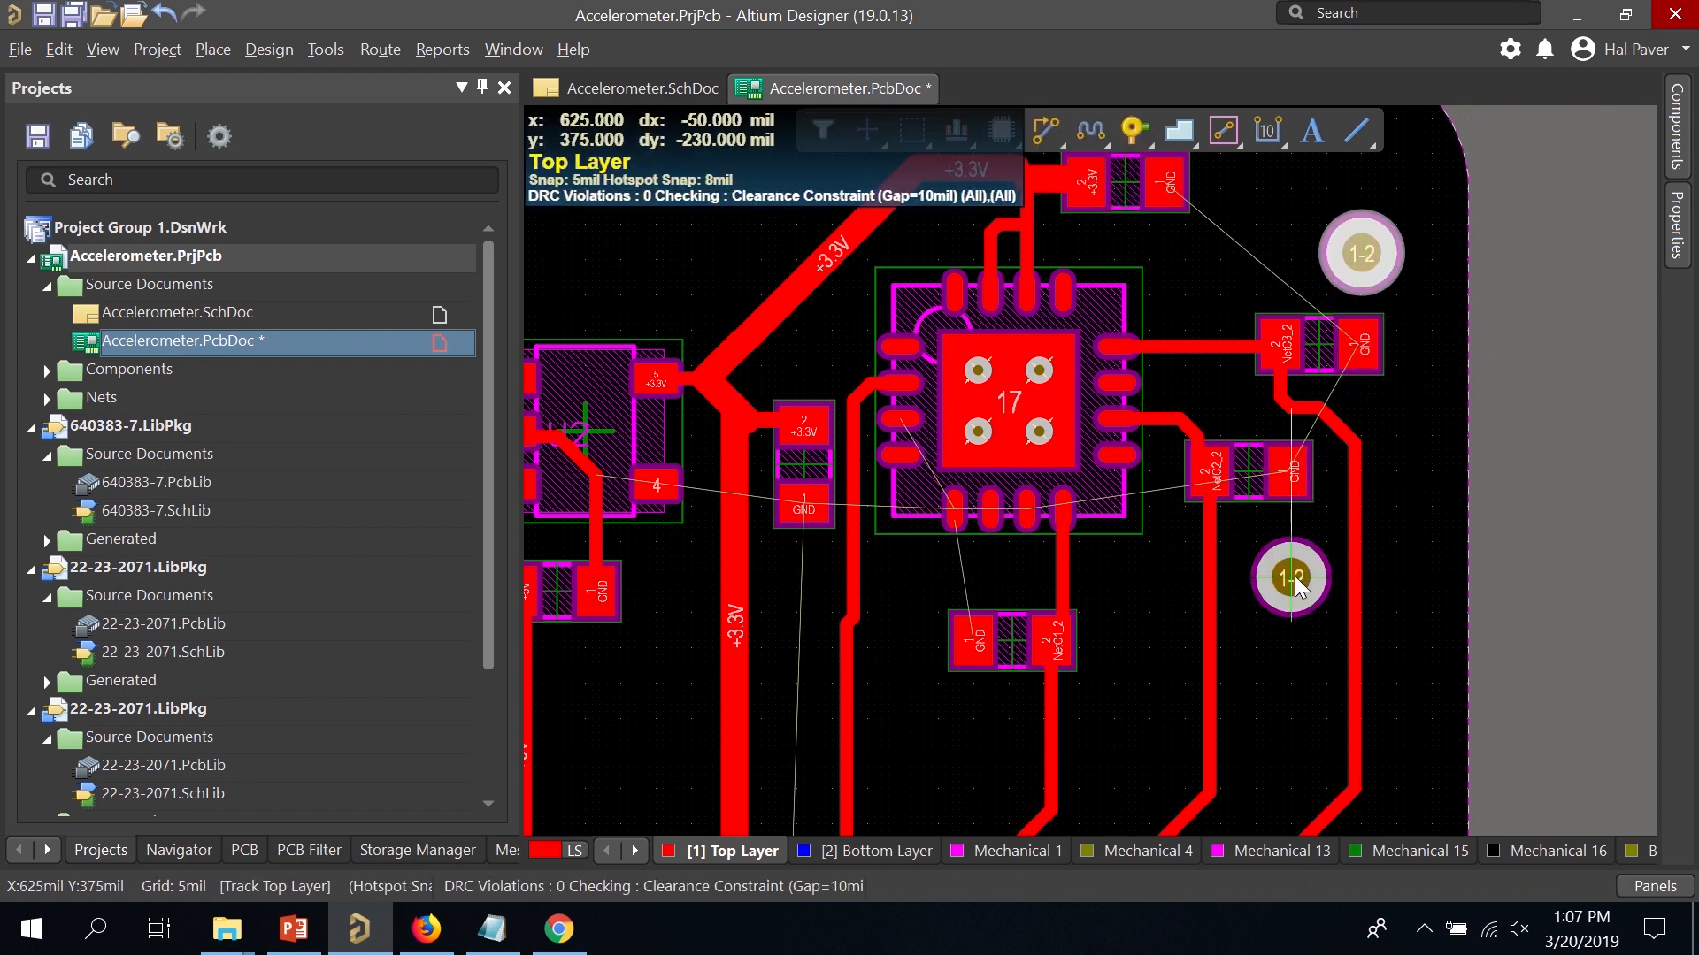
left_click(1293, 576)
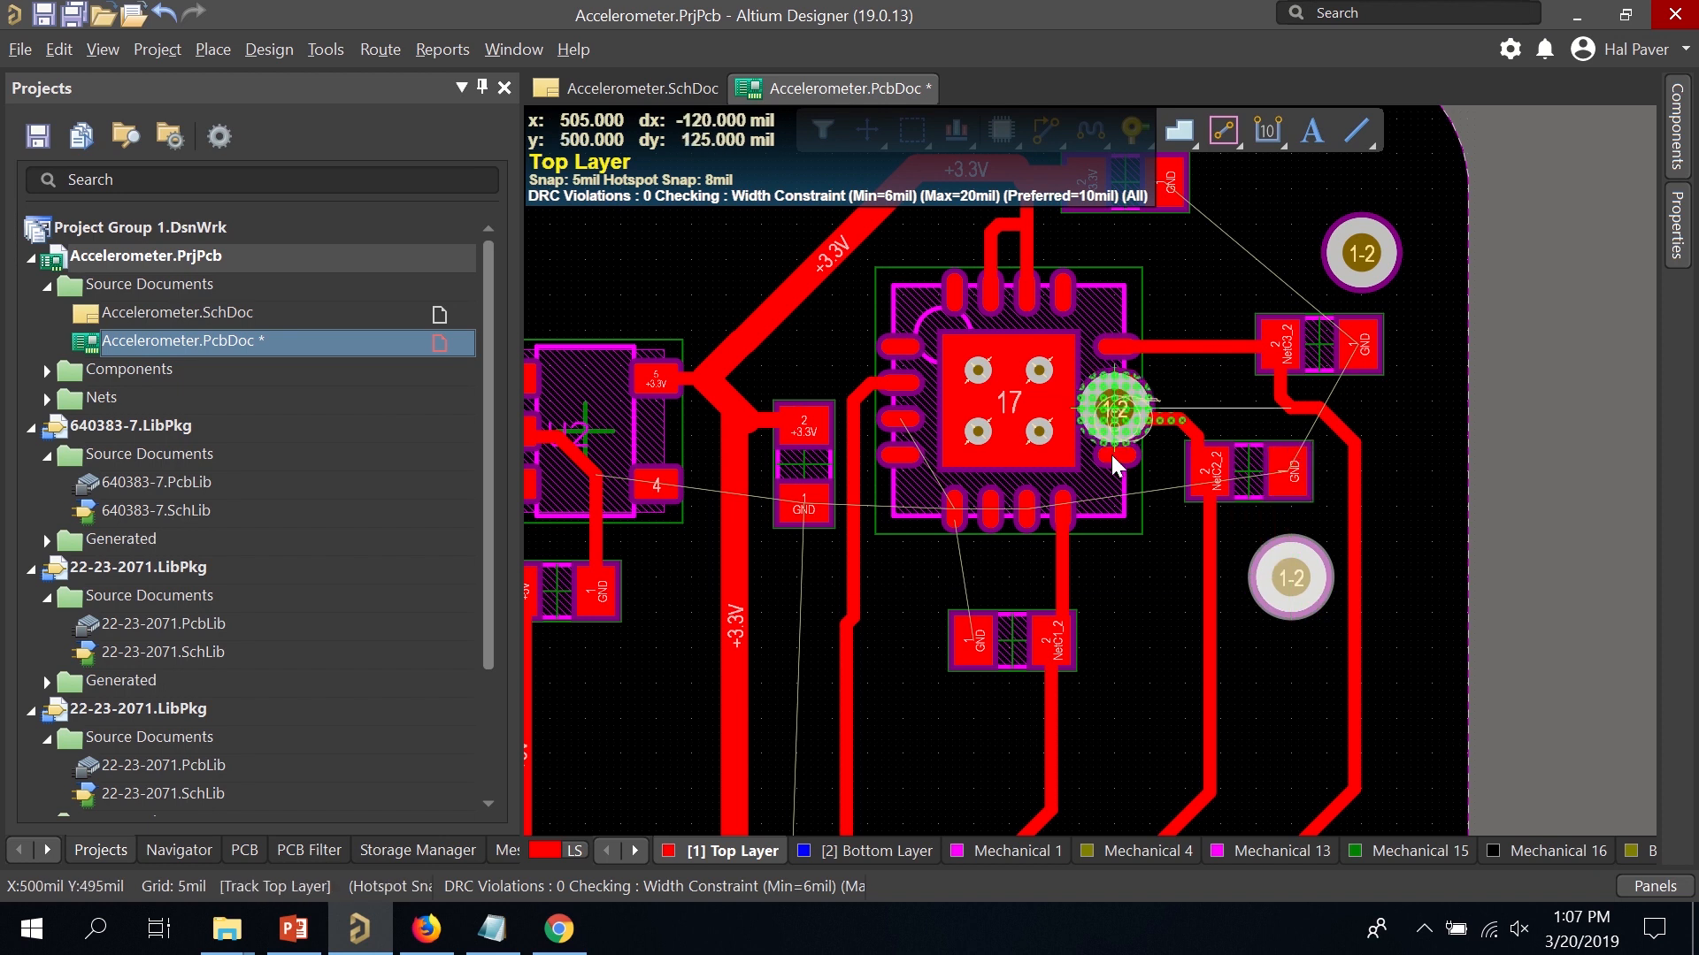
left_click(966, 731)
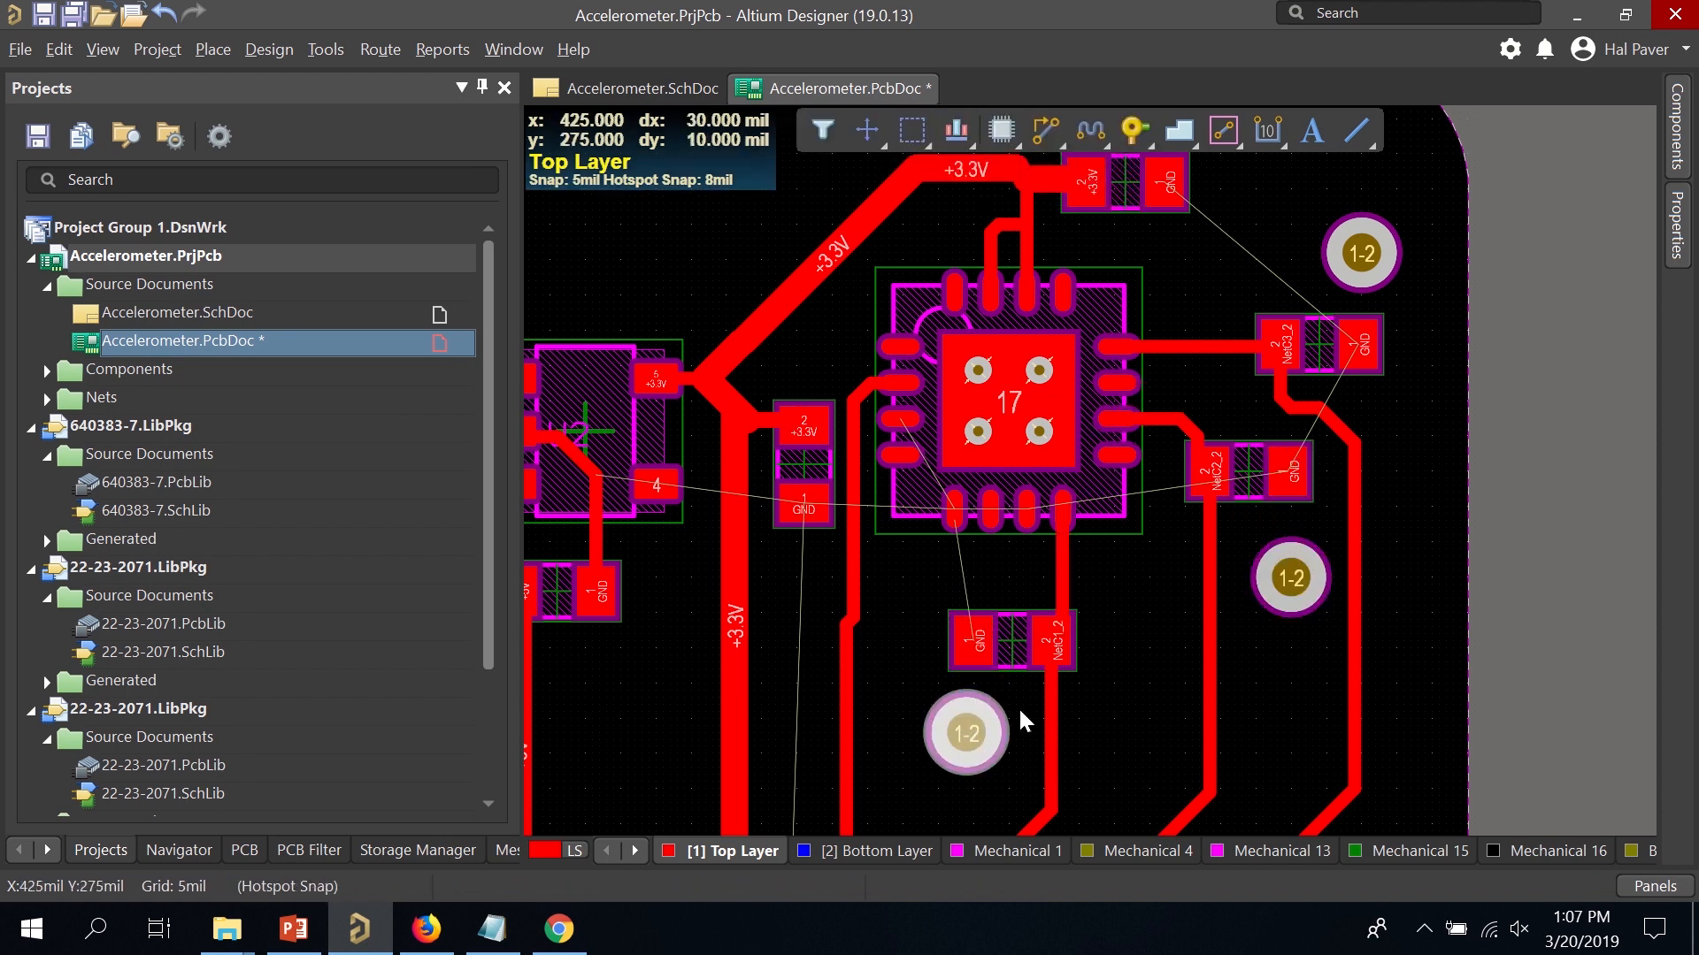
key("Escape")
Start a track from the top via, then cancel it and exit routing.
left_click(1043, 138)
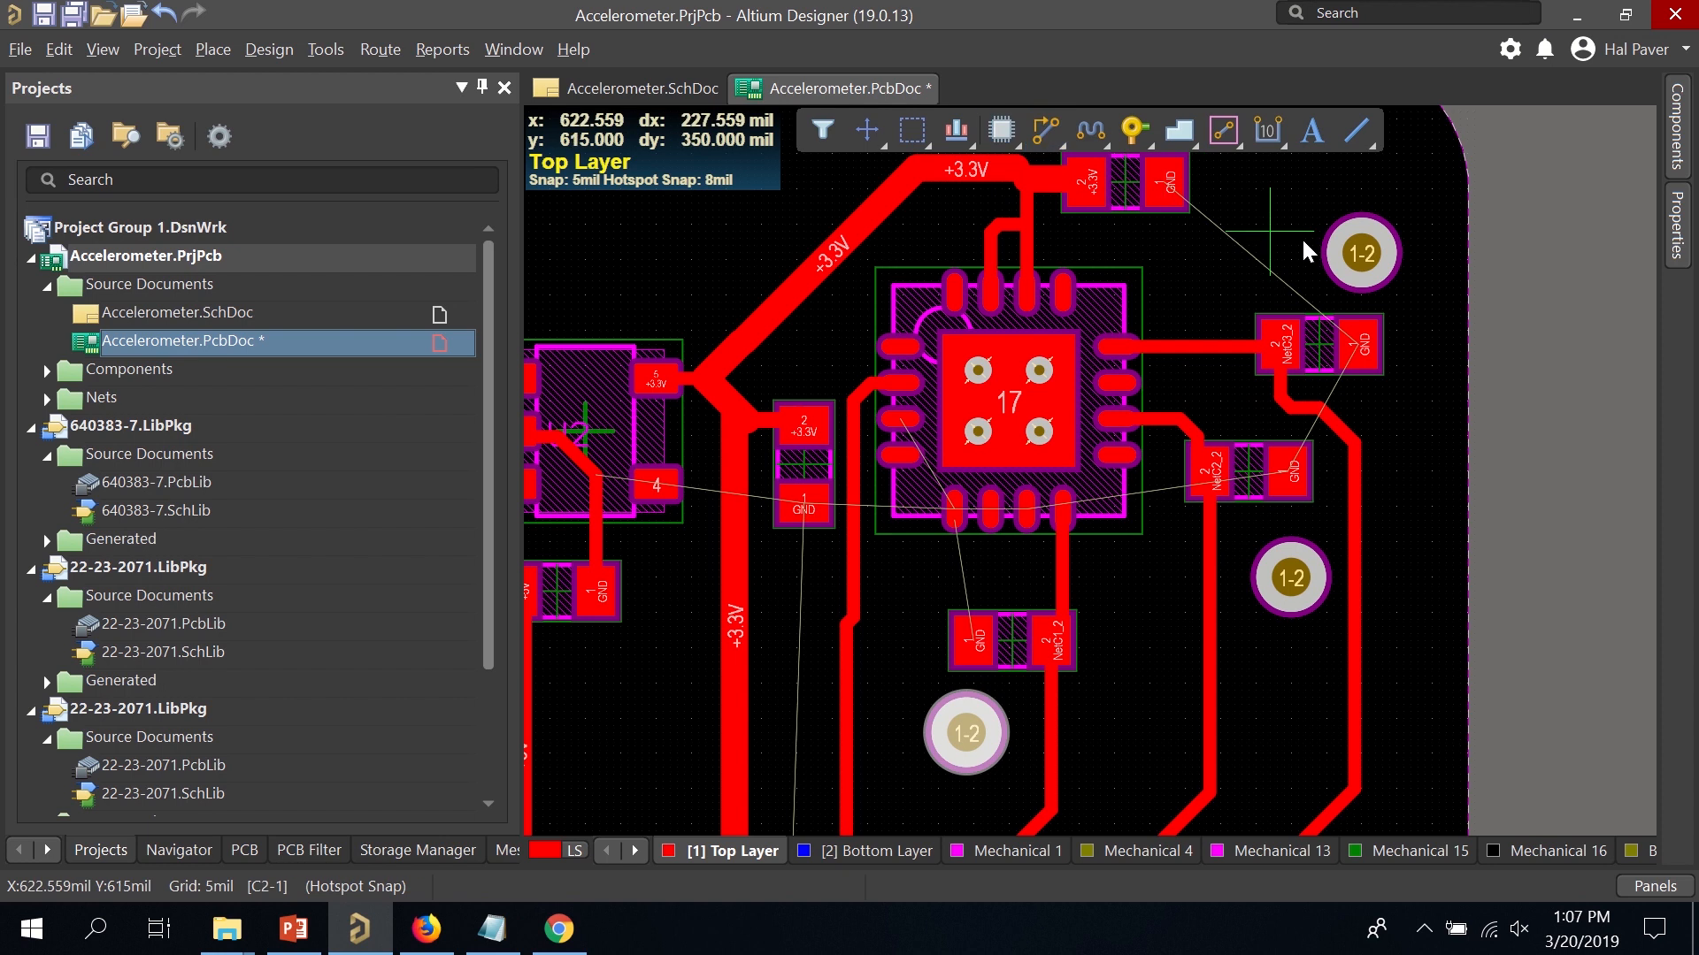
left_click(1362, 255)
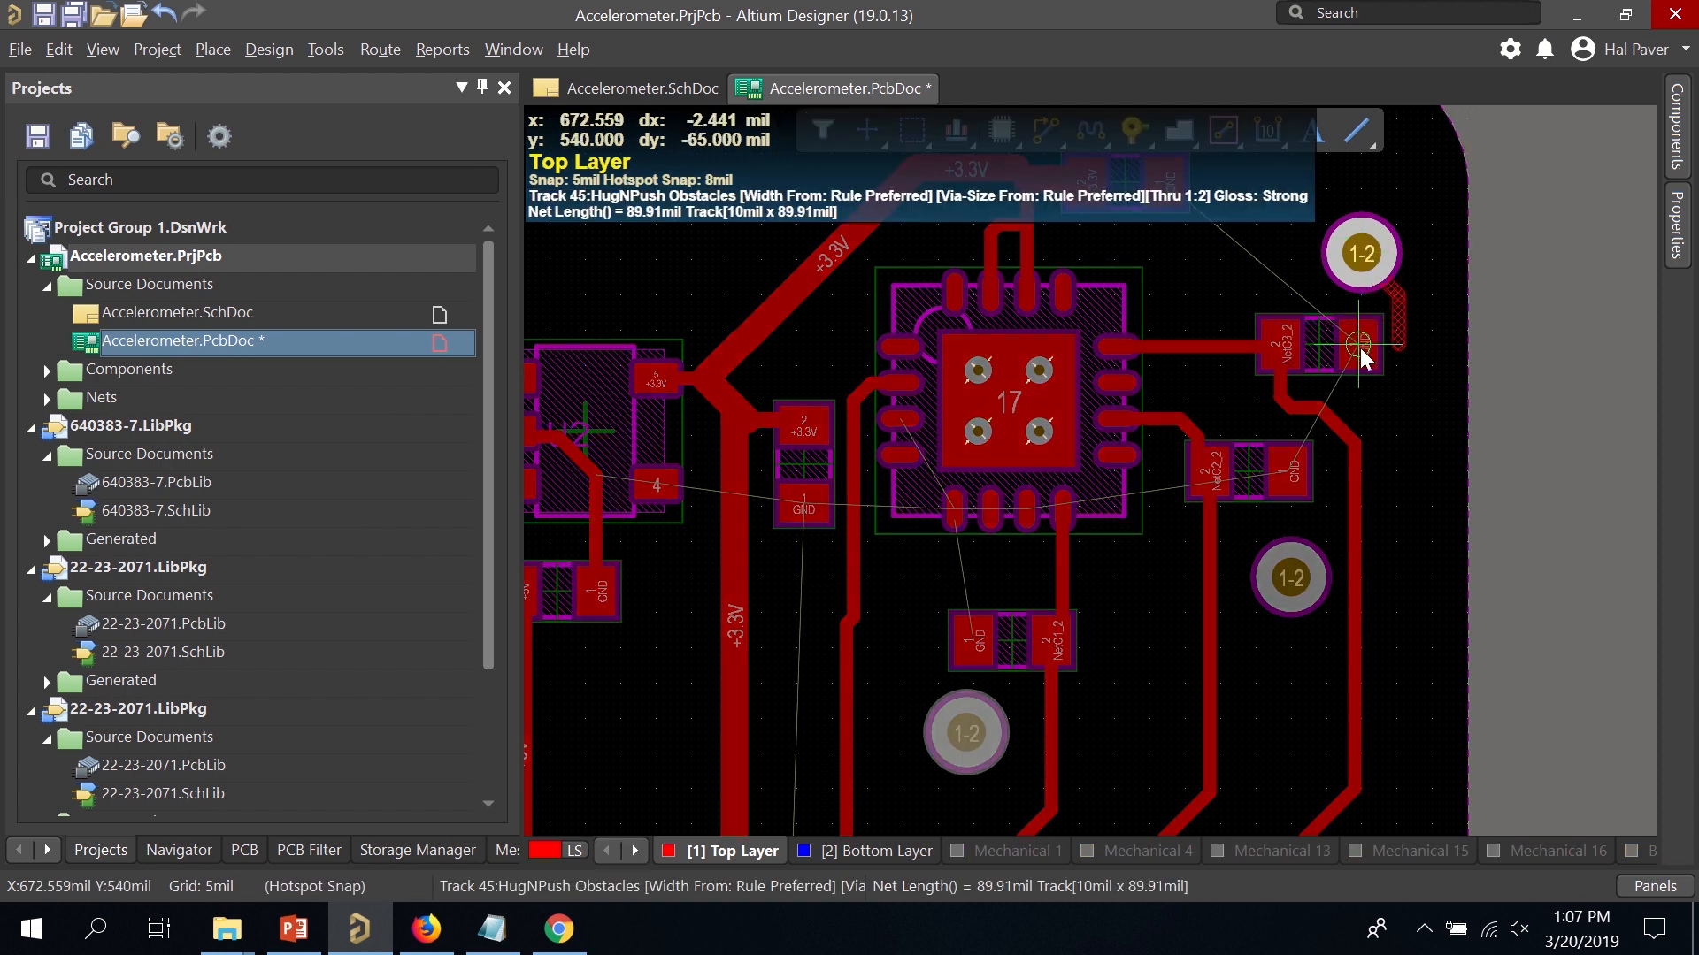
key("Escape")
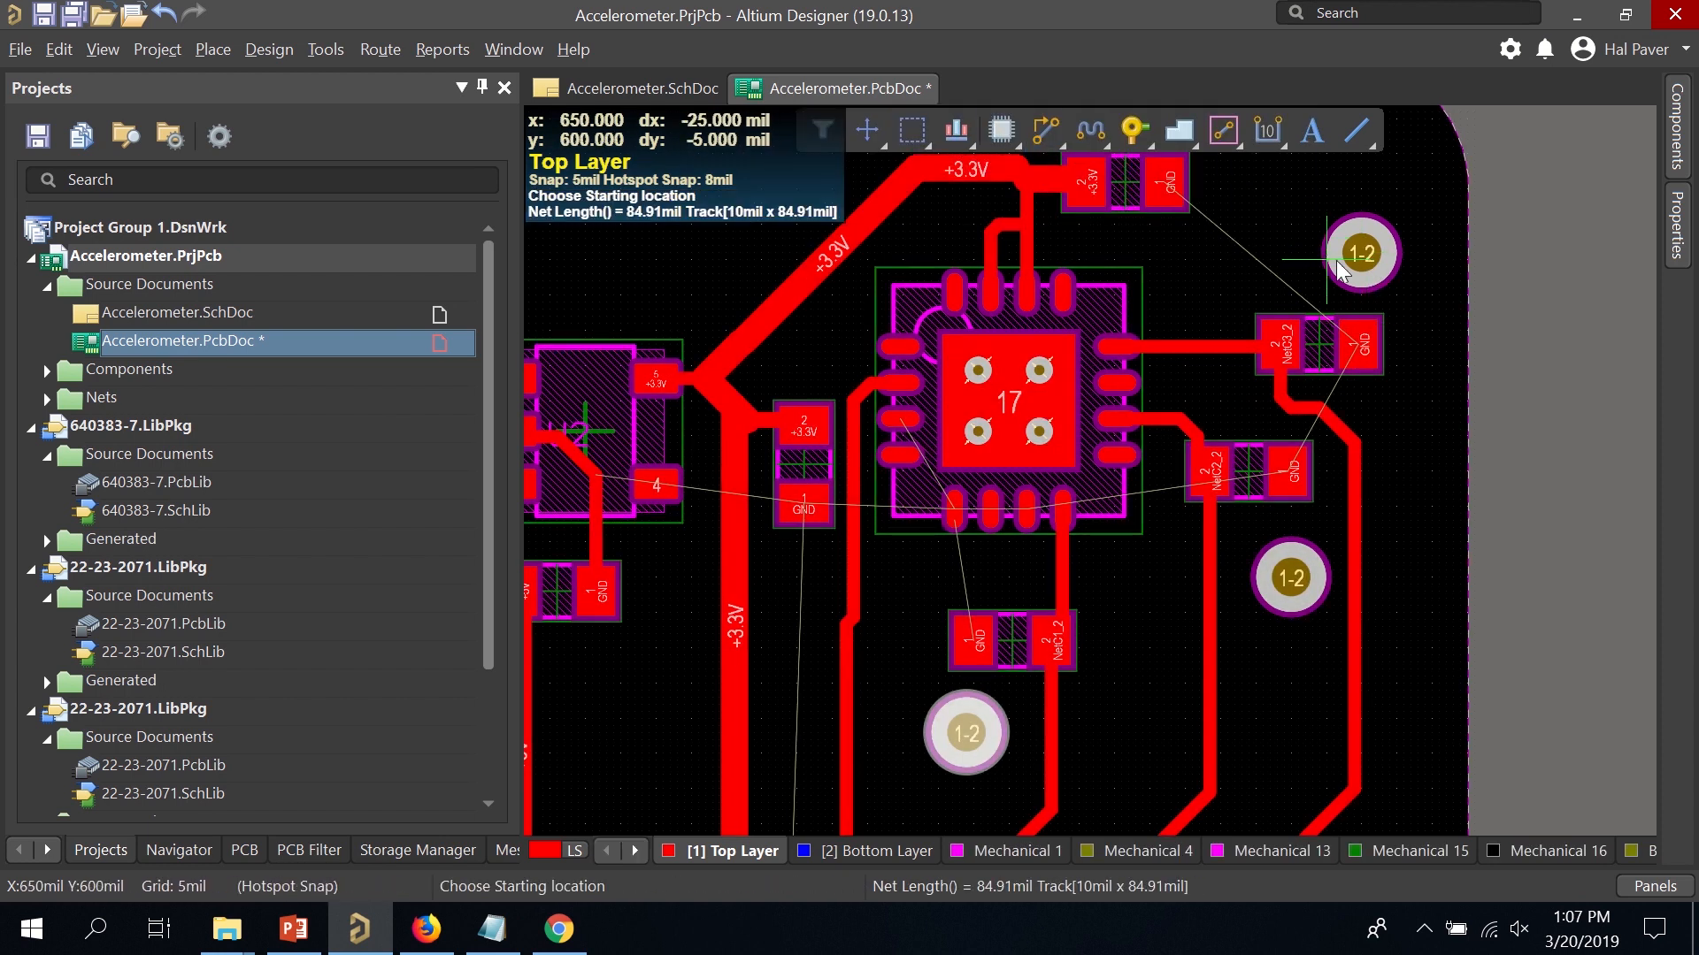
key("Escape")
Assign the top via and the lower via to the GND net in Properties.
double_click(1356, 257)
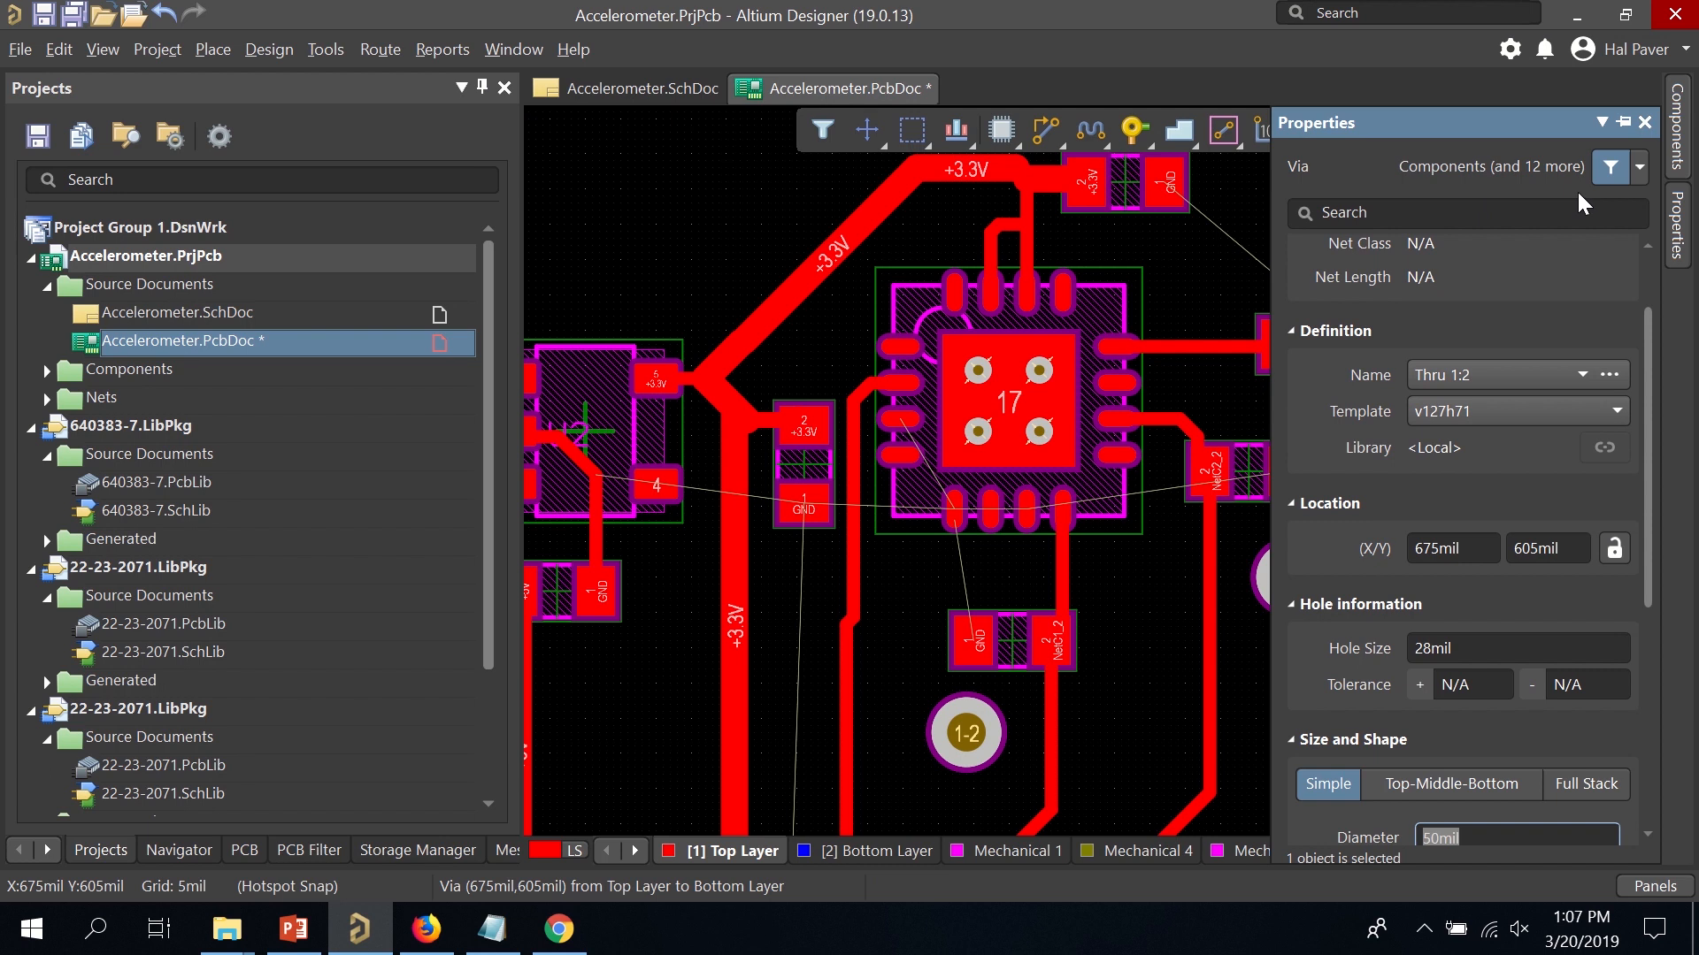
scroll(1557, 237, "up", 1)
left_click(1557, 310)
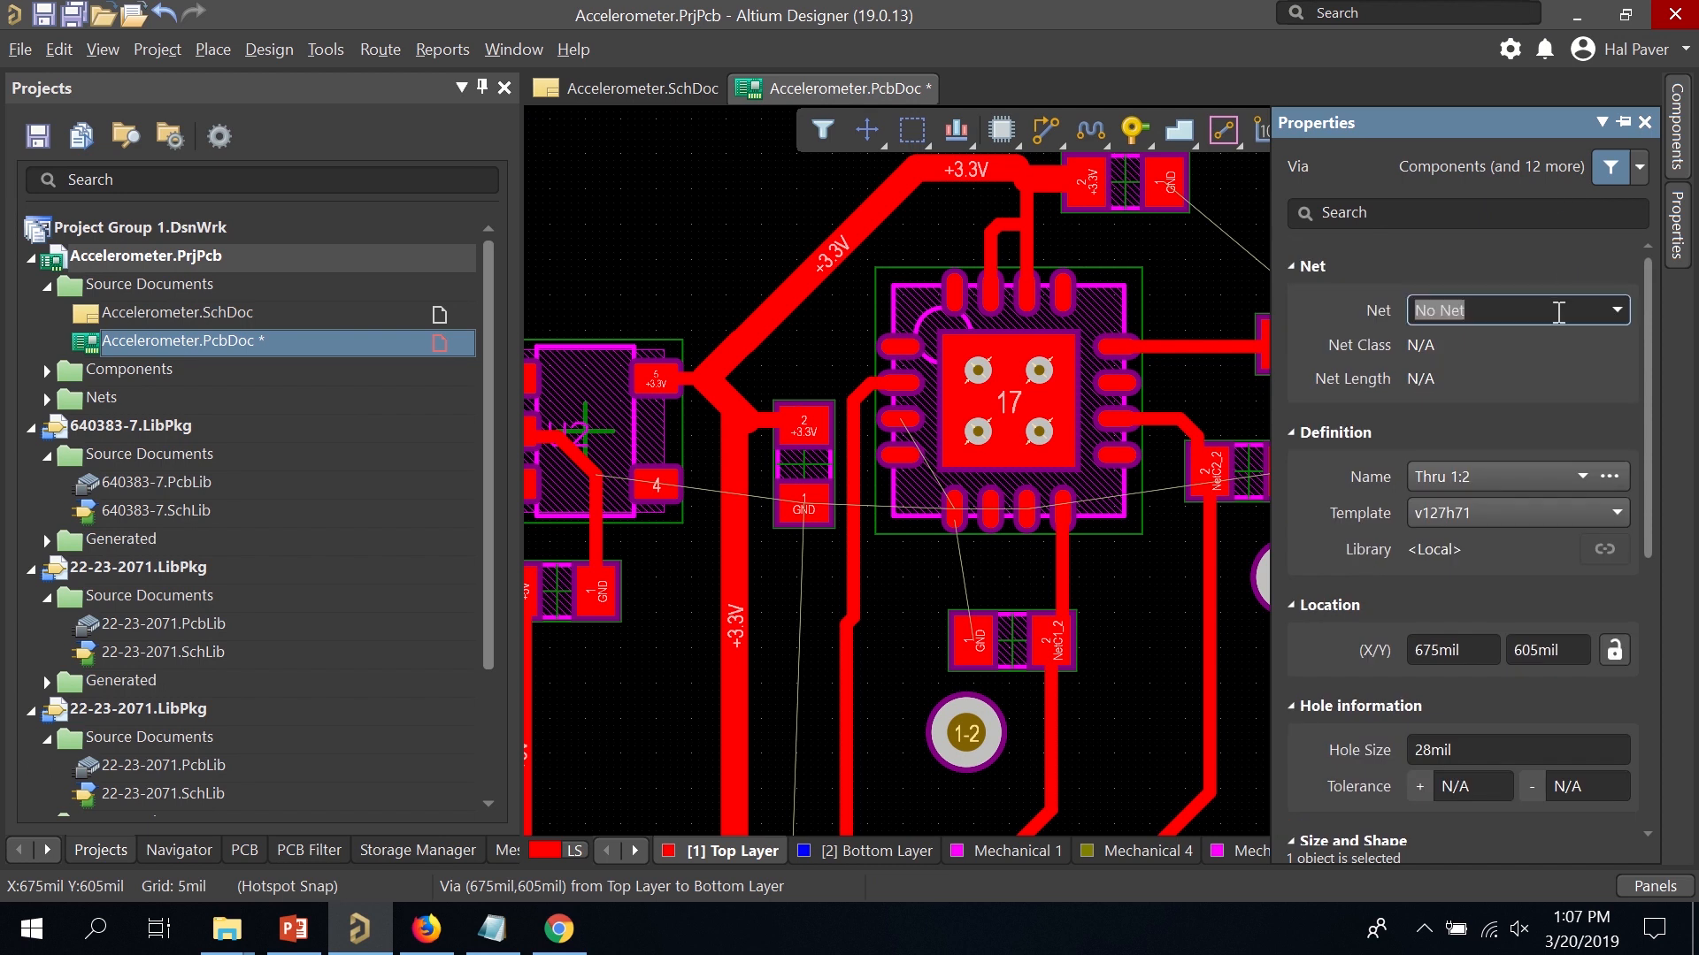
left_click(1617, 310)
left_click(1518, 419)
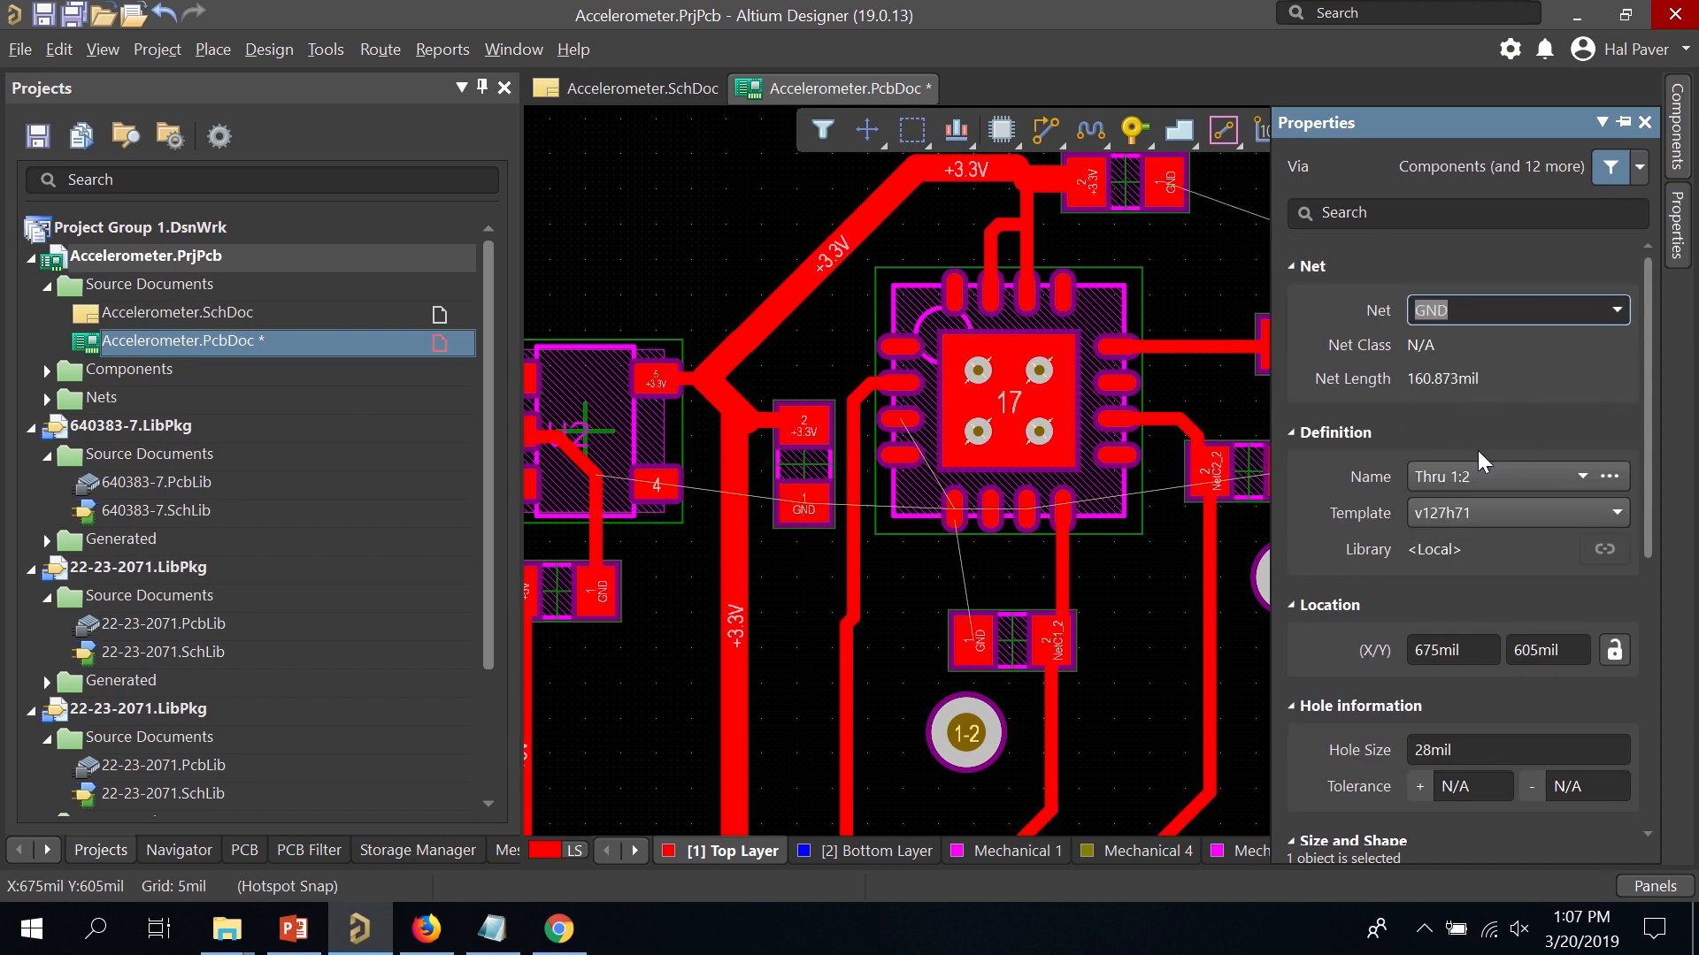
double_click(949, 732)
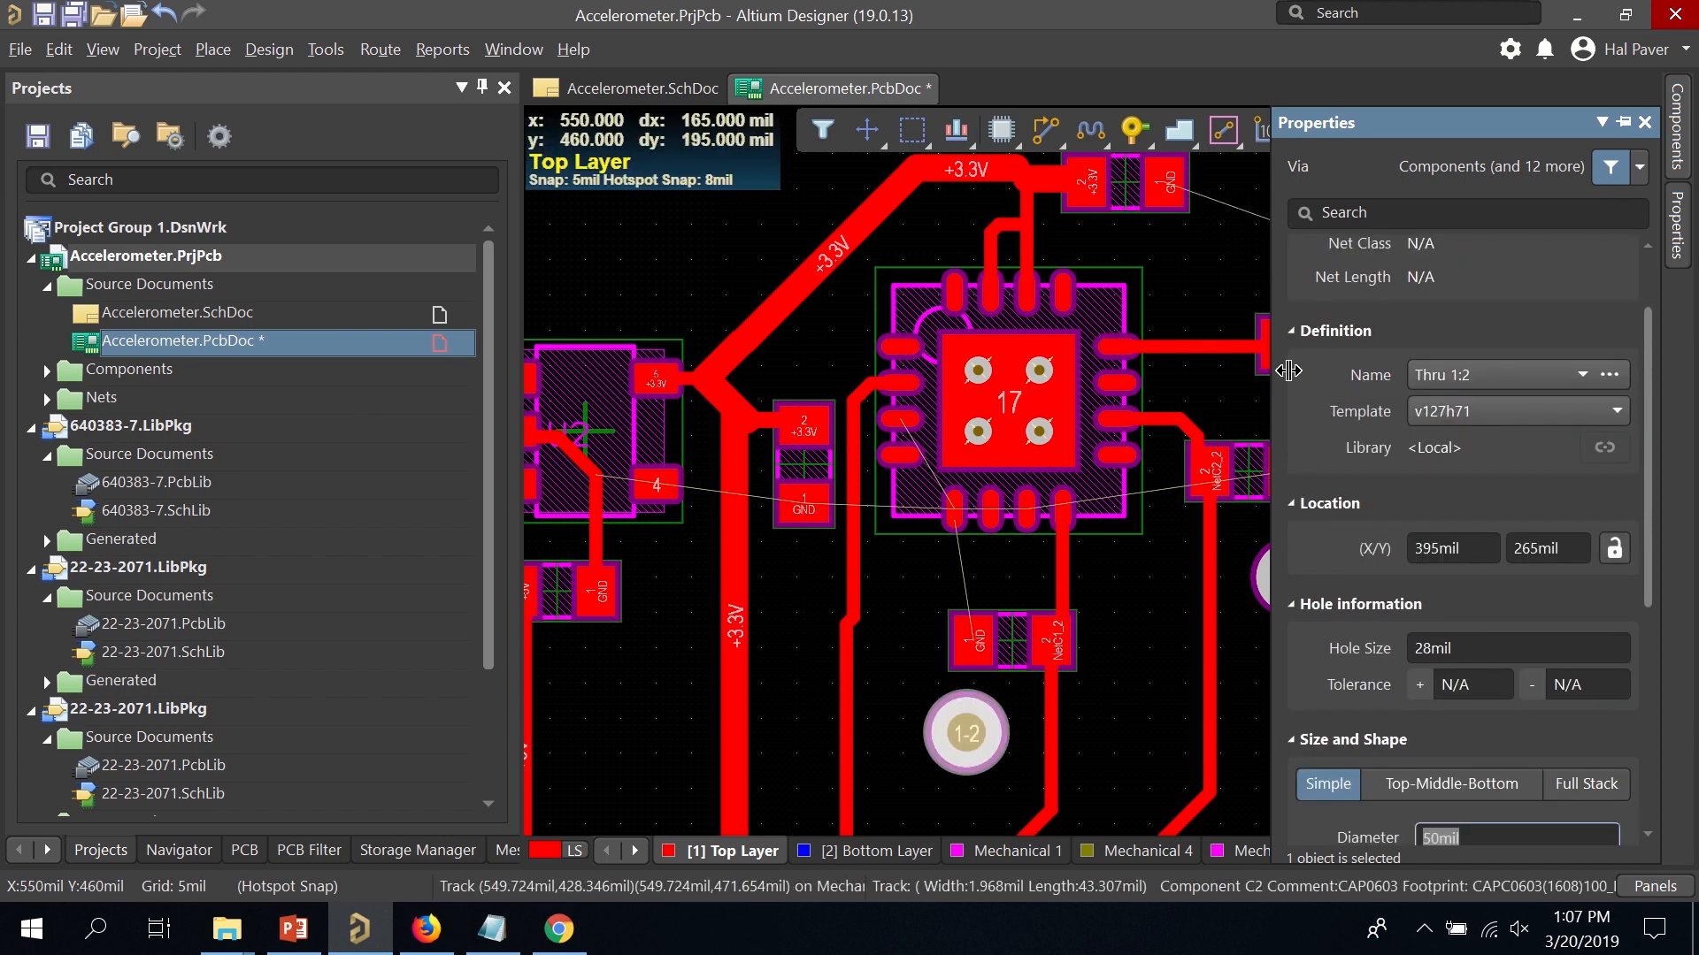
scroll(1428, 237, "up", 1)
left_click(1481, 309)
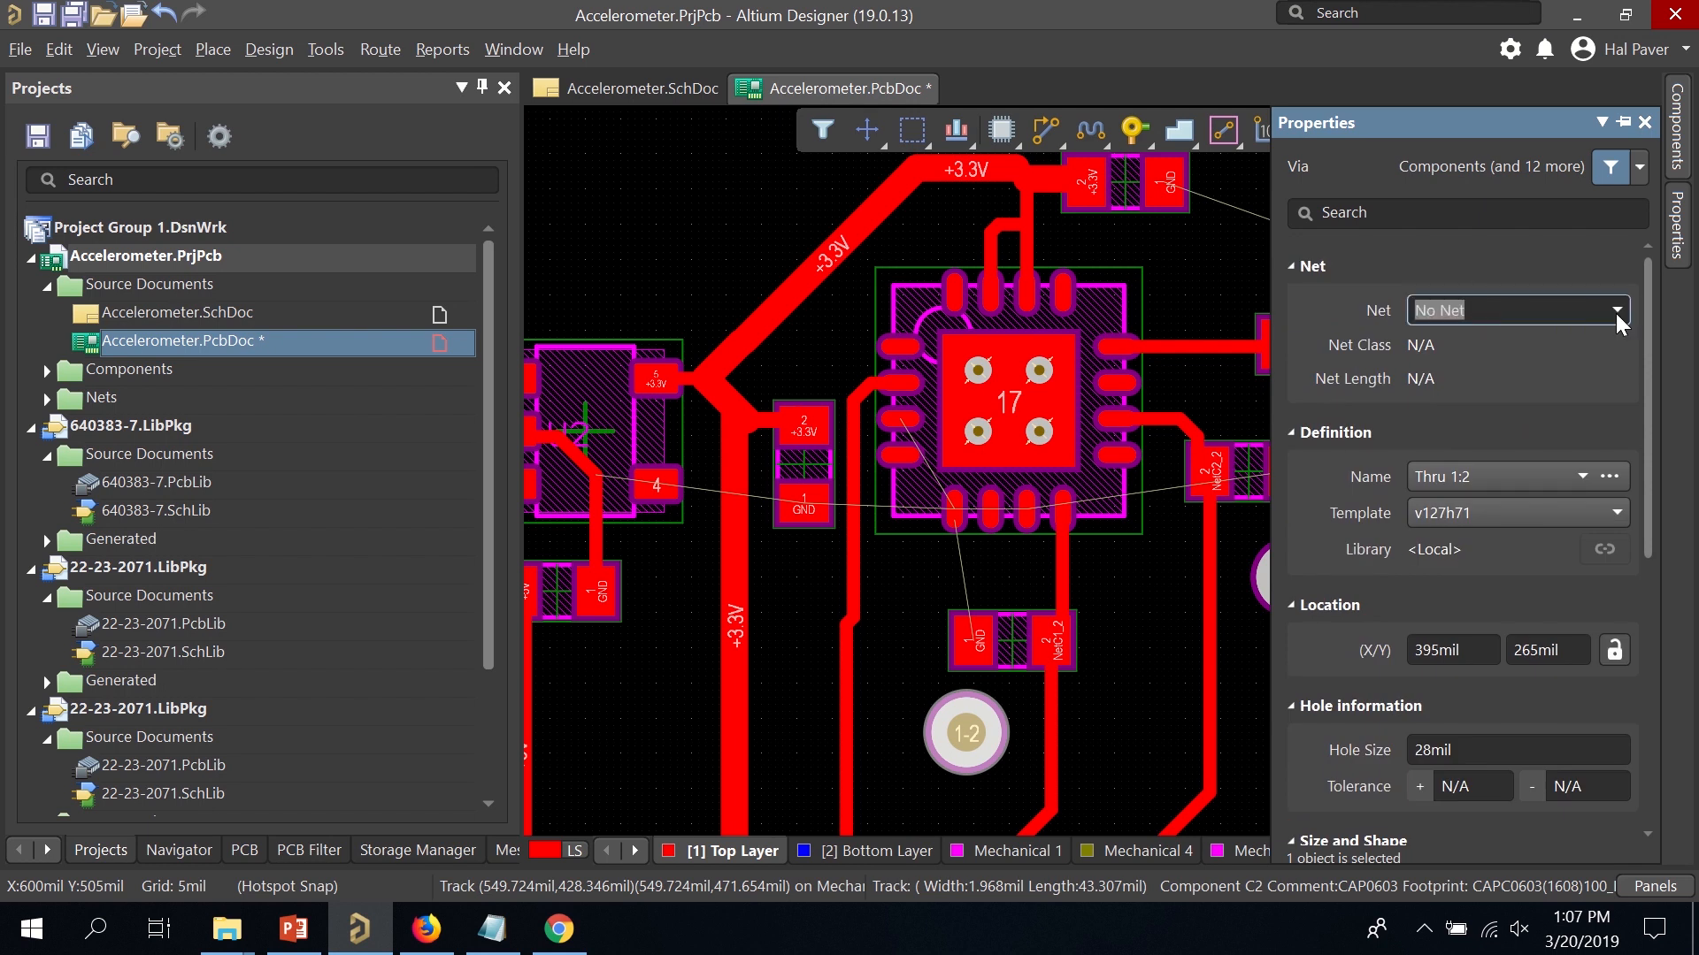
left_click(1615, 312)
left_click(1557, 419)
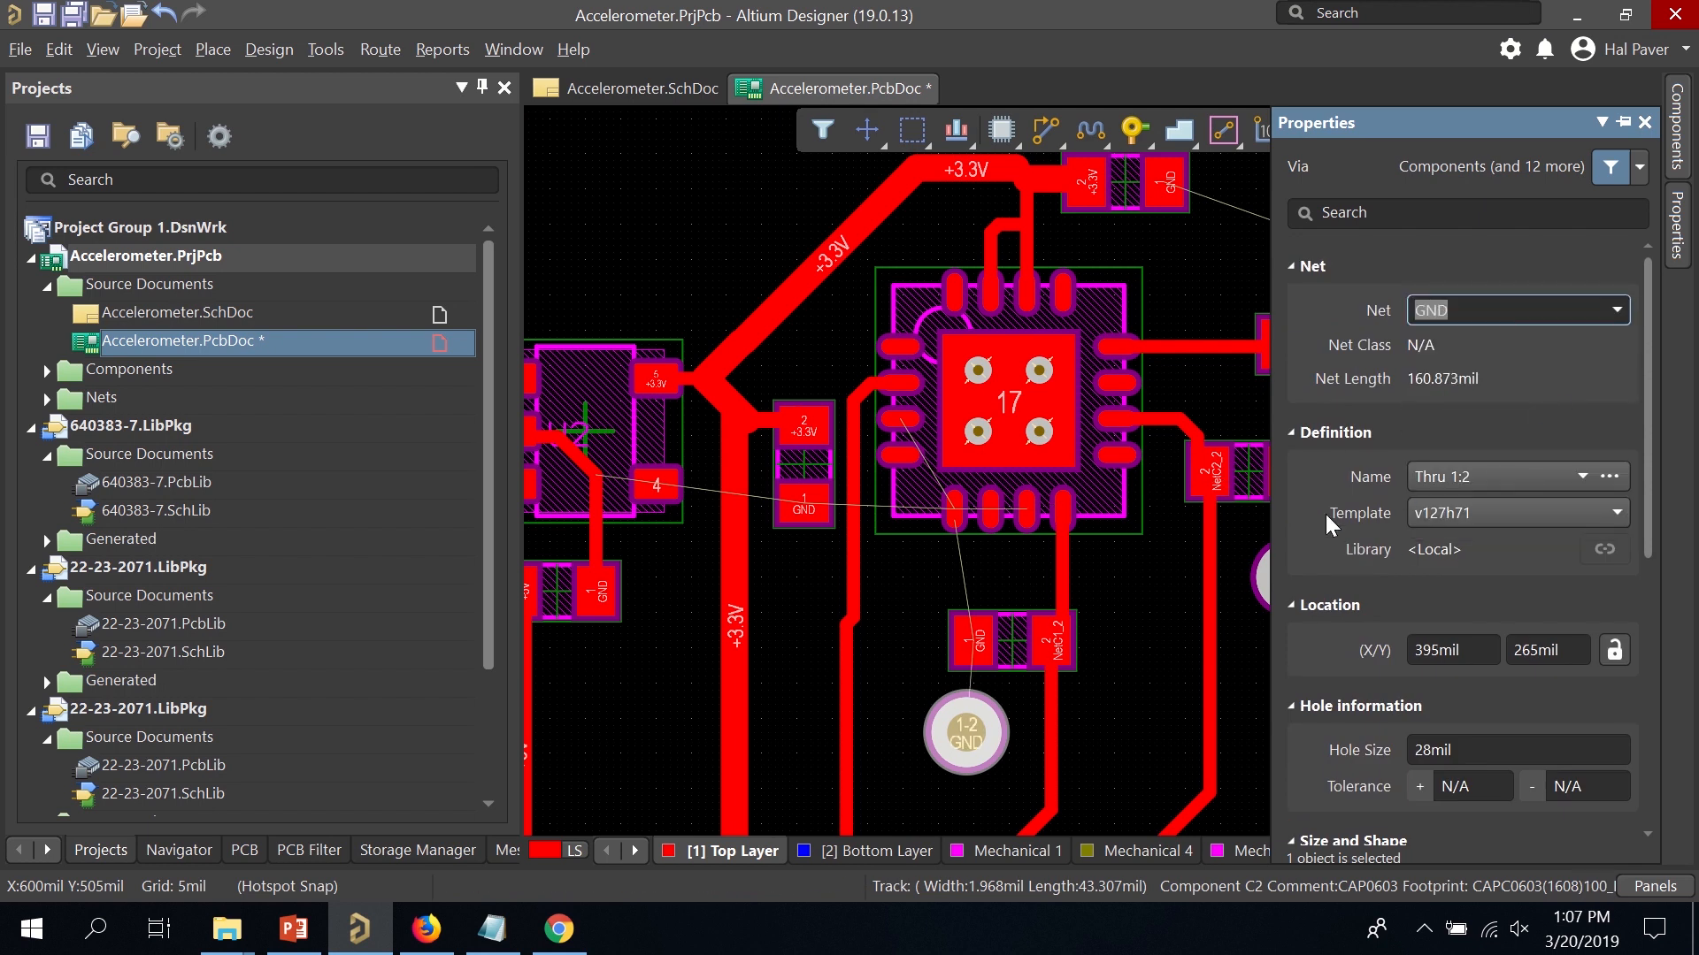
Set the via beside the capacitors to GND, then begin a track from C1's GND pad.
double_click(1265, 592)
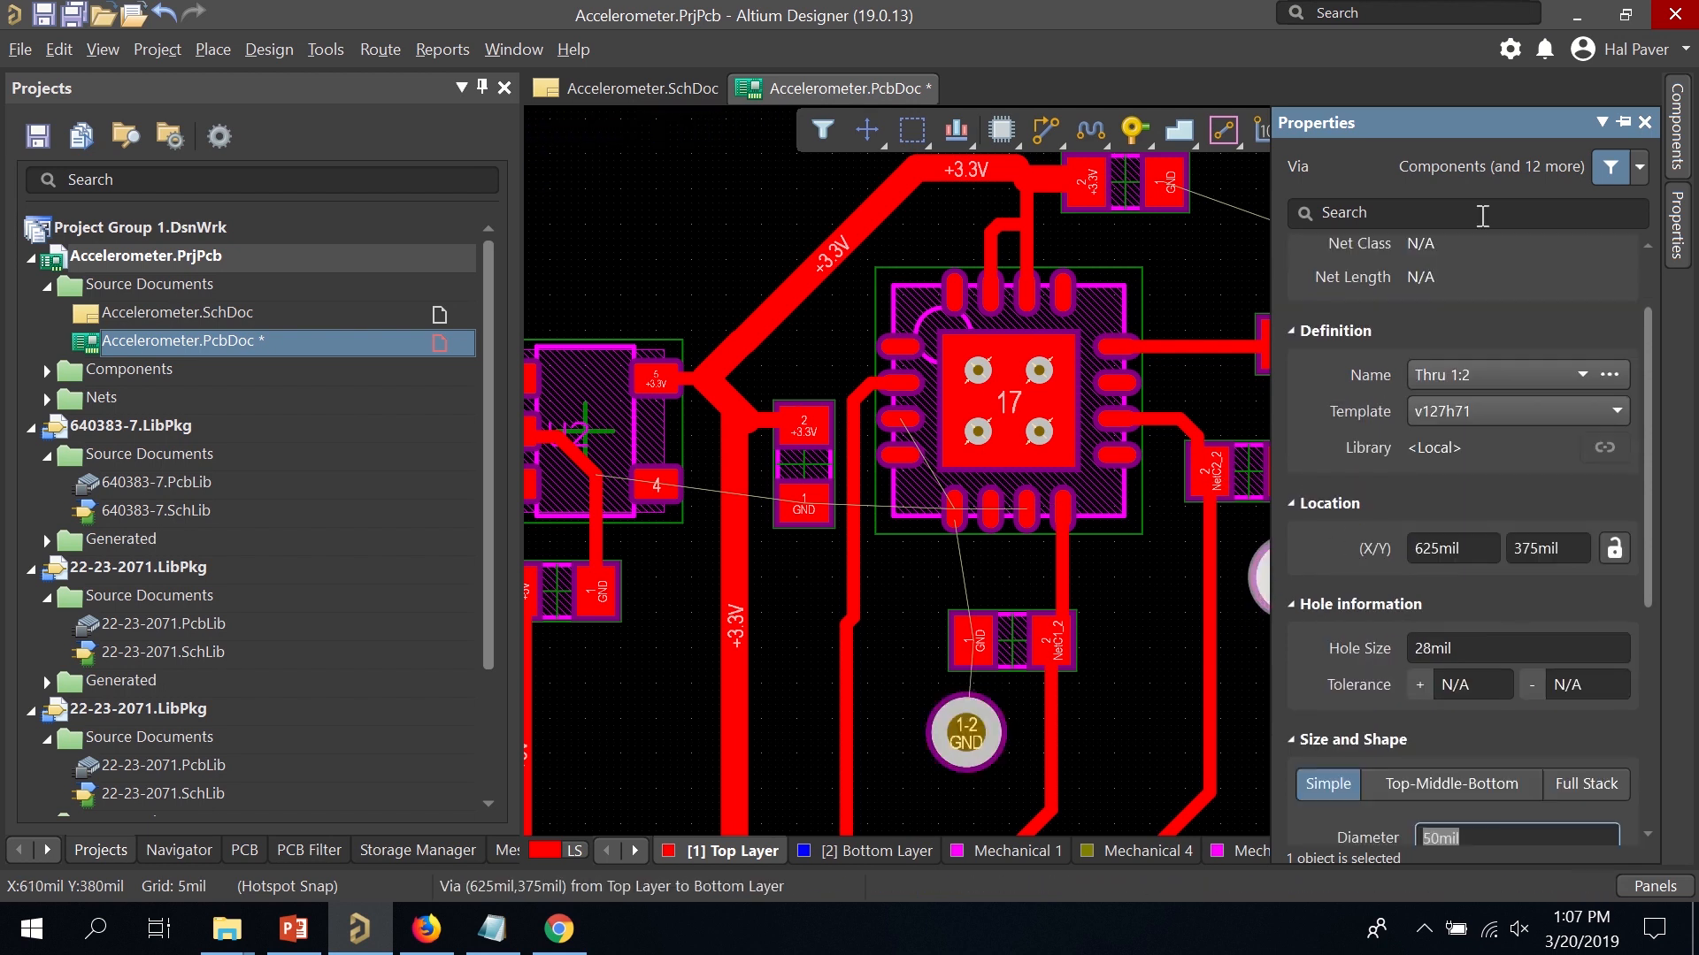
scroll(1486, 239, "up", 1)
left_click(1510, 312)
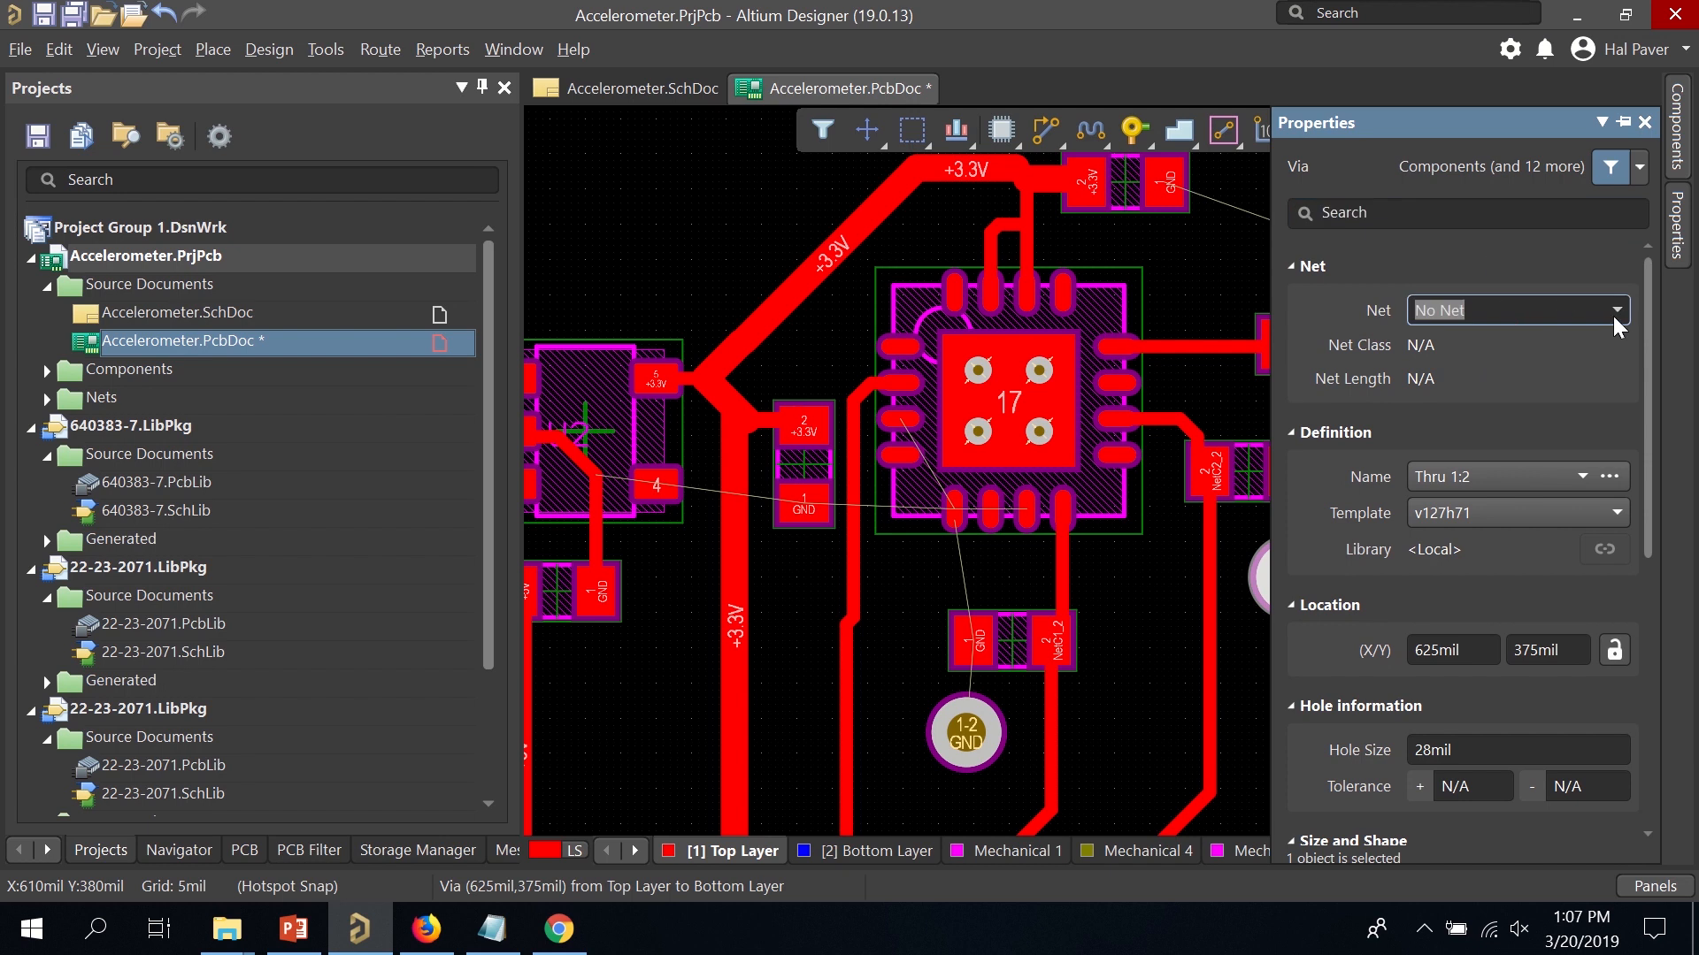
left_click(1613, 317)
left_click(1541, 416)
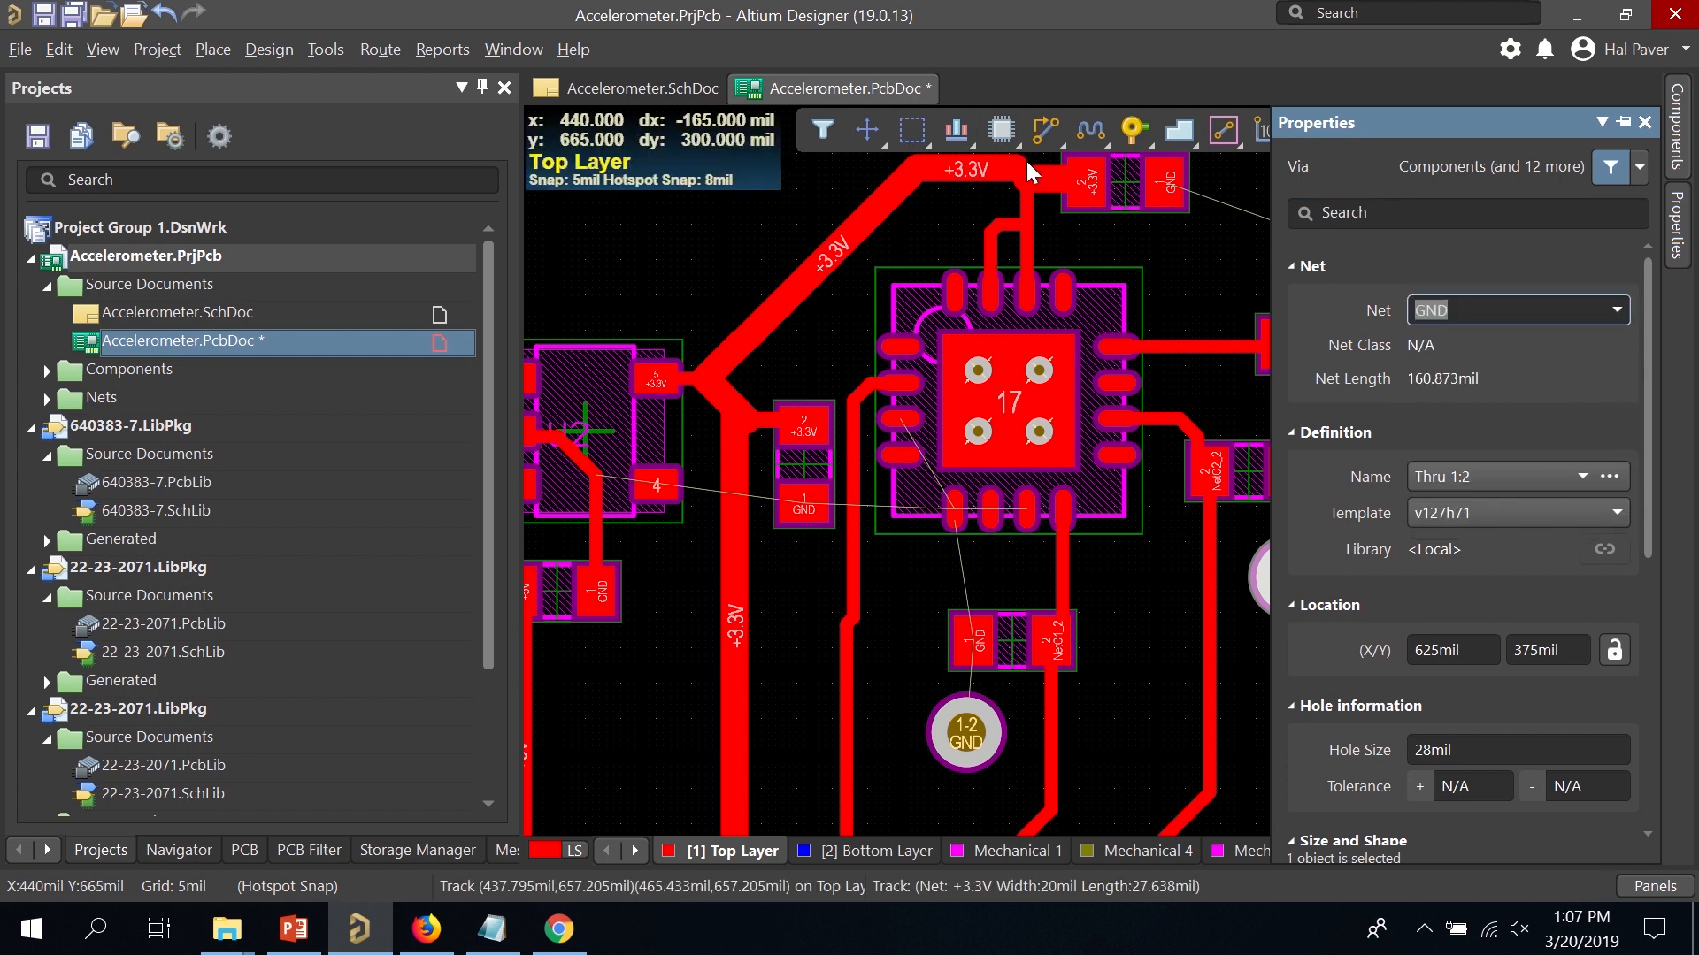
left_click(1041, 134)
left_click(972, 640)
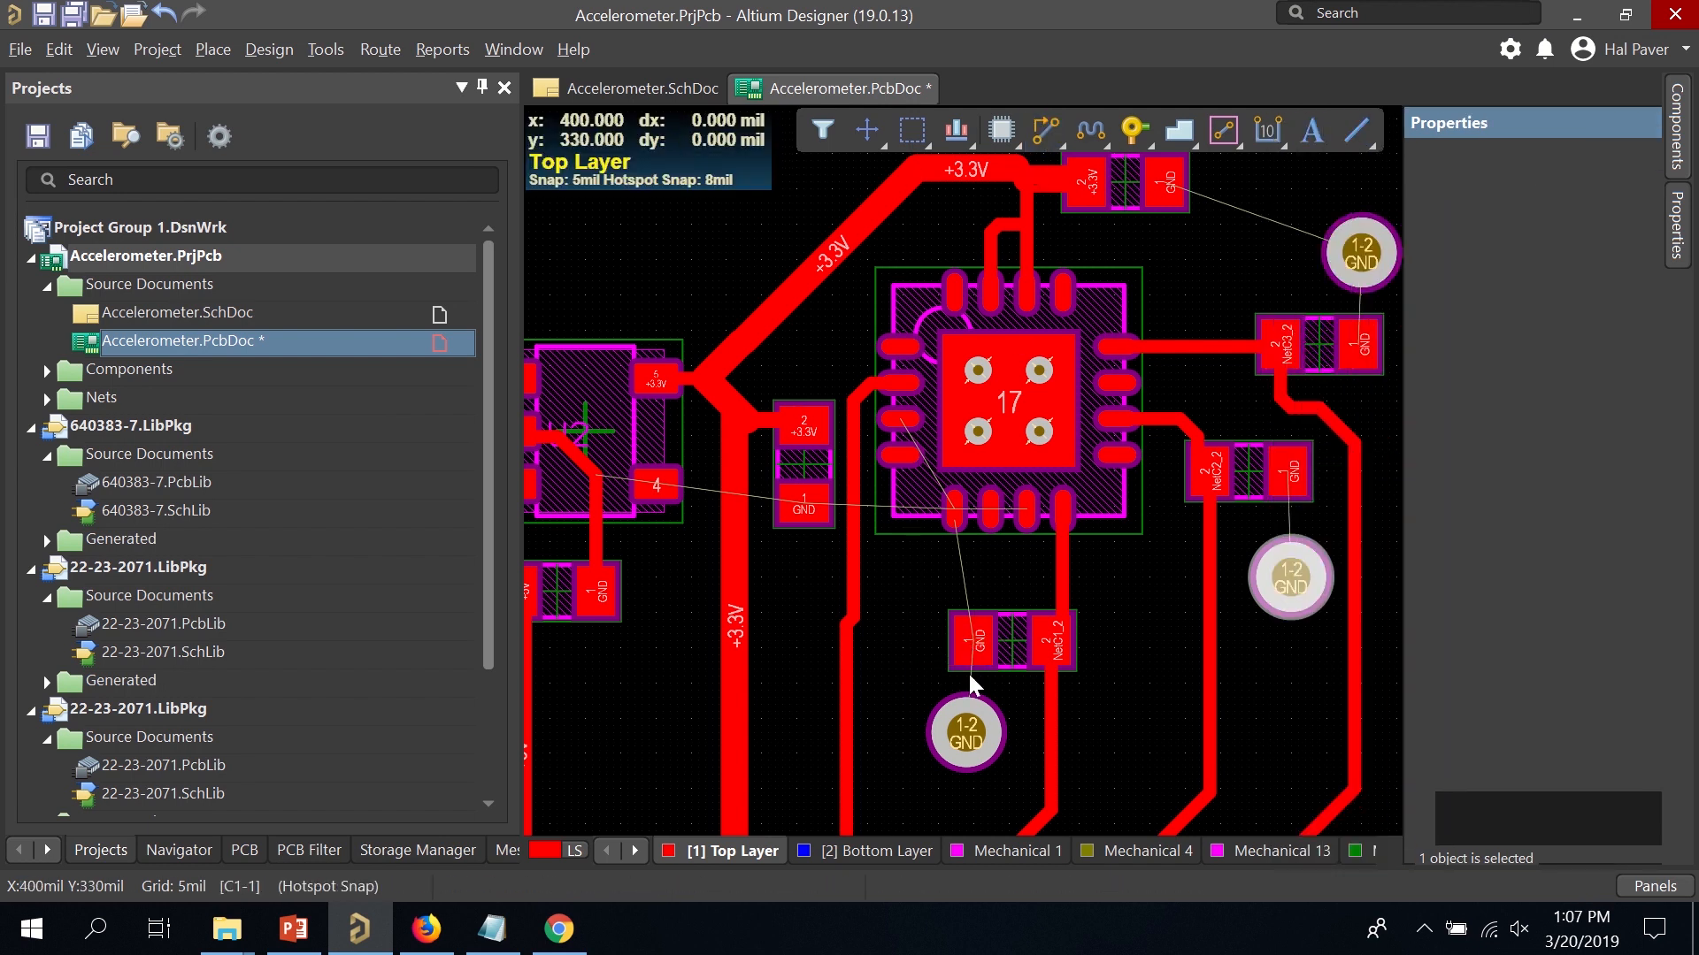
Route GND tracks: C1 to the lower via and IC ground pin, C2 to its via, top-right via to C3.
left_click(966, 733)
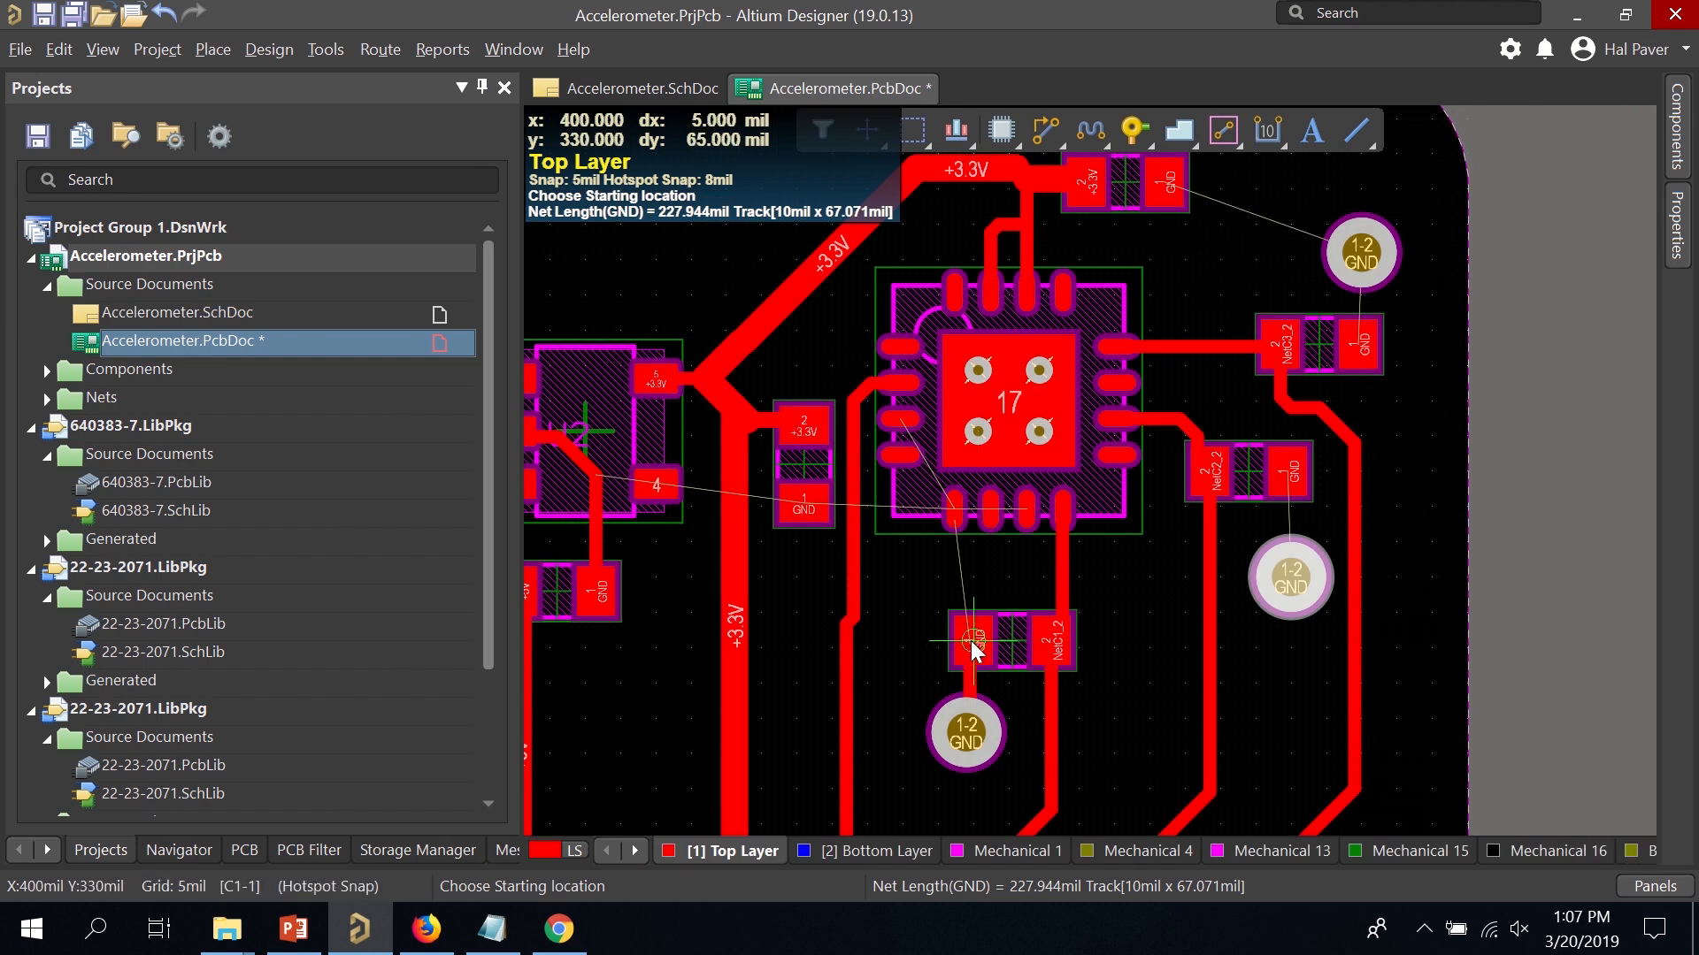
left_click(970, 641)
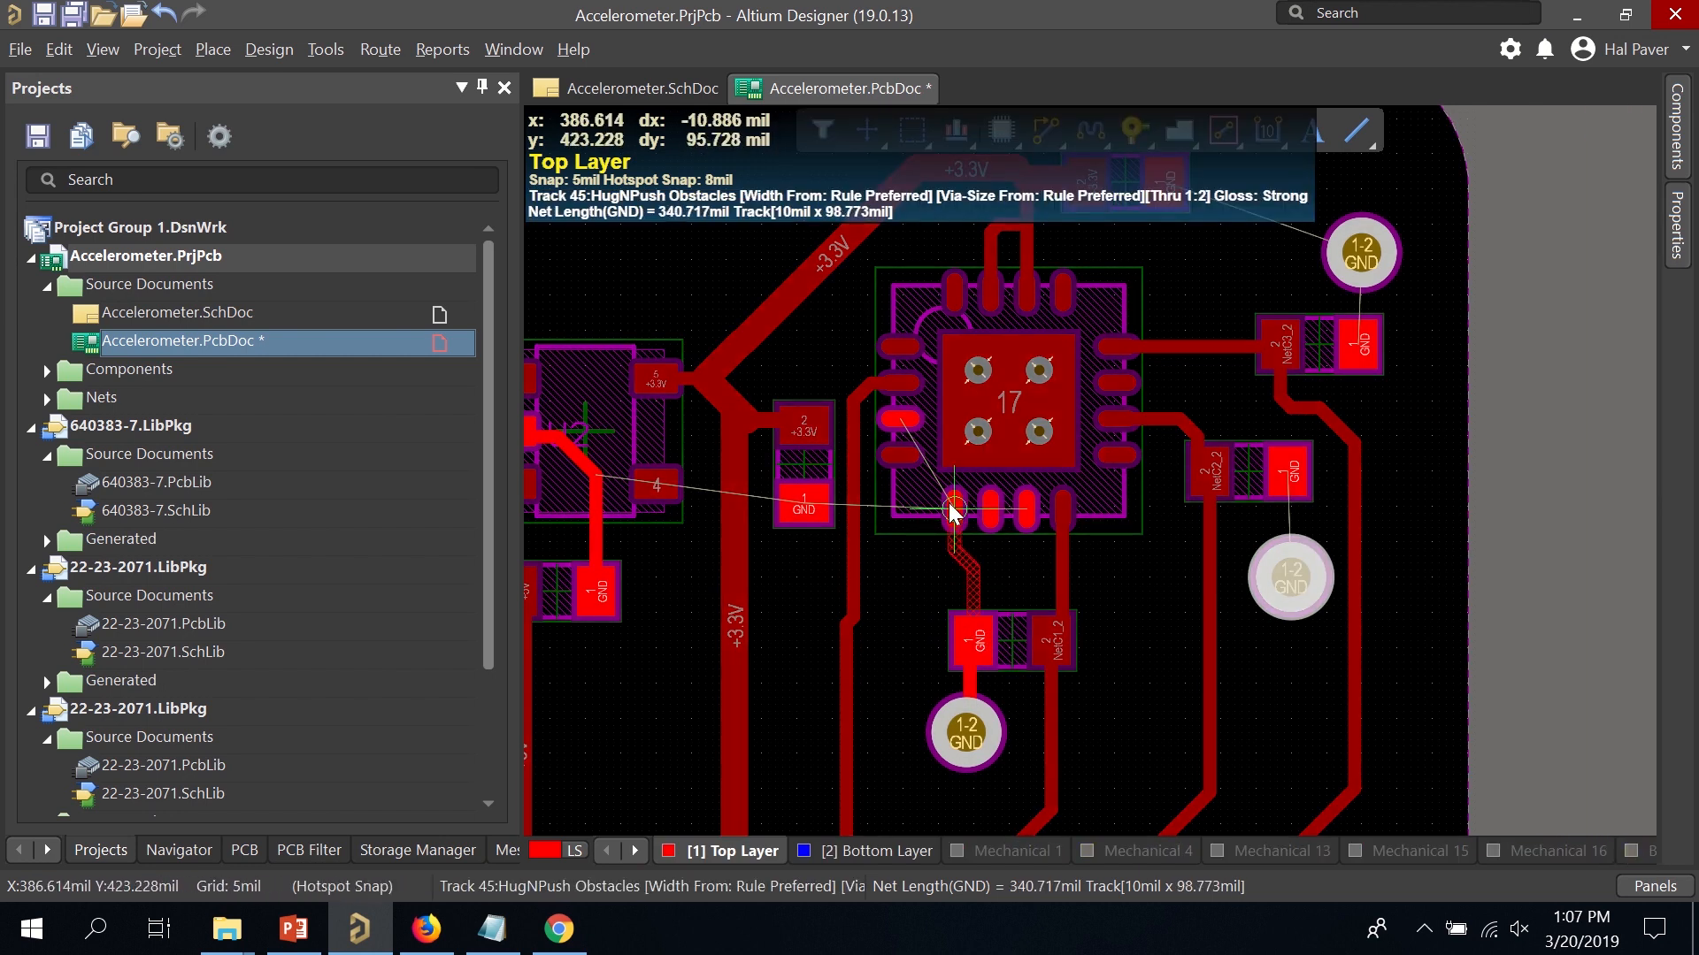
left_click(952, 512)
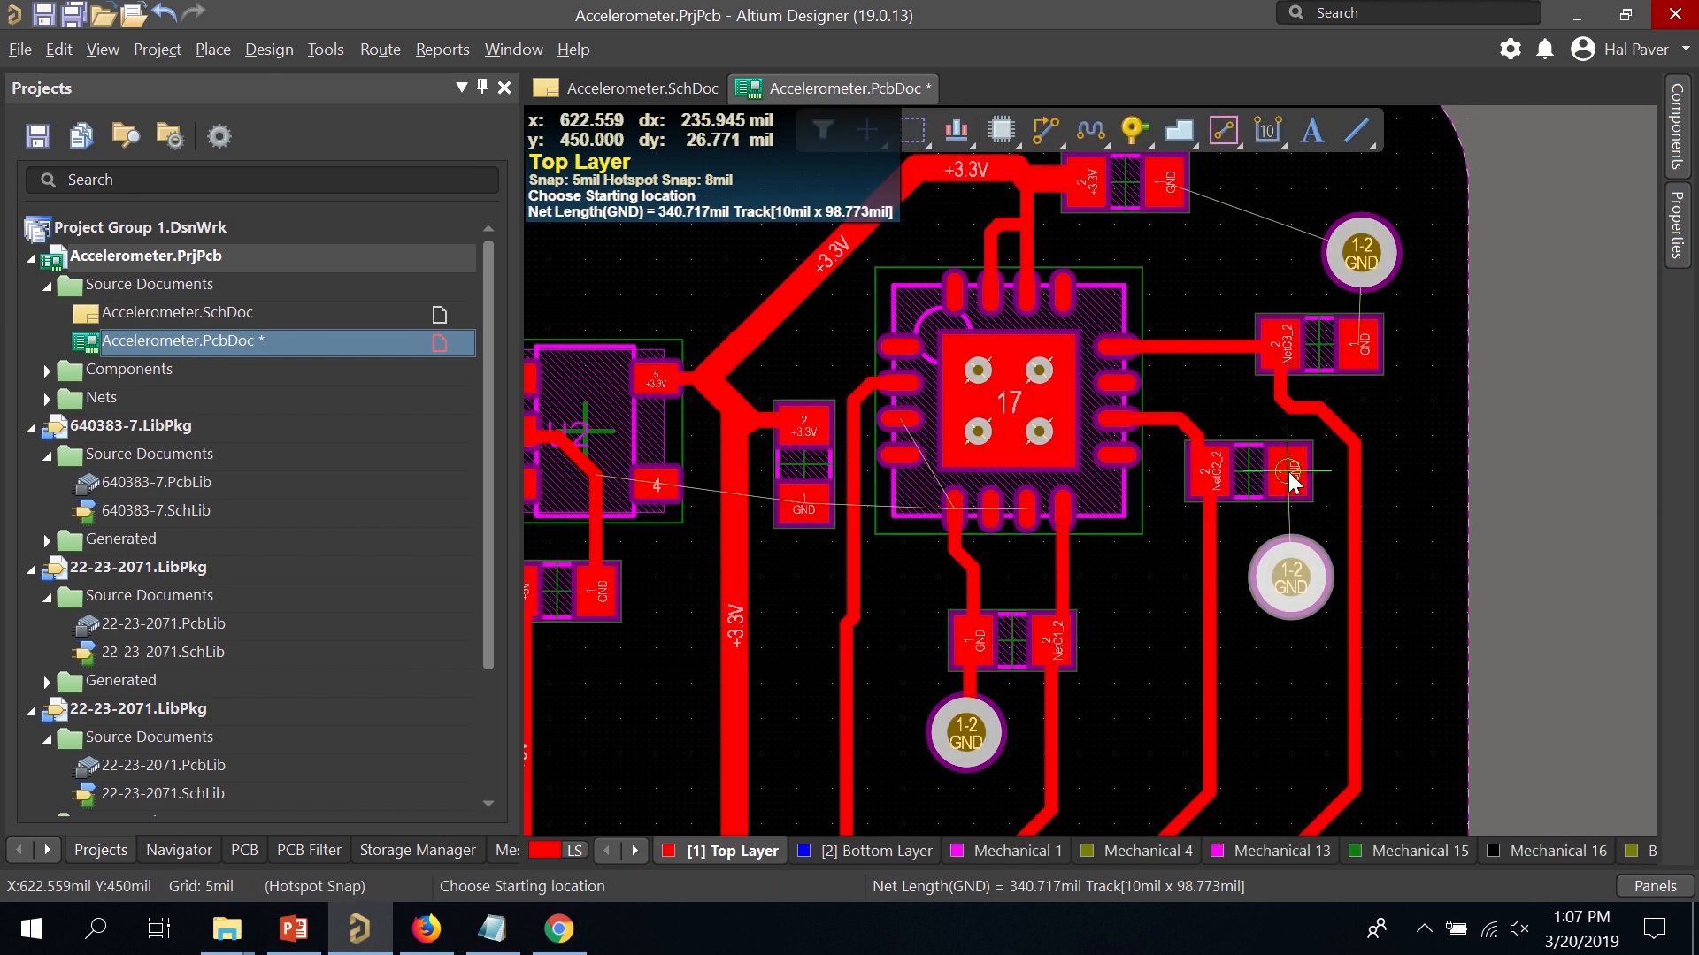
left_click(1289, 470)
left_click(1291, 575)
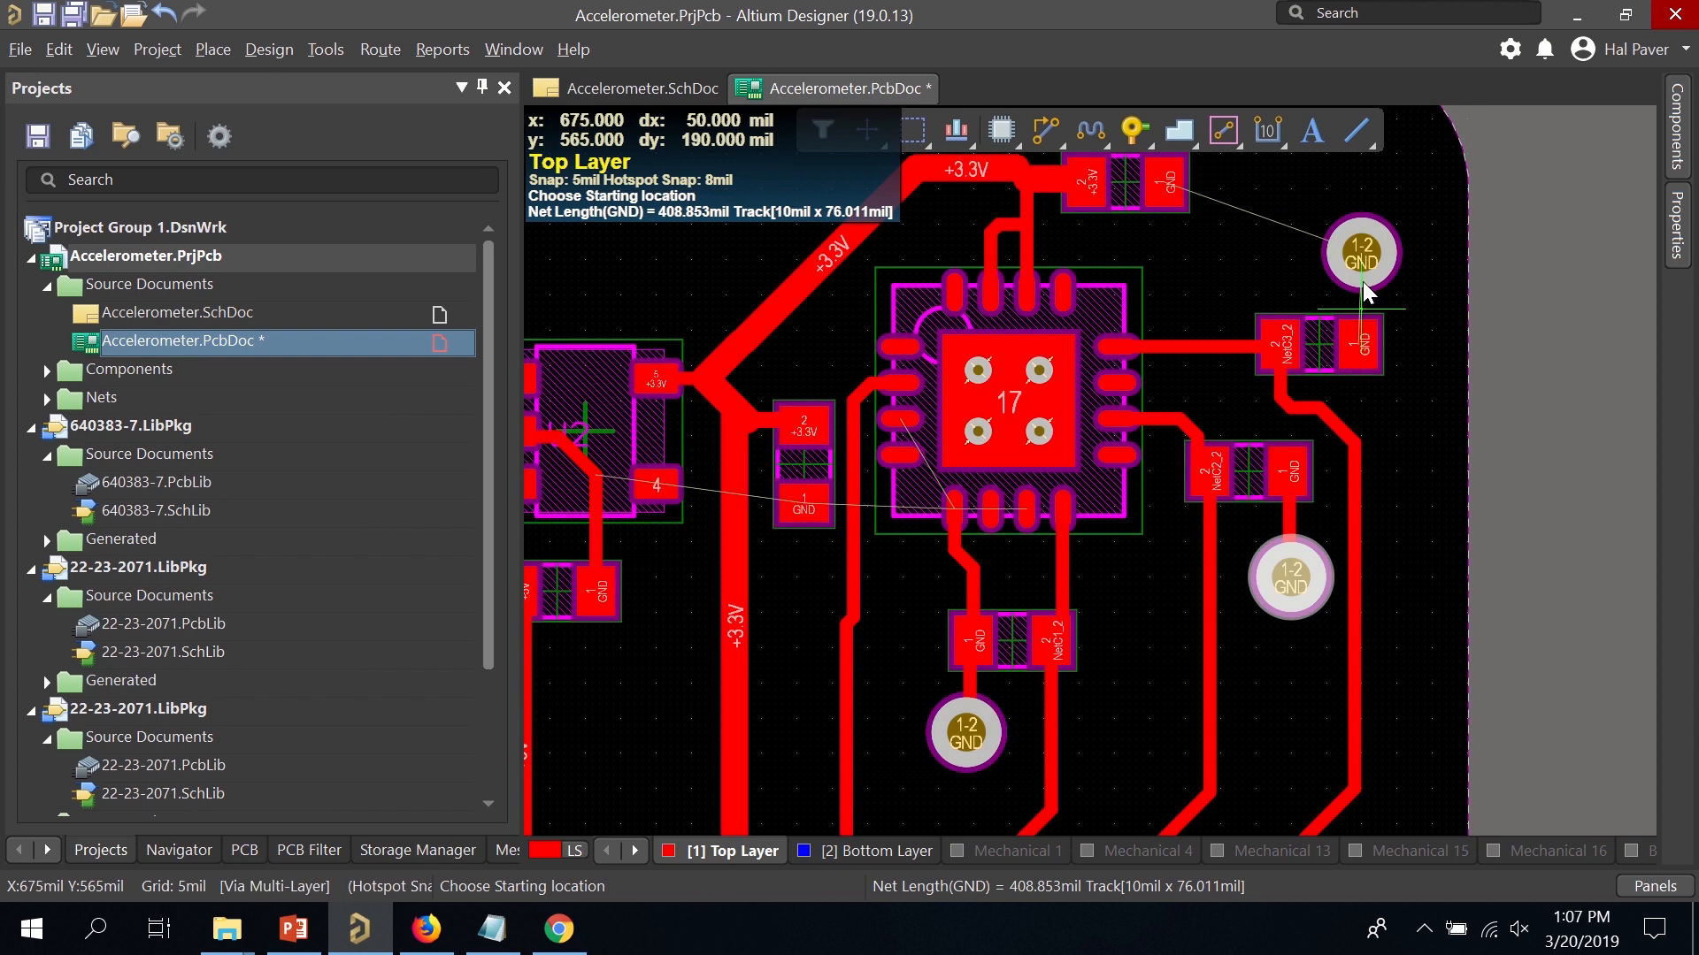
left_click(1363, 285)
left_click(1357, 338)
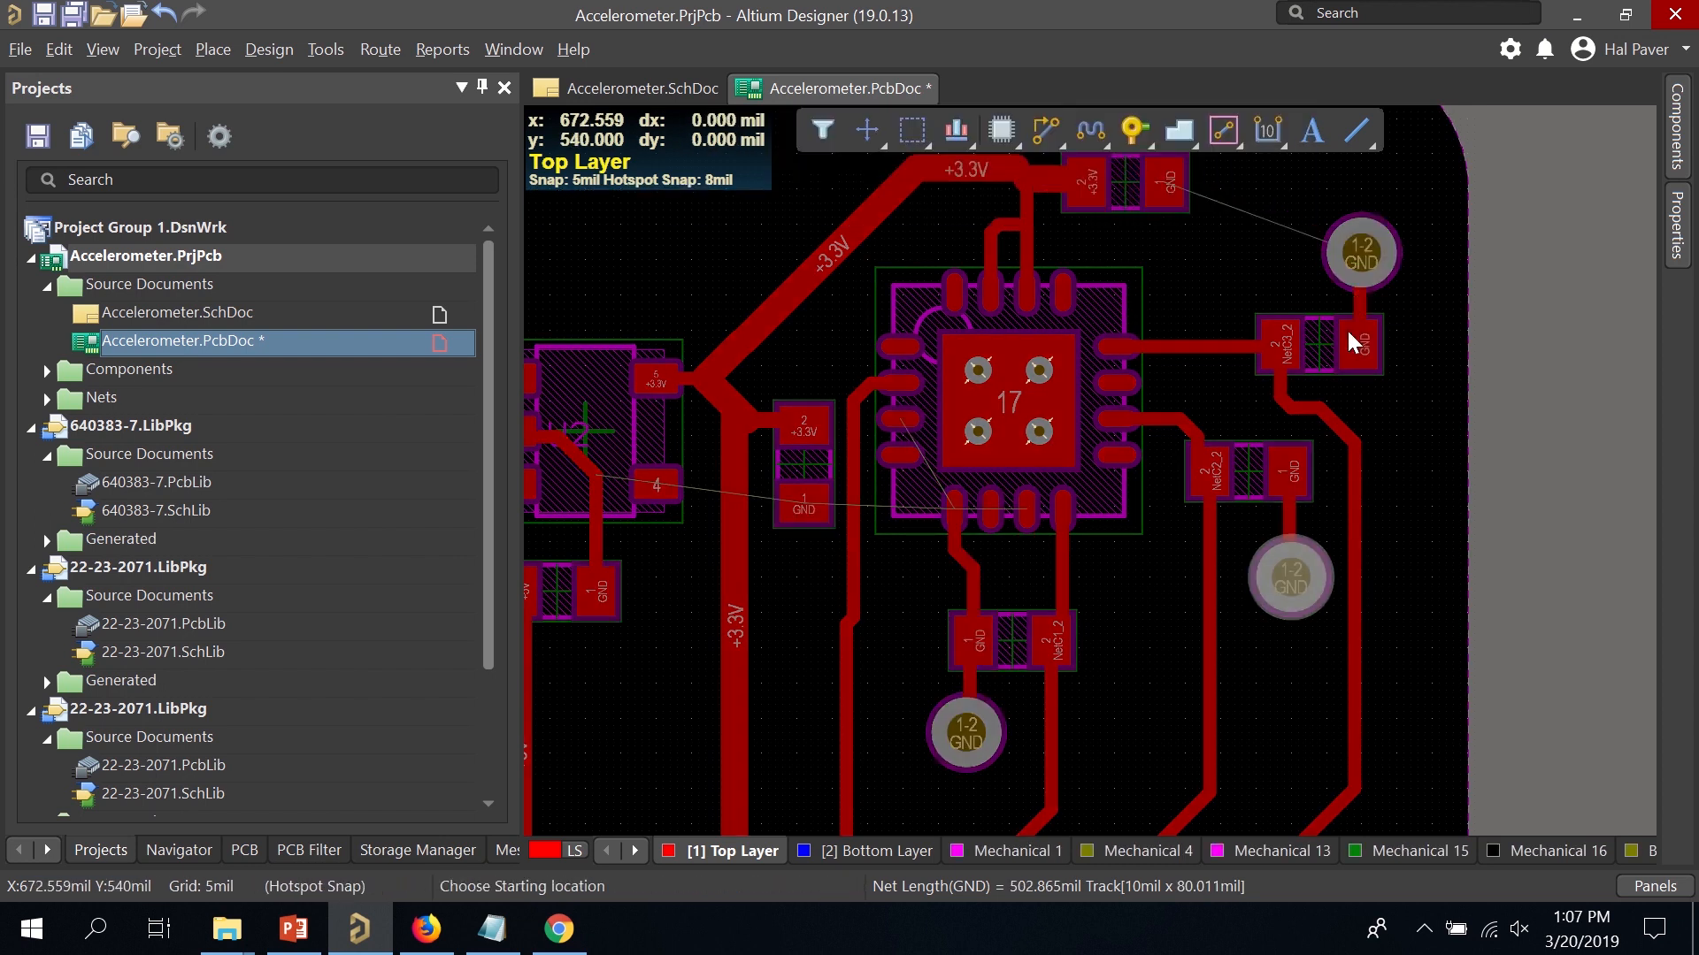
Route the top capacitor's GND pad to a newly dropped GND via, then exit routing.
scroll(1318, 301, "up", 3)
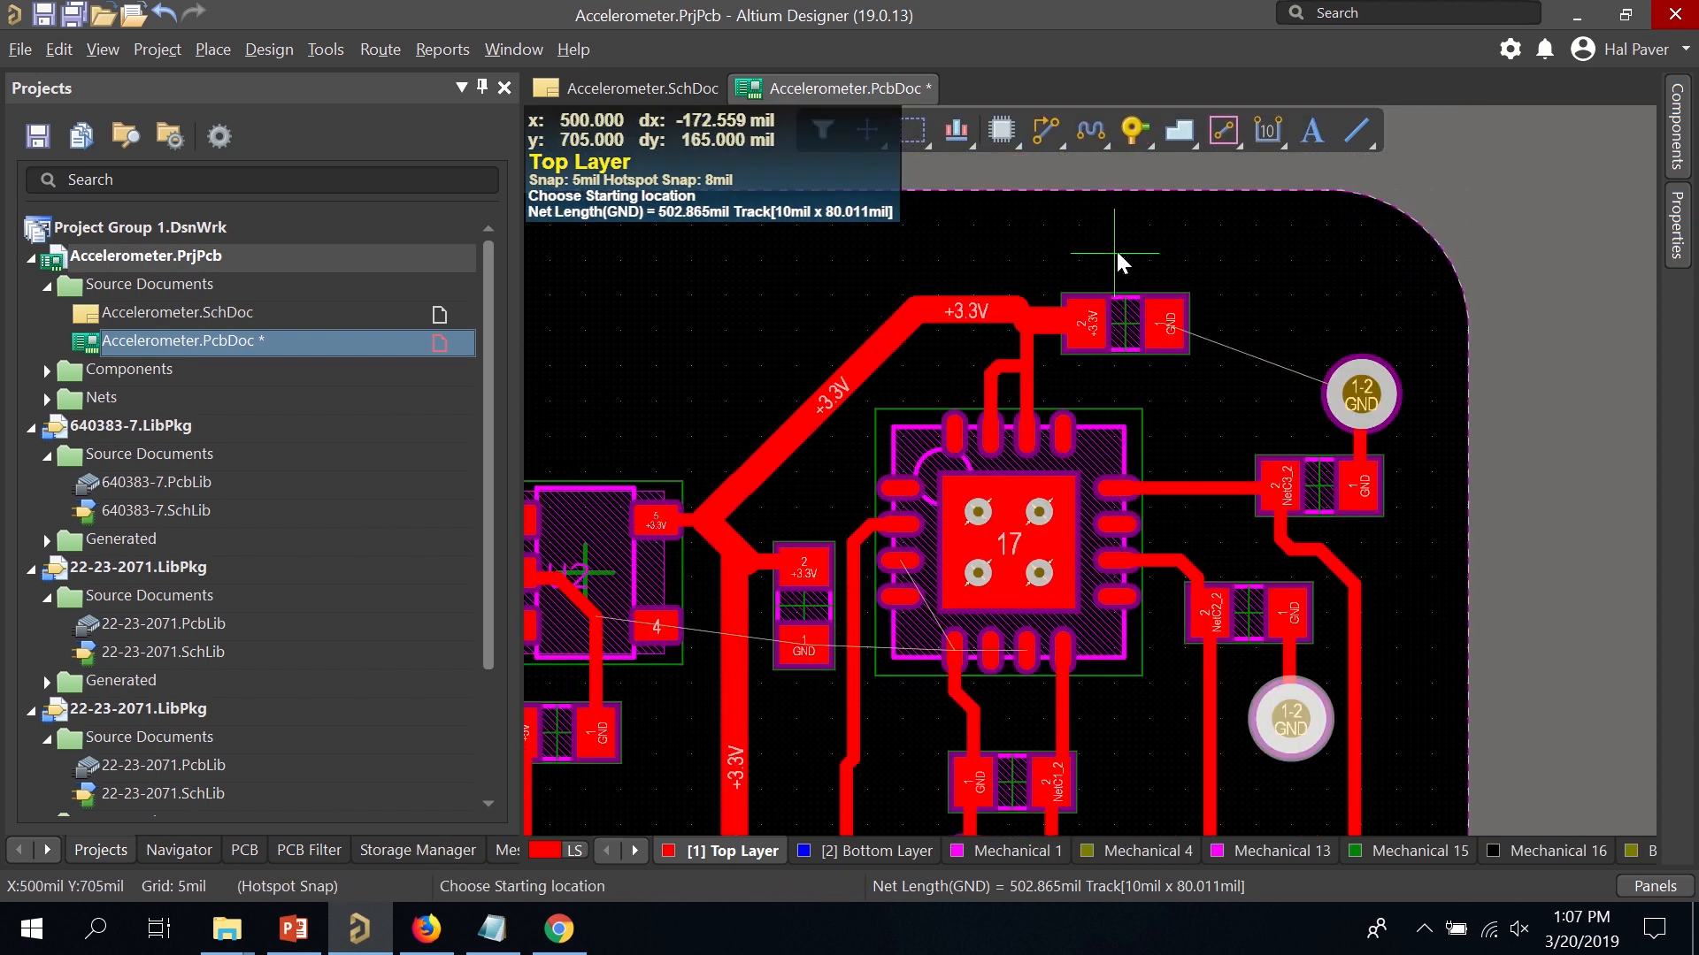
left_click(1159, 324)
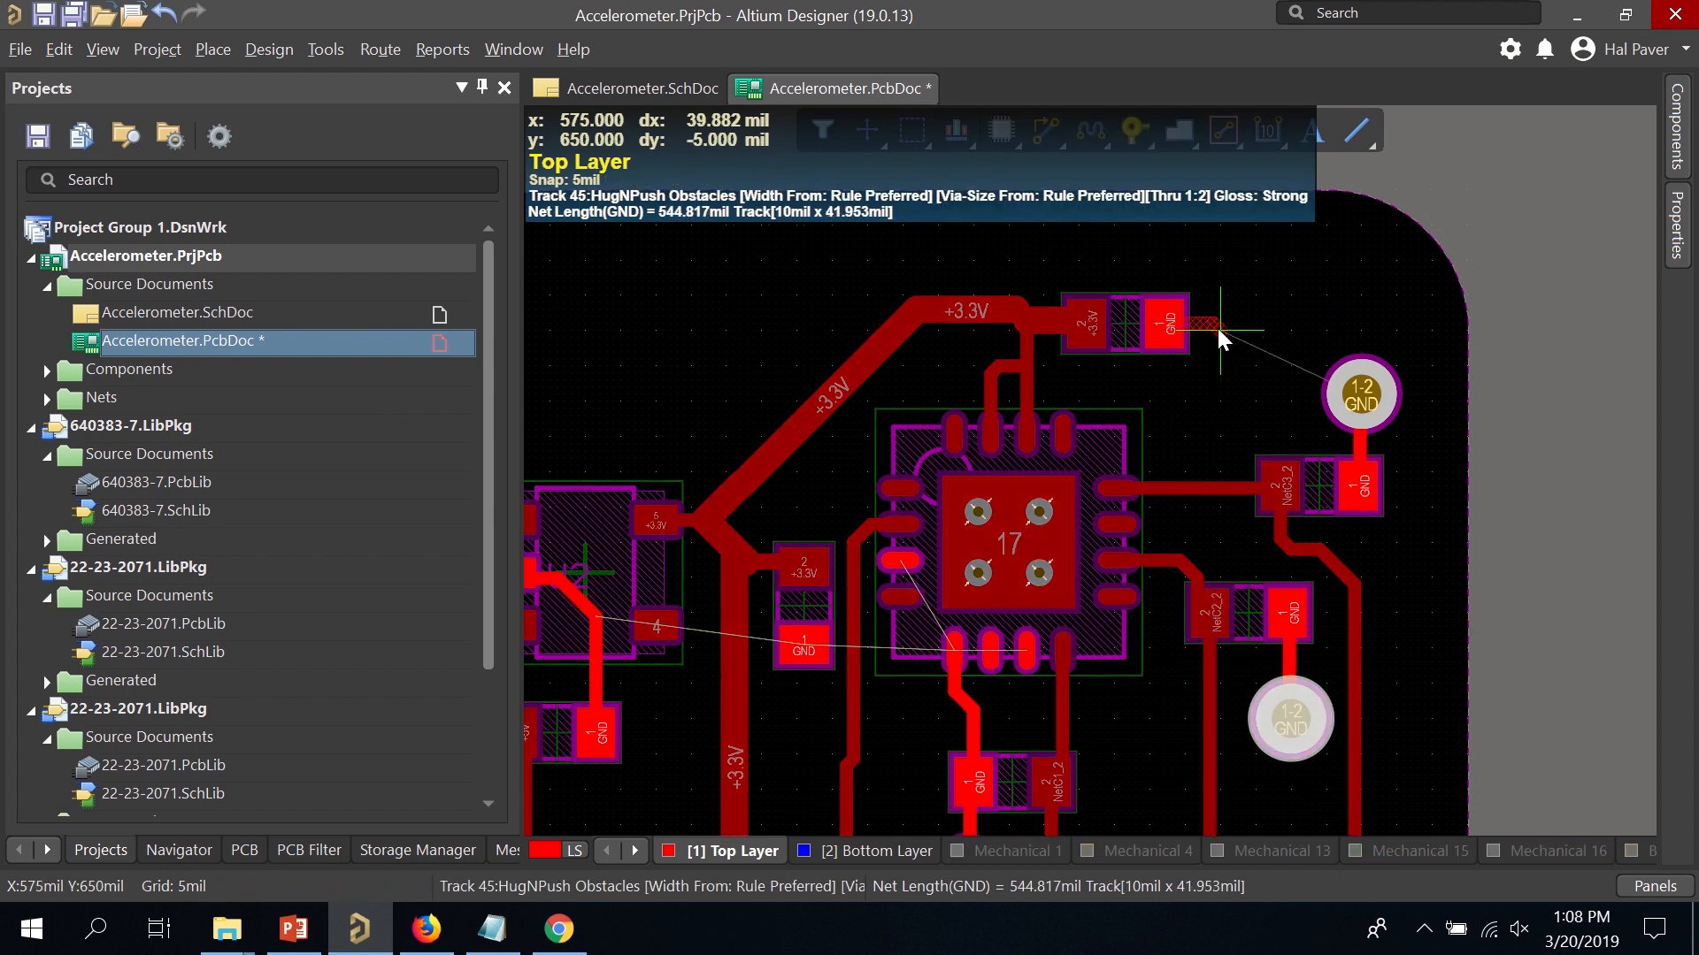
key("KP_Multiply")
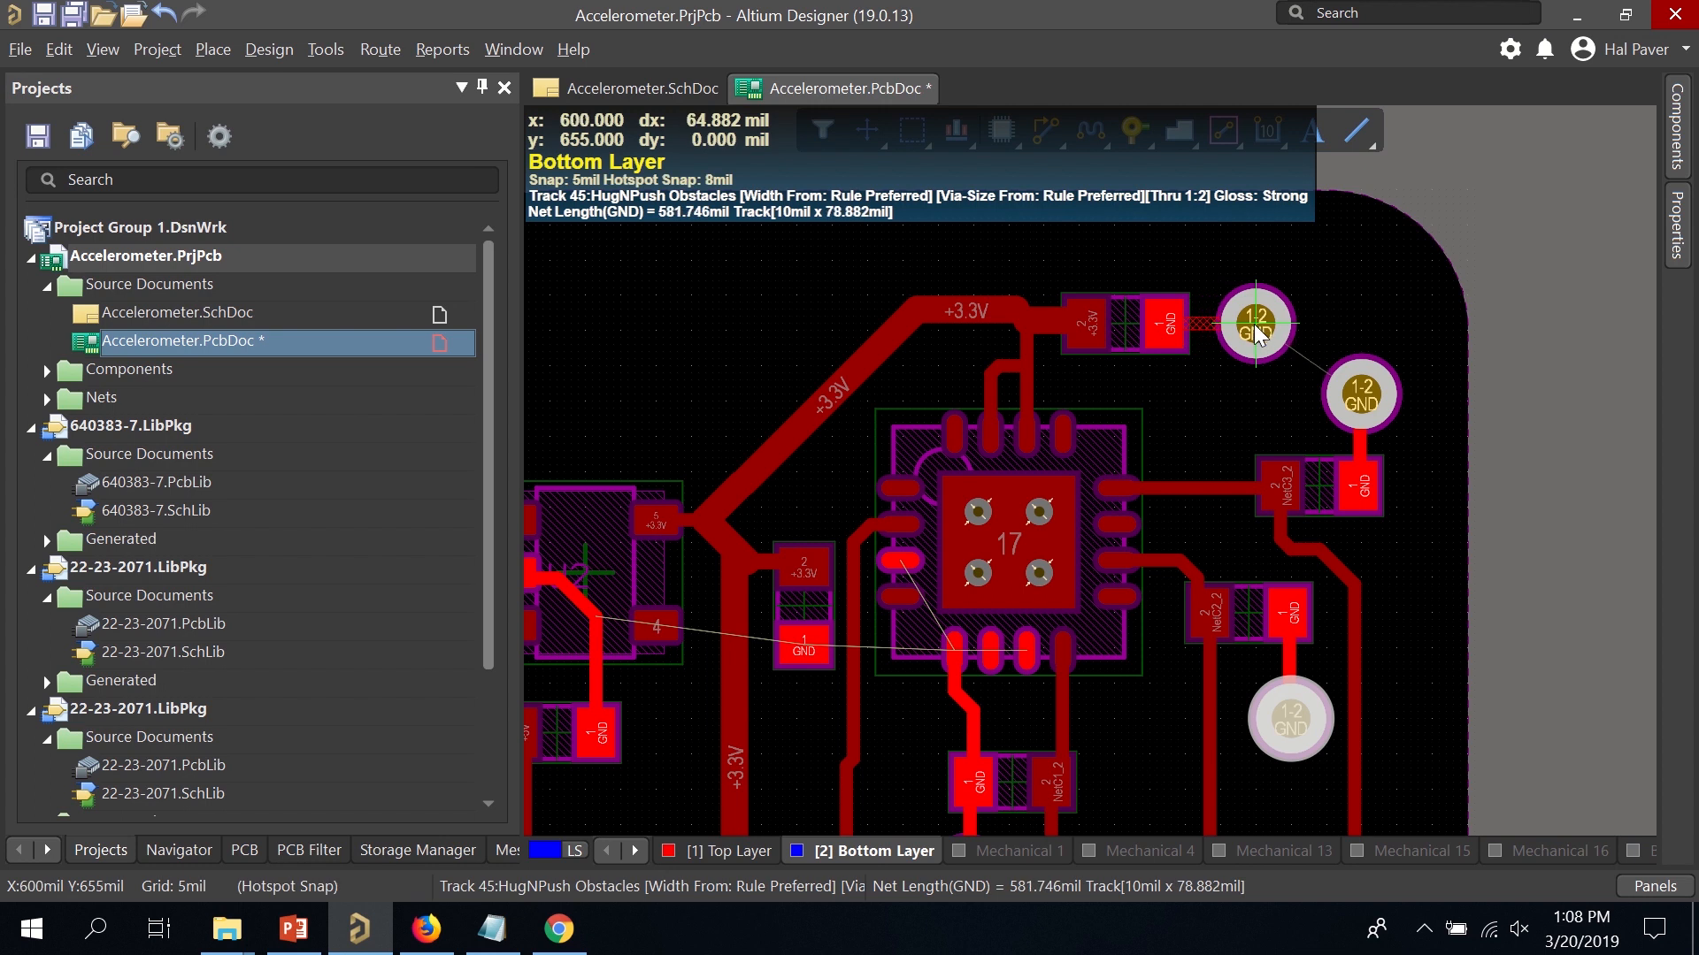
left_click(1255, 326)
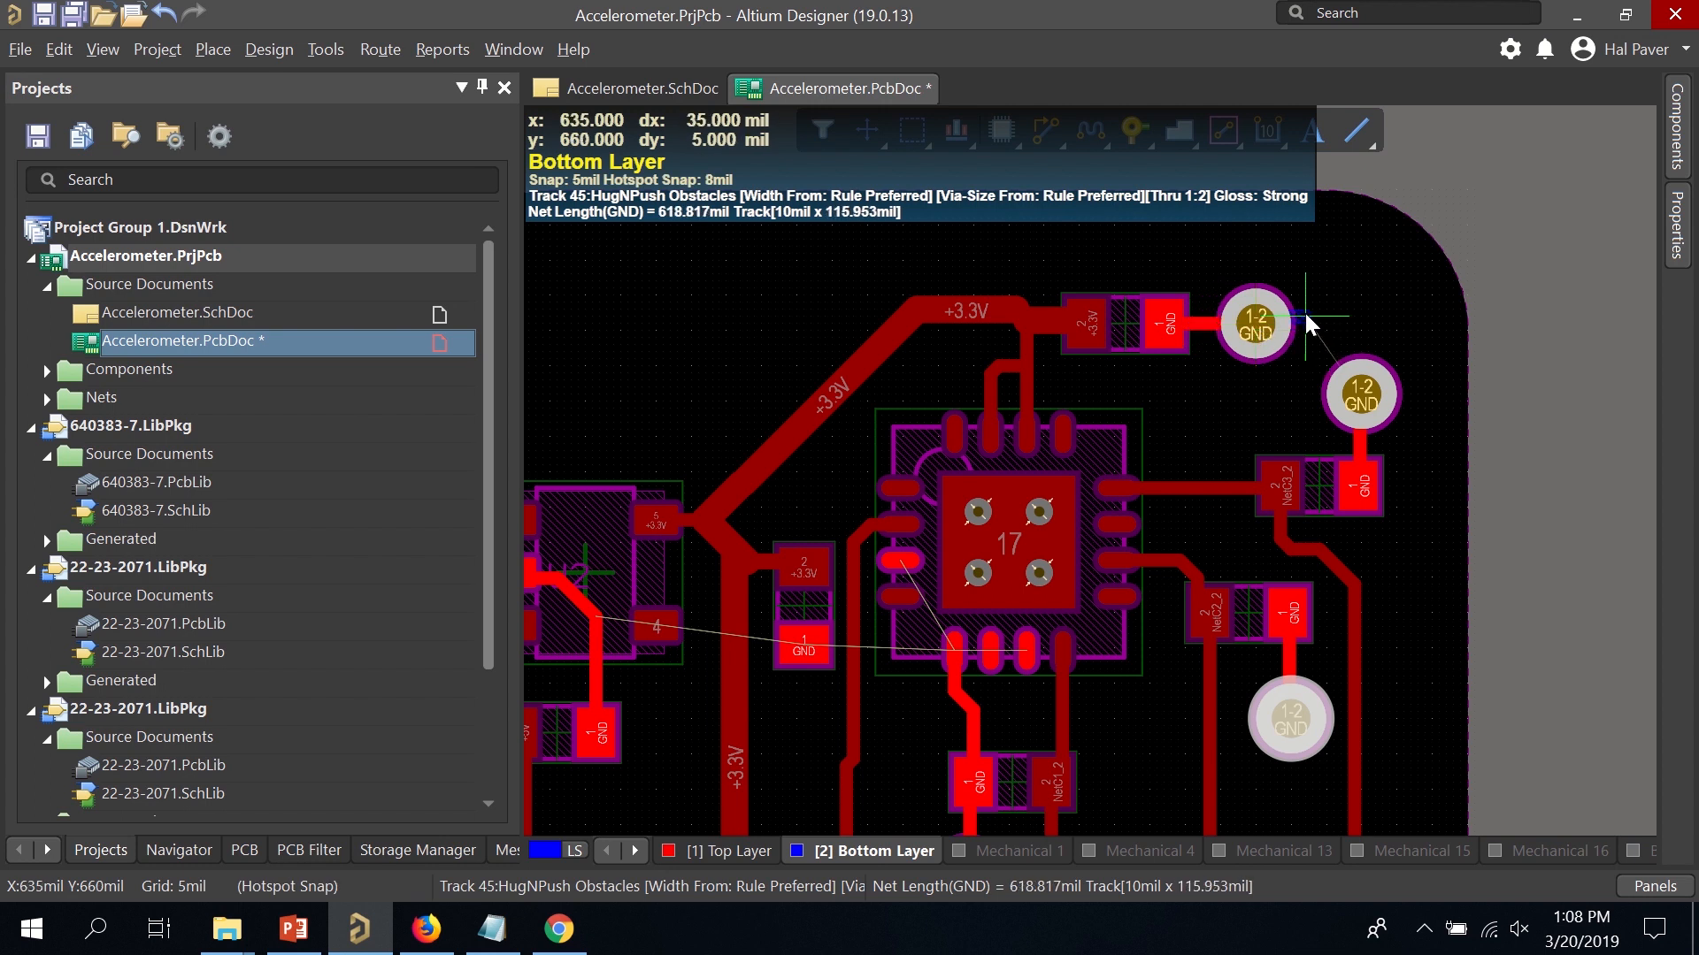
right_click(1306, 316)
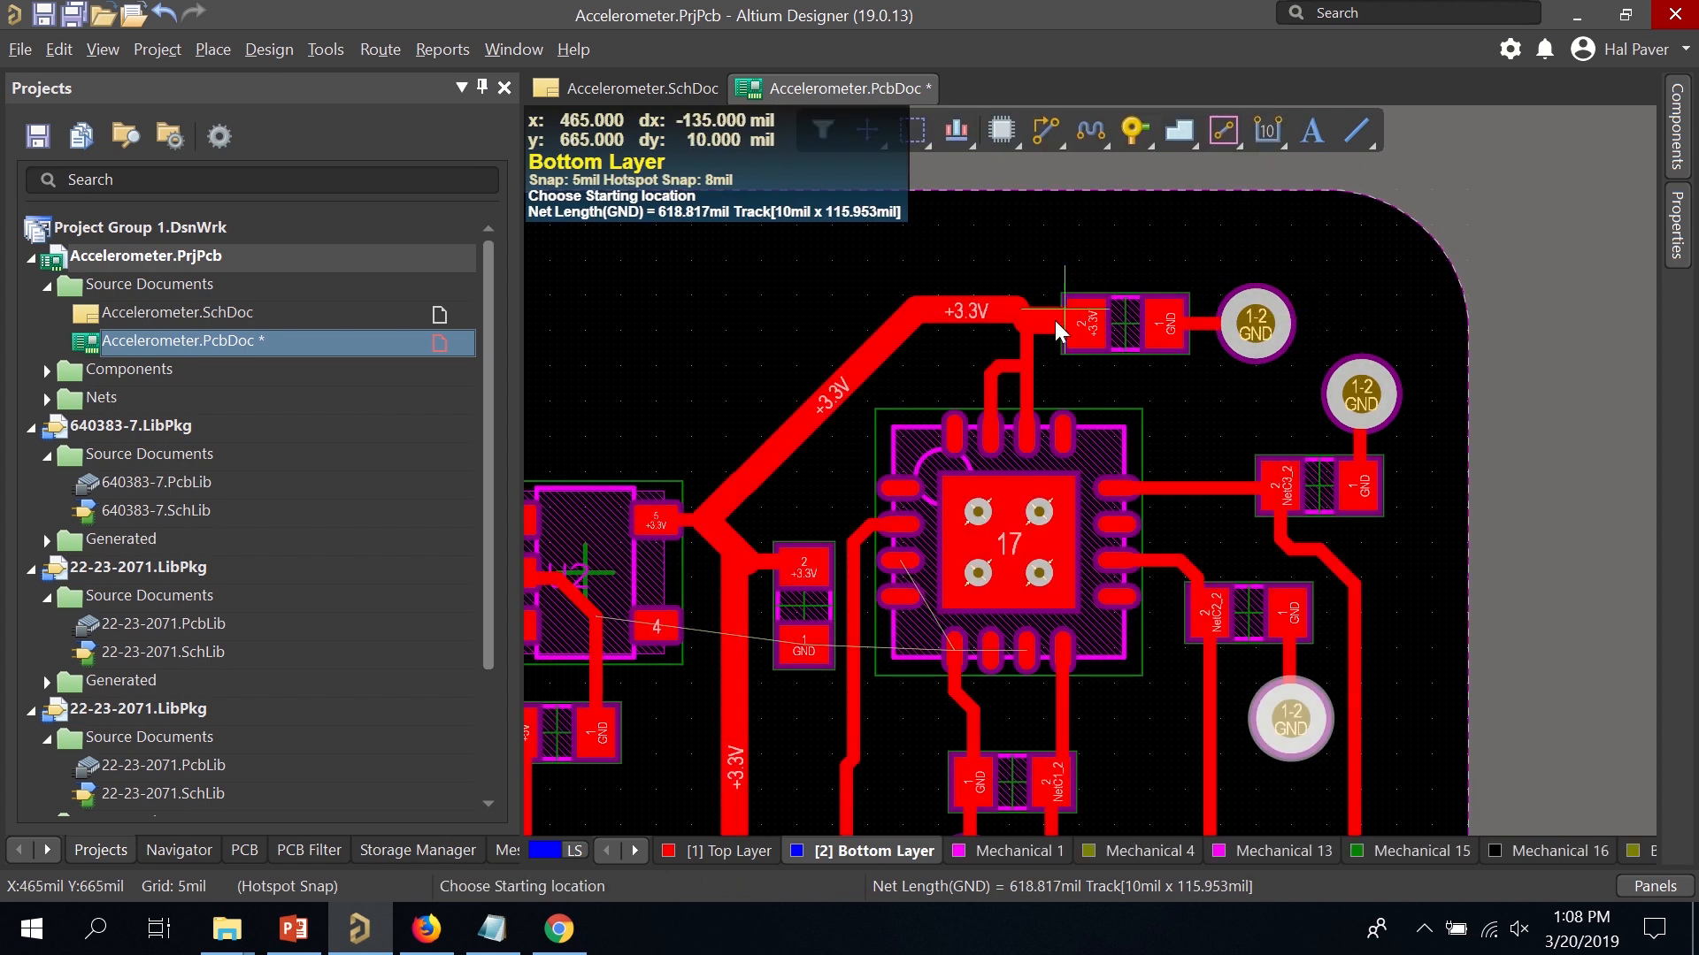
scroll(953, 481, "down", 4)
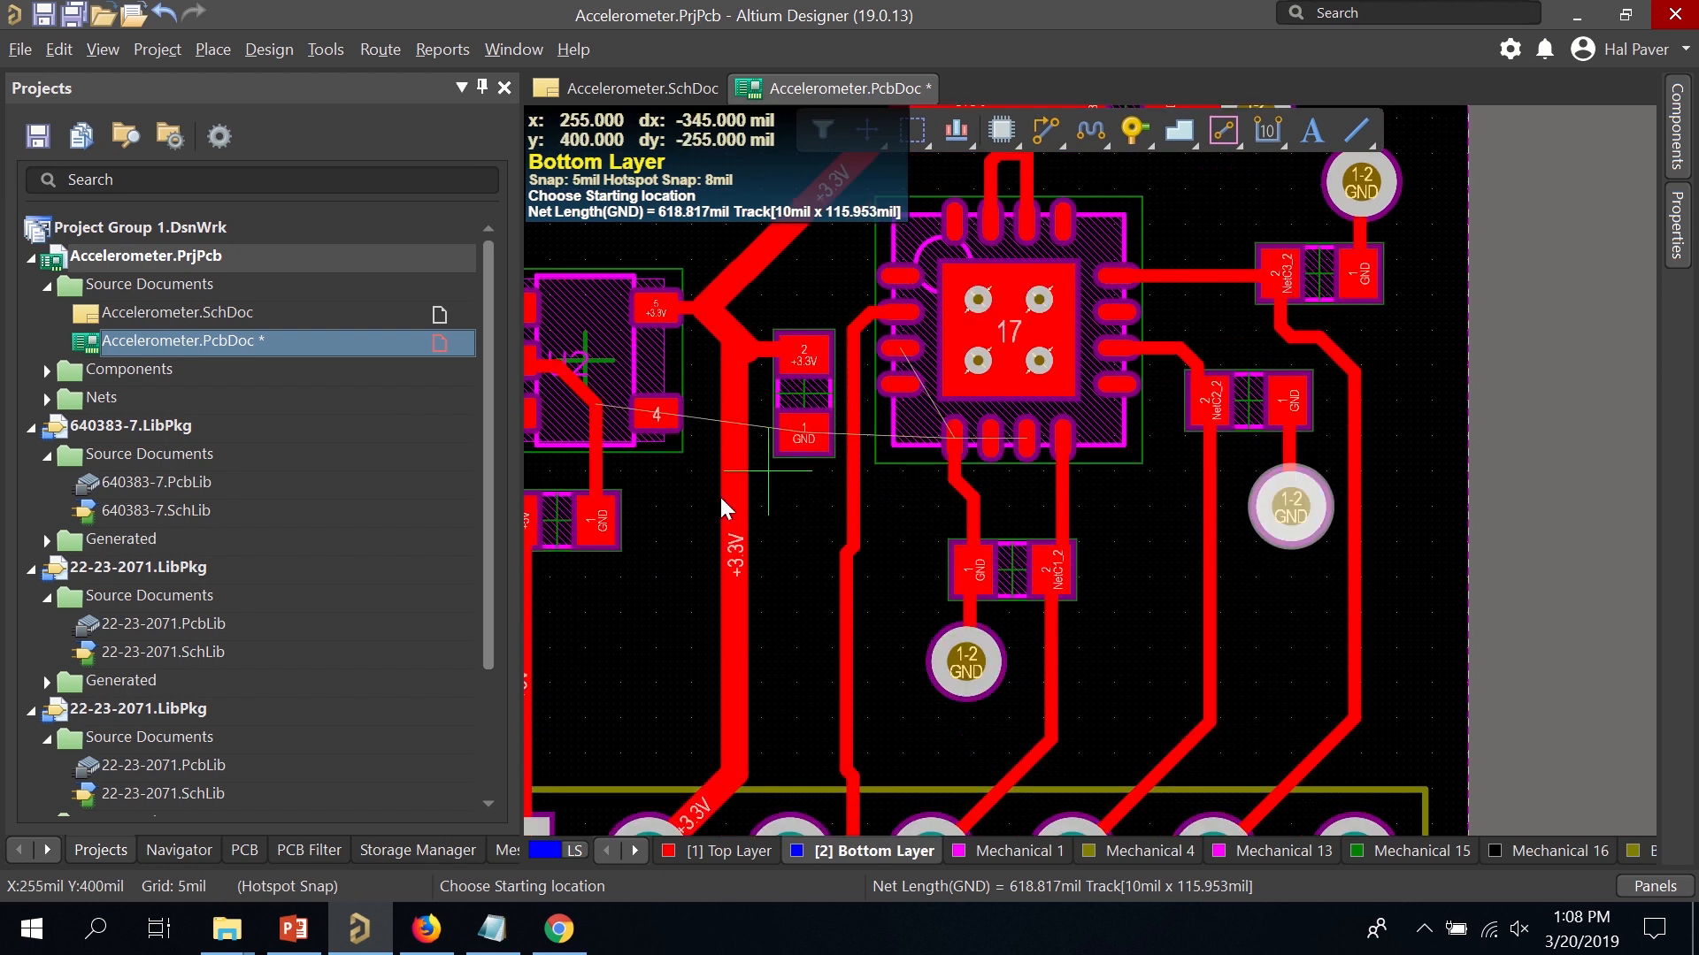
scroll(690, 506, "down", 1)
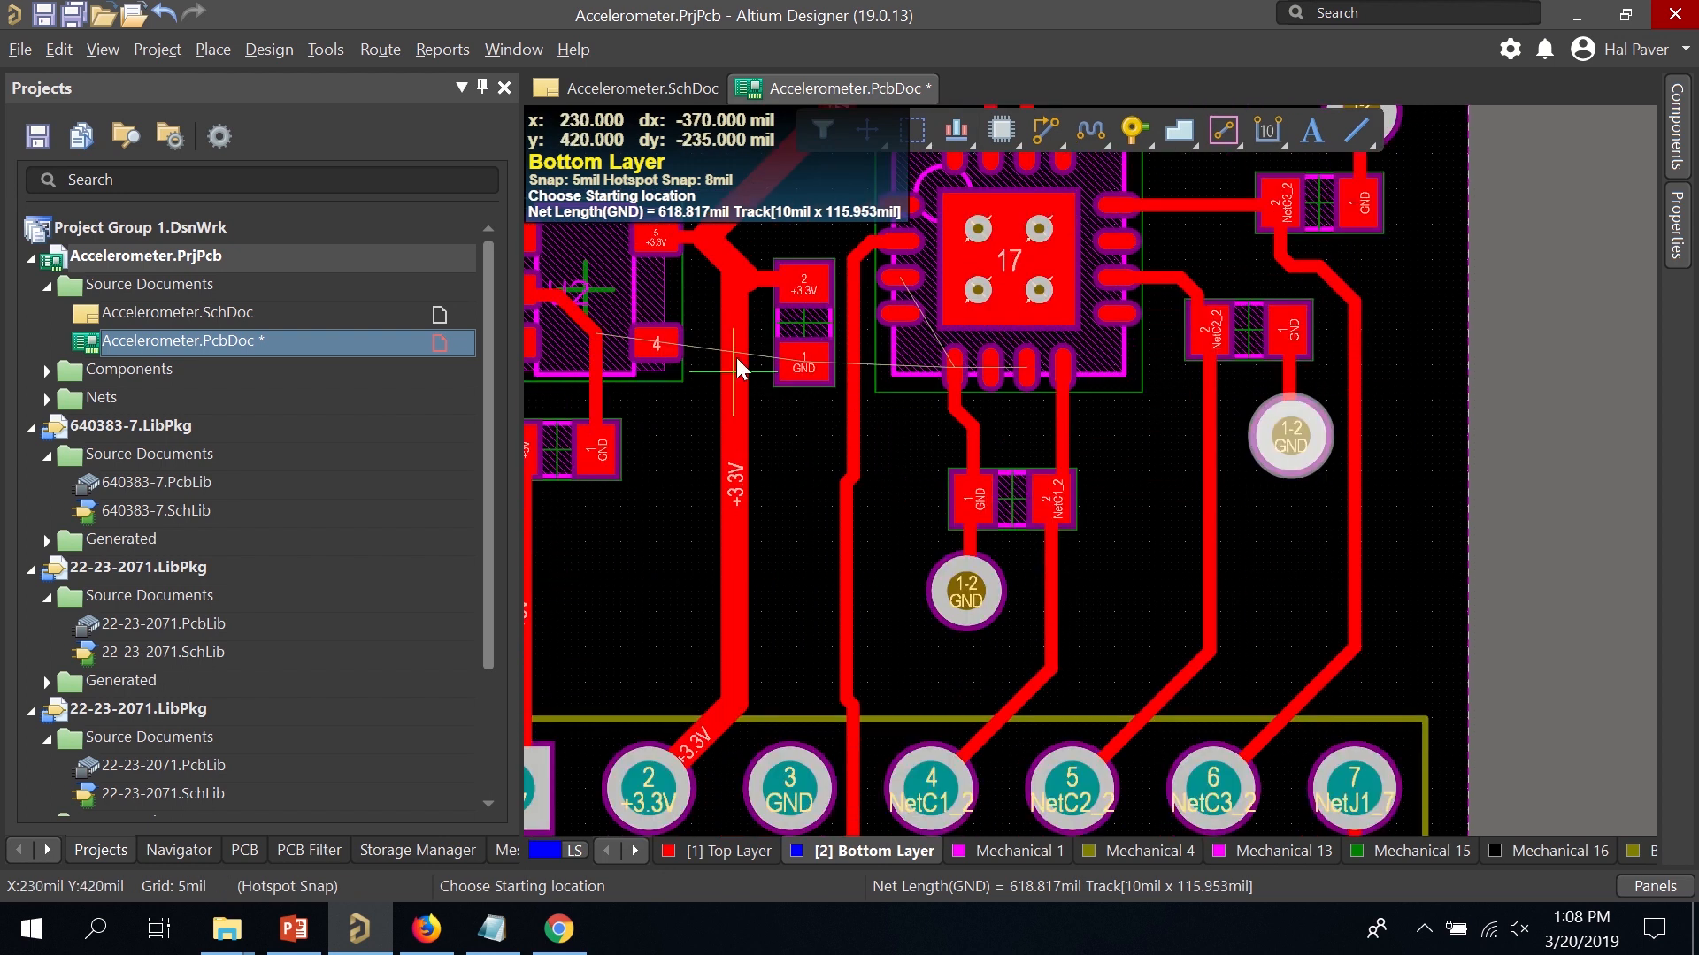
scroll(736, 357, "up", 3)
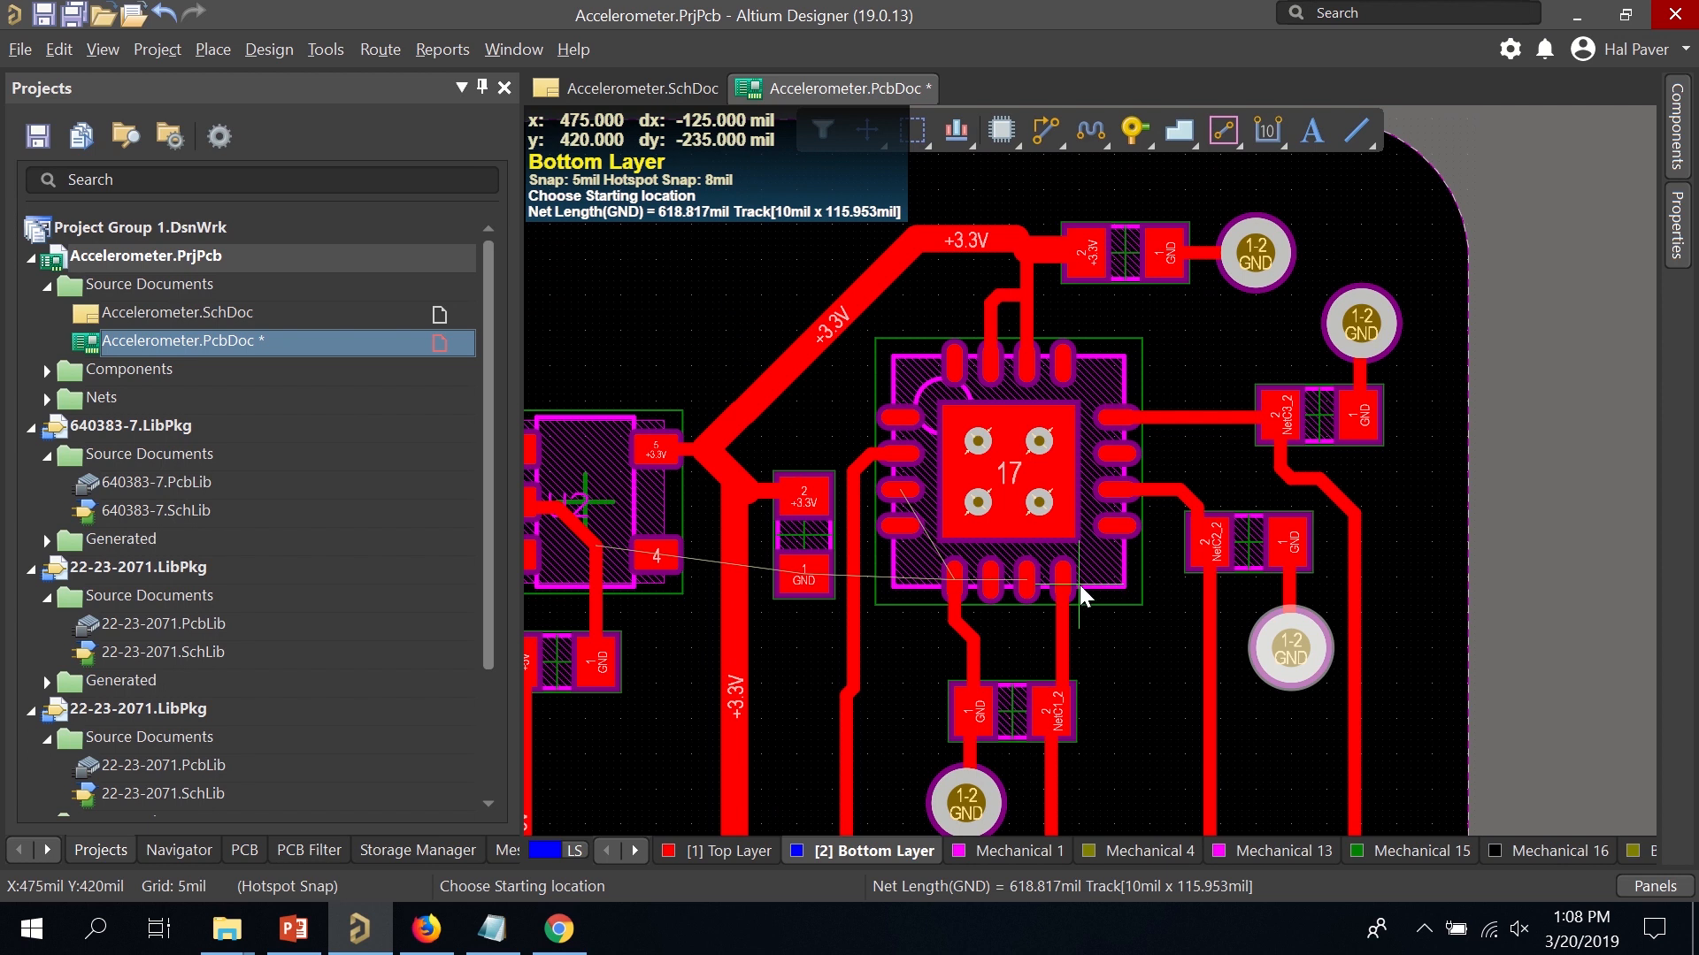
scroll(1080, 586, "down", 1)
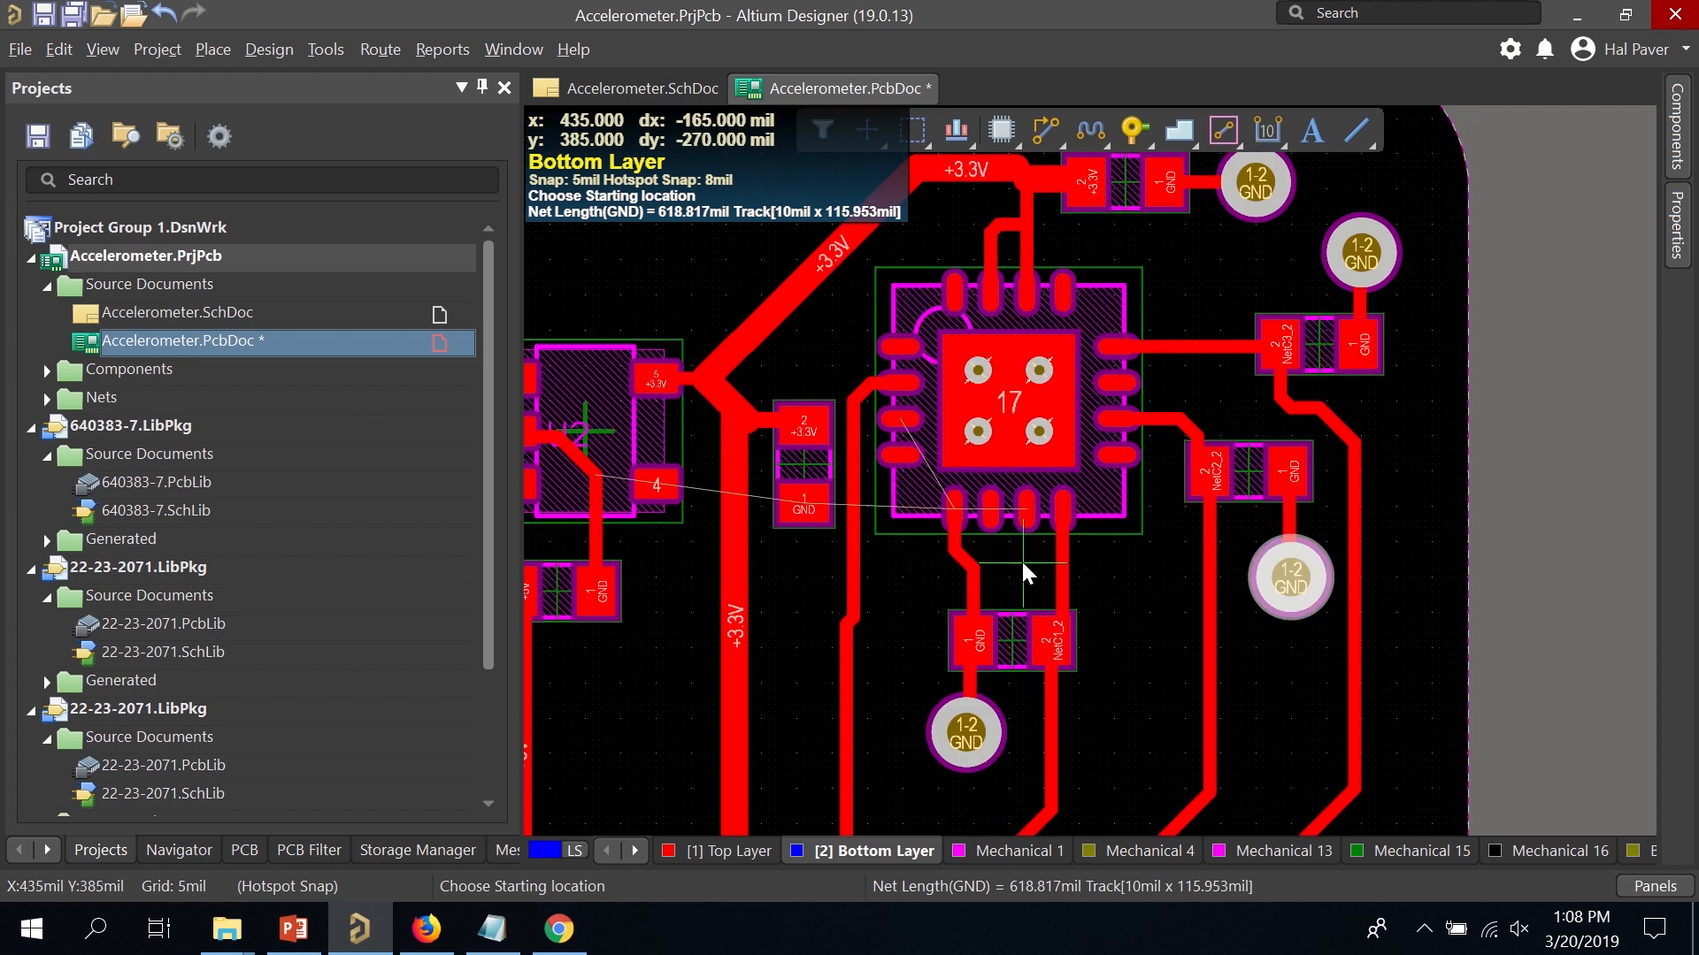
right_click(1037, 173)
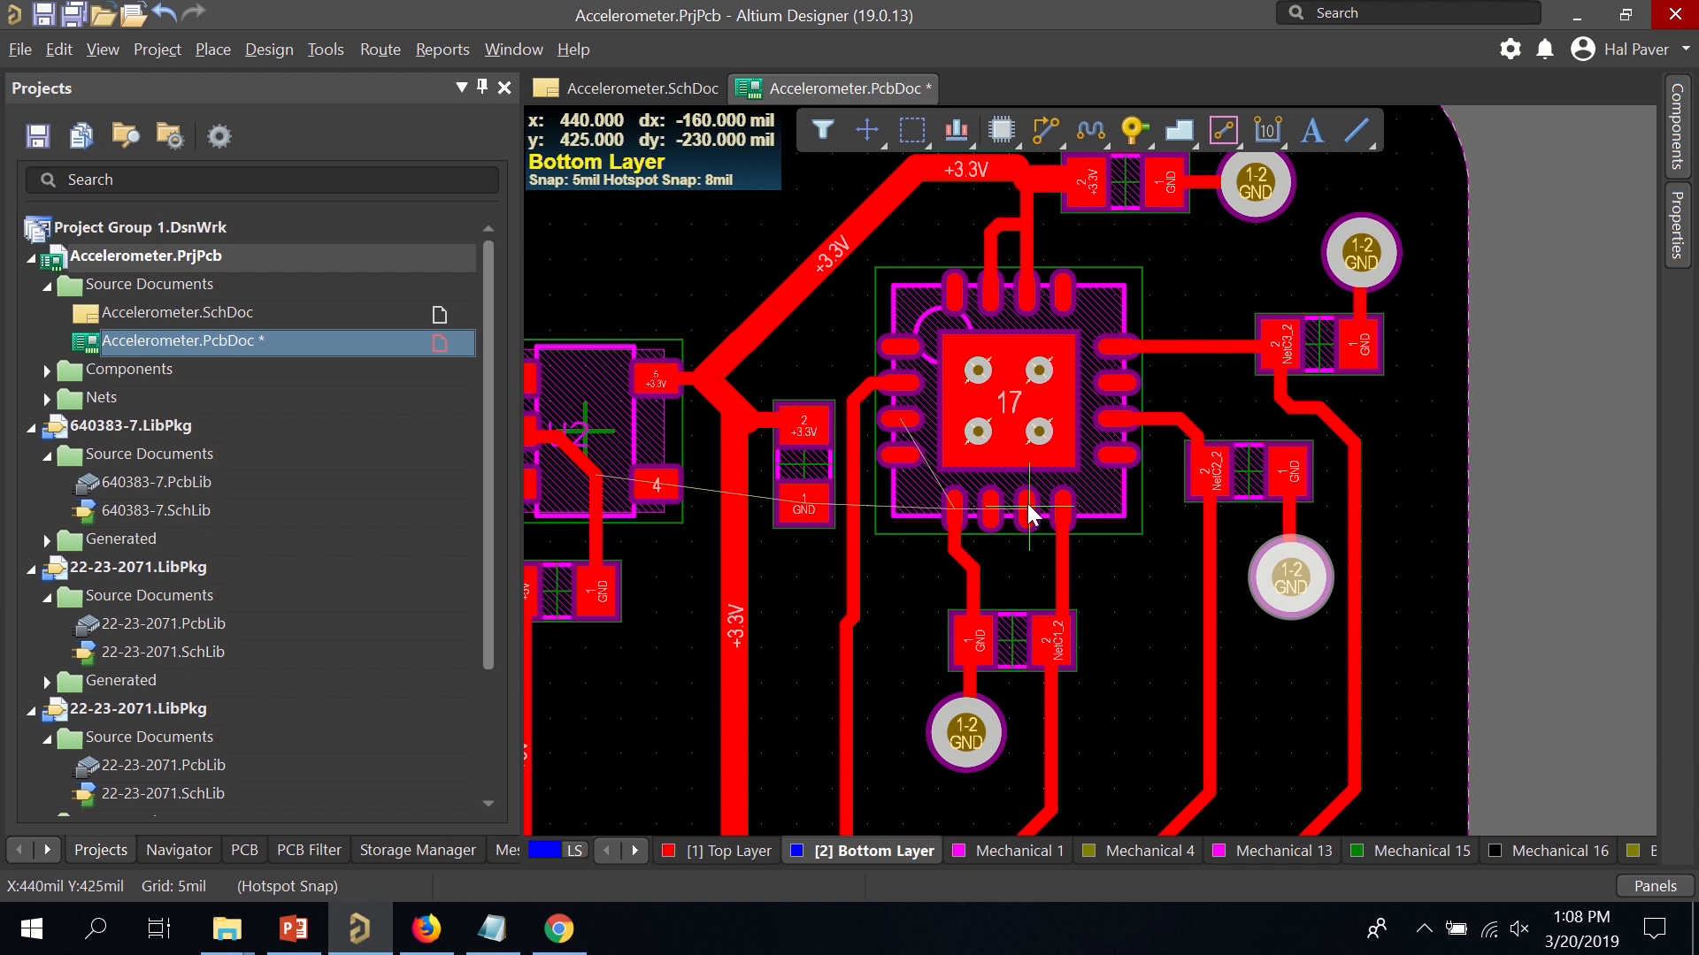
On the Top Layer, resume routing and begin a GND track from IC pin 6.
left_click(727, 851)
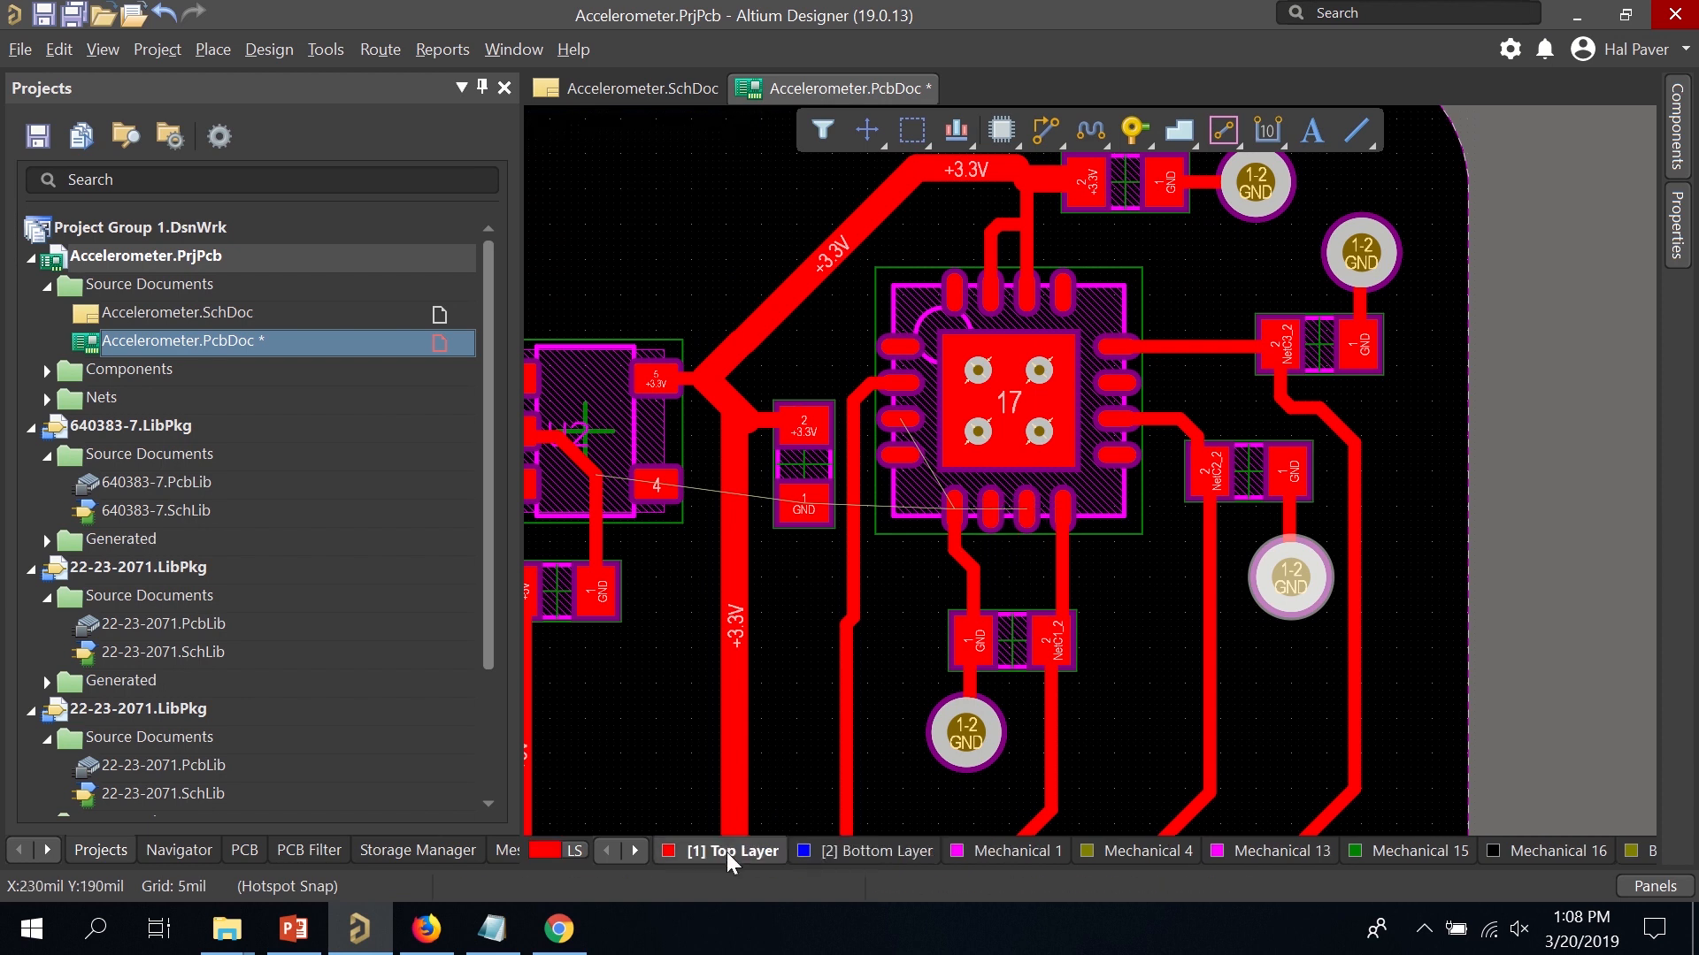
key("ctrl+w")
left_click(1027, 515)
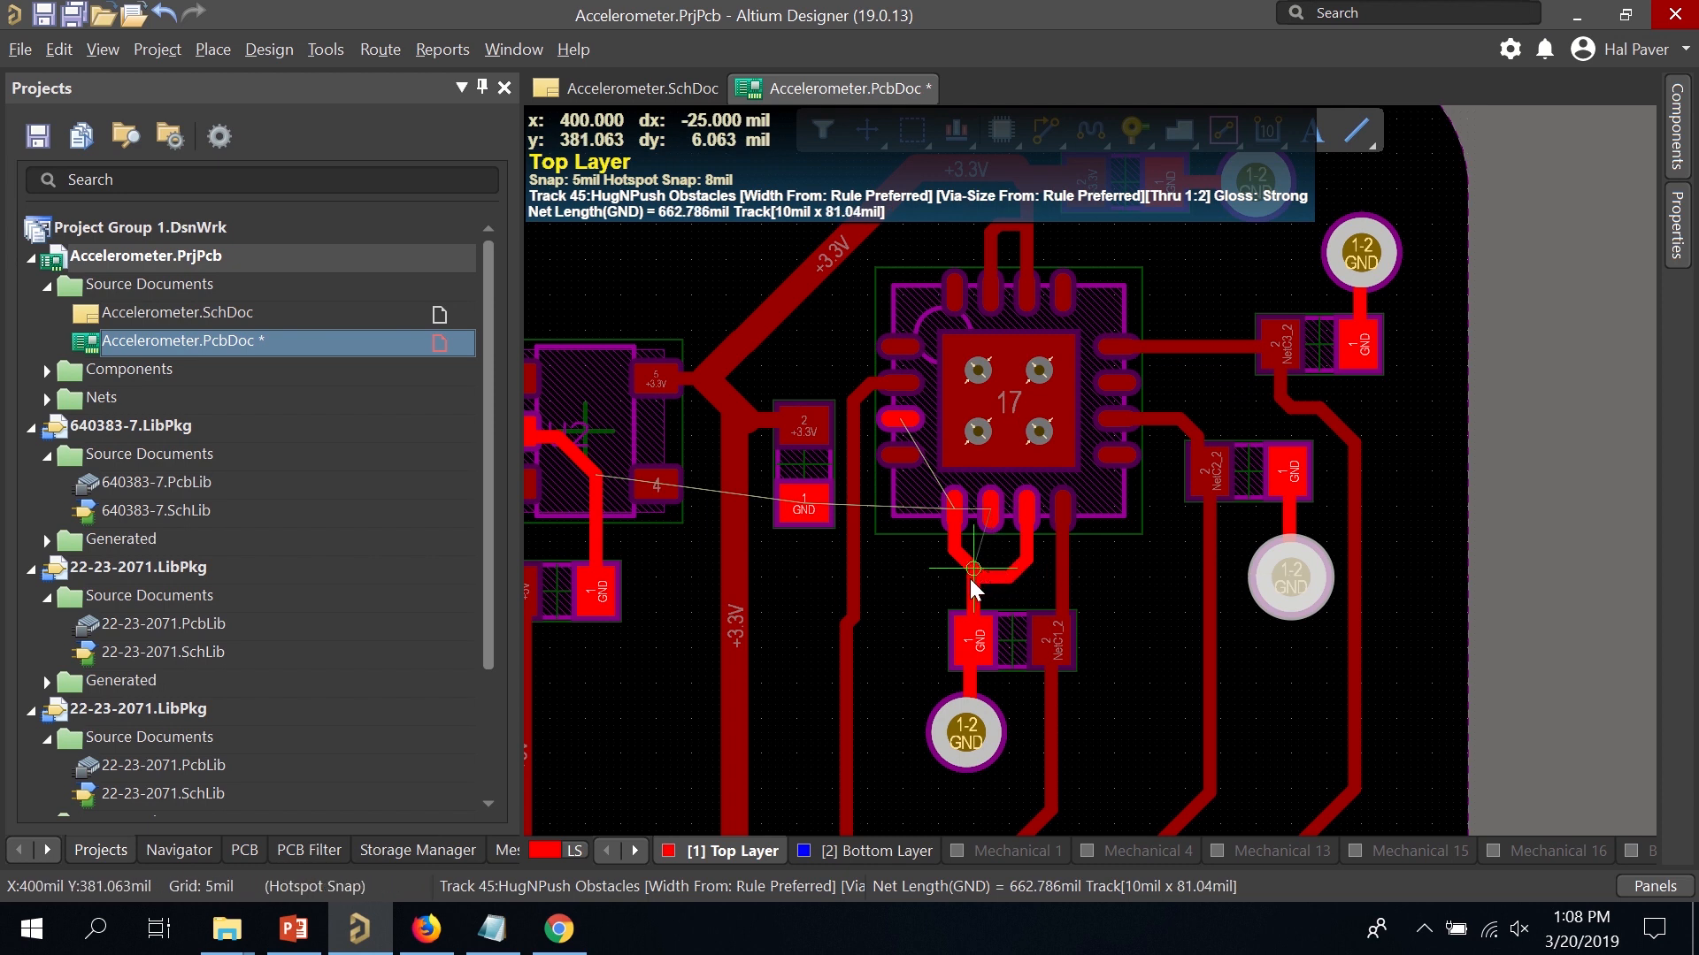
key("Escape")
scroll(1004, 522, "up", 3)
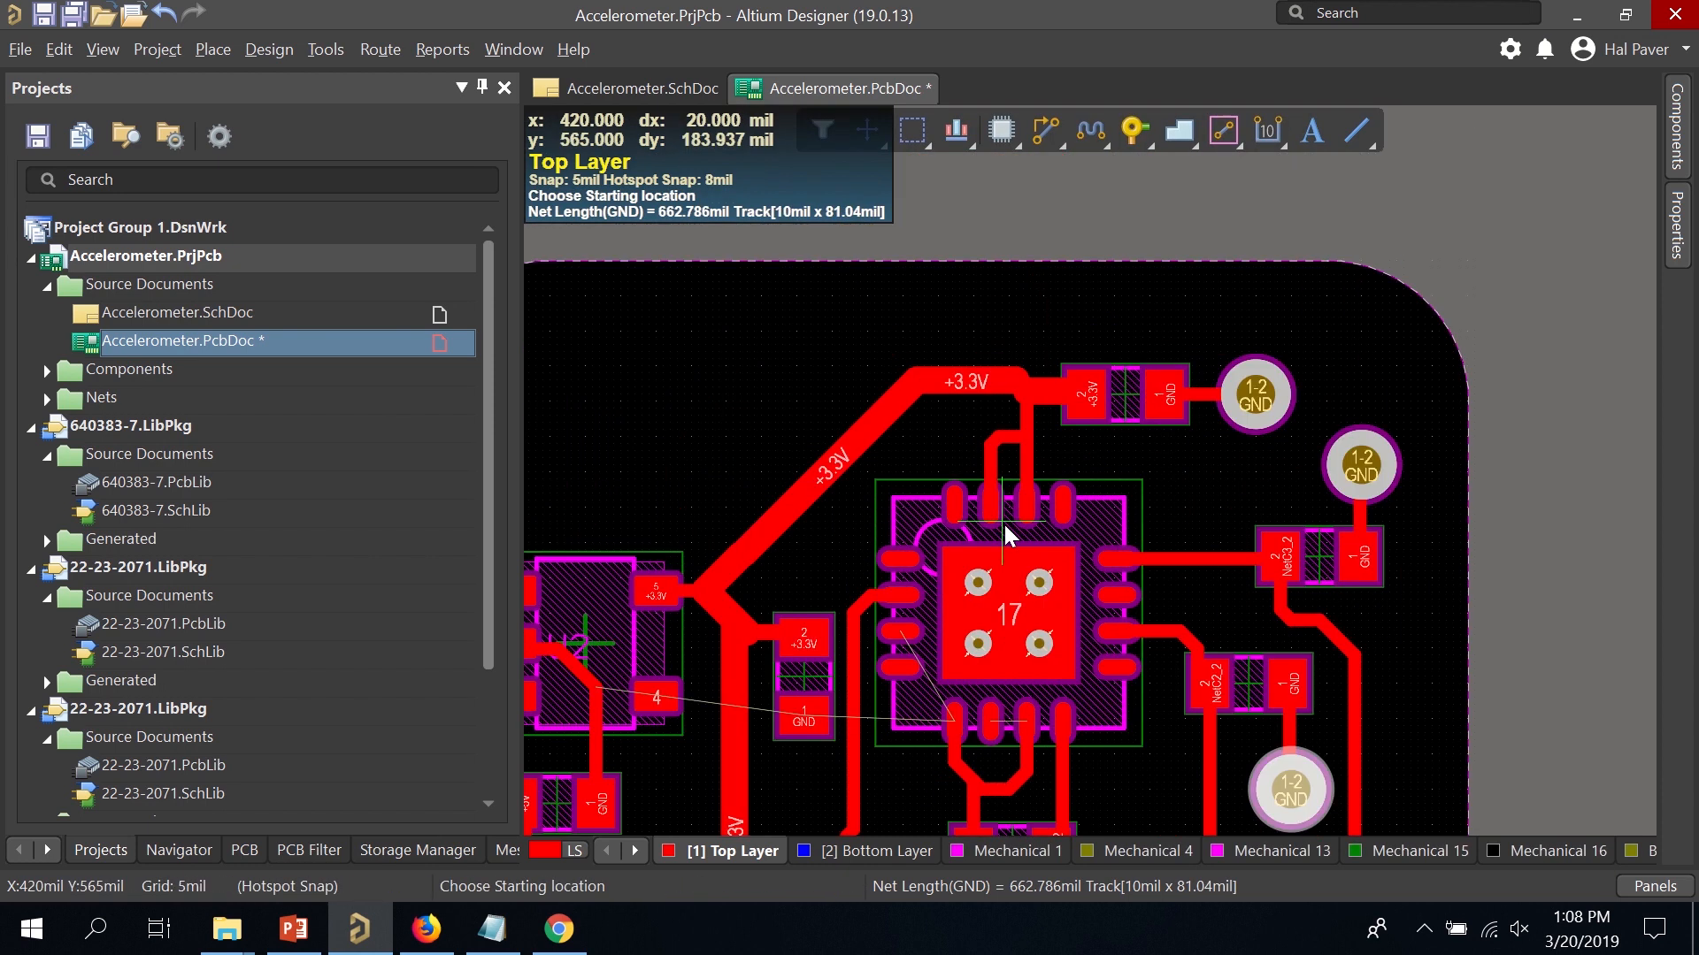
scroll(1005, 528, "down", 2)
scroll(993, 628, "up", 3, "ctrl")
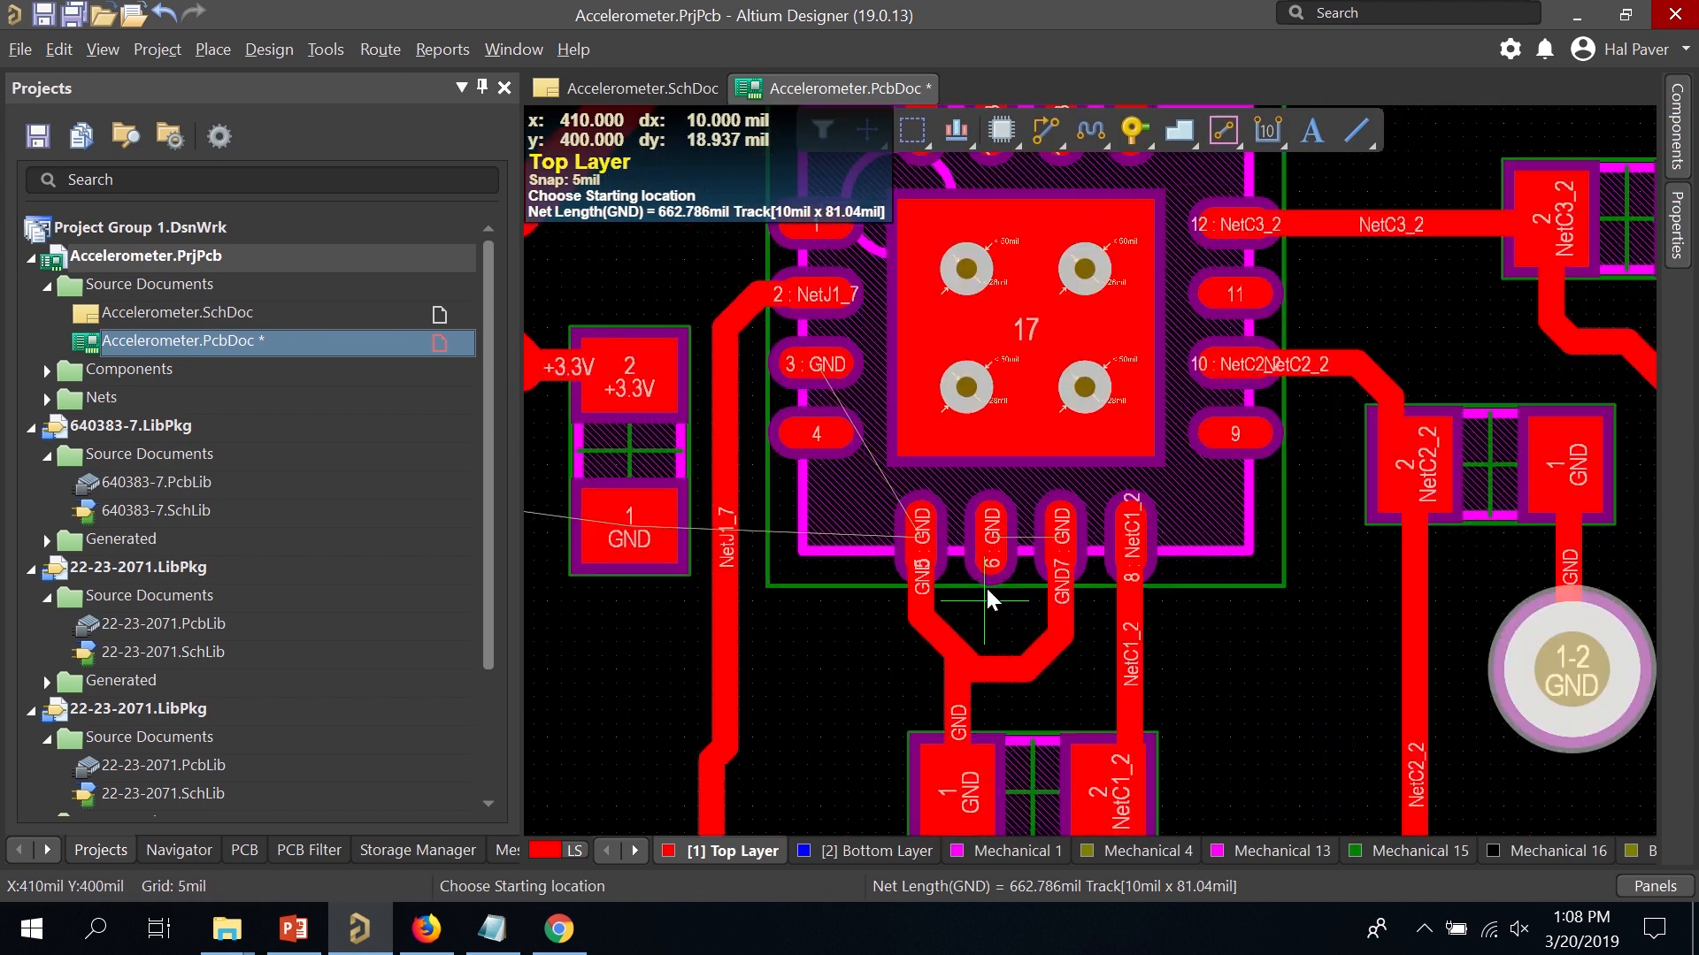
scroll(989, 575, "up", 4, "ctrl")
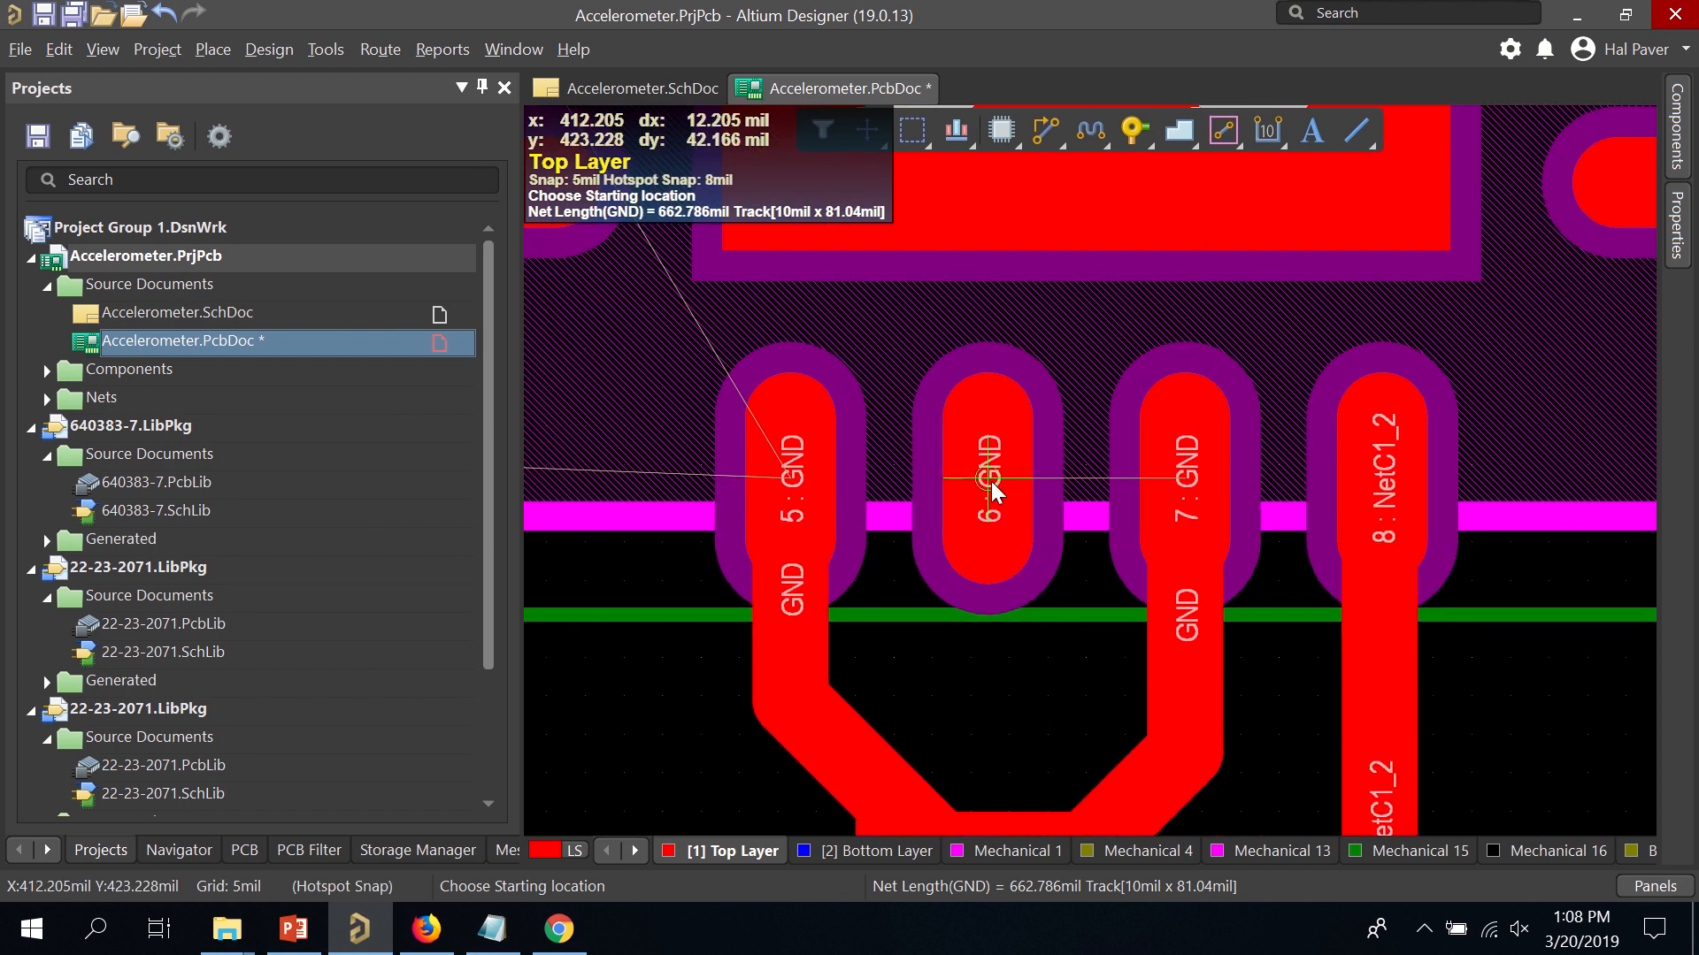
key("Escape")
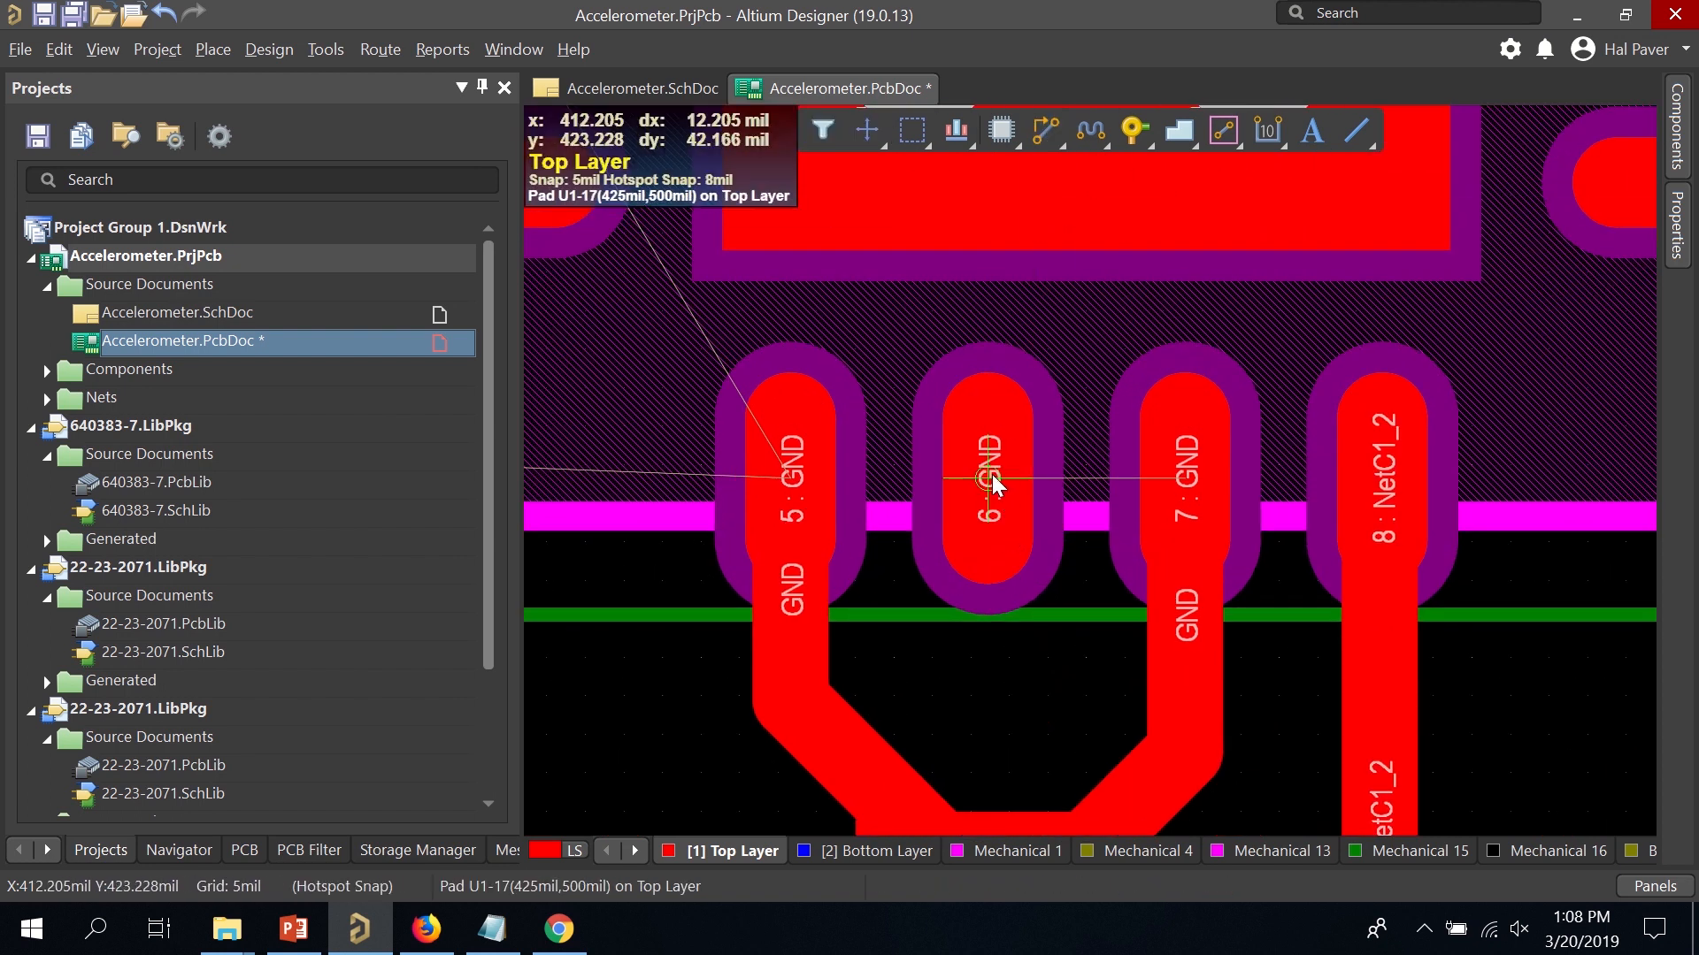
left_click(991, 474)
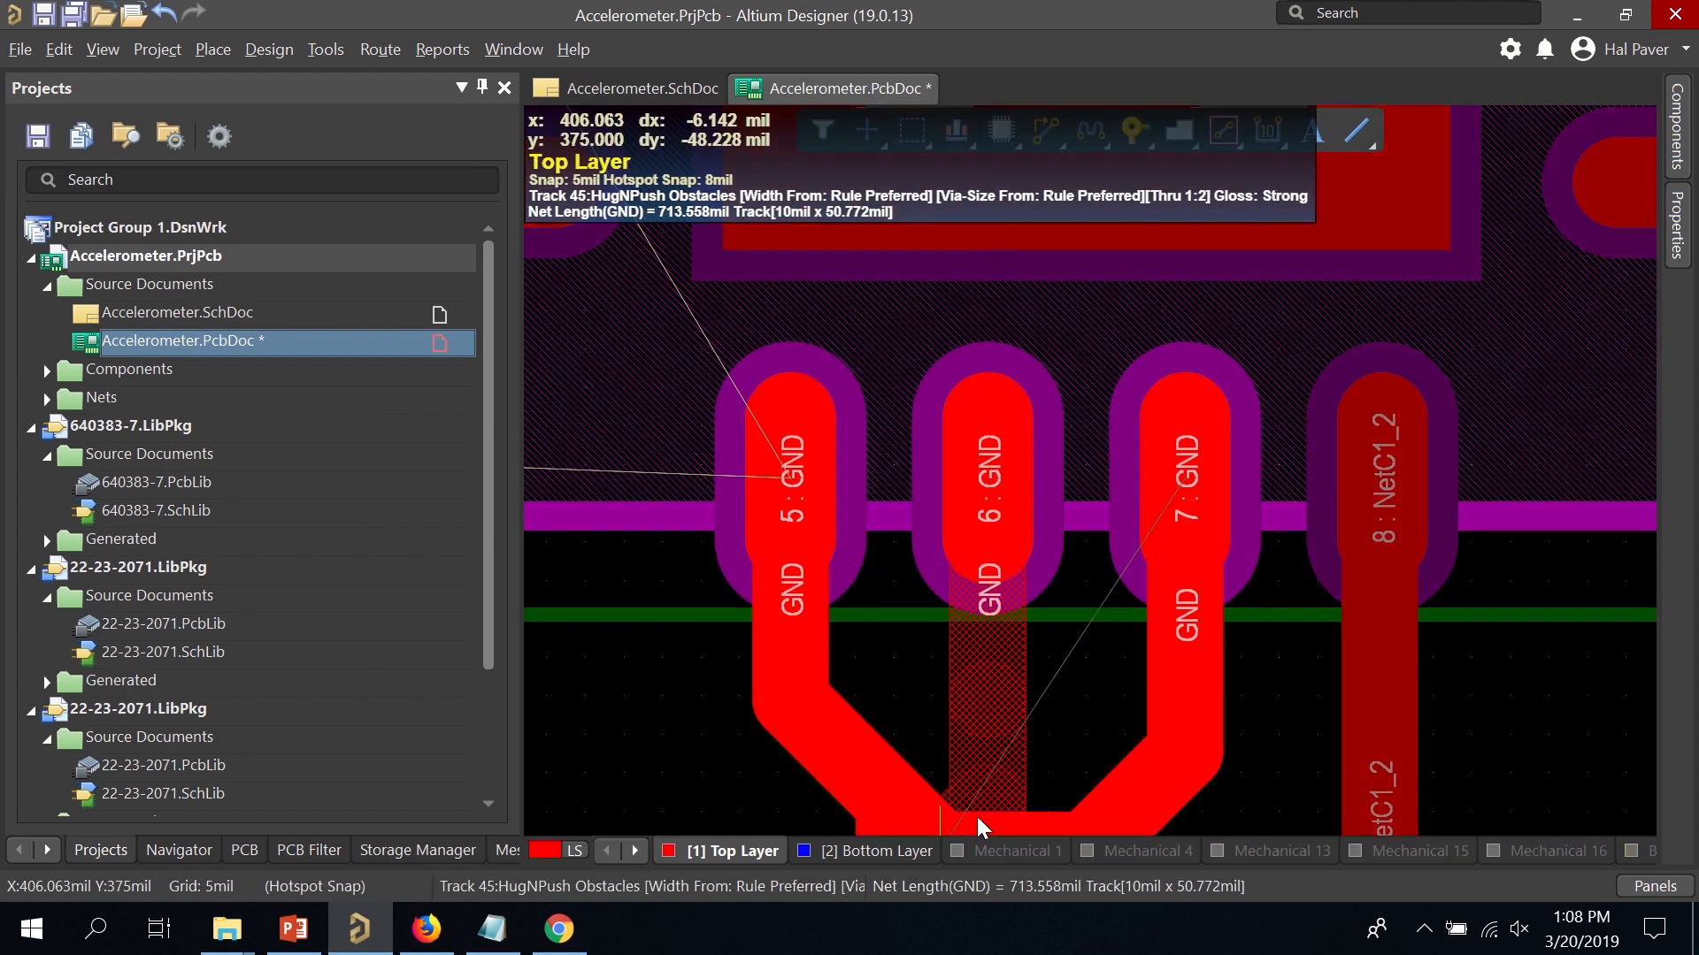
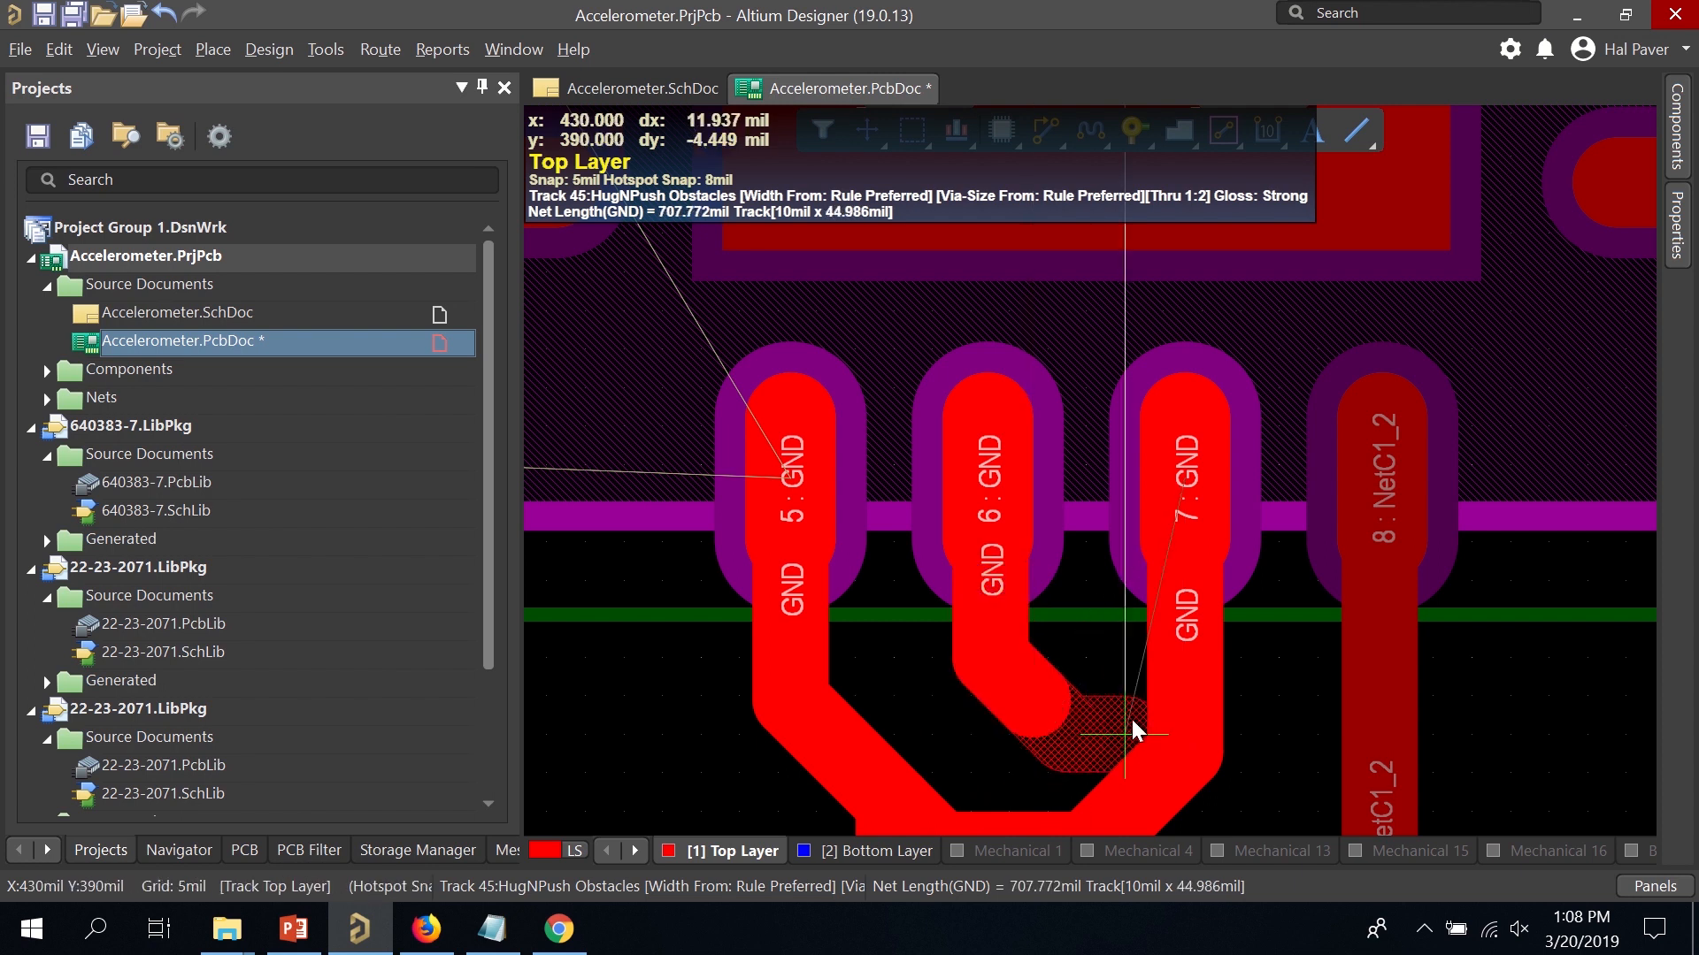
Route GND tracks joining pads 7, 6 and 5, and link the lower GND track to pad 5's track.
left_click(1183, 681)
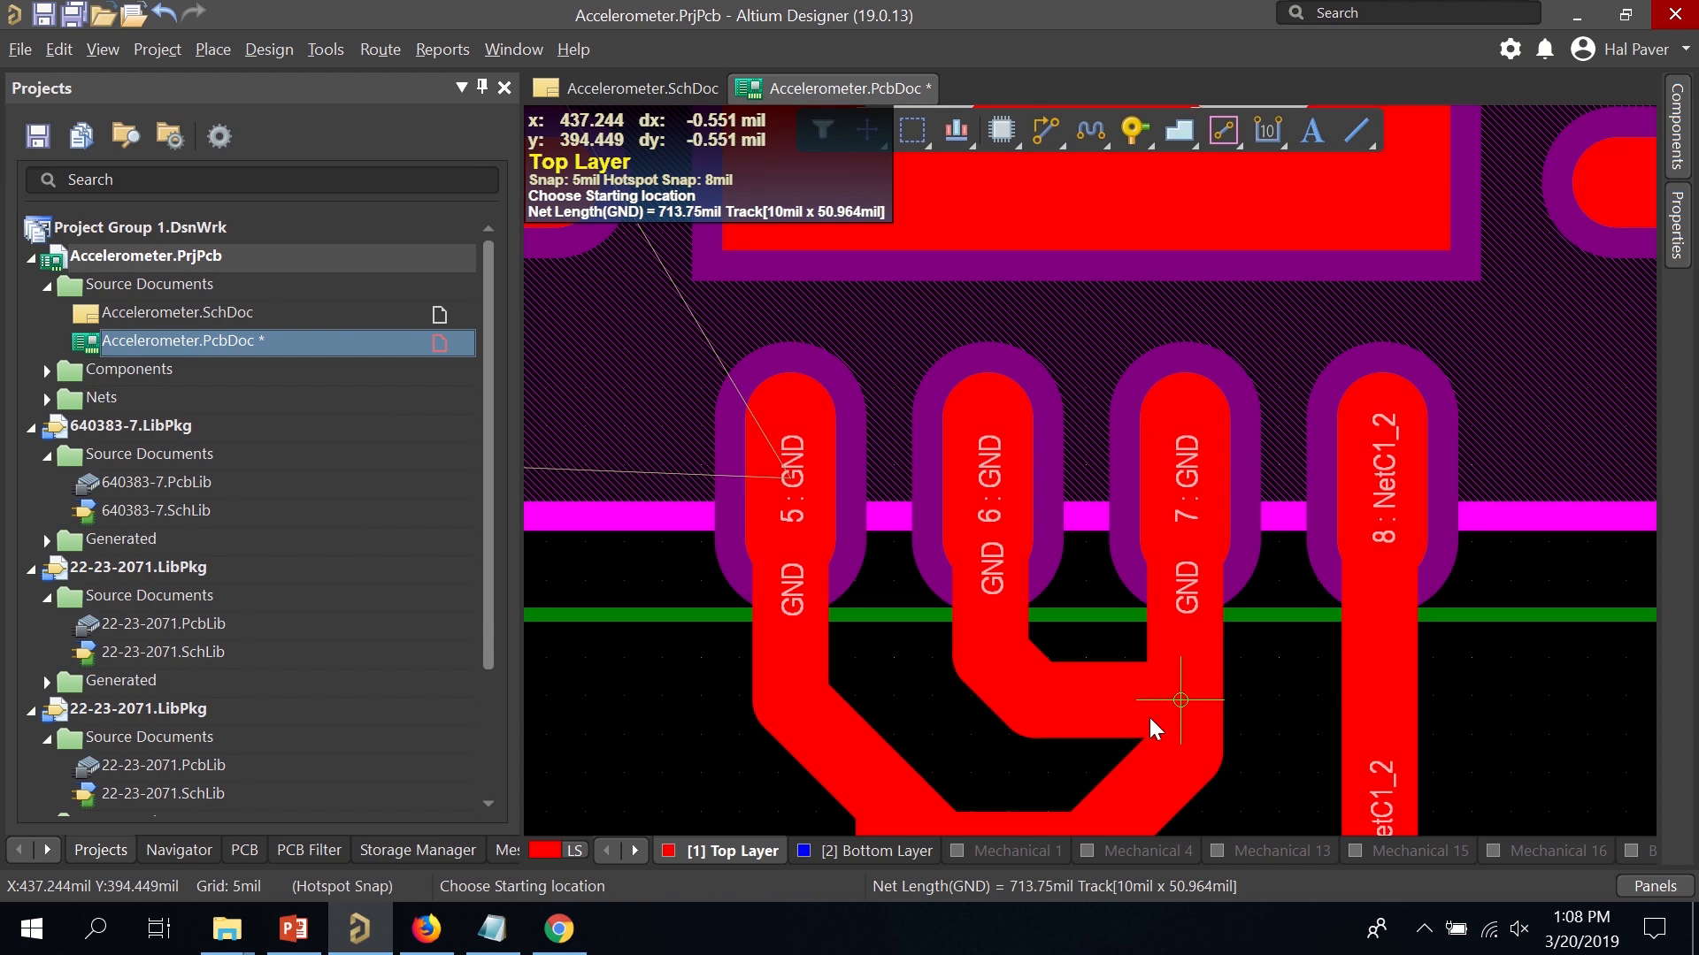
scroll(1132, 715, "down", 1)
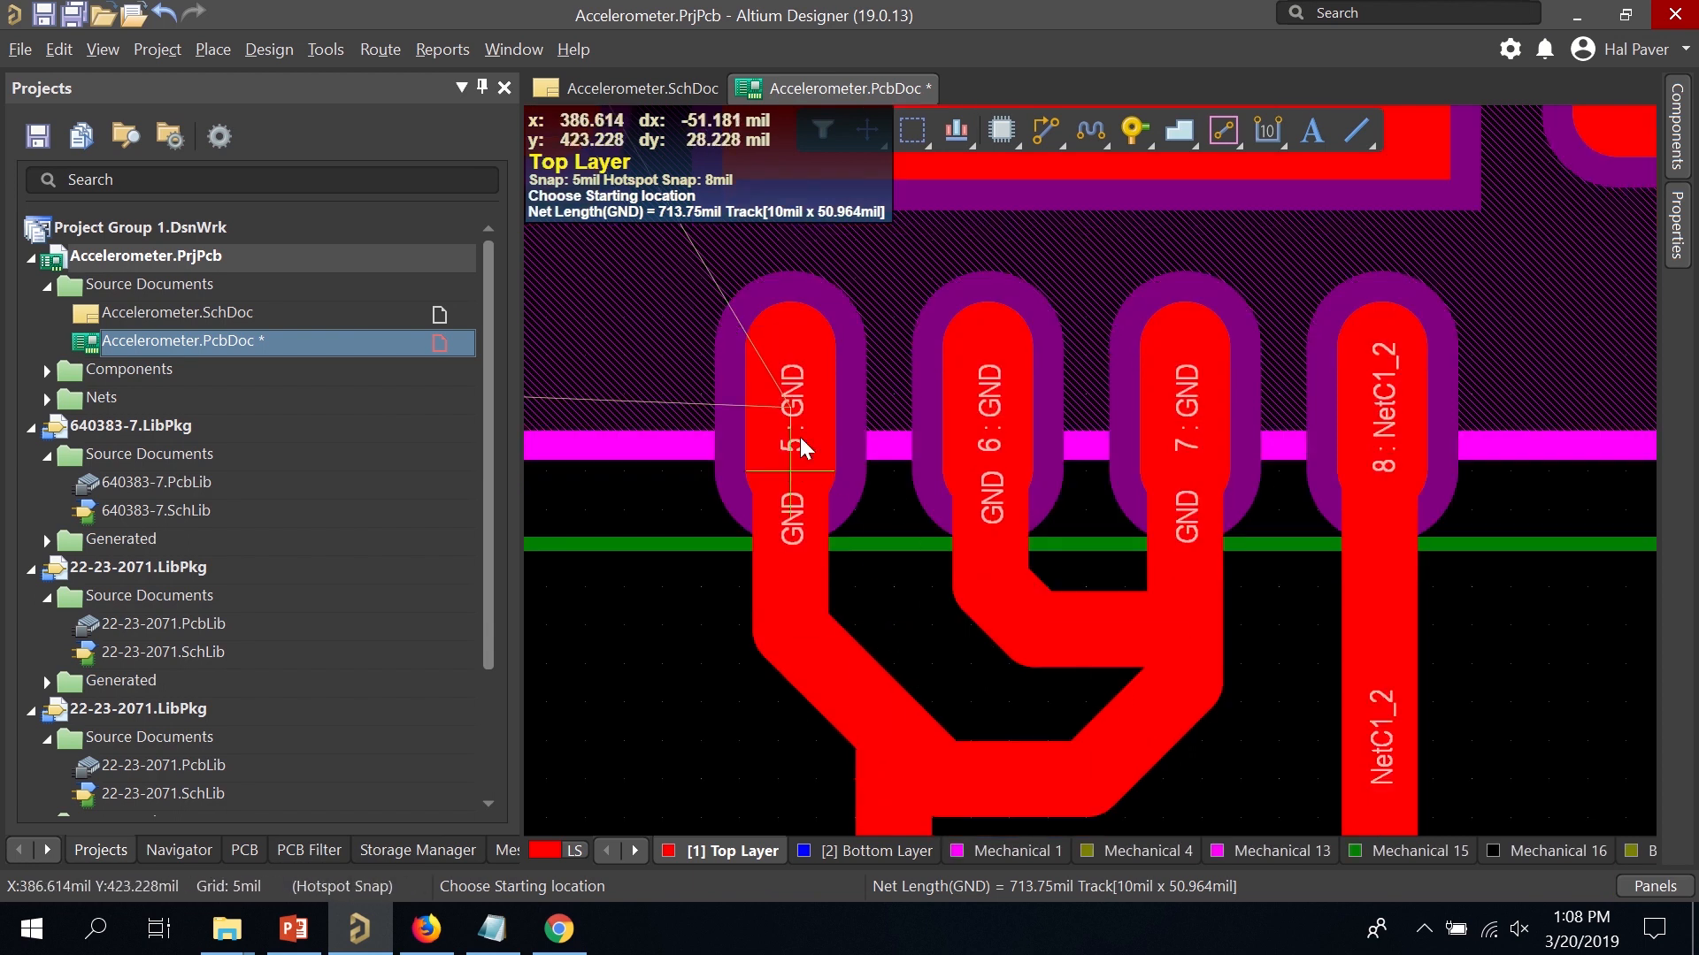
left_click(1008, 620)
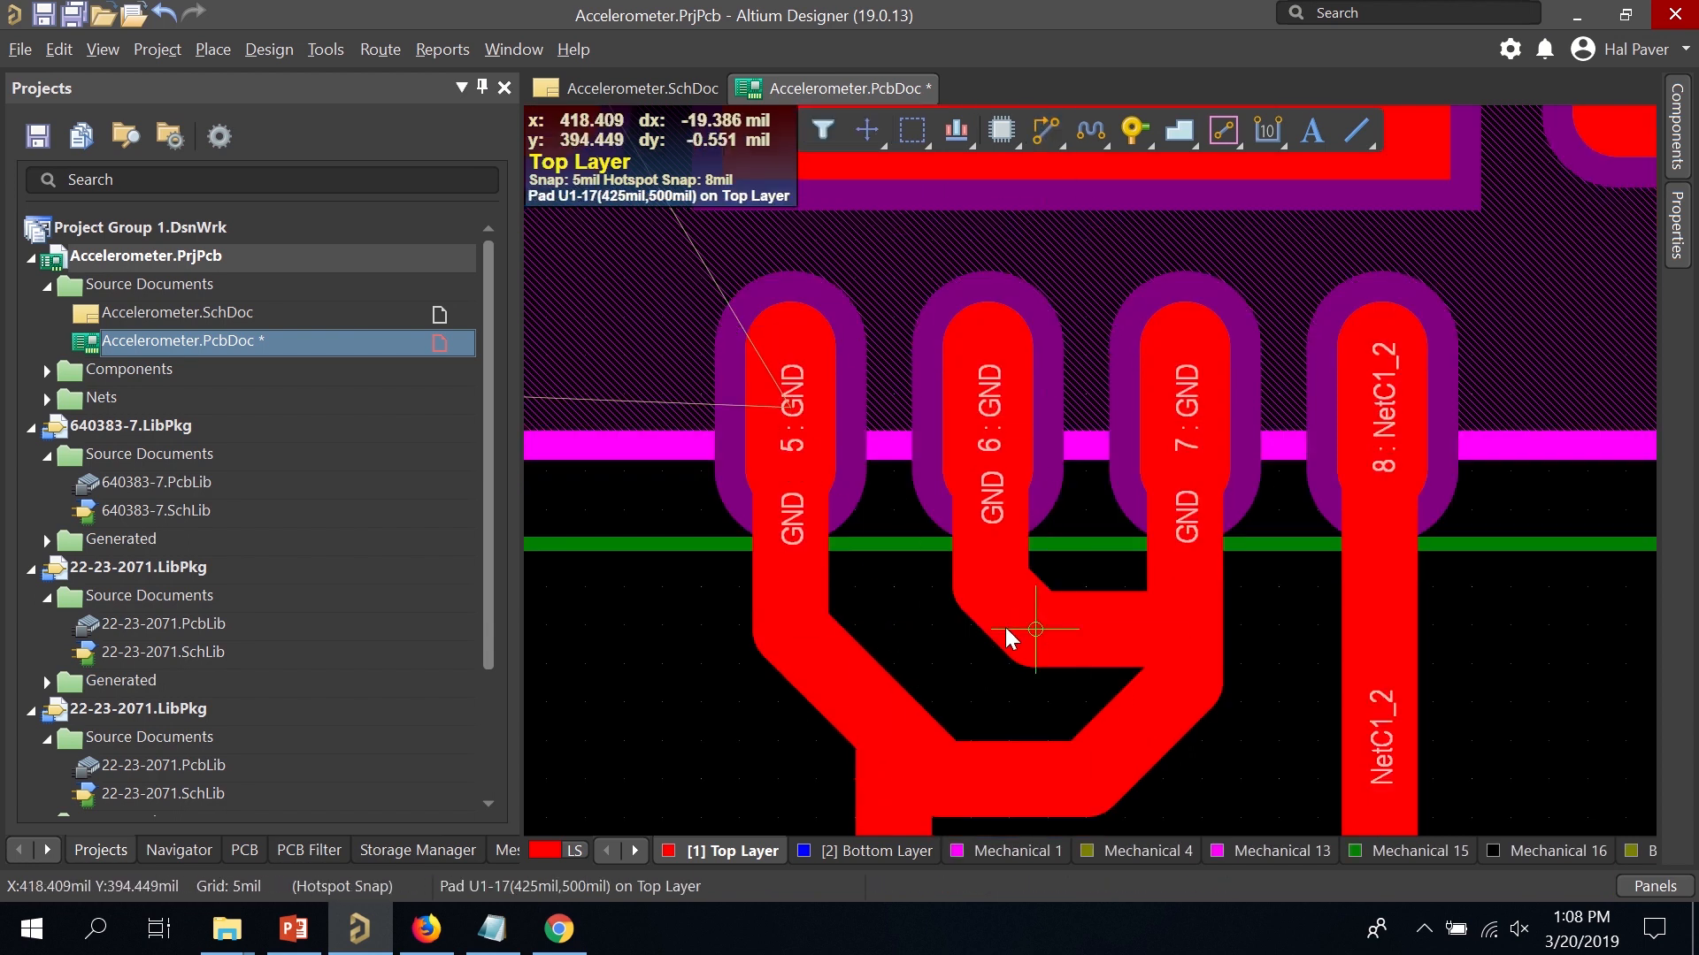
left_click(807, 628)
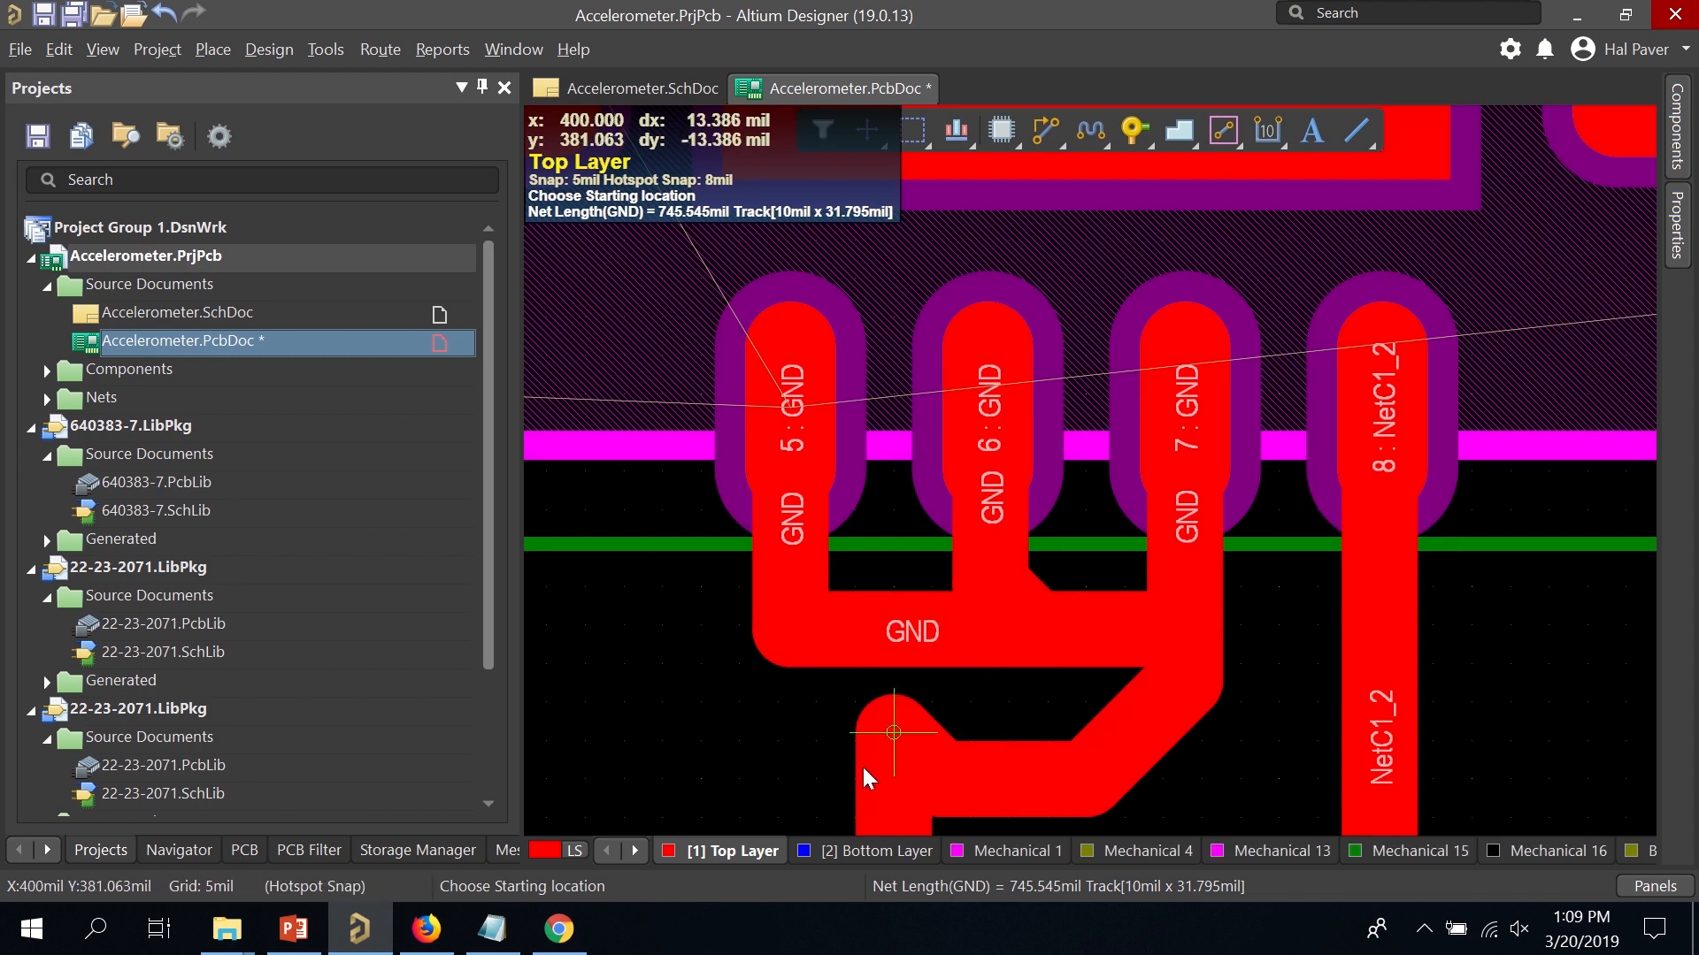
left_click(876, 733)
left_click(885, 639)
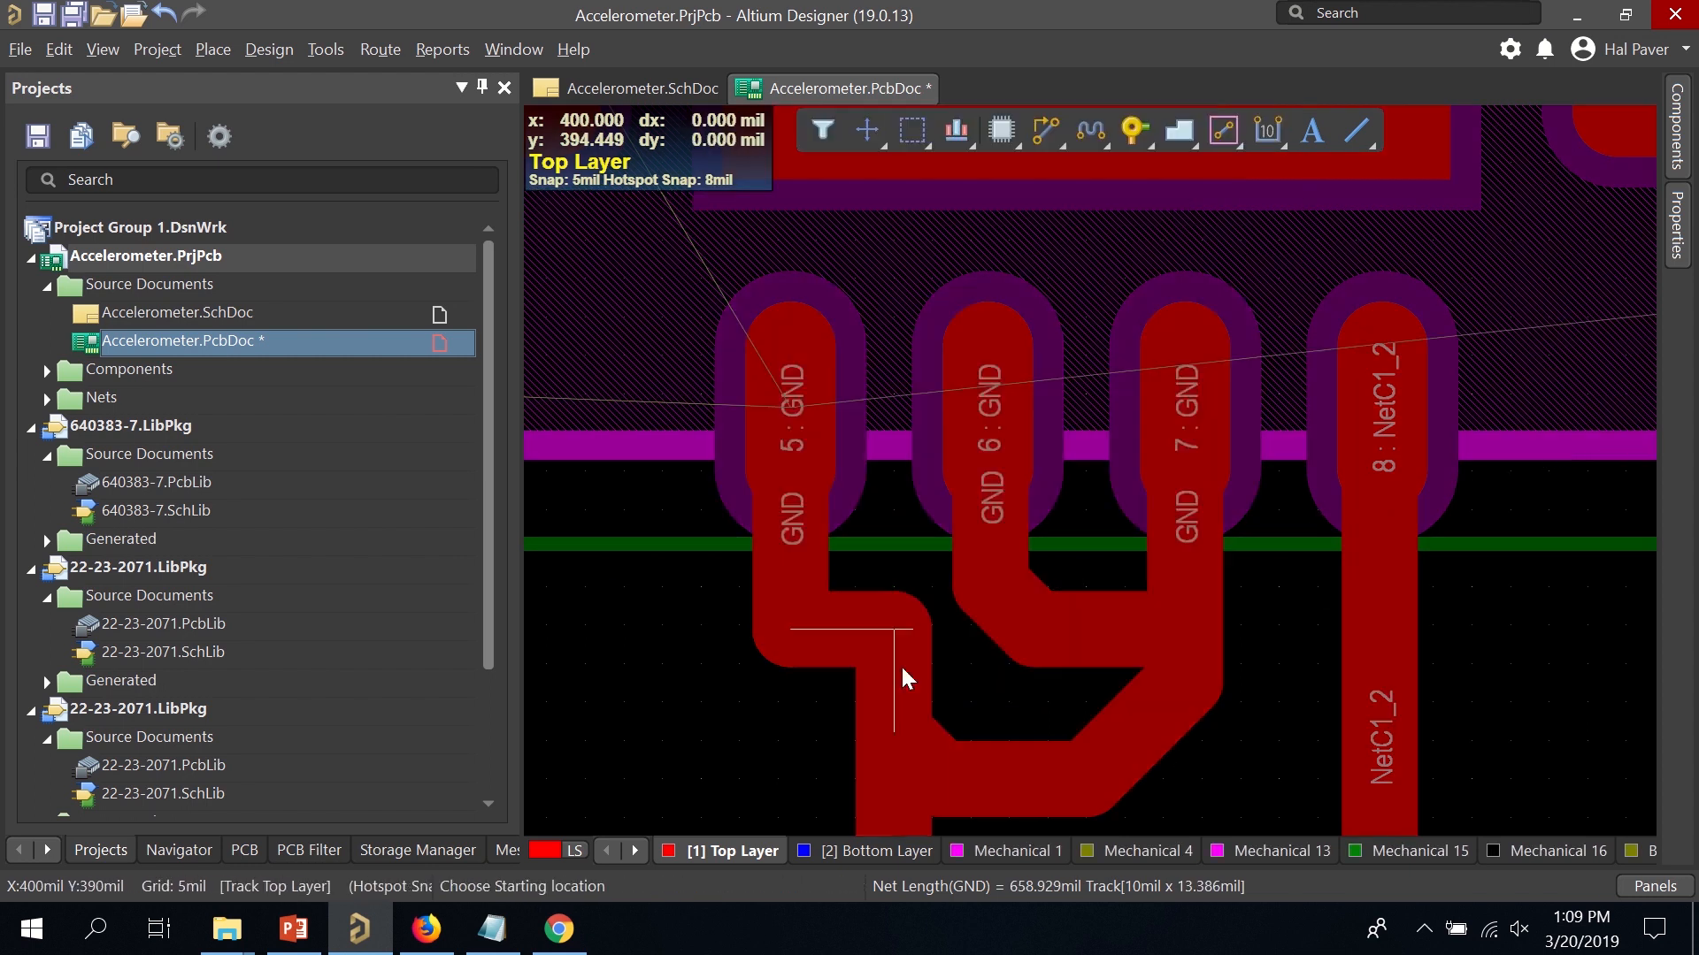
key("Escape")
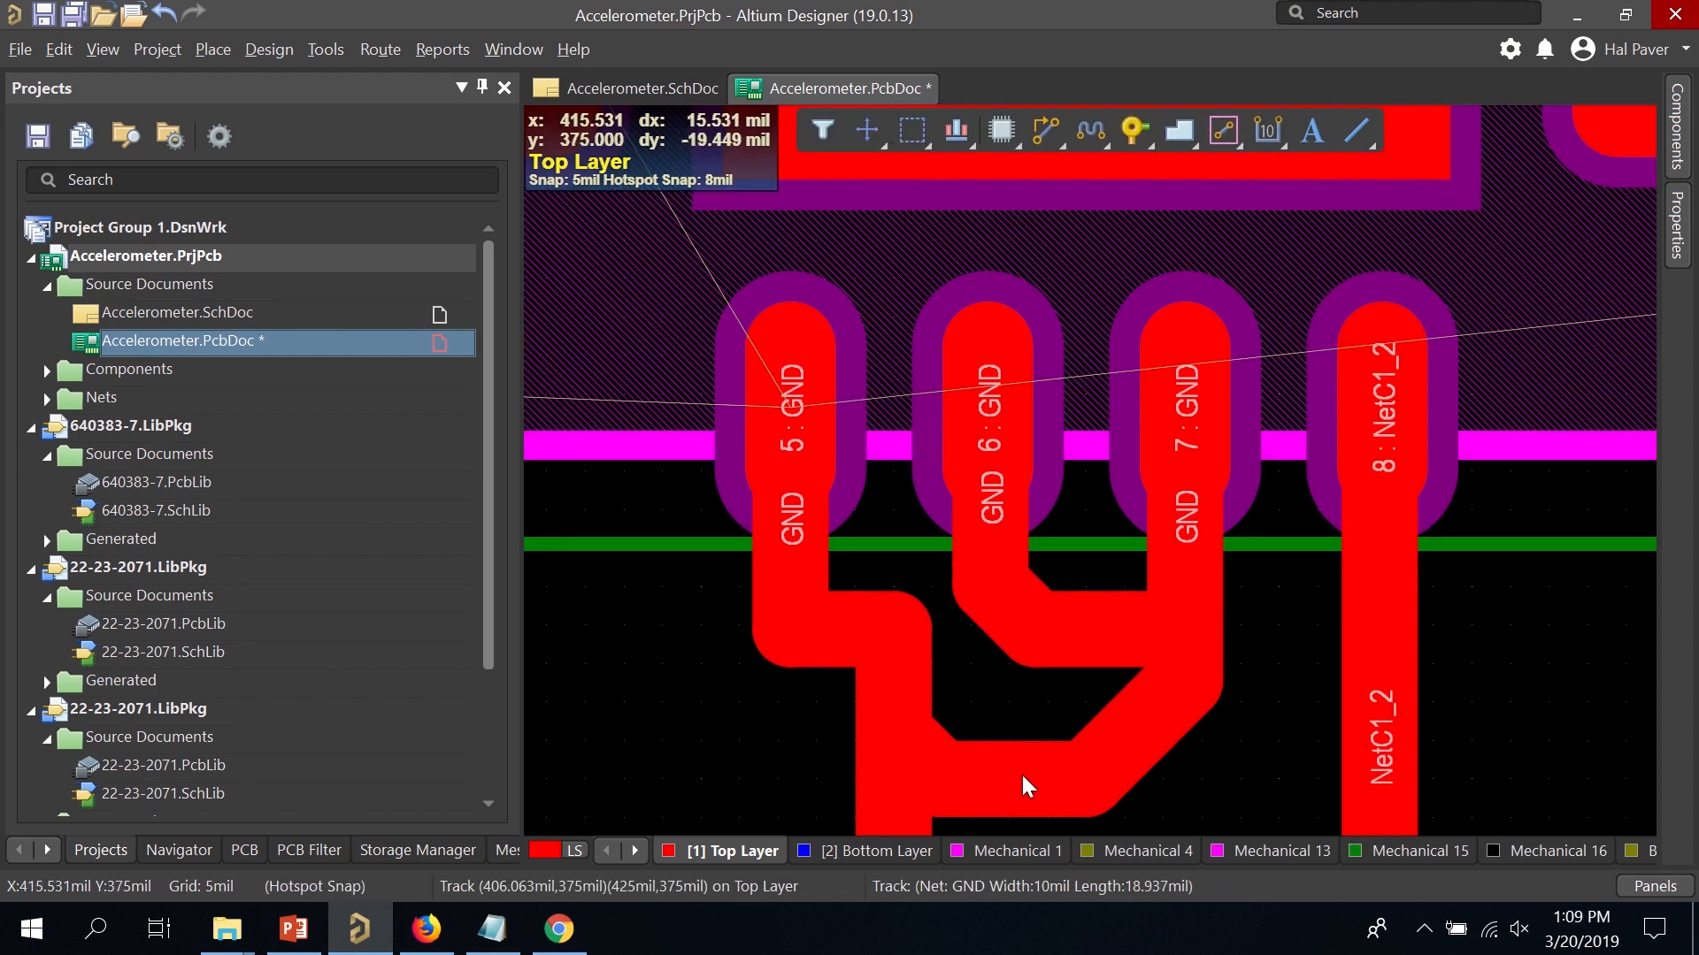
Delete the redundant lower horizontal GND track, both diagonal segments and the stub below pad 7.
left_click(1021, 773)
key("Delete")
left_click(1072, 774)
key("Delete")
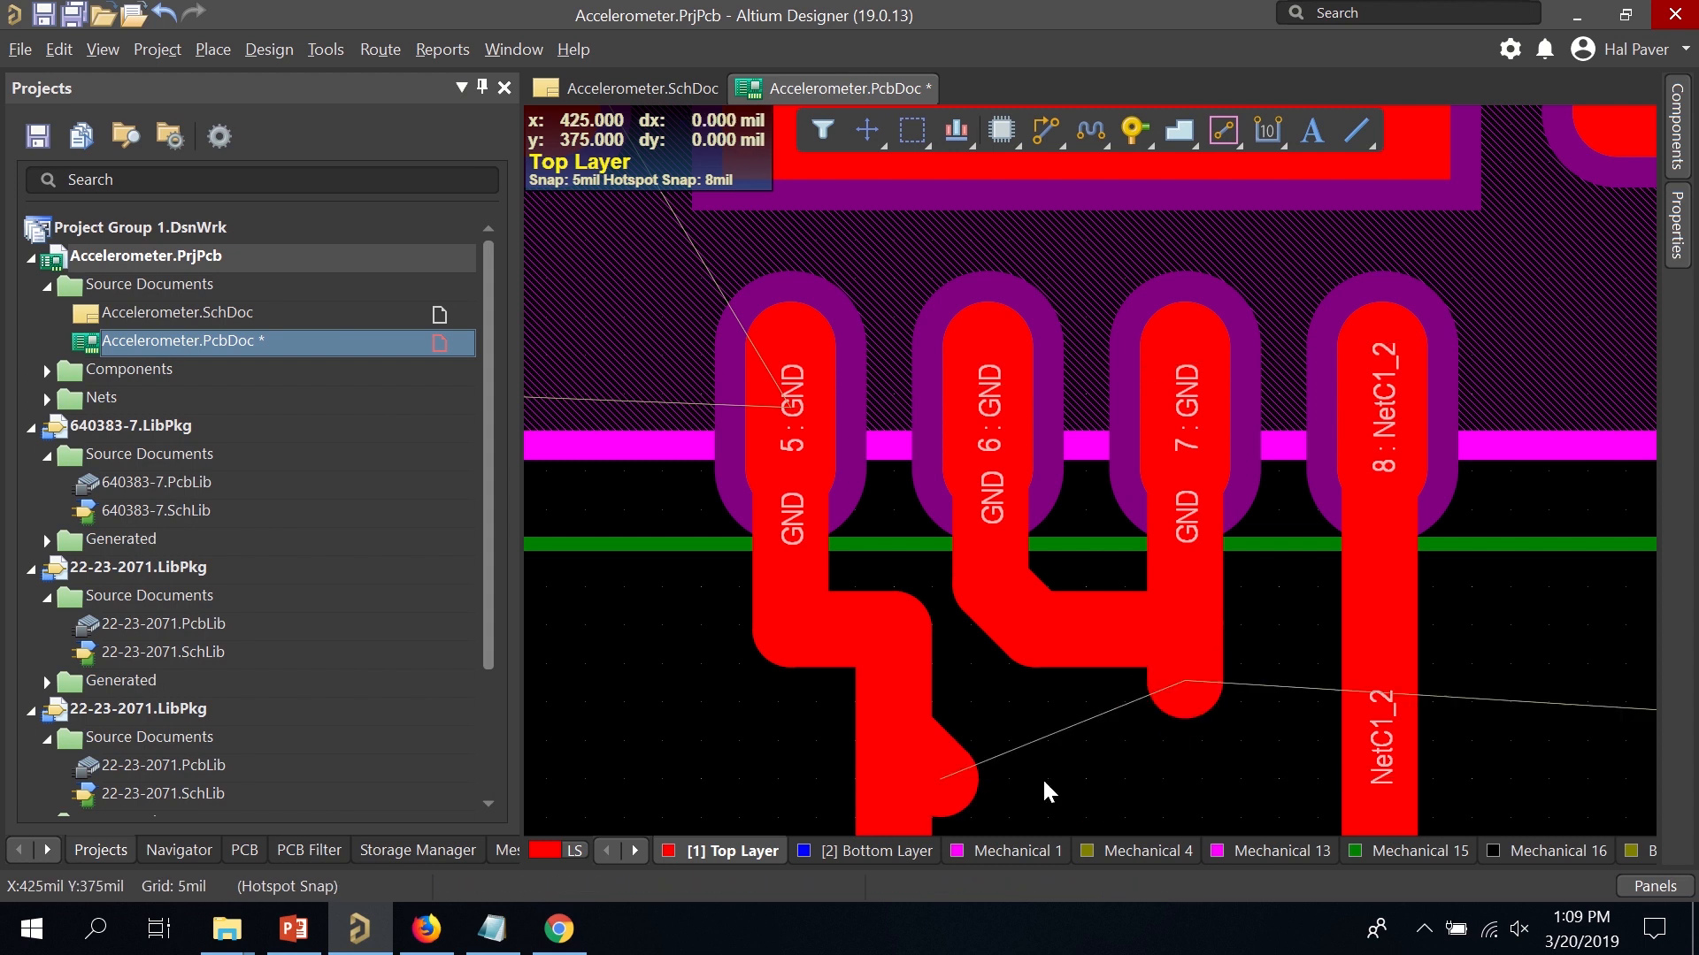
left_click(961, 783)
key("Delete")
left_click(1183, 682)
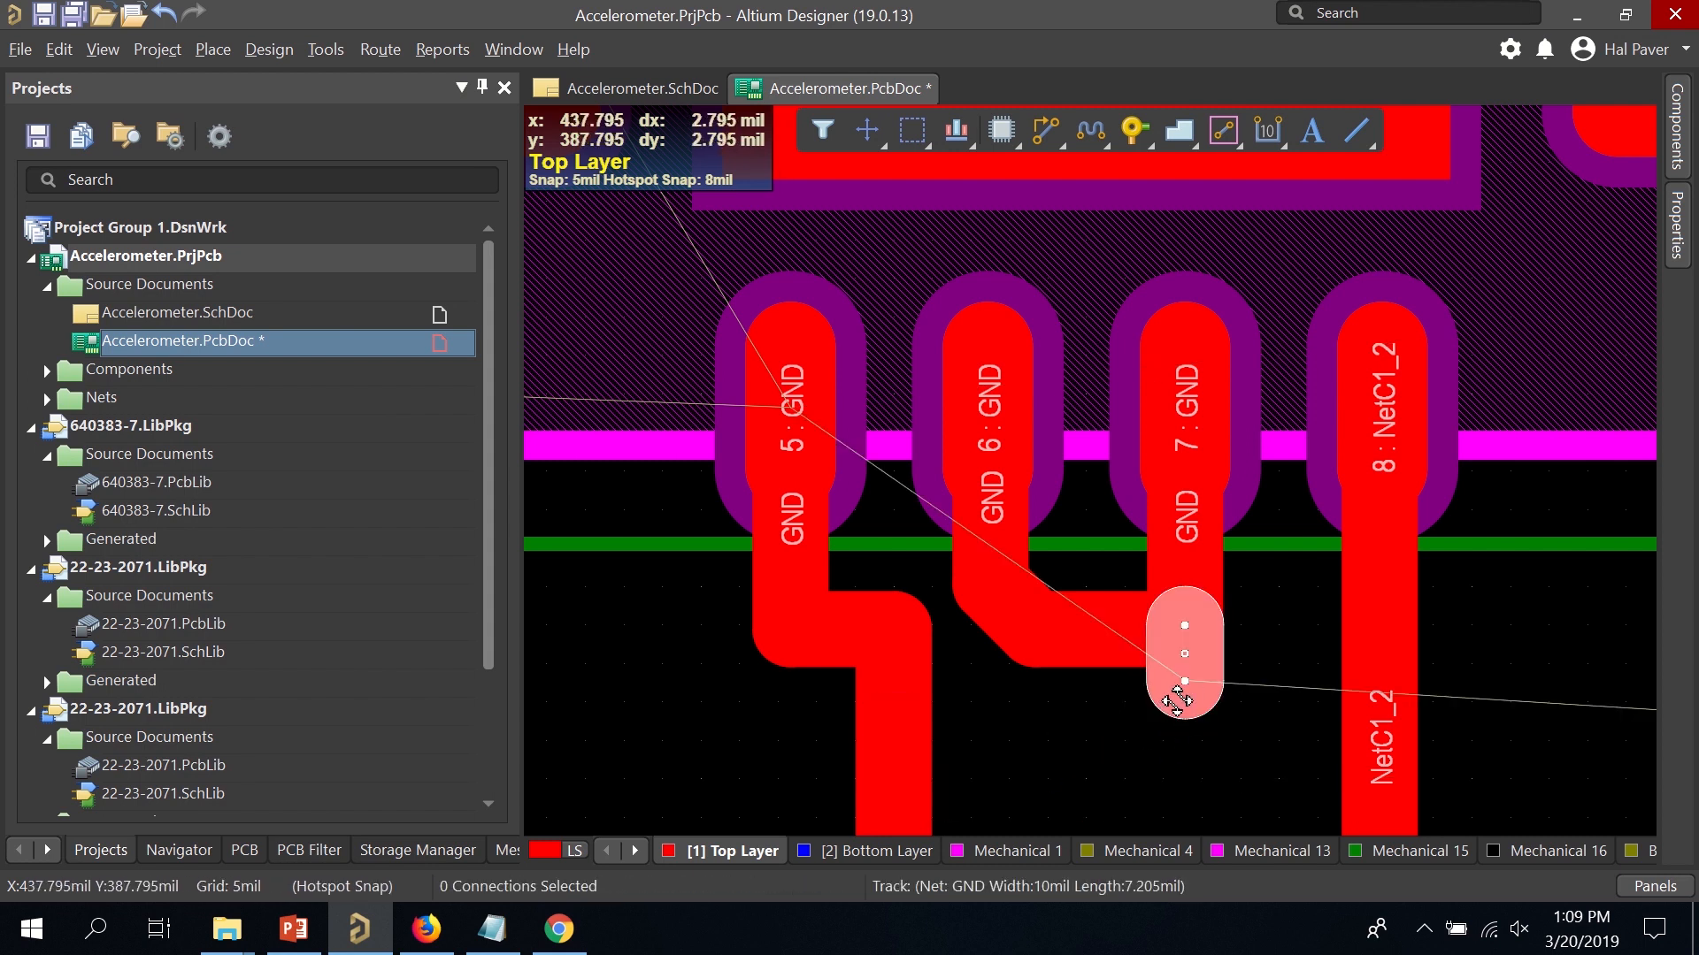
key("Delete")
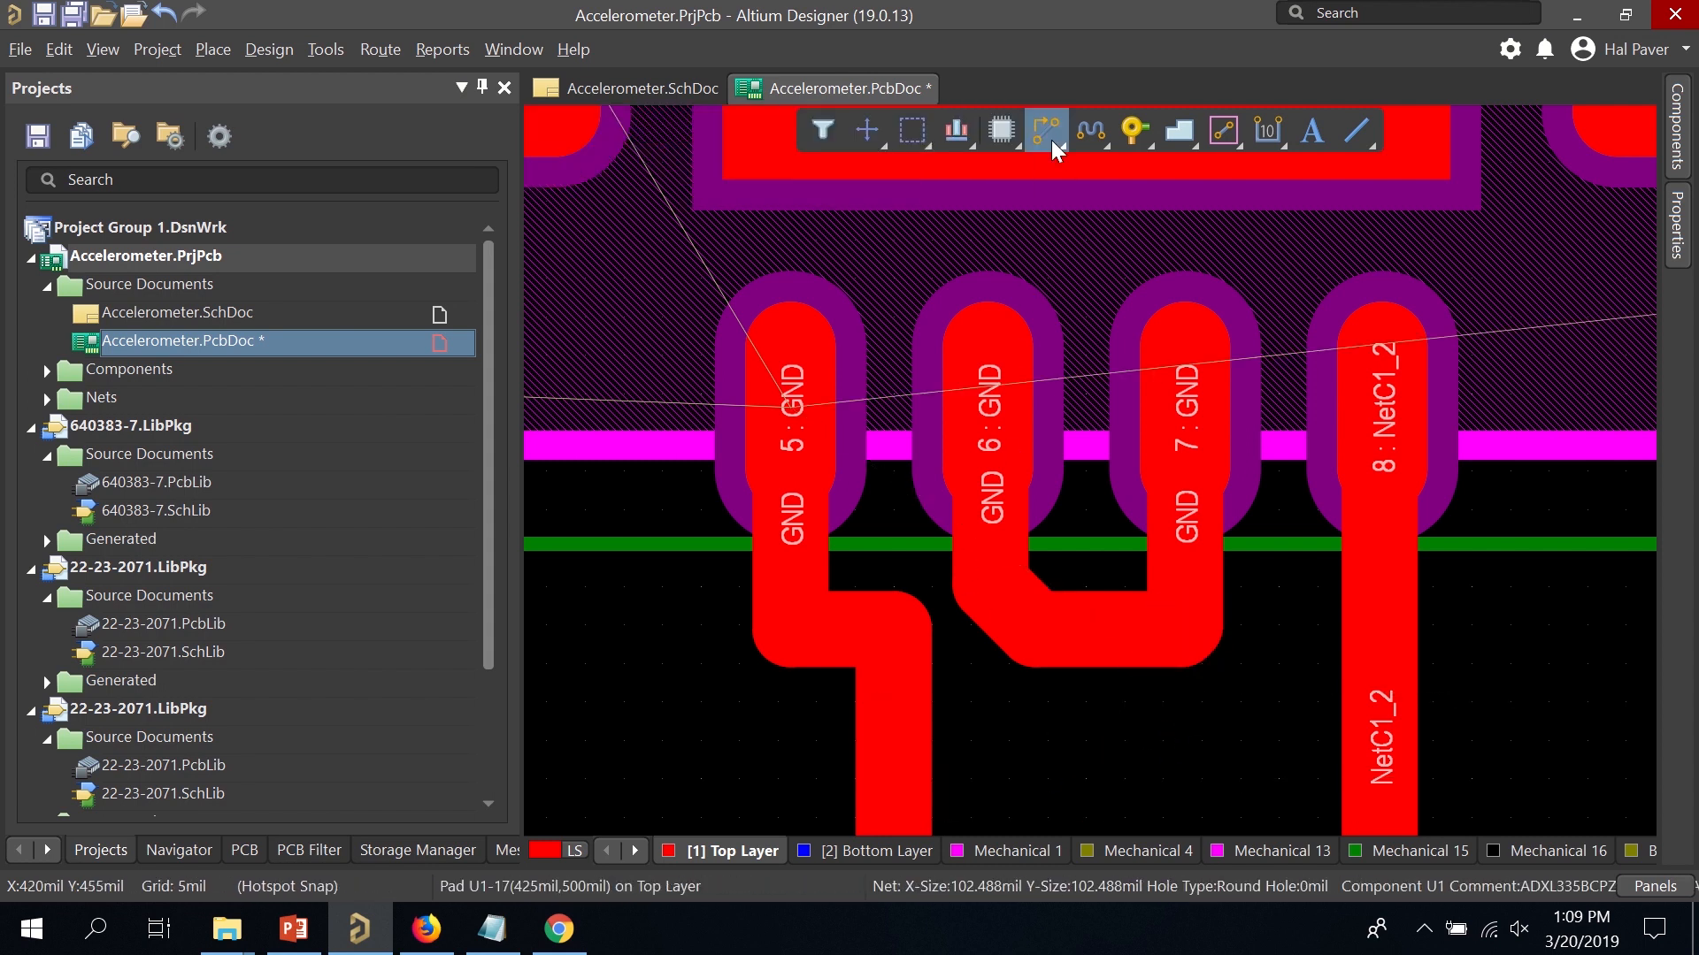
Route a straight GND track from pad 6's trace to pad 5's trace.
left_click(1046, 130)
left_click(1011, 629)
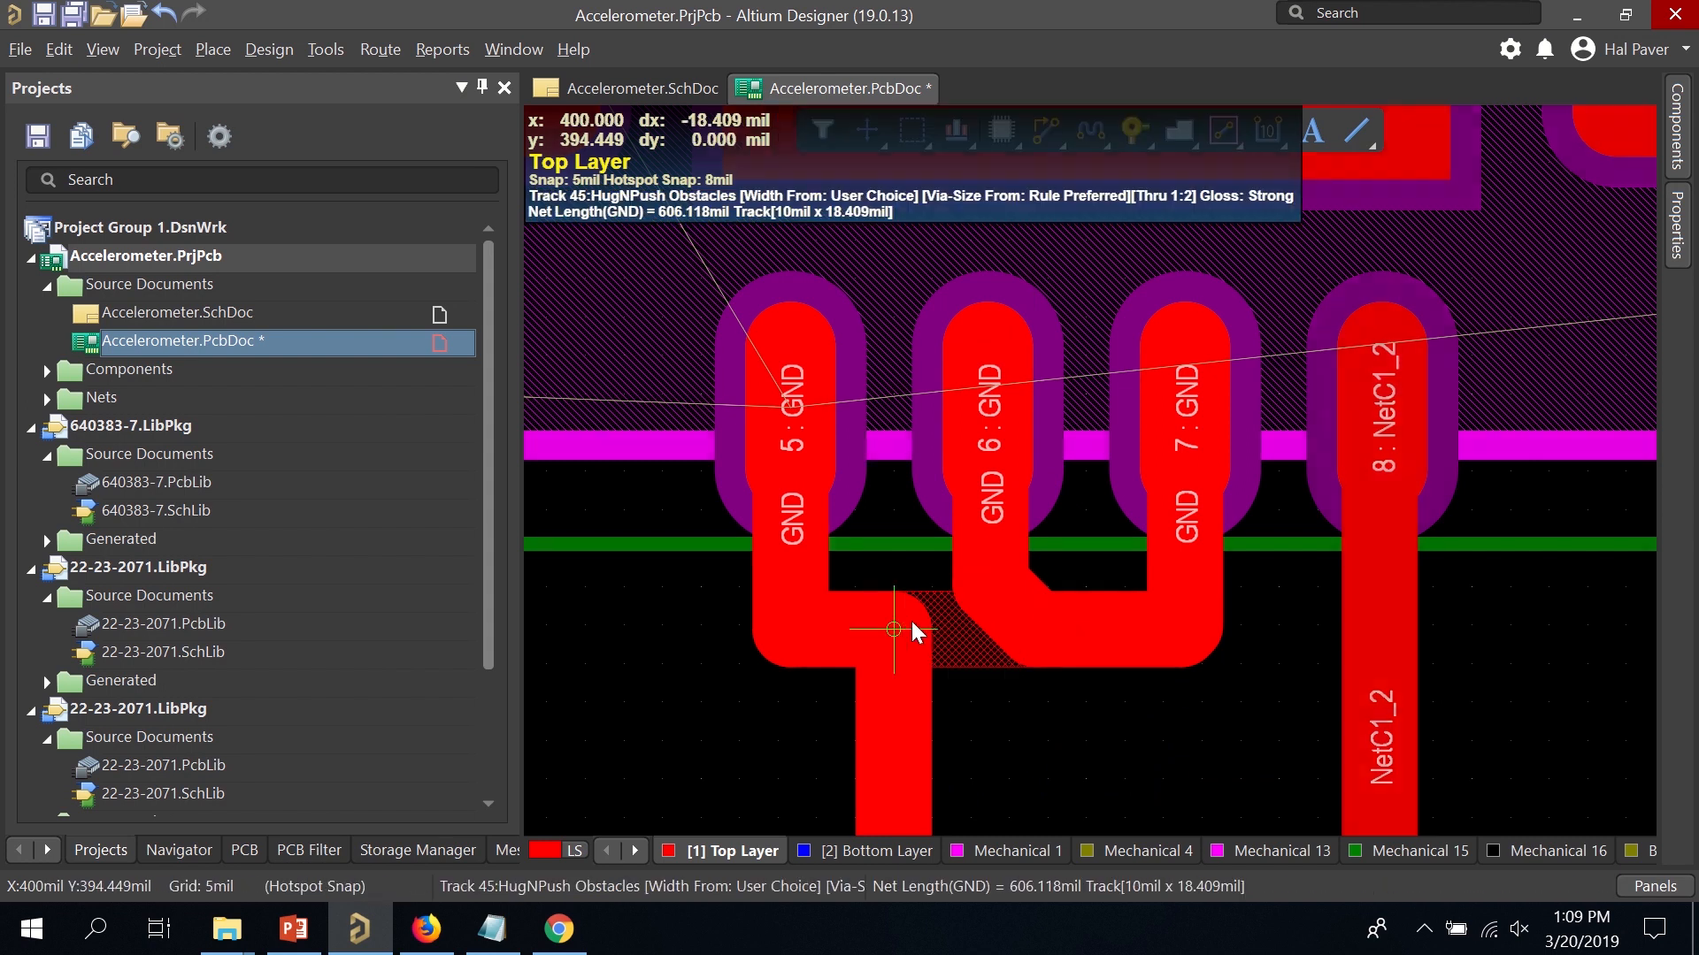
left_click(882, 623)
right_click(996, 653)
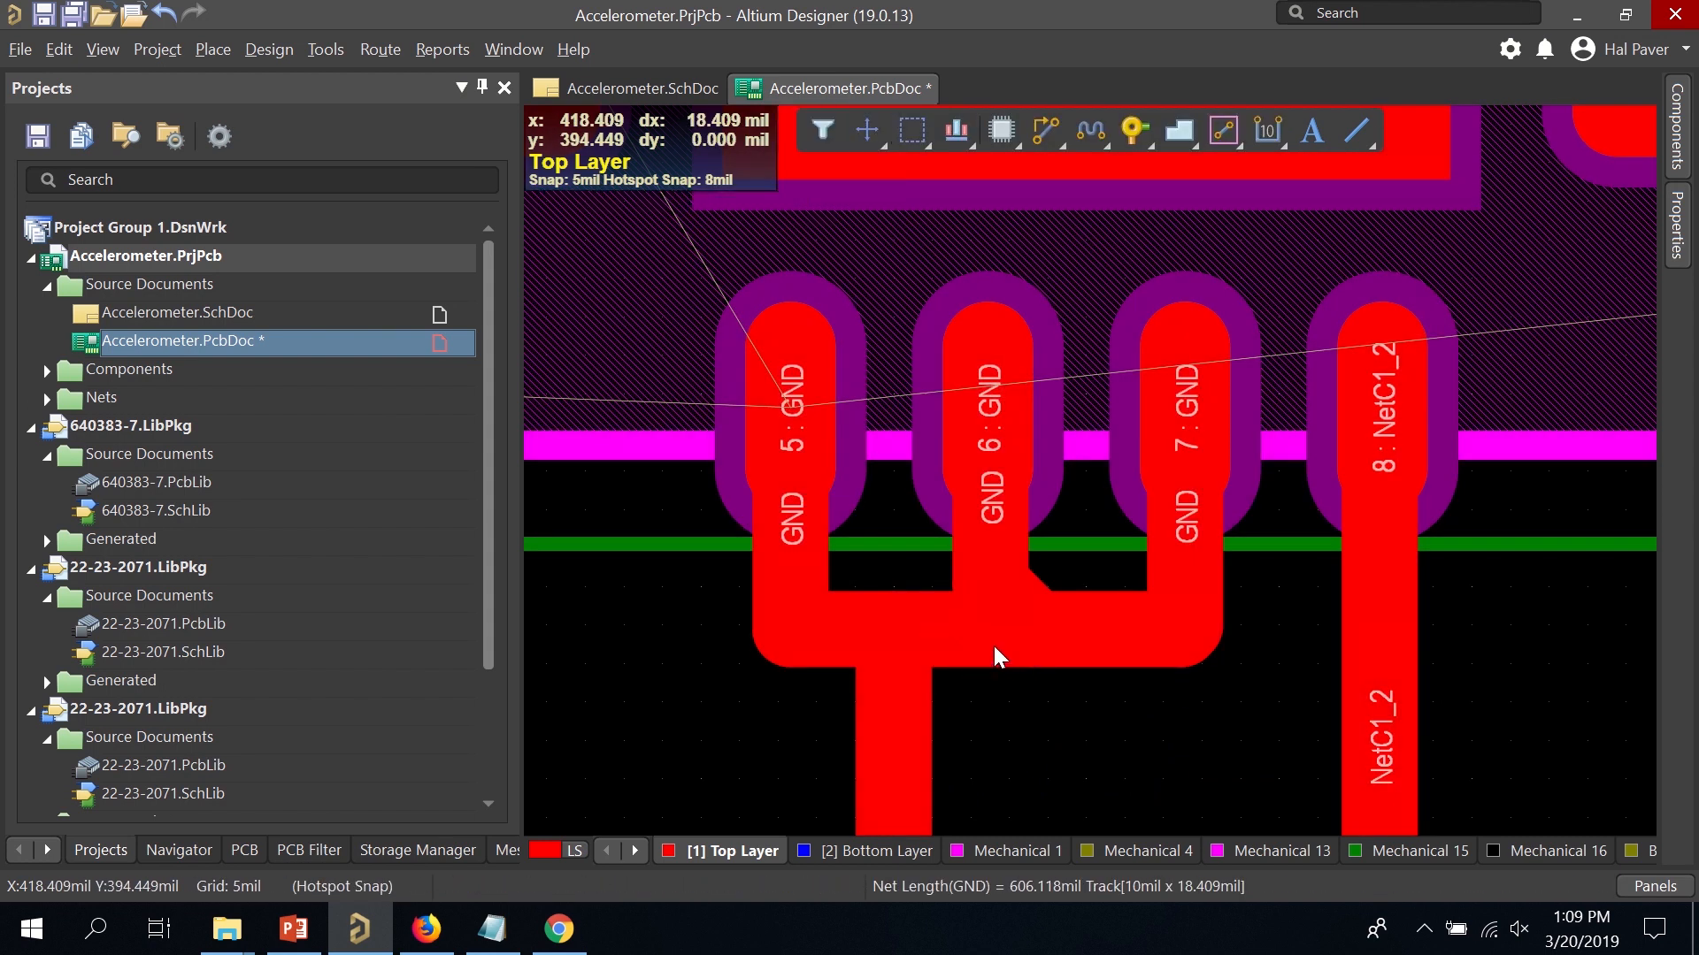
Move capacitor C4 up so it sits above the regulator.
scroll(977, 610, "down", 5, "ctrl")
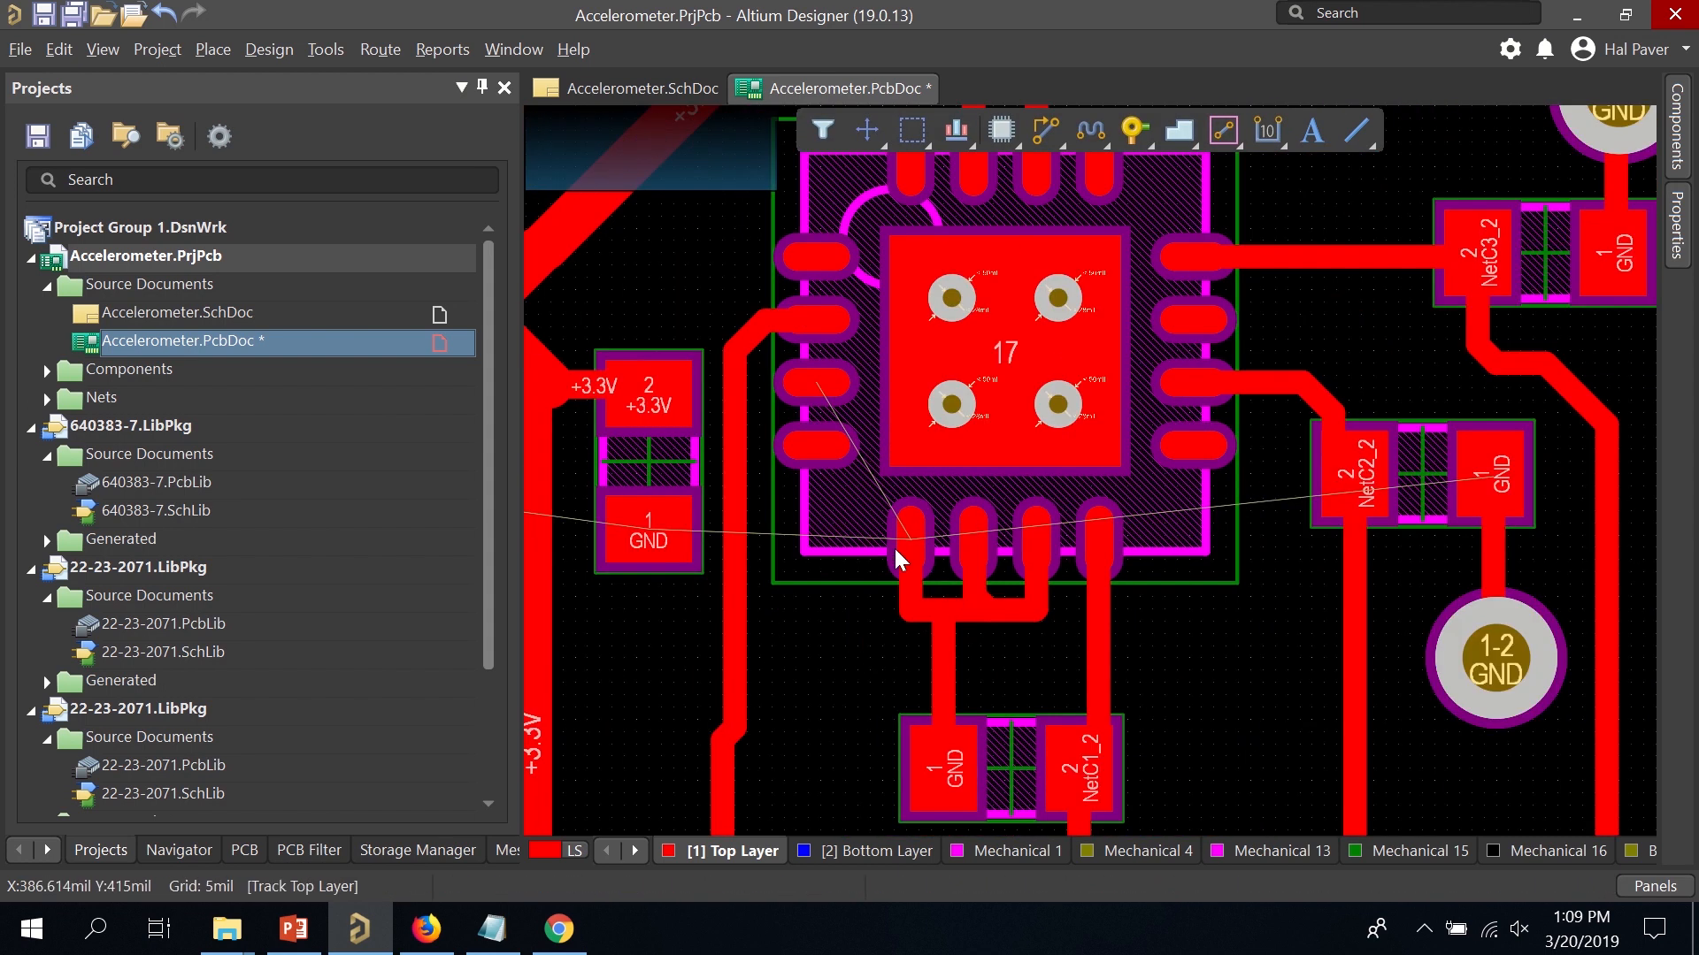
scroll(752, 429, "up", 2, "ctrl")
scroll(756, 427, "up", 1, "ctrl")
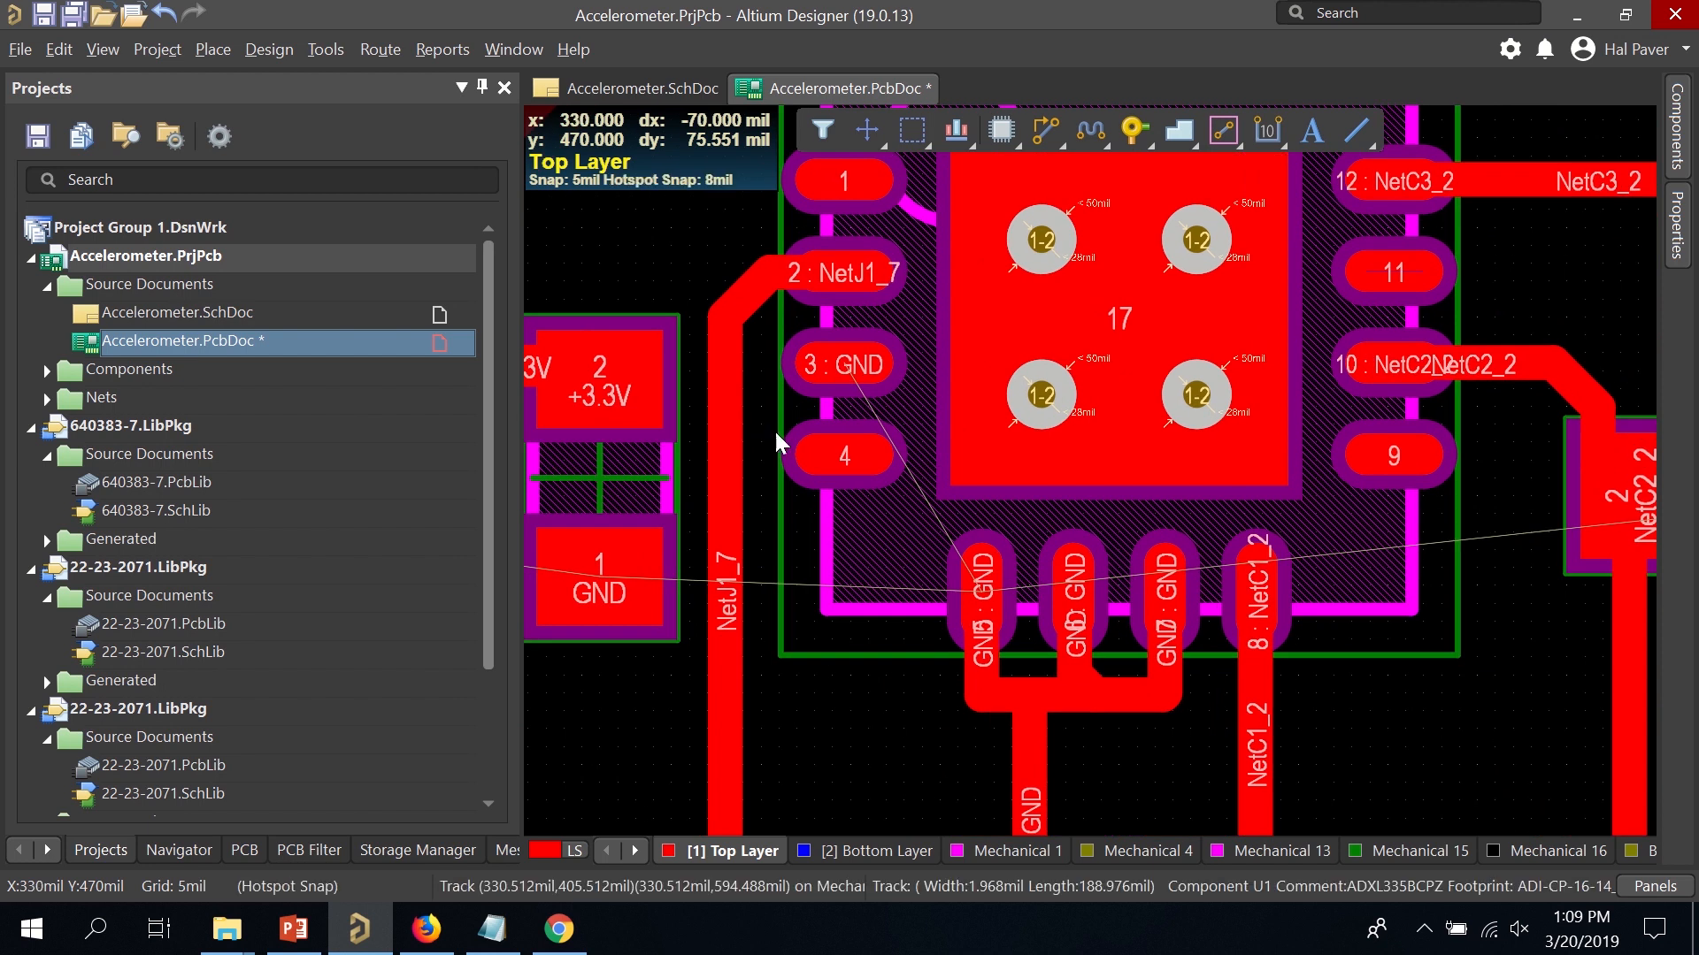
scroll(772, 427, "down", 1, "ctrl")
scroll(762, 423, "down", 3, "ctrl")
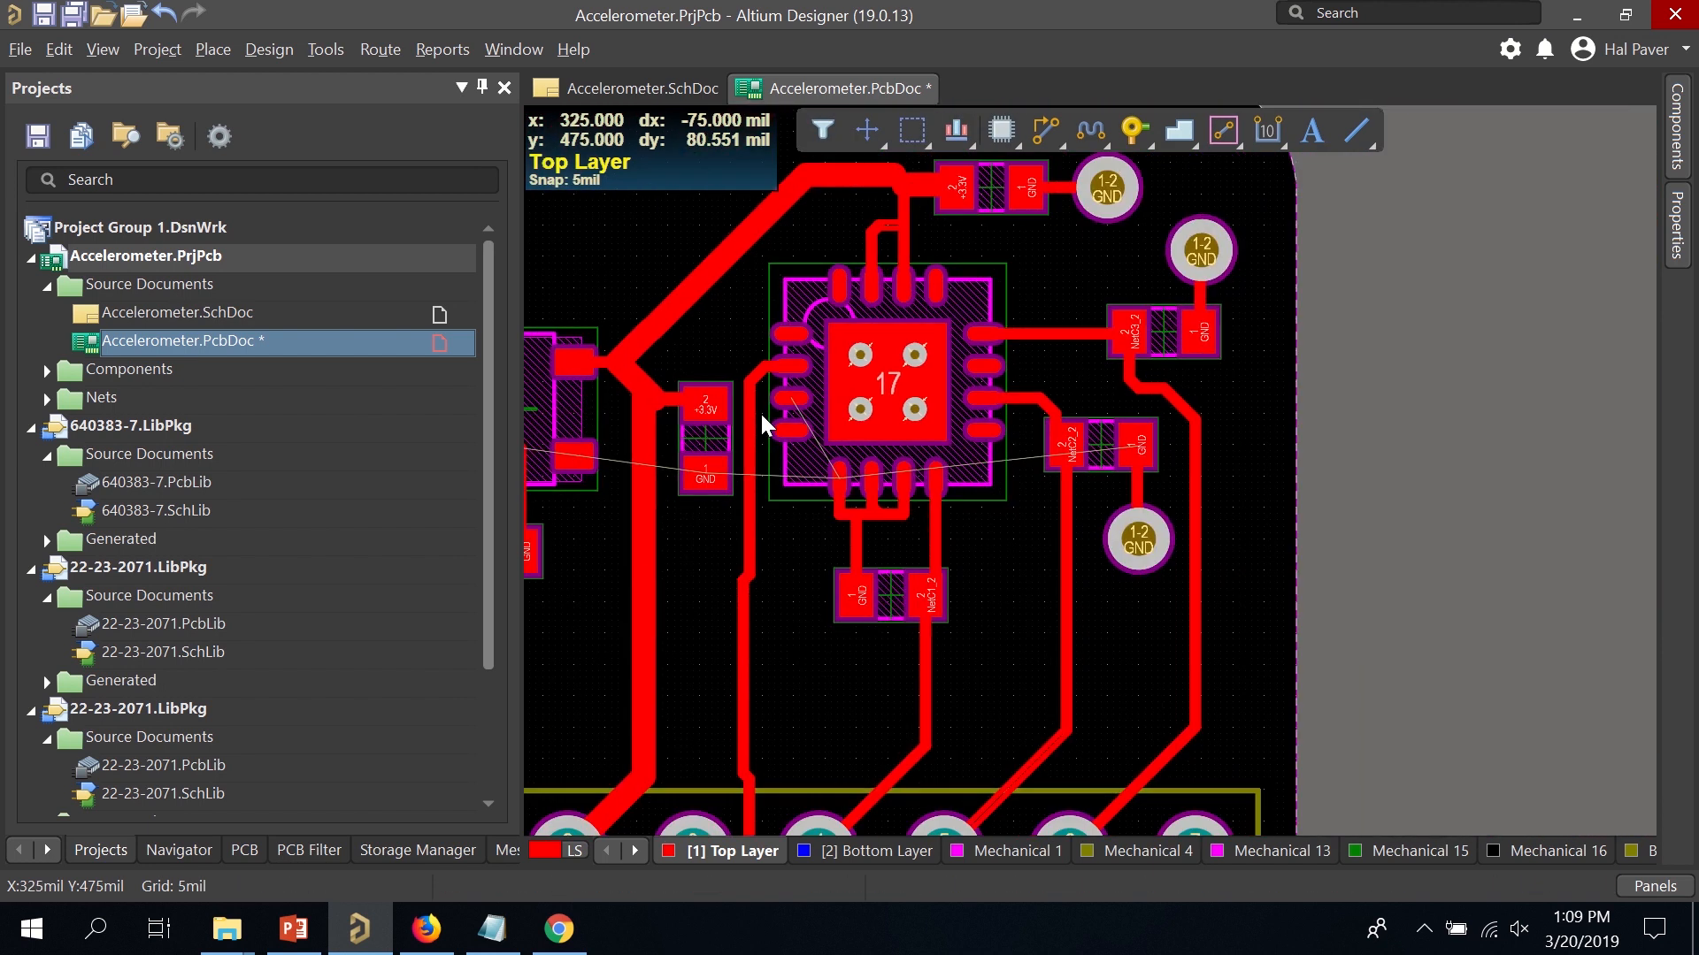
scroll(761, 423, "up", 2, "ctrl")
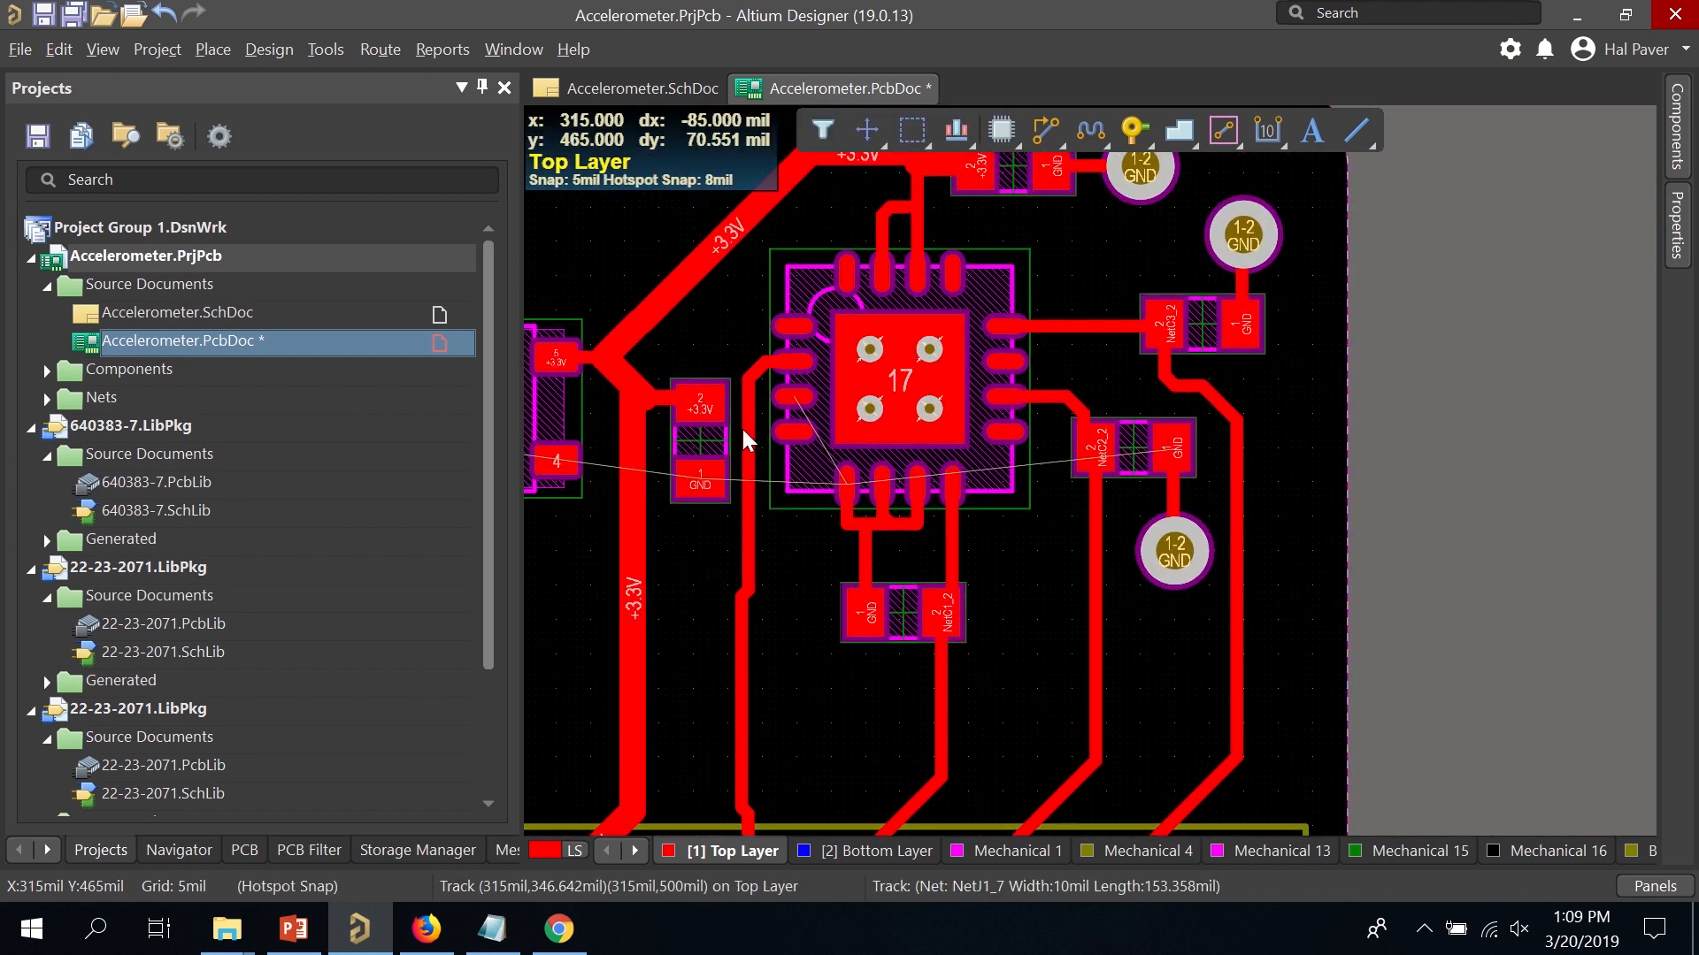
left_click(692, 405)
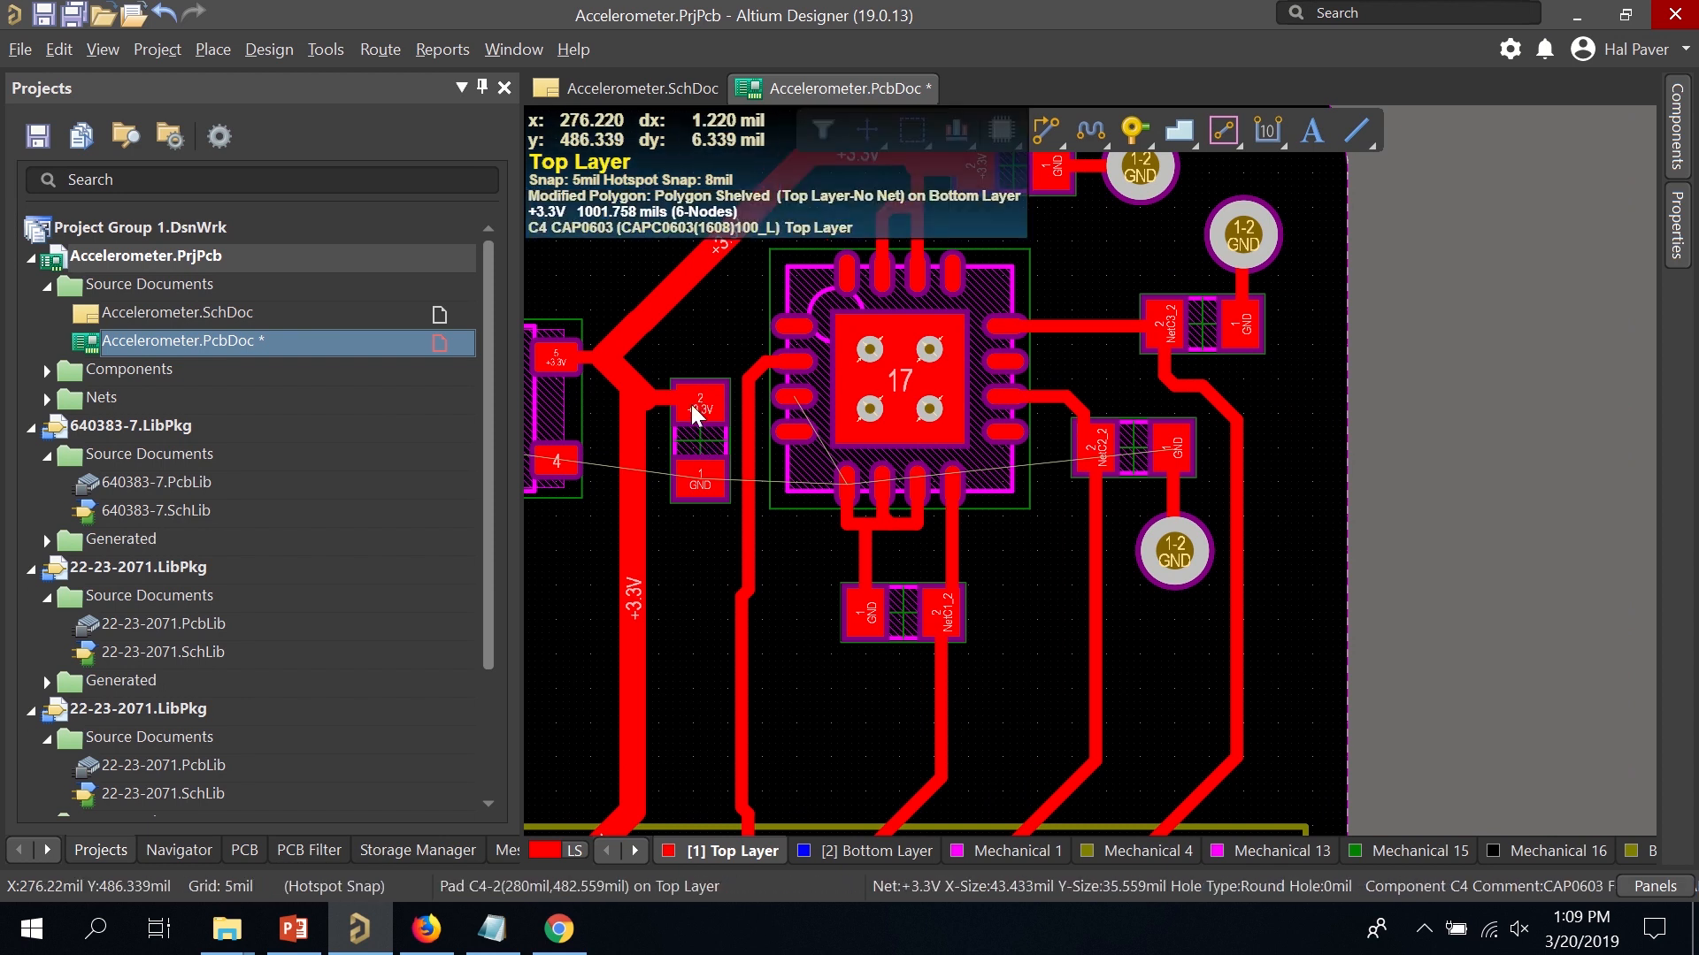
left_click(700, 438)
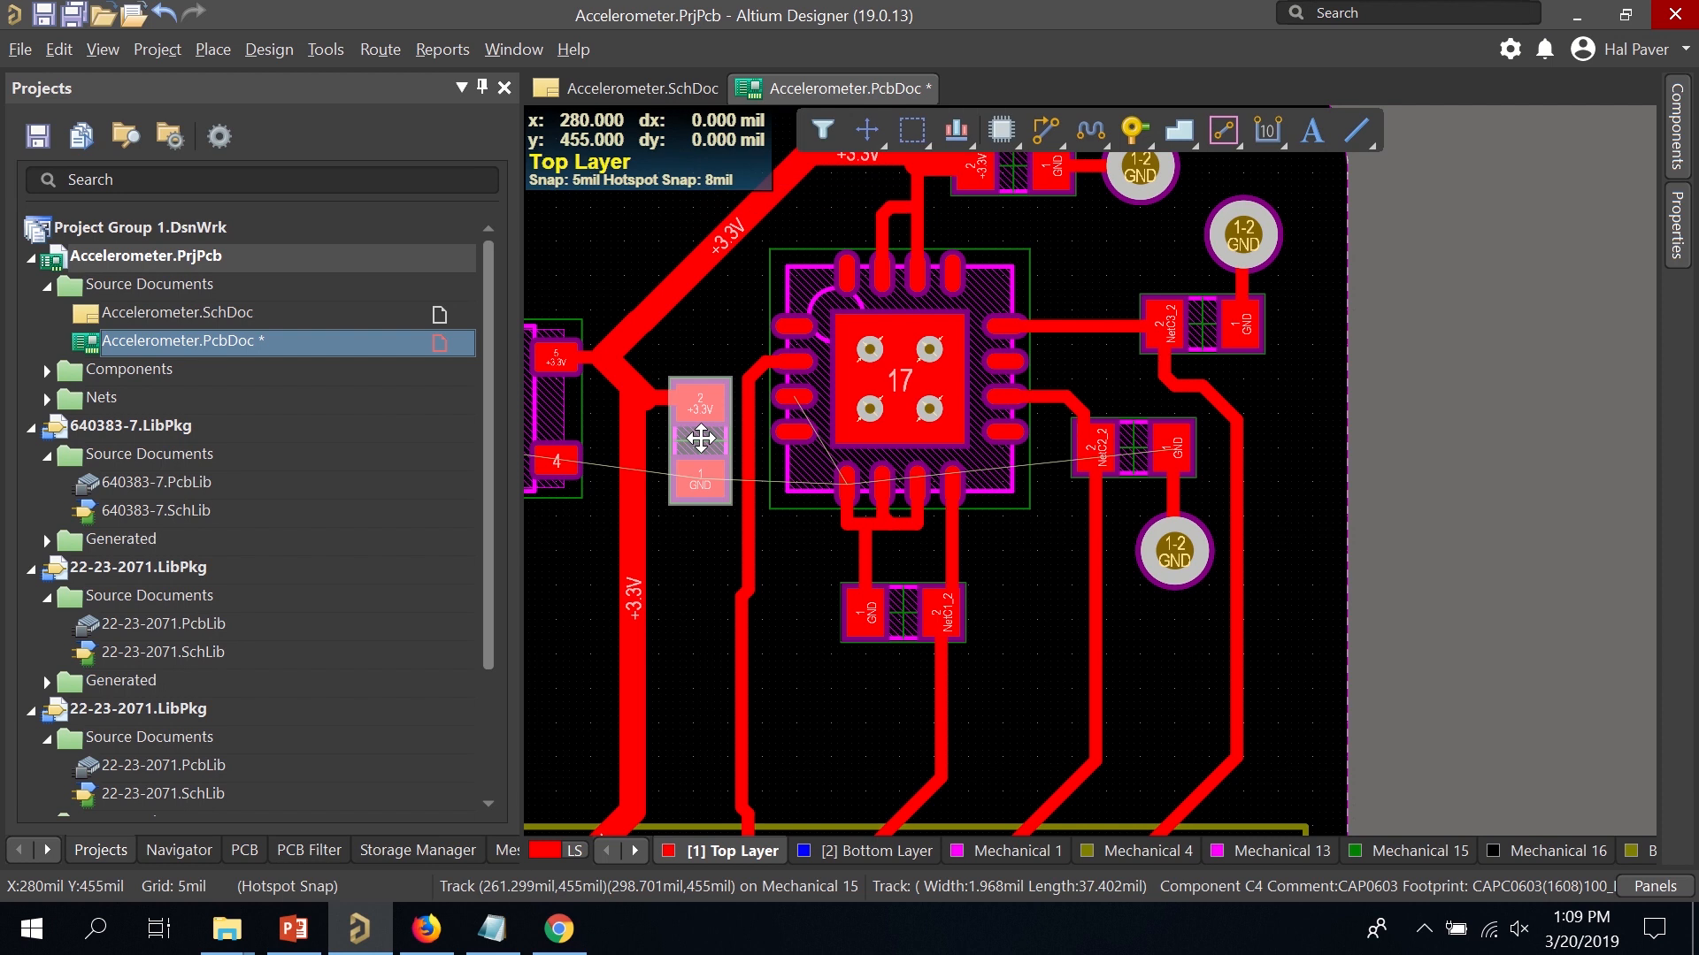
left_click_drag(700, 438, 571, 240)
right_click_drag(729, 368, 880, 481)
left_click_drag(762, 401, 742, 411)
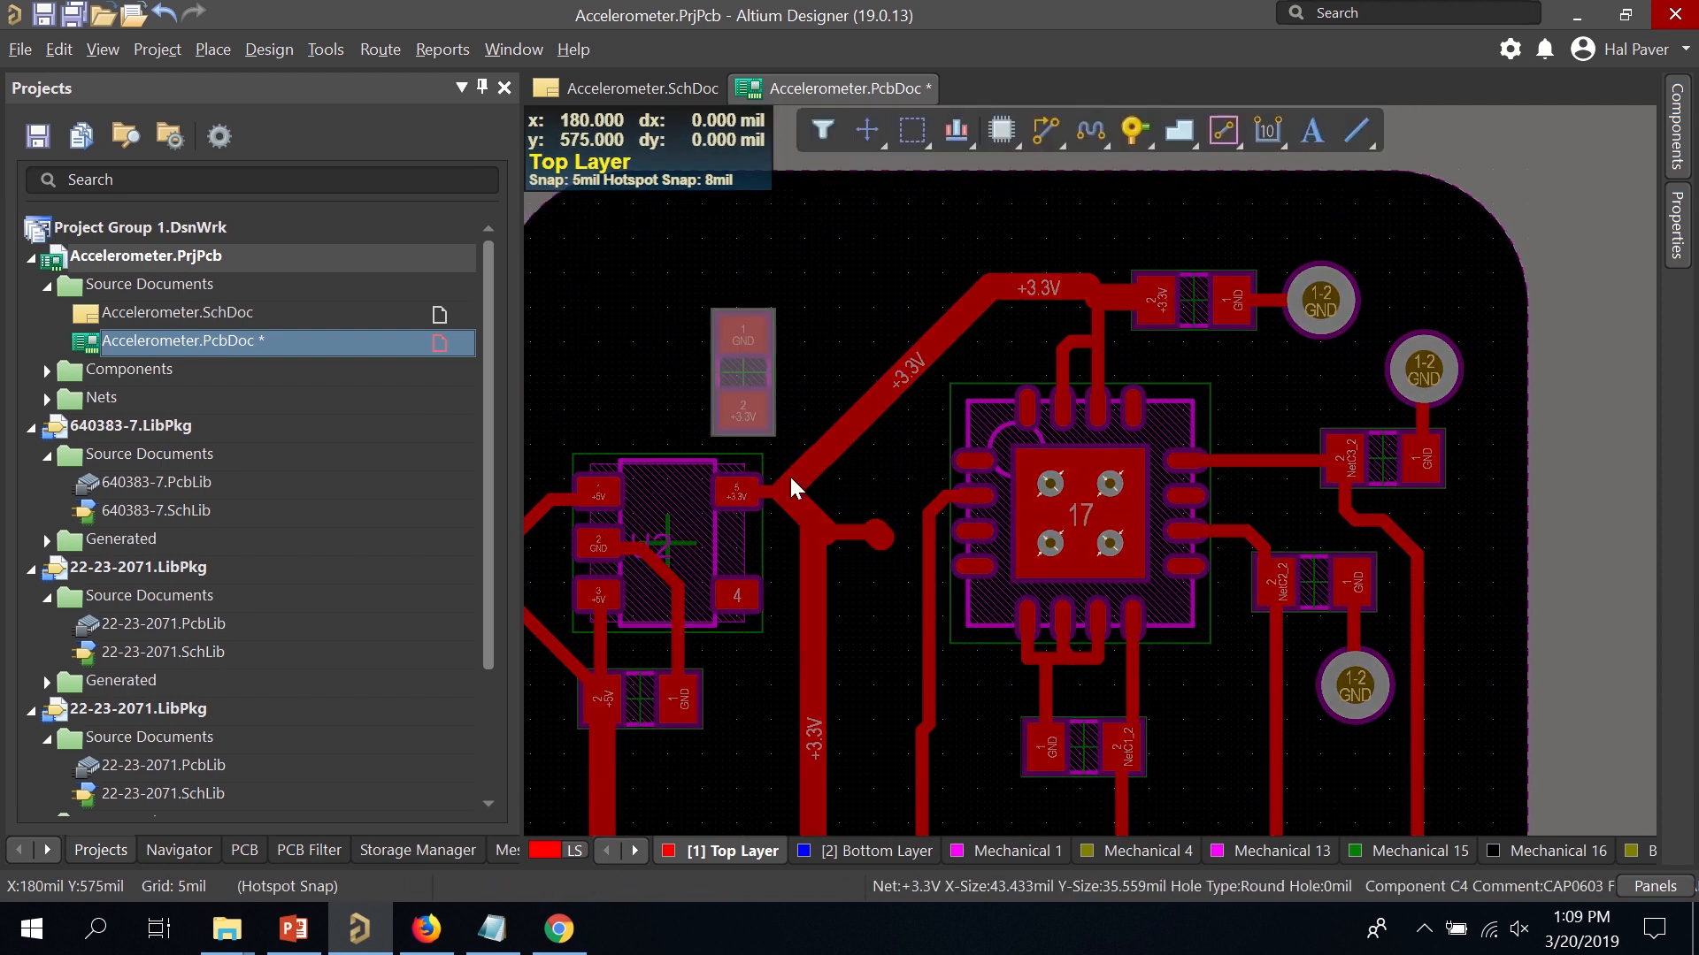
Delete the leftover +3.3V stubs and shift the vertical +3.3V track to the left.
left_click(857, 534)
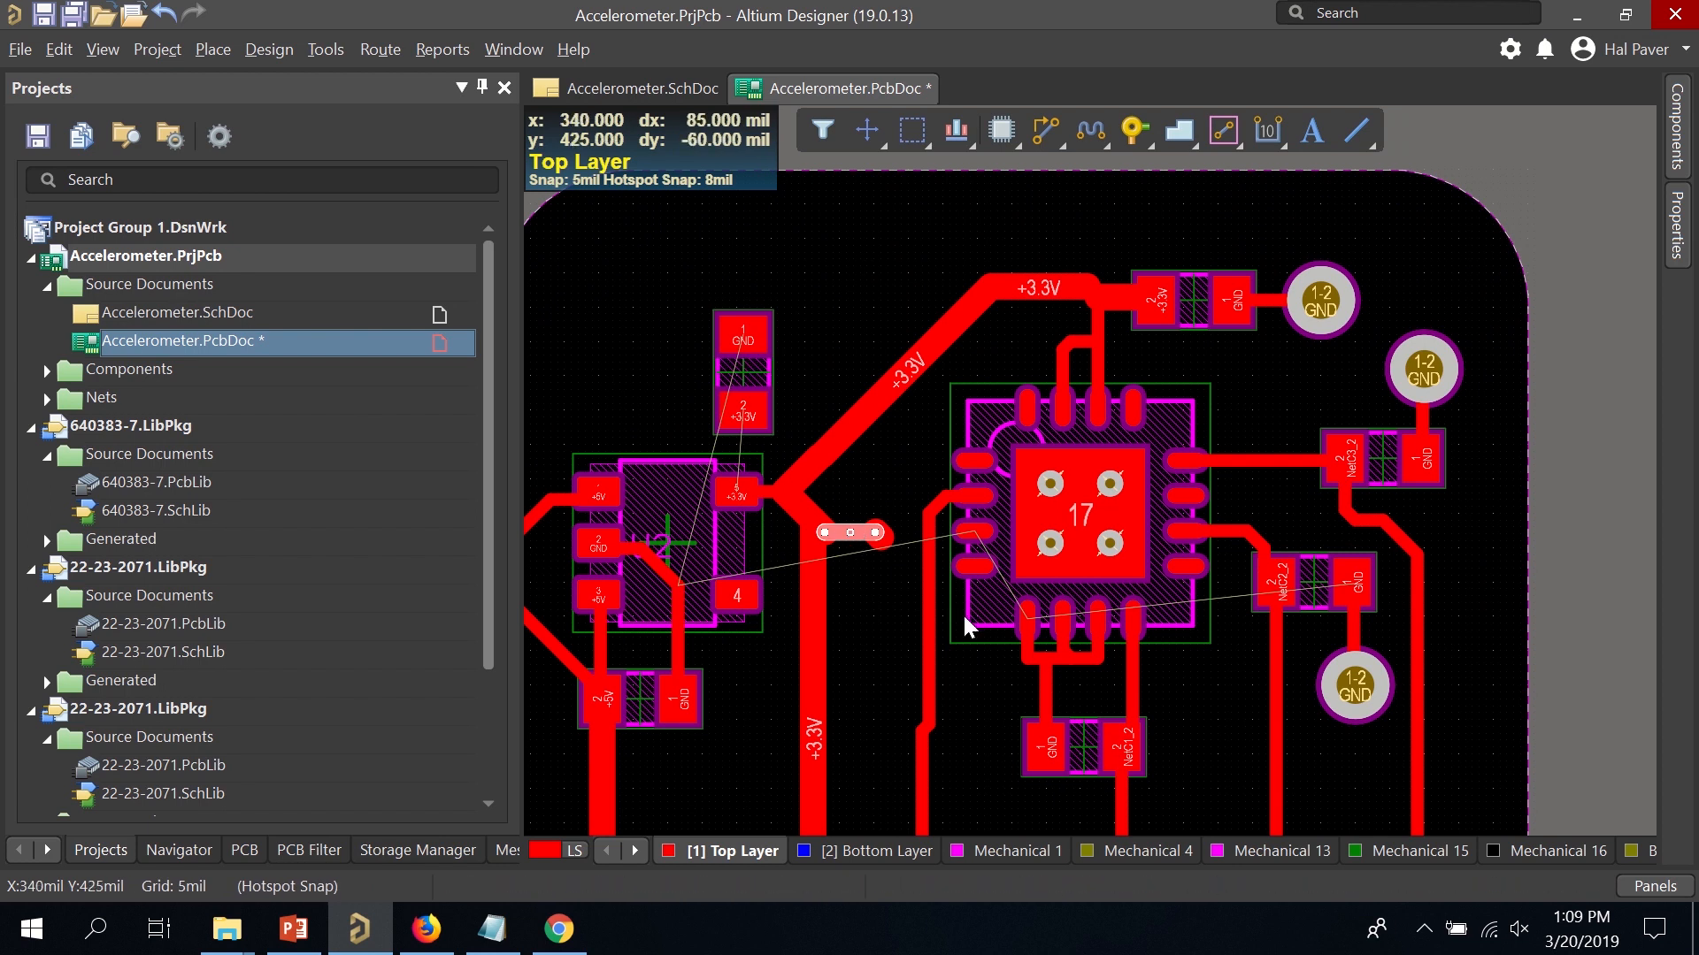
key("Delete")
left_click(875, 536)
key("Delete")
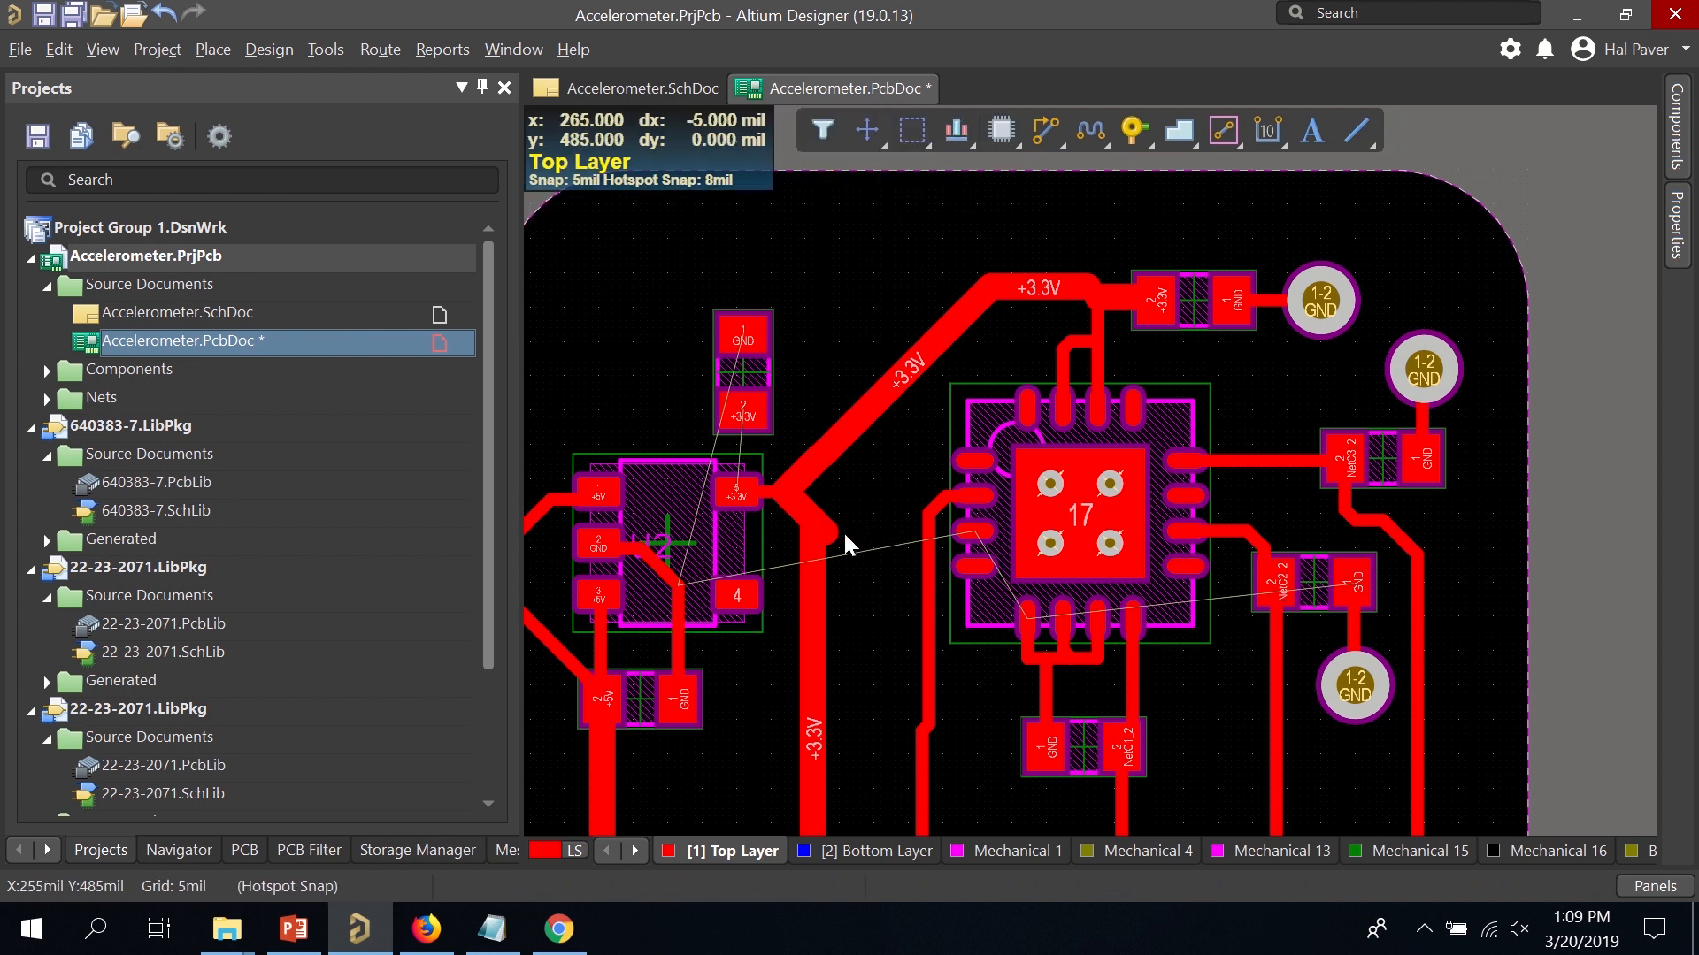
left_click(828, 532)
mouse_move(825, 533)
left_mouse_down()
mouse_move(812, 524)
mouse_move(837, 545)
left_mouse_up()
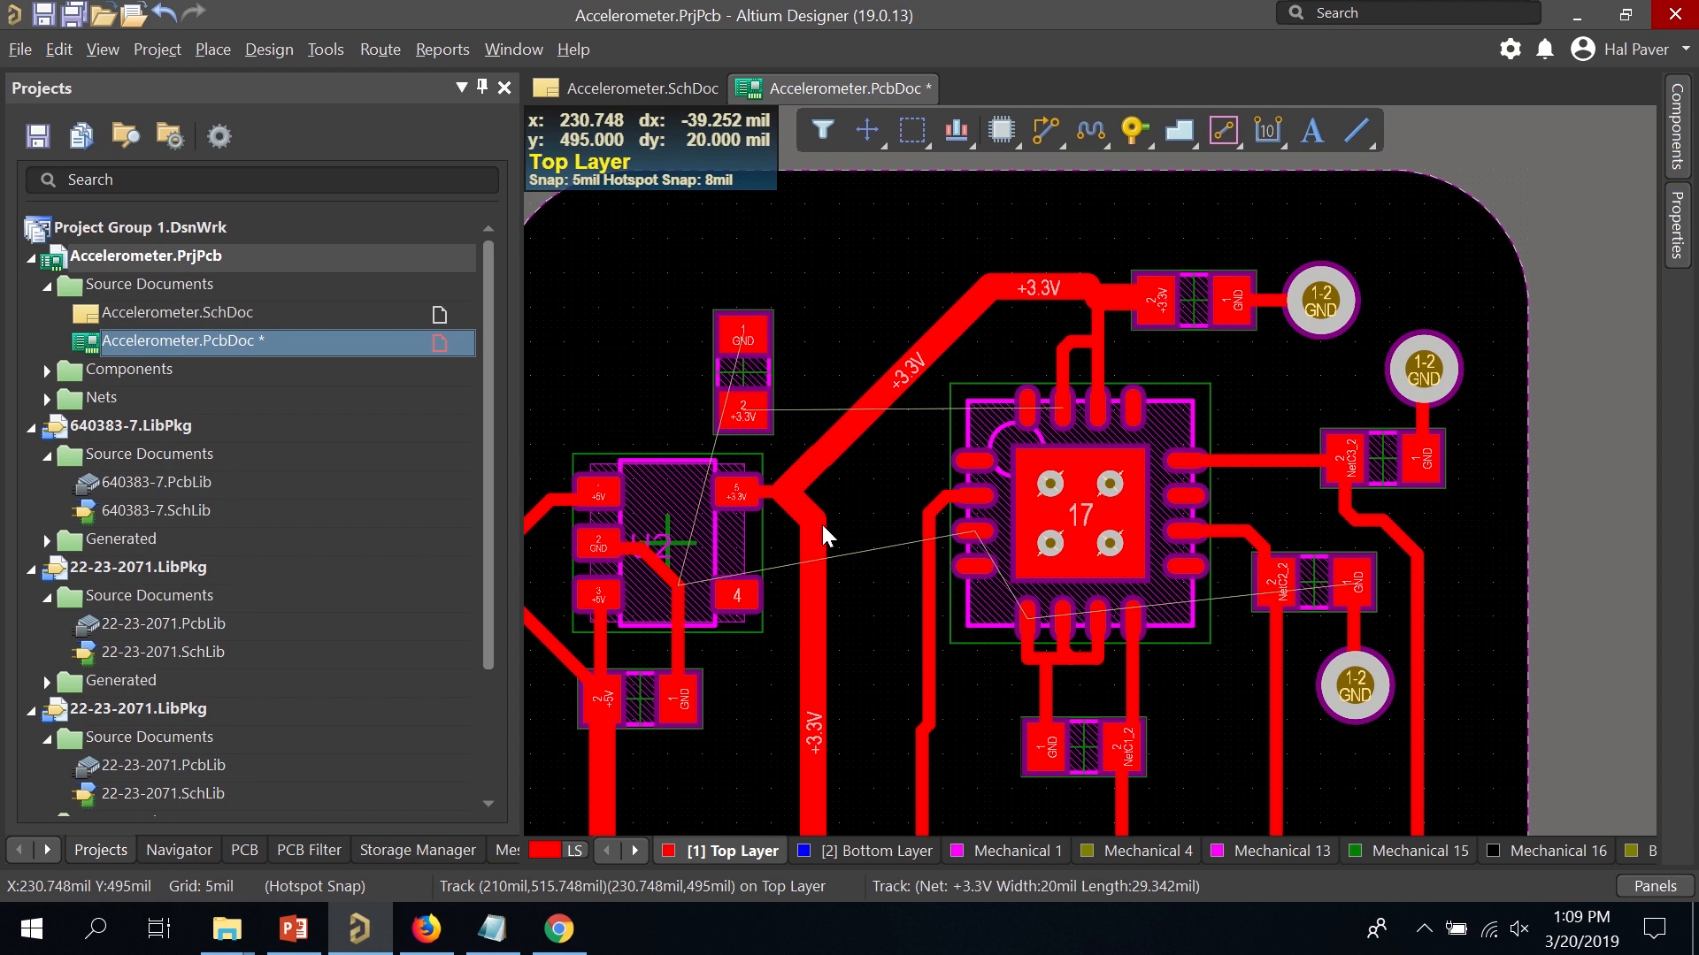
left_click_drag(926, 588, 911, 533)
scroll(933, 655, "down", 3)
scroll(941, 681, "up", 1)
scroll(938, 664, "down", 2)
scroll(929, 399, "up", 3)
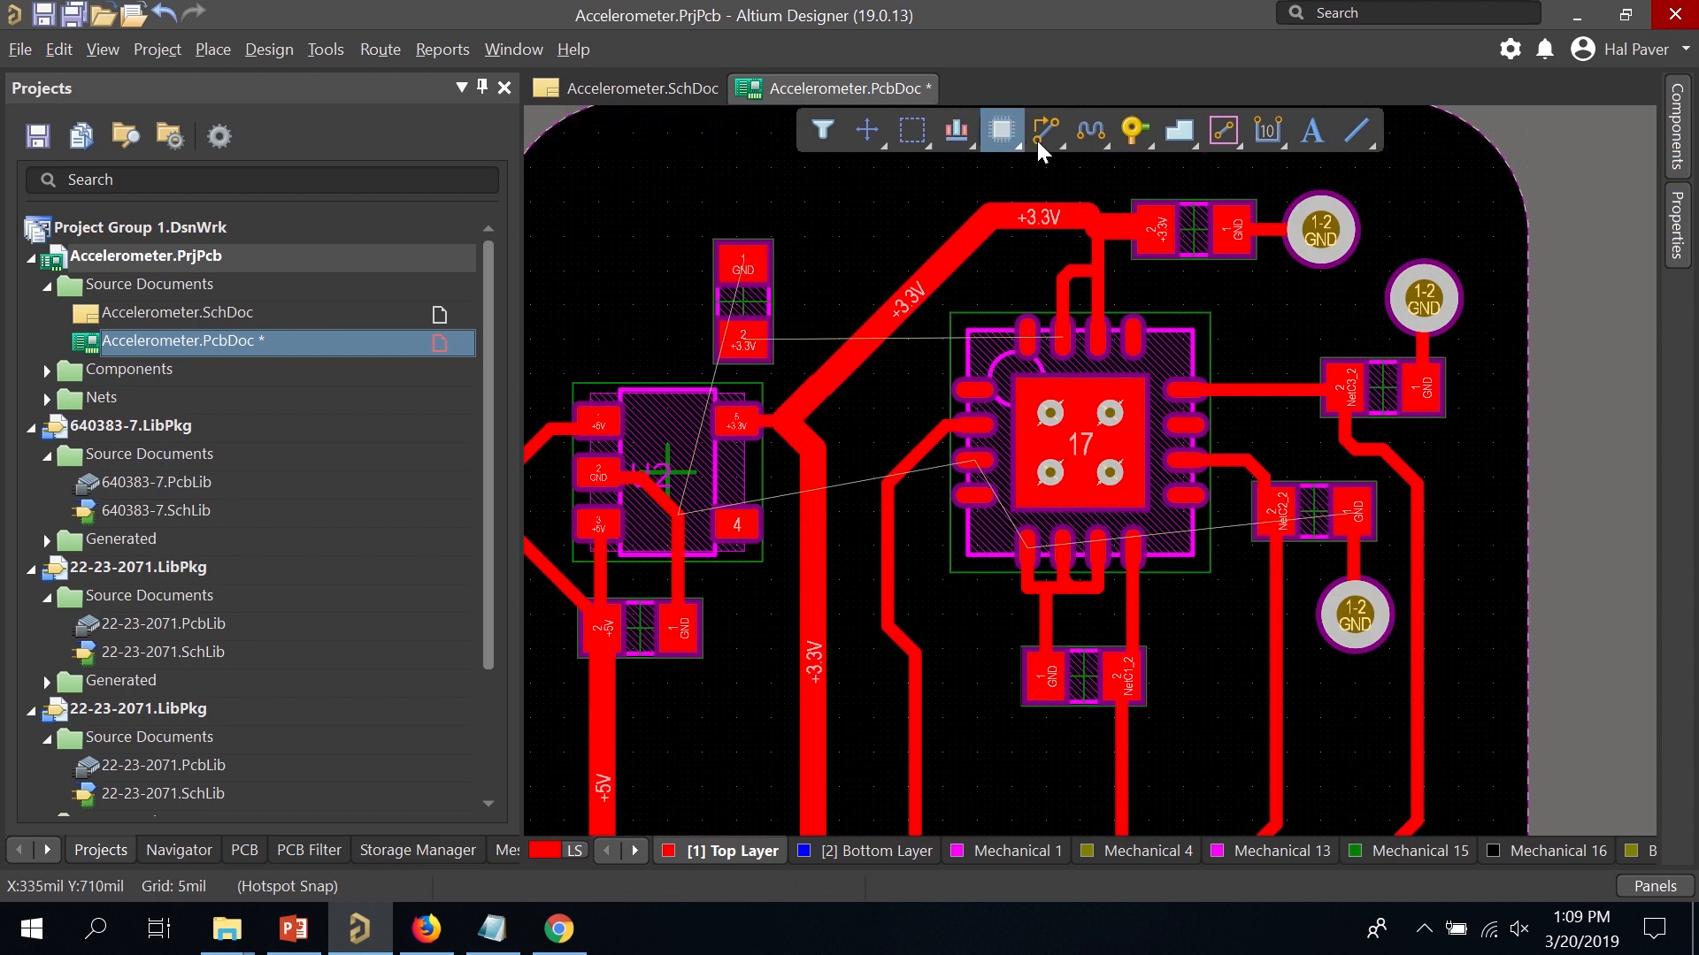
Route a GND track from the chip's left GND pad down to a new bottom-layer via.
left_click(1043, 137)
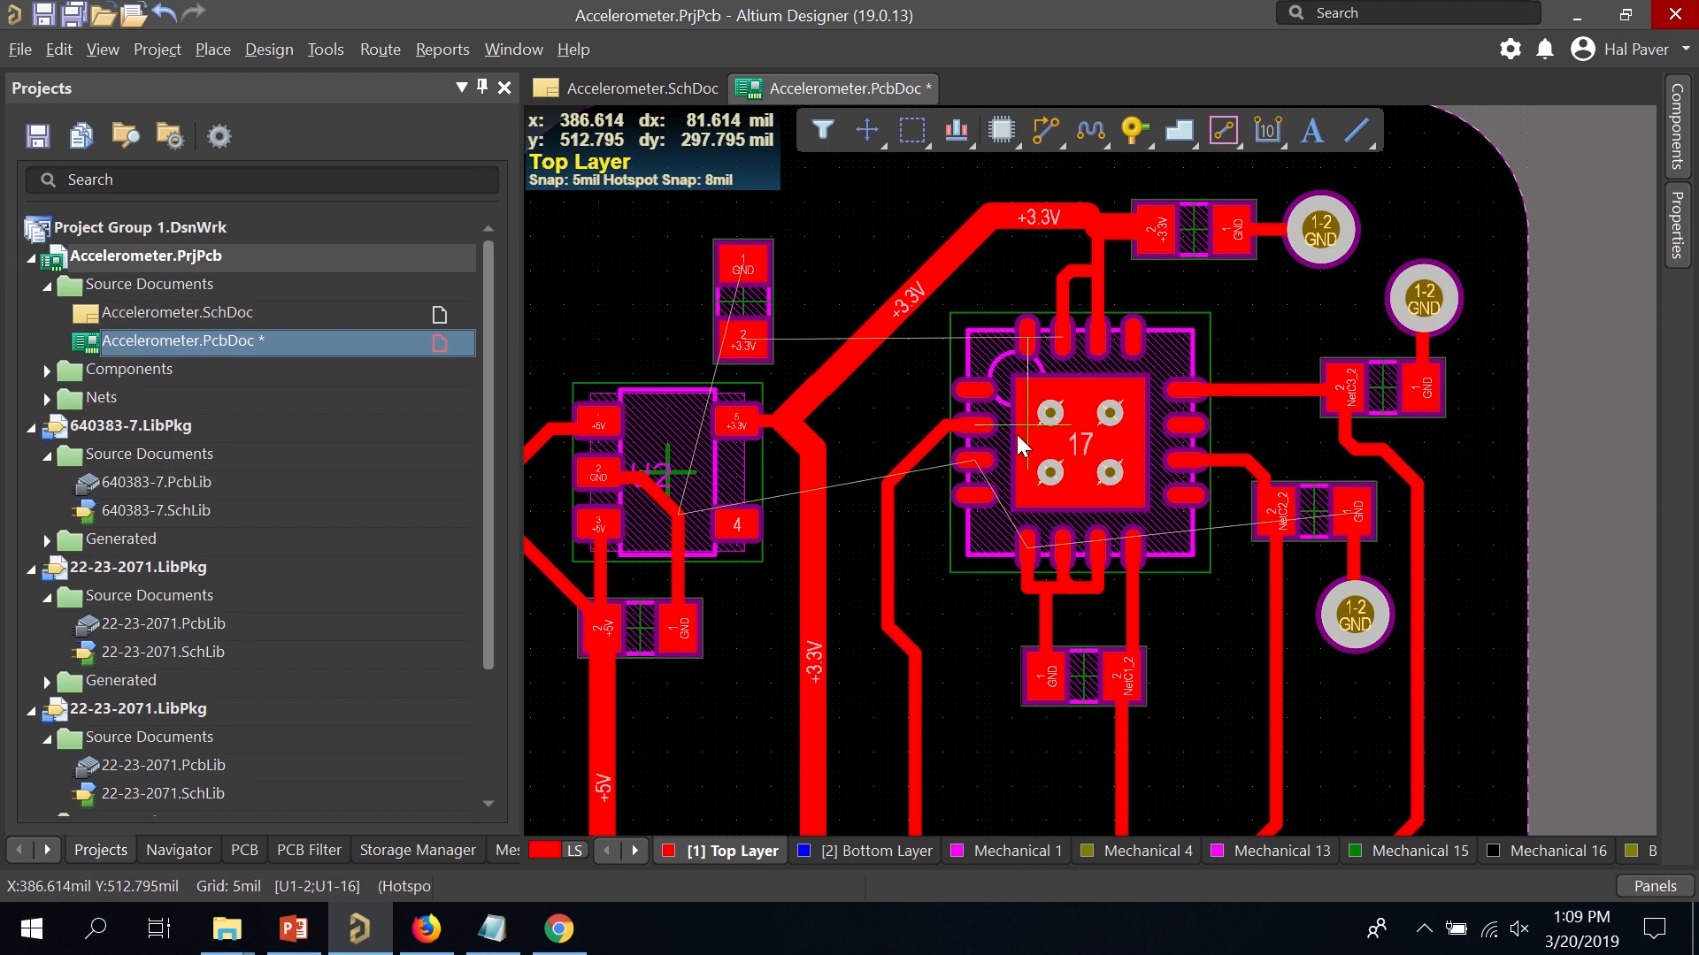
left_click(964, 462)
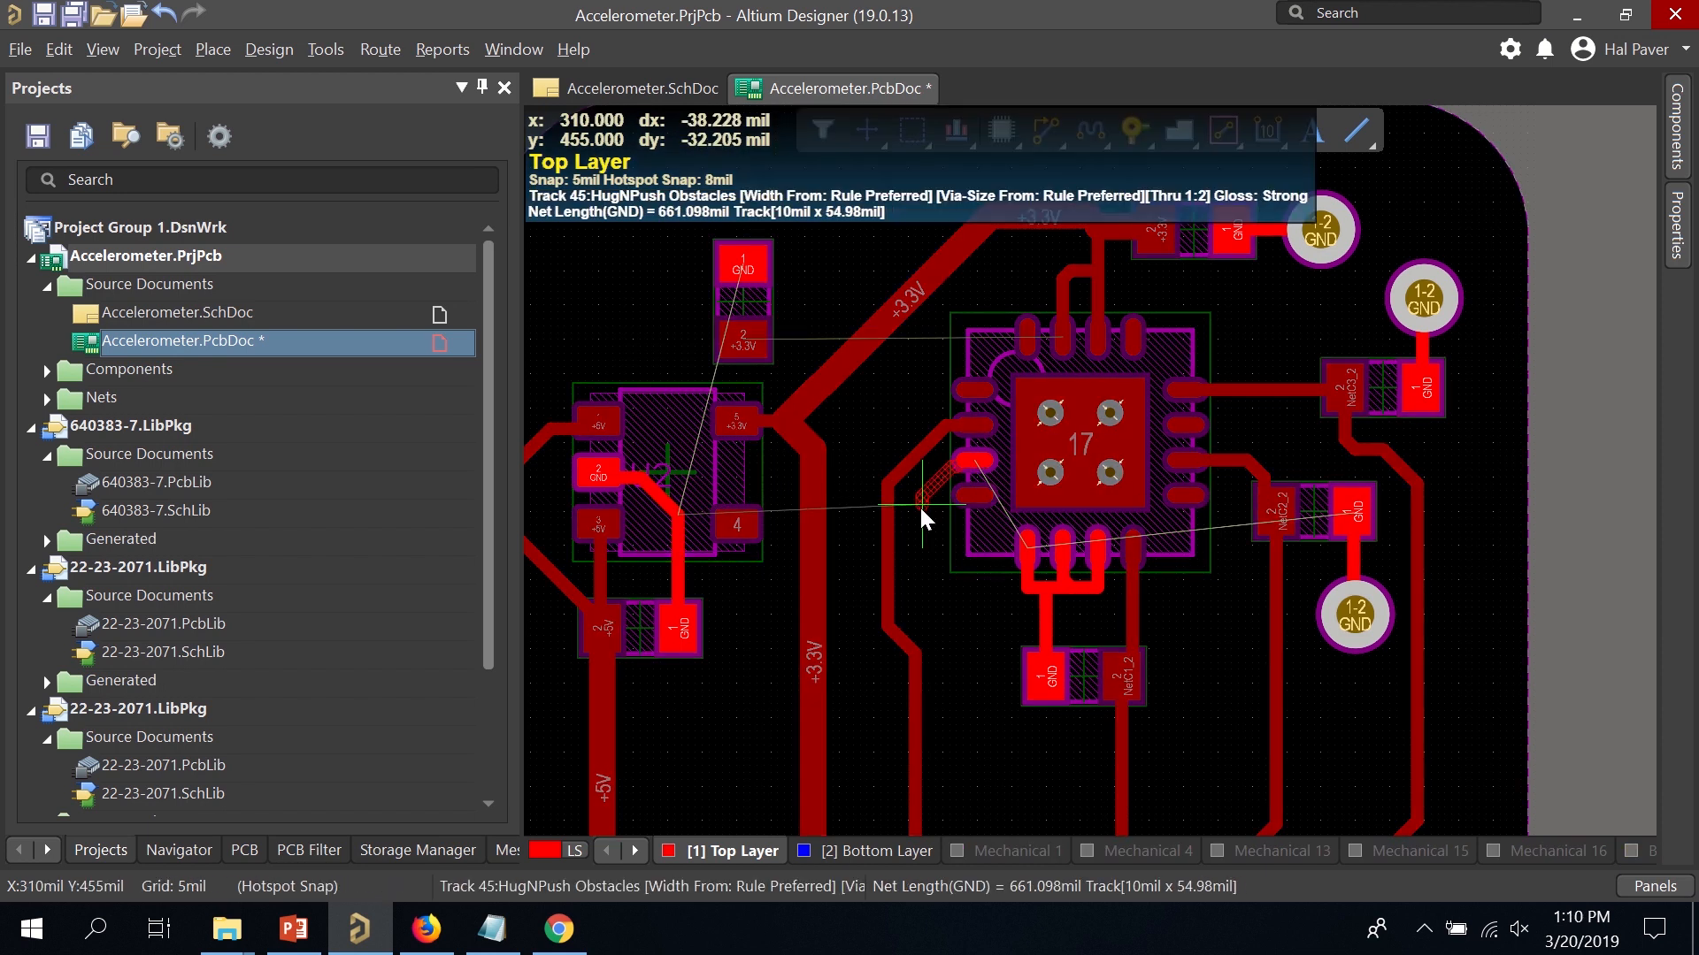
left_click(921, 507)
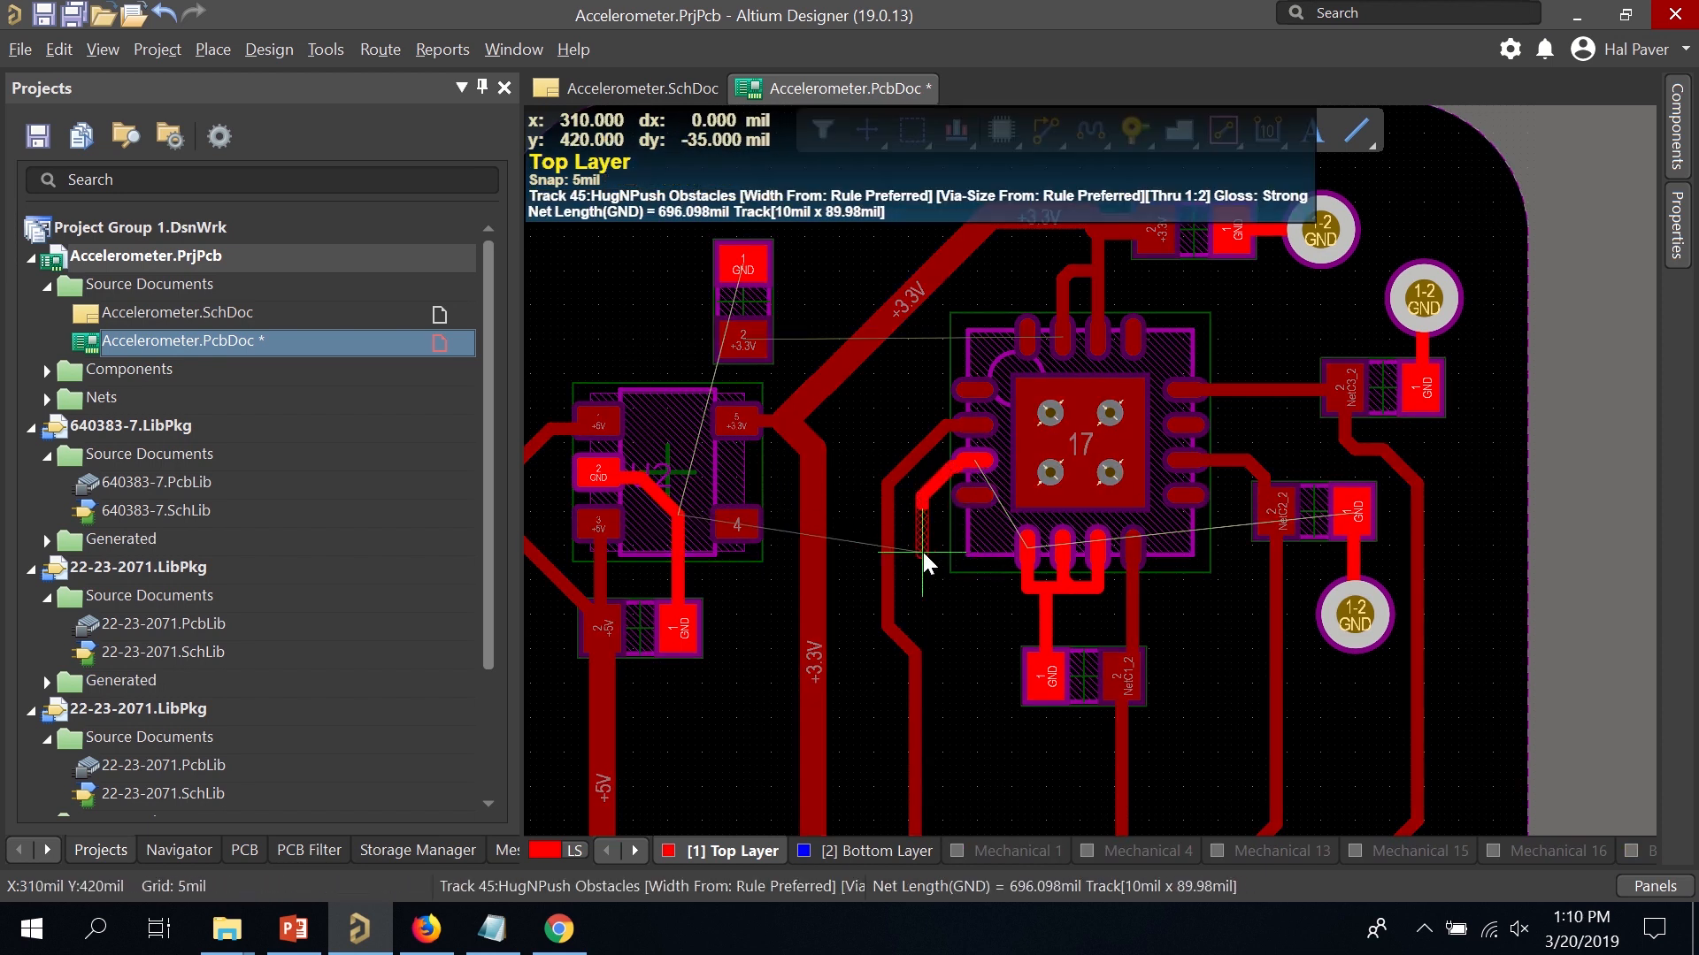
key("KP_Multiply")
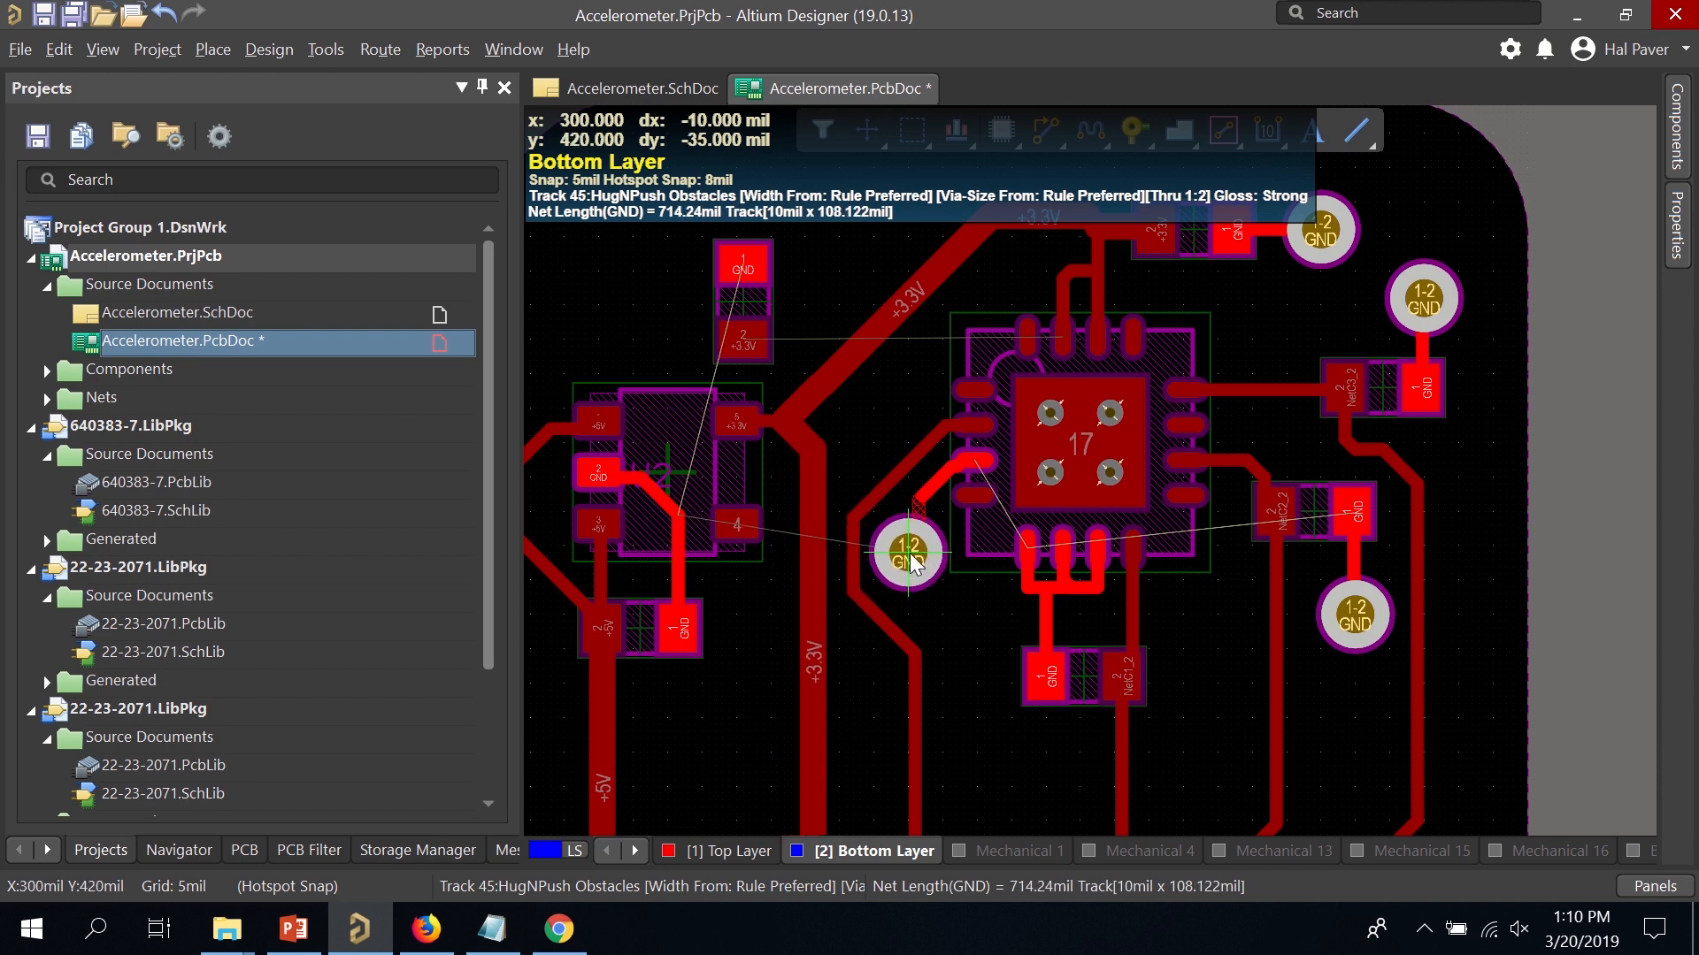
left_click(910, 554)
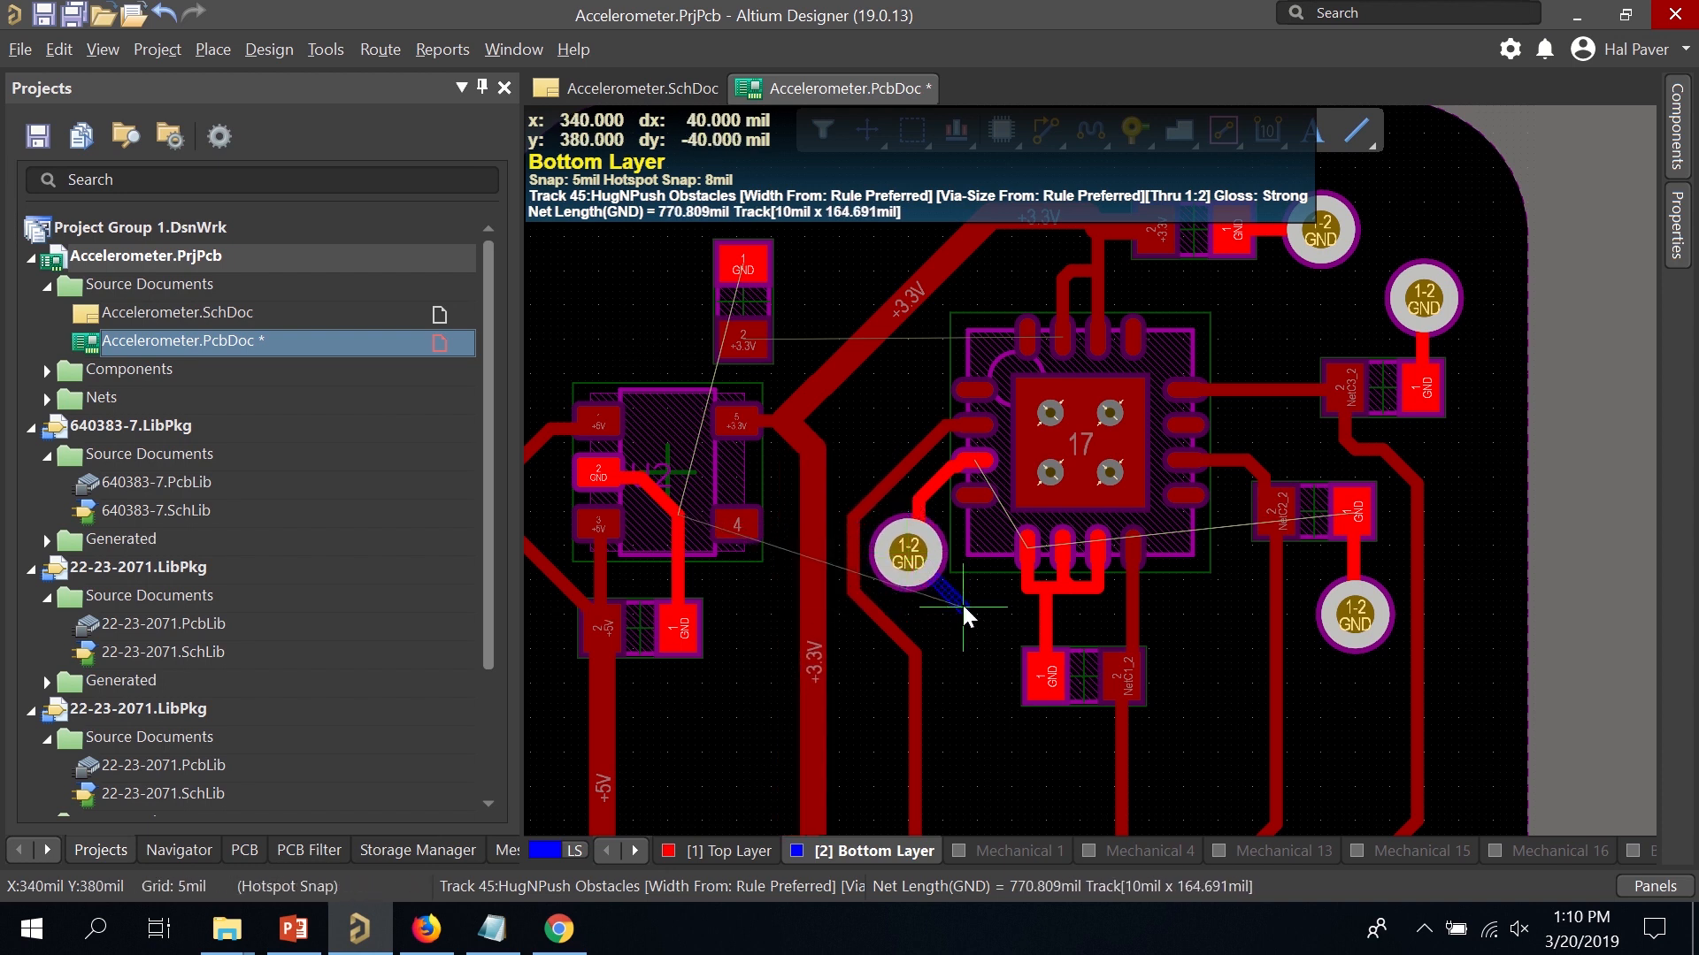
right_click(955, 600)
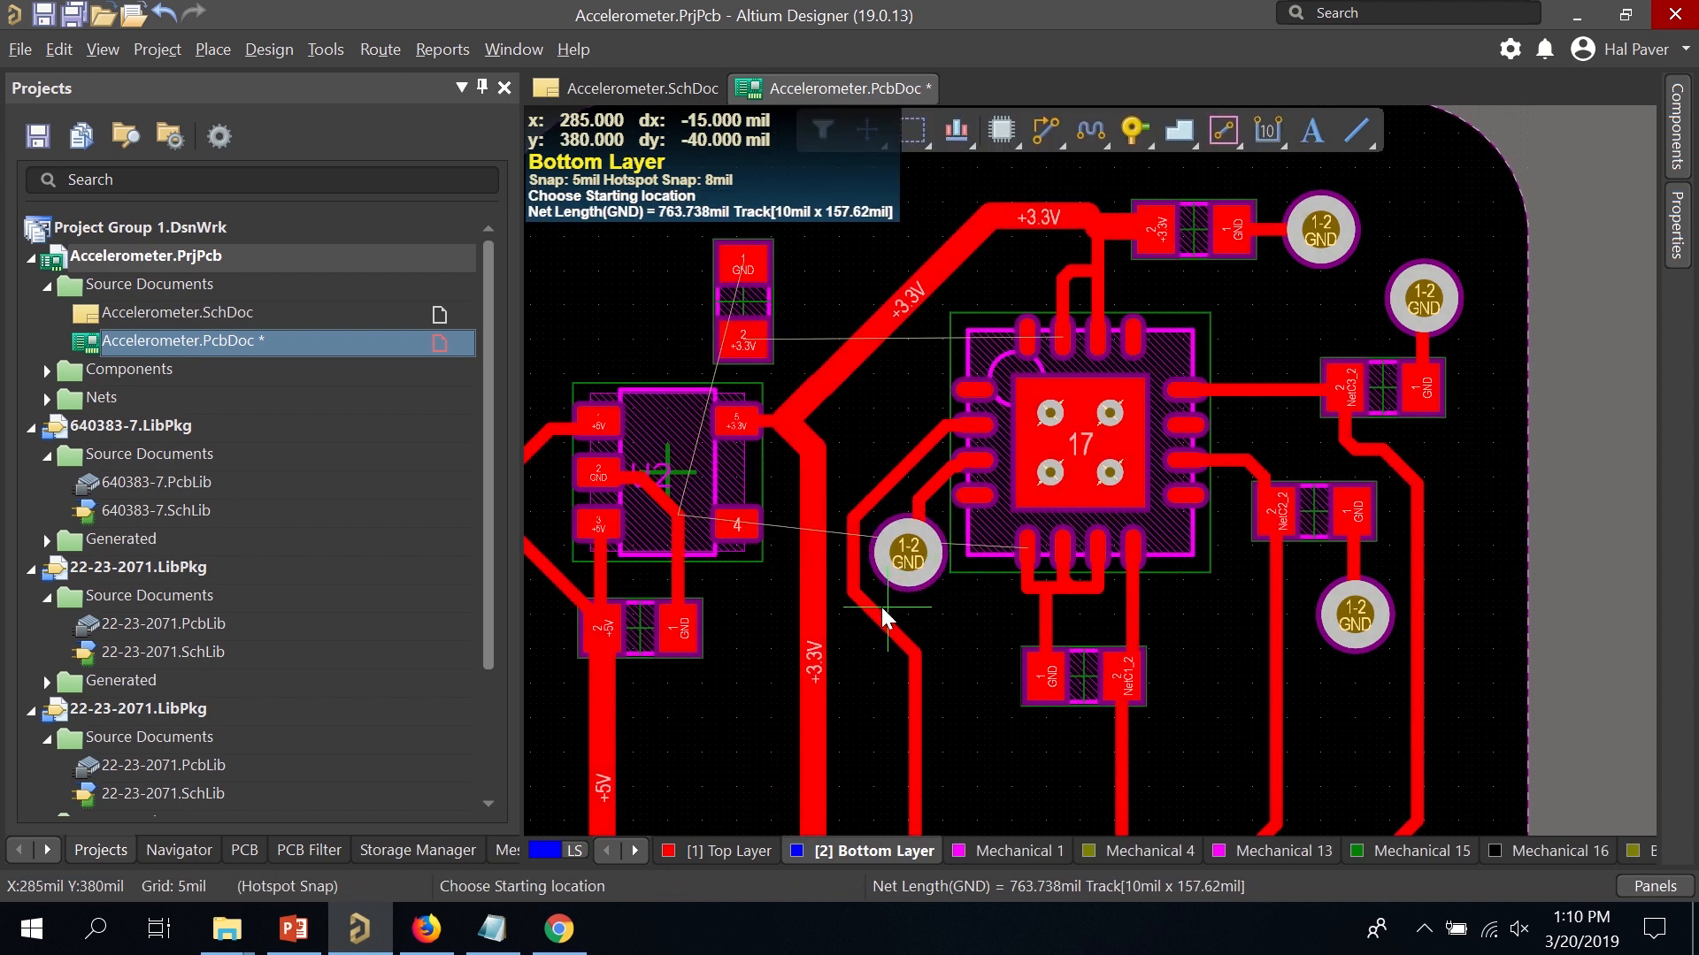
scroll(801, 310, "up", 3)
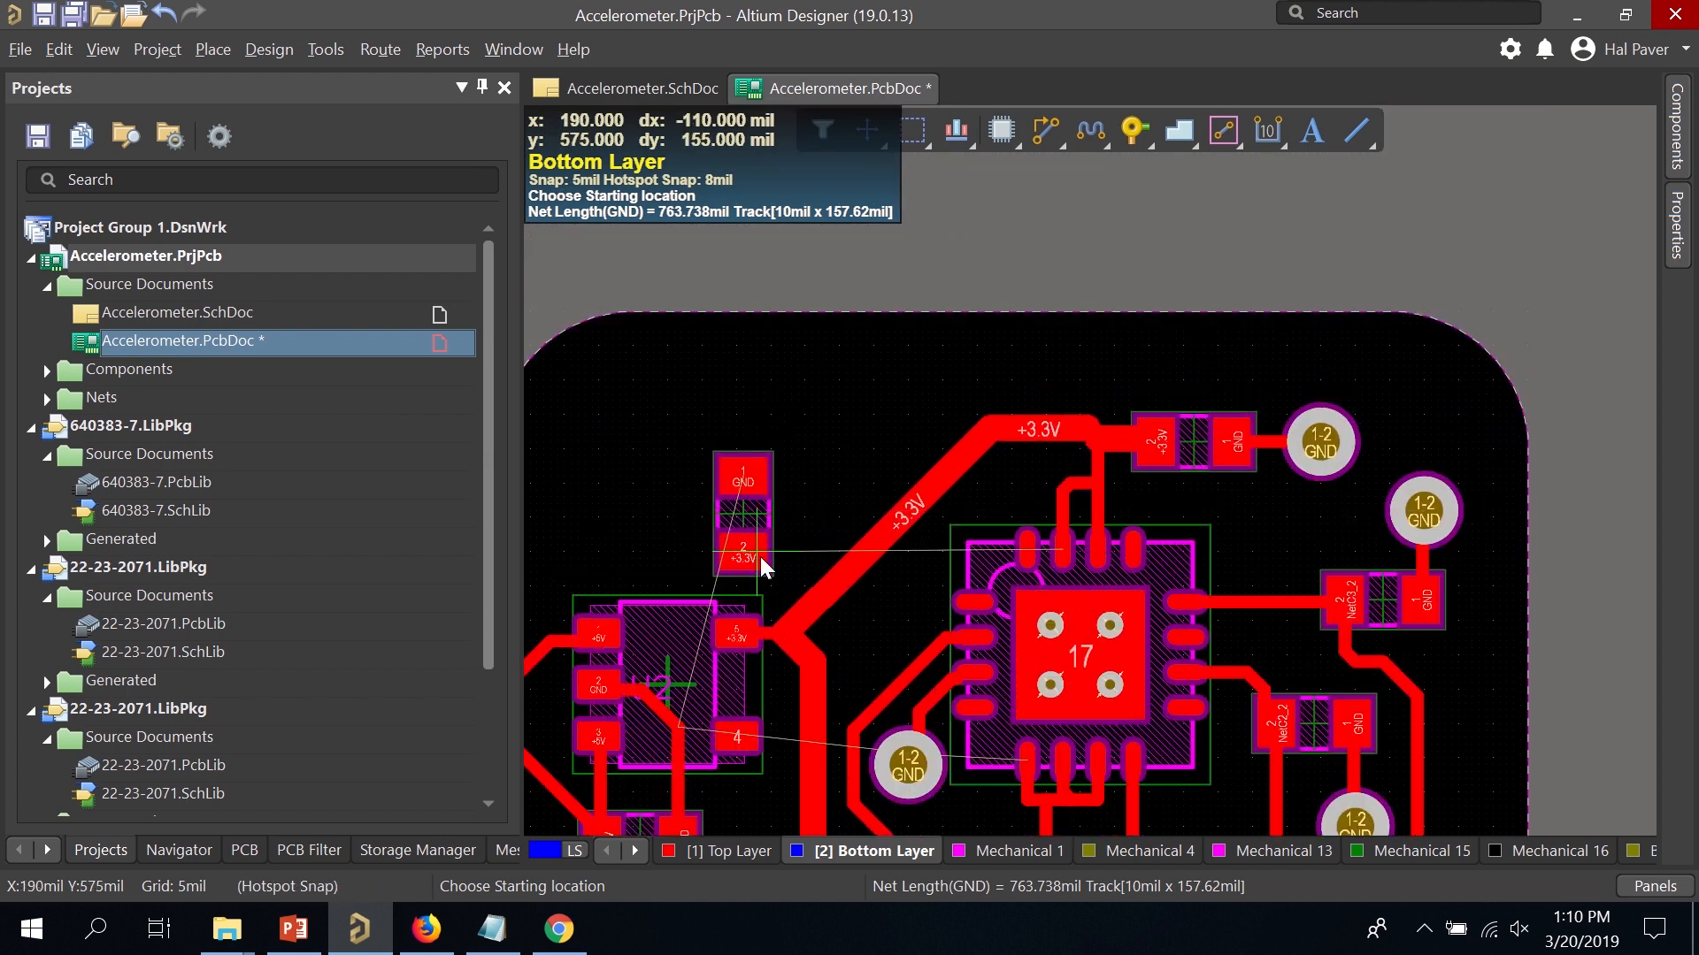
right_click(768, 579)
On the Top Layer, connect the capacitor's GND pad to a newly placed GND via.
left_click(708, 851)
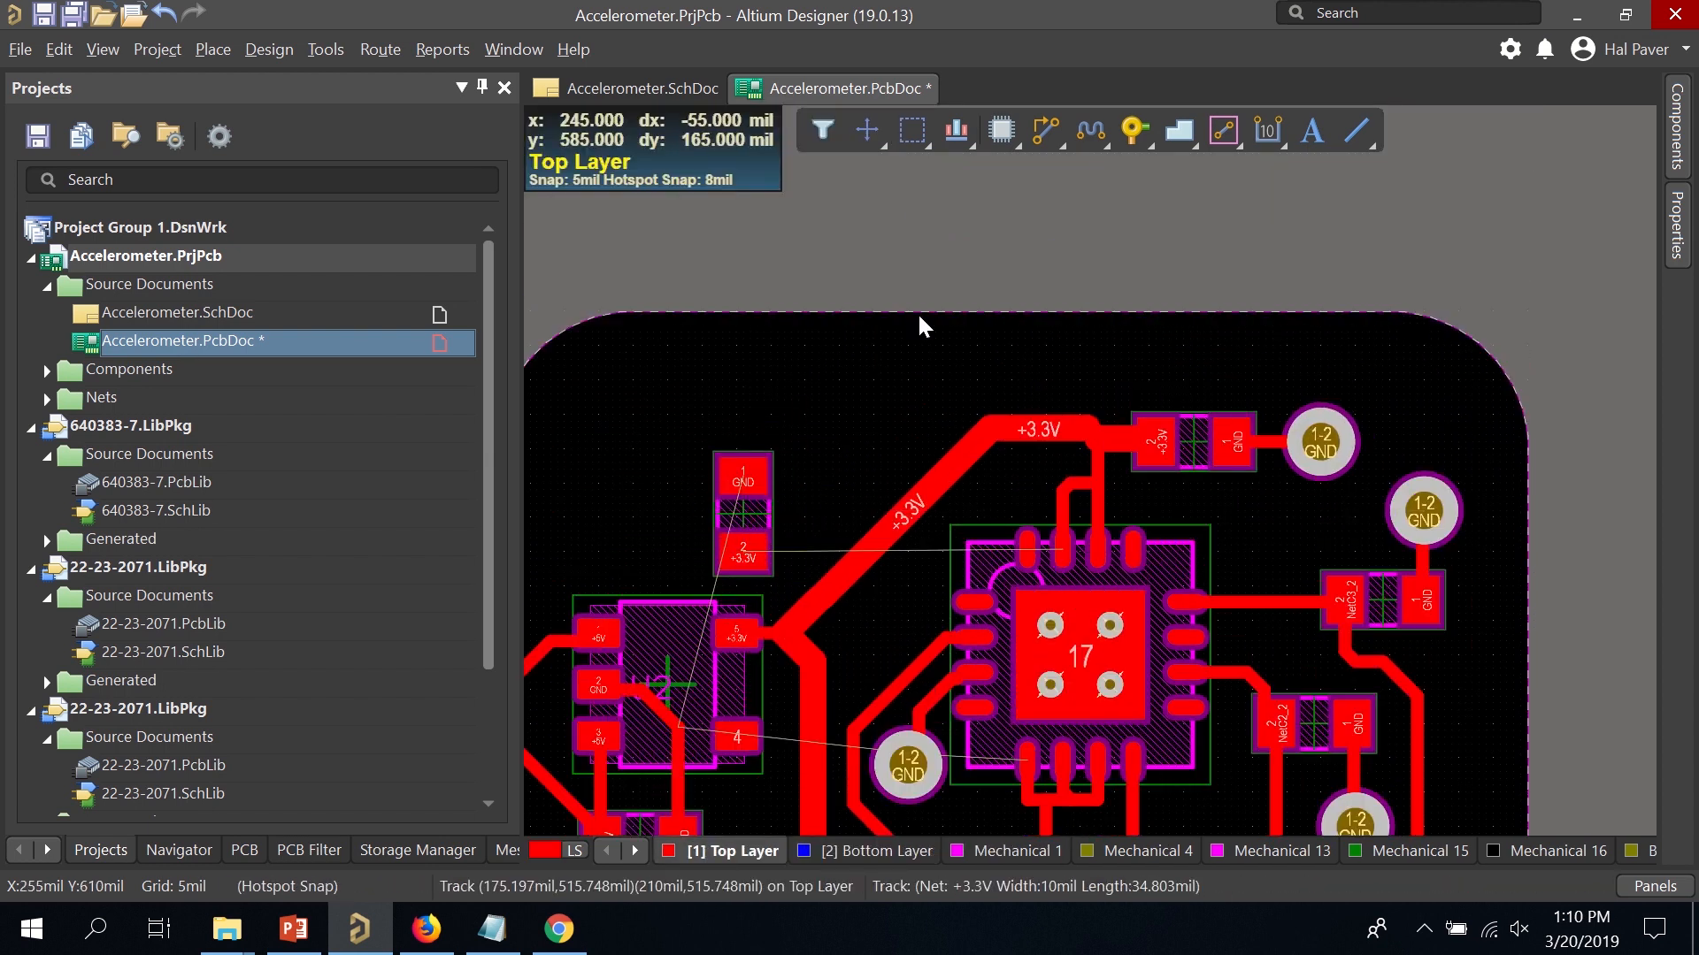
left_click(1044, 142)
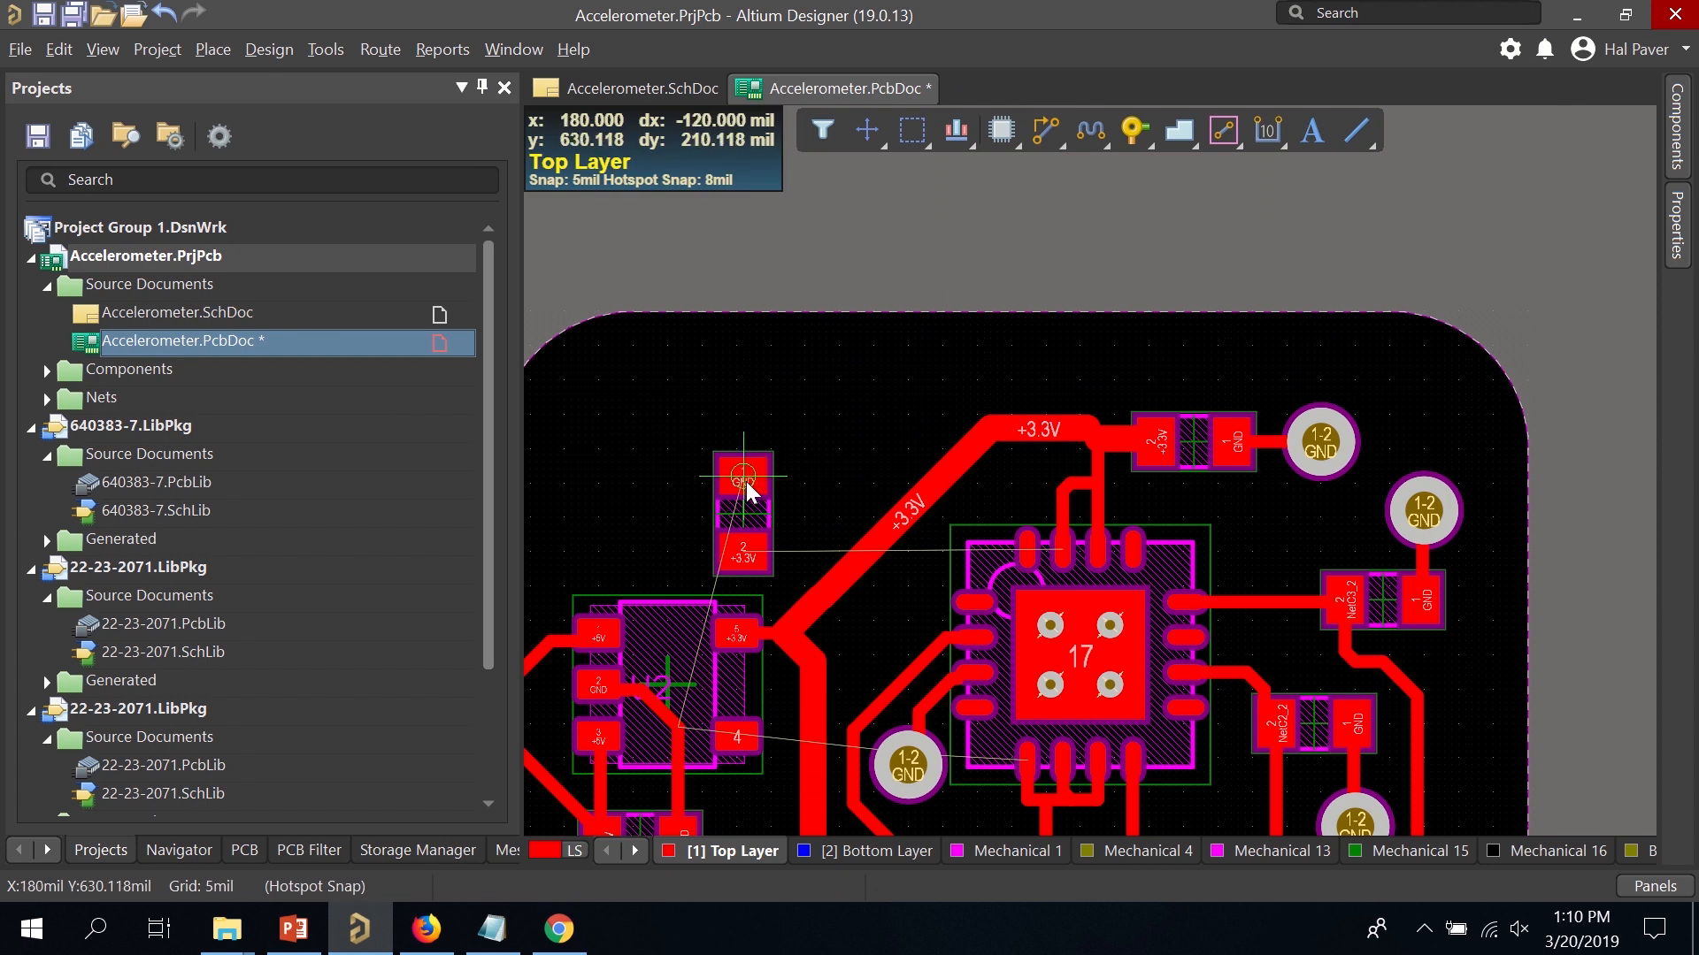
left_click(743, 482)
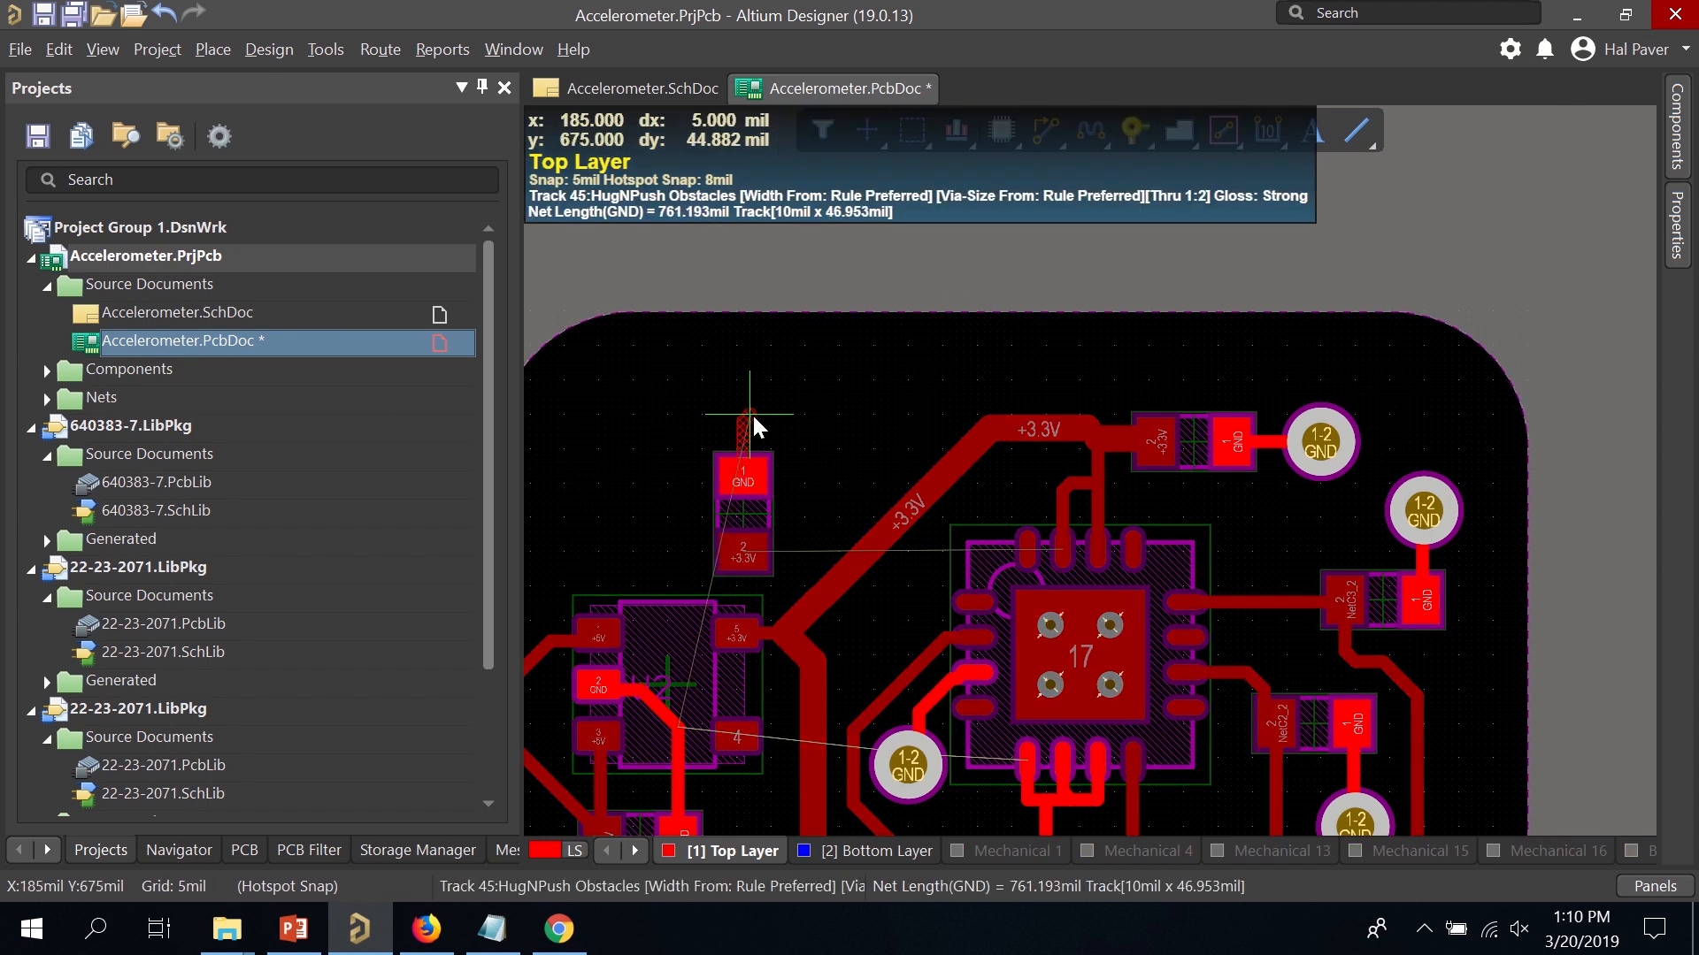
key("KP_Multiply")
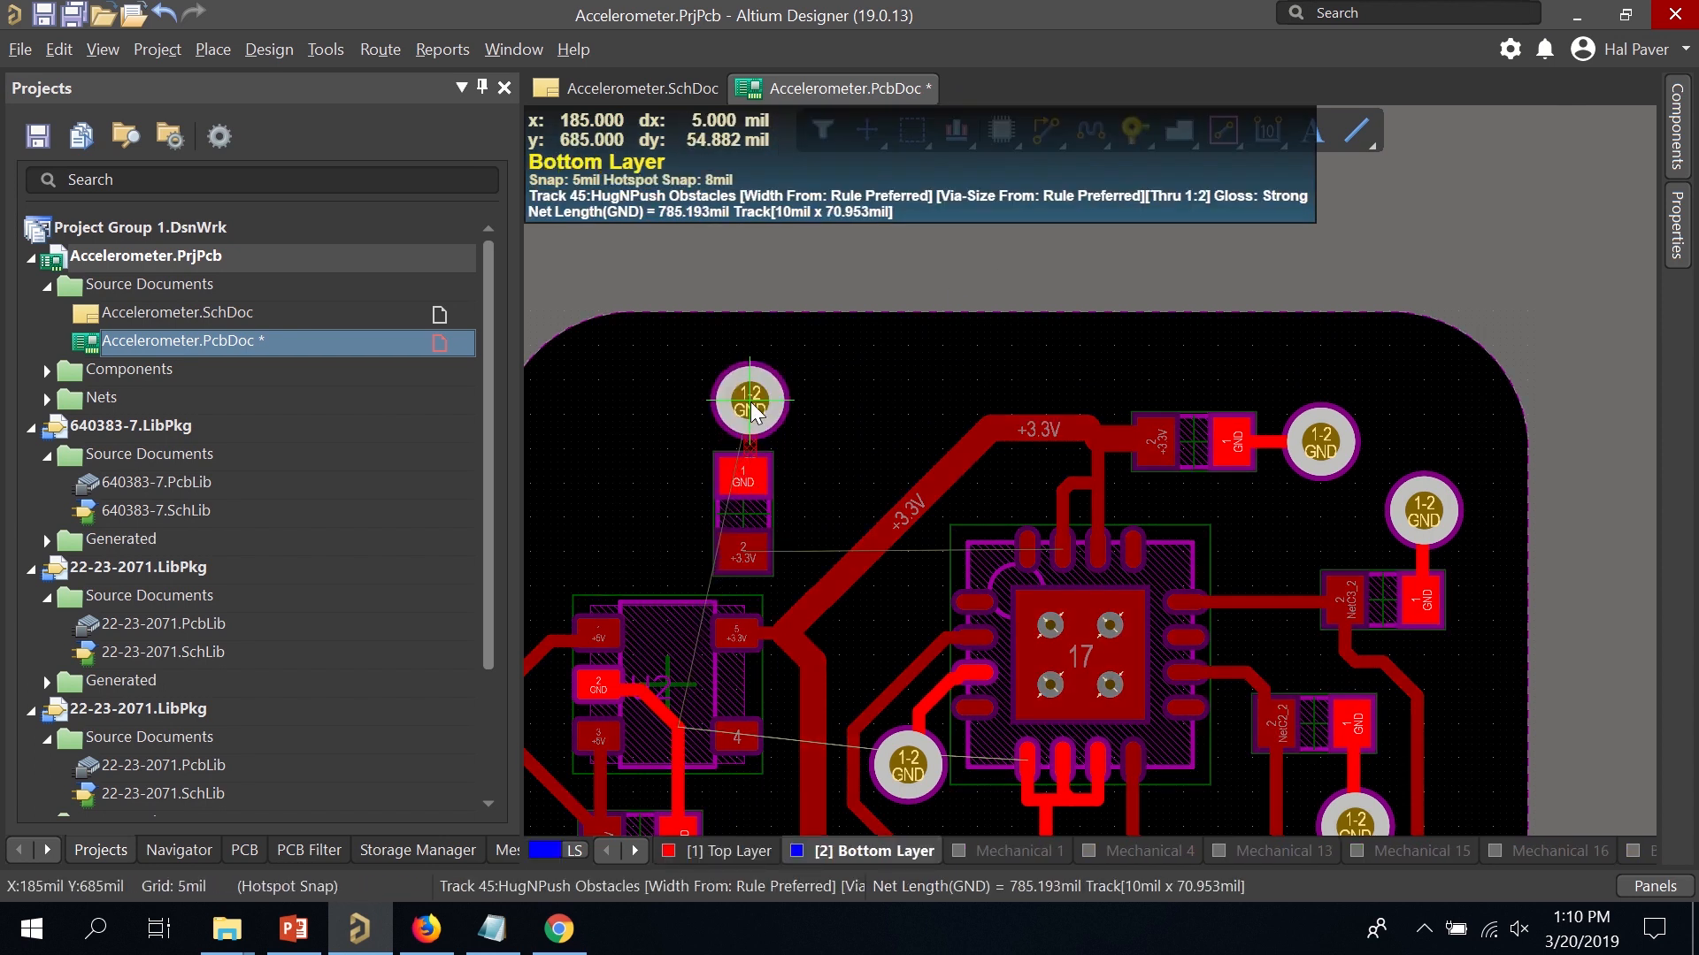
left_click(750, 400)
right_click(883, 400)
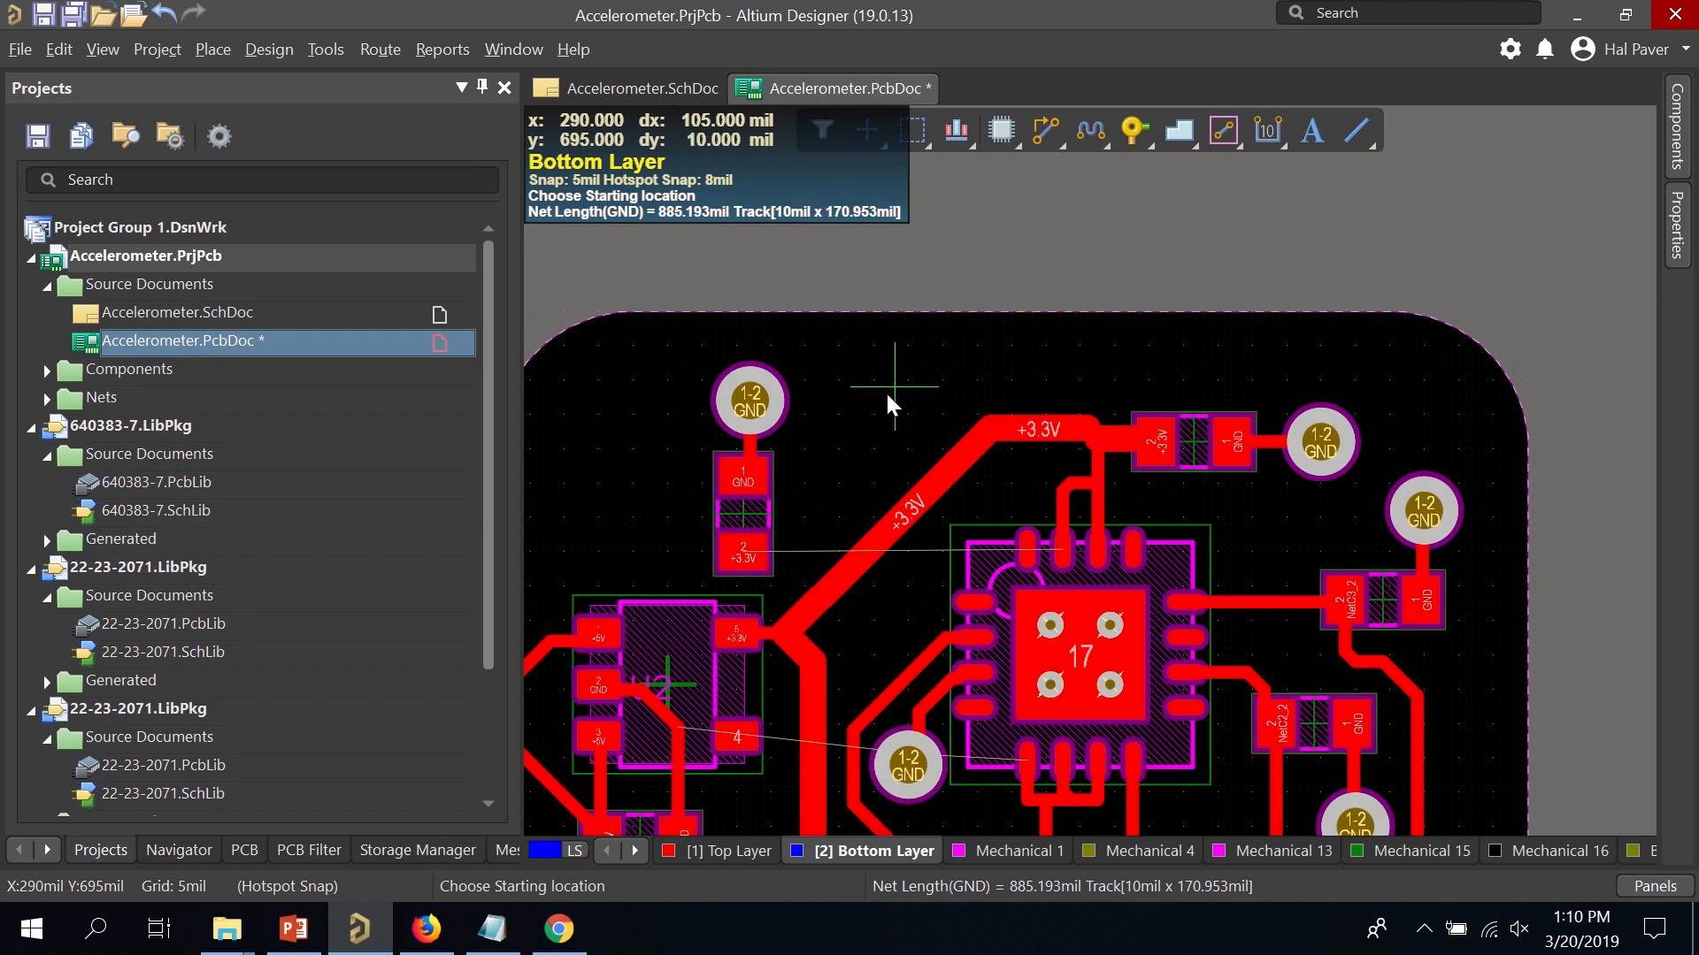
right_click(1146, 458)
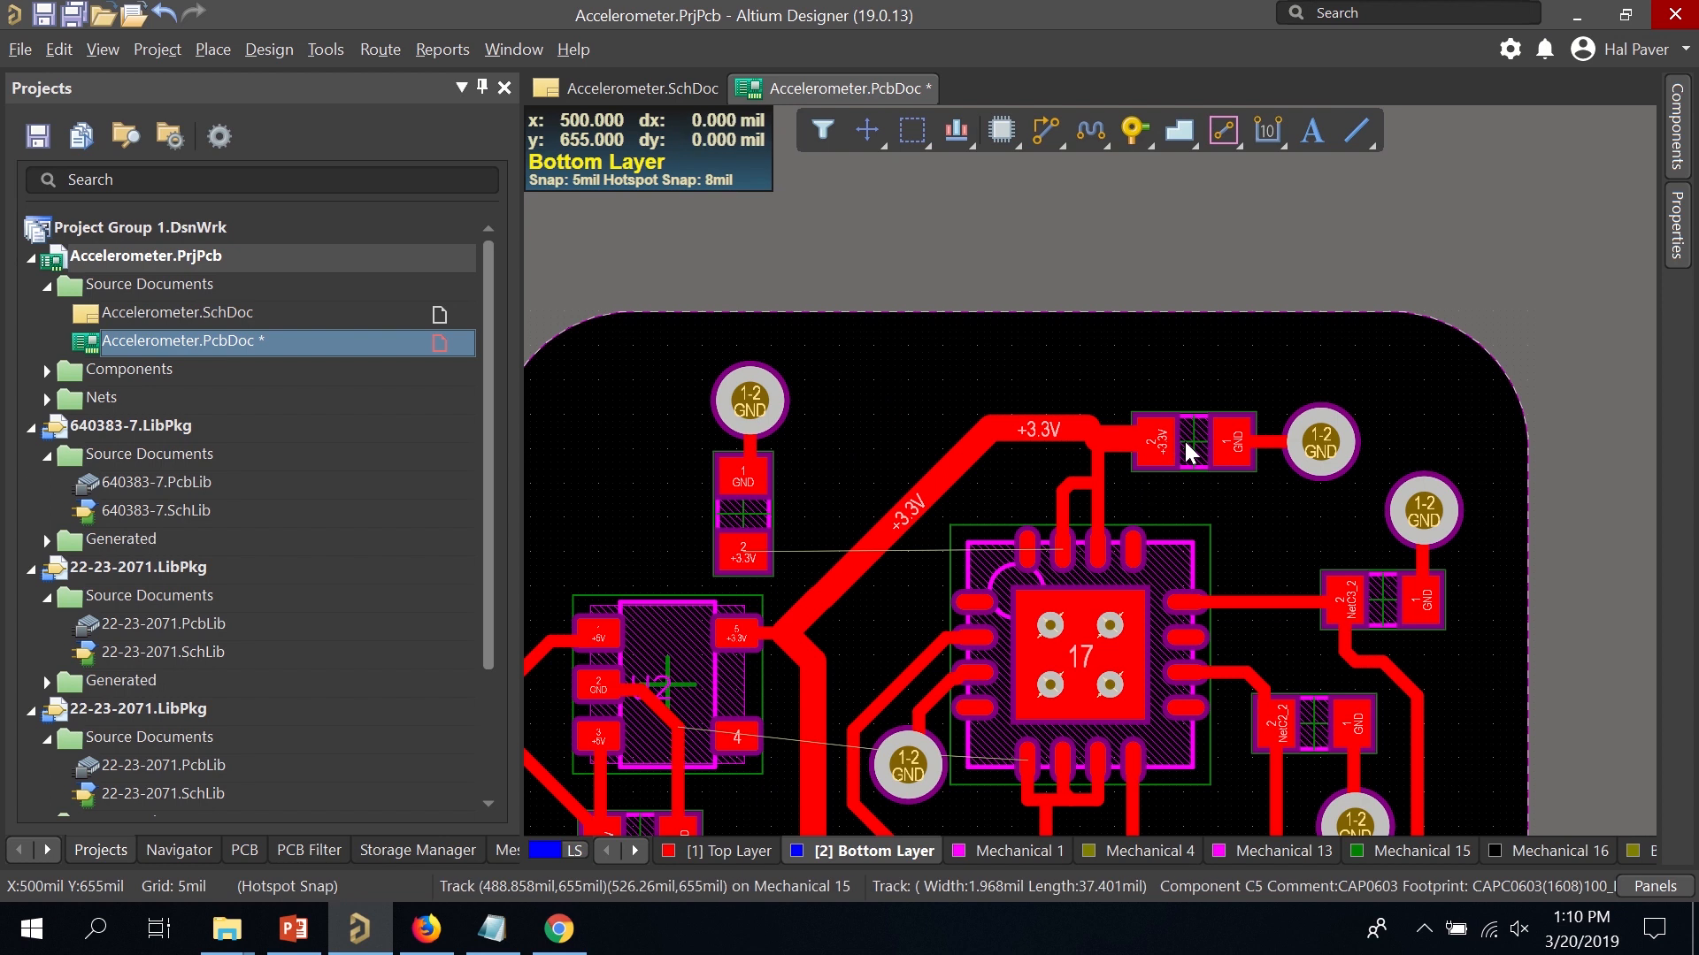
Move capacitor C5 up and right and remove the old horizontal +3.3V track segment.
left_click_drag(1182, 437, 1200, 427)
key("ctrl+w")
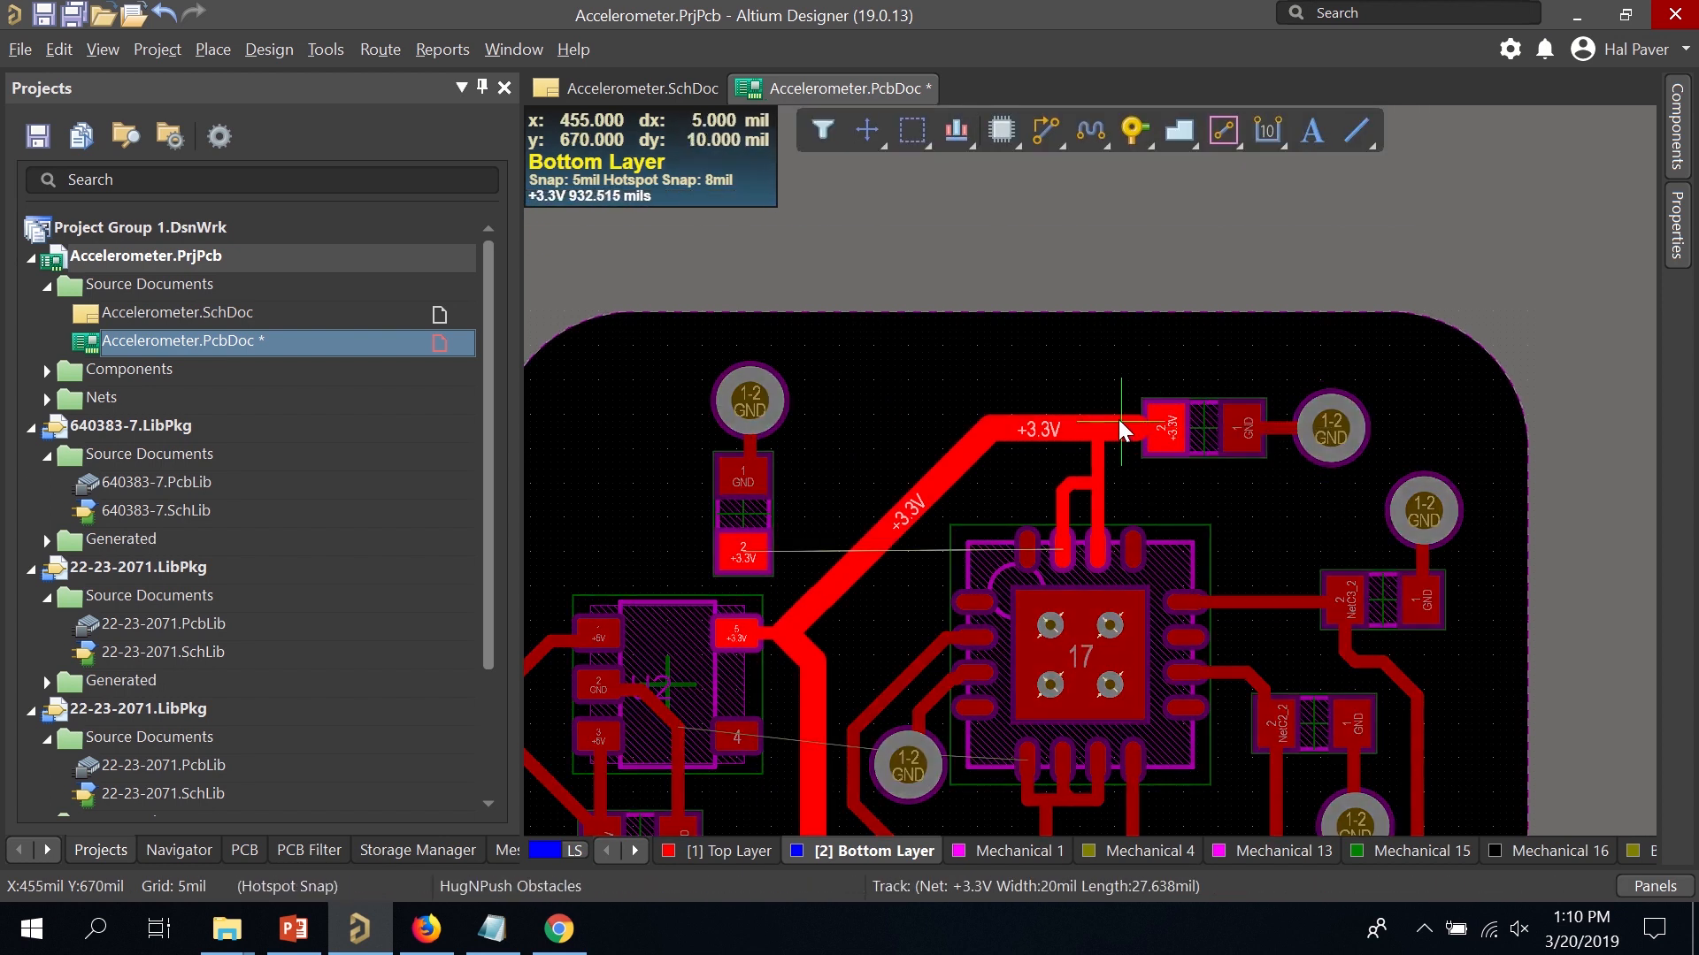
key("Escape")
left_click(1137, 428)
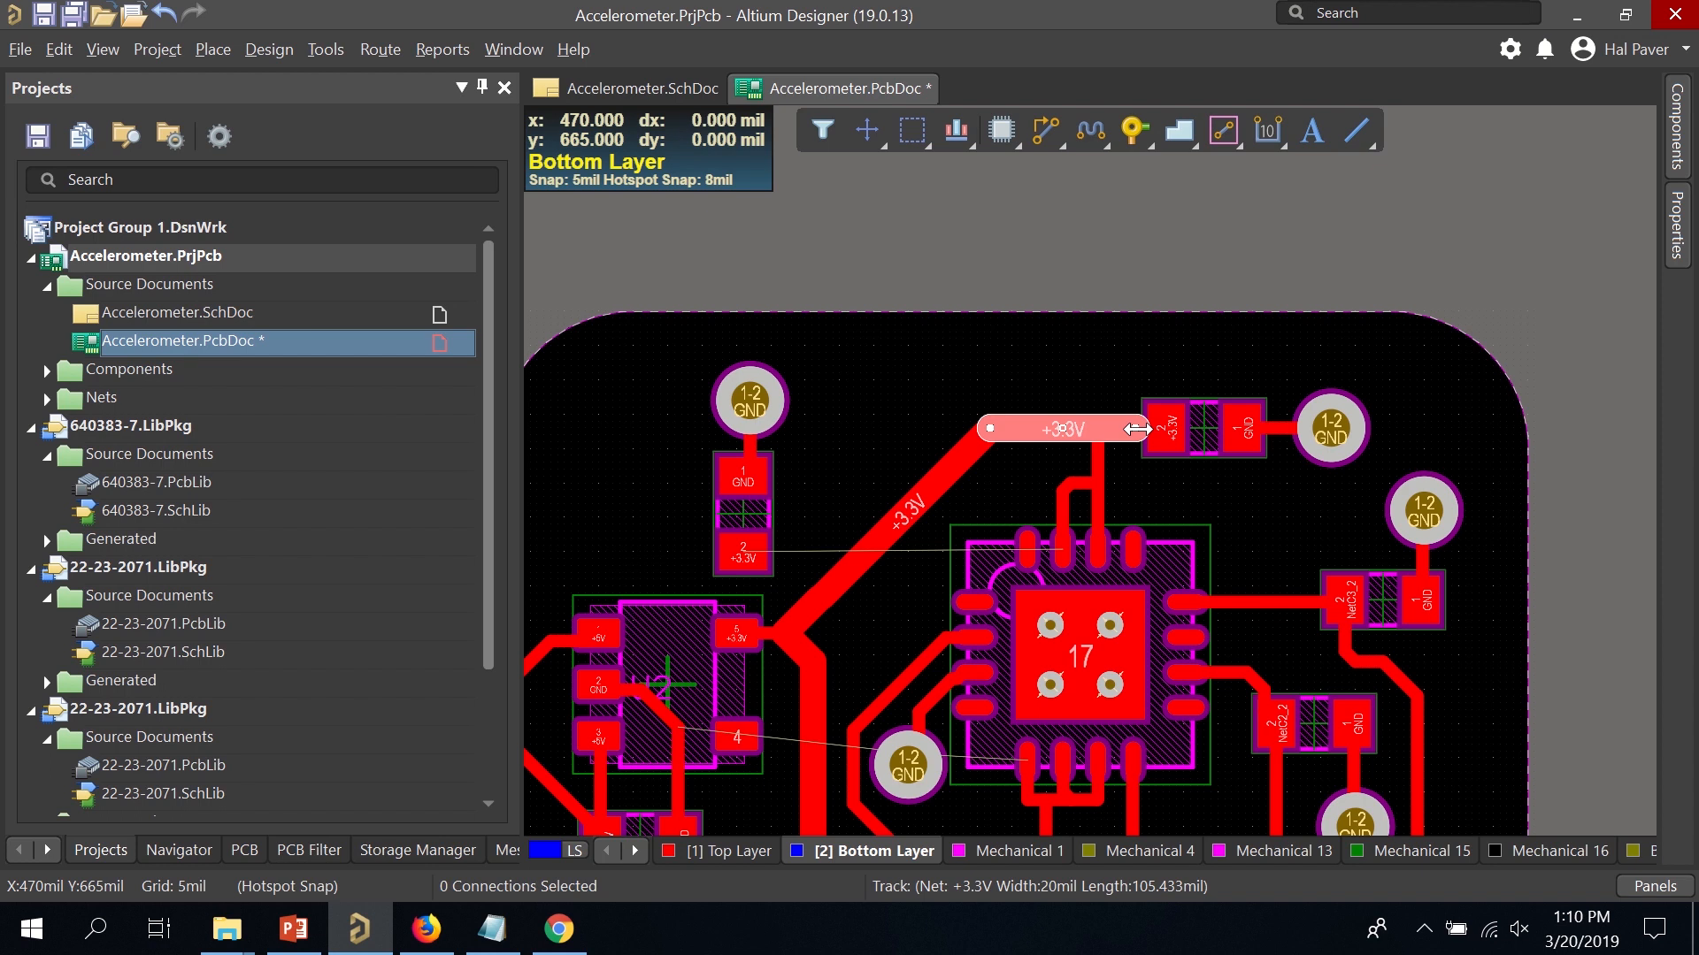
left_click_drag(1137, 428, 1176, 428)
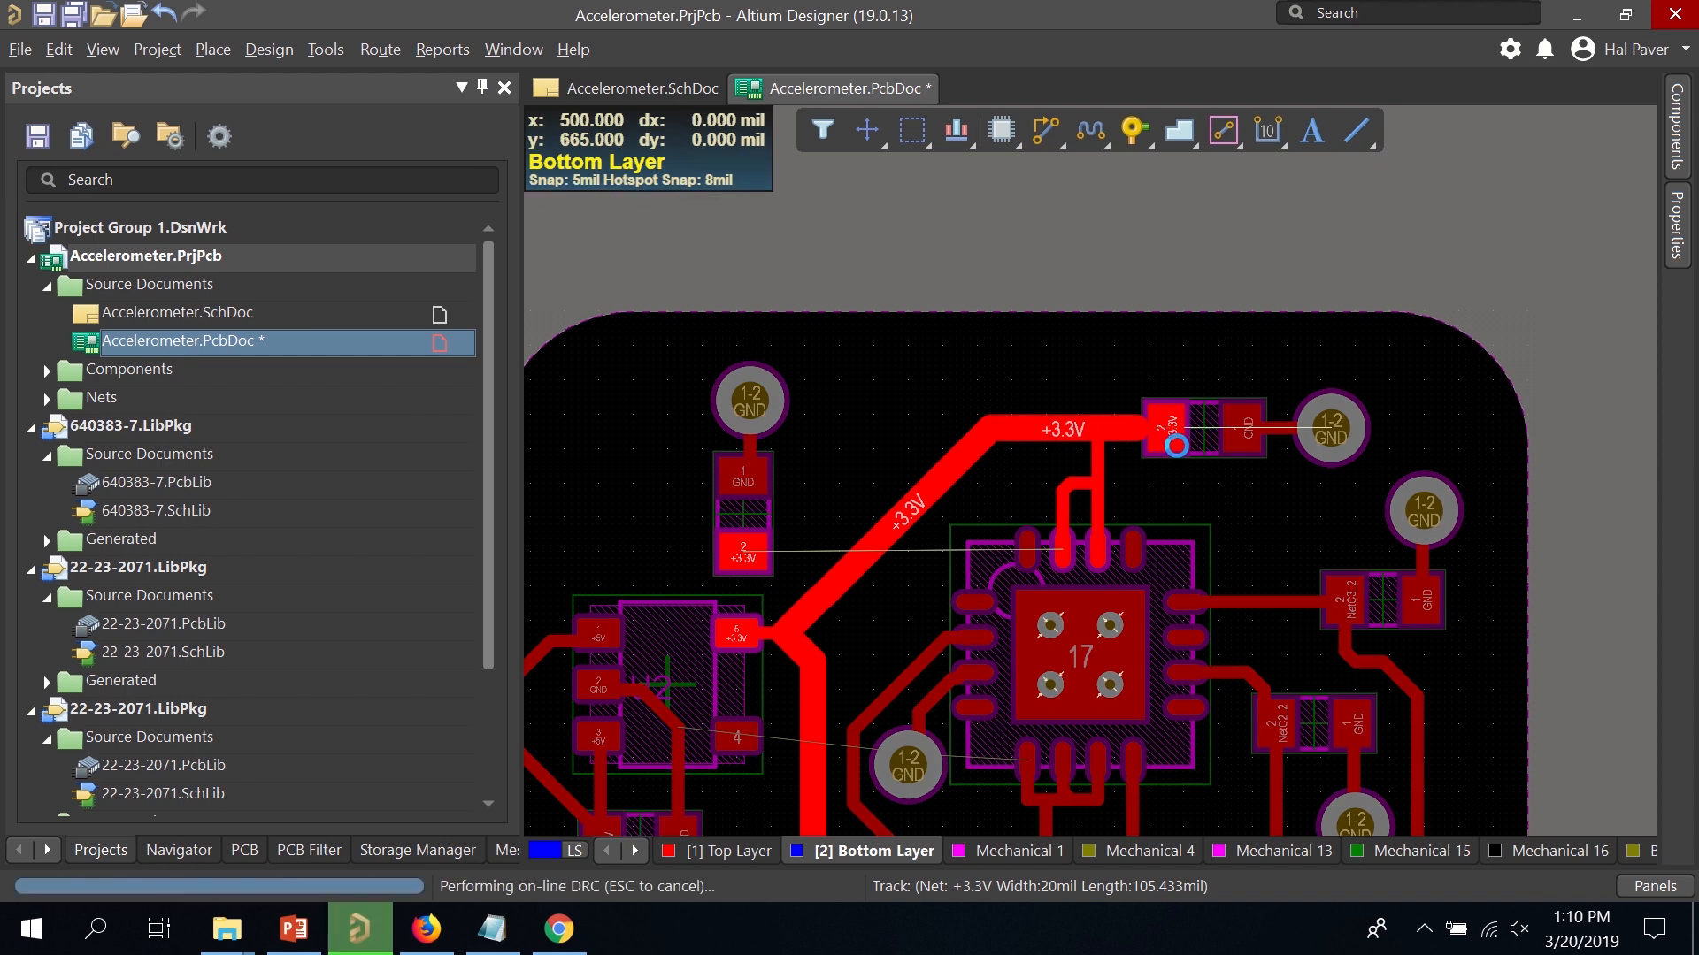
scroll(1140, 433, "up", 2, "ctrl")
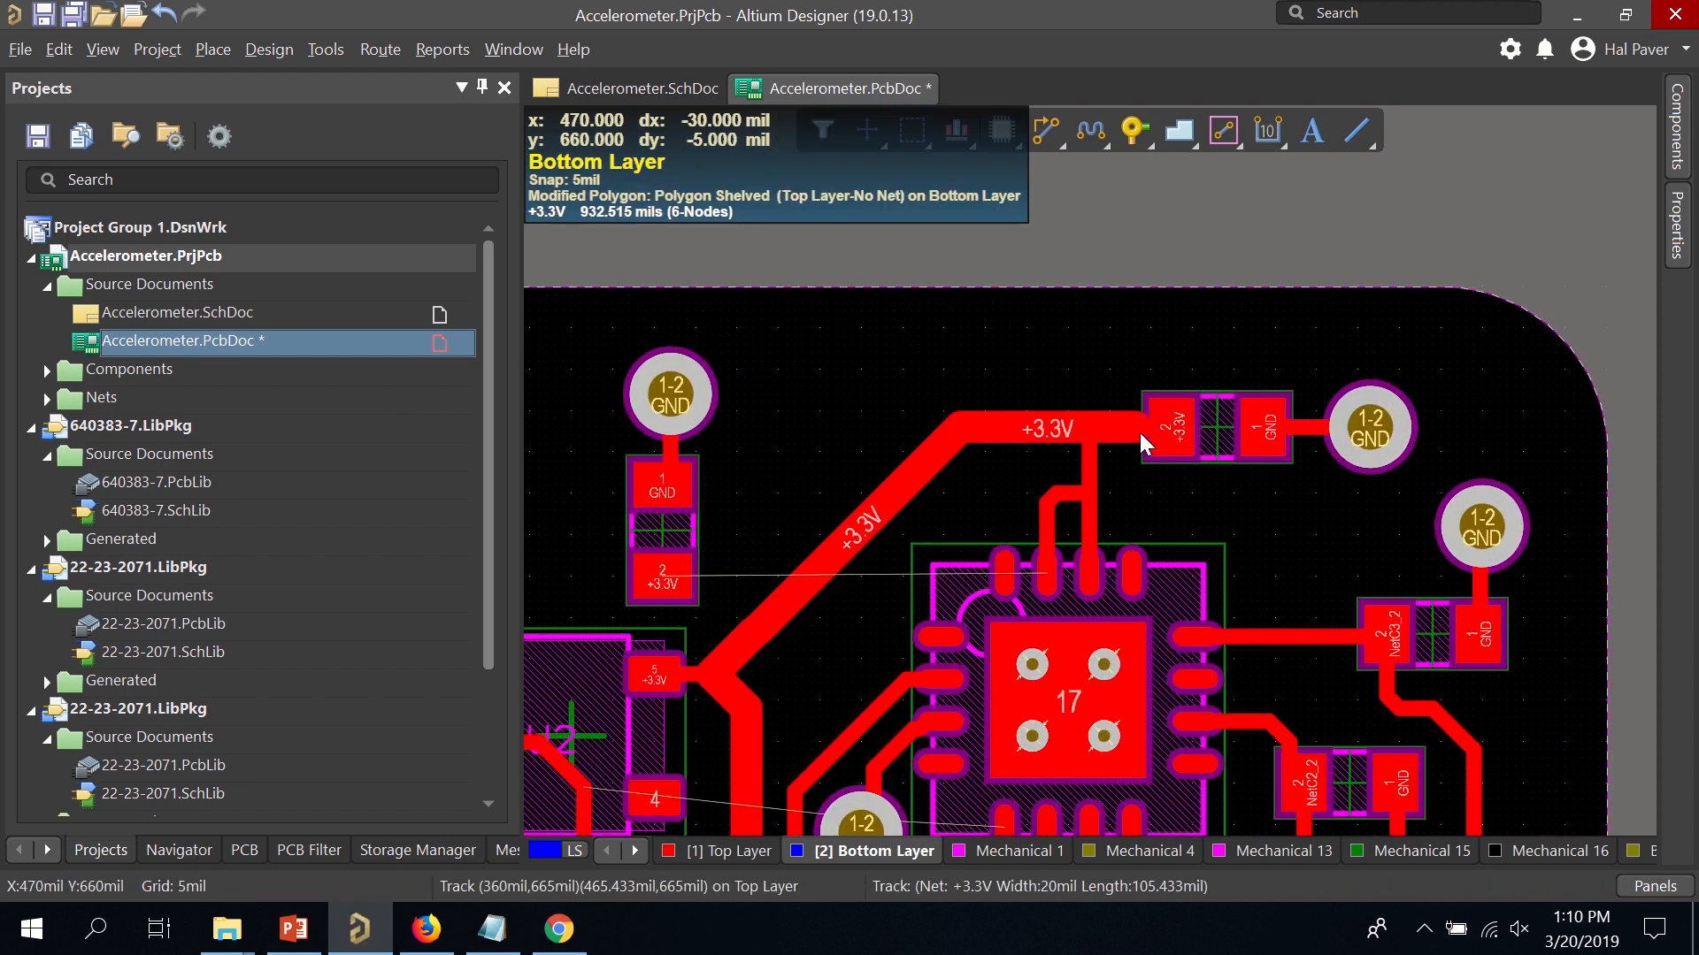
scroll(1140, 432, "up", 4, "ctrl")
left_click(1125, 423)
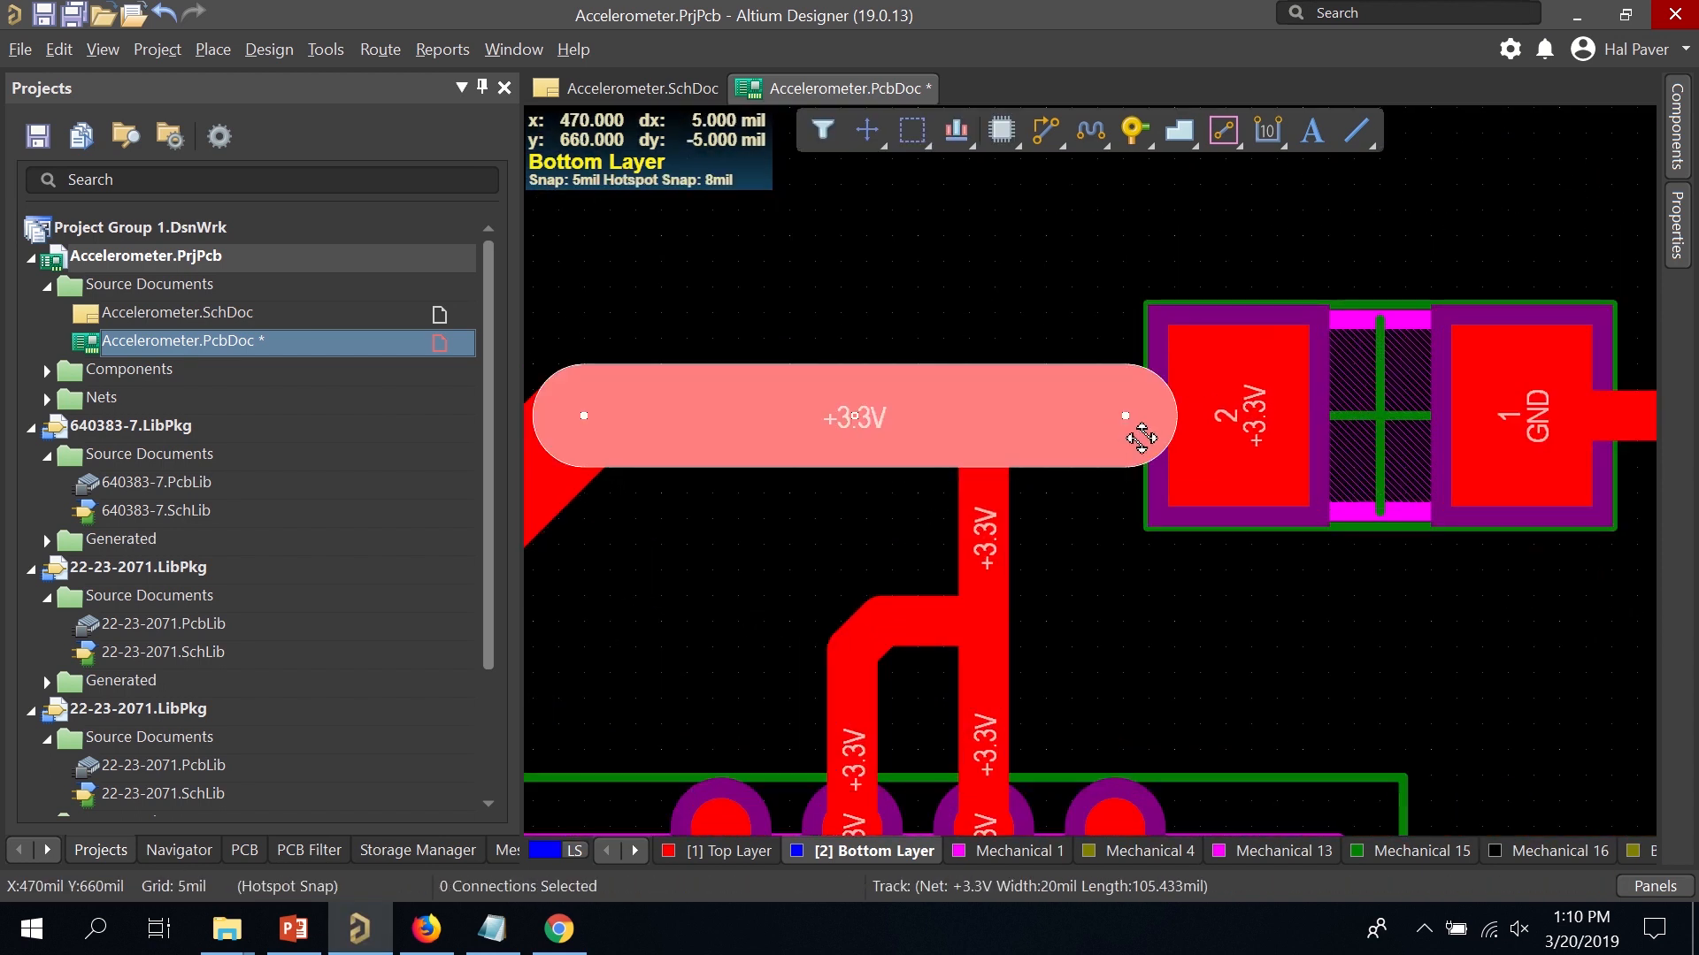
key("Delete")
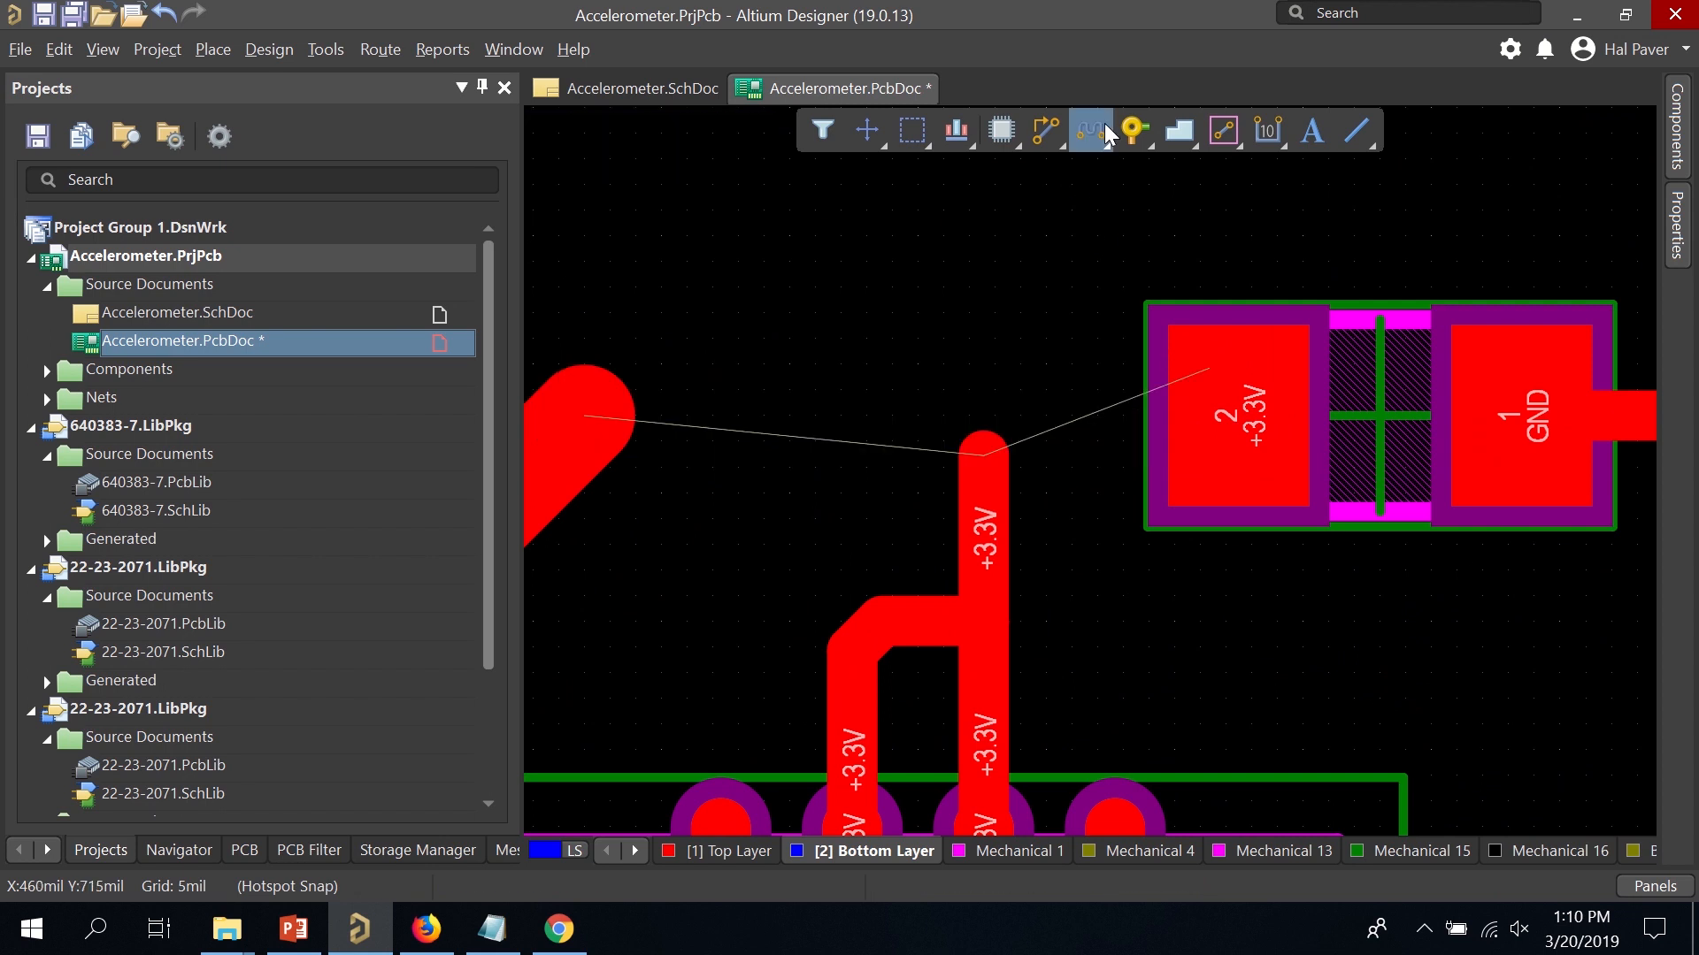
Route a wide +3.3V track from the existing track end to C5 pad 2.
left_click(1048, 131)
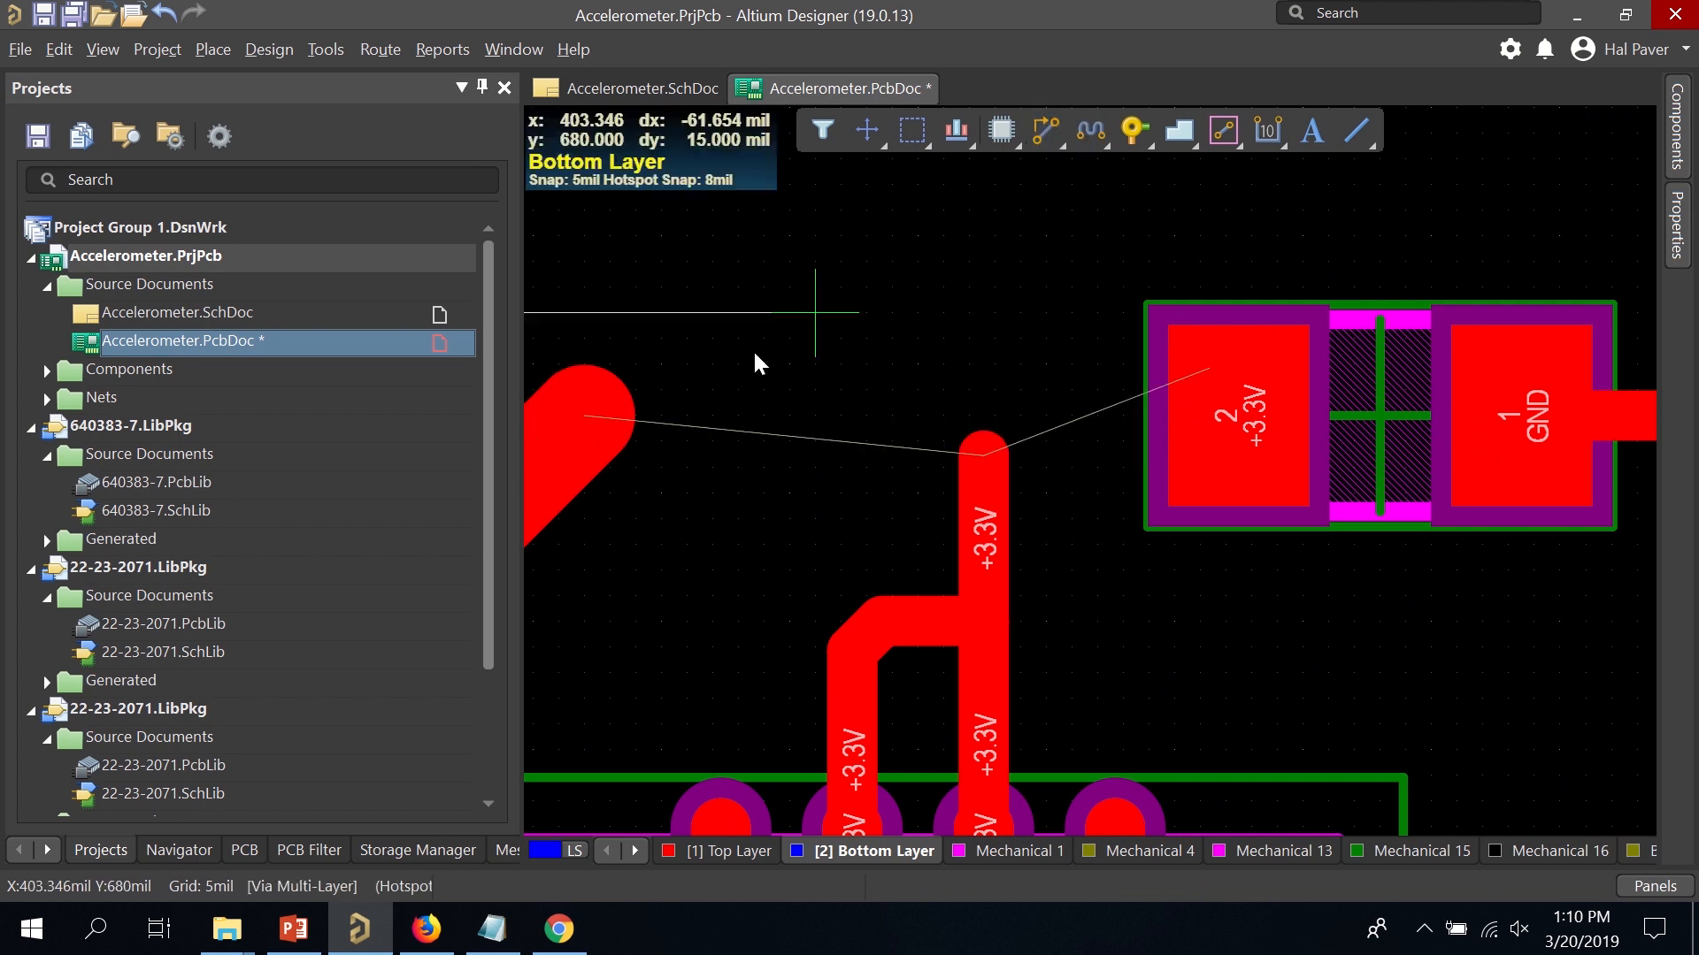
left_click(588, 414)
key("KP_Multiply")
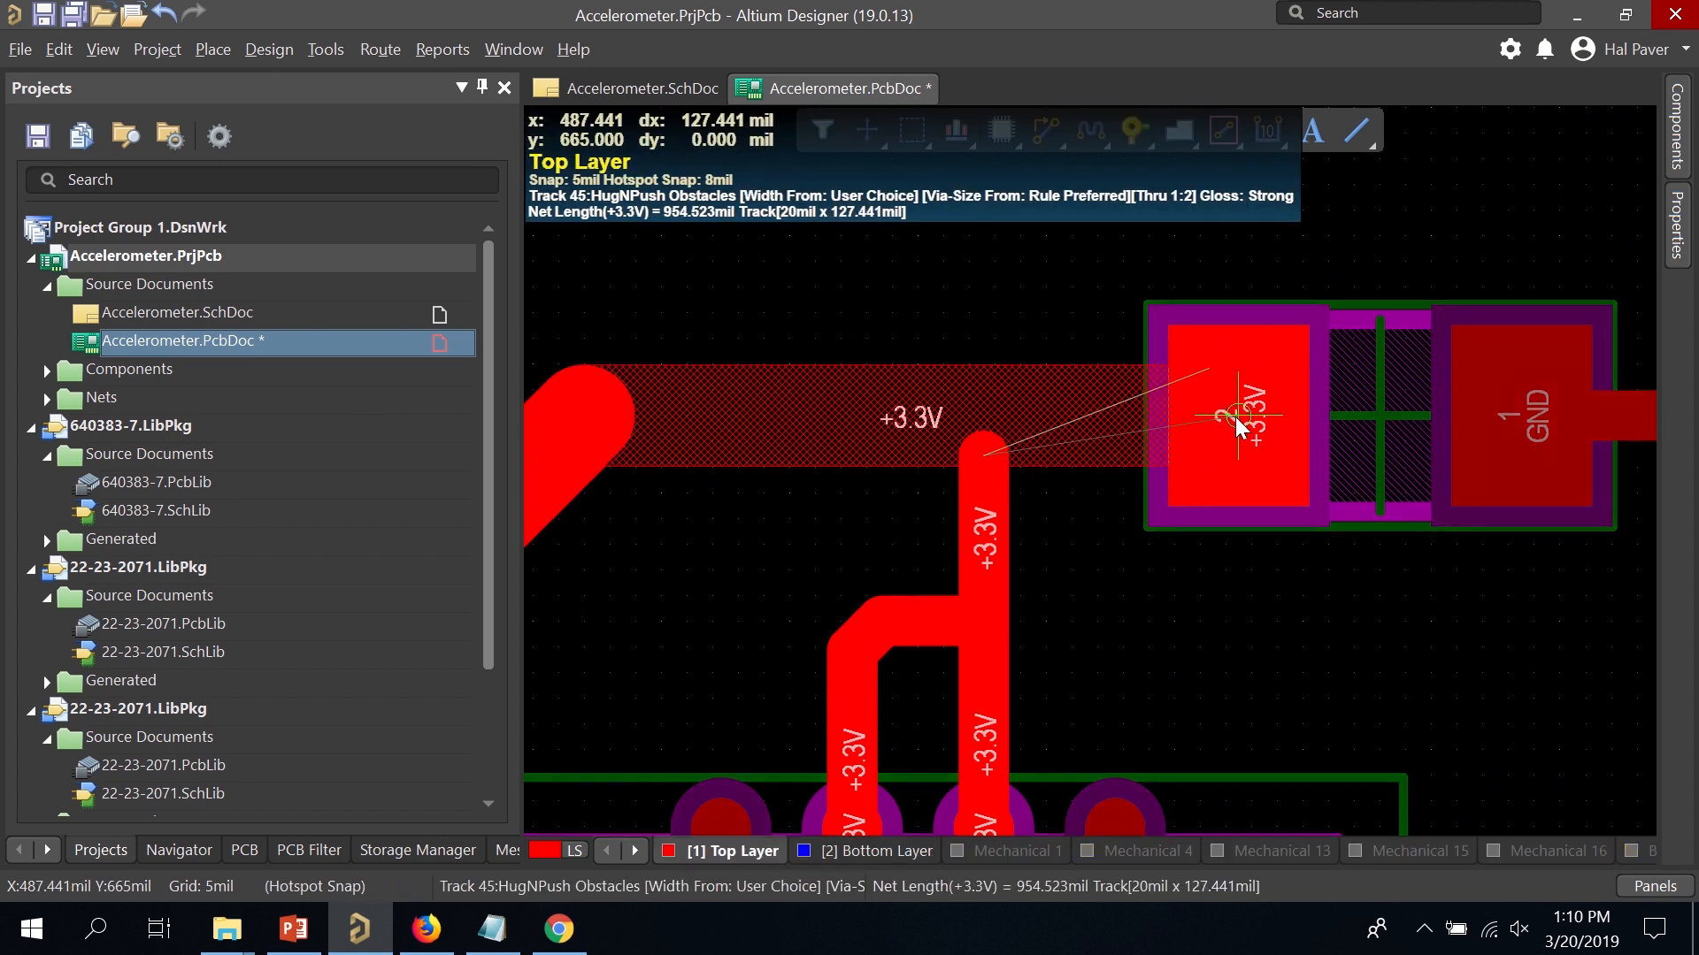
left_click(1237, 414)
right_click(1237, 460)
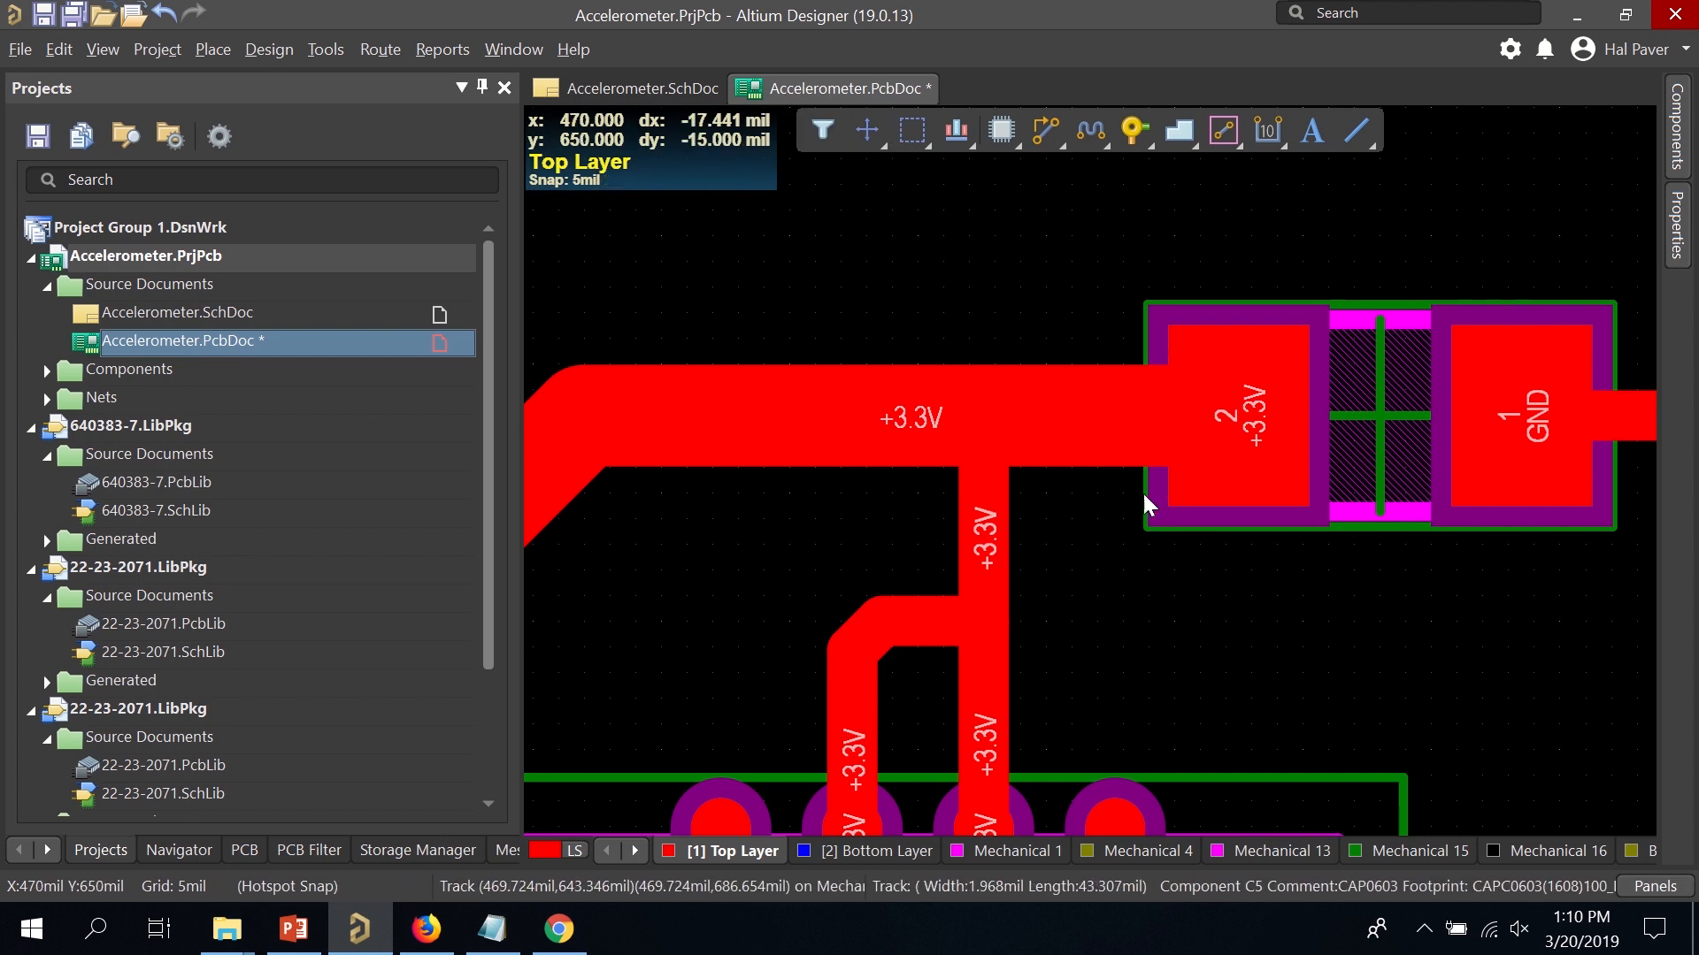
scroll(1143, 491, "down", 2, "ctrl")
scroll(1113, 530, "down", 3, "ctrl")
right_click_drag(1213, 559, 1219, 250)
scroll(787, 439, "up", 2, "ctrl")
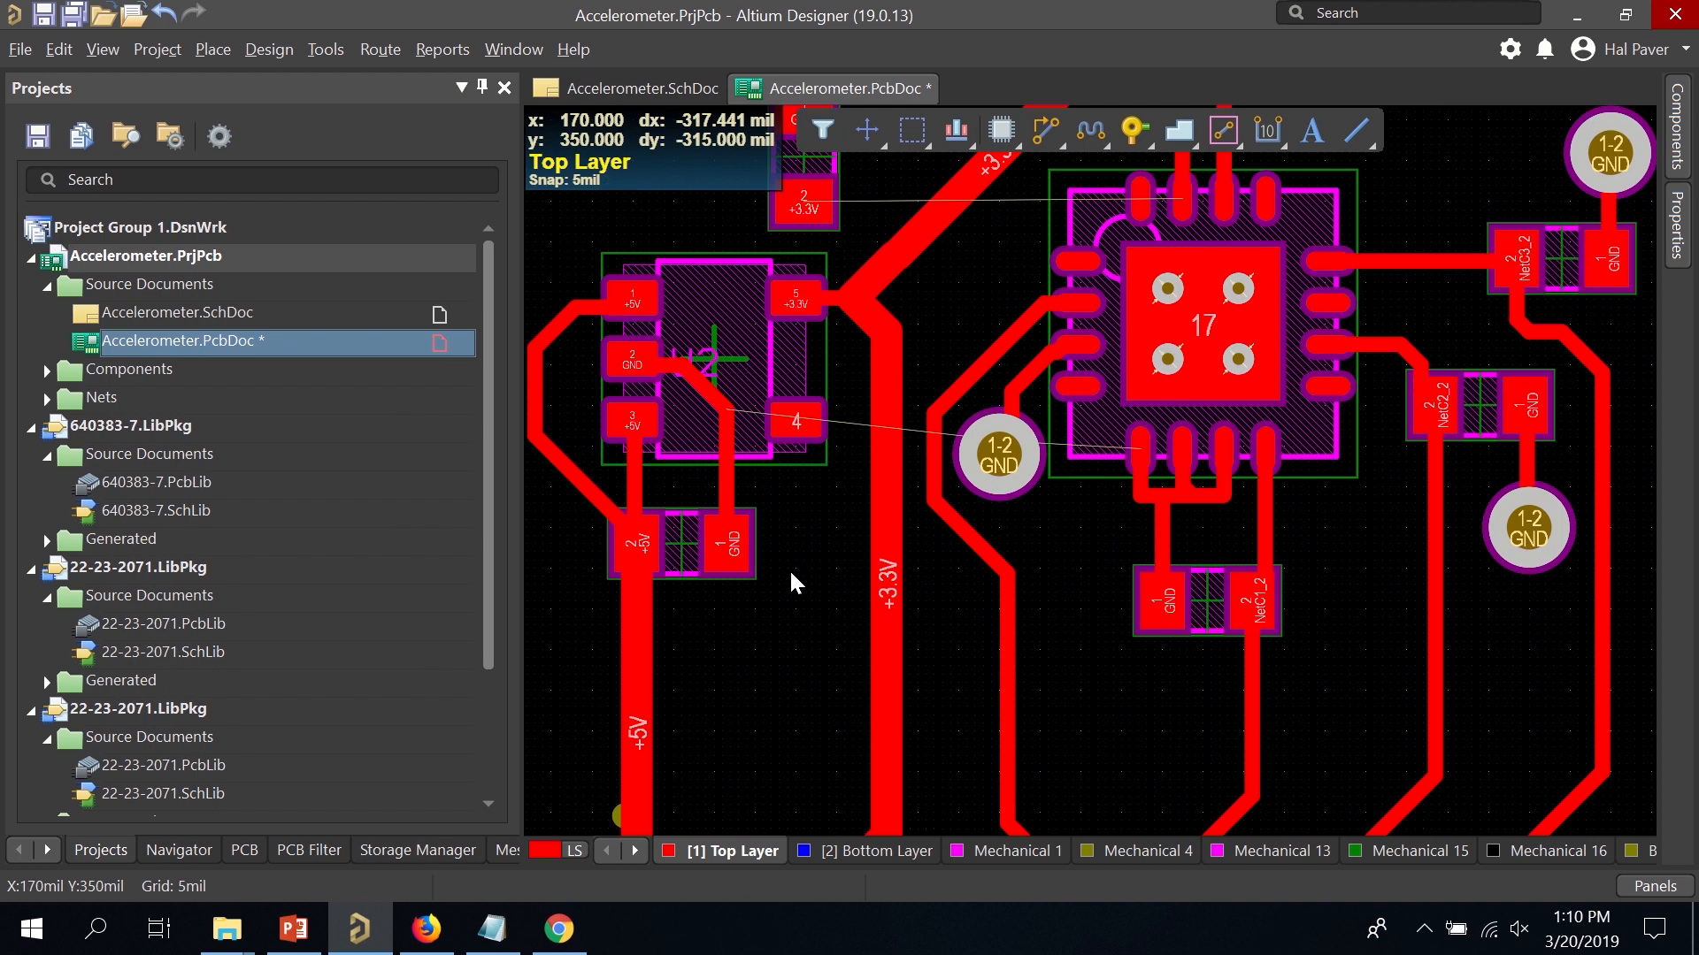
scroll(786, 564, "down", 1, "ctrl")
scroll(785, 556, "down", 2, "ctrl")
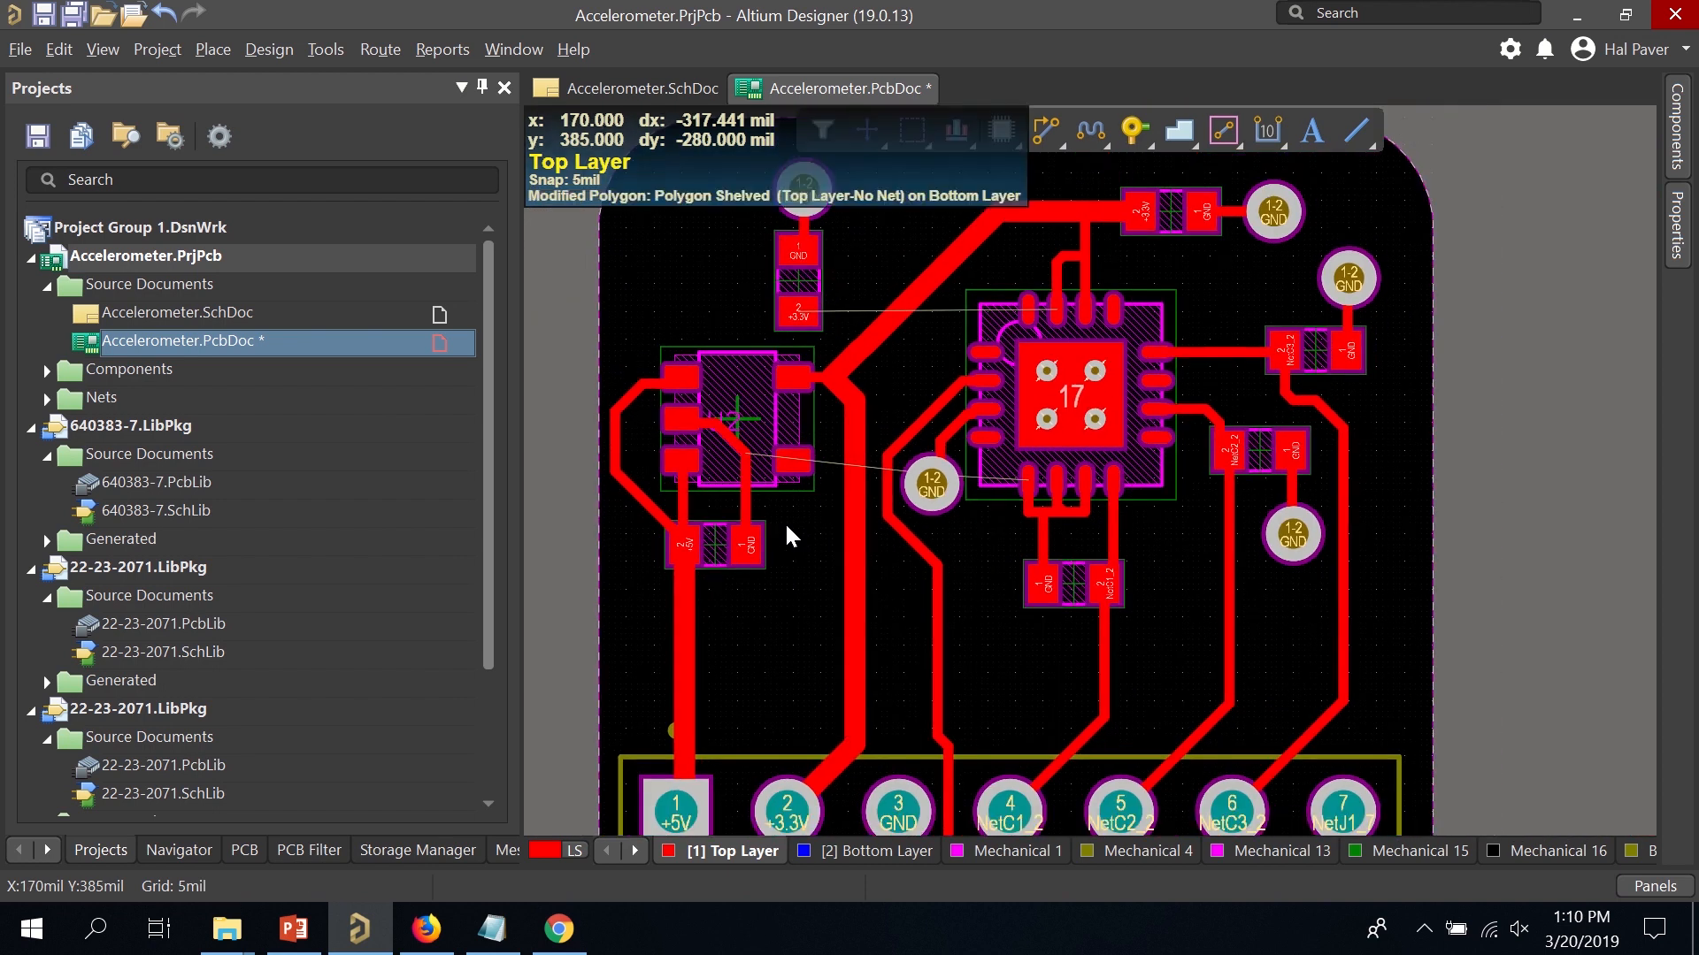
scroll(782, 502, "up", 1, "ctrl")
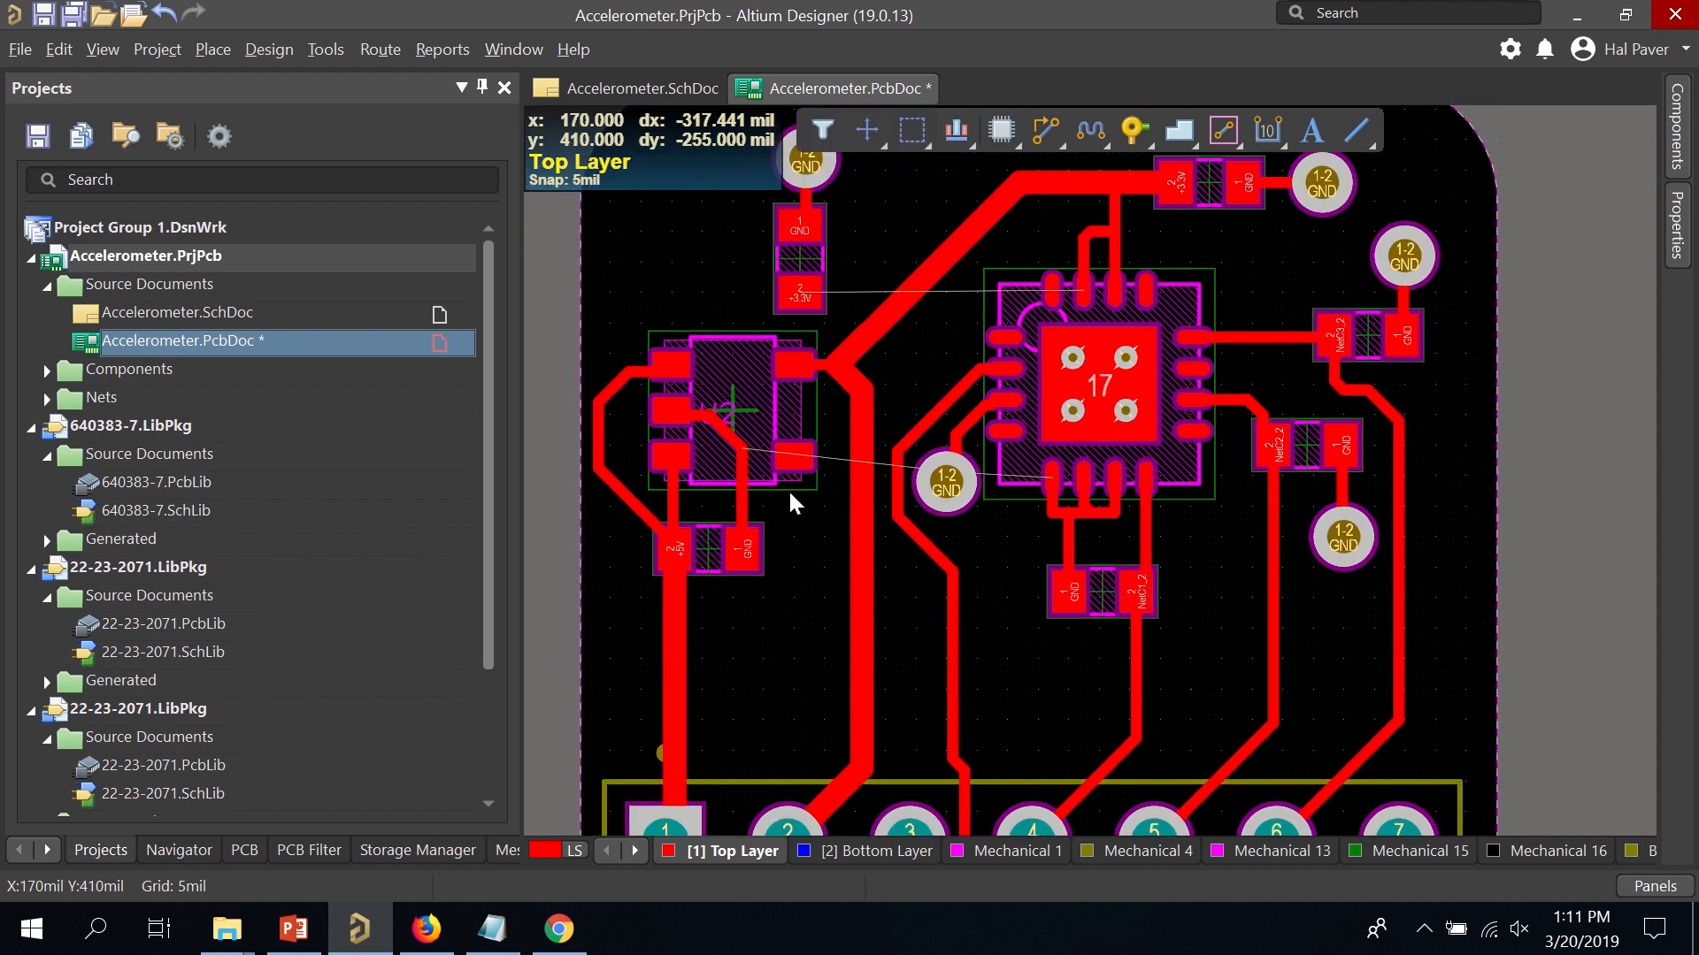
scroll(878, 367, "up", 1, "ctrl")
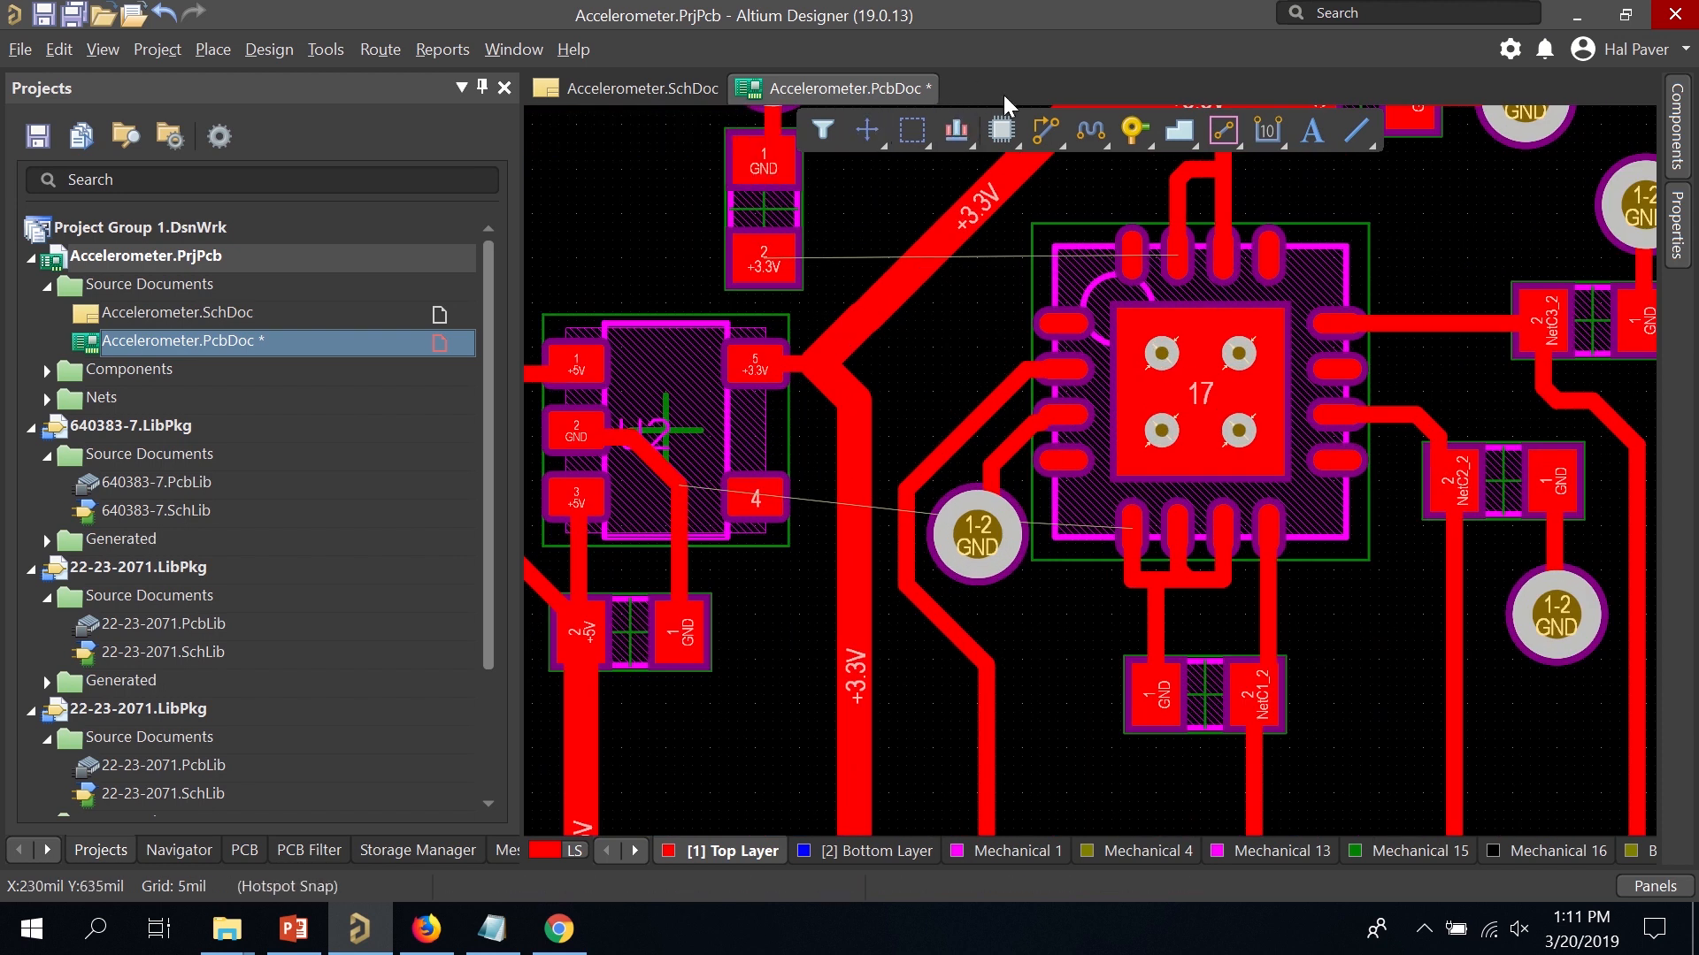
Route a +3.3V track from the capacitor's pad 2 to U2 pad 5.
left_click(1042, 129)
left_click(758, 251)
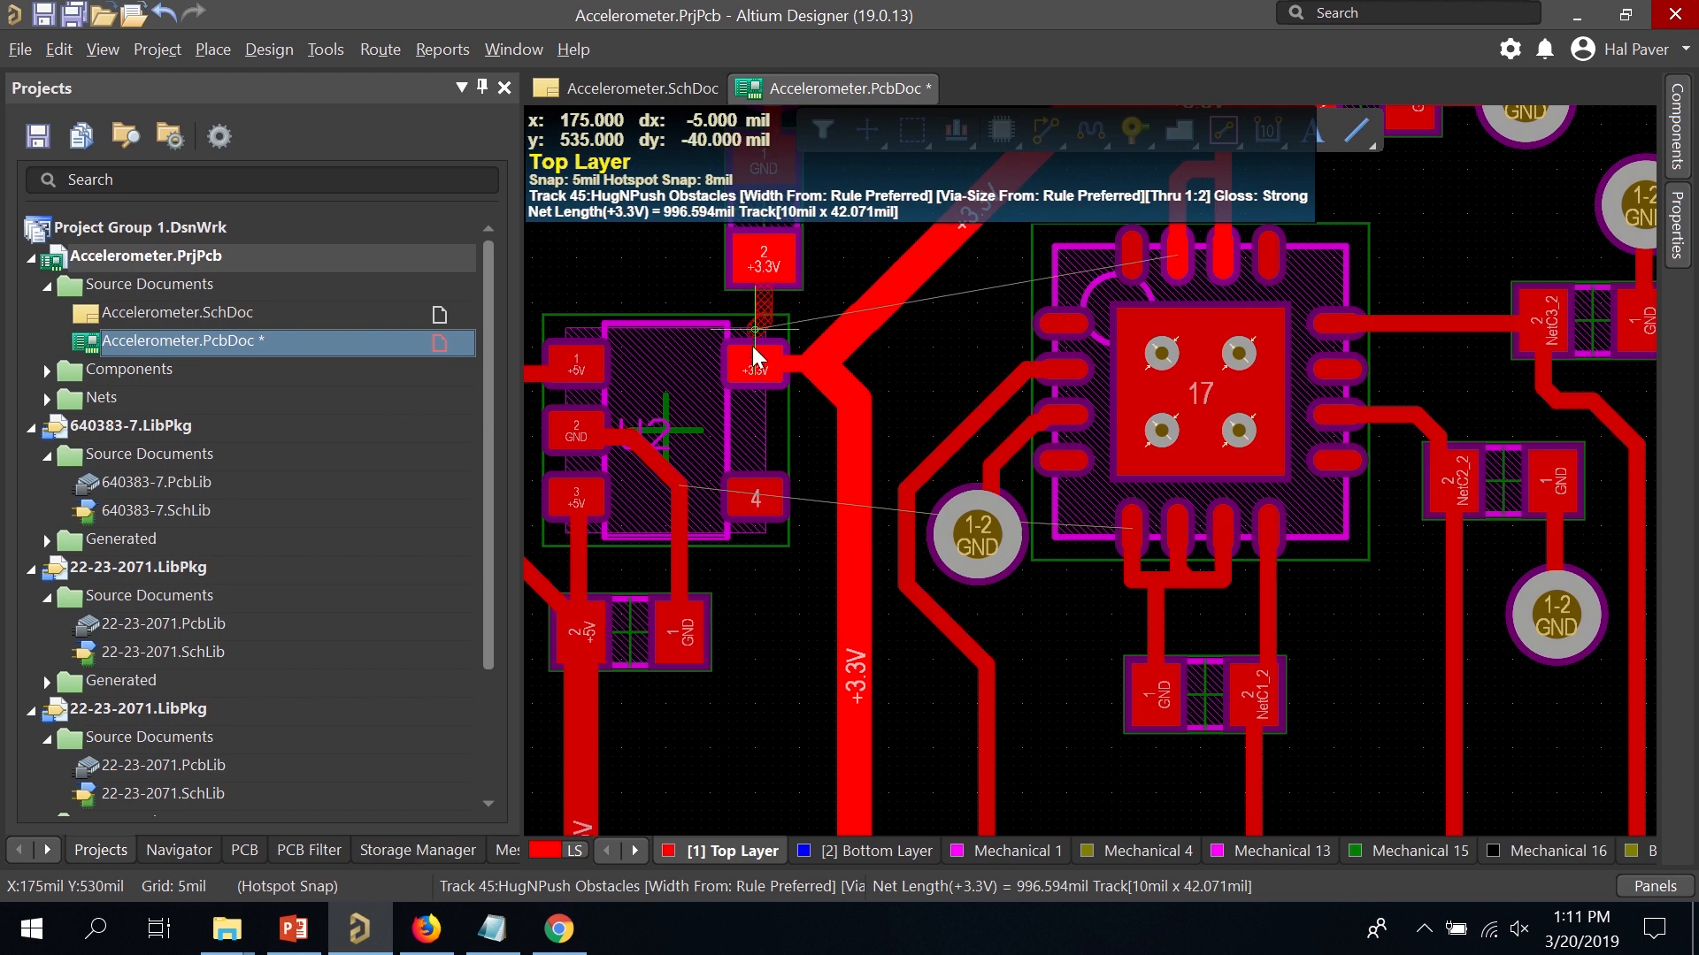
left_click(759, 368)
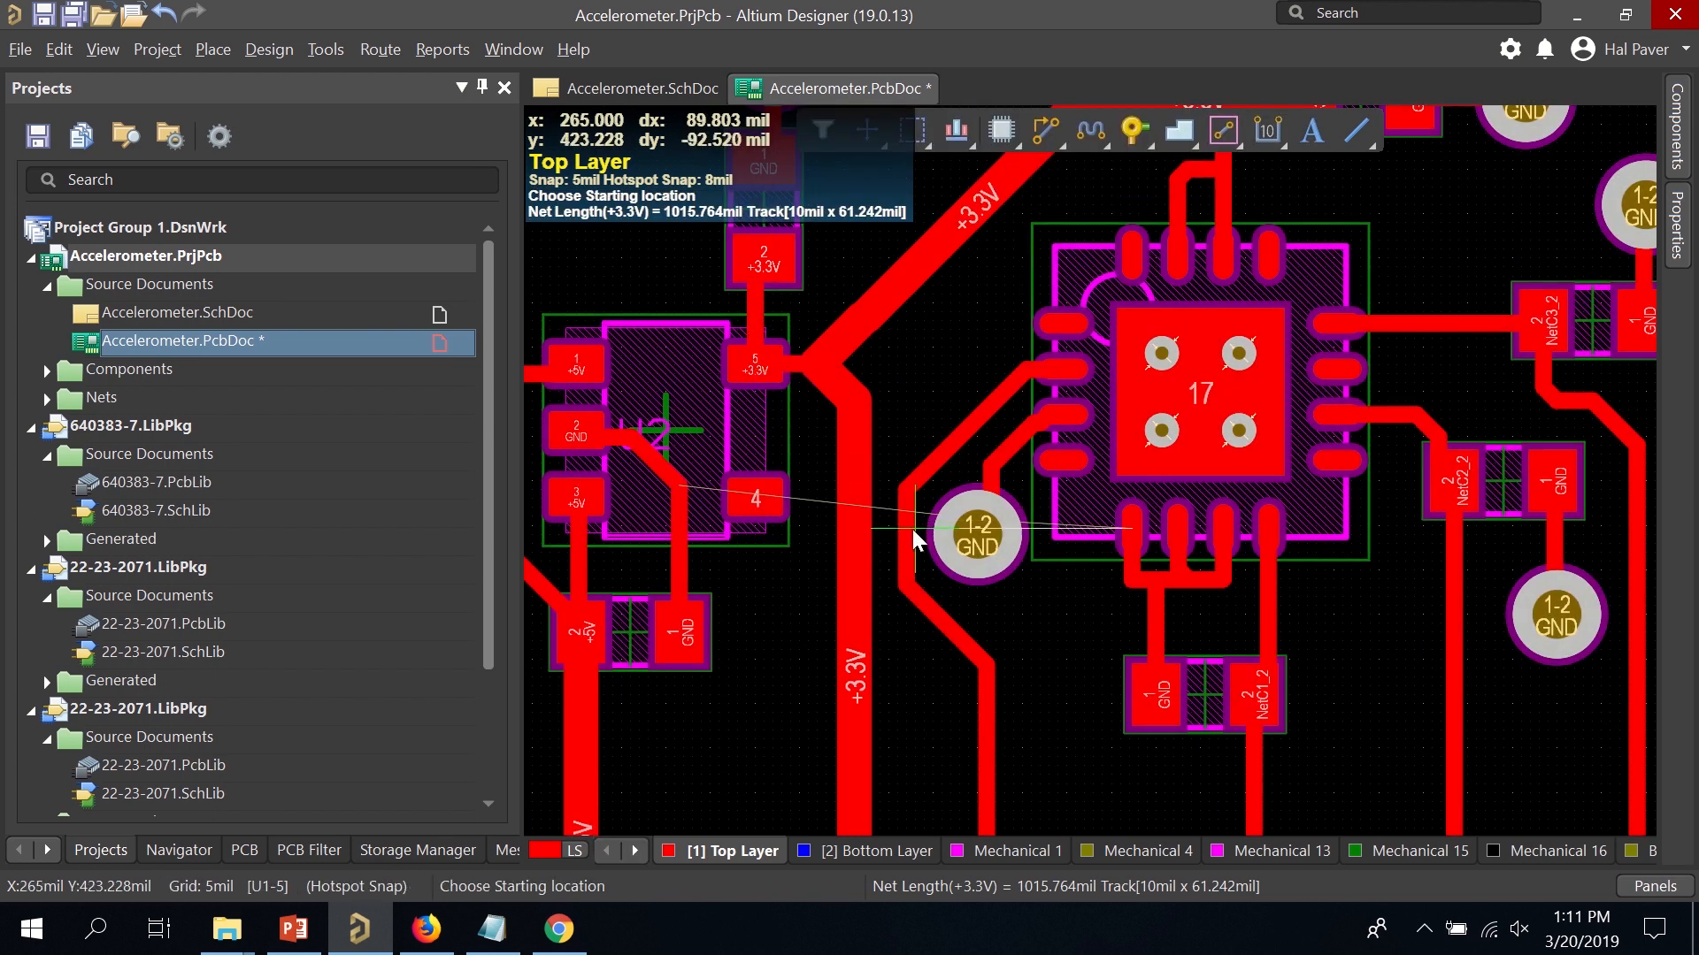
scroll(789, 568, "down", 3)
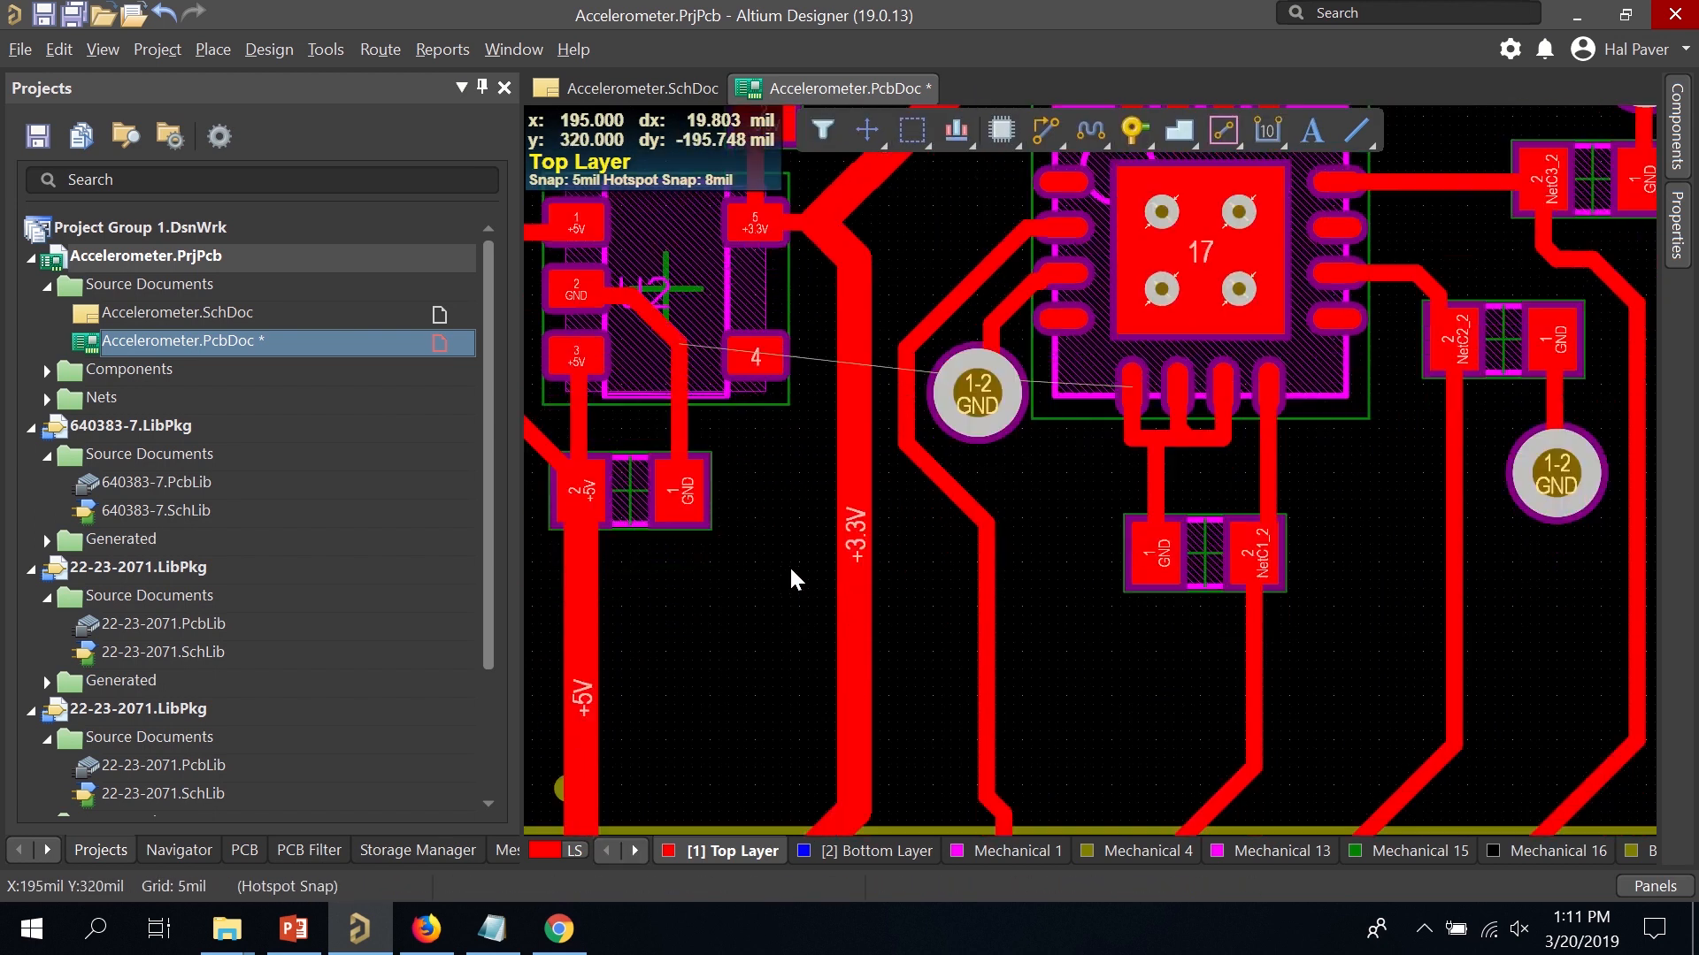
Route the capacitor's GND pad down to the via and save the PCB.
left_click(1037, 137)
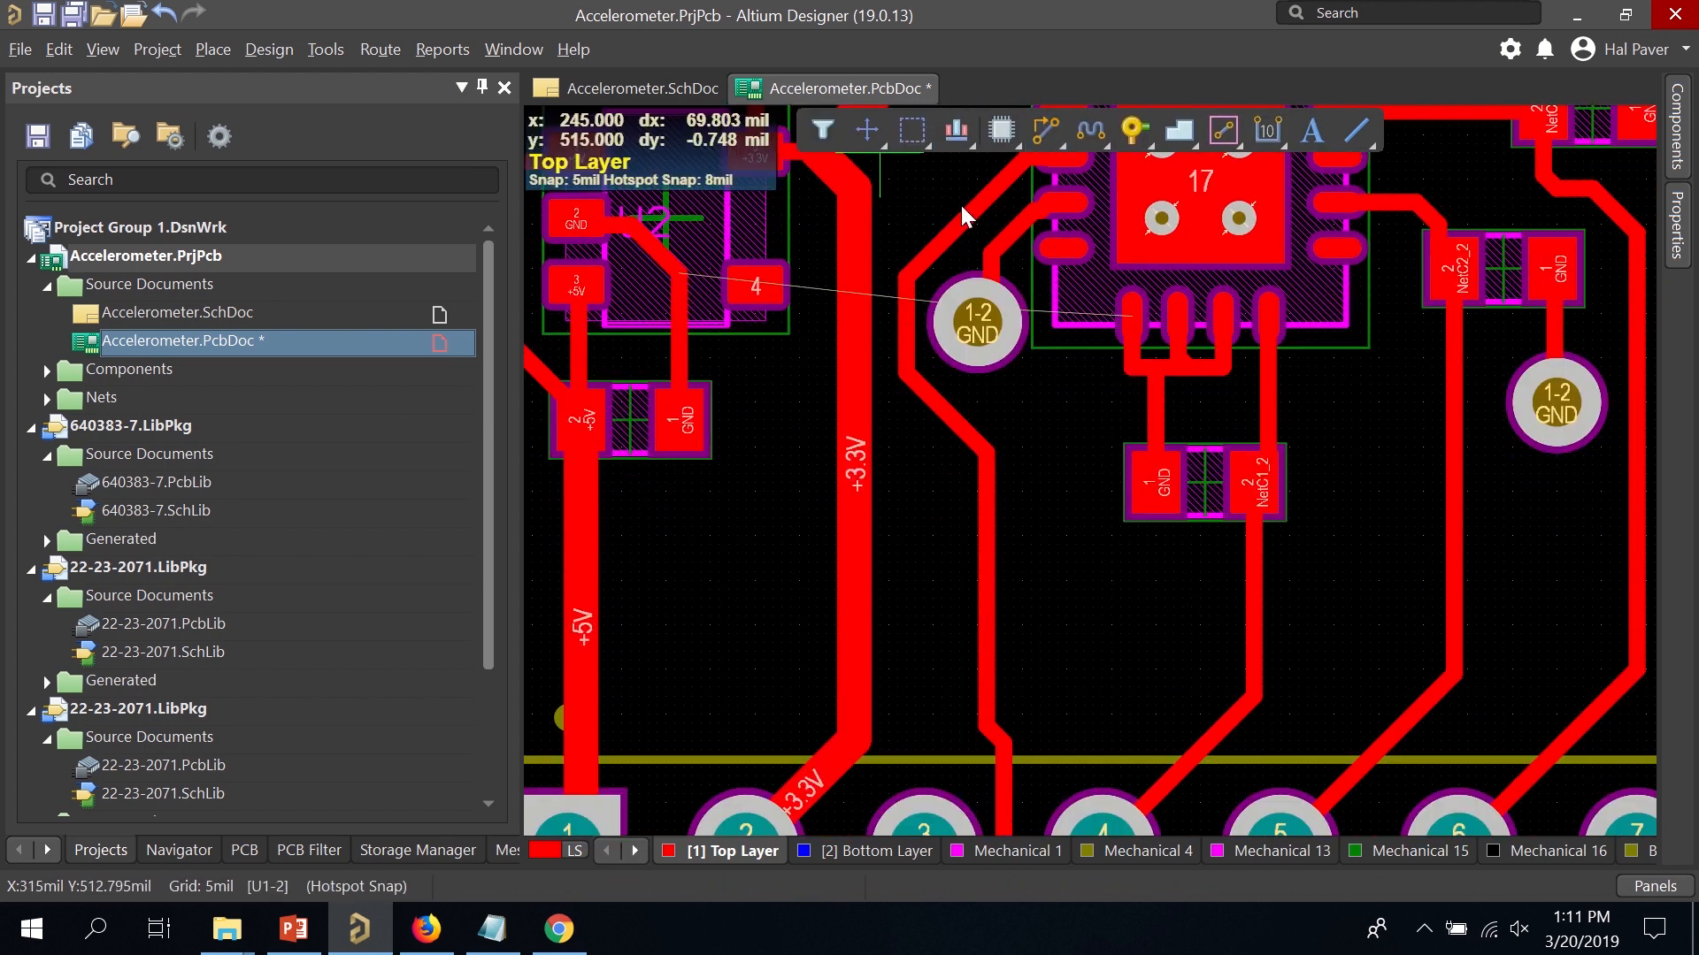
left_click(679, 422)
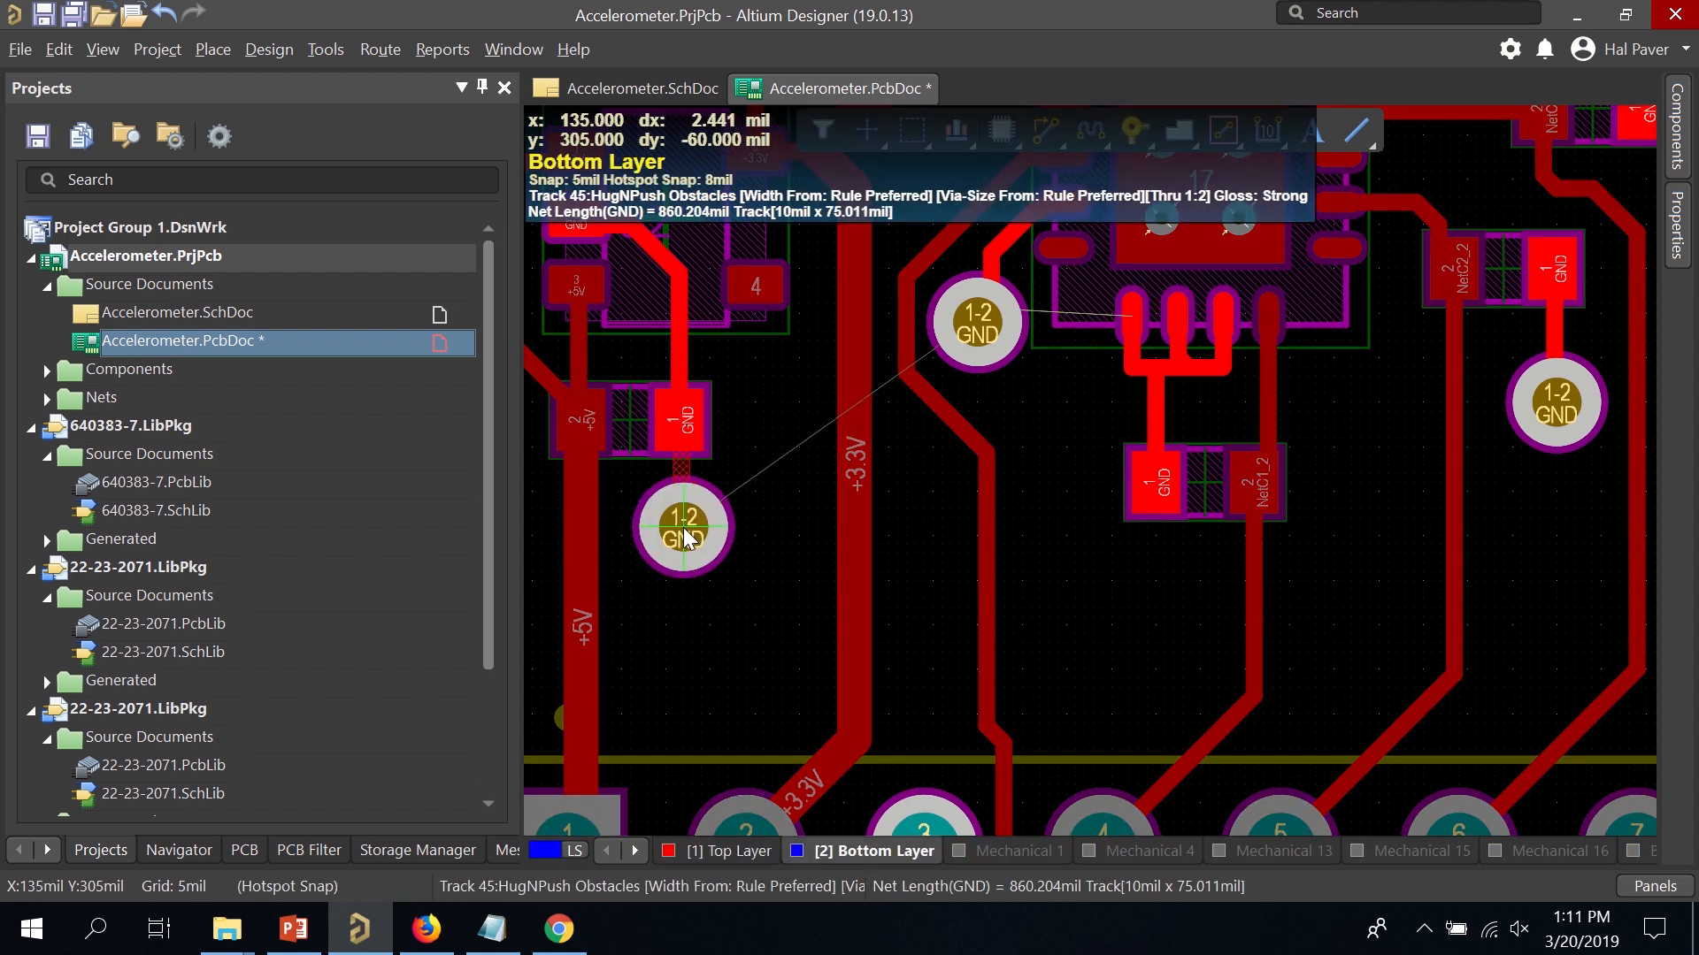
left_click(677, 531)
right_click(724, 577)
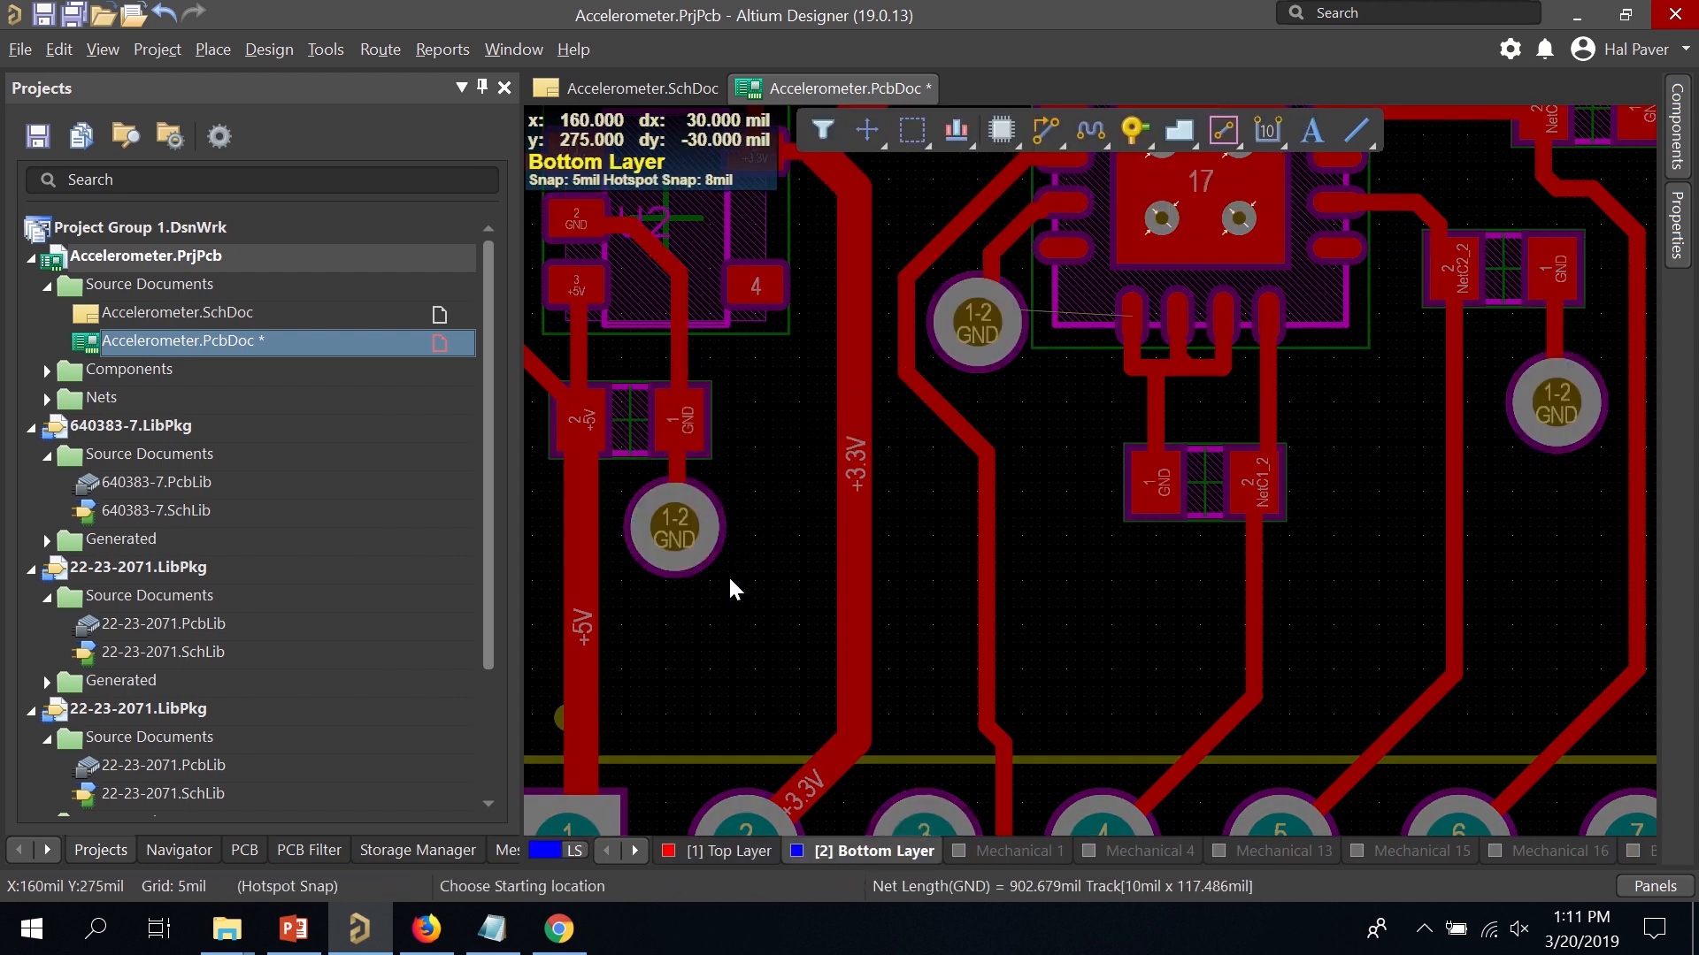
scroll(736, 559, "down", 3, "ctrl")
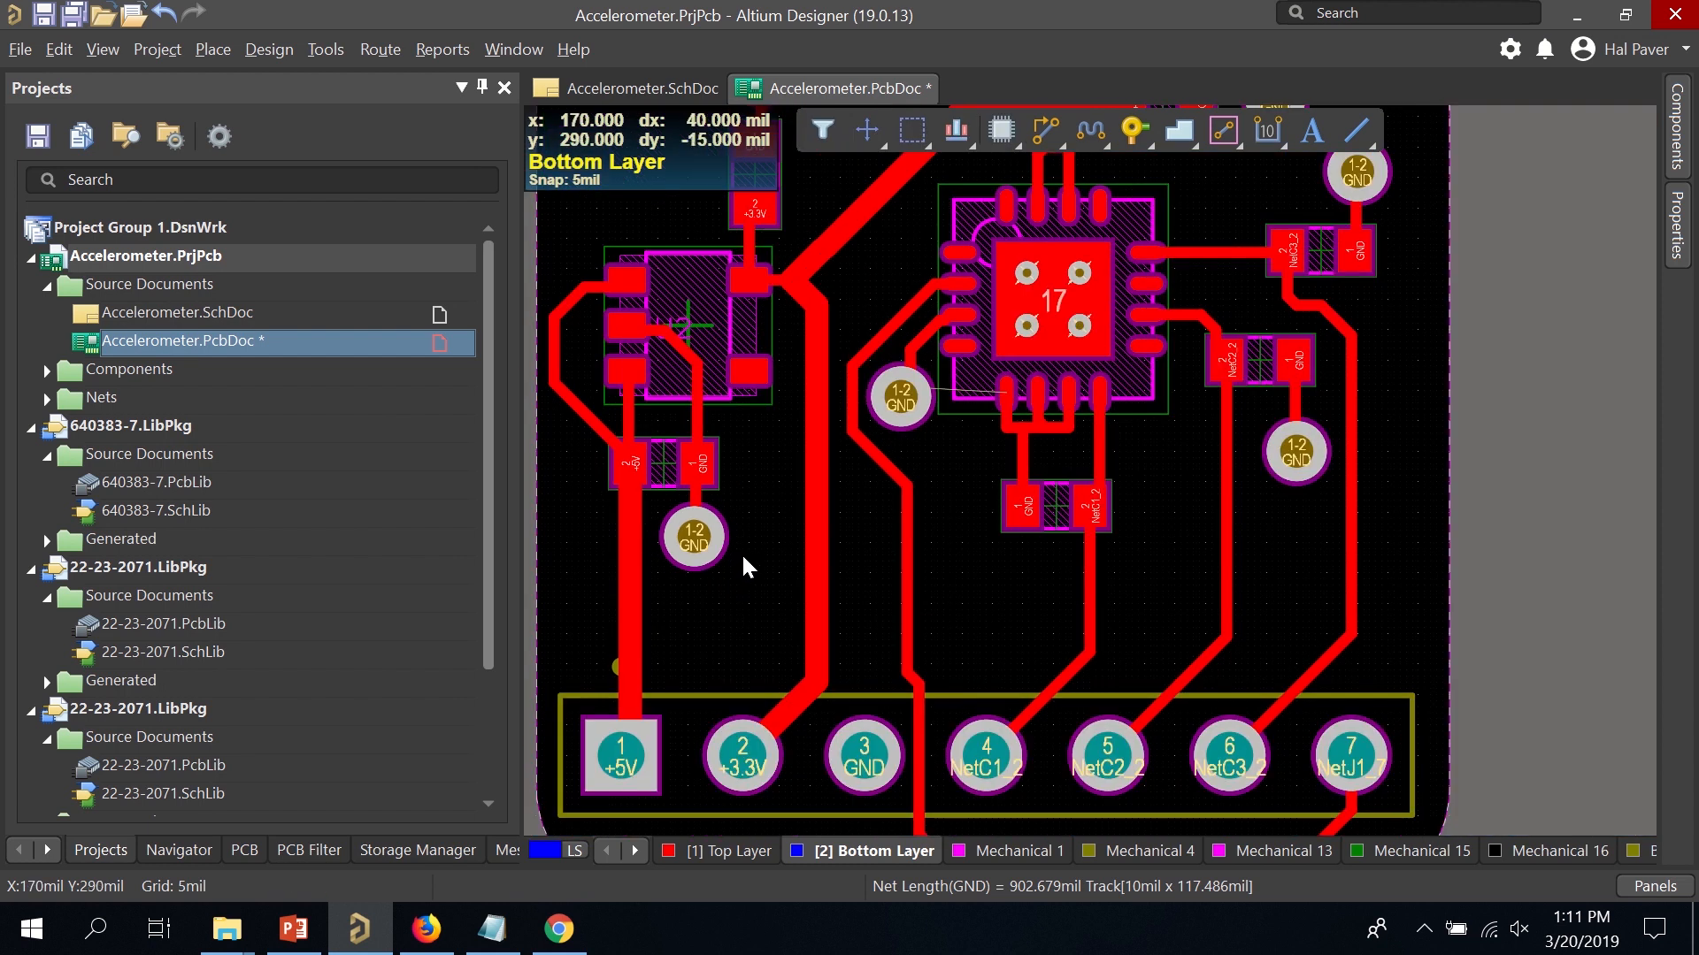
scroll(740, 549, "down", 3)
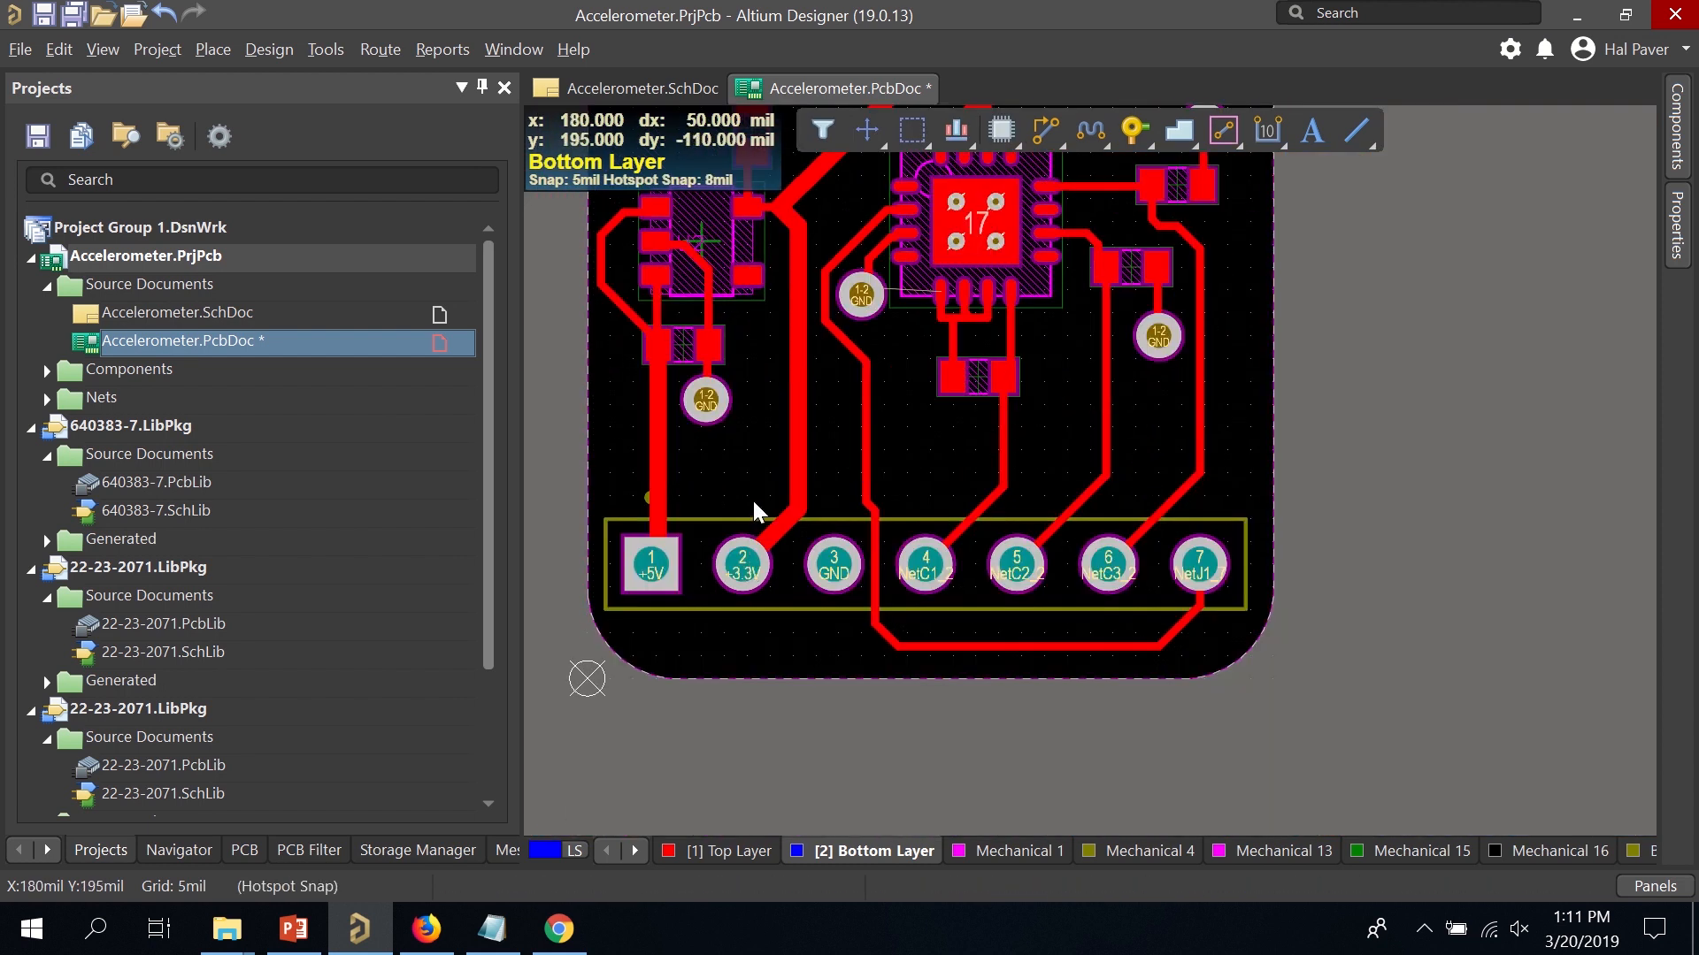
key("ctrl+s")
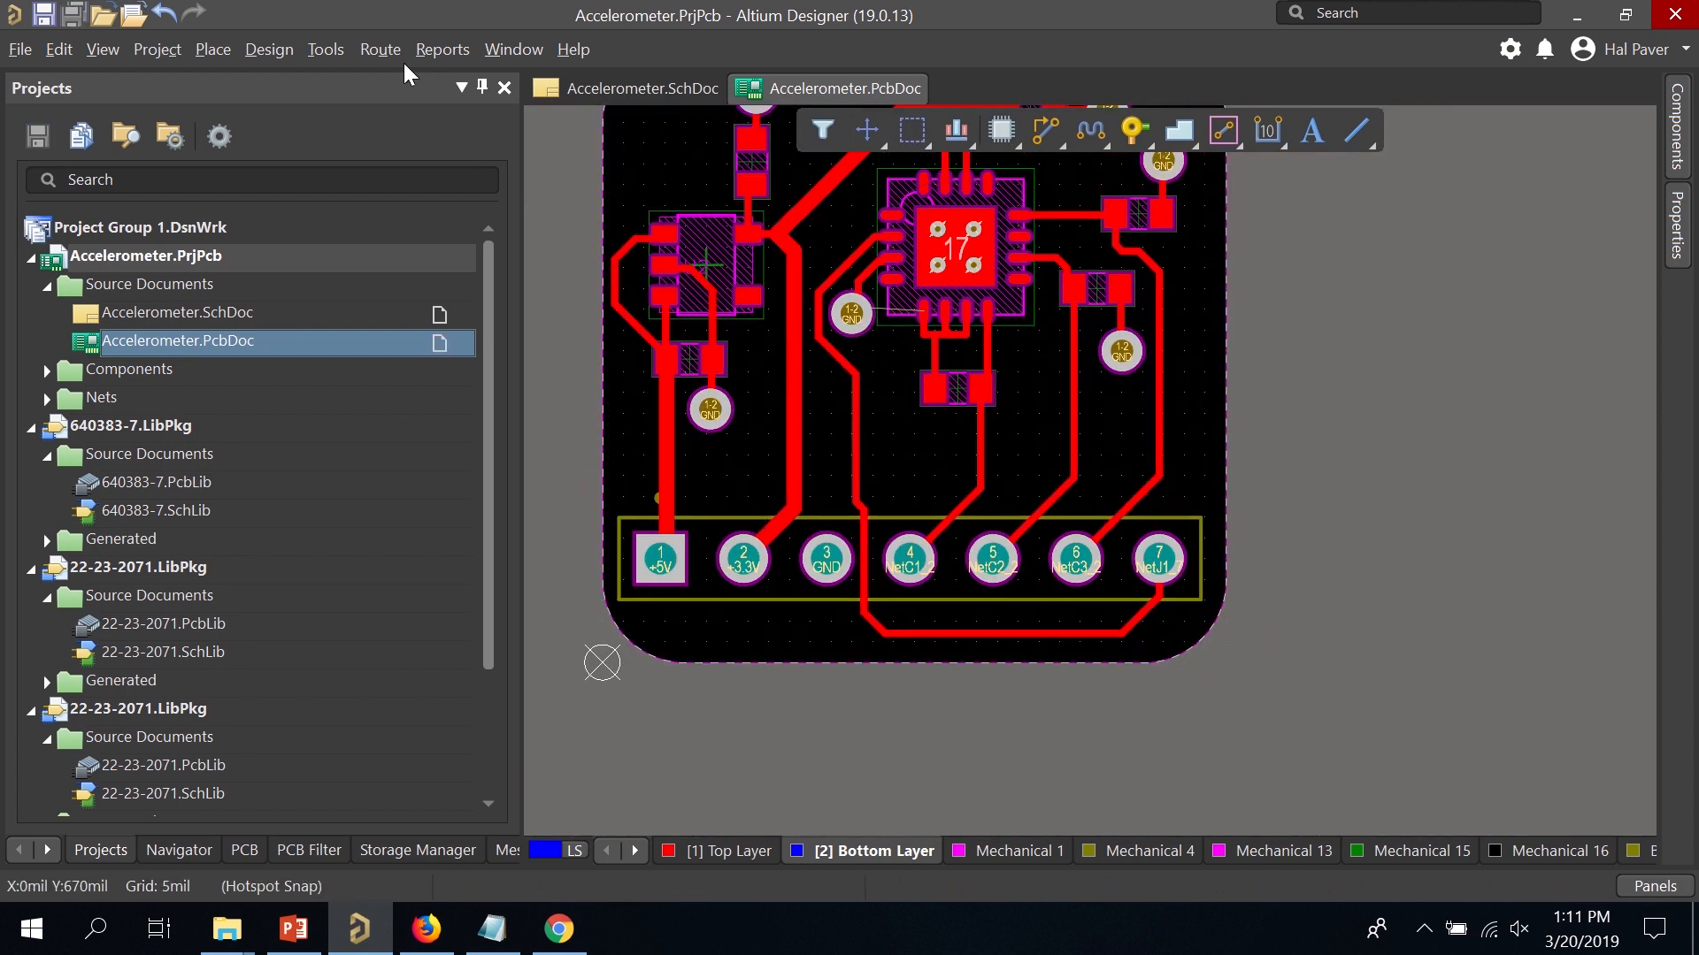
Restore the one shelved bottom-layer polygon and repour it as solid copper fill.
left_click(333, 49)
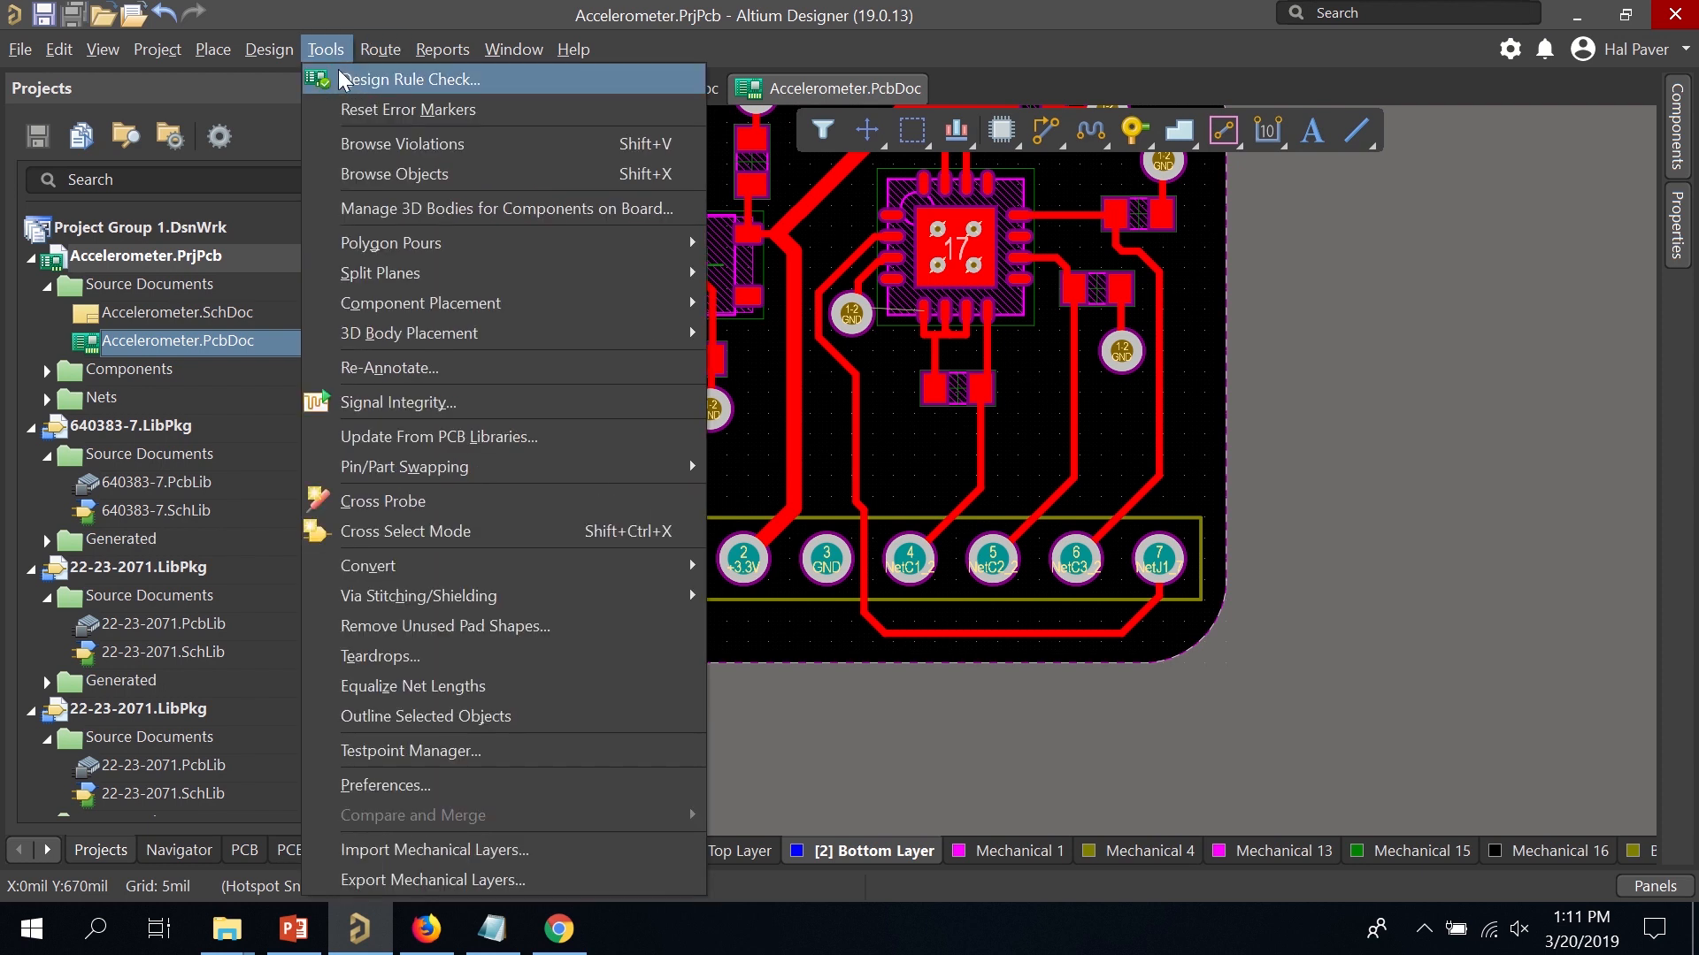
mouse_move(435, 242)
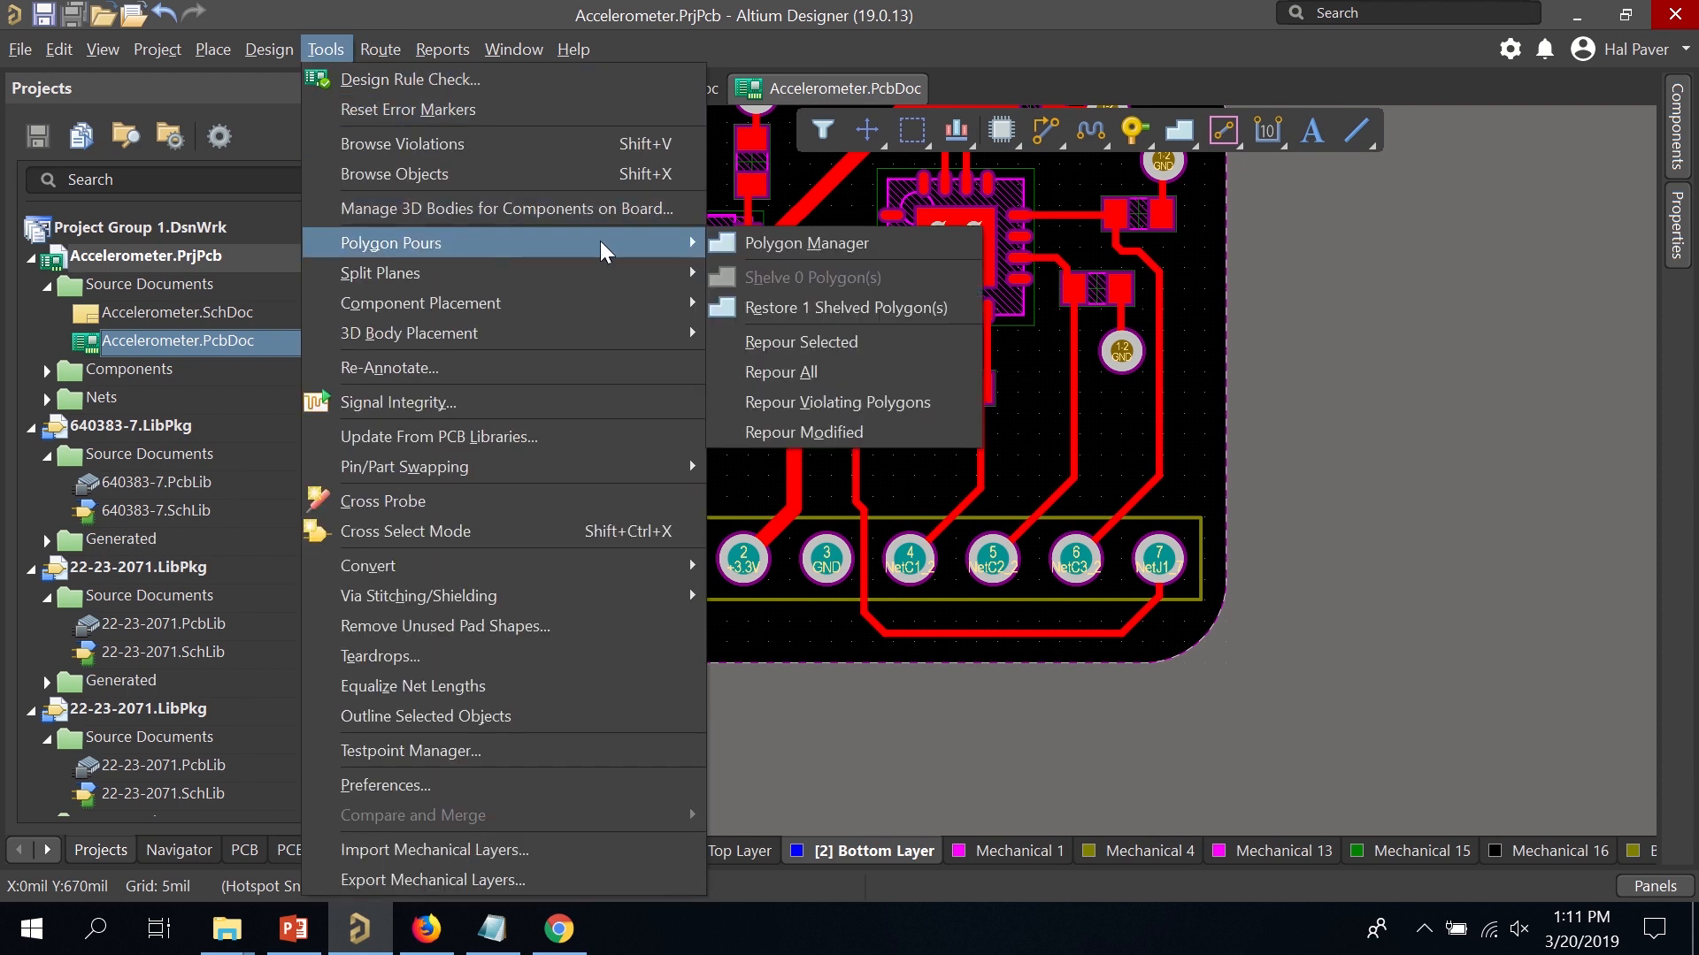
left_click(854, 372)
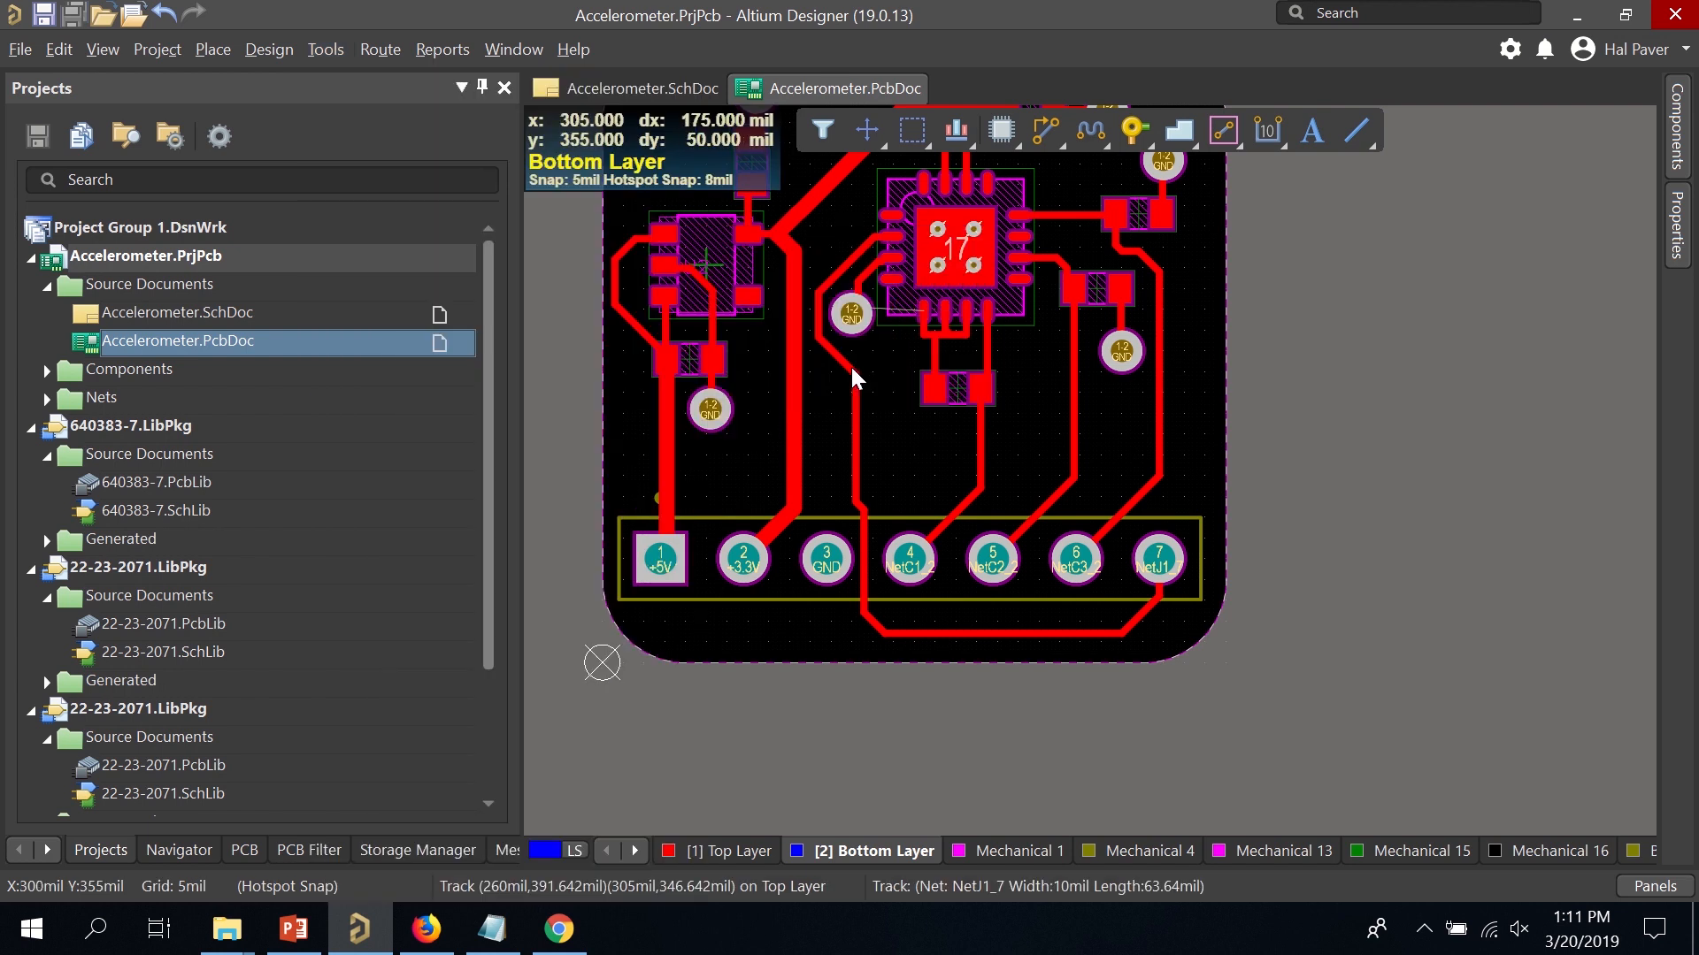
left_click(230, 51)
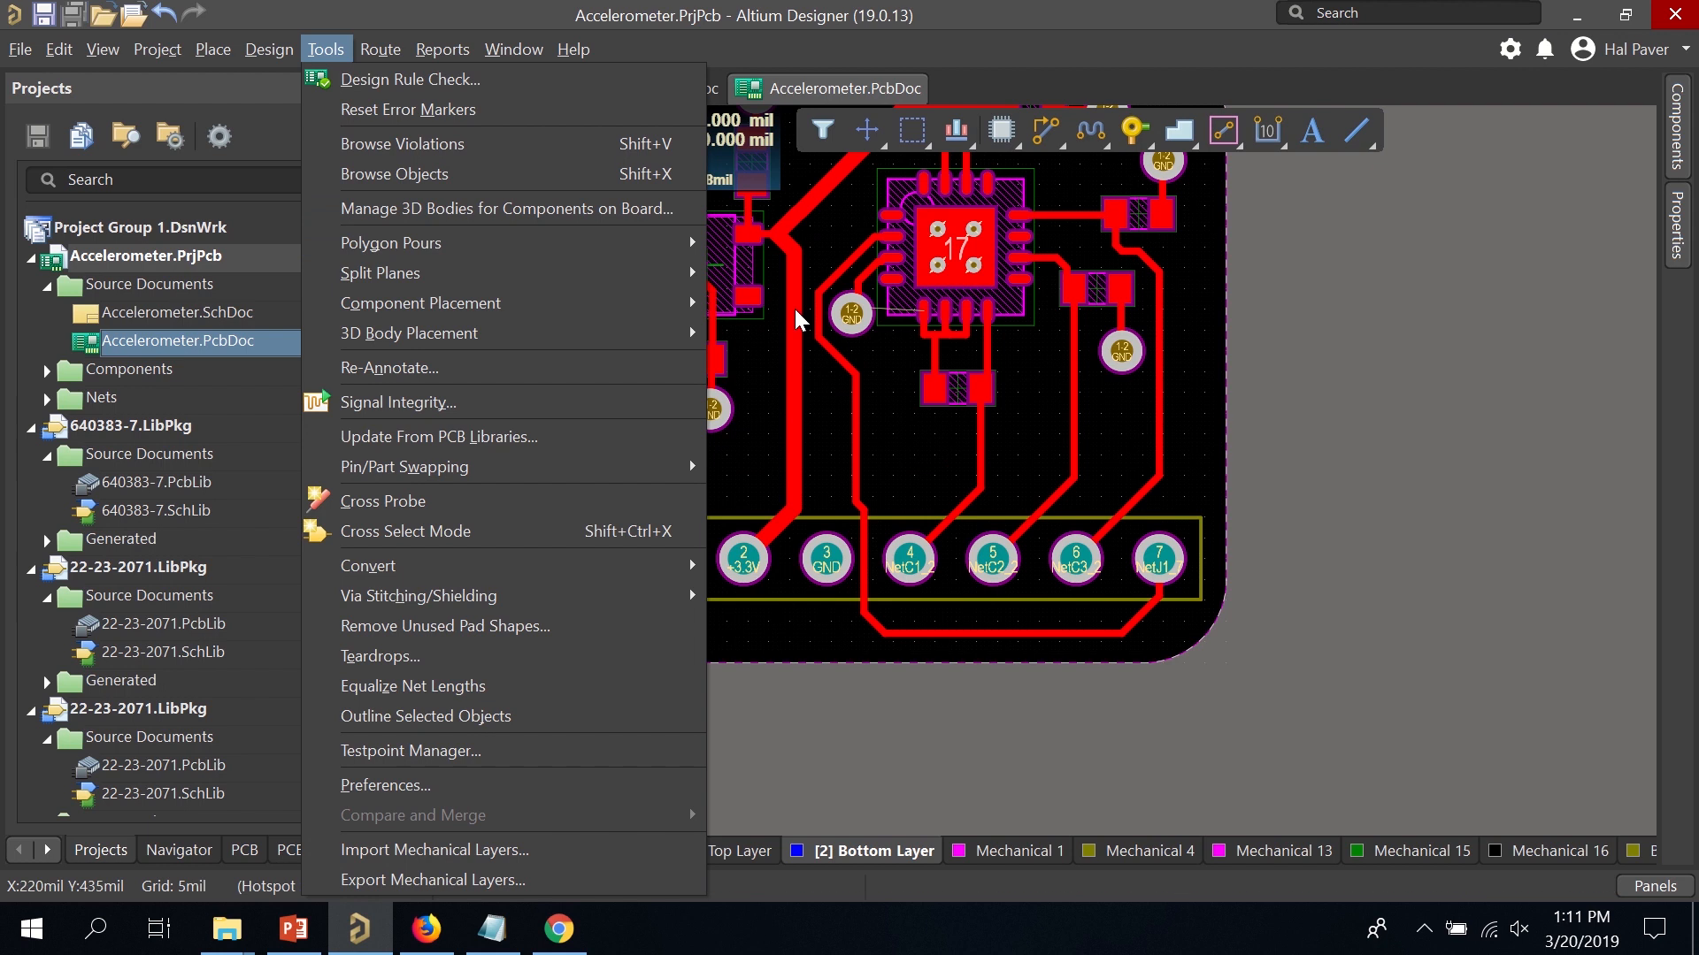
mouse_move(655, 252)
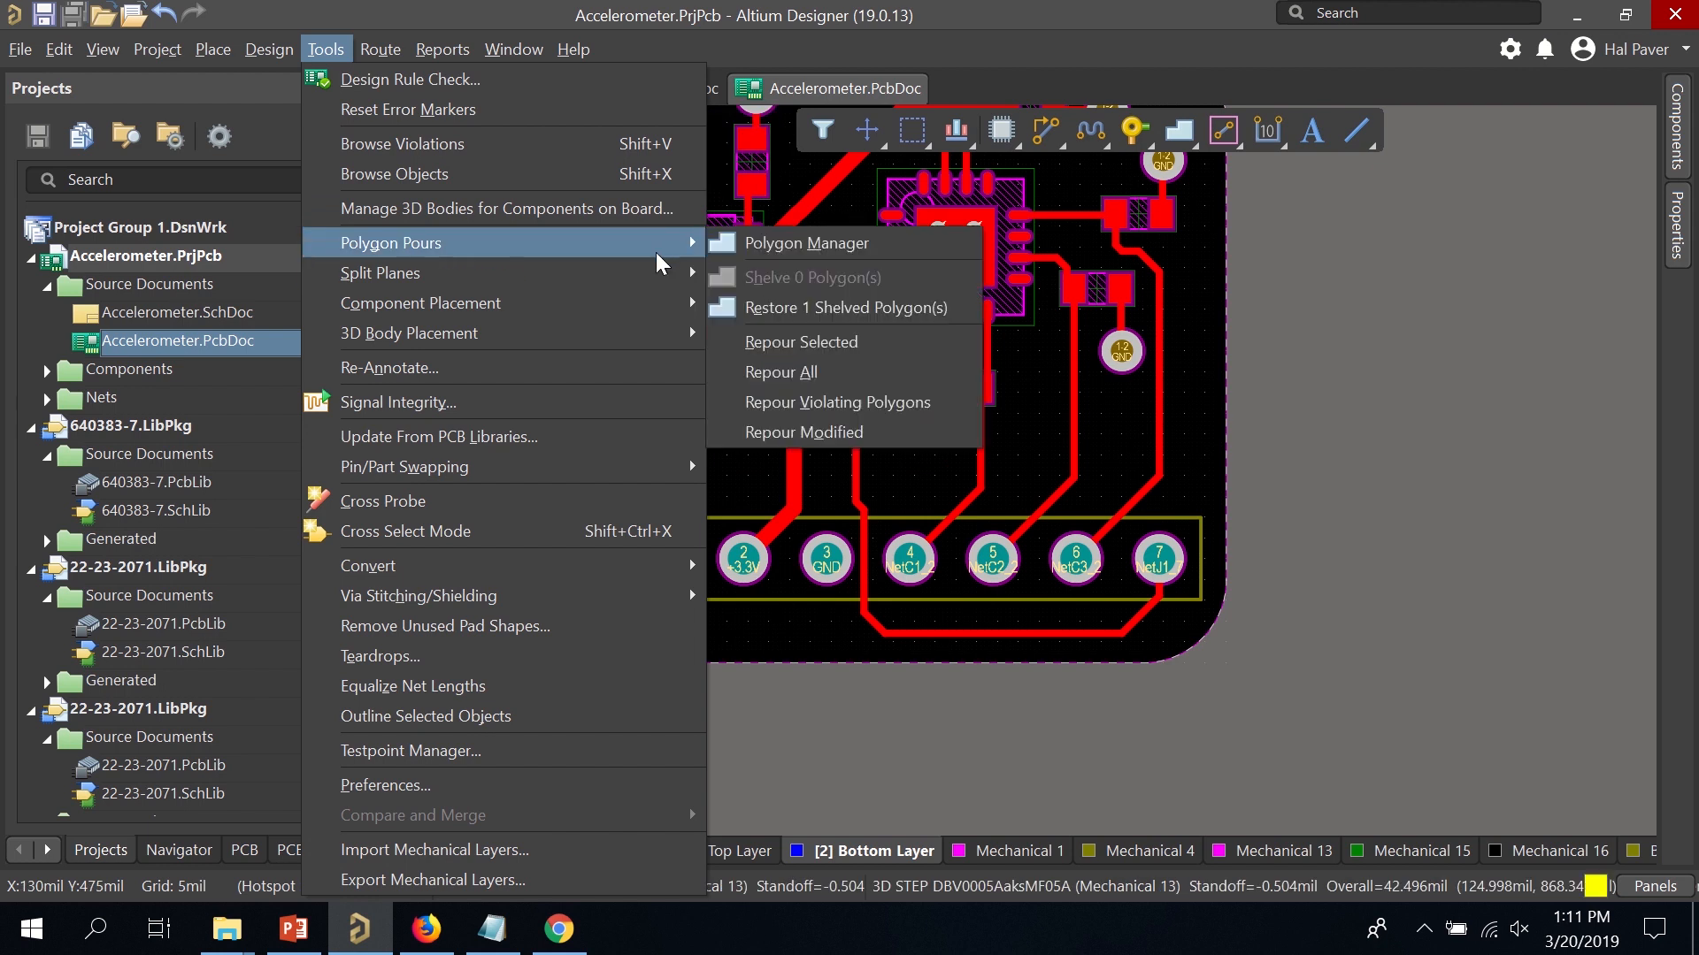
left_click(847, 310)
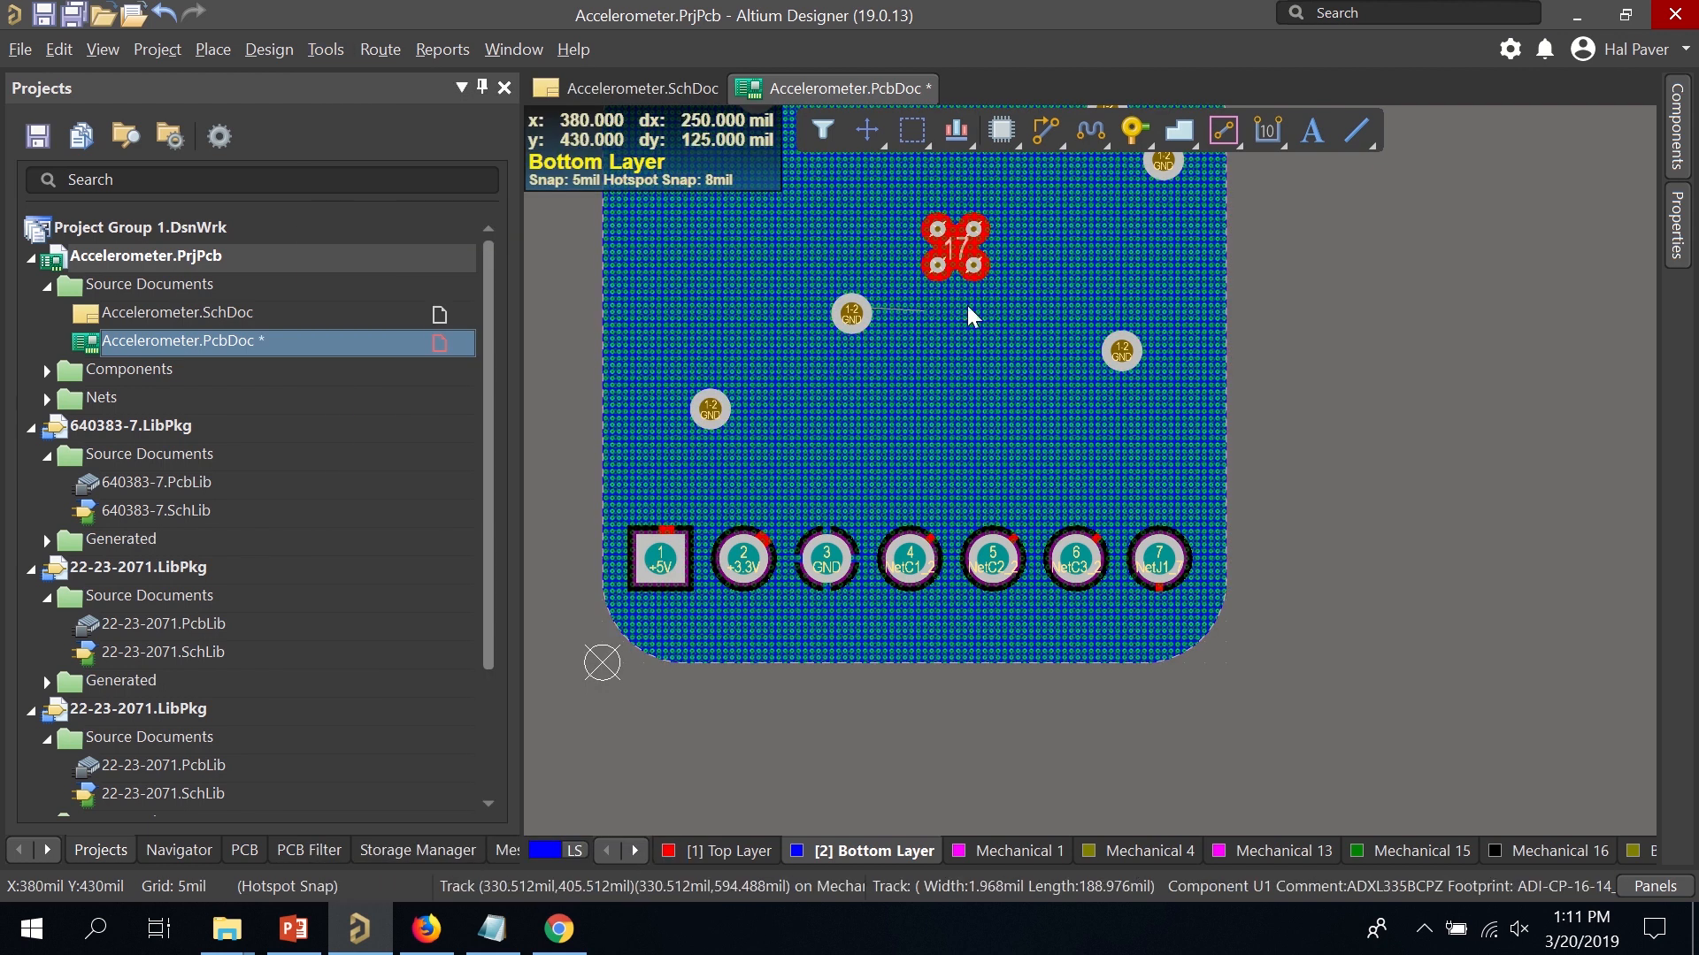
left_click(308, 55)
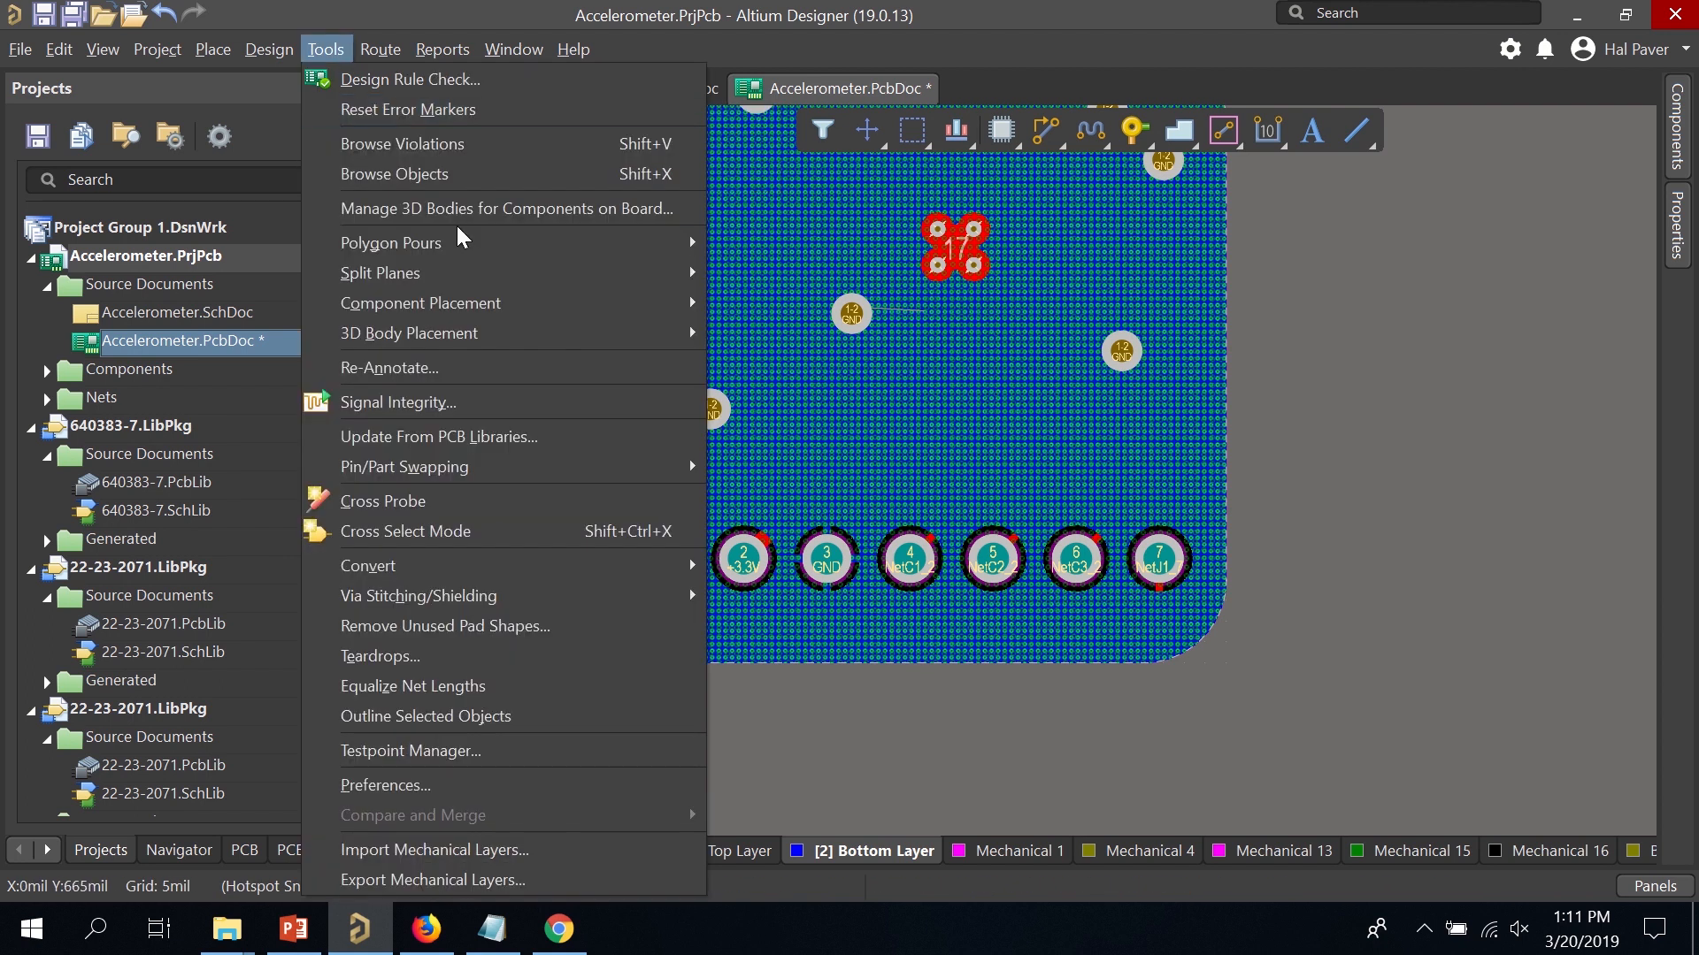
mouse_move(503, 244)
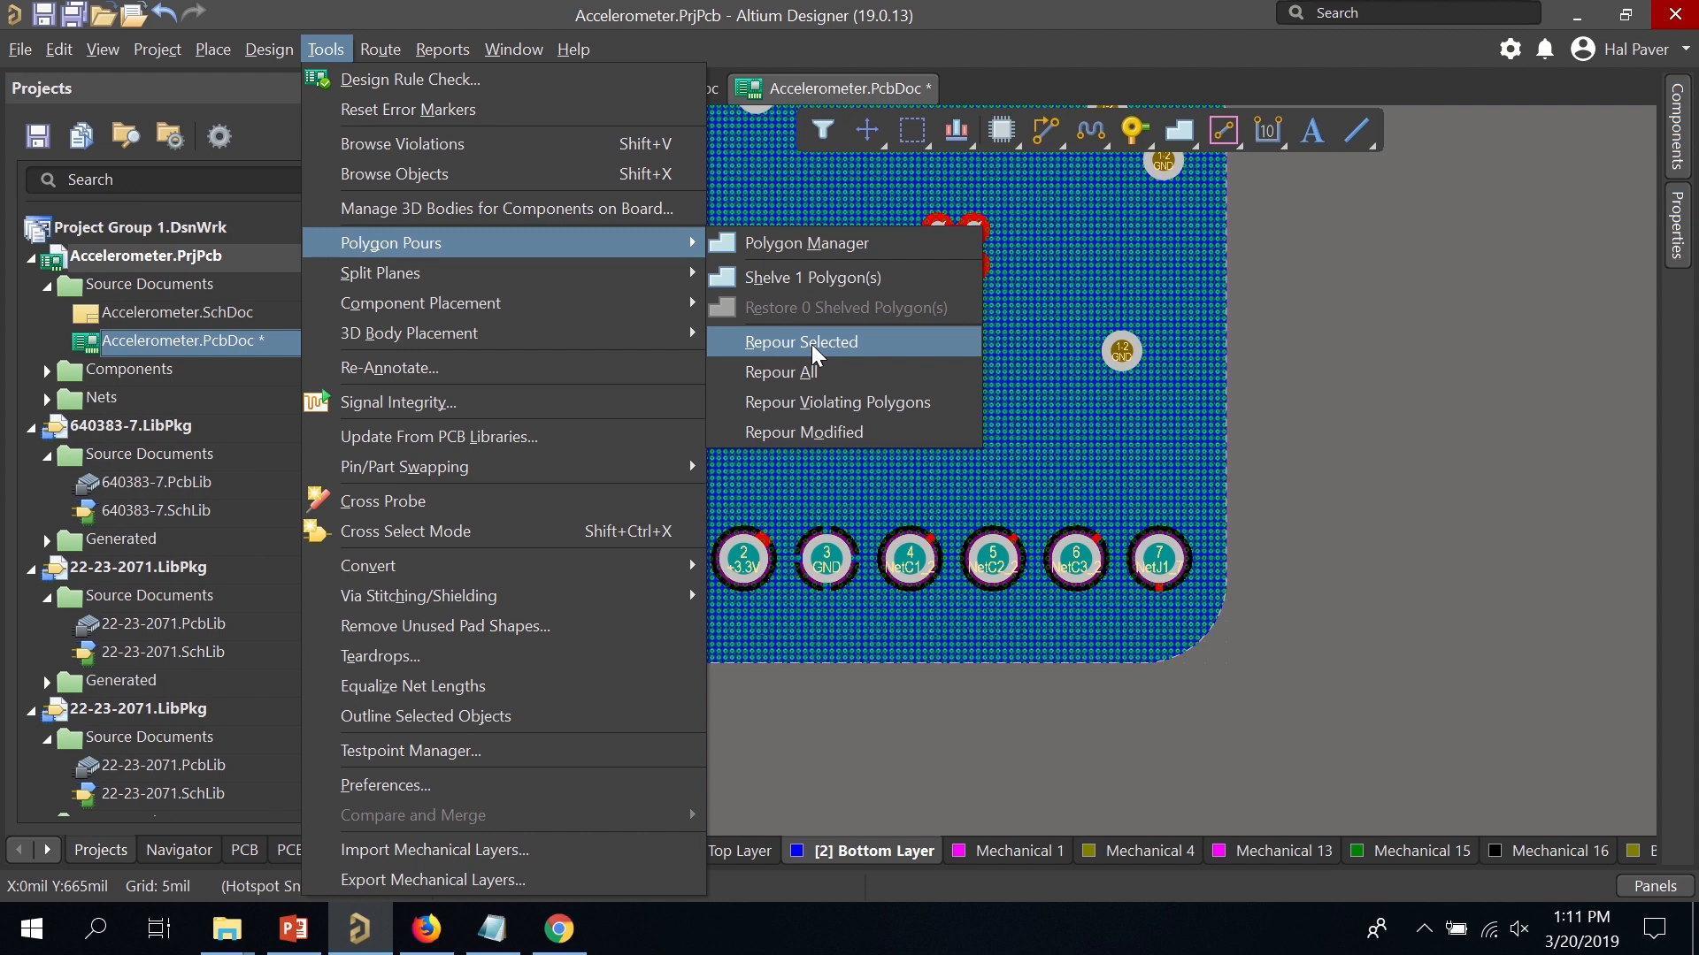
left_click(813, 368)
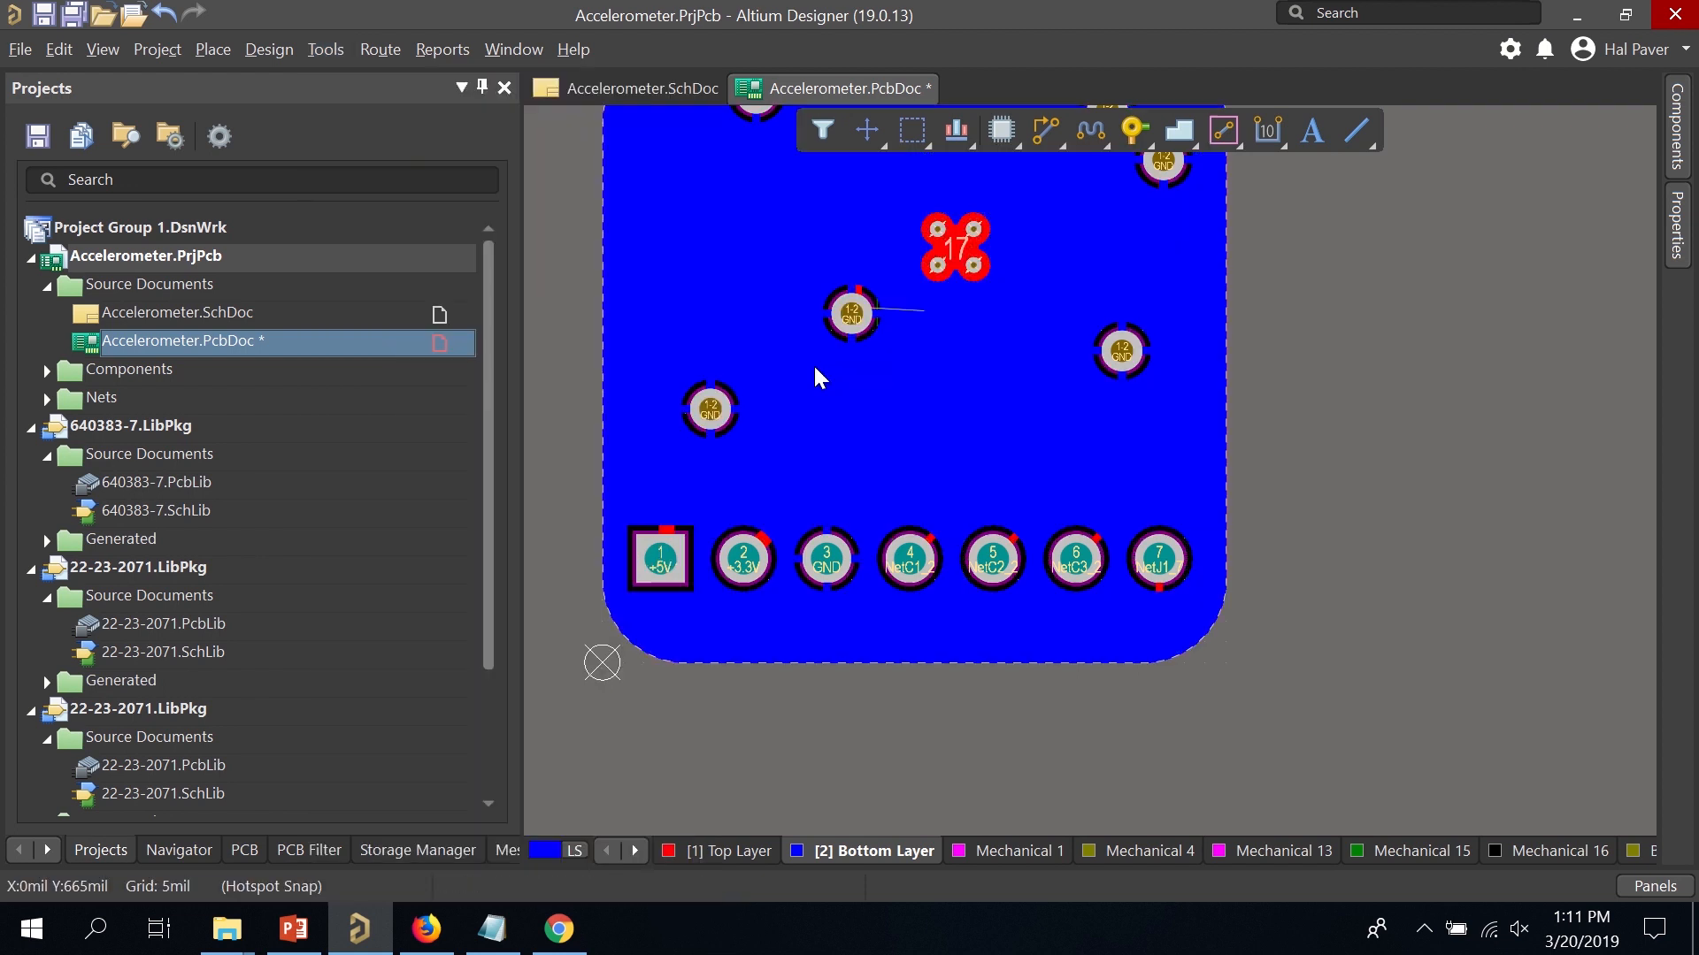
scroll(994, 347, "up", 2)
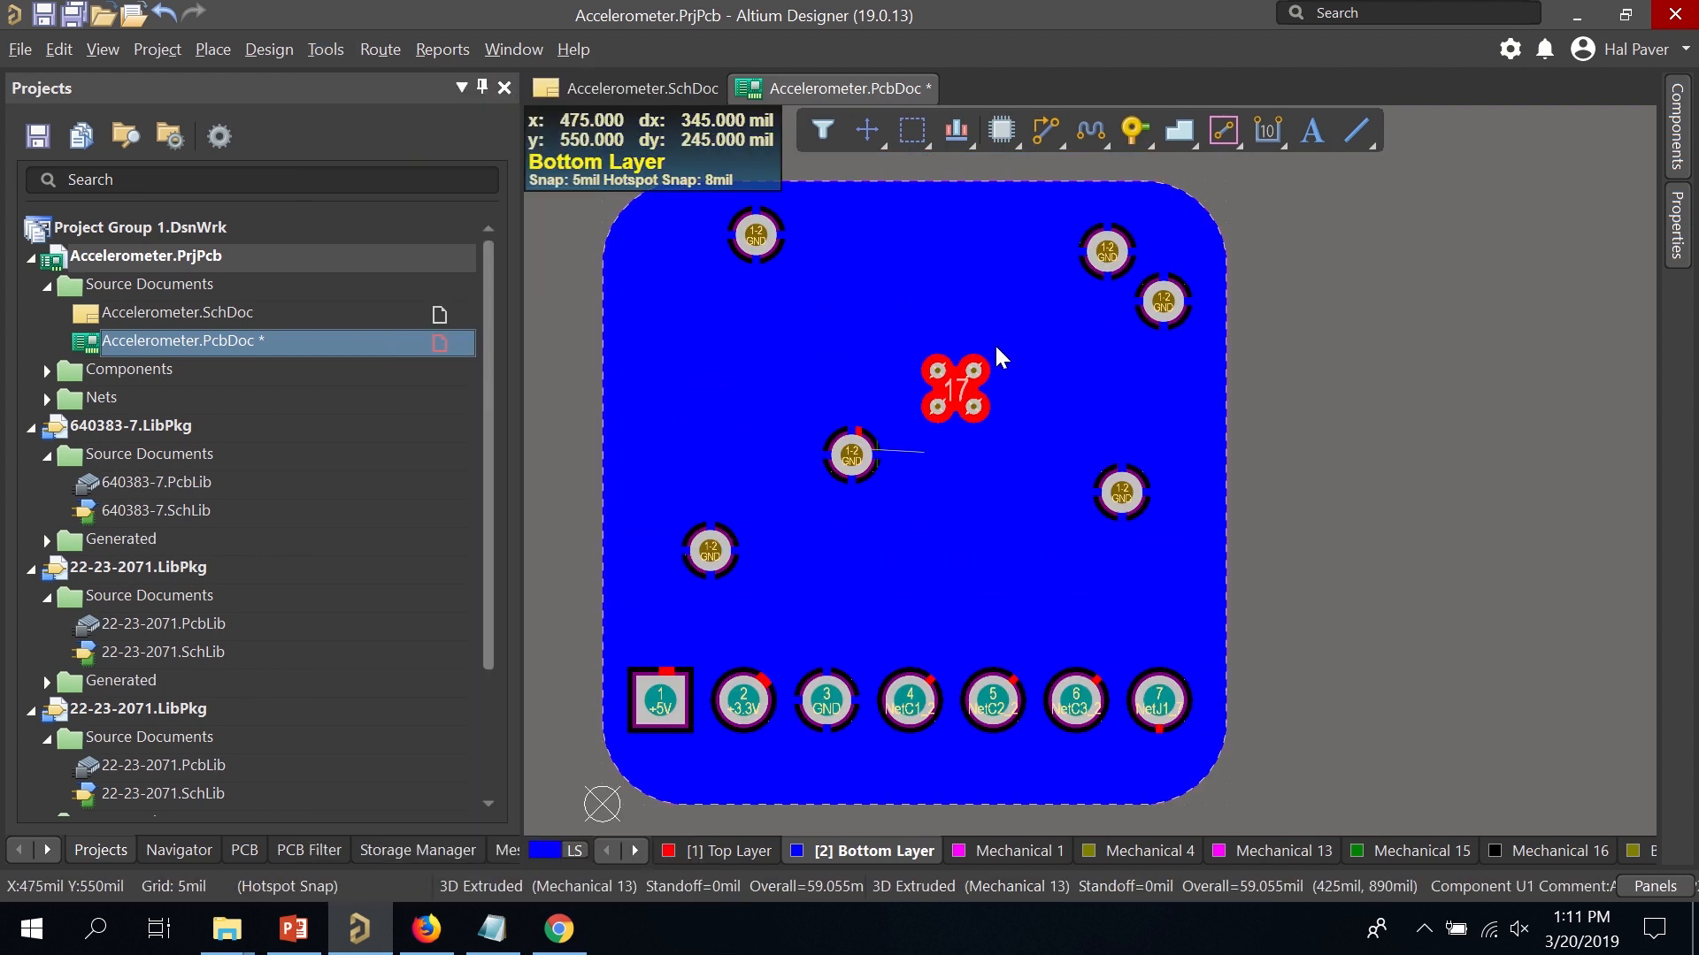
left_click(744, 852)
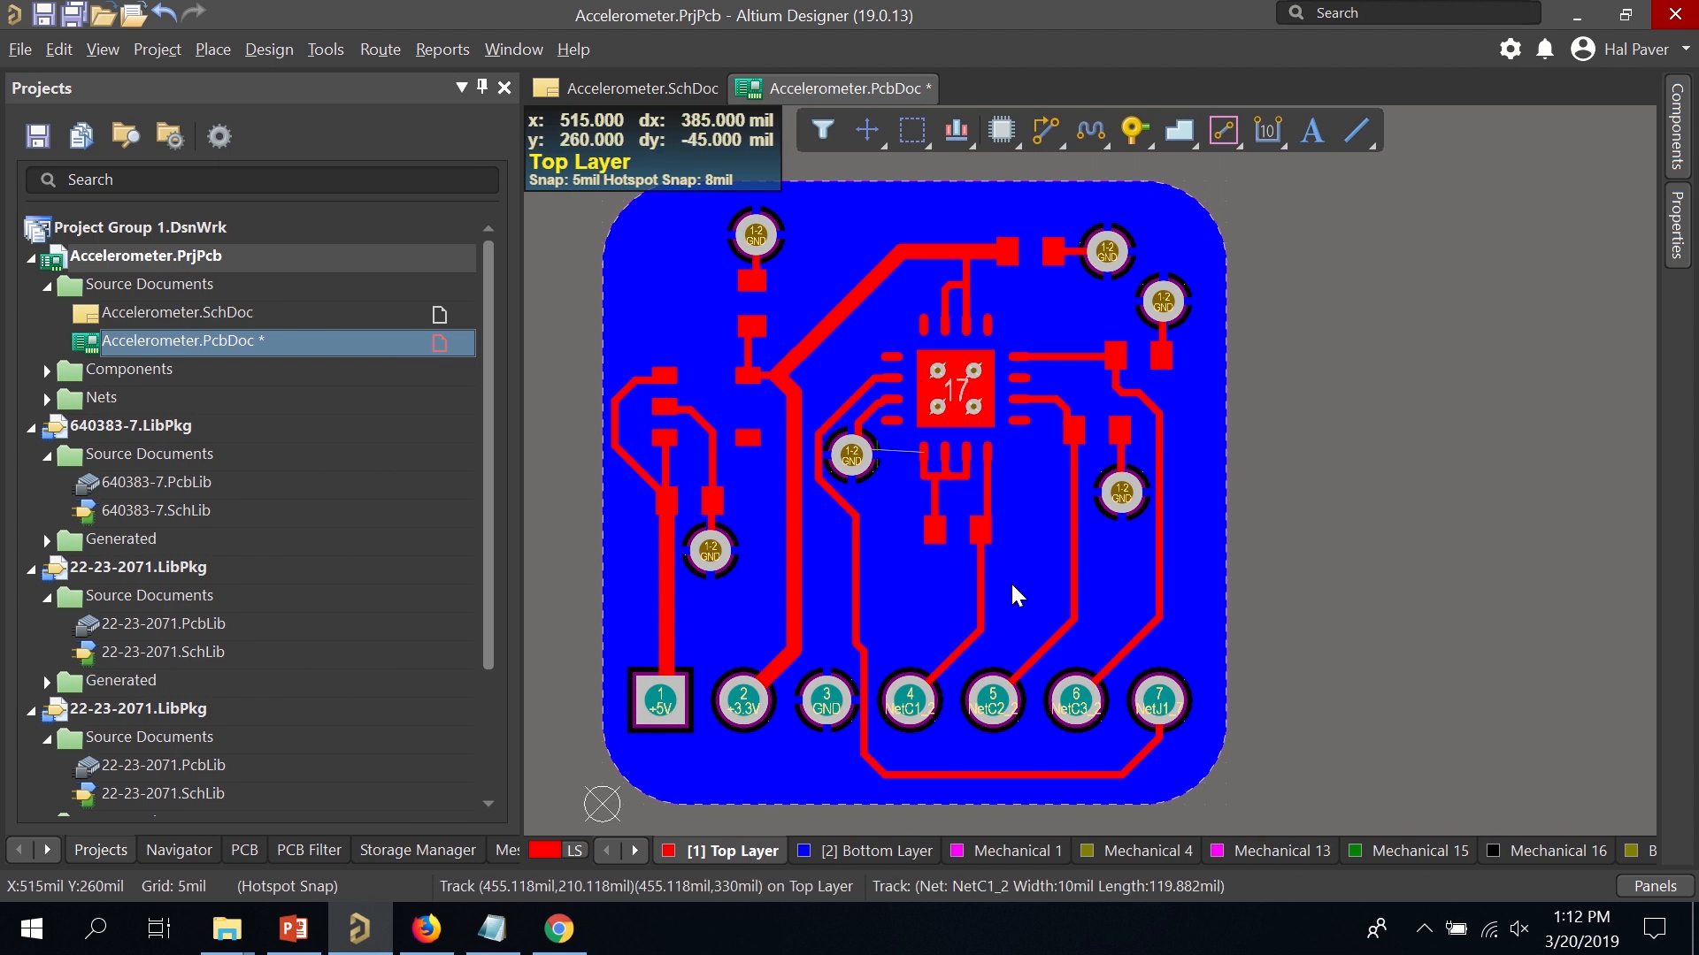
Turn on the Top Overlay silkscreen layer and nudge the U1 label right.
key("l")
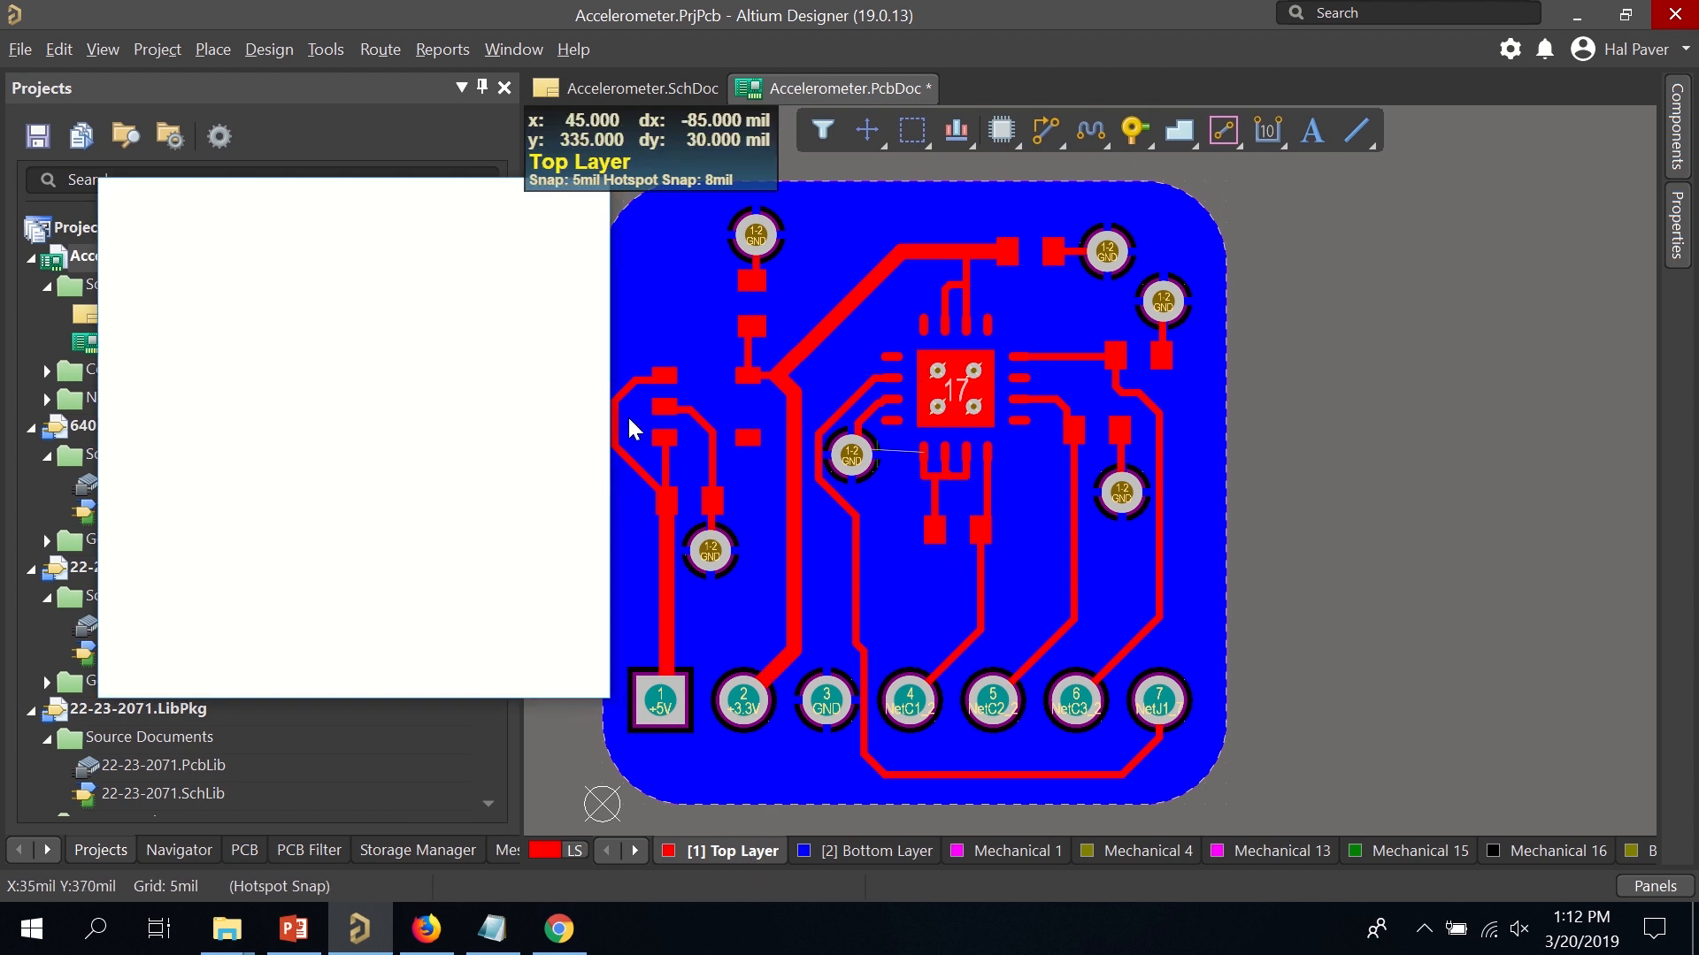
left_click(177, 544)
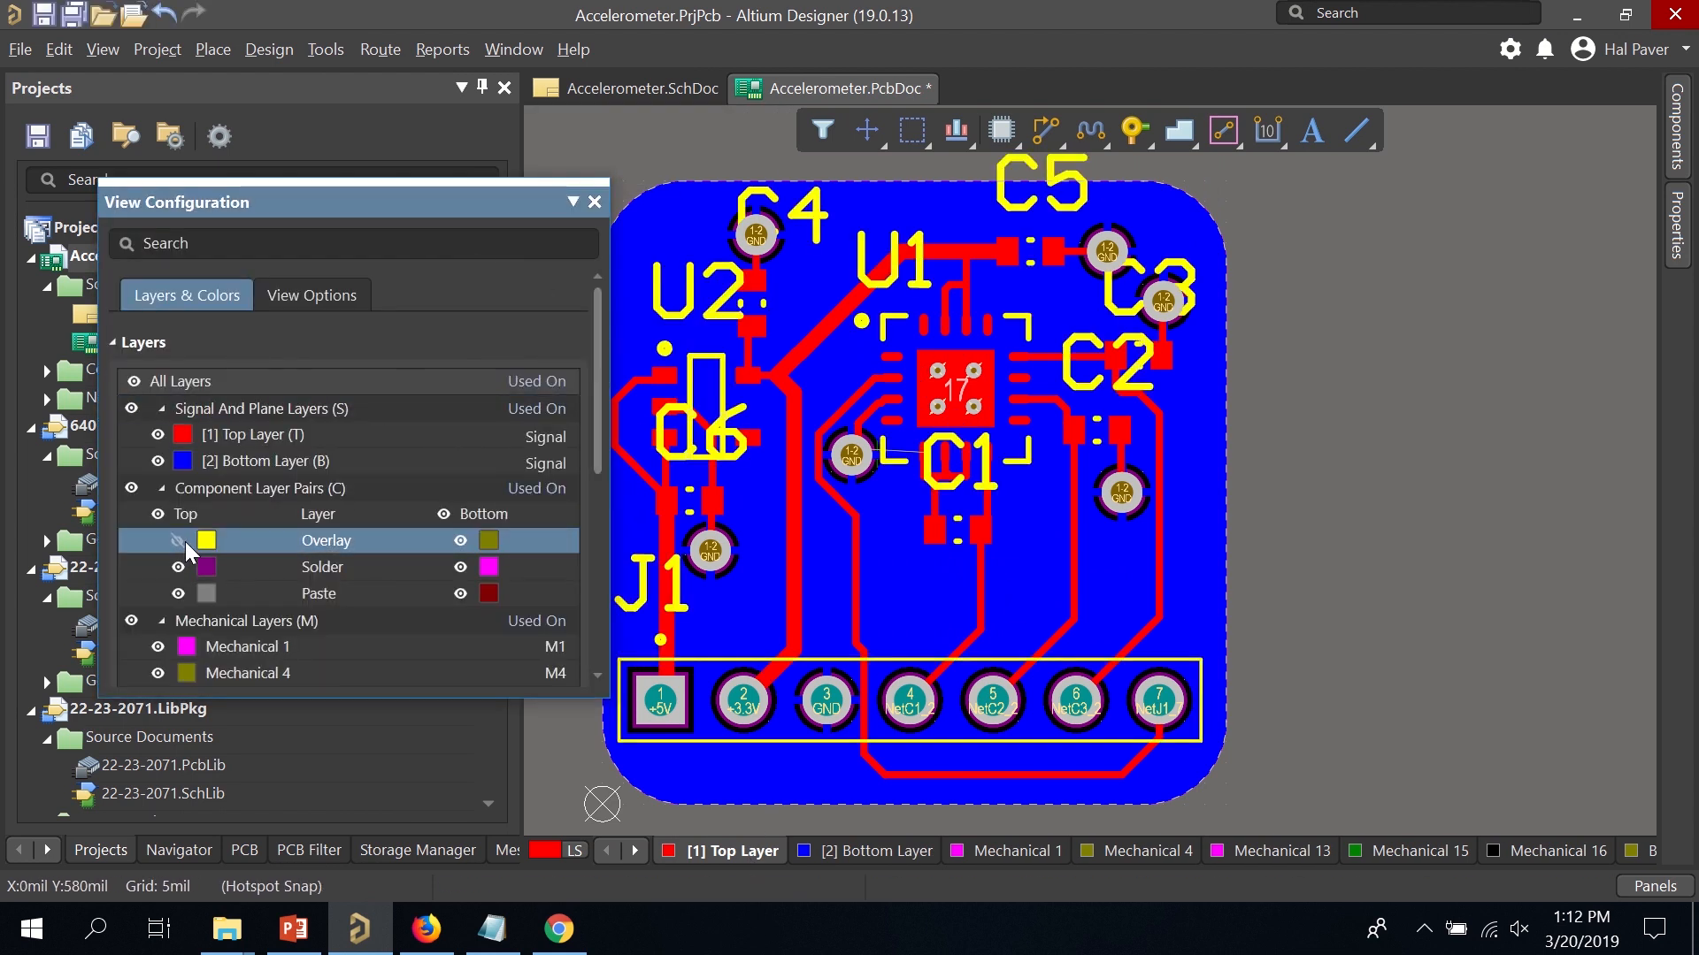
key("ctrl+w")
left_click(888, 262)
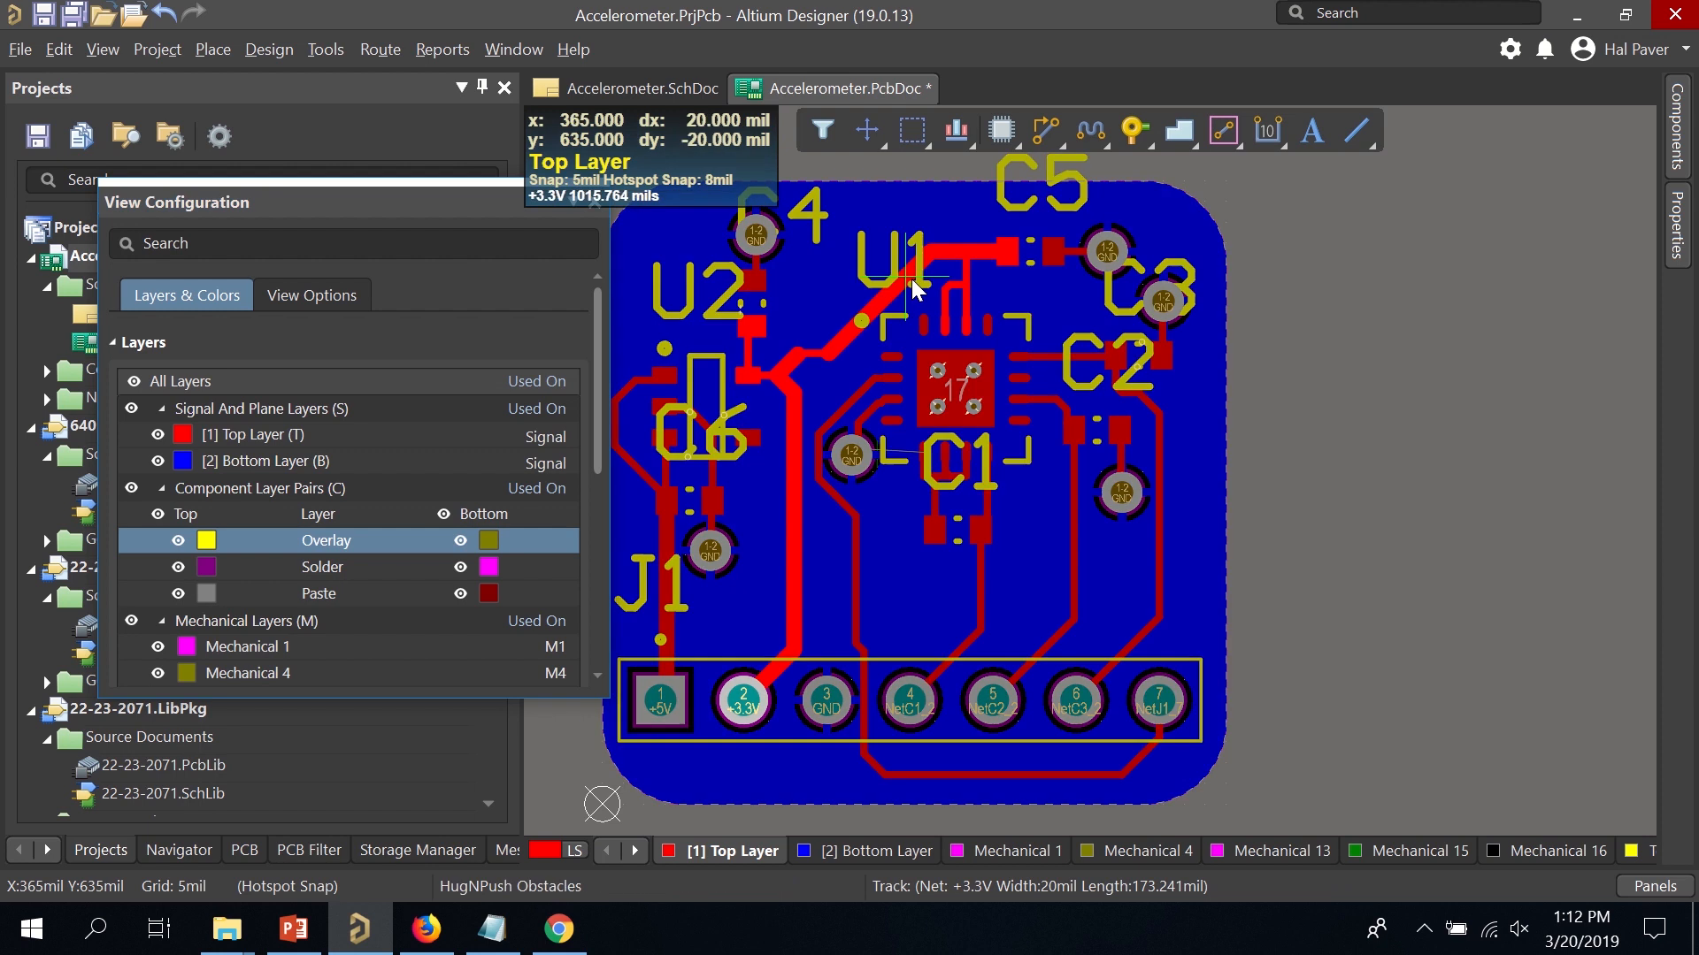
key("Escape")
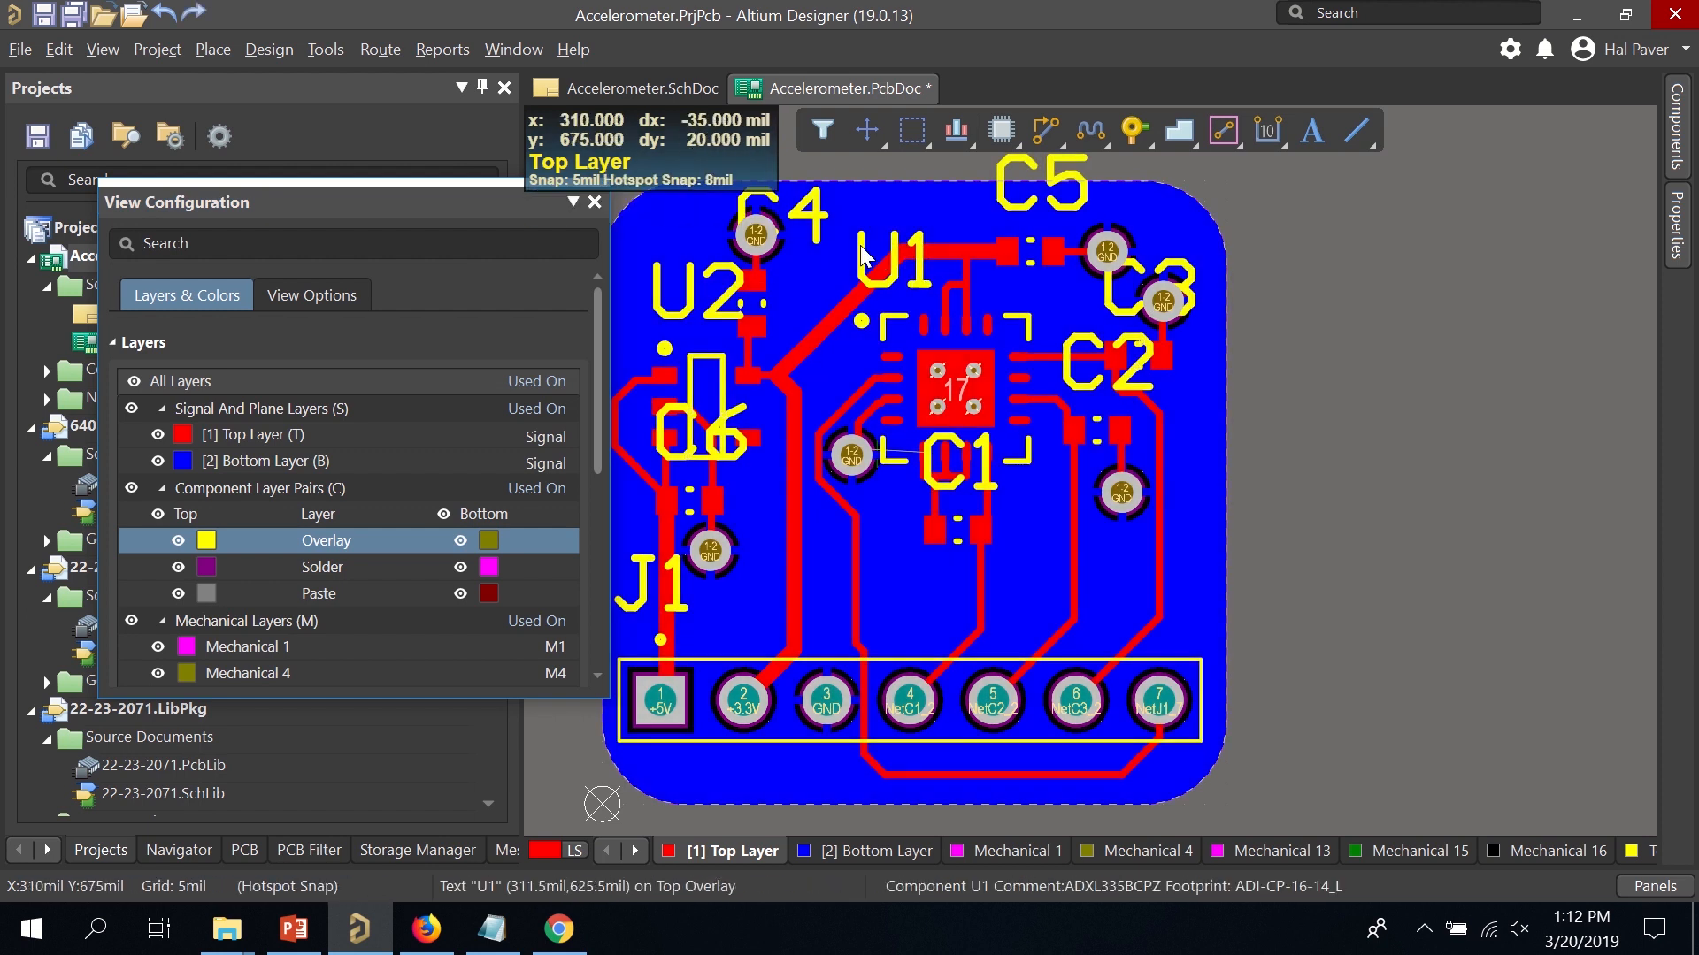
left_click_drag(880, 259, 991, 230)
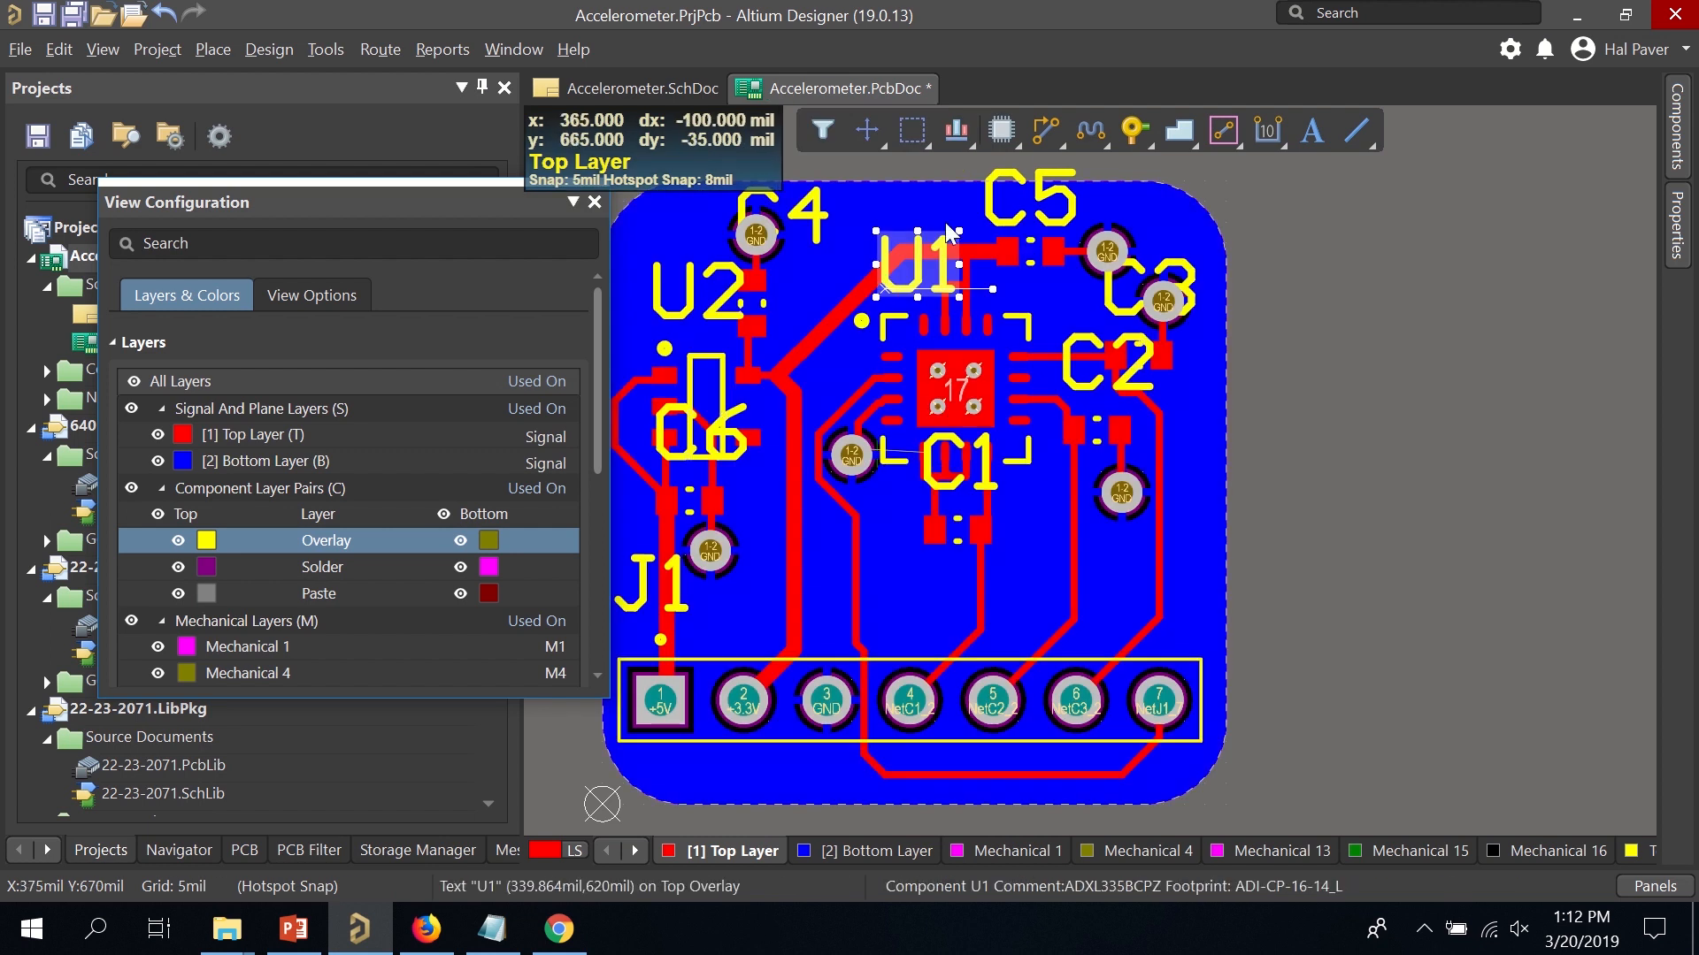
Set the C5 and C4 designator text height to 40mil.
scroll(1009, 197, "up", 1, "ctrl")
scroll(1008, 196, "up", 1, "ctrl")
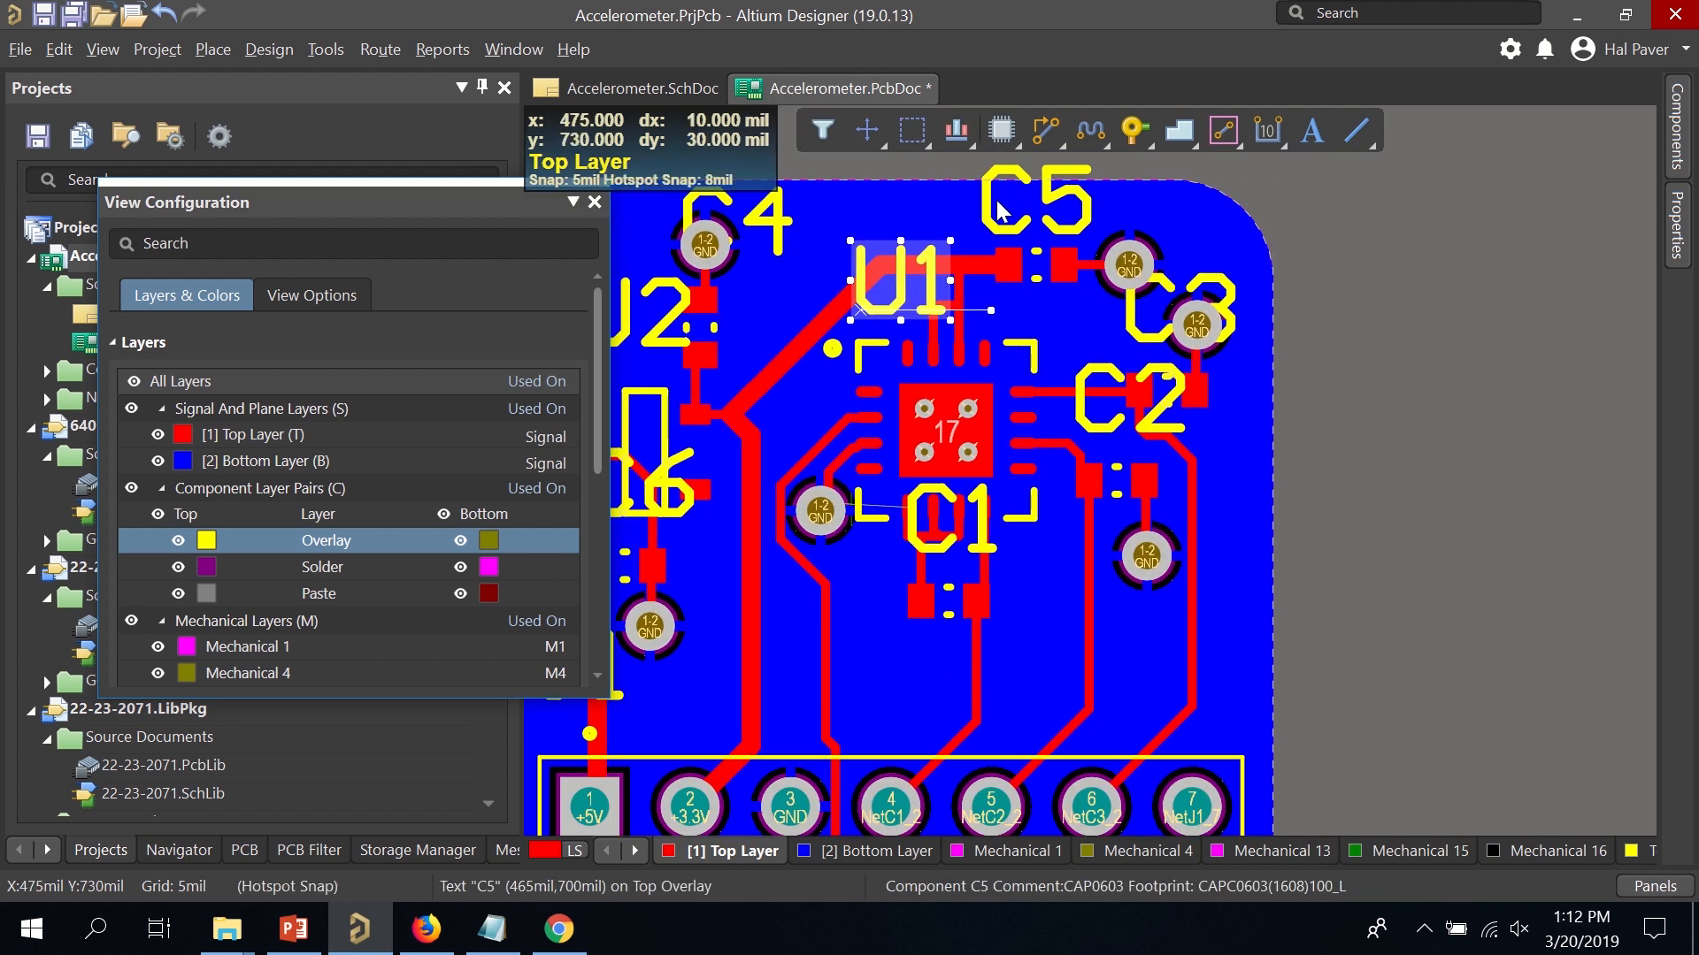
double_click(987, 199)
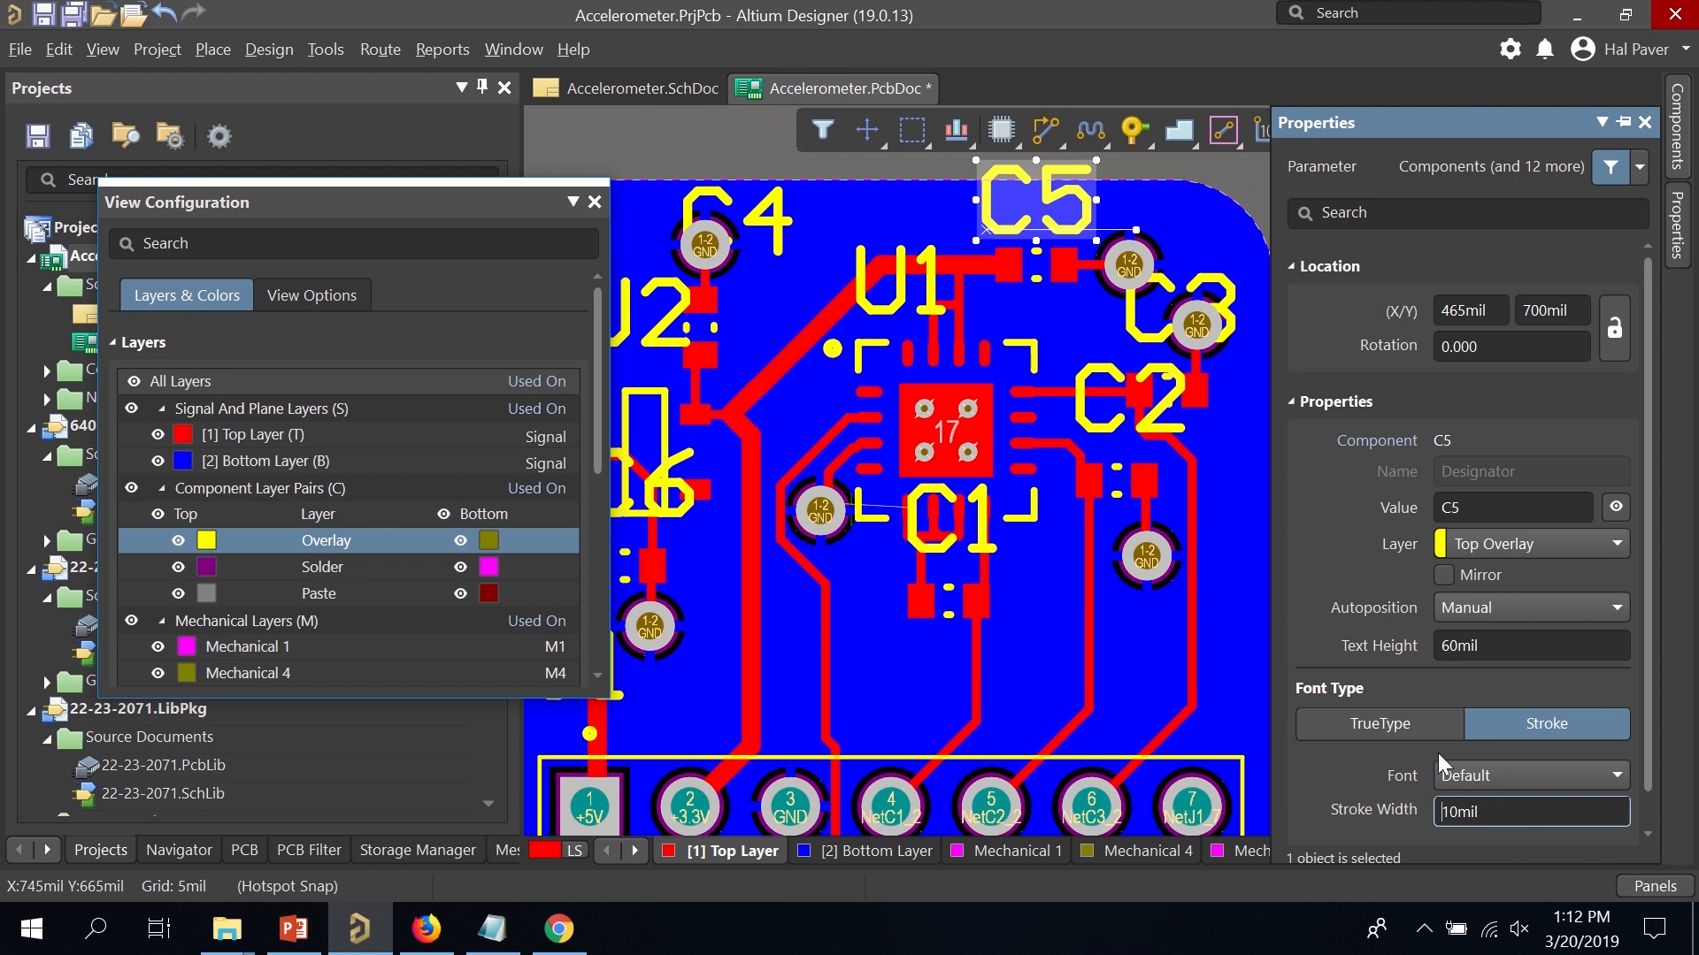
scroll(1444, 764, "down", 1)
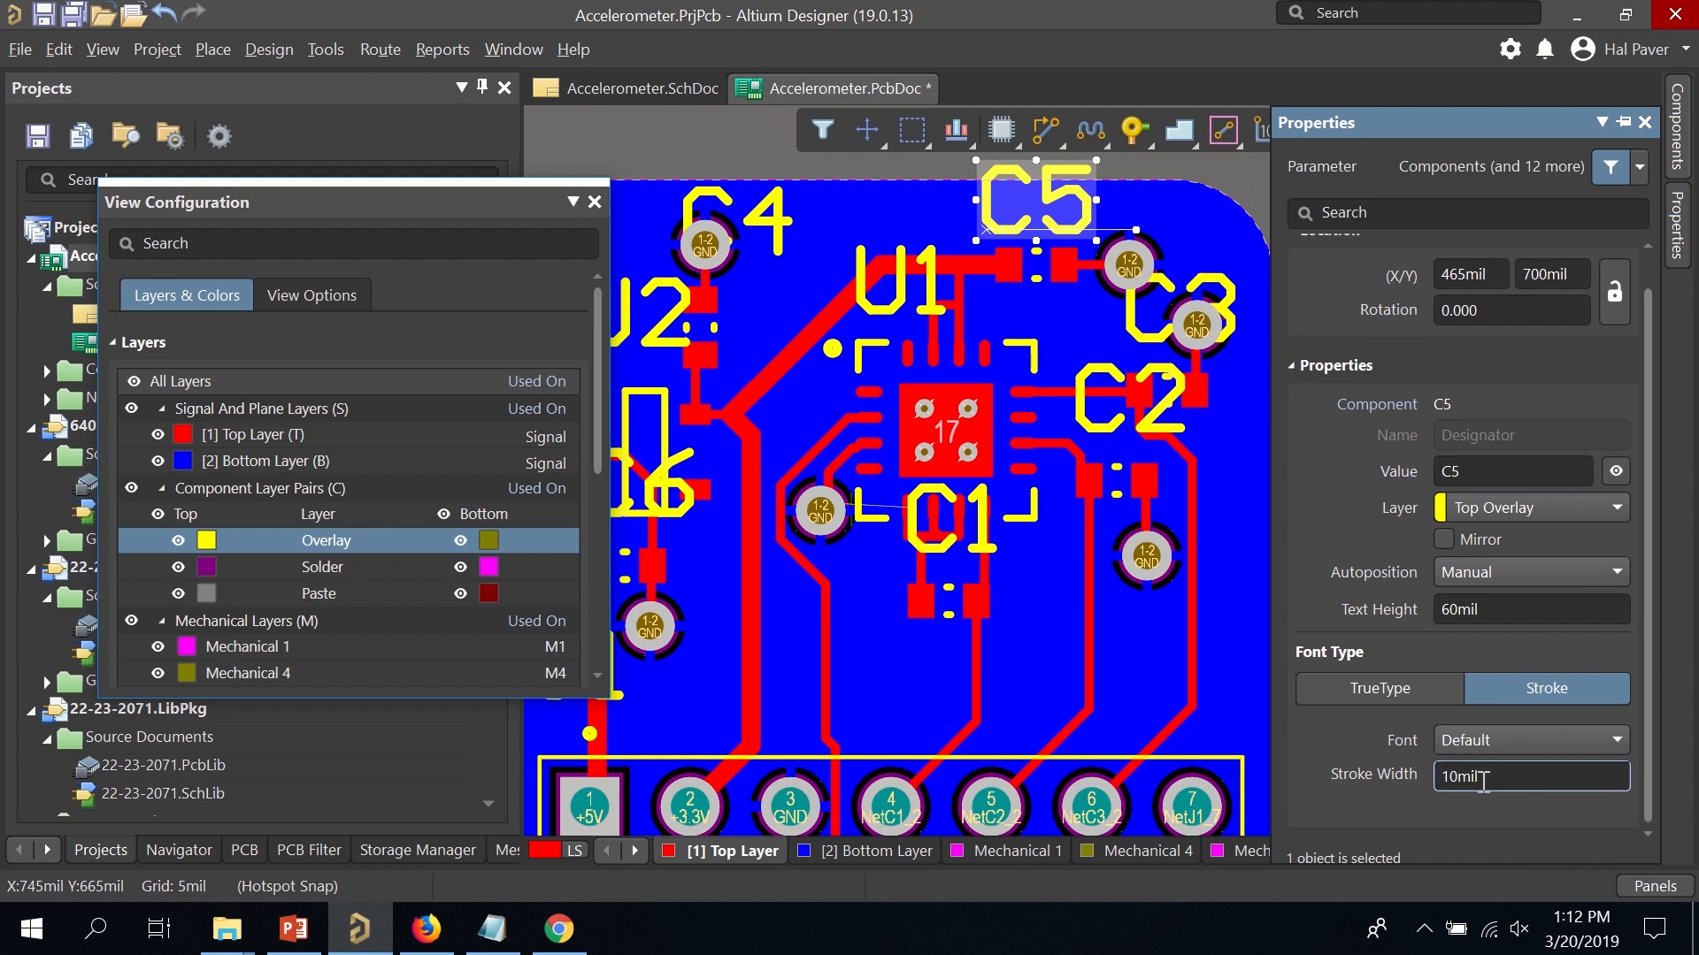
left_click(1471, 609)
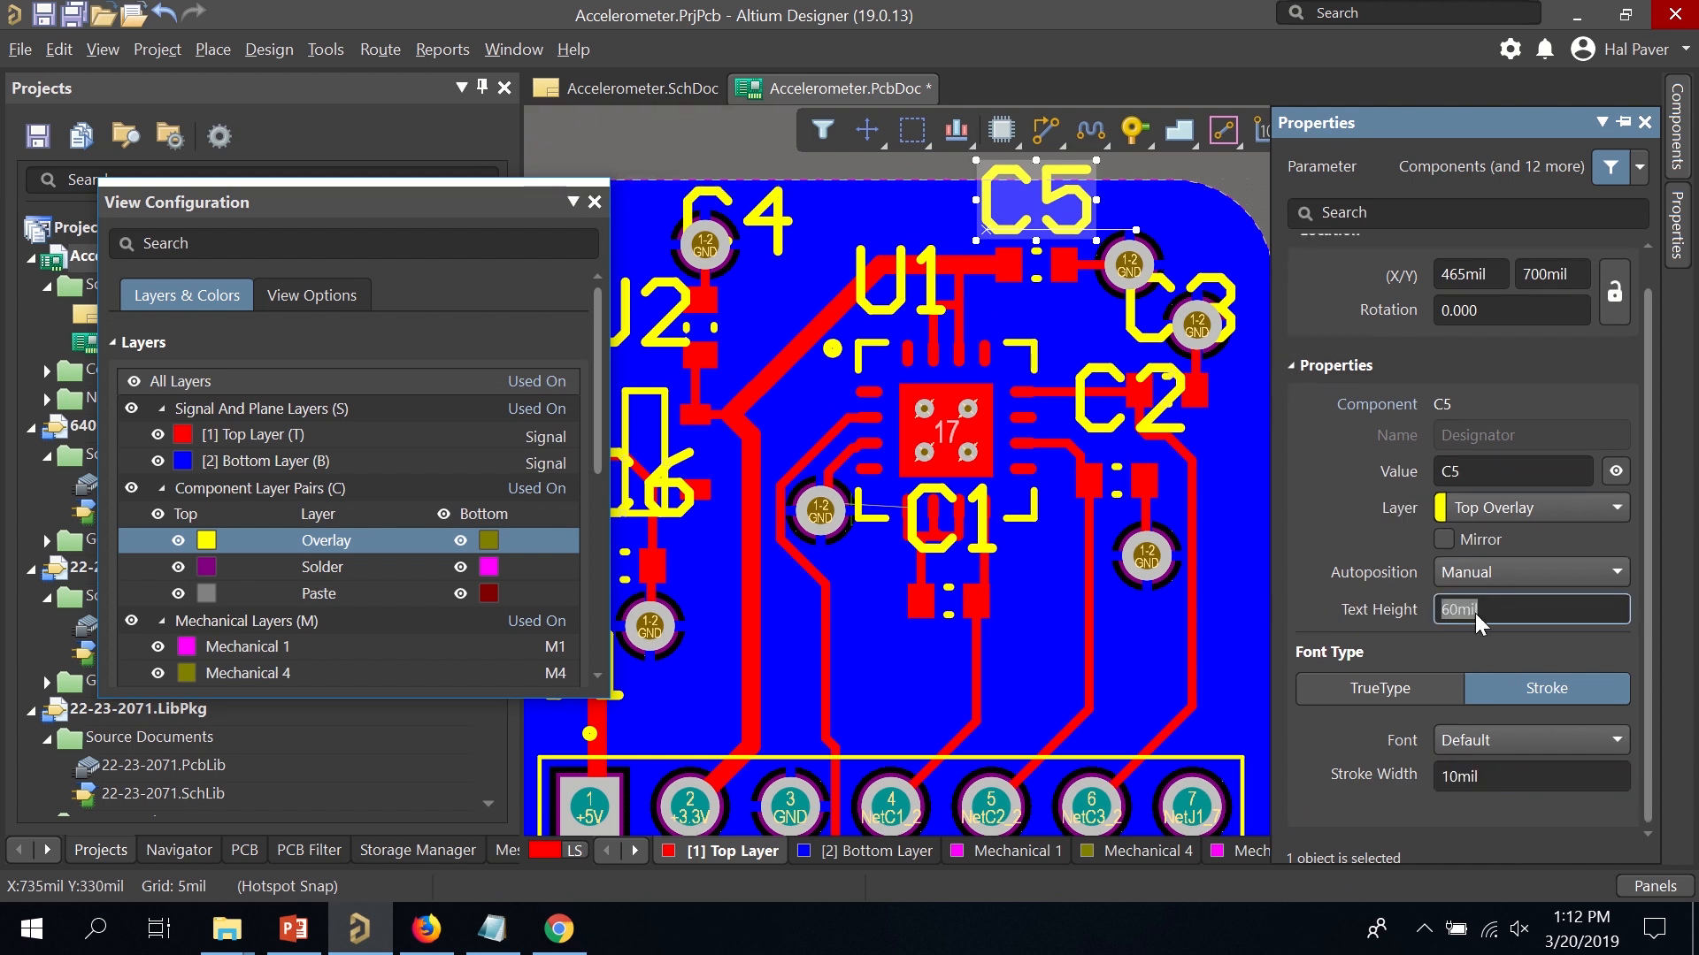
type("40")
key("Return")
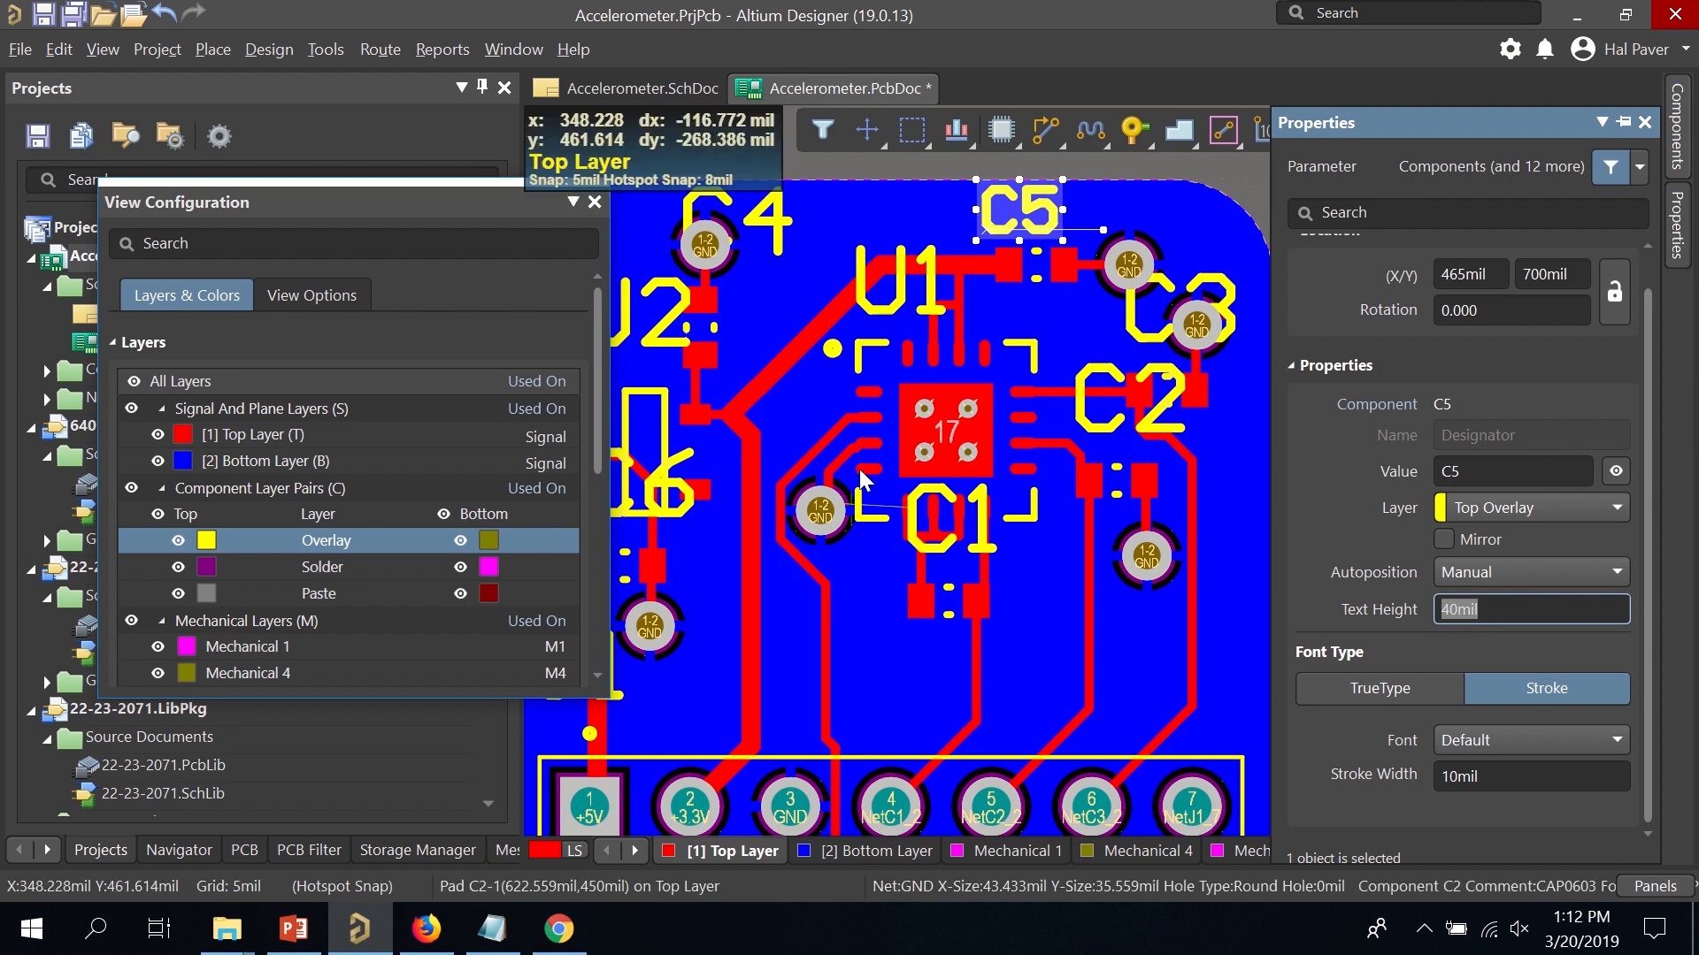
left_click(775, 227)
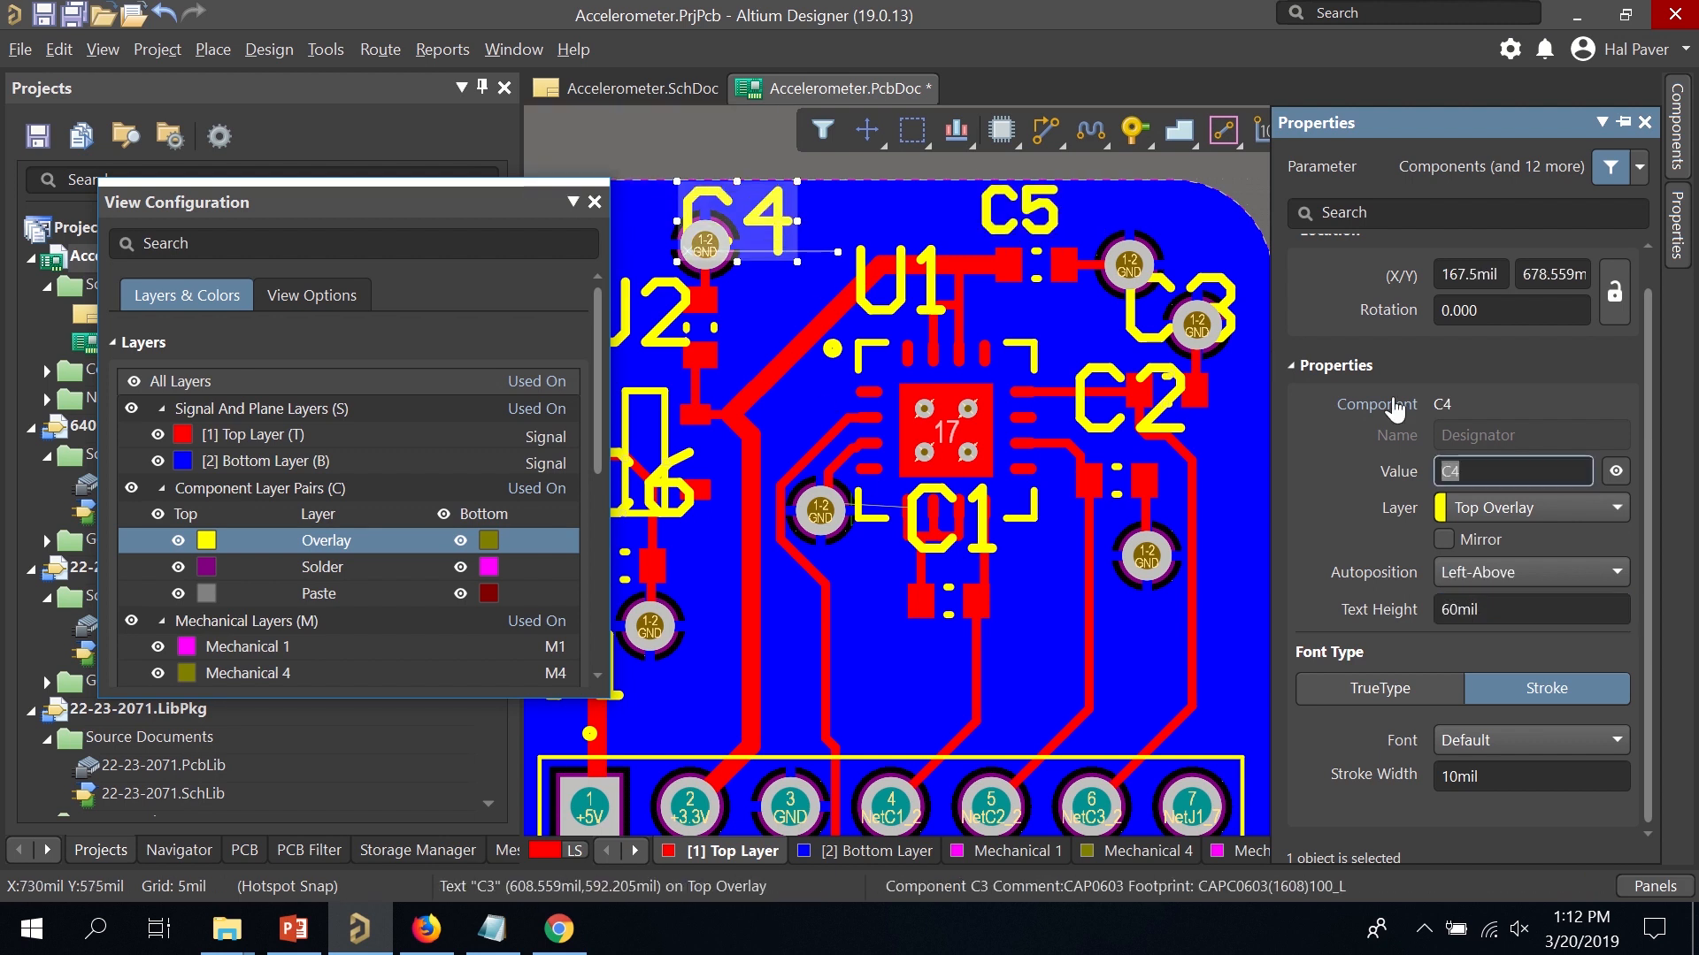
left_click(1506, 609)
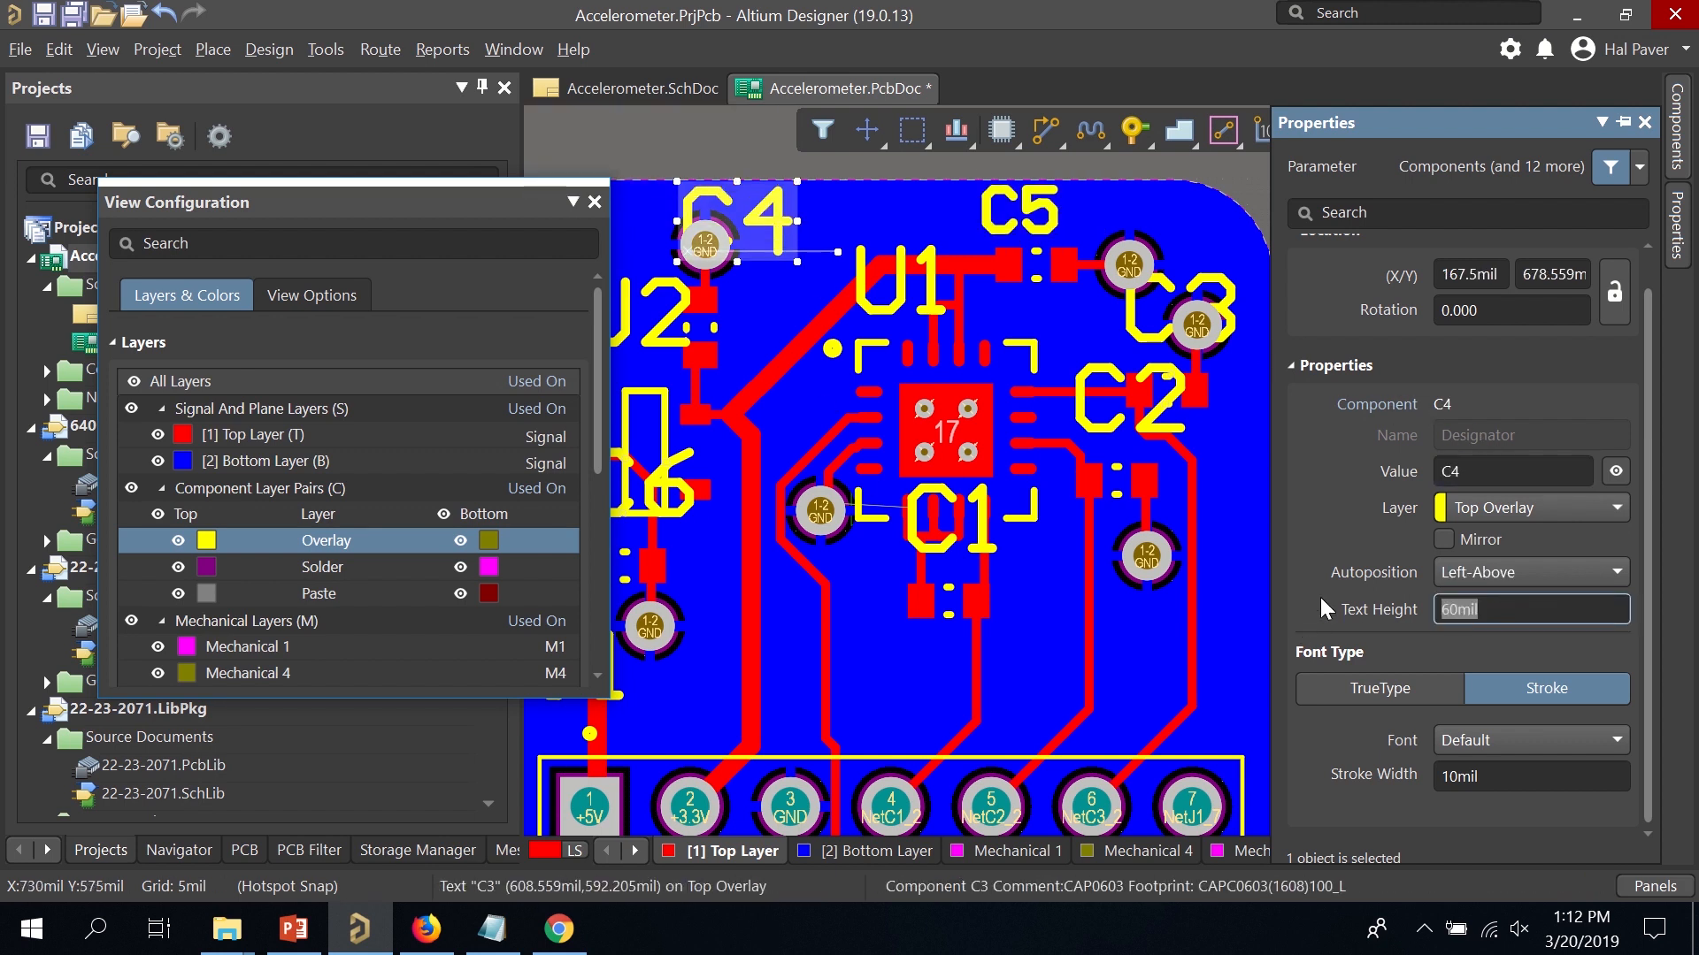
type("40")
key("Return")
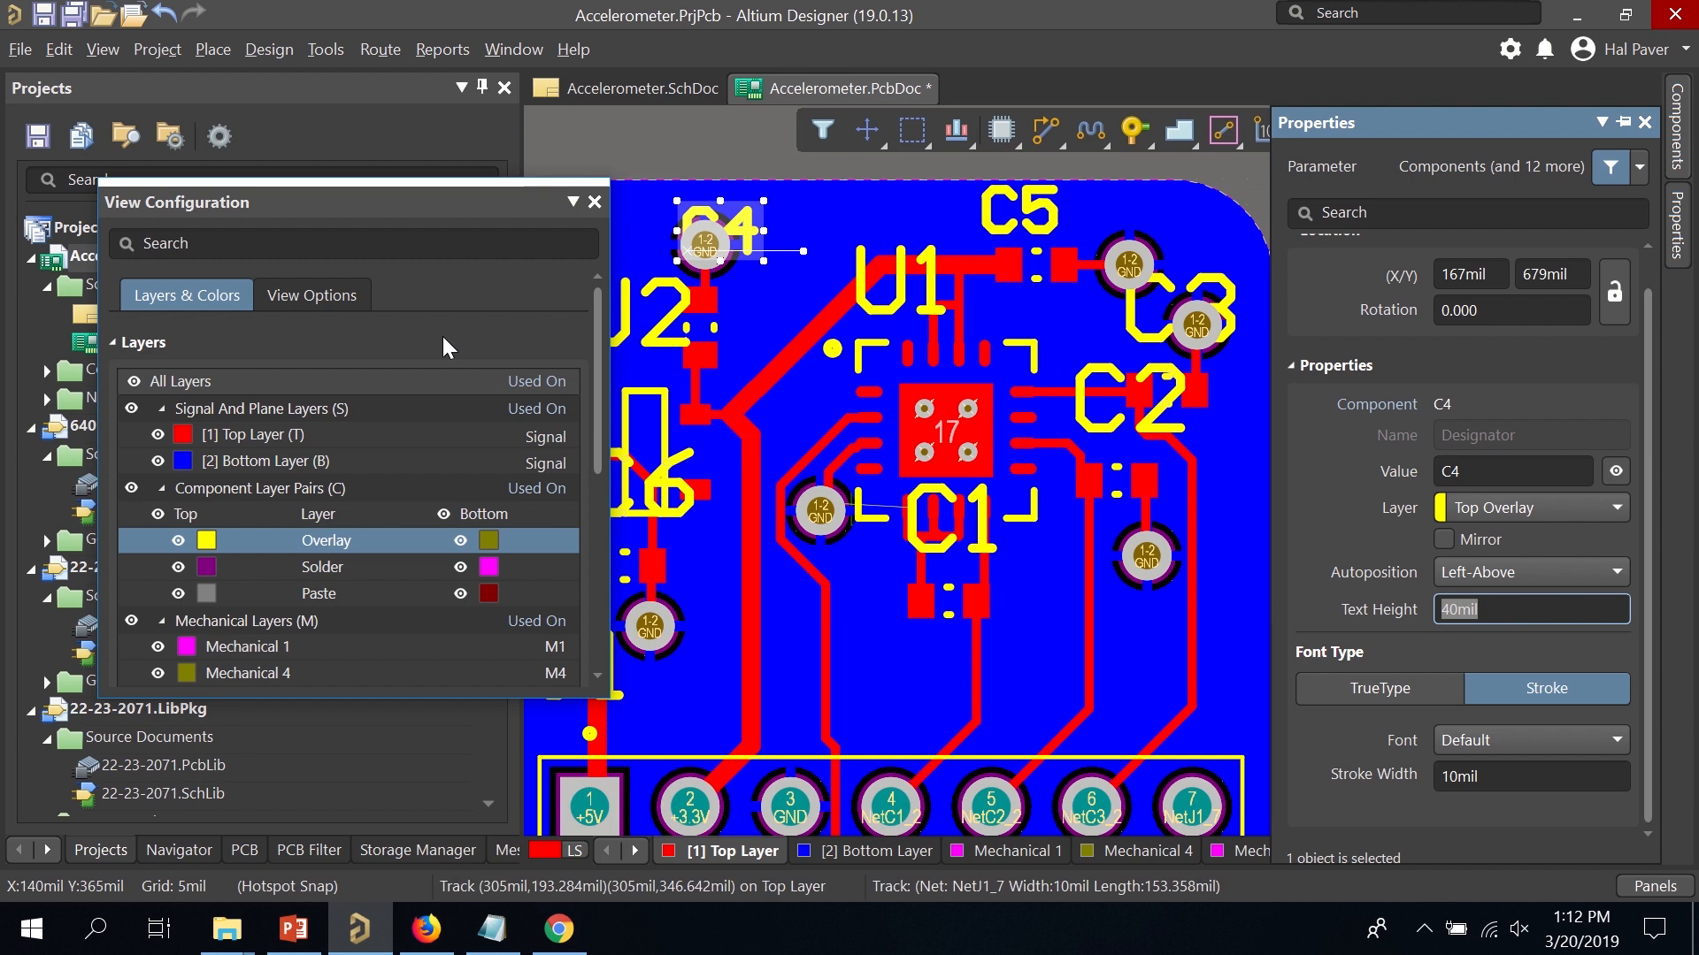
Move the C4 label beside its pads and the U2 label closer to its part.
left_click_drag(748, 232, 717, 432)
right_click_drag(1354, 368, 1657, 348)
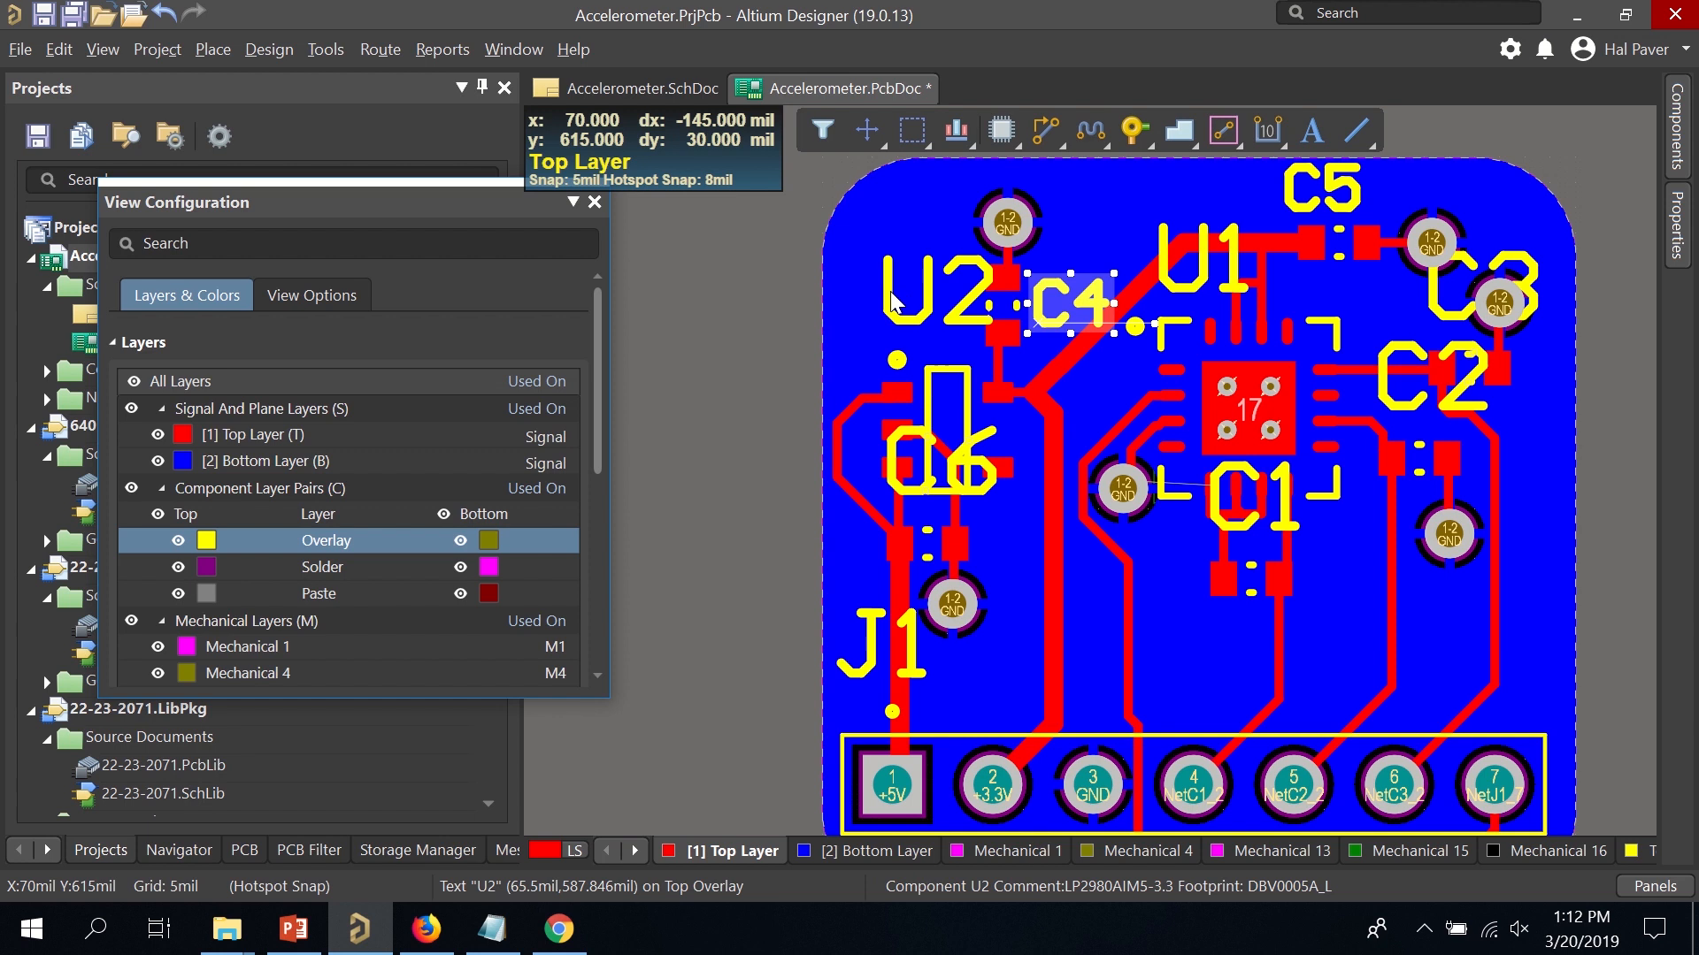
left_click_drag(892, 300, 853, 361)
left_click(991, 482)
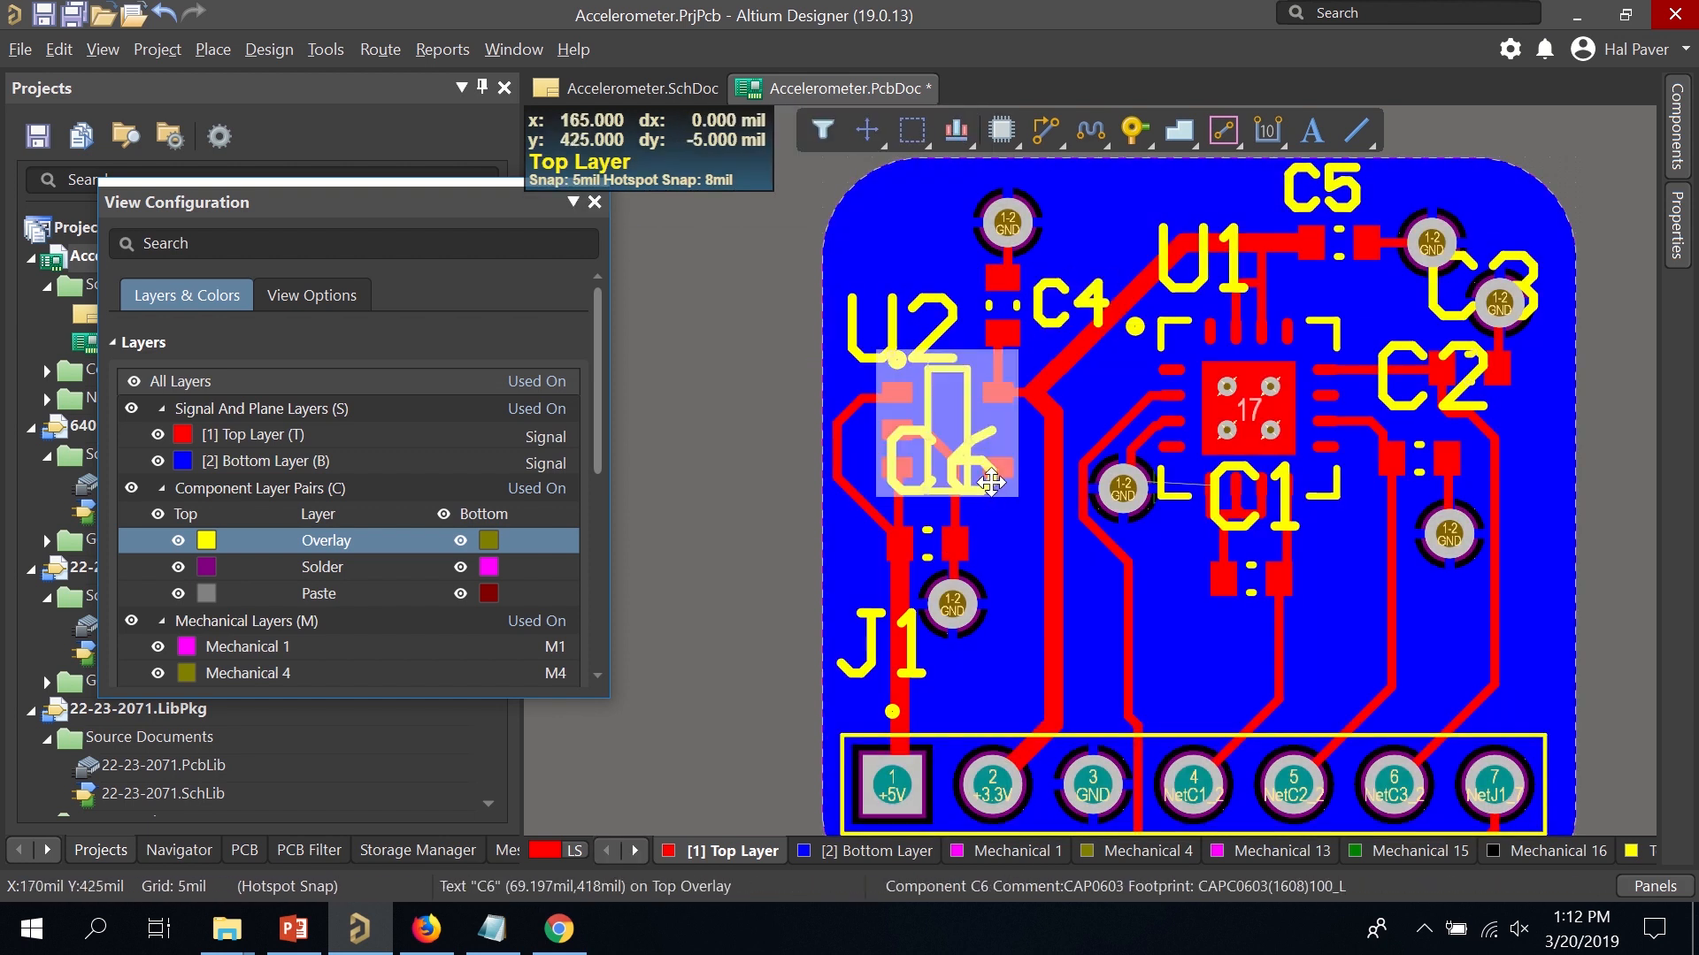
Pick among the overlapping U2 part and C6 label, opening U2's properties.
left_click(1000, 523)
left_click(986, 480)
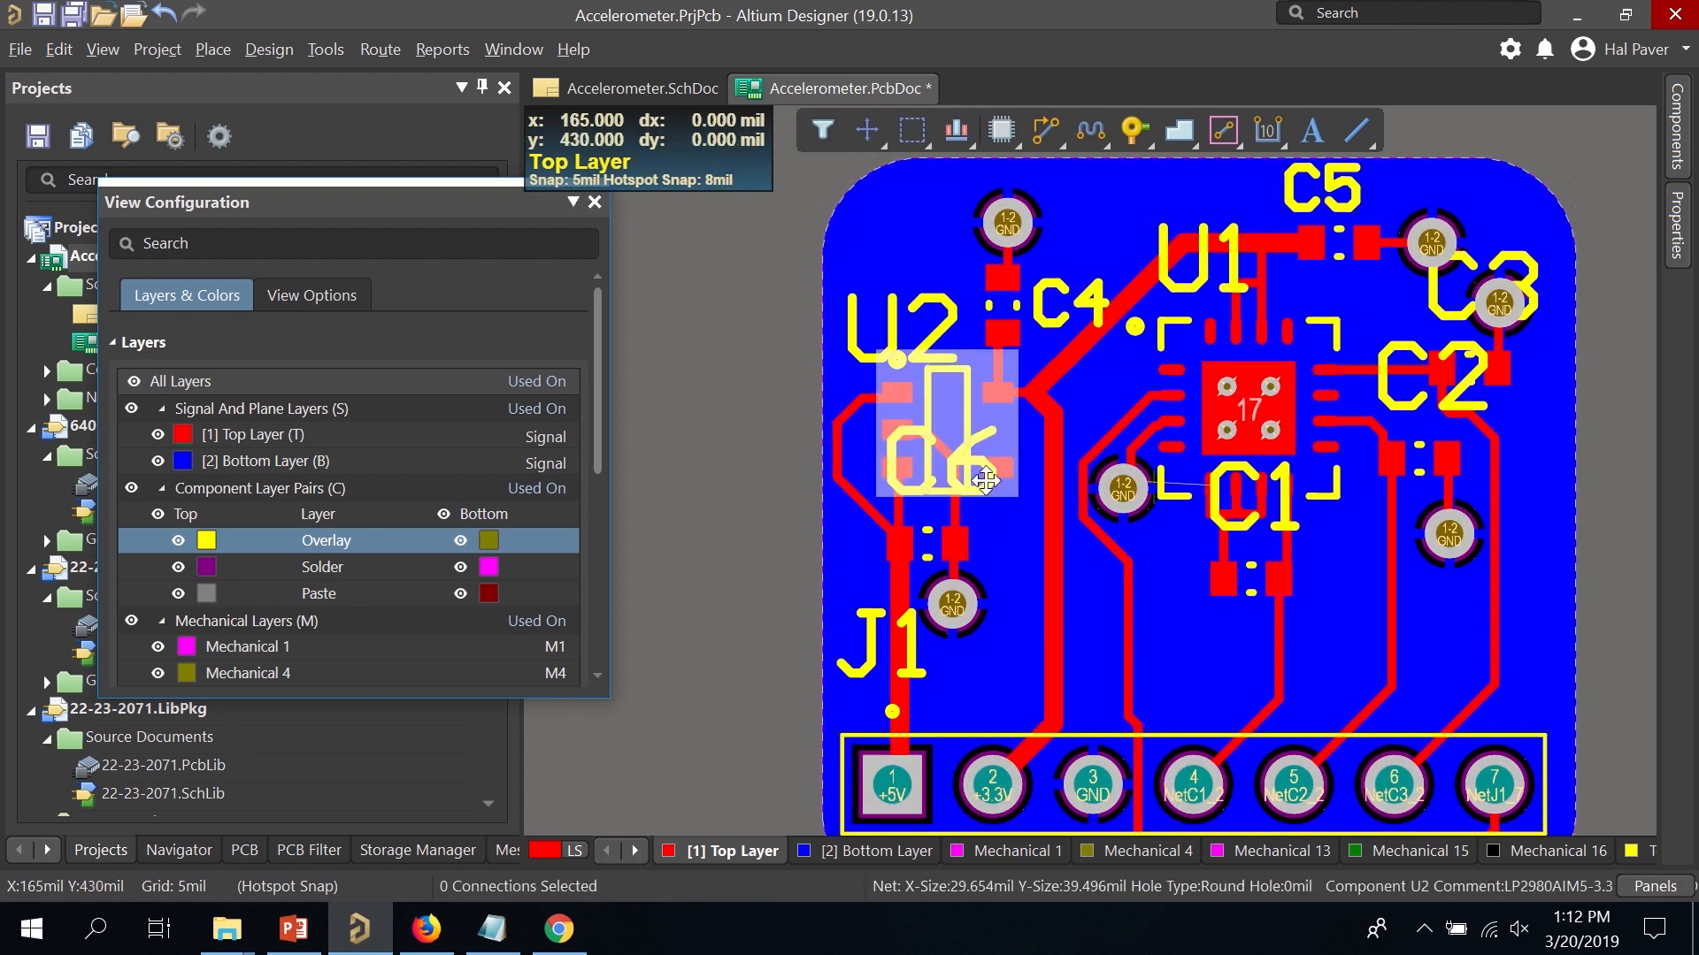
left_click(987, 483)
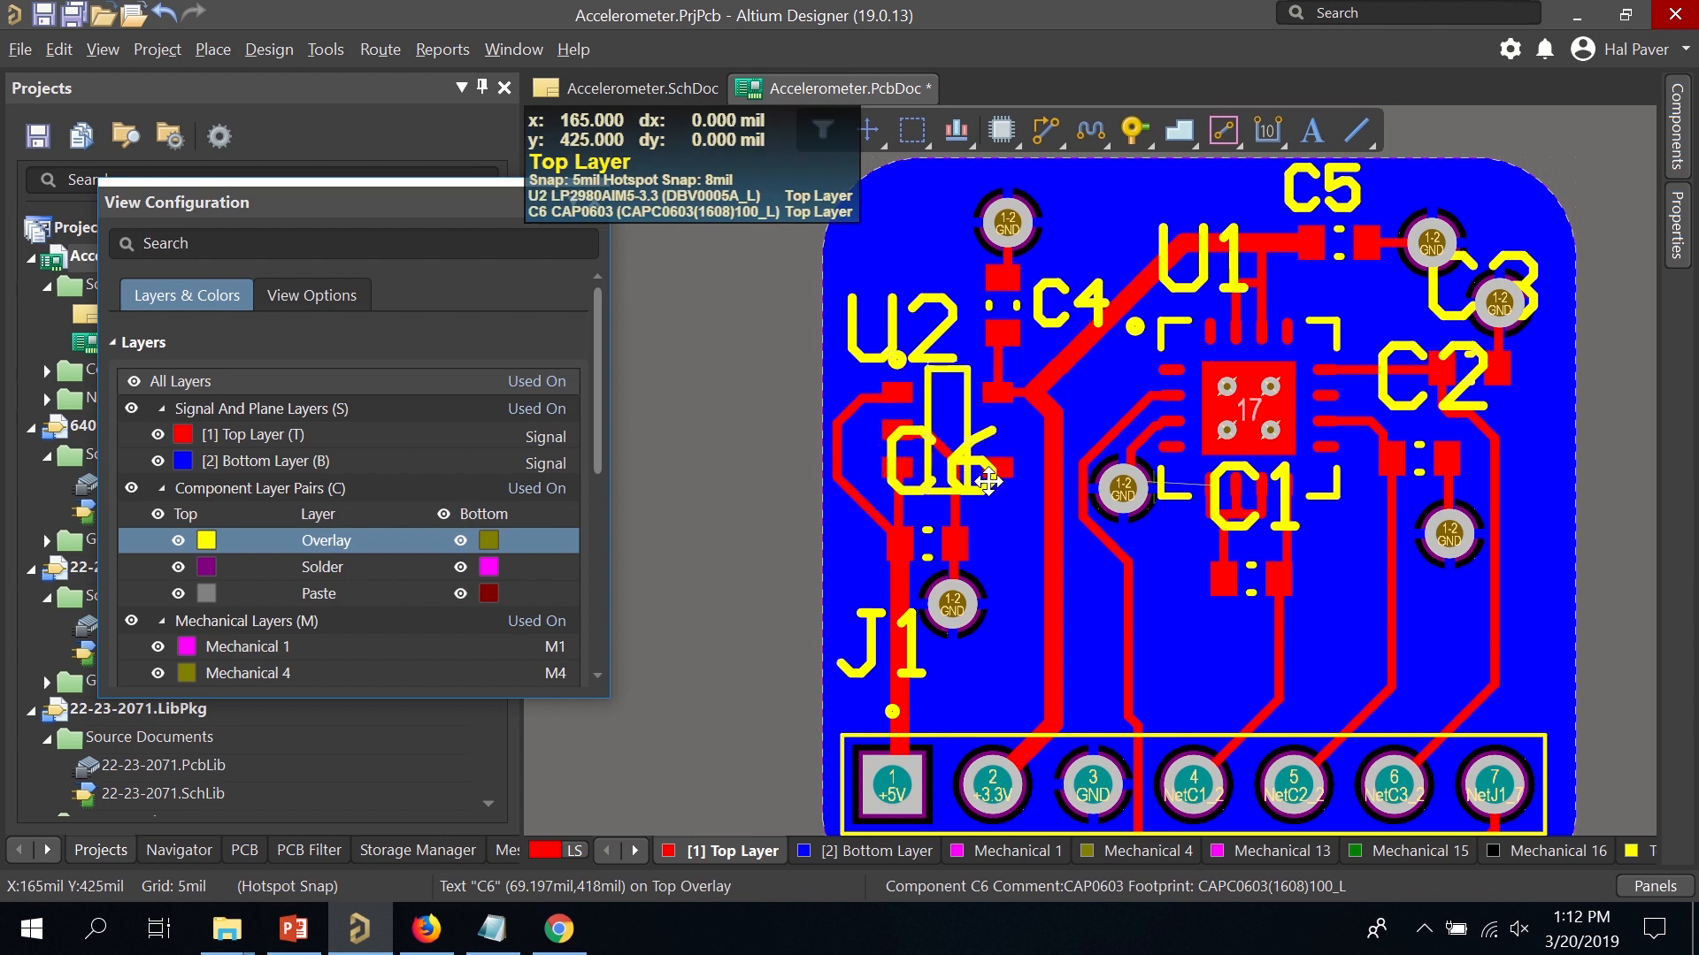
left_click(989, 482)
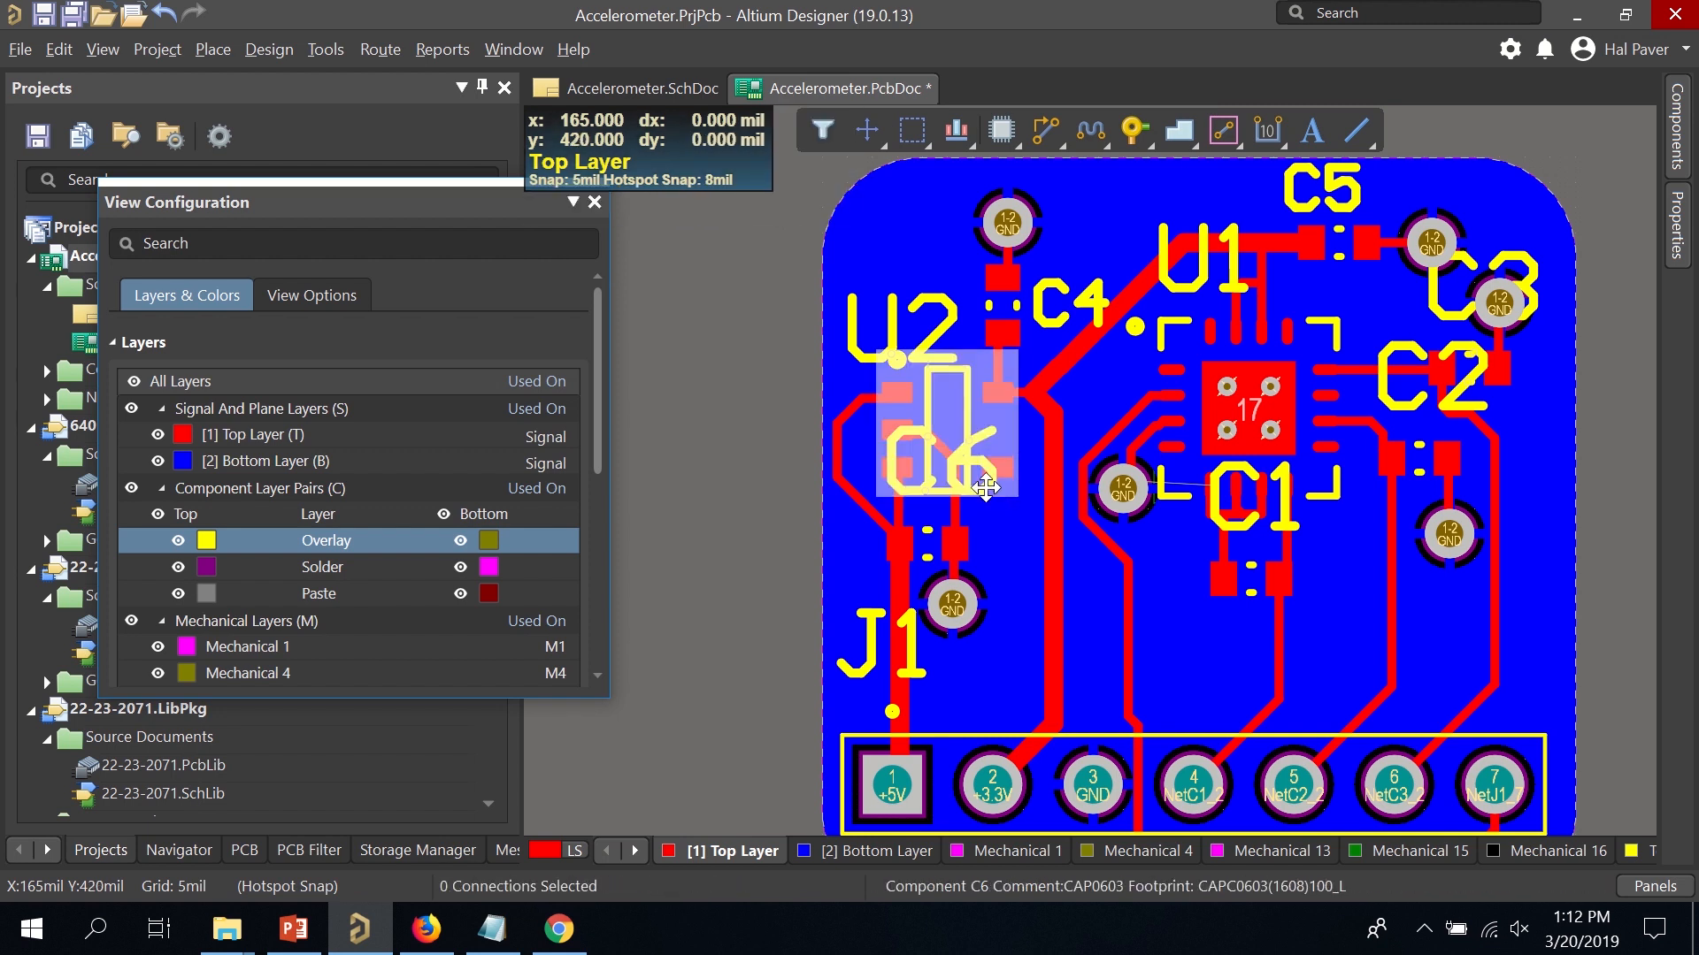
right_click(986, 486)
left_click(984, 482)
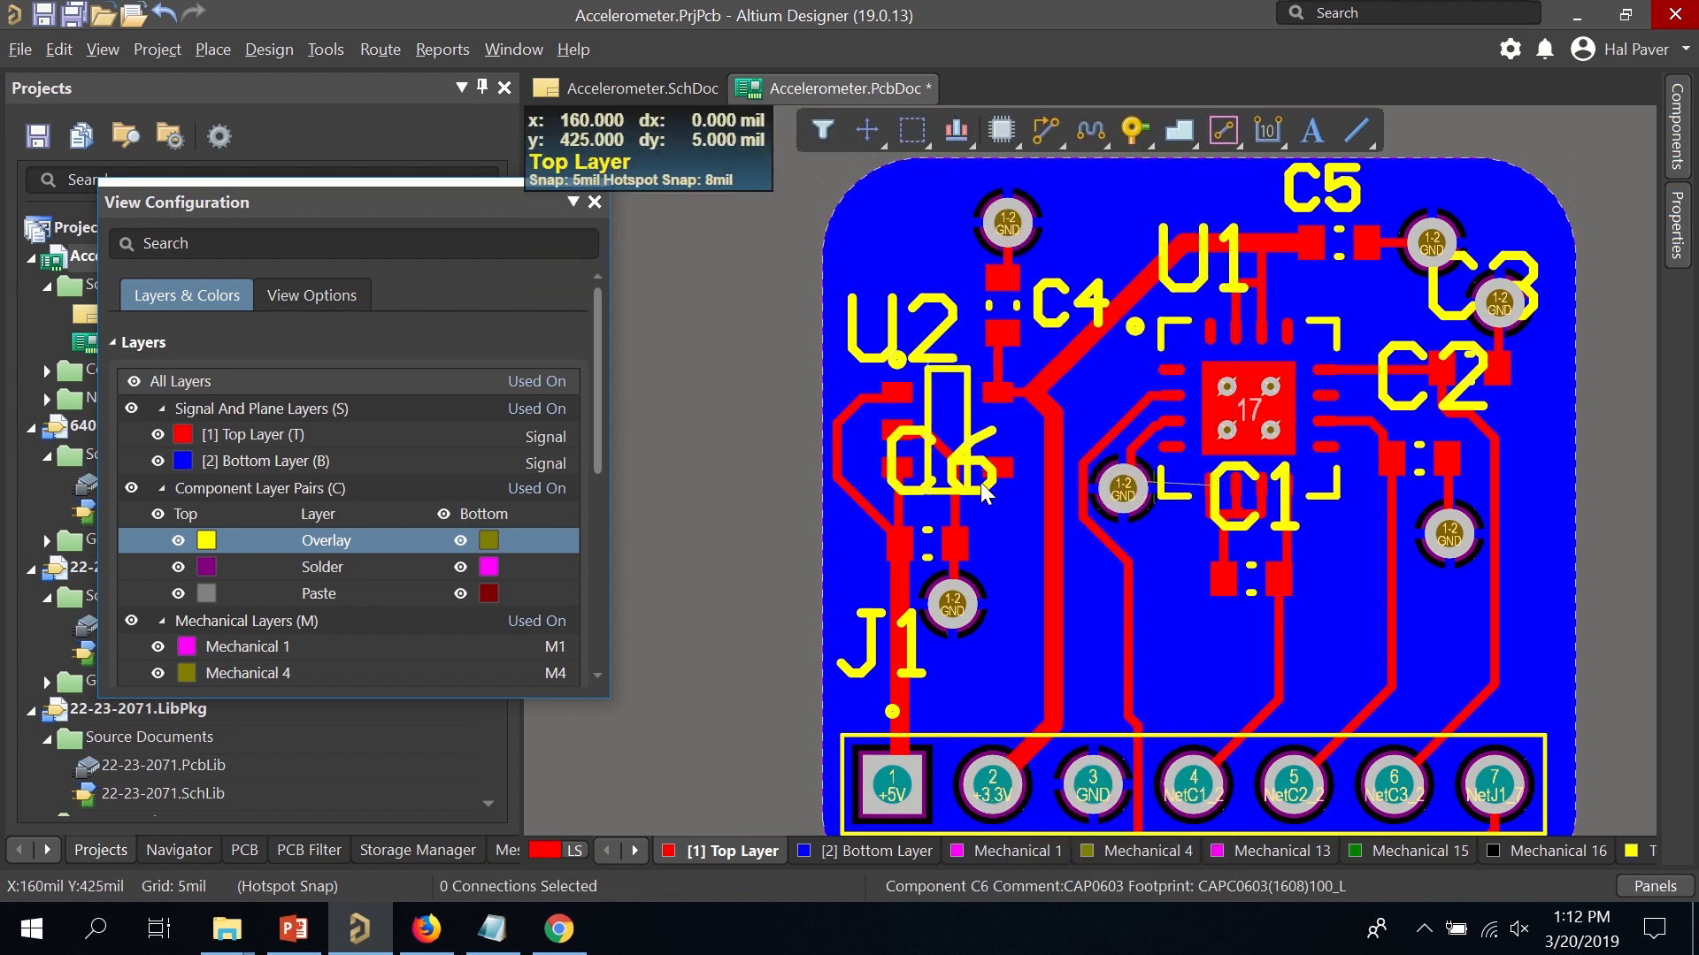
left_click(982, 464)
left_click(892, 458)
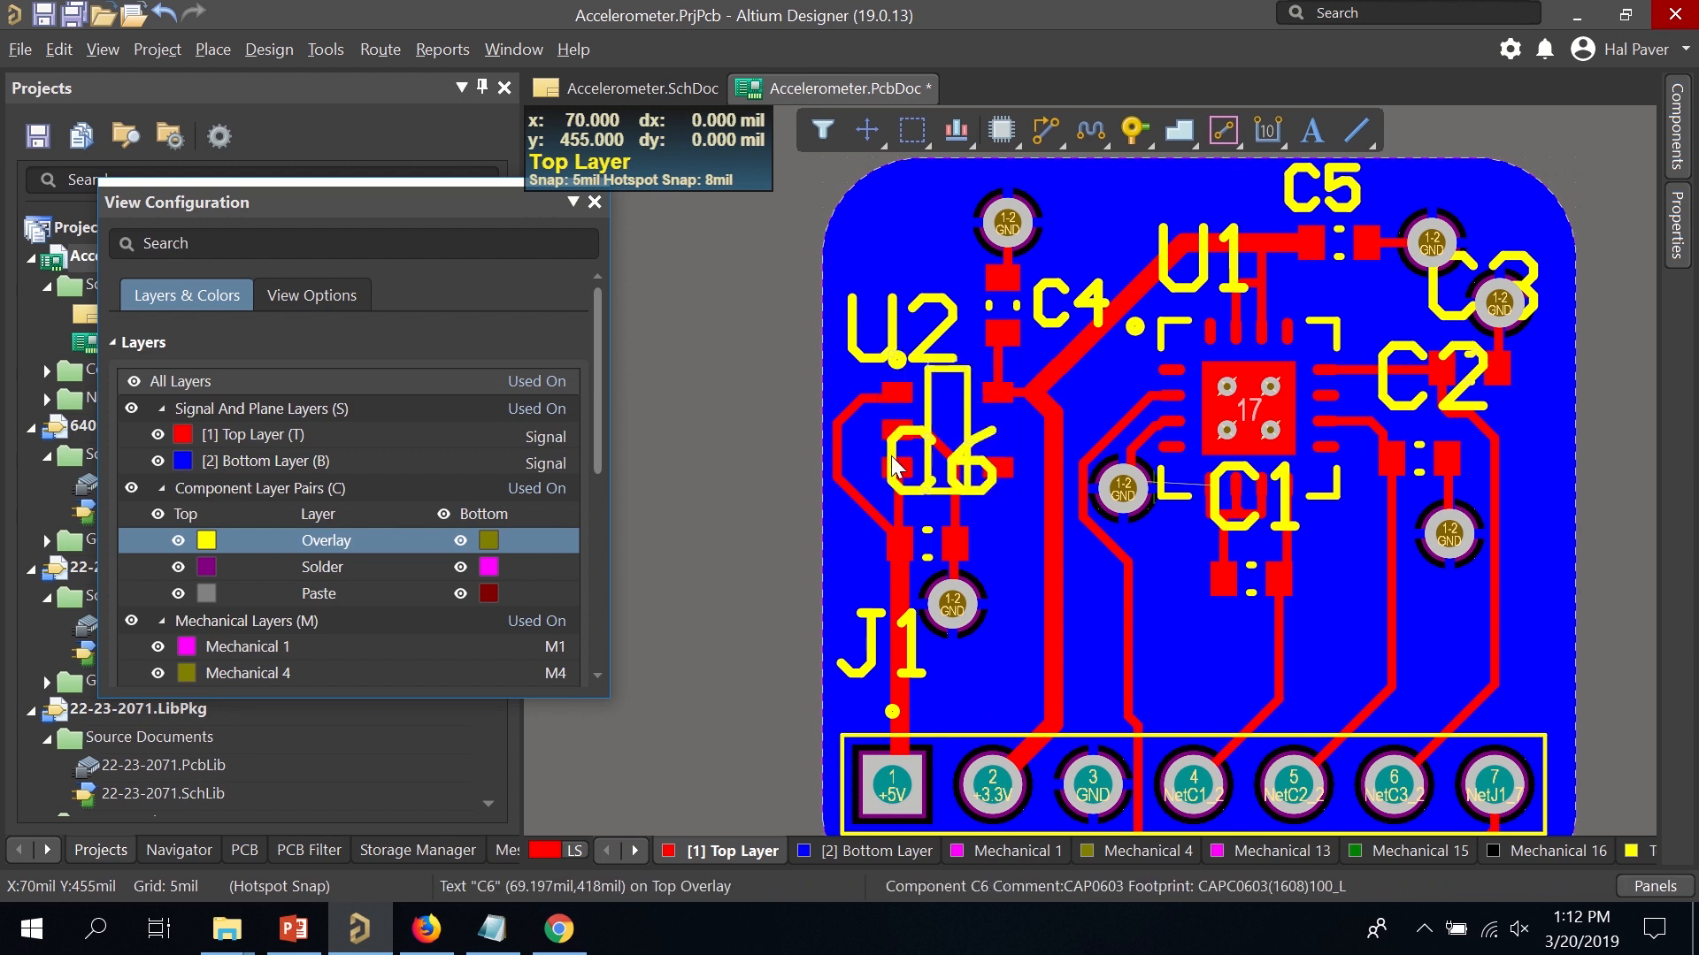
scroll(899, 467, "up", 6, "ctrl")
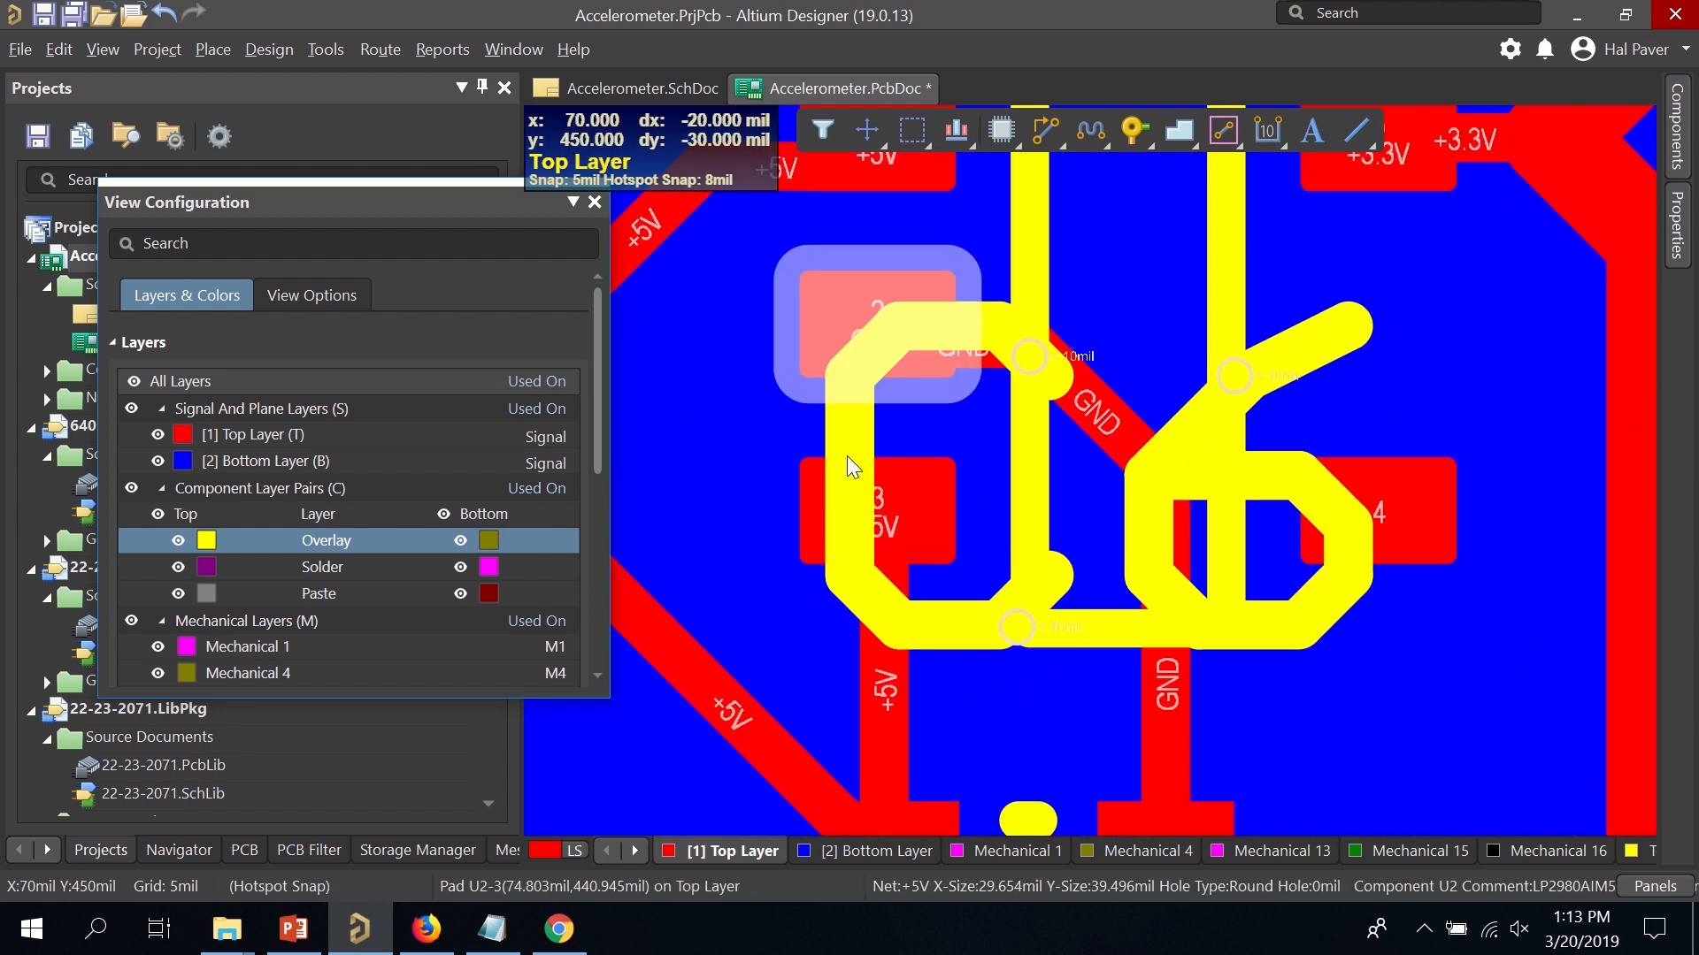
left_click(846, 455)
left_click(848, 454)
left_click(844, 430)
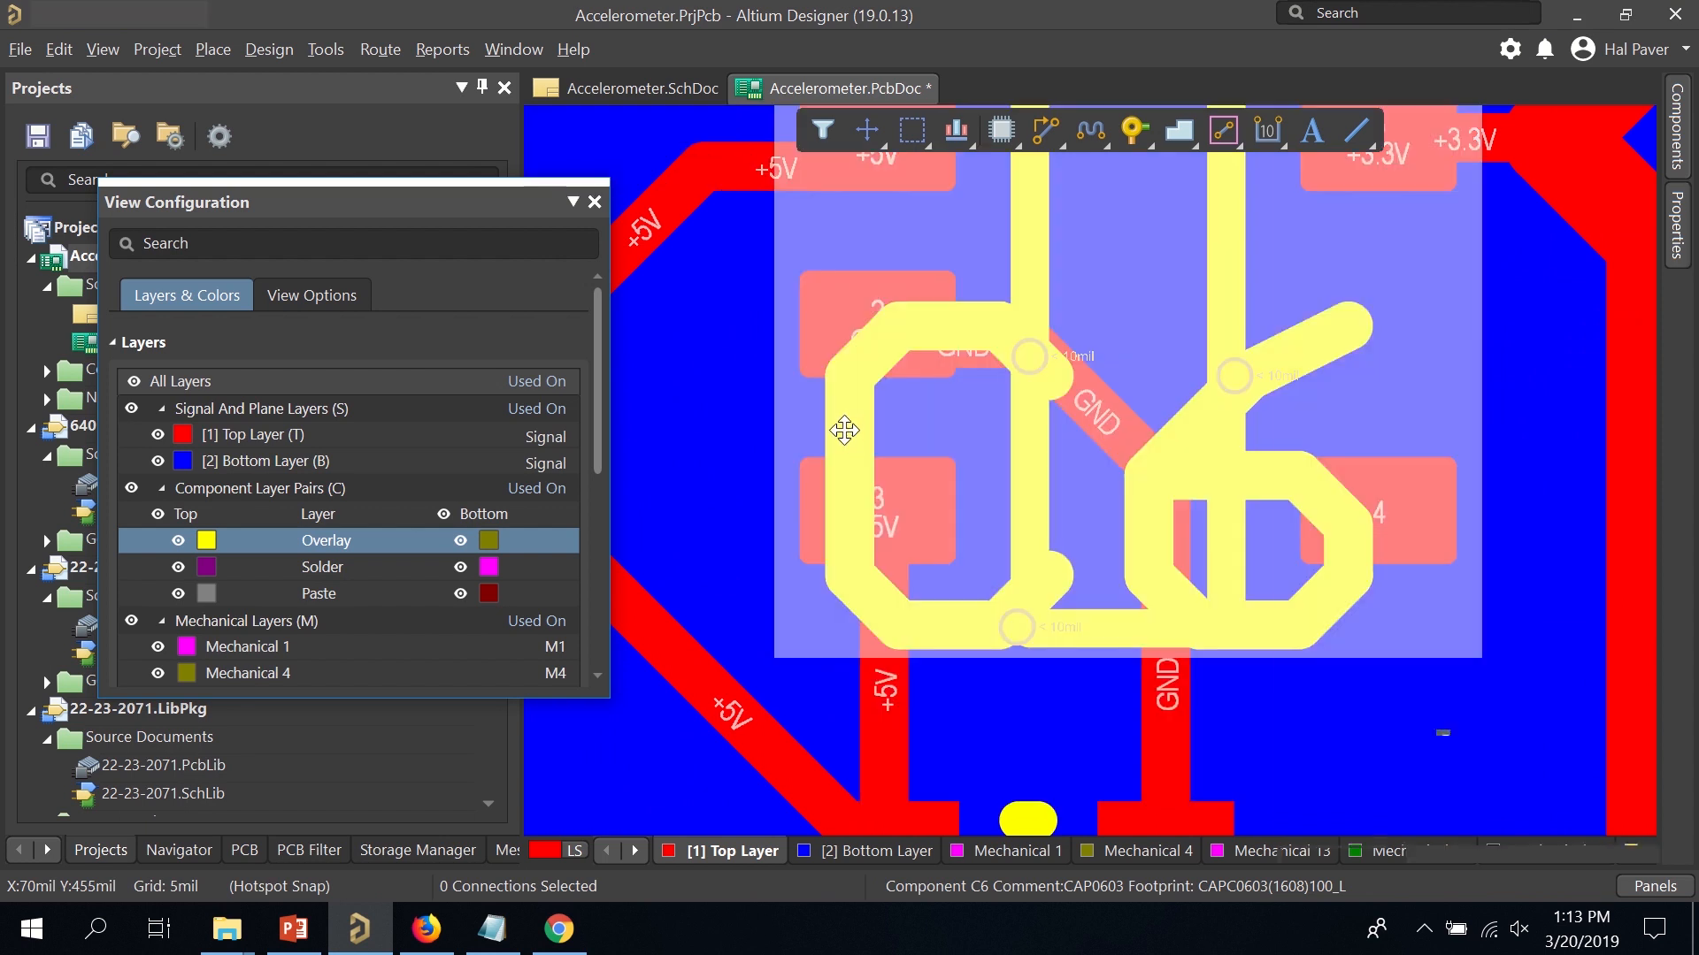
double_click(844, 428)
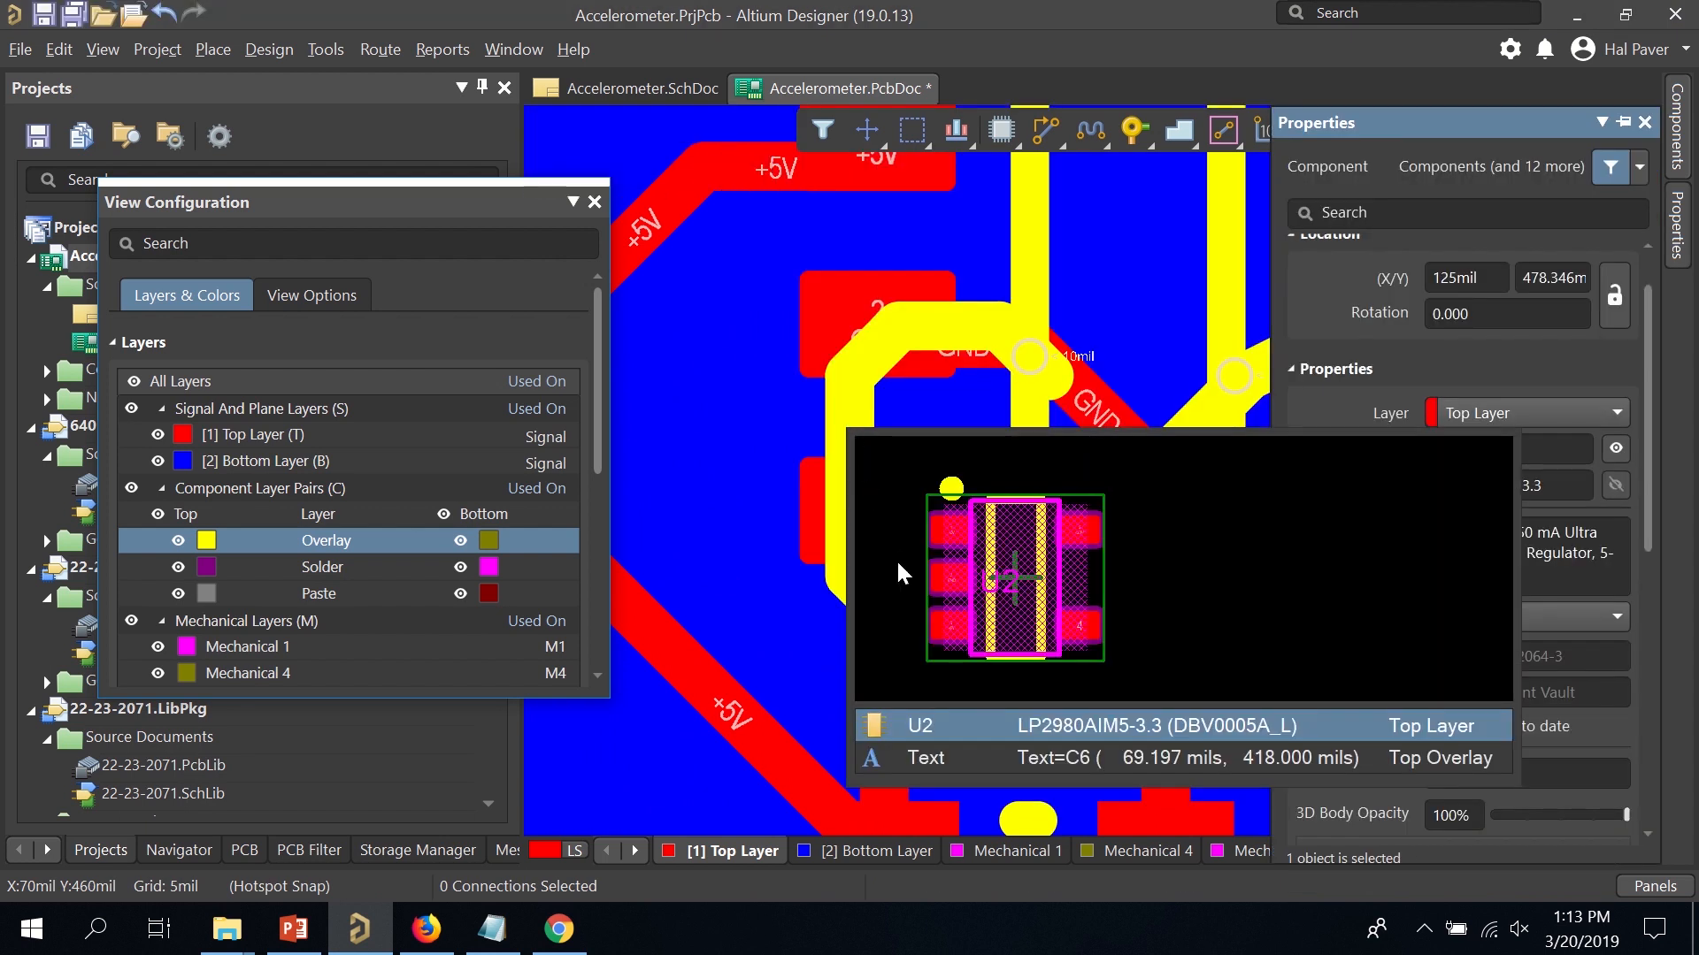
Move the C6 designator down and slightly right so it clears U2's footprint.
left_click(996, 758)
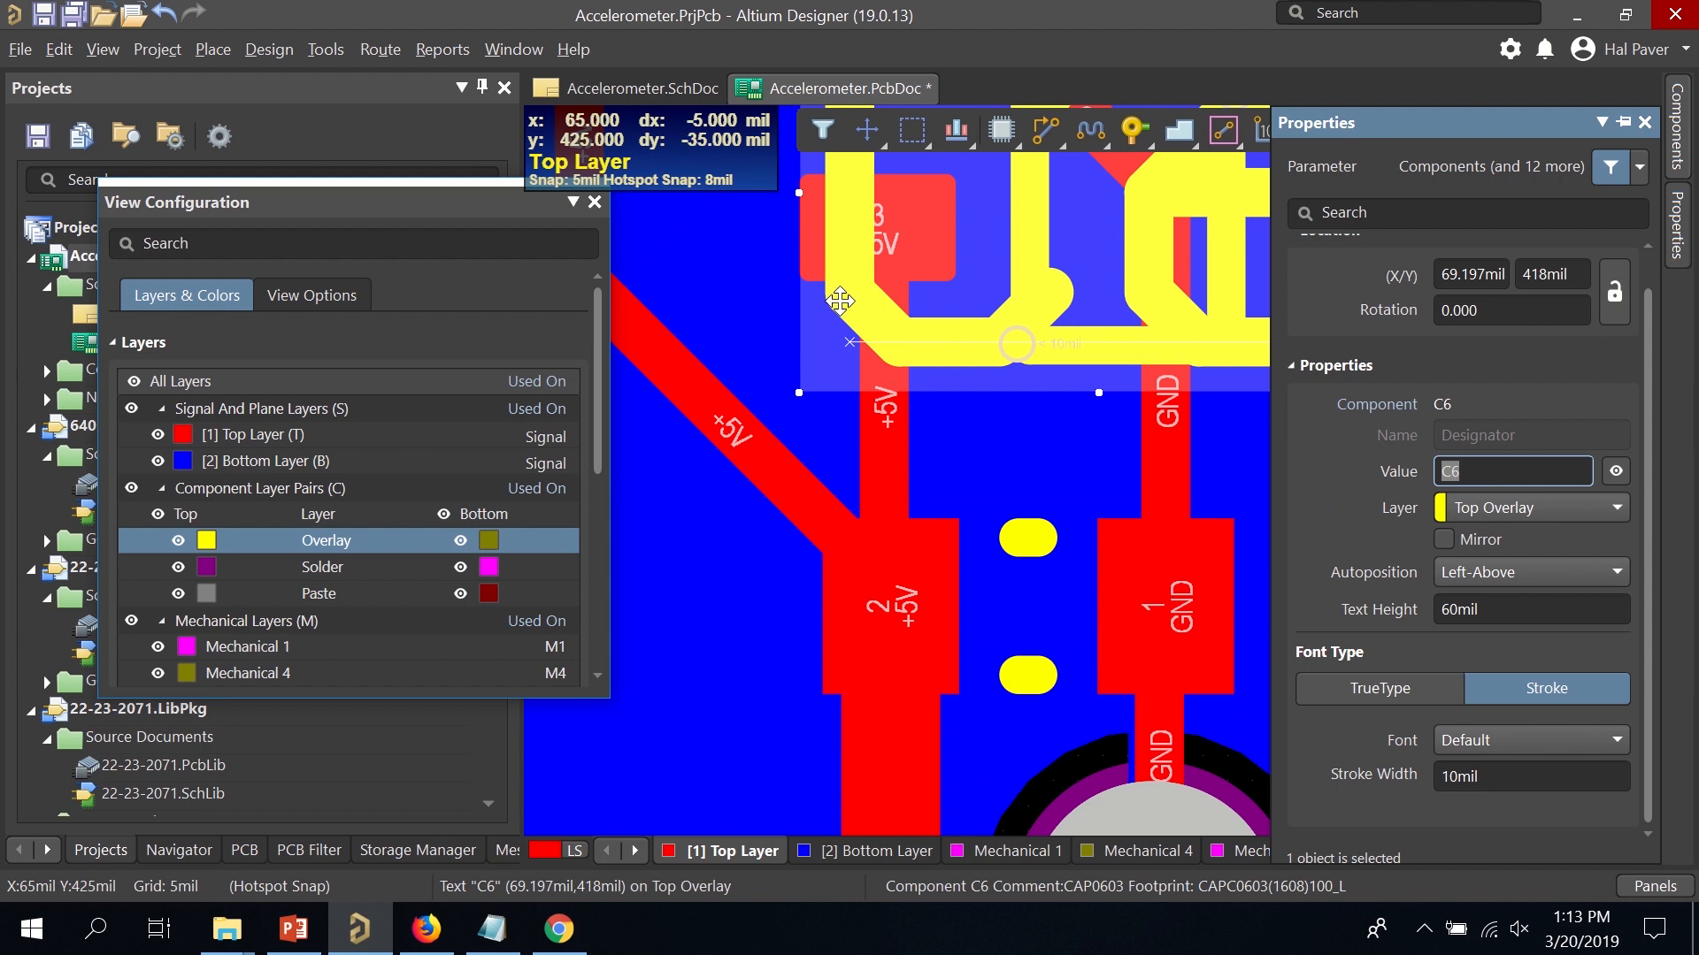
left_click_drag(844, 299, 1285, 732)
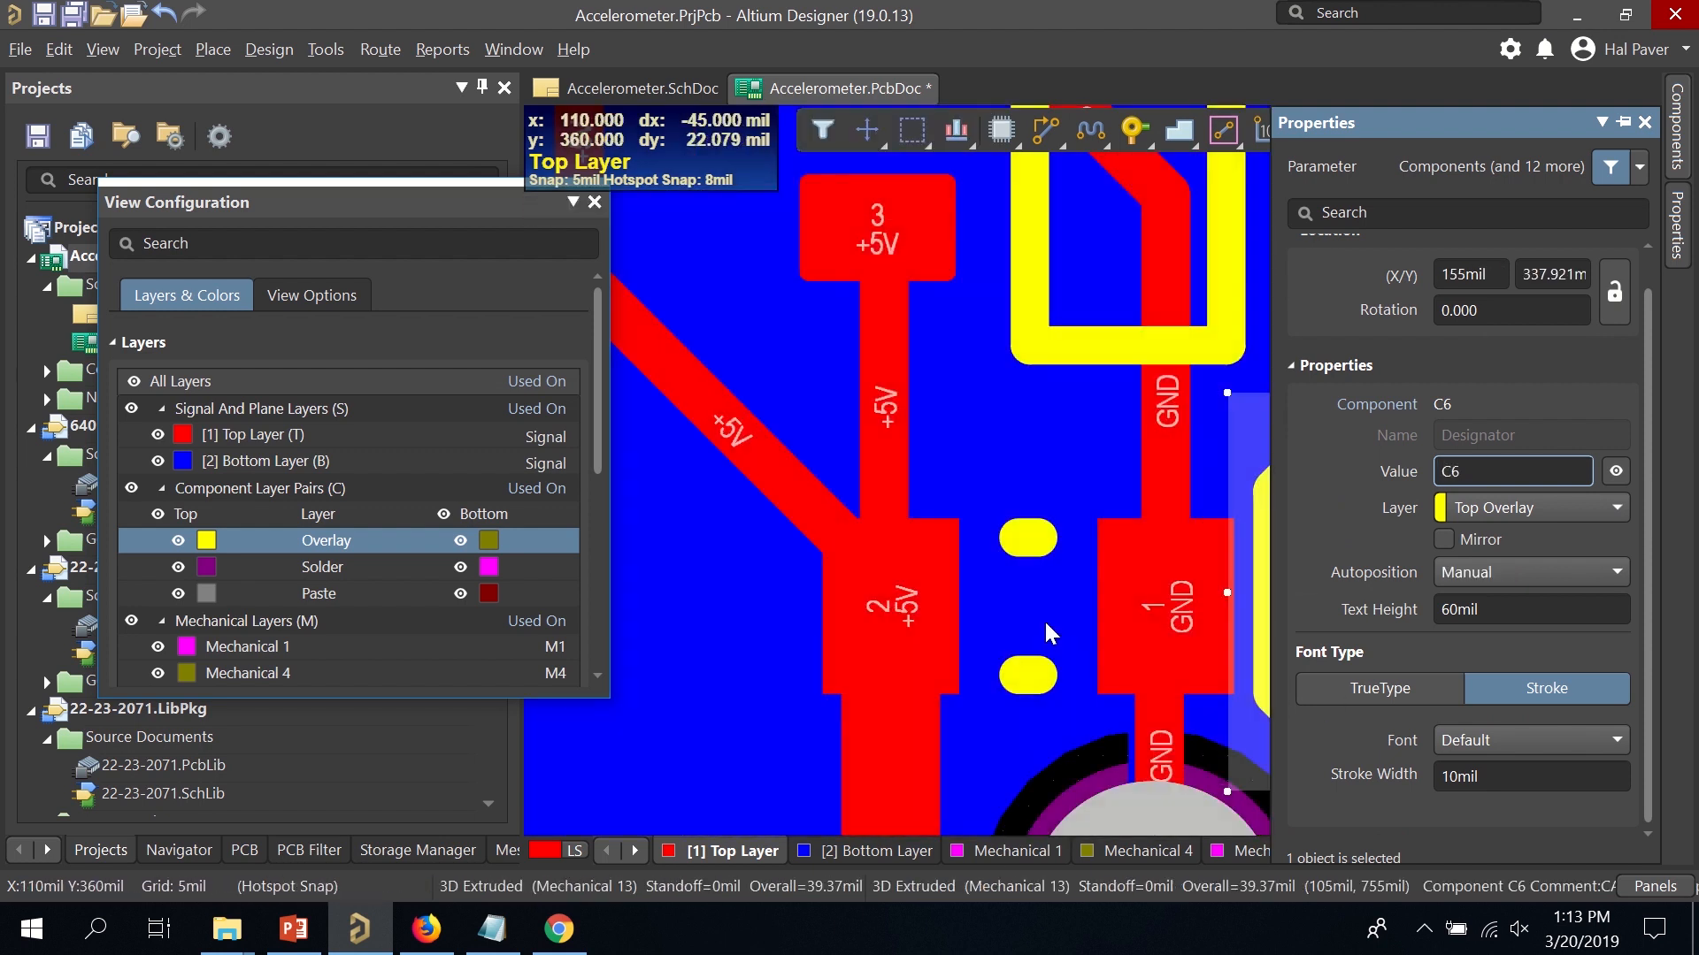
scroll(948, 570, "down", 4, "ctrl")
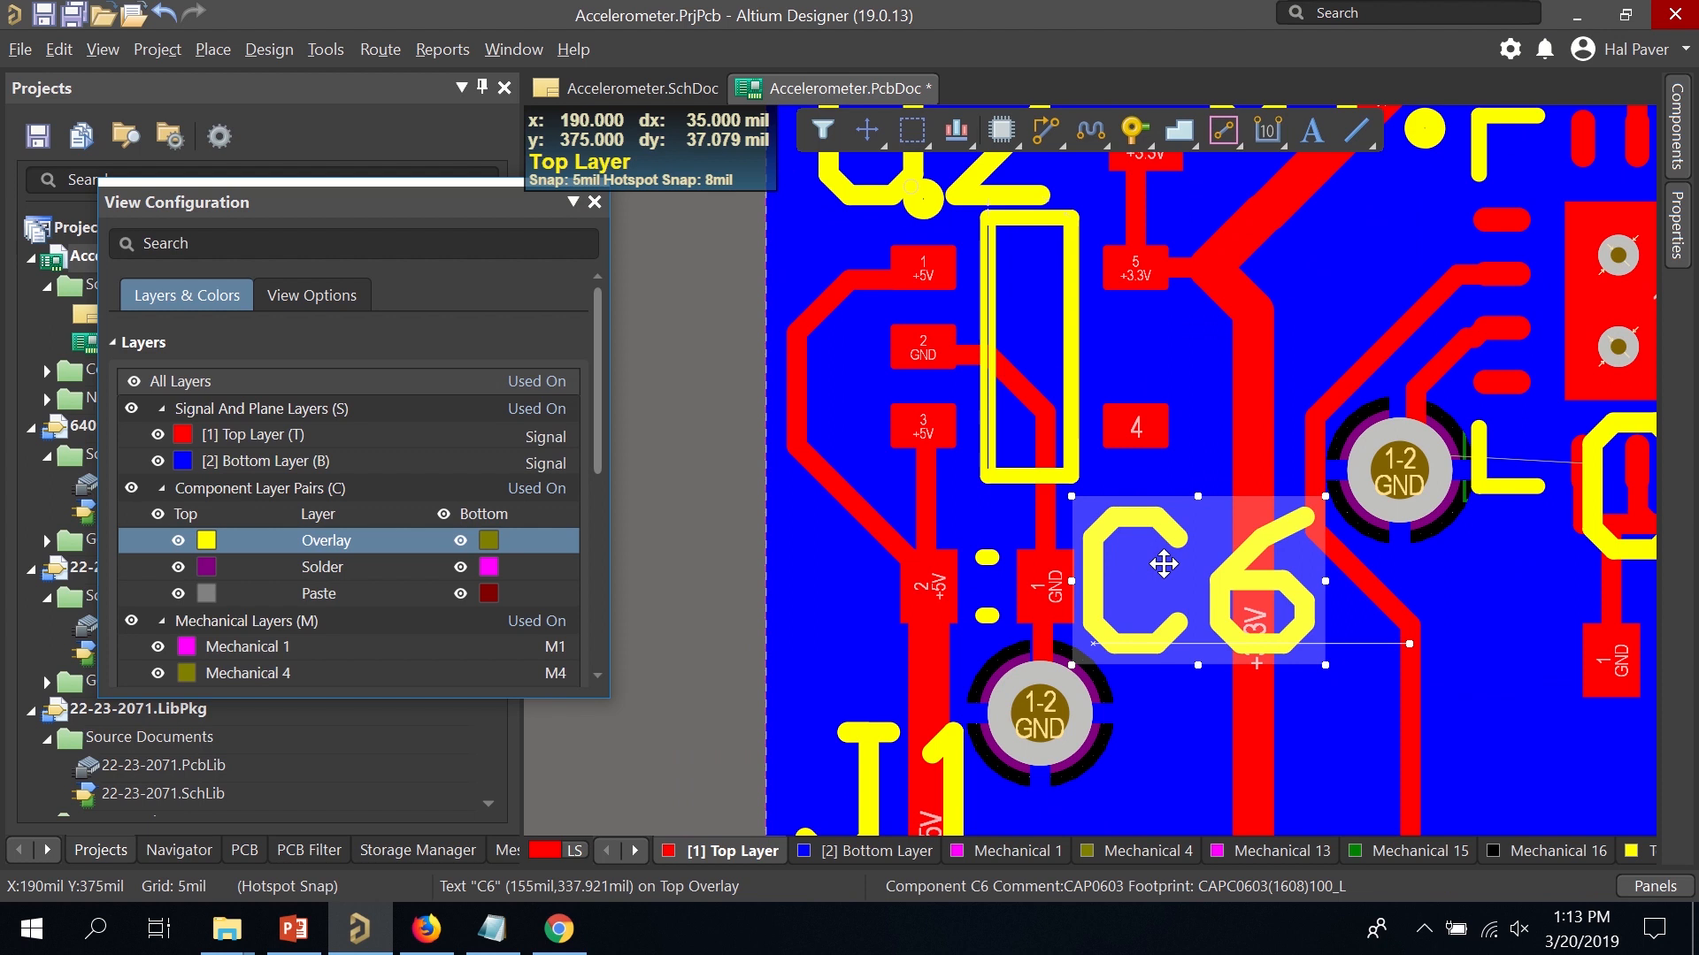
left_click_drag(1115, 524, 1108, 658)
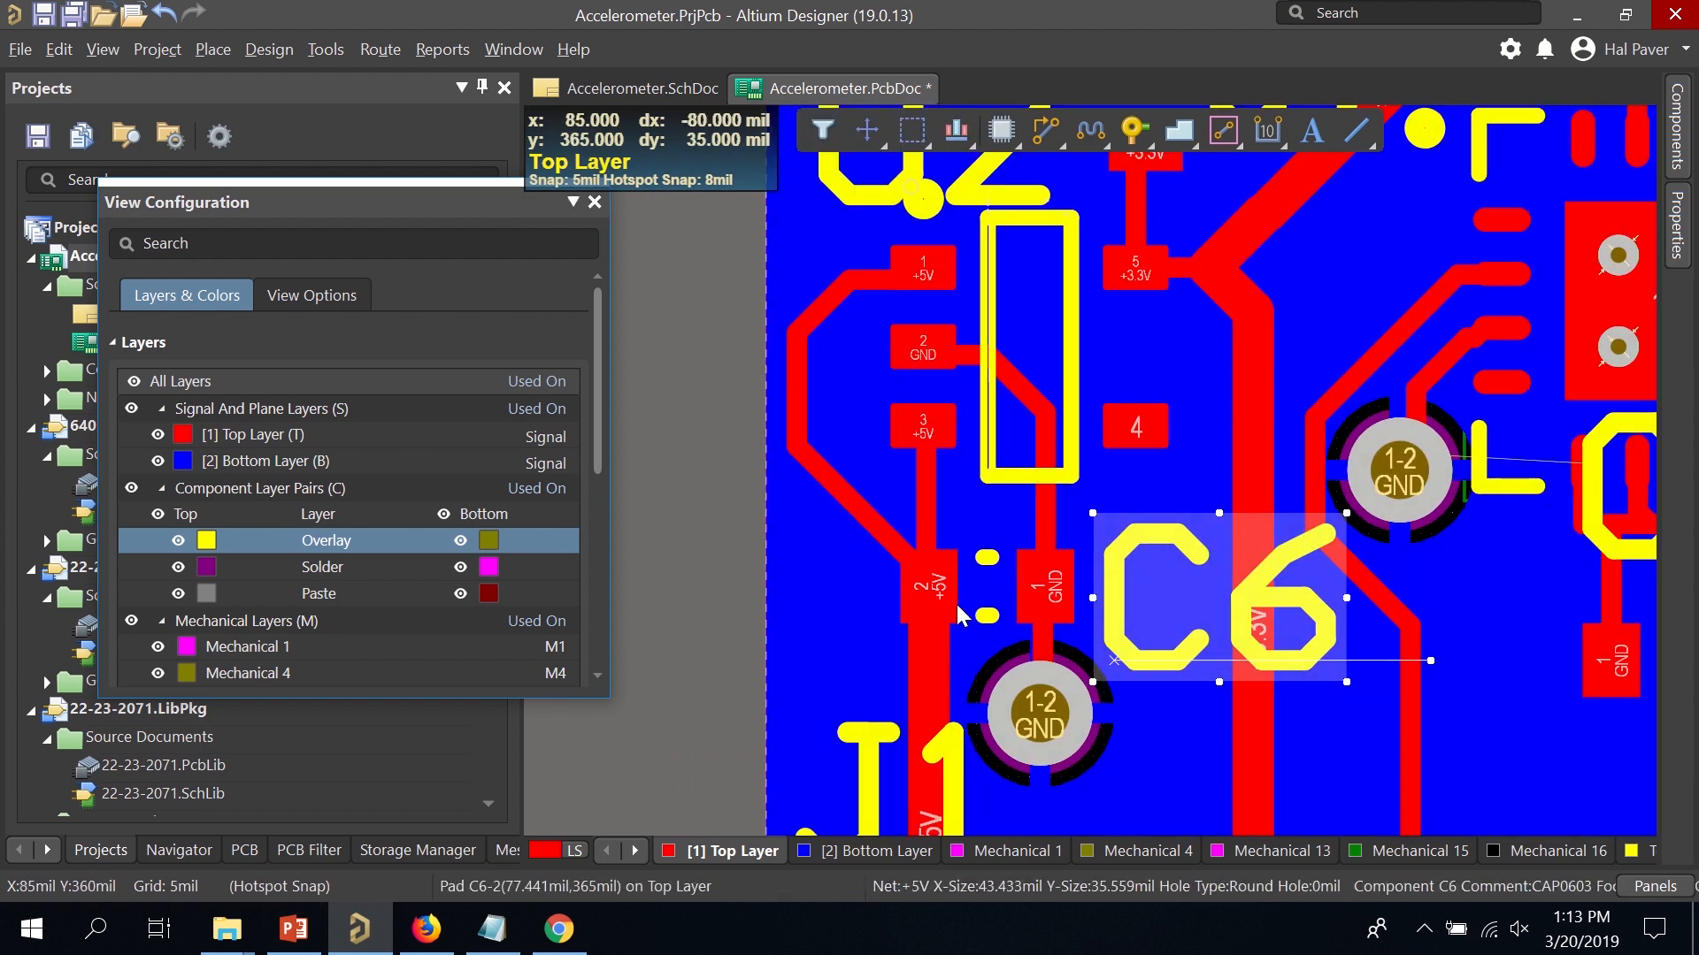
Move the J1 designator down to sit just above the connector pads.
scroll(1027, 566, "down", 3)
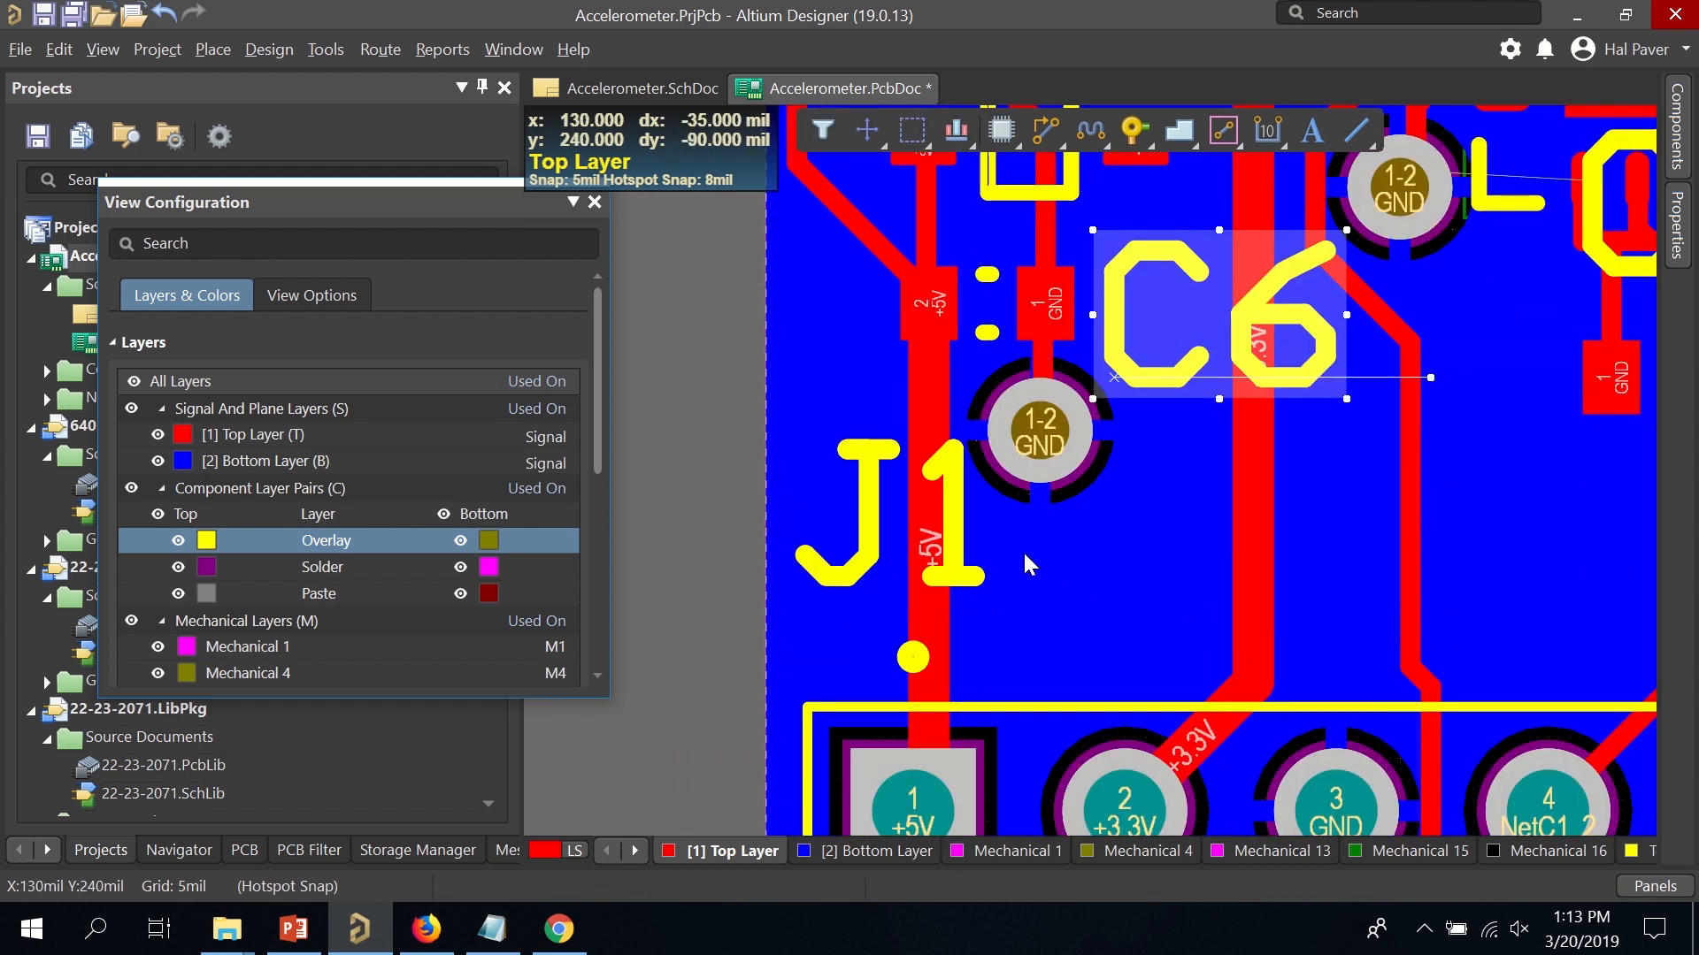
scroll(897, 512, "down", 2, "ctrl")
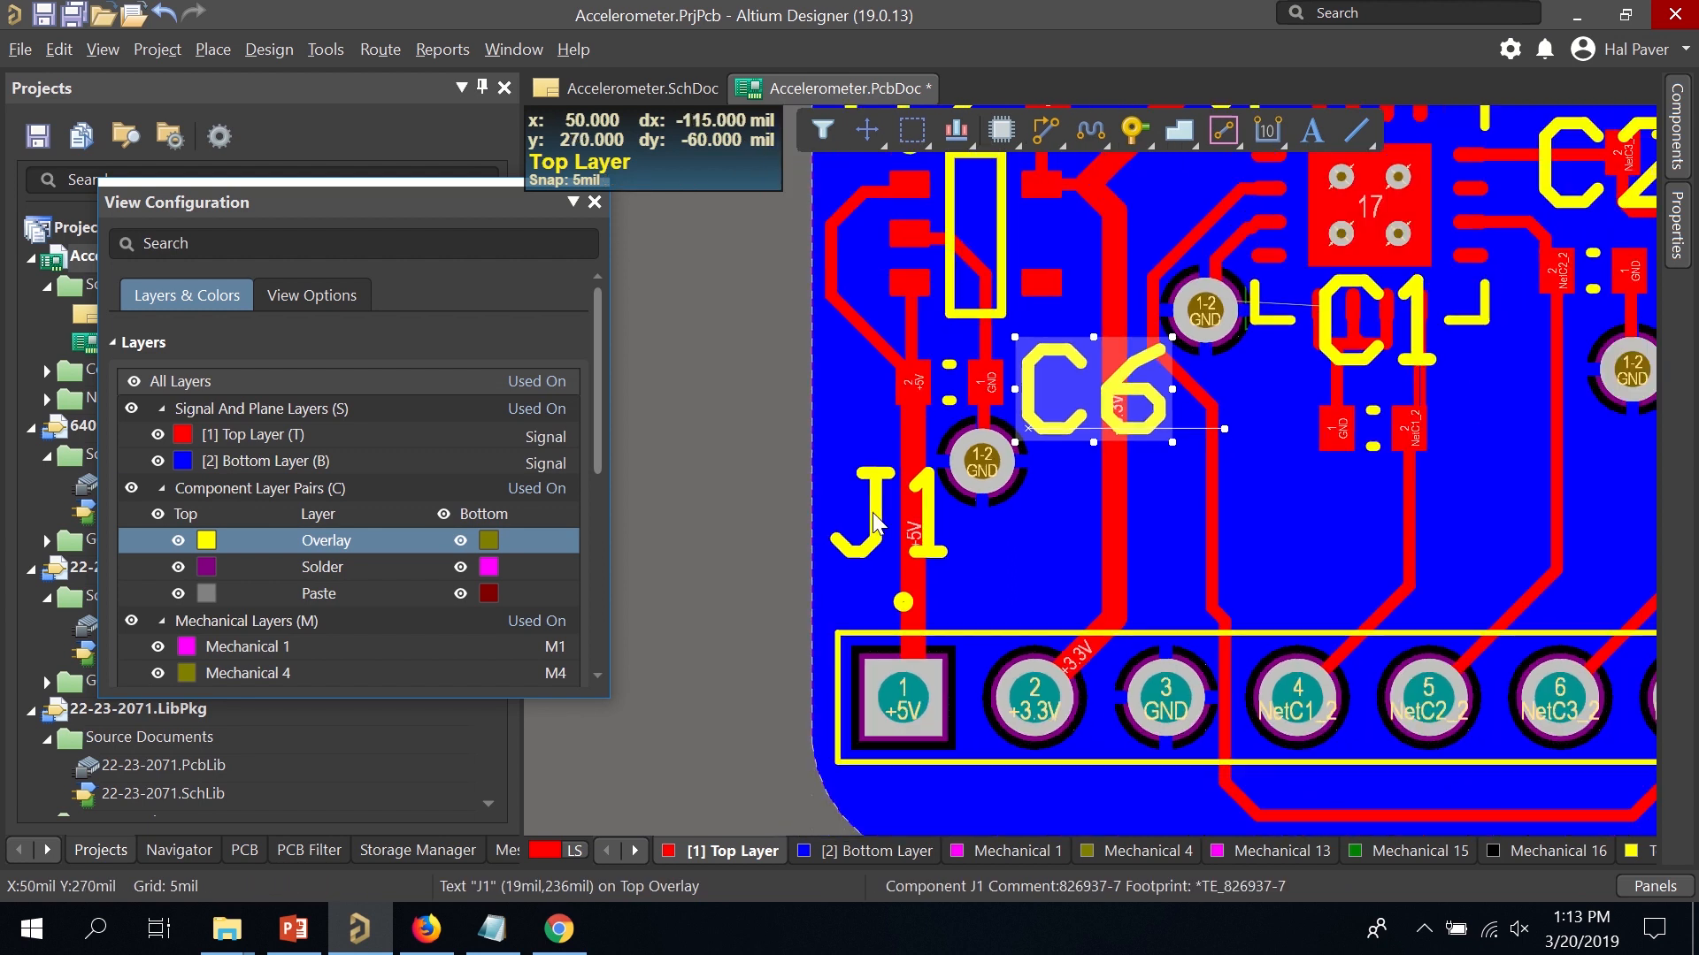
scroll(873, 515, "down", 1, "ctrl")
left_click_drag(873, 531, 980, 610)
Place the C1 designator below its capacitor pads.
scroll(1166, 532, "down", 2, "ctrl")
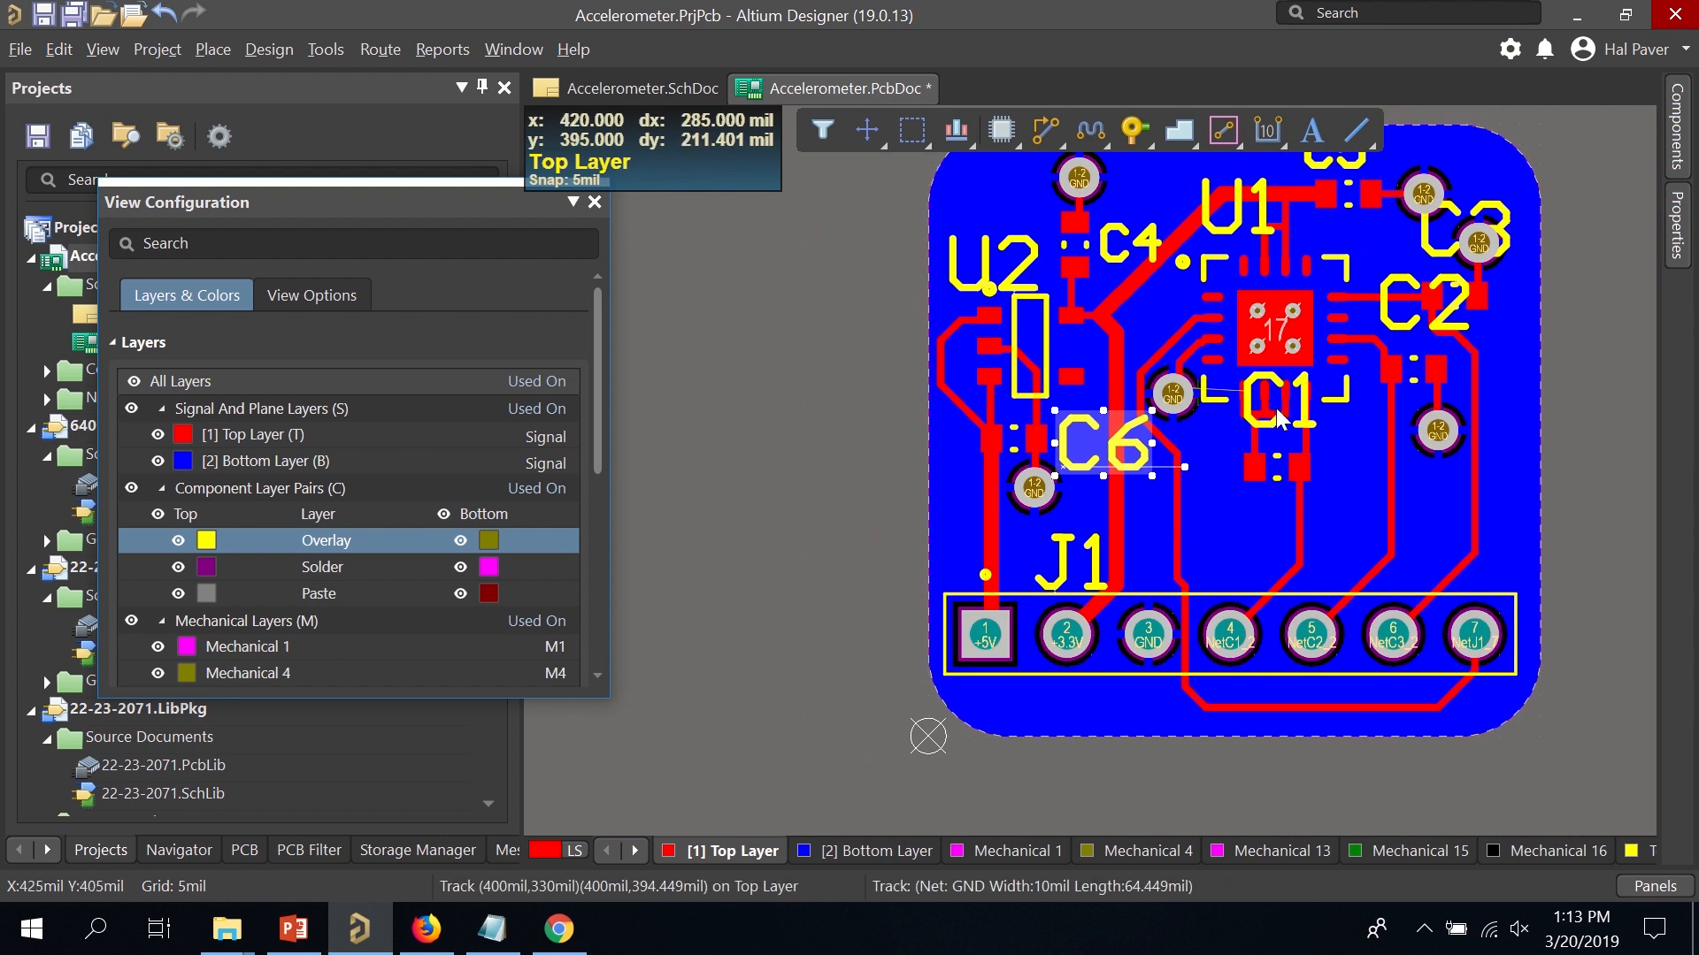
scroll(1280, 416, "up", 2, "ctrl")
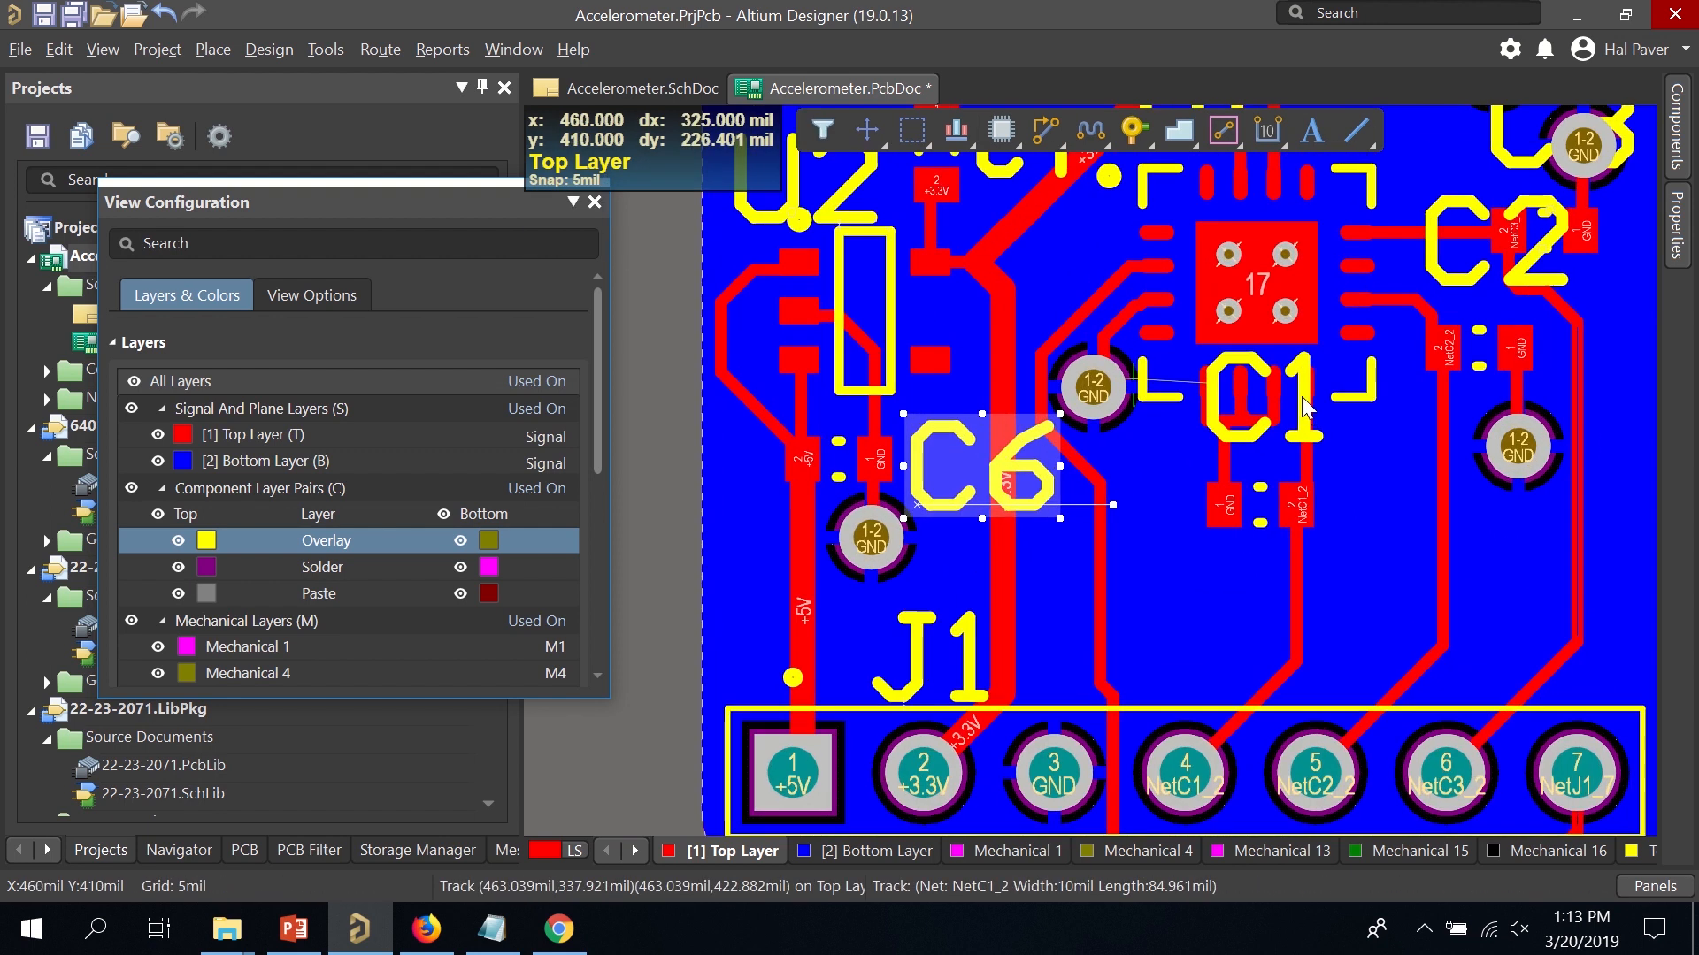
scroll(1302, 400, "up", 1, "ctrl")
left_click_drag(1303, 400, 1153, 746)
left_click(1301, 407)
scroll(1207, 619, "down", 4, "ctrl")
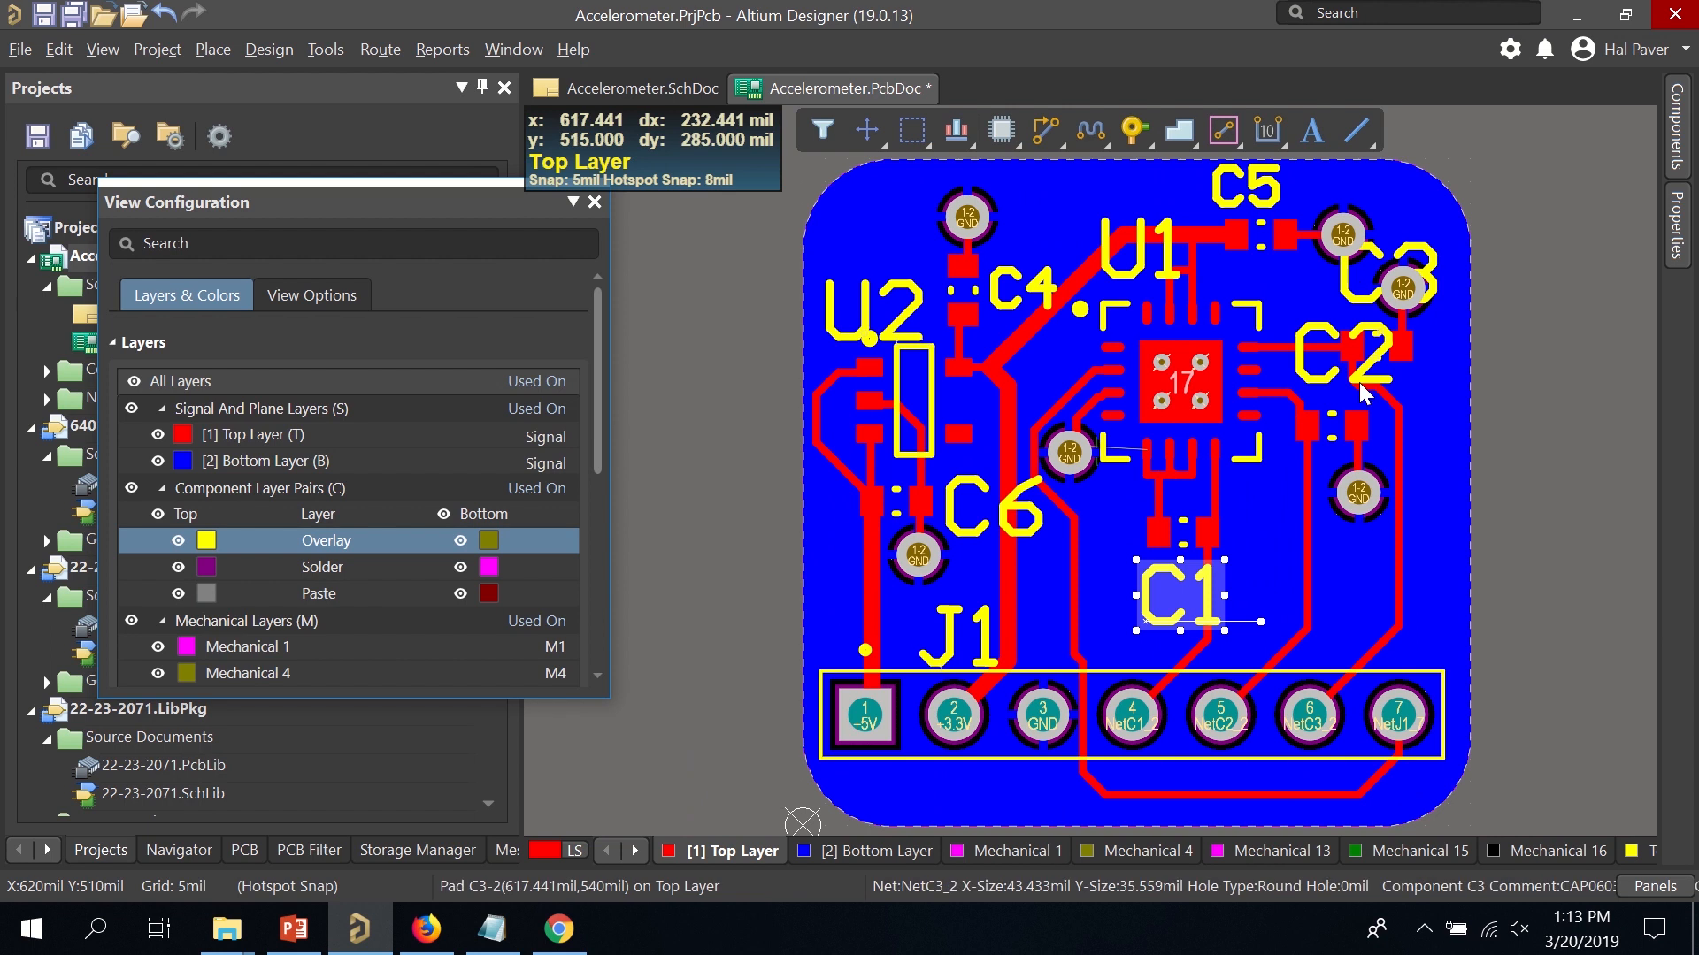
Move the C2 label to the right of its pads and set its text height to 40mil.
left_click(1371, 380)
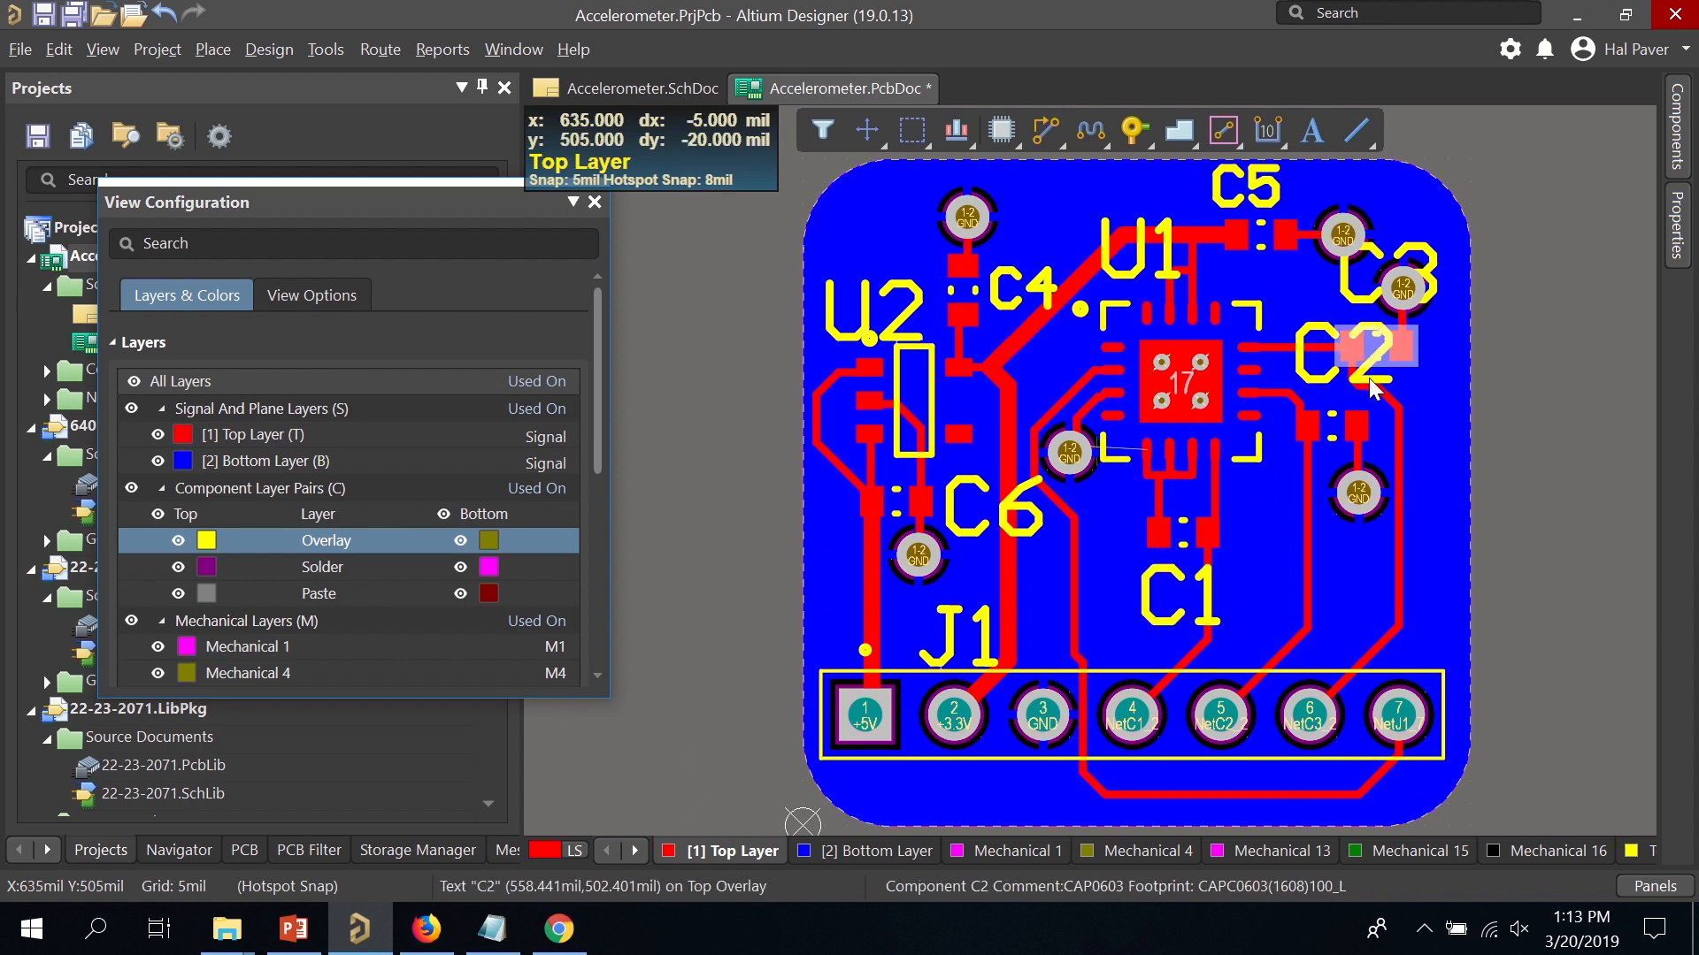
left_click_drag(1365, 379, 1388, 451)
double_click(1387, 451)
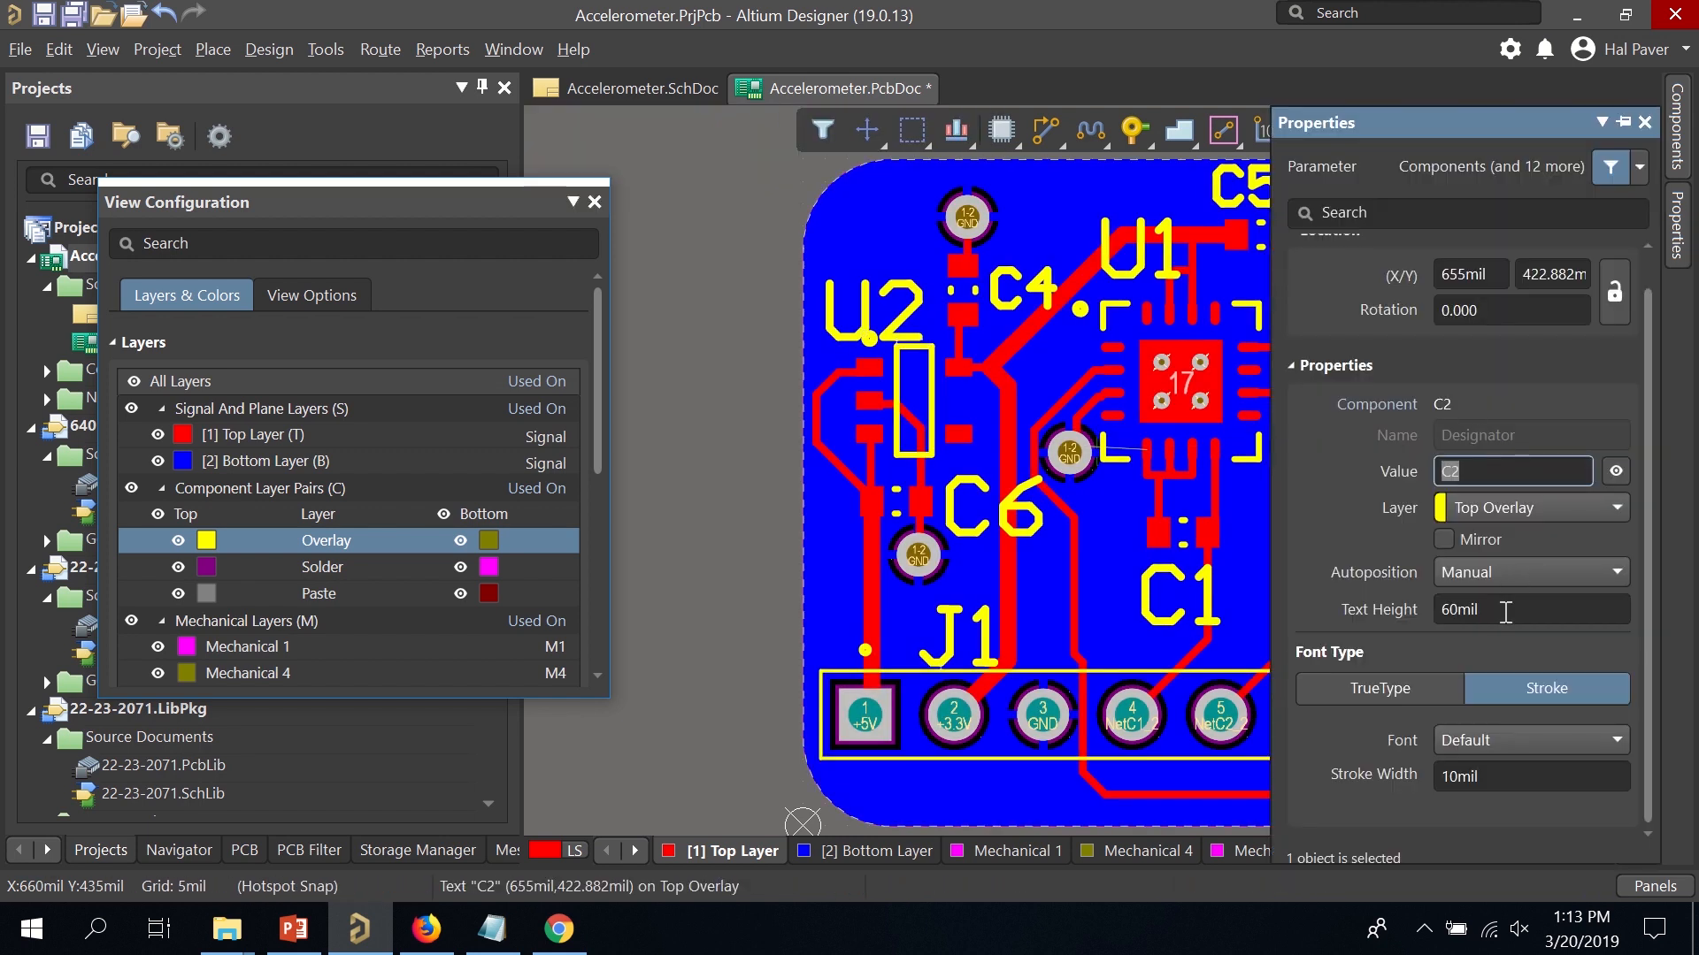
left_click(1505, 610)
type("40")
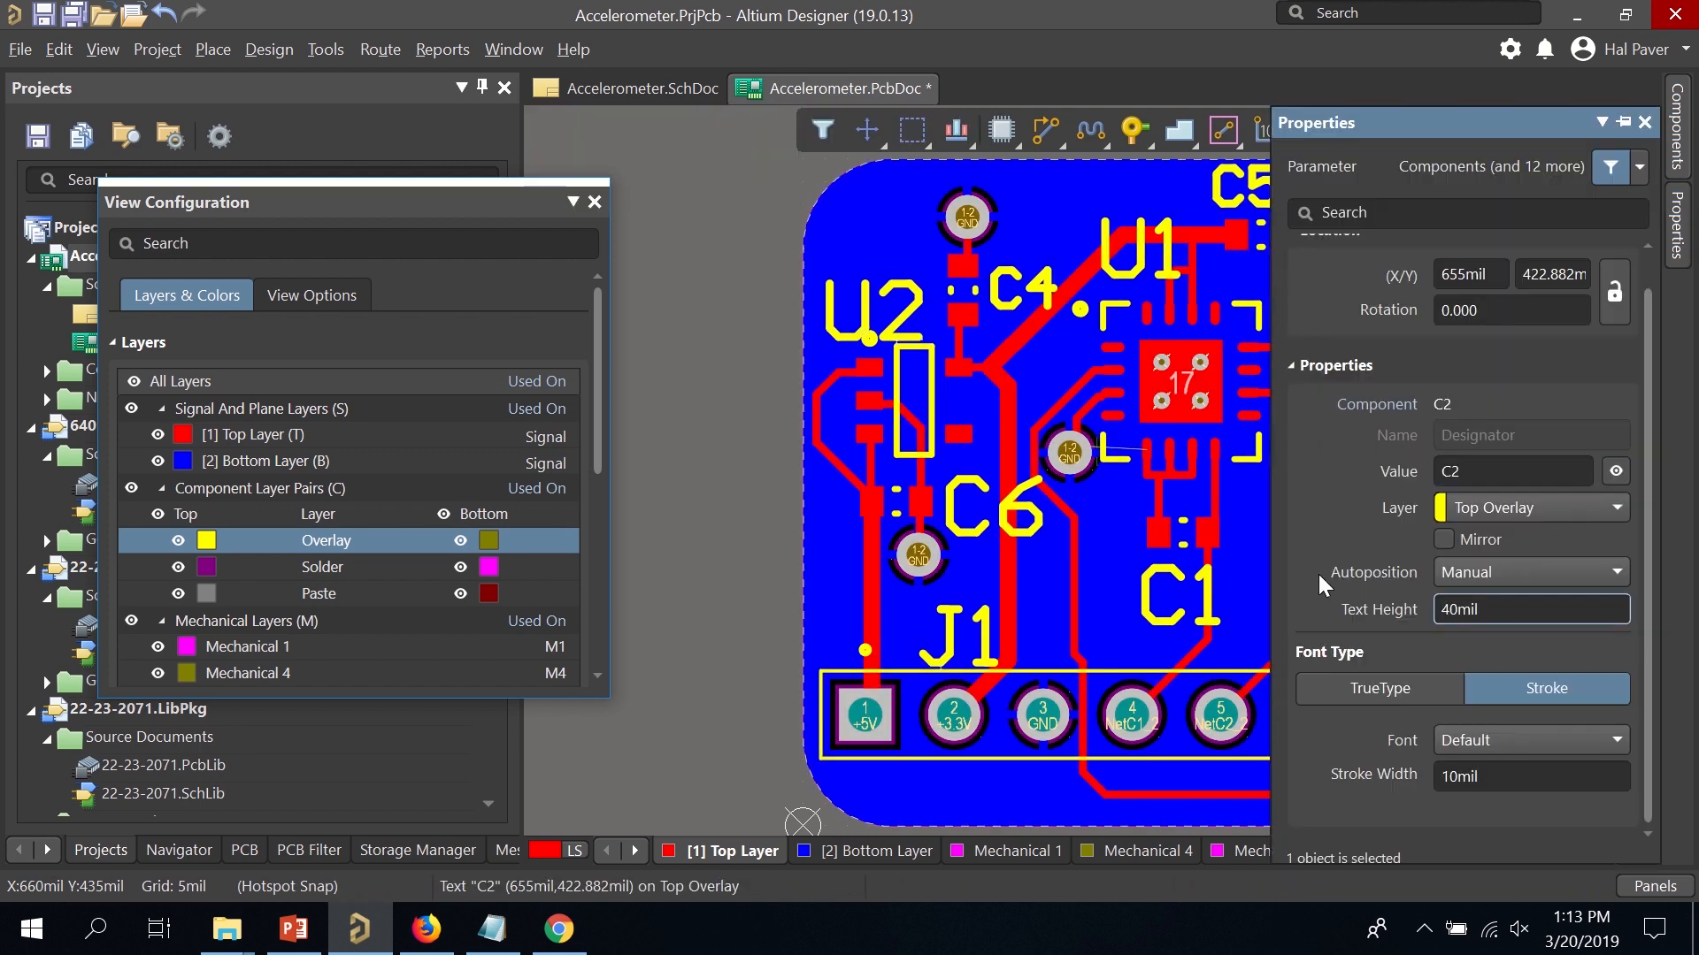
key("Return")
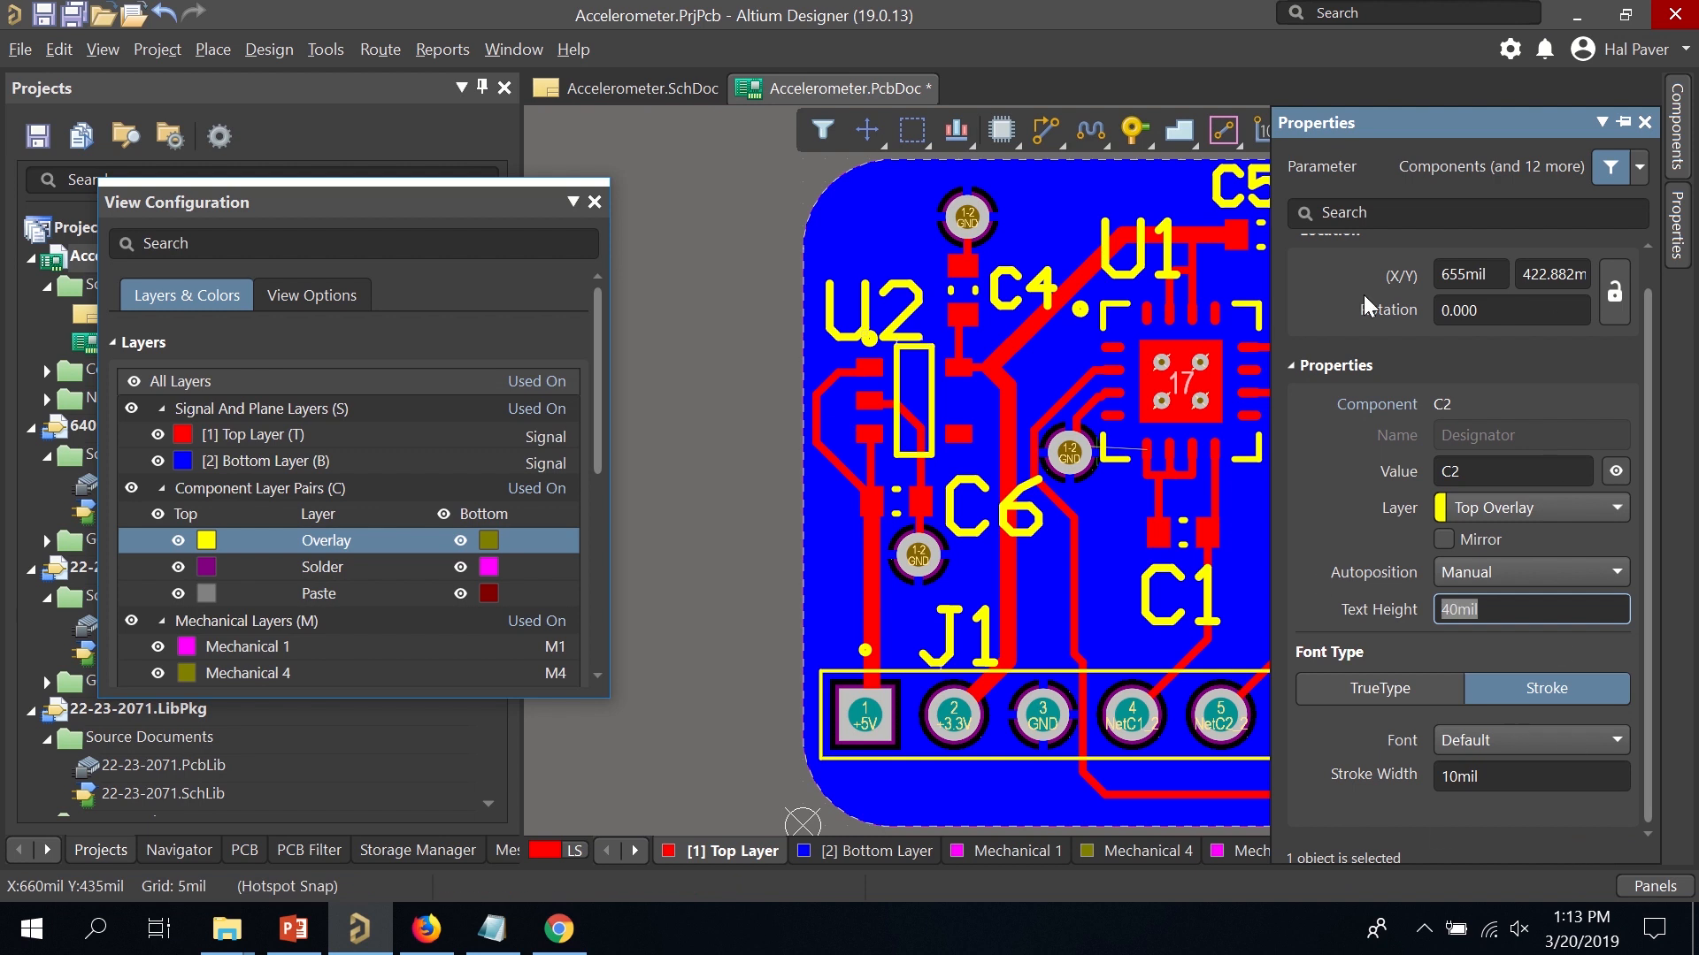
left_click(1624, 125)
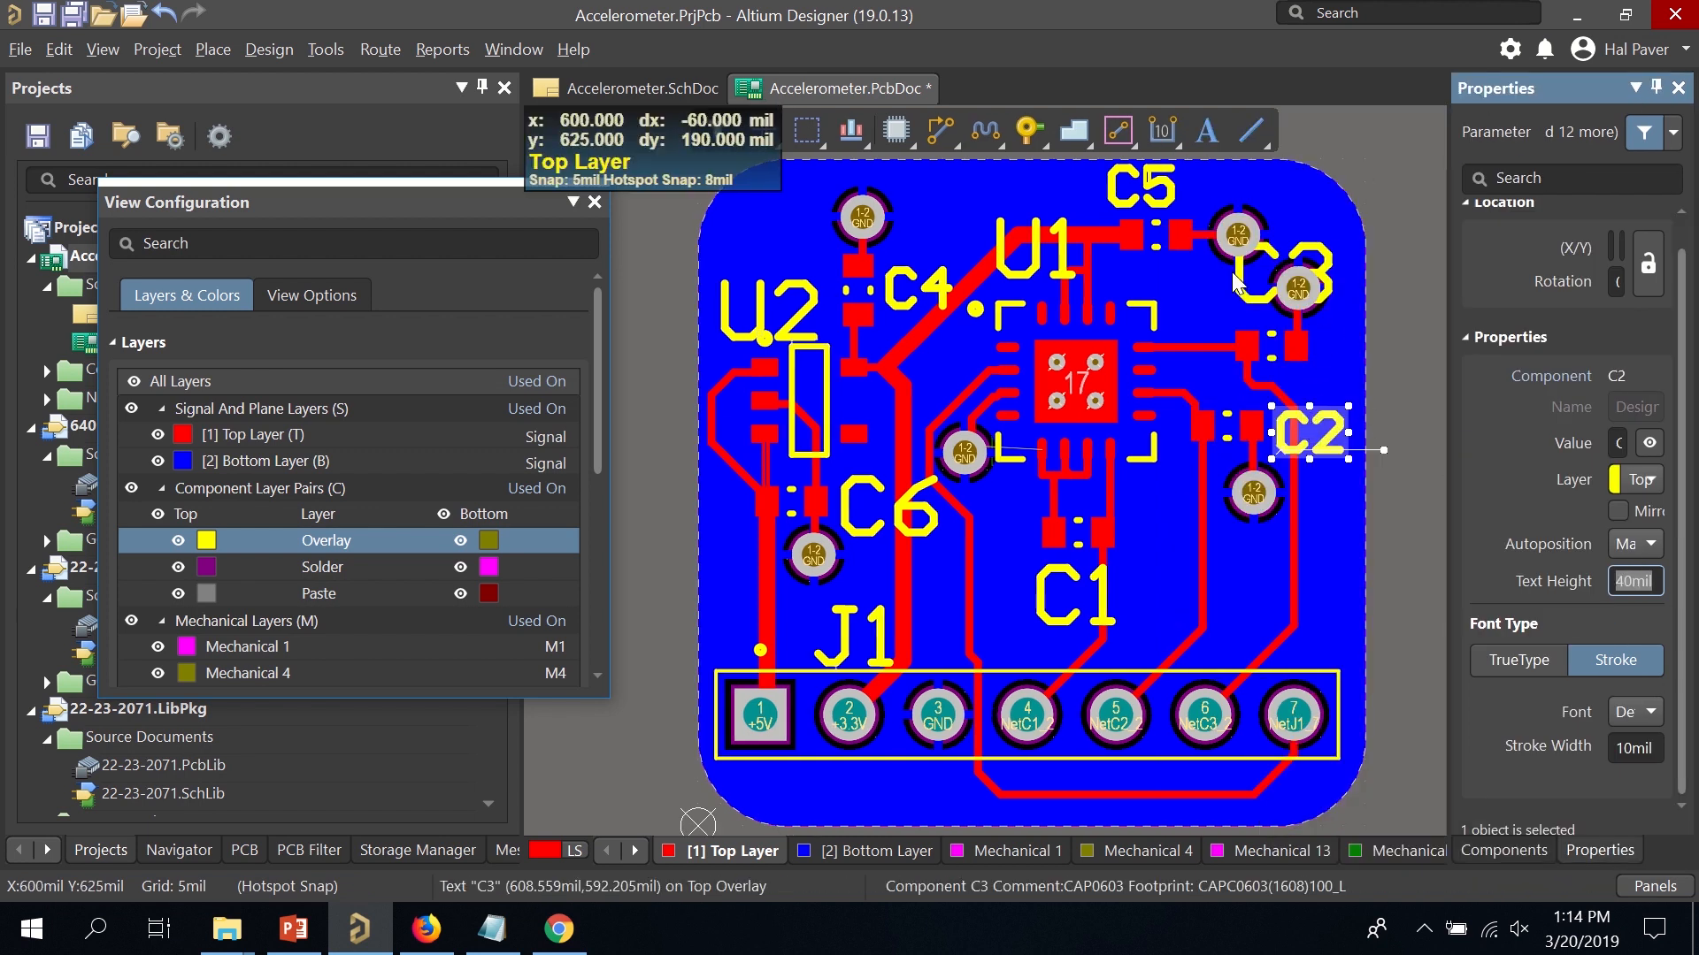
Give the C3 label a 40mil text height and place it just above its pads.
left_click_drag(1237, 288, 1164, 319)
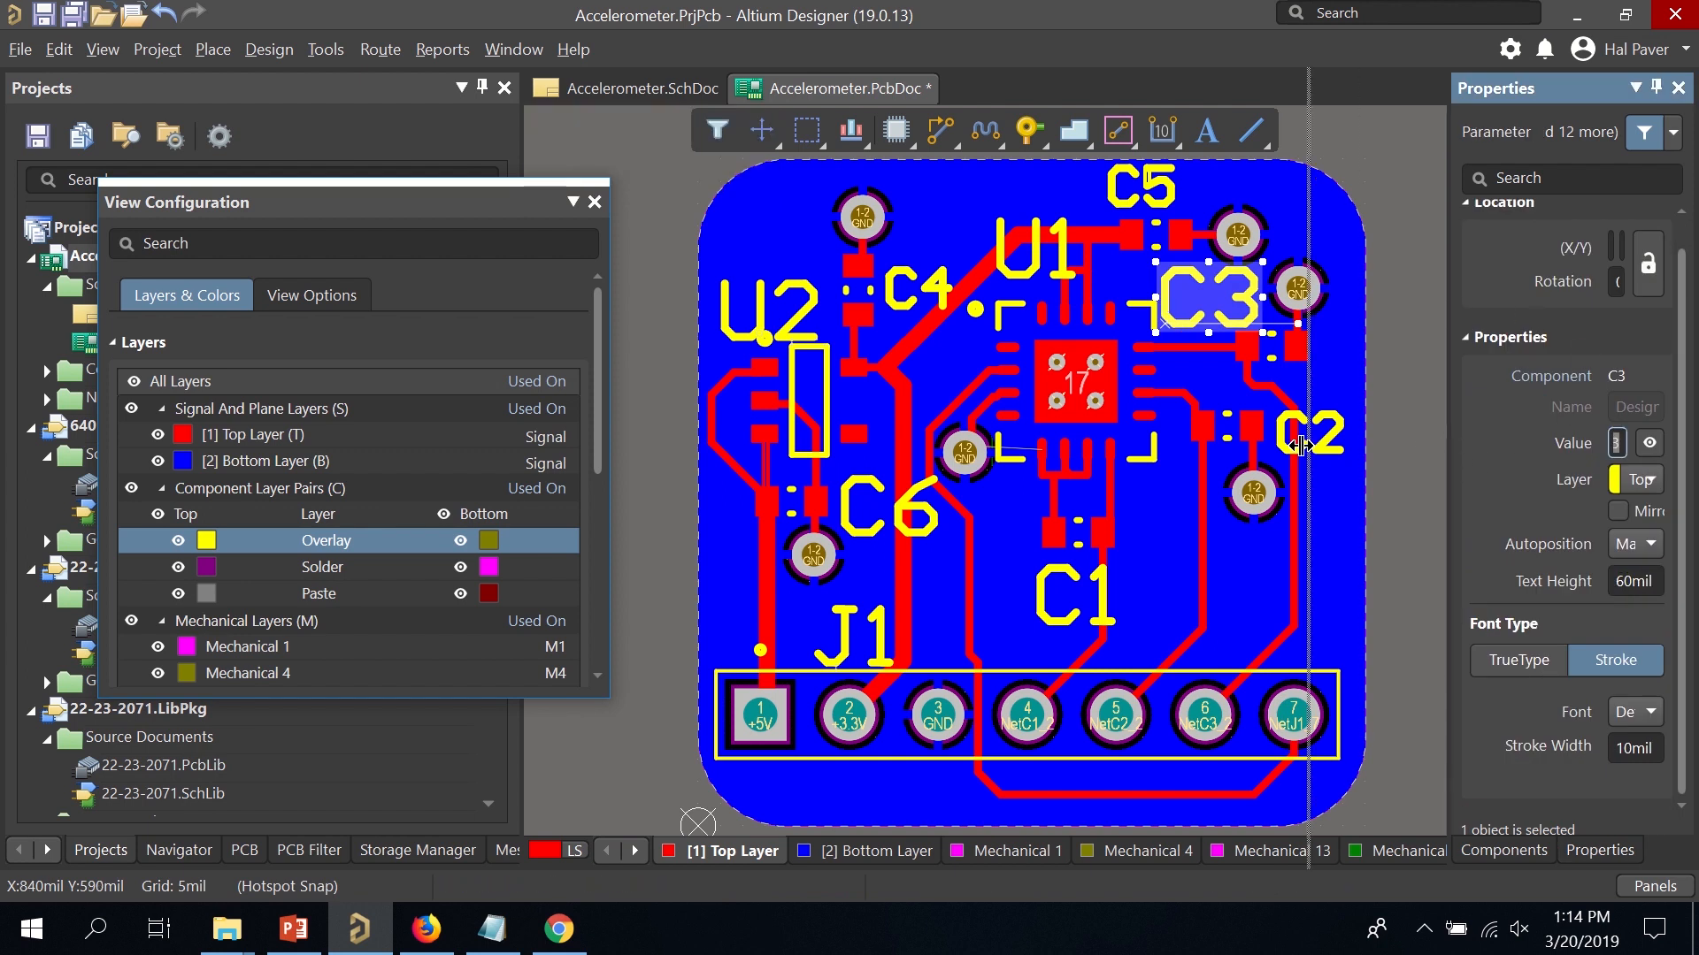
left_click_drag(1300, 445, 1306, 445)
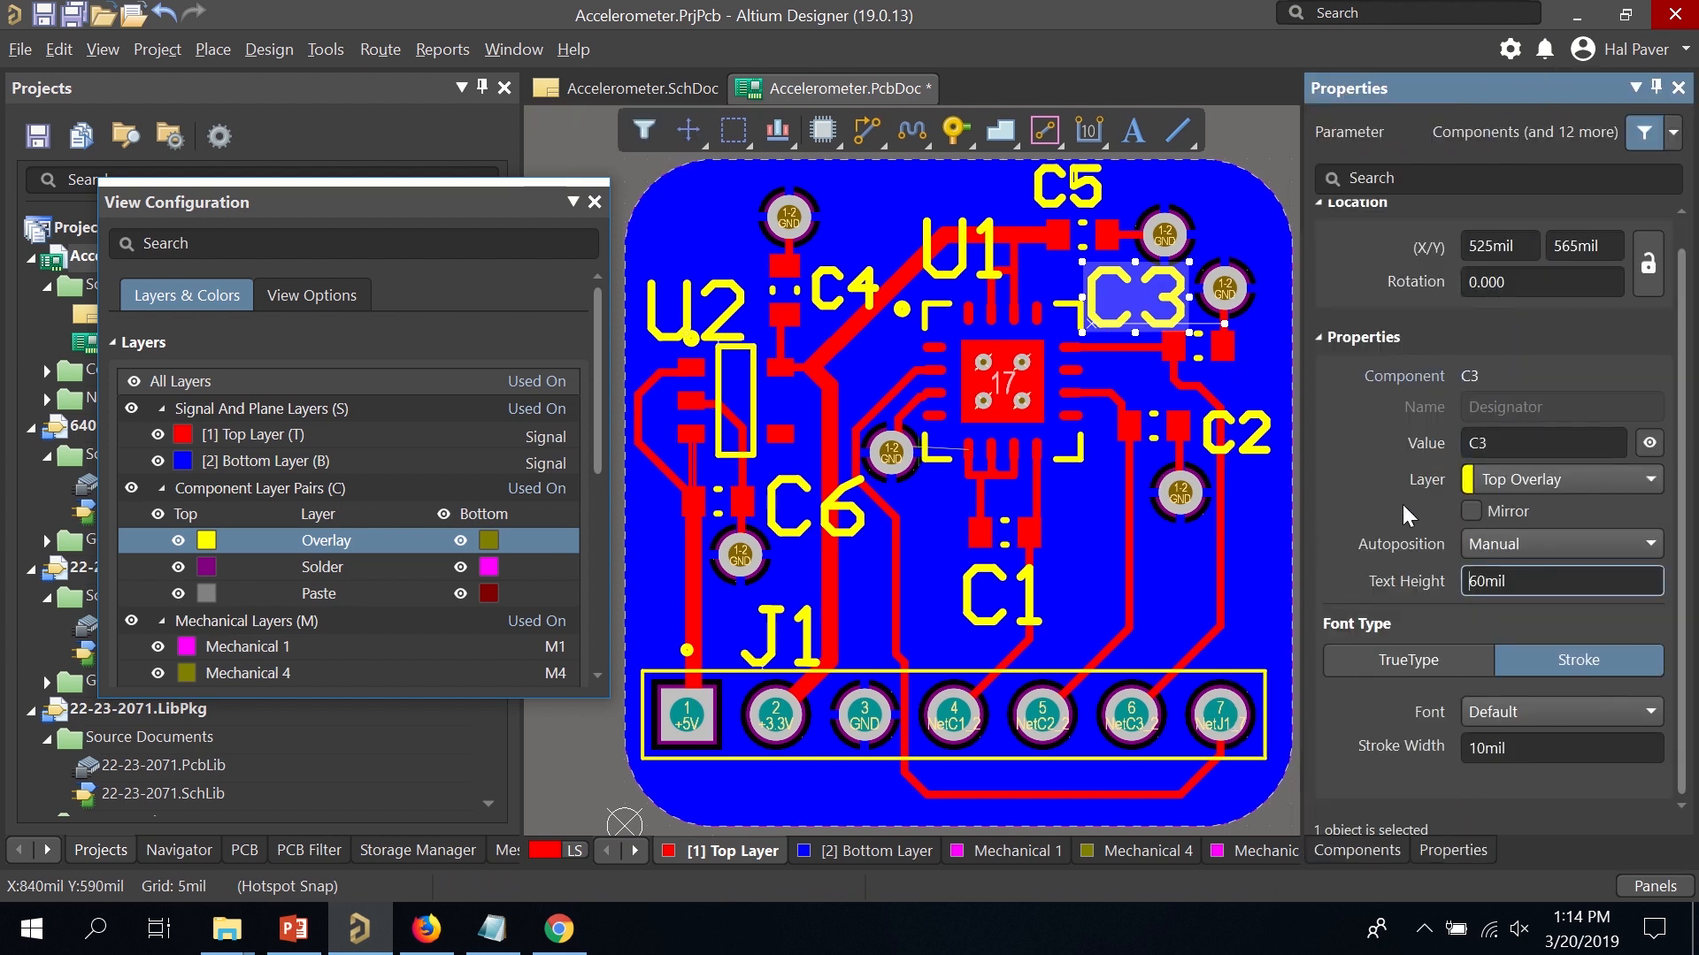
key("Delete")
type("4")
key("Return")
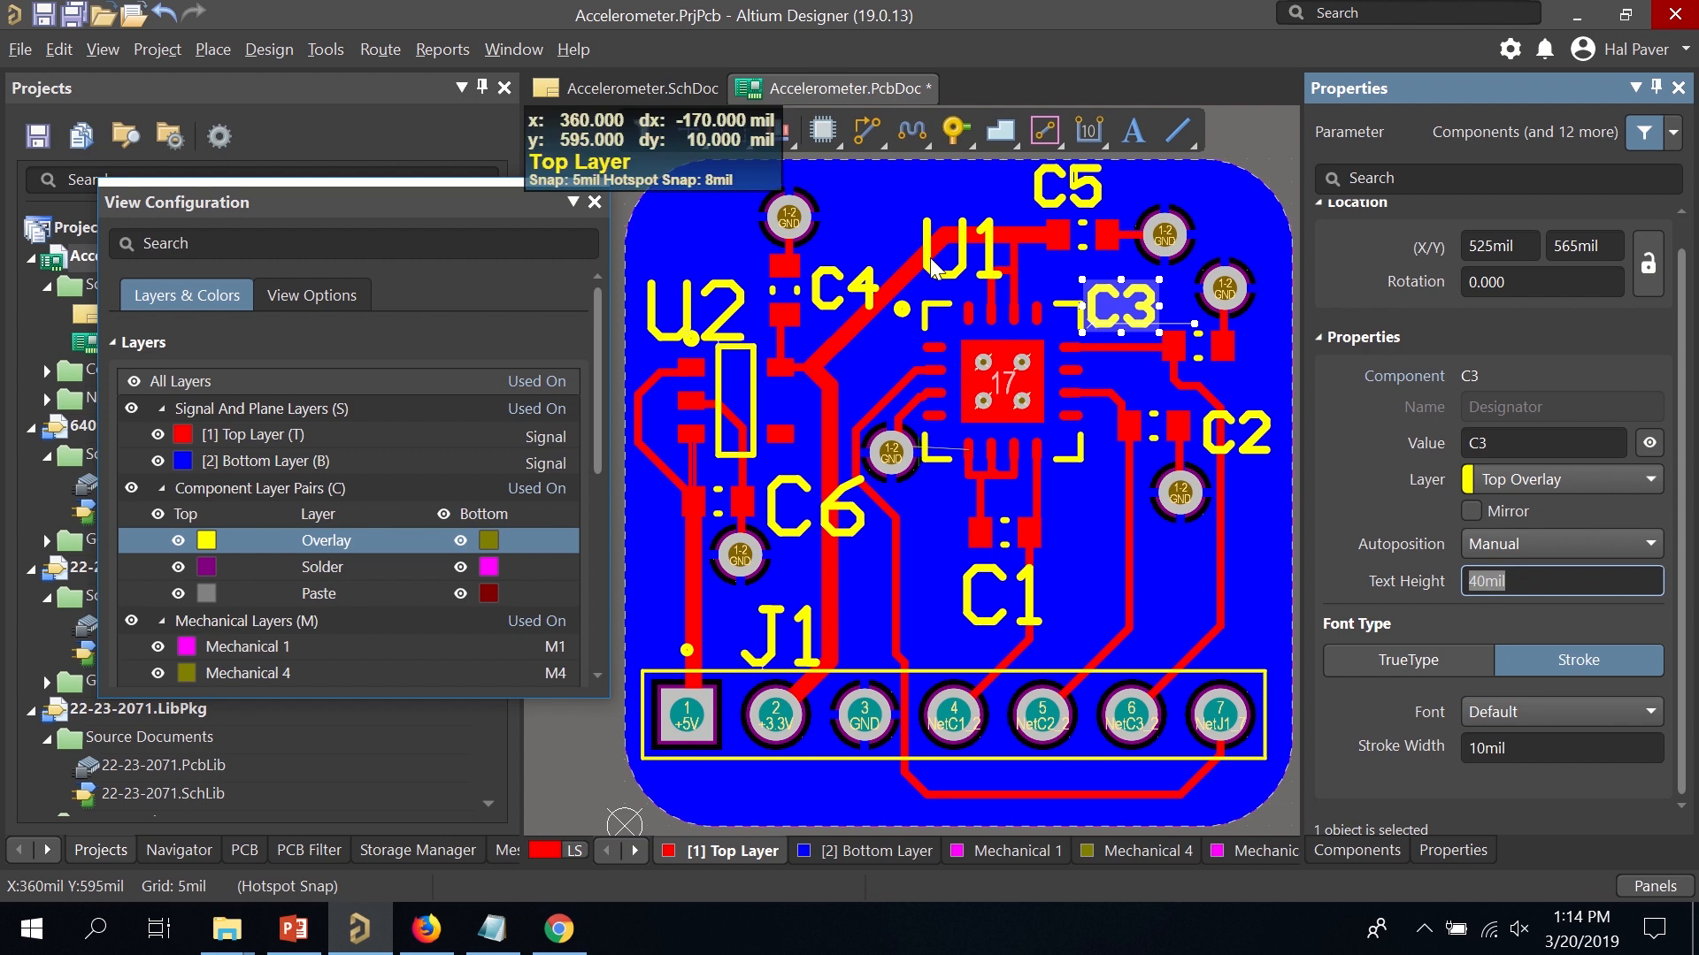
left_click(1149, 325)
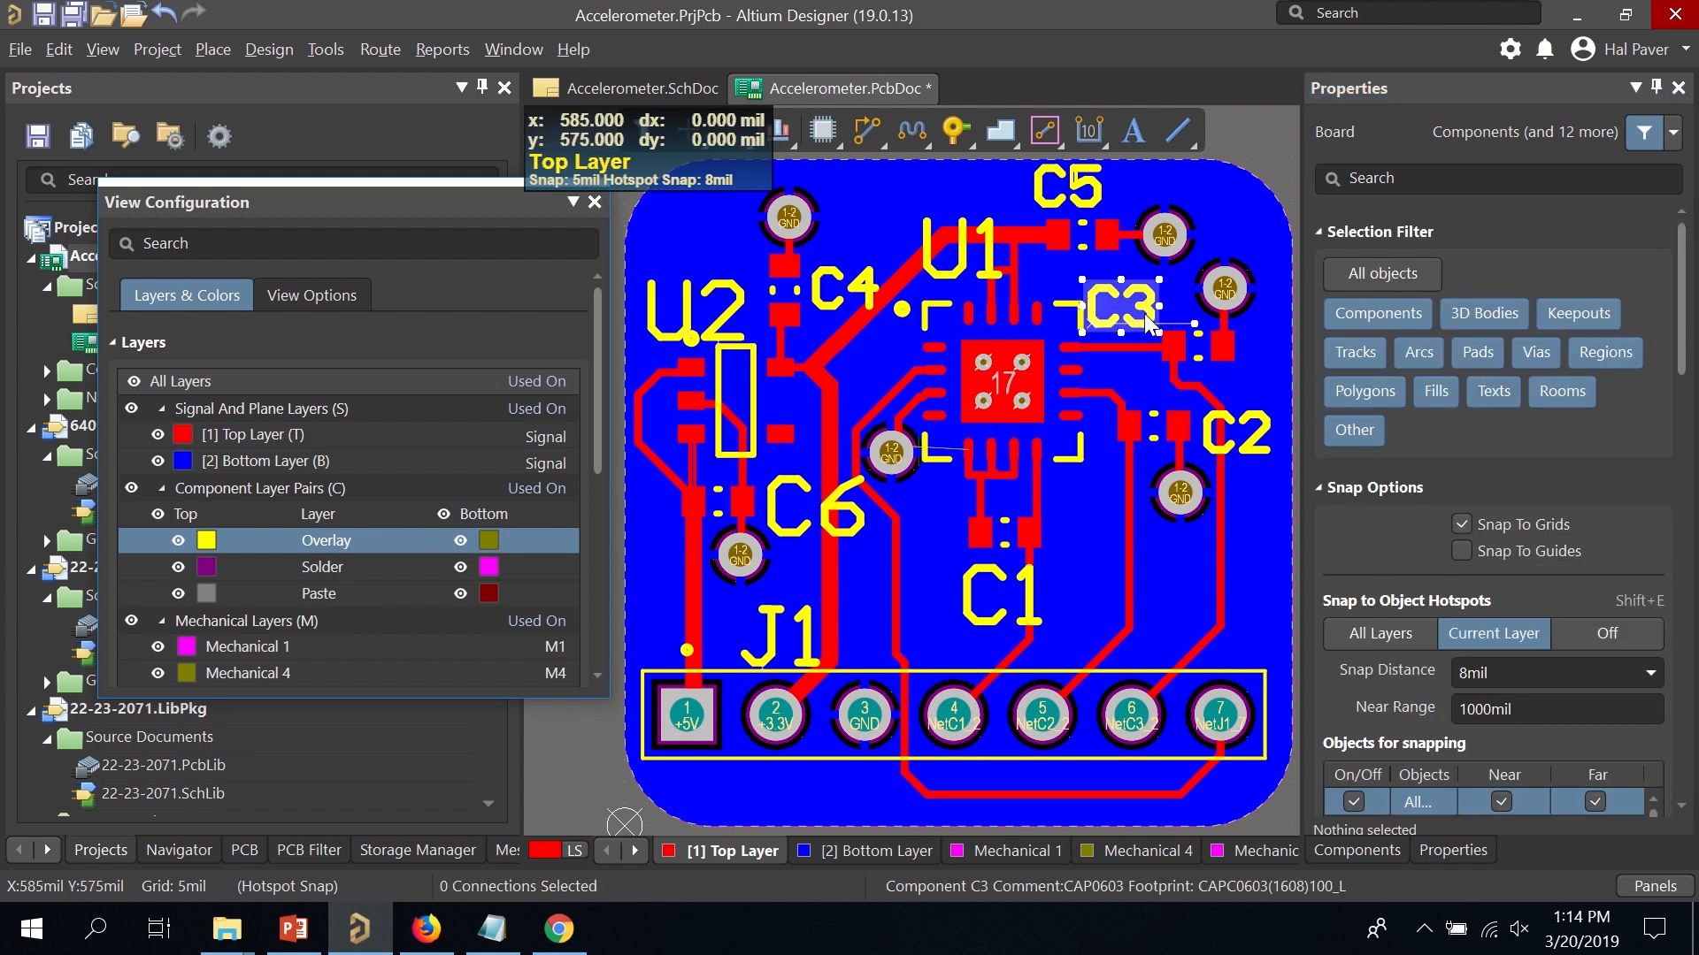
left_click(1150, 325)
mouse_move(1150, 324)
left_mouse_down()
mouse_move(1185, 347)
mouse_move(1125, 310)
left_mouse_up()
left_click(1246, 186)
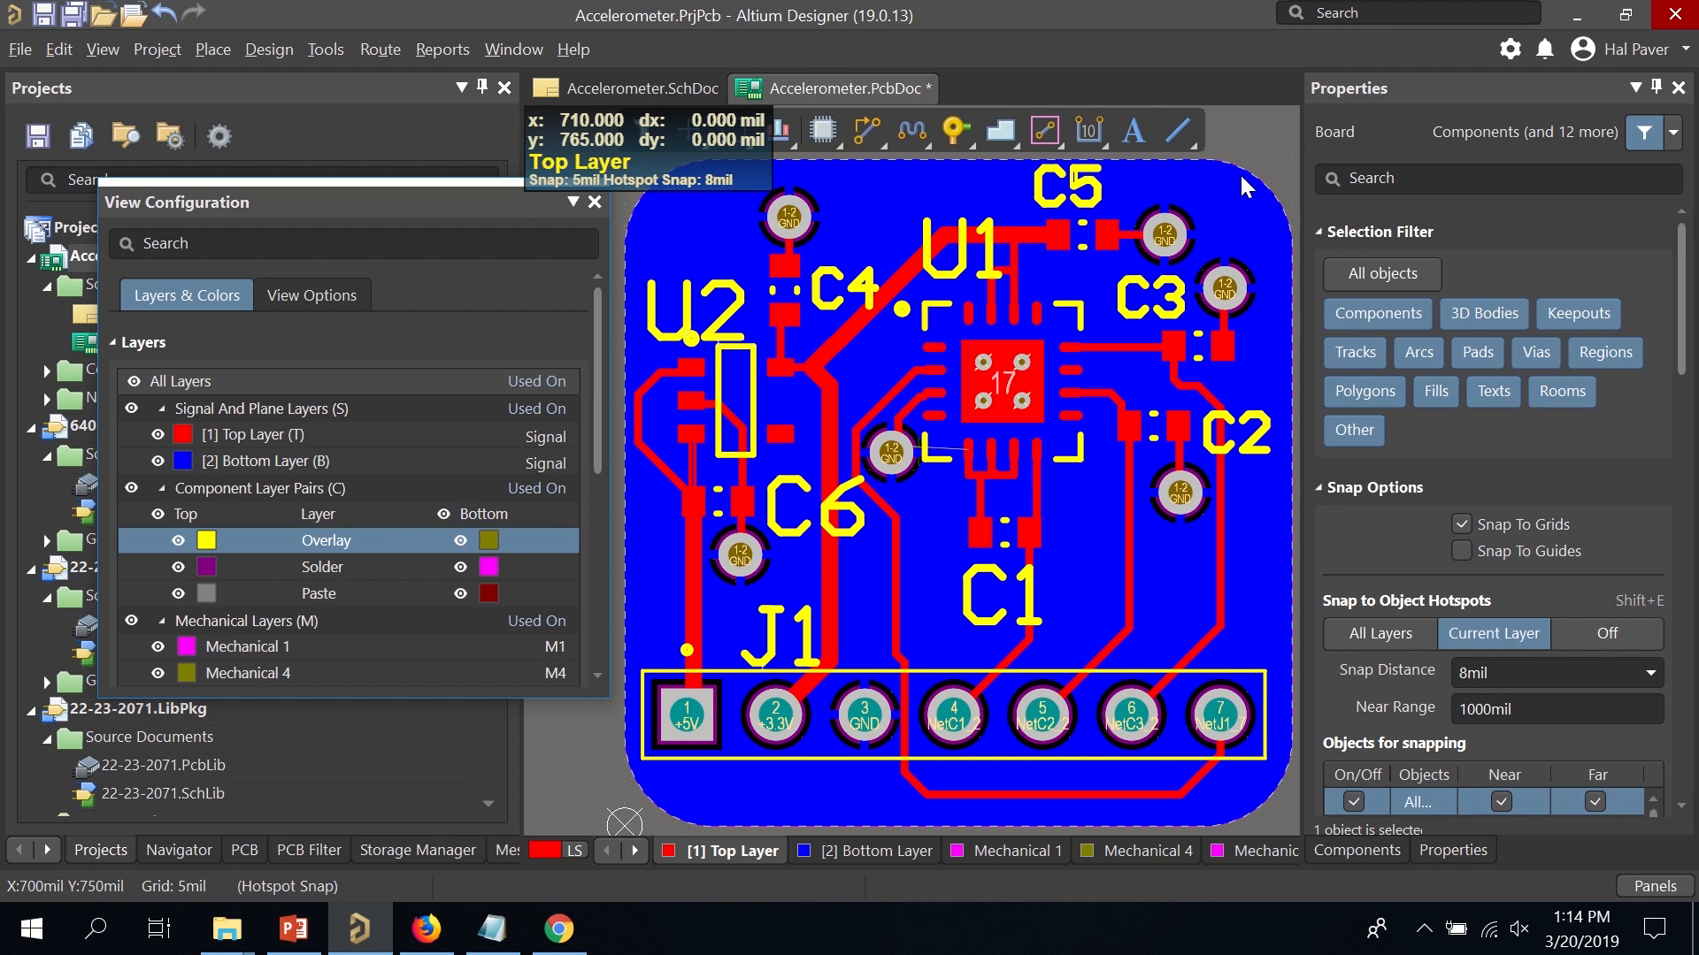
scroll(1165, 372, "down", 1, "ctrl")
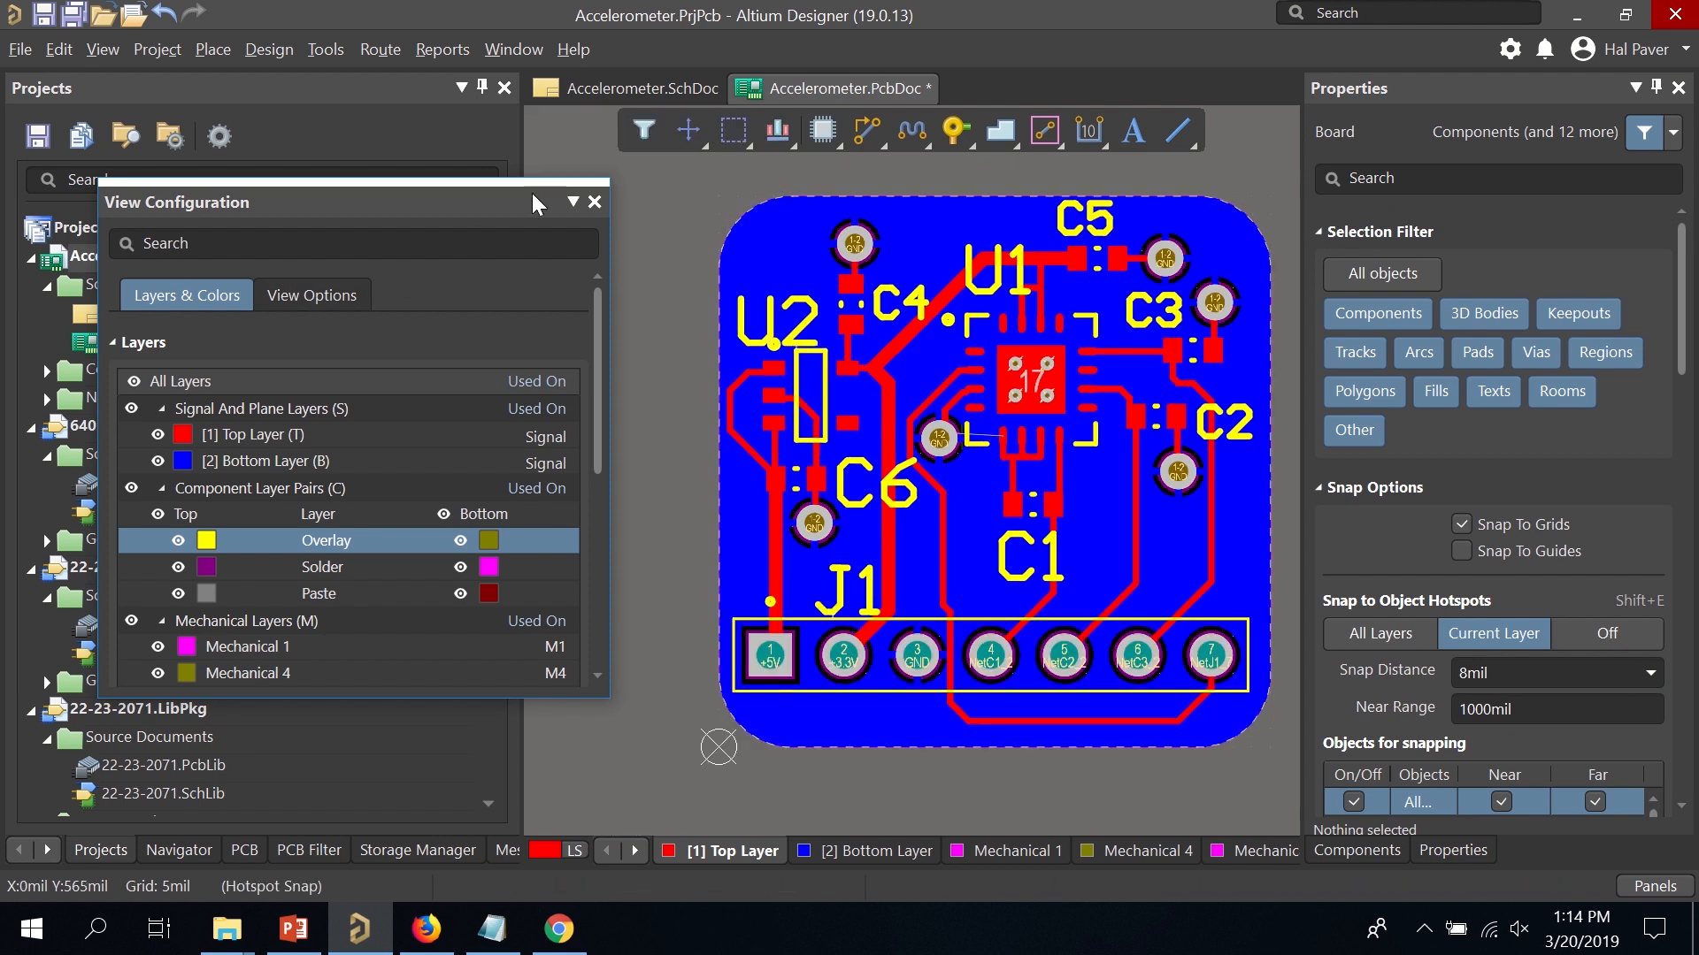
Close View Configuration, save the PCB with Ctrl+S, and run the Design Rule Check.
left_click(595, 203)
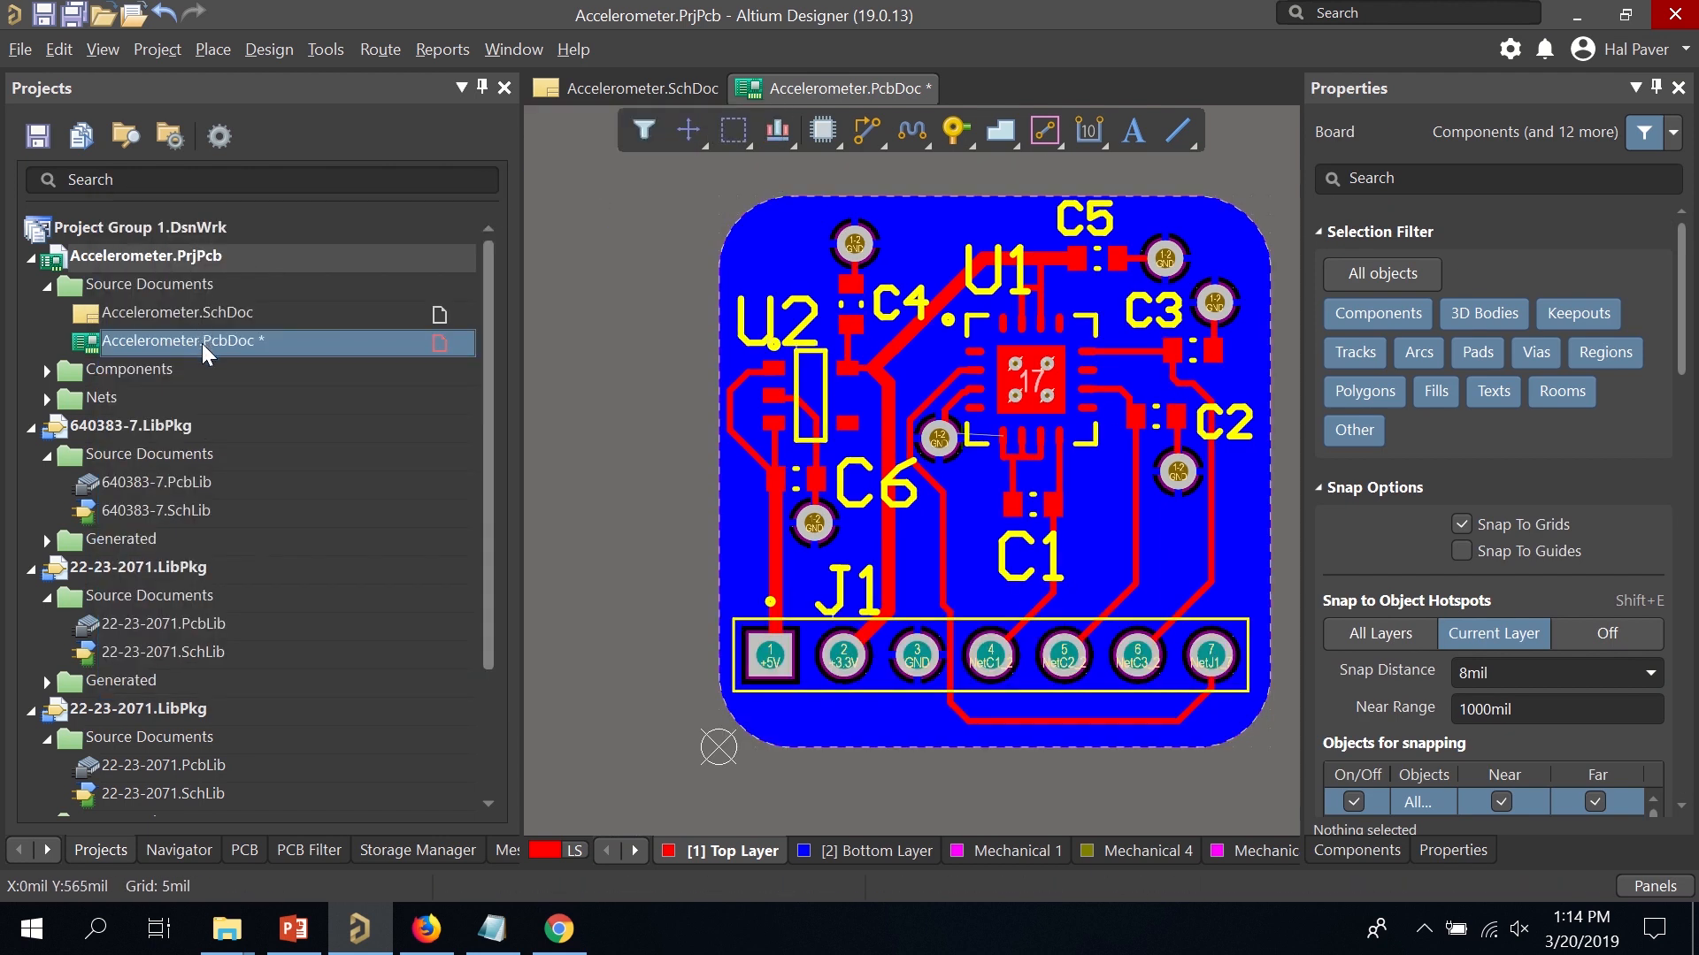
key("ctrl+s")
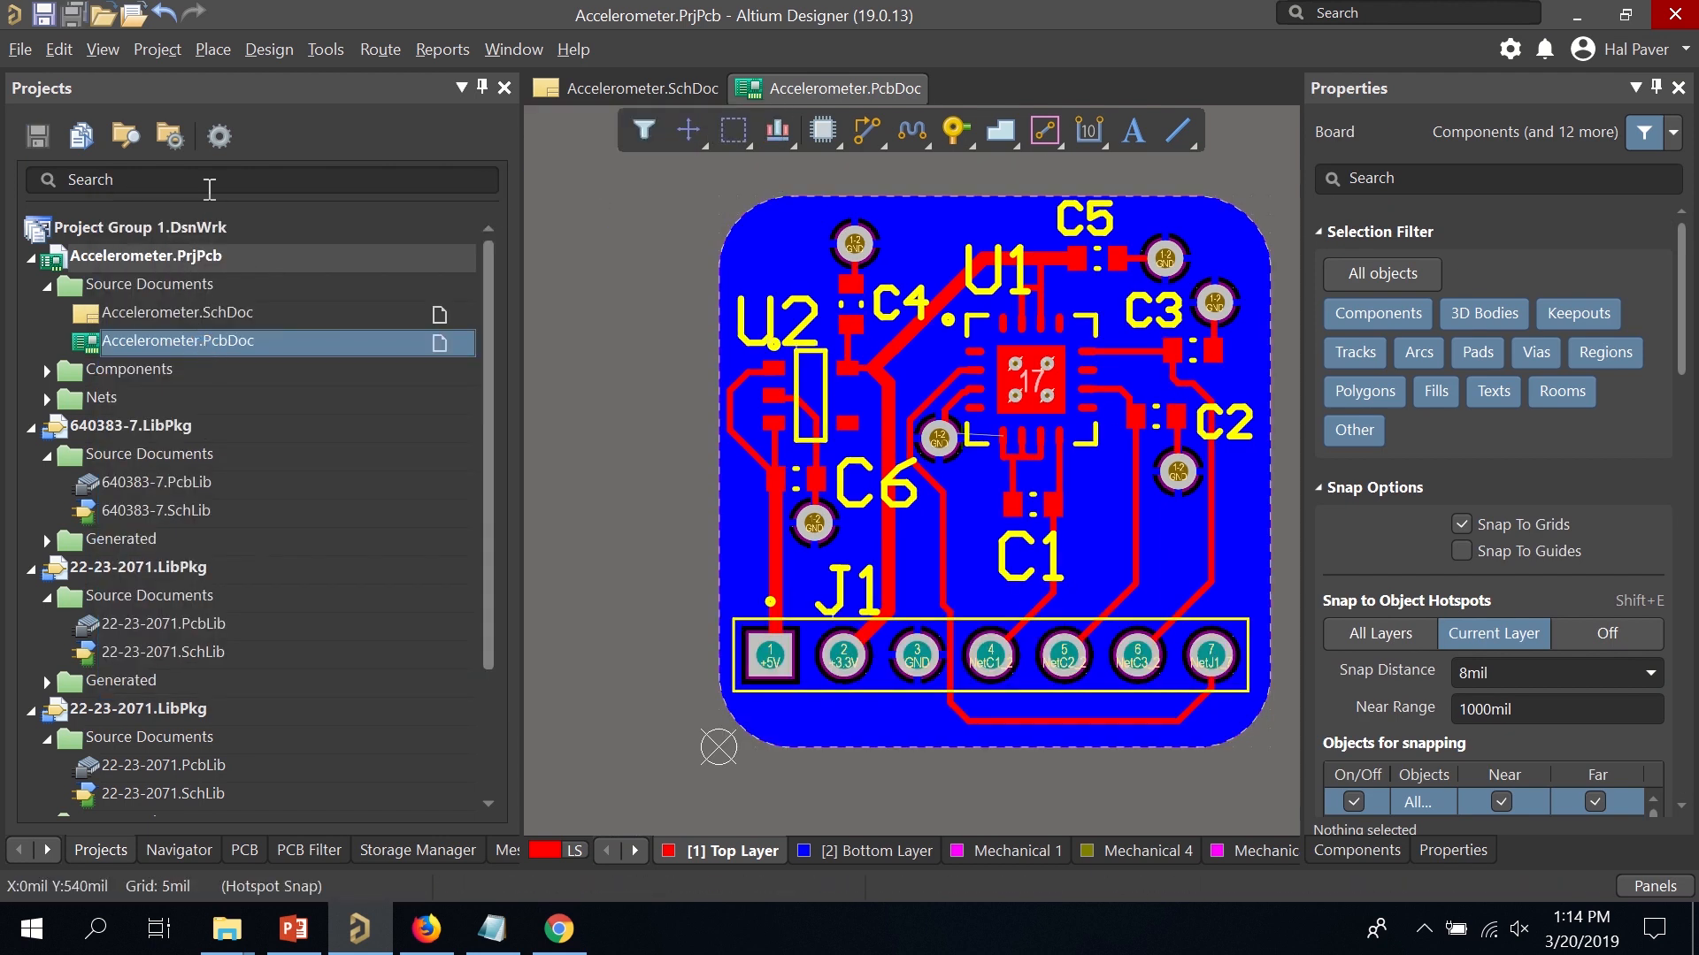
left_click(333, 48)
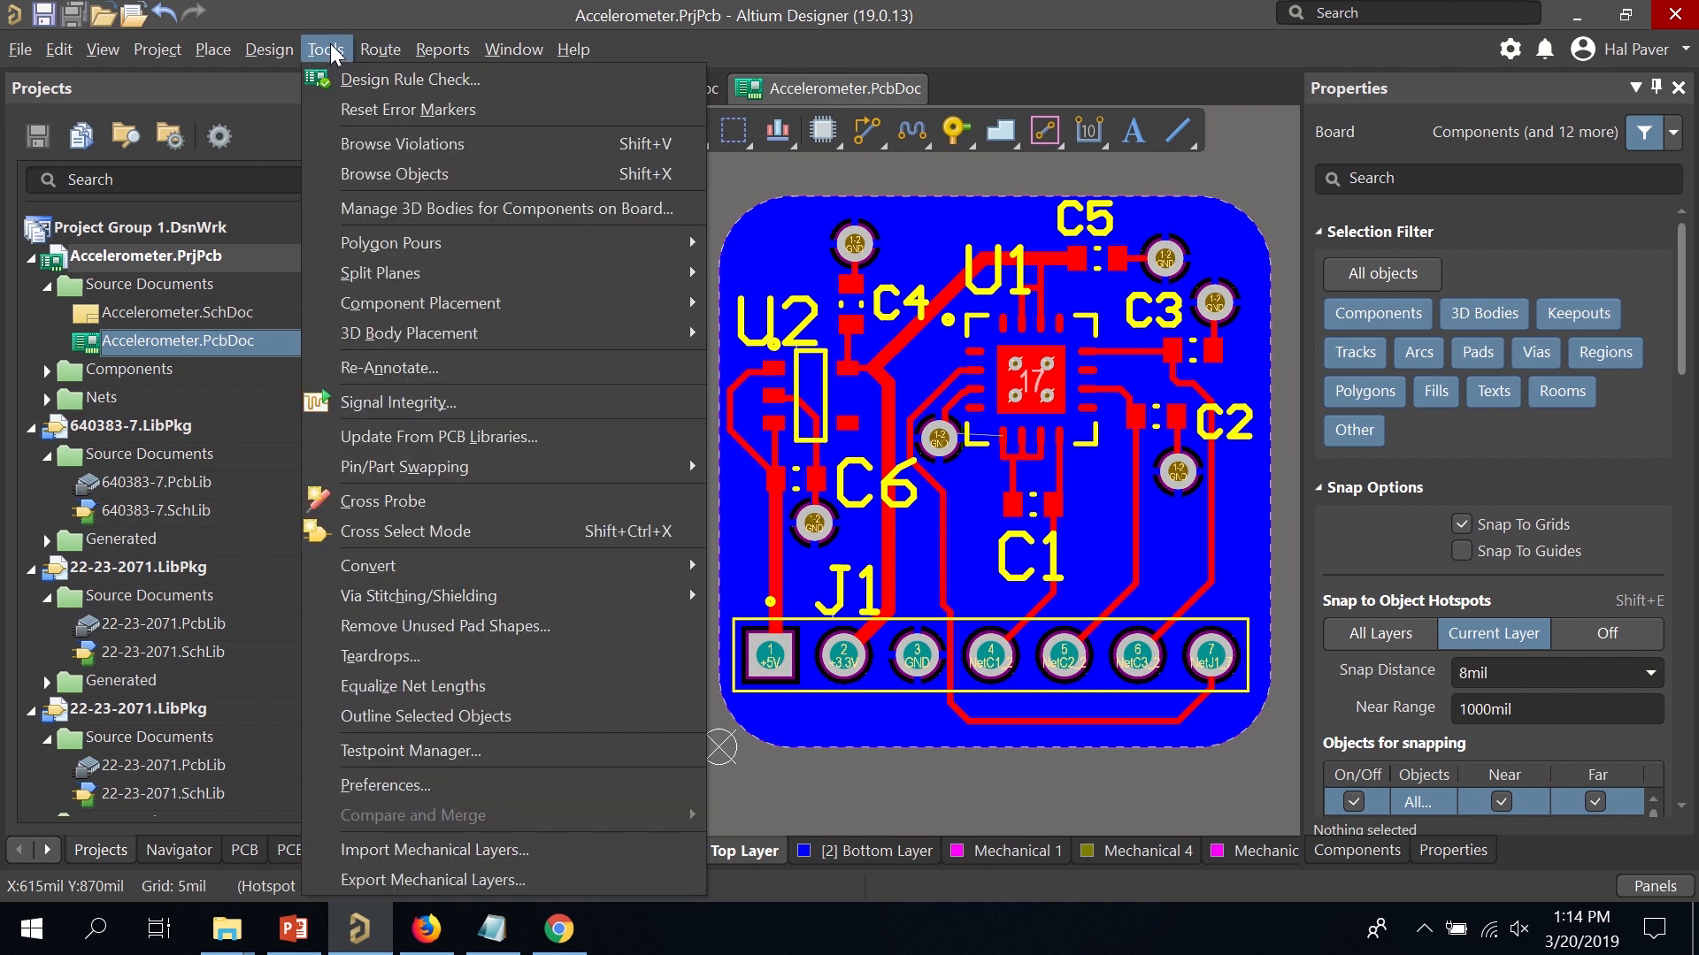
left_click(343, 77)
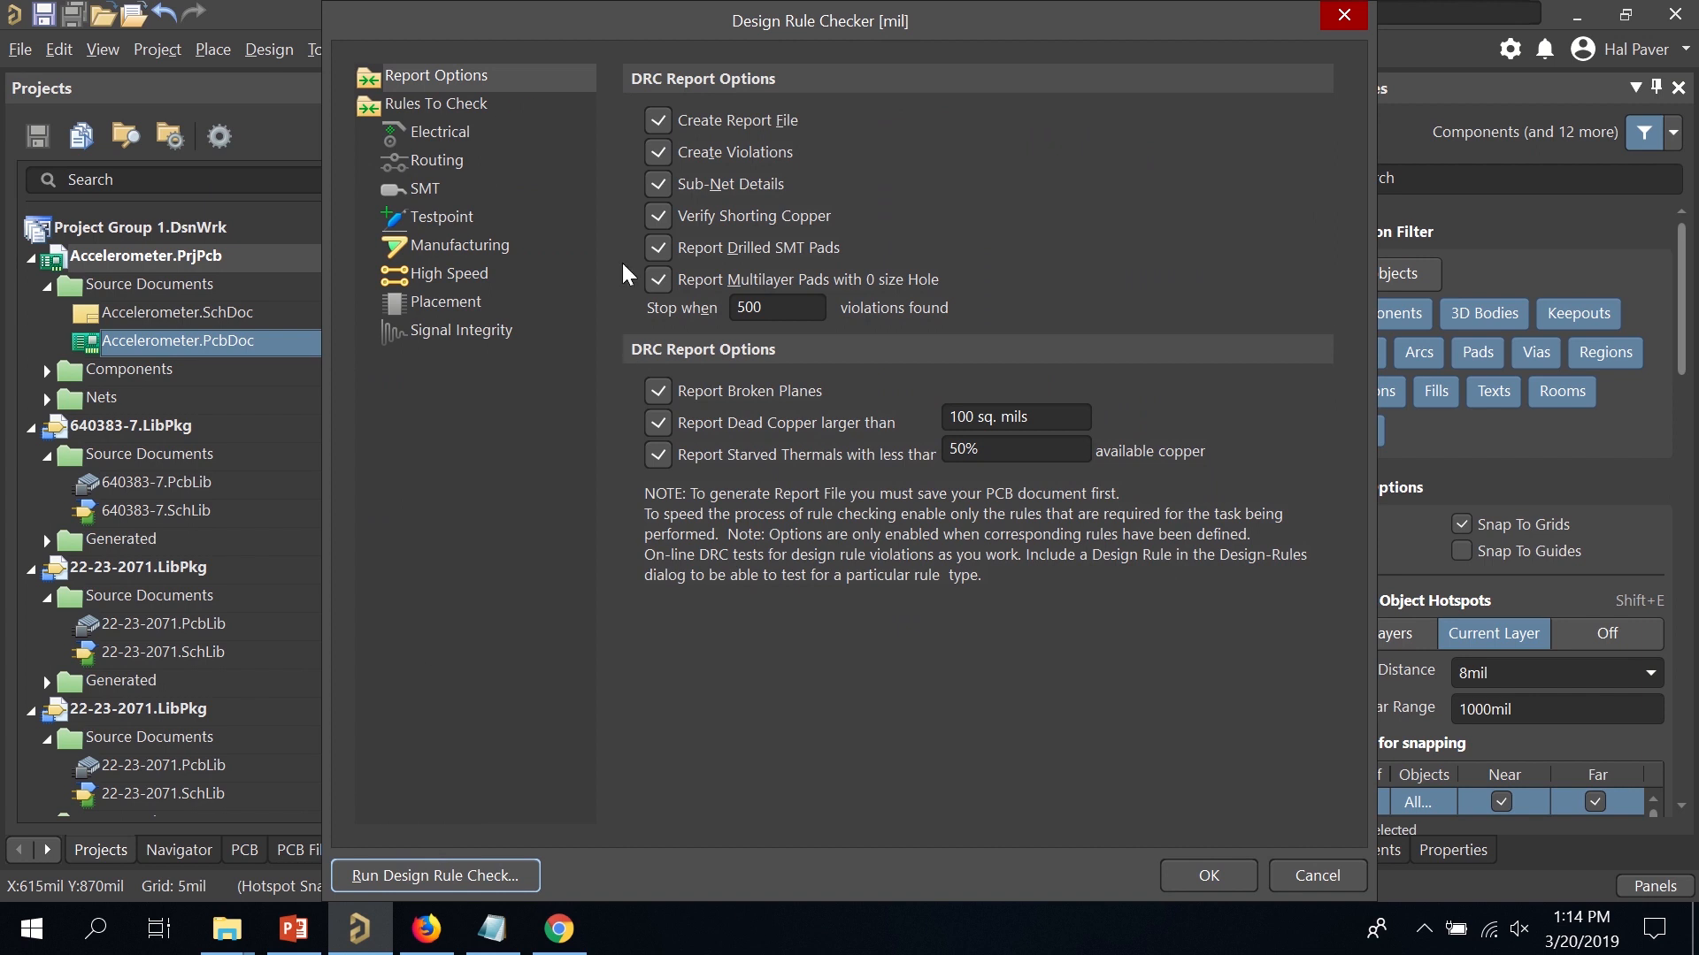
left_click(395, 875)
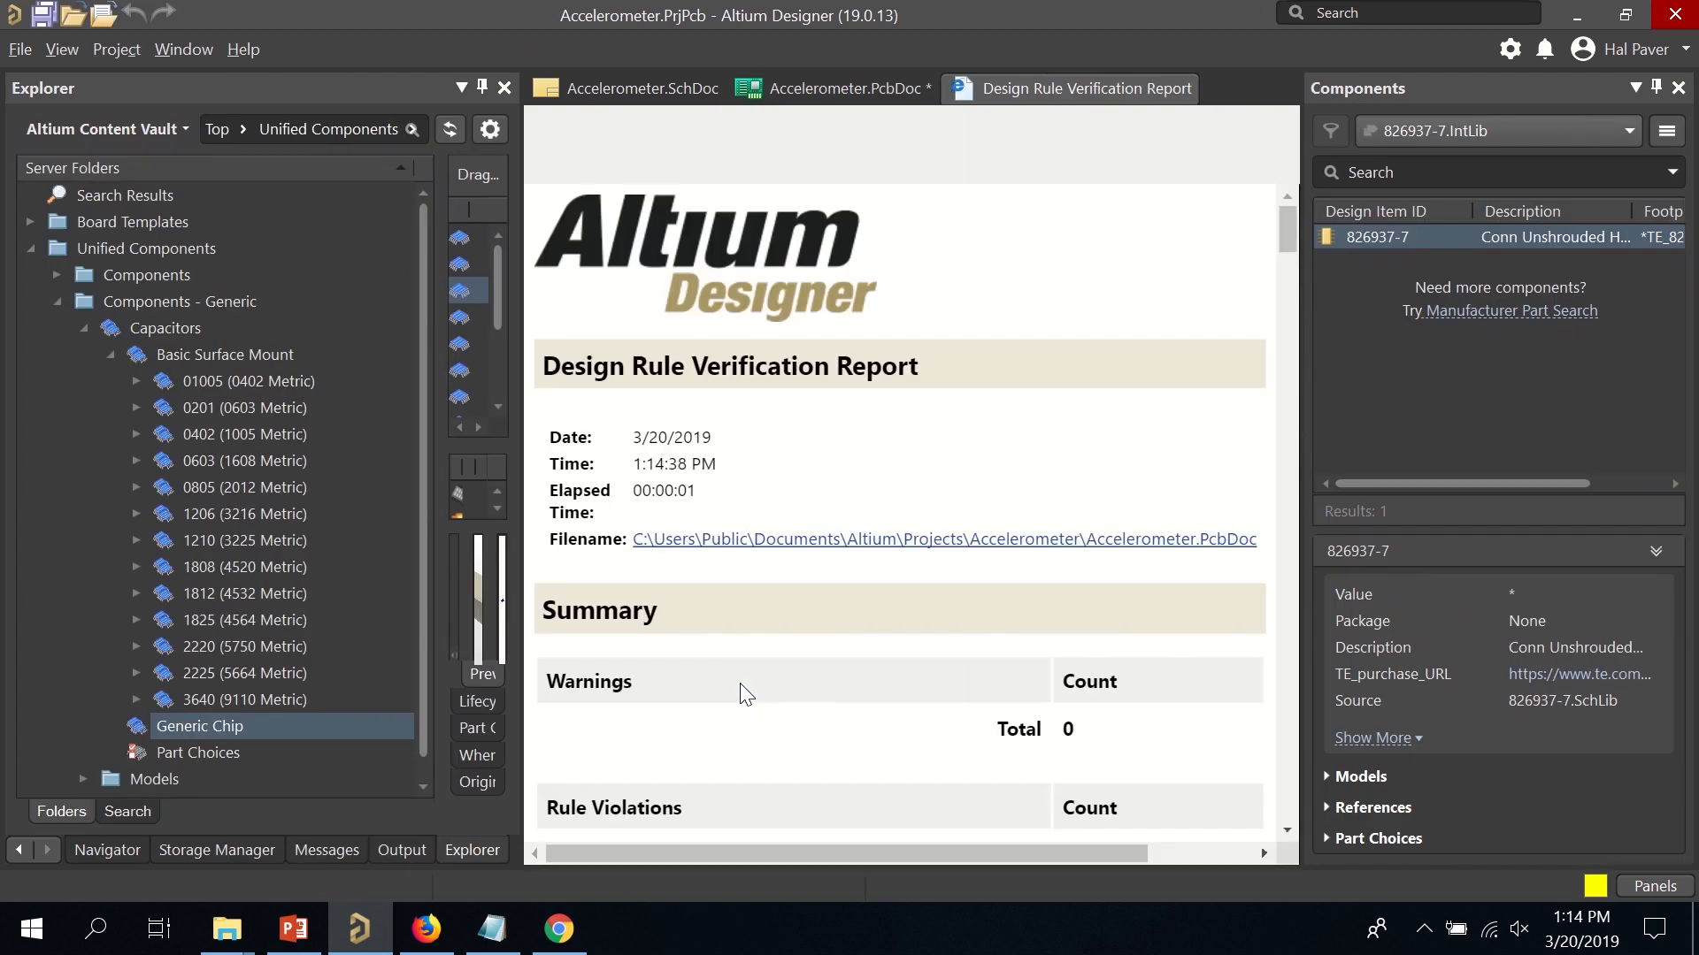
left_click(483, 88)
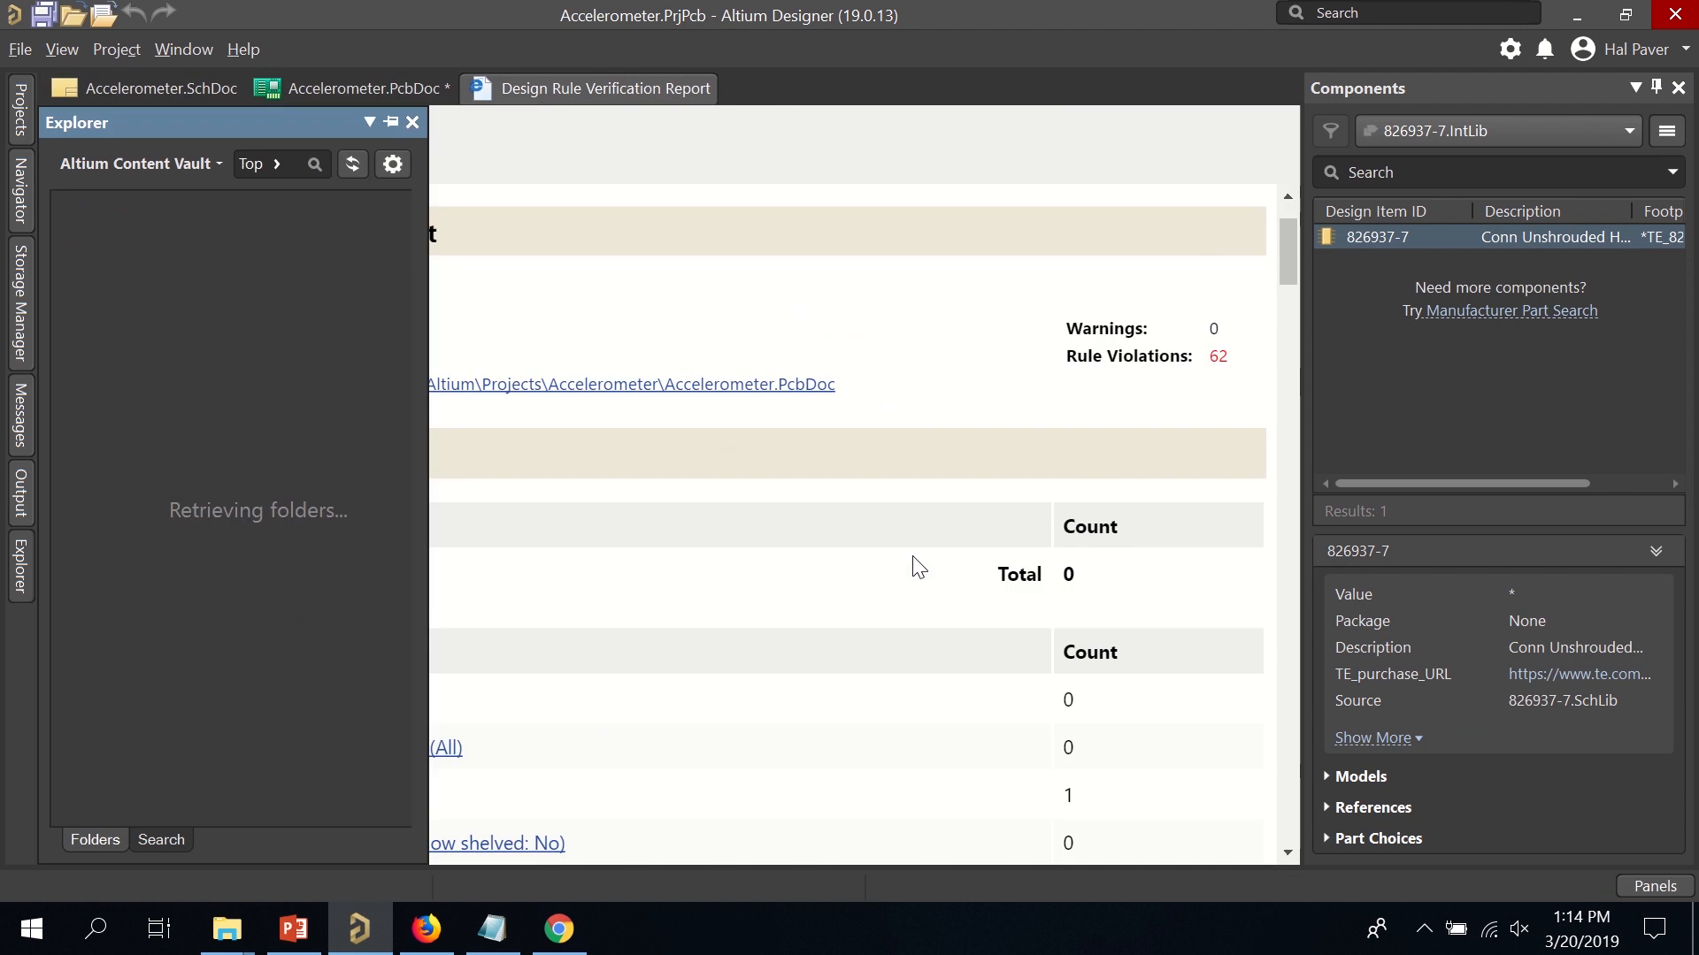
scroll(897, 543, "down", 3)
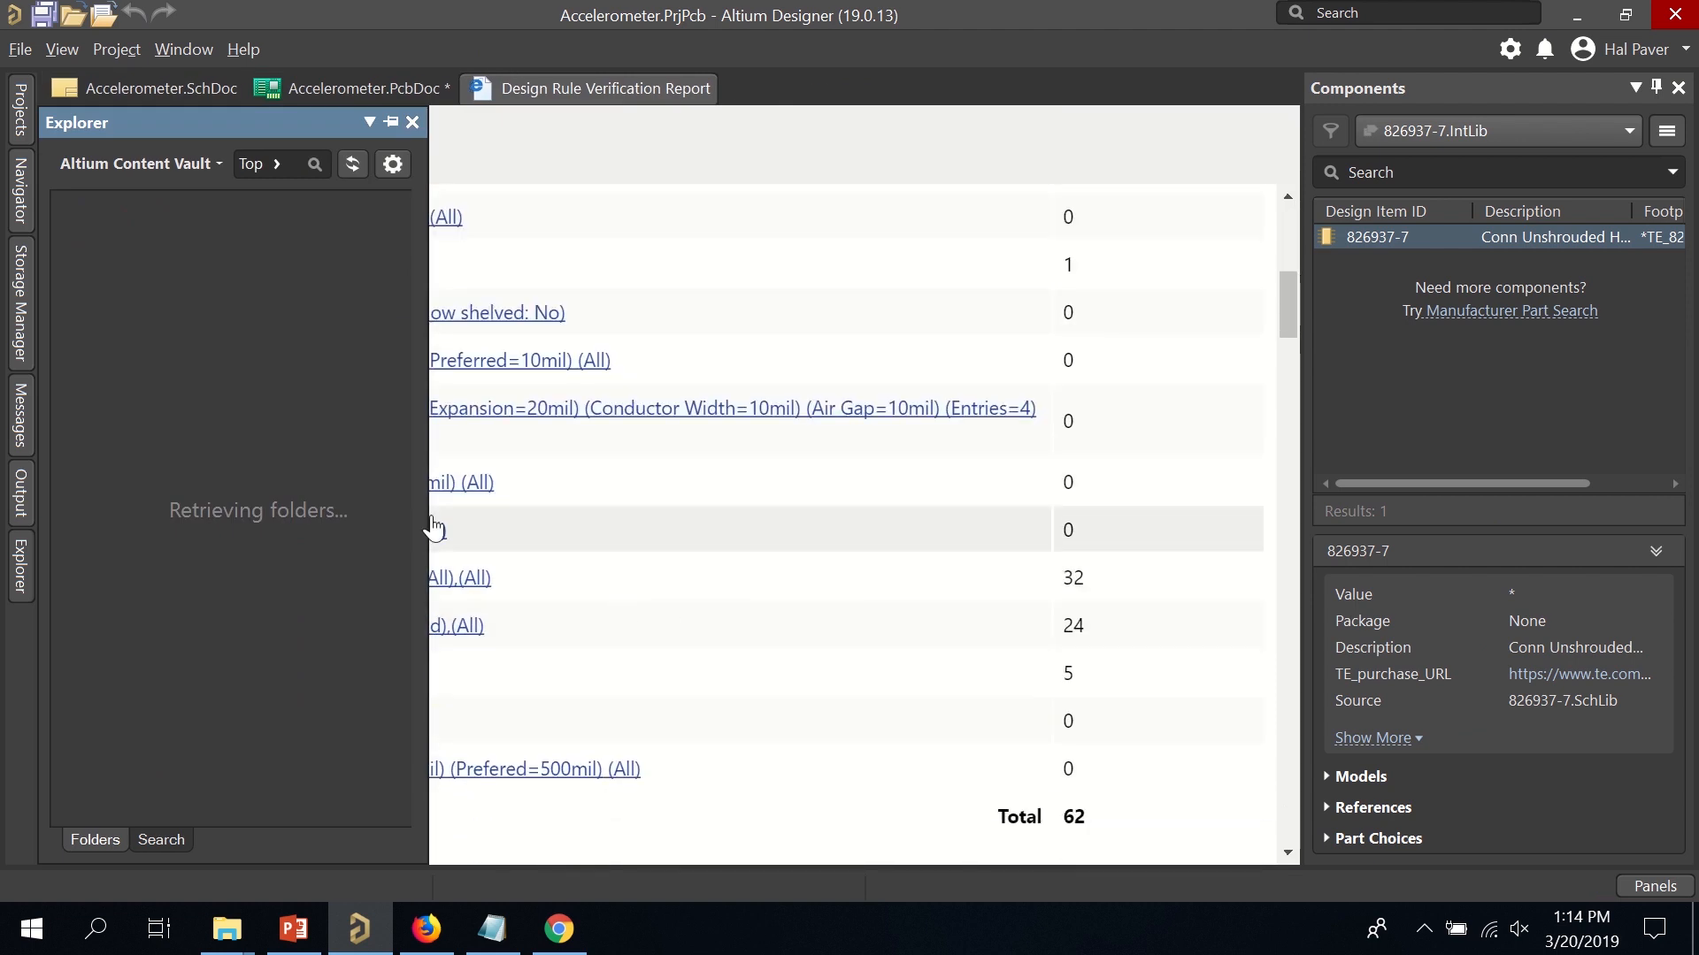
left_click(412, 122)
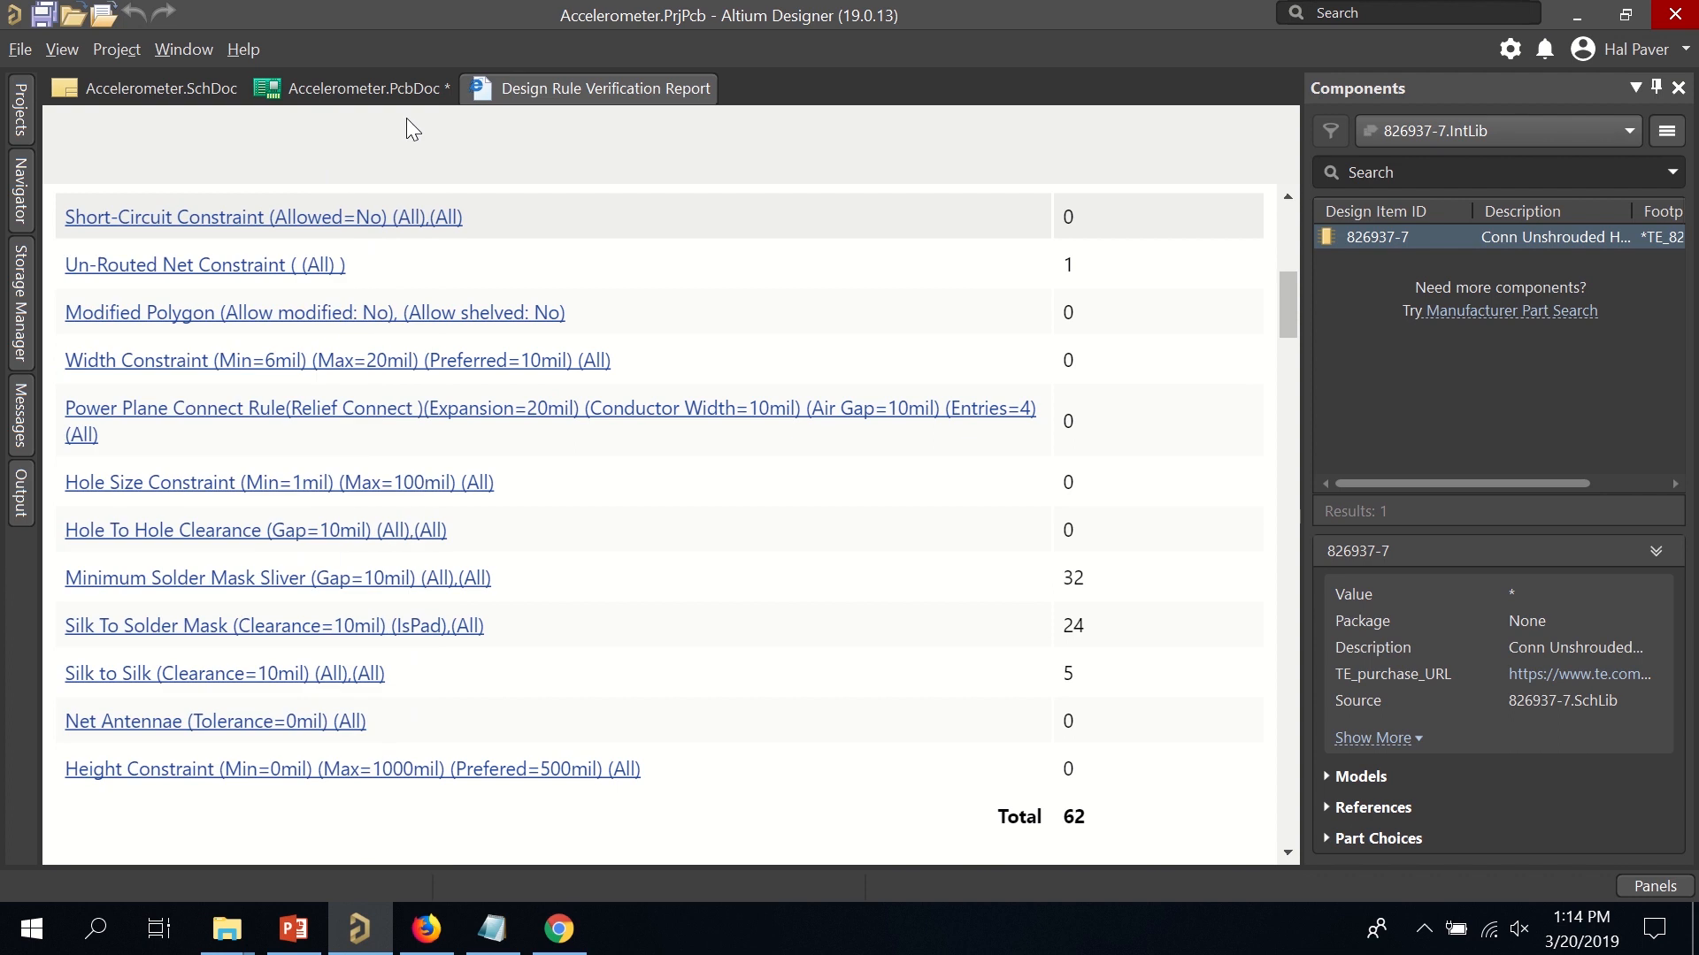
right_click(665, 262)
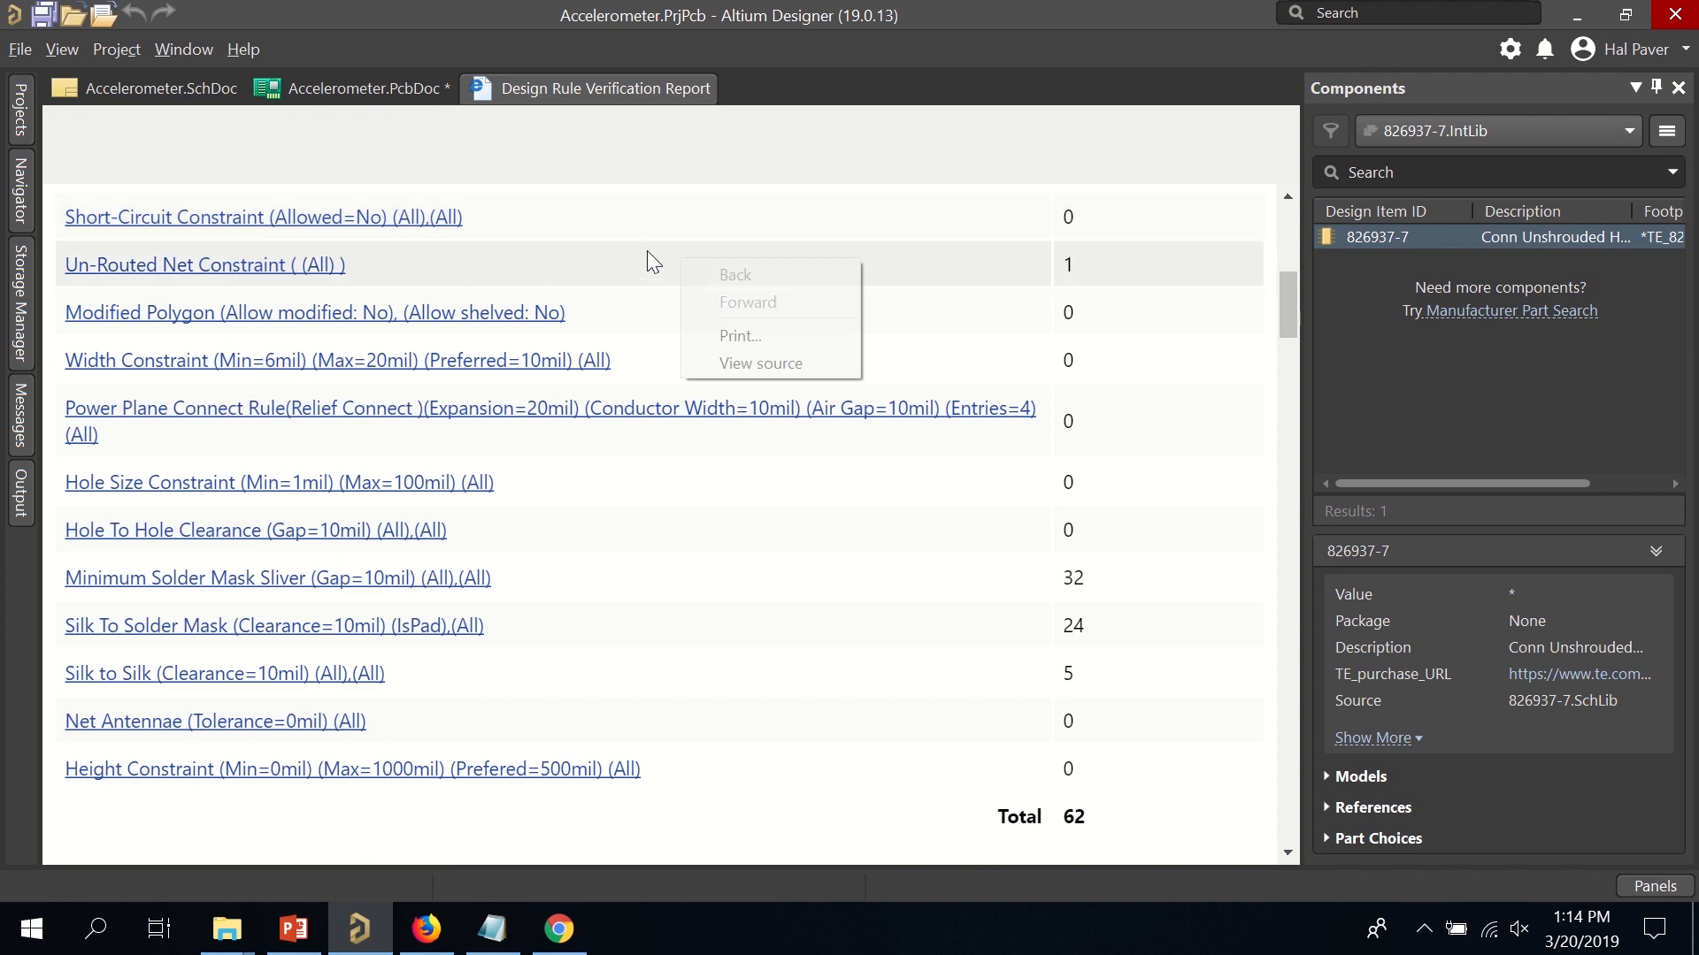
left_click(279, 261)
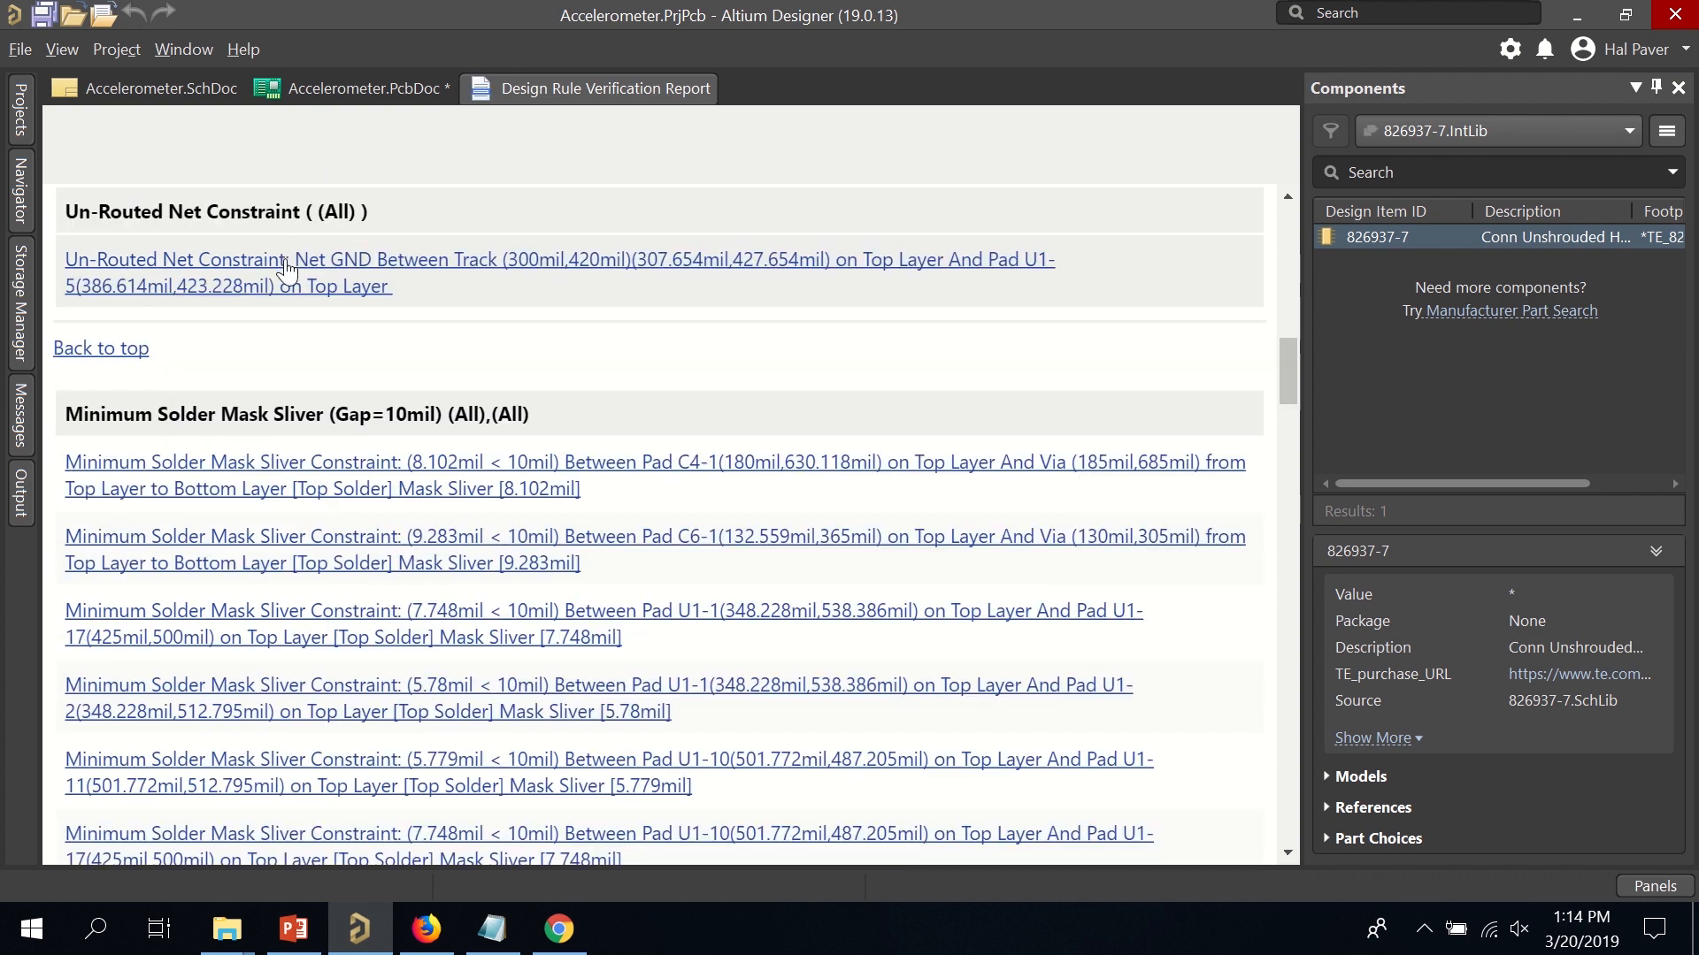
scroll(455, 398, "down", 3)
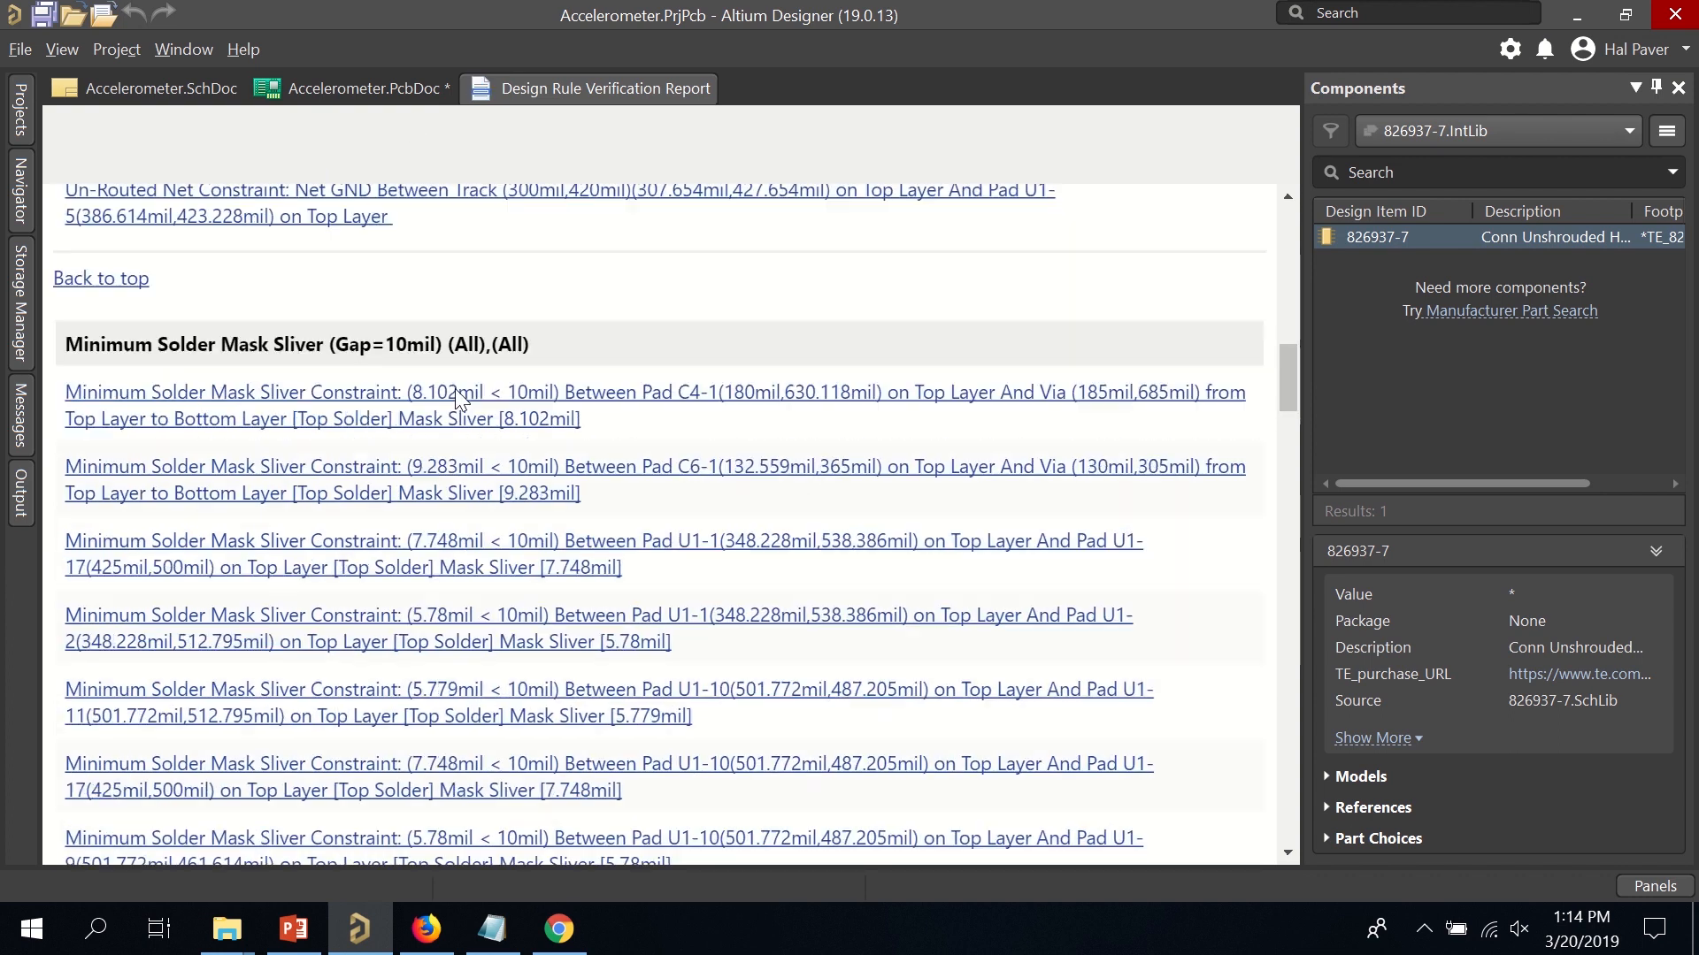
scroll(437, 336, "up", 3)
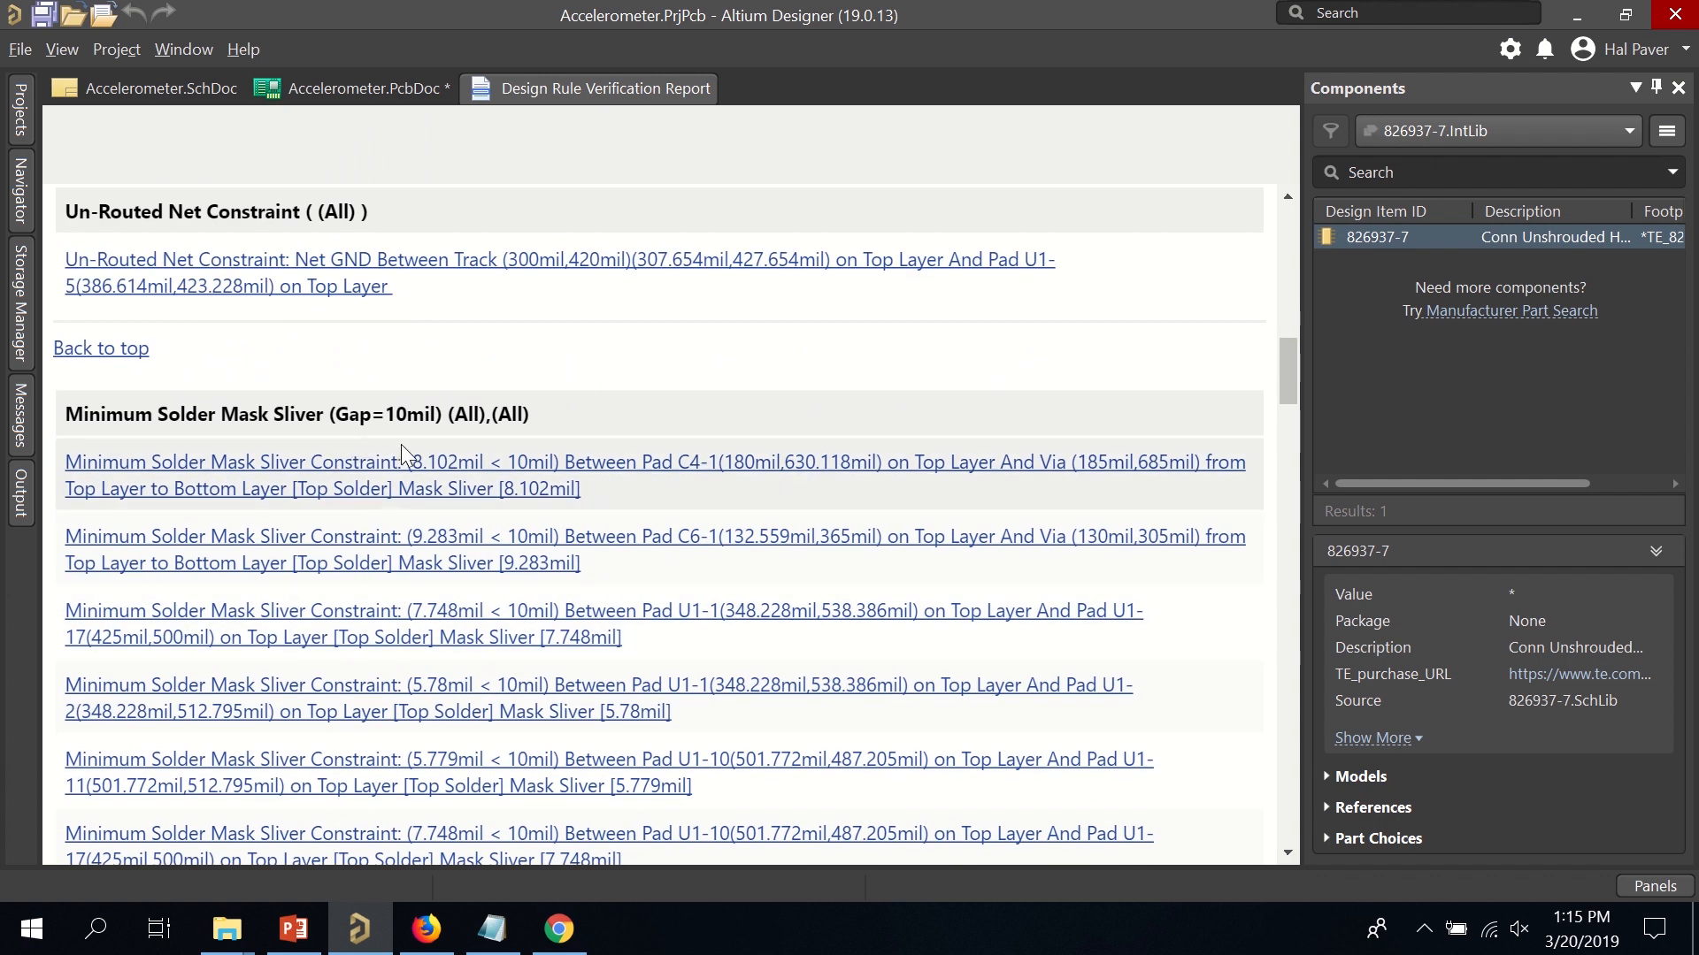
scroll(407, 451, "down", 15)
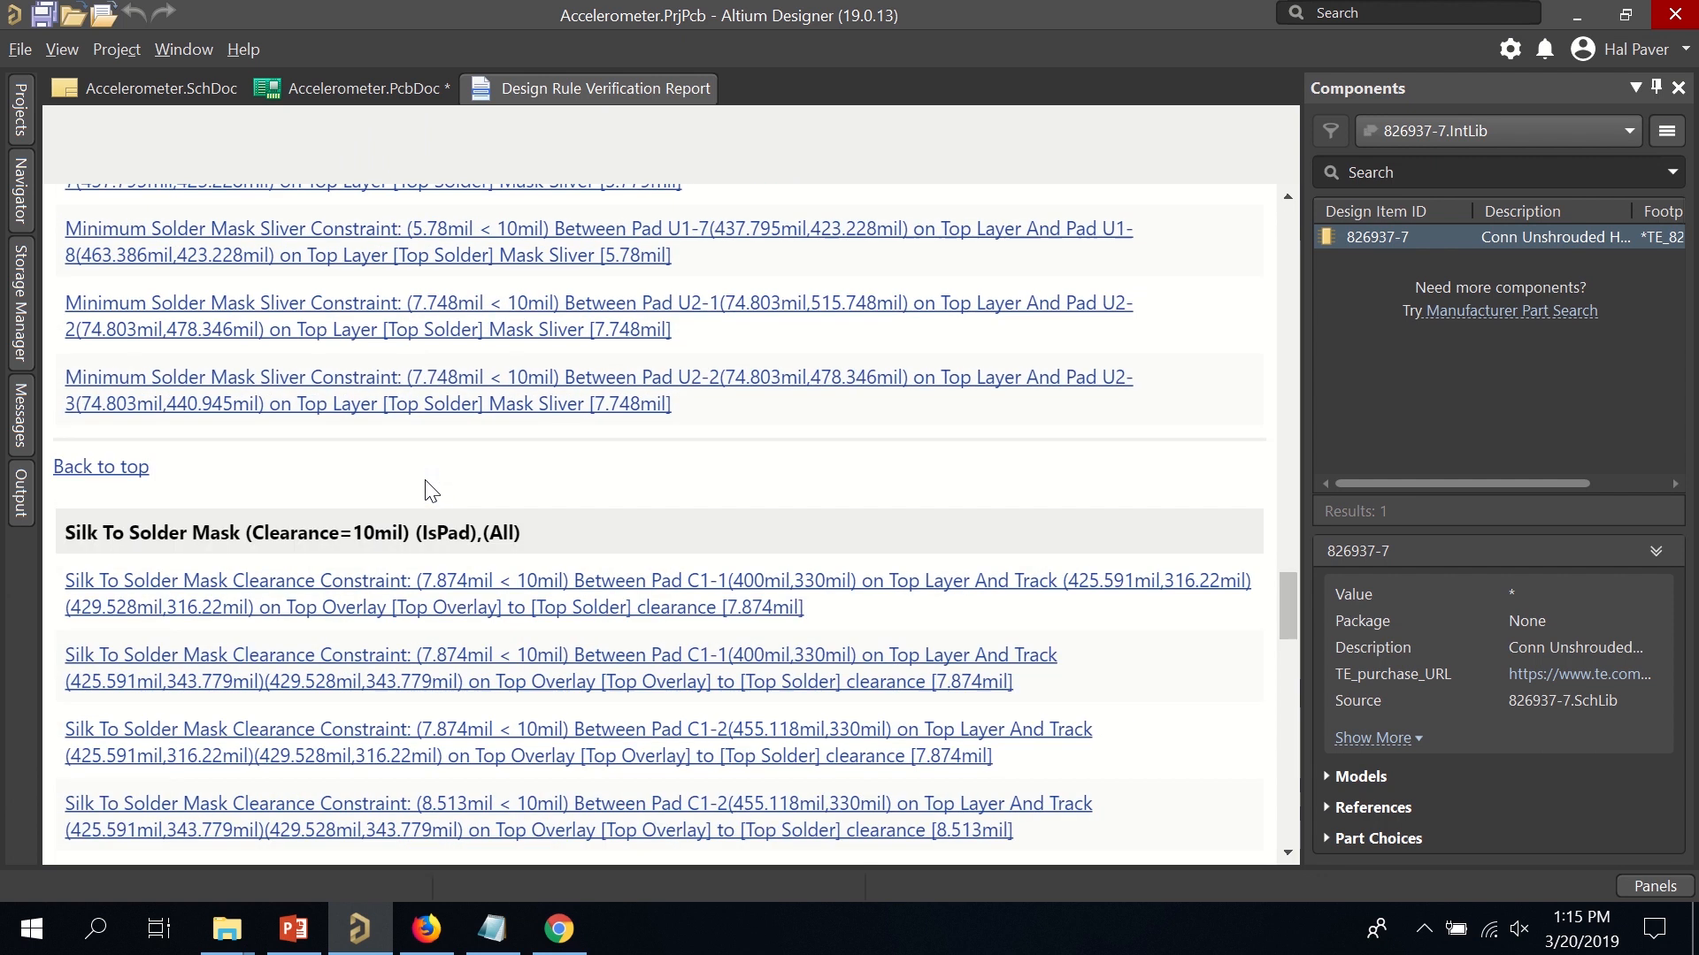
scroll(425, 492, "down", 5)
scroll(322, 534, "up", 5)
scroll(575, 277, "up", 6)
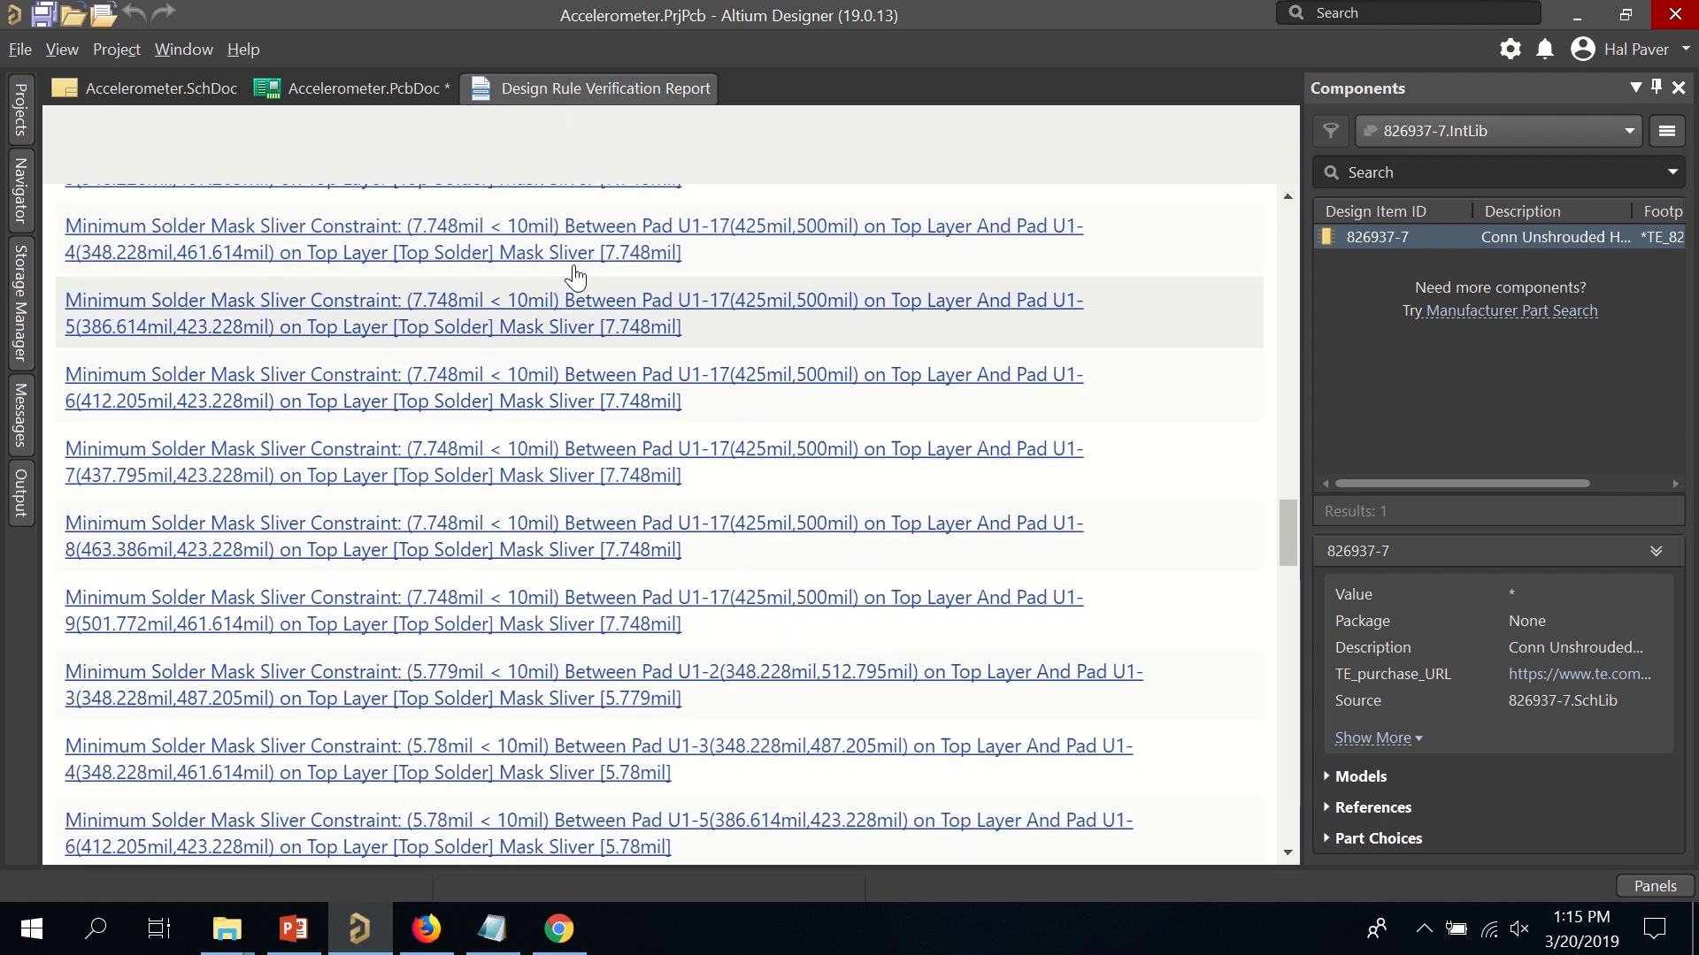
scroll(570, 275, "up", 15)
scroll(364, 407, "down", 6)
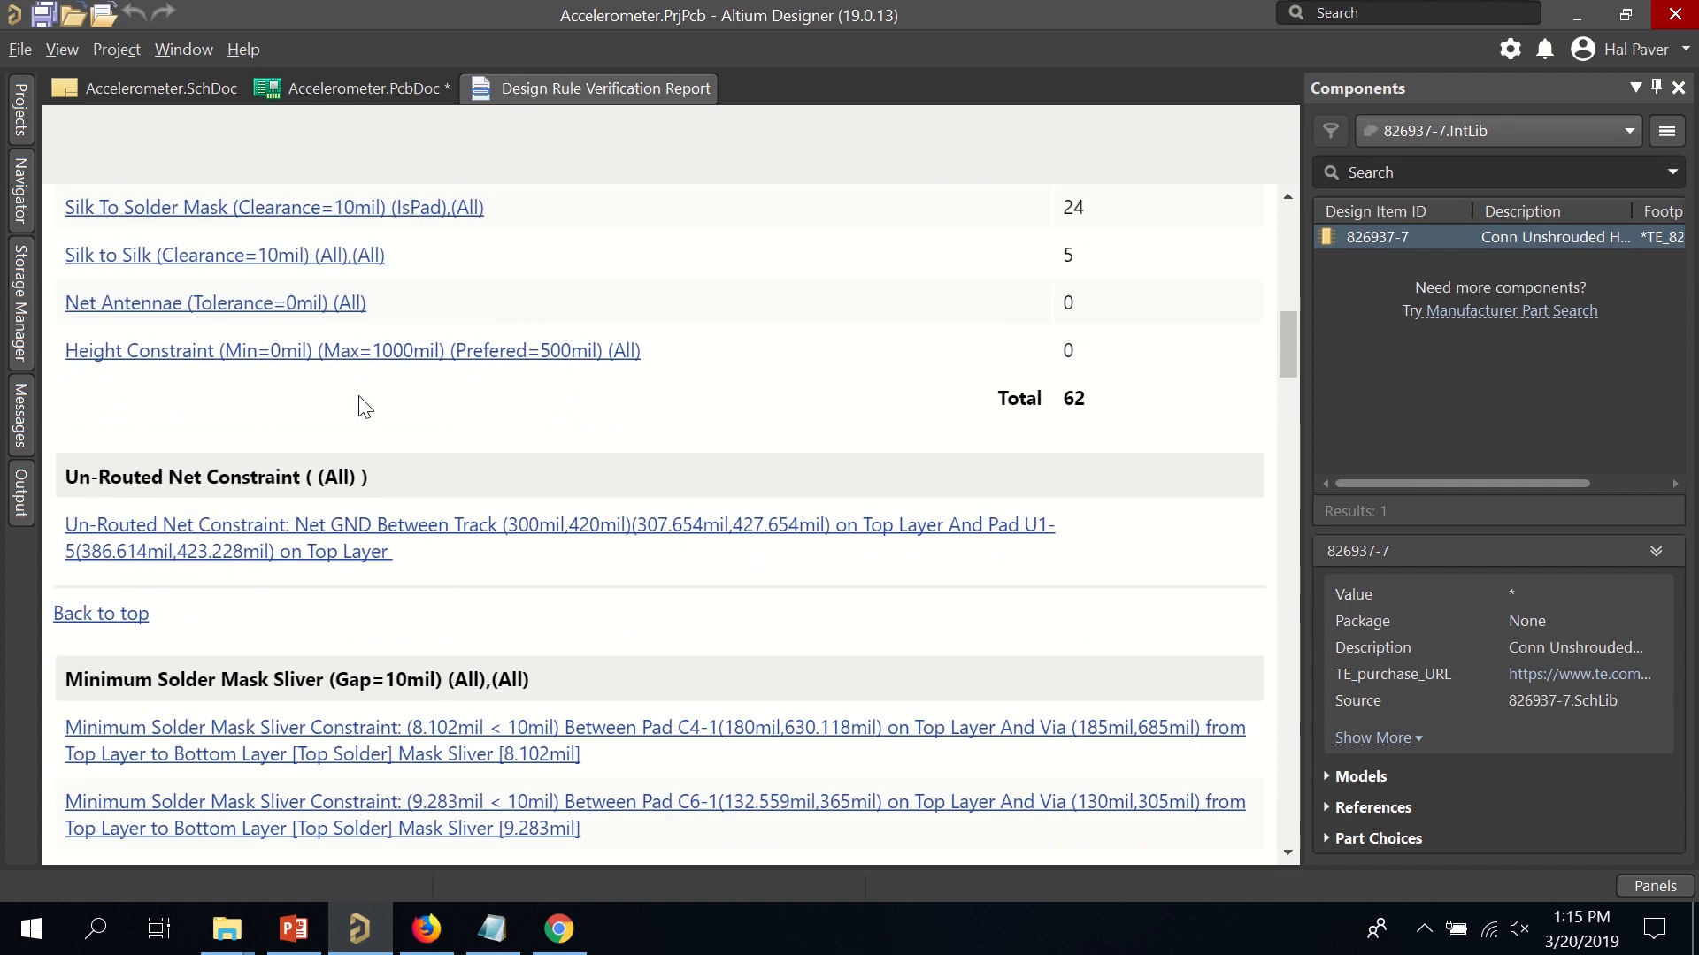
Zoom to the unrouted GND net near C1's pads.
left_click(178, 529)
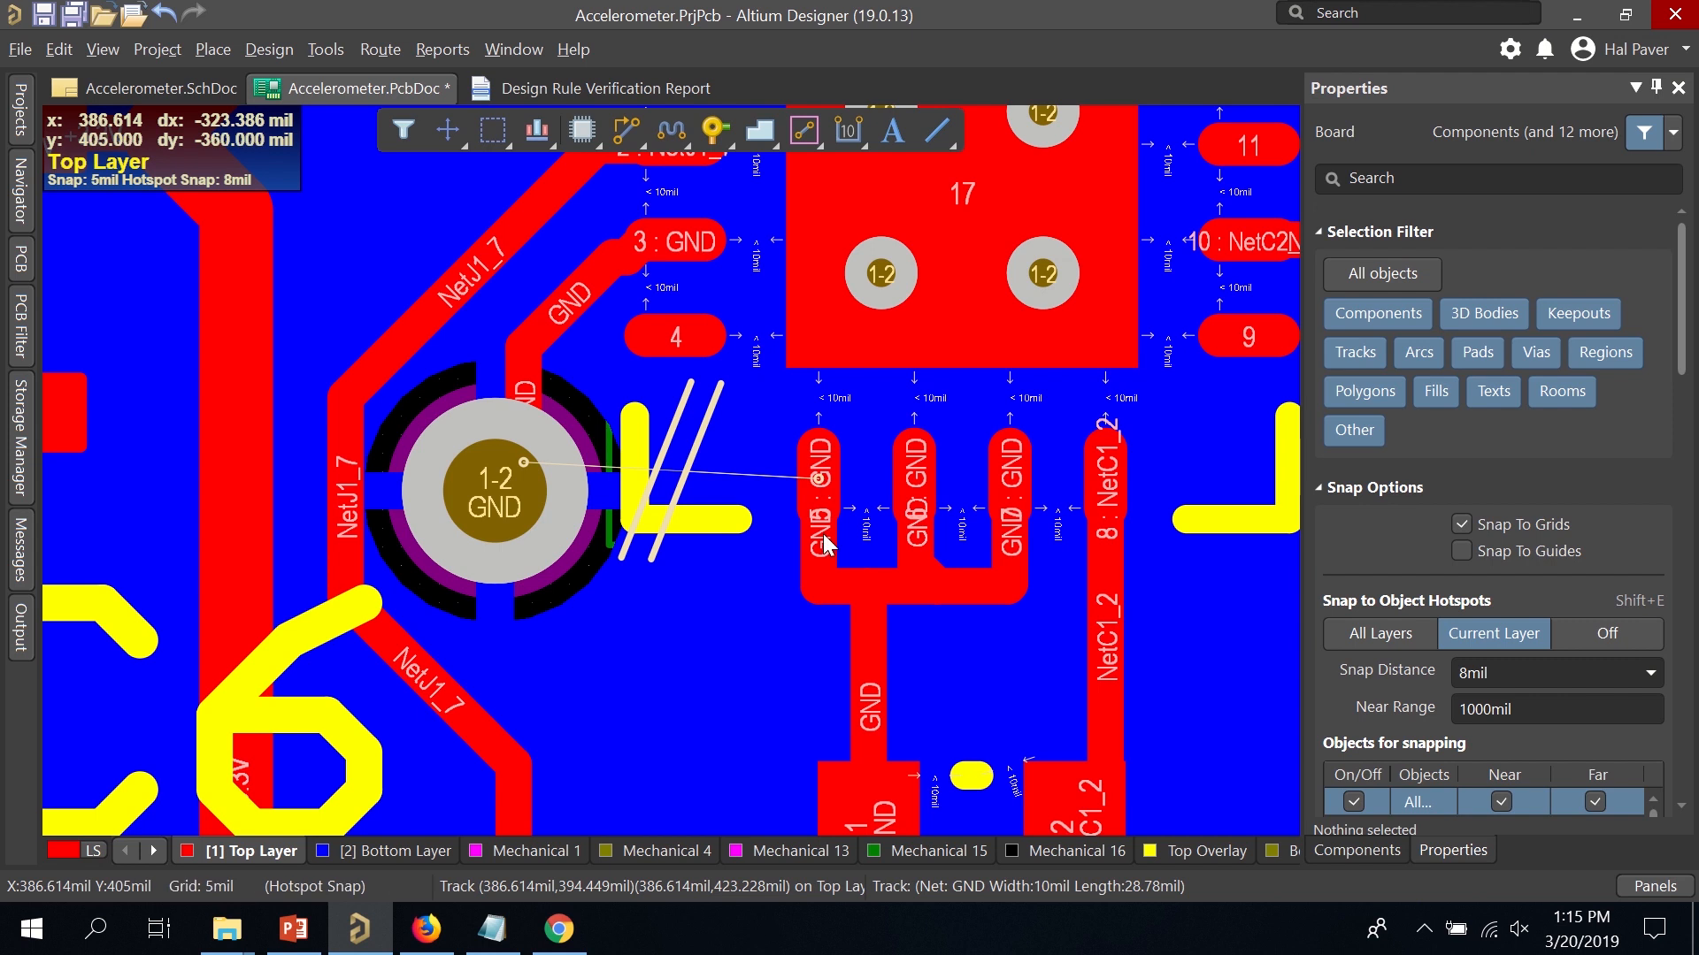
scroll(819, 522, "down", 3)
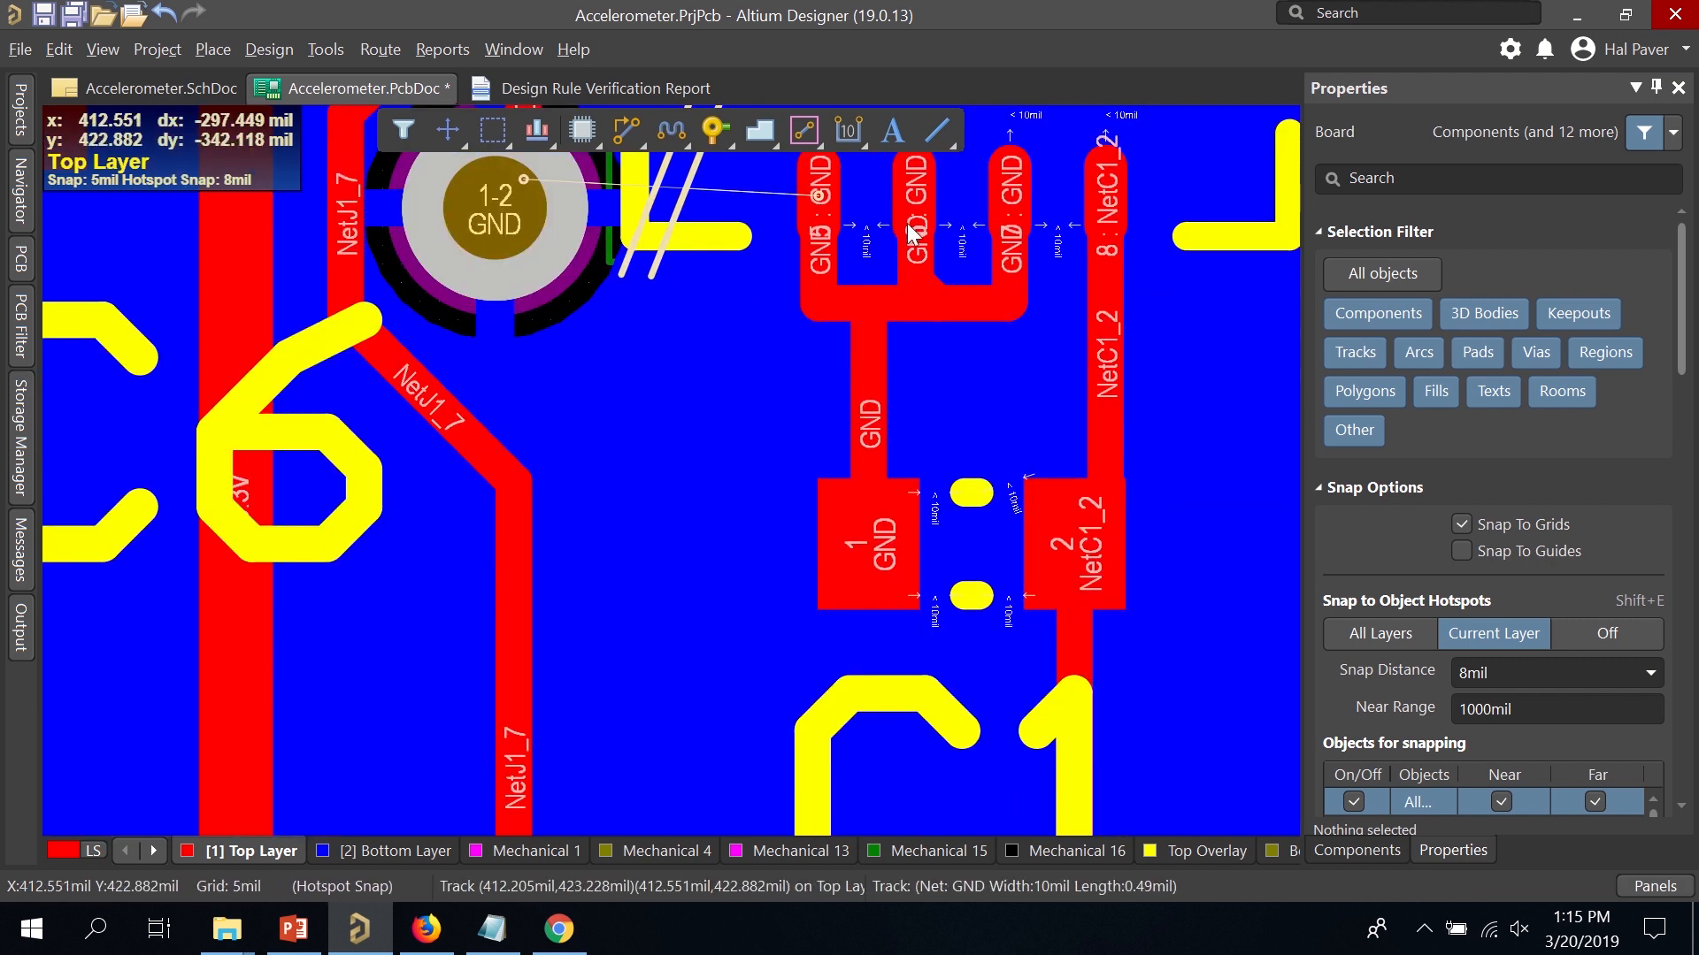
left_click(716, 133)
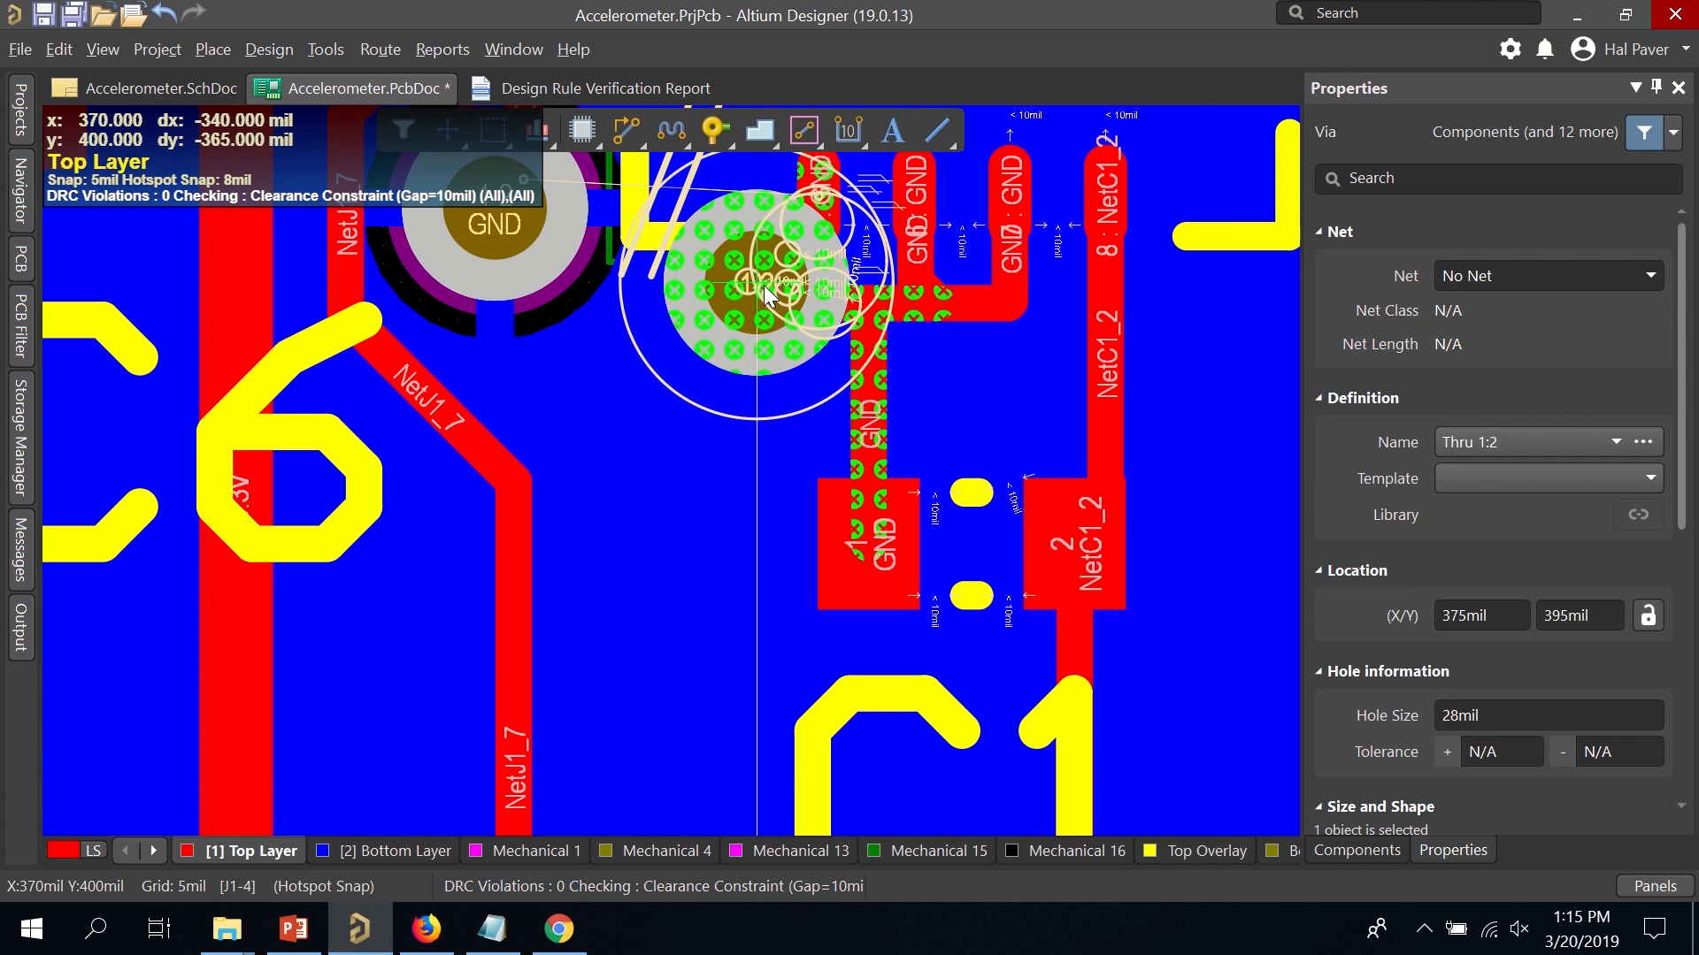
key("Escape")
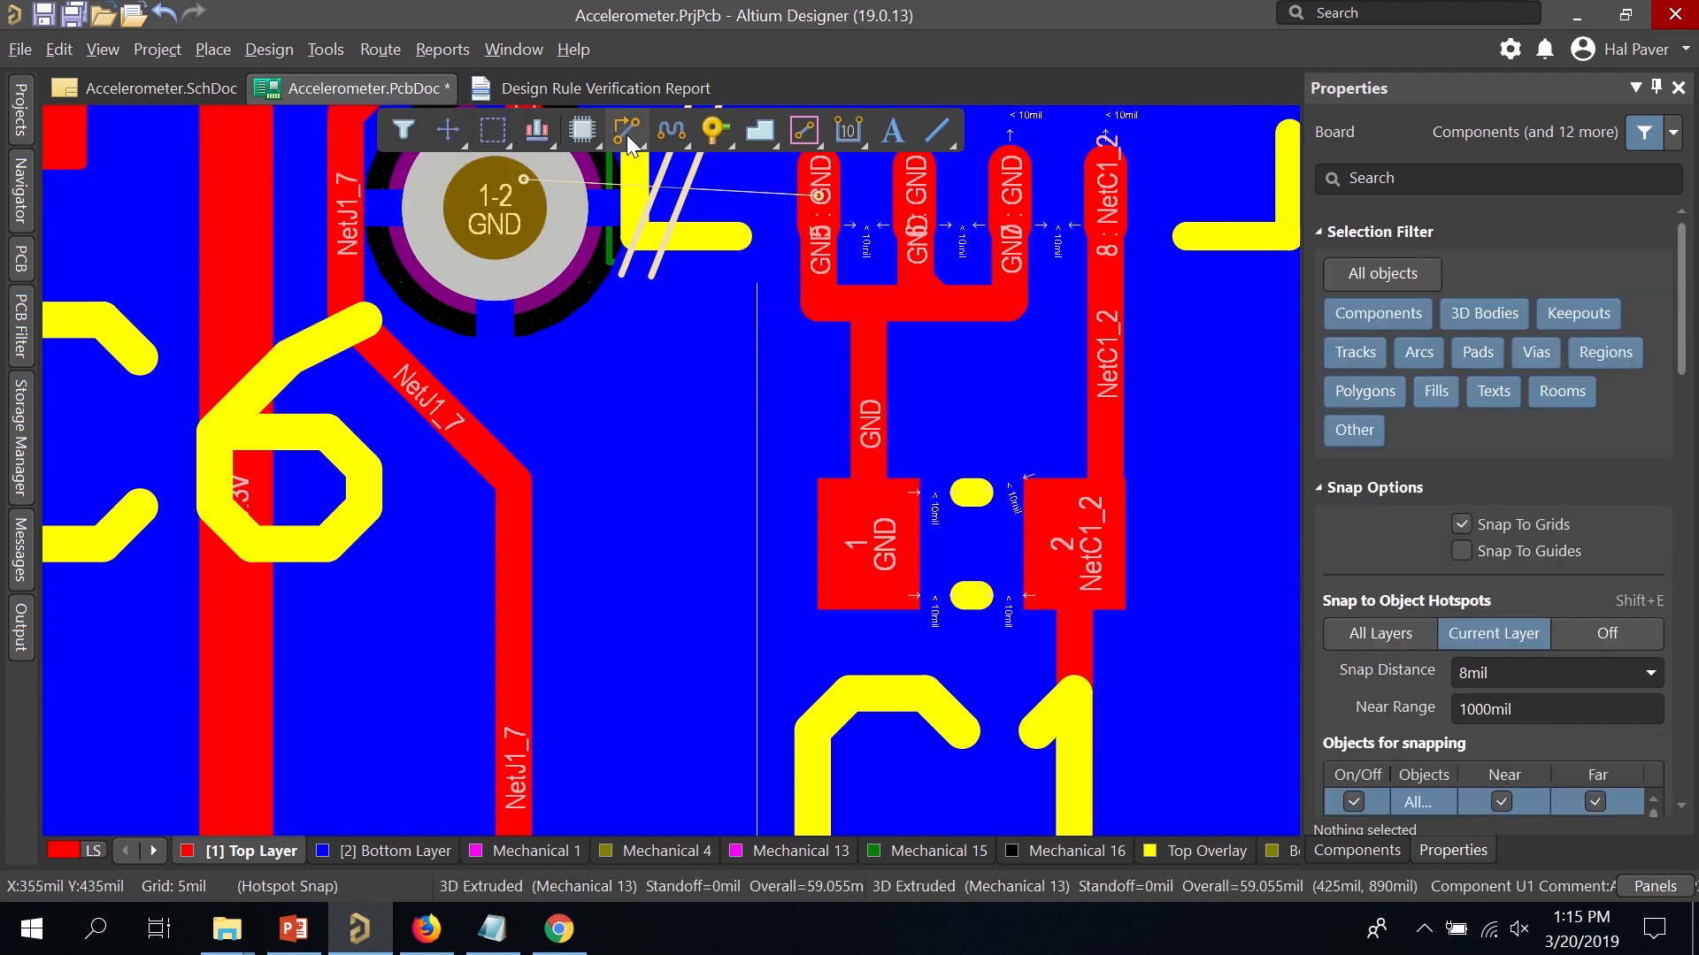
Route a GND track from C1 pad 1 to a new via down to the bottom layer.
key("ctrl+w")
left_click(880, 551)
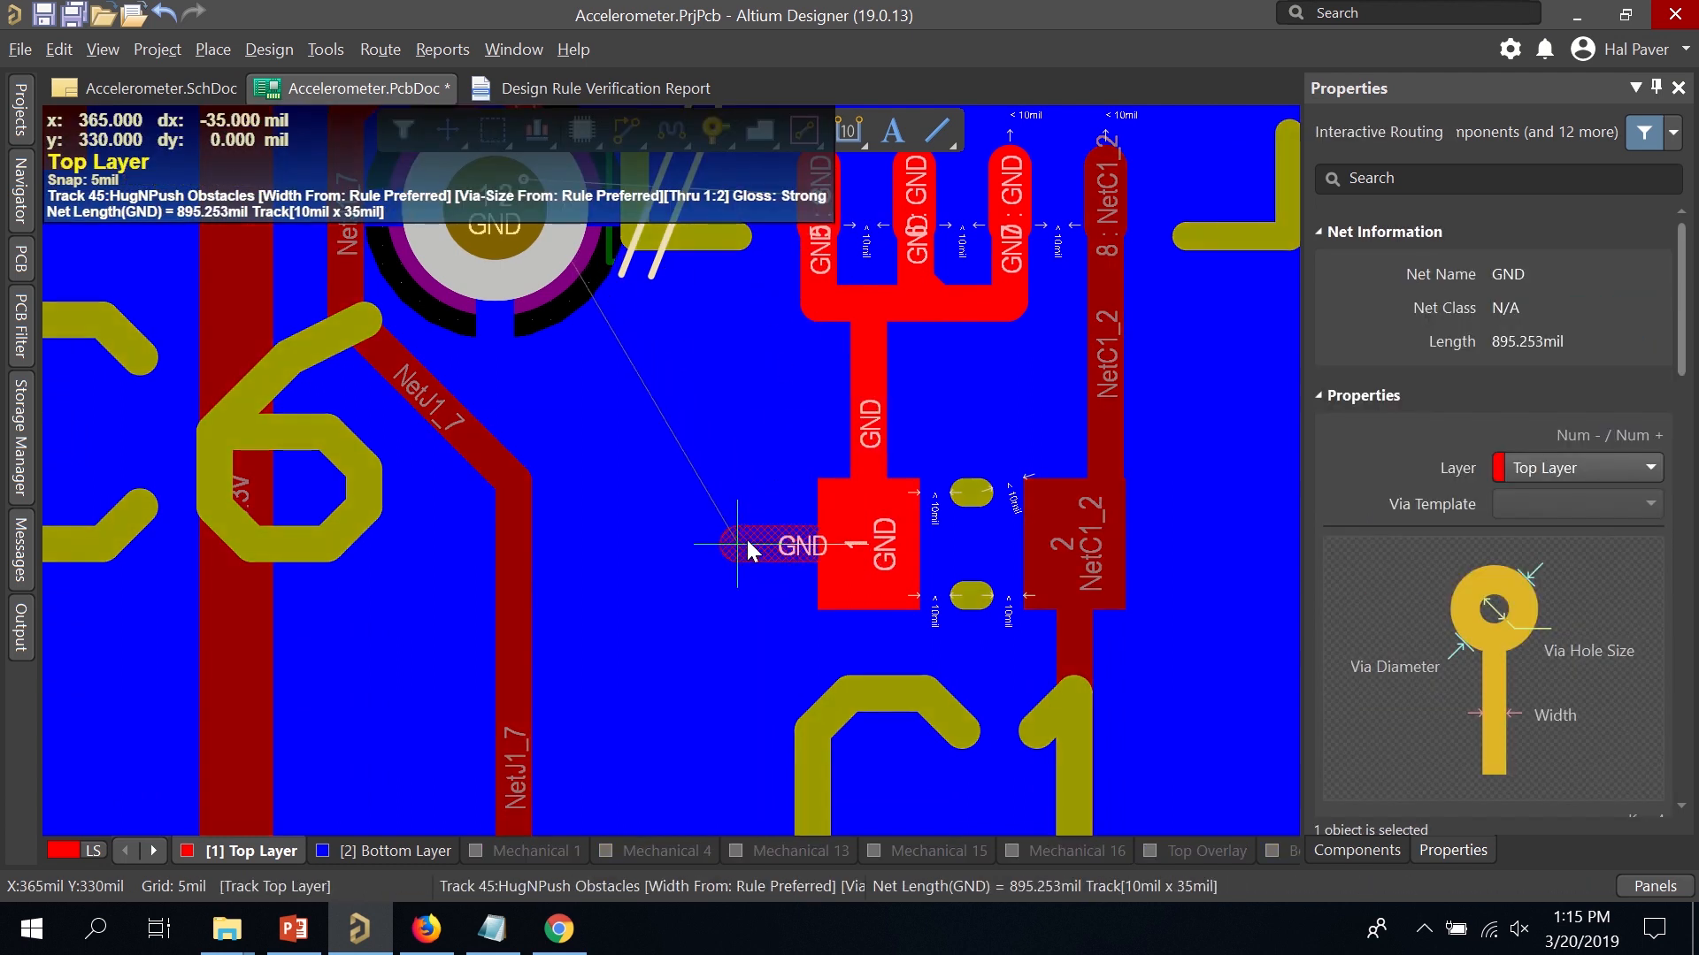
key("KP_Add")
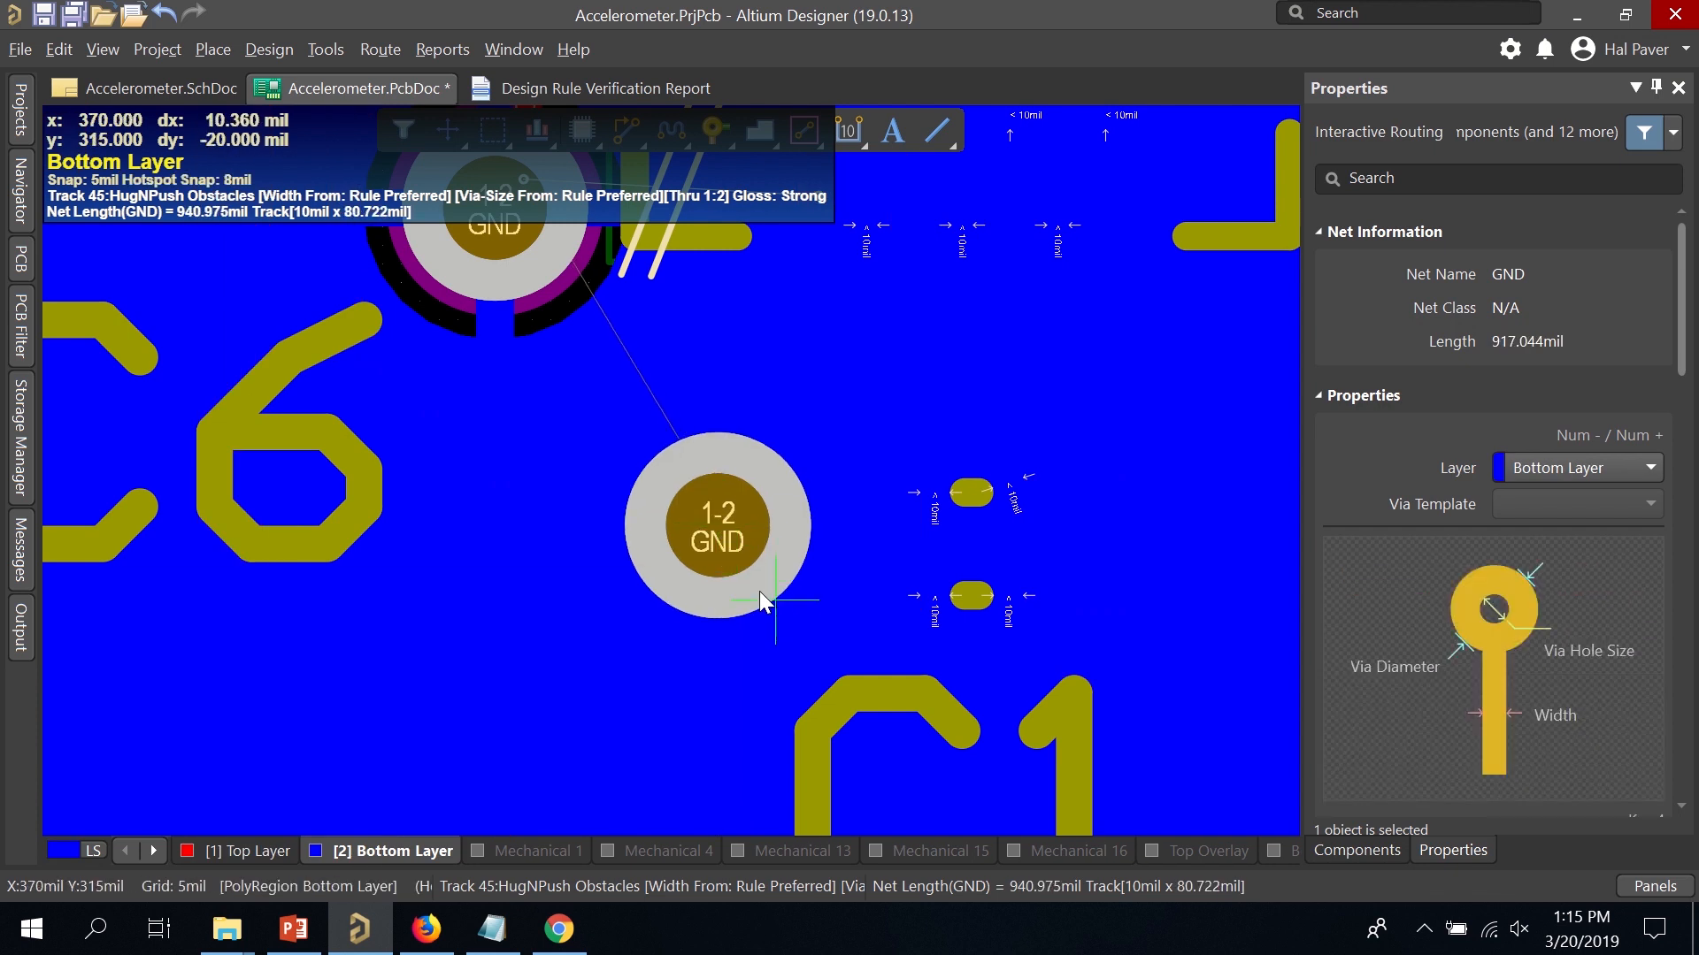
right_click(734, 561)
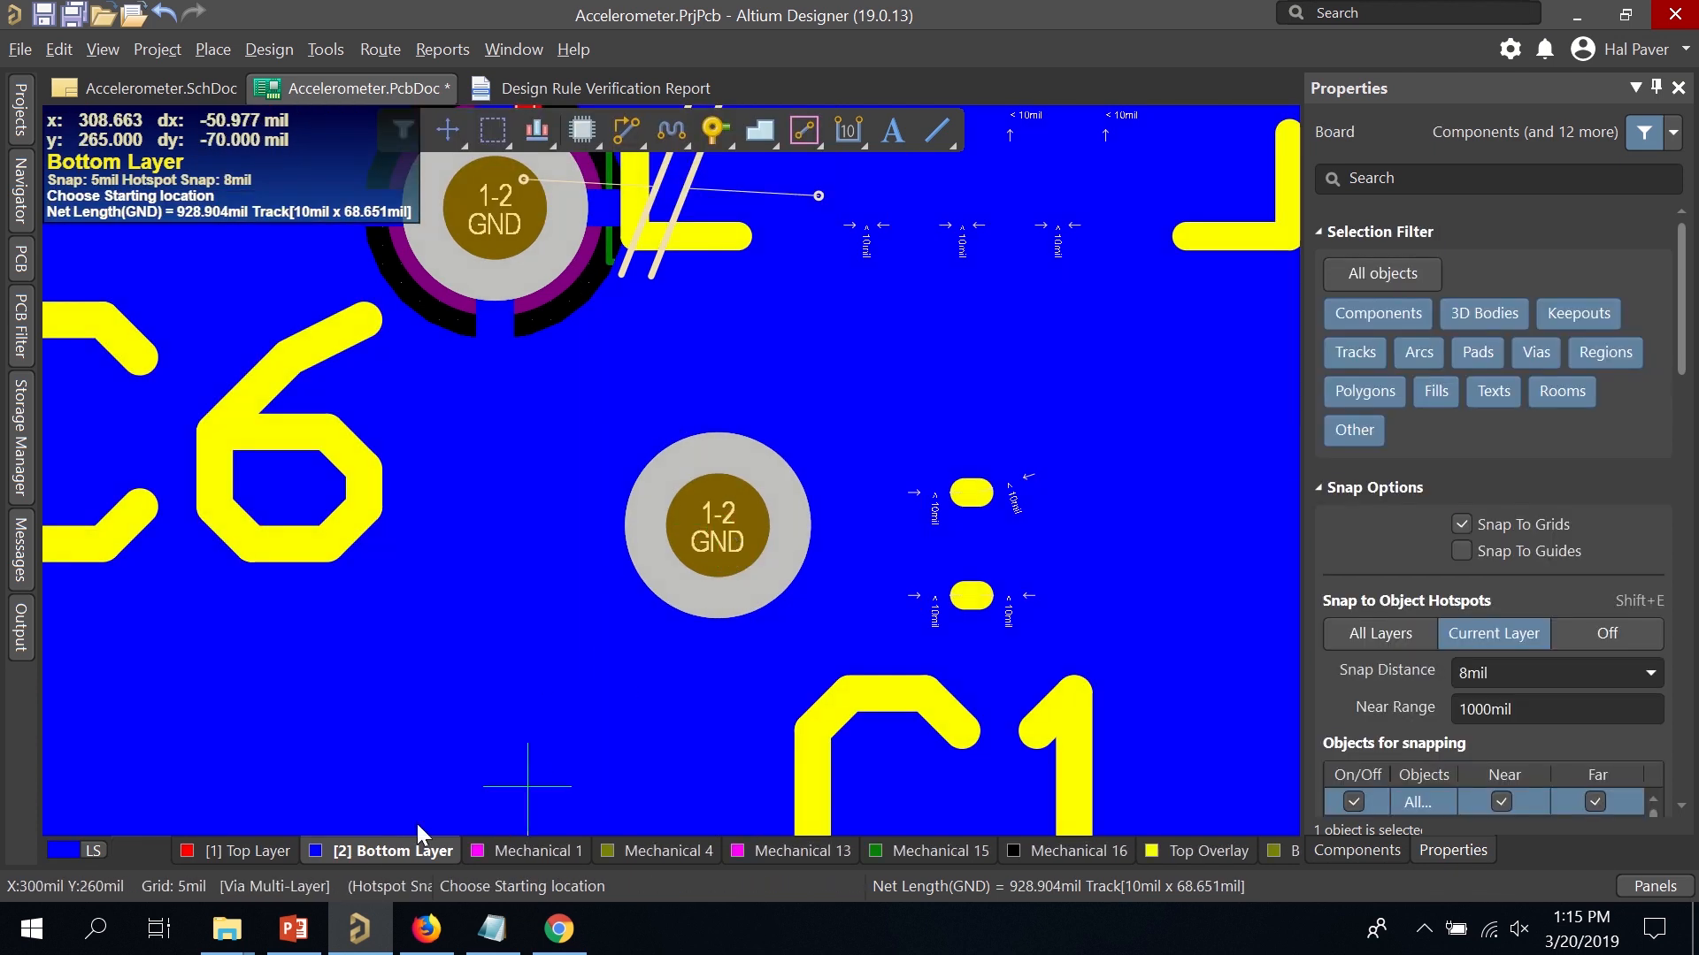
scroll(402, 566, "up", 2)
right_click(402, 573)
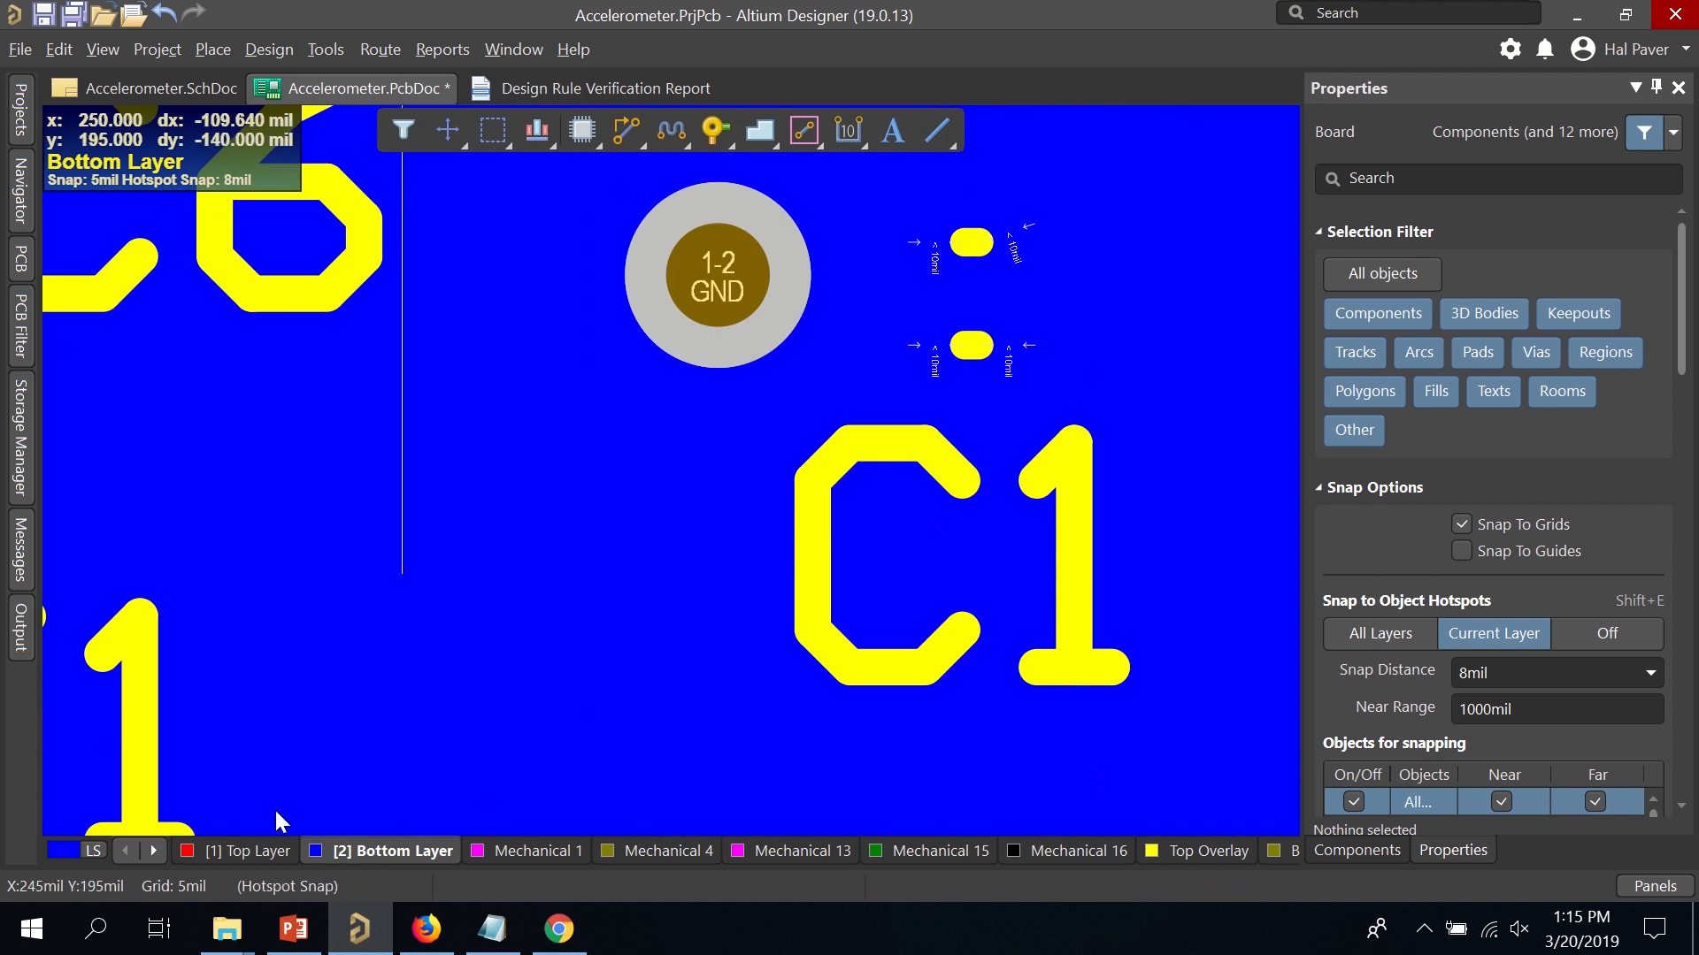
left_click(231, 847)
scroll(619, 456, "up", 3)
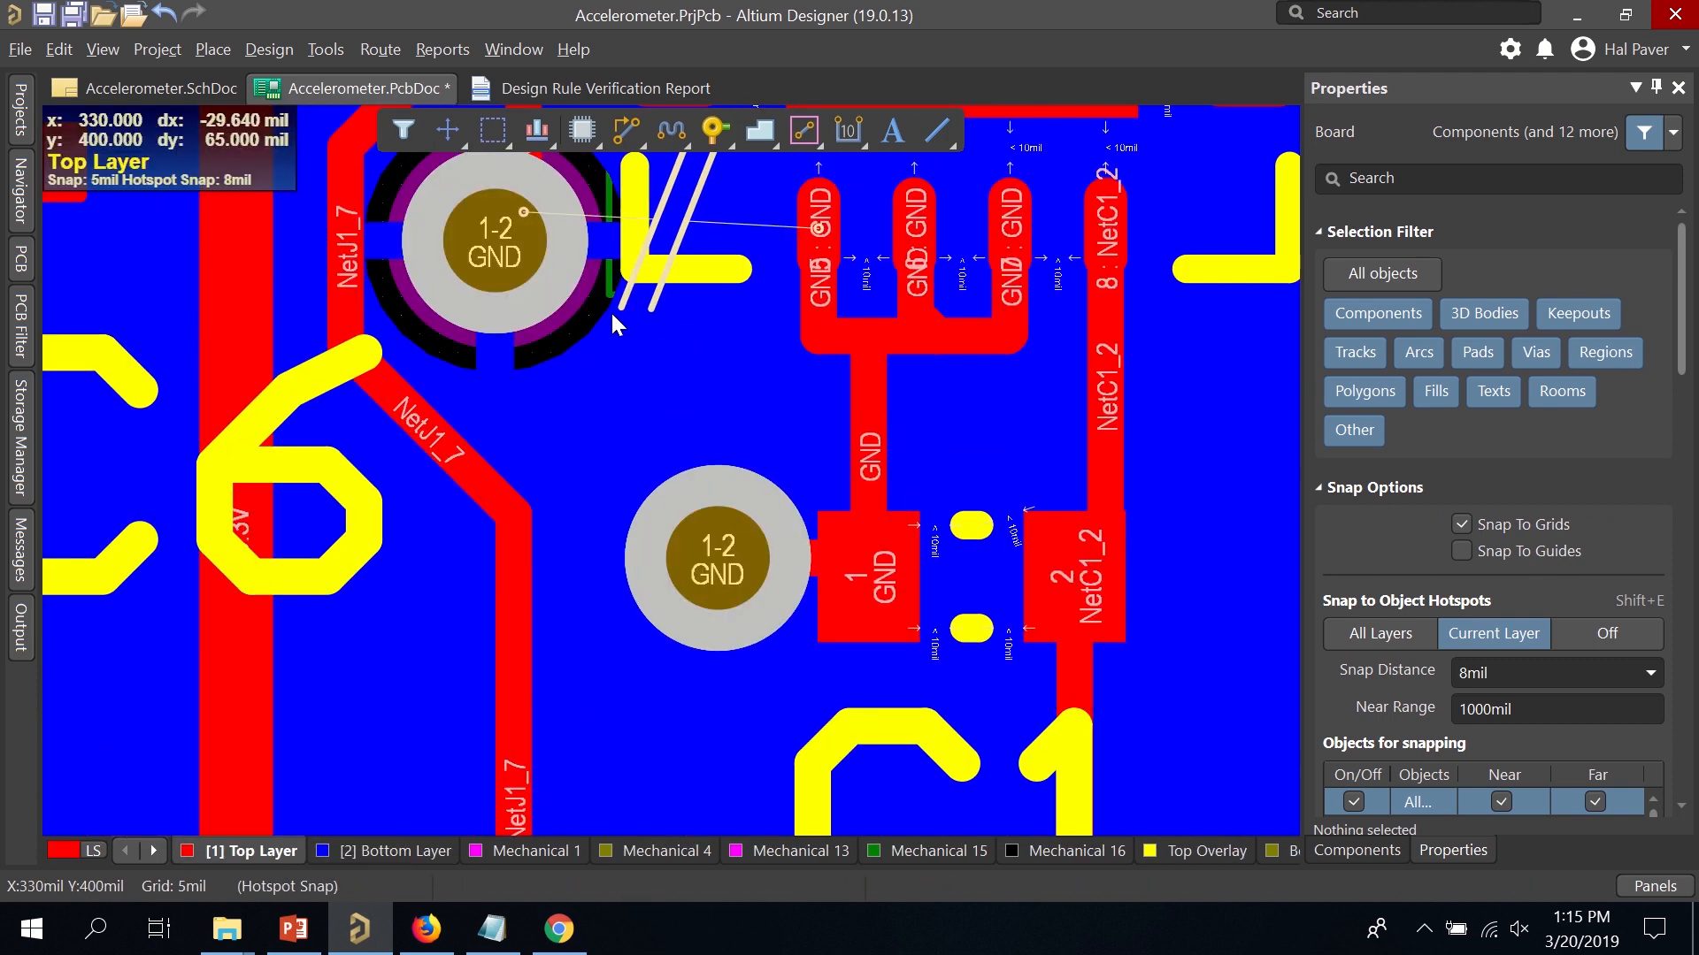
scroll(619, 318, "up", 2)
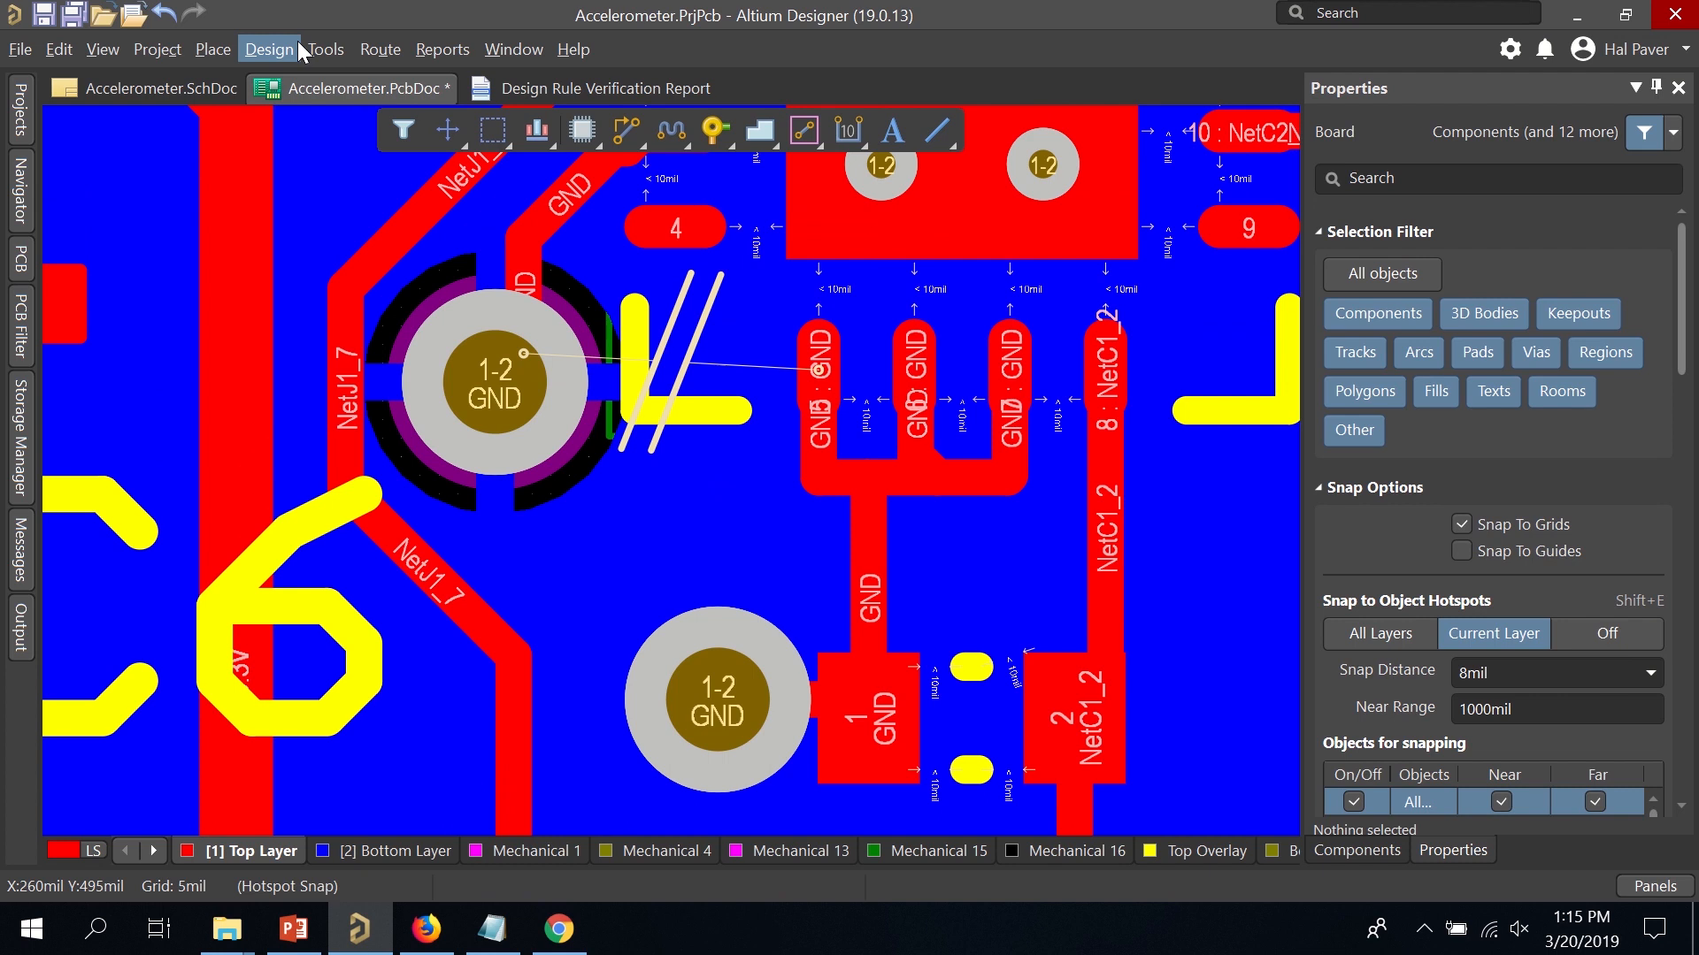
Save the board and rerun the design rule check, now reporting 61 violations.
key("ctrl+s")
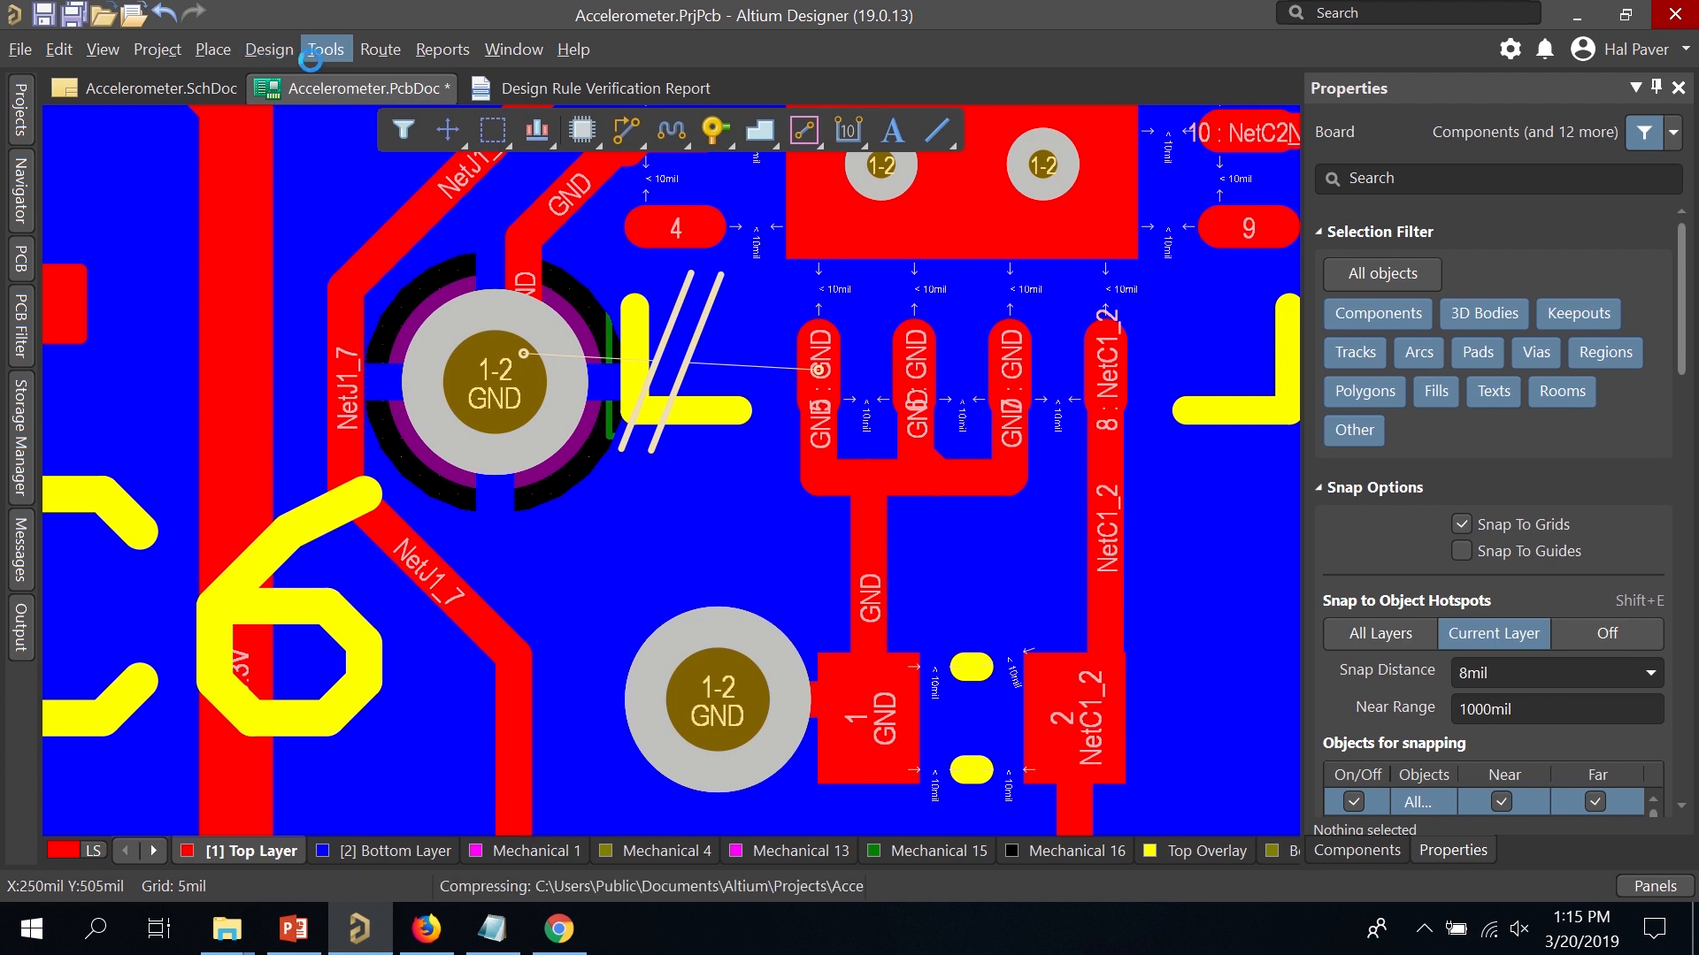
left_click(318, 51)
left_click(363, 79)
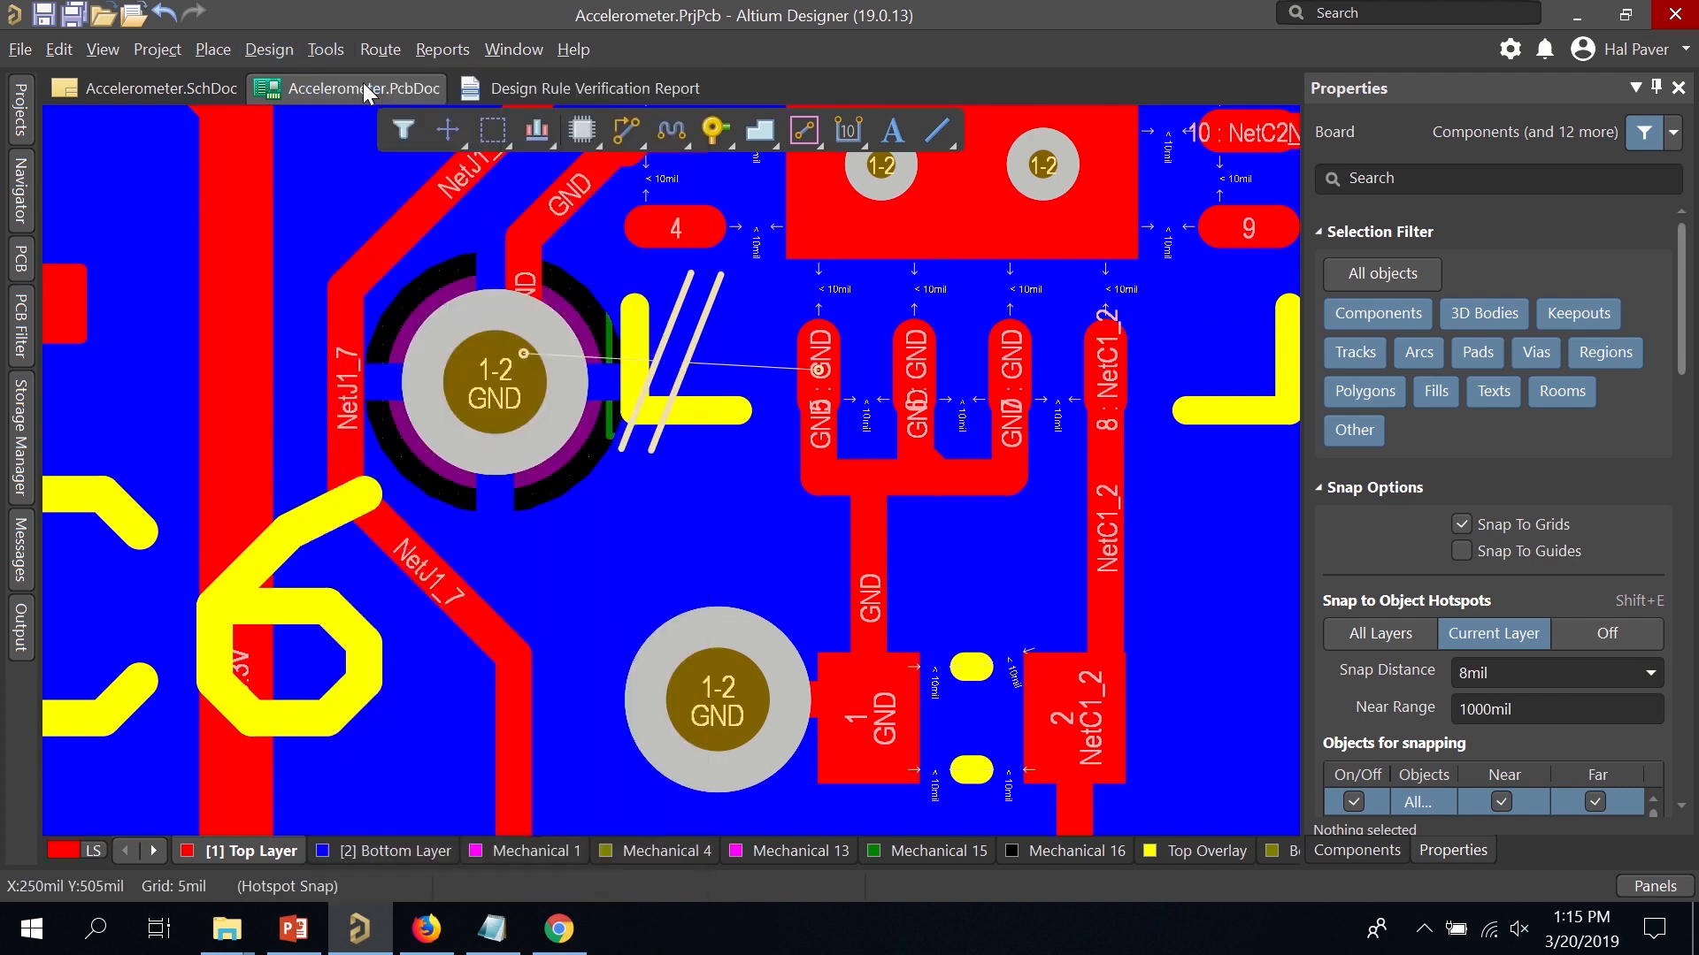
left_click(510, 873)
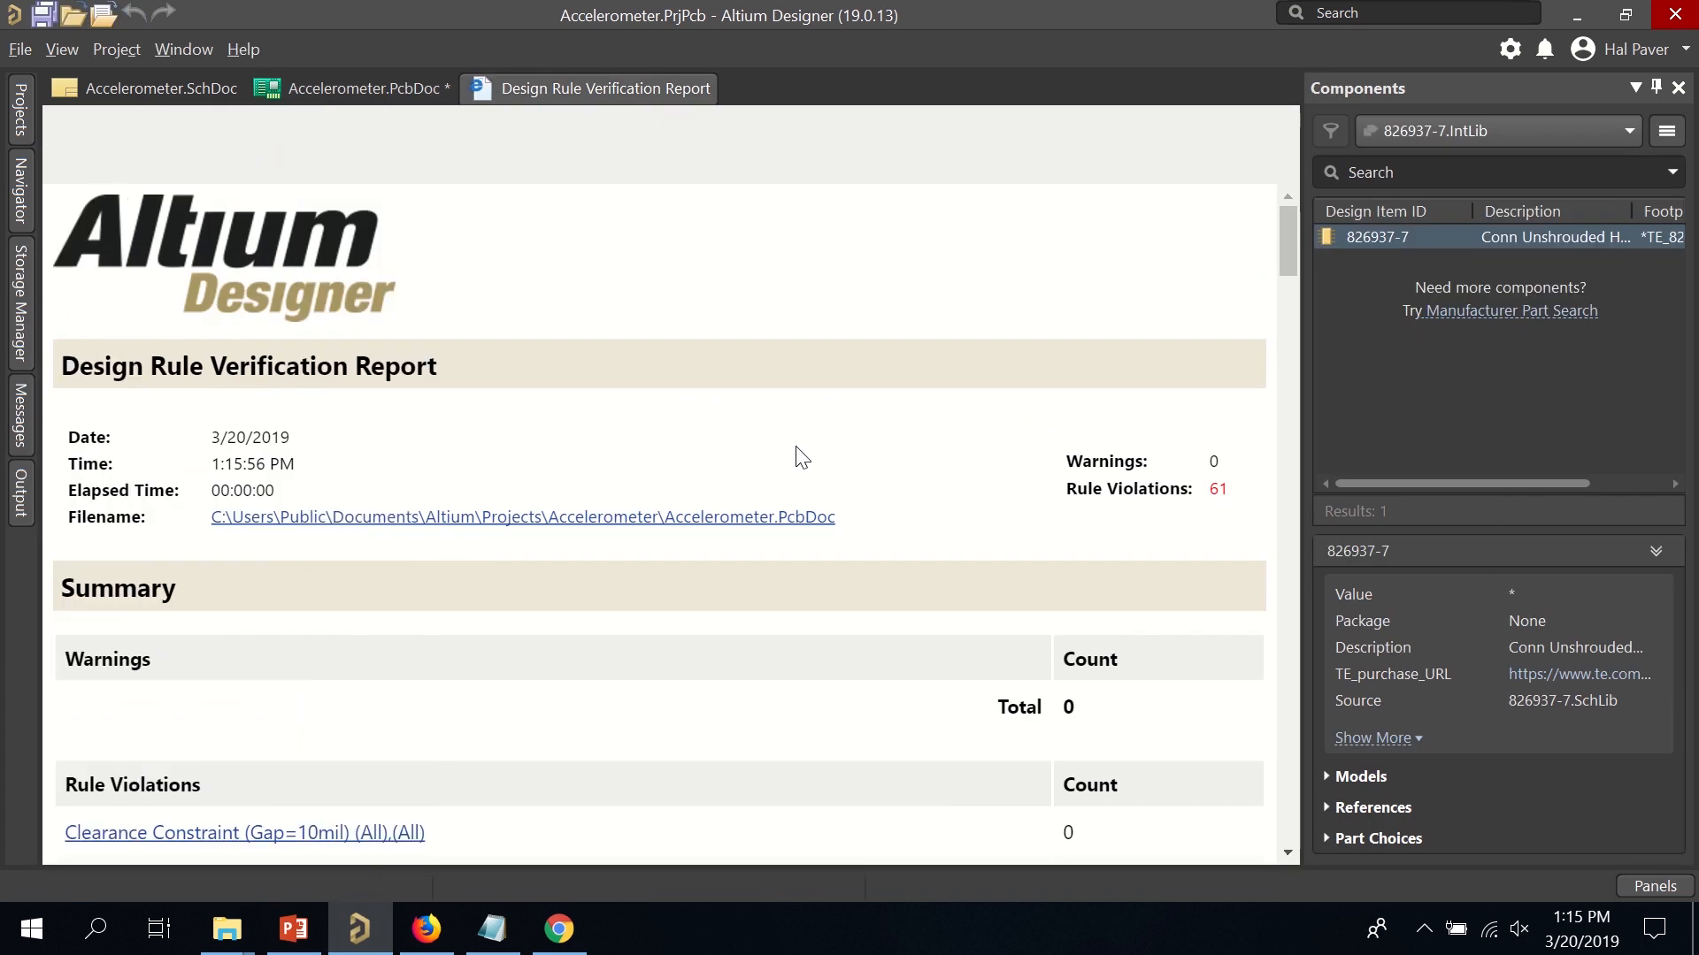
Show the first Minimum Solder Mask Sliver violation near C4 on the board.
right_click(807, 403)
left_click(1097, 328)
left_click_drag(1287, 237, 1282, 317)
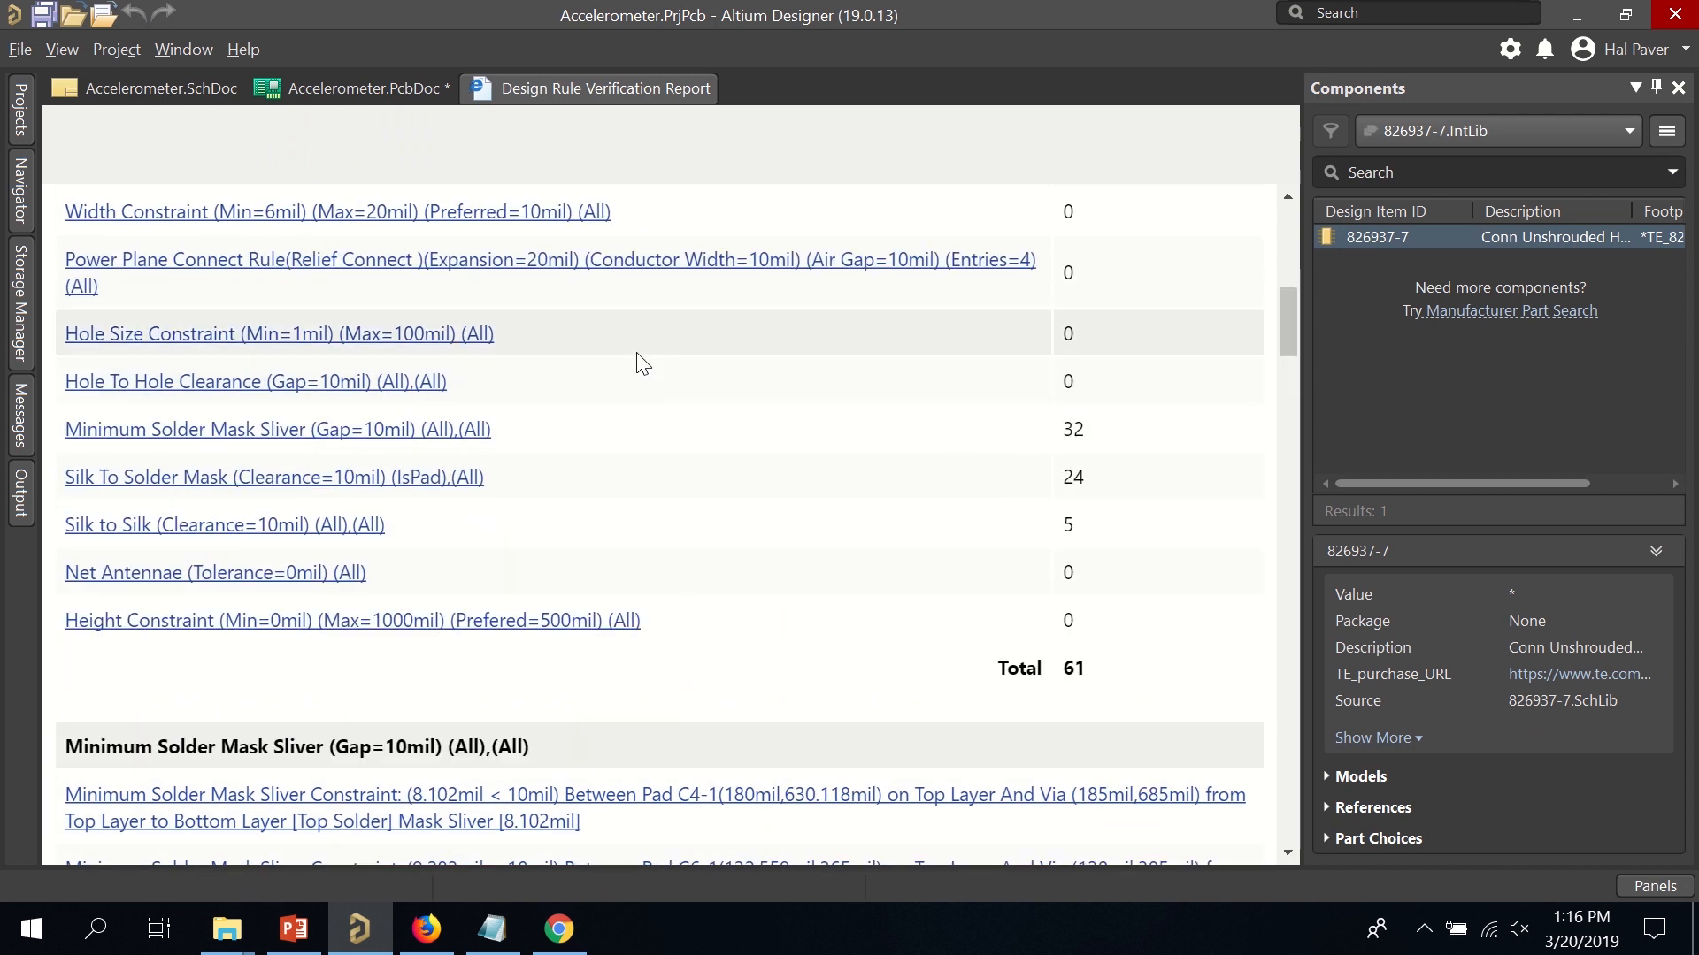
left_click(322, 434)
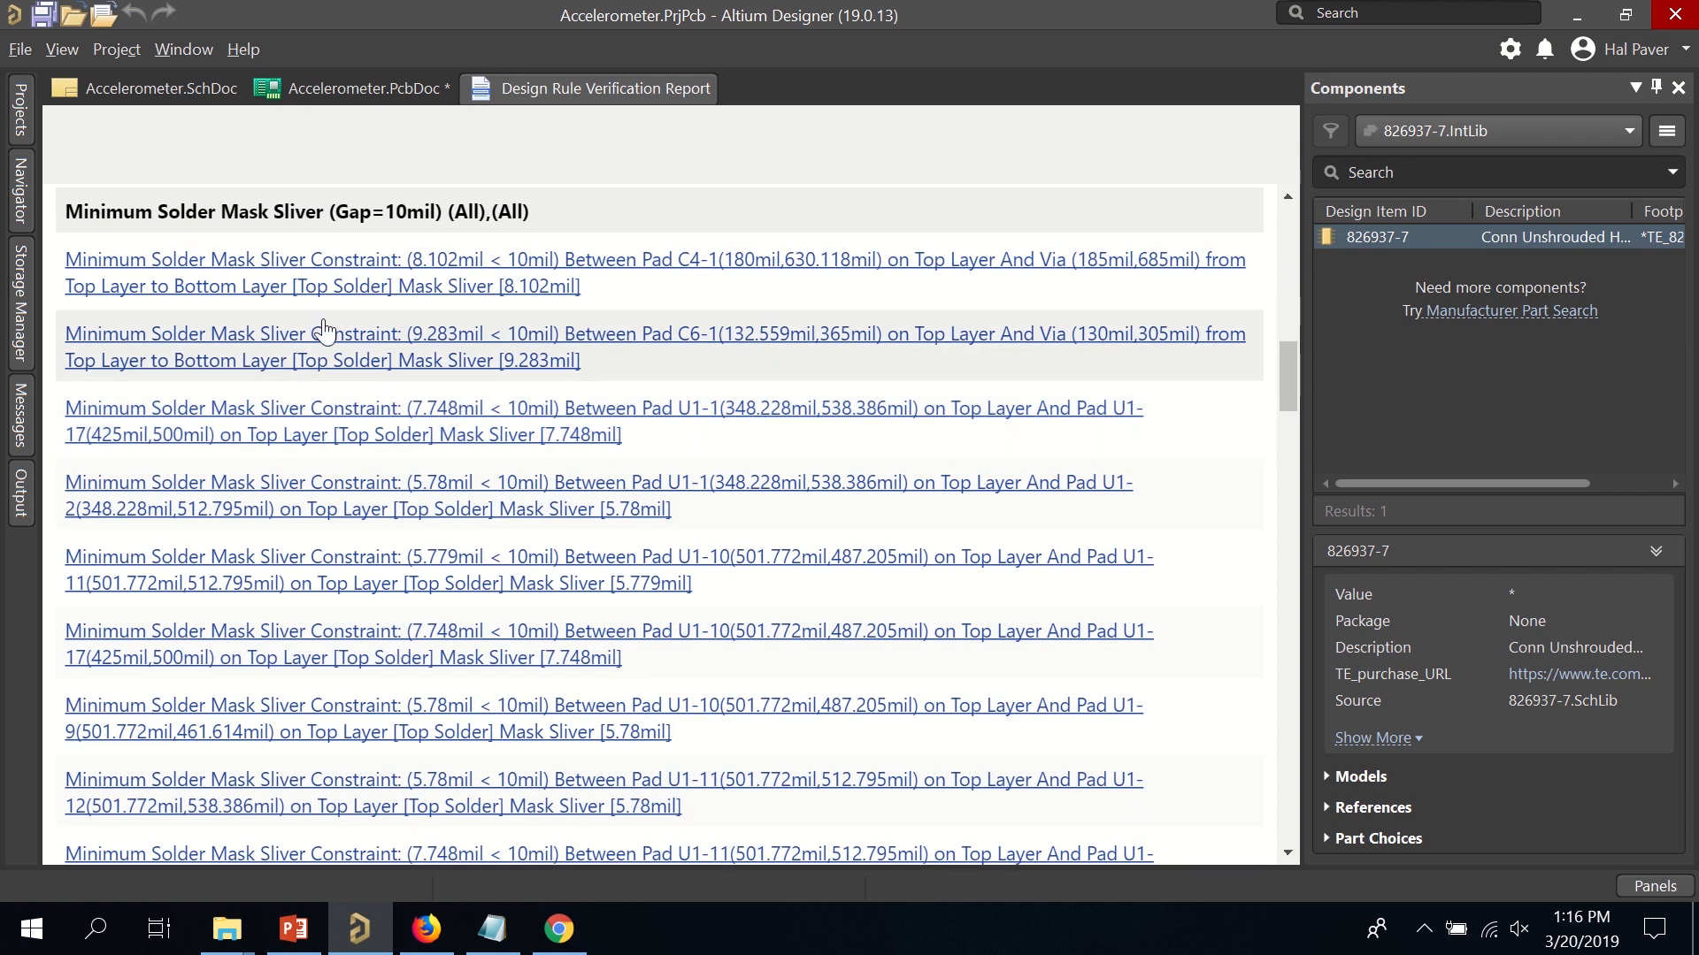
left_click(326, 282)
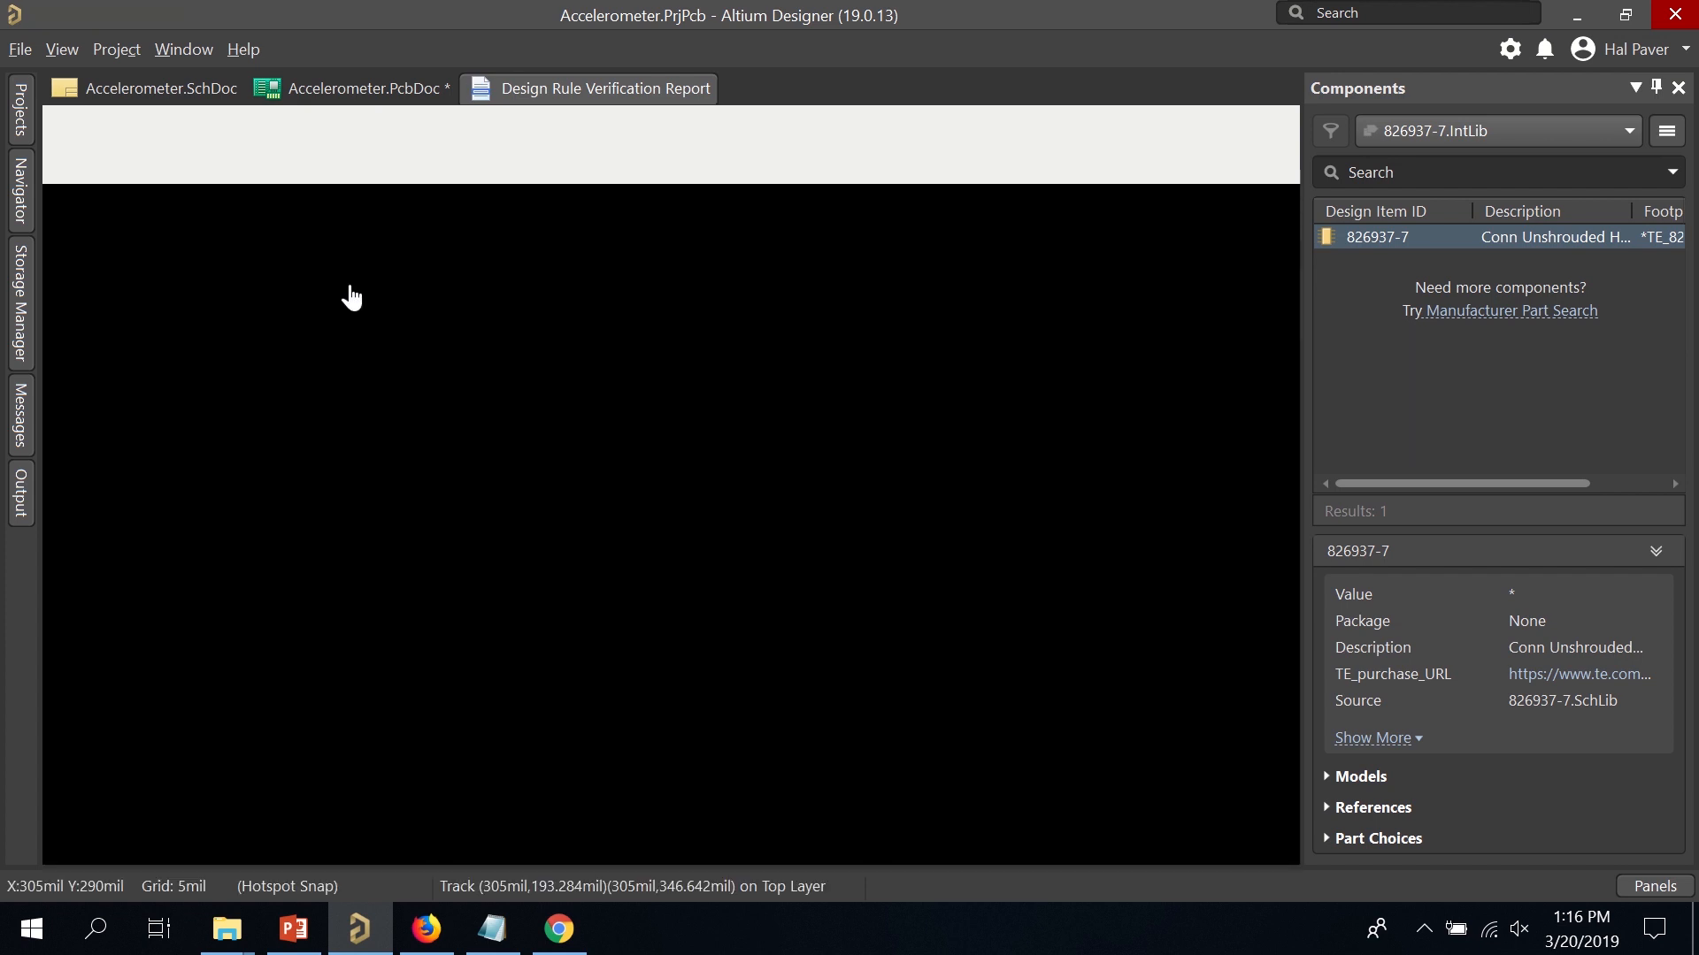
scroll(556, 352, "down", 5, "ctrl")
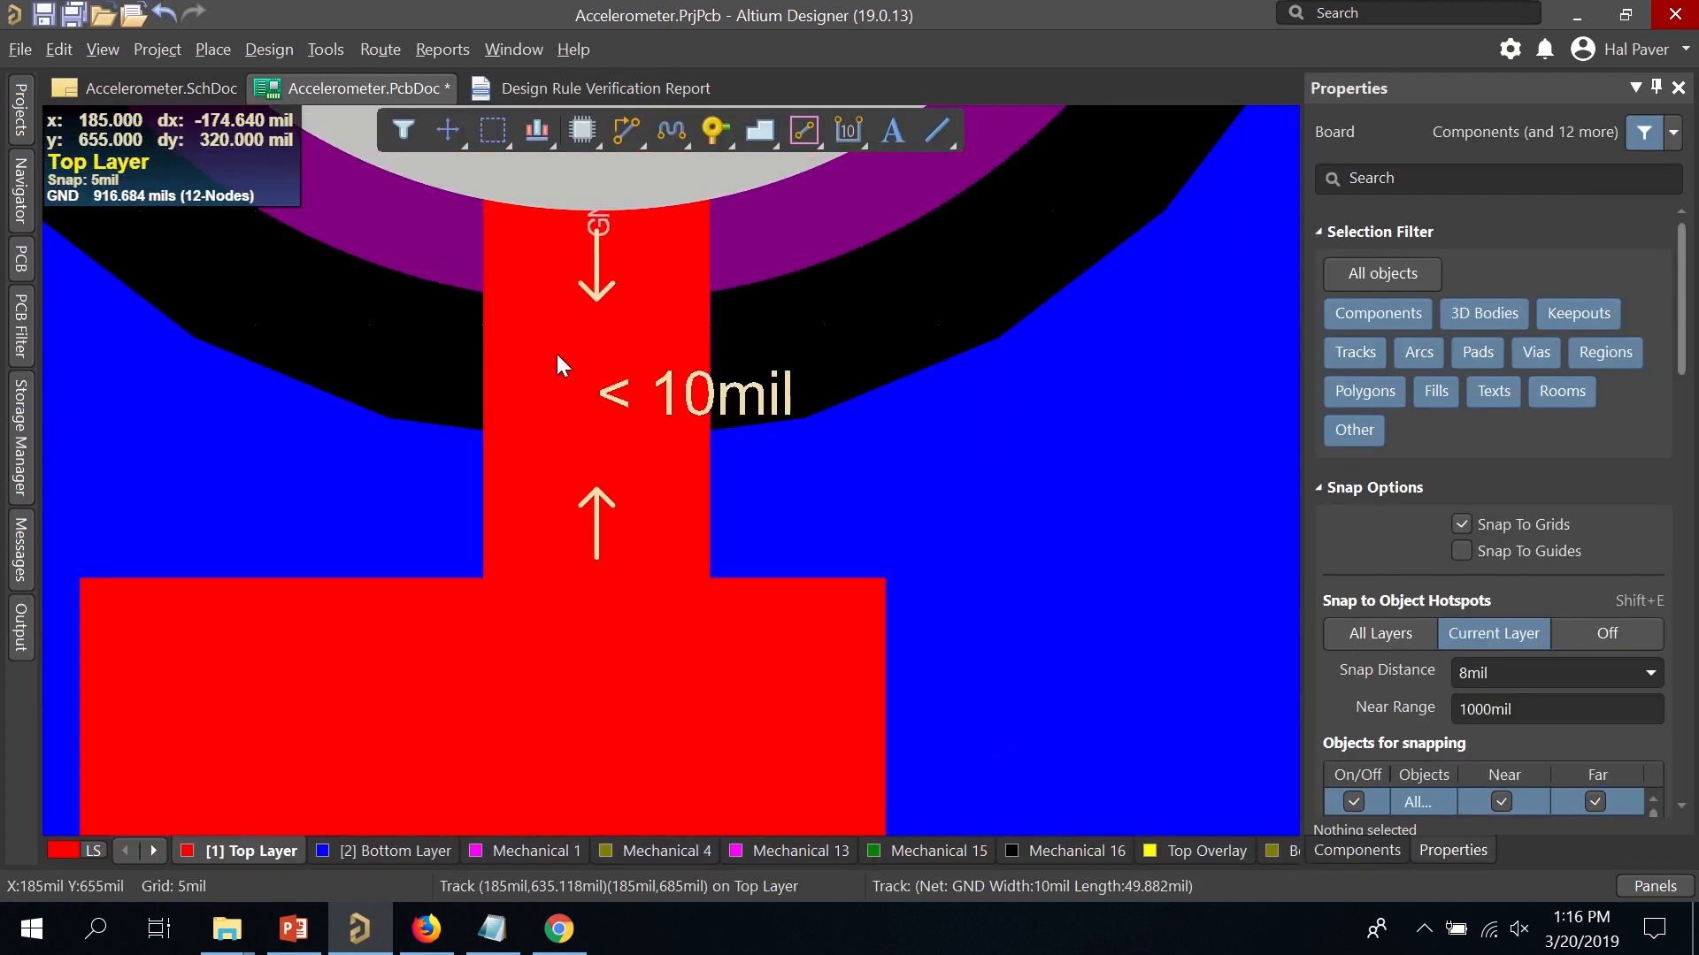
scroll(542, 354, "down", 1, "ctrl")
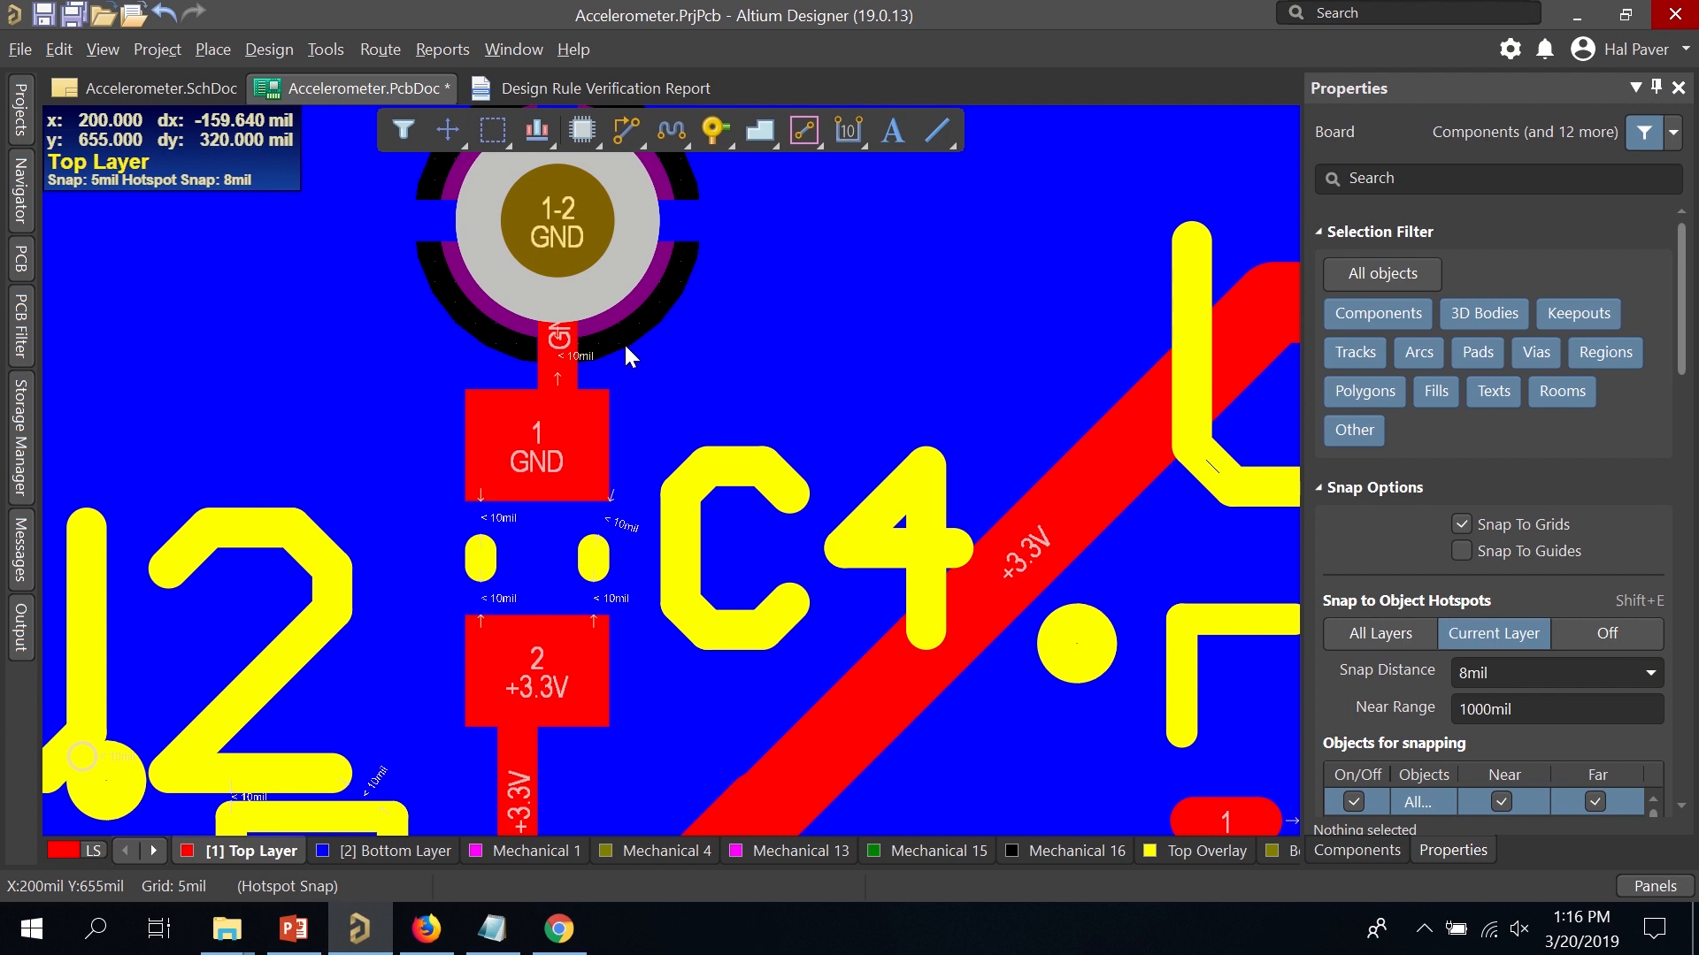
scroll(575, 368, "down", 1, "ctrl")
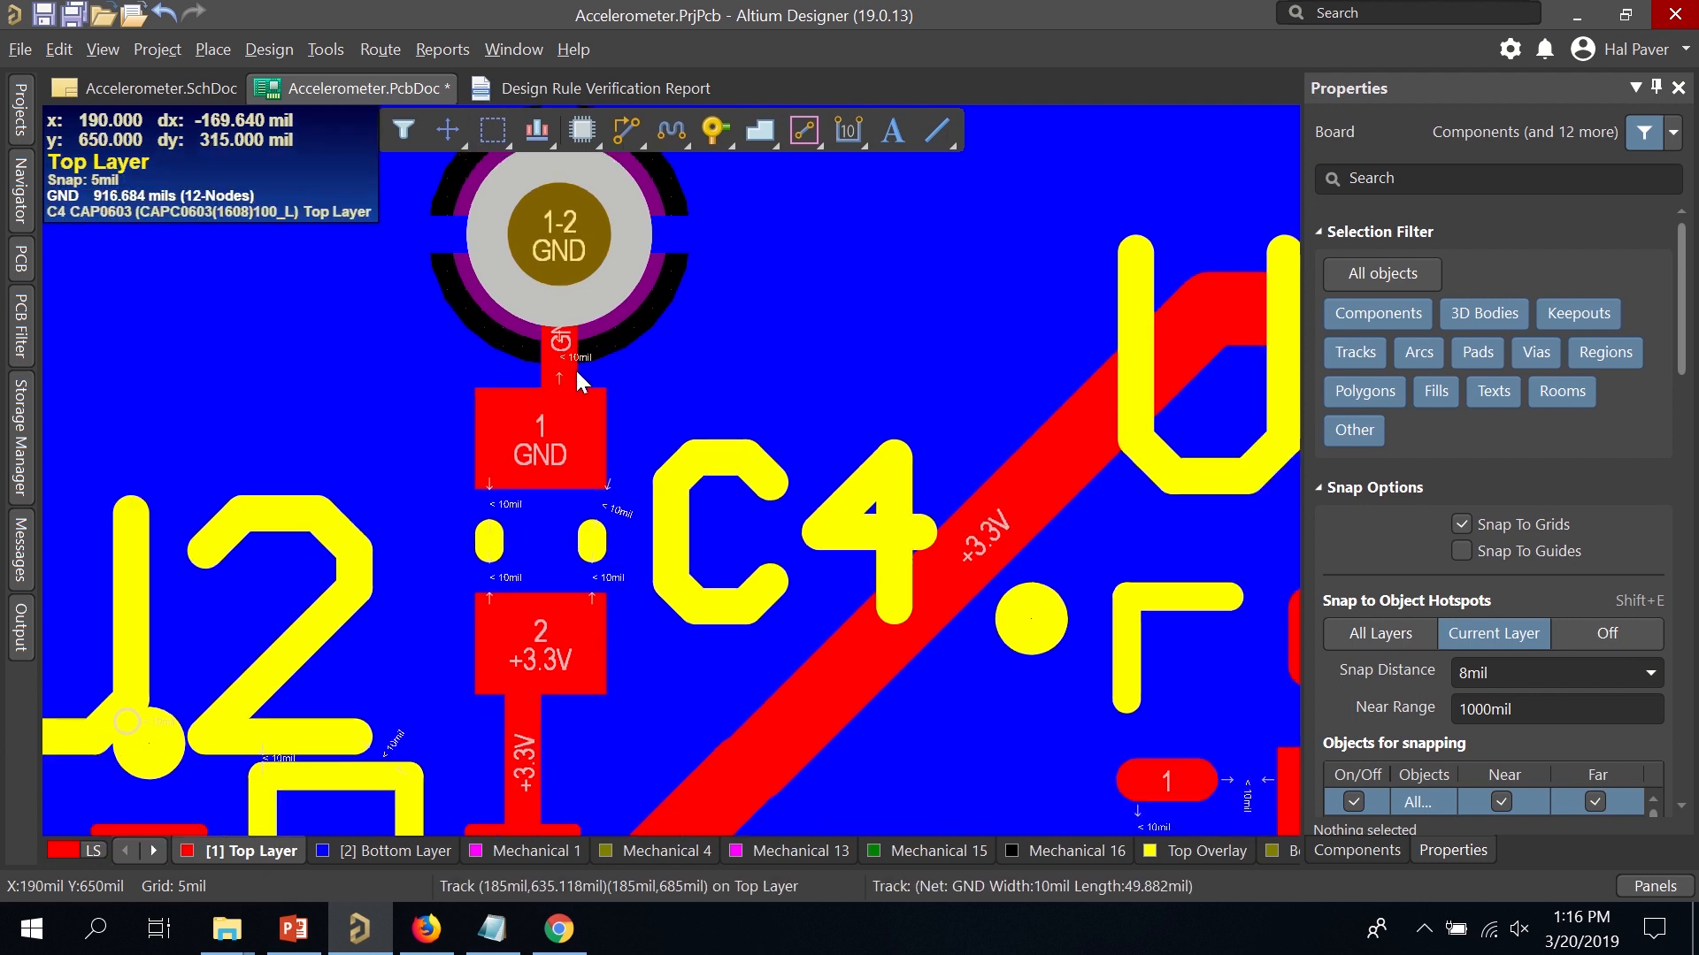
Search 'silver to soldermask warning altium' in Chrome, read the Minimum Solder Mask Sliver page, then minimize Chrome.
left_click(546, 936)
left_click(903, 81)
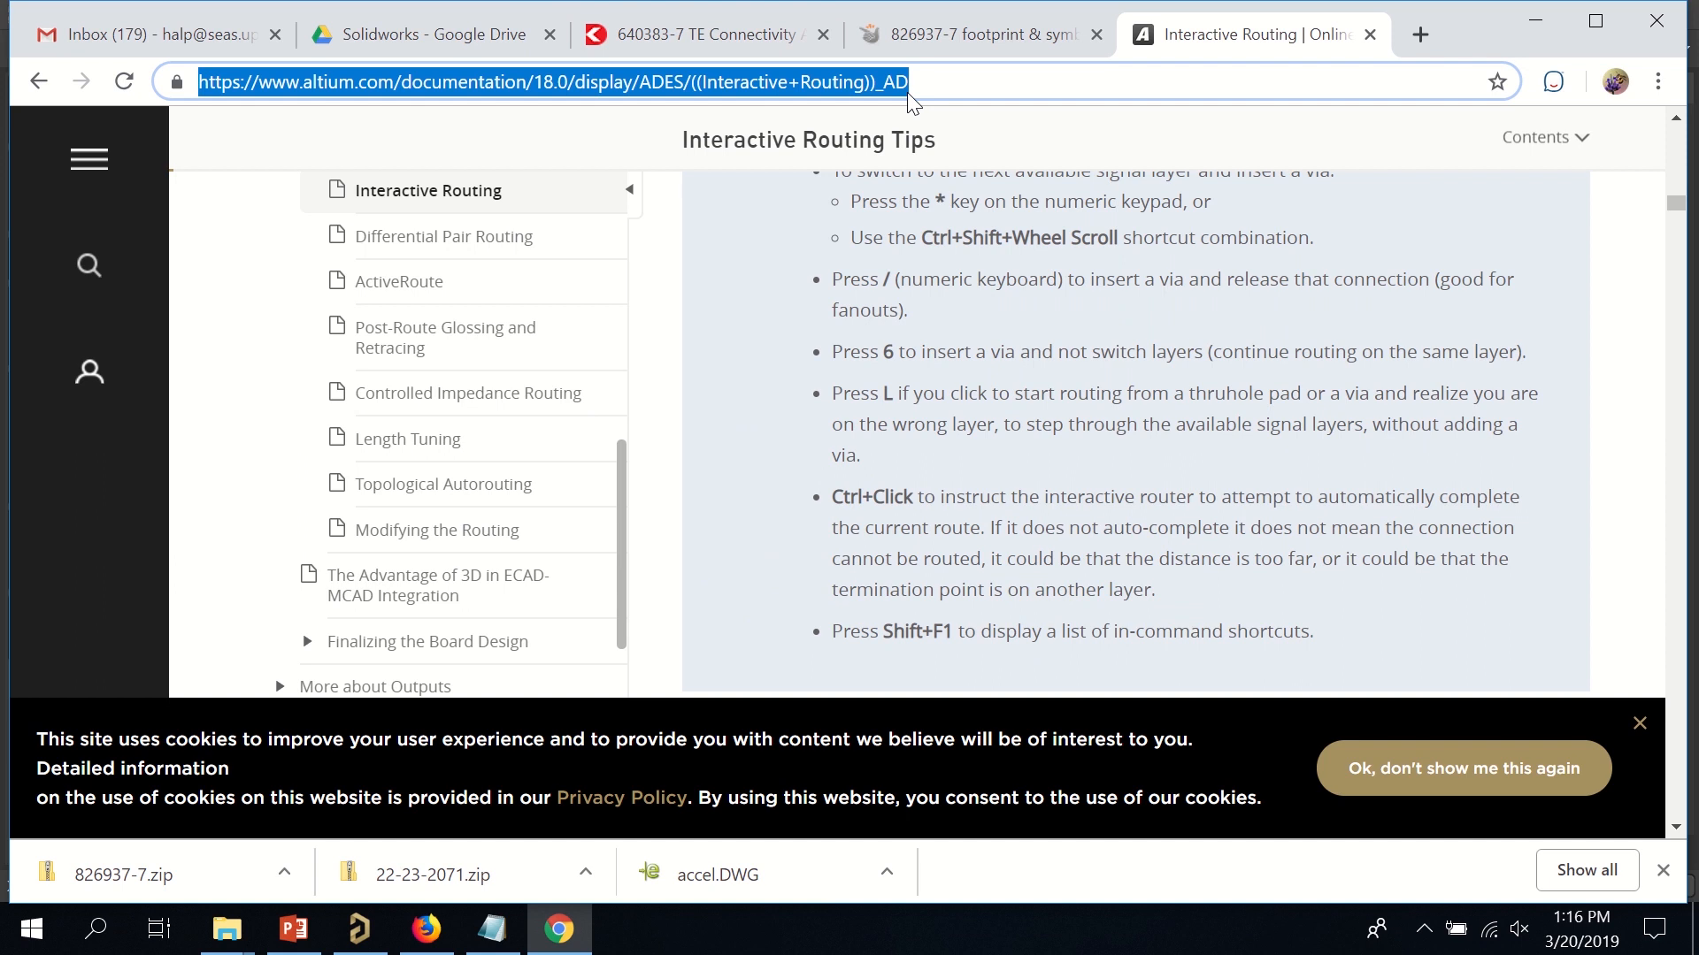
type("silver to soldermask")
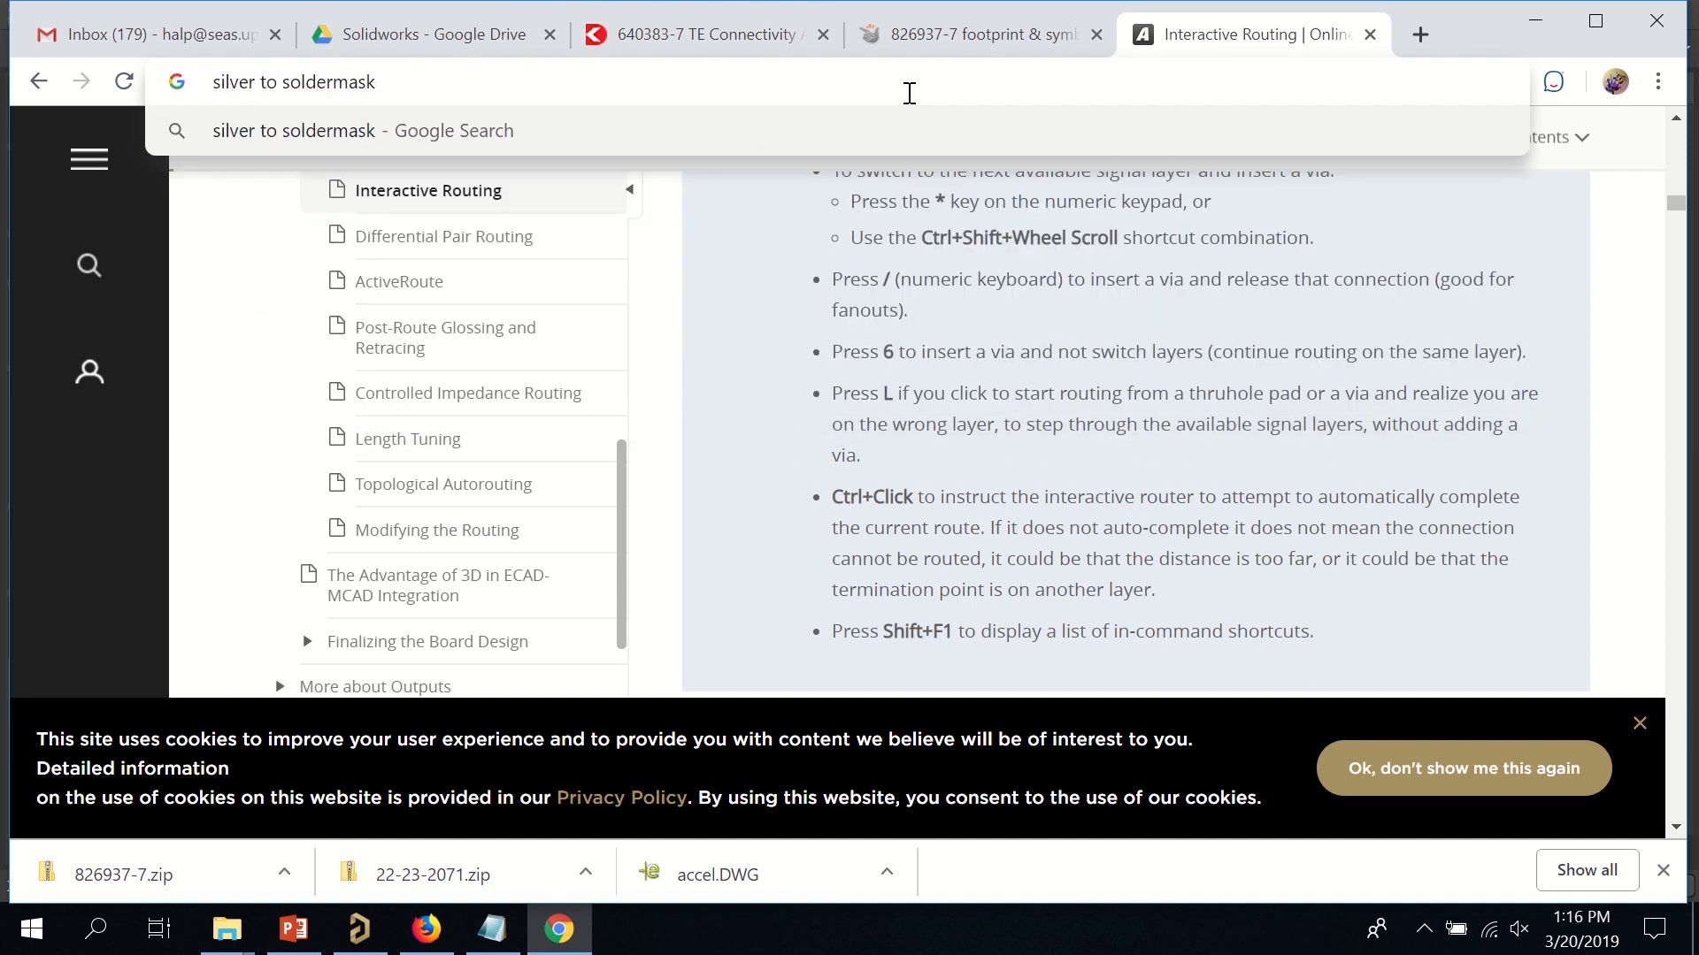
type(" warning altiu")
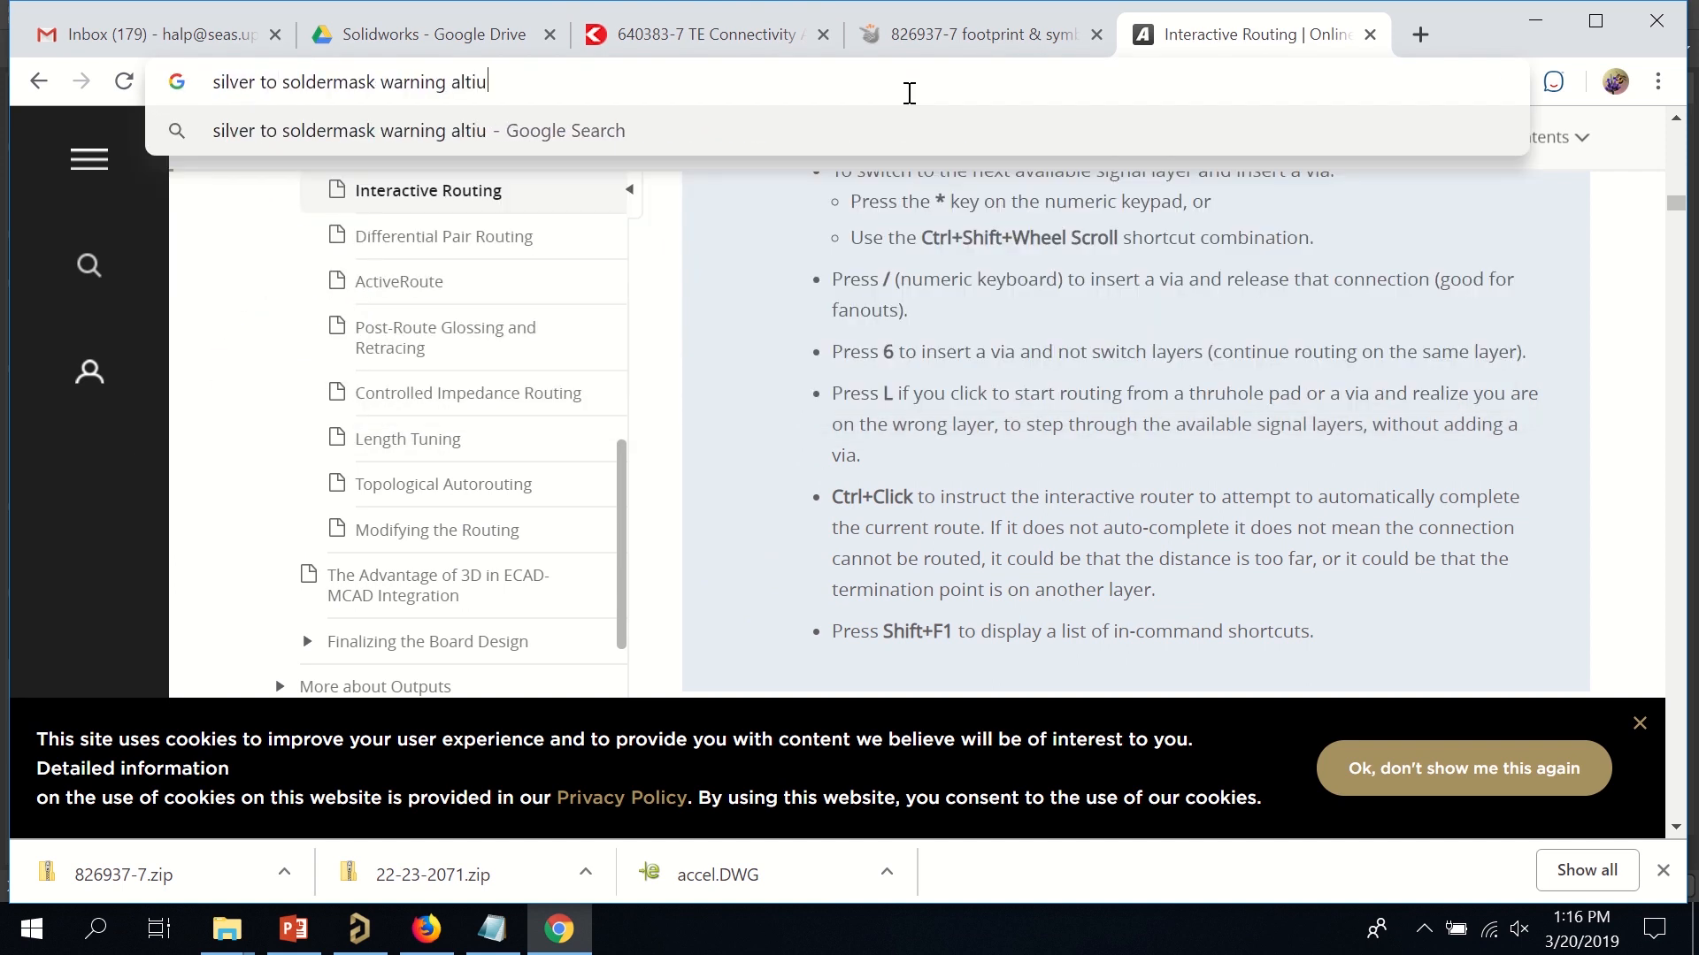
type("m")
key("Return")
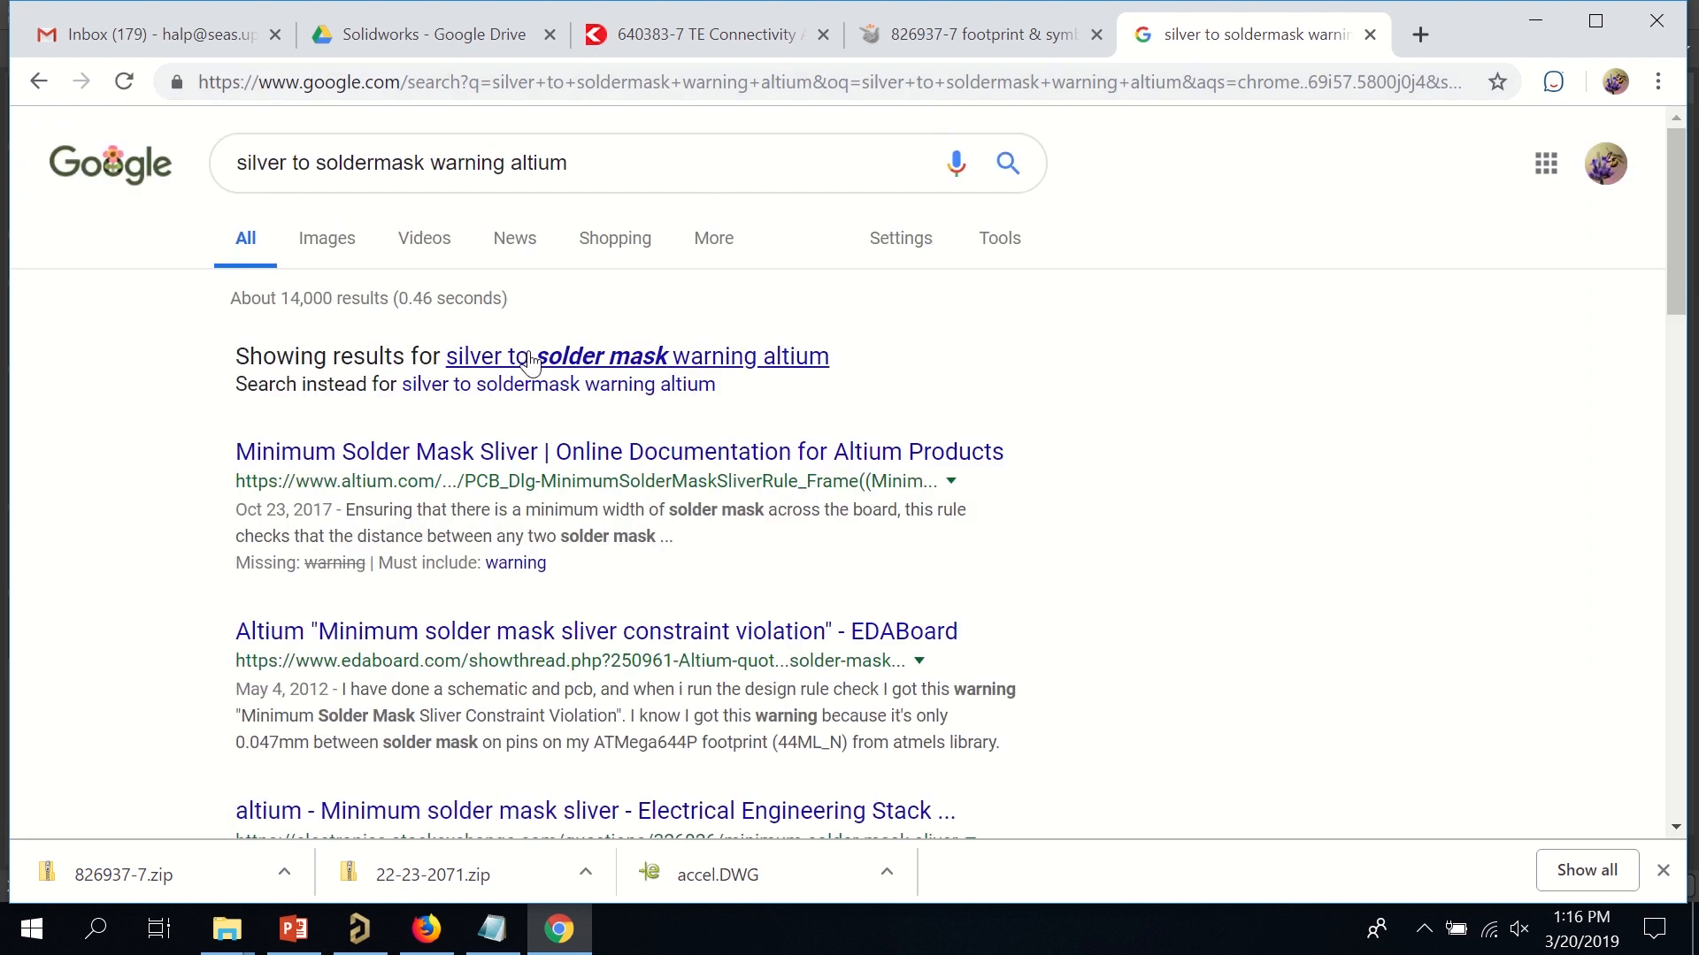
left_click(531, 357)
left_click(540, 364)
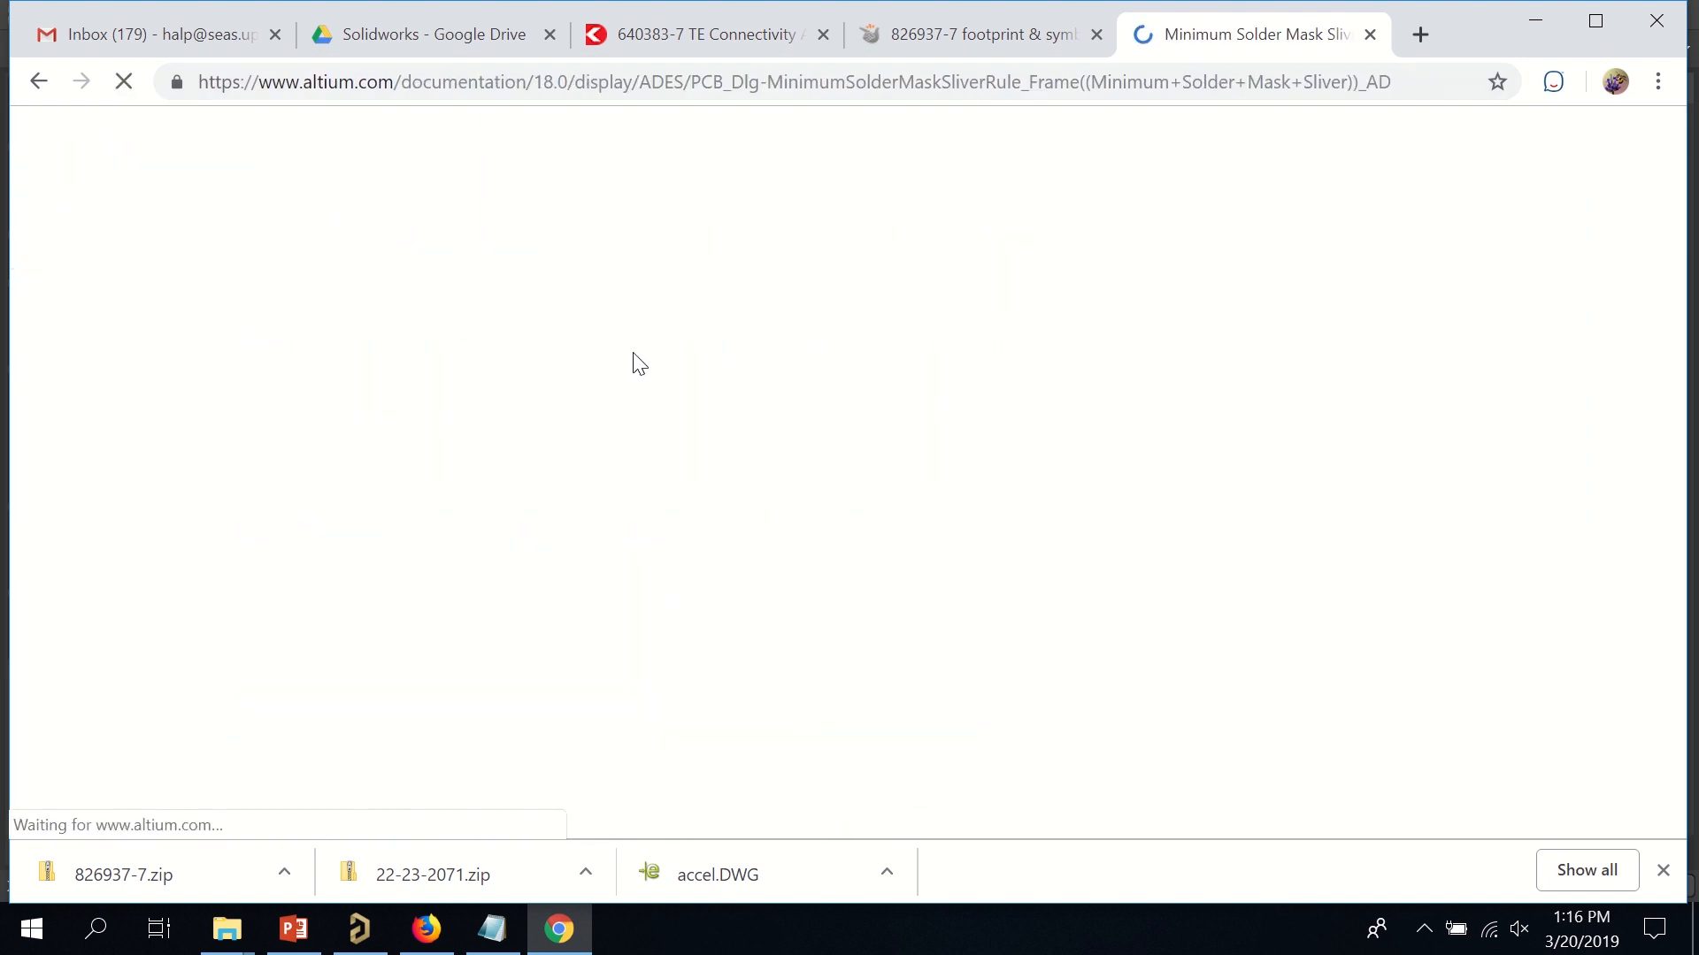
scroll(816, 402, "down", 4)
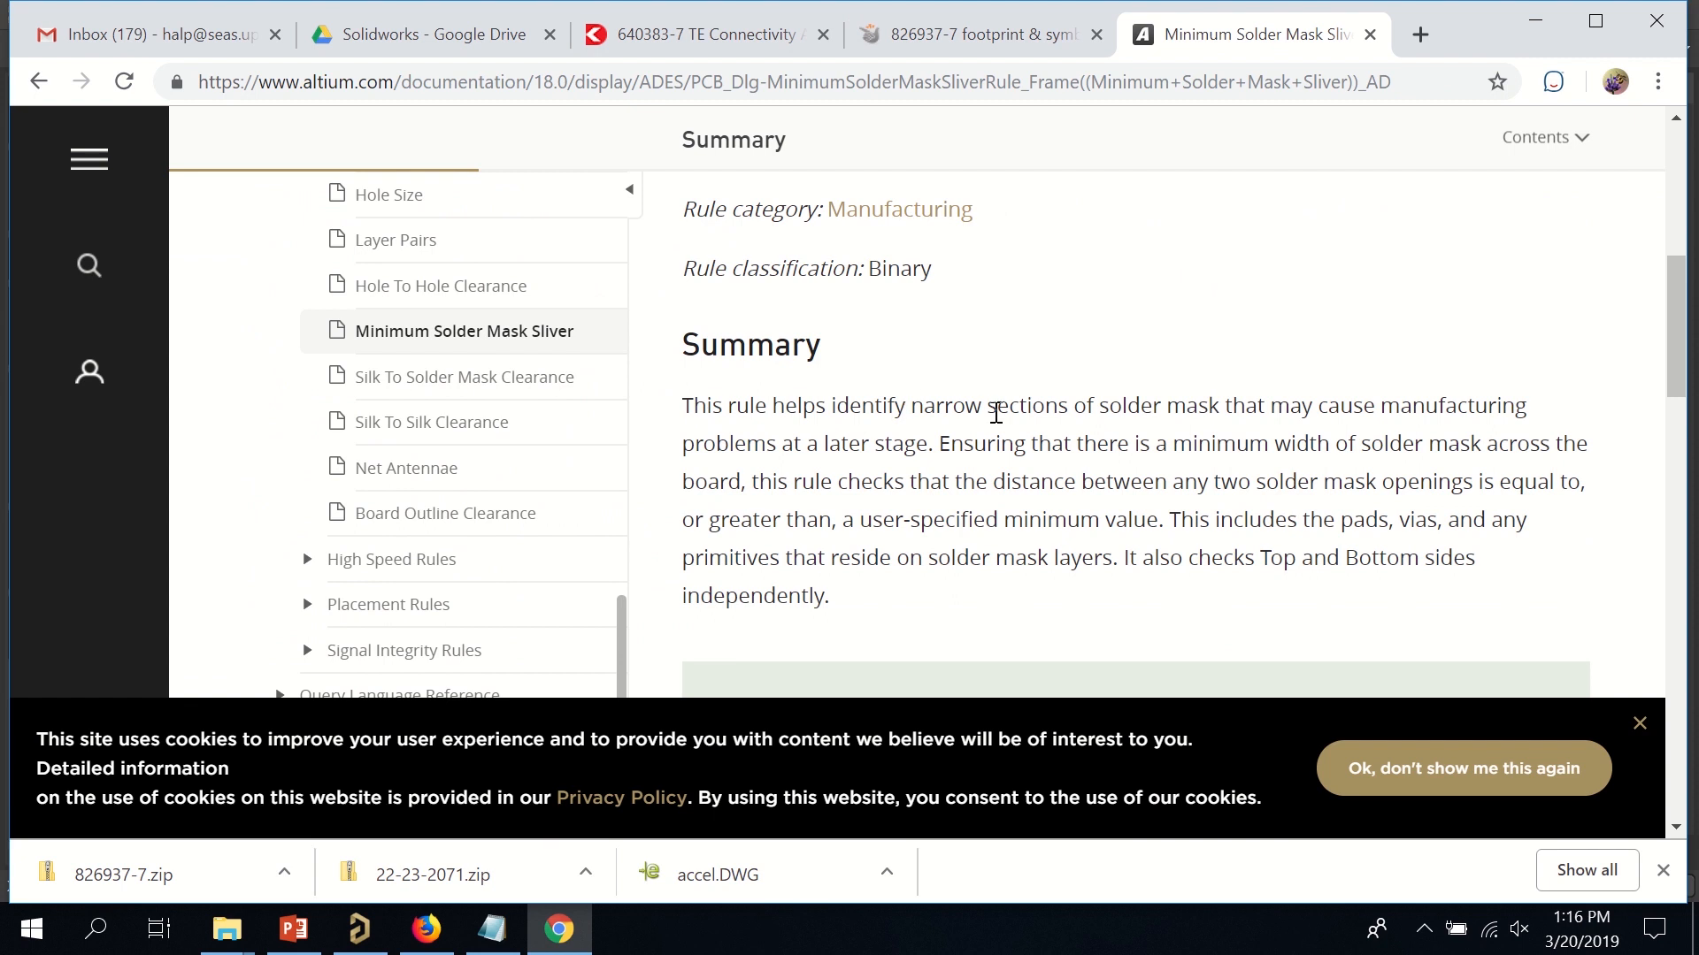
left_click_drag(998, 407, 1542, 600)
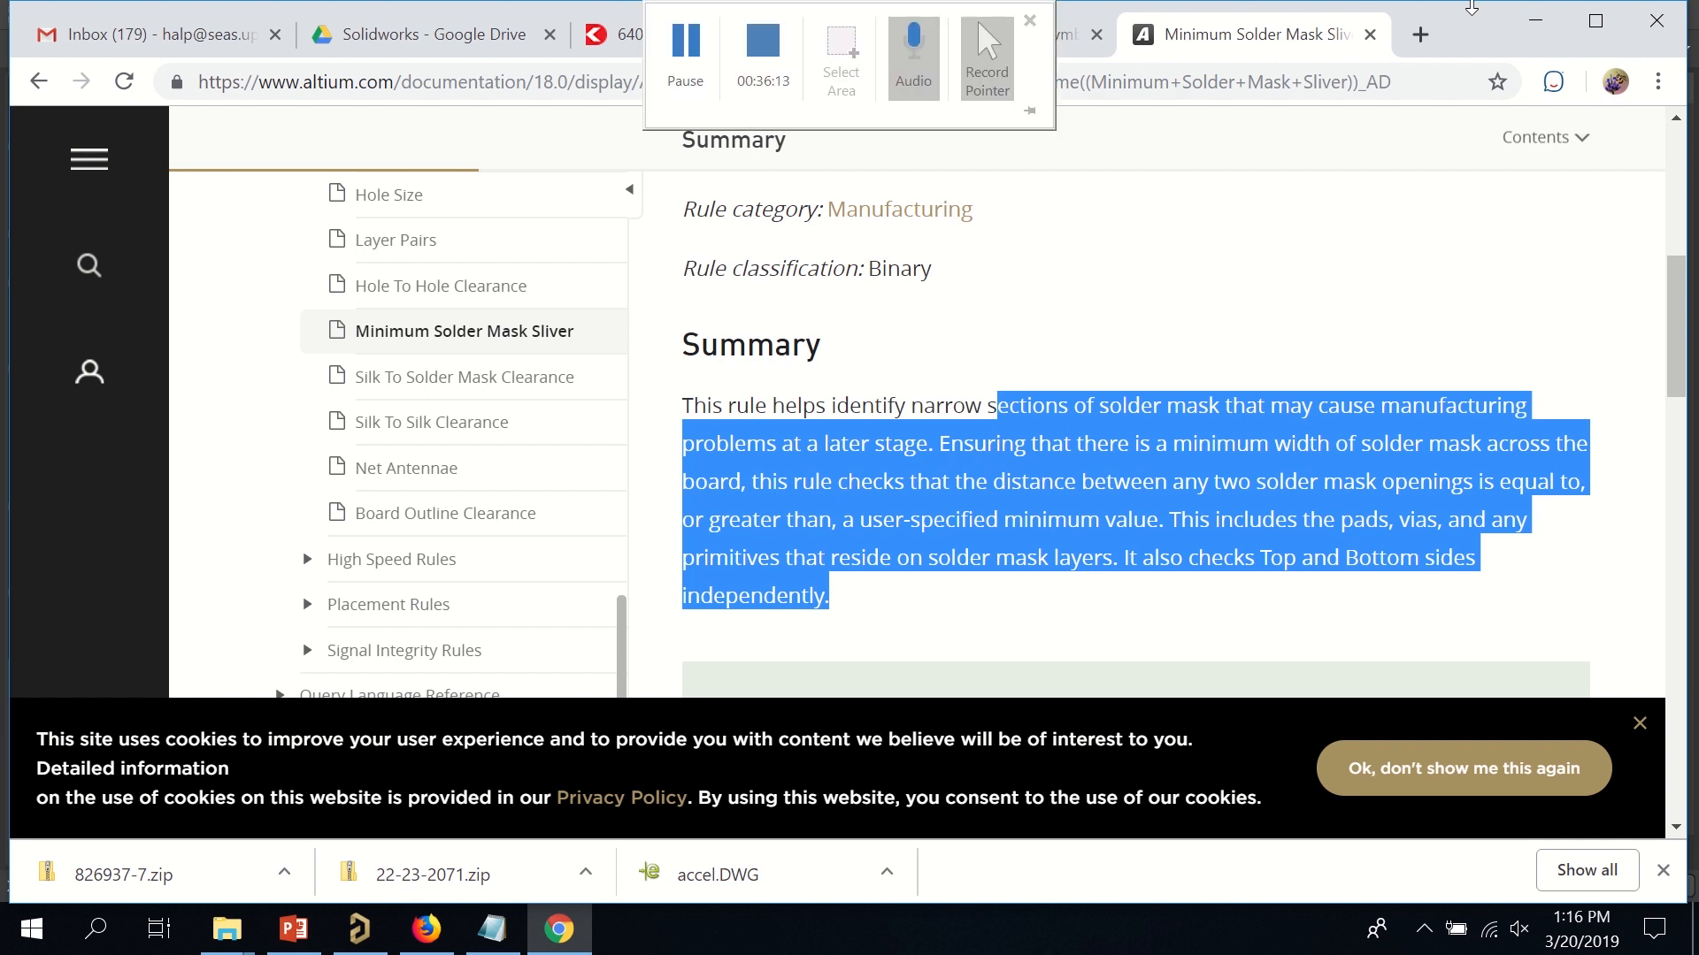
left_click(1534, 16)
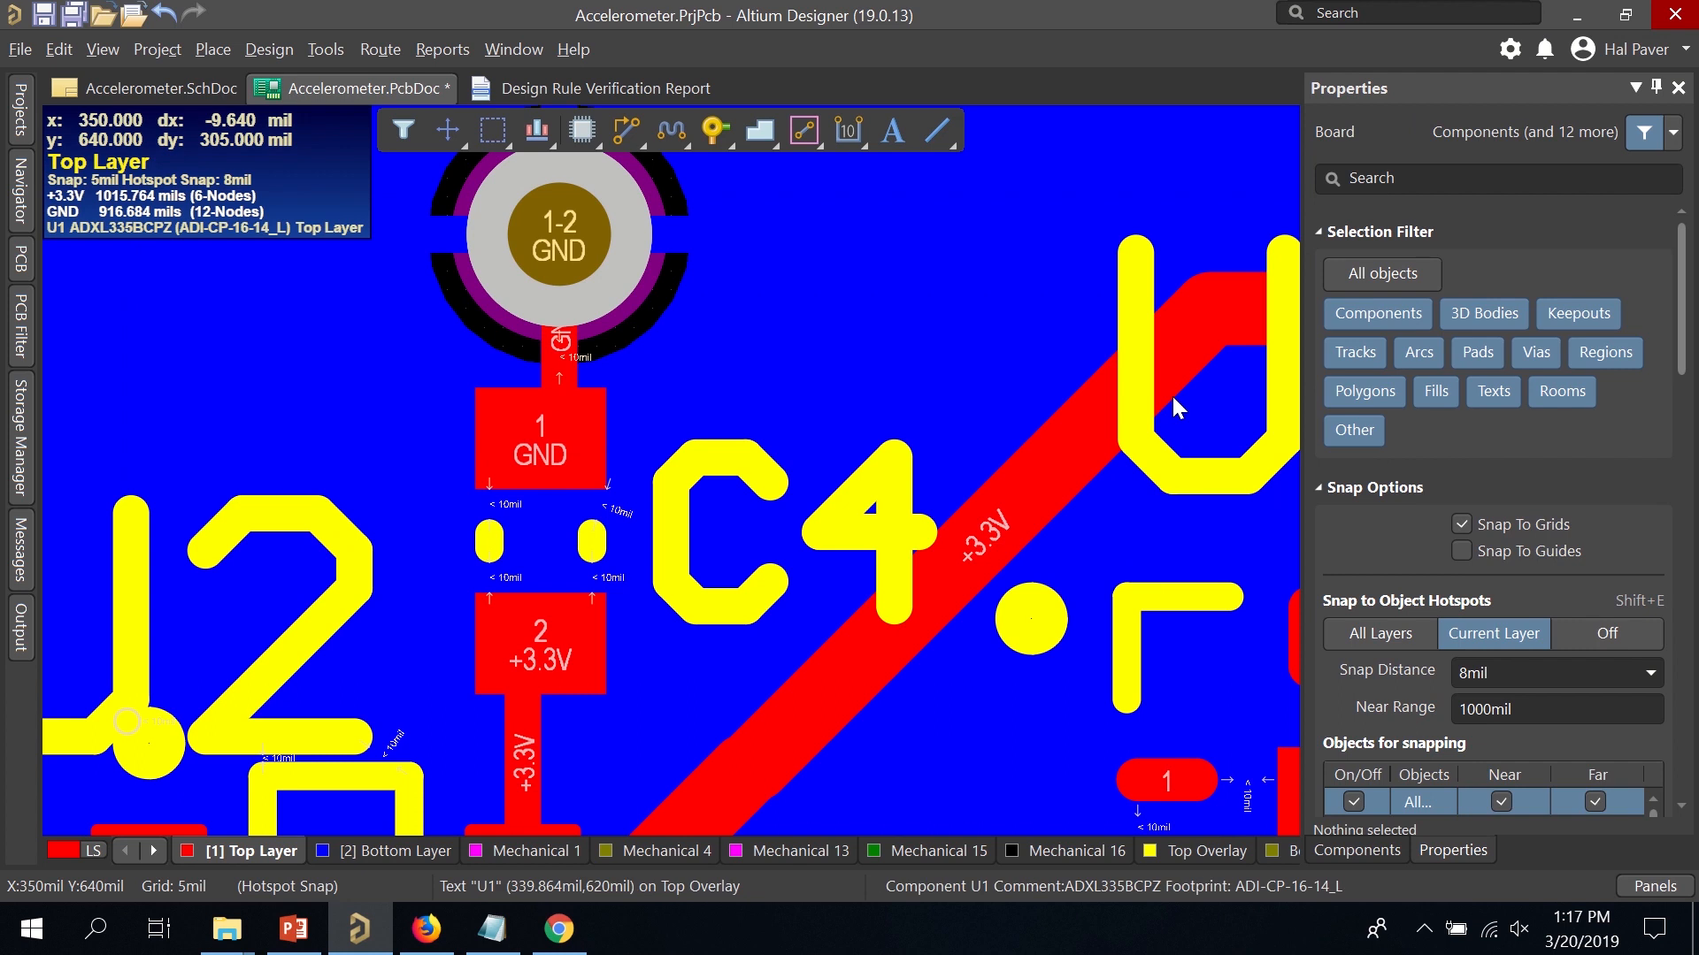
Change the Manufacturing > Minimum Solder Mask Sliver rule from 10mil to 5mil.
left_click(285, 44)
mouse_move(326, 49)
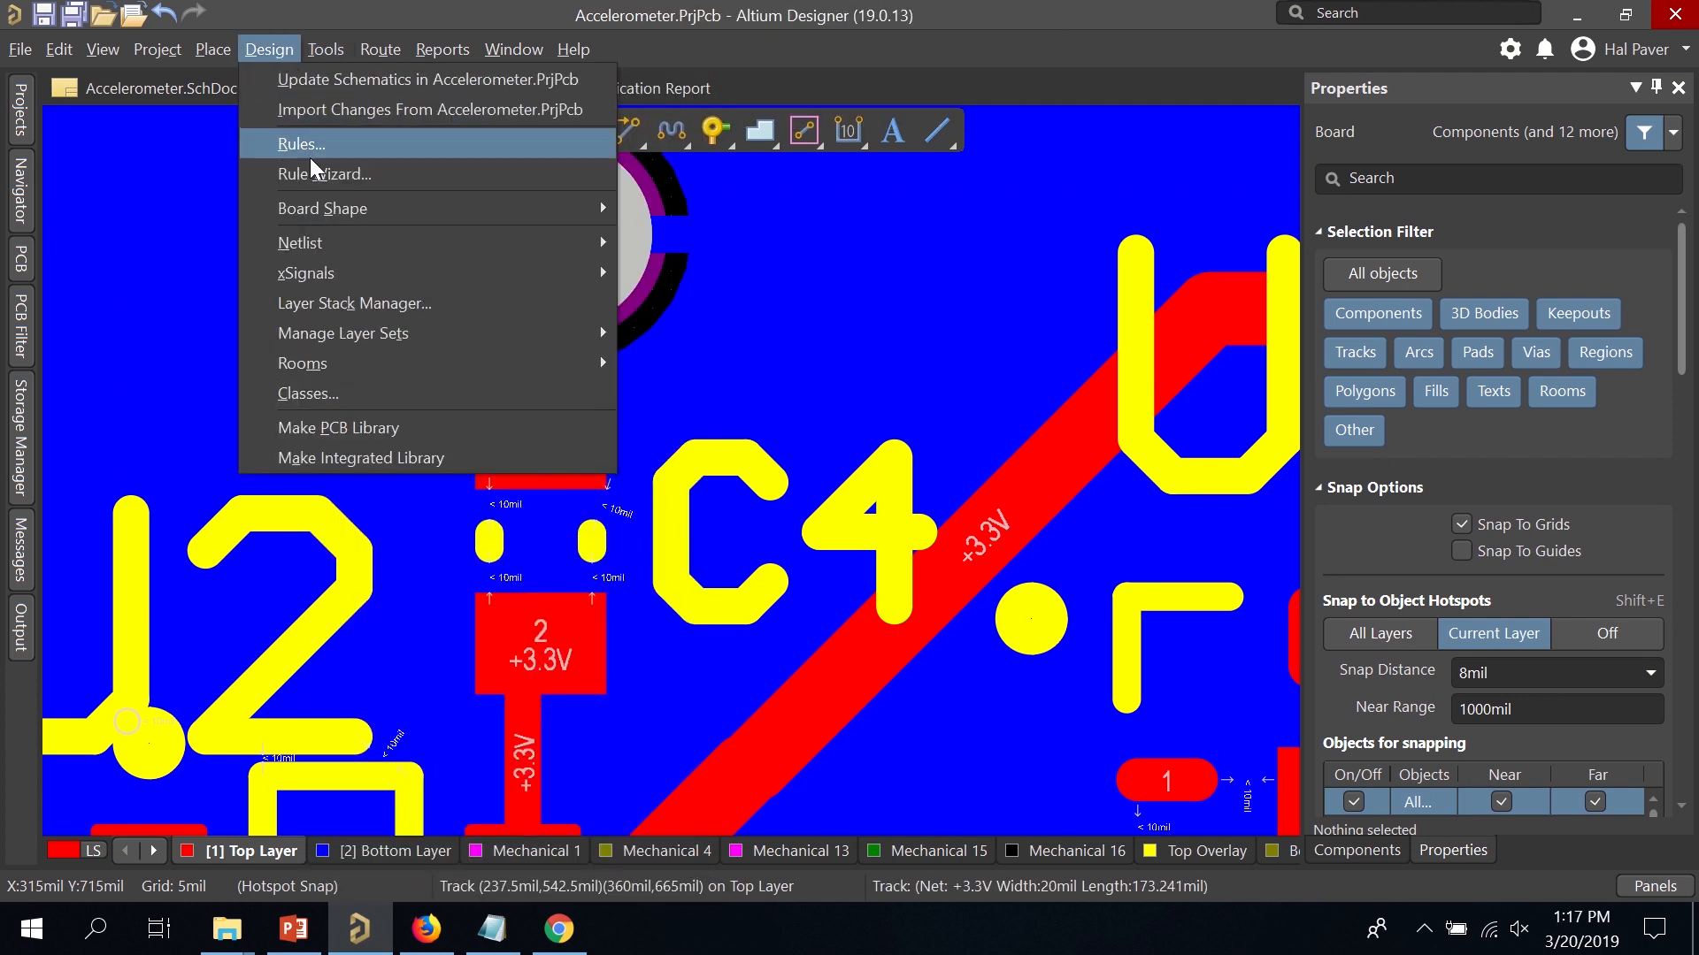
left_click(310, 157)
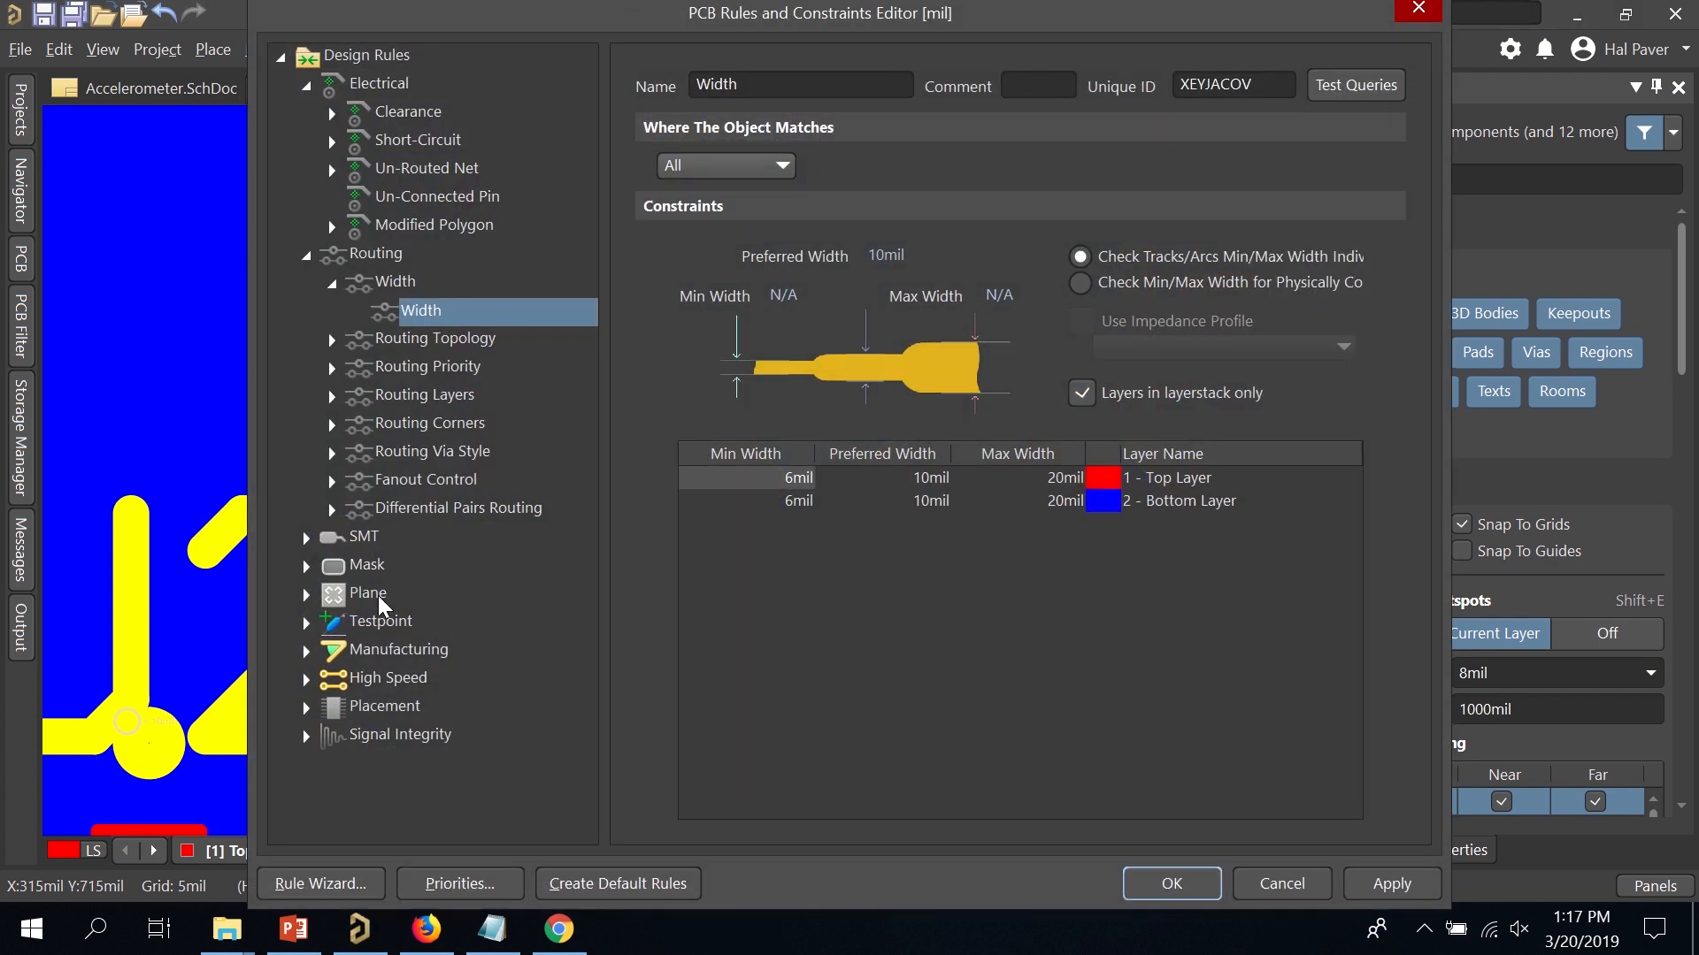
left_click(306, 651)
scroll(426, 626, "down", 3)
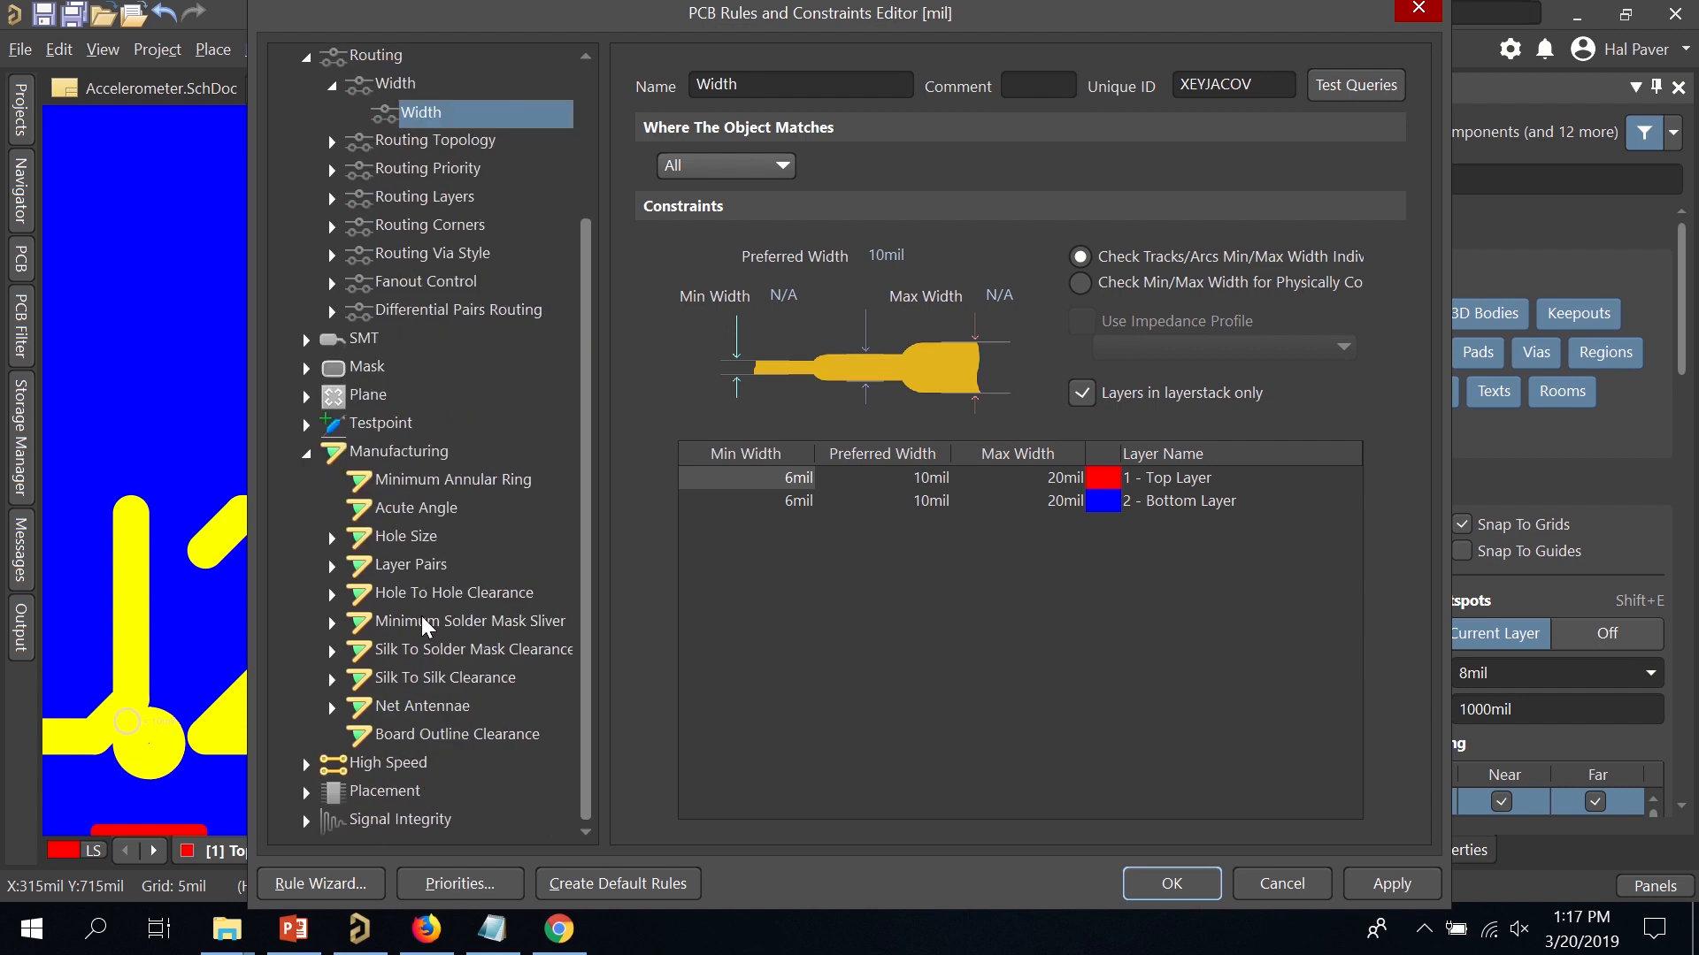
left_click(333, 624)
left_click(526, 624)
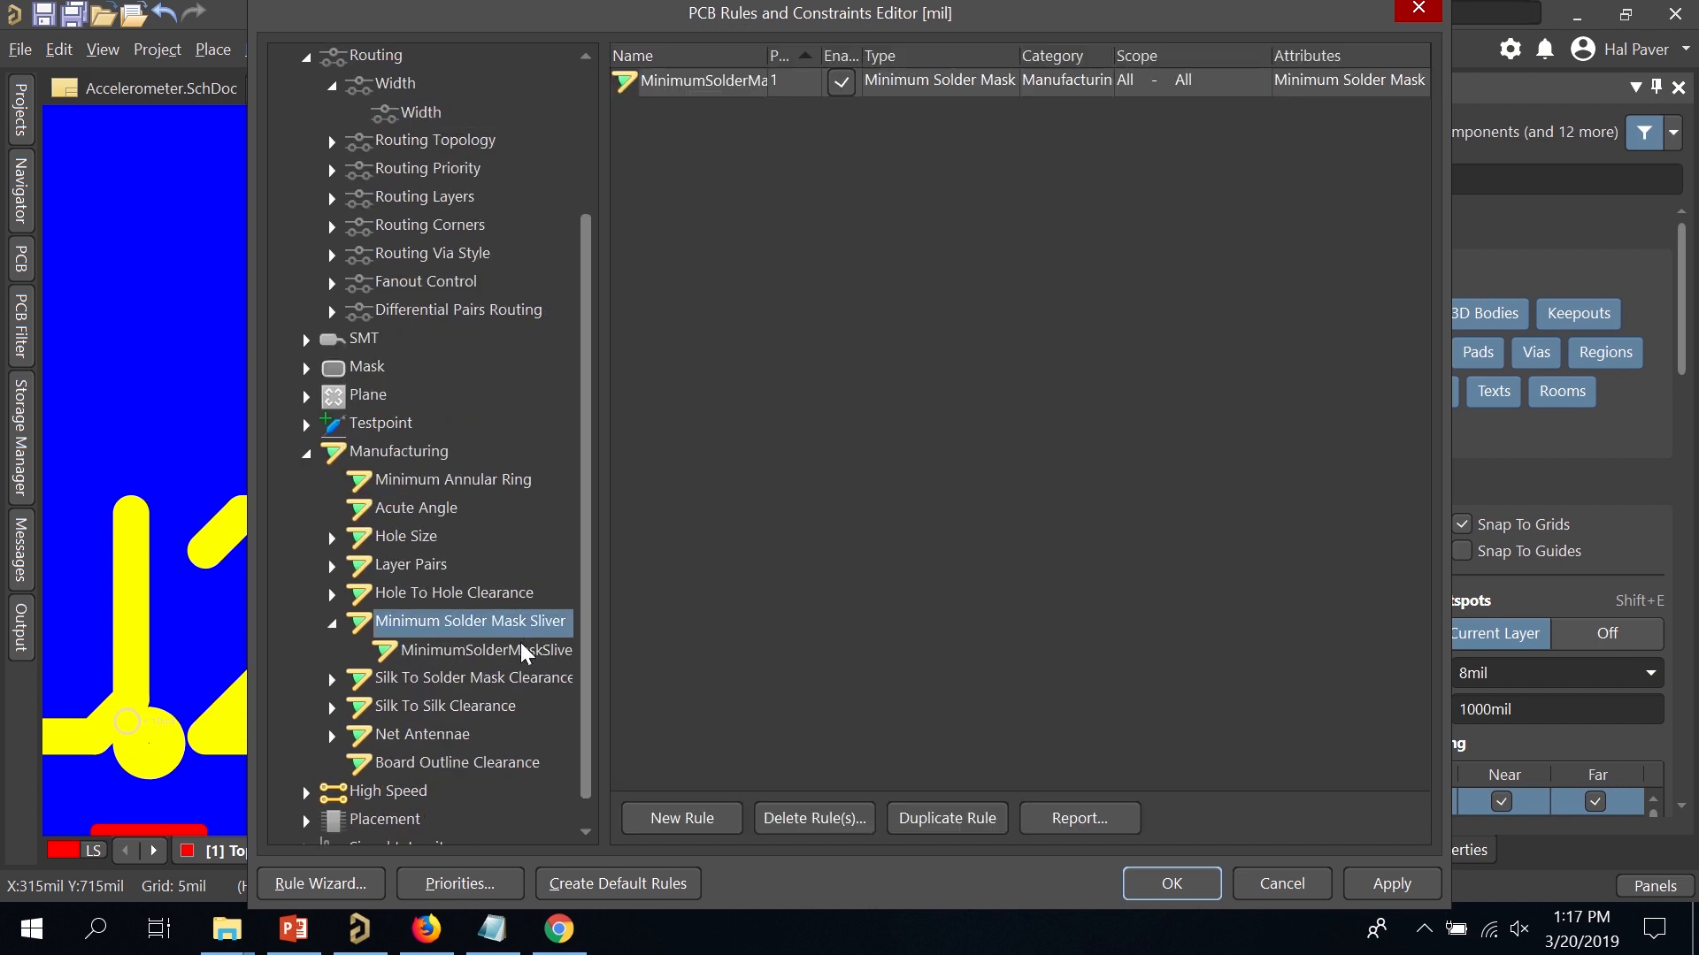
left_click(525, 653)
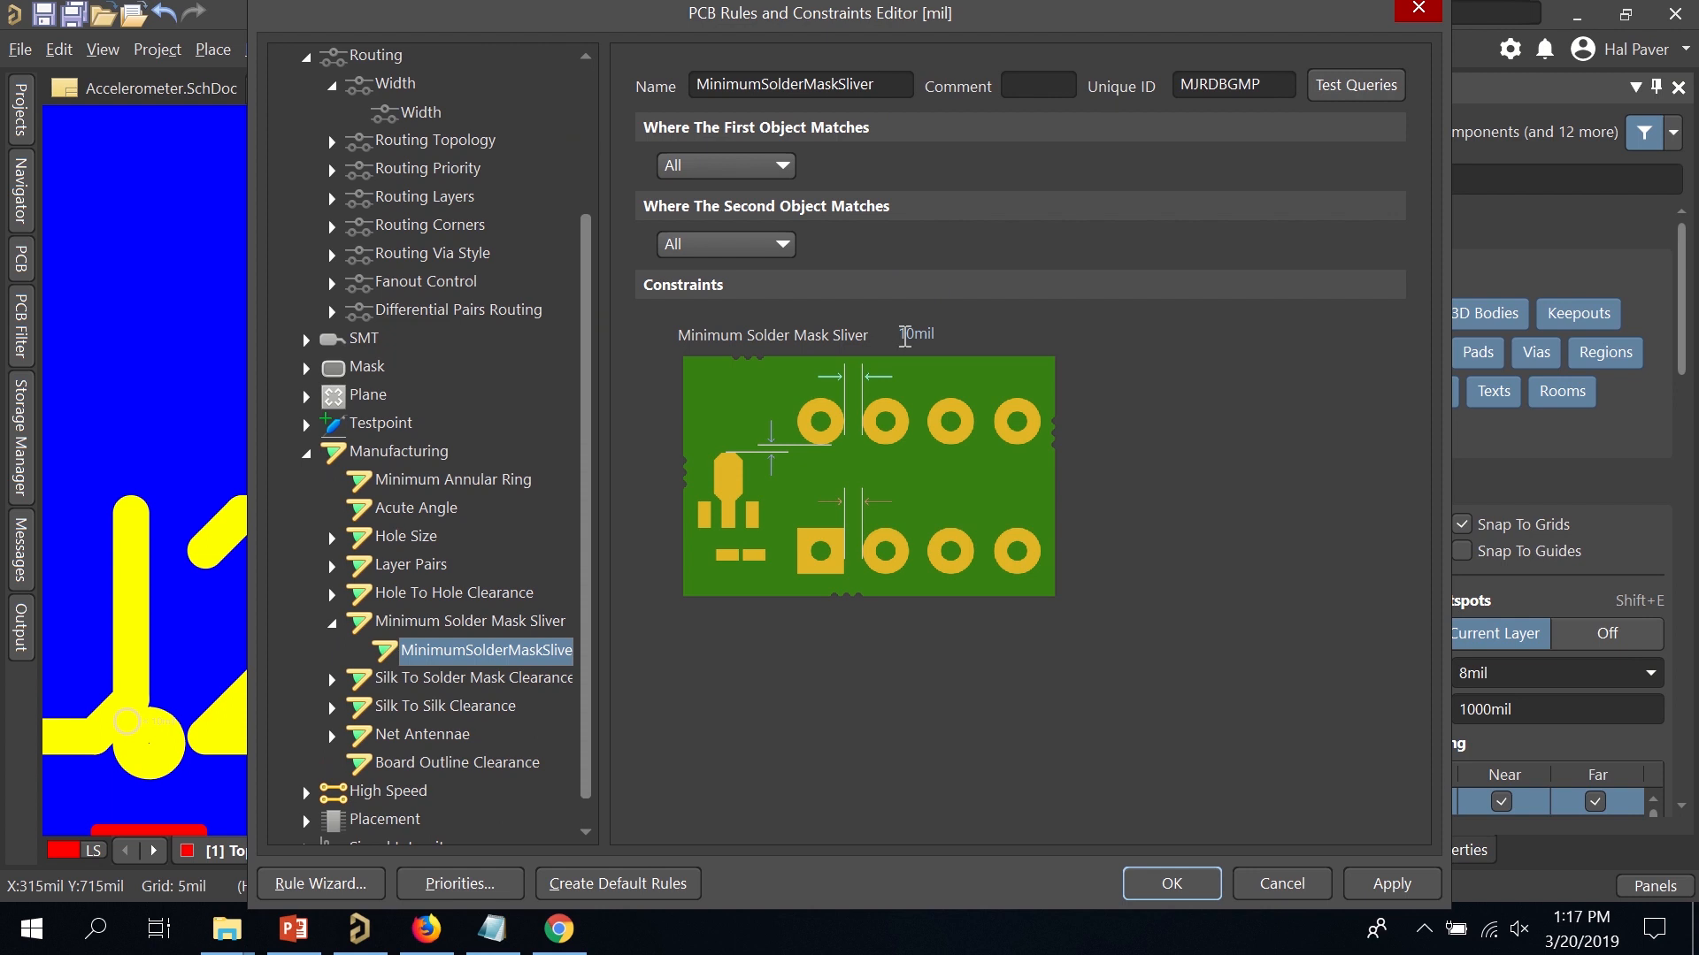
left_click(906, 334)
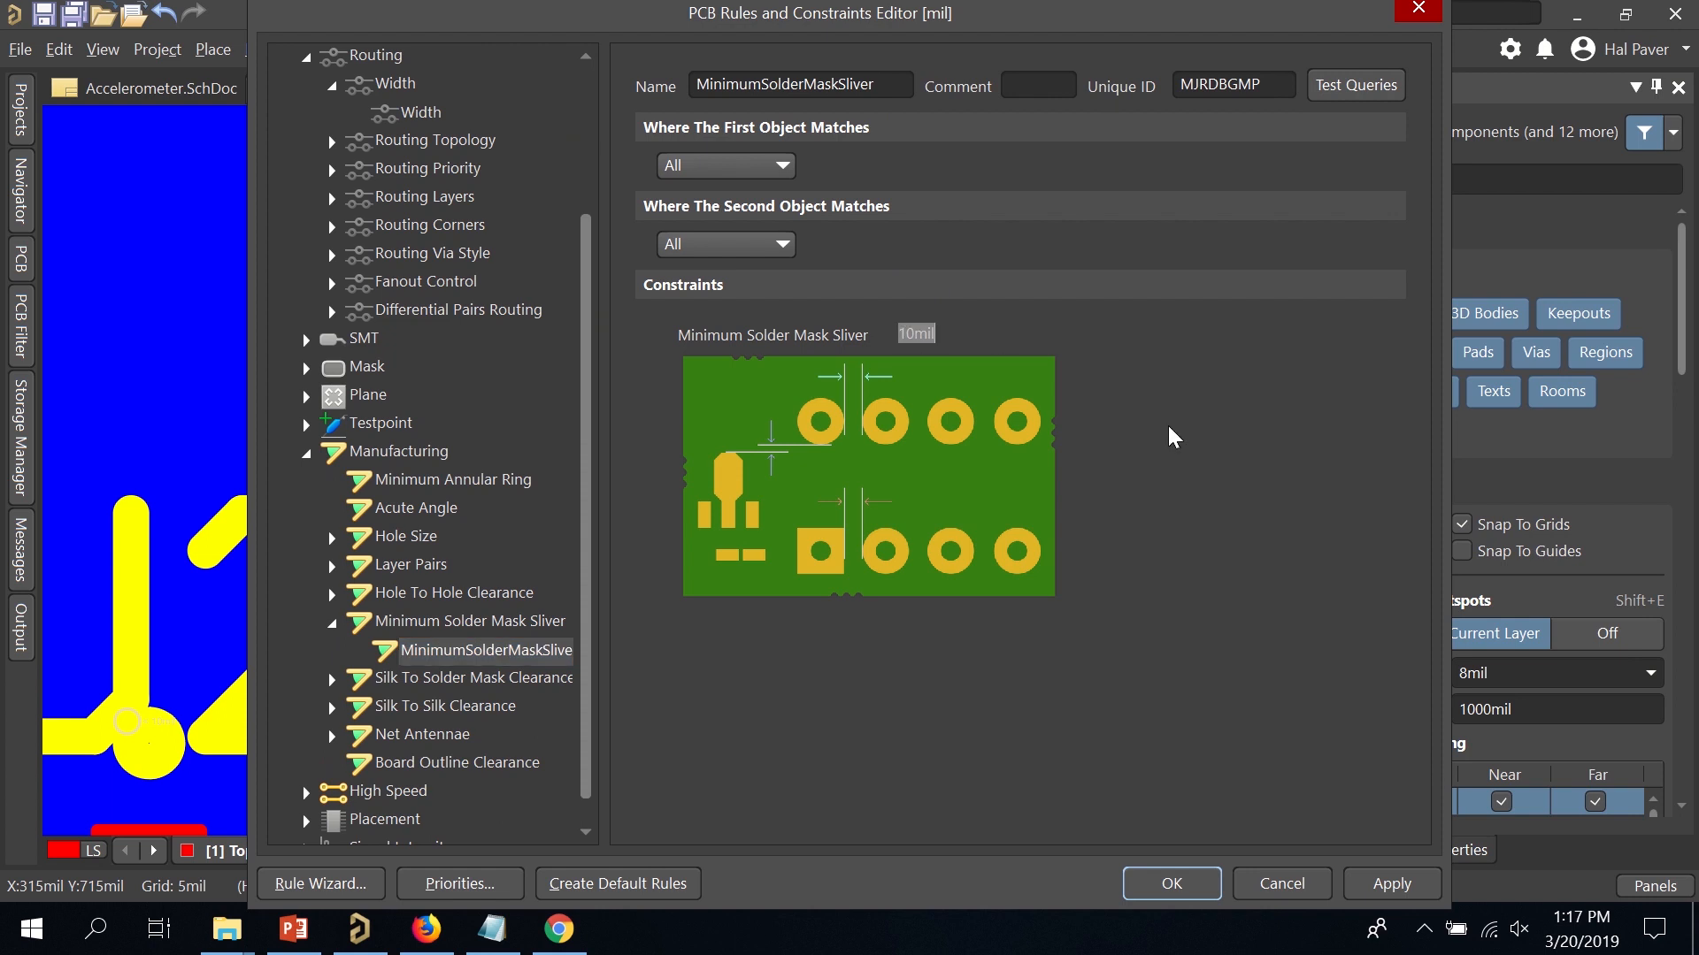
type("5")
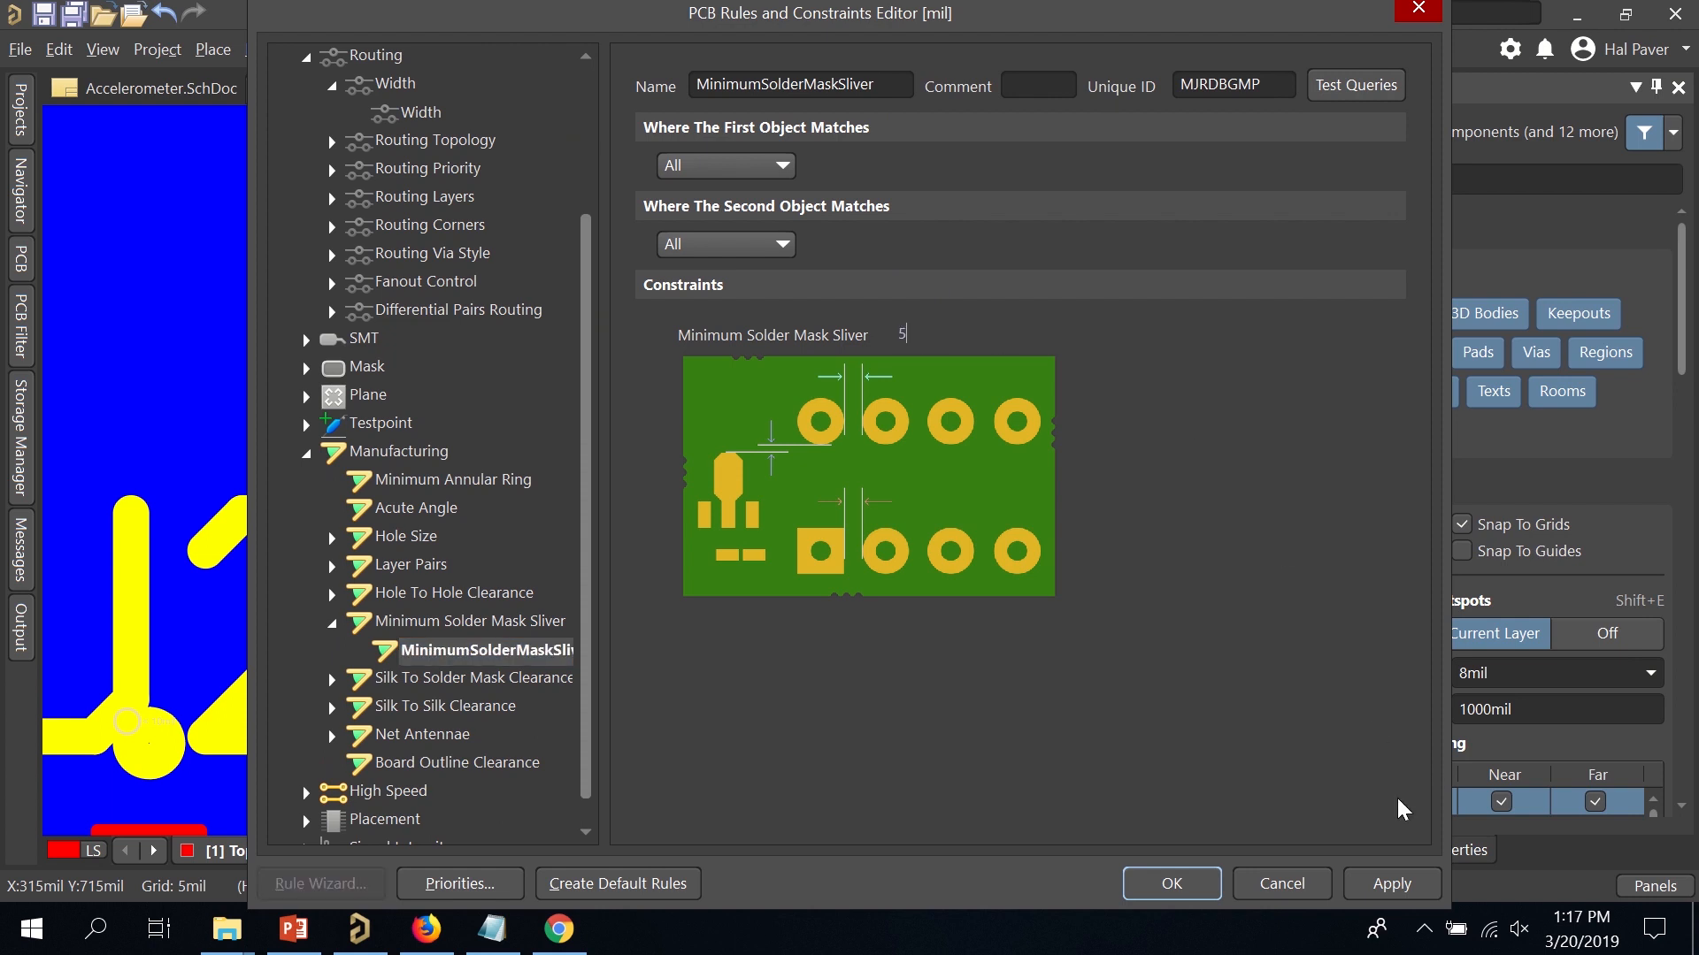
left_click(1387, 880)
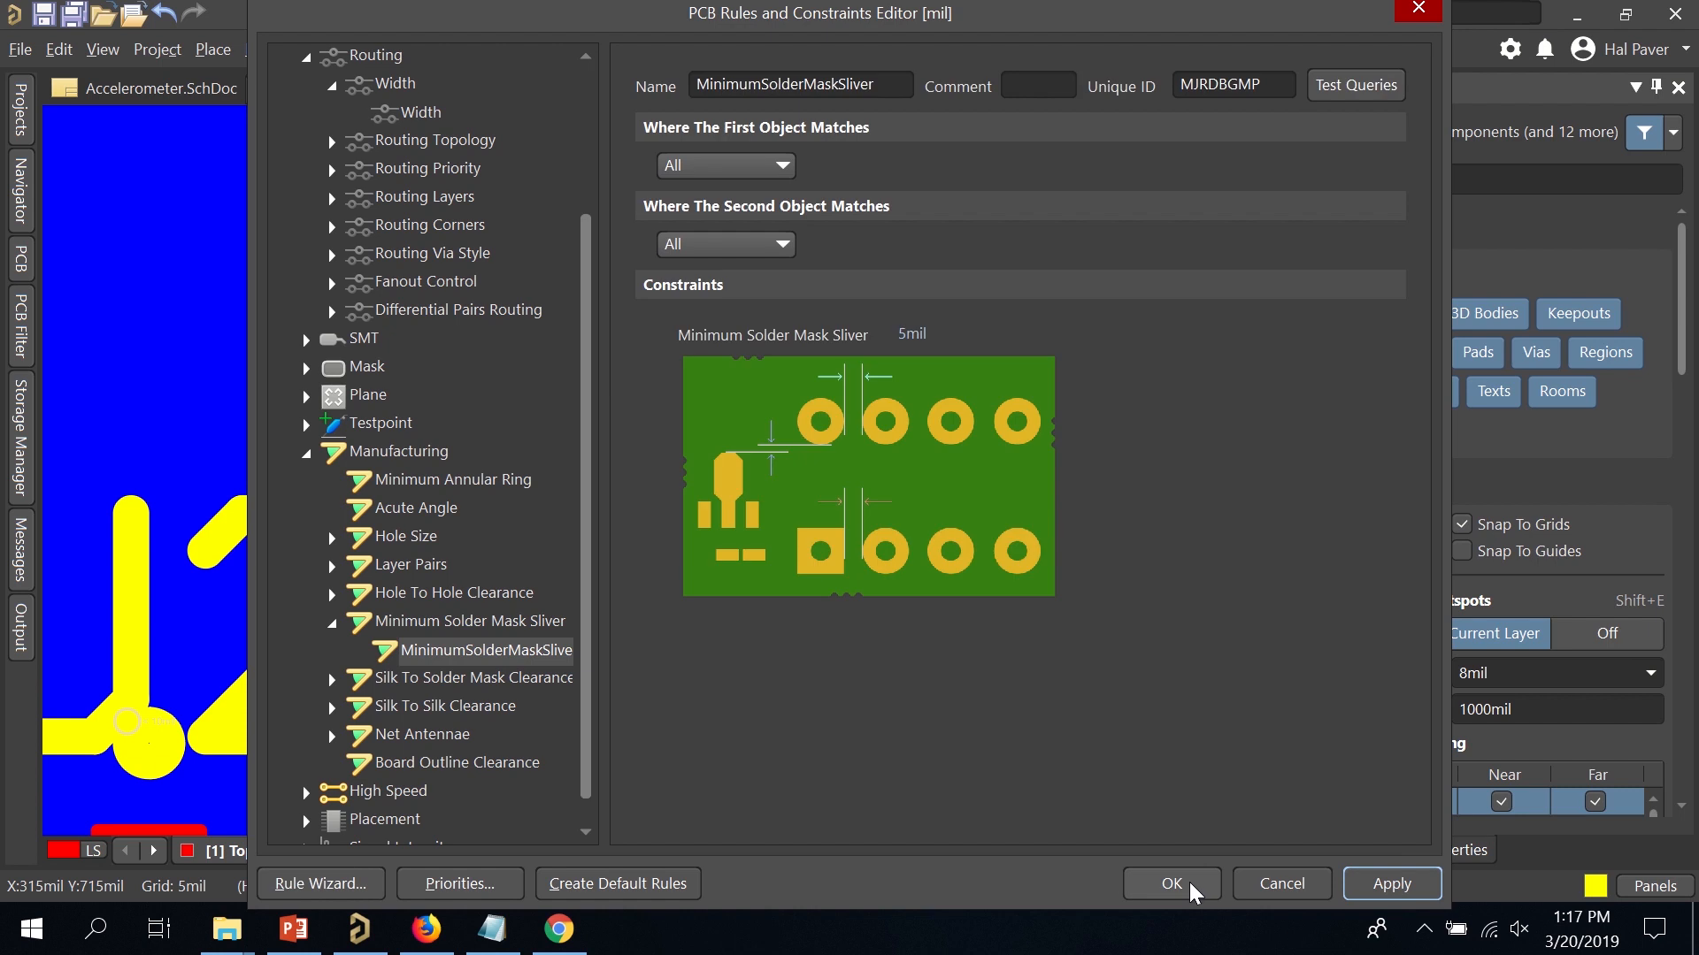
left_click(1191, 888)
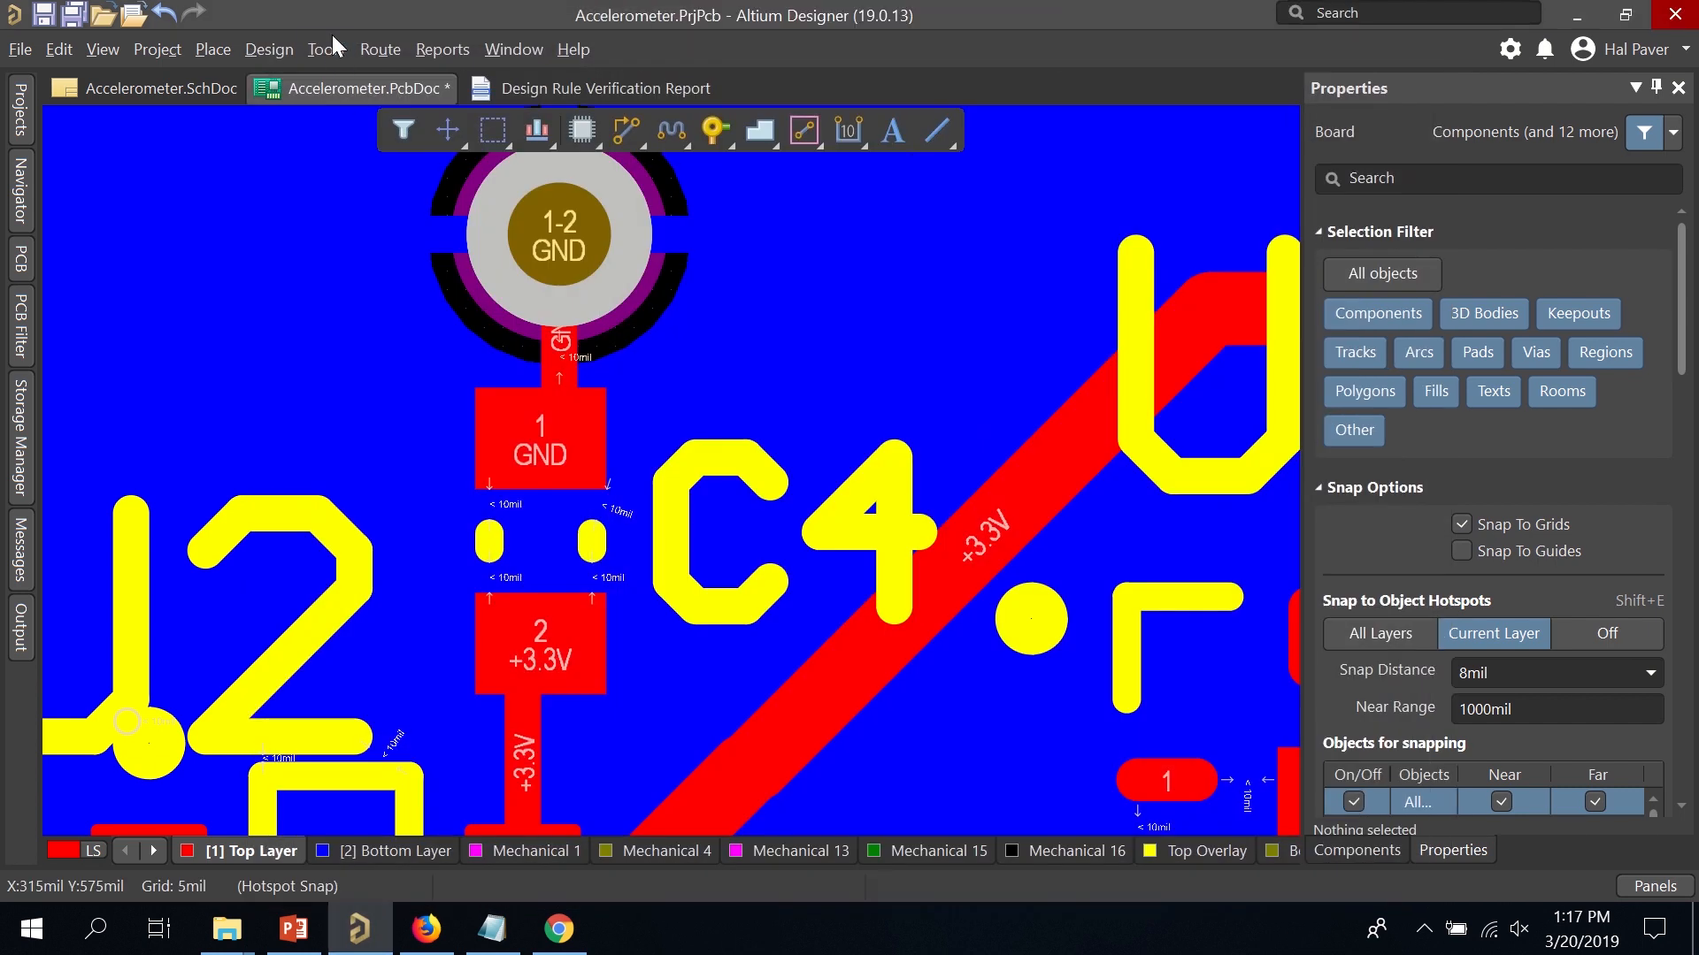
Rerun the design rule check, now reporting 29 violations.
left_click(326, 51)
left_click(339, 78)
left_click(395, 885)
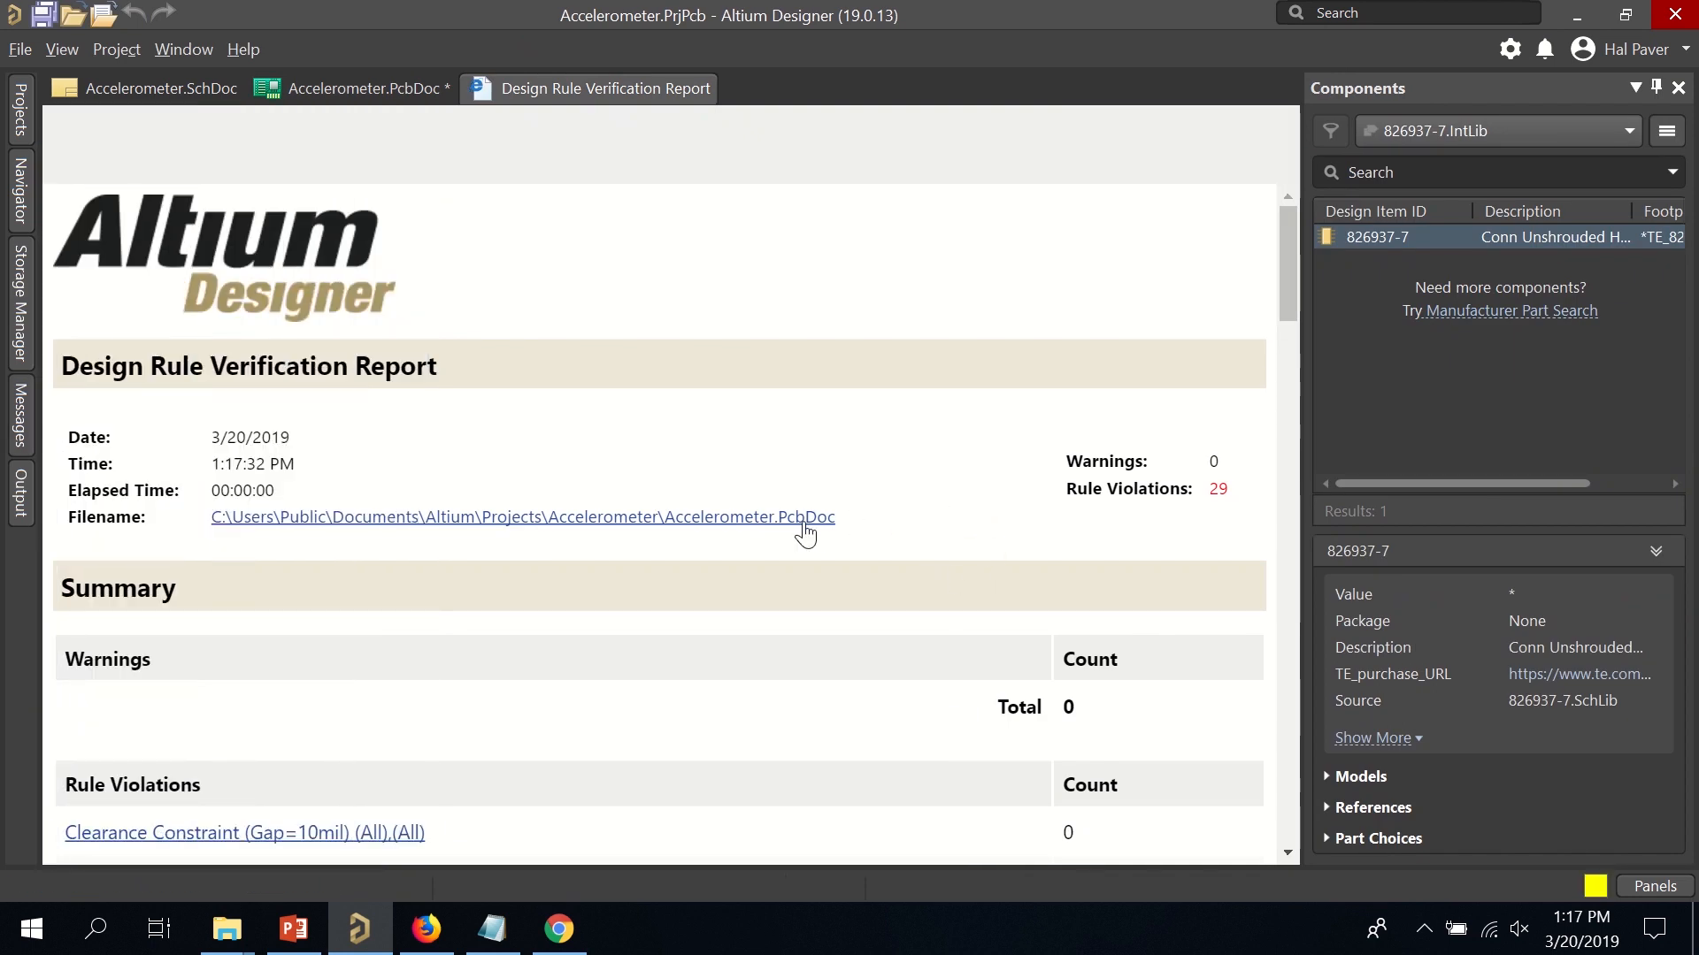
scroll(796, 531, "down", 5)
key("super")
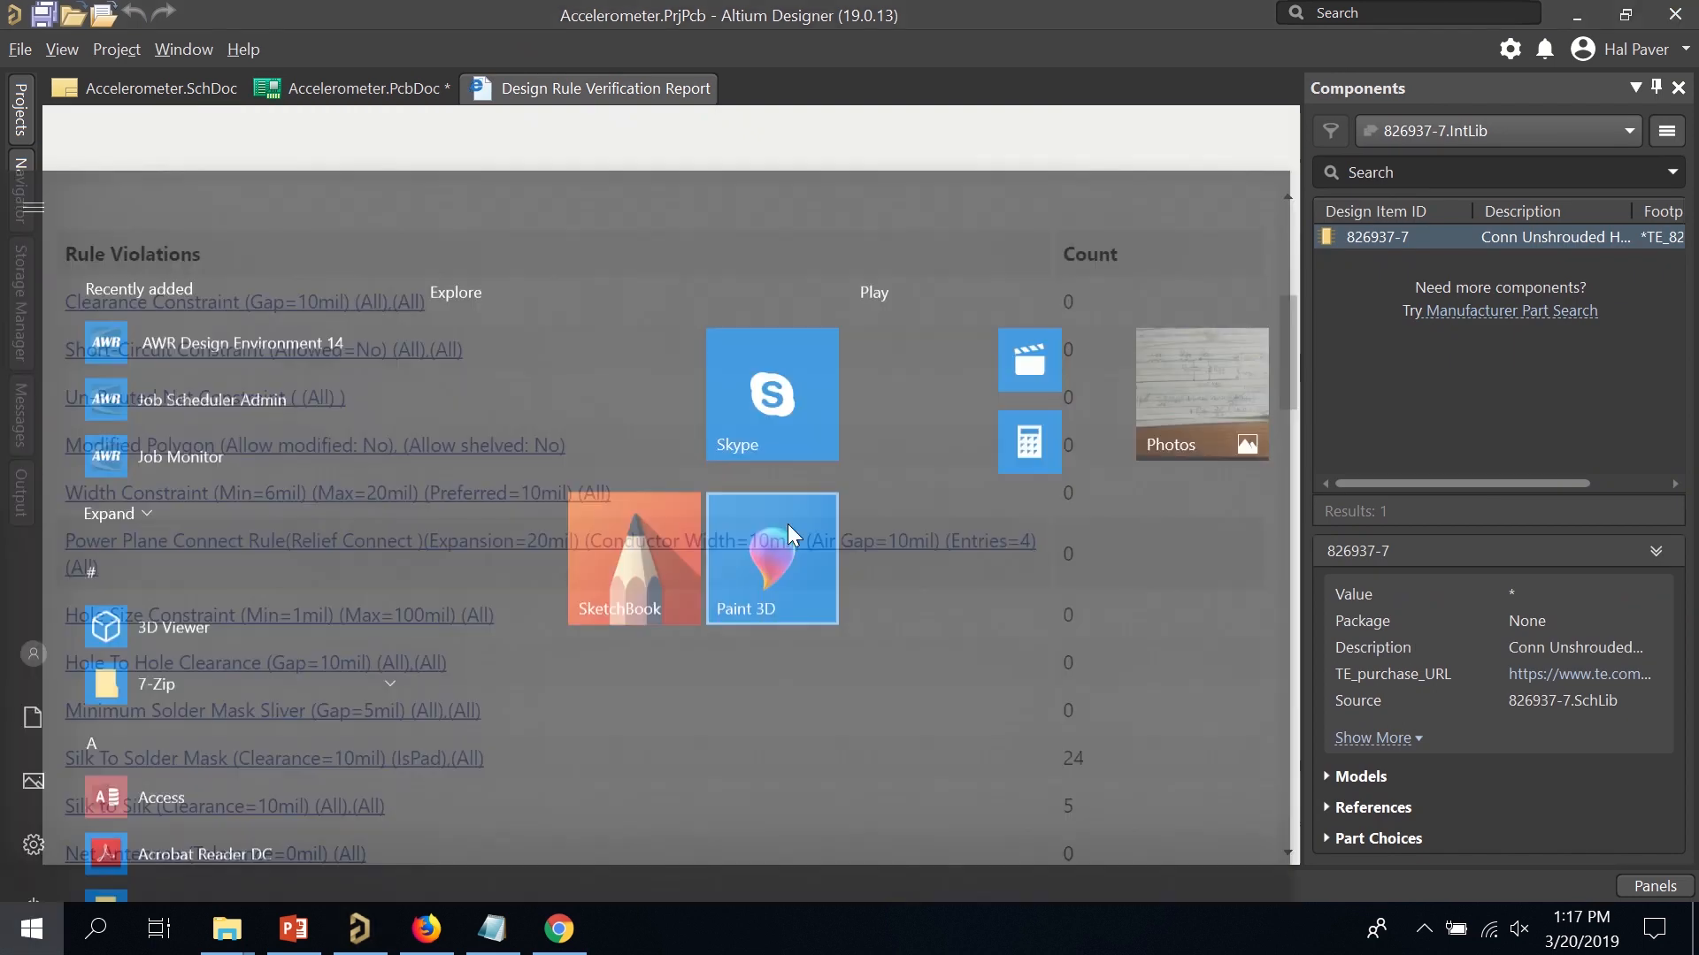
left_click(957, 113)
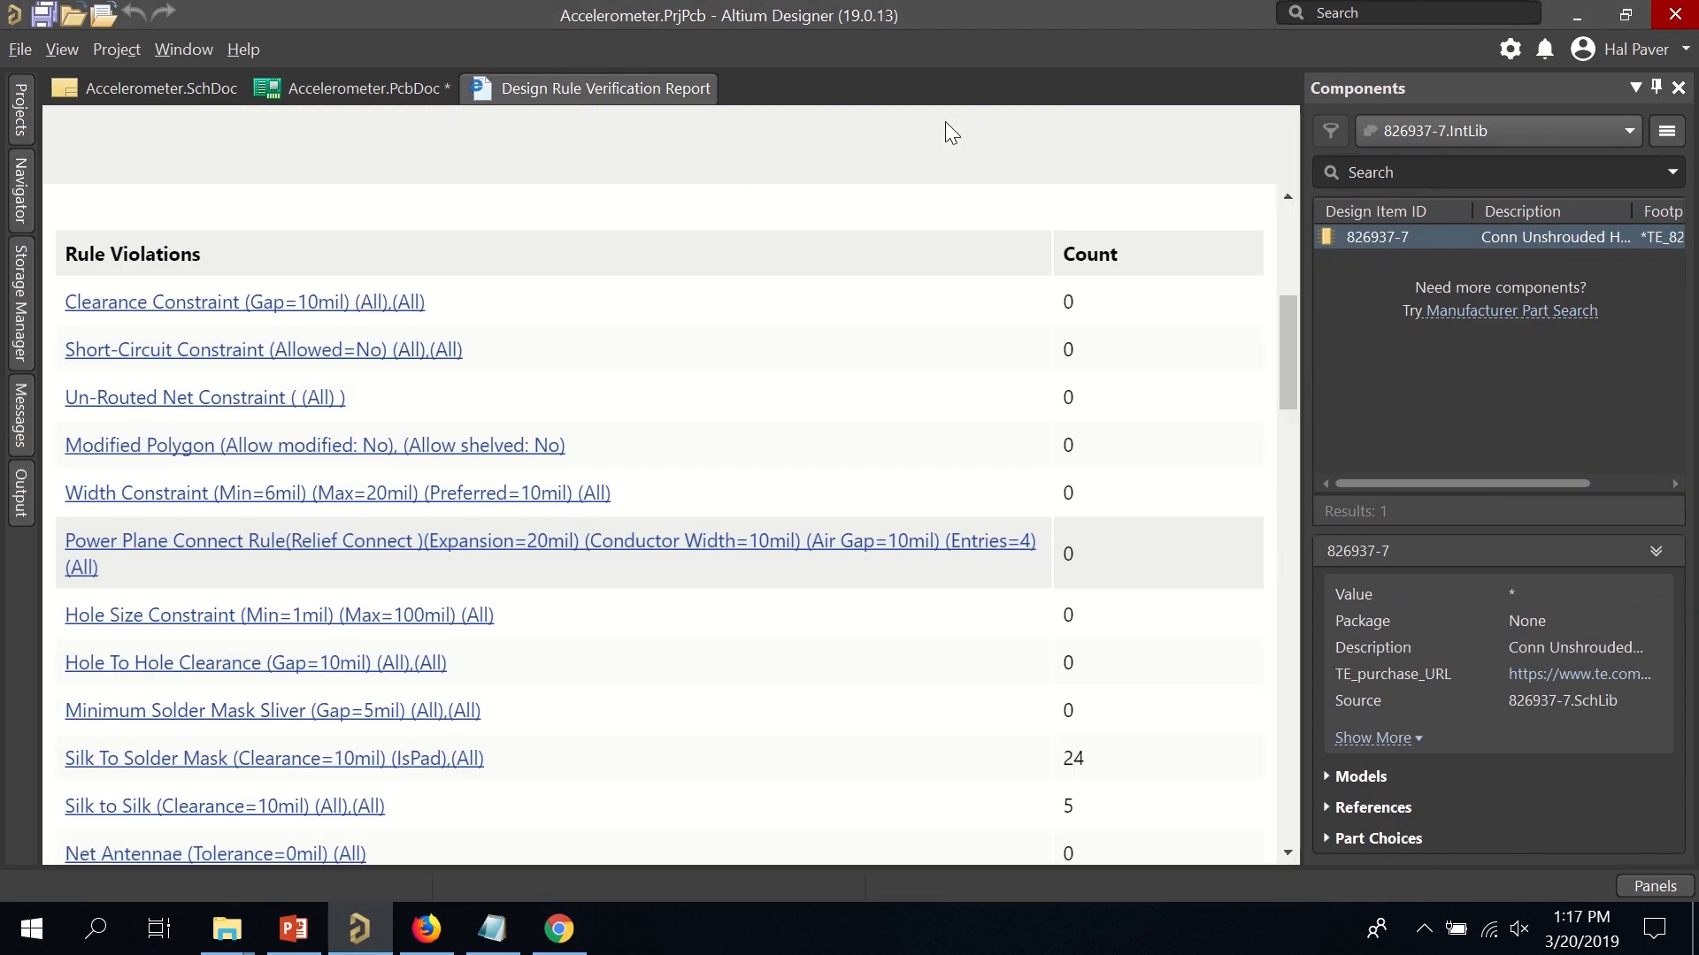
scroll(872, 341, "down", 3)
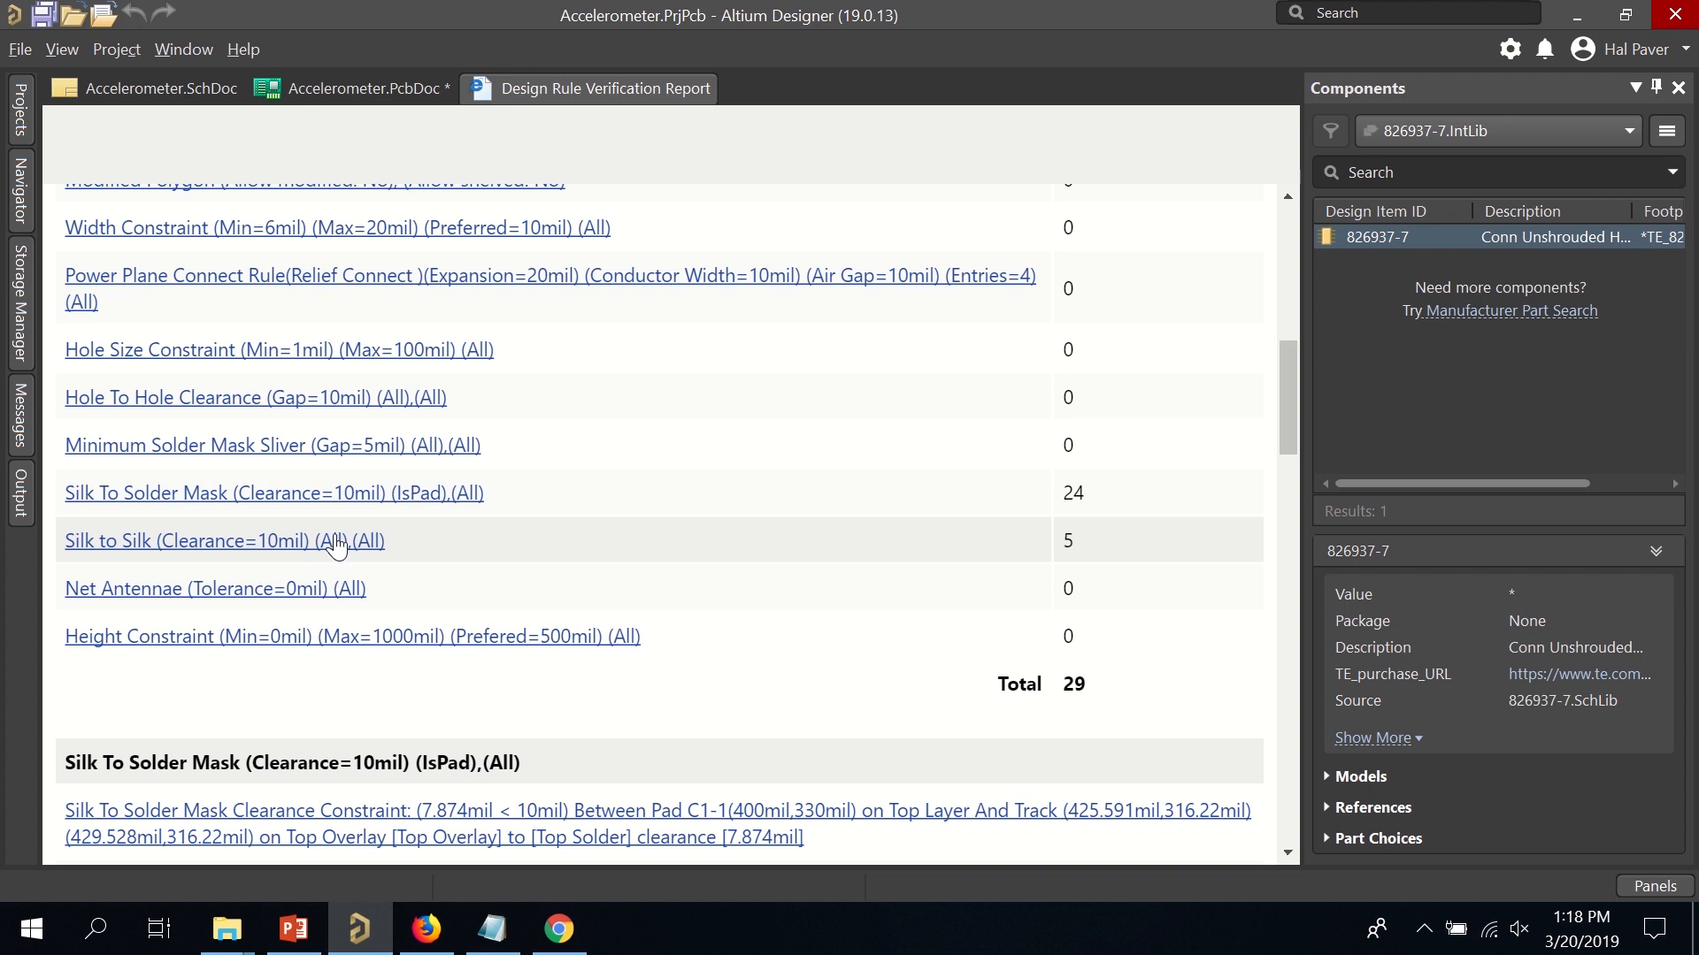
left_click(336, 544)
Move the U2 designator away from the overlay arc it collides with.
left_click(365, 245)
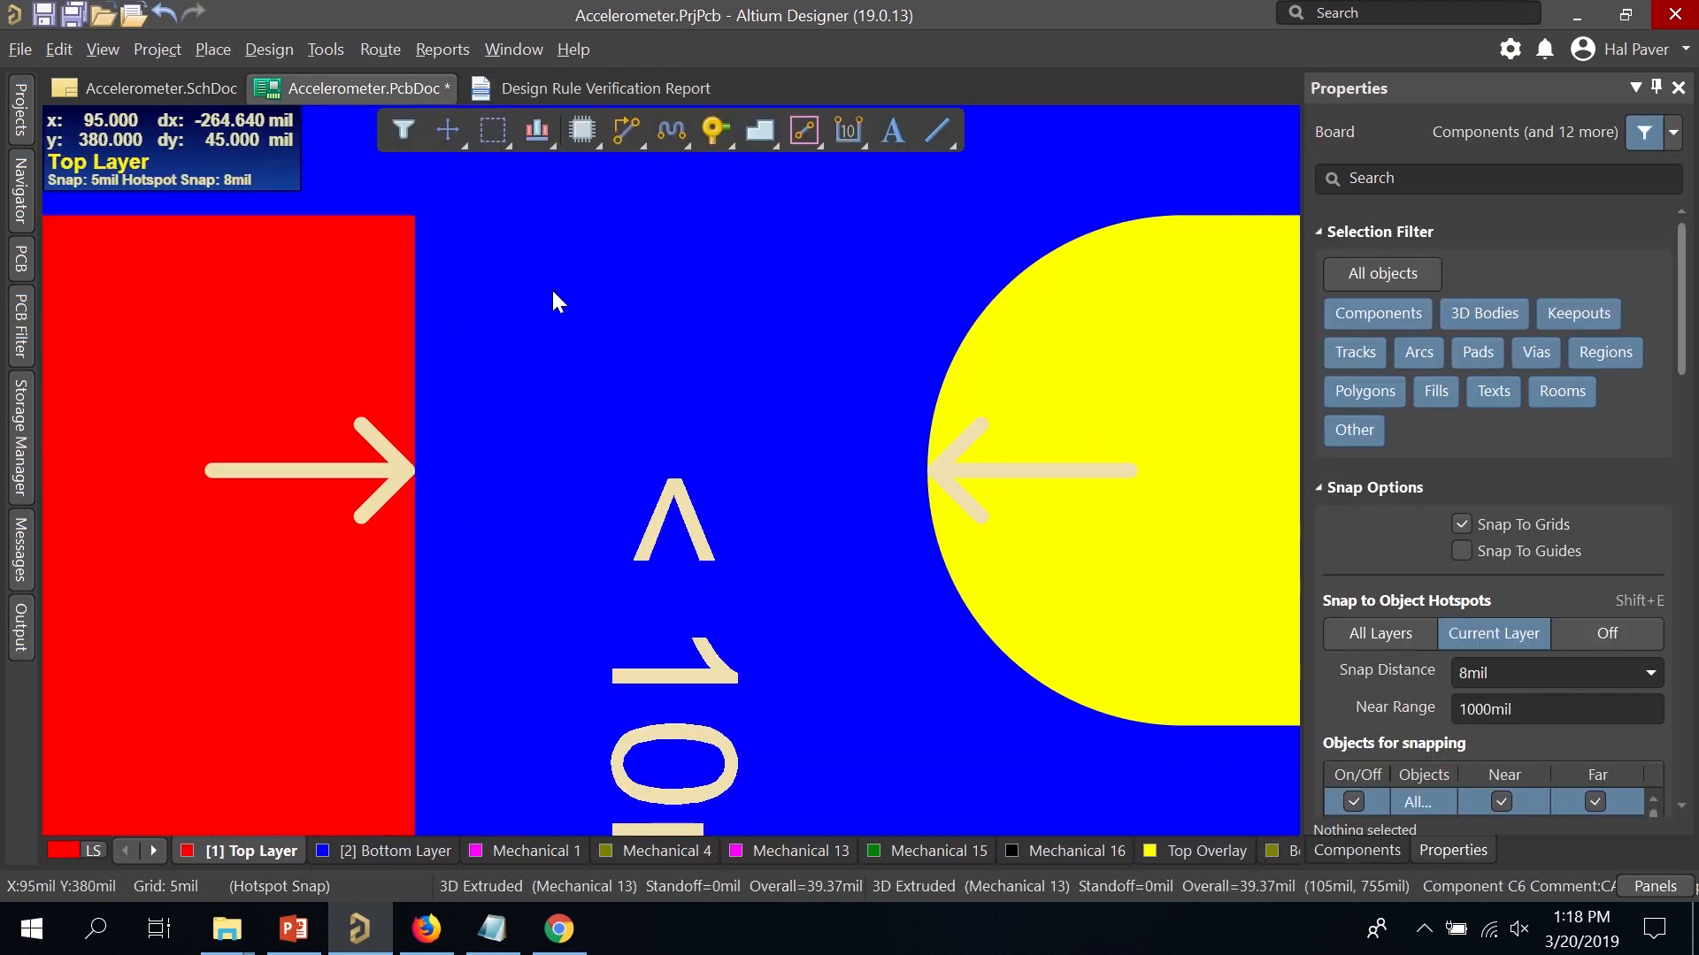
left_click(496, 79)
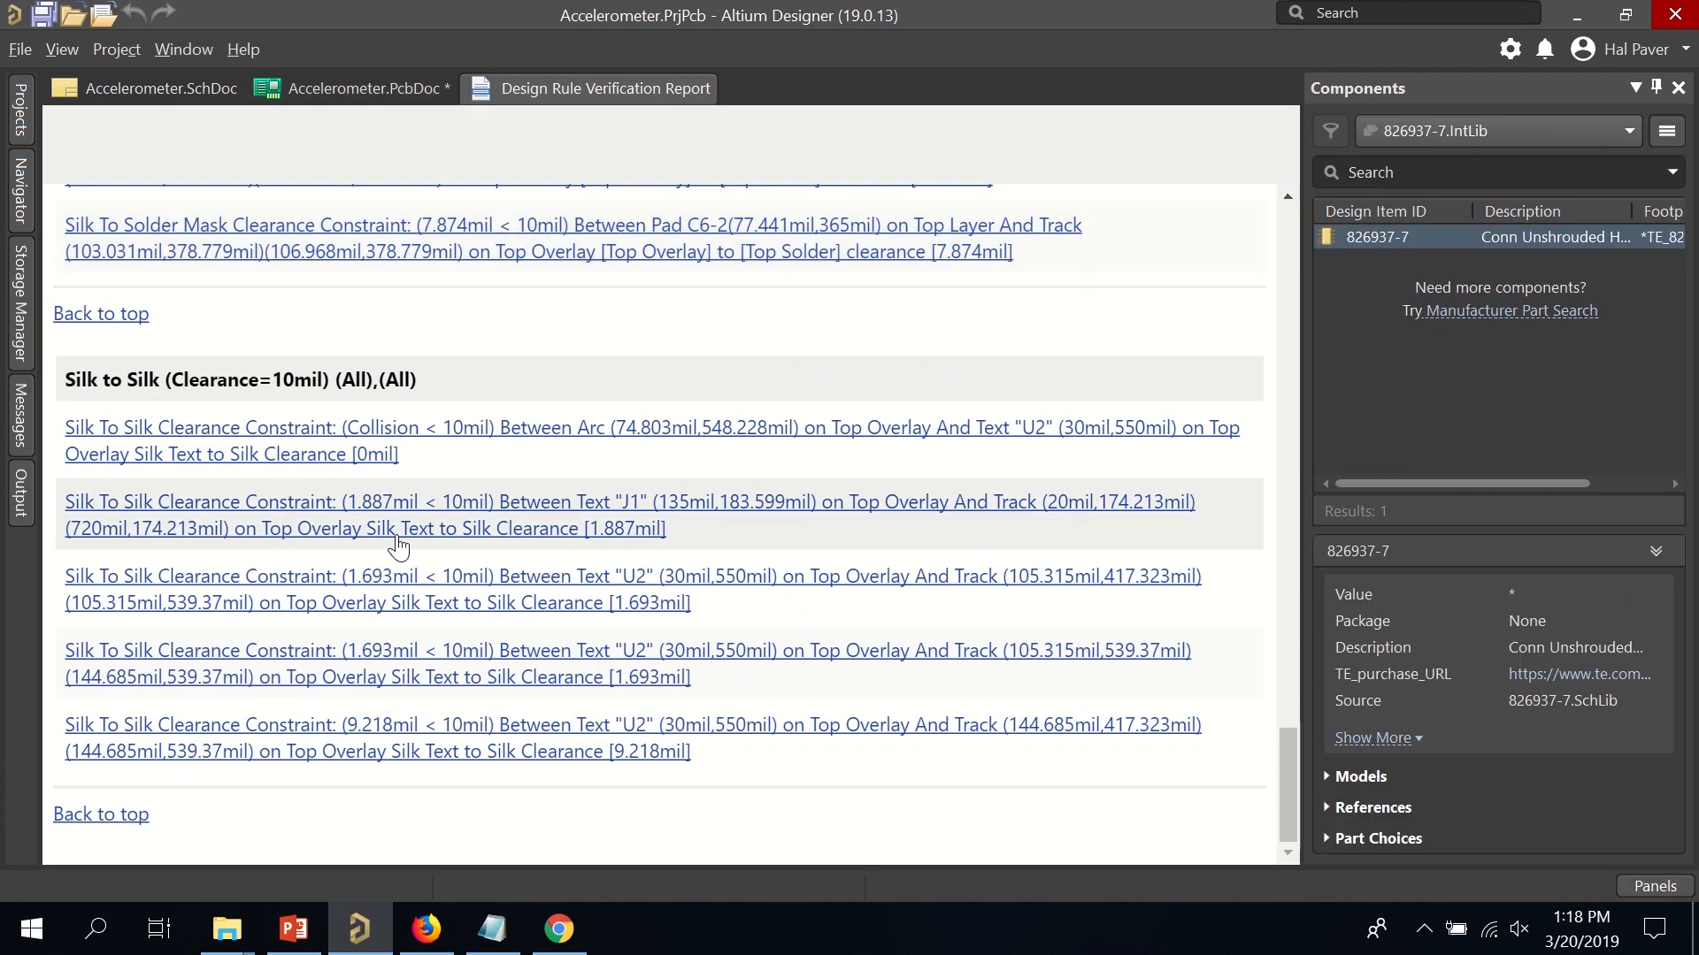
left_click(316, 440)
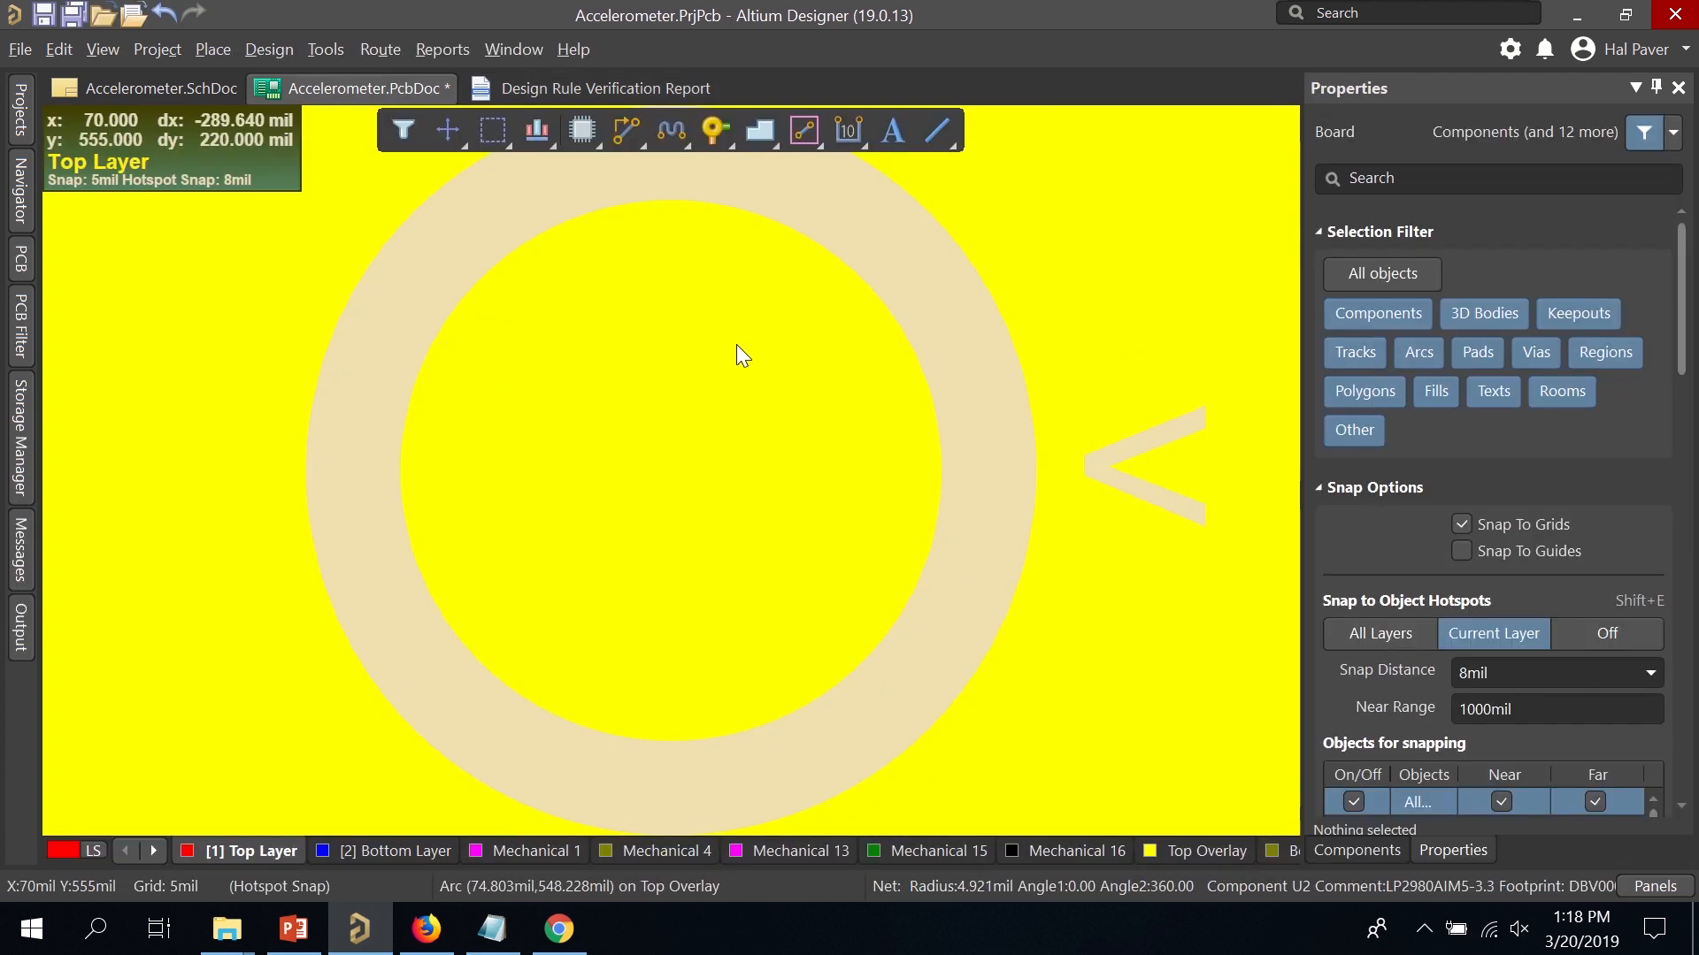
scroll(742, 354, "down", 5, "ctrl")
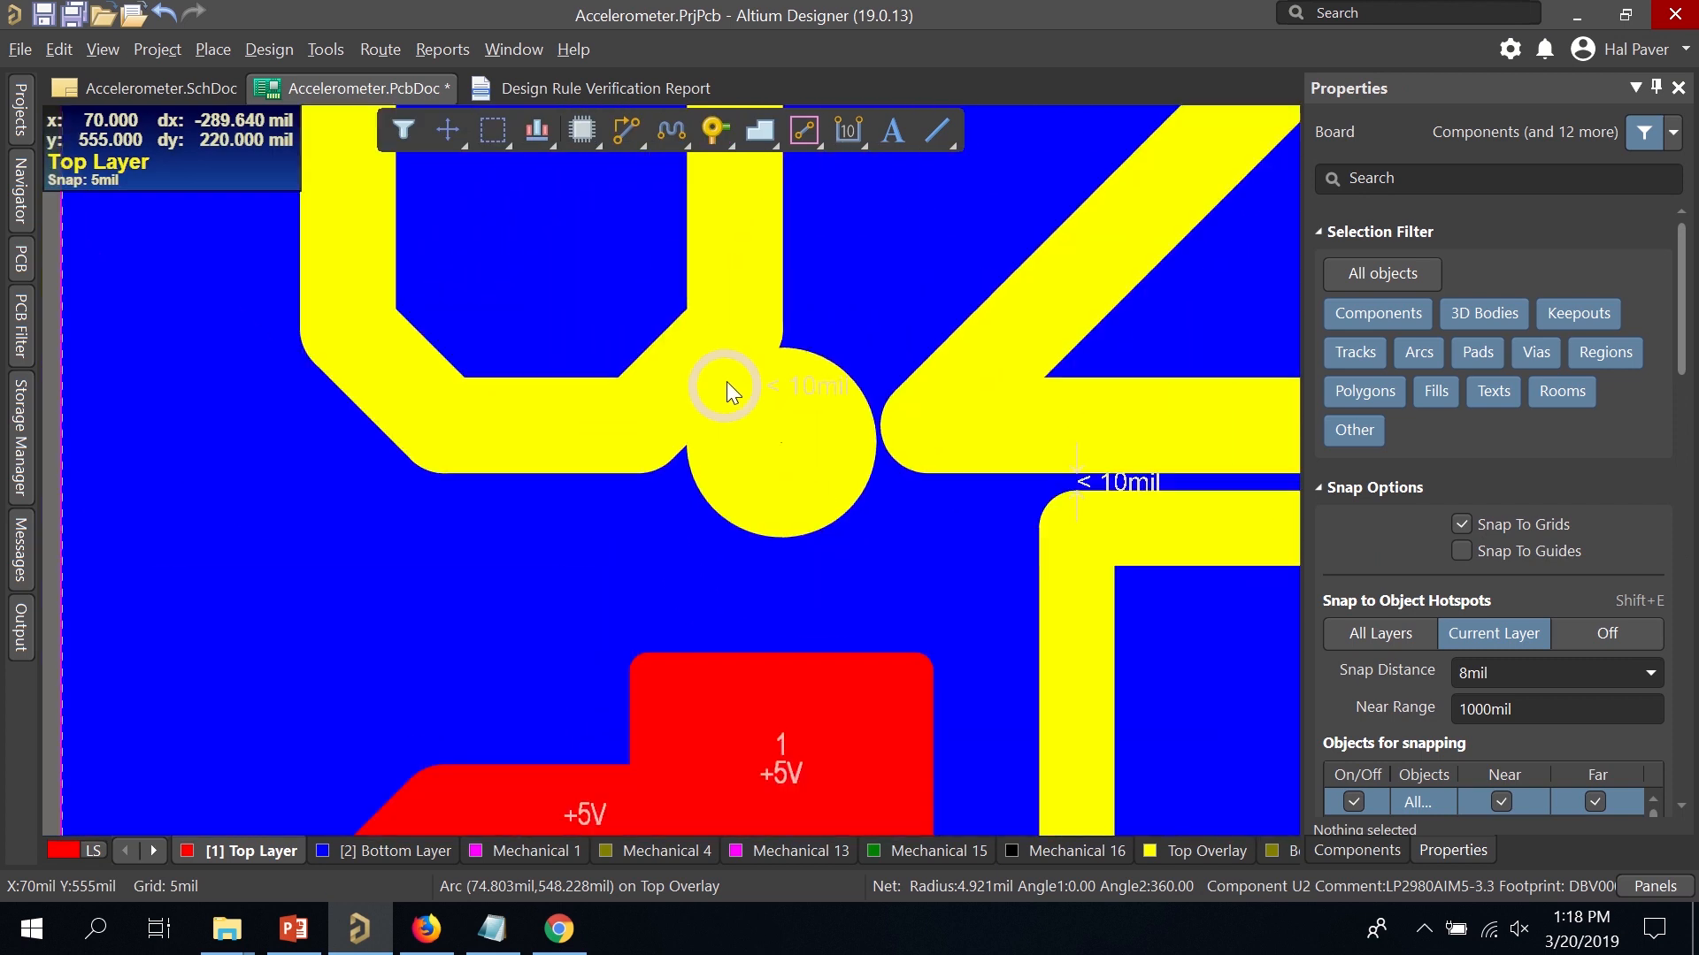
scroll(726, 381, "down", 6, "ctrl")
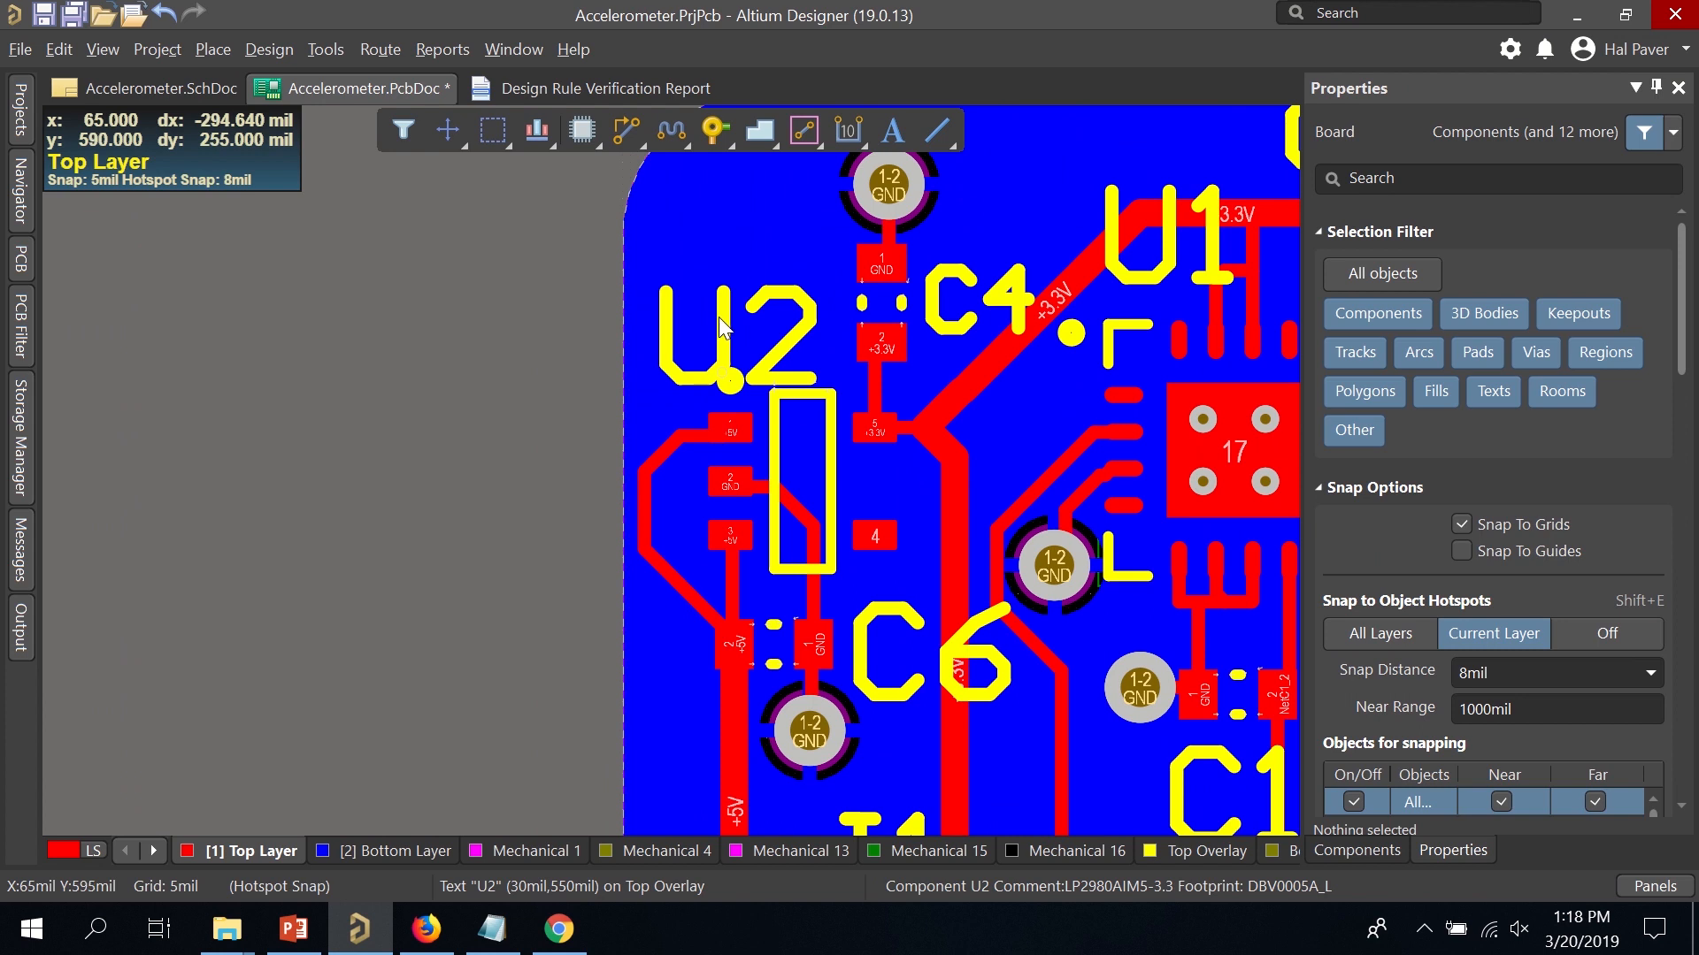
left_click_drag(721, 328, 664, 334)
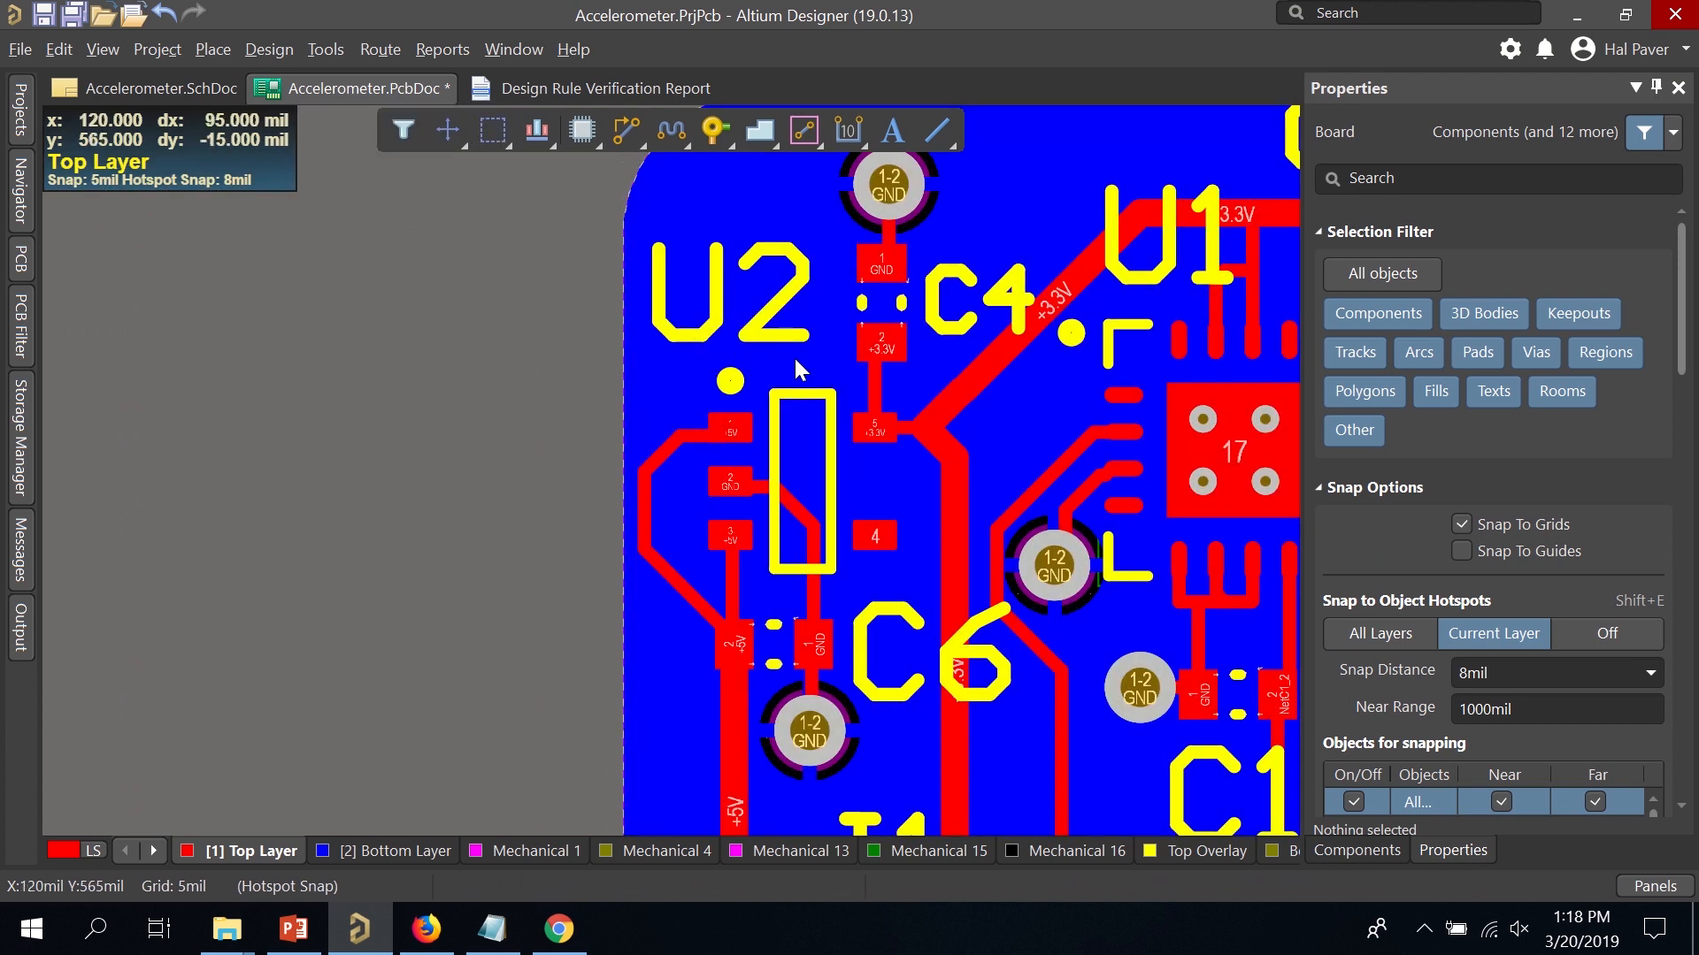
Move the J1 designator up, clear of the nearby track.
left_click(634, 87)
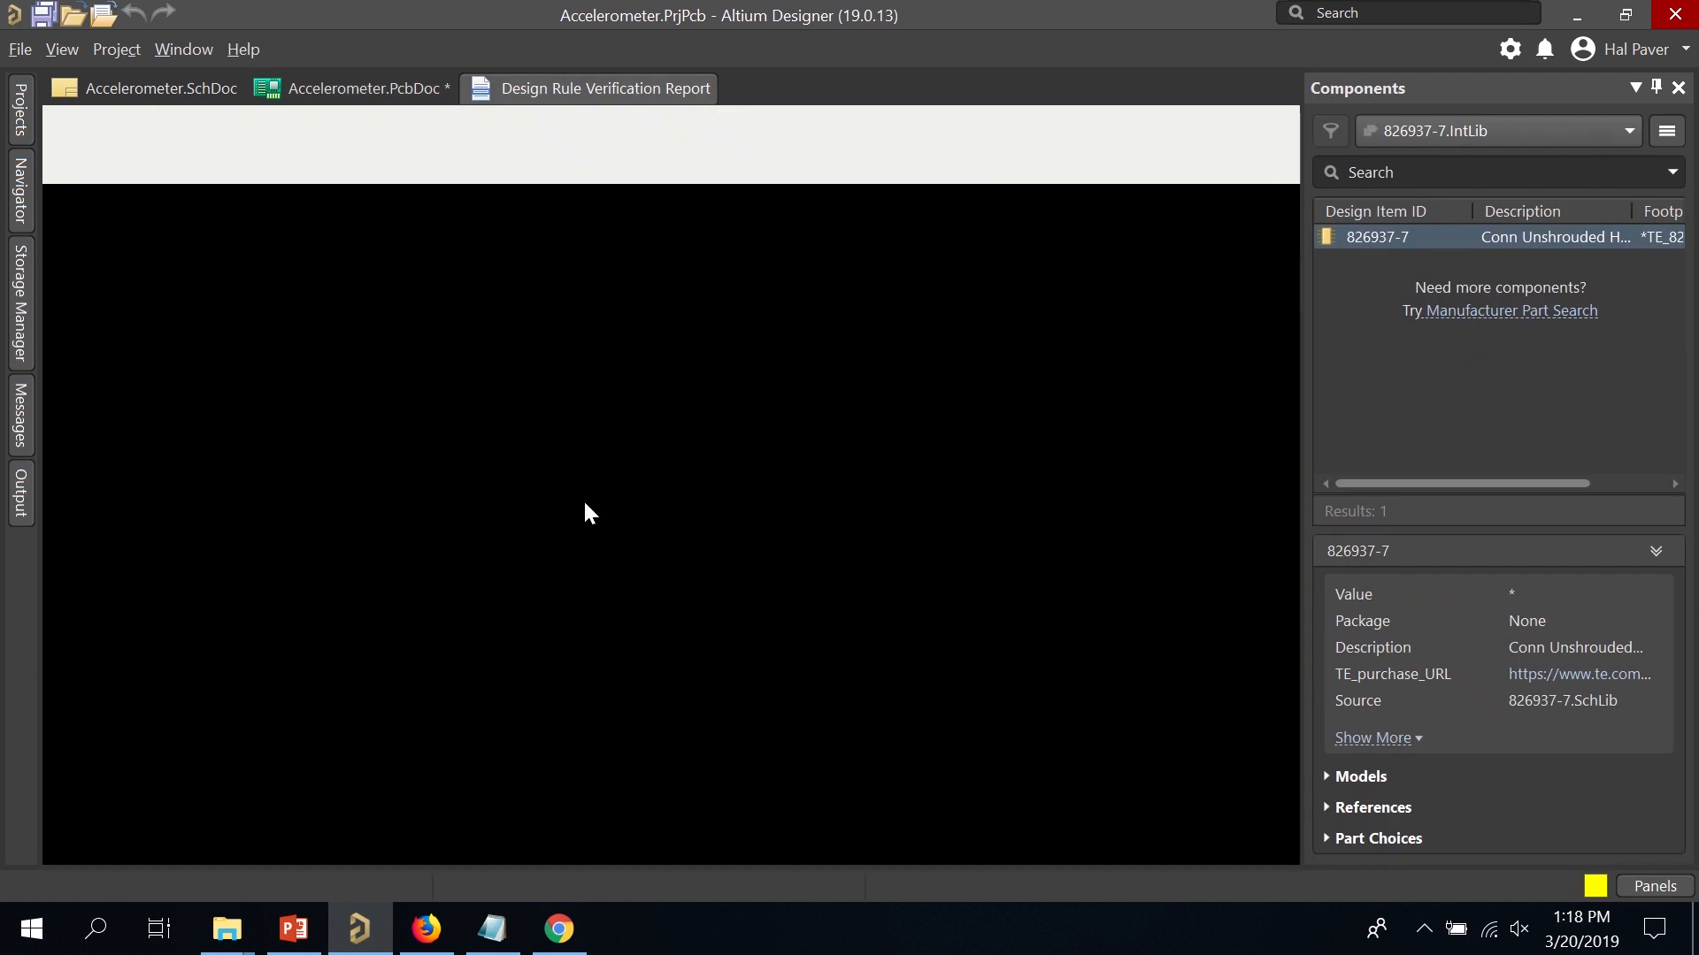
left_click(799, 489)
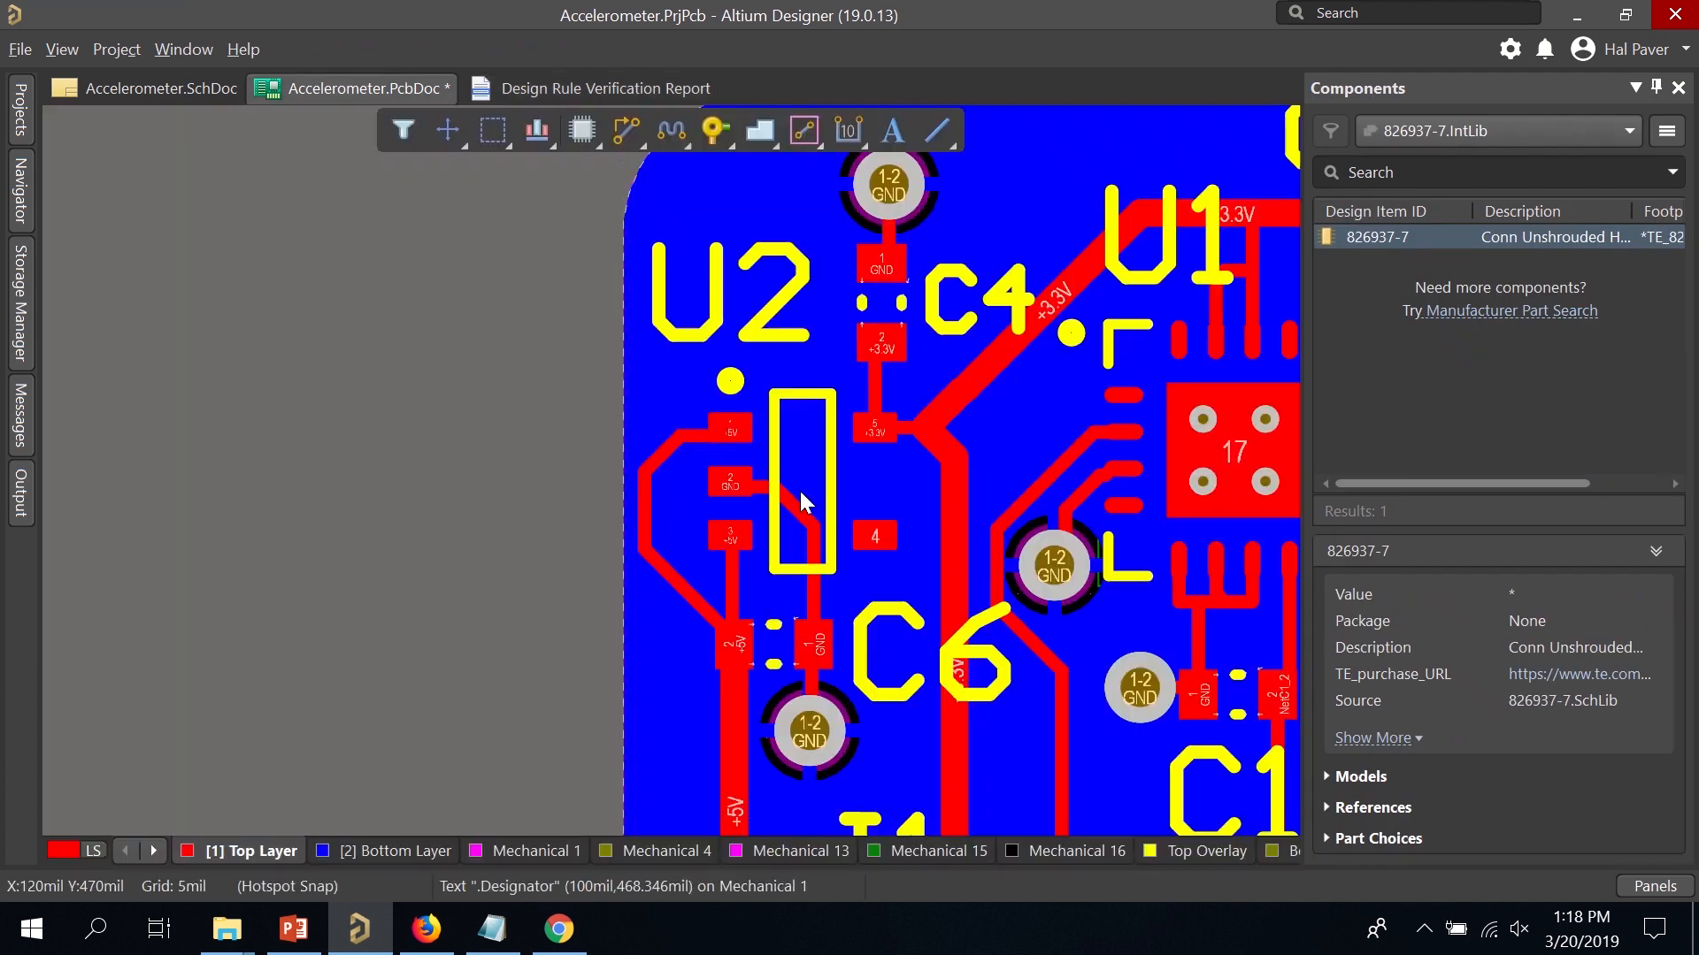
scroll(811, 458, "down", 5, "ctrl")
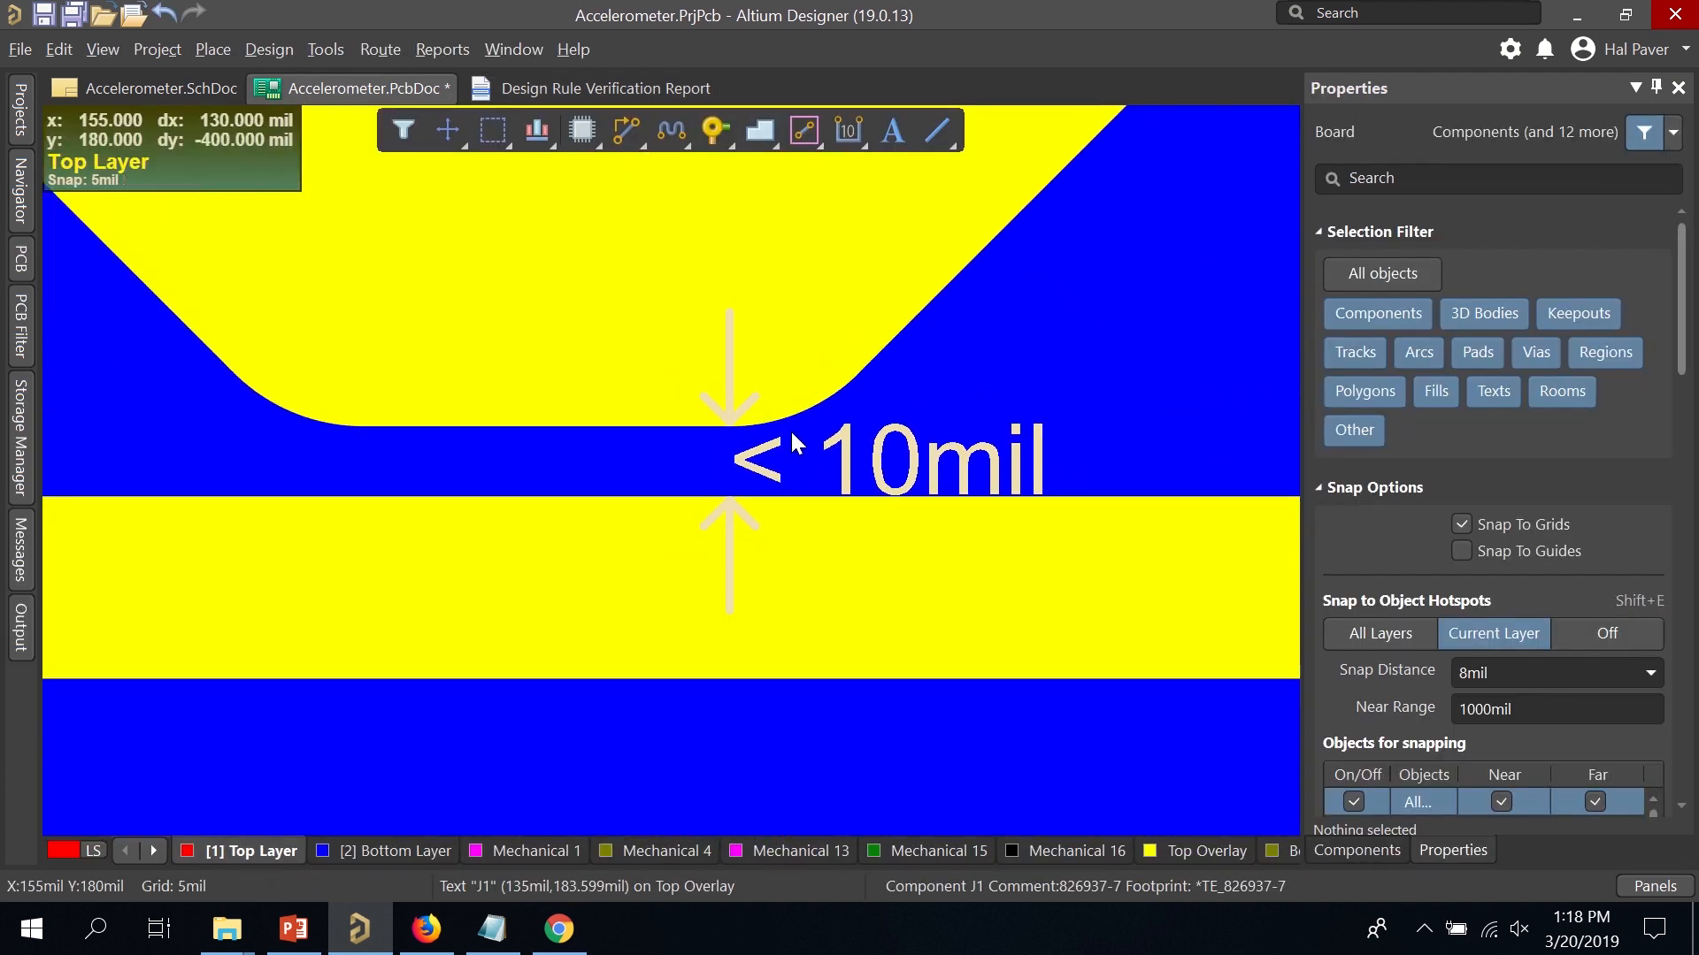
left_click_drag(669, 464, 669, 422)
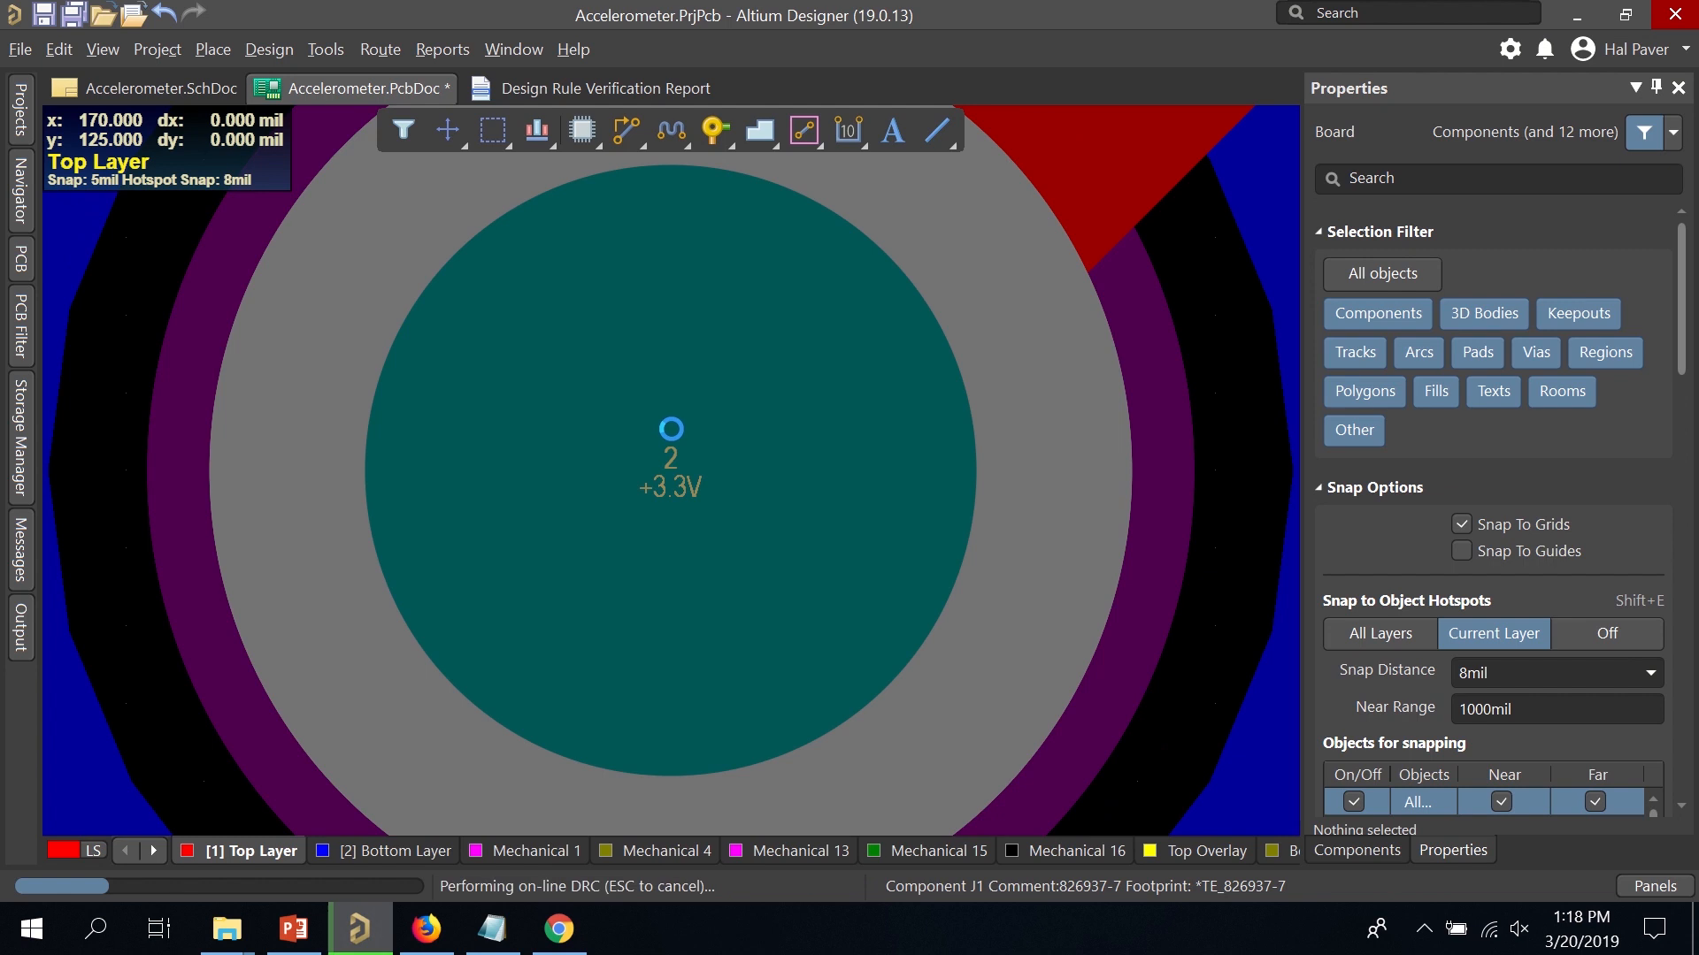
scroll(745, 522, "down", 3, "ctrl")
scroll(779, 548, "down", 5, "ctrl")
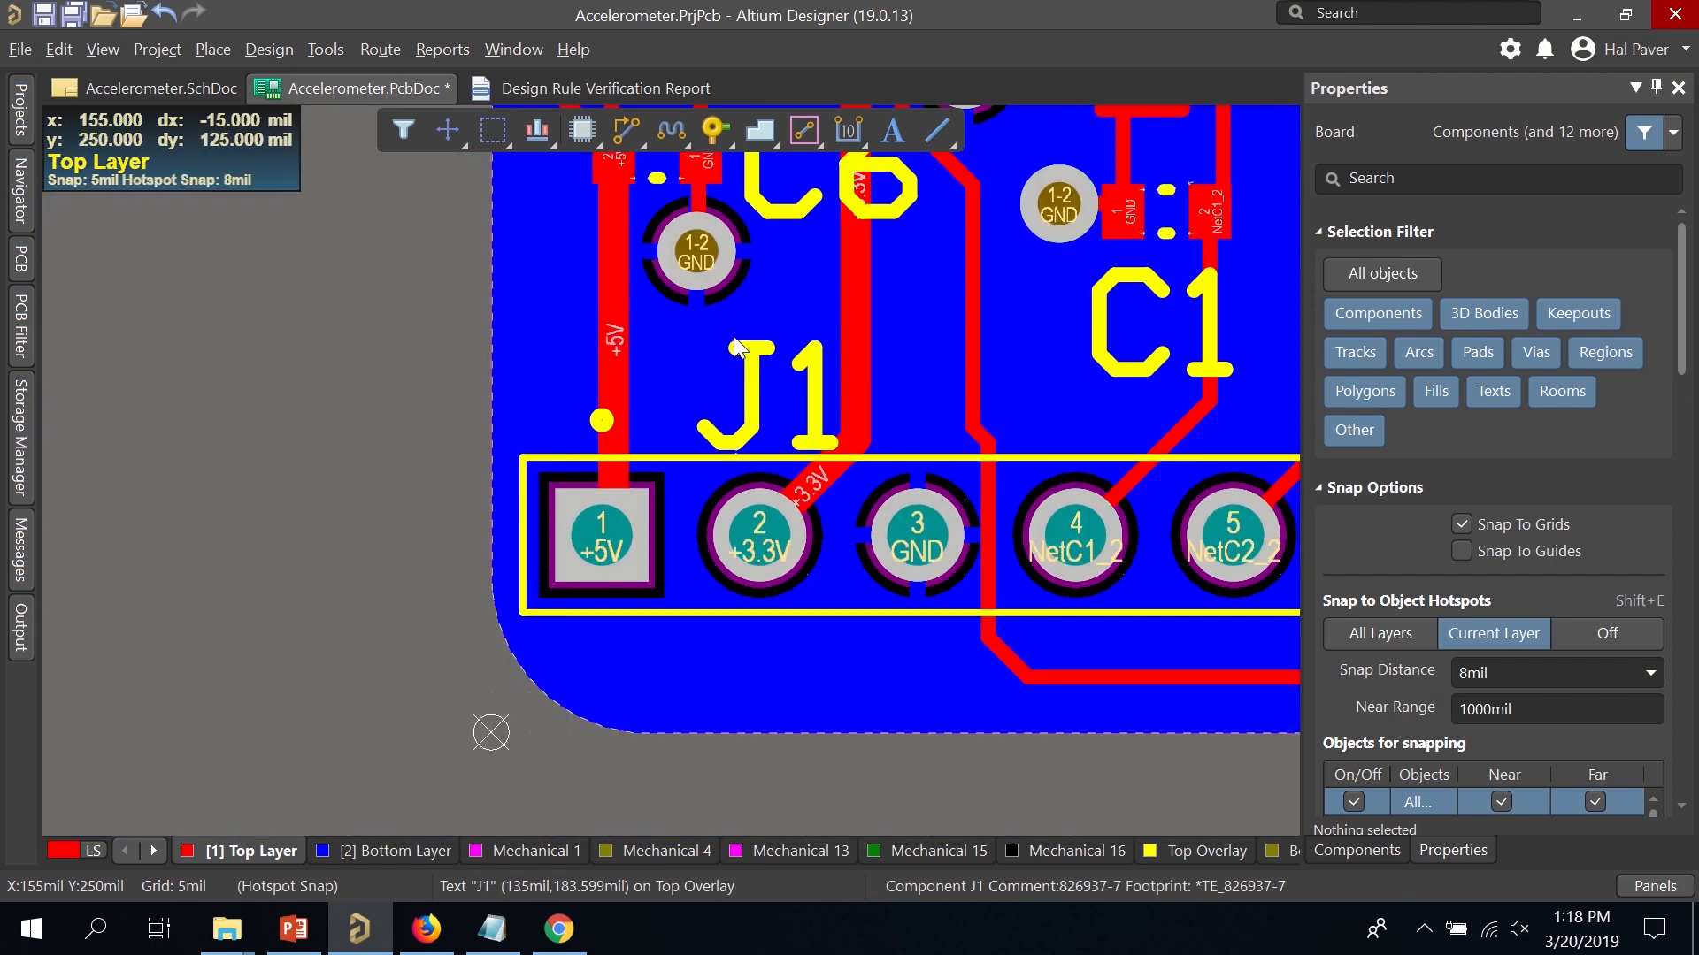
left_click(746, 349)
left_click_drag(746, 350, 746, 324)
Review the remaining U2 and last silk-to-silk violations, then save Accelerometer.PcbDoc.
left_click(635, 87)
left_click(625, 595)
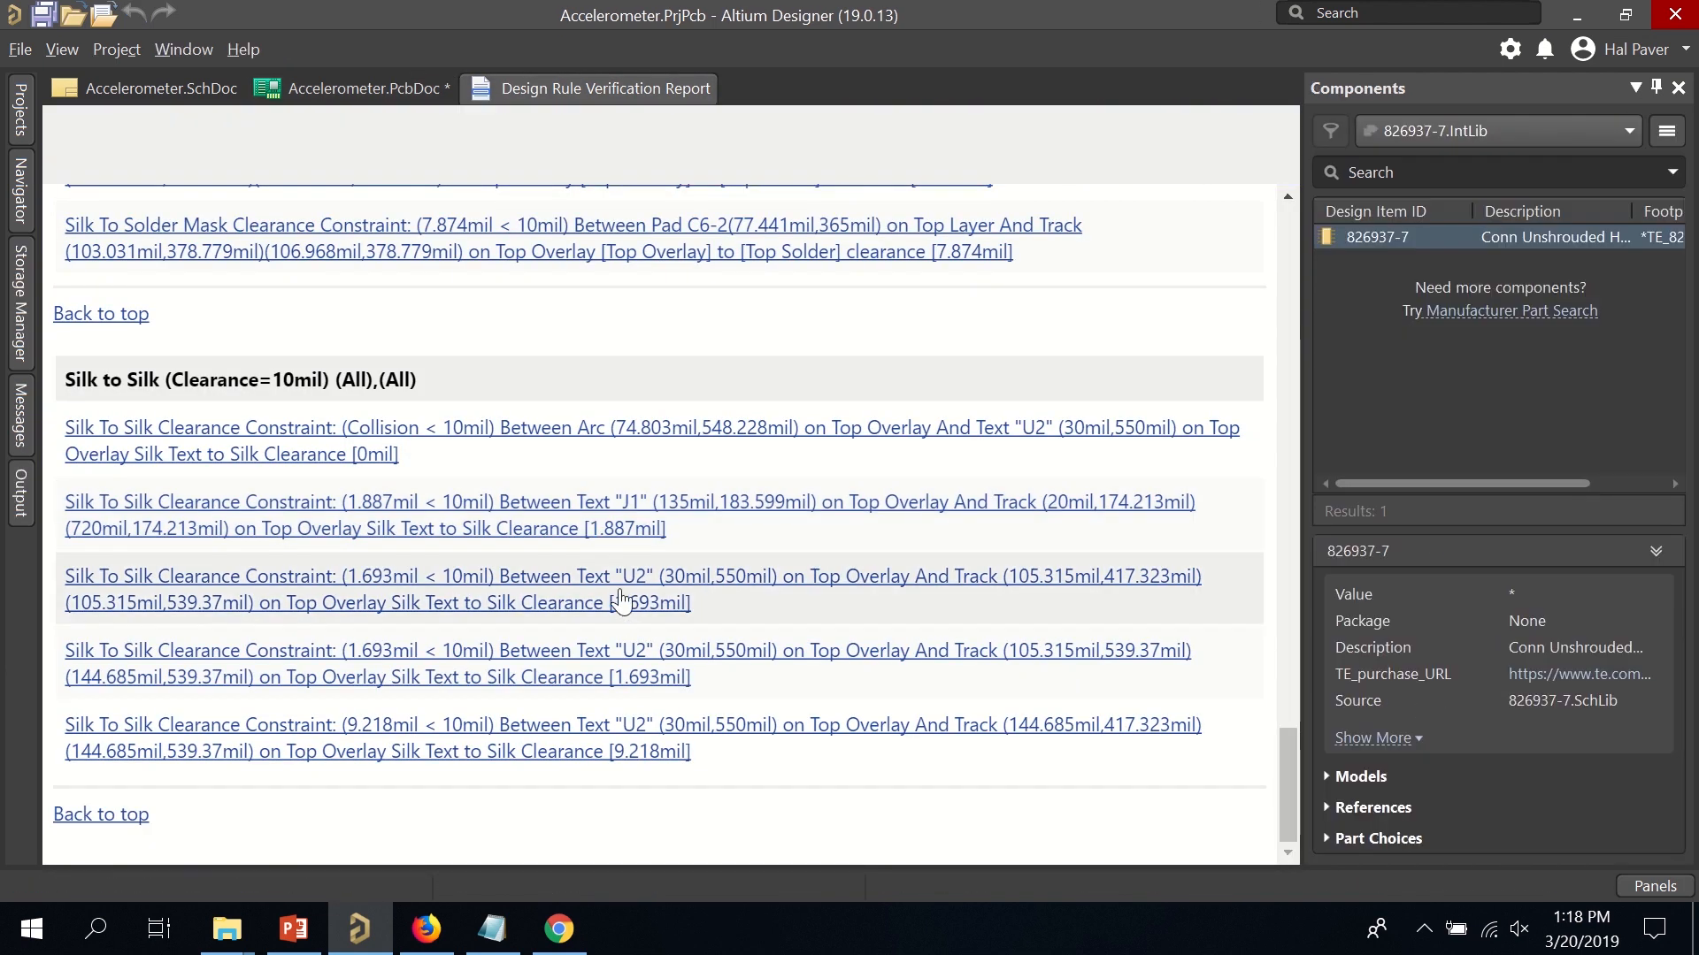
scroll(858, 495, "down", 5, "ctrl")
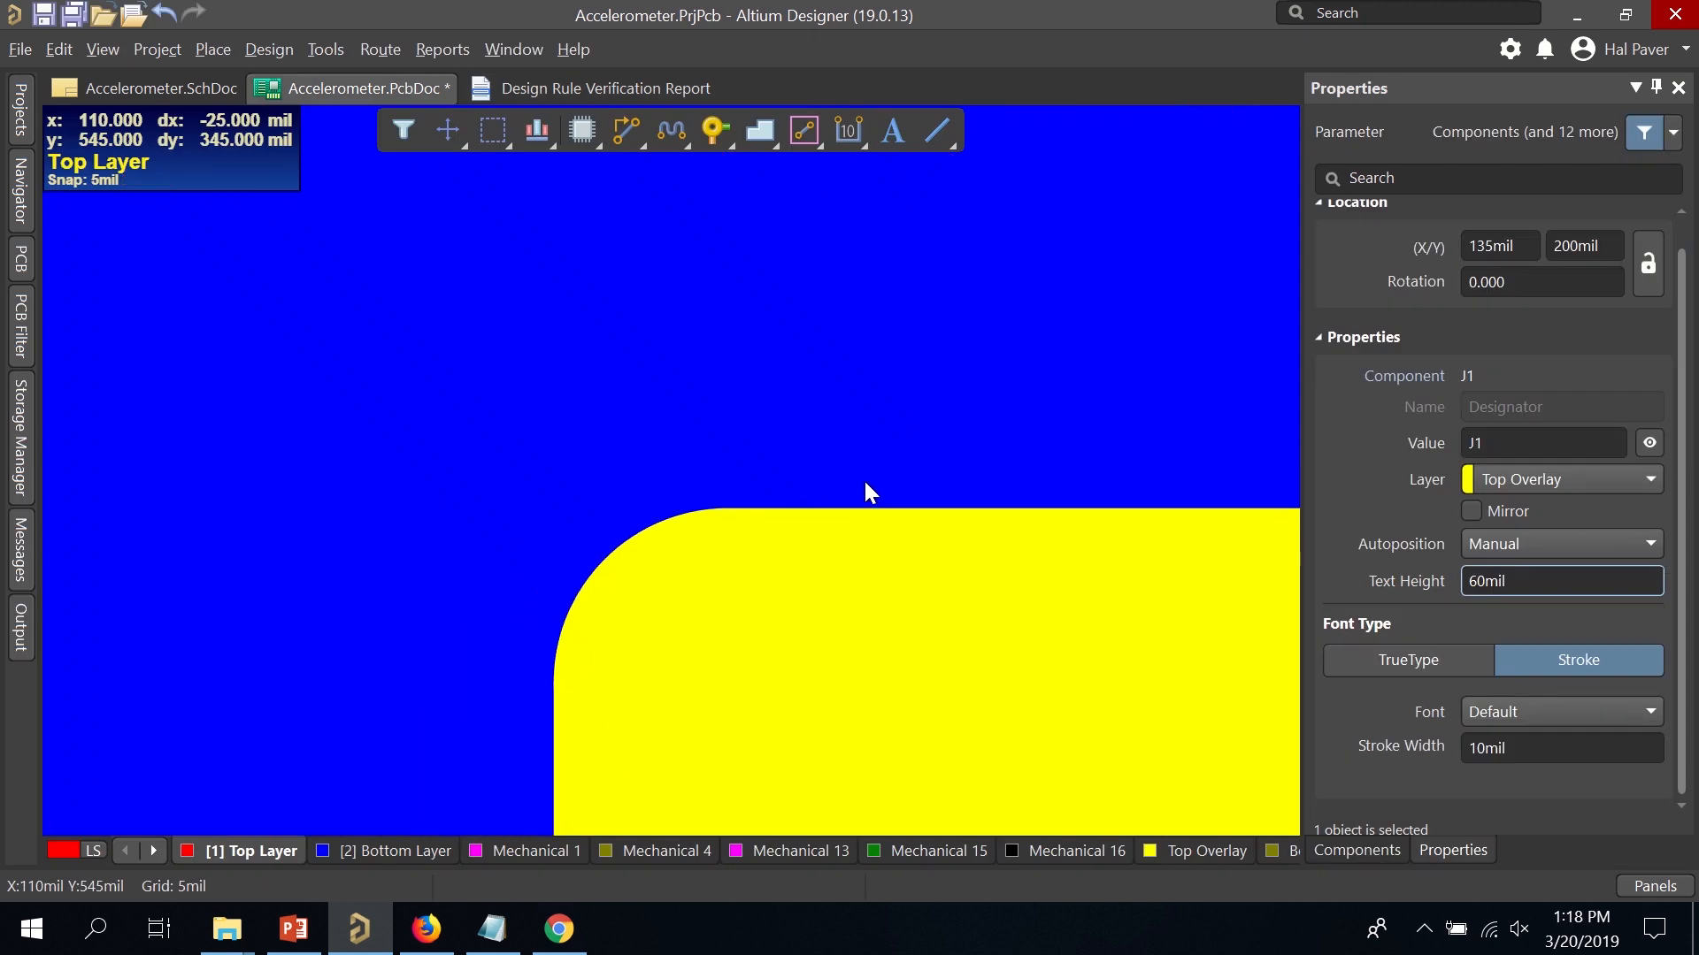
scroll(872, 547, "down", 2, "ctrl")
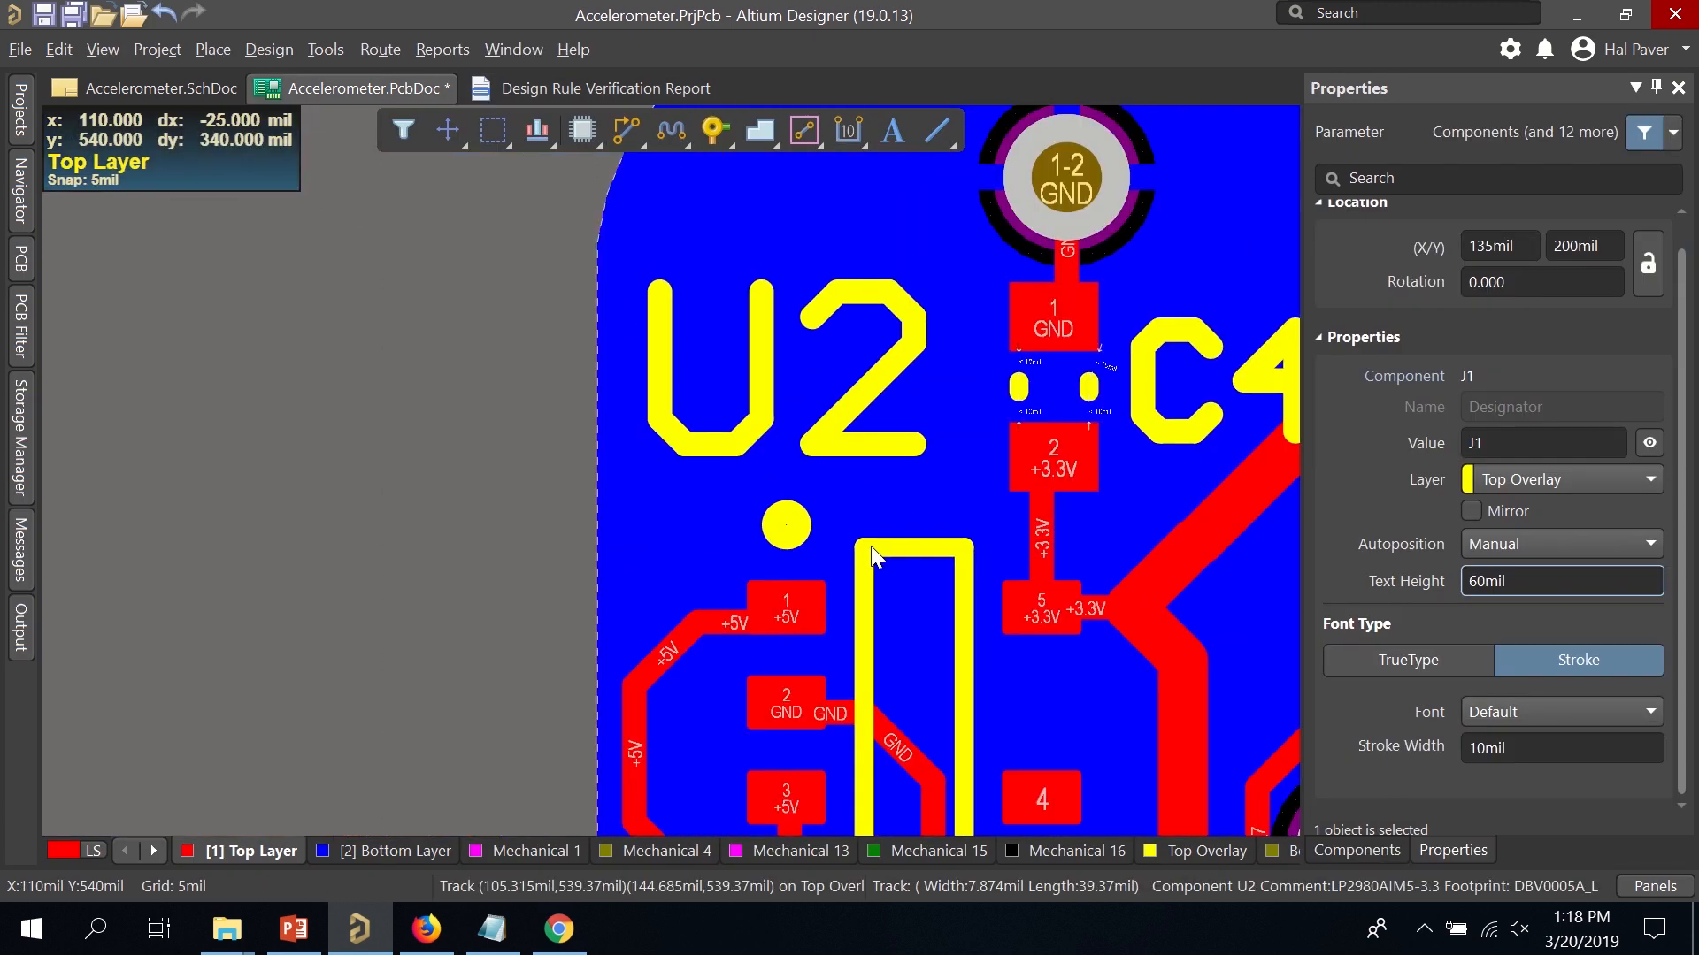
left_click(528, 86)
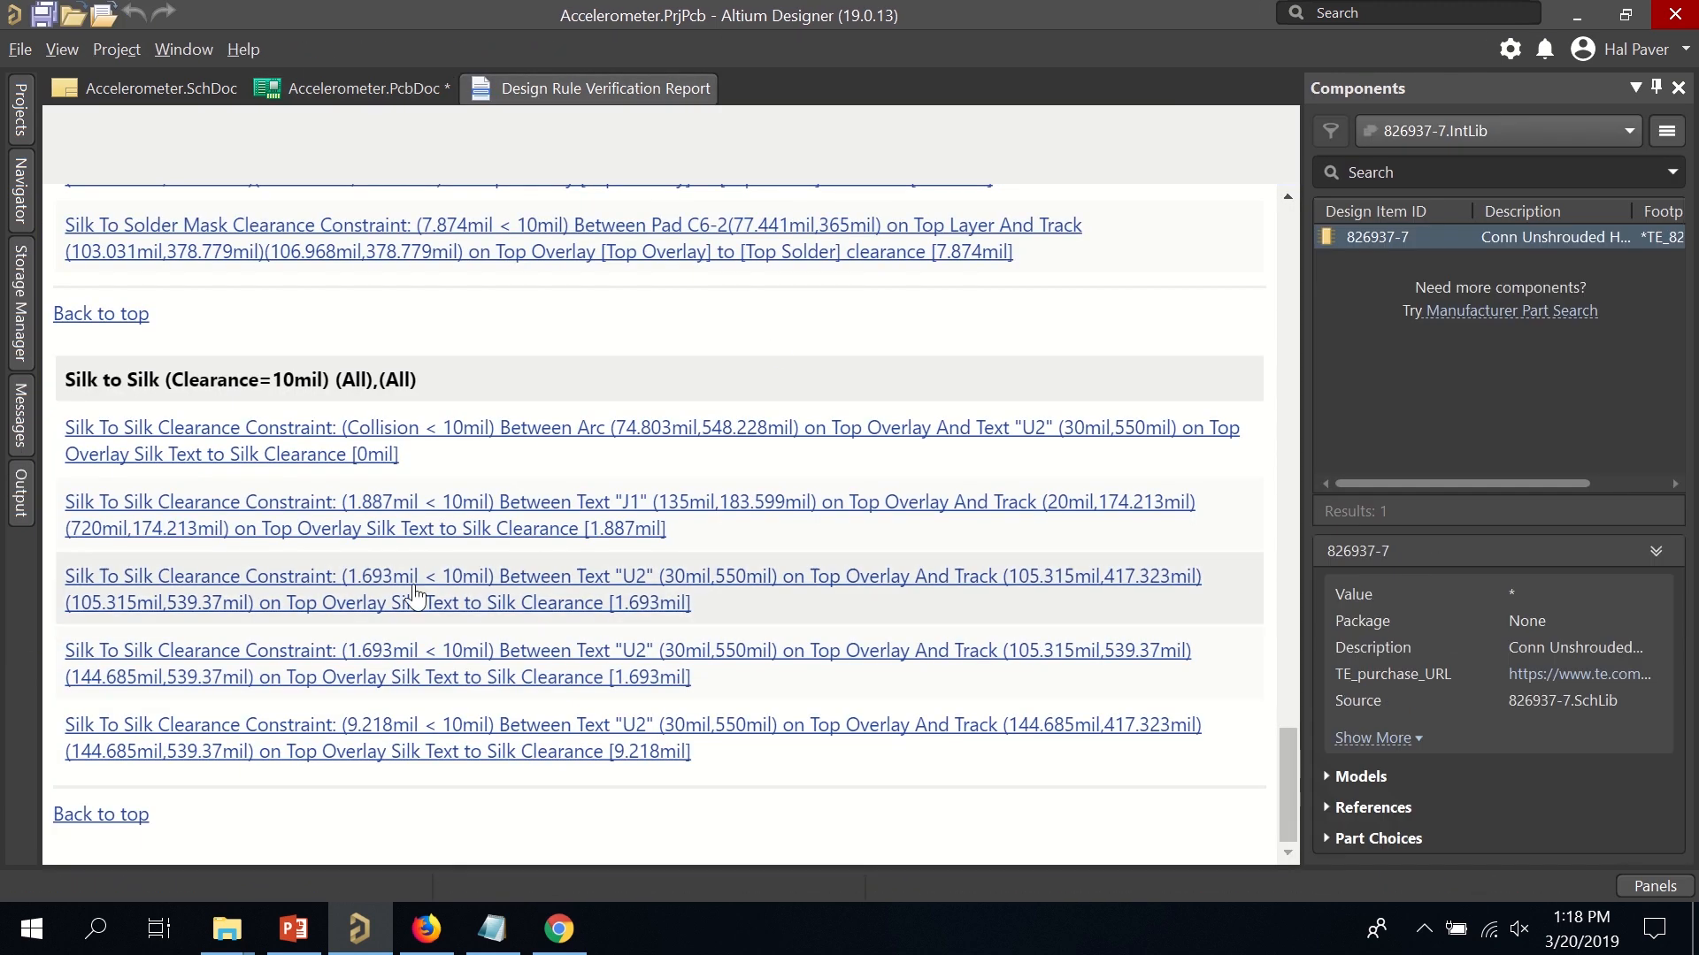
left_click(406, 600)
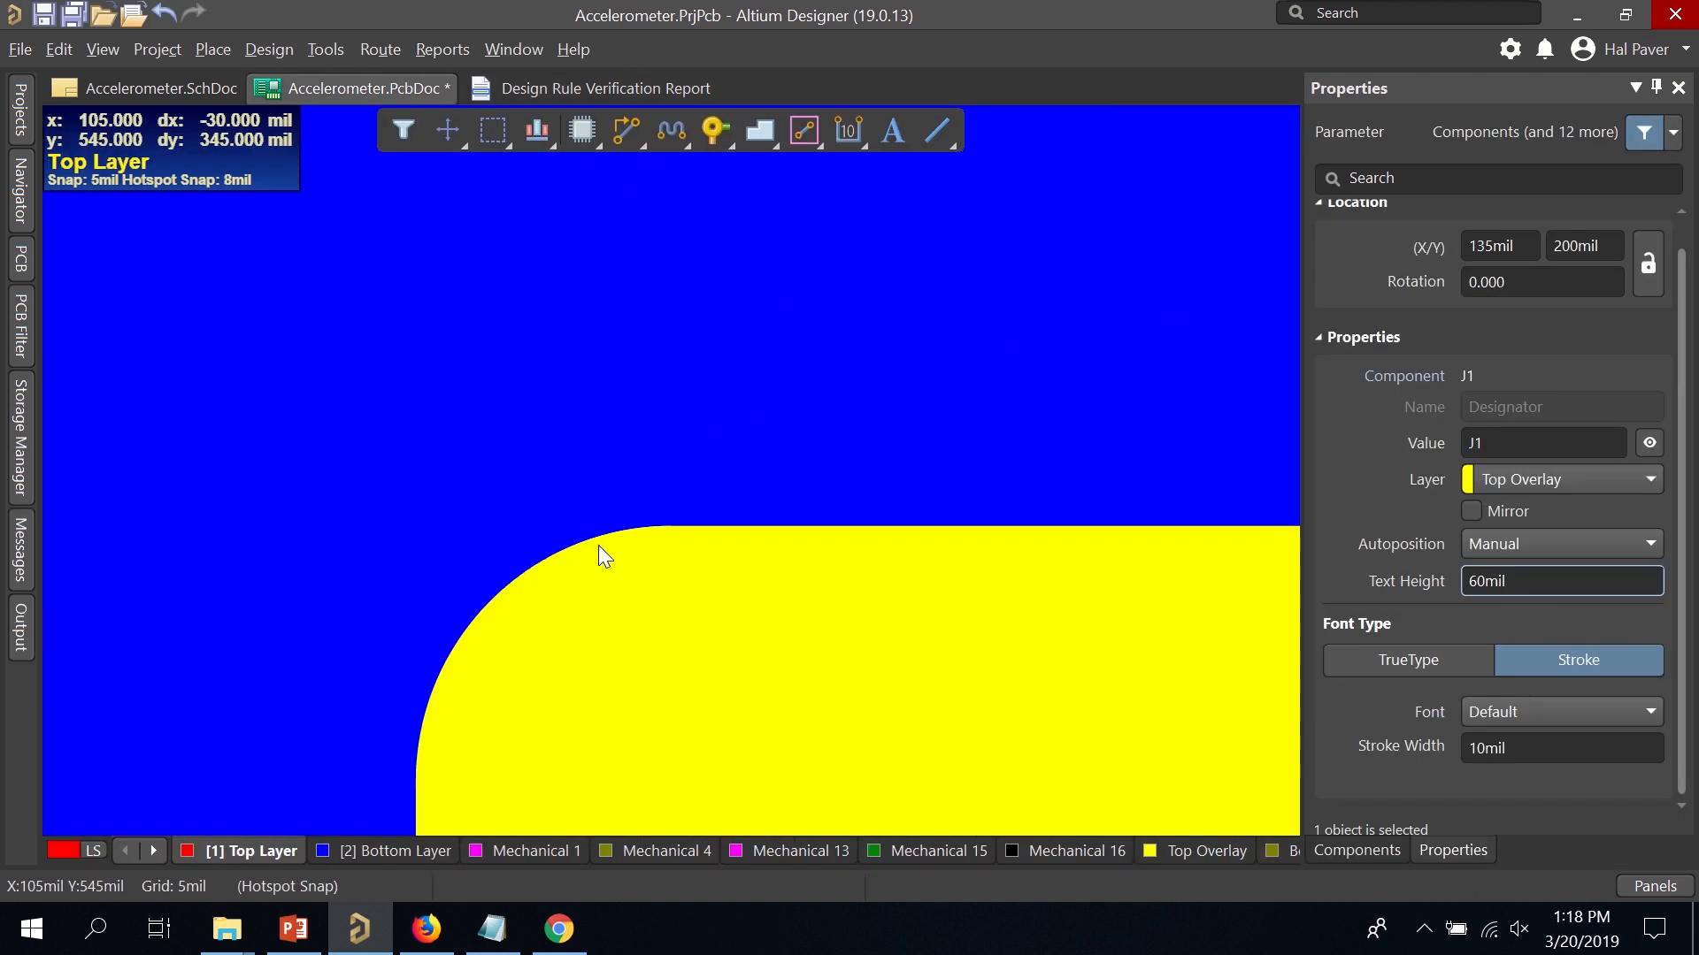
scroll(617, 535, "down", 5, "ctrl")
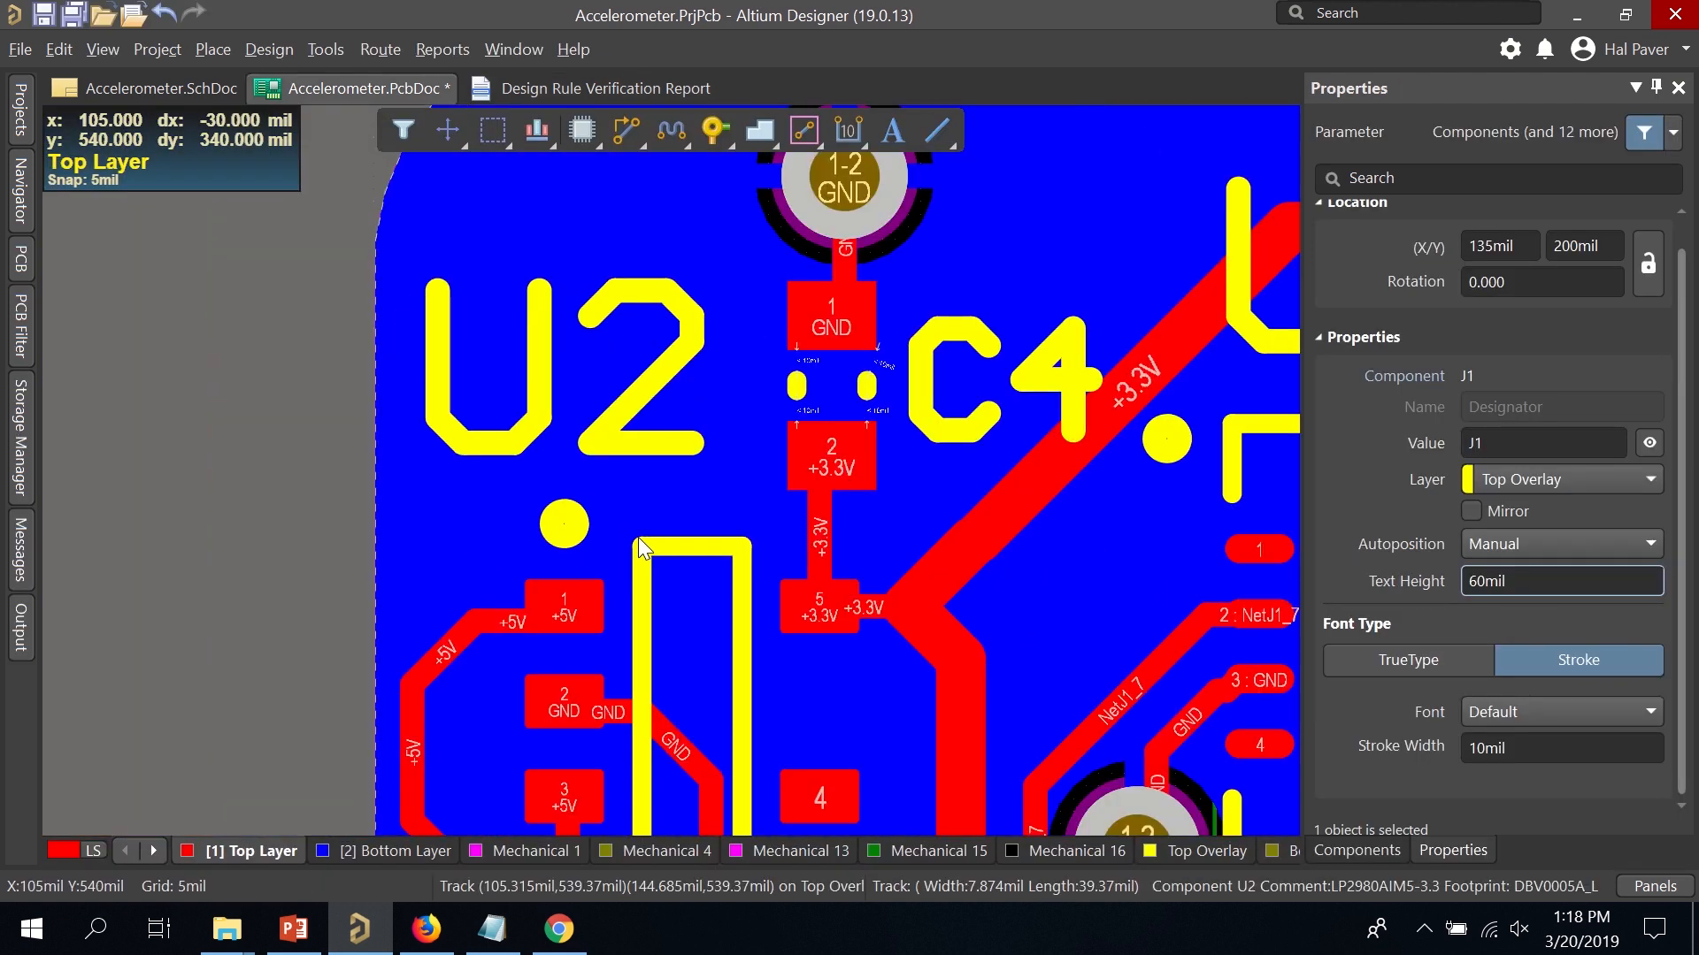
left_click(543, 86)
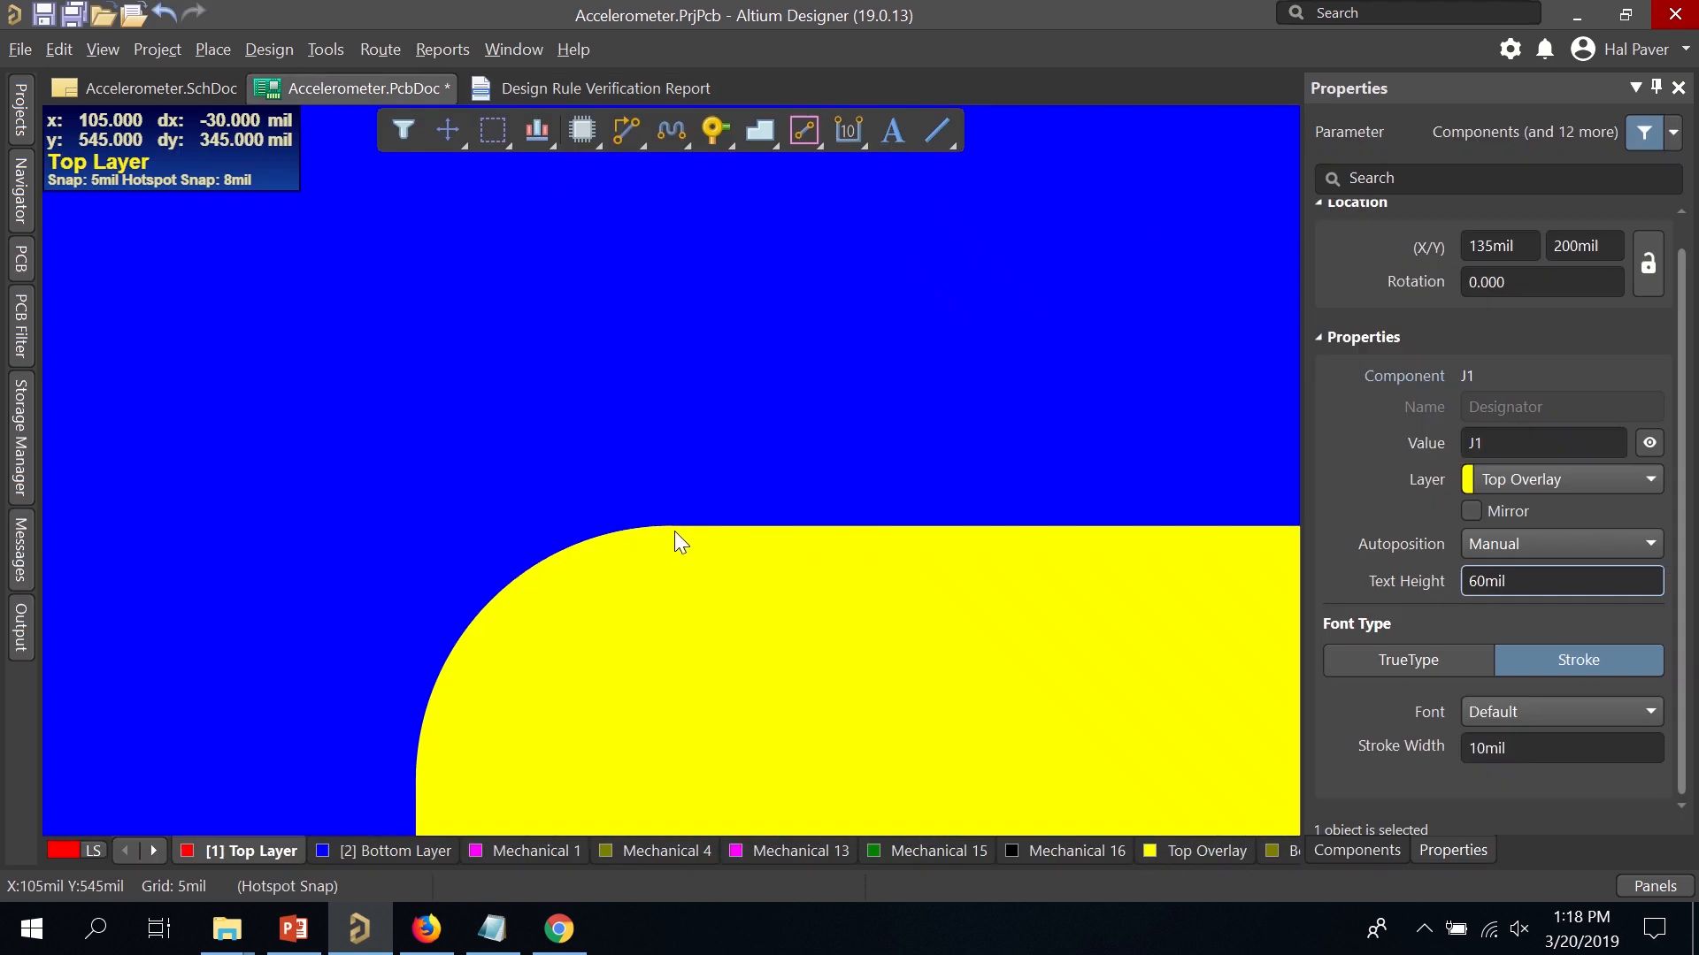
left_click(602, 86)
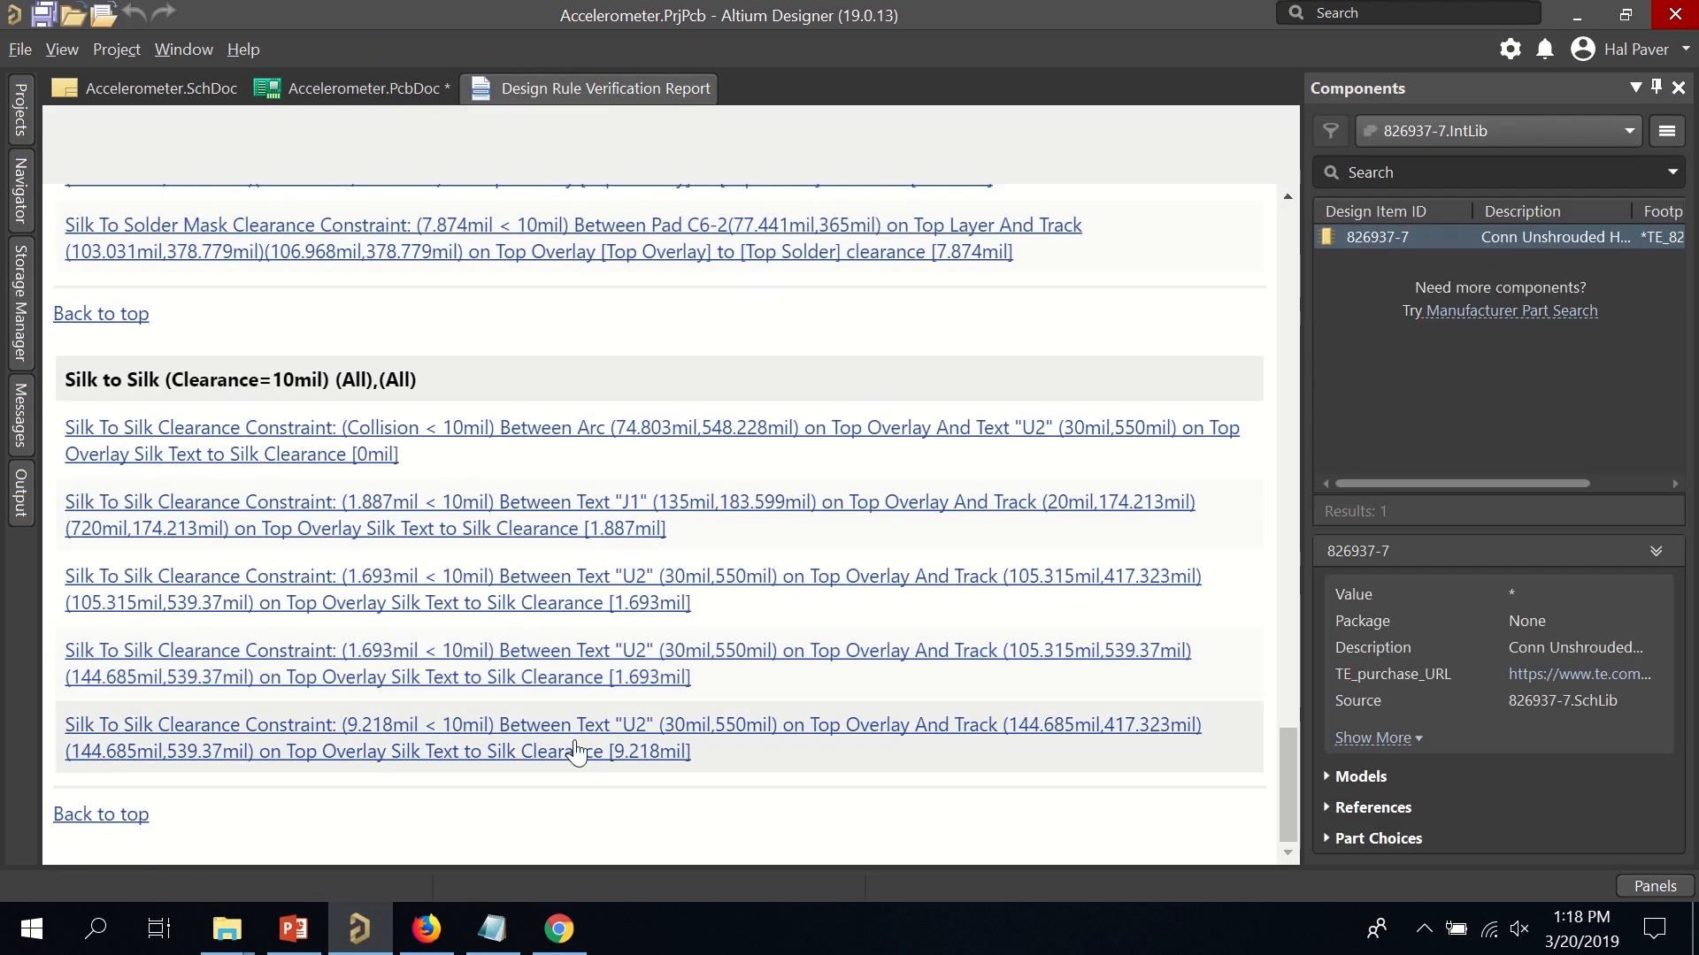
left_click(576, 751)
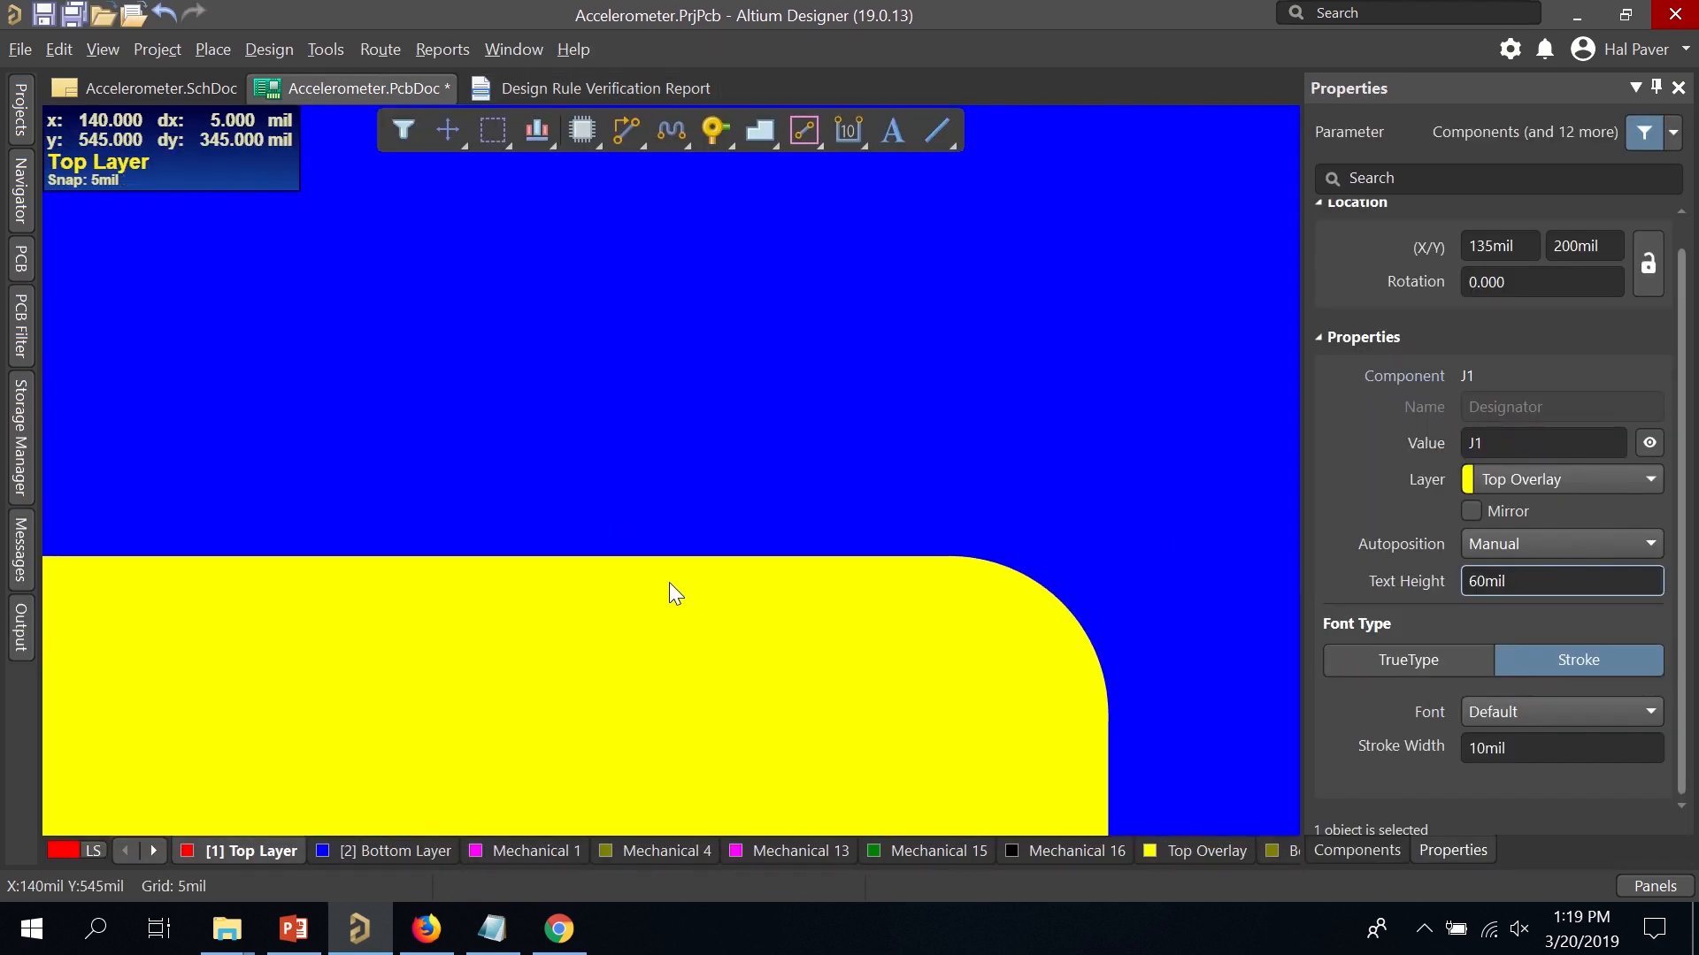
scroll(608, 561, "down", 1, "ctrl")
scroll(608, 561, "down", 1)
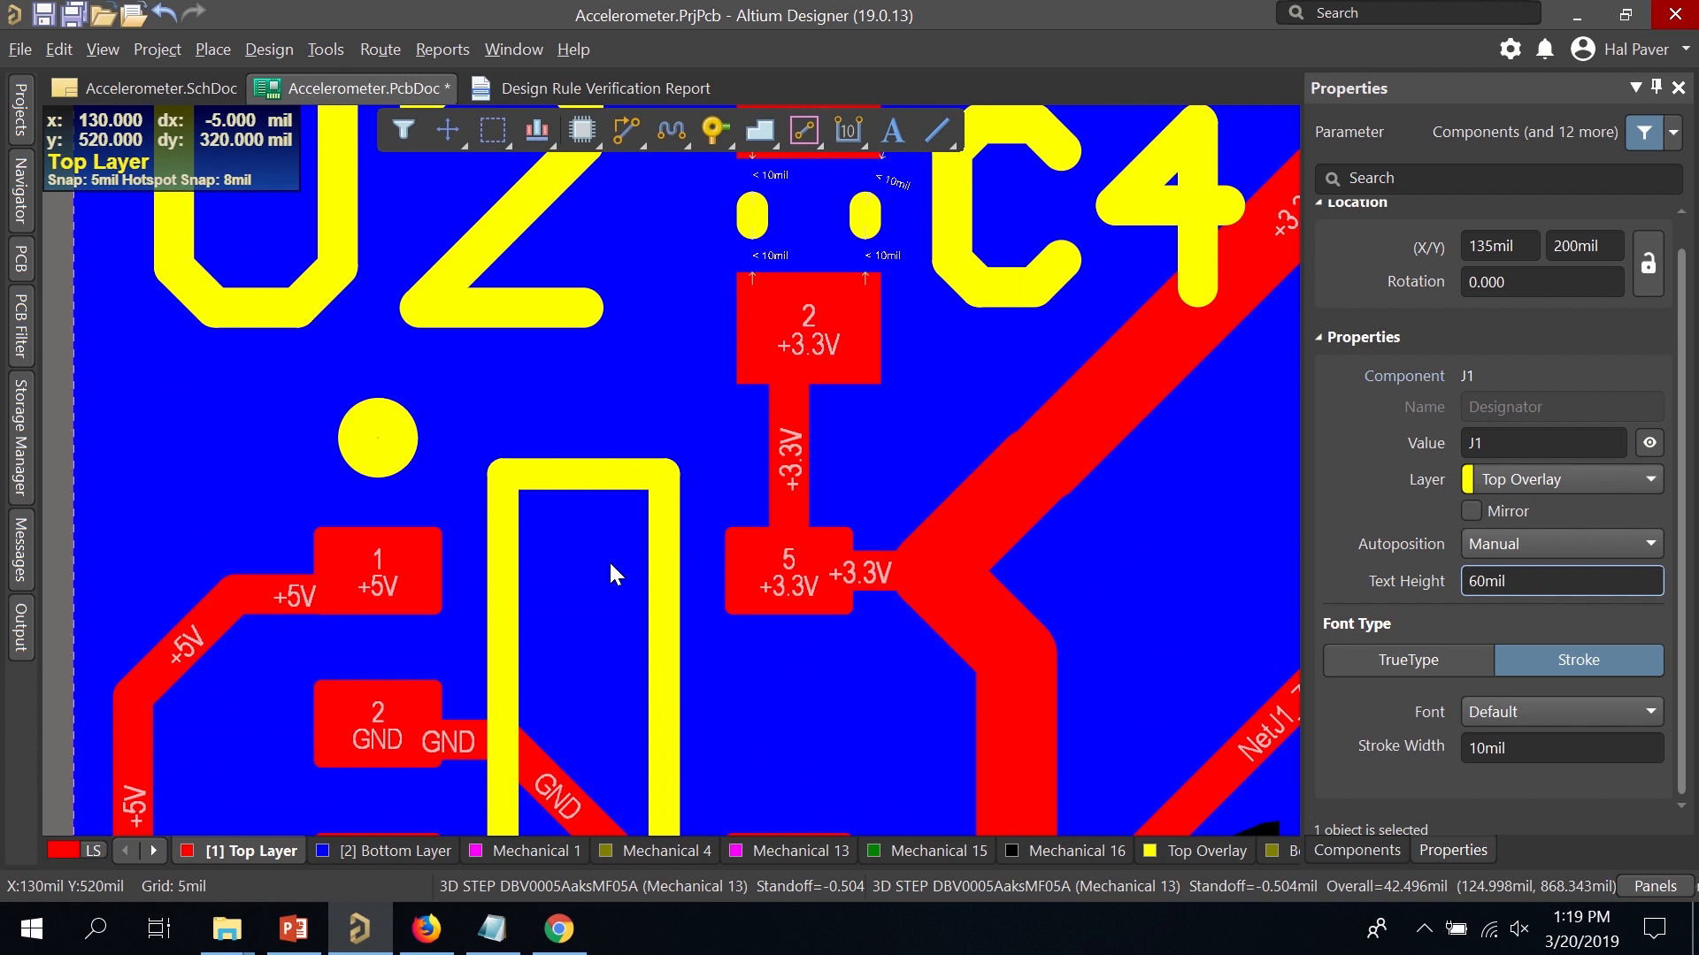
key("ctrl+s")
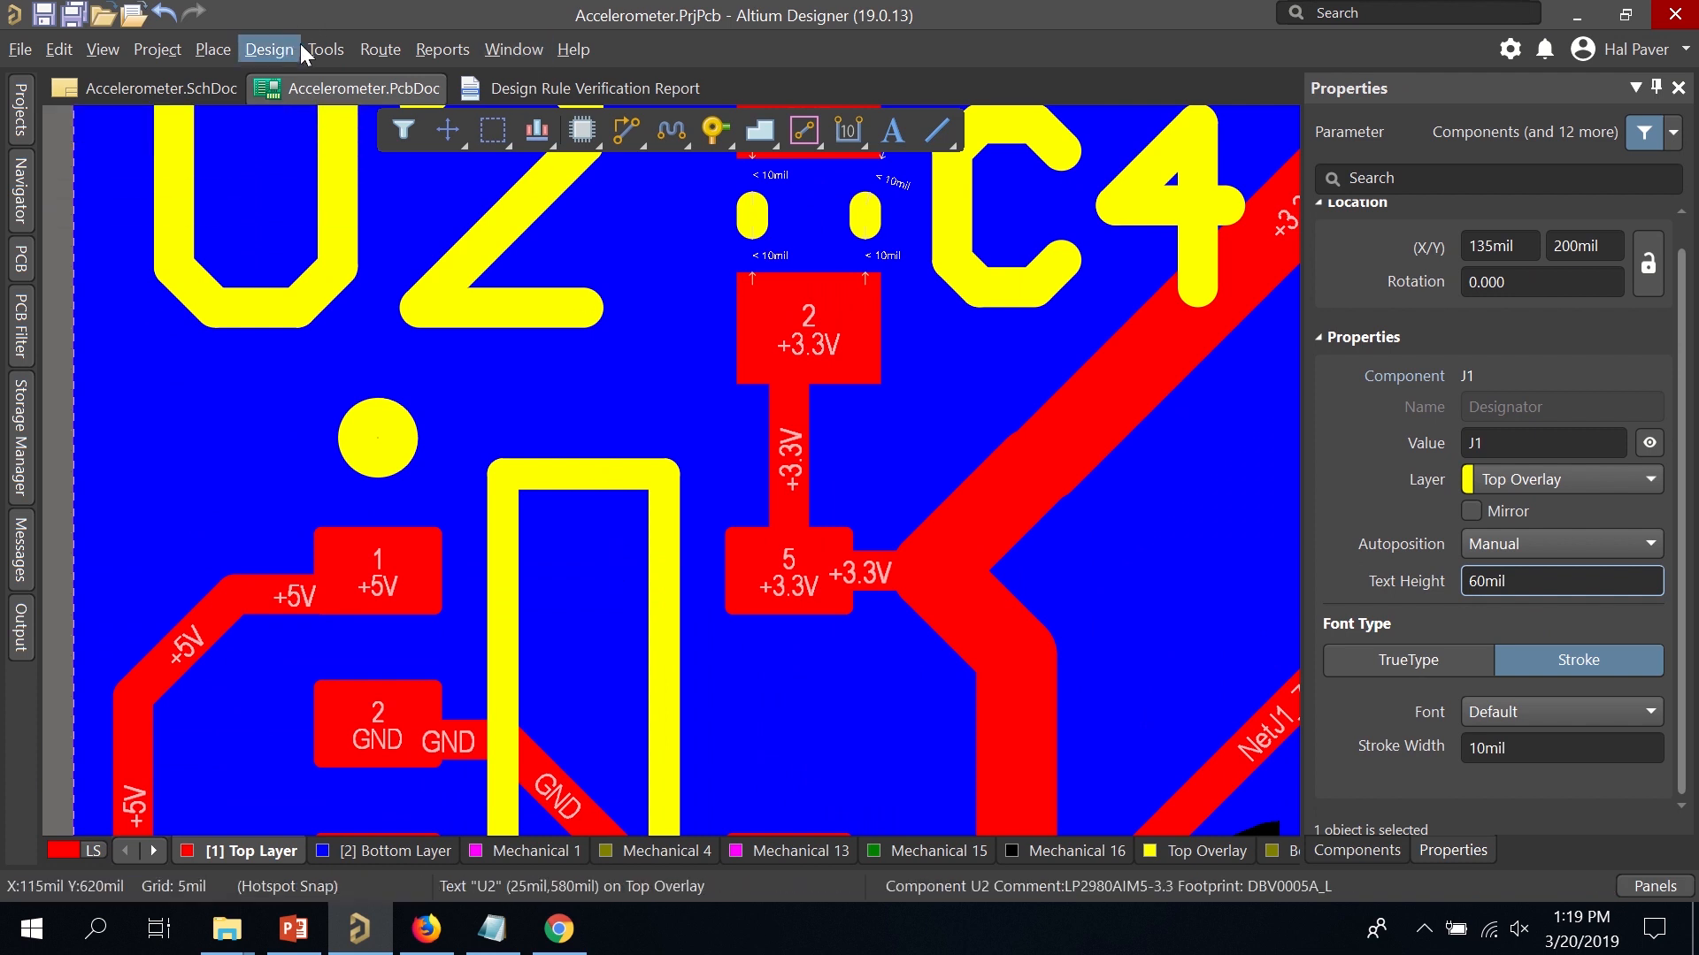
Rerun the DRC (24 violations) and open the Silk To Solder Mask violation details.
left_click(305, 48)
left_click(329, 78)
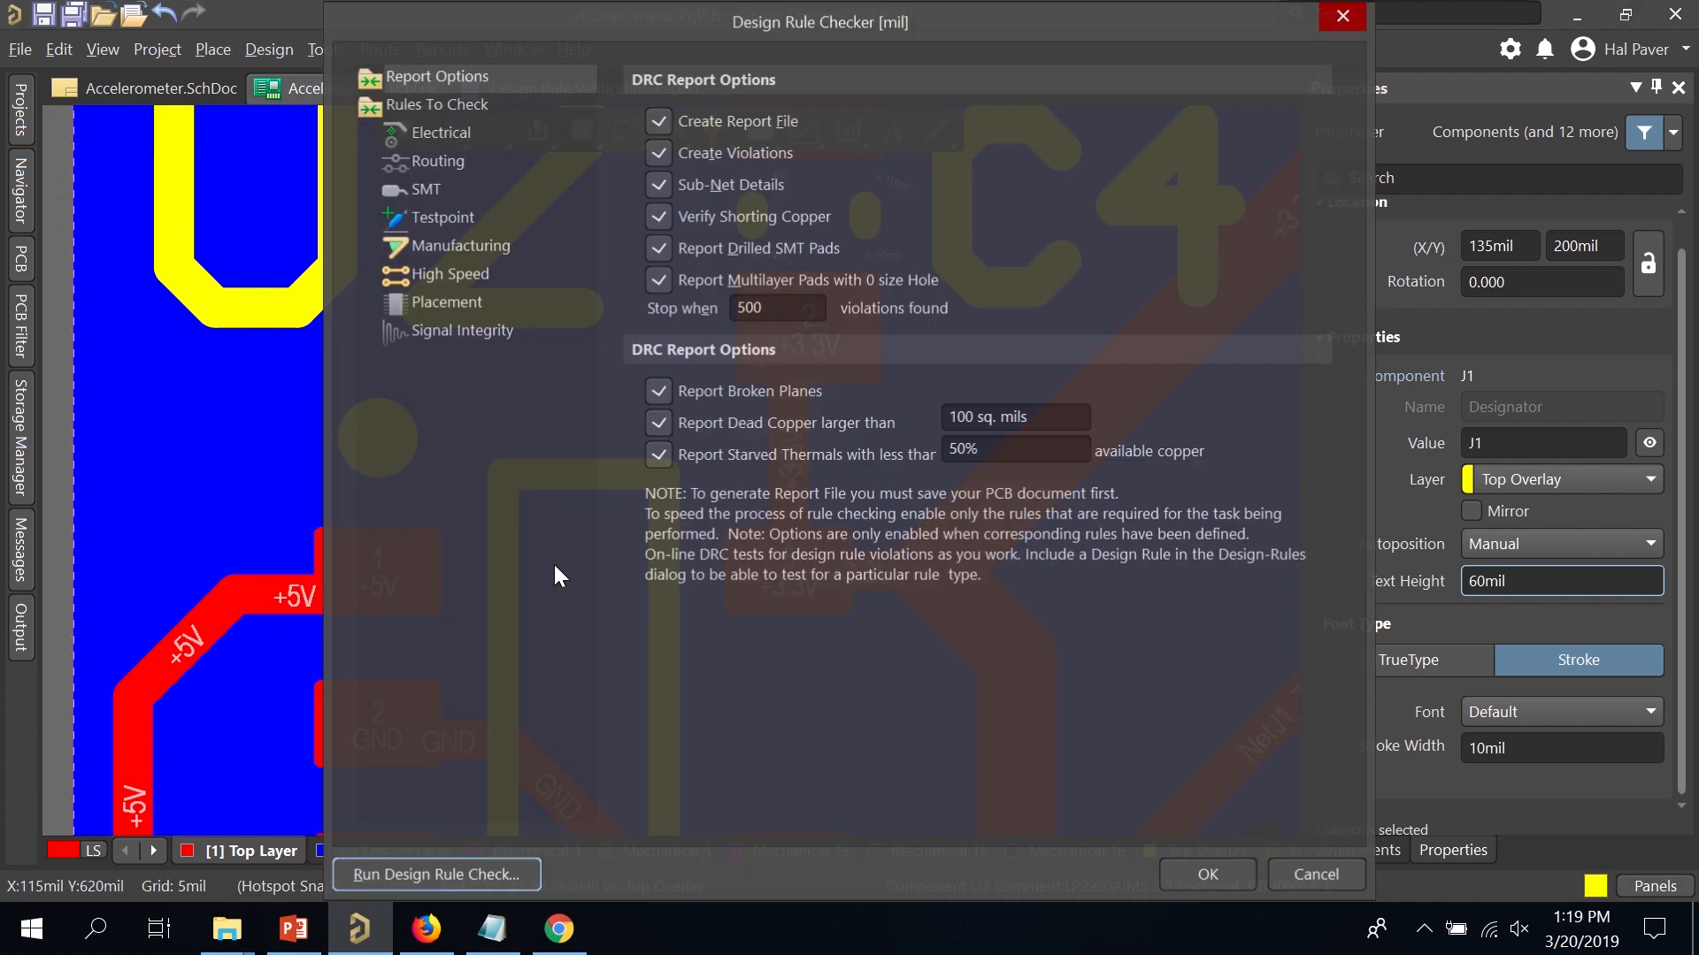
left_click(506, 874)
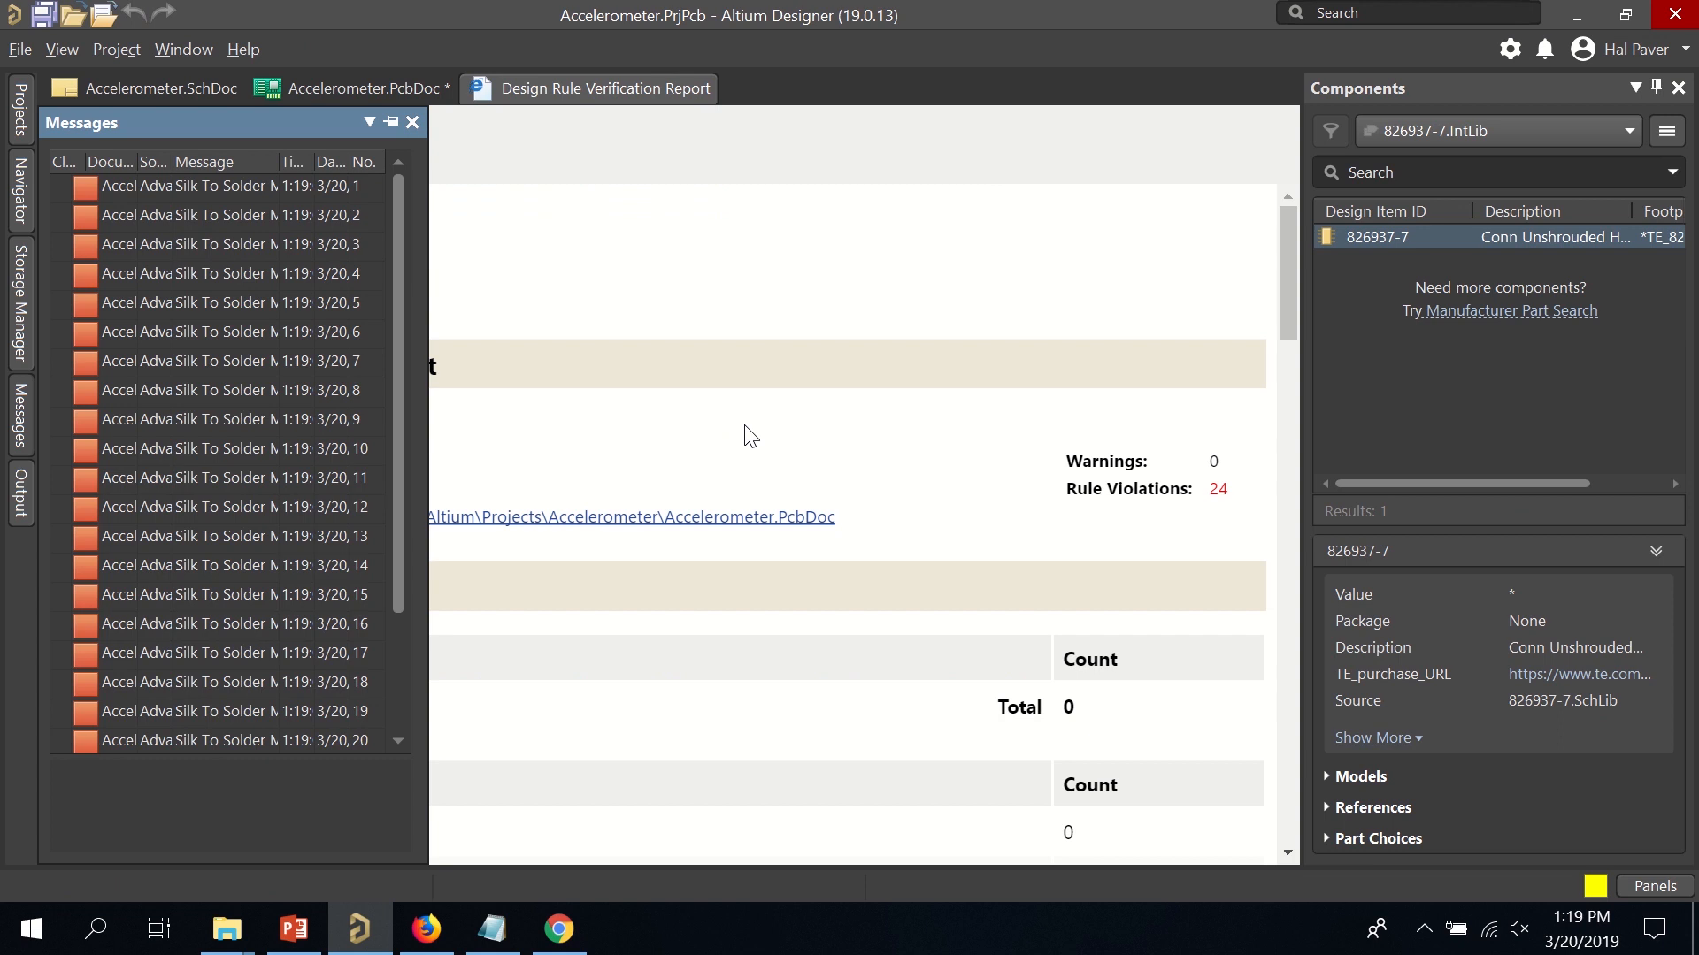
left_click(779, 462)
scroll(799, 485, "down", 11)
scroll(783, 471, "up", 4)
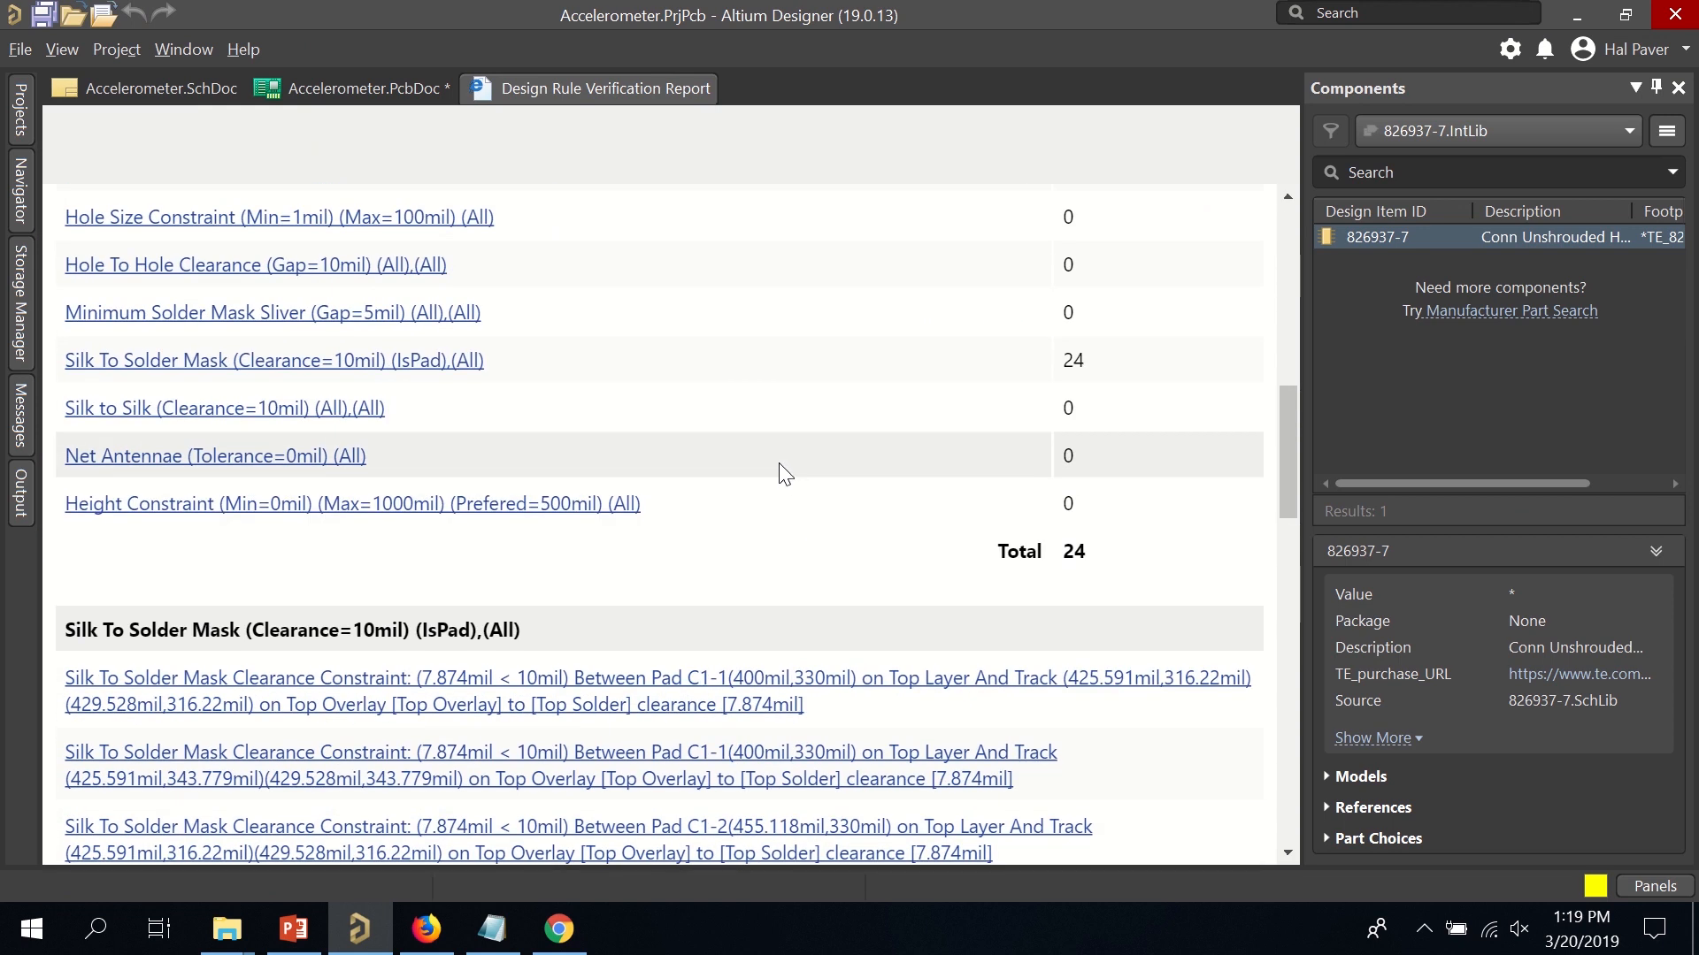
left_click(282, 363)
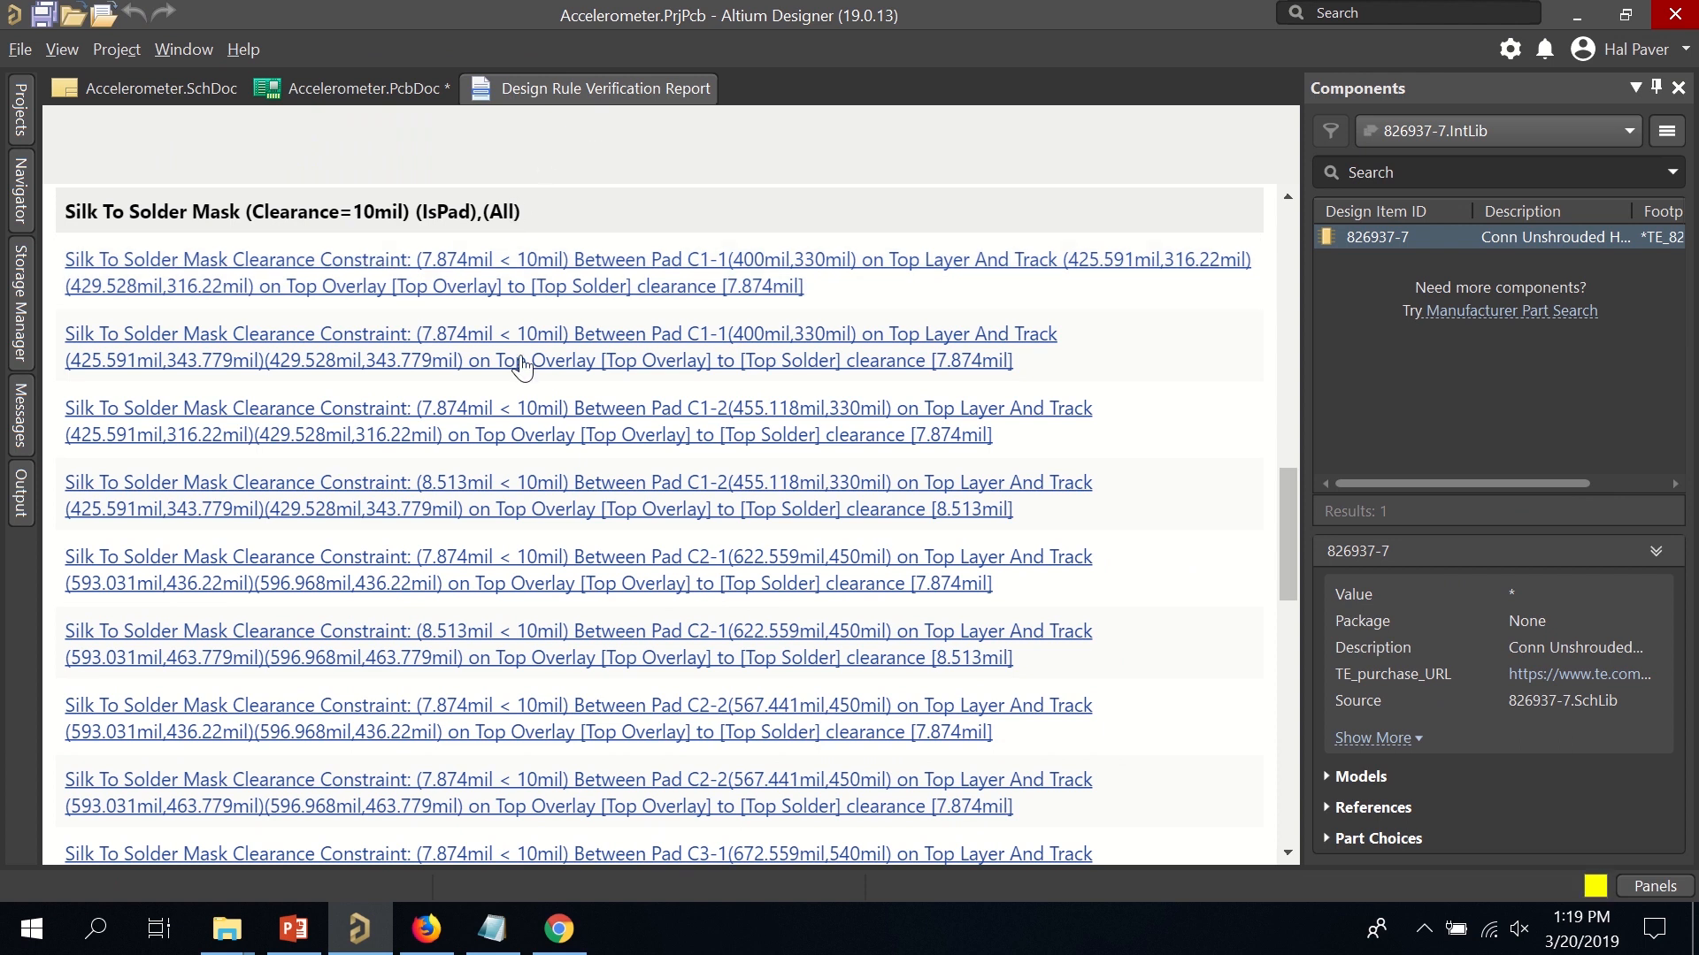
left_click(558, 929)
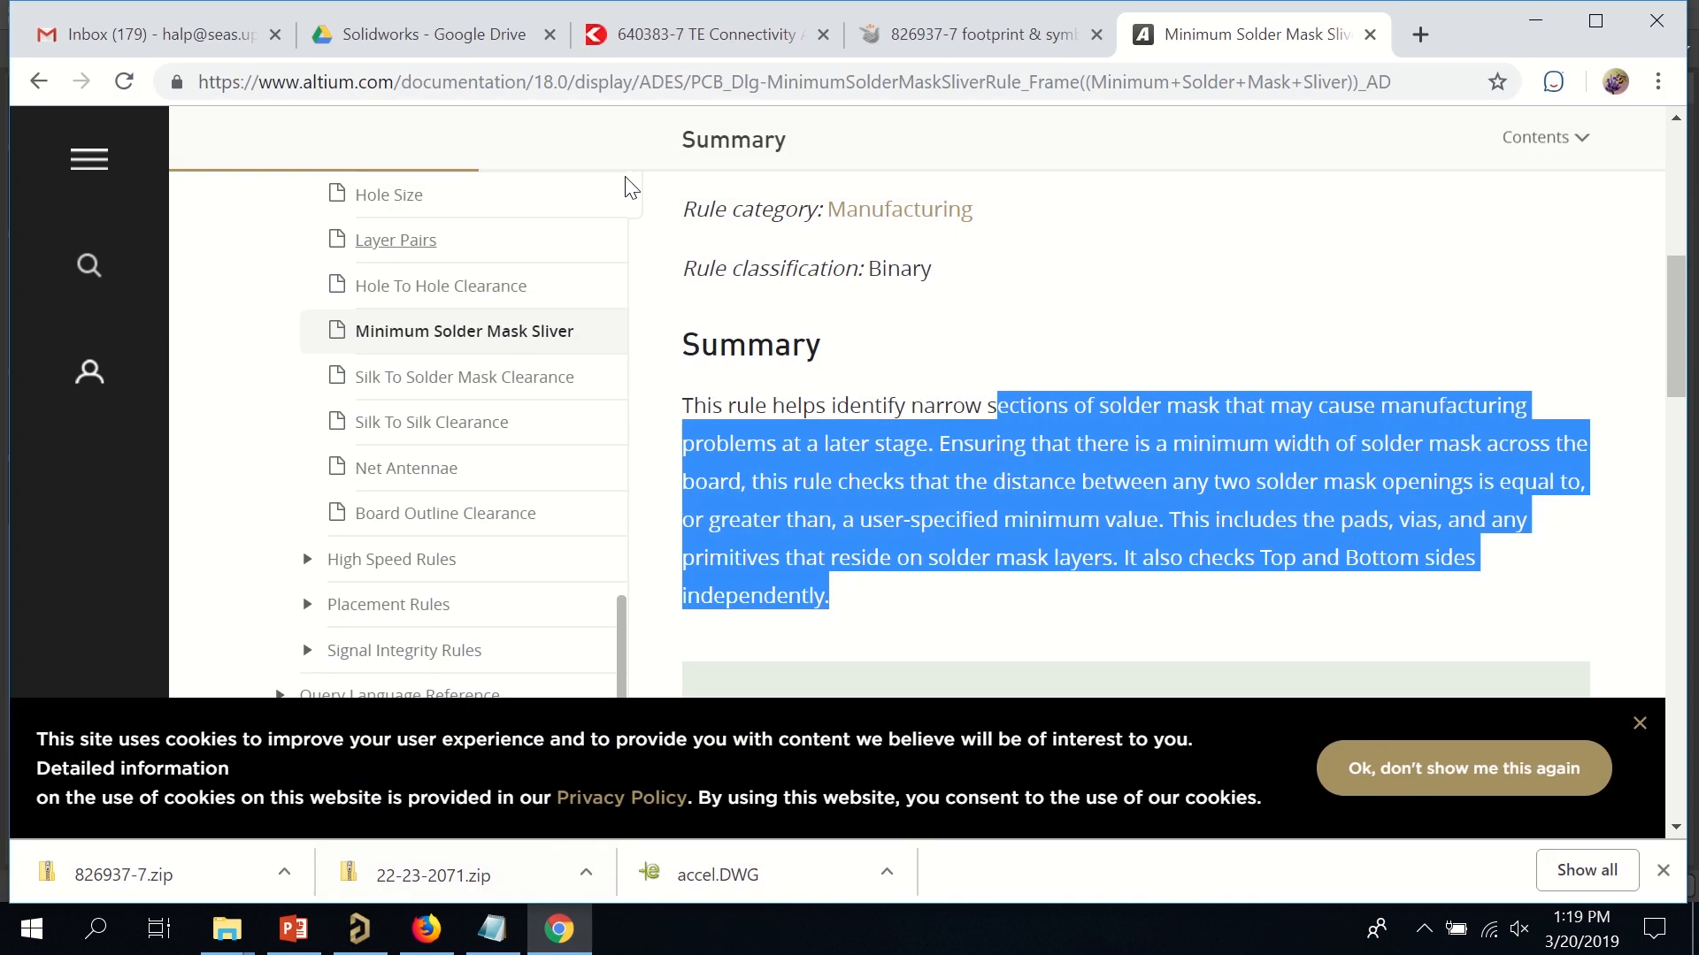
Search Google for 'silk to solder mask', read Altium's Silk To Solder Mask Clearance page, then minimize Chrome.
scroll(654, 177, "up", 6)
left_click(38, 80)
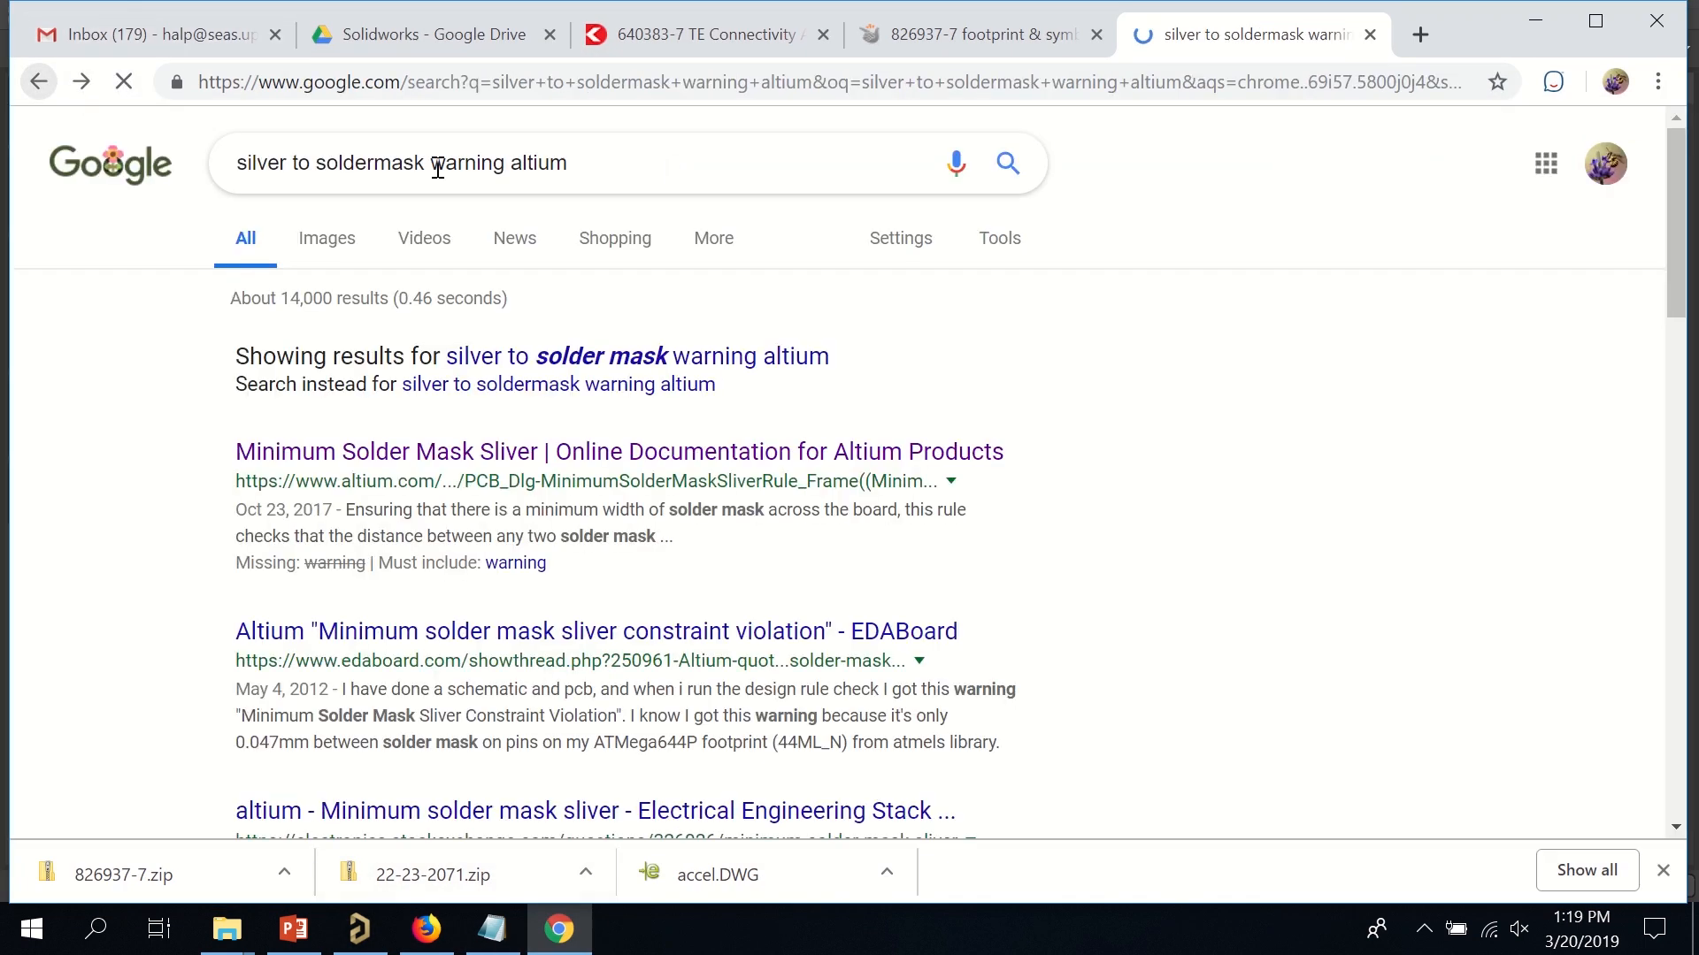
double_click(264, 160)
type("silk")
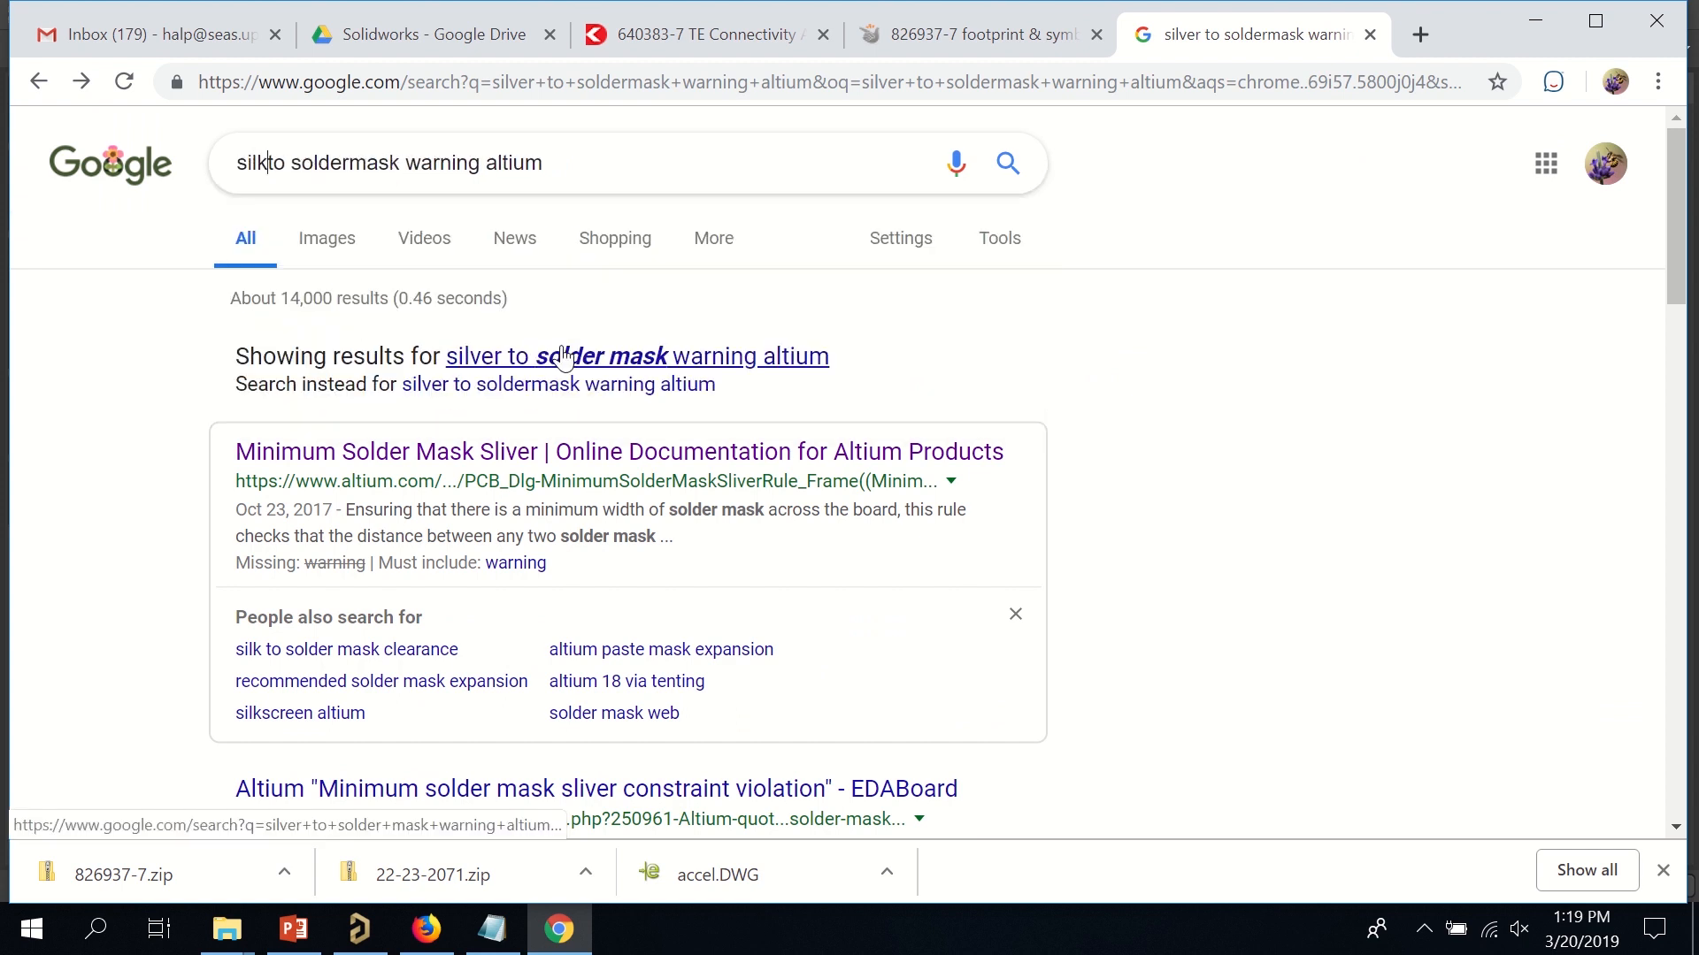
key("Return")
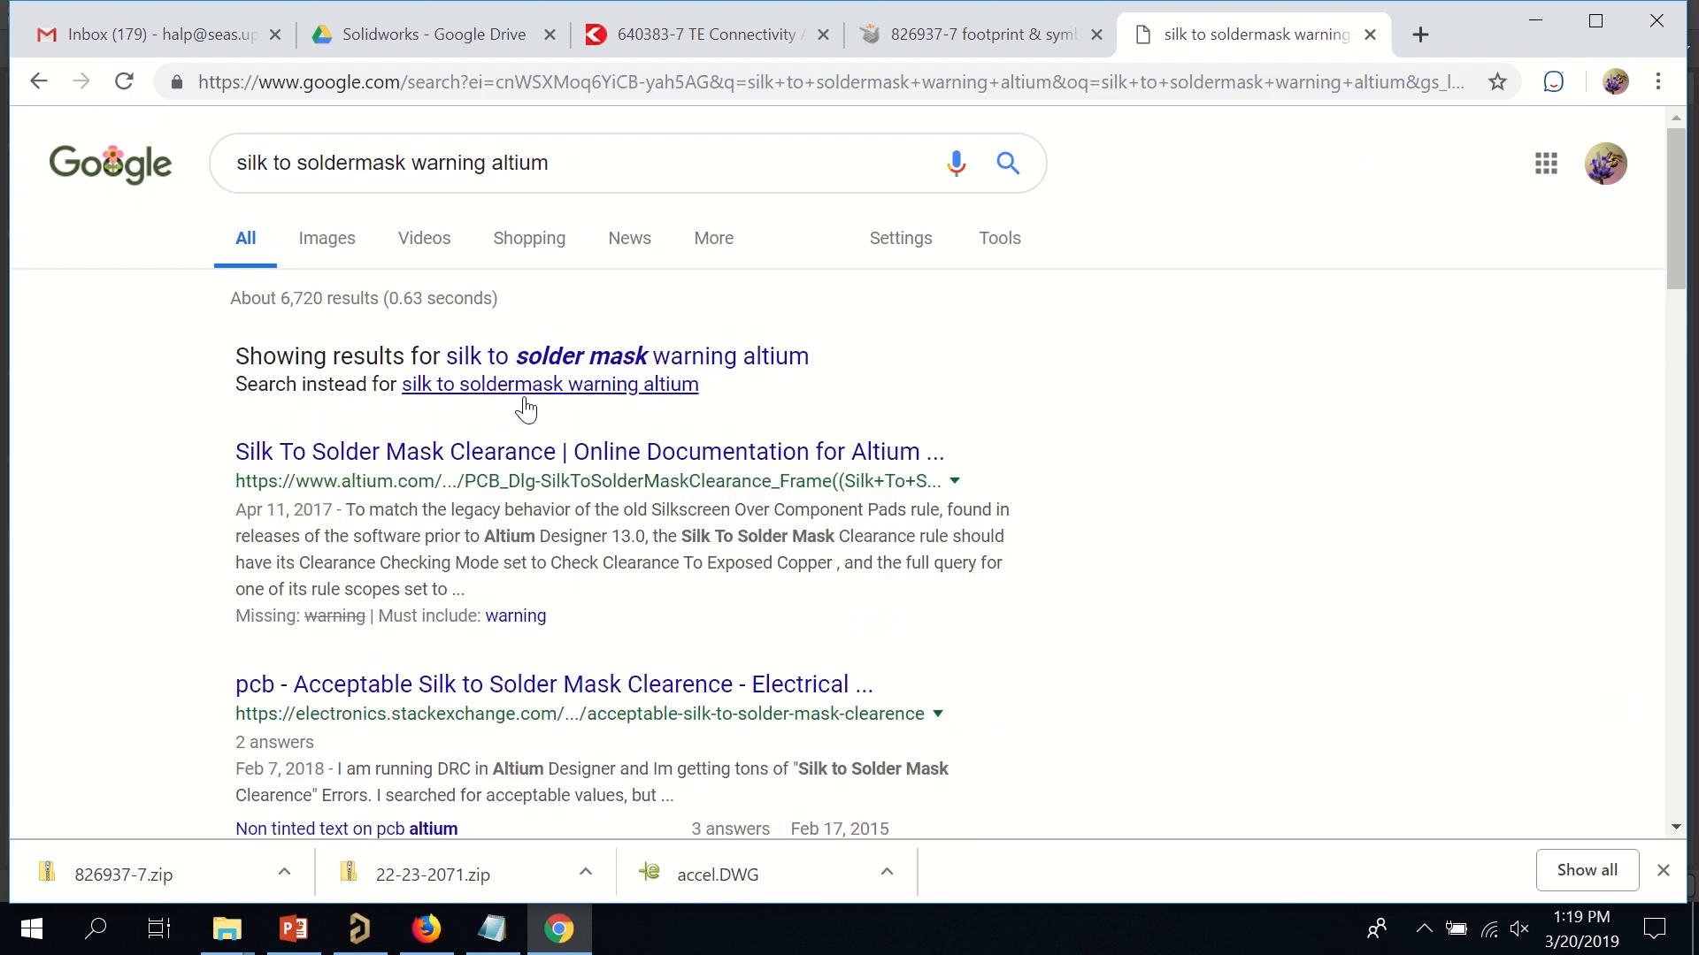
left_click(571, 363)
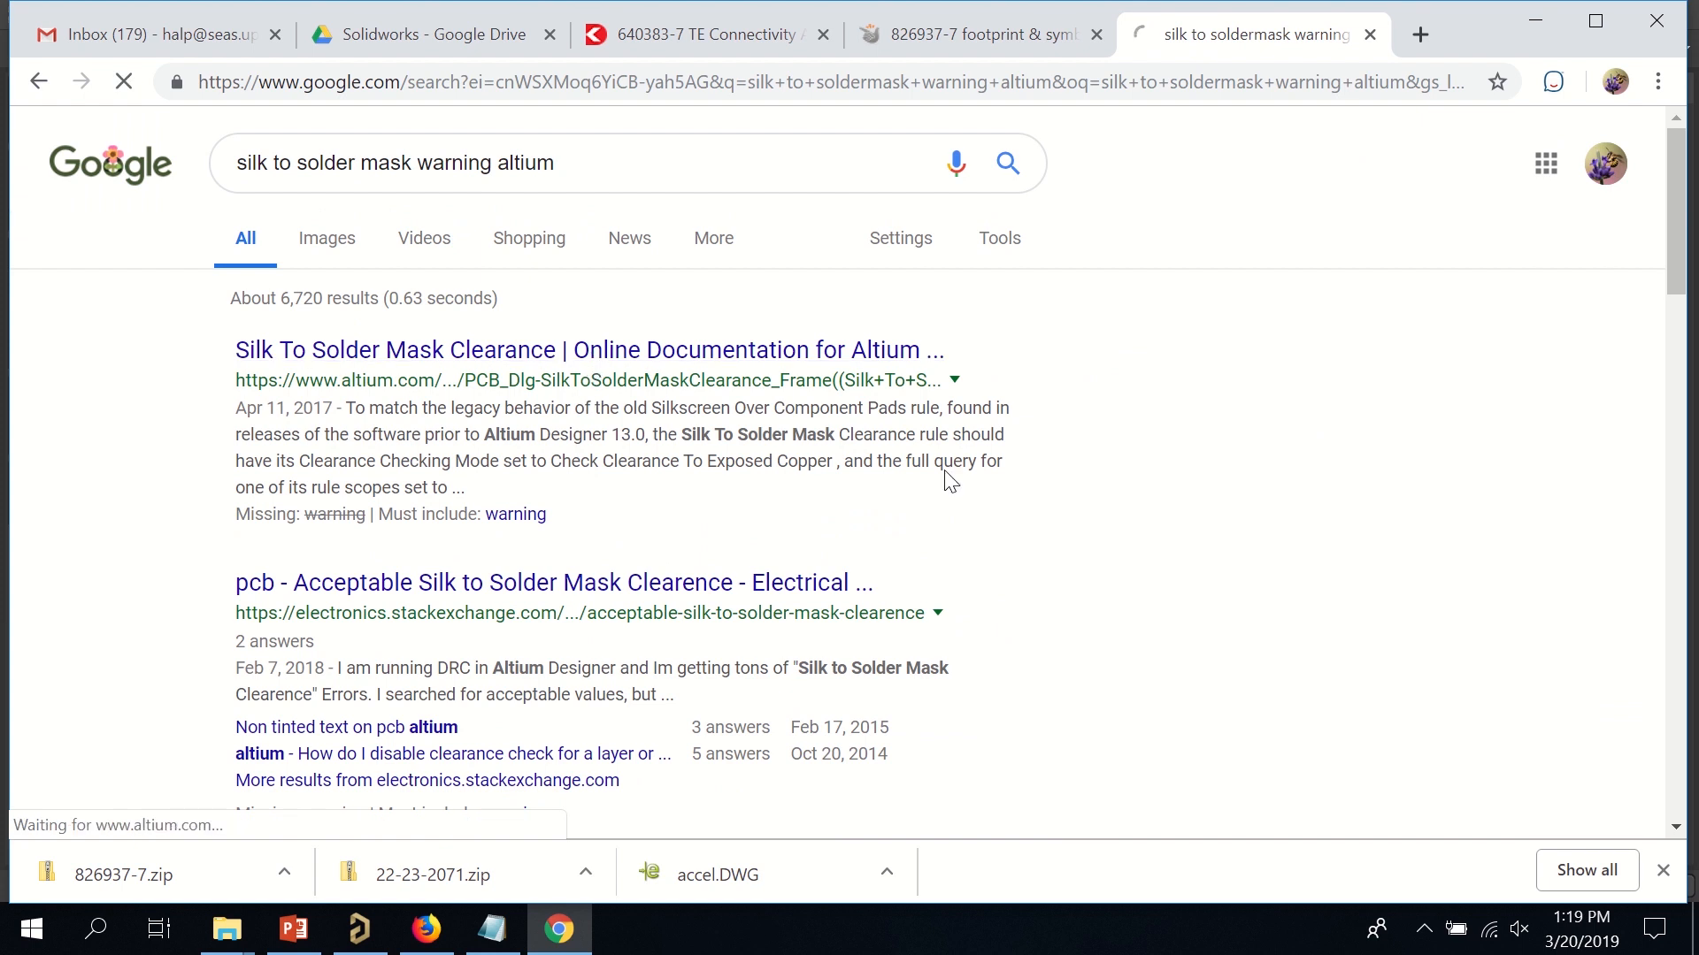
scroll(848, 452, "down", 9)
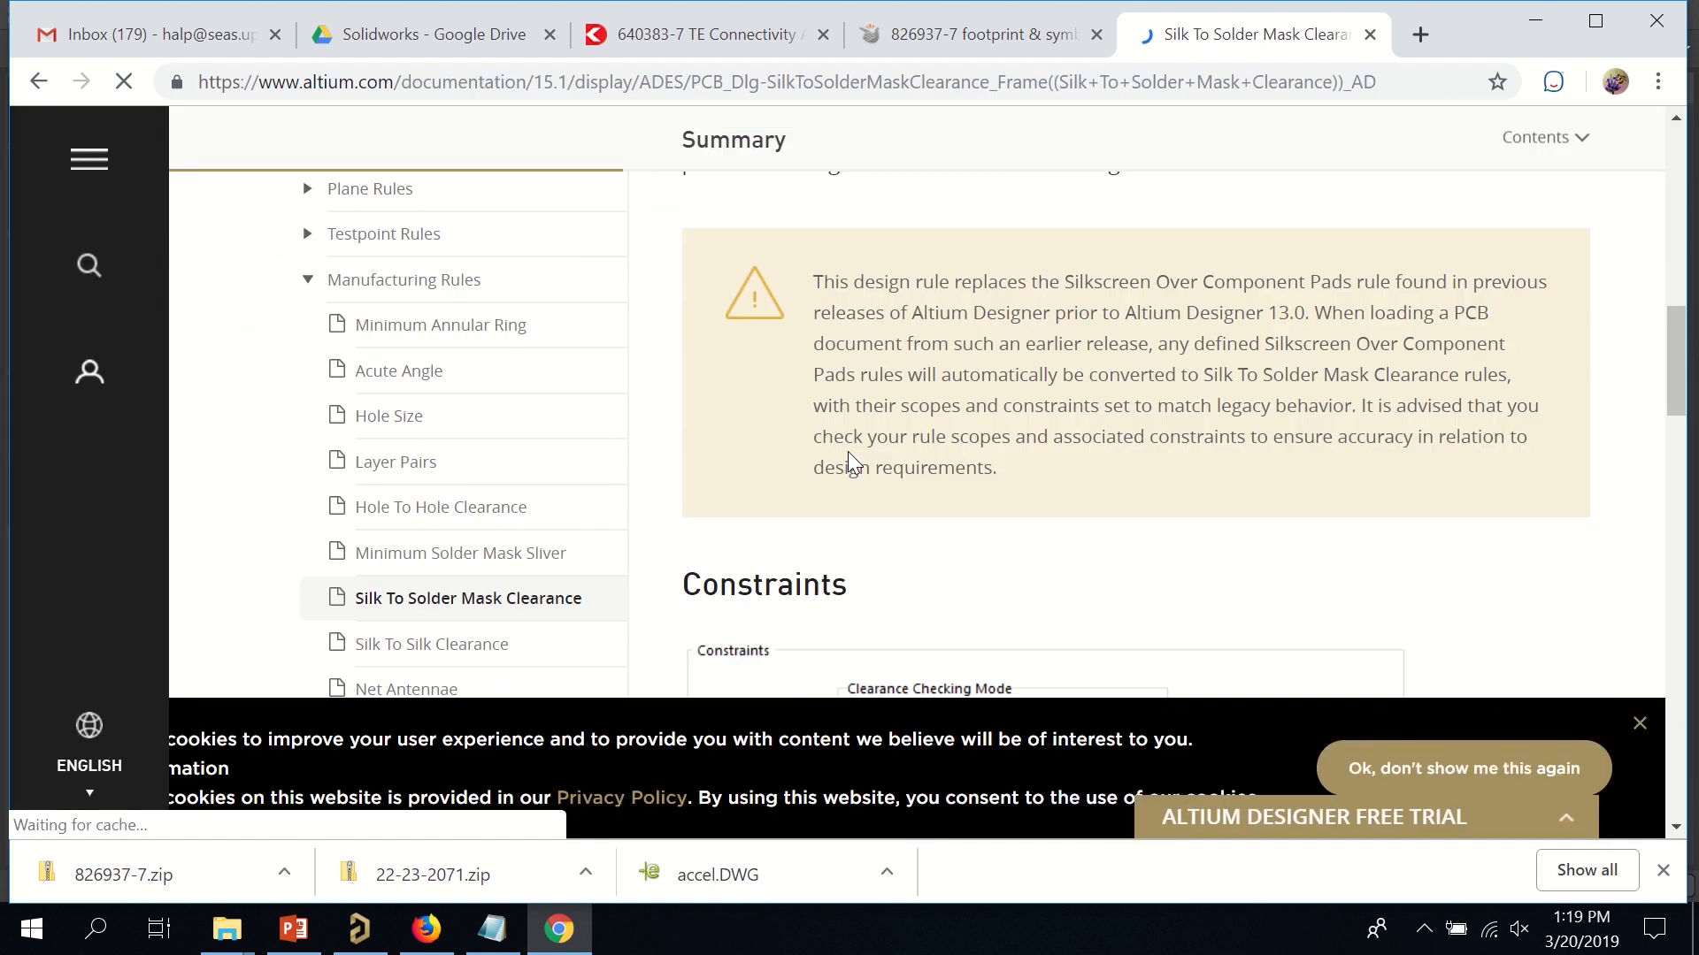
scroll(849, 451, "down", 5)
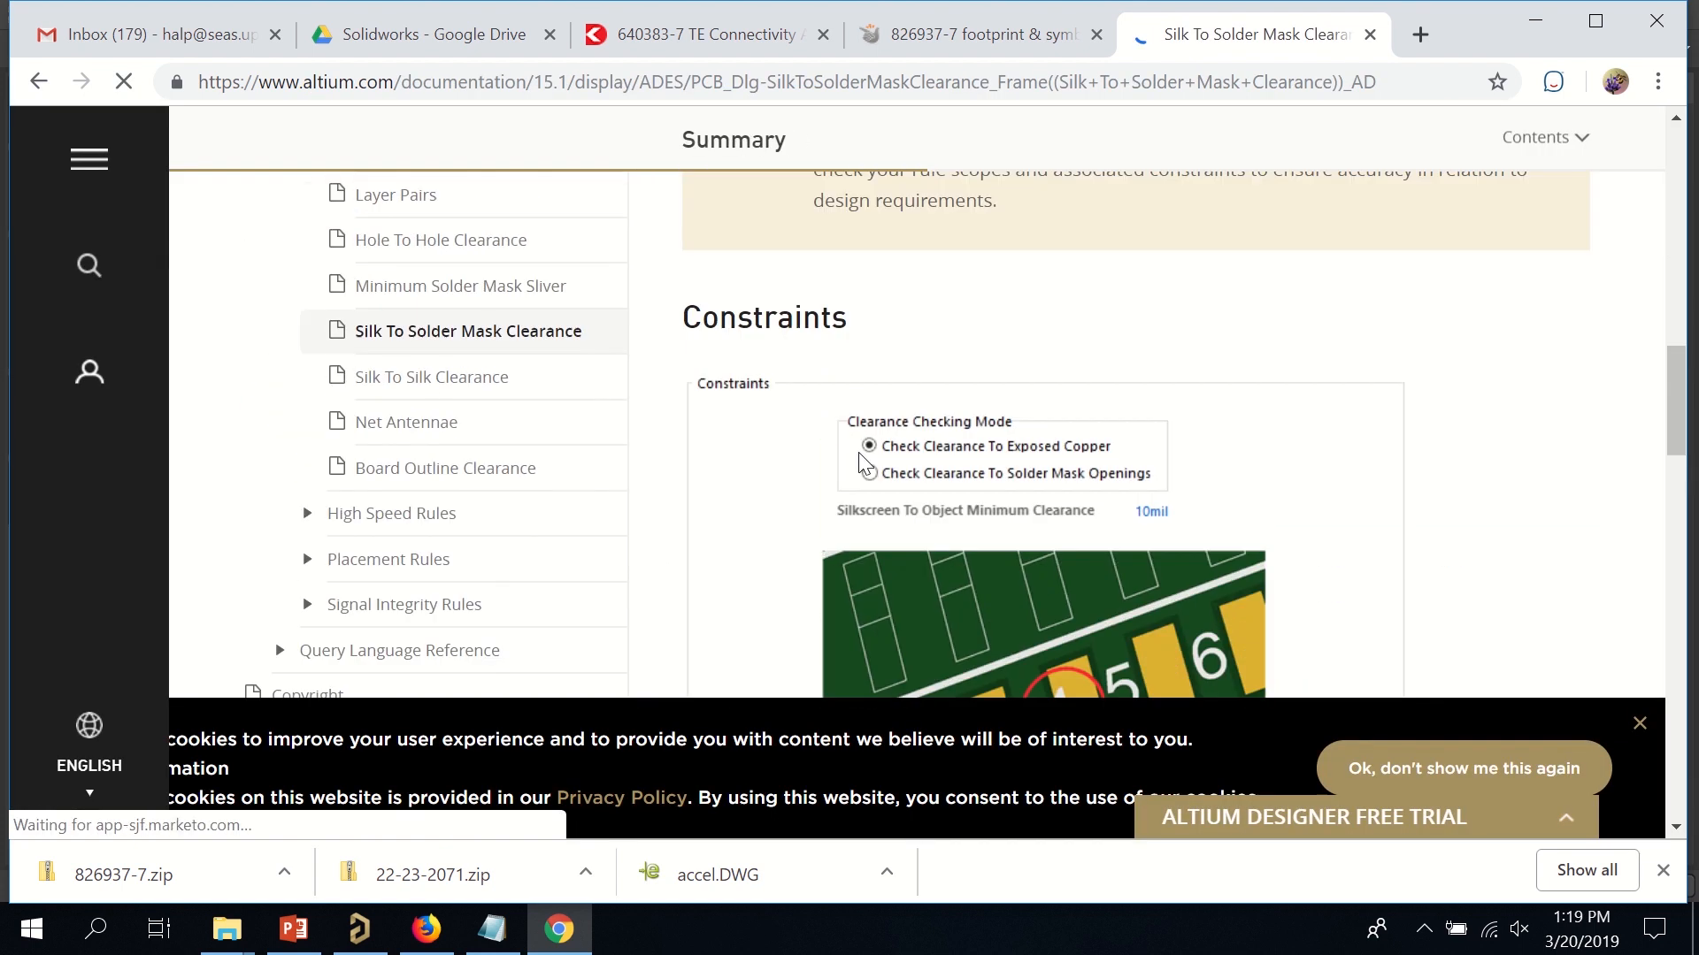
scroll(860, 451, "down", 6)
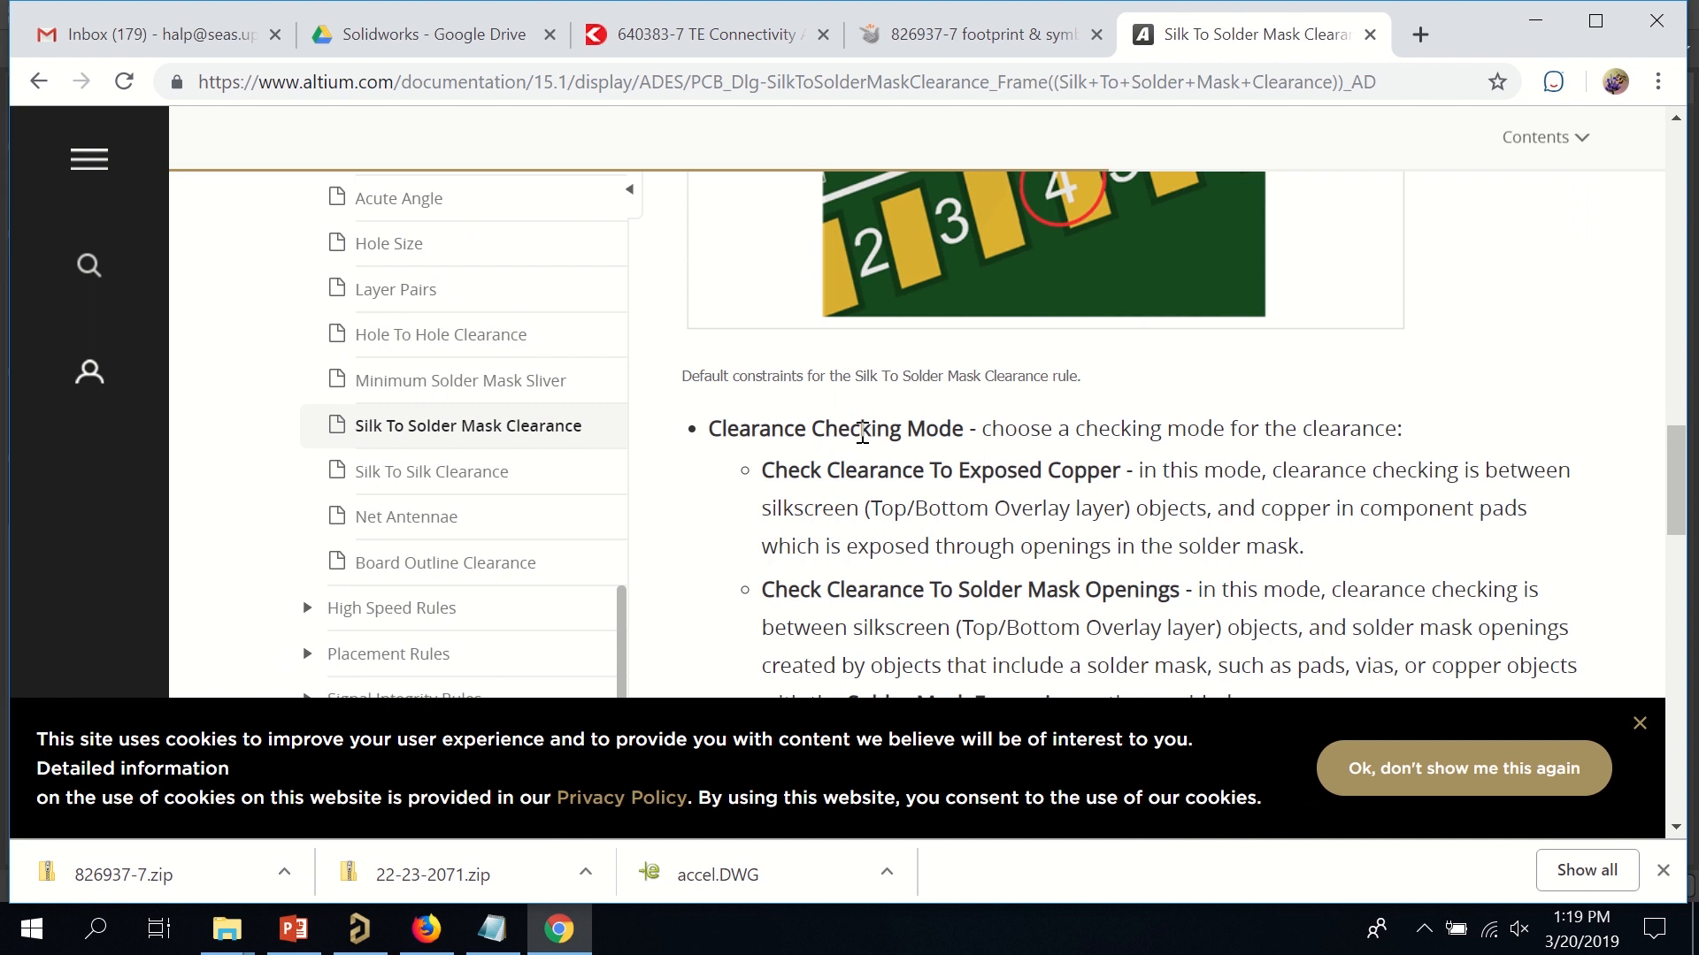
scroll(1091, 450, "up", 10)
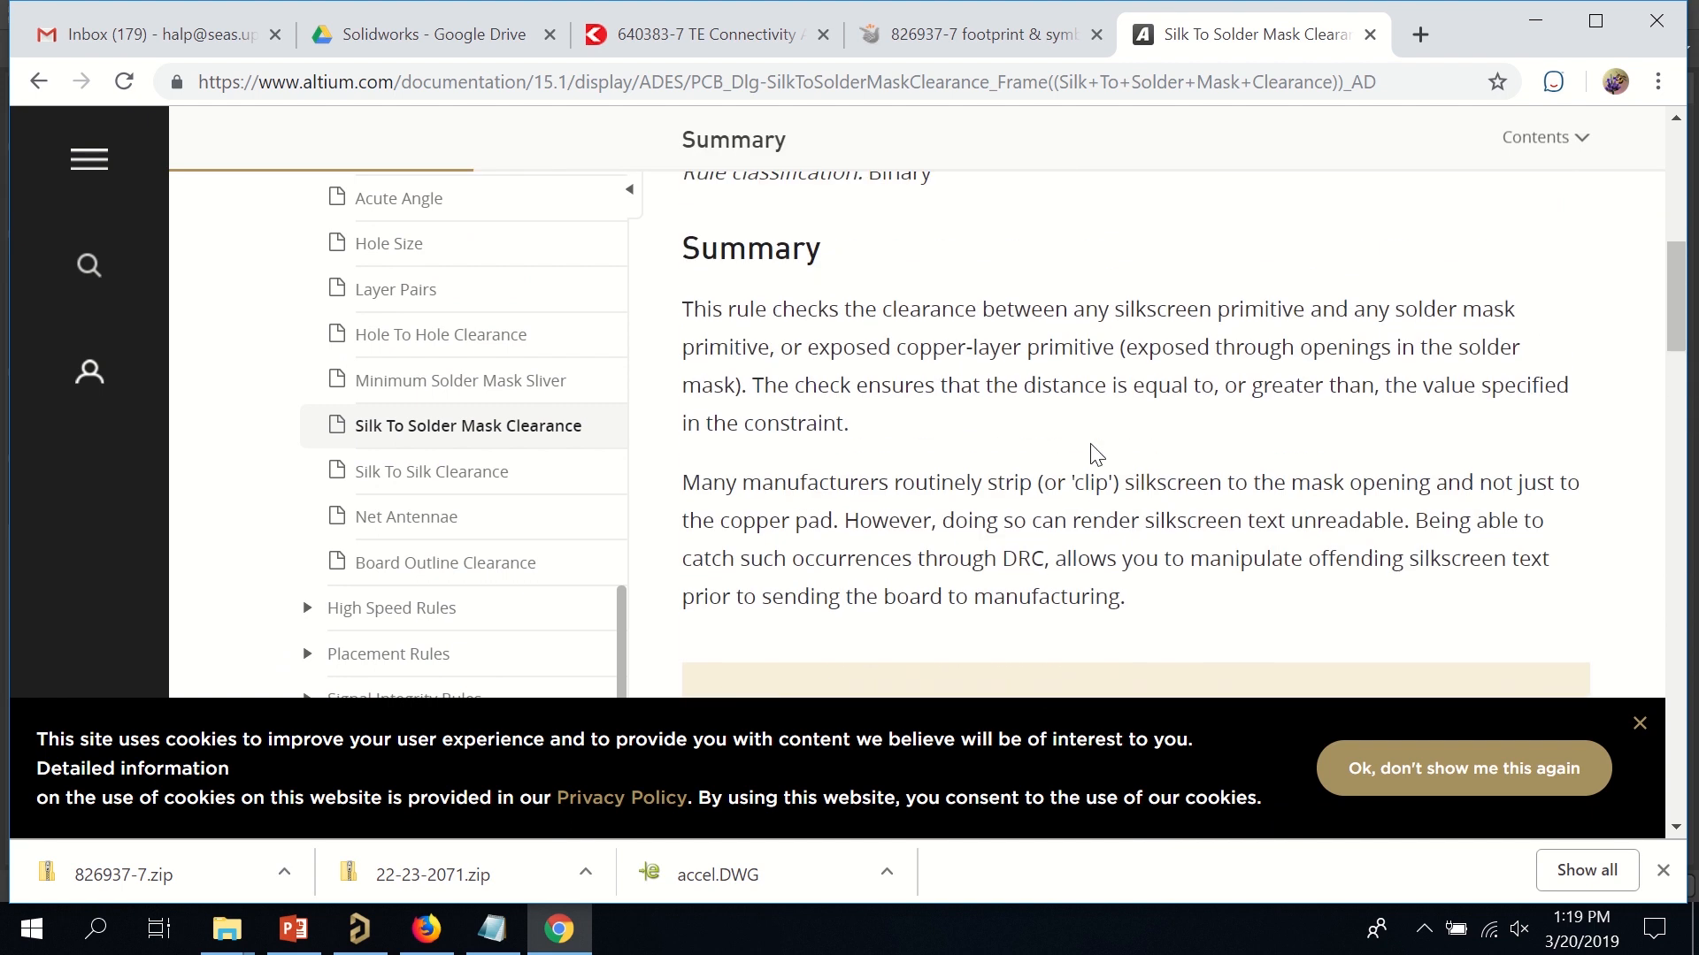
left_click(1540, 21)
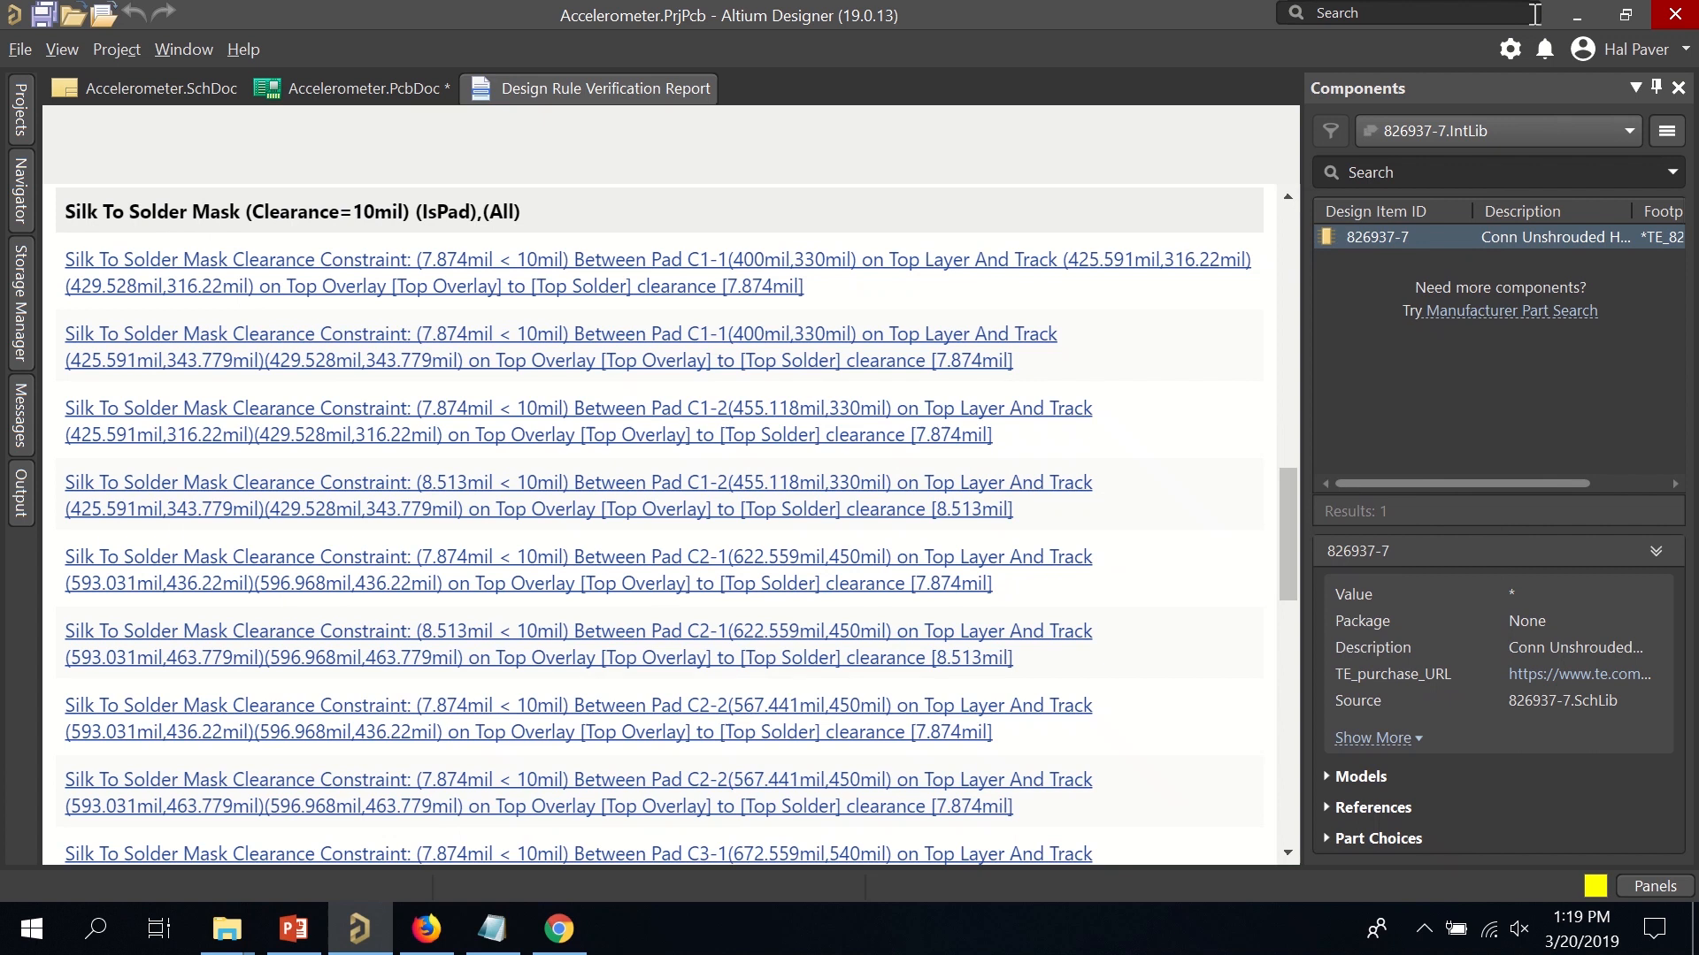
Jump from the report's first violation to C1's pad 1 and zoom out over the board.
left_click(451, 262)
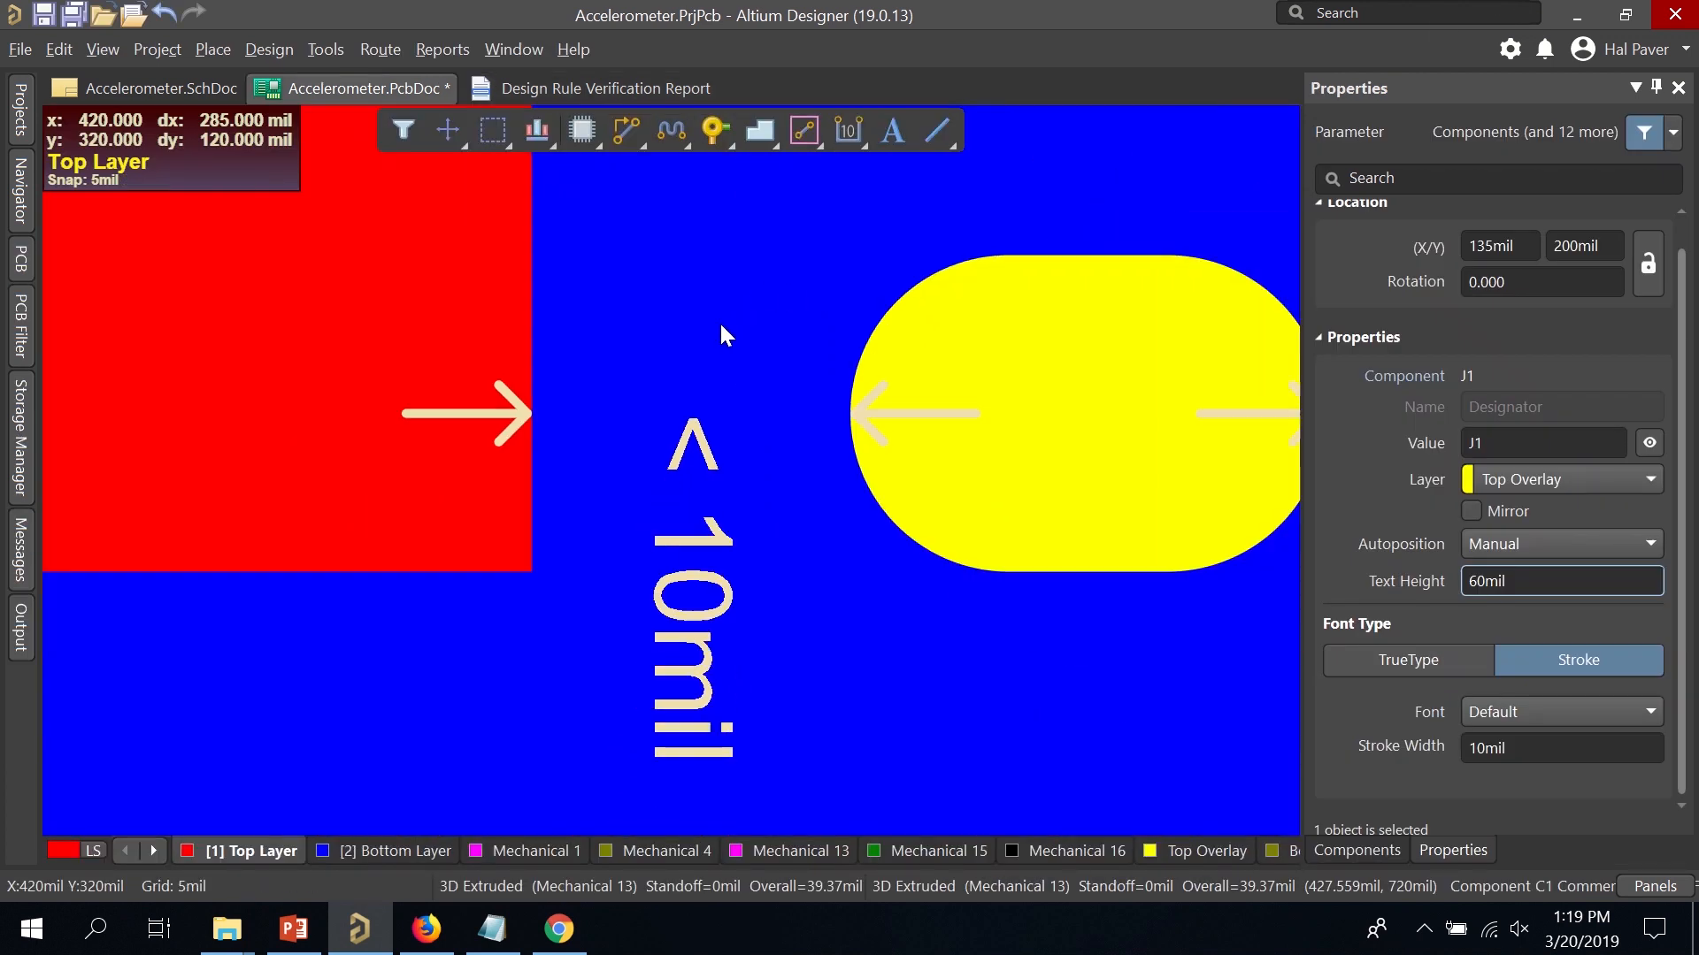
scroll(720, 321, "down", 10, "ctrl")
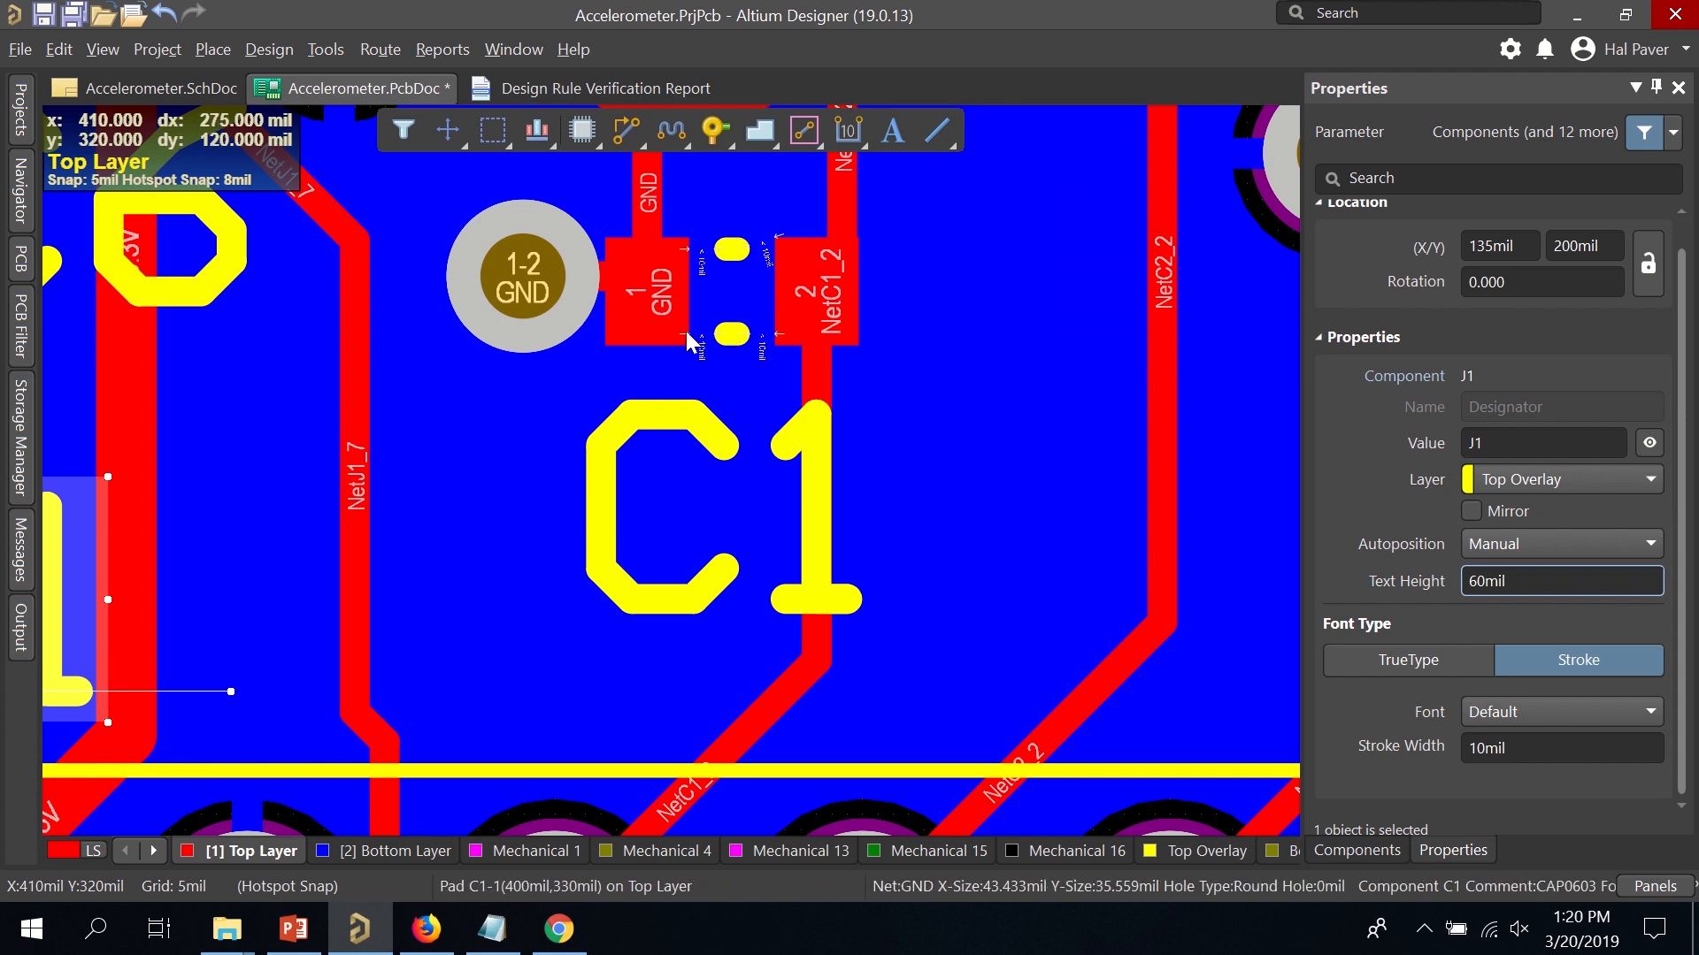
scroll(687, 341, "down", 8, "ctrl")
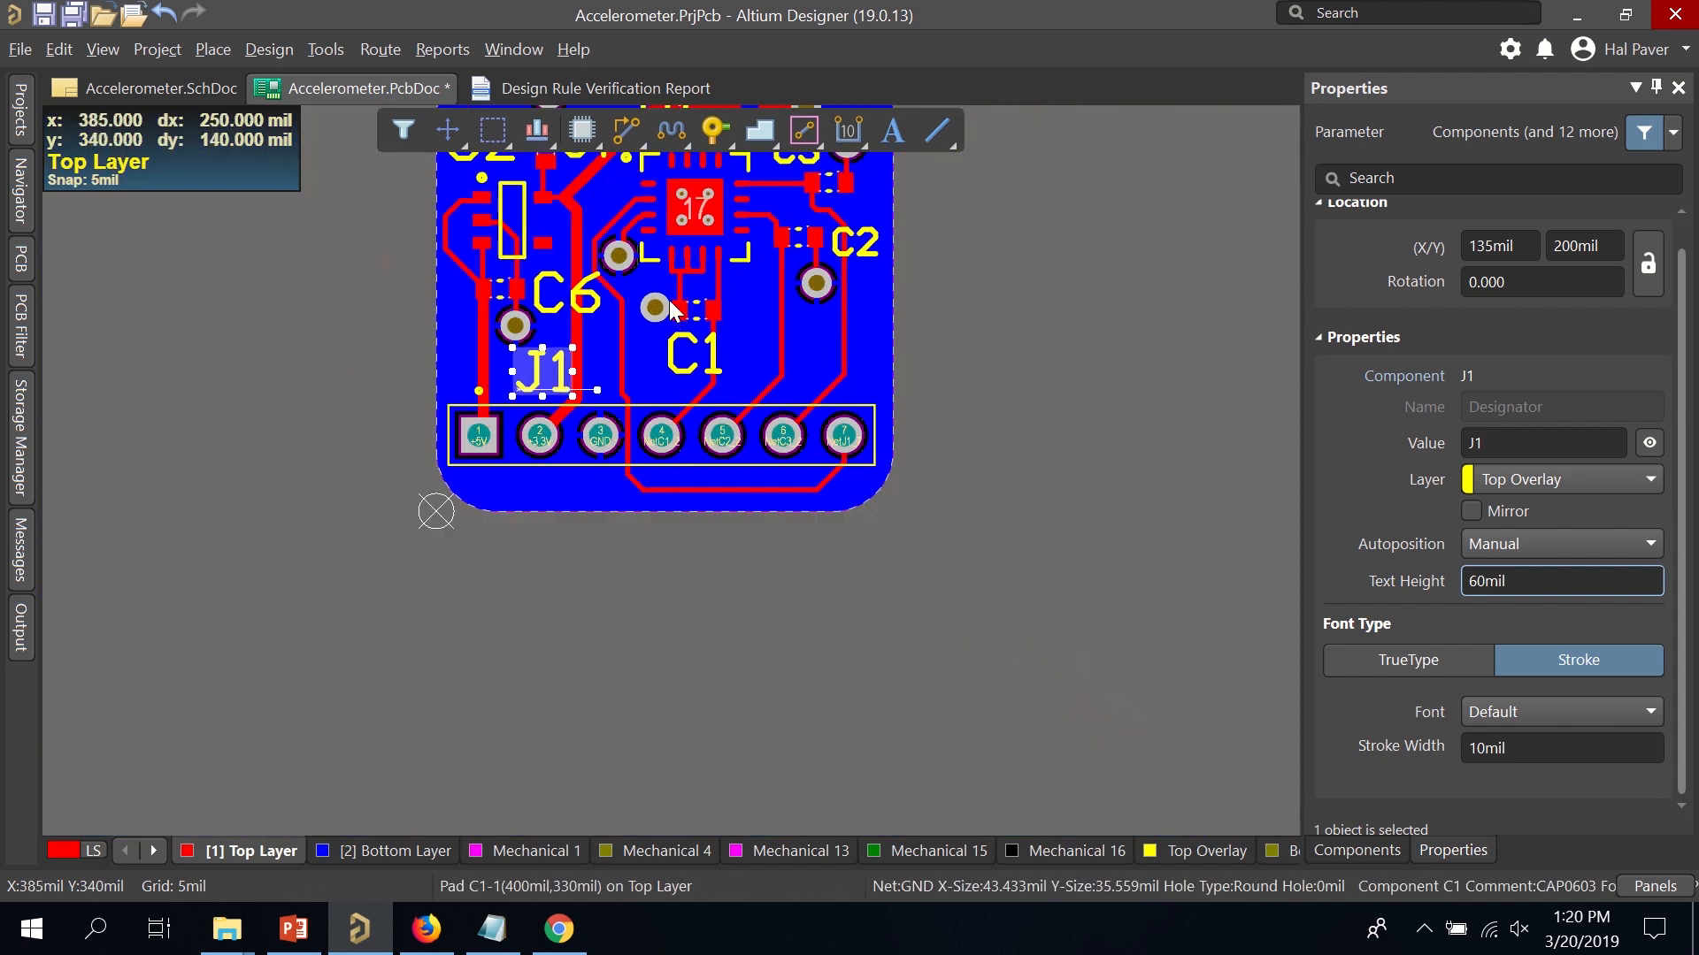
scroll(712, 270, "down", 1, "ctrl")
Center the board and open the design rules editor from the Design menu.
right_click_drag(708, 274, 814, 434)
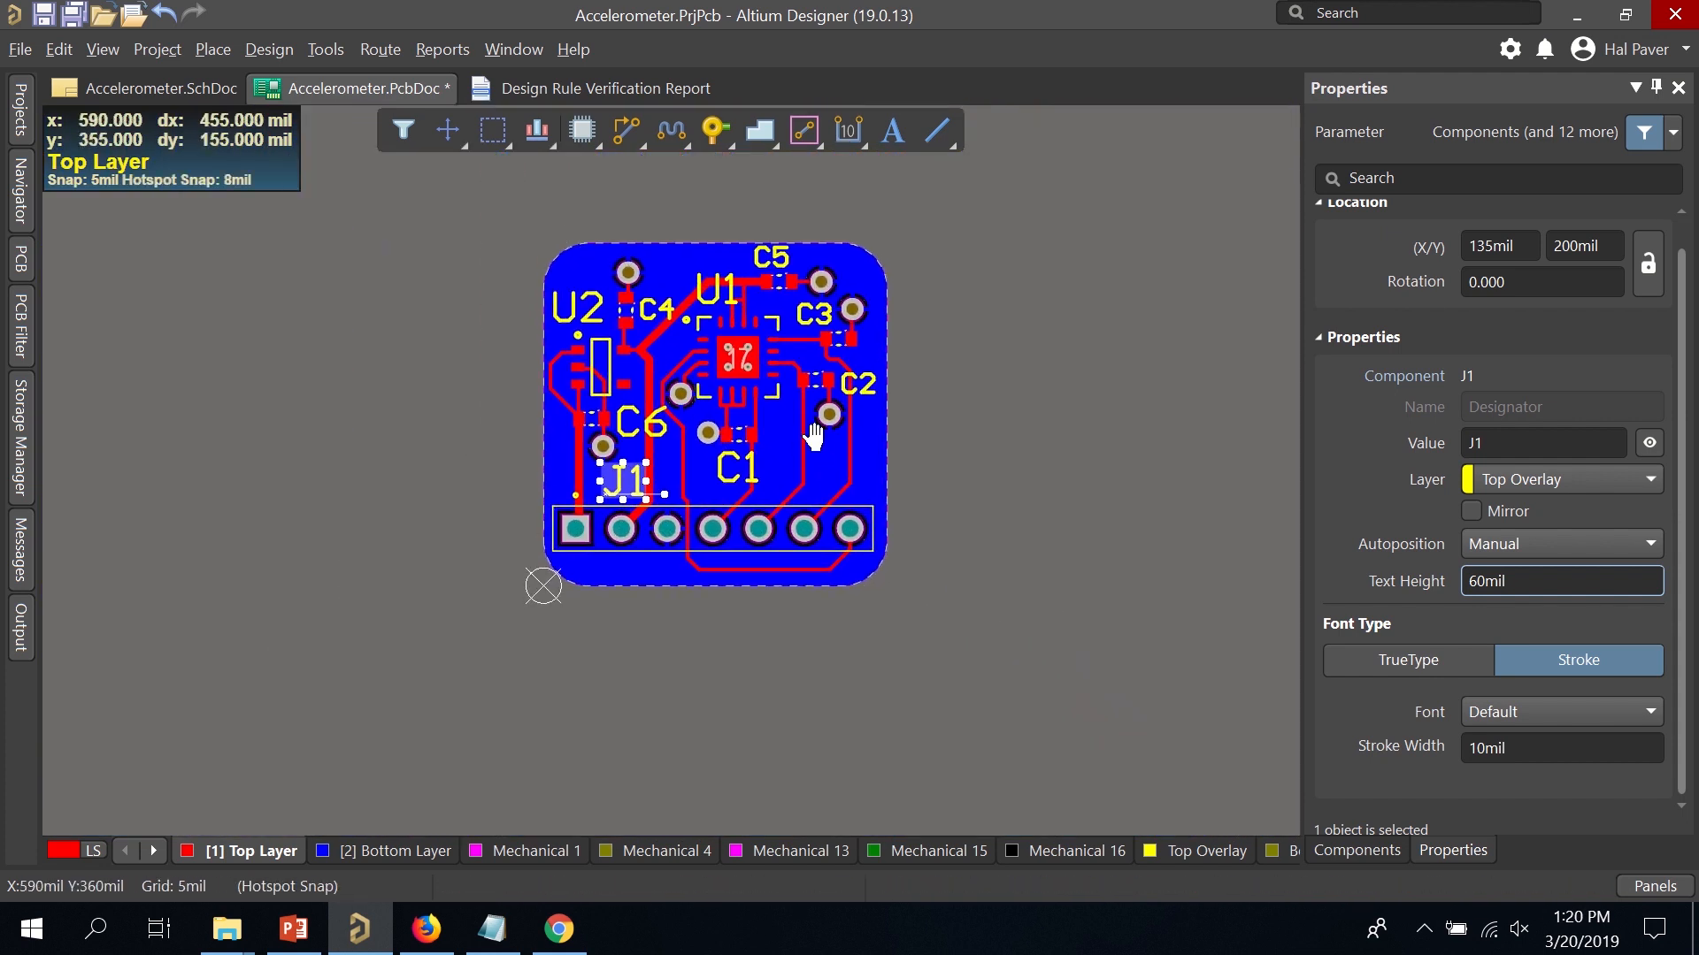
scroll(736, 363, "up", 3, "ctrl")
left_click(340, 51)
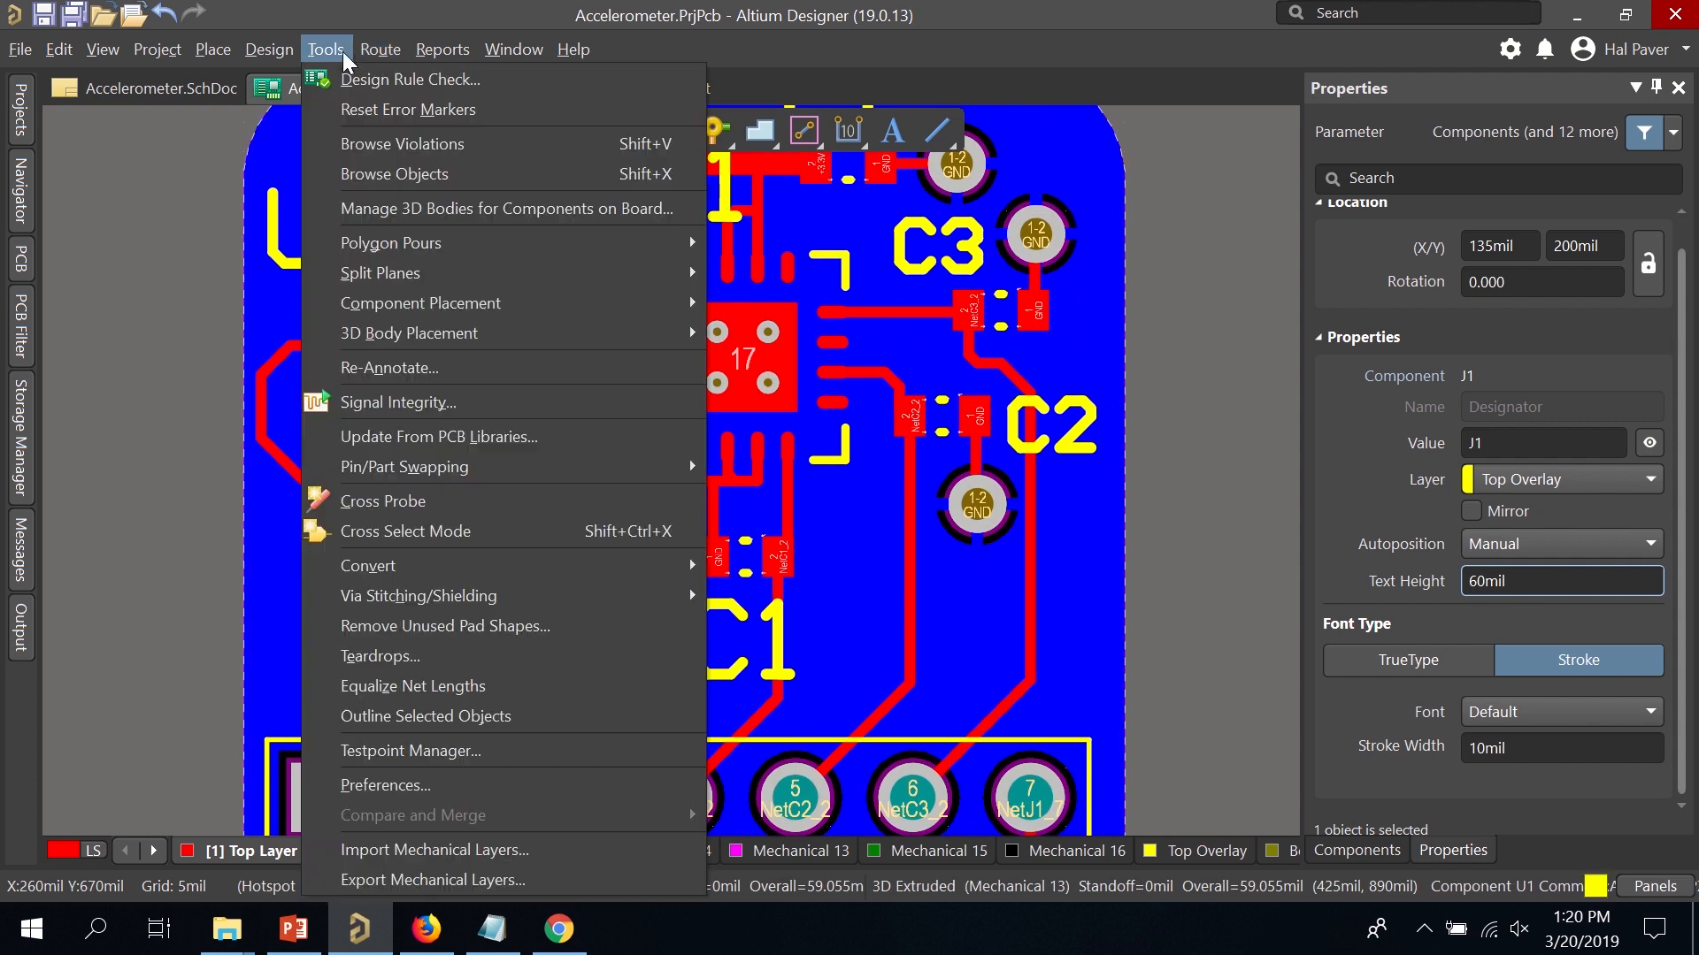
left_click(271, 50)
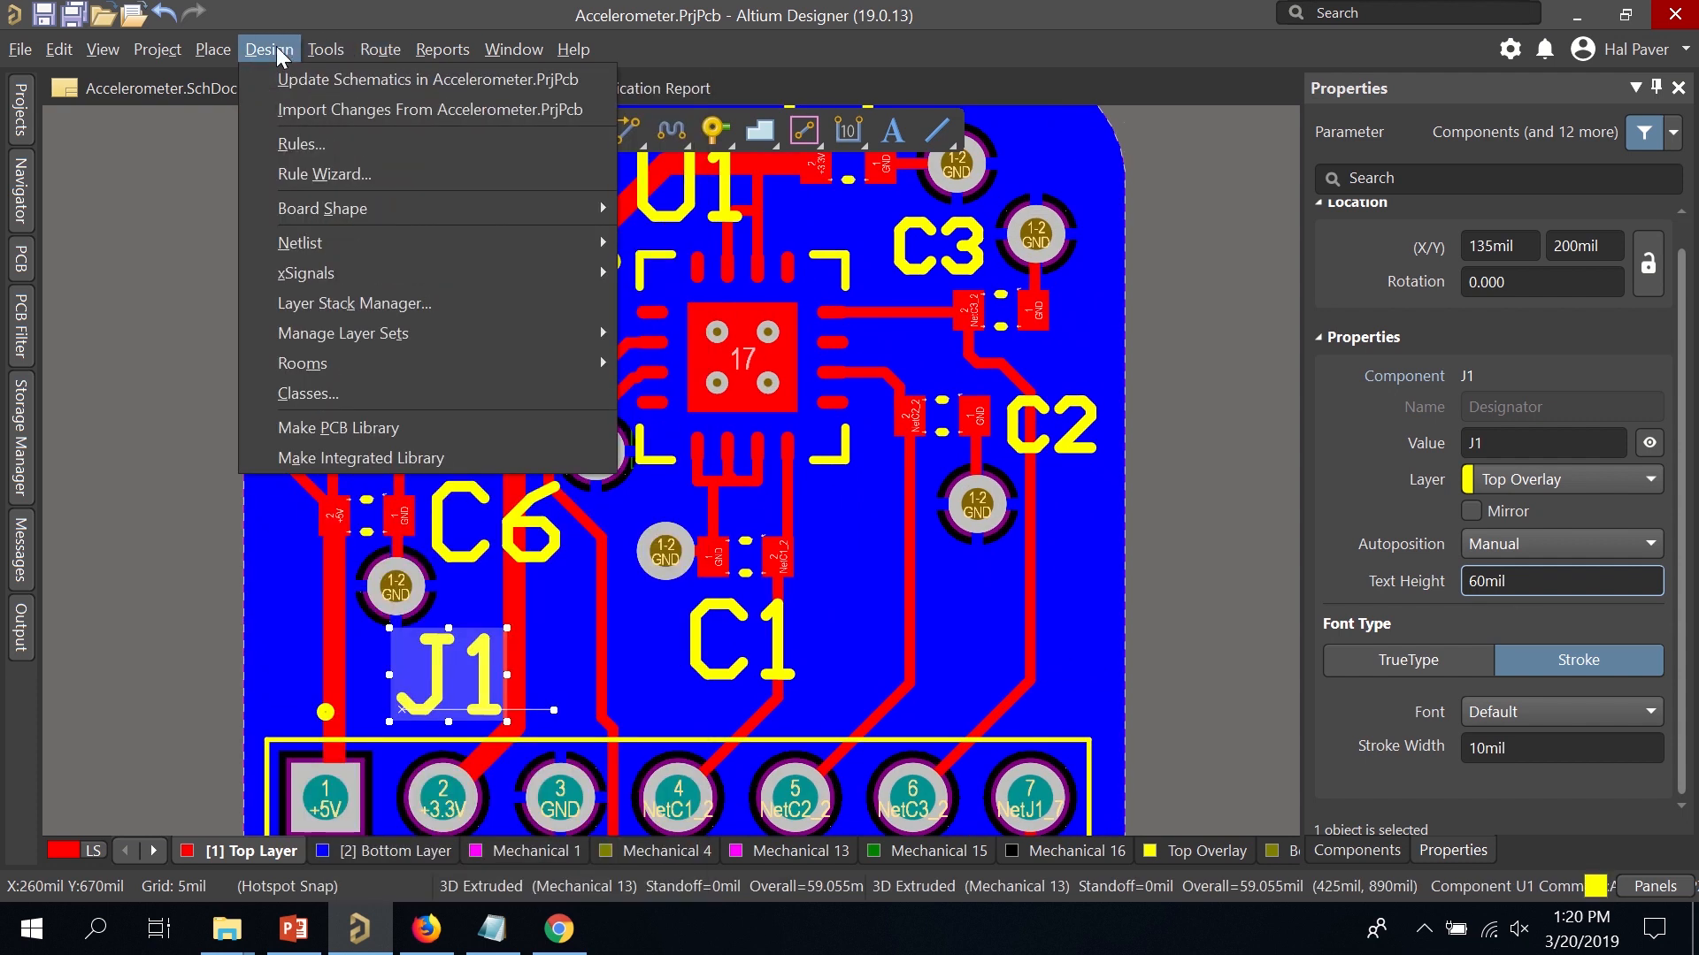
left_click(316, 145)
scroll(471, 592, "up", 1)
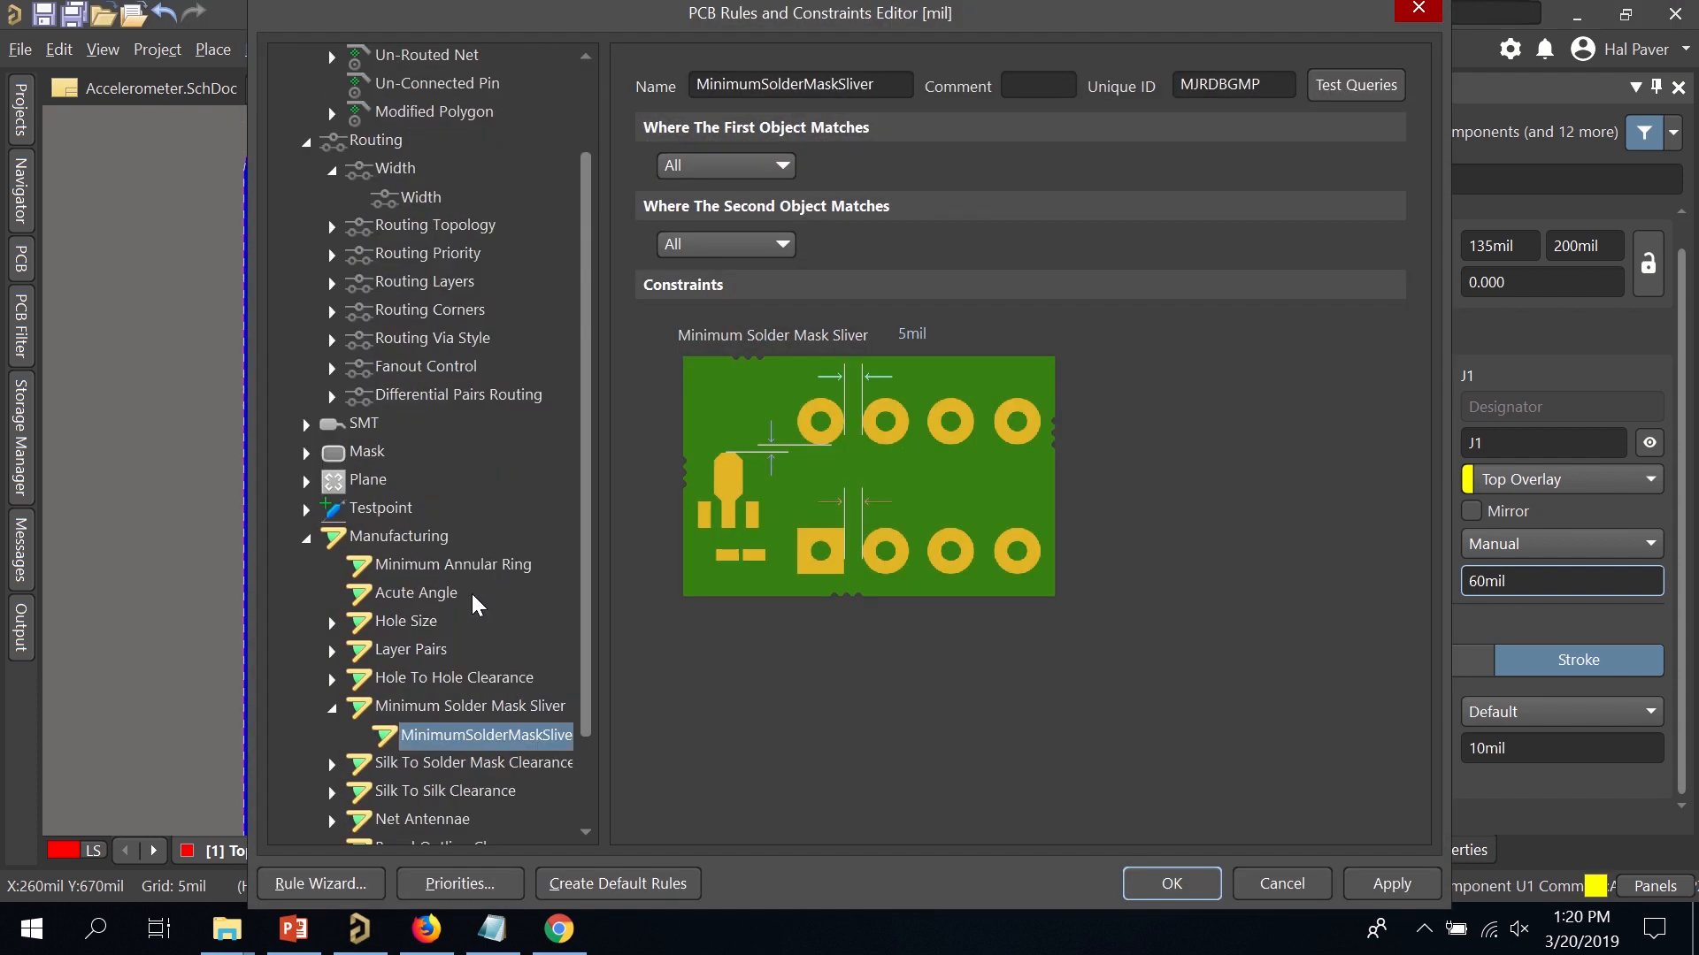
scroll(470, 602, "down", 1)
Change the SilkToSolderMaskClearance rule's minimum clearance from 10mil to 6mil and apply it.
left_click(333, 656)
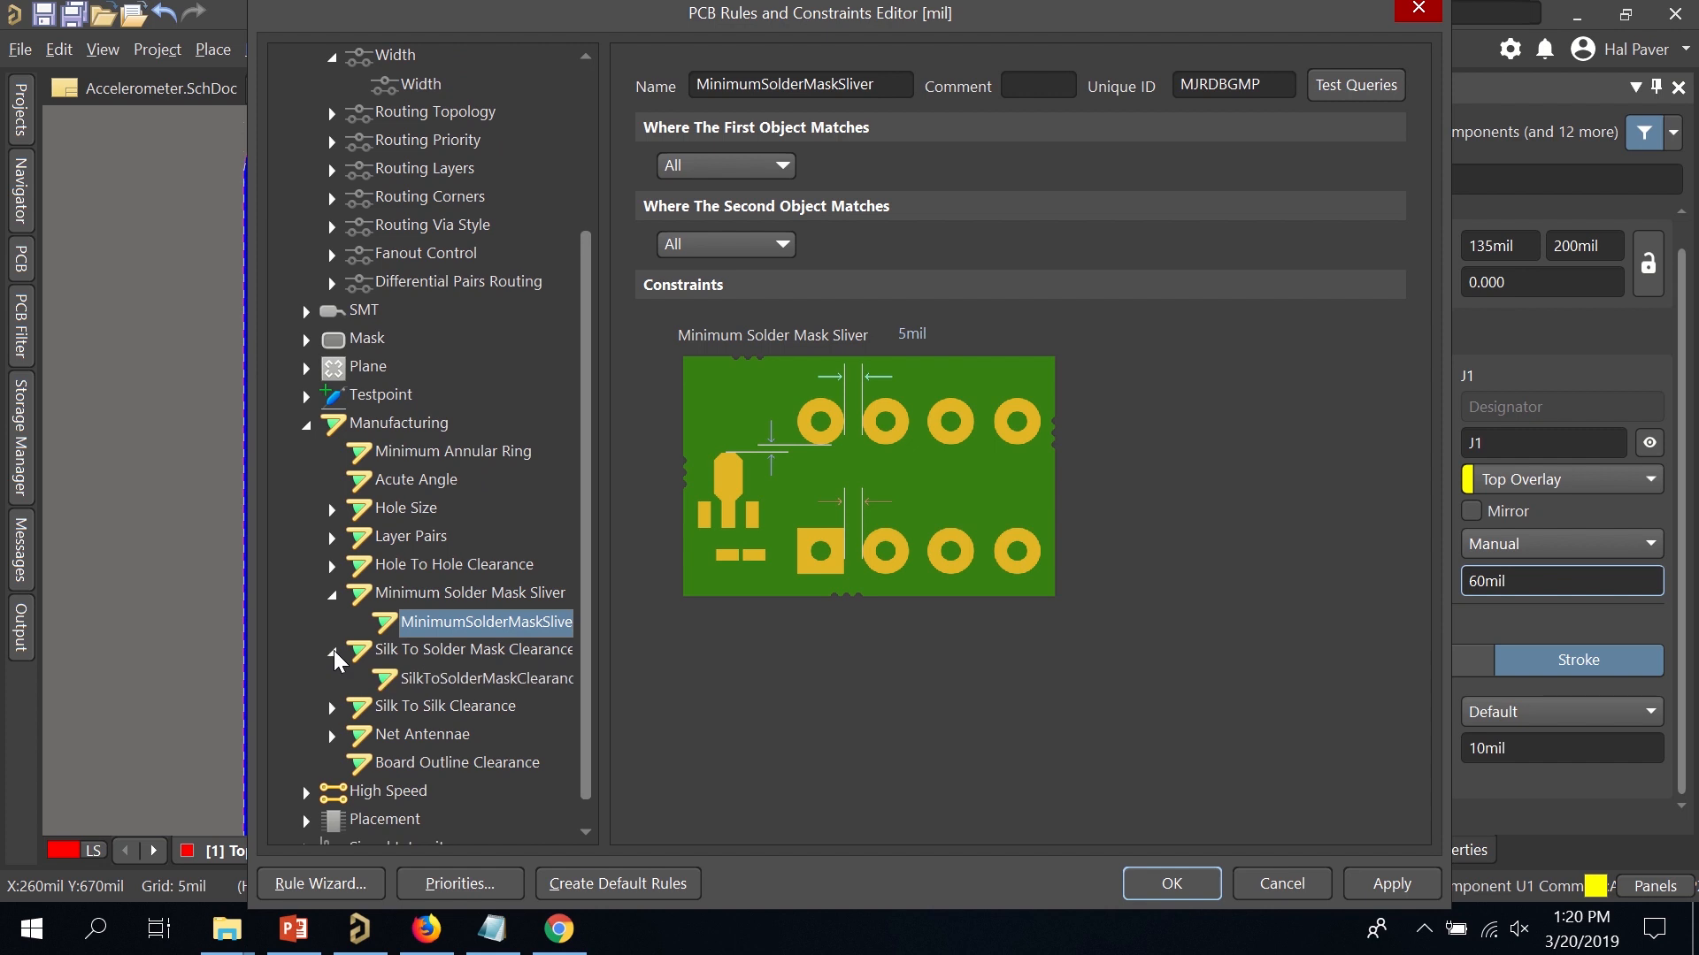
left_click(407, 679)
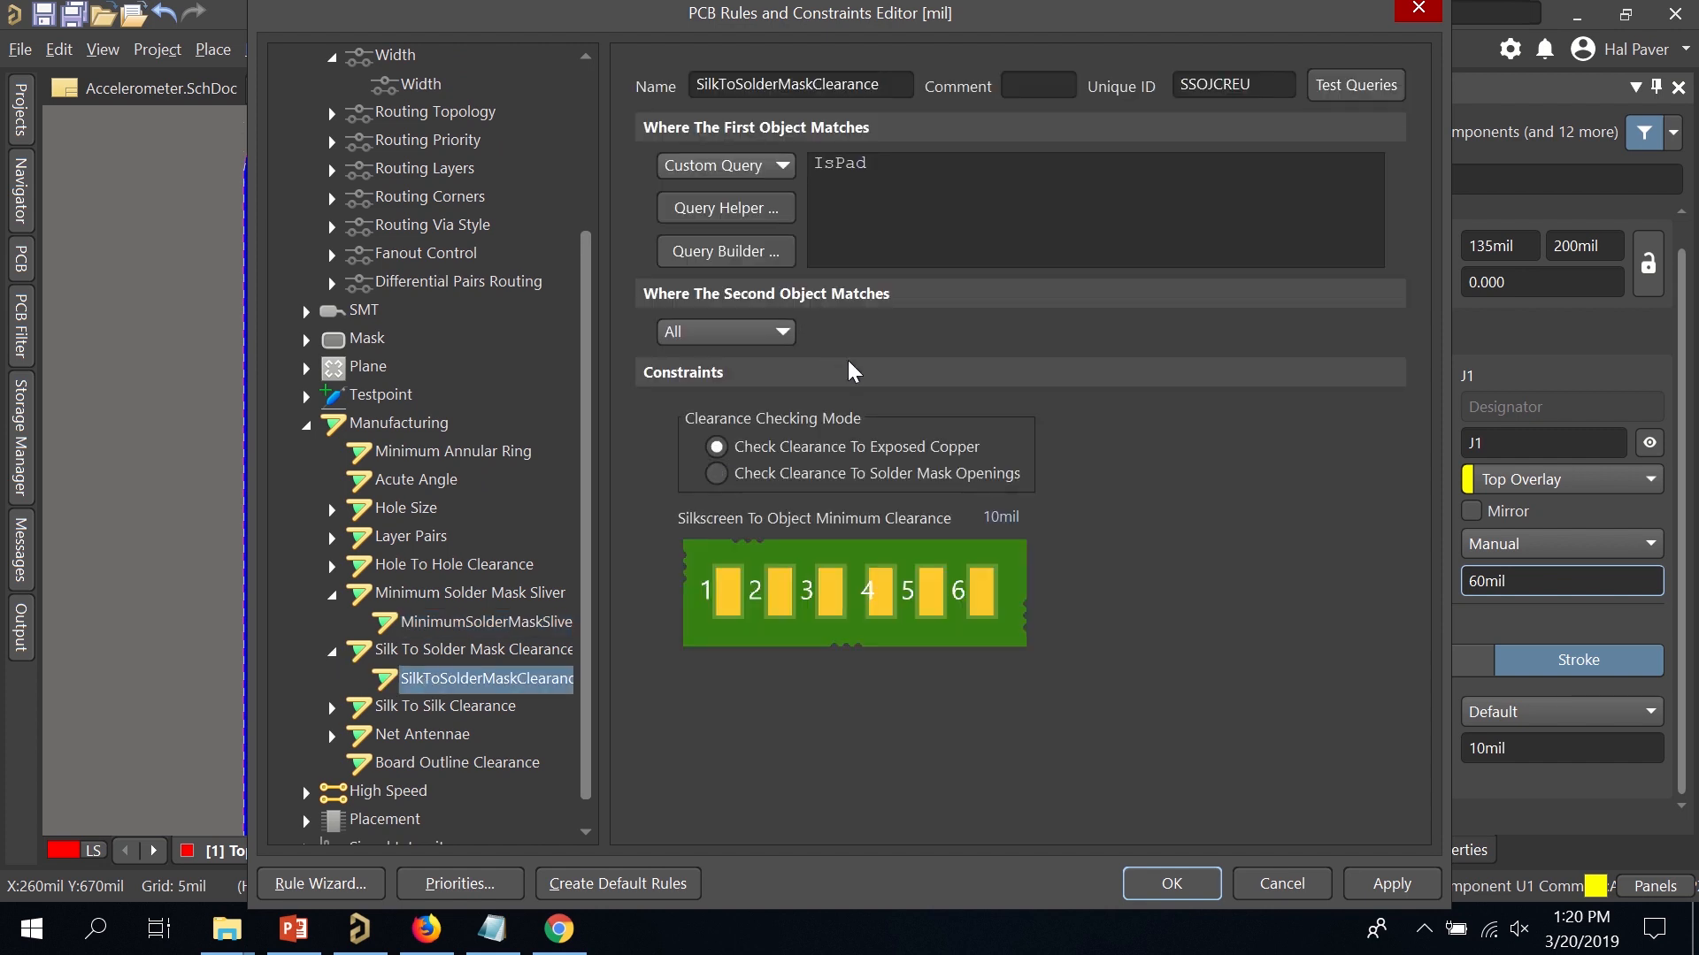
left_click(996, 519)
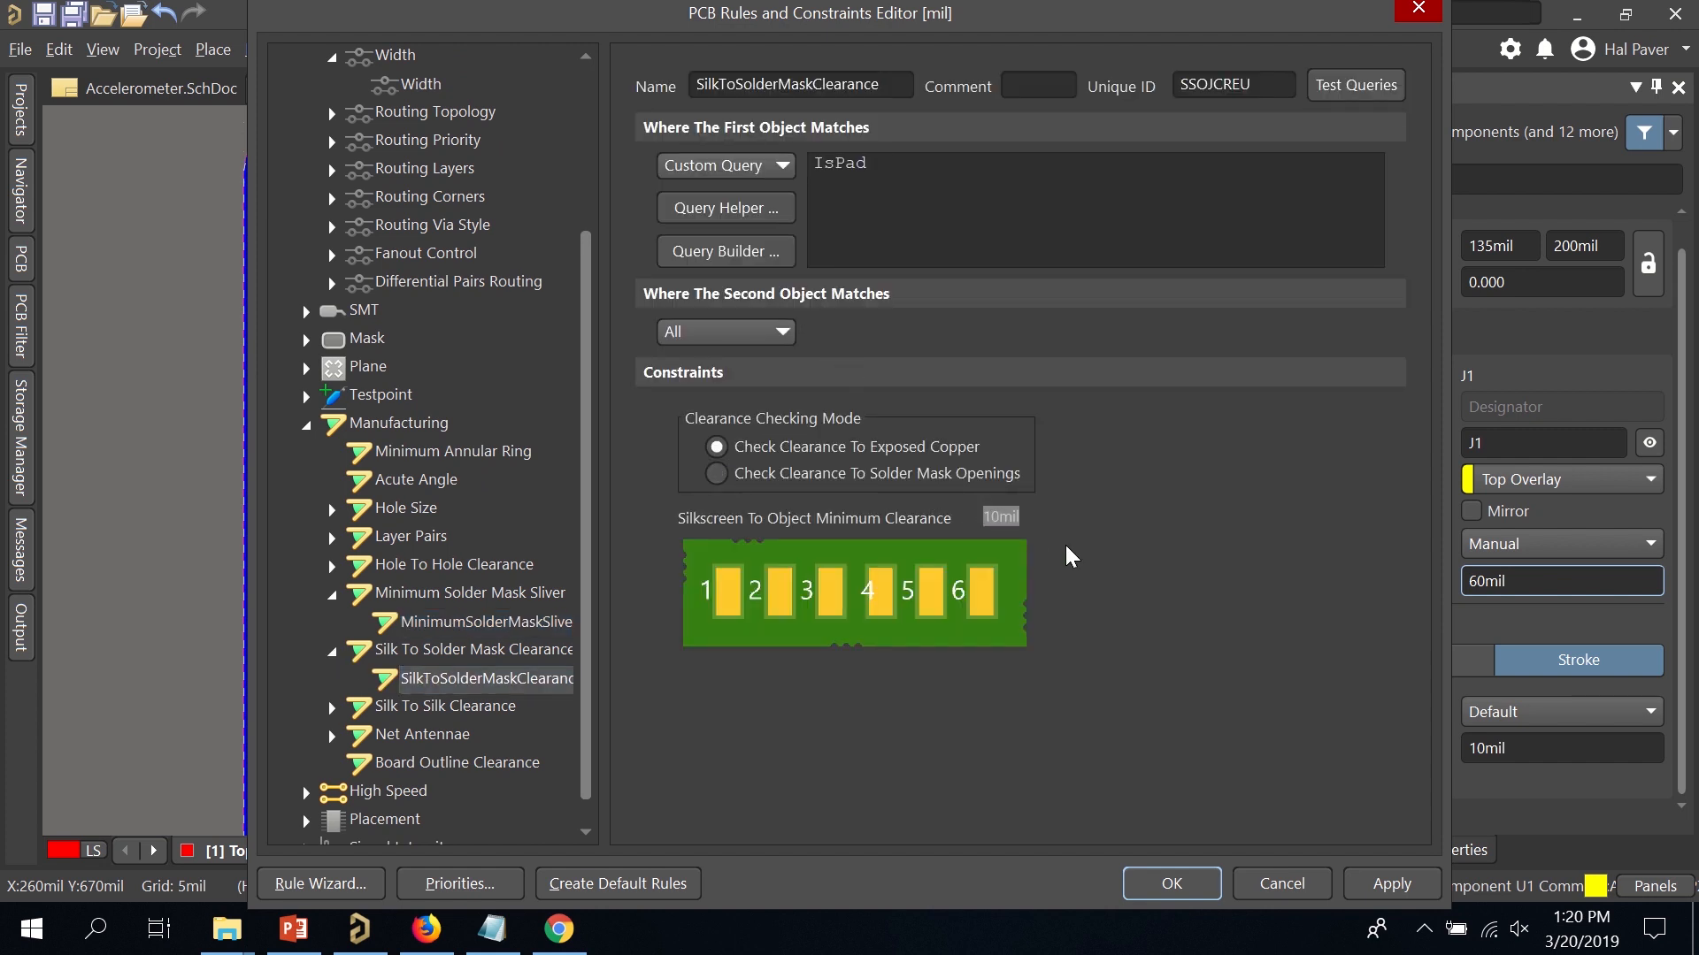
left_click(1392, 885)
left_click(1191, 890)
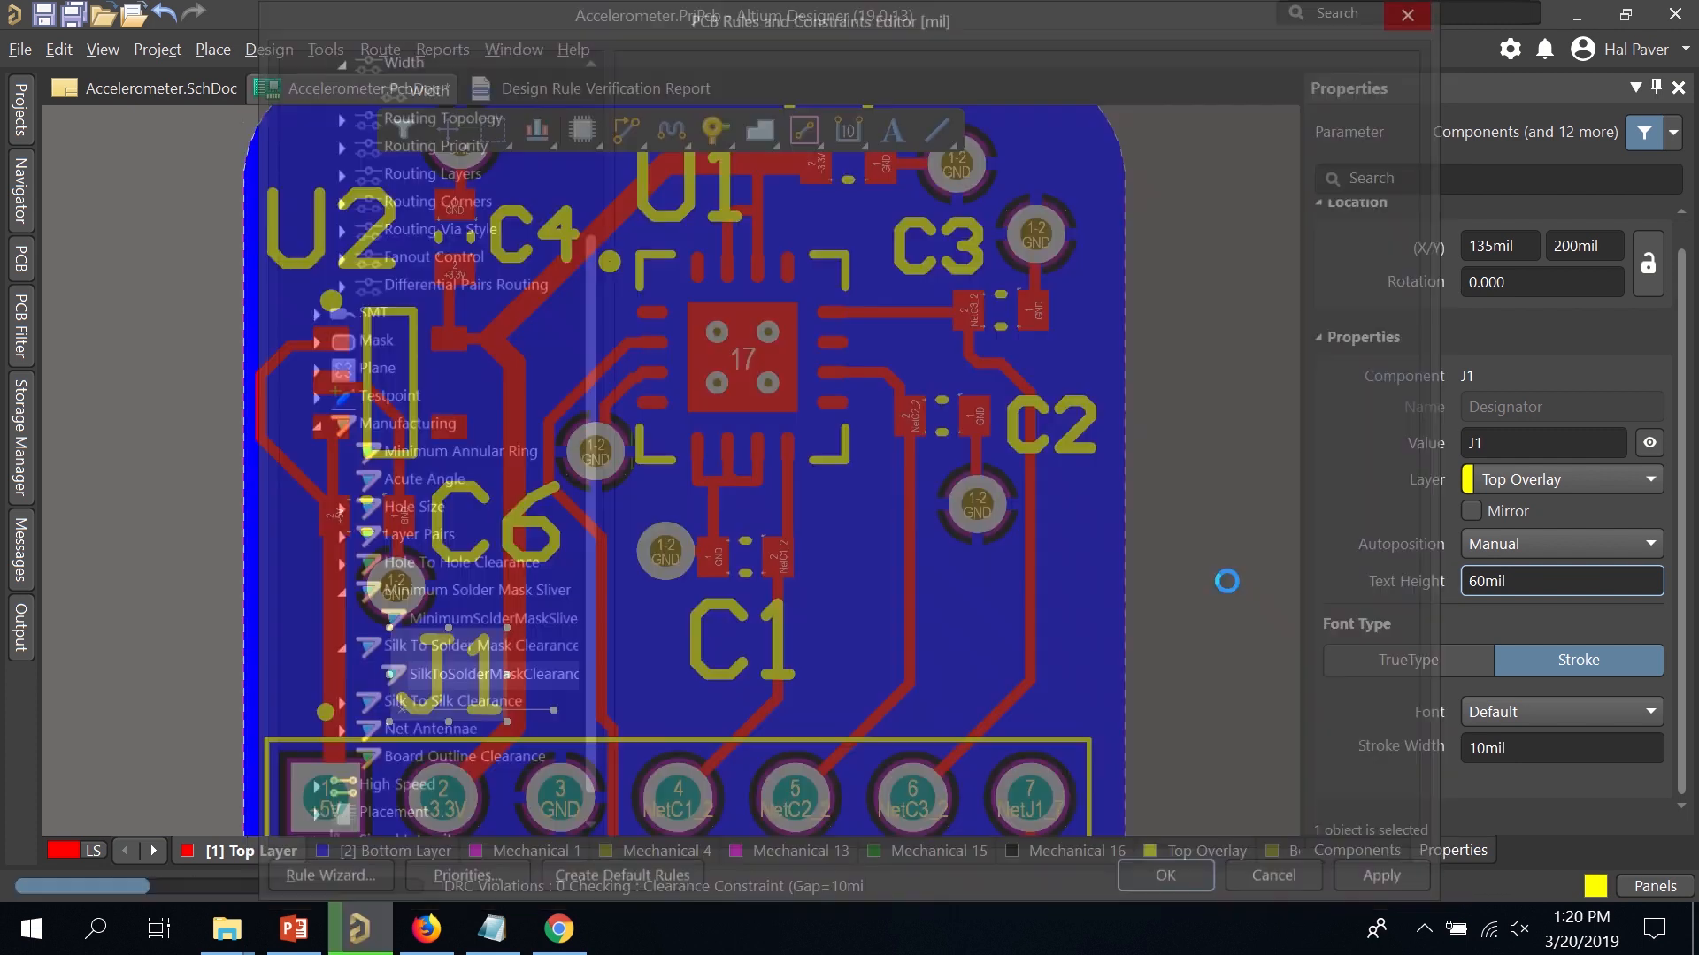
left_click(320, 50)
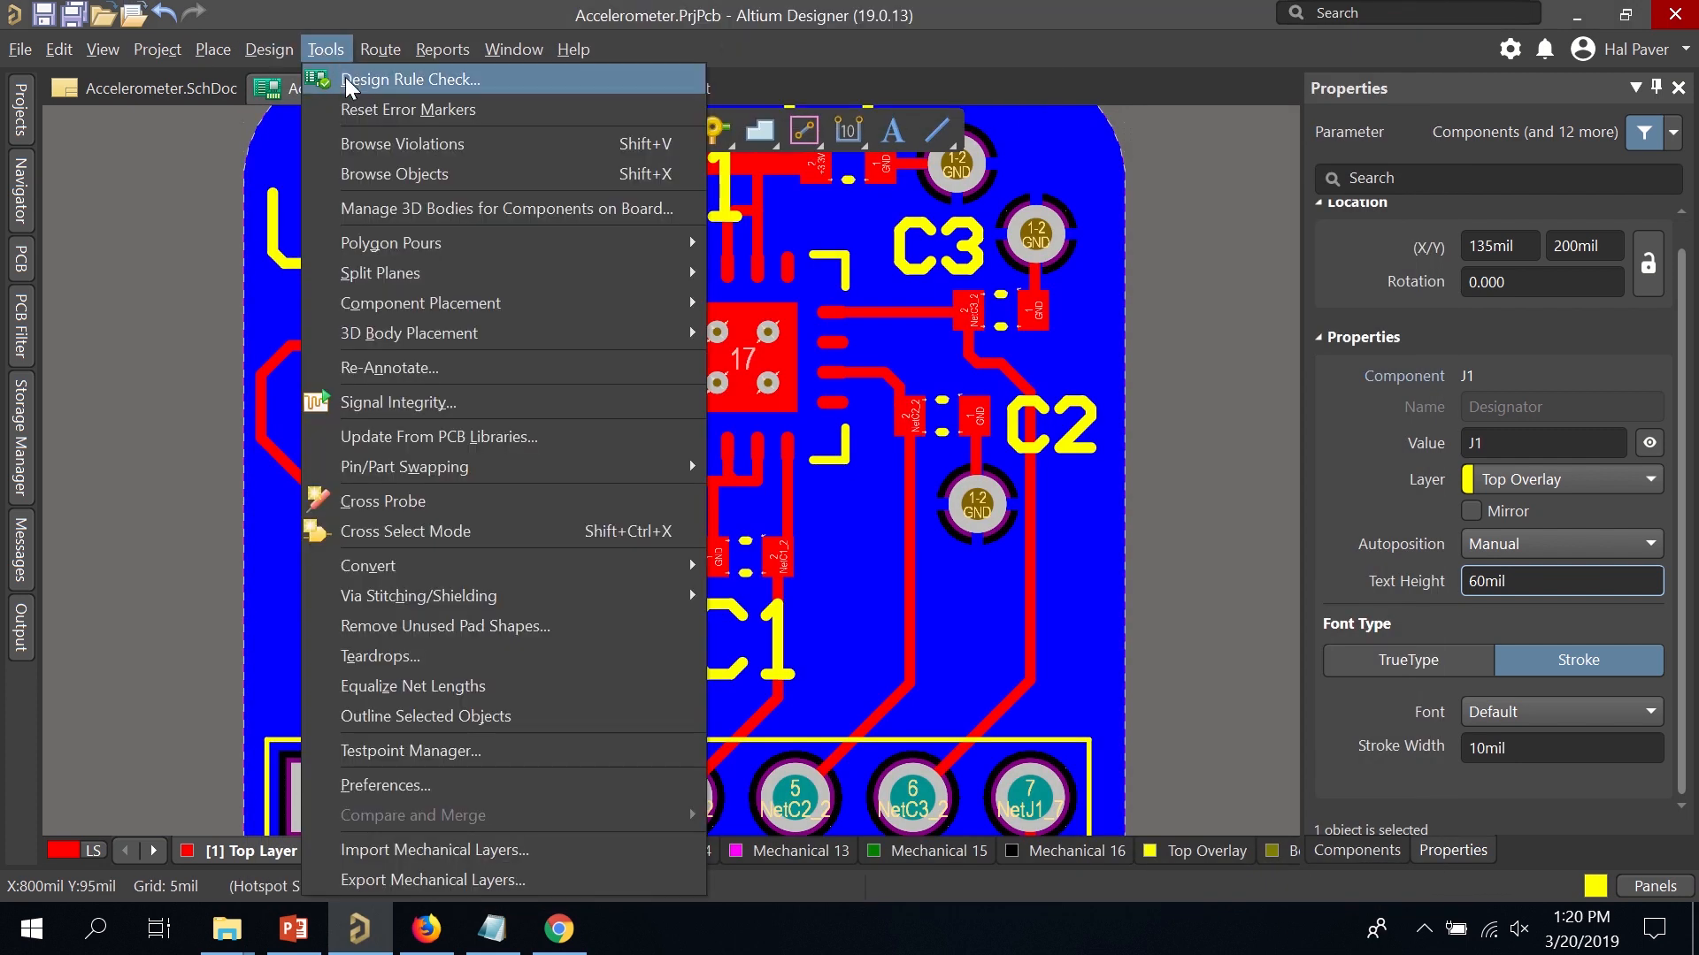
Rerun the design rule check, confirm 0 violations, and save Accelerometer.PcbDoc.
left_click(346, 79)
left_click(518, 868)
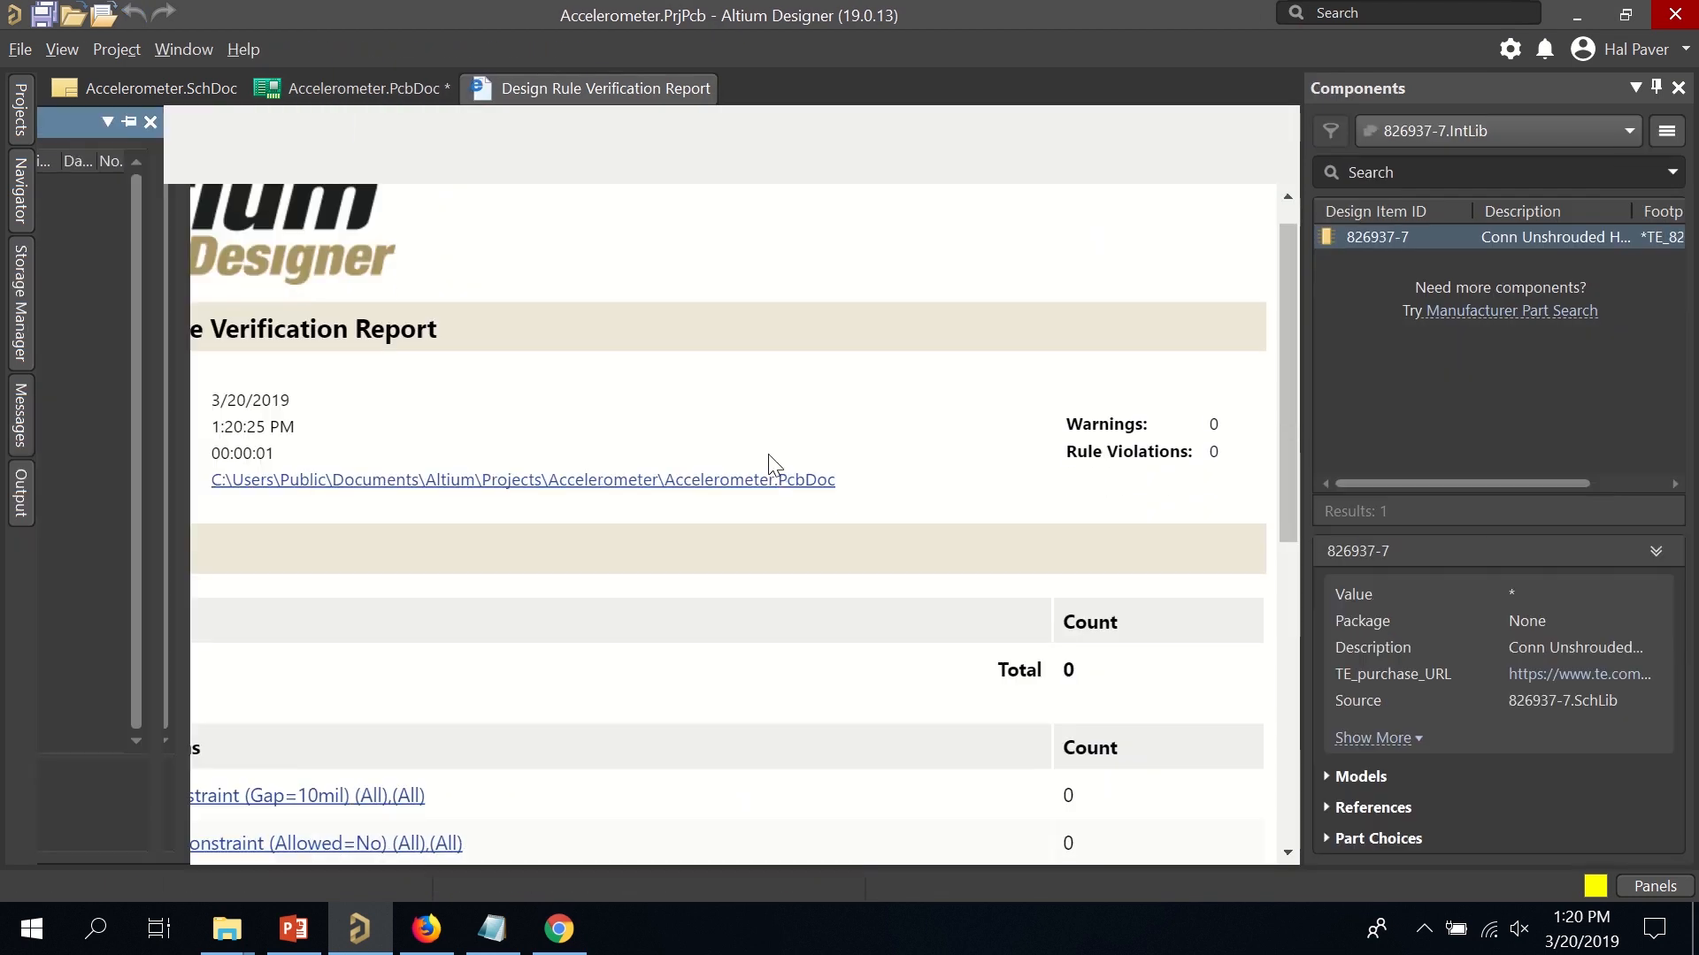
scroll(796, 433, "down", 3)
scroll(831, 380, "up", 3)
scroll(854, 411, "down", 2)
scroll(872, 465, "down", 5)
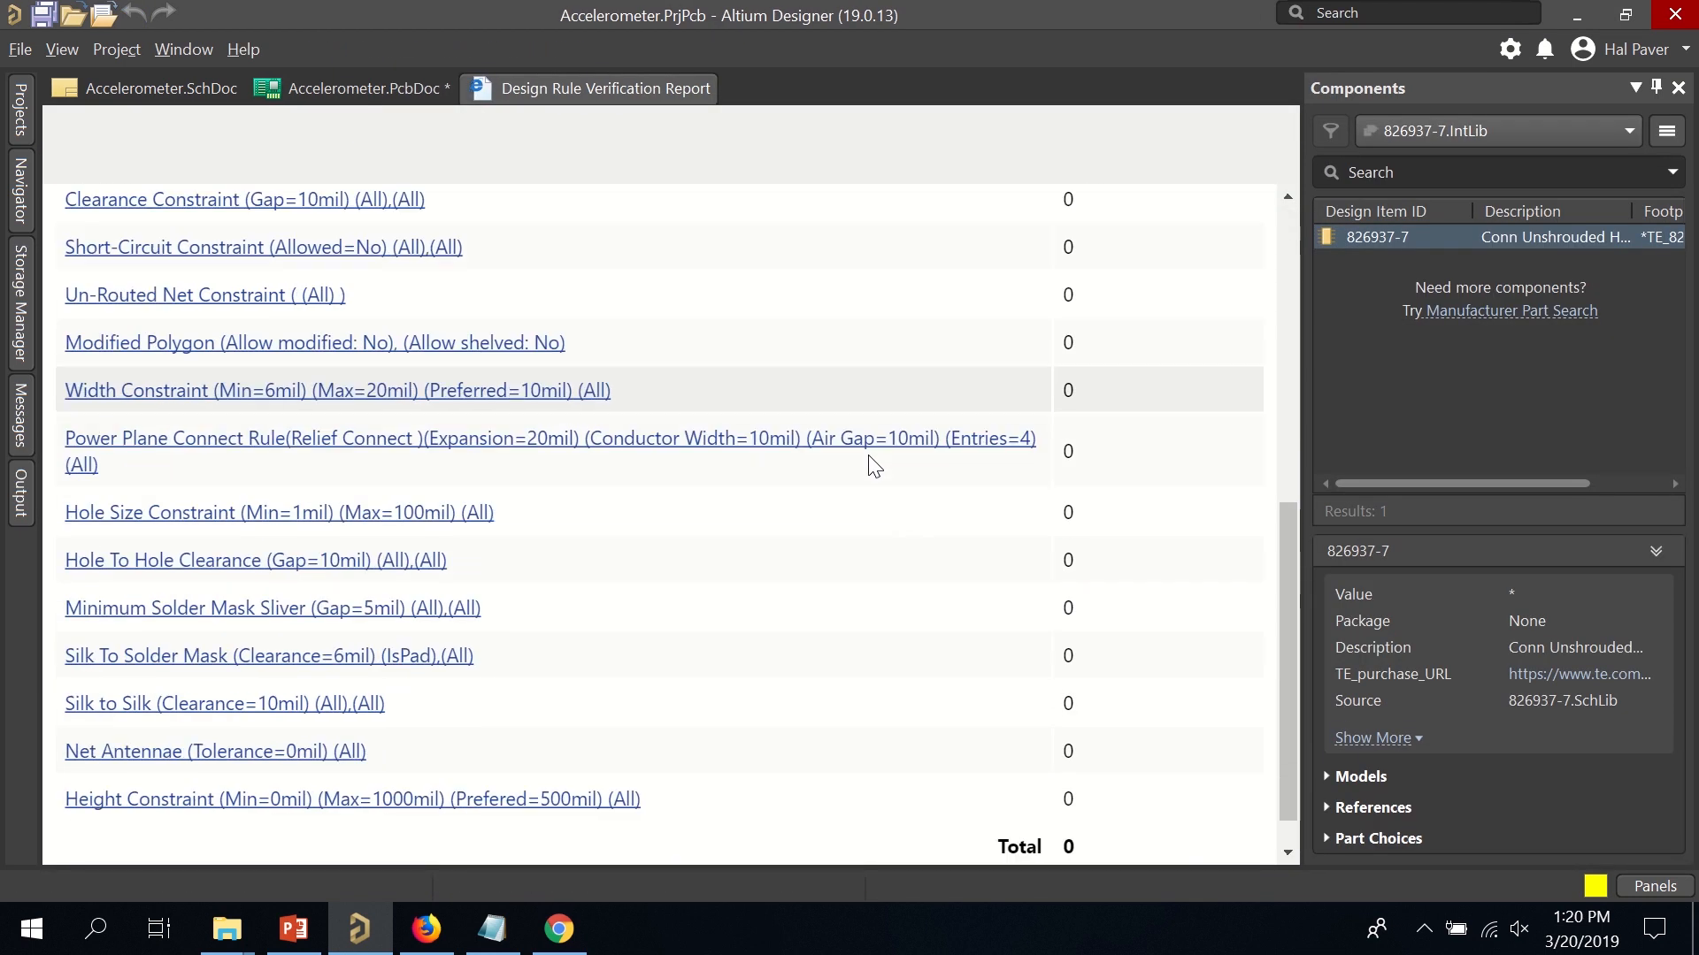
left_click(346, 86)
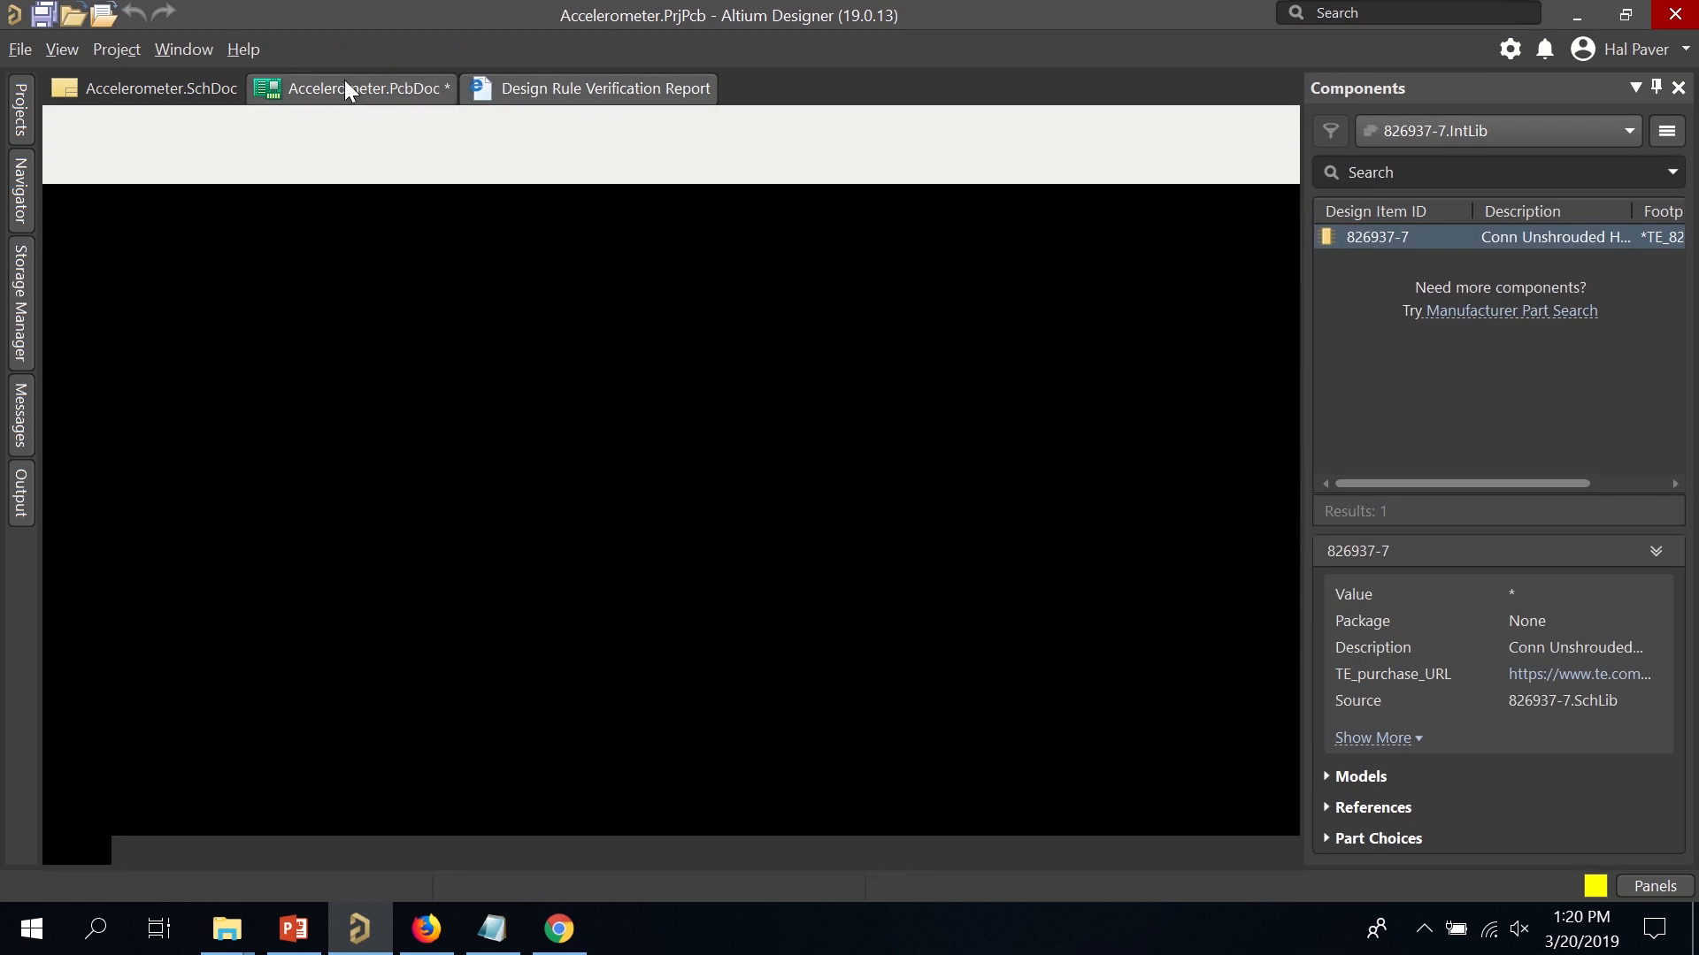
key("ctrl+s")
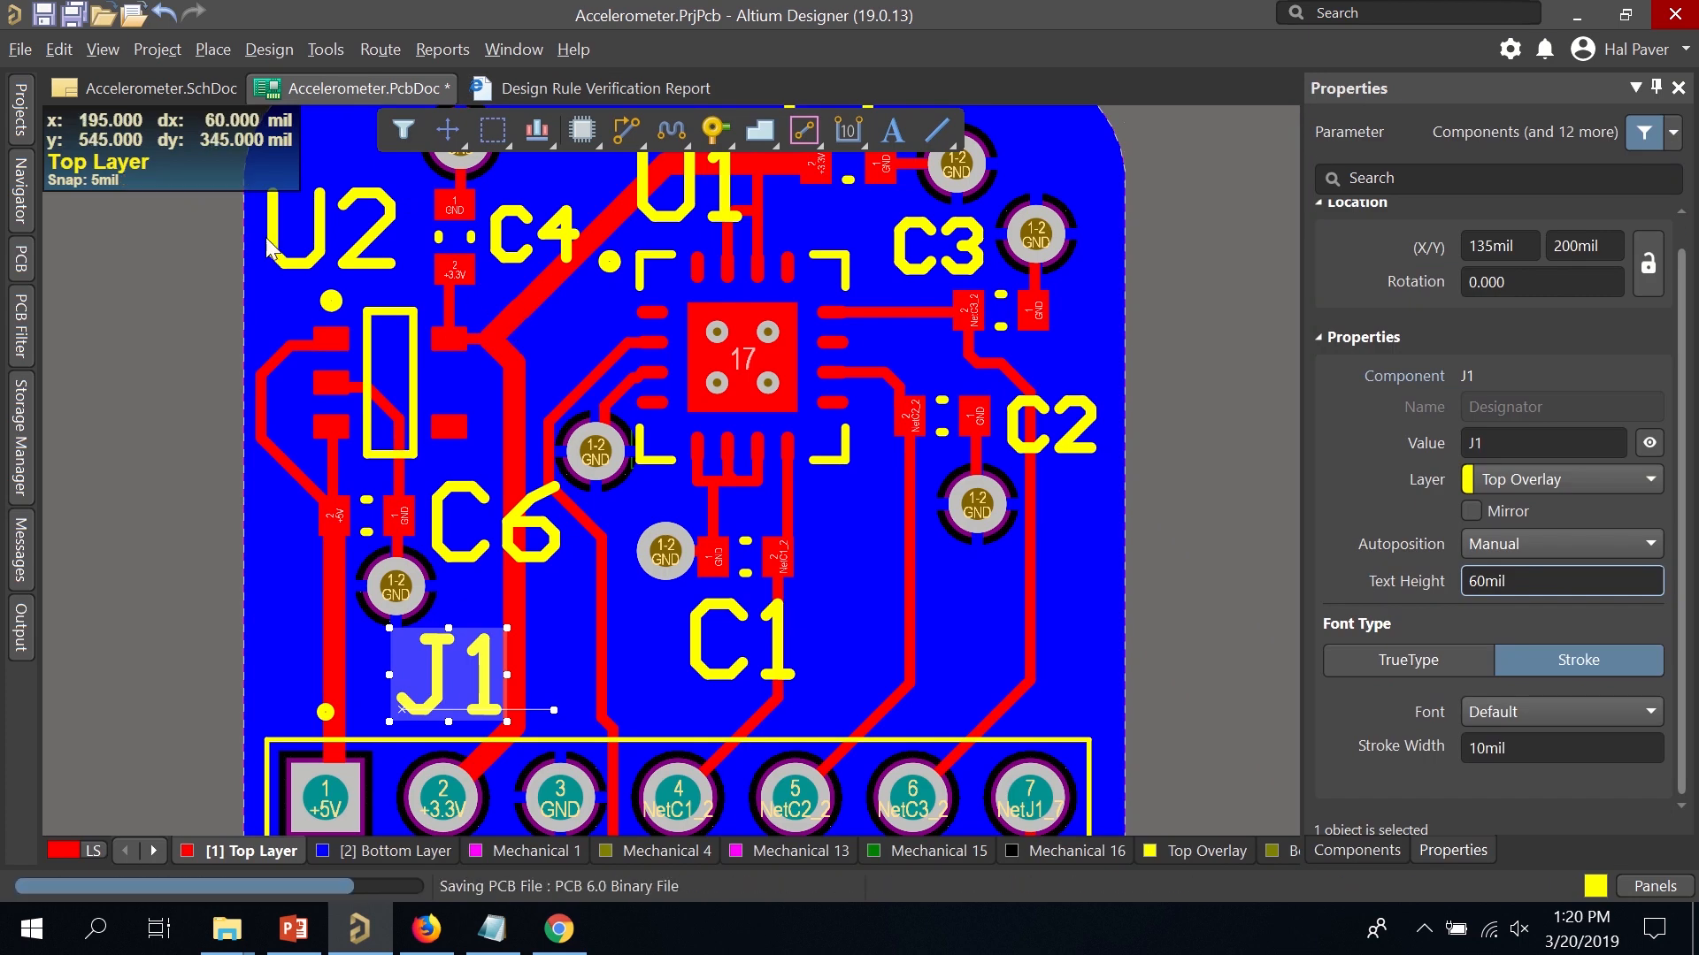
Save Accelerometer.PrjPcb in the Accelerometer folder, replacing the existing project file.
left_click(21, 112)
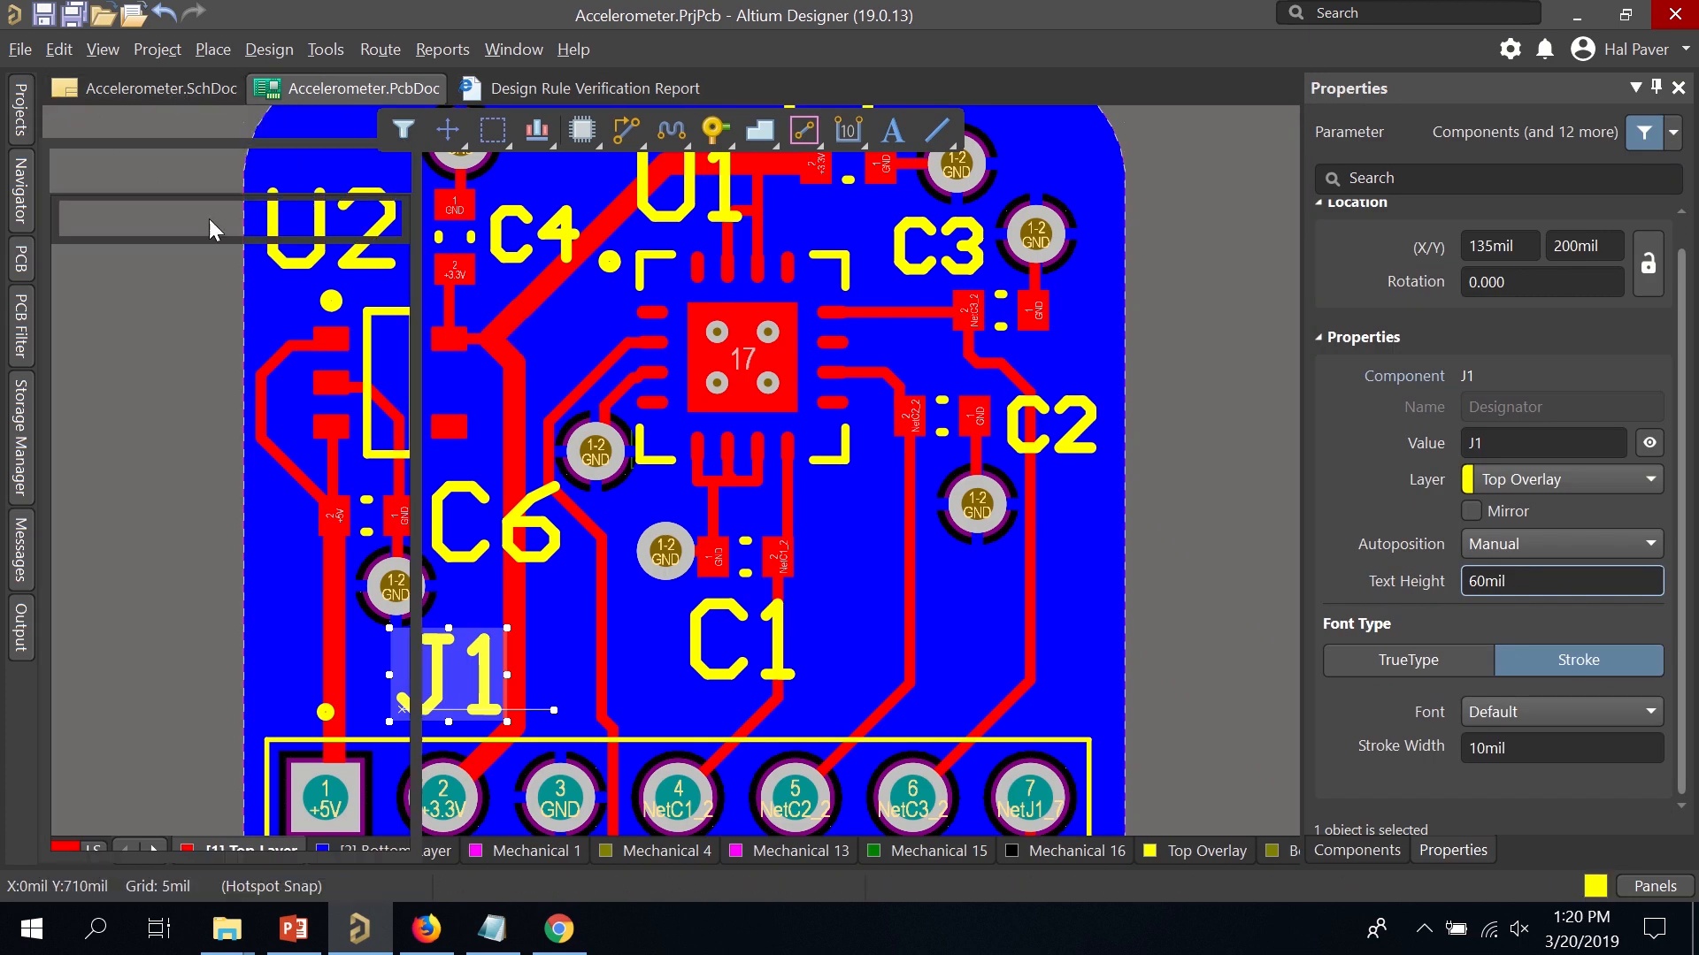
right_click(213, 293)
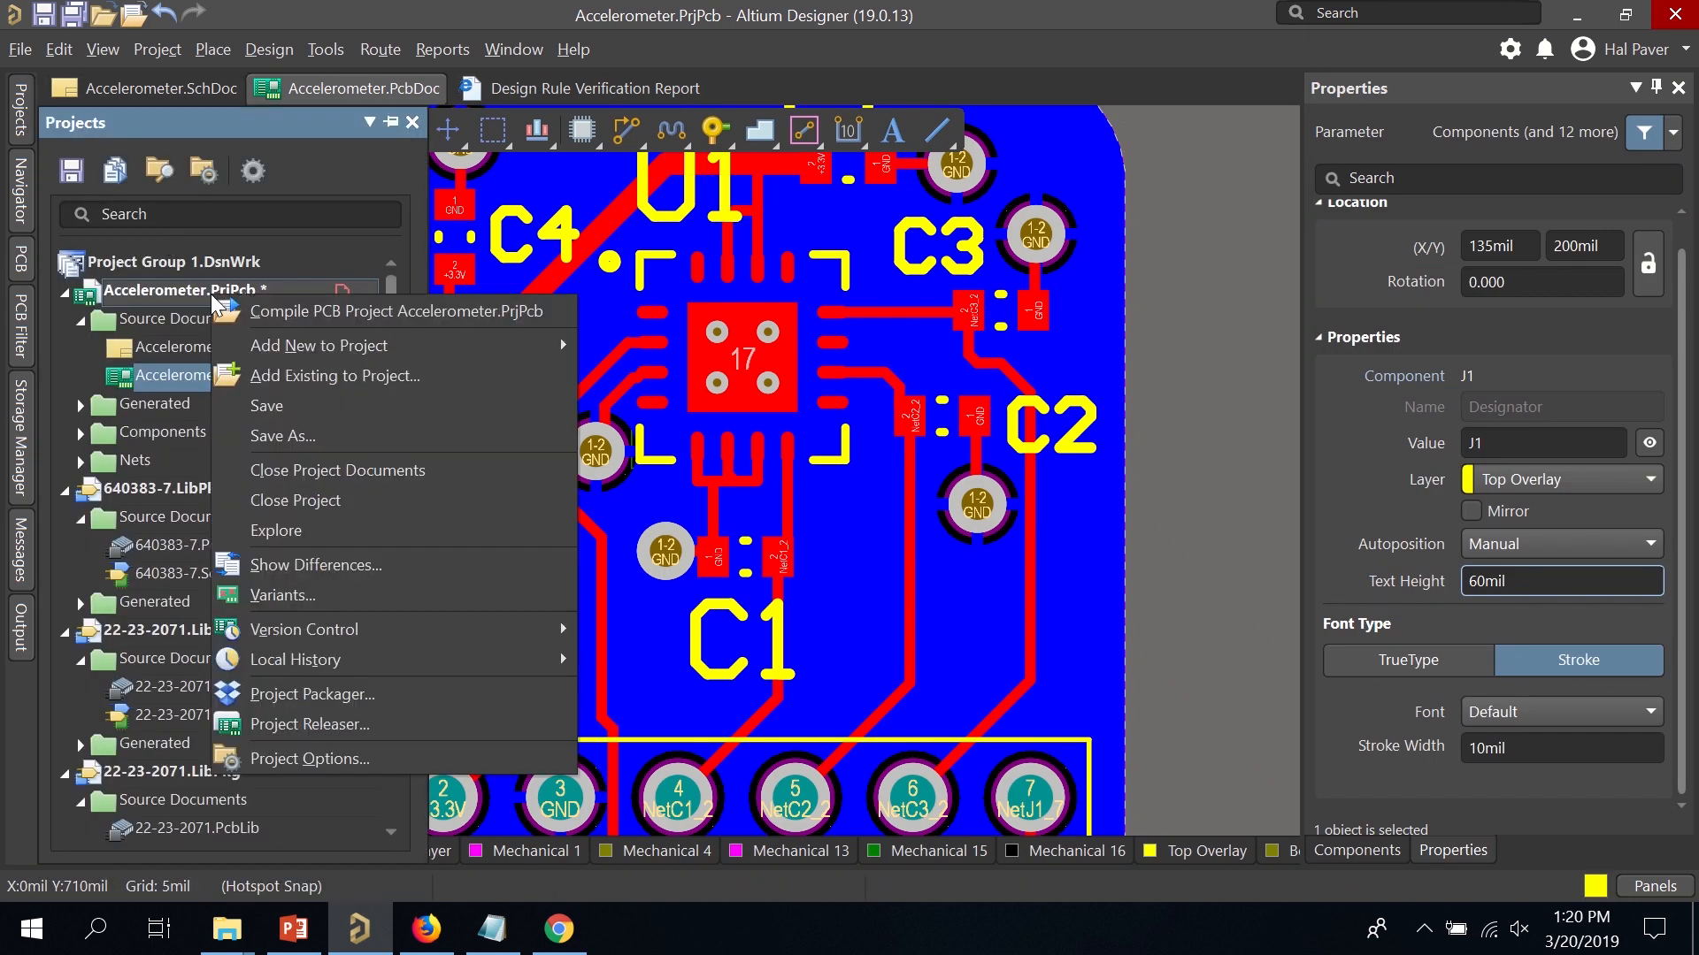
left_click(334, 436)
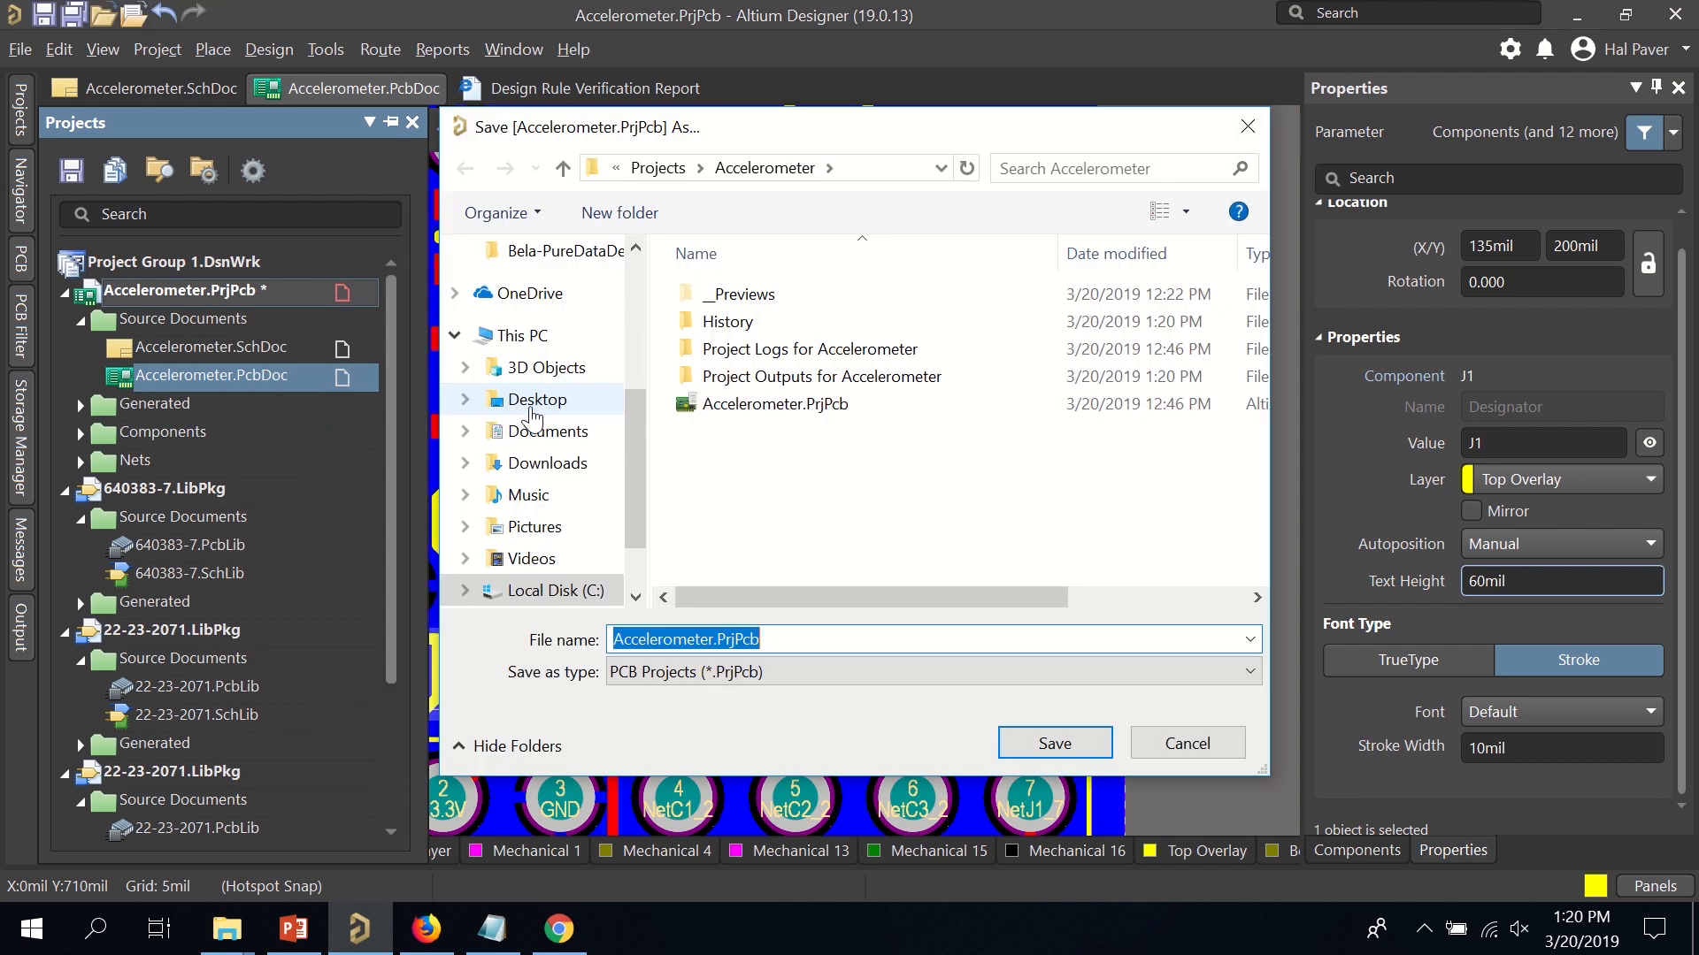
left_click(1051, 745)
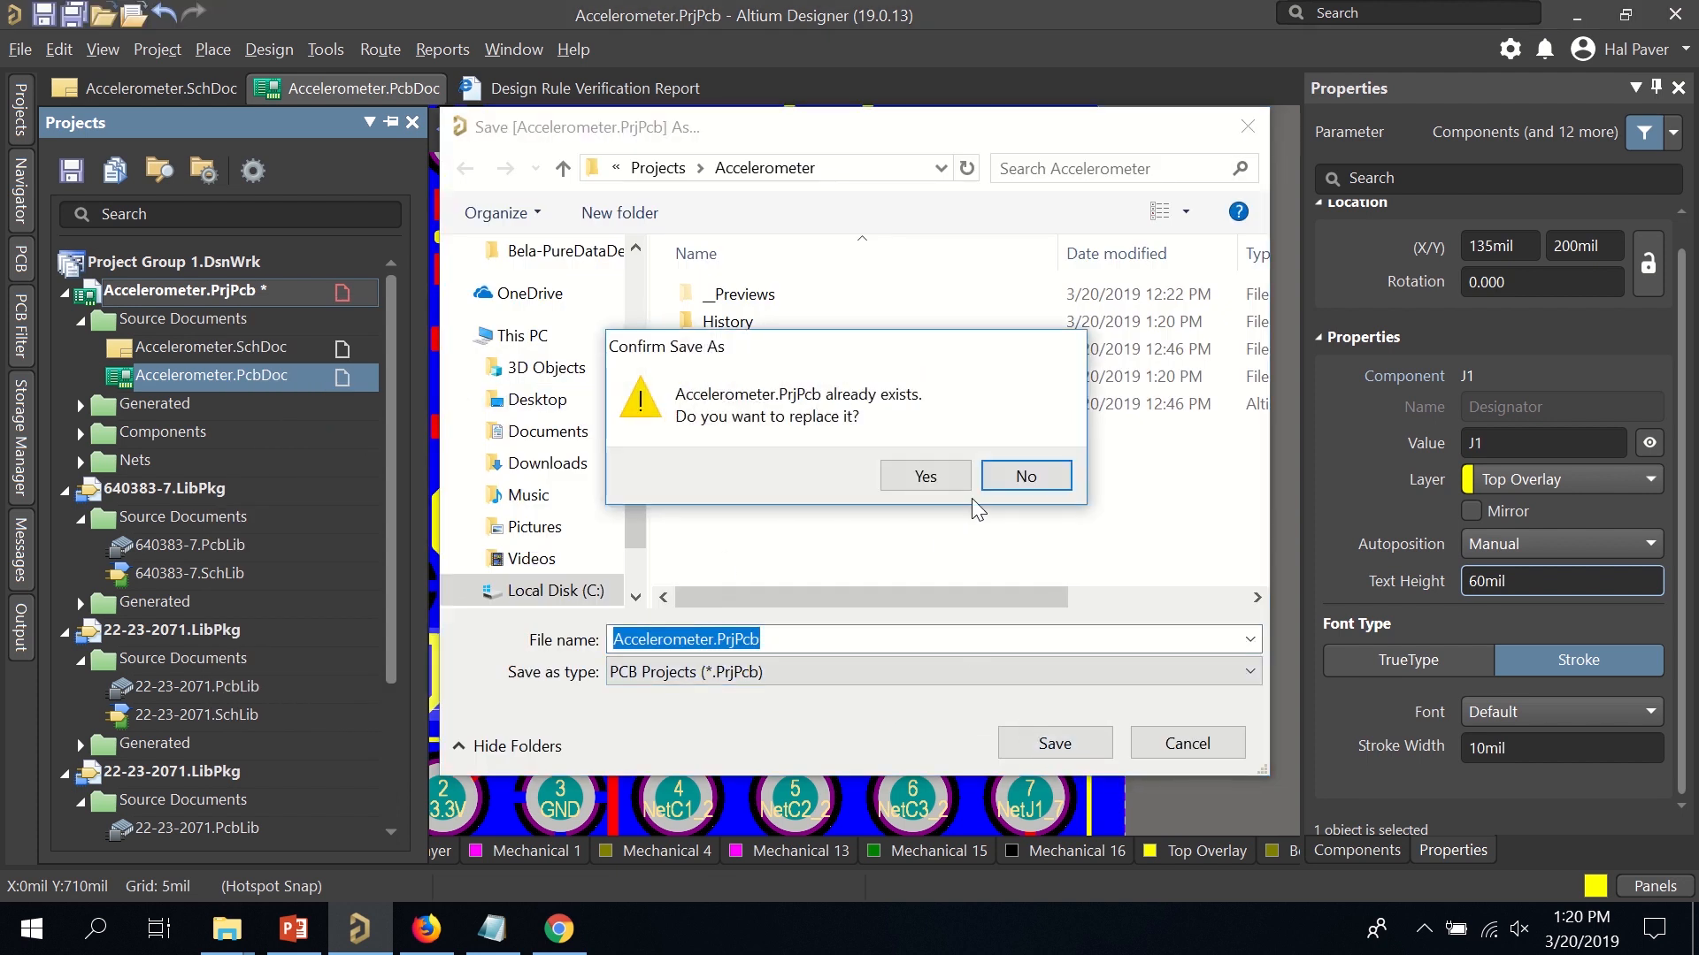
left_click(941, 487)
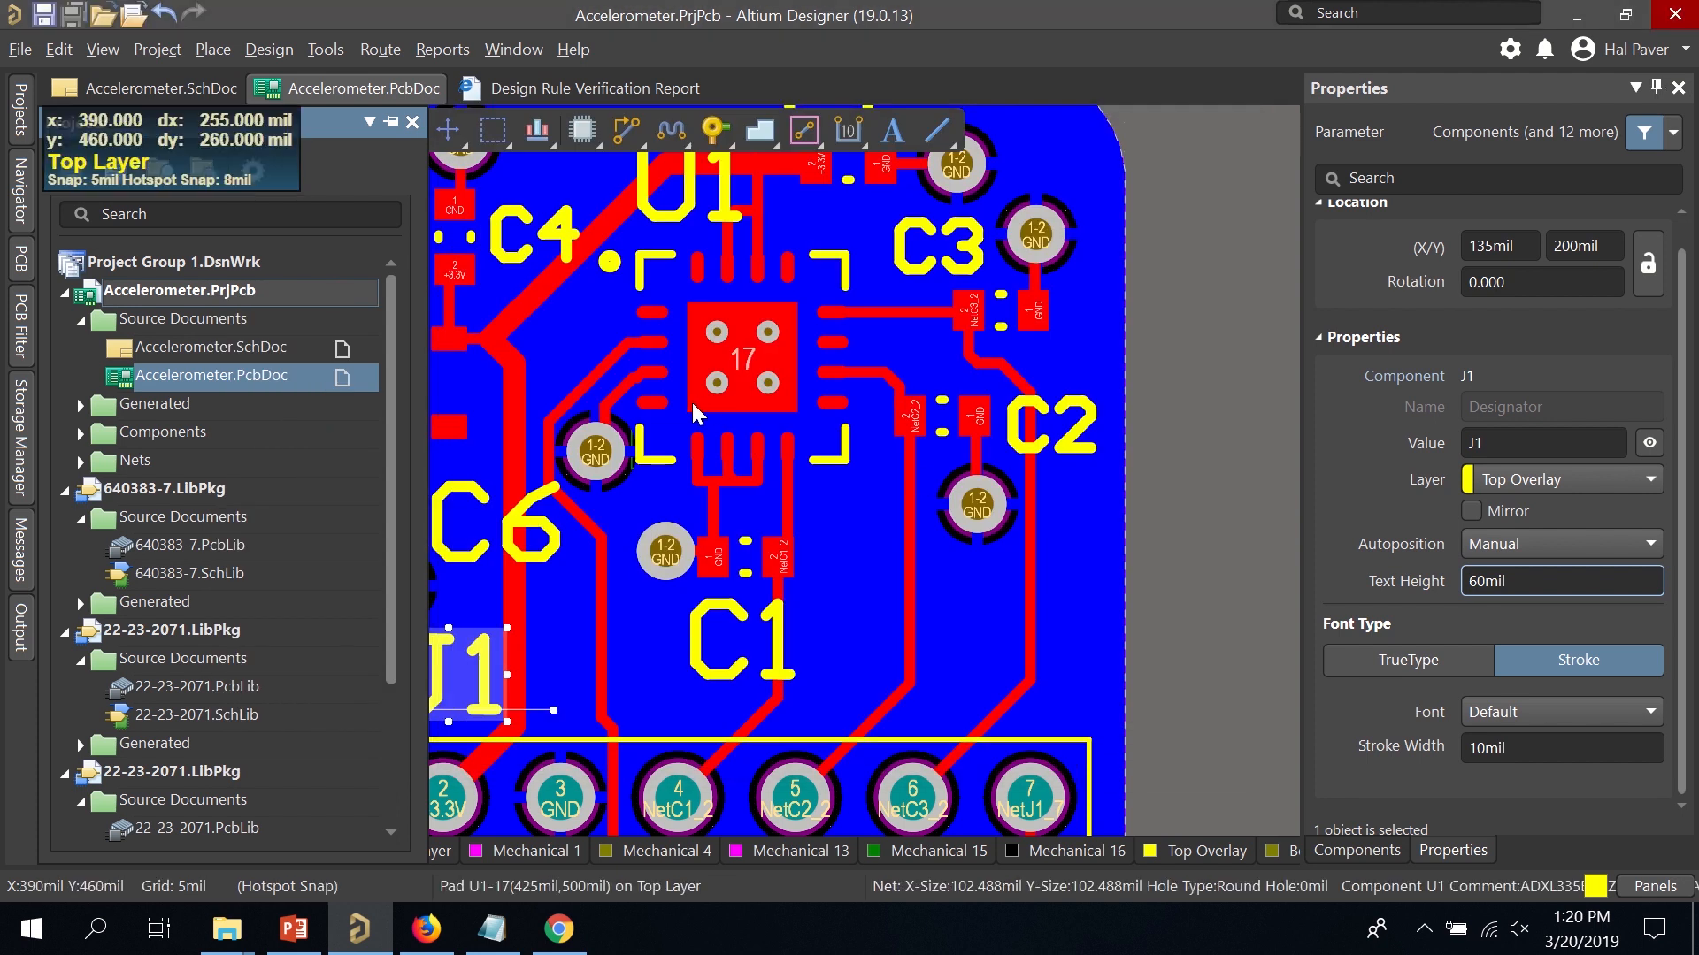
Recenter the board and check File > Fabrication Outputs without generating anything, then go to Chrome.
scroll(751, 371, "down", 4, "ctrl")
scroll(482, 257, "up", 3, "ctrl")
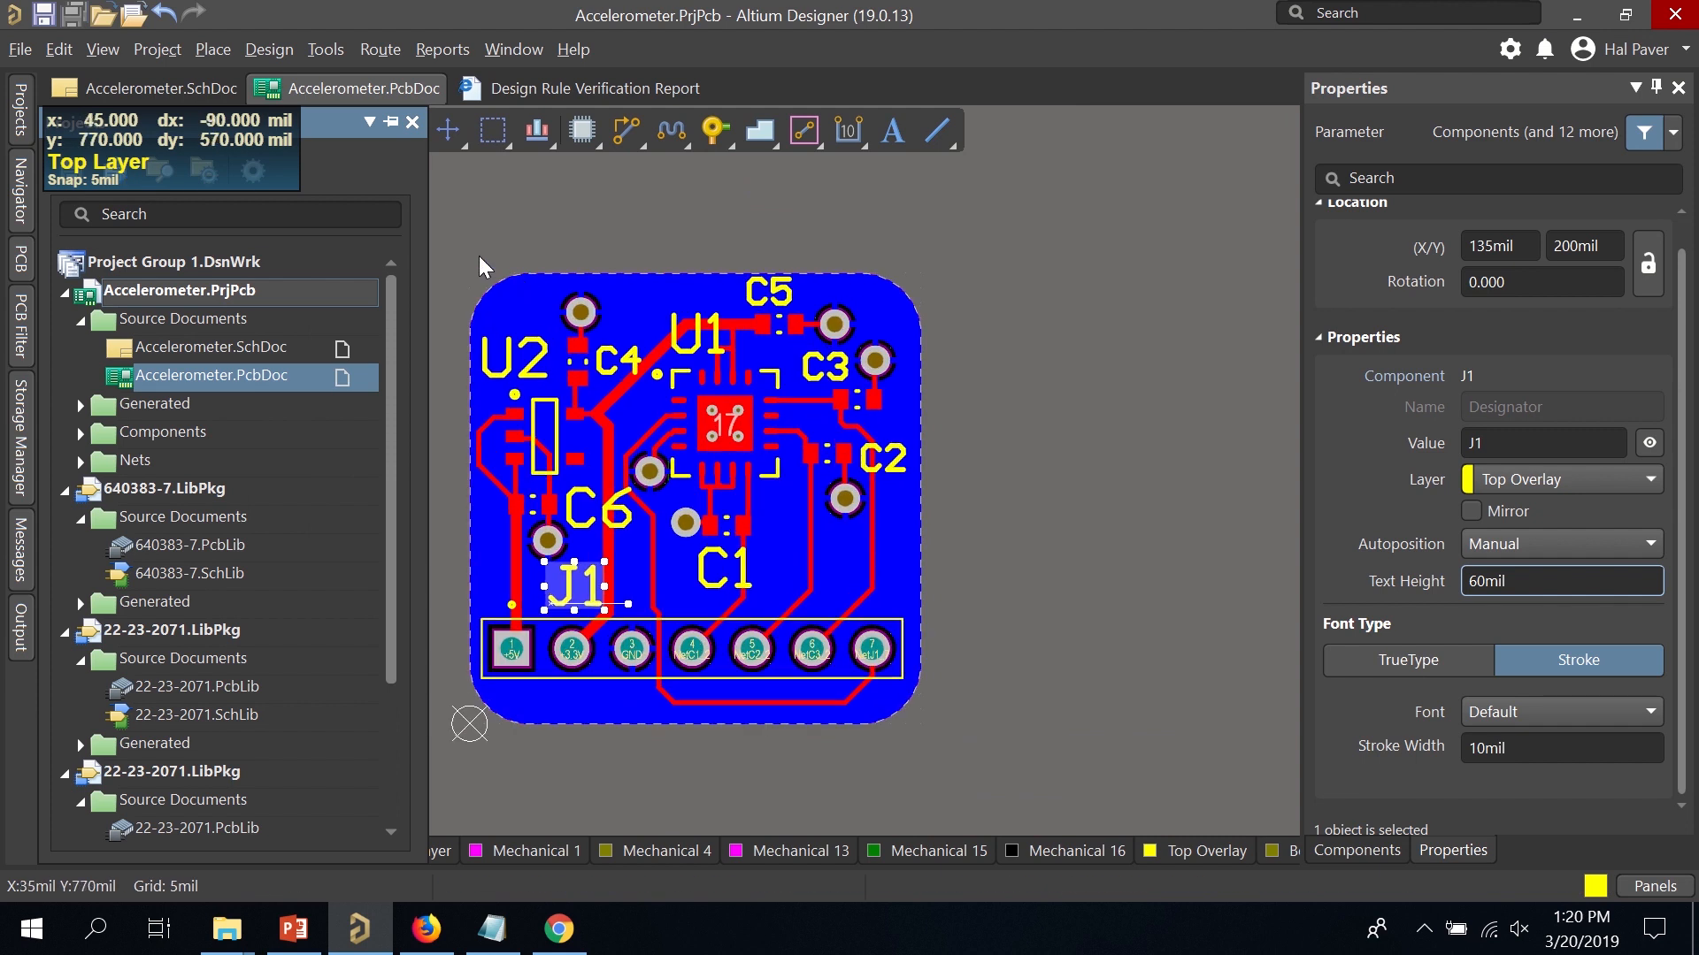
right_click_drag(480, 252, 521, 168)
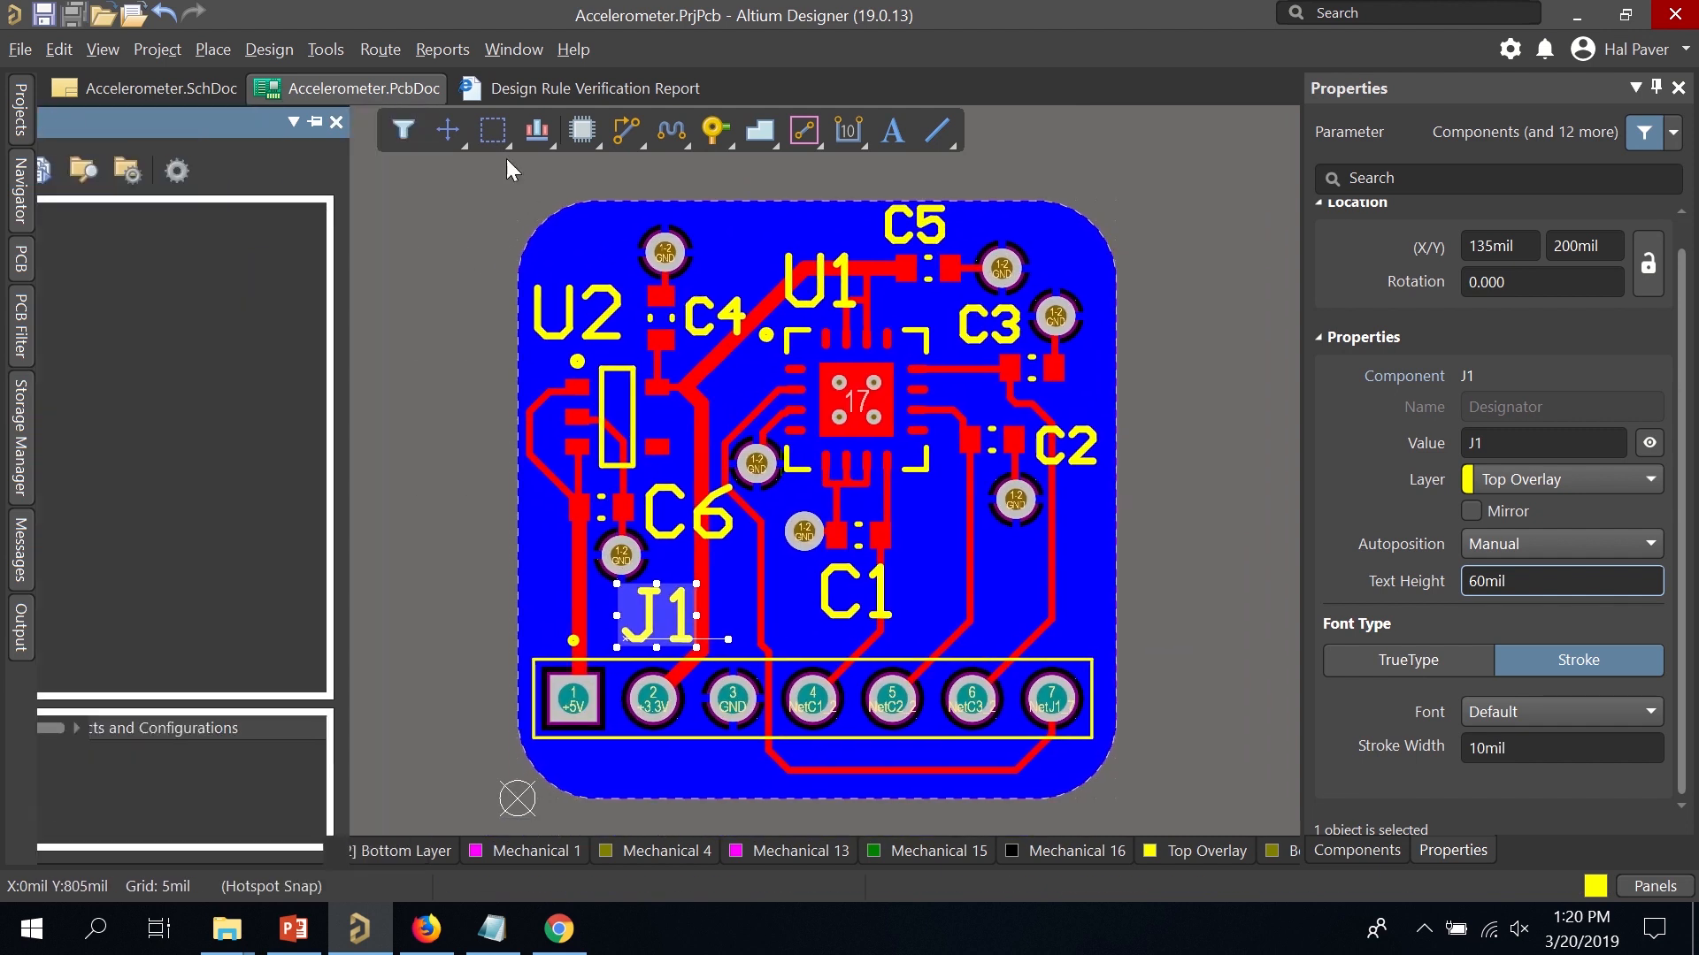
left_click(20, 49)
mouse_move(170, 555)
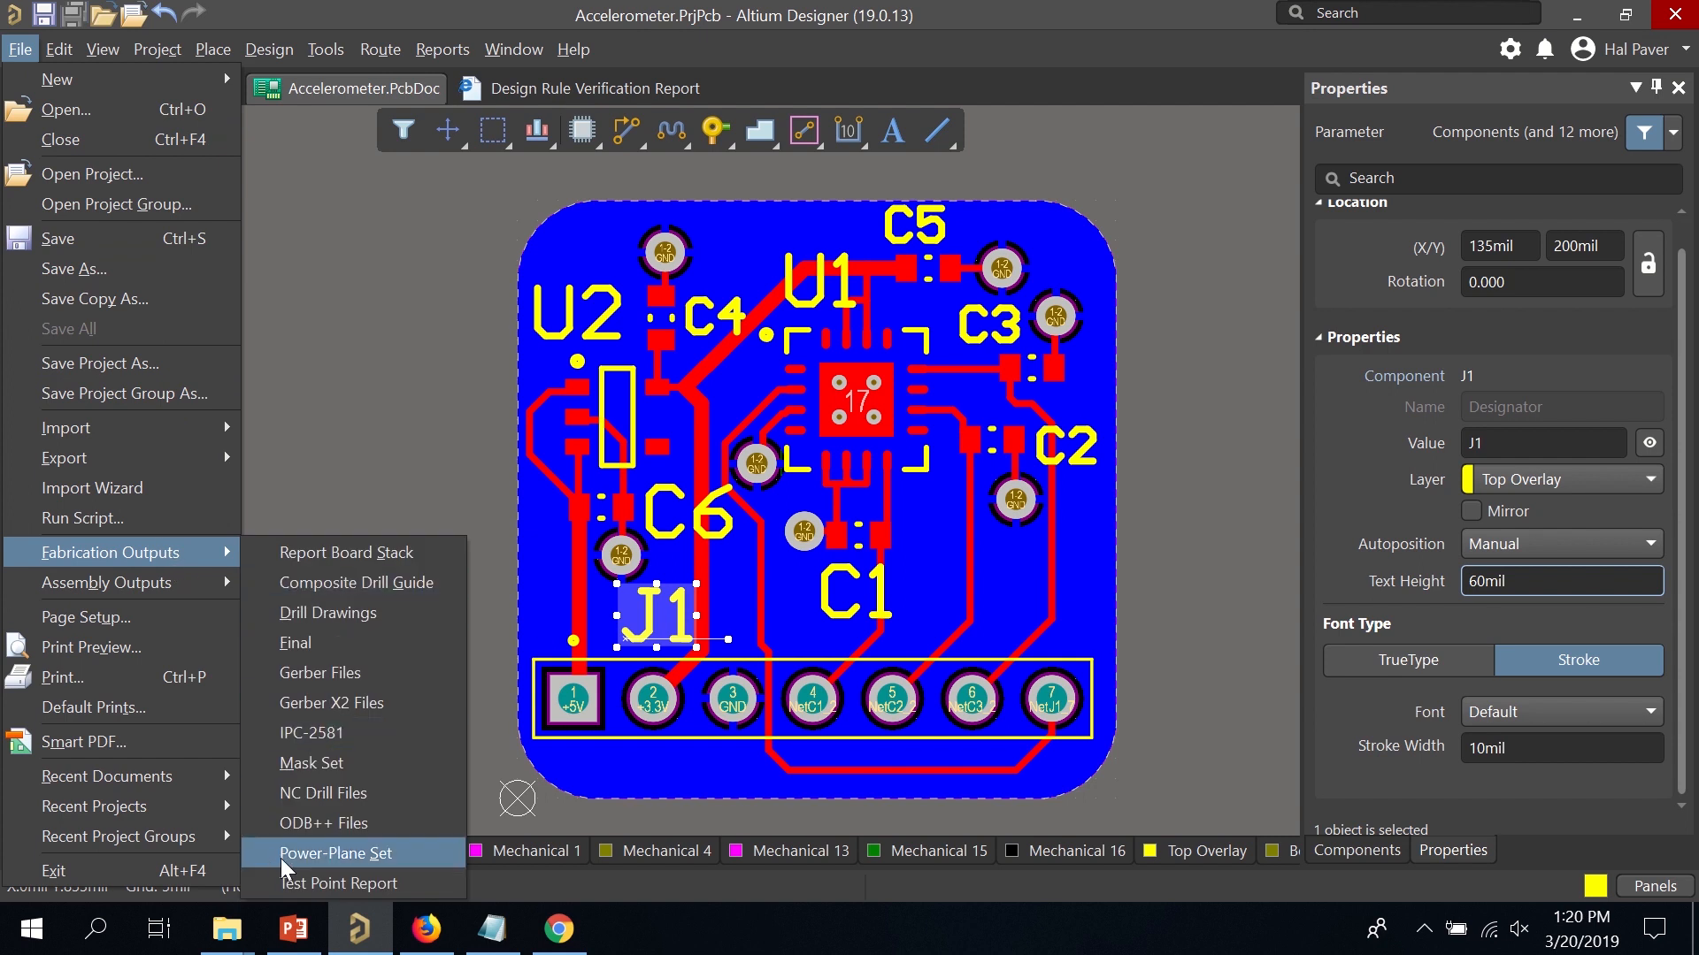
left_click(332, 469)
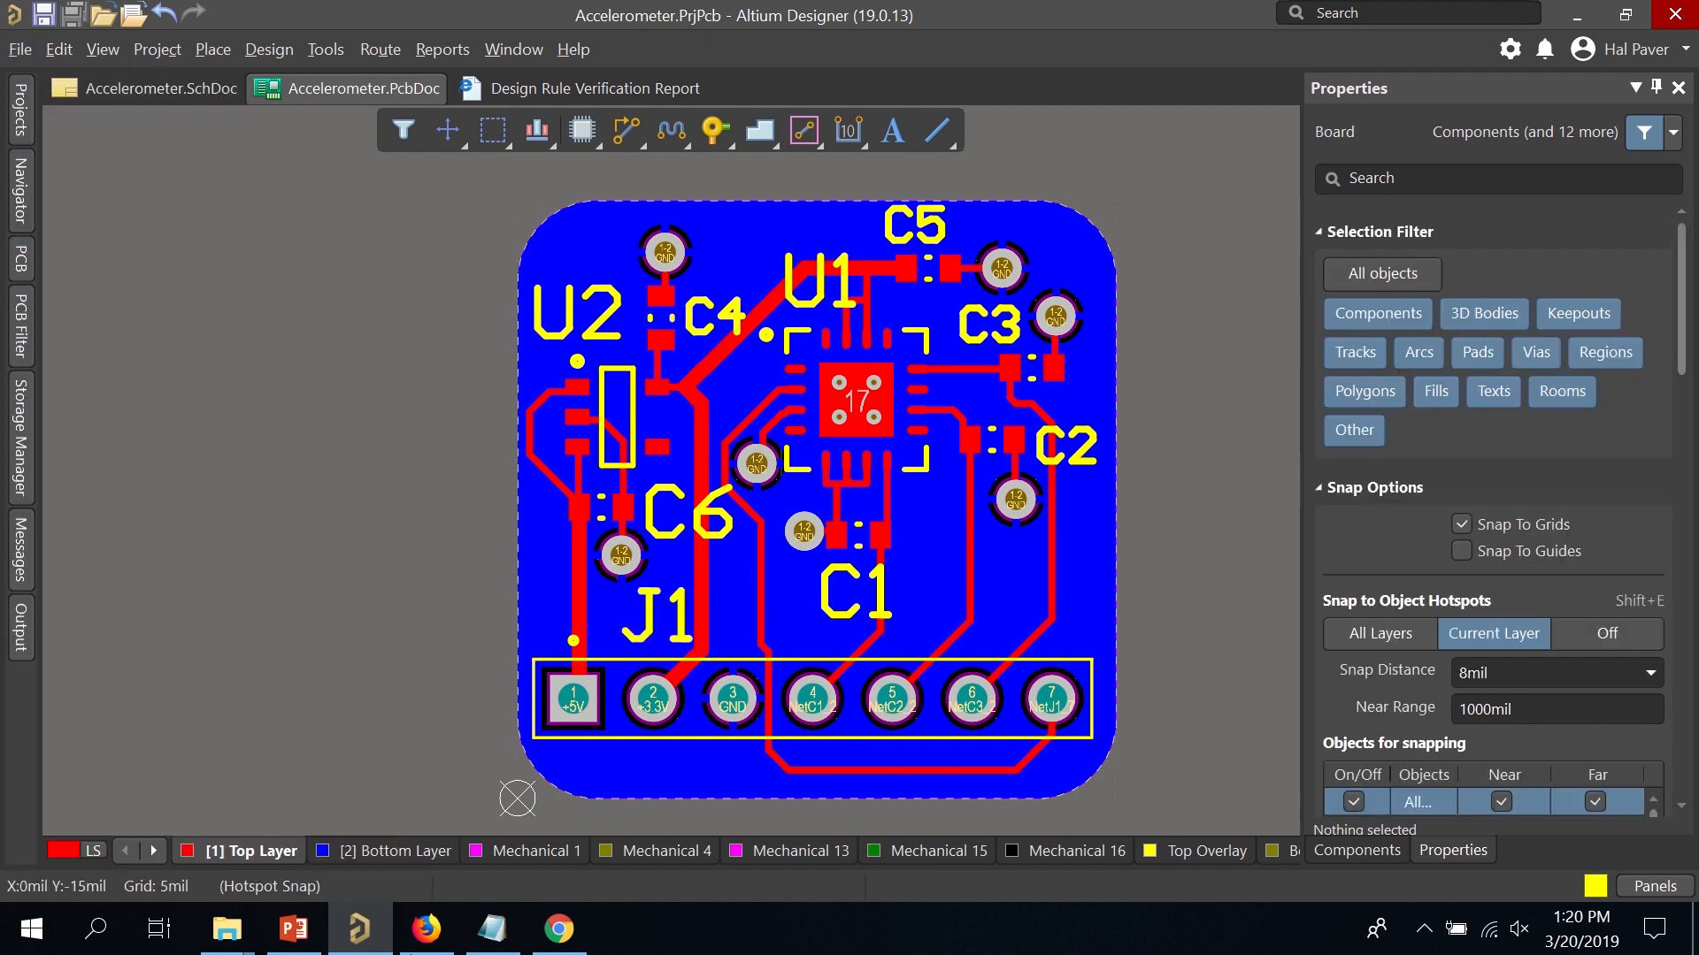
left_click(559, 929)
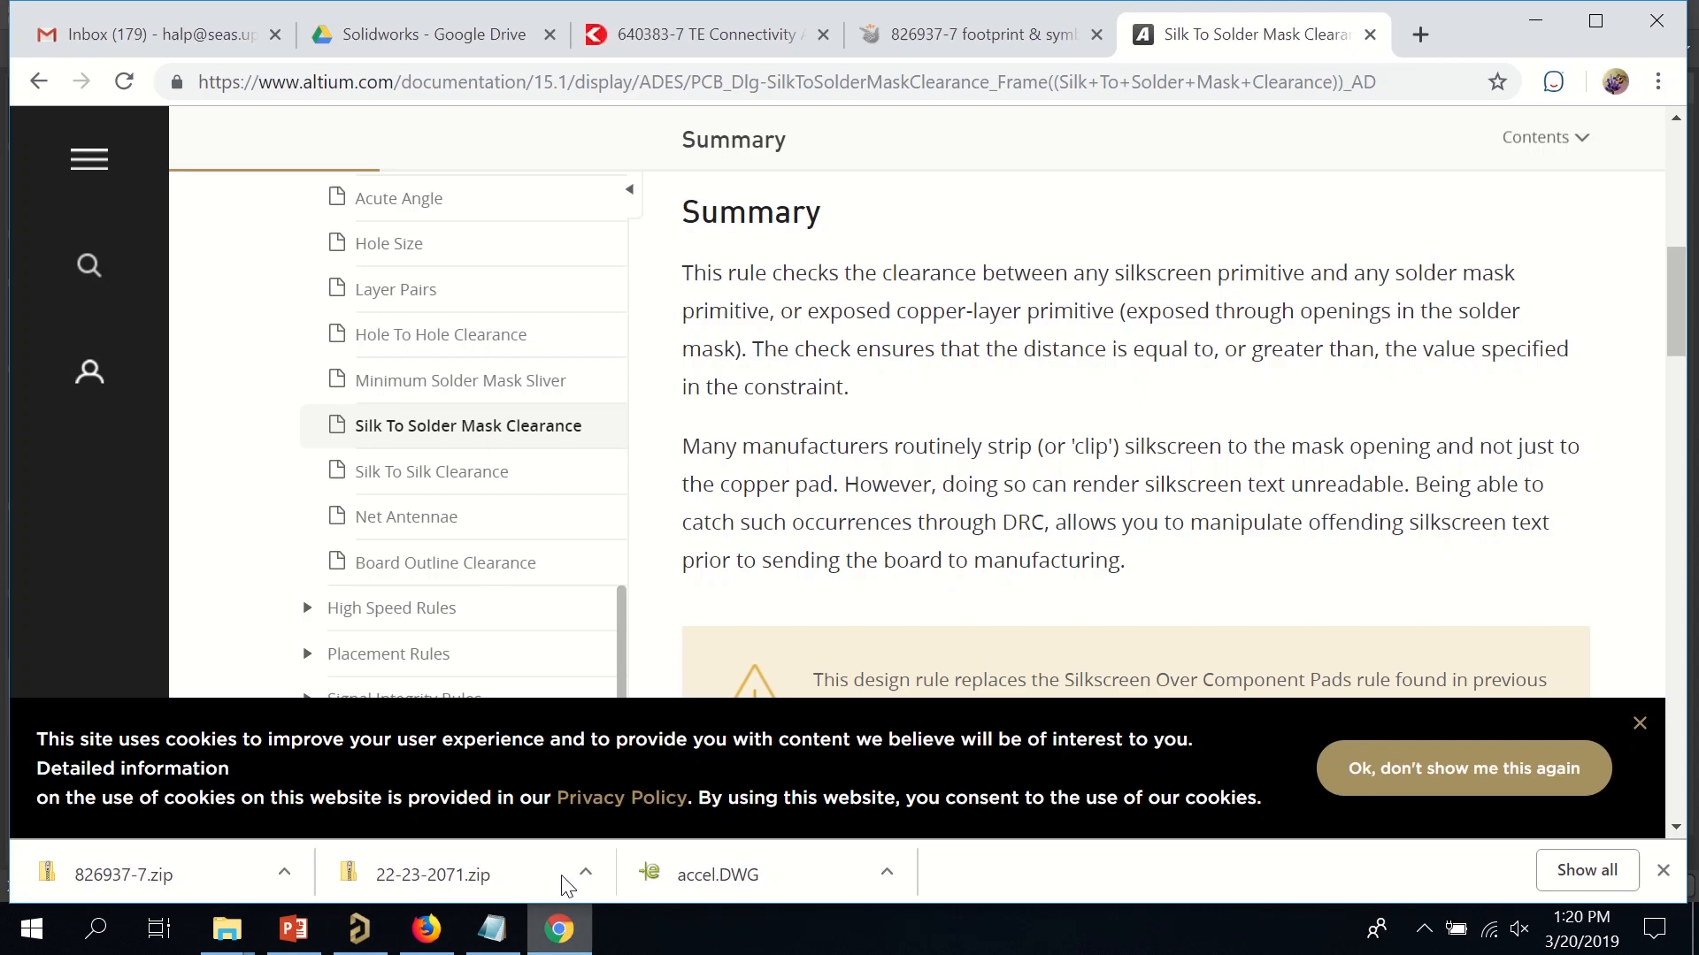
Search the web for 'pcbway altium fab' from Chrome's address bar.
left_click(511, 88)
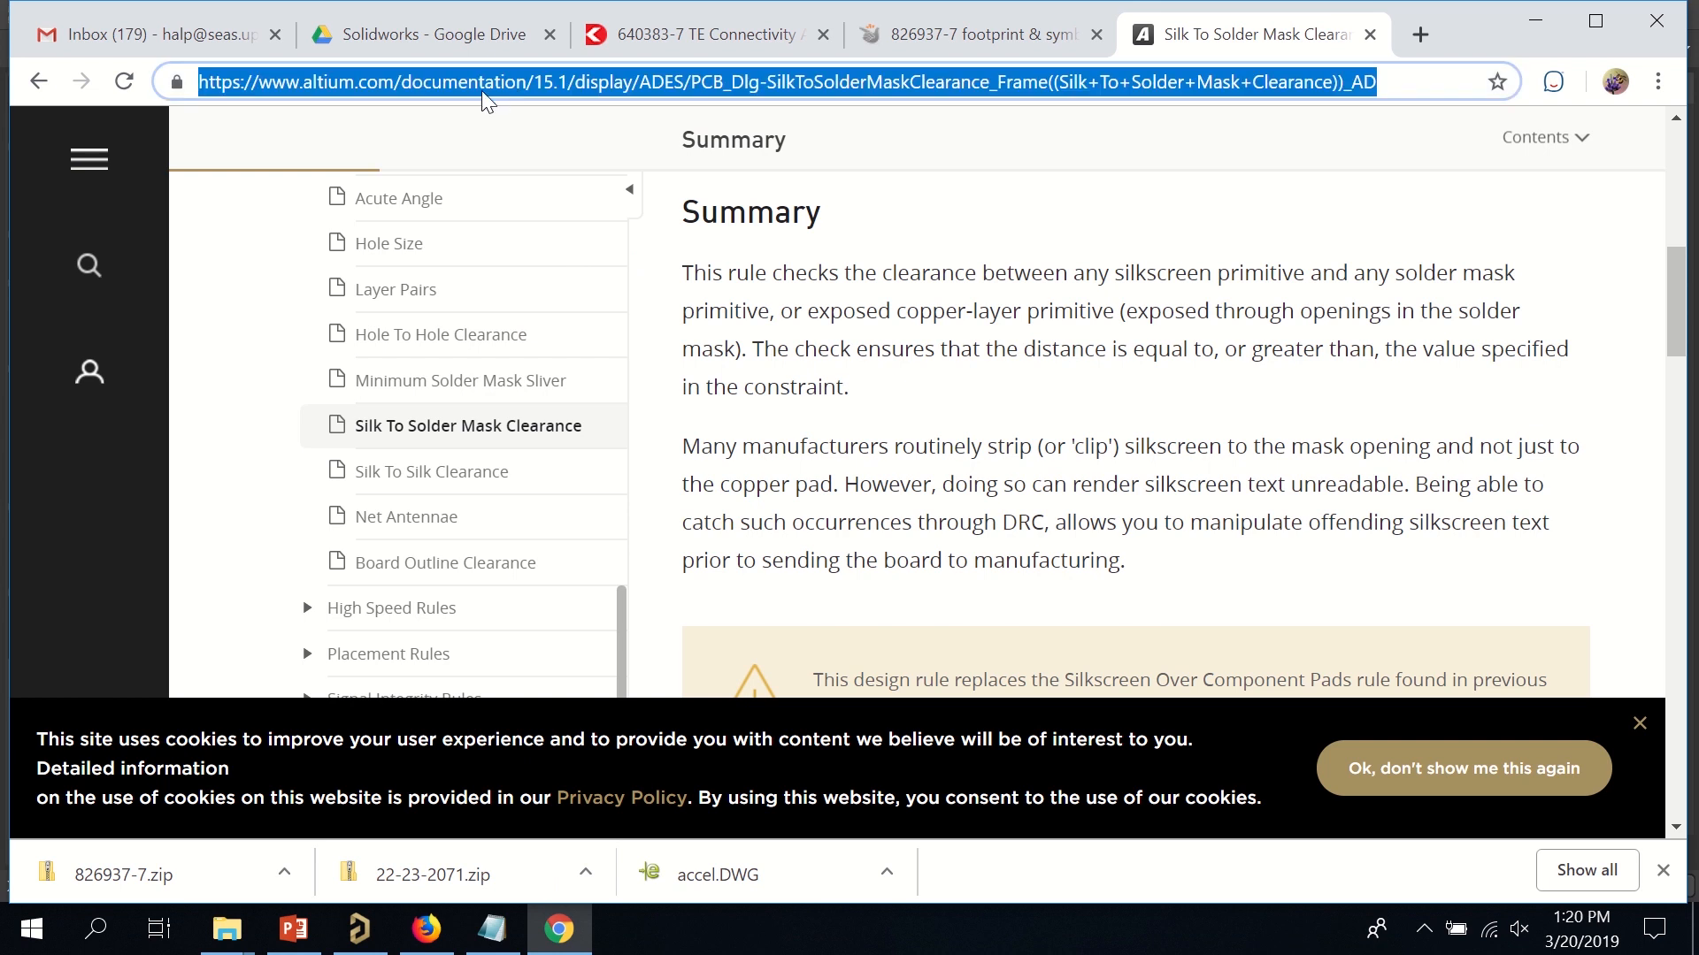
type("p")
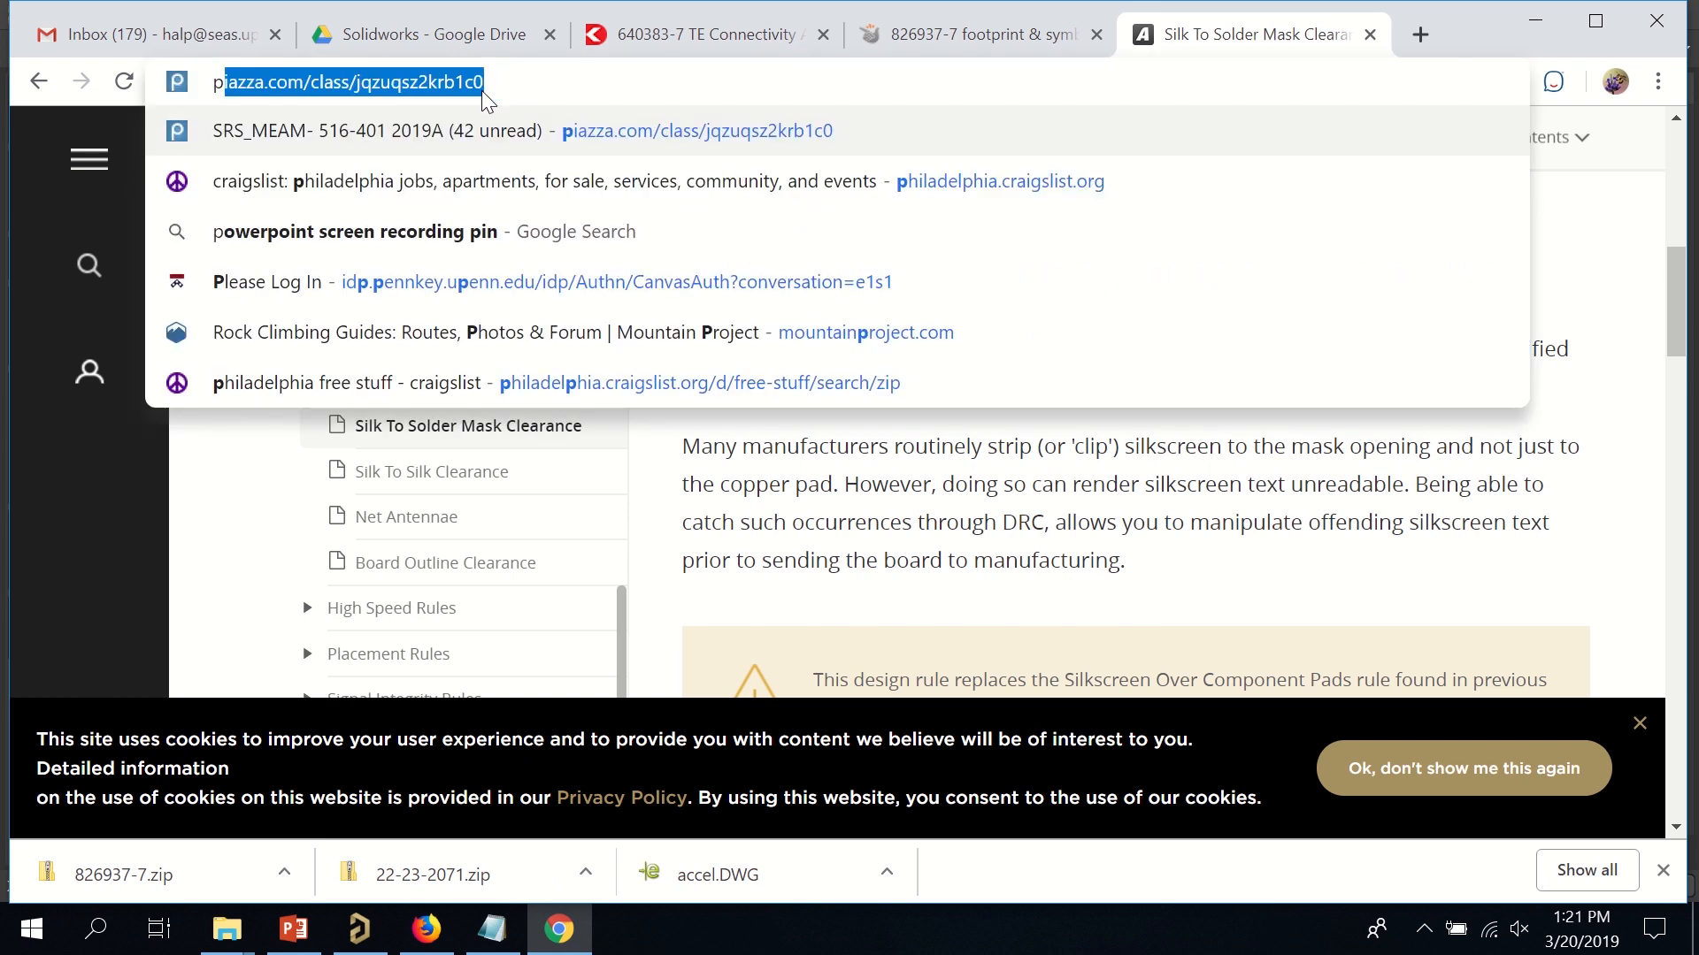
type("cbway")
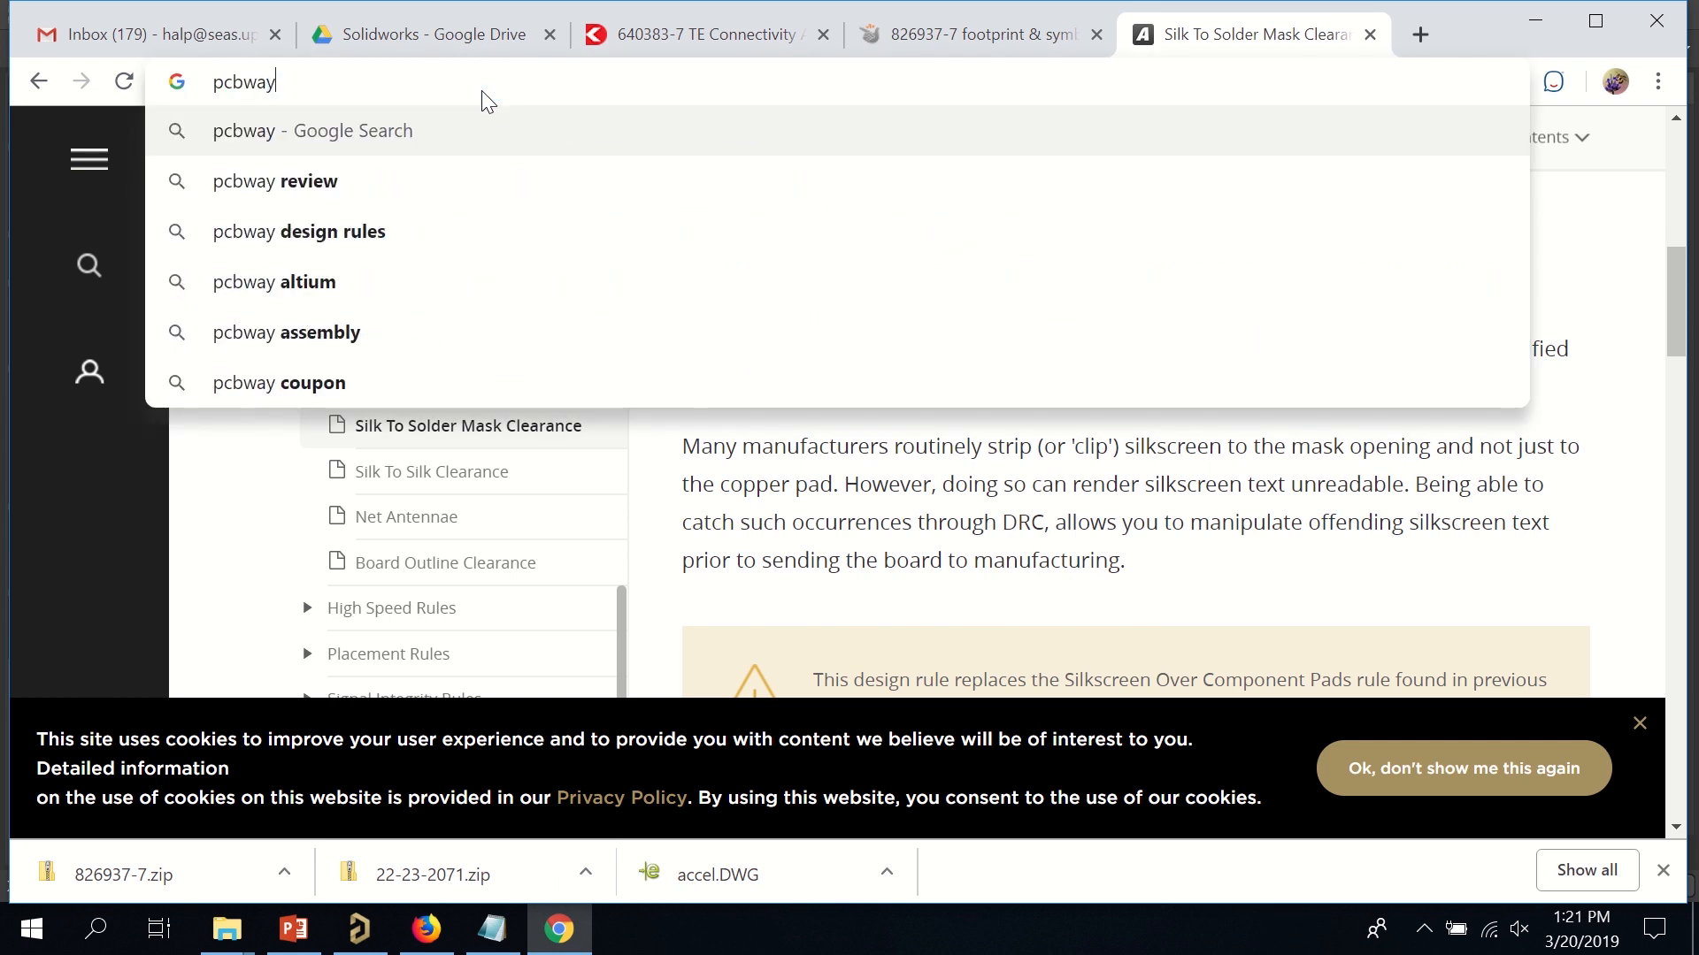
type(" alt")
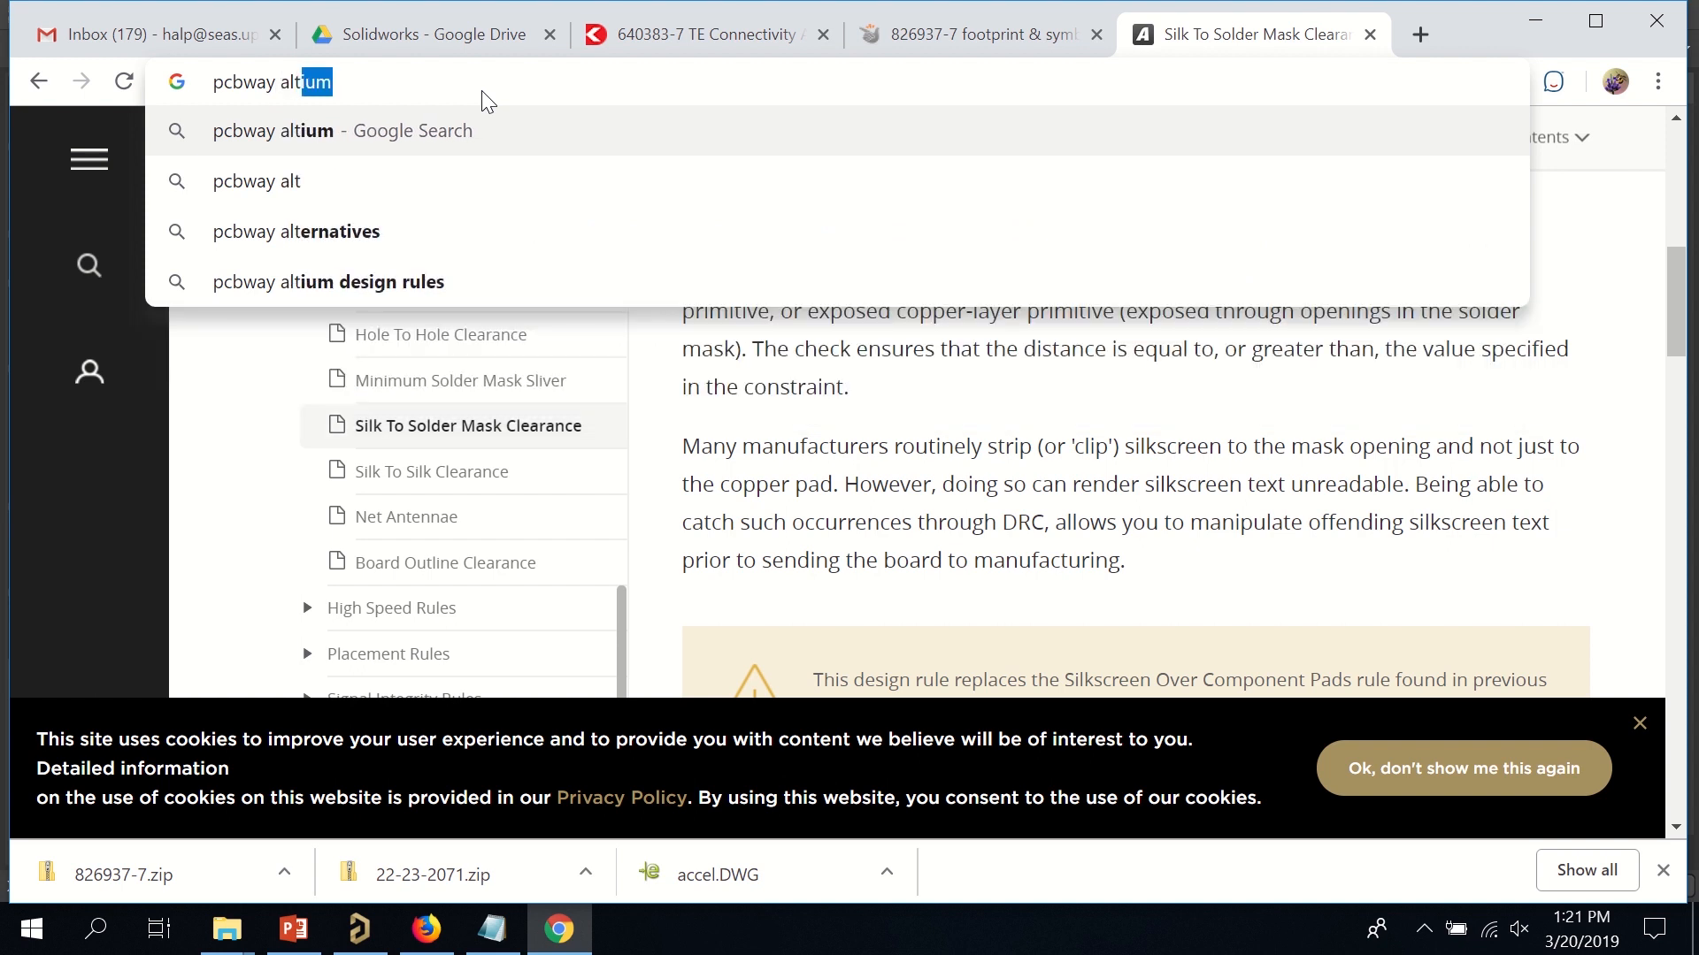
type("ium fabrication")
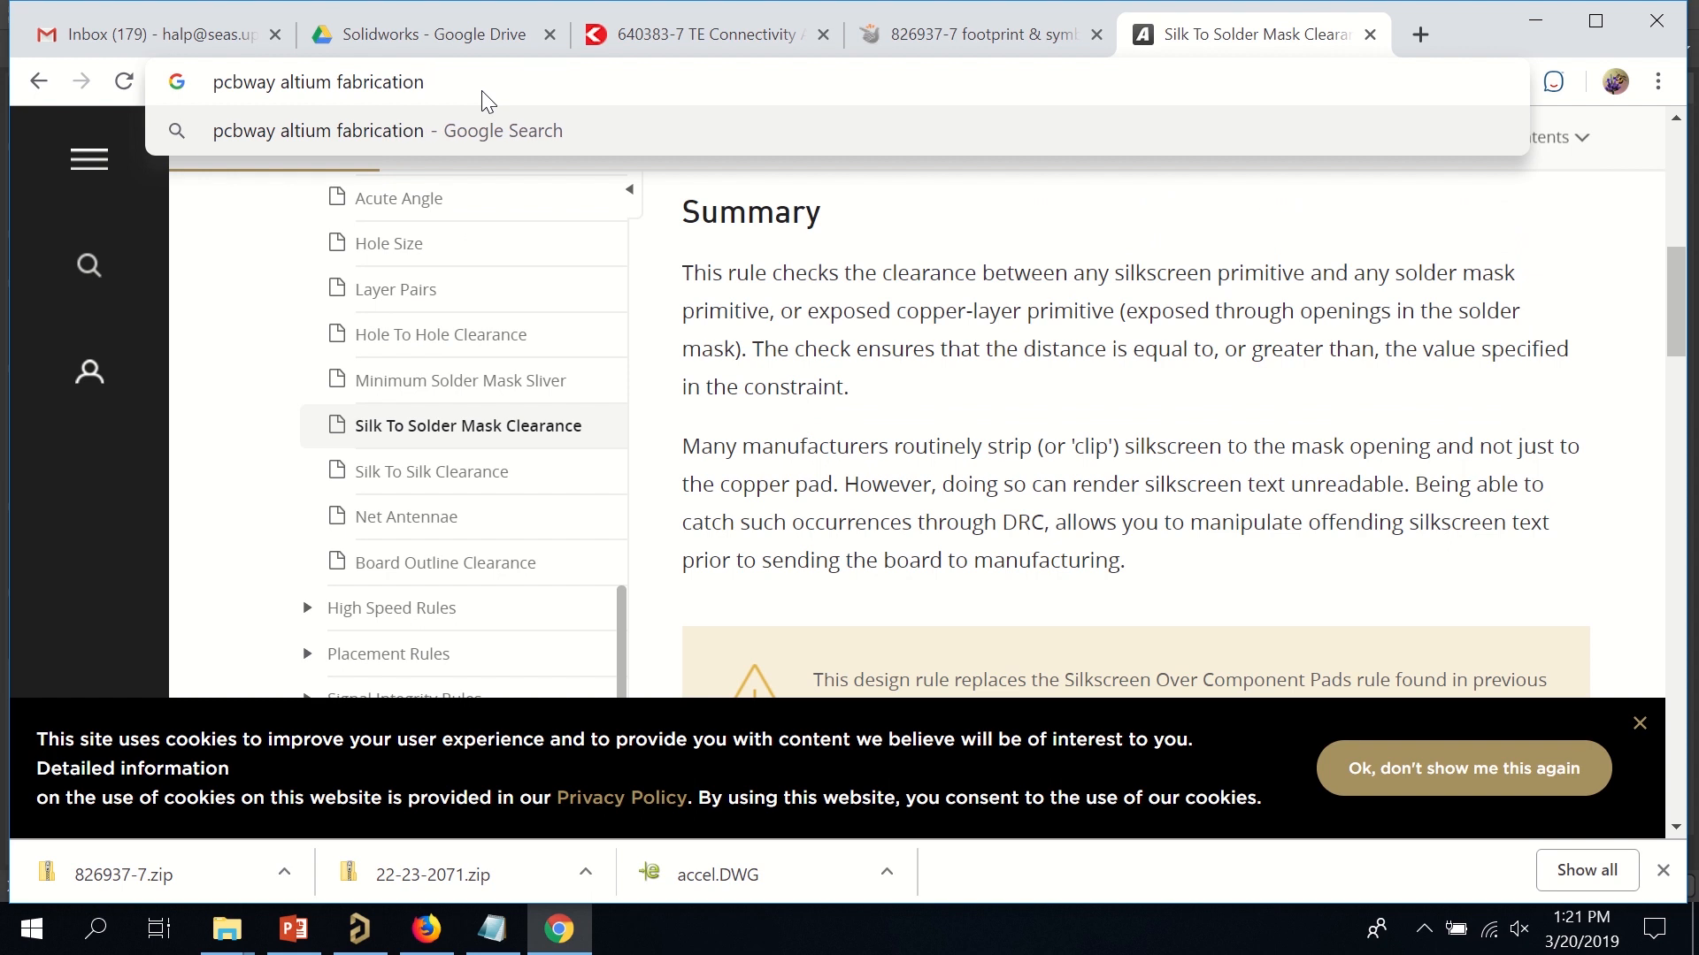
key("Return")
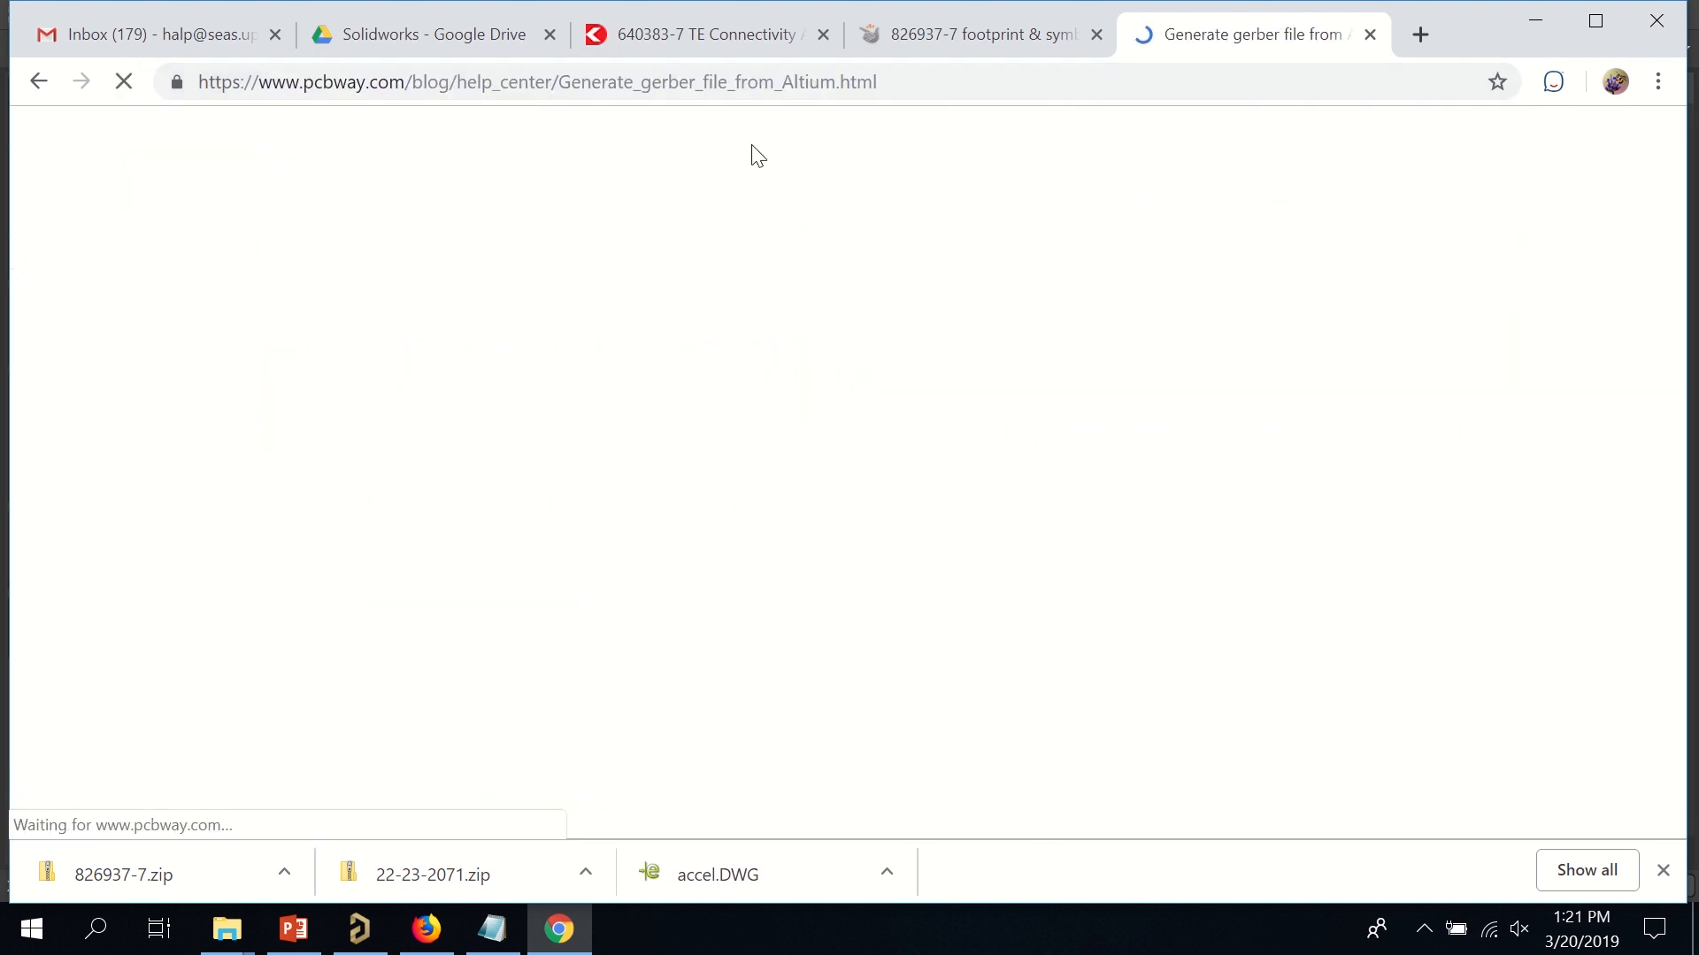
Read PCBWay's gerber guide down to the packaging step, highlighting the Step 2 Gerber Files text.
scroll(591, 393, "down", 3)
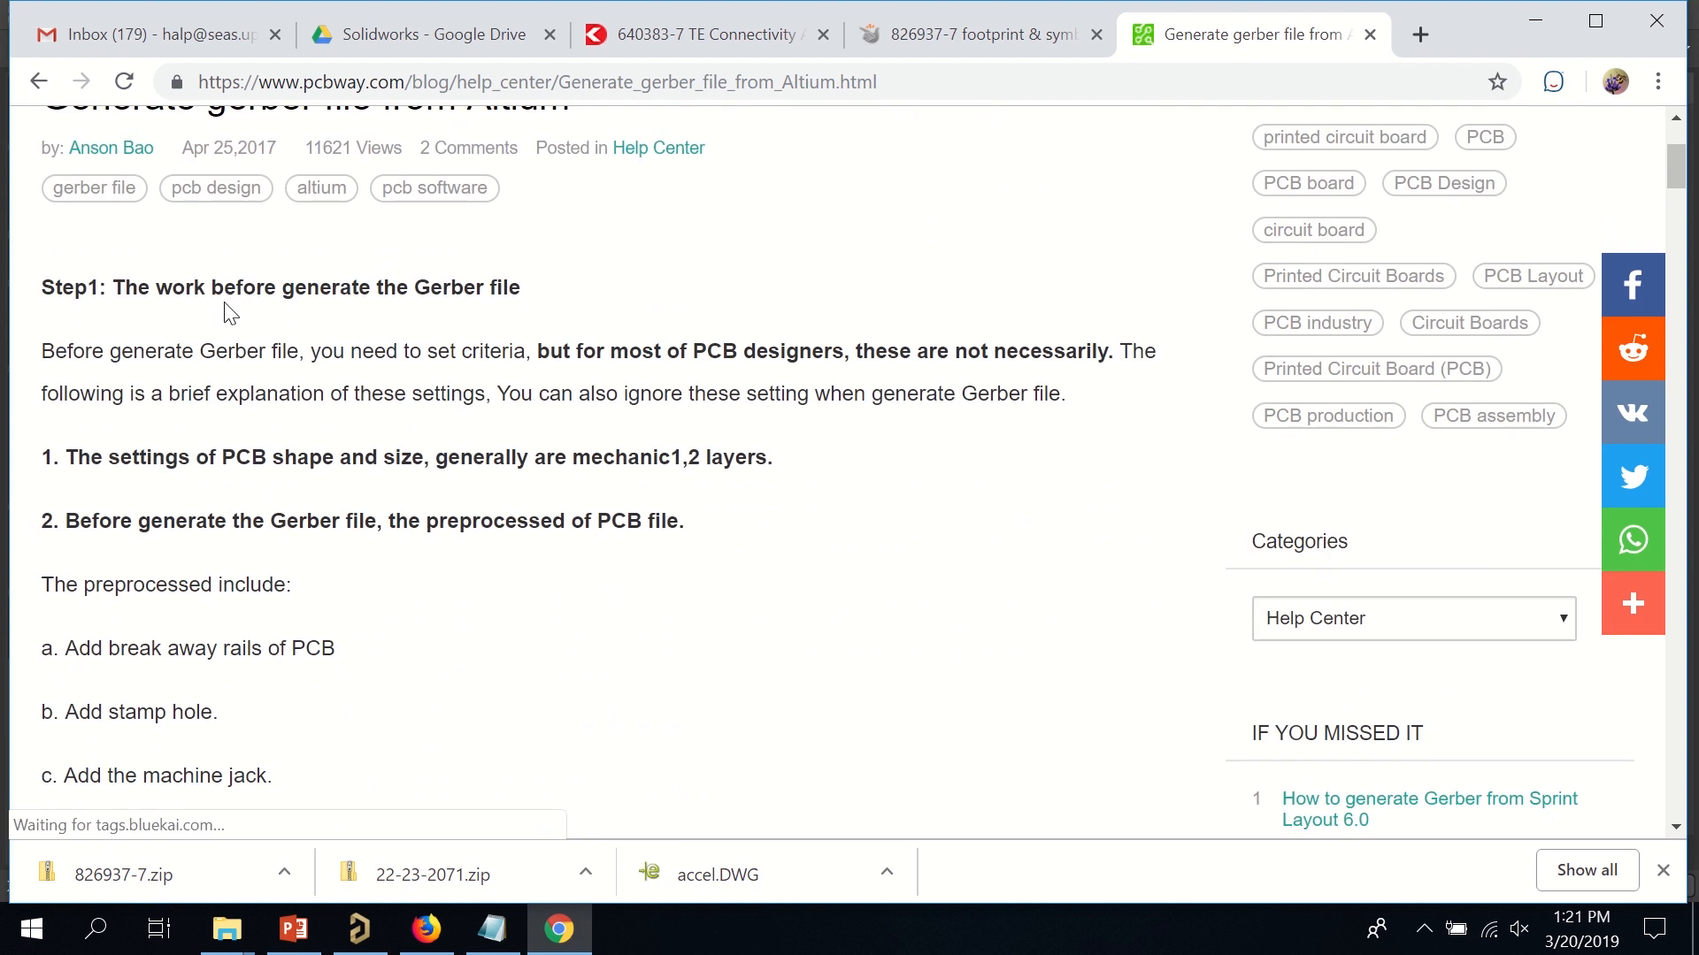
scroll(222, 354, "down", 6)
scroll(223, 354, "down", 1)
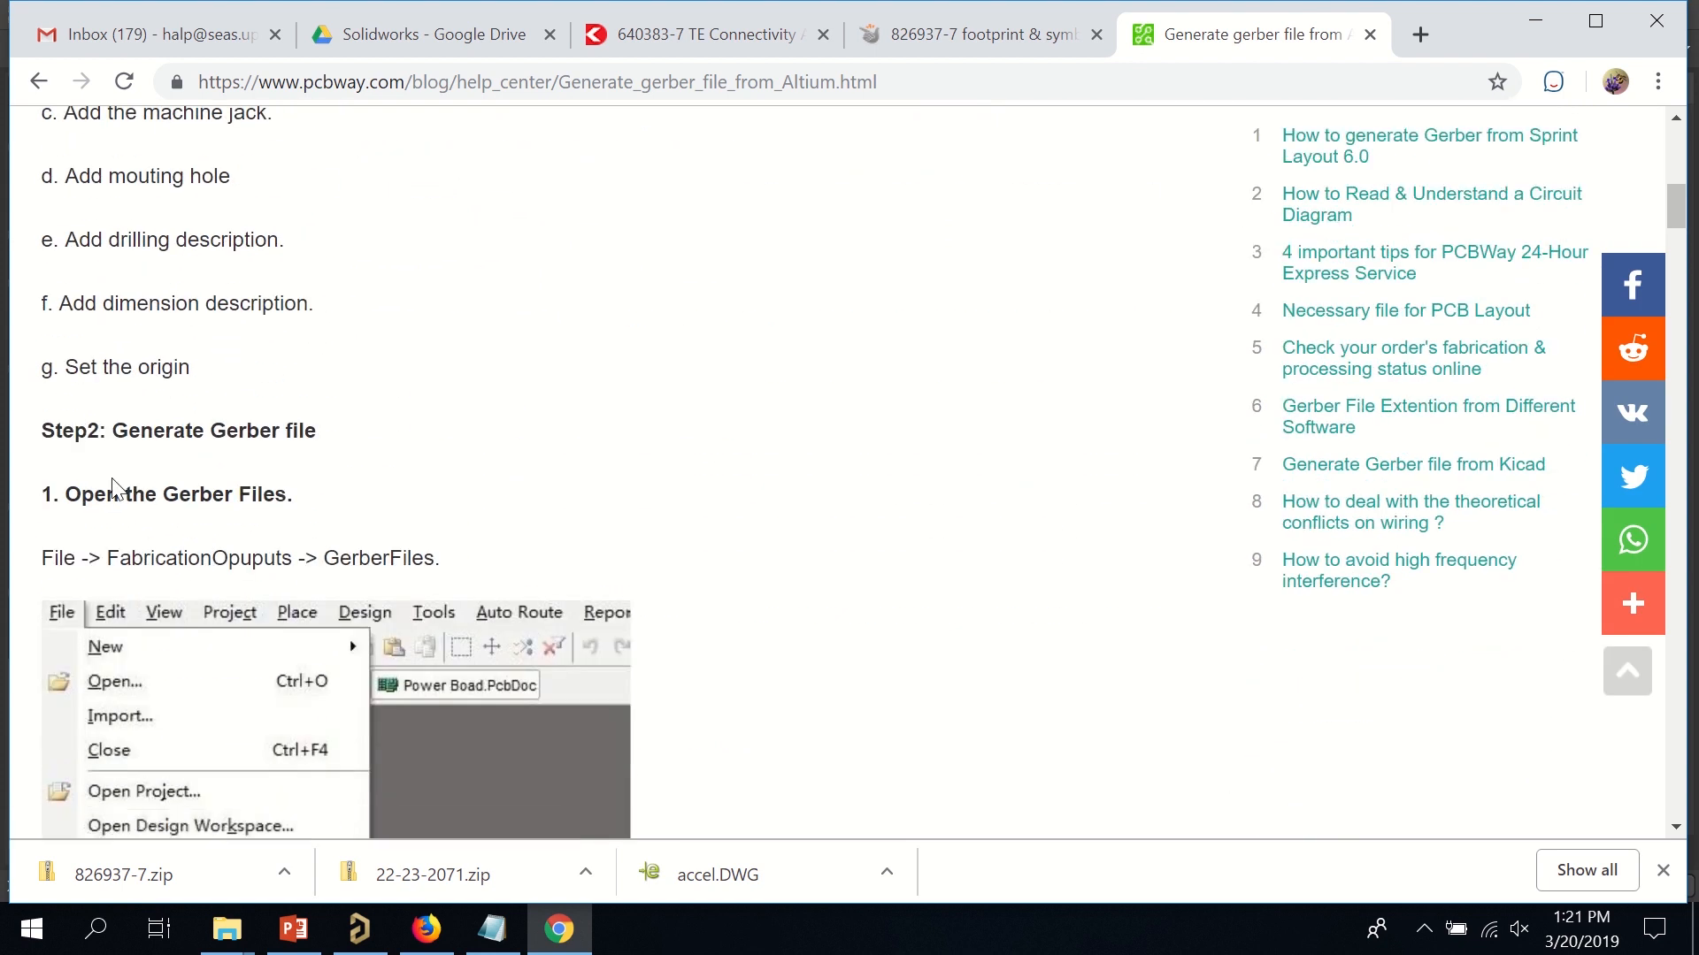
left_click_drag(75, 423, 344, 479)
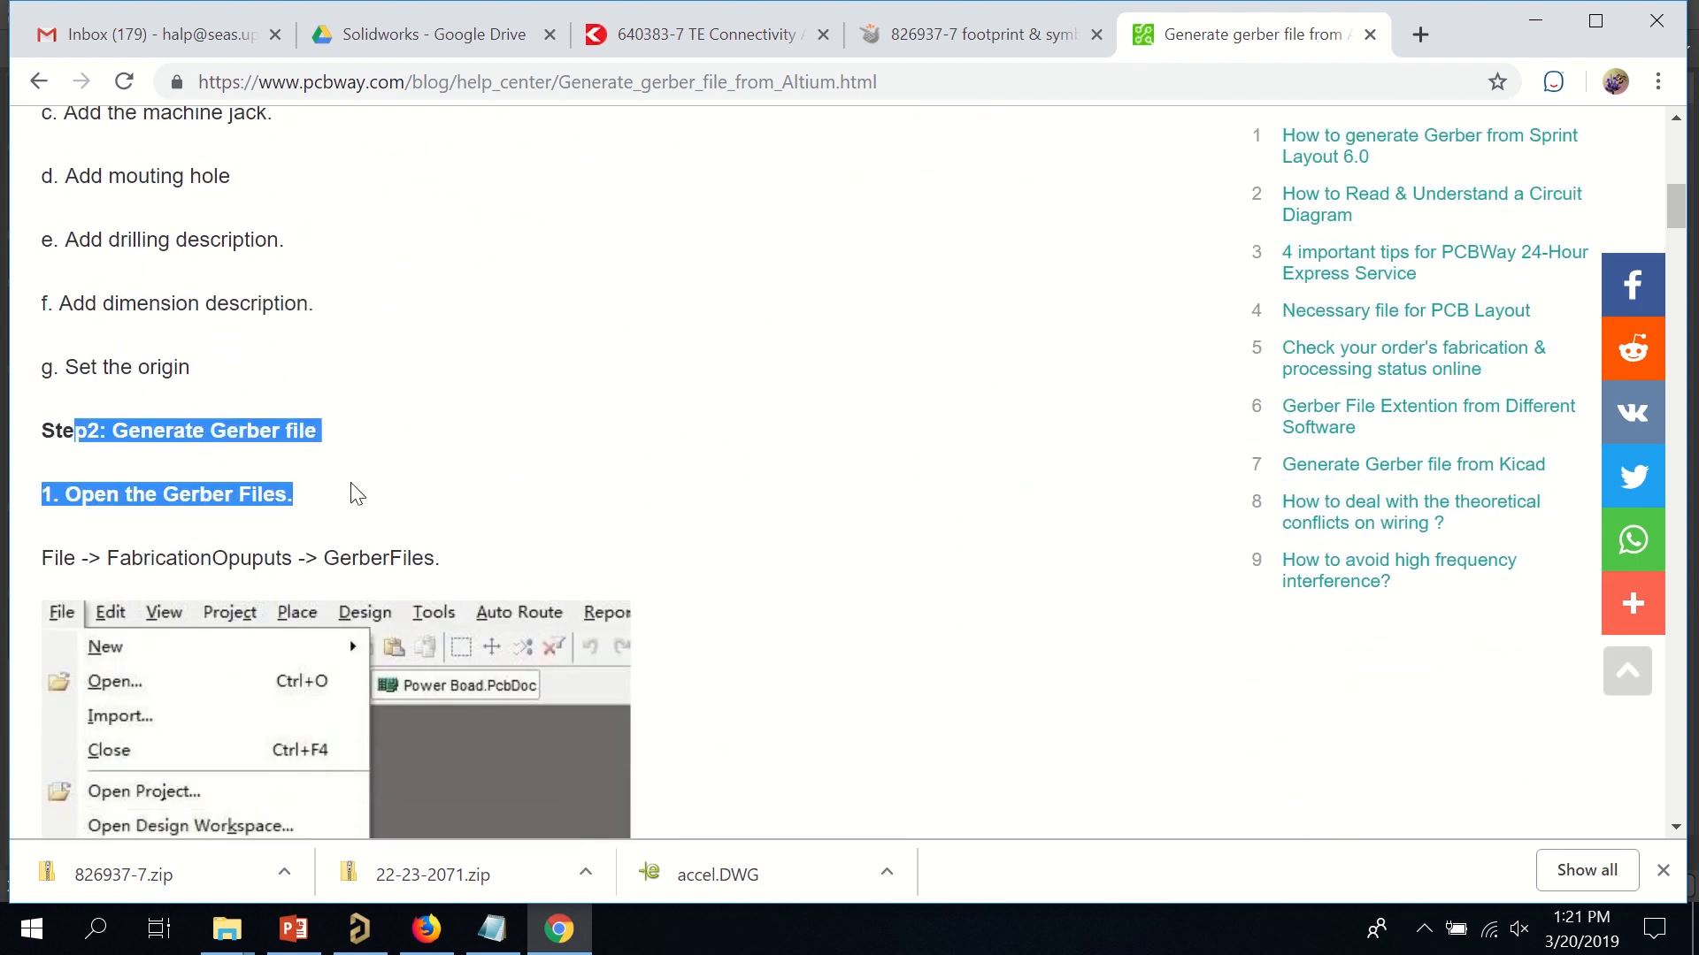
scroll(357, 493, "down", 4)
scroll(273, 440, "down", 3)
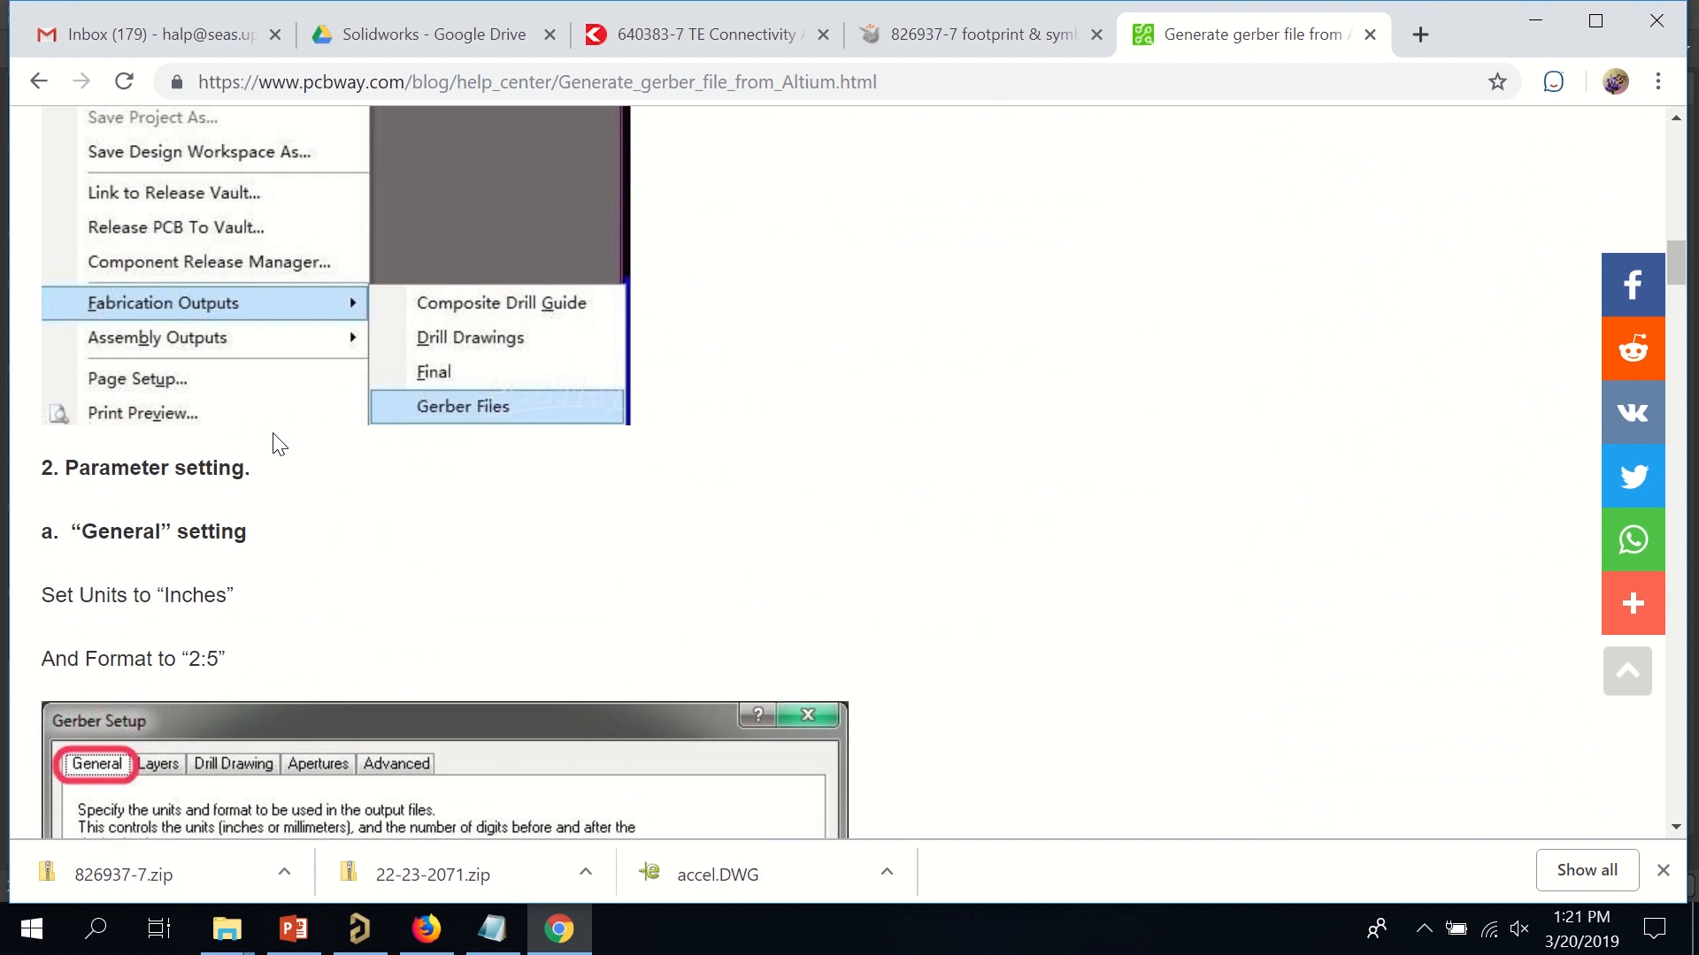
scroll(280, 442, "down", 12)
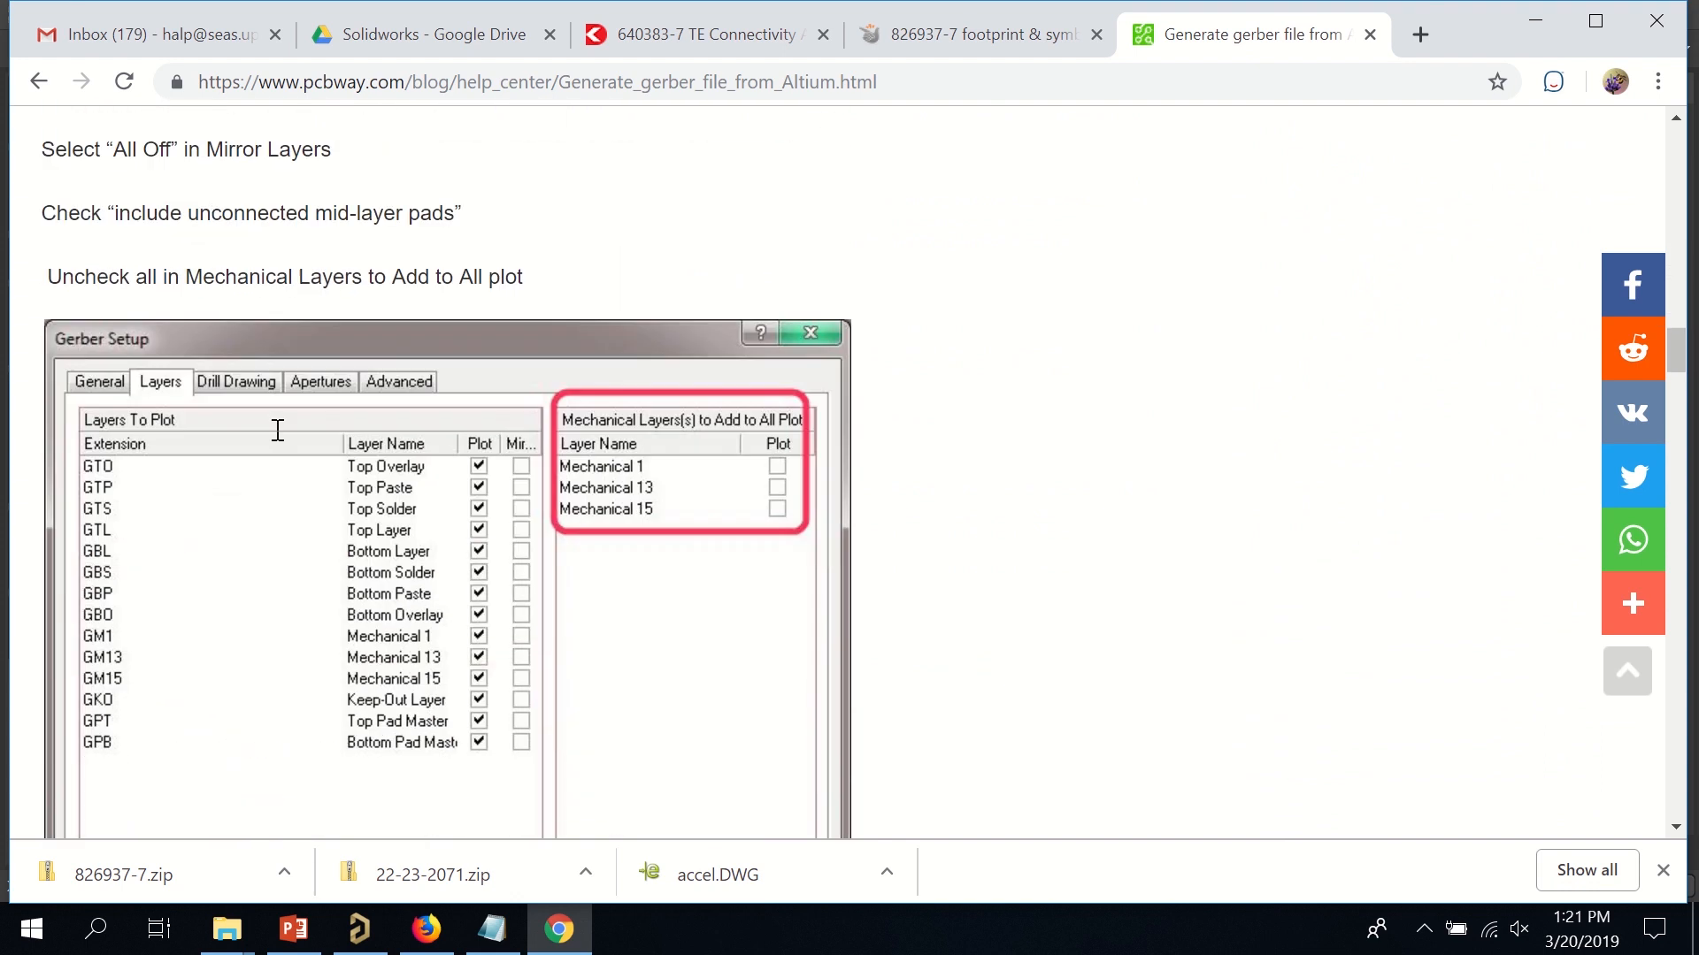
scroll(278, 433, "down", 10)
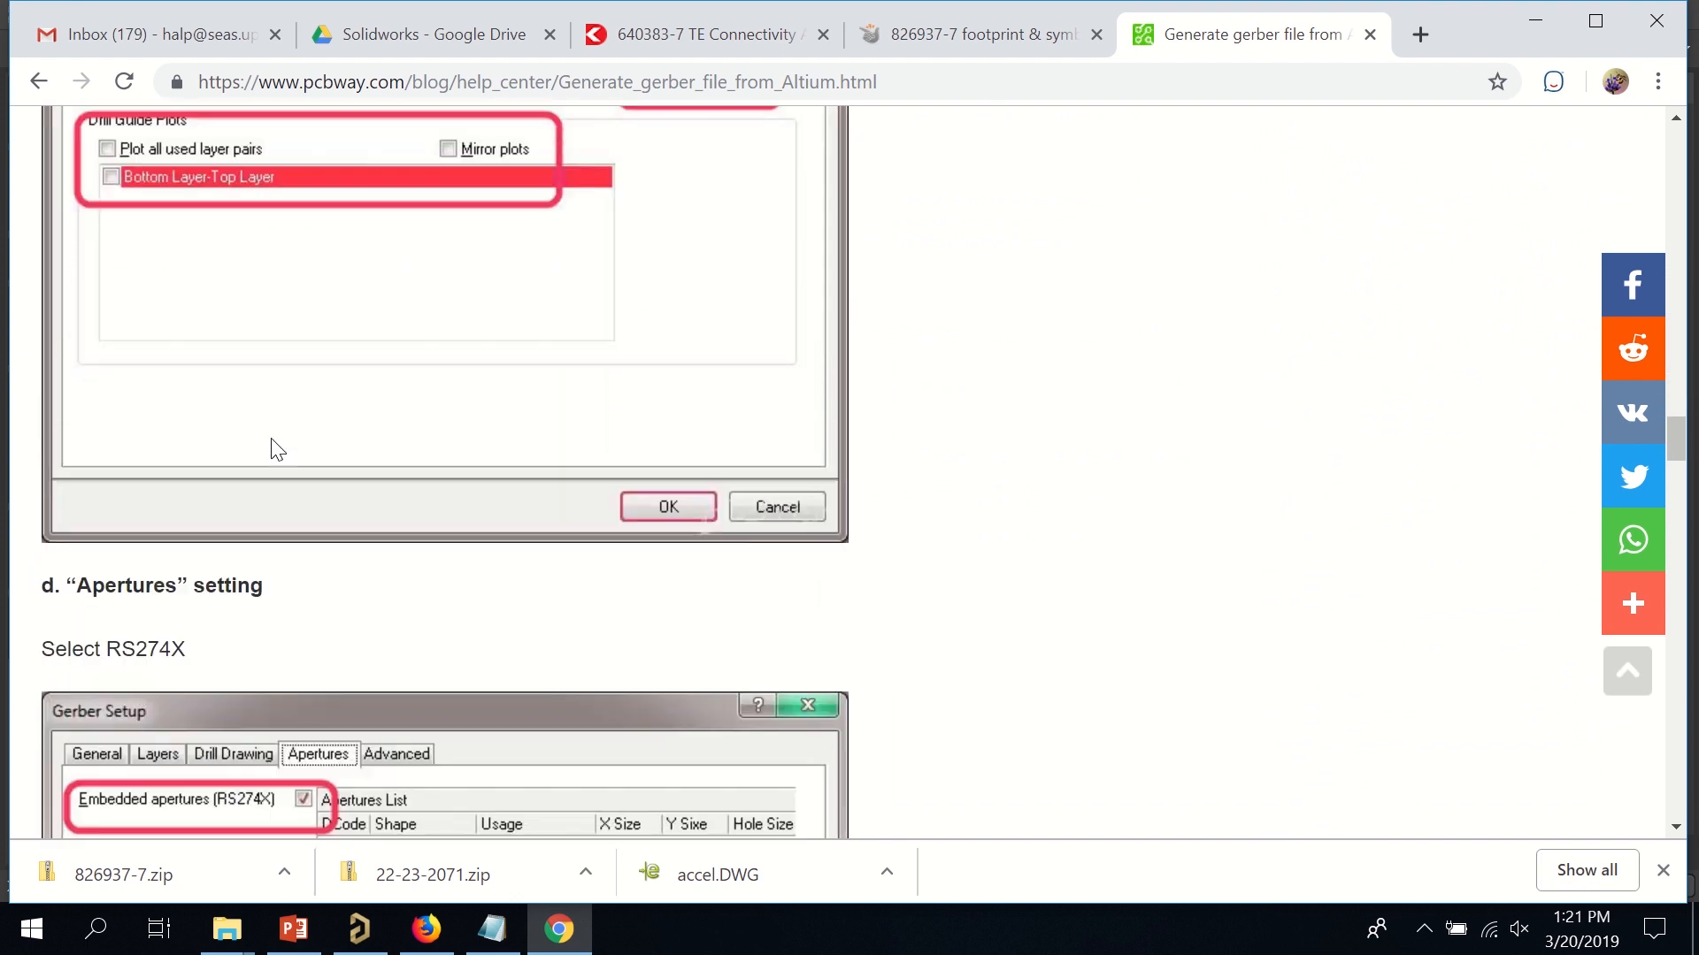
scroll(280, 443, "down", 14)
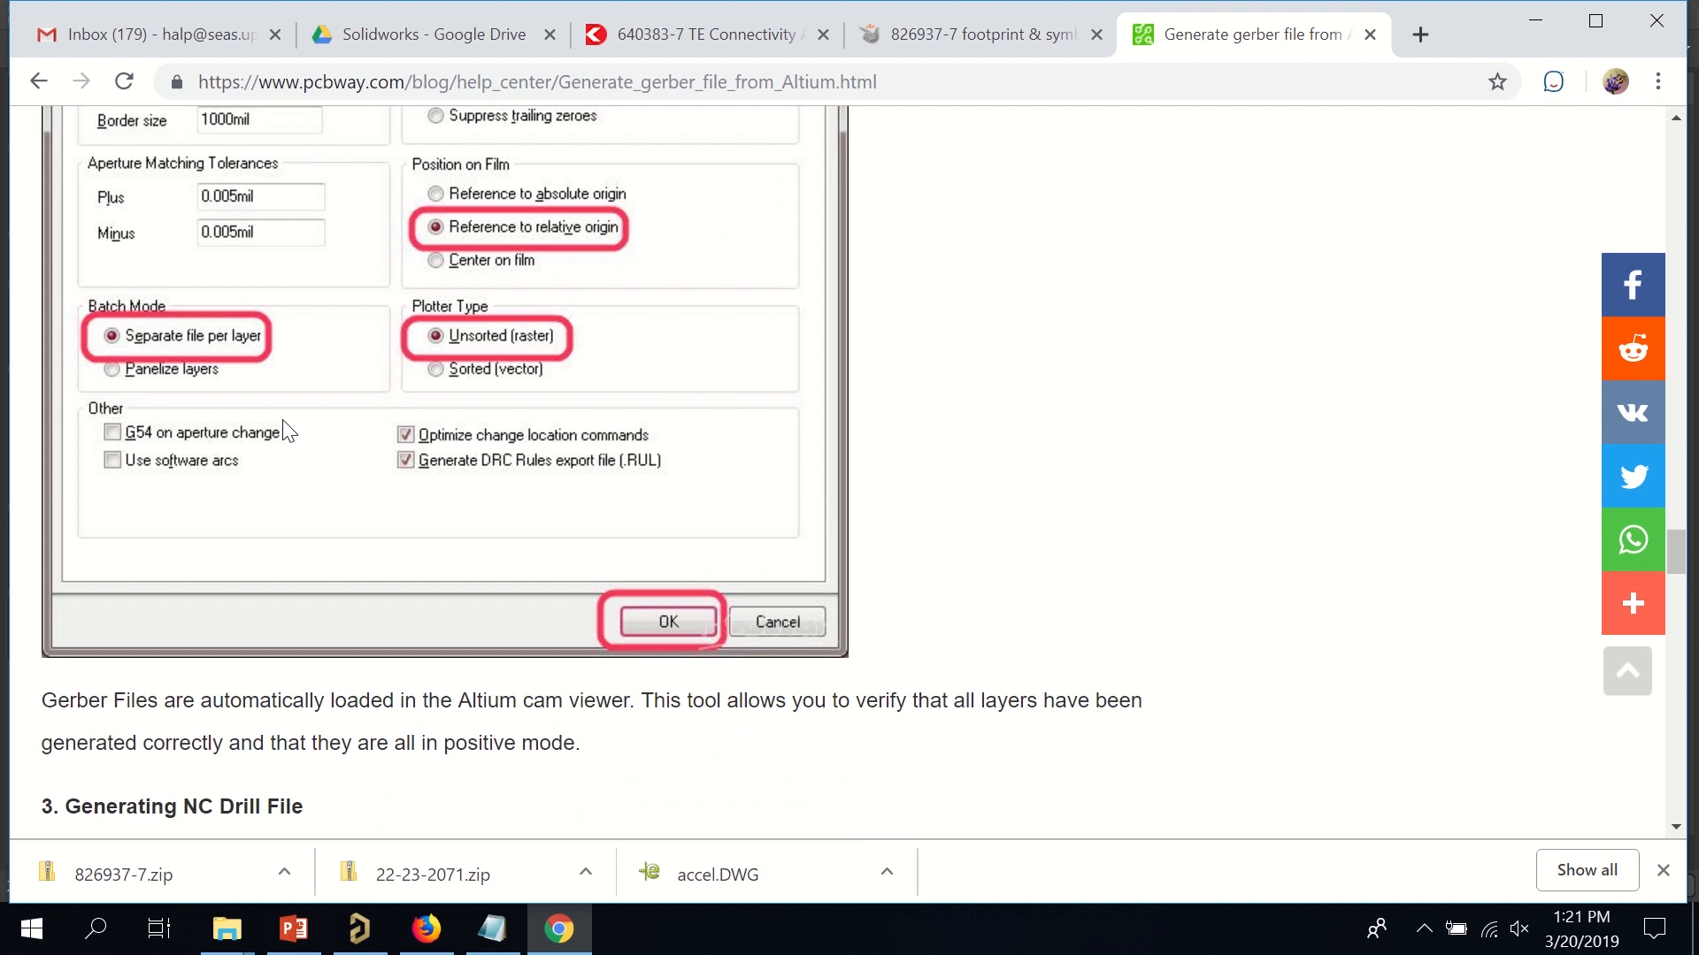
scroll(309, 420, "down", 5)
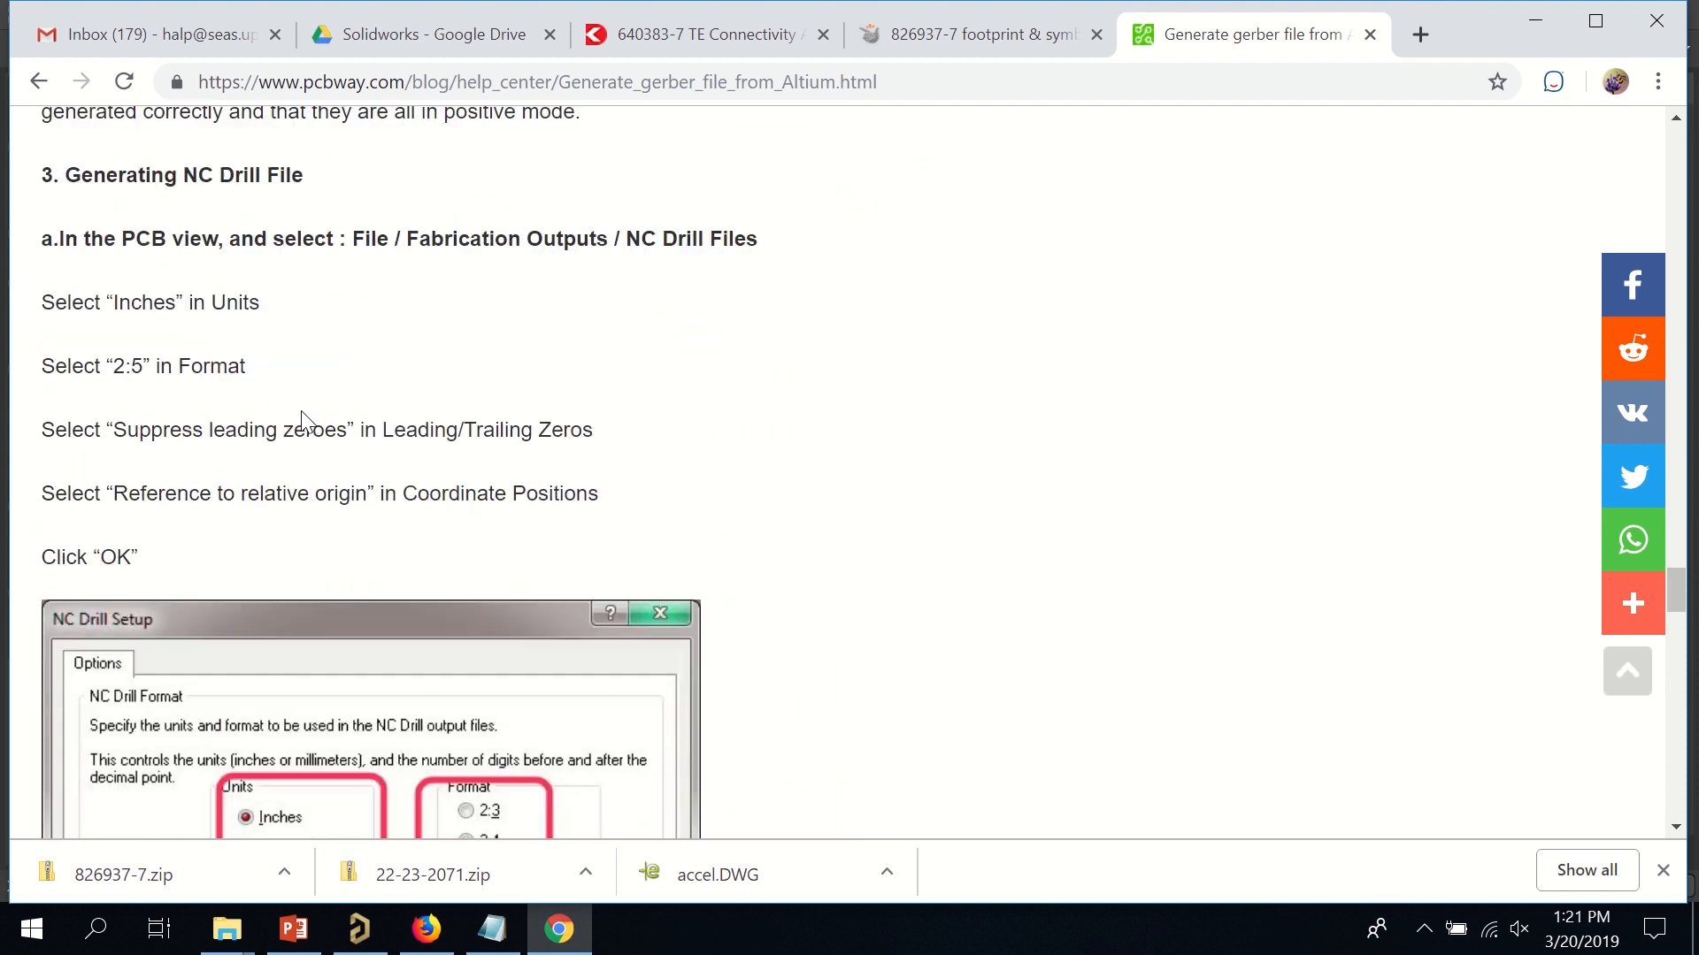
scroll(305, 414, "down", 5)
scroll(301, 412, "down", 18)
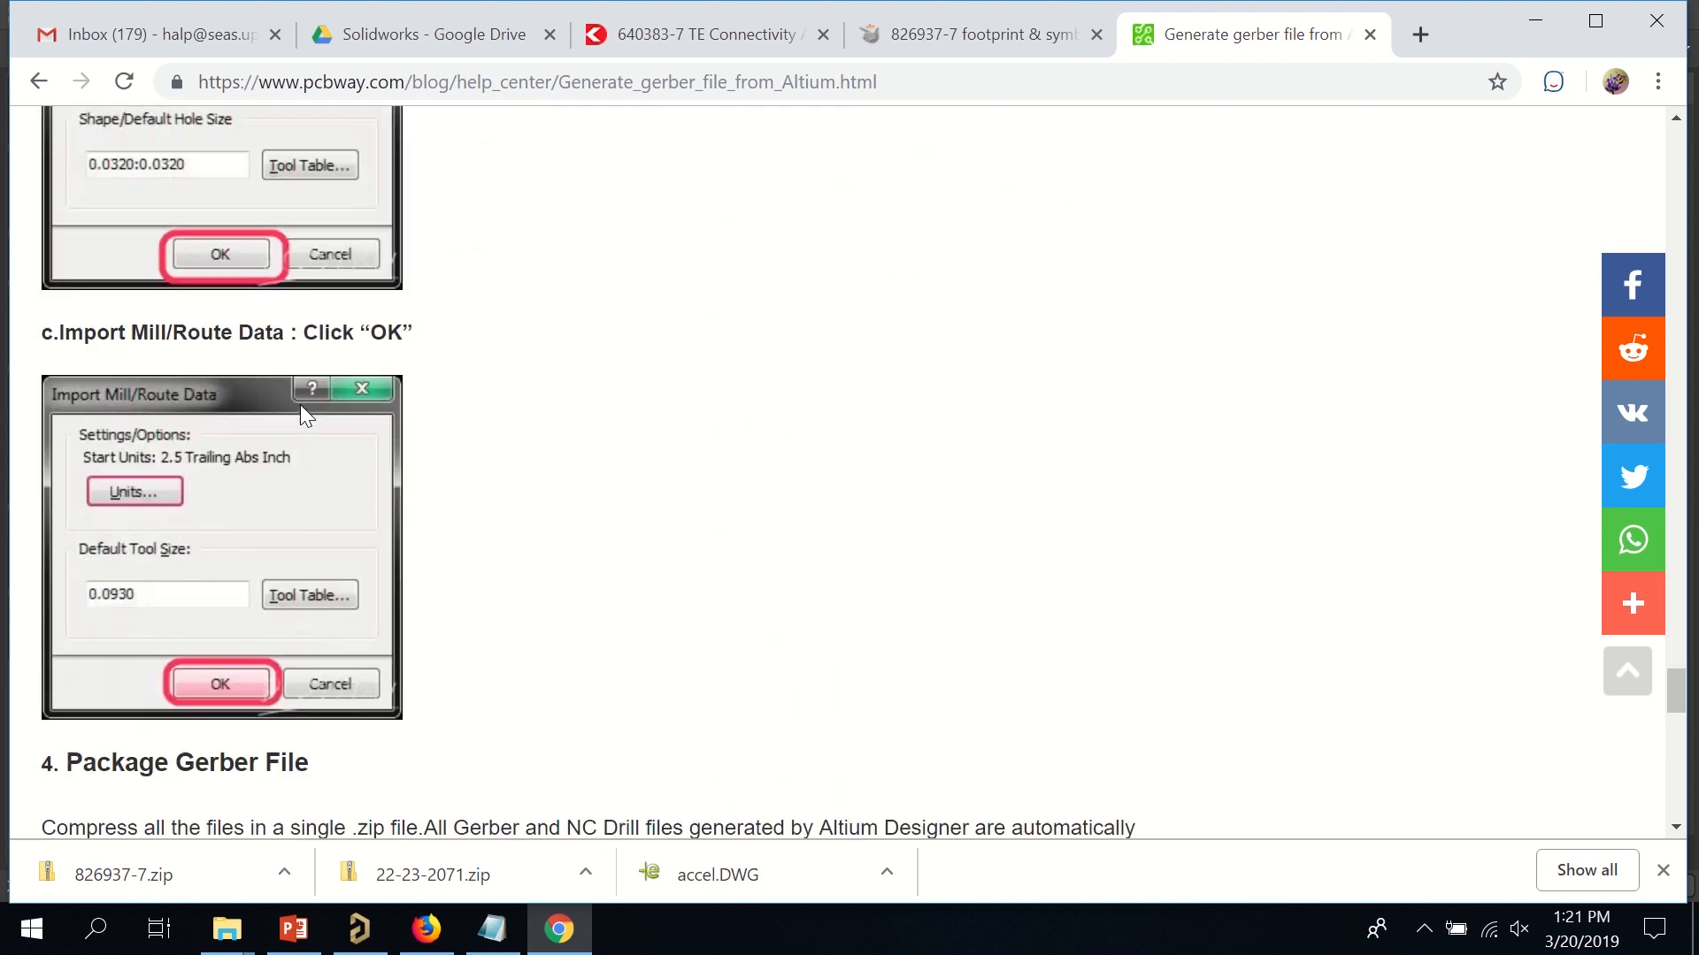
Scroll back to the top of the guide and minimize Chrome.
scroll(1271, 144, "up", 7)
scroll(1271, 144, "up", 10)
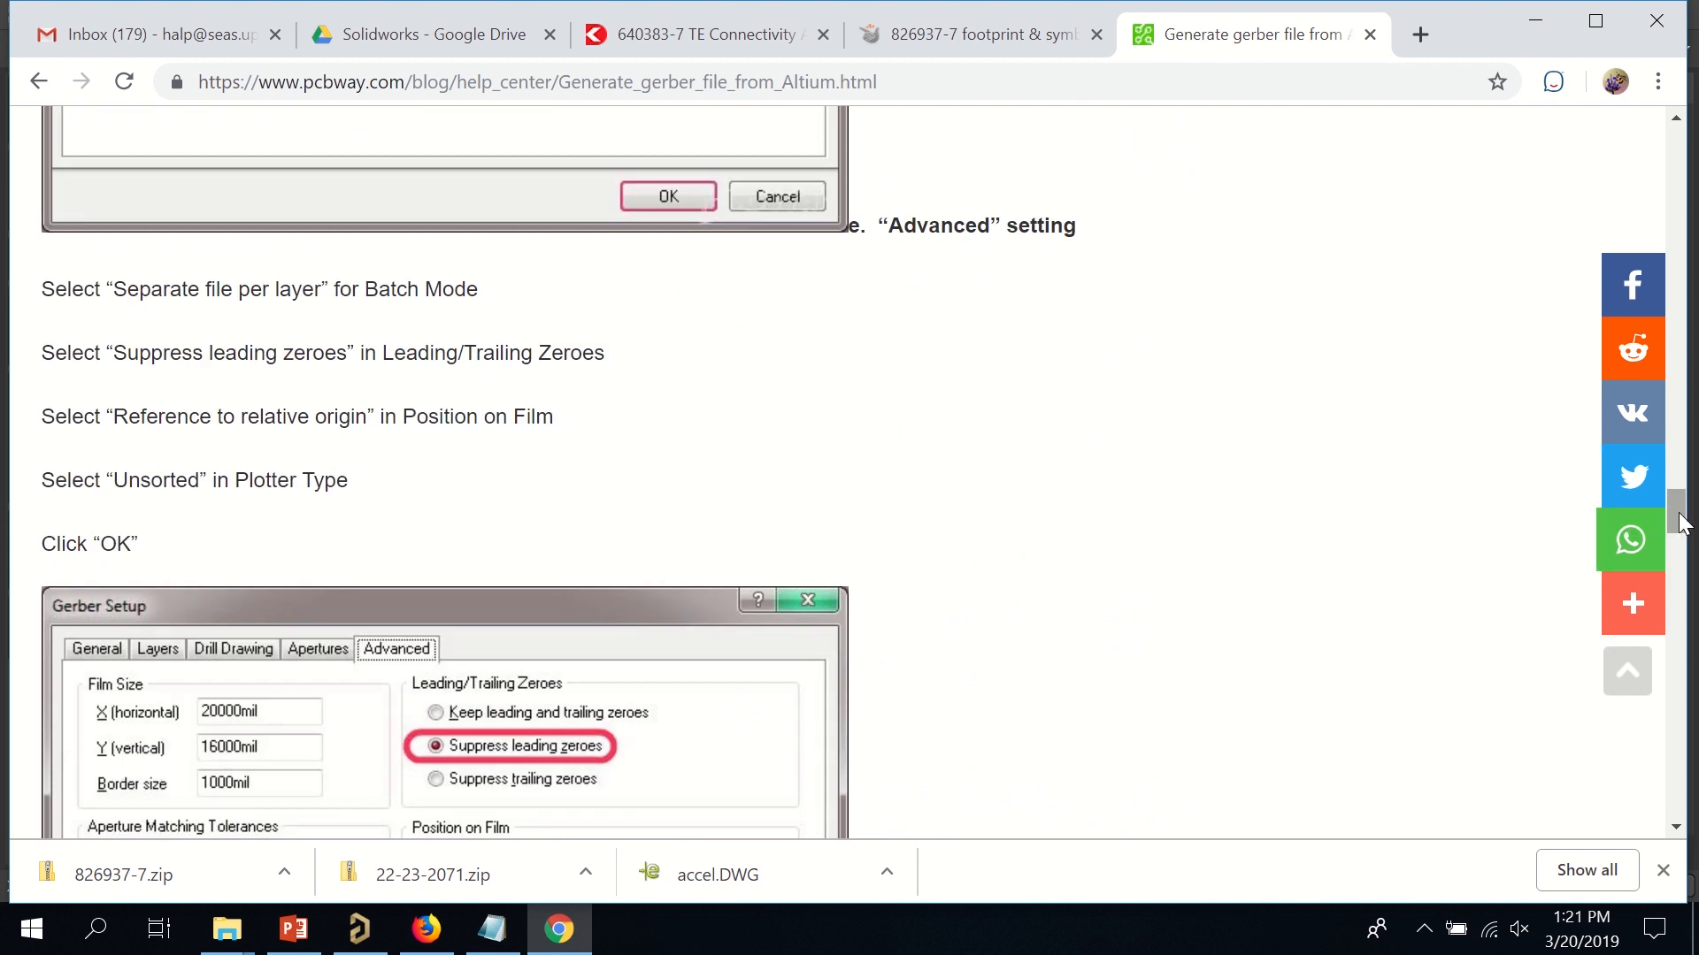
left_click_drag(1678, 518, 1671, 152)
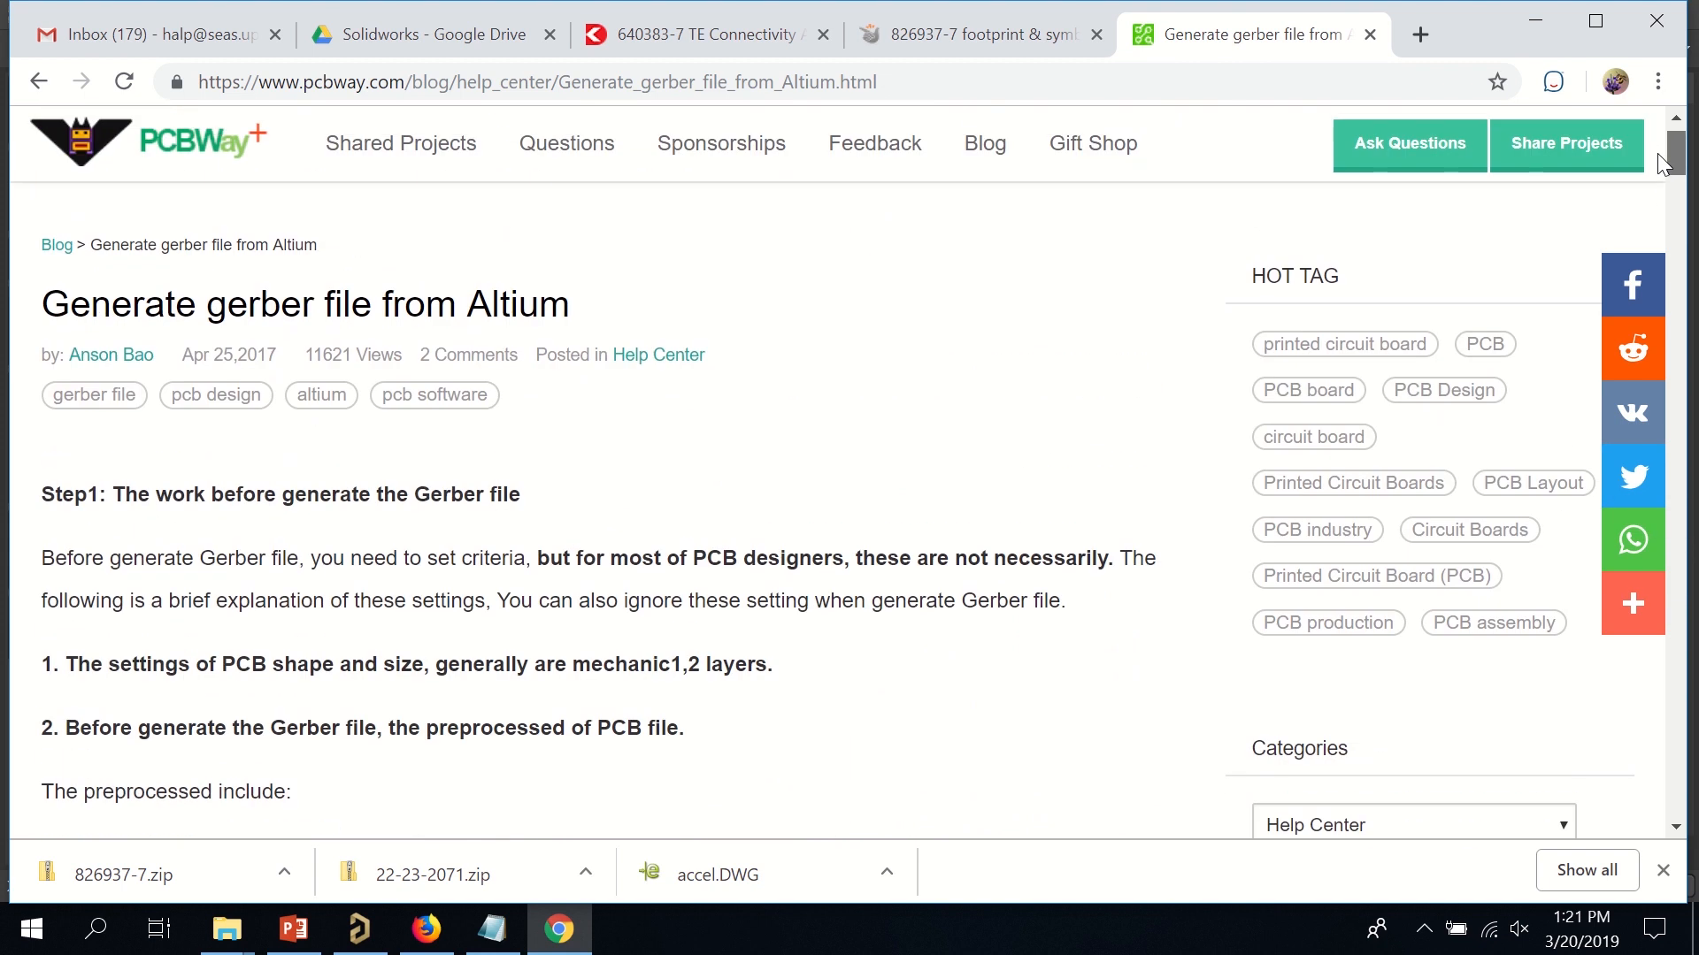
left_click(1535, 20)
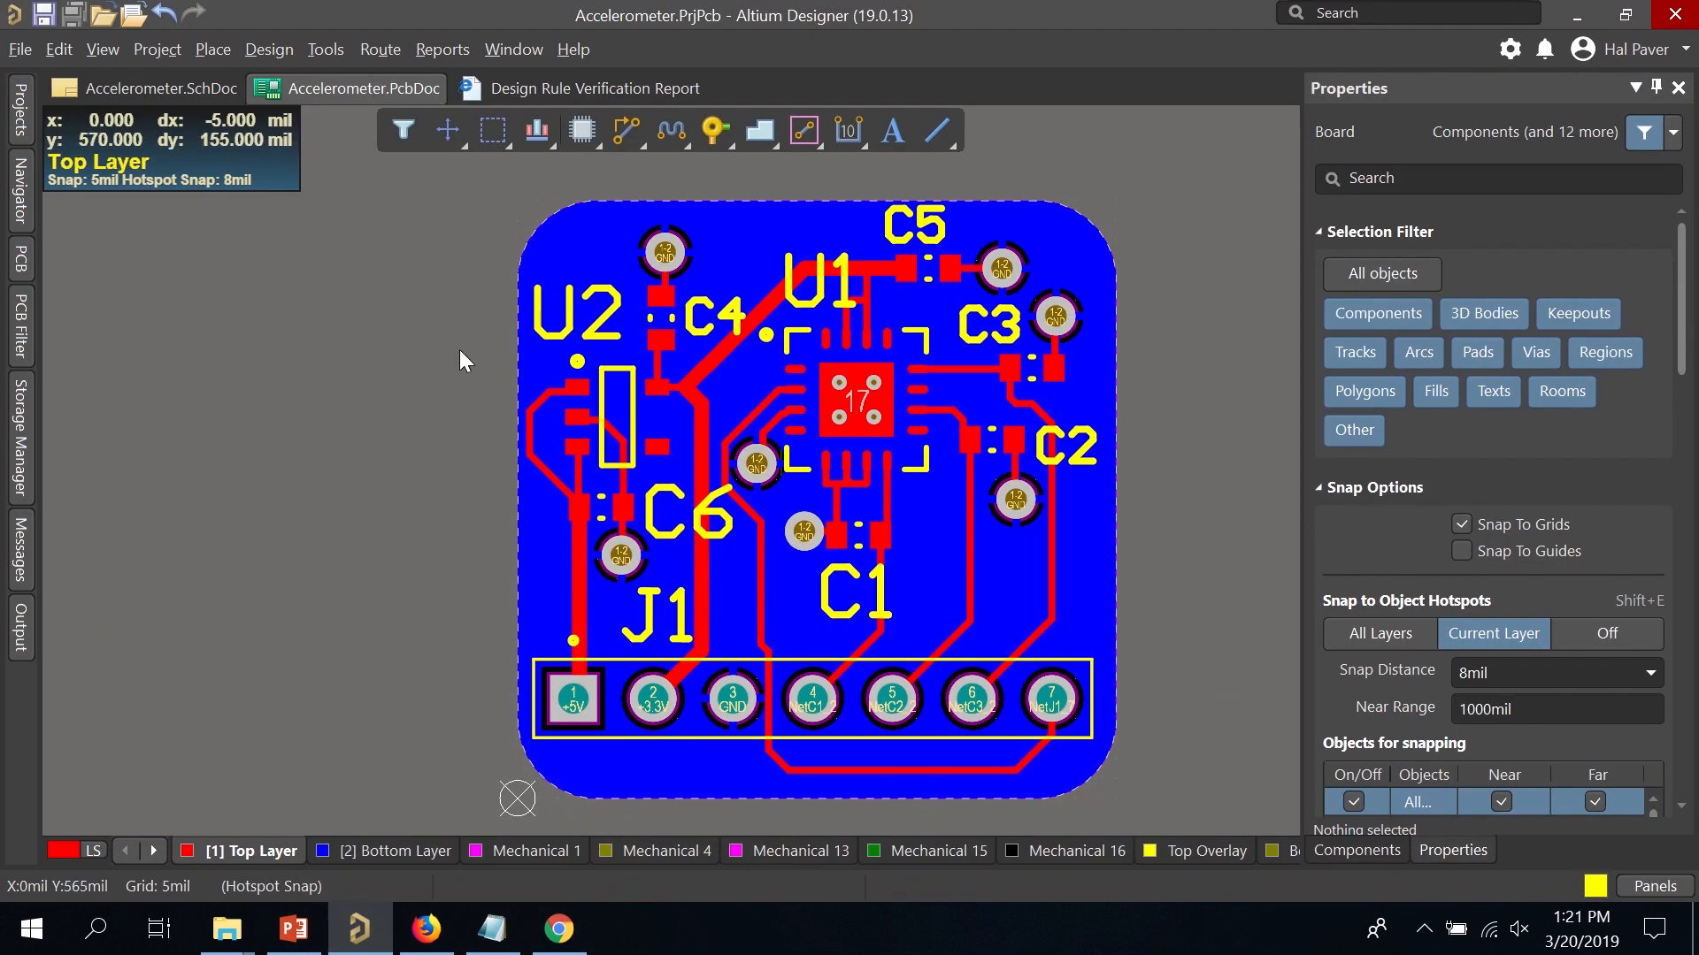